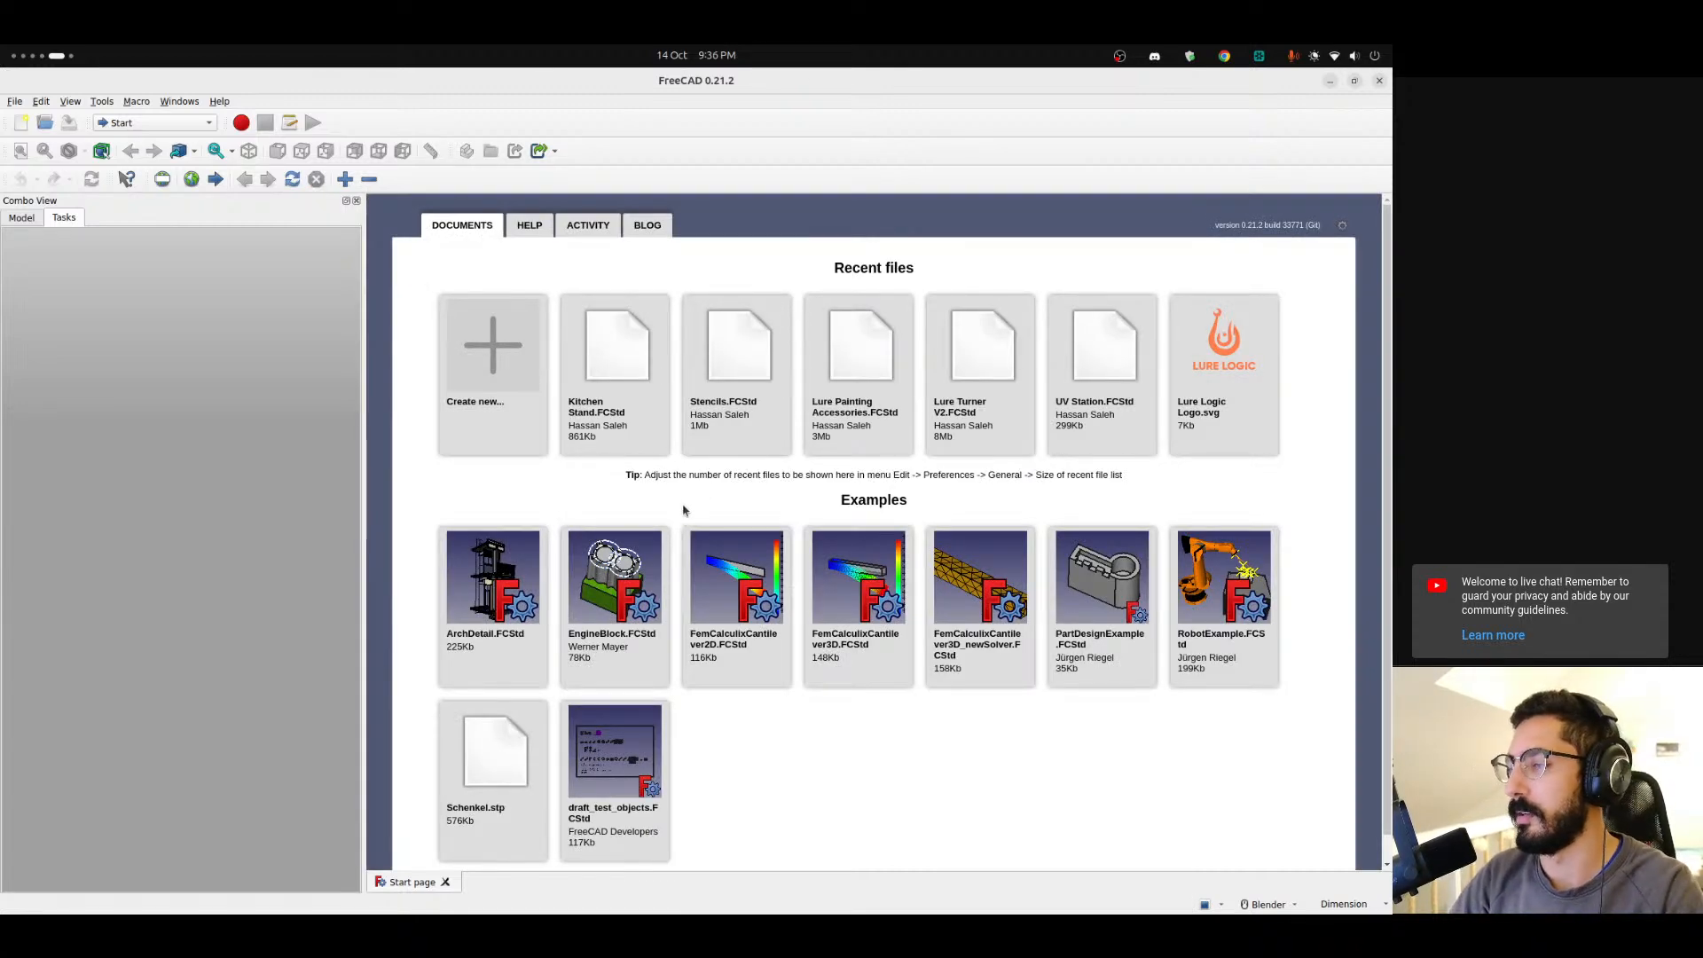
Open the recent Stencils.FCStd file.
{"action": "left_click", "coordinate": [741, 416]}
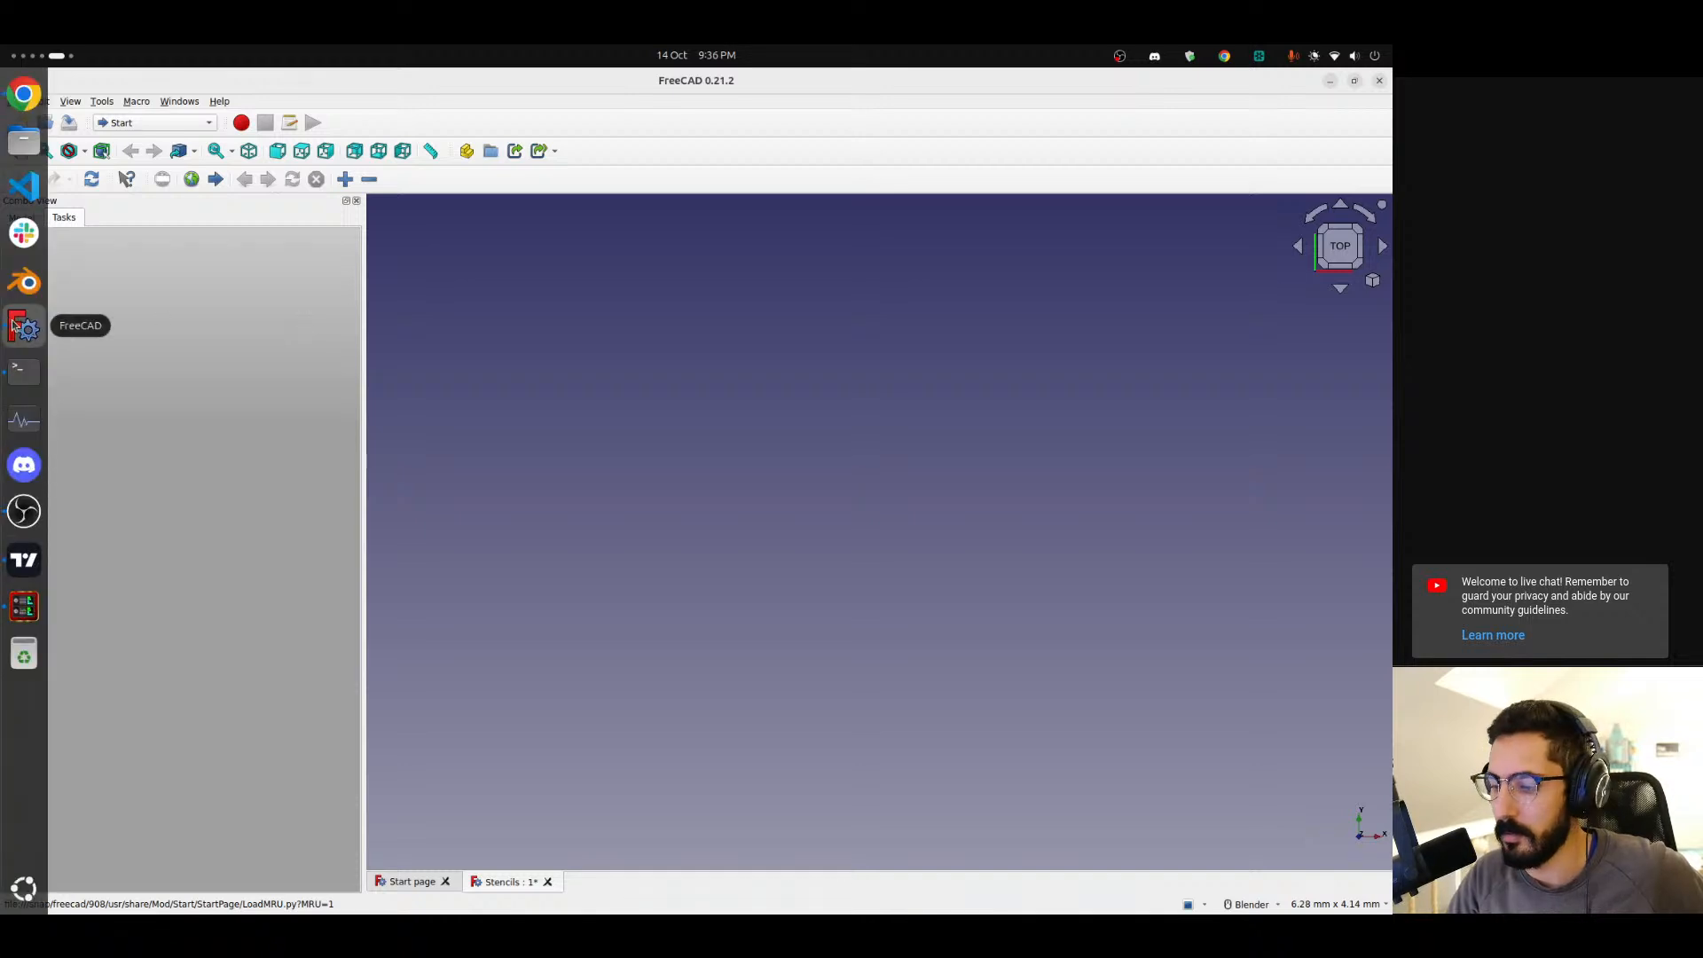
{"action": "right_click", "coordinate": [24, 328]}
{"action": "left_click", "coordinate": [164, 384]}
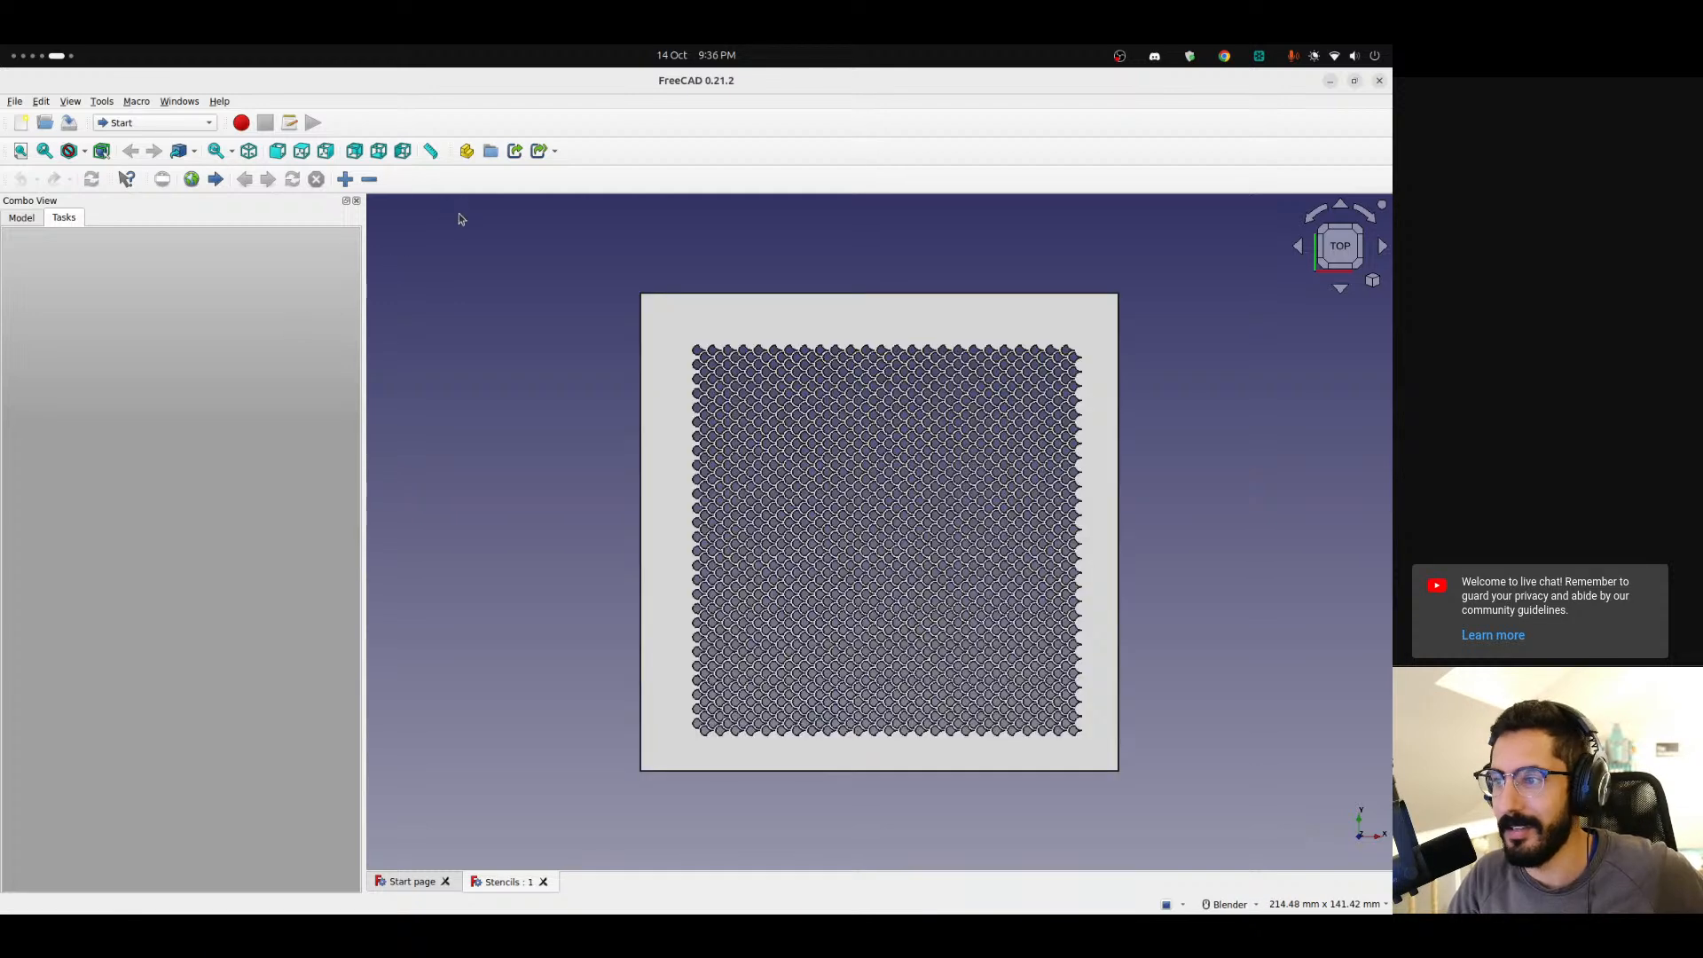
Inspect the stencil's lattice pattern of scale-shaped holes at different zoom levels and angles.
{"action": "middle_click_drag", "start_coordinate": [726, 449], "coordinate": [754, 407]}
{"action": "scroll", "coordinate": [754, 407], "scroll_direction": "up", "scroll_amount": 5}
{"action": "scroll", "coordinate": [790, 467], "scroll_direction": "down", "scroll_amount": 2}
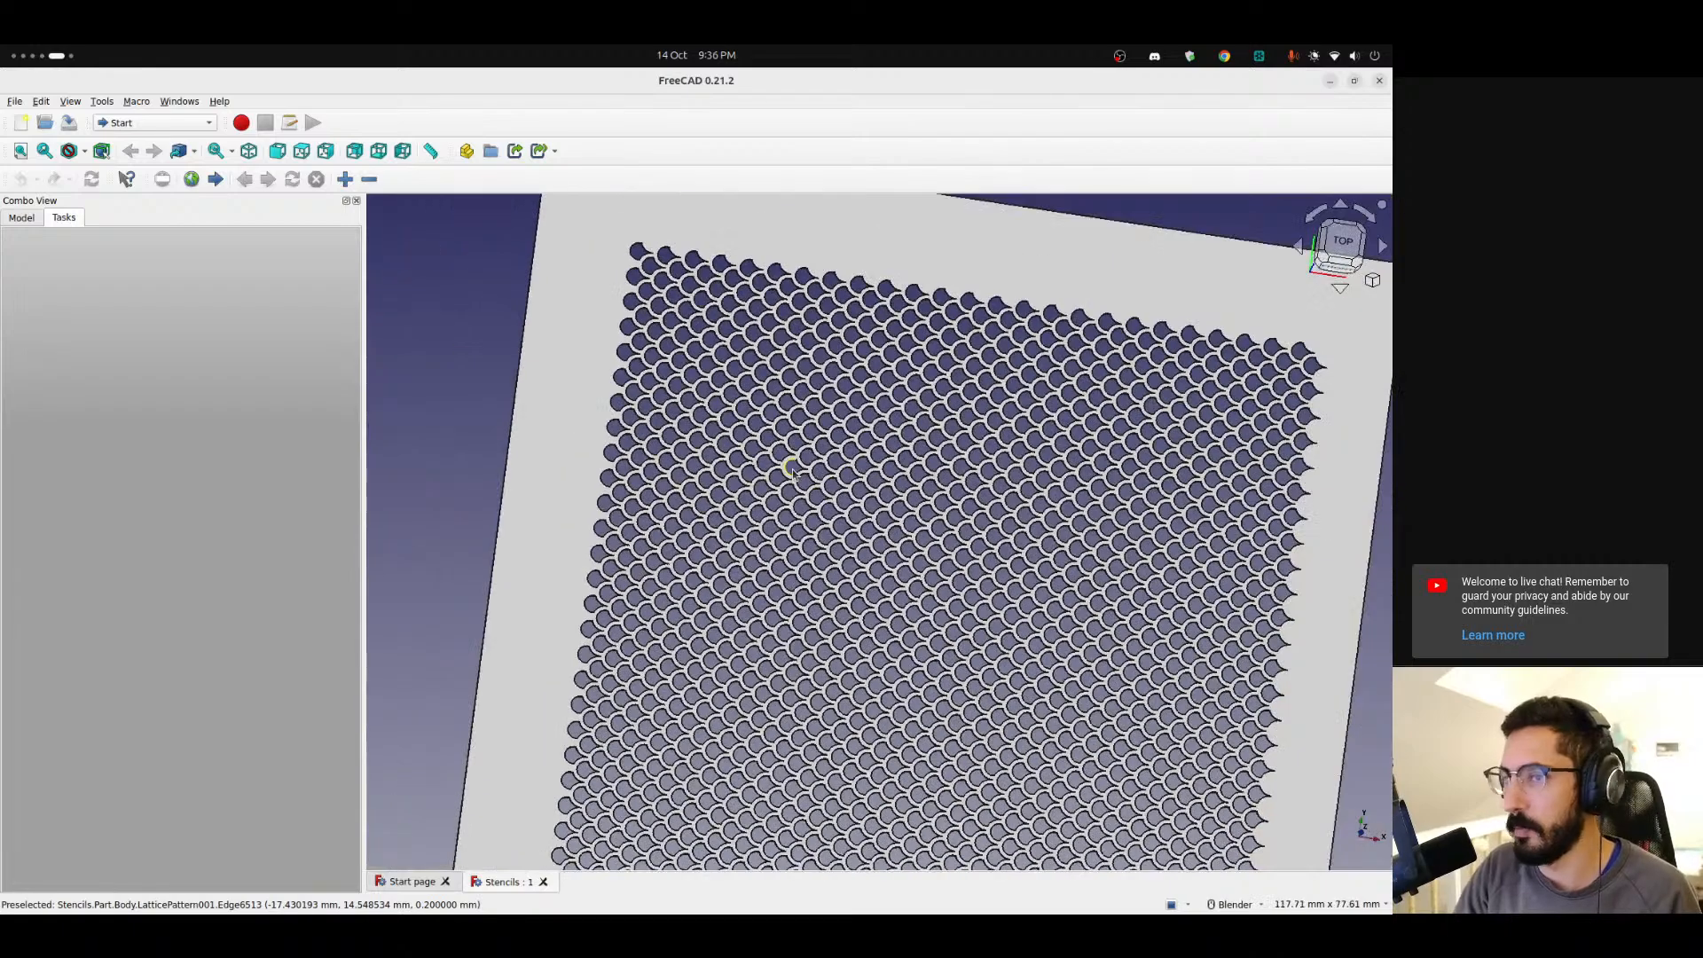
{"action": "scroll", "coordinate": [790, 468], "scroll_direction": "down", "scroll_amount": 3}
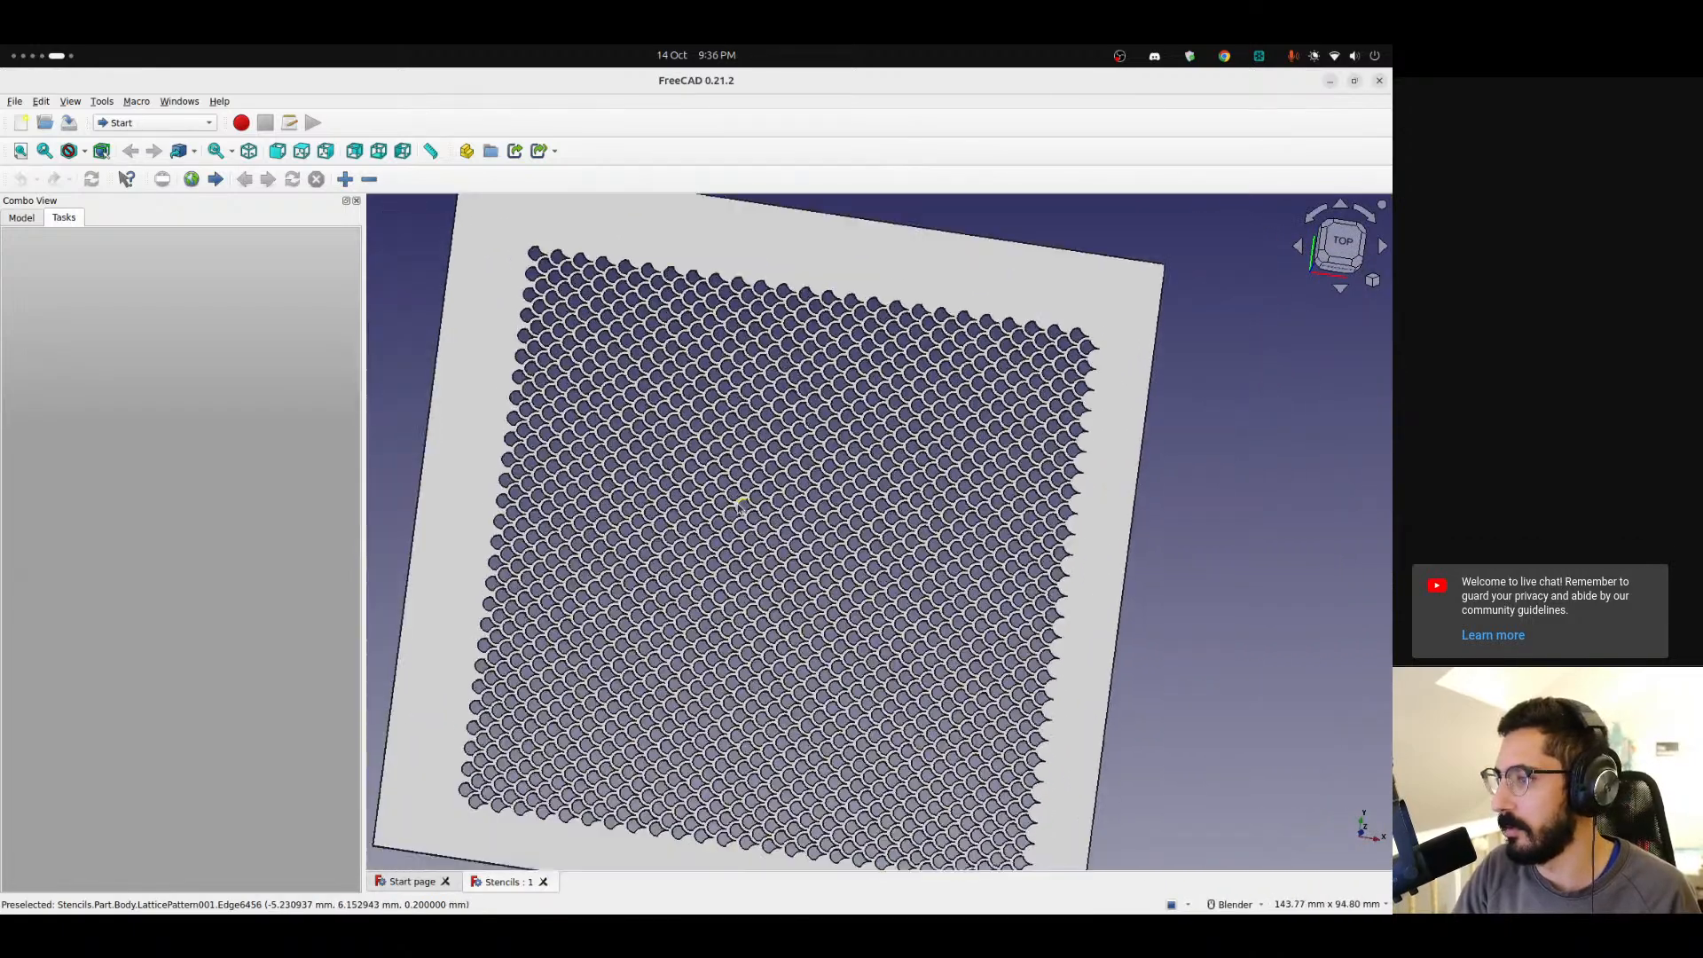
{"action": "middle_click_drag", "start_coordinate": [747, 528], "coordinate": [726, 499]}
{"action": "scroll", "coordinate": [726, 497], "scroll_direction": "down", "scroll_amount": 2}
{"action": "scroll", "coordinate": [727, 497], "scroll_direction": "up", "scroll_amount": 4}
{"action": "scroll", "coordinate": [727, 499], "scroll_direction": "up", "scroll_amount": 2}
{"action": "scroll", "coordinate": [727, 499], "scroll_direction": "down", "scroll_amount": 2}
{"action": "scroll", "coordinate": [726, 499], "scroll_direction": "down", "scroll_amount": 5}
{"action": "scroll", "coordinate": [726, 497], "scroll_direction": "up", "scroll_amount": 2}
{"action": "left_click", "coordinate": [1338, 250]}
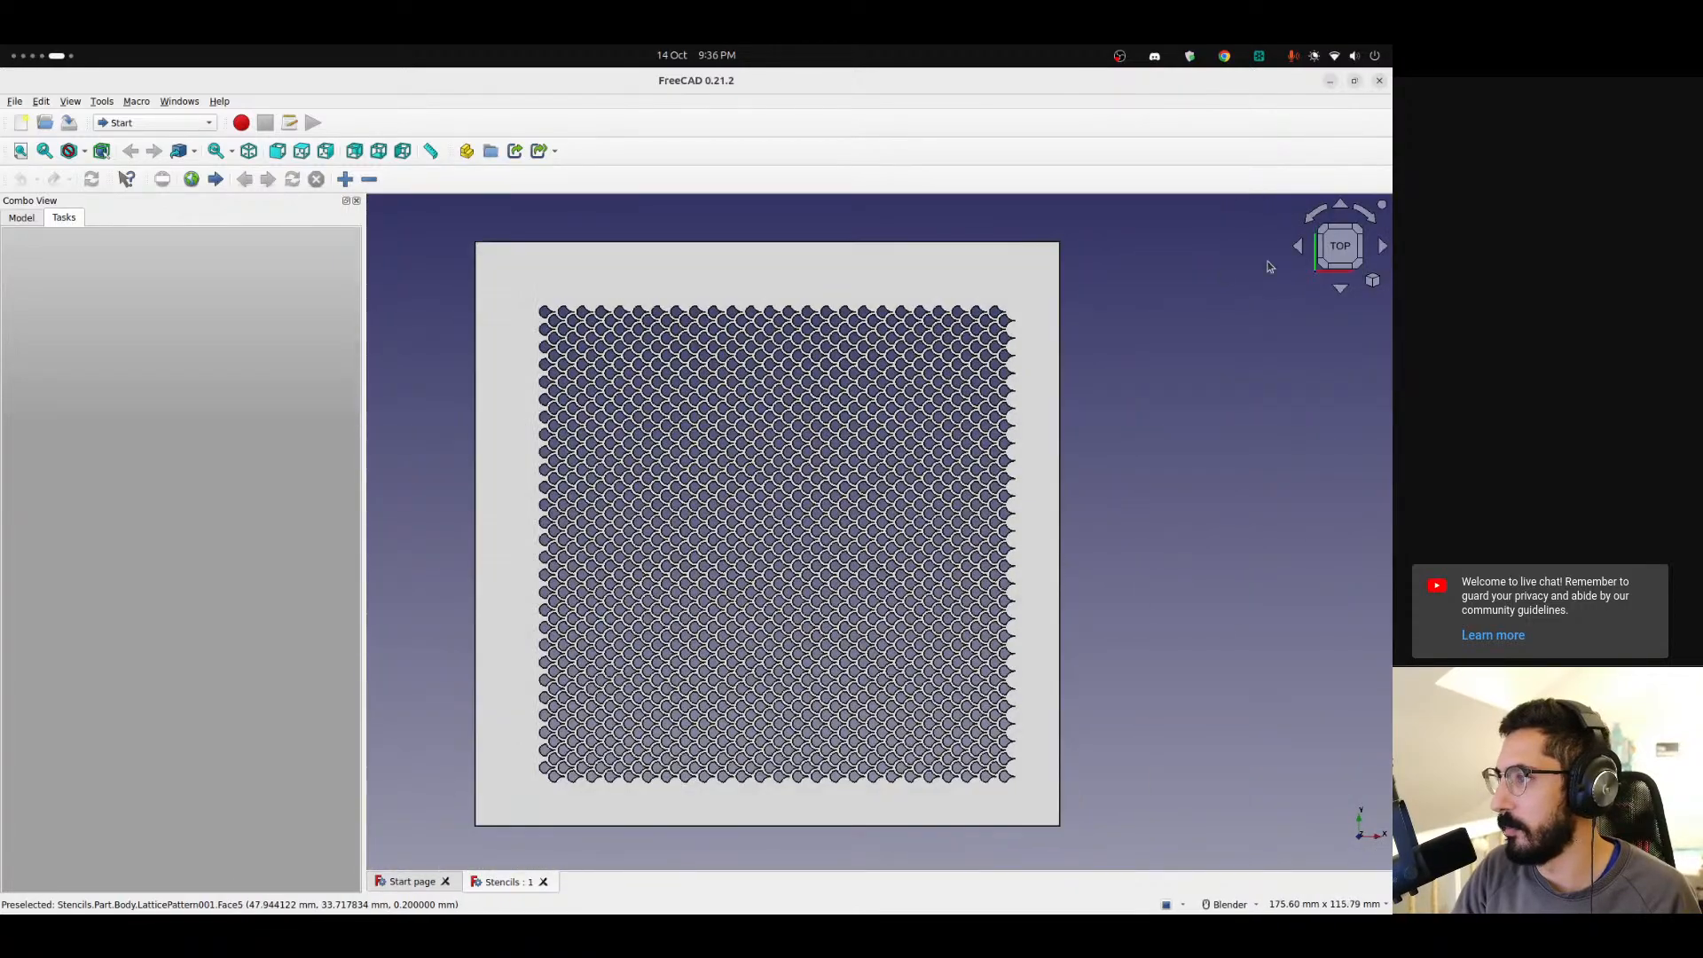
{"action": "scroll", "coordinate": [615, 367], "scroll_direction": "up", "scroll_amount": 3}
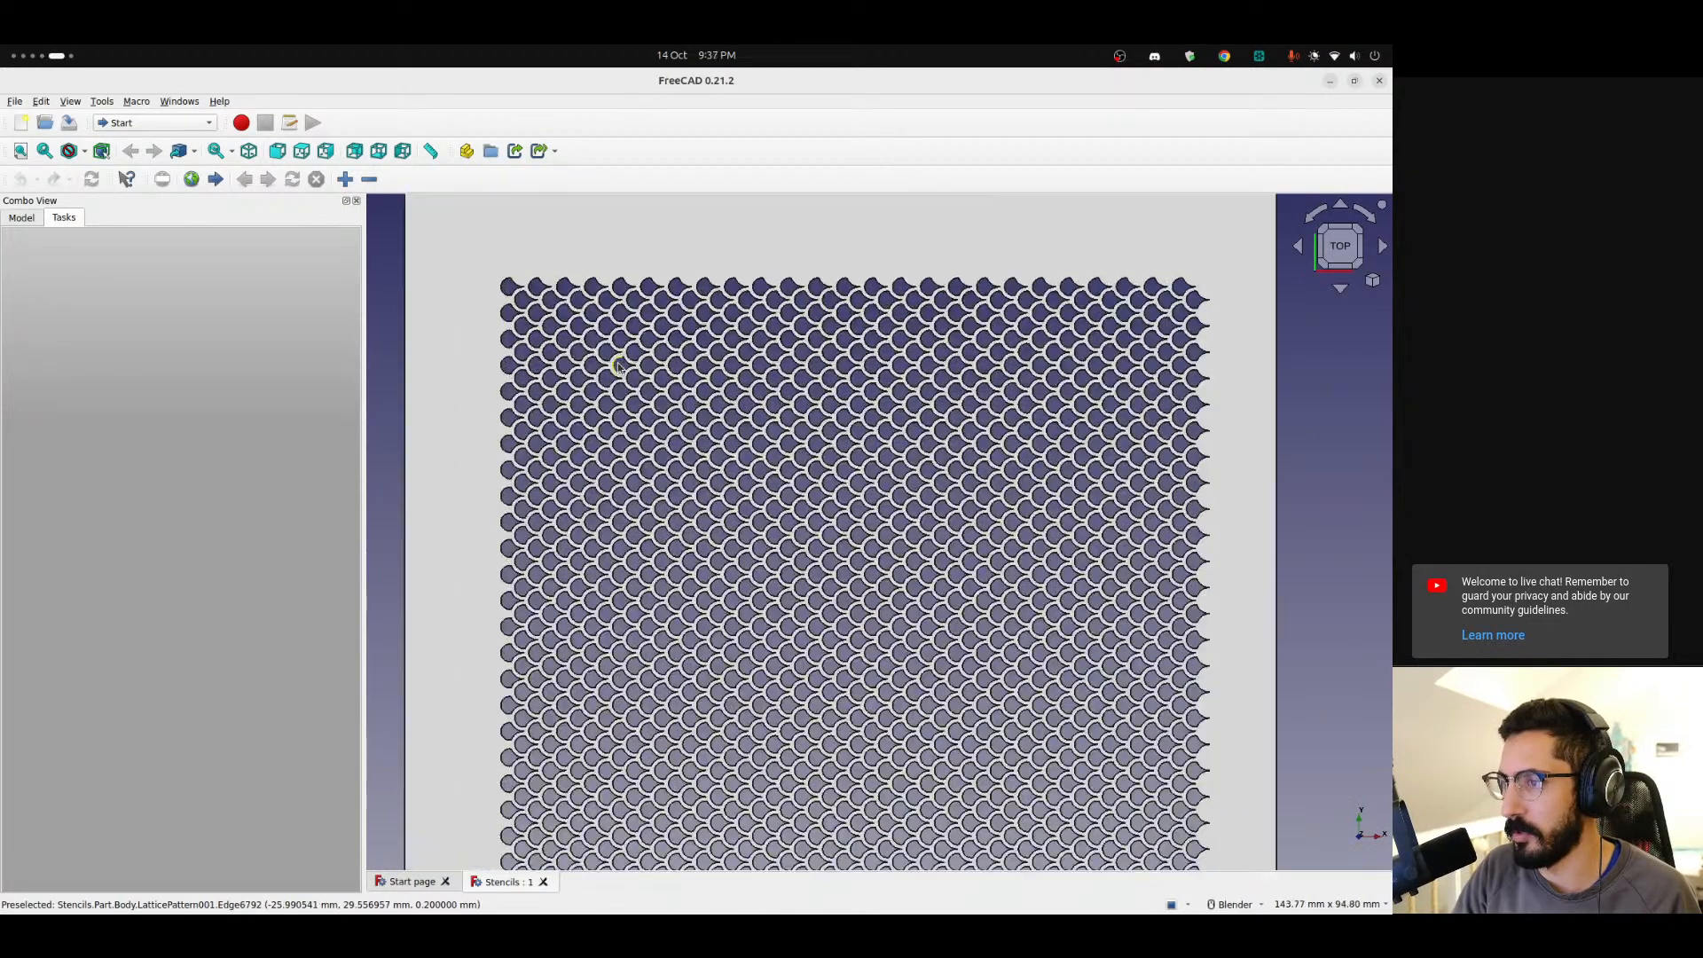
{"action": "scroll", "coordinate": [618, 367], "scroll_direction": "down", "scroll_amount": 3}
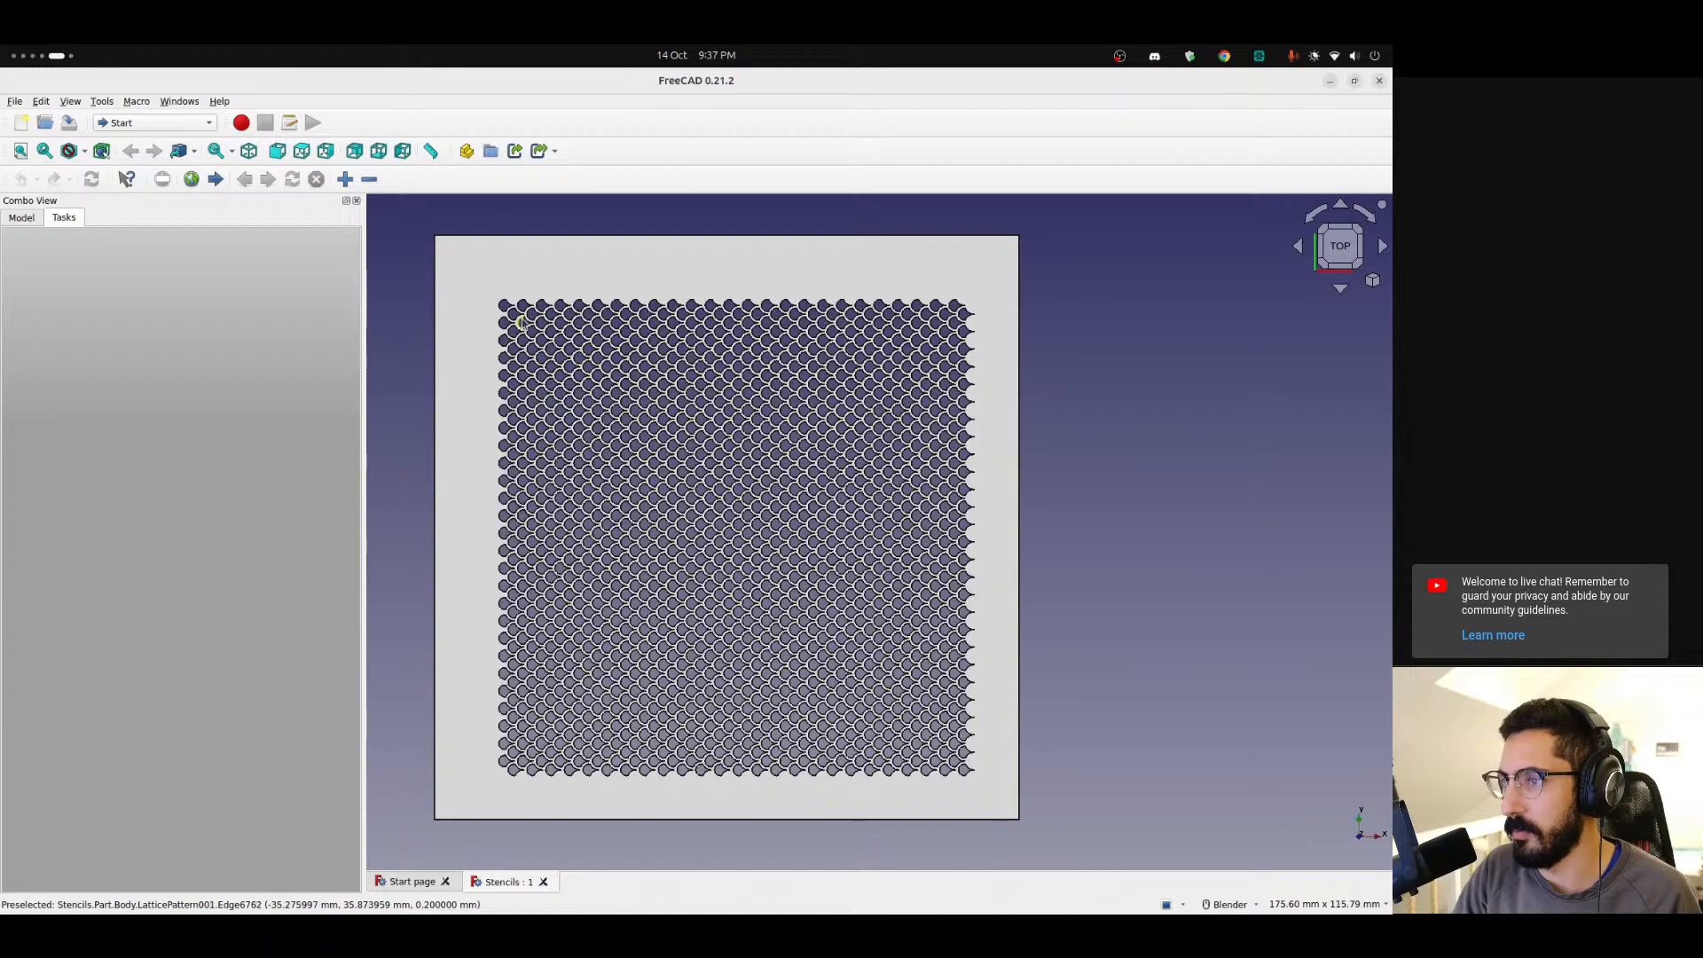
{"action": "scroll", "coordinate": [510, 310], "scroll_direction": "up", "scroll_amount": 7}
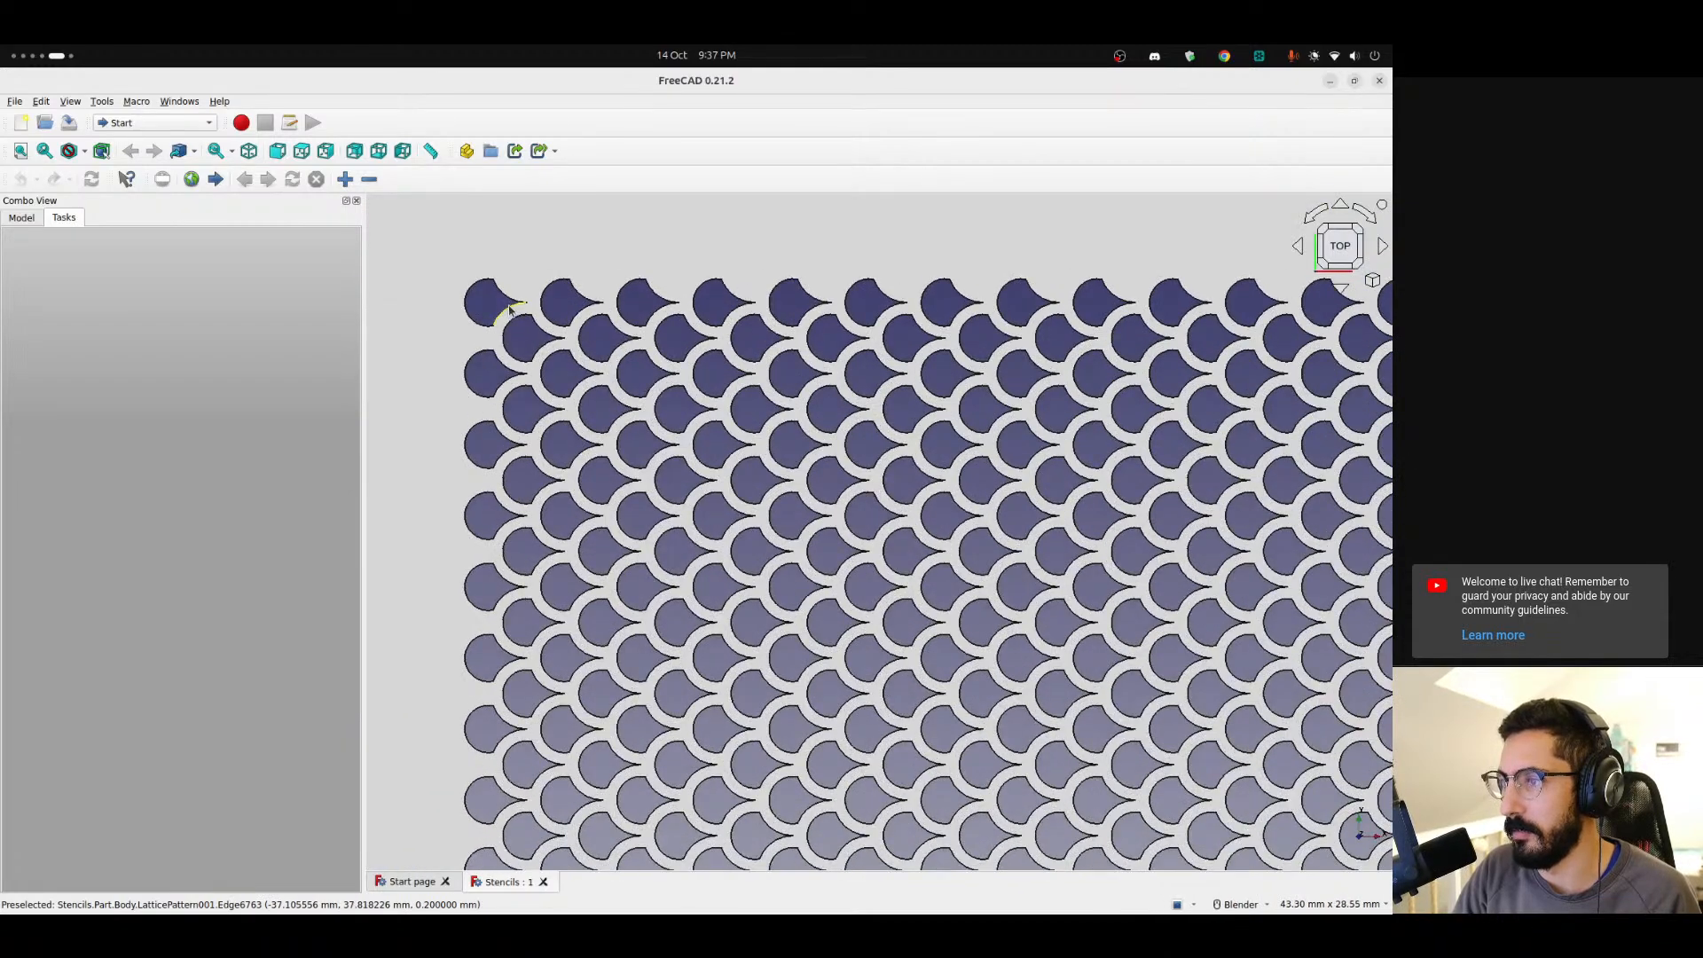
{"action": "scroll", "coordinate": [510, 310], "scroll_direction": "down", "scroll_amount": 6}
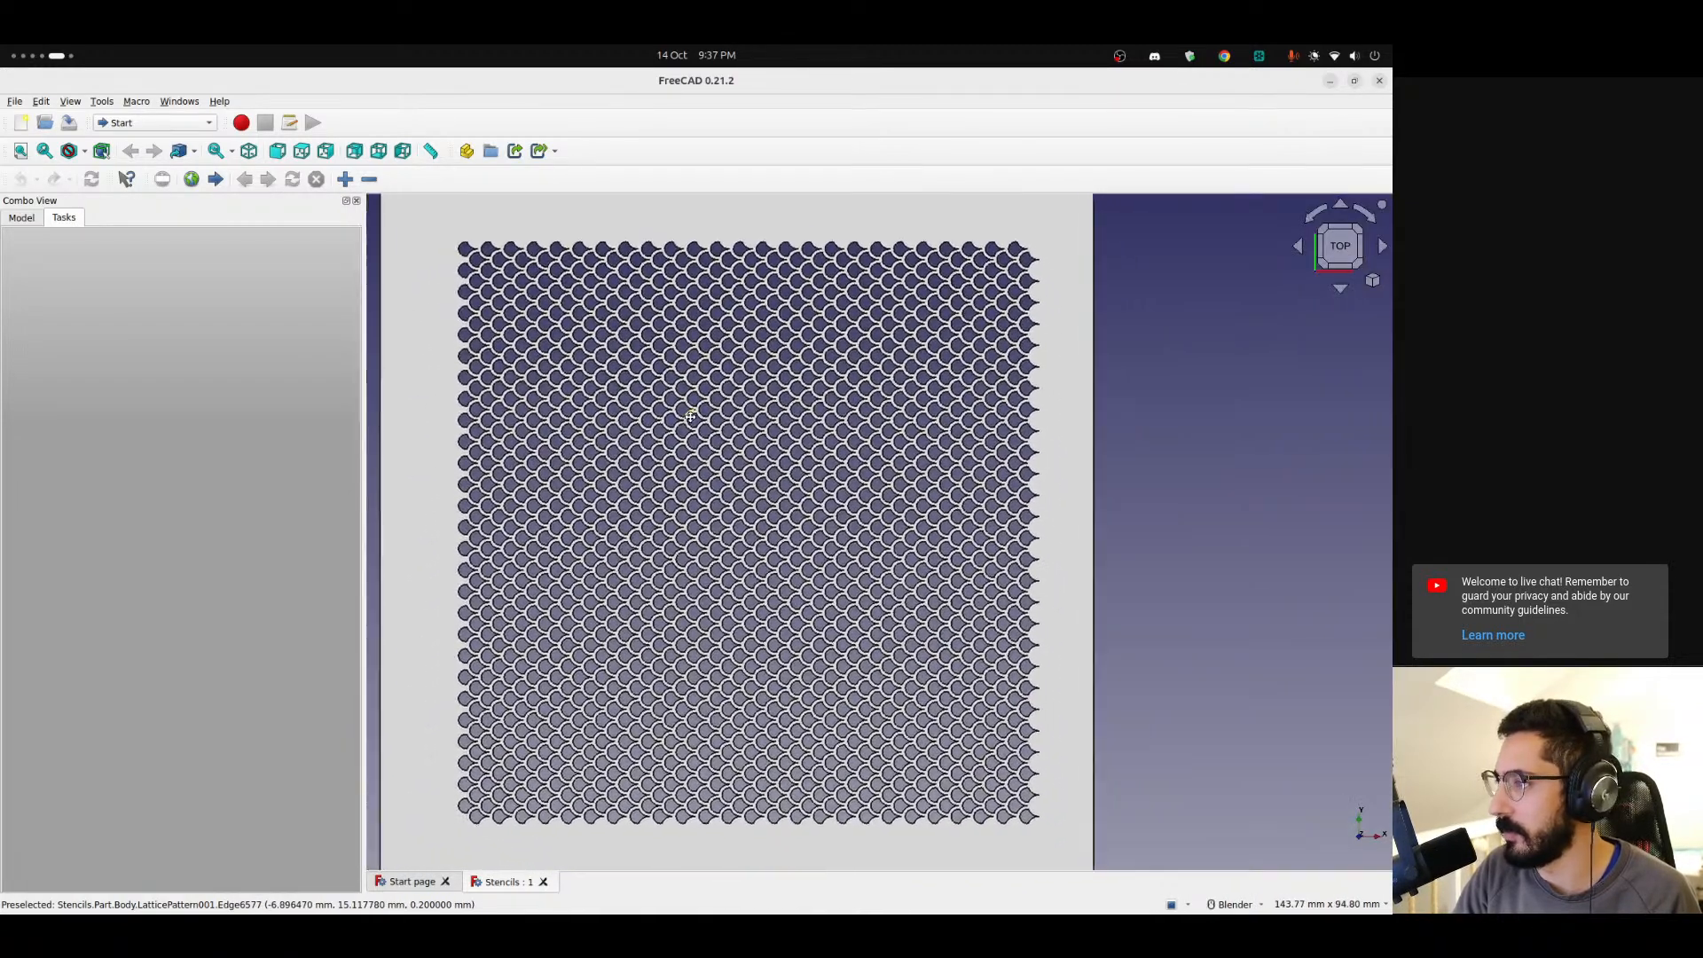
{"action": "middle_click_drag", "start_coordinate": [689, 416], "coordinate": [698, 437], "text": "shift"}
{"action": "scroll", "coordinate": [697, 436], "scroll_direction": "down", "scroll_amount": 3}
{"action": "scroll", "coordinate": [697, 437], "scroll_direction": "up", "scroll_amount": 3}
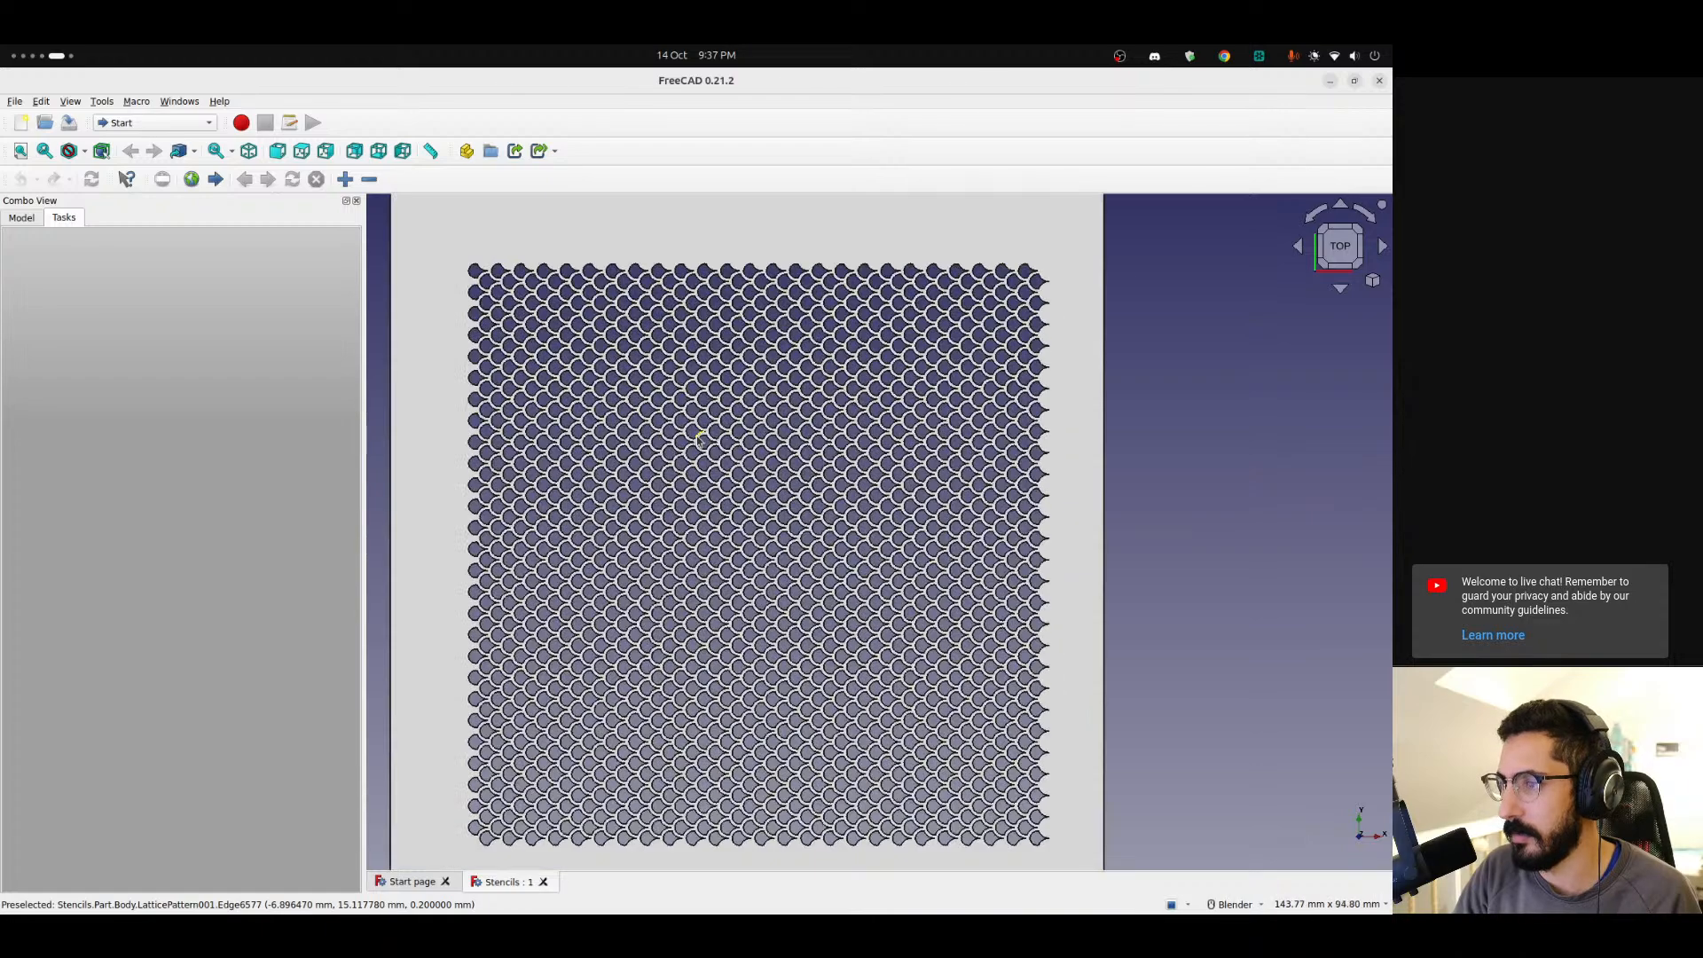
{"action": "scroll", "coordinate": [700, 437], "scroll_direction": "down", "scroll_amount": 1}
{"action": "middle_click_drag", "start_coordinate": [699, 437], "coordinate": [717, 472], "text": "shift"}
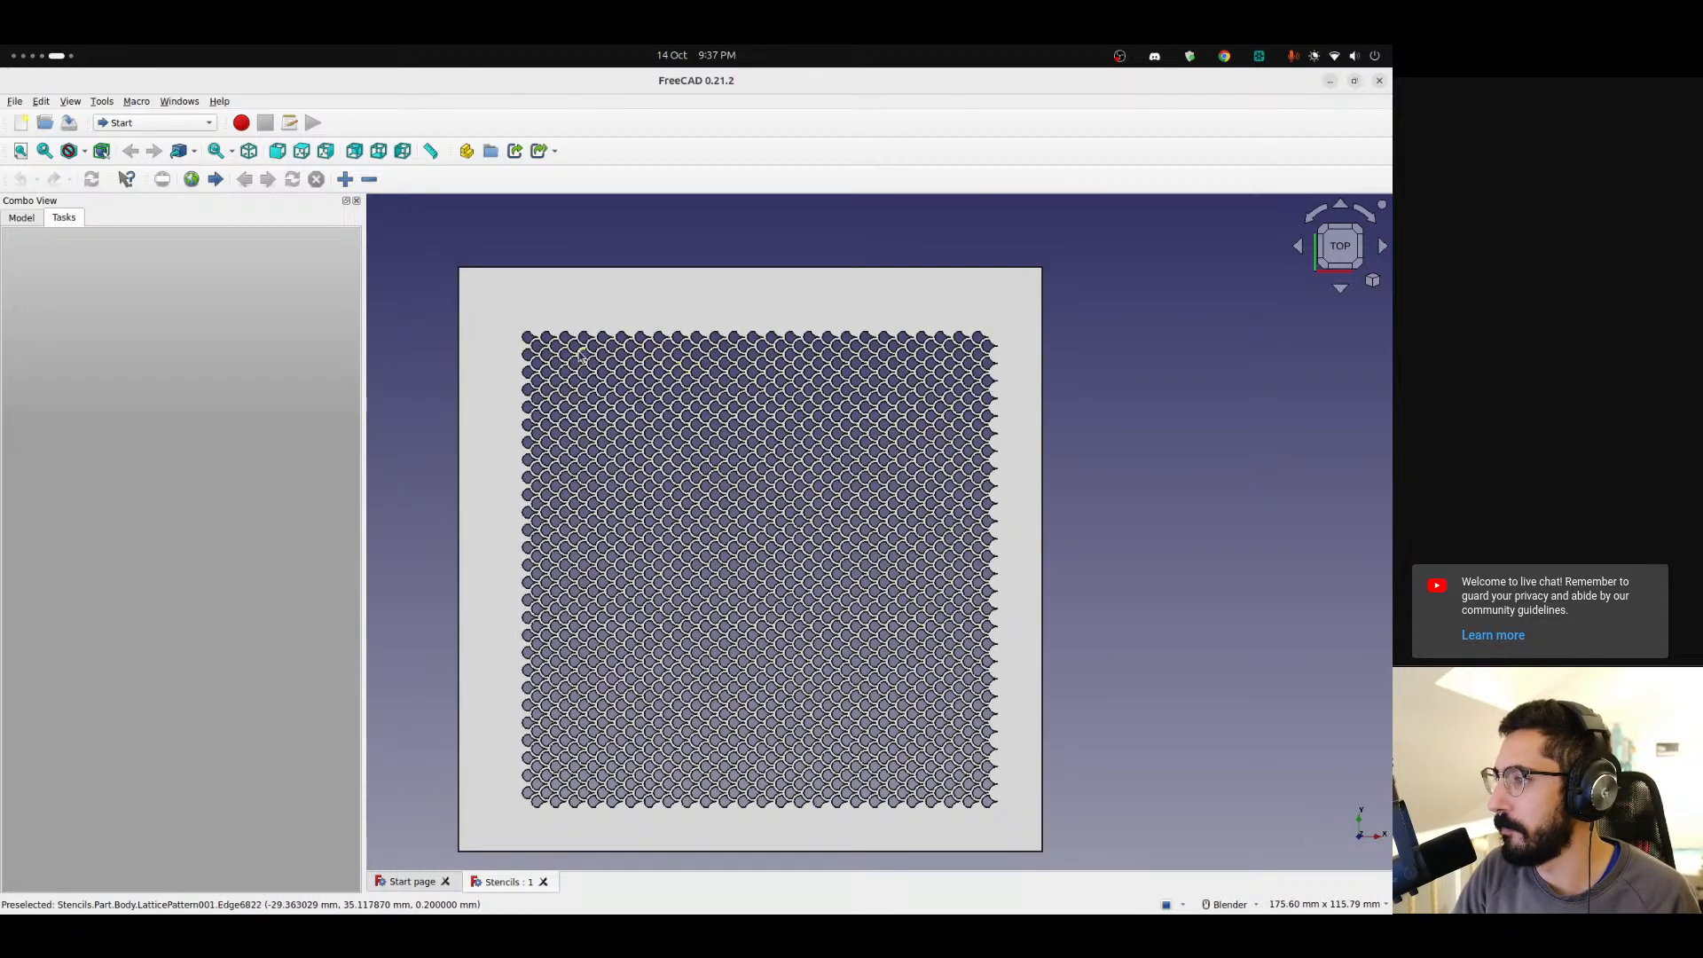
{"action": "scroll", "coordinate": [572, 349], "scroll_direction": "up", "scroll_amount": 3}
{"action": "scroll", "coordinate": [572, 349], "scroll_direction": "down", "scroll_amount": 2}
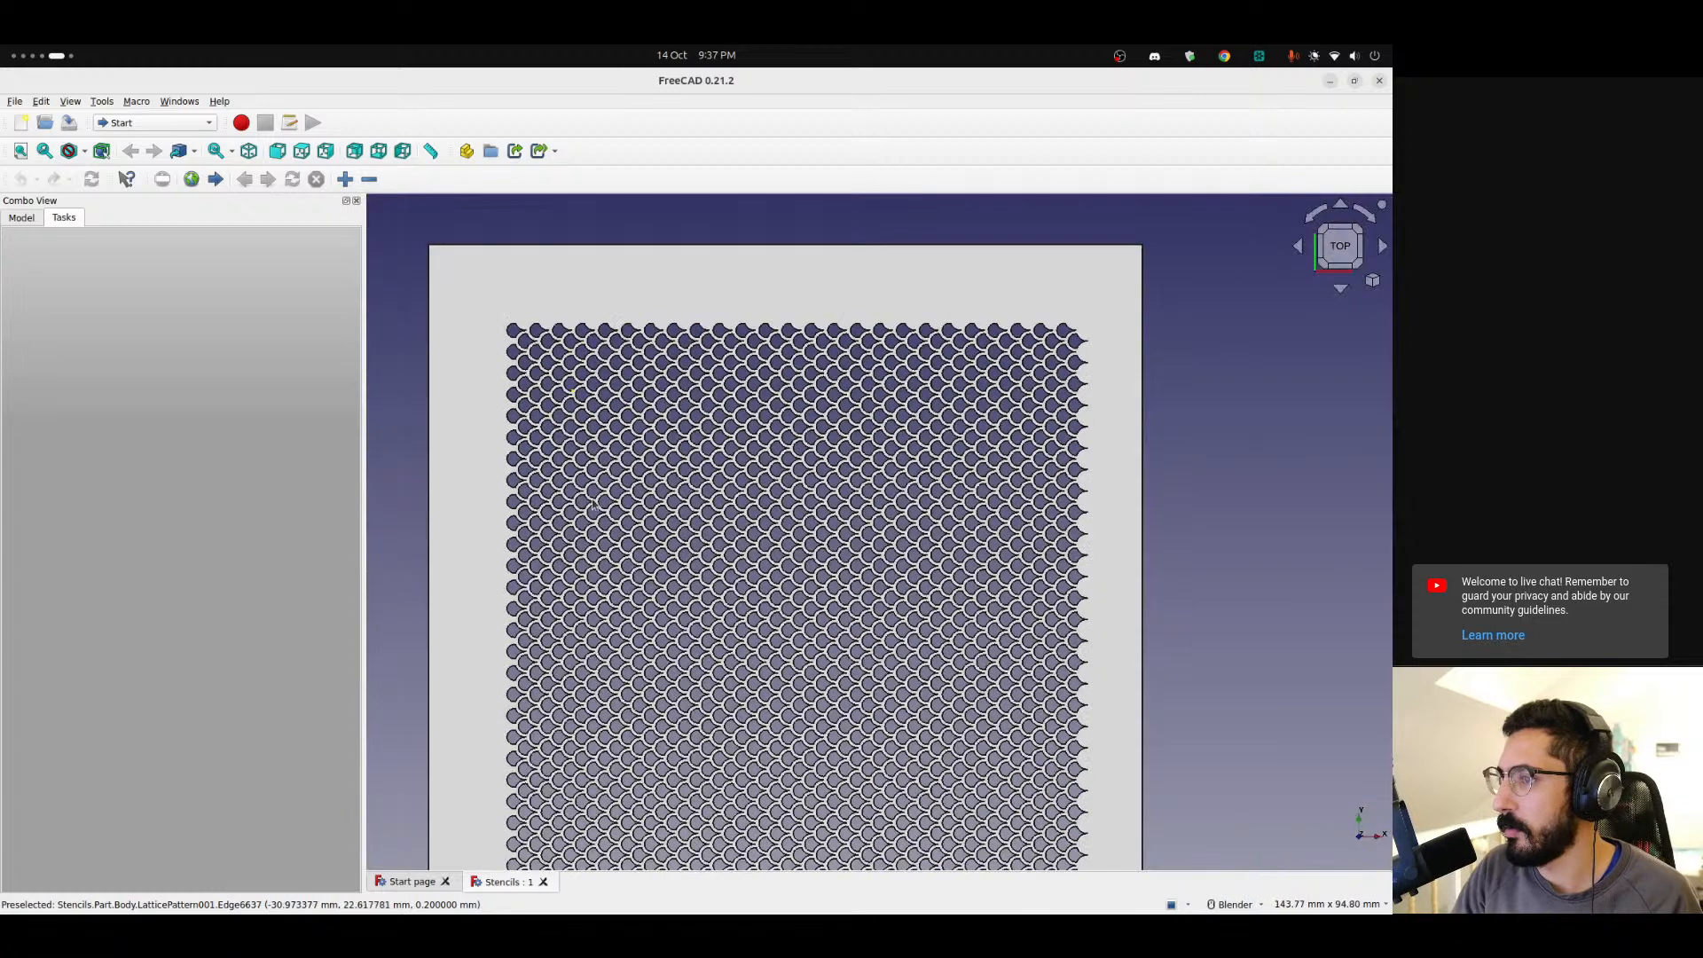
{"action": "middle_click_drag", "start_coordinate": [441, 350], "coordinate": [404, 334], "text": "shift"}
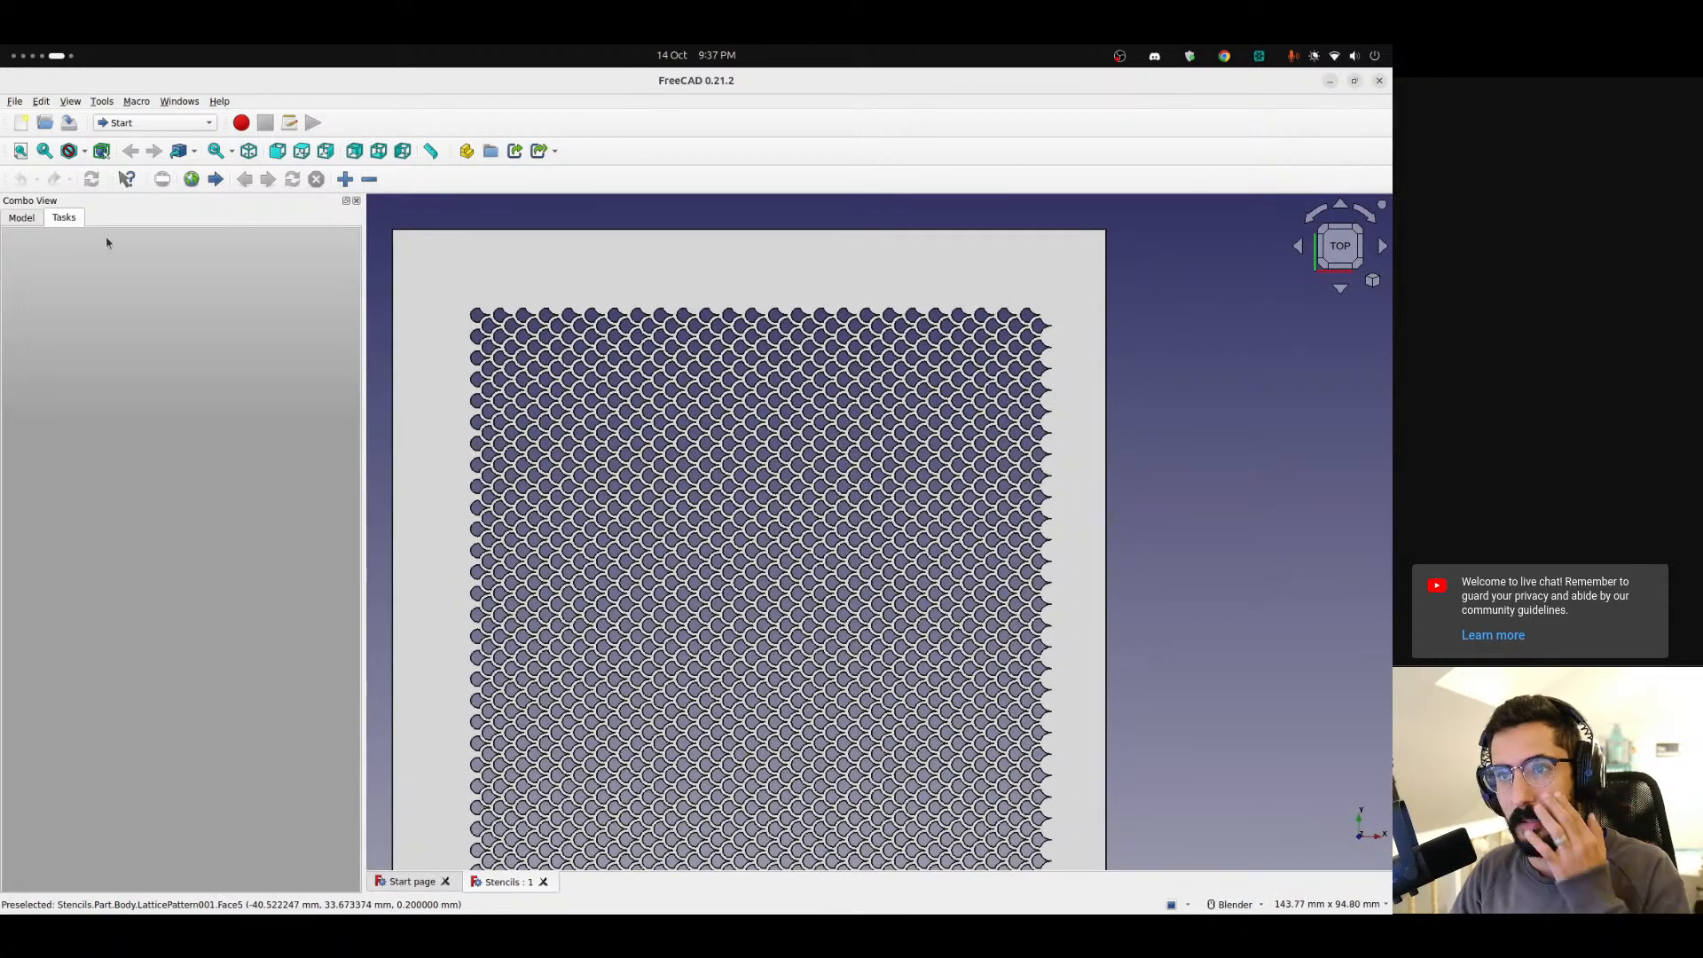
Close the Stencils document and create a new blank document.
{"action": "left_click", "coordinate": [17, 221]}
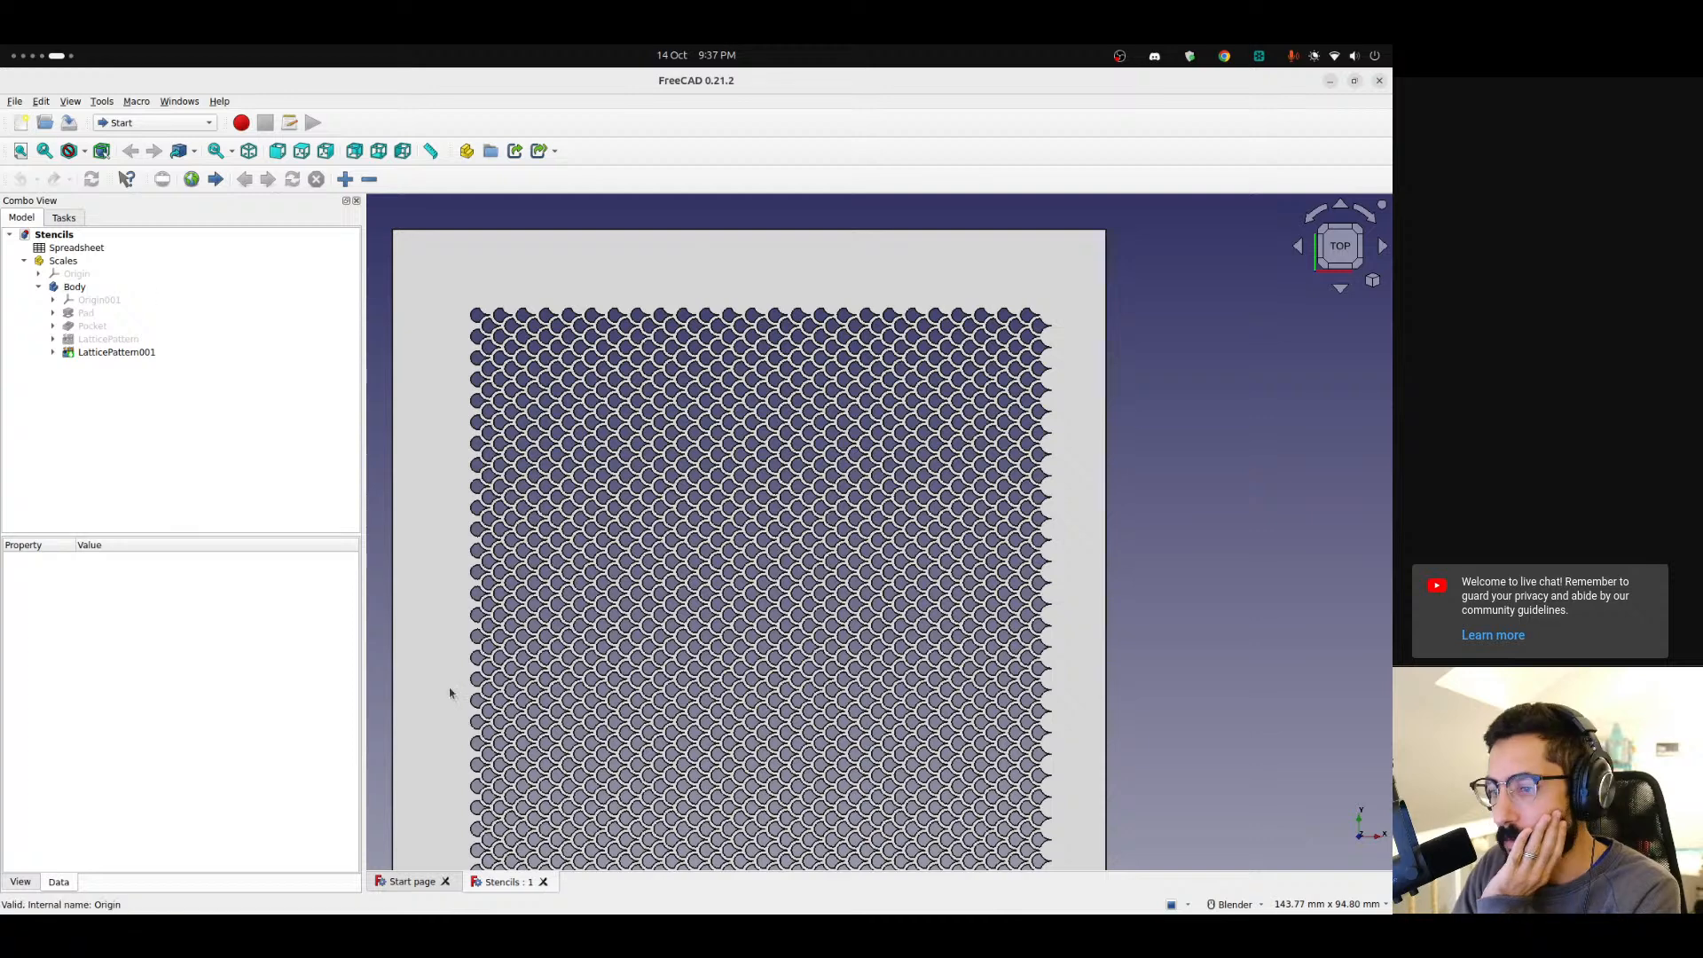
{"action": "left_click", "coordinate": [545, 882]}
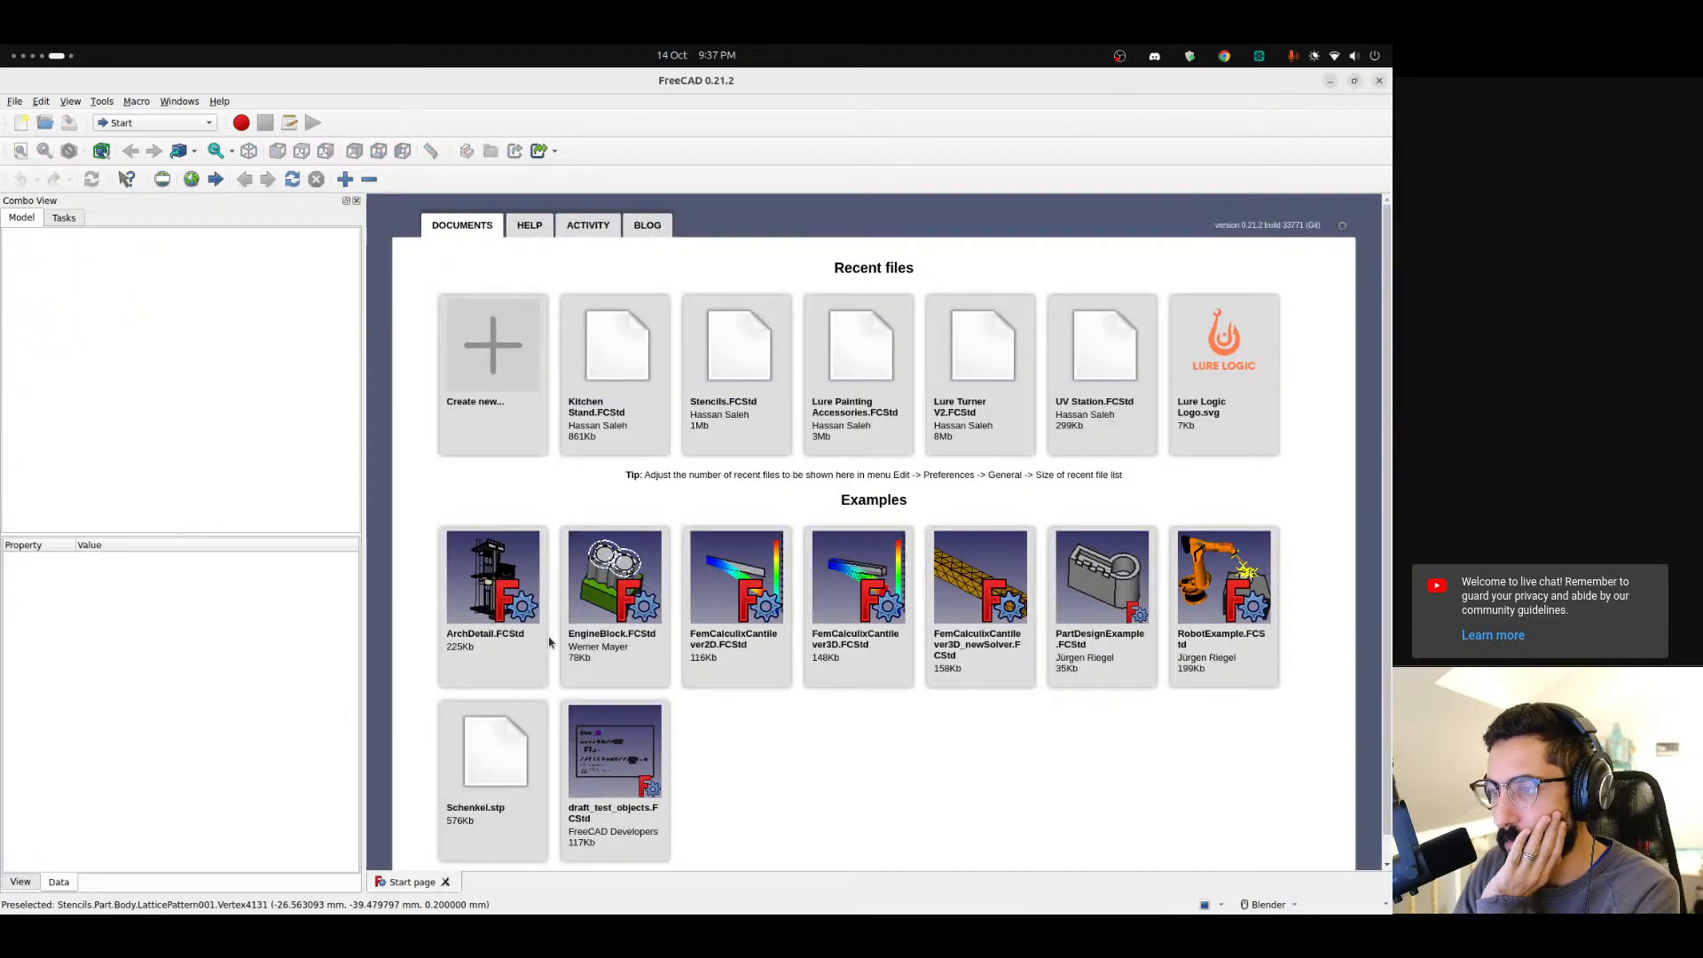
{"action": "left_click", "coordinate": [534, 394]}
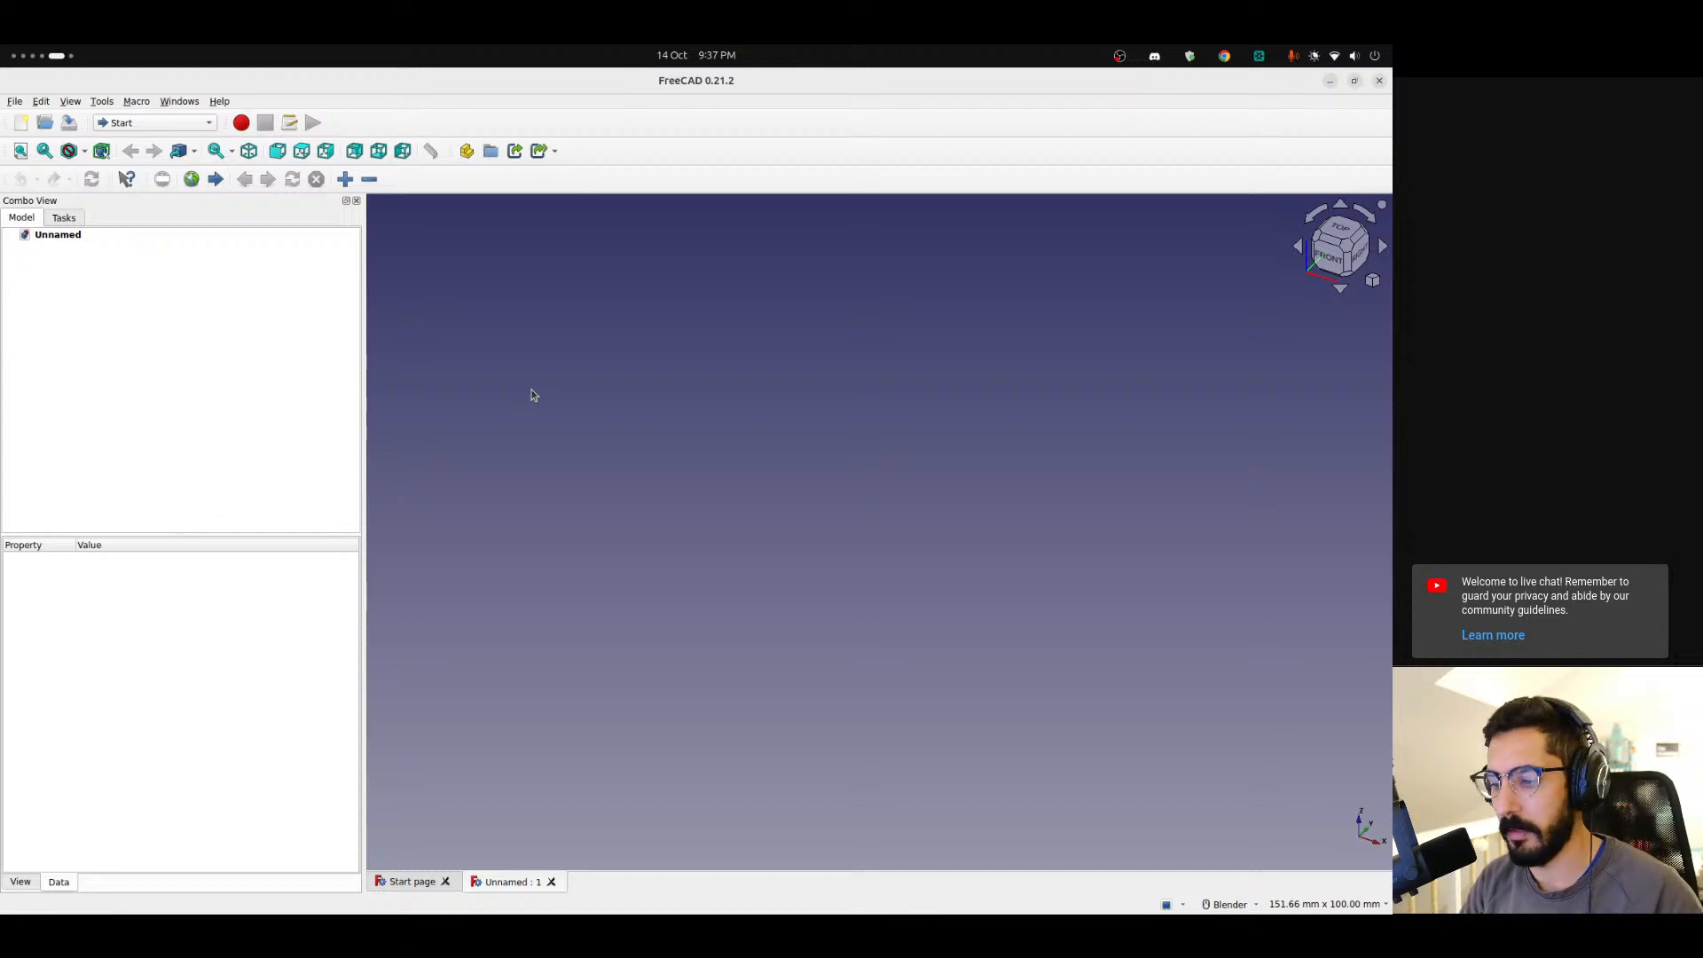
Switch to Blender by launching it from the application search.
{"action": "key", "text": "super+Page_Down"}
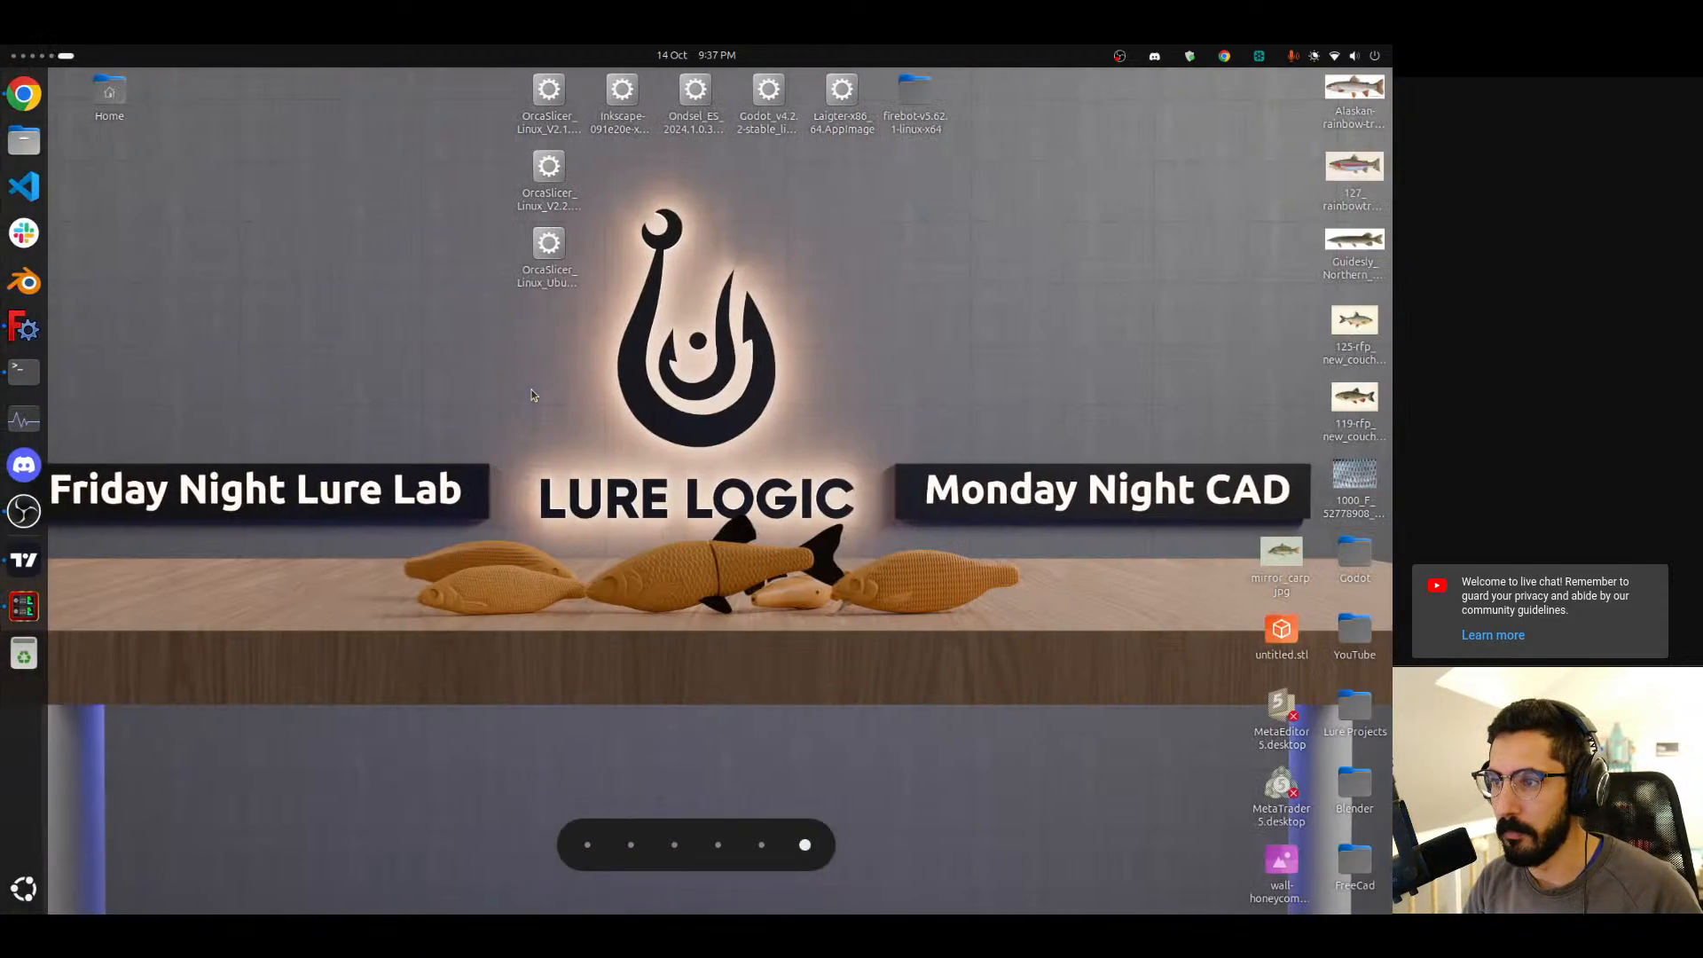
{"action": "key", "text": "super"}
{"action": "type", "text": "ble"}
{"action": "key", "text": "Return"}
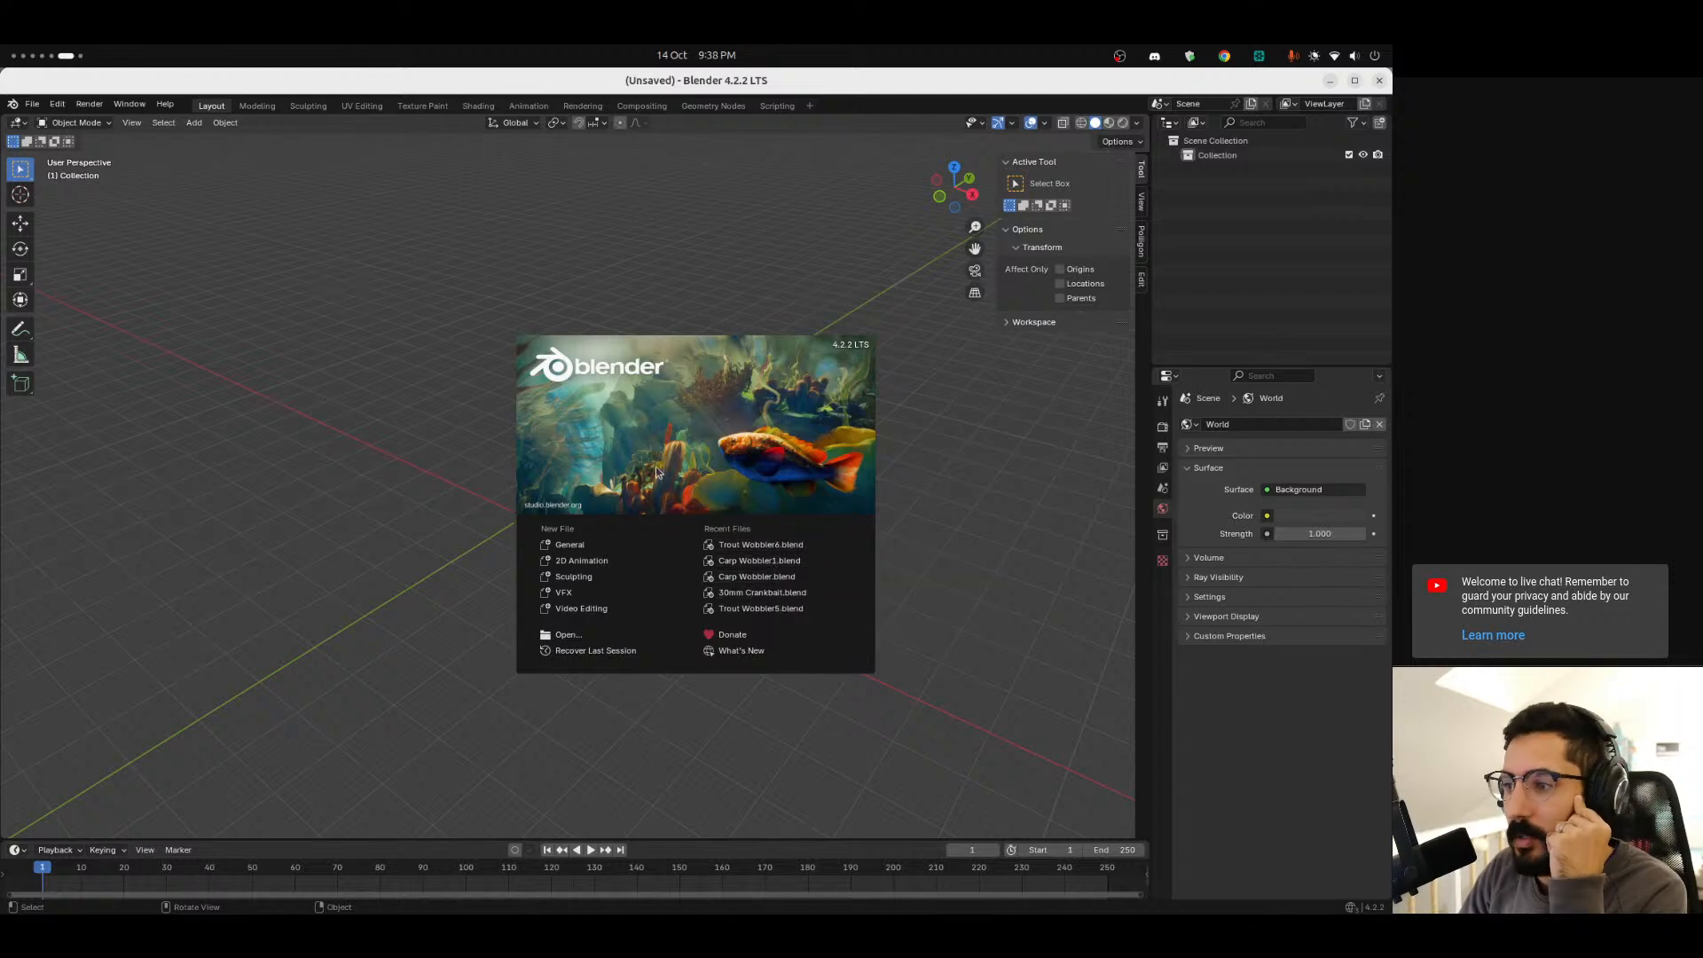
Open the recent 30mm Crankbait.blend file and dismiss the splash screen.
{"action": "left_click", "coordinate": [755, 593]}
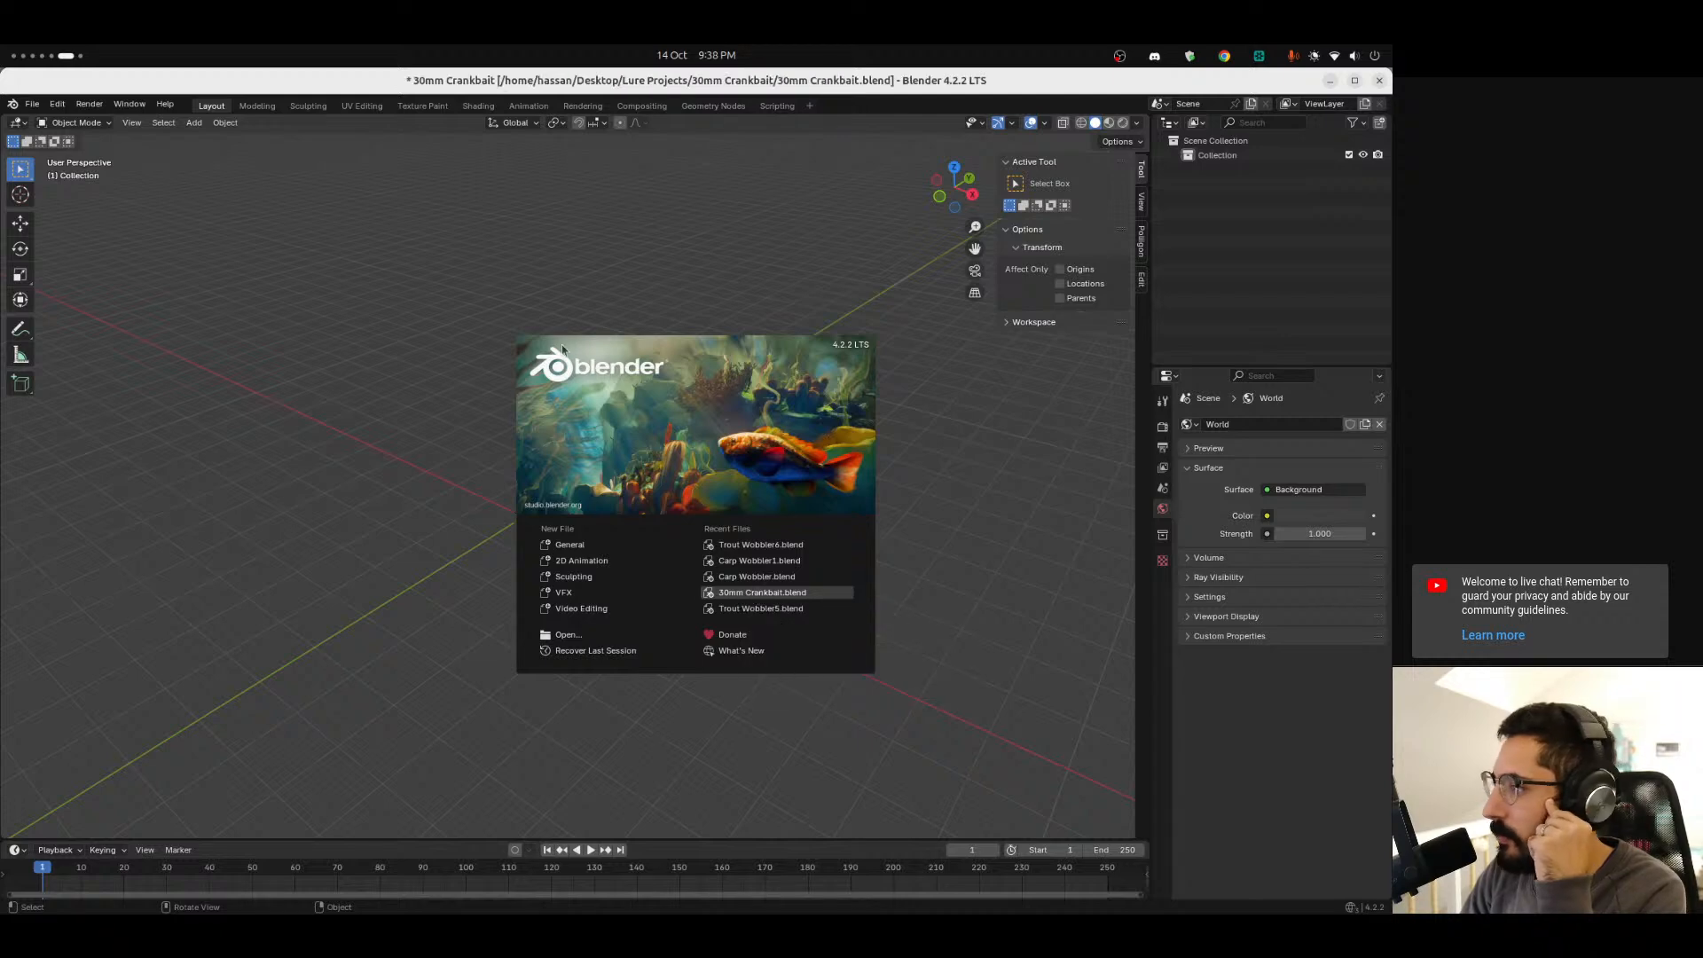
{"action": "left_click", "coordinate": [1162, 580]}
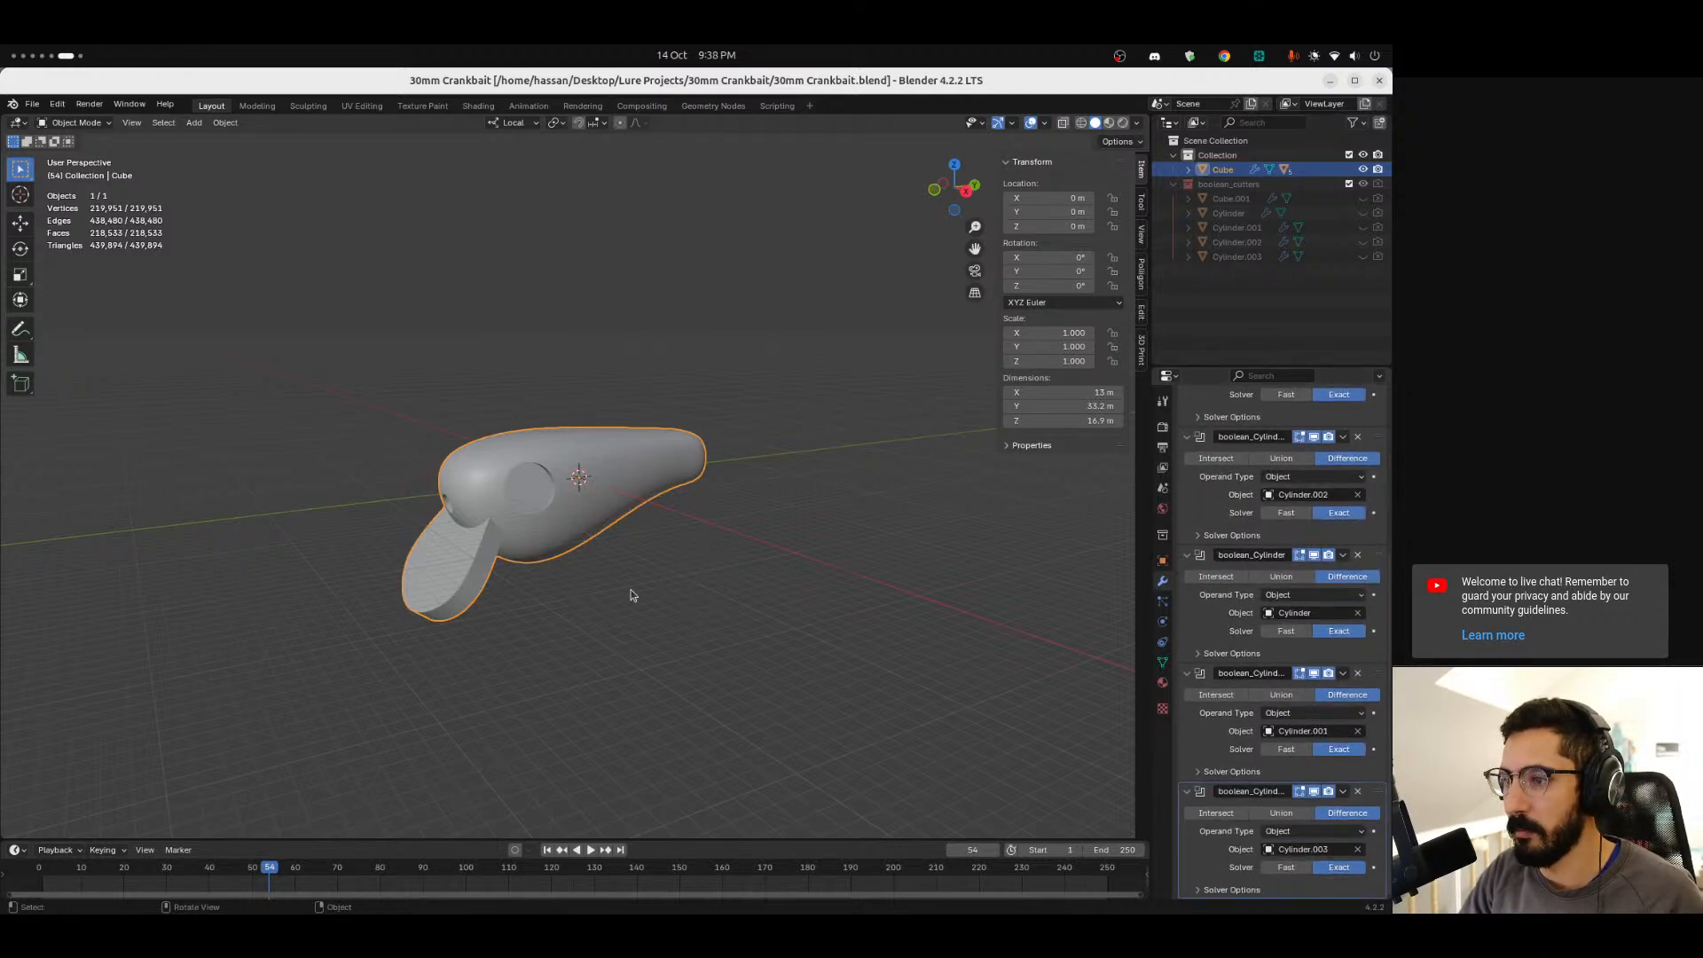
Remove the bottom three boolean modifiers from the lure body, viewed from the side in X-ray.
{"action": "middle_click_drag", "start_coordinate": [589, 562], "coordinate": [620, 578]}
{"action": "key", "text": "alt+z"}
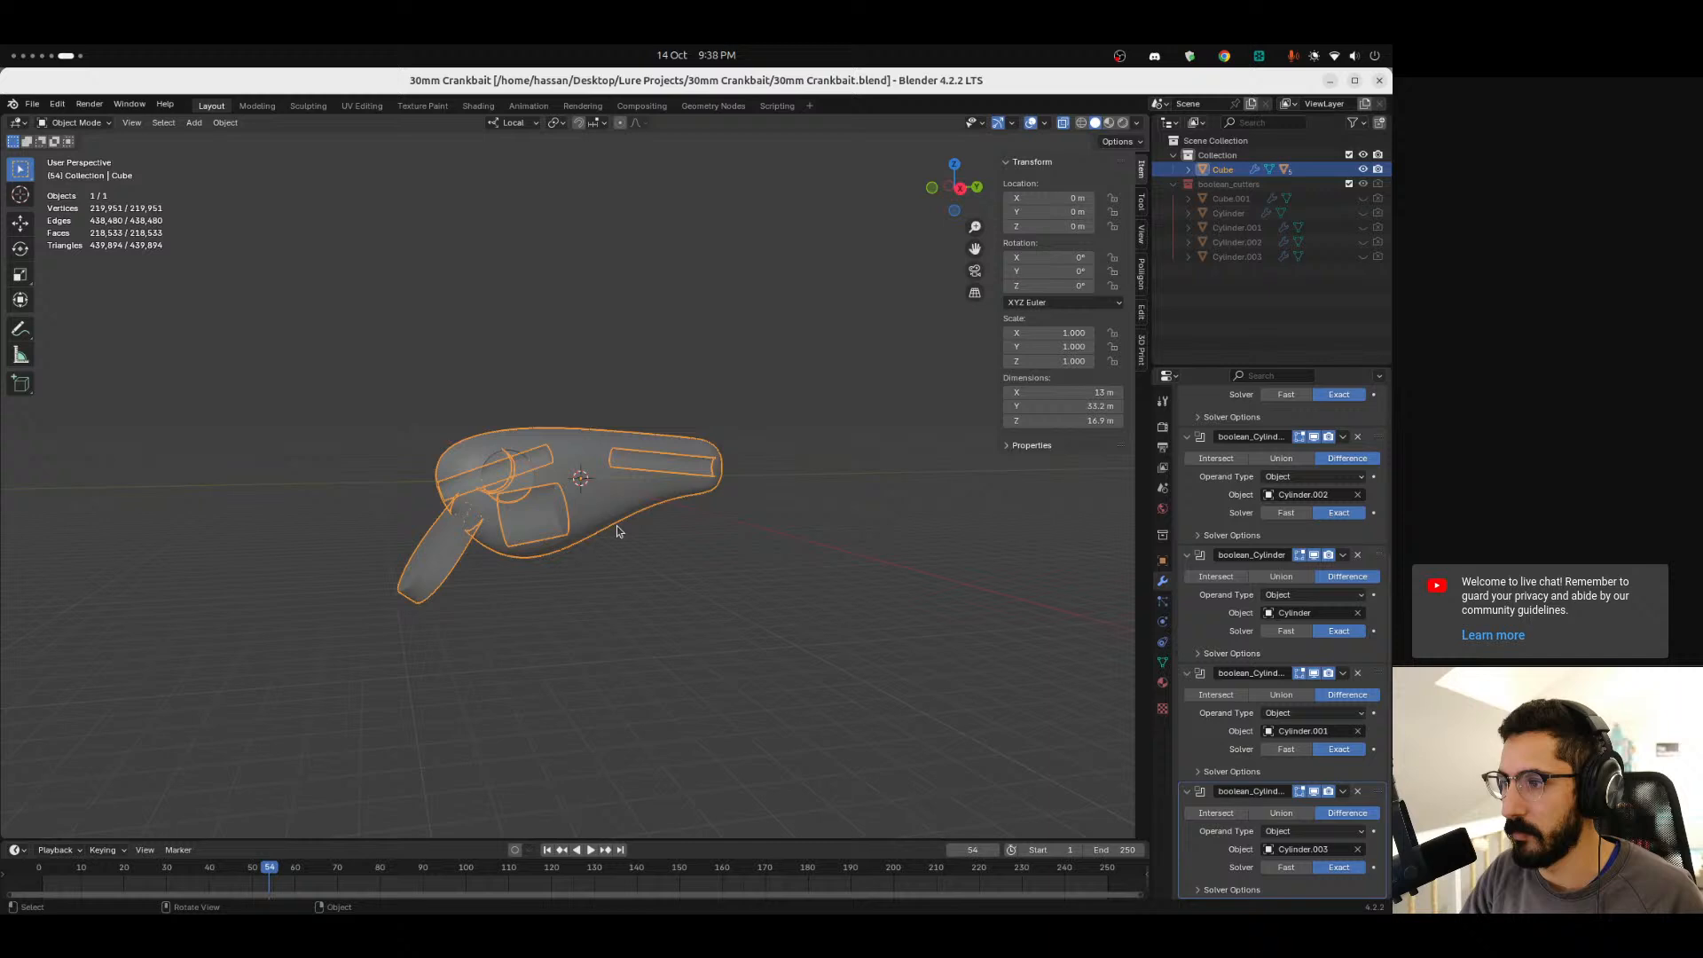
{"action": "left_click", "coordinate": [960, 189]}
{"action": "middle_click_drag", "start_coordinate": [515, 575], "coordinate": [460, 446], "text": "ctrl"}
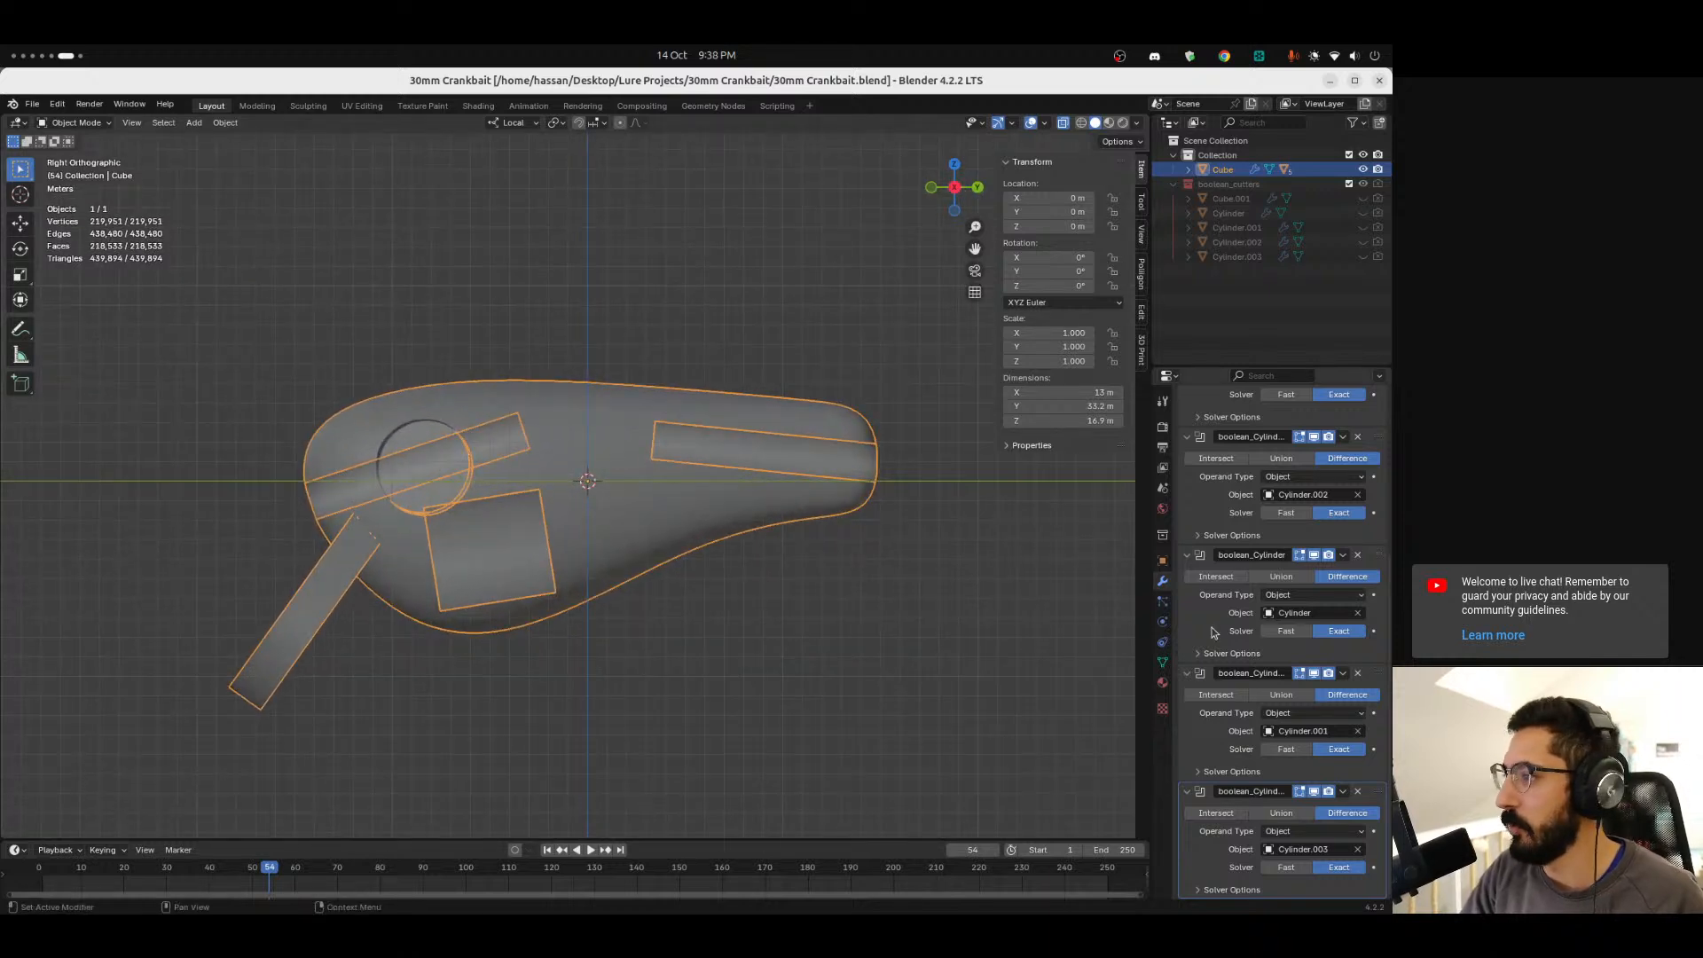
{"action": "left_click", "coordinate": [1358, 792]}
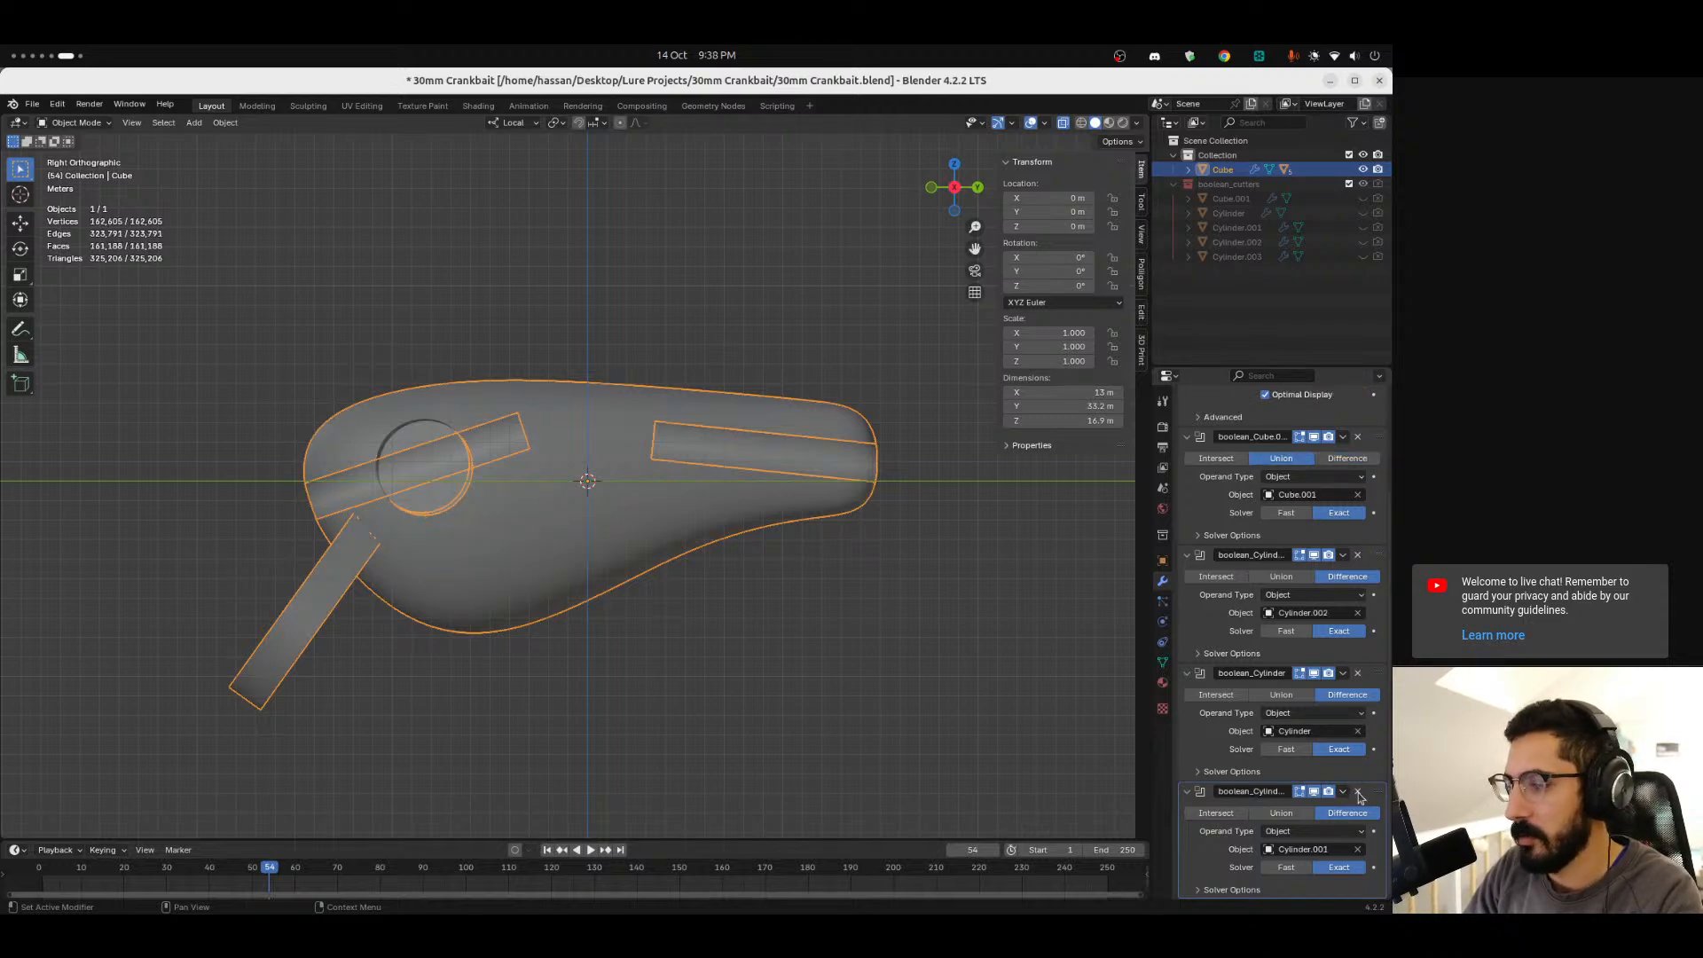
{"action": "left_click", "coordinate": [1358, 791]}
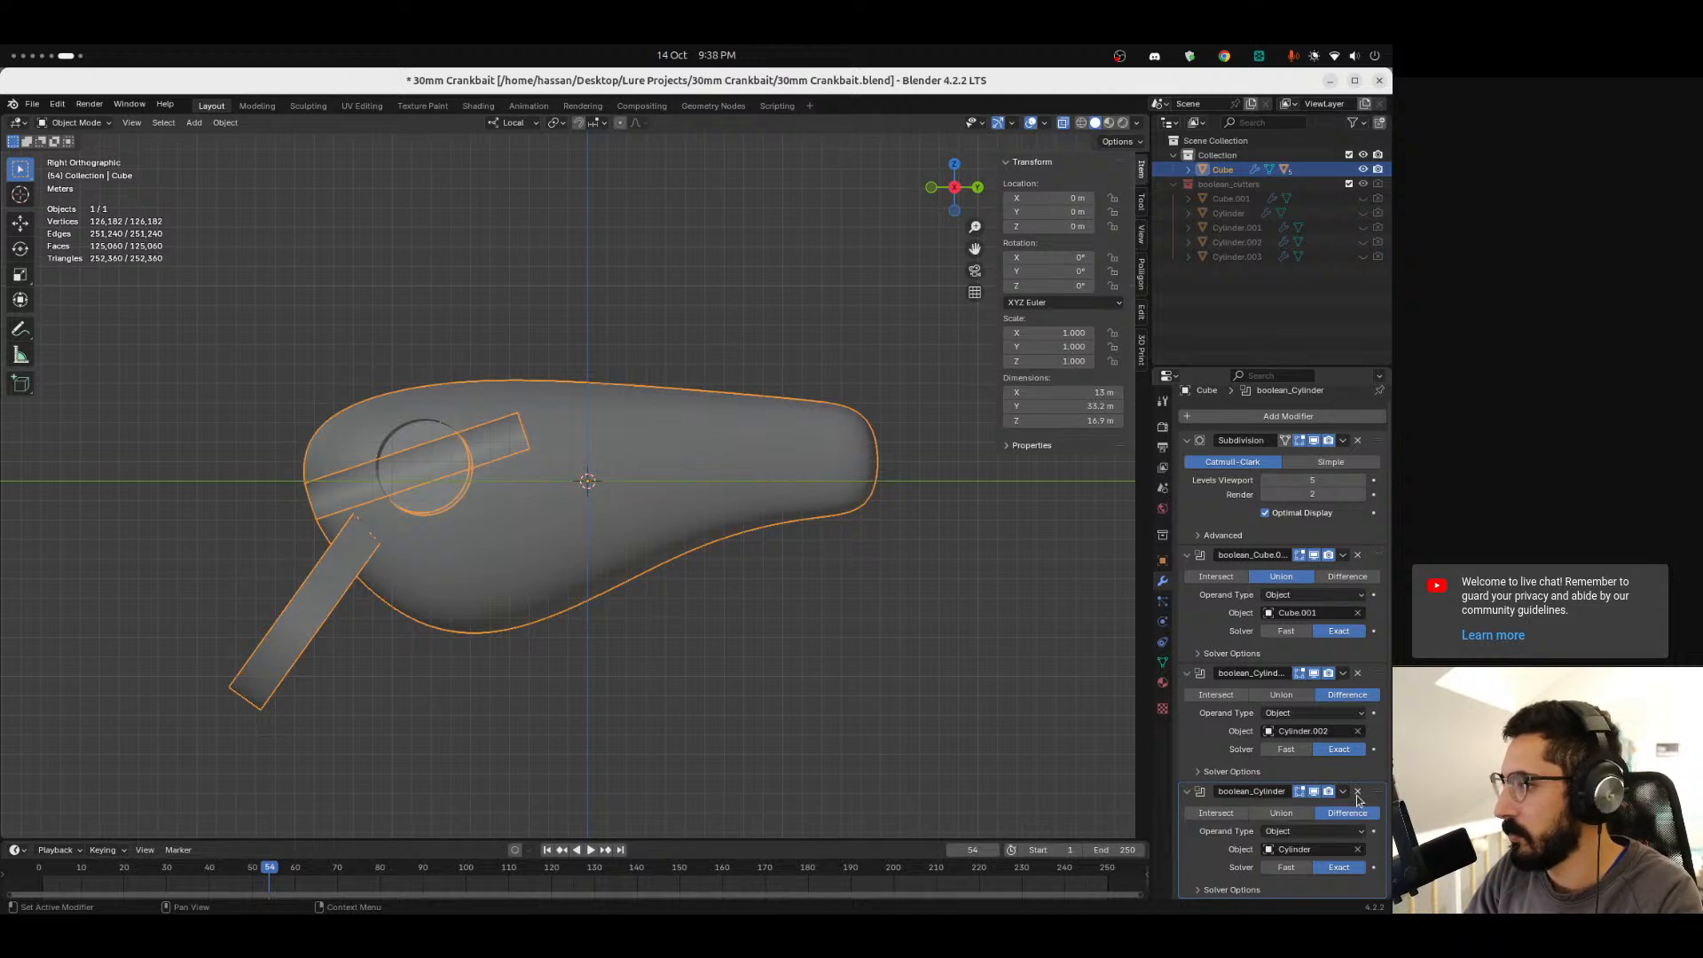
{"action": "left_click", "coordinate": [1357, 792]}
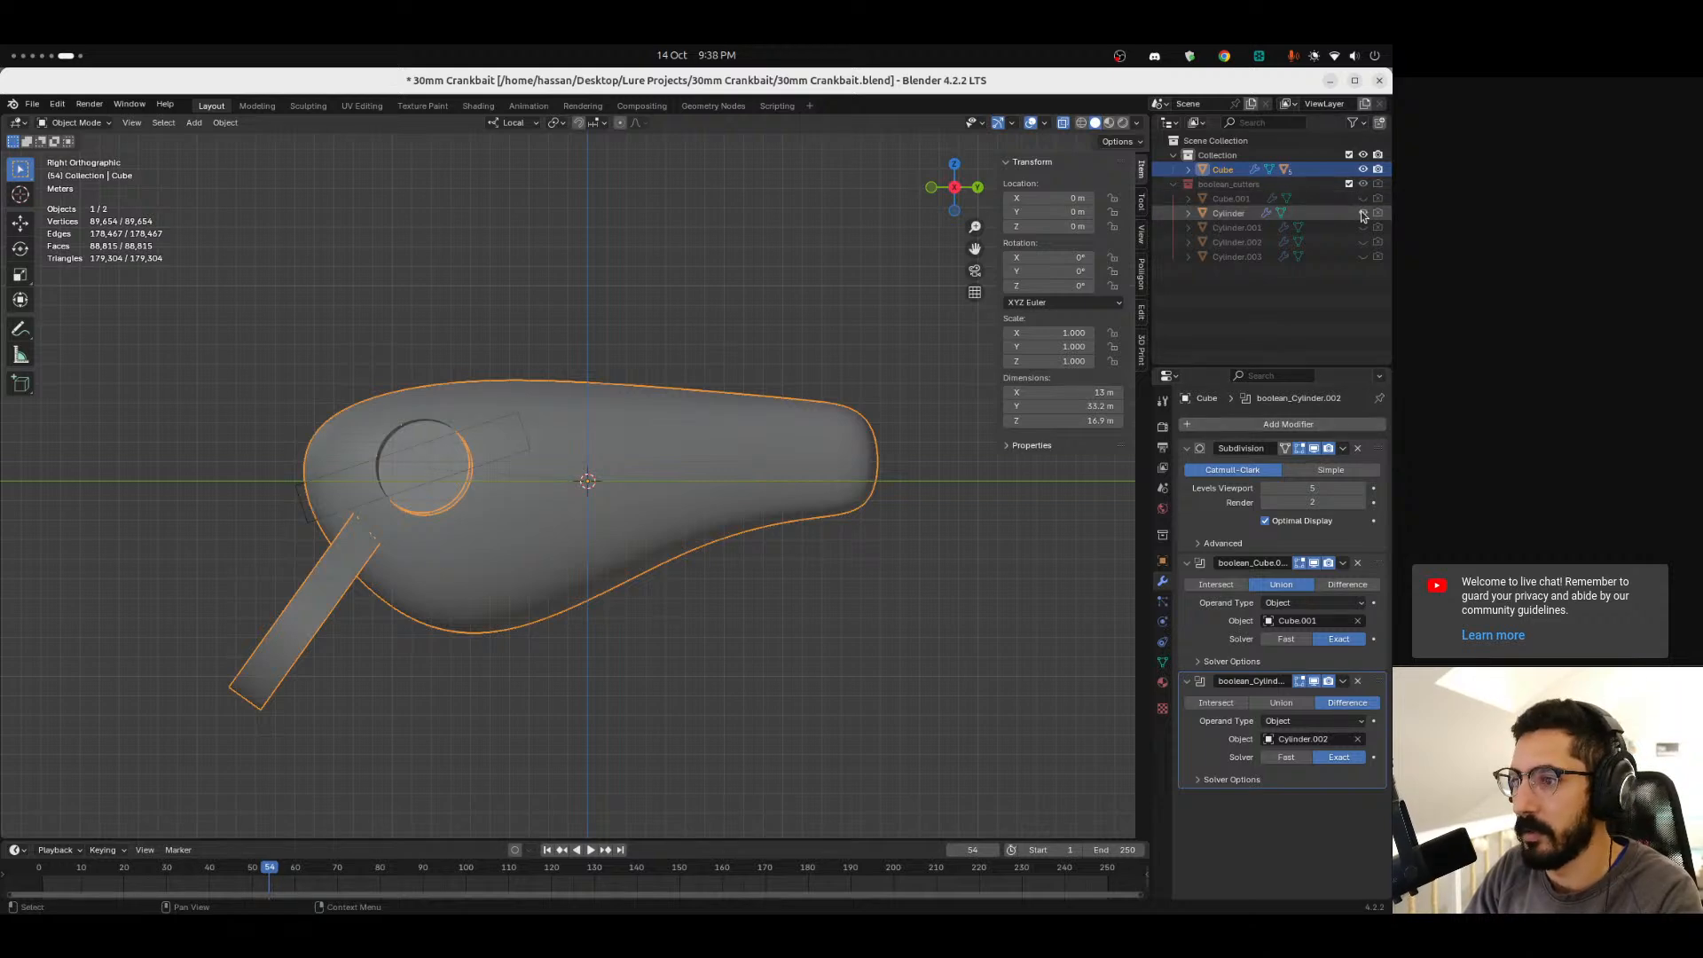
Try removing the union boolean modifier that uses Cube.001, then undo the removal.
{"action": "left_click", "coordinate": [1362, 243]}
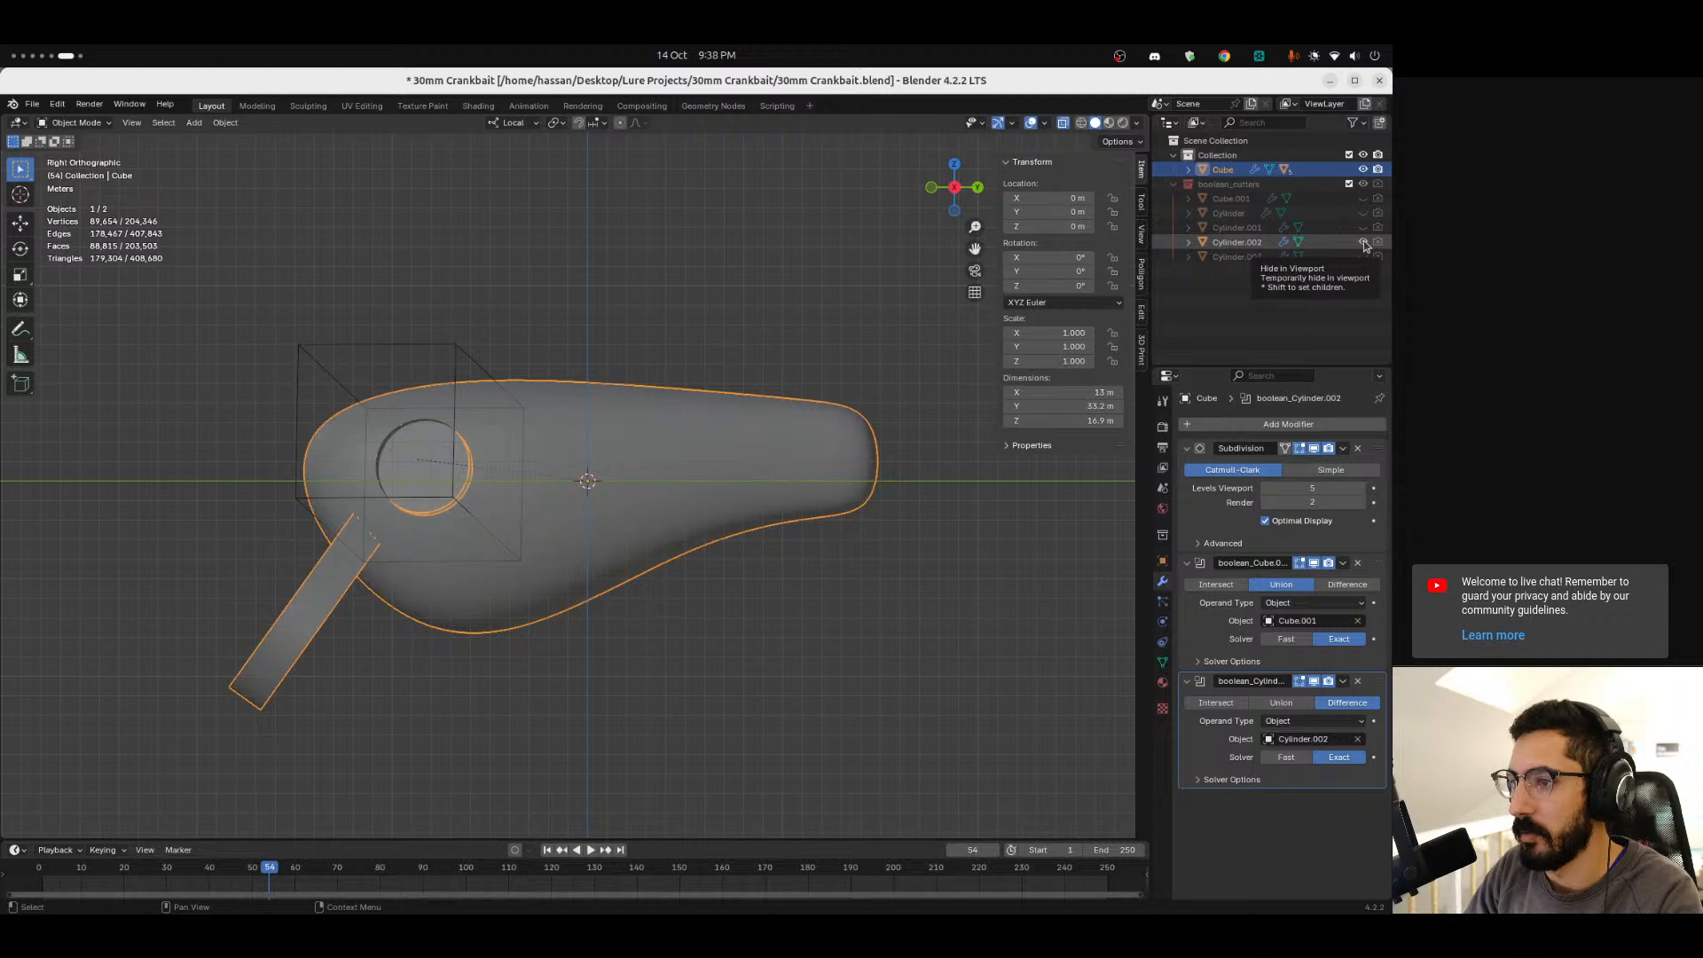
{"action": "left_click", "coordinate": [1363, 243]}
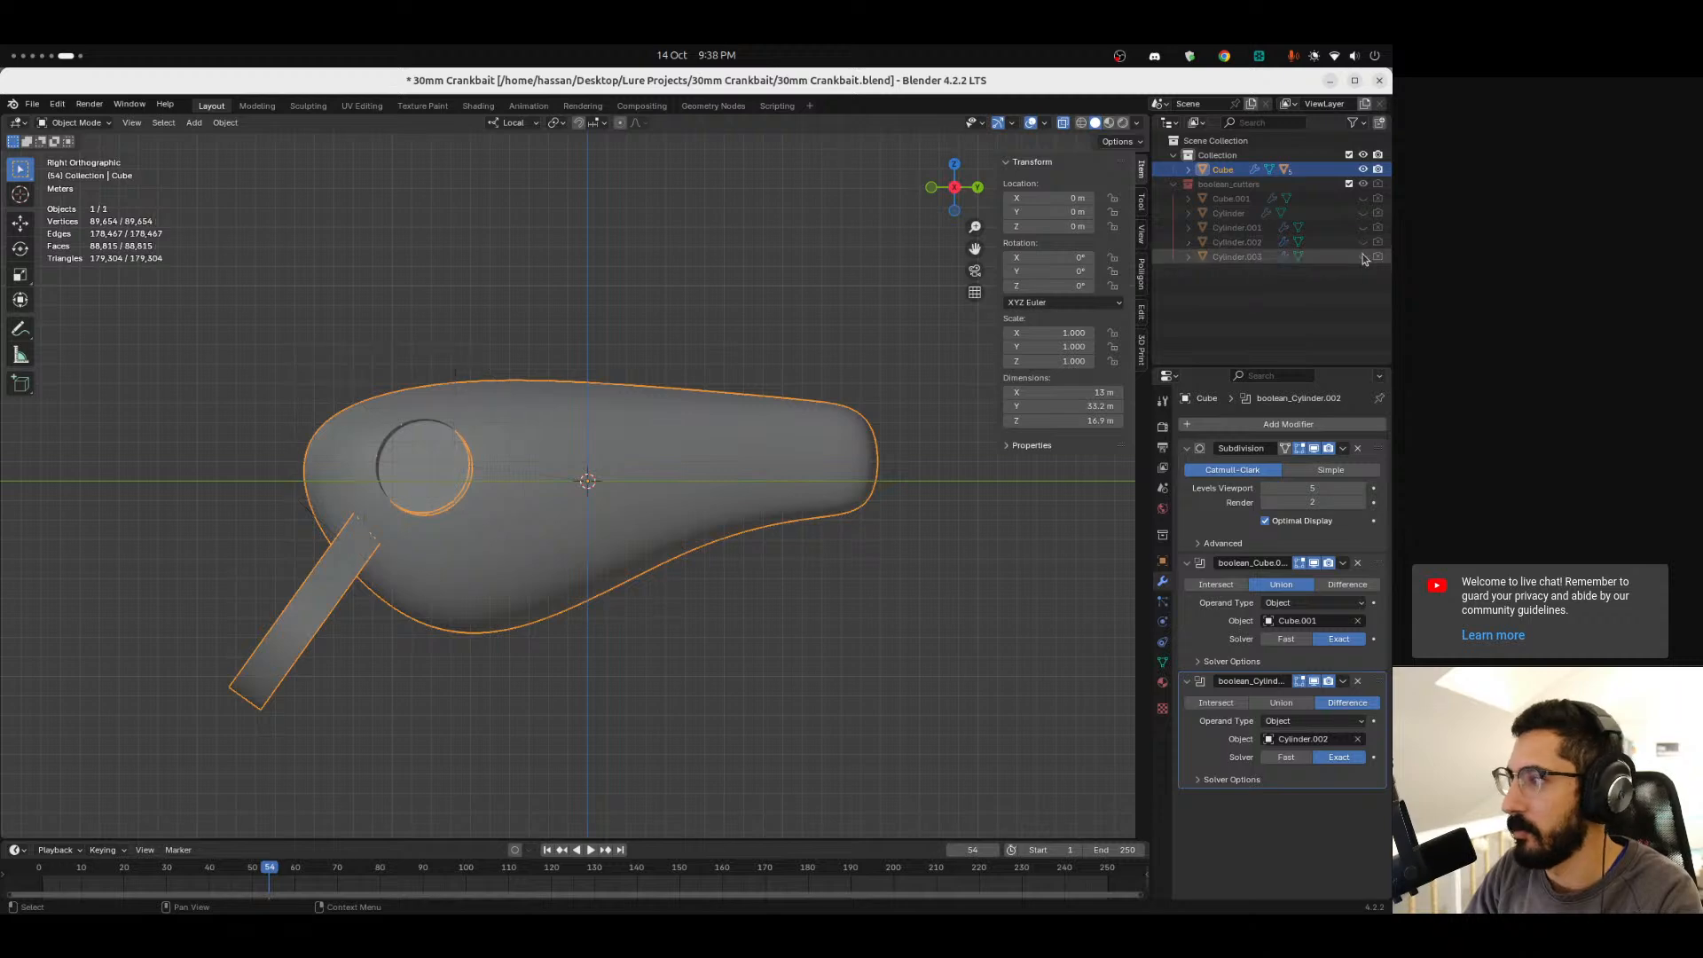
{"action": "left_click", "coordinate": [1358, 563]}
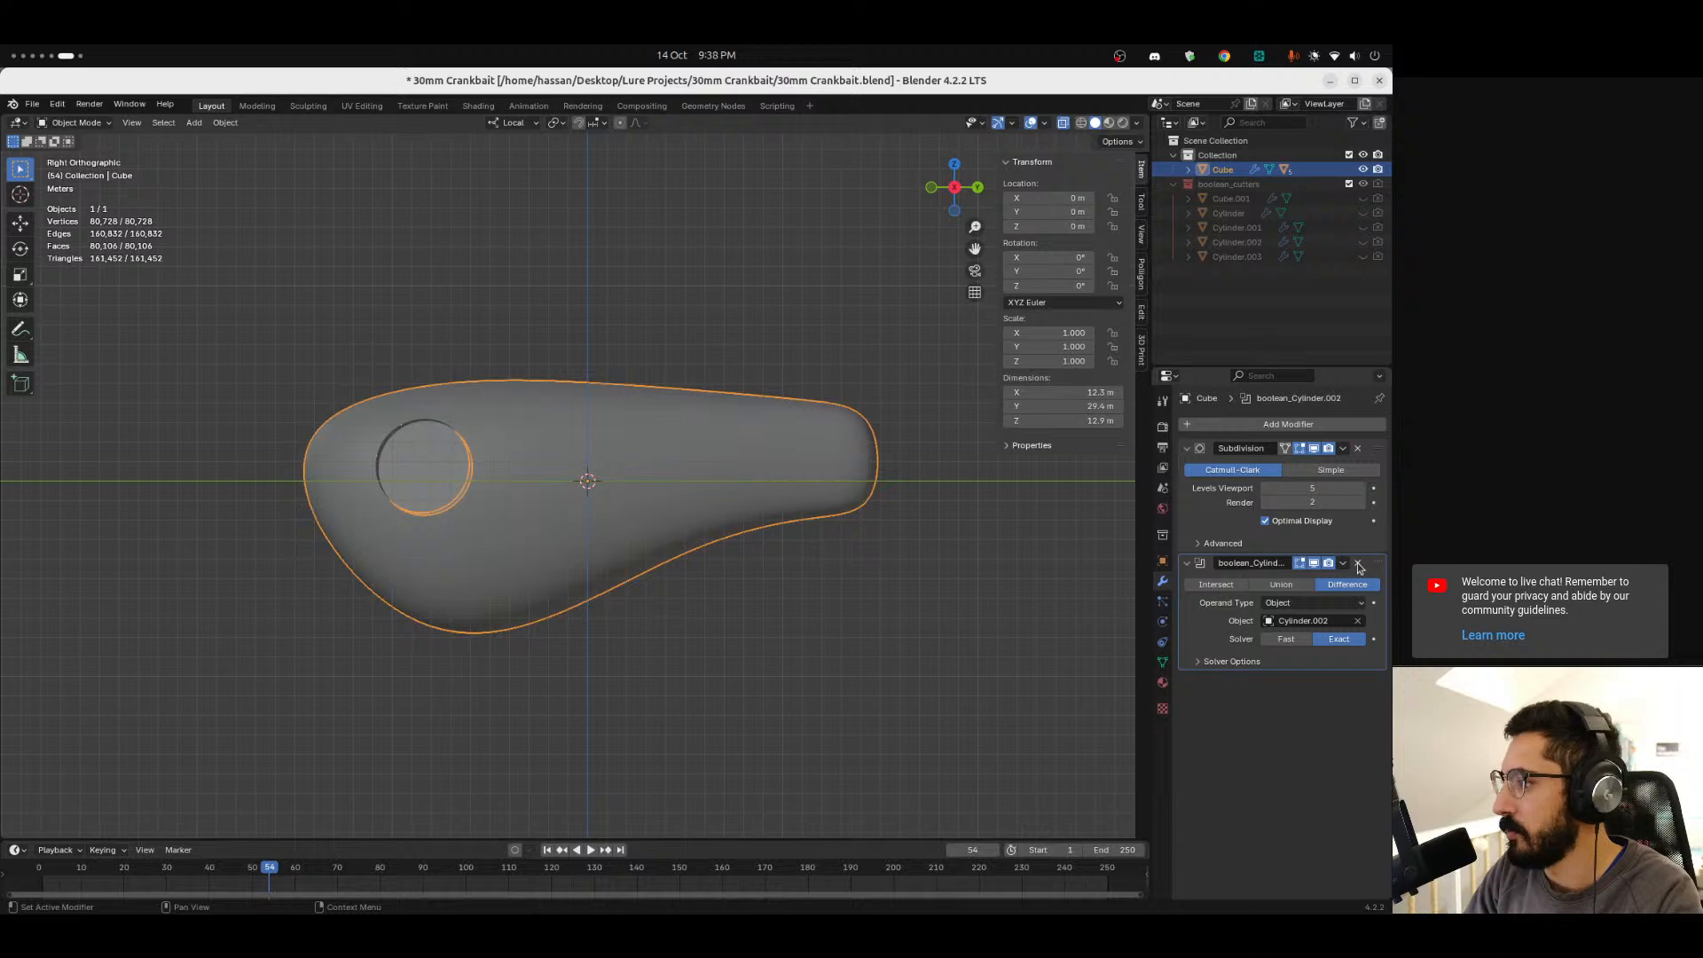
{"action": "key", "text": "ctrl+z"}
Review the export formats available for the lure model.
{"action": "left_click", "coordinate": [791, 614]}
{"action": "middle_click_drag", "start_coordinate": [791, 614], "coordinate": [531, 456], "text": "ctrl"}
{"action": "left_click", "coordinate": [572, 604]}
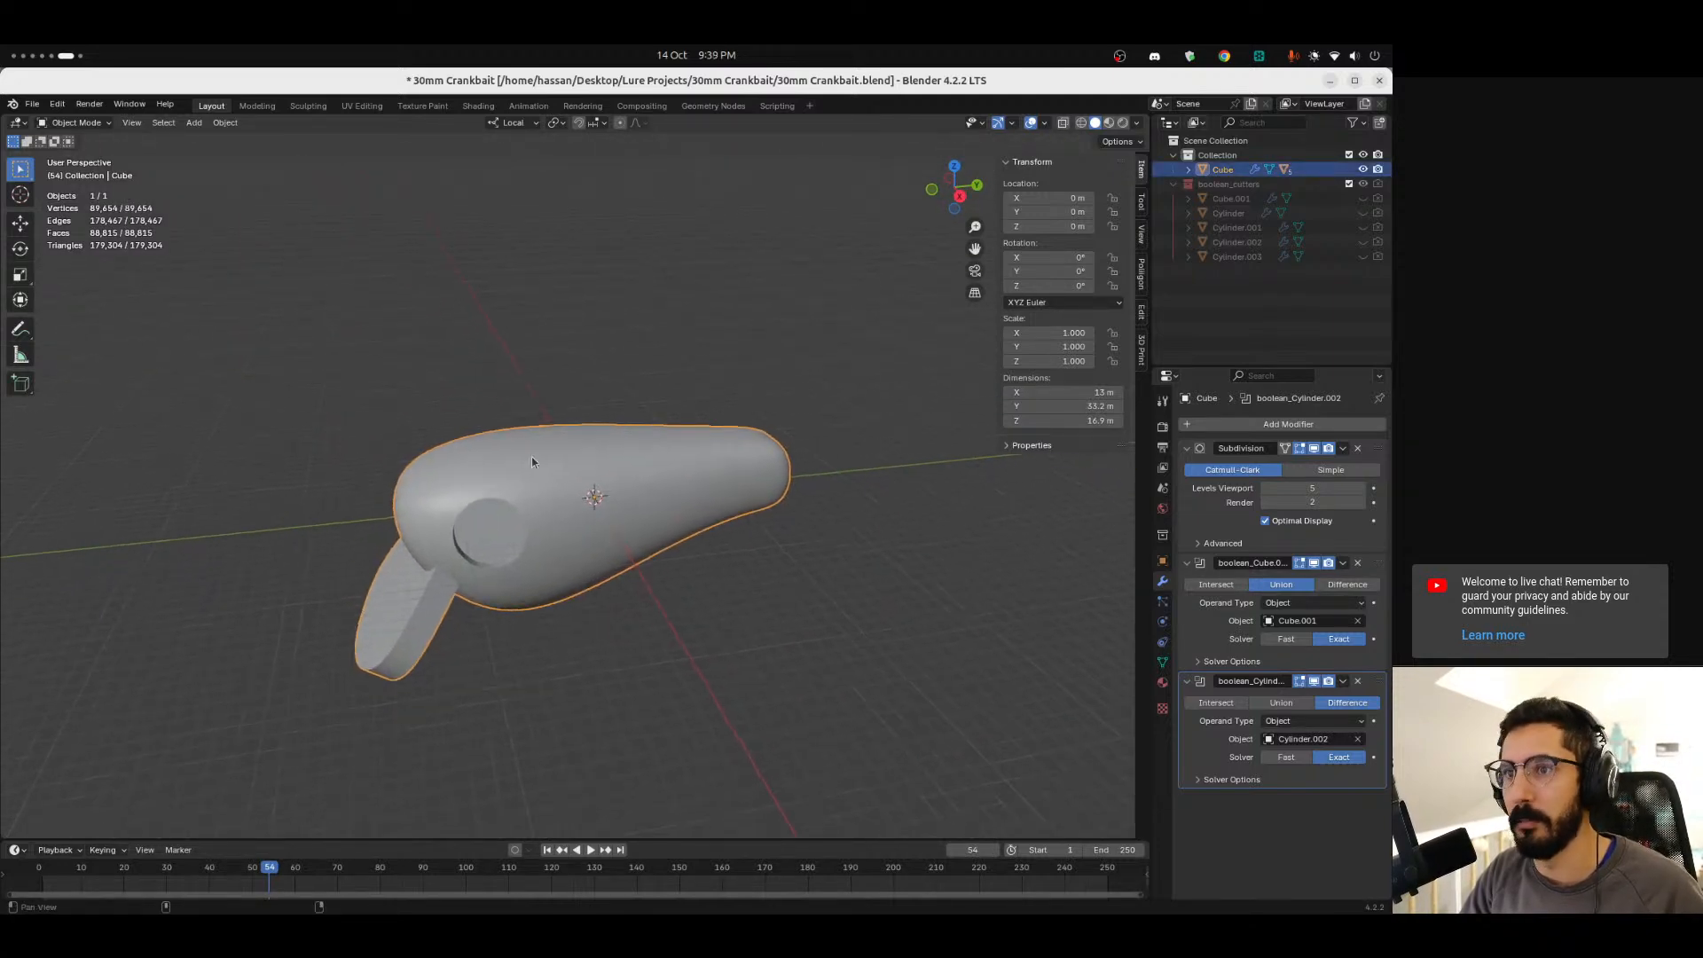
{"action": "left_click", "coordinate": [31, 103]}
{"action": "mouse_move", "coordinate": [113, 294]}
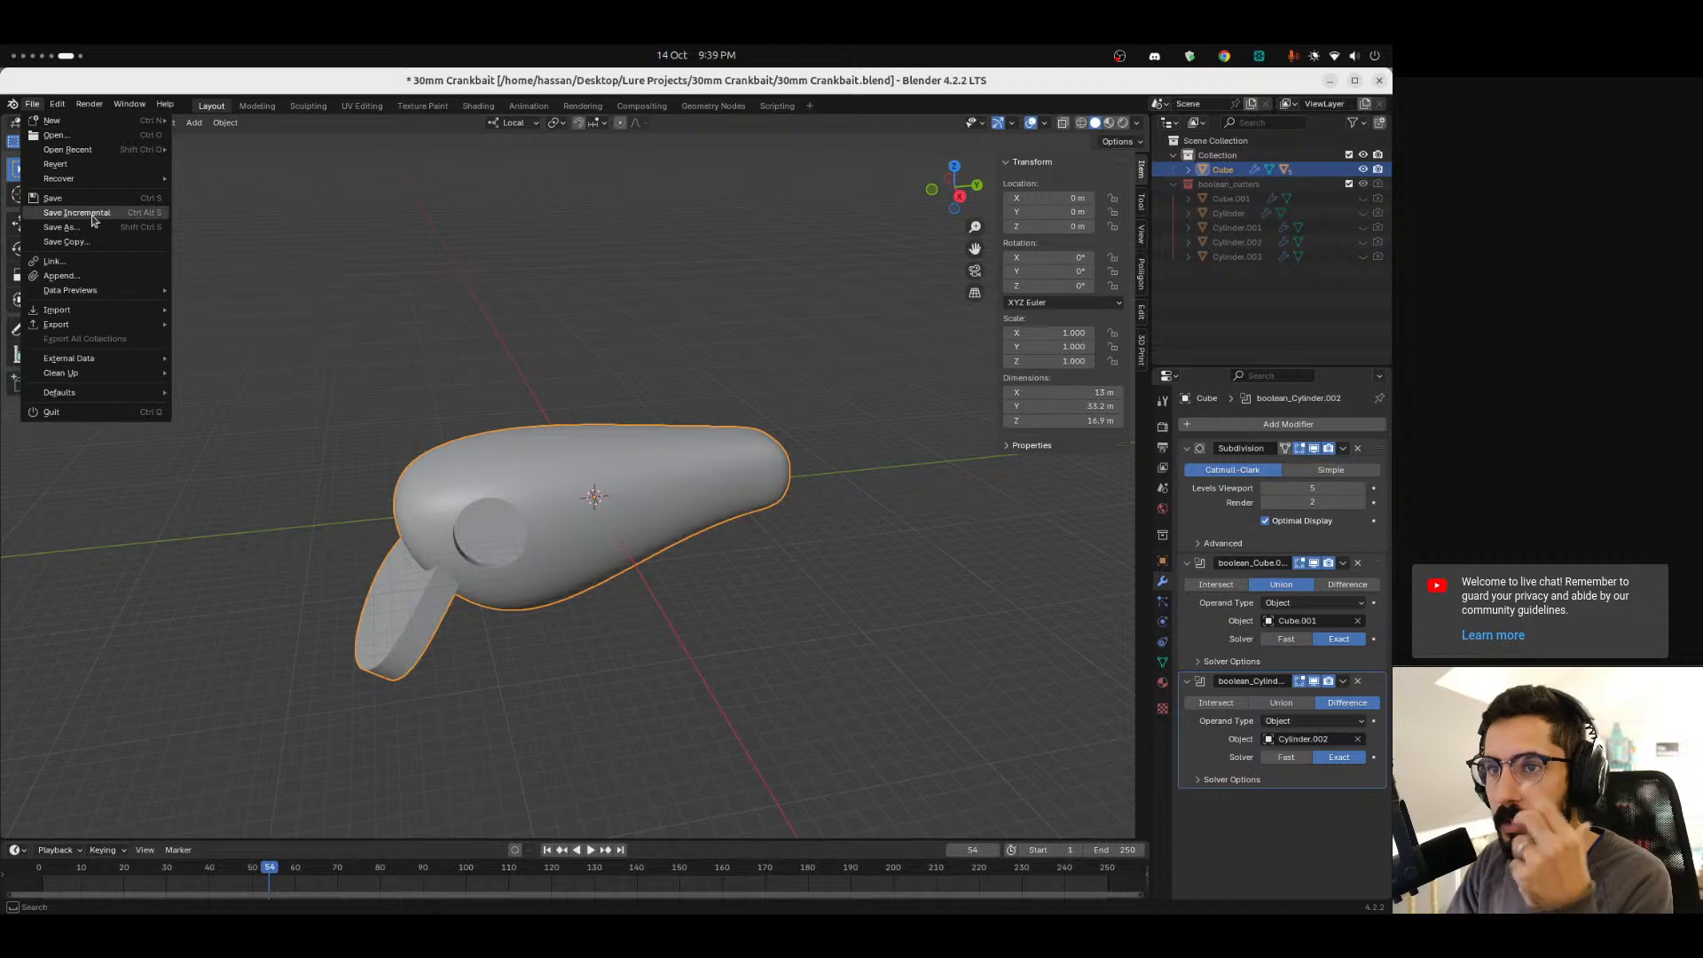
{"action": "mouse_move", "coordinate": [91, 321]}
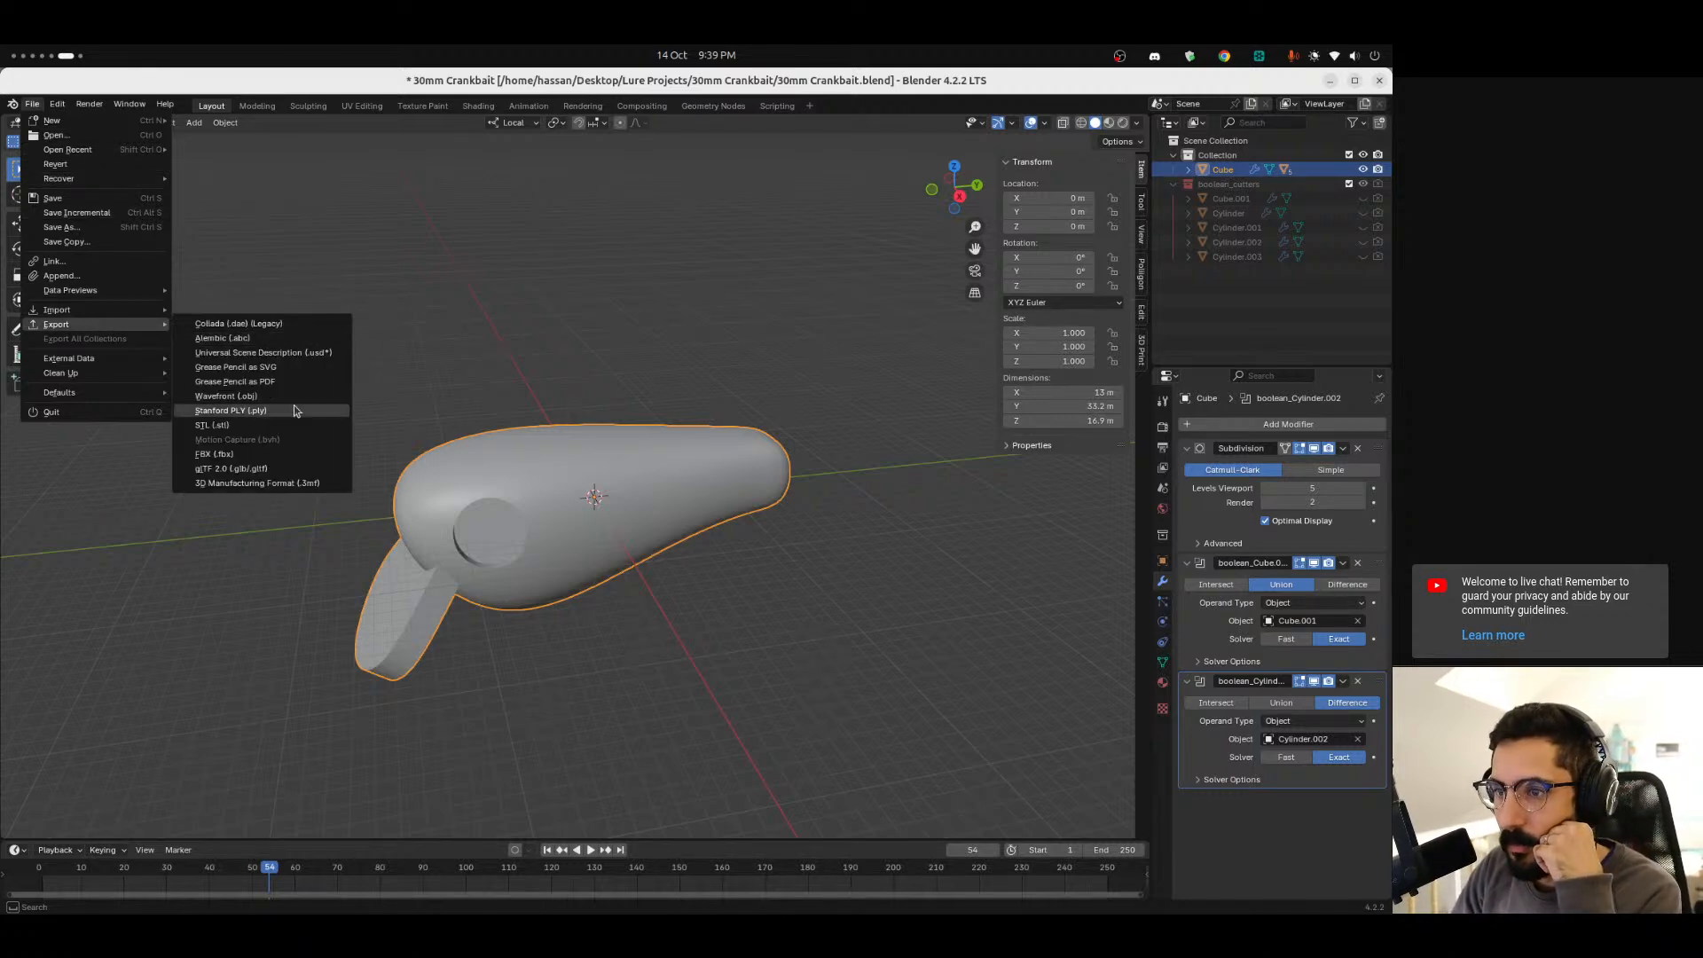
{"action": "left_click", "coordinate": [520, 300]}
Review the file formats FreeCAD can import, then cancel the import dialog.
{"action": "mouse_move", "coordinate": [3, 703]}
{"action": "scroll", "coordinate": [2, 754], "scroll_direction": "up", "scroll_amount": 1}
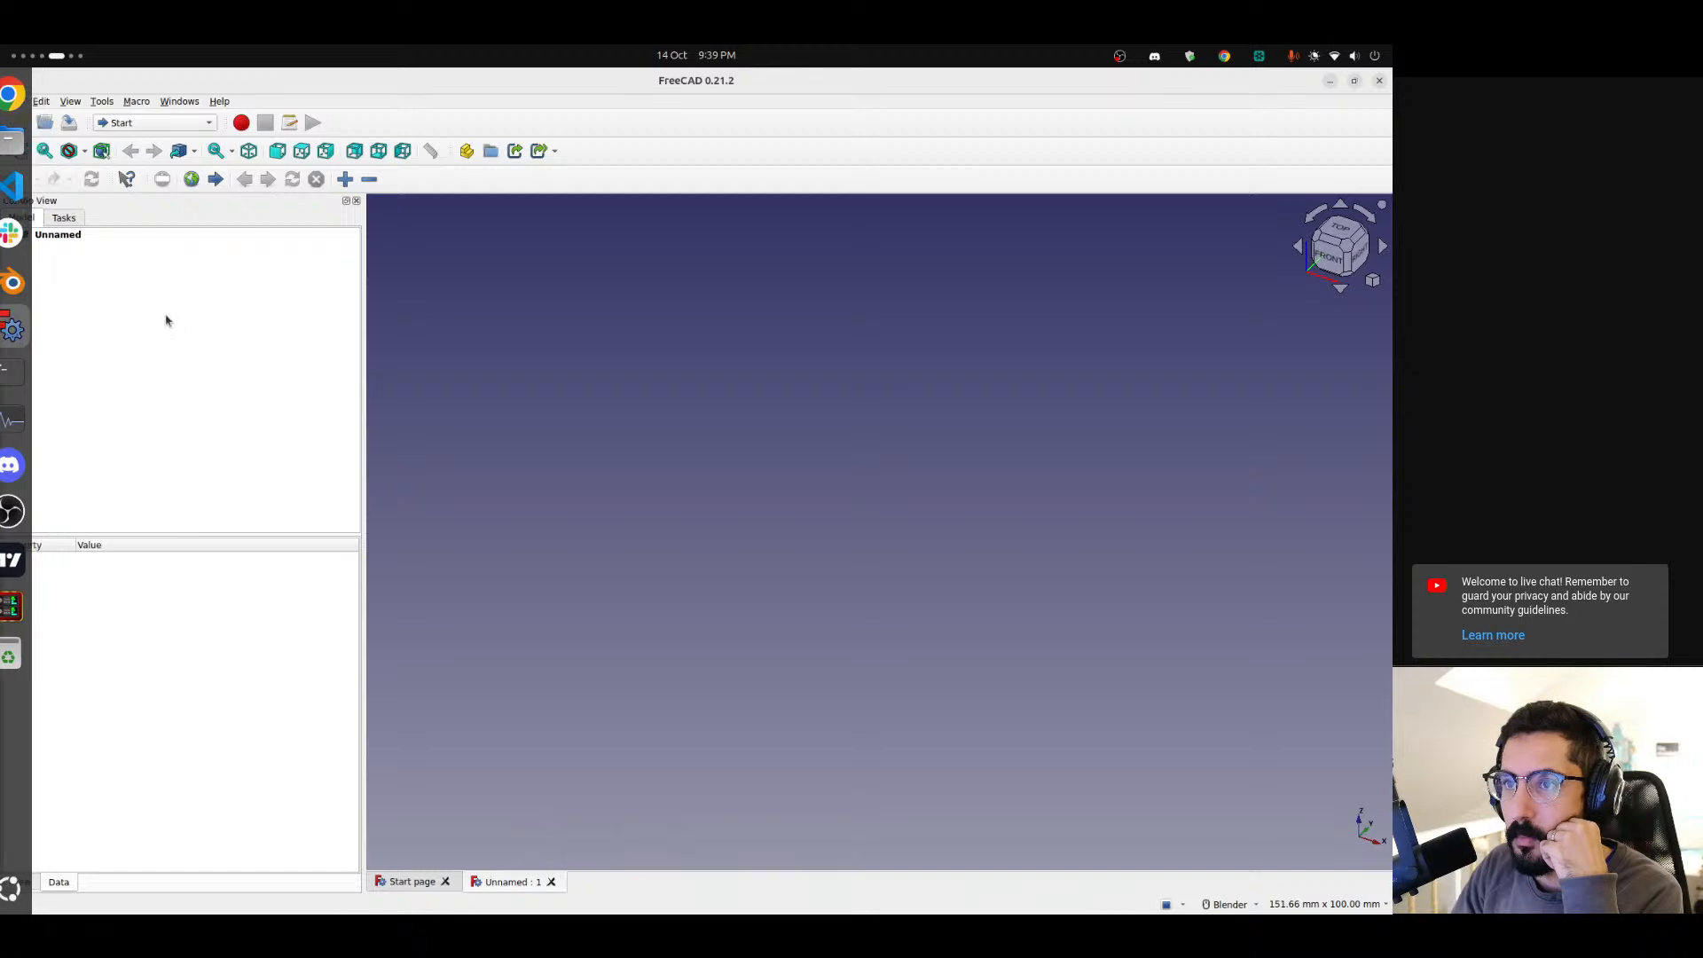
{"action": "left_click", "coordinate": [14, 101]}
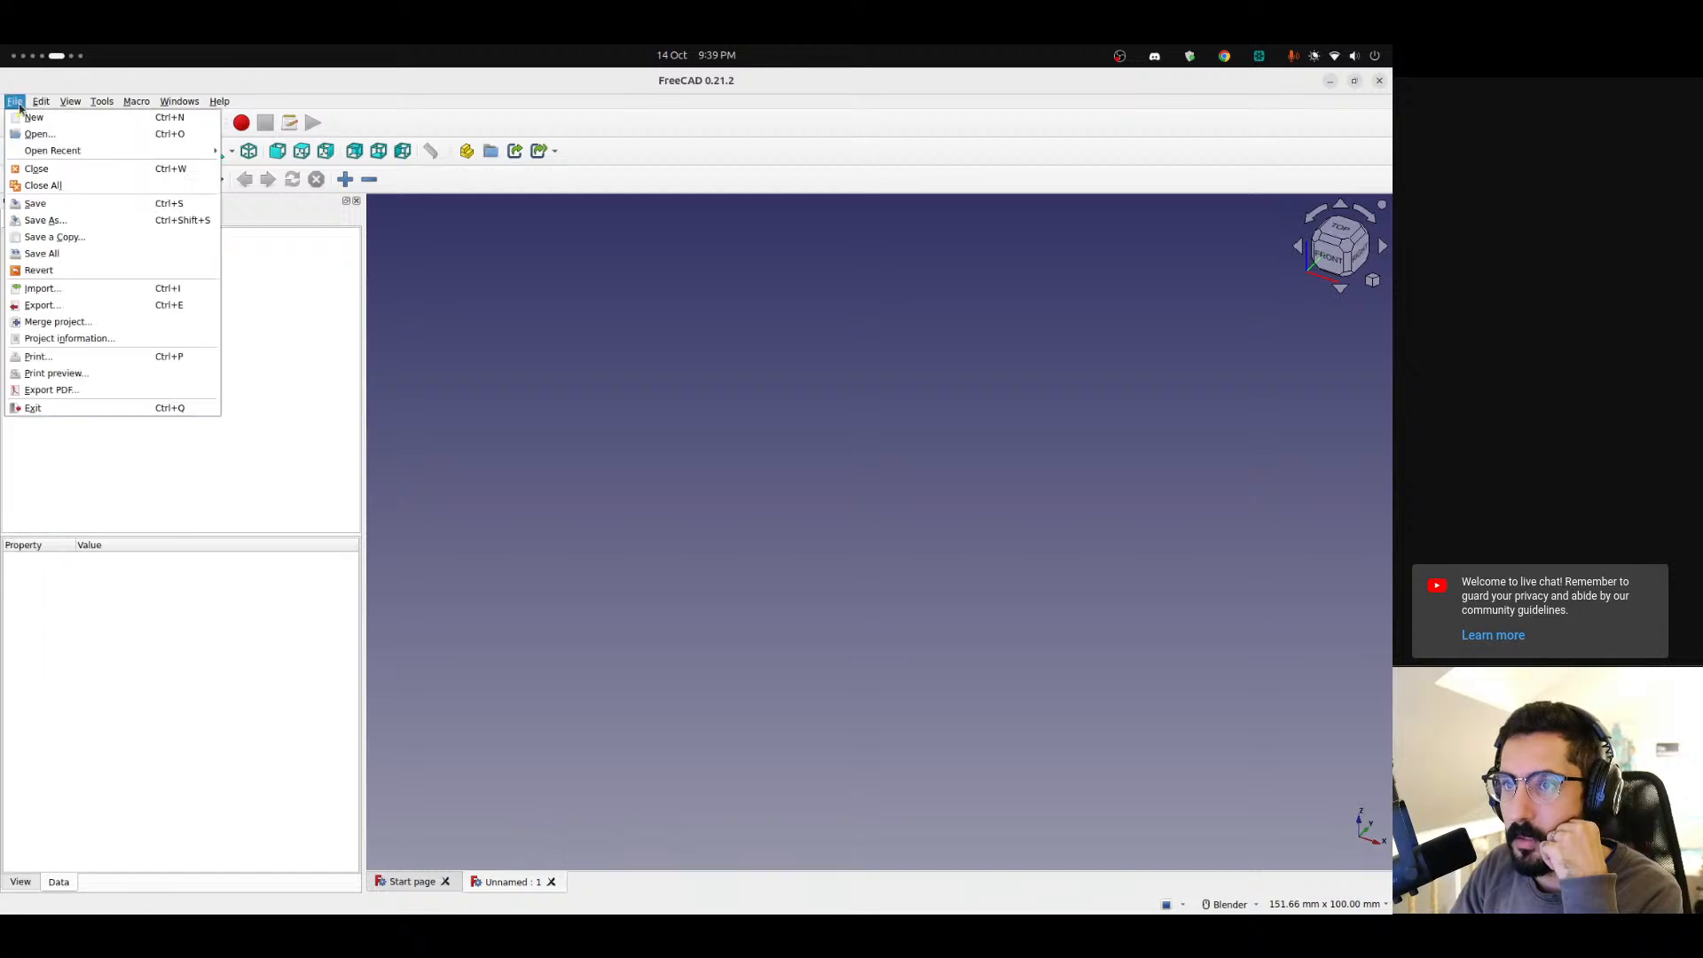
{"action": "left_click", "coordinate": [66, 290]}
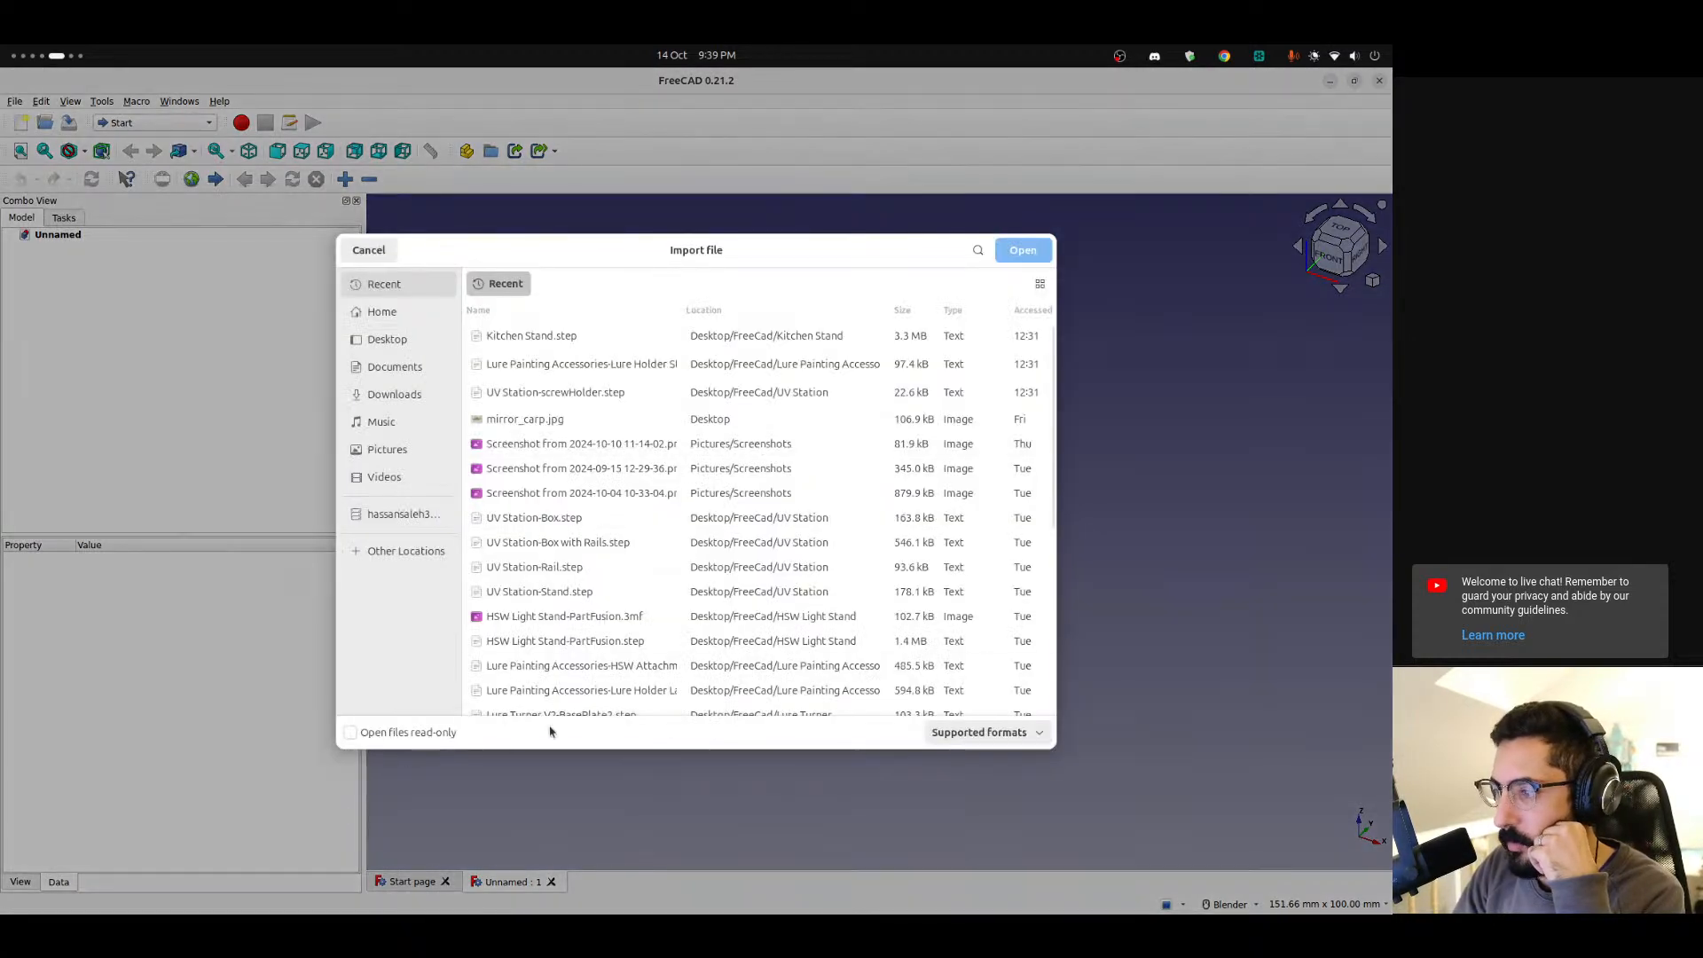
{"action": "left_click", "coordinate": [985, 732]}
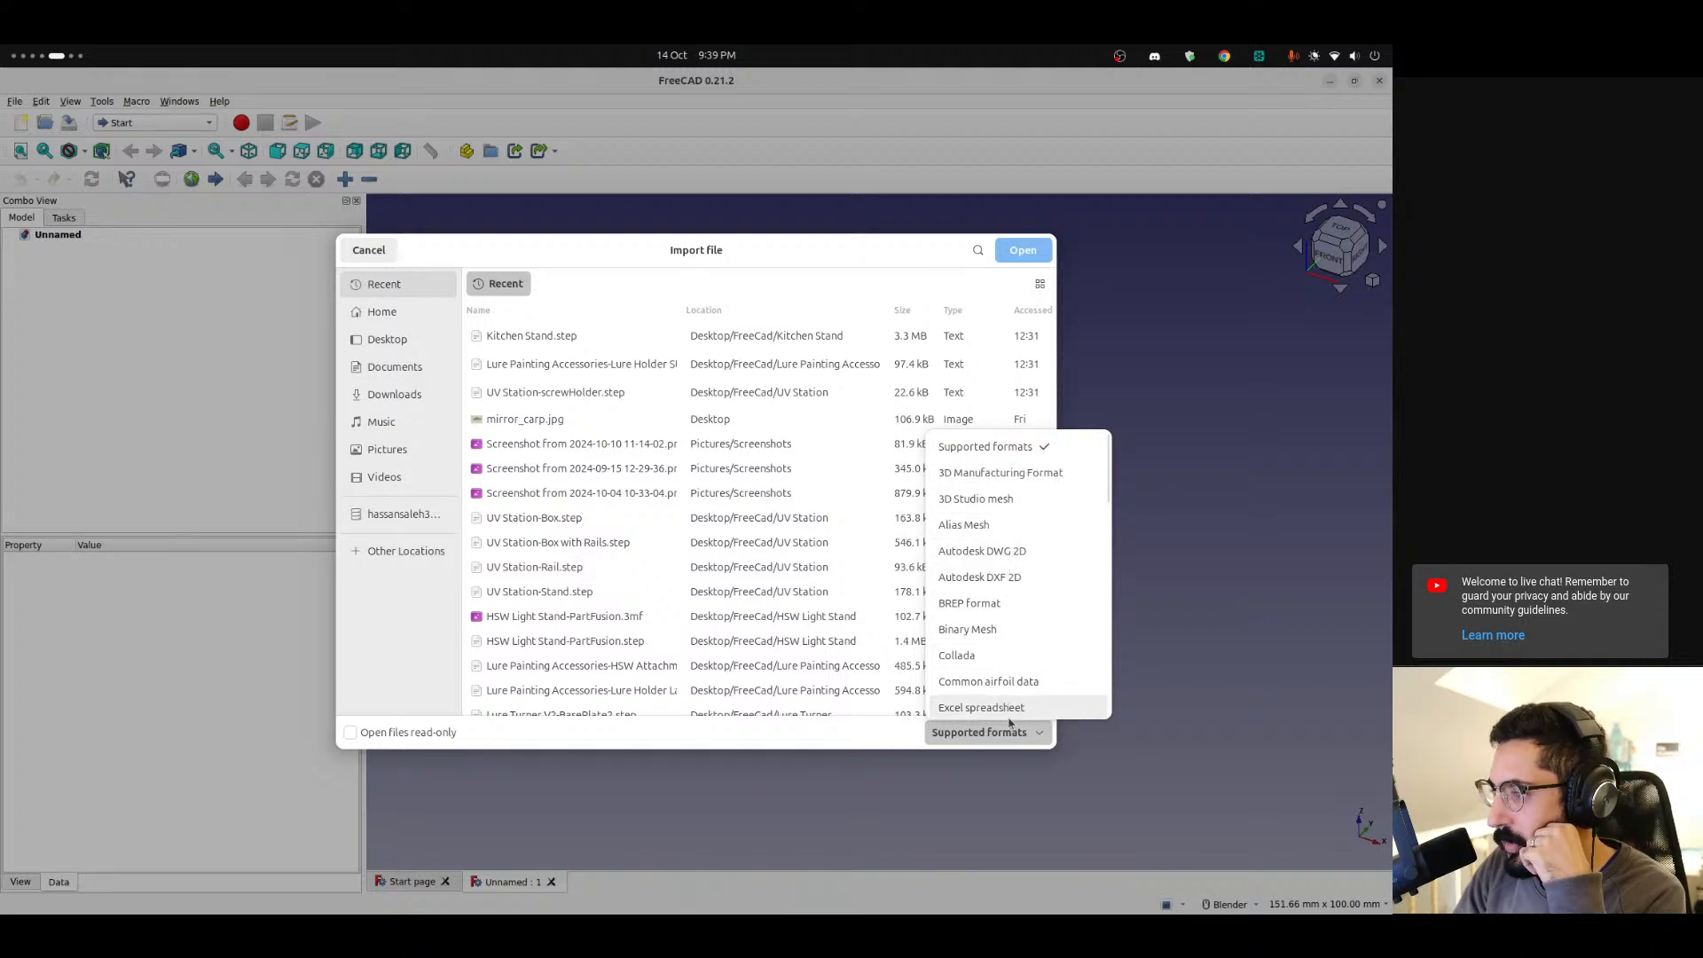
{"action": "left_click", "coordinate": [805, 742]}
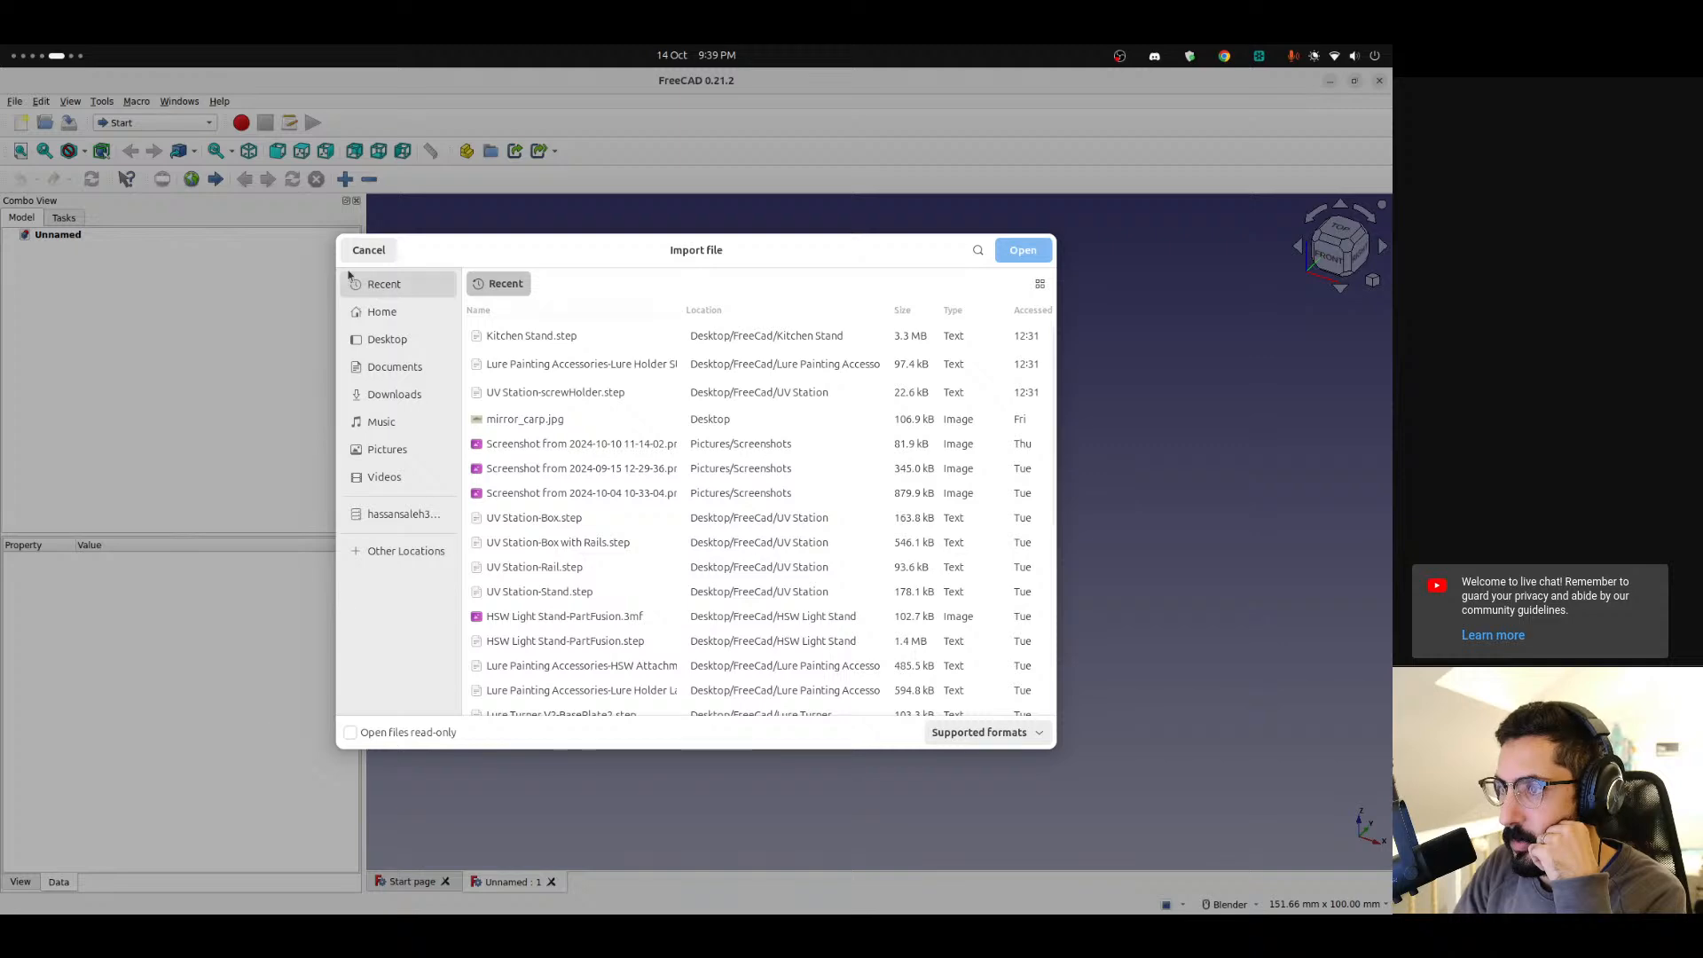
{"action": "left_click", "coordinate": [368, 250]}
Create a new folder named Test on the desktop and move it near the top.
{"action": "mouse_move", "coordinate": [3, 741]}
{"action": "key", "text": "super+Page_Down"}
{"action": "key", "text": "super+Page_Down"}
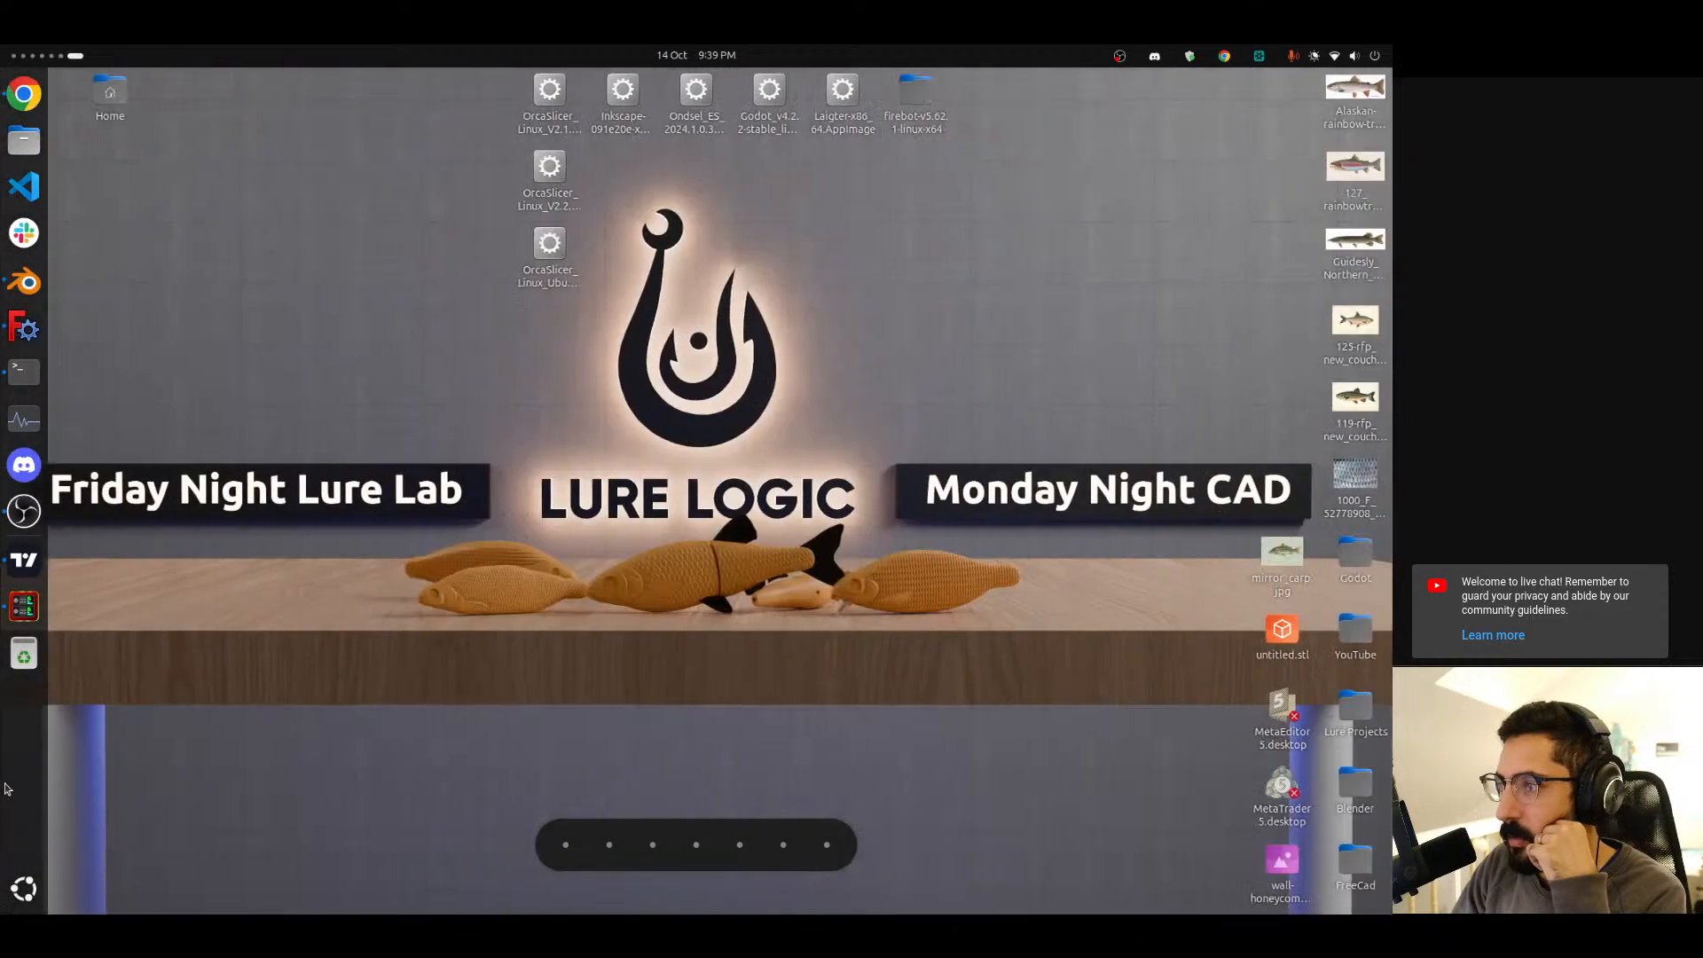
{"action": "right_click", "coordinate": [875, 526]}
{"action": "left_click", "coordinate": [914, 523]}
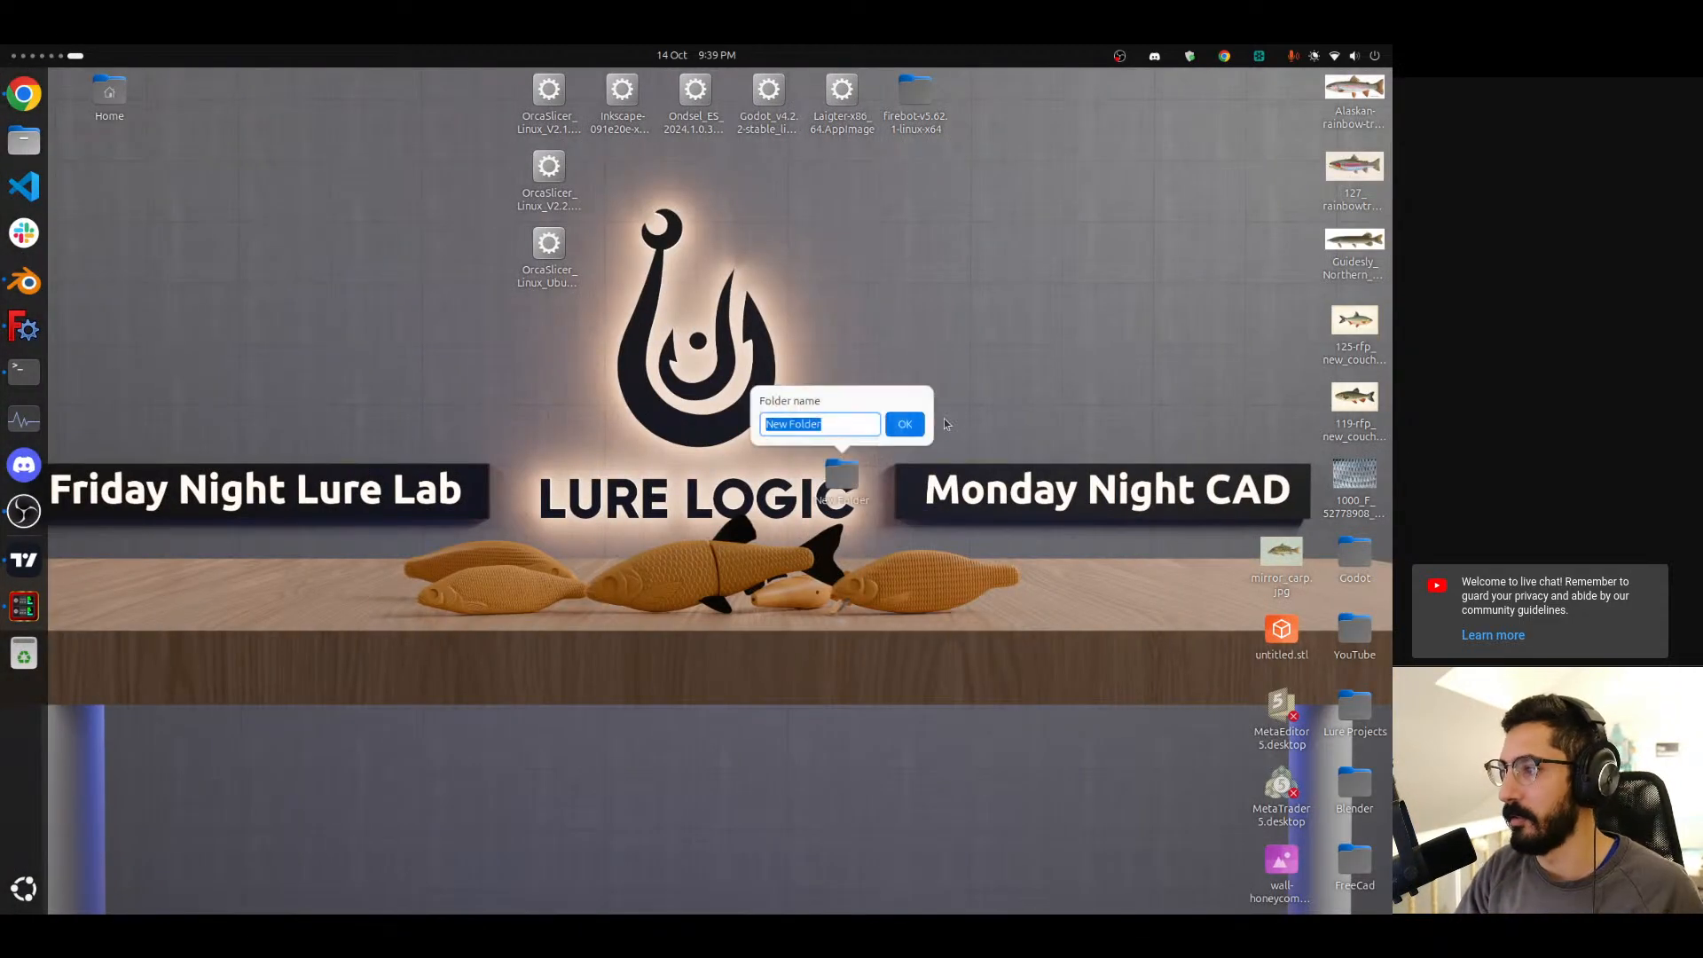
{"action": "type", "text": "Test"}
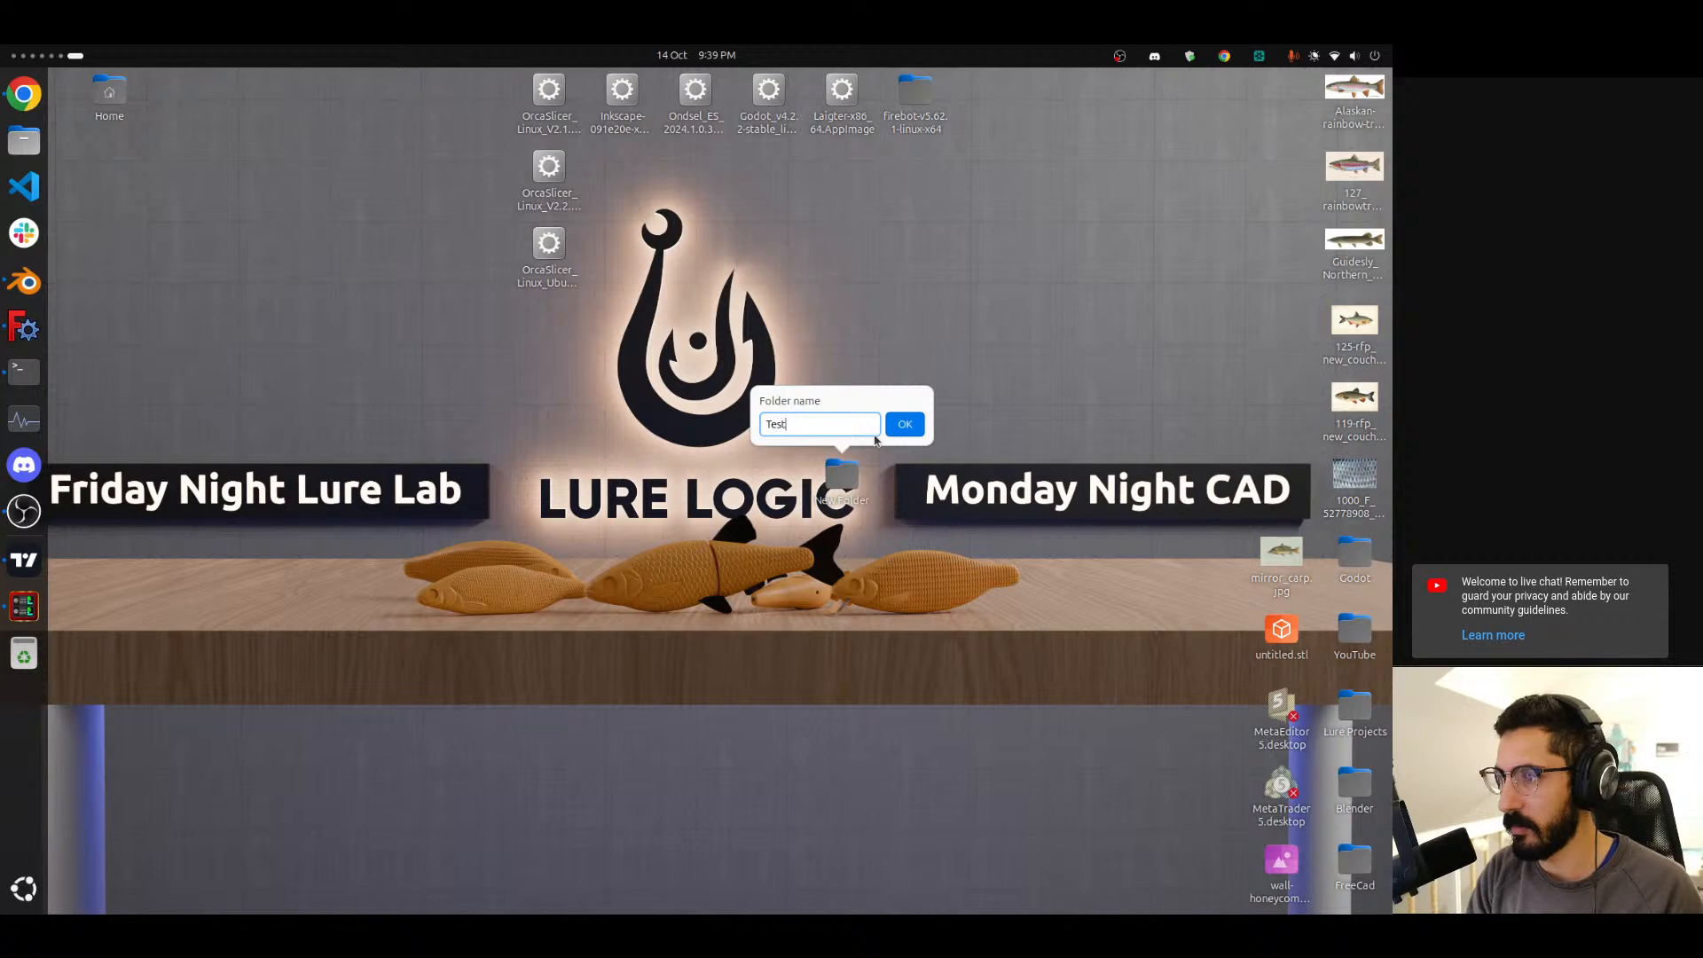
{"action": "key", "text": "Return"}
{"action": "left_click_drag", "start_coordinate": [843, 477], "coordinate": [1016, 340]}
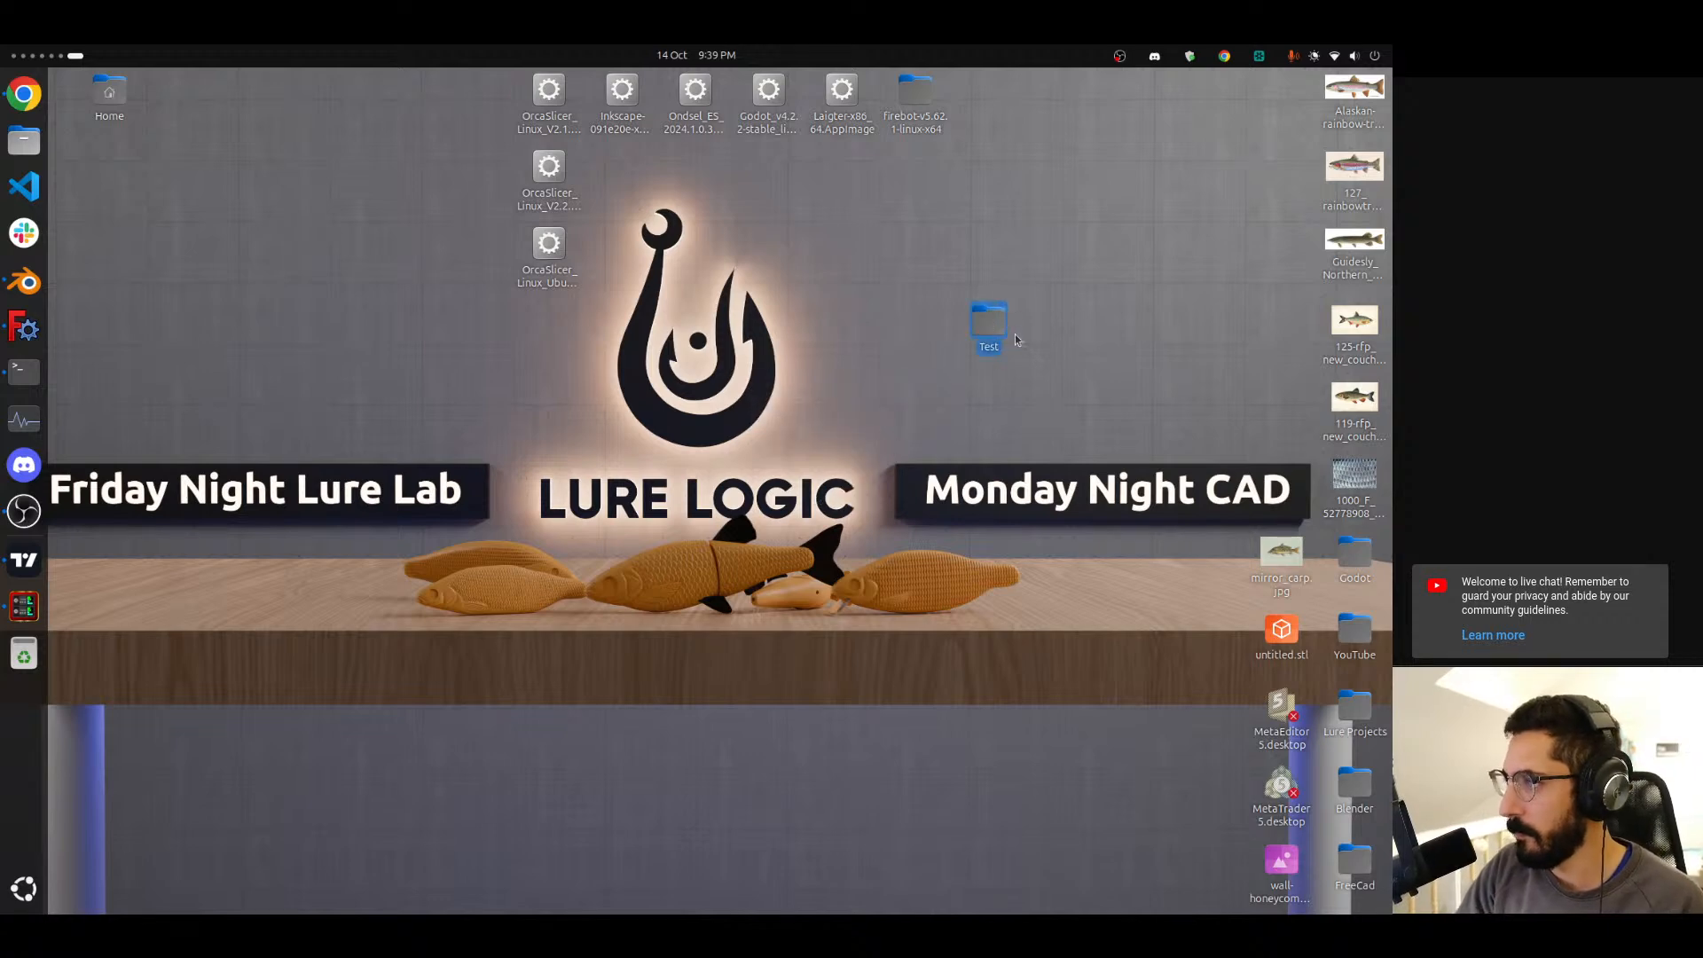
Export the selected lure body as a Wavefront OBJ file into the desktop Test folder.
{"action": "key", "text": "ctrl+alt+Left"}
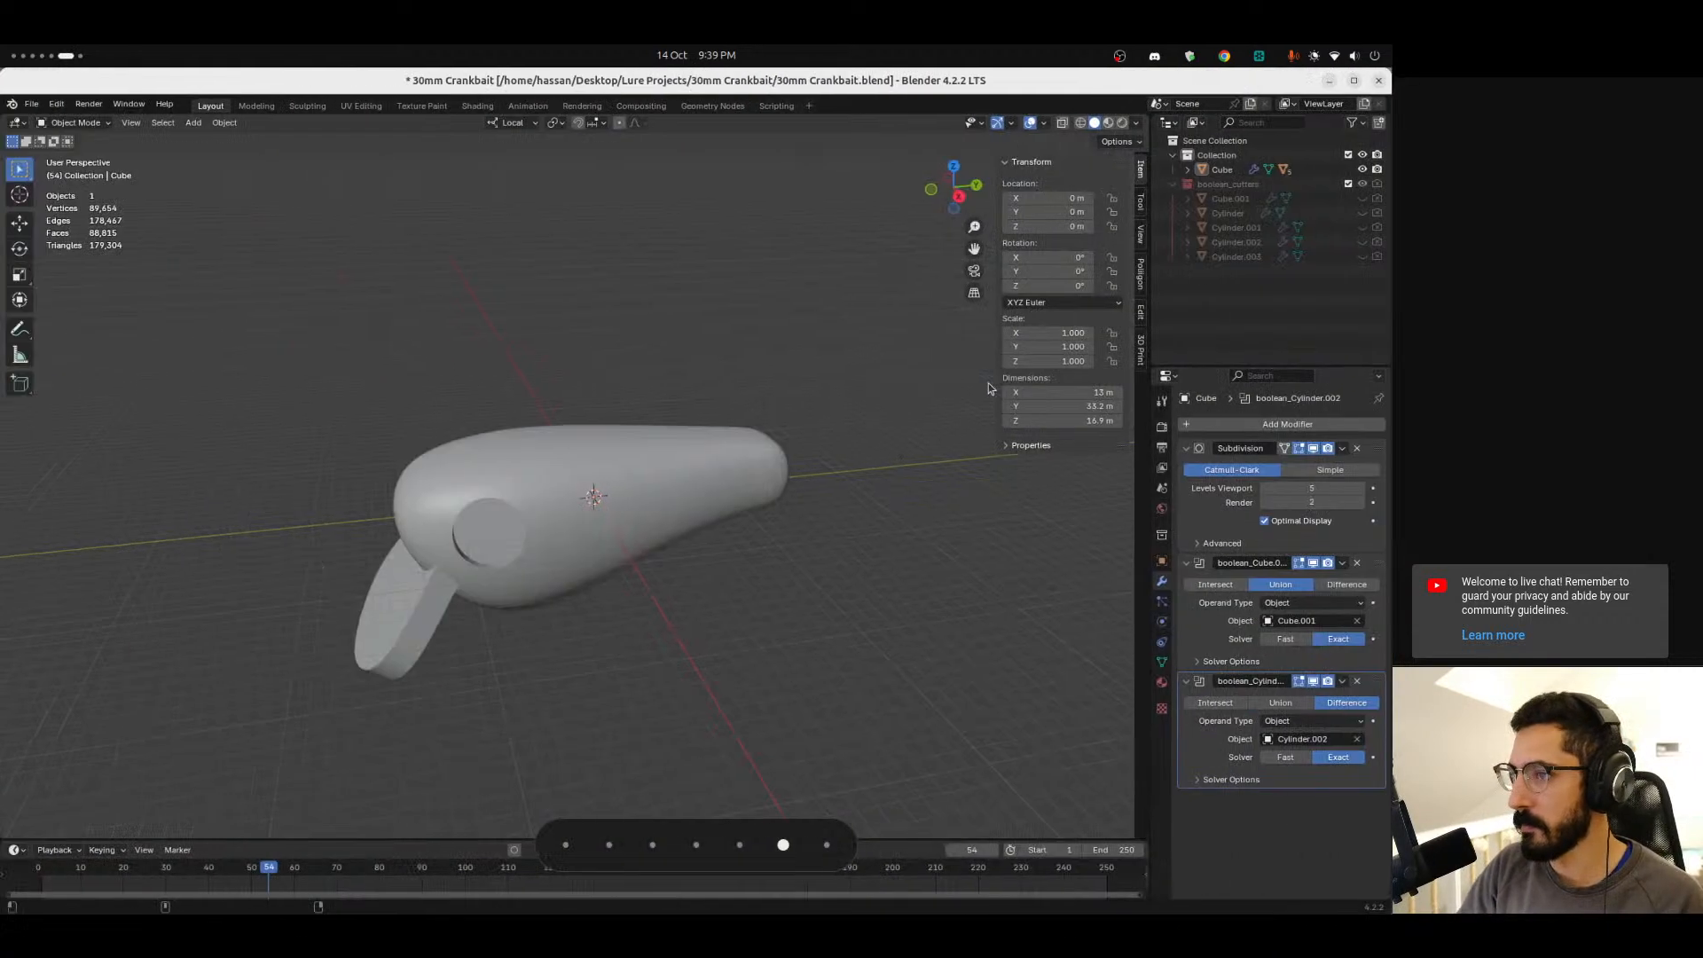
{"action": "left_click", "coordinate": [521, 459]}
{"action": "left_click", "coordinate": [32, 103]}
{"action": "mouse_move", "coordinate": [70, 330]}
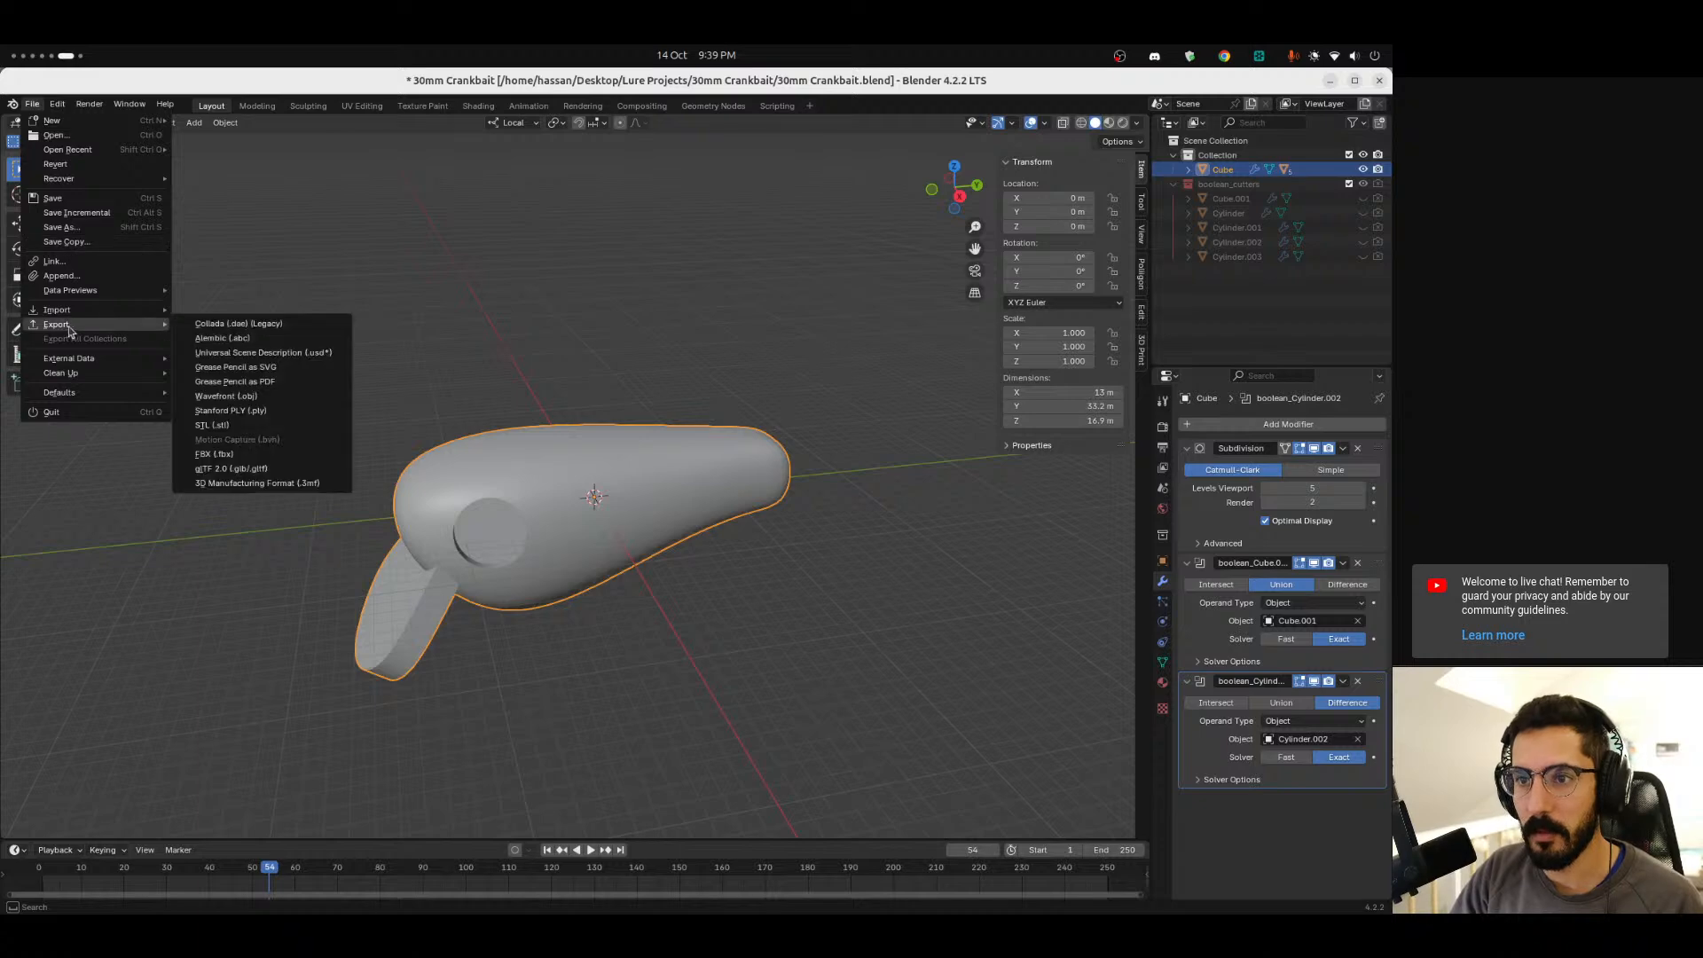
{"action": "left_click", "coordinate": [268, 396]}
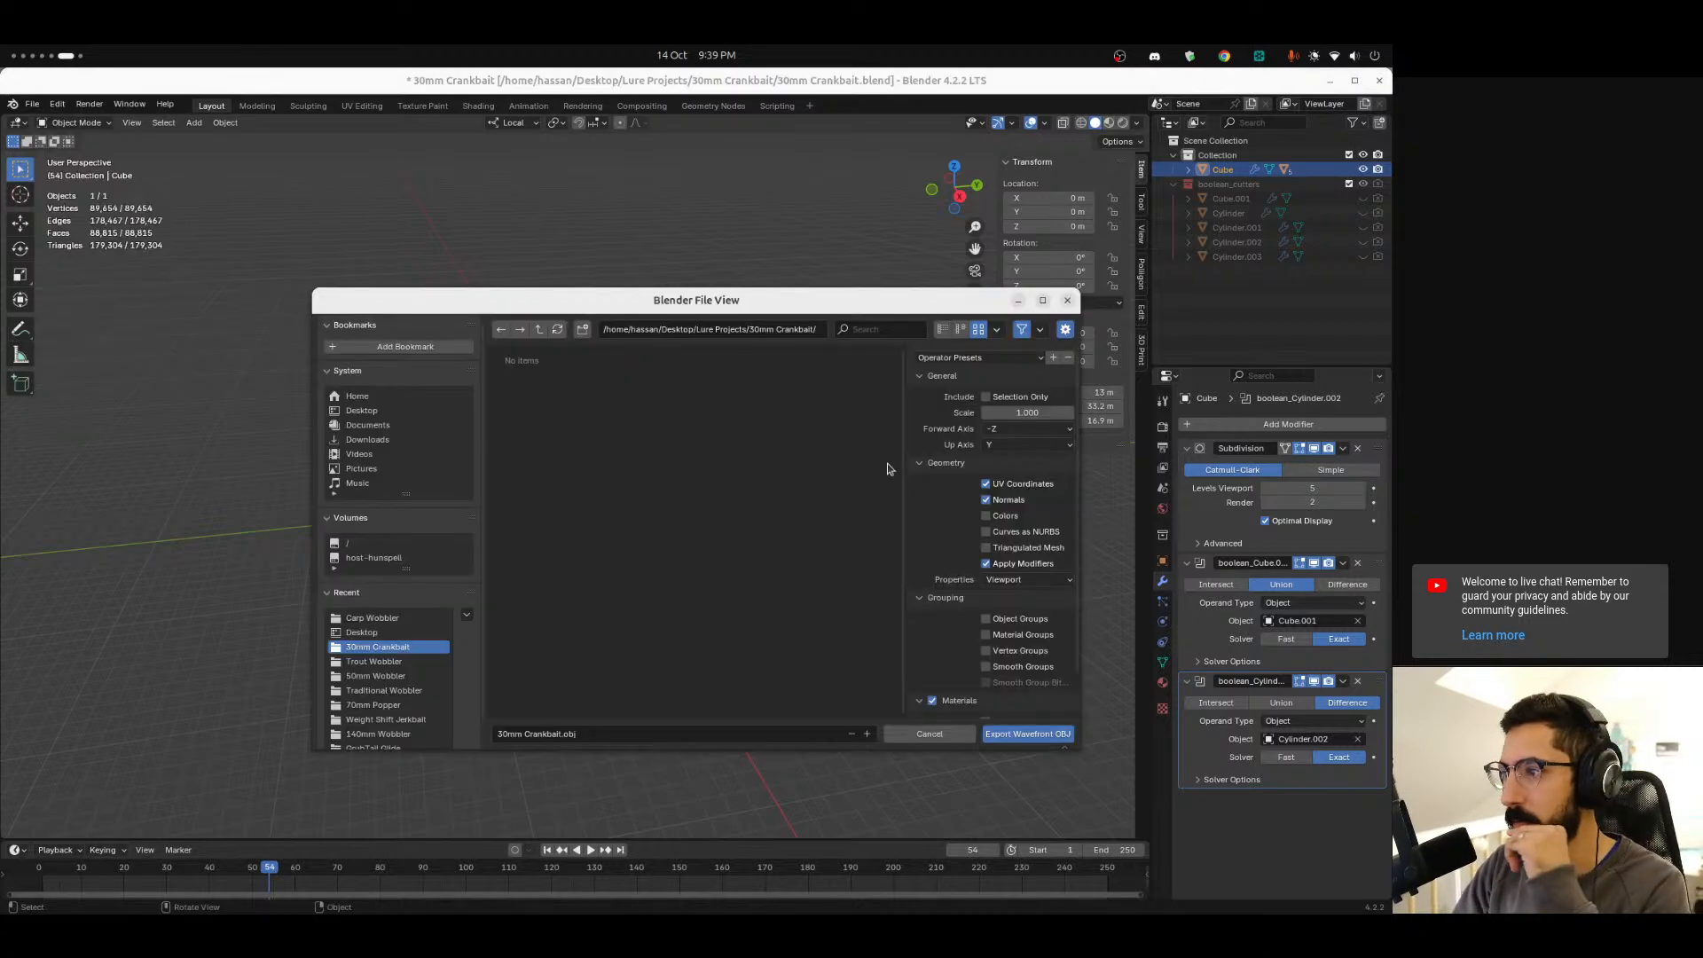
{"action": "left_click", "coordinate": [363, 410]}
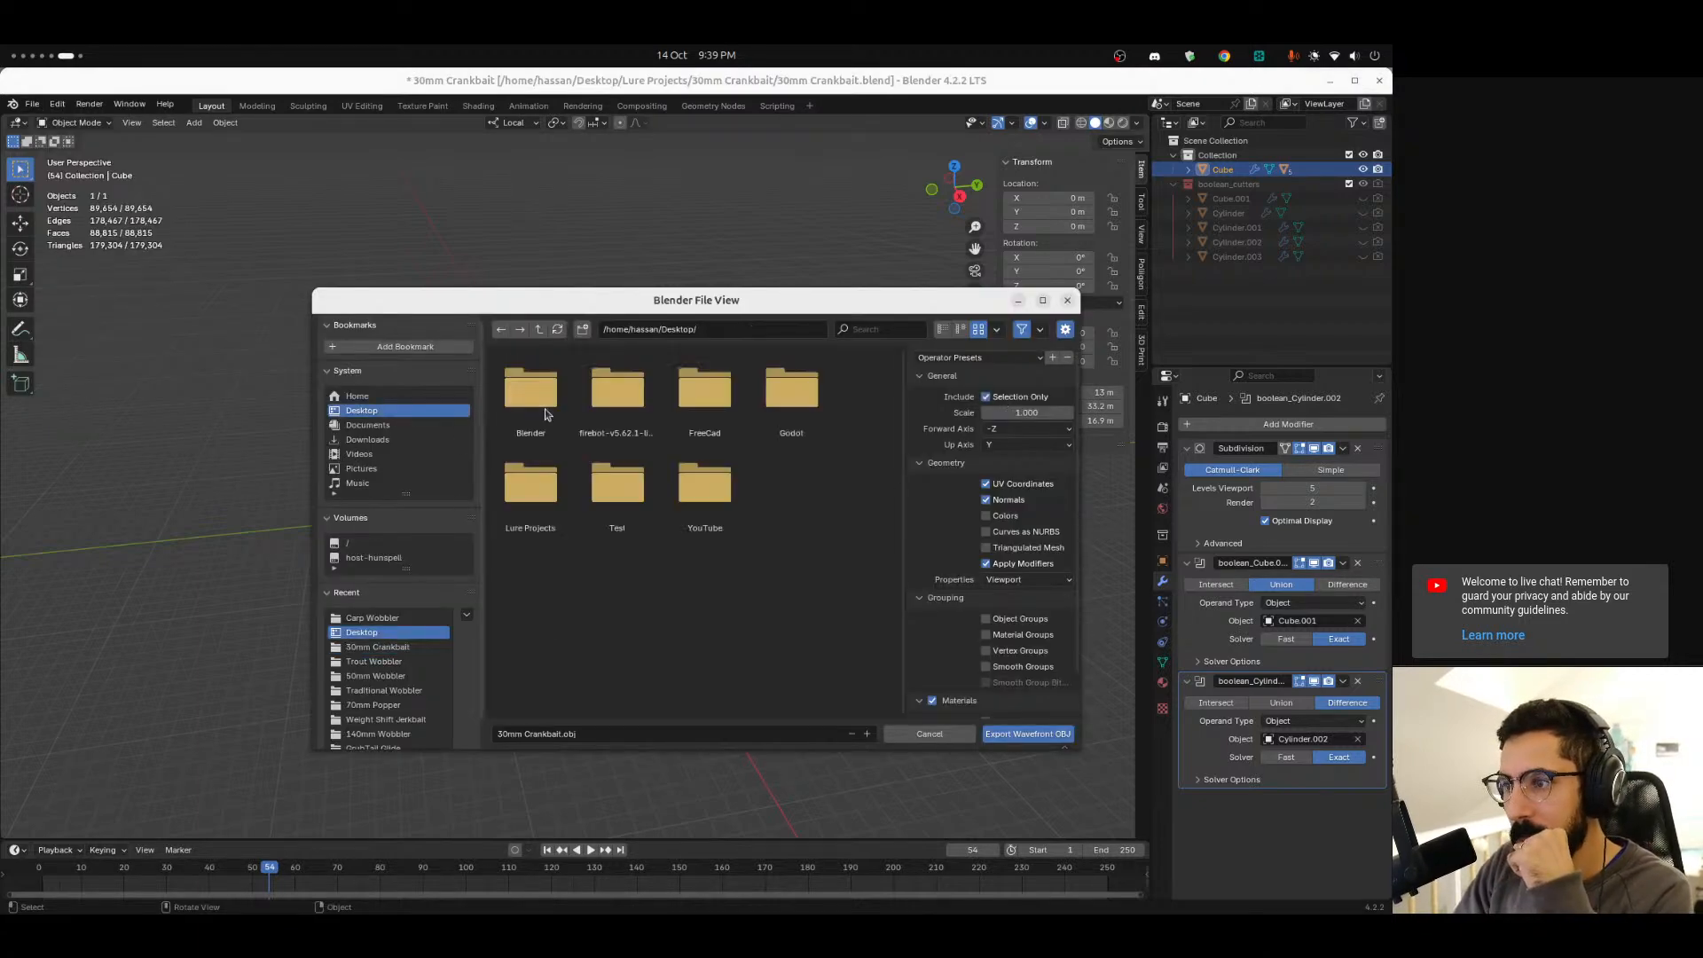
{"action": "double_click", "coordinate": [604, 486]}
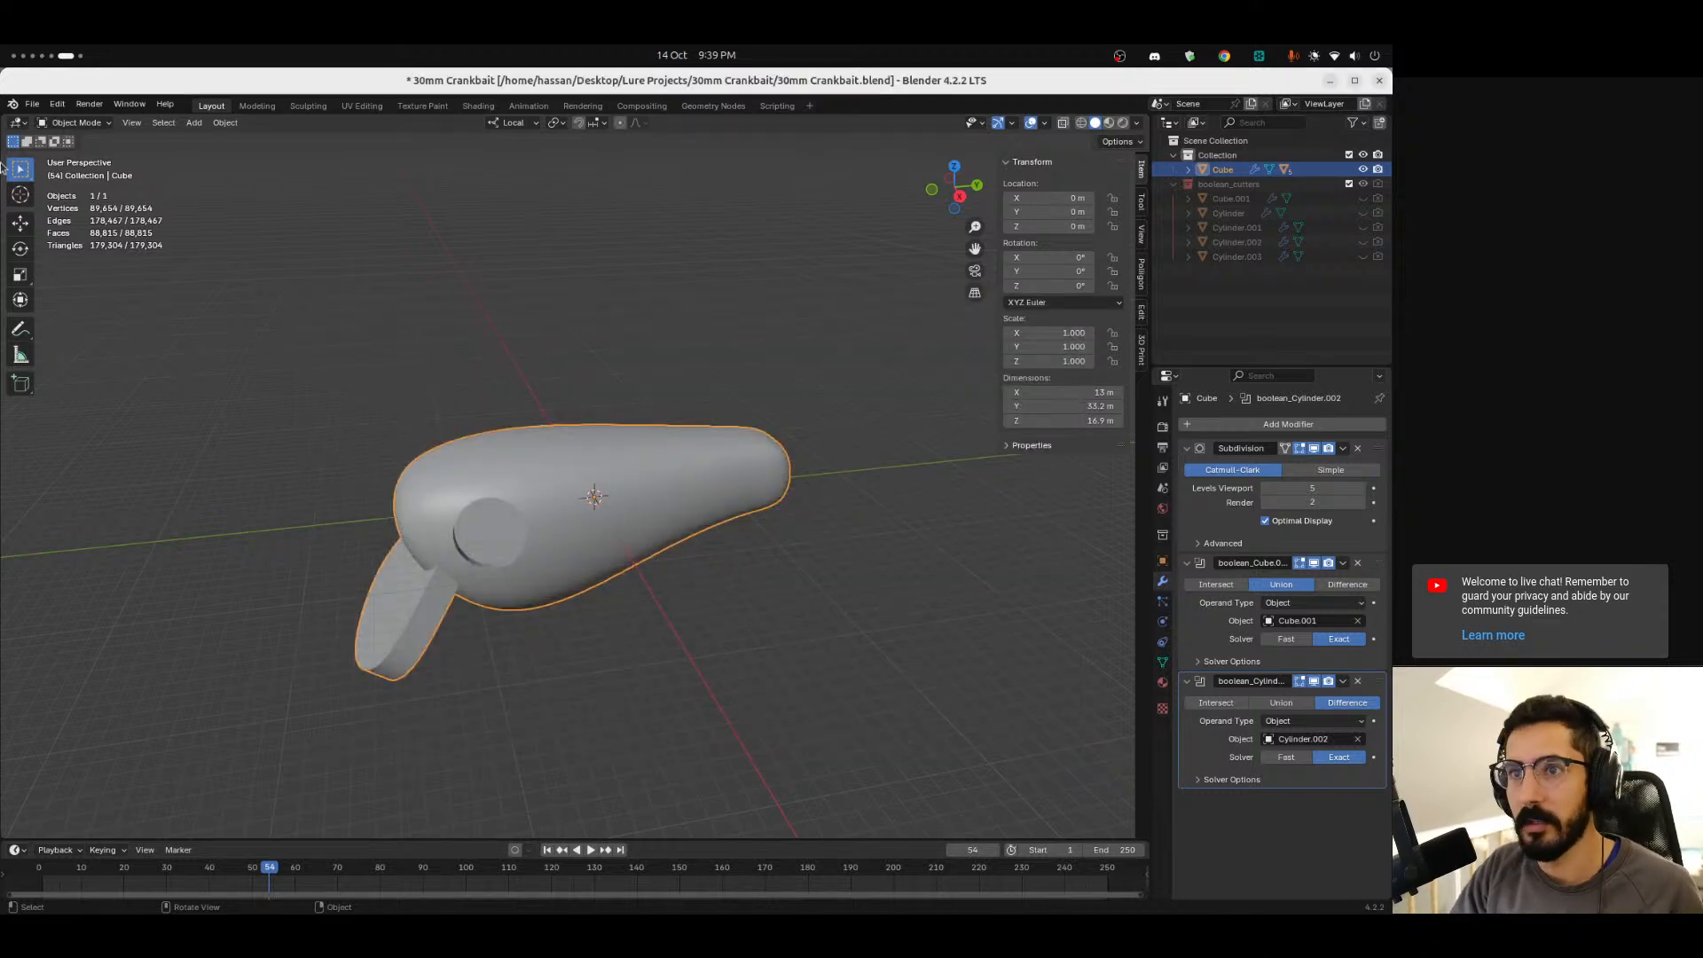
Export the selected lure body as an STL file into the desktop Test folder.
{"action": "left_click", "coordinate": [32, 104]}
{"action": "mouse_move", "coordinate": [70, 330]}
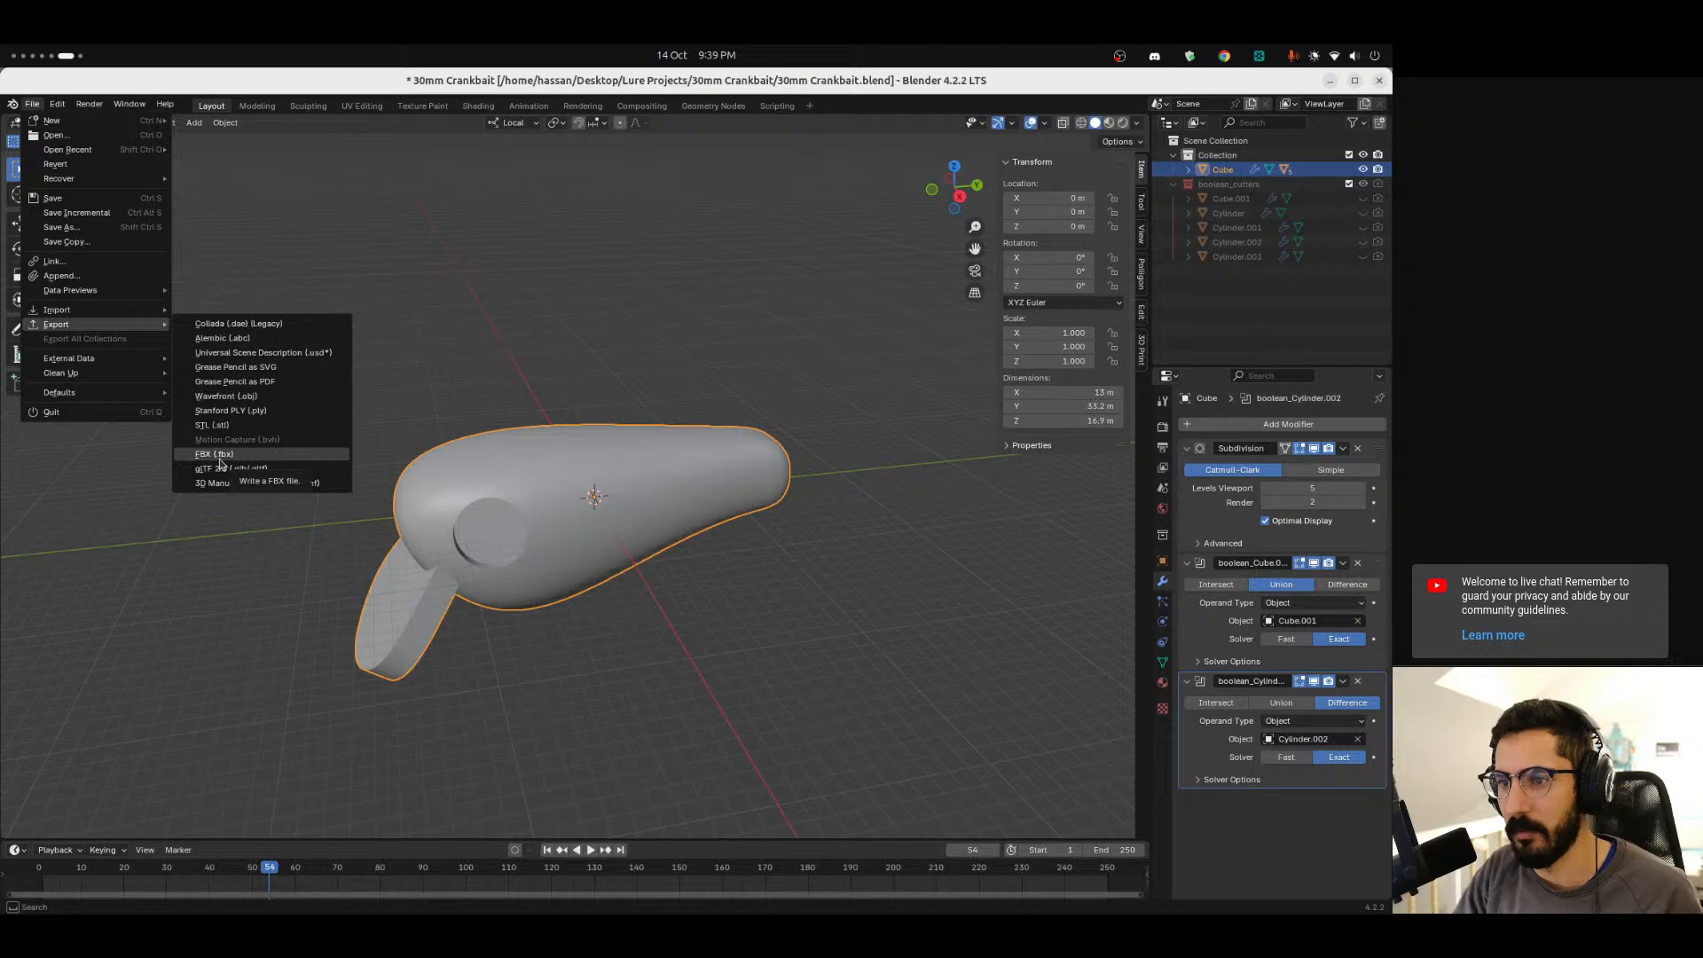
{"action": "left_click", "coordinate": [238, 425]}
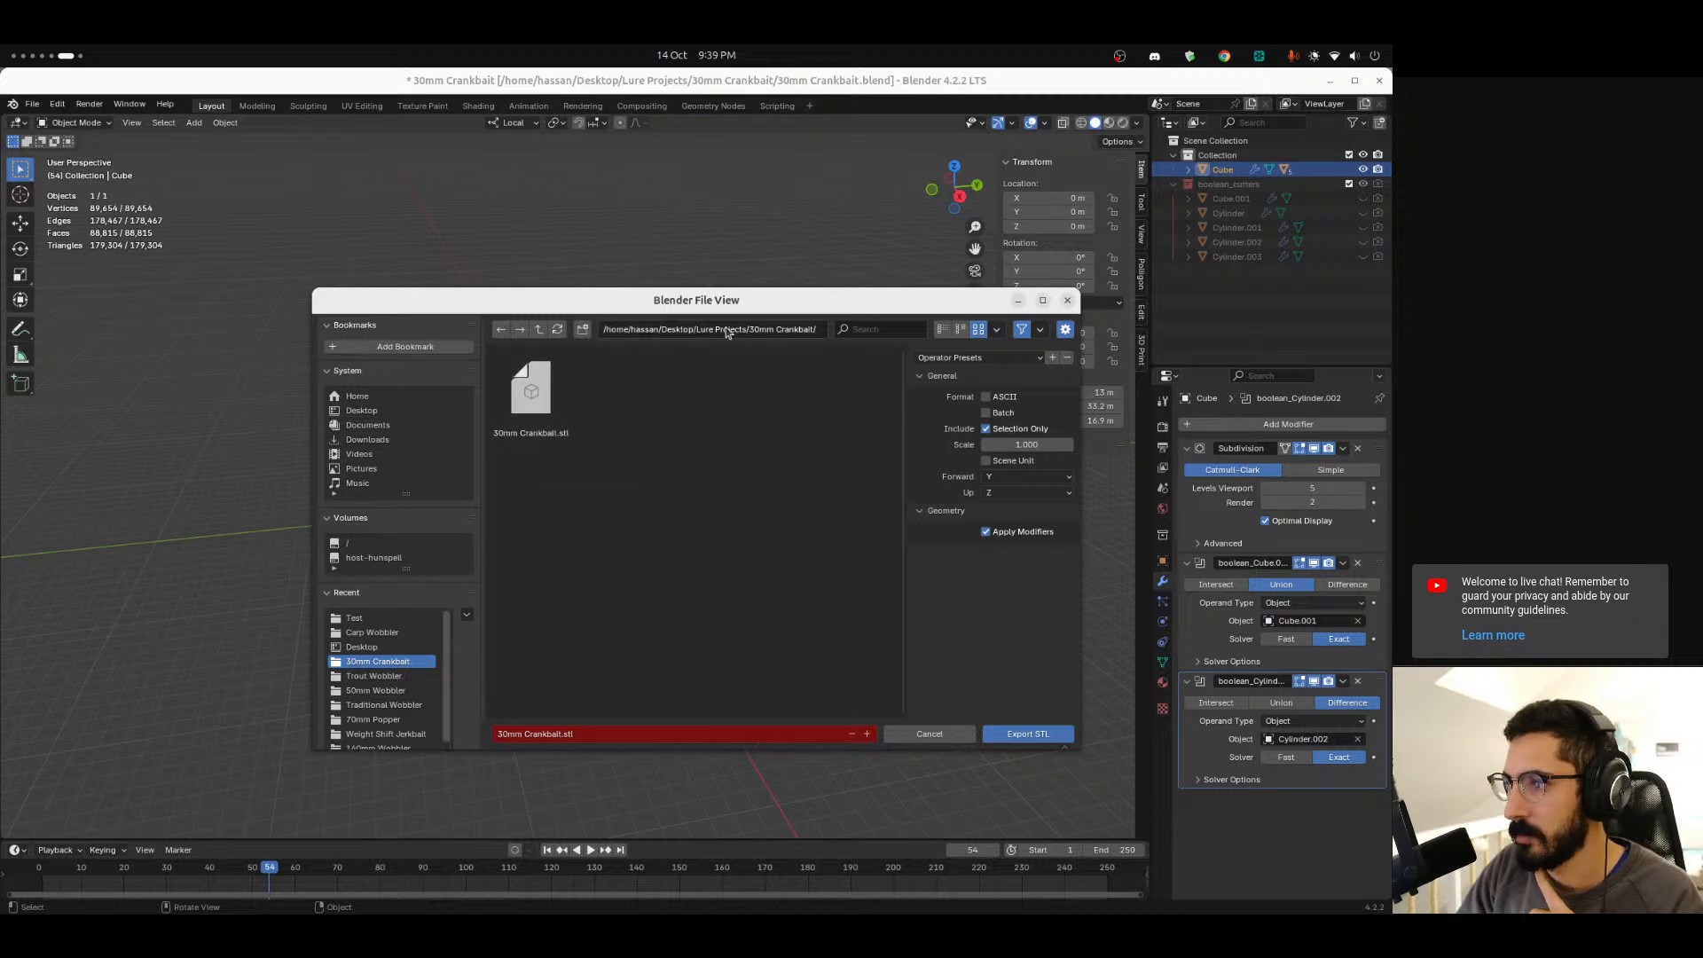
{"action": "left_click", "coordinate": [337, 411]}
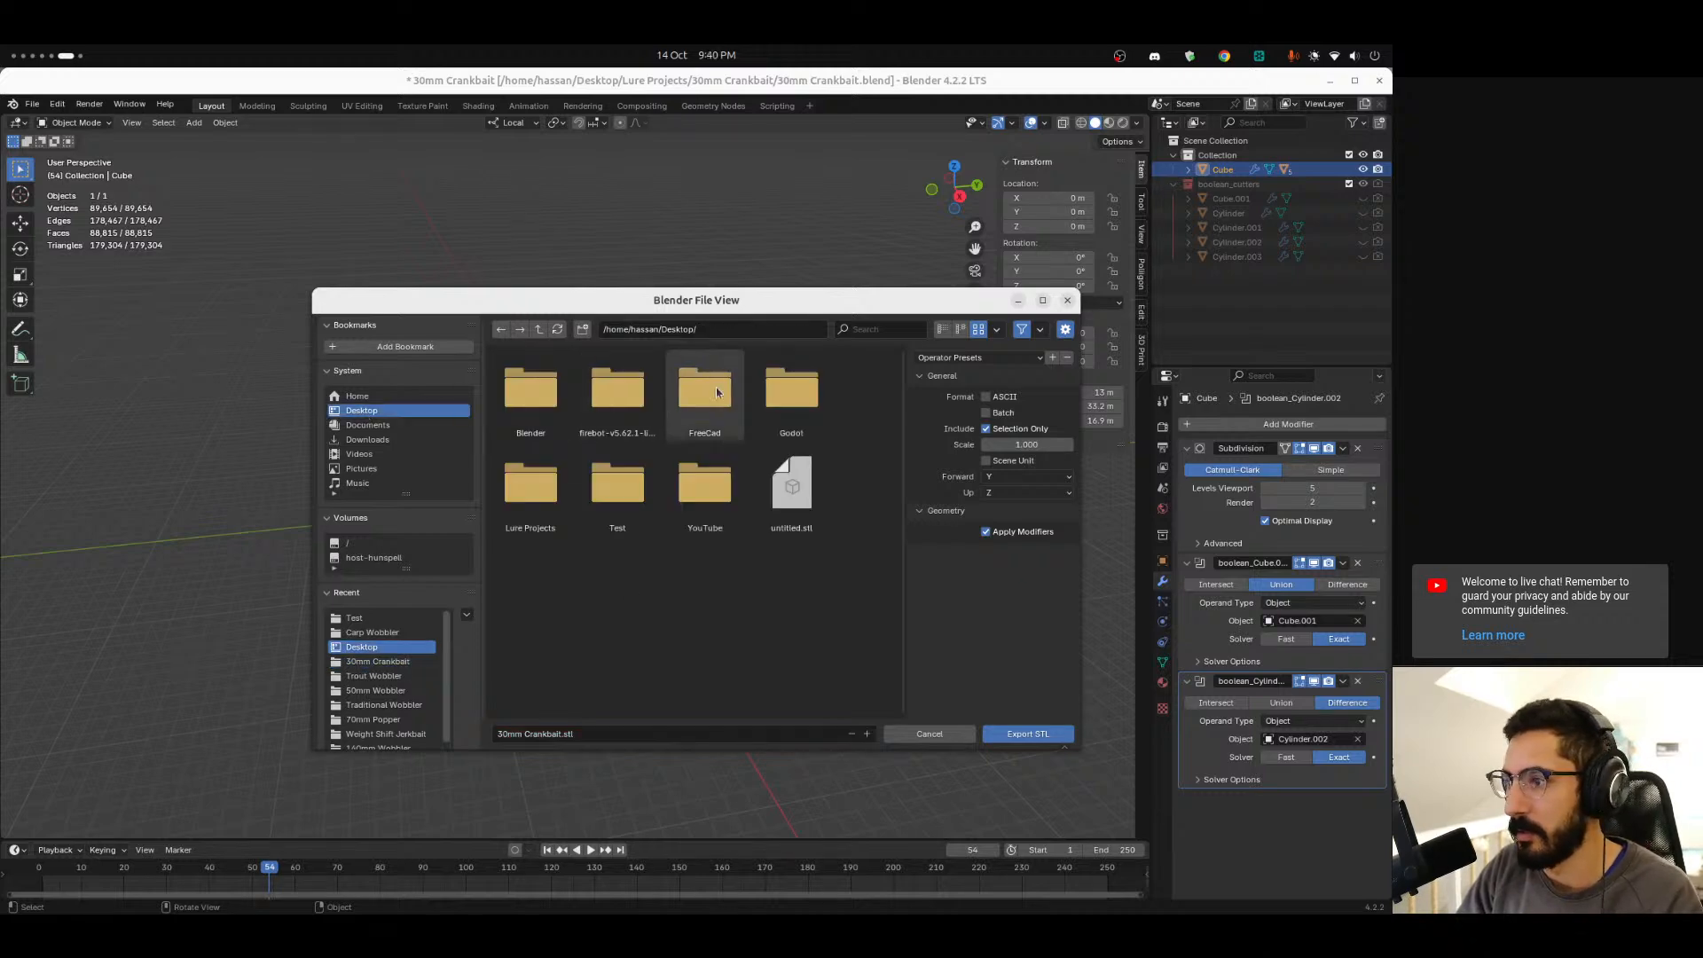
{"action": "double_click", "coordinate": [625, 488]}
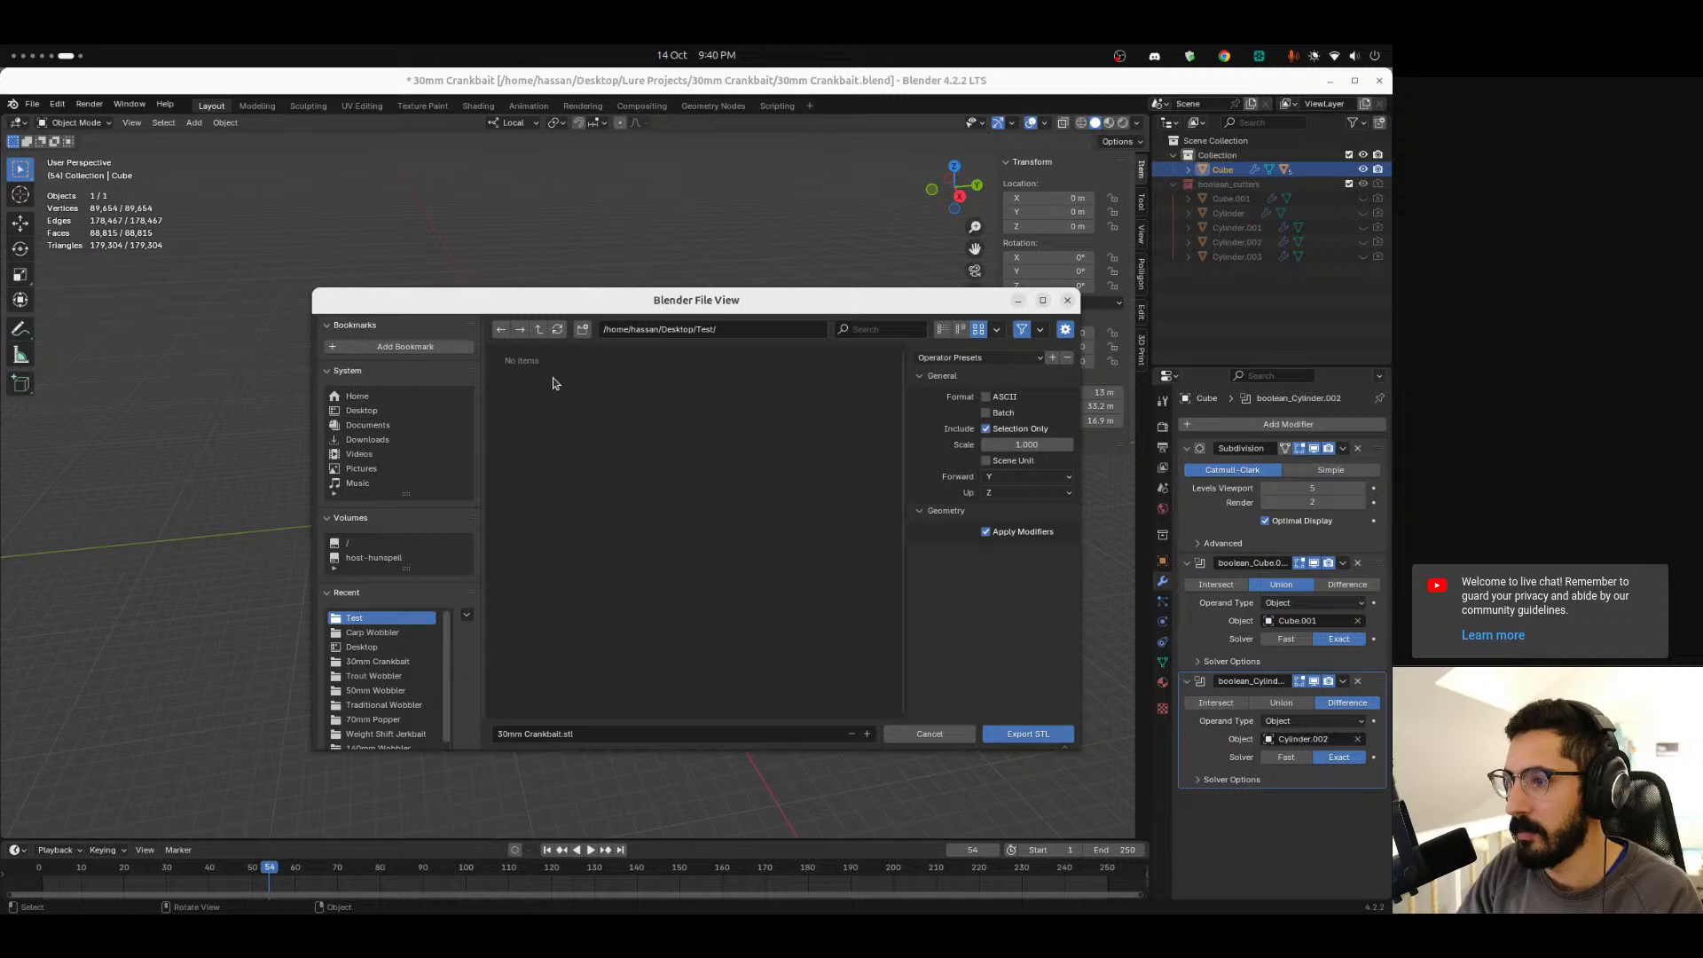
{"action": "left_click", "coordinate": [1027, 733]}
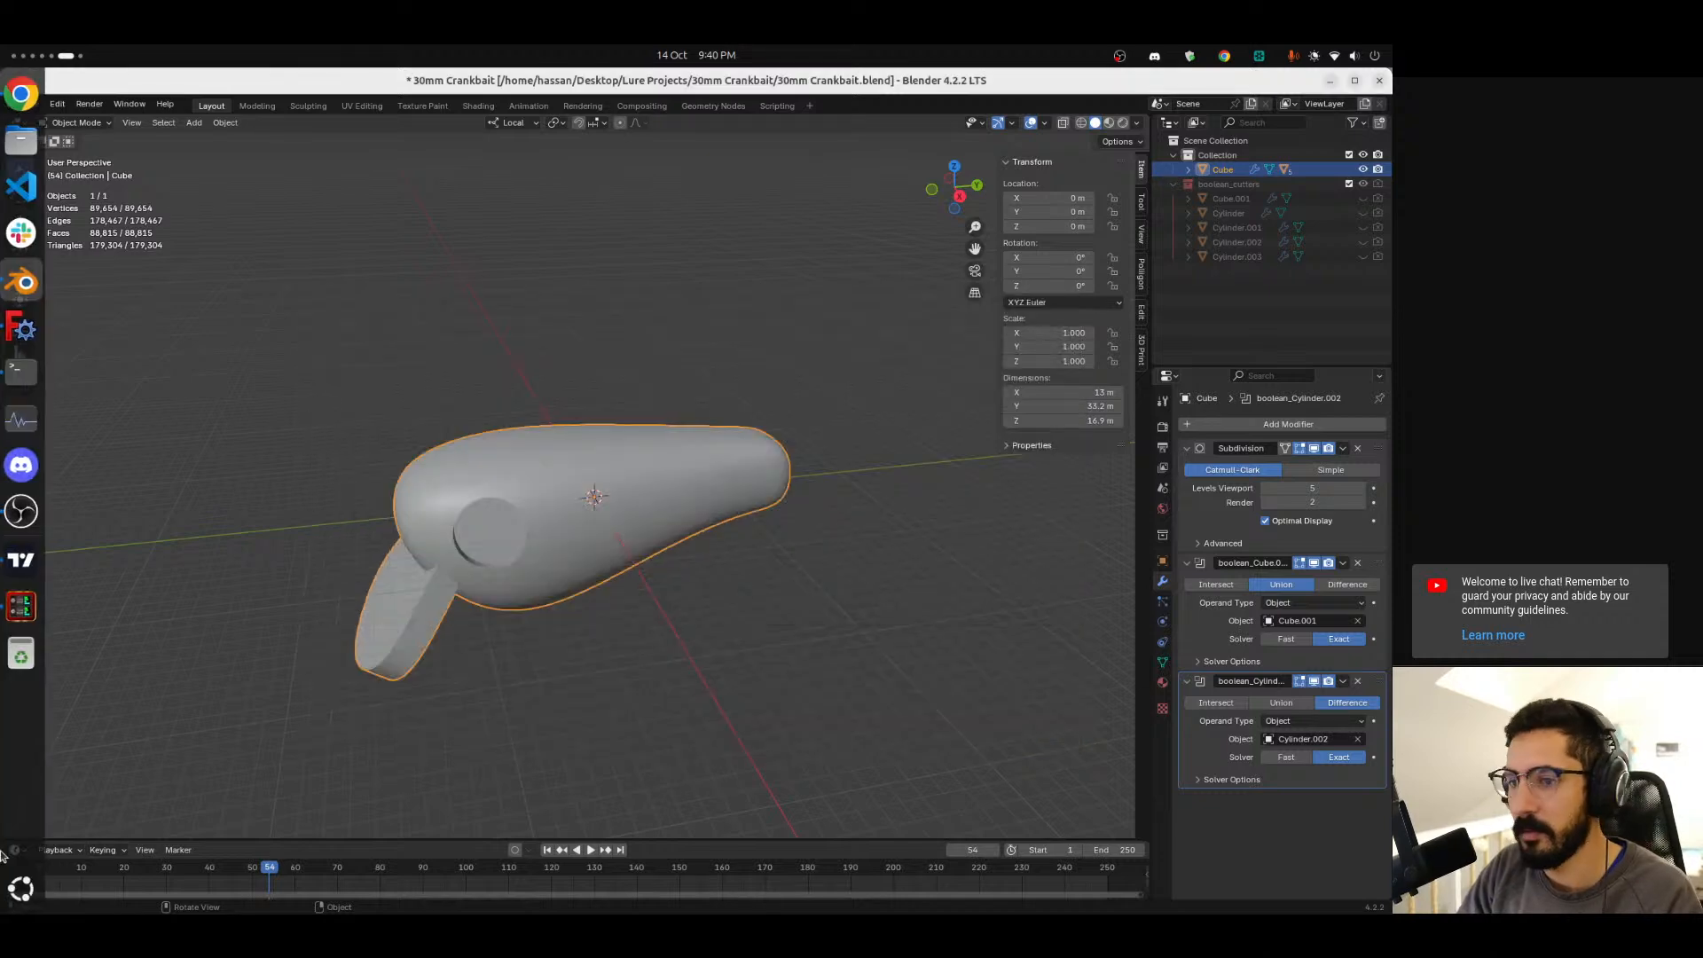
Switch to FreeCAD, open the import dialog and select 30mm Crankbait.obj in the desktop Test folder.
{"action": "key", "text": "super+Page_Up"}
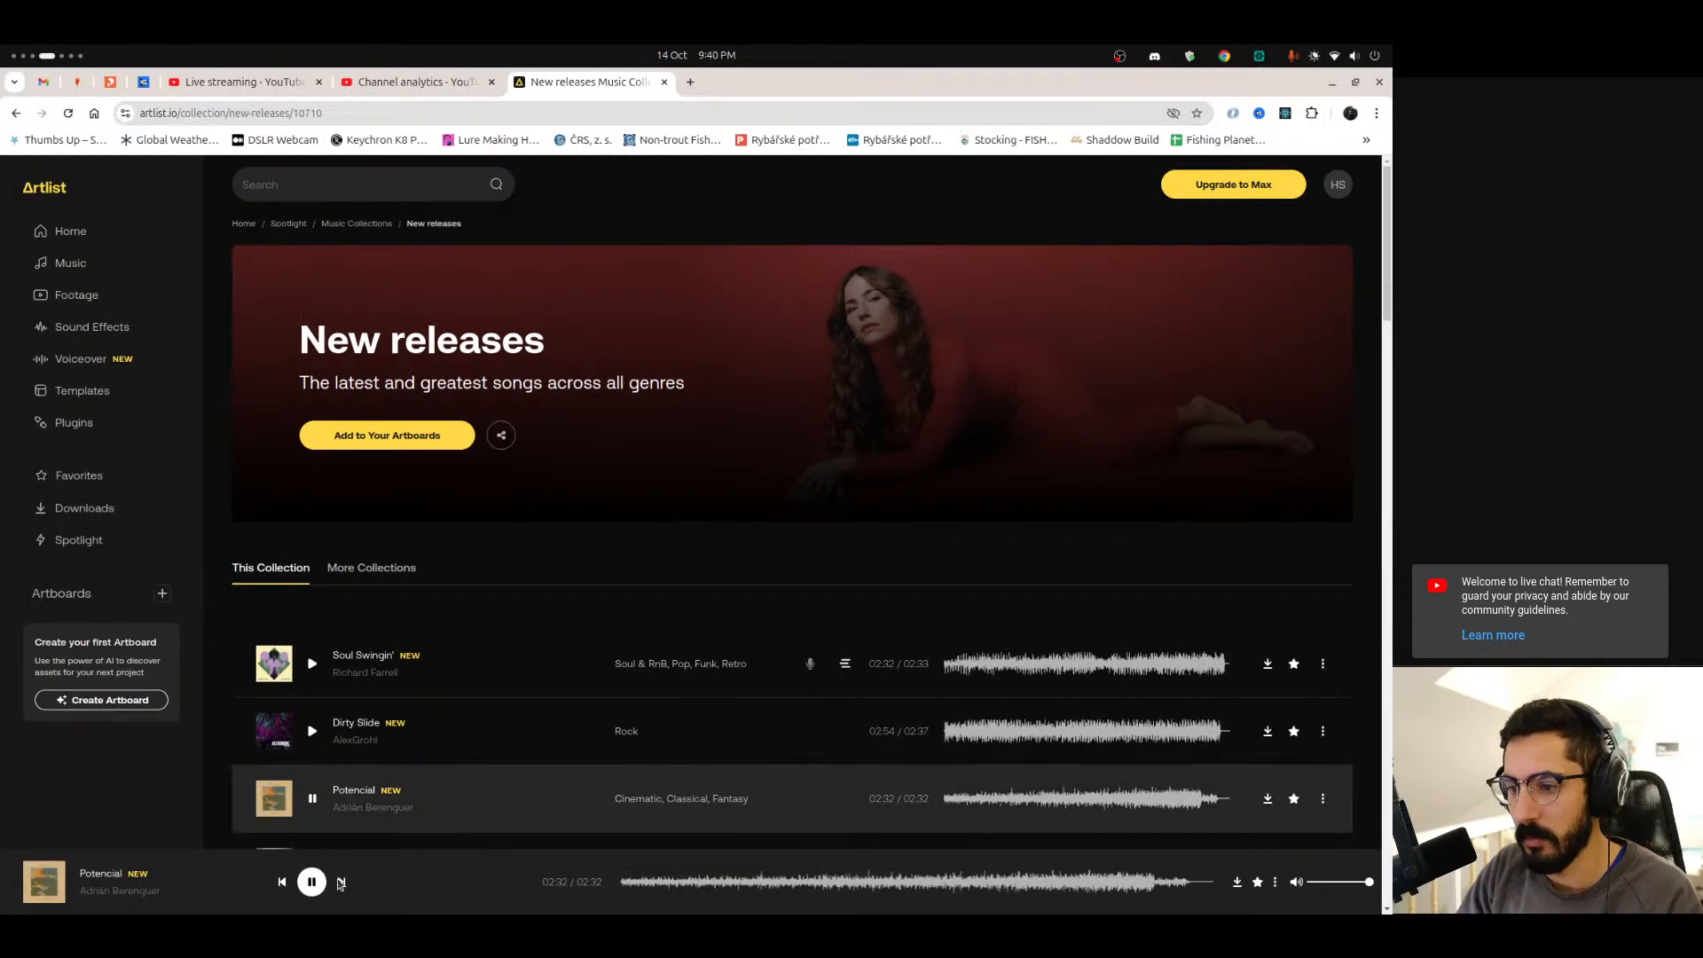
{"action": "key", "text": "super+Page_Down"}
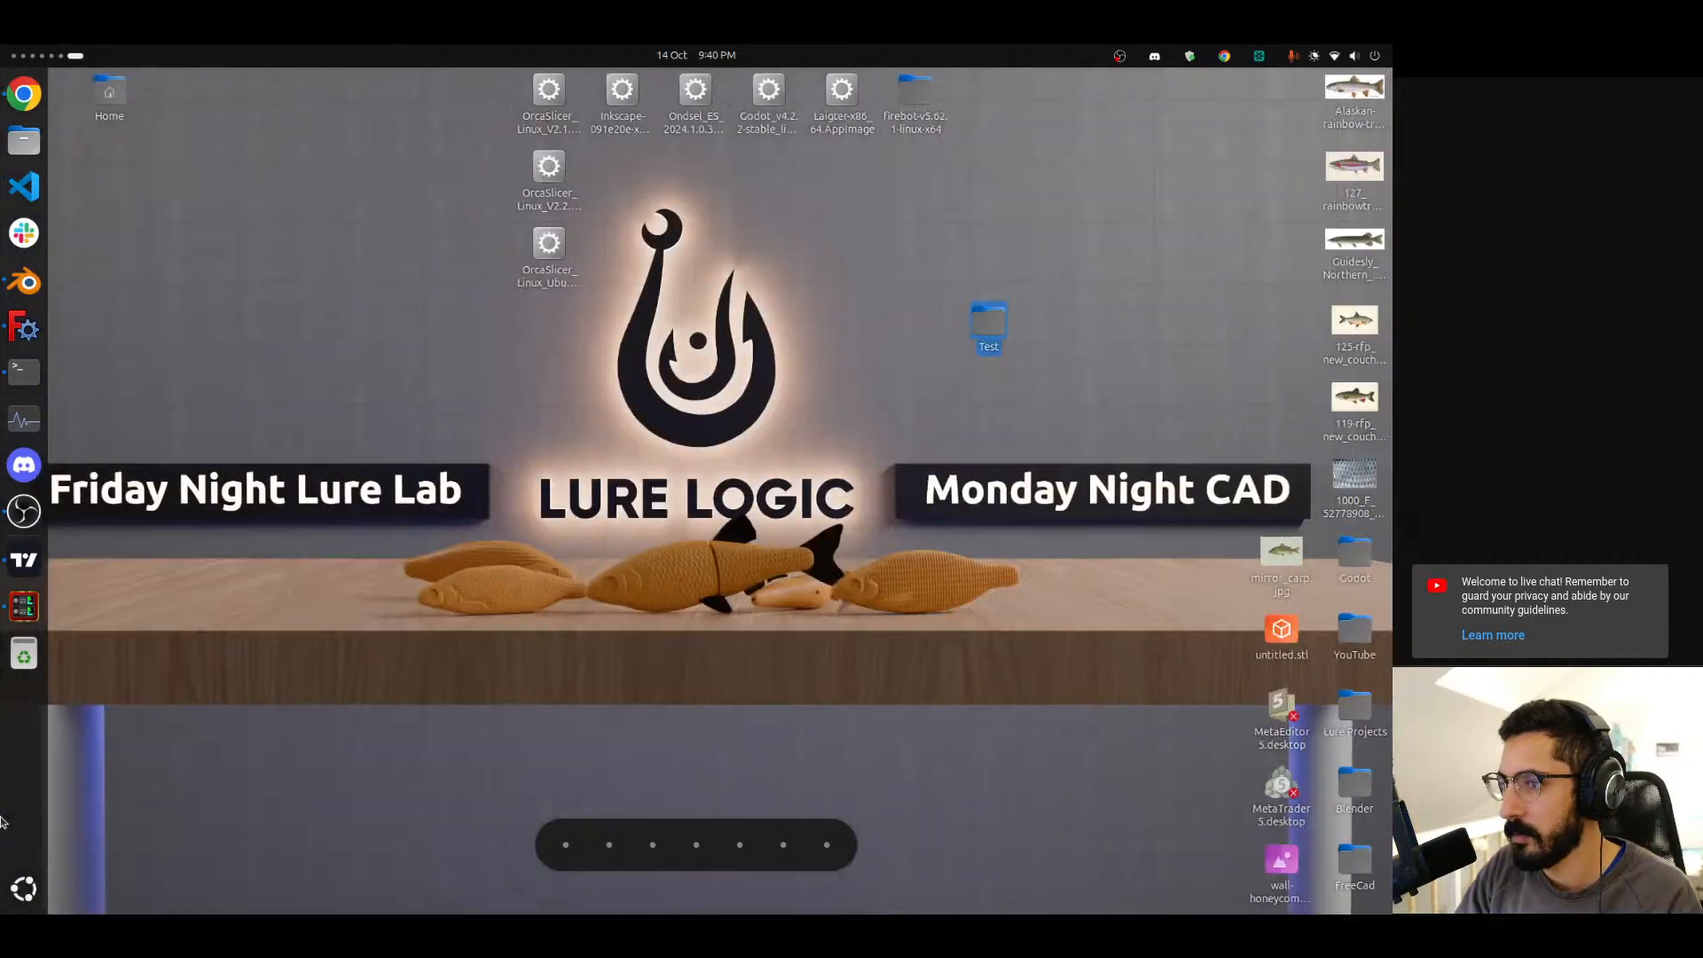
{"action": "scroll", "coordinate": [10, 792], "scroll_direction": "down", "scroll_amount": 1}
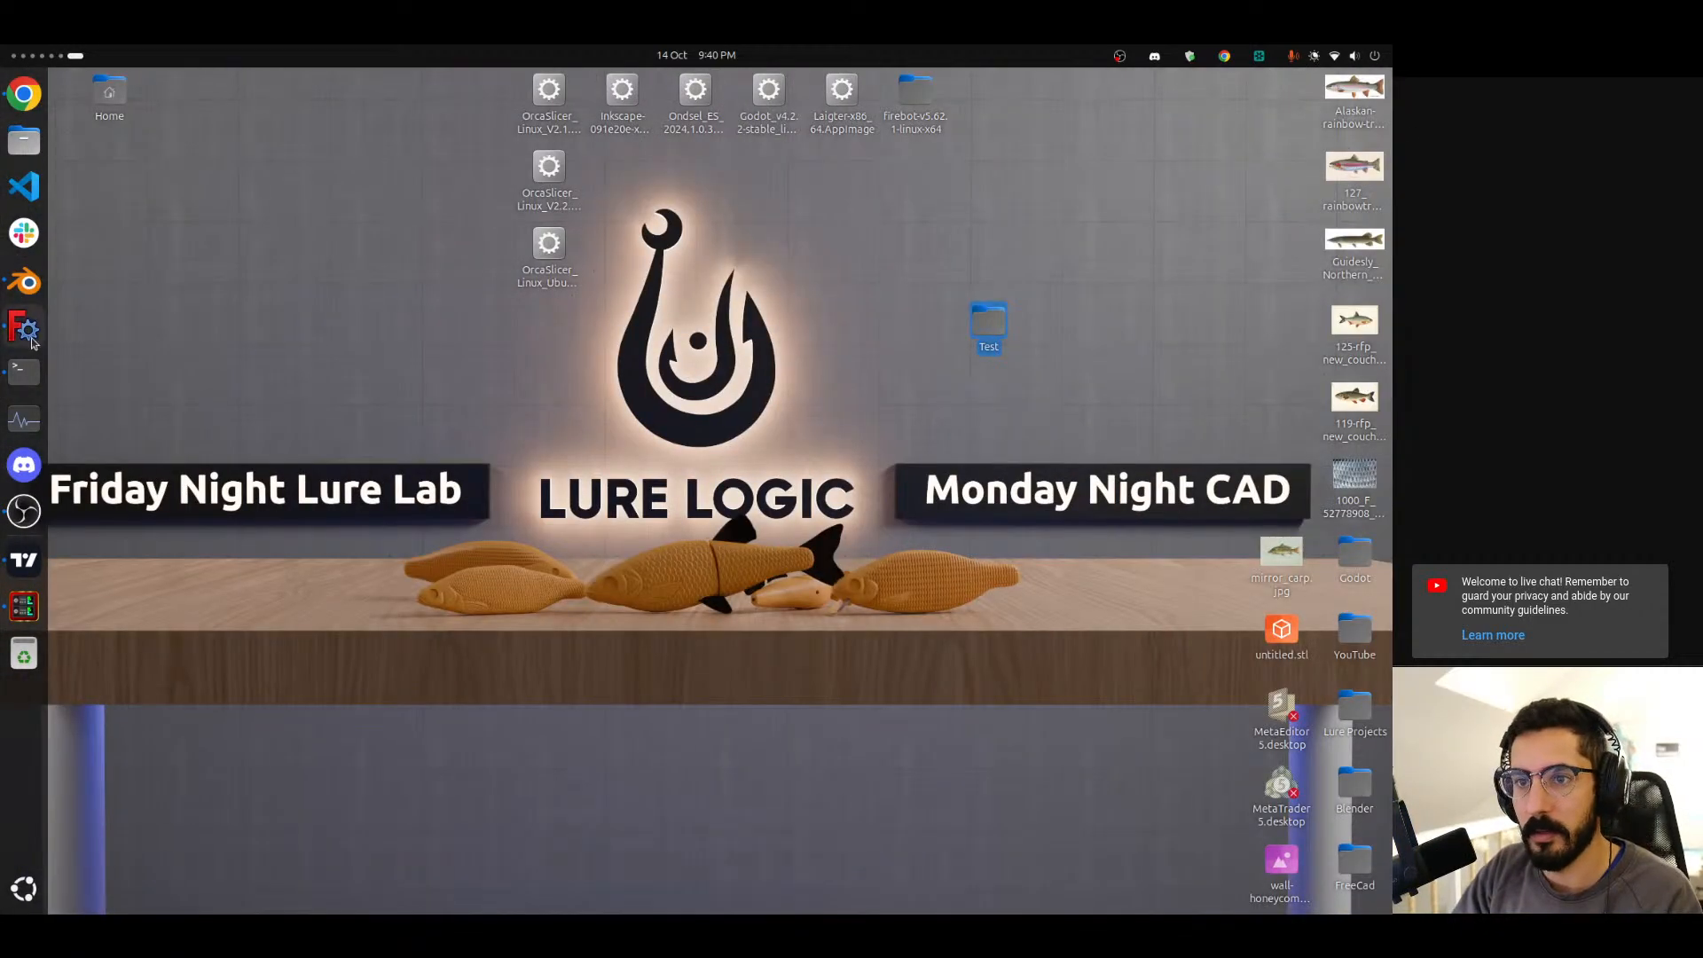
{"action": "left_click", "coordinate": [21, 329]}
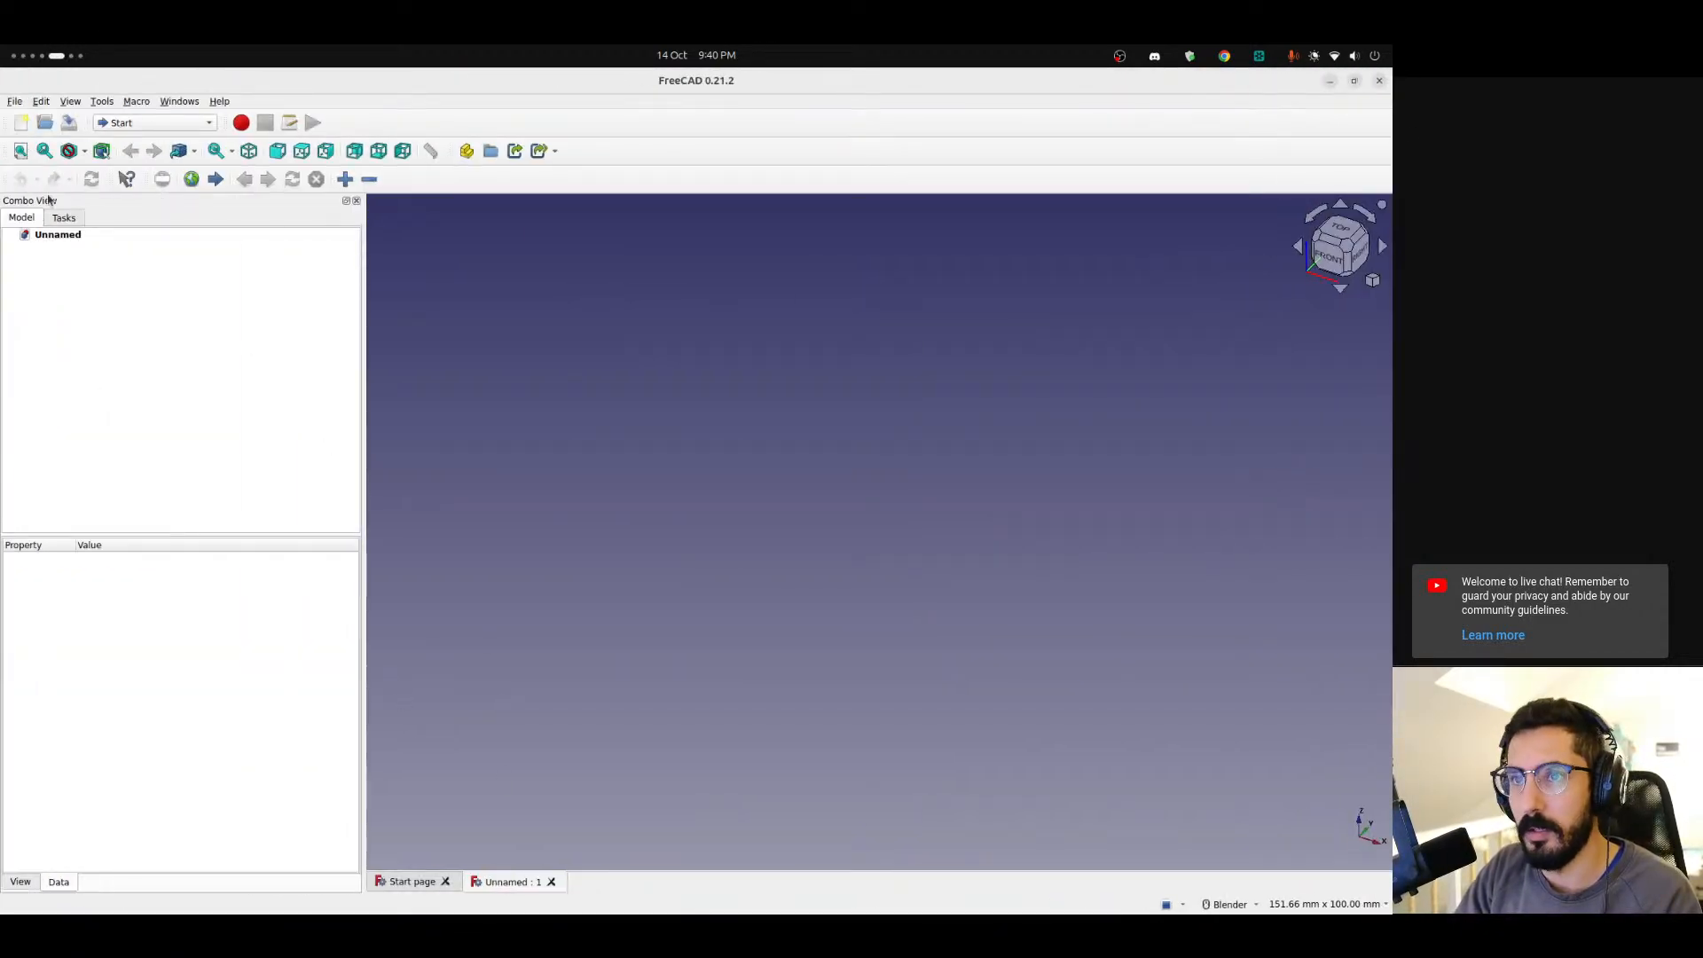
{"action": "left_click", "coordinate": [16, 102]}
{"action": "left_click", "coordinate": [84, 291]}
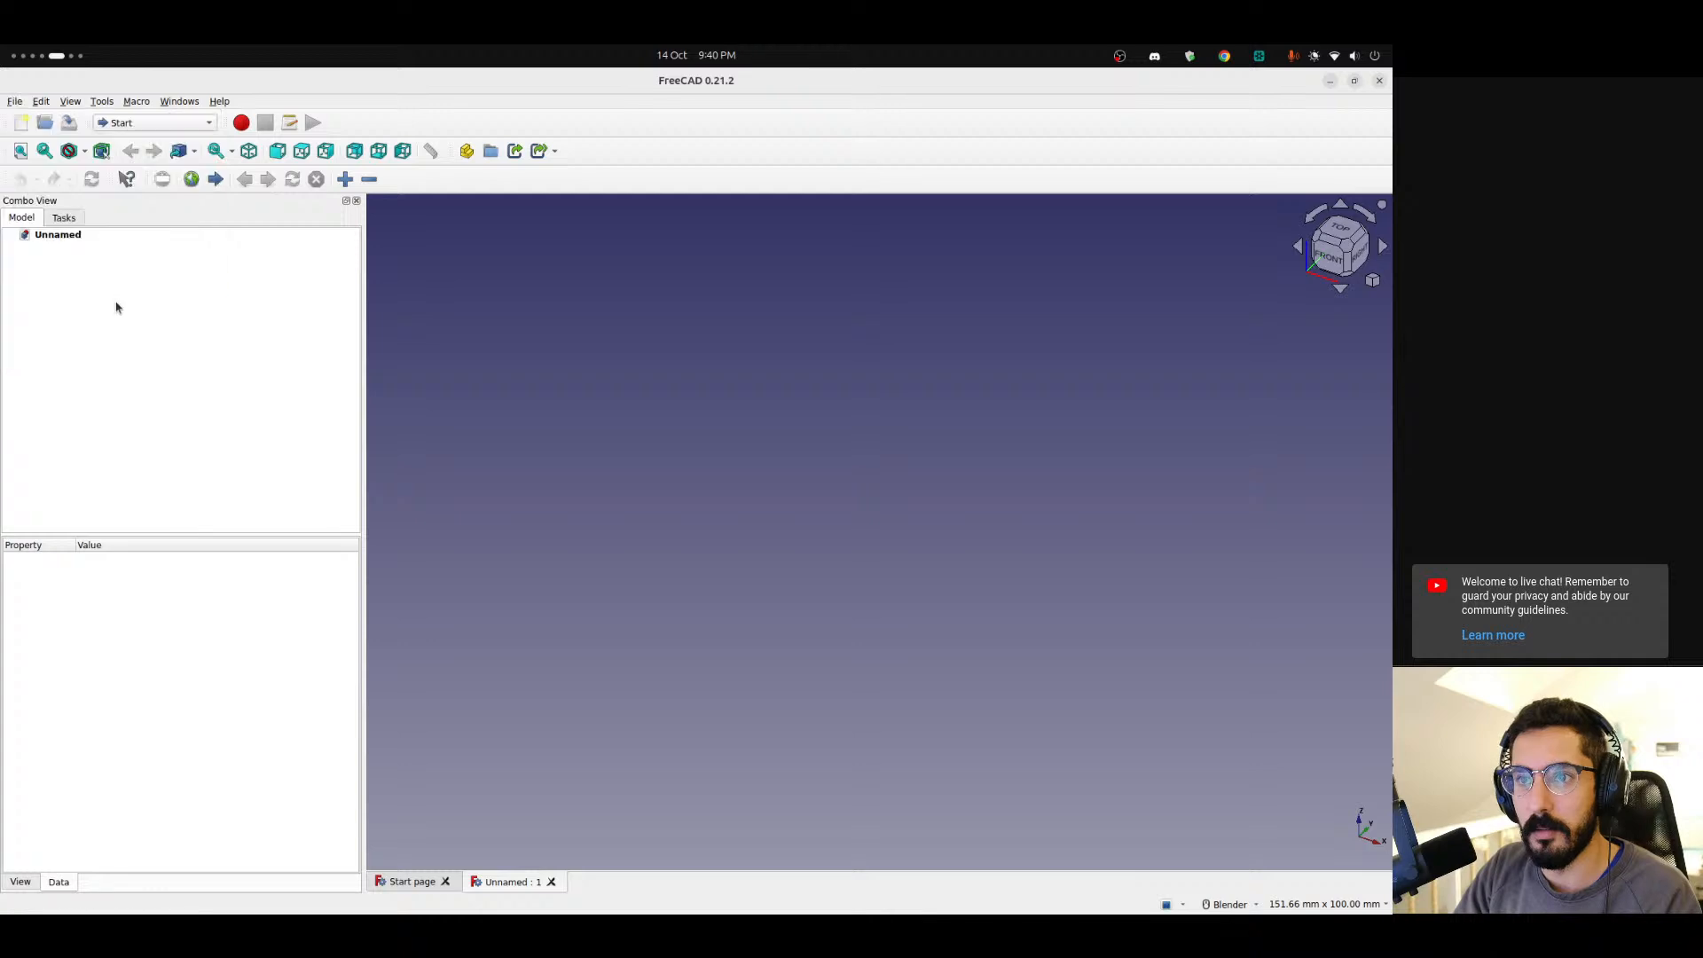
{"action": "left_click", "coordinate": [381, 340]}
{"action": "double_click", "coordinate": [565, 336]}
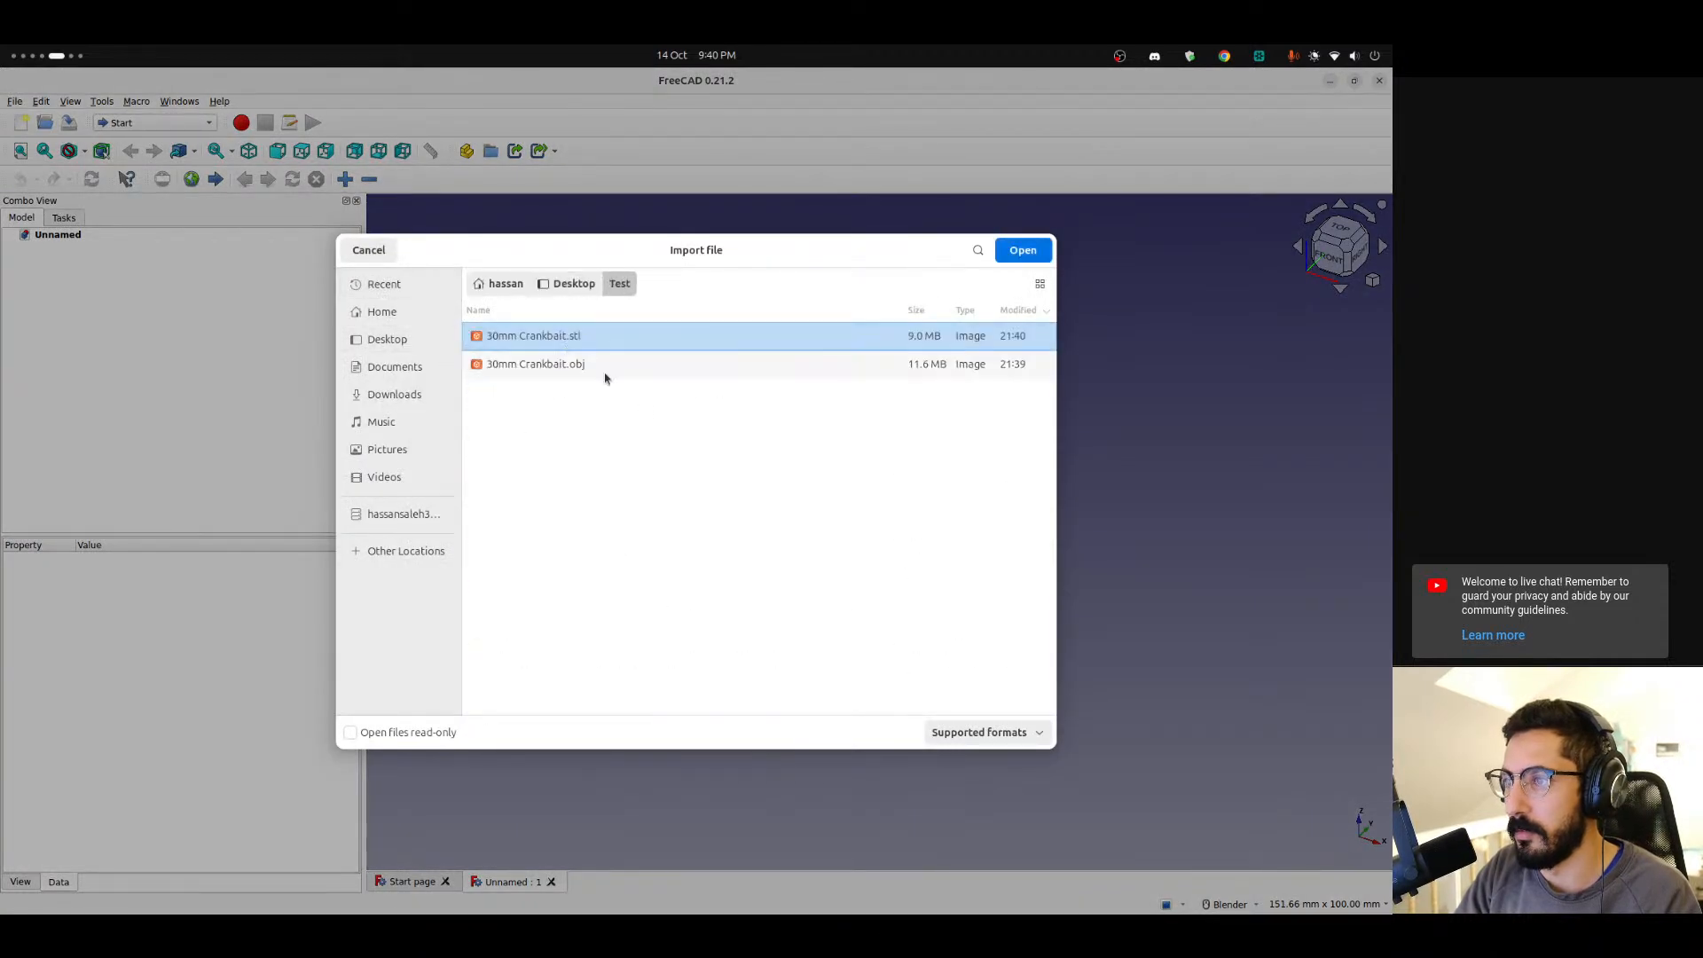
{"action": "left_click", "coordinate": [642, 363]}
{"action": "left_click", "coordinate": [627, 337]}
{"action": "left_click", "coordinate": [658, 364]}
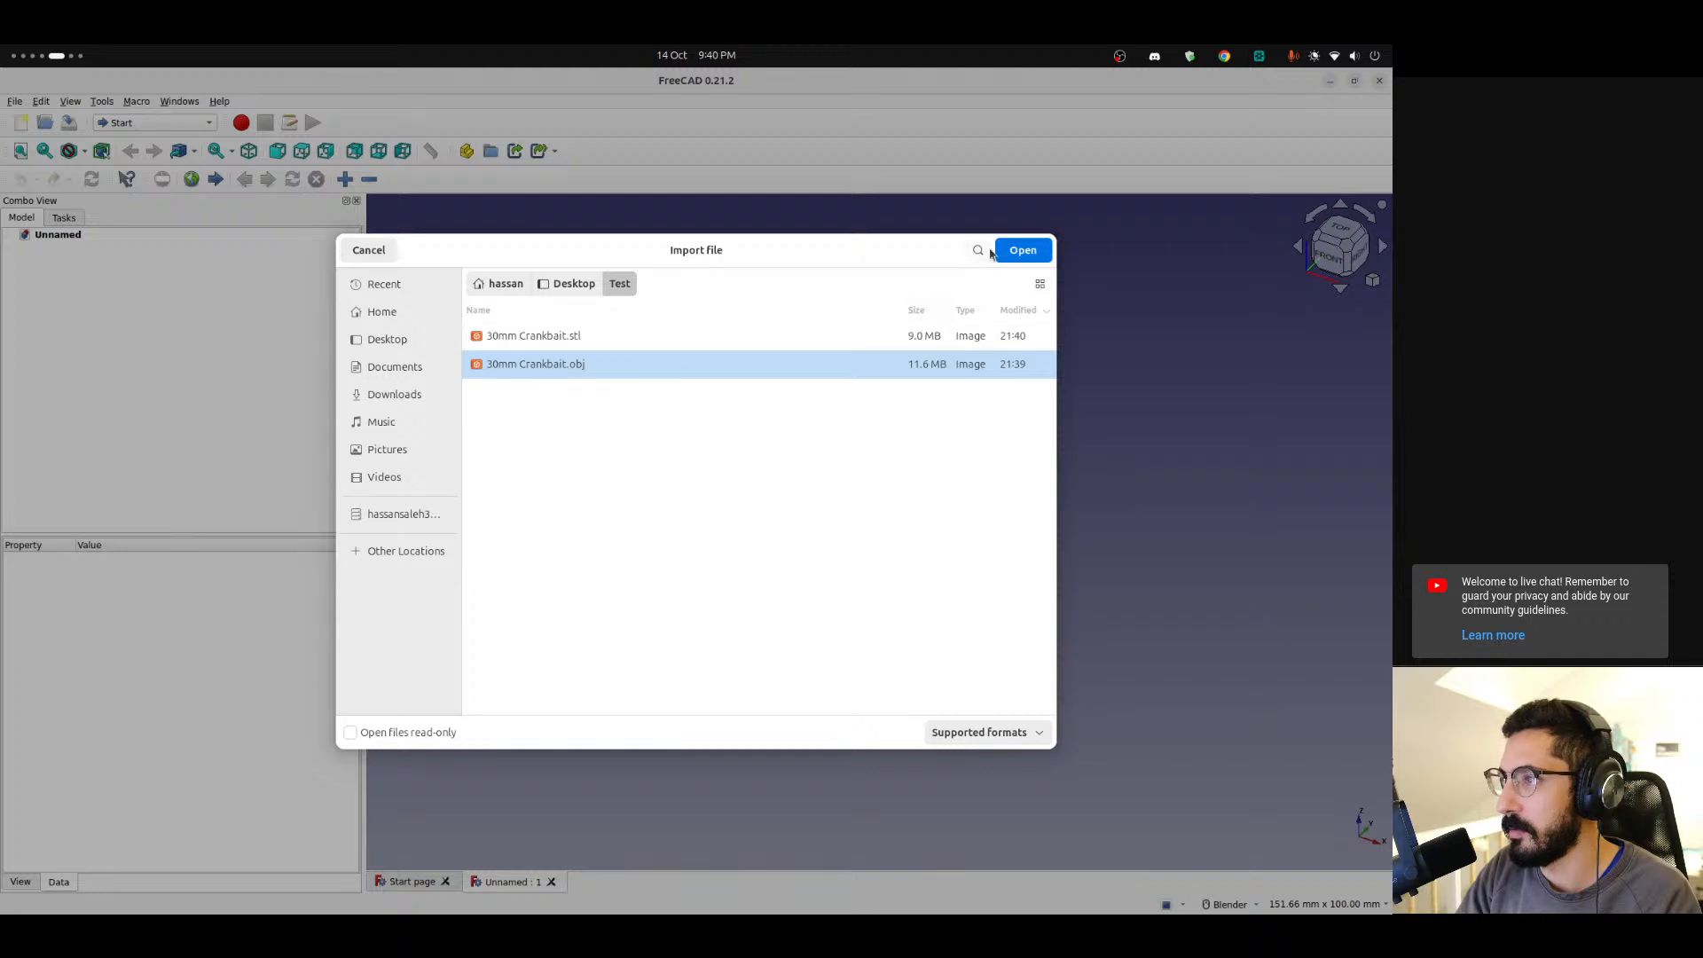
Open the OBJ file using the Alias Mesh (Mesh) module.
{"action": "left_click", "coordinate": [1022, 251]}
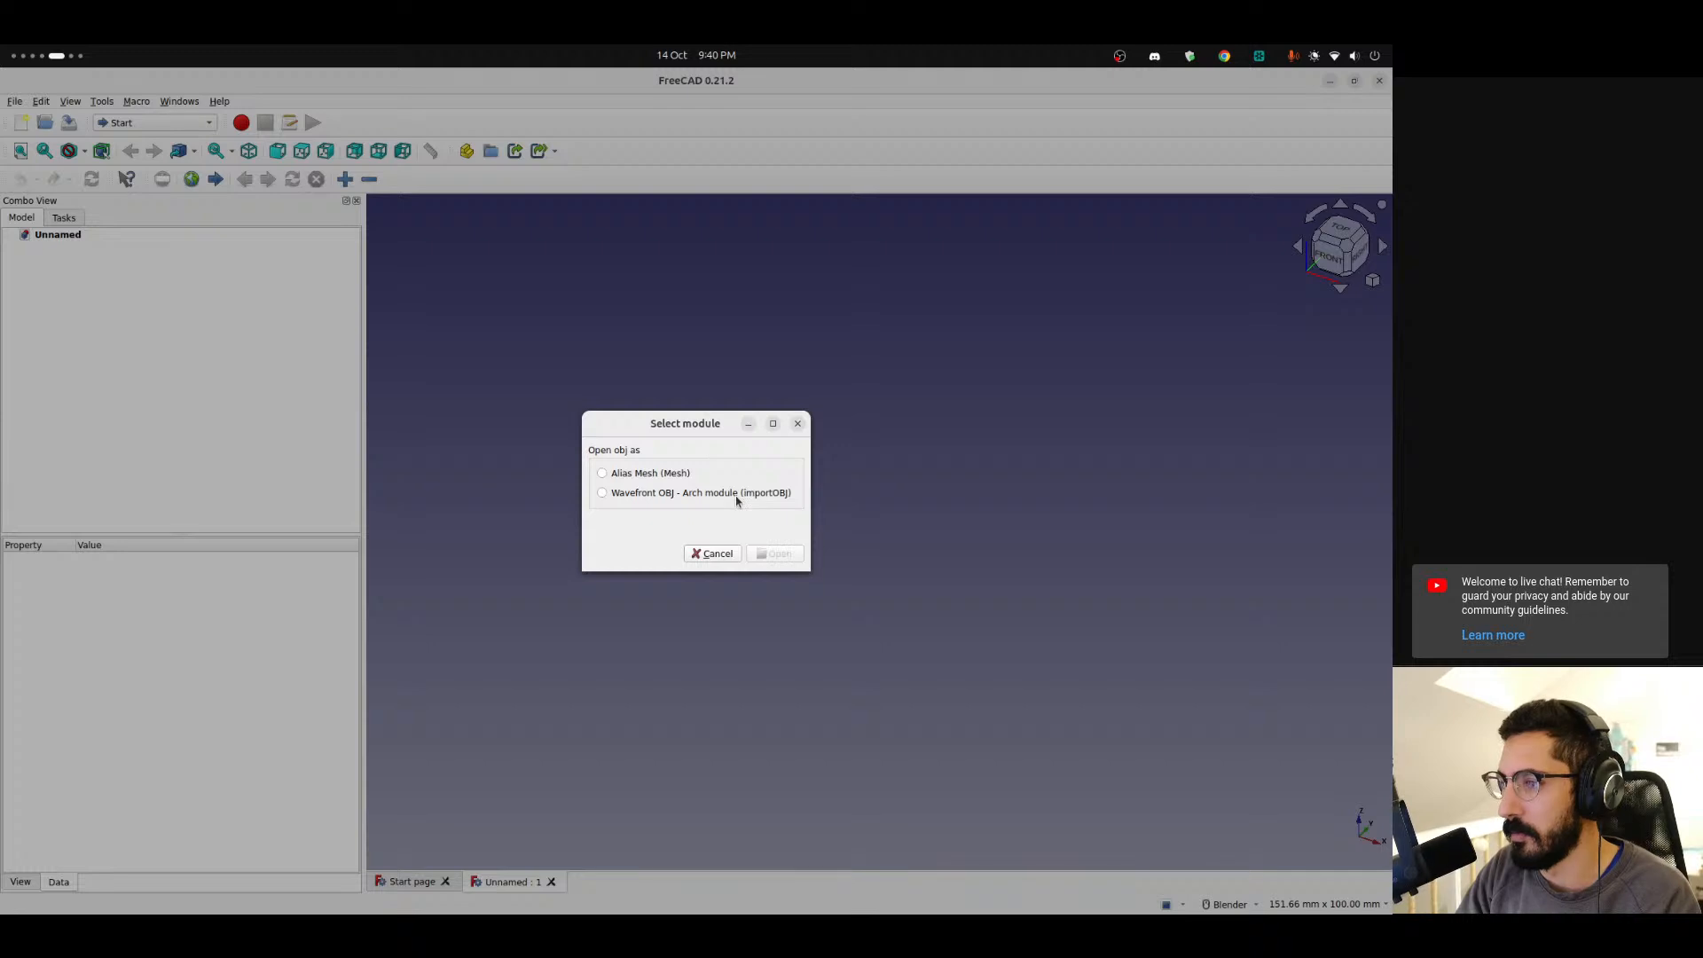
{"action": "left_click", "coordinate": [610, 495]}
{"action": "left_click", "coordinate": [627, 477]}
{"action": "left_click", "coordinate": [774, 554]}
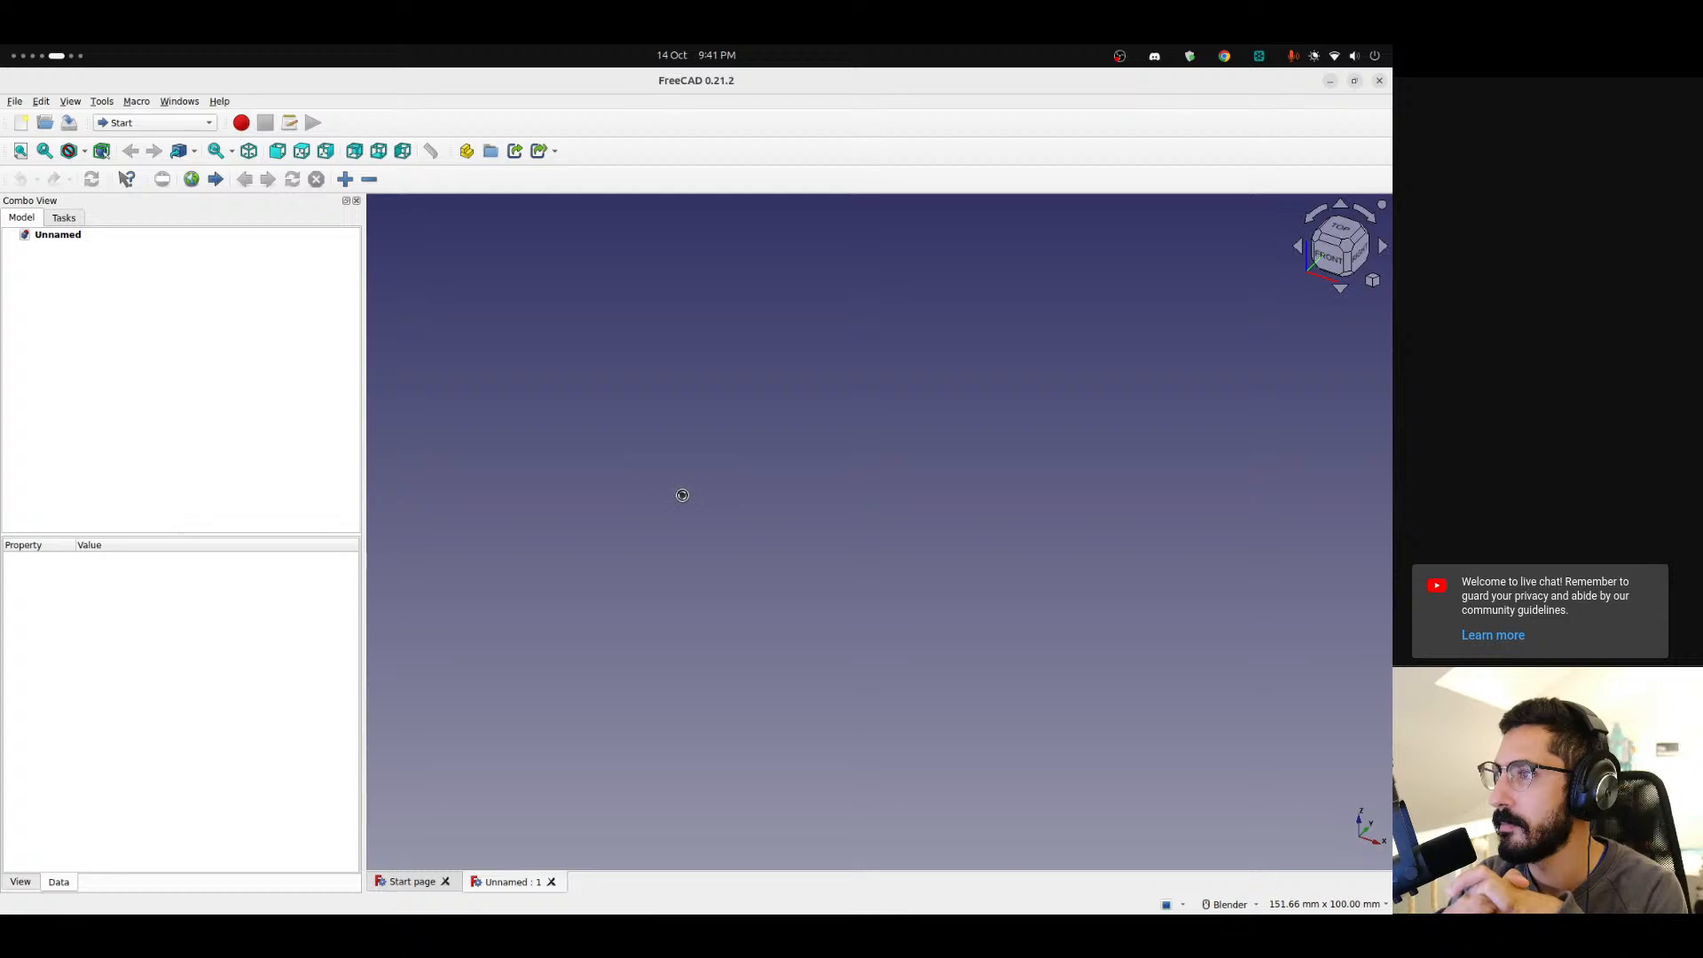
Search the web for FreeCAD releases and open the FreeCAD GitHub releases page.
{"action": "key", "text": "ctrl+alt+Left"}
{"action": "key", "text": "ctrl+alt+Right"}
{"action": "key", "text": "ctrl+alt+Left"}
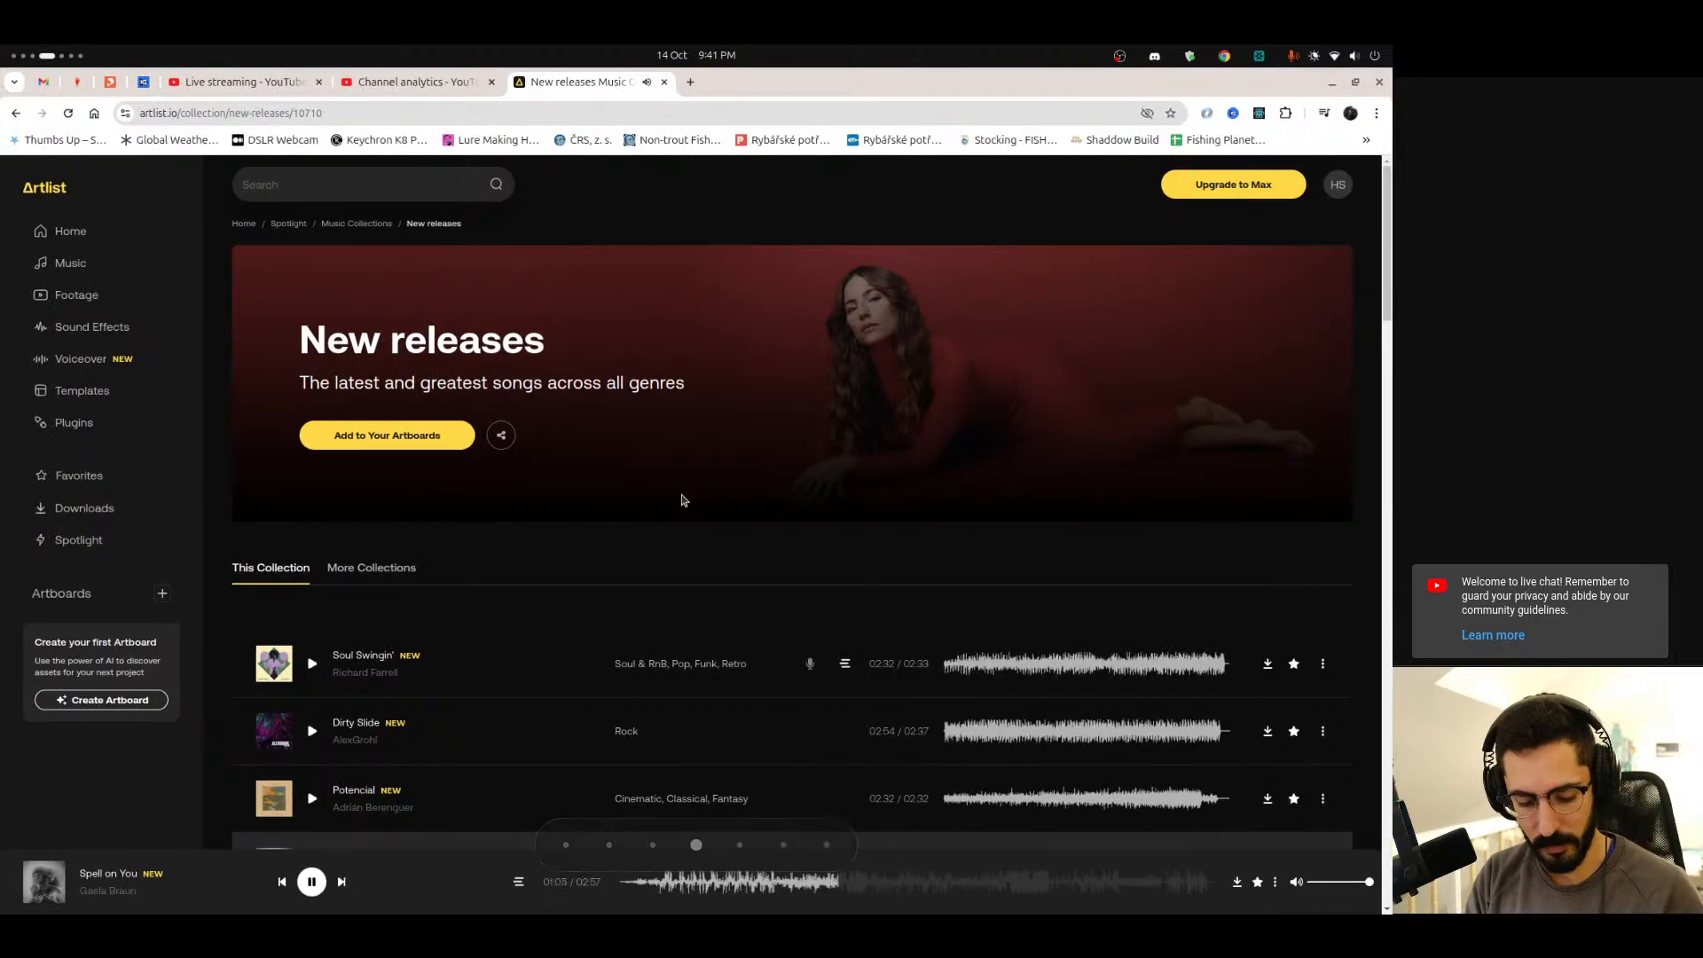
{"action": "key", "text": "ctrl+t"}
{"action": "type", "text": "freecad"}
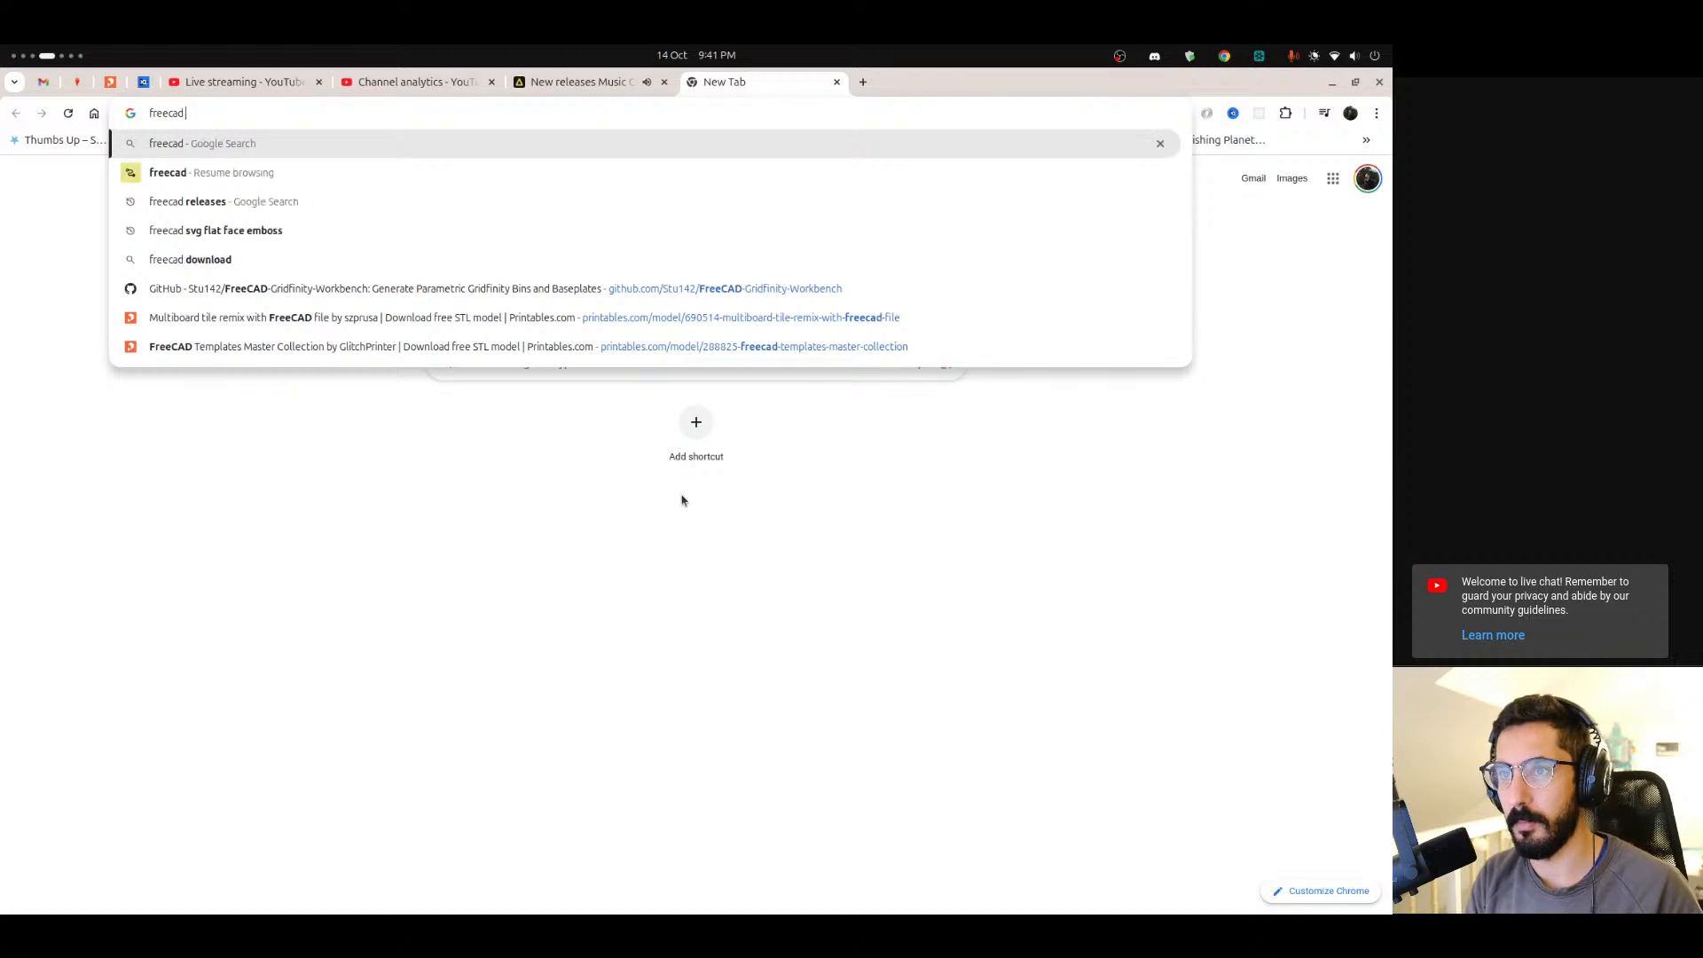
{"action": "key", "text": "Down"}
{"action": "key", "text": "Down"}
{"action": "key", "text": "Return"}
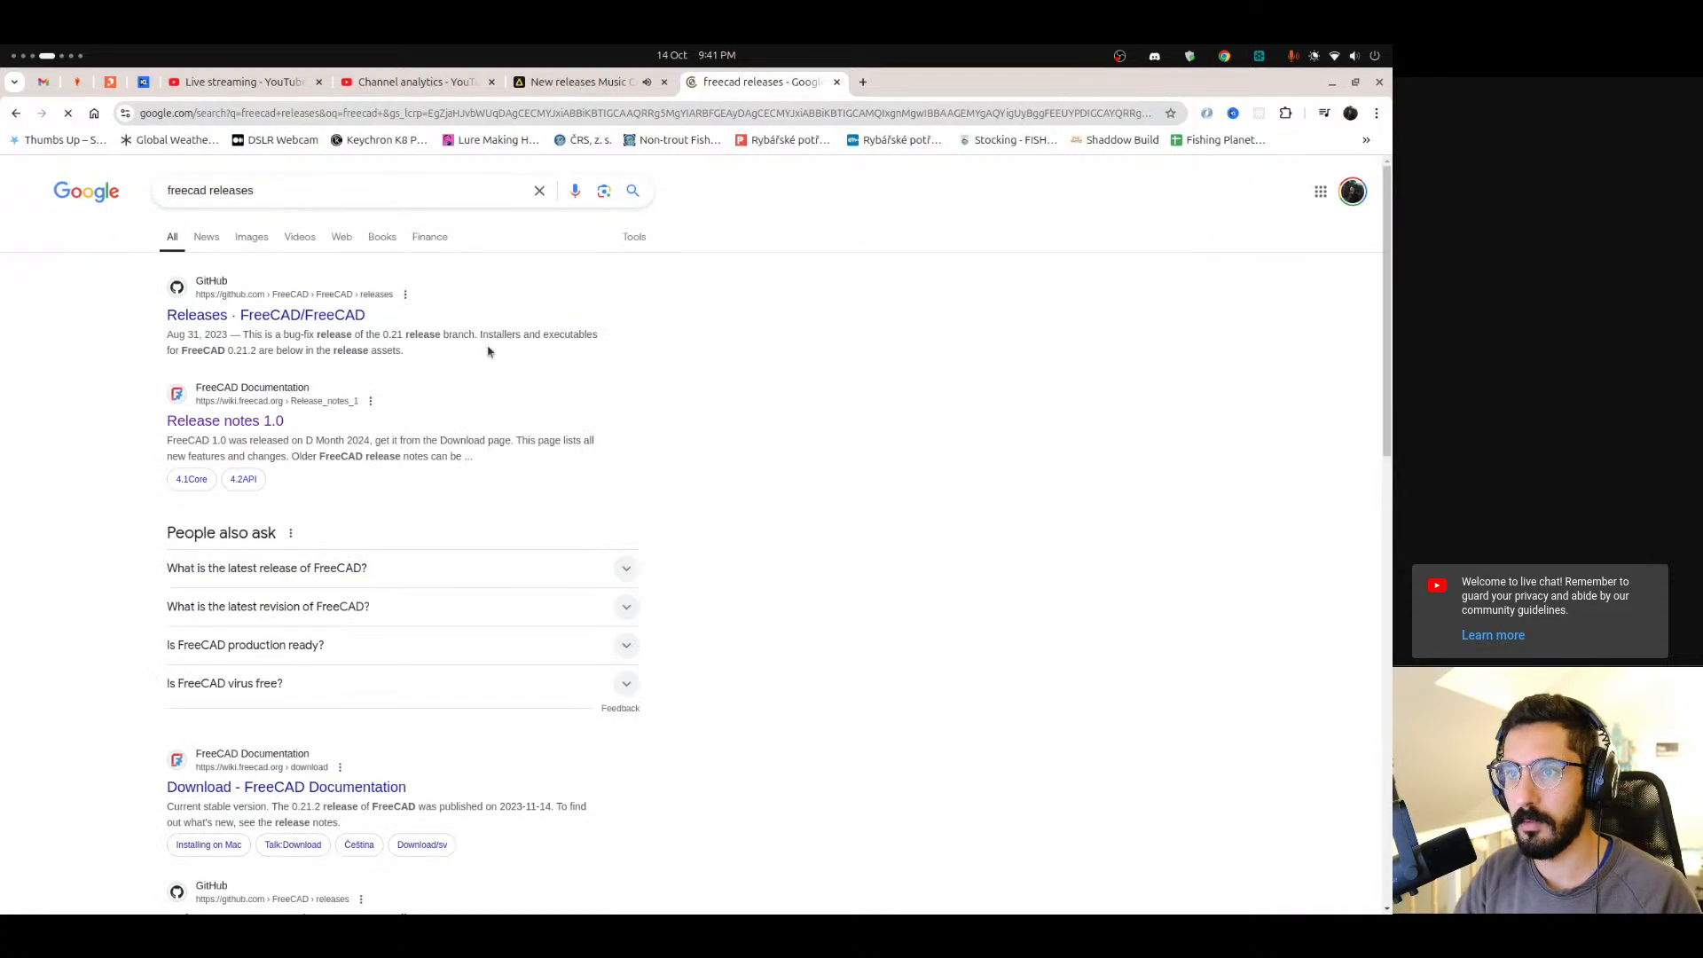
{"action": "left_click", "coordinate": [286, 322]}
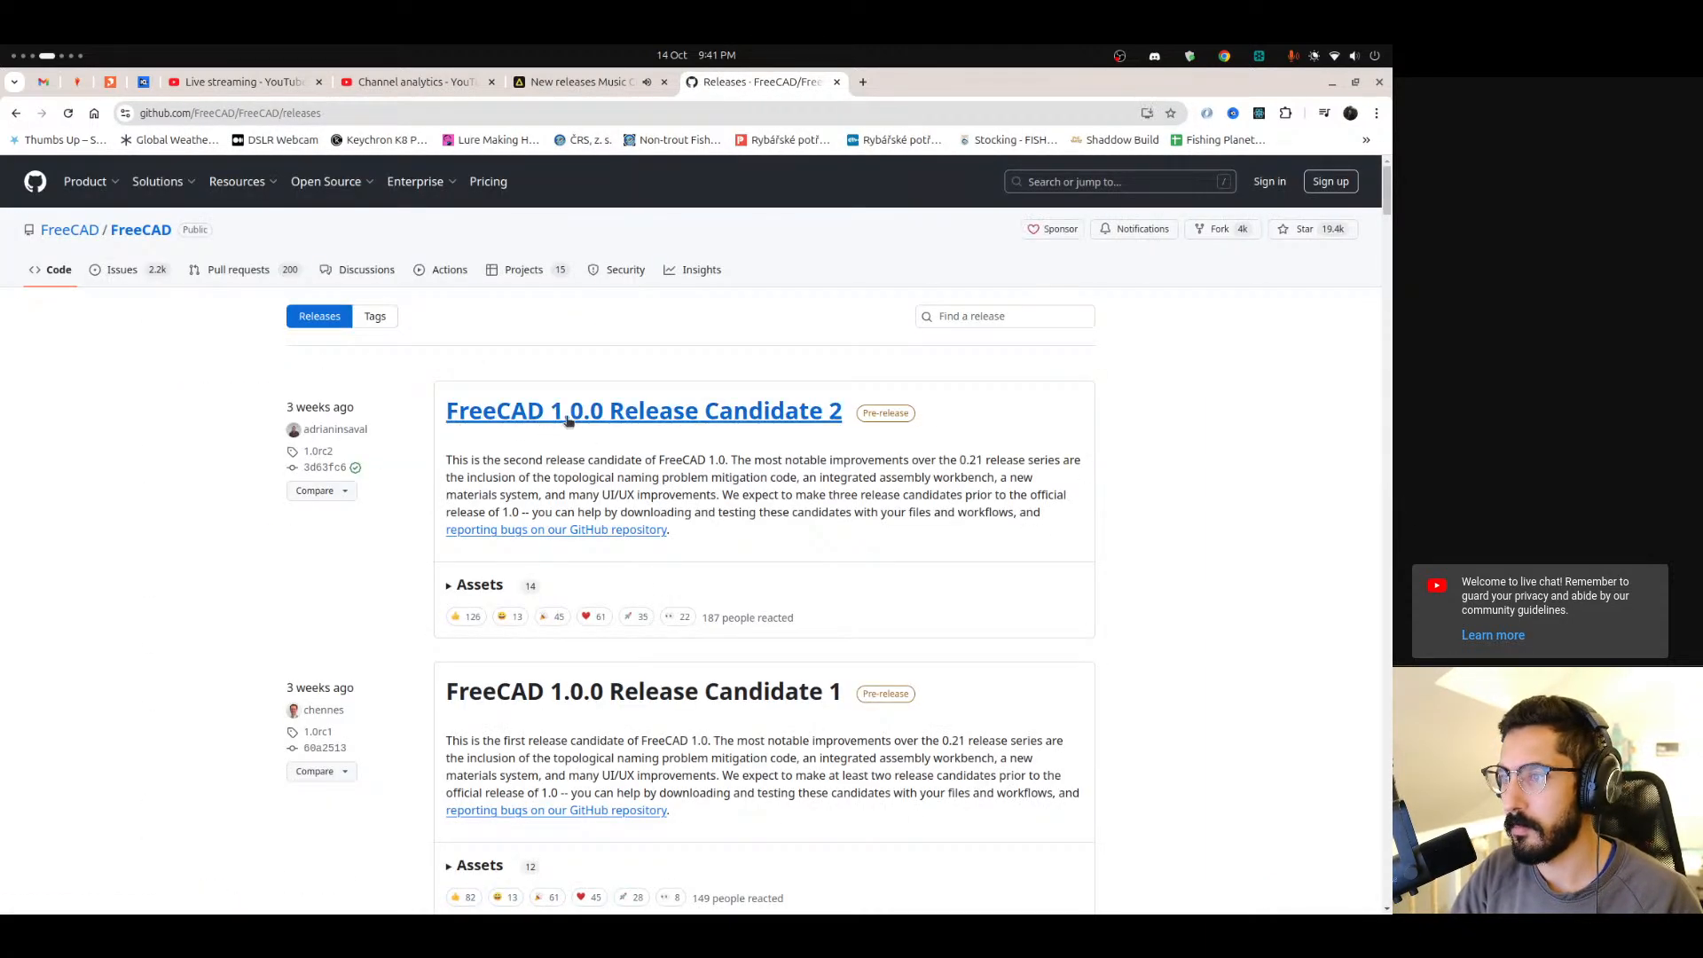
{"action": "scroll", "coordinate": [781, 446], "scroll_direction": "down", "scroll_amount": 4}
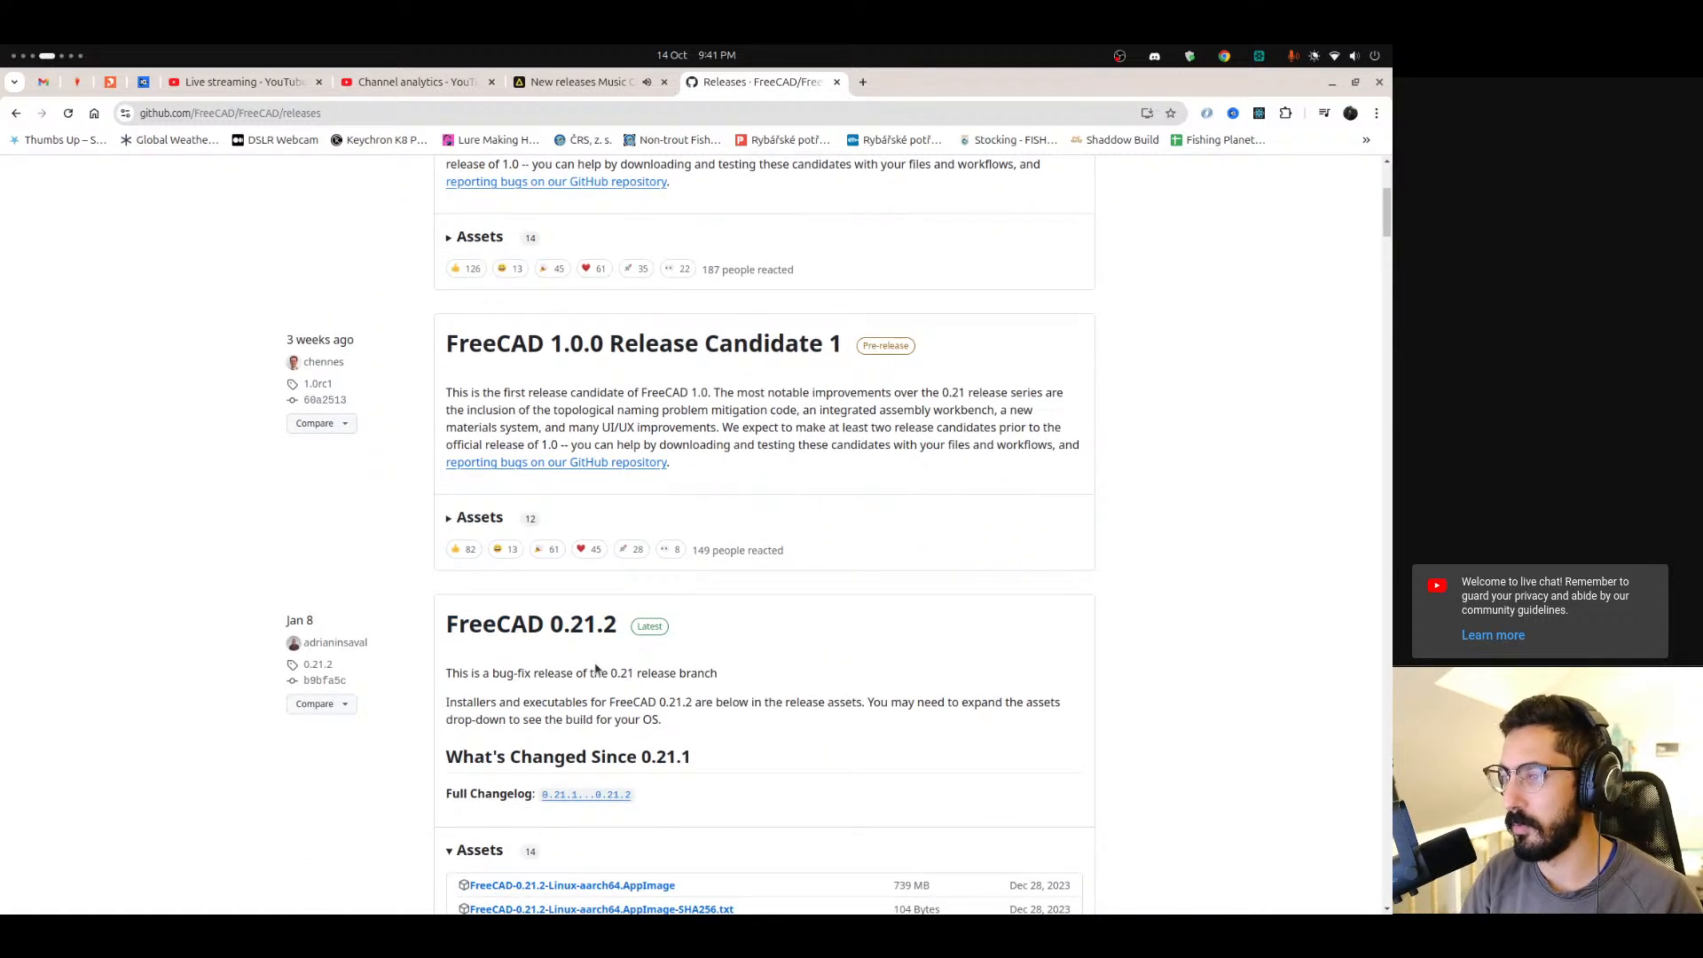
{"action": "key", "text": "ctrl+alt+Right"}
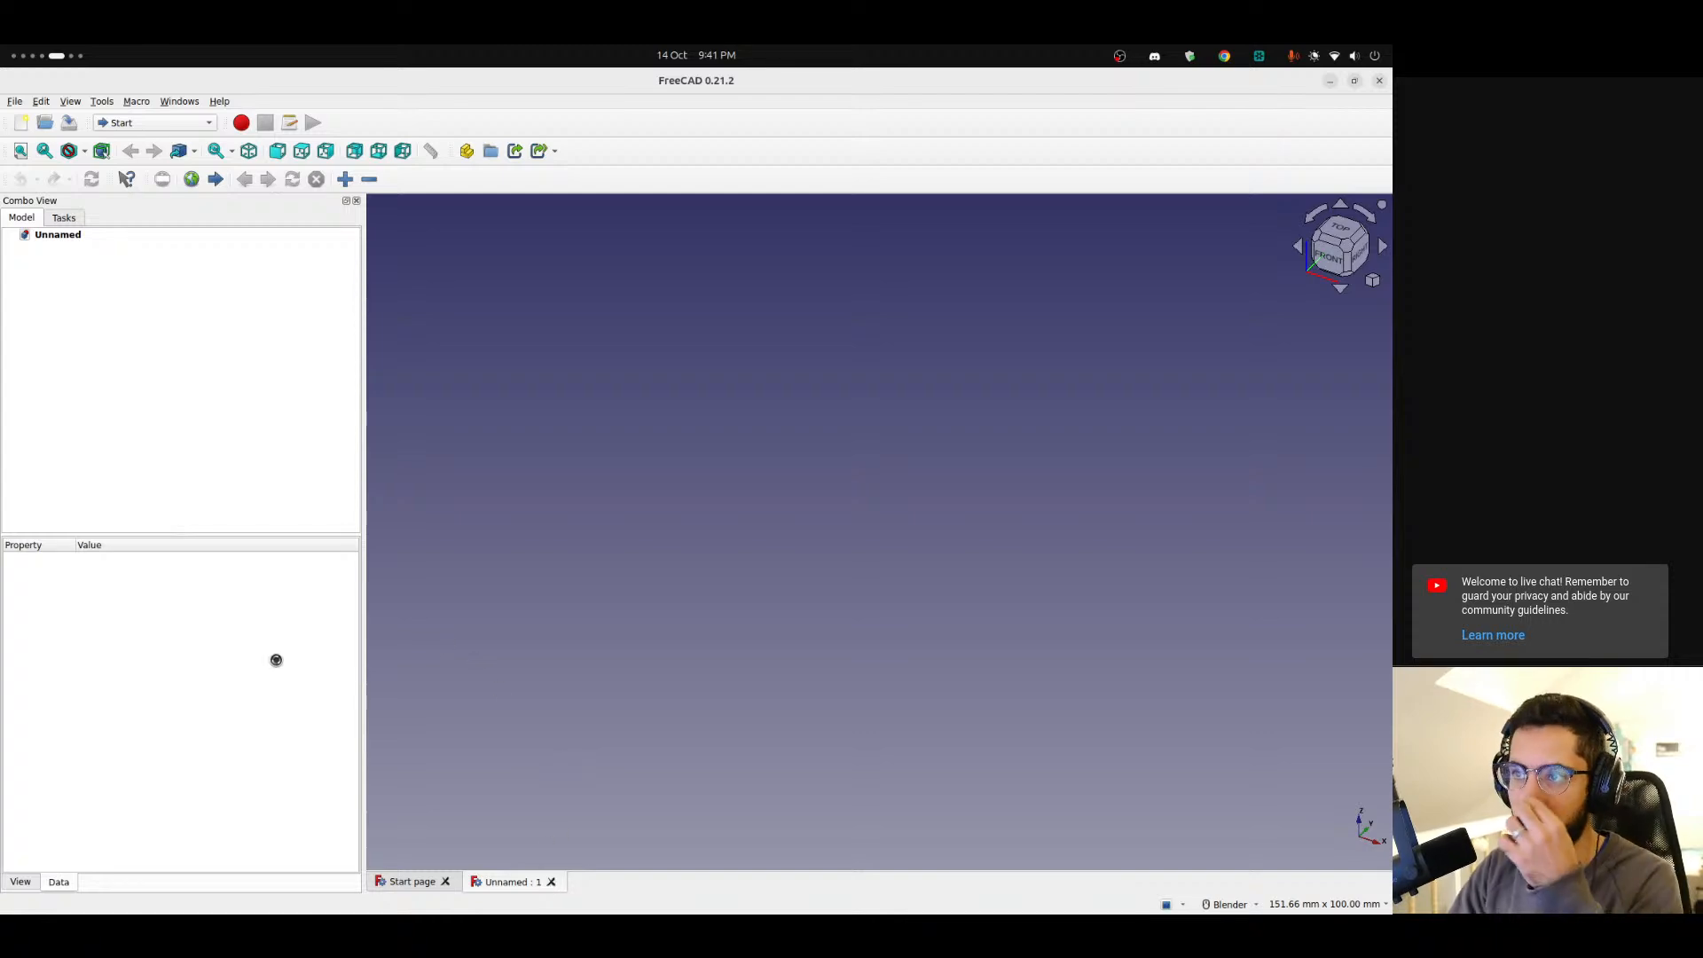
{"action": "mouse_move", "coordinate": [3, 736]}
{"action": "key", "text": "ctrl+alt+Left"}
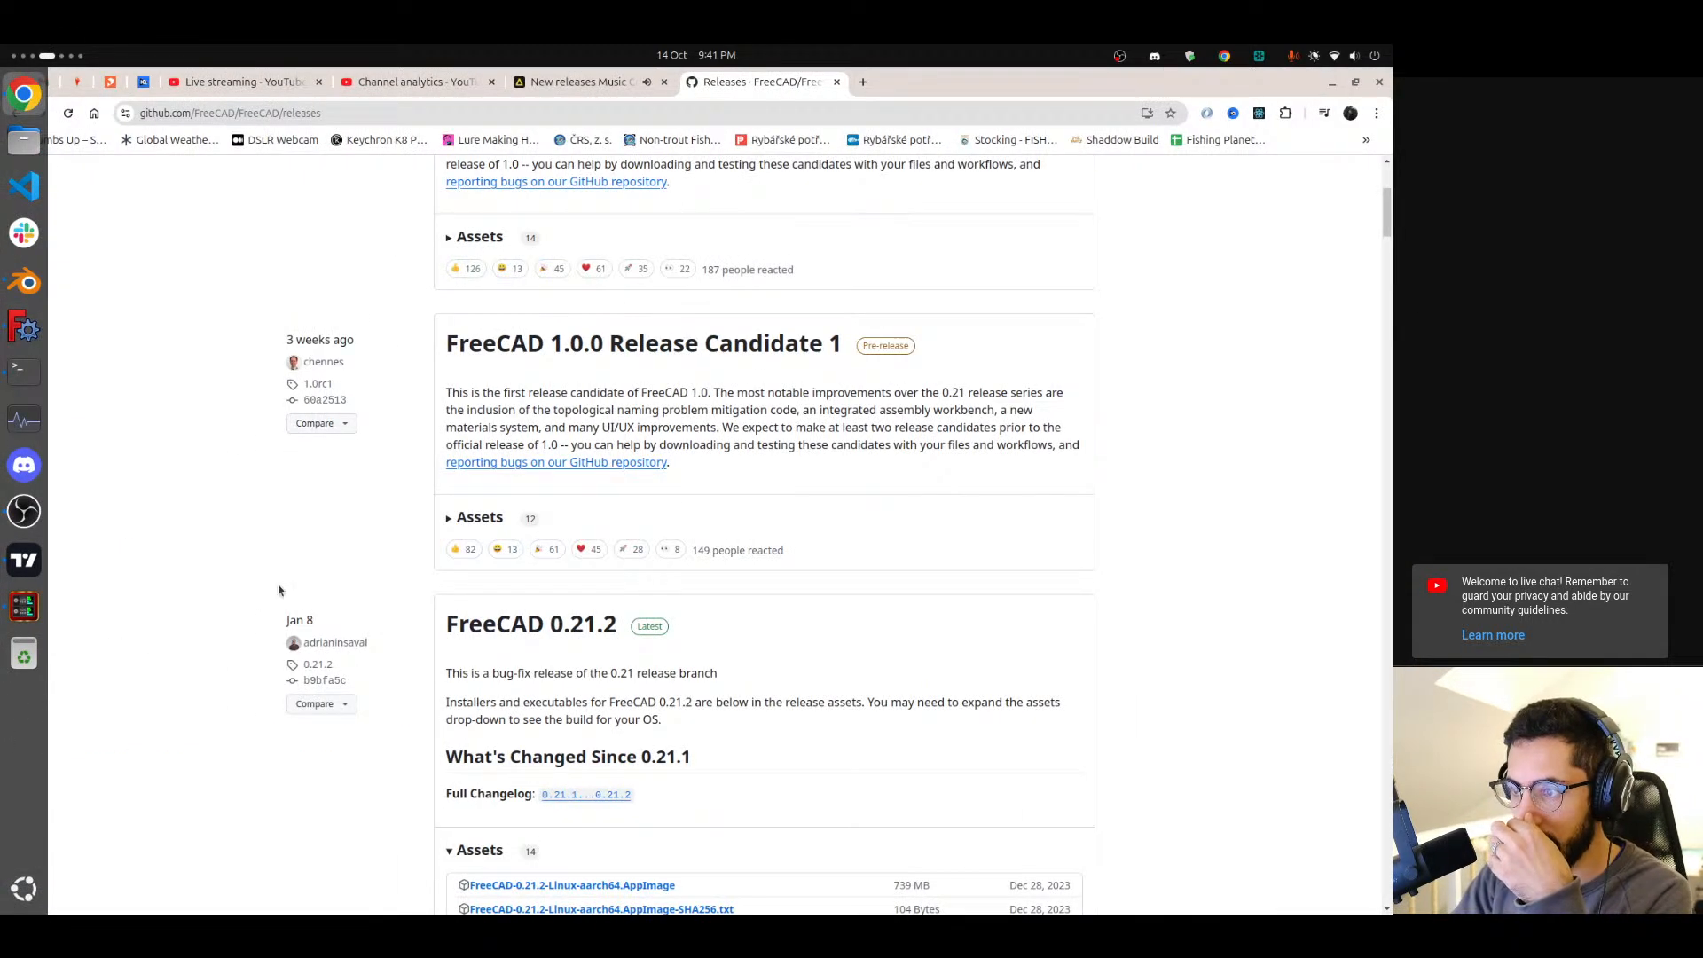
Read through the FreeCAD 1.0.0 Release Candidate 2 and Release Candidate 1 release notes on the releases page.
{"action": "scroll", "coordinate": [464, 577], "scroll_direction": "up", "scroll_amount": 2}
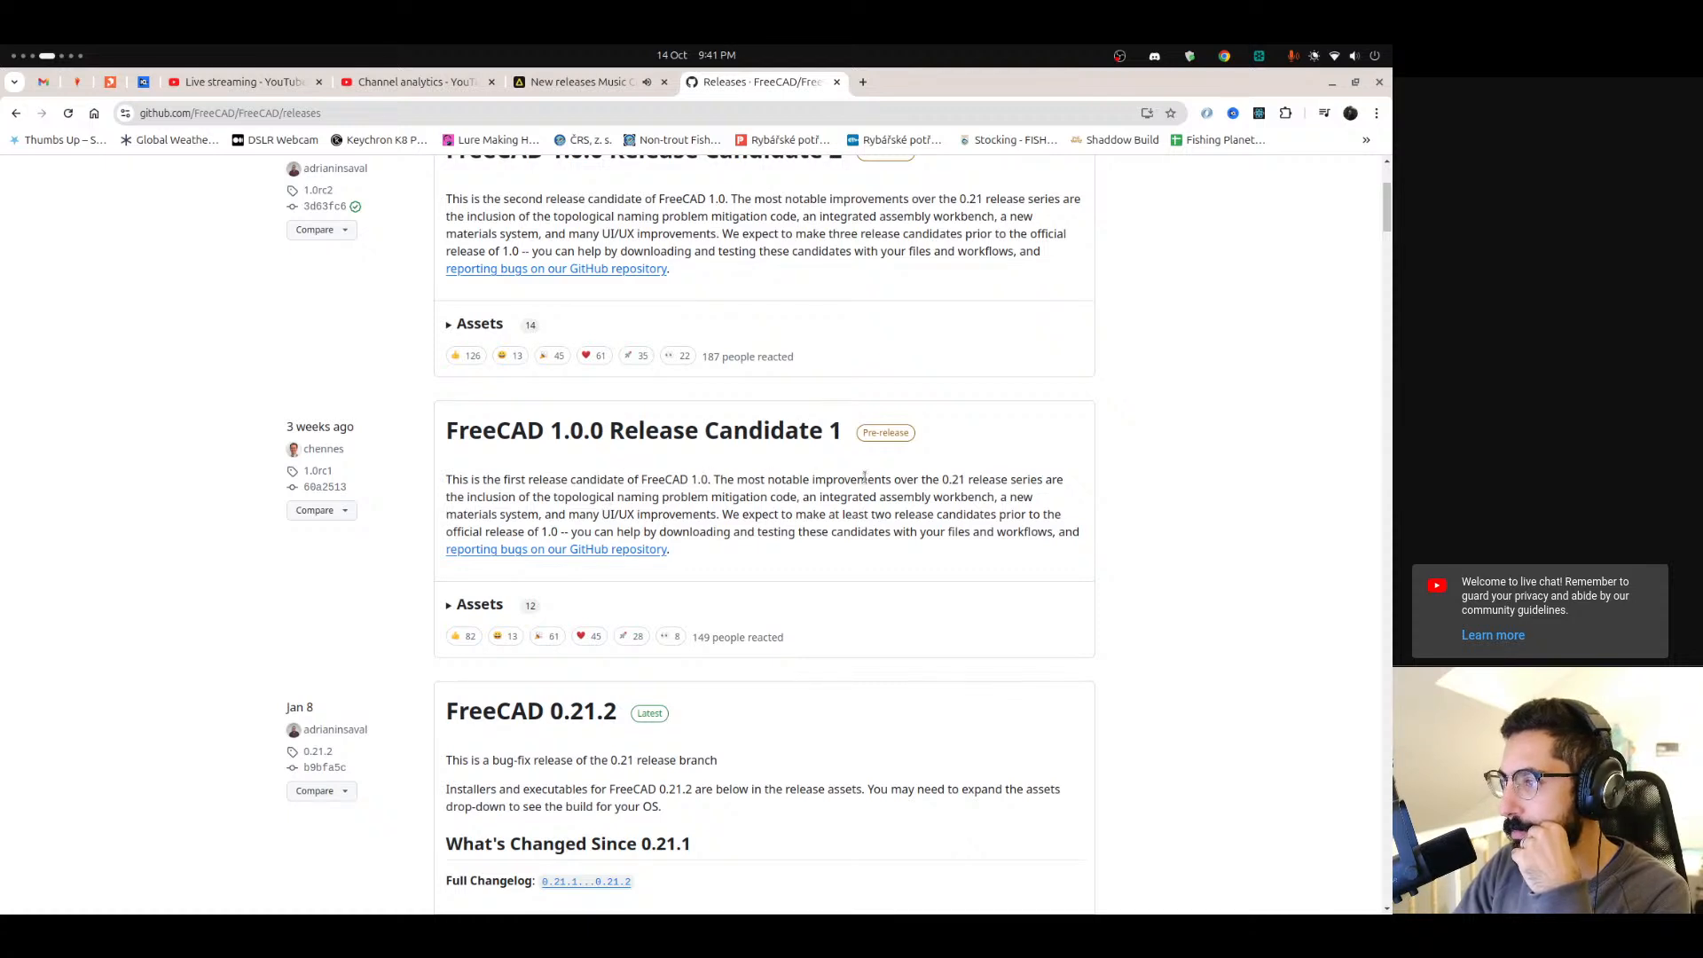
{"action": "scroll", "coordinate": [715, 515], "scroll_direction": "up", "scroll_amount": 5}
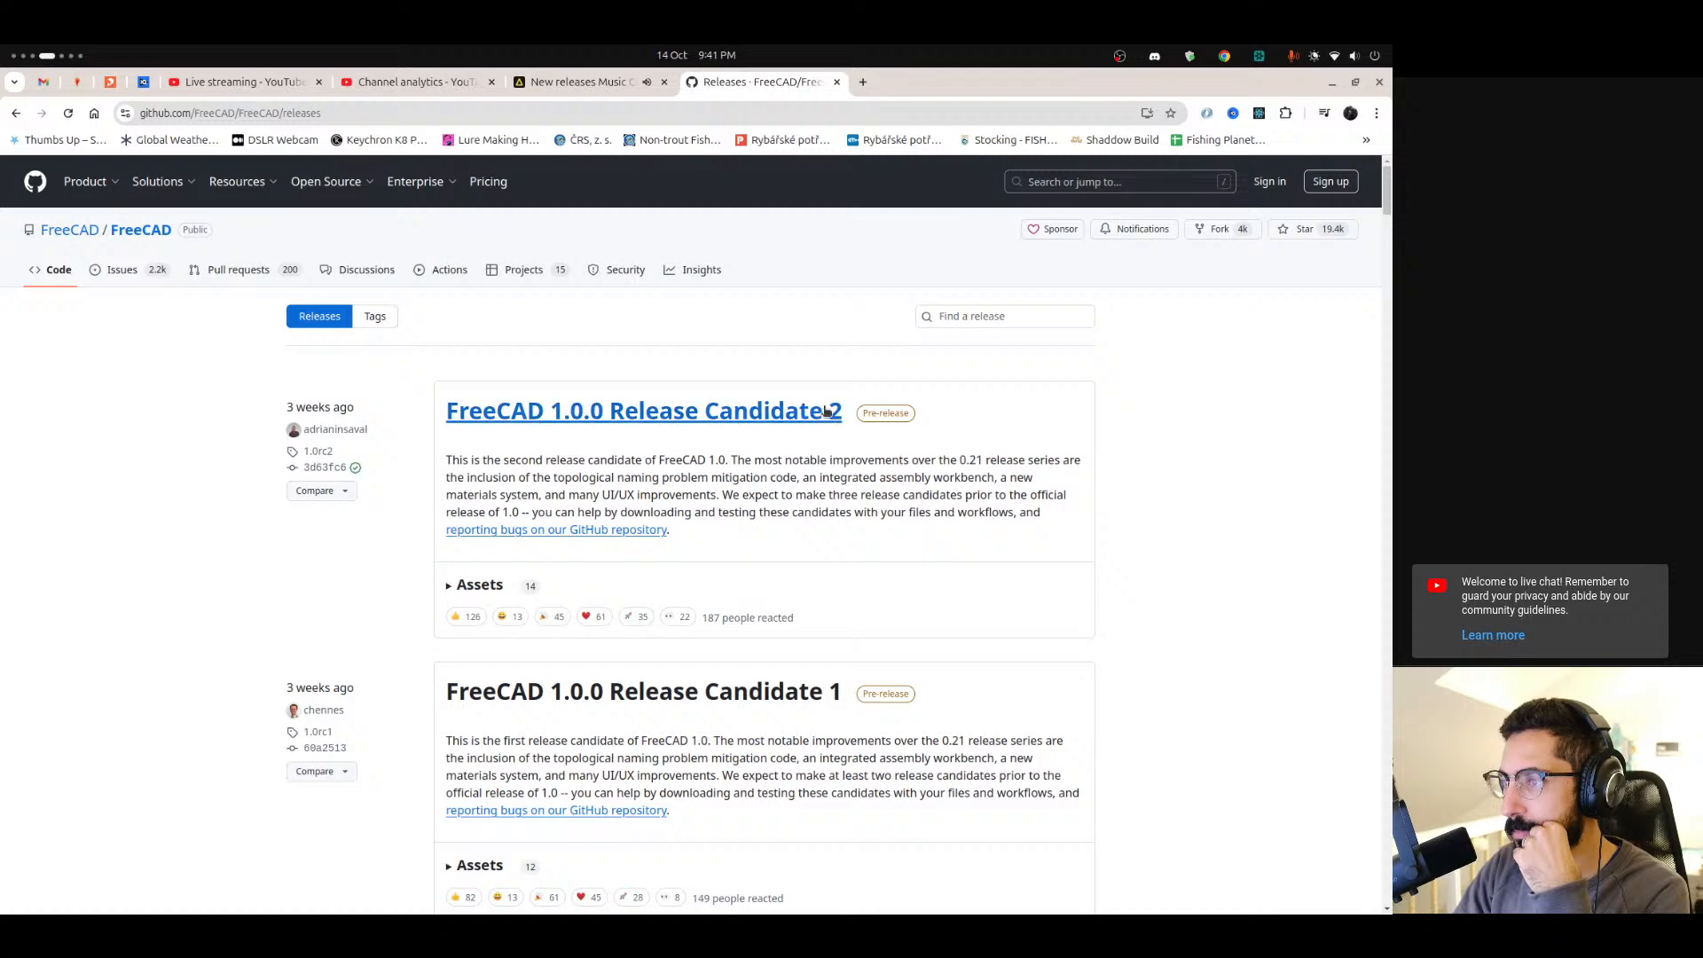
{"action": "left_click_drag", "start_coordinate": [463, 459], "coordinate": [687, 460]}
{"action": "left_click", "coordinate": [779, 460]}
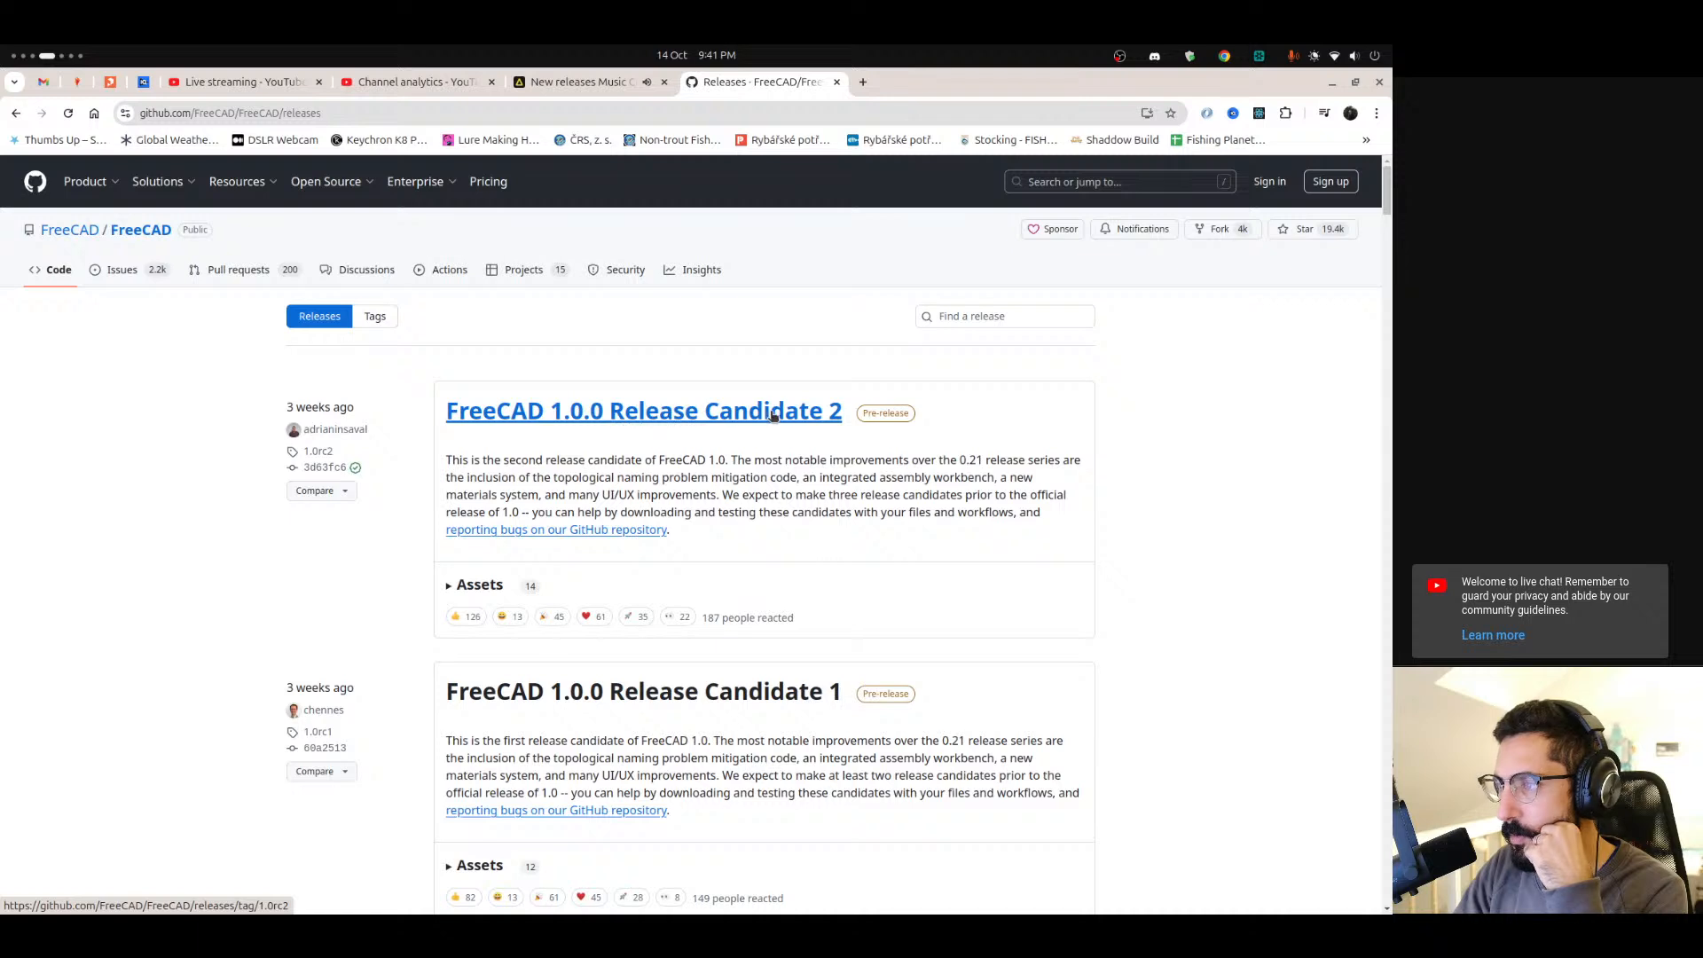
{"action": "left_click_drag", "start_coordinate": [852, 415], "coordinate": [609, 412]}
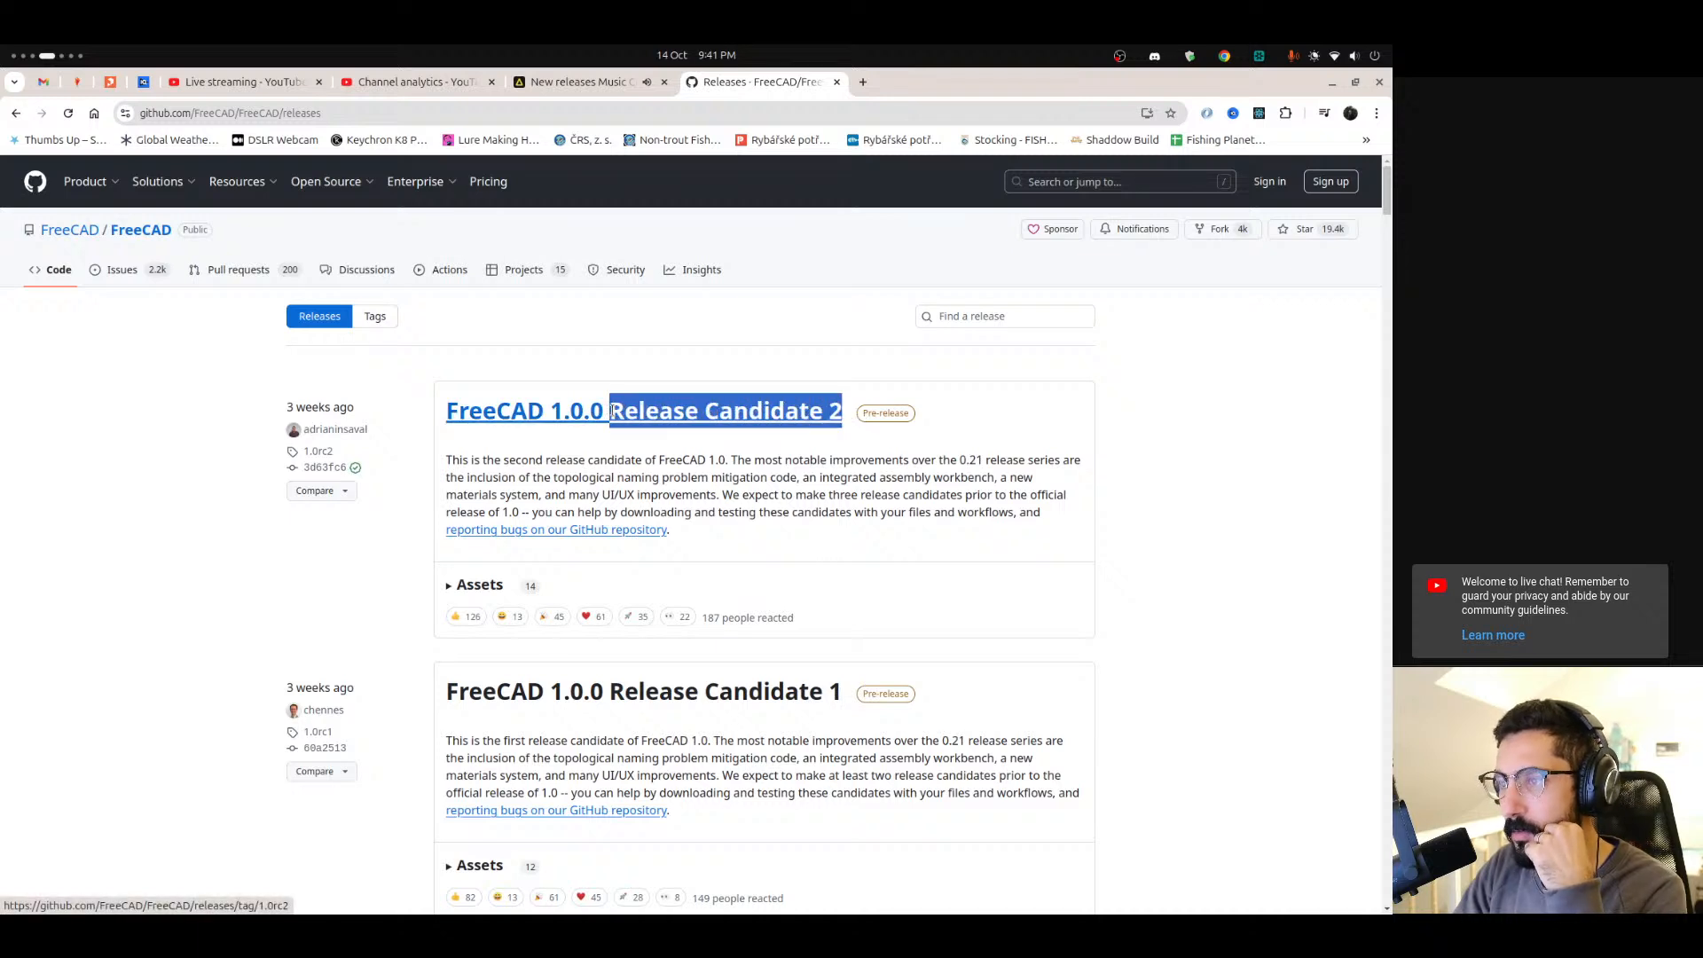
{"action": "left_click", "coordinate": [560, 465]}
{"action": "left_click_drag", "start_coordinate": [755, 459], "coordinate": [964, 468]}
{"action": "left_click_drag", "start_coordinate": [463, 477], "coordinate": [627, 477]}
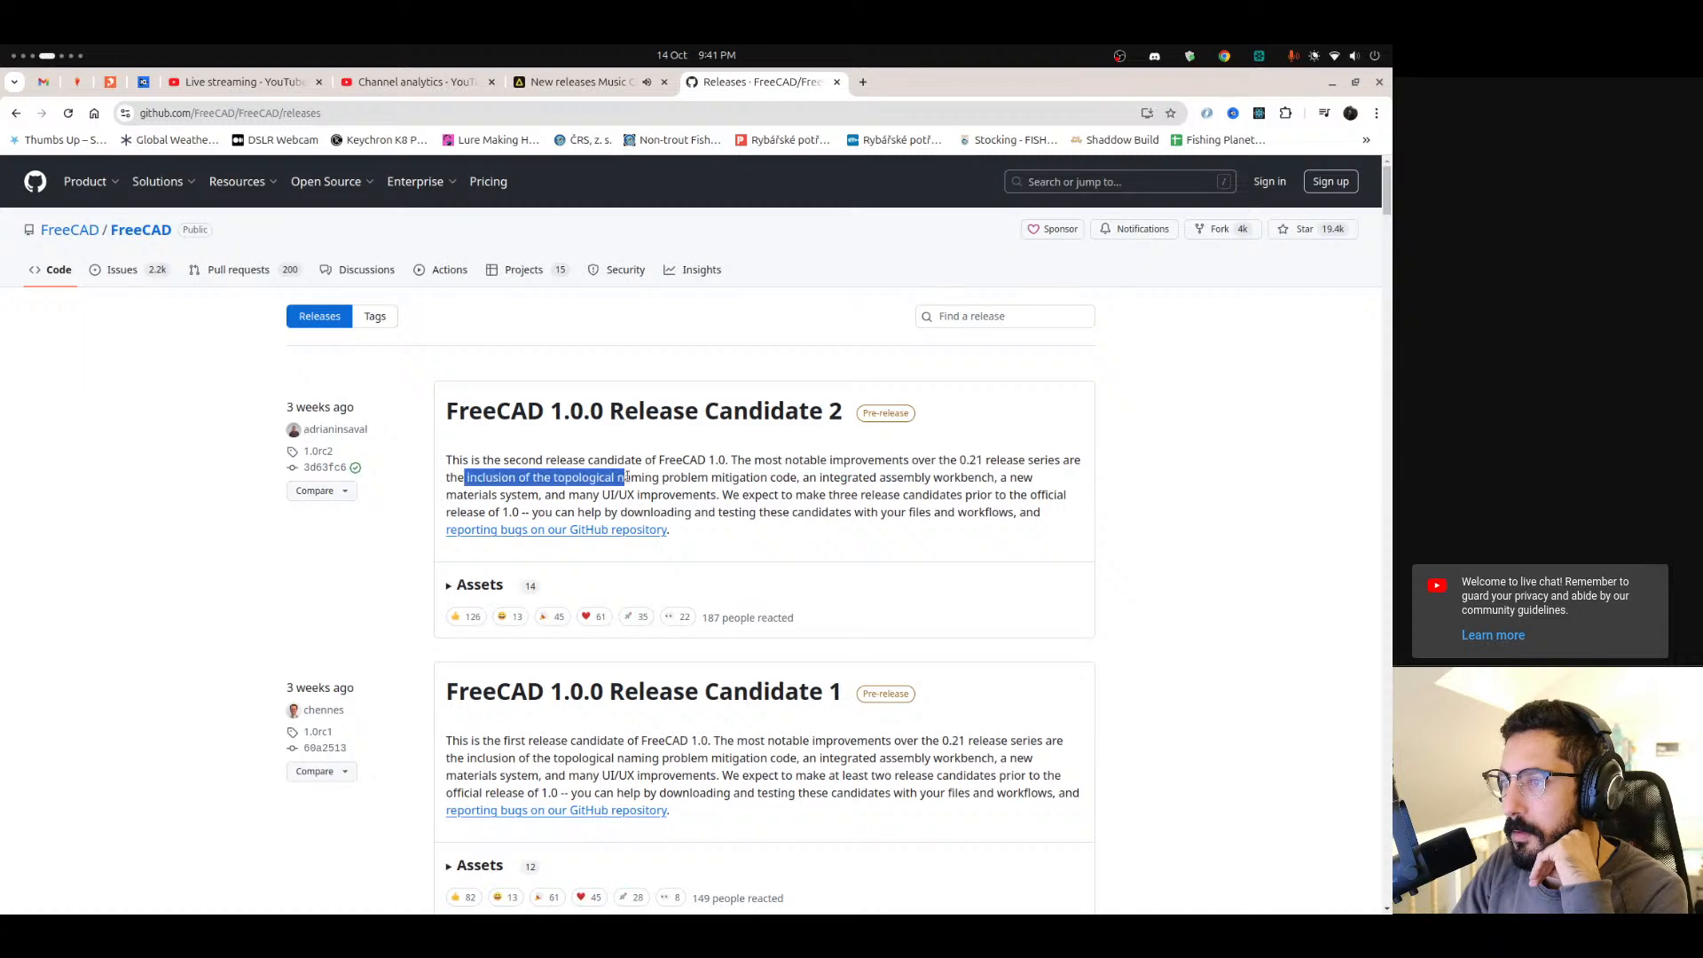
{"action": "left_click", "coordinate": [707, 482]}
{"action": "left_click_drag", "start_coordinate": [802, 479], "coordinate": [977, 479]}
{"action": "left_click_drag", "start_coordinate": [555, 495], "coordinate": [846, 495]}
{"action": "left_click", "coordinate": [945, 506]}
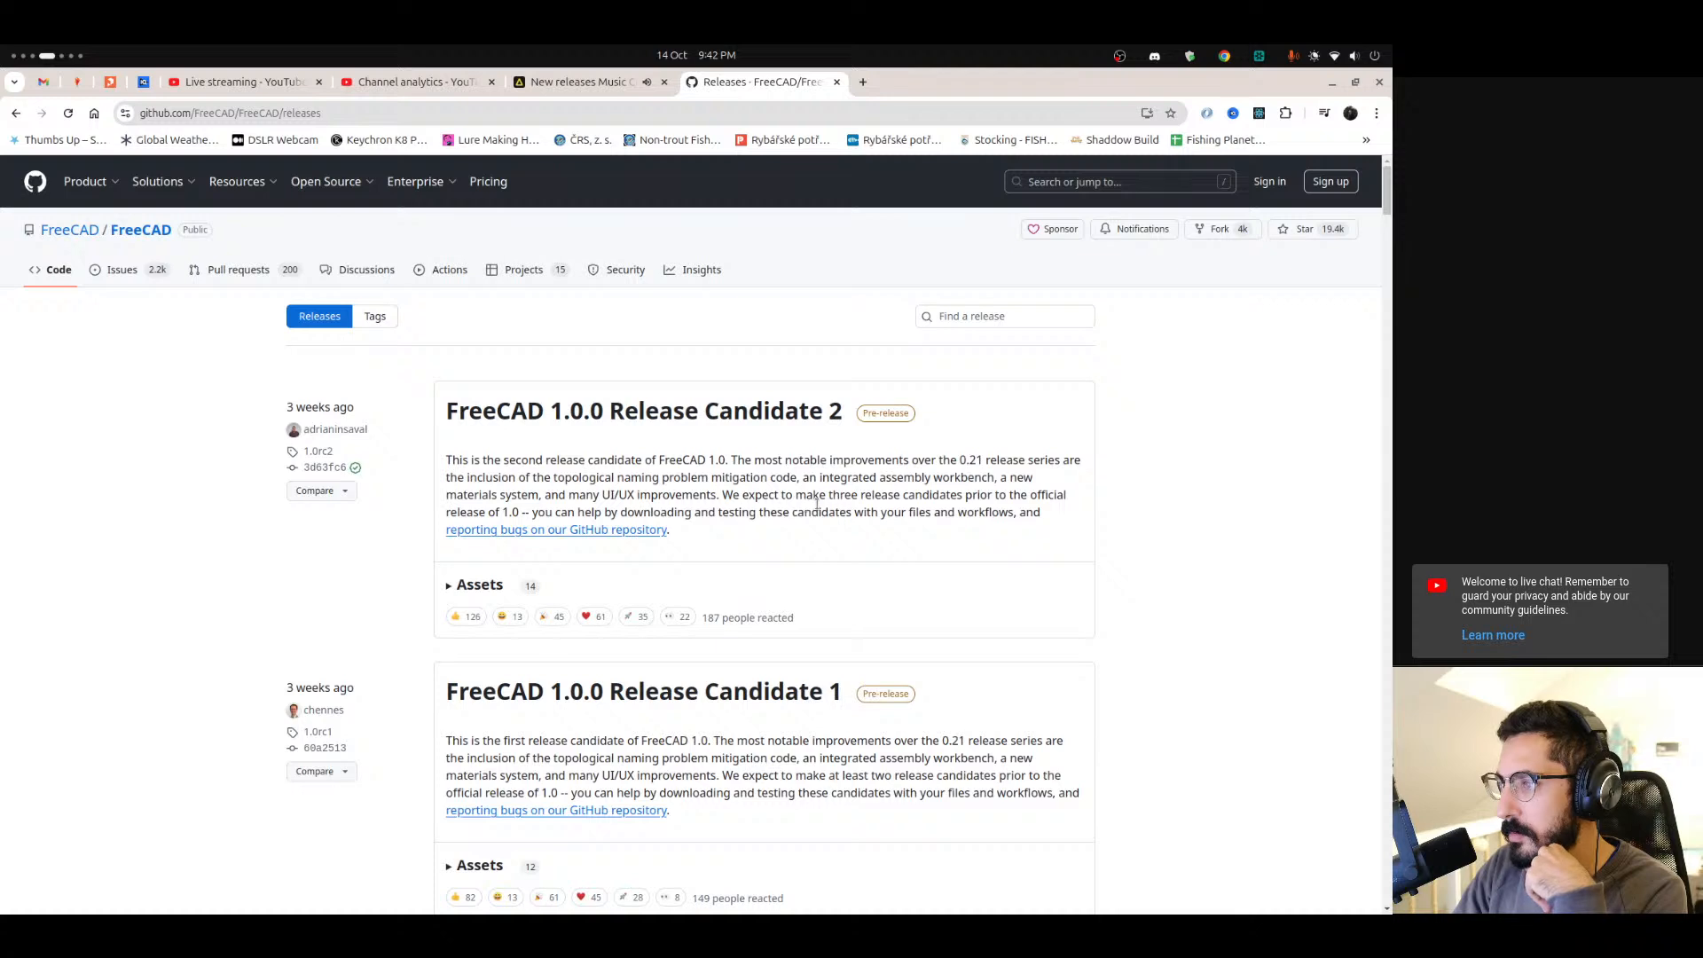
{"action": "left_click_drag", "start_coordinate": [855, 500], "coordinate": [966, 499]}
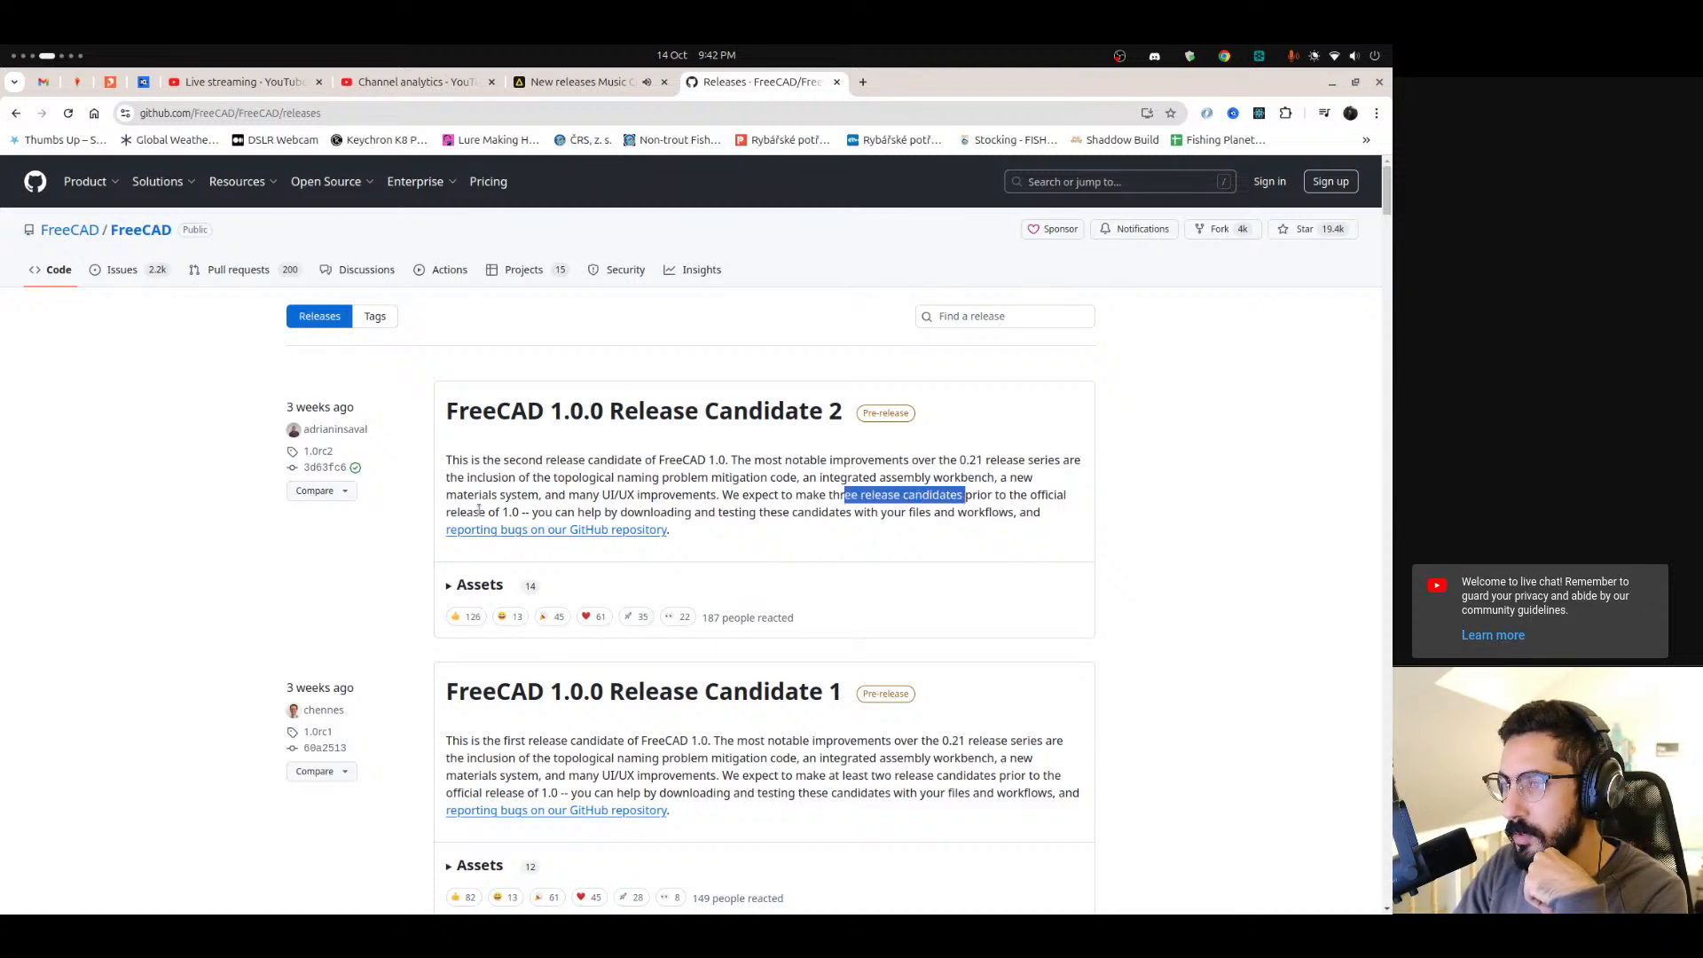
{"action": "left_click_drag", "start_coordinate": [554, 516], "coordinate": [770, 514]}
{"action": "left_click", "coordinate": [771, 514]}
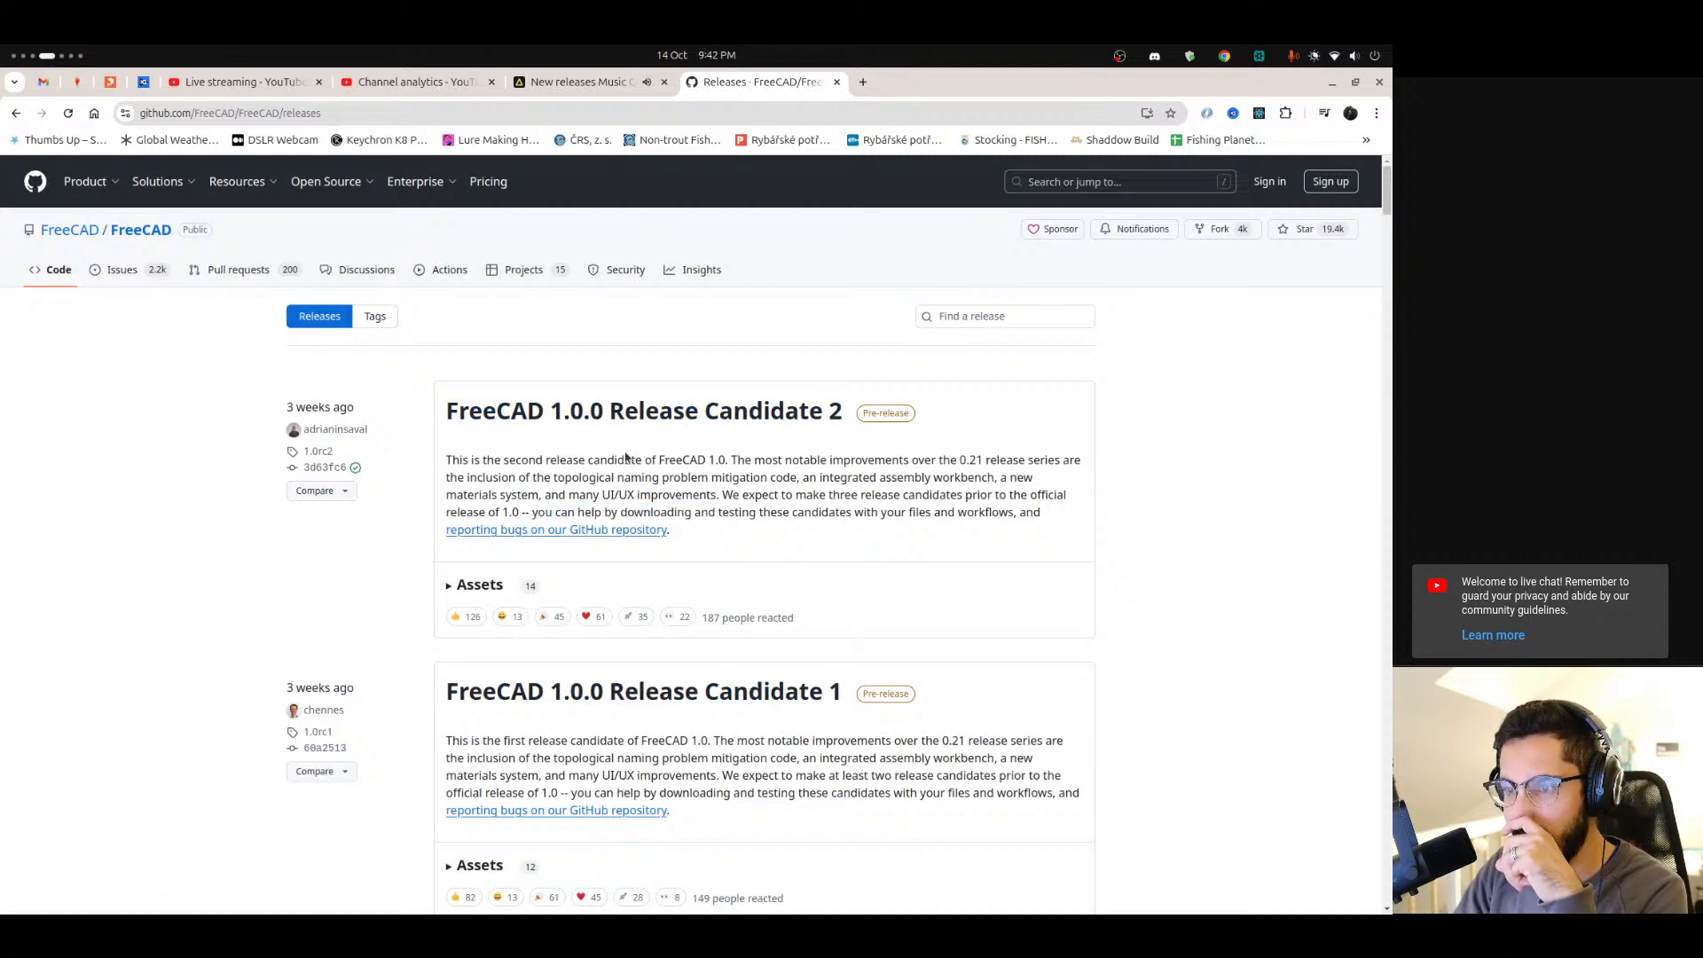
{"action": "scroll", "coordinate": [390, 661], "scroll_direction": "down", "scroll_amount": 3}
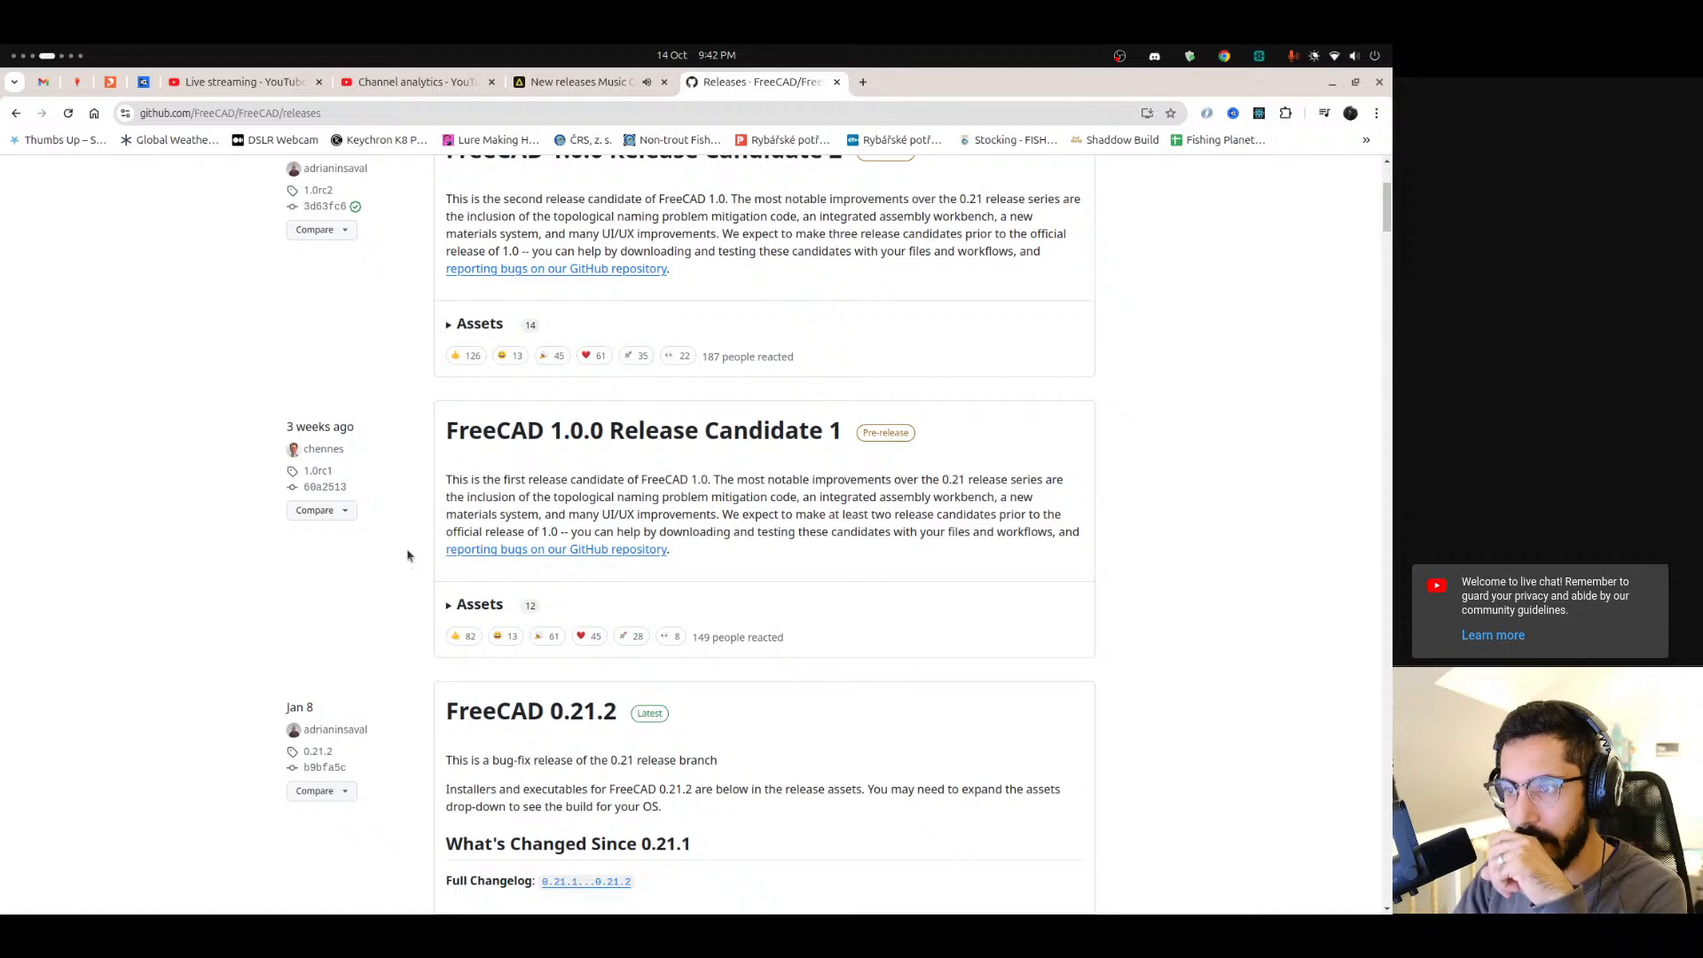
{"action": "scroll", "coordinate": [408, 556], "scroll_direction": "up", "scroll_amount": 3}
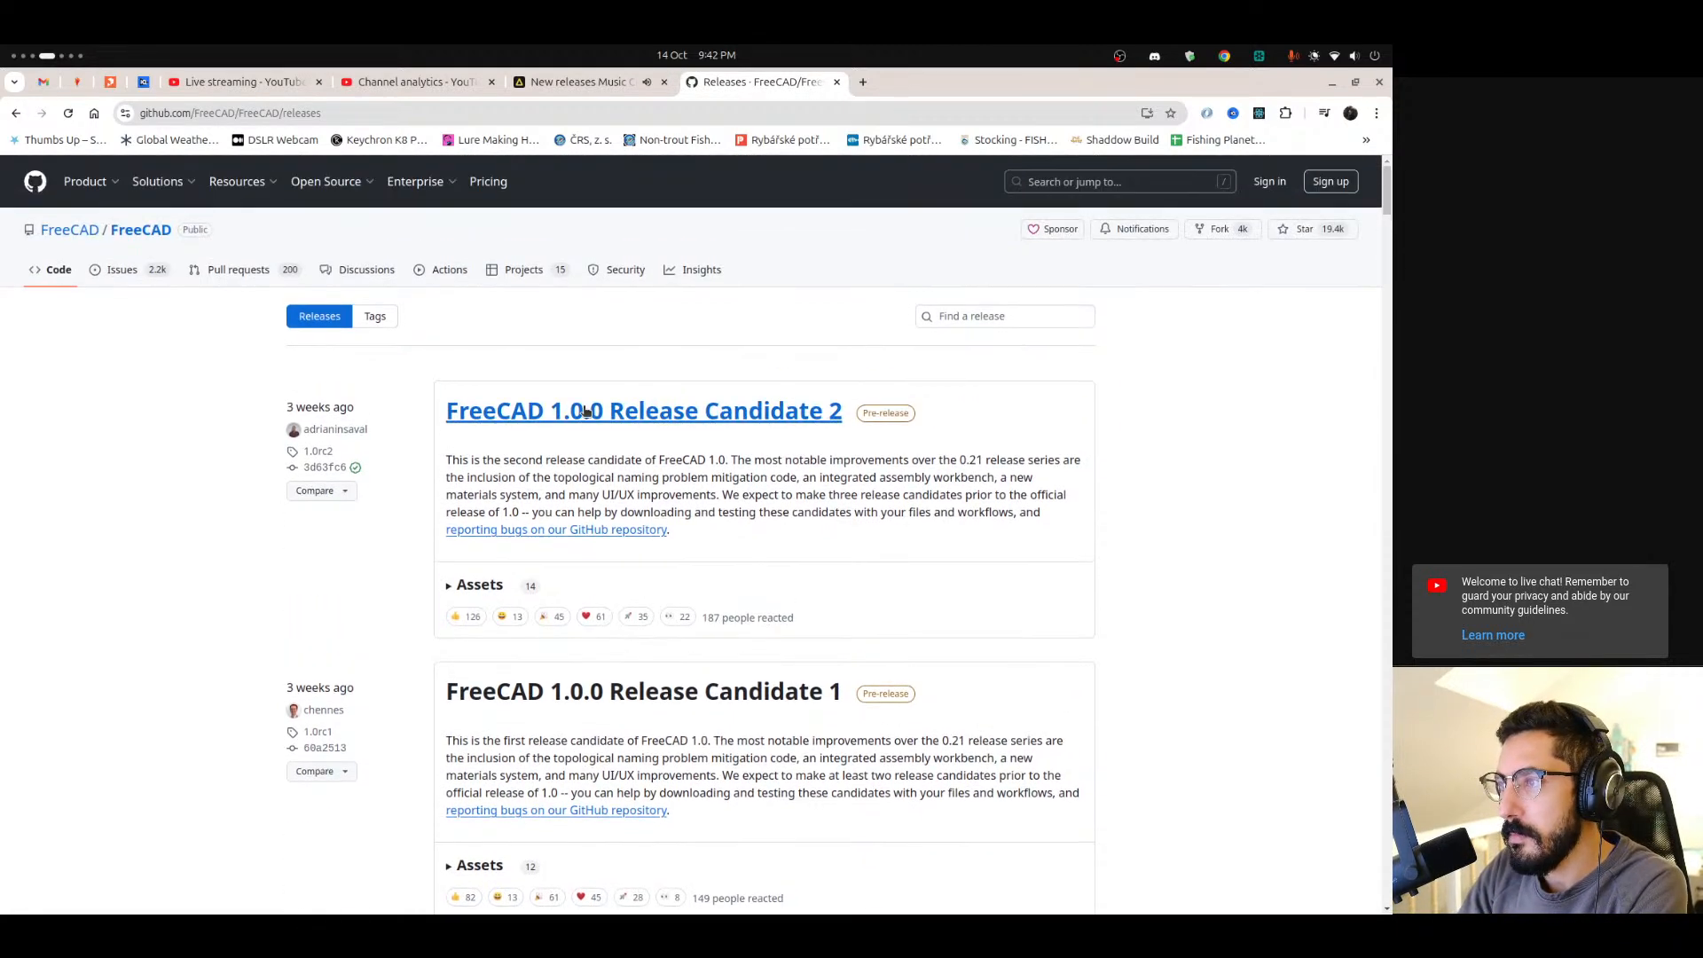
{"action": "scroll", "coordinate": [9, 568], "scroll_direction": "down", "scroll_amount": 1}
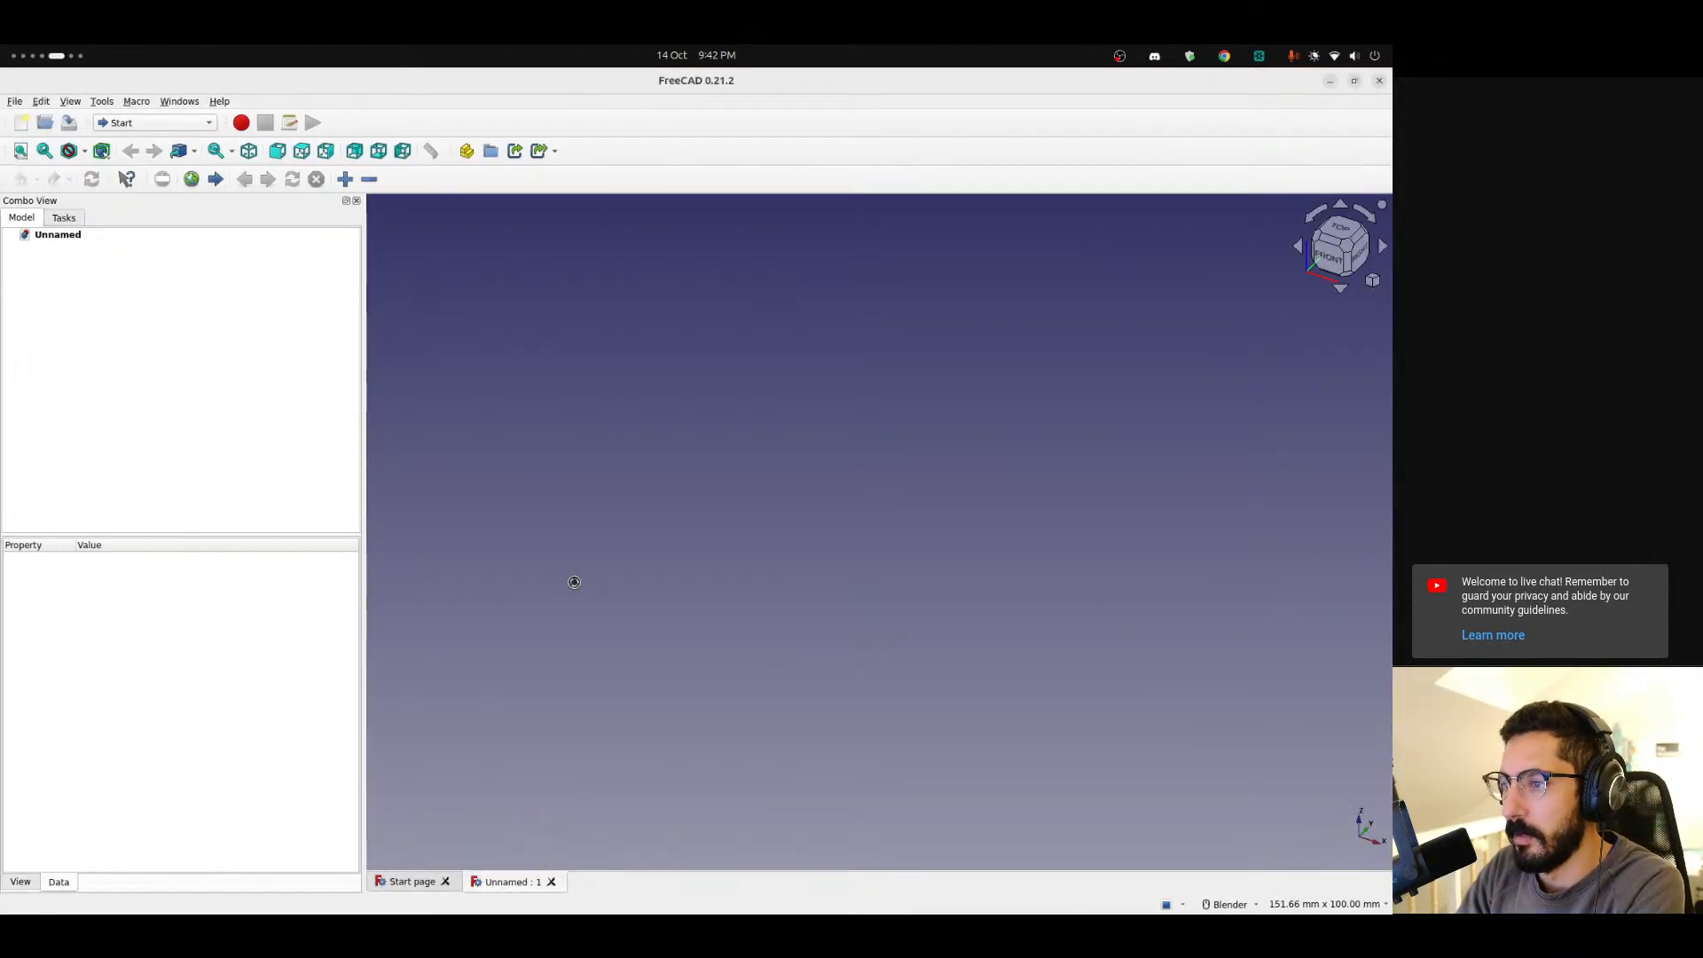
Force quit the unresponsive FreeCAD, relaunch it and create a new empty document.
{"action": "mouse_move", "coordinate": [7, 368]}
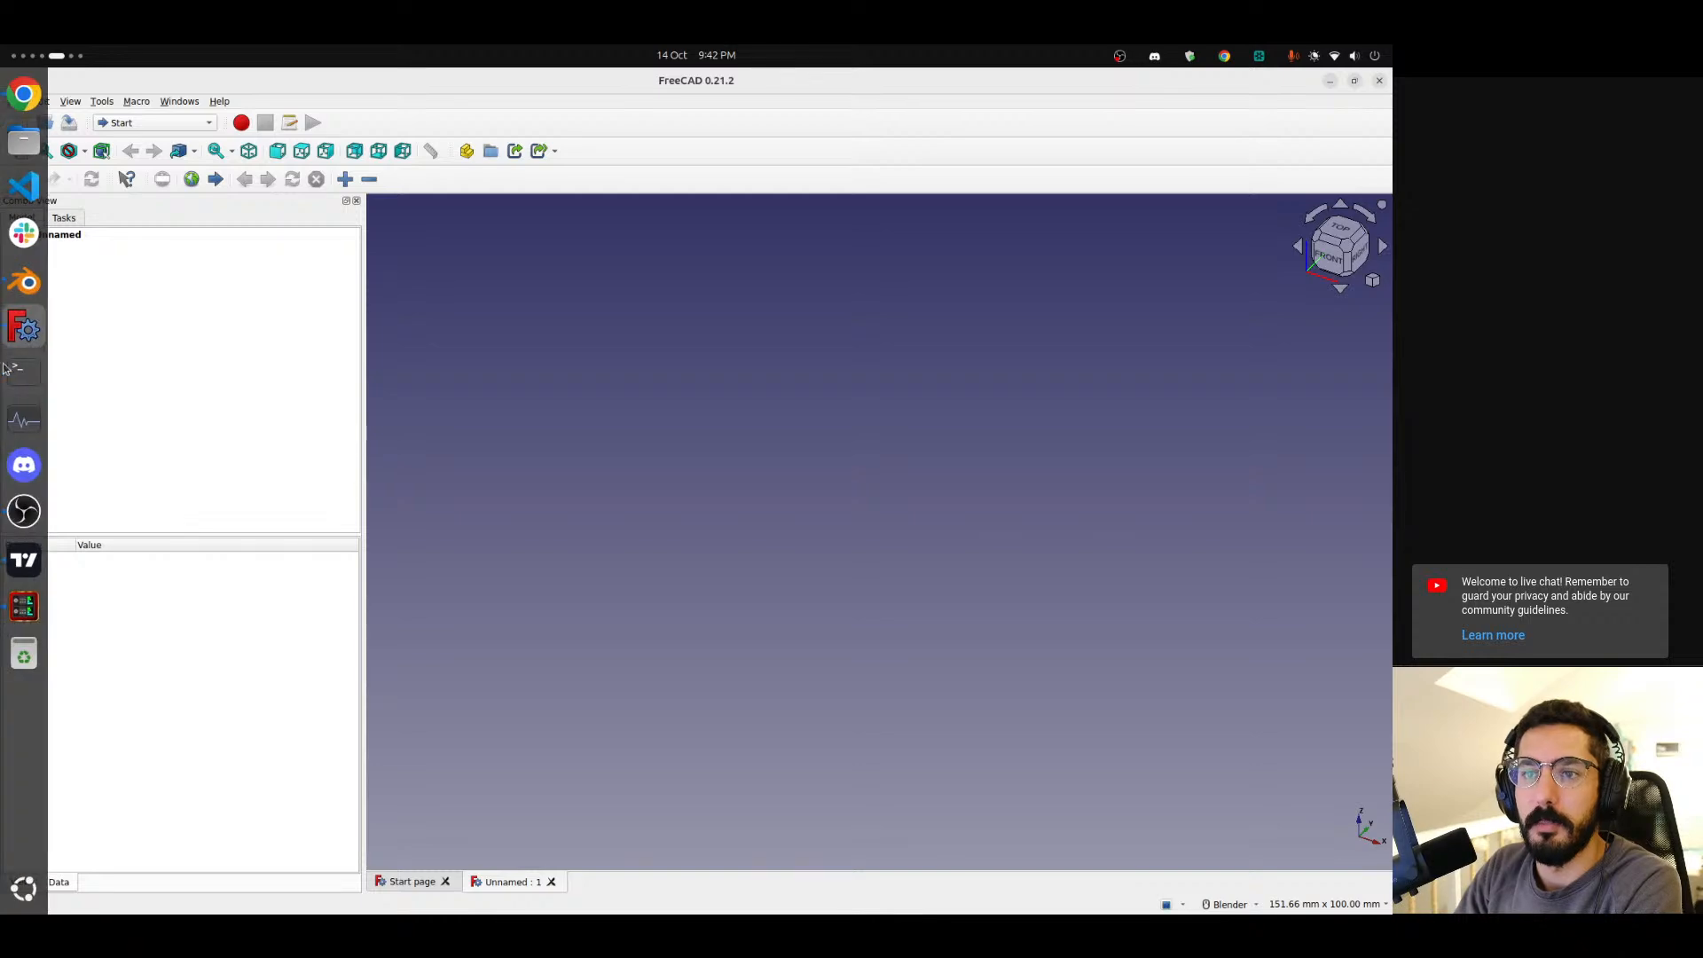
{"action": "left_click", "coordinate": [119, 386]}
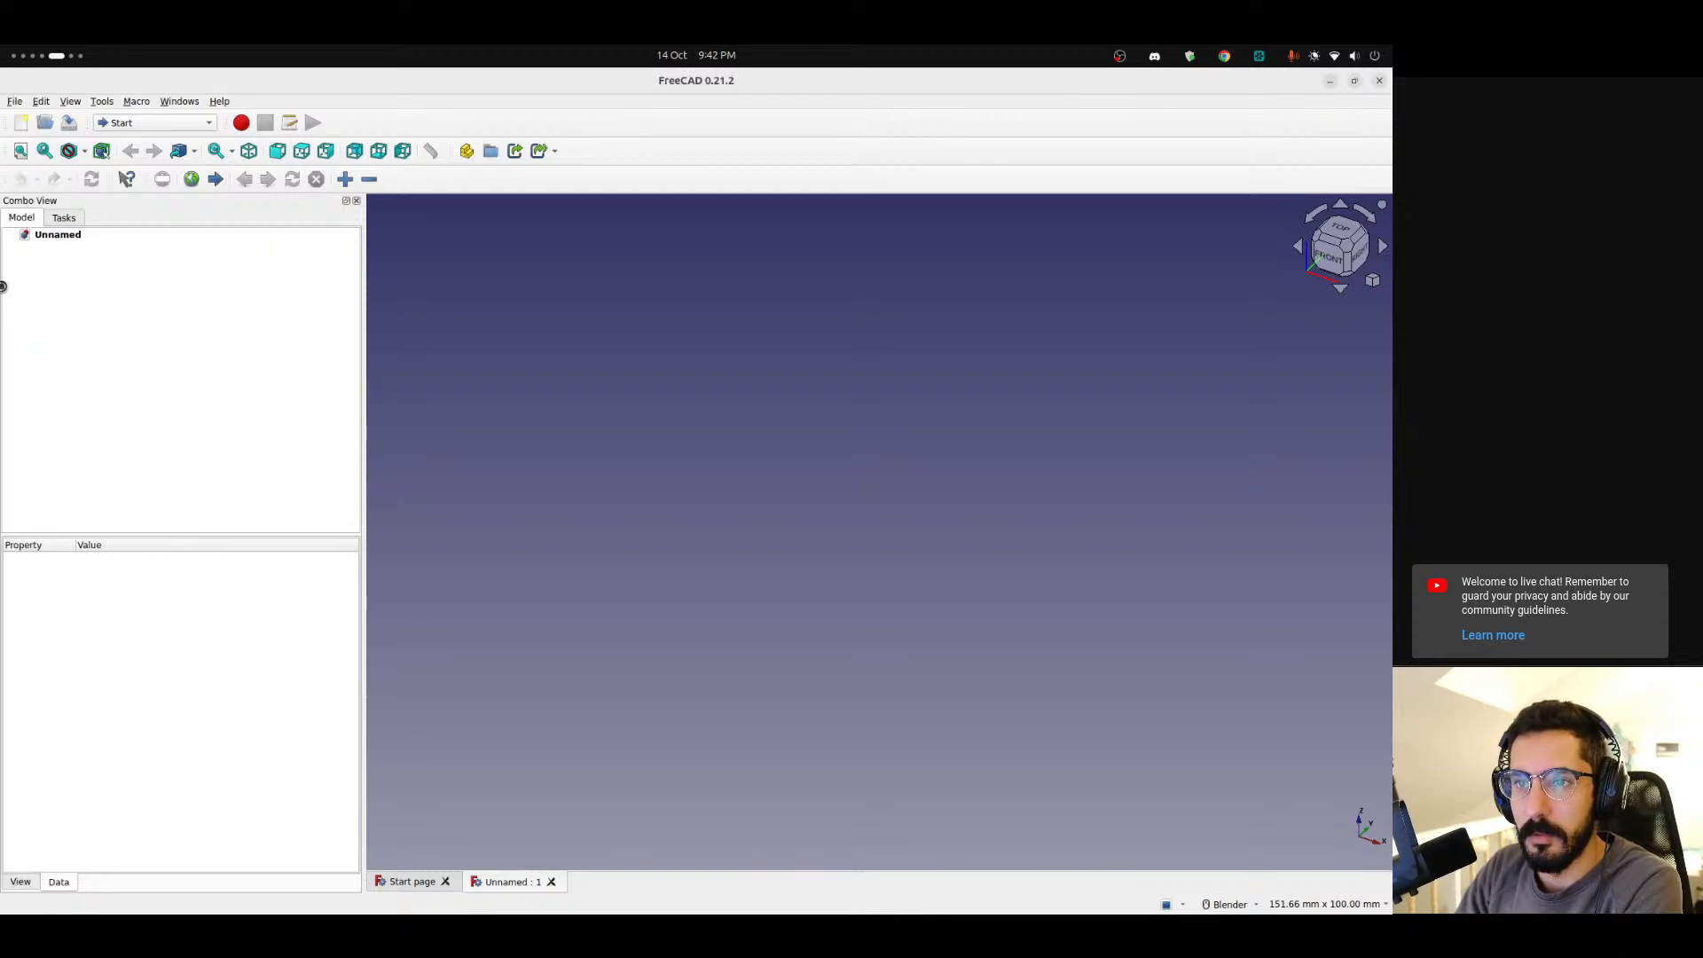
{"action": "mouse_move", "coordinate": [1, 285]}
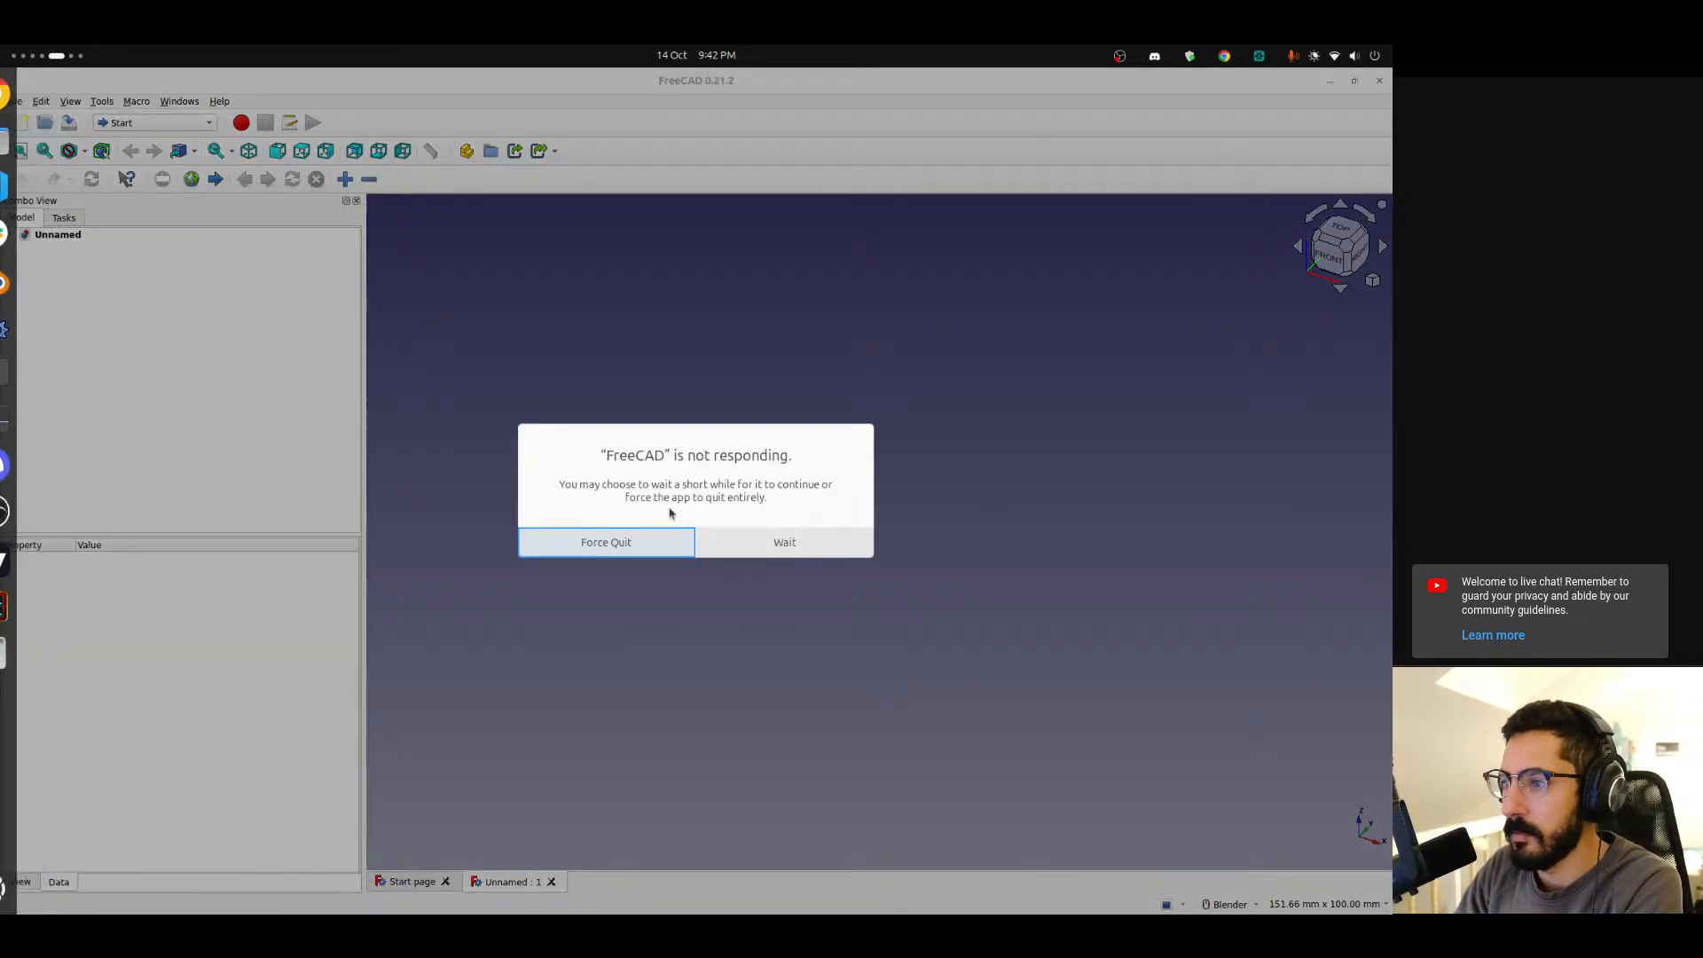
{"action": "left_click", "coordinate": [641, 540]}
{"action": "left_click", "coordinate": [24, 328]}
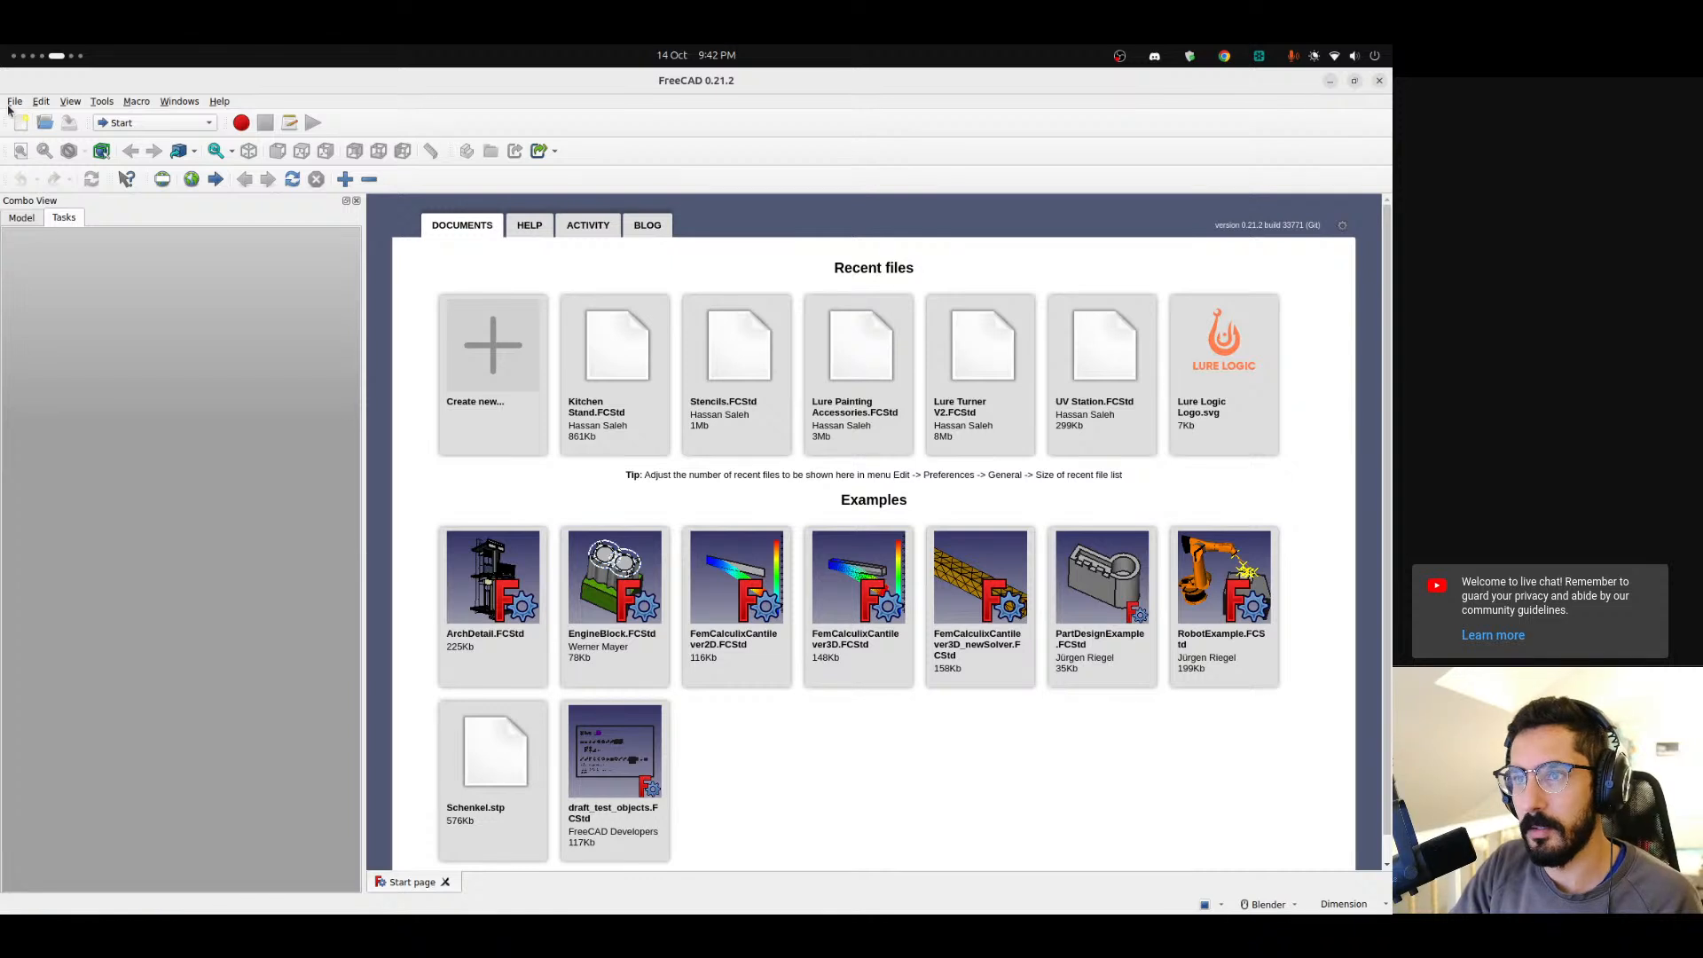
{"action": "left_click", "coordinate": [513, 356]}
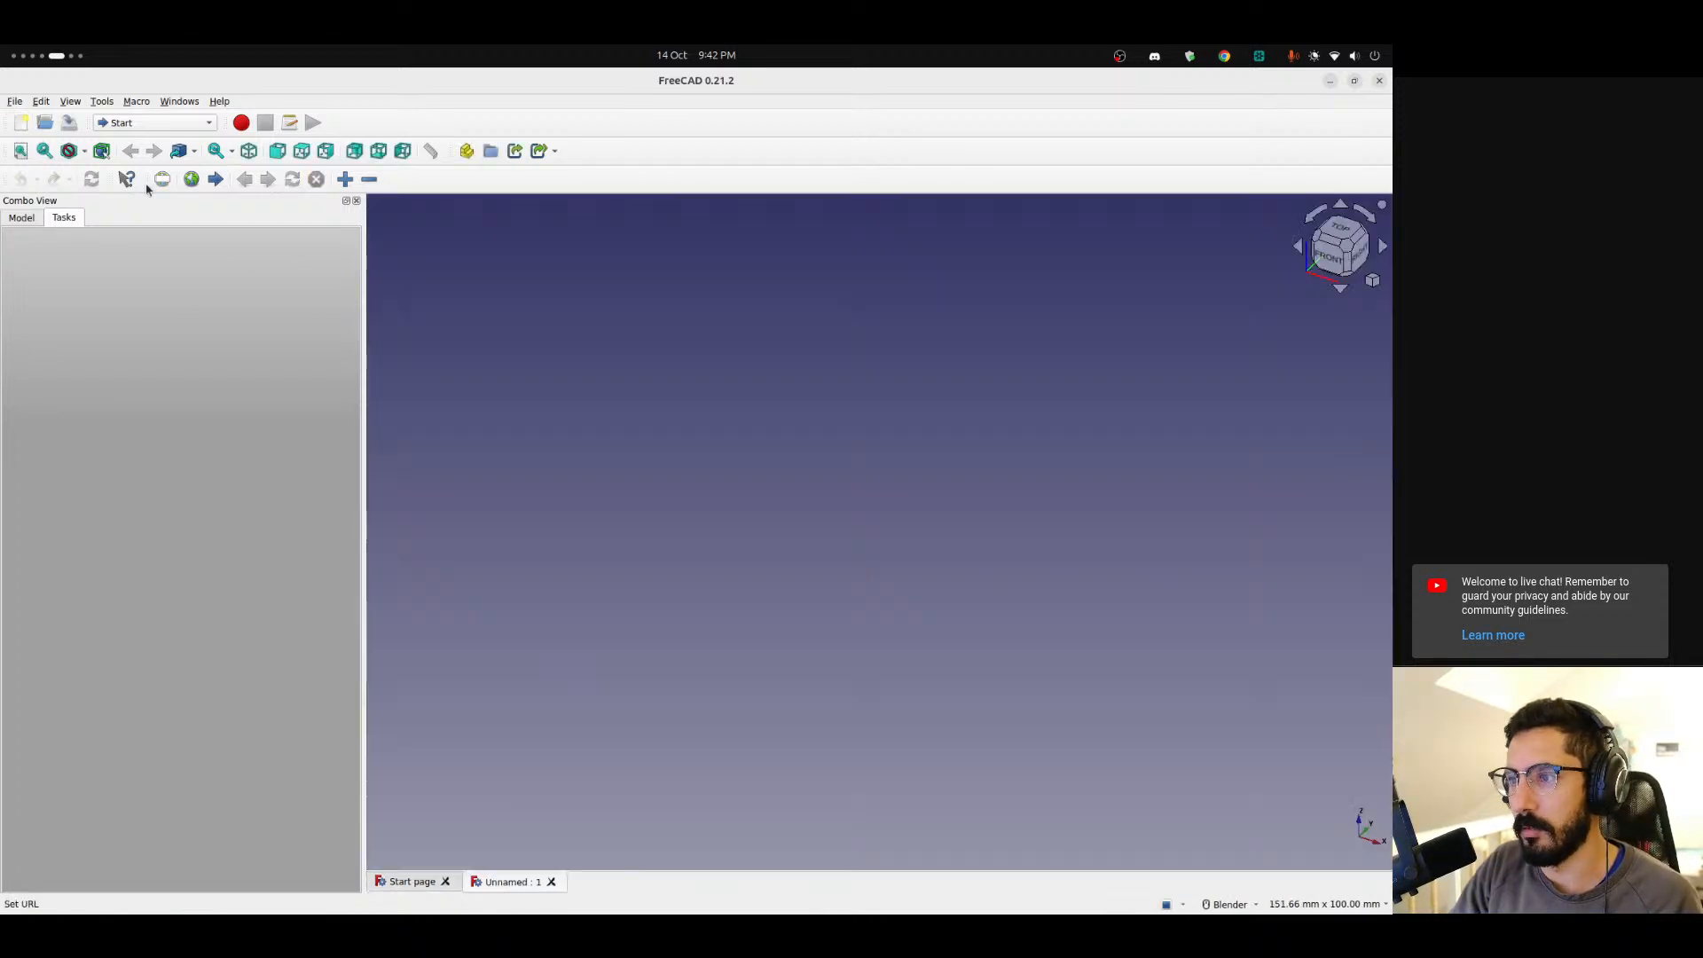
Import 30mm Crankbait.obj from the desktop Test folder using the Alias Mesh (Mesh) module.
{"action": "left_click", "coordinate": [15, 101]}
{"action": "left_click", "coordinate": [457, 364]}
{"action": "left_click", "coordinate": [387, 339]}
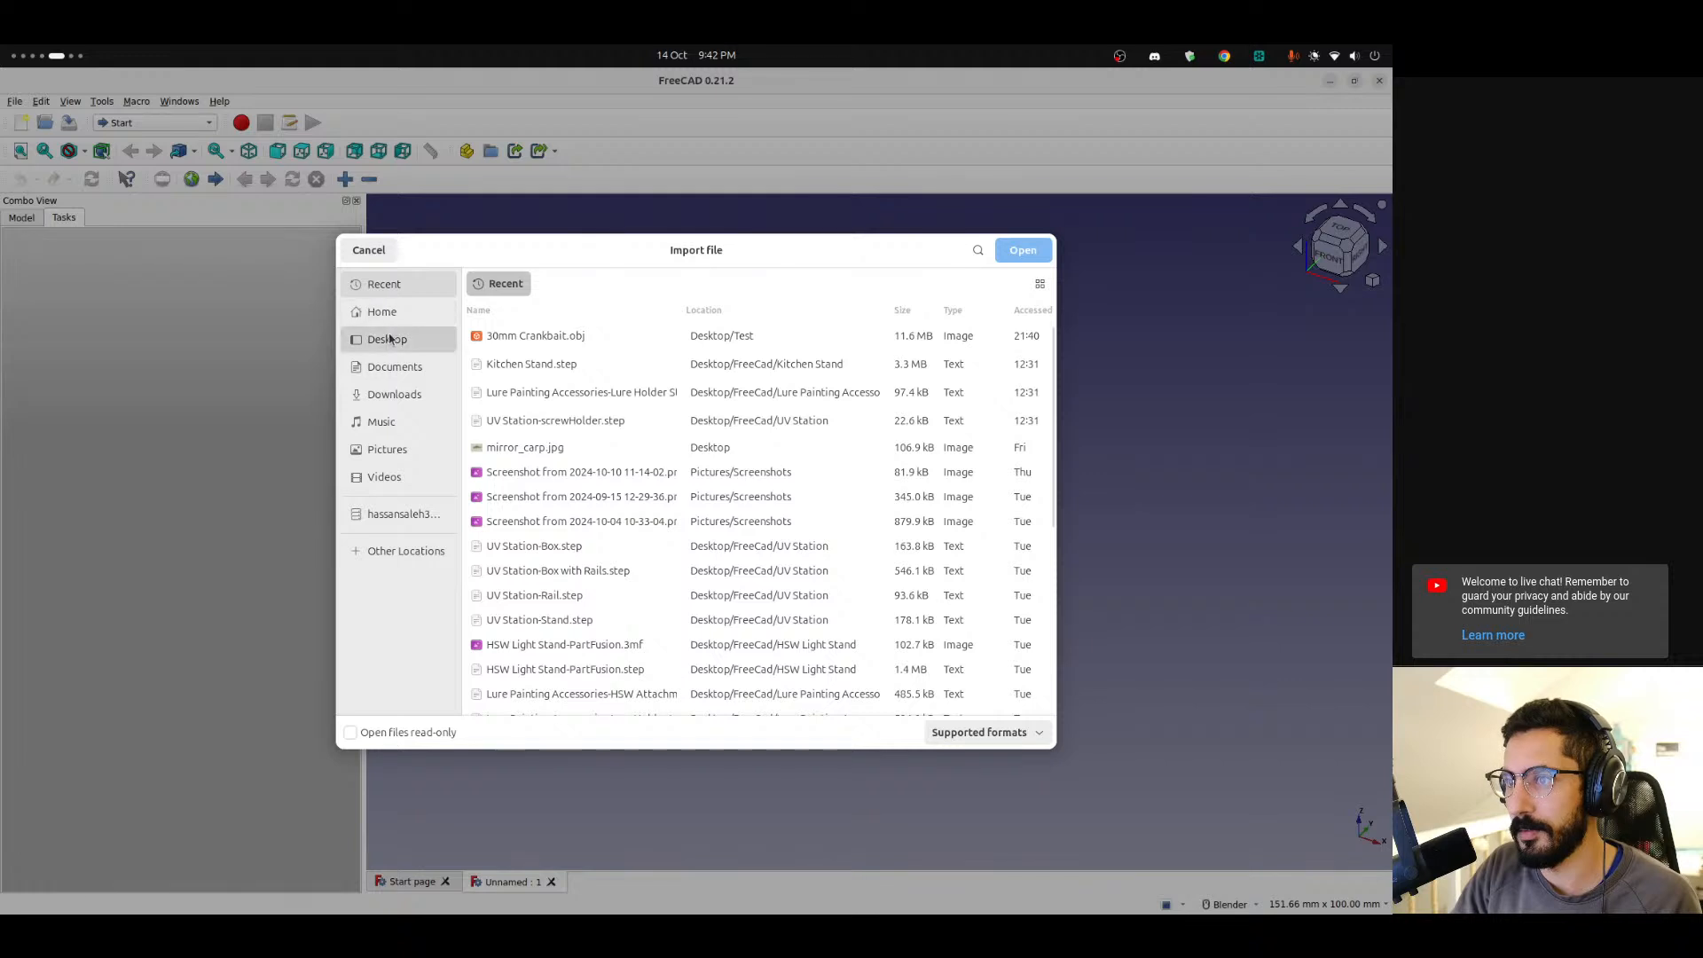
{"action": "double_click", "coordinate": [560, 344]}
{"action": "double_click", "coordinate": [589, 359]}
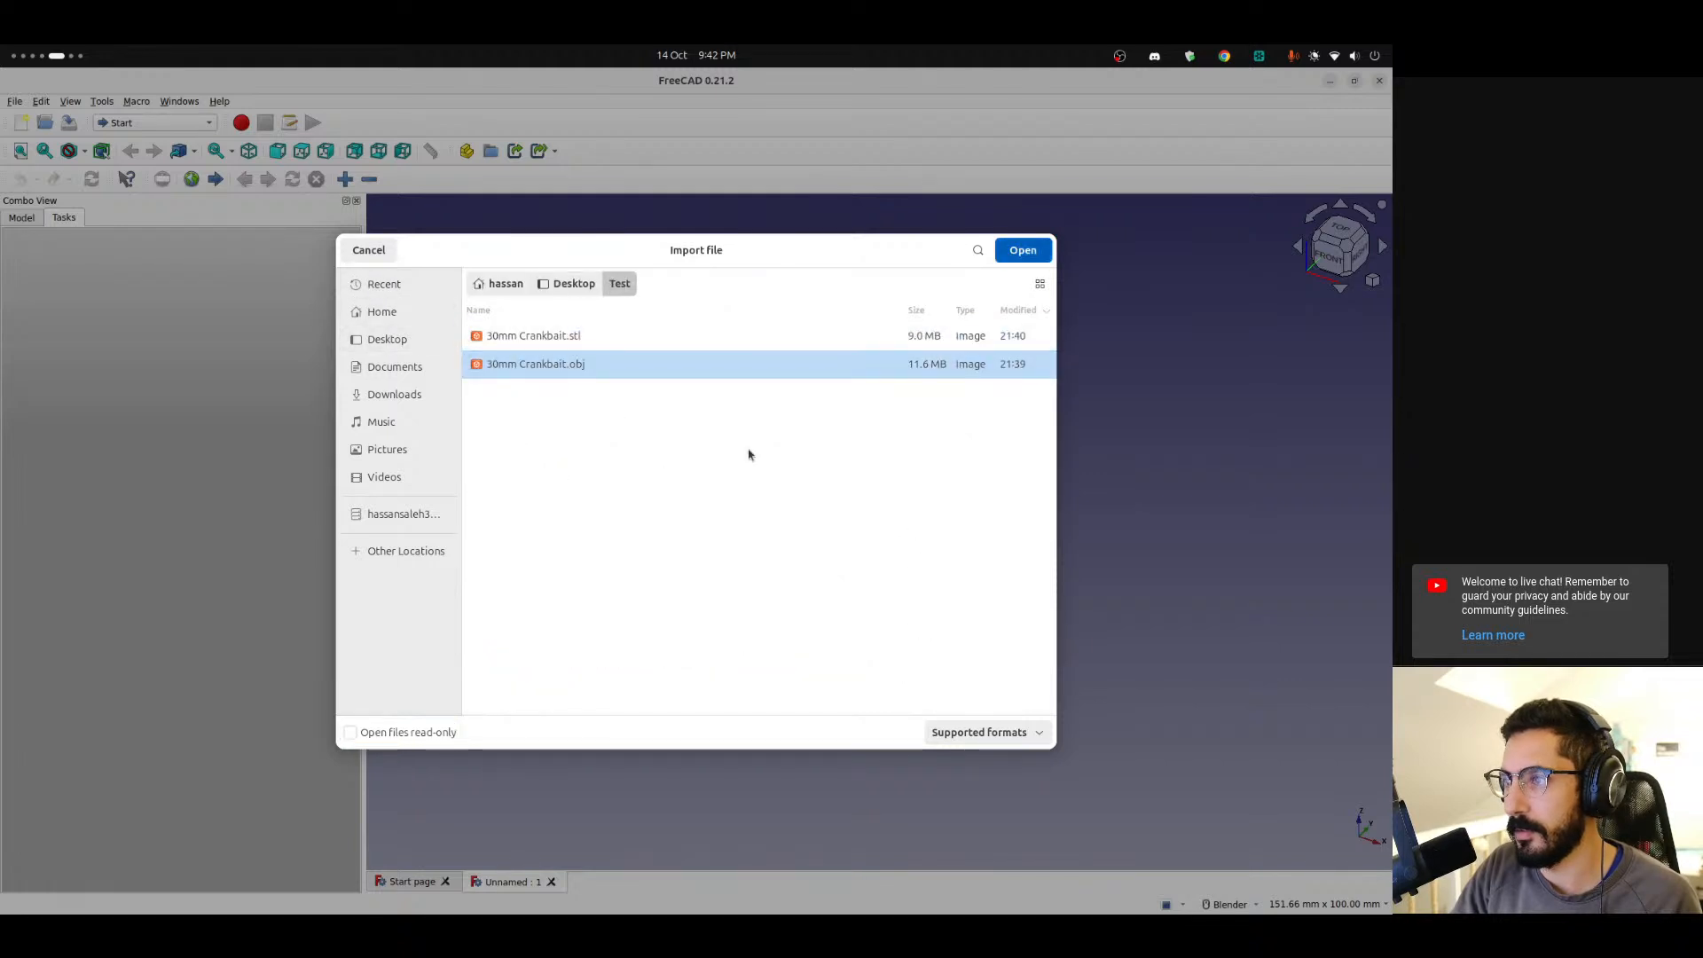
{"action": "left_click", "coordinate": [639, 475]}
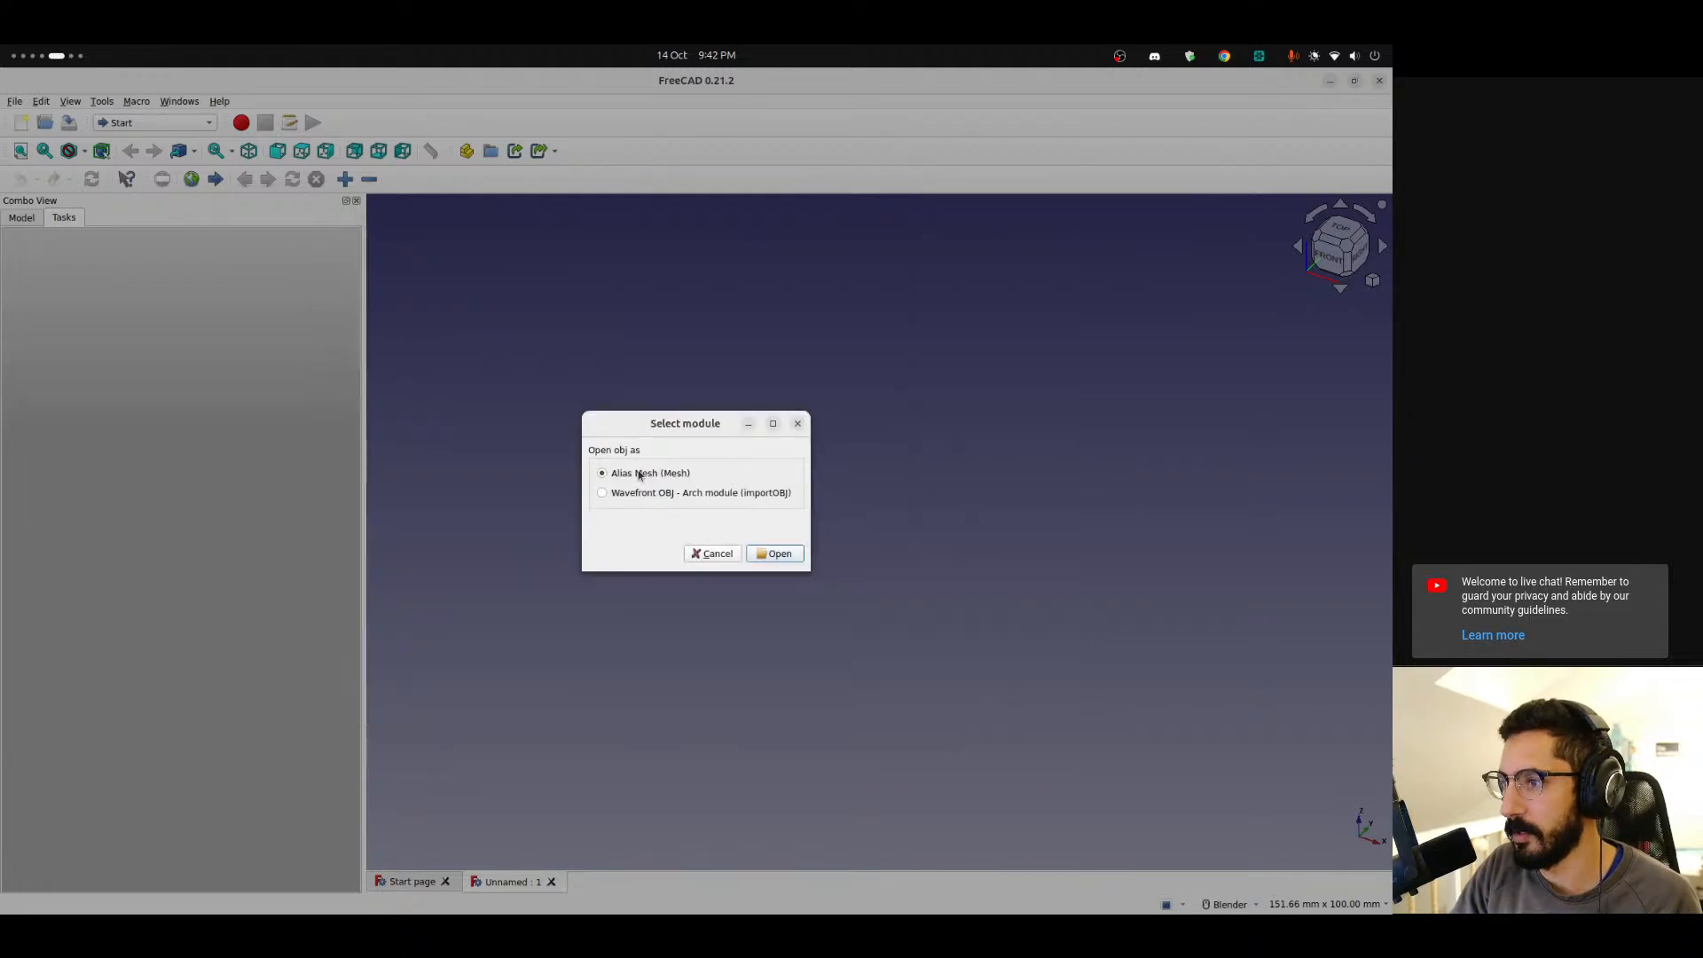
{"action": "left_click", "coordinate": [775, 553]}
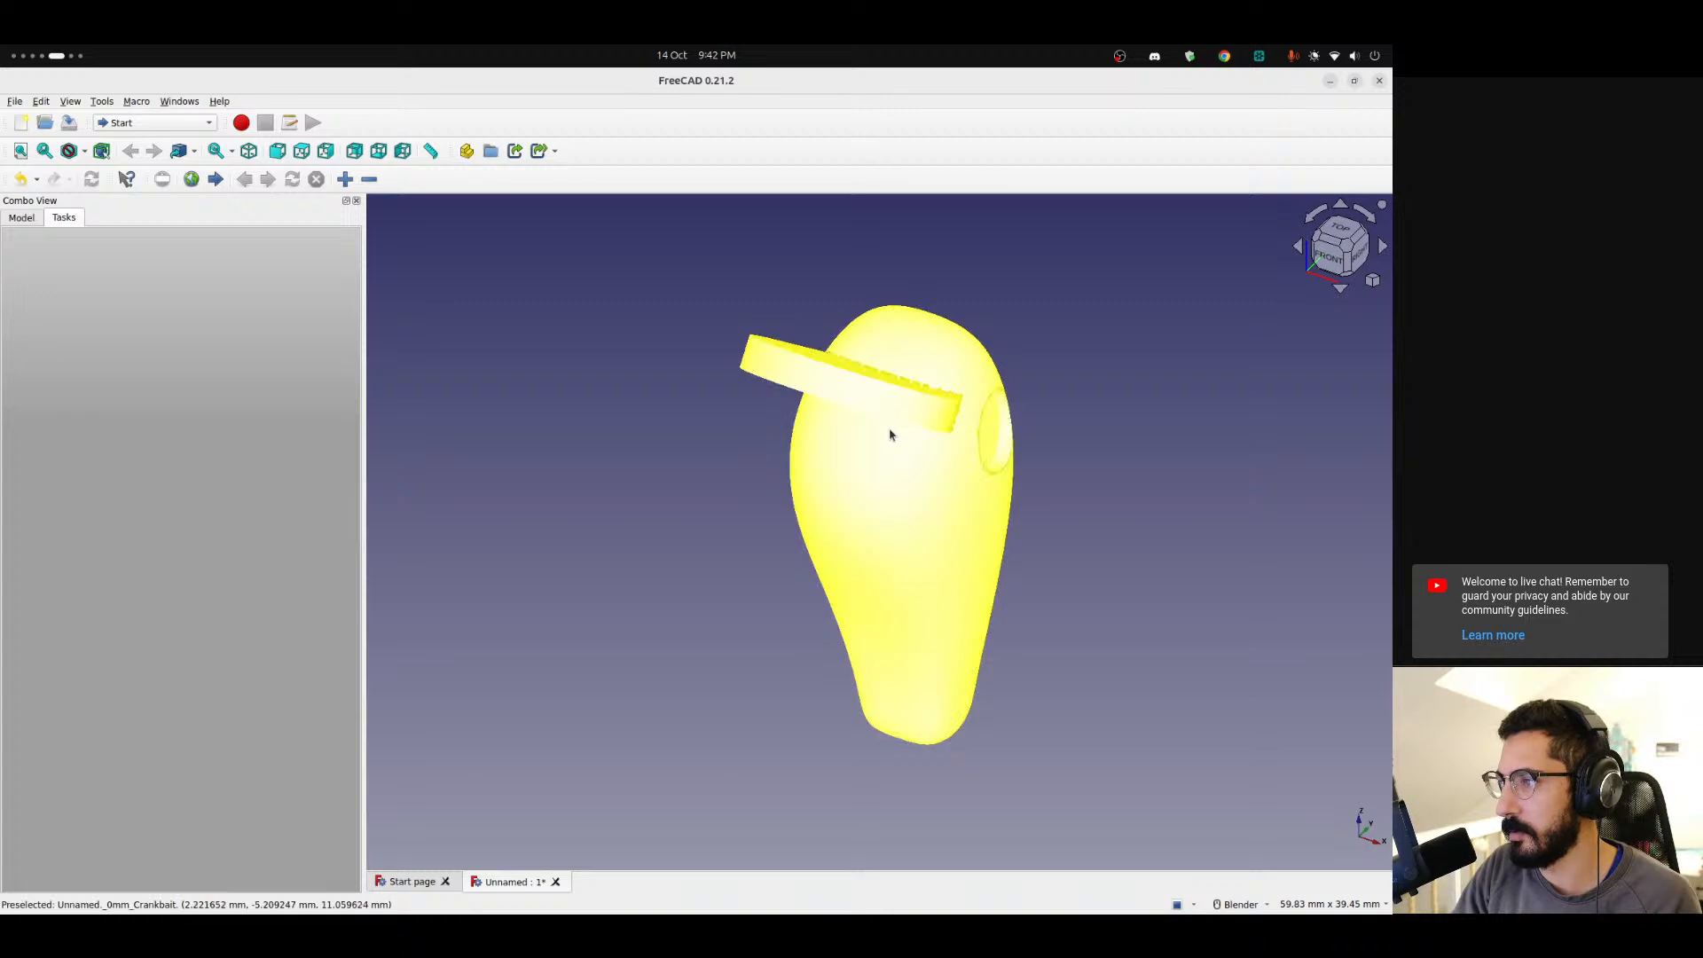
Orbit and zoom around the imported lure mesh to inspect its surfaces and the eye hole.
{"action": "middle_click_drag", "start_coordinate": [684, 646], "coordinate": [666, 571]}
{"action": "scroll", "coordinate": [911, 448], "scroll_direction": "up", "scroll_amount": 5}
{"action": "middle_click_drag", "start_coordinate": [869, 677], "coordinate": [1331, 543]}
{"action": "scroll", "coordinate": [799, 547], "scroll_direction": "down", "scroll_amount": 5}
{"action": "middle_click_drag", "start_coordinate": [799, 547], "coordinate": [1058, 478]}
{"action": "middle_click_drag", "start_coordinate": [698, 564], "coordinate": [810, 514]}
{"action": "scroll", "coordinate": [818, 441], "scroll_direction": "down", "scroll_amount": 2}
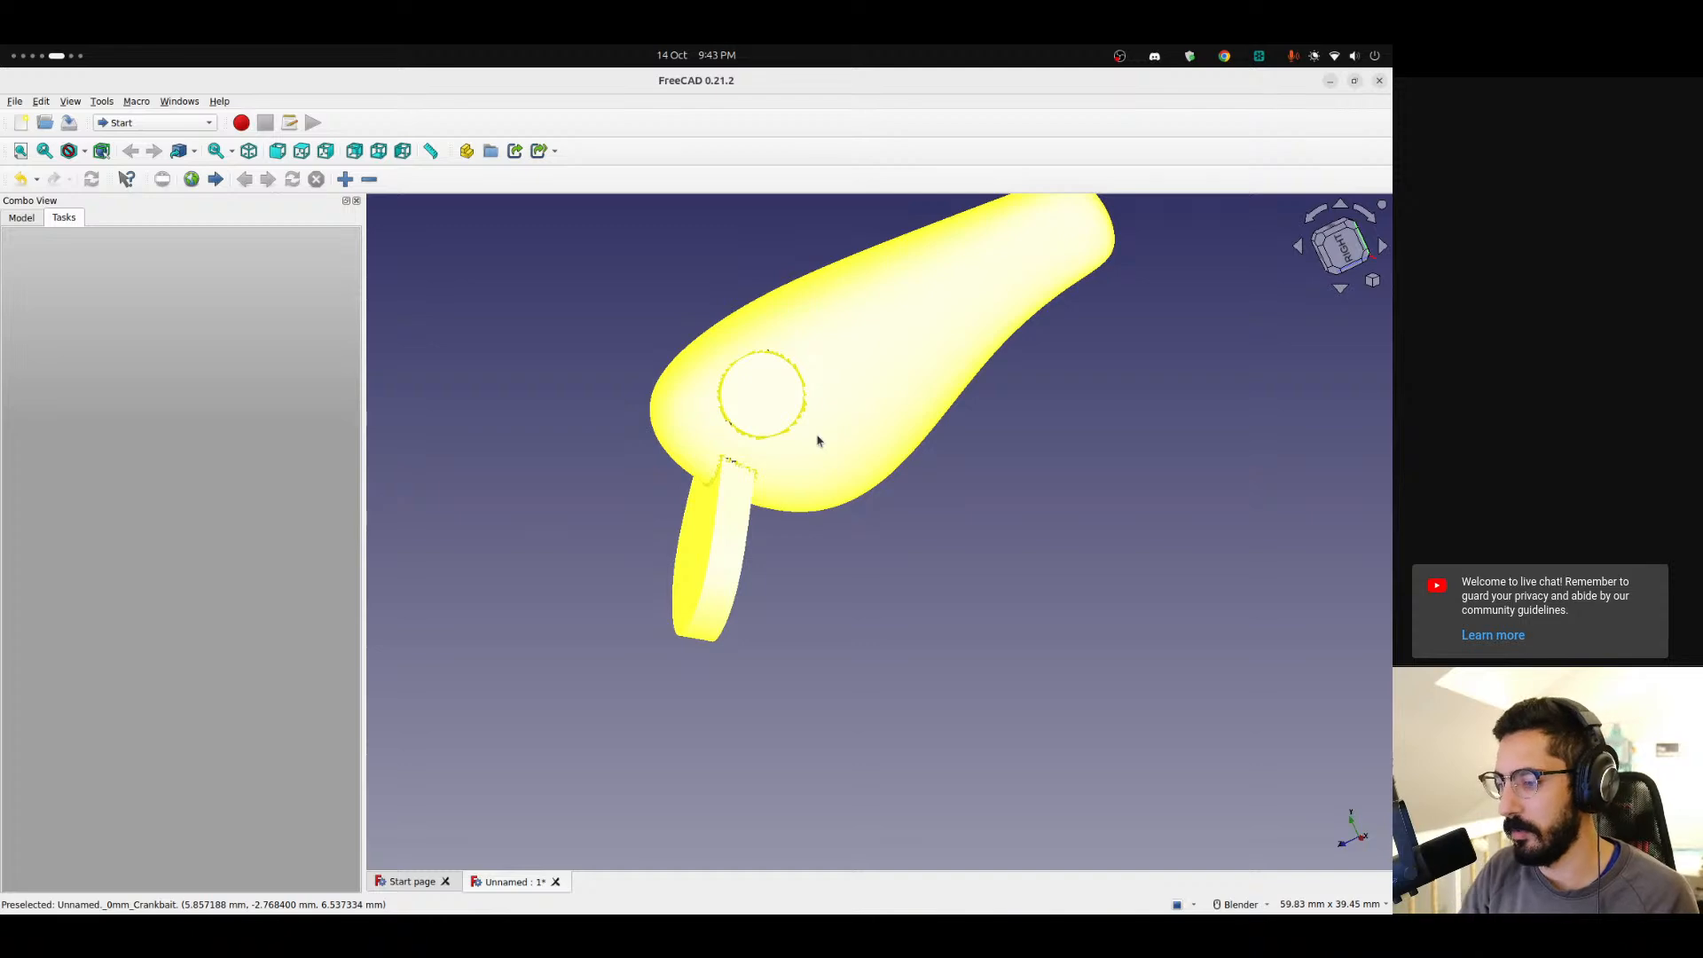
Switch to Blender and convert the lure body object to a mesh.
{"action": "key", "text": "ctrl+alt+Right"}
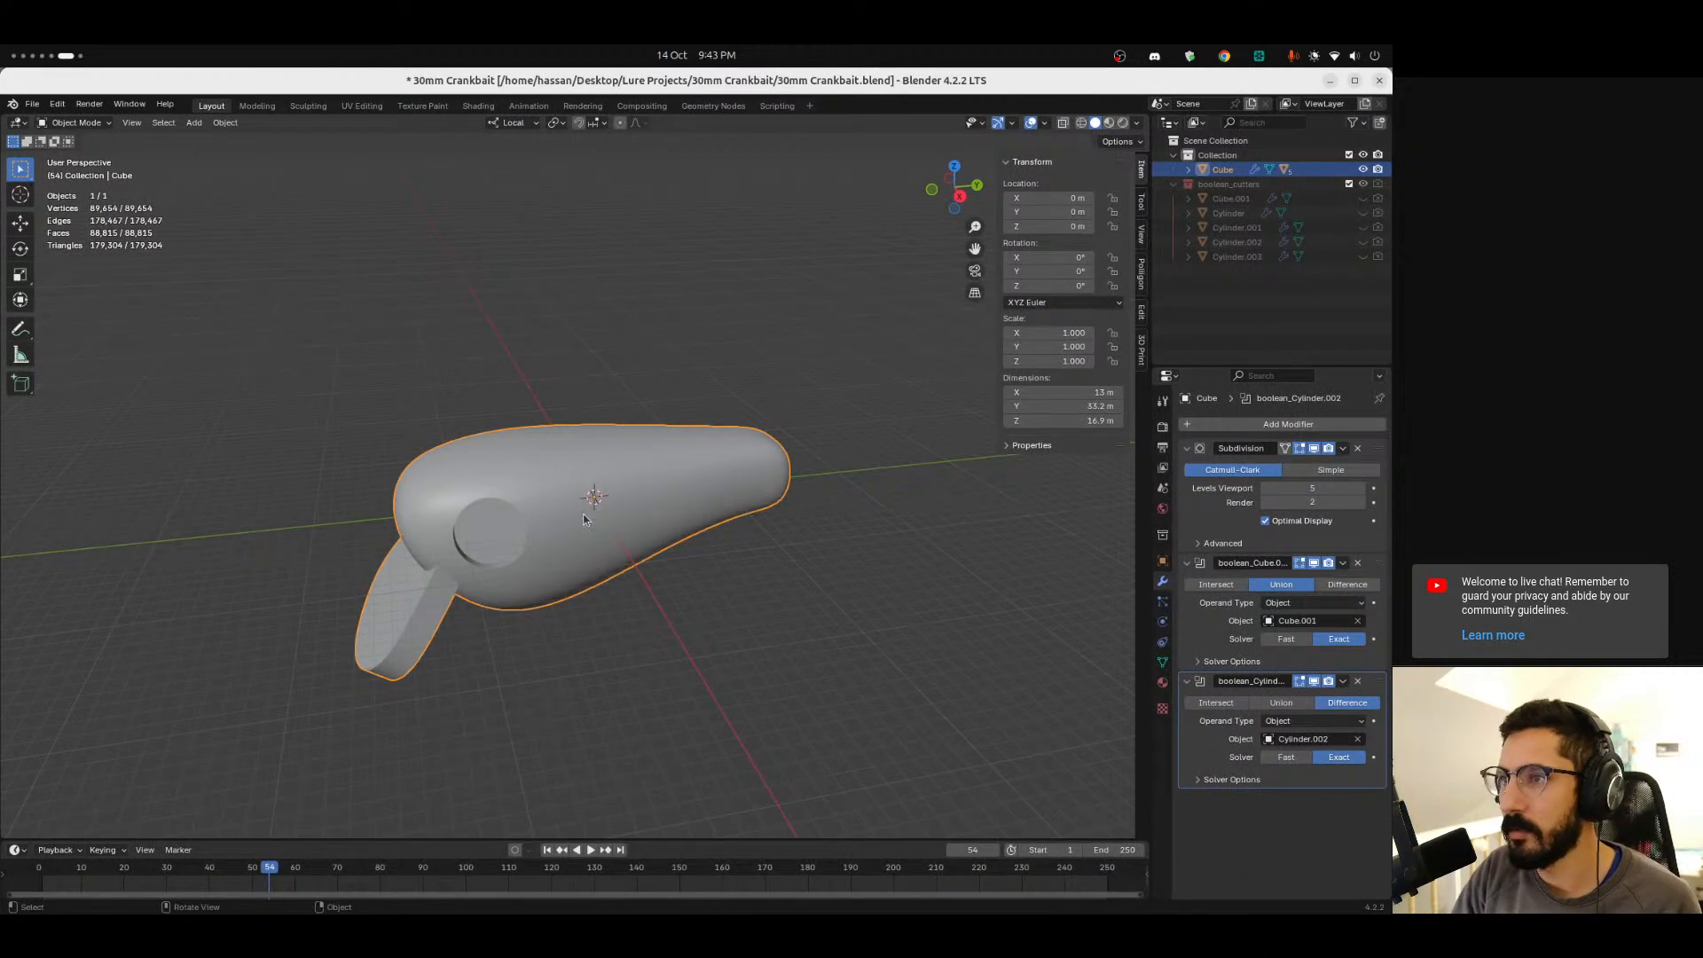
{"action": "left_click", "coordinate": [223, 121]}
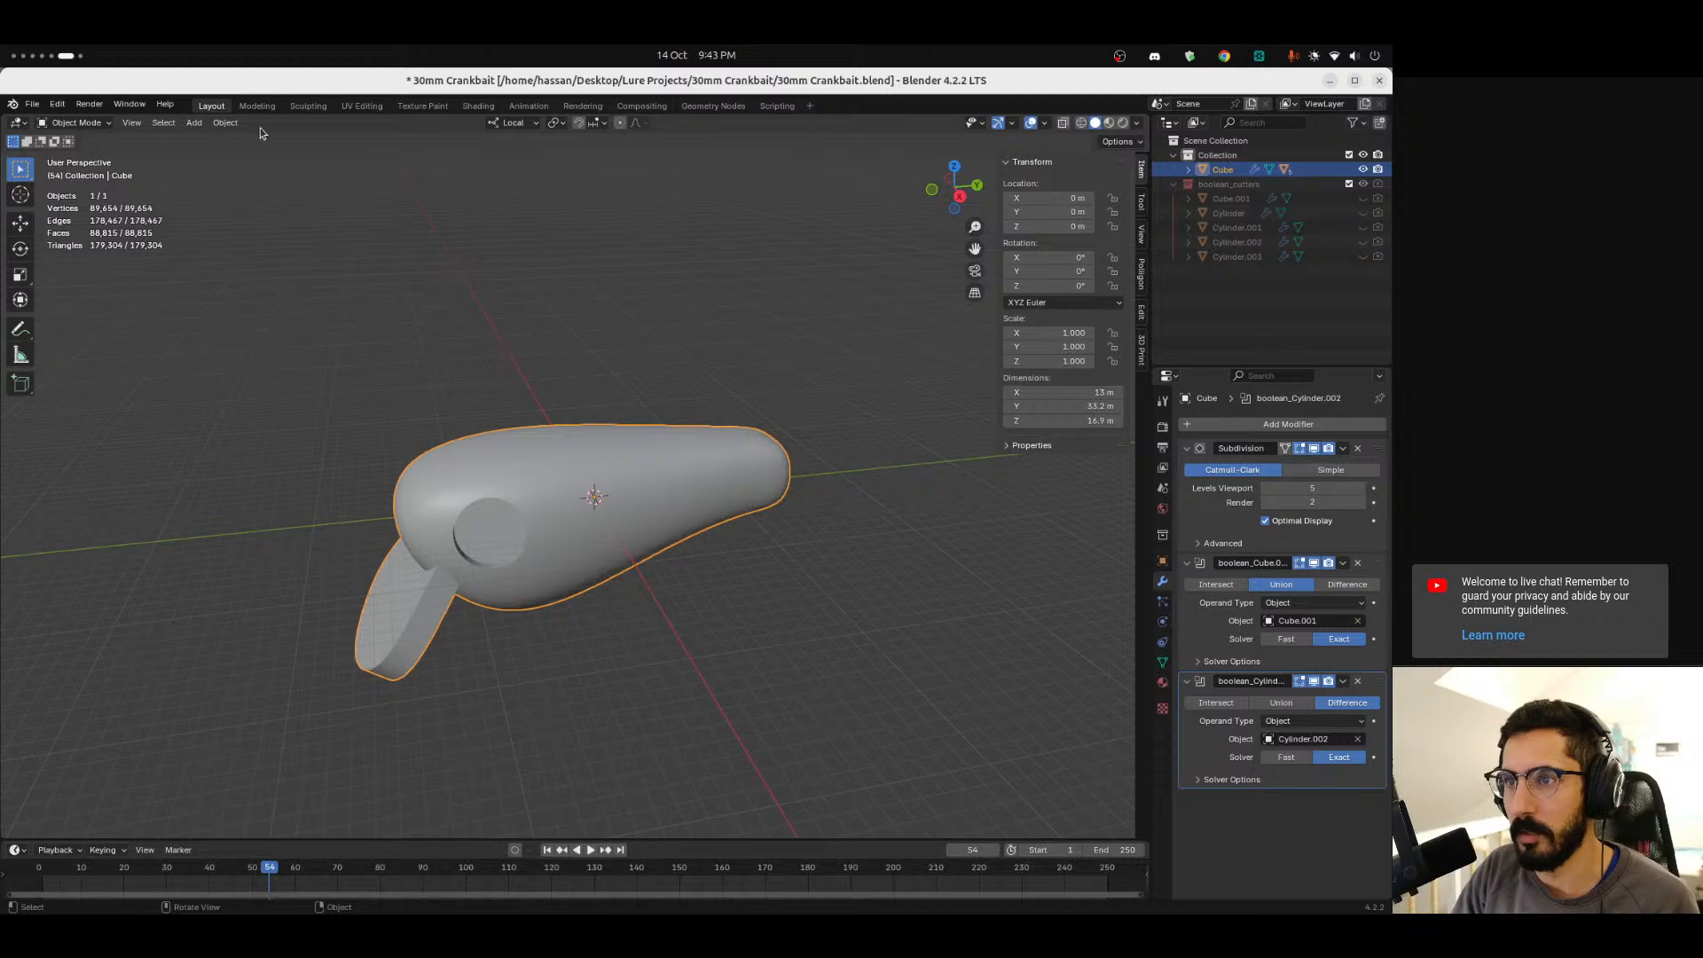
{"action": "left_click", "coordinate": [226, 123]}
{"action": "mouse_move", "coordinate": [290, 559]}
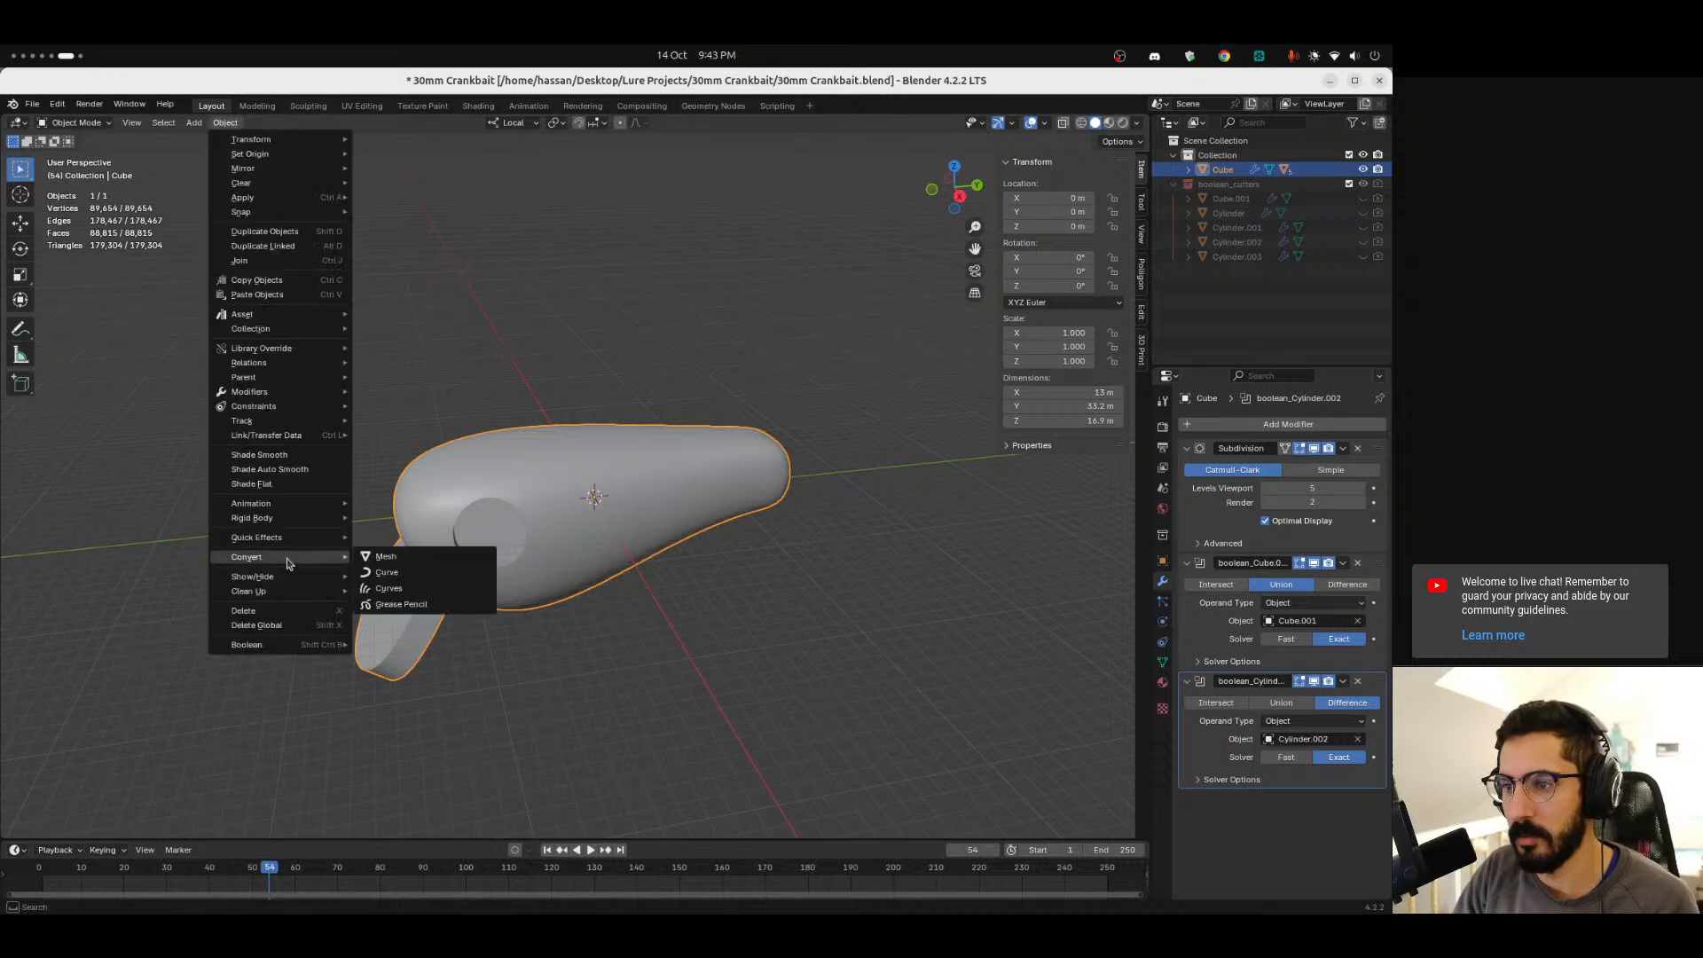
{"action": "left_click", "coordinate": [425, 556]}
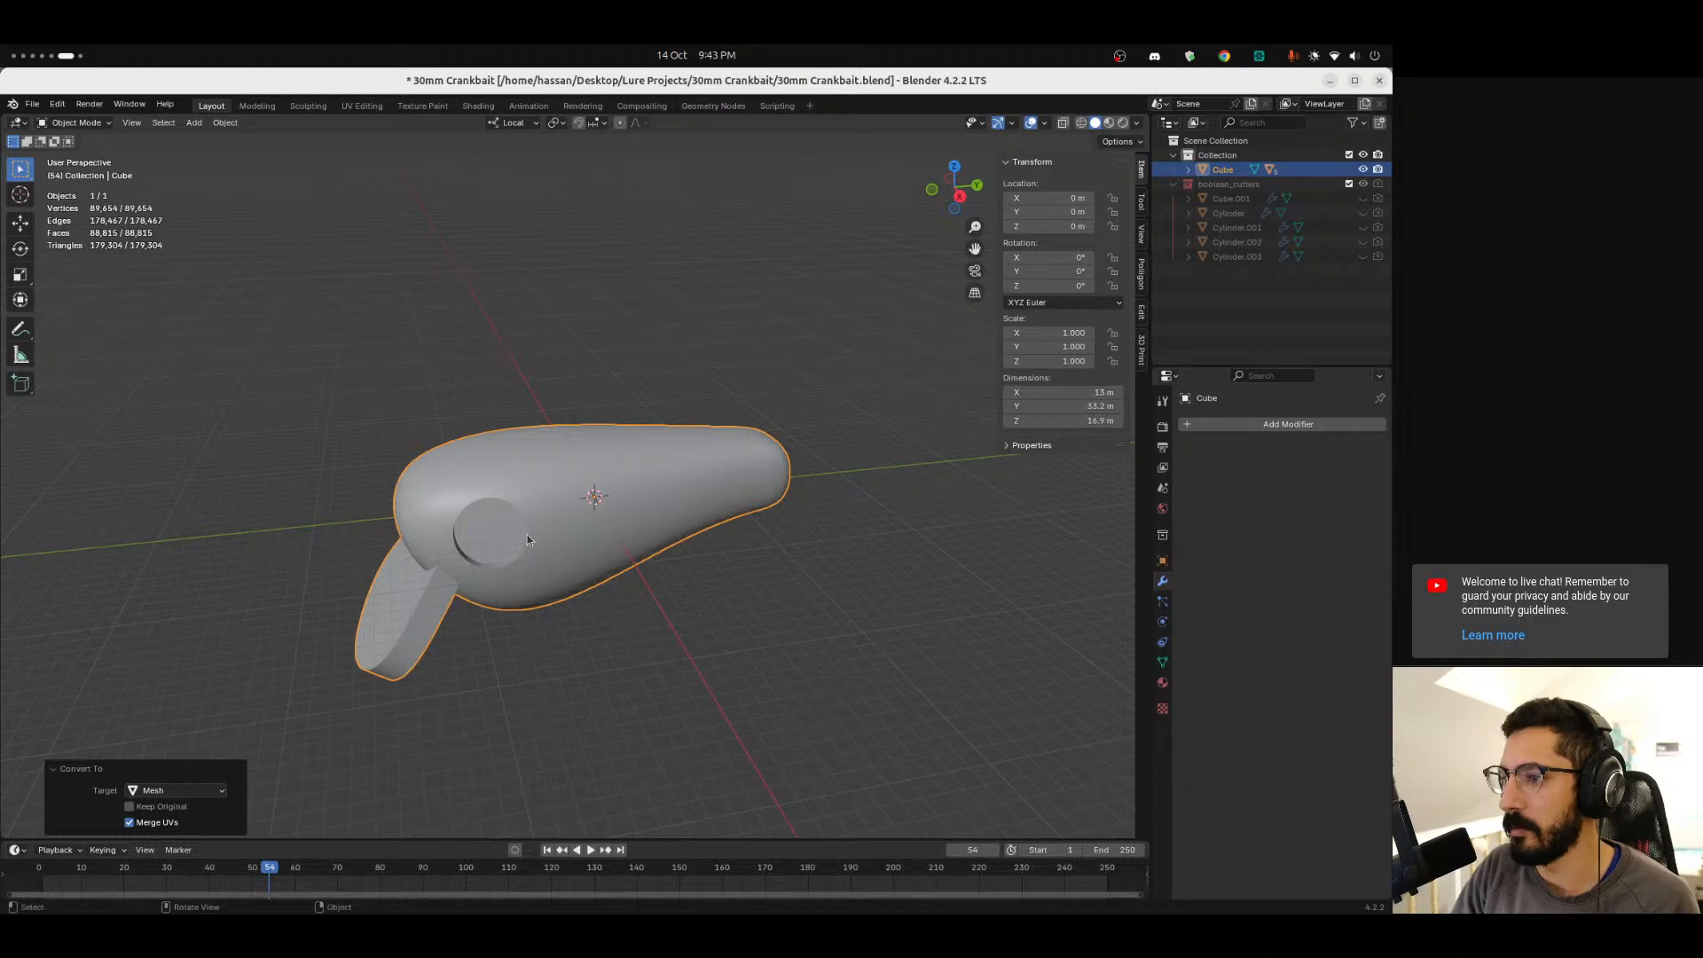
Run Make Manifold from the 3D-Print Clean Up tools on the lure body.
{"action": "left_click", "coordinate": [1142, 353]}
{"action": "left_click", "coordinate": [1034, 367]}
{"action": "left_click", "coordinate": [1054, 410]}
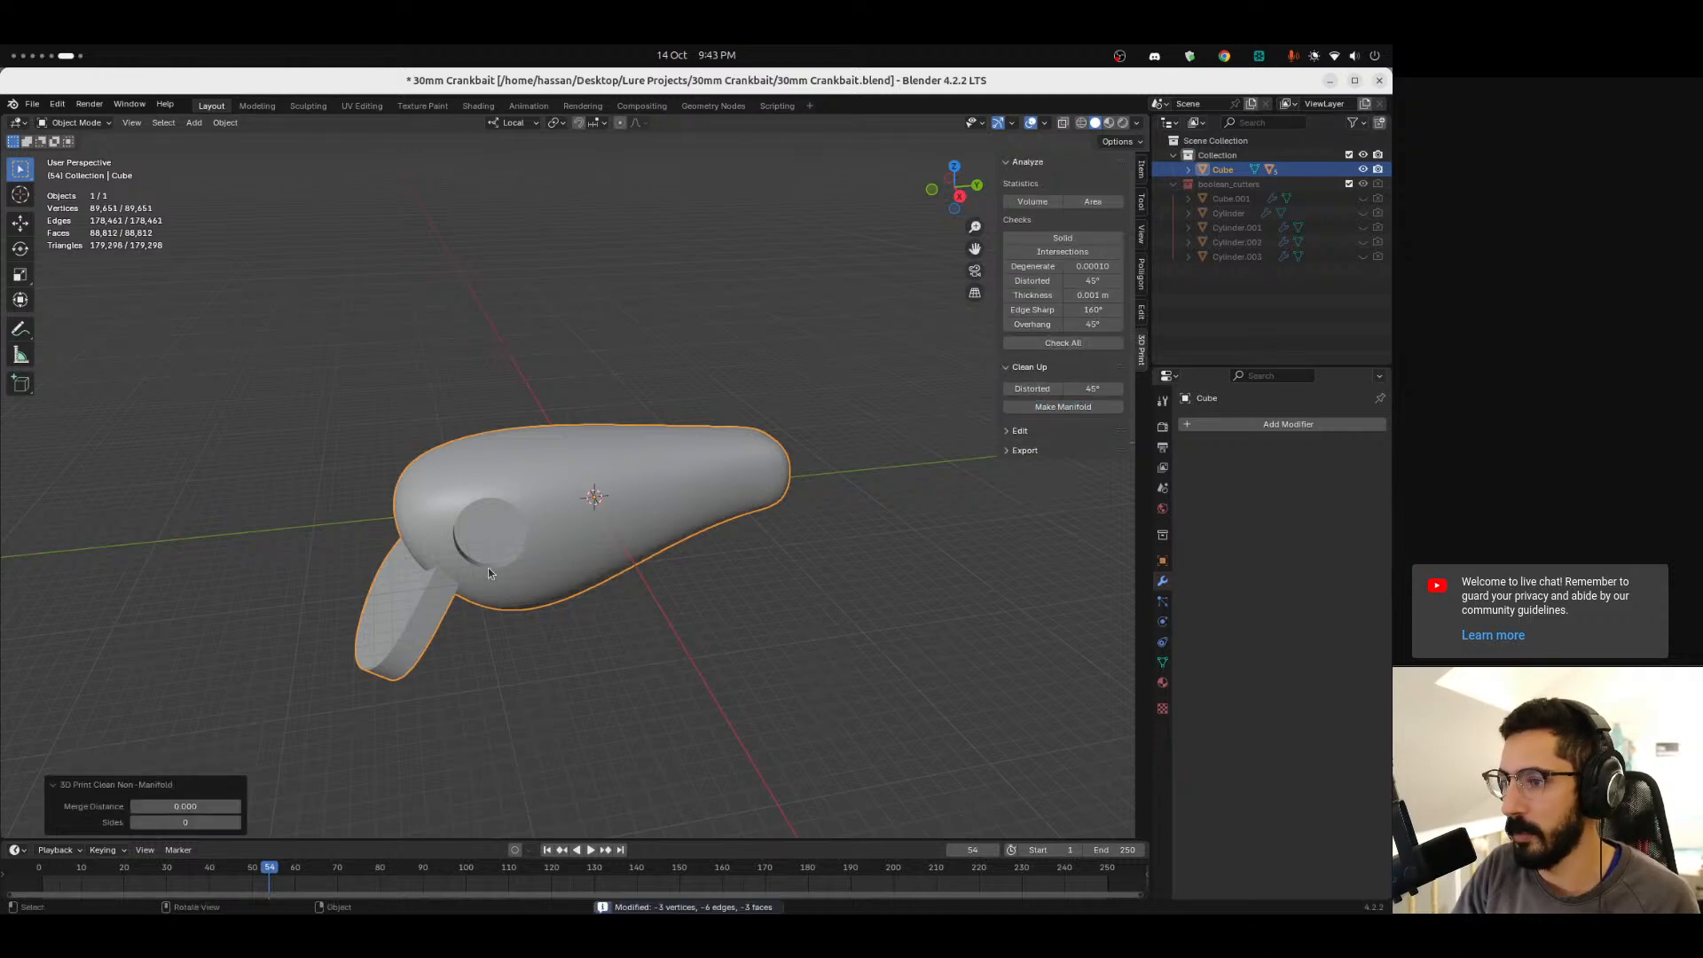
Merge all vertices of the lure mesh by distance in Edit Mode, then return to Object Mode.
{"action": "middle_click_drag", "start_coordinate": [585, 590], "coordinate": [621, 525], "text": "shift"}
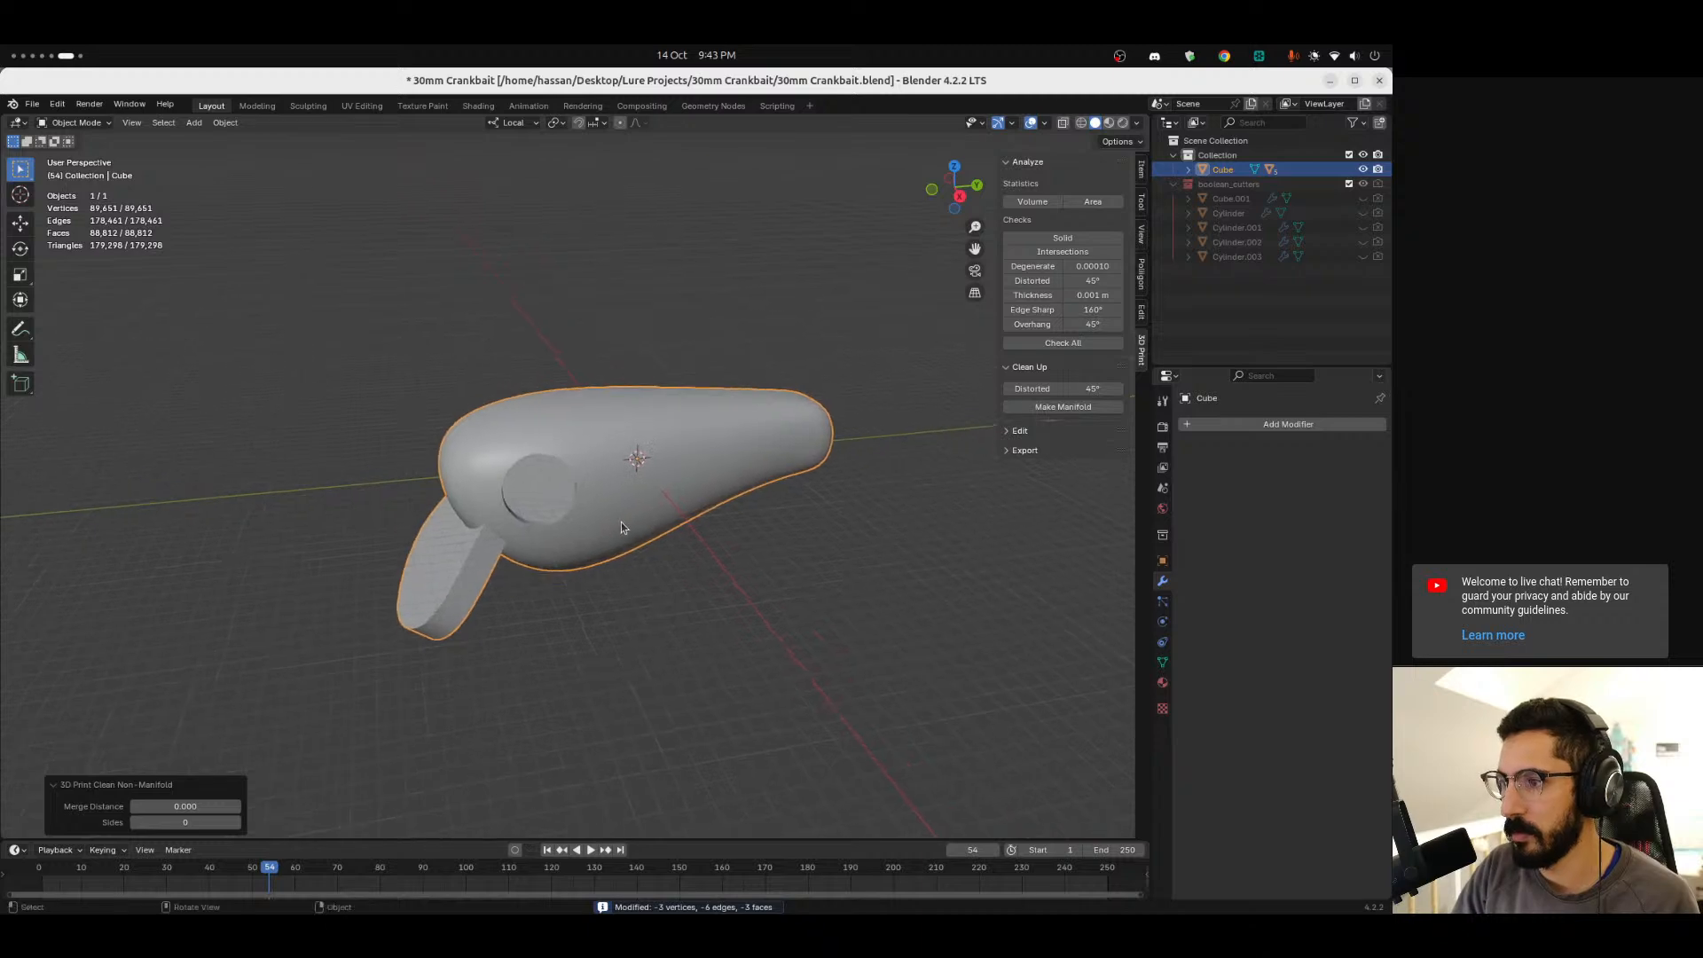
{"action": "key", "text": "Tab"}
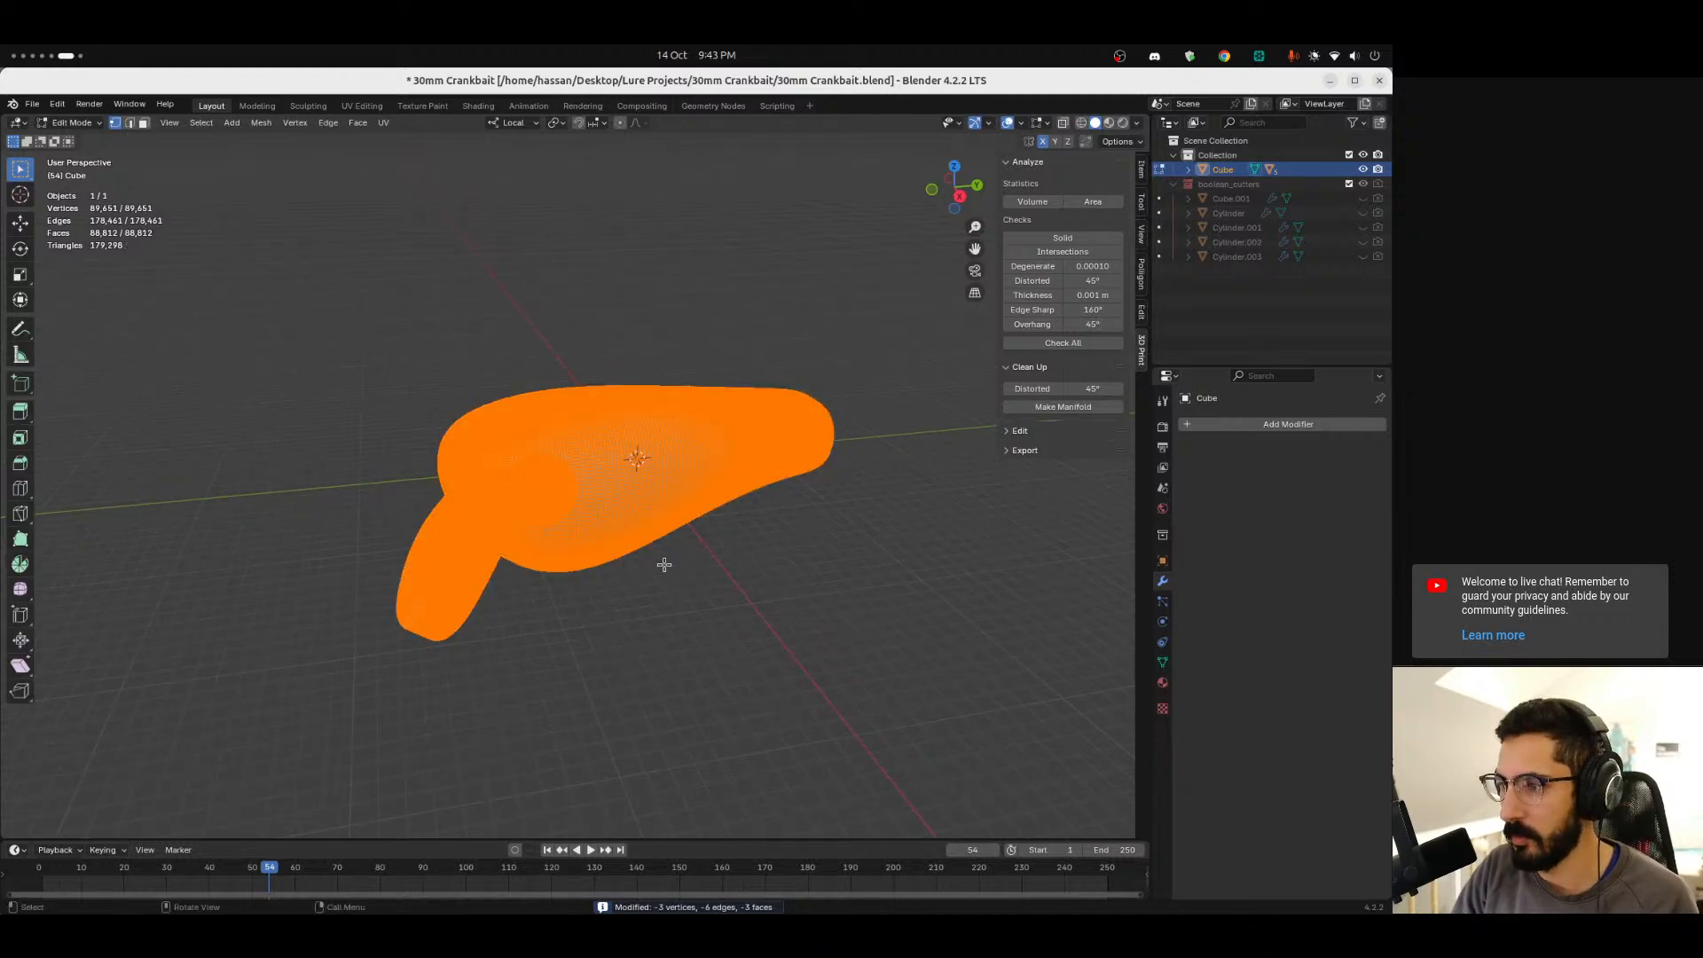
{"action": "key", "text": "m"}
{"action": "left_click", "coordinate": [603, 615]}
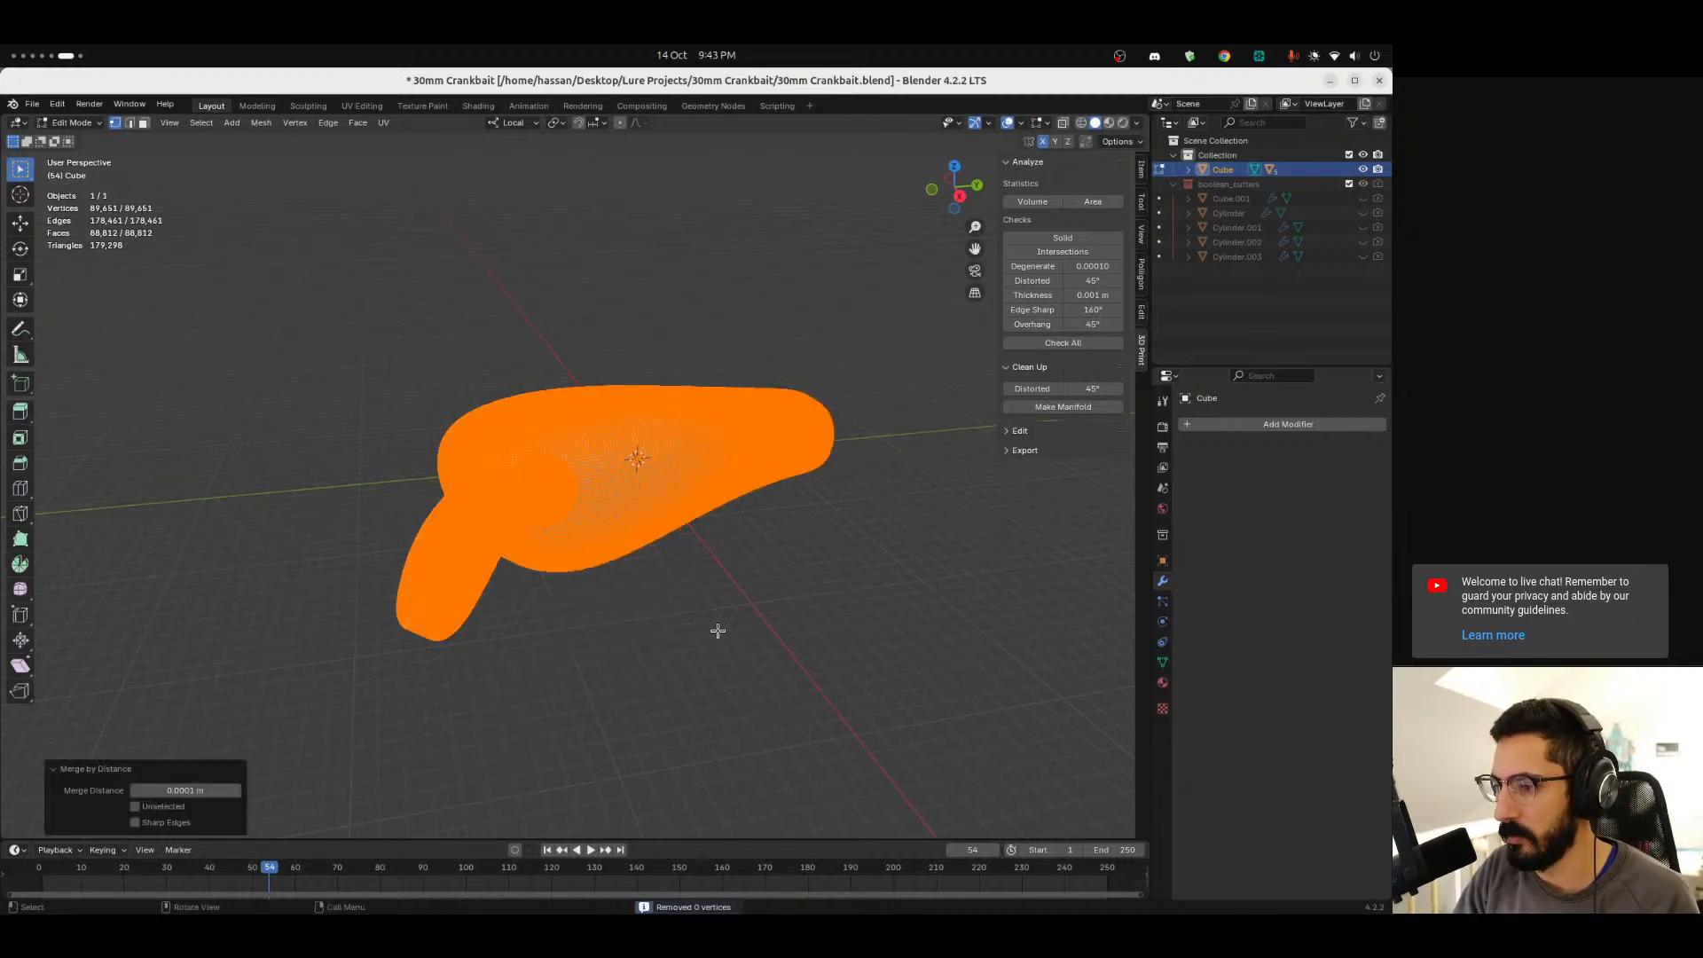
{"action": "key", "text": "Tab"}
Export the selected lure body as Wavefront OBJ, overwriting 30mm Crankbait.obj in the Test folder.
{"action": "middle_click_drag", "start_coordinate": [618, 610], "coordinate": [137, 209]}
{"action": "left_click", "coordinate": [32, 105]}
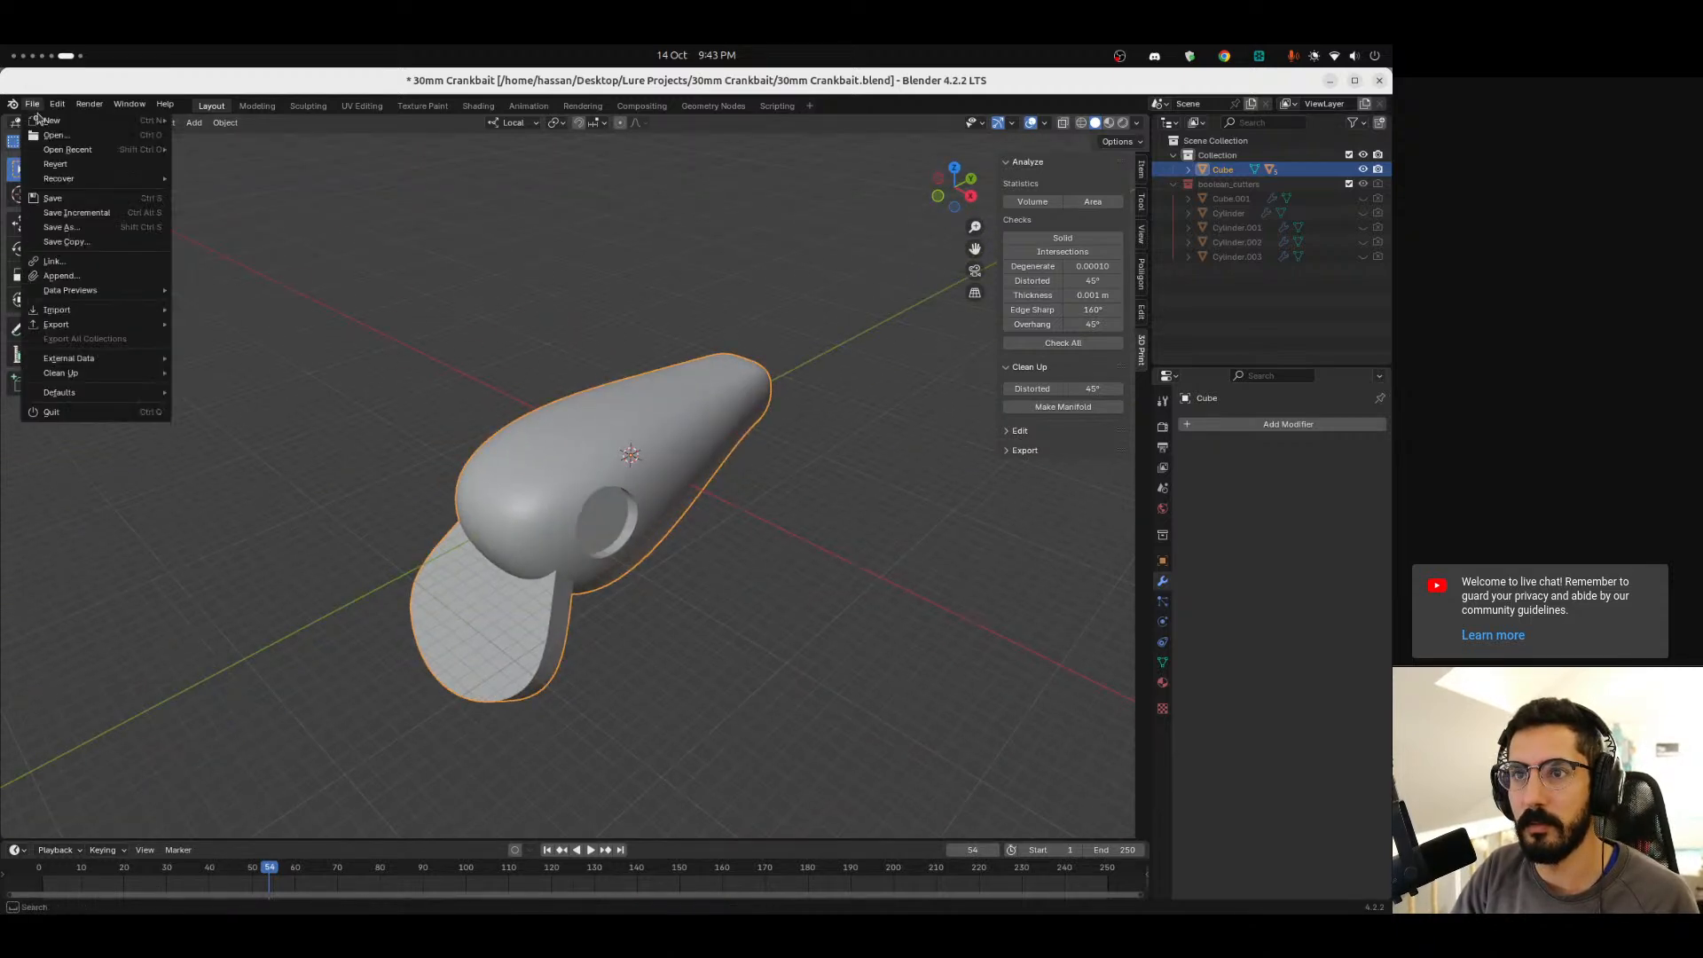
{"action": "mouse_move", "coordinate": [56, 325]}
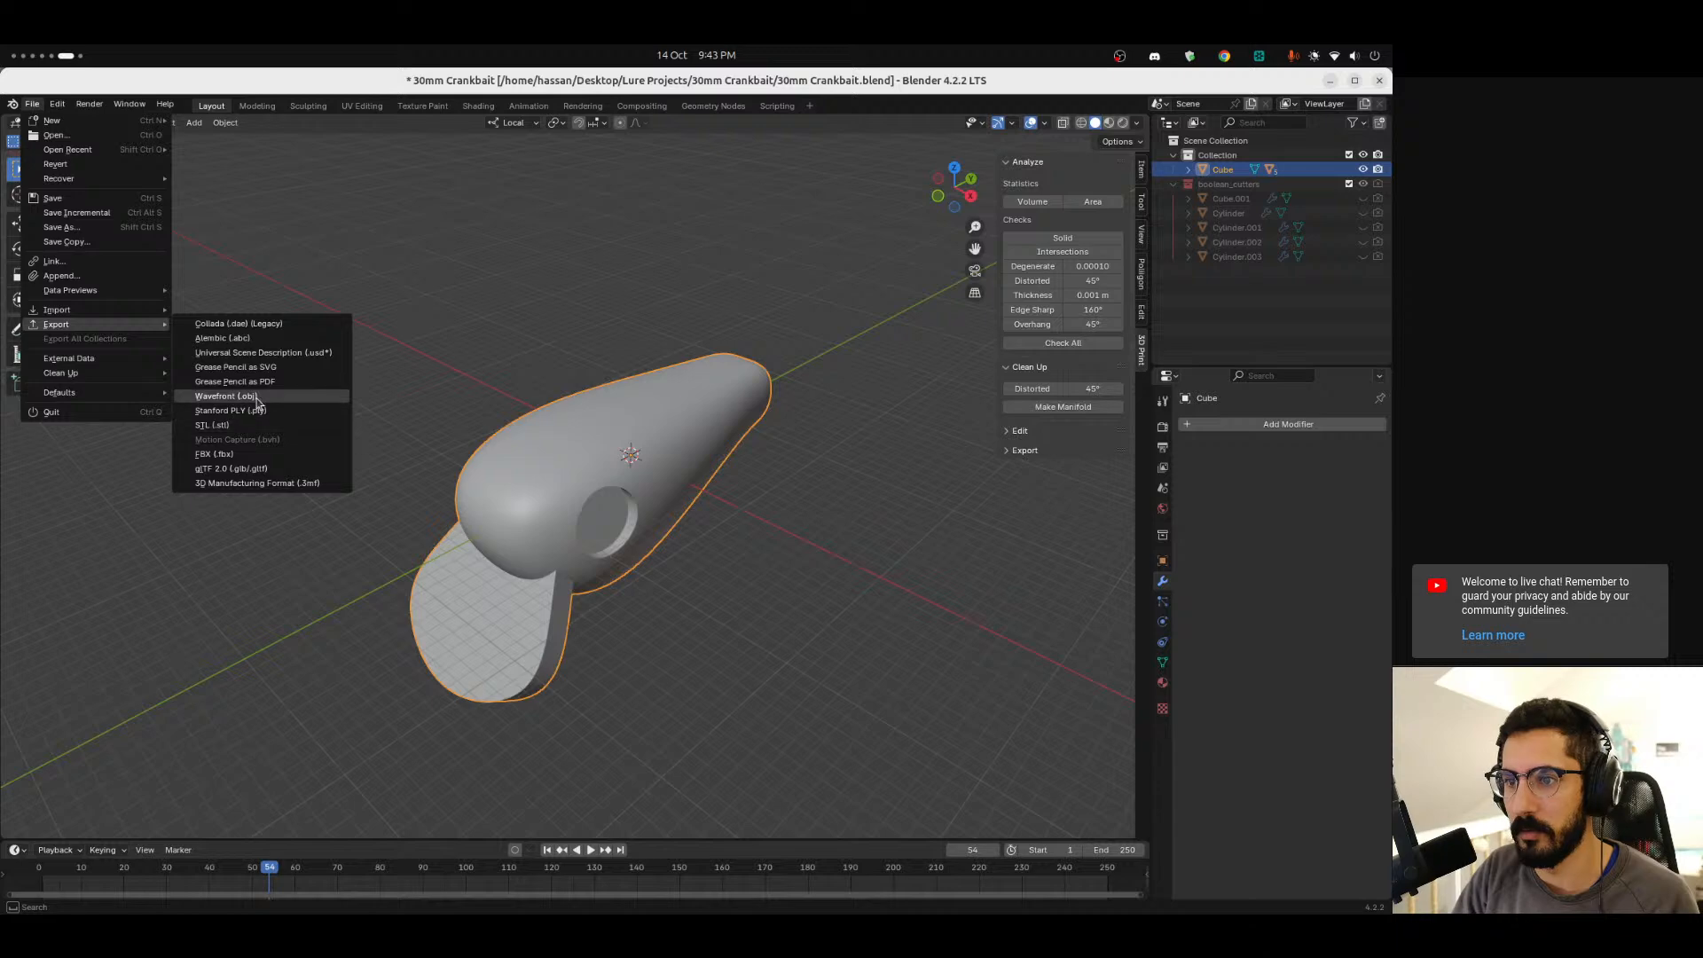
{"action": "left_click", "coordinate": [222, 401]}
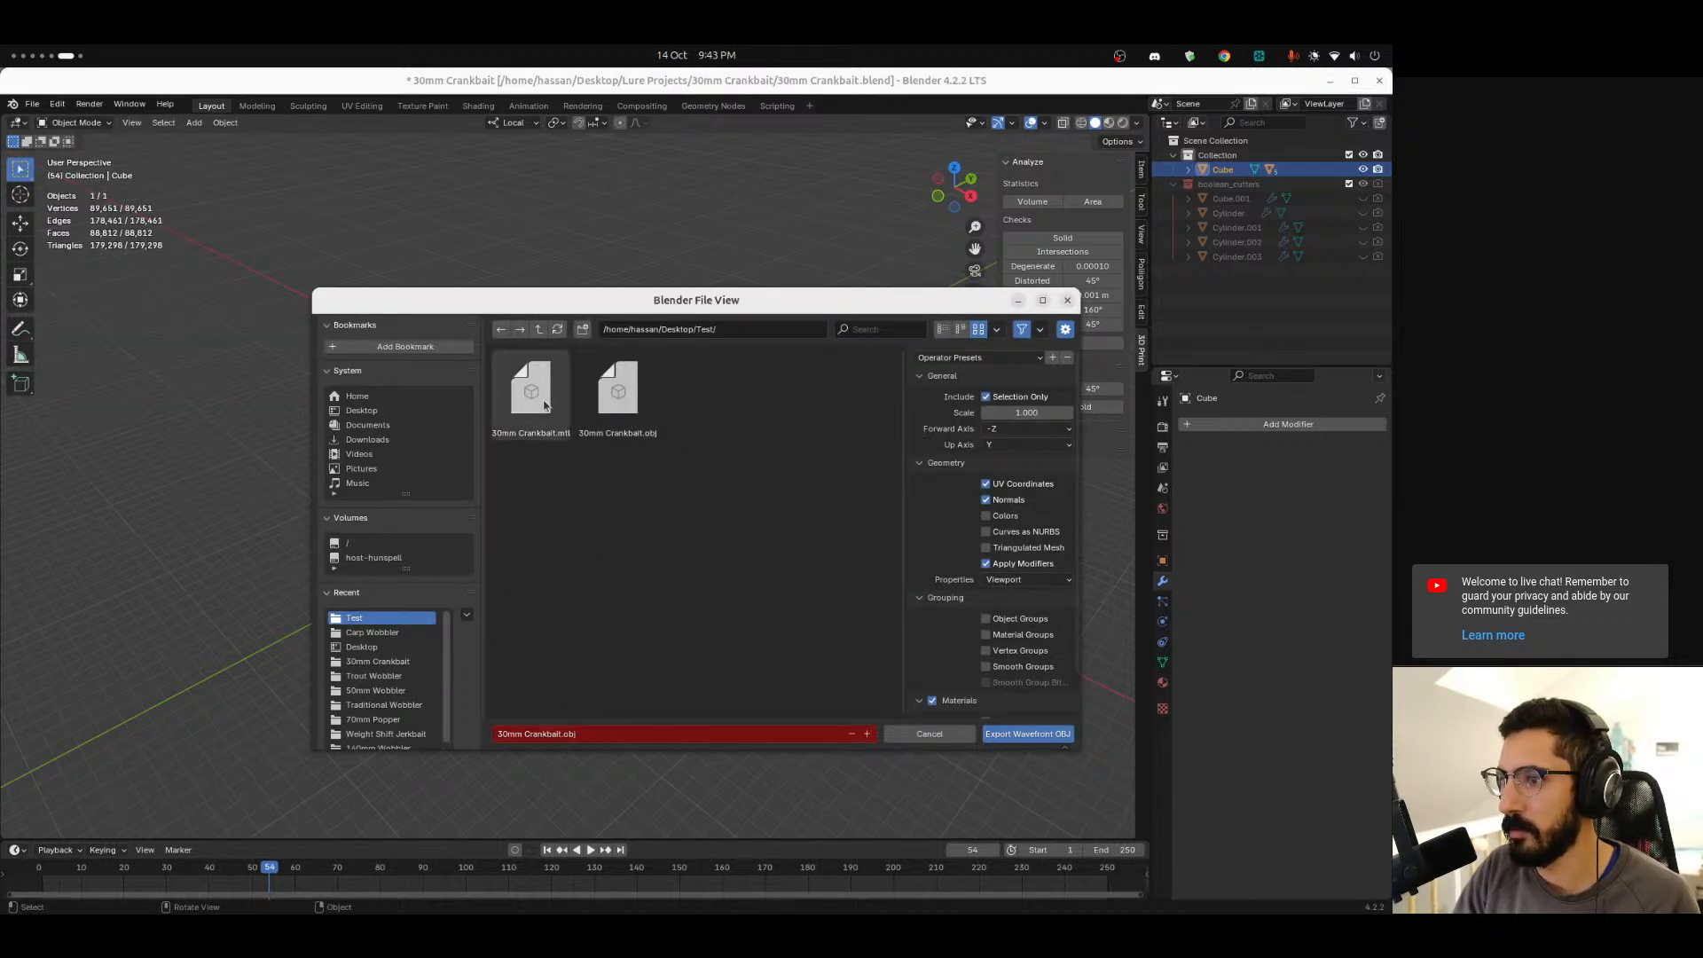
{"action": "left_click", "coordinate": [1027, 734]}
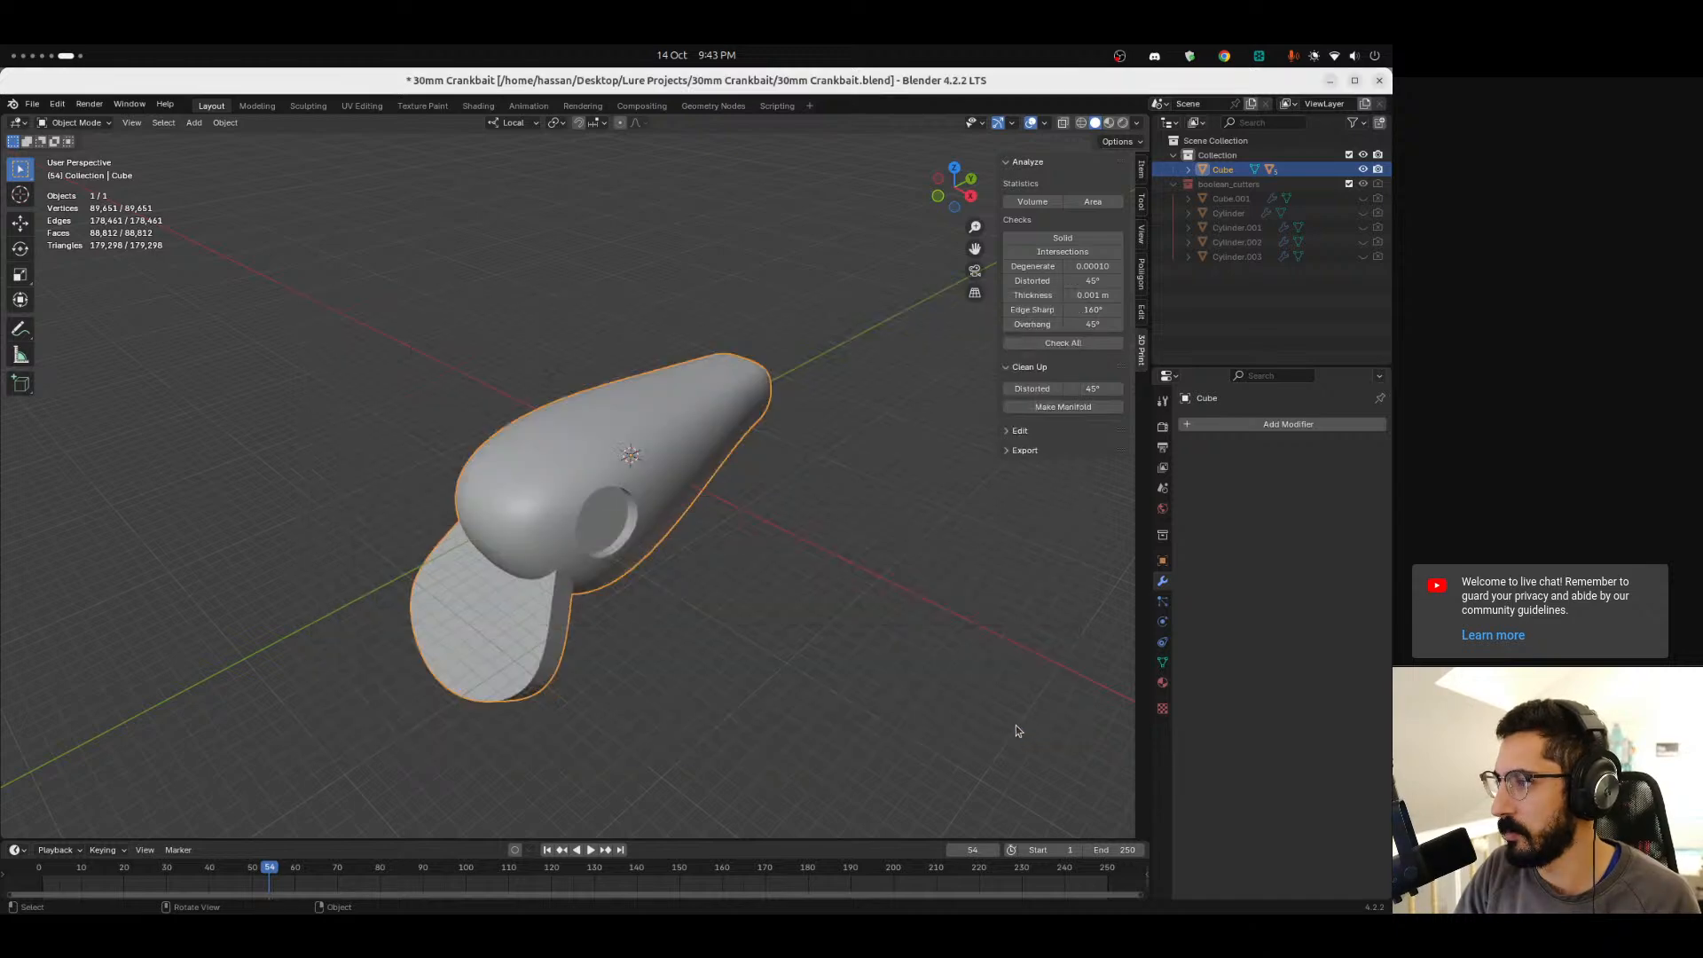
Switch back to FreeCAD and orbit around the lure mesh to view it.
{"action": "left_click", "coordinate": [750, 554]}
{"action": "key", "text": "ctrl+alt+Left"}
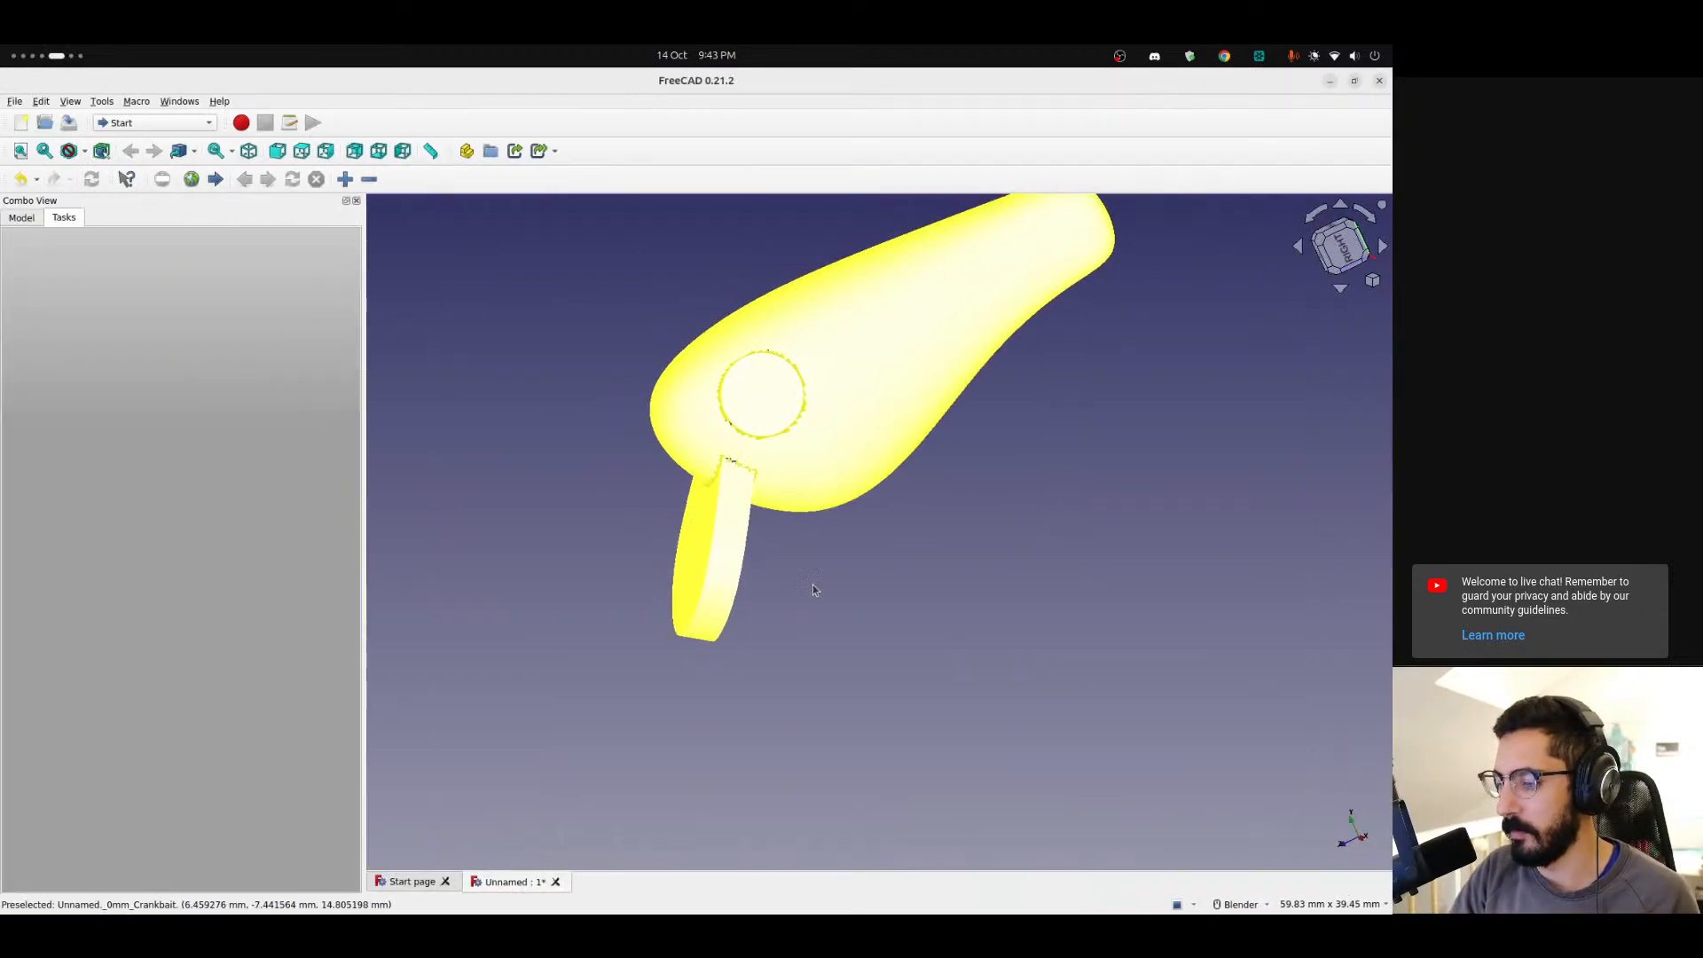
{"action": "middle_click_drag", "start_coordinate": [876, 372], "coordinate": [731, 482]}
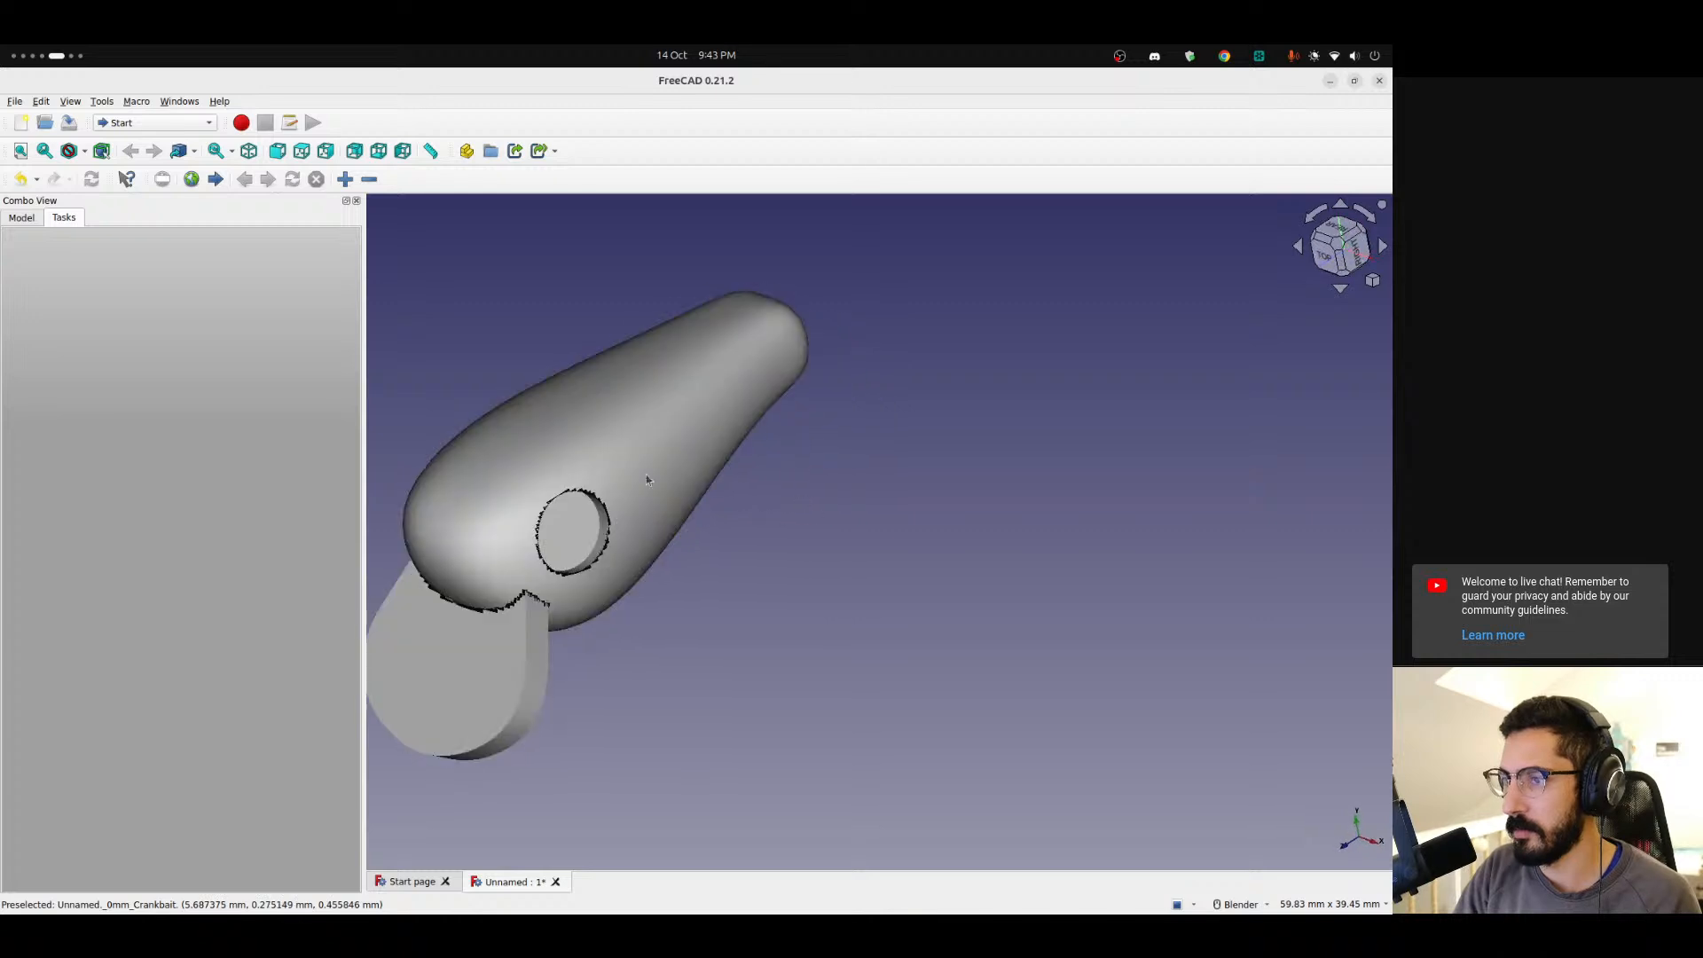
Delete the imported 30mm Crankbait mesh from the document.
{"action": "left_click", "coordinate": [19, 218]}
{"action": "left_click", "coordinate": [86, 247]}
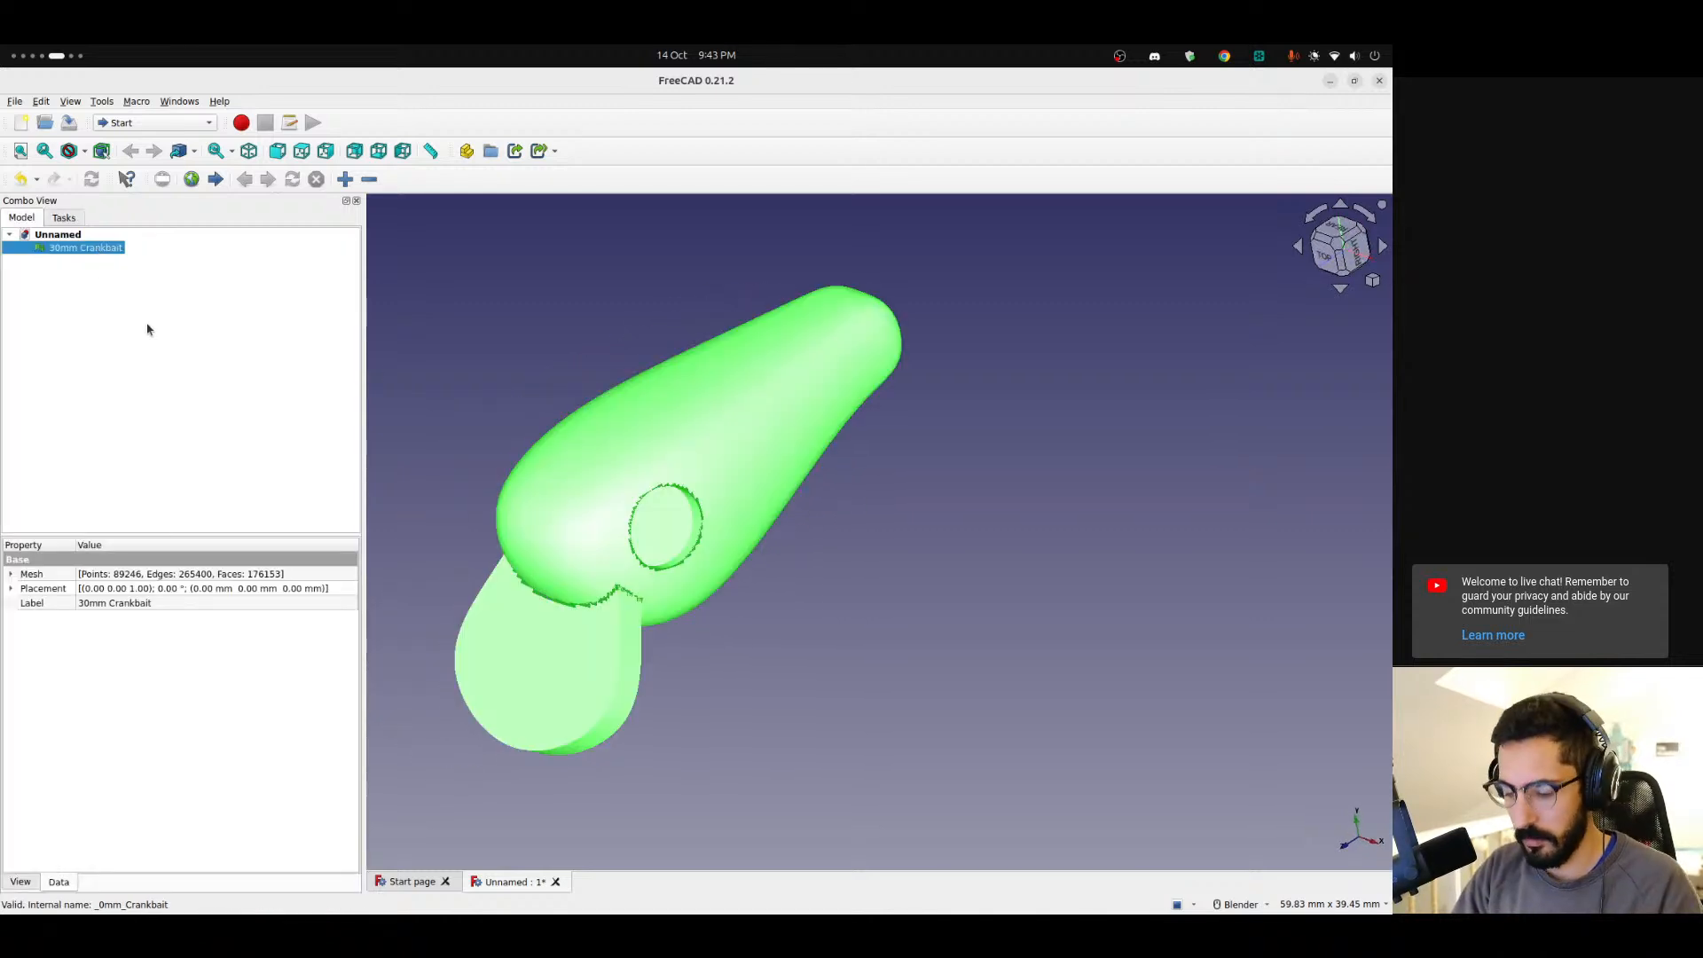
{"action": "key", "text": "Delete"}
Import 30mm Crankbait.obj from the Desktop Test folder into the document.
{"action": "left_click", "coordinate": [14, 101]}
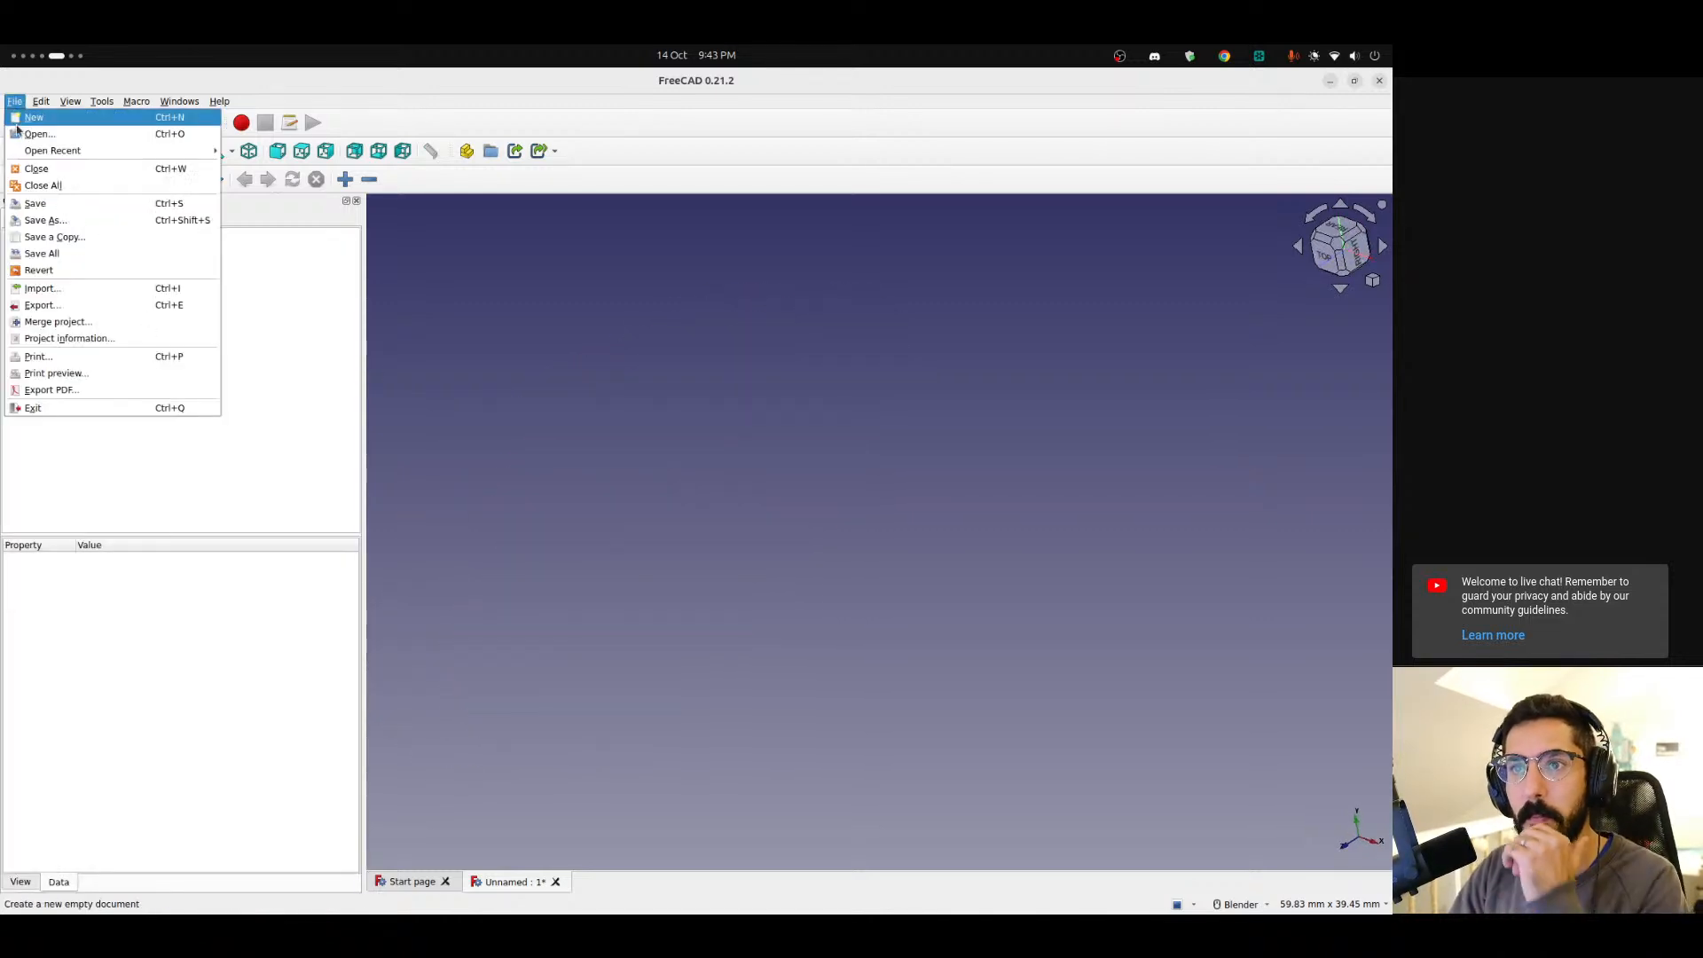
{"action": "left_click", "coordinate": [95, 287]}
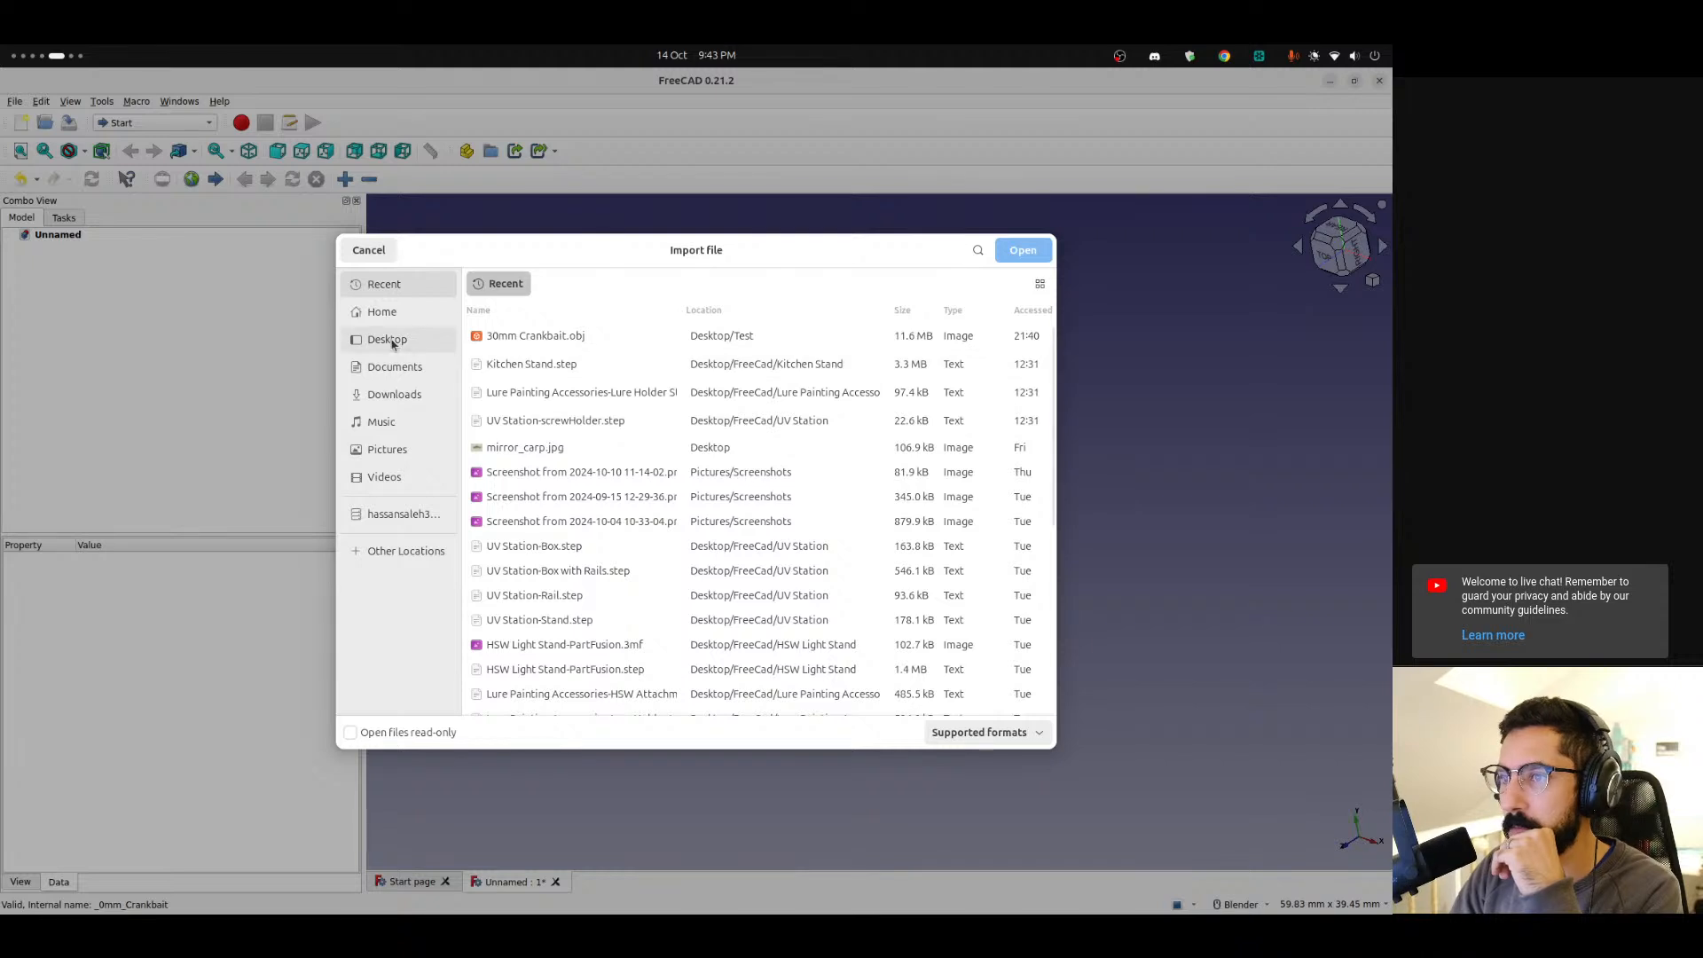
{"action": "left_click", "coordinate": [386, 339]}
{"action": "double_click", "coordinate": [570, 337]}
{"action": "double_click", "coordinate": [574, 344]}
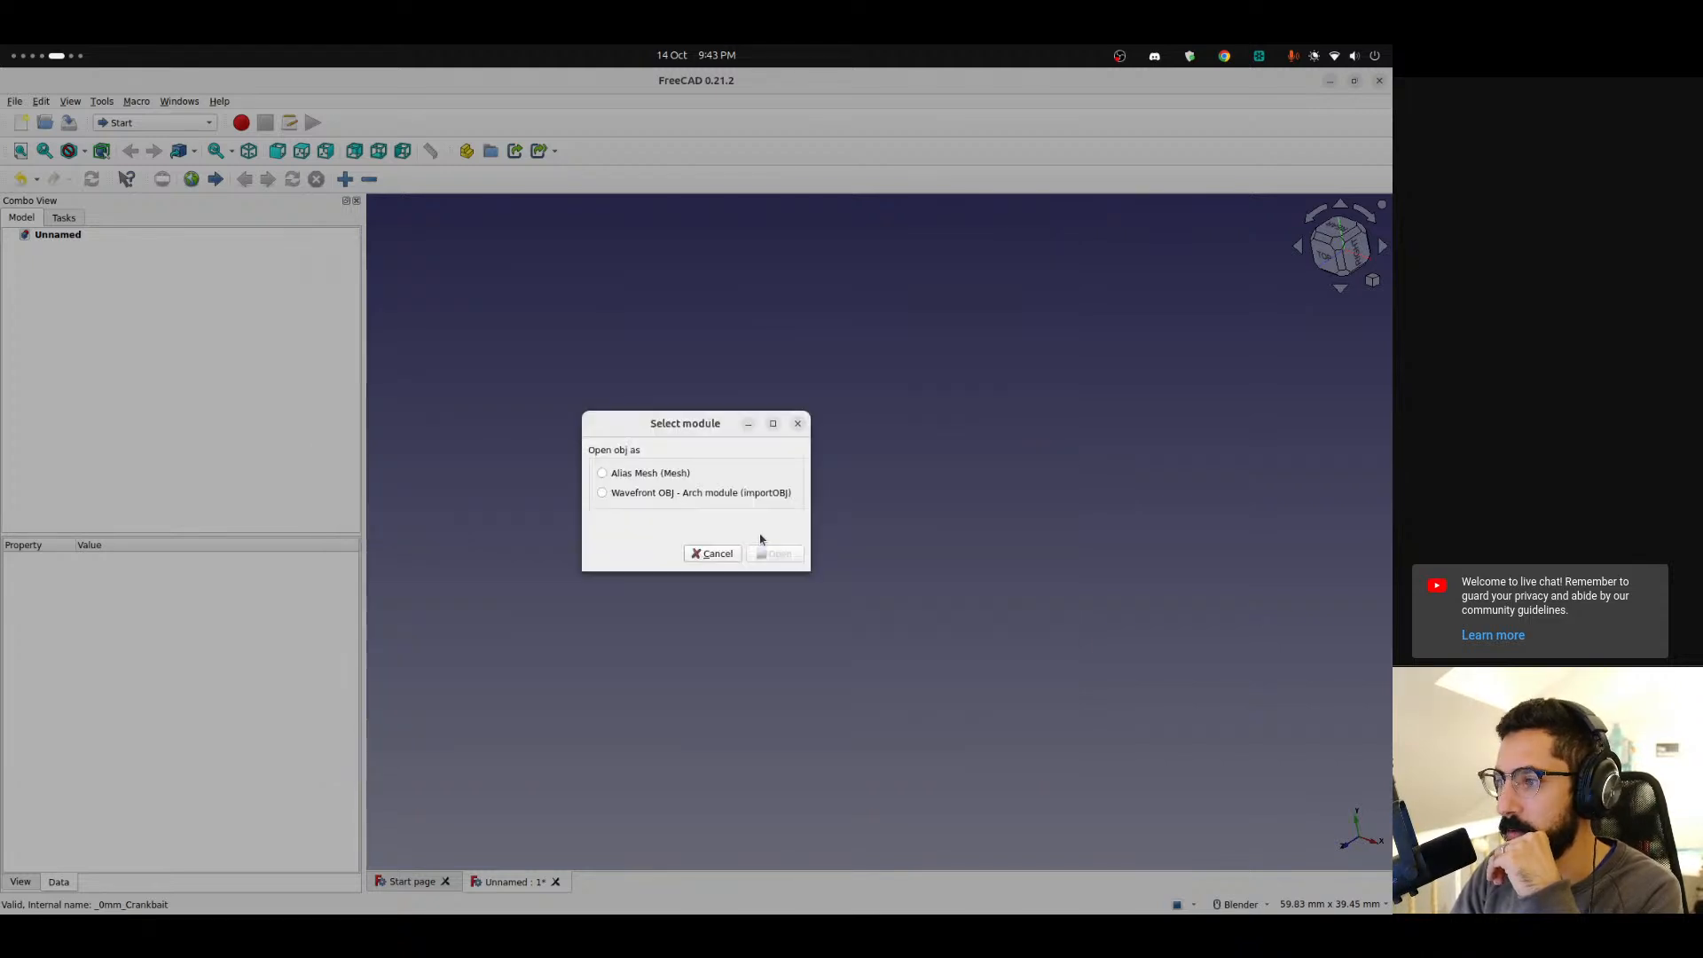
{"action": "left_click", "coordinate": [791, 559]}
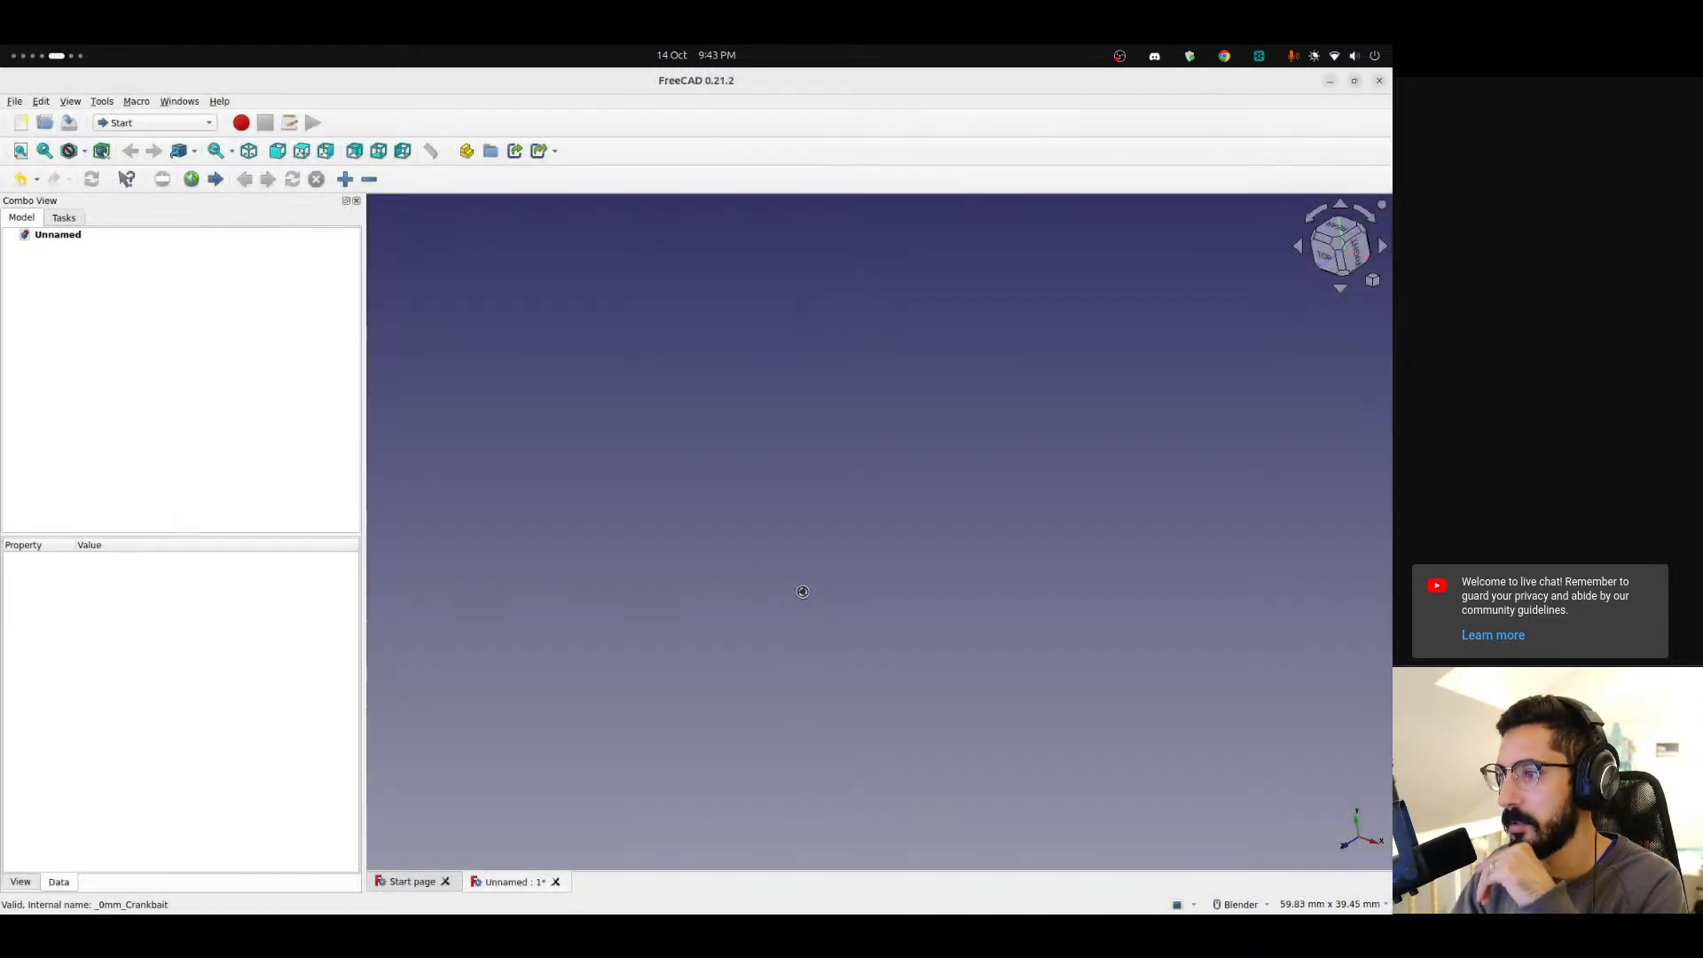
Zoom in and orbit to inspect the mesh edges around the lure's eye and lip joint.
{"action": "scroll", "coordinate": [785, 631], "scroll_direction": "up", "scroll_amount": 3}
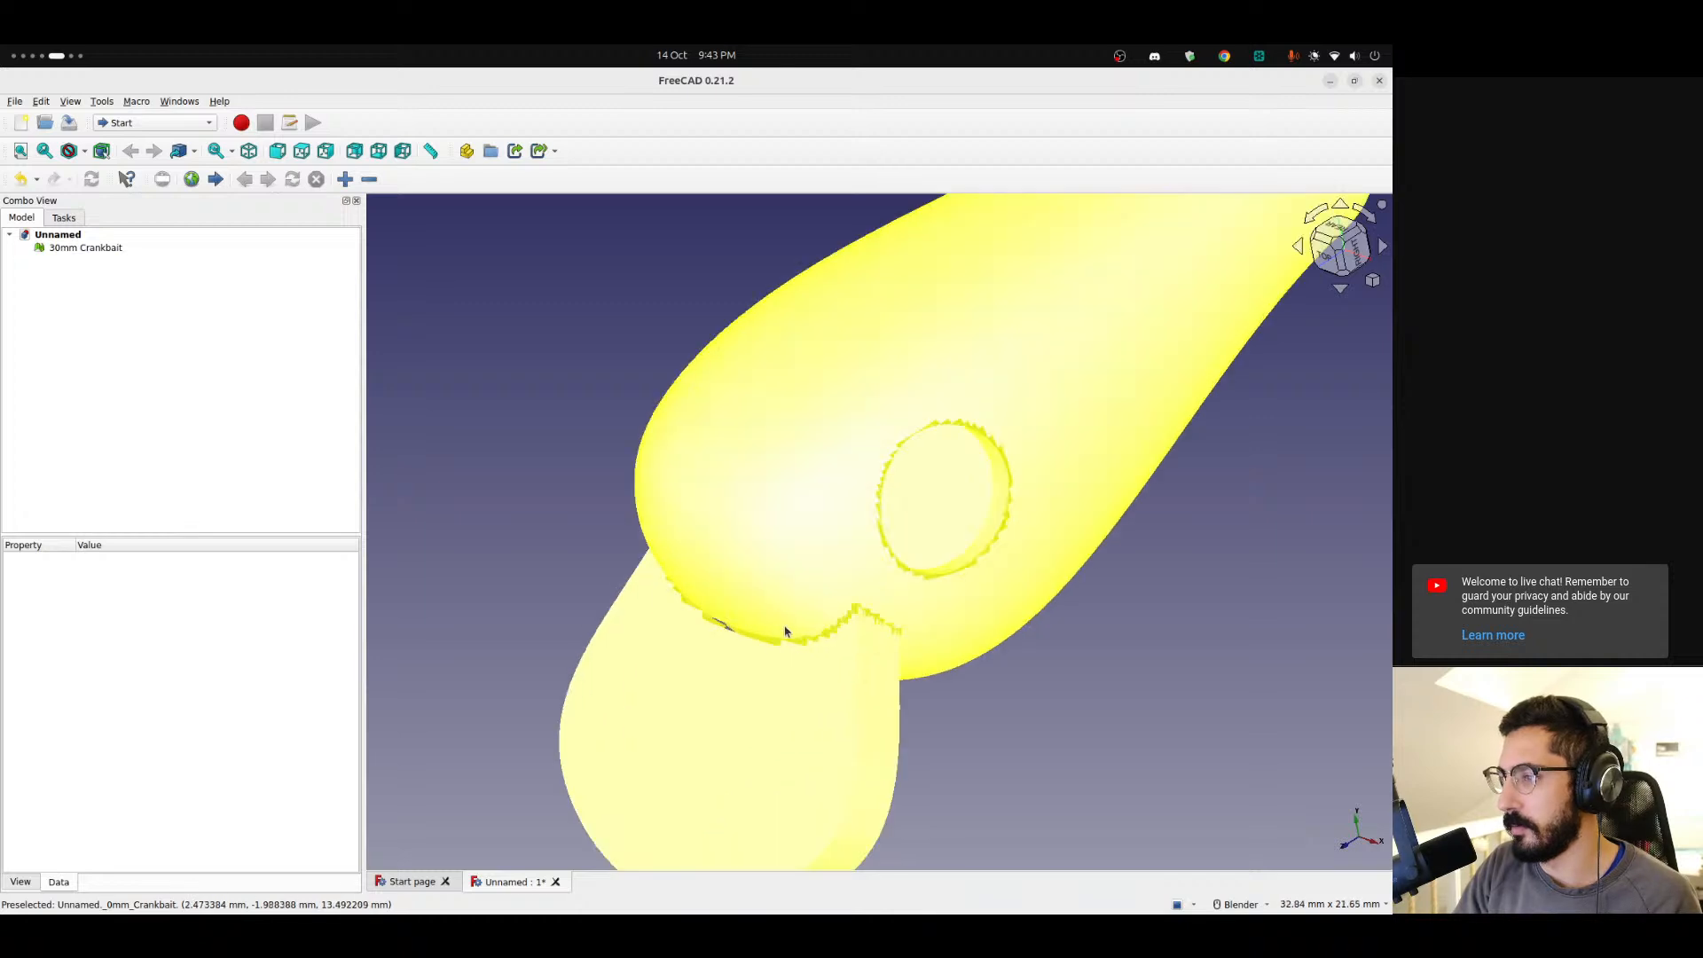
{"action": "middle_click_drag", "start_coordinate": [825, 638], "coordinate": [787, 536], "text": "shift"}
{"action": "scroll", "coordinate": [546, 605], "scroll_direction": "up", "scroll_amount": 6}
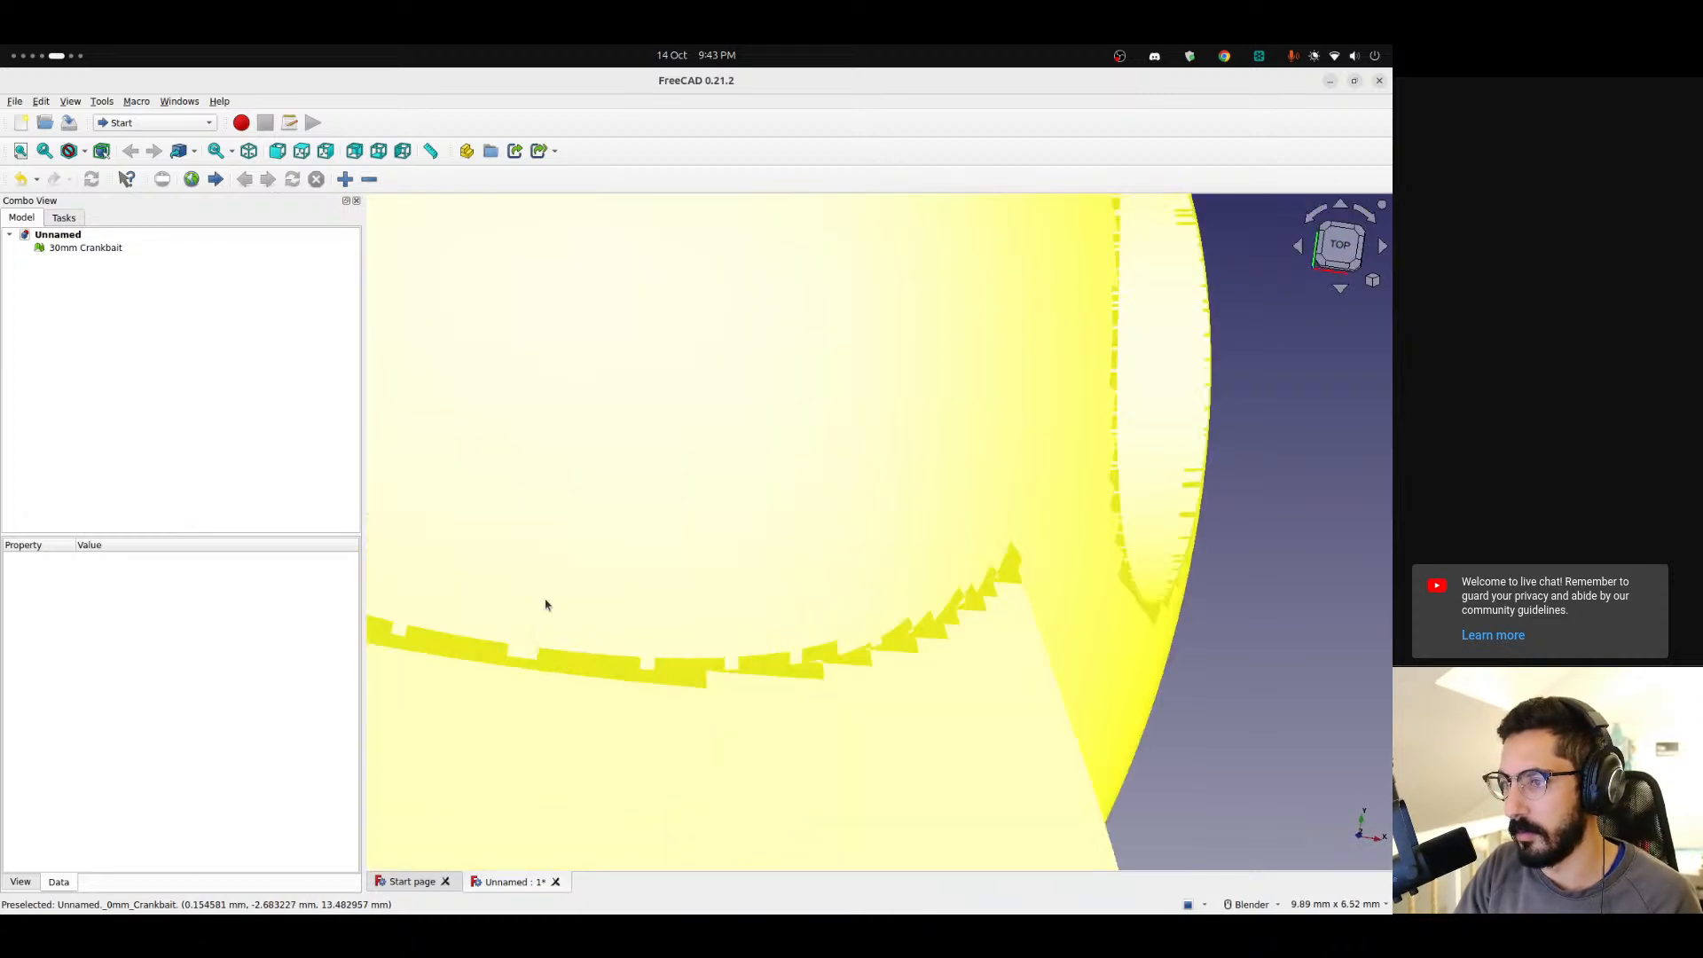
{"action": "scroll", "coordinate": [1167, 669], "scroll_direction": "down", "scroll_amount": 3}
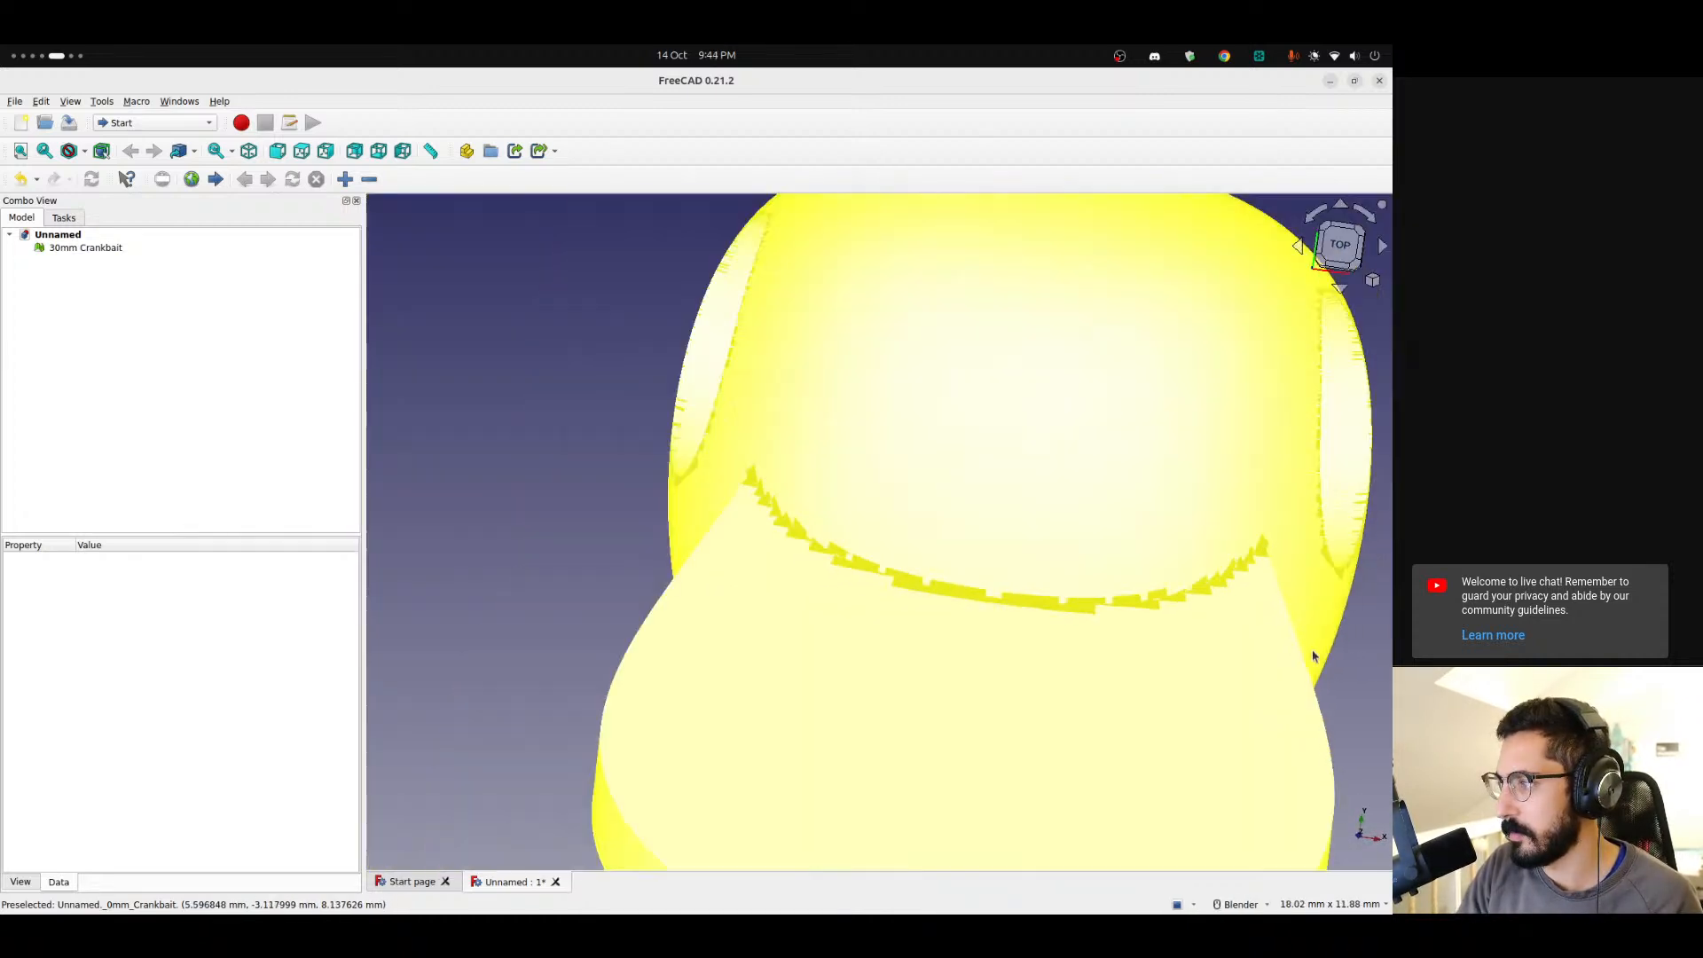
{"action": "middle_click_drag", "start_coordinate": [1274, 640], "coordinate": [758, 500]}
Switch to Blender, select the lure body and turn on the Face Orientation overlay.
{"action": "key", "text": "alt+Tab"}
{"action": "left_click", "coordinate": [555, 500]}
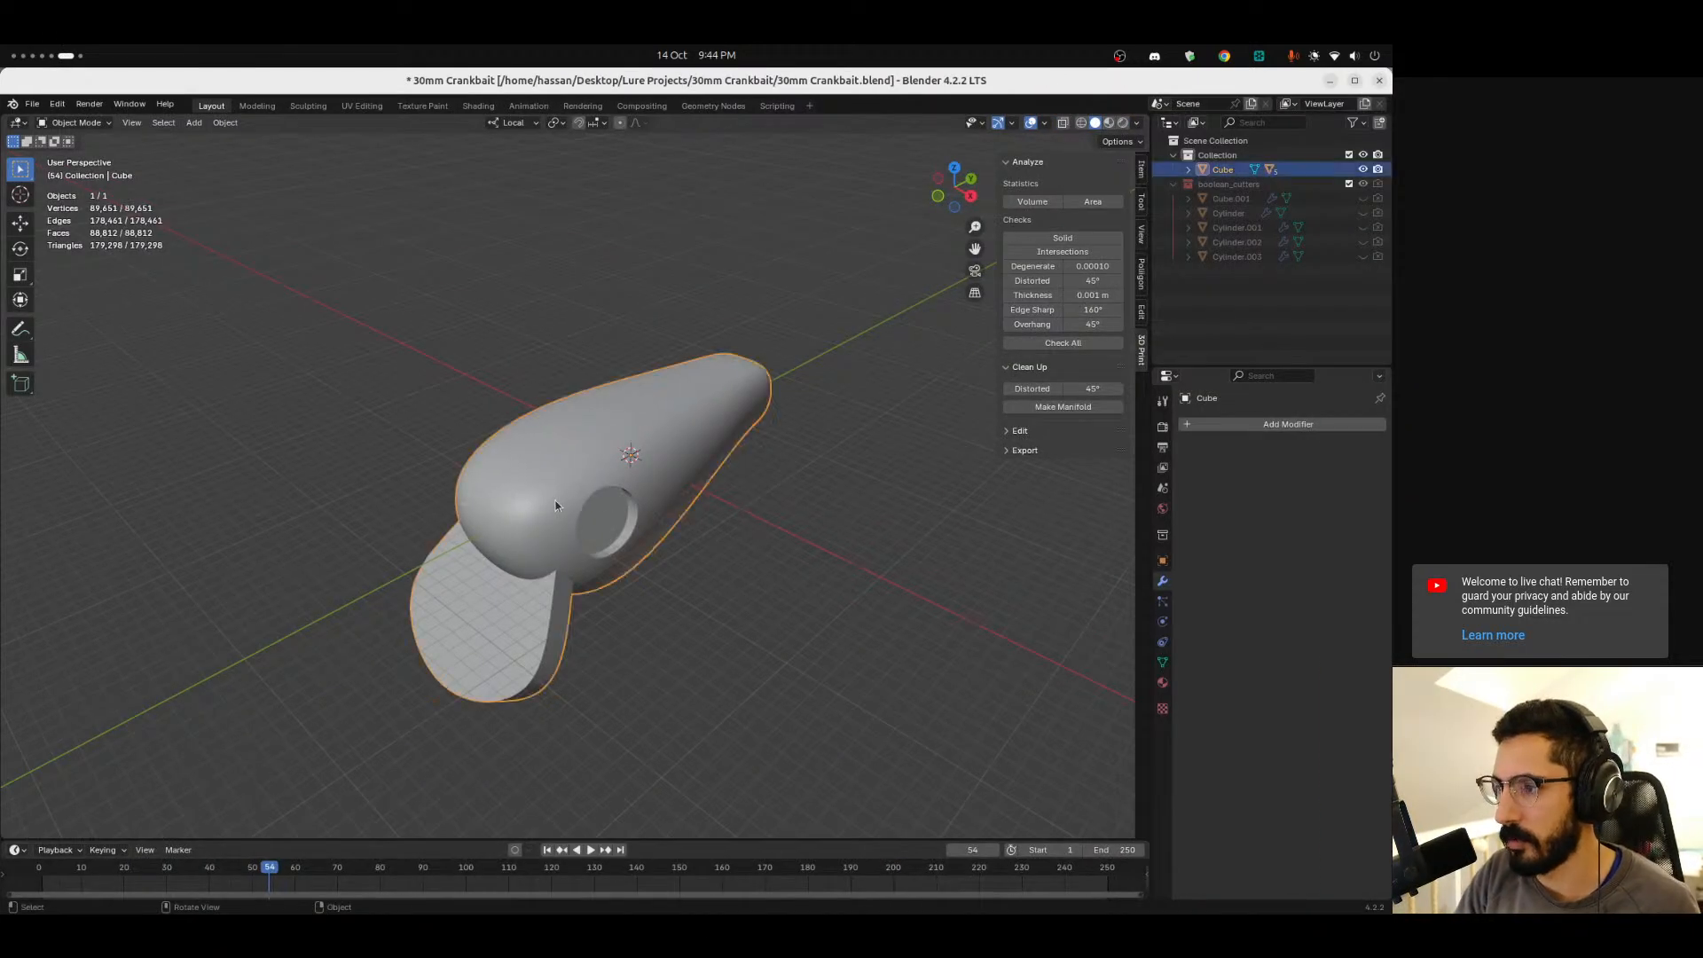
{"action": "key", "text": "Tab"}
{"action": "mouse_move", "coordinate": [695, 582]}
{"action": "middle_mouse_down"}
{"action": "mouse_move", "coordinate": [674, 570]}
{"action": "mouse_move", "coordinate": [634, 607]}
{"action": "middle_mouse_up"}
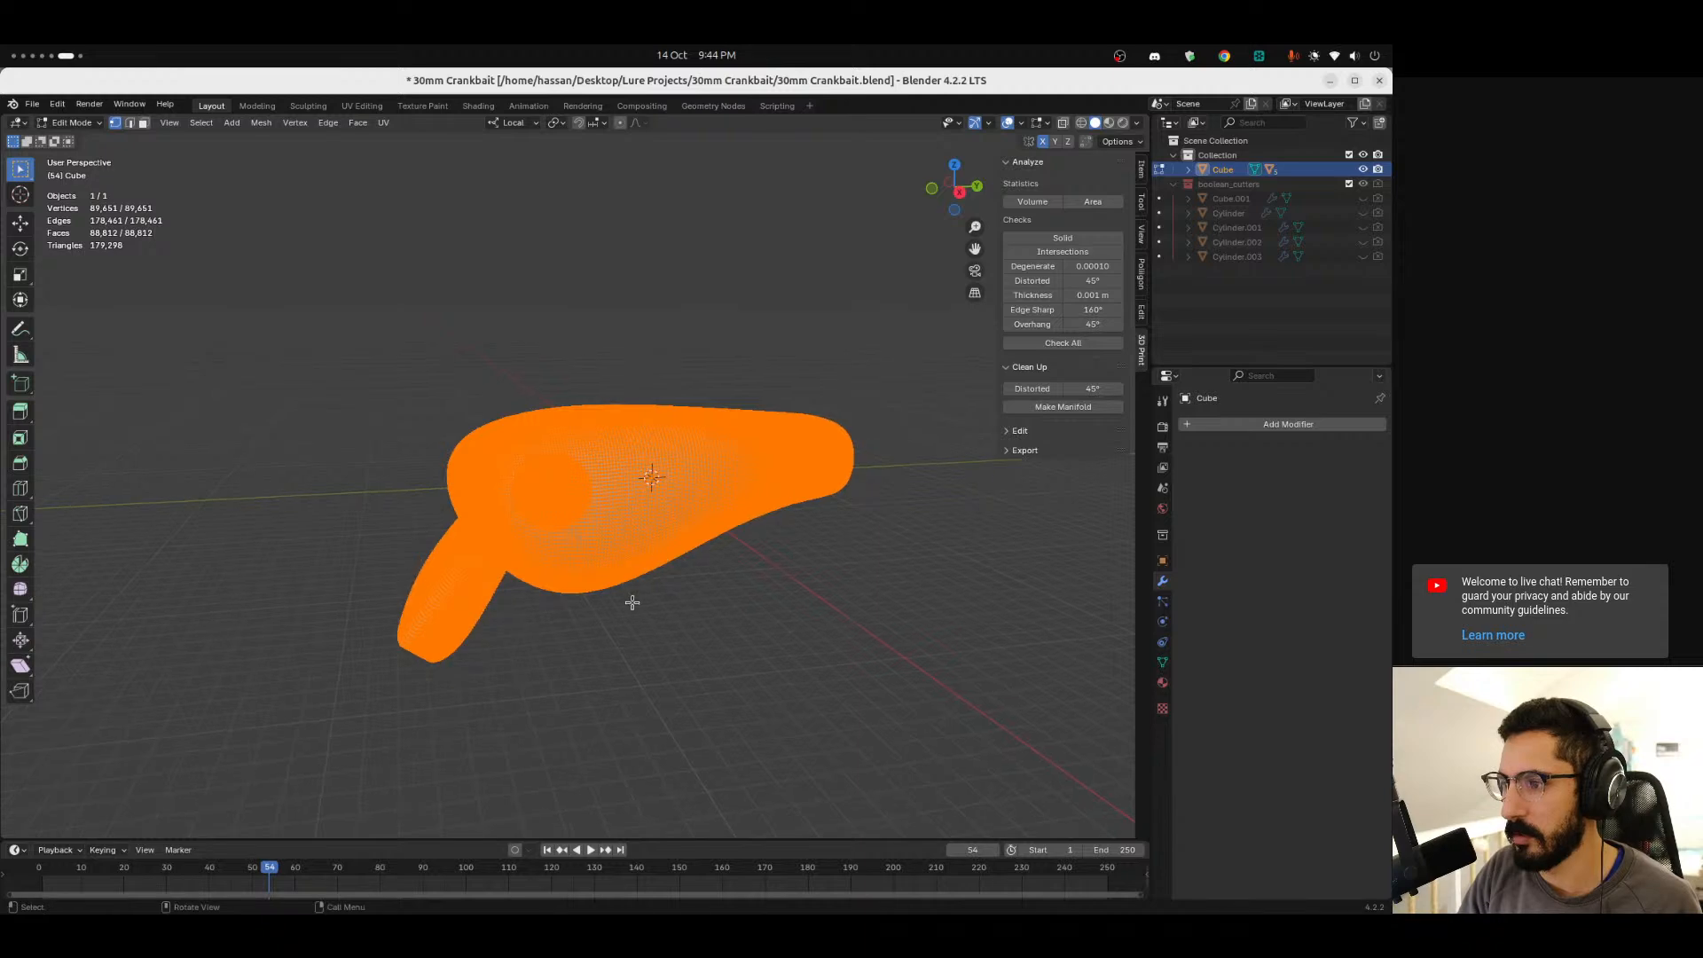
{"action": "key", "text": "Tab"}
{"action": "left_click", "coordinate": [1136, 123]}
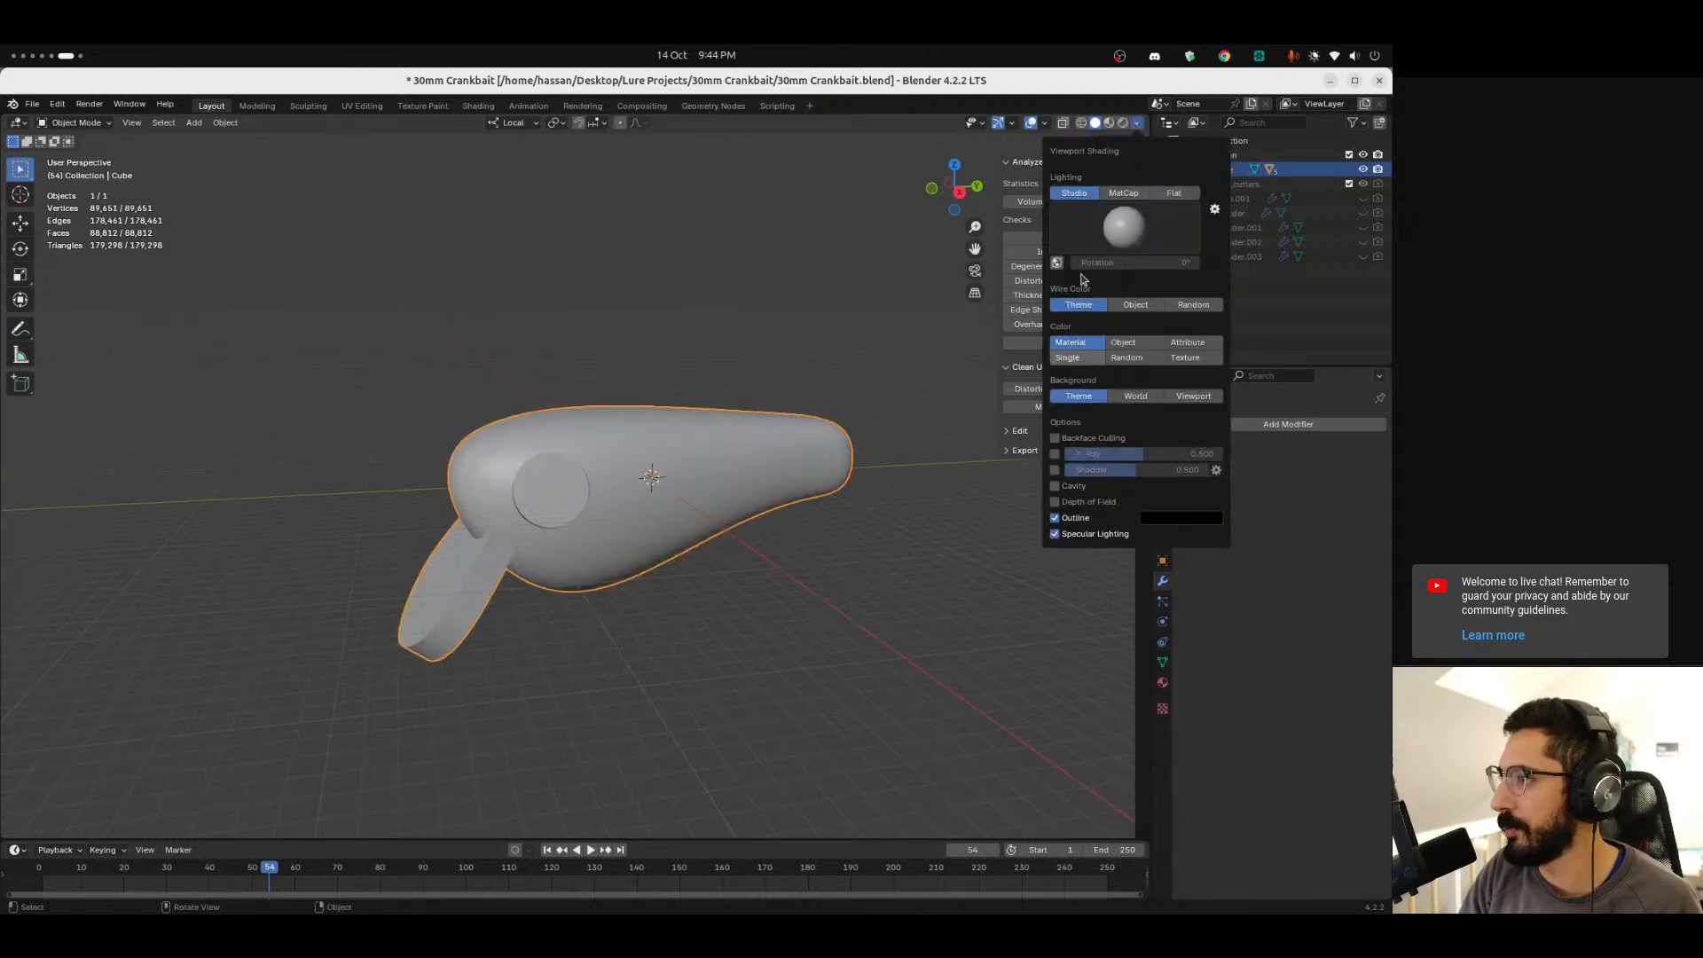
{"action": "left_click", "coordinate": [1046, 123]}
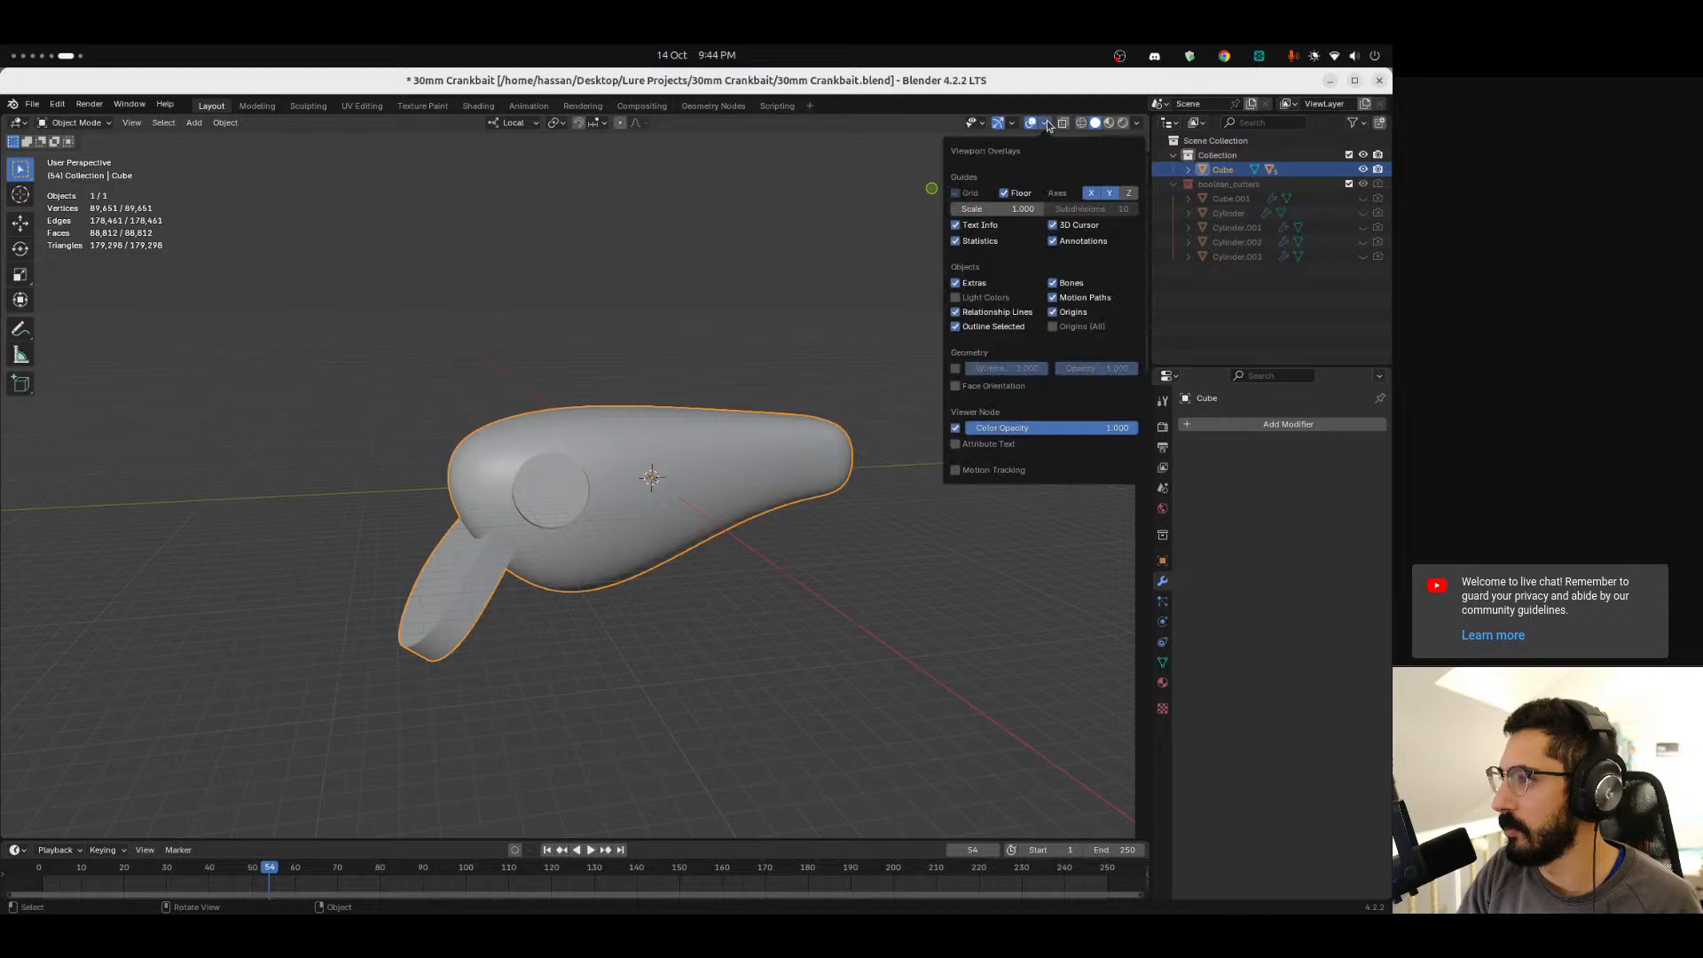
{"action": "left_click", "coordinate": [970, 390]}
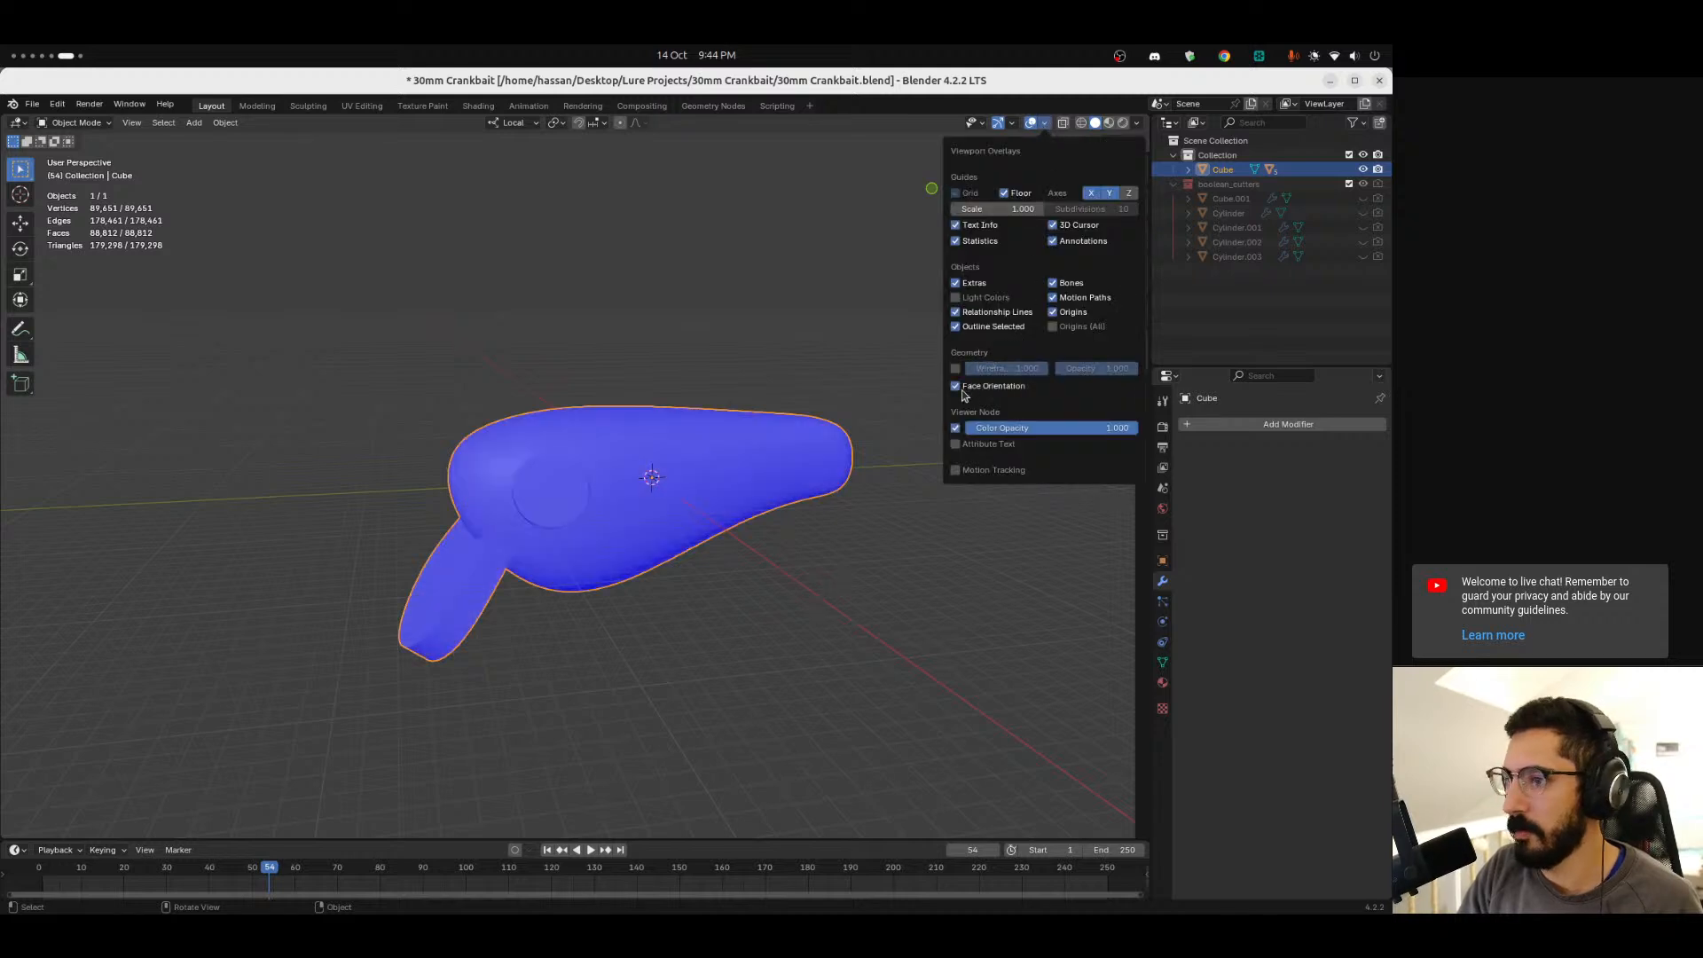
Orbit and zoom around the lure body to examine its face orientation.
{"action": "key", "text": "n"}
{"action": "middle_click_drag", "start_coordinate": [620, 637], "coordinate": [612, 532]}
{"action": "left_click_drag", "start_coordinate": [596, 497], "coordinate": [567, 386], "text": "ctrl+alt"}
{"action": "left_click_drag", "start_coordinate": [697, 541], "coordinate": [610, 477], "text": "alt+shift"}
{"action": "middle_click_drag", "start_coordinate": [148, 488], "coordinate": [519, 473]}
{"action": "scroll", "coordinate": [635, 479], "scroll_direction": "down", "scroll_amount": 7}
{"action": "middle_click_drag", "start_coordinate": [645, 466], "coordinate": [603, 479]}
{"action": "middle_click_drag", "start_coordinate": [604, 479], "coordinate": [603, 356], "text": "ctrl"}
{"action": "left_click_drag", "start_coordinate": [603, 357], "coordinate": [791, 407], "text": "alt"}
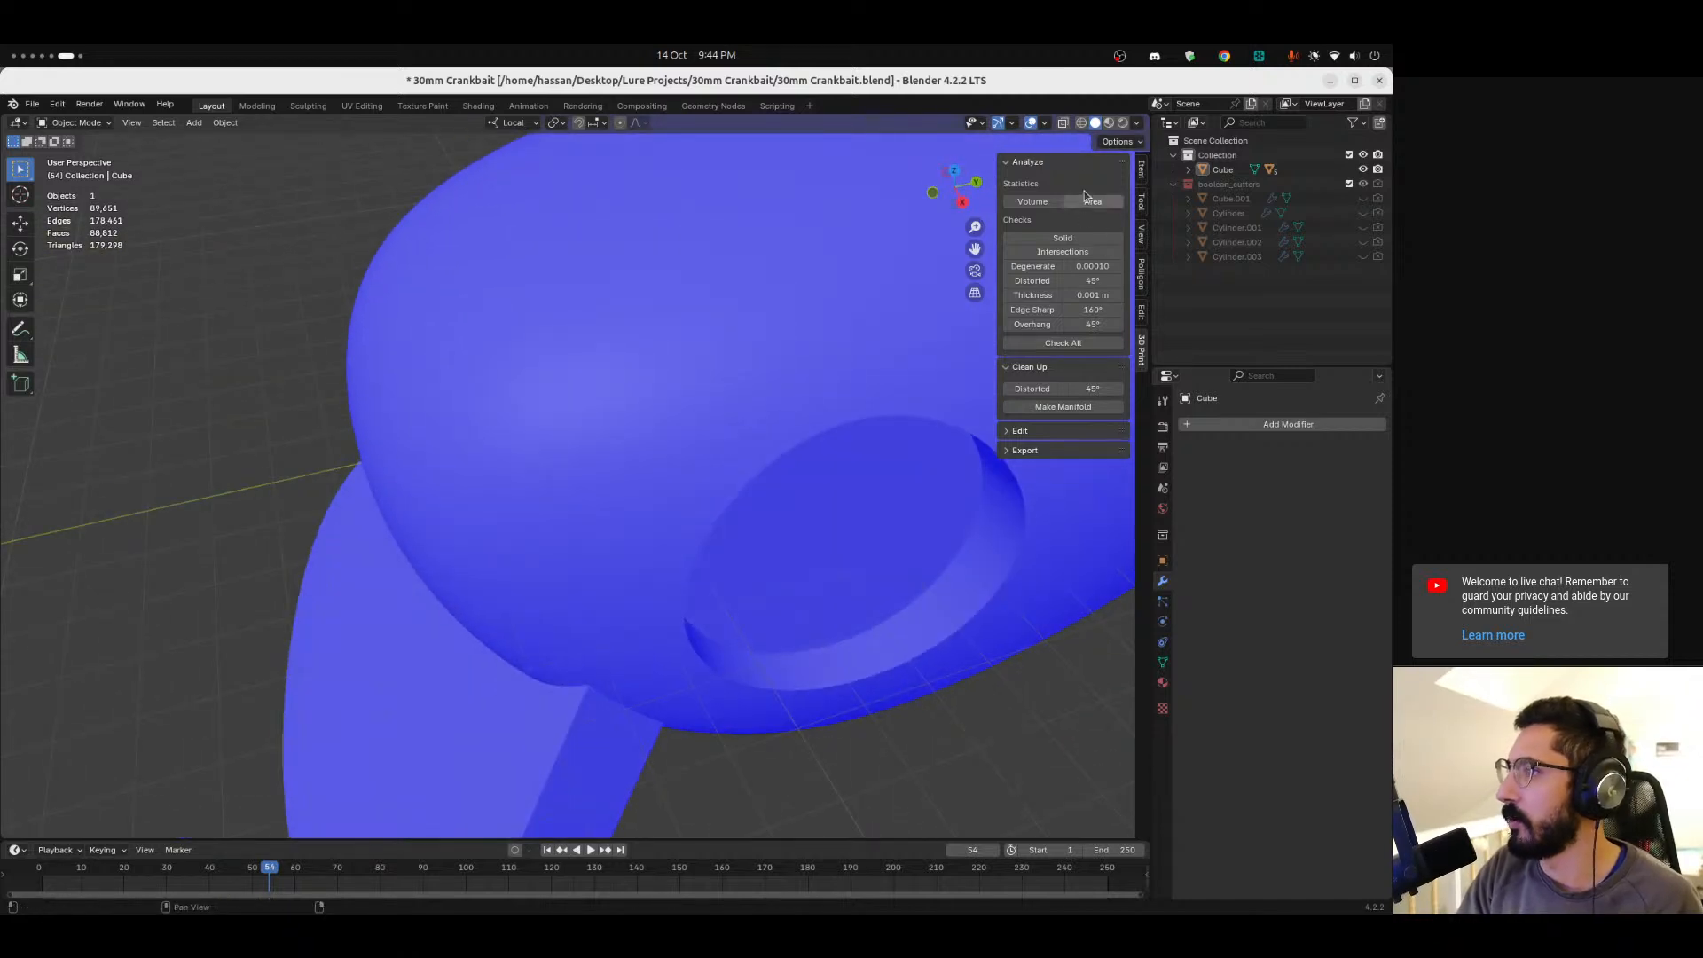
Turn off the Face Orientation overlay and return to an overview of the lure.
{"action": "left_click", "coordinate": [1043, 124]}
{"action": "left_click", "coordinate": [955, 386]}
{"action": "scroll", "coordinate": [690, 567], "scroll_direction": "down", "scroll_amount": 6}
{"action": "middle_click_drag", "start_coordinate": [690, 566], "coordinate": [636, 603]}
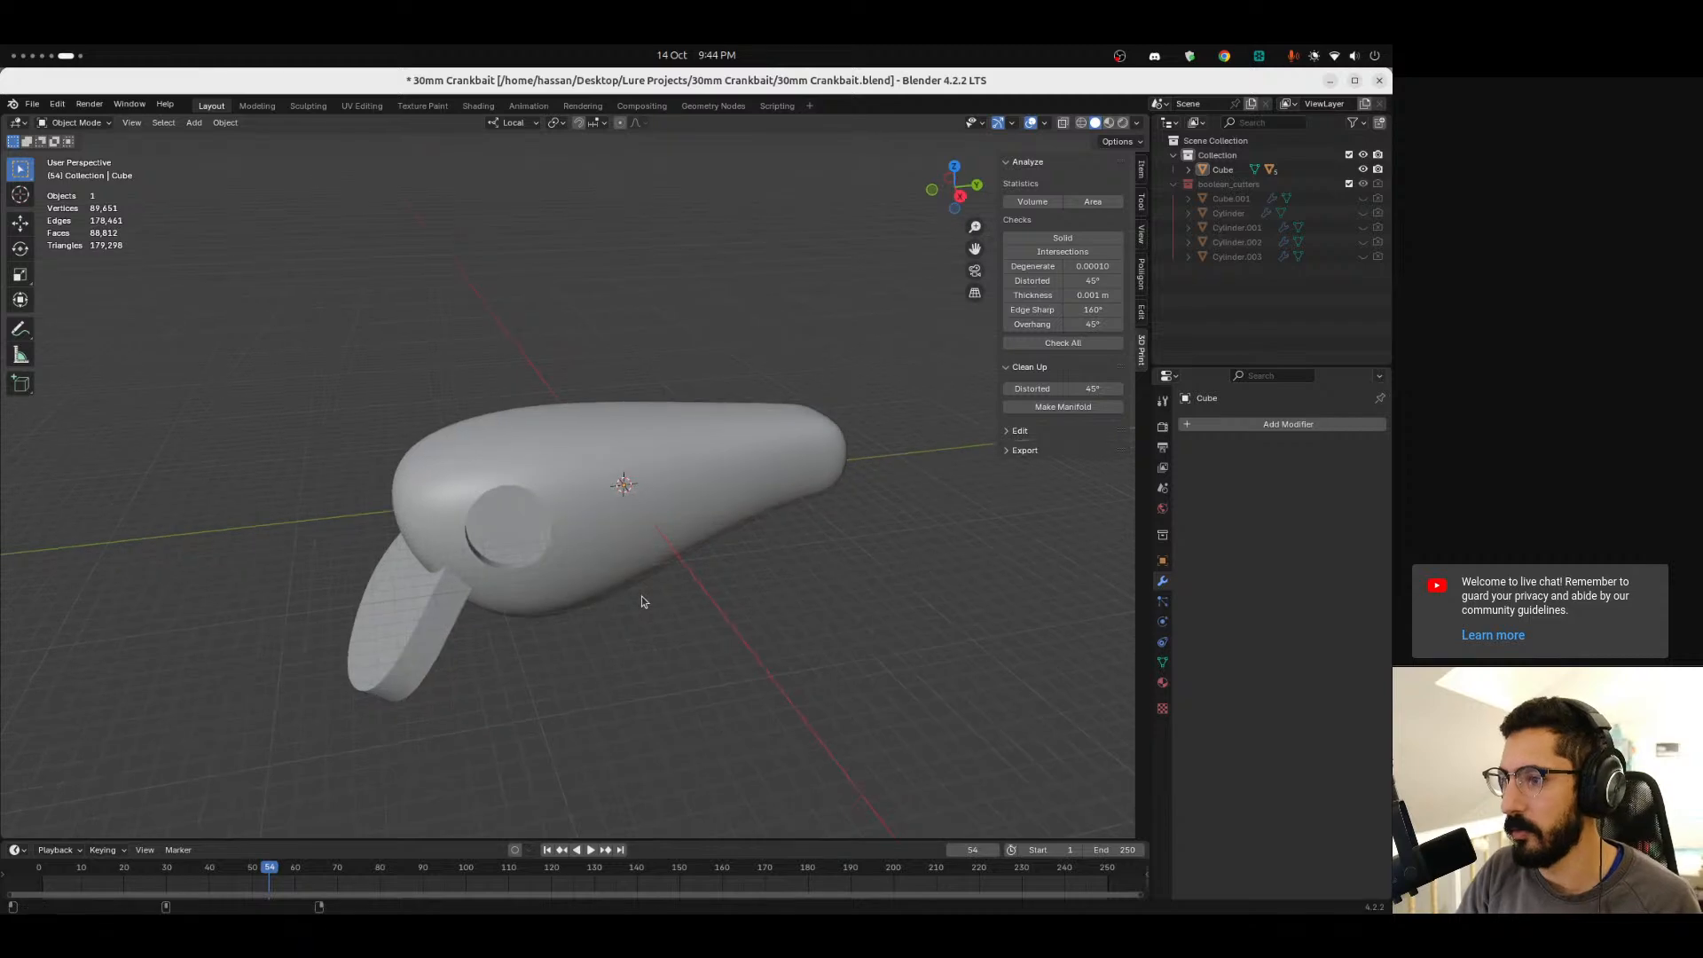
Switch back to FreeCAD and remove the lure mesh from the document.
{"action": "key", "text": "alt+Tab"}
{"action": "scroll", "coordinate": [765, 340], "scroll_direction": "down", "scroll_amount": 5}
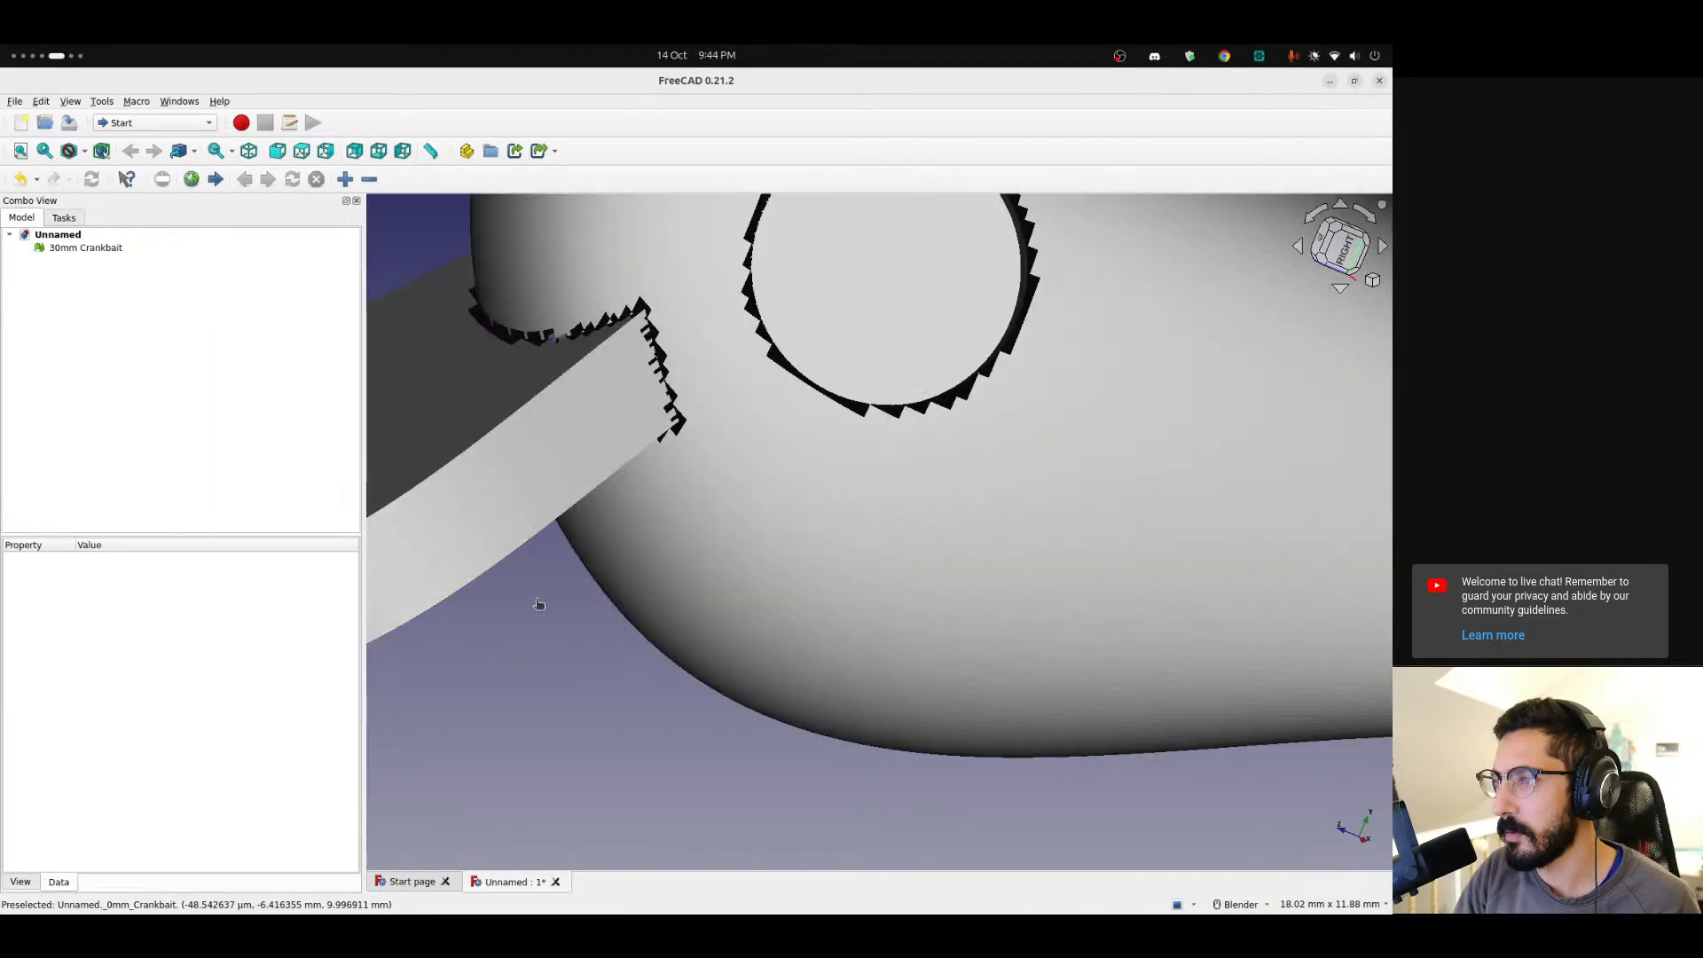
{"action": "middle_click_drag", "start_coordinate": [744, 352], "coordinate": [665, 437], "text": "shift"}
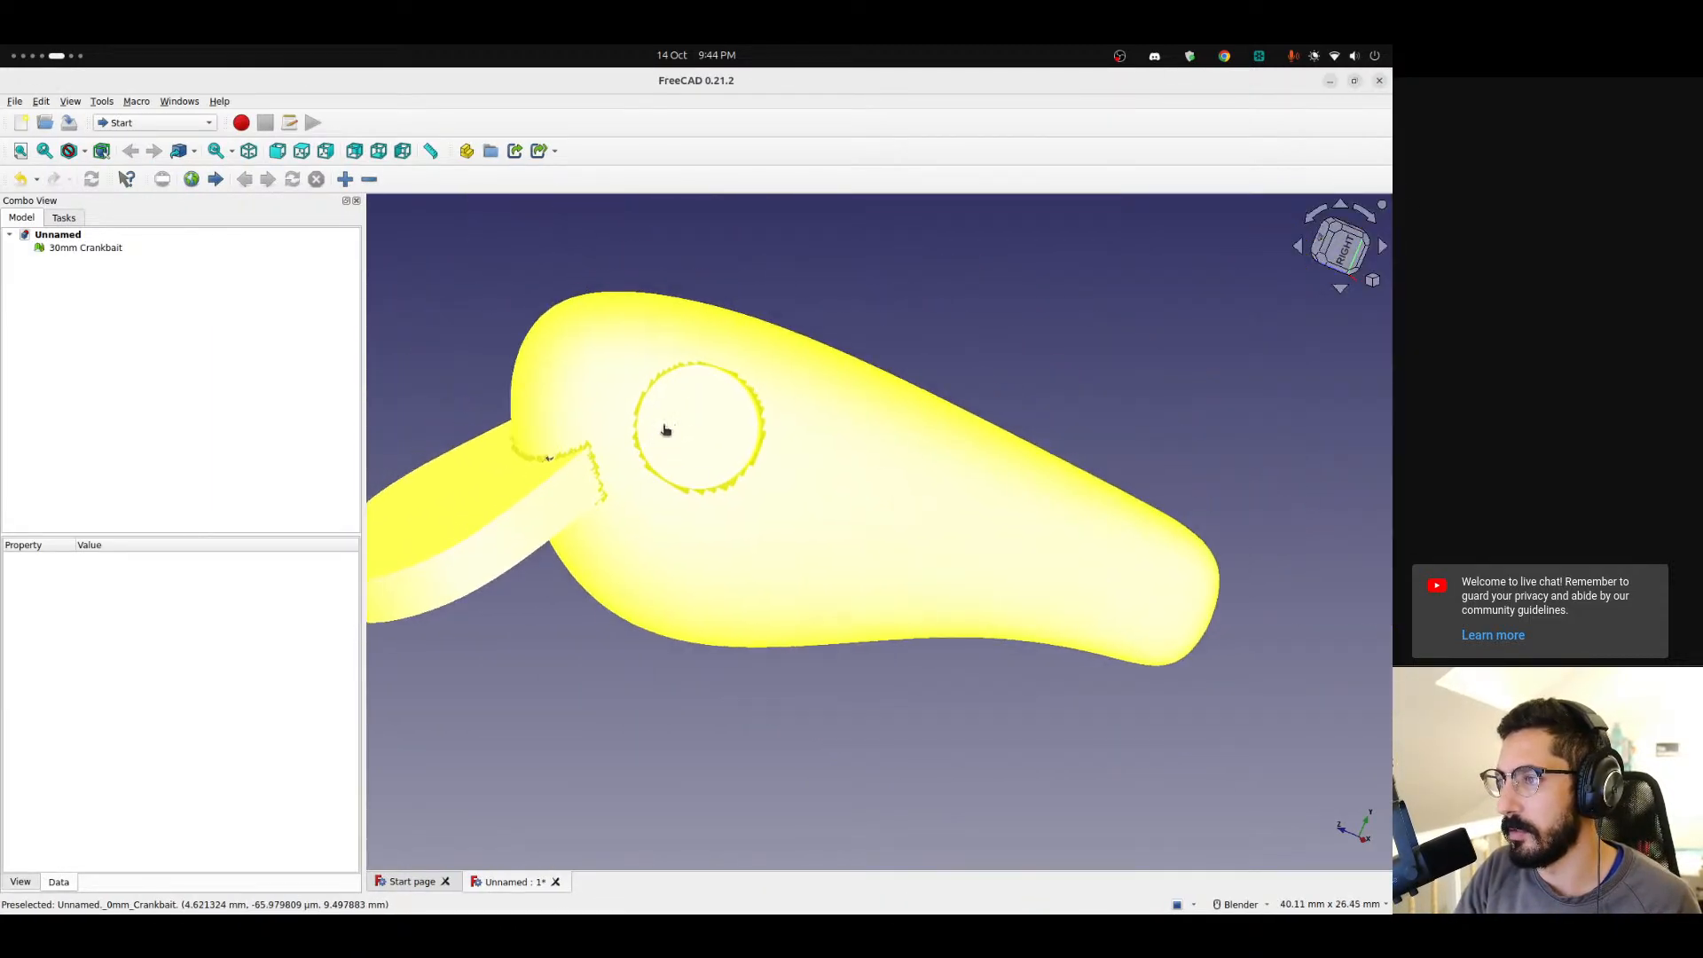
{"action": "left_click", "coordinate": [124, 249]}
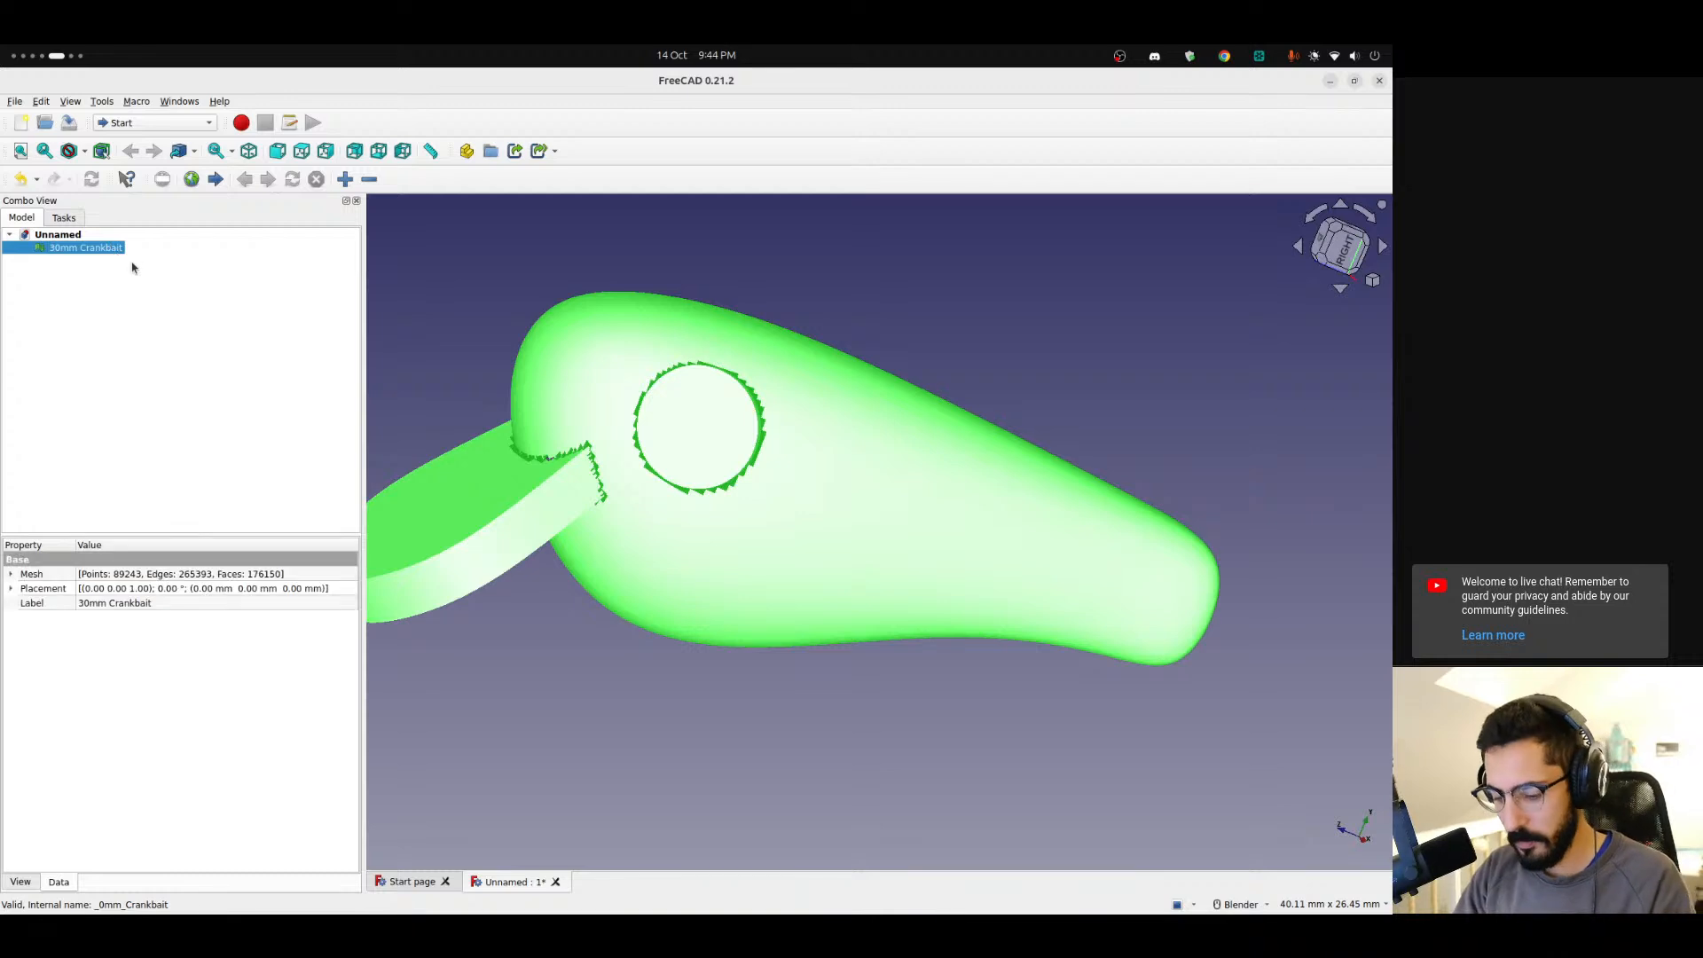
{"action": "left_click", "coordinate": [20, 179]}
Import 30mm Crankbait.stl from the Desktop Test folder.
{"action": "left_click", "coordinate": [13, 101]}
{"action": "left_click", "coordinate": [53, 294]}
{"action": "left_click", "coordinate": [390, 337]}
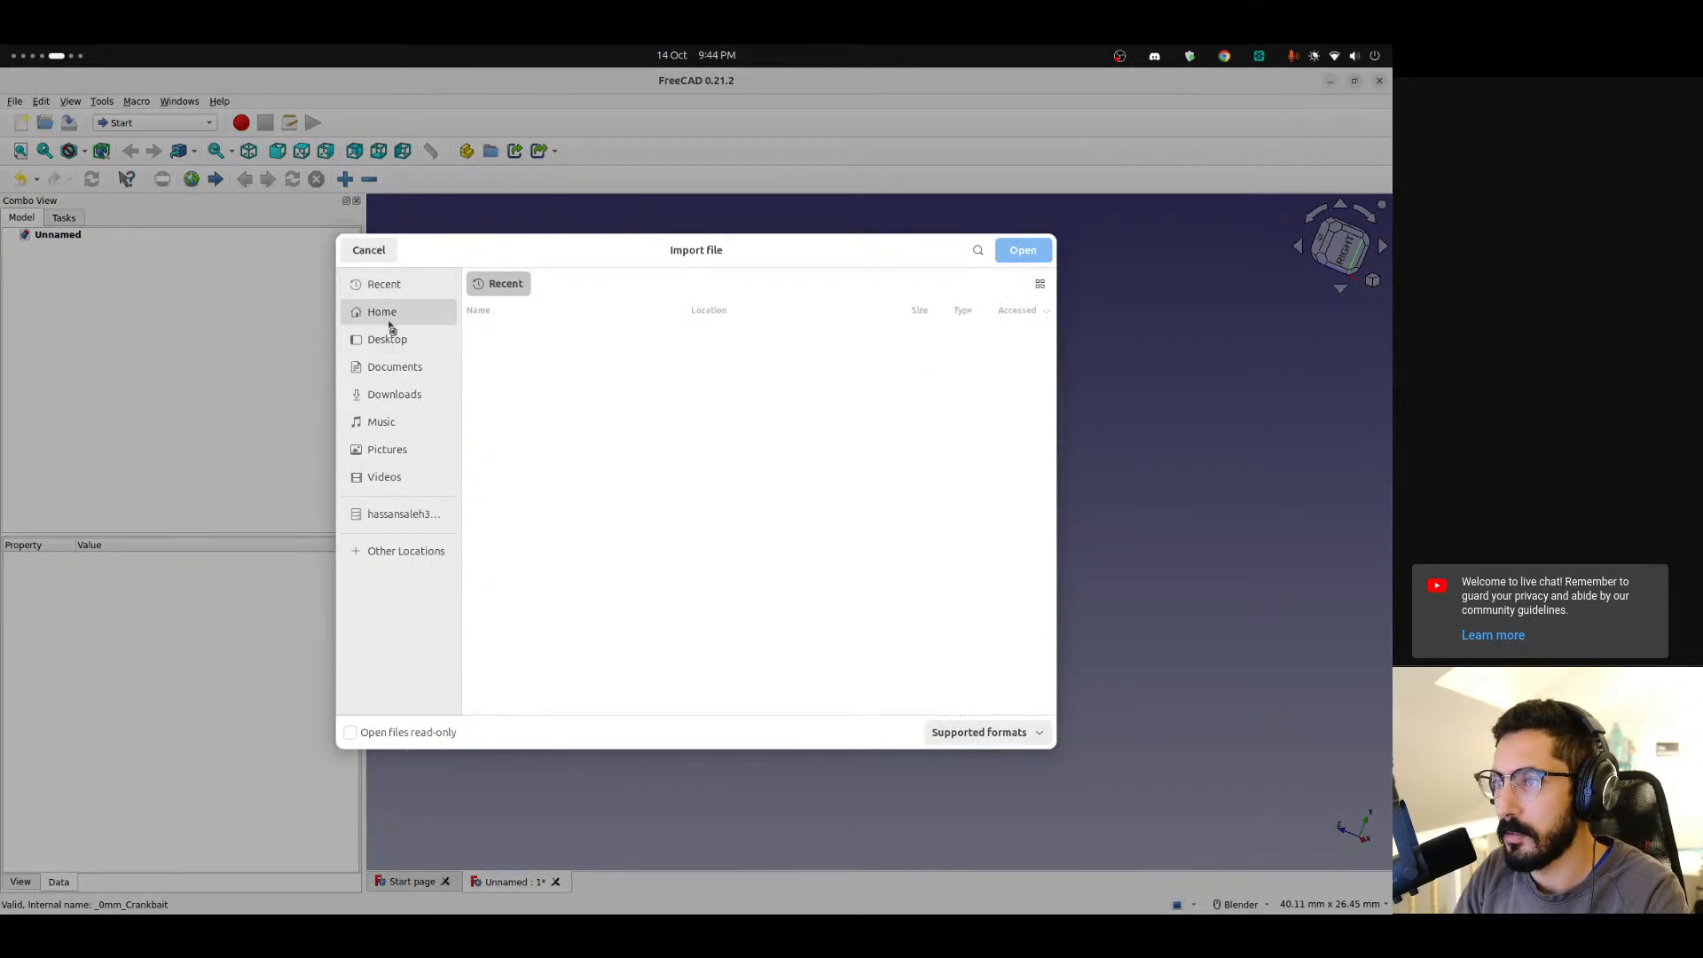
{"action": "left_click", "coordinate": [543, 338]}
{"action": "double_click", "coordinate": [543, 338]}
{"action": "double_click", "coordinate": [760, 372]}
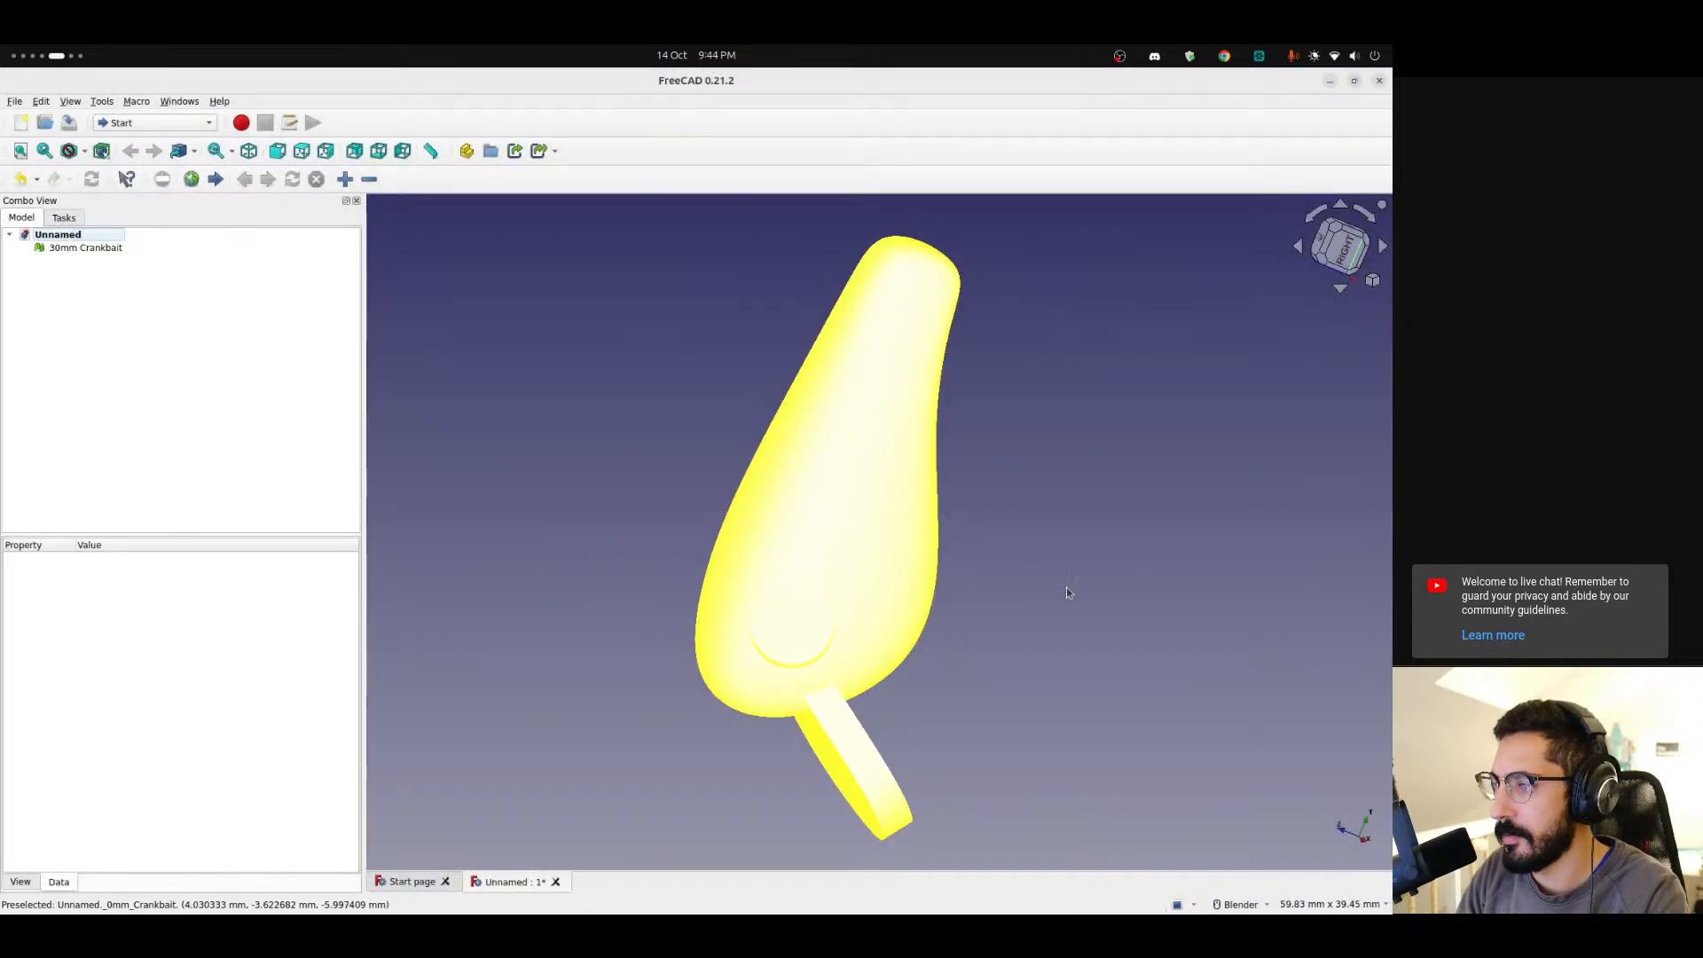
Orbit and zoom around the re-imported lure mesh to inspect its surface.
{"action": "middle_click_drag", "start_coordinate": [754, 508], "coordinate": [905, 683]}
{"action": "scroll", "coordinate": [768, 662], "scroll_direction": "up", "scroll_amount": 5}
{"action": "middle_click_drag", "start_coordinate": [768, 661], "coordinate": [1133, 426]}
{"action": "scroll", "coordinate": [955, 556], "scroll_direction": "down", "scroll_amount": 4}
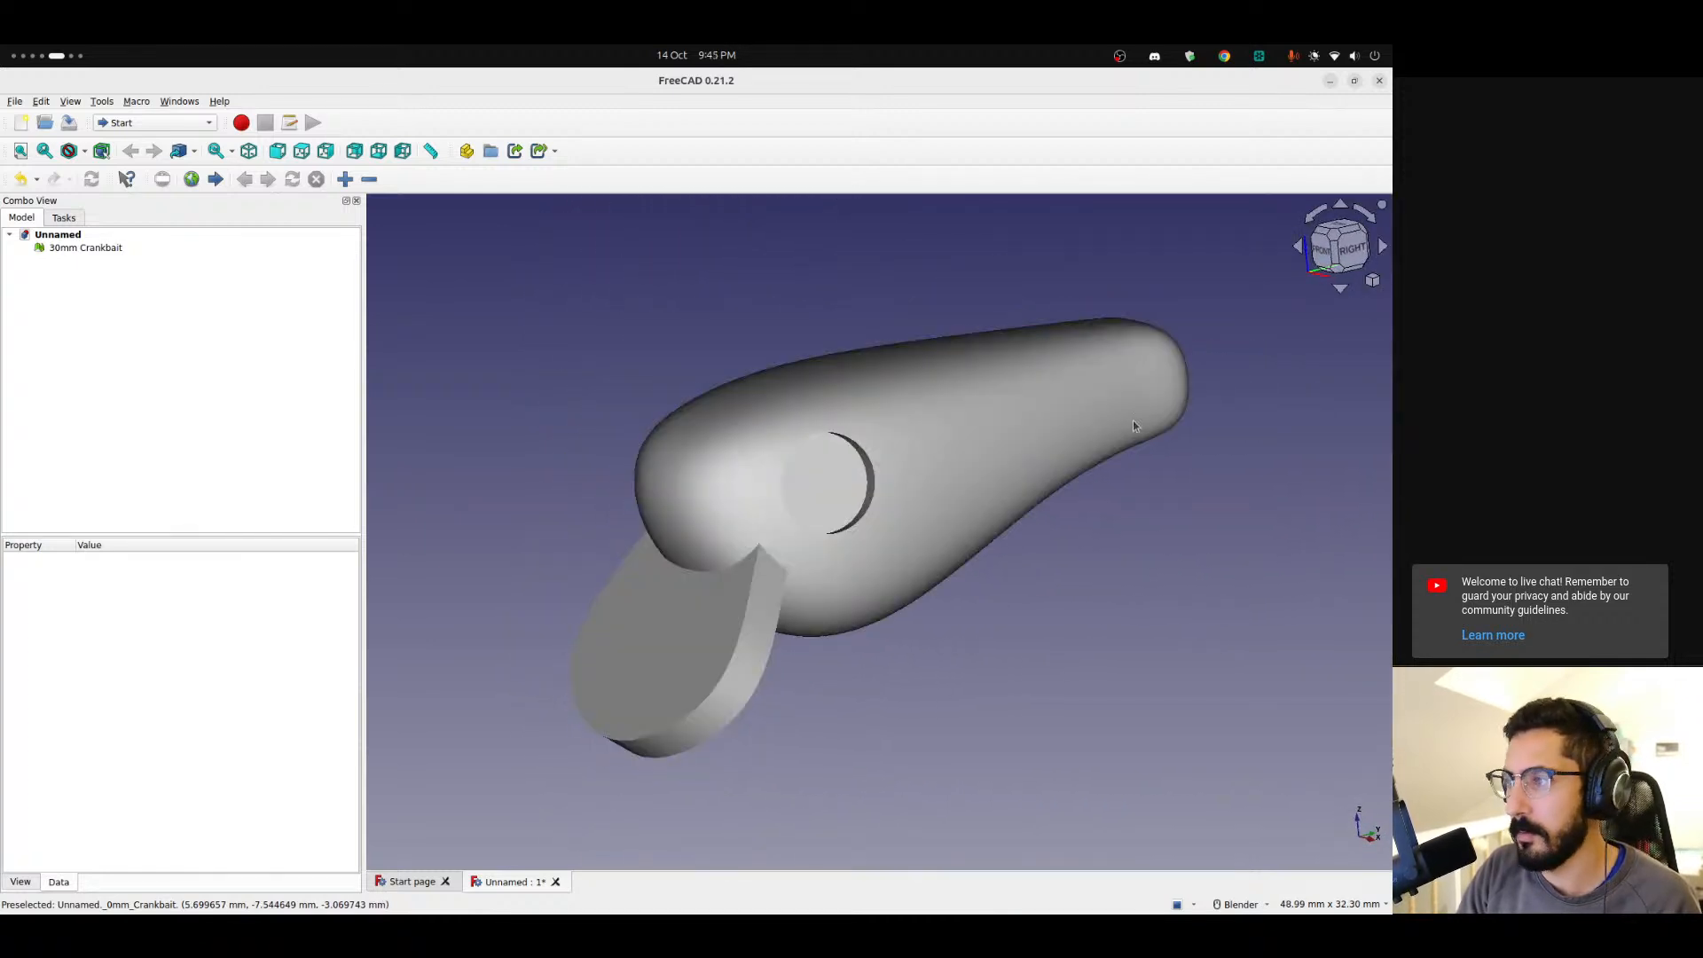
{"action": "left_click", "coordinate": [1367, 258]}
{"action": "left_click", "coordinate": [969, 539]}
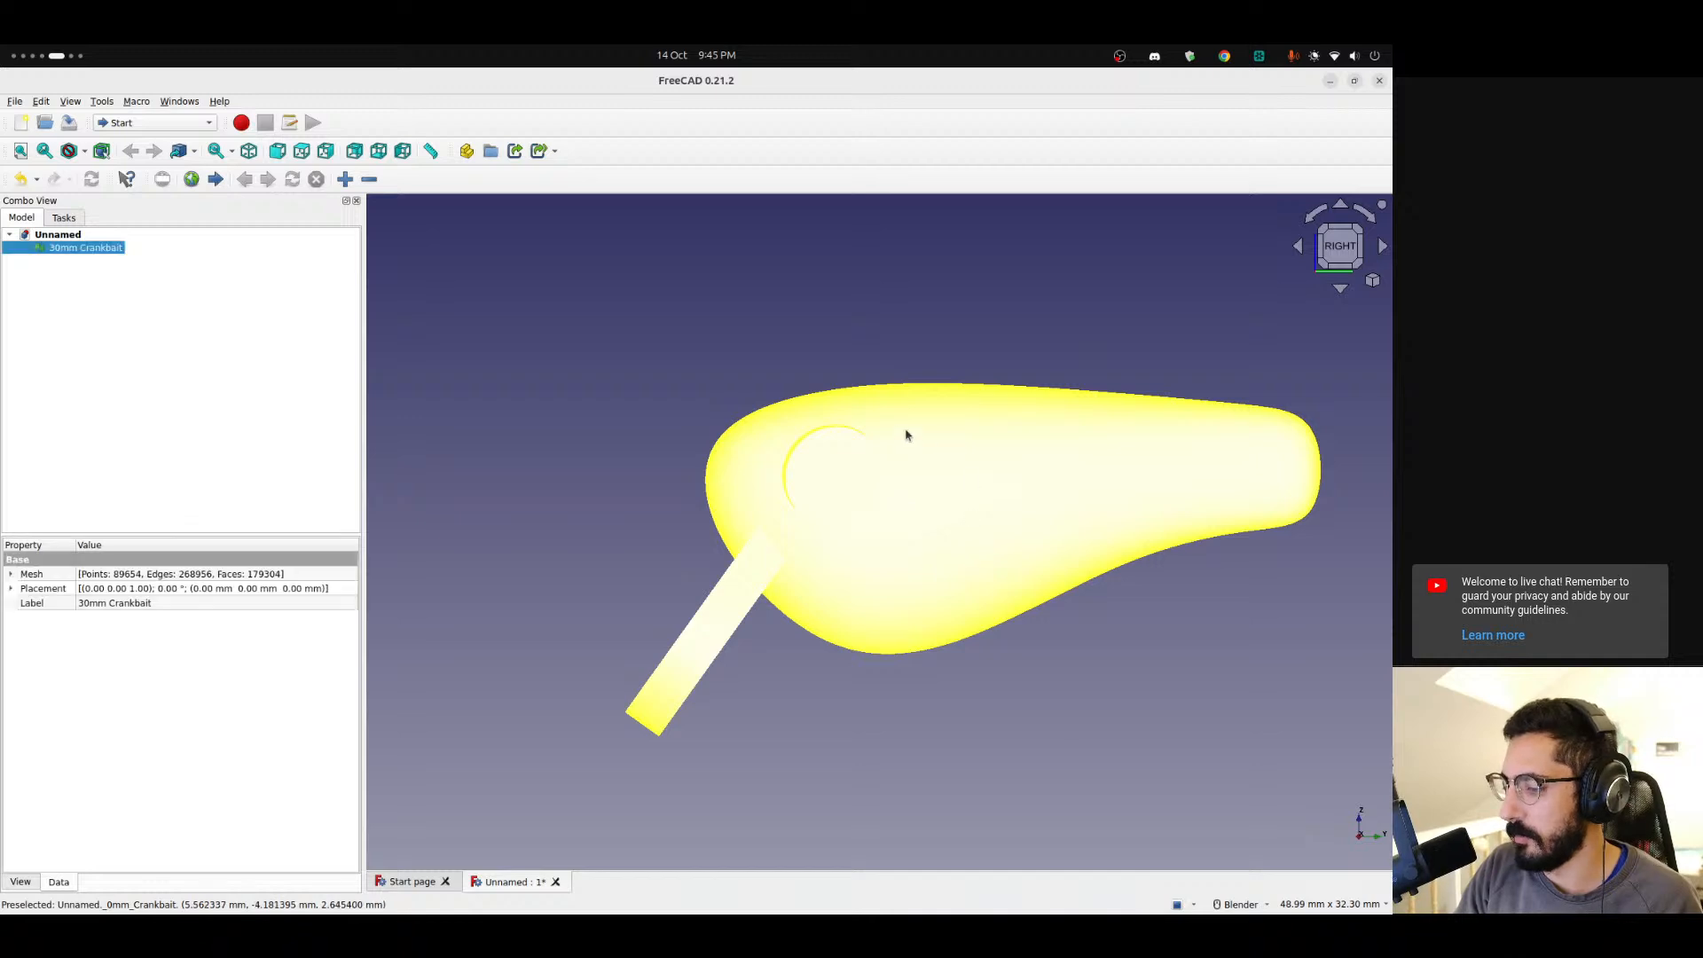
{"action": "left_click", "coordinate": [628, 346]}
{"action": "scroll", "coordinate": [631, 384], "scroll_direction": "up", "scroll_amount": 5}
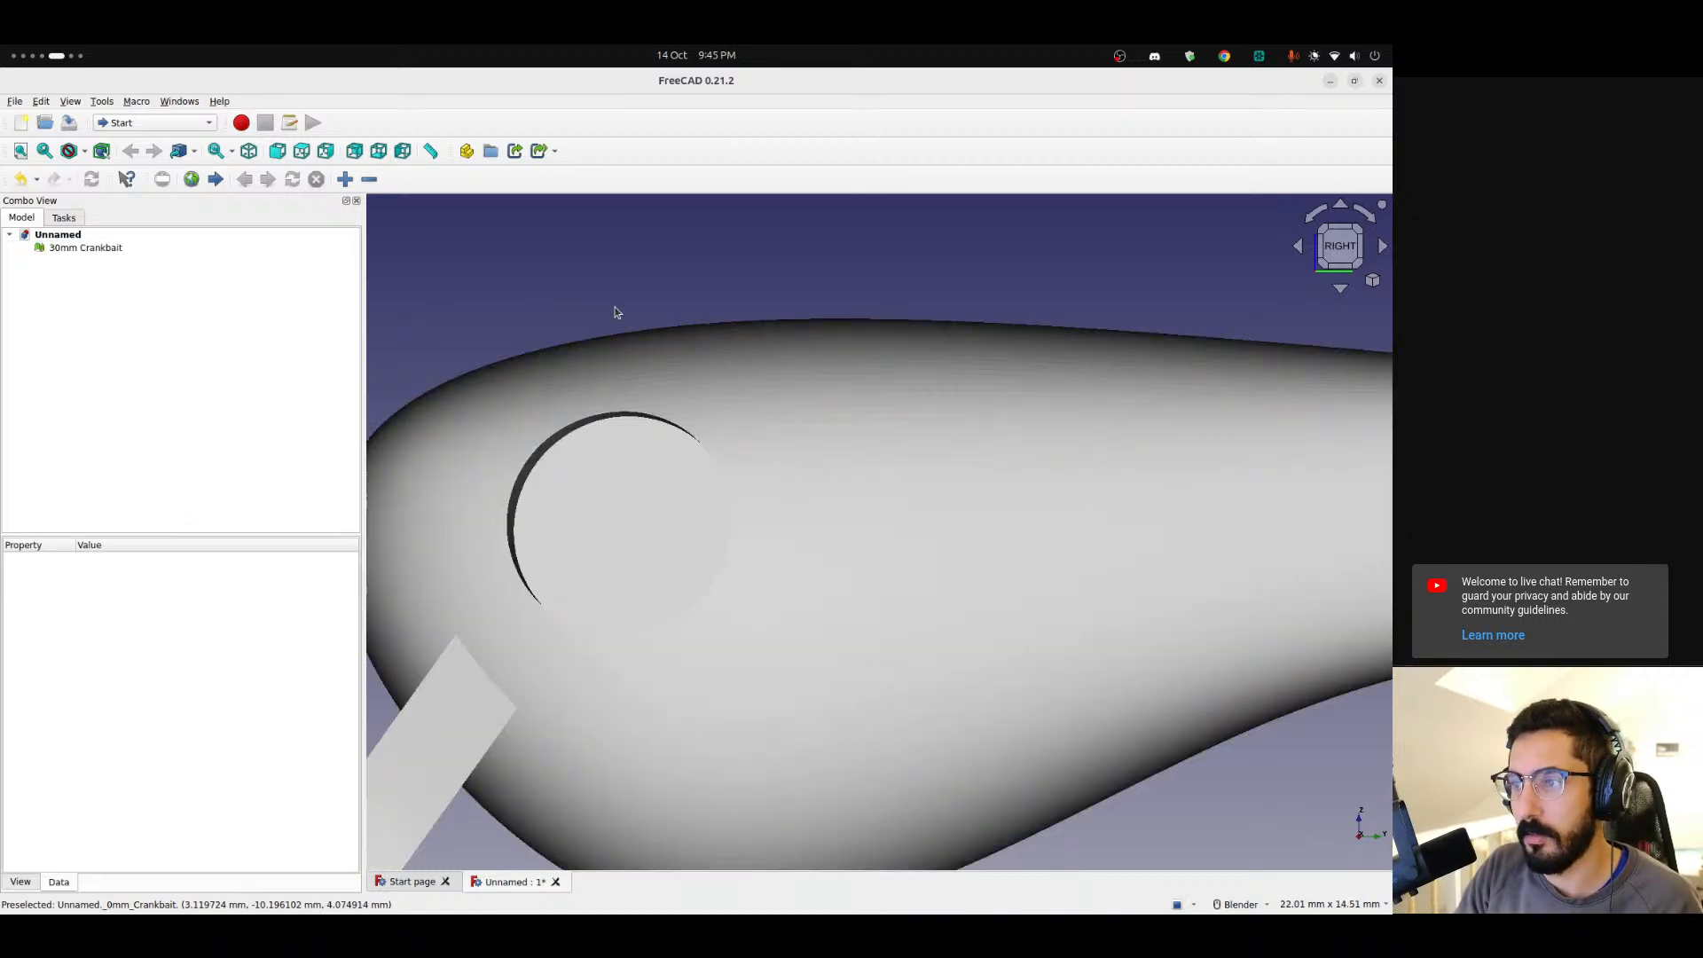
{"action": "scroll", "coordinate": [617, 308], "scroll_direction": "down", "scroll_amount": 5}
{"action": "middle_click_drag", "start_coordinate": [620, 304], "coordinate": [734, 346]}
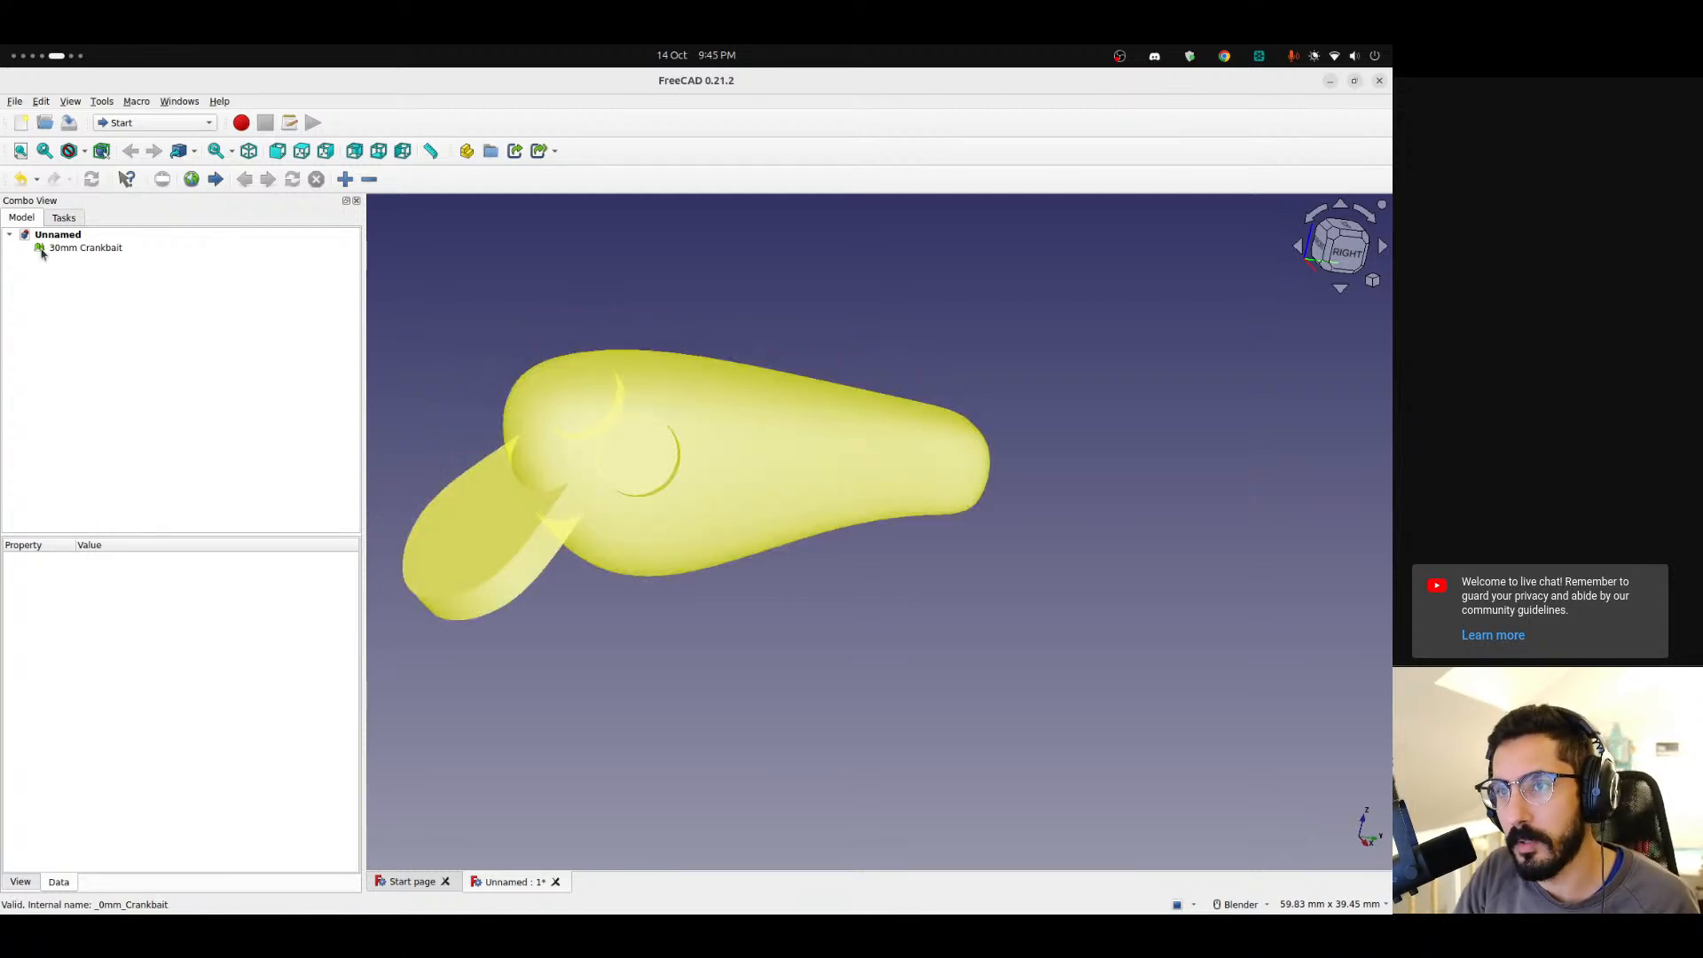
Switch to the Part workbench.
{"action": "left_click", "coordinate": [163, 123]}
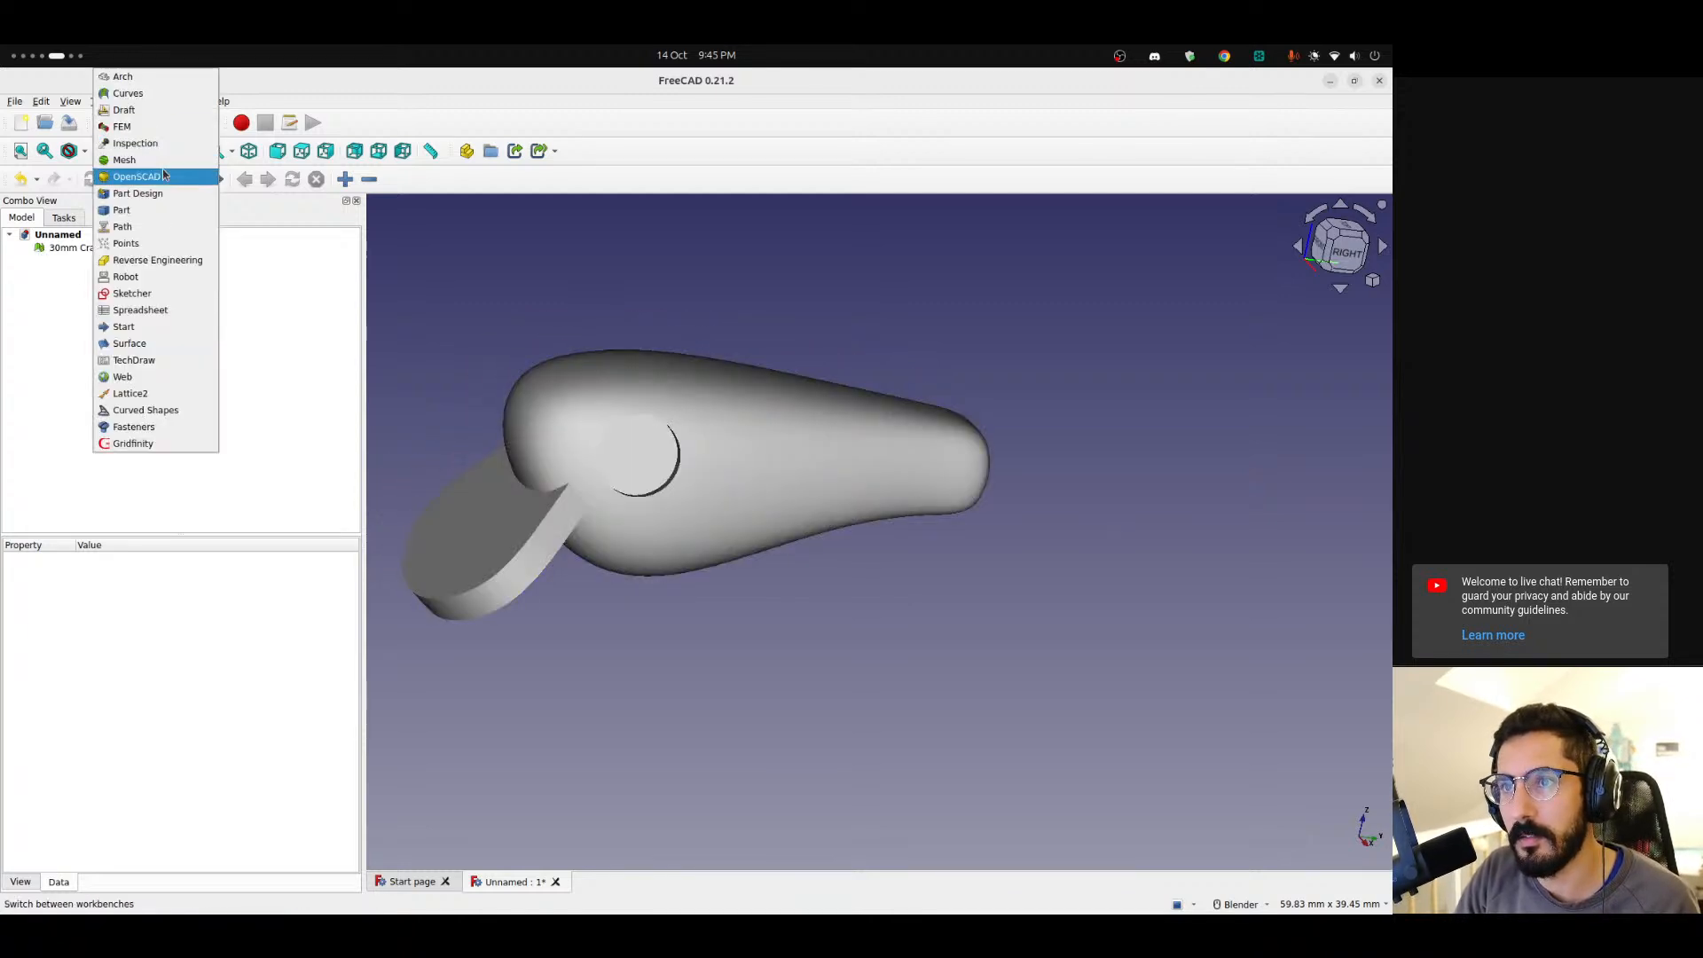
{"action": "left_click", "coordinate": [167, 161]}
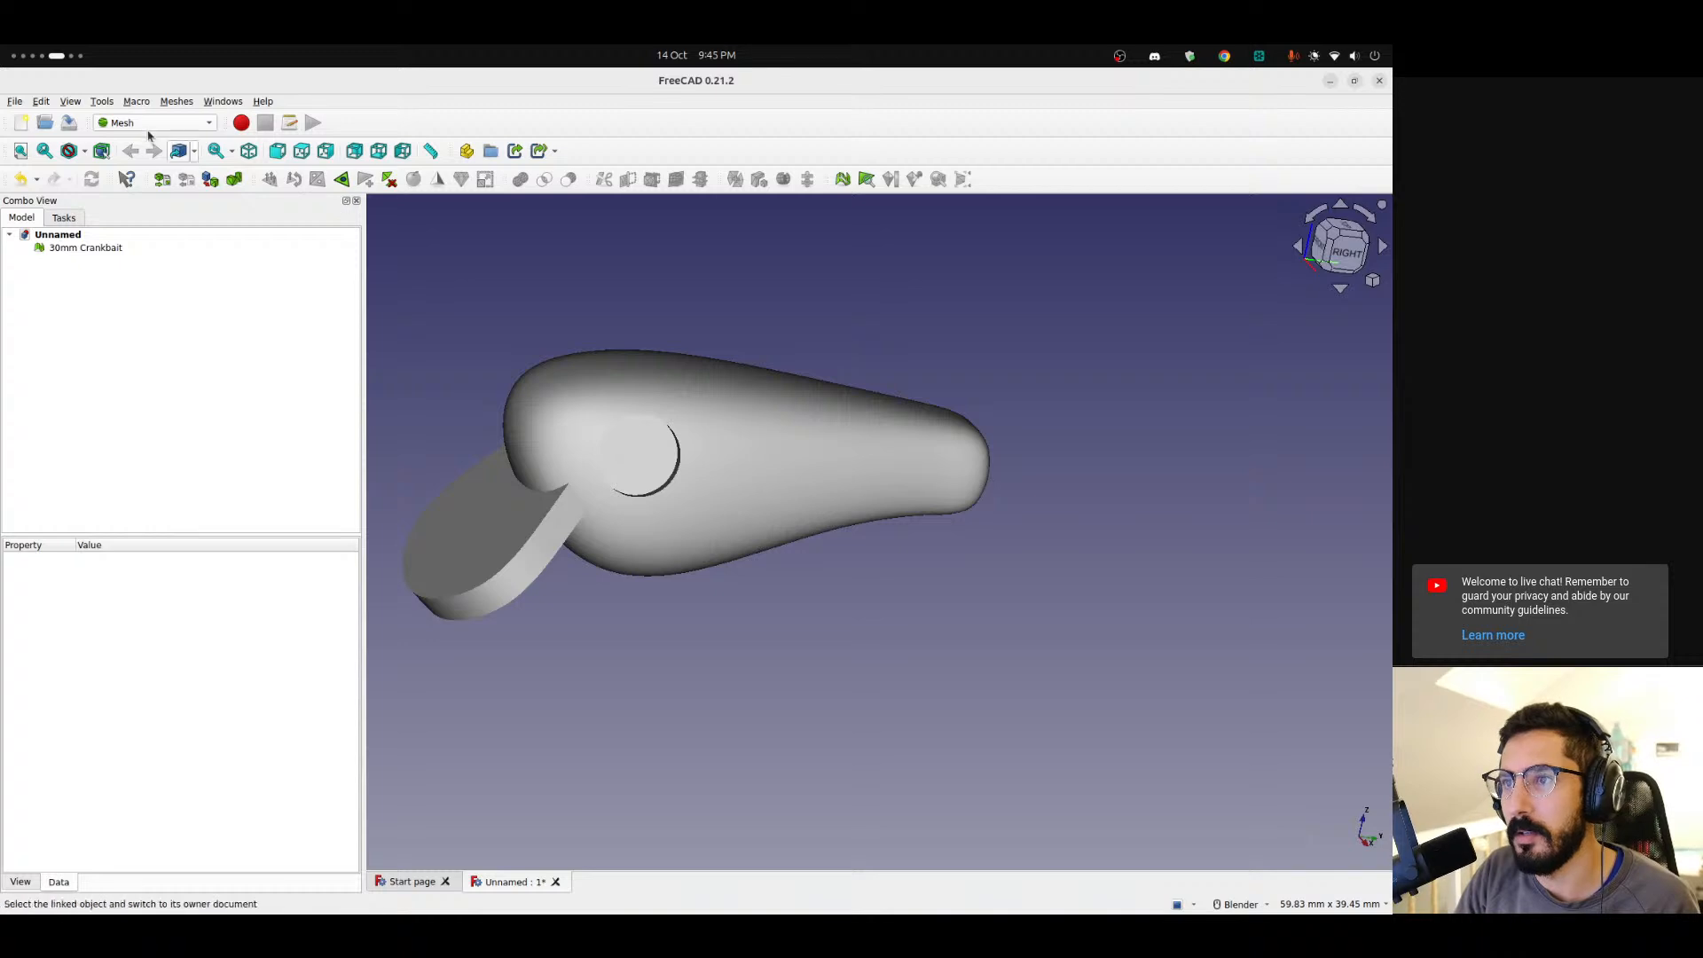
{"action": "left_click", "coordinate": [141, 126]}
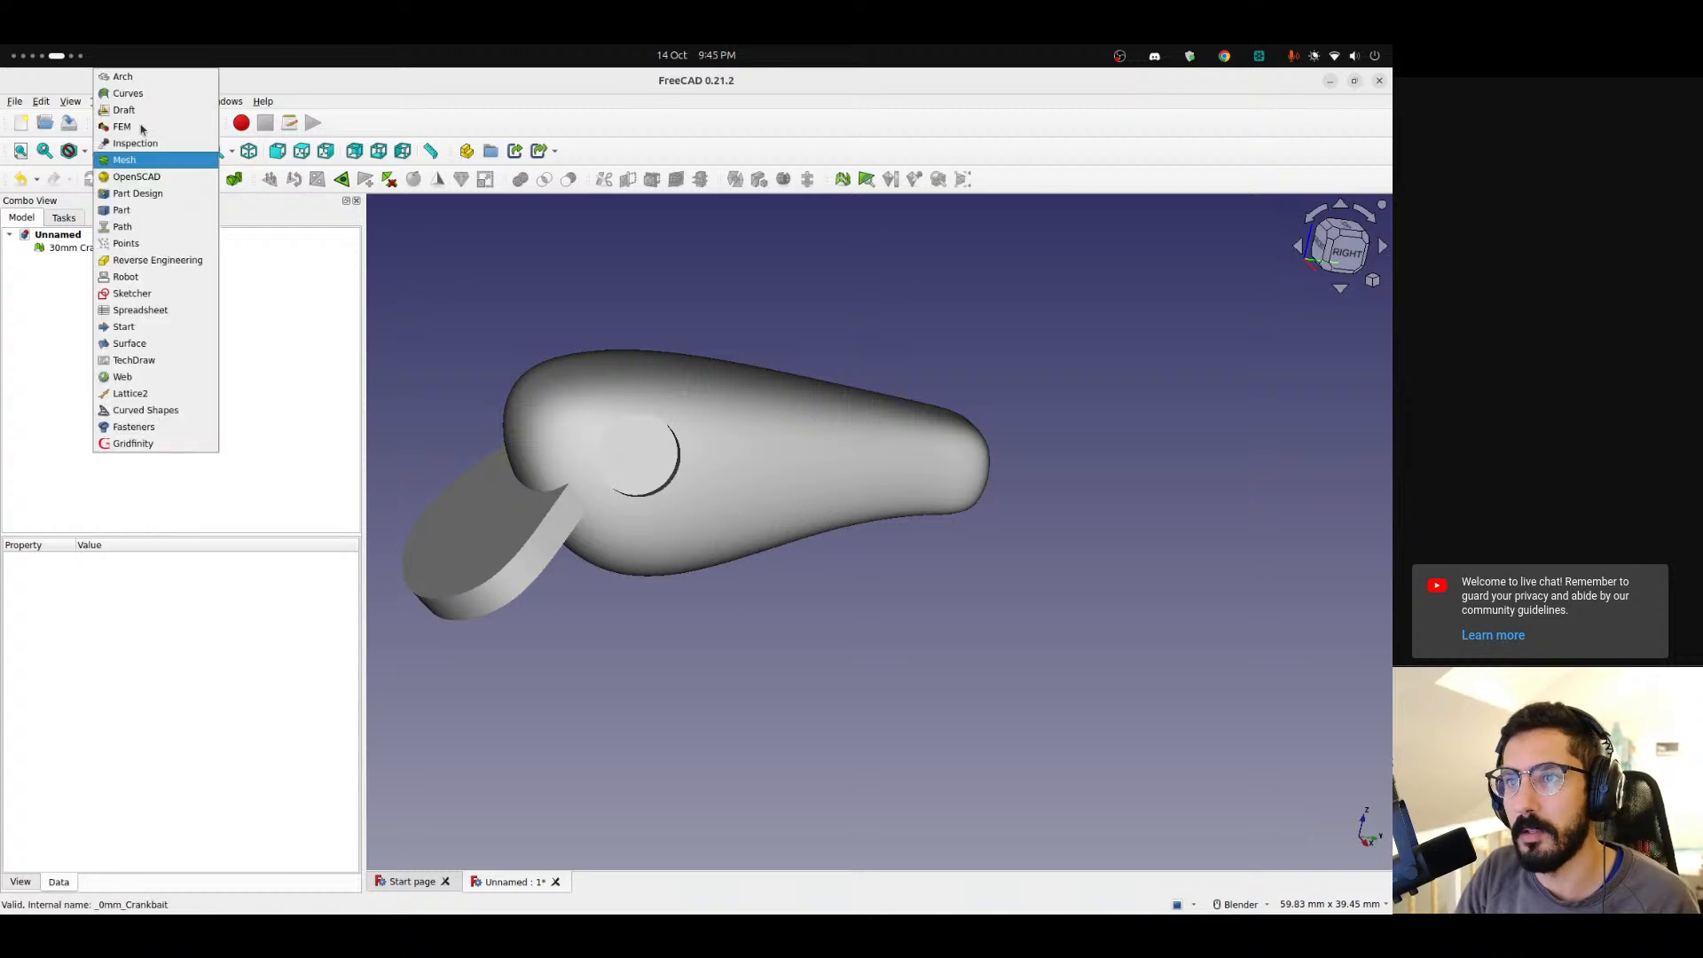
{"action": "left_click", "coordinate": [155, 216]}
Set the right view and create a Part cylinder primitive.
{"action": "scroll", "coordinate": [680, 395], "scroll_direction": "down", "scroll_amount": 5}
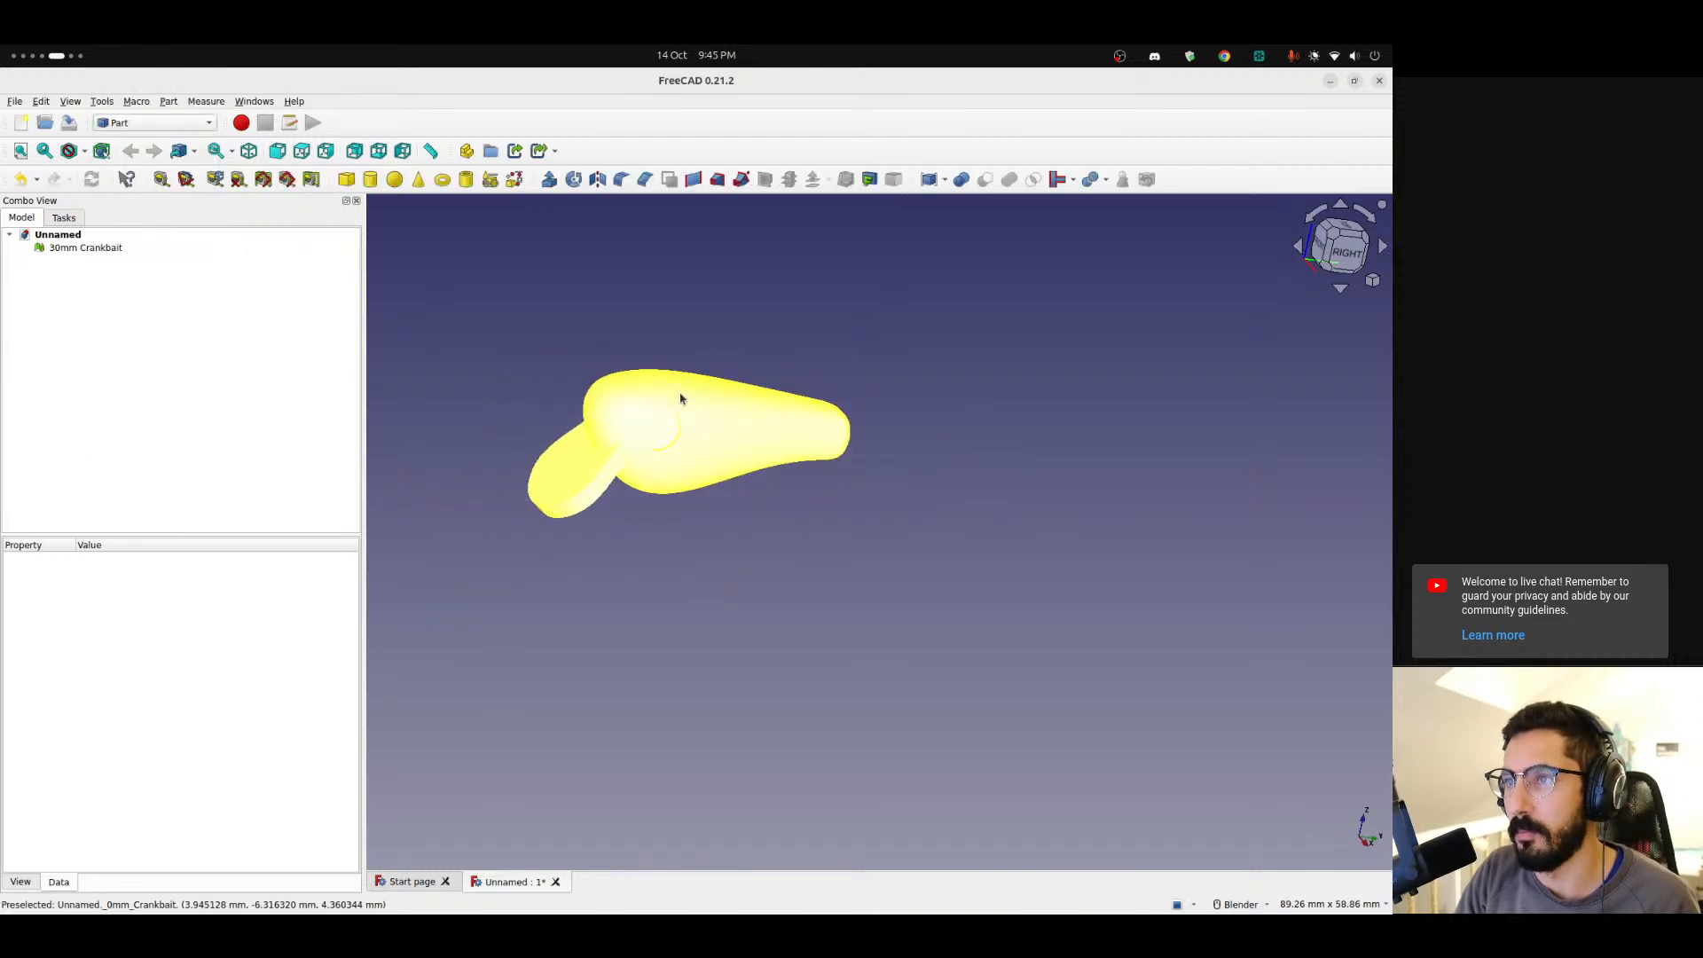
{"action": "left_click", "coordinate": [1366, 261]}
{"action": "scroll", "coordinate": [654, 476], "scroll_direction": "up", "scroll_amount": 5}
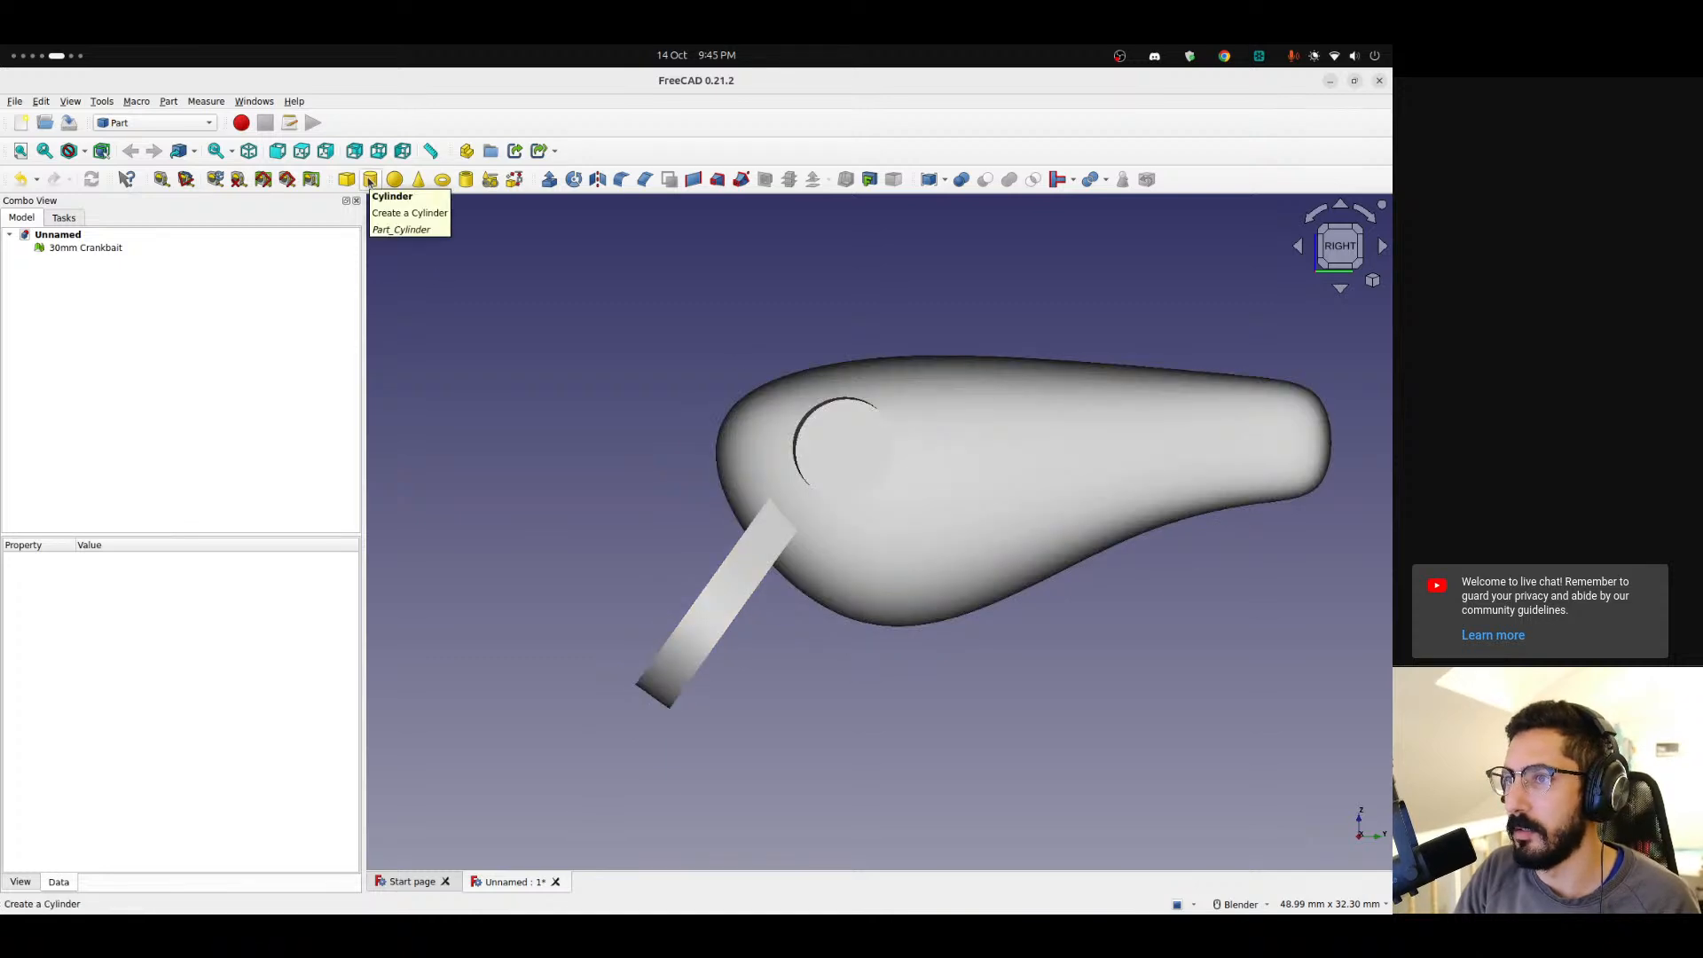
{"action": "left_click", "coordinate": [370, 179]}
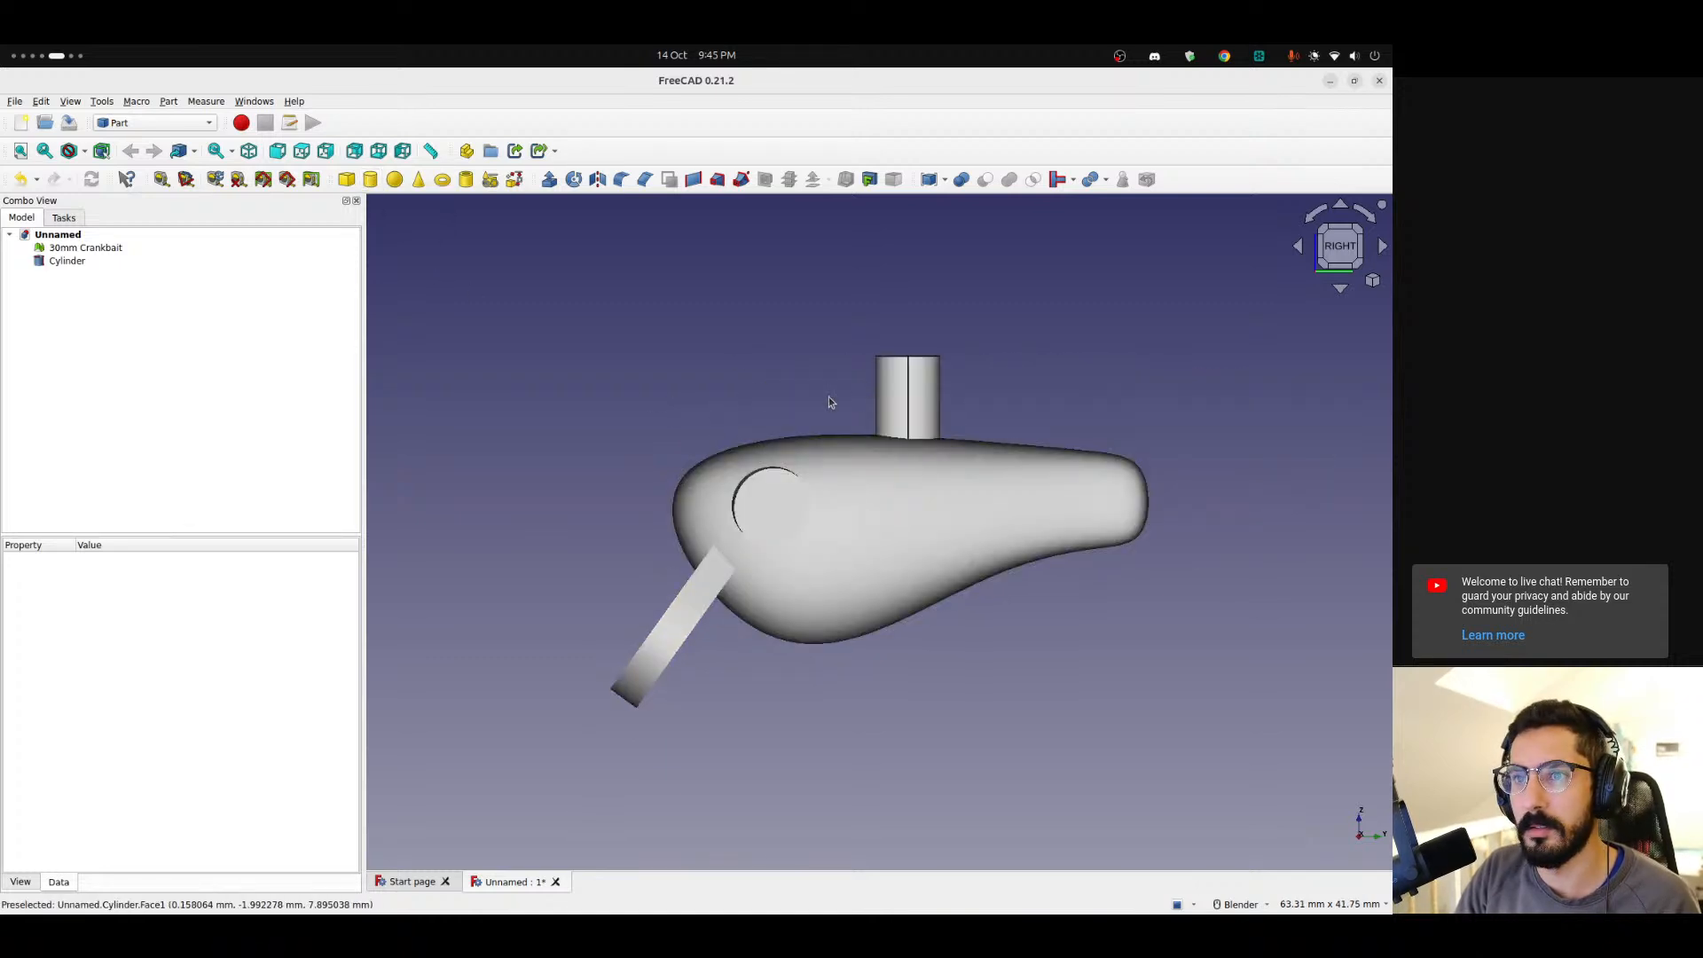
Set the cylinder's radius to 1 mm and height to 12 mm.
{"action": "left_click", "coordinate": [67, 261]}
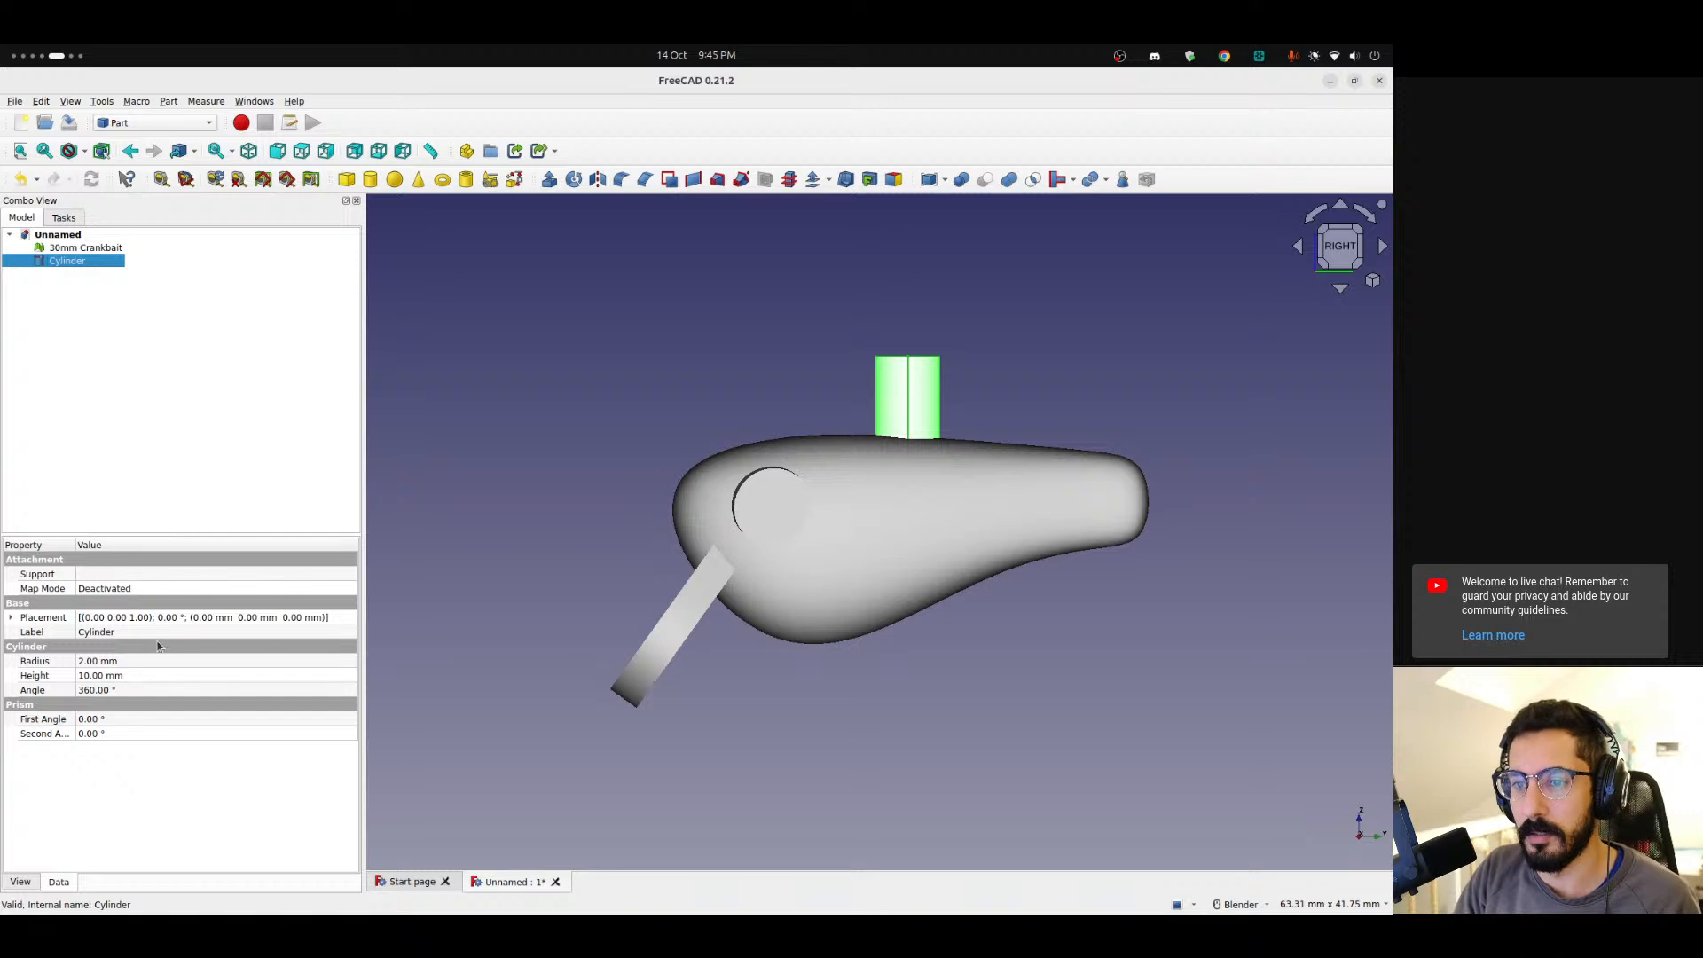
{"action": "left_click", "coordinate": [81, 666]}
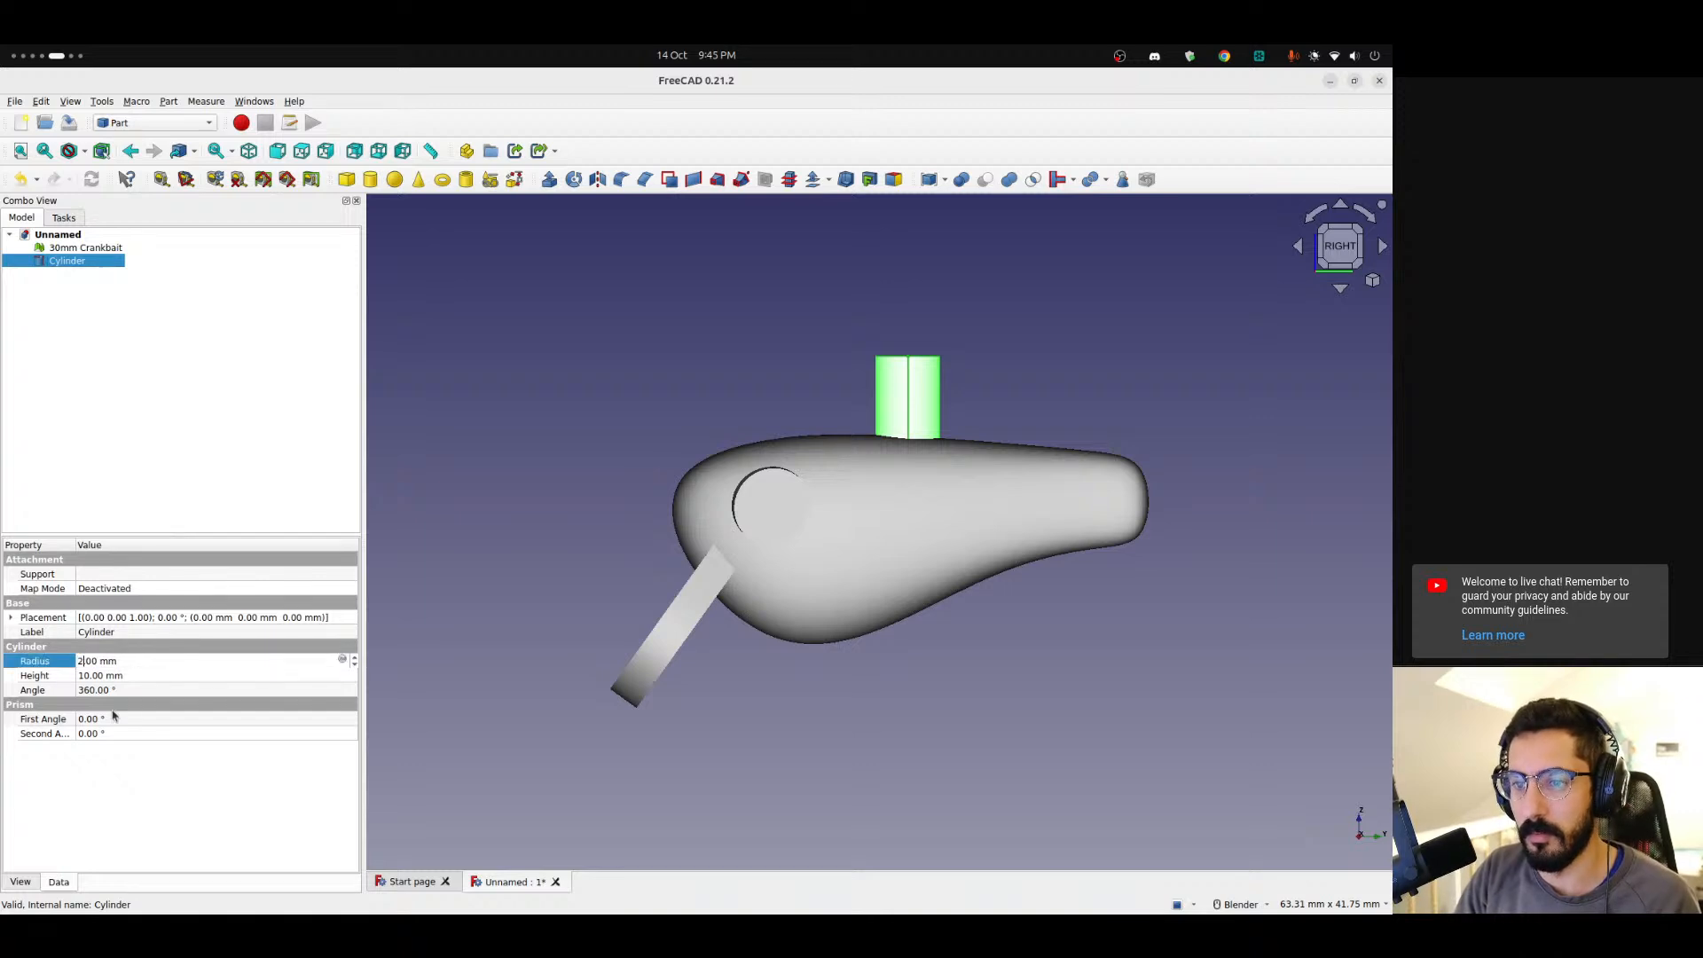
{"action": "key", "text": "Down"}
{"action": "key", "text": "Tab"}
{"action": "type", "text": "12"}
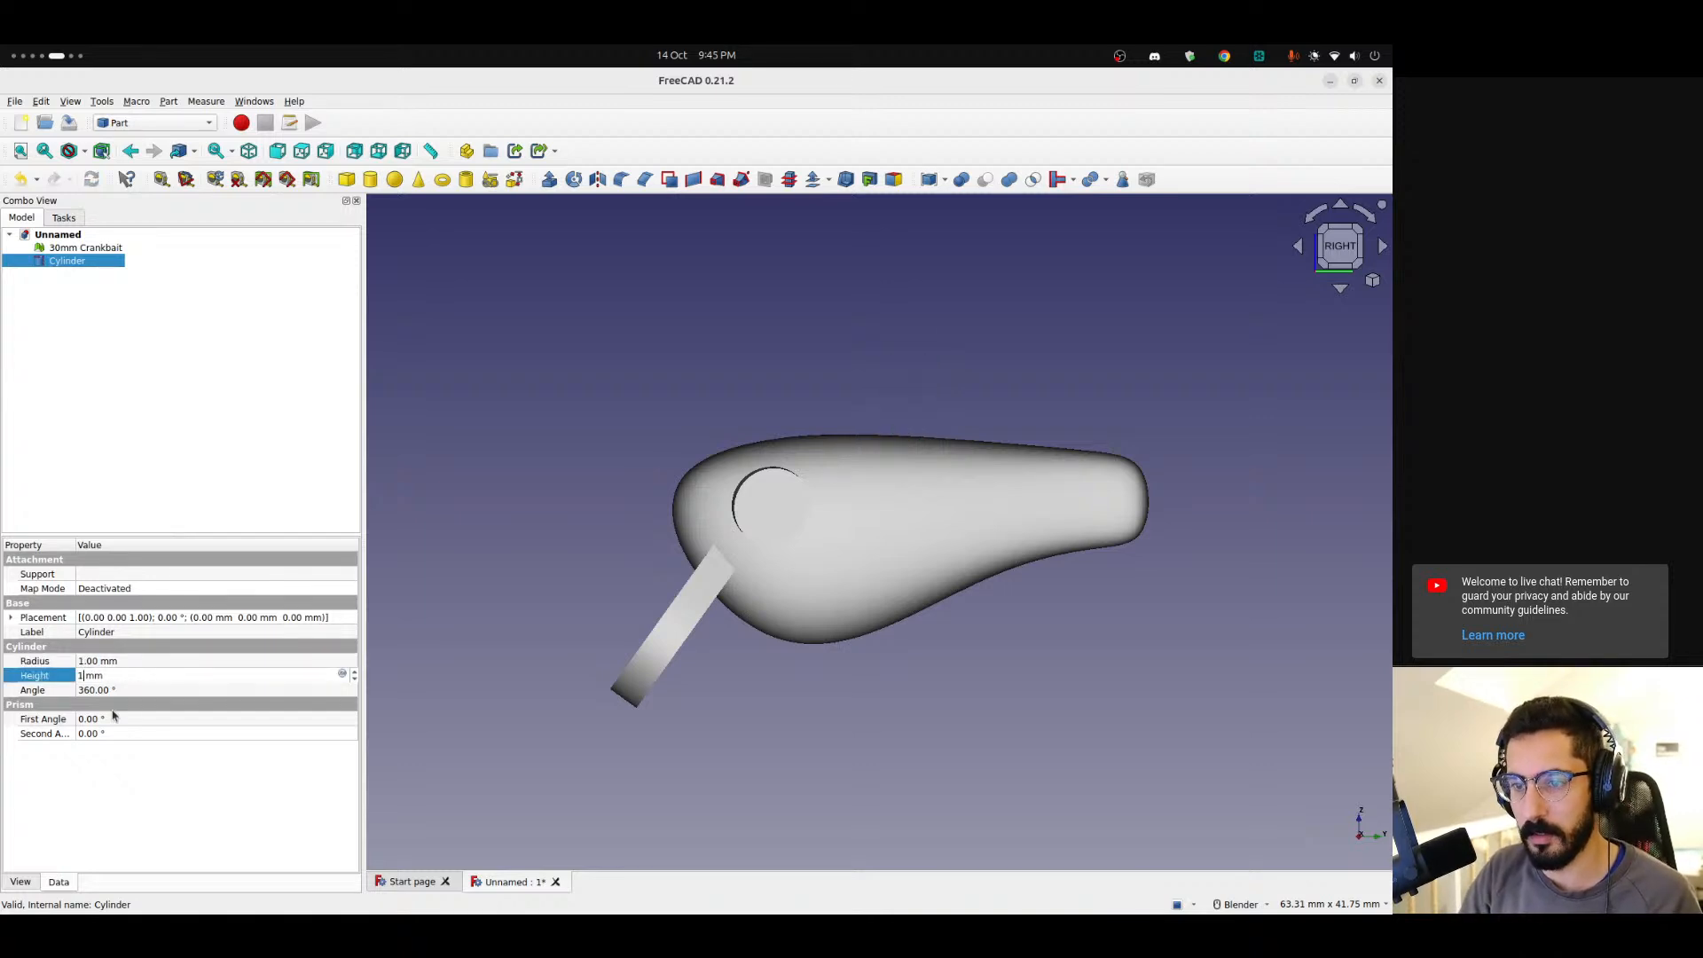
{"action": "double_click", "coordinate": [72, 265]}
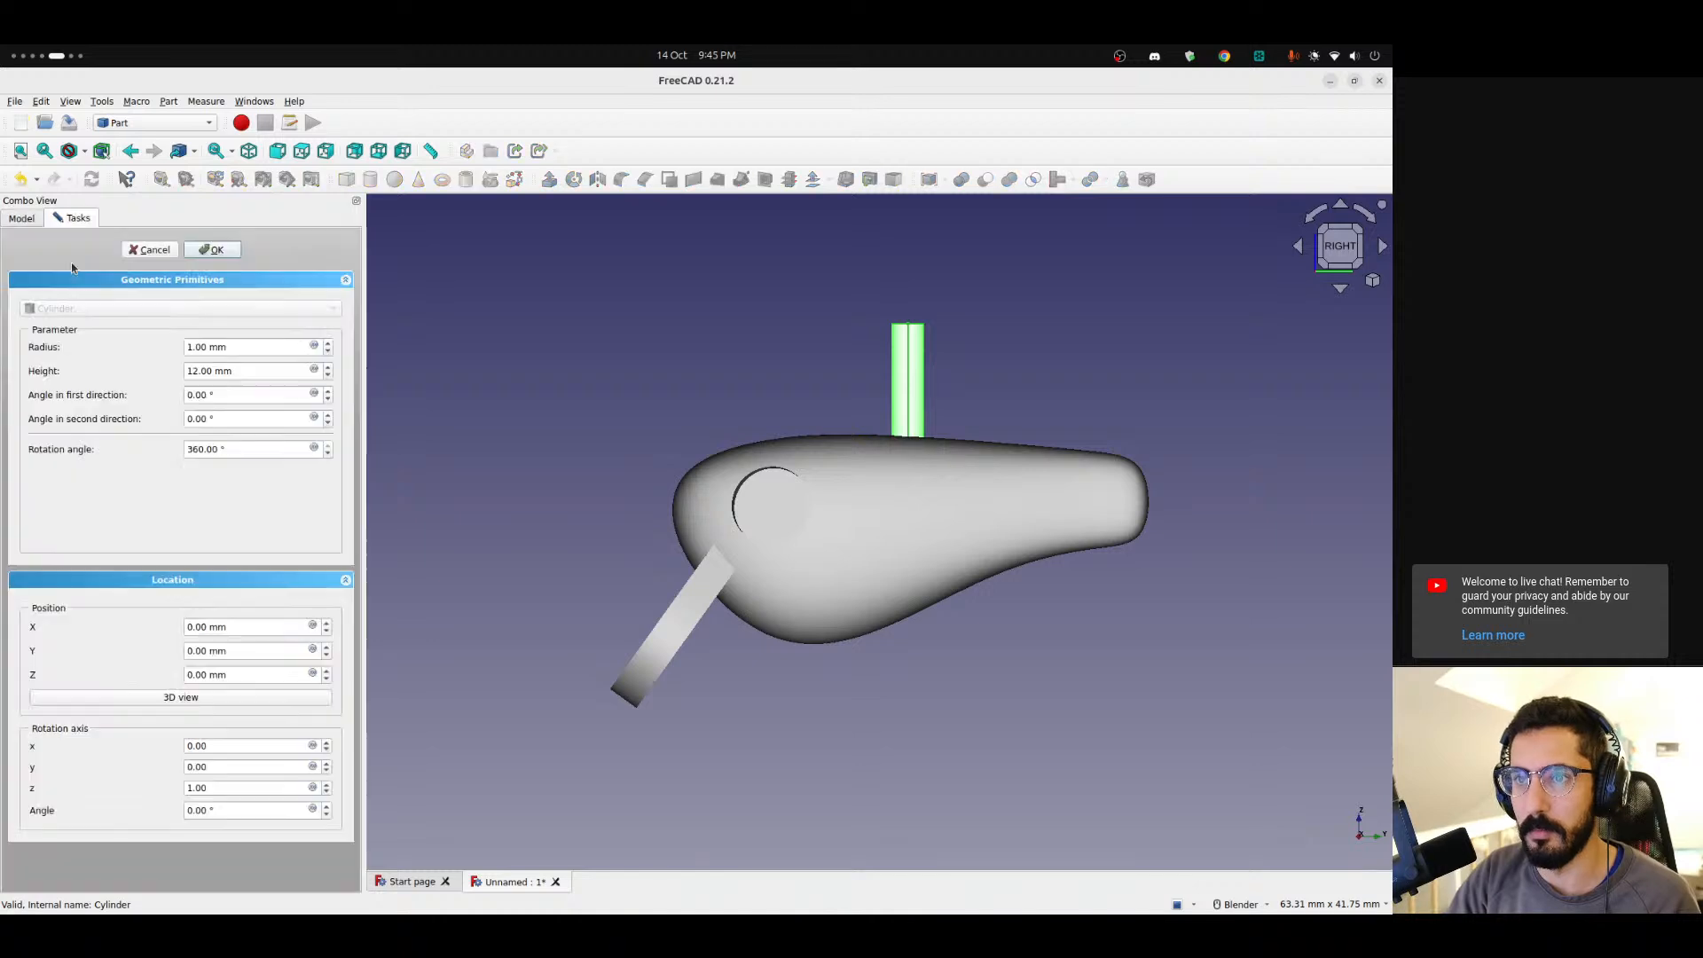
{"action": "left_click", "coordinate": [152, 250]}
{"action": "right_click", "coordinate": [82, 259]}
{"action": "left_click", "coordinate": [100, 286]}
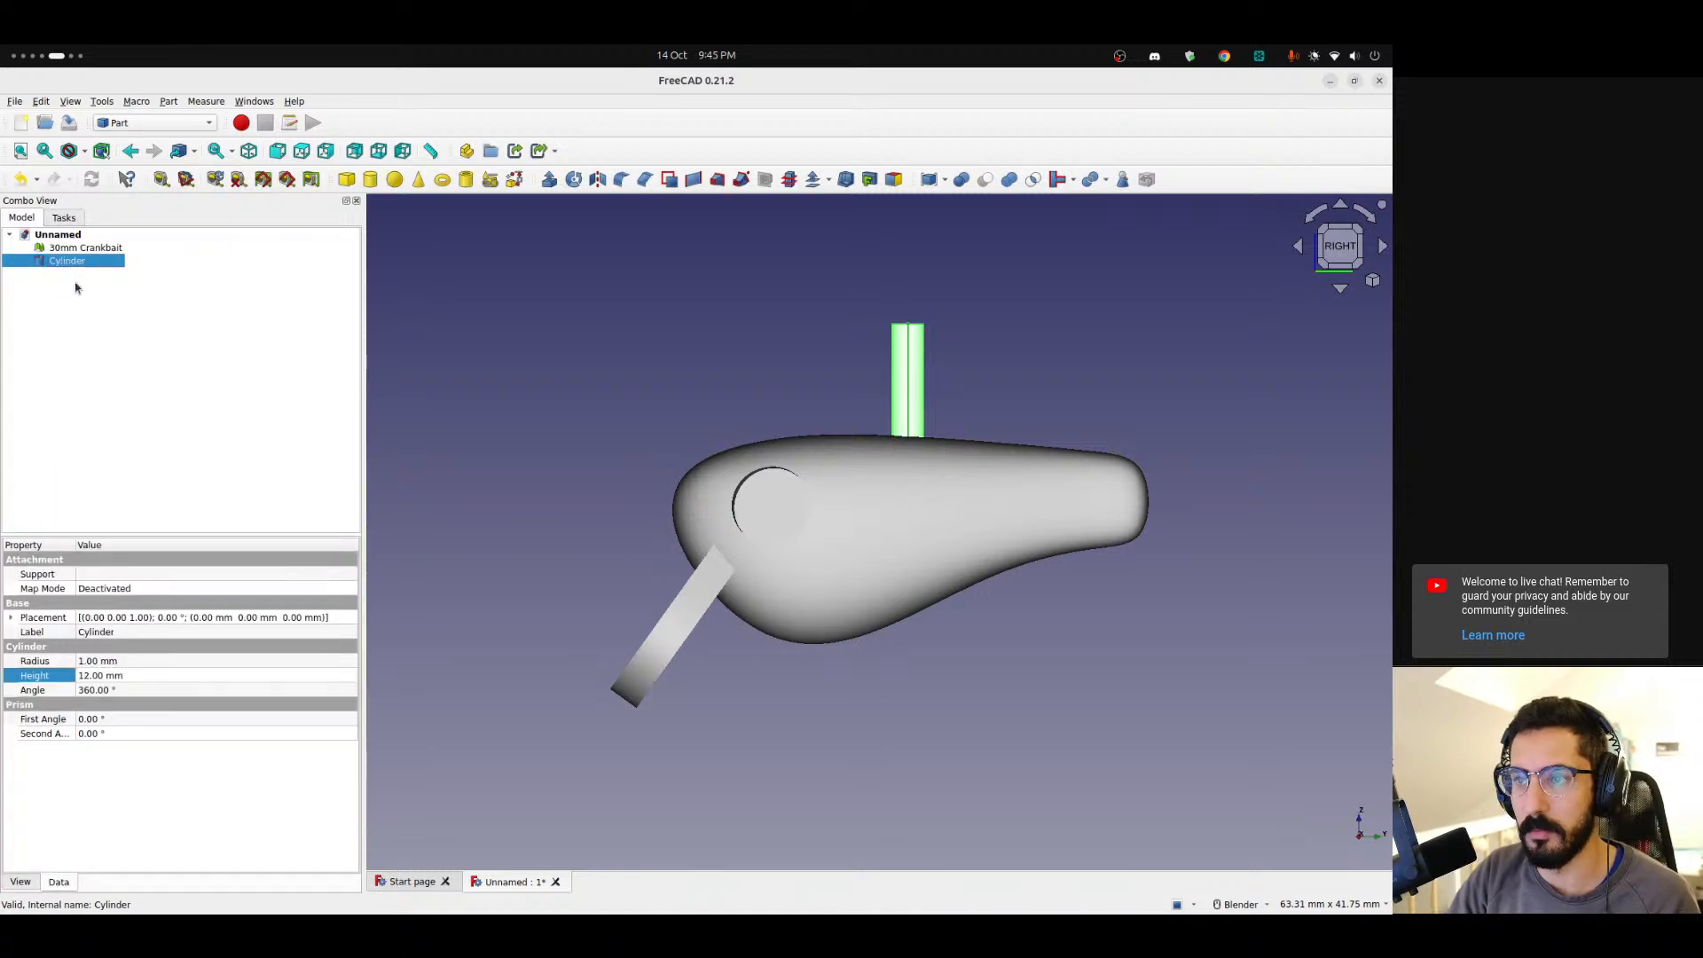
Move and rotate the Part cylinder with the Transform dragger so it passes through the lure's head, and confirm.
{"action": "left_click_drag", "start_coordinate": [1095, 529], "coordinate": [812, 514]}
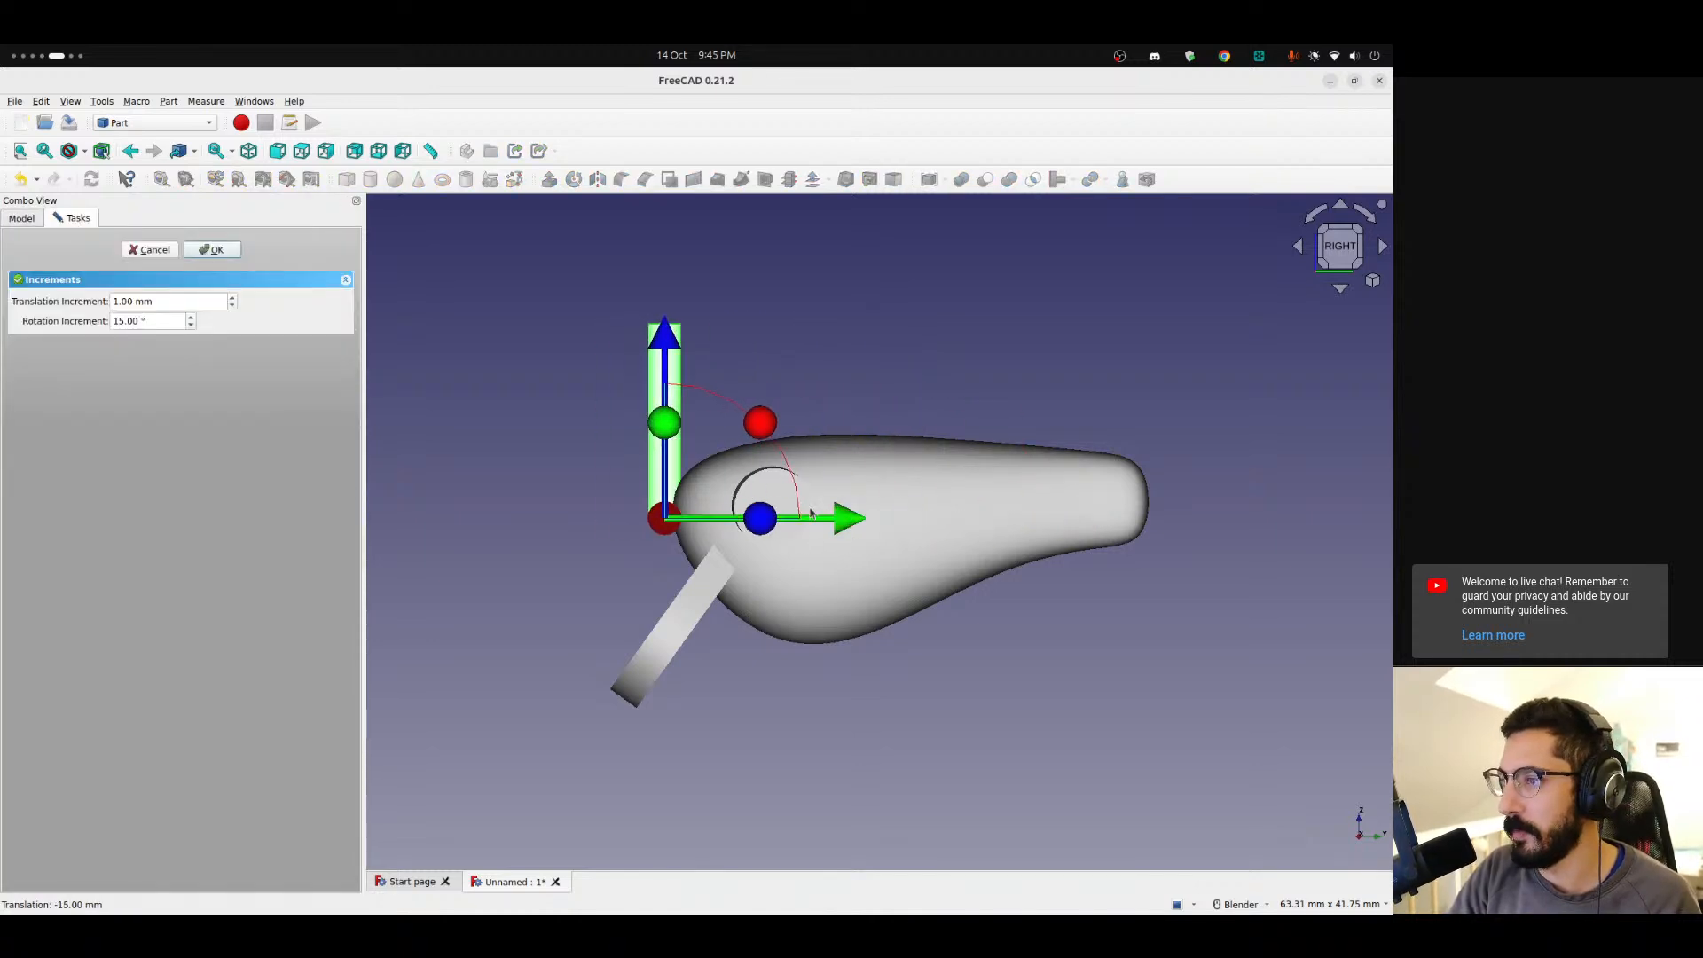
{"action": "left_click_drag", "start_coordinate": [759, 426], "coordinate": [446, 461]}
{"action": "left_click_drag", "start_coordinate": [517, 590], "coordinate": [645, 526]}
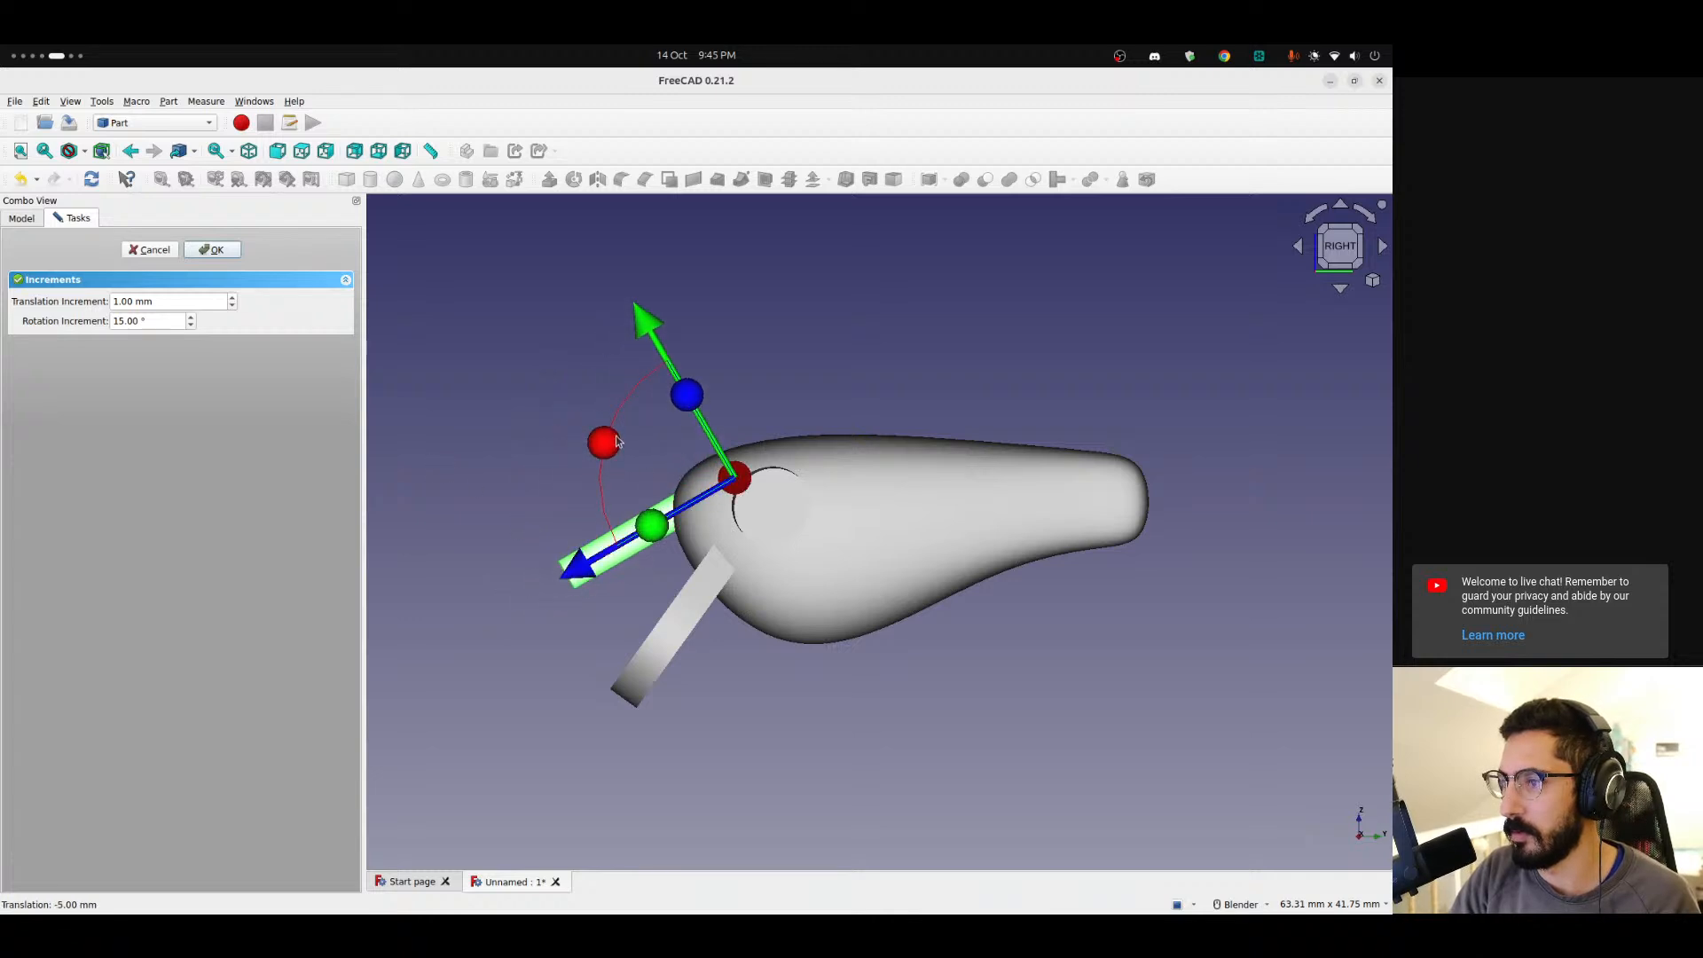
{"action": "left_click_drag", "start_coordinate": [612, 436], "coordinate": [804, 688]}
{"action": "left_click_drag", "start_coordinate": [888, 571], "coordinate": [843, 553]}
{"action": "left_click_drag", "start_coordinate": [621, 618], "coordinate": [581, 643]}
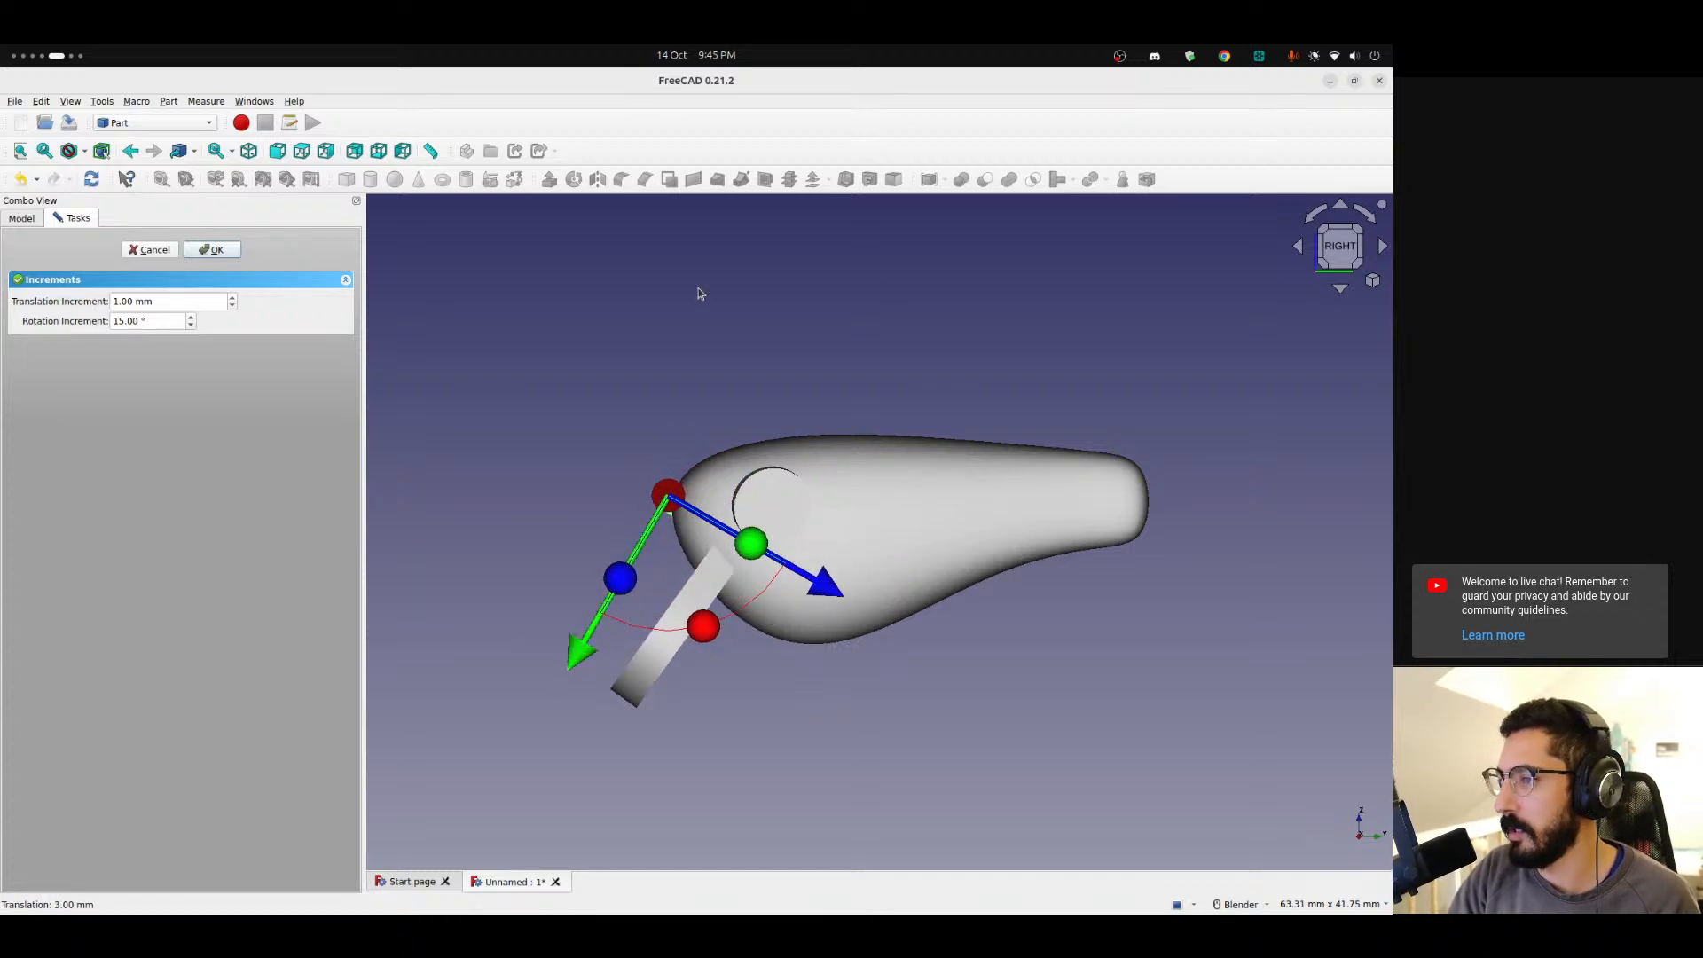
{"action": "left_click", "coordinate": [212, 249]}
{"action": "middle_click_drag", "start_coordinate": [674, 551], "coordinate": [805, 568]}
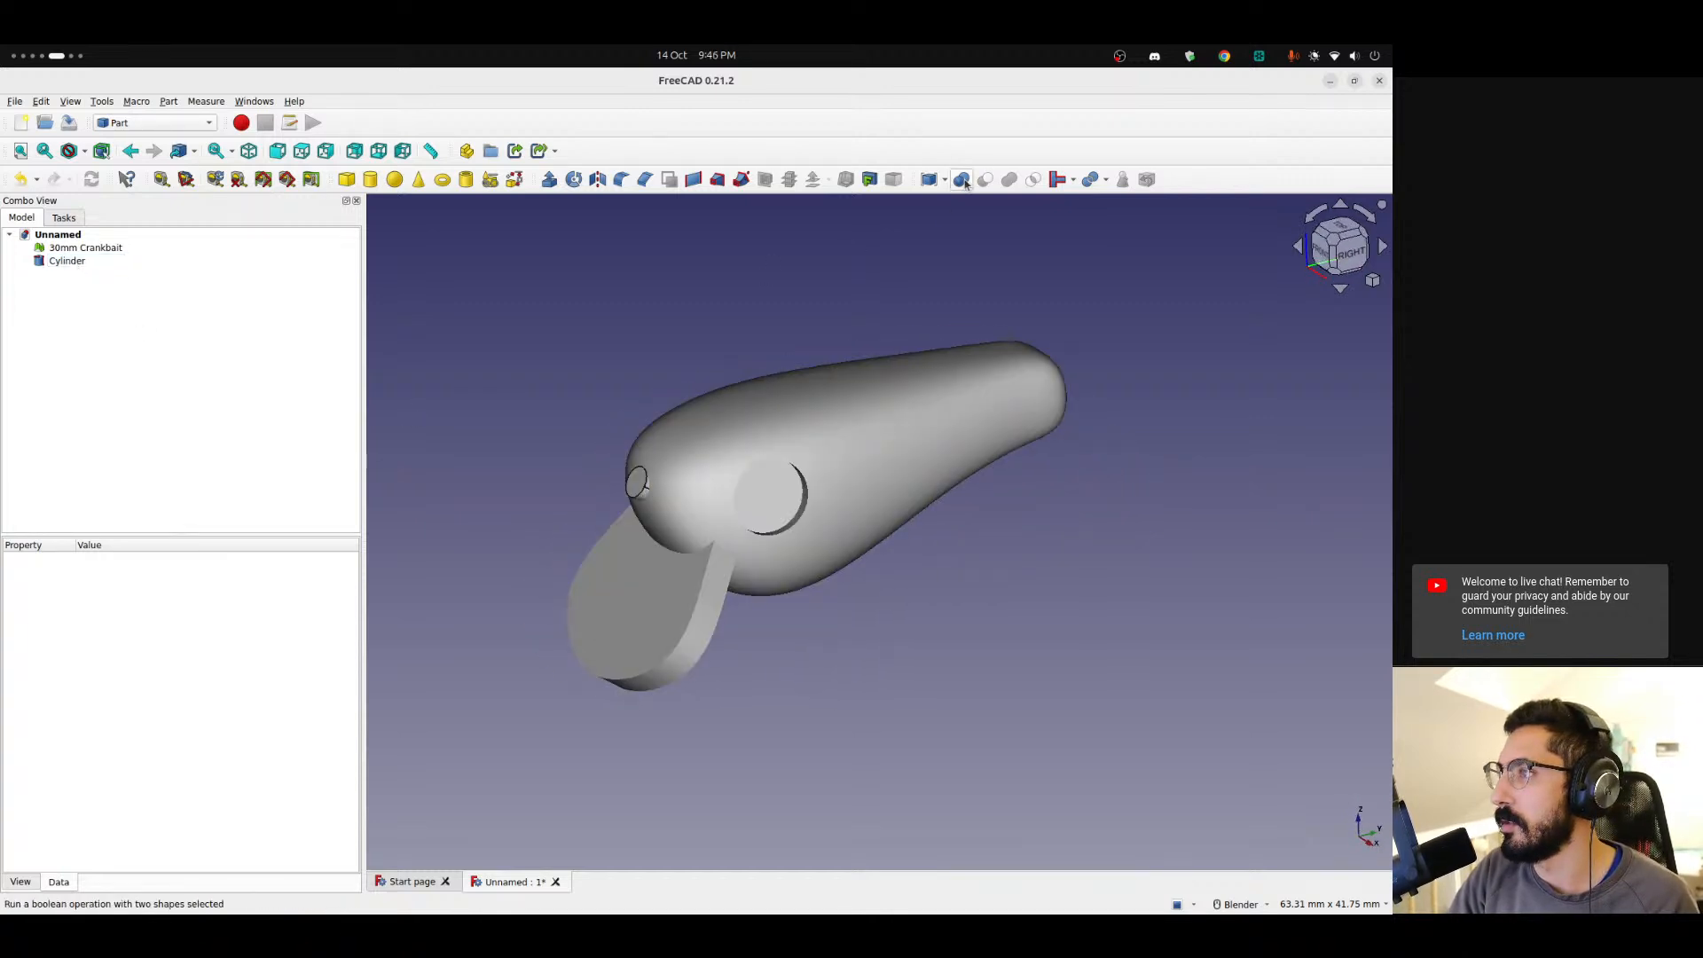
Try to cut the cylinder from the lure mesh, then undo the cut.
{"action": "left_click", "coordinate": [85, 249]}
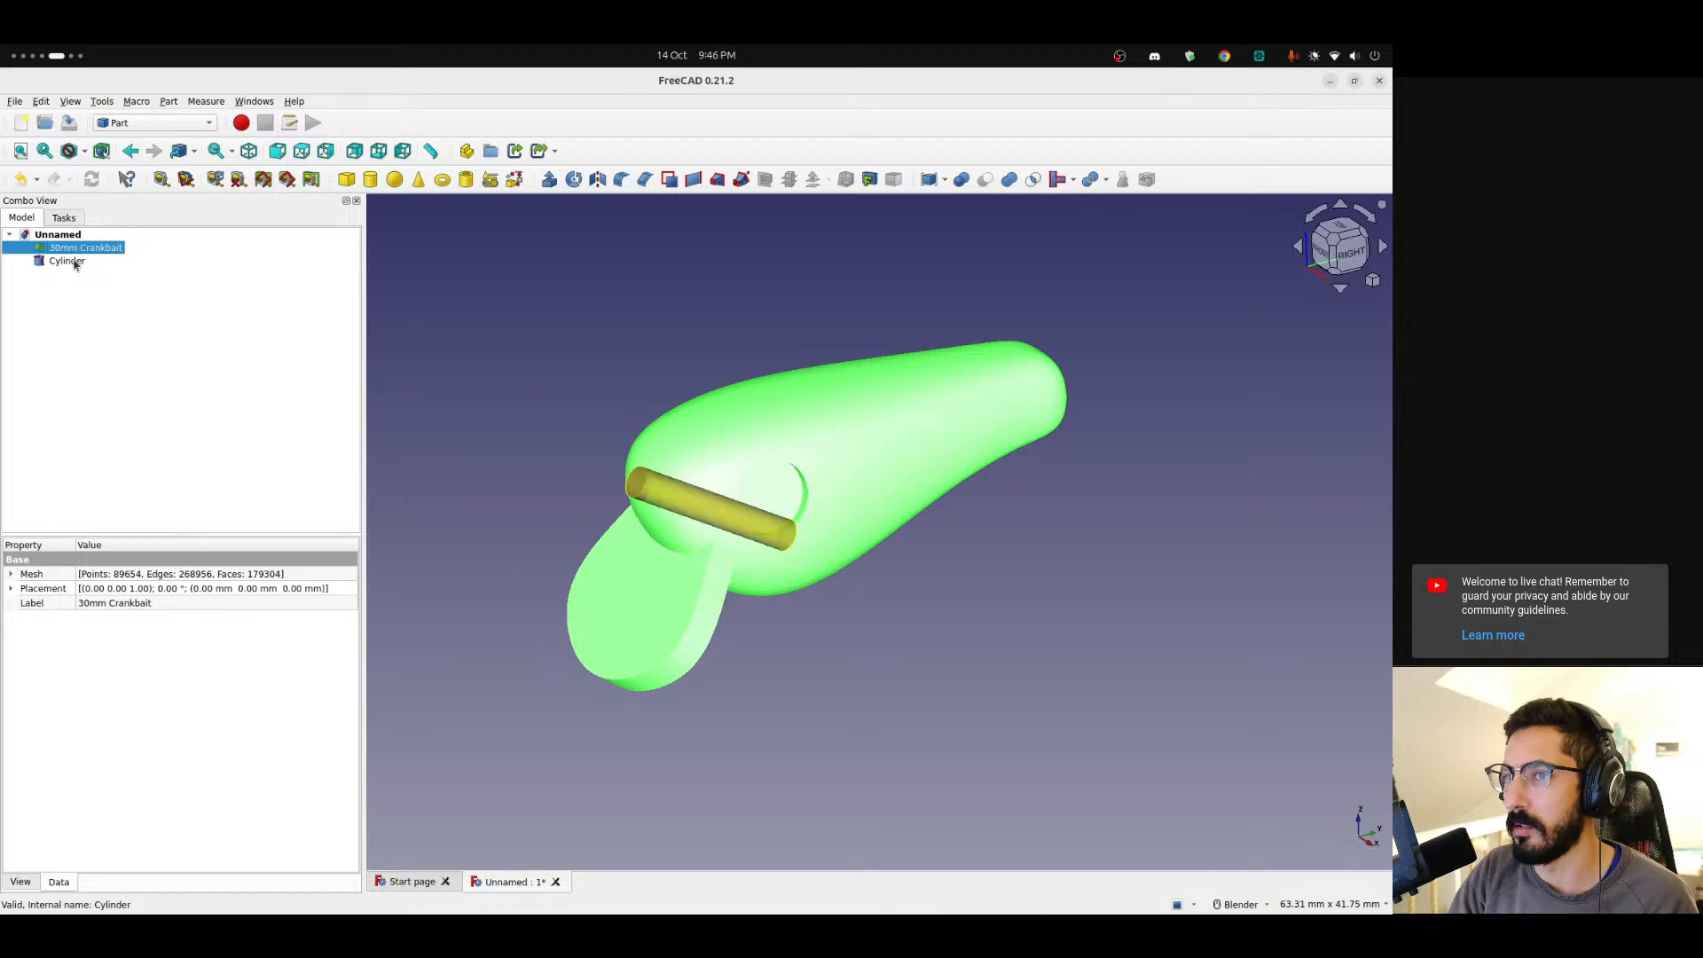
{"action": "left_click", "coordinate": [67, 261], "text": "ctrl"}
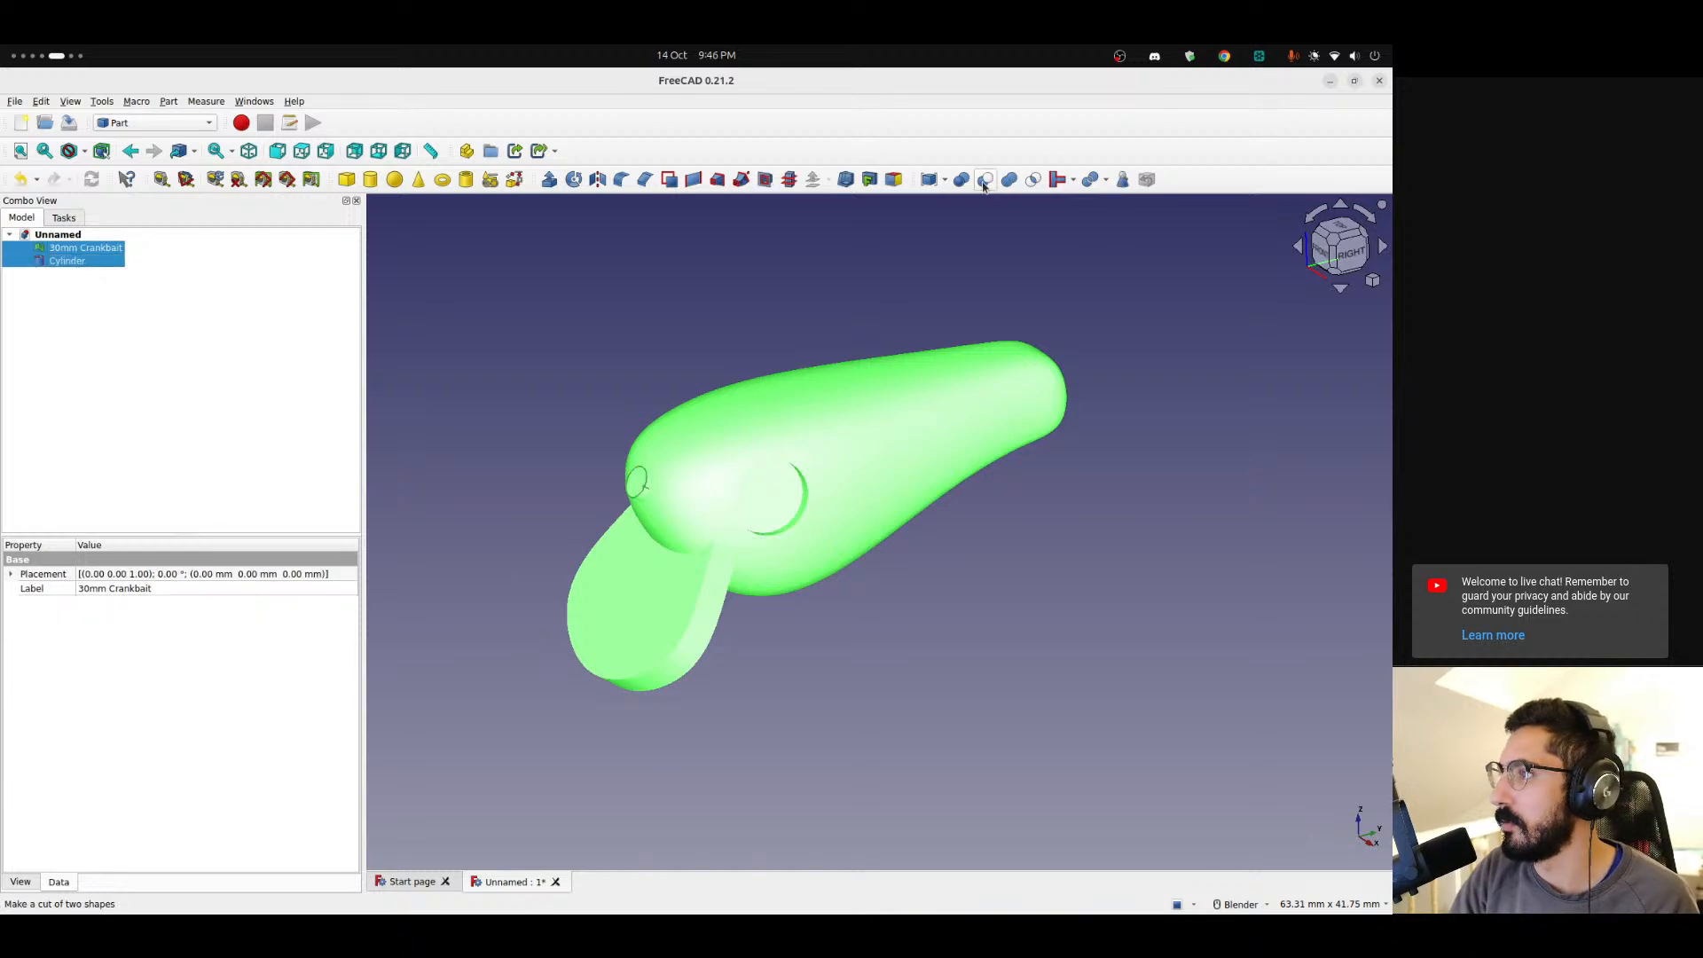
{"action": "left_click", "coordinate": [983, 183]}
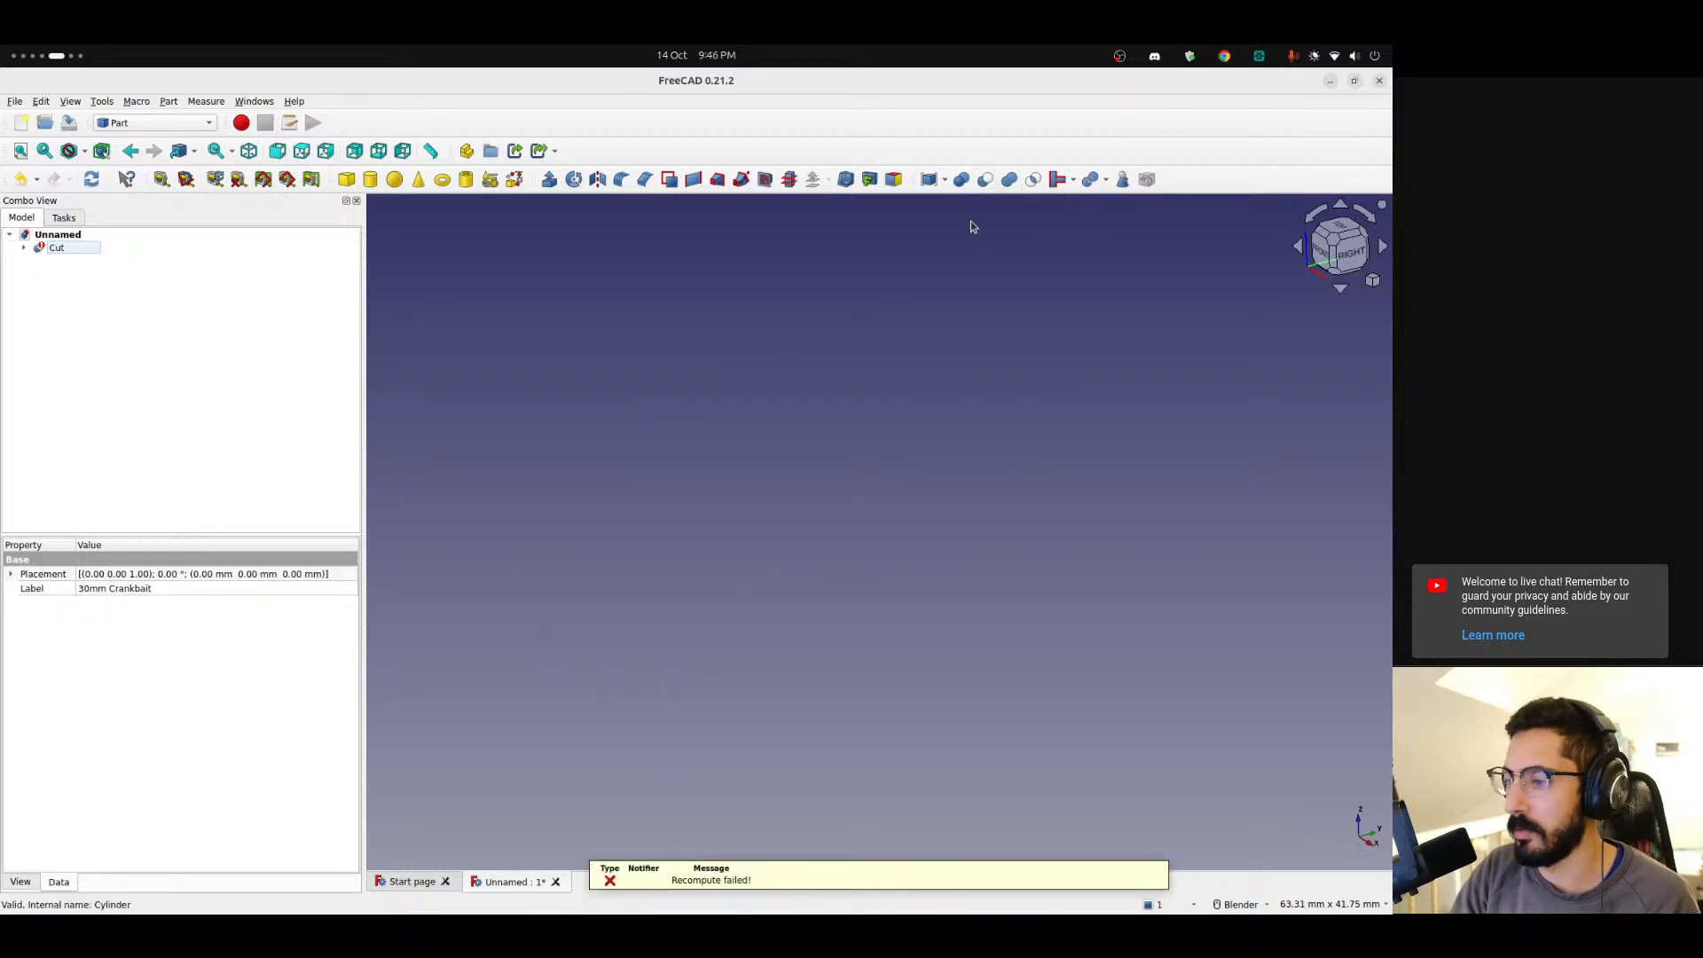
{"action": "left_click", "coordinate": [23, 248]}
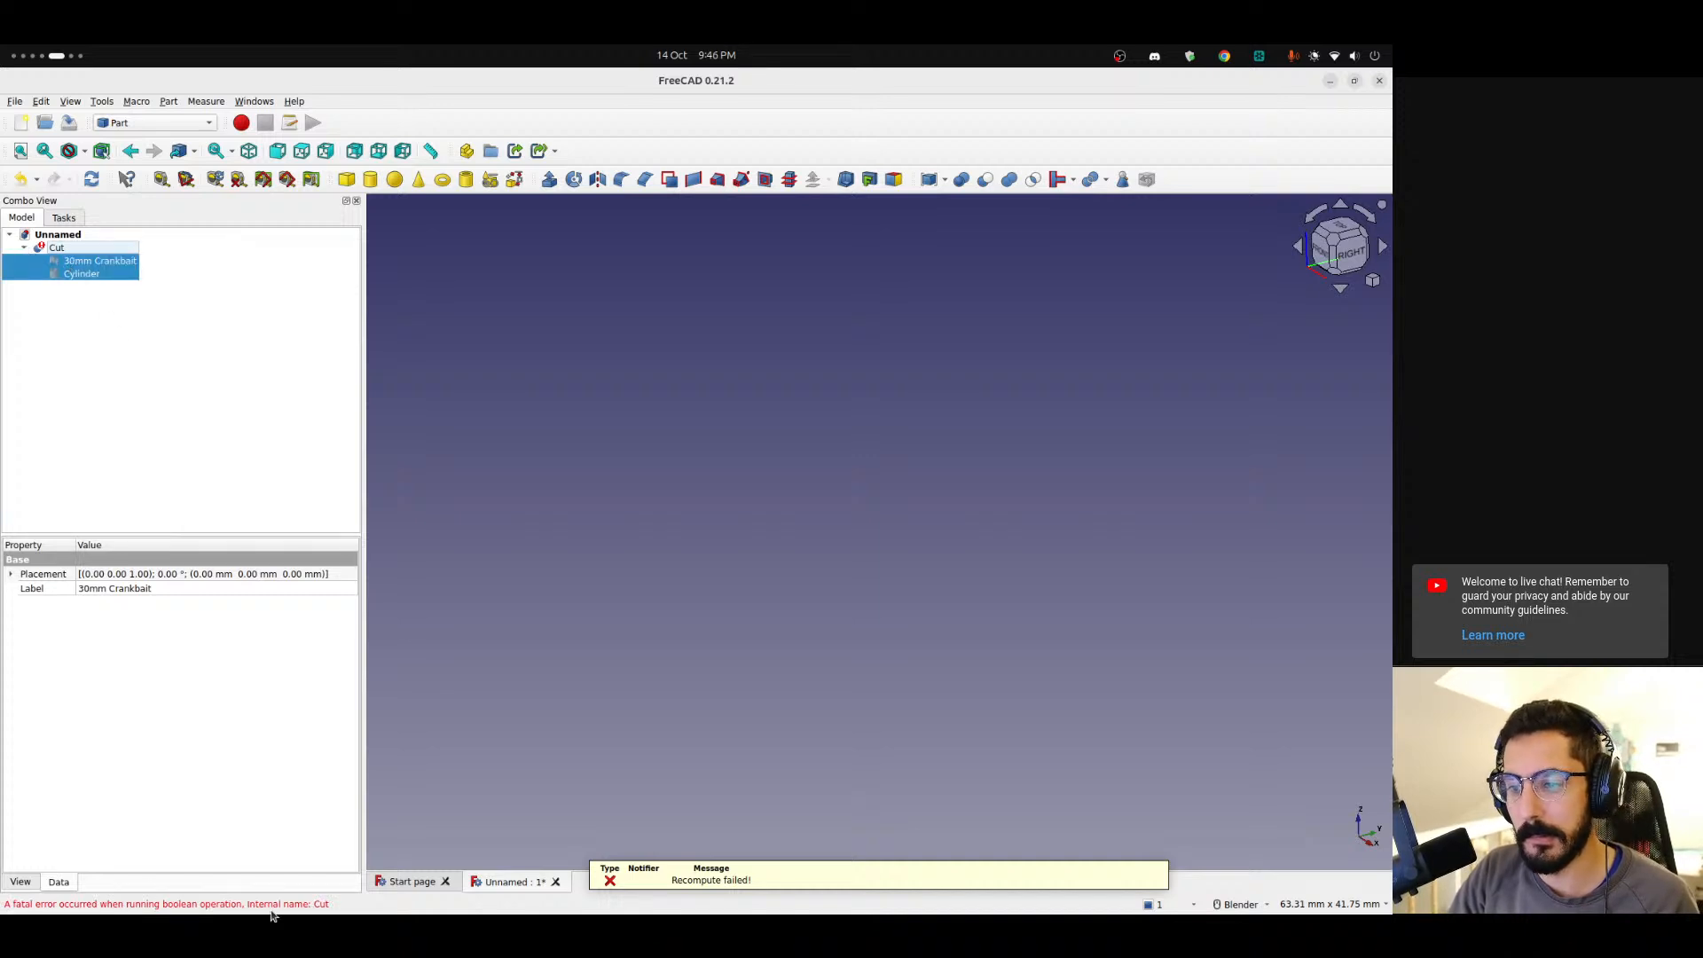
{"action": "left_click", "coordinate": [189, 481]}
{"action": "key", "text": "ctrl+z"}
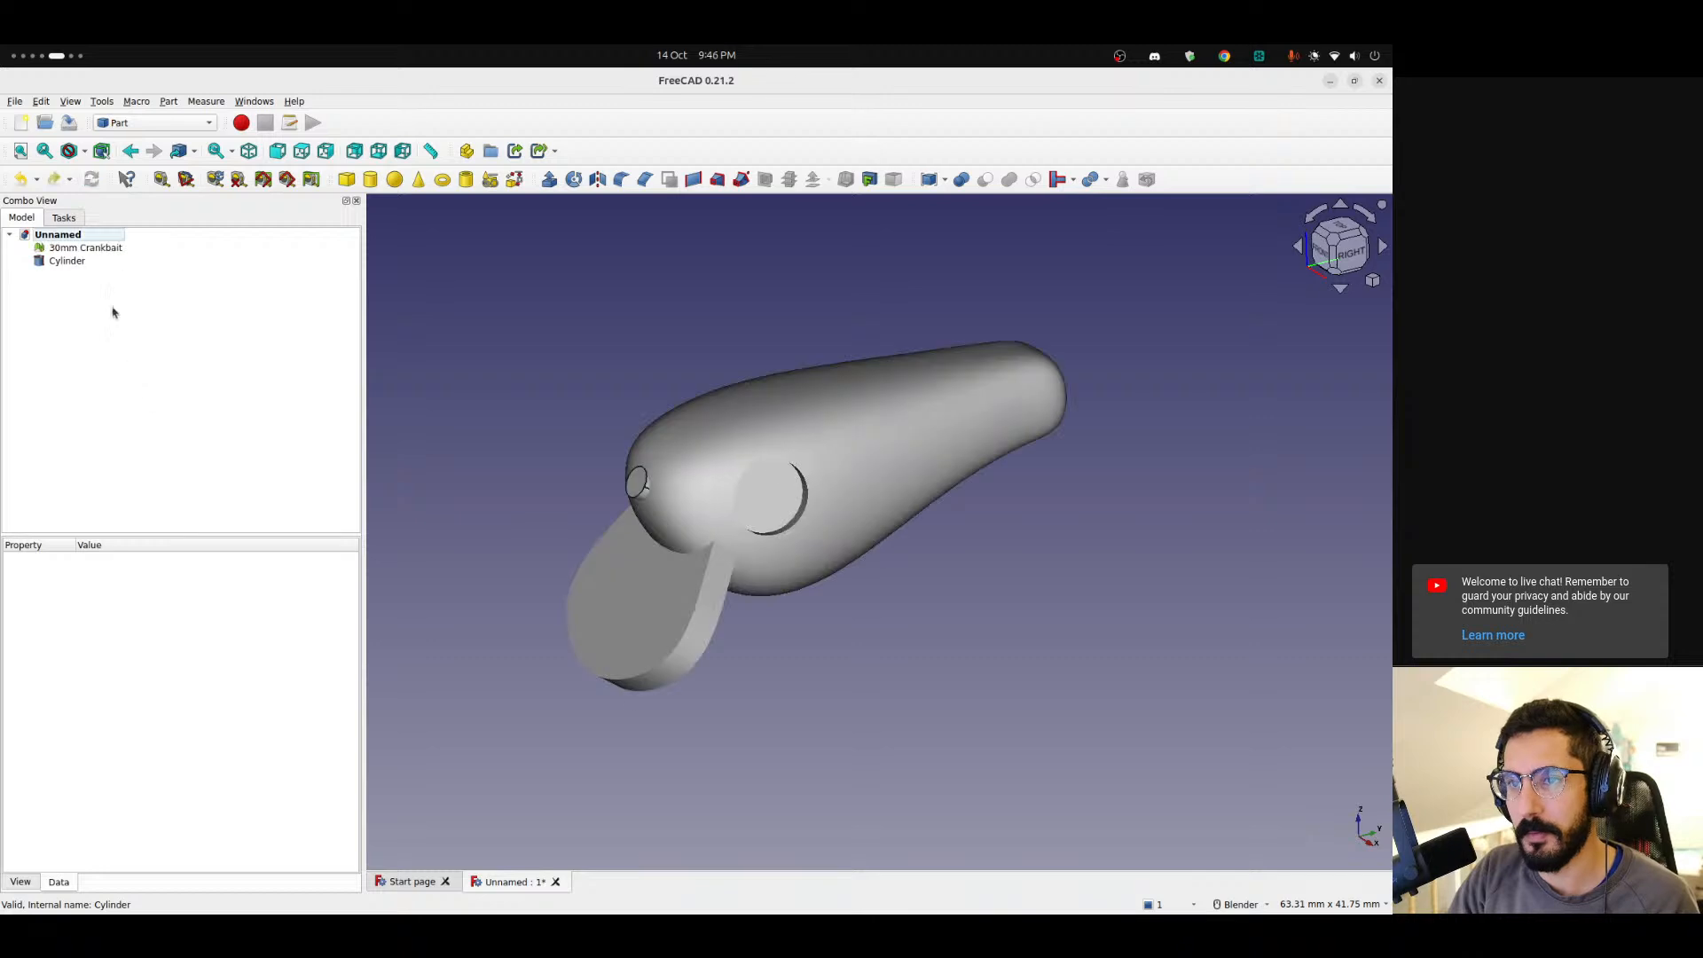
Try a Boolean operation between the lure mesh and the cylinder, then close the Boolean Operation dialog.
{"action": "middle_click_drag", "start_coordinate": [770, 534], "coordinate": [703, 532]}
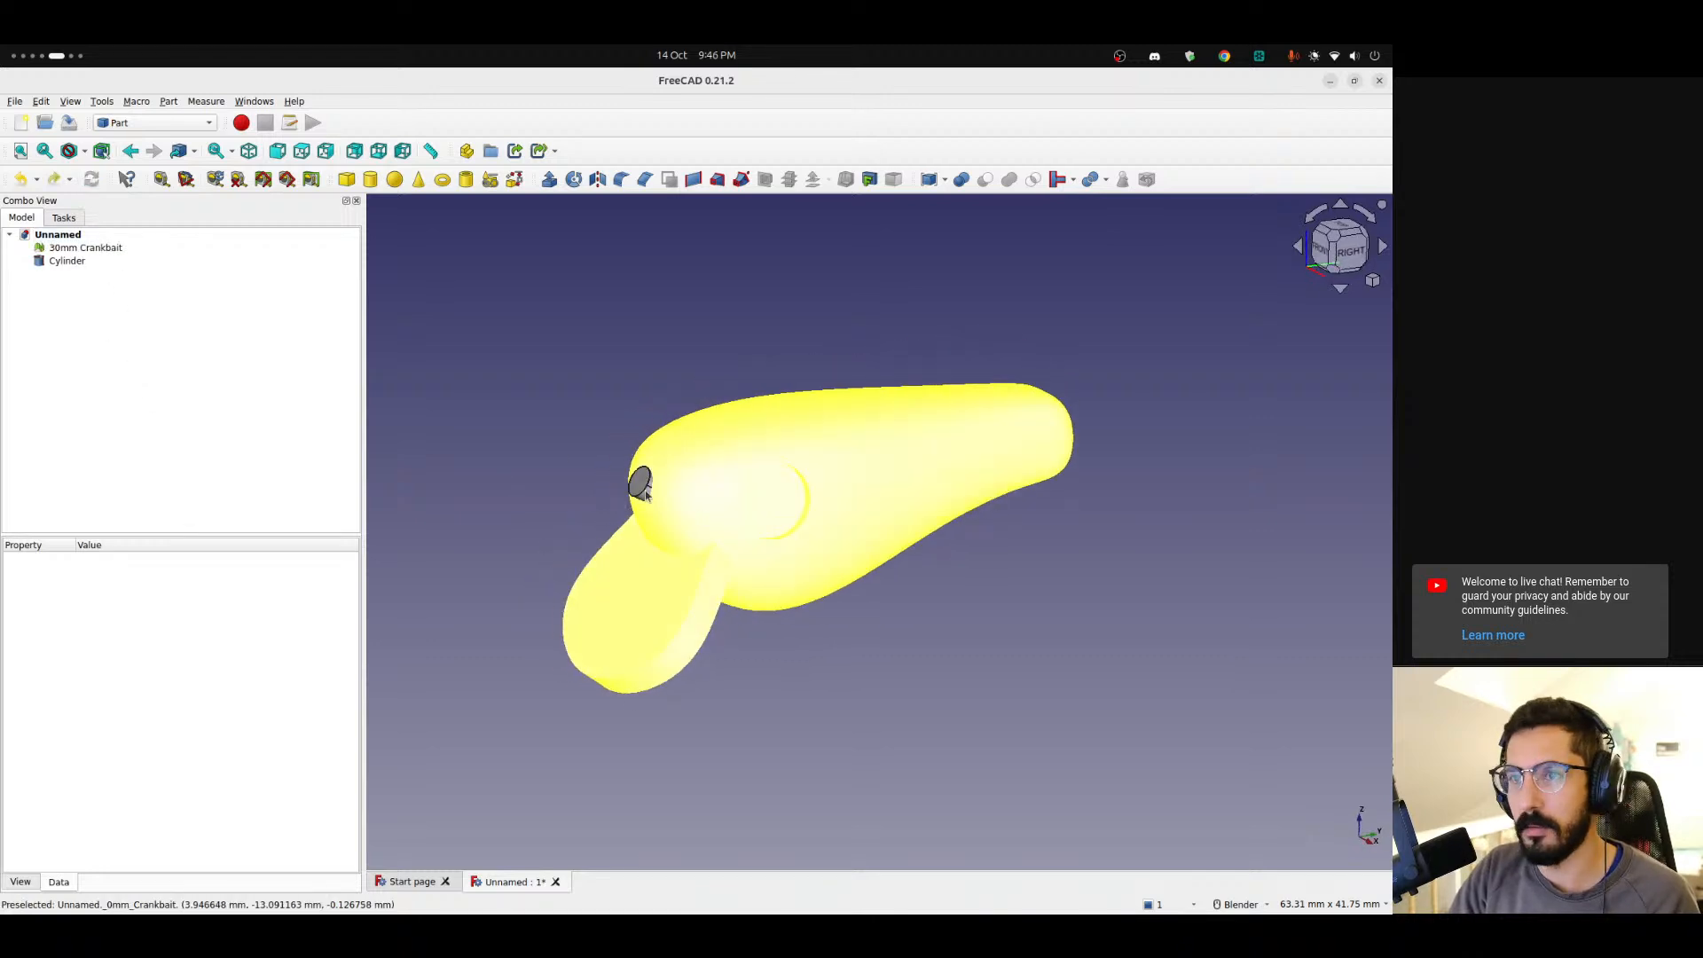
{"action": "left_click", "coordinate": [105, 252]}
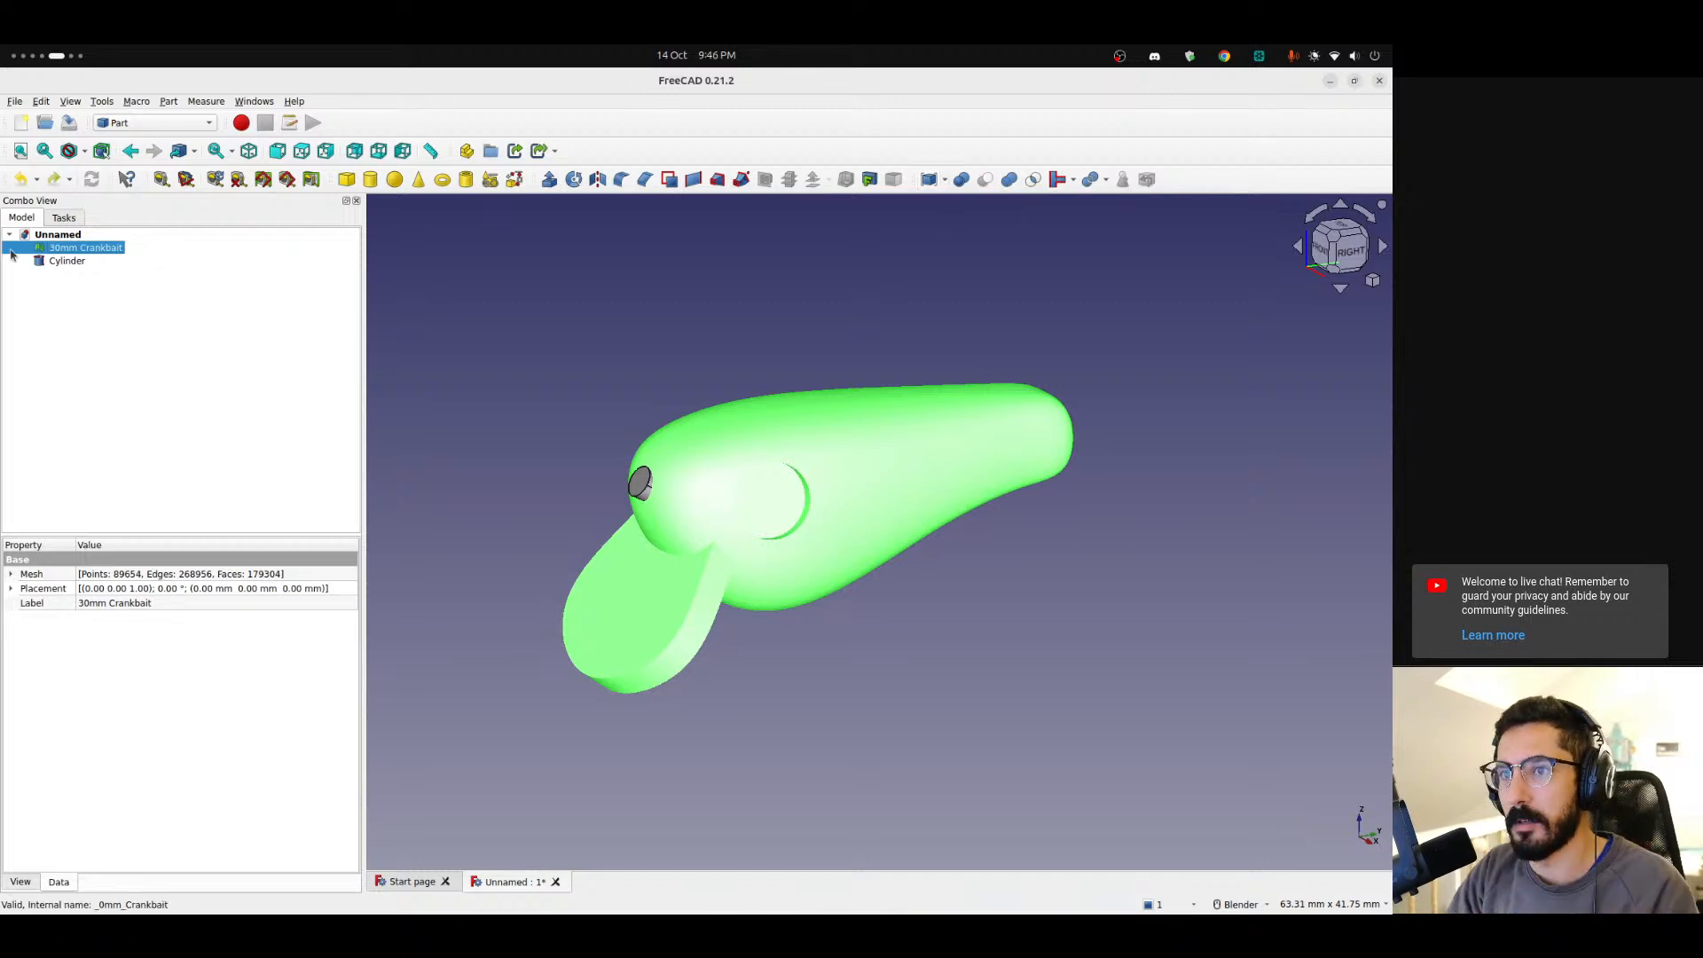
{"action": "left_click", "coordinate": [67, 260], "text": "ctrl"}
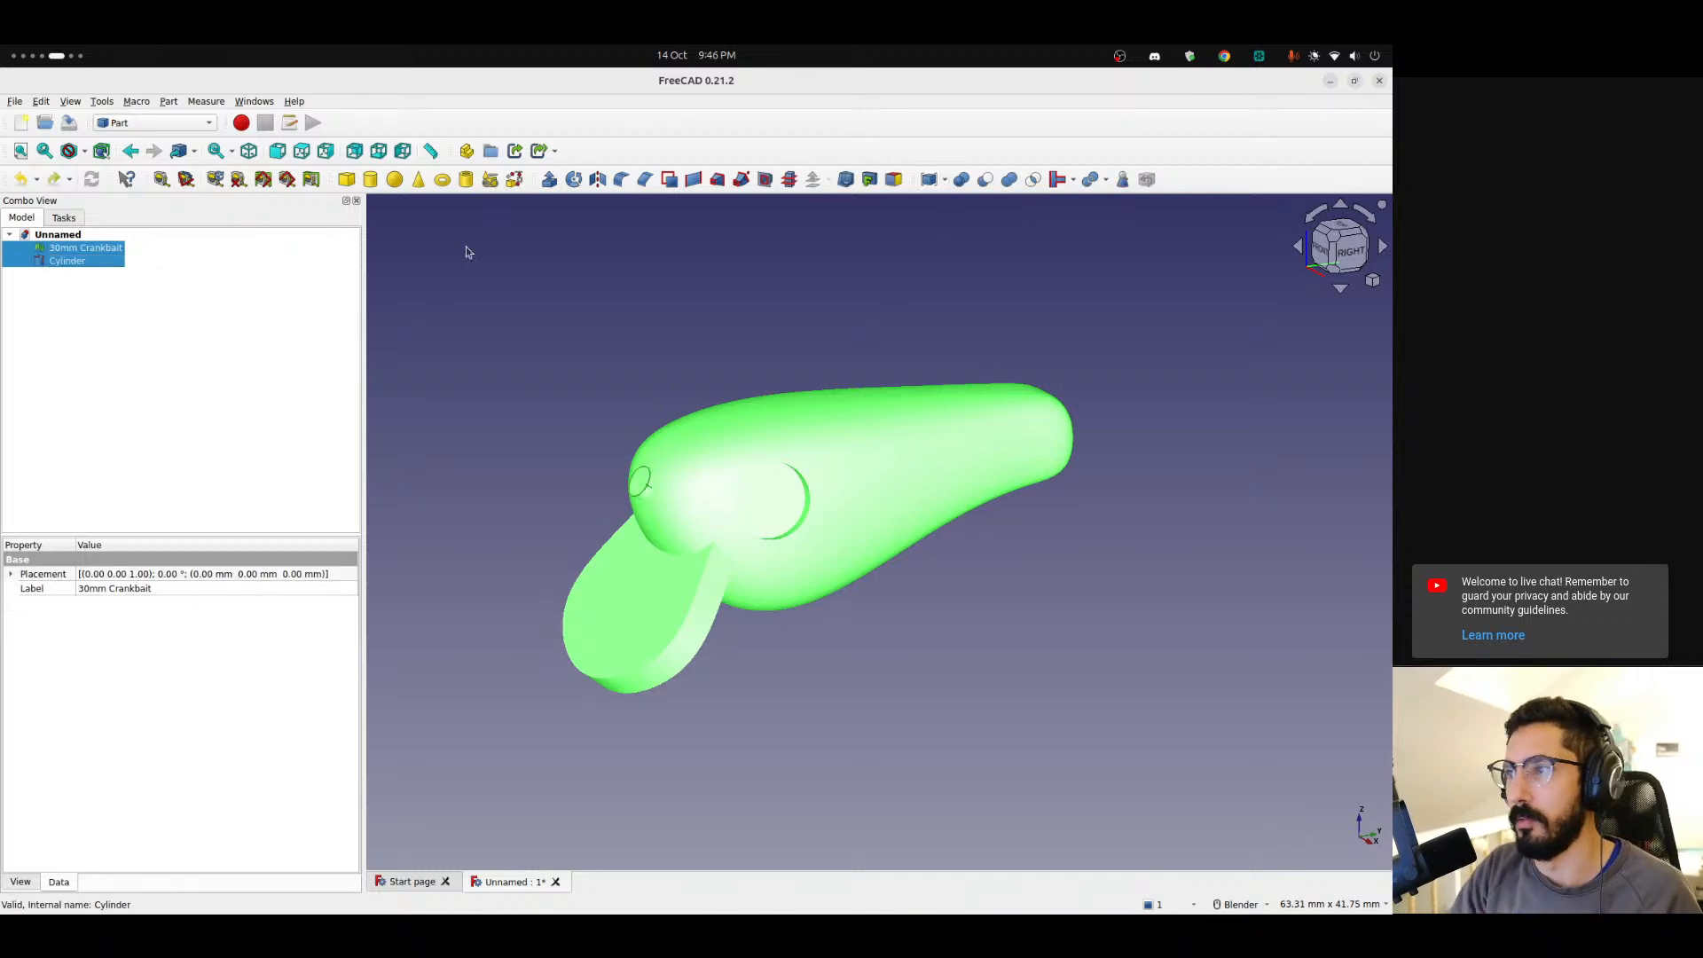
{"action": "left_click", "coordinate": [964, 181]}
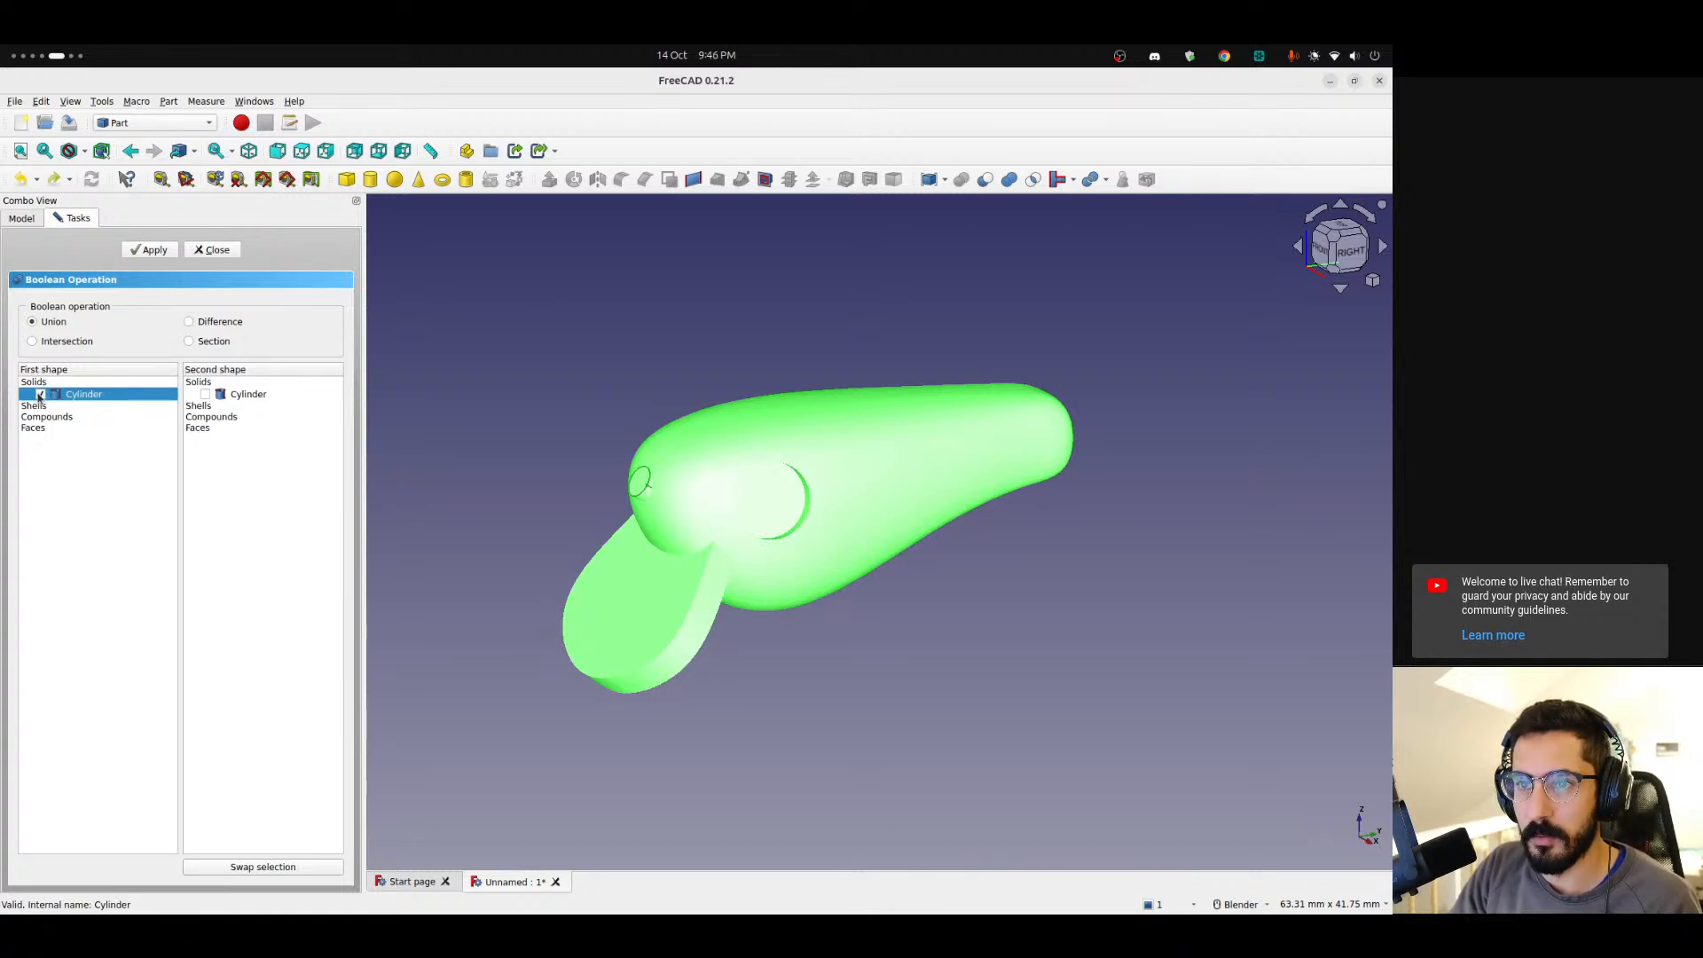
{"action": "left_click", "coordinate": [32, 407]}
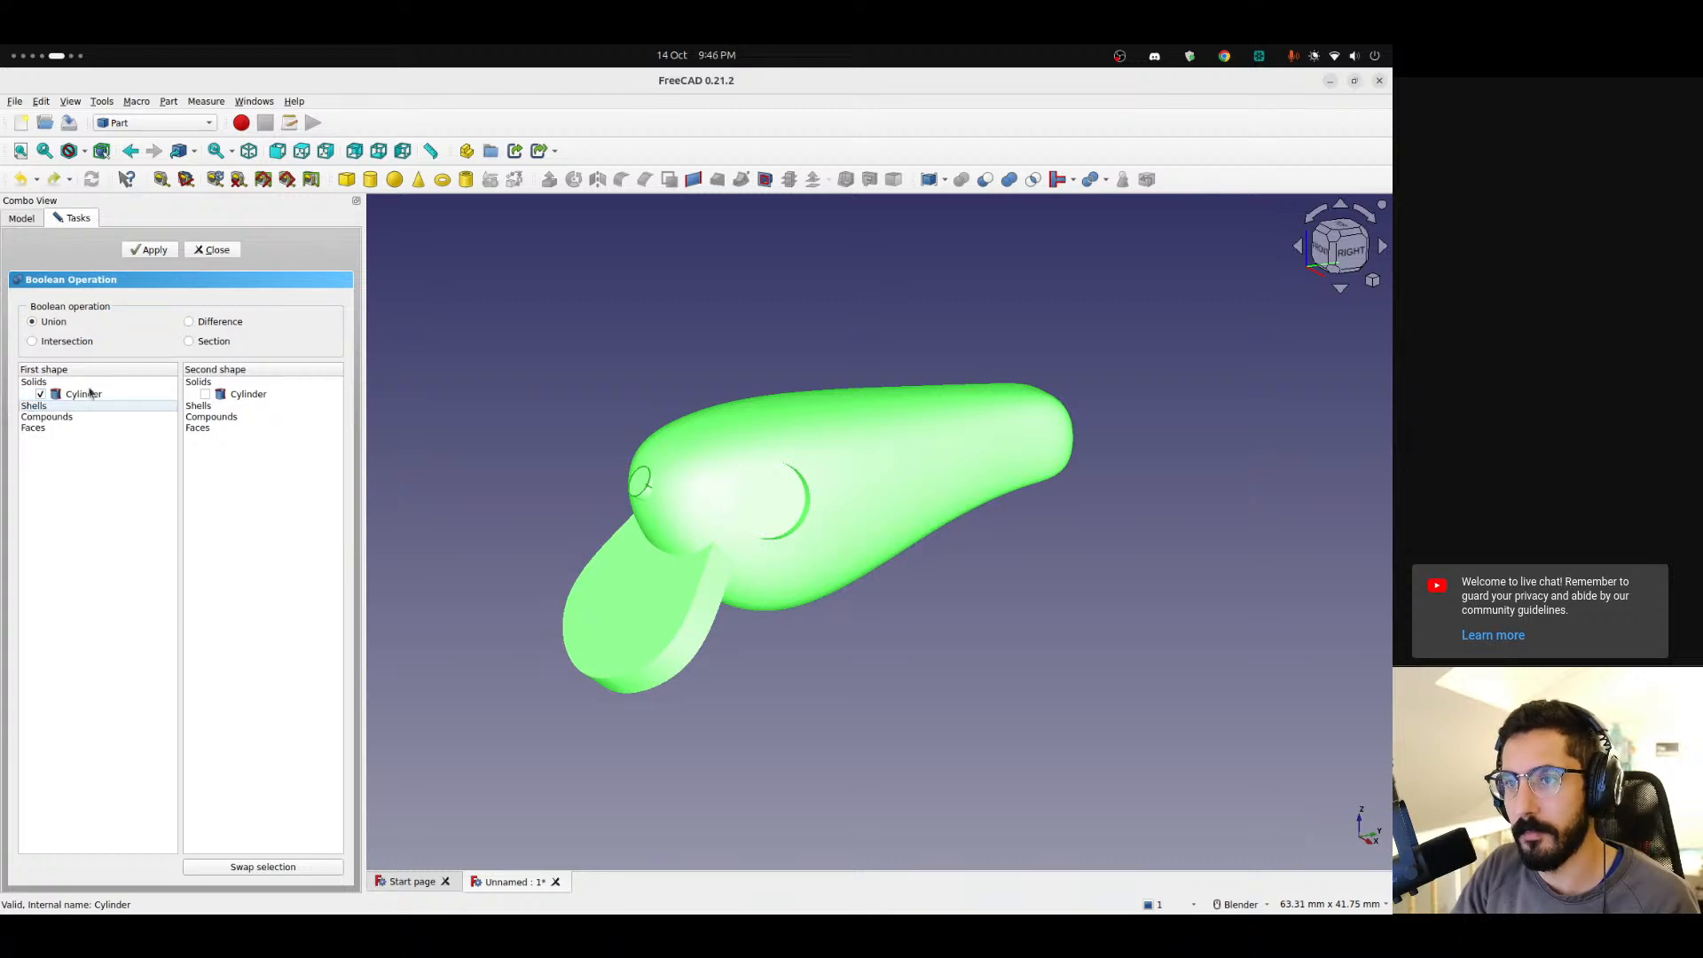
{"action": "left_click", "coordinate": [43, 427]}
{"action": "left_click", "coordinate": [42, 416]}
{"action": "left_click", "coordinate": [40, 430]}
{"action": "left_click", "coordinate": [148, 252]}
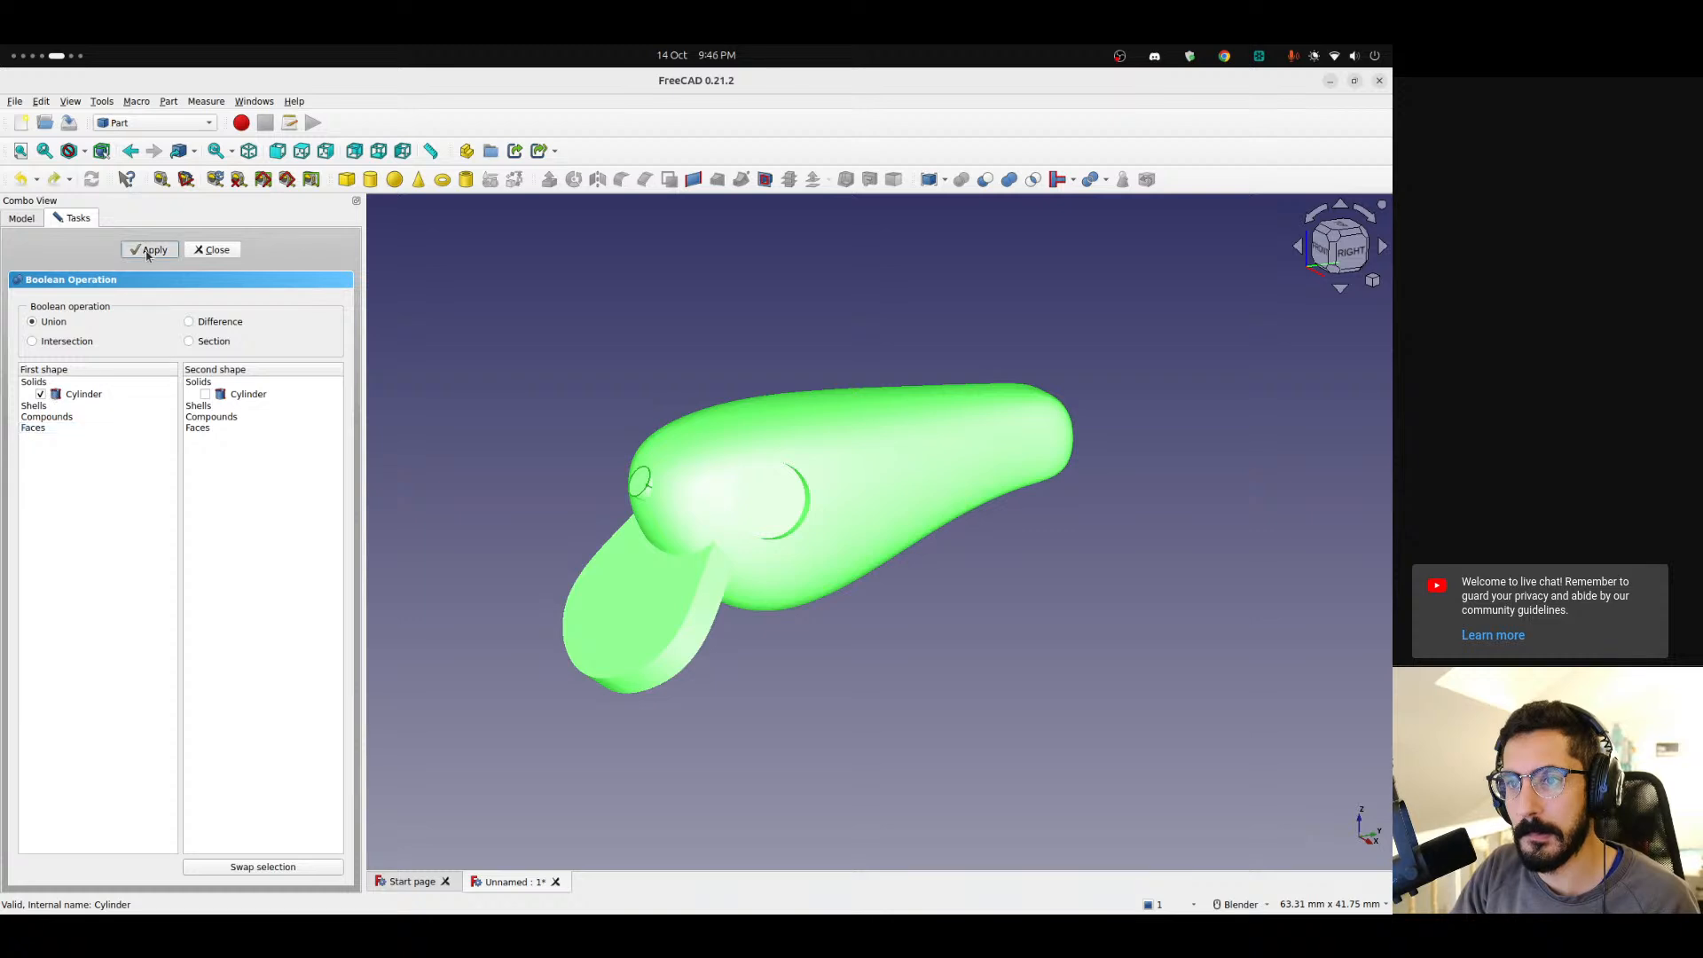
{"action": "left_click", "coordinate": [213, 251]}
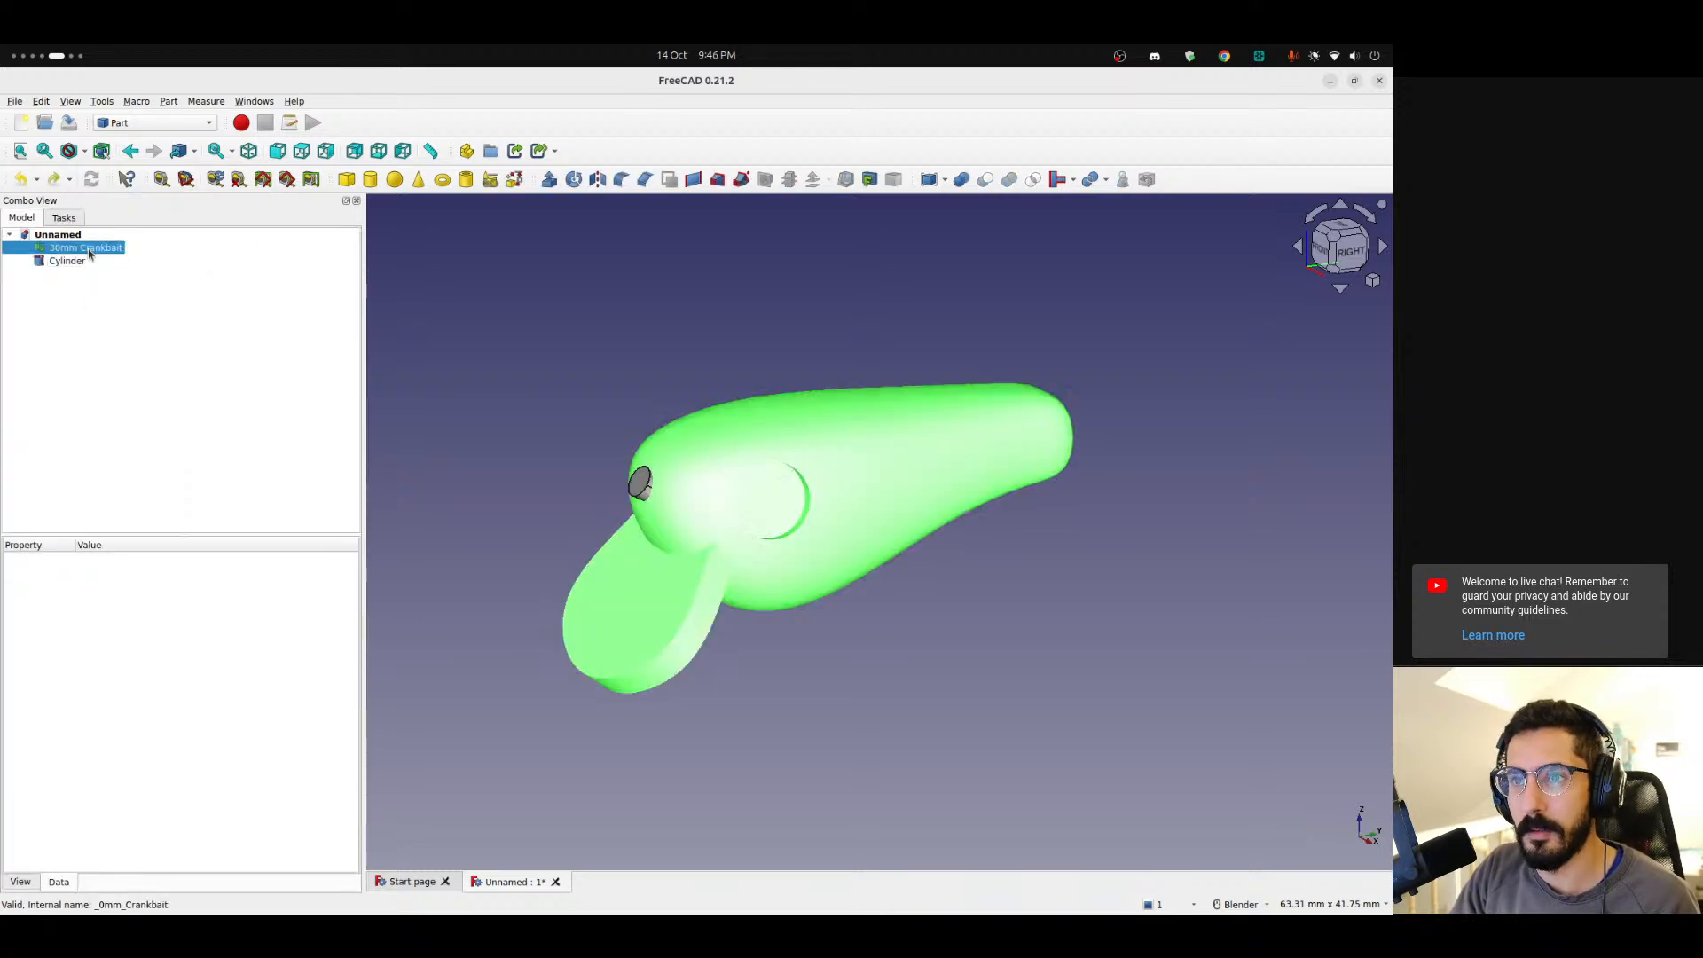
Switch to the Mesh workbench and check whether the lure mesh is a solid.
{"action": "left_click", "coordinate": [159, 125]}
{"action": "left_click", "coordinate": [166, 162]}
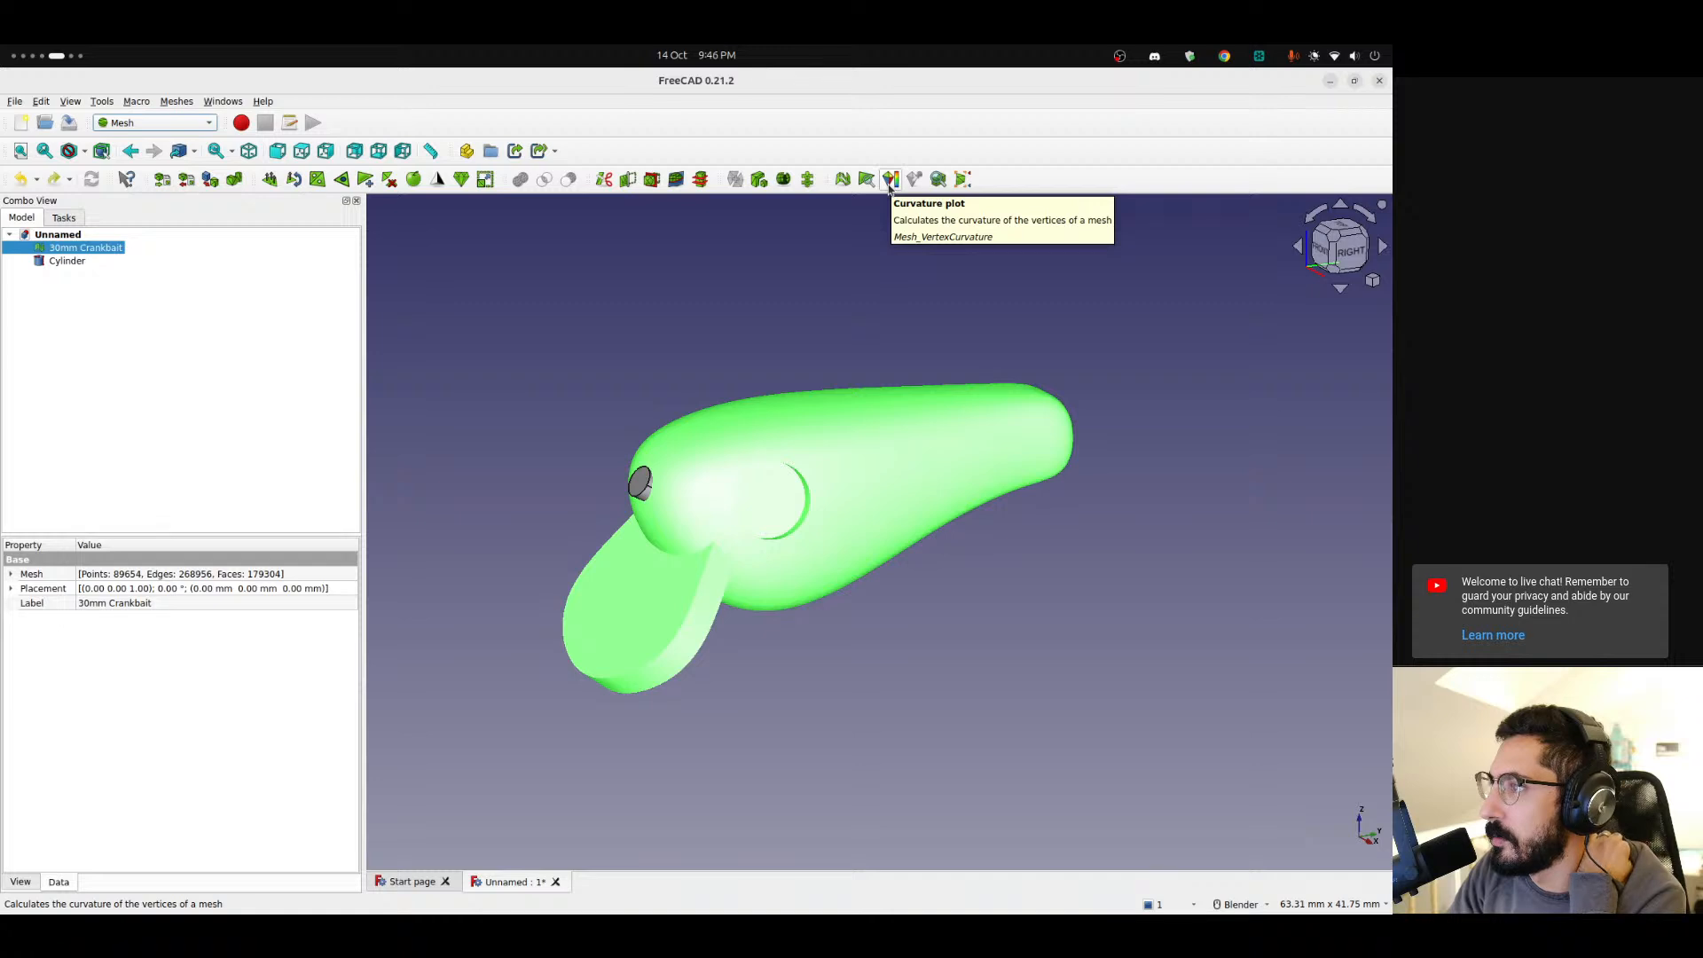
{"action": "left_click", "coordinate": [936, 181]}
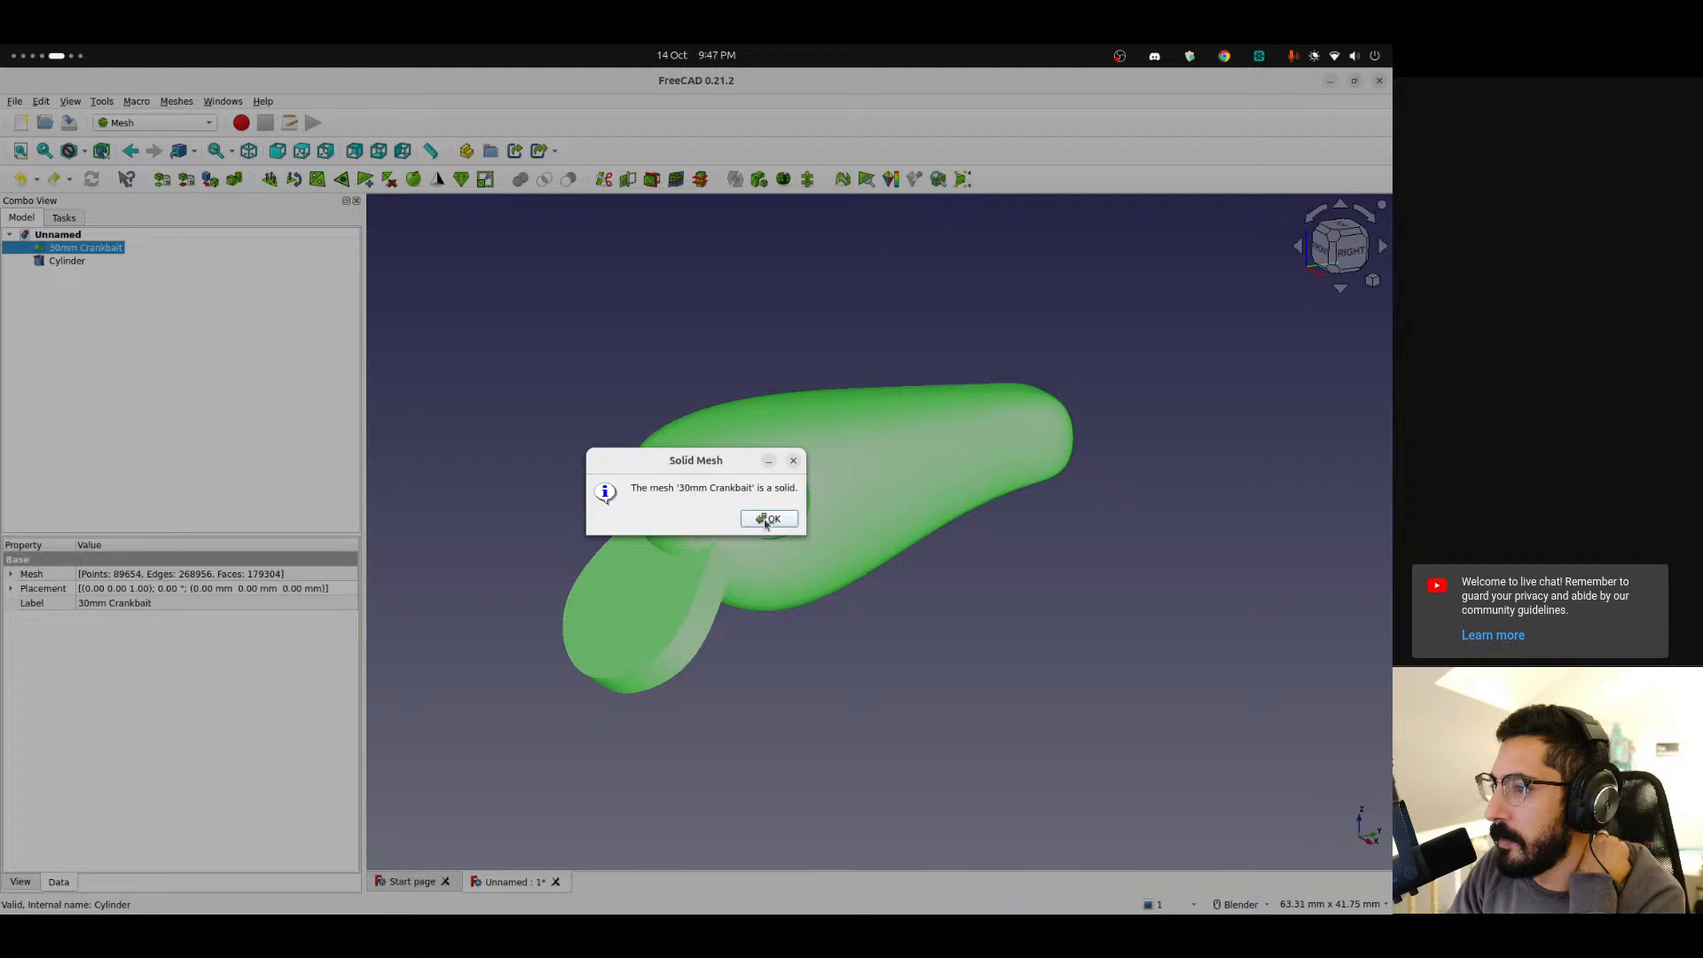
{"action": "left_click", "coordinate": [765, 521]}
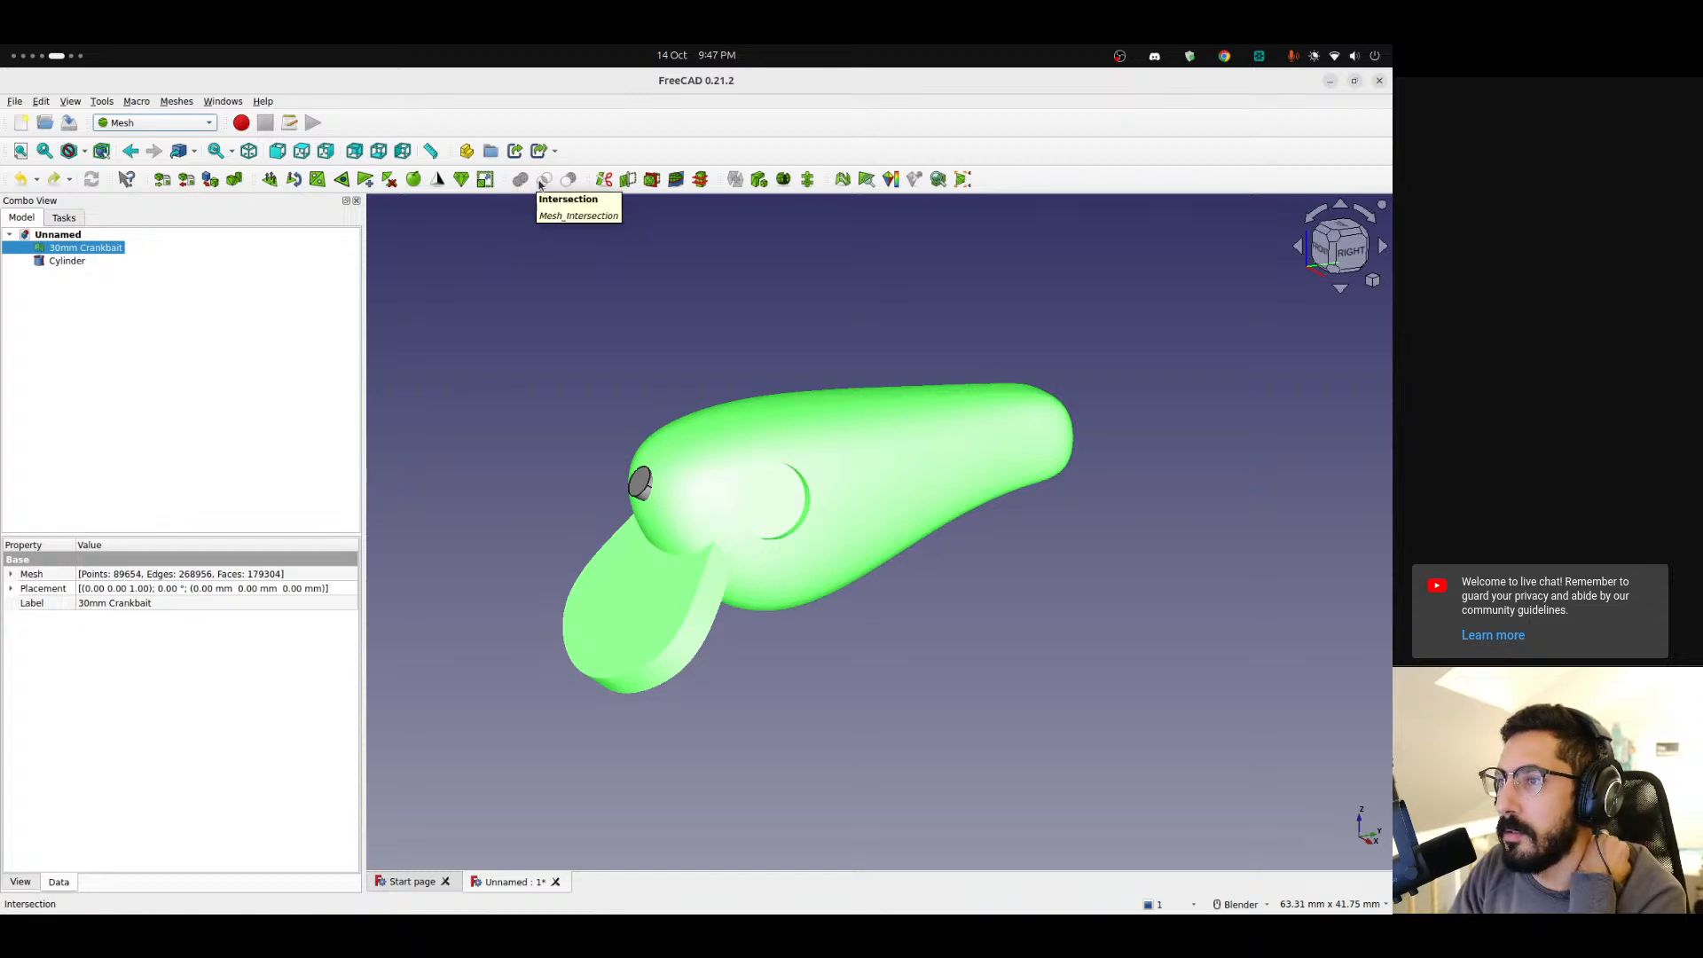
{"action": "left_click", "coordinate": [544, 284]}
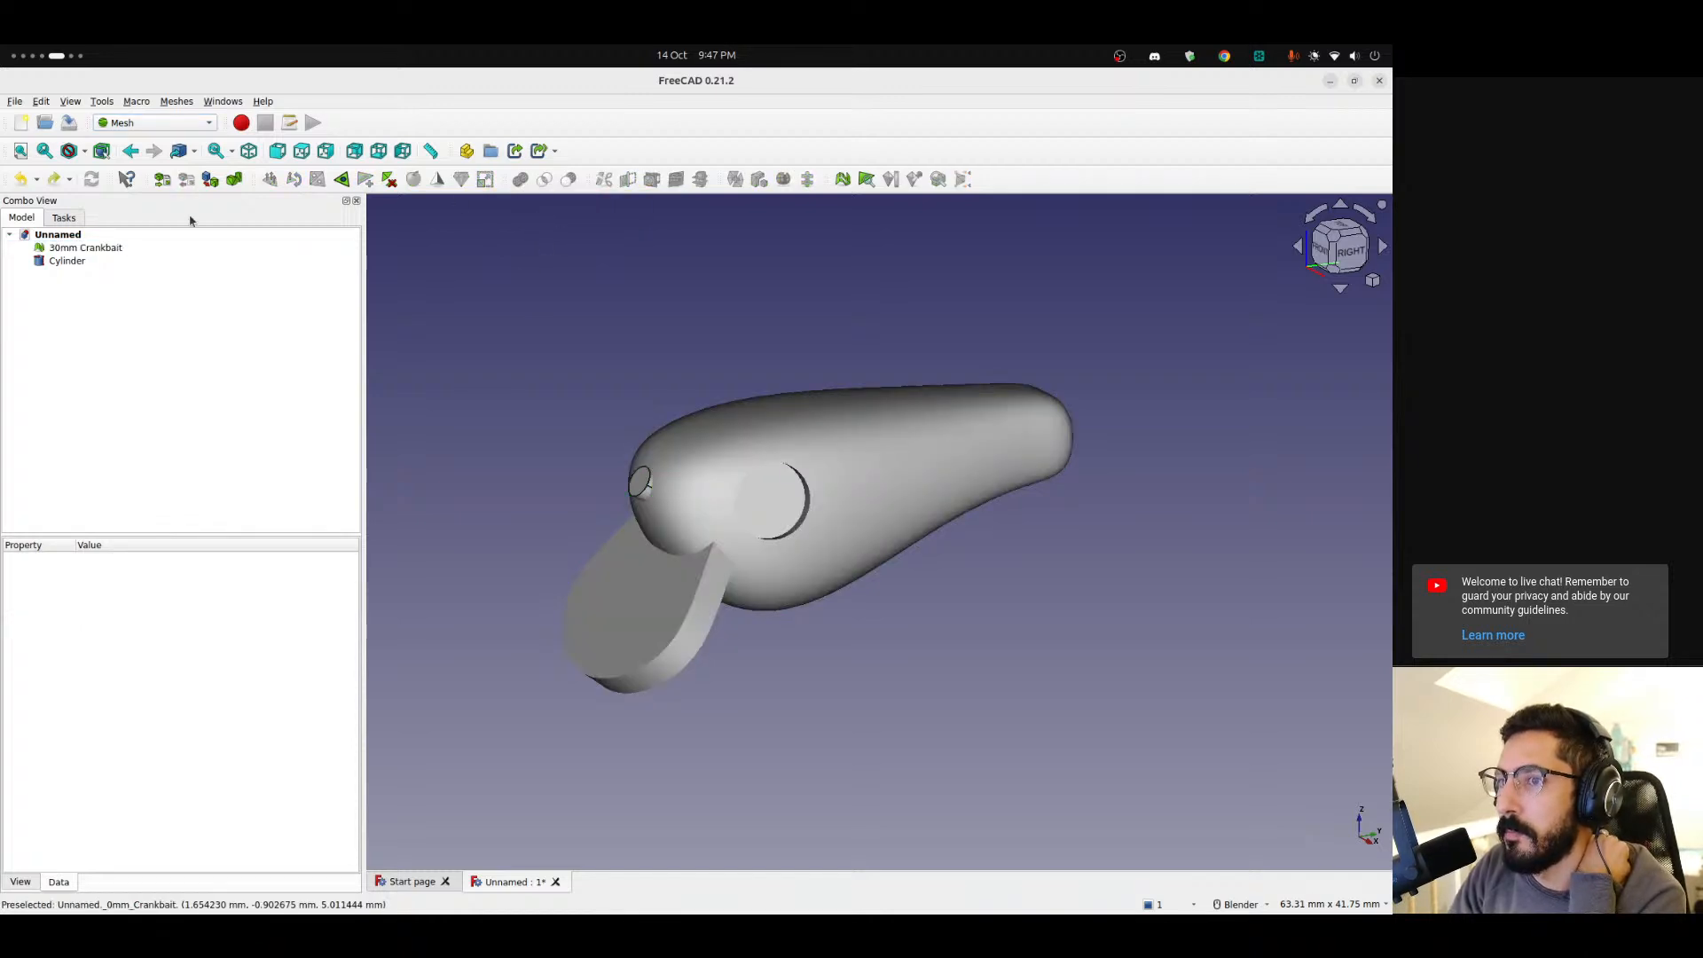
{"action": "left_click", "coordinate": [86, 247]}
{"action": "left_click", "coordinate": [65, 260], "text": "ctrl"}
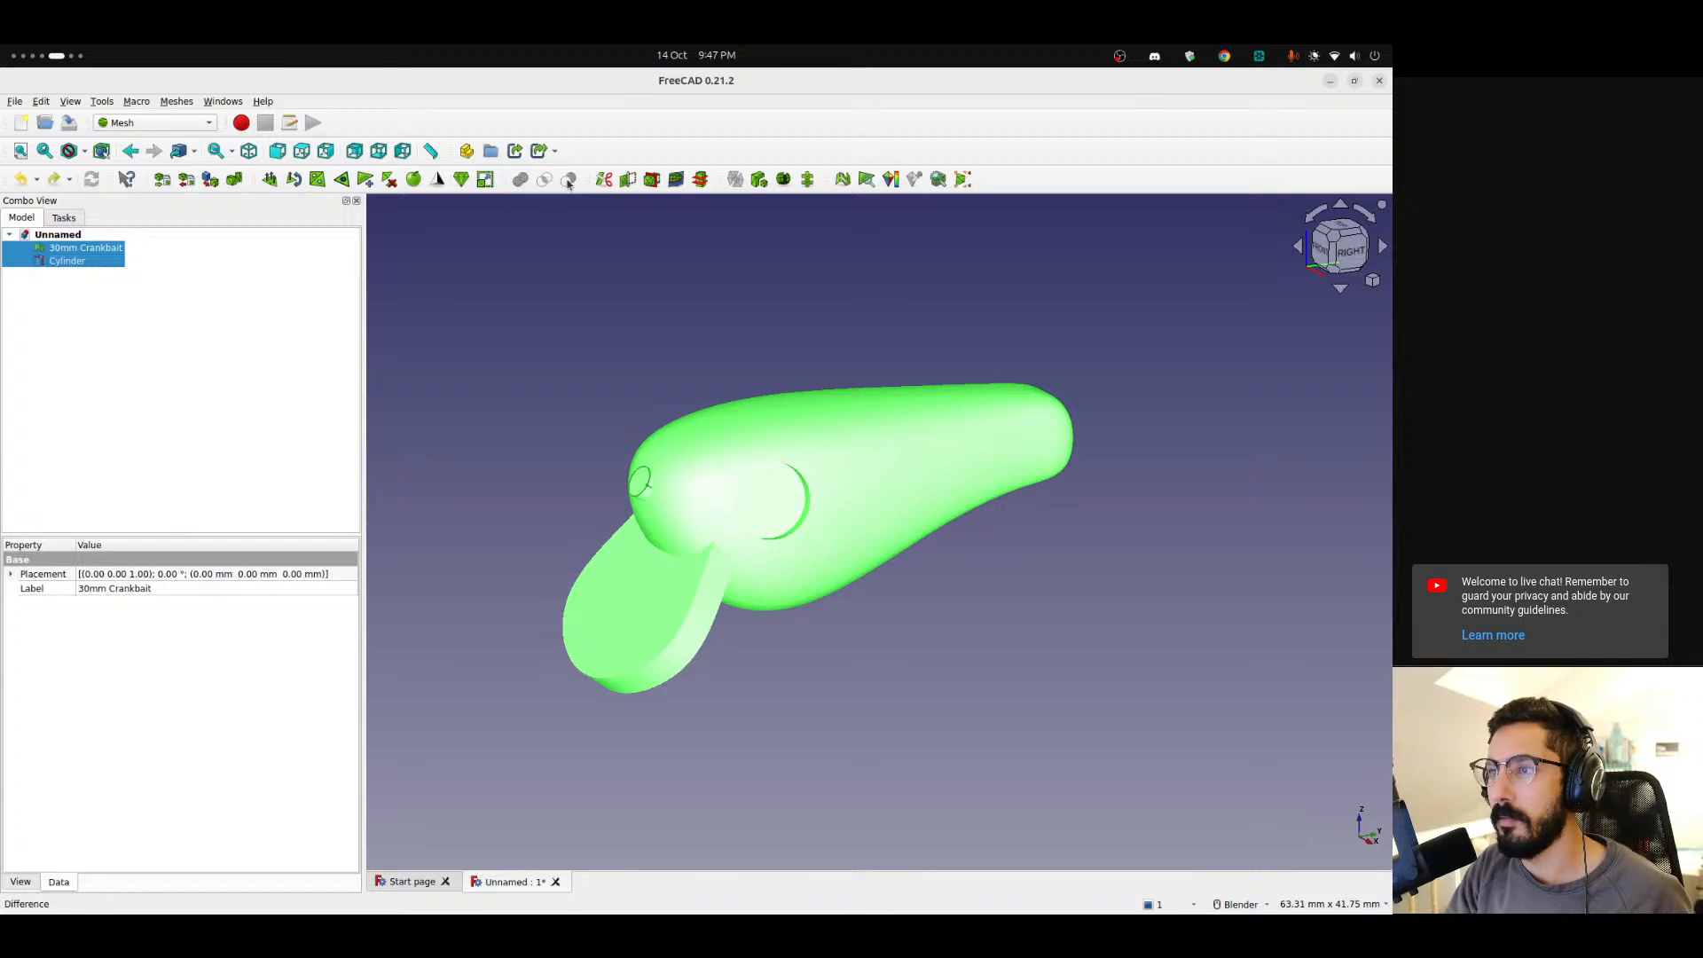
{"action": "left_click", "coordinate": [583, 247]}
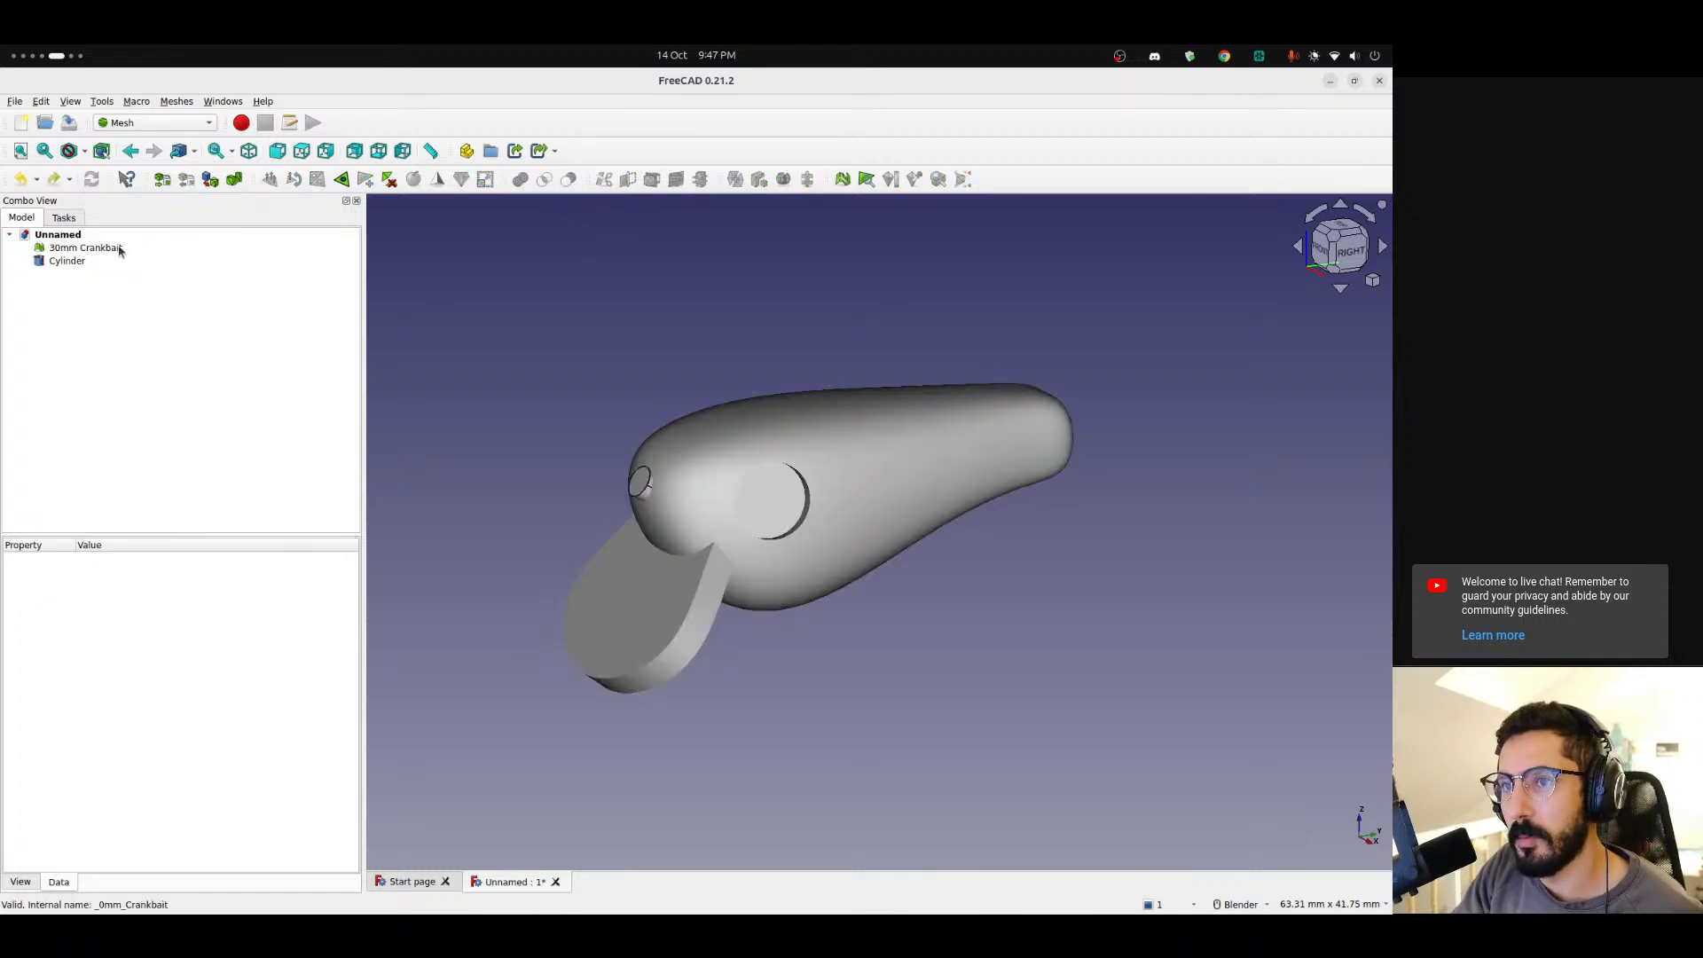
{"action": "left_click", "coordinate": [117, 249]}
{"action": "left_click", "coordinate": [88, 262]}
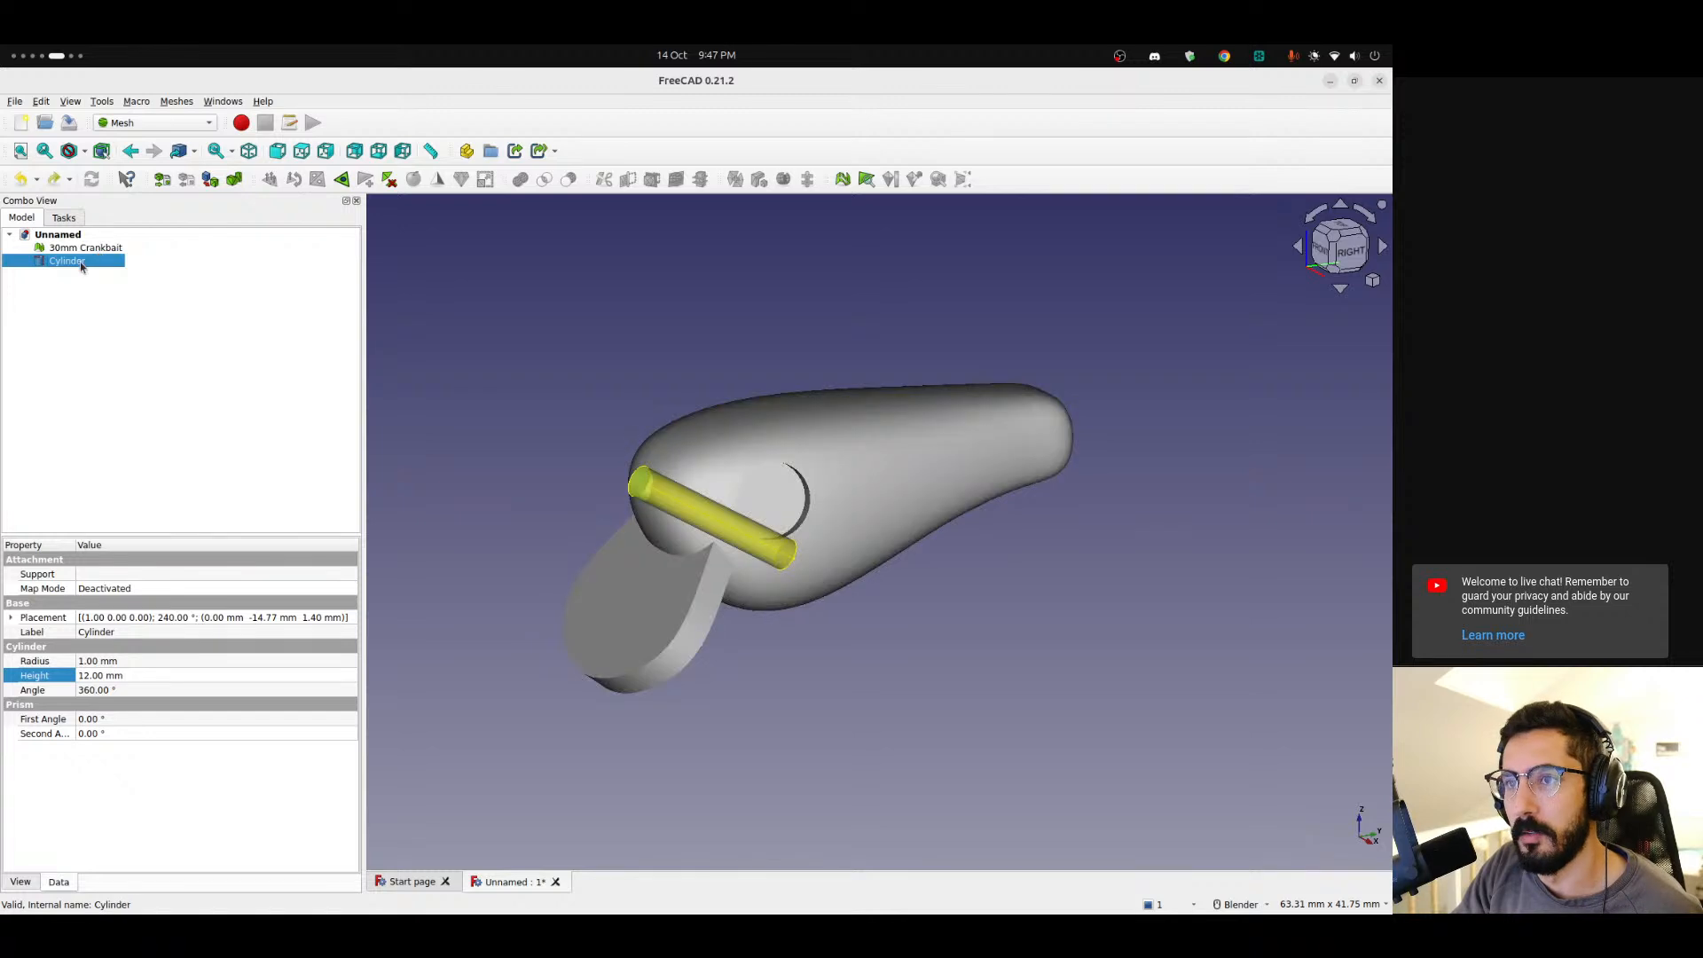
{"action": "right_click", "coordinate": [80, 264]}
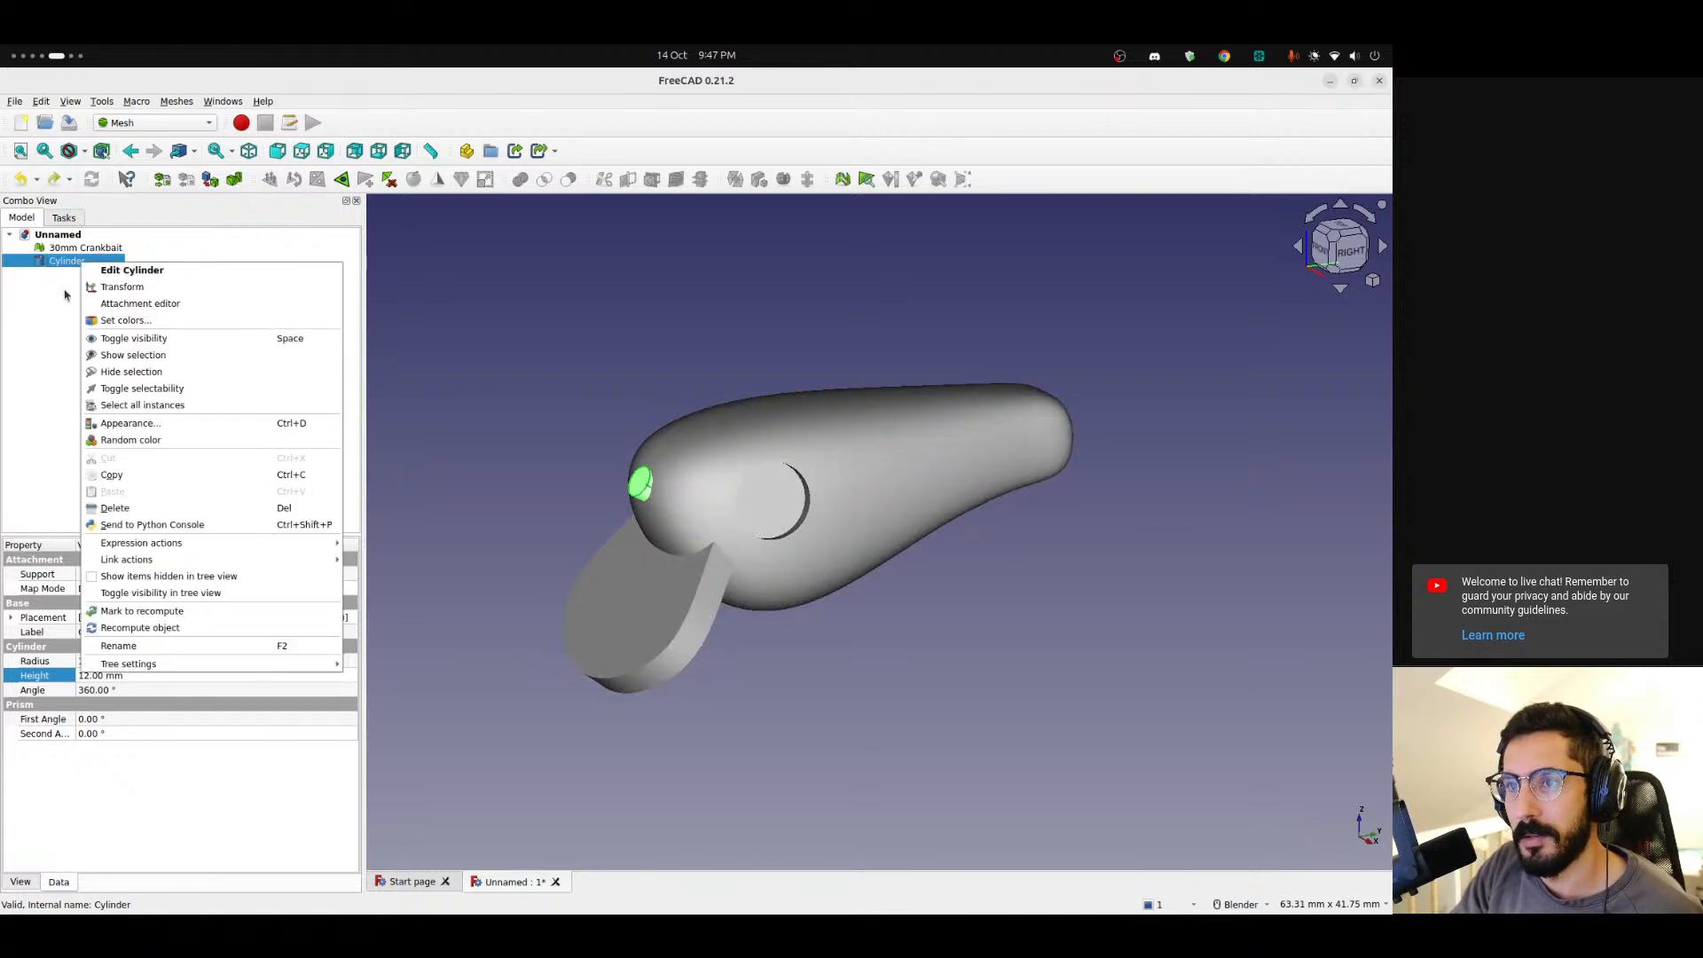
{"action": "left_click", "coordinate": [62, 290]}
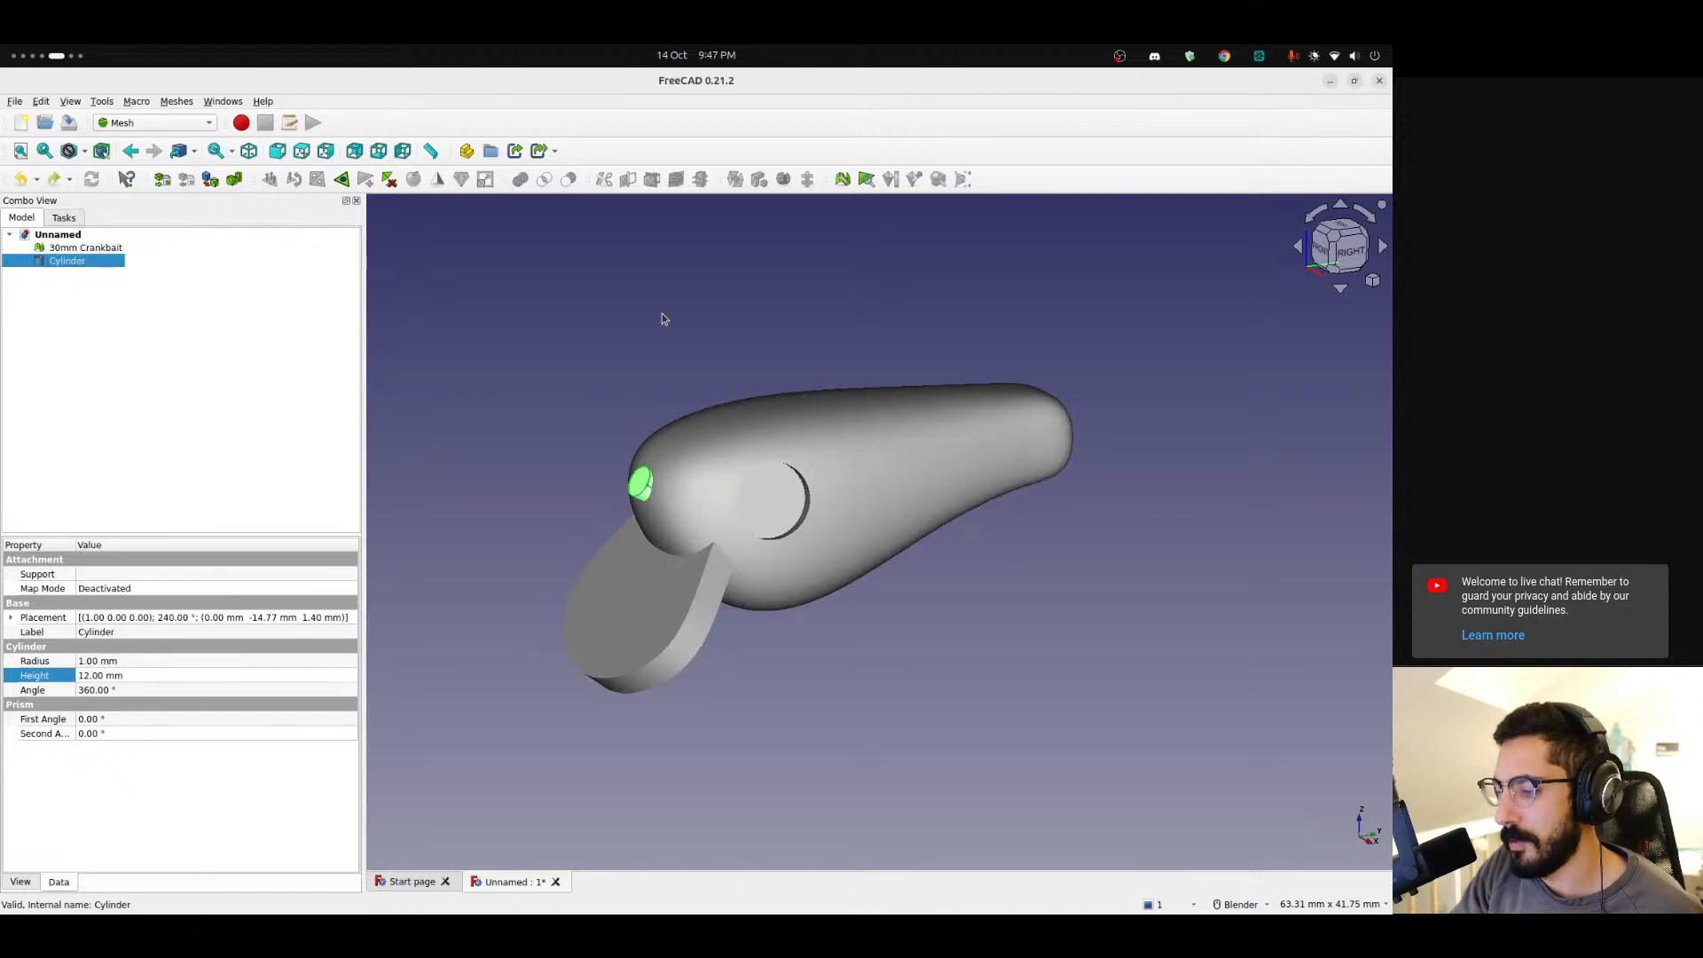
{"action": "left_click", "coordinate": [589, 311]}
{"action": "left_click", "coordinate": [92, 250]}
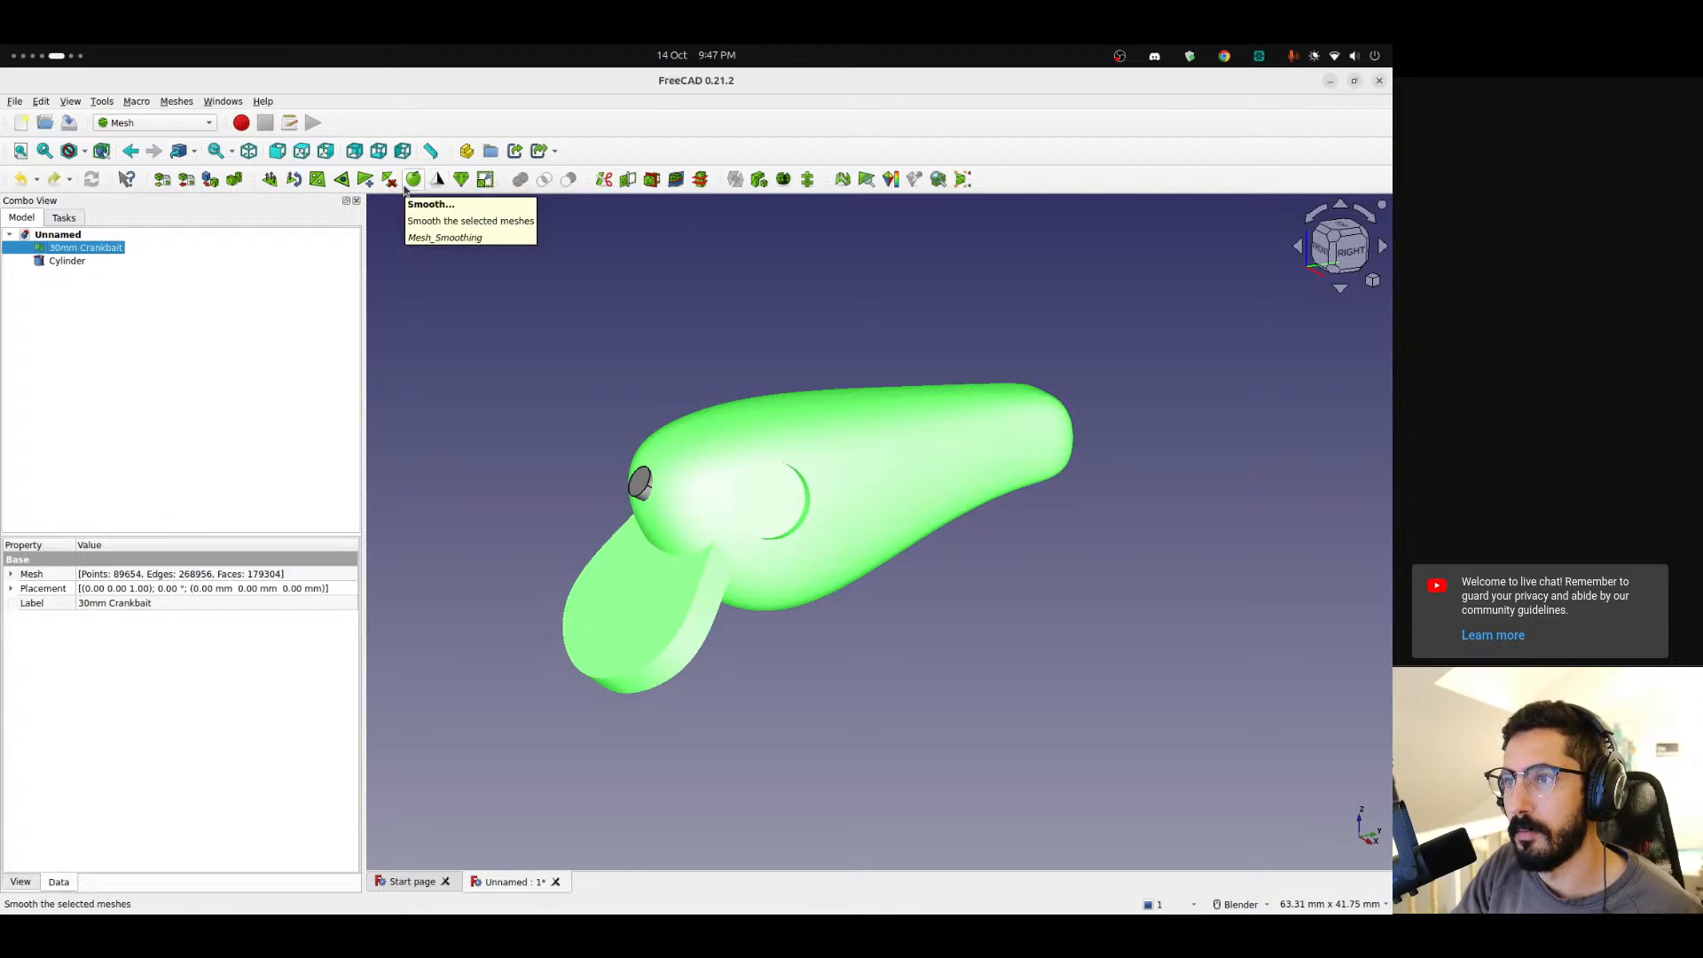
{"action": "scroll", "coordinate": [859, 559], "scroll_direction": "up", "scroll_amount": 5}
{"action": "scroll", "coordinate": [686, 390], "scroll_direction": "down", "scroll_amount": 4}
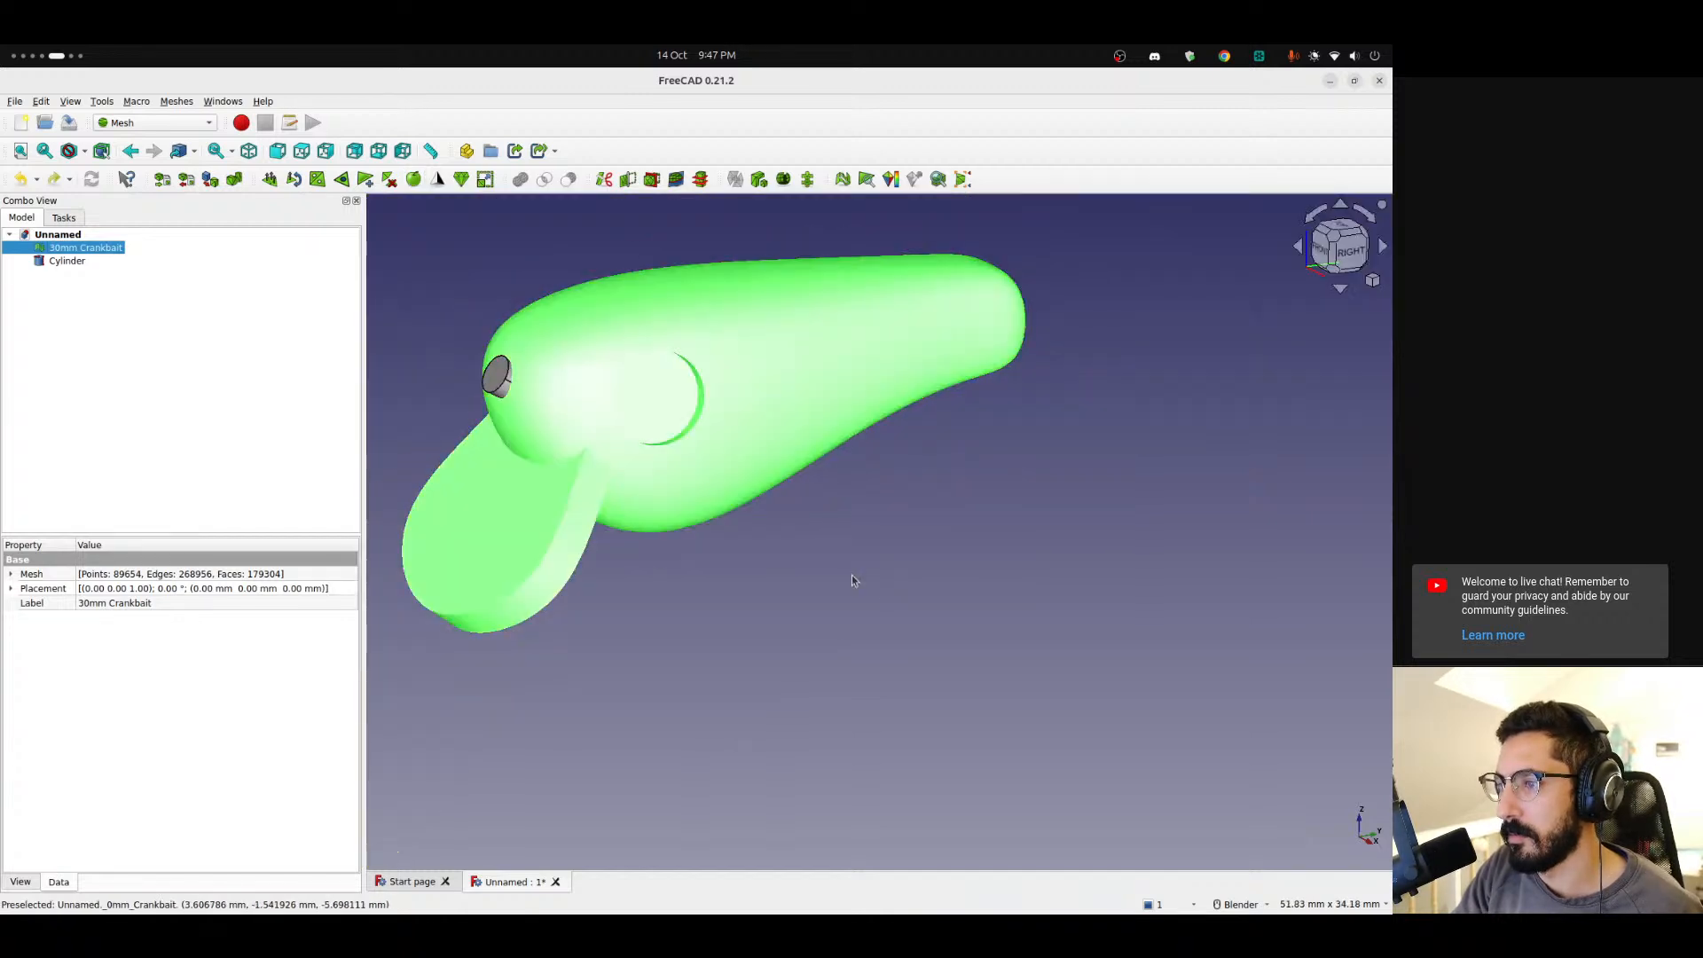
{"action": "left_click", "coordinate": [885, 593]}
{"action": "scroll", "coordinate": [763, 567], "scroll_direction": "up", "scroll_amount": 5}
{"action": "scroll", "coordinate": [635, 467], "scroll_direction": "down", "scroll_amount": 7}
Create a mesh cylinder regular solid with radius 1 mm and length 15 mm, then close the dialog.
{"action": "left_click", "coordinate": [87, 248]}
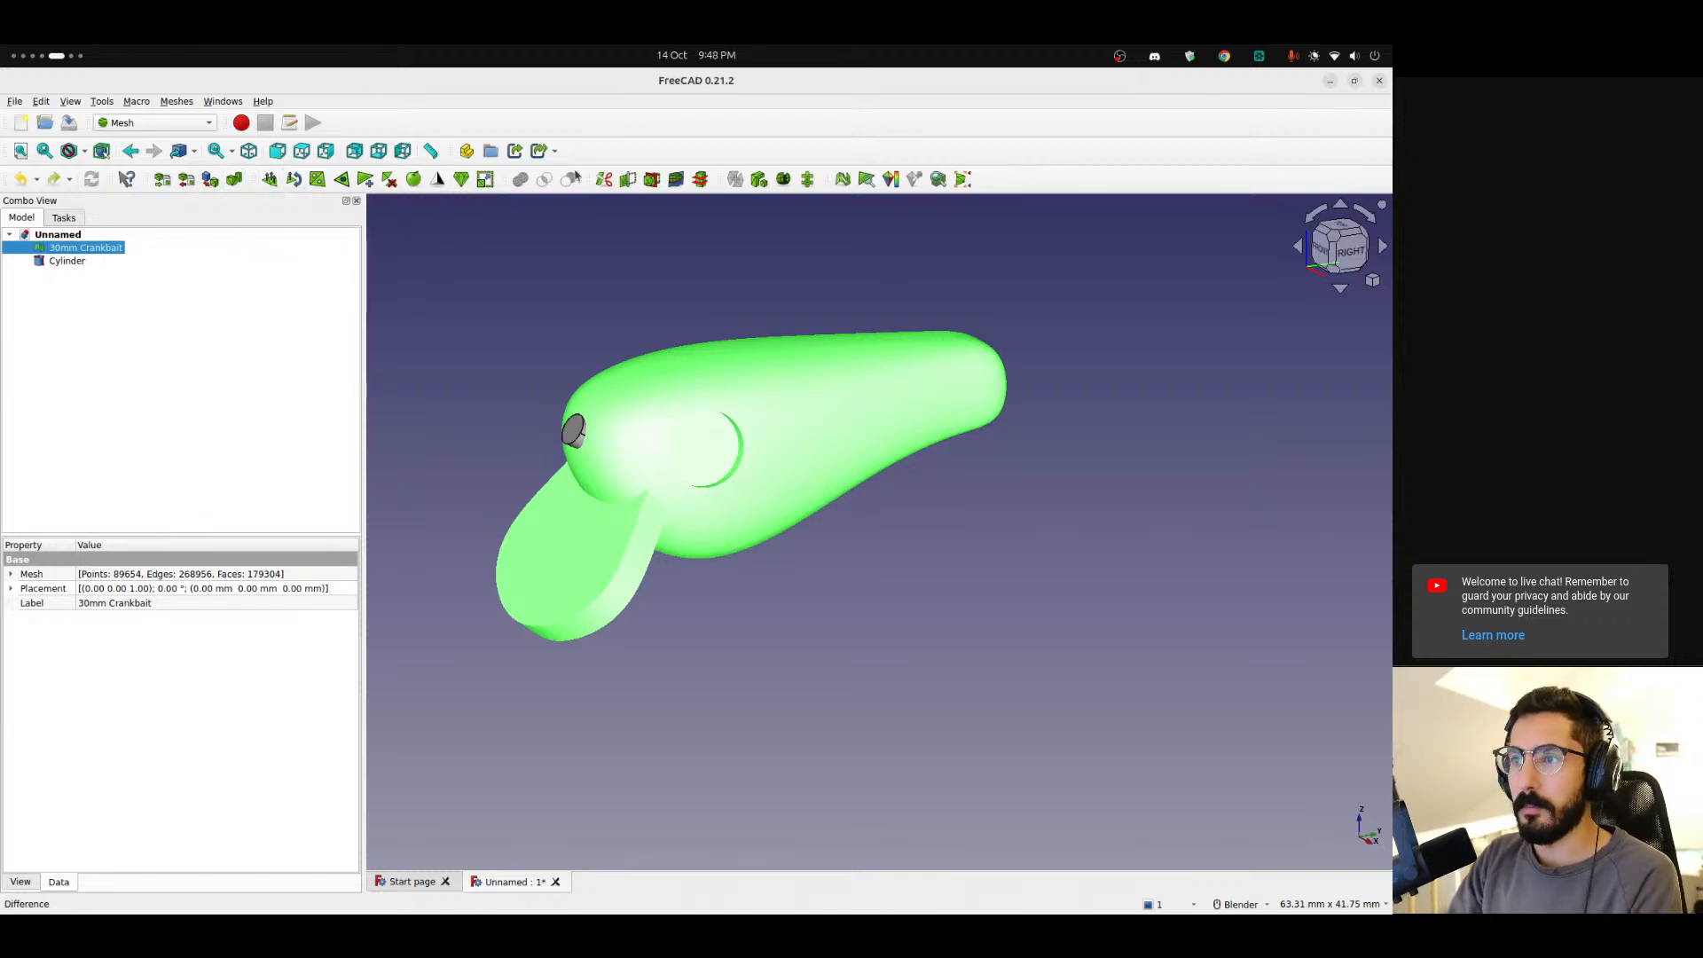
{"action": "left_click", "coordinate": [232, 182]}
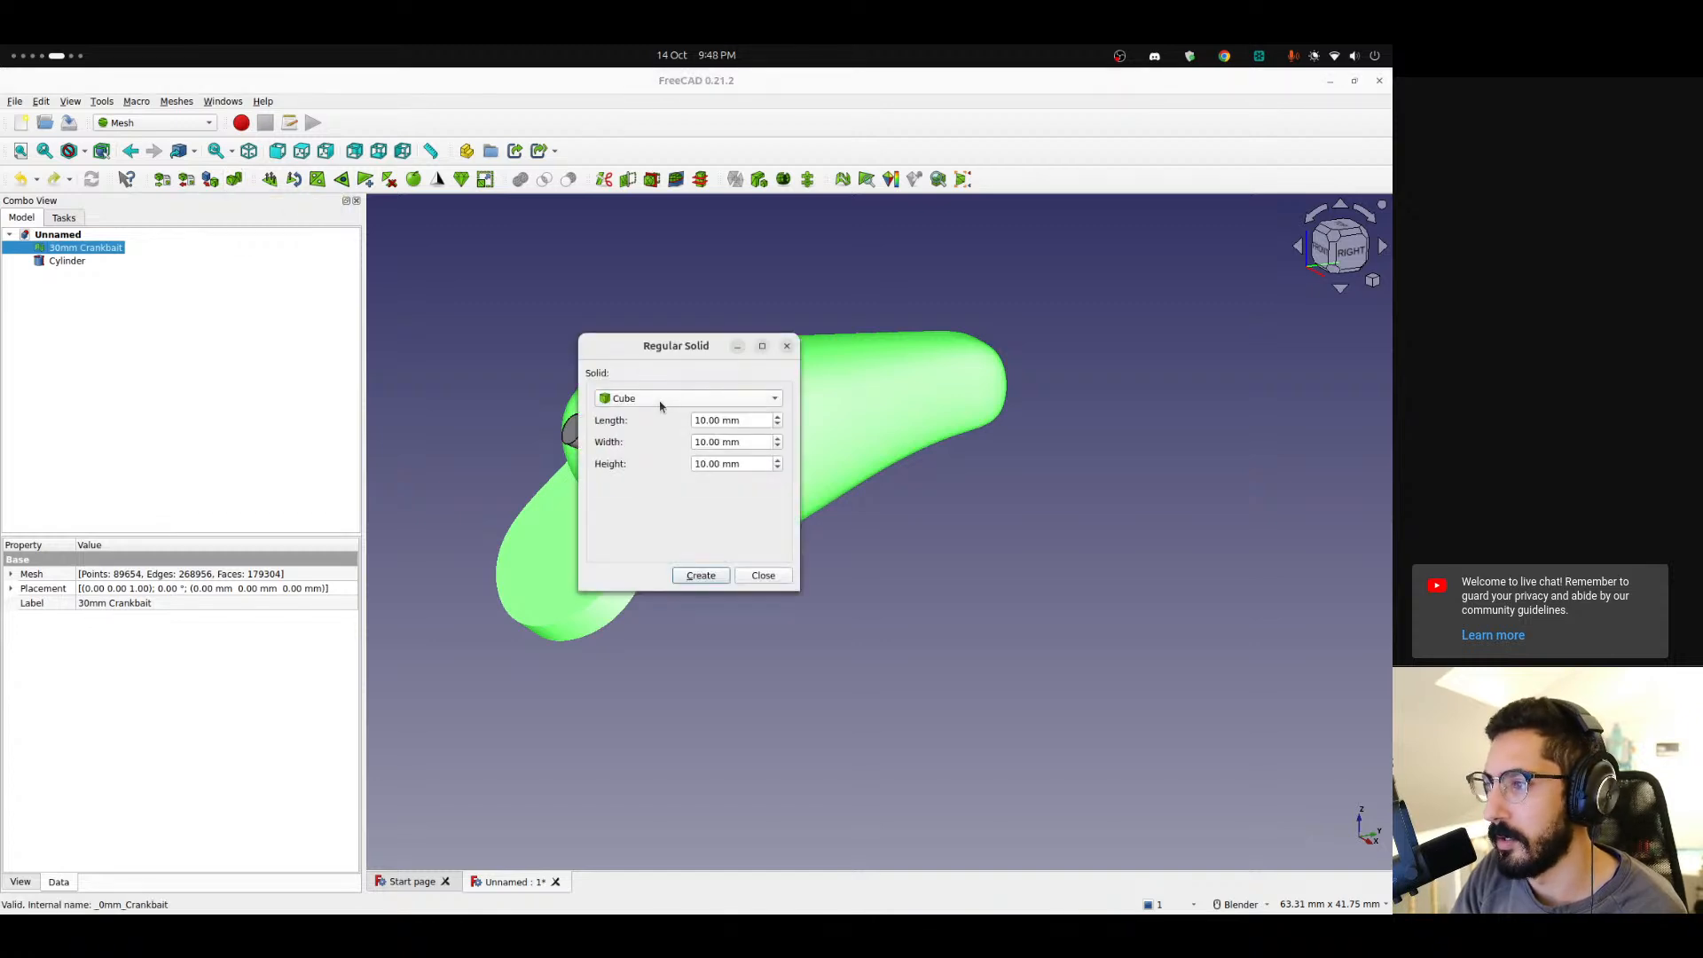
{"action": "left_click", "coordinate": [655, 431]}
{"action": "left_click", "coordinate": [674, 416]}
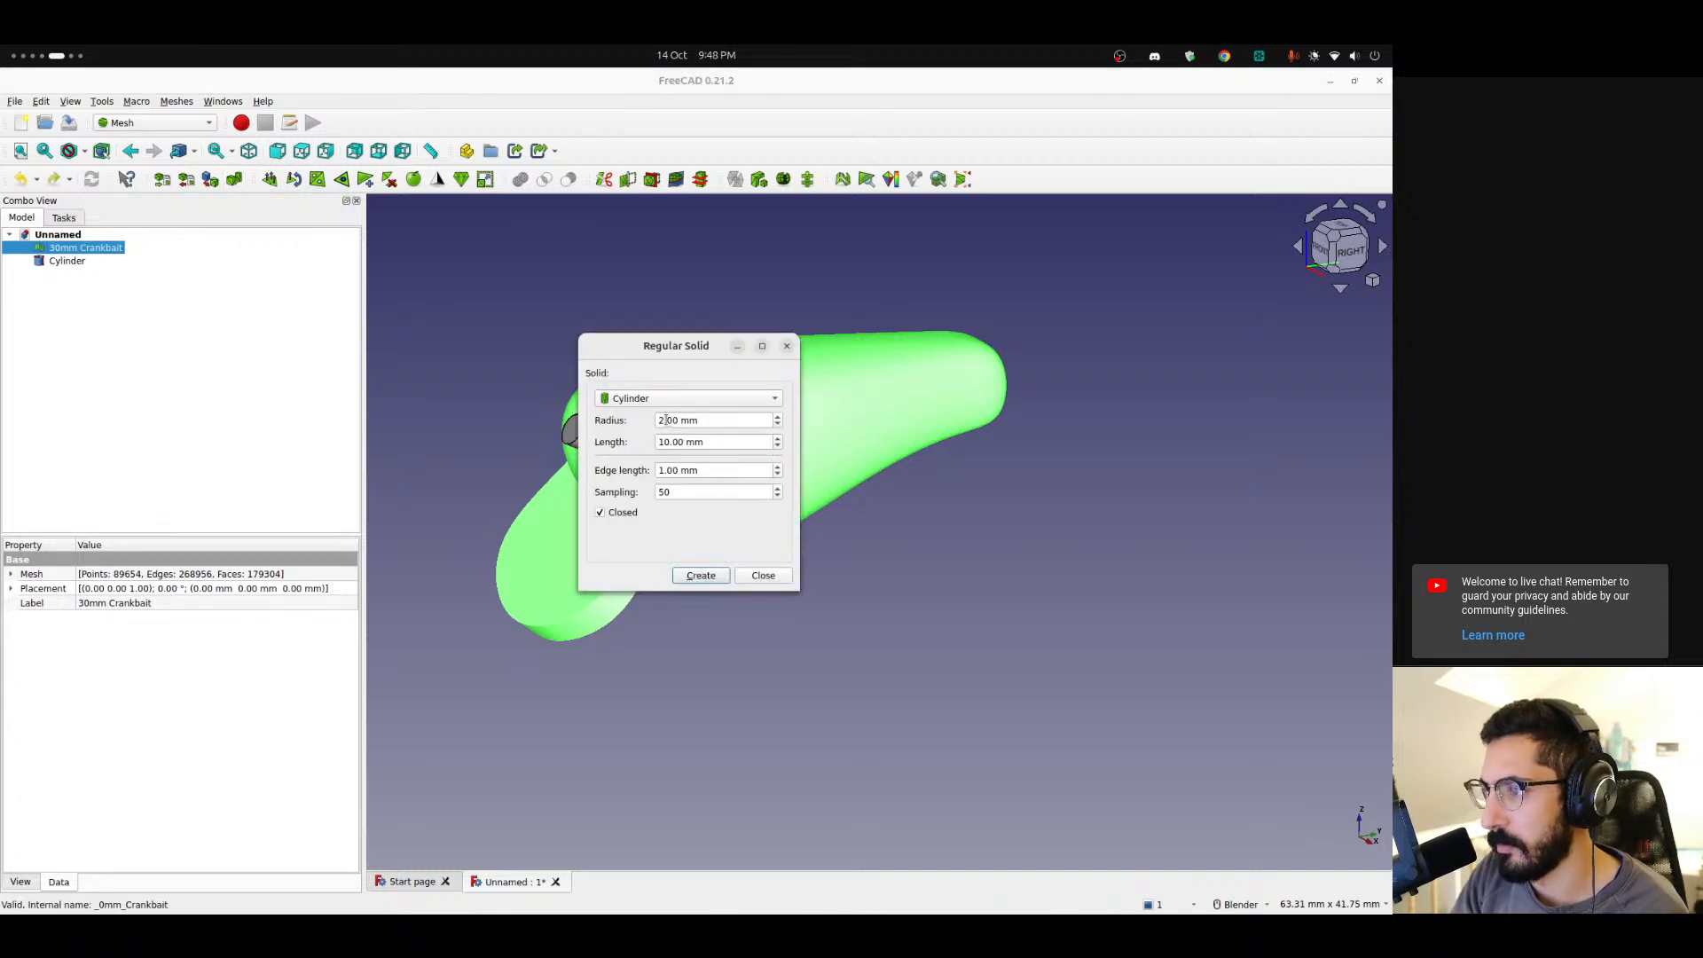
{"action": "left_click_drag", "start_coordinate": [664, 420], "coordinate": [655, 420]}
{"action": "type", "text": "1"}
{"action": "key", "text": "Tab"}
{"action": "key", "text": "Home"}
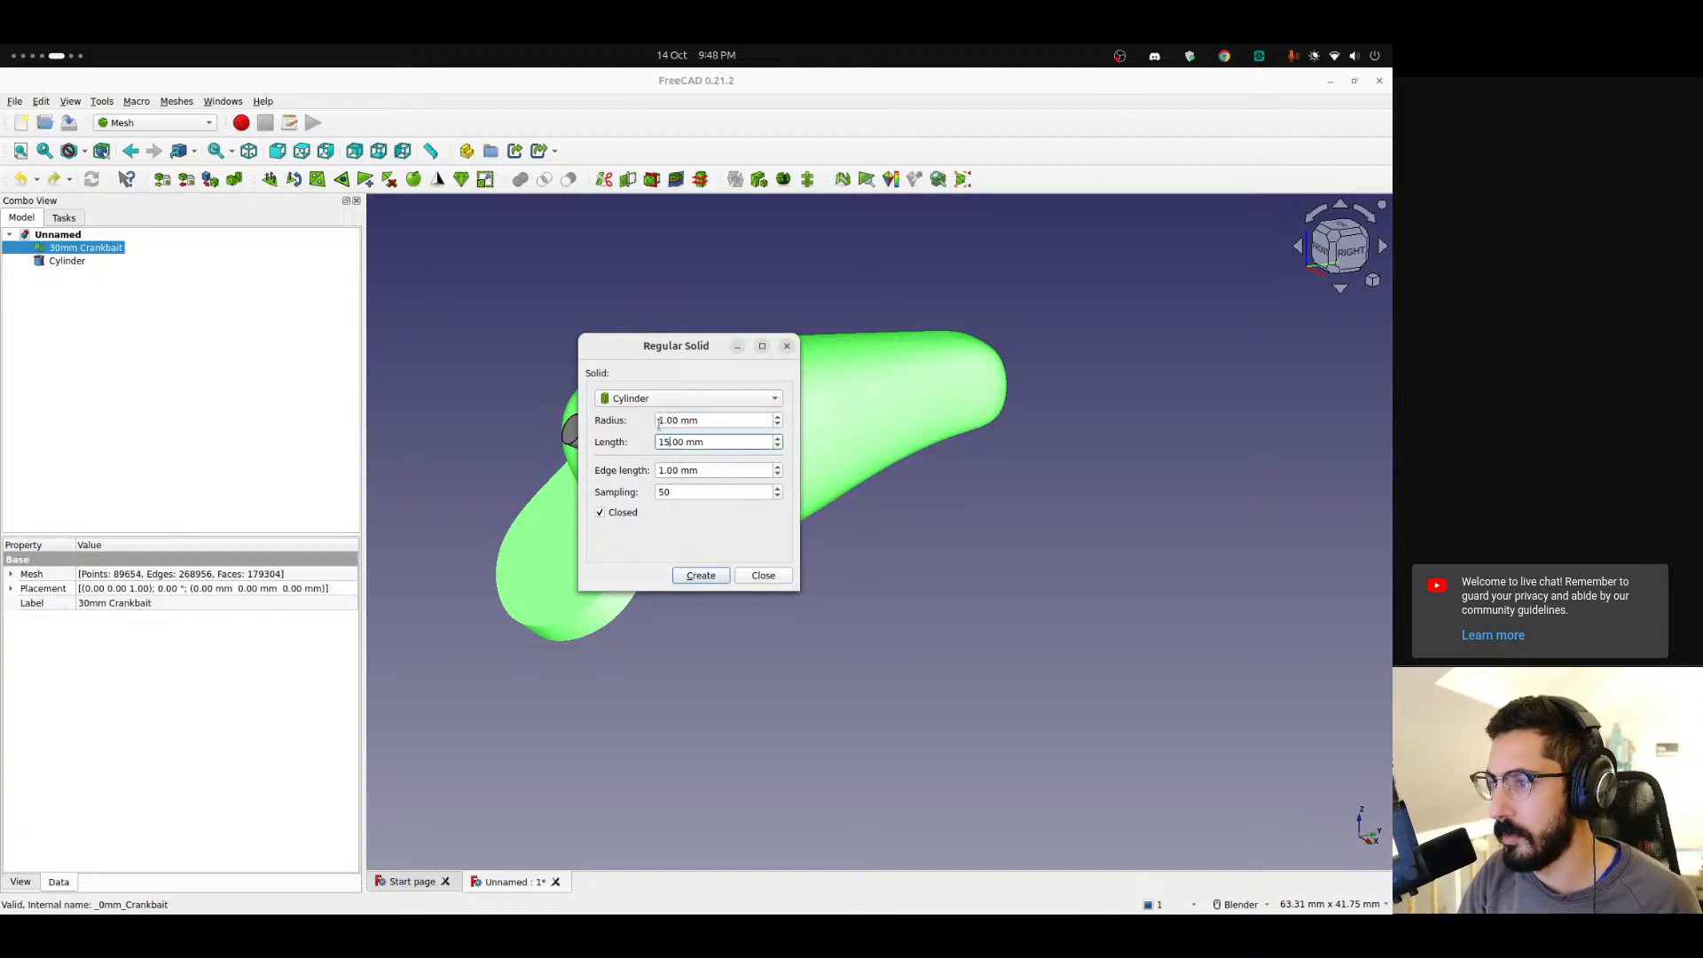
{"action": "left_click", "coordinate": [720, 576]}
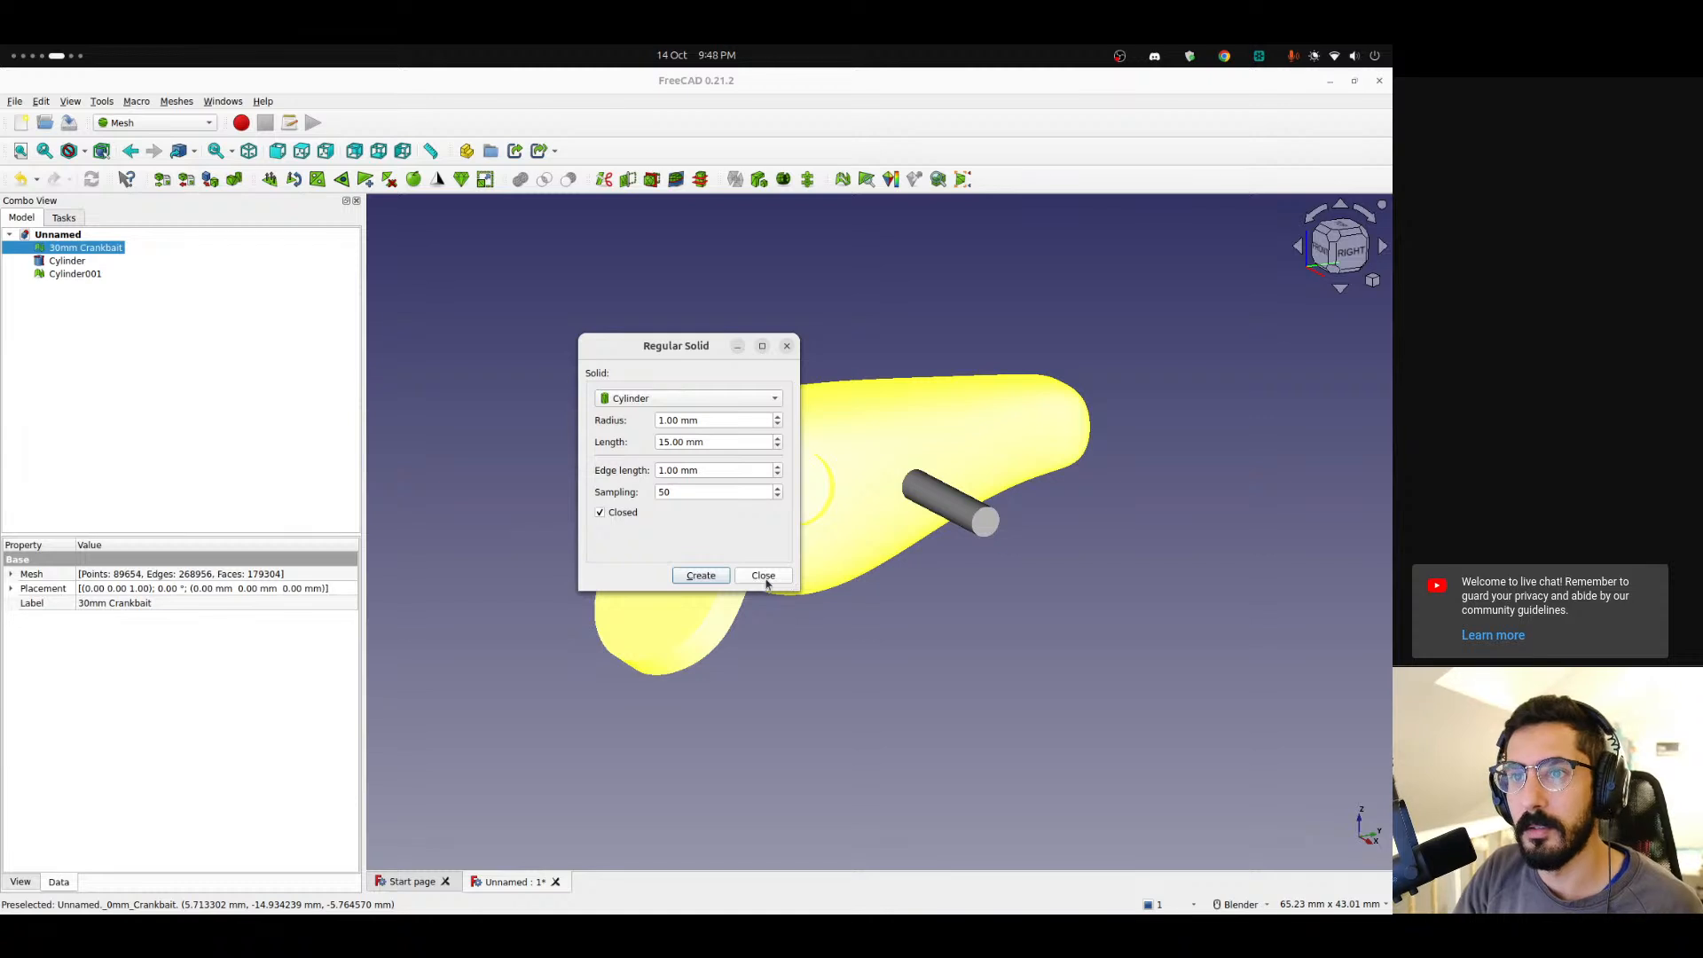
{"action": "left_click", "coordinate": [761, 576]}
Rotate the mesh cylinder 90° and move it with the Transform dragger so it passes through the lure's head.
{"action": "left_click", "coordinate": [76, 274]}
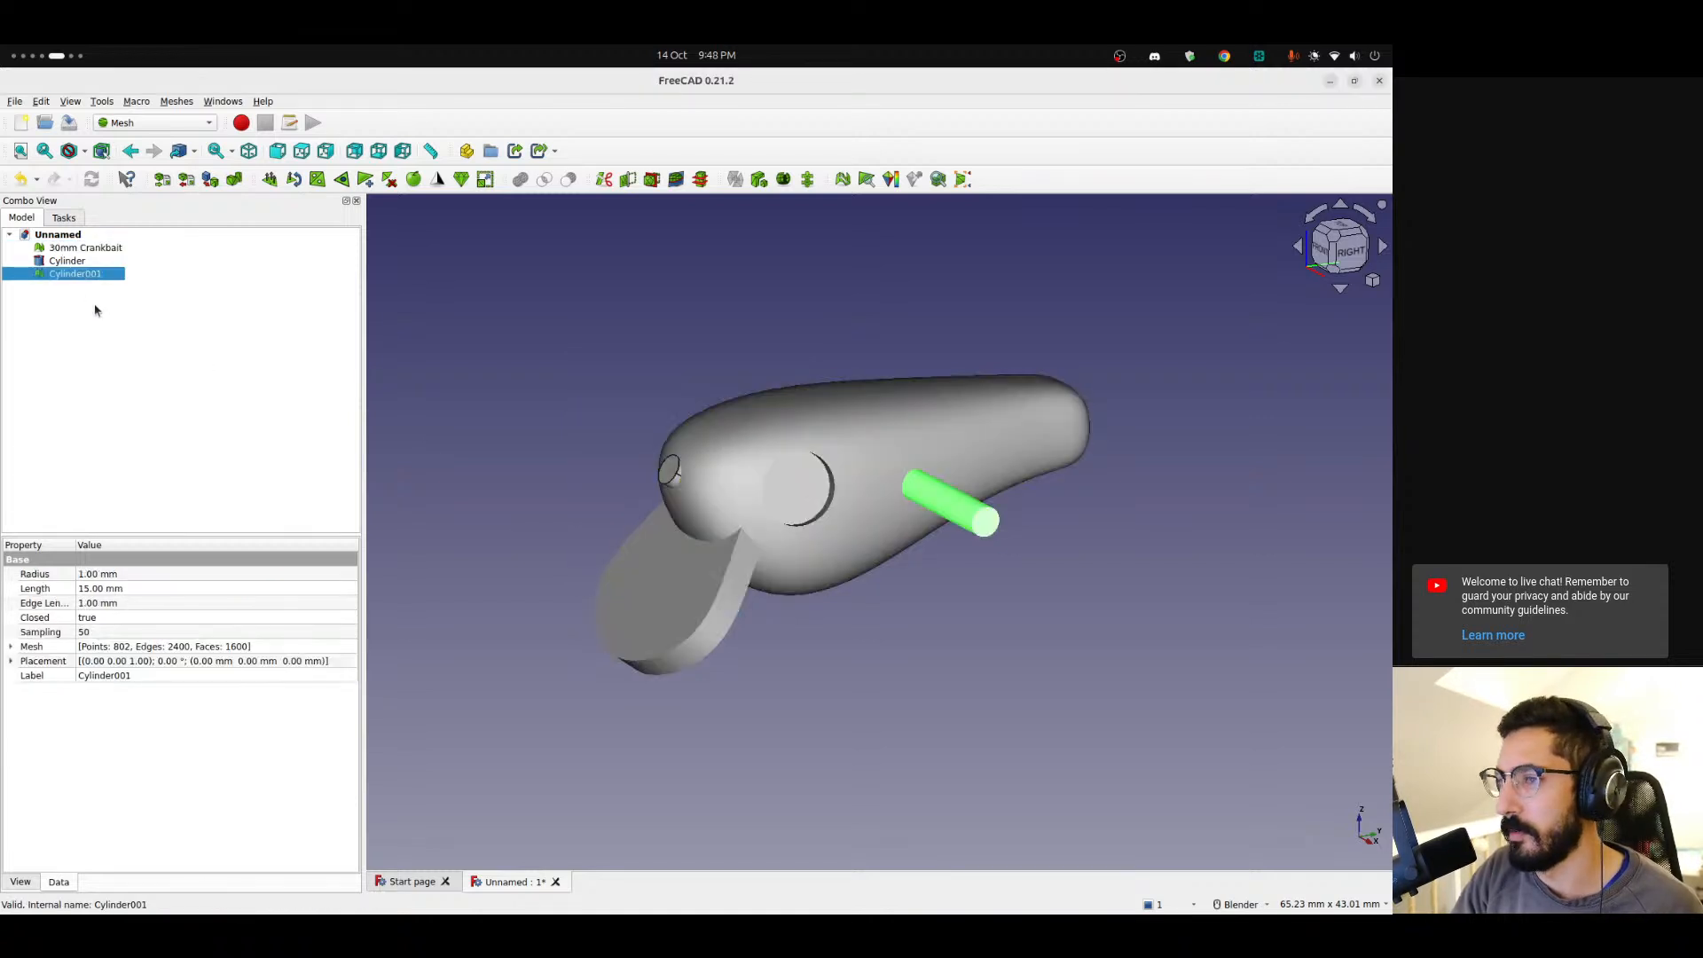
{"action": "right_click", "coordinate": [85, 276]}
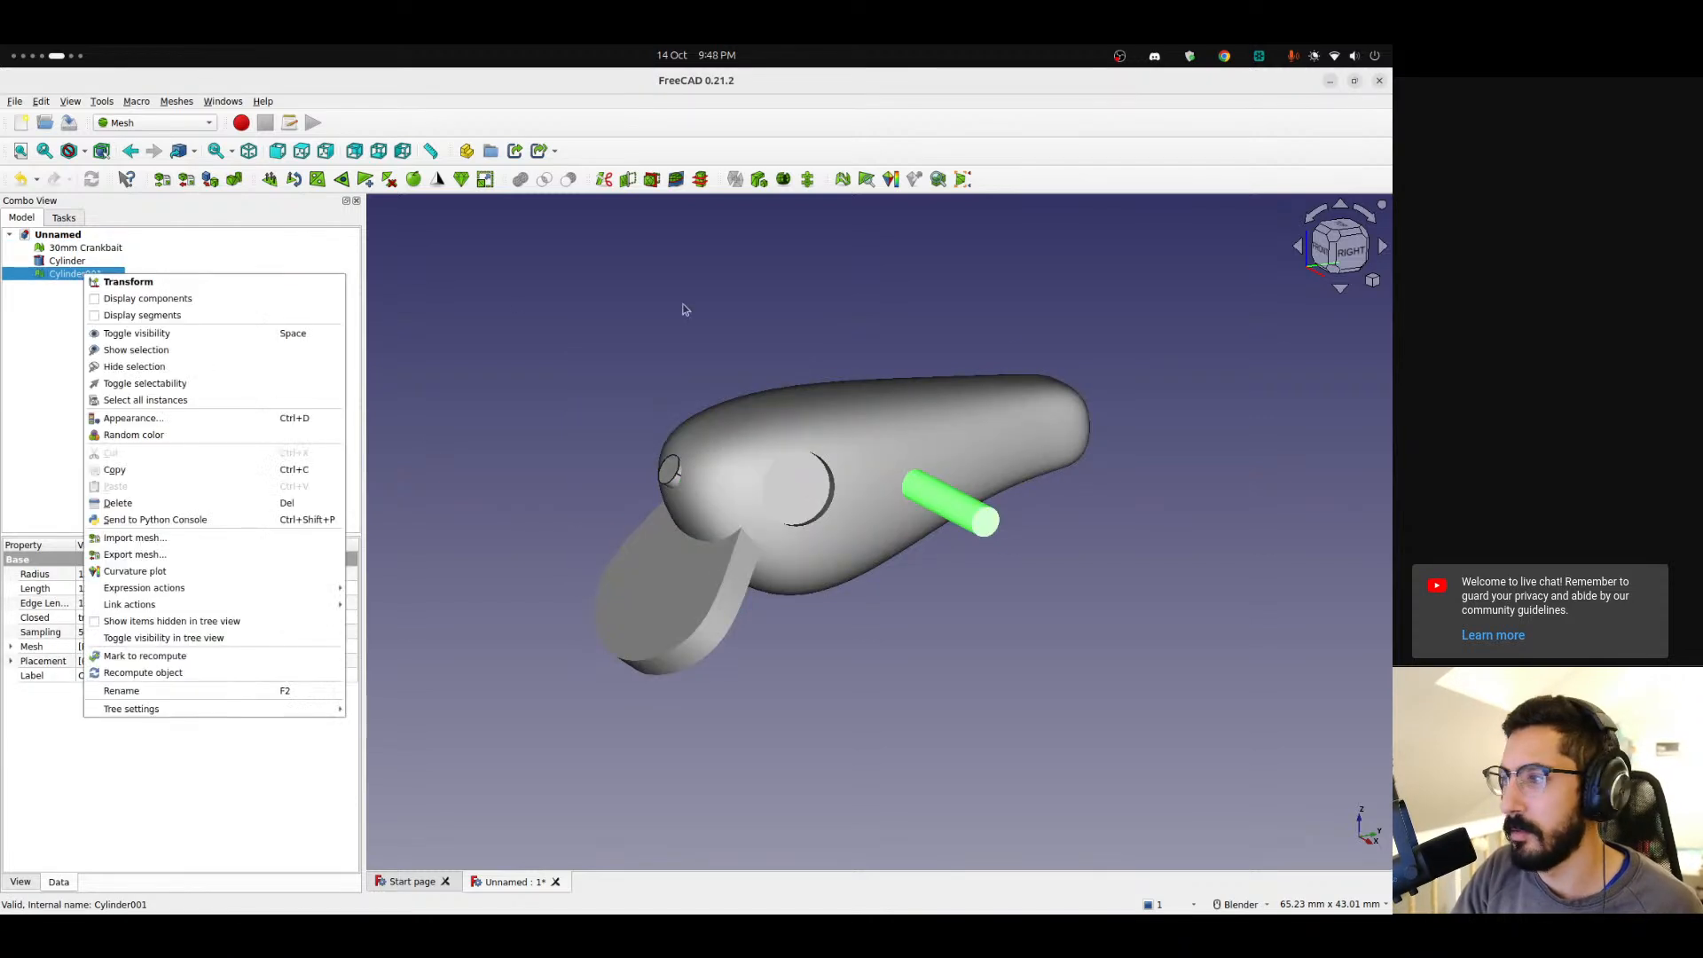
{"action": "left_click", "coordinate": [1342, 278]}
{"action": "left_click", "coordinate": [1350, 251]}
{"action": "right_click", "coordinate": [60, 281]}
{"action": "left_click", "coordinate": [66, 280]}
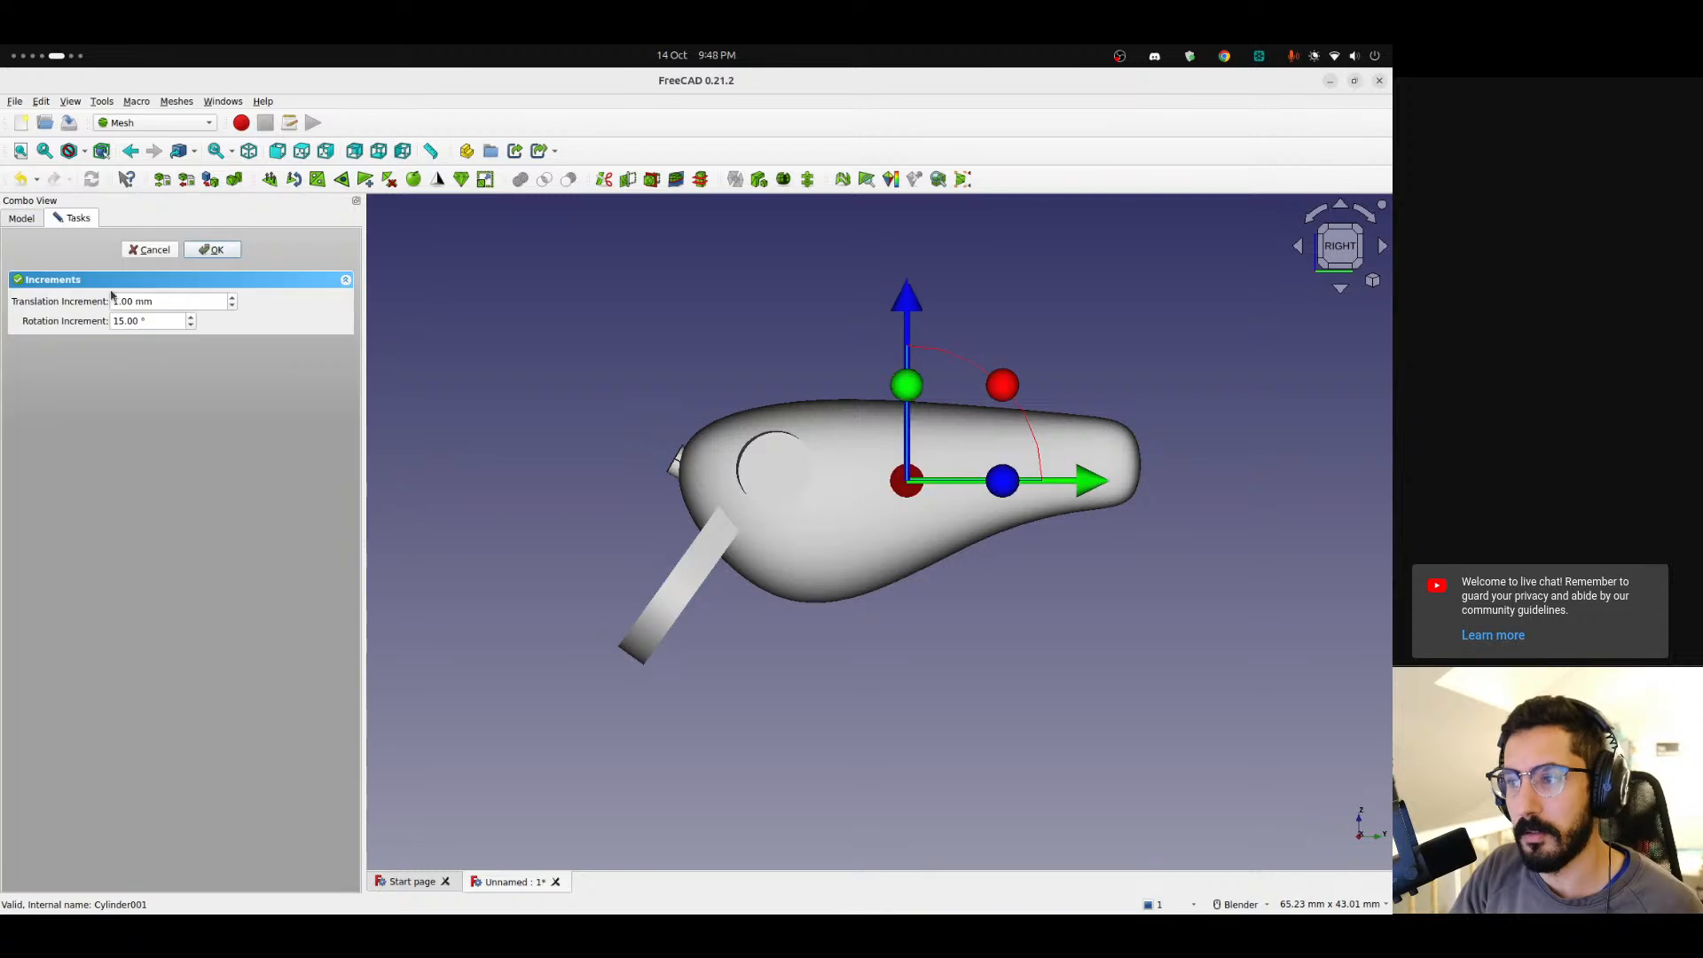
{"action": "left_click_drag", "start_coordinate": [1090, 487], "coordinate": [844, 482]}
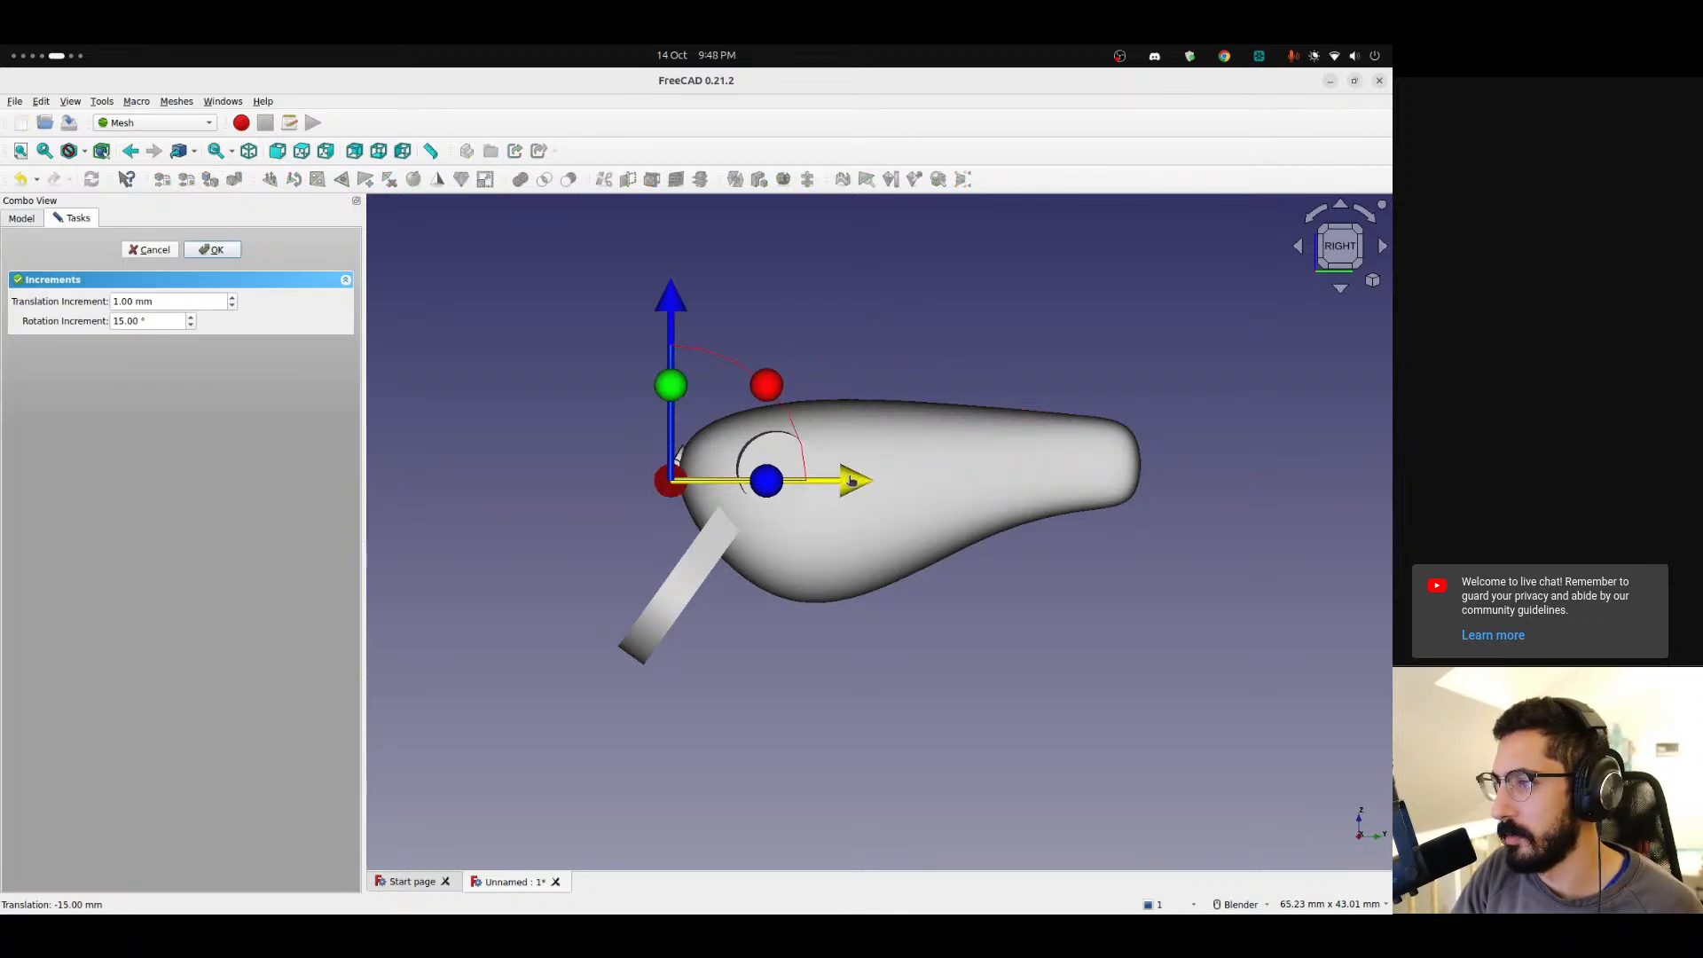
{"action": "middle_click_drag", "start_coordinate": [826, 583], "coordinate": [753, 523]}
{"action": "left_click_drag", "start_coordinate": [754, 526], "coordinate": [607, 654]}
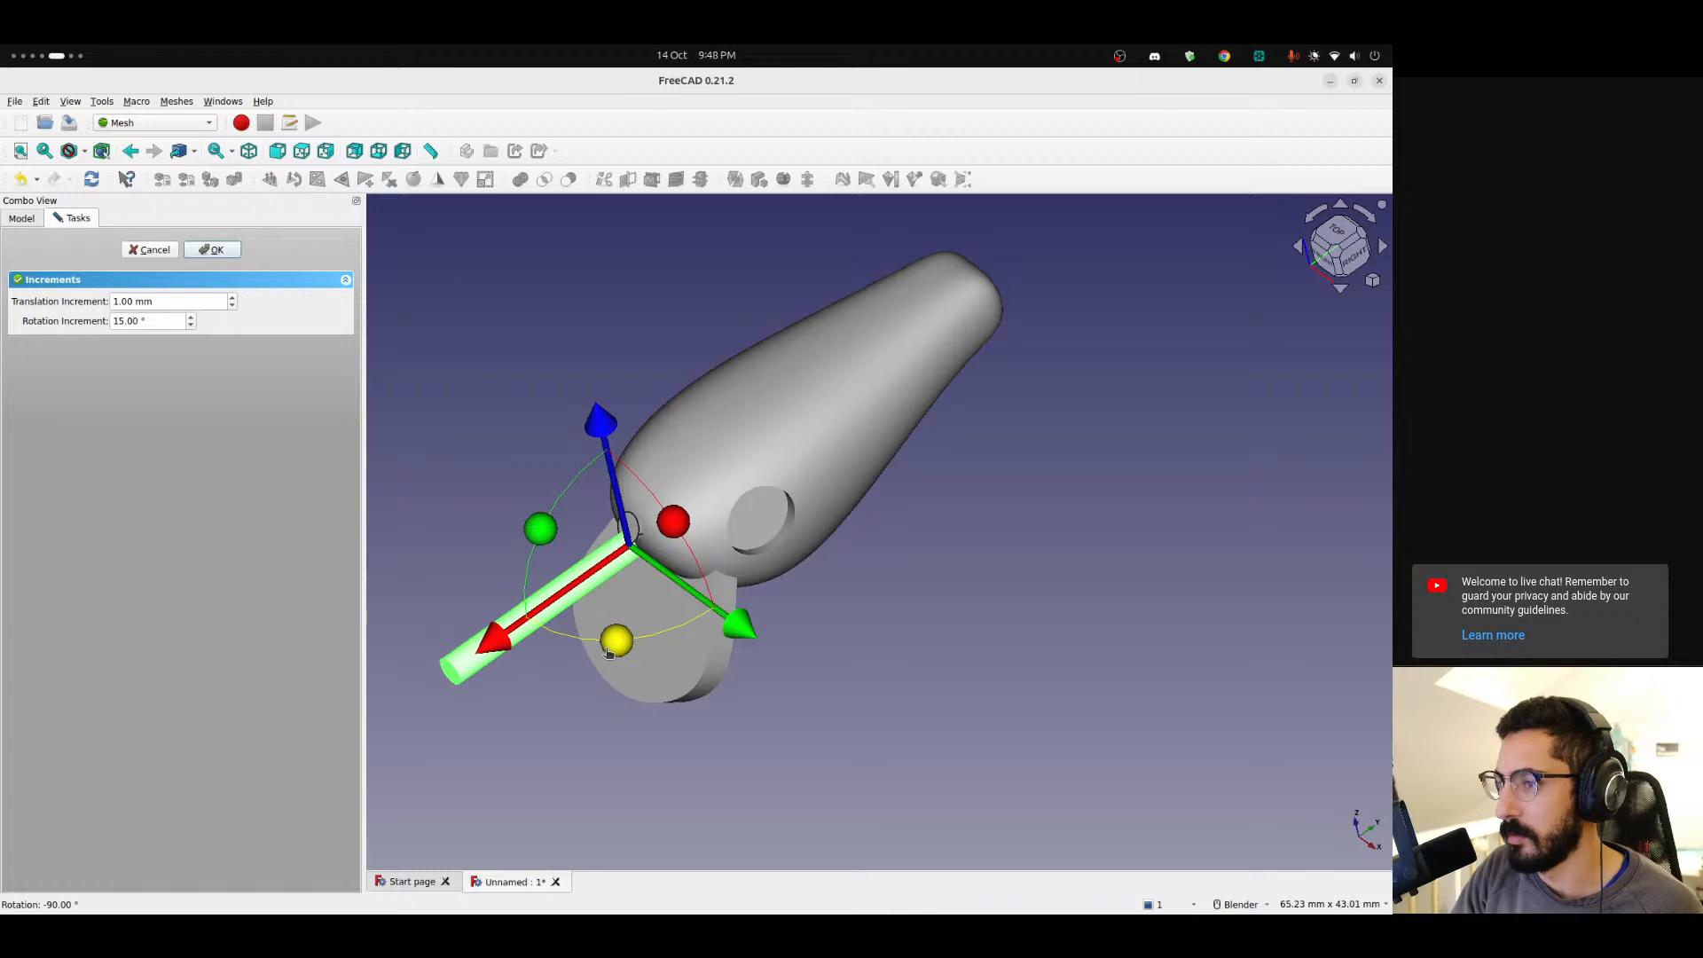
{"action": "middle_click_drag", "start_coordinate": [827, 637], "coordinate": [927, 679]}
{"action": "left_click_drag", "start_coordinate": [537, 733], "coordinate": [701, 590]}
{"action": "middle_click_drag", "start_coordinate": [958, 778], "coordinate": [806, 581]}
{"action": "left_click", "coordinate": [213, 249]}
Select the lure mesh and the mesh cylinder and try to subtract the cylinder with a mesh Boolean, dismissing the error.
{"action": "left_click", "coordinate": [67, 261]}
{"action": "left_click", "coordinate": [72, 300]}
{"action": "left_click", "coordinate": [85, 247]}
{"action": "left_click", "coordinate": [67, 261], "text": "ctrl"}
{"action": "left_click", "coordinate": [75, 274]}
{"action": "left_click", "coordinate": [85, 248]}
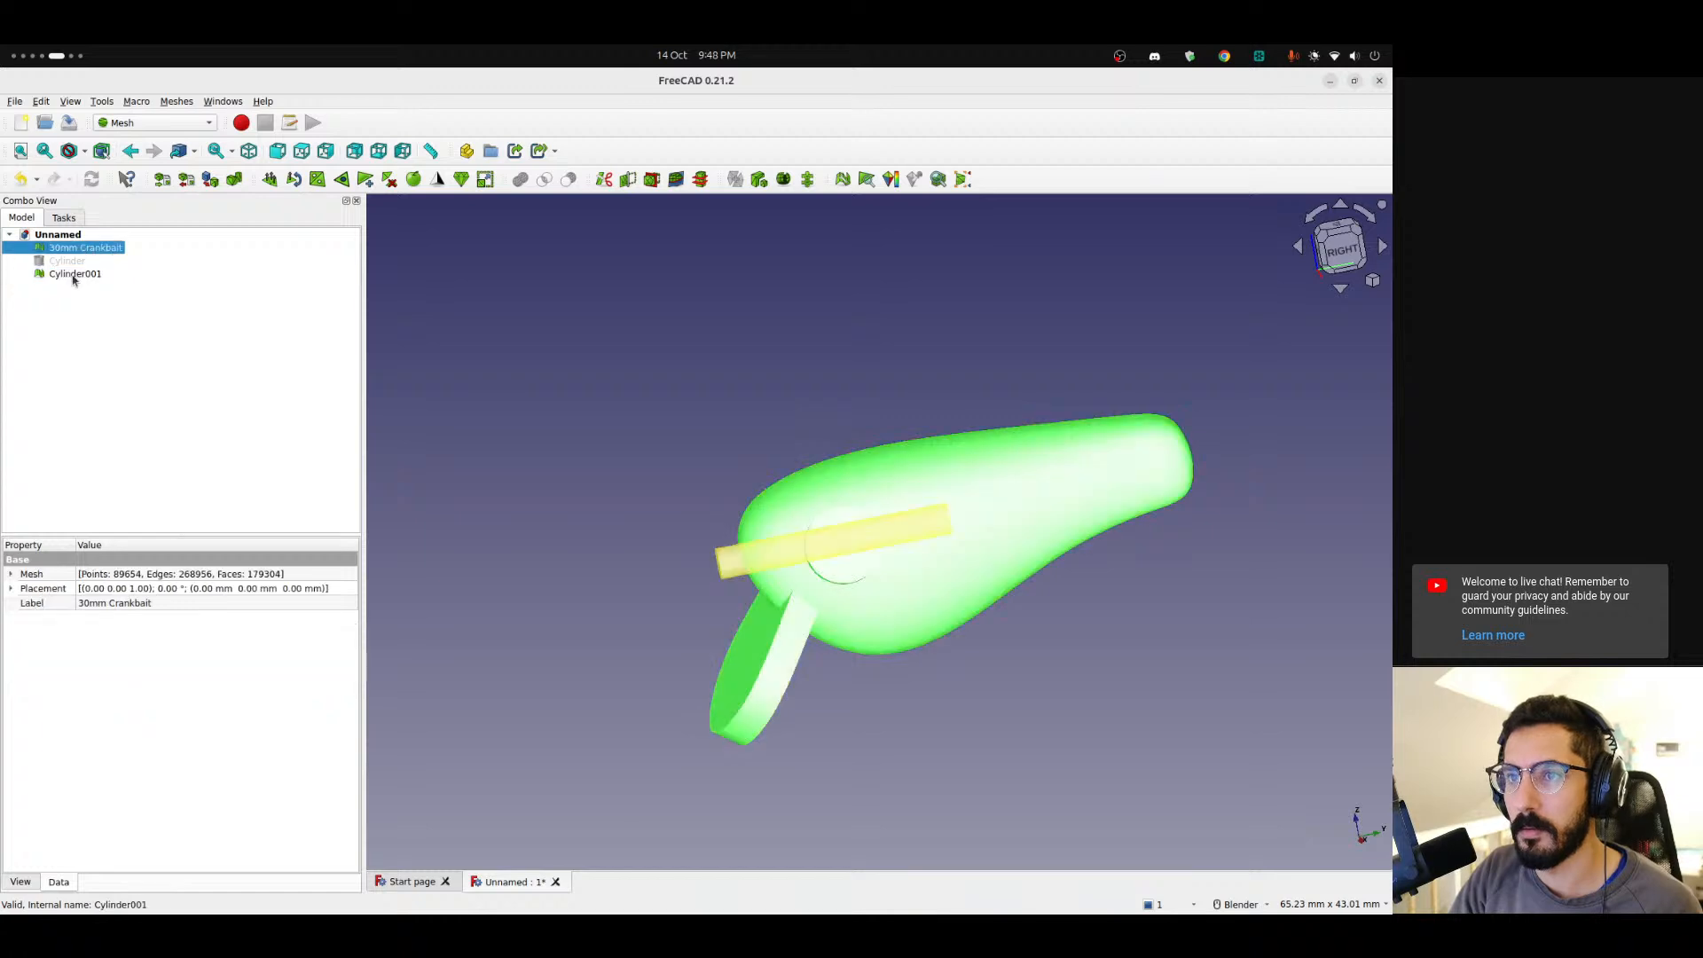
{"action": "left_click", "coordinate": [76, 274], "text": "ctrl"}
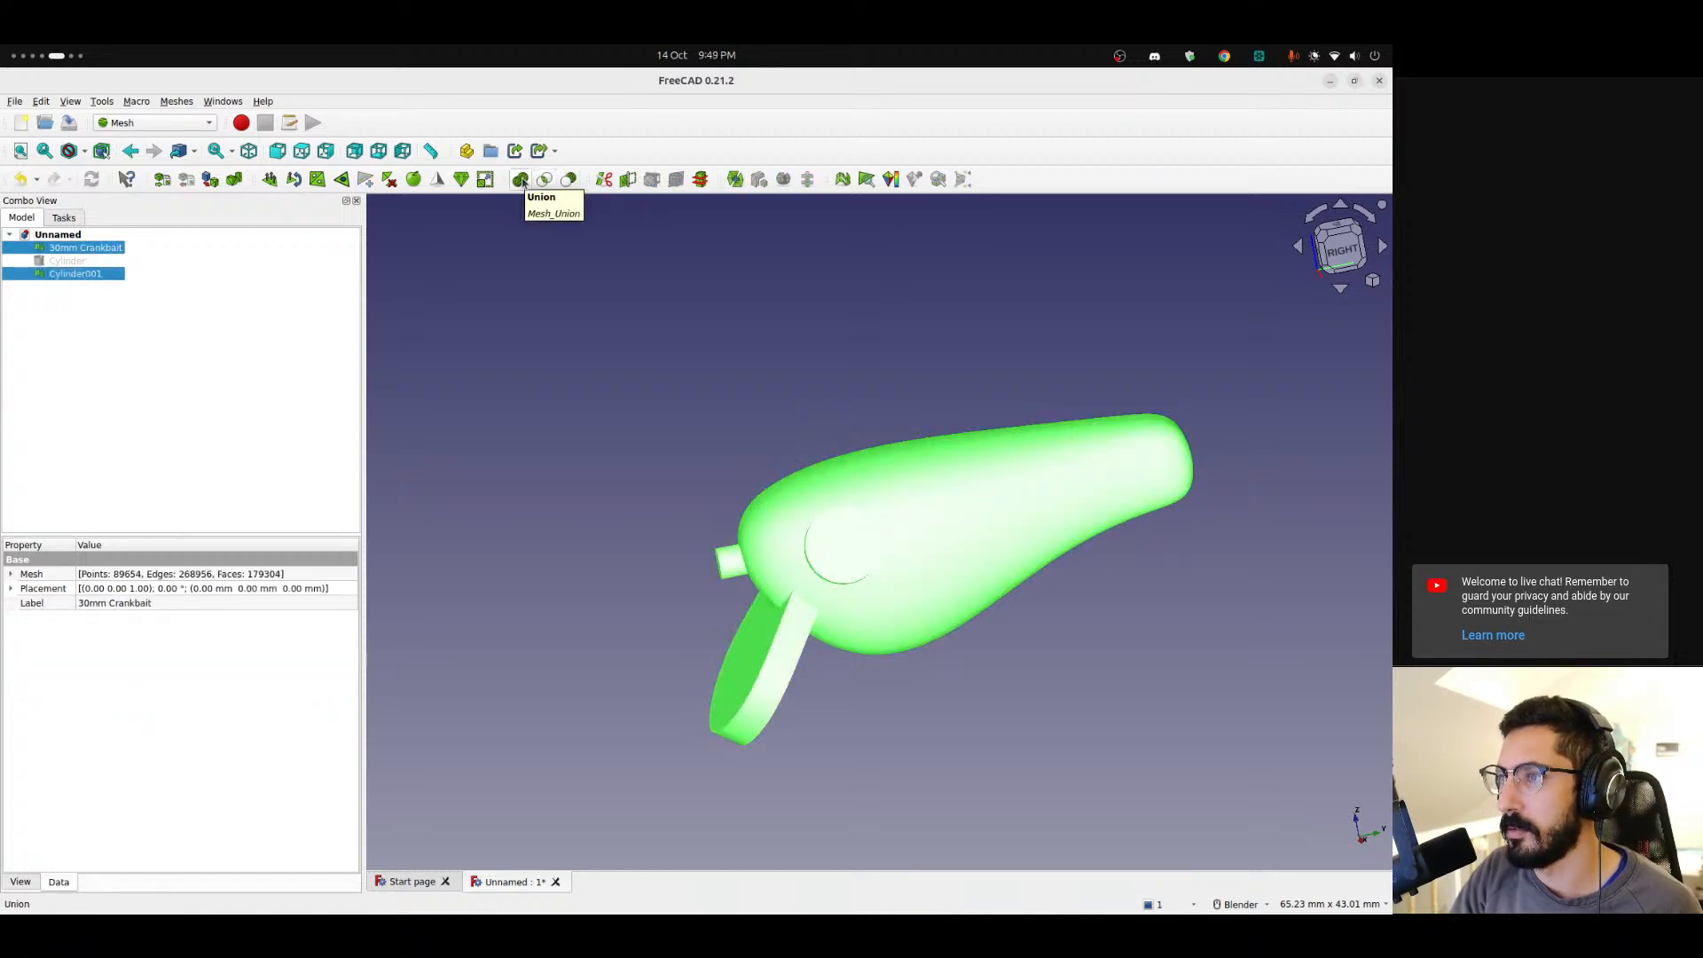
{"action": "left_click", "coordinate": [565, 183]}
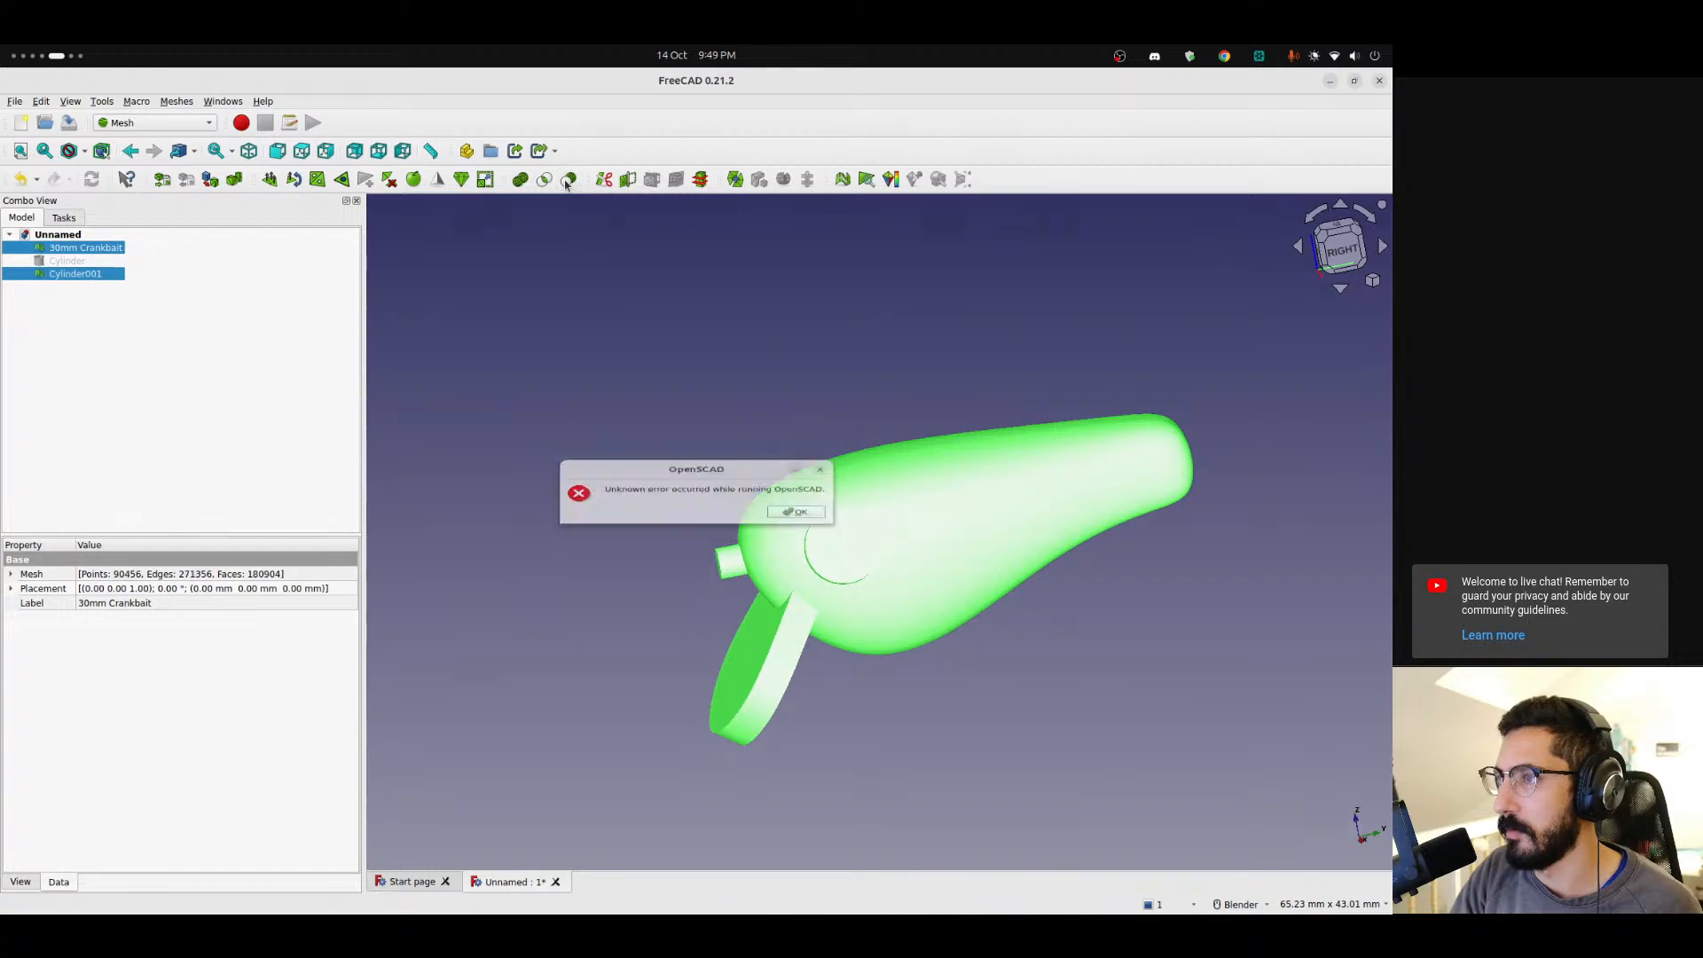
{"action": "left_click", "coordinate": [796, 521]}
Reselect the cylinder first and the lure second and retry the mesh Boolean subtraction, dismissing the error.
{"action": "left_click", "coordinate": [170, 339]}
{"action": "left_click", "coordinate": [81, 274]}
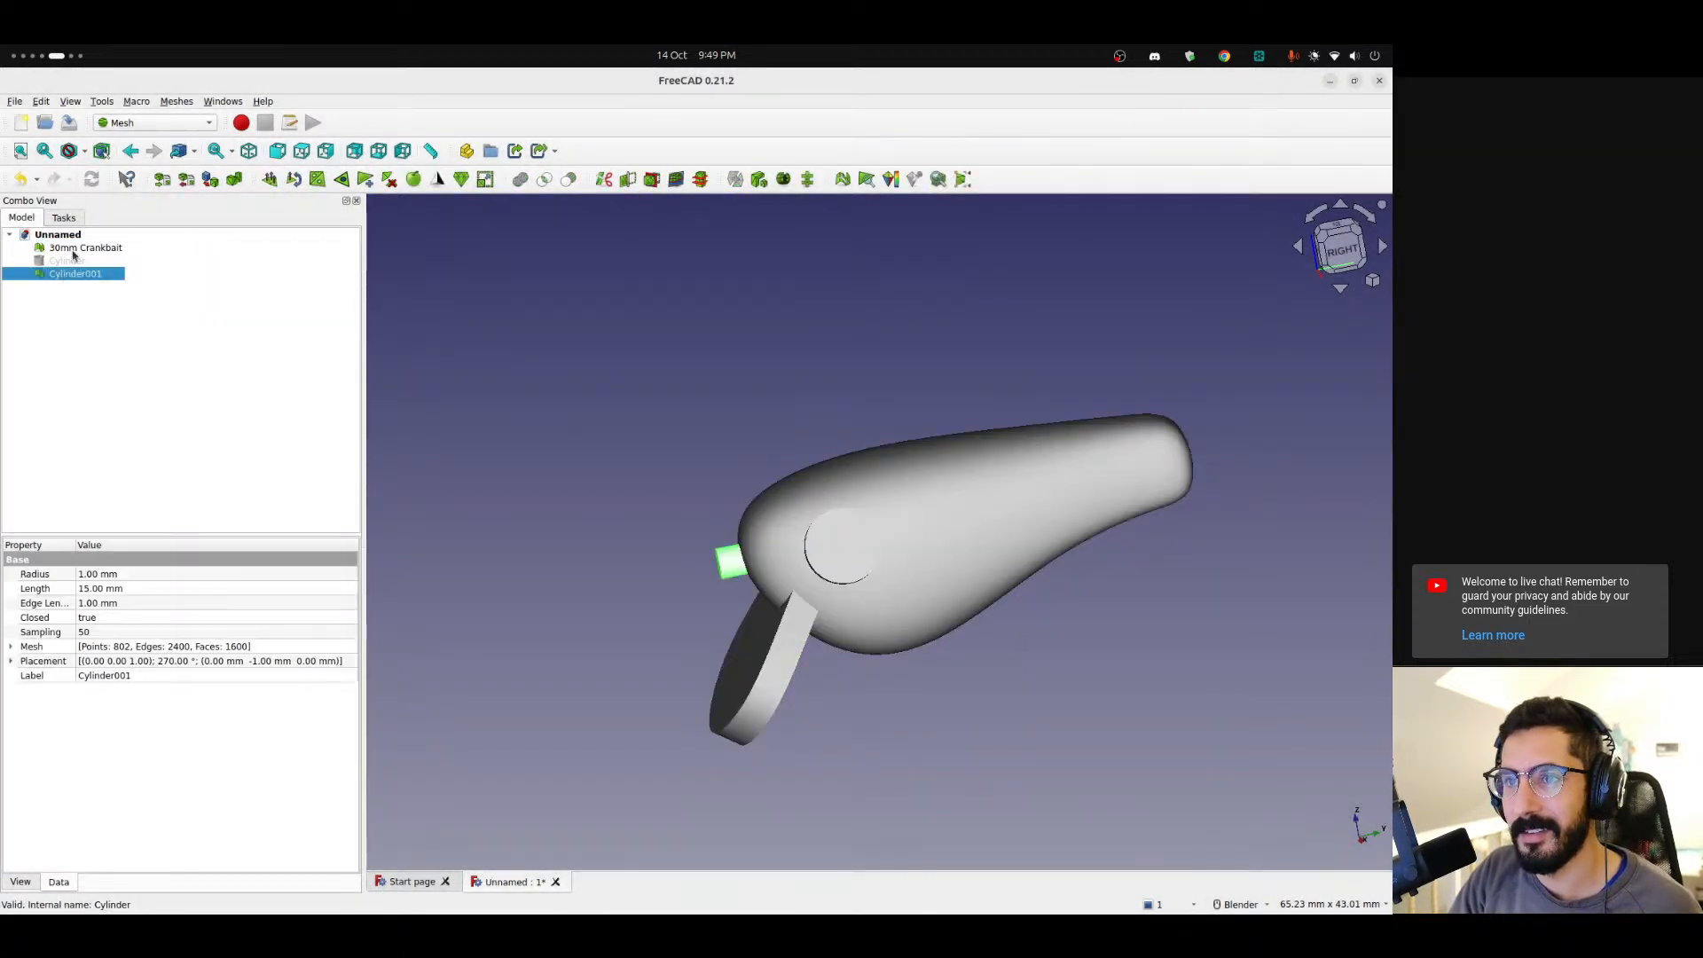
{"action": "left_click", "coordinate": [72, 250], "text": "ctrl"}
{"action": "left_click", "coordinate": [565, 182]}
{"action": "left_click", "coordinate": [785, 517]}
{"action": "left_click", "coordinate": [704, 456]}
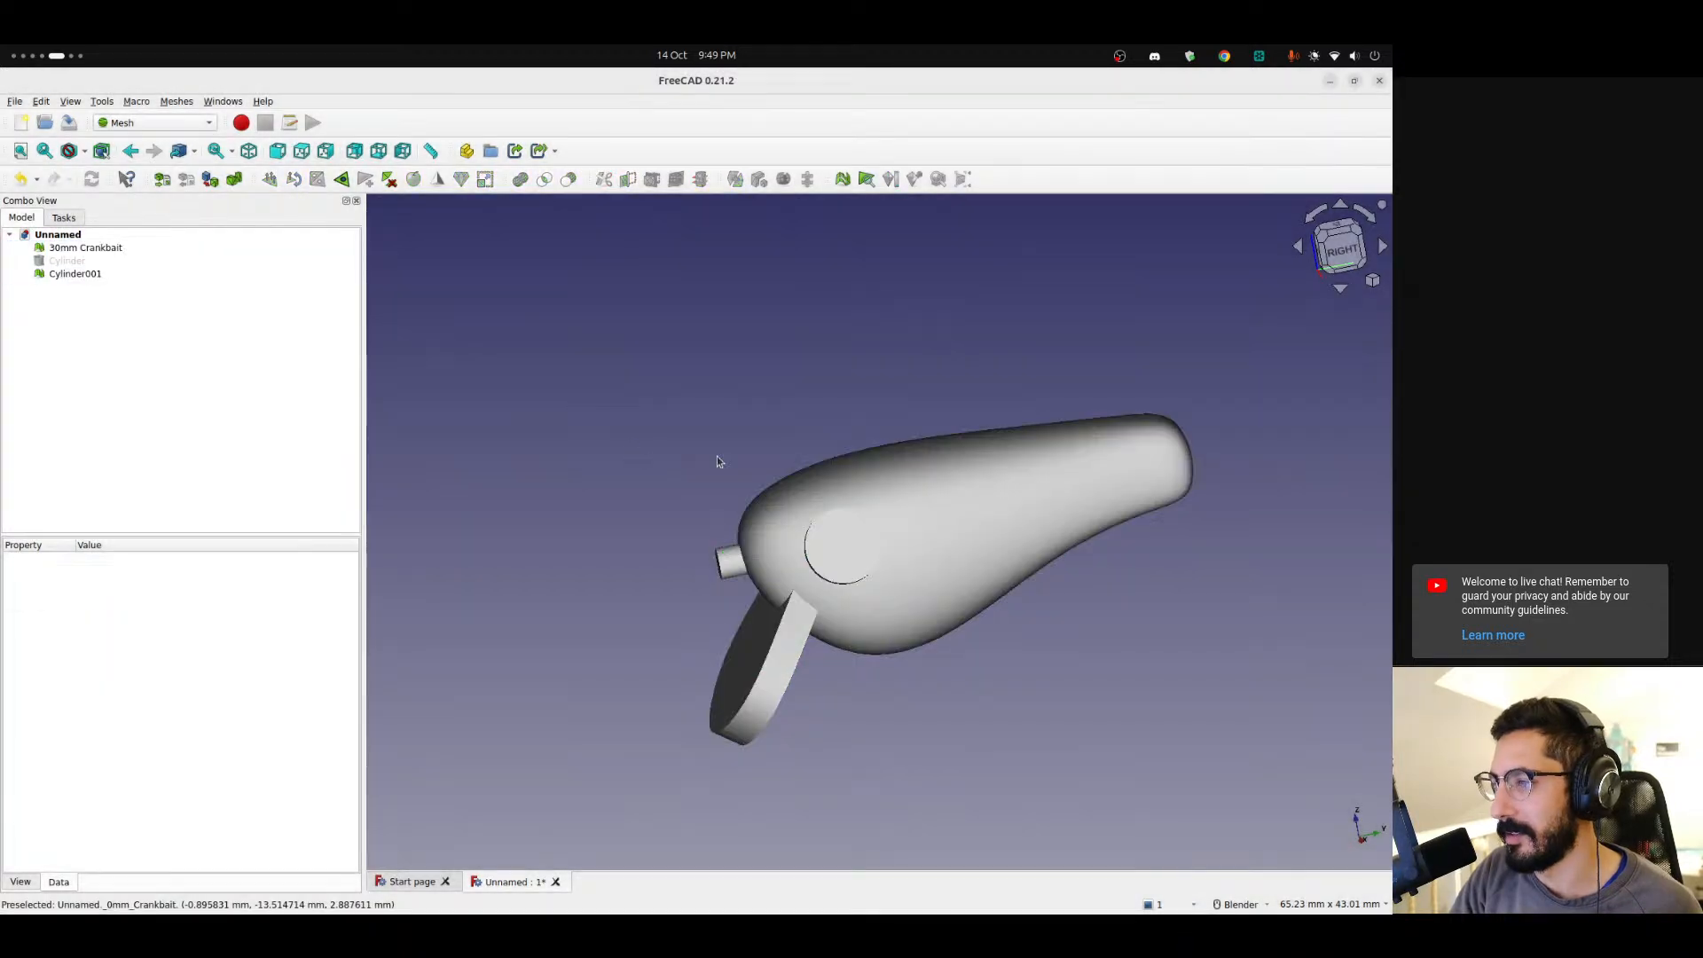
Delete the mesh cylinder from the model tree.
{"action": "middle_click_drag", "start_coordinate": [704, 455], "coordinate": [837, 473]}
{"action": "left_click", "coordinate": [54, 277]}
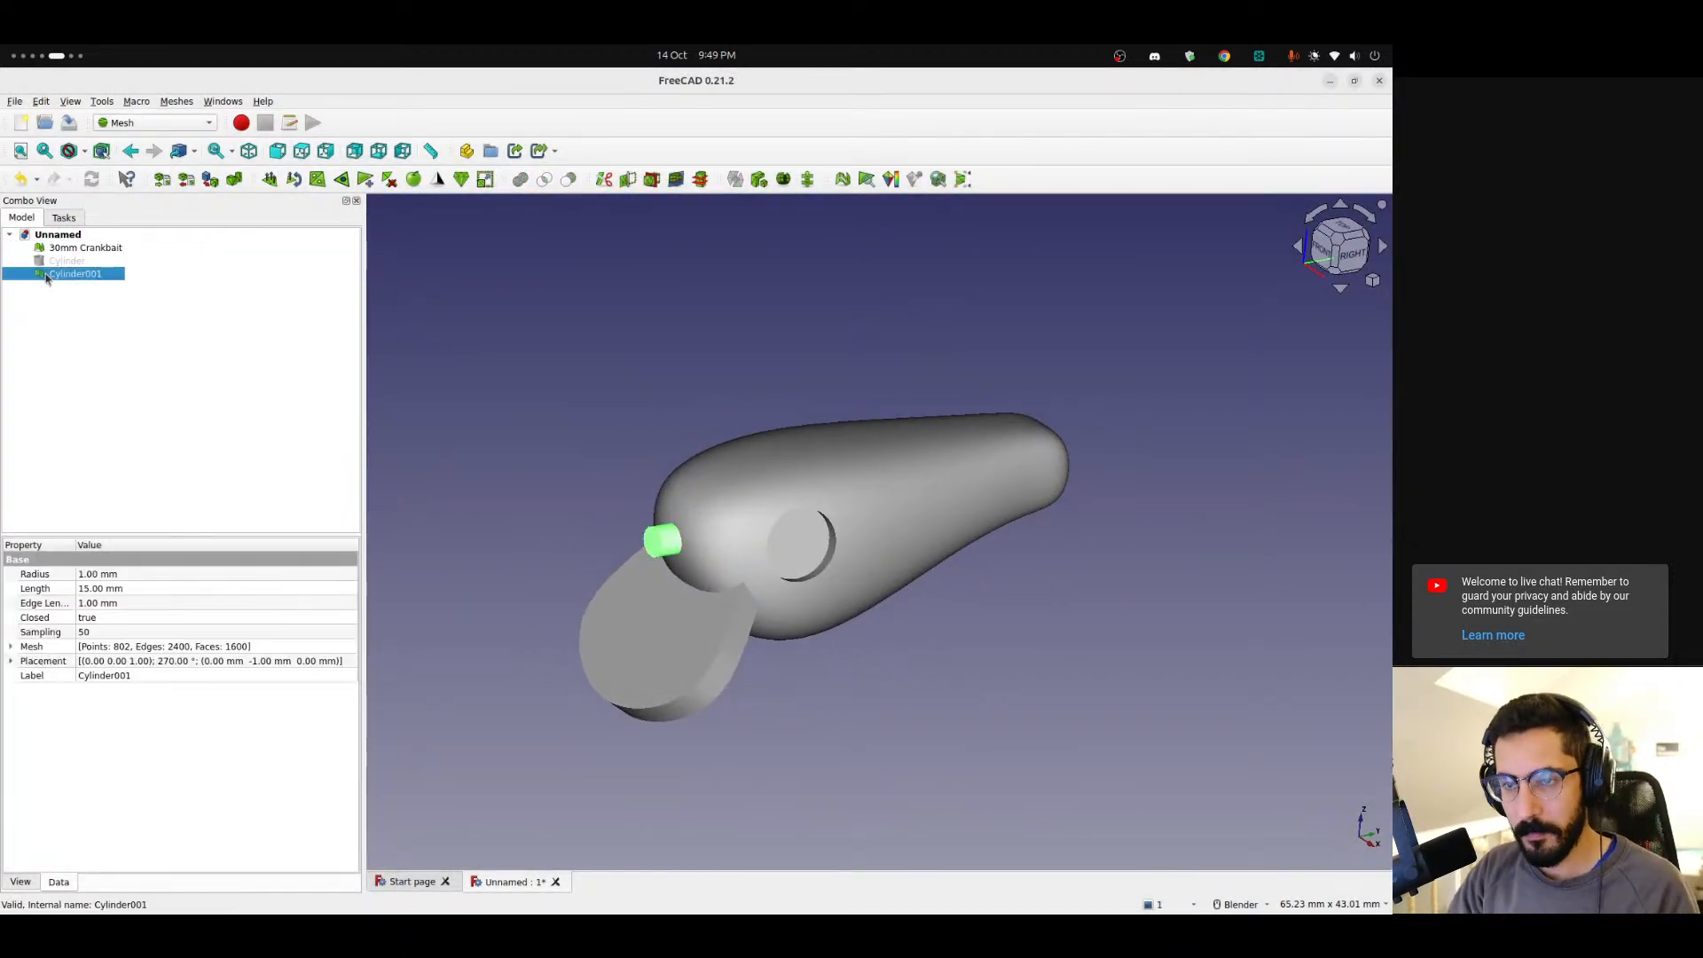
{"action": "key", "text": "Delete"}
{"action": "left_click", "coordinate": [67, 260]}
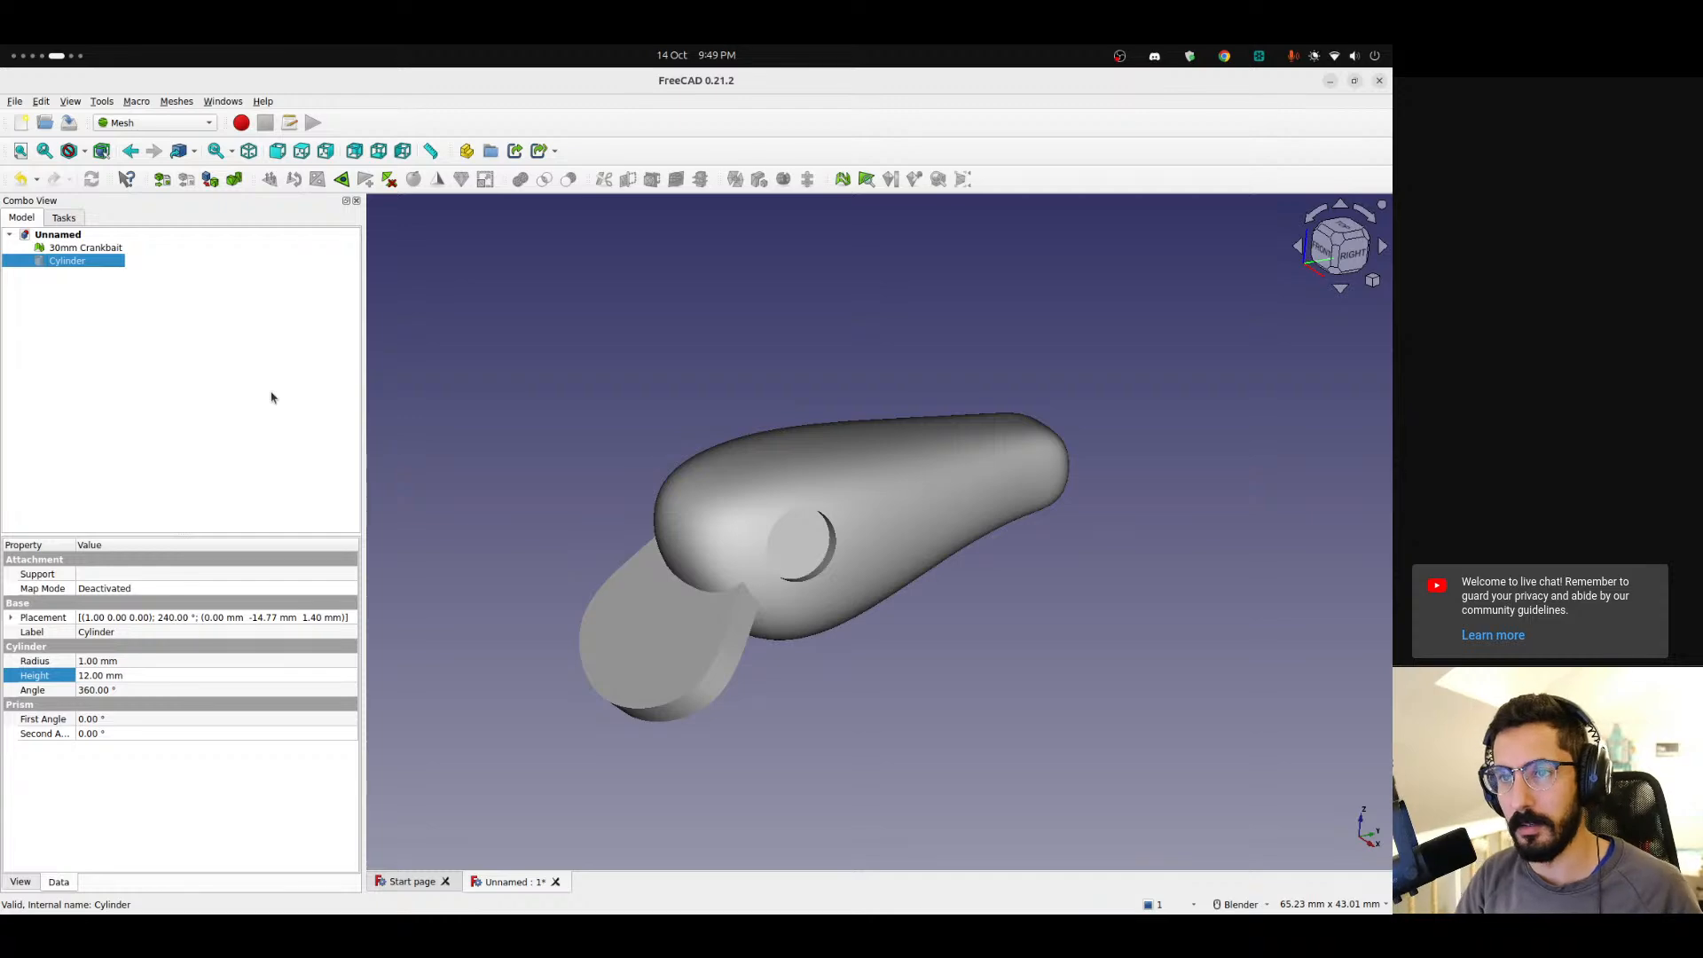
{"action": "left_click", "coordinate": [272, 397]}
Switch to the browser, search the web for editing STL objects in FreeCAD, and open the forum thread on editing an STL file.
{"action": "key", "text": "alt+Tab"}
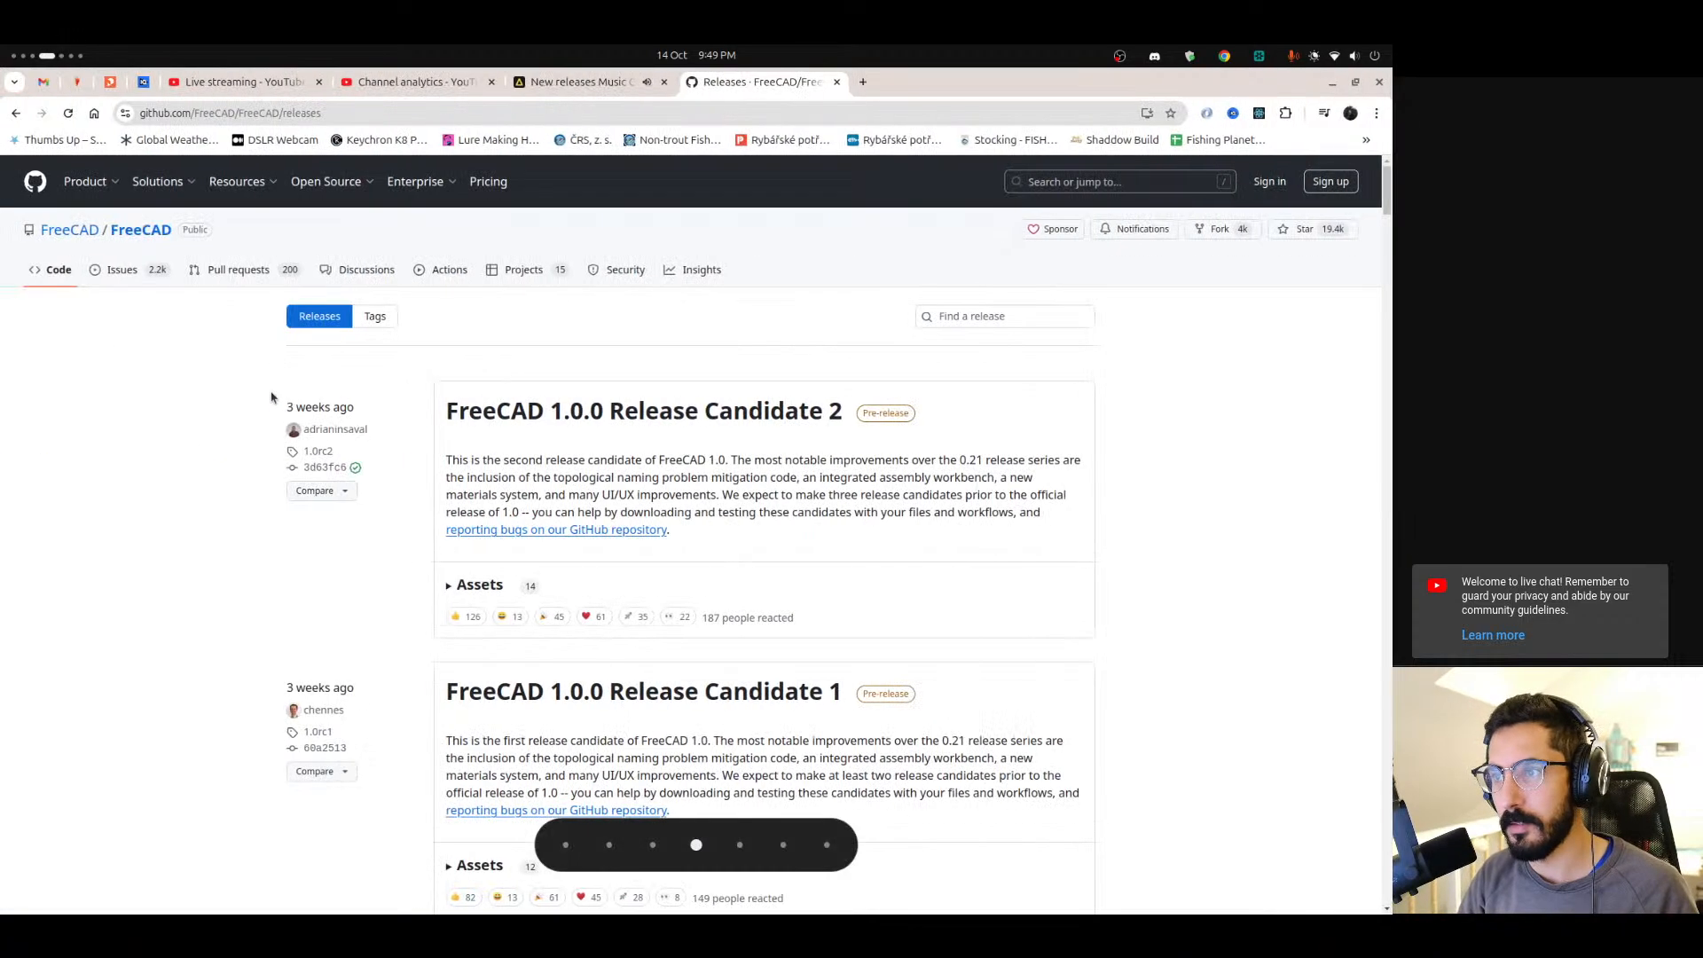
{"action": "key", "text": "ctrl+t"}
{"action": "type", "text": "freecad"}
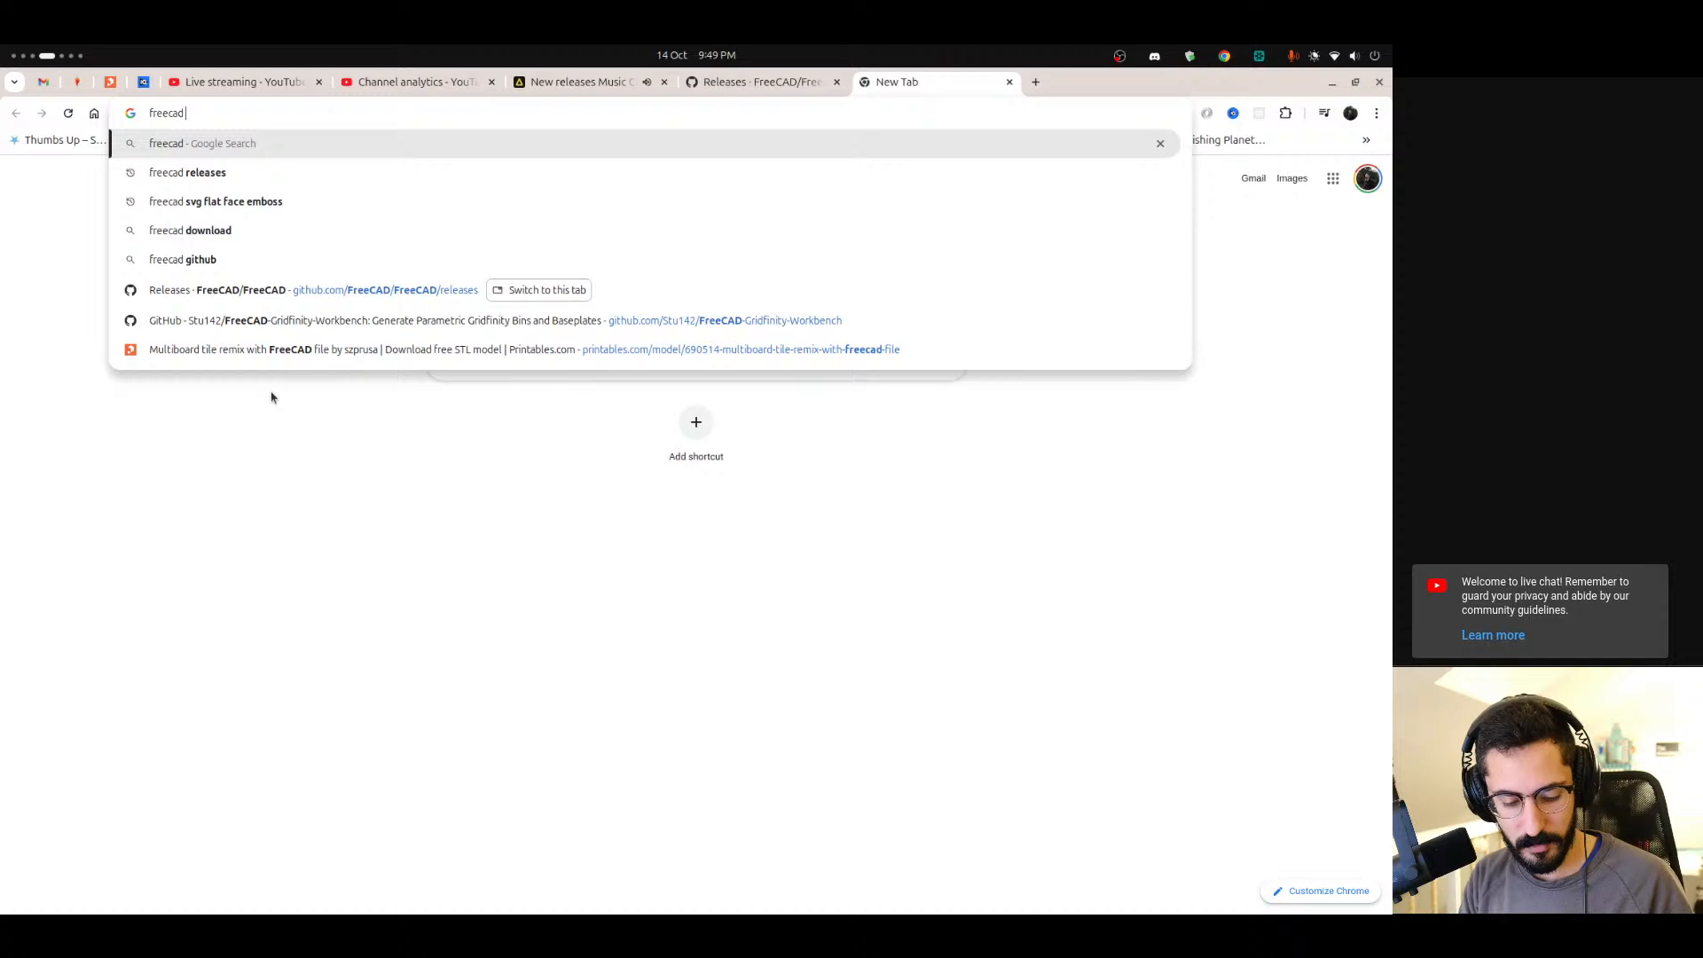
{"action": "type", "text": "modify STL"}
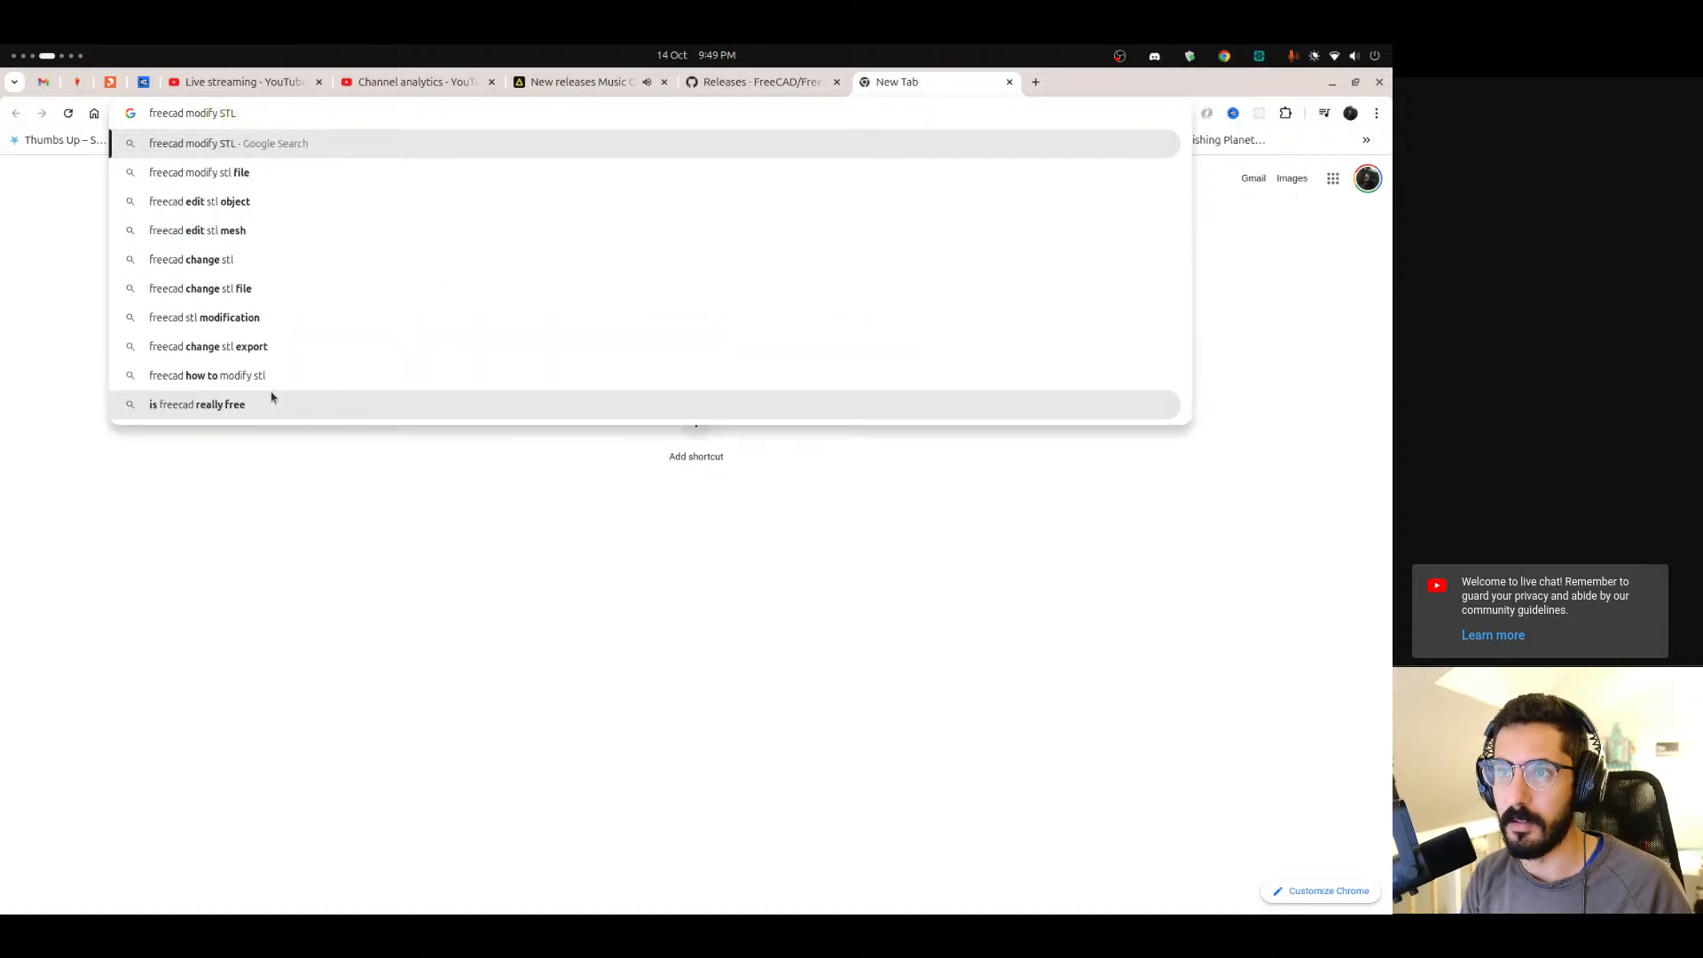
{"action": "key", "text": "Down"}
{"action": "key", "text": "Down"}
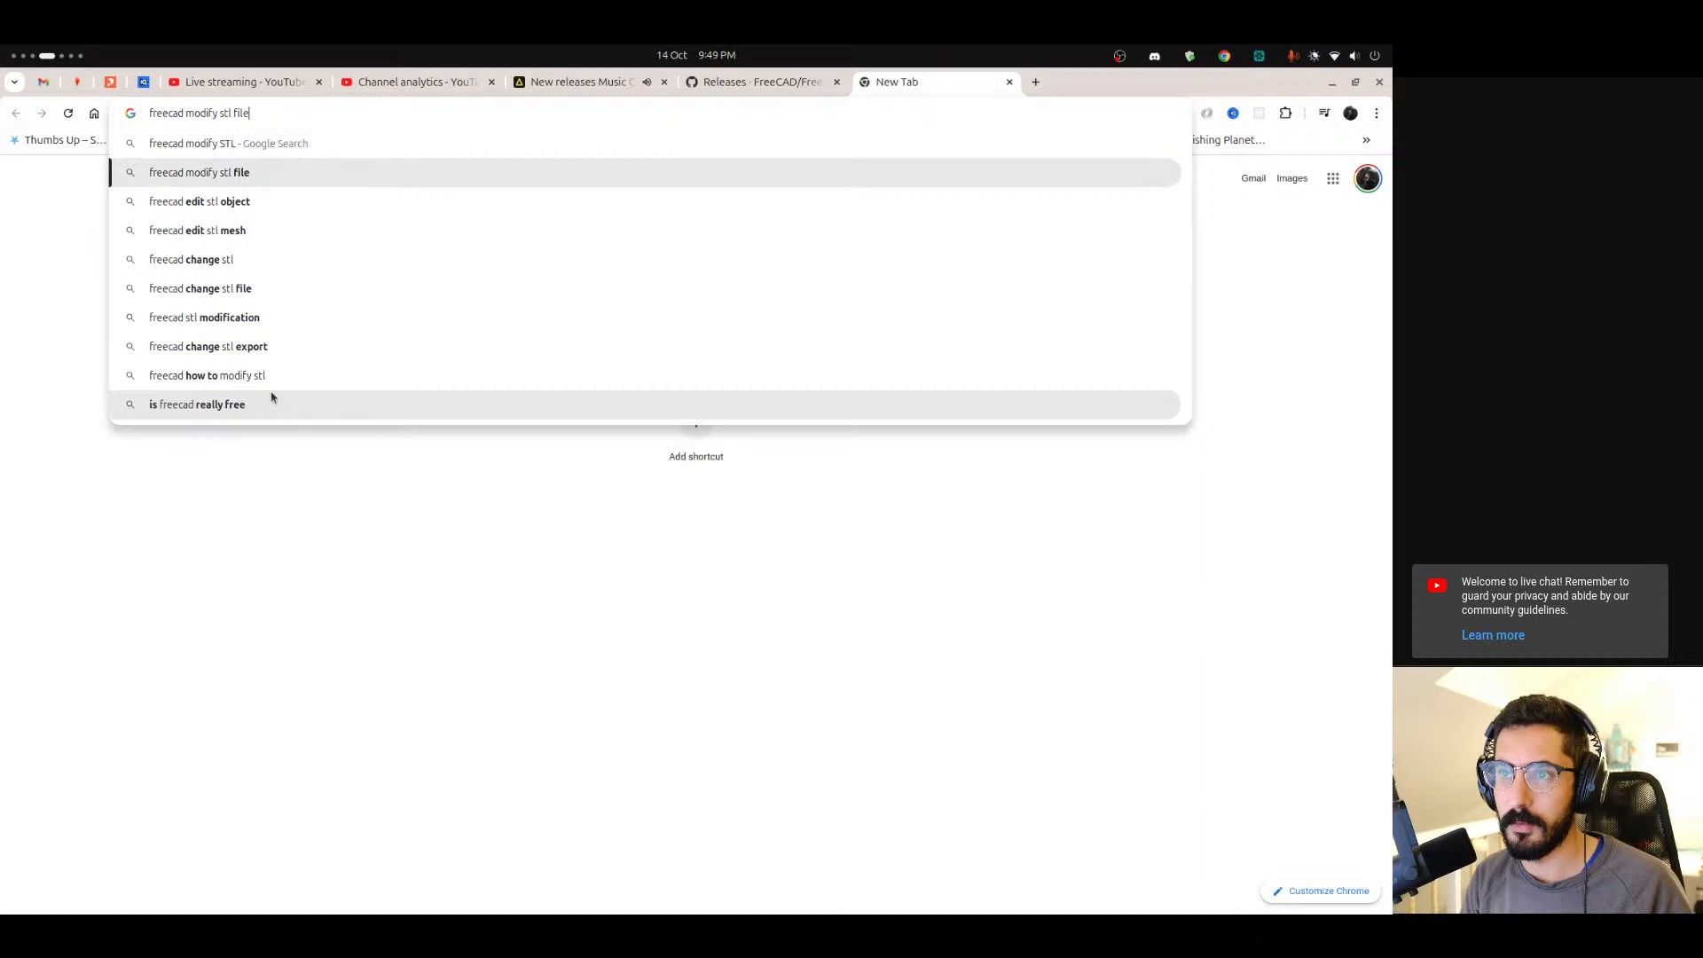
{"action": "key", "text": "Return"}
{"action": "scroll", "coordinate": [404, 238], "scroll_direction": "down", "scroll_amount": 4}
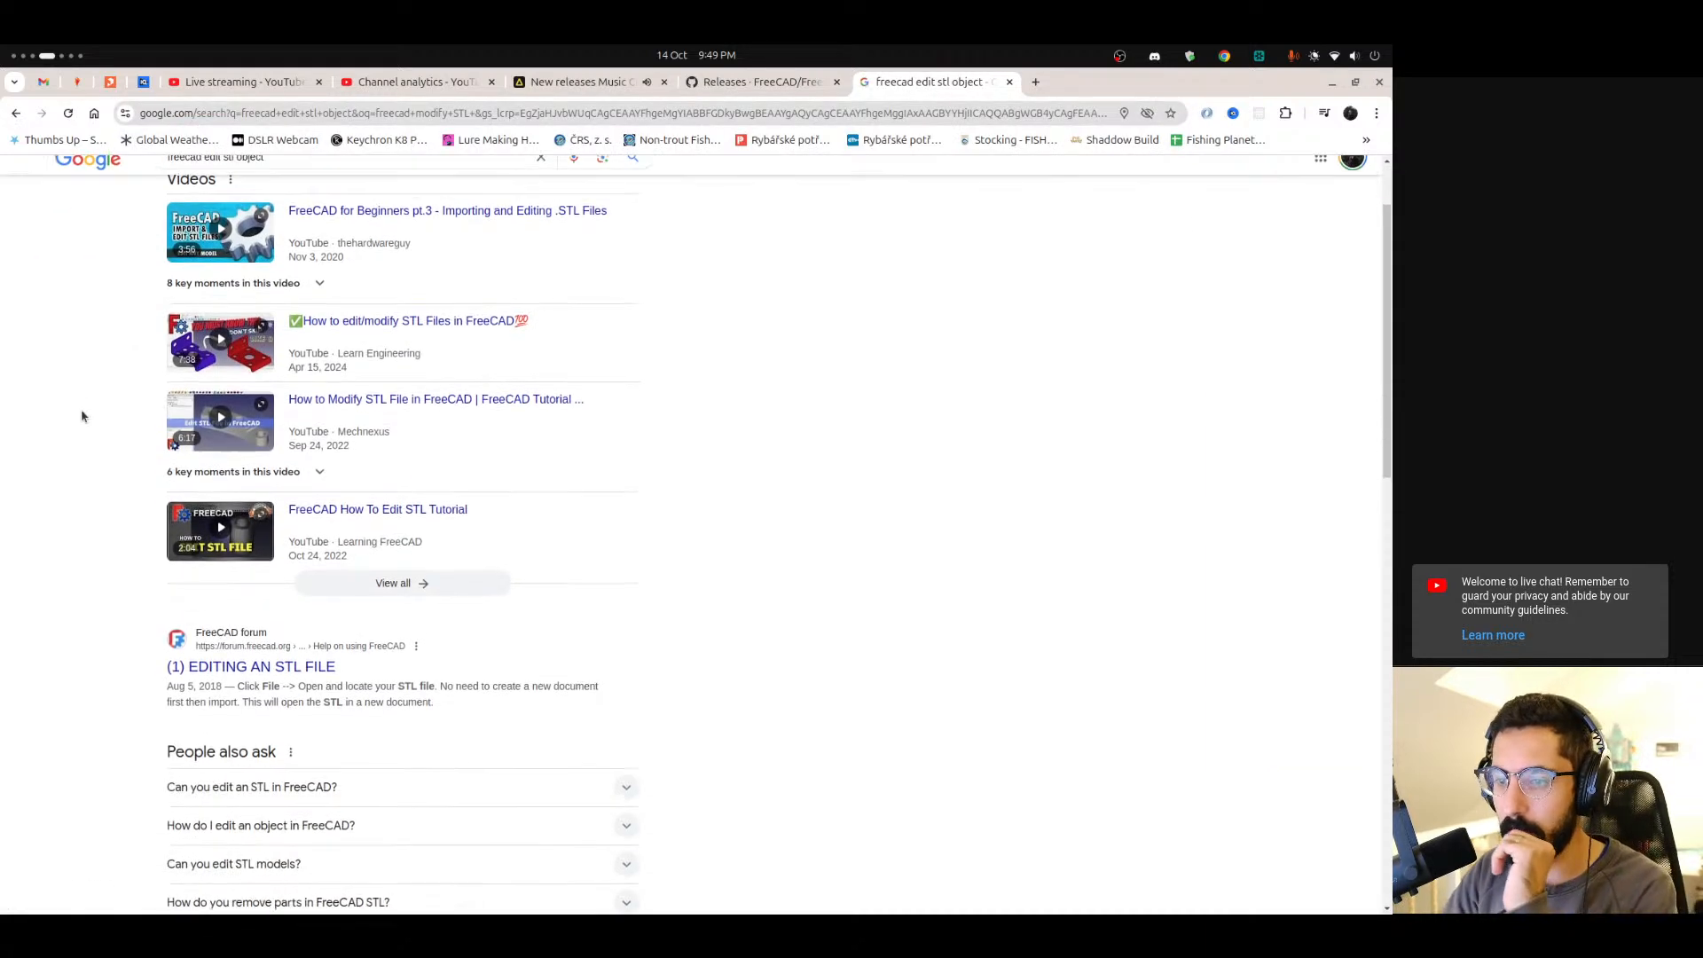
{"action": "left_click", "coordinate": [293, 599]}
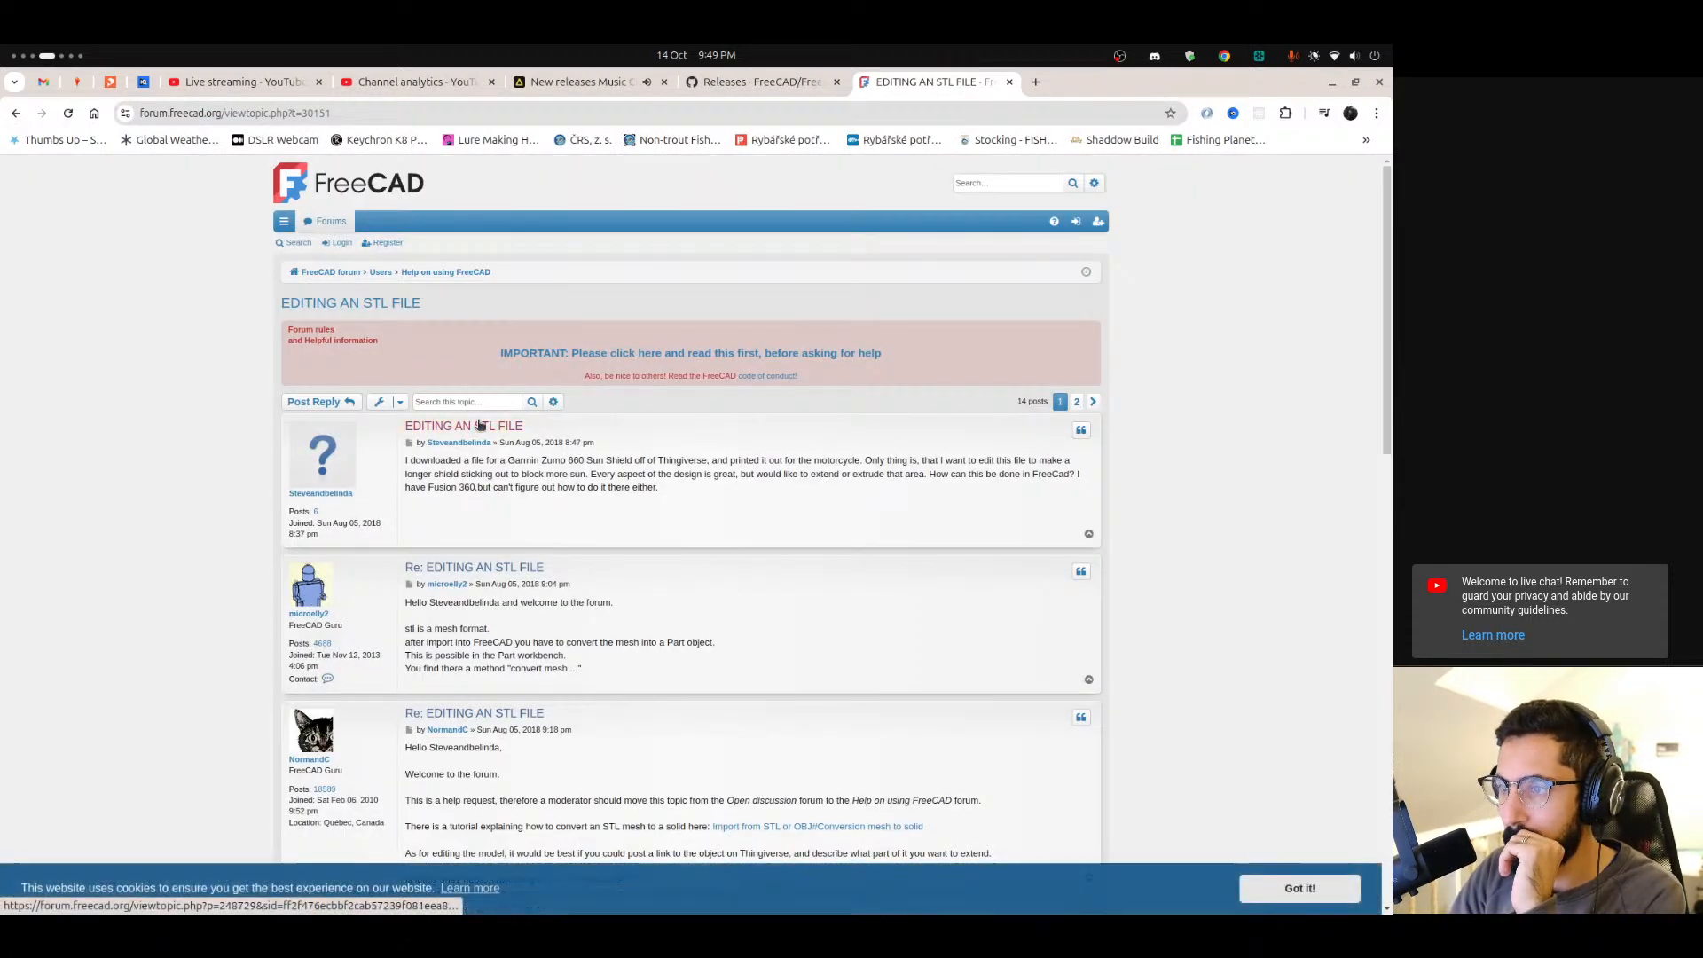
Read through the forum thread's replies about editing an imported STL mesh.
{"action": "scroll", "coordinate": [470, 373], "scroll_direction": "down", "scroll_amount": 1}
{"action": "left_click_drag", "start_coordinate": [470, 373], "coordinate": [844, 373]}
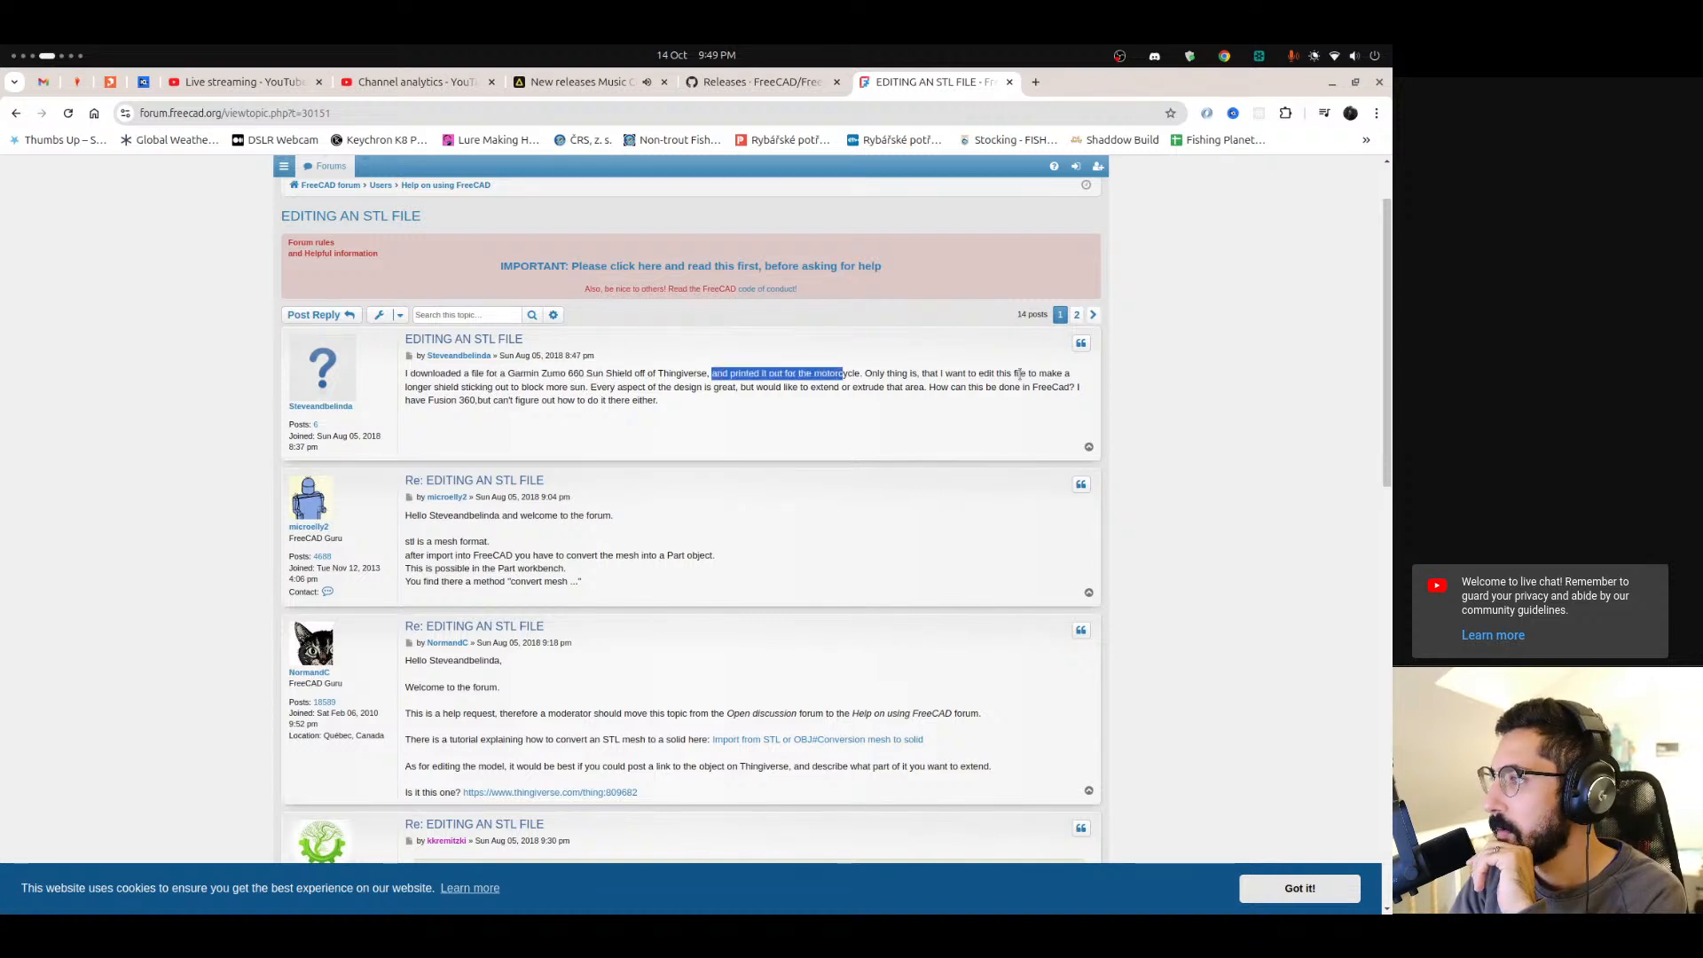
{"action": "scroll", "coordinate": [470, 387], "scroll_direction": "down", "scroll_amount": 1}
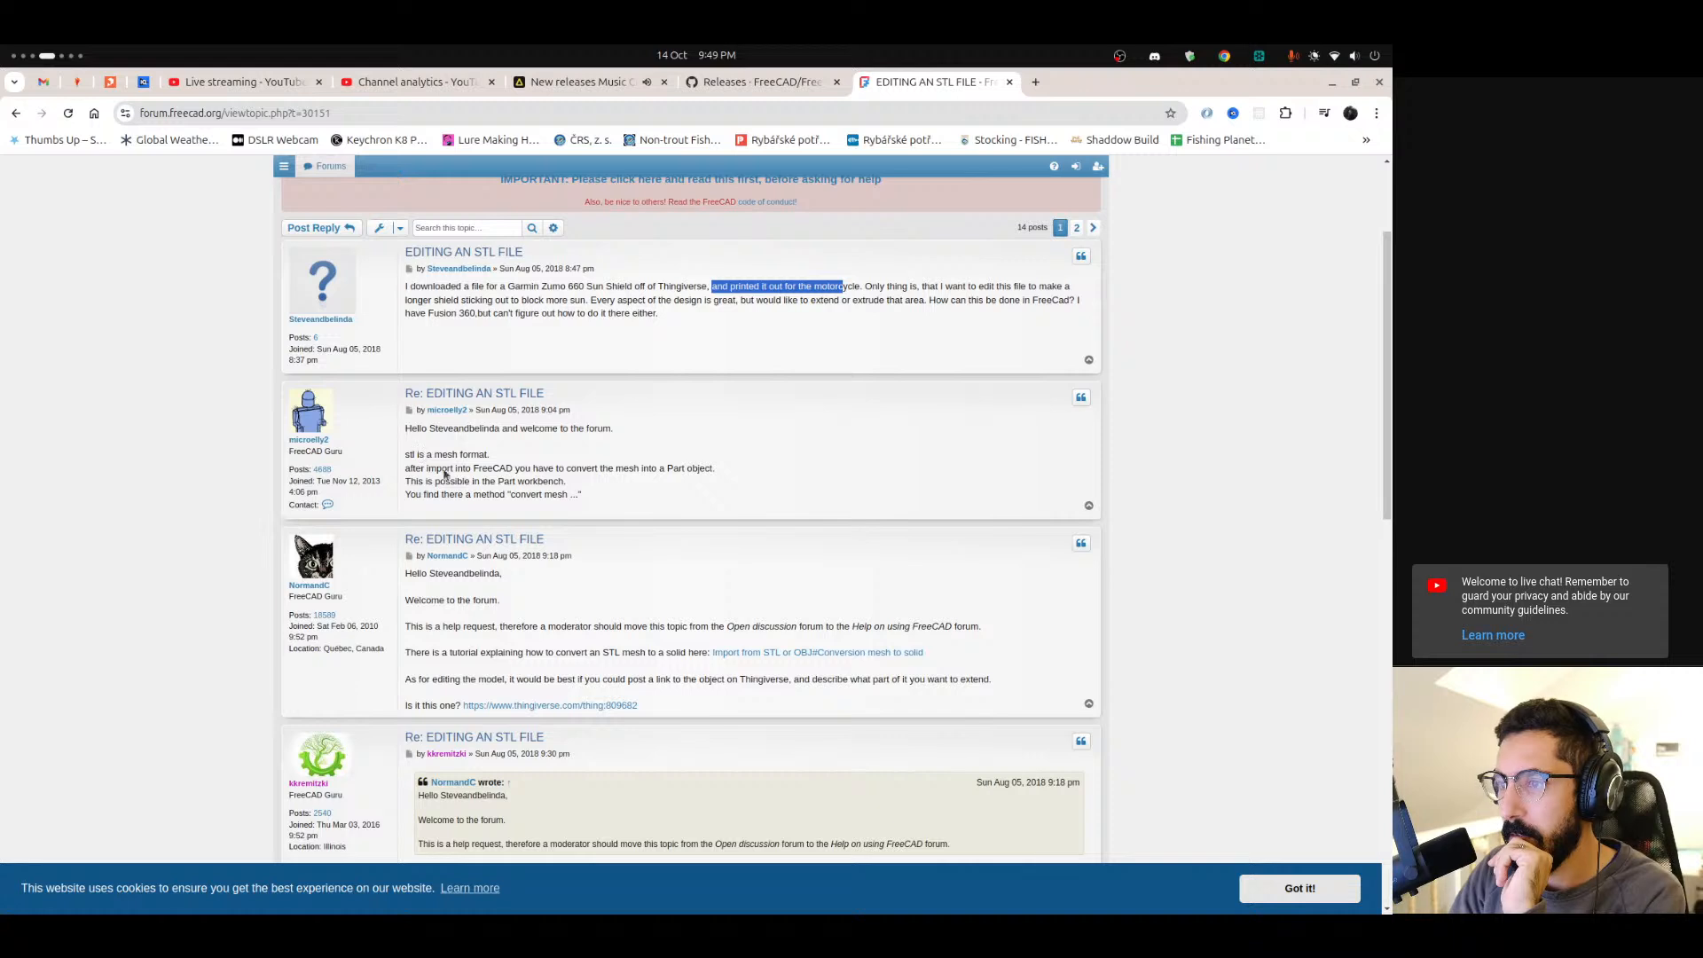
{"action": "left_click_drag", "start_coordinate": [412, 469], "coordinate": [480, 468]}
{"action": "left_click_drag", "start_coordinate": [719, 472], "coordinate": [486, 454]}
{"action": "left_click", "coordinate": [487, 454]}
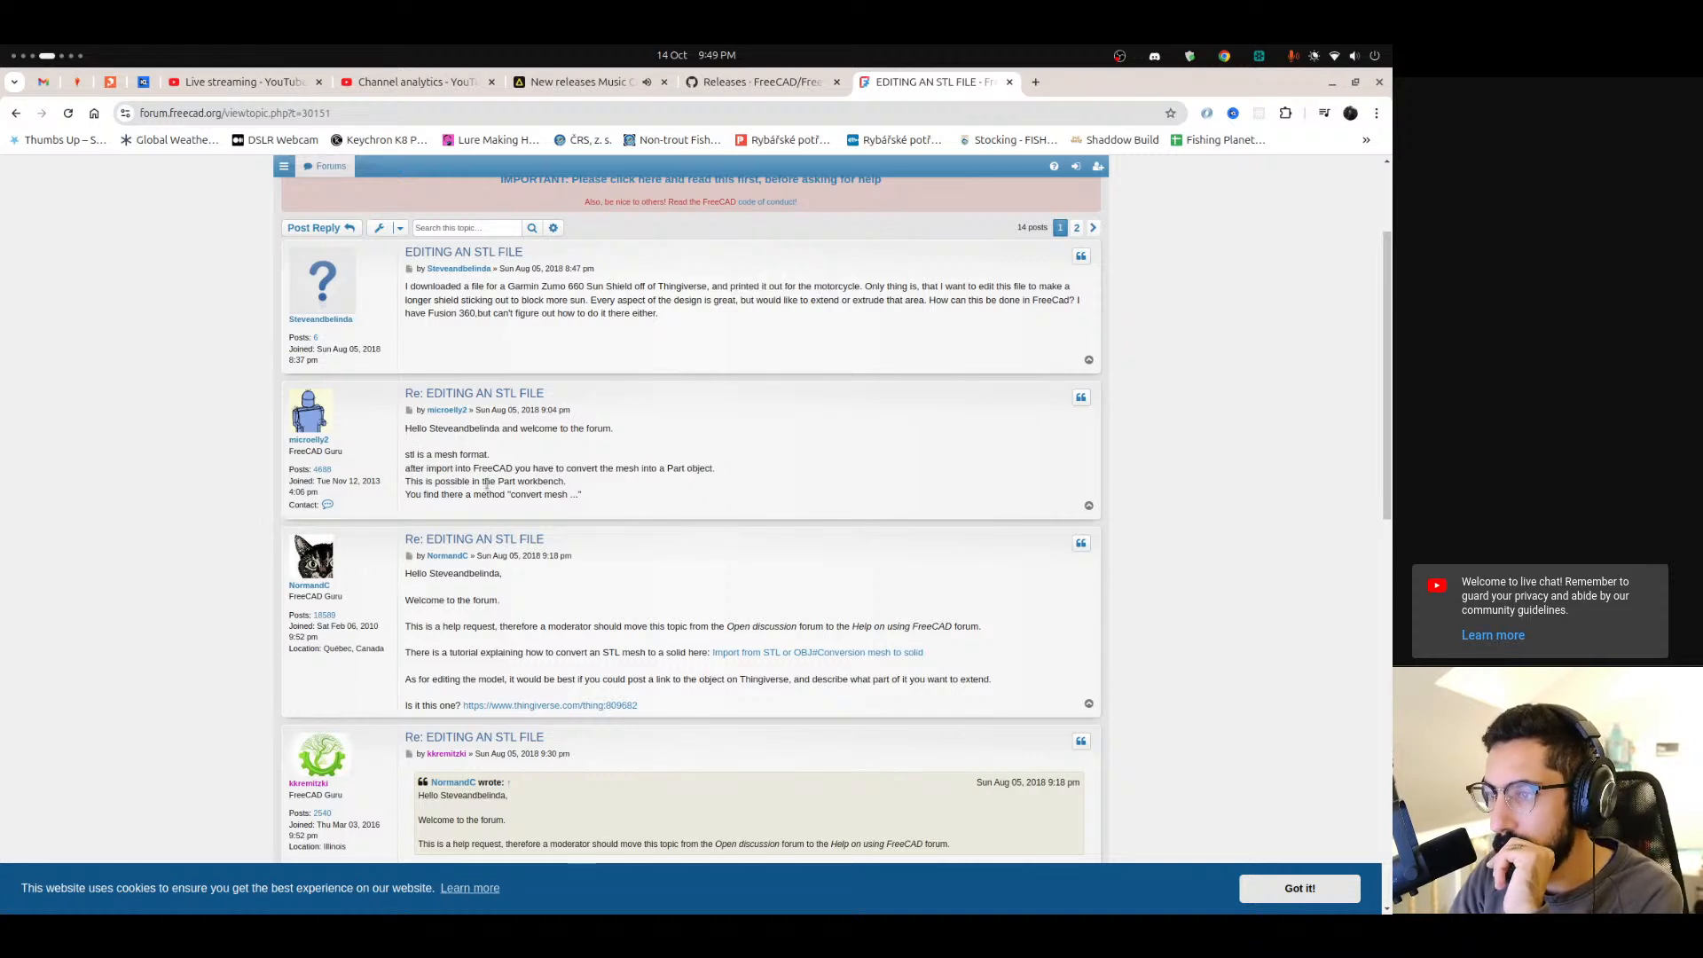
{"action": "scroll", "coordinate": [501, 395], "scroll_direction": "down", "scroll_amount": 2}
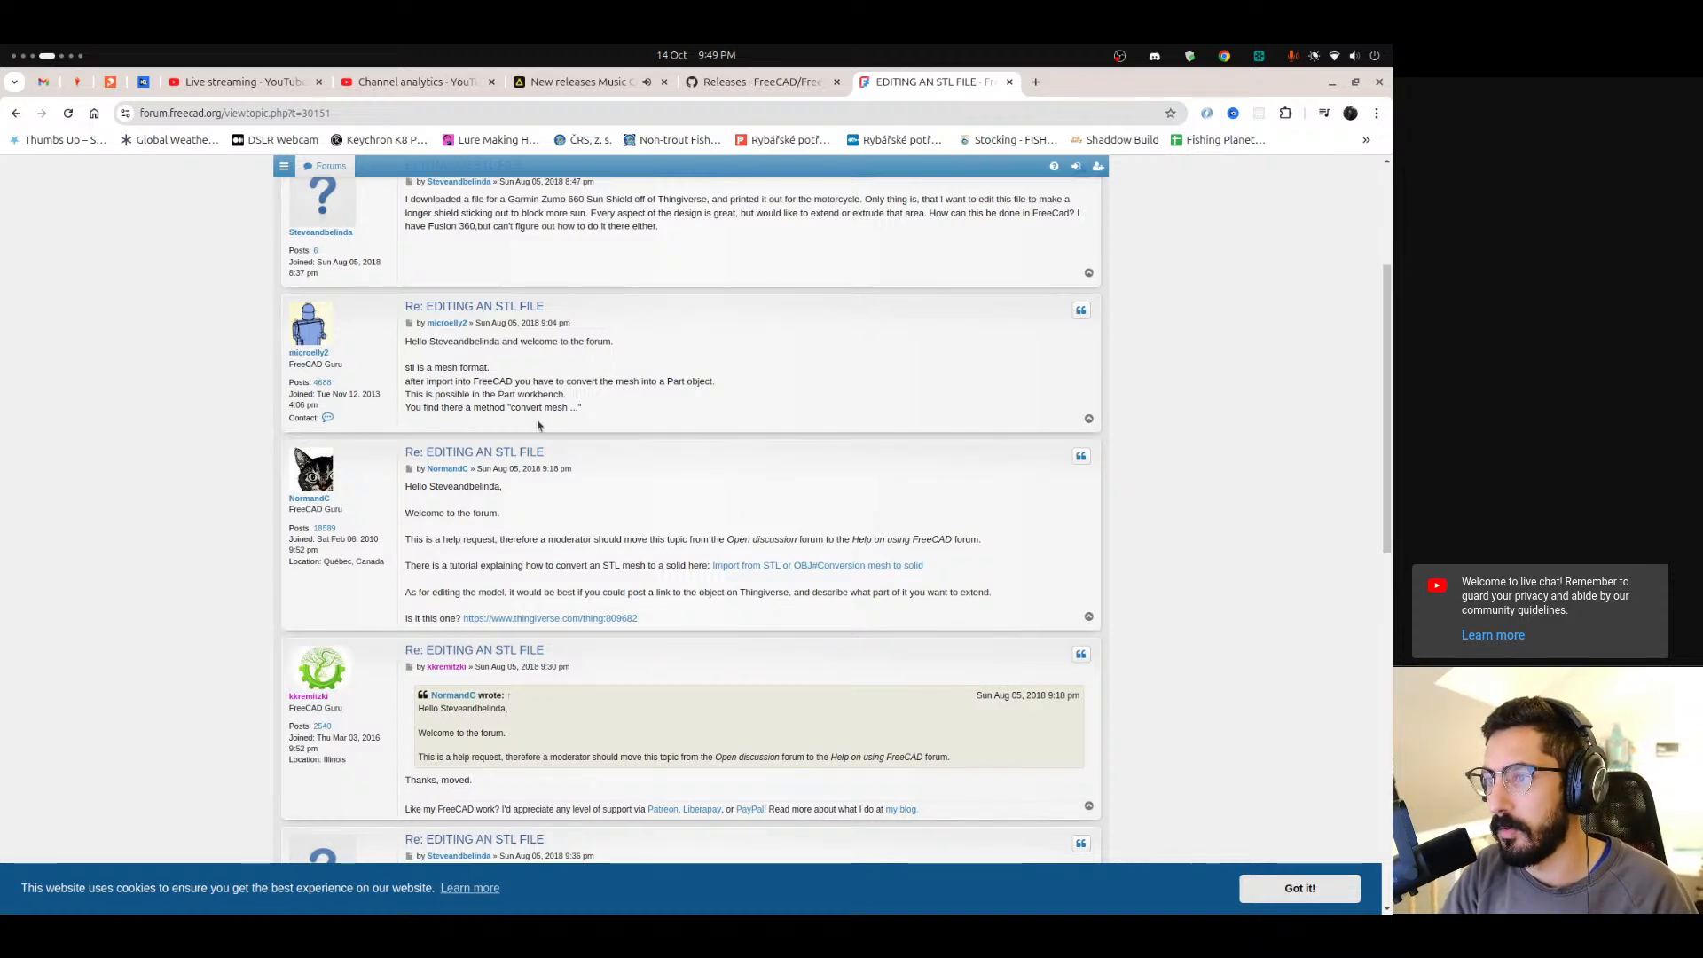
{"action": "mouse_move", "coordinate": [14, 731]}
{"action": "scroll", "coordinate": [15, 732], "scroll_direction": "down", "scroll_amount": 1}
Return to FreeCAD, switch to the Part workbench and create a shape from the lure mesh.
{"action": "left_click", "coordinate": [155, 123]}
{"action": "left_click", "coordinate": [133, 211]}
{"action": "left_click", "coordinate": [57, 251]}
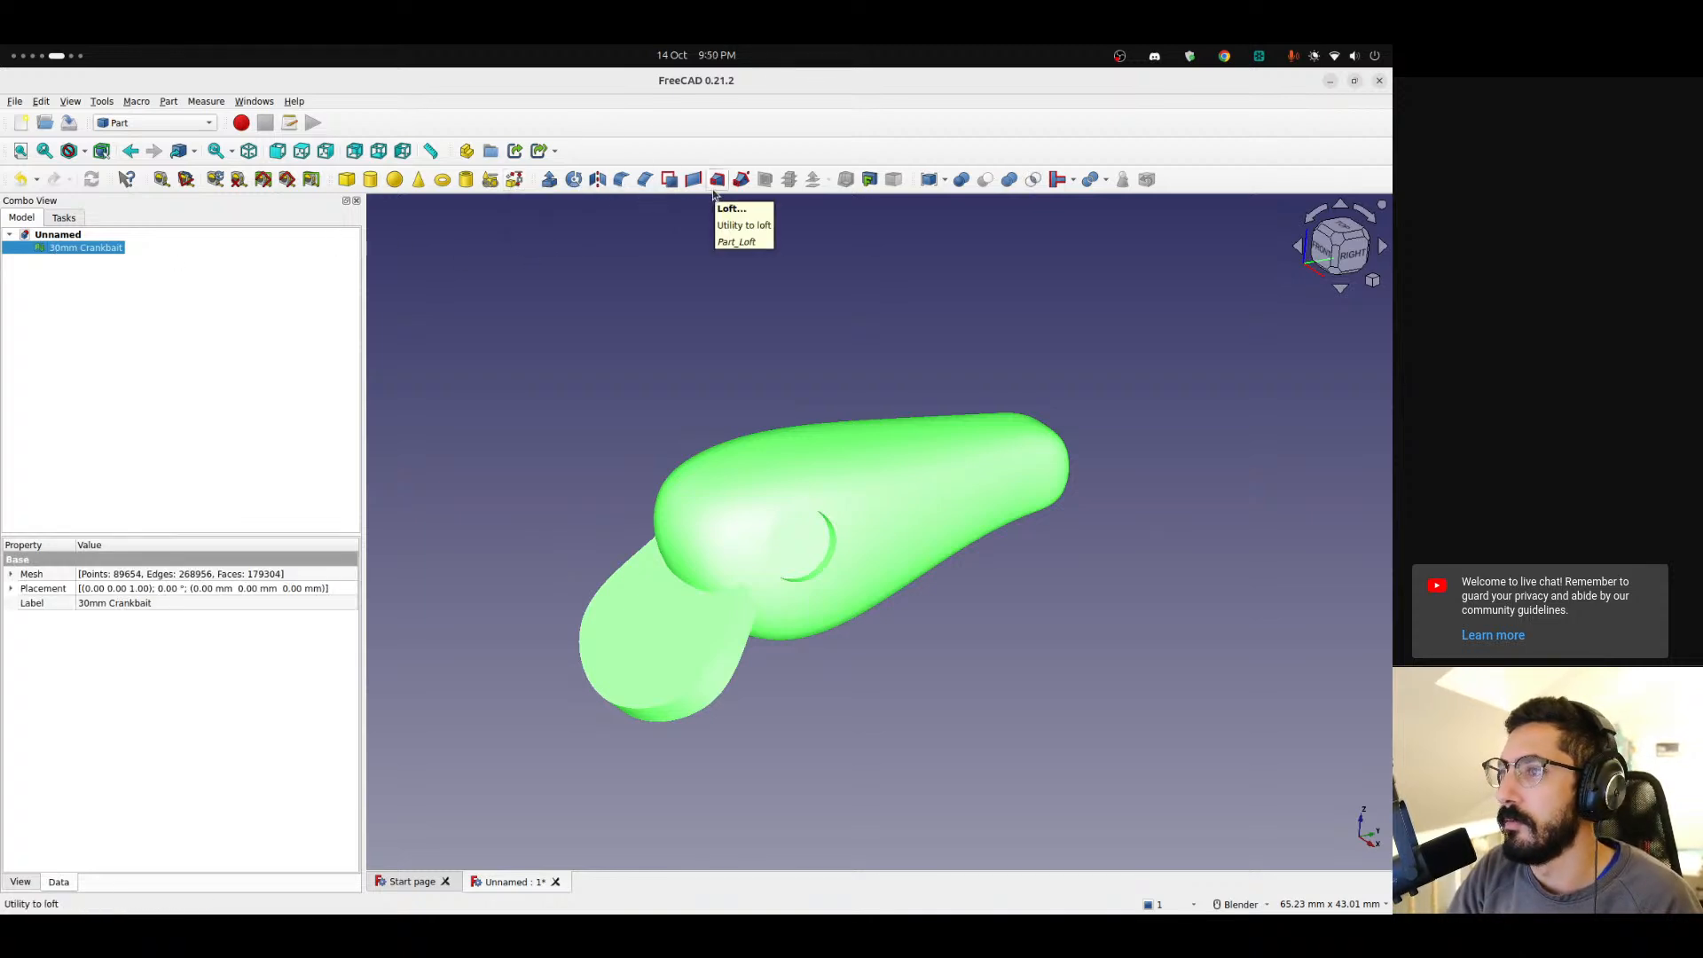
{"action": "left_click", "coordinate": [169, 102]}
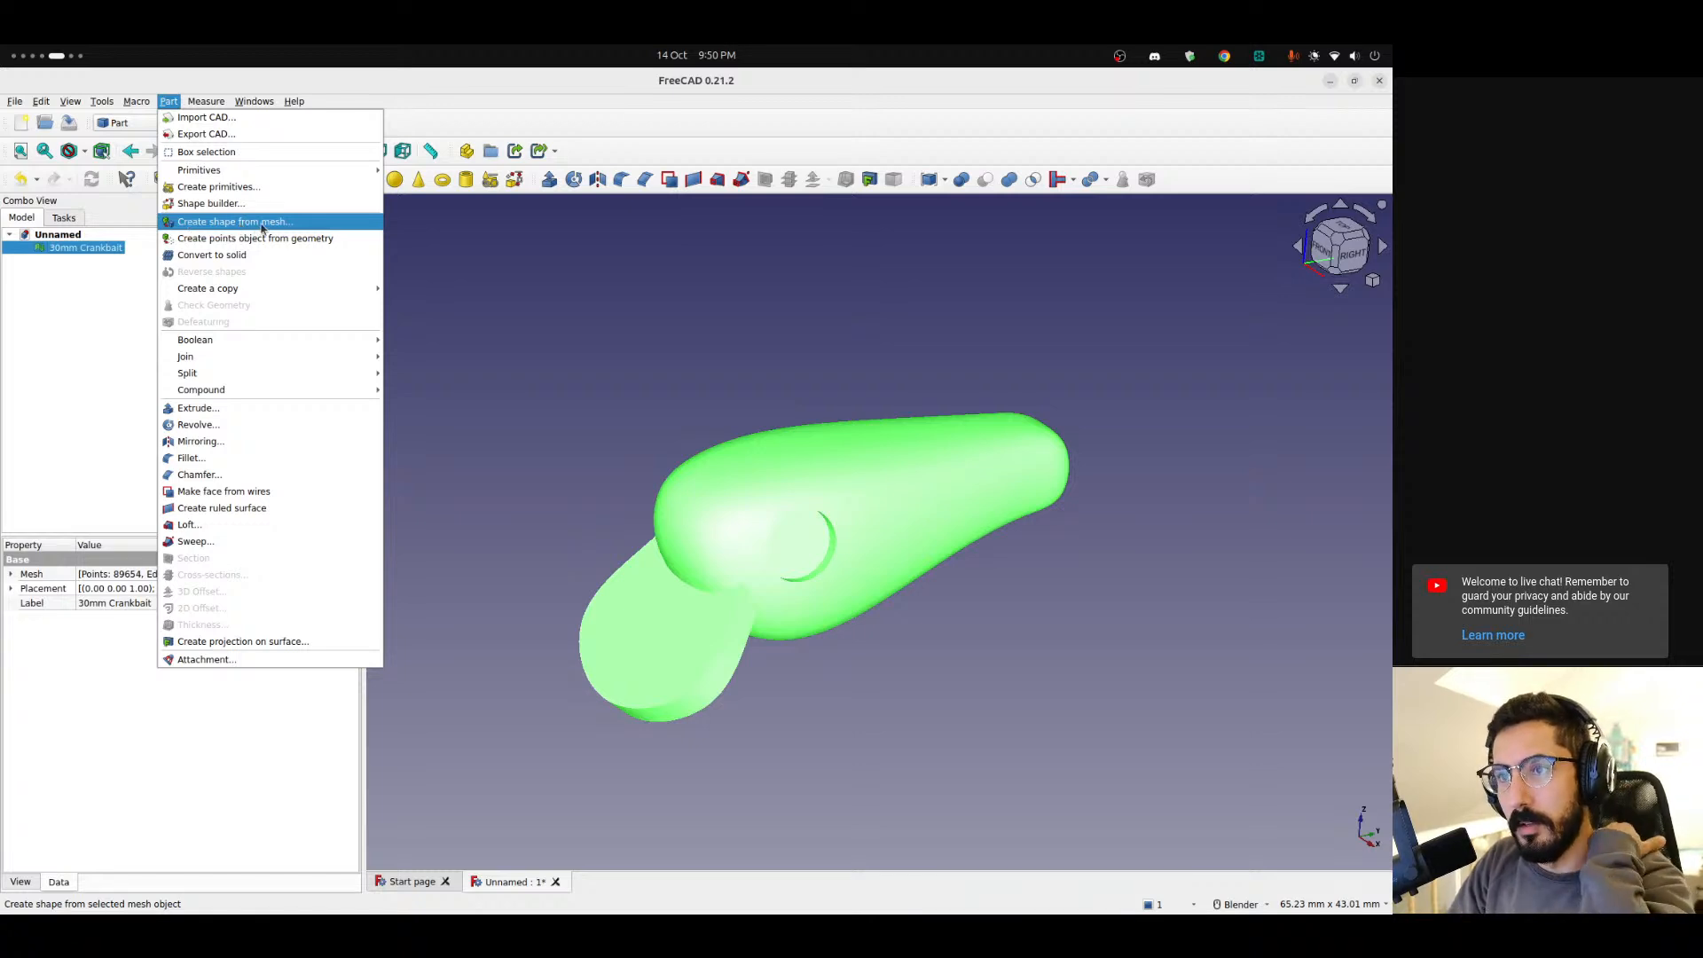
{"action": "left_click", "coordinate": [233, 222]}
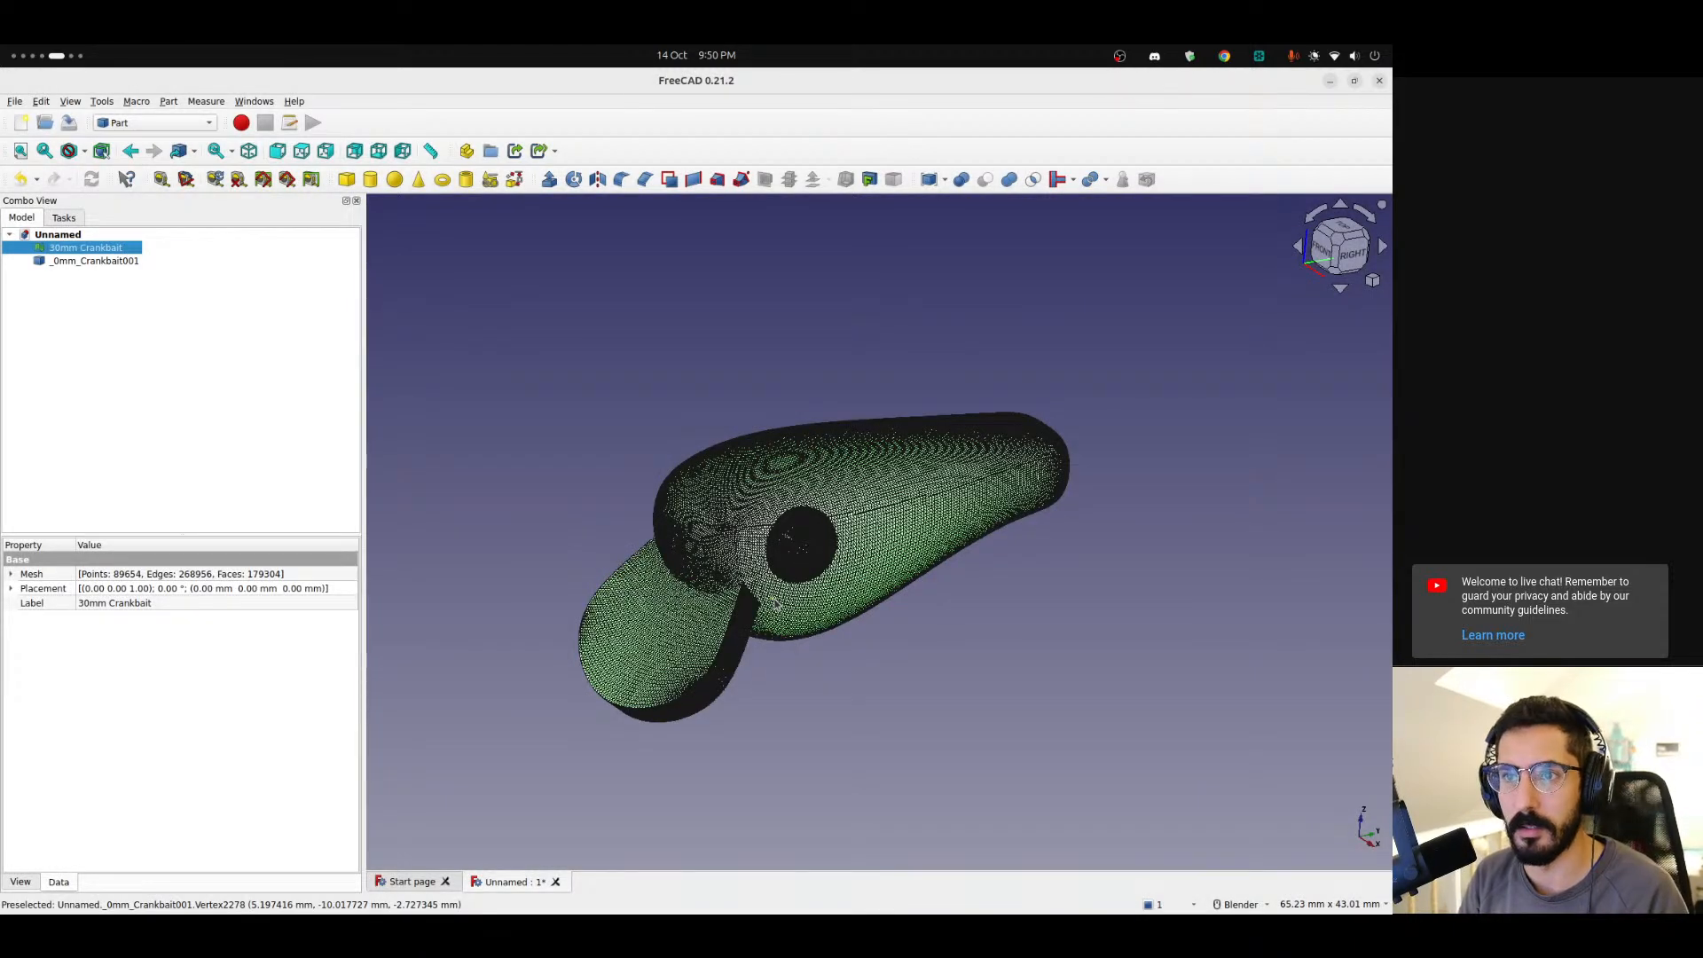
Hide the original lure mesh so only the converted shape is shown.
{"action": "left_click", "coordinate": [66, 349]}
{"action": "left_click", "coordinate": [84, 250]}
{"action": "key", "text": "space"}
{"action": "left_click", "coordinate": [137, 377]}
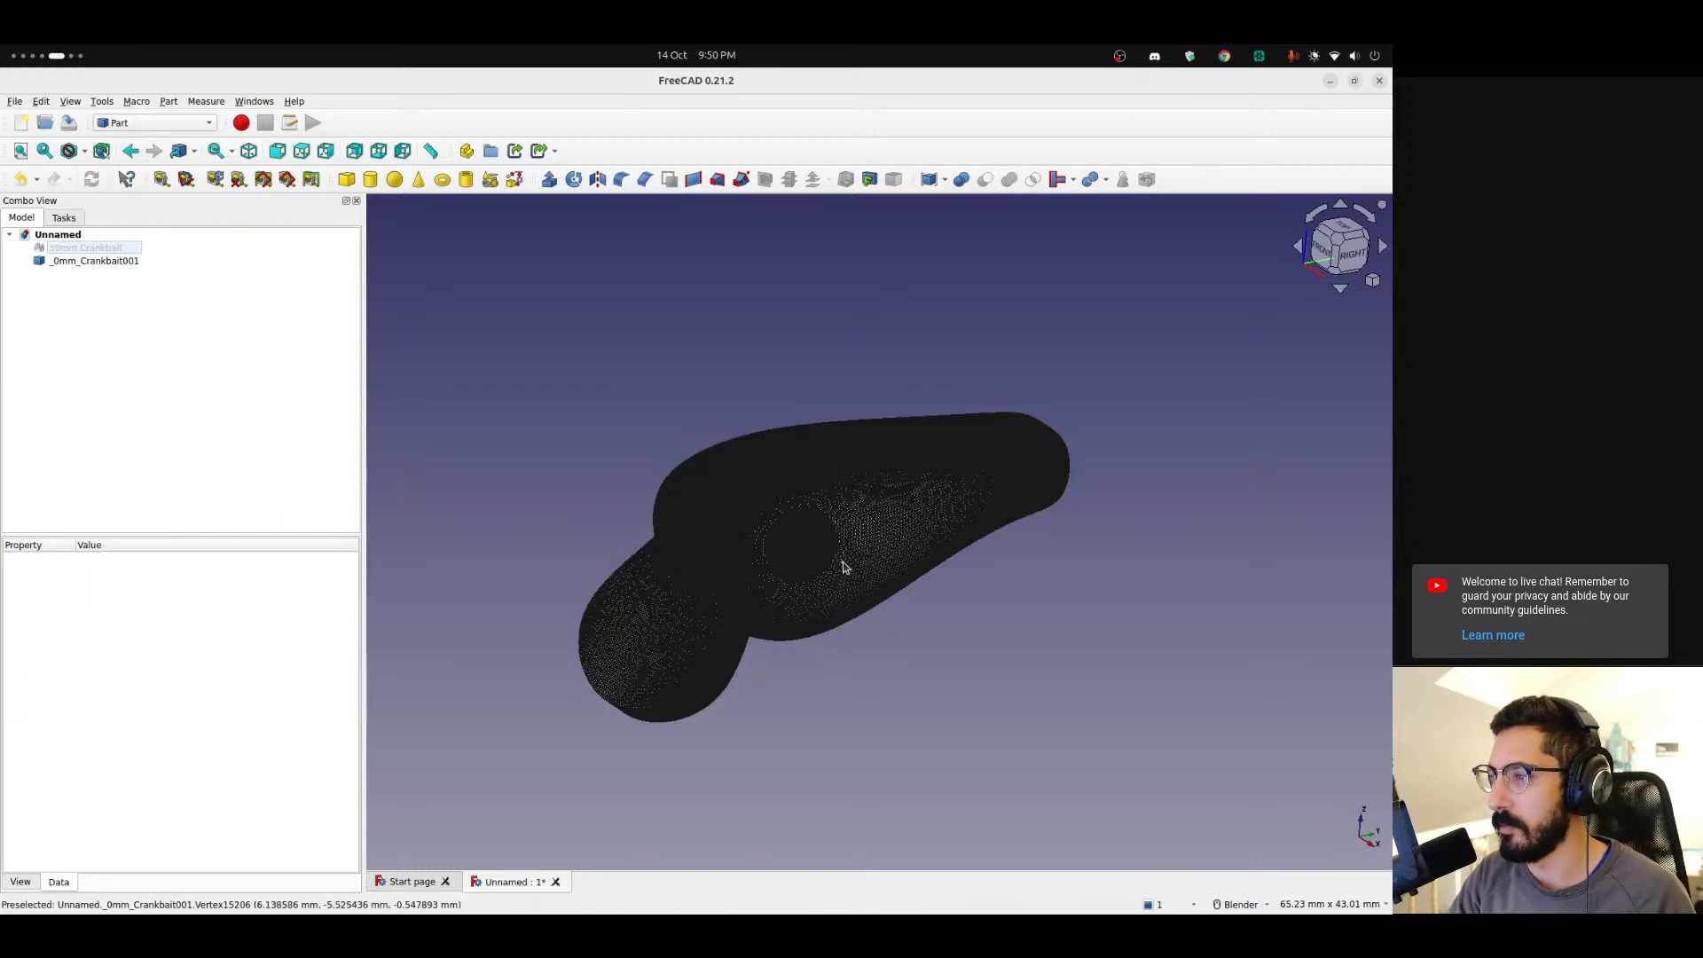
Zoom in and inspect the converted shape's triangulated surface around the eye and head.
{"action": "scroll", "coordinate": [831, 592], "scroll_direction": "up", "scroll_amount": 10}
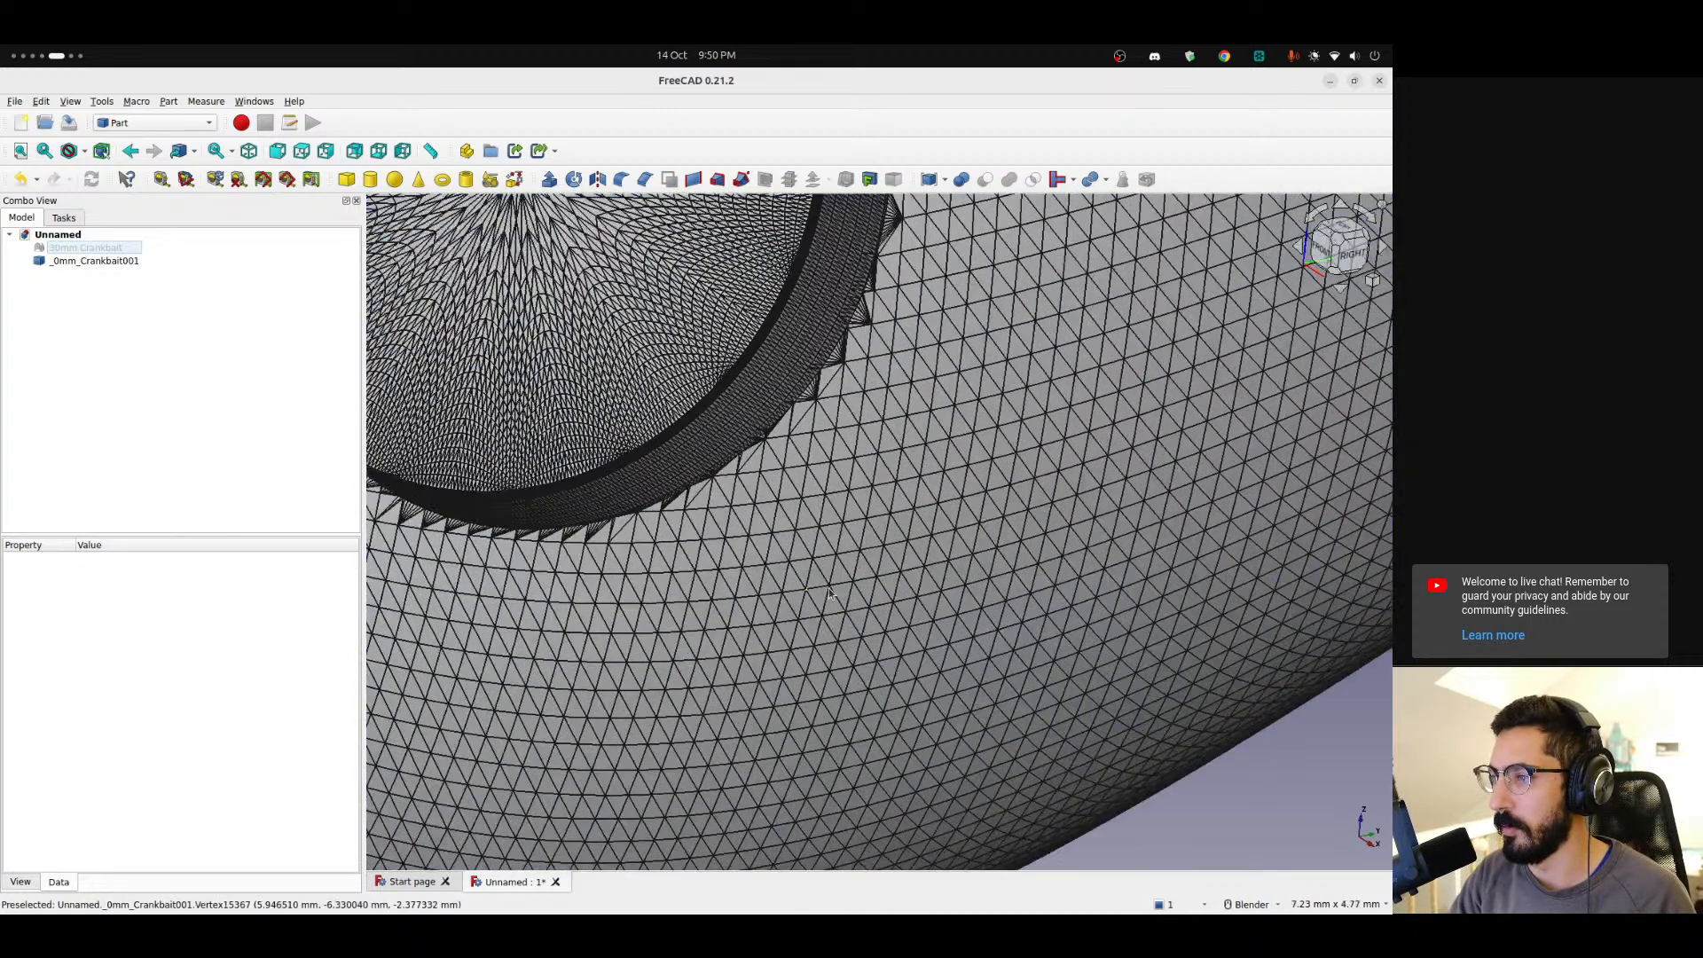
{"action": "left_click", "coordinate": [739, 550]}
{"action": "scroll", "coordinate": [709, 564], "scroll_direction": "down", "scroll_amount": 5}
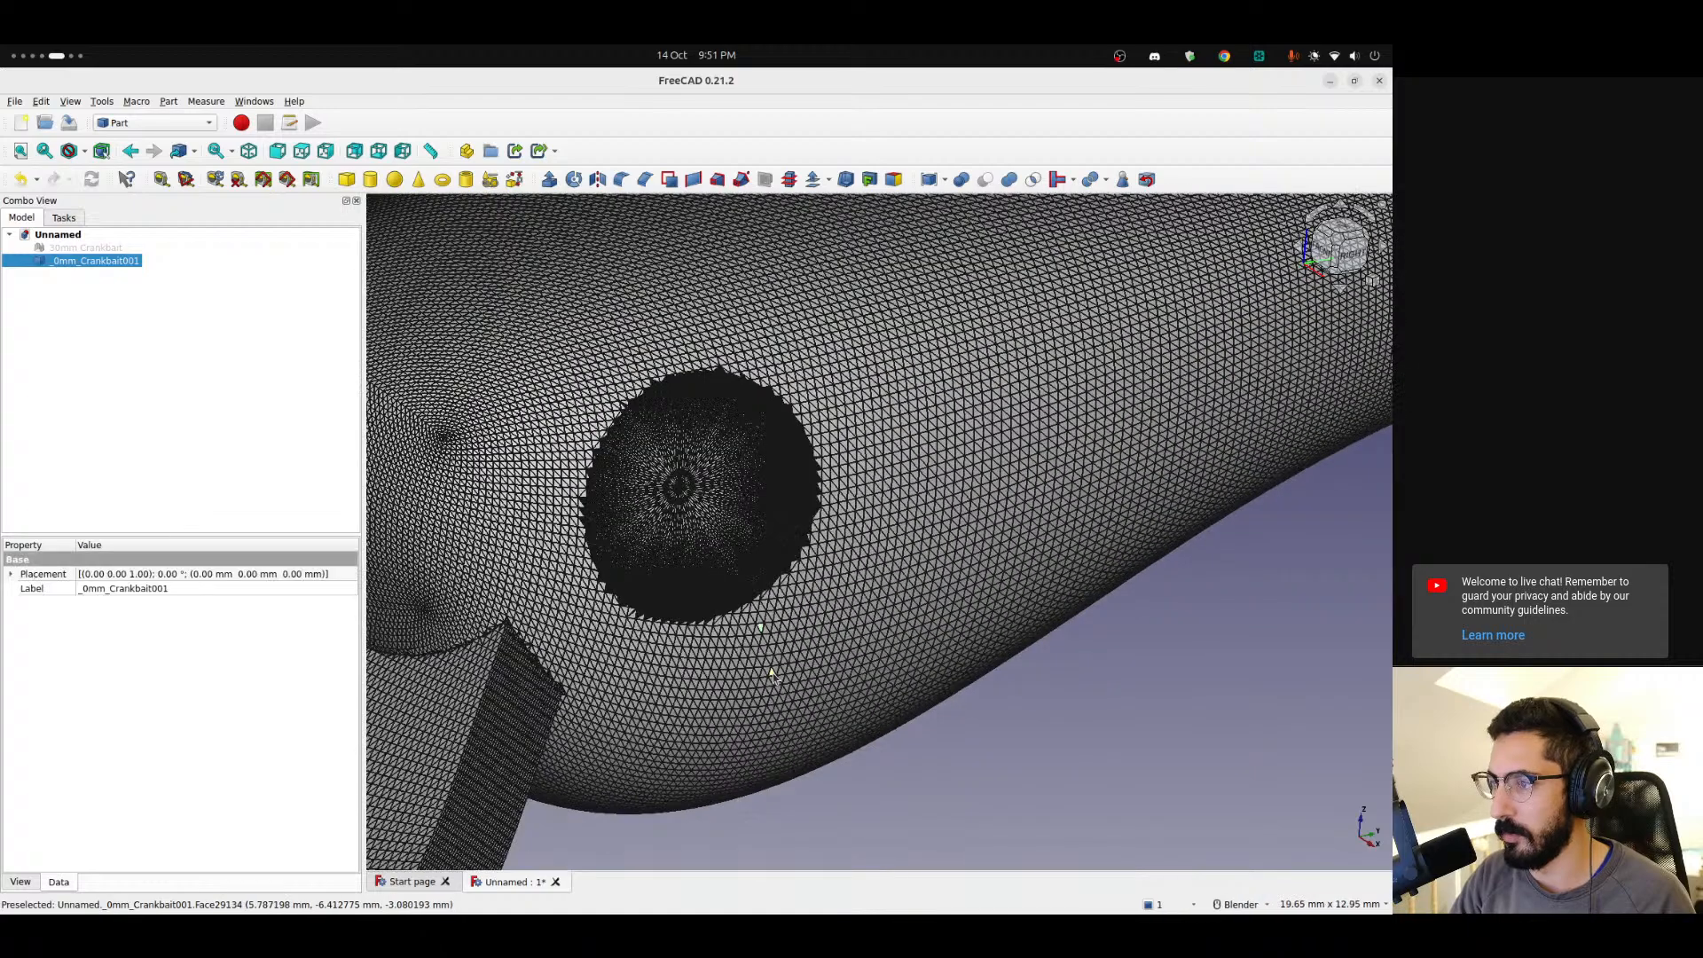
{"action": "scroll", "coordinate": [683, 568], "scroll_direction": "up", "scroll_amount": 3}
{"action": "scroll", "coordinate": [681, 567], "scroll_direction": "up", "scroll_amount": 3}
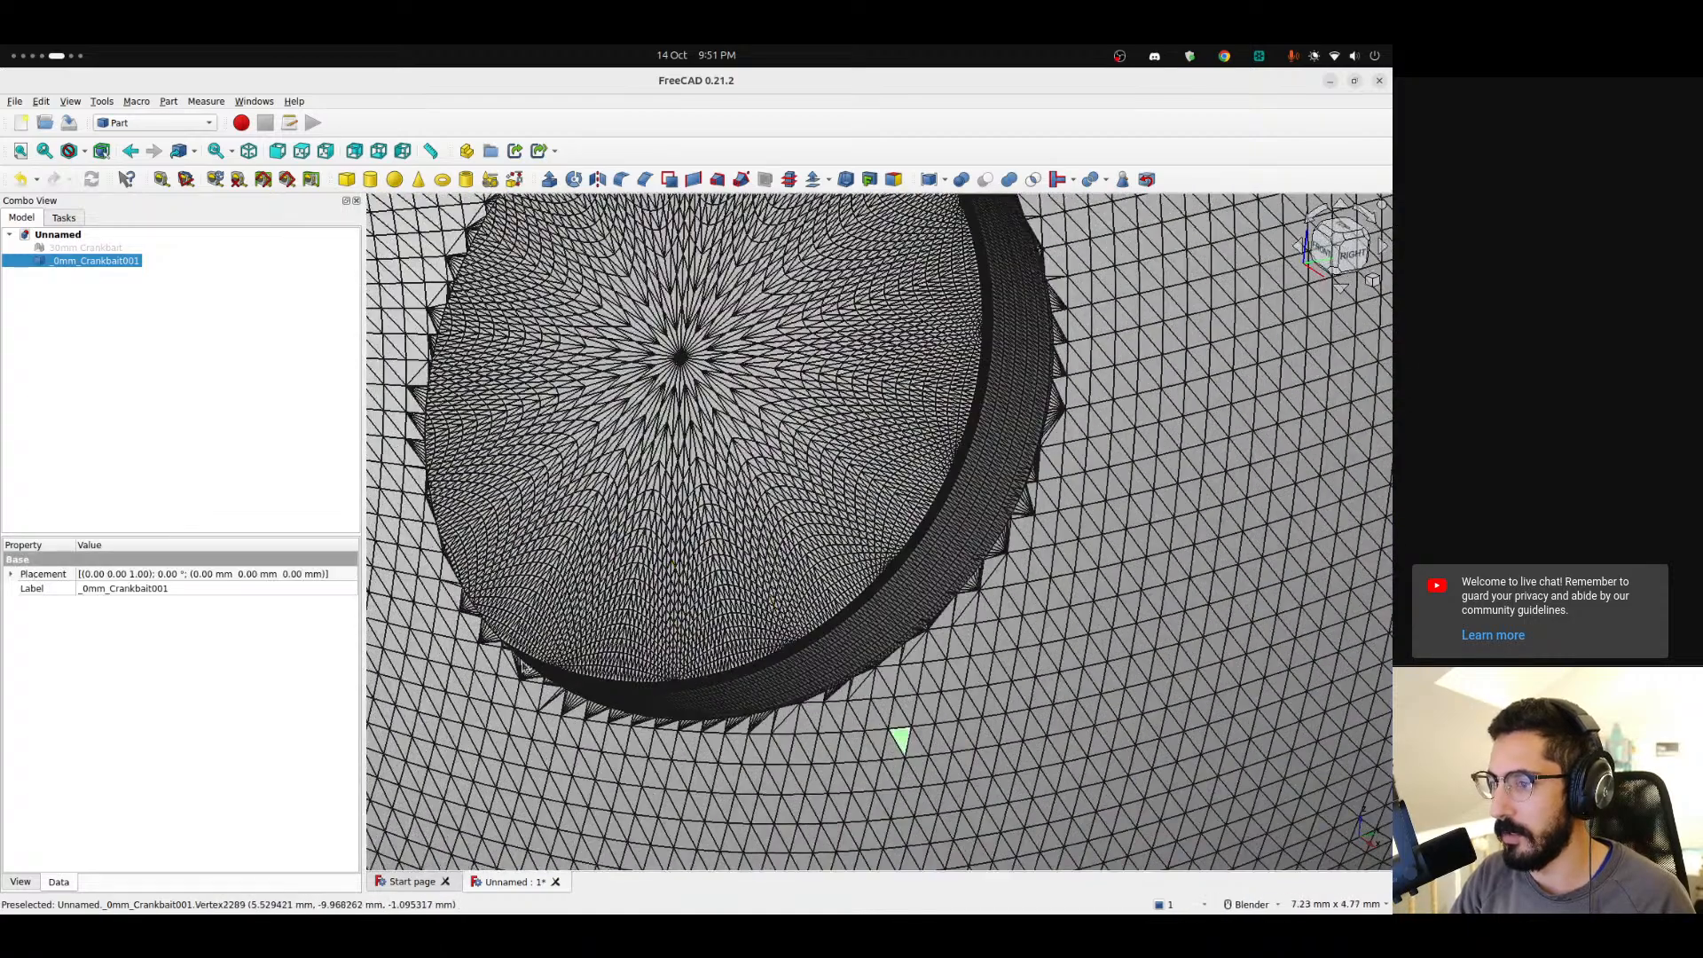
{"action": "scroll", "coordinate": [551, 690], "scroll_direction": "up", "scroll_amount": 5}
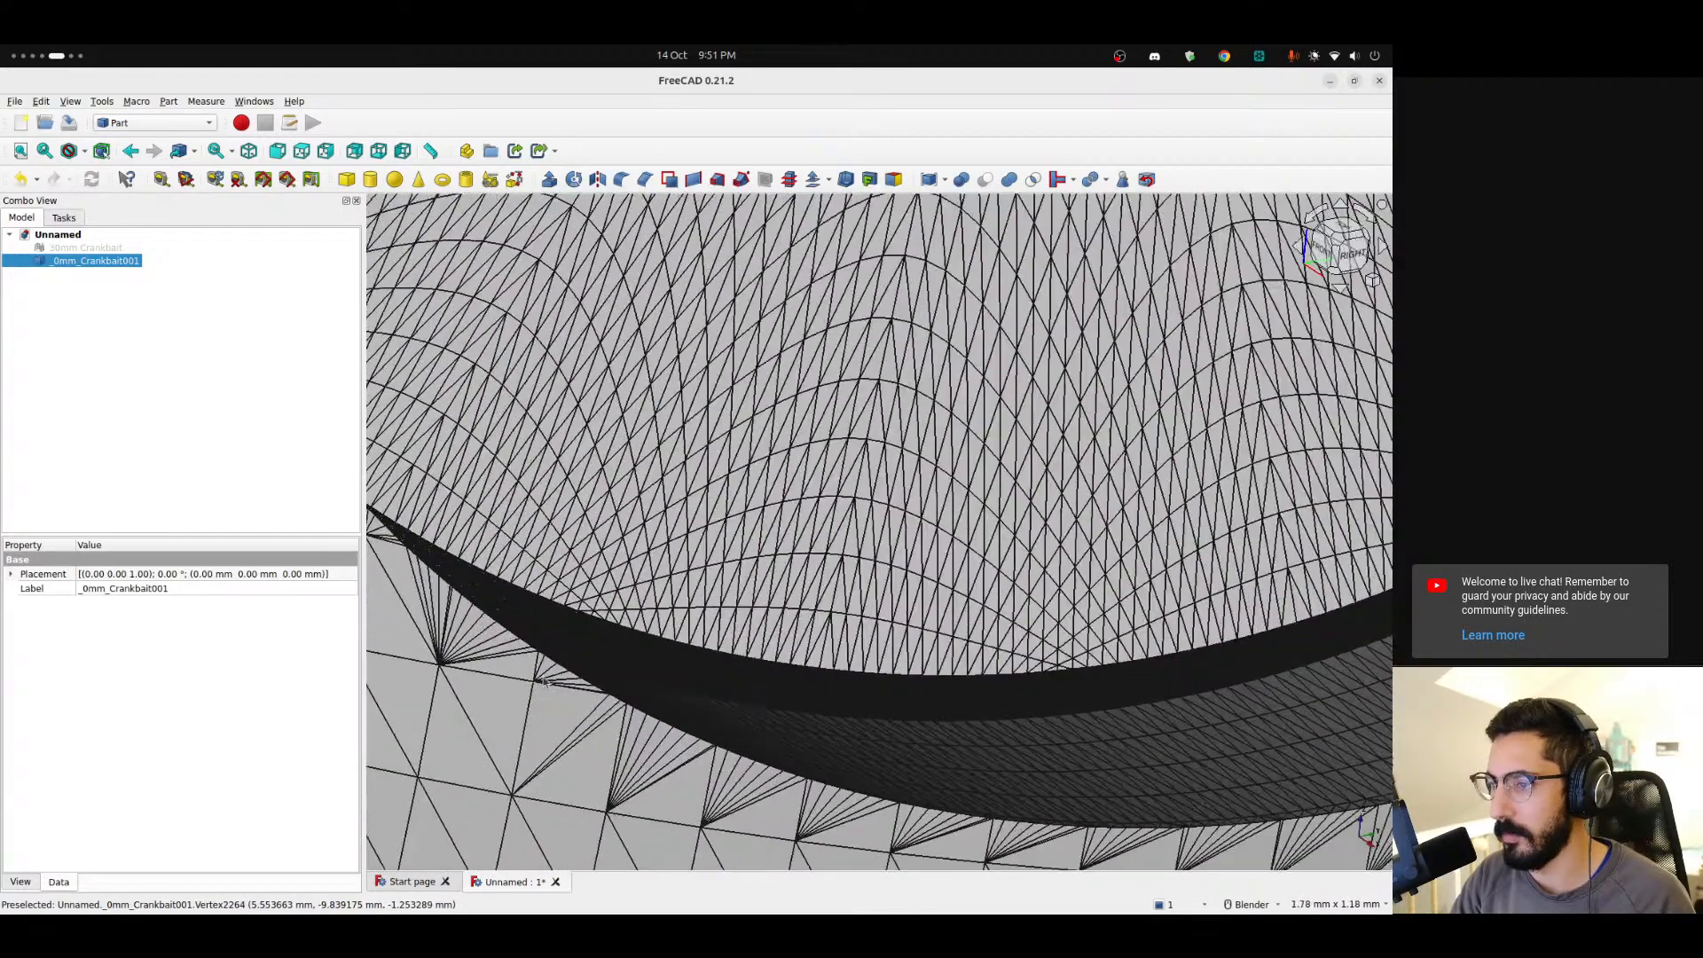
{"action": "scroll", "coordinate": [547, 676], "scroll_direction": "down", "scroll_amount": 4}
{"action": "scroll", "coordinate": [548, 676], "scroll_direction": "down", "scroll_amount": 7}
{"action": "middle_click_drag", "start_coordinate": [473, 568], "coordinate": [874, 548], "text": "shift"}
{"action": "scroll", "coordinate": [798, 532], "scroll_direction": "up", "scroll_amount": 7}
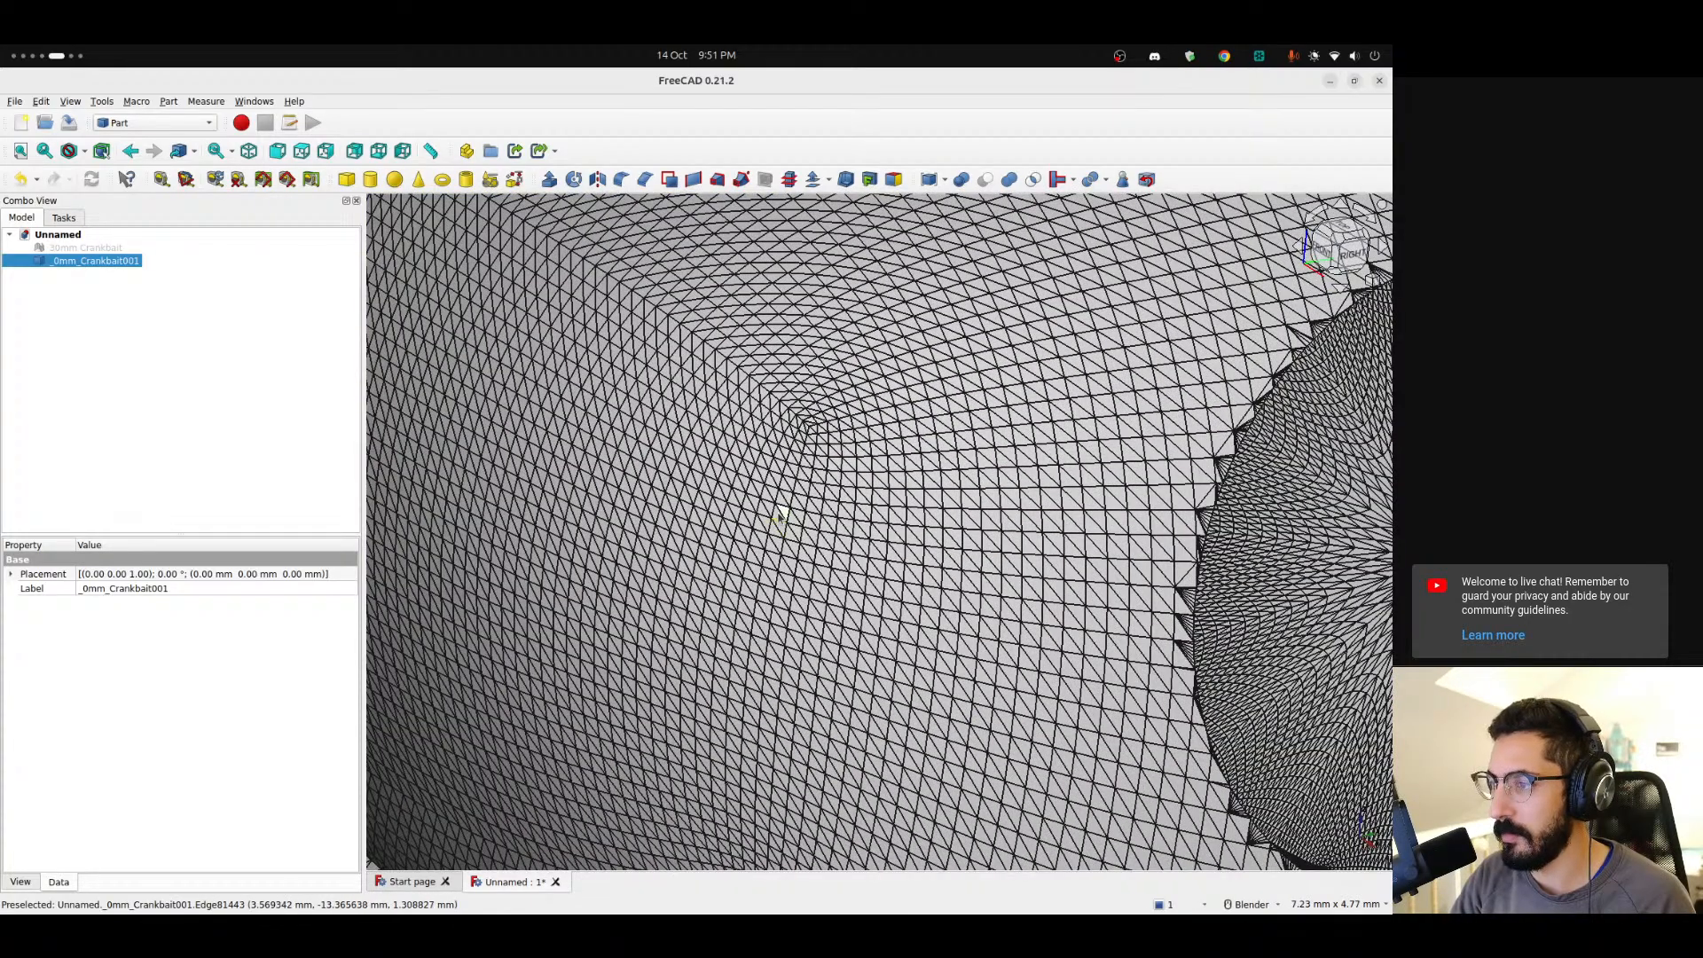
{"action": "scroll", "coordinate": [771, 532], "scroll_direction": "down", "scroll_amount": 8}
{"action": "left_click", "coordinate": [449, 461]}
{"action": "middle_click_drag", "start_coordinate": [695, 628], "coordinate": [749, 643]}
{"action": "scroll", "coordinate": [869, 529], "scroll_direction": "up", "scroll_amount": 10}
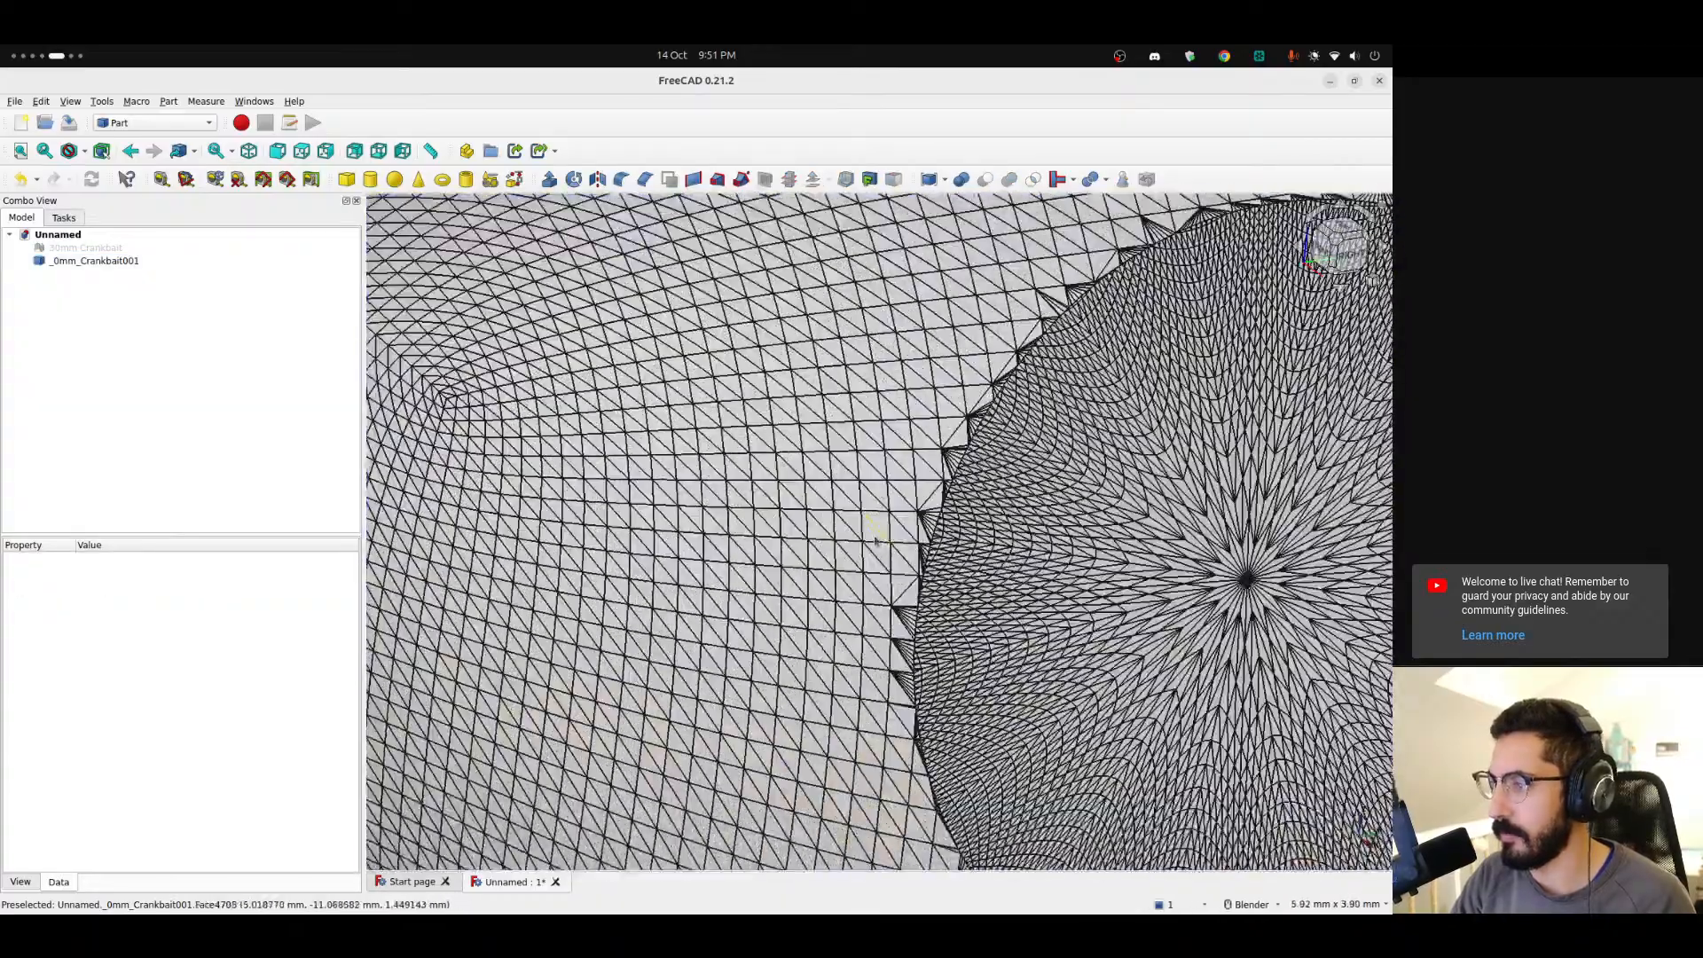
{"action": "left_click", "coordinate": [869, 529]}
{"action": "scroll", "coordinate": [869, 530], "scroll_direction": "down", "scroll_amount": 5}
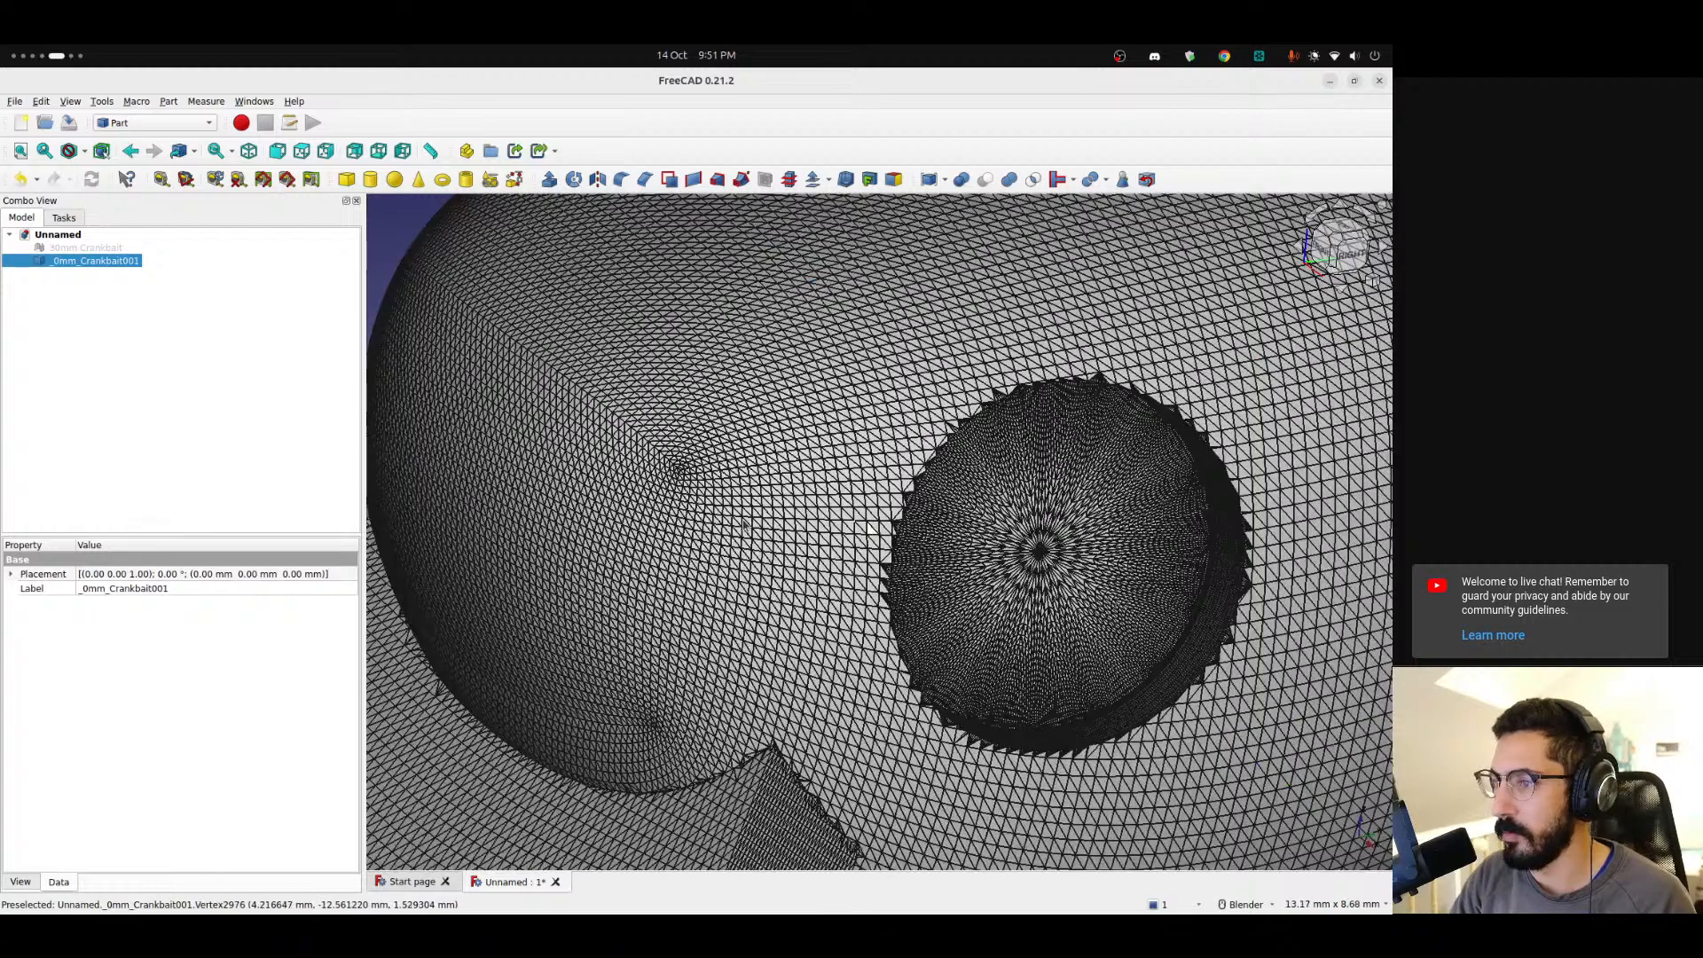
{"action": "scroll", "coordinate": [744, 523], "scroll_direction": "down", "scroll_amount": 5}
{"action": "left_click", "coordinate": [513, 438]}
{"action": "middle_click_drag", "start_coordinate": [667, 425], "coordinate": [506, 496], "text": "shift"}
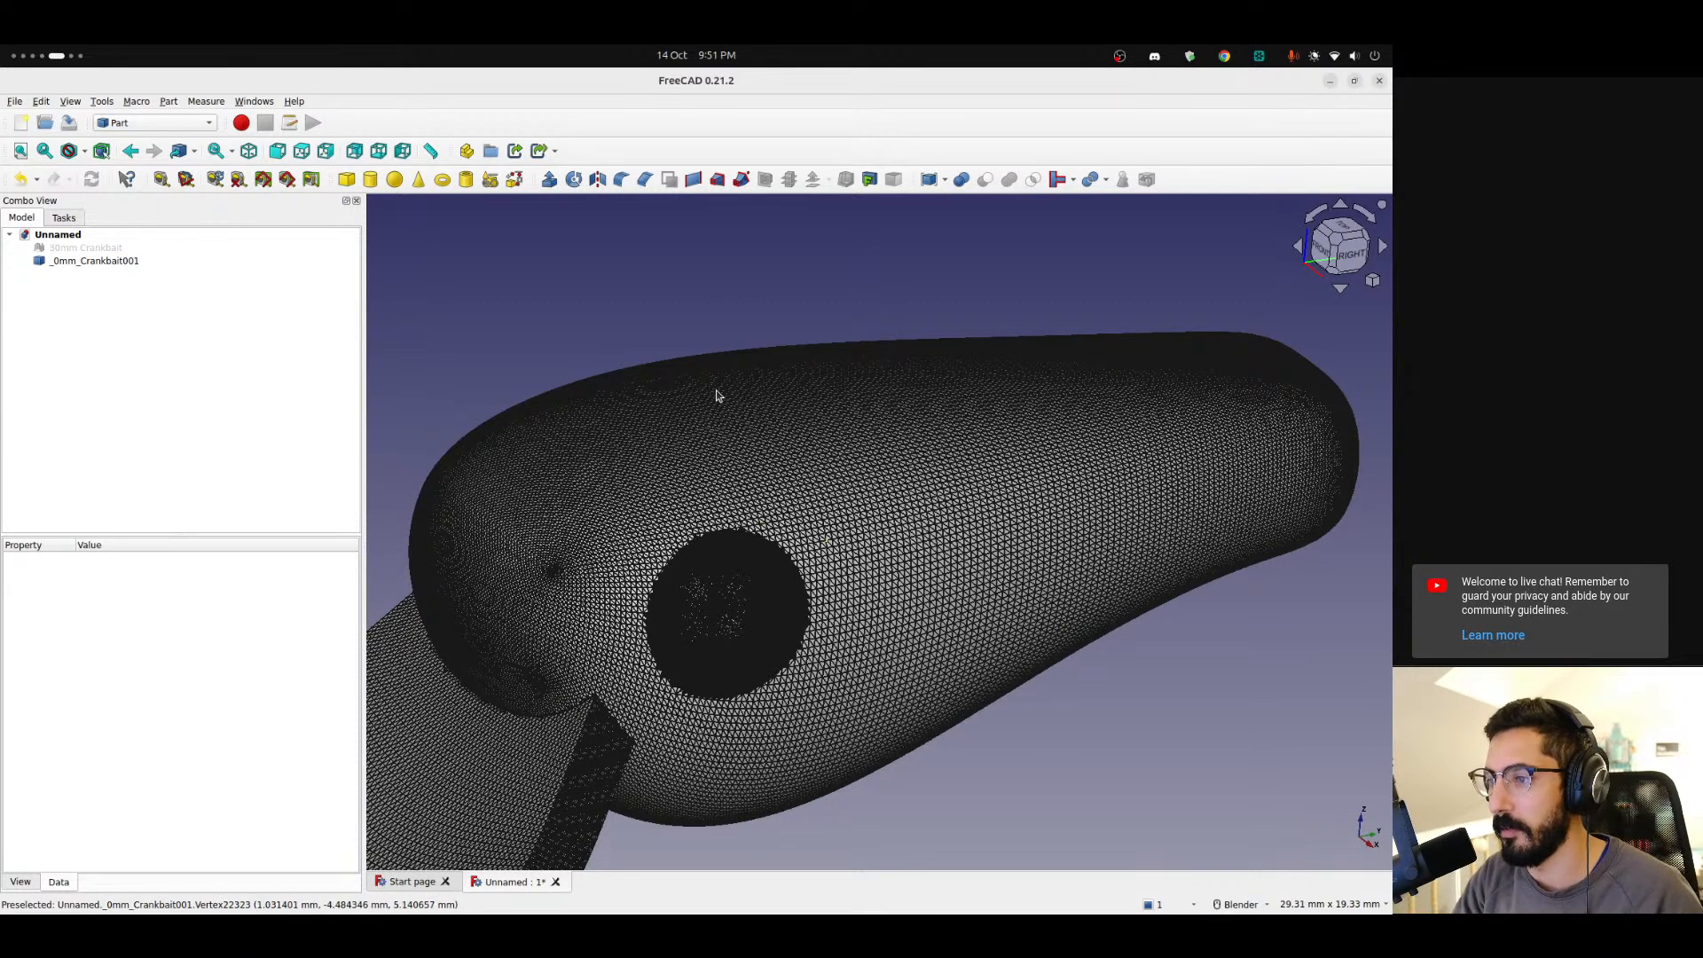
{"action": "middle_click_drag", "start_coordinate": [477, 356], "coordinate": [602, 409]}
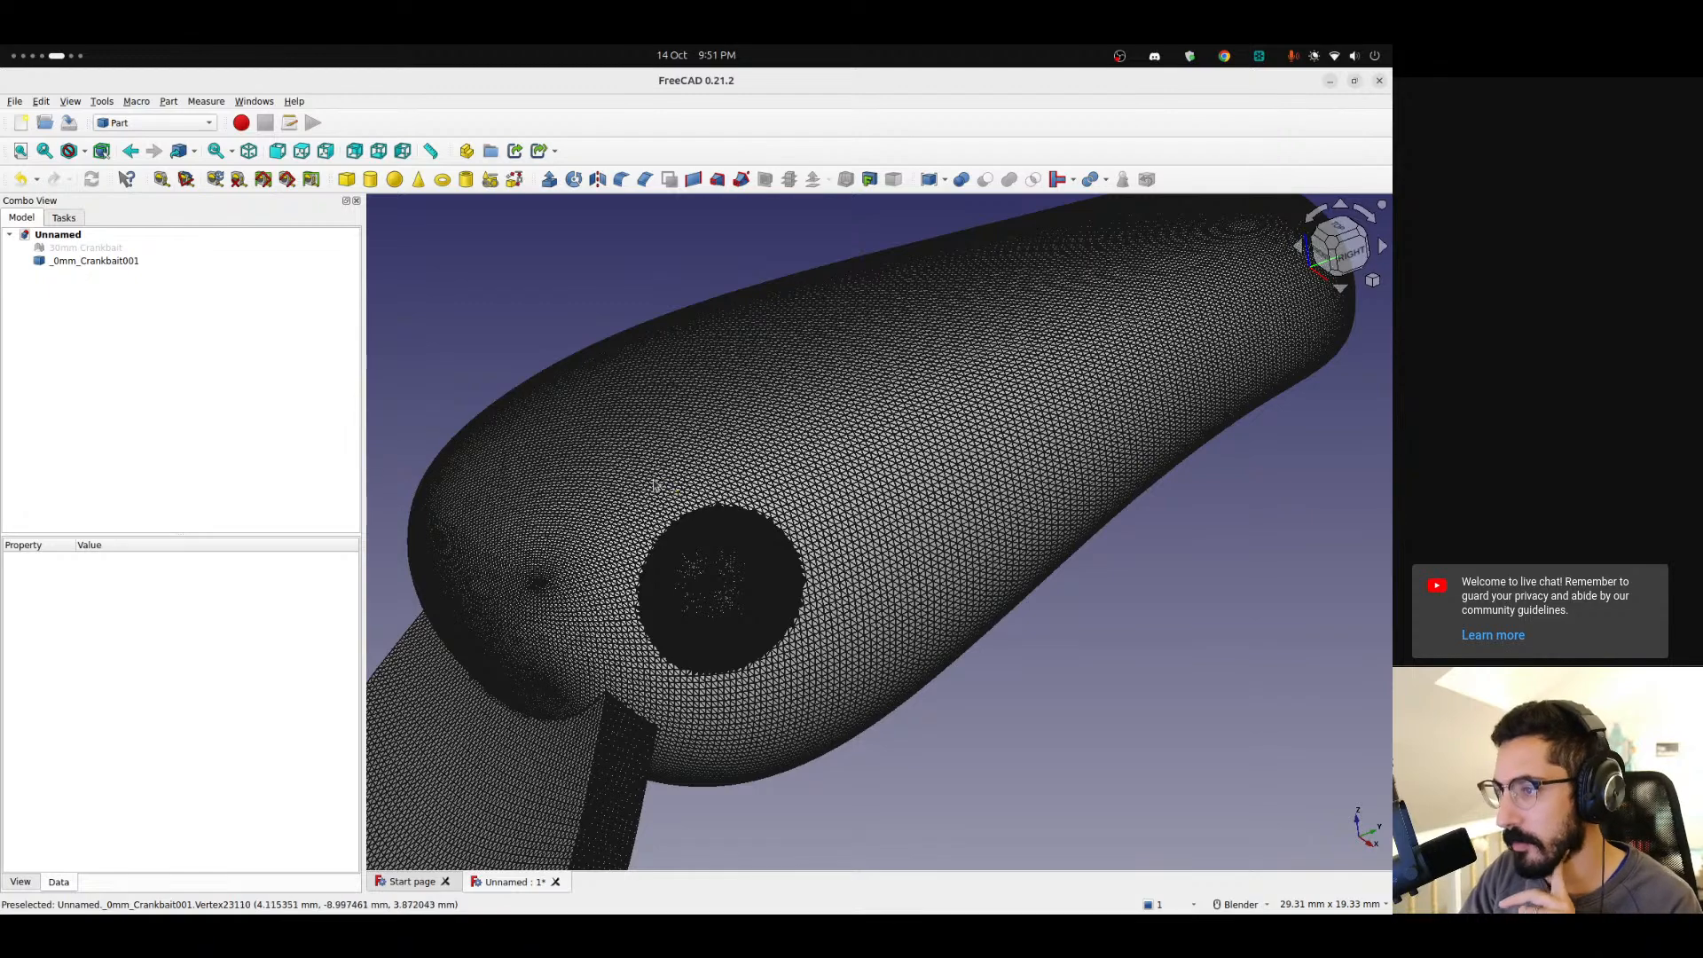
Switch to the browser and read the forum replies explaining how to convert an STL mesh into a solid.
{"action": "mouse_move", "coordinate": [2, 722]}
{"action": "key", "text": "alt+Tab"}
{"action": "key", "text": "alt+Tab"}
{"action": "key", "text": "alt+Tab"}
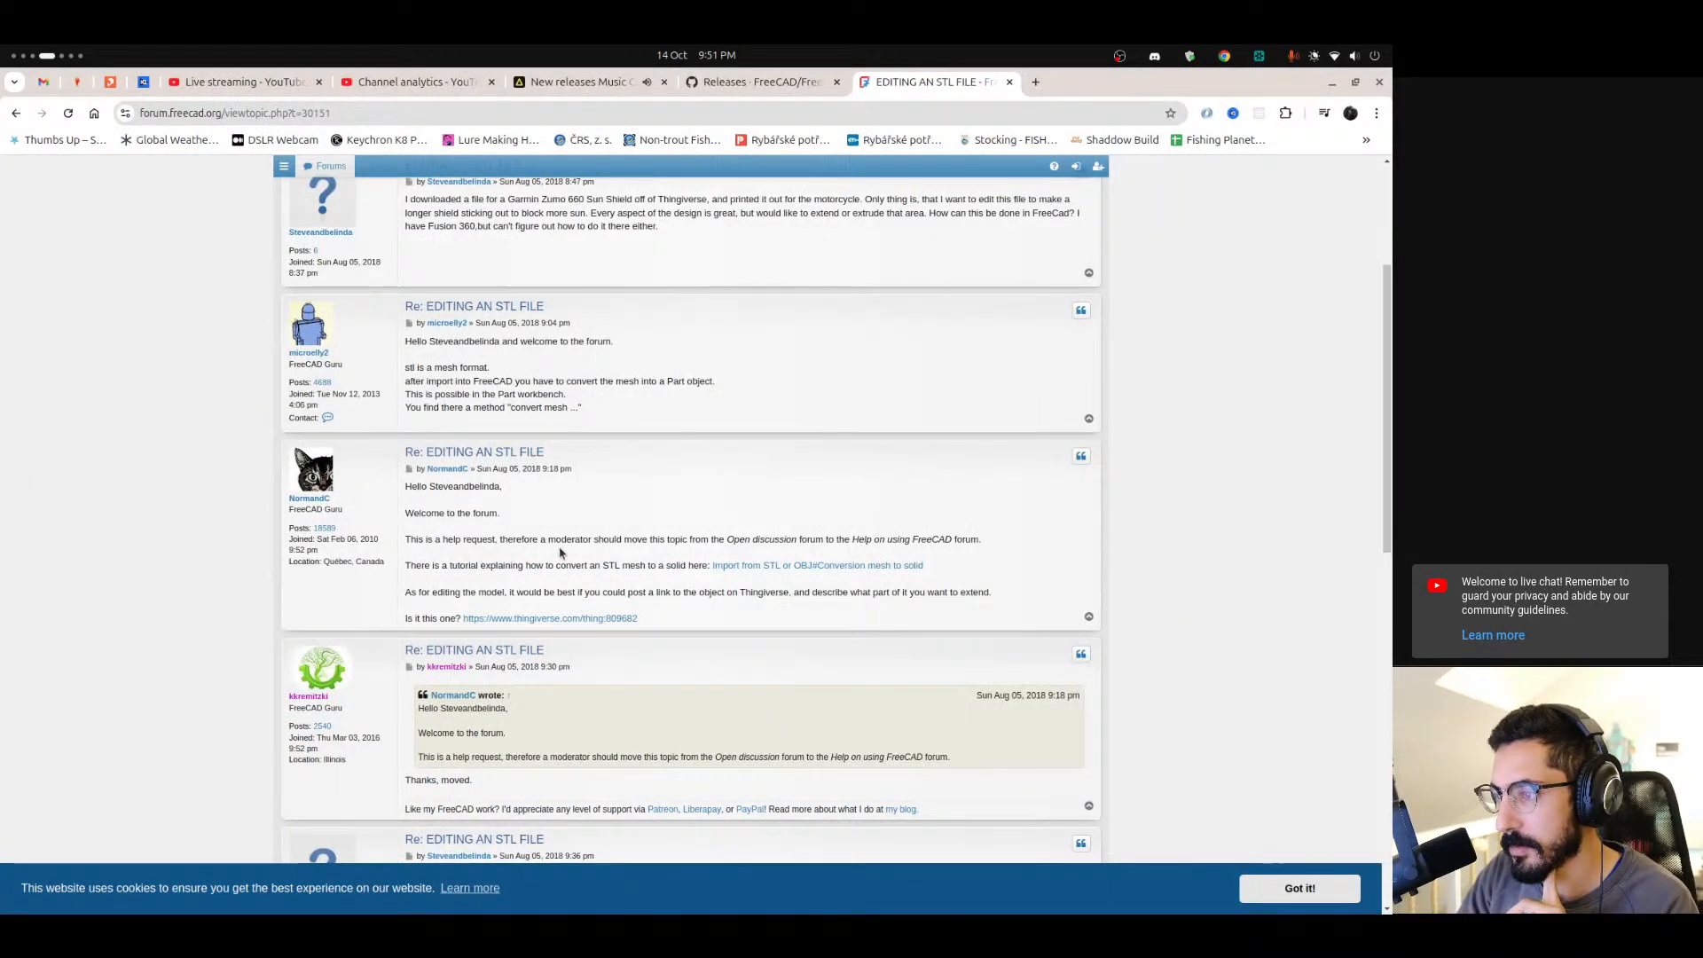
{"action": "scroll", "coordinate": [601, 543], "scroll_direction": "down", "scroll_amount": 2}
{"action": "left_click_drag", "start_coordinate": [409, 478], "coordinate": [696, 479]}
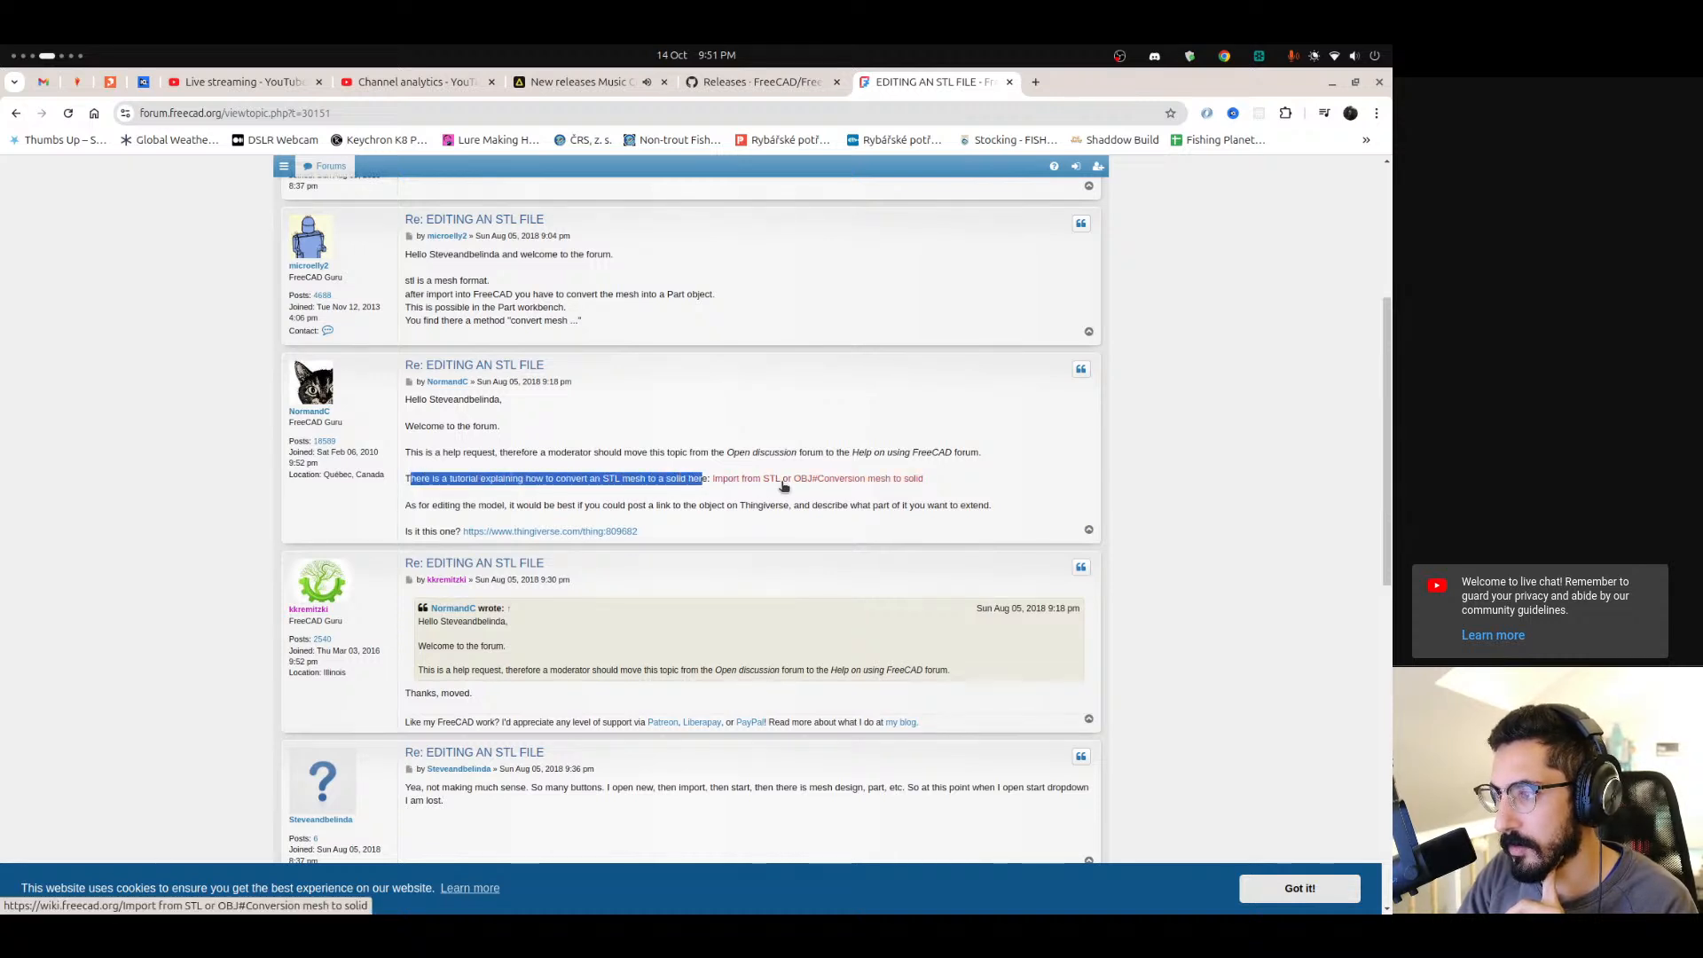
{"action": "left_click_drag", "start_coordinate": [420, 505], "coordinate": [740, 505]}
{"action": "left_click", "coordinate": [562, 490]}
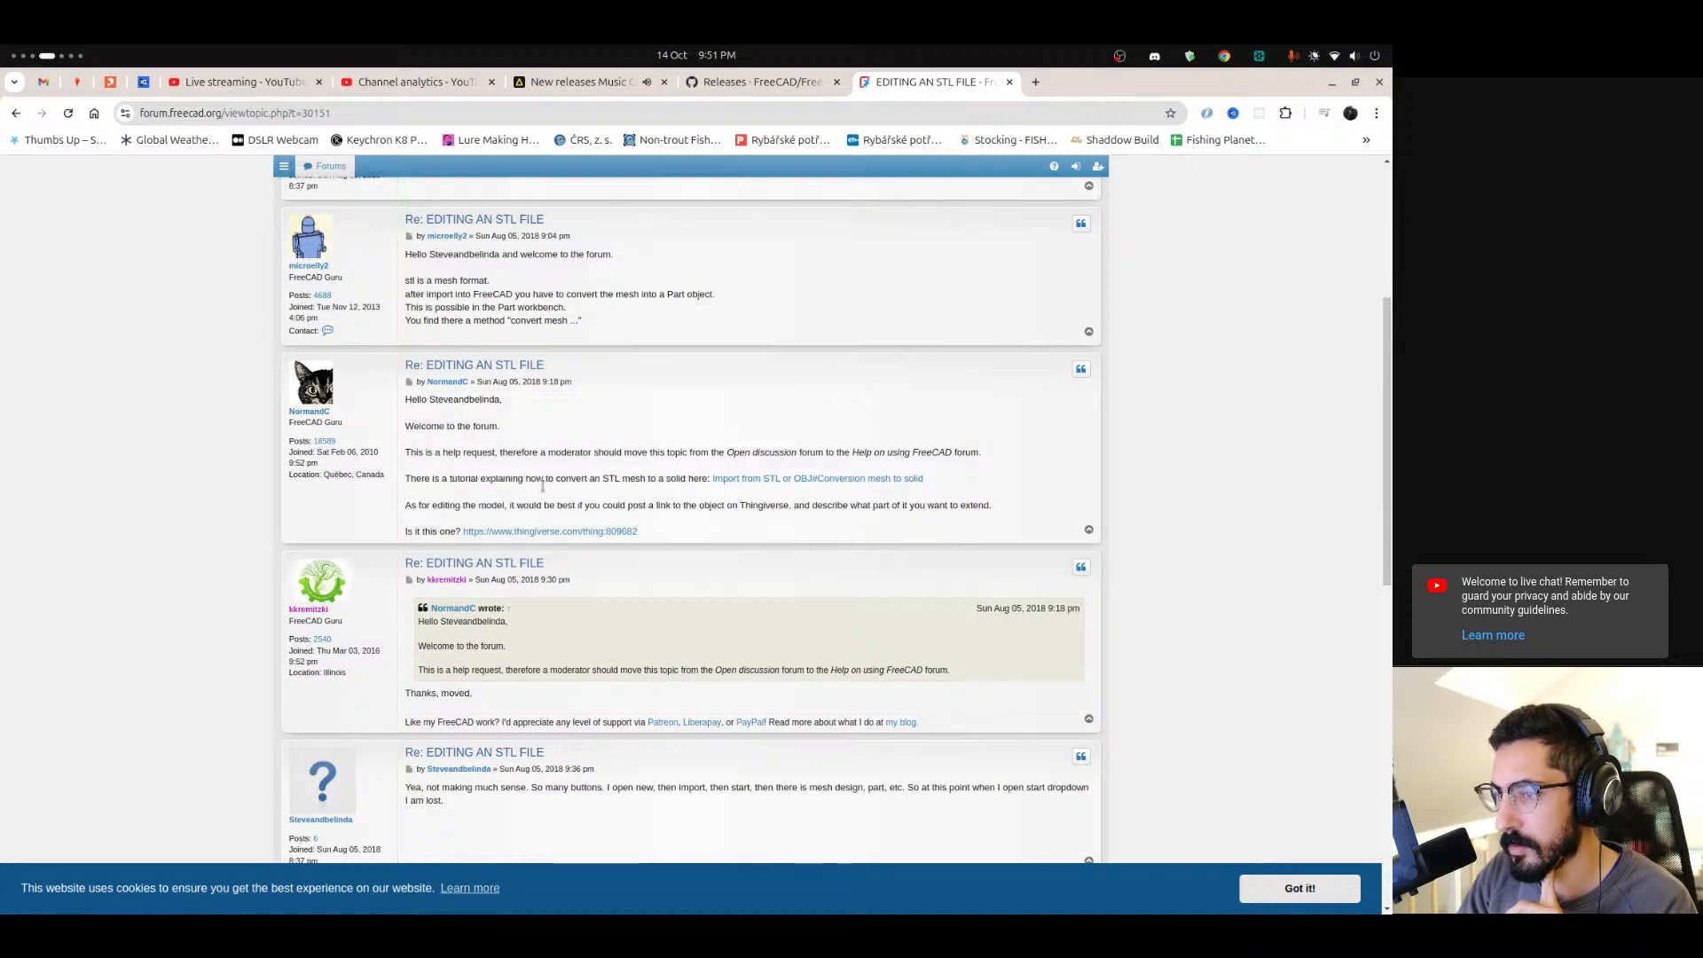
{"action": "scroll", "coordinate": [603, 492], "scroll_direction": "down", "scroll_amount": 3}
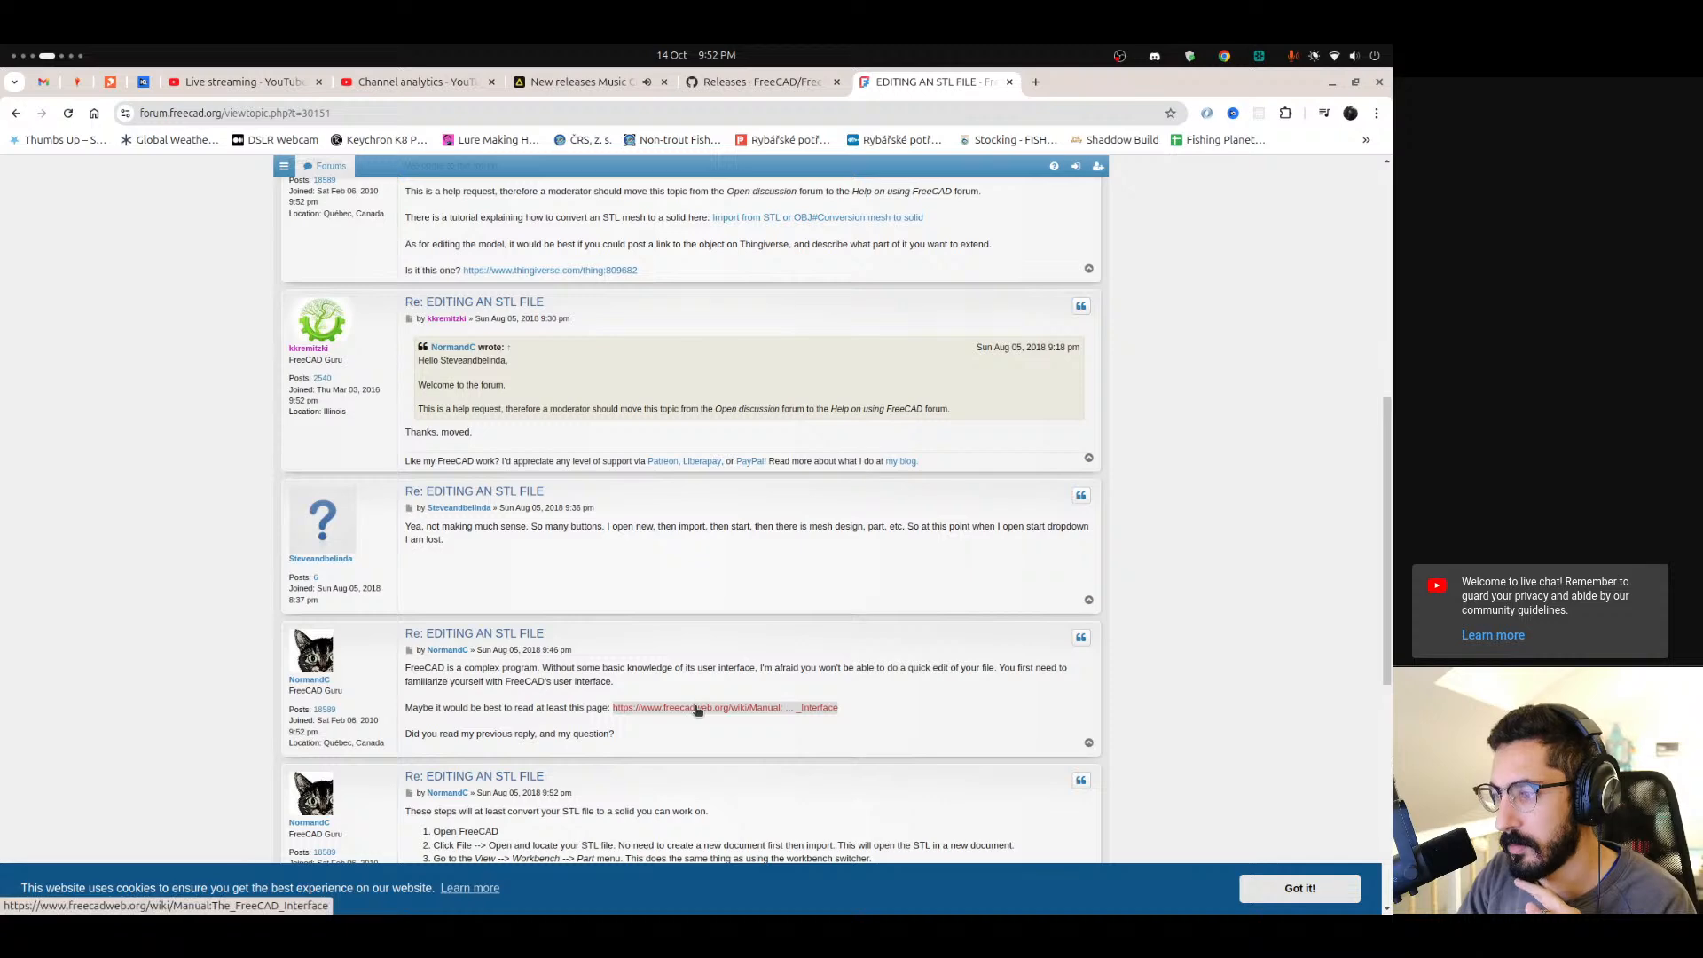
{"action": "scroll", "coordinate": [715, 718], "scroll_direction": "down", "scroll_amount": 3}
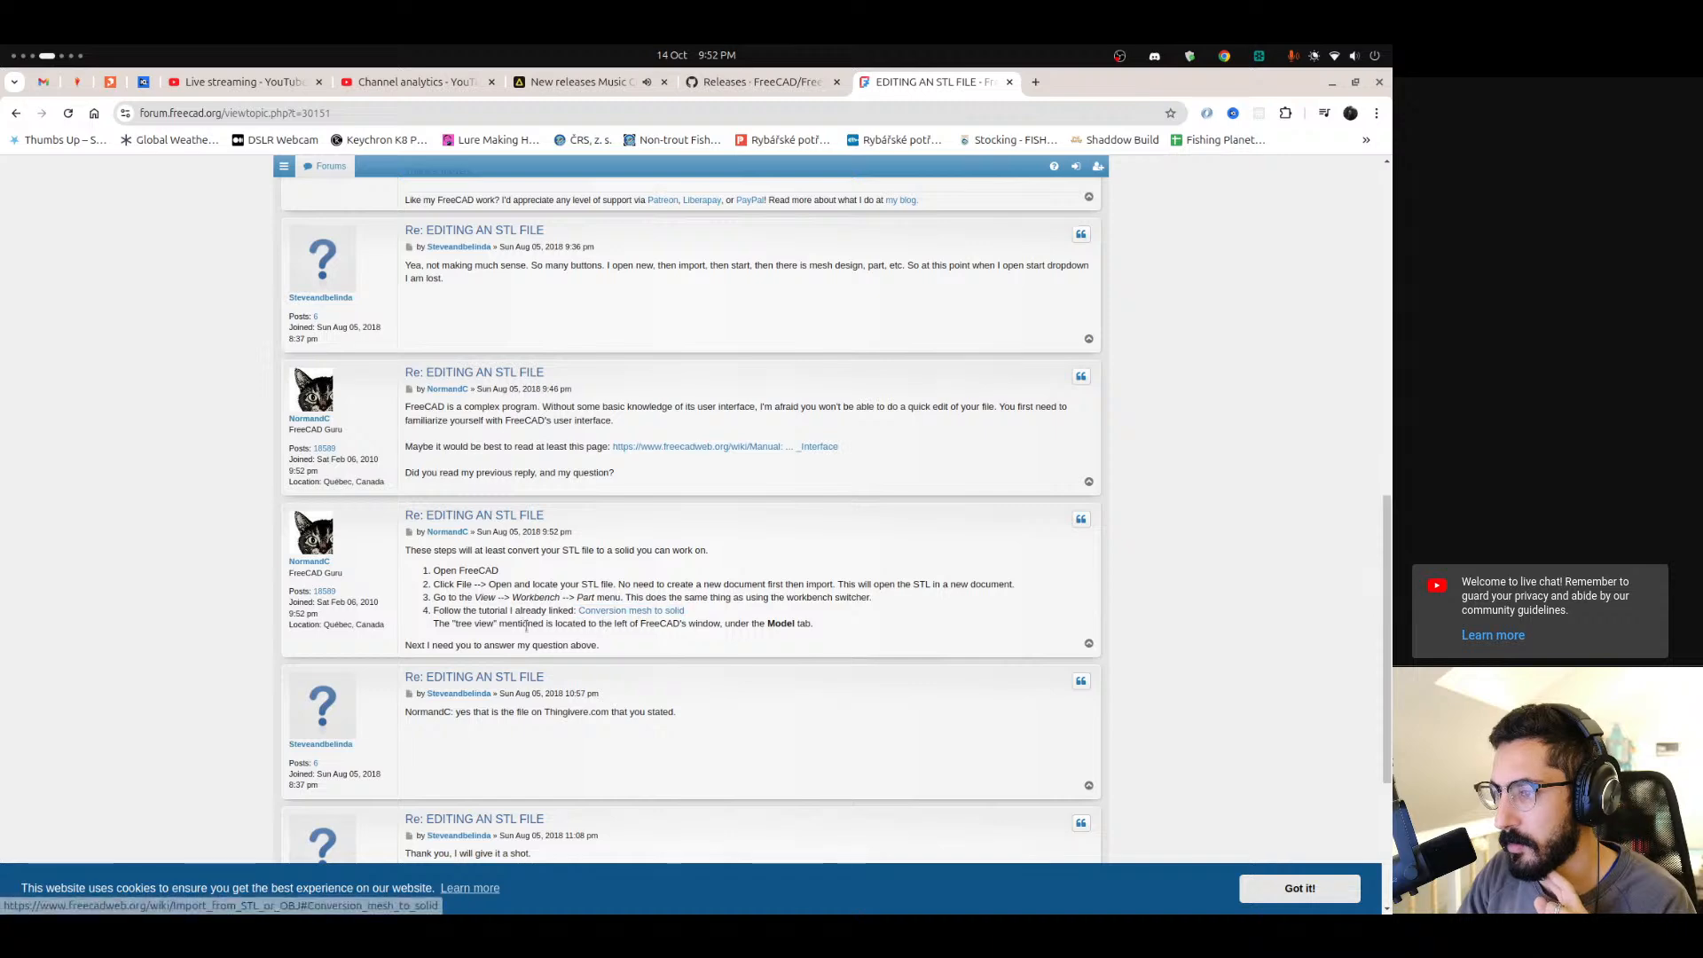
{"action": "left_click_drag", "start_coordinate": [436, 623], "coordinate": [710, 626]}
{"action": "scroll", "coordinate": [562, 640], "scroll_direction": "down", "scroll_amount": 2}
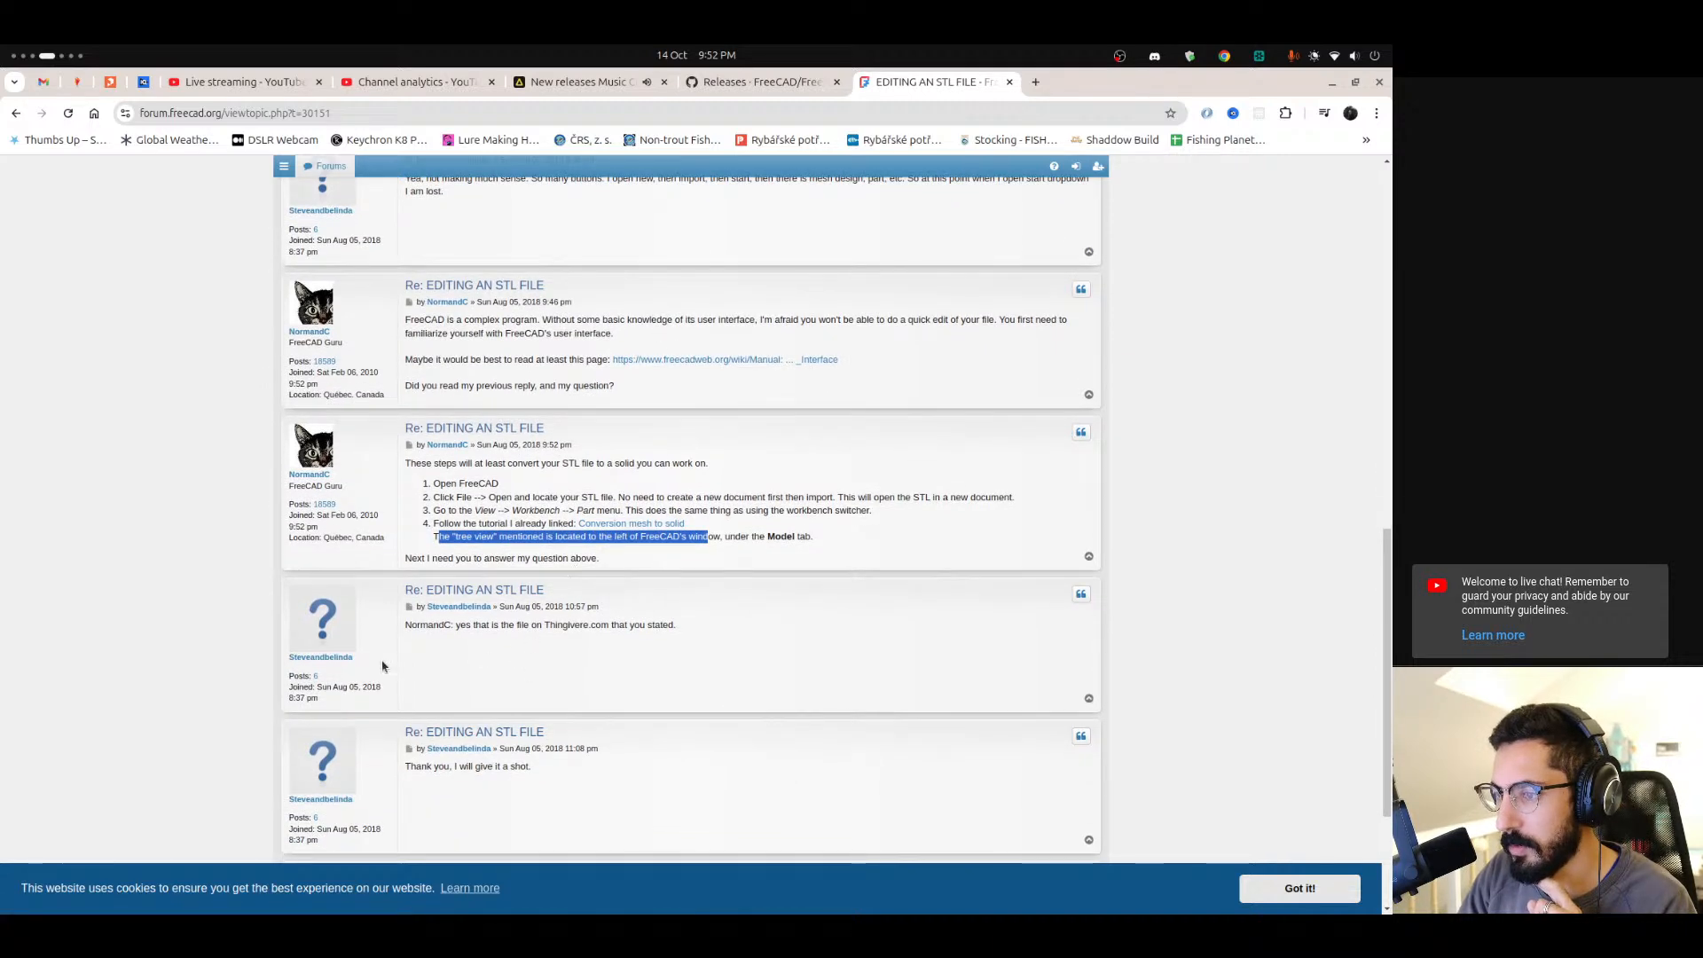
{"action": "scroll", "coordinate": [4, 750], "scroll_direction": "down", "scroll_amount": 1}
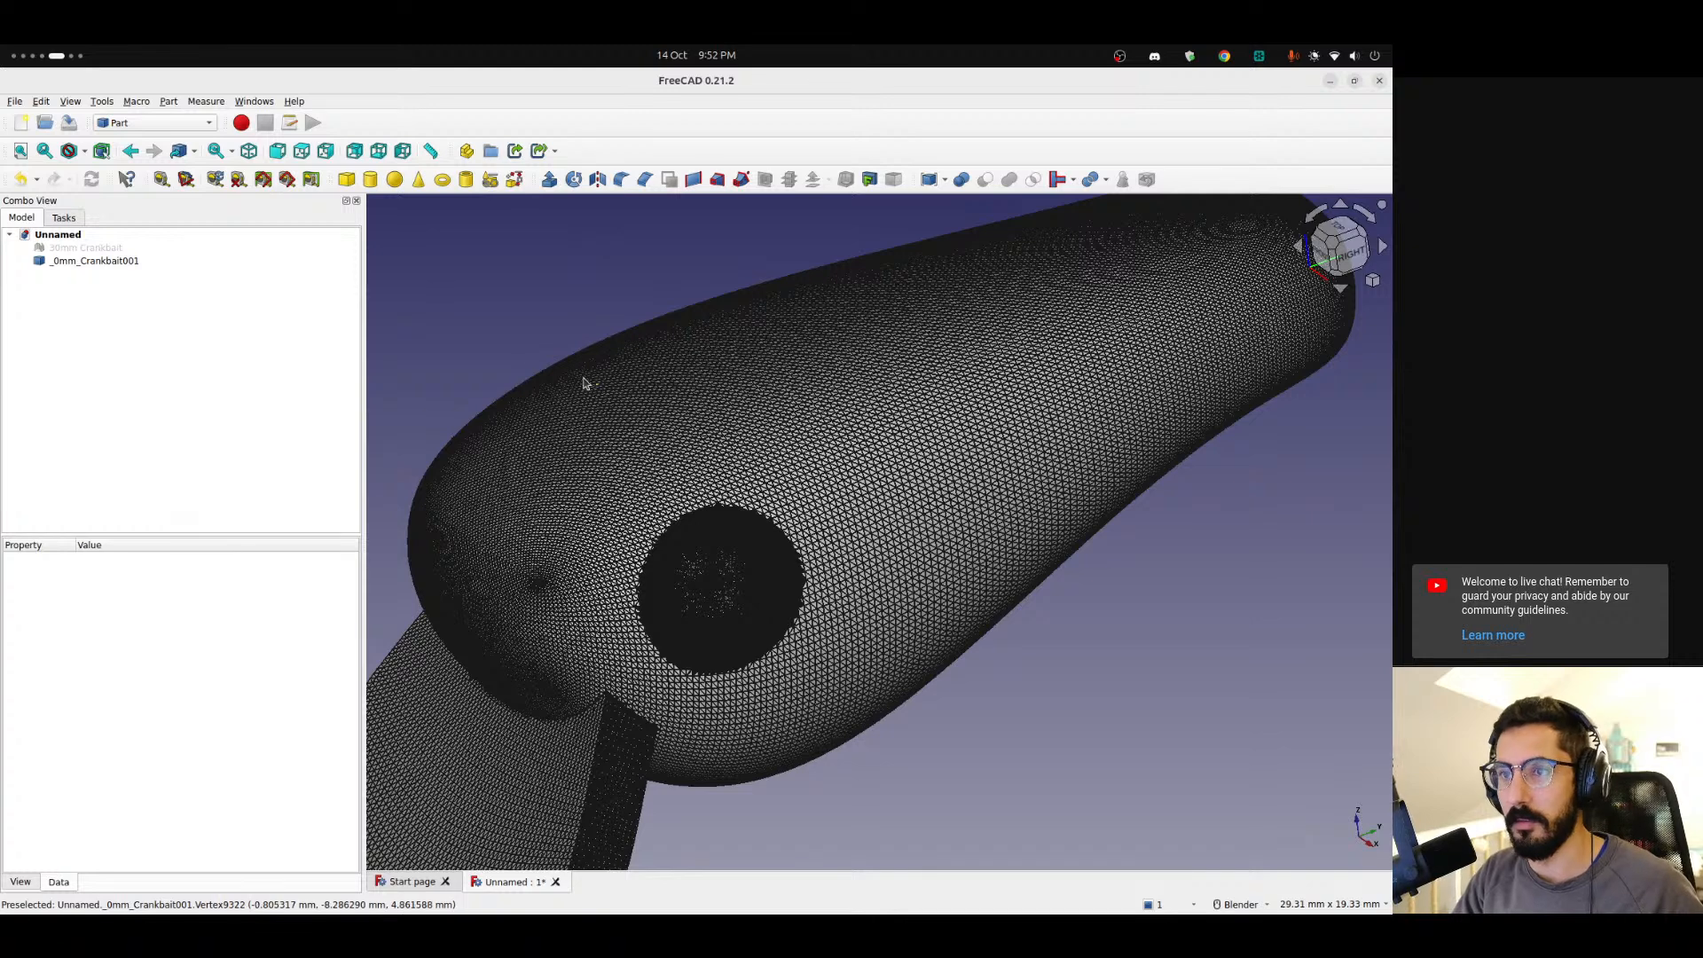
Delete the converted lure shape and recreate it from the lure mesh with a sewing tolerance of 0.10.
{"action": "left_click", "coordinate": [96, 261]}
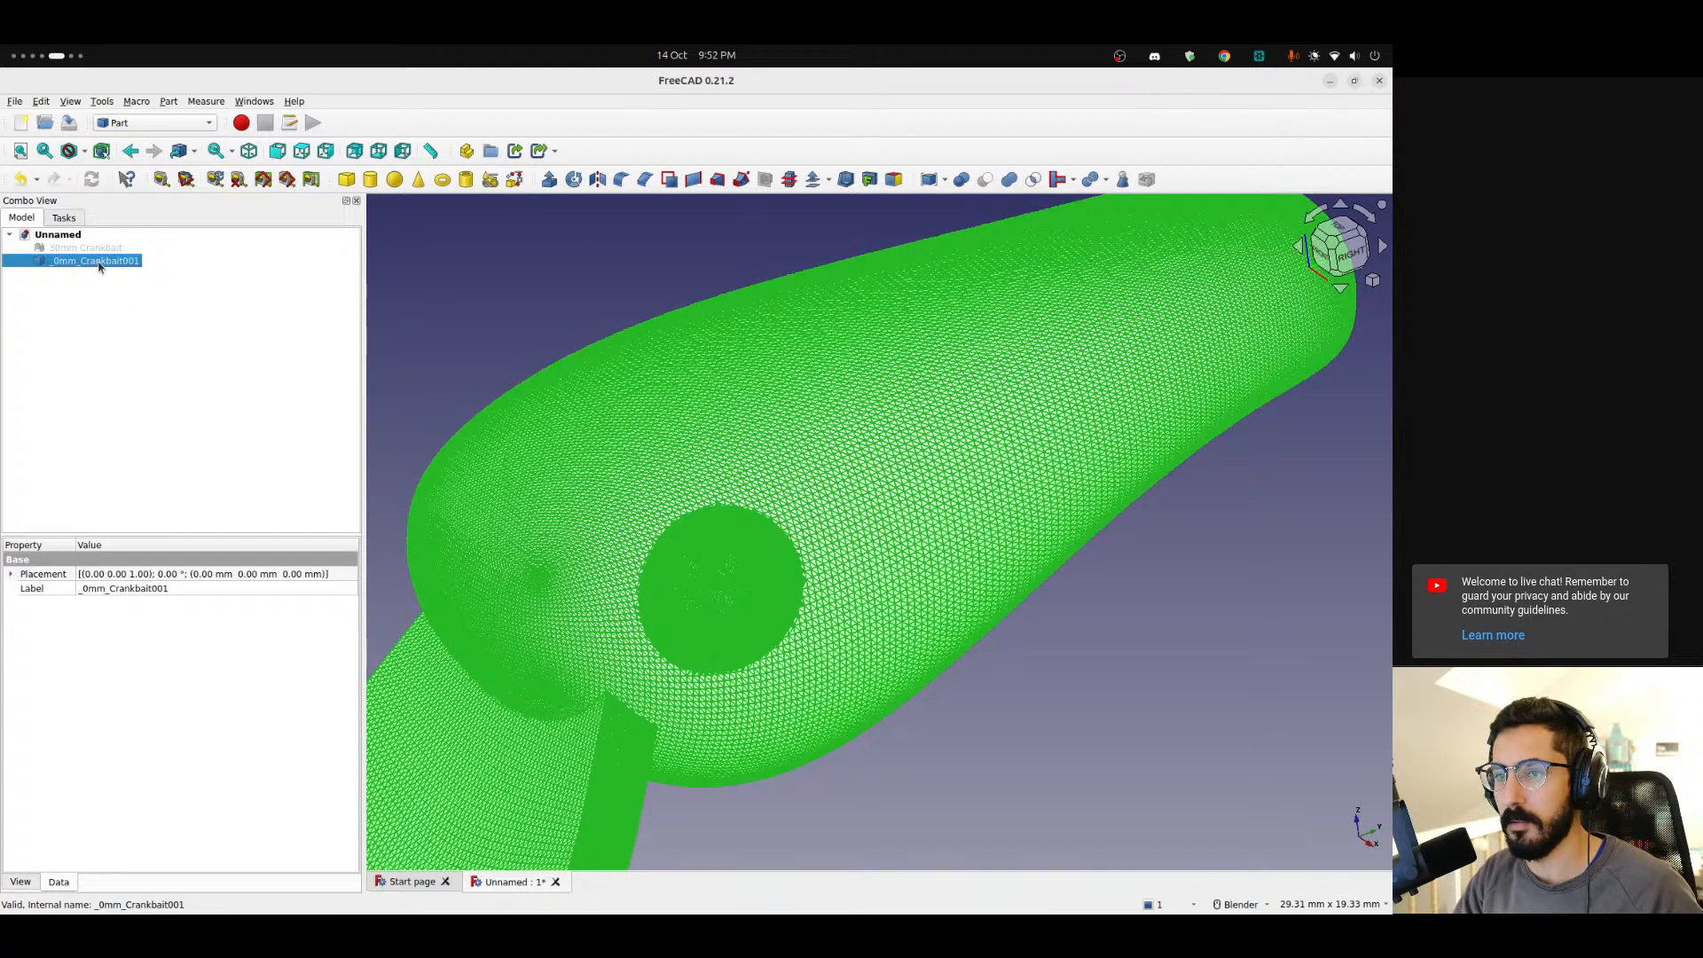
{"action": "key", "text": "Delete"}
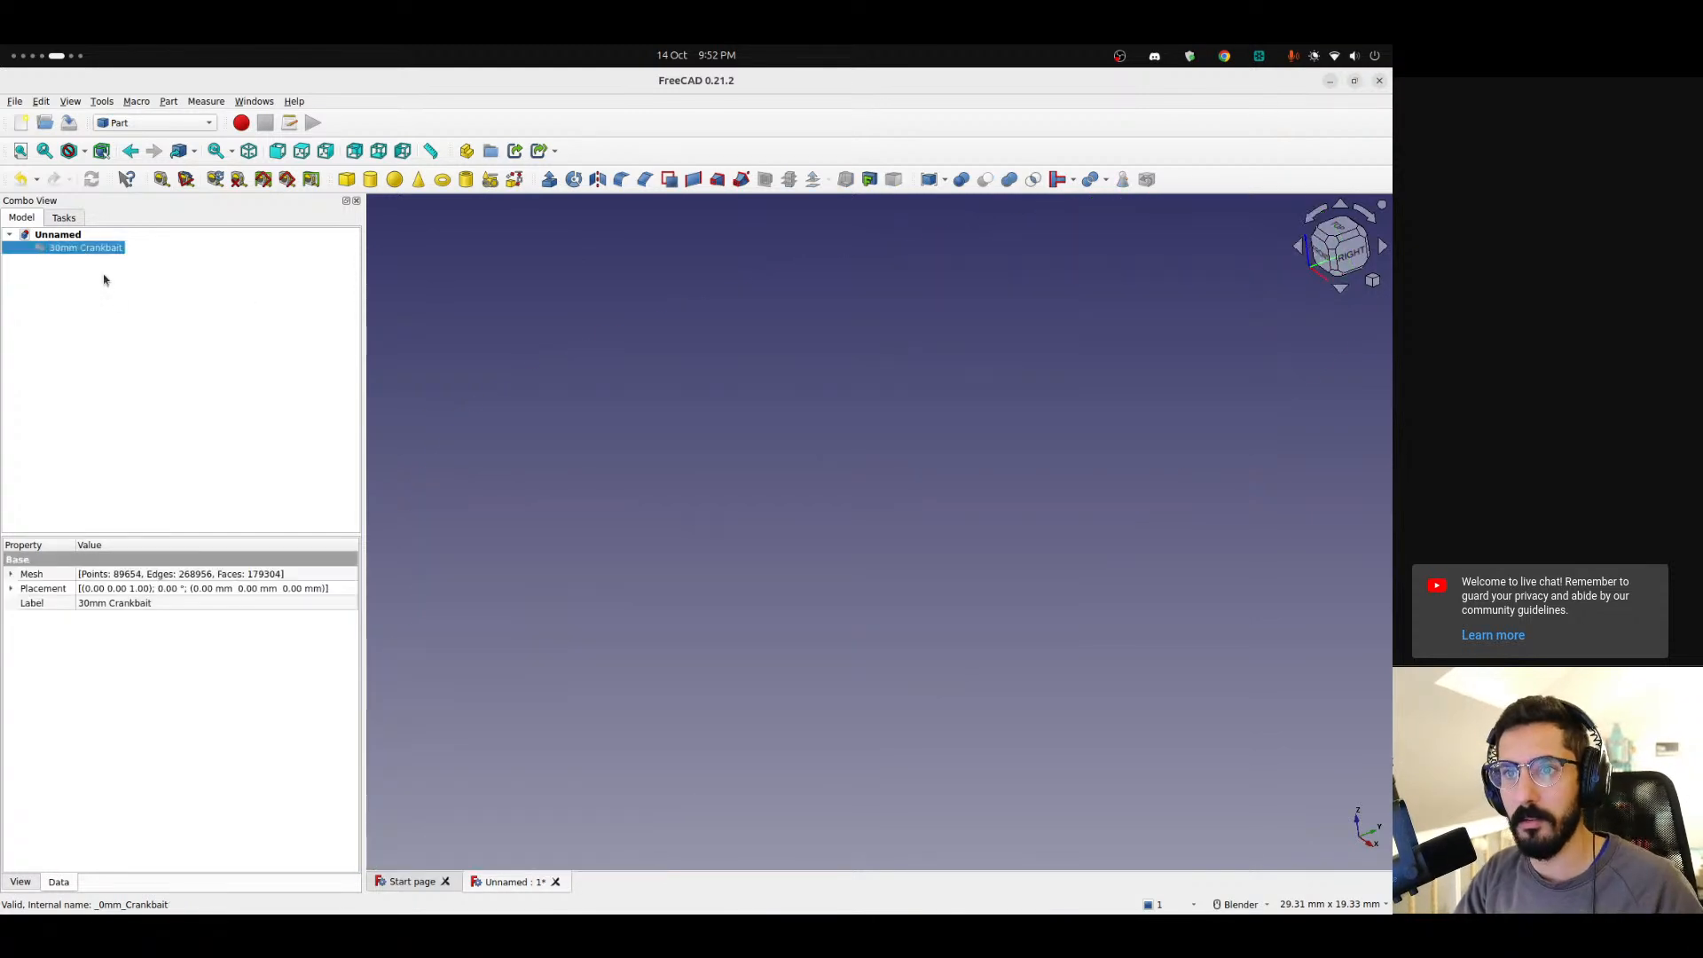
{"action": "key", "text": "space"}
{"action": "left_click", "coordinate": [169, 101]}
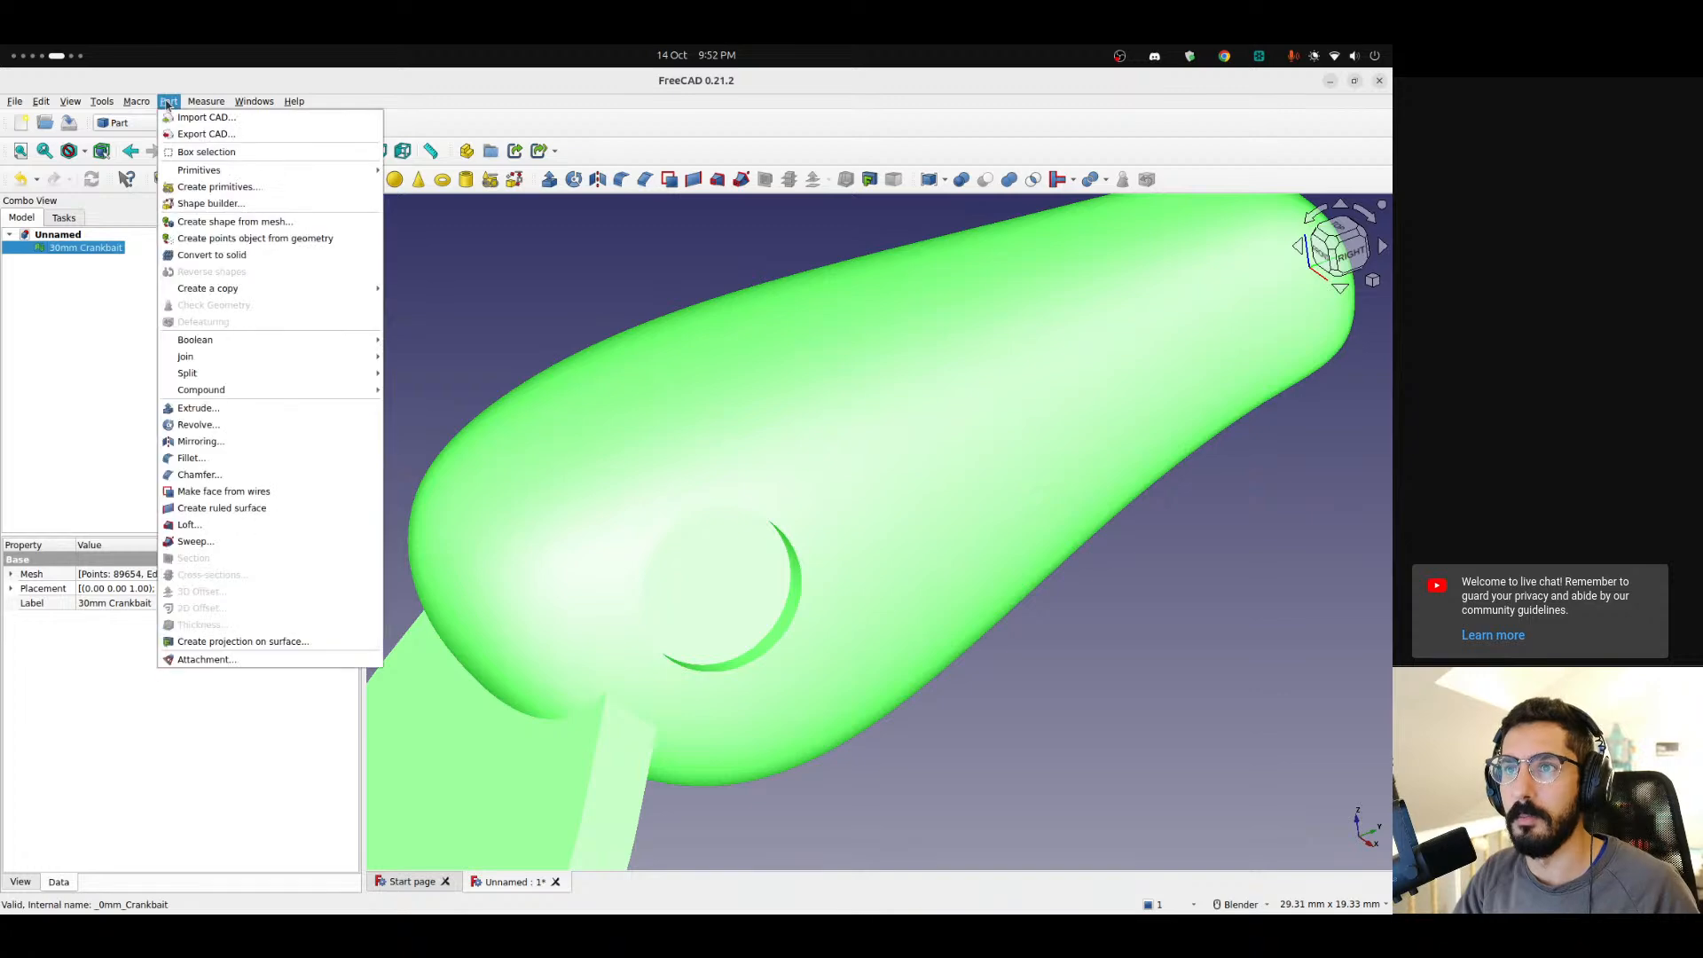
{"action": "left_click", "coordinate": [228, 221]}
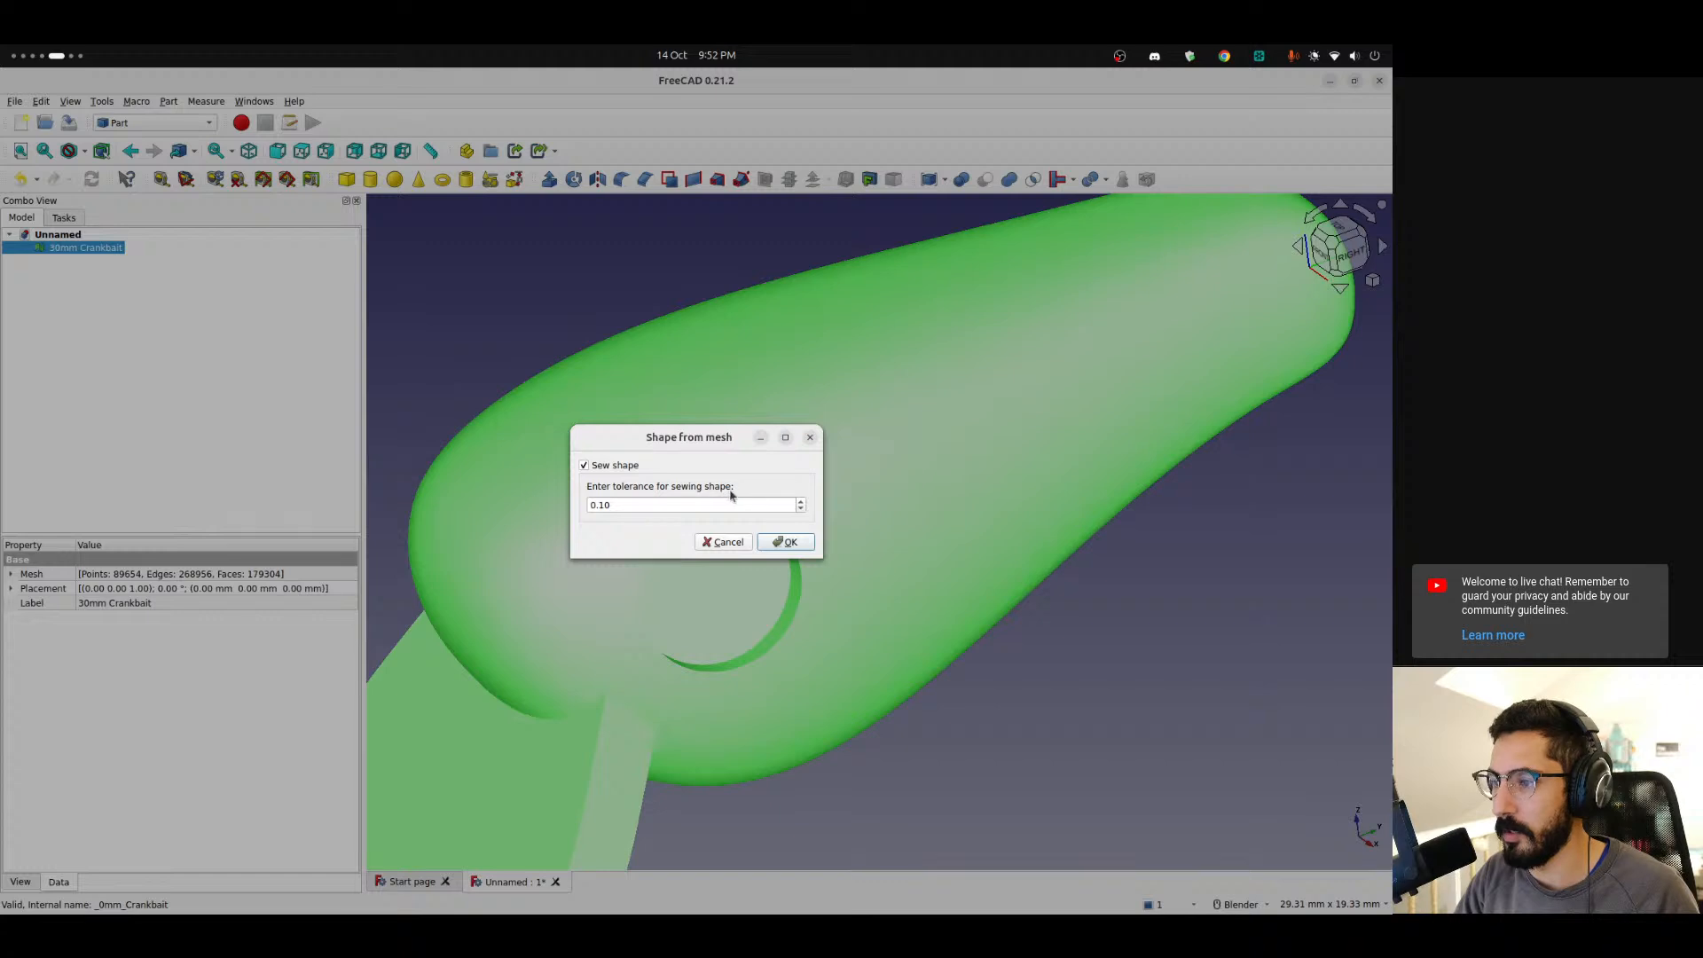
{"action": "left_click", "coordinate": [784, 543]}
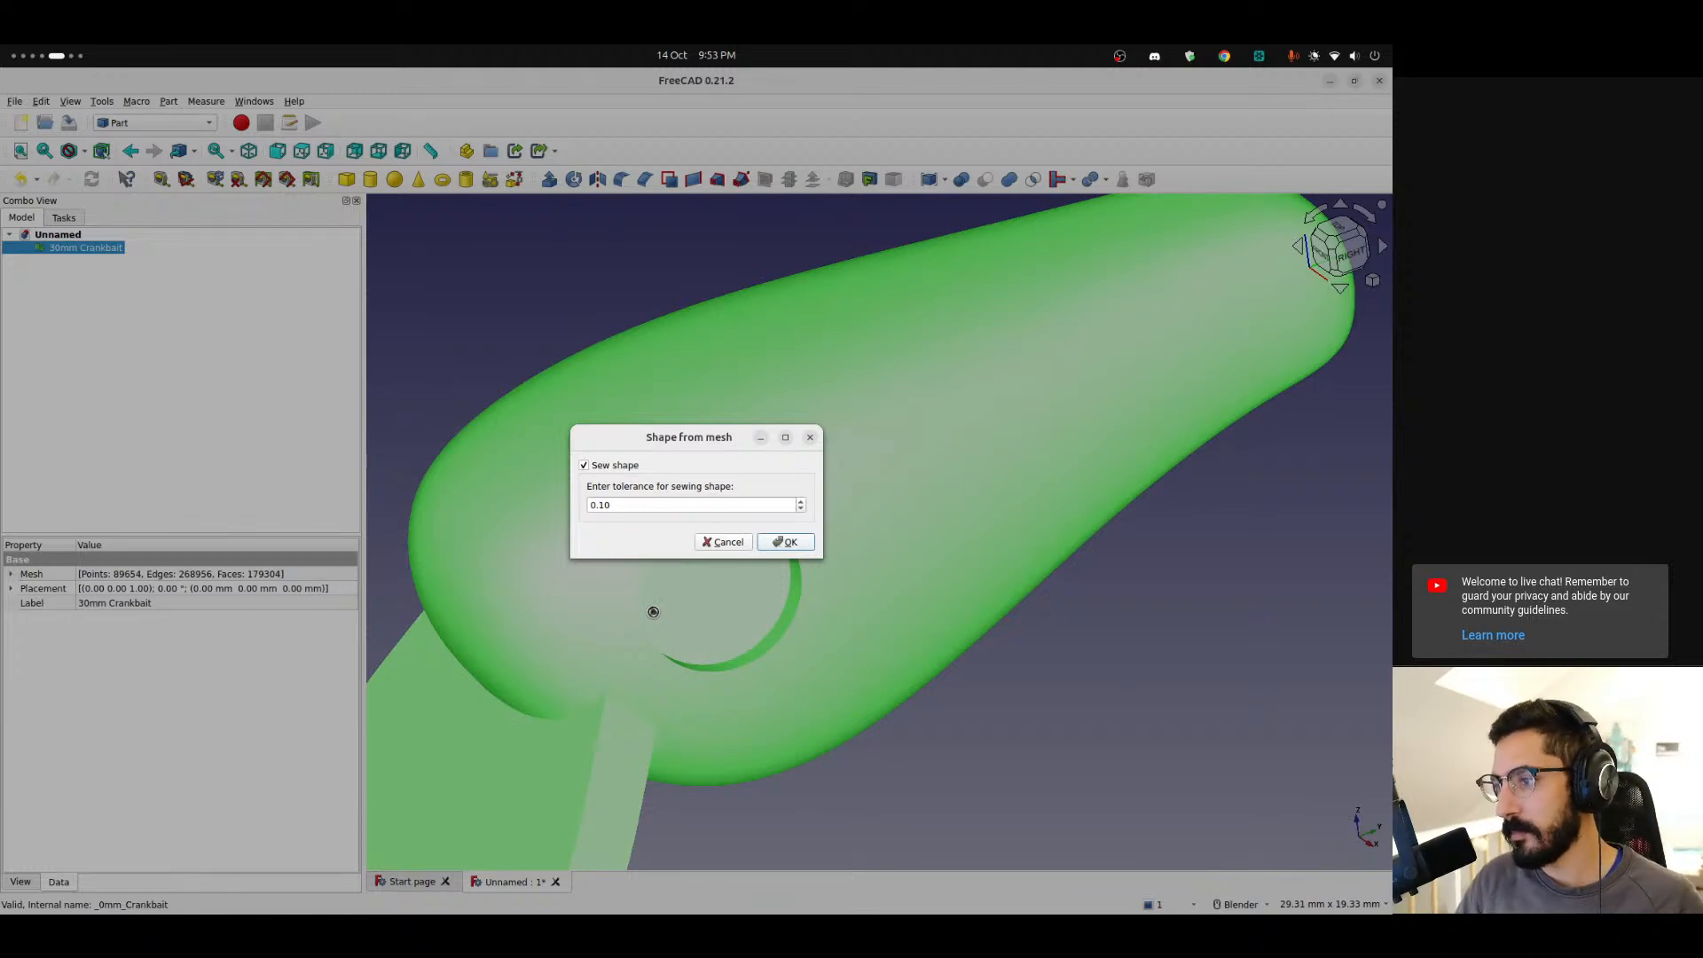
Open the forum's linked 'Import from STL or OBJ' wiki tutorial in a new browser tab.
{"action": "key", "text": "super+Page_Up"}
{"action": "scroll", "coordinate": [696, 625], "scroll_direction": "up", "scroll_amount": 4}
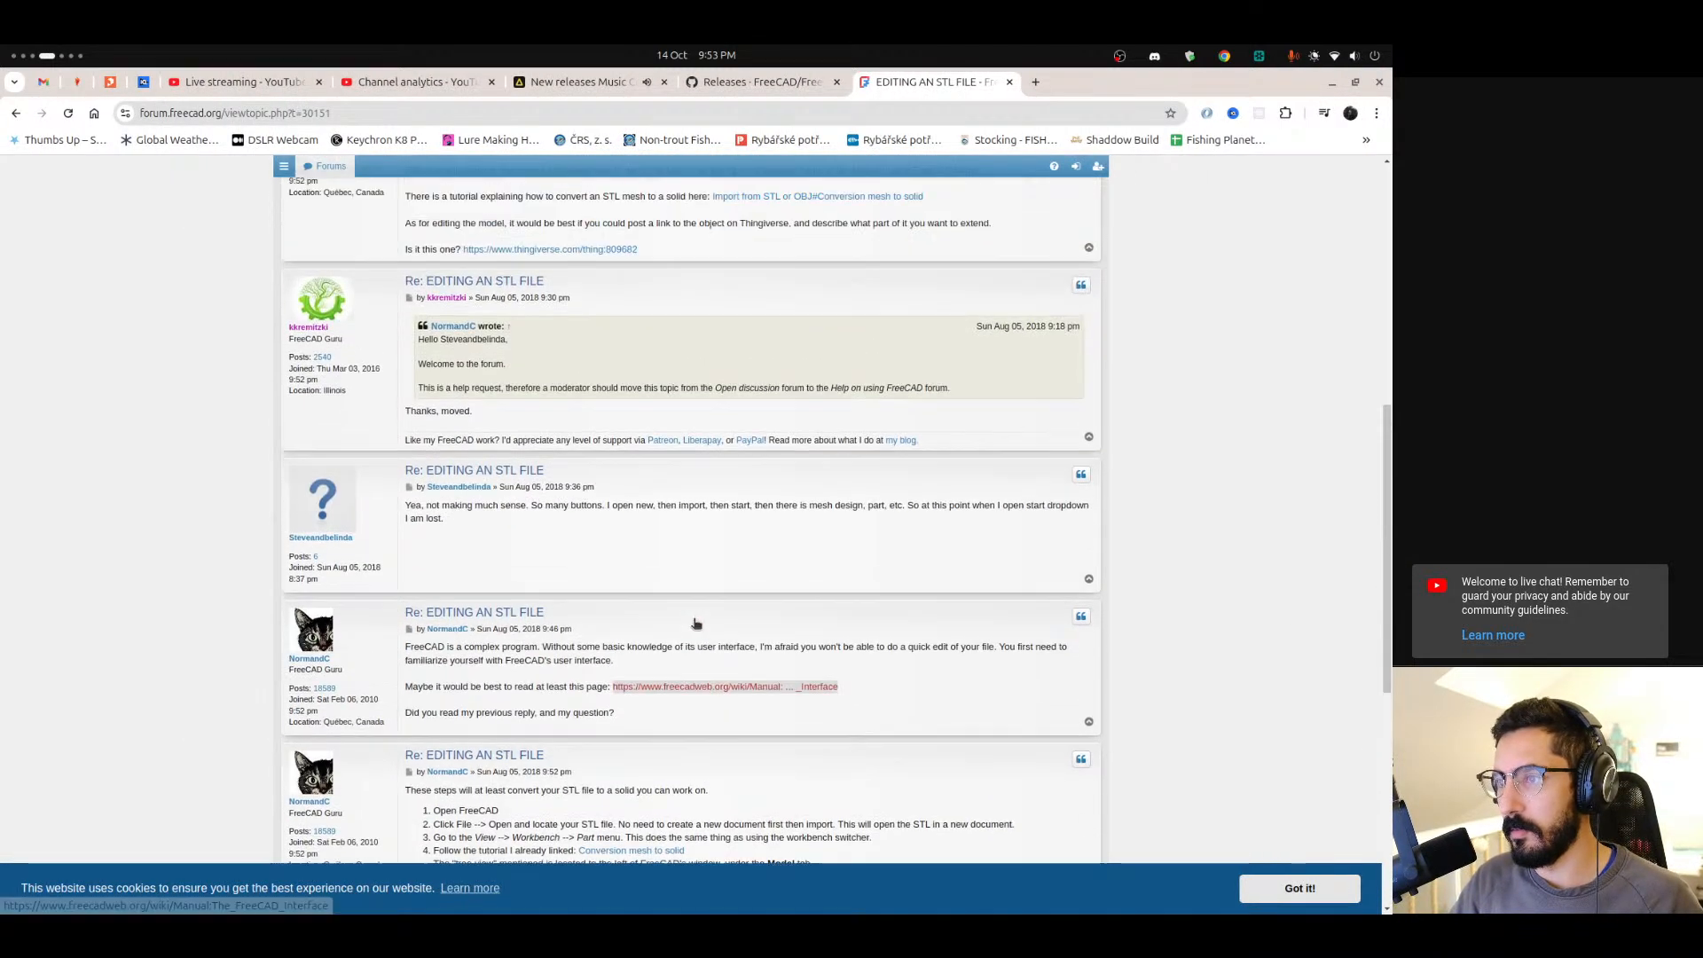
{"action": "scroll", "coordinate": [697, 626], "scroll_direction": "up", "scroll_amount": 2}
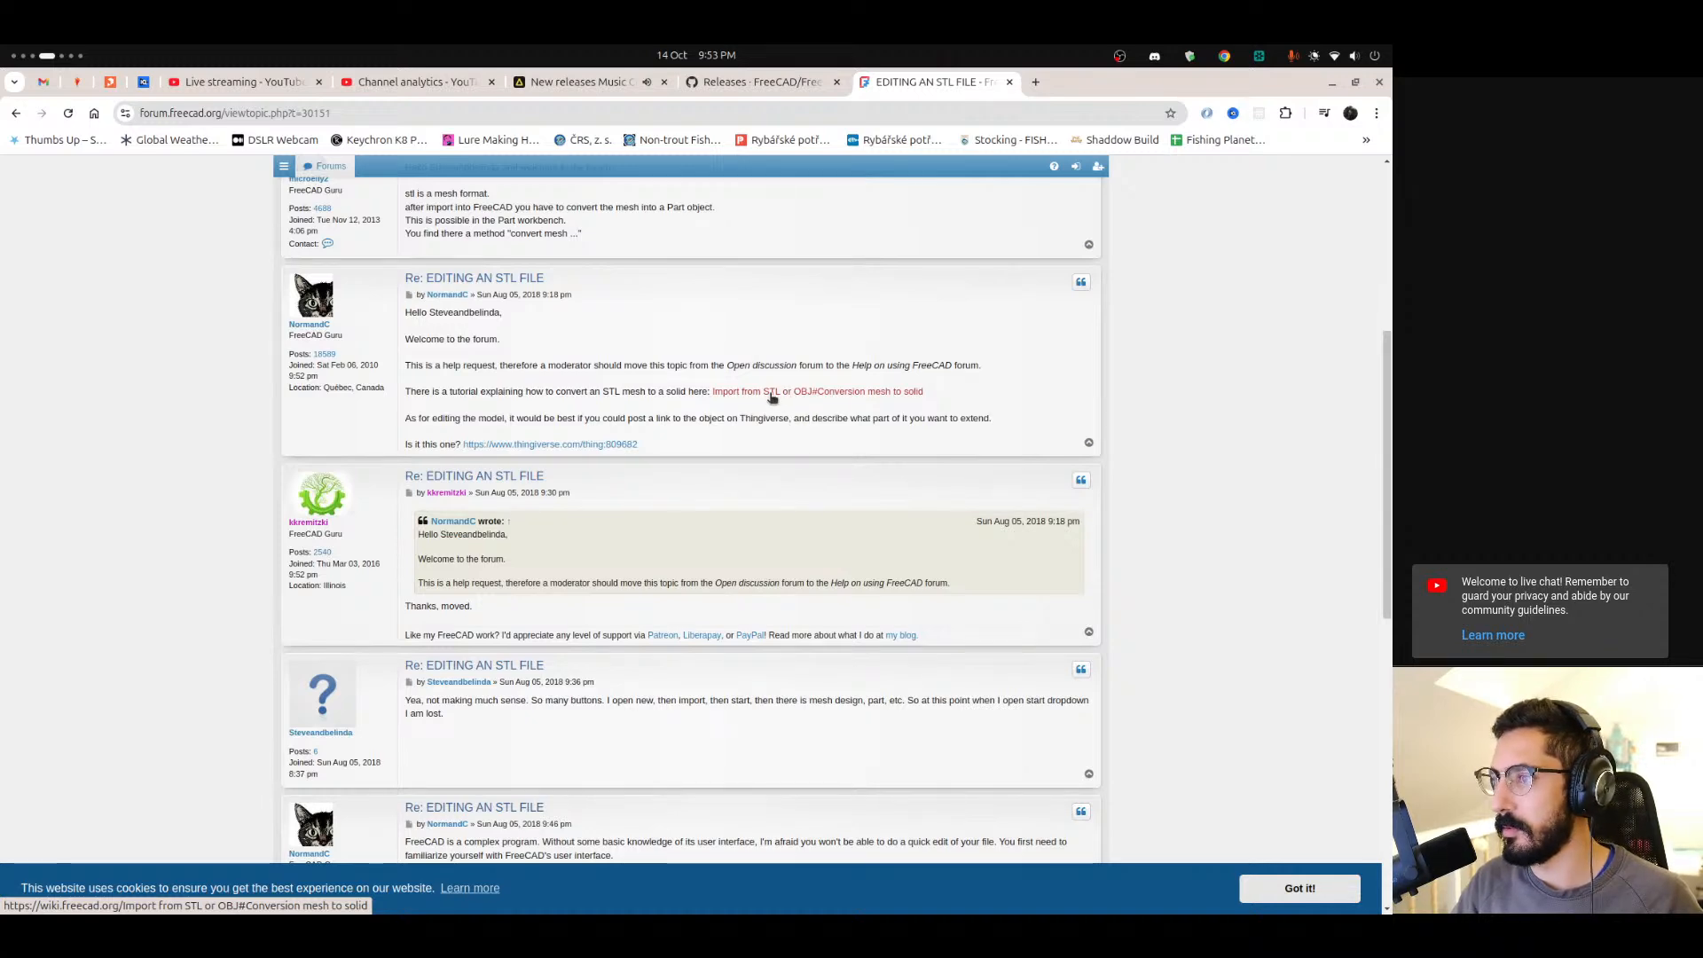
{"action": "right_click", "coordinate": [821, 389]}
{"action": "left_click", "coordinate": [864, 396]}
{"action": "key", "text": "ctrl+Tab"}
Read the tutorial's sections on cleaning and repairing STL meshes before conversion.
{"action": "scroll", "coordinate": [562, 475], "scroll_direction": "down", "scroll_amount": 2}
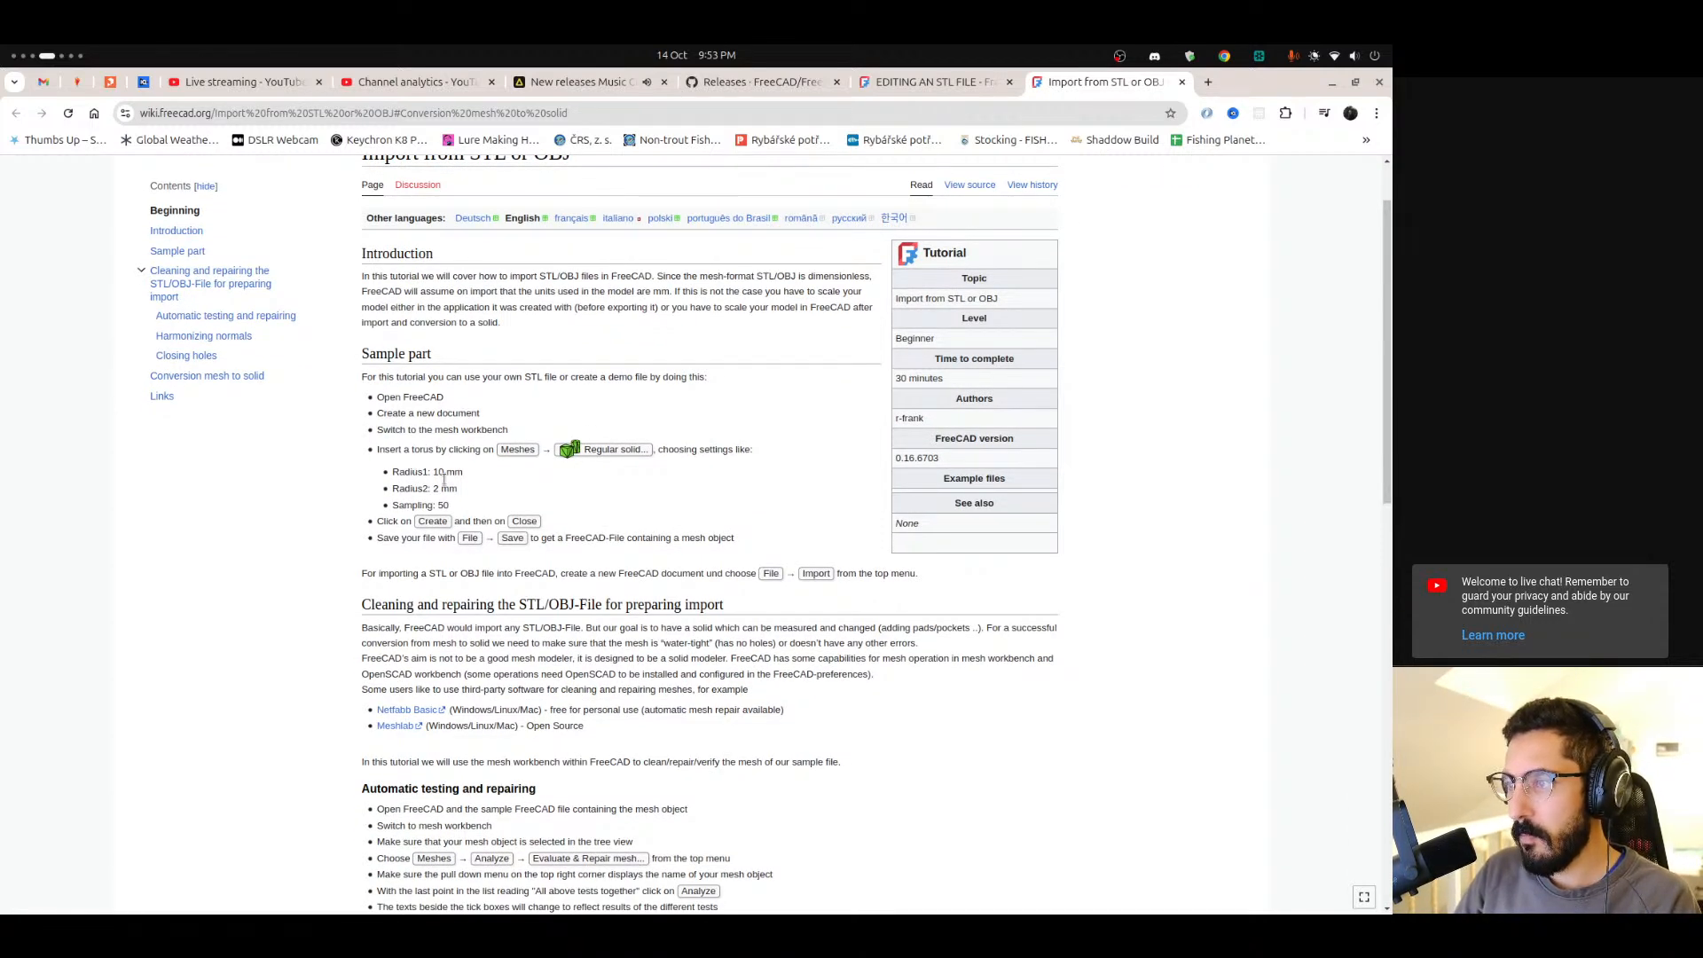
{"action": "scroll", "coordinate": [444, 479], "scroll_direction": "down", "scroll_amount": 2}
{"action": "left_click_drag", "start_coordinate": [416, 450], "coordinate": [543, 454]}
{"action": "left_click", "coordinate": [589, 446]}
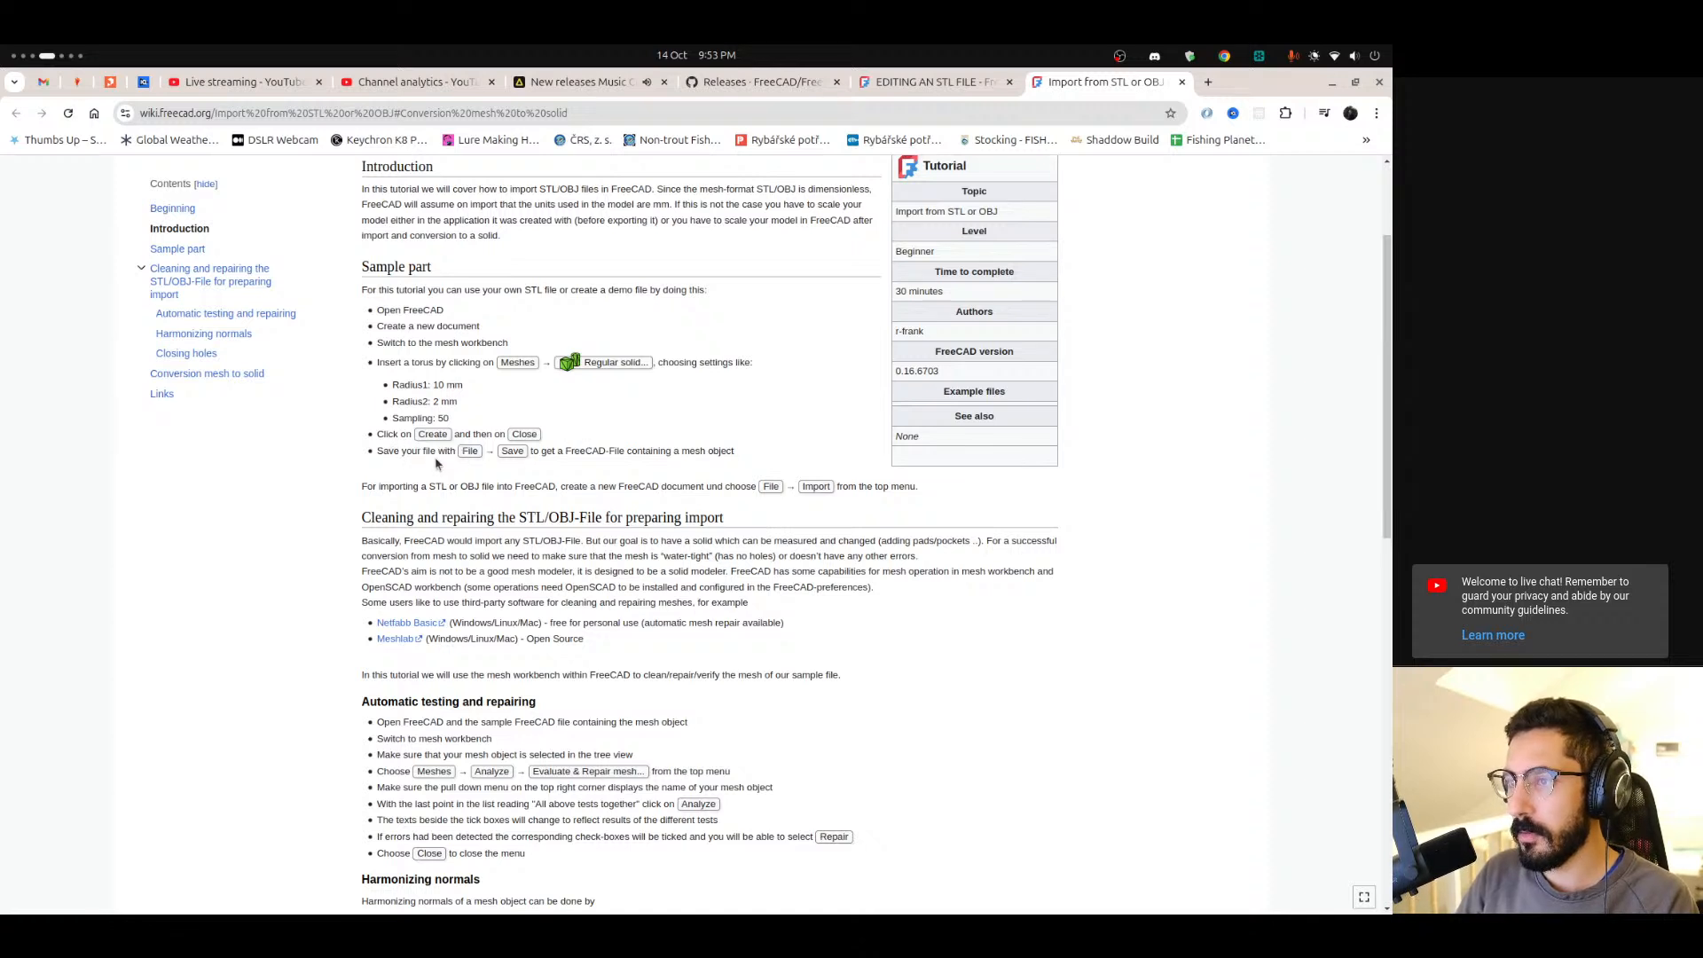
{"action": "scroll", "coordinate": [433, 454], "scroll_direction": "down", "scroll_amount": 2}
{"action": "left_click_drag", "start_coordinate": [386, 432], "coordinate": [643, 430]}
{"action": "left_click", "coordinate": [698, 433]}
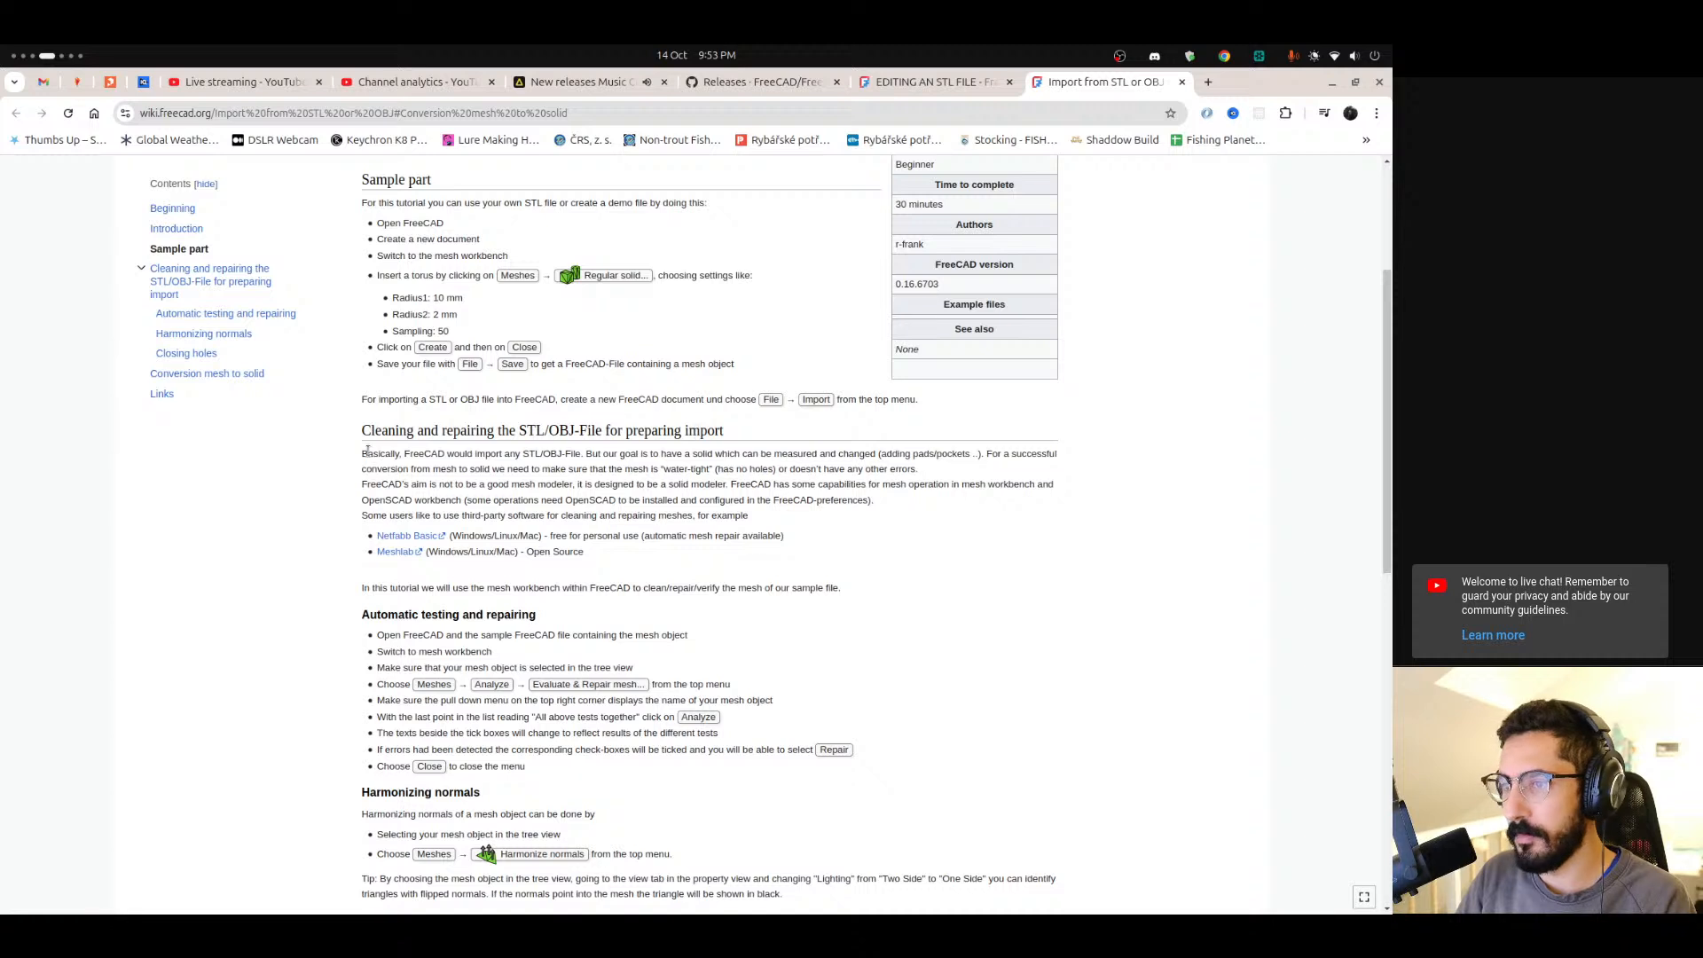
{"action": "left_click_drag", "start_coordinate": [384, 454], "coordinate": [480, 458]}
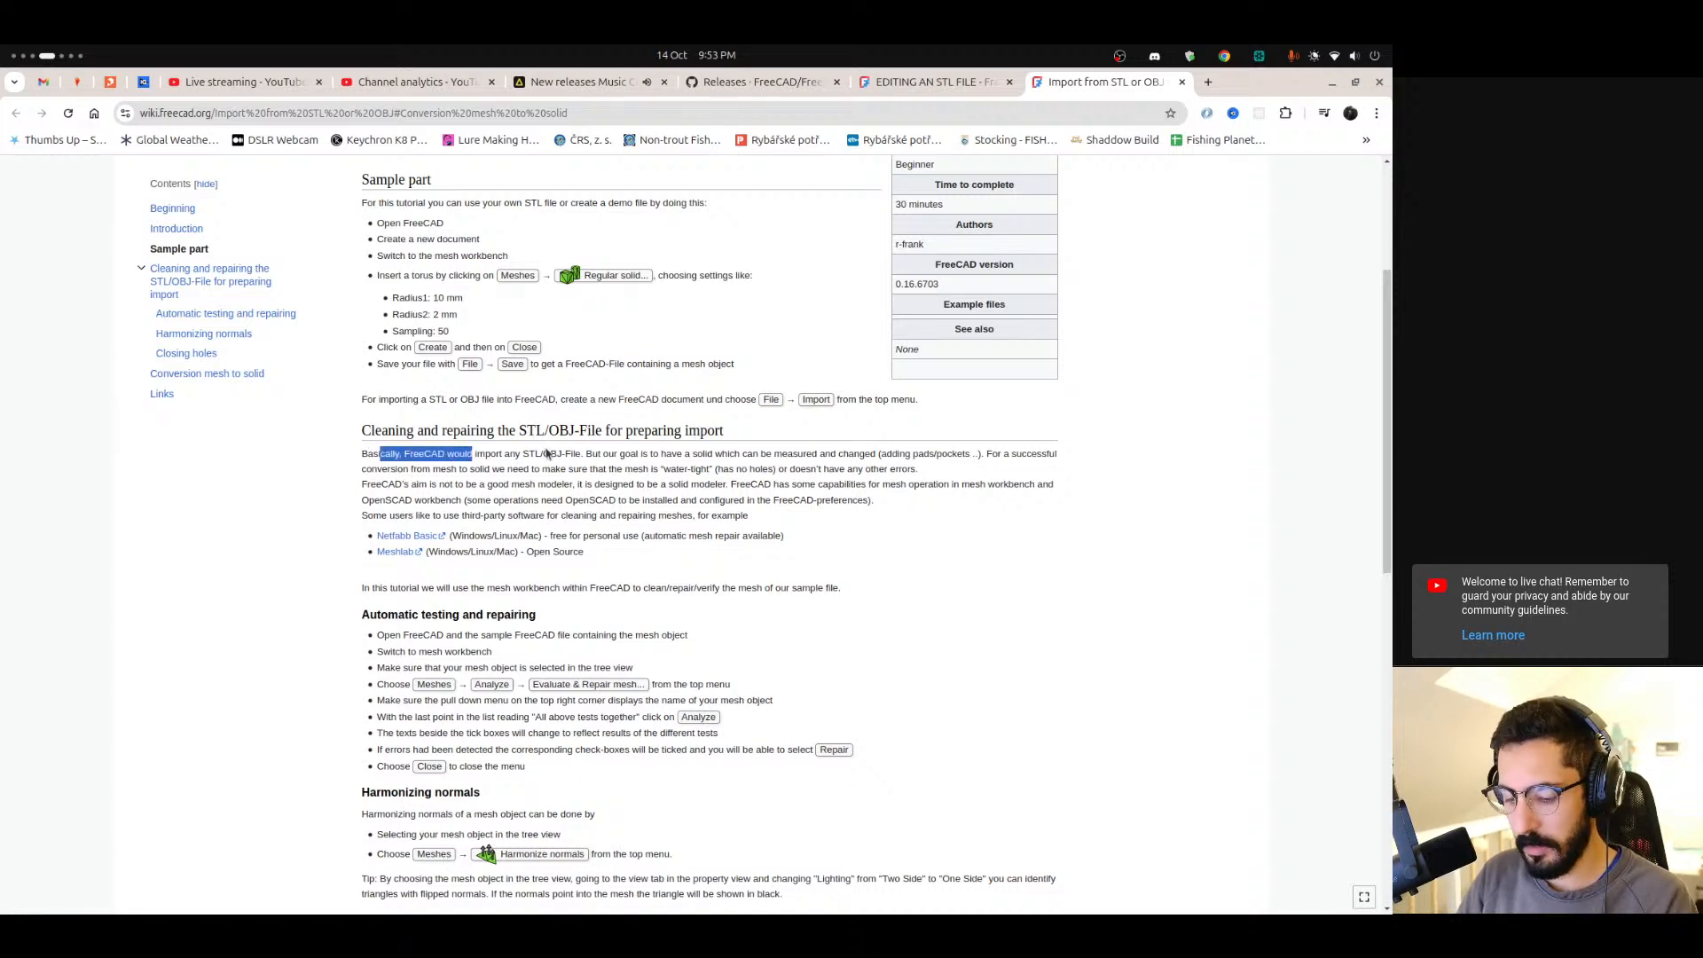
{"action": "left_click_drag", "start_coordinate": [661, 453], "coordinate": [850, 455]}
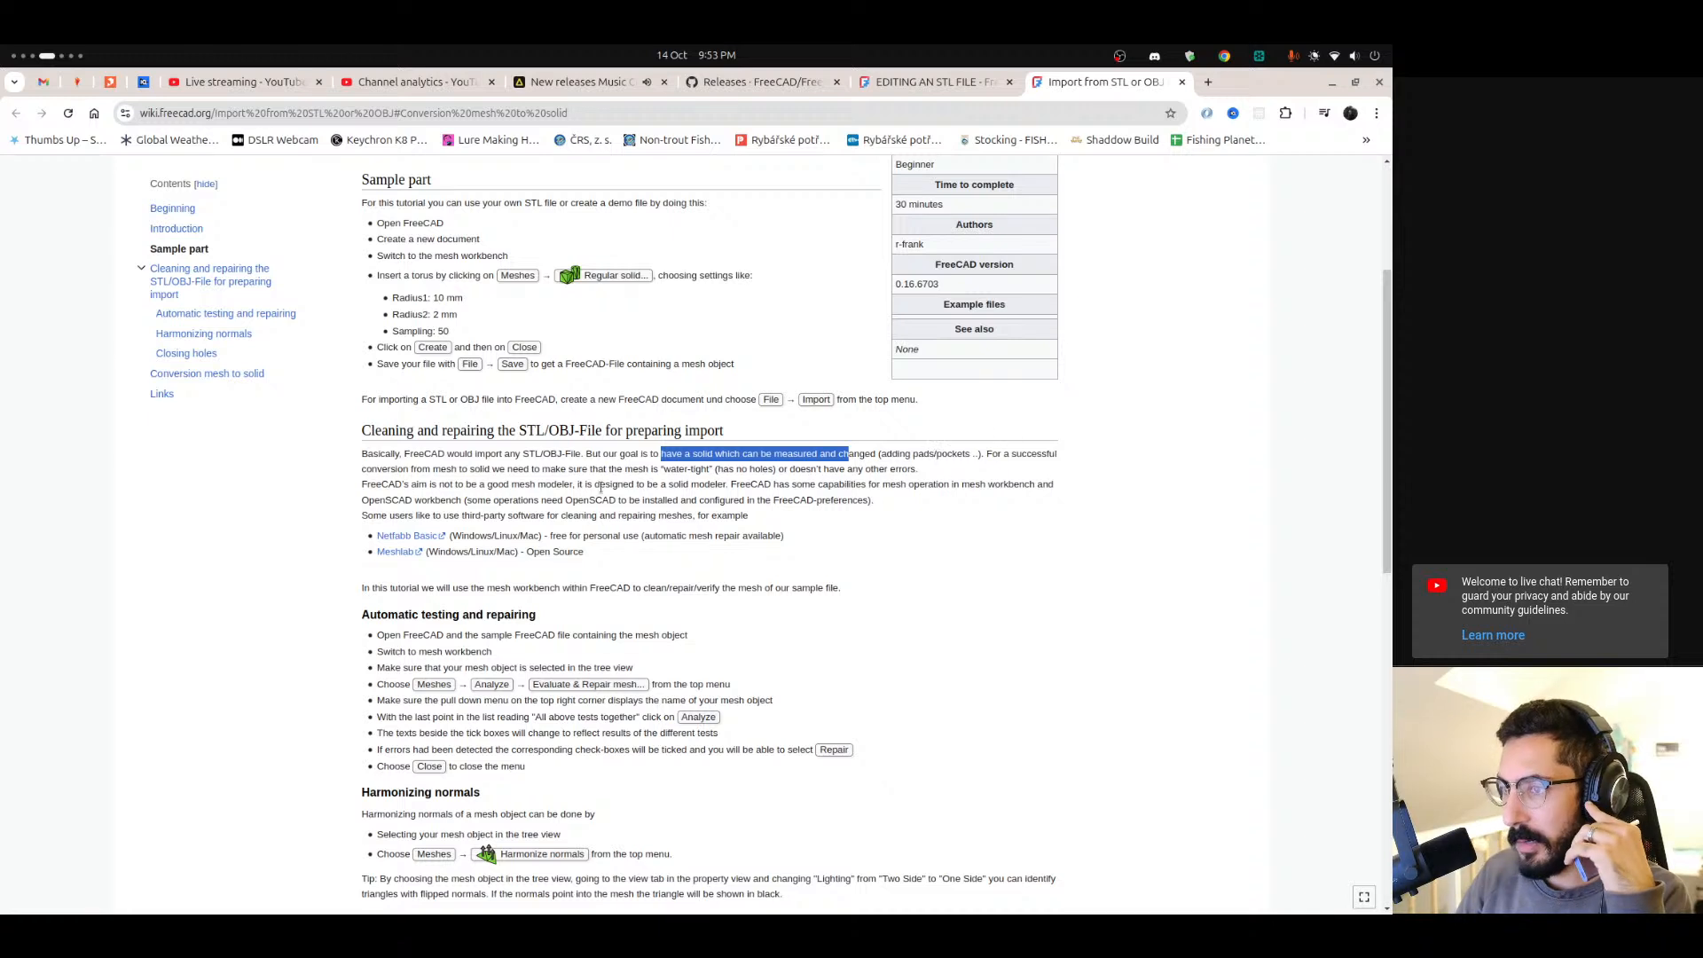
{"action": "left_click_drag", "start_coordinate": [387, 469], "coordinate": [660, 470]}
{"action": "left_click", "coordinate": [683, 471]}
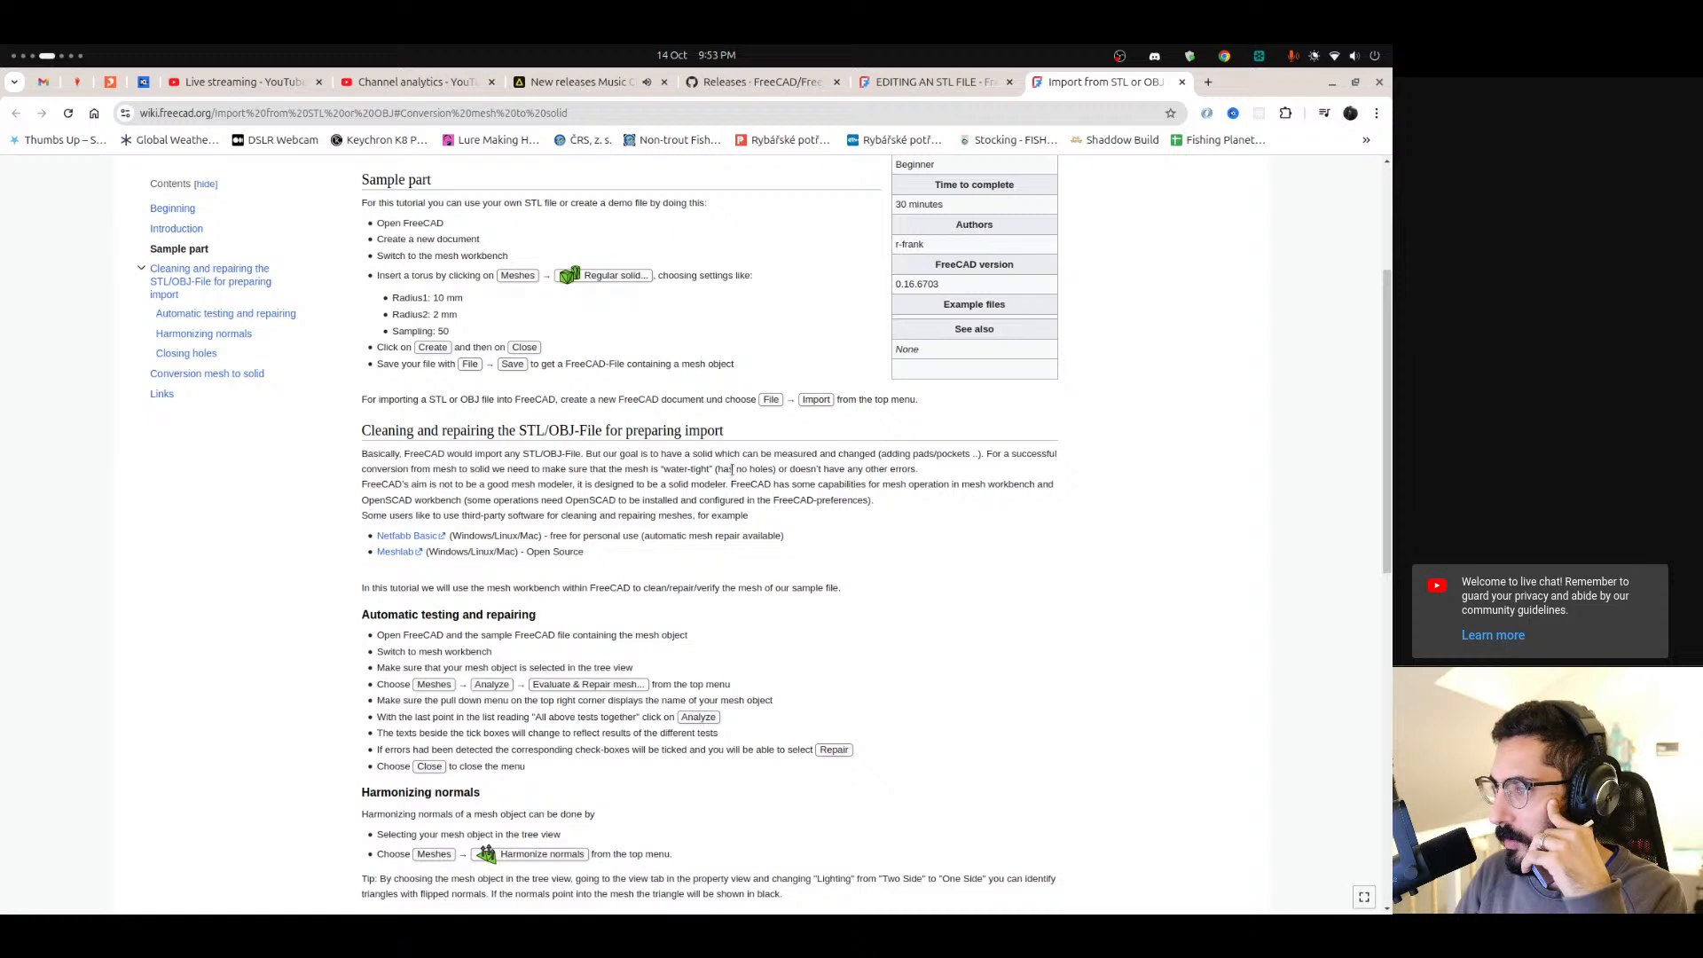
{"action": "left_click_drag", "start_coordinate": [776, 469], "coordinate": [892, 470]}
{"action": "left_click_drag", "start_coordinate": [387, 484], "coordinate": [582, 485]}
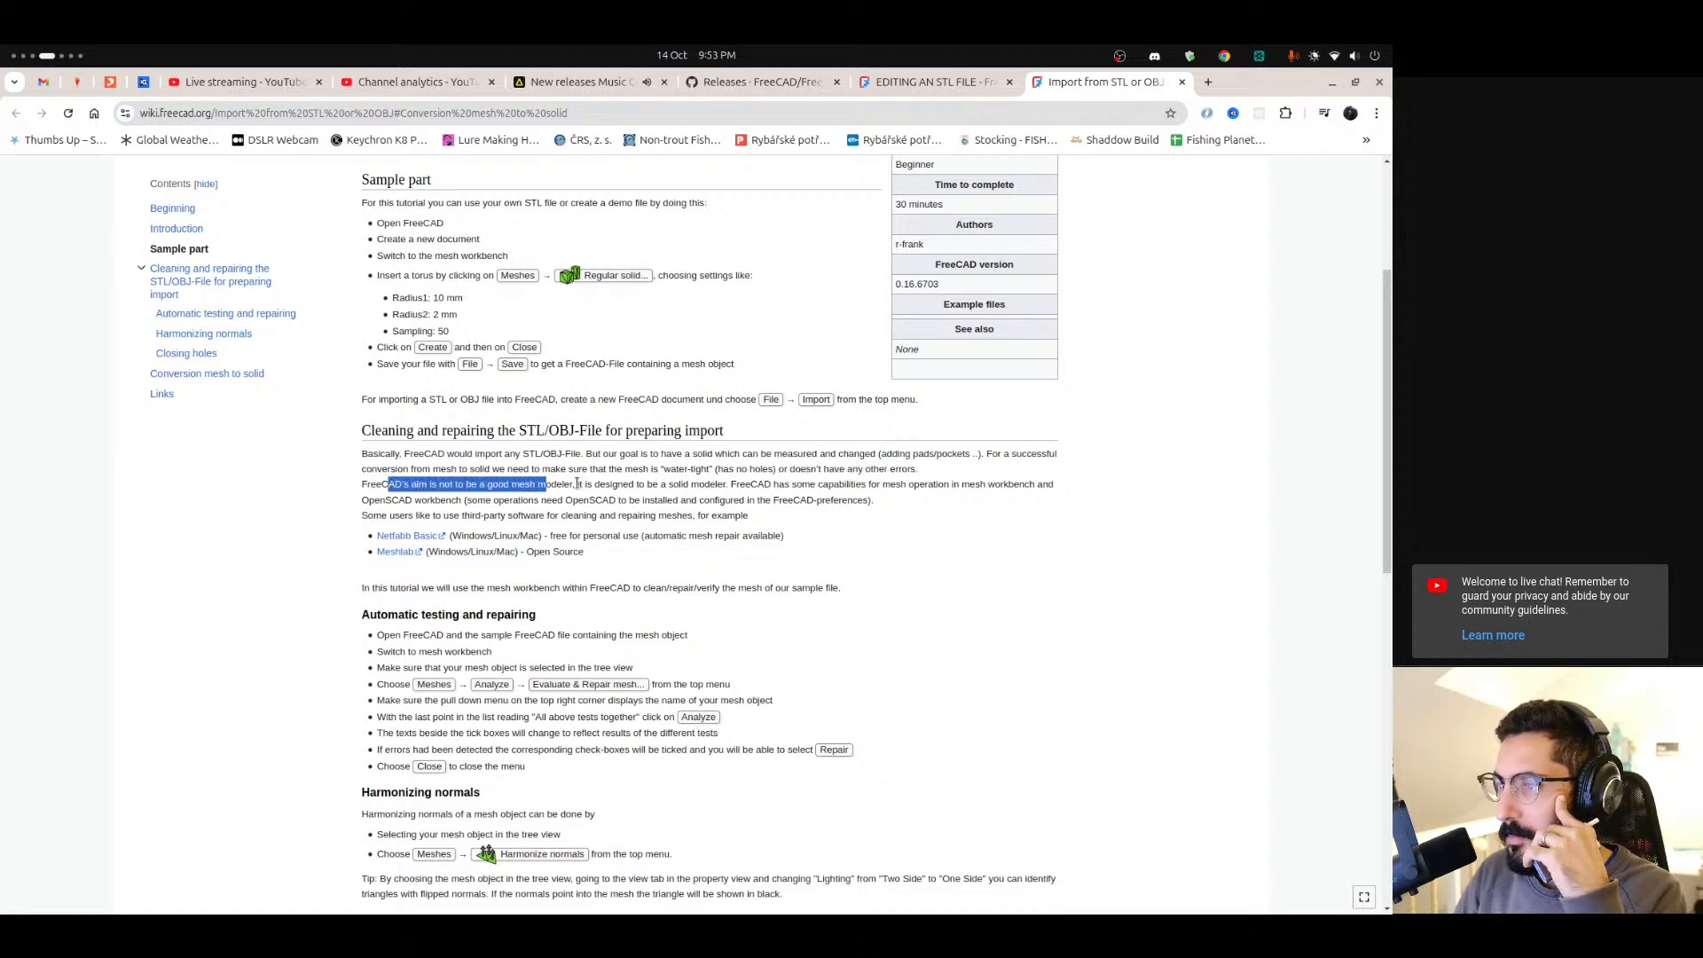
{"action": "left_click_drag", "start_coordinate": [578, 485], "coordinate": [950, 499]}
{"action": "left_click", "coordinate": [435, 500]}
{"action": "left_click_drag", "start_coordinate": [465, 500], "coordinate": [768, 502]}
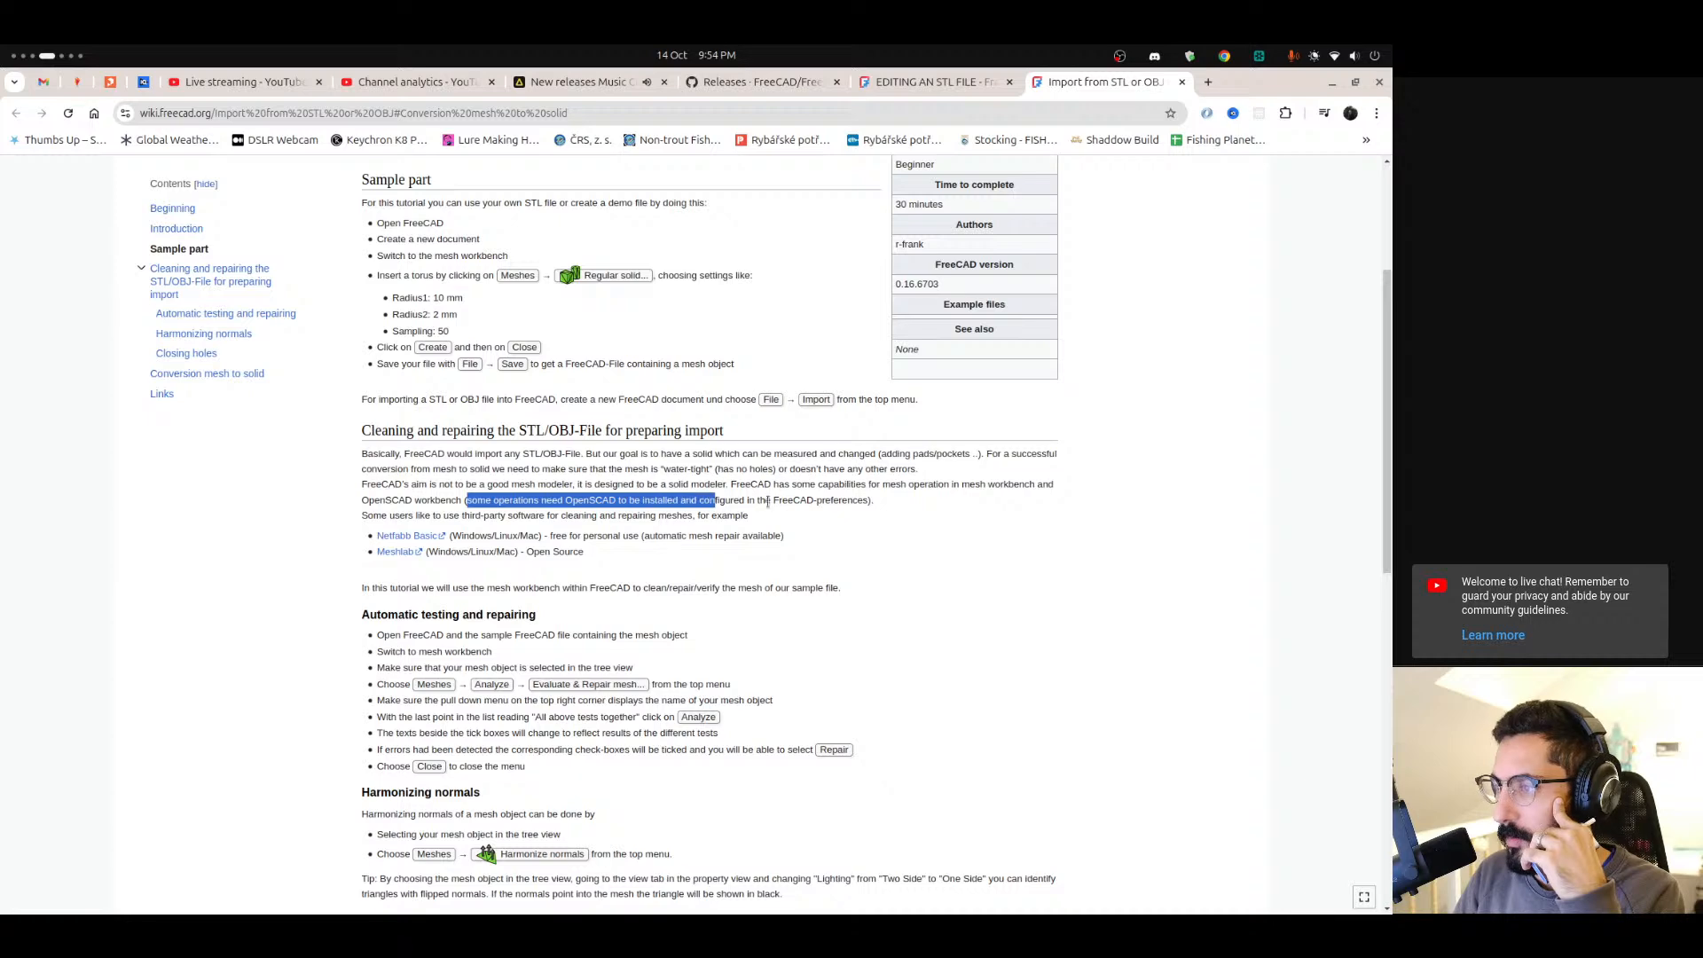
{"action": "left_click", "coordinate": [388, 528]}
{"action": "scroll", "coordinate": [546, 525], "scroll_direction": "down", "scroll_amount": 3}
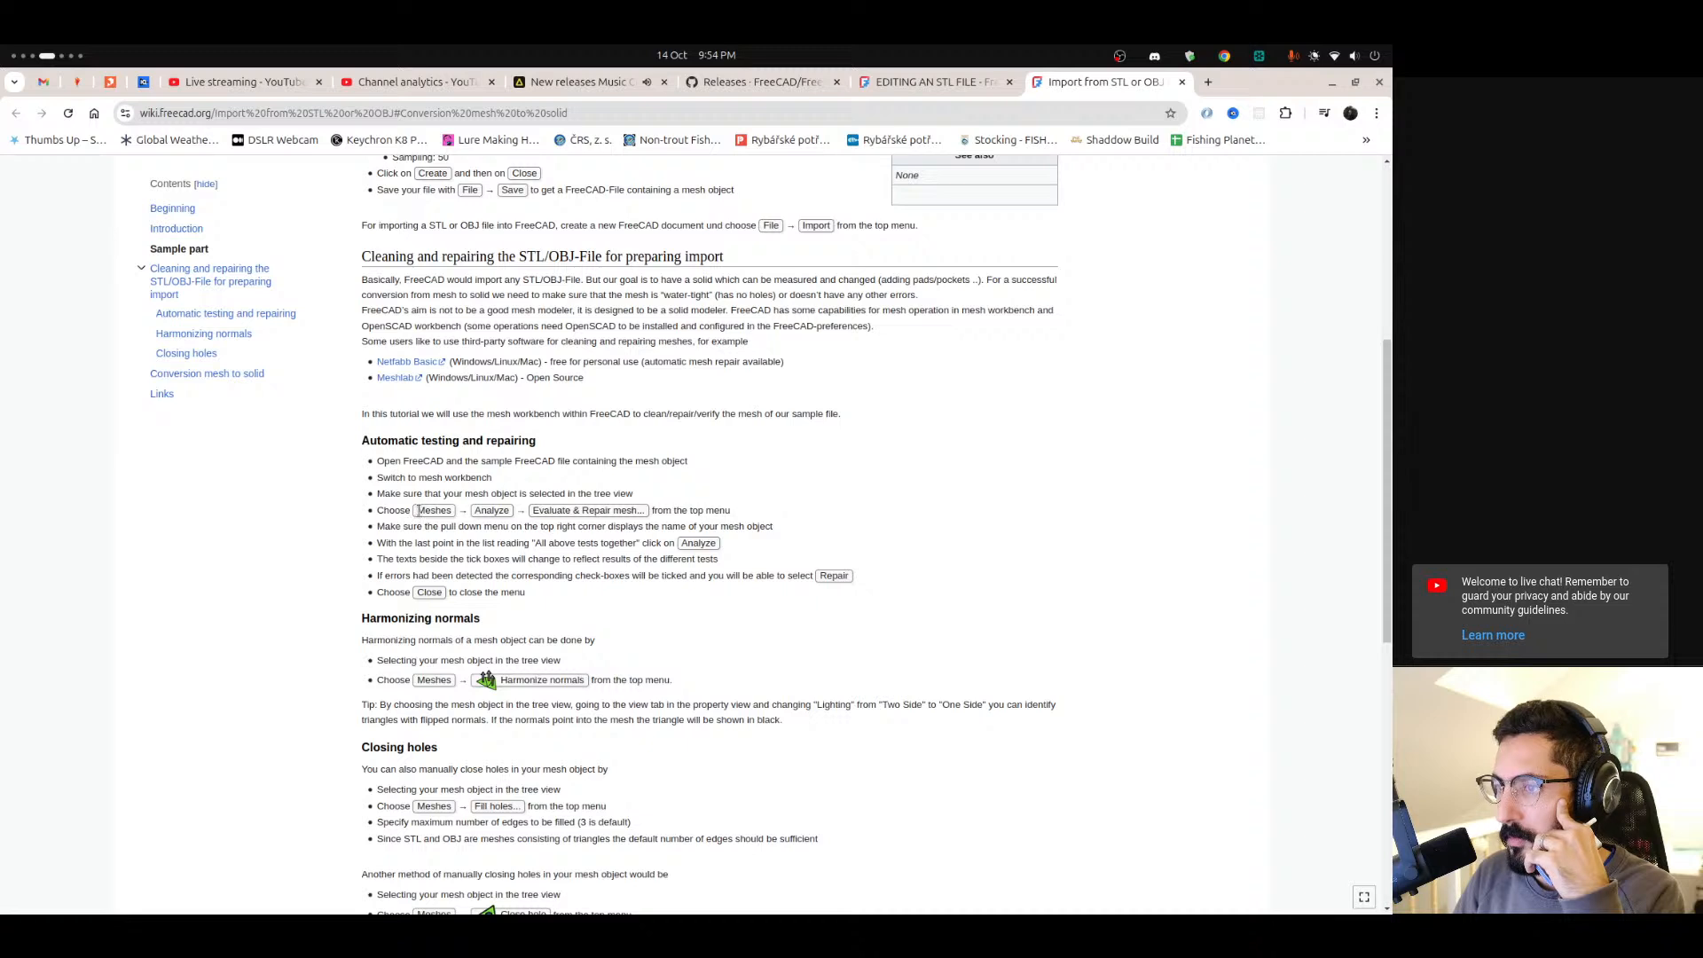
{"action": "double_click", "coordinate": [490, 510]}
{"action": "left_click_drag", "start_coordinate": [533, 511], "coordinate": [647, 523]}
{"action": "left_click", "coordinate": [676, 512]}
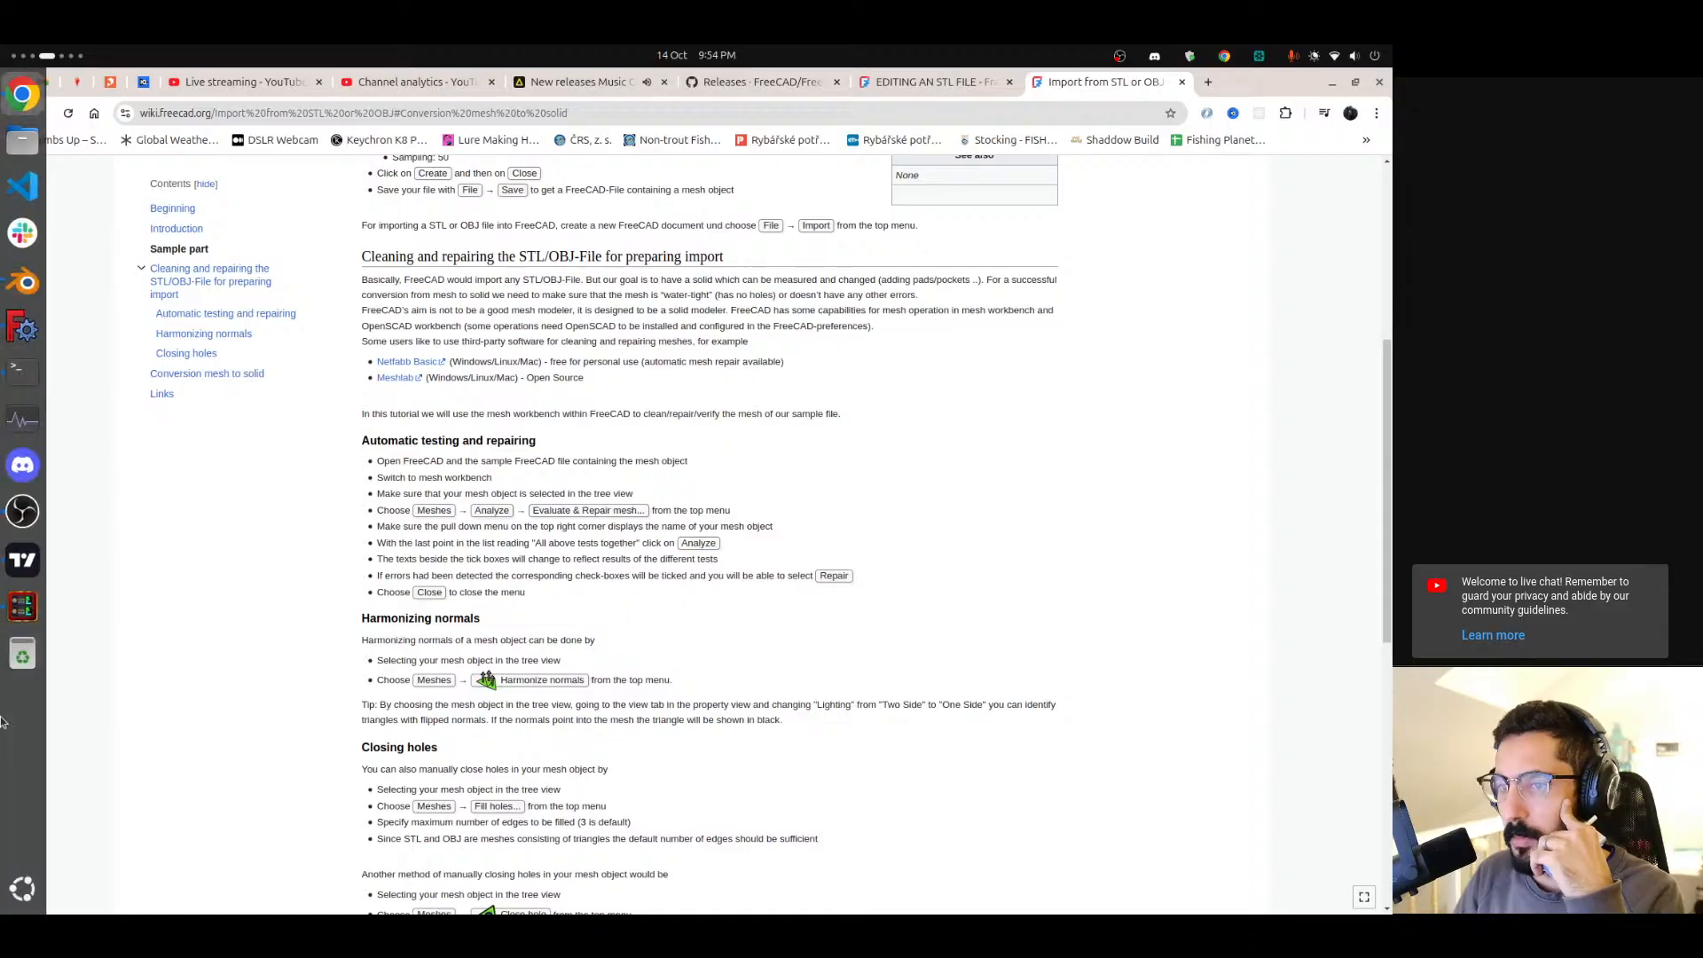
{"action": "scroll", "coordinate": [2, 738], "scroll_direction": "down", "scroll_amount": 1}
{"action": "left_click", "coordinate": [469, 306]}
{"action": "middle_click_drag", "start_coordinate": [619, 508], "coordinate": [528, 489]}
{"action": "scroll", "coordinate": [608, 510], "scroll_direction": "up", "scroll_amount": 6}
{"action": "scroll", "coordinate": [609, 510], "scroll_direction": "down", "scroll_amount": 8}
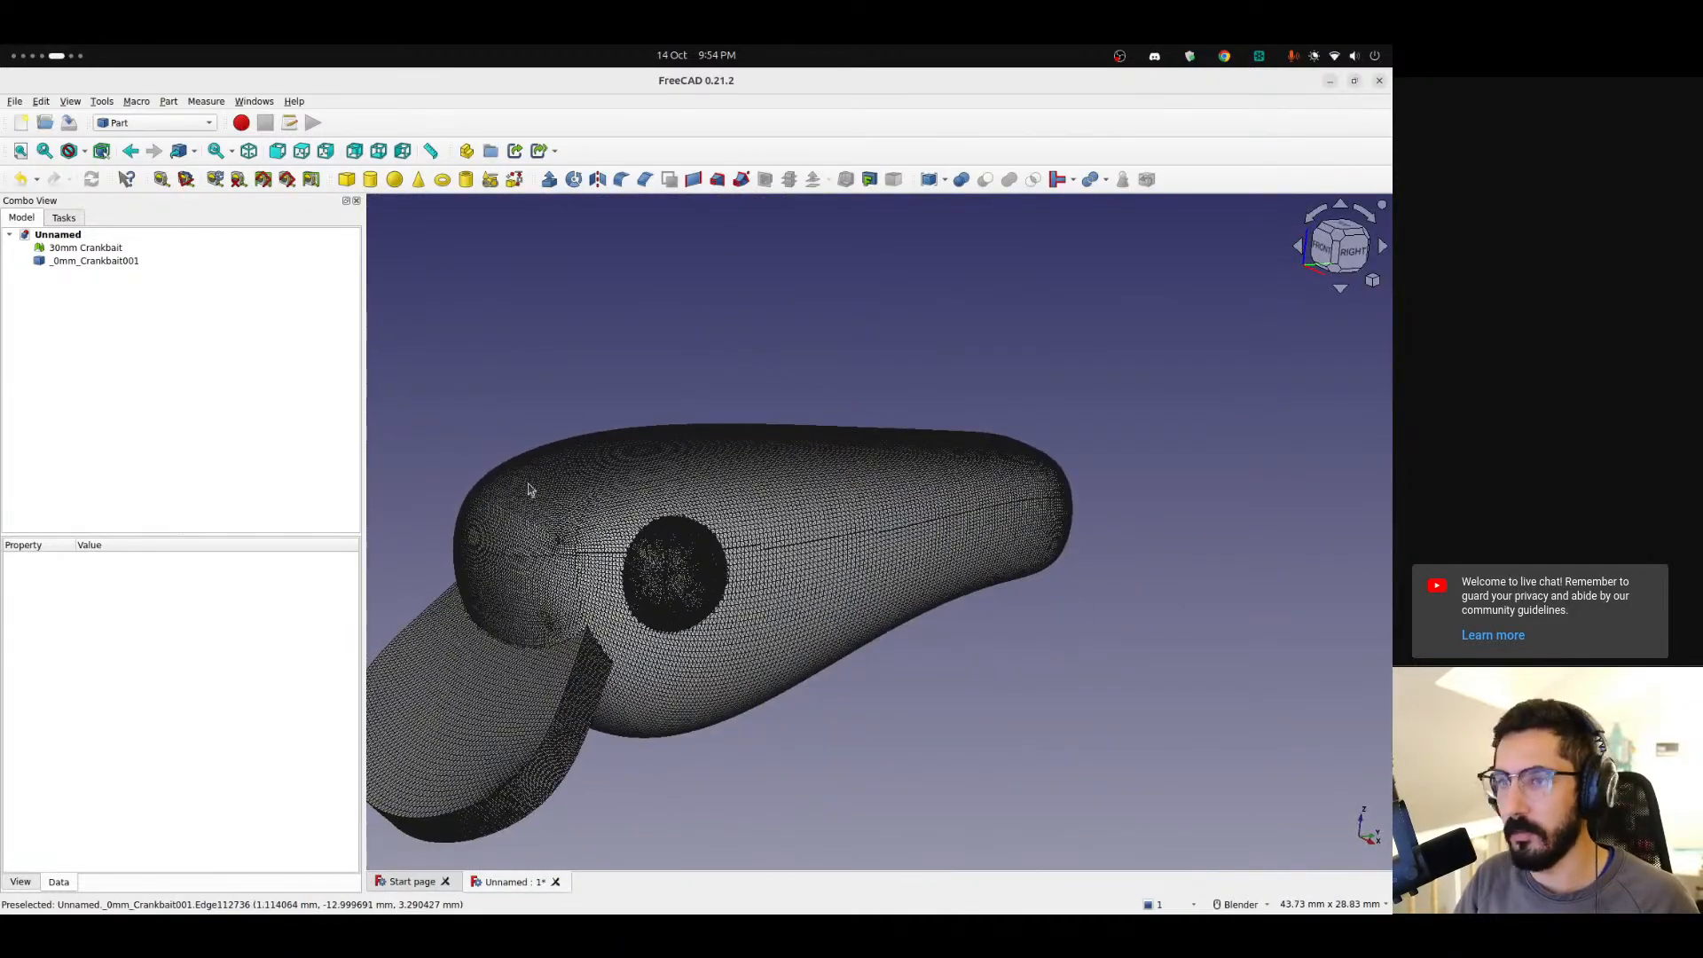
Inspect the converted shape's view properties and its triangulated surface around the eye socket.
{"action": "left_click", "coordinate": [93, 260]}
{"action": "left_click", "coordinate": [17, 881]}
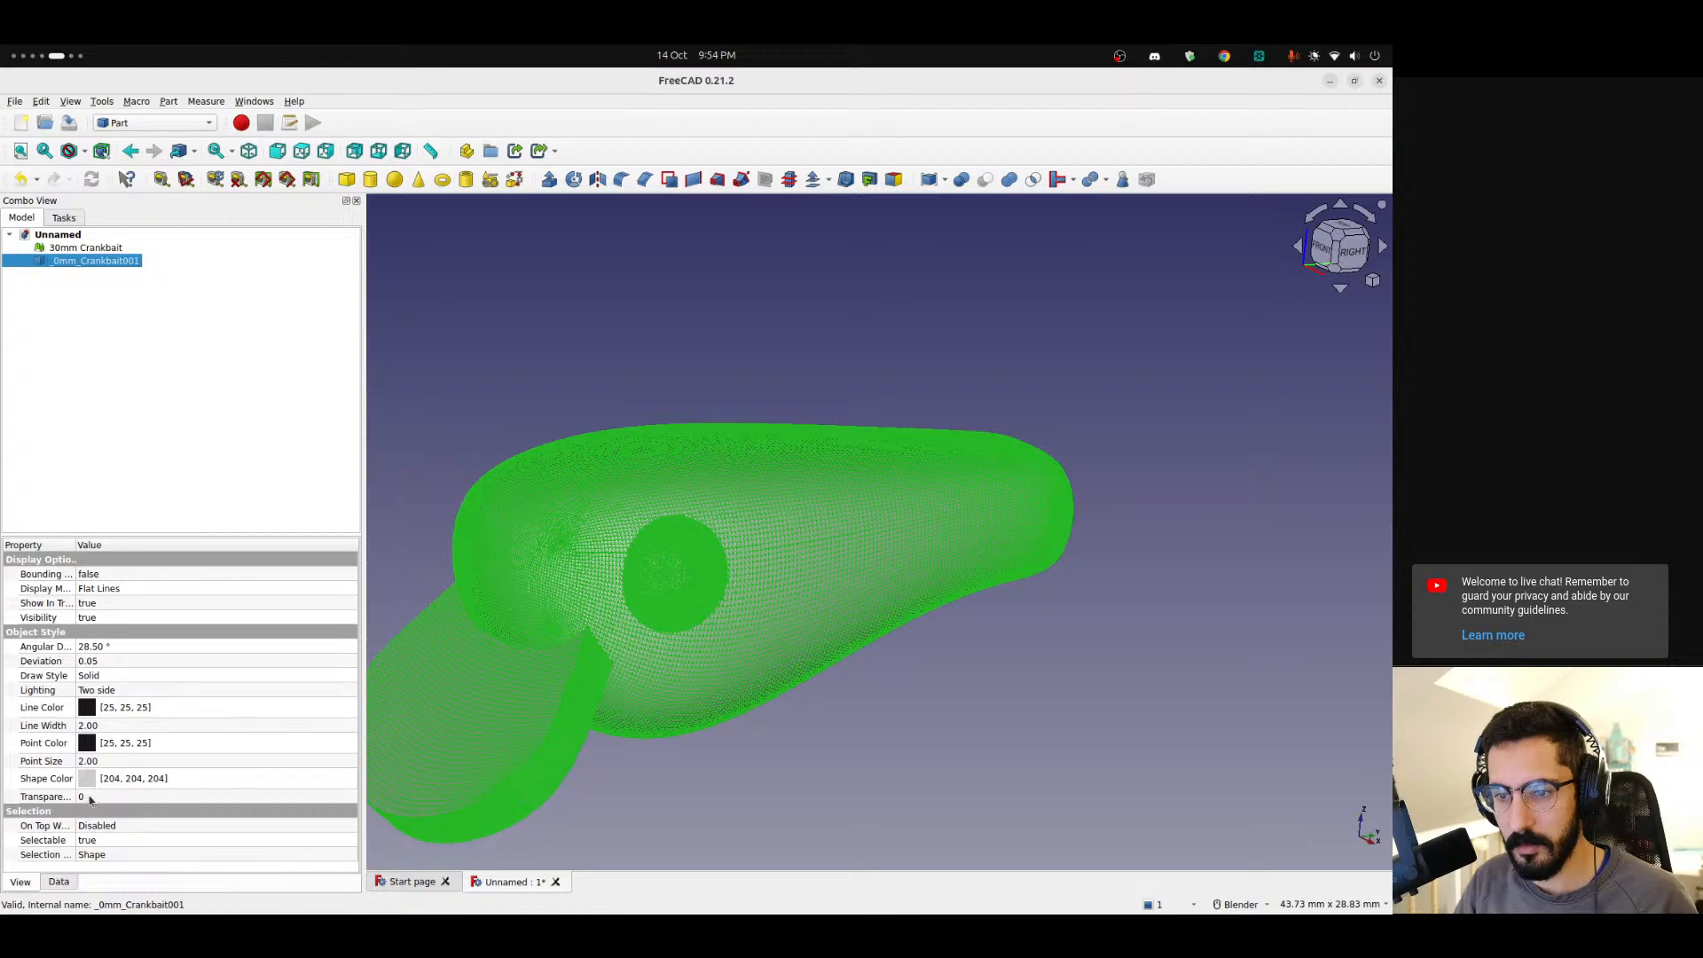
{"action": "left_click", "coordinate": [89, 798]}
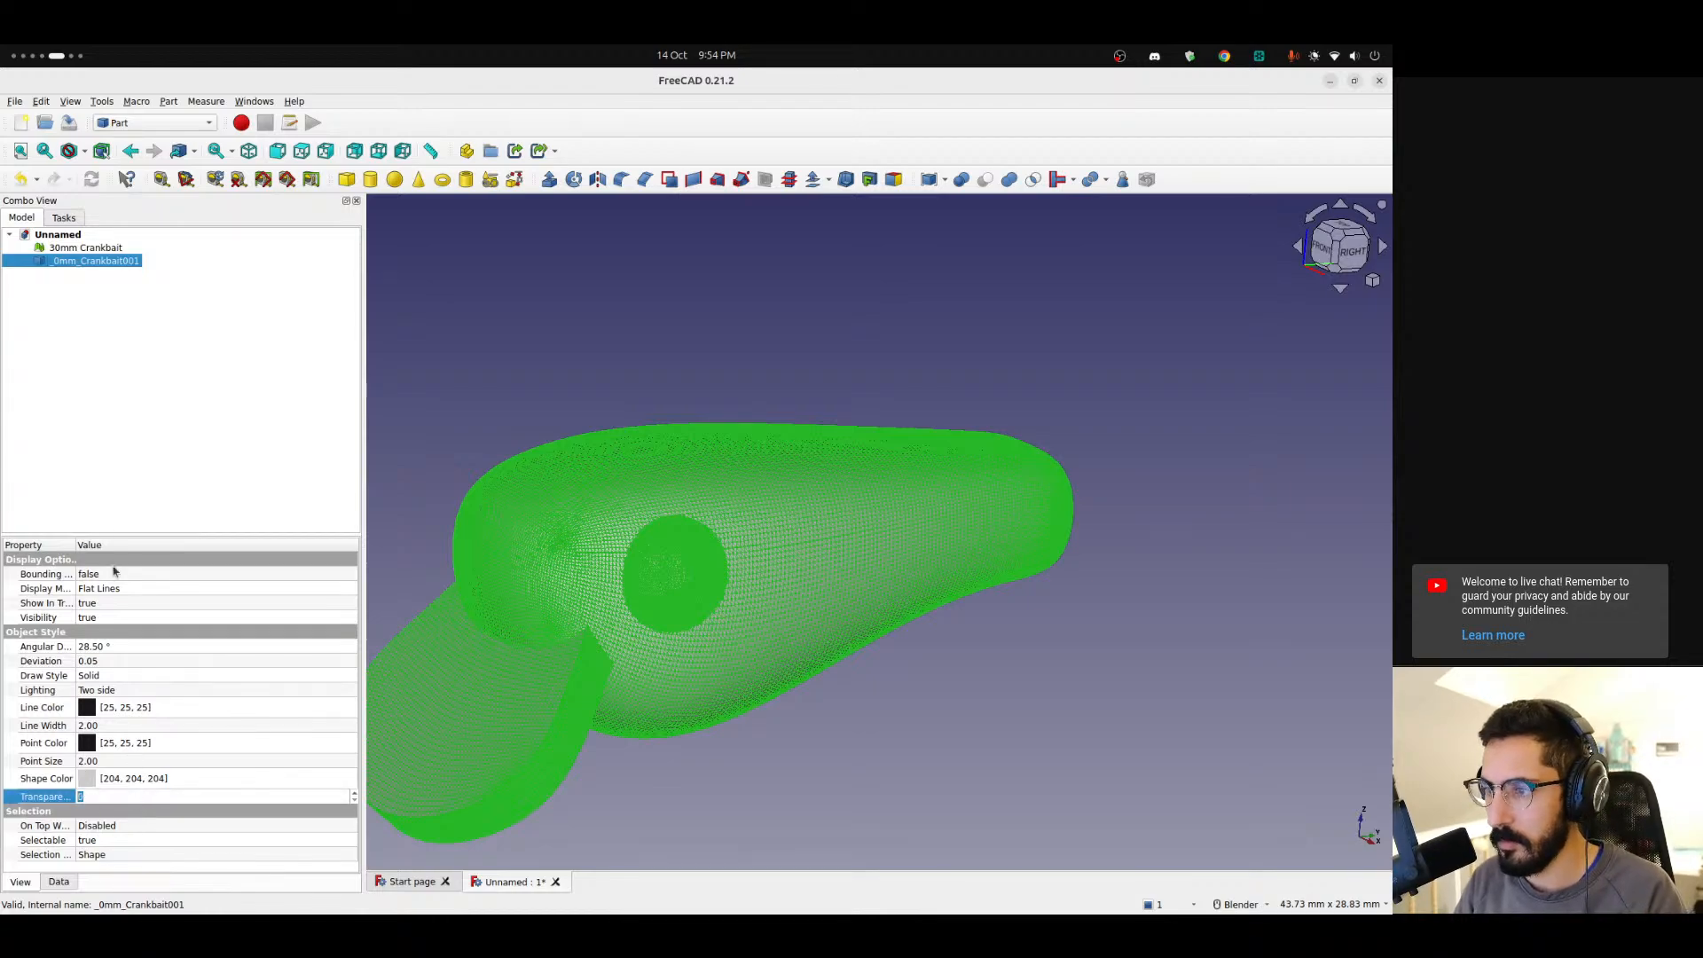
{"action": "left_click", "coordinate": [103, 425]}
{"action": "middle_click_drag", "start_coordinate": [615, 467], "coordinate": [600, 580]}
{"action": "scroll", "coordinate": [599, 580], "scroll_direction": "up", "scroll_amount": 3}
{"action": "scroll", "coordinate": [600, 581], "scroll_direction": "up", "scroll_amount": 5}
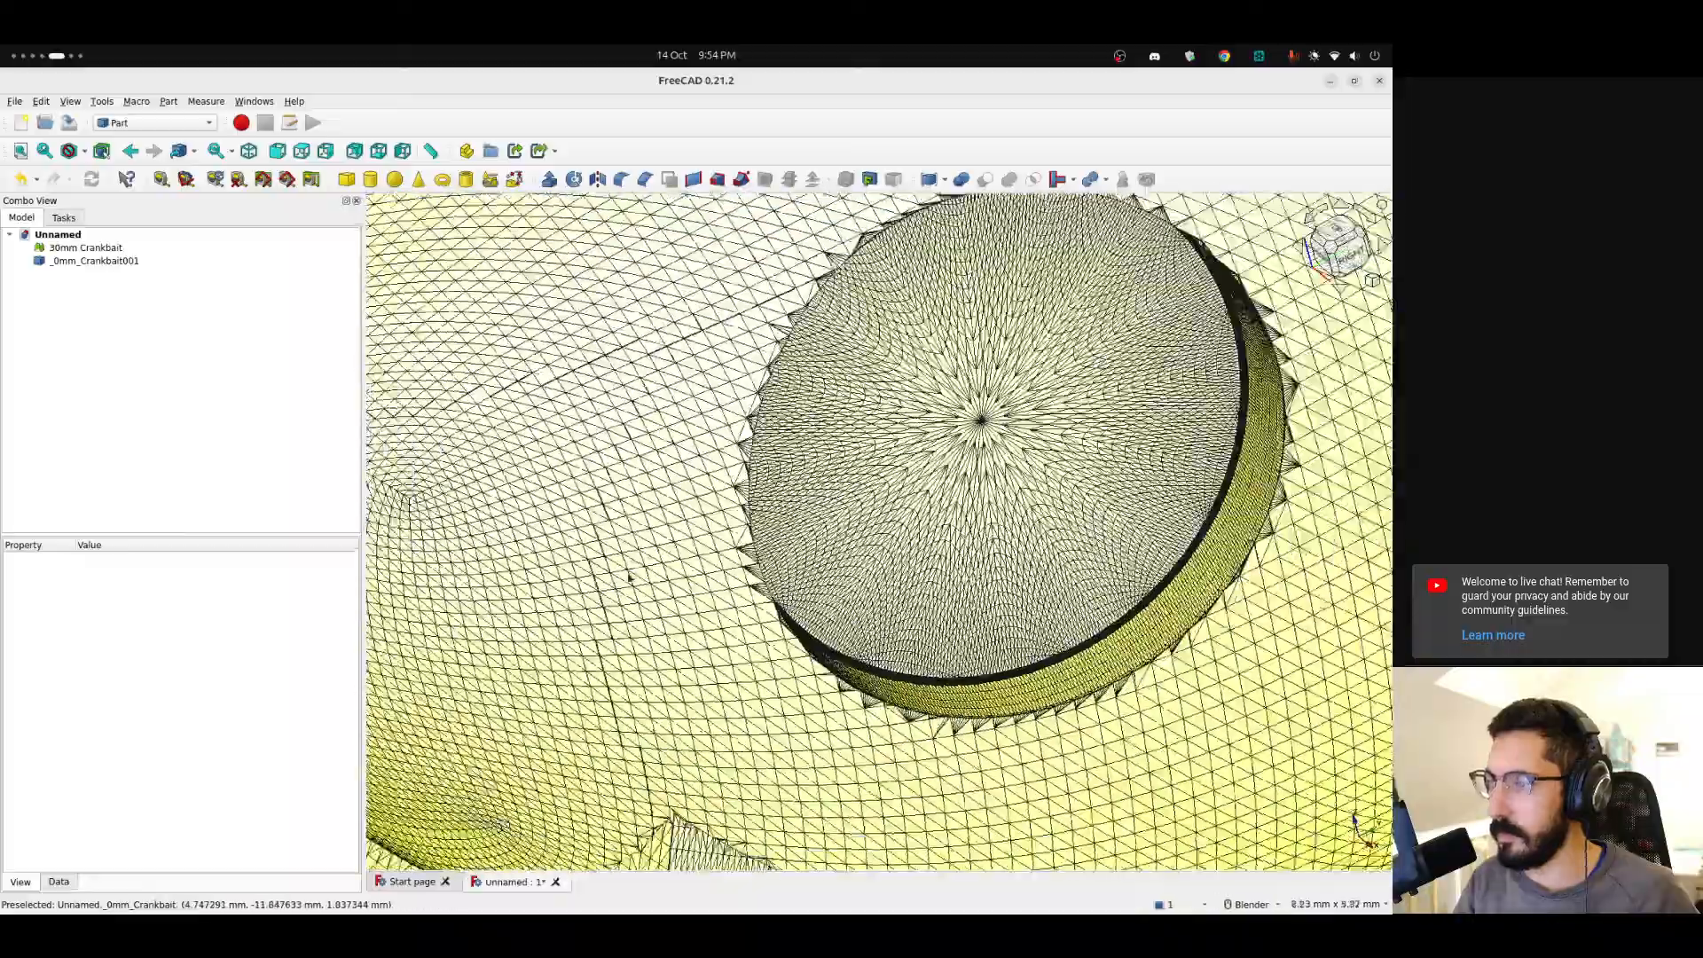
{"action": "middle_click_drag", "start_coordinate": [629, 576], "coordinate": [578, 539]}
{"action": "scroll", "coordinate": [579, 539], "scroll_direction": "down", "scroll_amount": 8}
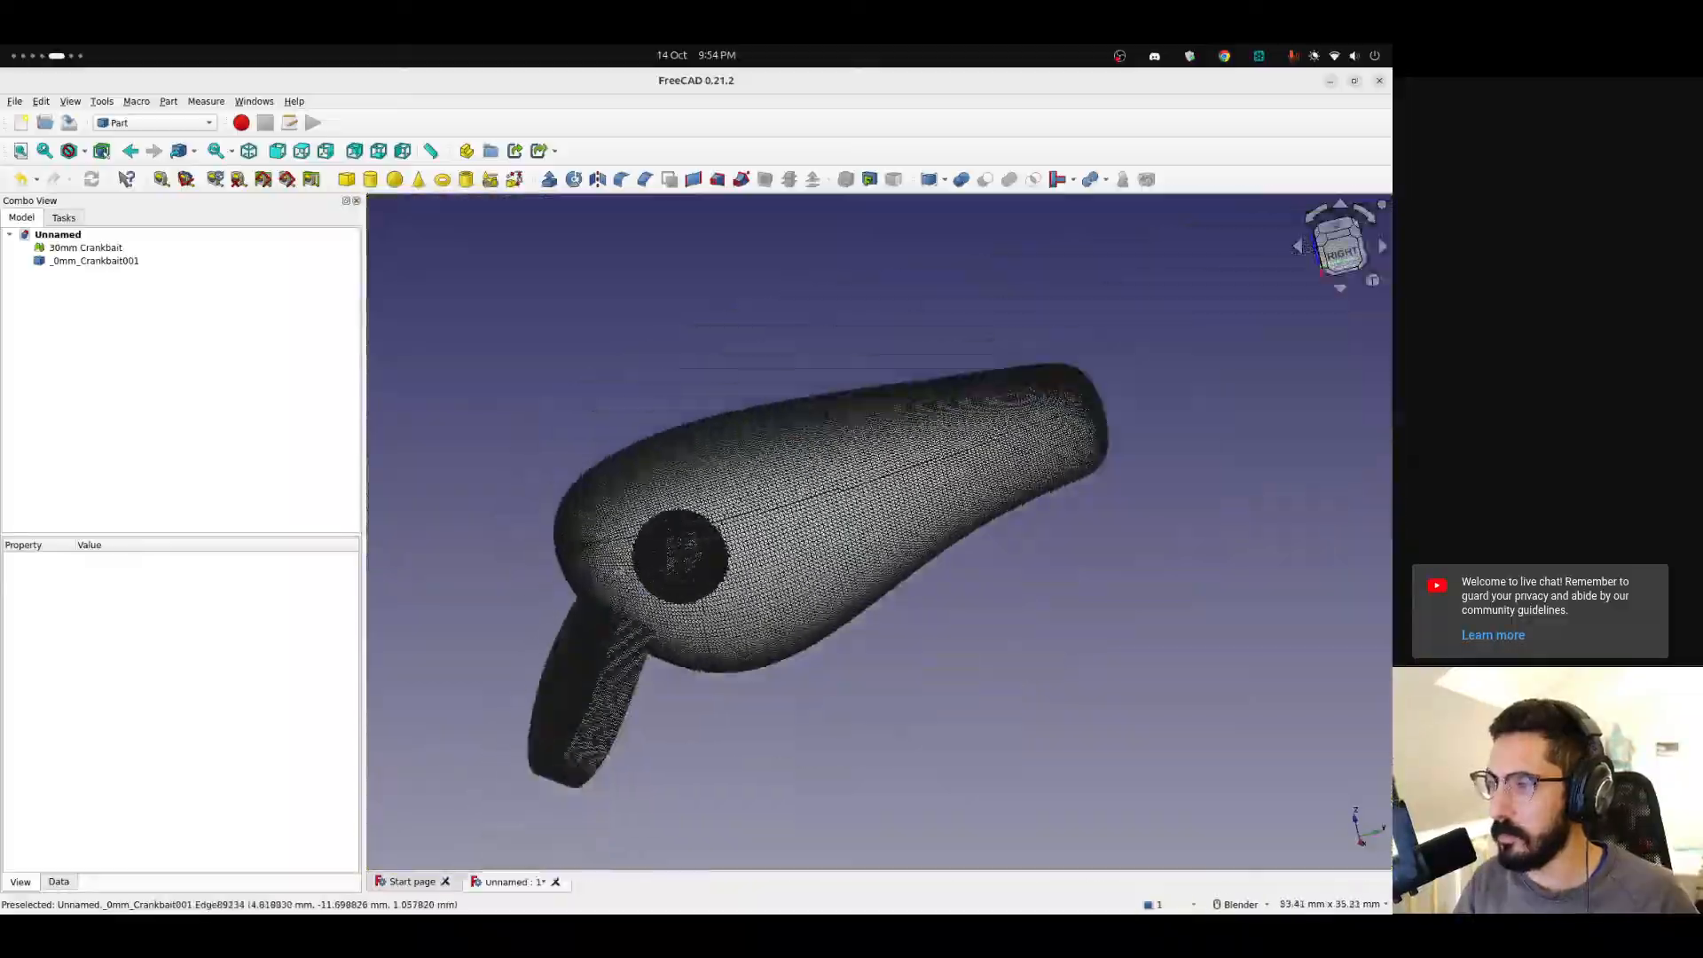
{"action": "middle_click_drag", "start_coordinate": [803, 686], "coordinate": [596, 695]}
{"action": "scroll", "coordinate": [596, 694], "scroll_direction": "up", "scroll_amount": 3}
{"action": "scroll", "coordinate": [650, 667], "scroll_direction": "up", "scroll_amount": 1}
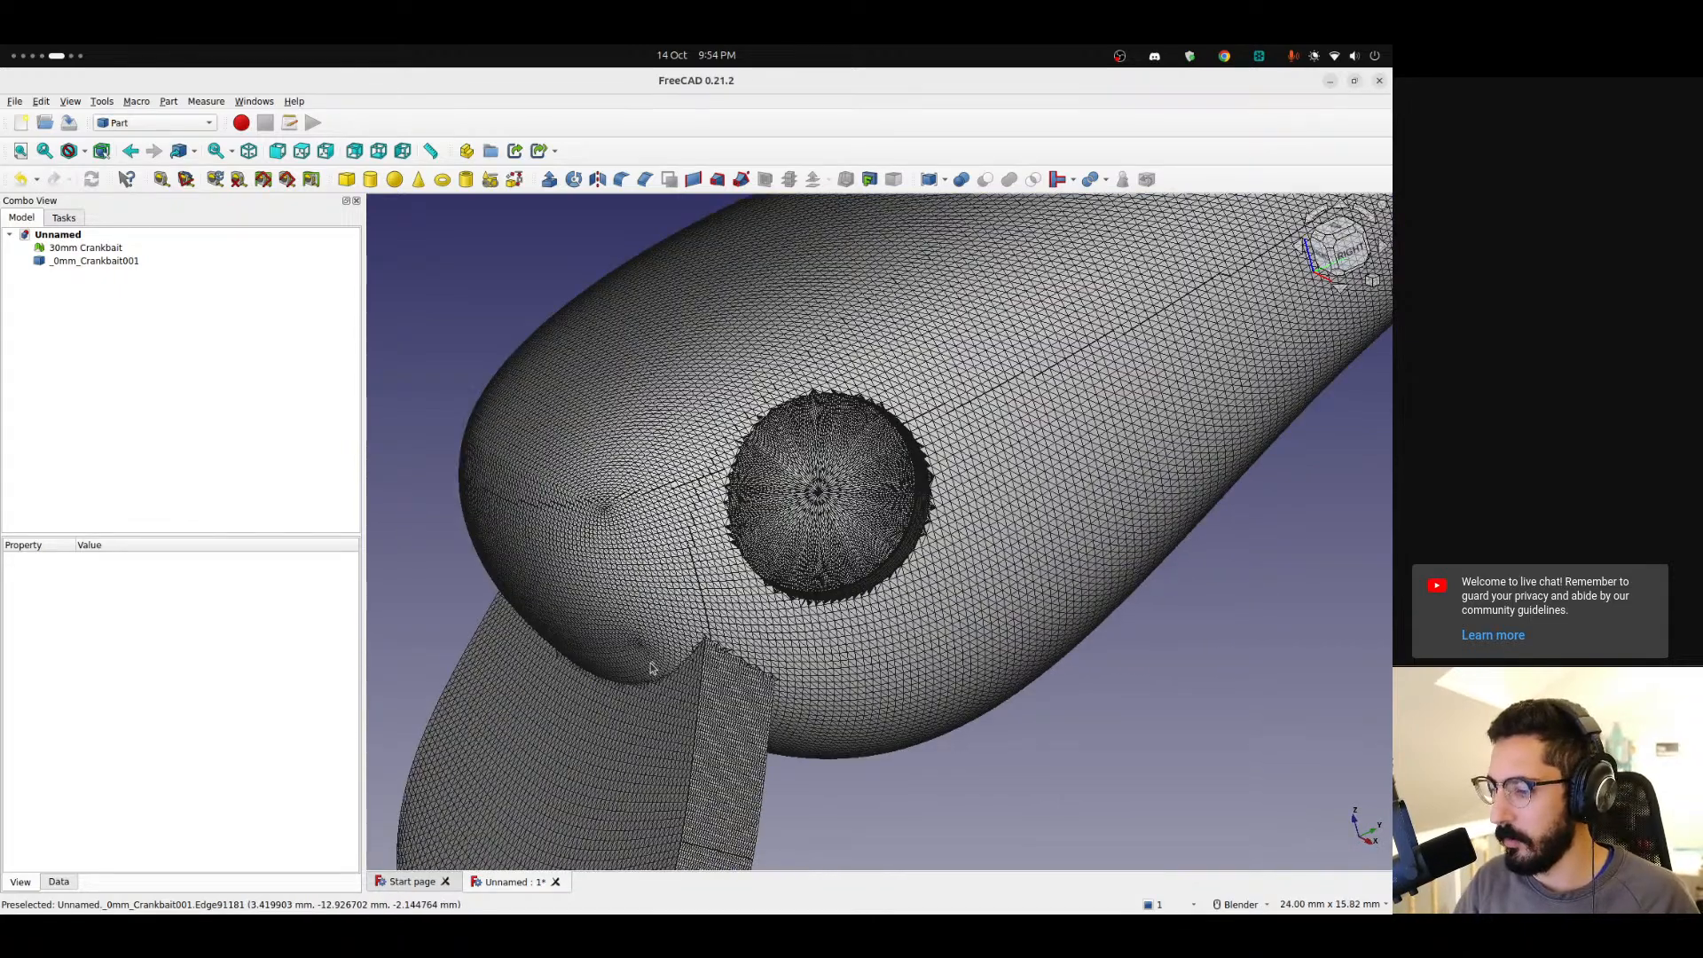
Read the tutorial's 'Conversion mesh to solid' steps in the browser.
{"action": "key", "text": "alt+Tab"}
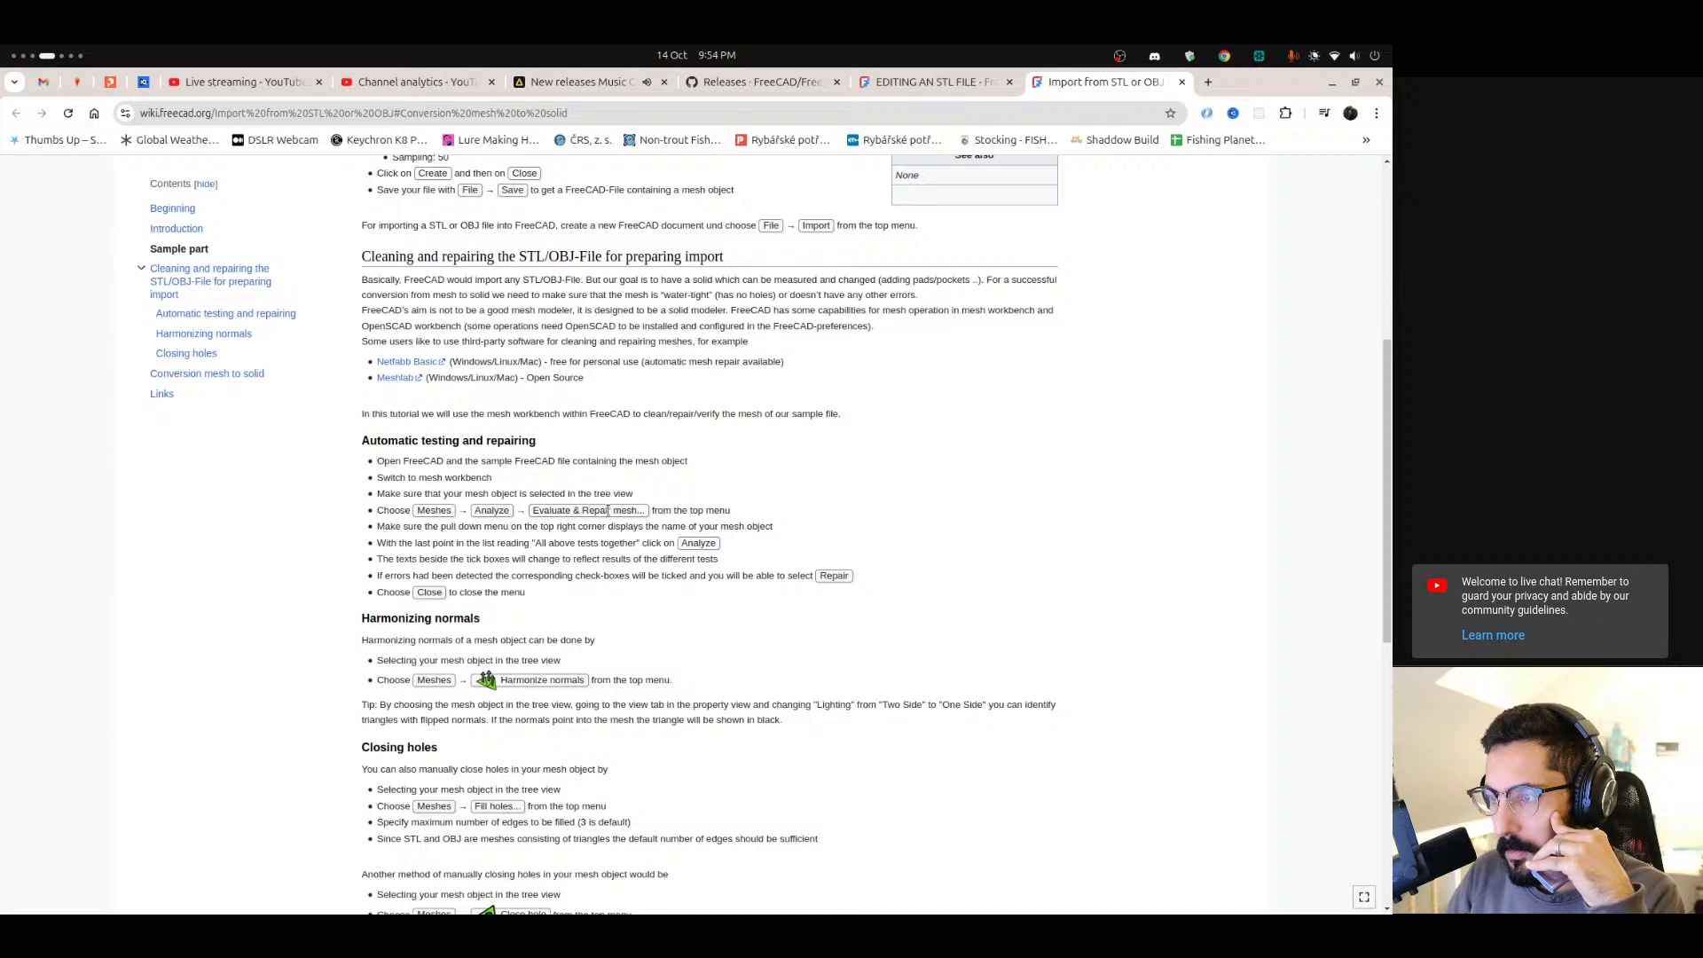
{"action": "left_click_drag", "start_coordinate": [374, 513], "coordinate": [744, 510]}
{"action": "left_click", "coordinate": [540, 604]}
{"action": "scroll", "coordinate": [514, 698], "scroll_direction": "down", "scroll_amount": 3}
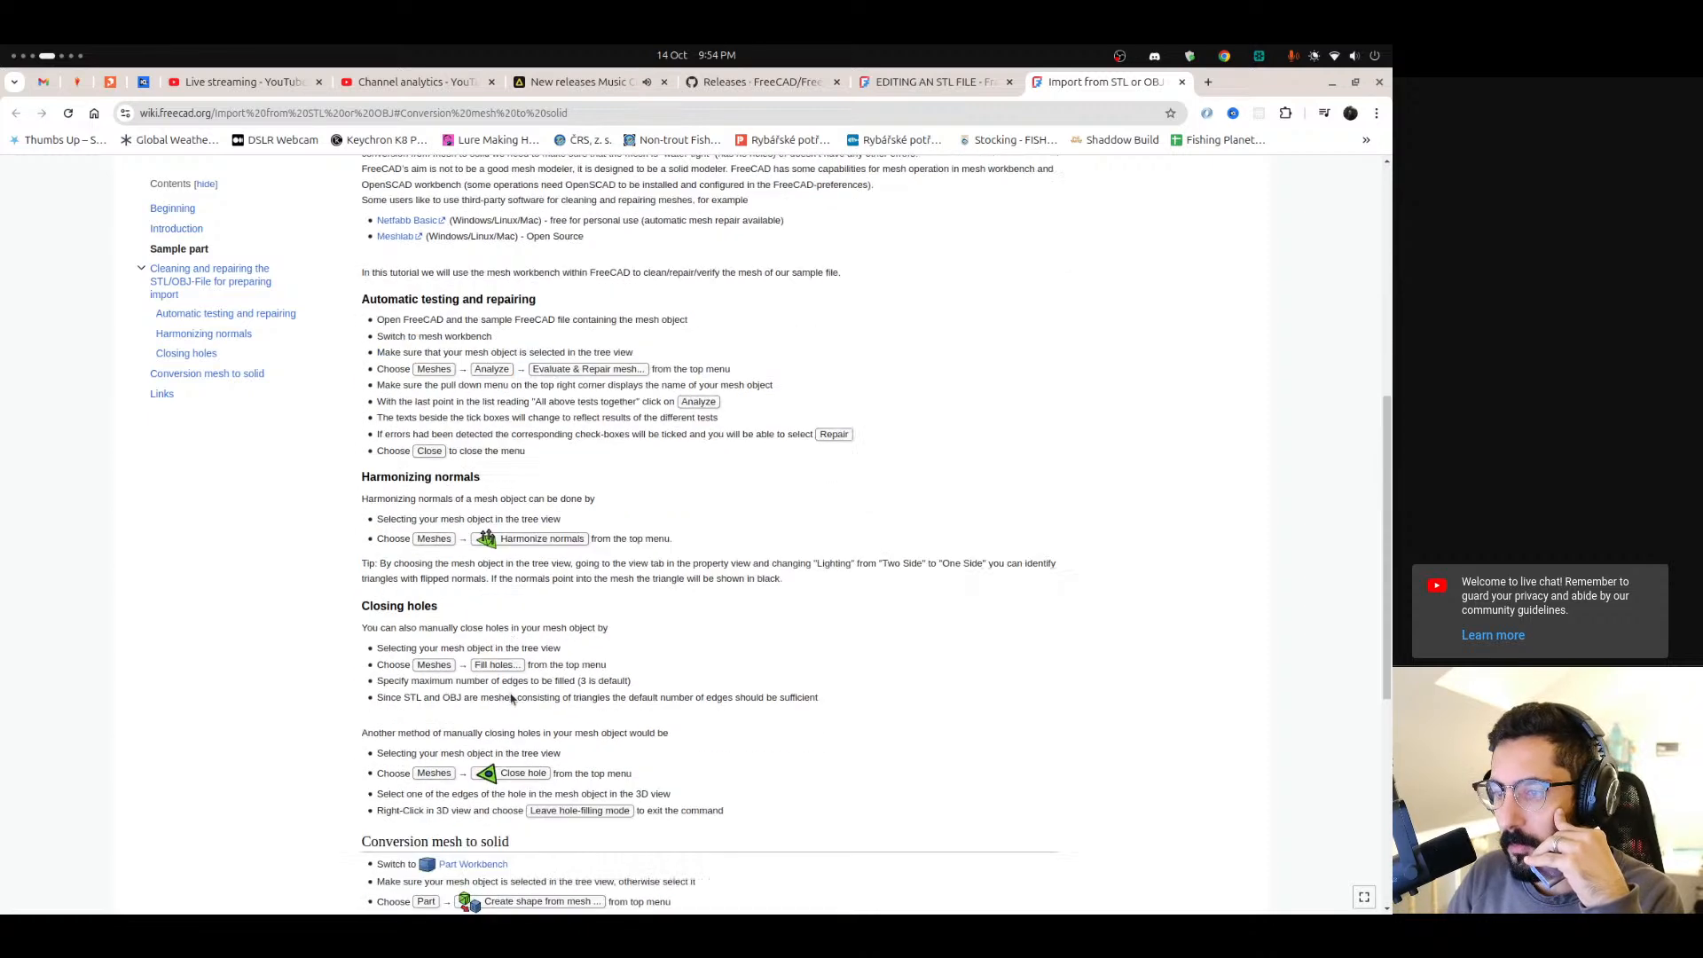
{"action": "scroll", "coordinate": [527, 591], "scroll_direction": "down", "scroll_amount": 3}
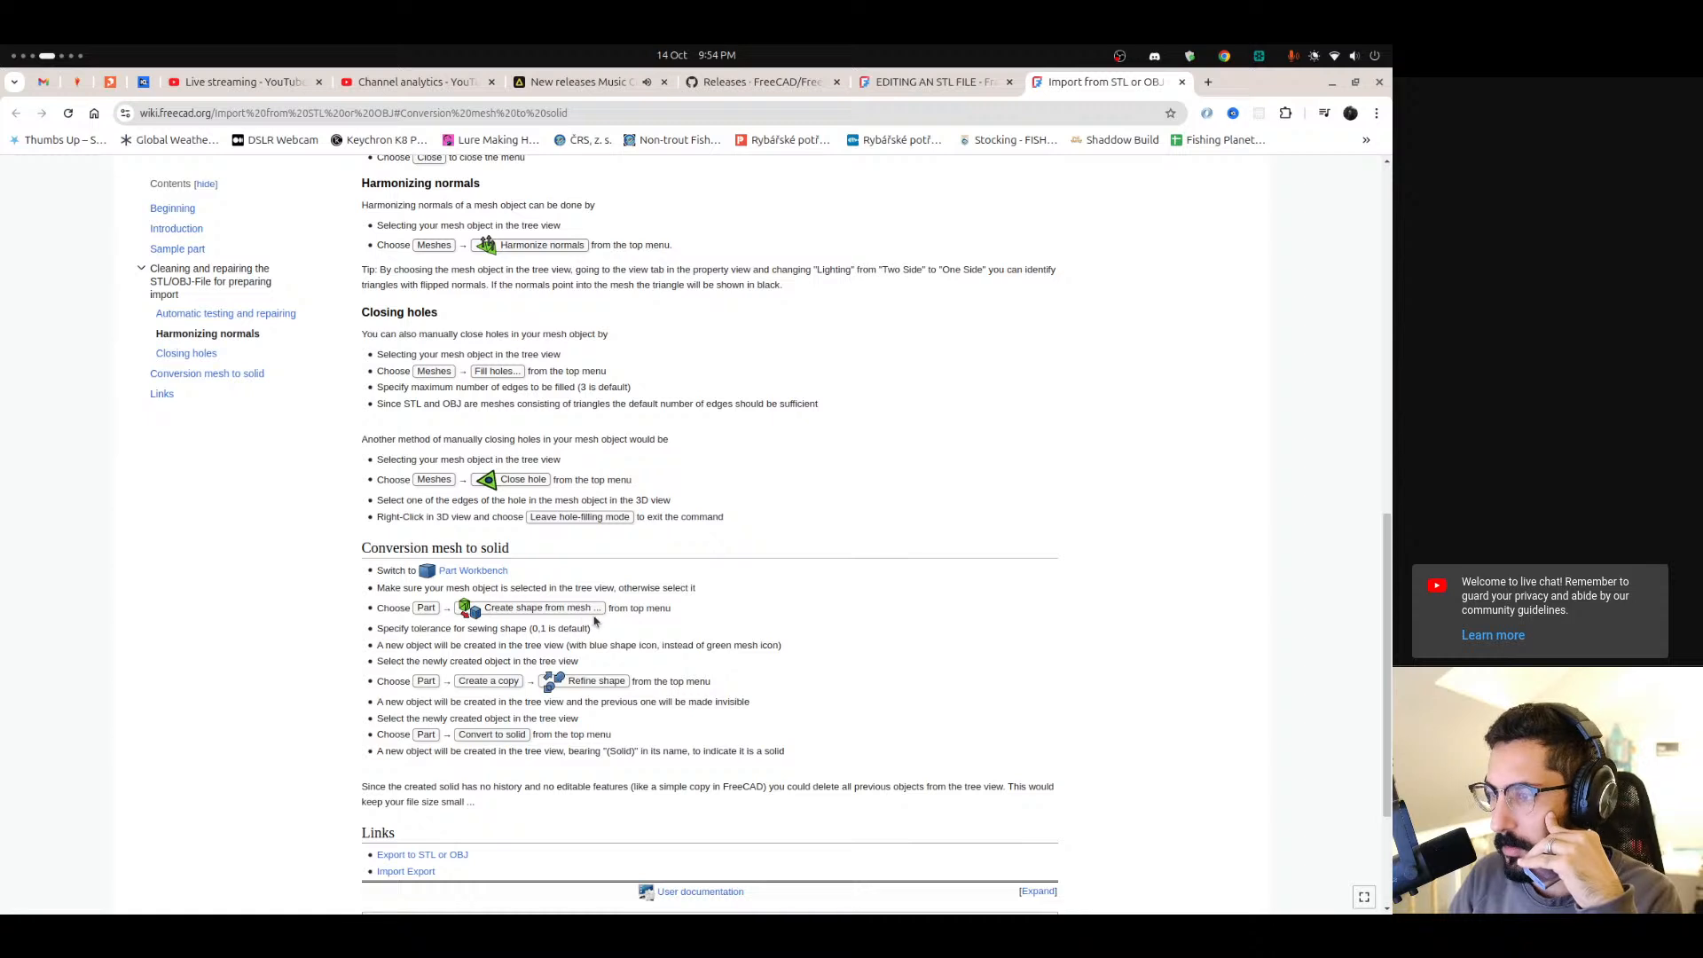
{"action": "left_click_drag", "start_coordinate": [387, 628], "coordinate": [527, 638]}
{"action": "left_click_drag", "start_coordinate": [386, 645], "coordinate": [696, 645]}
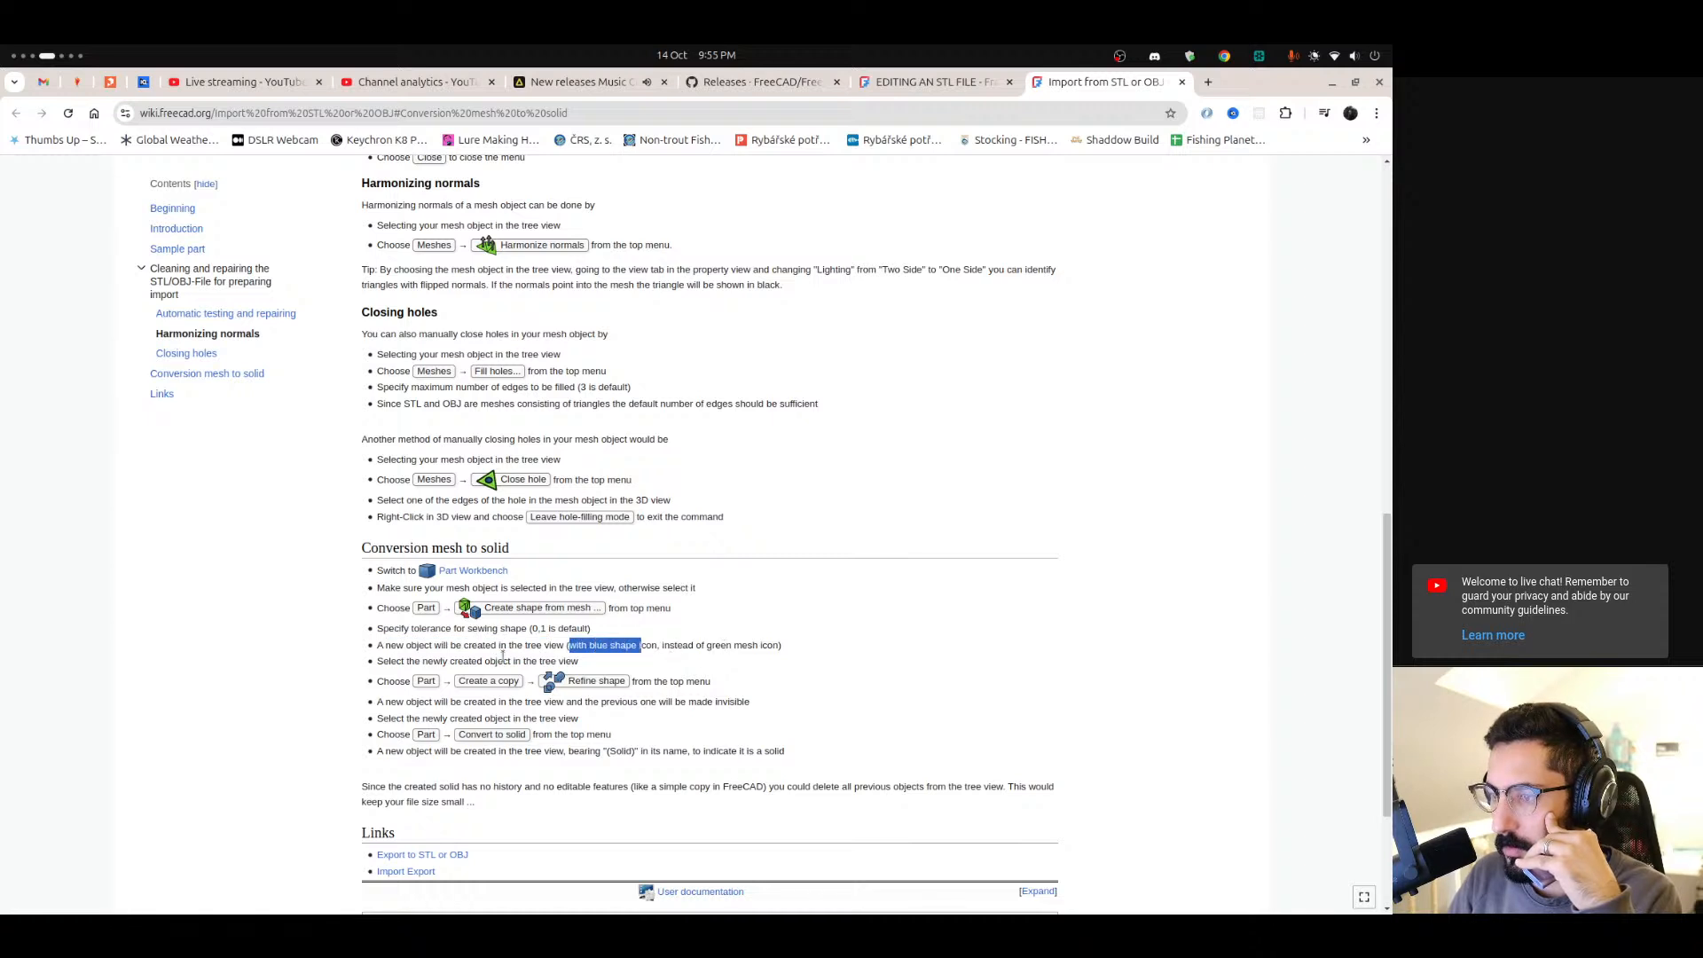
{"action": "left_click_drag", "start_coordinate": [627, 682], "coordinate": [458, 661]}
{"action": "left_click", "coordinate": [551, 661]}
{"action": "left_click", "coordinate": [458, 664]}
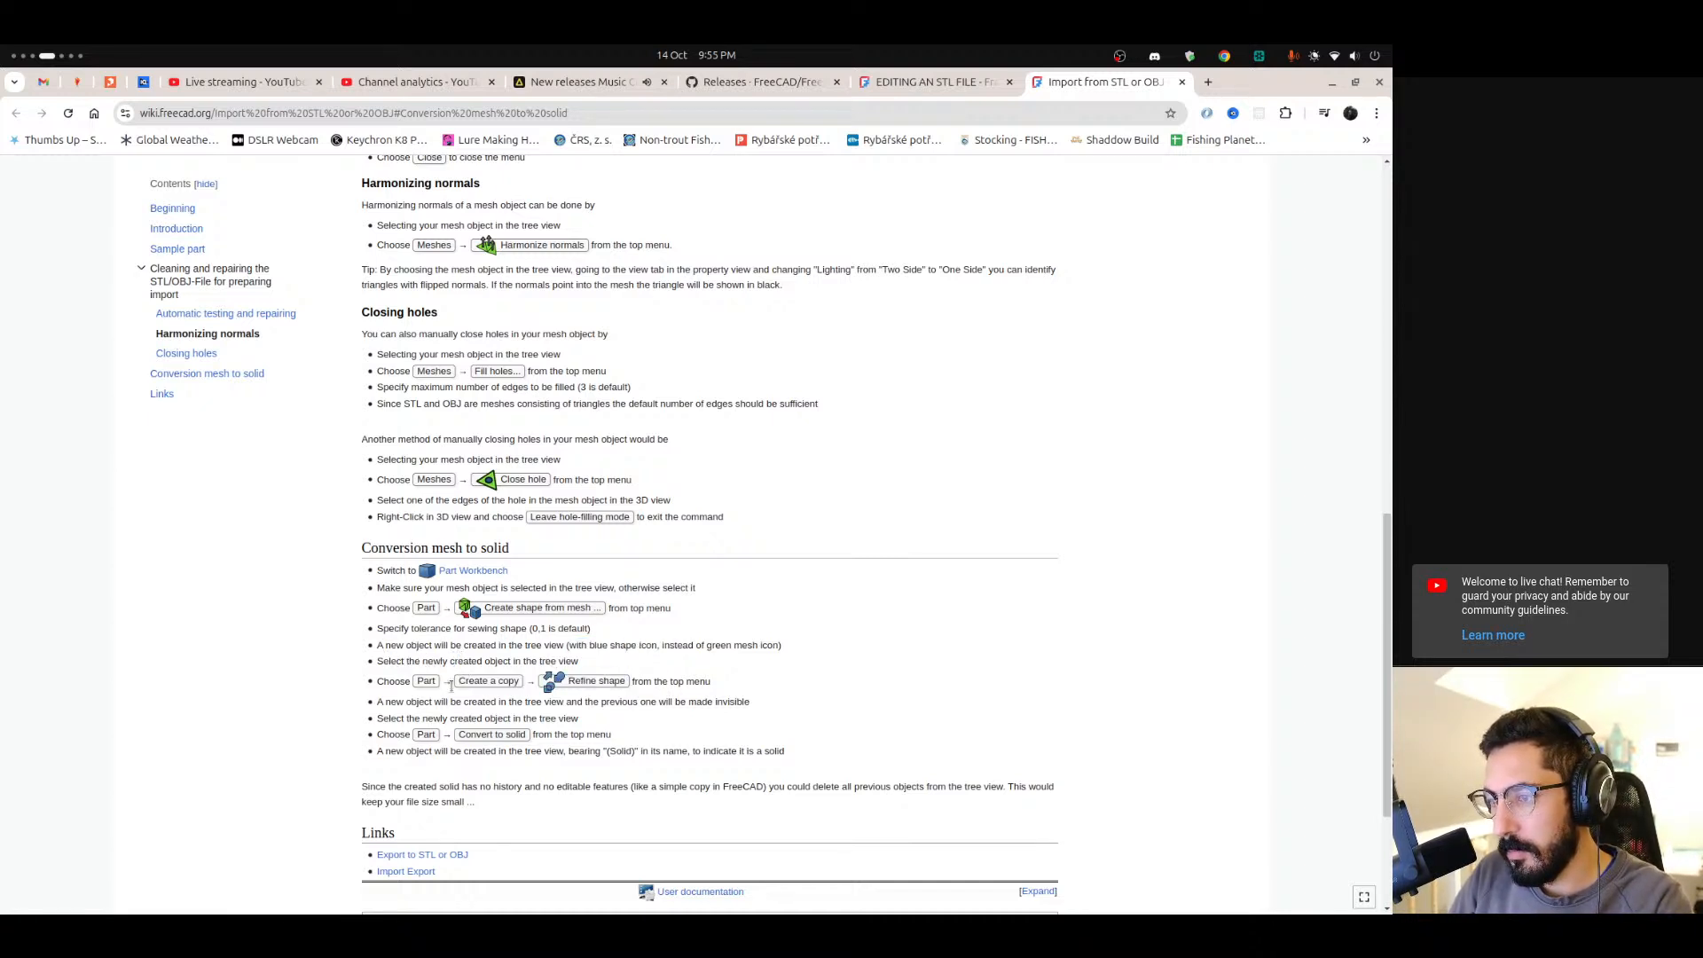
Back in FreeCAD, with the converted crankbait shape selected, run Refine shape to create a refined copy.
{"action": "mouse_move", "coordinate": [3, 814]}
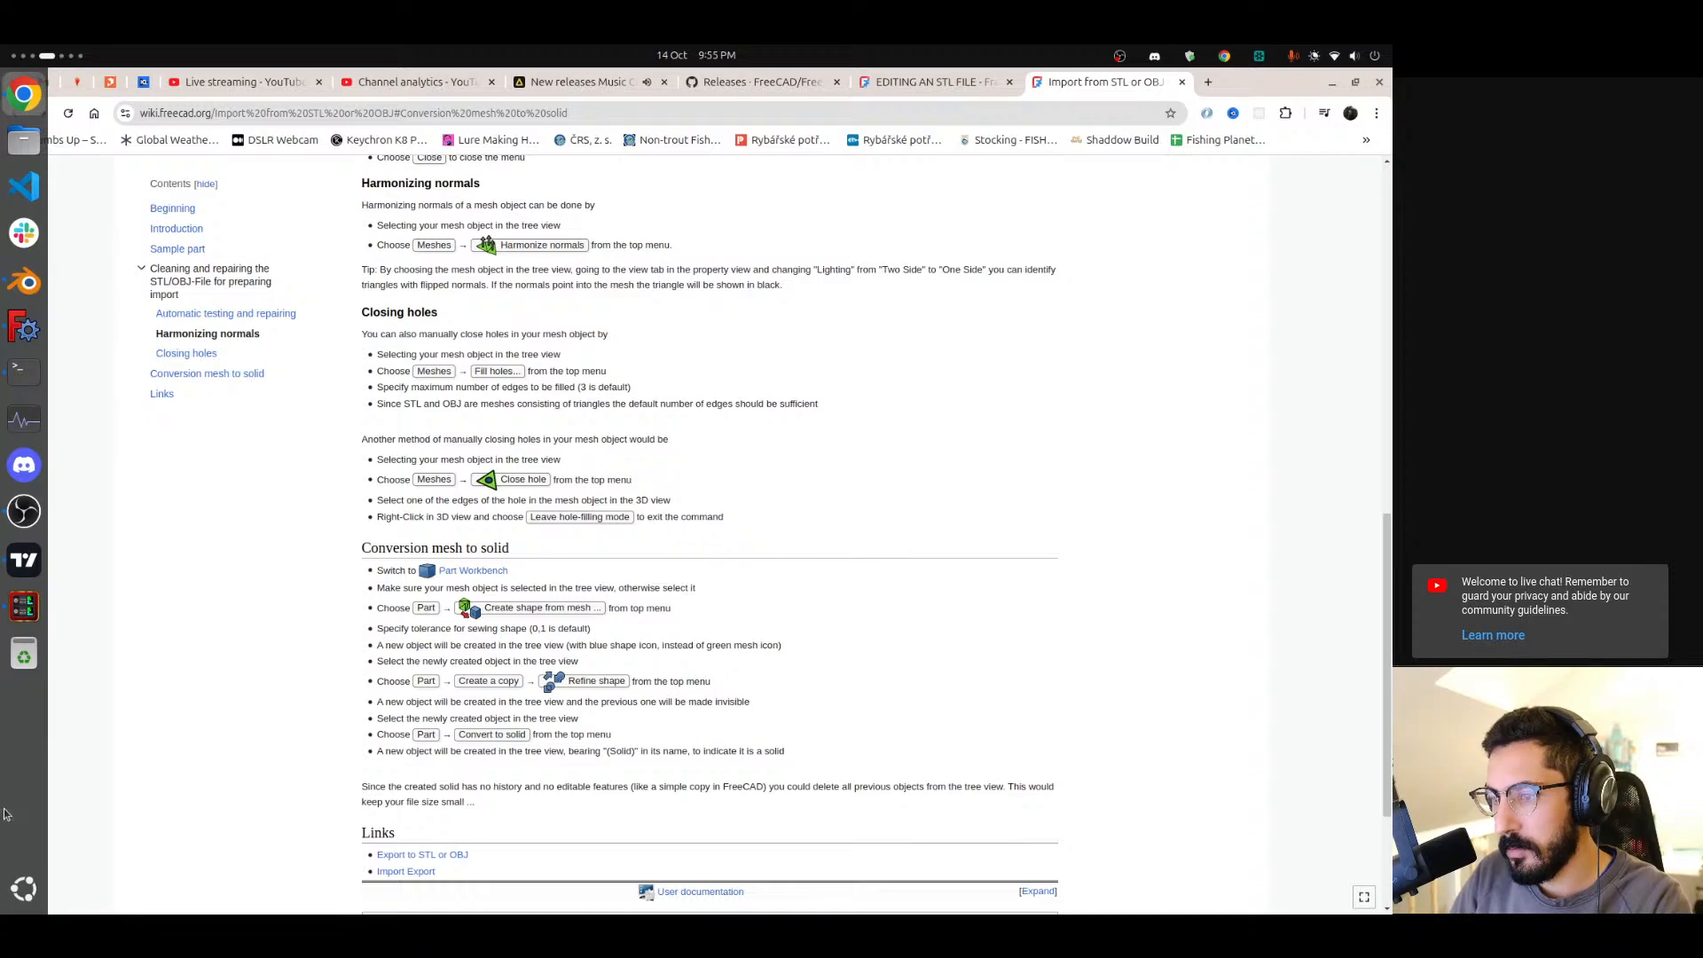
{"action": "left_click", "coordinate": [24, 329]}
{"action": "left_click", "coordinate": [93, 260]}
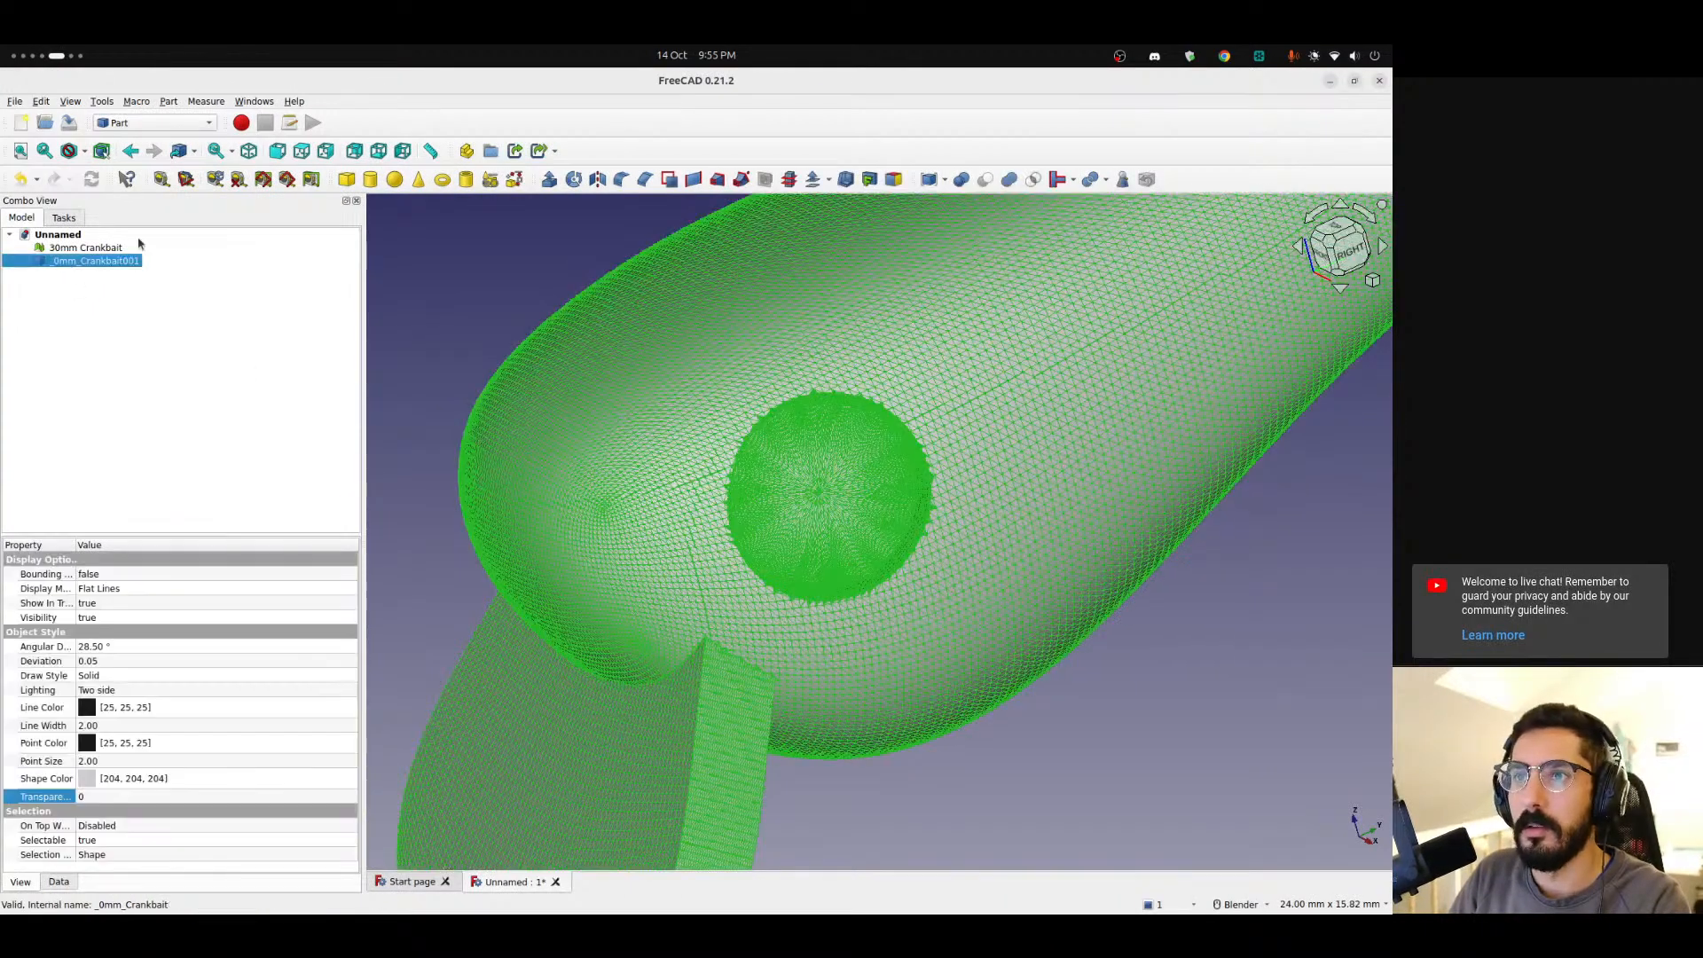
{"action": "left_click", "coordinate": [169, 101]}
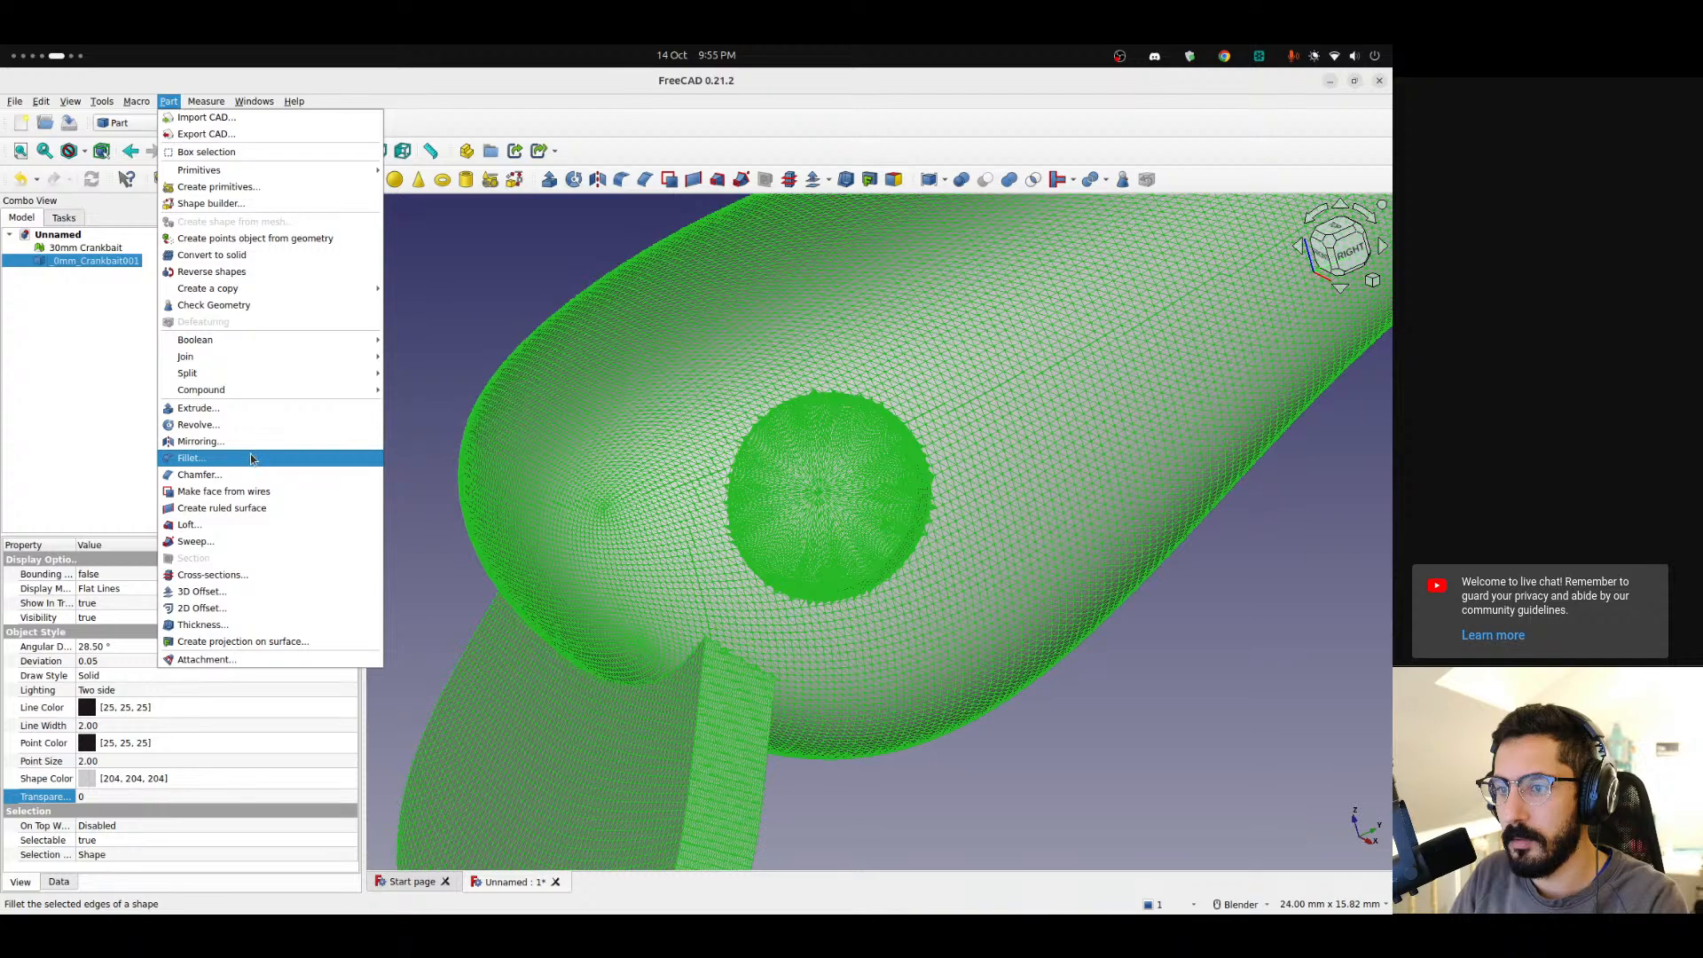
{"action": "mouse_move", "coordinate": [4, 813]}
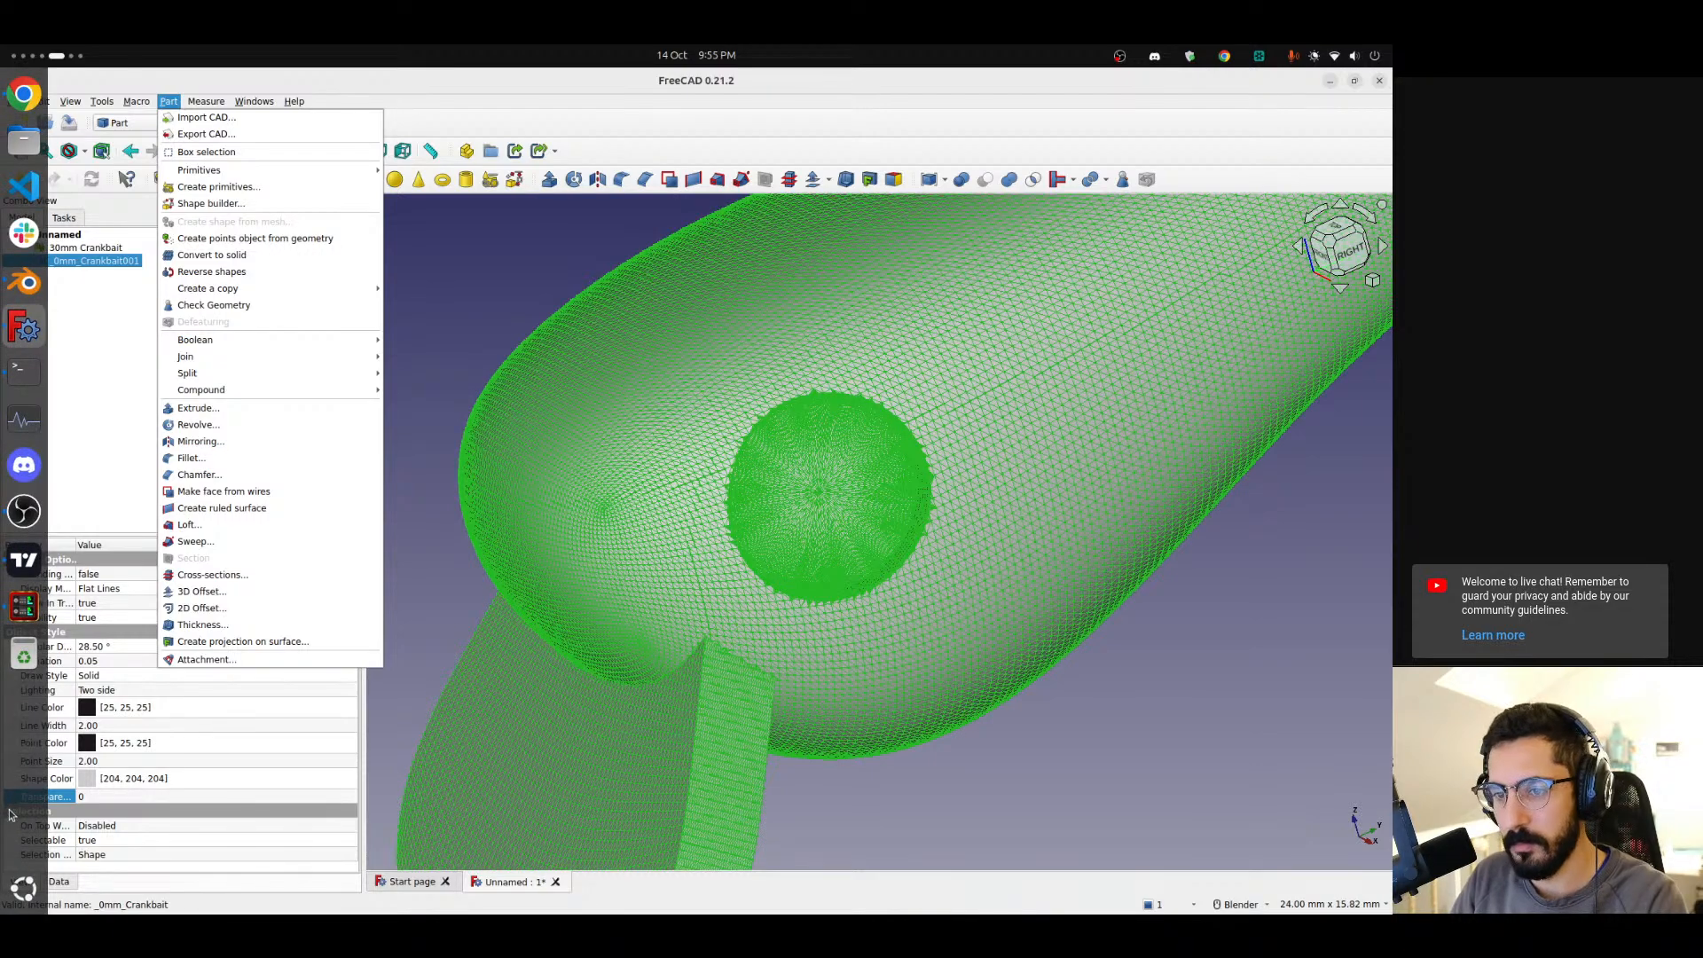
{"action": "left_click", "coordinate": [10, 811]}
{"action": "key", "text": "alt+Tab"}
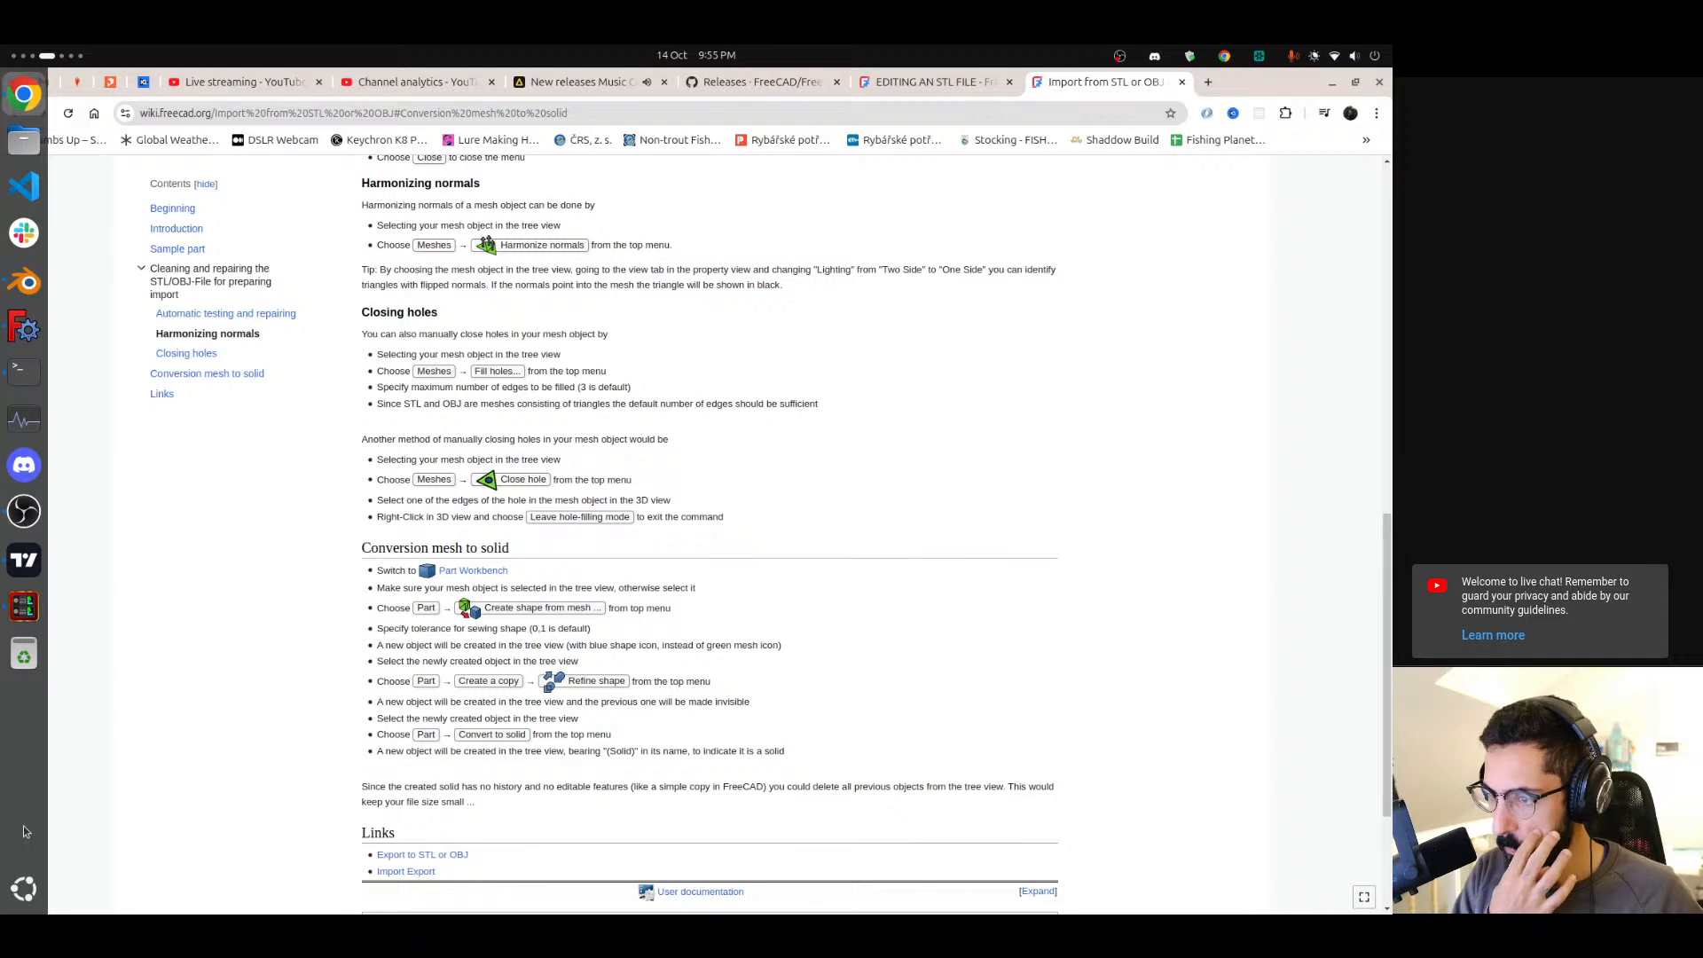
{"action": "key", "text": "alt+Tab"}
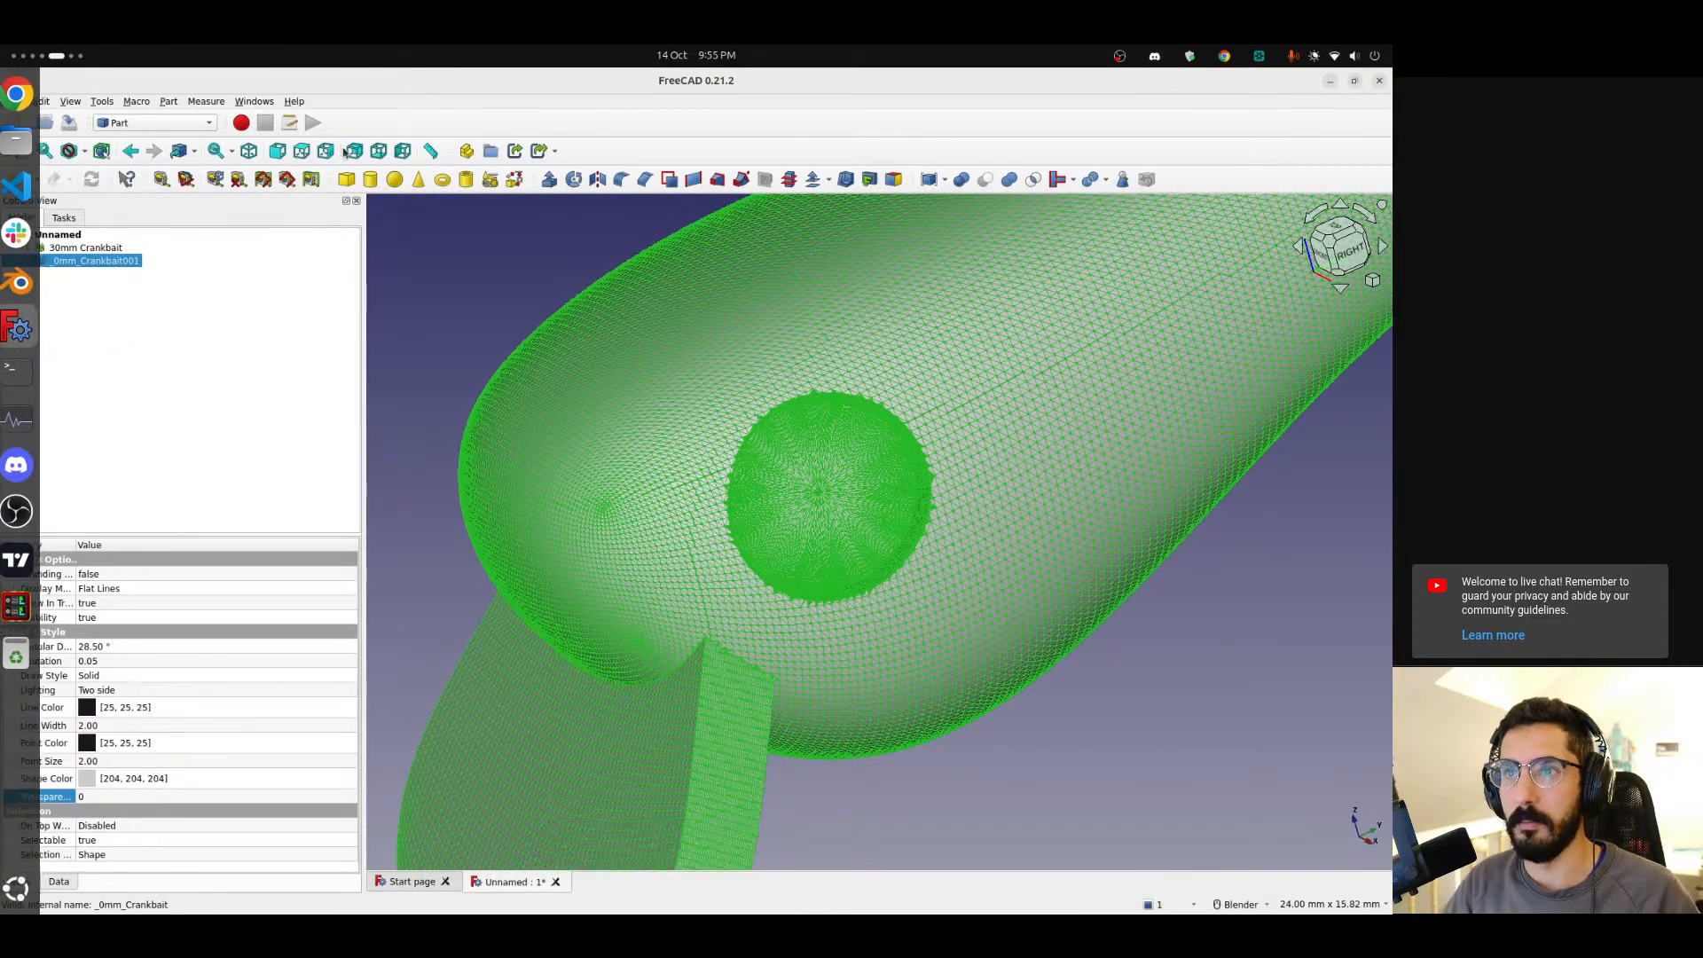
{"action": "left_click", "coordinate": [170, 101]}
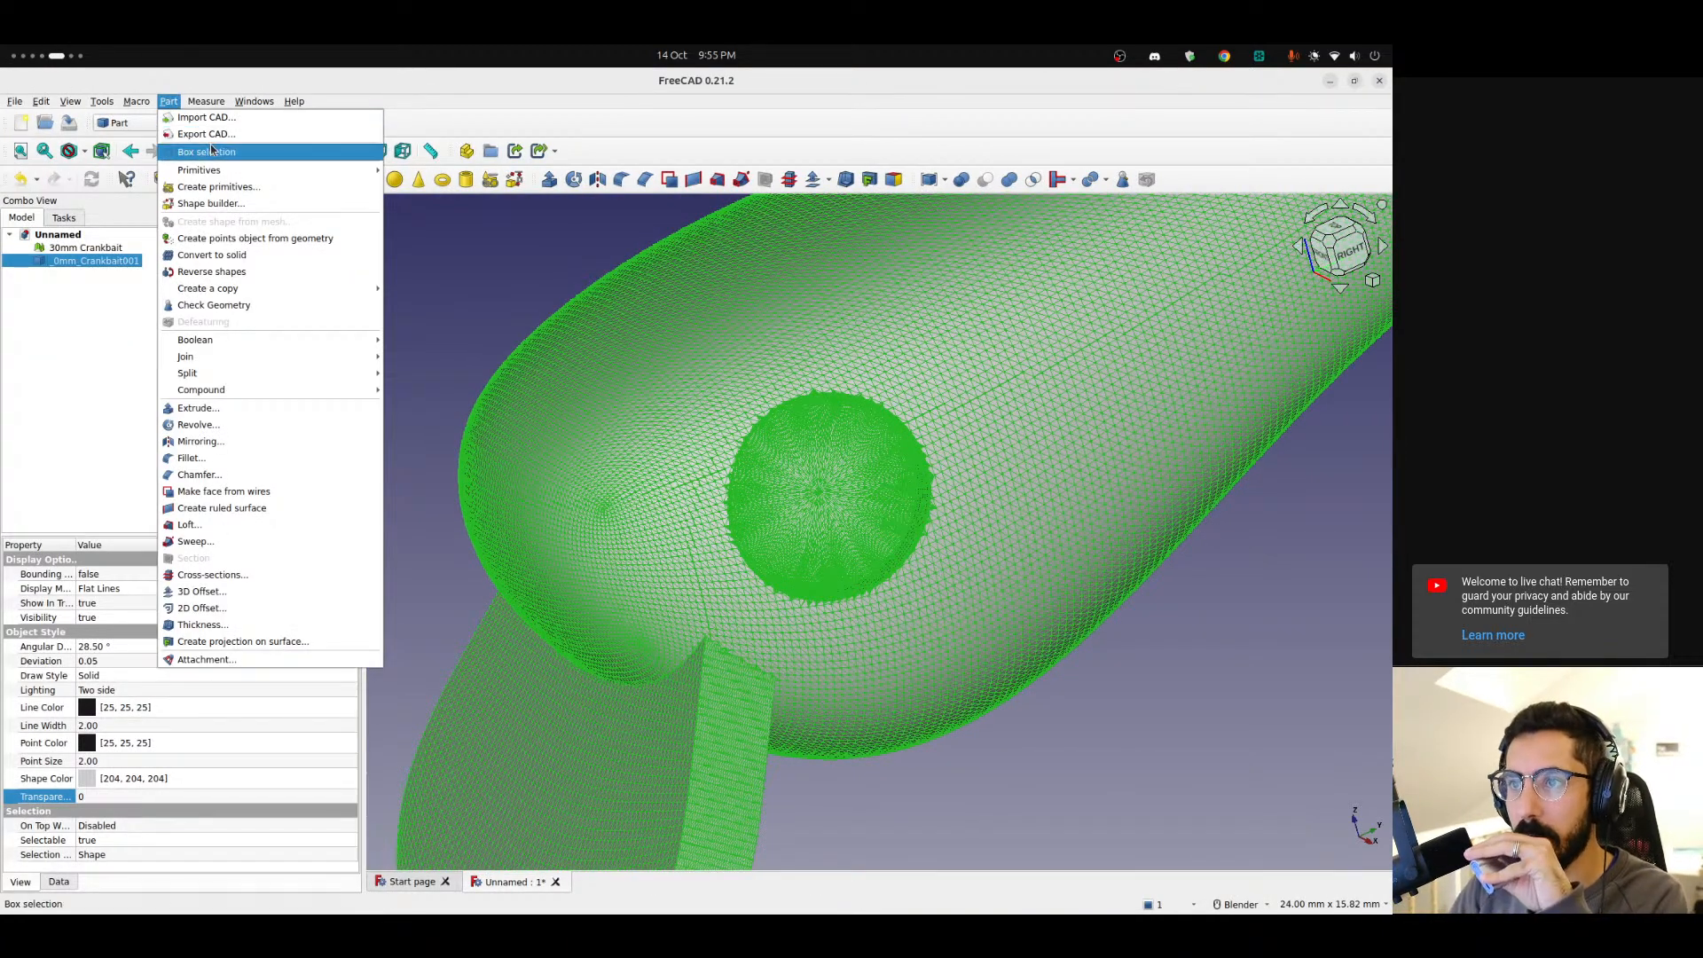
{"action": "mouse_move", "coordinate": [245, 293]}
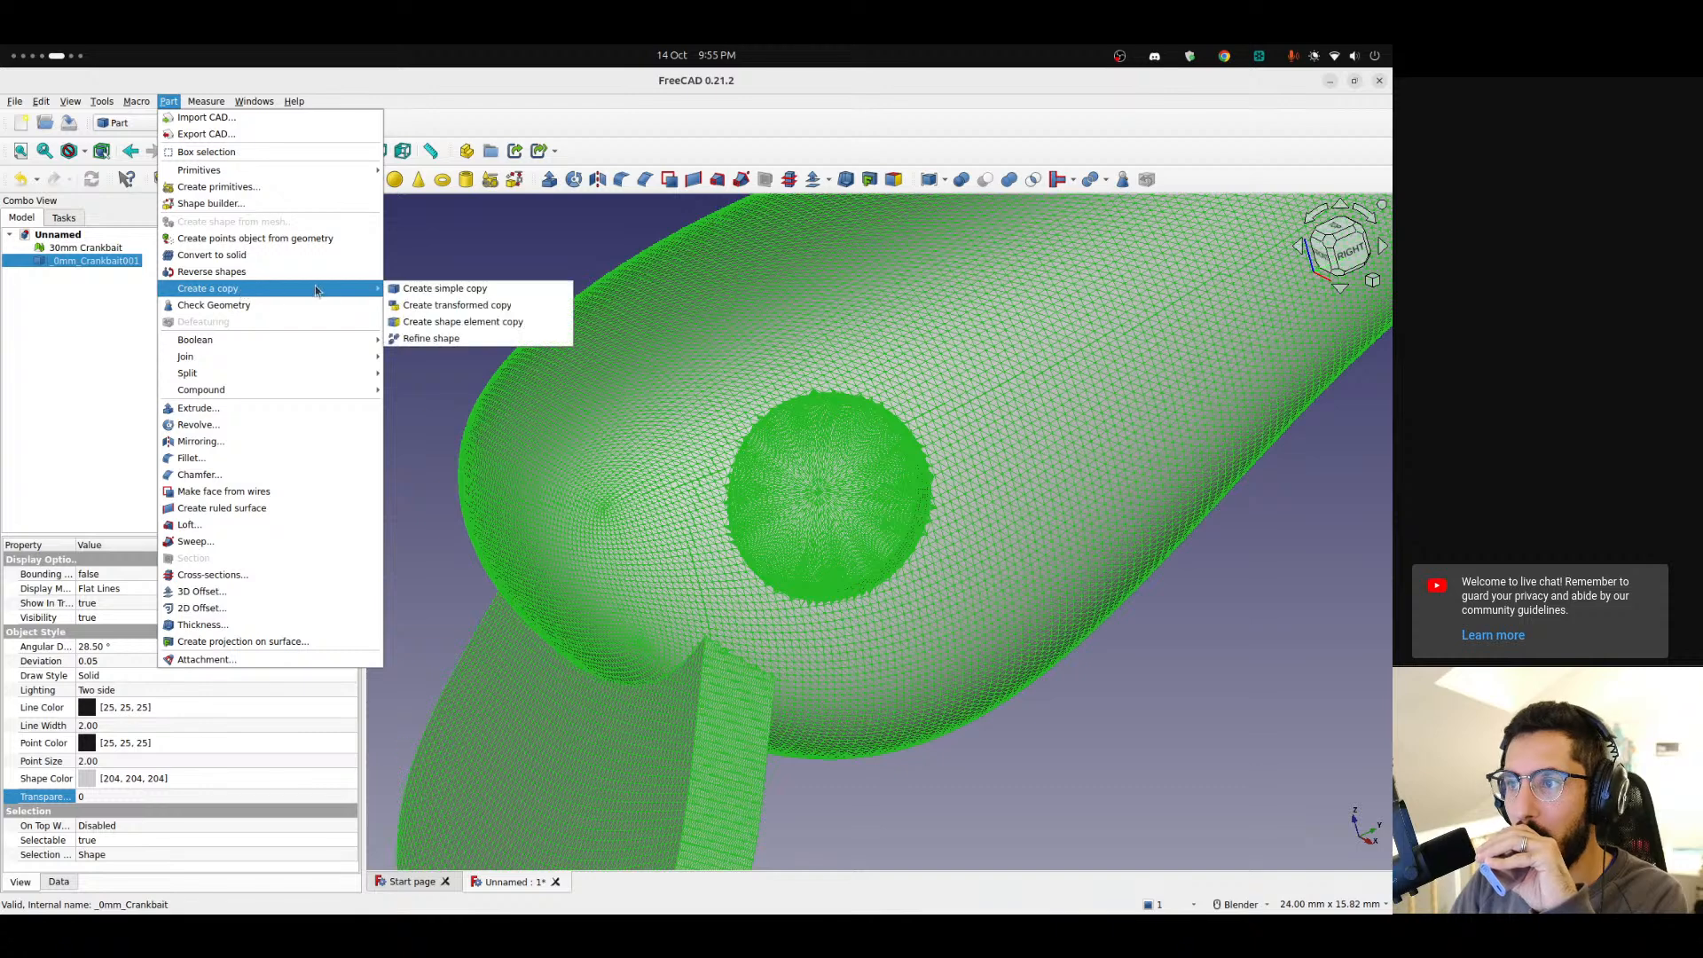
{"action": "left_click", "coordinate": [469, 344]}
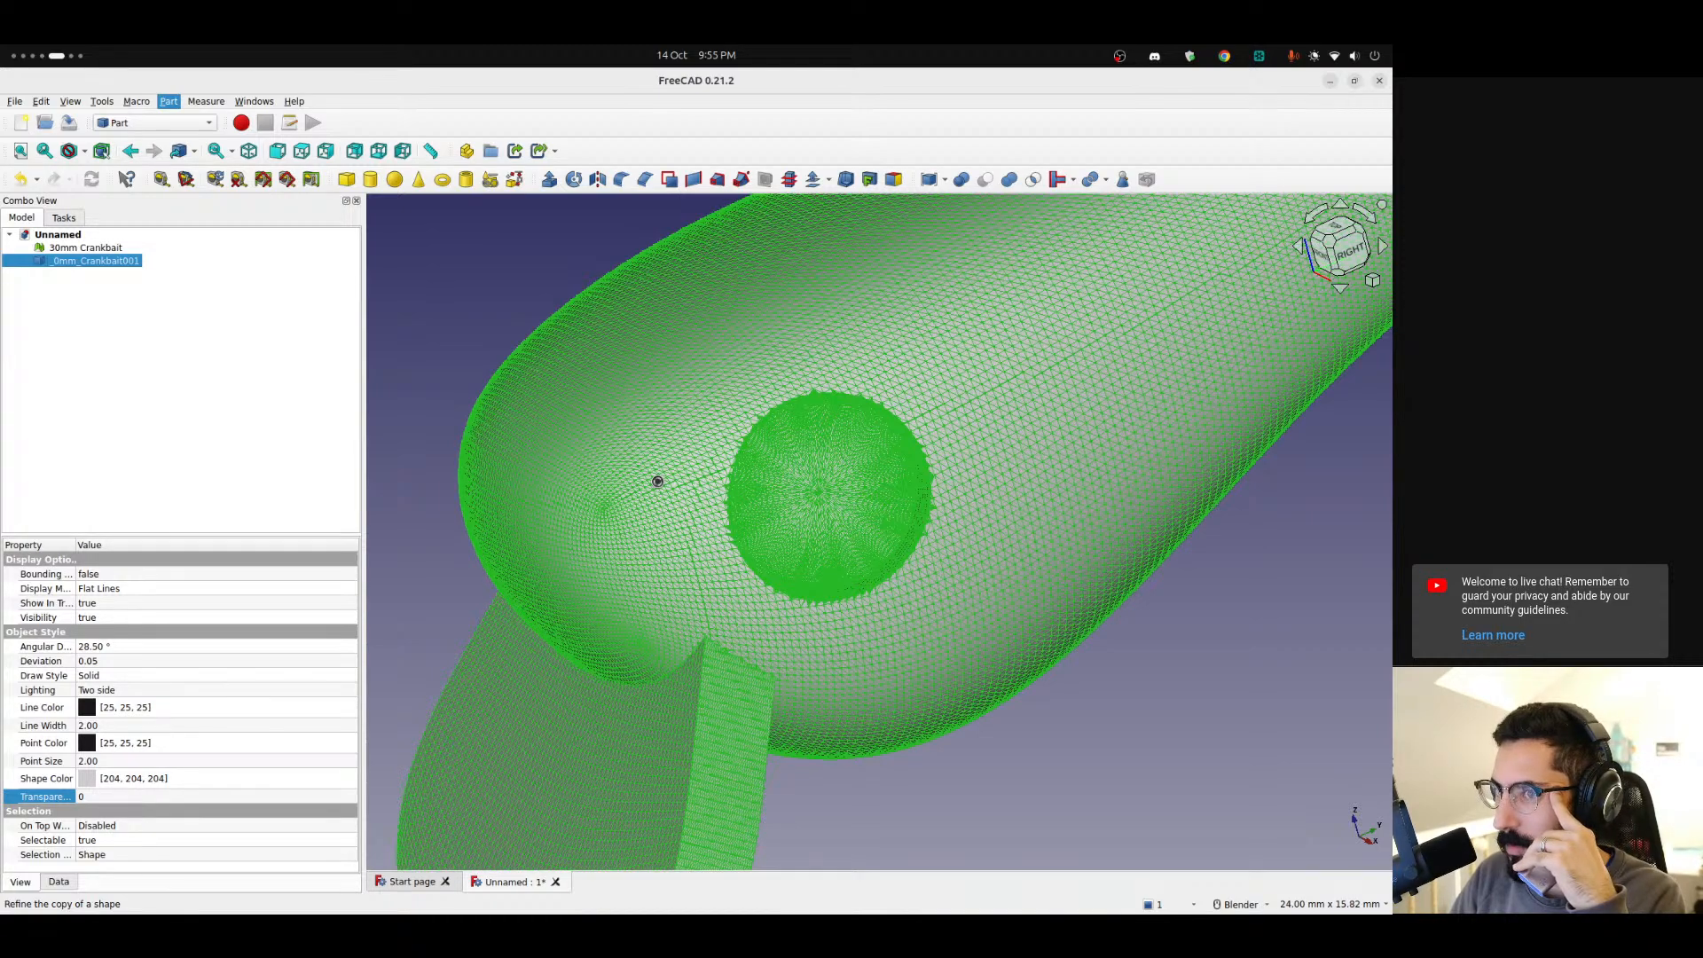
Reread the tutorial lines about the refined copy and the final Convert to solid step.
{"action": "scroll", "coordinate": [2, 759], "scroll_direction": "up", "scroll_amount": 1}
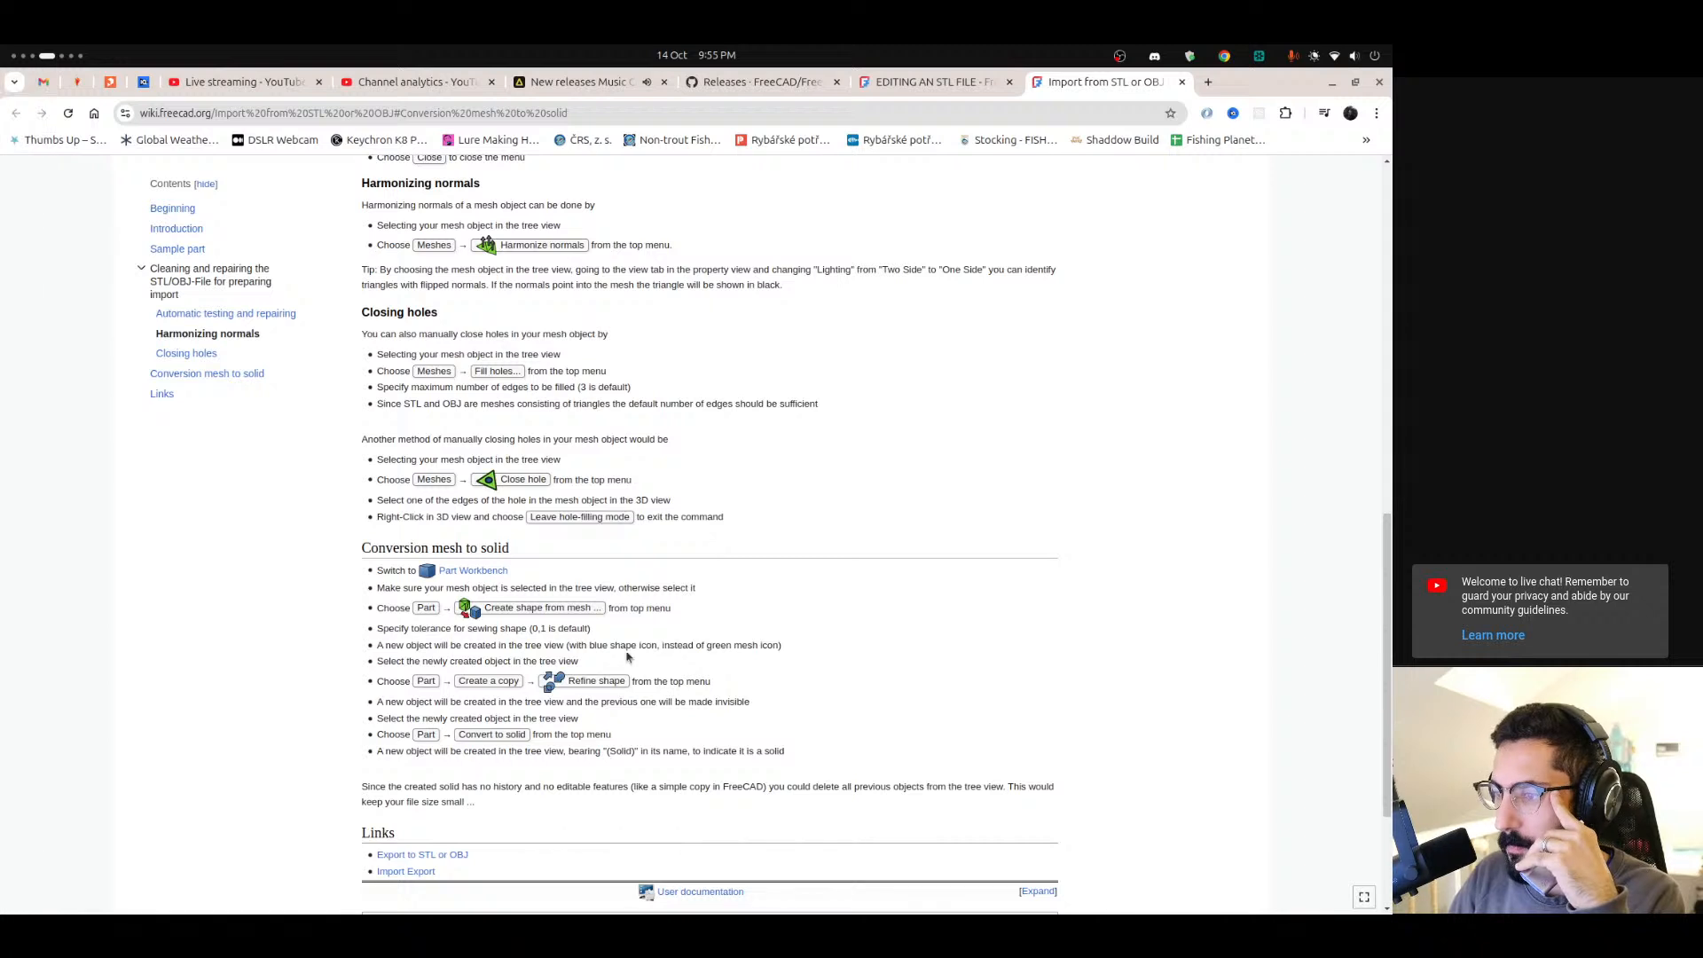
{"action": "left_click_drag", "start_coordinate": [376, 704], "coordinate": [729, 703]}
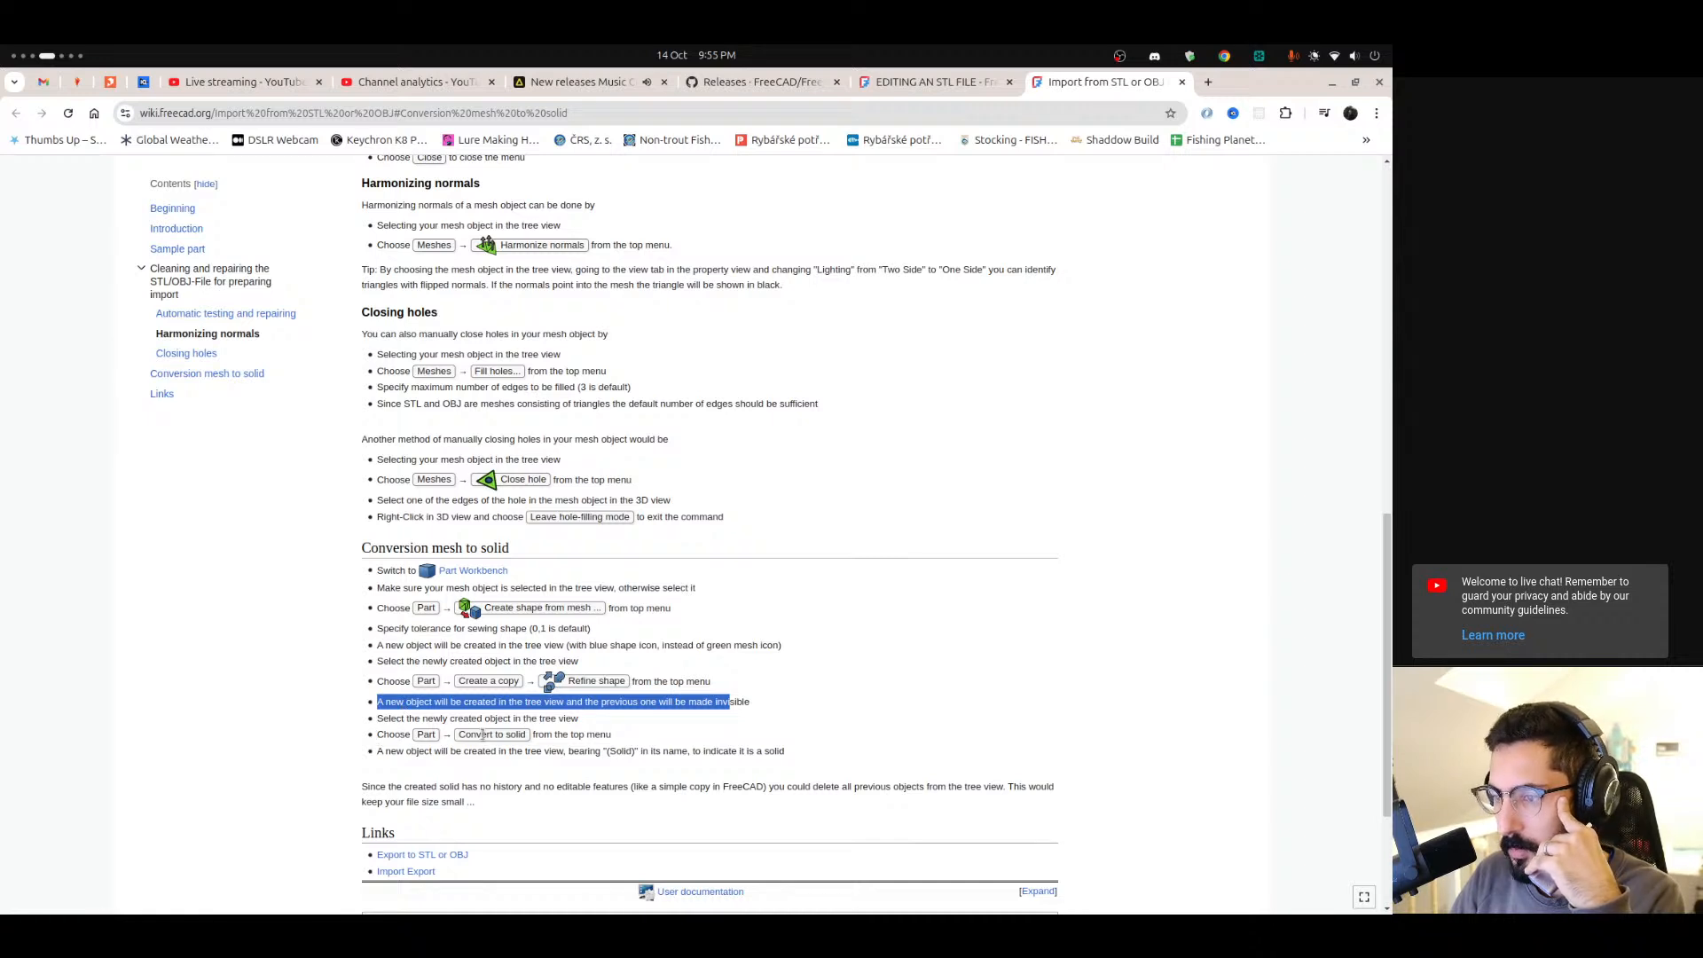
{"action": "left_click_drag", "start_coordinate": [383, 753], "coordinate": [583, 759]}
{"action": "left_click", "coordinate": [659, 753]}
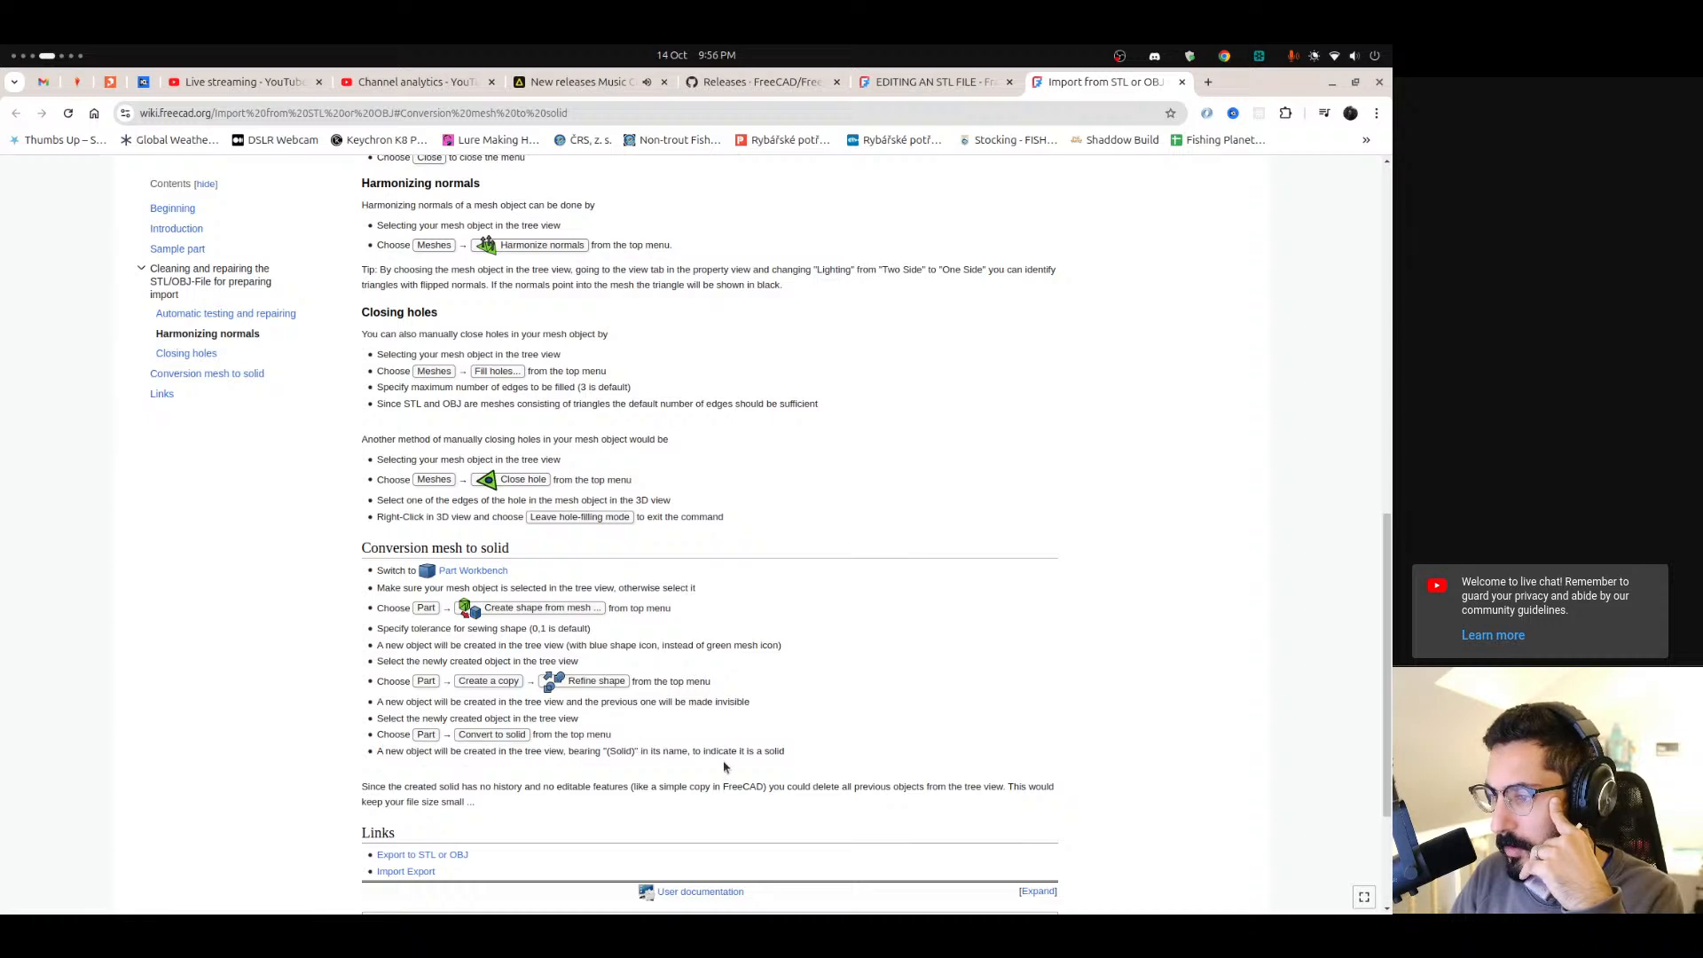
{"action": "mouse_move", "coordinate": [3, 854]}
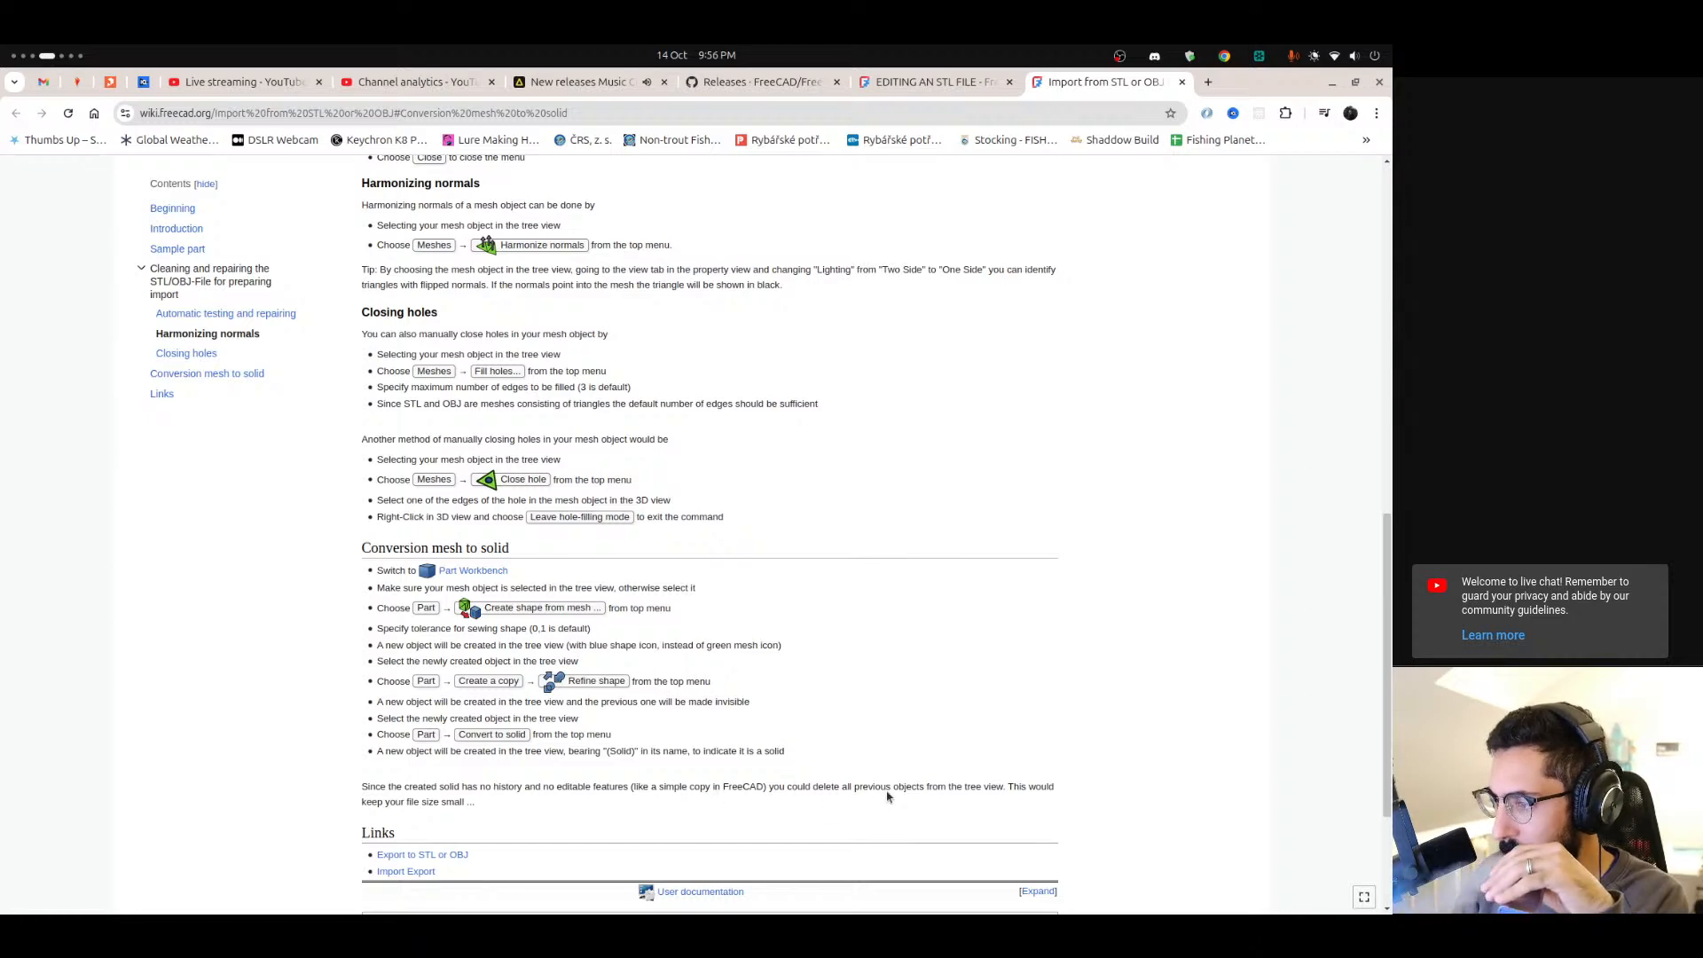
{"action": "left_click", "coordinate": [24, 559]}
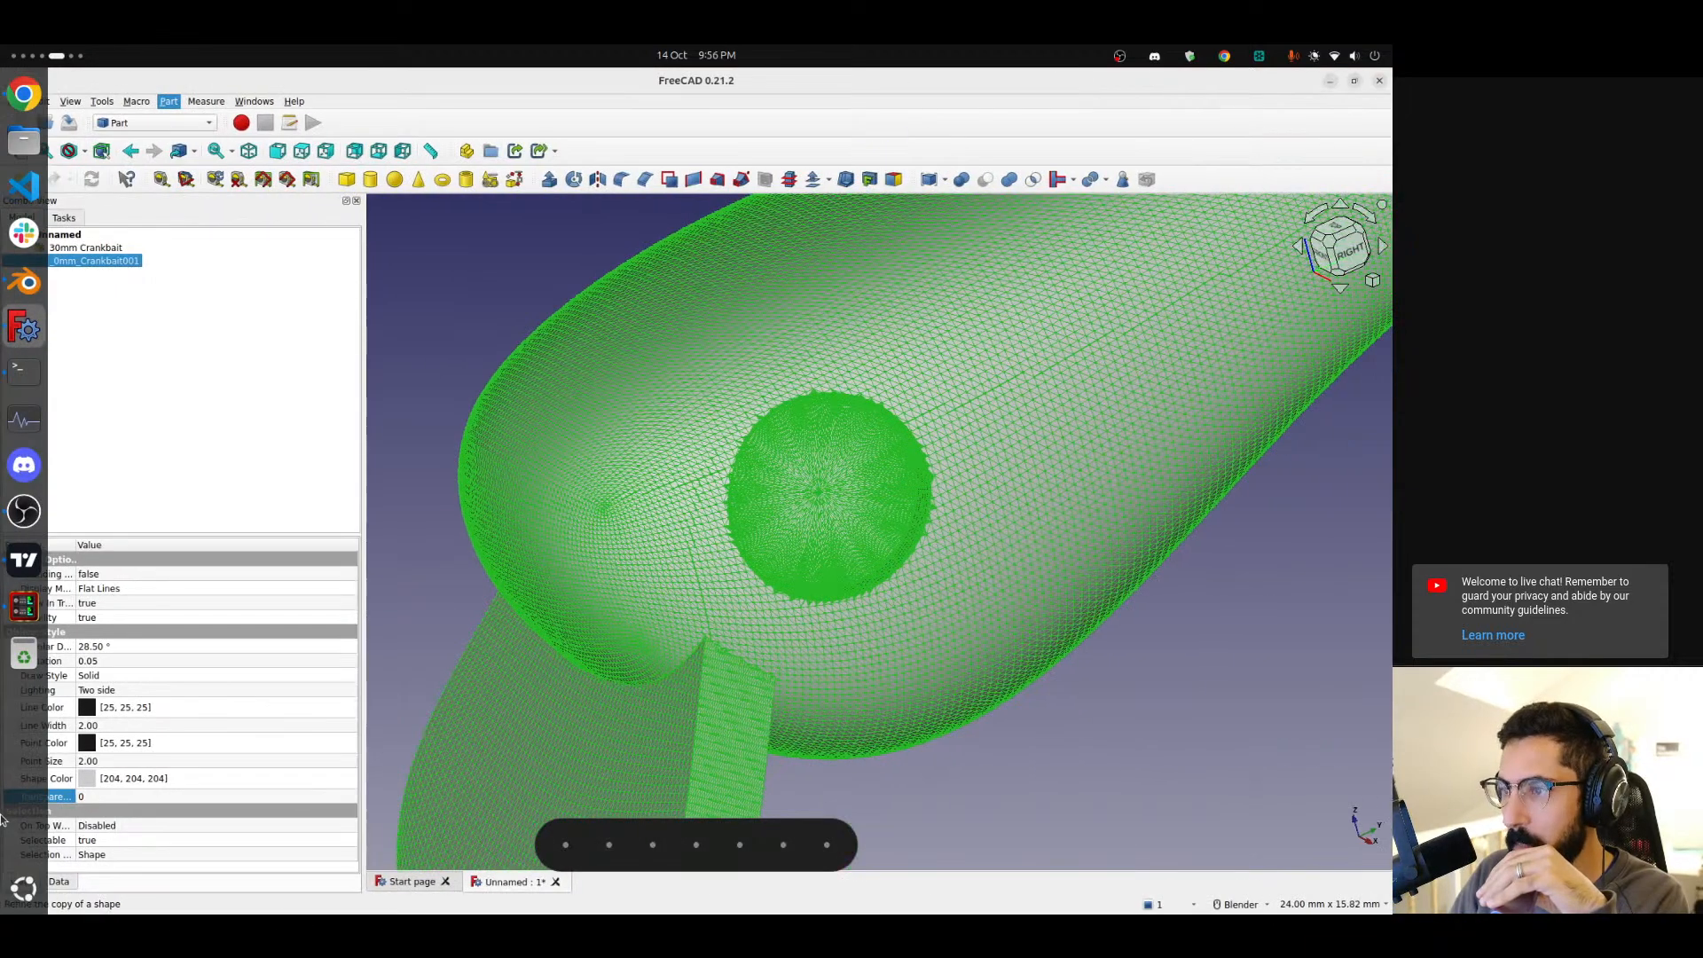
{"action": "mouse_move", "coordinate": [2, 743]}
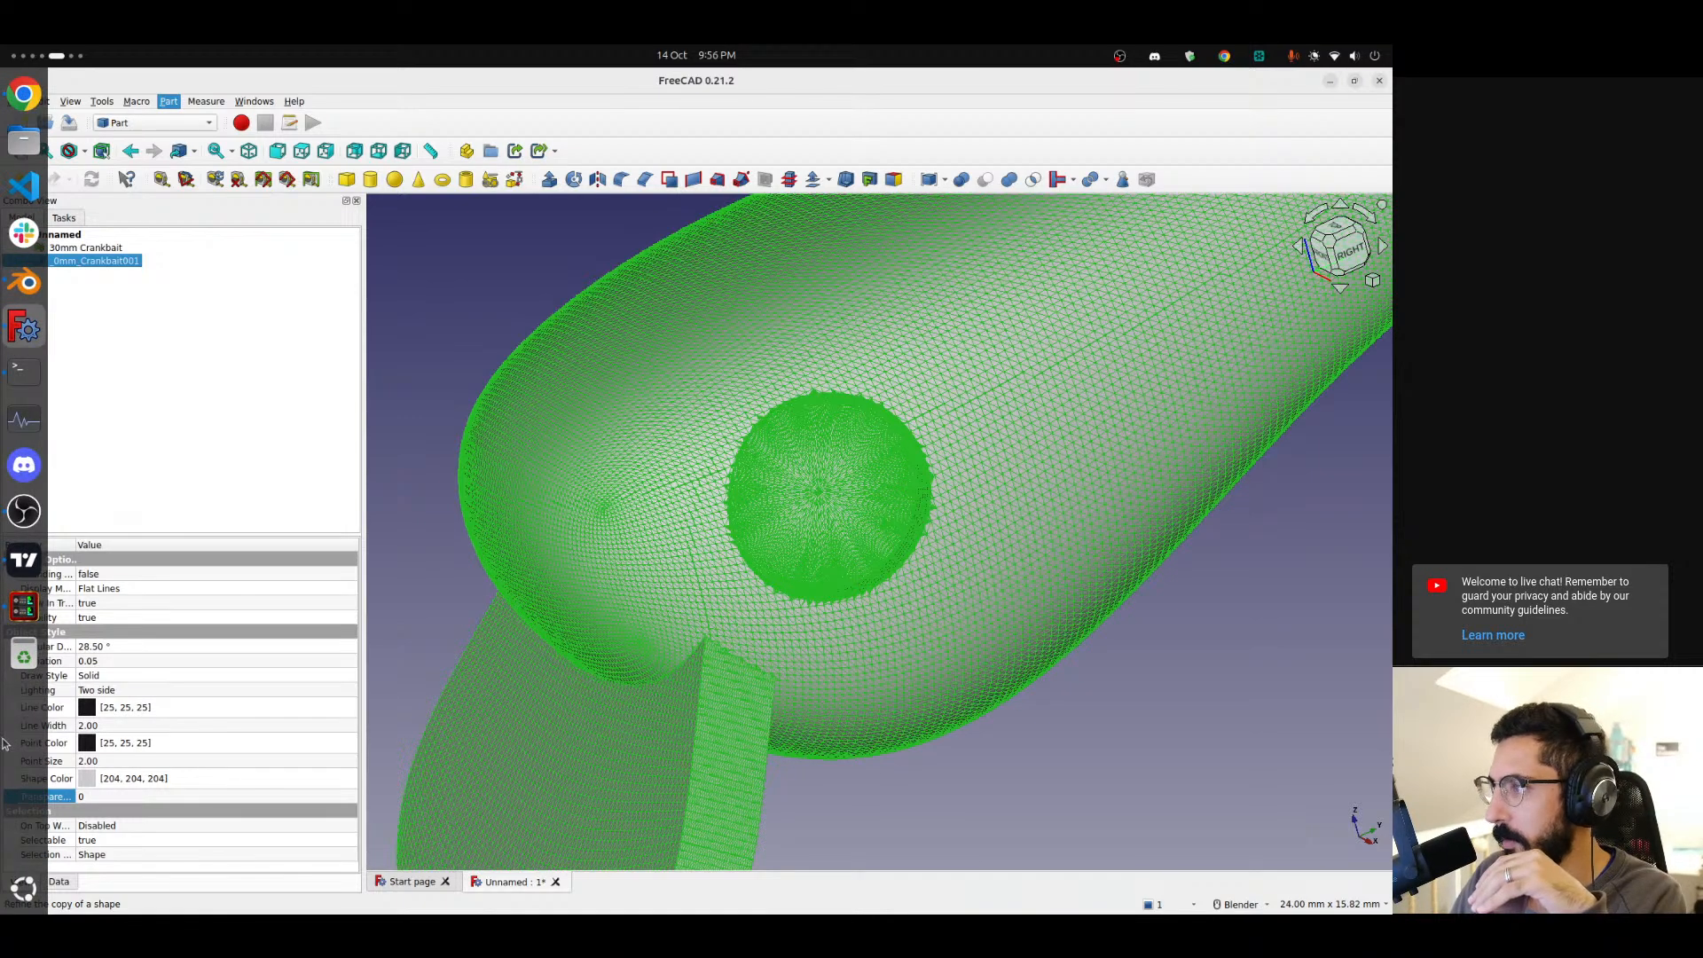
Review the tutorial's automatic testing and repairing section for evaluating and repairing the mesh.
{"action": "left_click", "coordinate": [24, 93]}
{"action": "scroll", "coordinate": [402, 617], "scroll_direction": "up", "scroll_amount": 10}
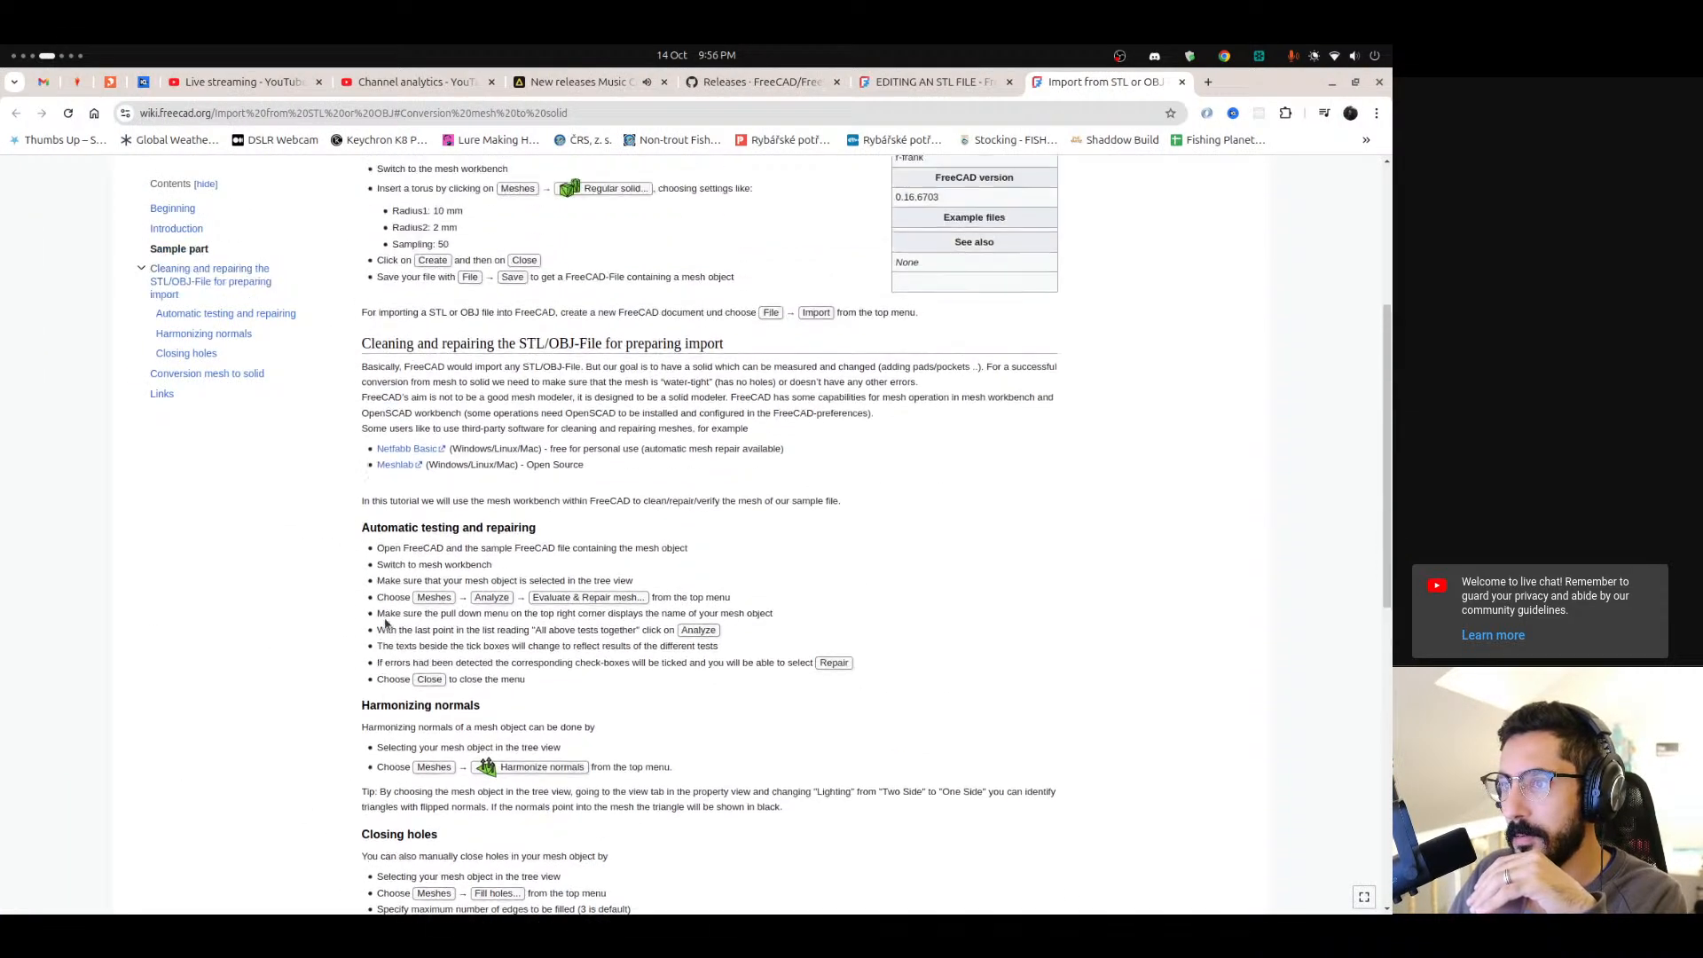
{"action": "scroll", "coordinate": [402, 616], "scroll_direction": "down", "scroll_amount": 2}
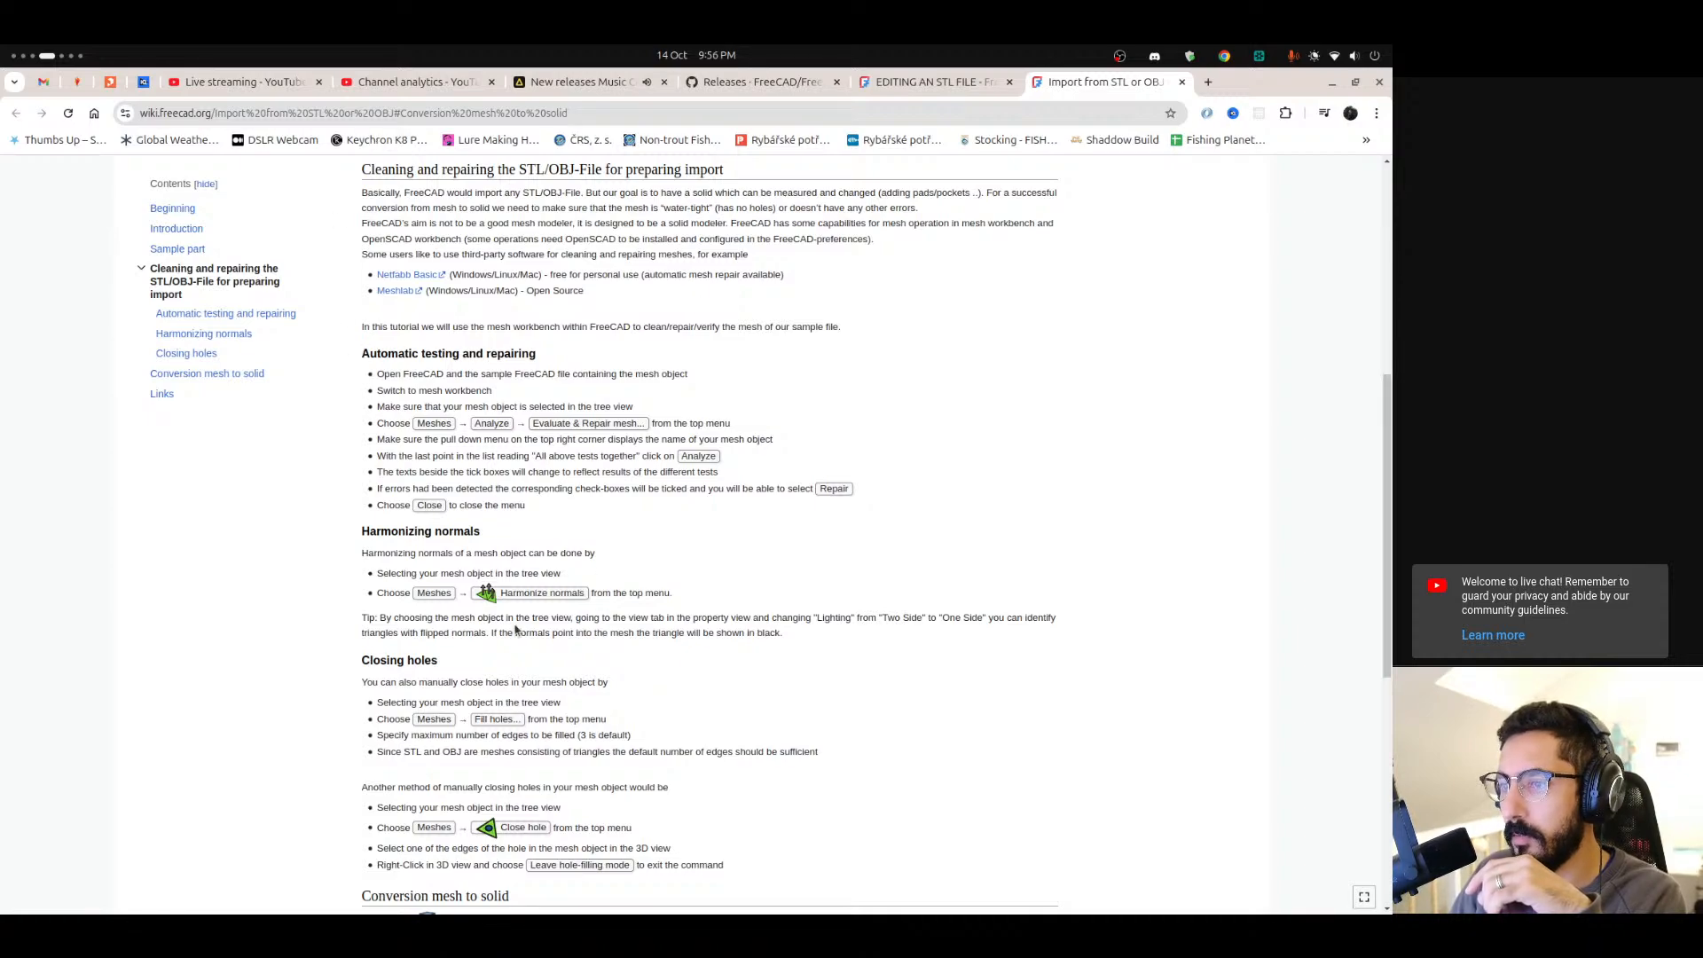
{"action": "key", "text": "ctrl+alt+Right"}
{"action": "key", "text": "ctrl+alt+Left"}
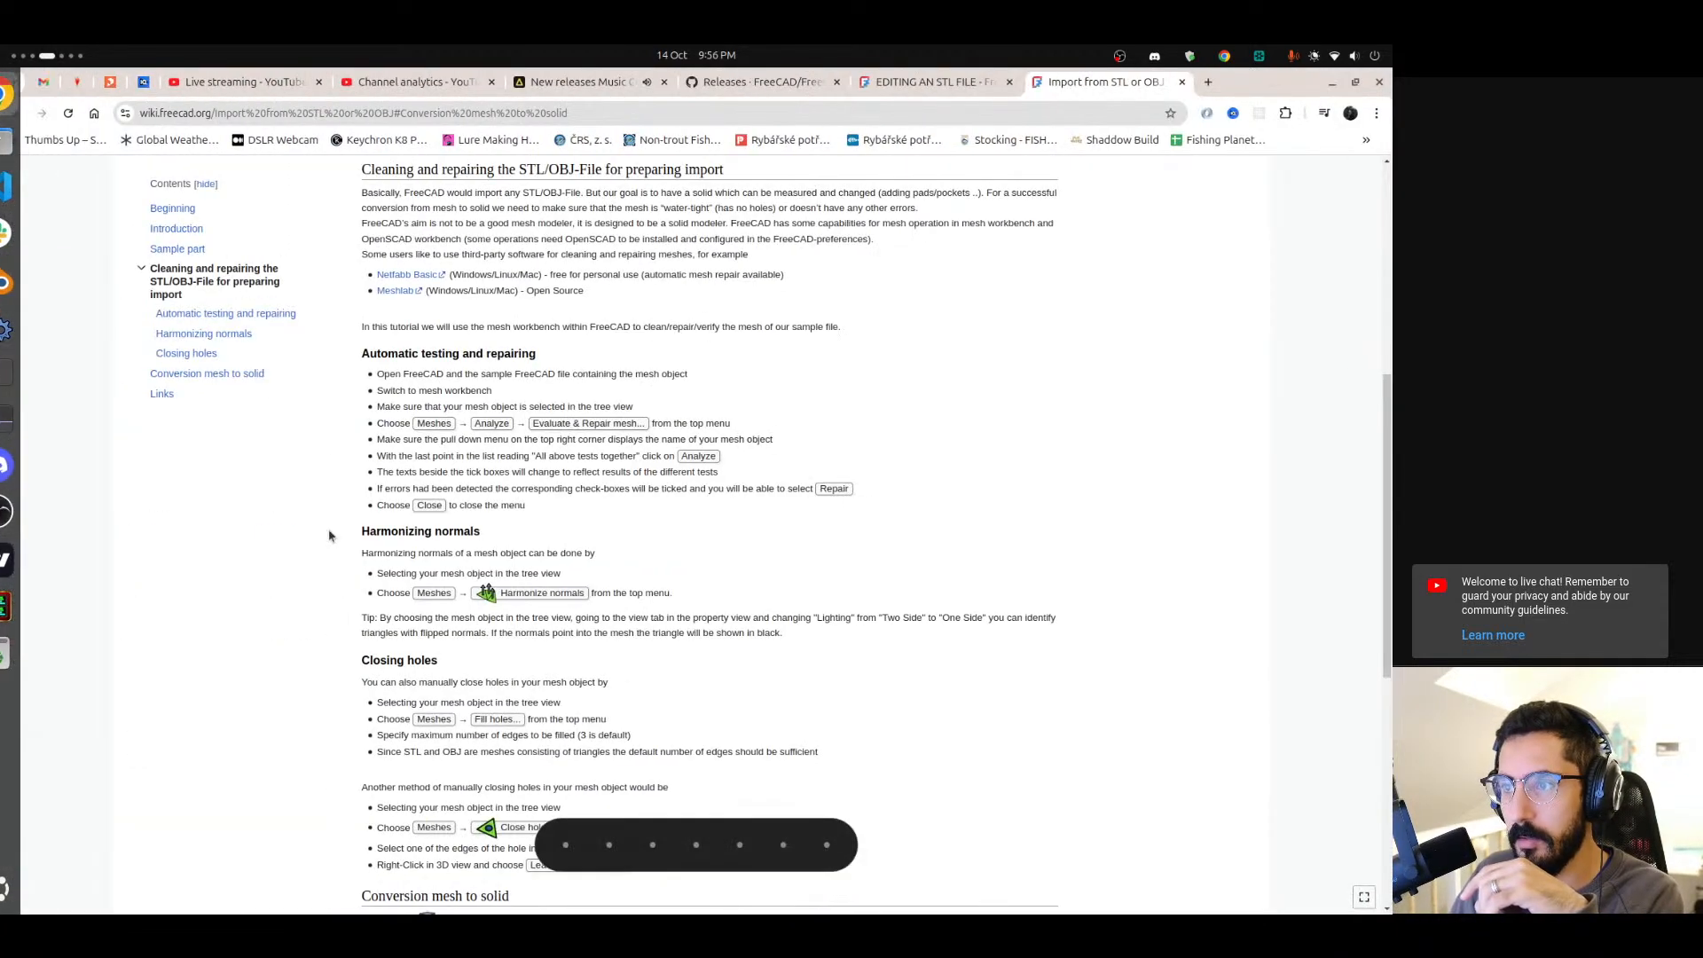
{"action": "left_click_drag", "start_coordinate": [536, 424], "coordinate": [646, 426]}
{"action": "left_click_drag", "start_coordinate": [385, 458], "coordinate": [554, 474]}
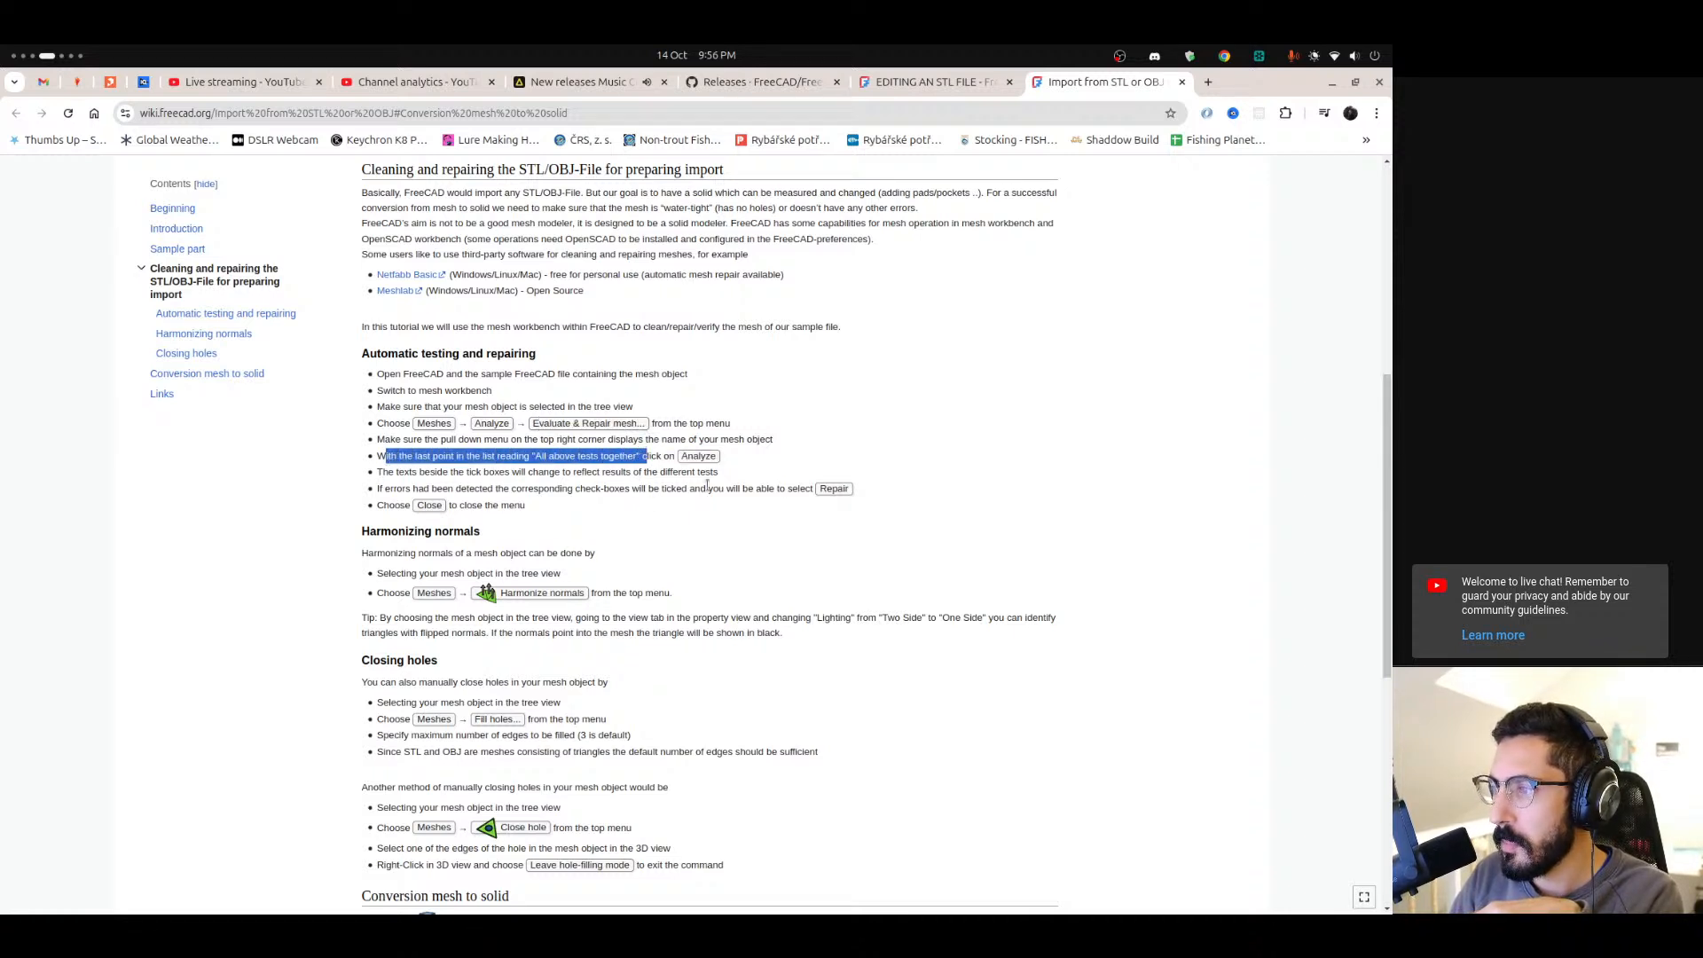
{"action": "left_click", "coordinate": [836, 491]}
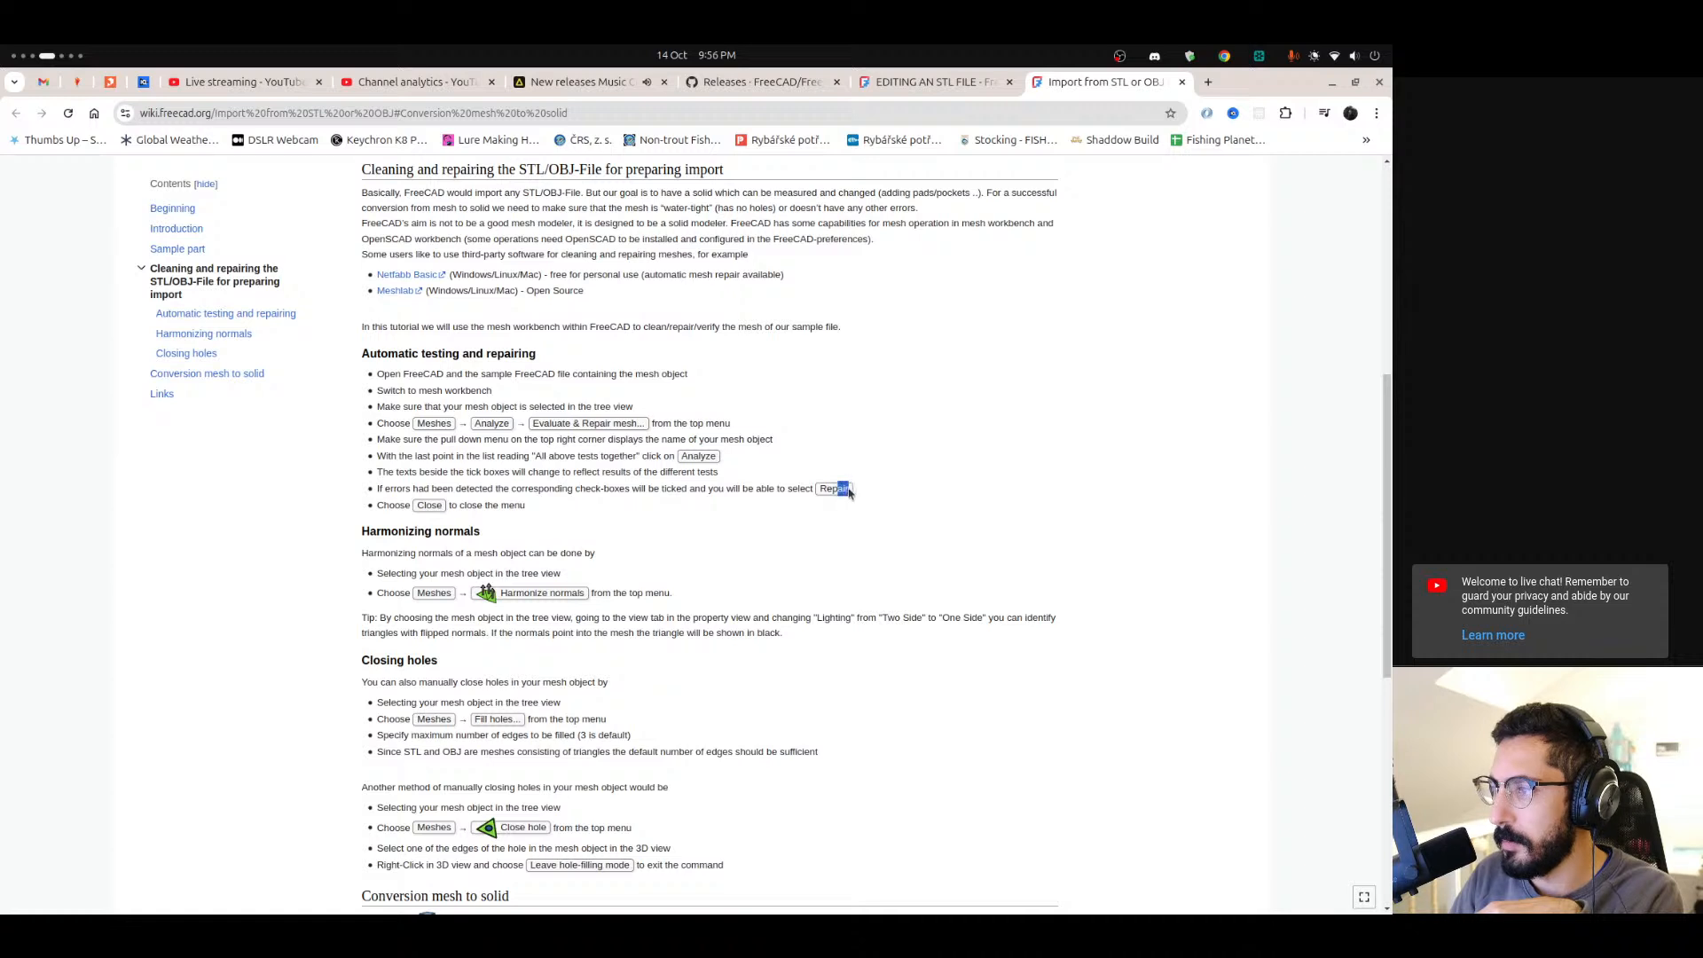
{"action": "left_click_drag", "start_coordinate": [849, 491], "coordinate": [820, 489]}
{"action": "left_click", "coordinate": [745, 511]}
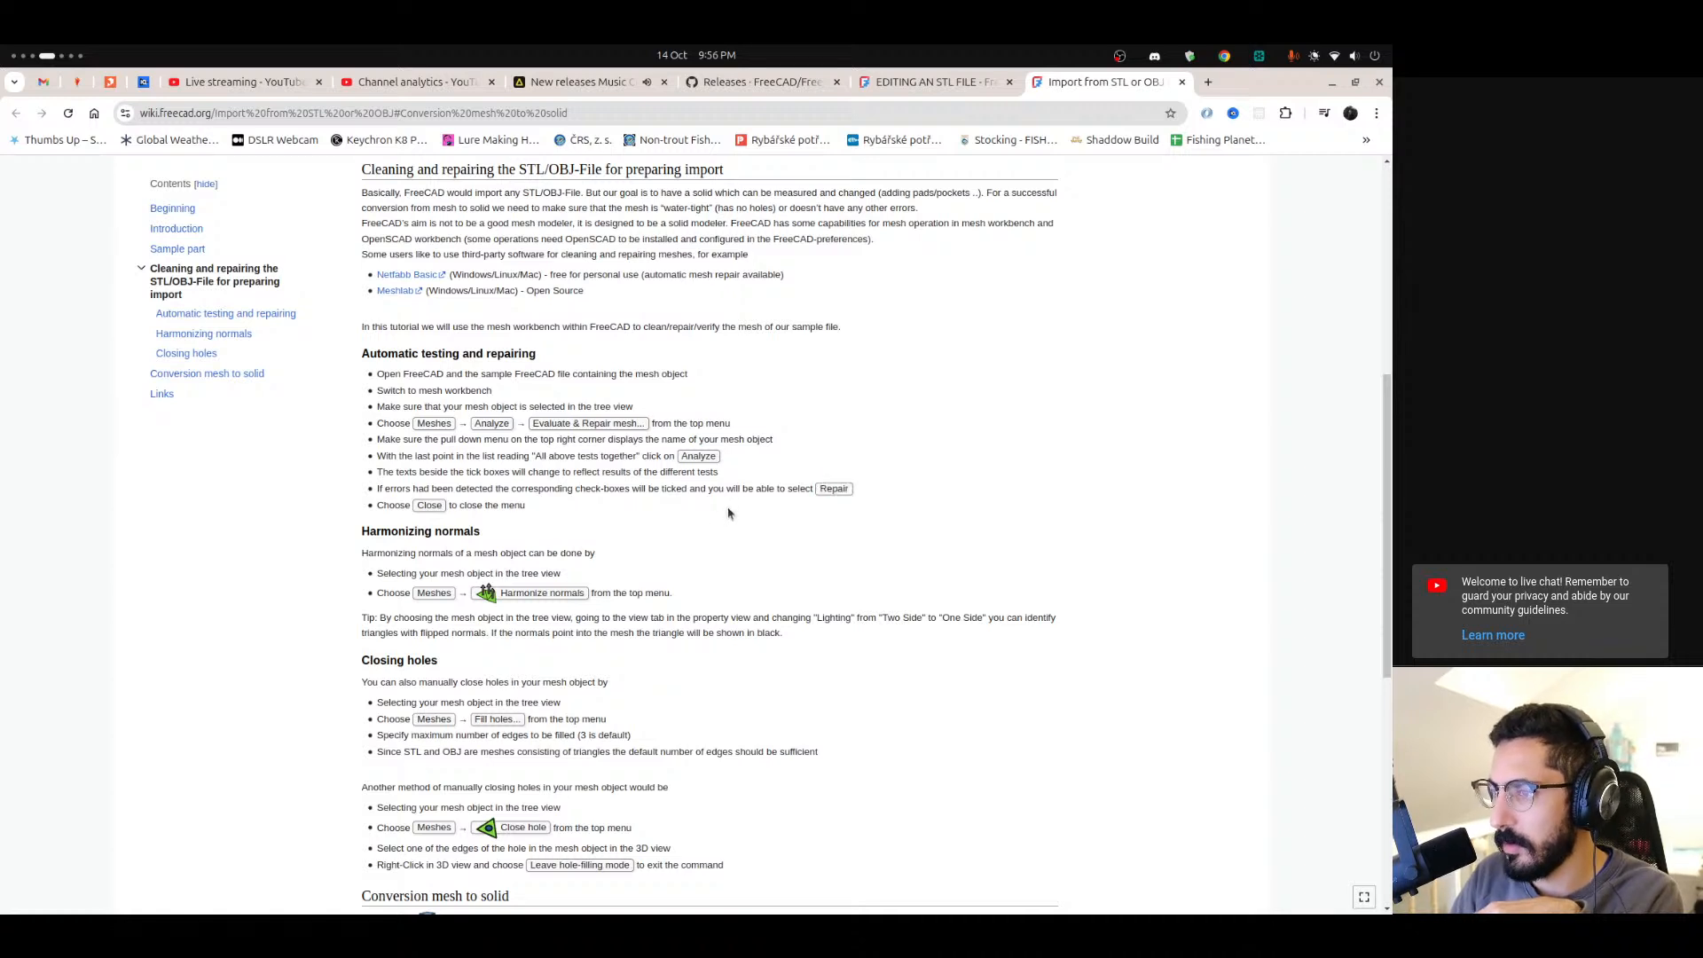
{"action": "scroll", "coordinate": [585, 470], "scroll_direction": "down", "scroll_amount": 2}
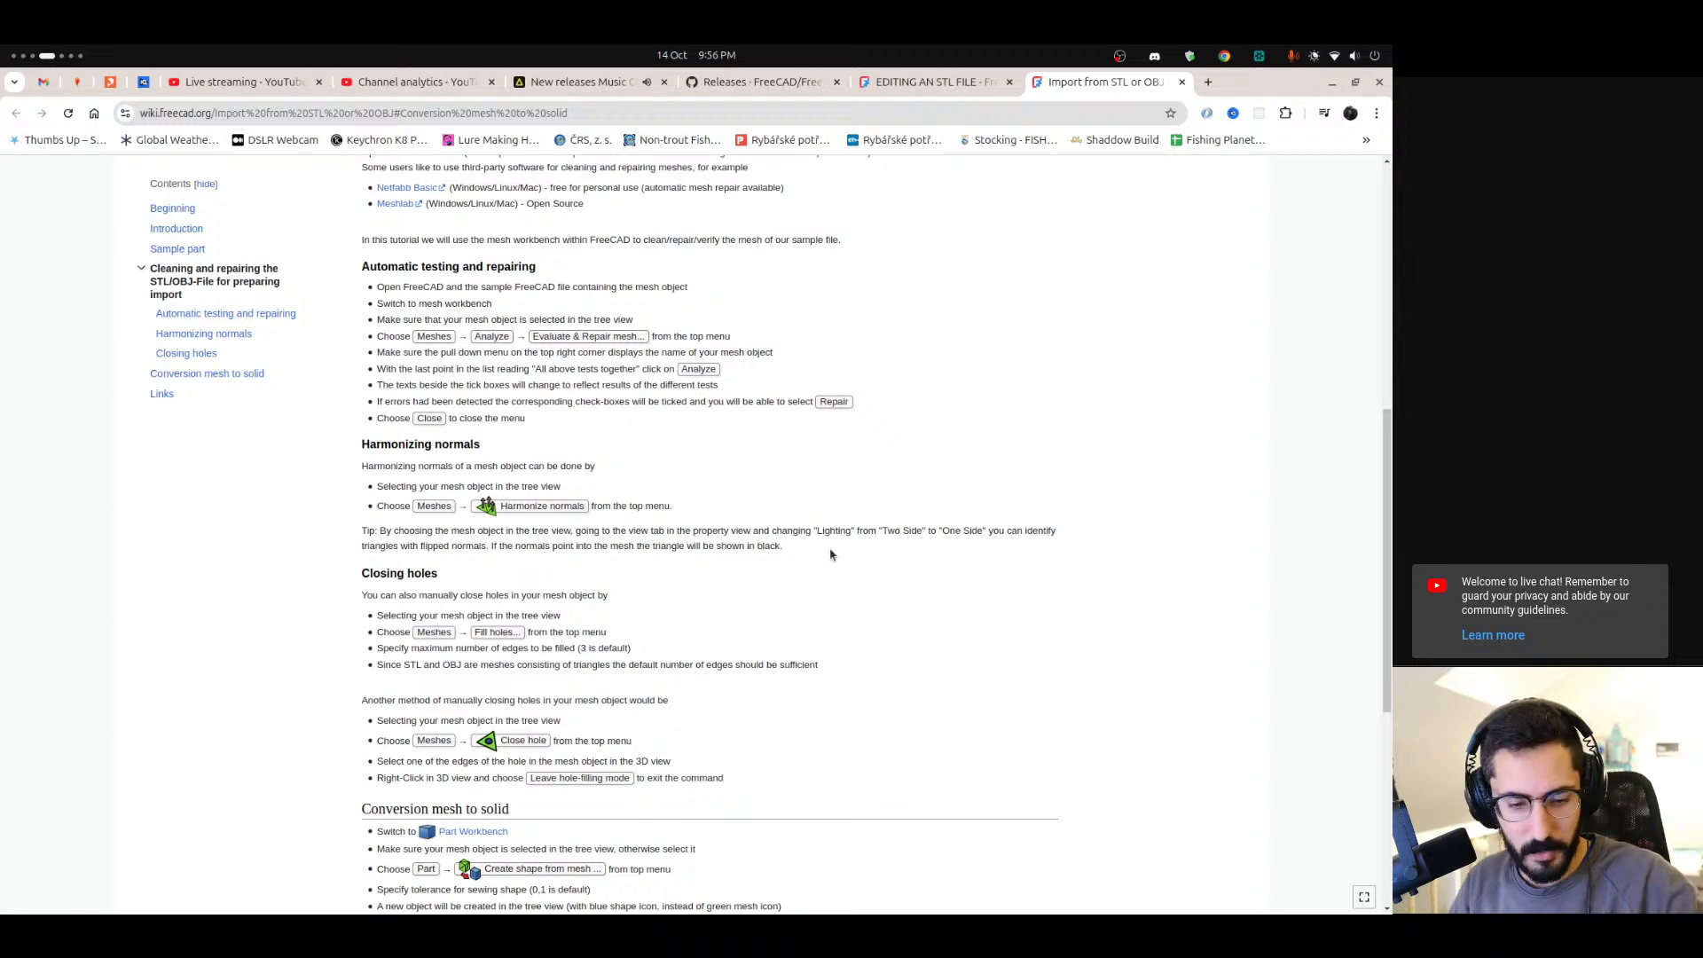
{"action": "scroll", "coordinate": [433, 615], "scroll_direction": "down", "scroll_amount": 3}
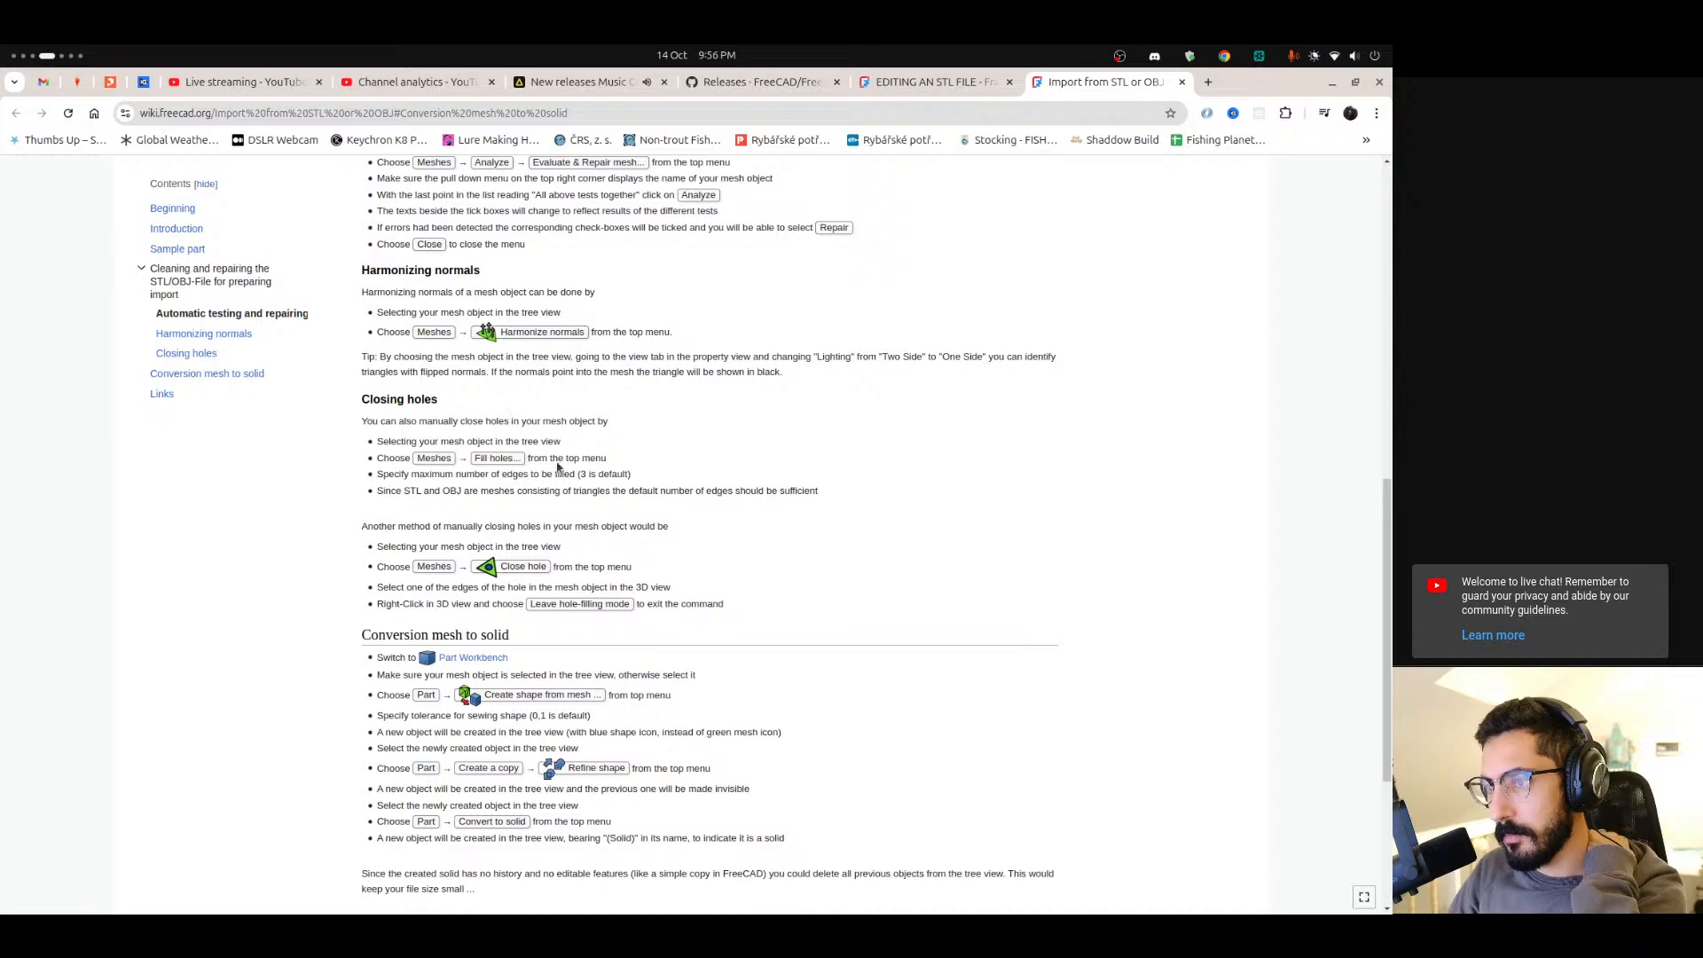
{"action": "scroll", "coordinate": [557, 467], "scroll_direction": "up", "scroll_amount": 5}
Compare the crankbait in FreeCAD with the original lure model open in Blender.
{"action": "mouse_move", "coordinate": [3, 798]}
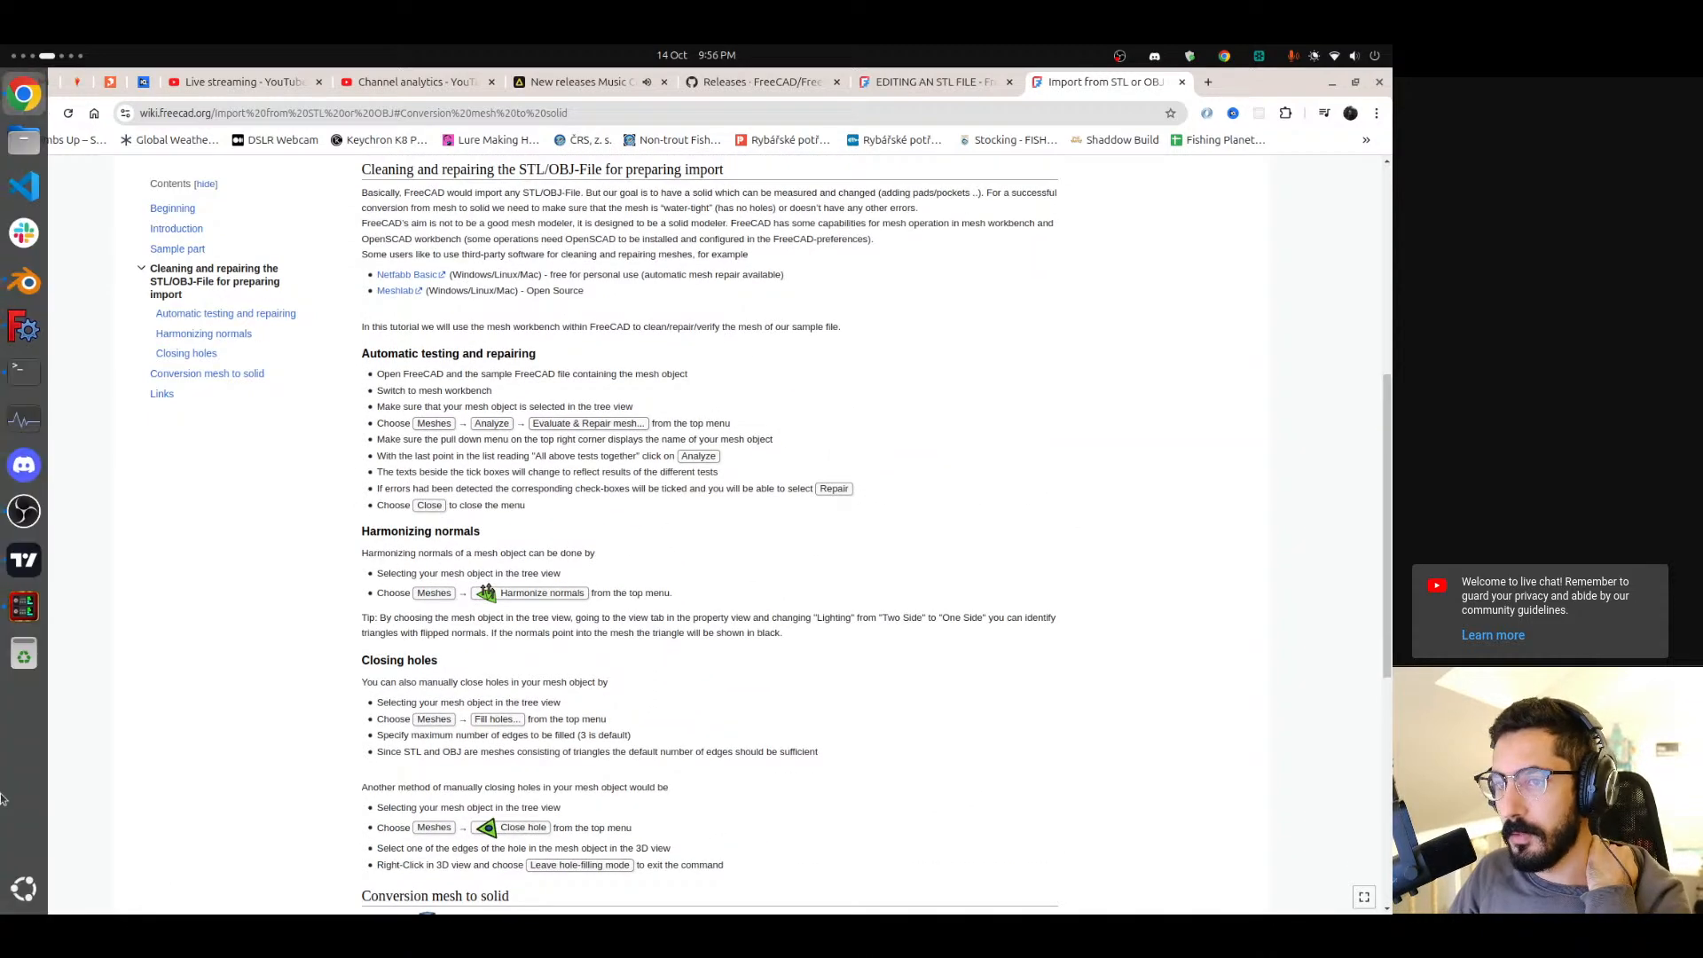
{"action": "scroll", "coordinate": [3, 799], "scroll_direction": "up", "scroll_amount": 1}
{"action": "scroll", "coordinate": [3, 799], "scroll_direction": "down", "scroll_amount": 2}
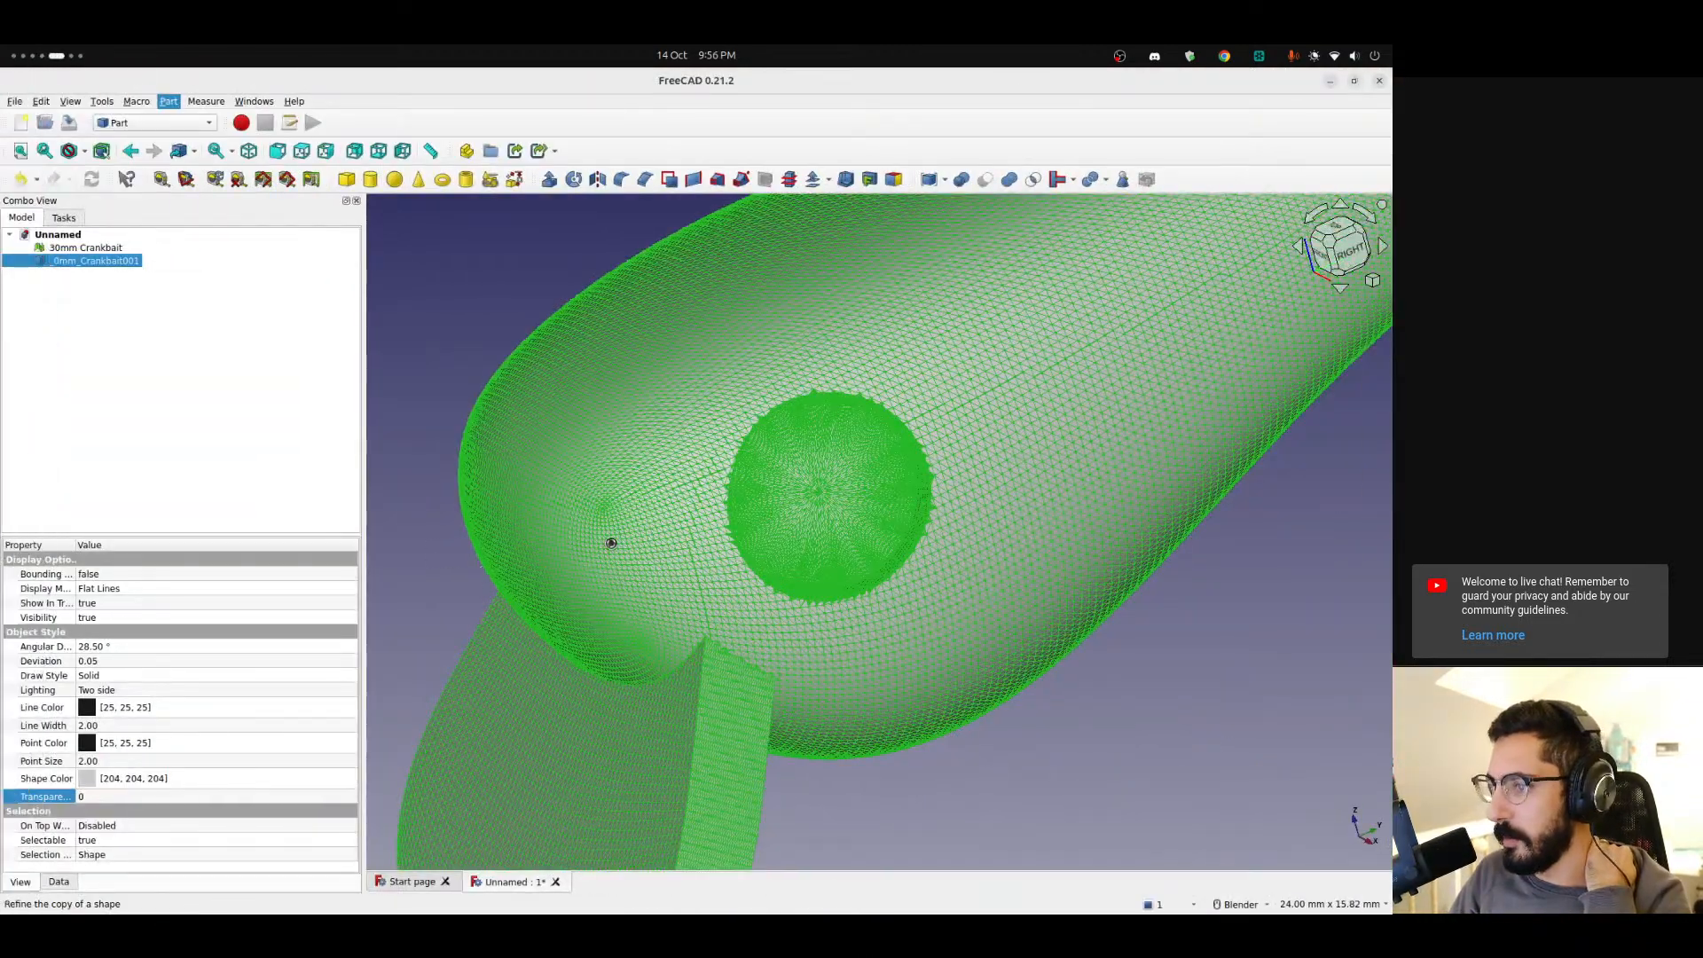
{"action": "scroll", "coordinate": [3, 798], "scroll_direction": "down", "scroll_amount": 1}
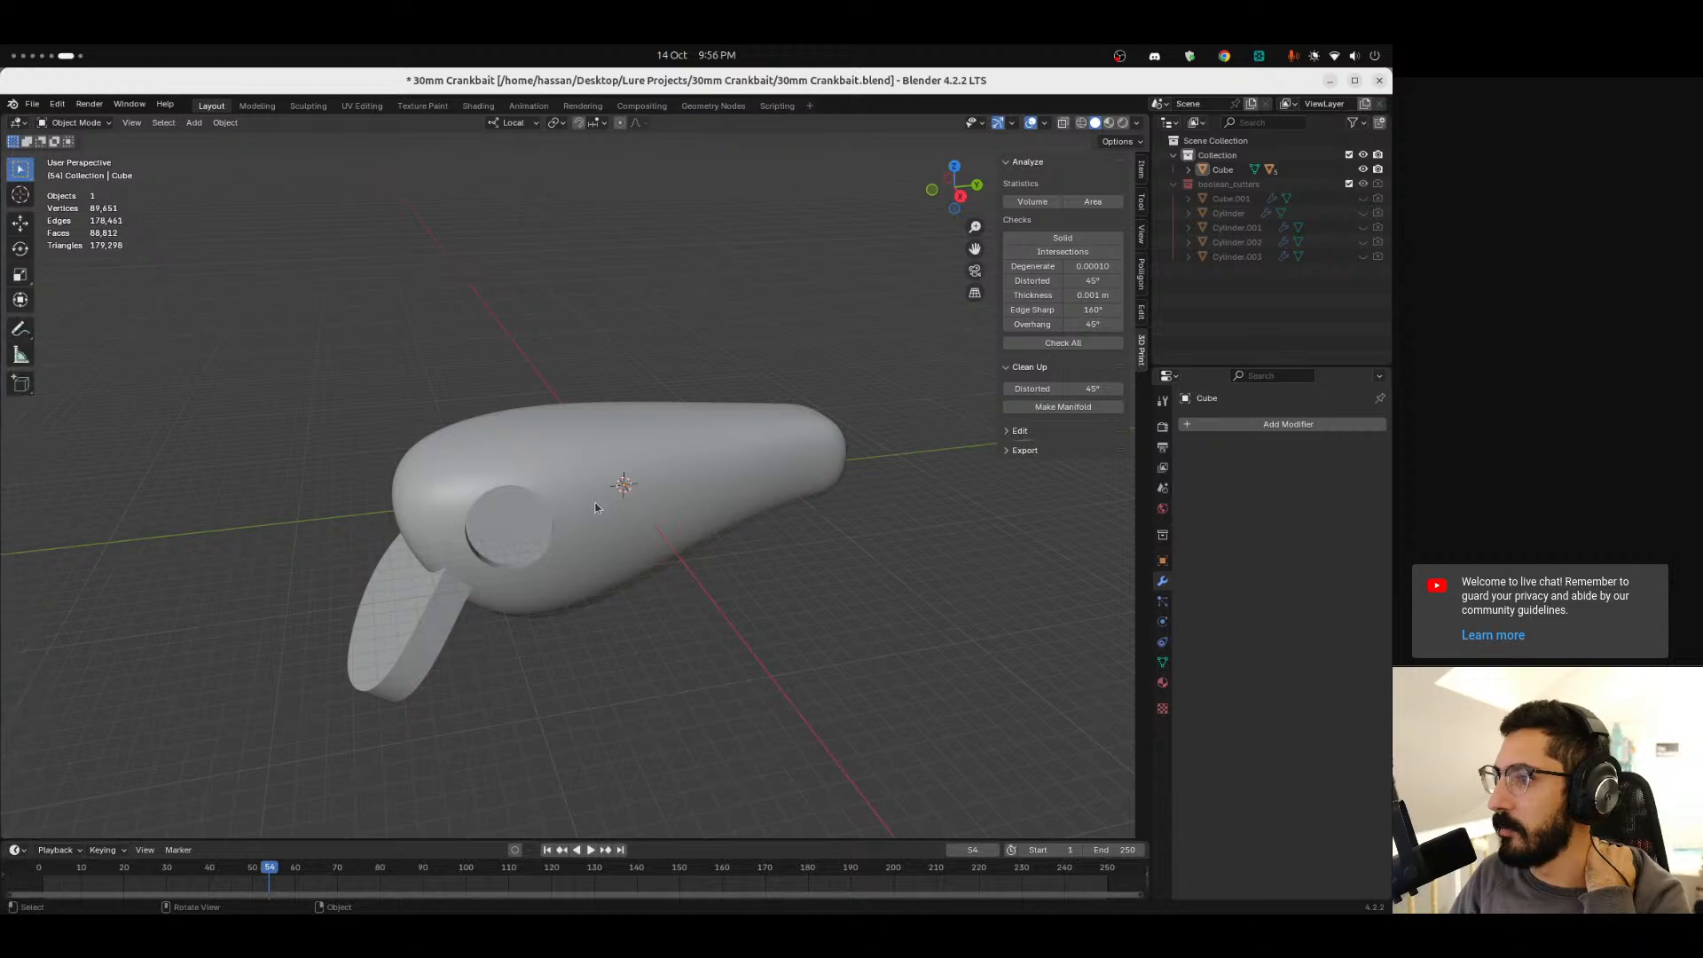
{"action": "scroll", "coordinate": [2, 799], "scroll_direction": "up", "scroll_amount": 1}
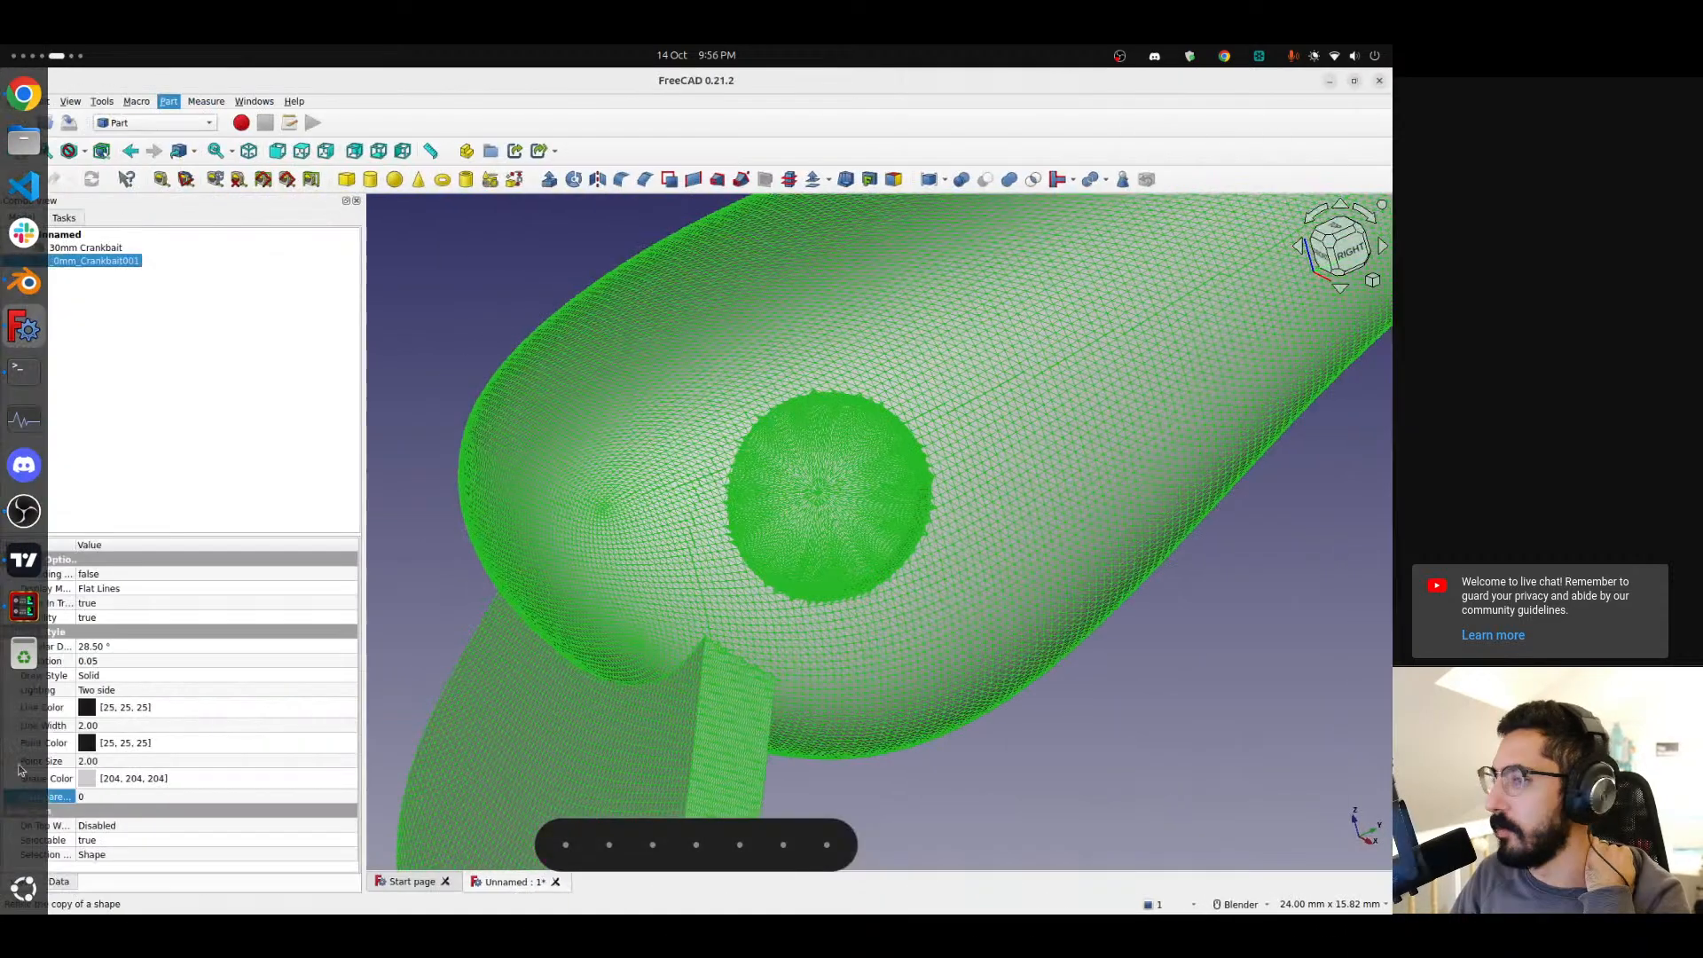
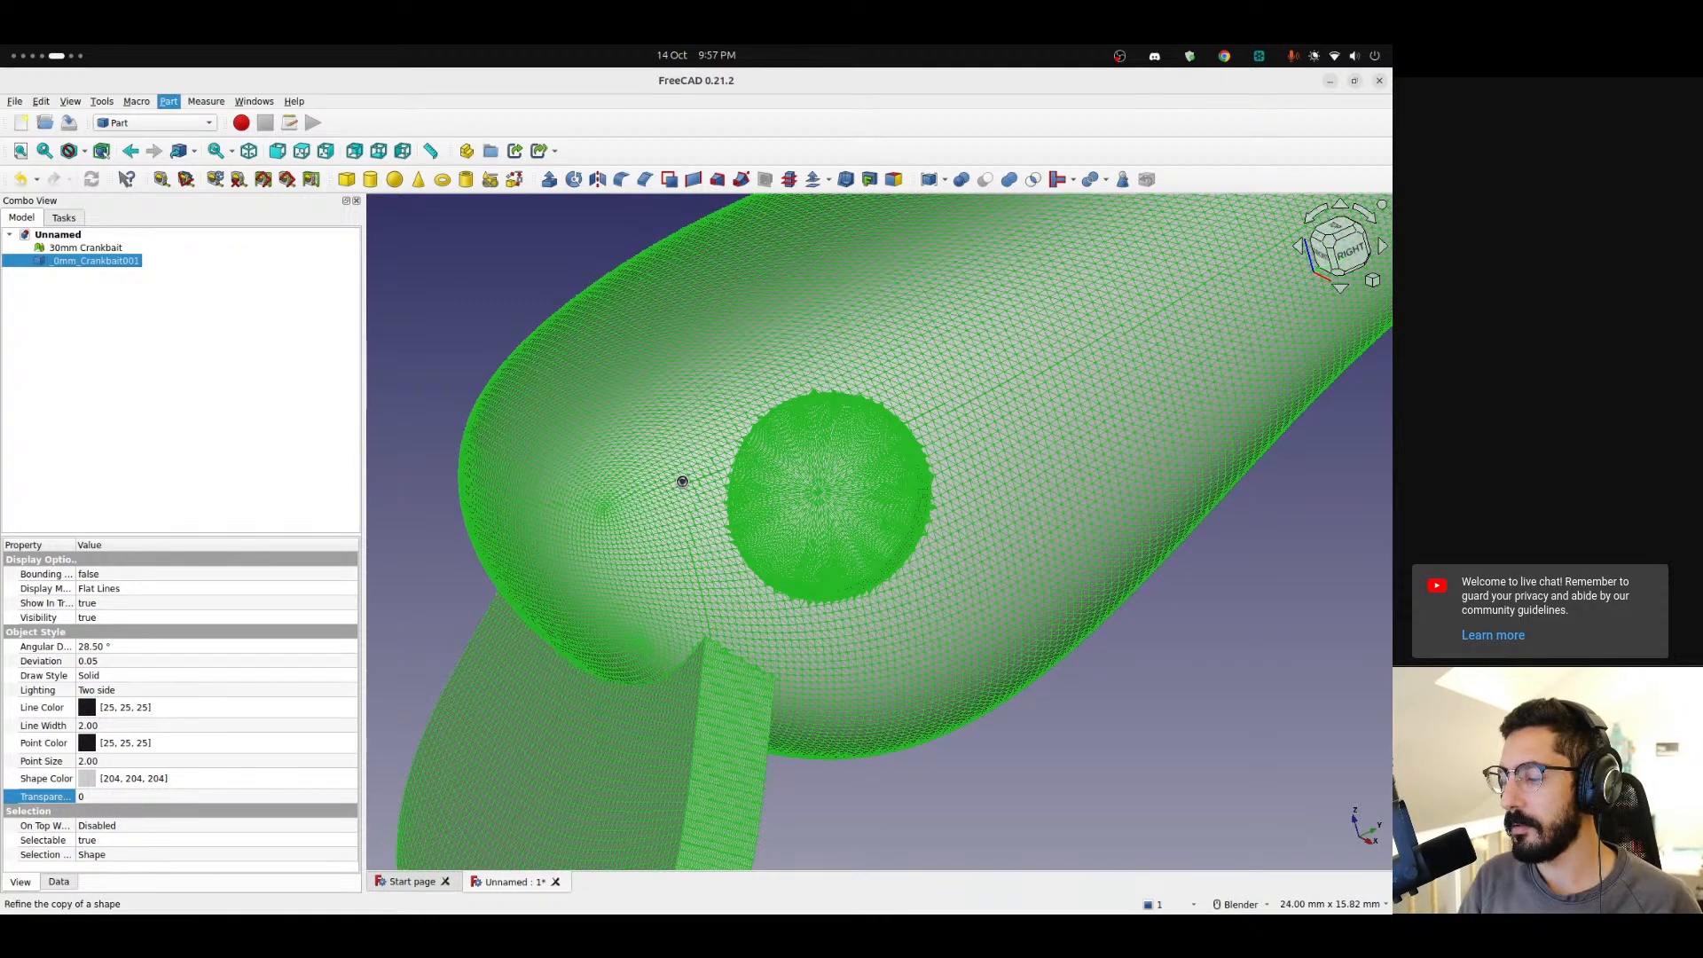
Inspect the lure's mesh around the eye and lip in Blender edit mode, switching back and forth with the FreeCAD mesh.
{"action": "key", "text": "alt+Tab"}
{"action": "left_click", "coordinate": [591, 472]}
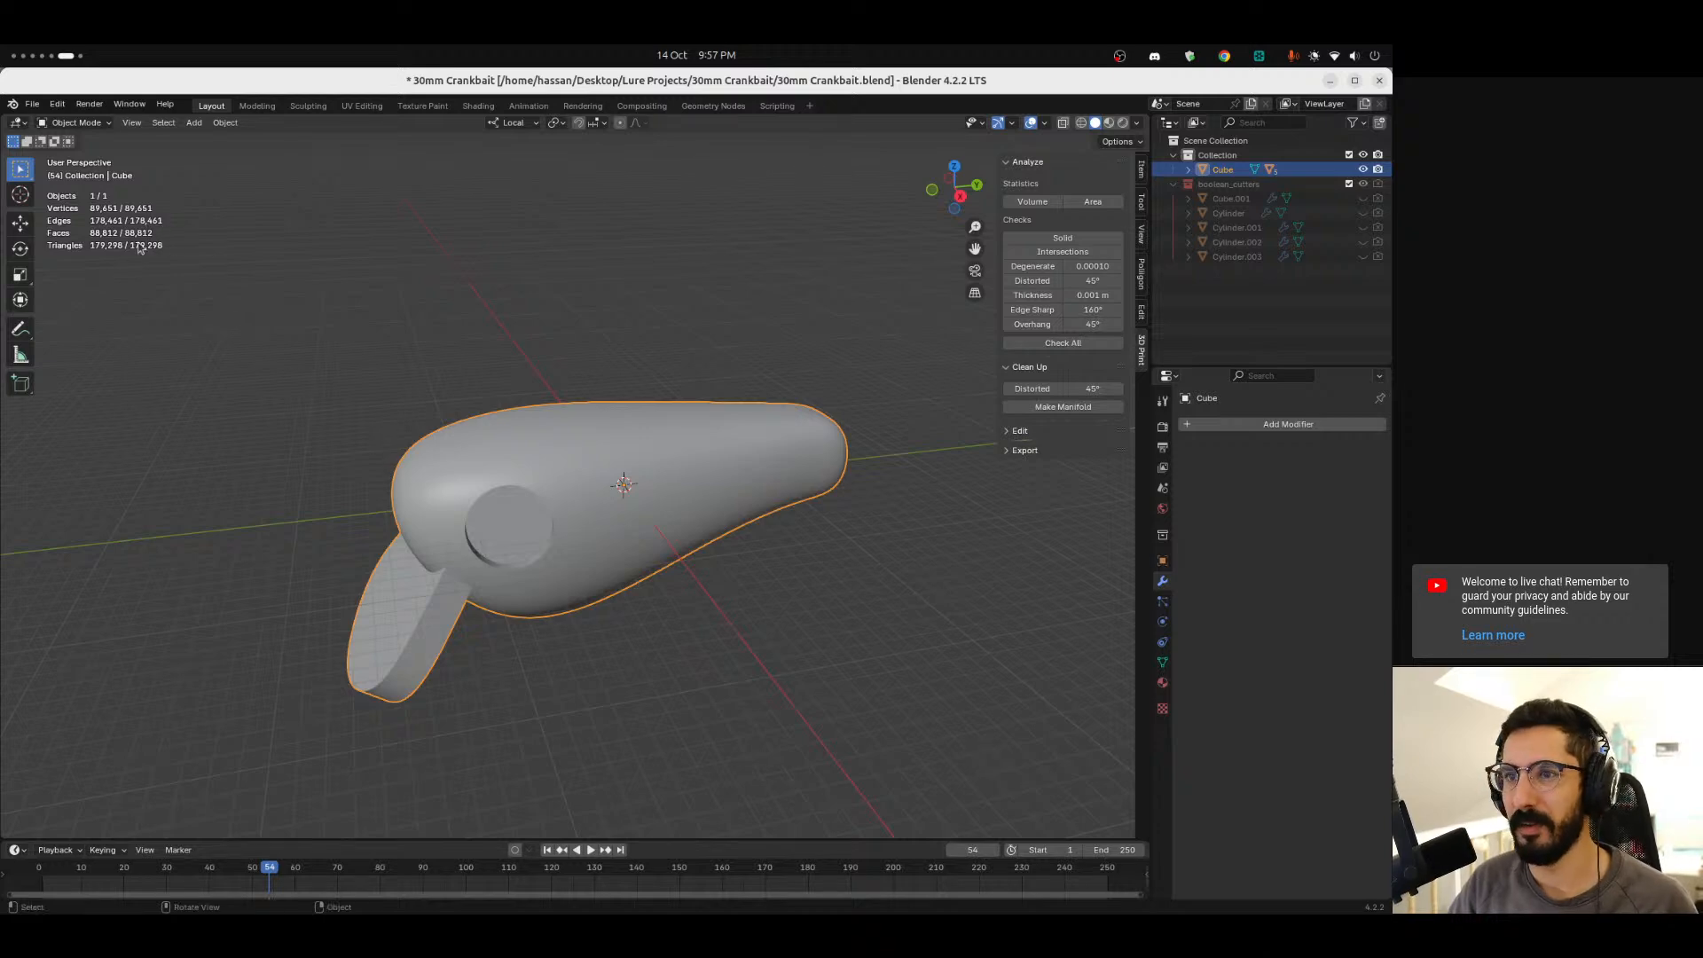
{"action": "middle_click_drag", "start_coordinate": [355, 385], "coordinate": [164, 258], "text": "ctrl"}
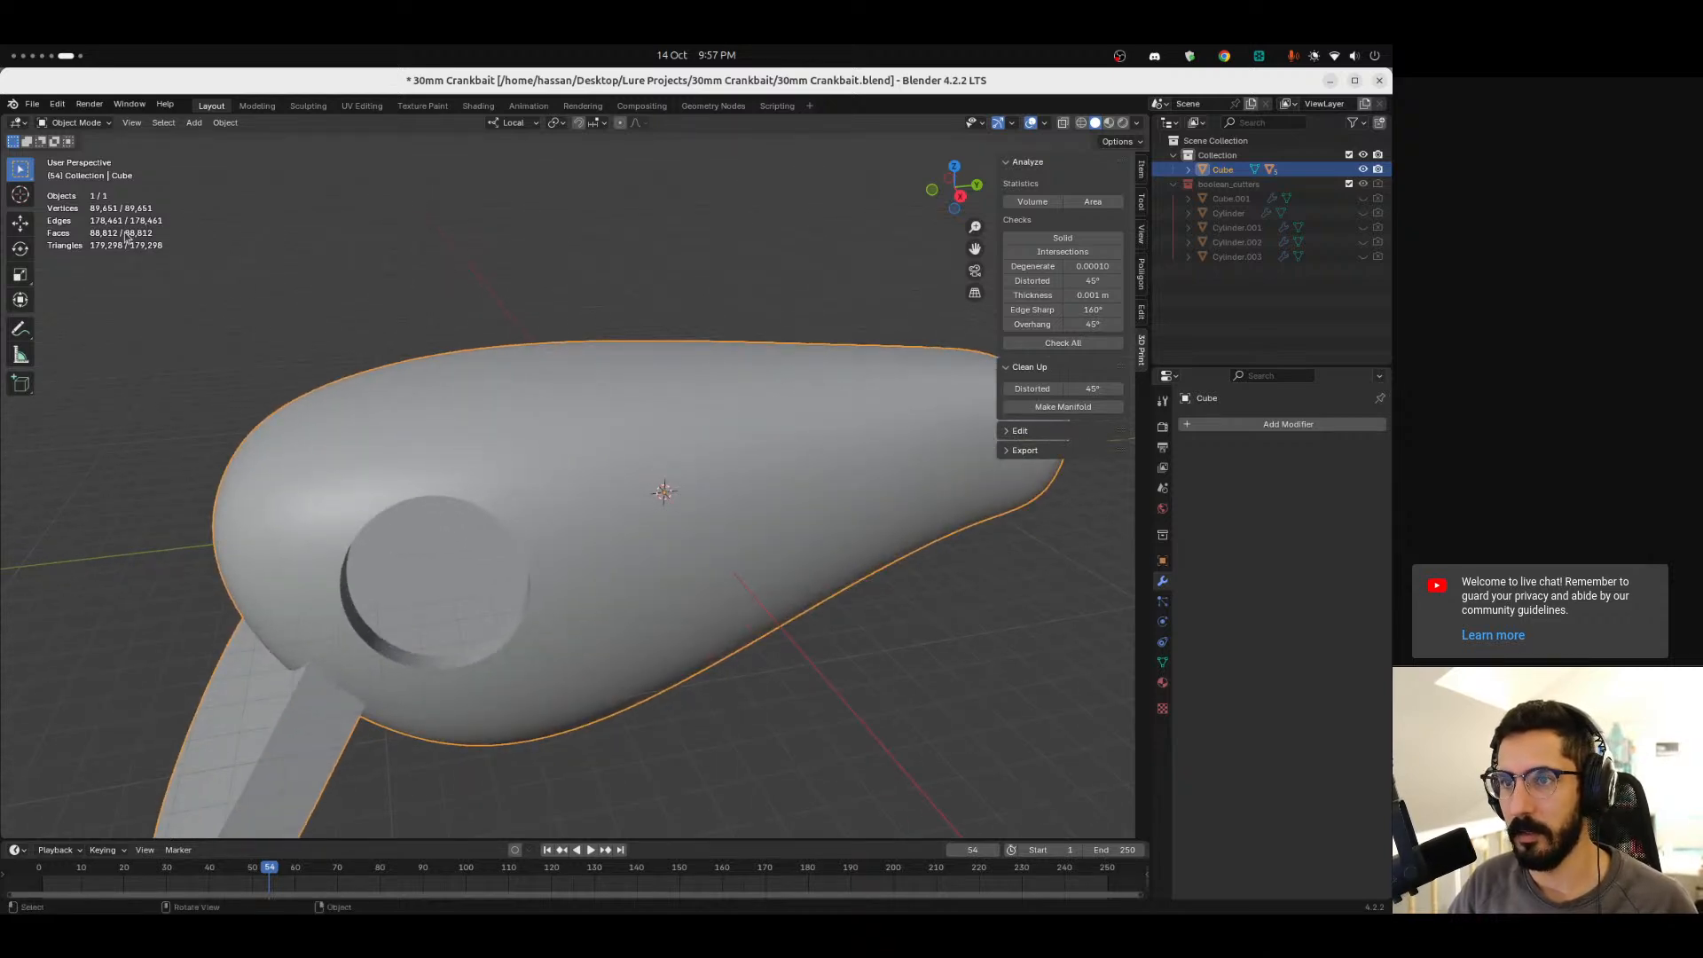
{"action": "middle_click_drag", "start_coordinate": [238, 387], "coordinate": [543, 421], "text": "ctrl"}
{"action": "key", "text": "Tab"}
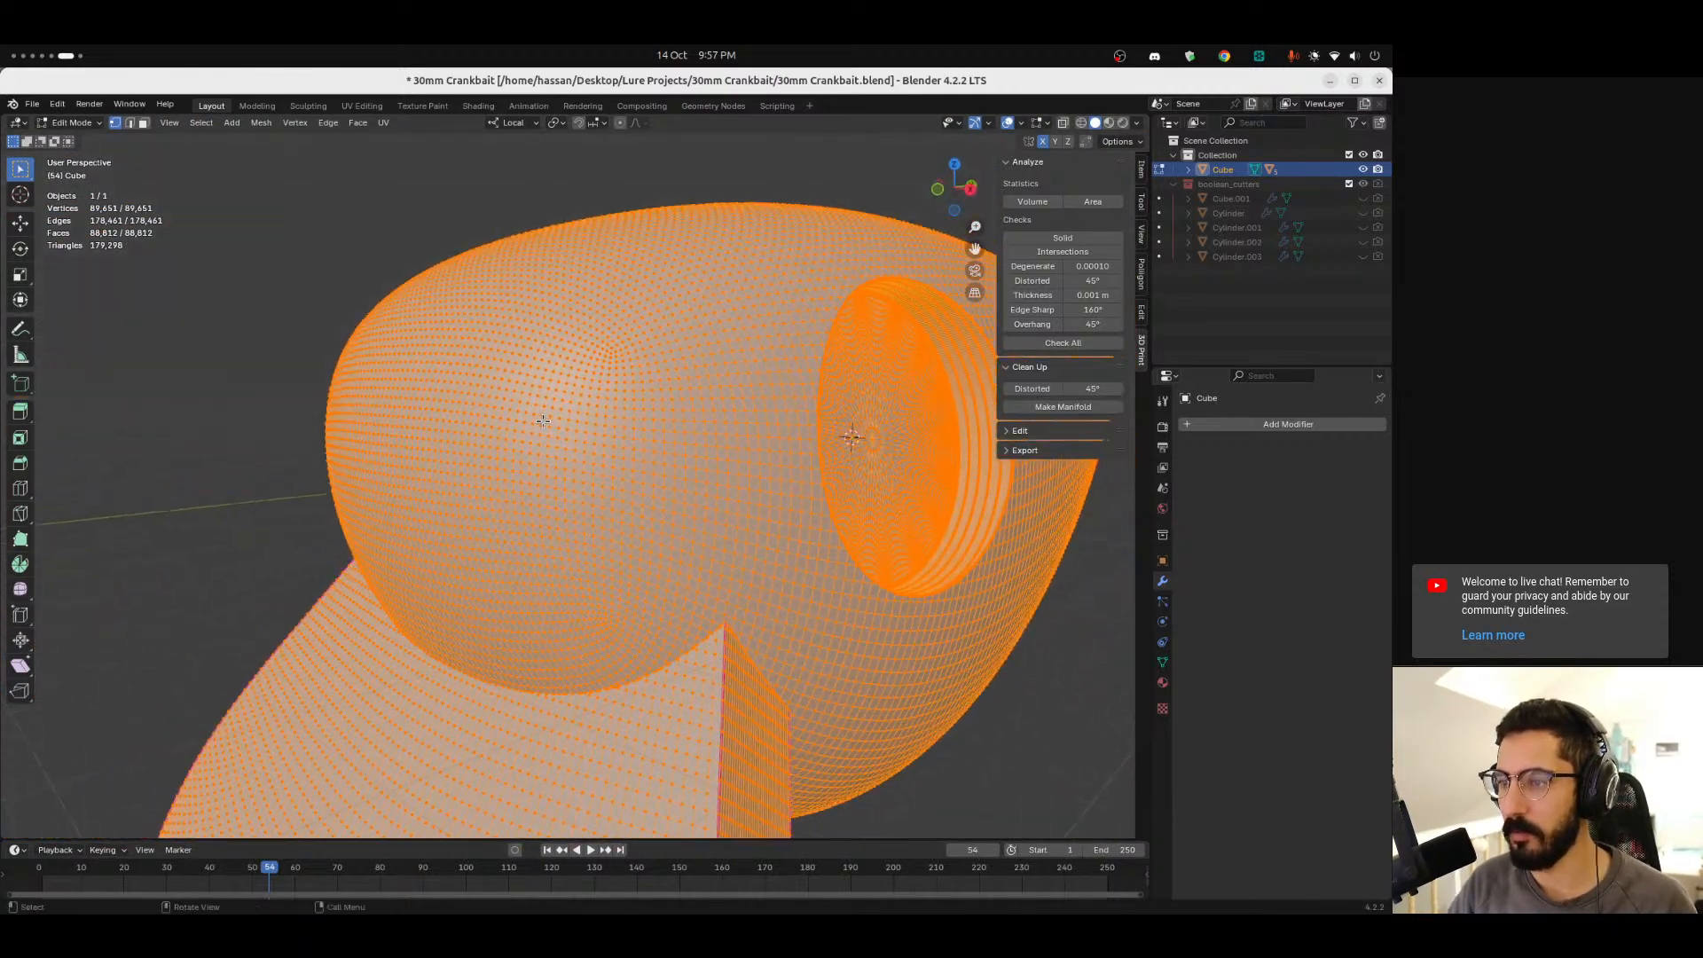
{"action": "key", "text": "ctrl+alt+Left"}
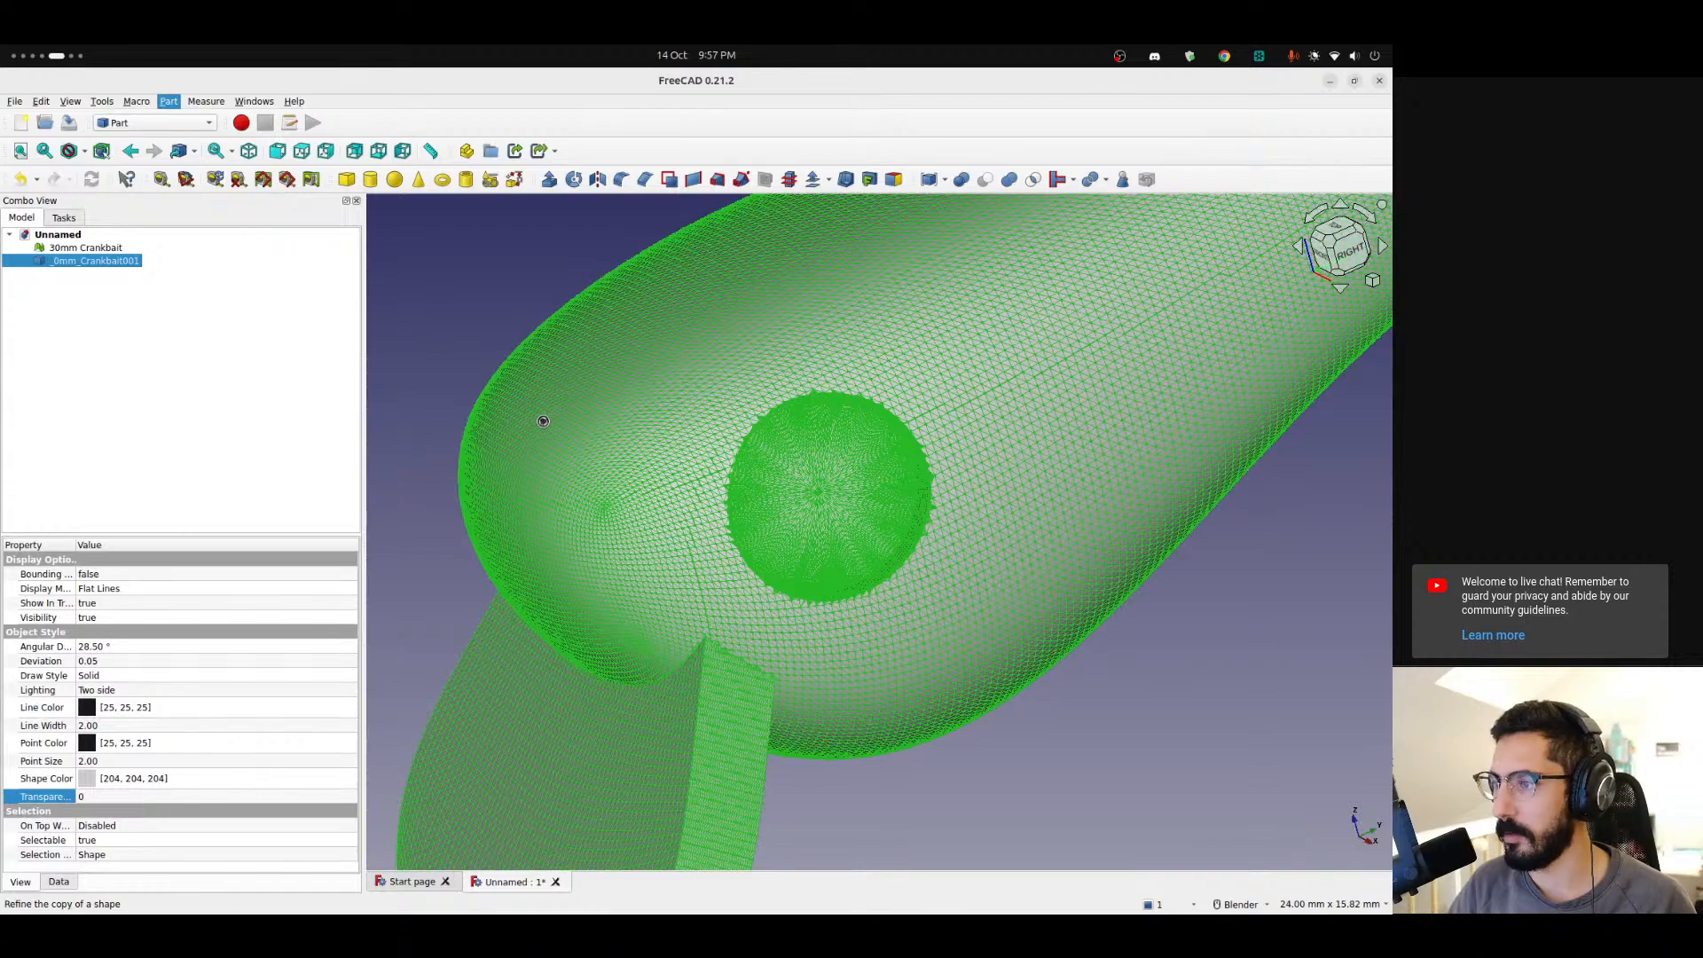
{"action": "key", "text": "ctrl+alt+Right"}
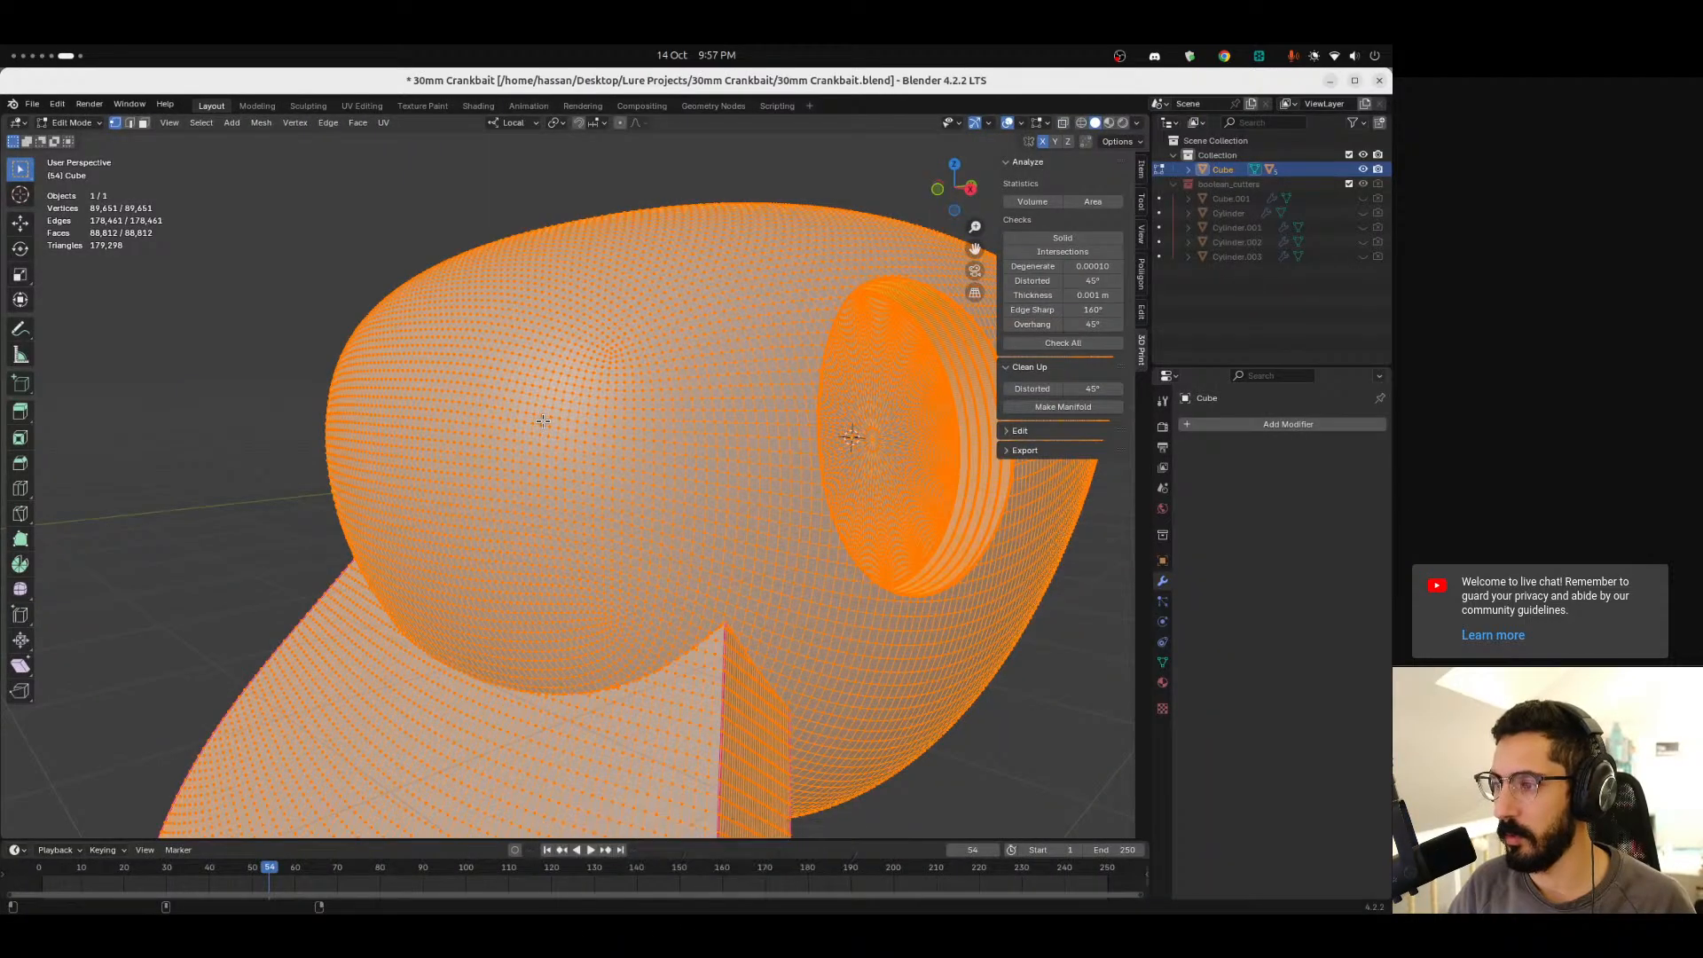
{"action": "middle_click_drag", "start_coordinate": [586, 423], "coordinate": [627, 425], "text": "ctrl"}
{"action": "mouse_move", "coordinate": [693, 506]}
{"action": "middle_mouse_down"}
{"action": "mouse_move", "coordinate": [657, 470]}
{"action": "mouse_move", "coordinate": [677, 480]}
{"action": "middle_mouse_up"}
{"action": "key", "text": "super+Page_Up"}
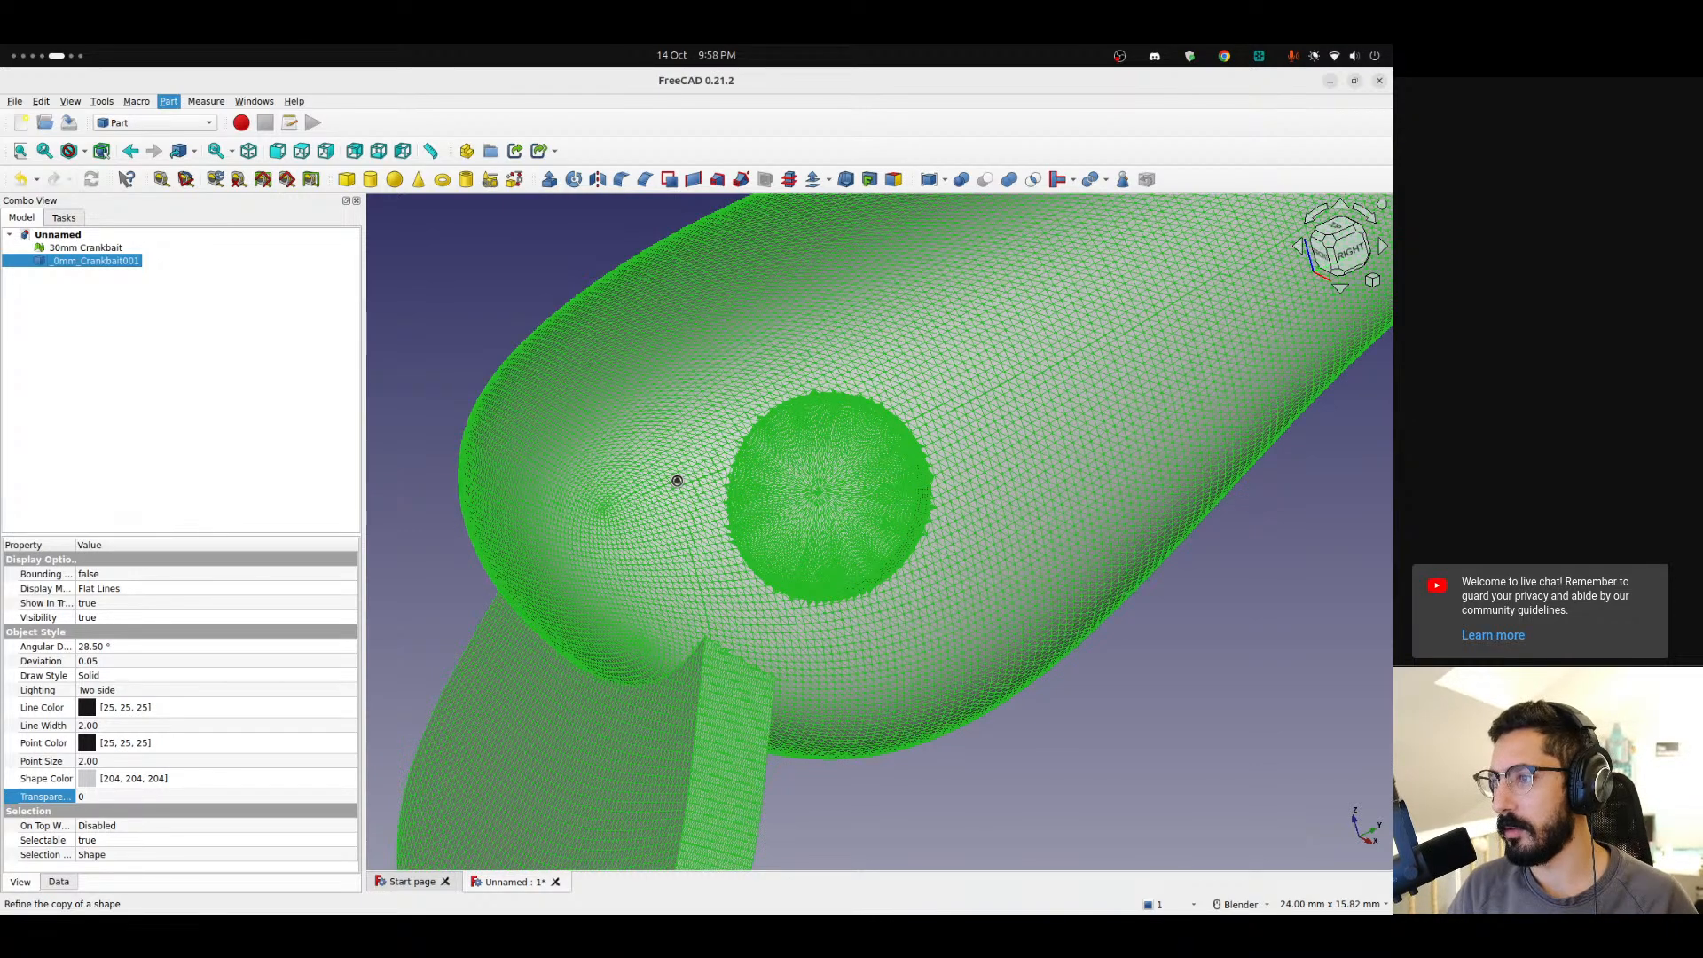
{"action": "key", "text": "super+Page_Down"}
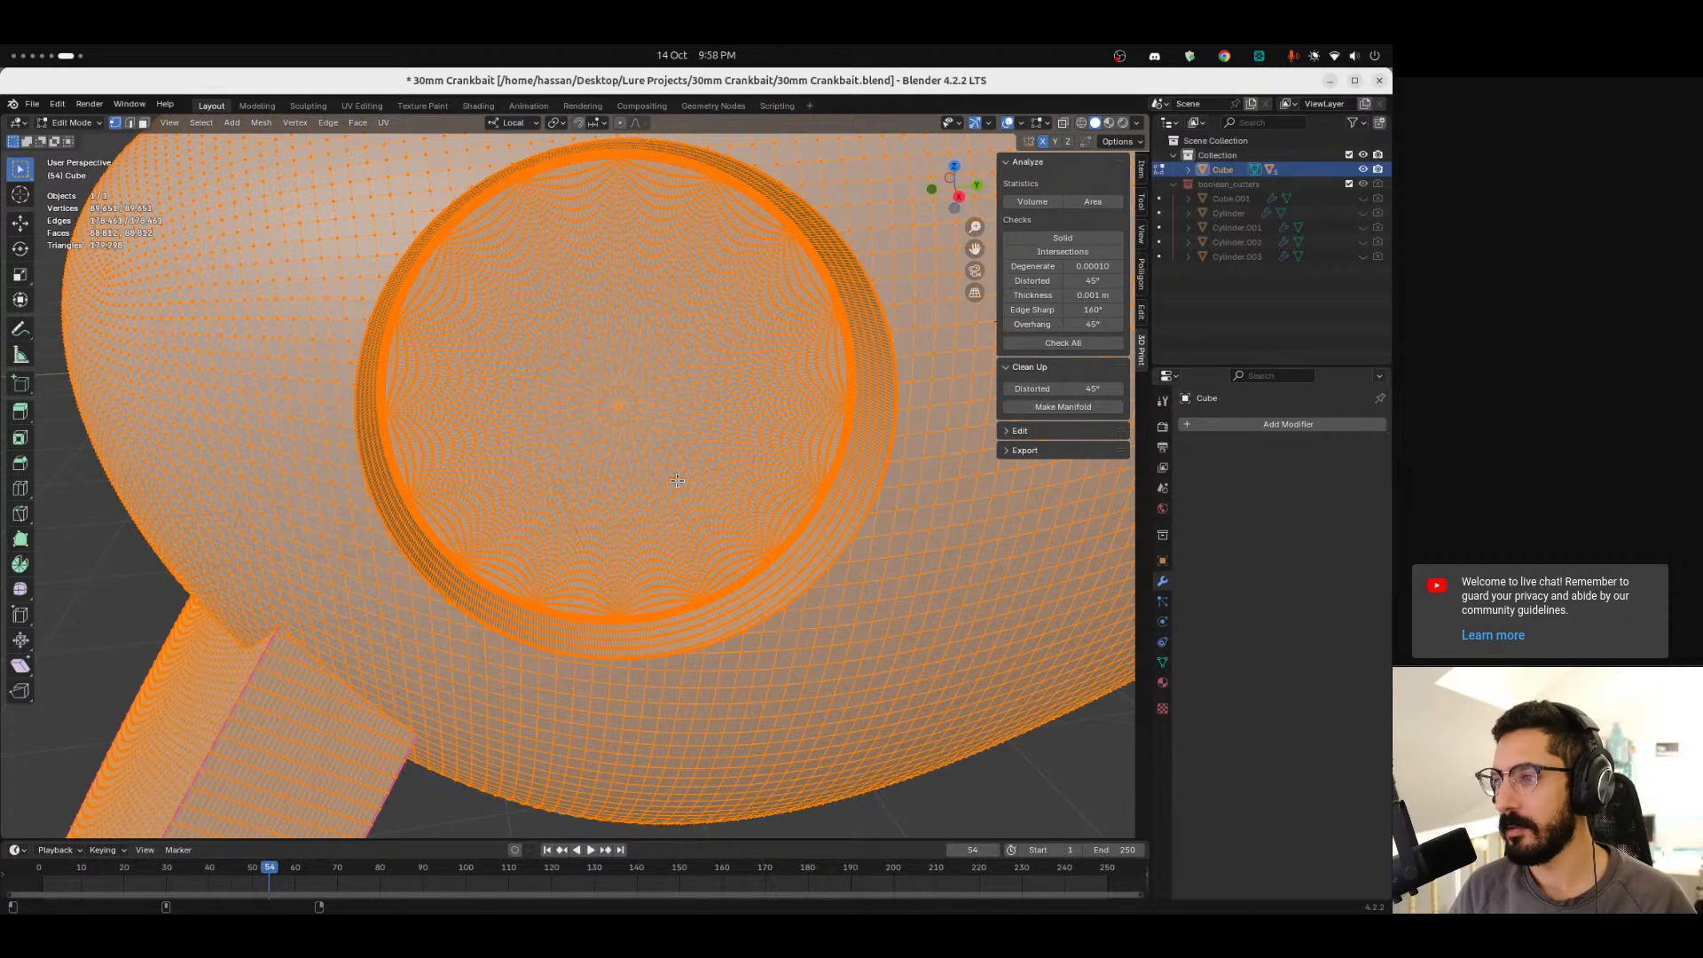
{"action": "scroll", "coordinate": [678, 480], "scroll_direction": "down", "scroll_amount": 7}
{"action": "left_click", "coordinate": [627, 718]}
{"action": "middle_click_drag", "start_coordinate": [529, 628], "coordinate": [603, 664]}
{"action": "key", "text": "Tab"}
{"action": "key", "text": "super+Page_Up"}
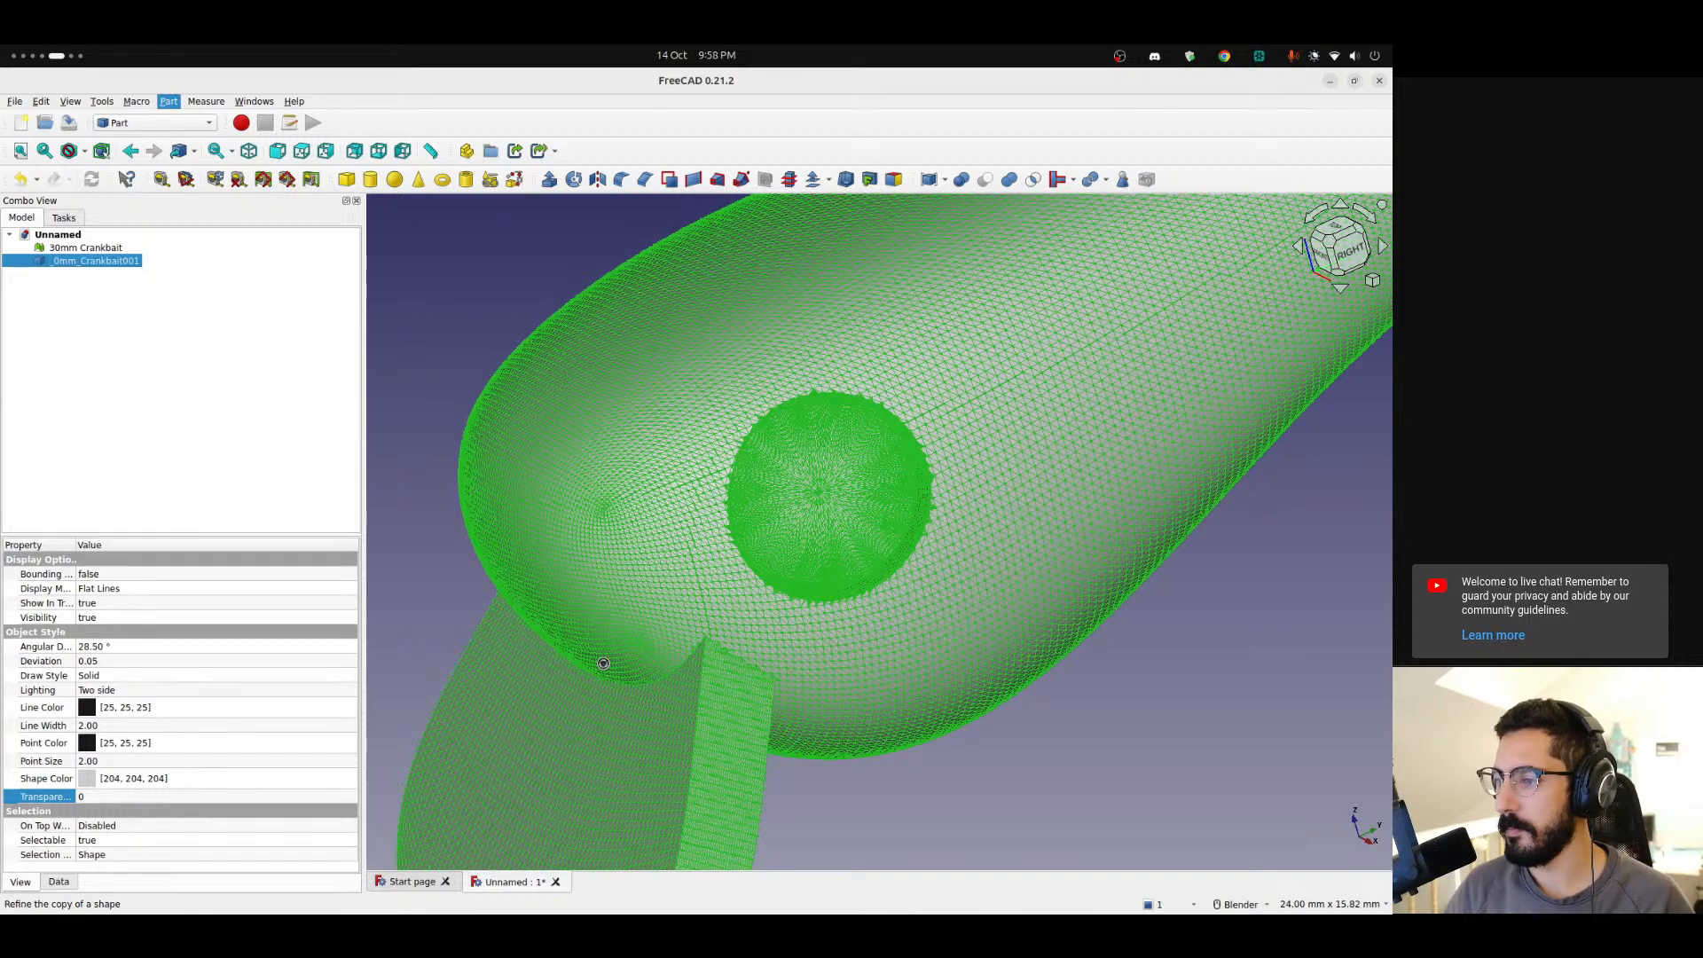
{"action": "key", "text": "super+Page_Down"}
{"action": "middle_click_drag", "start_coordinate": [832, 626], "coordinate": [646, 550]}
{"action": "scroll", "coordinate": [752, 564], "scroll_direction": "down", "scroll_amount": 3}
{"action": "key", "text": "super+Page_Up"}
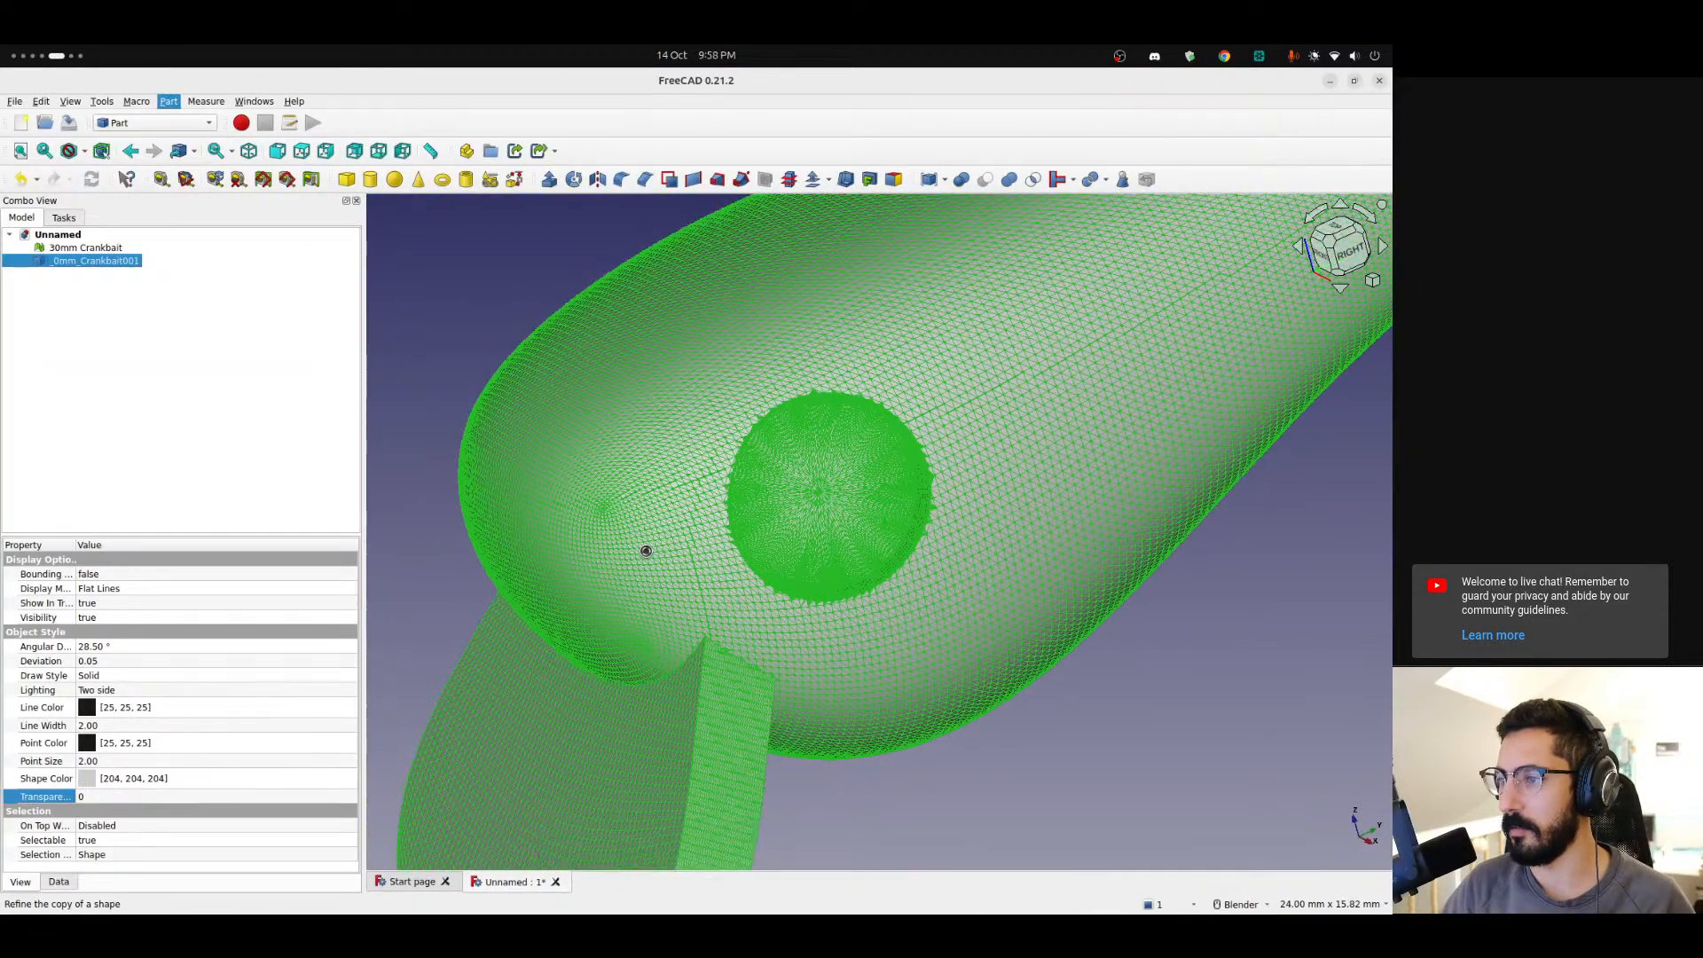
{"action": "key", "text": "super+Page_Down"}
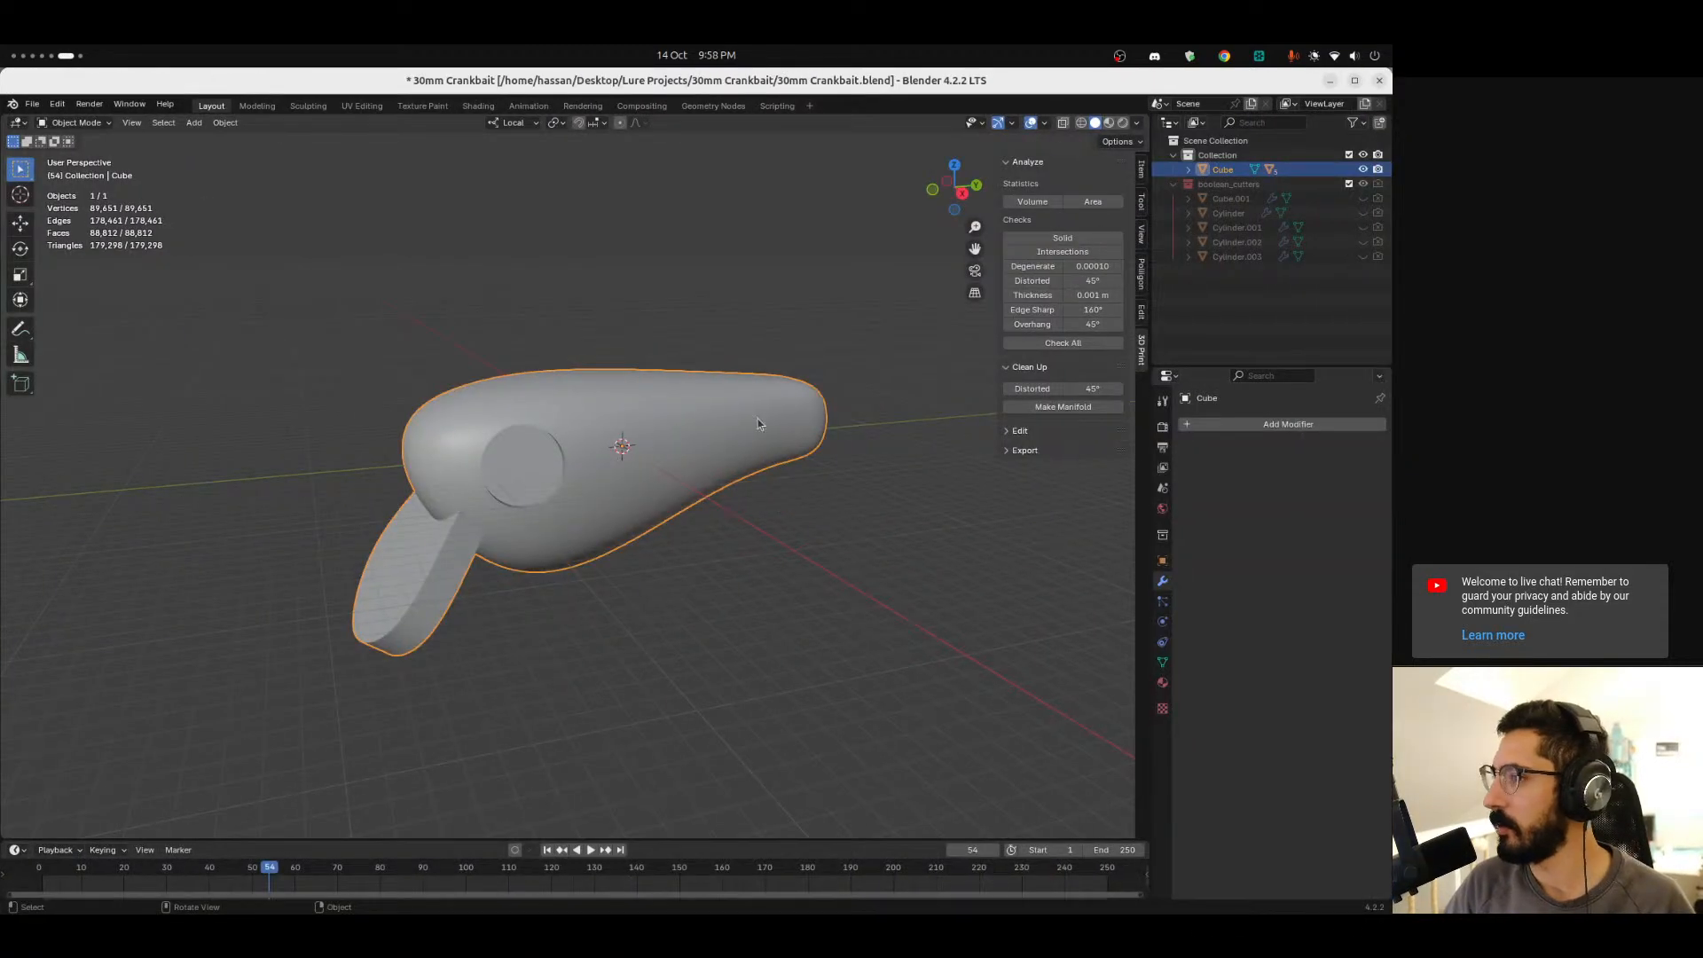
Reopen 30mm Crankbait.blend from the recent files without saving the current changes.
{"action": "left_click", "coordinate": [31, 104]}
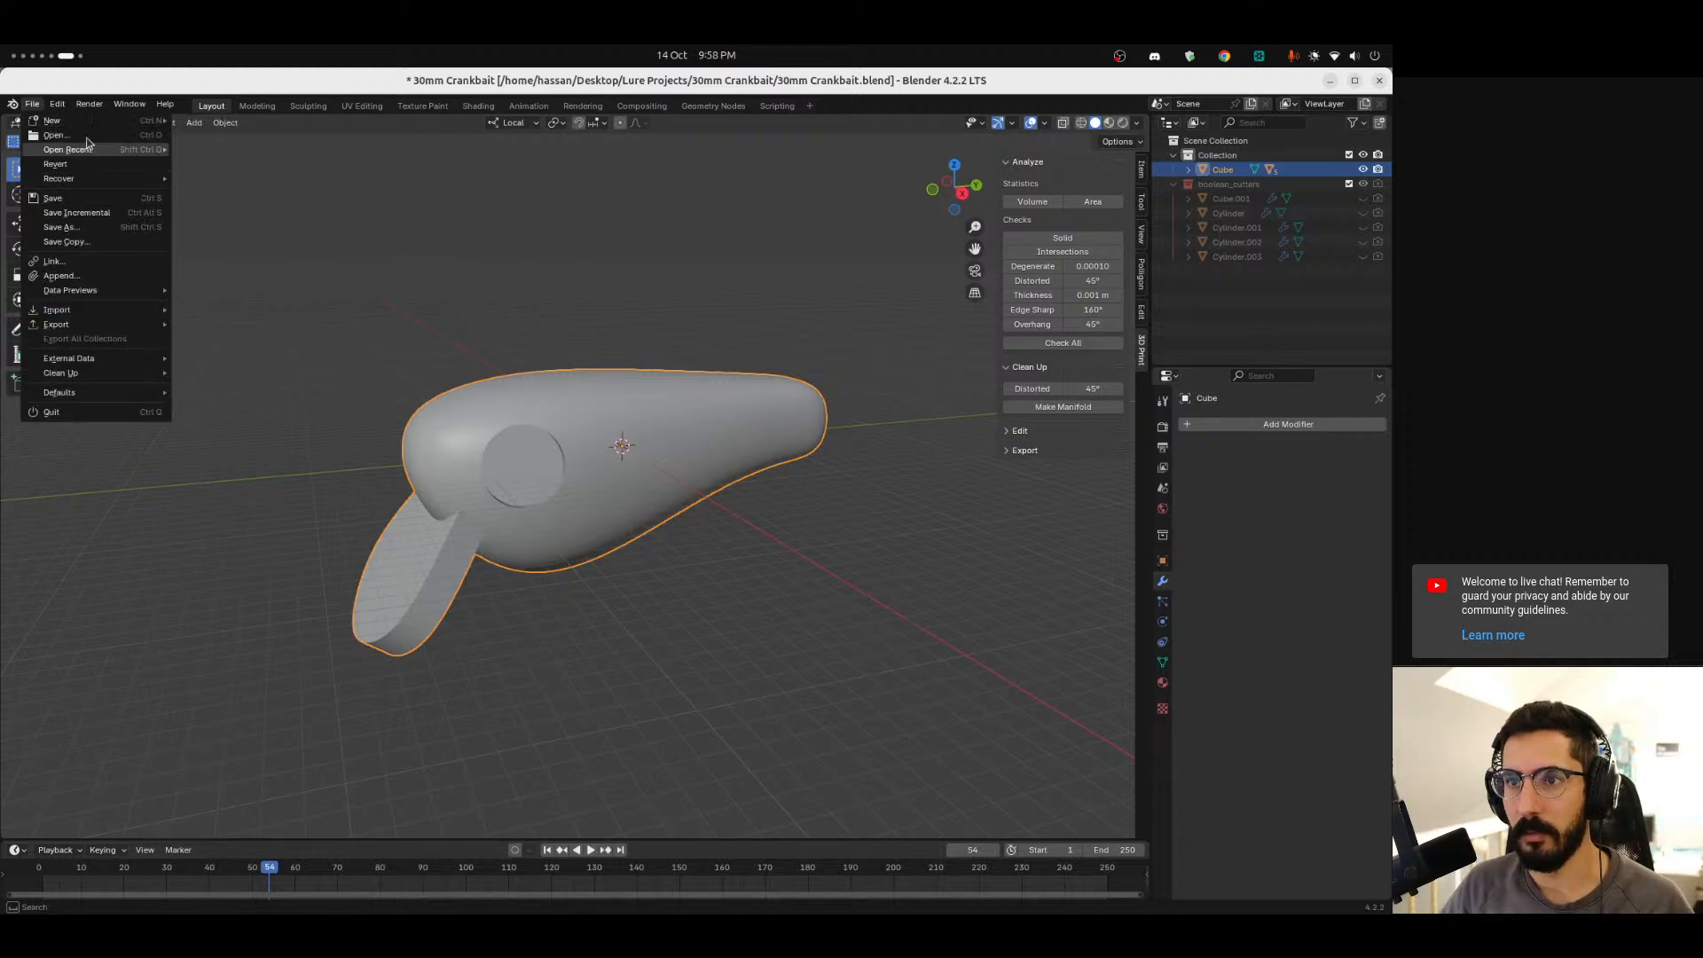
{"action": "mouse_move", "coordinate": [67, 149]}
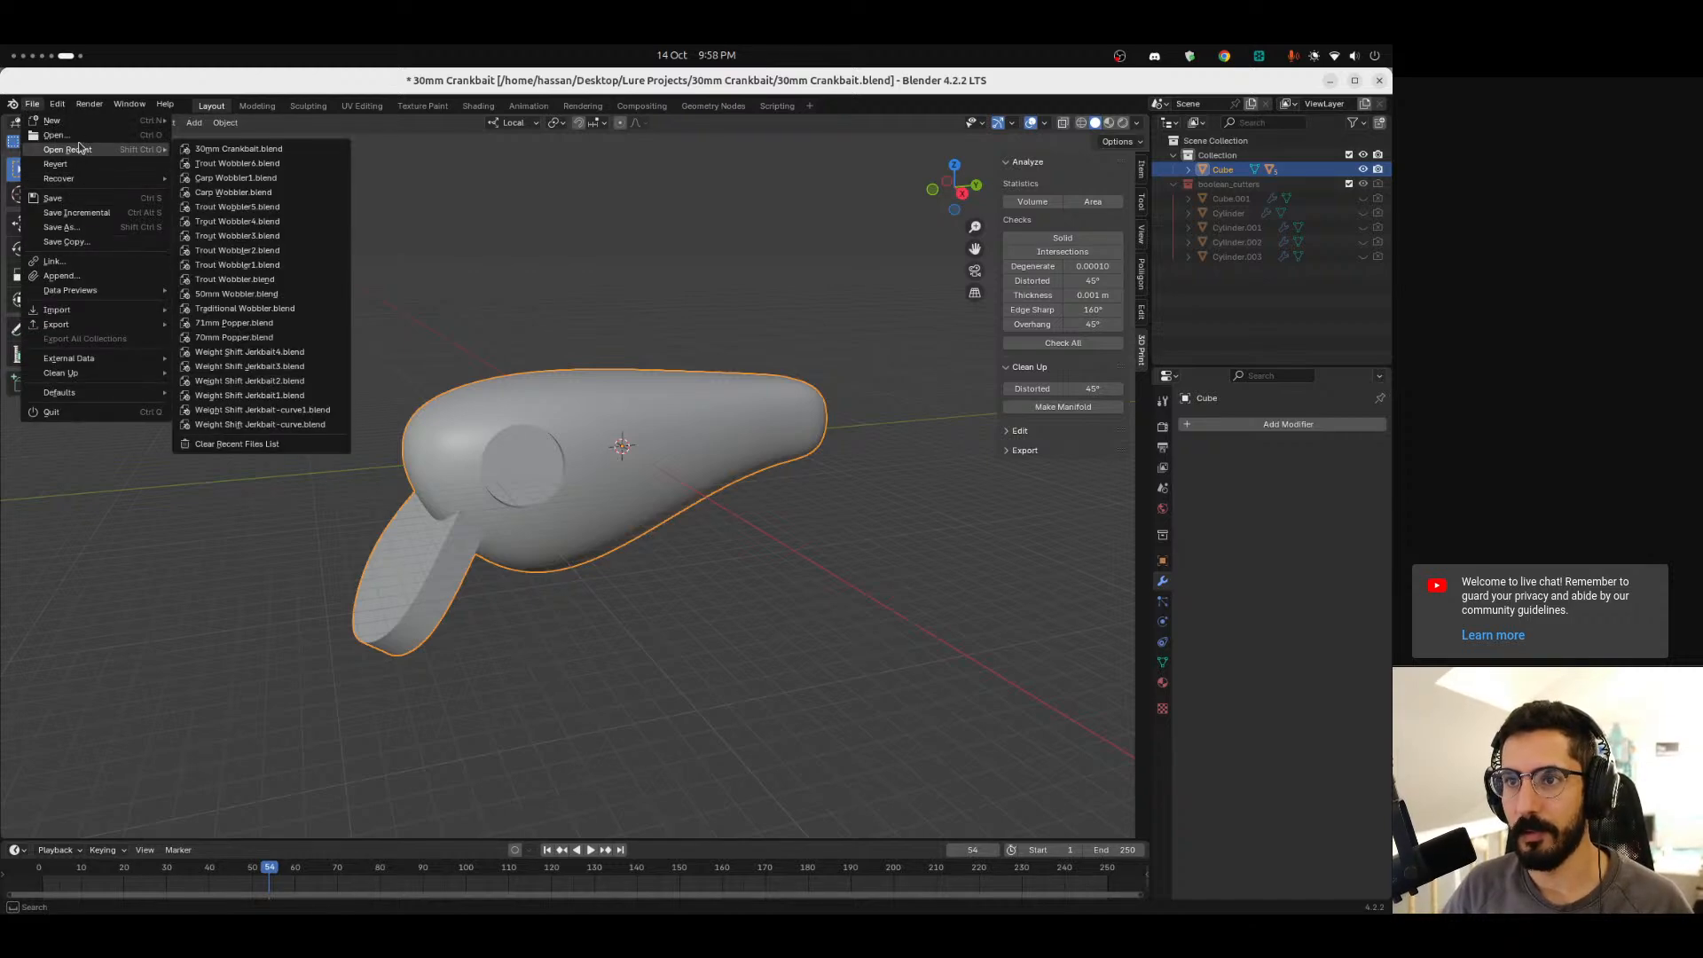
{"action": "left_click", "coordinate": [253, 147]}
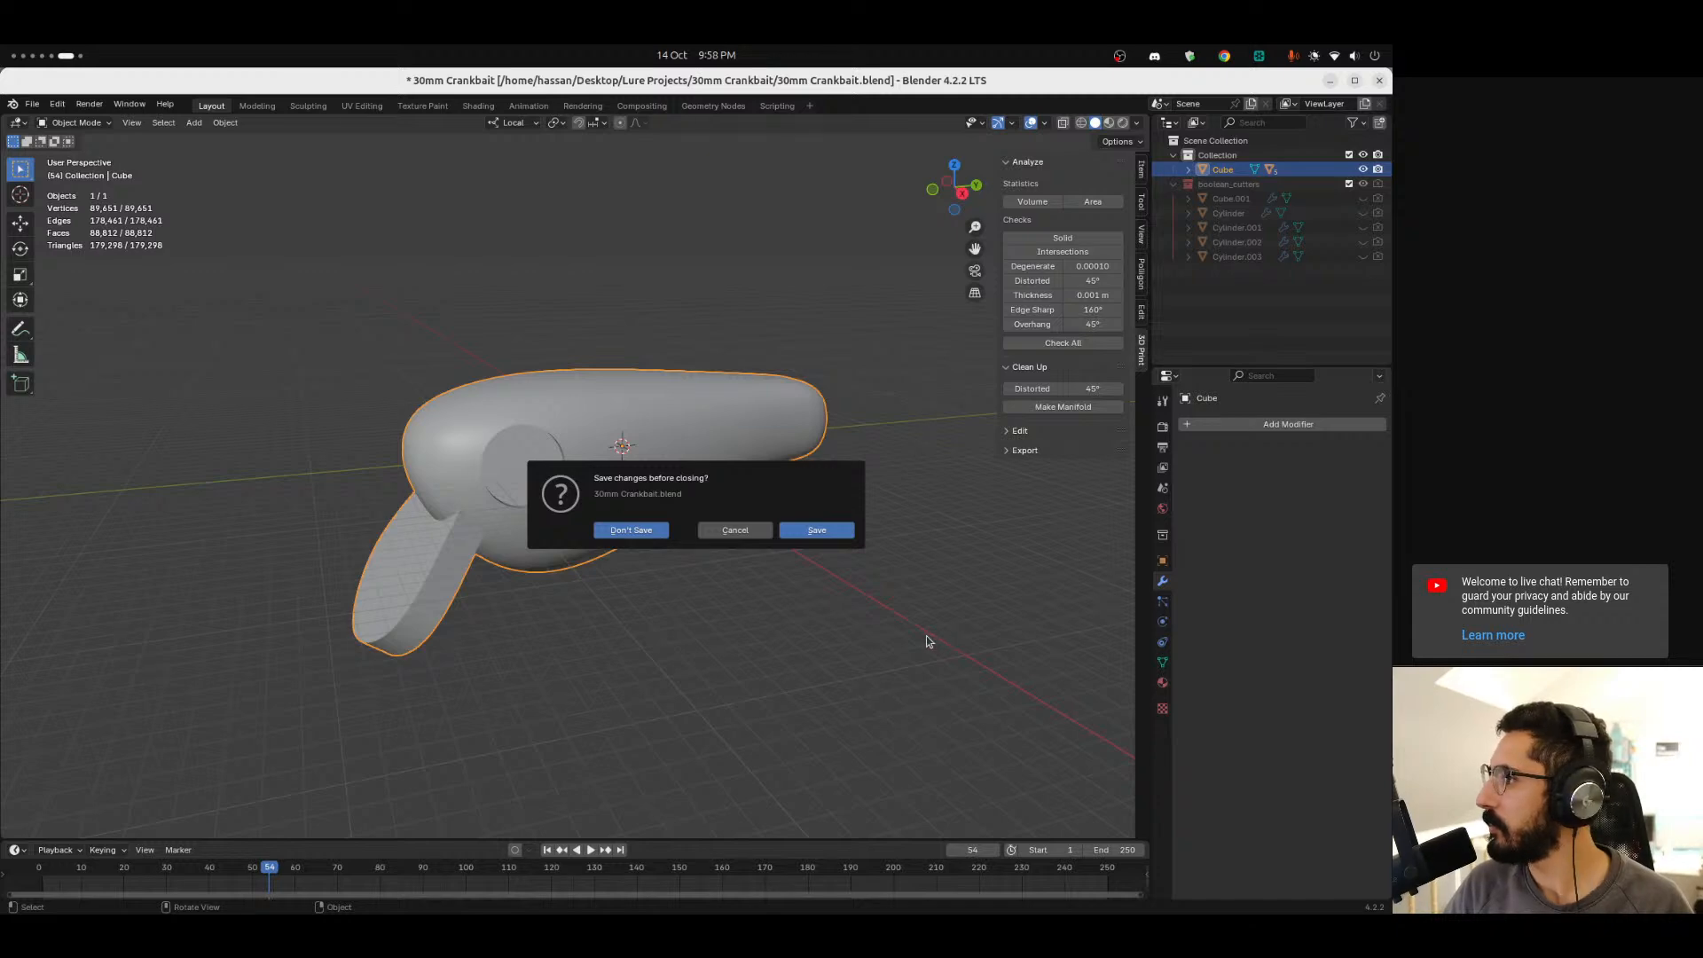
{"action": "mouse_move", "coordinate": [792, 603]}
{"action": "middle_mouse_down"}
{"action": "mouse_move", "coordinate": [716, 593]}
{"action": "mouse_move", "coordinate": [770, 594]}
{"action": "middle_mouse_up"}
{"action": "left_click", "coordinate": [1162, 582]}
Delete all the boolean modifiers from the lure body, keeping only the Subdivision modifier.
{"action": "scroll", "coordinate": [1375, 763], "scroll_direction": "down", "scroll_amount": 5}
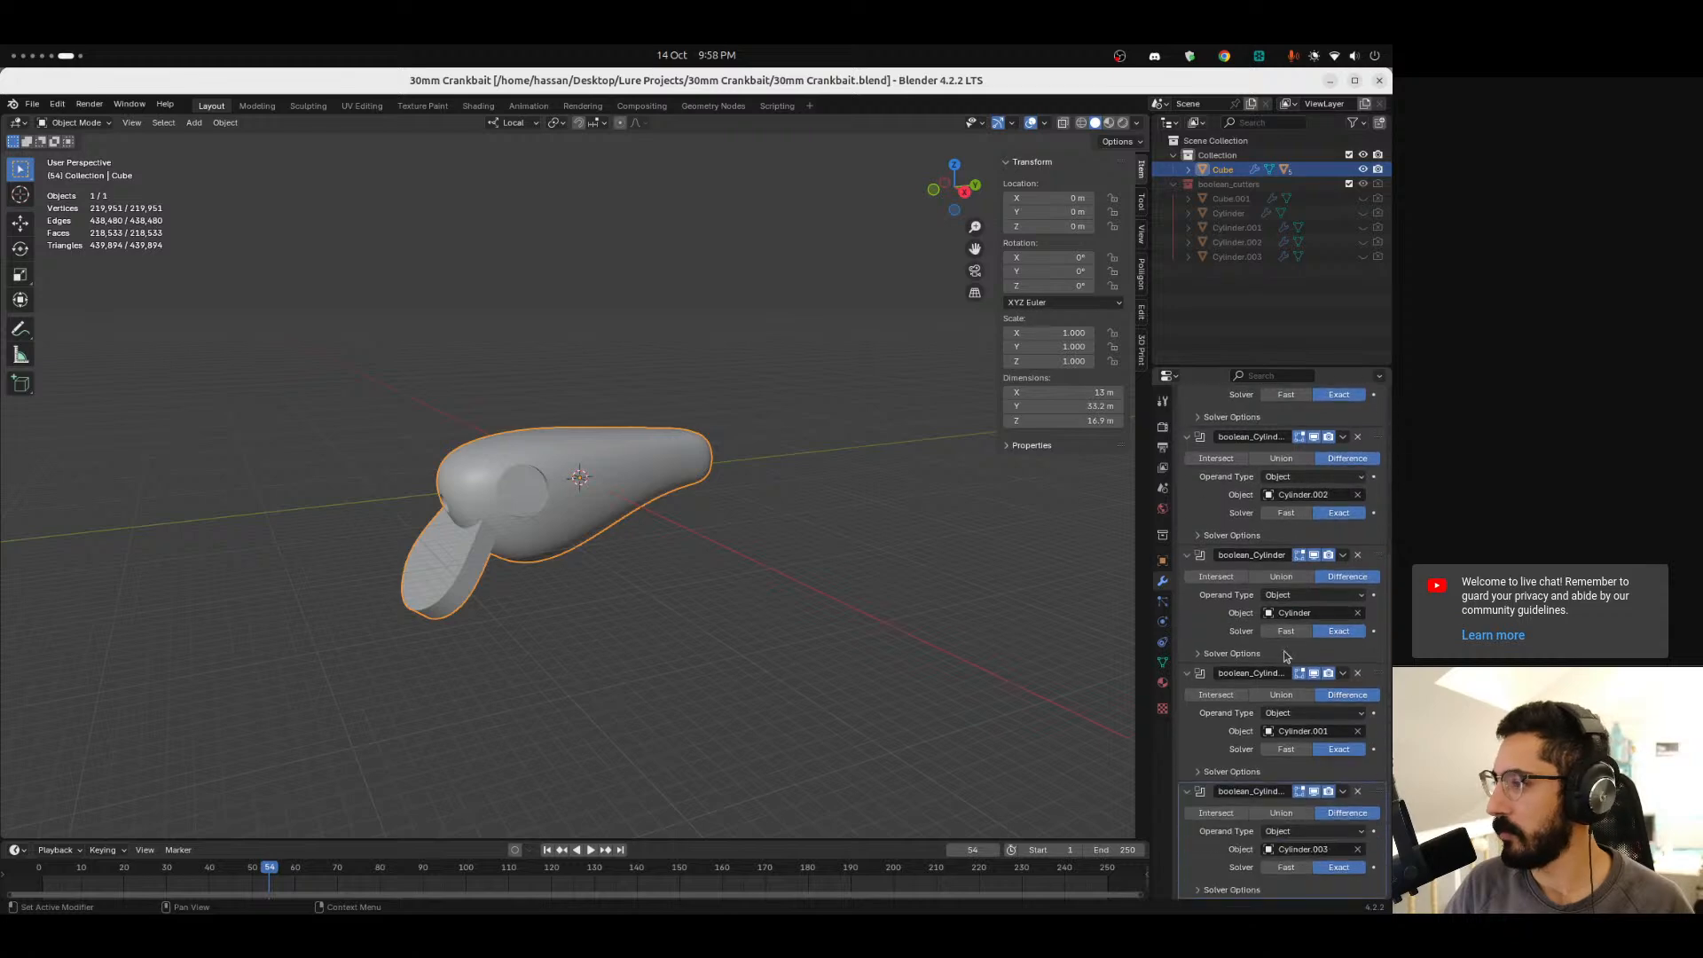
{"action": "left_click", "coordinate": [1371, 791]}
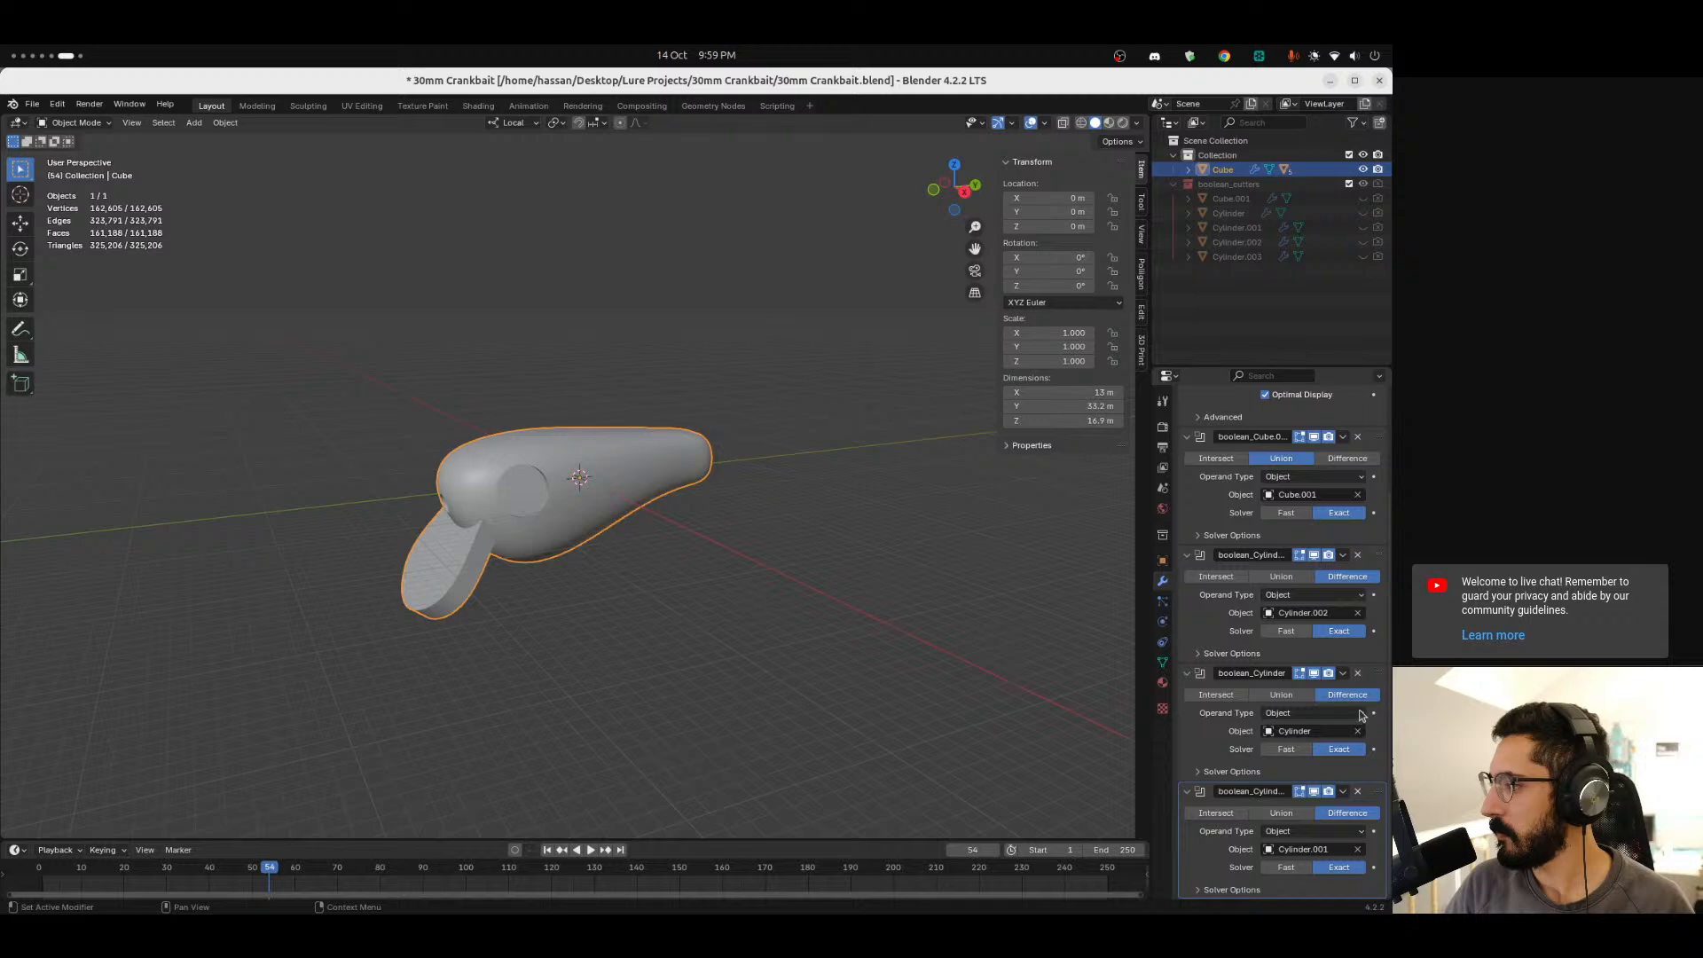
{"action": "left_click", "coordinate": [1358, 791]}
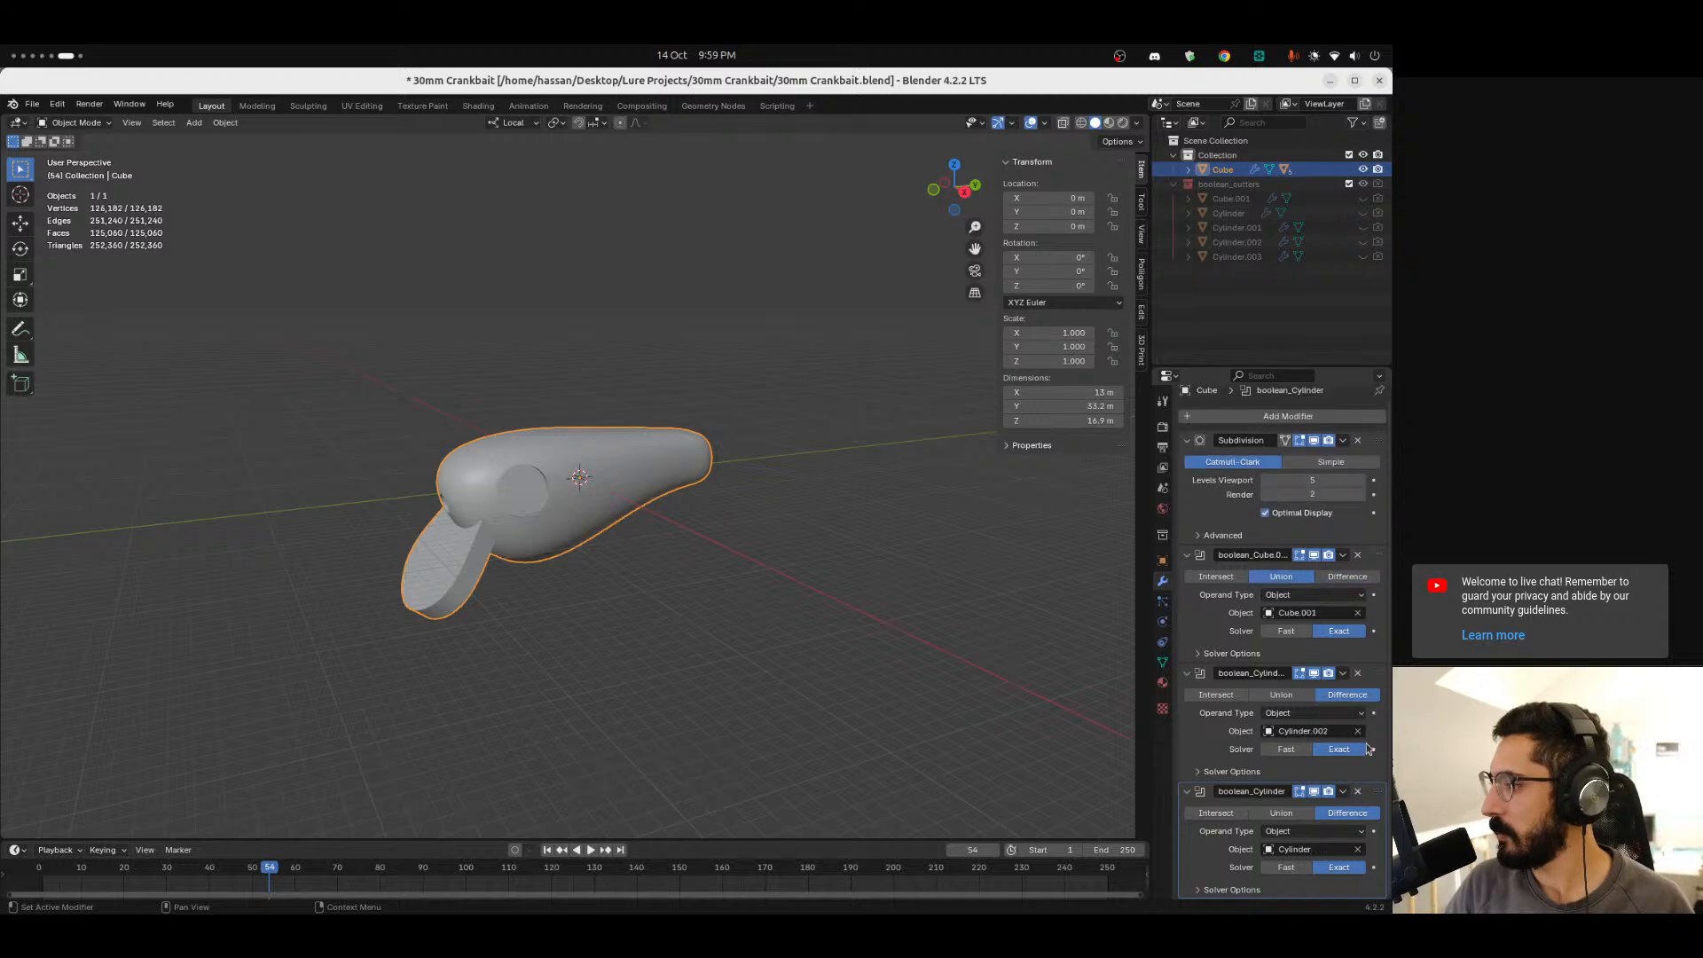
{"action": "key", "text": "ctrl+x"}
{"action": "left_click", "coordinate": [1358, 680]}
{"action": "left_click", "coordinate": [1358, 563]}
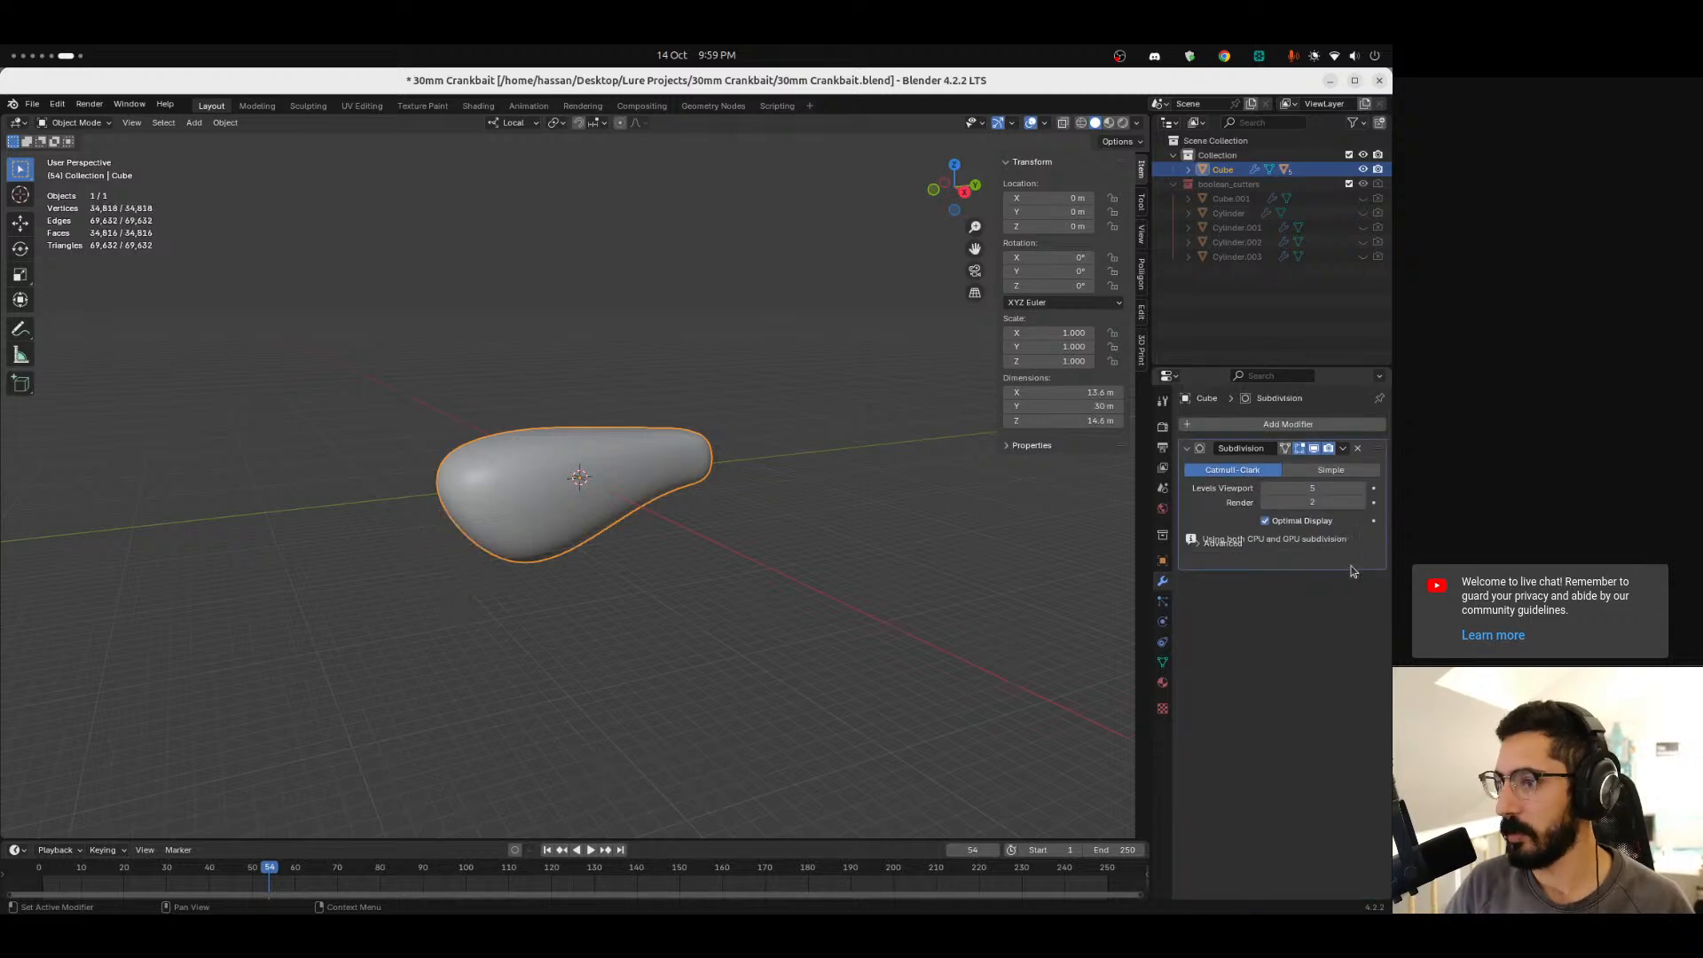
Orbit around the smoothed lure body to inspect its shape in object and edit mode.
{"action": "scroll", "coordinate": [524, 433], "scroll_direction": "up", "scroll_amount": 3}
{"action": "scroll", "coordinate": [559, 640], "scroll_direction": "down", "scroll_amount": 2}
{"action": "middle_click_drag", "start_coordinate": [559, 640], "coordinate": [582, 603]}
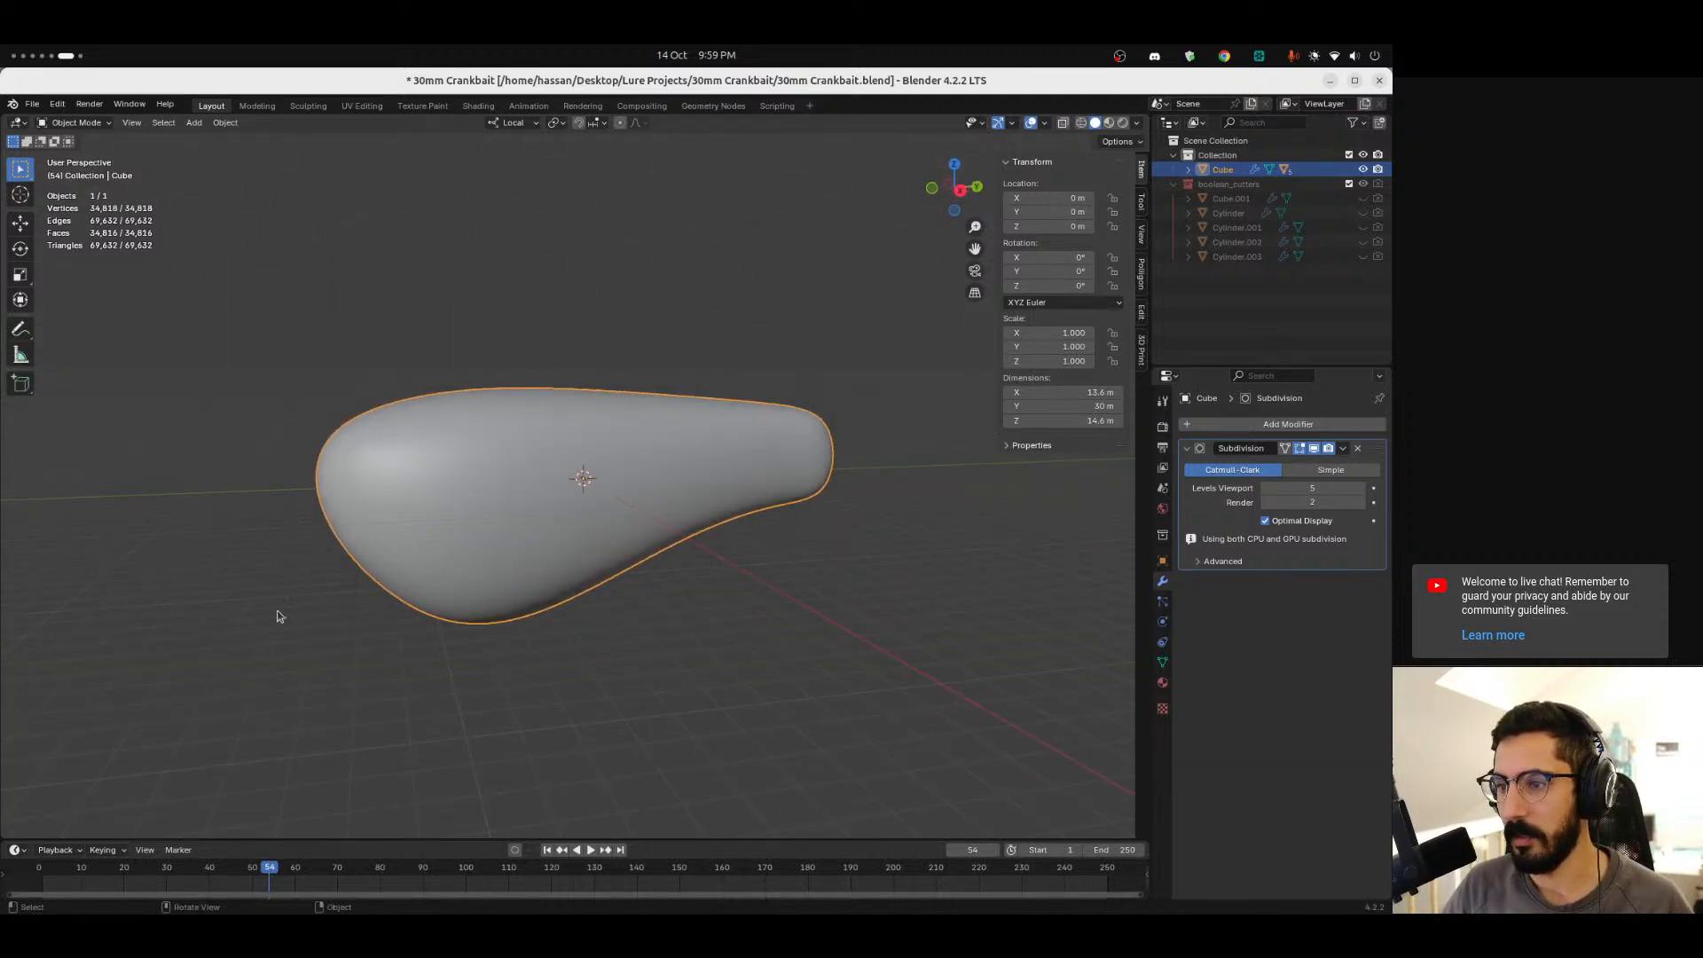
{"action": "middle_click_drag", "start_coordinate": [627, 545], "coordinate": [635, 597]}
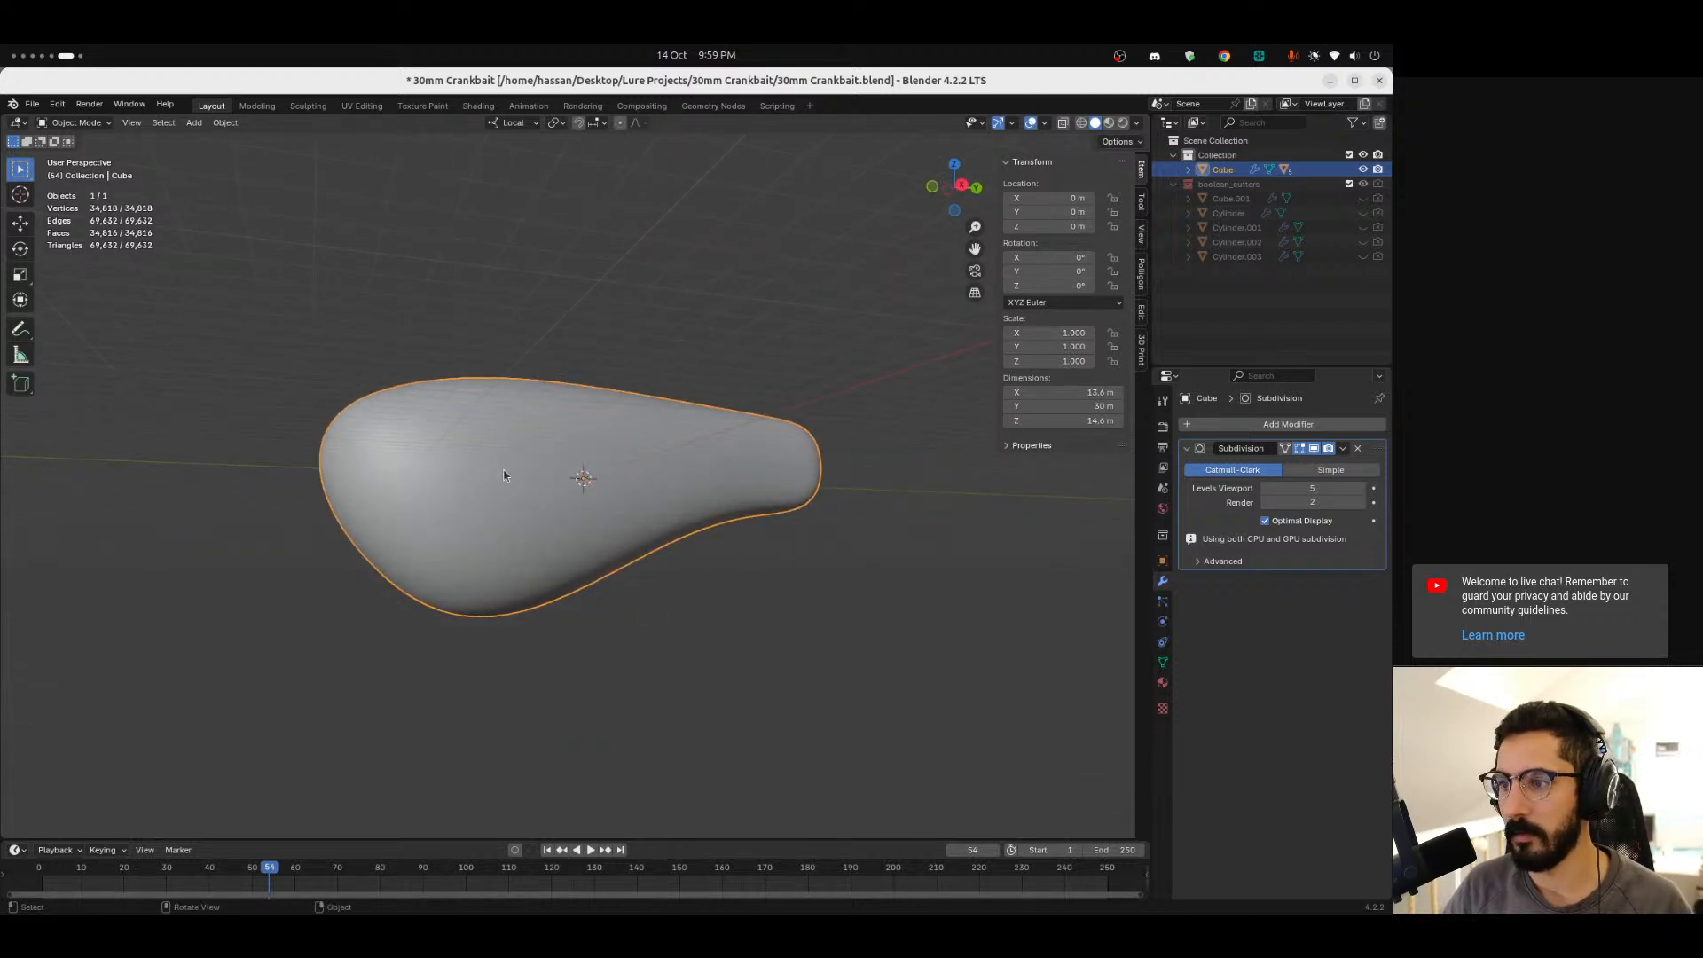
{"action": "key", "text": "Tab"}
{"action": "key", "text": "Tab"}
{"action": "key", "text": "Tab"}
{"action": "middle_click_drag", "start_coordinate": [466, 416], "coordinate": [500, 476]}
{"action": "key", "text": "Tab"}
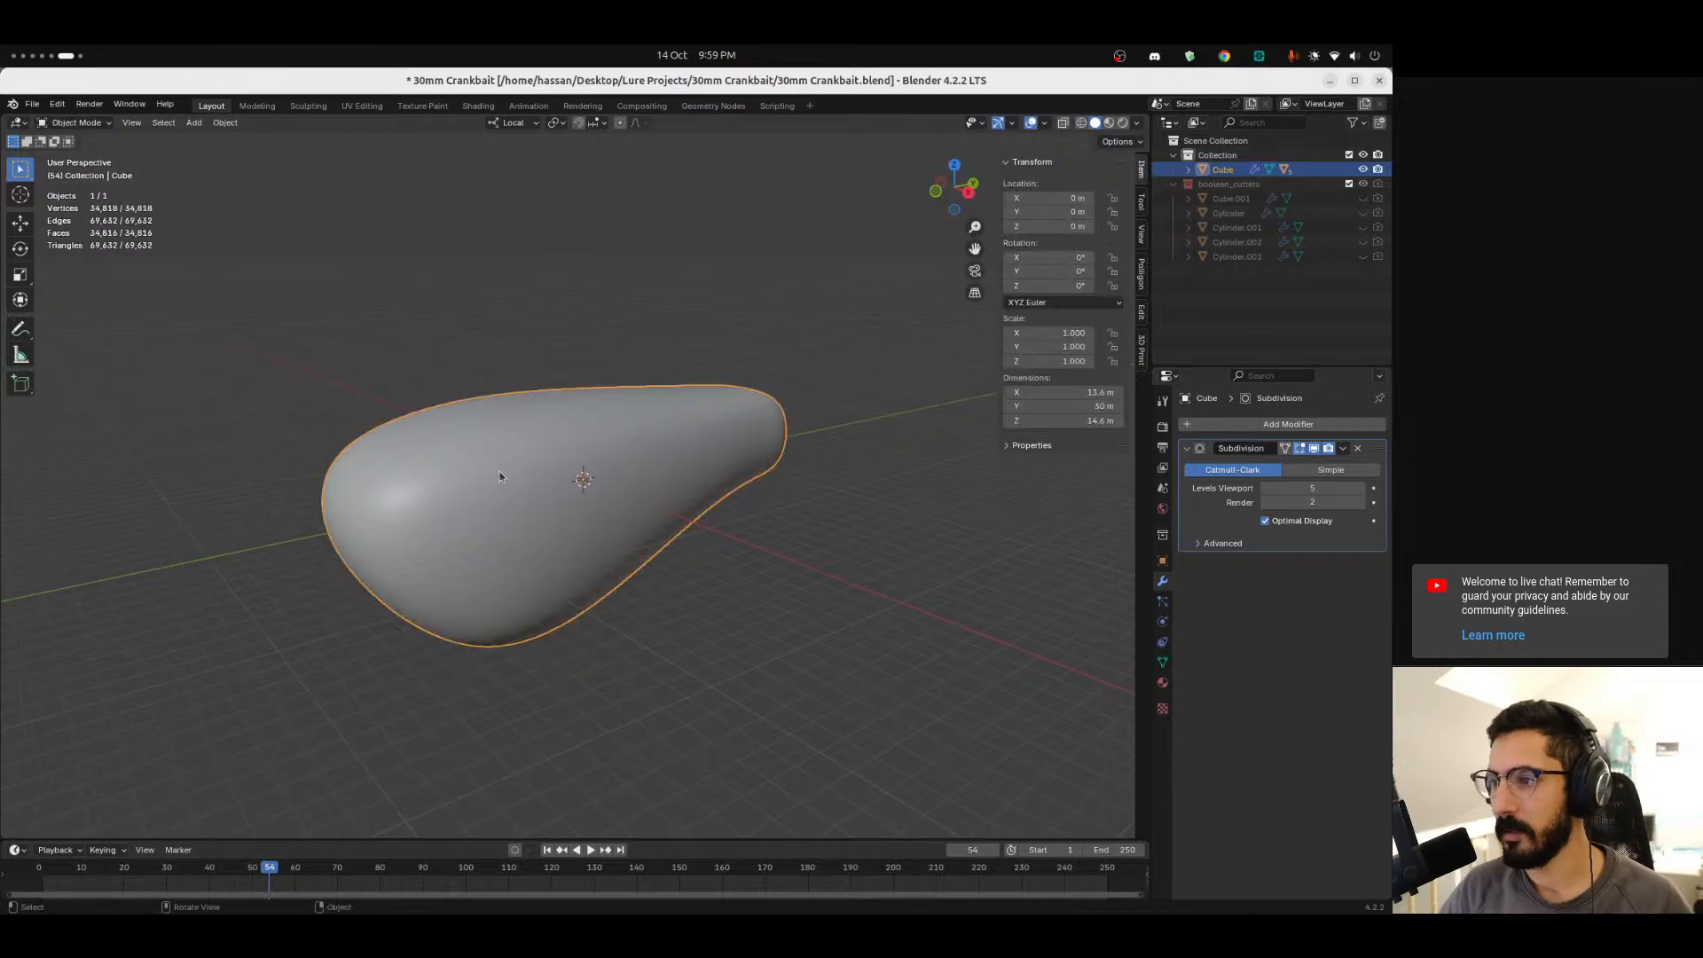
{"action": "key", "text": "ctrl+alt+Left"}
{"action": "key", "text": "ctrl+alt+Right"}
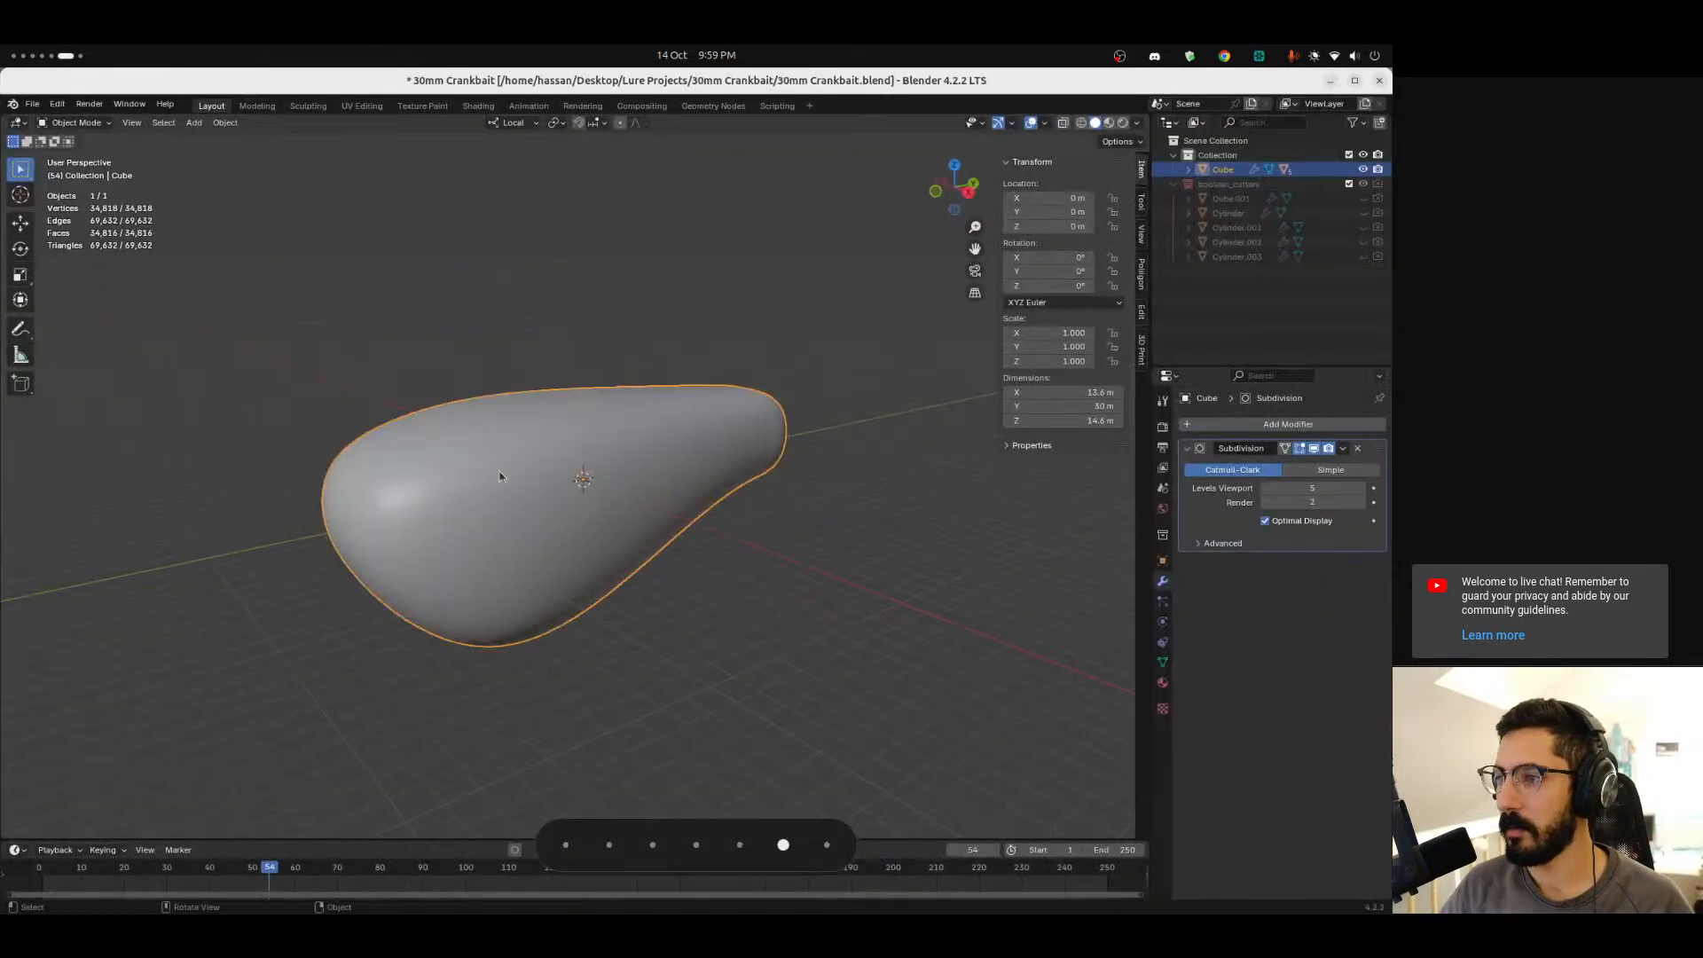
Convert the lure body to a mesh to apply the subdivision.
{"action": "left_click", "coordinate": [225, 123]}
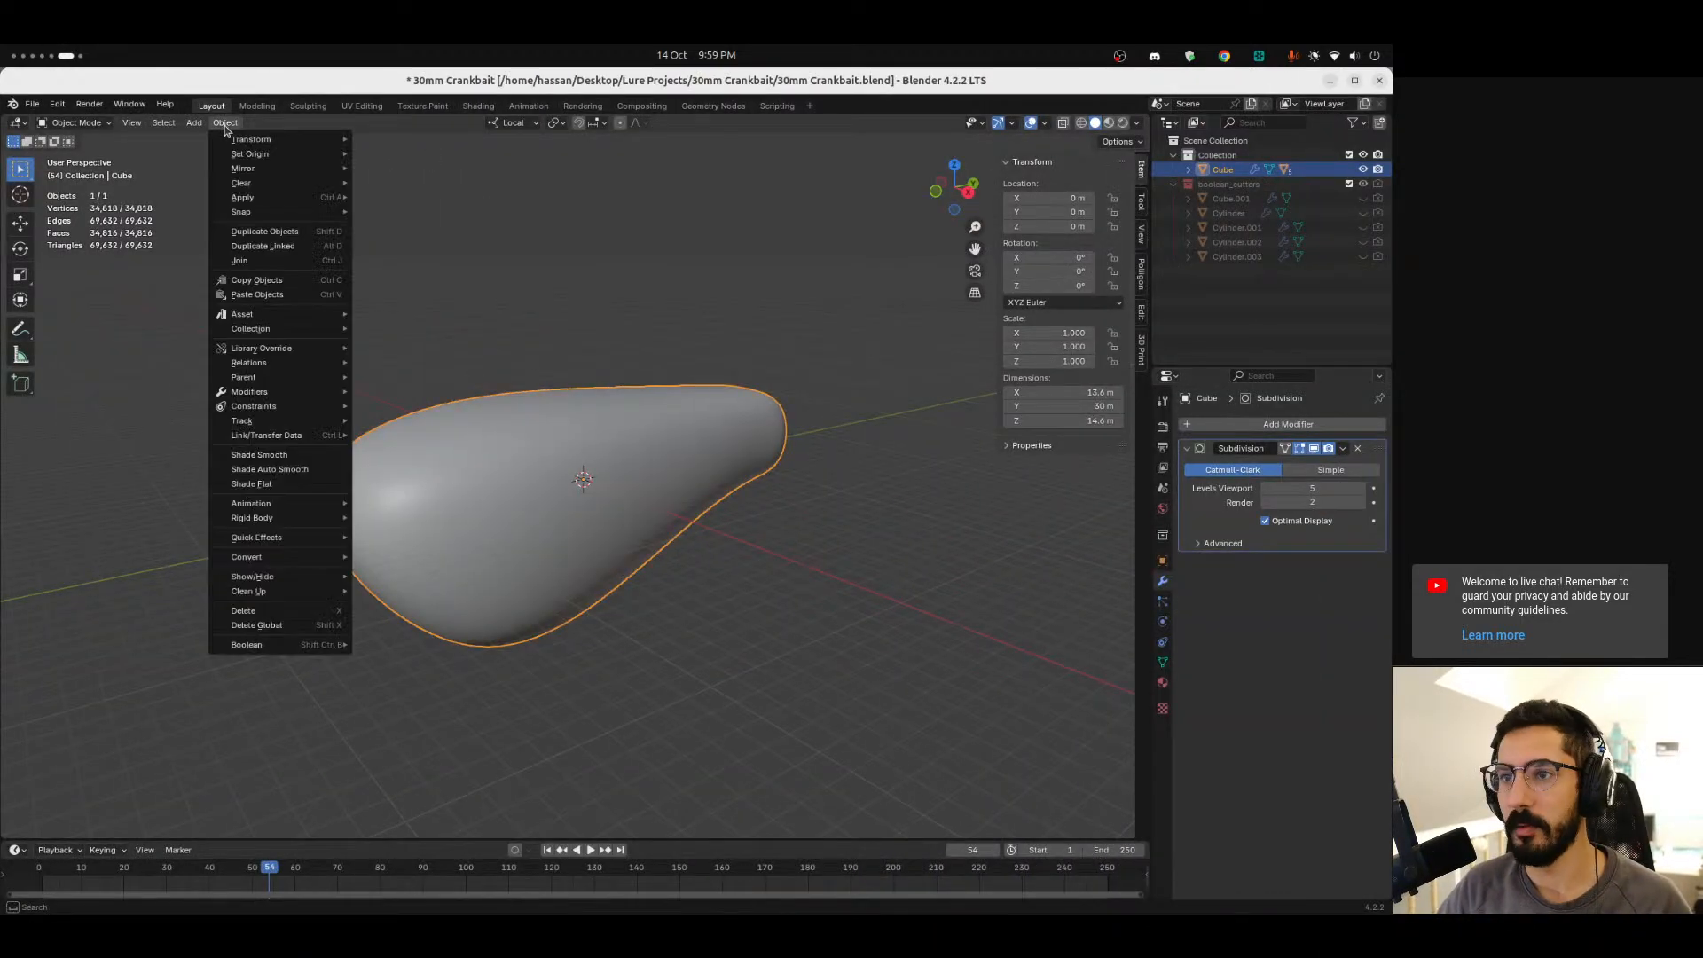
{"action": "mouse_move", "coordinate": [266, 557]}
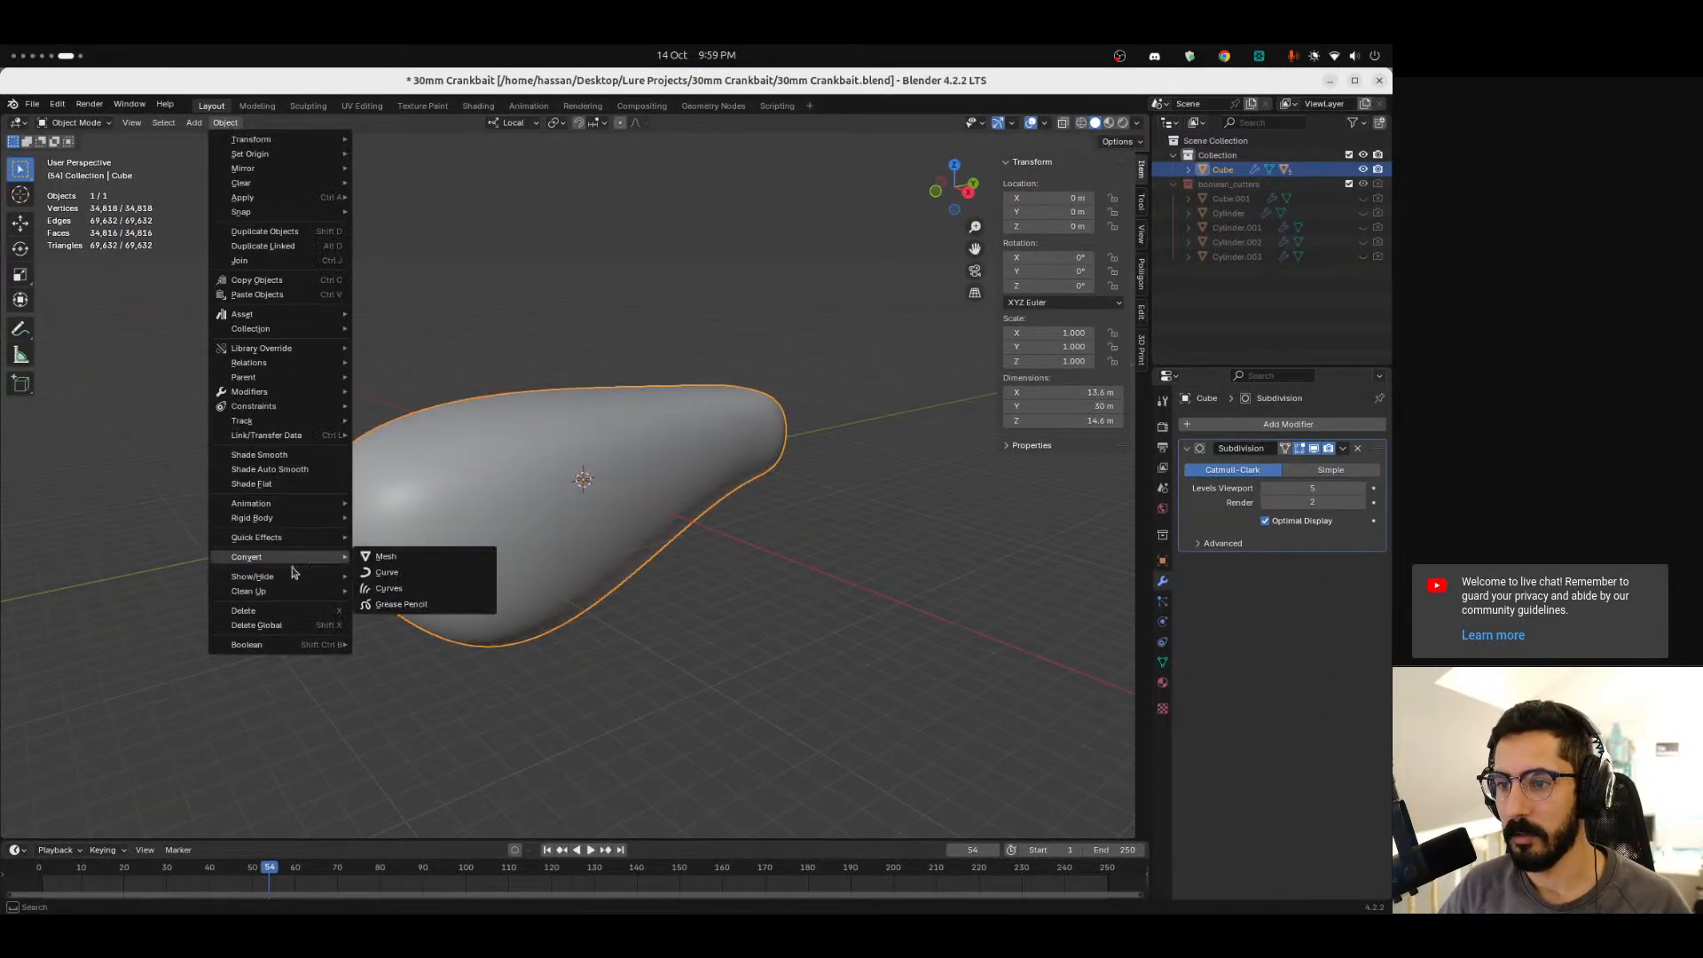
{"action": "left_click", "coordinate": [381, 560]}
Export the lure as a Wavefront OBJ file into the Desktop Test folder with Selection Only enabled.
{"action": "left_click", "coordinate": [32, 104]}
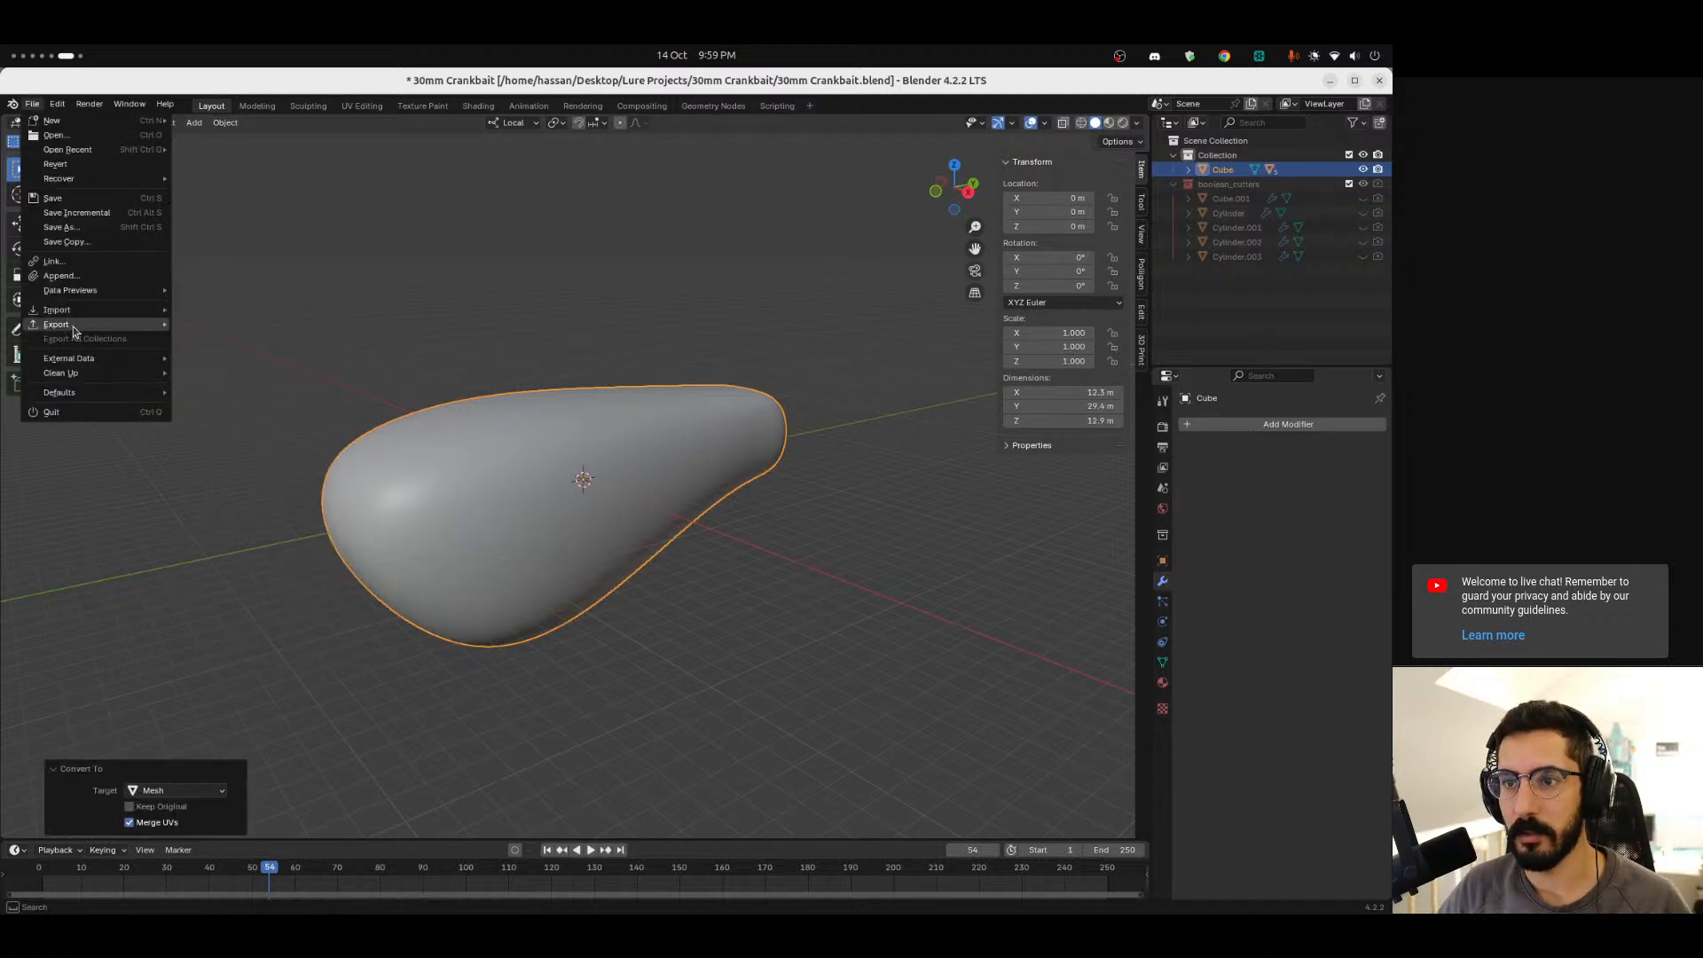
{"action": "mouse_move", "coordinate": [142, 327]}
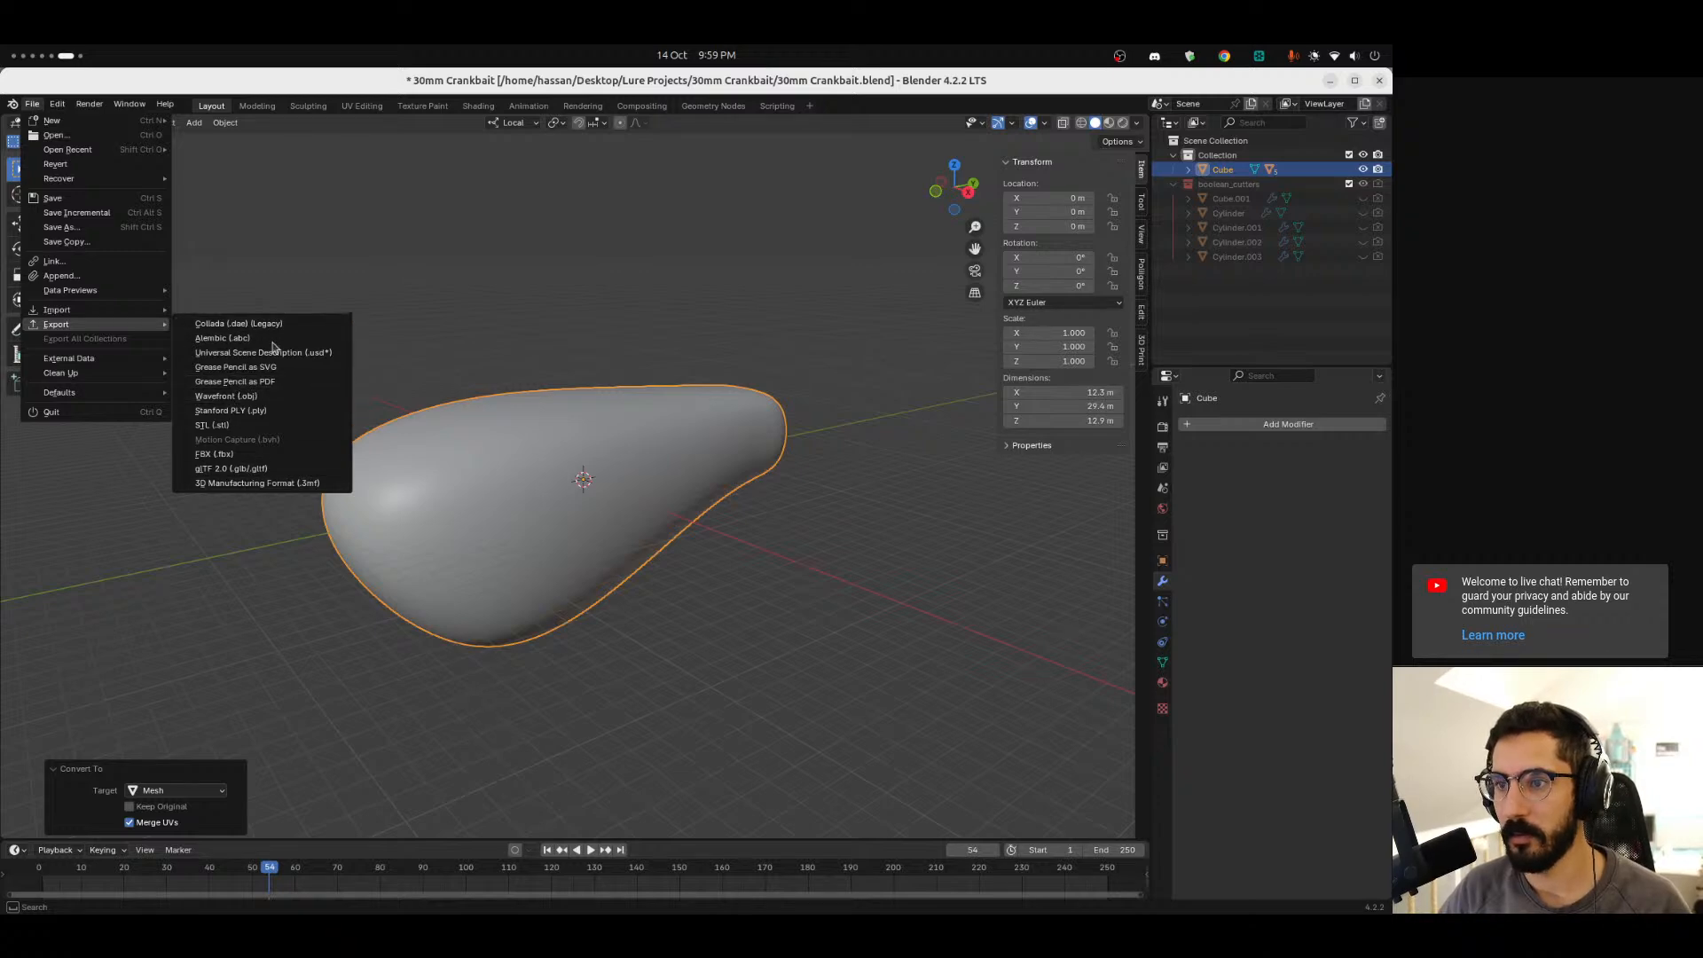
{"action": "left_click", "coordinate": [266, 395]}
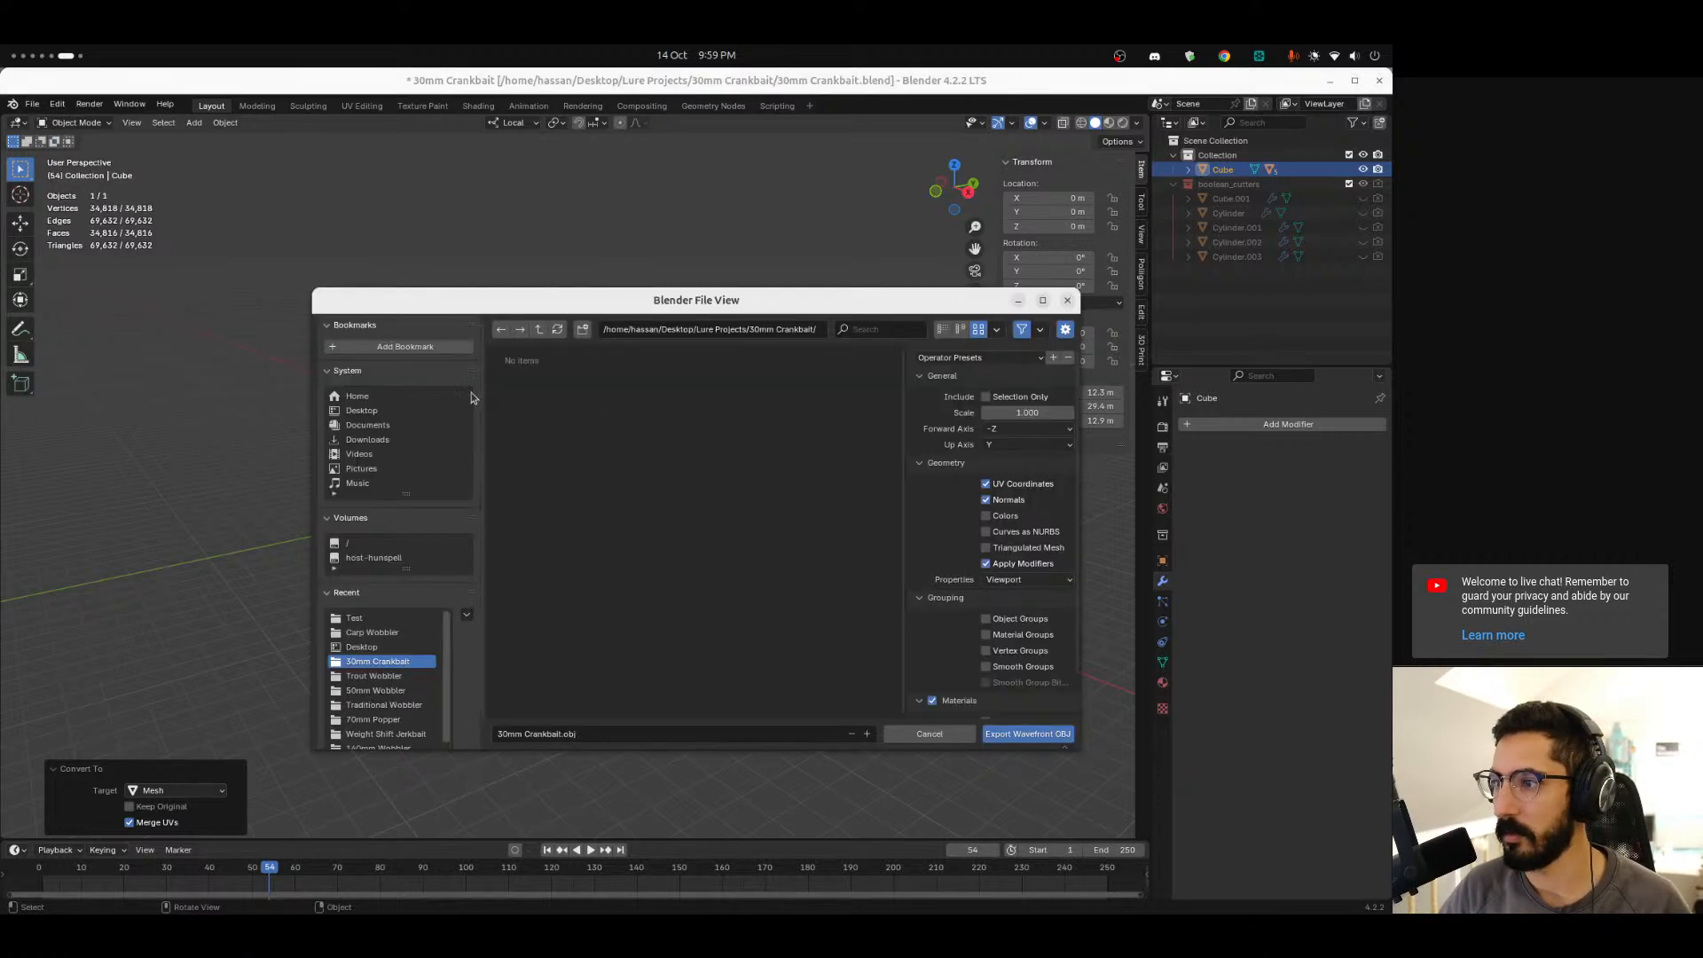
{"action": "left_click", "coordinate": [386, 410]}
{"action": "double_click", "coordinate": [617, 483]}
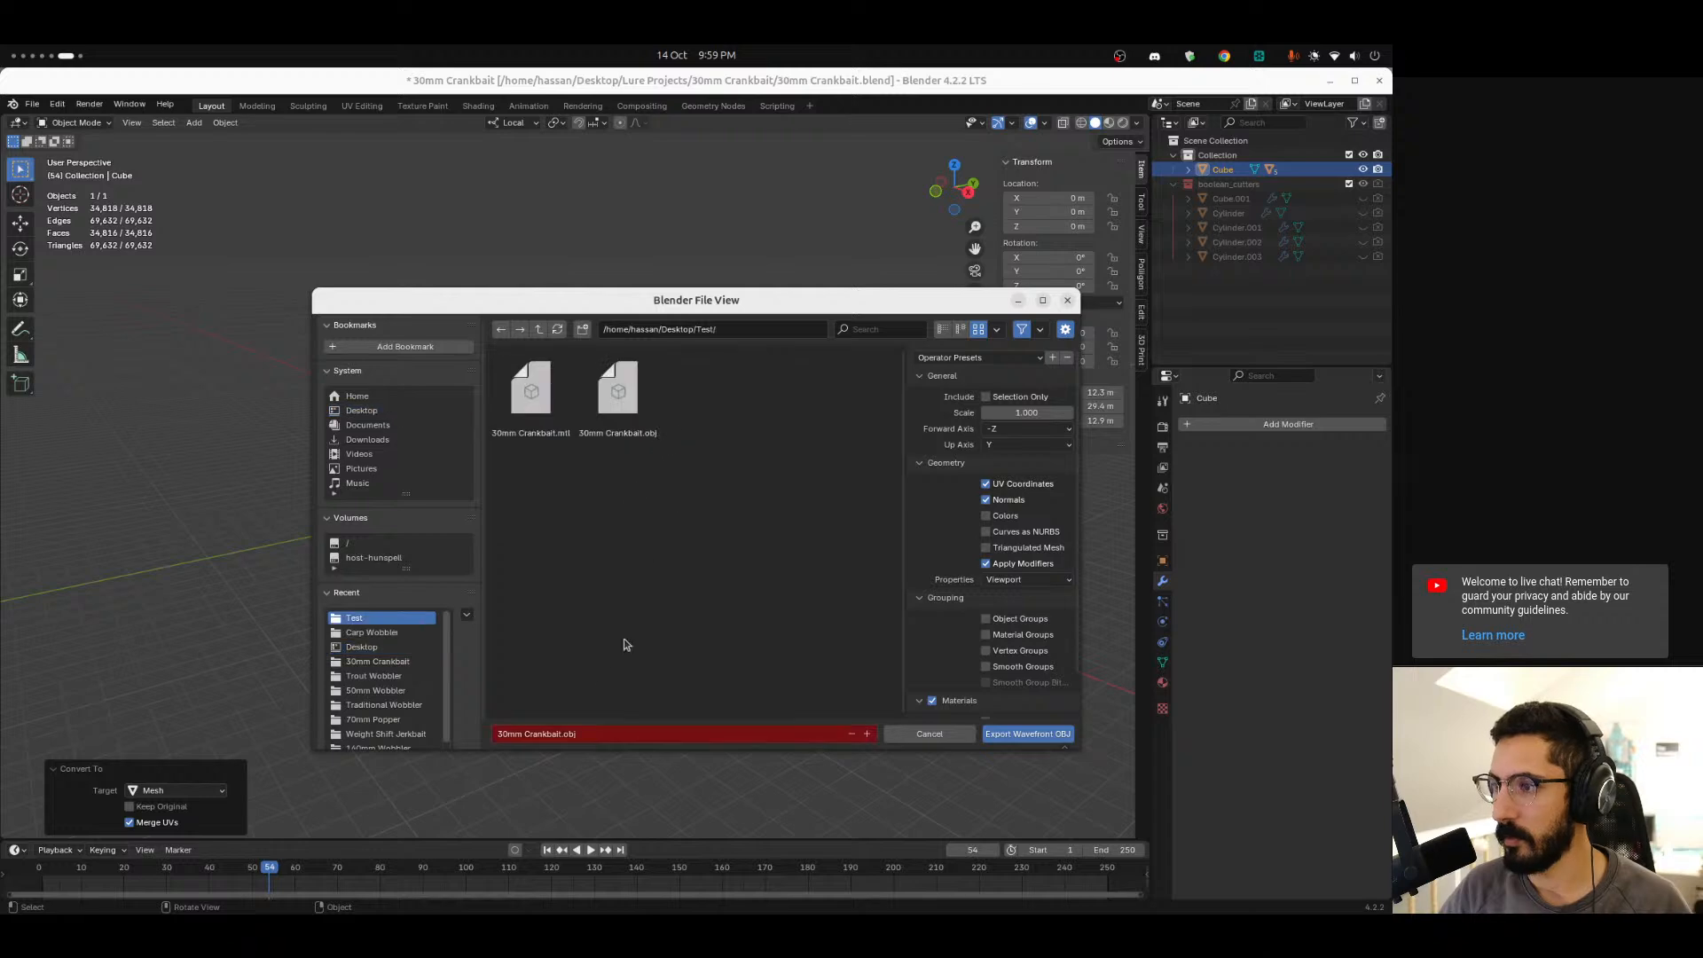
{"action": "left_click", "coordinate": [558, 741]}
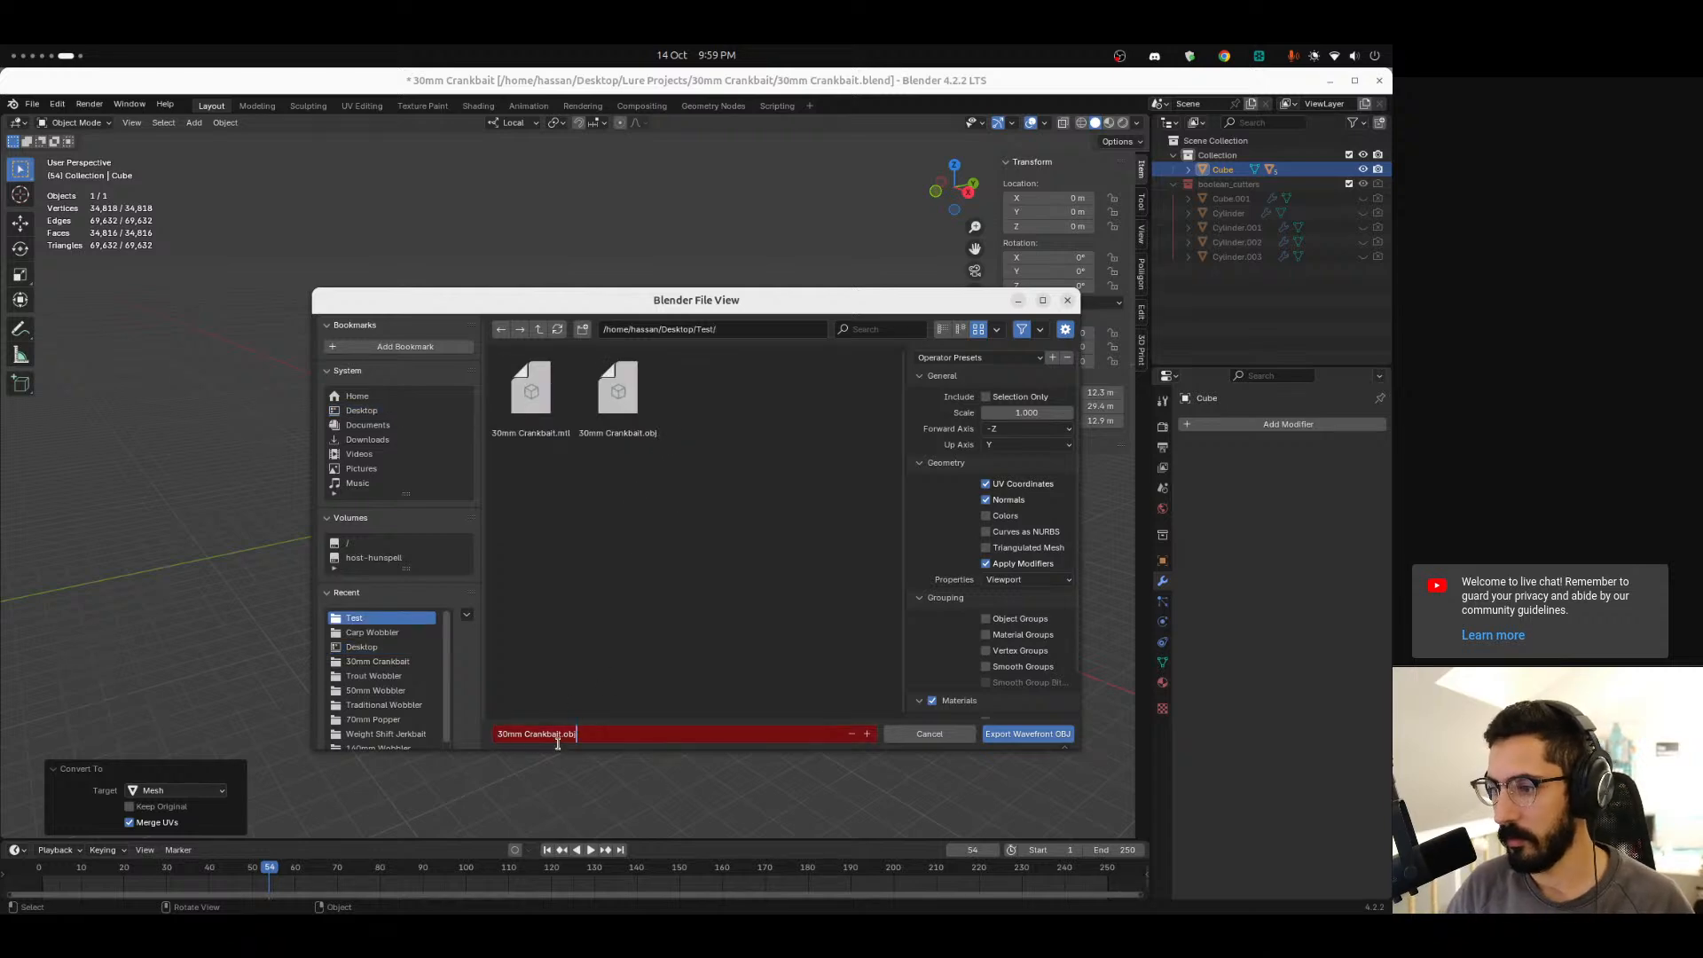
{"action": "type", "text": "ple"}
{"action": "left_click", "coordinate": [709, 641]}
{"action": "left_click", "coordinate": [986, 396]}
{"action": "left_click", "coordinate": [1028, 733]}
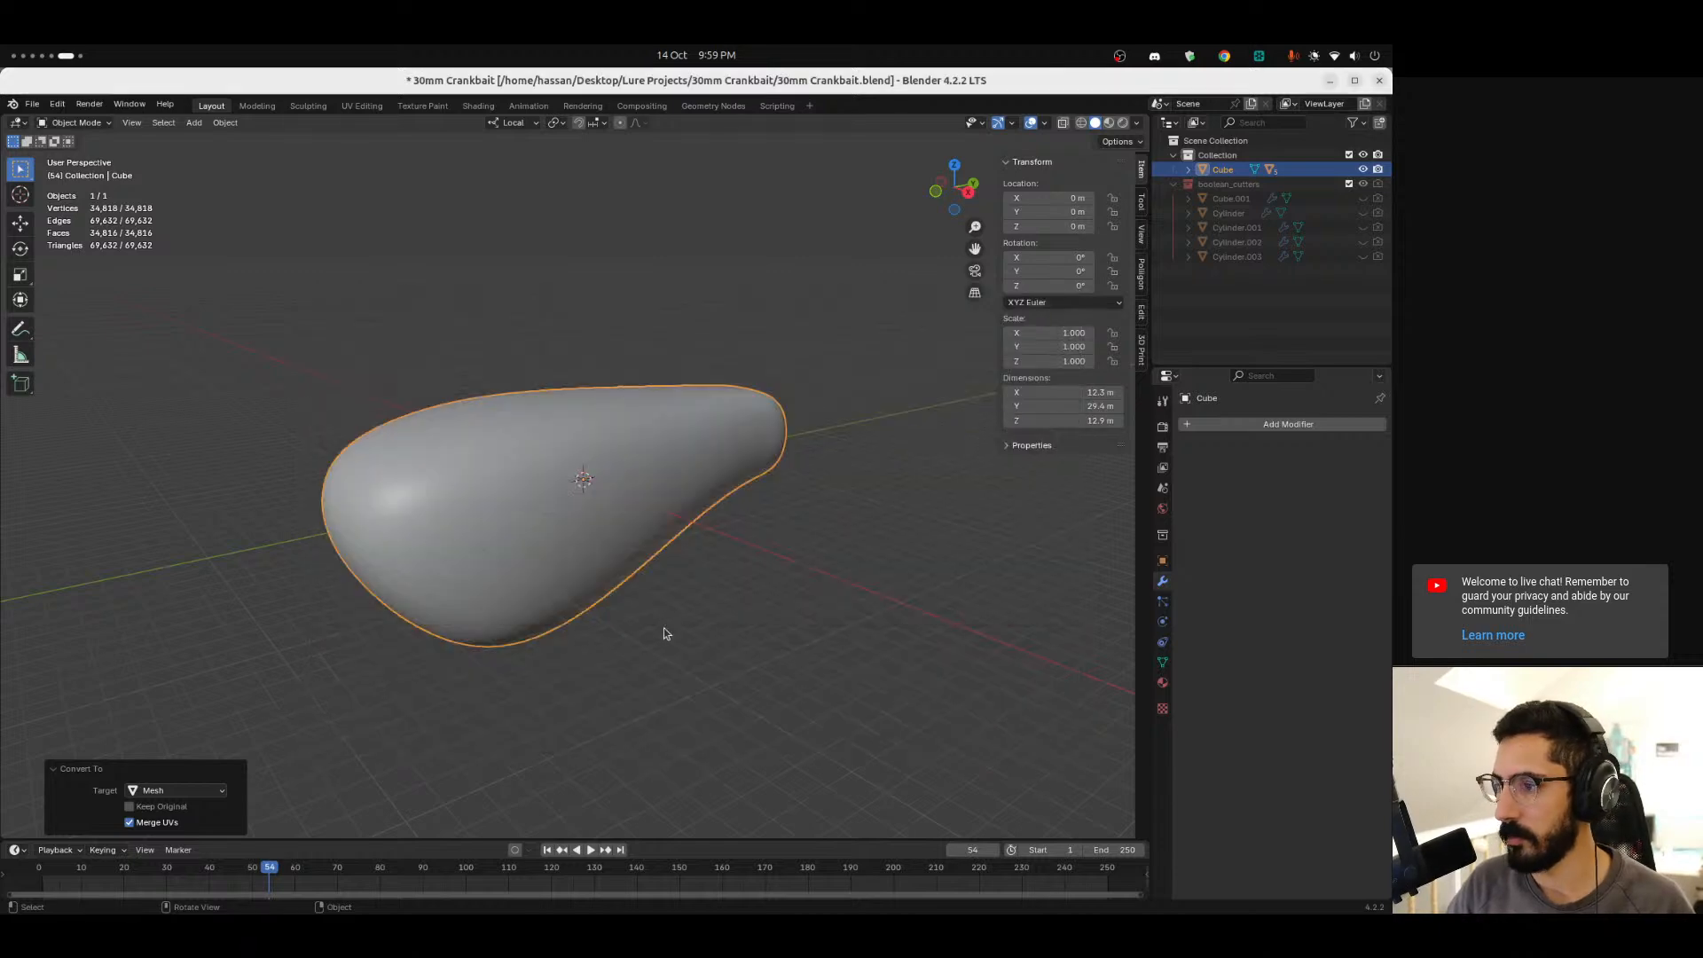
Quit FreeCAD and relaunch it.
{"action": "key", "text": "super+Page_Up"}
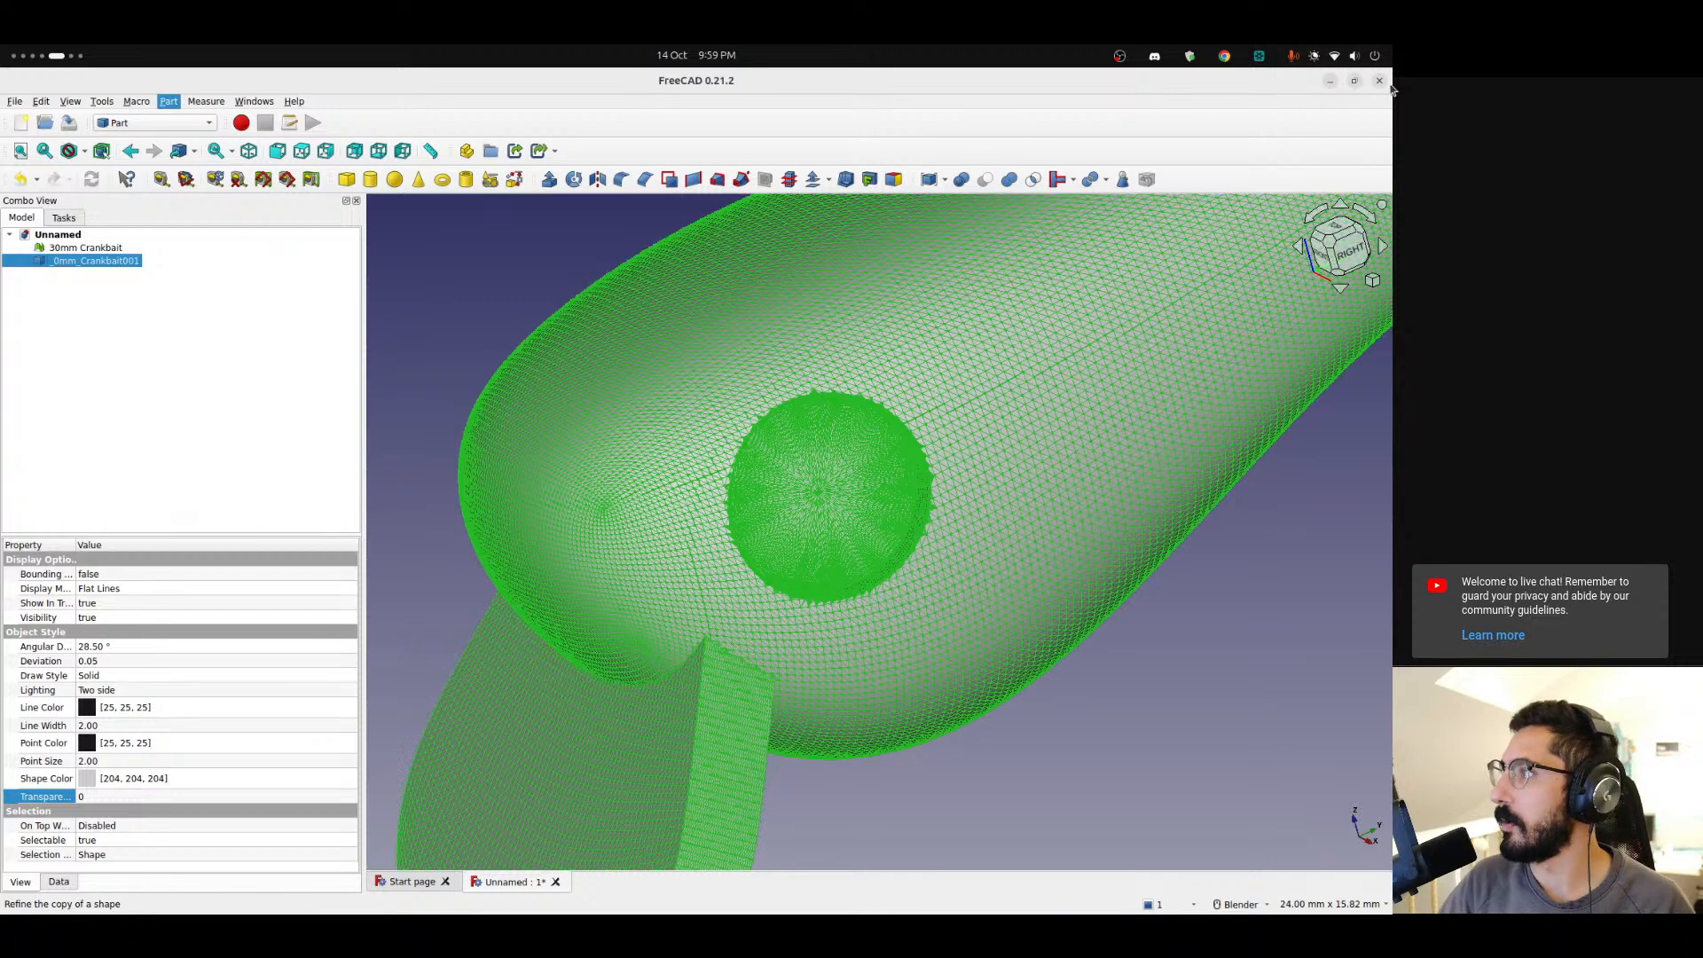
{"action": "mouse_move", "coordinate": [4, 370]}
{"action": "right_click", "coordinate": [18, 328]}
{"action": "left_click", "coordinate": [83, 383]}
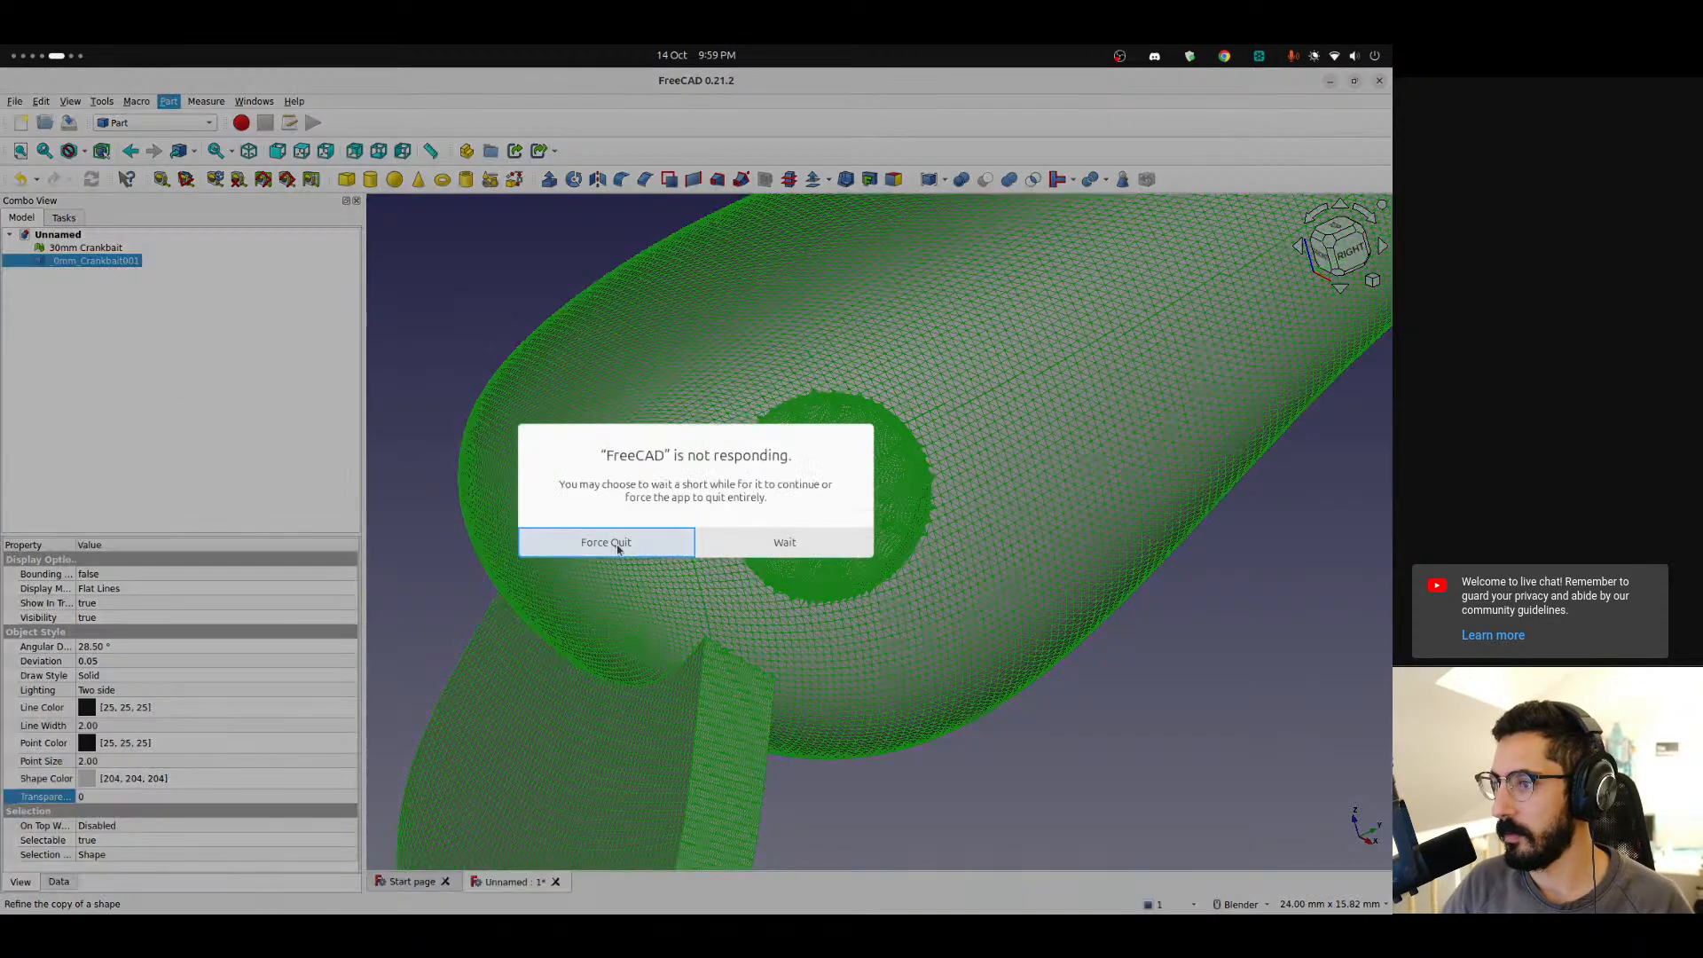
{"action": "left_click", "coordinate": [606, 543]}
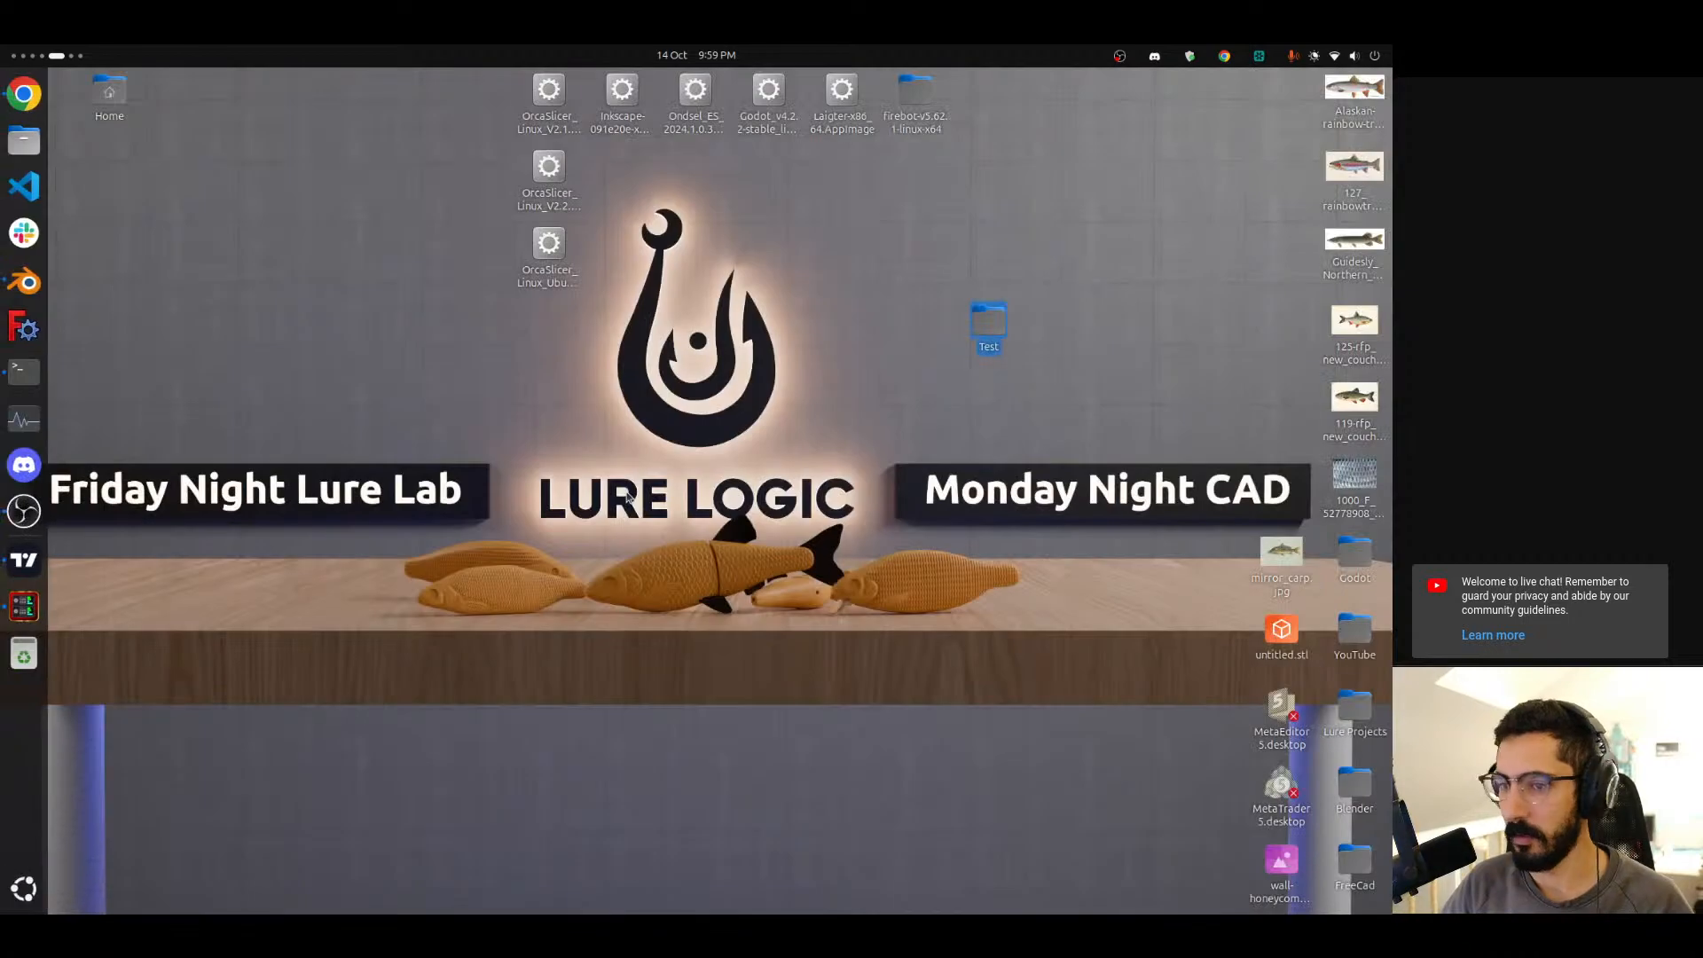
{"action": "key", "text": "super"}
{"action": "type", "text": "fre"}
{"action": "key", "text": "Return"}
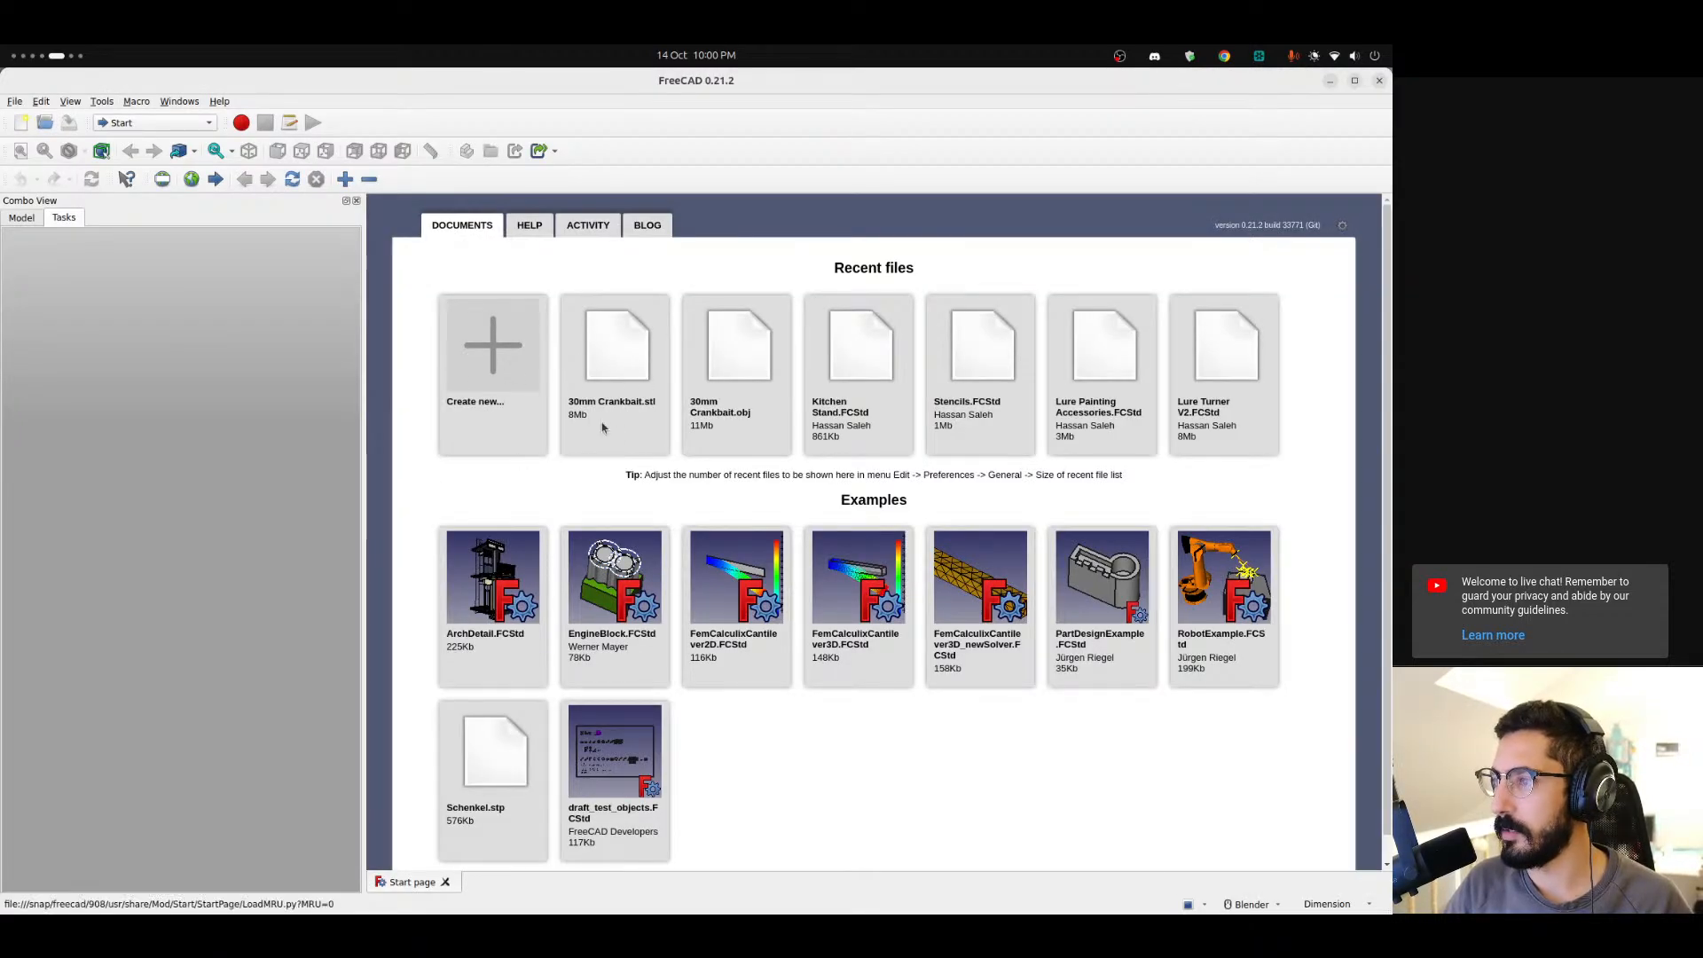
Create a new document and import 30mm Crankbait simple.obj from the Desktop Test folder.
{"action": "left_click", "coordinate": [487, 395]}
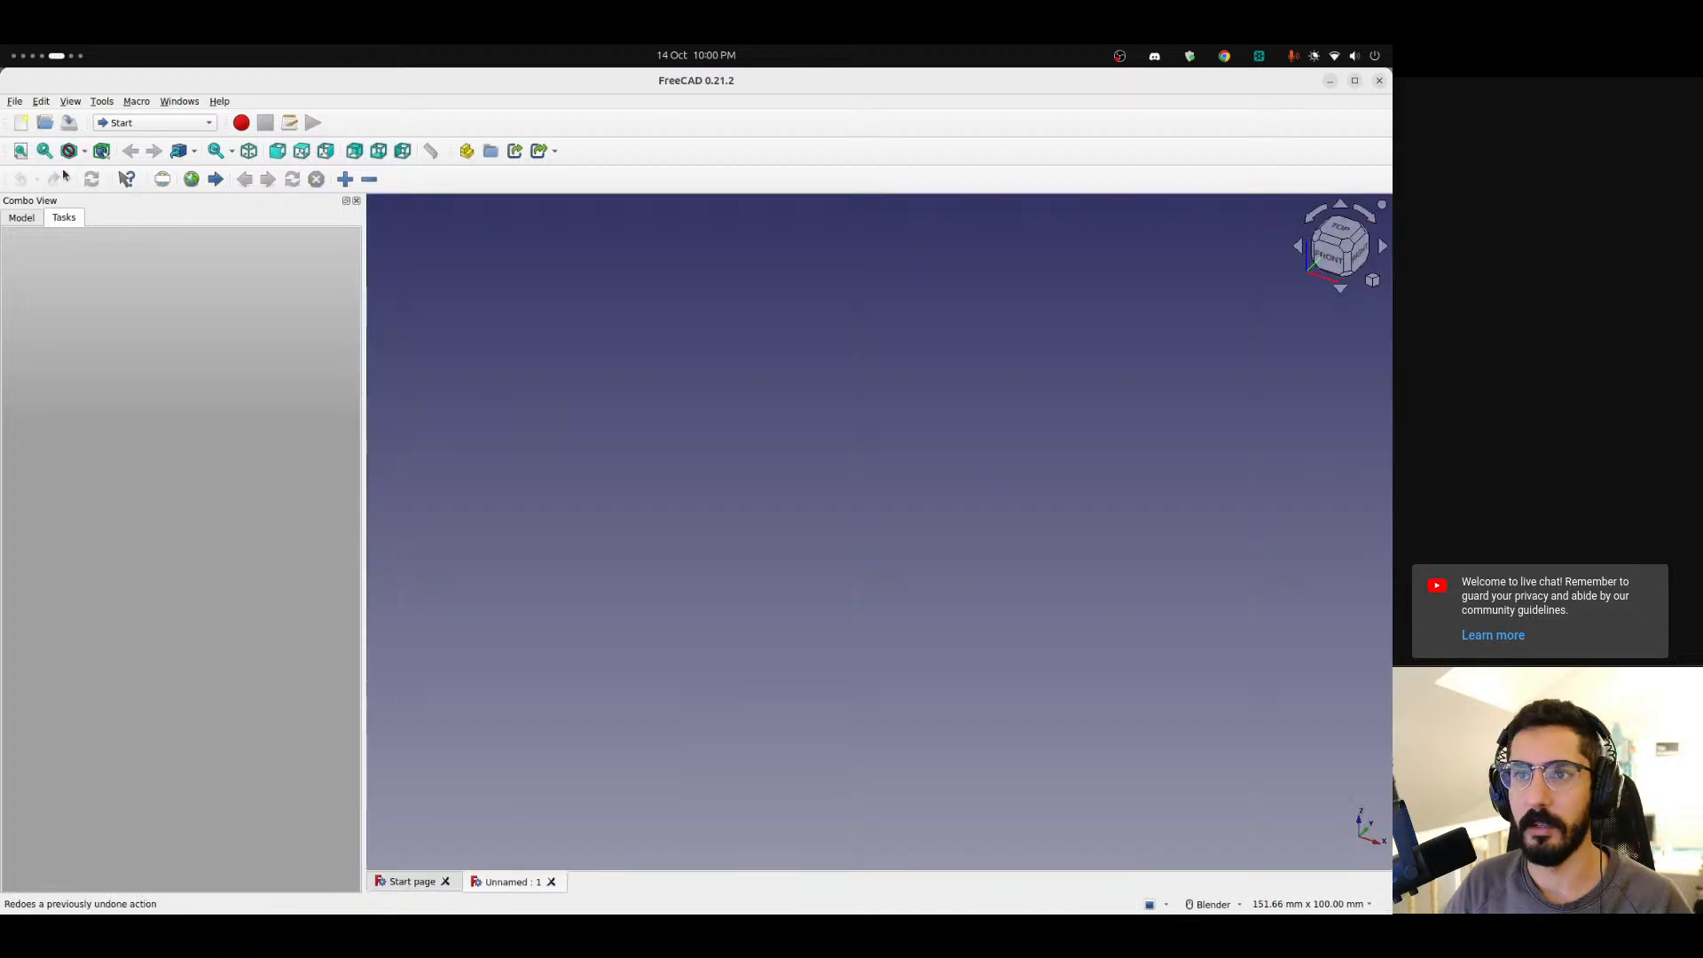
{"action": "left_click", "coordinate": [14, 101]}
{"action": "left_click", "coordinate": [41, 289]}
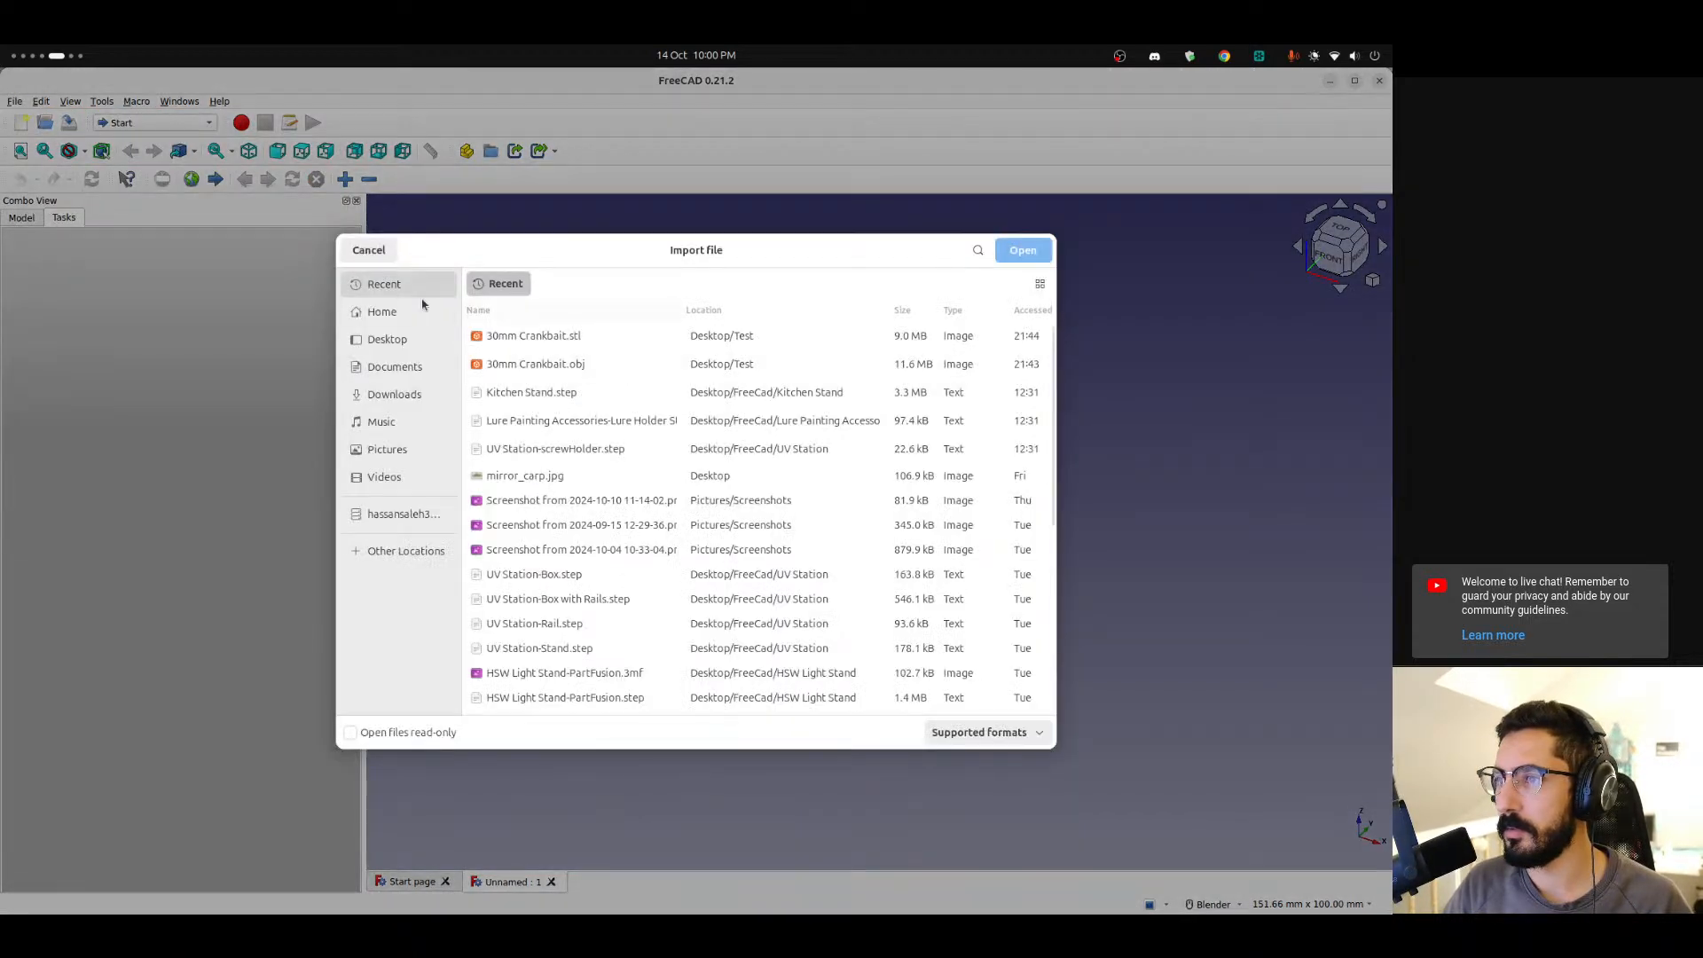
{"action": "left_click", "coordinate": [387, 339]}
{"action": "double_click", "coordinate": [543, 336]}
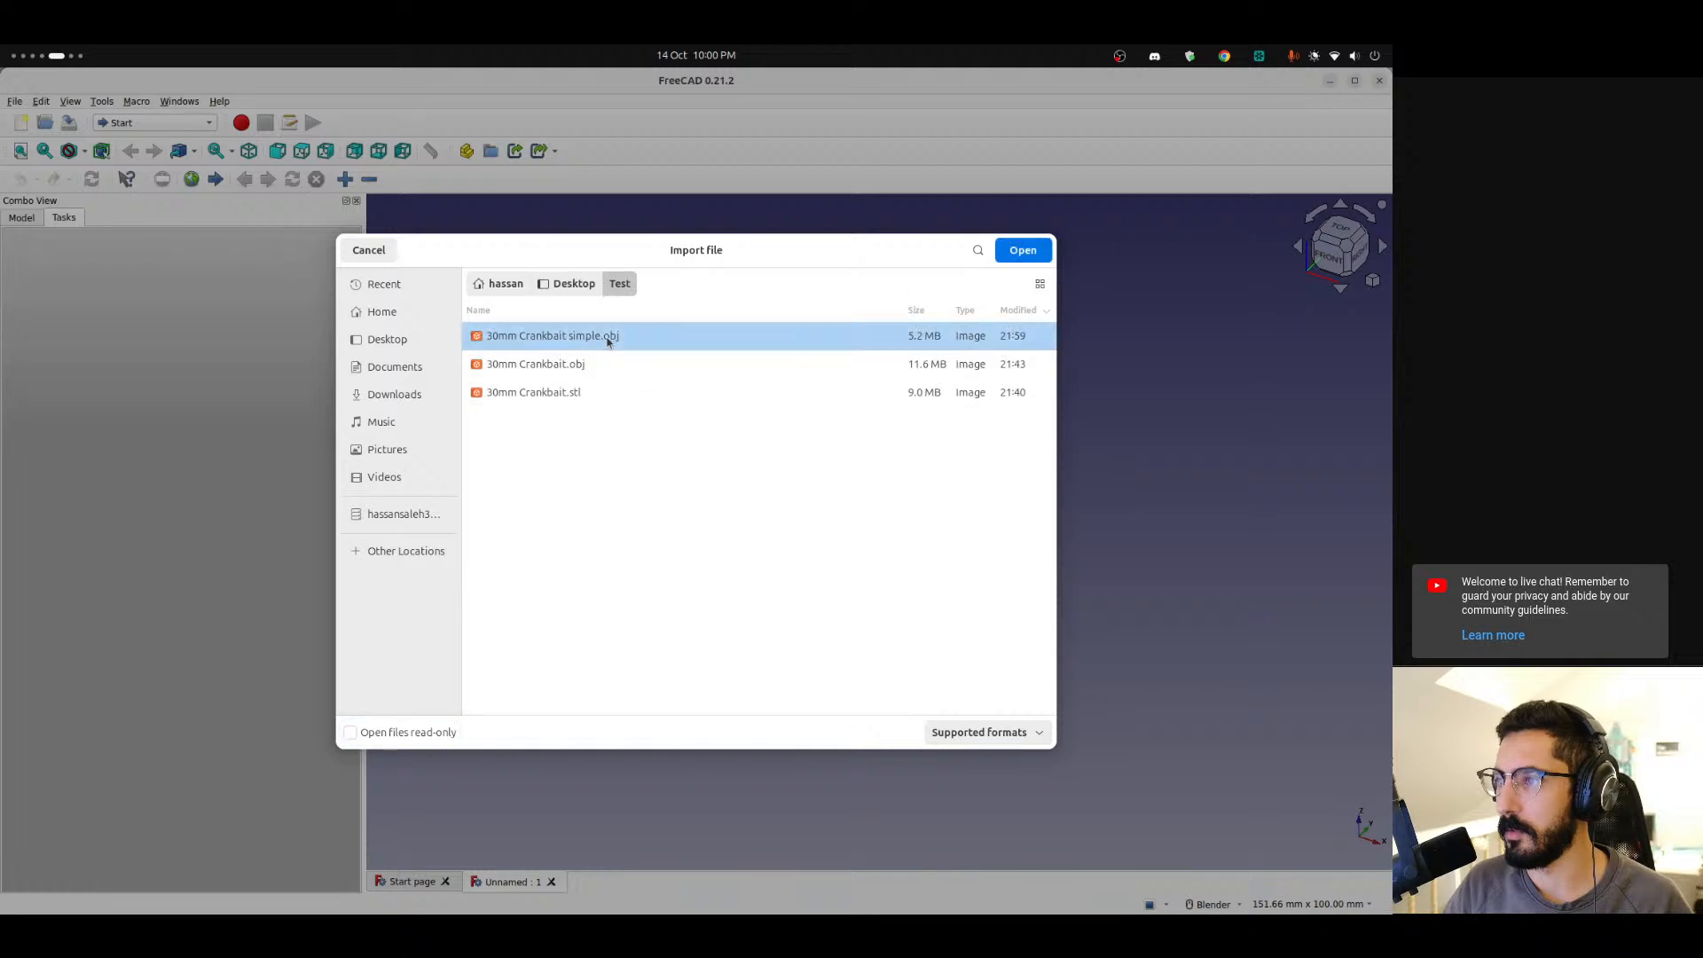
{"action": "left_click", "coordinate": [1023, 250]}
Select the imported crankbait mesh in the model tree and switch to the Part workbench.
{"action": "left_click", "coordinate": [660, 479]}
{"action": "left_click", "coordinate": [773, 555]}
{"action": "middle_click_drag", "start_coordinate": [913, 444], "coordinate": [634, 553]}
{"action": "scroll", "coordinate": [633, 552], "scroll_direction": "up", "scroll_amount": 5}
{"action": "scroll", "coordinate": [635, 551], "scroll_direction": "down", "scroll_amount": 5}
{"action": "left_click", "coordinate": [18, 219]}
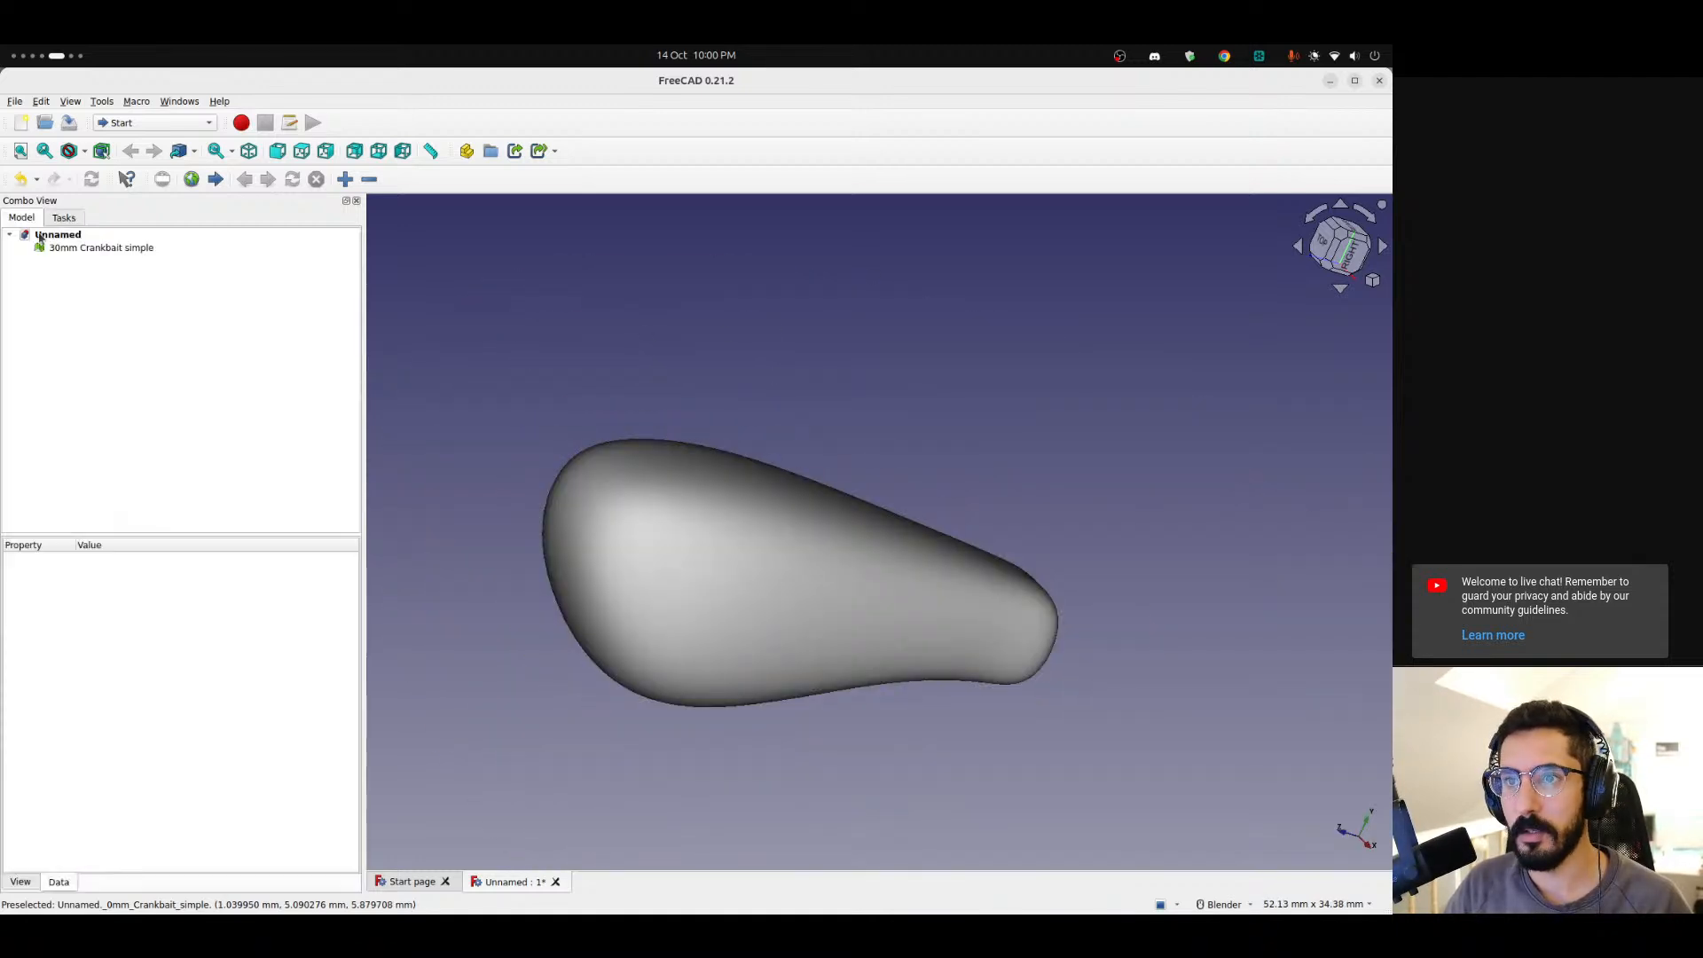
{"action": "left_click", "coordinate": [82, 248]}
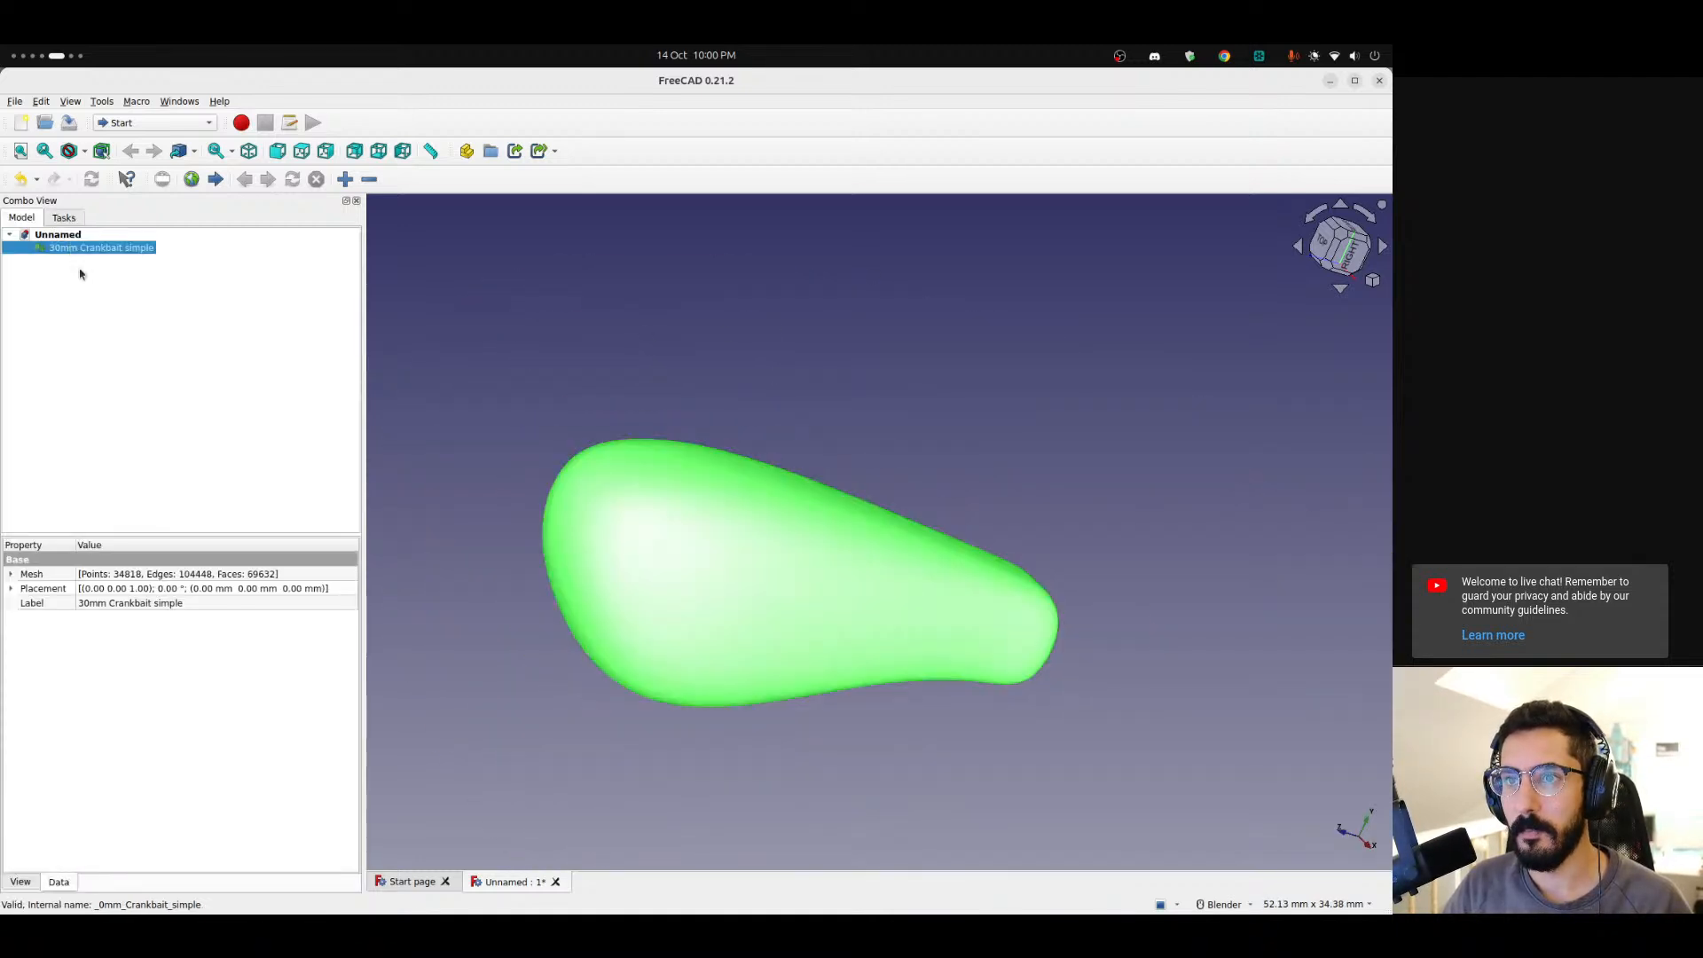
{"action": "left_click", "coordinate": [155, 123]}
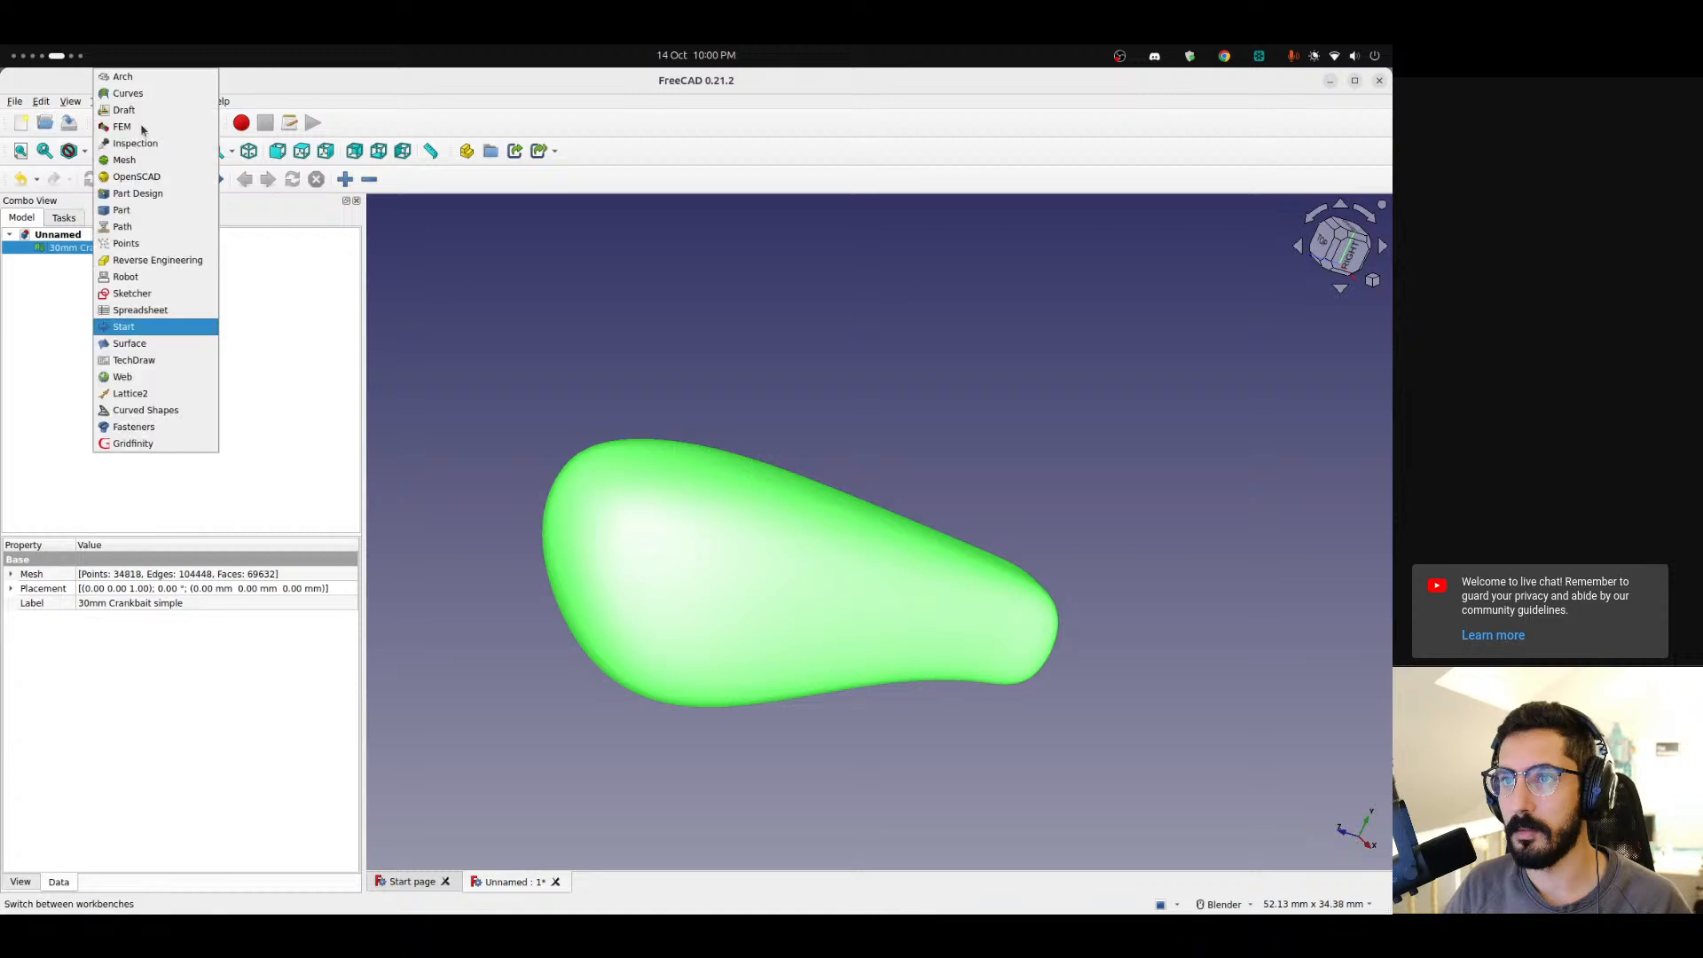
{"action": "left_click", "coordinate": [131, 216]}
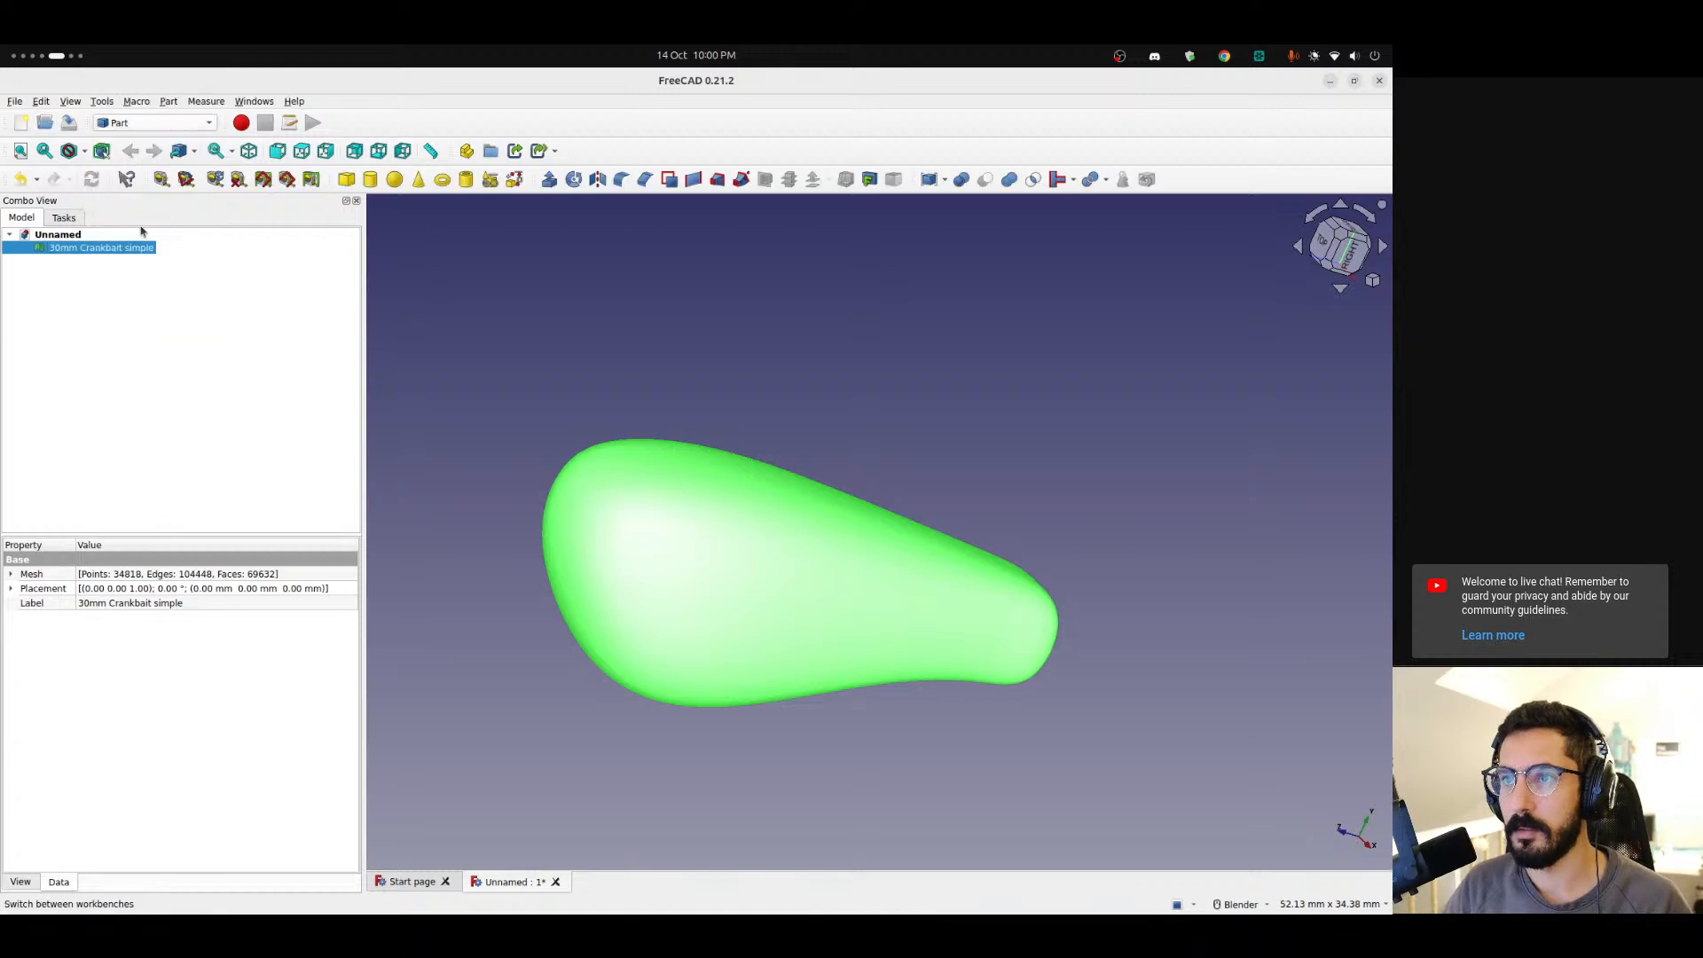
Create a shape from the selected mesh with Sew shape enabled and a sewing tolerance of 0.10.
{"action": "left_click", "coordinate": [167, 101]}
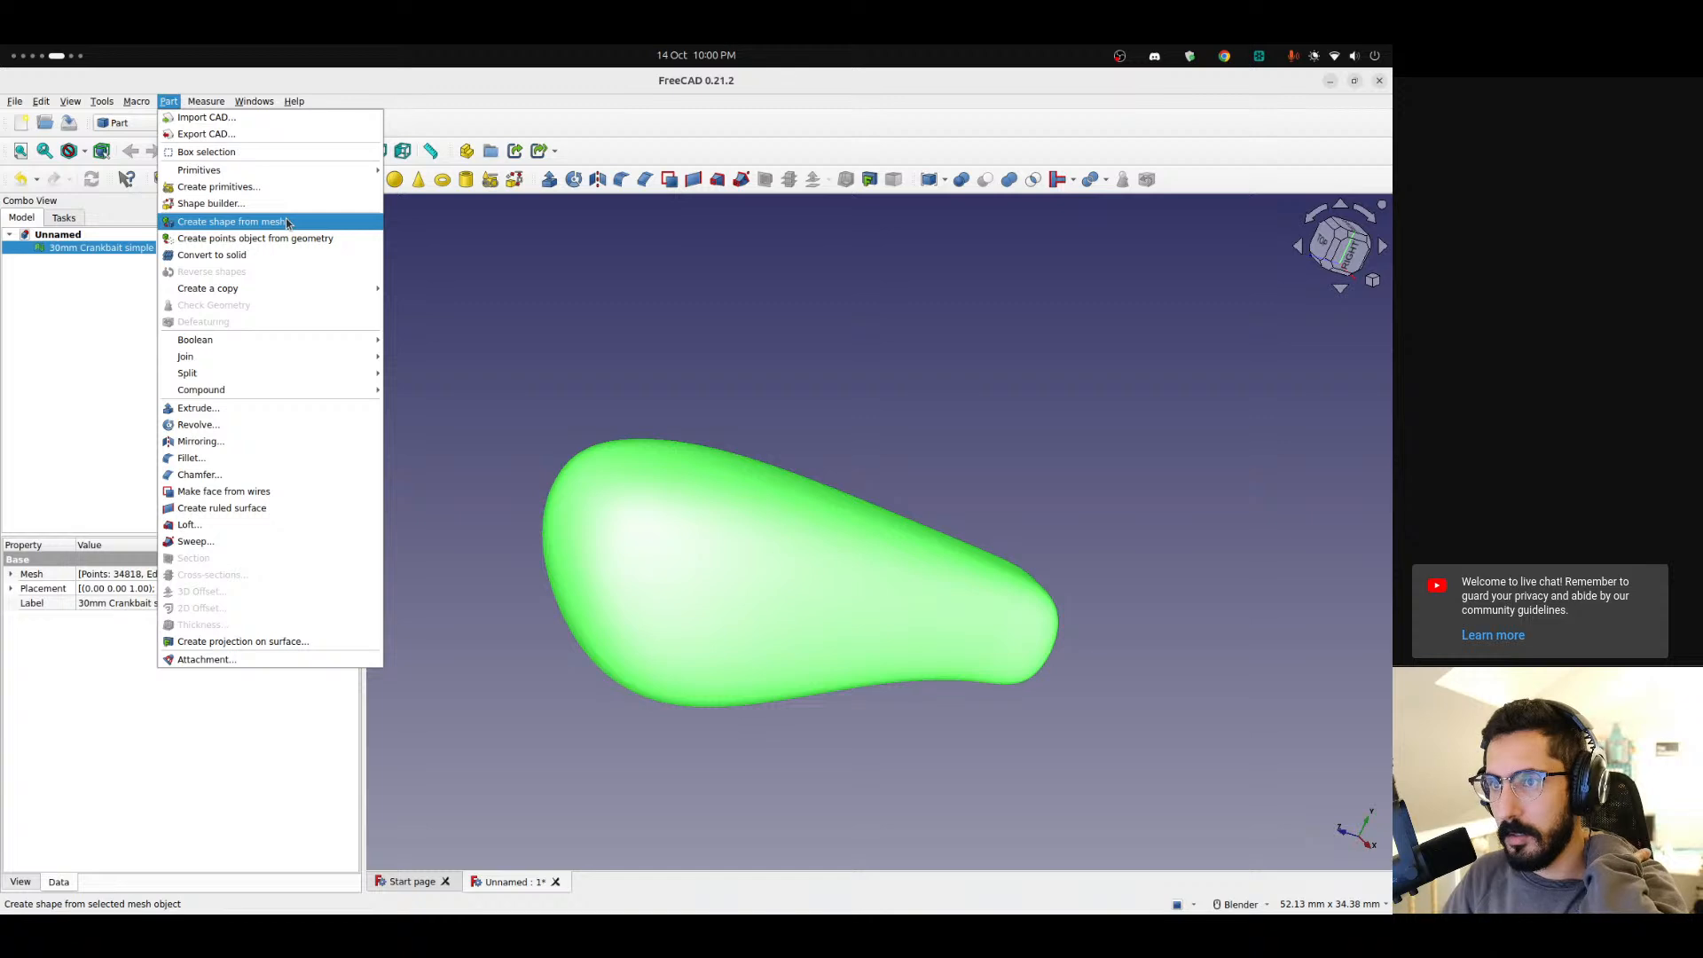
{"action": "left_click", "coordinate": [232, 221]}
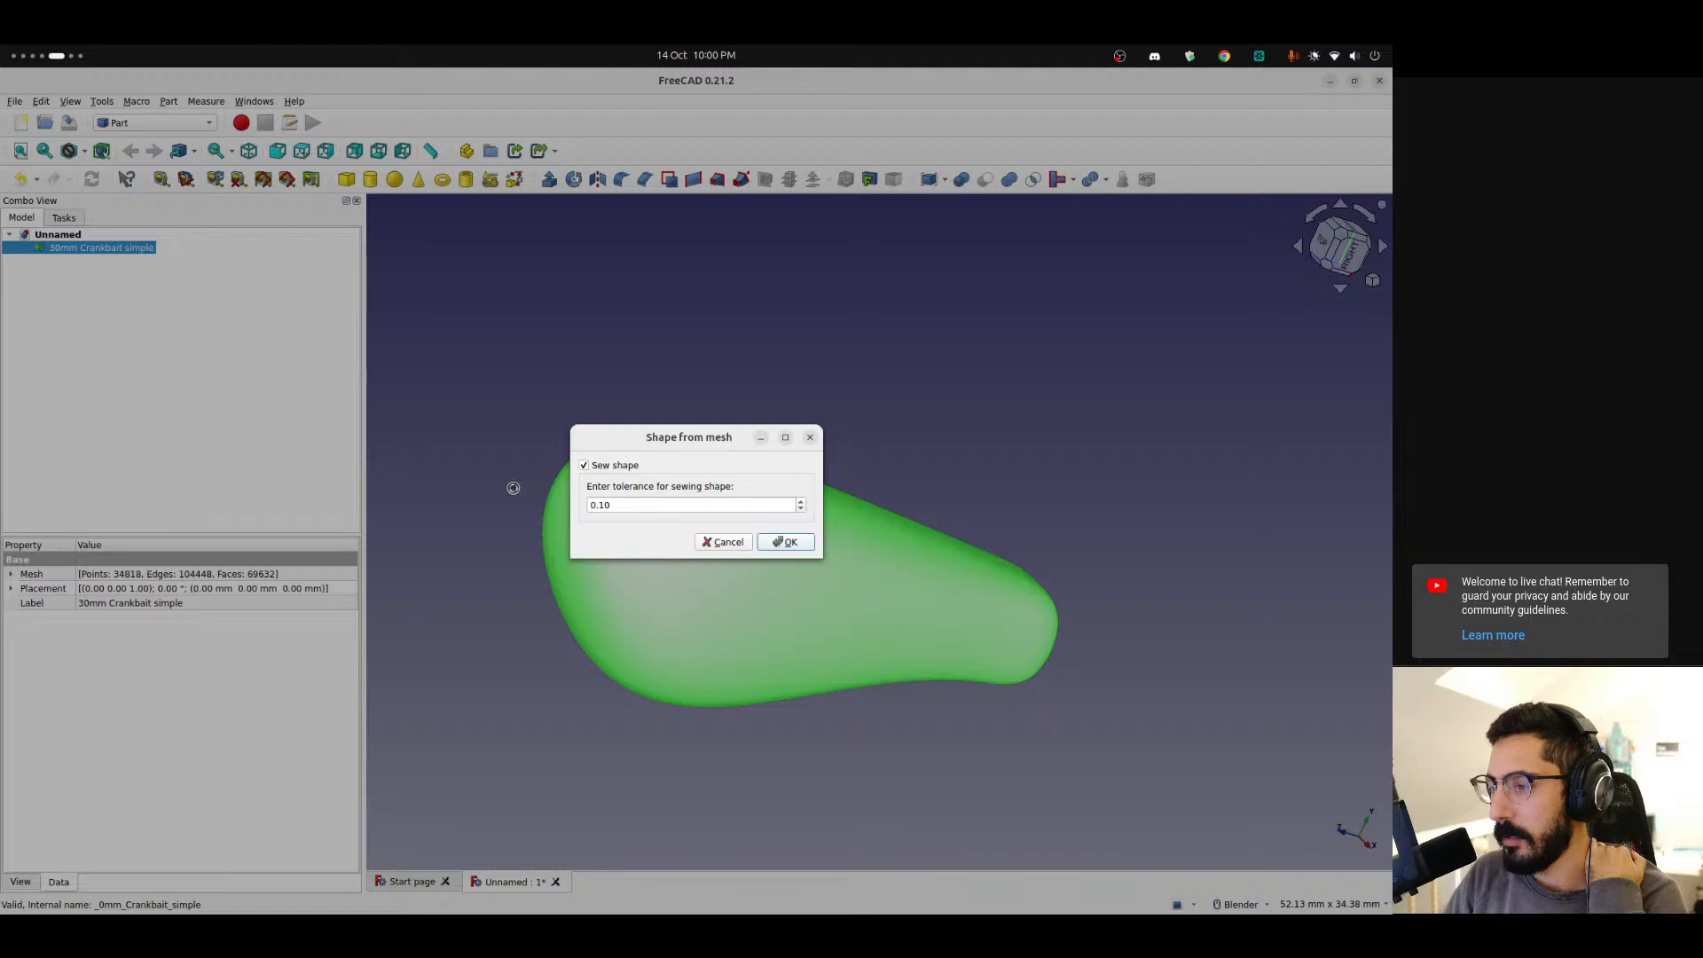
{"action": "mouse_move", "coordinate": [3, 730]}
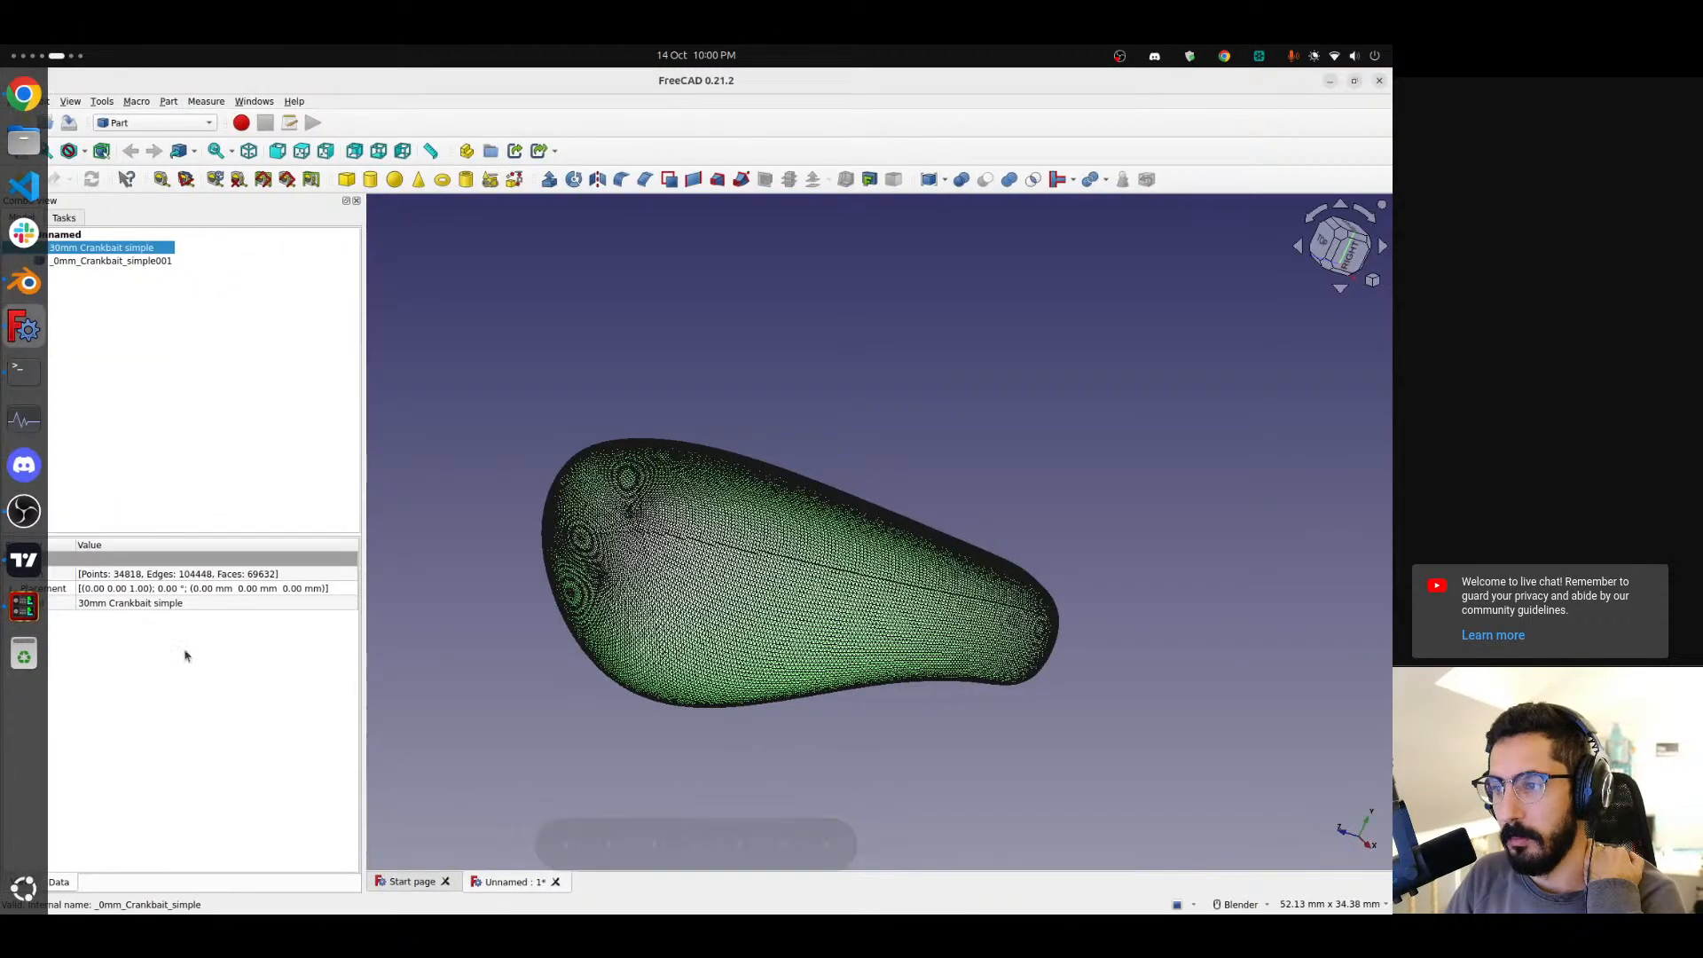
Zoom in on the lure to examine the triangulated surface of the new shape.
{"action": "scroll", "coordinate": [714, 541], "scroll_direction": "up", "scroll_amount": 10}
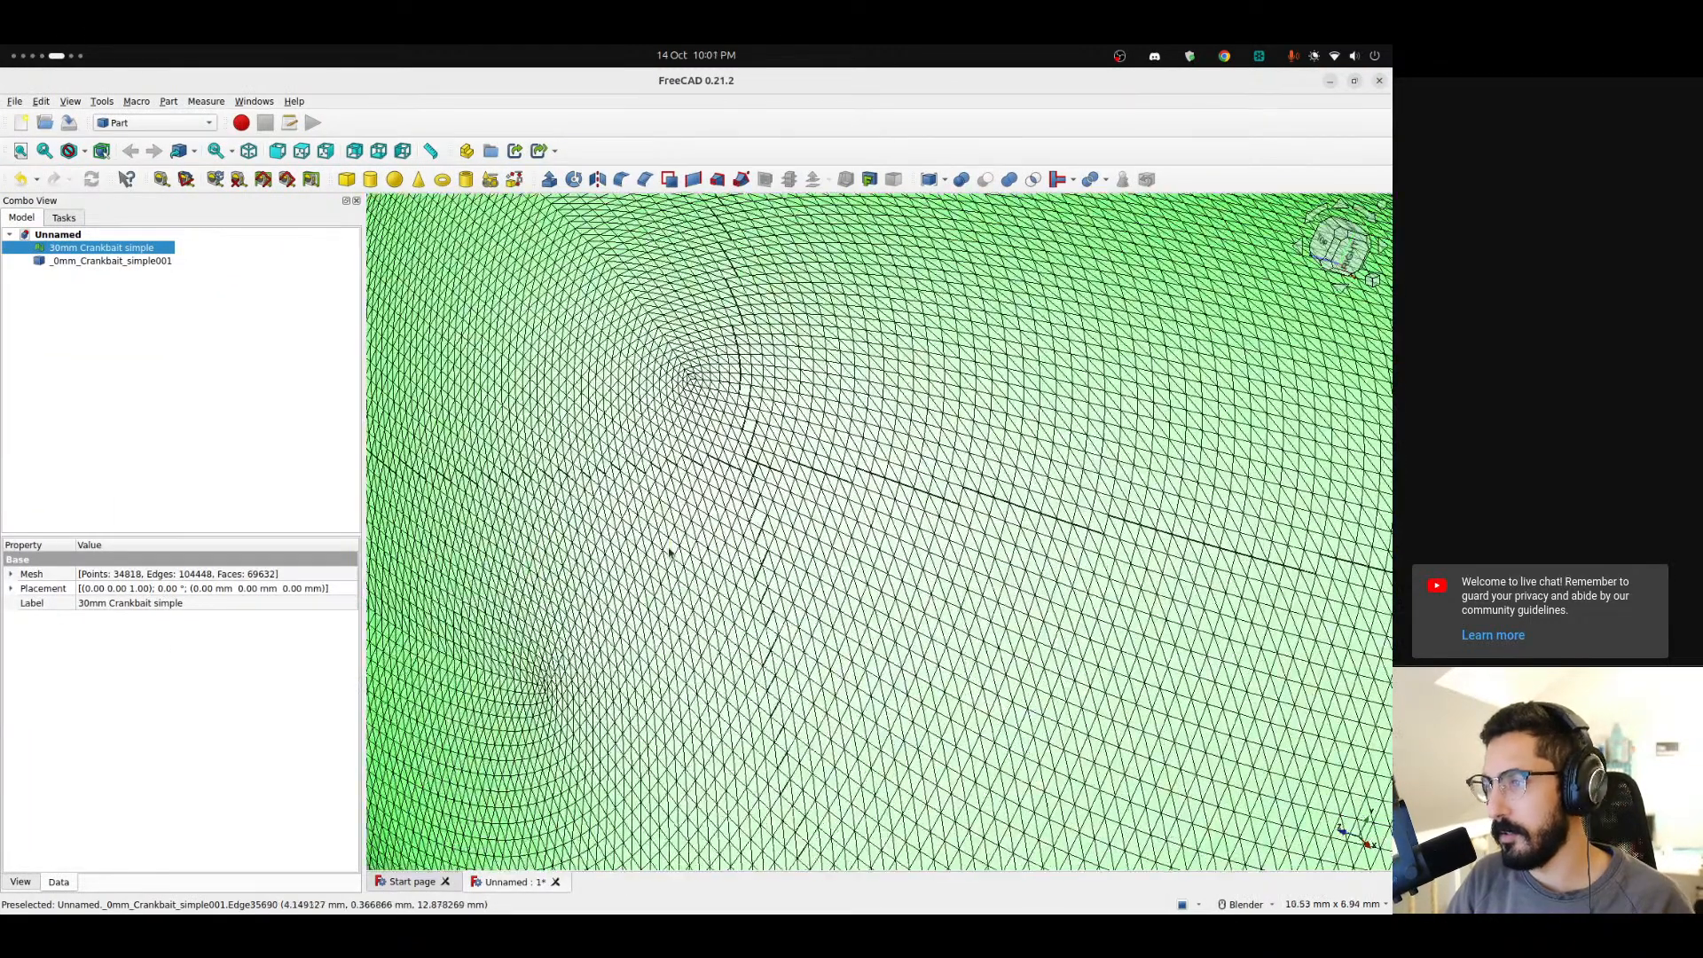
{"action": "scroll", "coordinate": [757, 526], "scroll_direction": "down", "scroll_amount": 5}
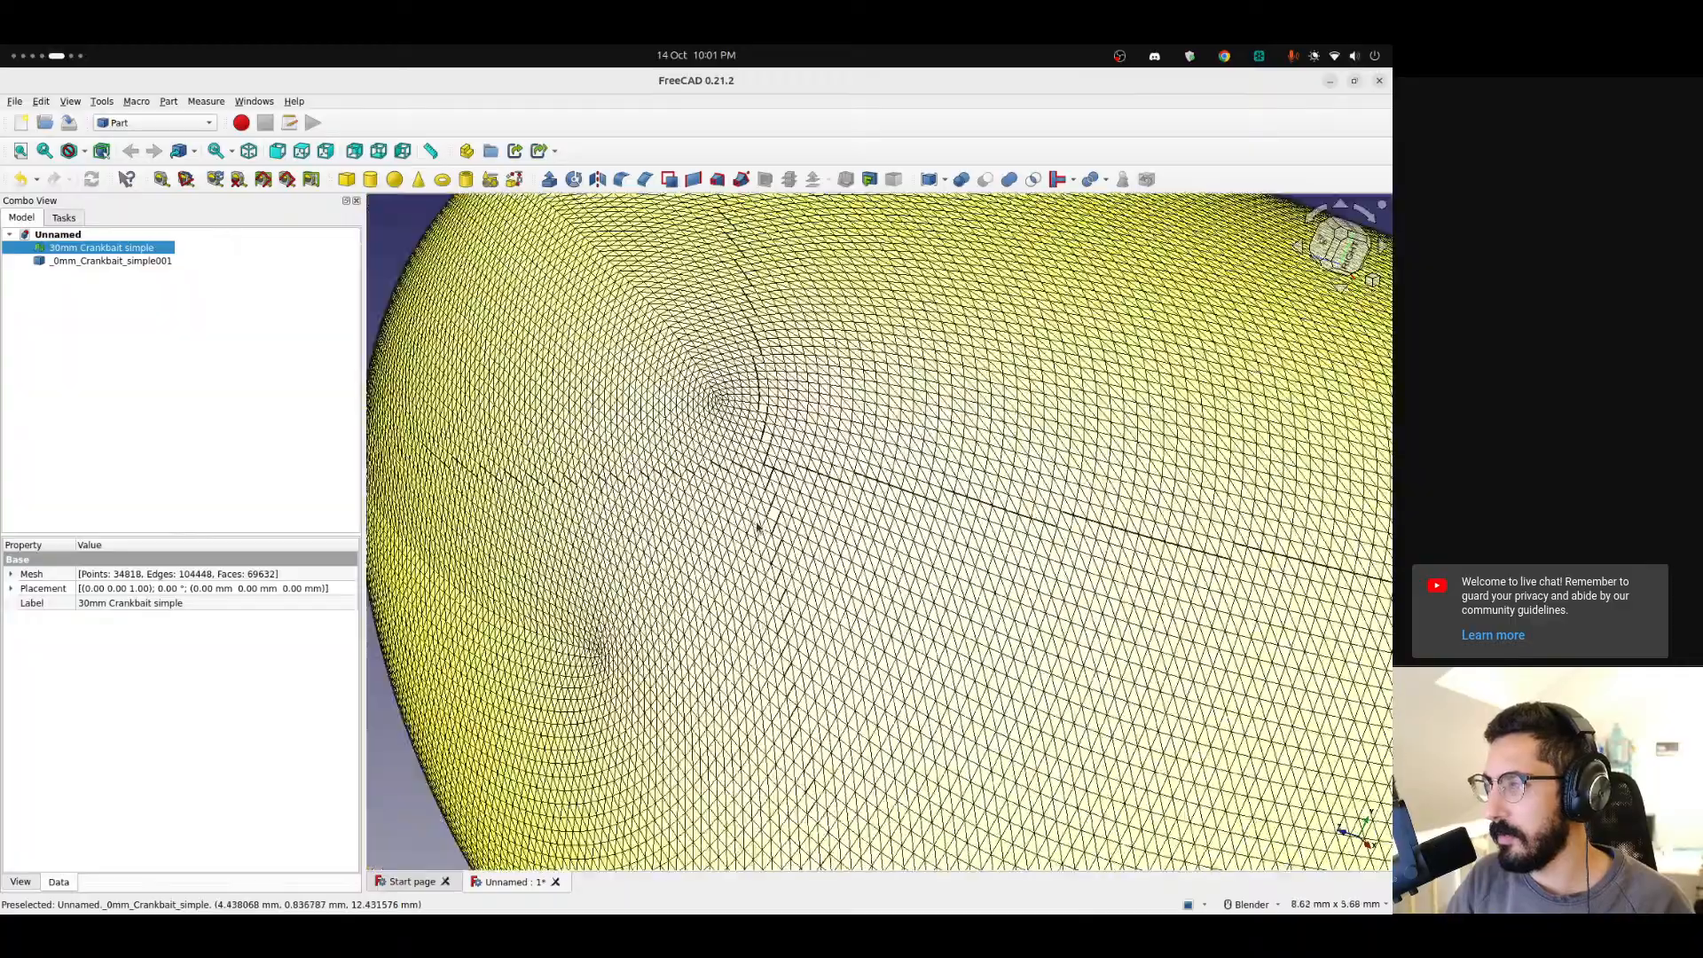
{"action": "scroll", "coordinate": [757, 526], "scroll_direction": "up", "scroll_amount": 3}
{"action": "scroll", "coordinate": [821, 494], "scroll_direction": "down", "scroll_amount": 5}
{"action": "scroll", "coordinate": [847, 487], "scroll_direction": "up", "scroll_amount": 2}
{"action": "middle_click_drag", "start_coordinate": [862, 369], "coordinate": [669, 470]}
{"action": "scroll", "coordinate": [668, 473], "scroll_direction": "up", "scroll_amount": 5}
{"action": "scroll", "coordinate": [667, 473], "scroll_direction": "up", "scroll_amount": 3}
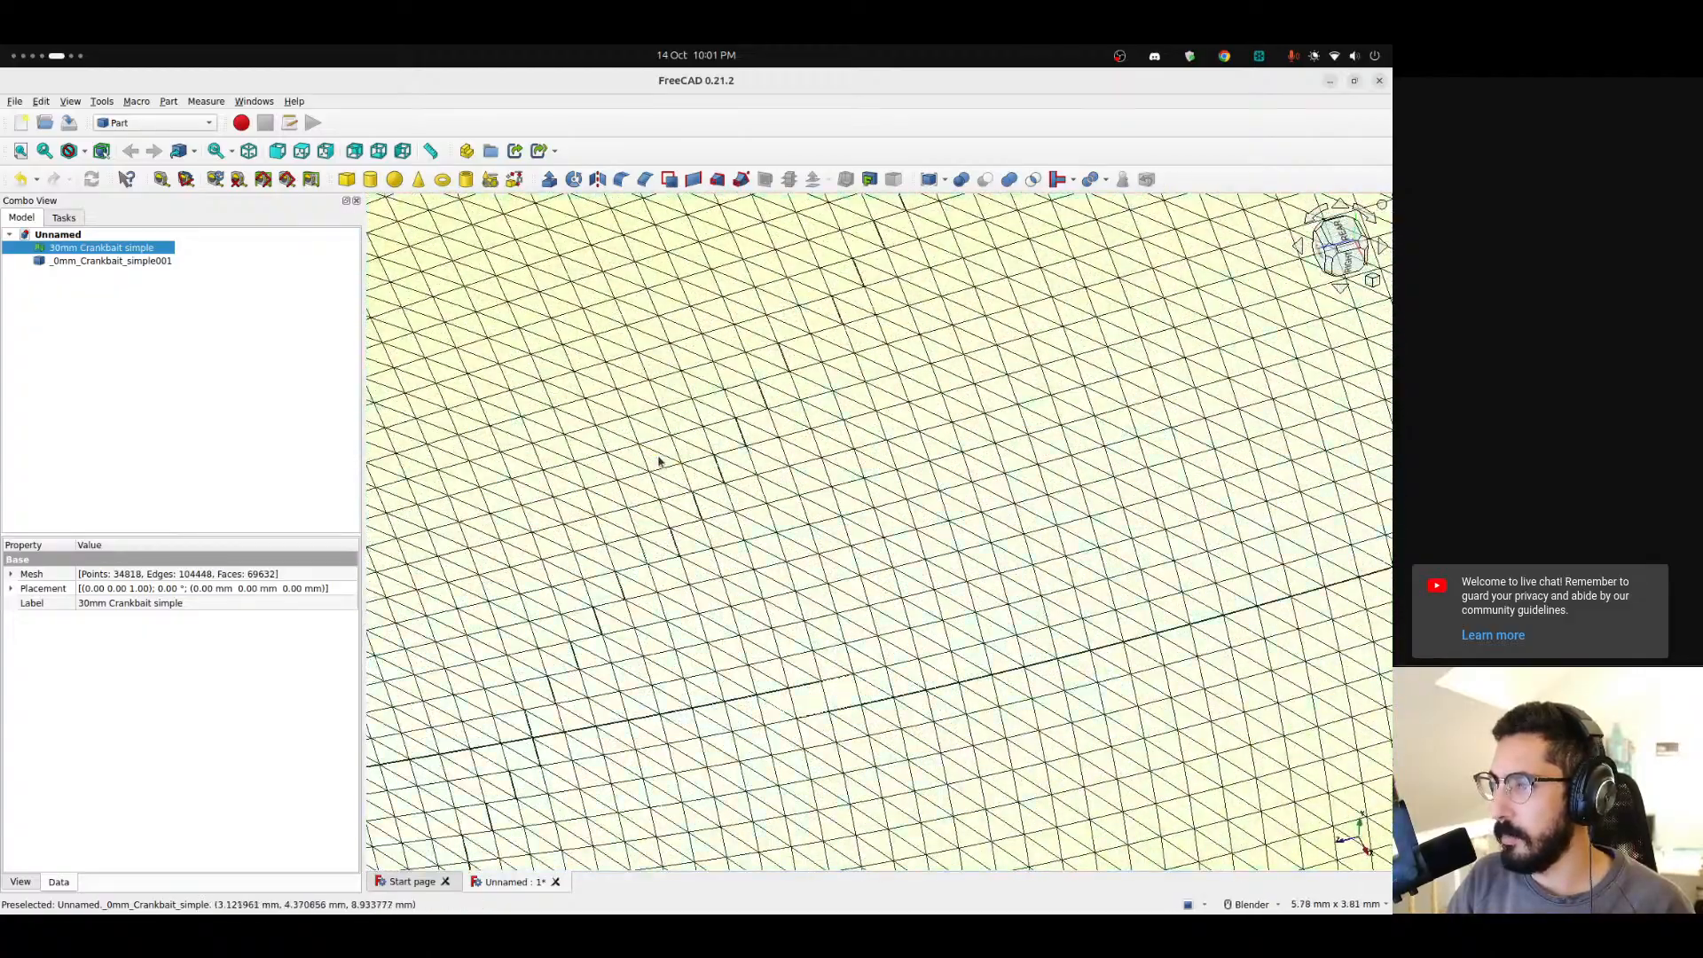
{"action": "scroll", "coordinate": [665, 461], "scroll_direction": "down", "scroll_amount": 6}
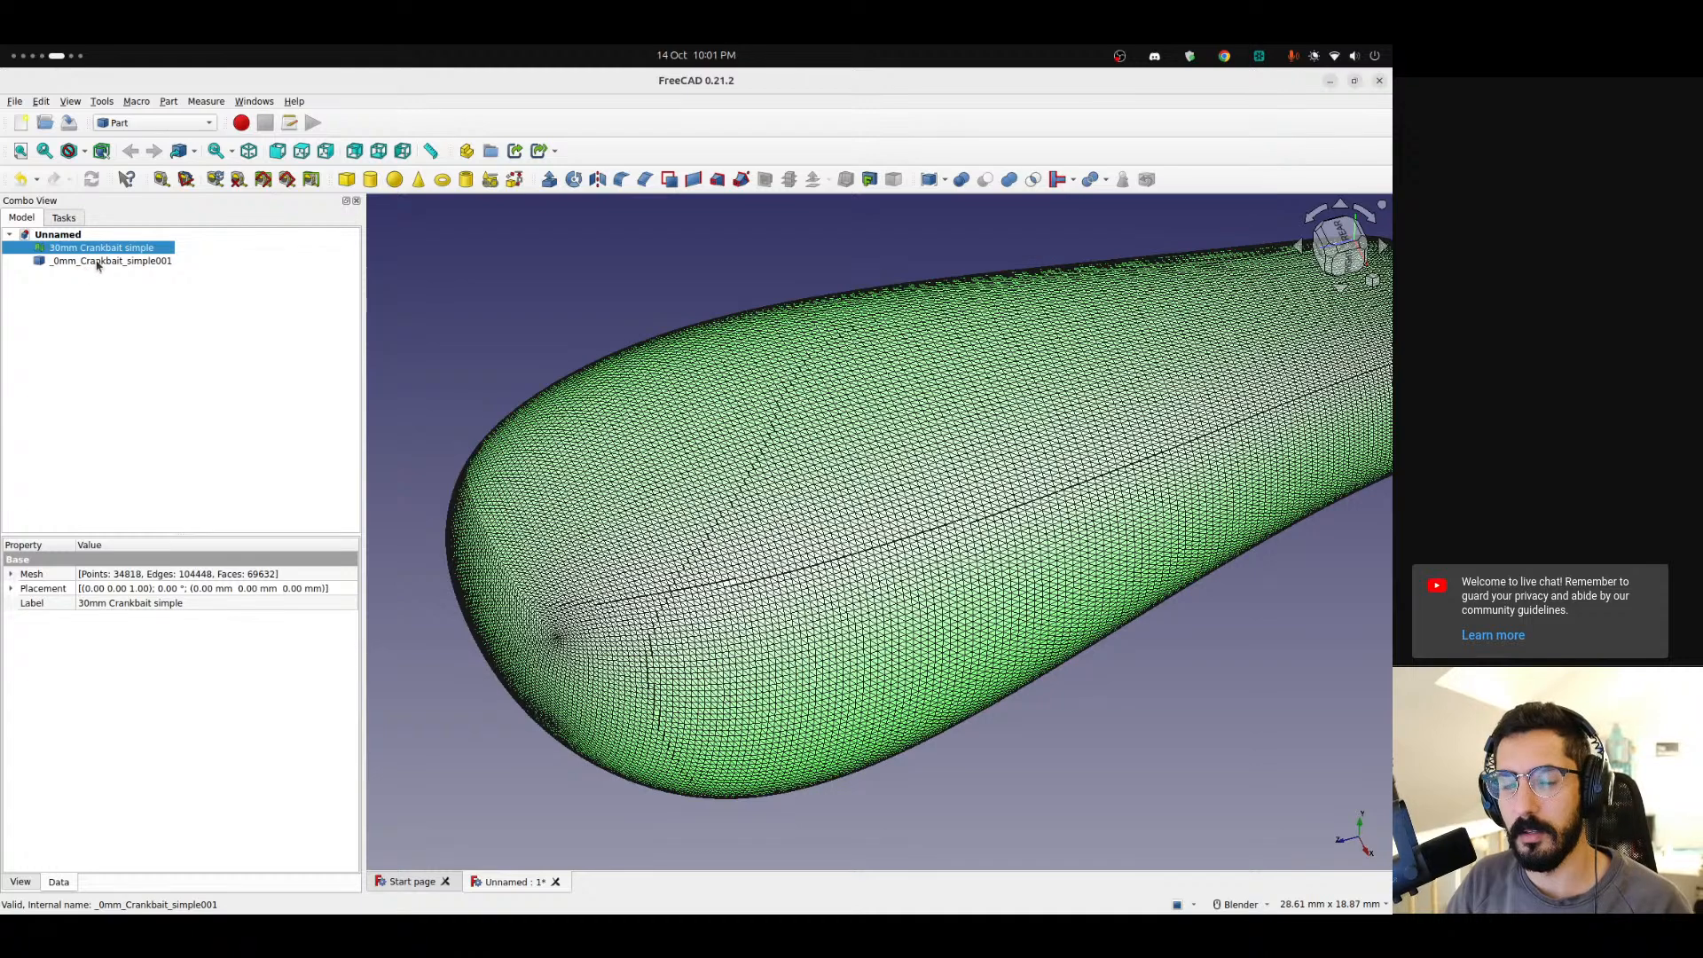
Hide the original mesh and select the new shape object in the tree.
{"action": "left_click", "coordinate": [98, 262]}
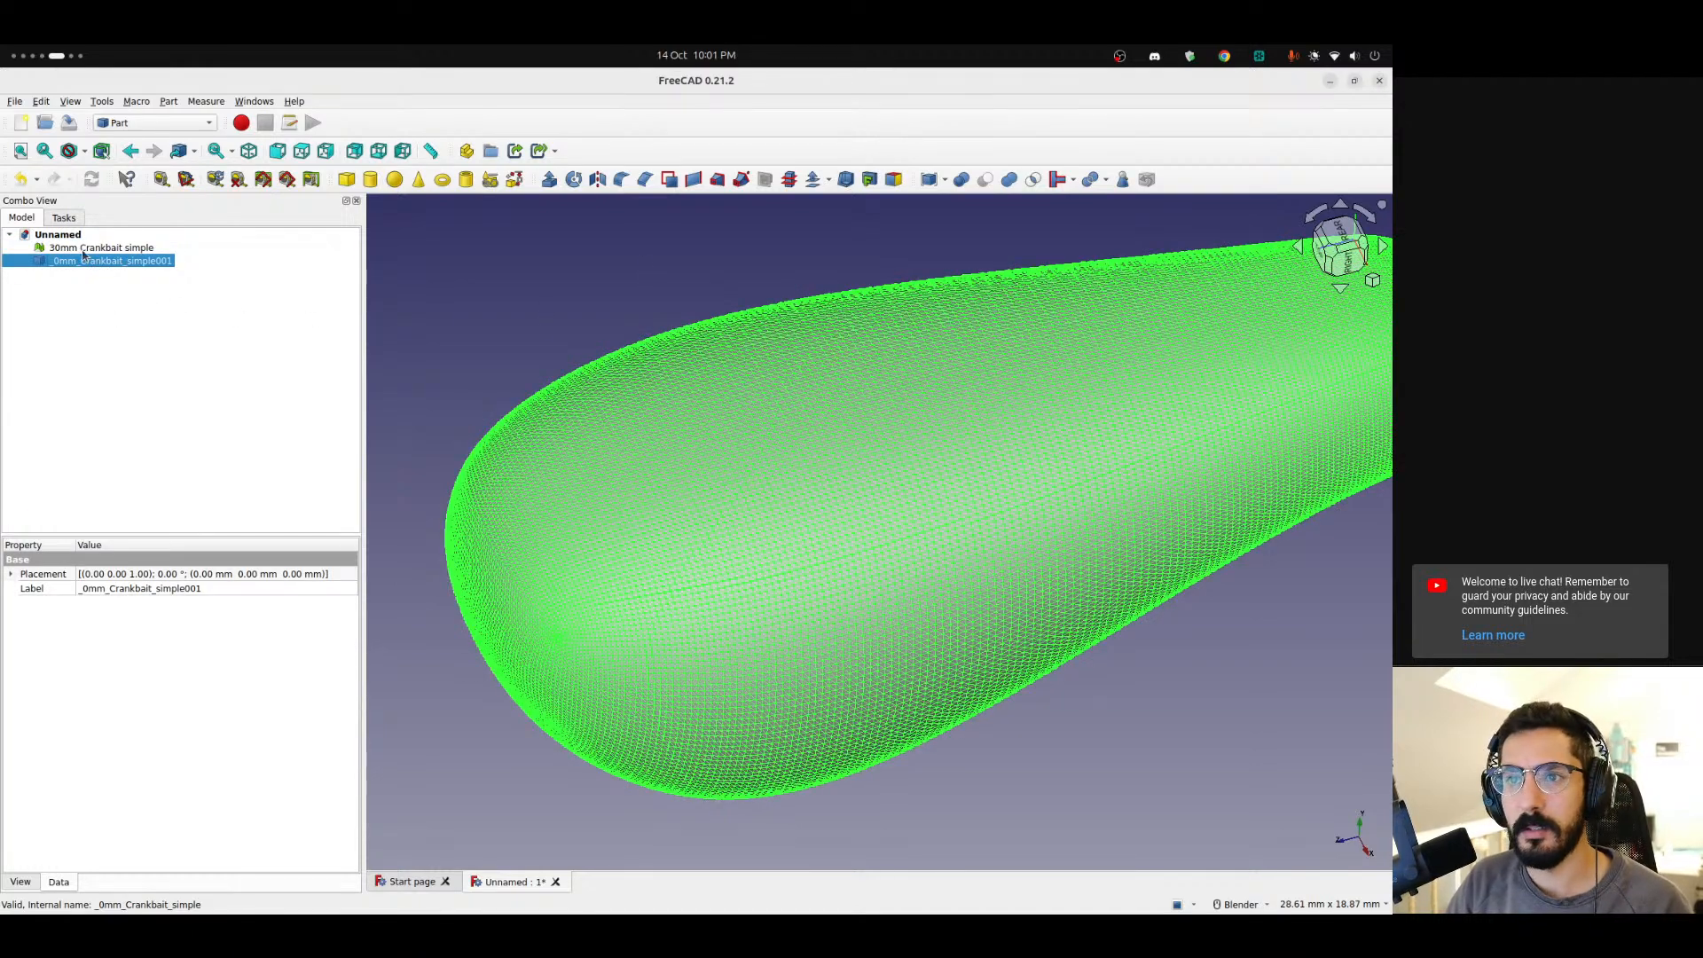
{"action": "left_click", "coordinate": [82, 249]}
{"action": "key", "text": "space"}
{"action": "left_click", "coordinate": [88, 262]}
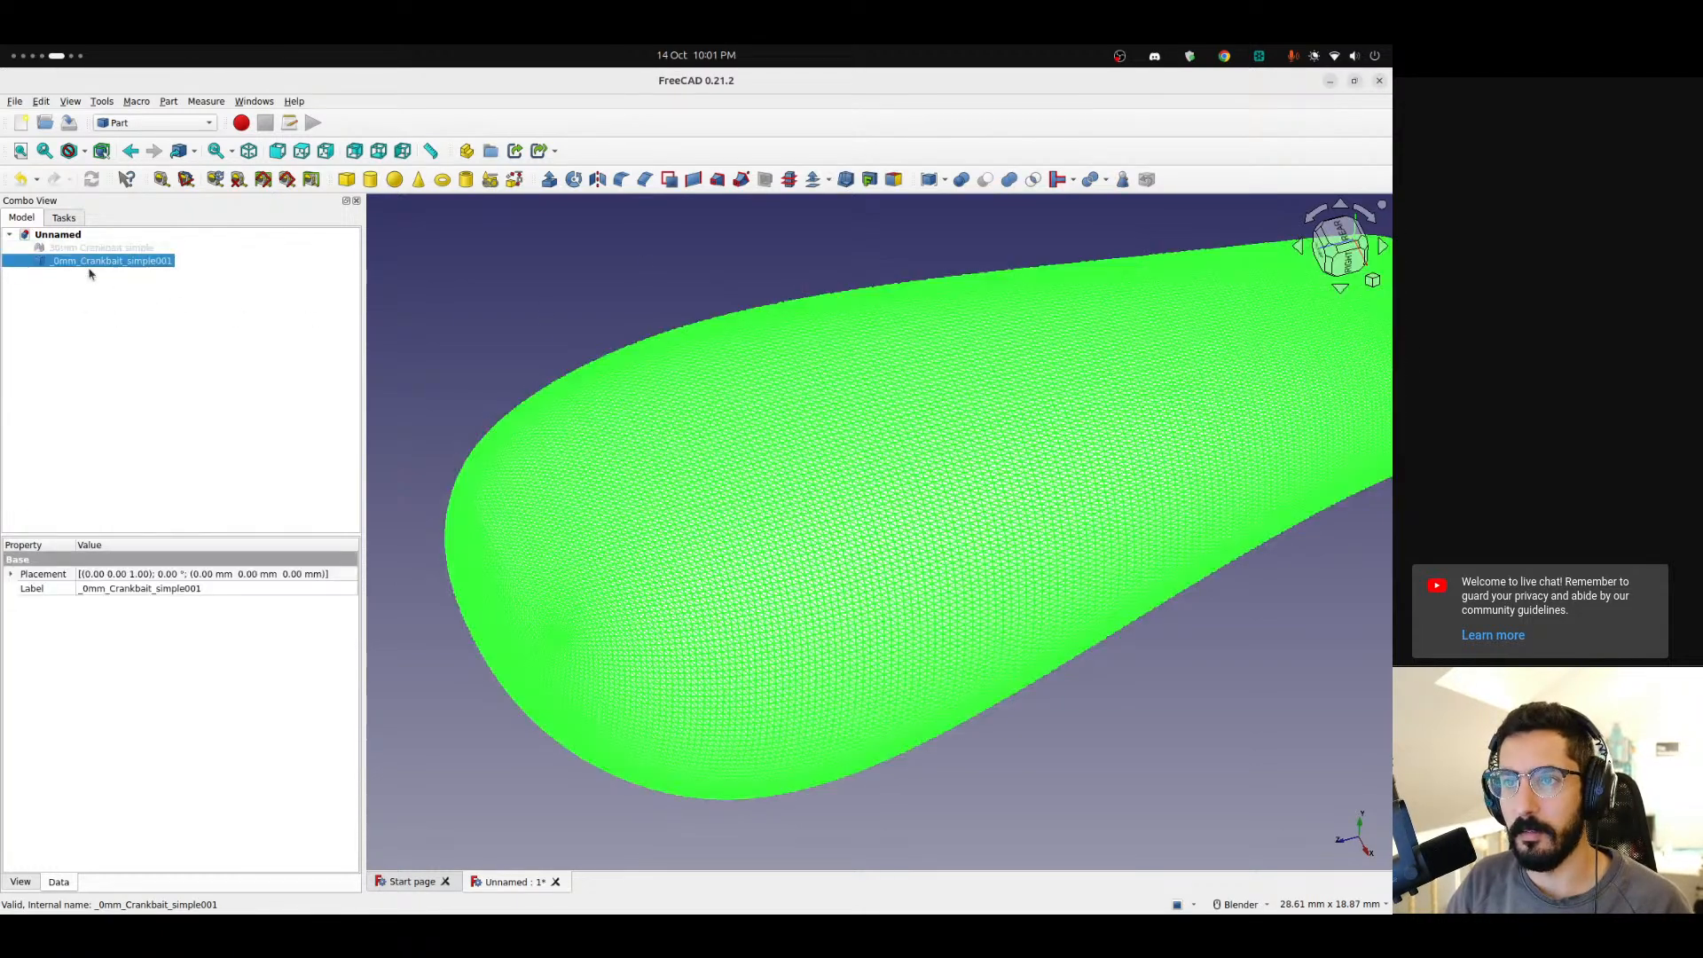
Create a refined copy of the selected shape with Refine shape.
{"action": "left_click", "coordinate": [168, 102]}
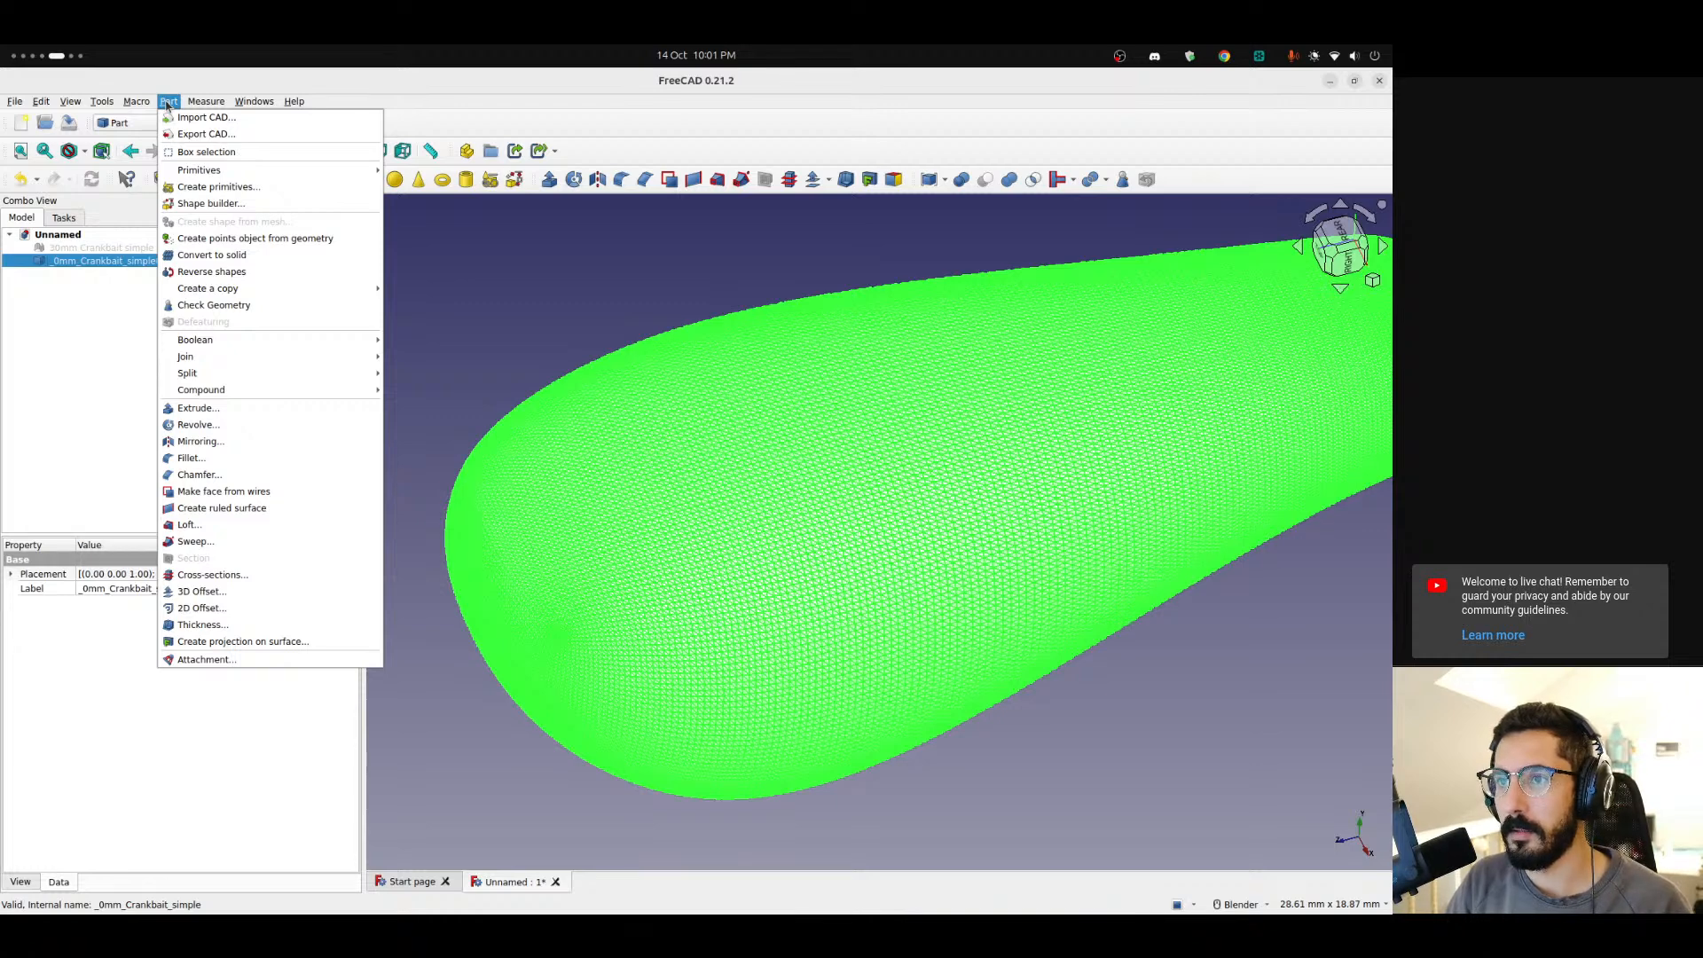
{"action": "mouse_move", "coordinate": [251, 288]}
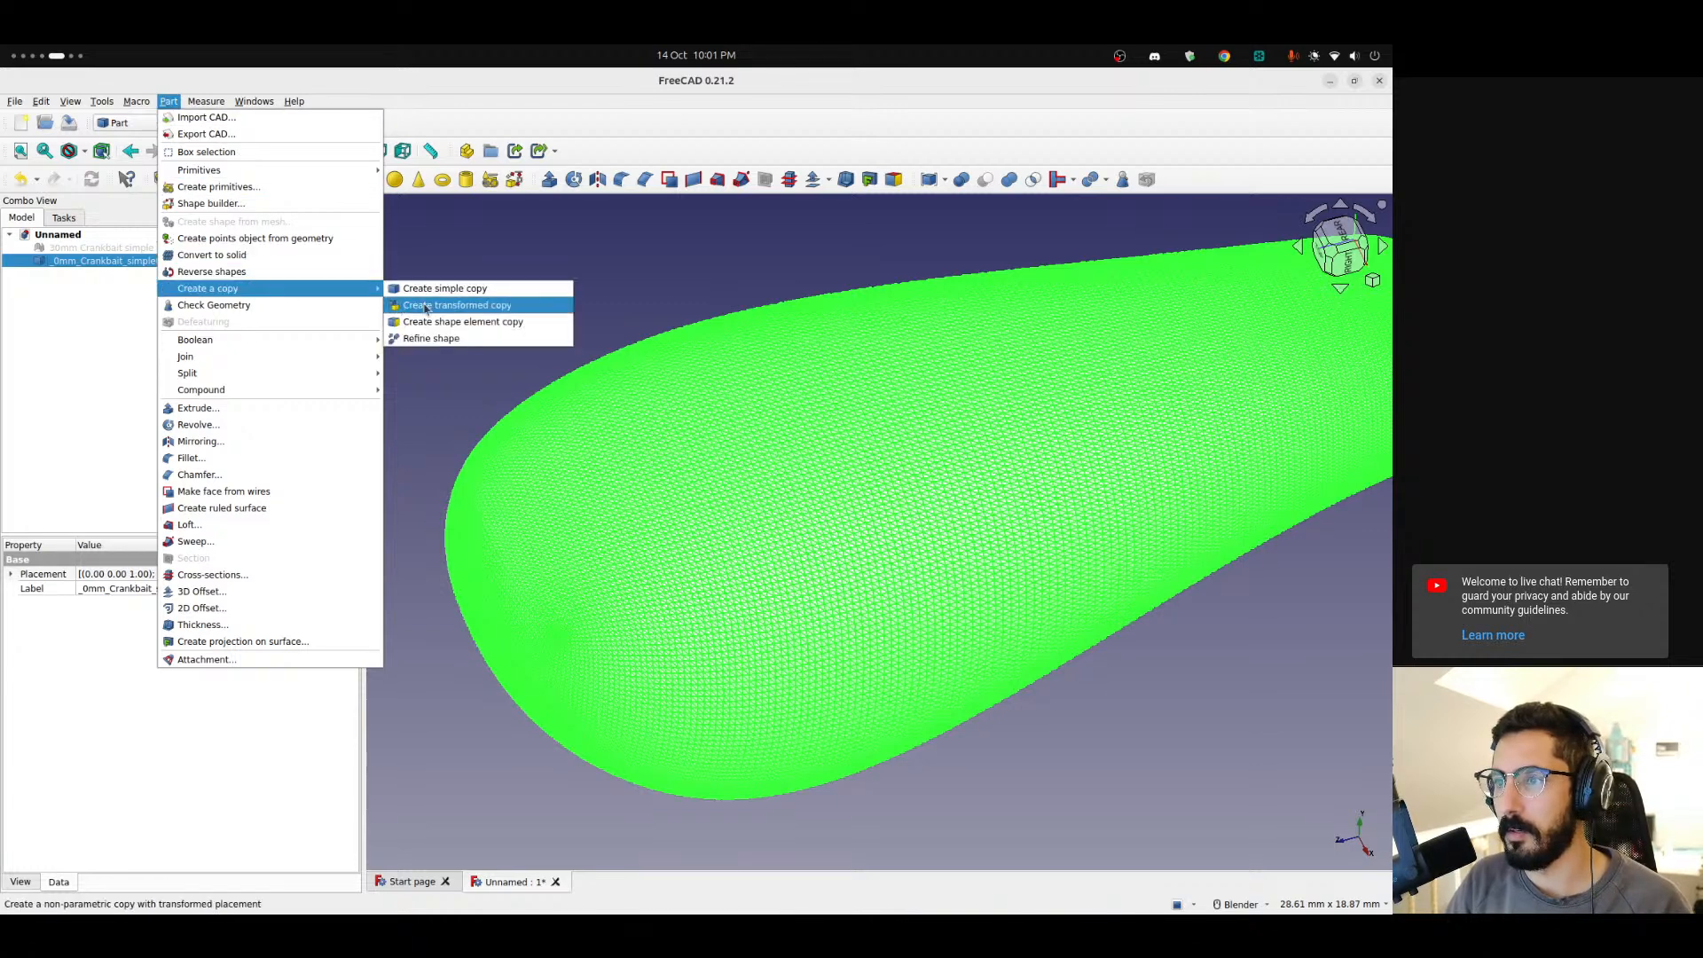
{"action": "left_click", "coordinate": [462, 346]}
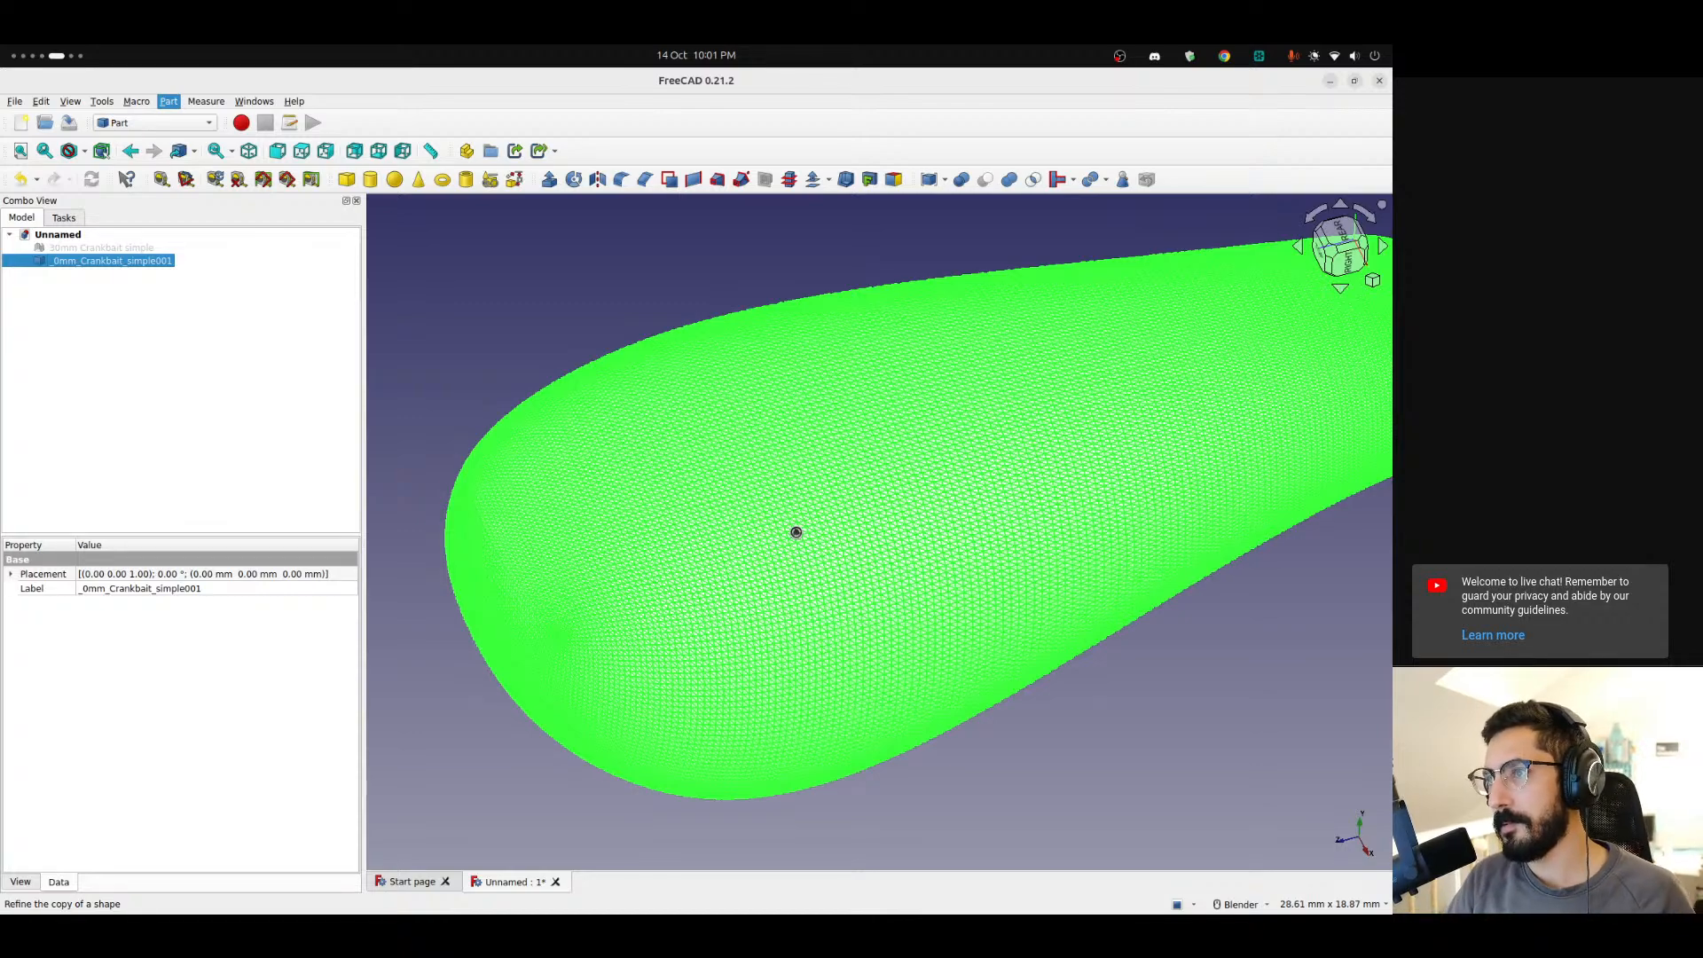
Switch to the browser and read the FreeCAD wiki tutorial on cleaning and repairing imported STL/OBJ meshes.
{"action": "key", "text": "super+Page_Up"}
{"action": "scroll", "coordinate": [550, 586], "scroll_direction": "up", "scroll_amount": 3}
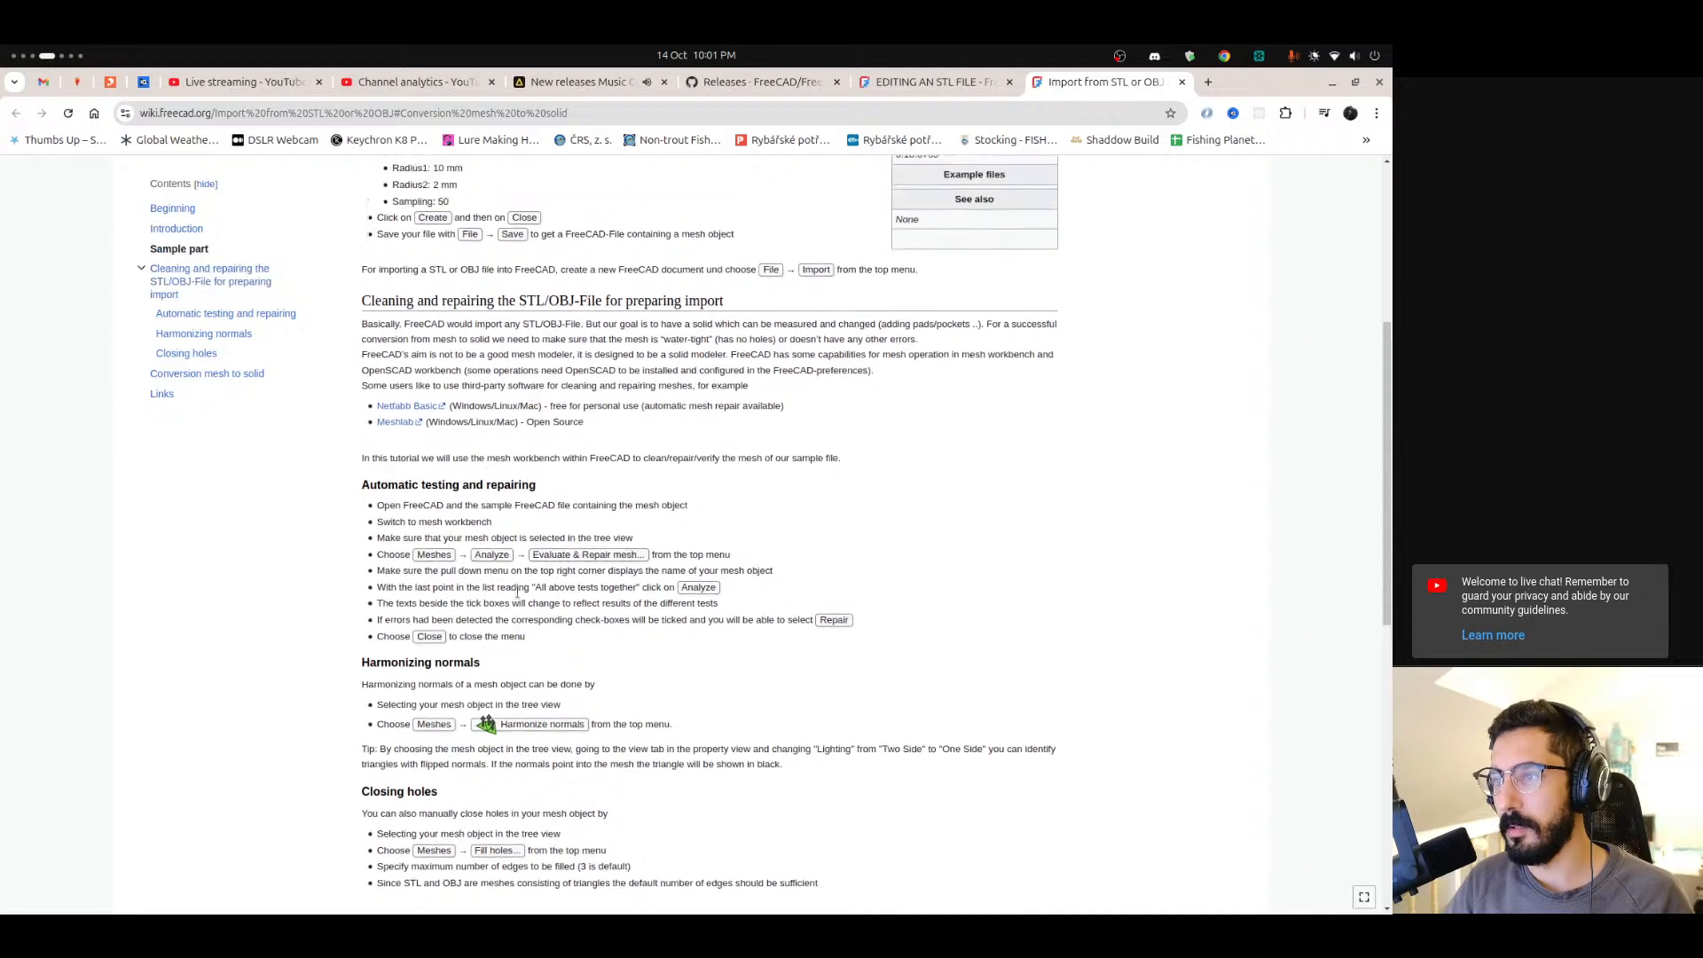
{"action": "scroll", "coordinate": [517, 592], "scroll_direction": "up", "scroll_amount": 1}
{"action": "left_click_drag", "start_coordinate": [361, 527], "coordinate": [567, 636]}
{"action": "scroll", "coordinate": [538, 766], "scroll_direction": "down", "scroll_amount": 4}
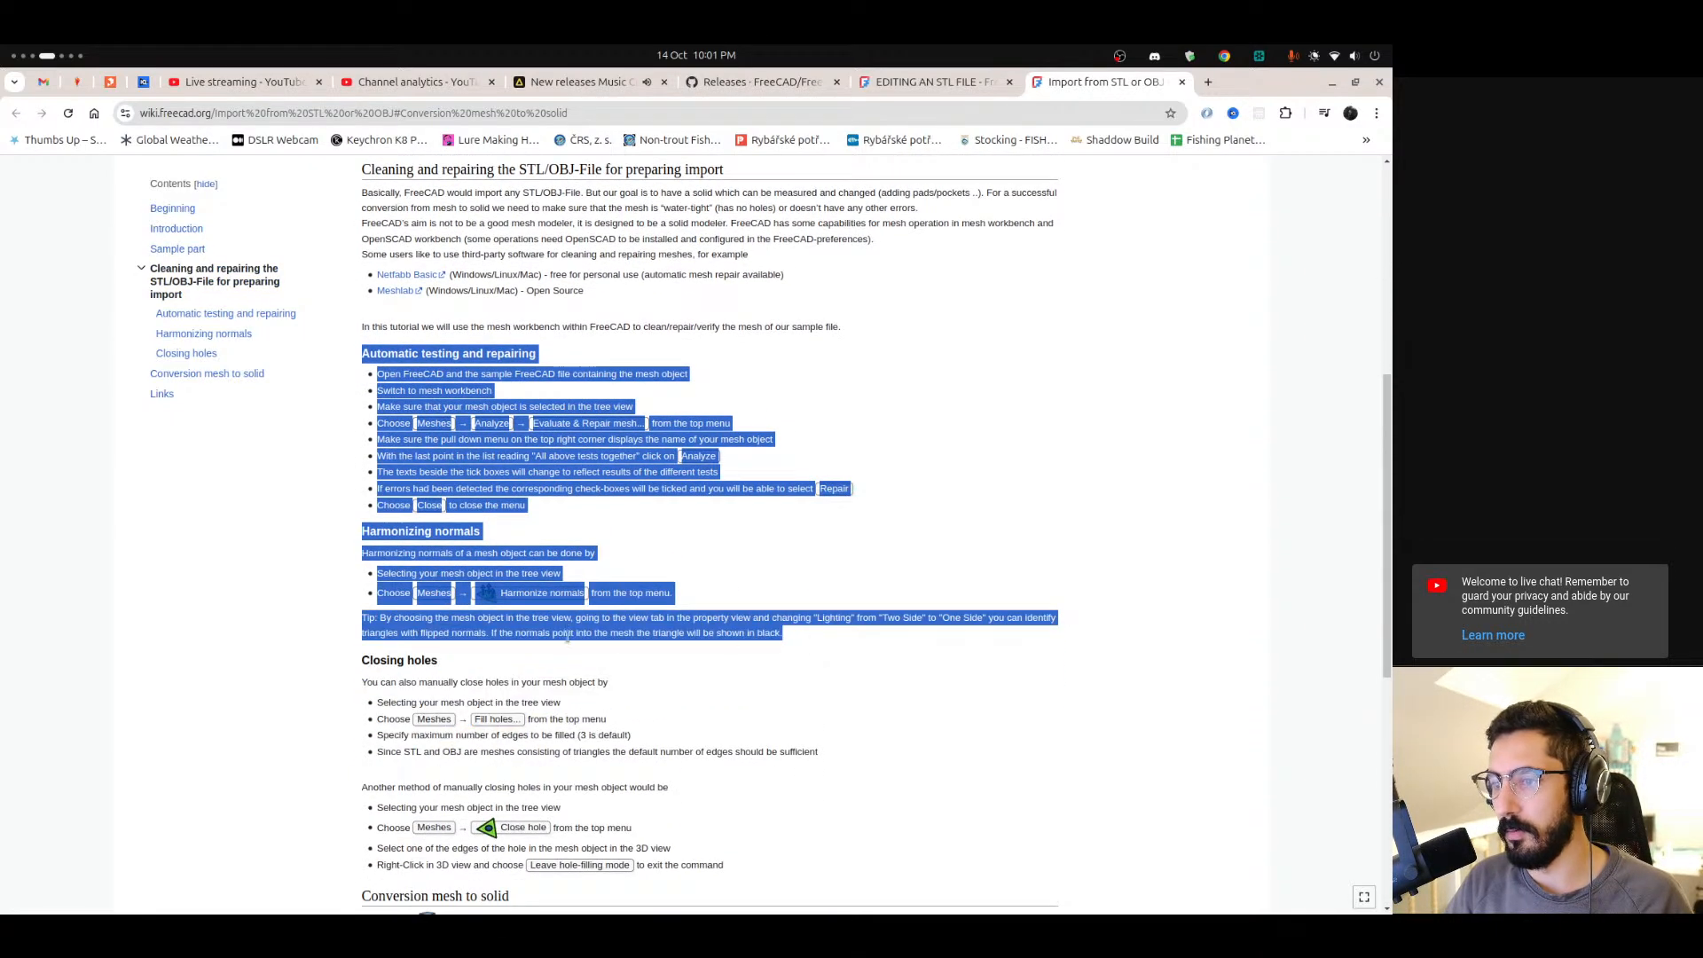
{"action": "scroll", "coordinate": [568, 636], "scroll_direction": "down", "scroll_amount": 2}
{"action": "left_click_drag", "start_coordinate": [361, 573], "coordinate": [869, 684]}
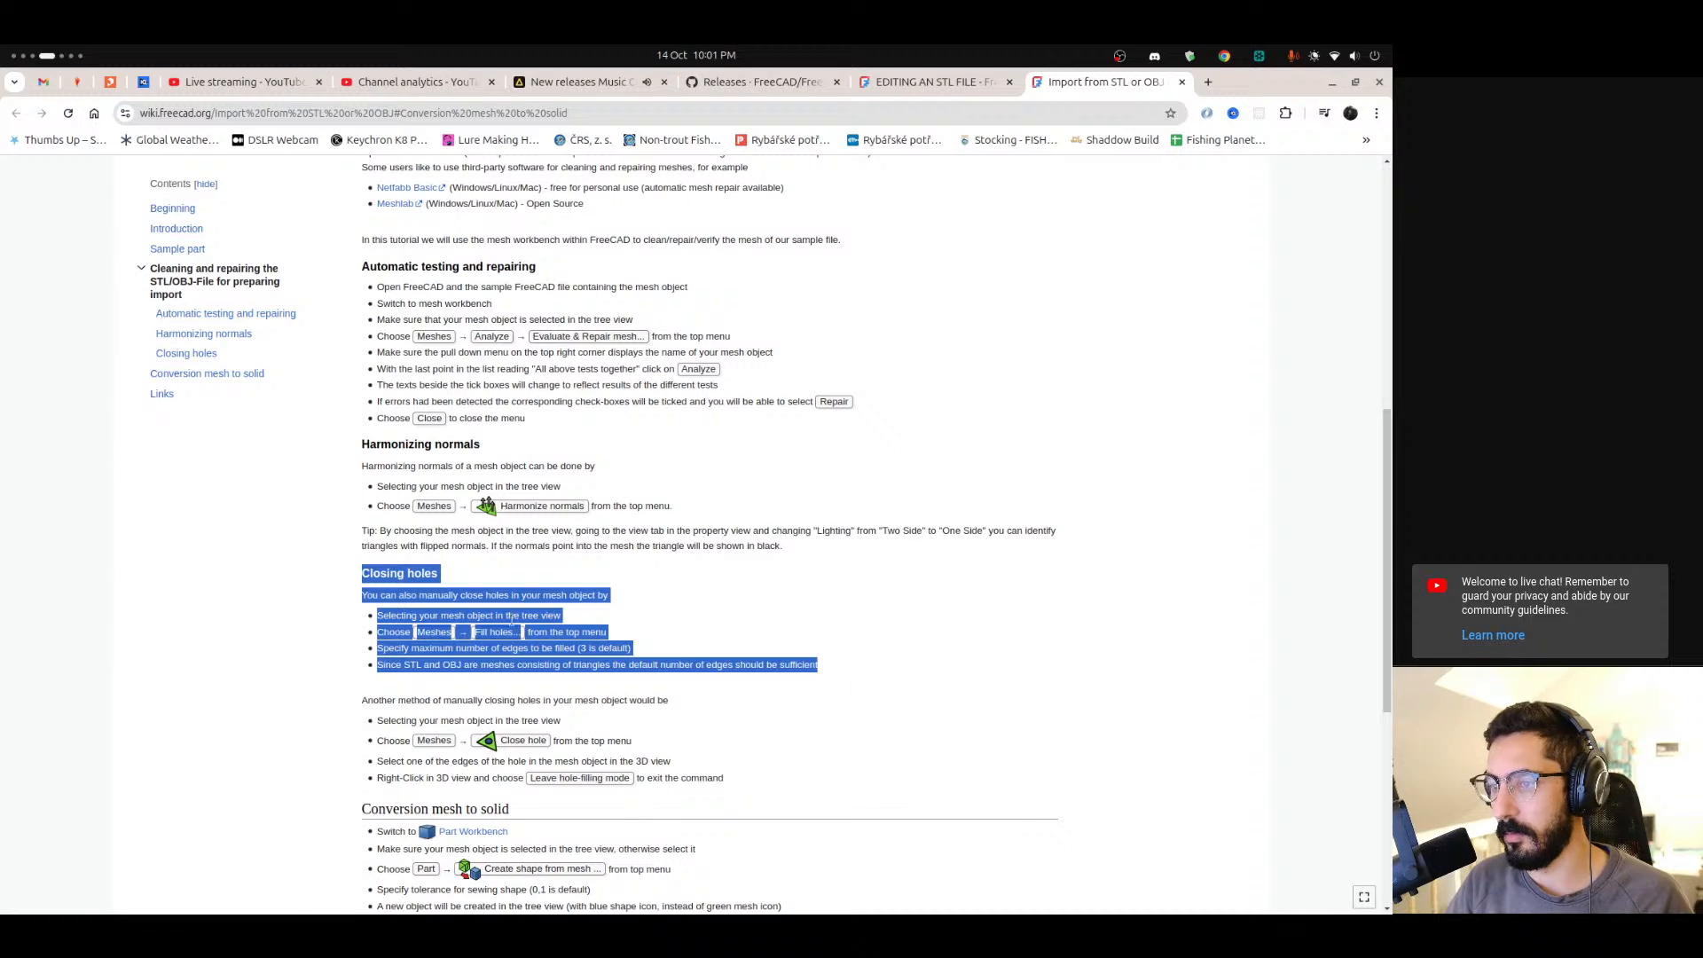
{"action": "scroll", "coordinate": [399, 626], "scroll_direction": "down", "scroll_amount": 2}
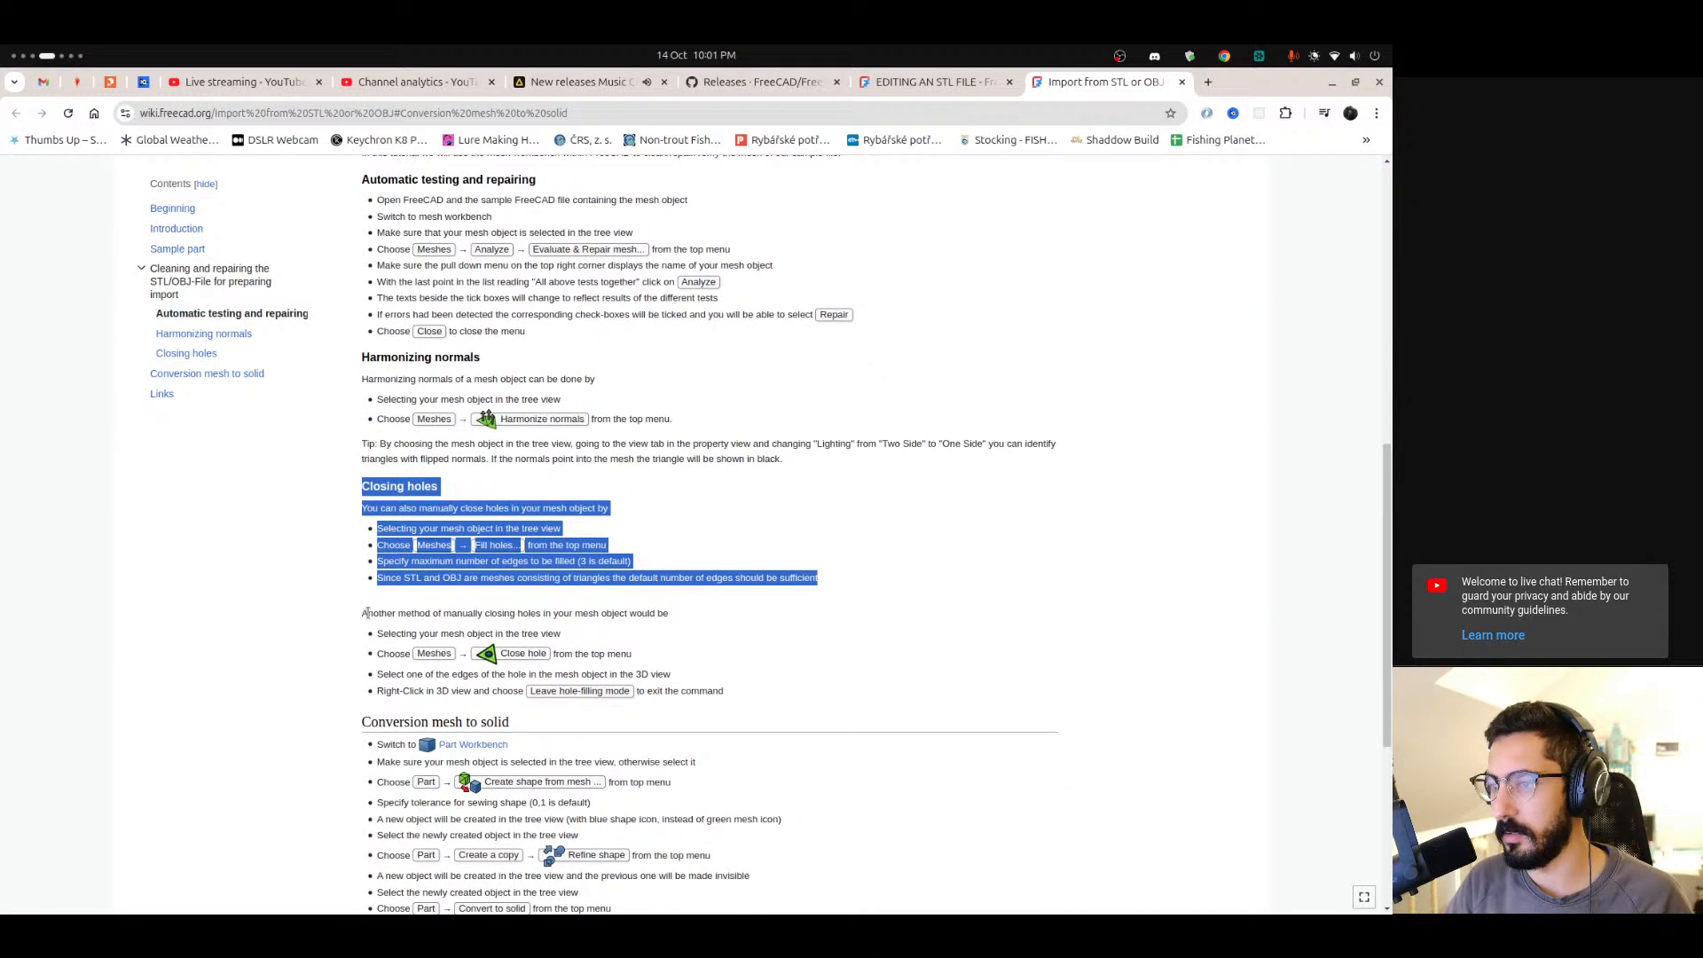
{"action": "left_click_drag", "start_coordinate": [427, 616], "coordinate": [579, 625]}
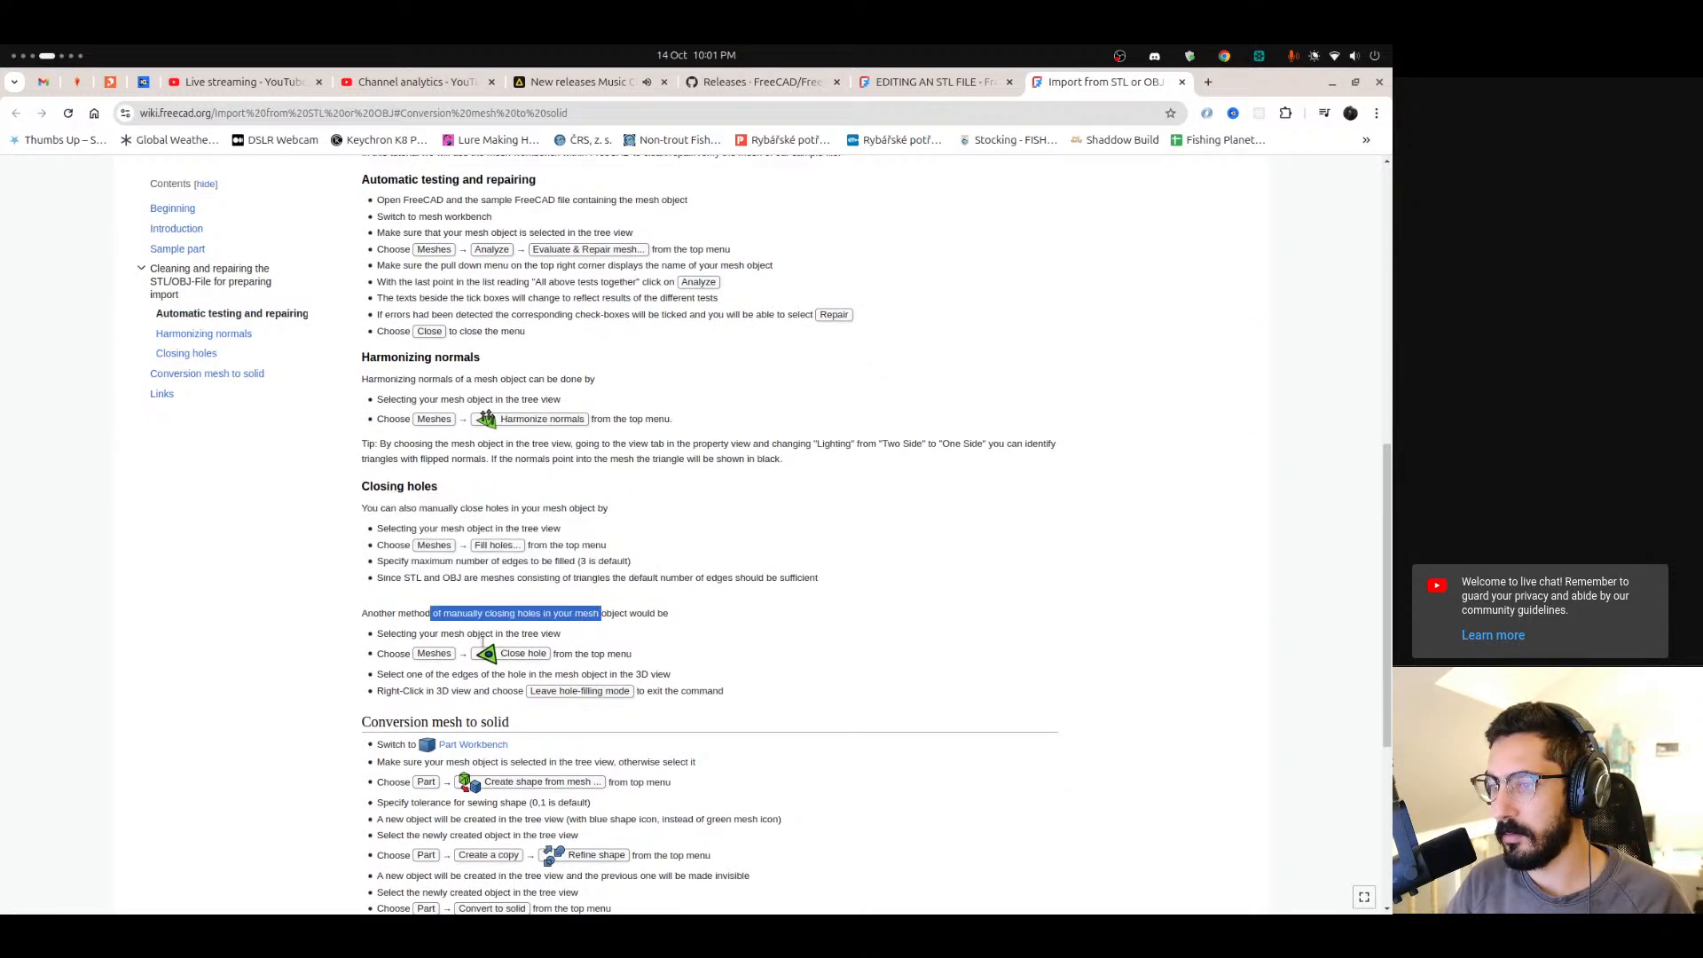
{"action": "left_click", "coordinate": [477, 544]}
{"action": "scroll", "coordinate": [478, 595], "scroll_direction": "up", "scroll_amount": 8}
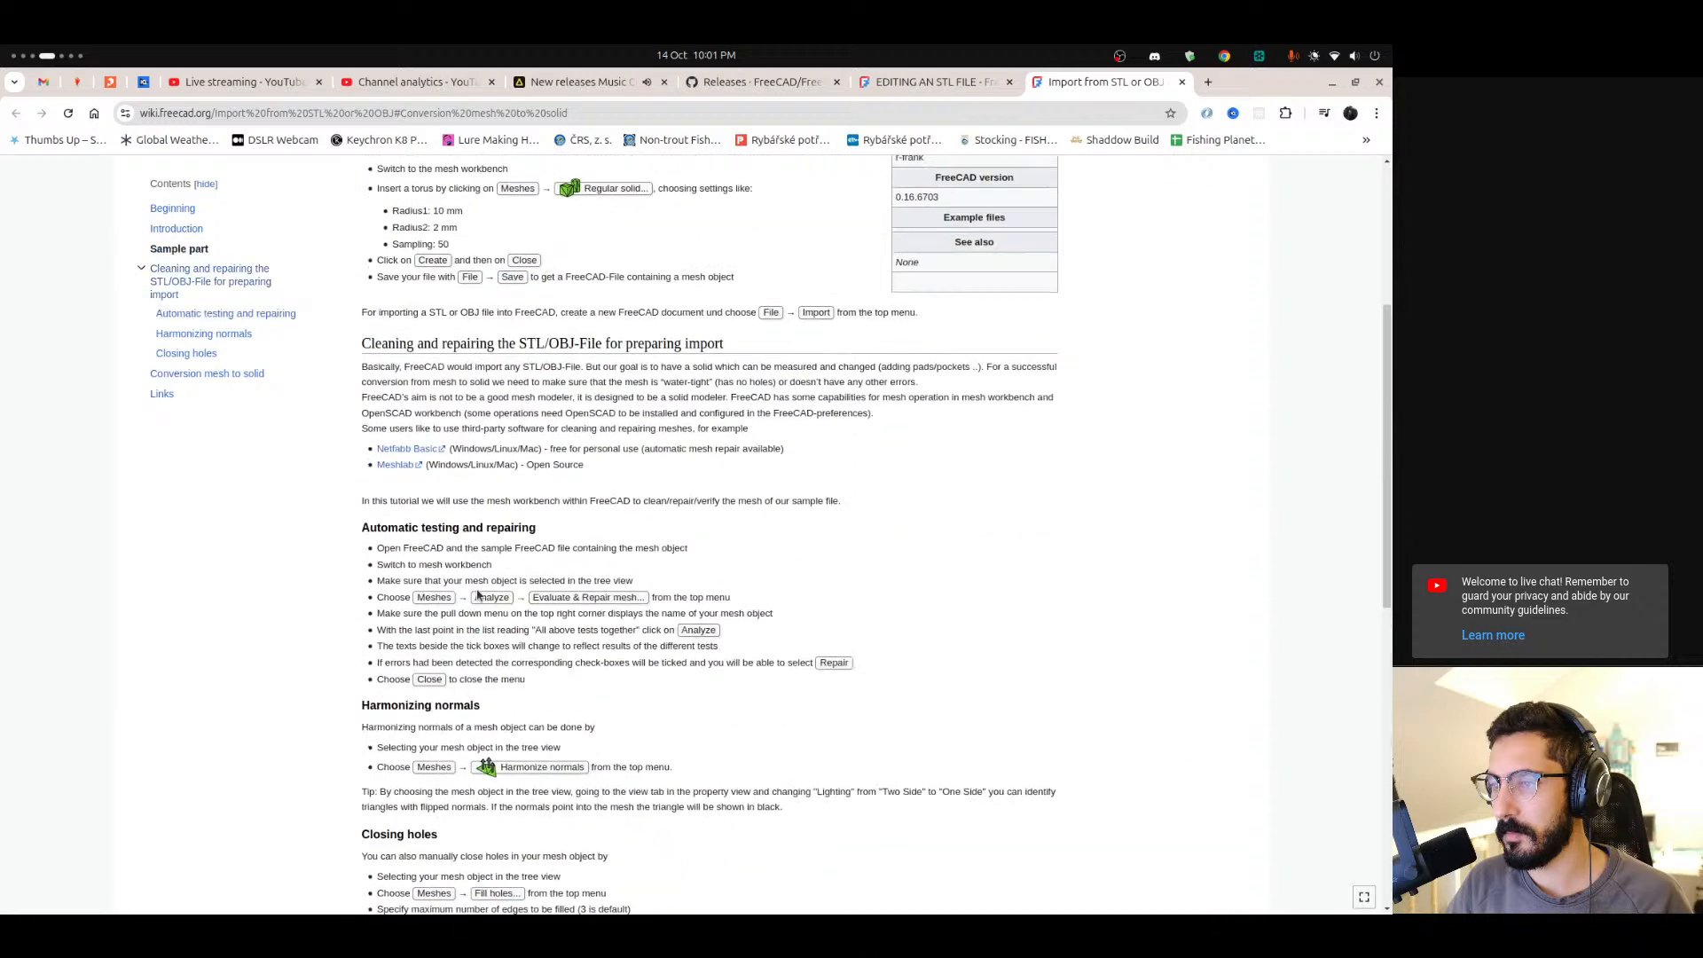
{"action": "mouse_move", "coordinate": [1, 765]}
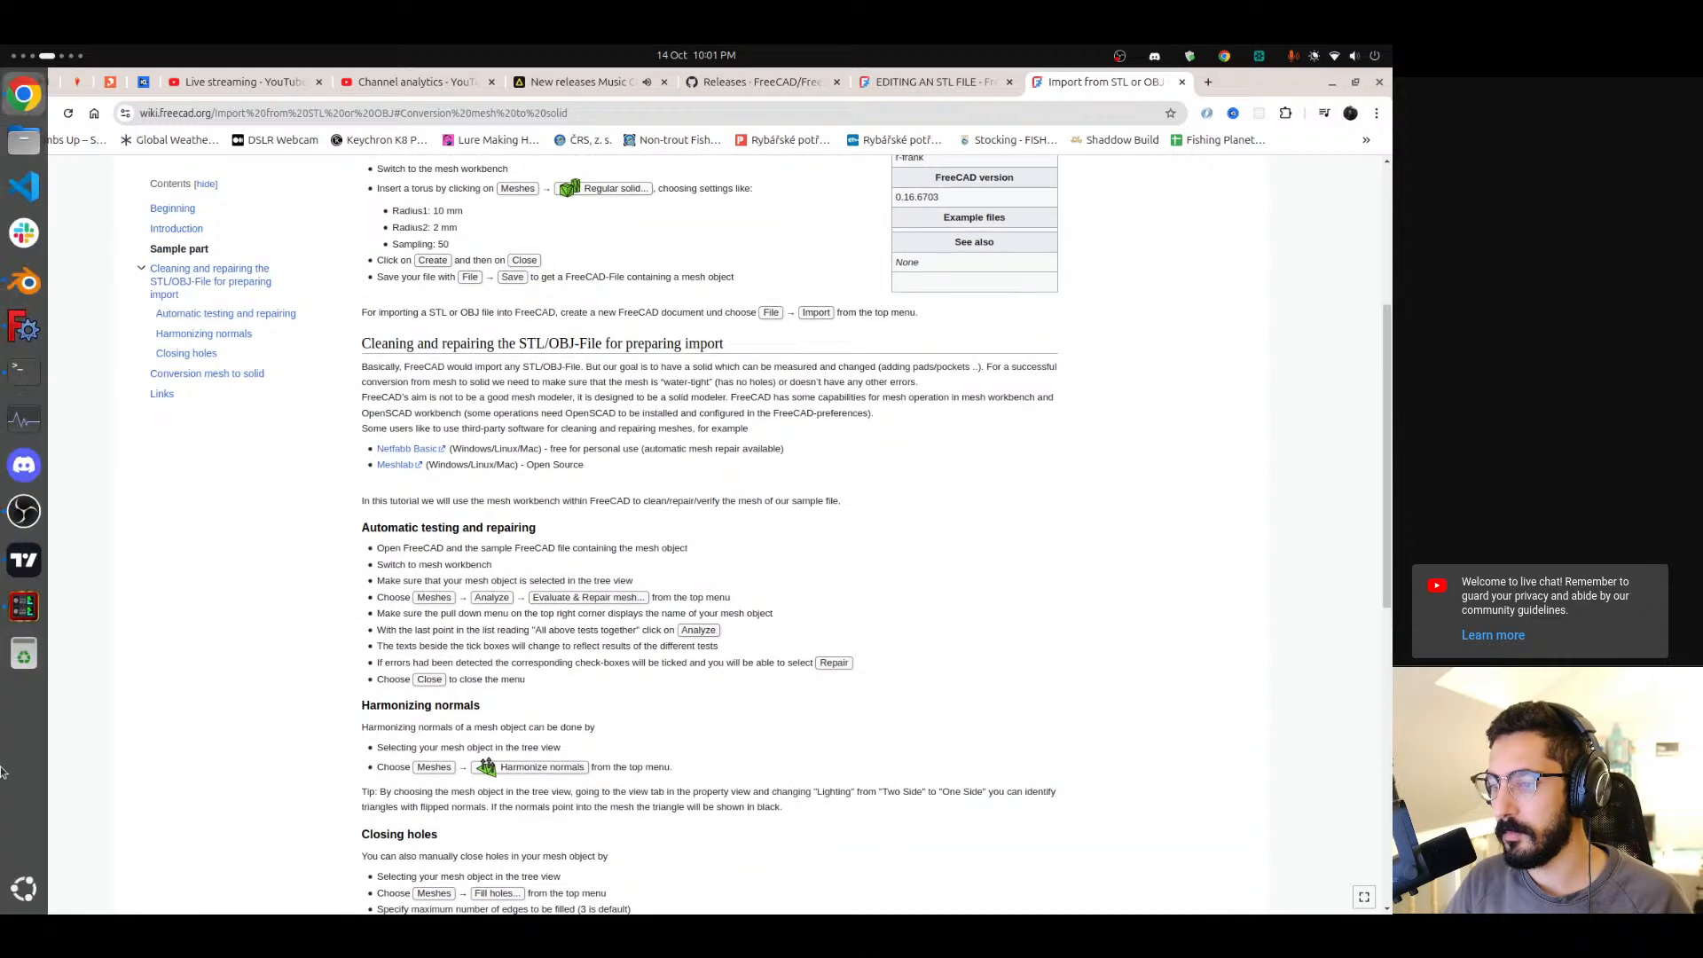
{"action": "scroll", "coordinate": [2, 768], "scroll_direction": "down", "scroll_amount": 1}
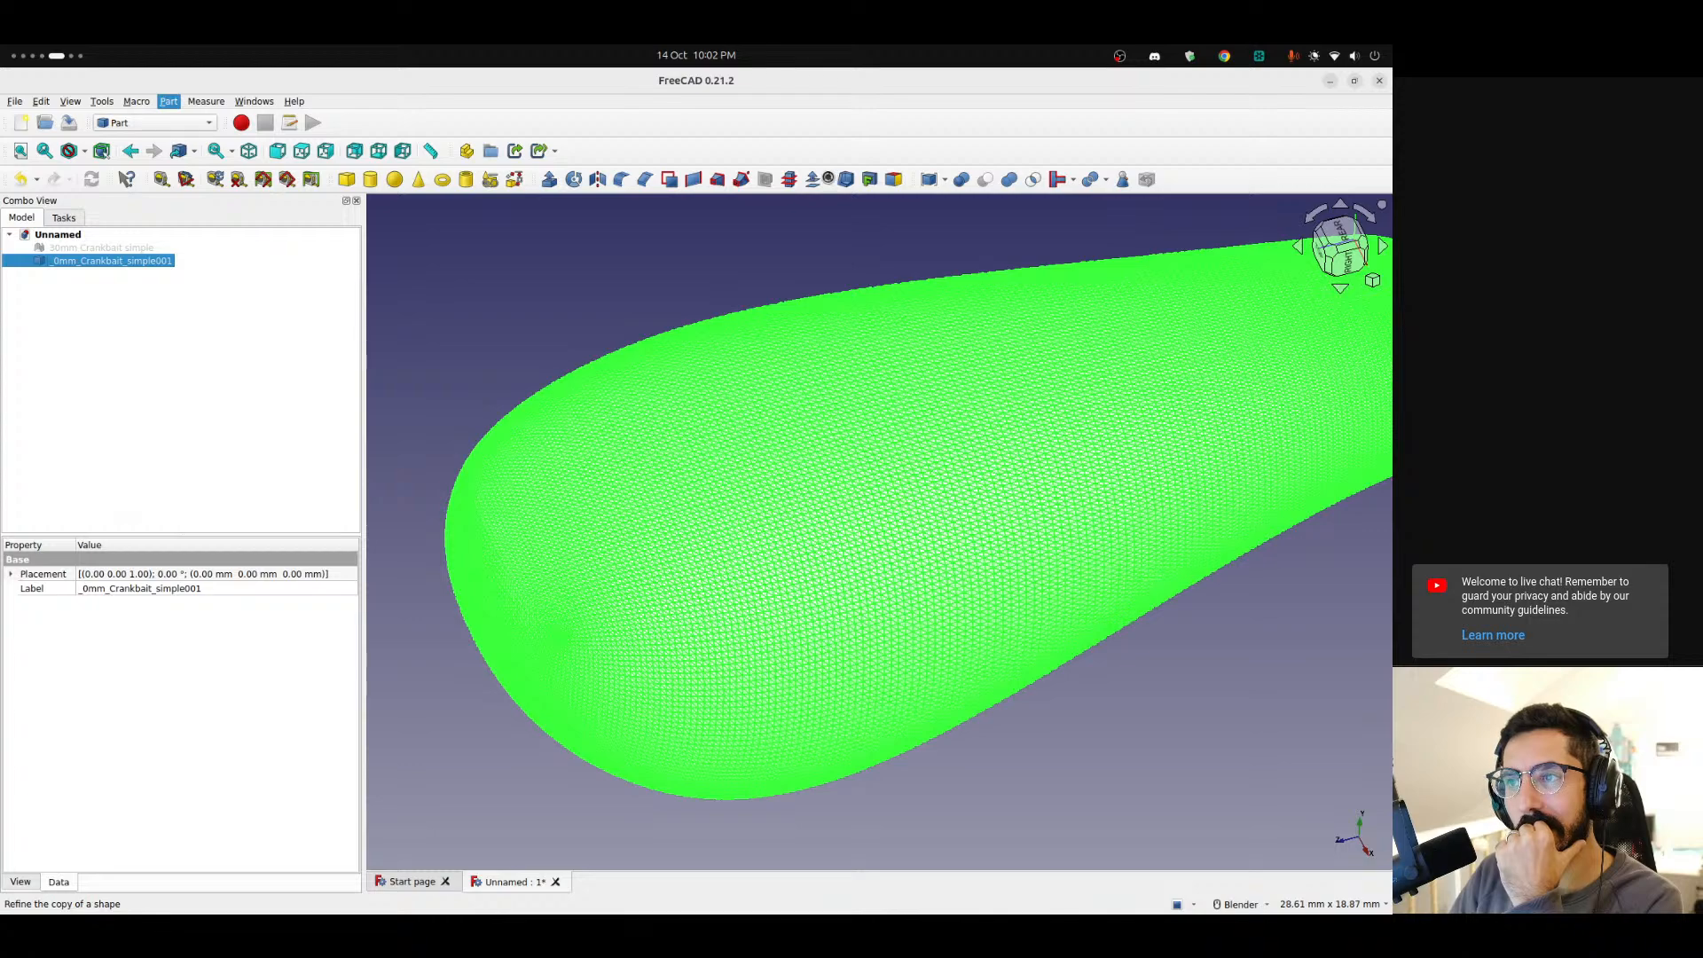
Review the Conversion mesh to solid section of the Import from STL or OBJ wiki page.
{"action": "mouse_move", "coordinate": [4, 735]}
{"action": "key", "text": "ctrl+alt+Left"}
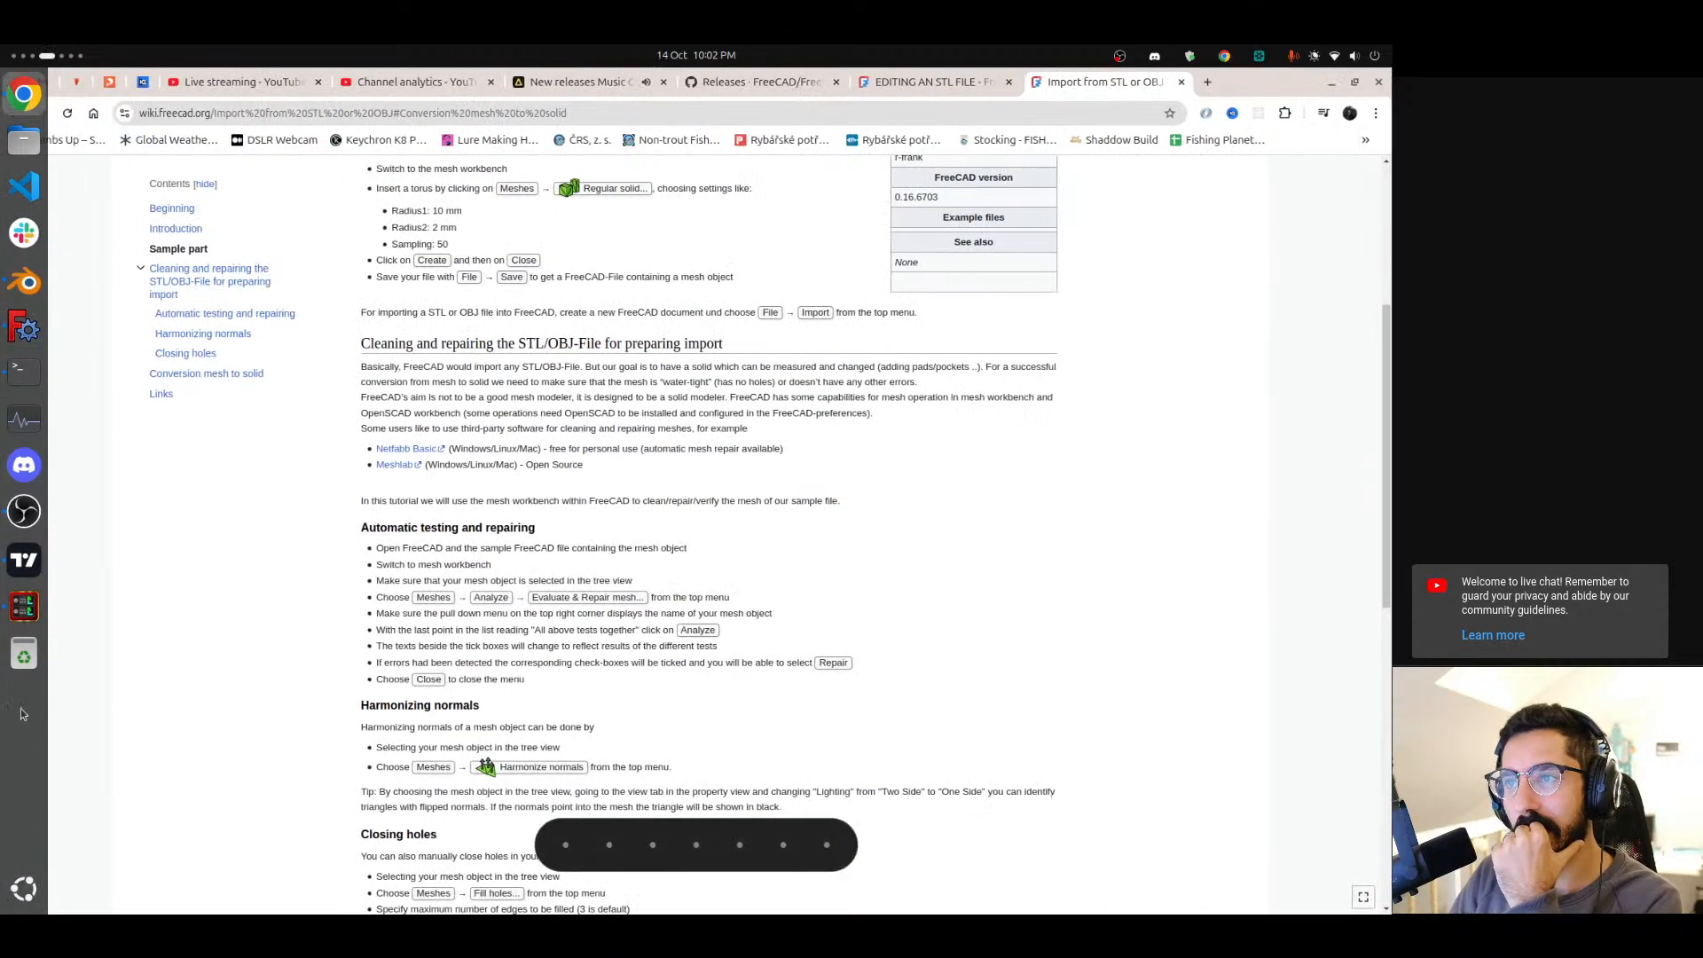
{"action": "scroll", "coordinate": [426, 497], "scroll_direction": "up", "scroll_amount": 5}
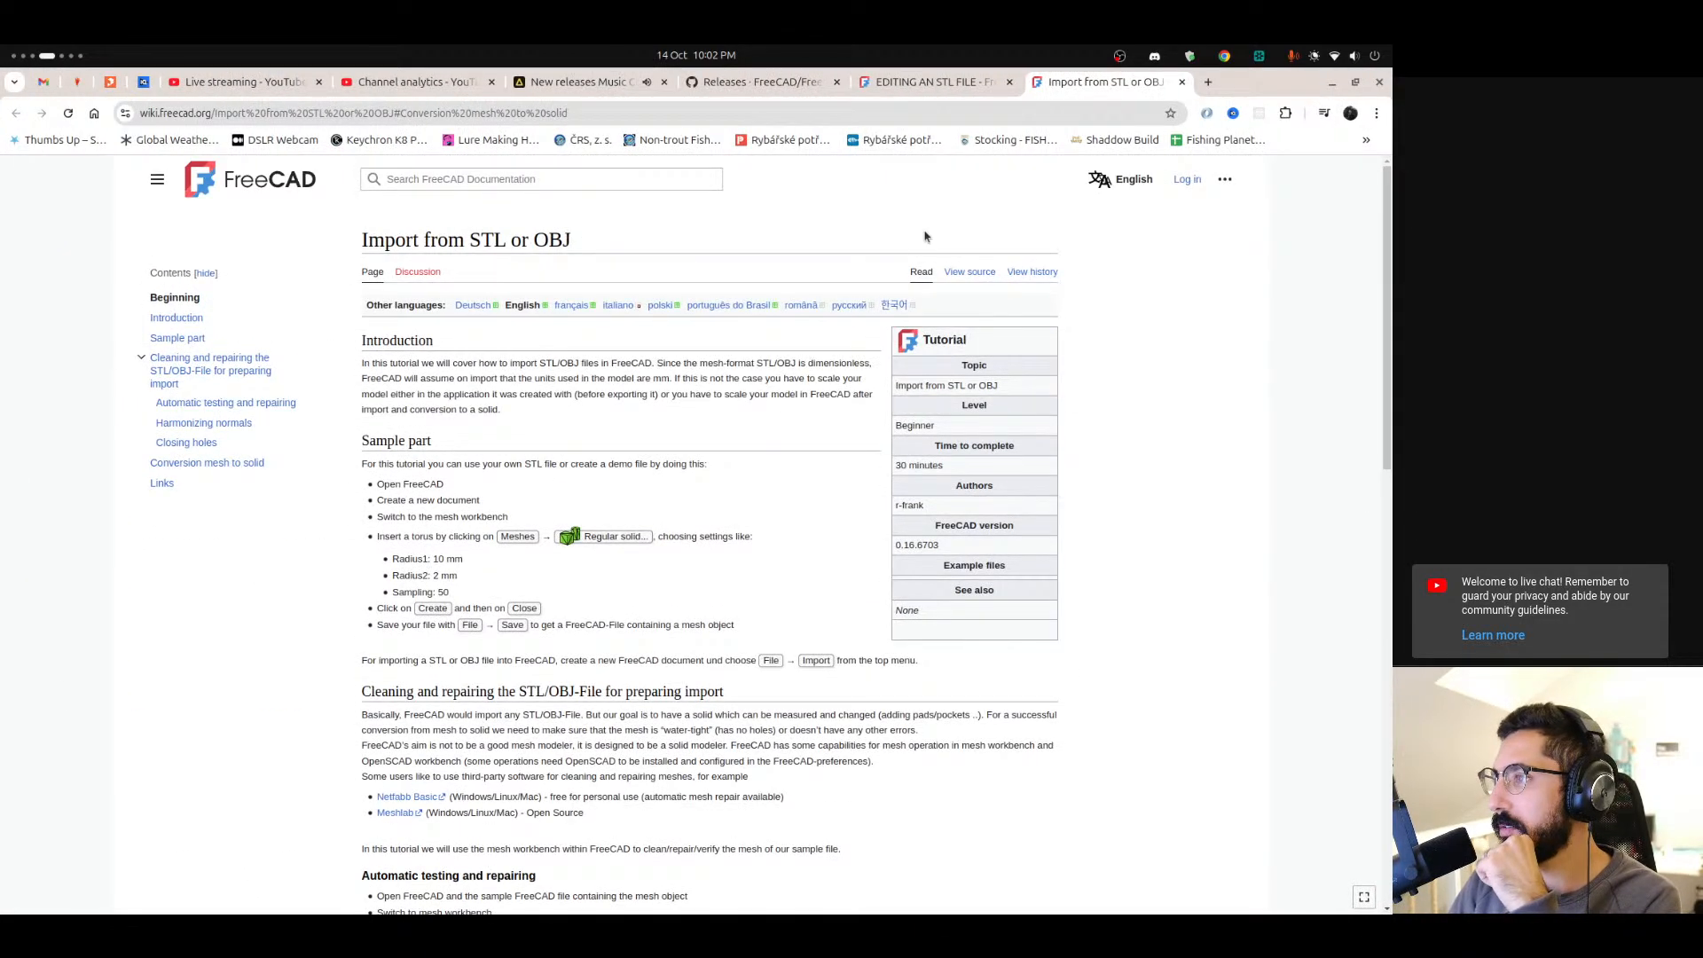
{"action": "scroll", "coordinate": [393, 412], "scroll_direction": "down", "scroll_amount": 15}
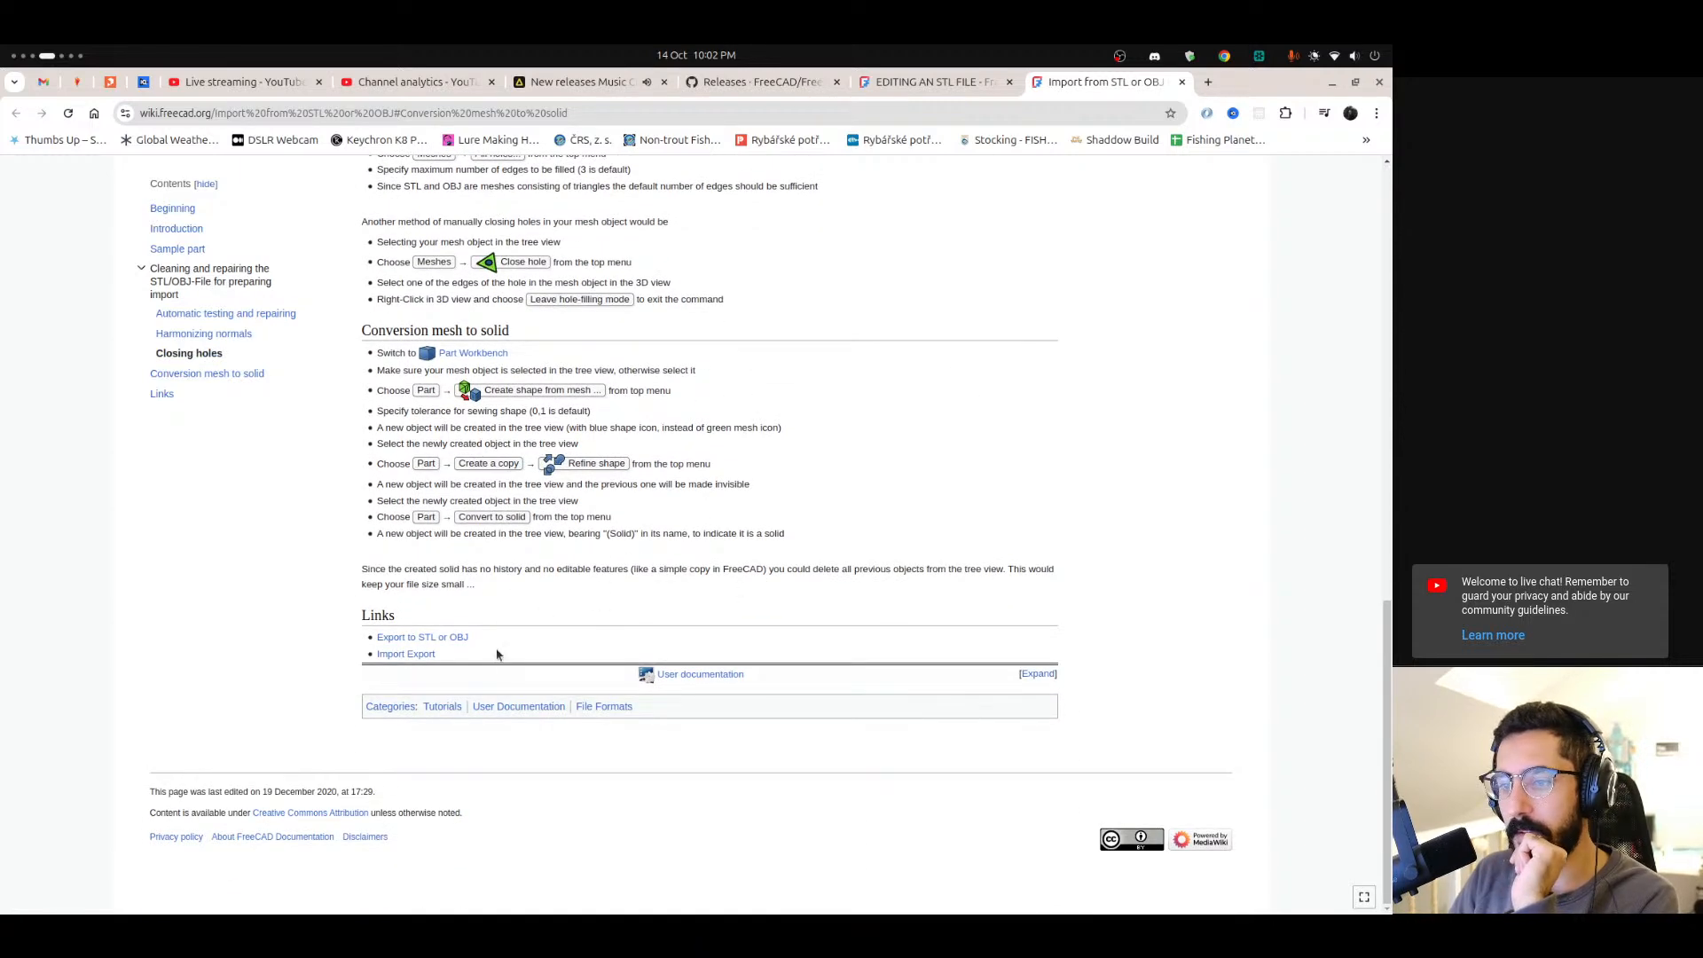
{"action": "left_click_drag", "start_coordinate": [214, 791], "coordinate": [272, 793]}
{"action": "left_click", "coordinate": [343, 795]}
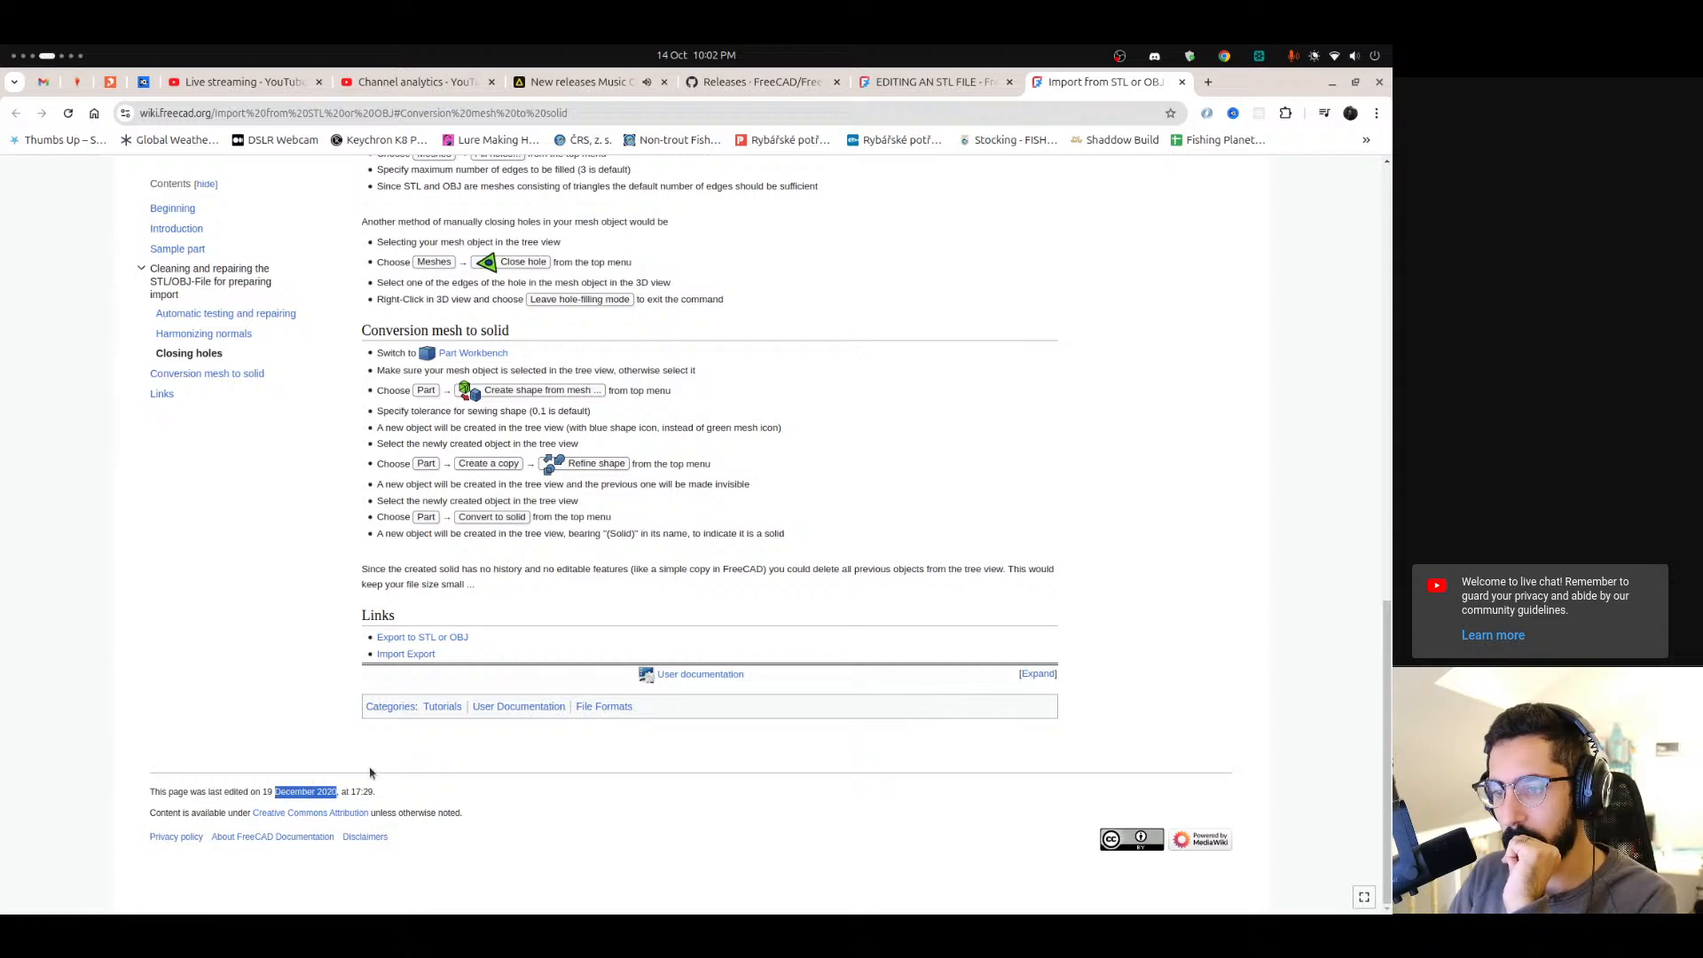
{"action": "left_click", "coordinate": [346, 723]}
{"action": "scroll", "coordinate": [348, 723], "scroll_direction": "up", "scroll_amount": 3}
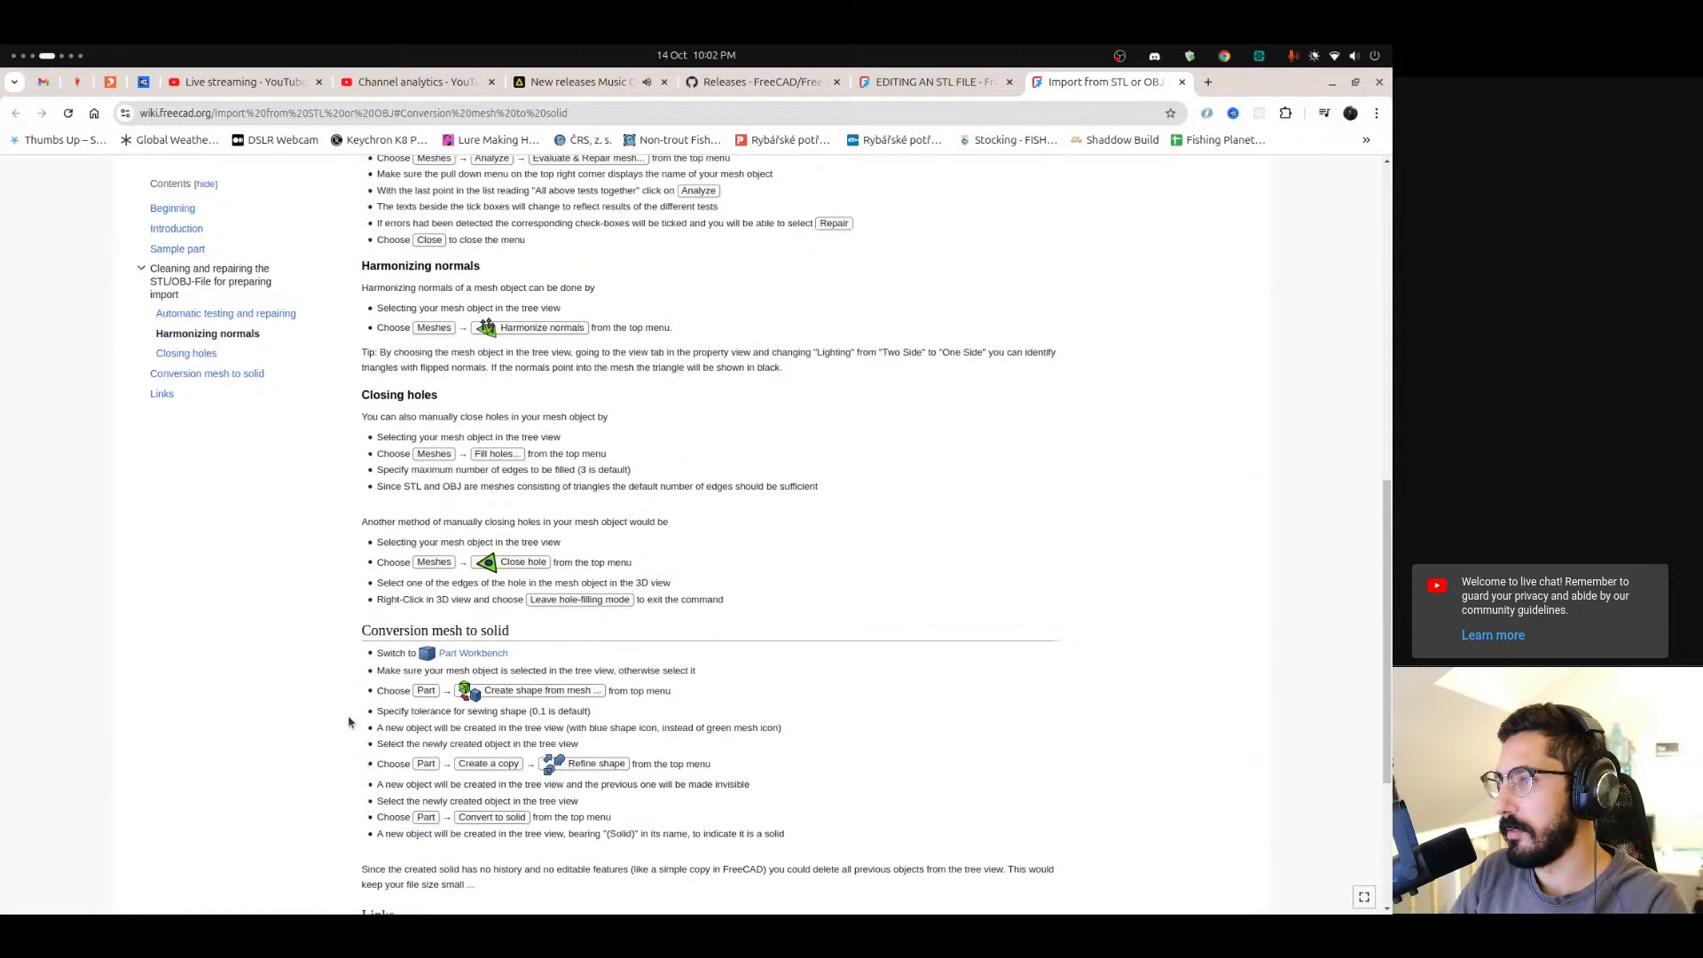
{"action": "scroll", "coordinate": [348, 723], "scroll_direction": "up", "scroll_amount": 10}
{"action": "mouse_move", "coordinate": [3, 811]}
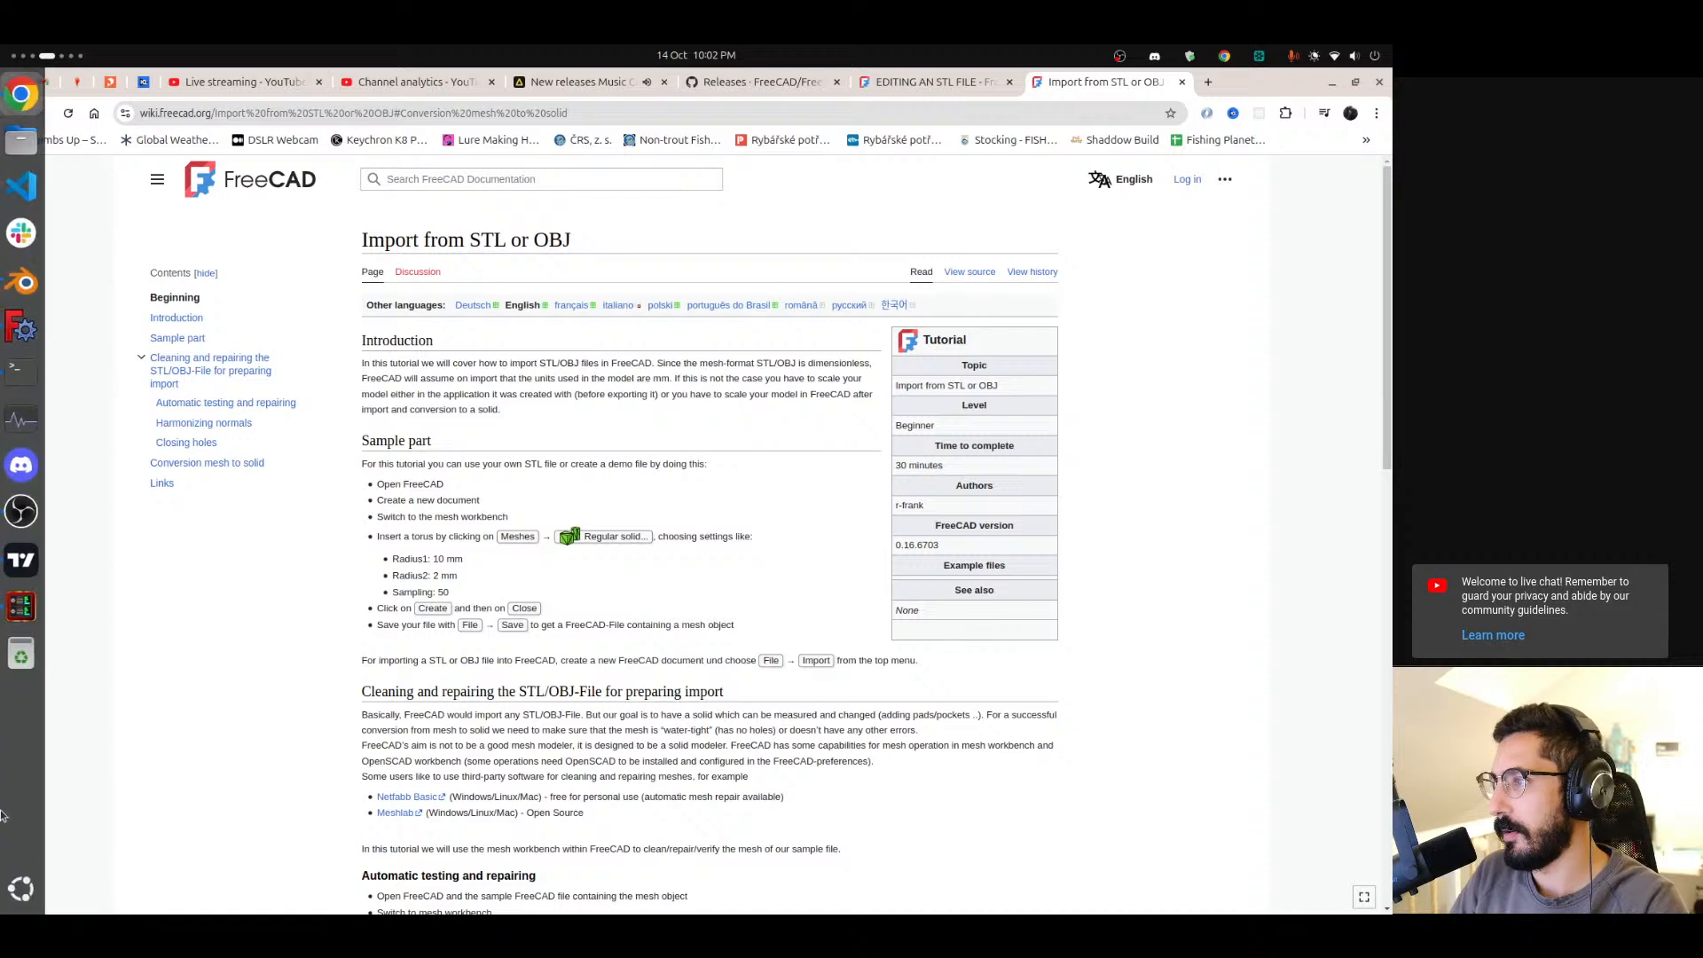
Switch back to FreeCAD.
{"action": "key", "text": "alt+Tab"}
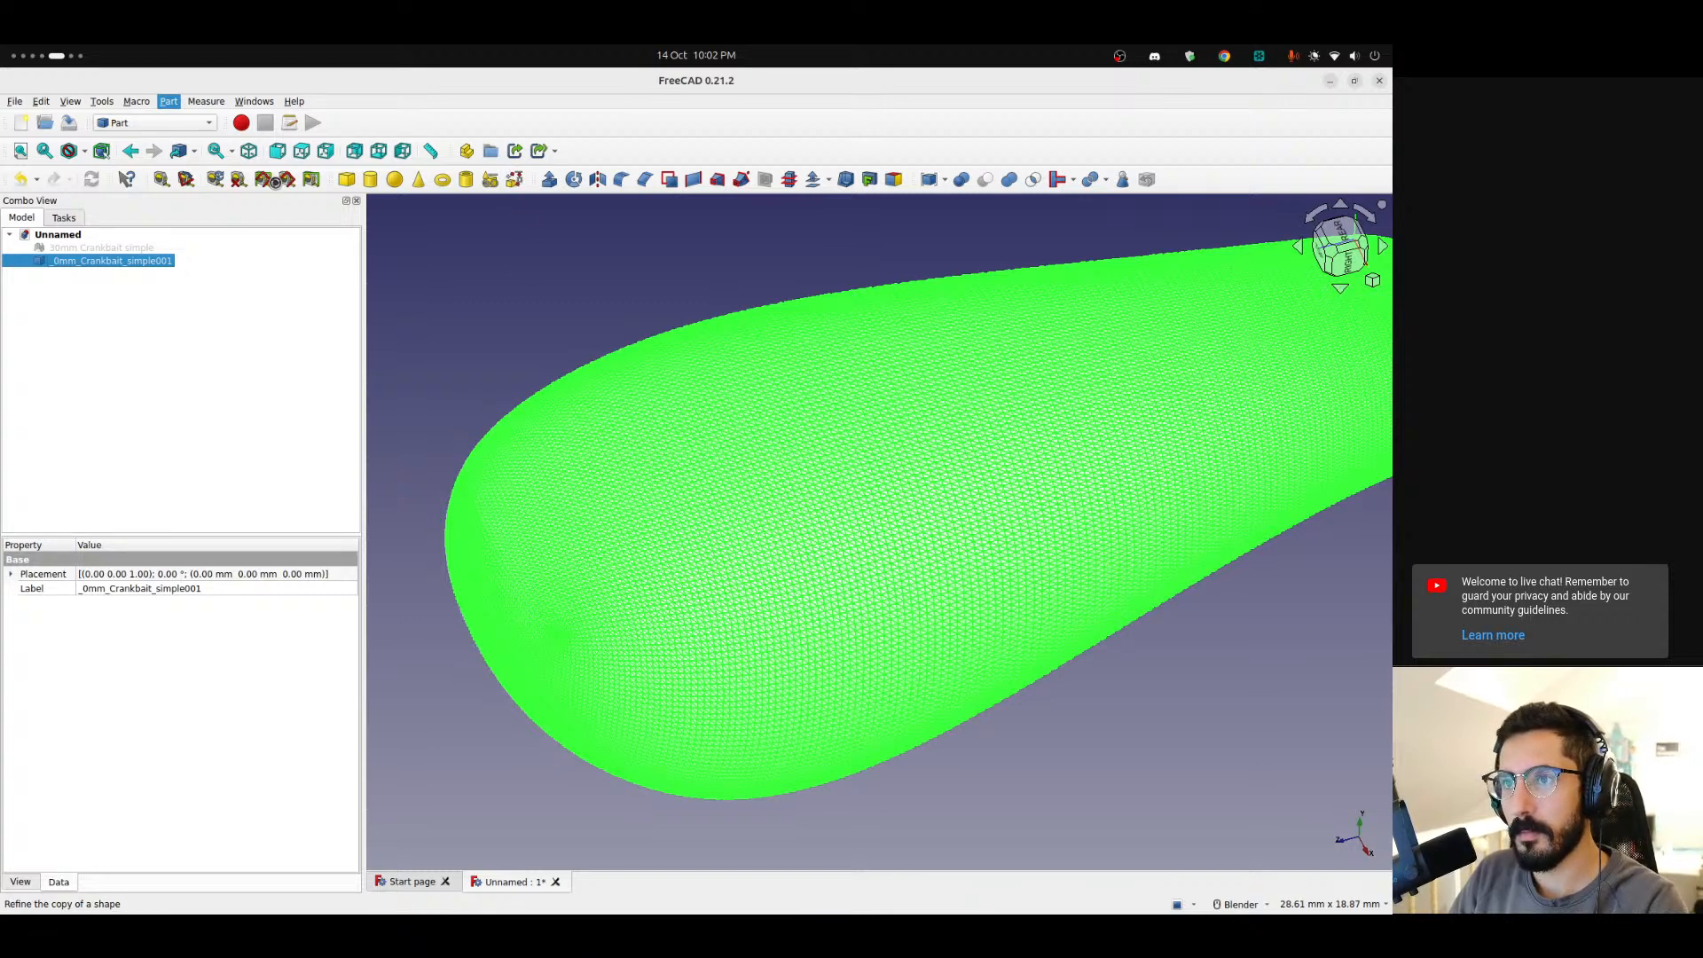
{"action": "mouse_move", "coordinate": [3, 293]}
{"action": "left_click", "coordinate": [16, 422]}
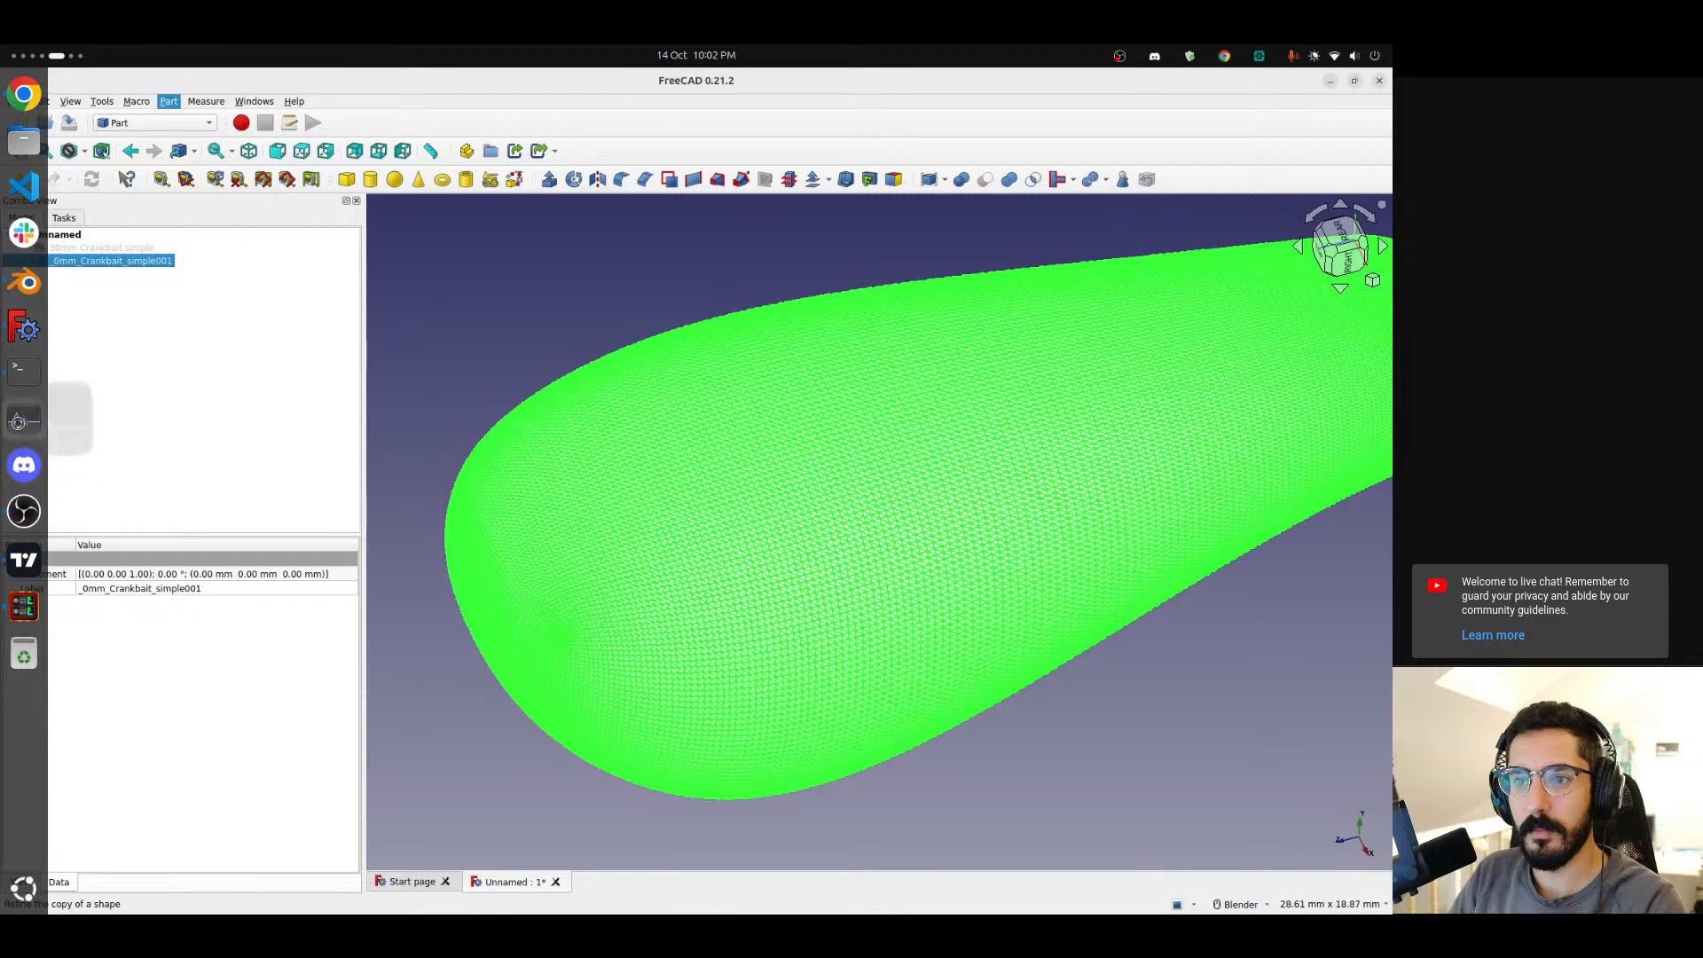
Open the system monitor and check CPU, memory and process resource usage while FreeCAD works.
{"action": "left_click_drag", "start_coordinate": [209, 121], "coordinate": [236, 159]}
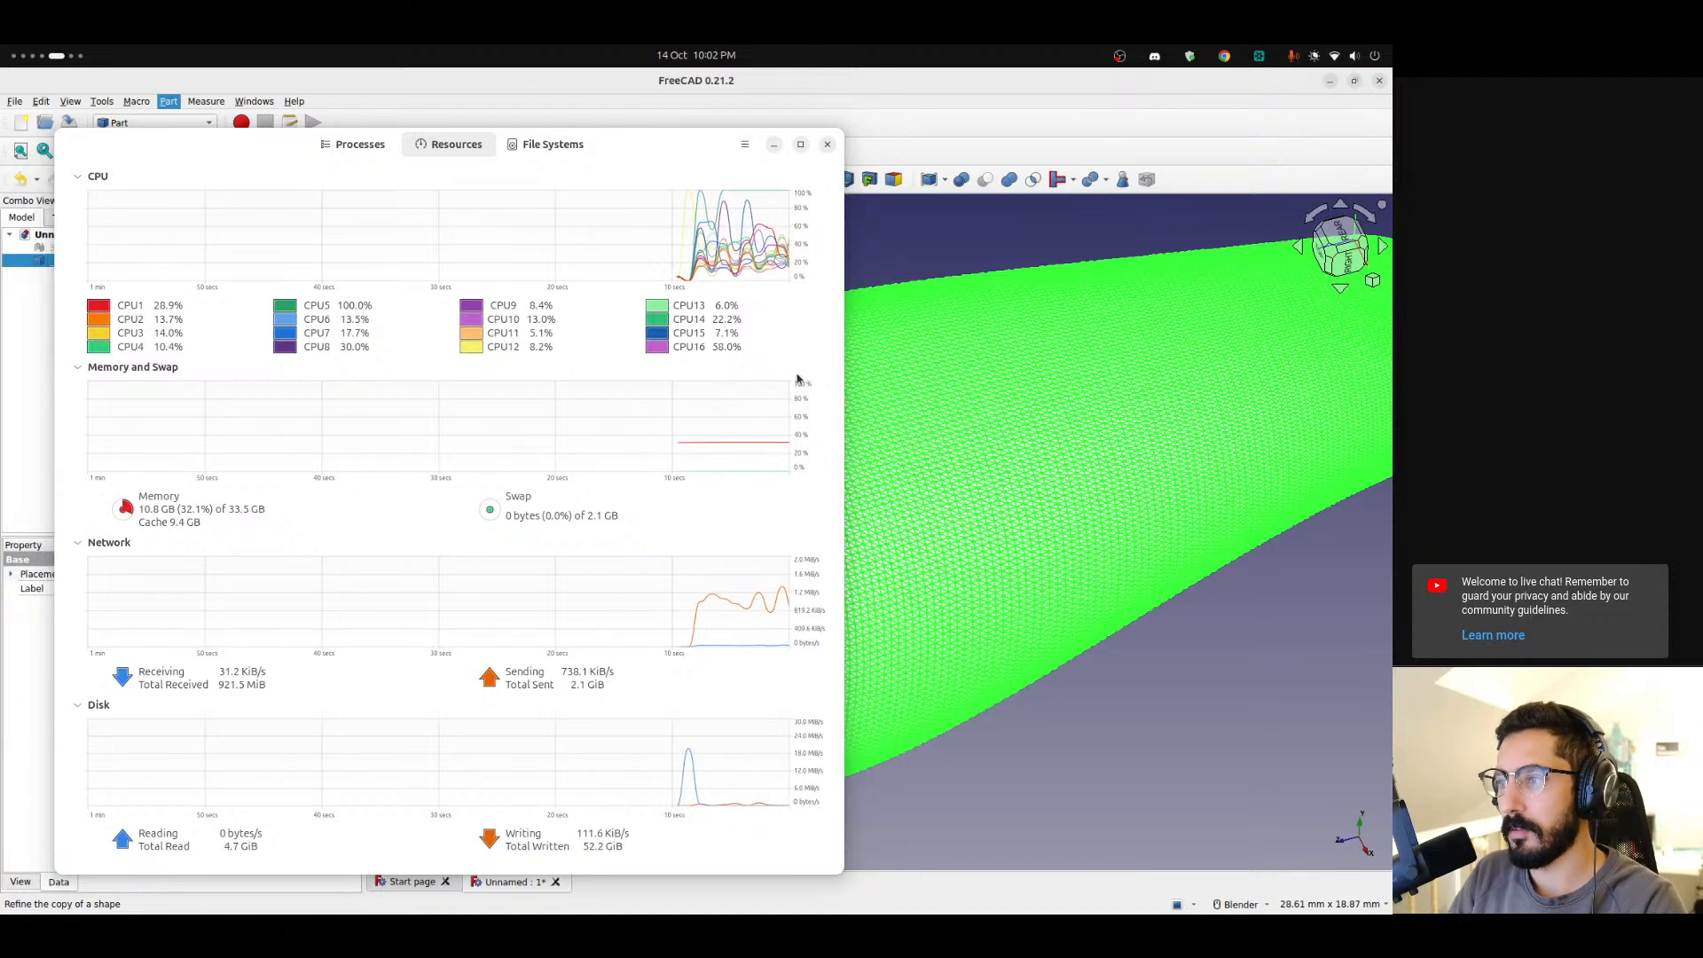
{"action": "left_click", "coordinate": [354, 144]}
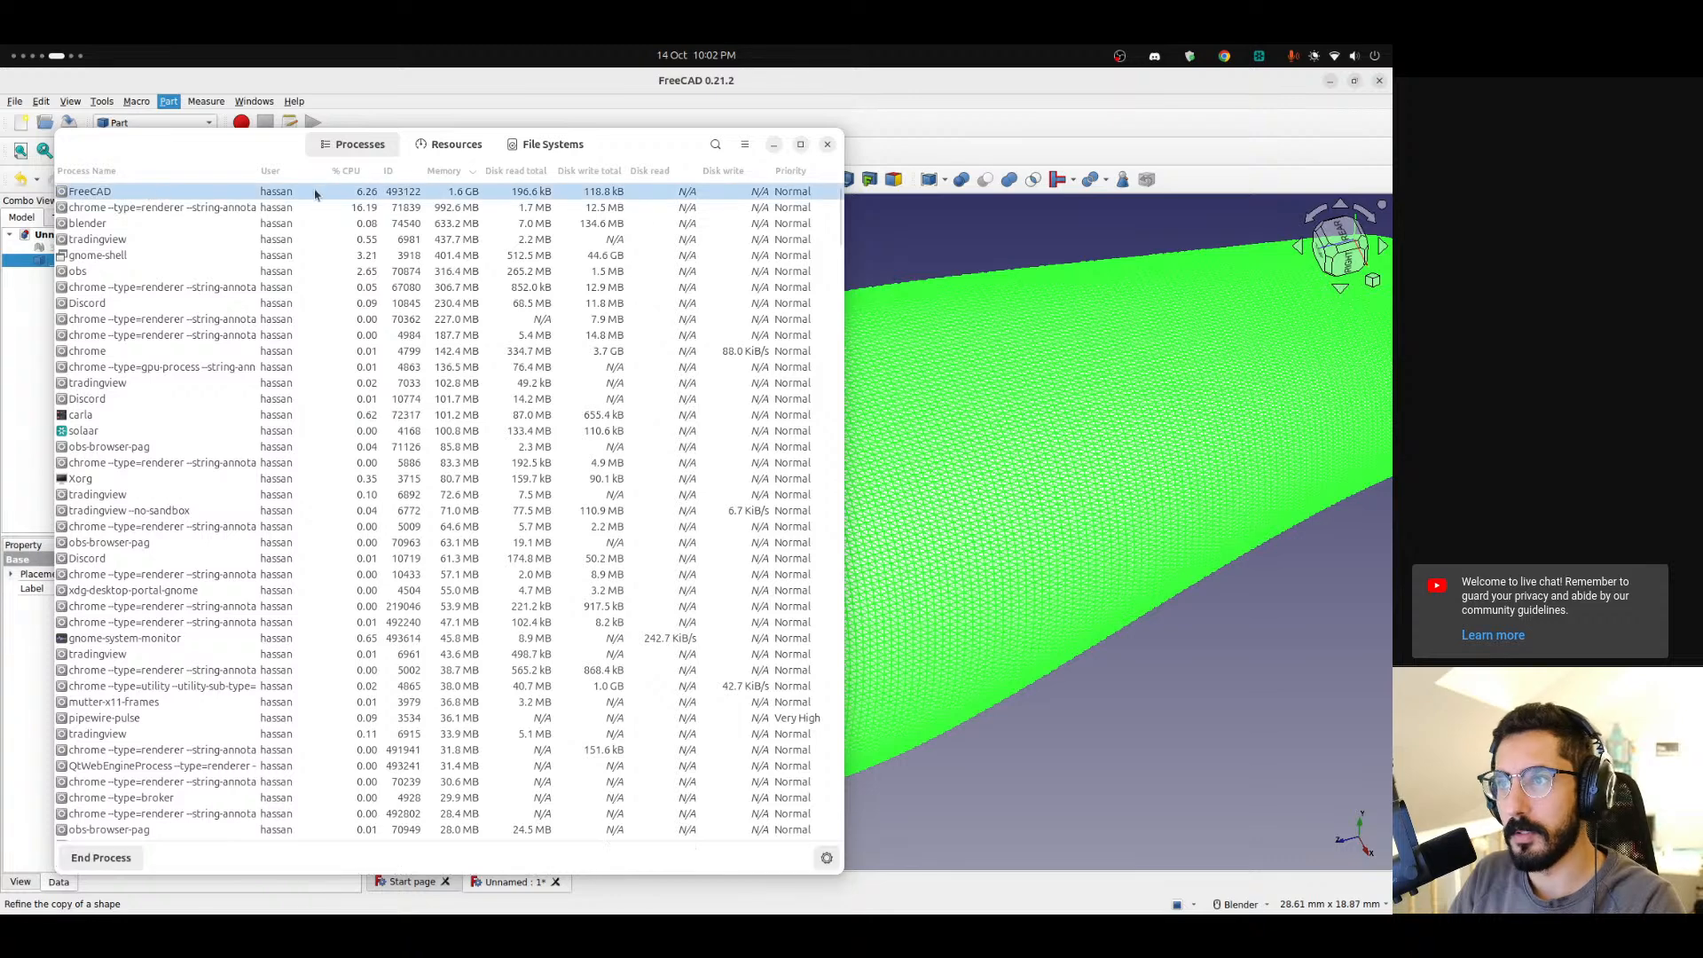
{"action": "left_click", "coordinate": [450, 144]}
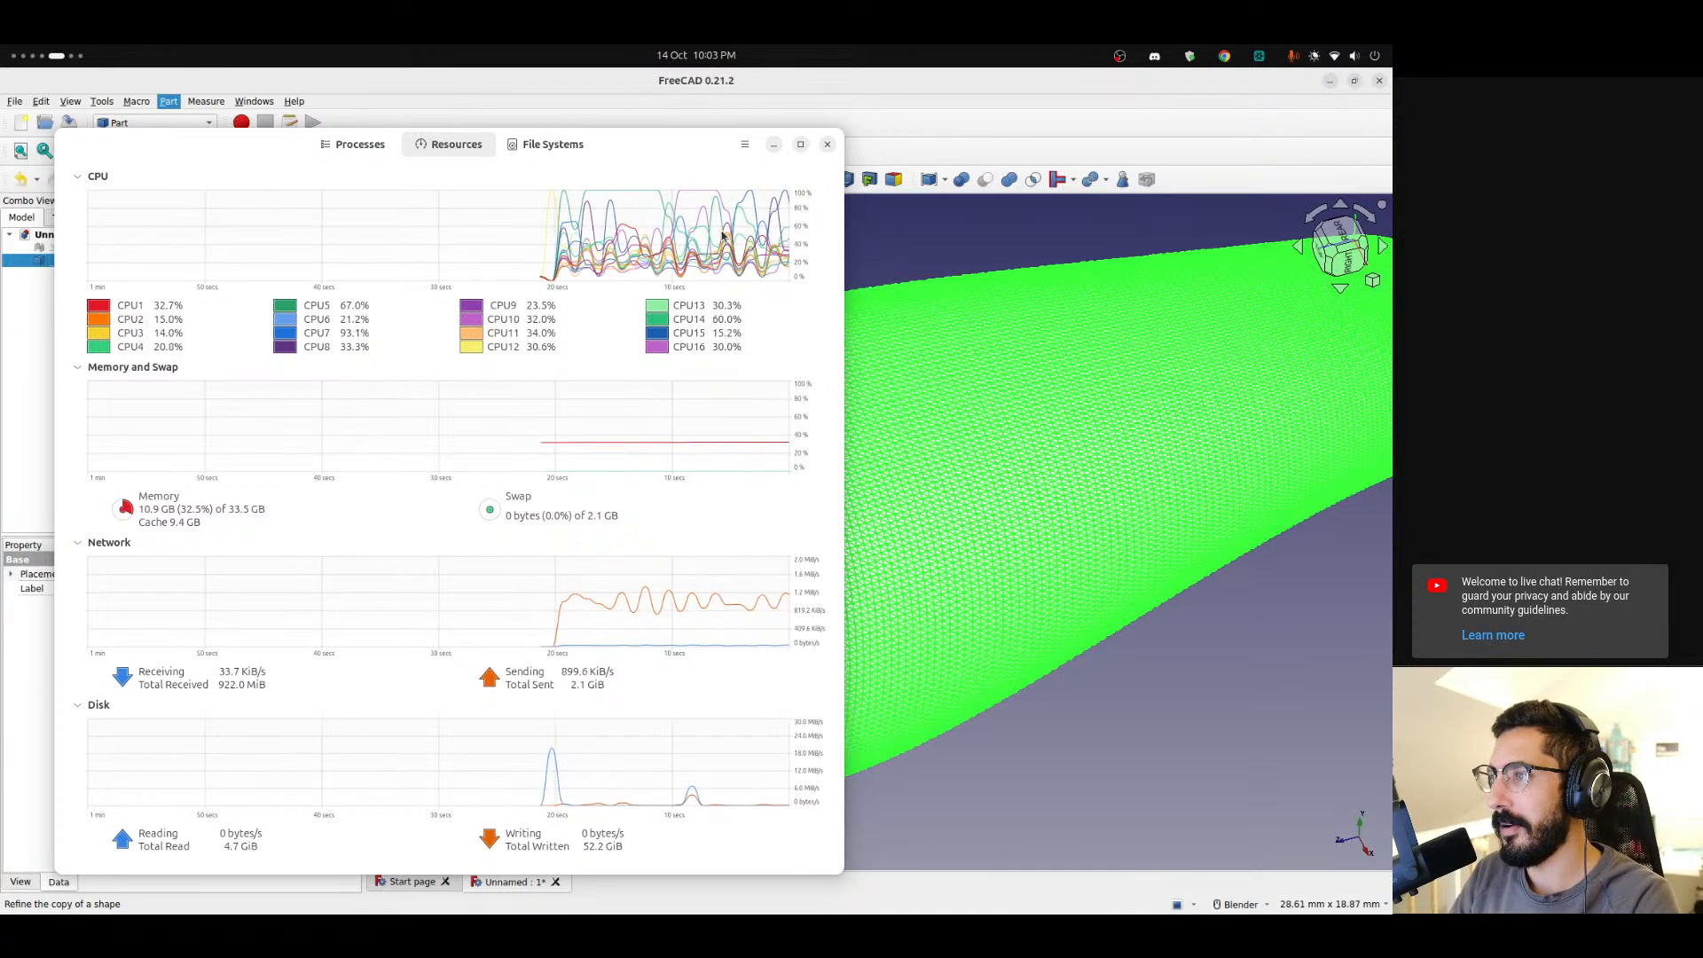
{"action": "left_click", "coordinate": [827, 145]}
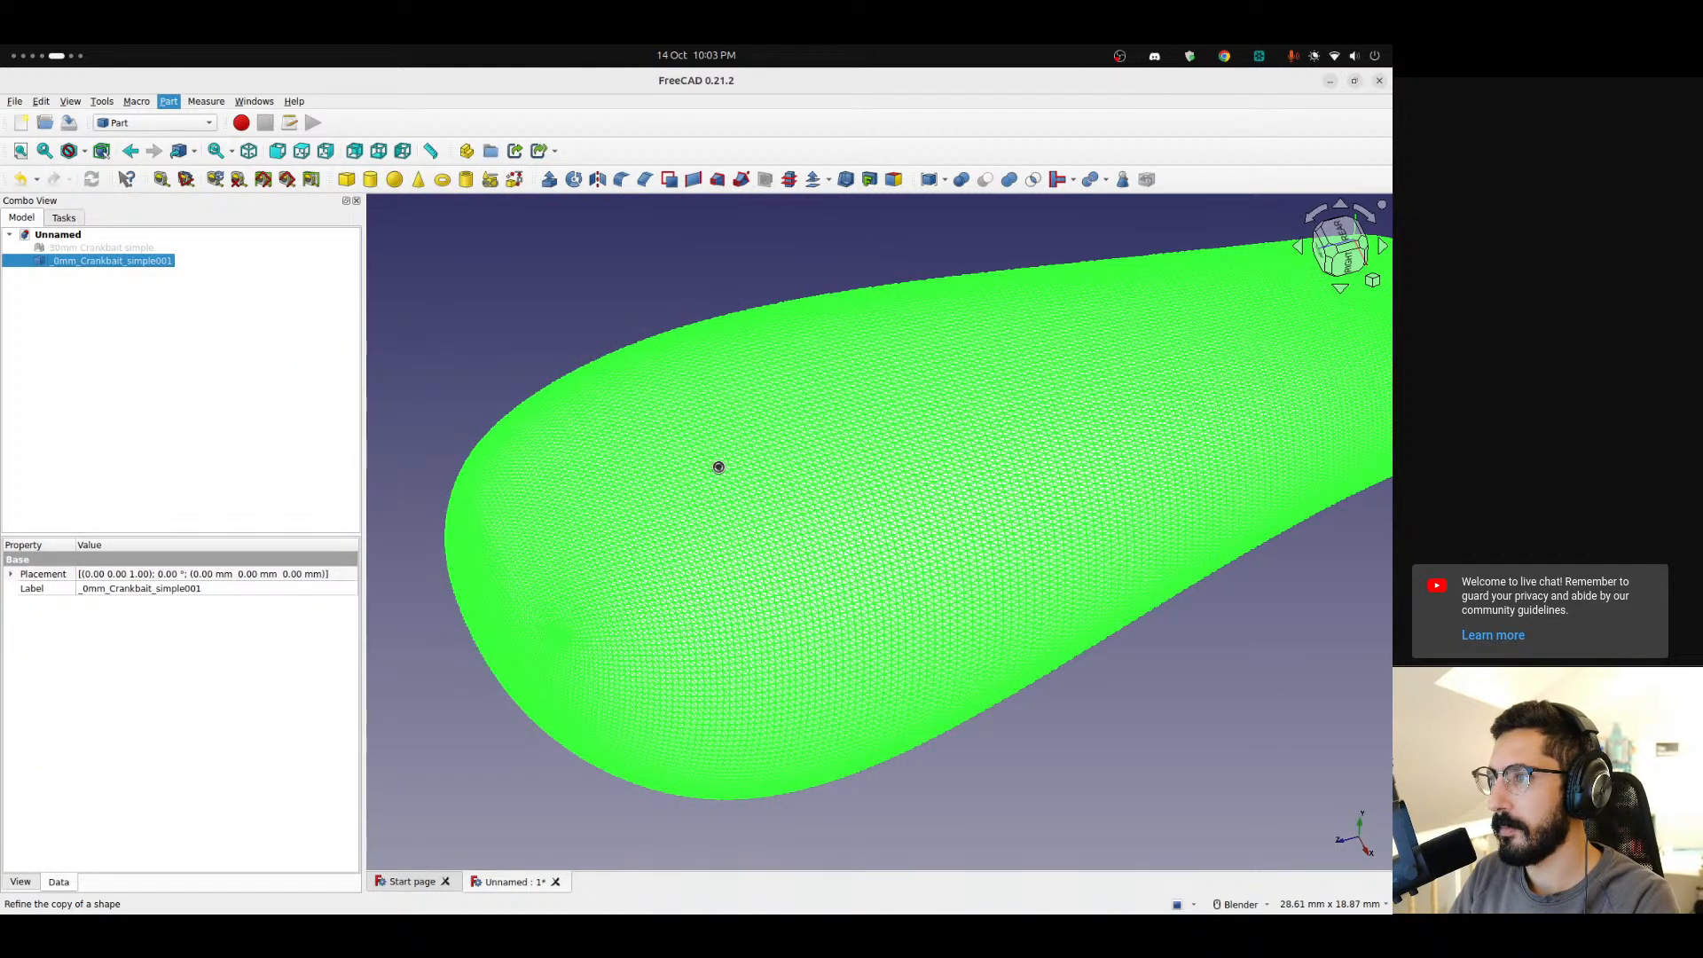
Switch to the browser and read the FreeCAD forum thread EDITING AN STL FILE, moving on to its second page.
{"action": "mouse_move", "coordinate": [3, 694]}
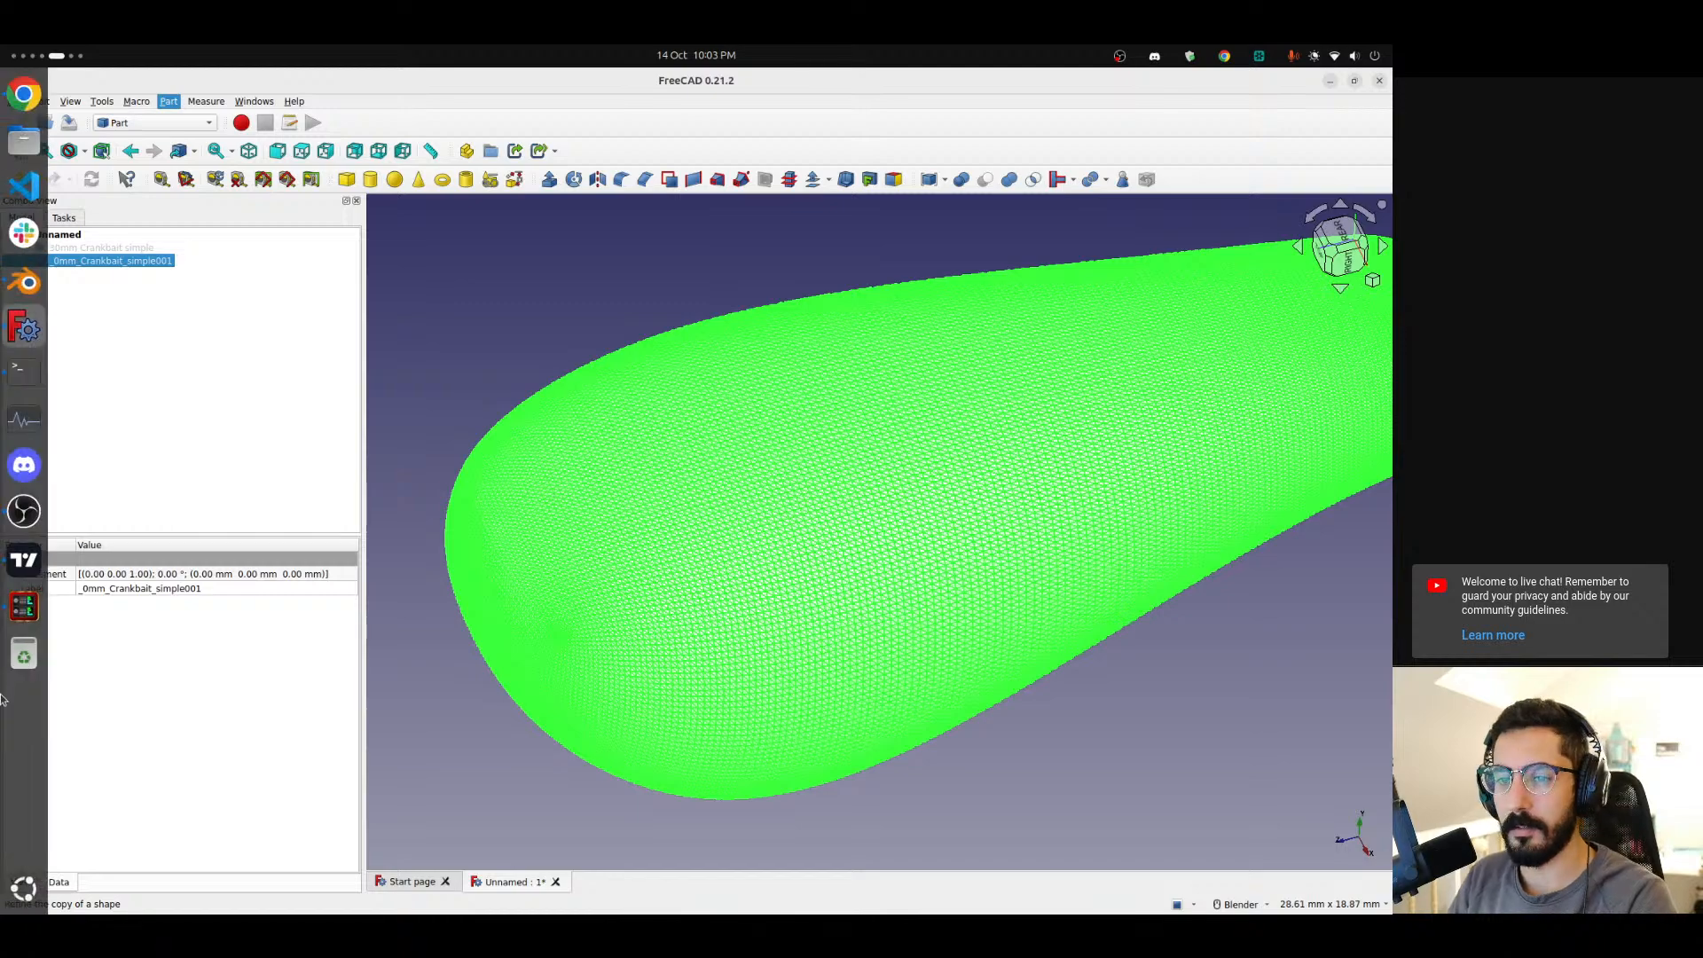
{"action": "scroll", "coordinate": [32, 689], "scroll_direction": "up", "scroll_amount": 1}
{"action": "left_click", "coordinate": [959, 83]}
{"action": "scroll", "coordinate": [444, 519], "scroll_direction": "down", "scroll_amount": 5}
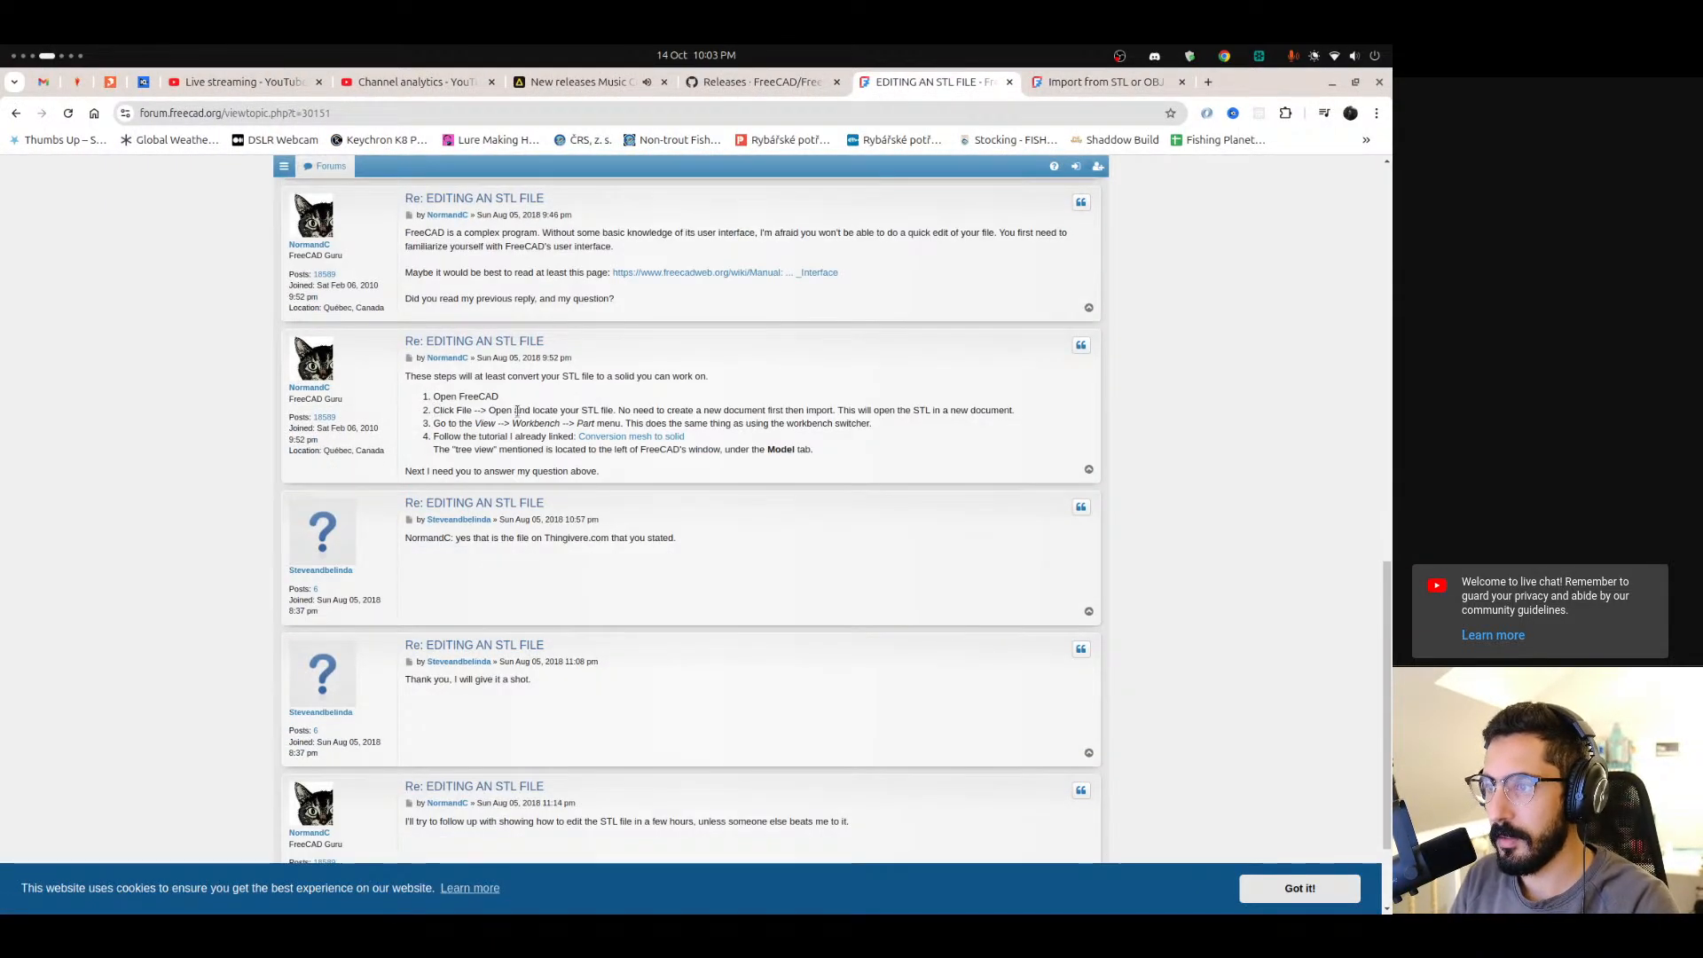
{"action": "left_click_drag", "start_coordinate": [562, 425], "coordinate": [850, 424]}
{"action": "left_click_drag", "start_coordinate": [433, 436], "coordinate": [495, 436]}
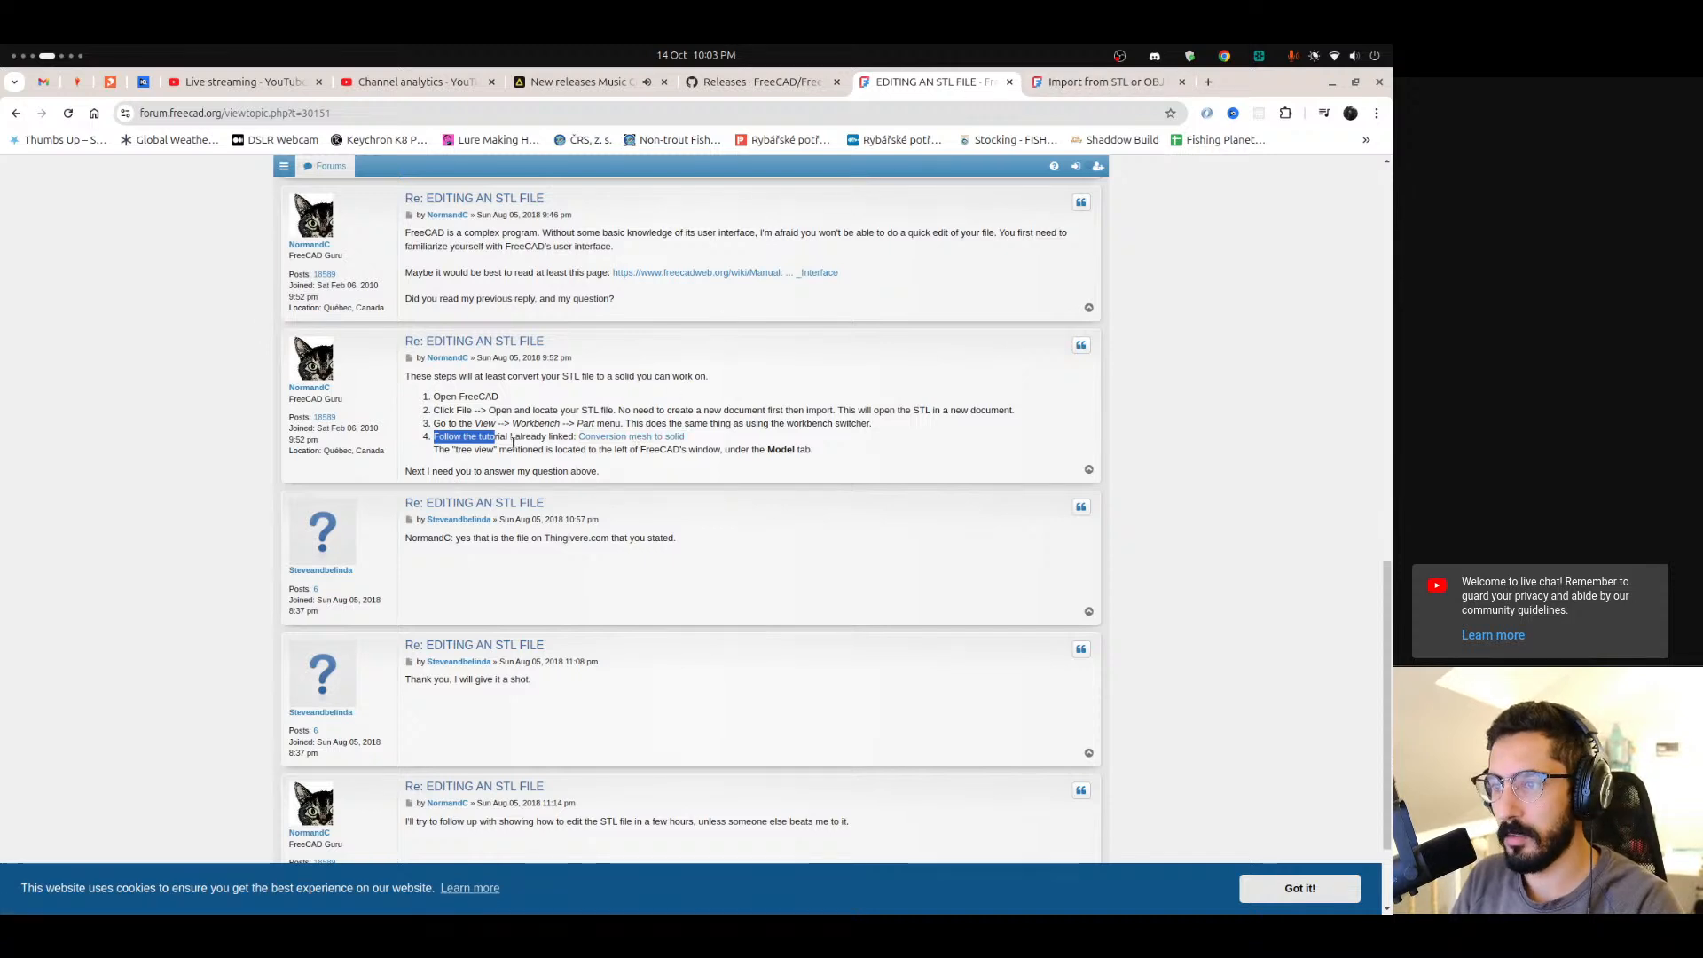
{"action": "scroll", "coordinate": [452, 377], "scroll_direction": "down", "scroll_amount": 1}
{"action": "left_click_drag", "start_coordinate": [439, 362], "coordinate": [722, 364]}
{"action": "left_click", "coordinate": [561, 483]}
{"action": "scroll", "coordinate": [452, 484], "scroll_direction": "down", "scroll_amount": 1}
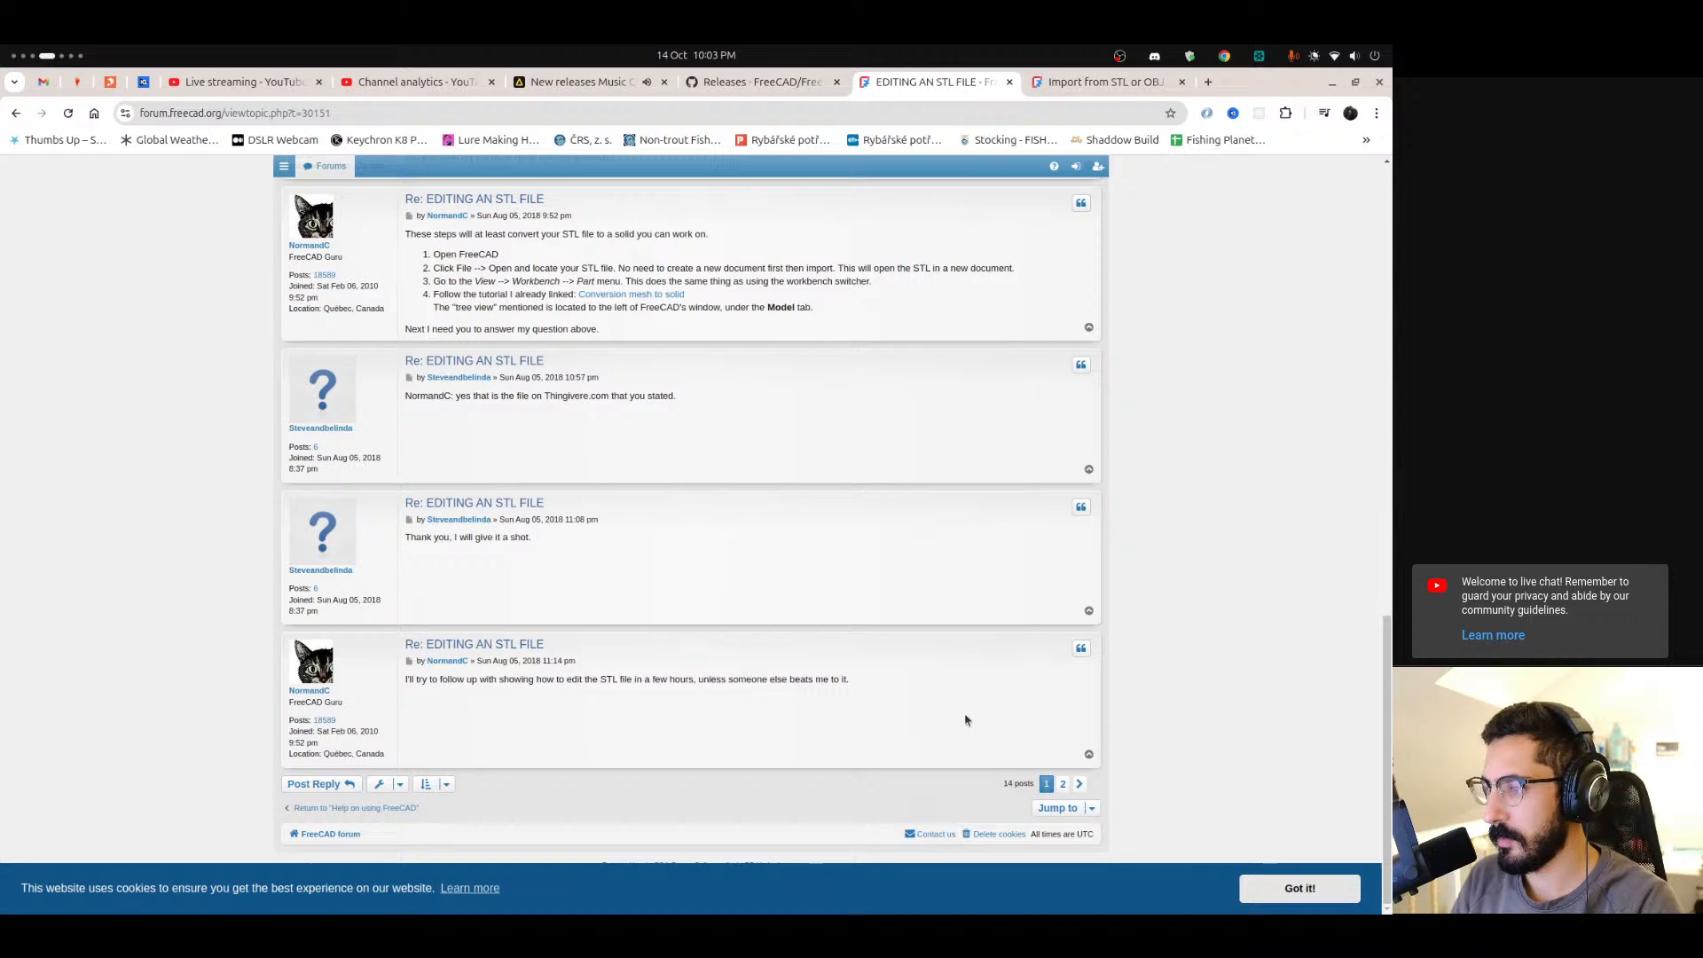
{"action": "left_click", "coordinate": [1078, 784]}
{"action": "scroll", "coordinate": [422, 298], "scroll_direction": "down", "scroll_amount": 3}
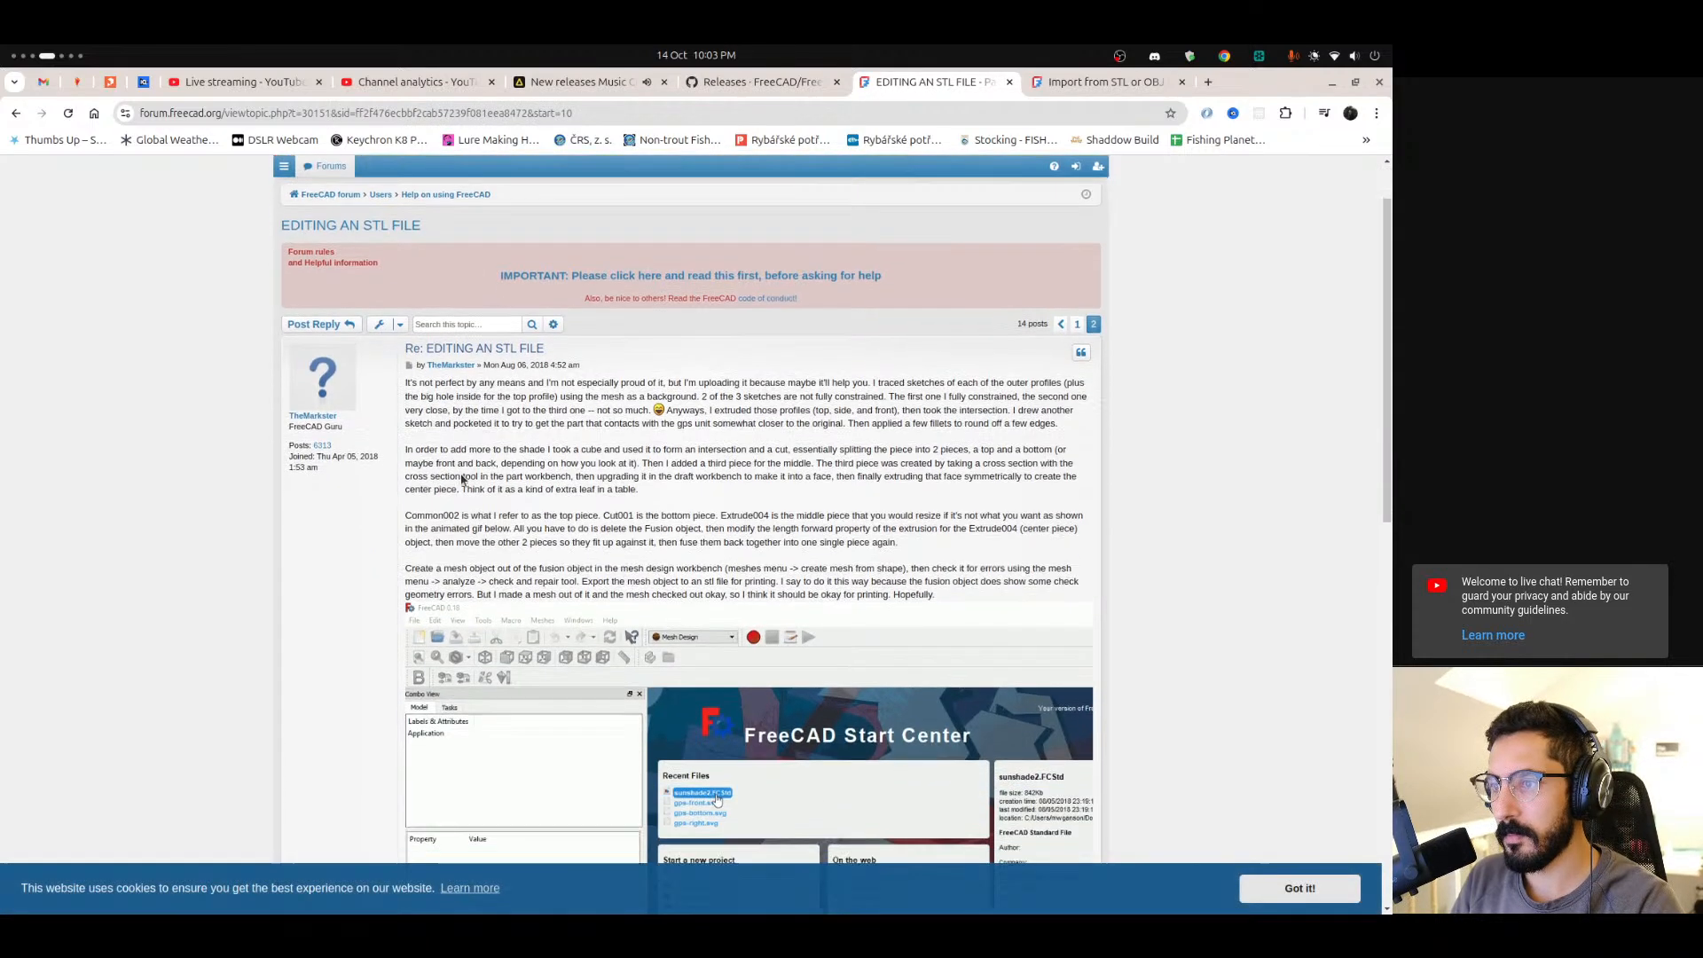
Read the second-page forum posts about slow mesh-to-solid conversion and FreeCAD not responding.
{"action": "left_click_drag", "start_coordinate": [419, 287], "coordinate": [892, 290]}
{"action": "left_click", "coordinate": [989, 306]}
{"action": "mouse_move", "coordinate": [1, 734]}
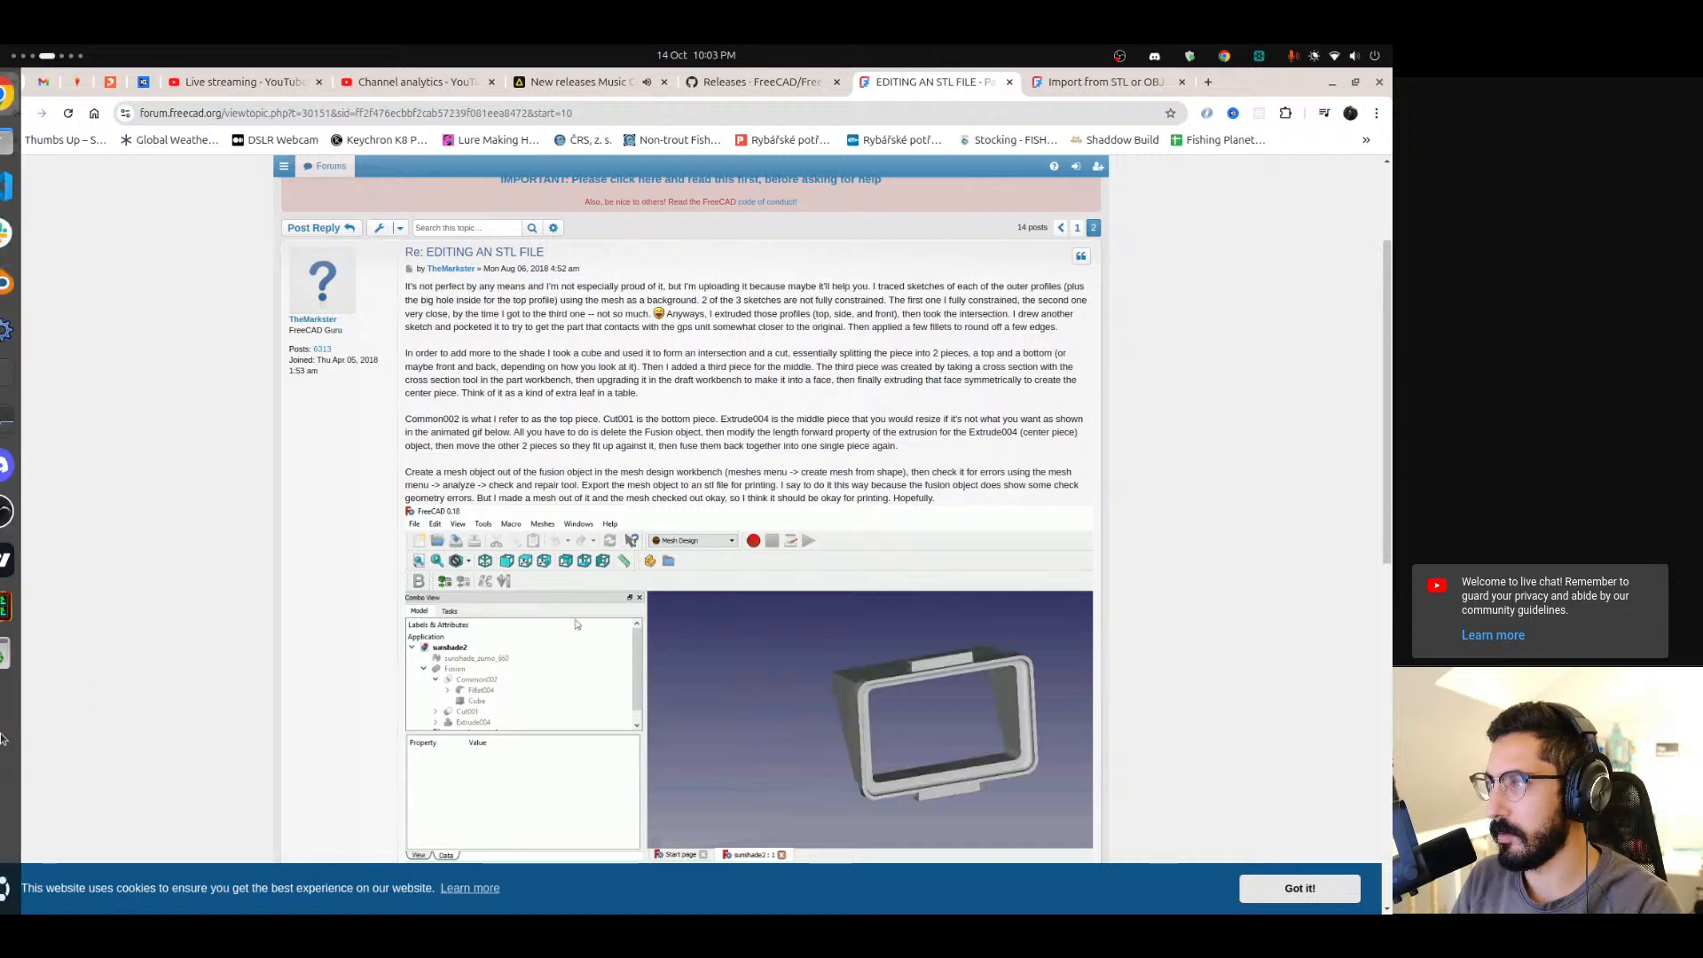
{"action": "scroll", "coordinate": [2, 737], "scroll_direction": "down", "scroll_amount": 1}
{"action": "left_click", "coordinate": [780, 542]}
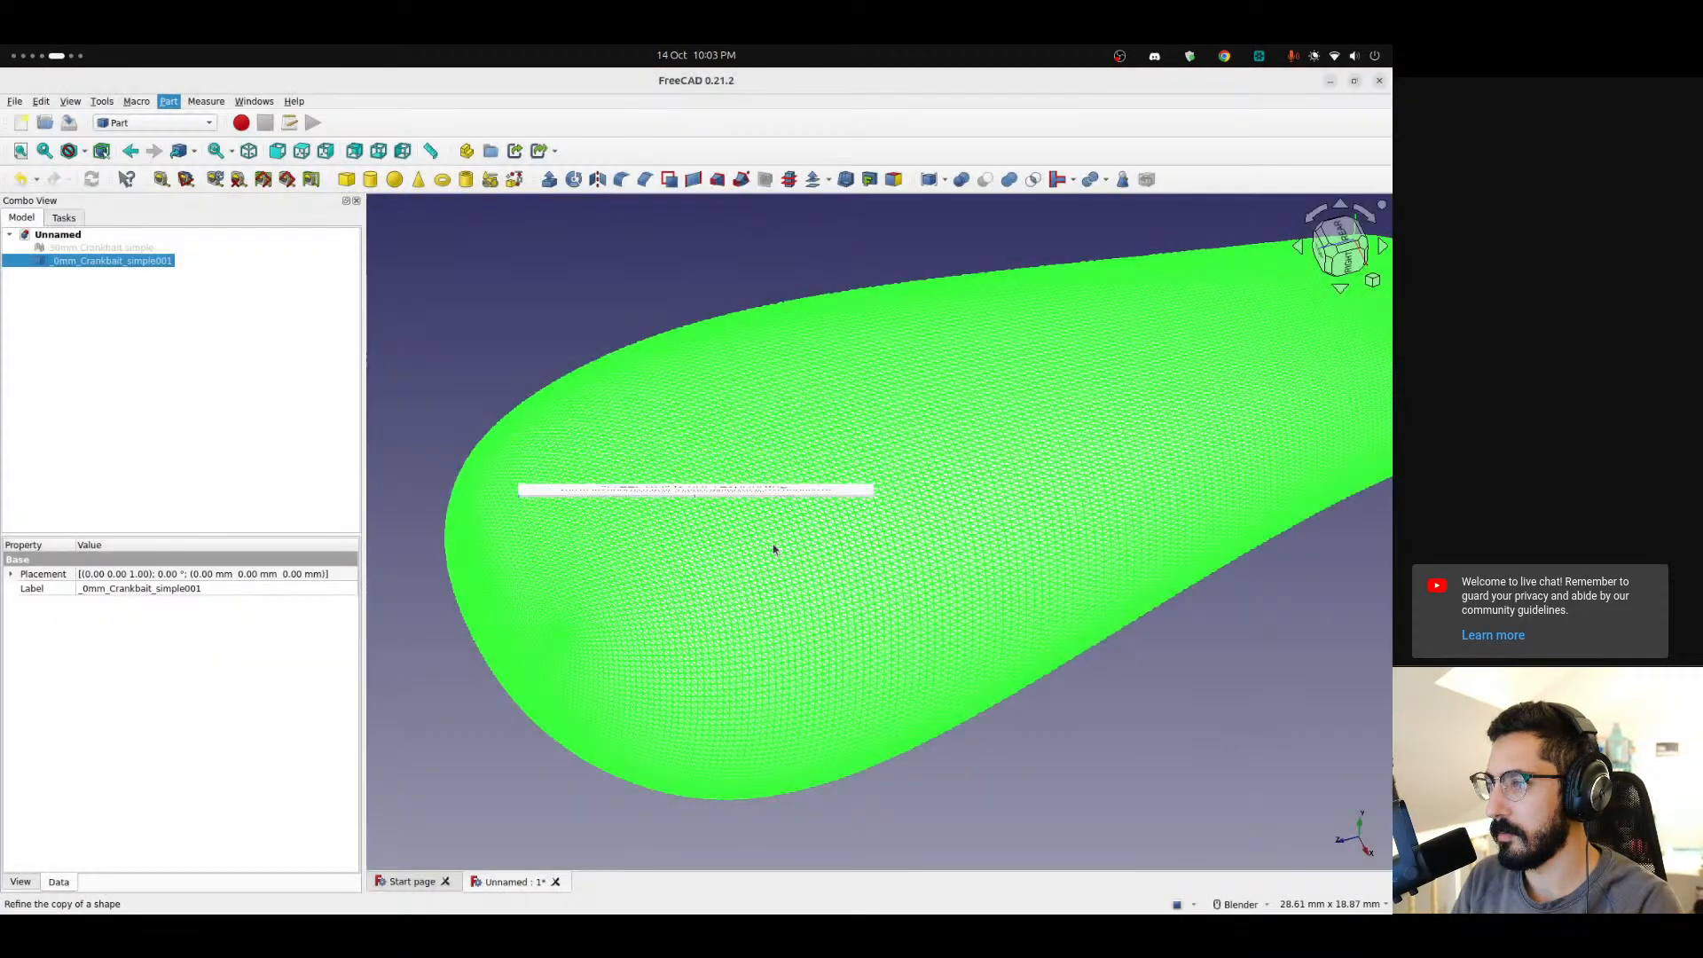
{"action": "mouse_move", "coordinate": [2, 722]}
{"action": "scroll", "coordinate": [2, 722], "scroll_direction": "up", "scroll_amount": 1}
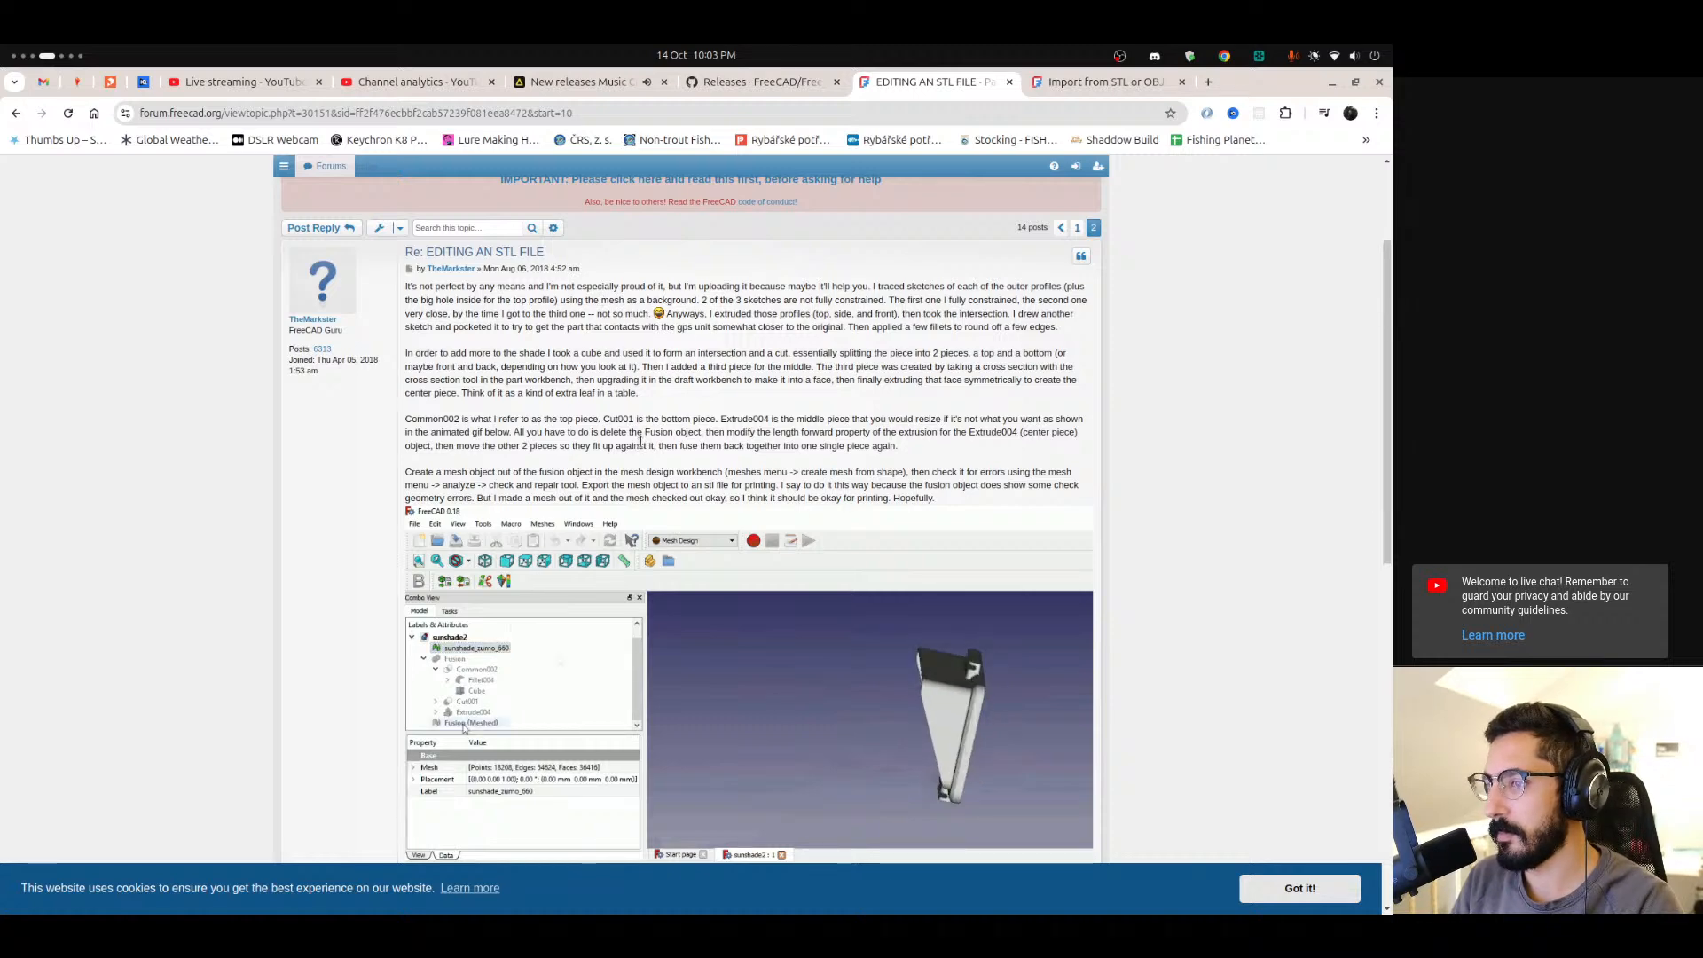
{"action": "scroll", "coordinate": [639, 444], "scroll_direction": "down", "scroll_amount": 1}
{"action": "scroll", "coordinate": [642, 446], "scroll_direction": "down", "scroll_amount": 1}
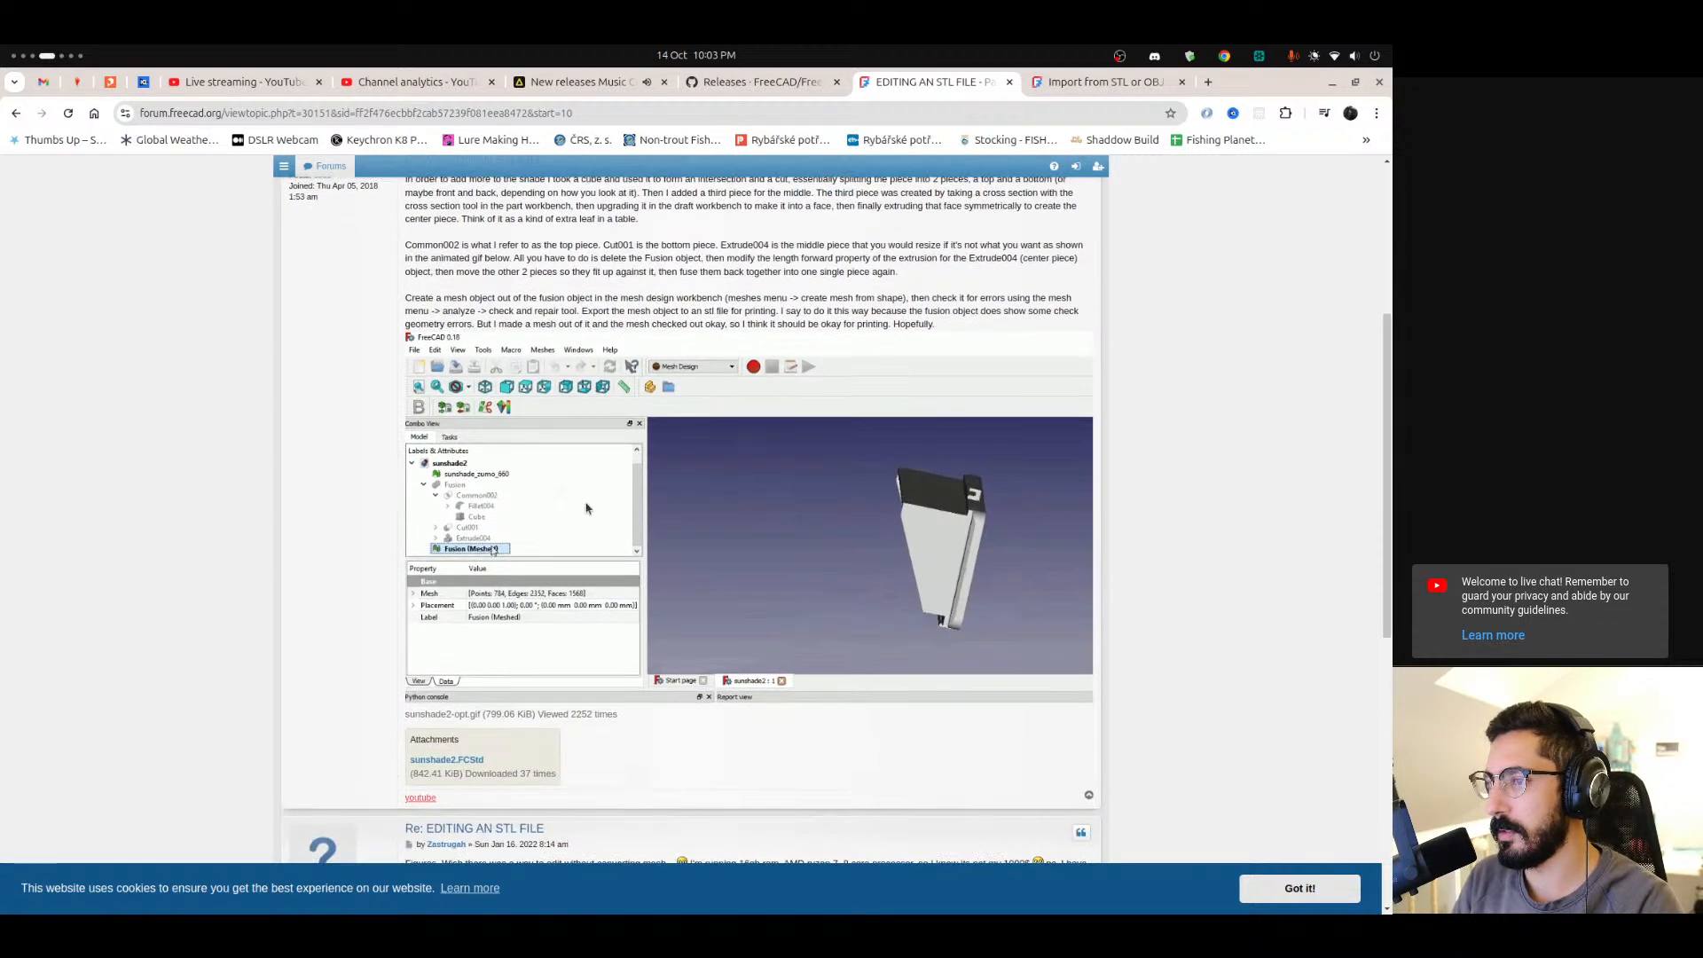
{"action": "scroll", "coordinate": [701, 590], "scroll_direction": "down", "scroll_amount": 5}
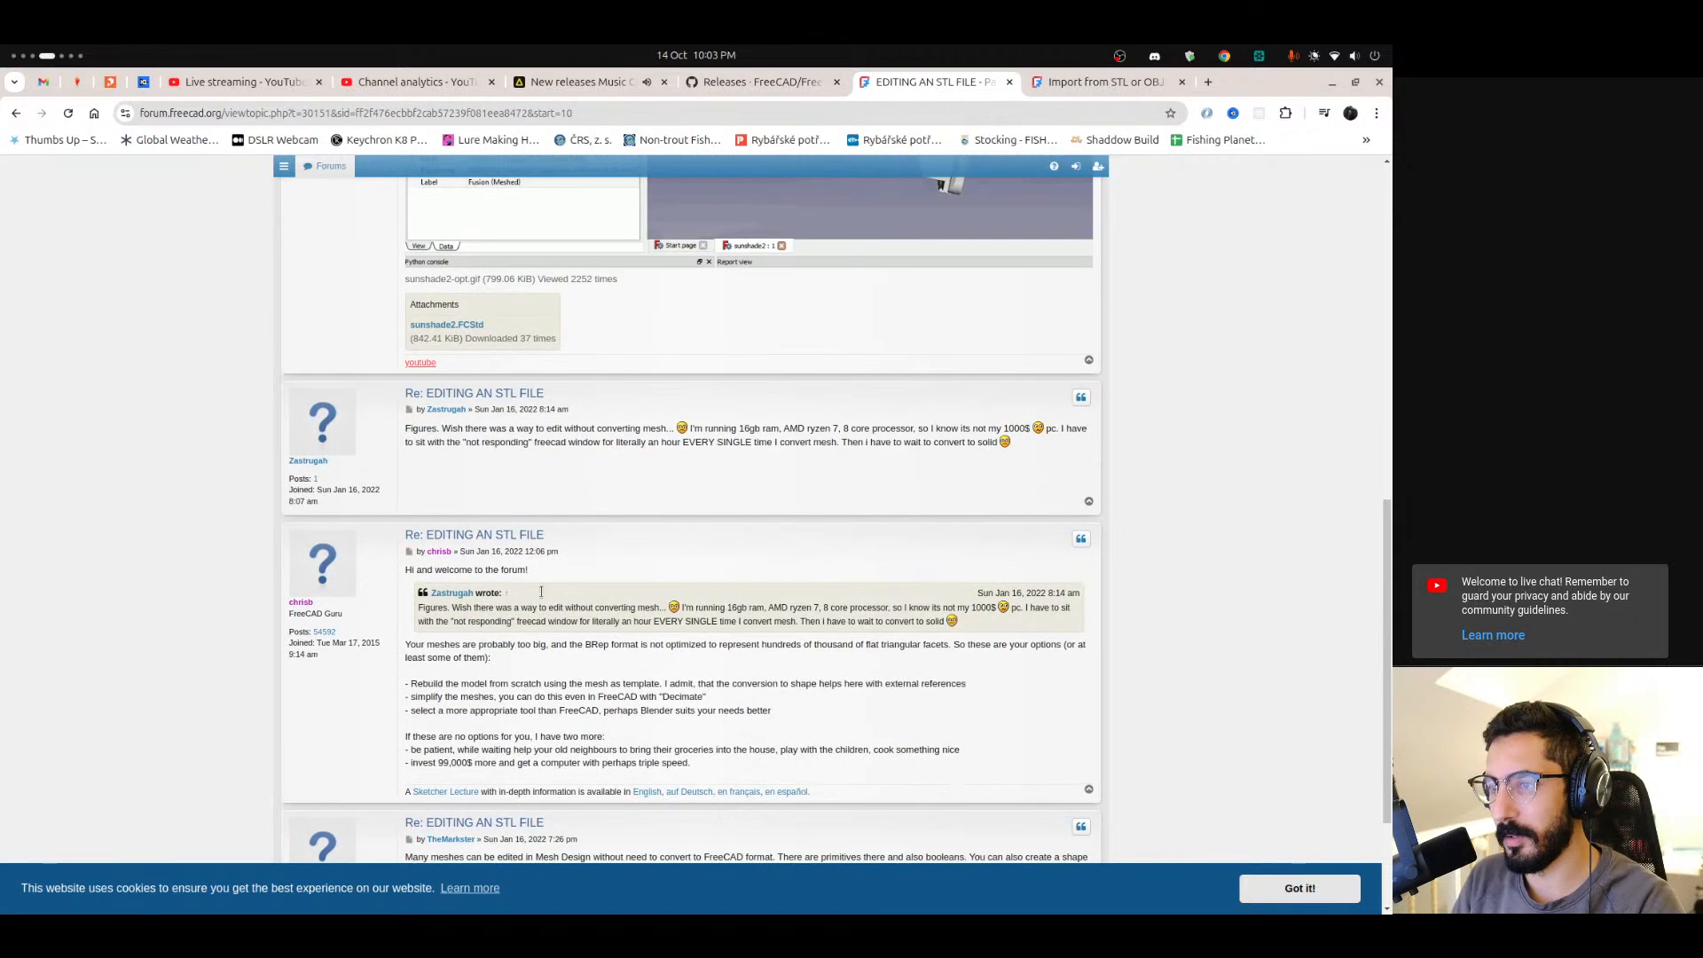
{"action": "left_click_drag", "start_coordinate": [441, 429], "coordinate": [639, 430]}
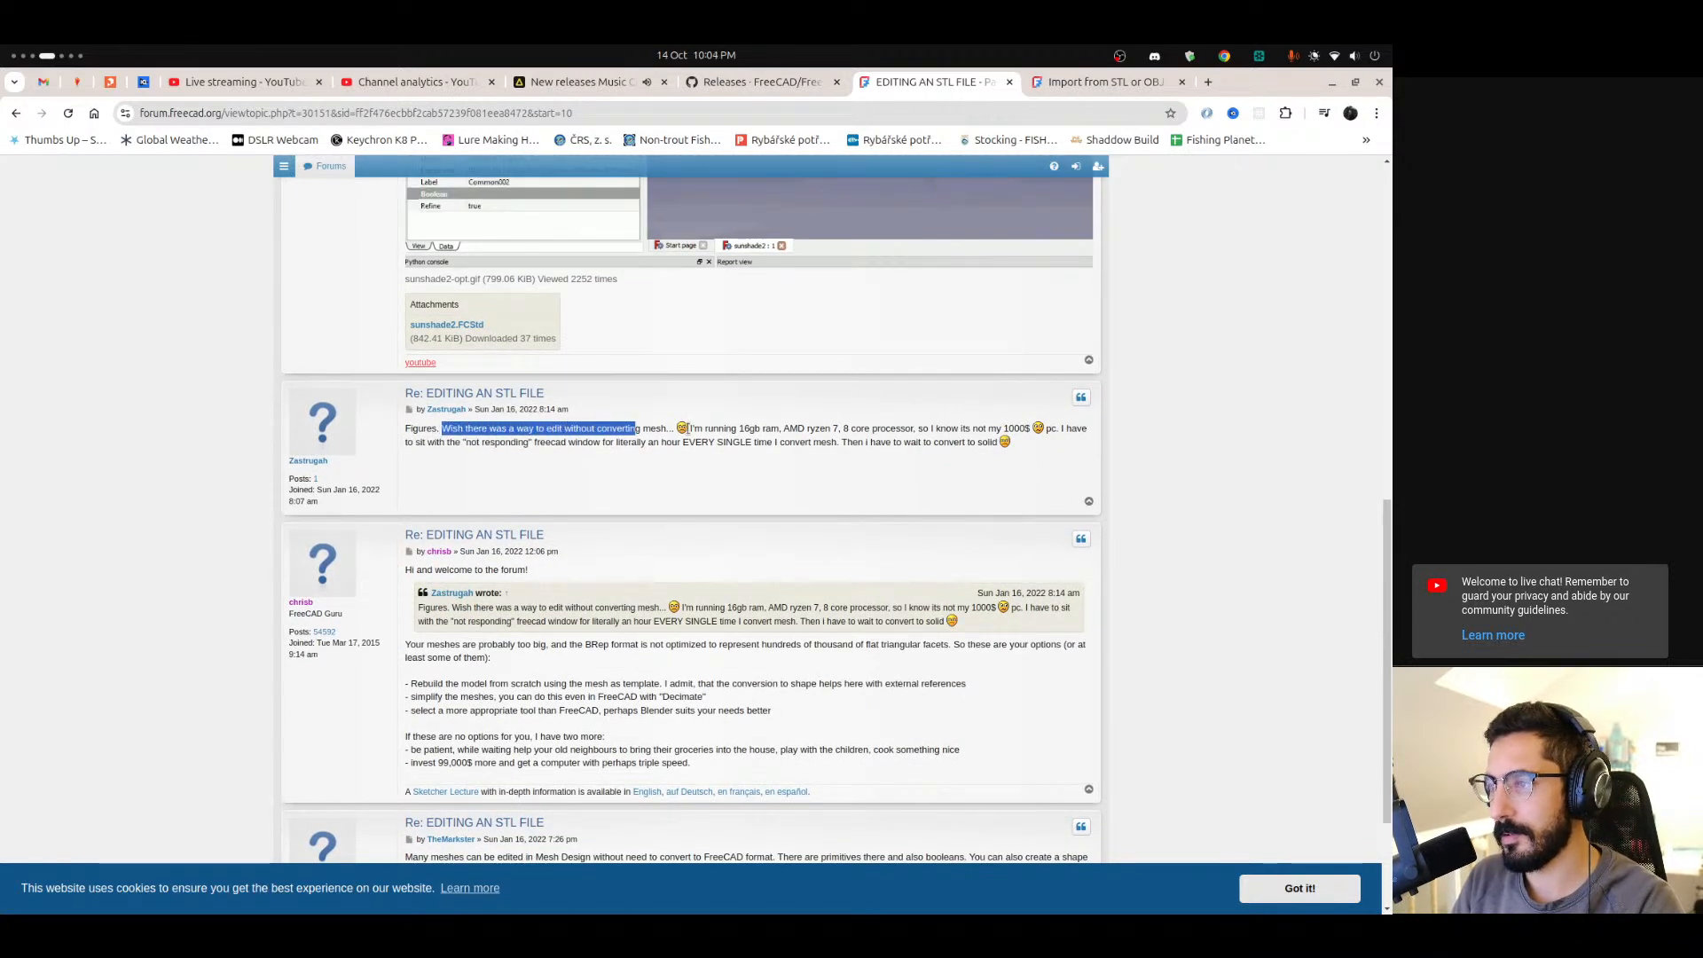
{"action": "left_click", "coordinate": [437, 476]}
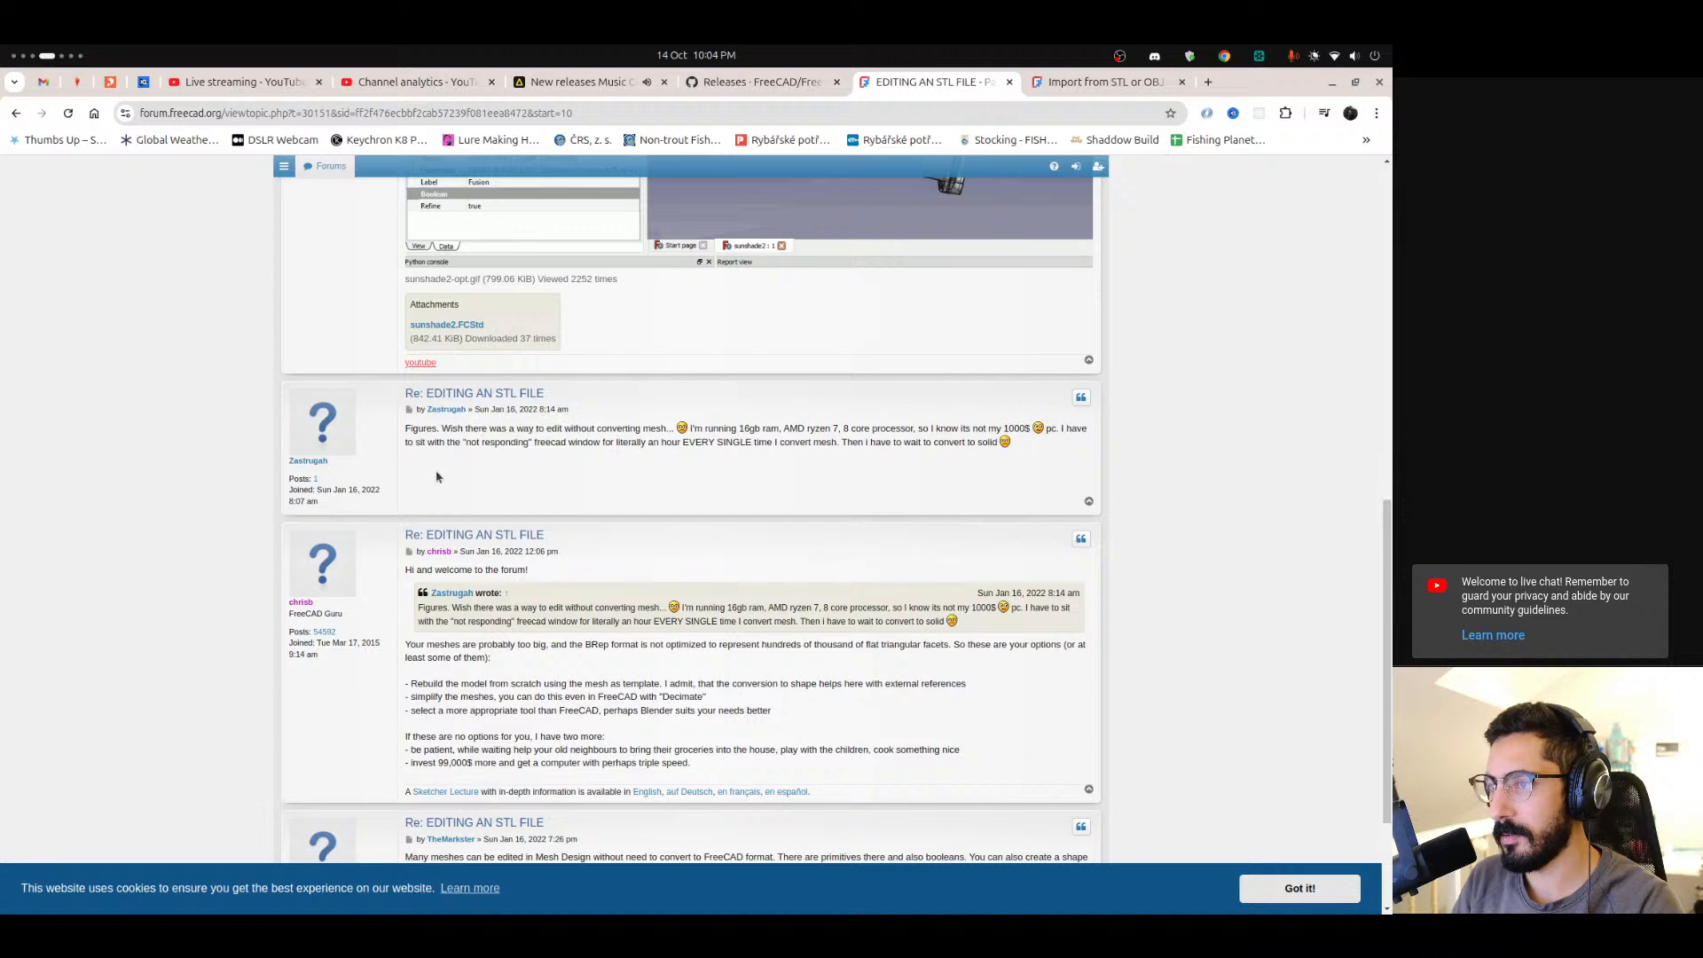
{"action": "scroll", "coordinate": [438, 450], "scroll_direction": "down", "scroll_amount": 1}
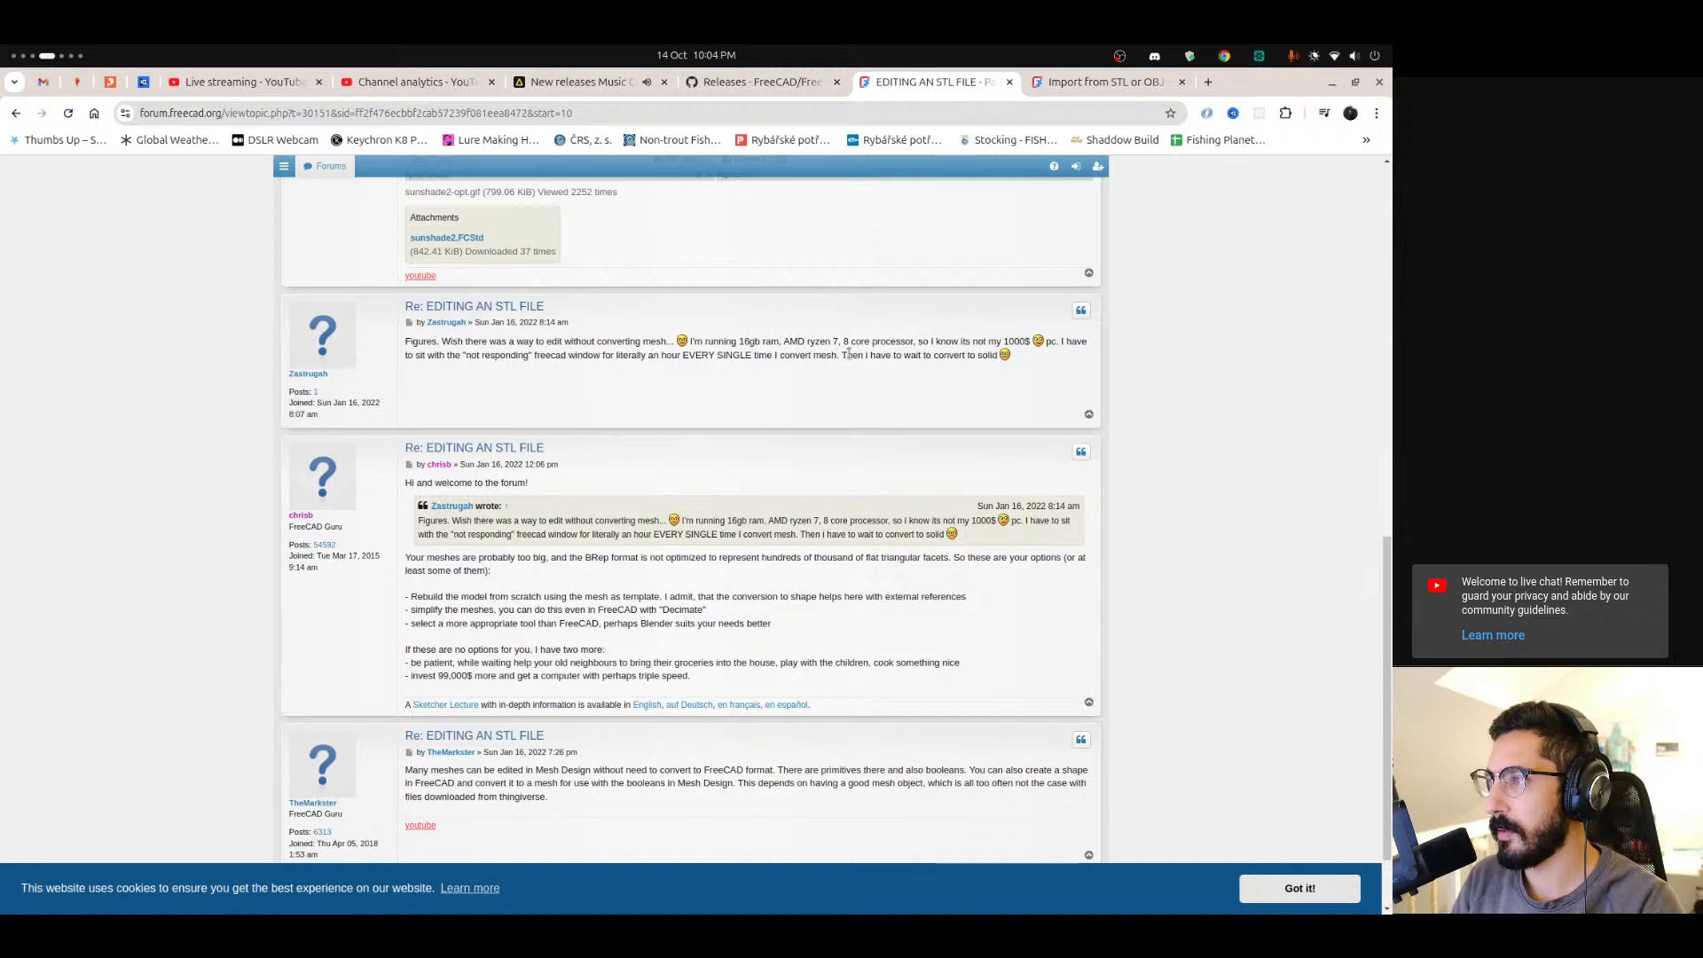
{"action": "left_click_drag", "start_coordinate": [847, 353], "coordinate": [989, 354]}
{"action": "left_click", "coordinate": [1082, 333]}
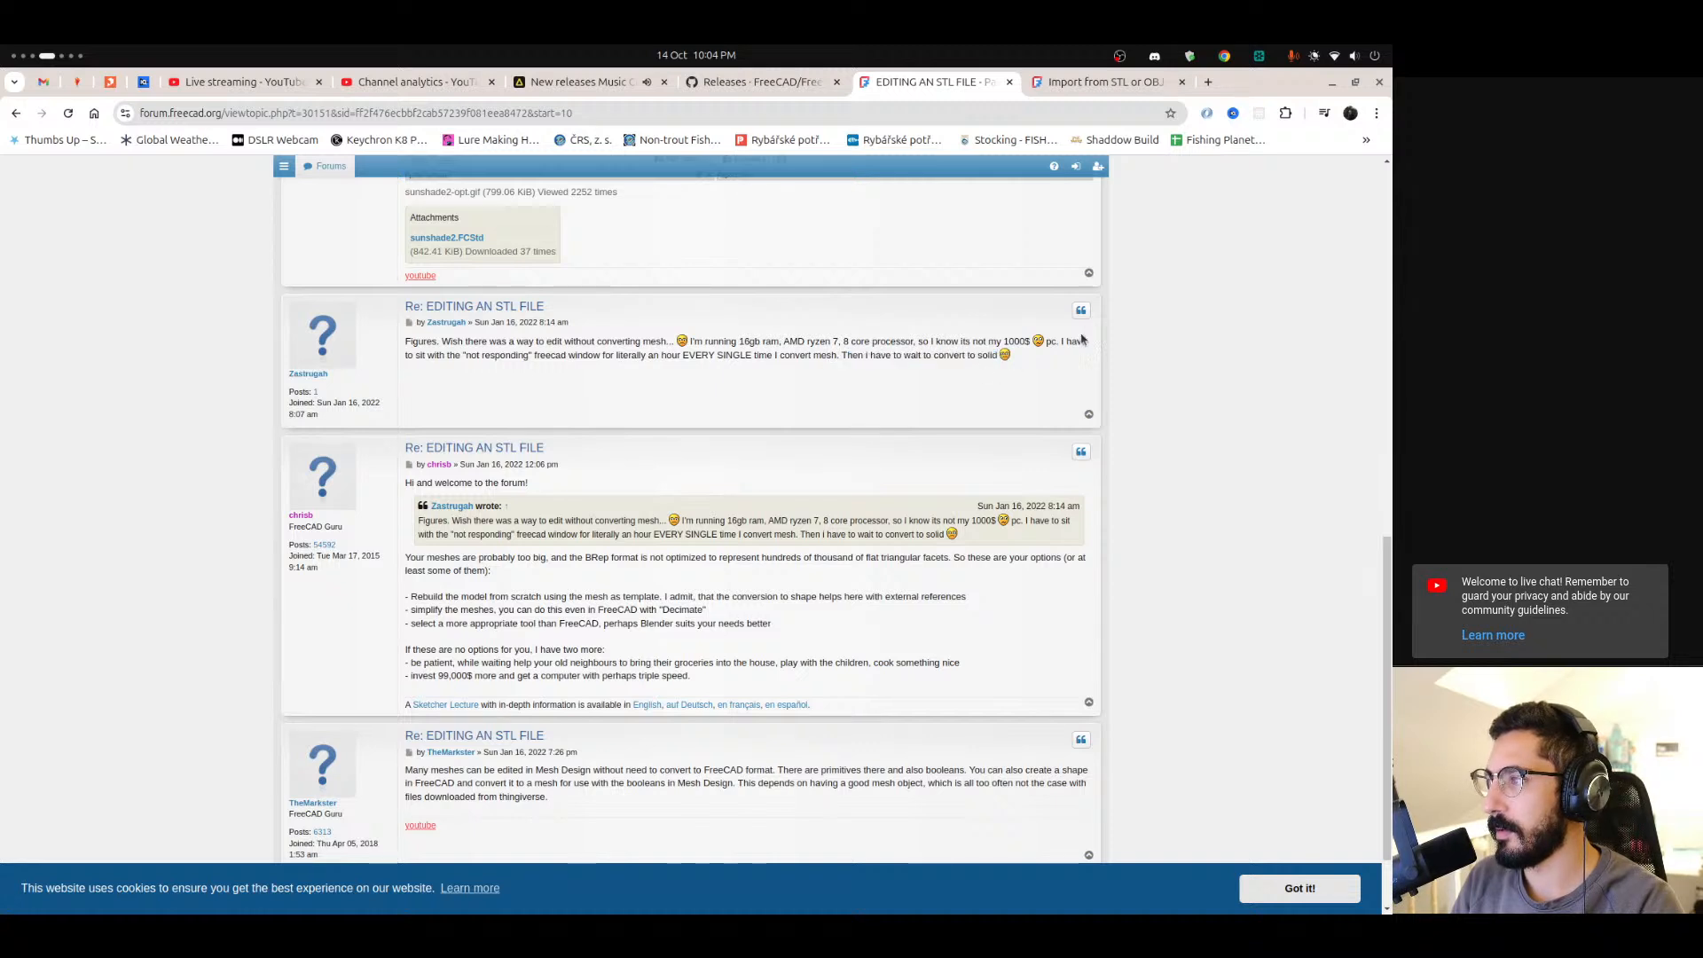
{"action": "left_click_drag", "start_coordinate": [1060, 342], "coordinate": [727, 355]}
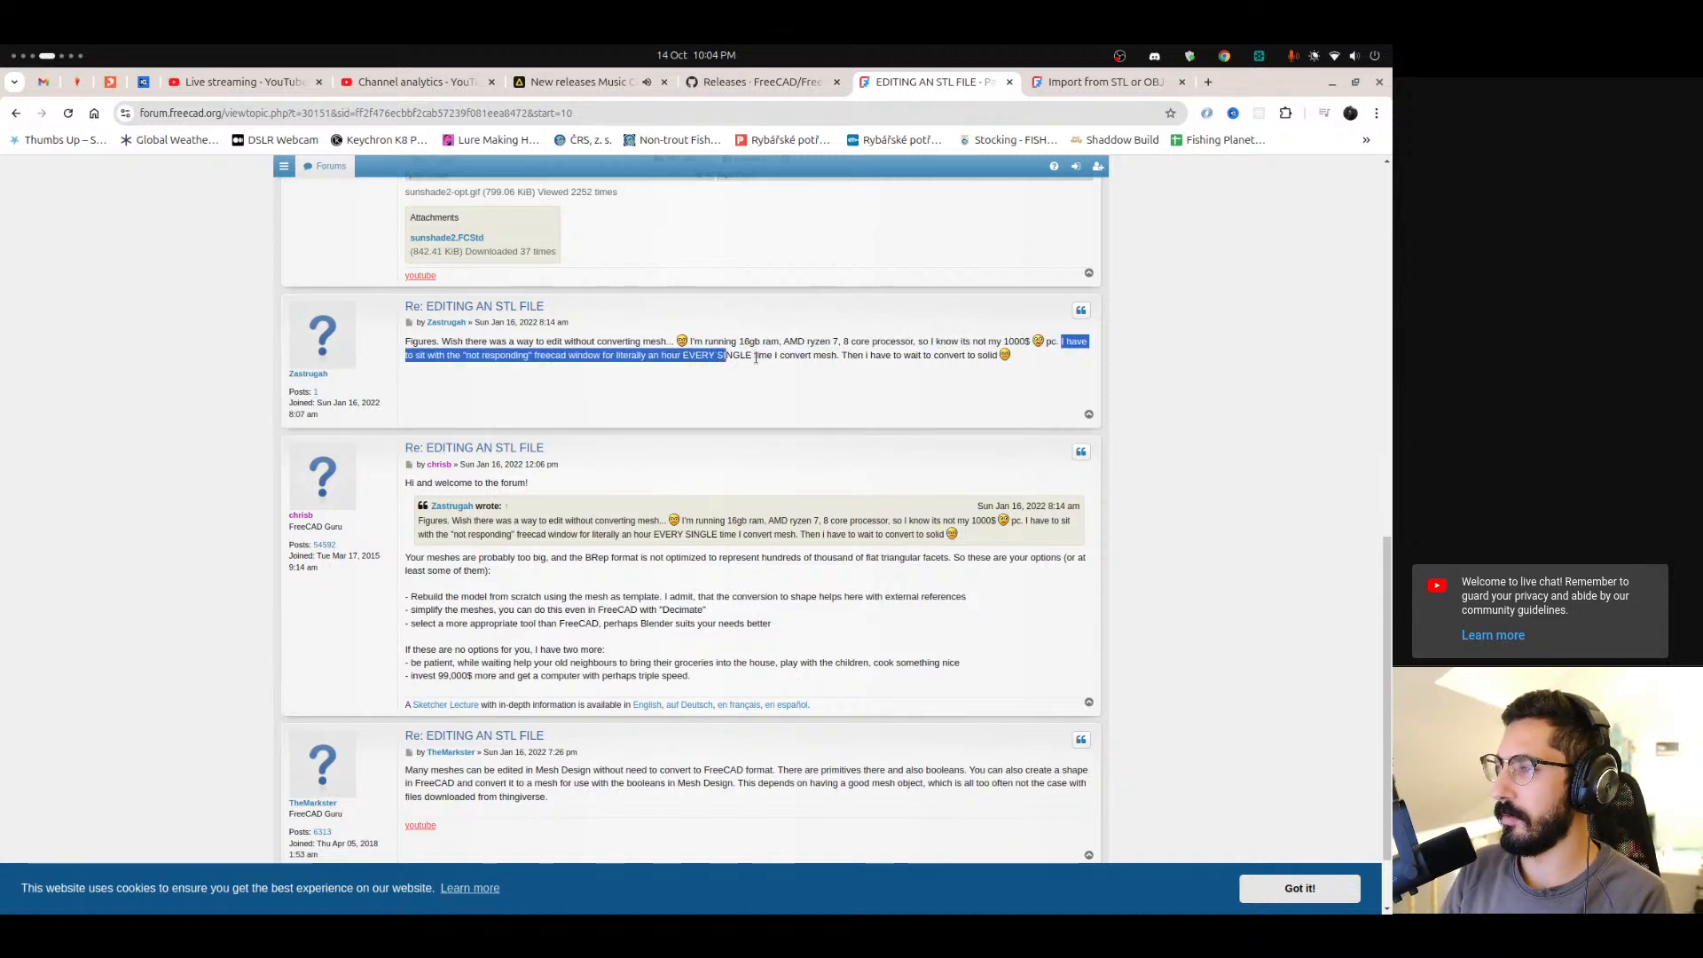
{"action": "left_click_drag", "start_coordinate": [867, 356], "coordinate": [997, 355]}
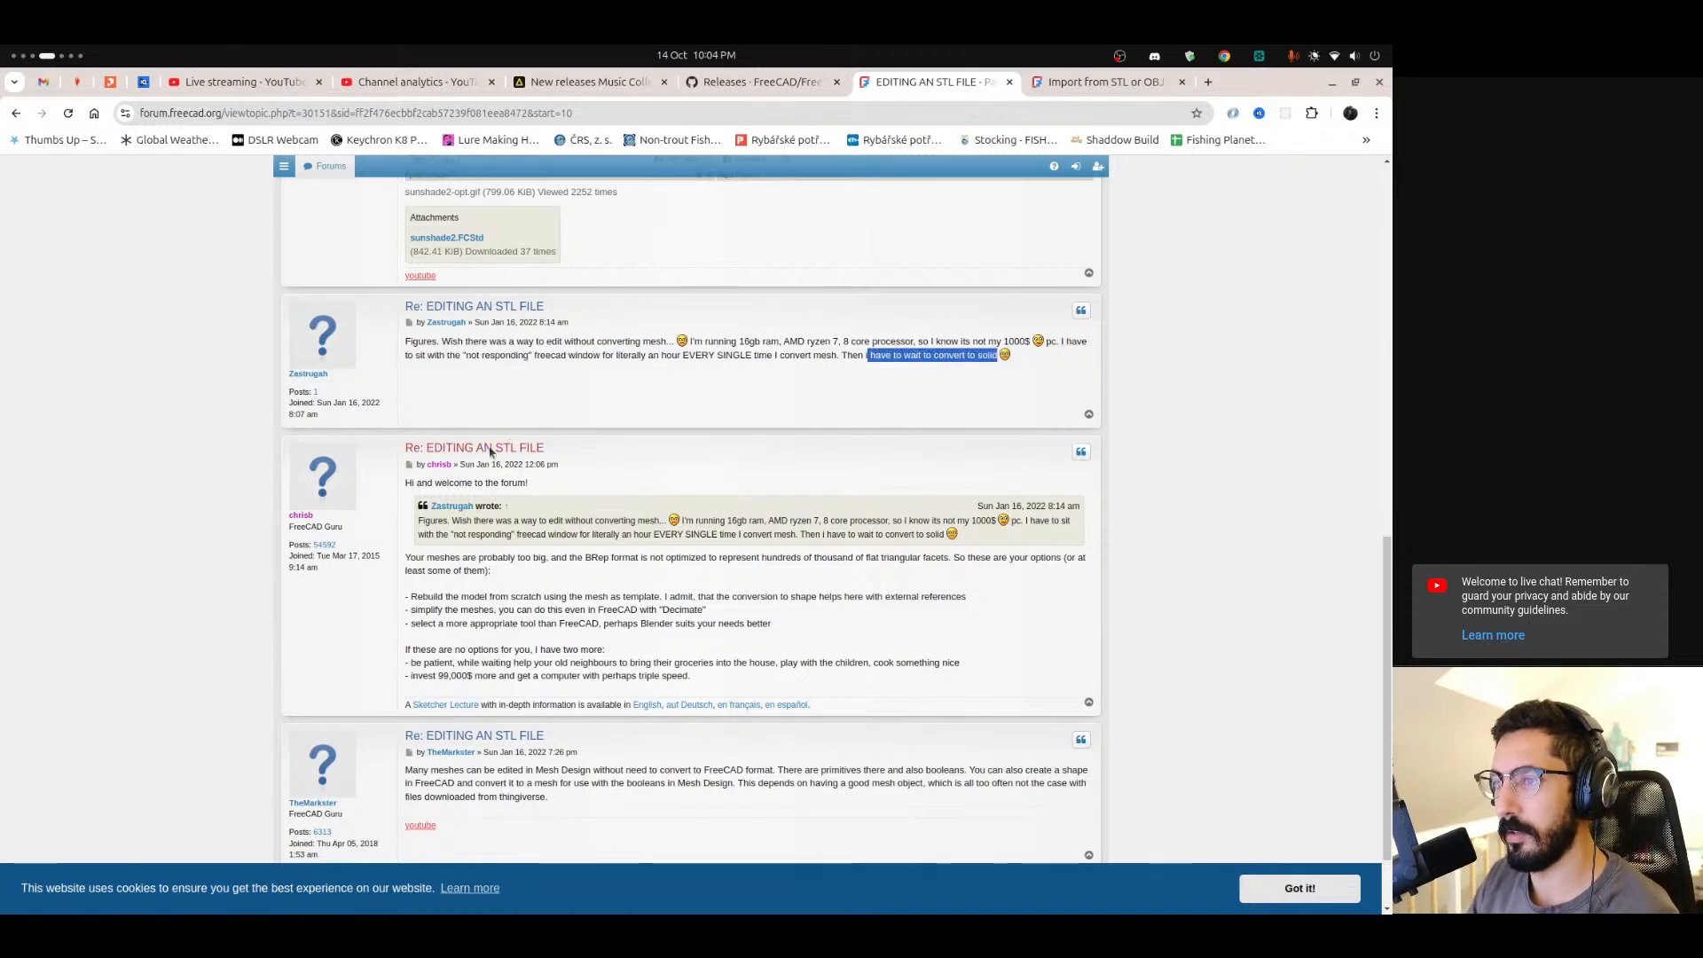
Switch to FreeCAD and choose to keep waiting on the unresponsive conversion.
{"action": "mouse_move", "coordinate": [2, 755]}
{"action": "scroll", "coordinate": [2, 756], "scroll_direction": "down", "scroll_amount": 1}
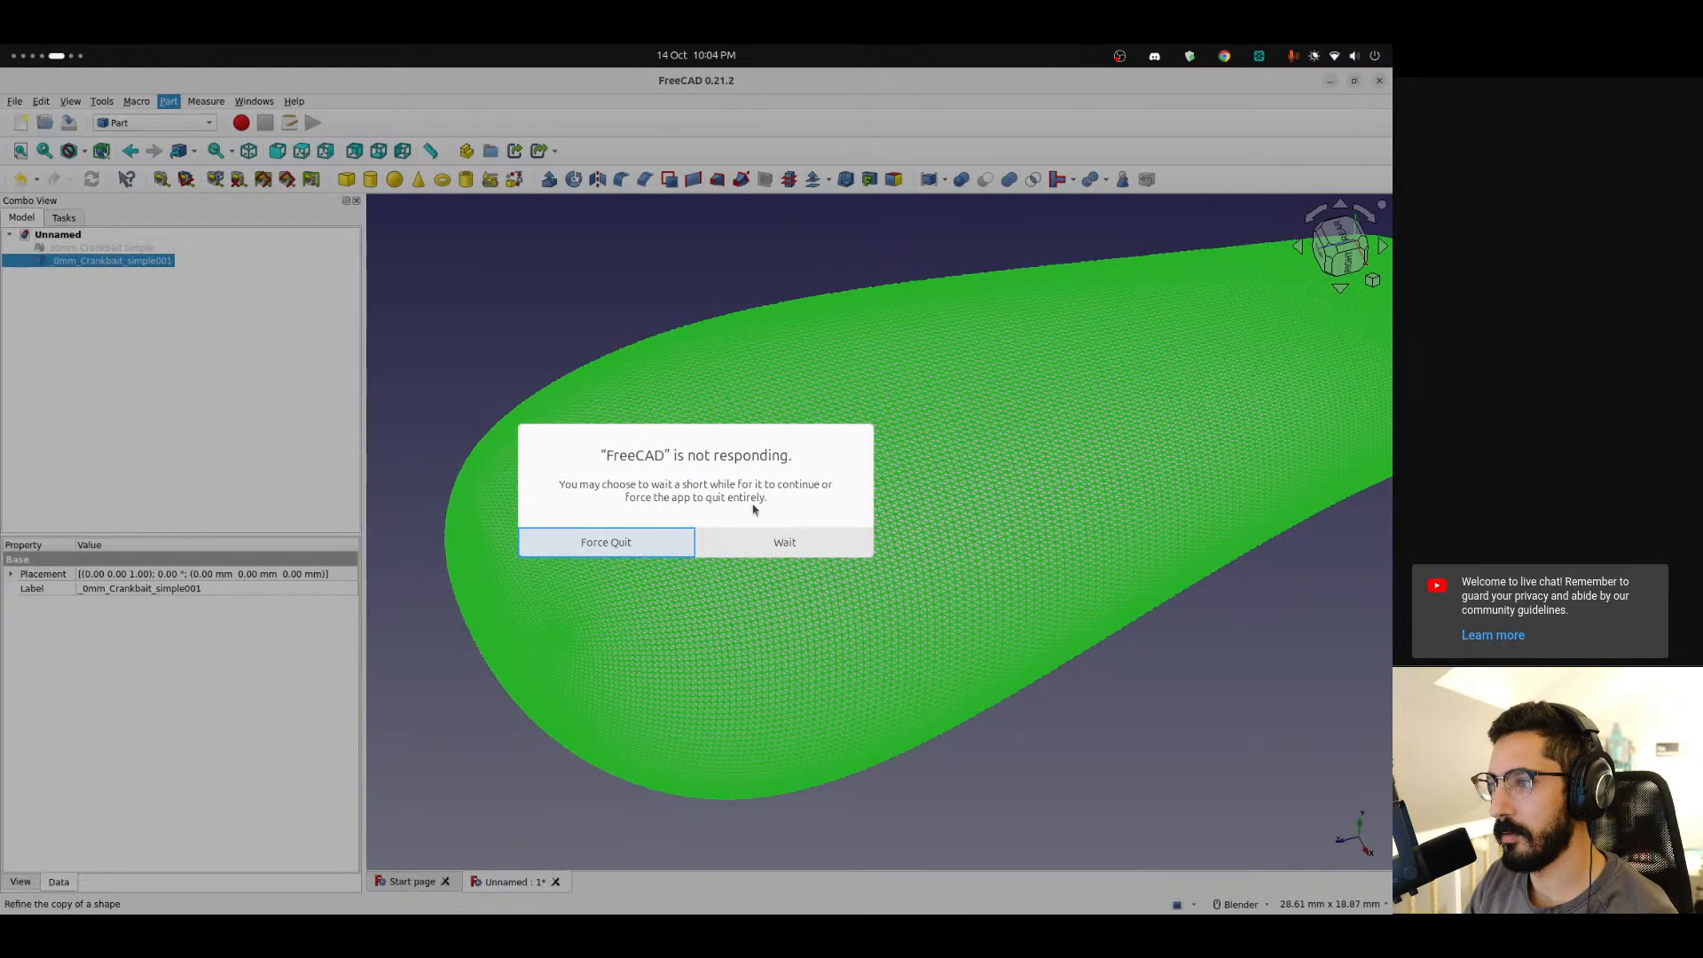
{"action": "left_click", "coordinate": [785, 542]}
Return to the browser and read the forum reply listing options for meshes too large to convert.
{"action": "scroll", "coordinate": [2, 562], "scroll_direction": "up", "scroll_amount": 1}
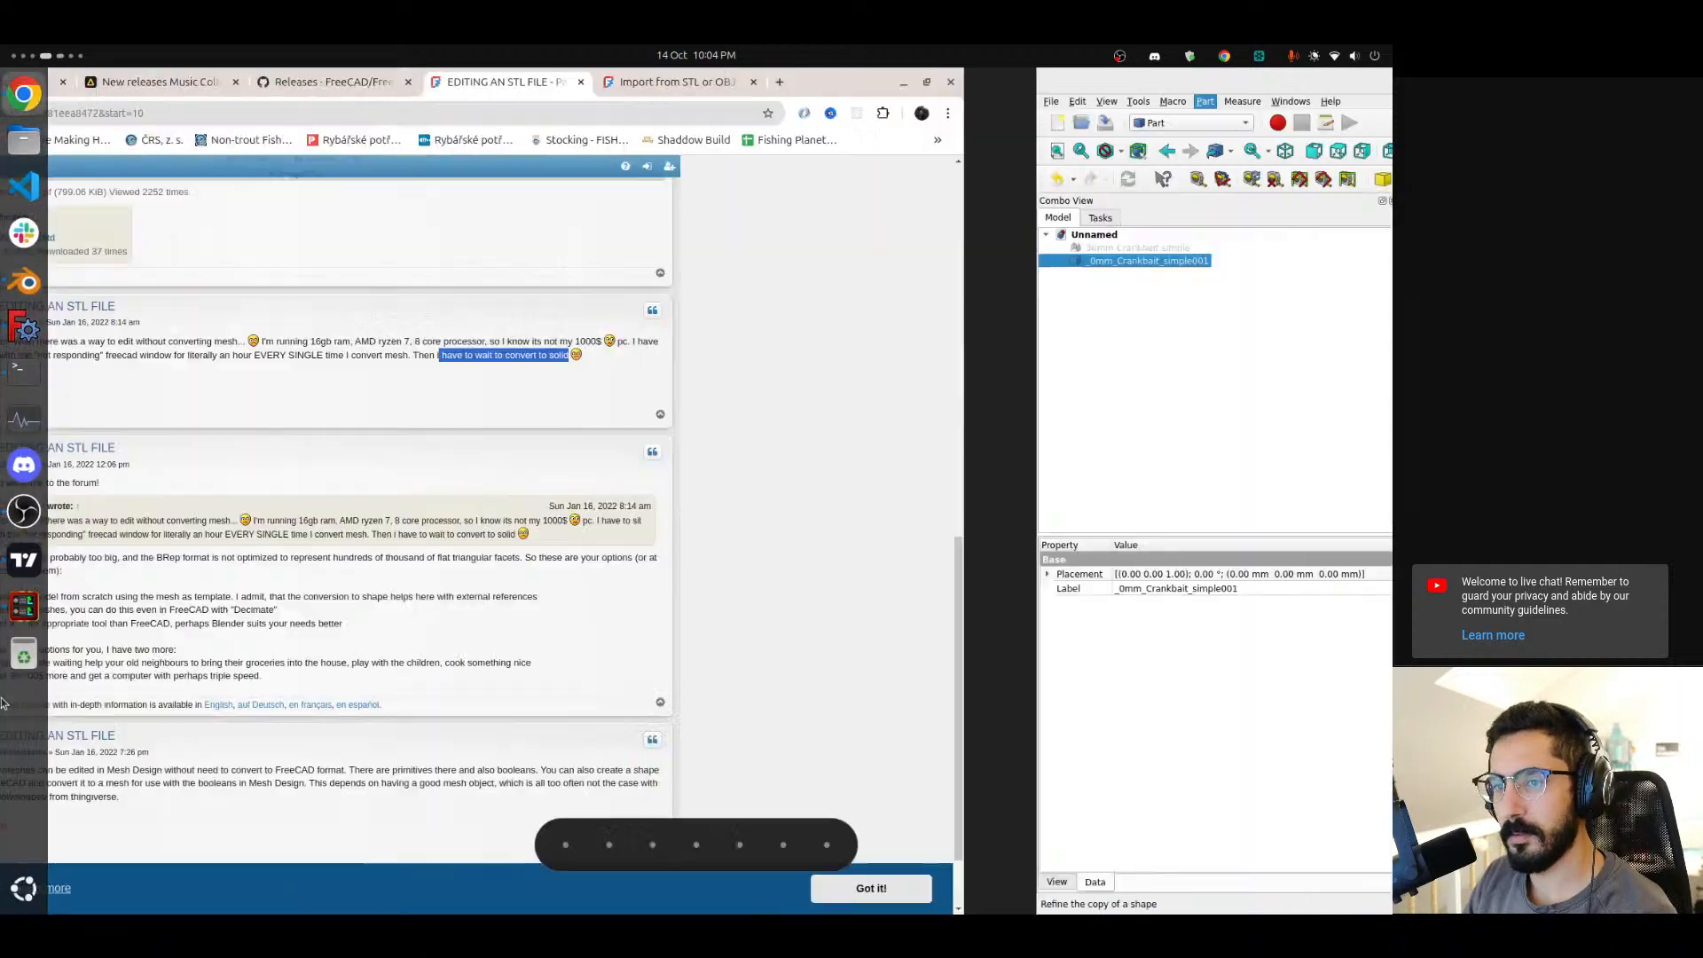
{"action": "scroll", "coordinate": [502, 457], "scroll_direction": "down", "scroll_amount": 2}
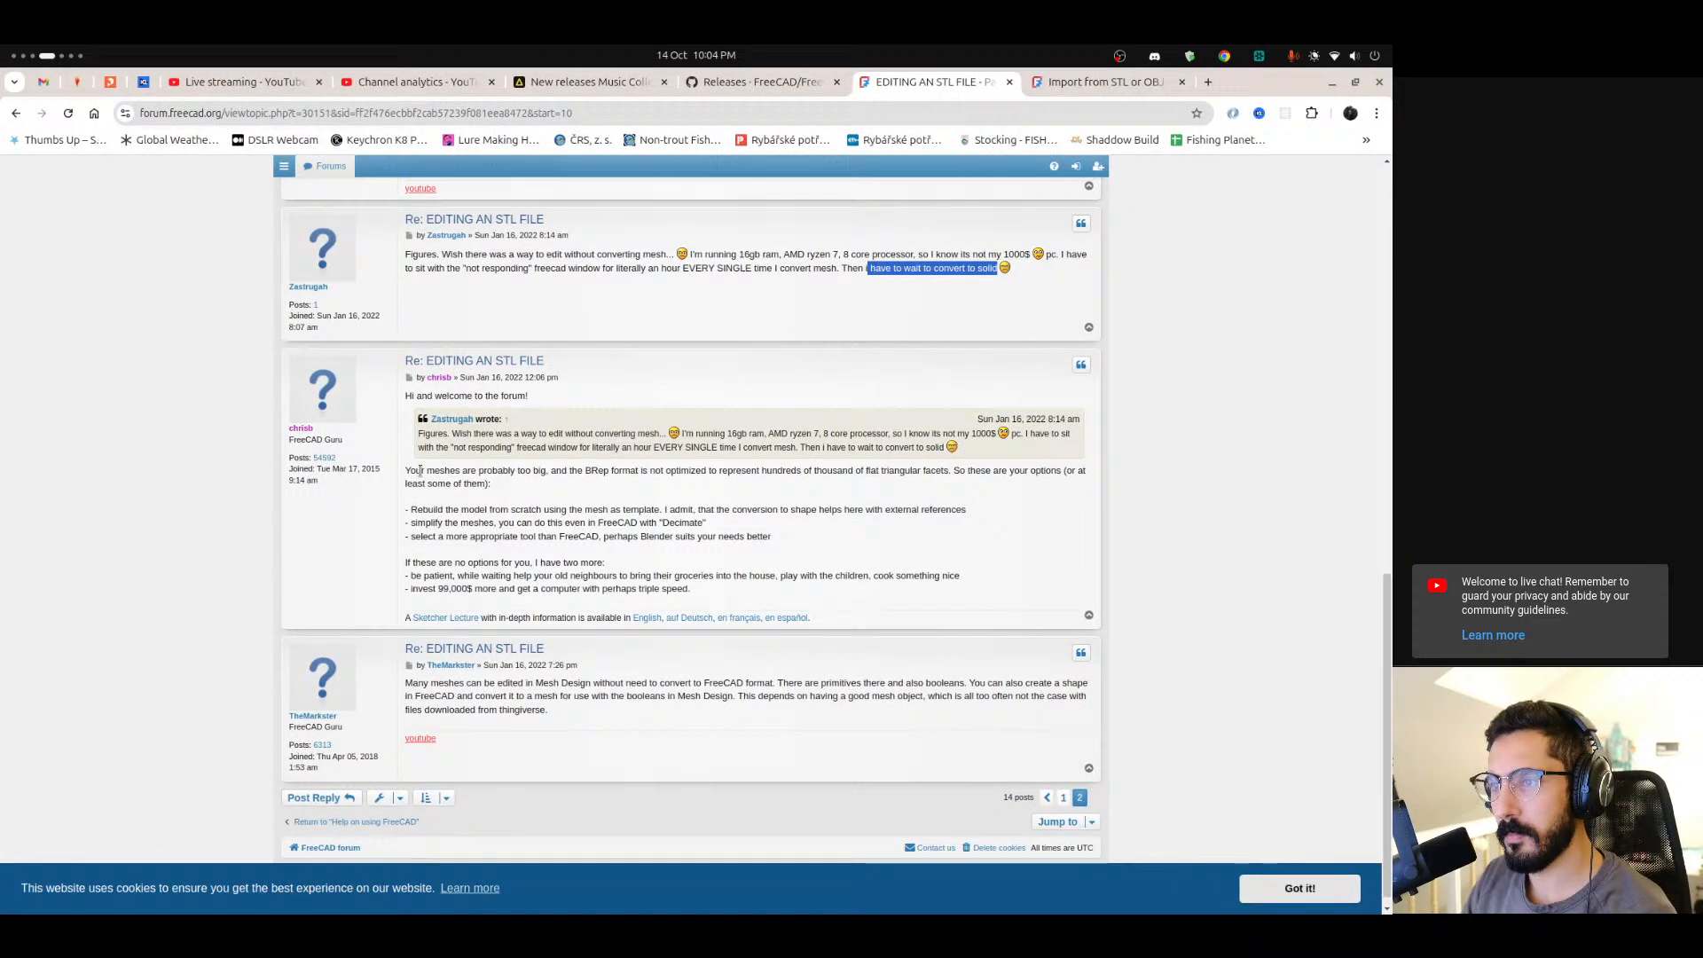
{"action": "left_click_drag", "start_coordinate": [425, 470], "coordinate": [527, 471]}
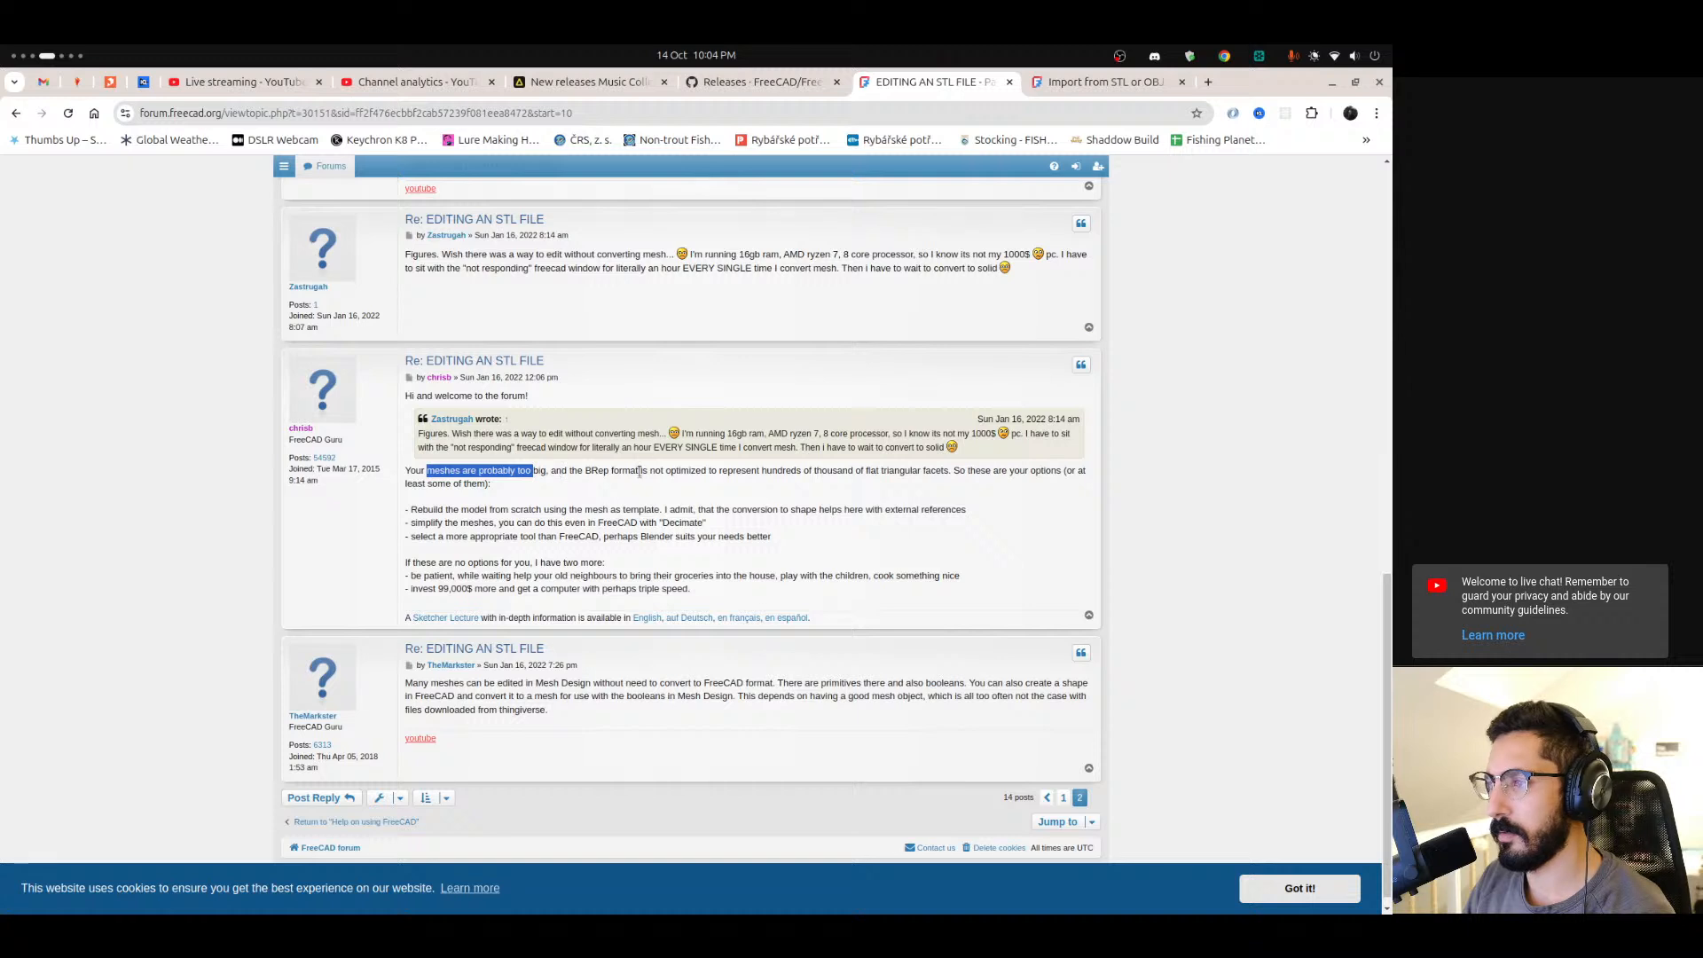
{"action": "left_click_drag", "start_coordinate": [740, 470], "coordinate": [934, 472]}
{"action": "left_click_drag", "start_coordinate": [959, 470], "coordinate": [1041, 473]}
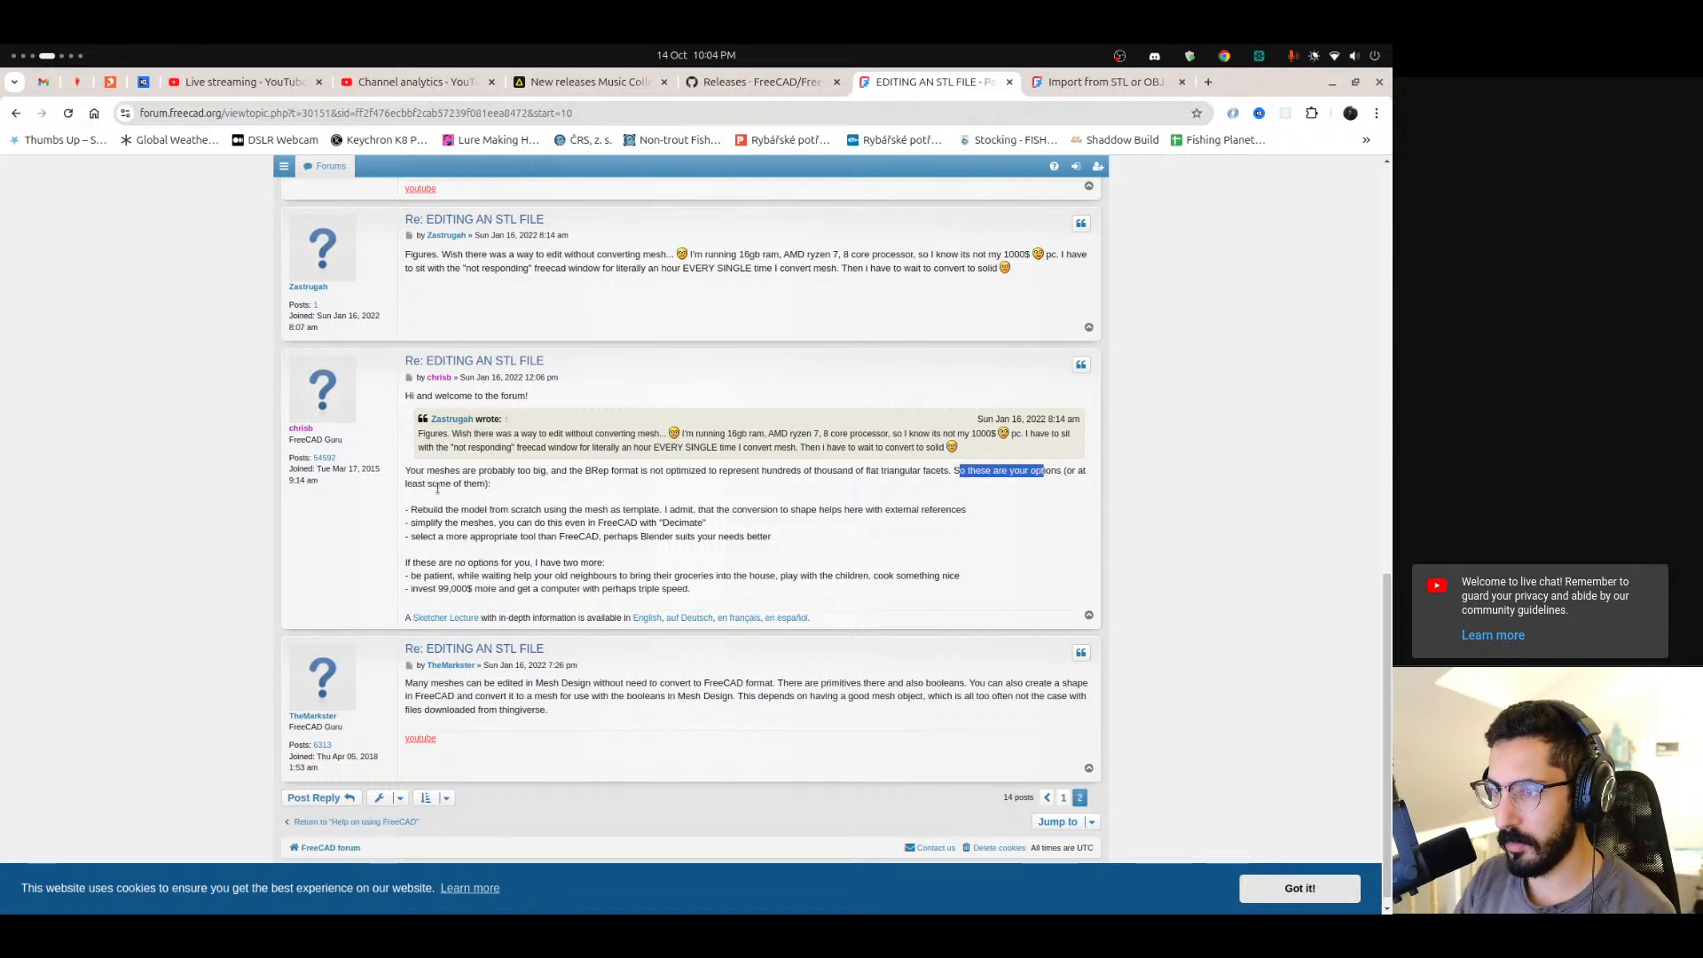
{"action": "left_click_drag", "start_coordinate": [410, 509], "coordinate": [633, 510]}
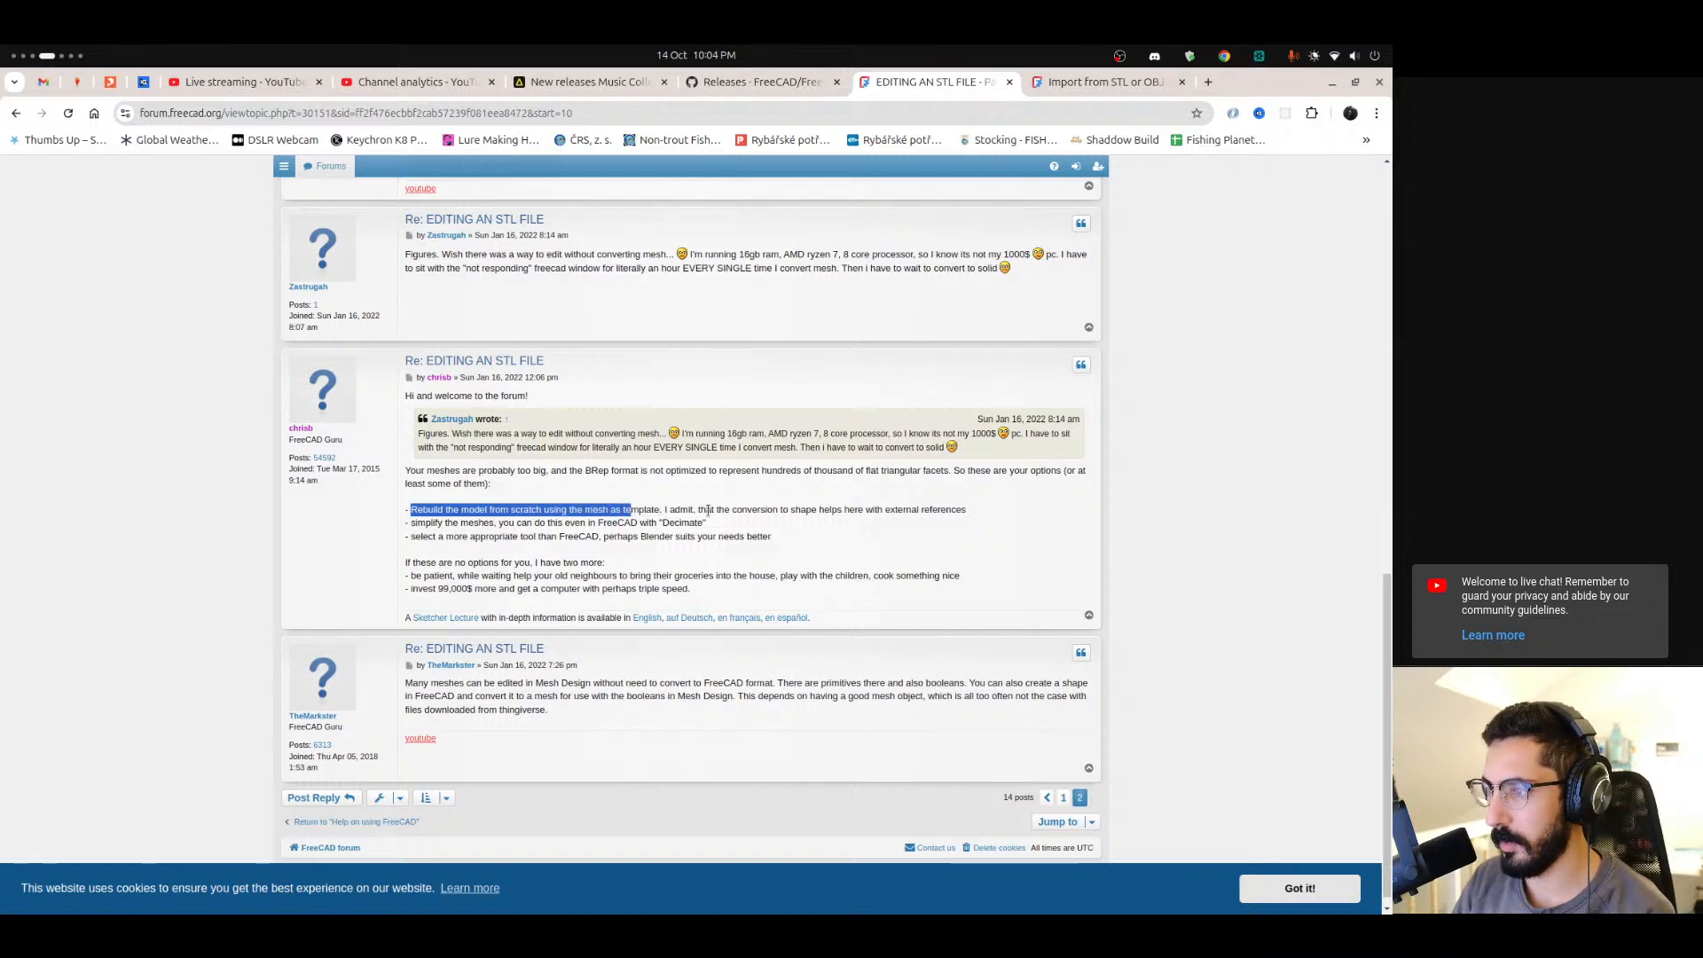
{"action": "left_click_drag", "start_coordinate": [416, 522], "coordinate": [494, 523]}
{"action": "left_click", "coordinate": [546, 527]}
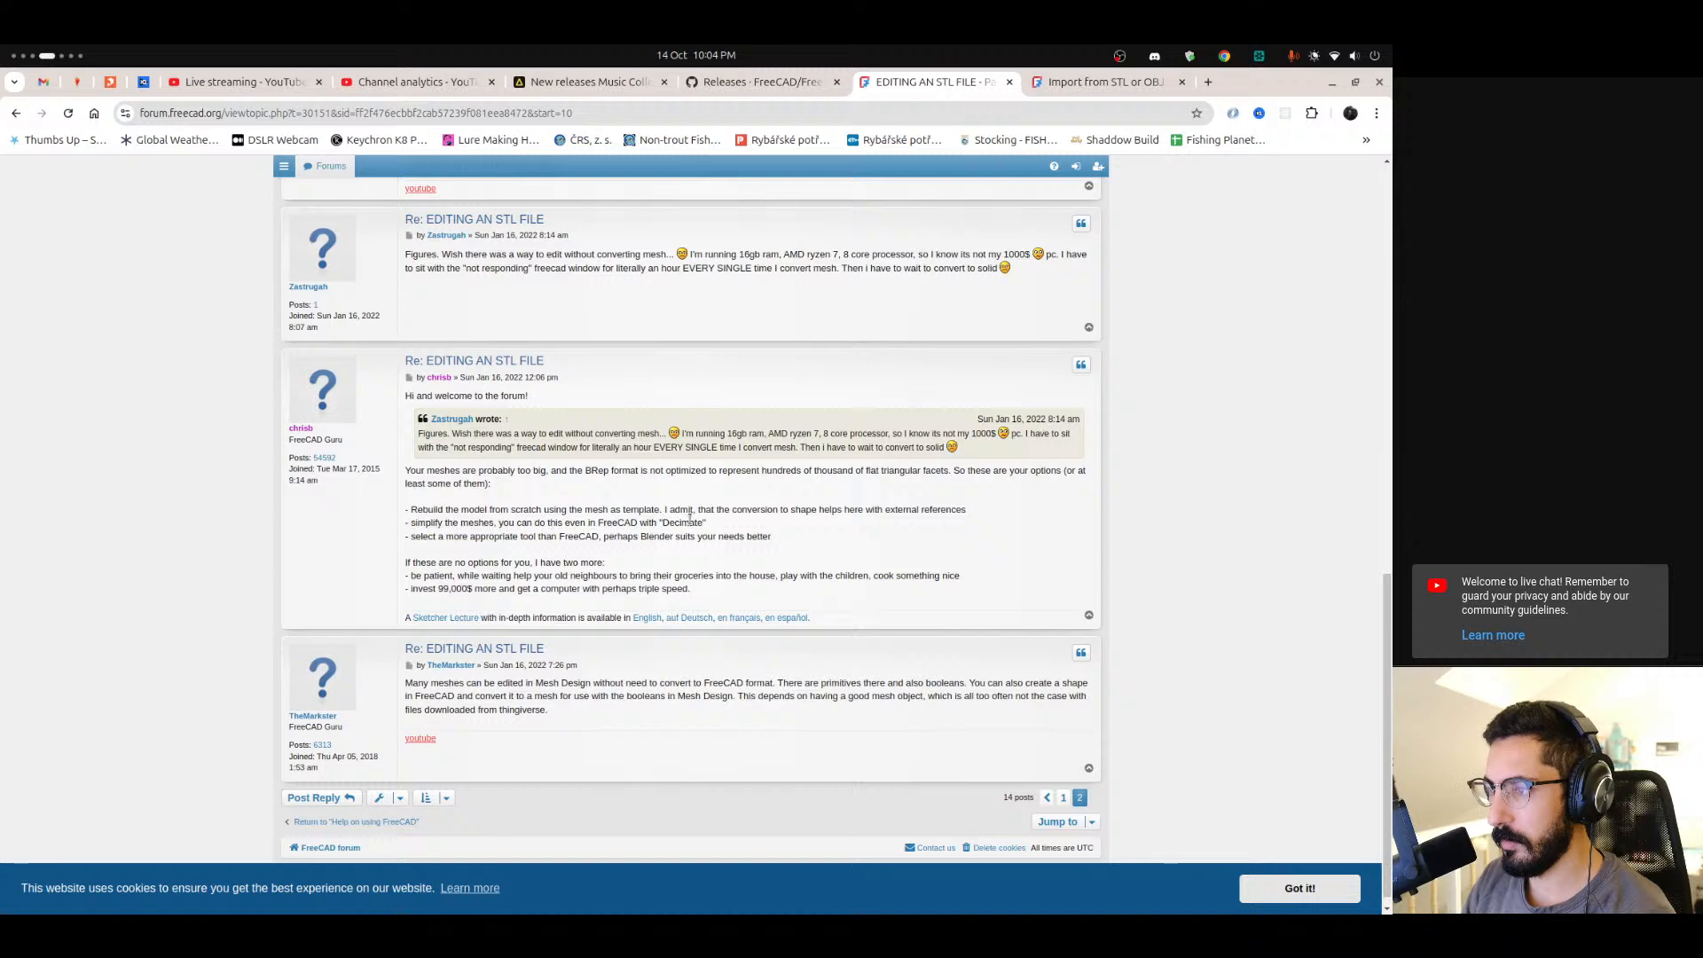
{"action": "left_click_drag", "start_coordinate": [415, 537], "coordinate": [707, 537]}
{"action": "left_click", "coordinate": [751, 541]}
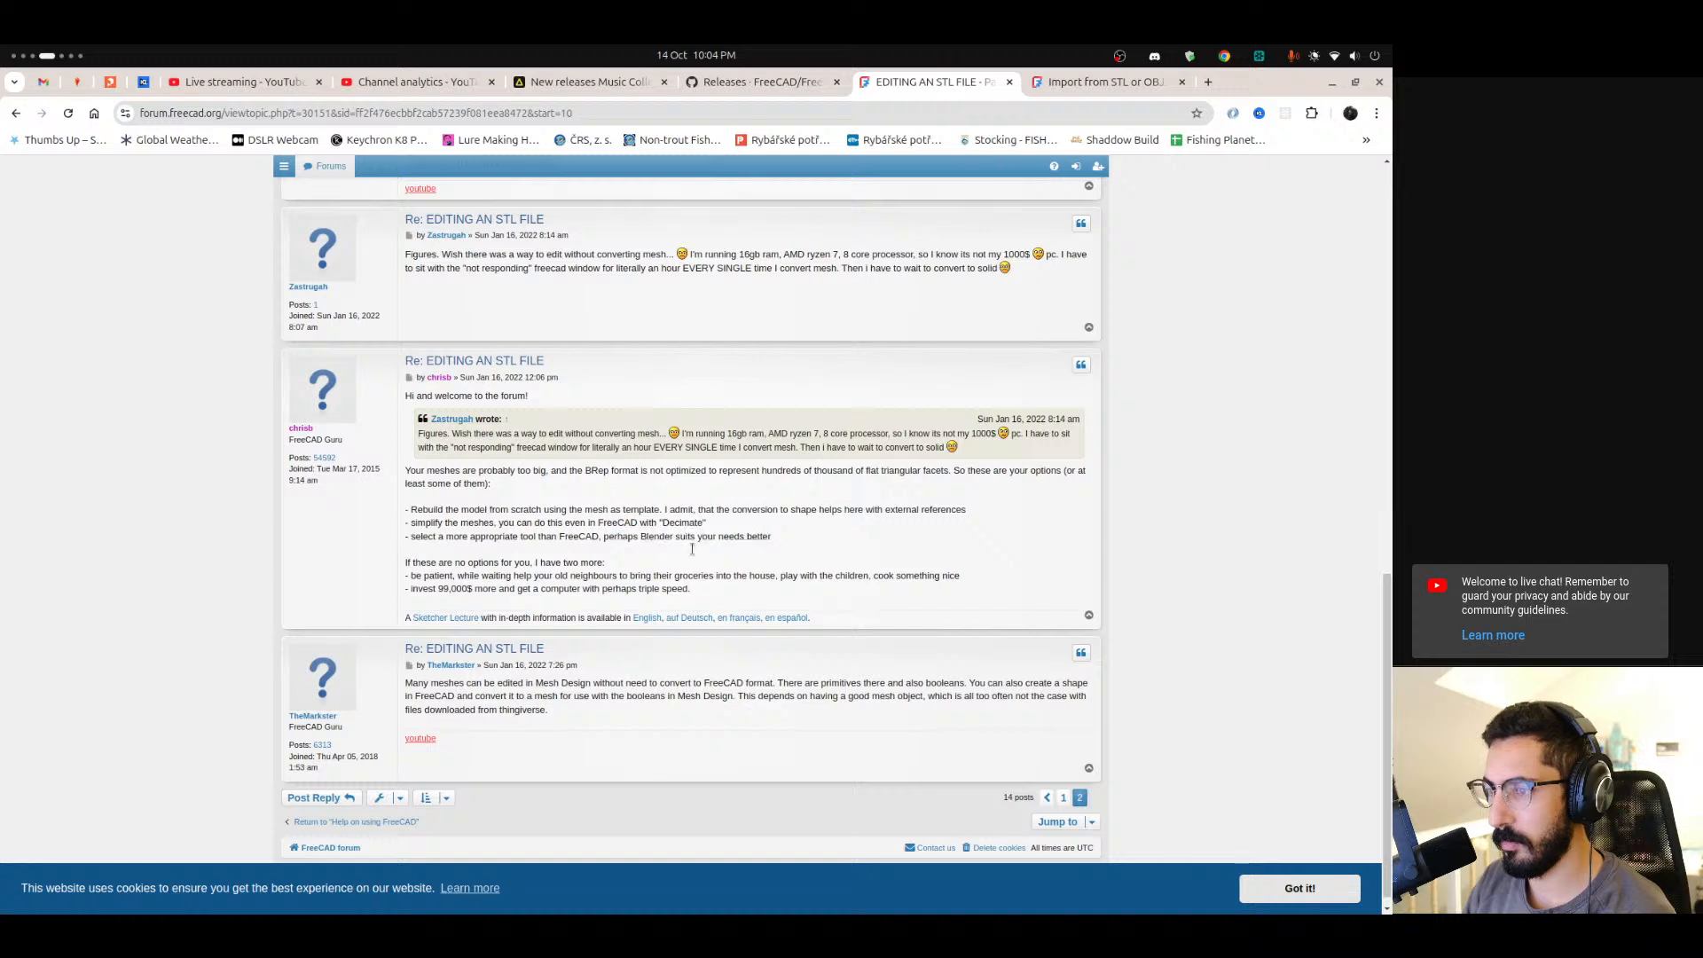
{"action": "scroll", "coordinate": [752, 541], "scroll_direction": "down", "scroll_amount": 1}
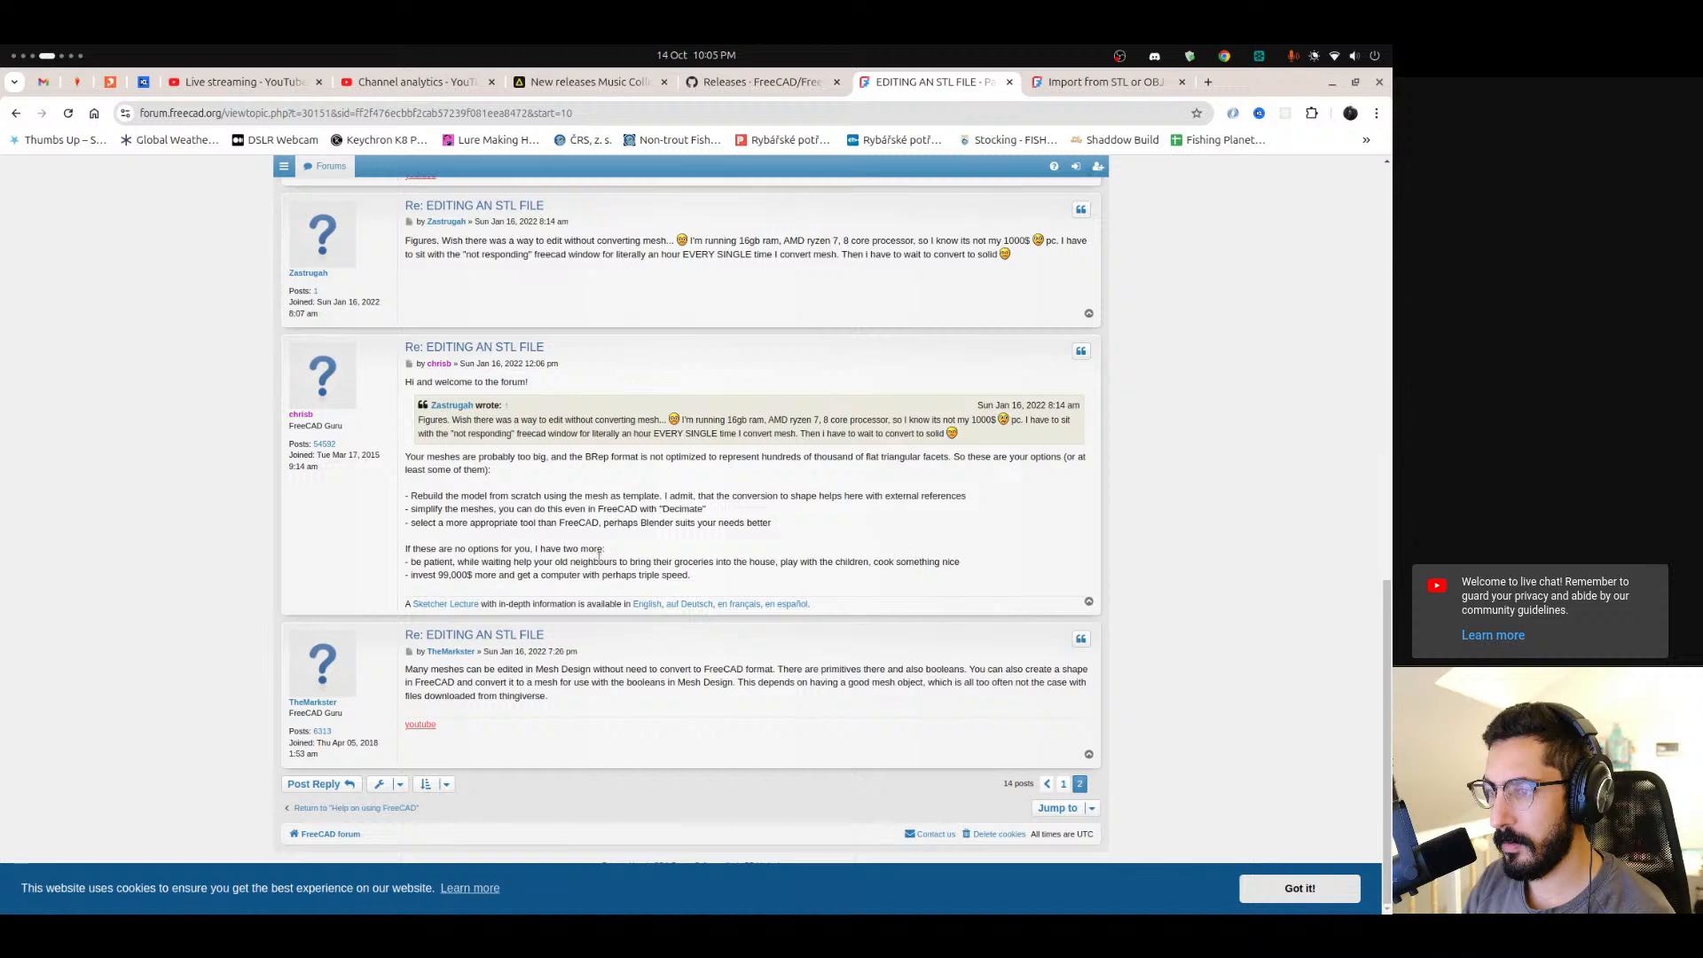
{"action": "left_click_drag", "start_coordinate": [416, 674], "coordinate": [966, 668]}
{"action": "left_click_drag", "start_coordinate": [988, 671], "coordinate": [707, 683]}
{"action": "left_click", "coordinate": [750, 686]}
{"action": "scroll", "coordinate": [723, 697], "scroll_direction": "up", "scroll_amount": 6}
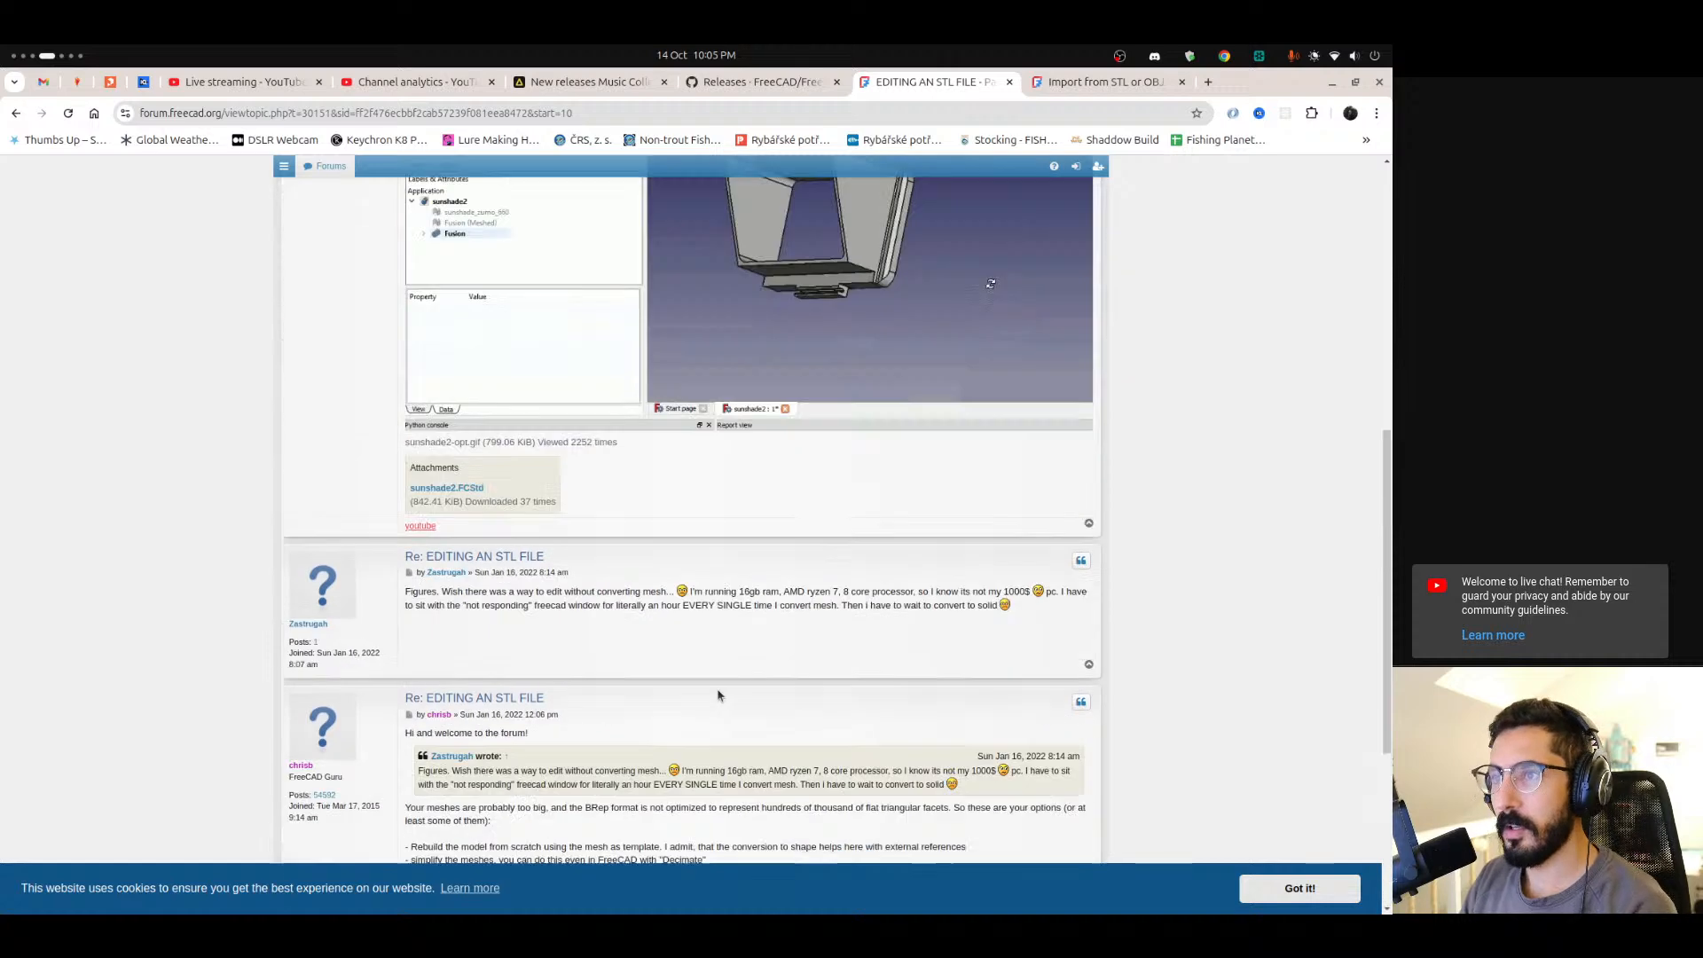
Switch to the music tab and skip to the next track in the player.
{"action": "left_click", "coordinate": [592, 81]}
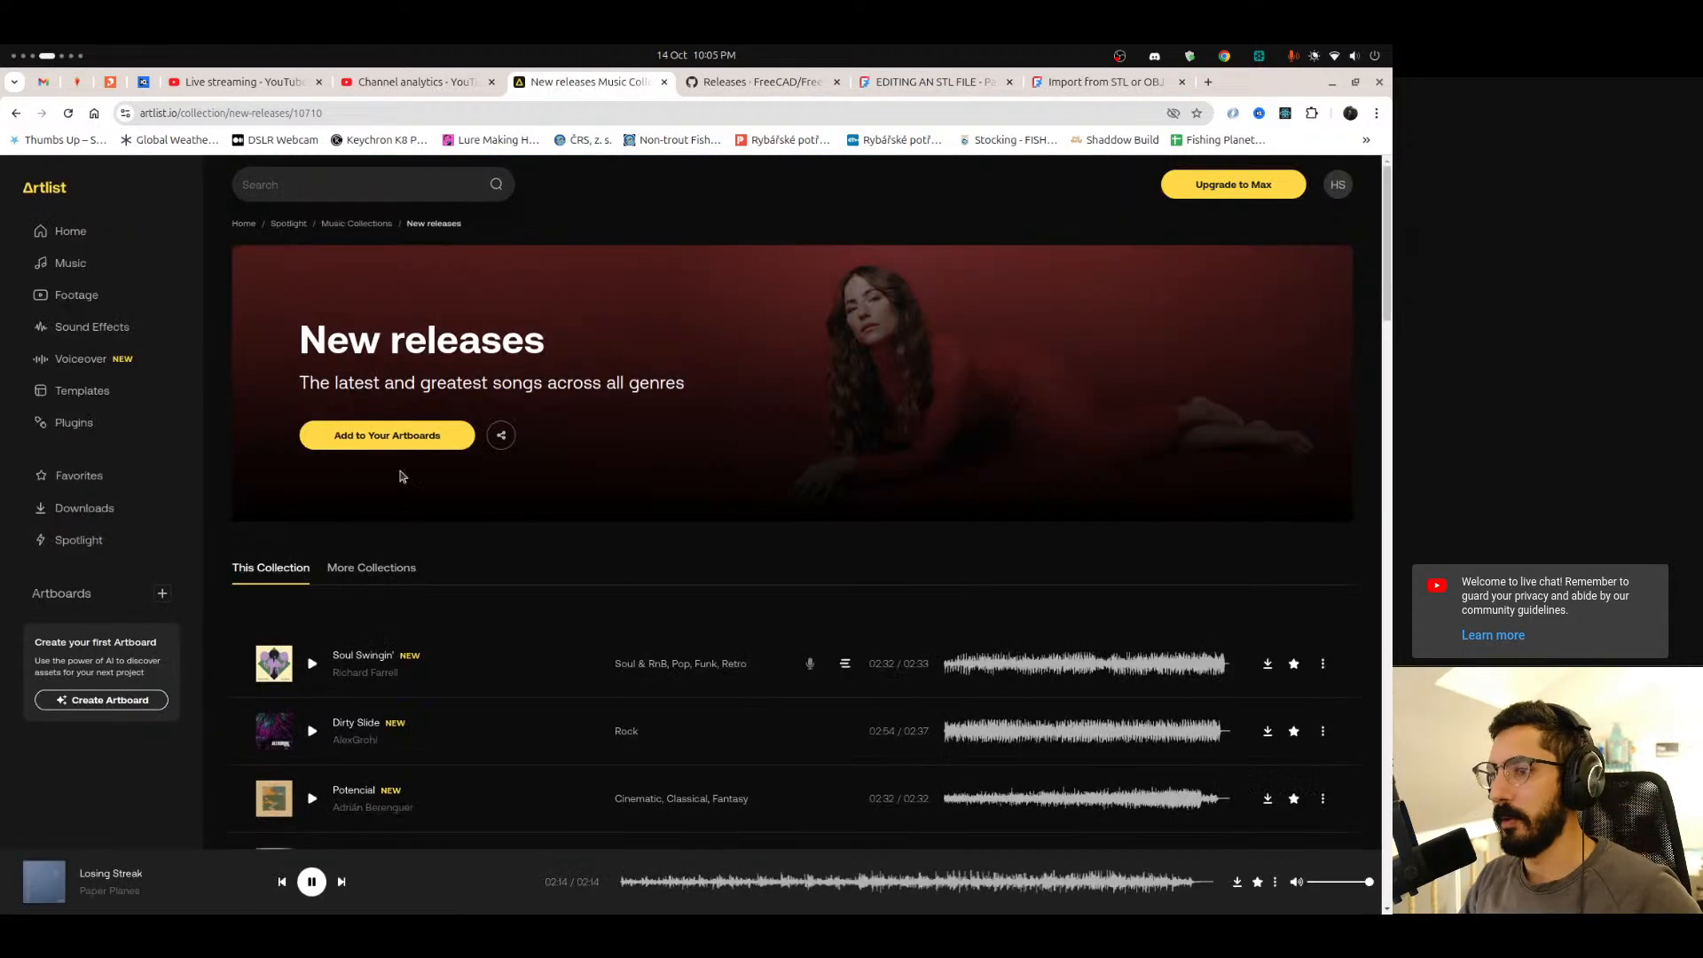
{"action": "left_click", "coordinate": [344, 883]}
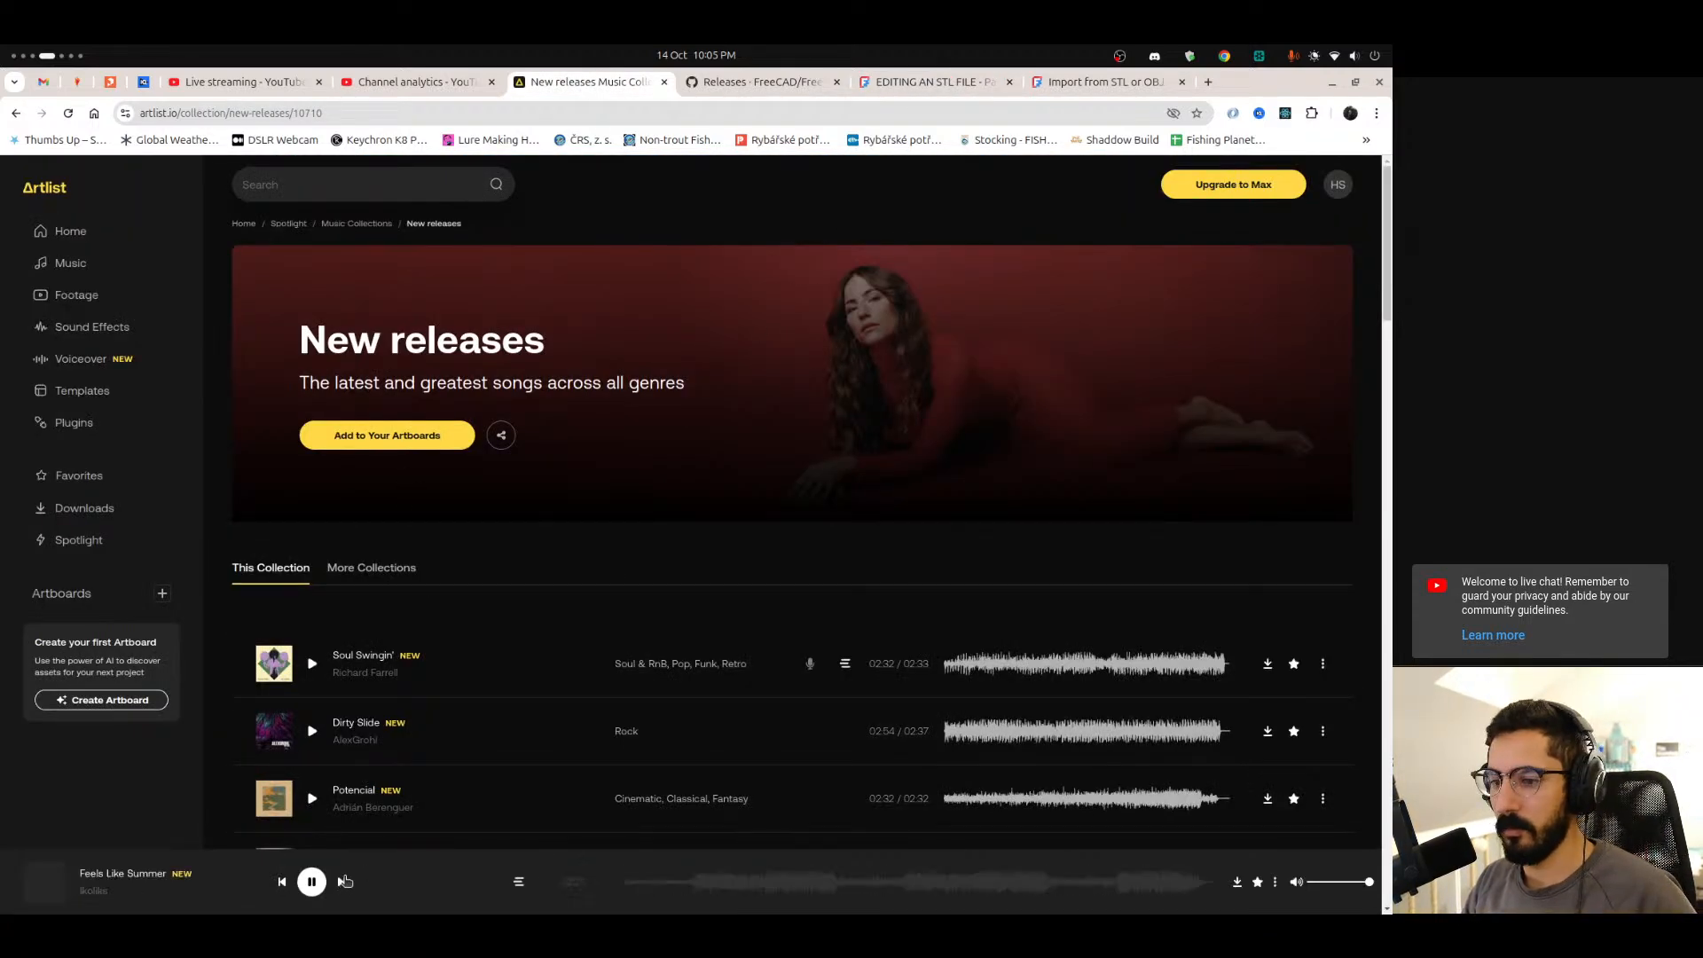
Switch back to FreeCAD and again choose to wait for it to respond.
{"action": "mouse_move", "coordinate": [3, 859]}
{"action": "scroll", "coordinate": [3, 855], "scroll_direction": "down", "scroll_amount": 1}
{"action": "left_click", "coordinate": [845, 539]}
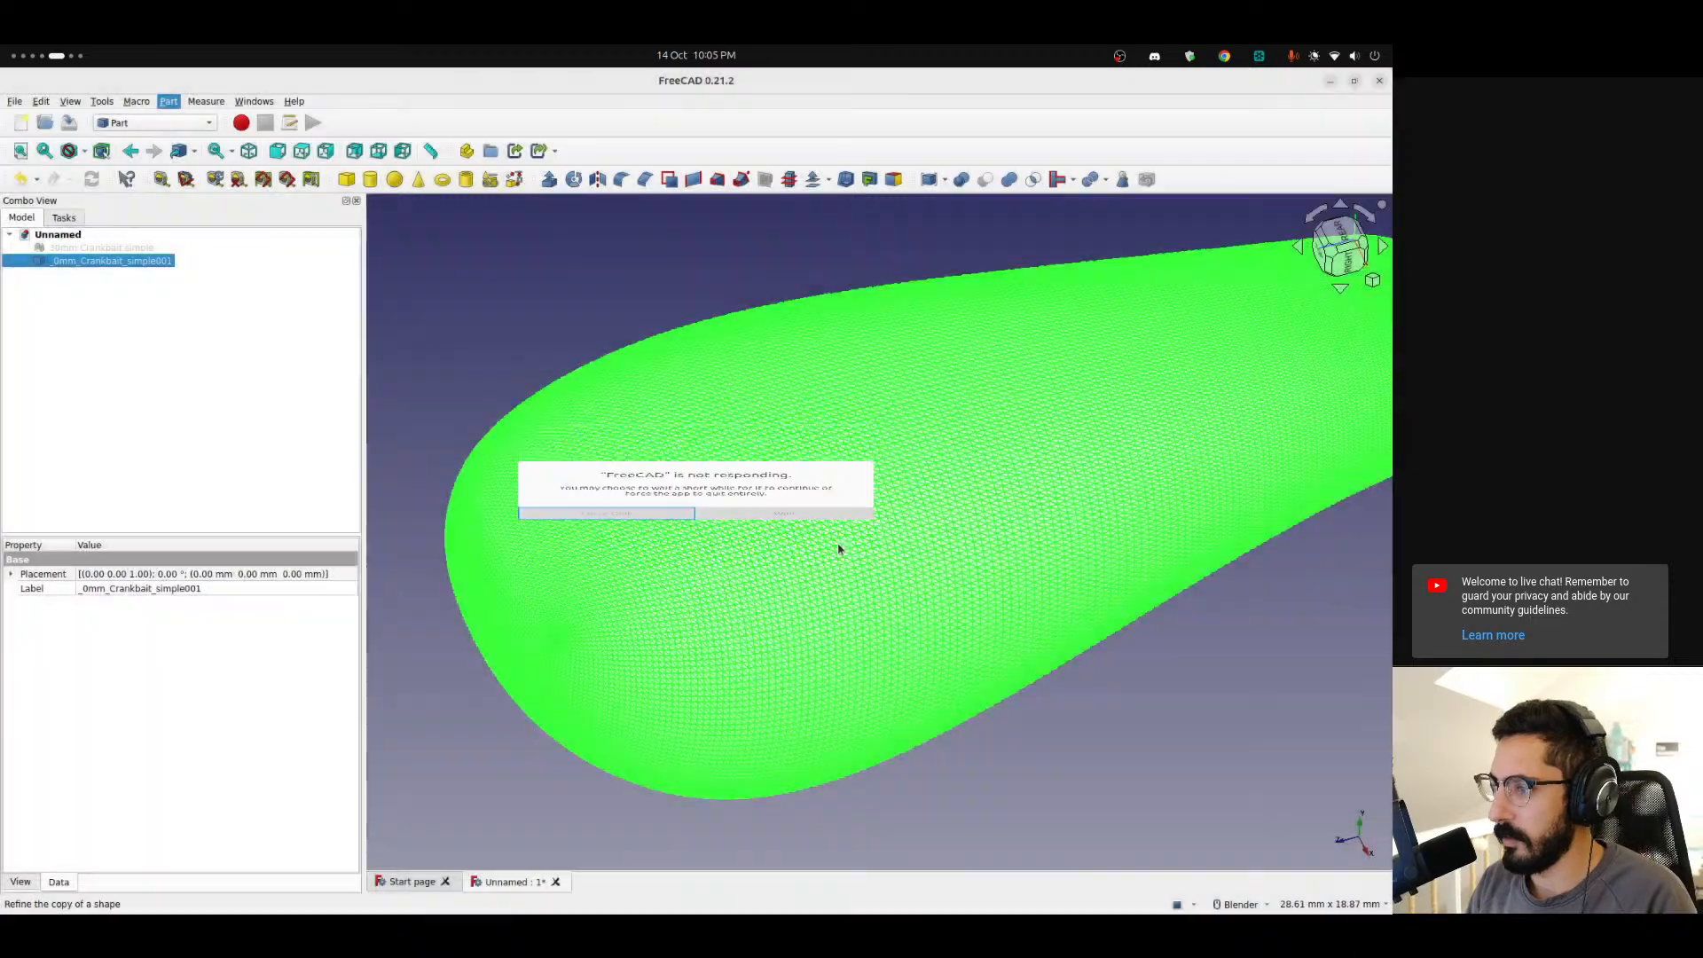
Switch to Blender and revert the crankbait file to its last saved version.
{"action": "mouse_move", "coordinate": [3, 698]}
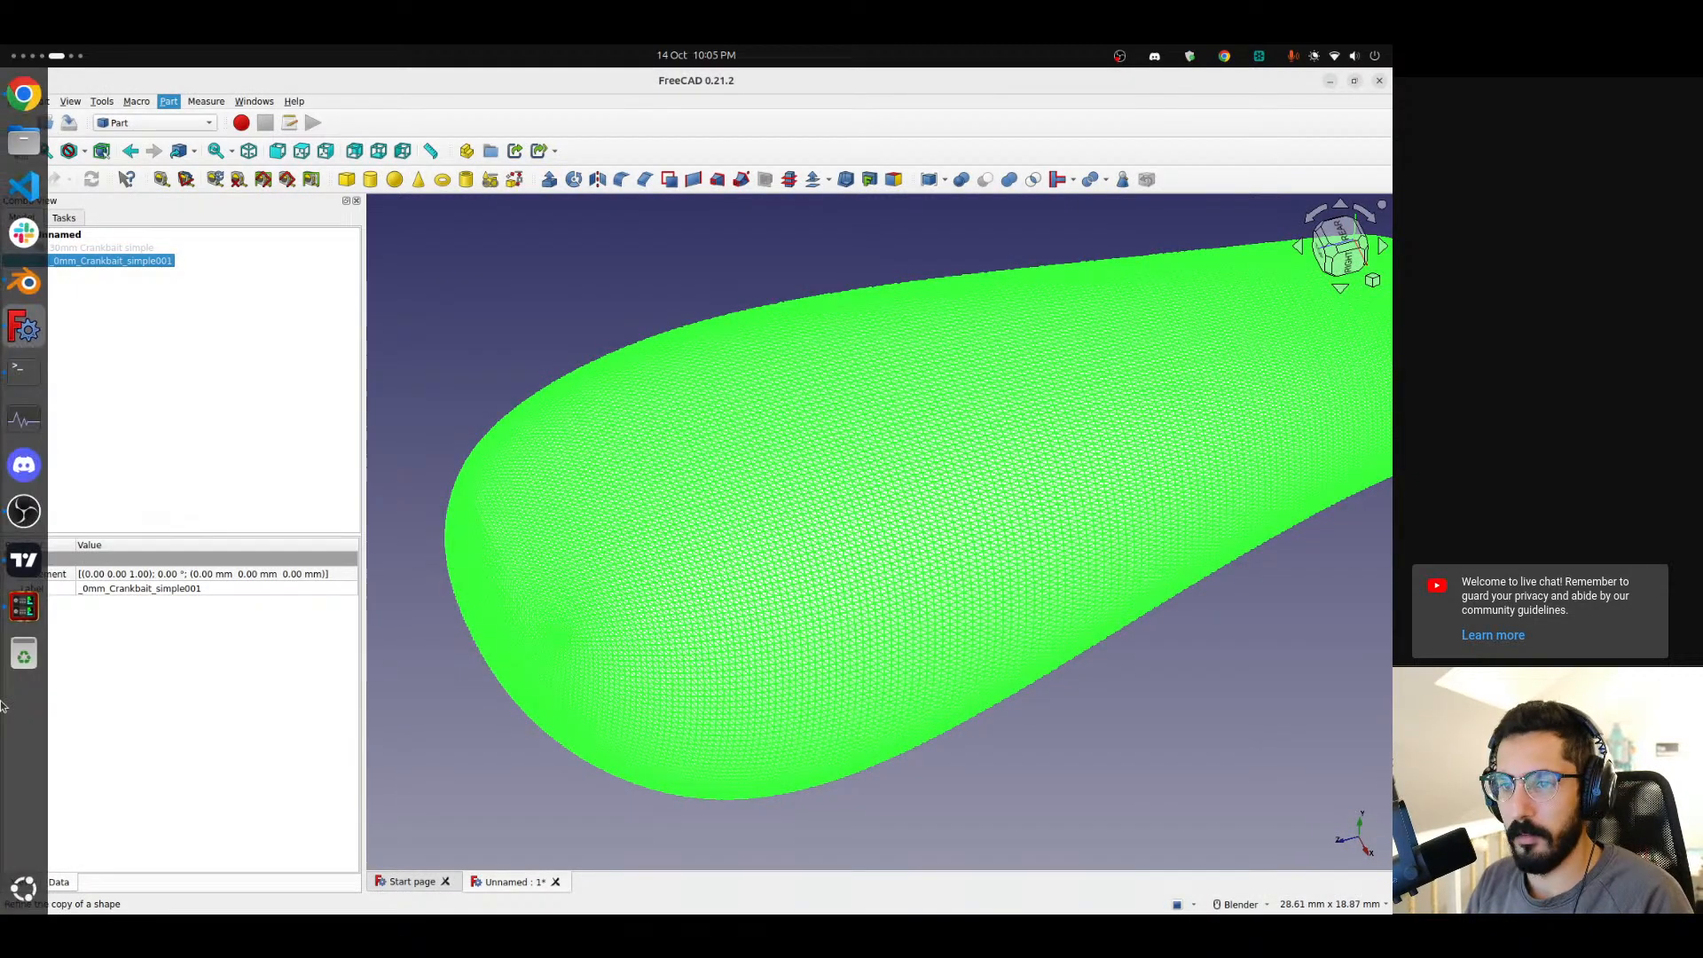
{"action": "scroll", "coordinate": [2, 701], "scroll_direction": "down", "scroll_amount": 1}
{"action": "left_click", "coordinate": [32, 104]}
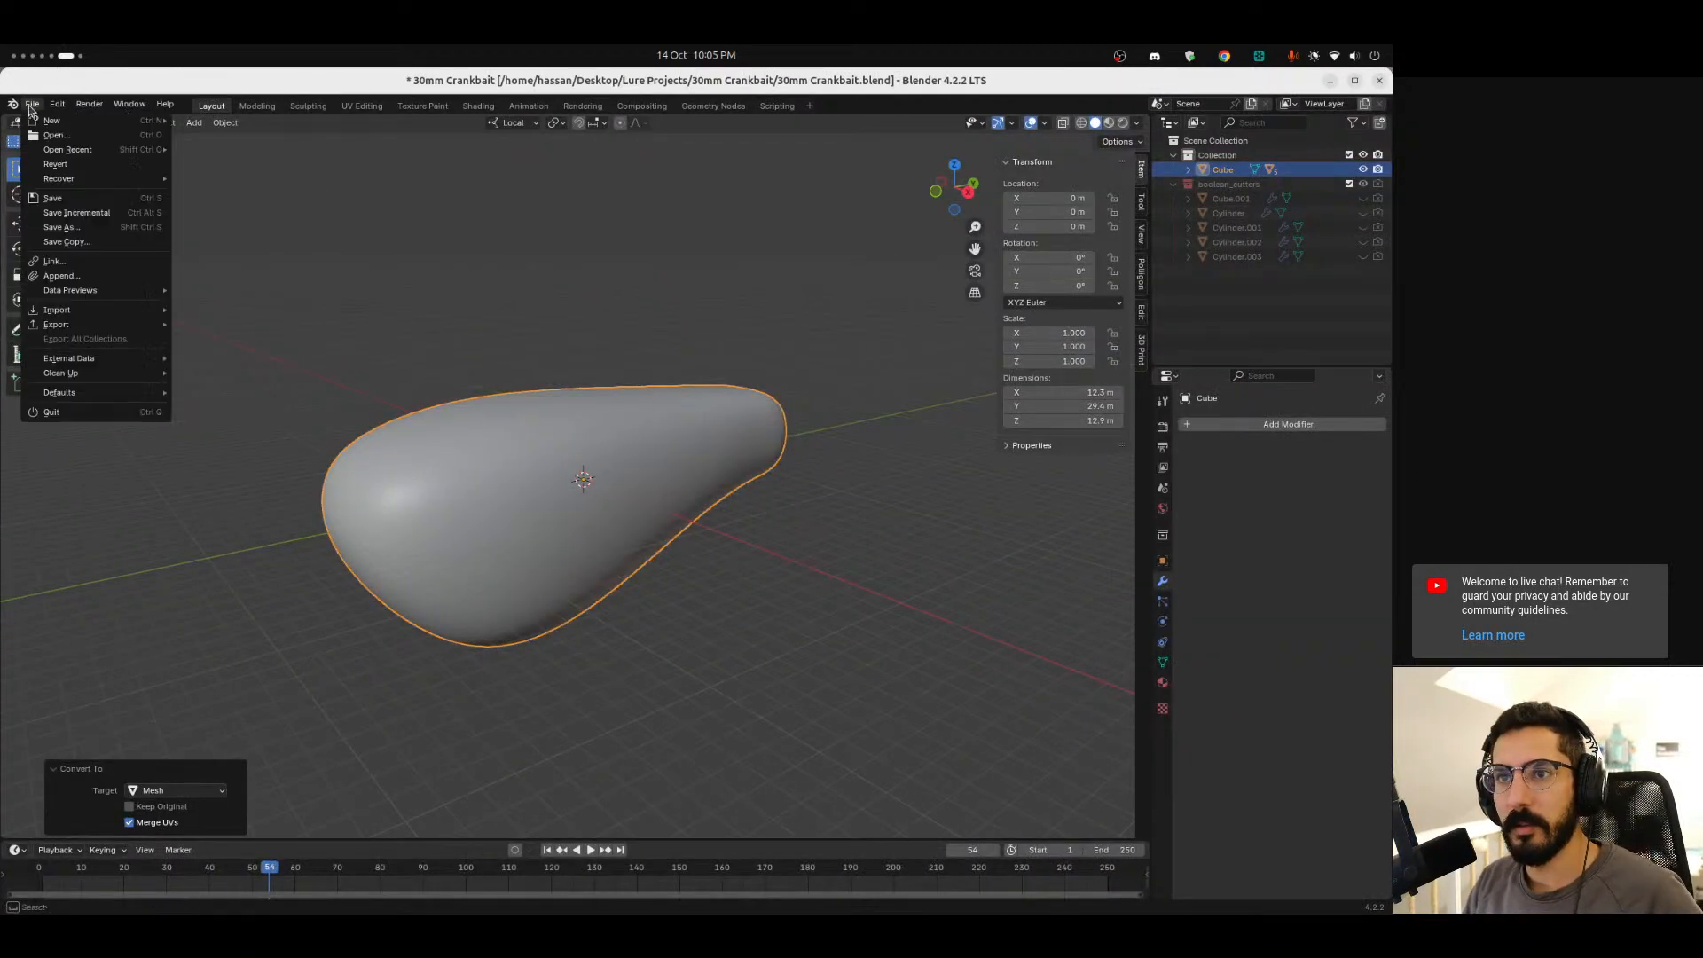
{"action": "mouse_move", "coordinate": [78, 178]}
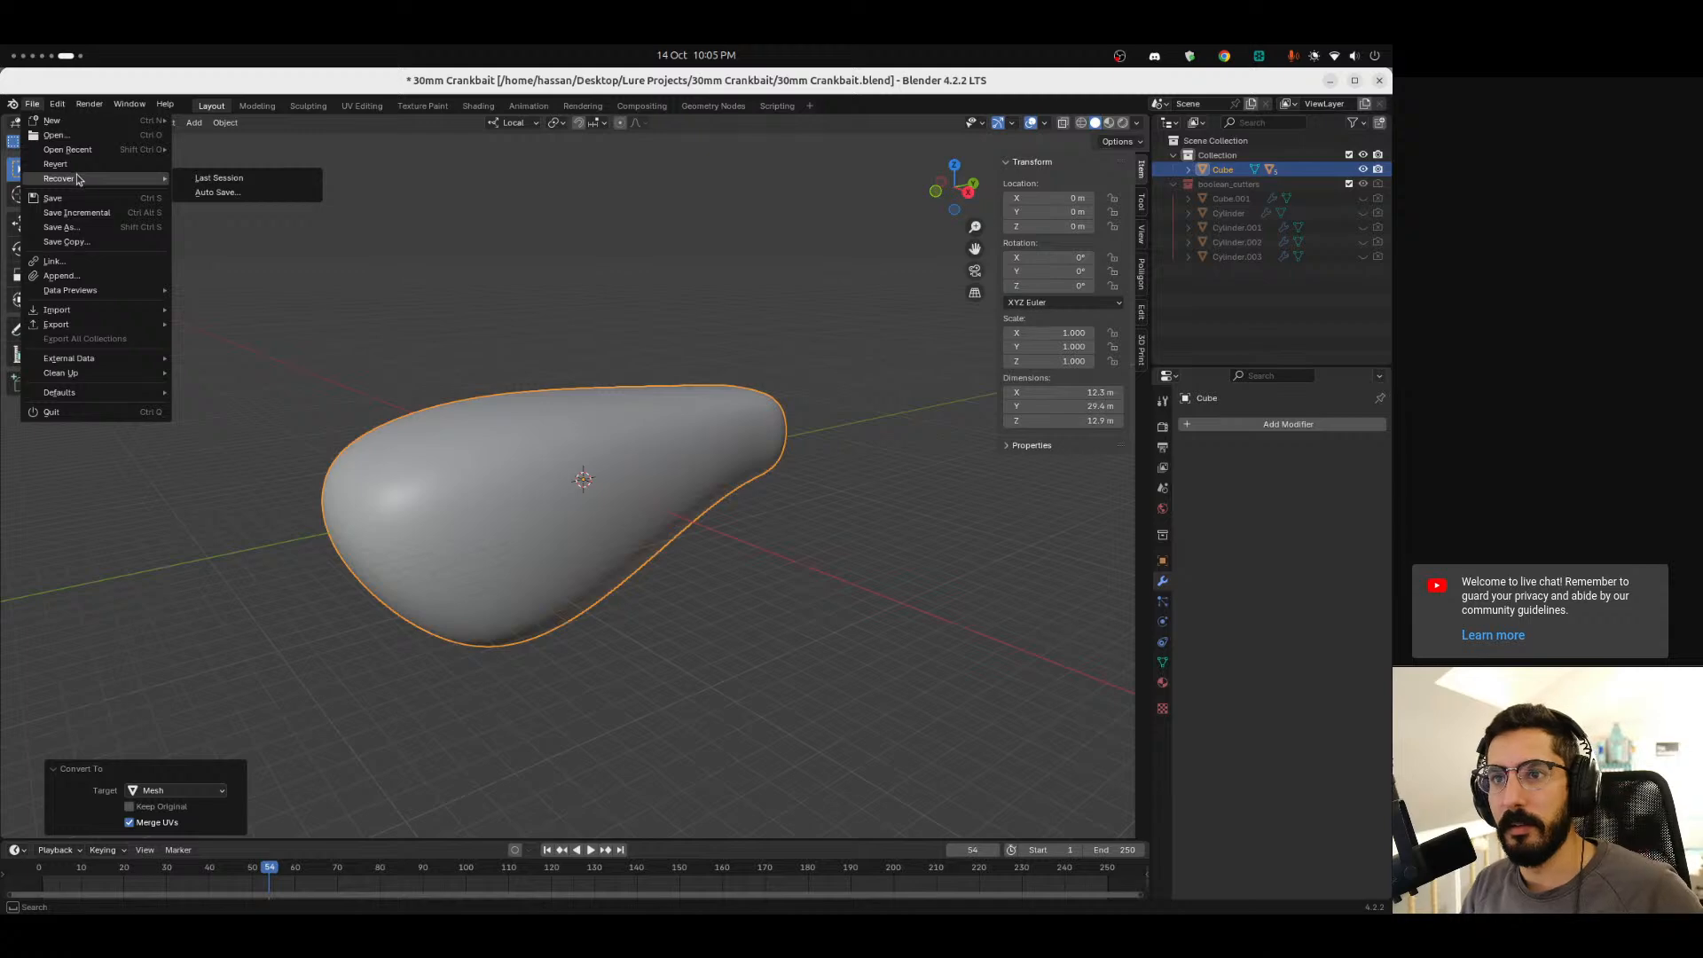
{"action": "mouse_move", "coordinate": [78, 149]}
{"action": "left_click", "coordinate": [247, 151]}
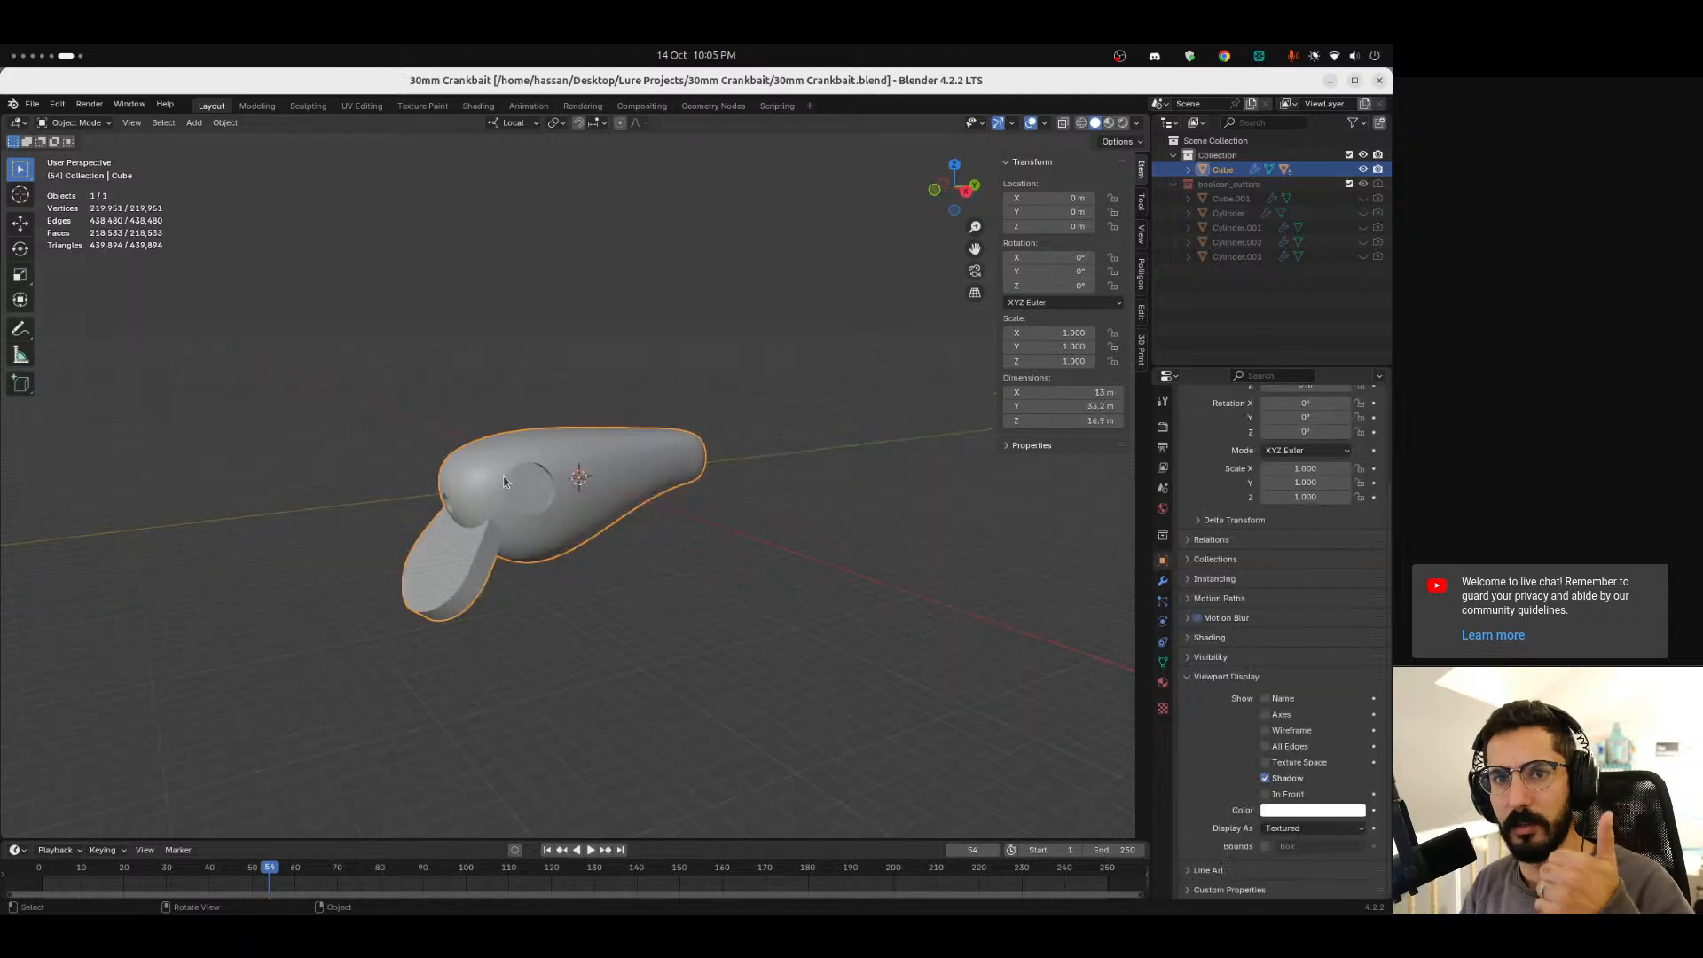
Orbit around the reverted crankbait model, toggling X-ray on and off to inspect it.
{"action": "key", "text": "alt+z"}
{"action": "middle_click_drag", "start_coordinate": [568, 581], "coordinate": [528, 656]}
{"action": "middle_click_drag", "start_coordinate": [684, 583], "coordinate": [559, 657]}
{"action": "key", "text": "alt+z"}
{"action": "middle_click_drag", "start_coordinate": [582, 598], "coordinate": [651, 594], "text": "shift"}
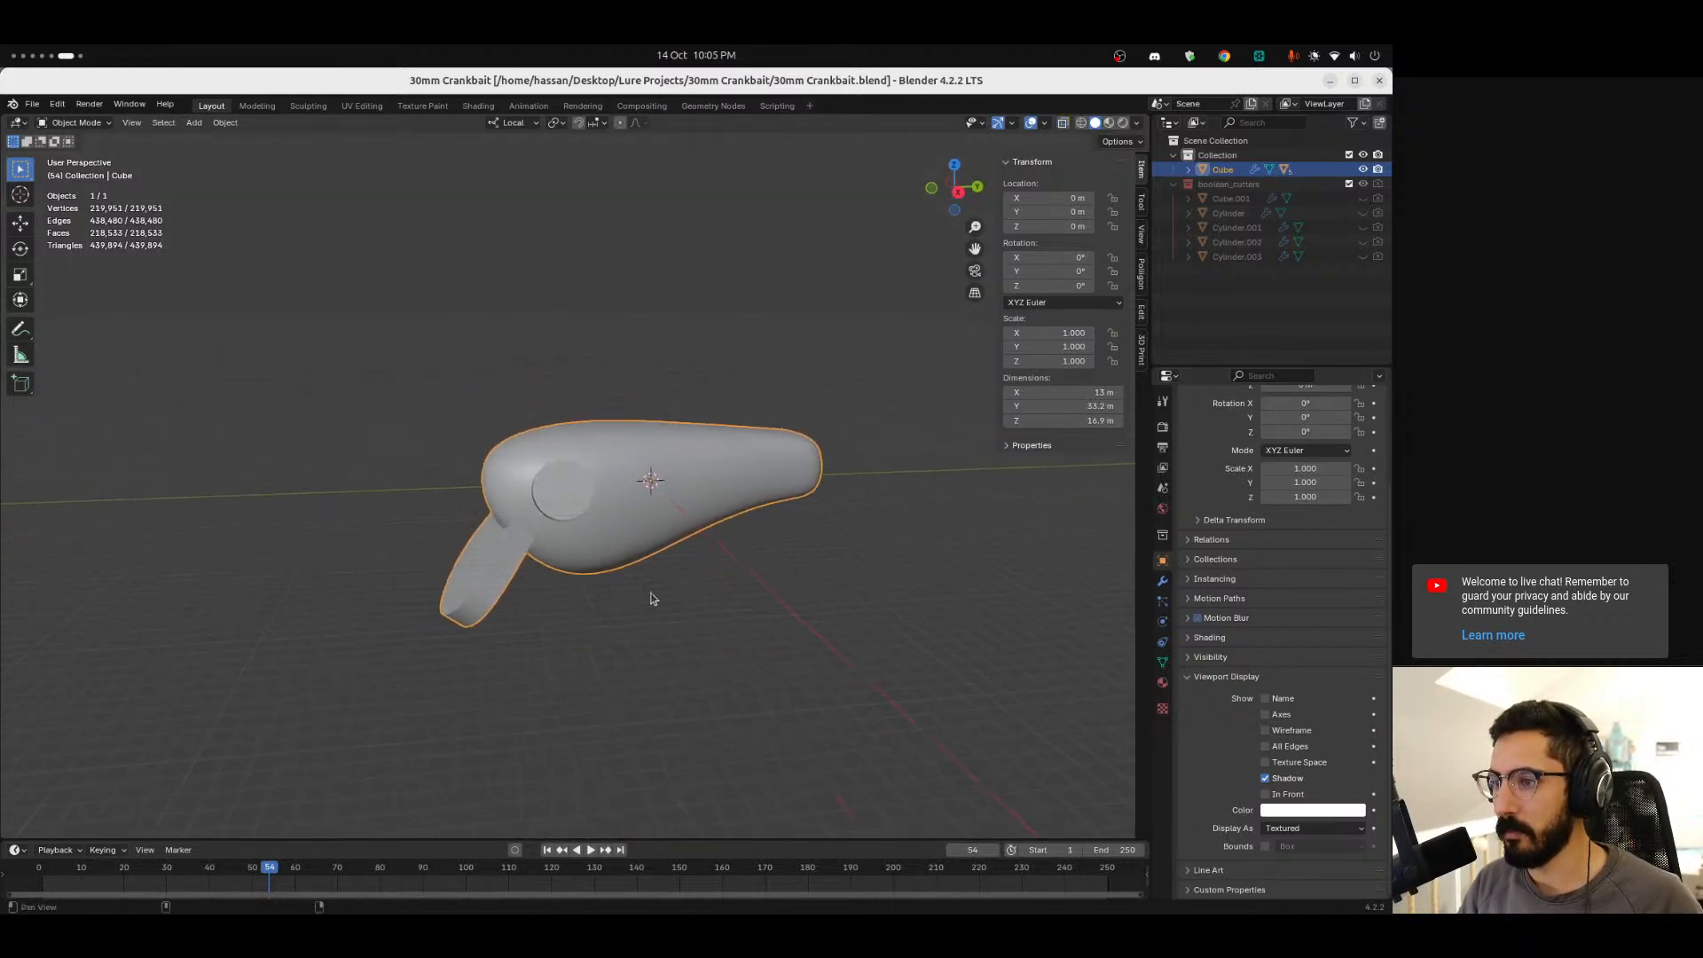
Search the web images for "lure stencil" and open the wLure hard plastic 3D stencil result.
{"action": "key", "text": "ctrl+alt+Left"}
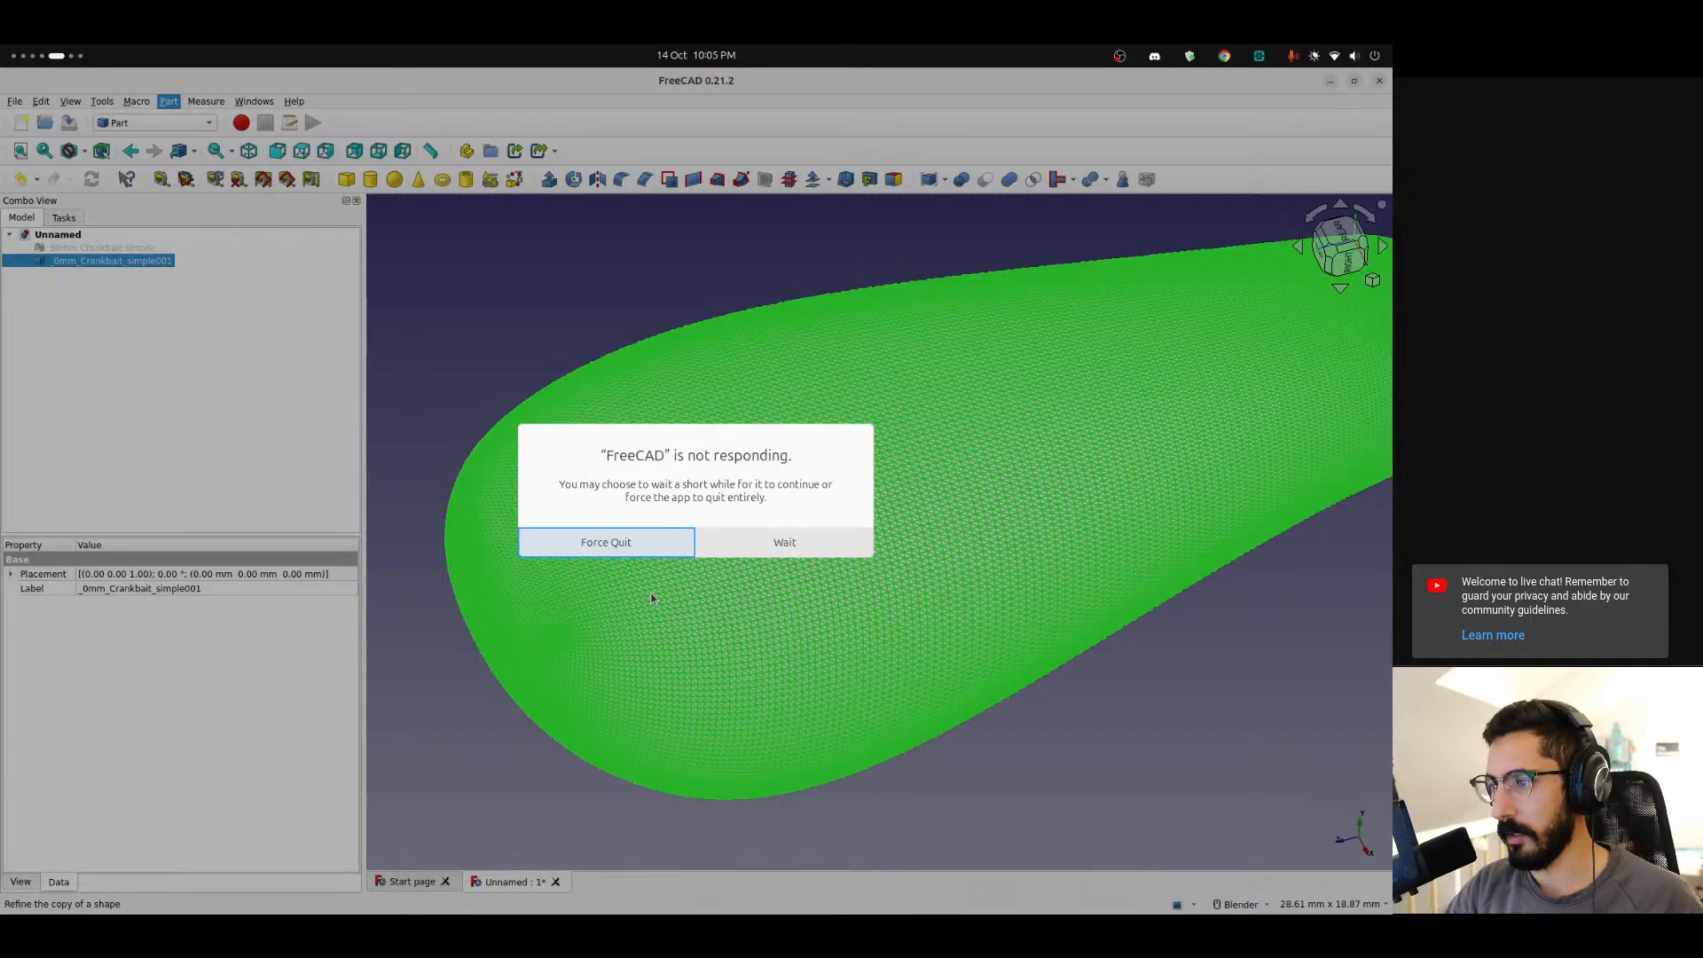
{"action": "key", "text": "ctrl+alt+Left"}
{"action": "key", "text": "ctrl+t"}
{"action": "type", "text": "lure stencil"}
{"action": "key", "text": "Return"}
{"action": "left_click", "coordinate": [209, 236]}
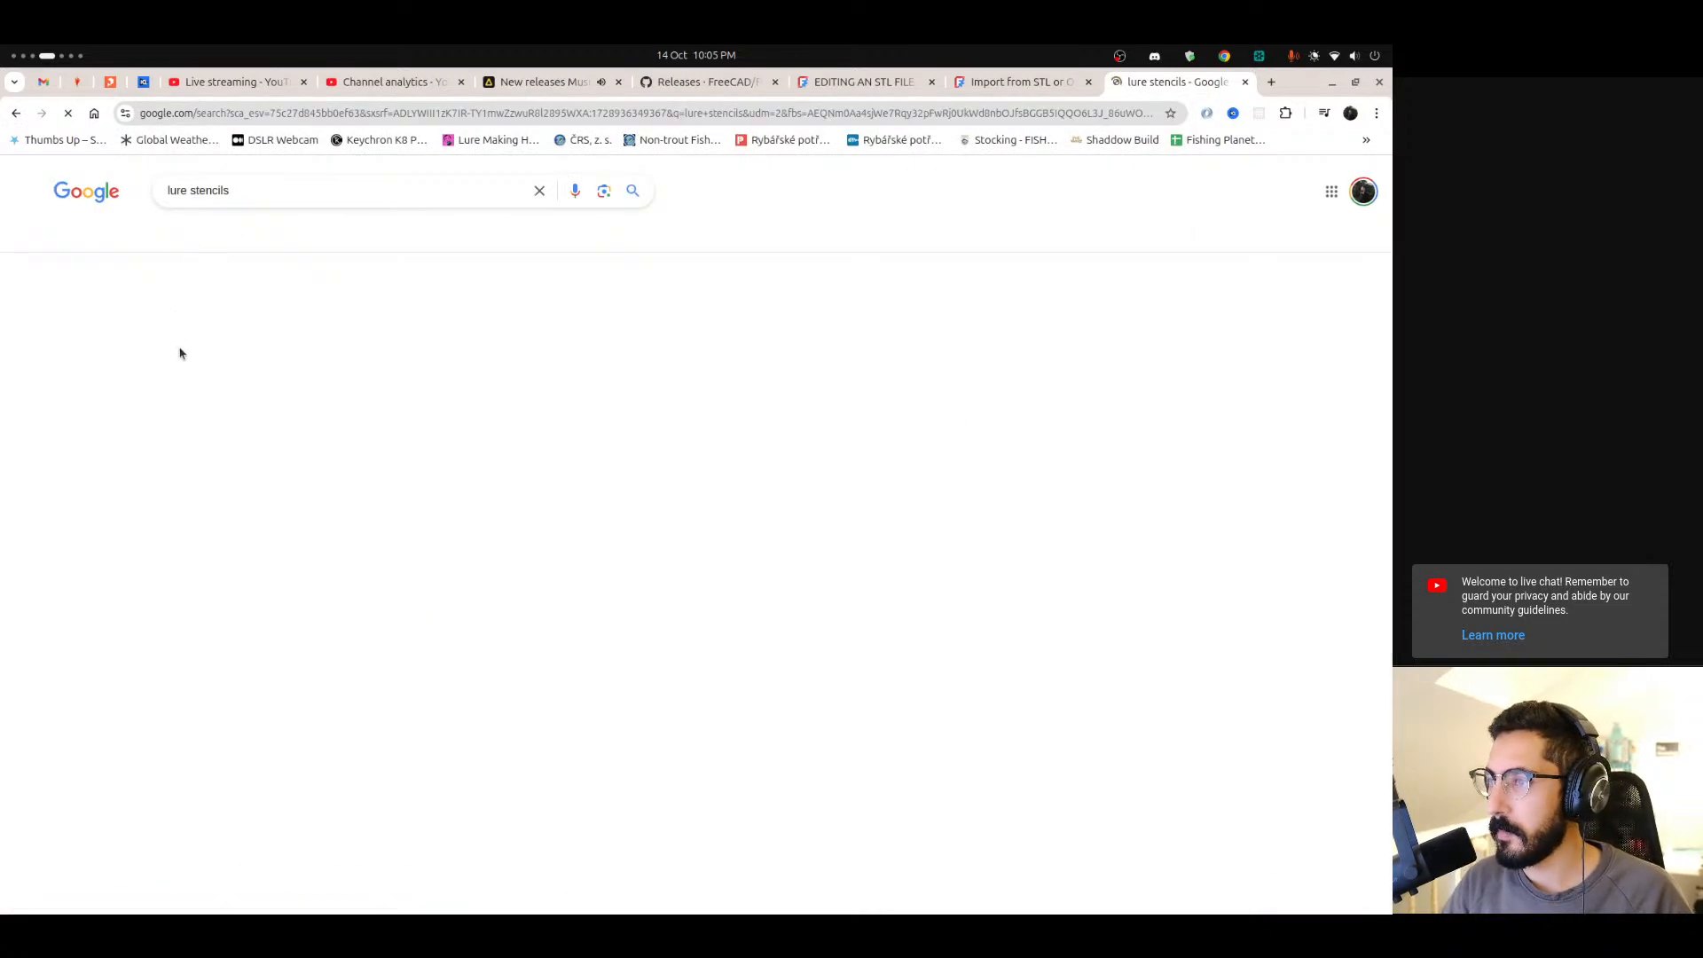
{"action": "scroll", "coordinate": [717, 661], "scroll_direction": "down", "scroll_amount": 2}
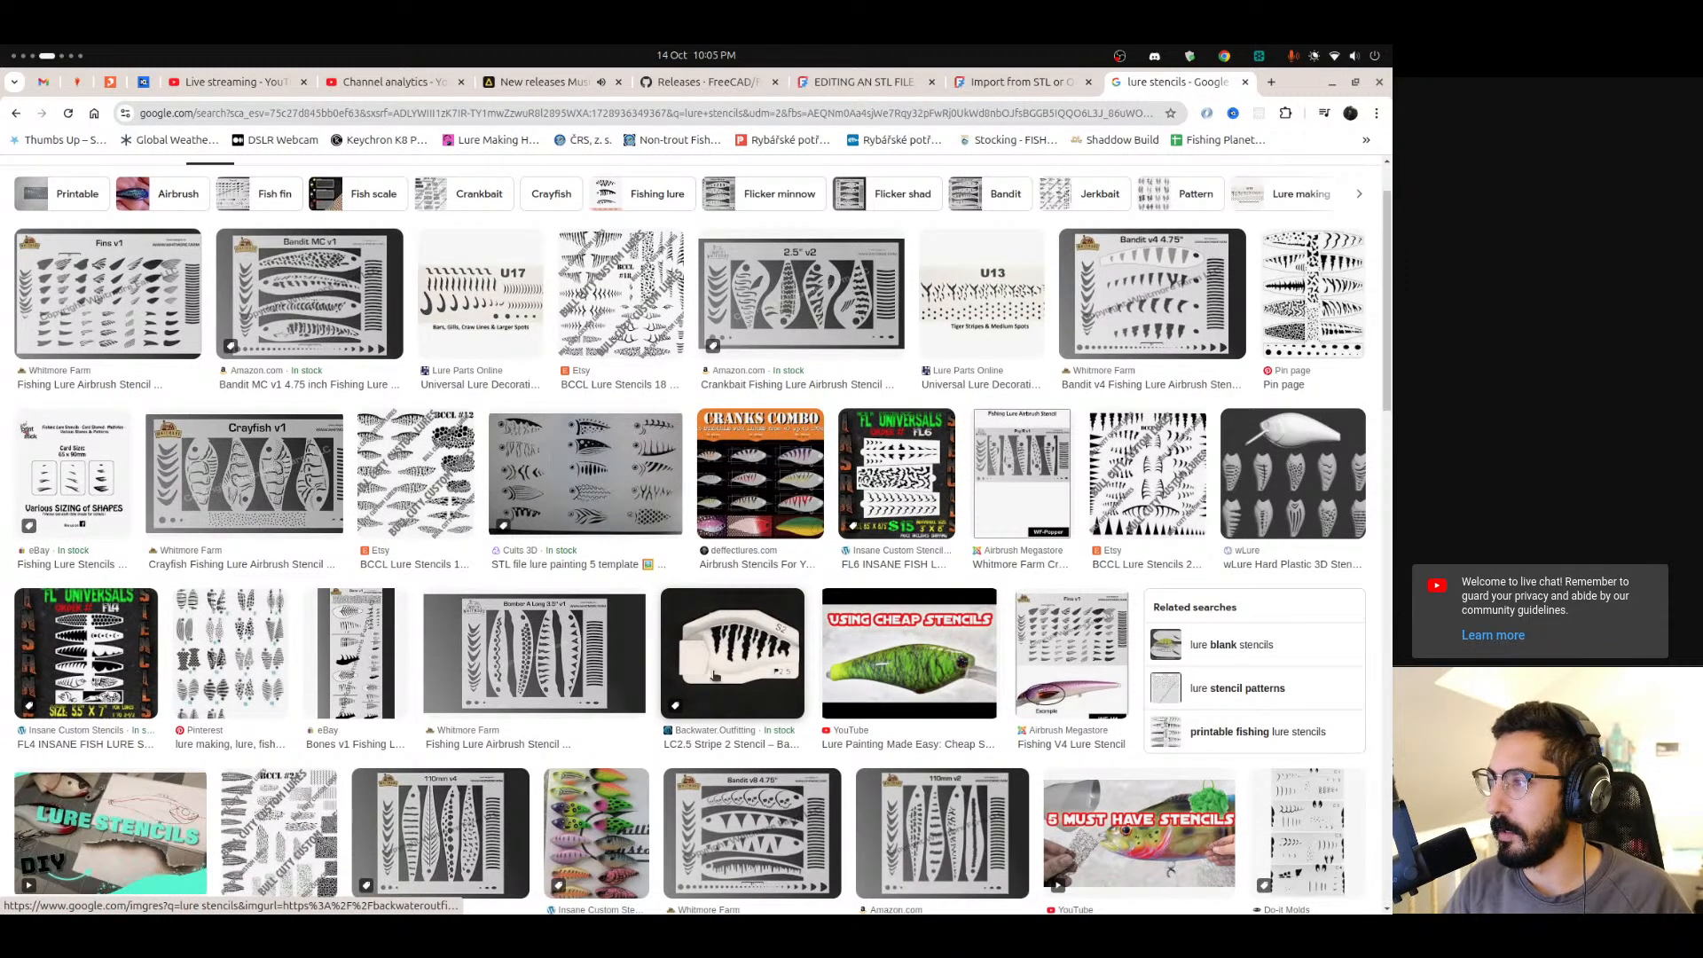
{"action": "left_click", "coordinate": [1294, 461]}
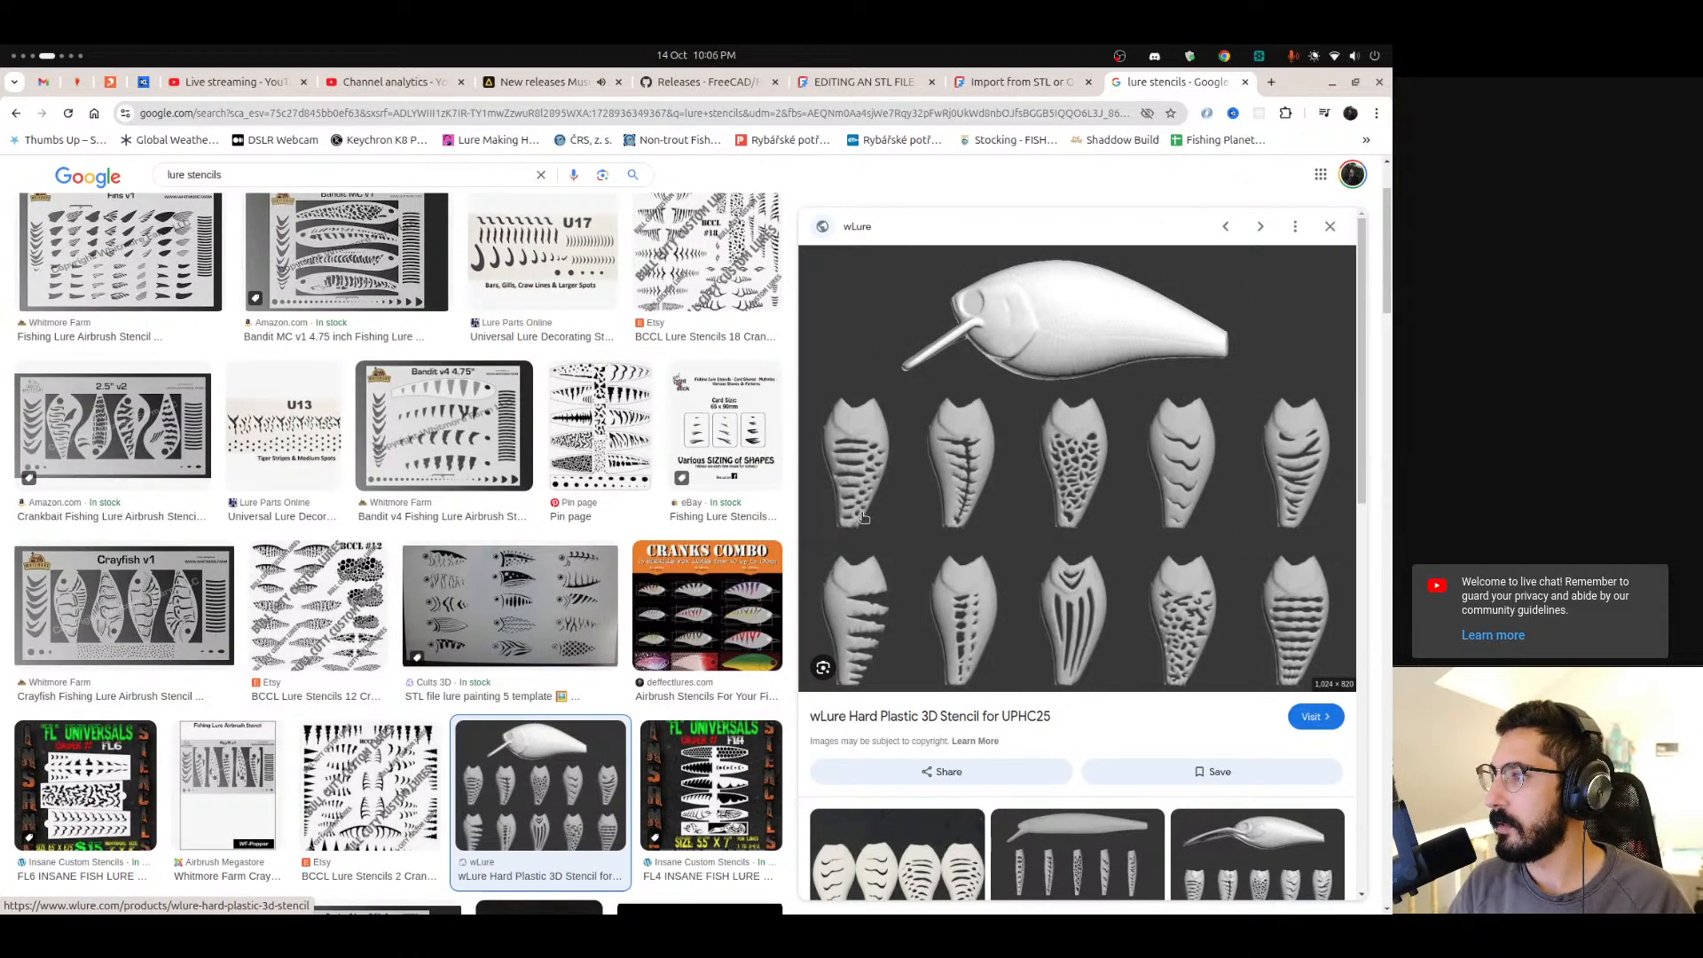
Browse through the lure stencil image results.
{"action": "key", "text": "alt+Tab"}
{"action": "key", "text": "alt+Tab"}
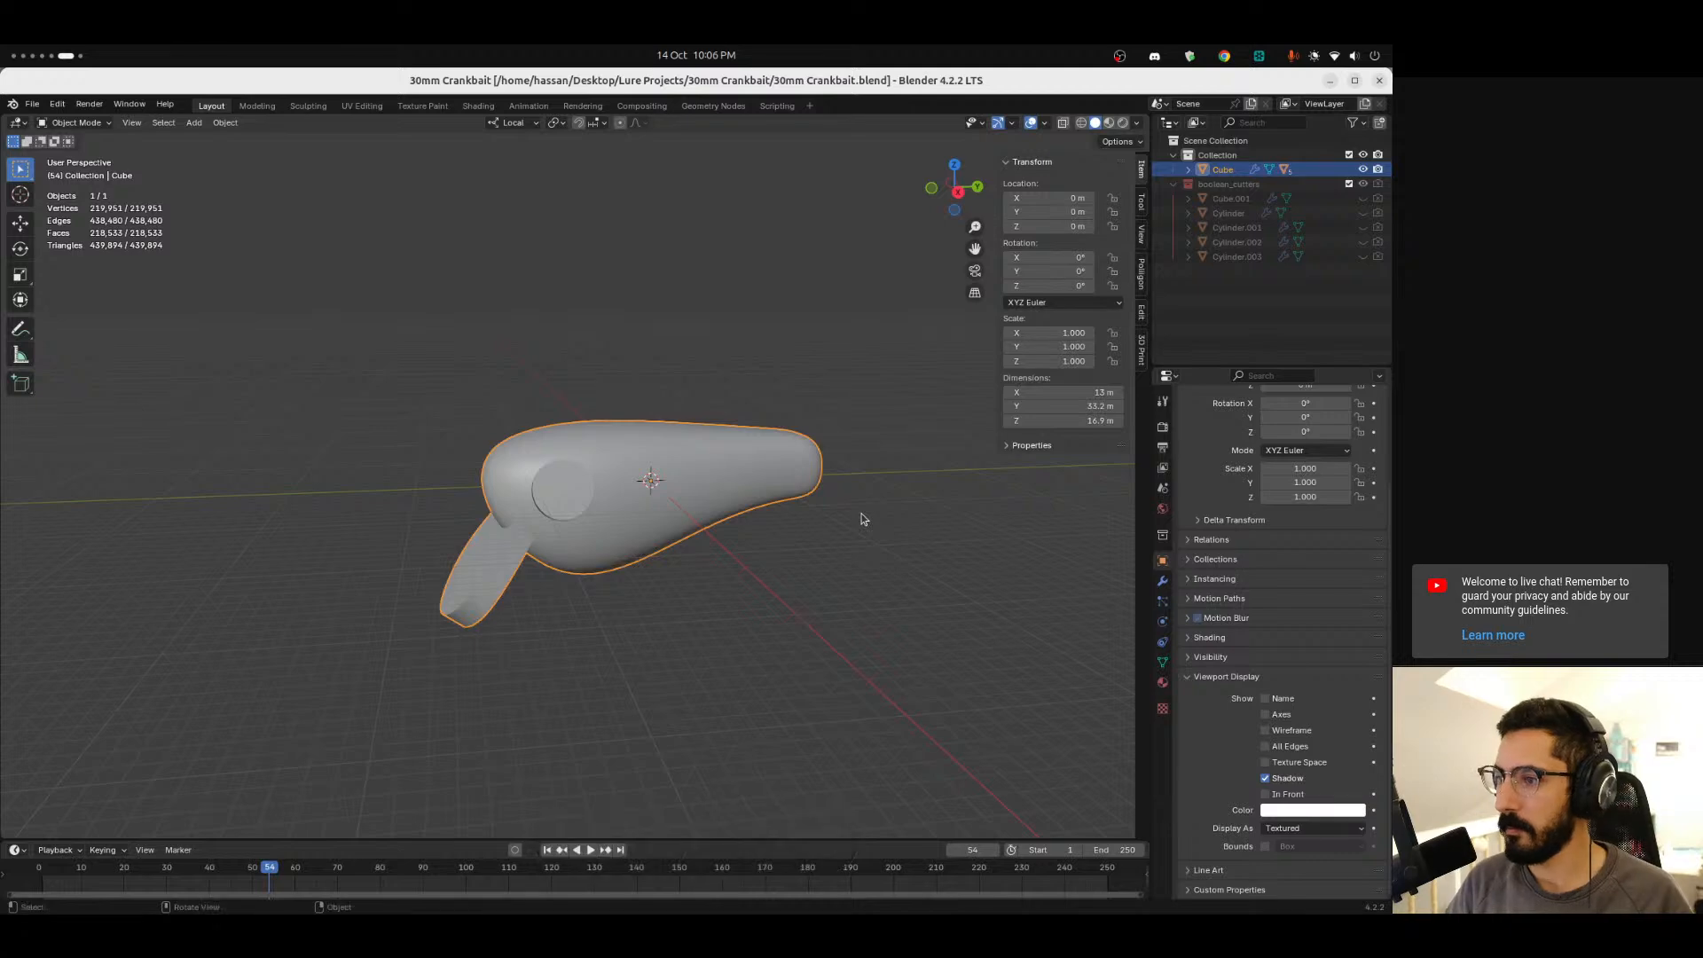
{"action": "middle_click_drag", "start_coordinate": [722, 576], "coordinate": [672, 591]}
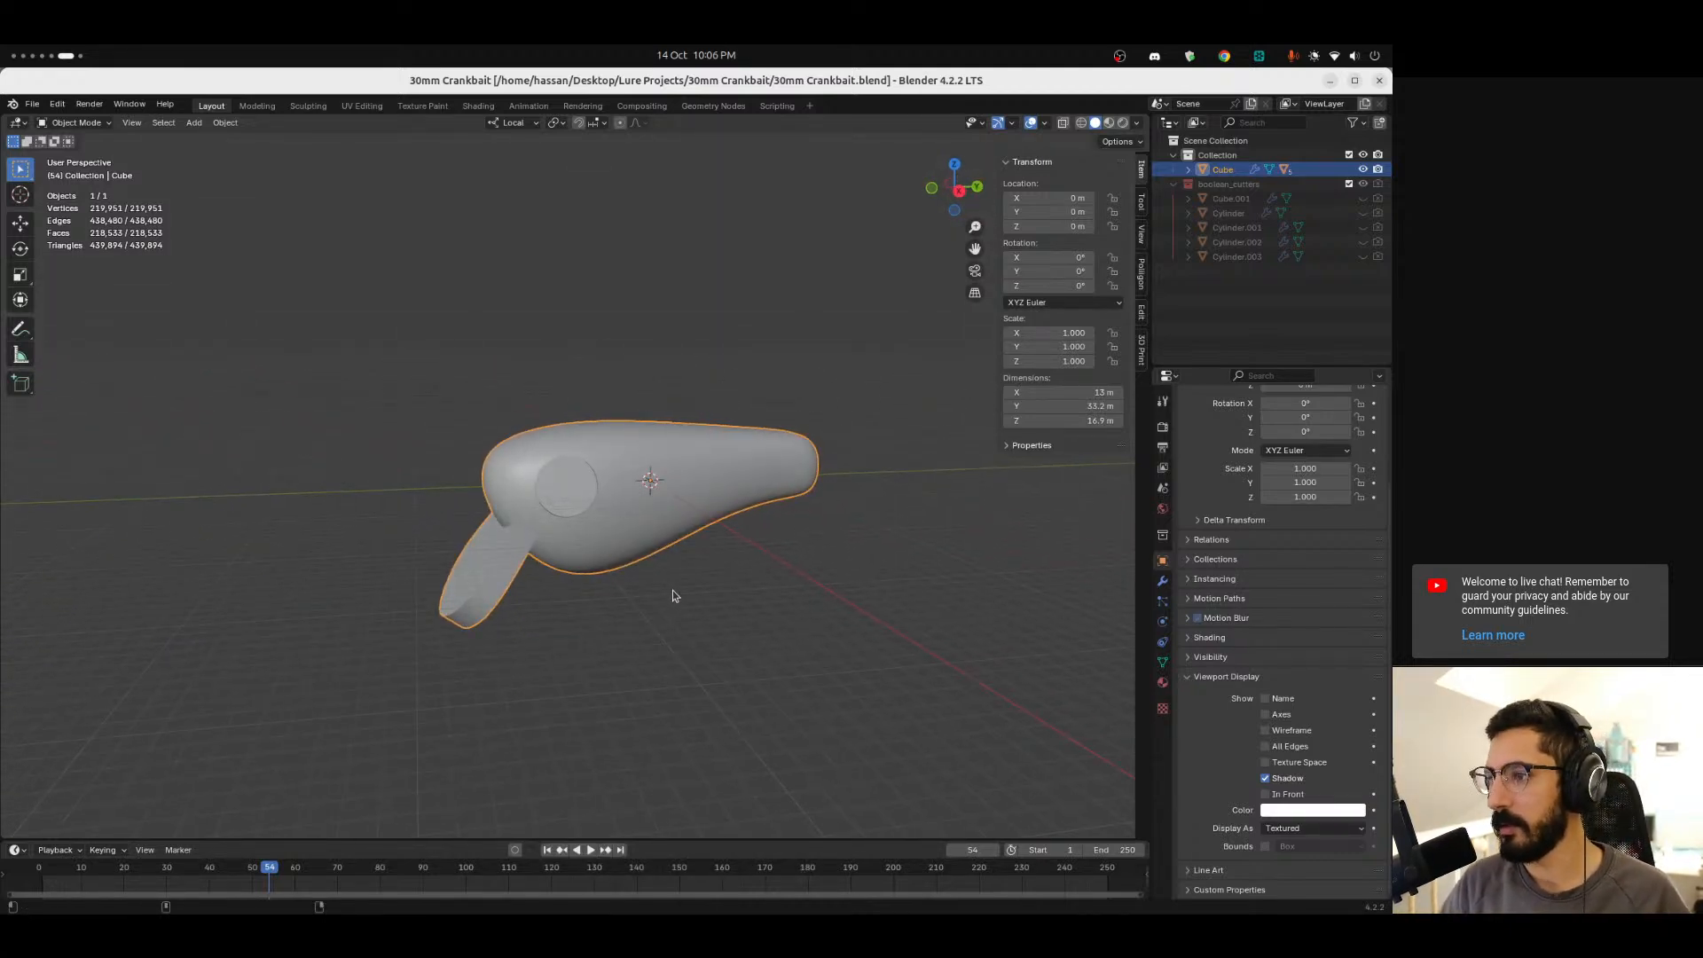
{"action": "key", "text": "alt+Tab"}
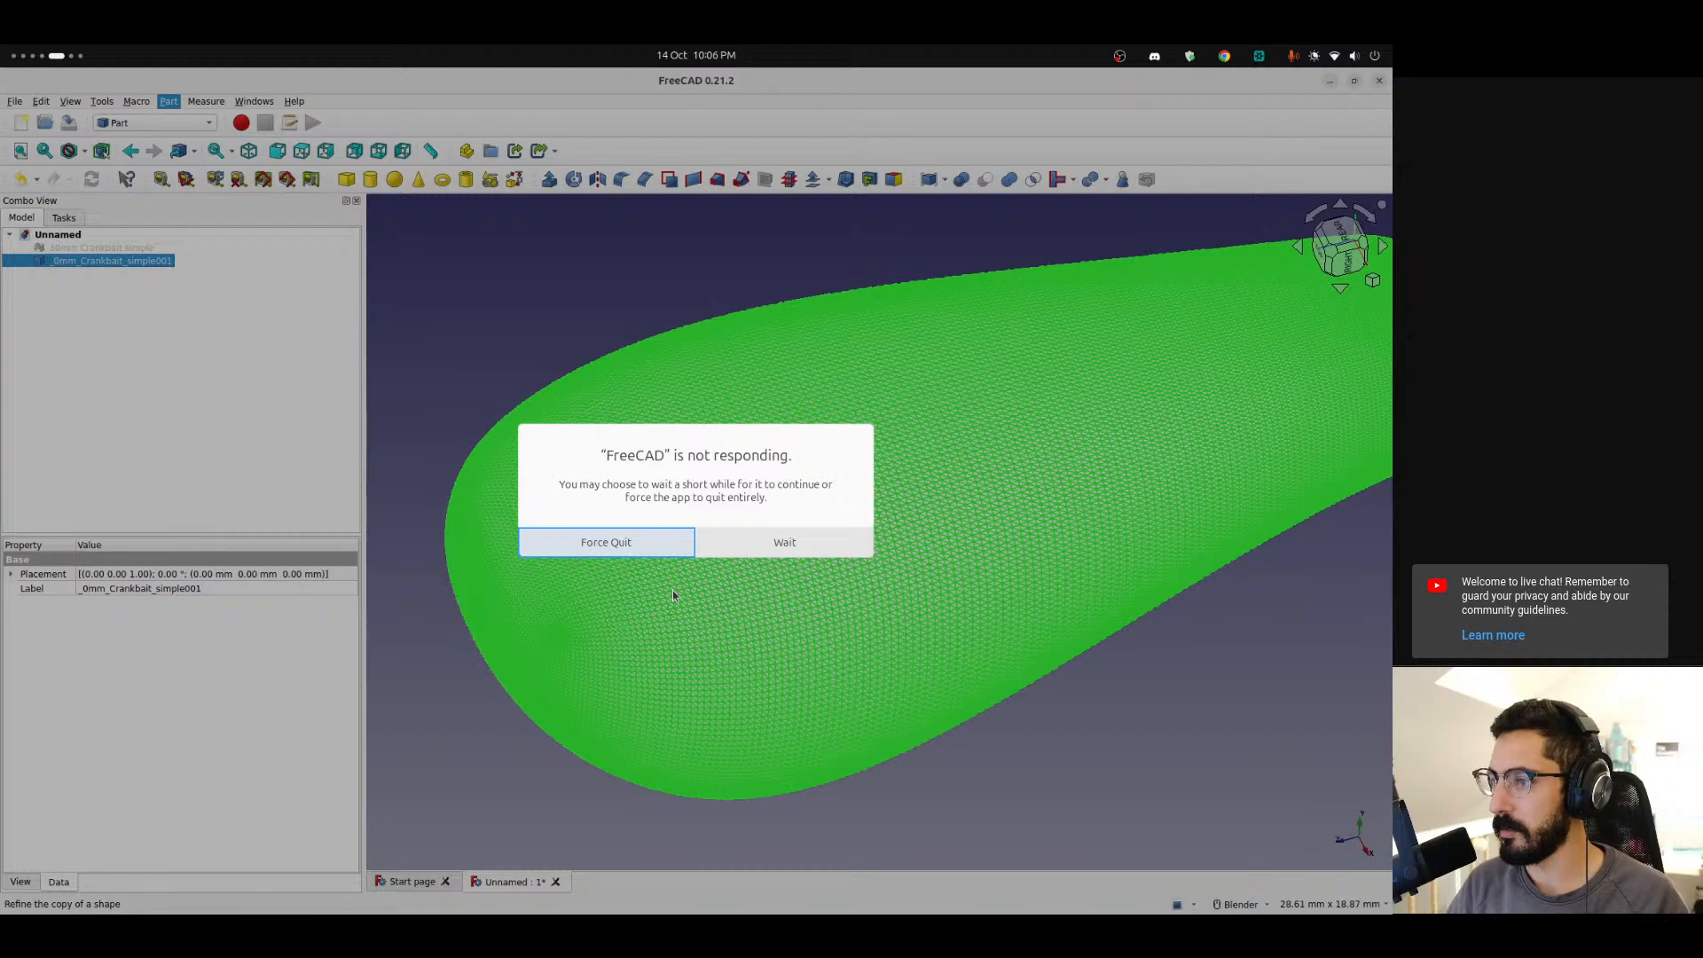
{"action": "key", "text": "alt+Tab"}
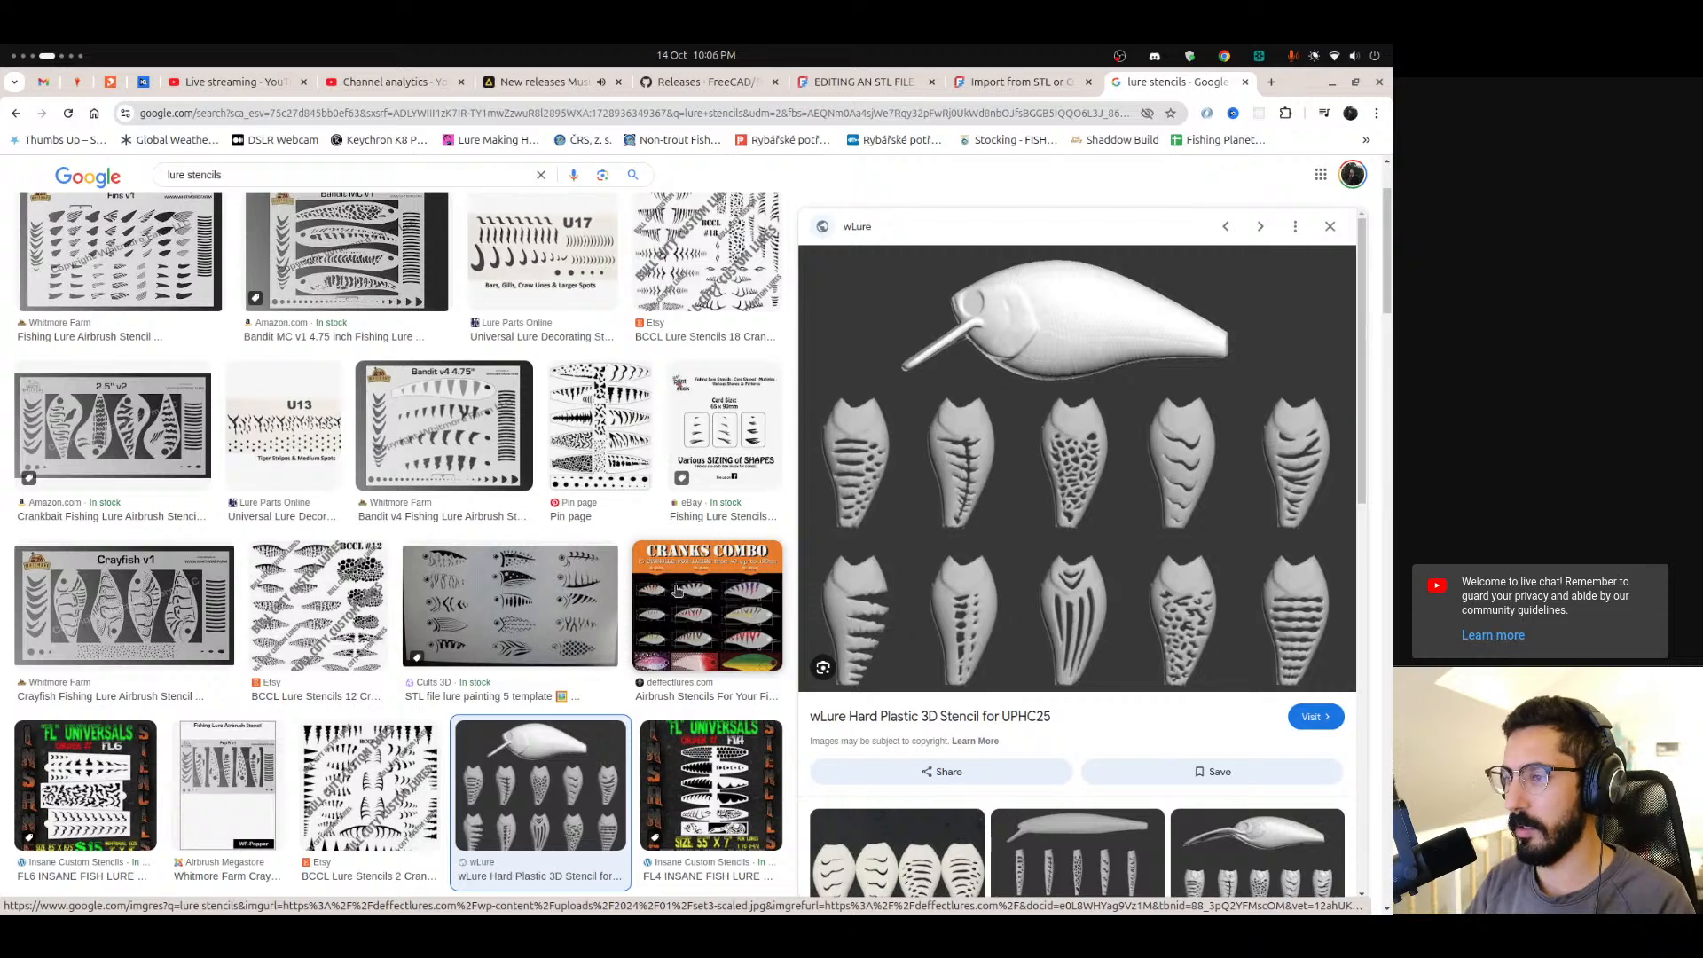
{"action": "scroll", "coordinate": [677, 590], "scroll_direction": "down", "scroll_amount": 2}
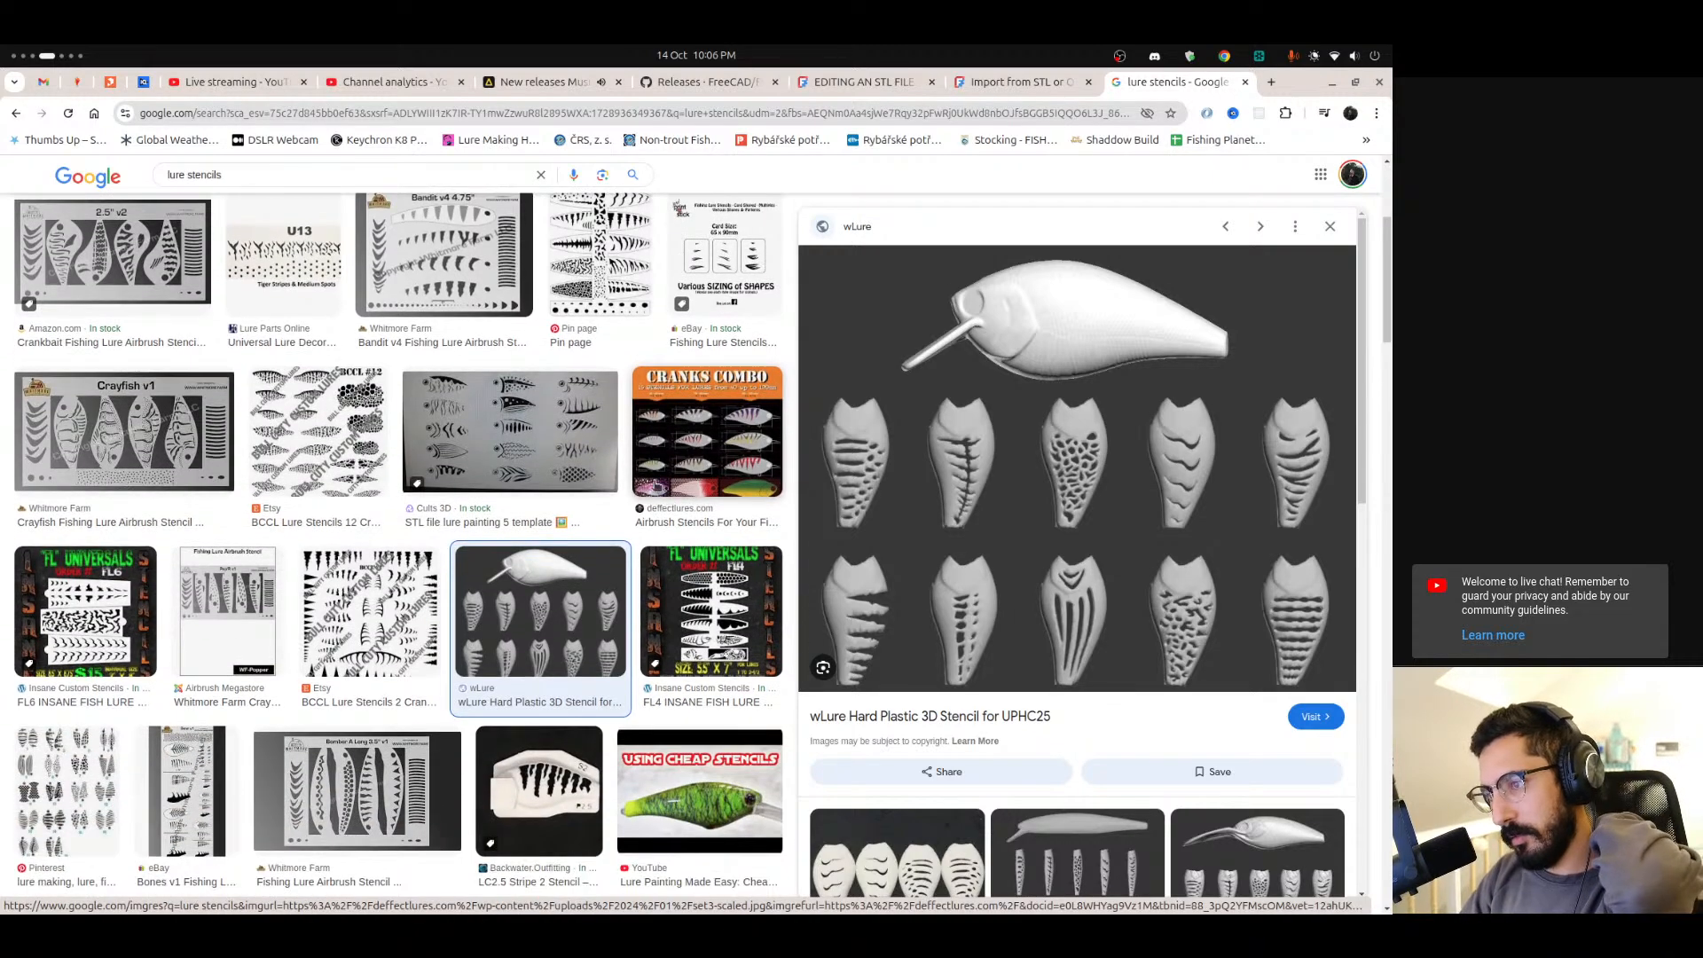
{"action": "scroll", "coordinate": [649, 483], "scroll_direction": "down", "scroll_amount": 3}
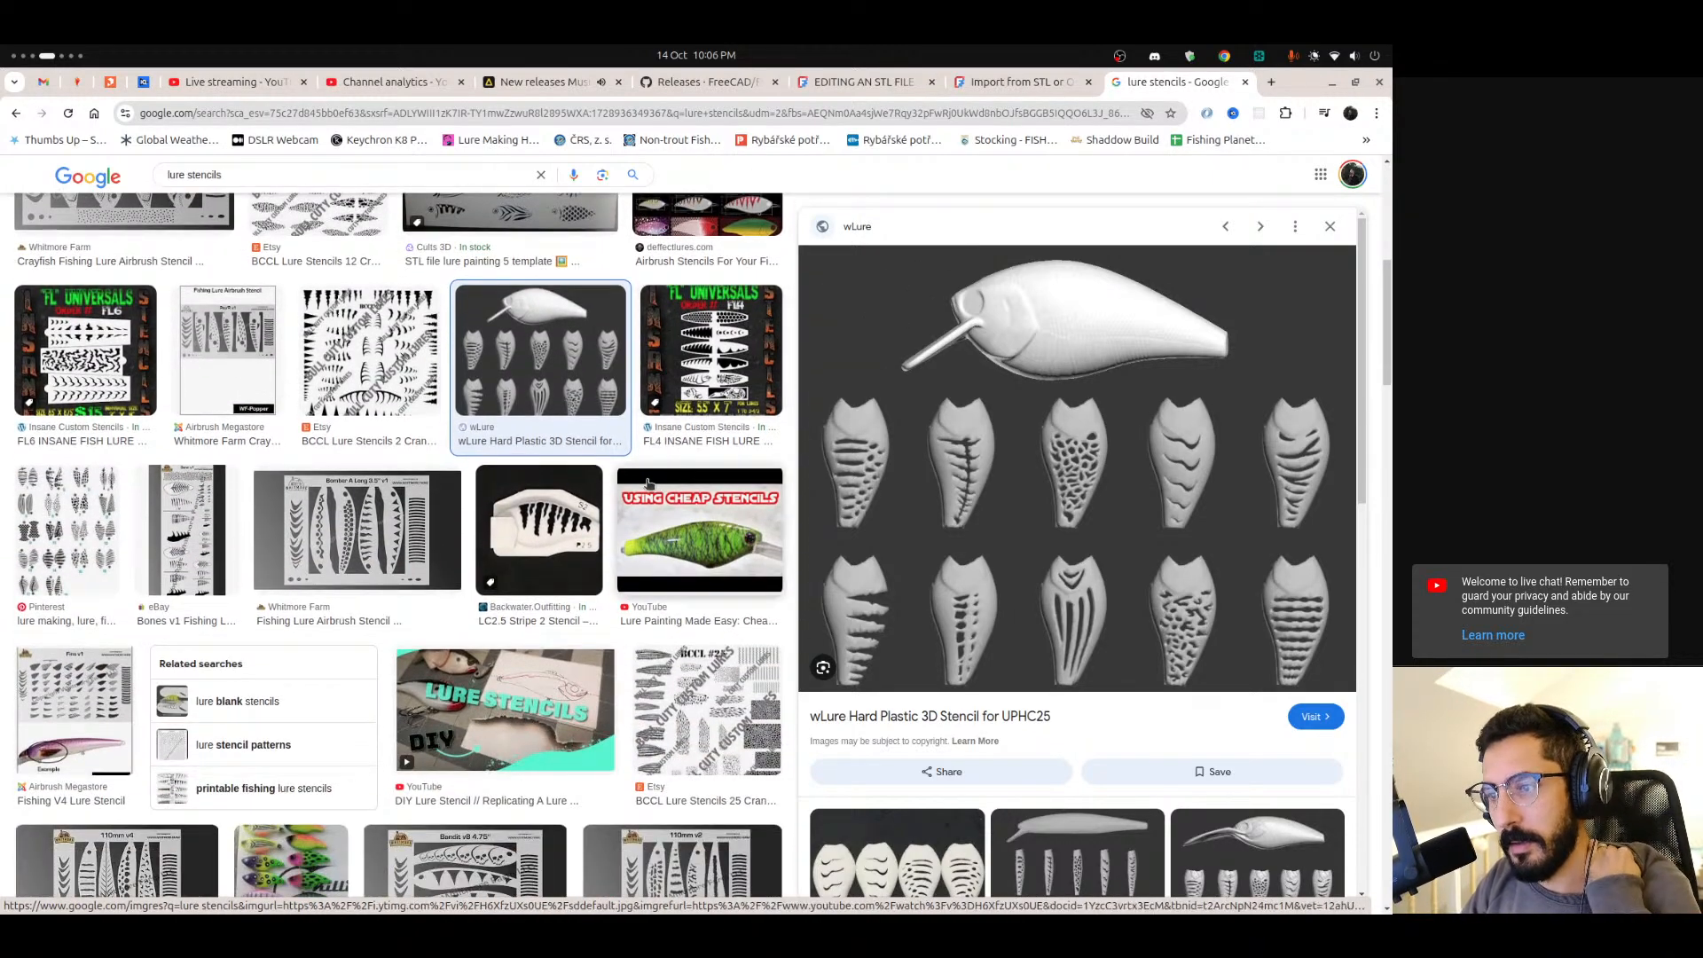
{"action": "scroll", "coordinate": [649, 484], "scroll_direction": "down", "scroll_amount": 3}
Force-quit the frozen FreeCAD, relaunch it and create a new empty document.
{"action": "mouse_move", "coordinate": [3, 688]}
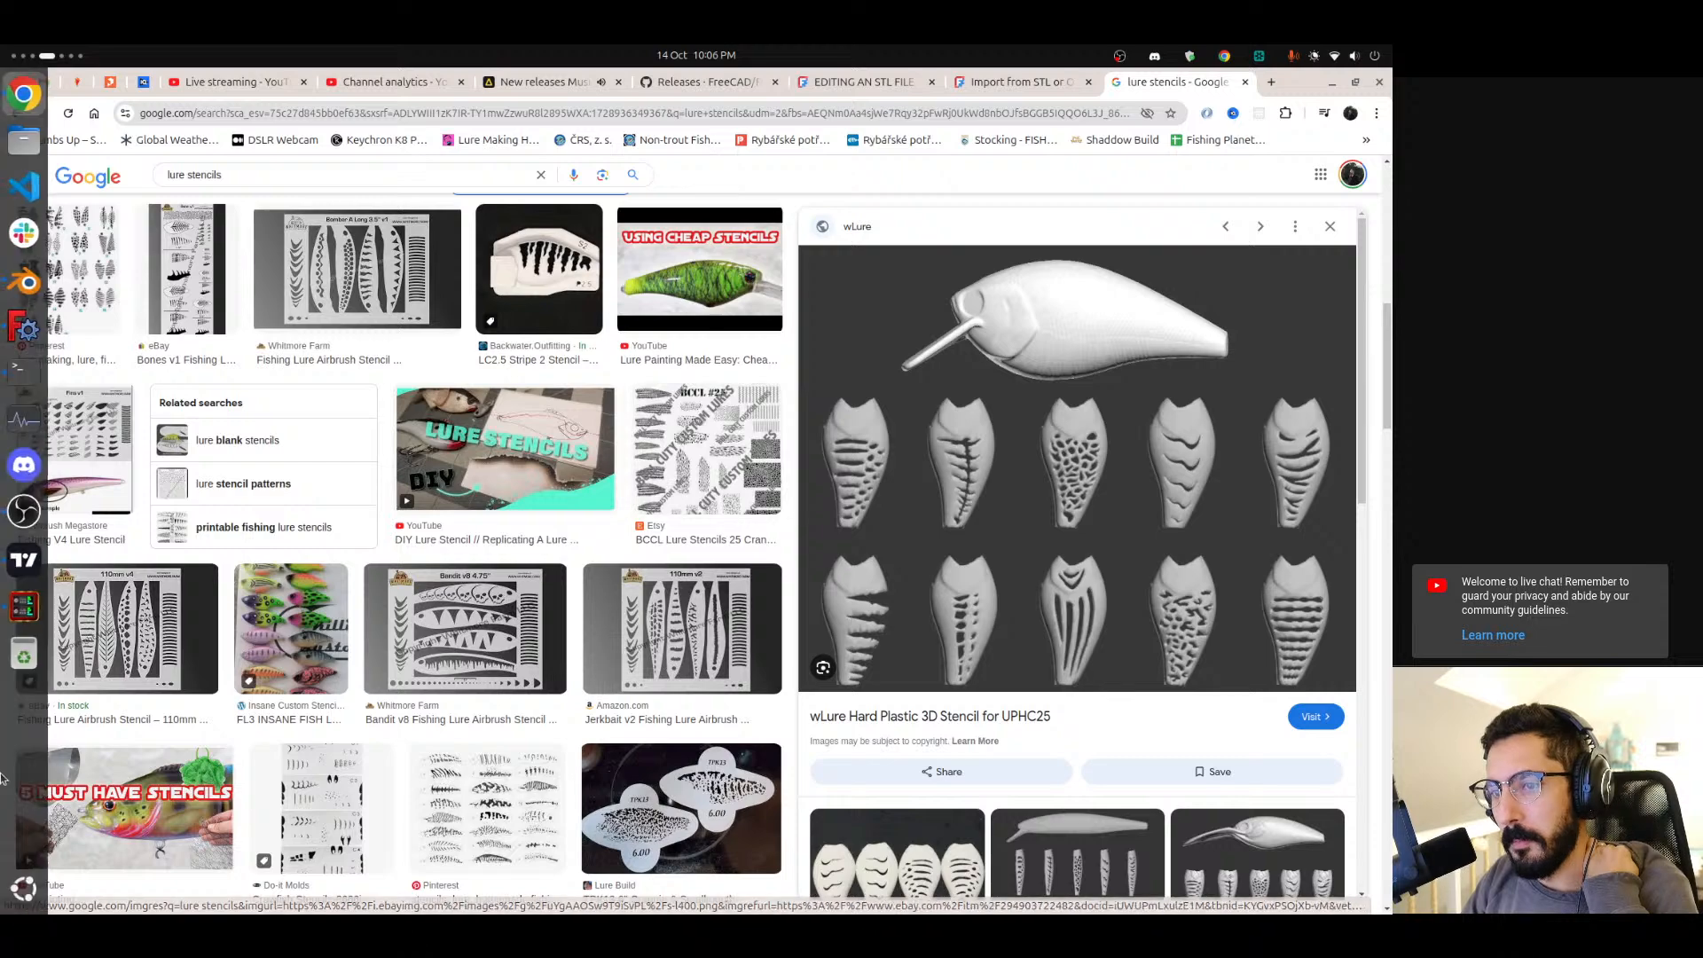
{"action": "scroll", "coordinate": [9, 692], "scroll_direction": "down", "scroll_amount": 1}
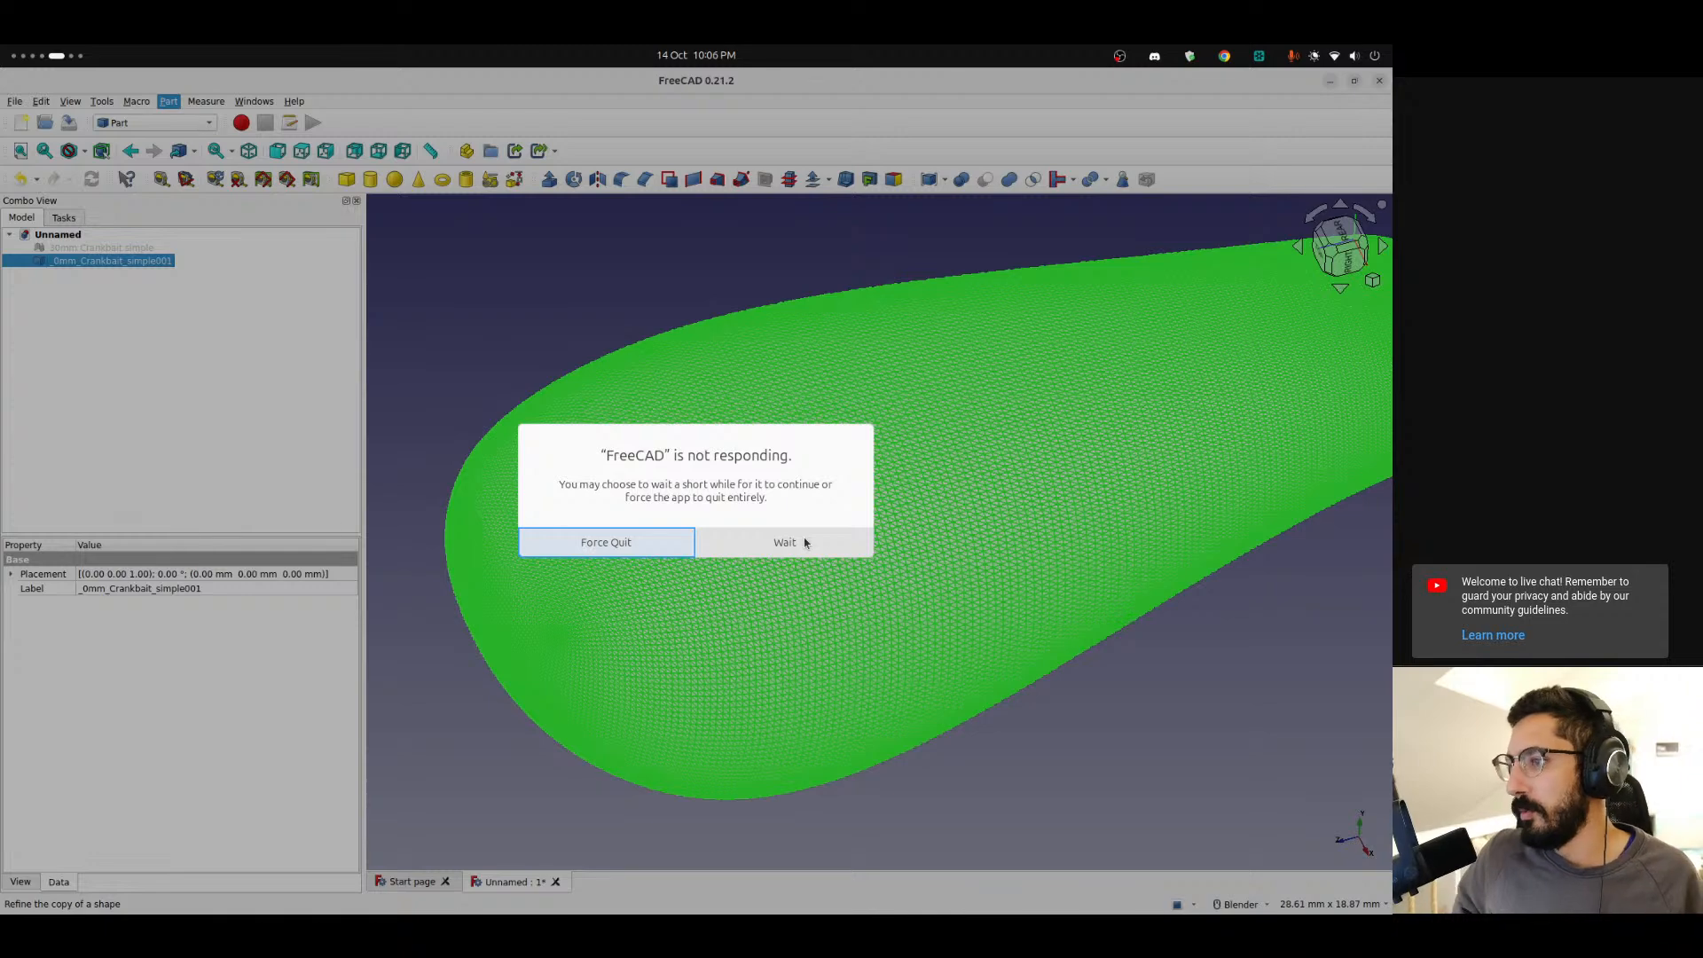
{"action": "left_click", "coordinate": [667, 547]}
{"action": "left_click", "coordinate": [24, 327]}
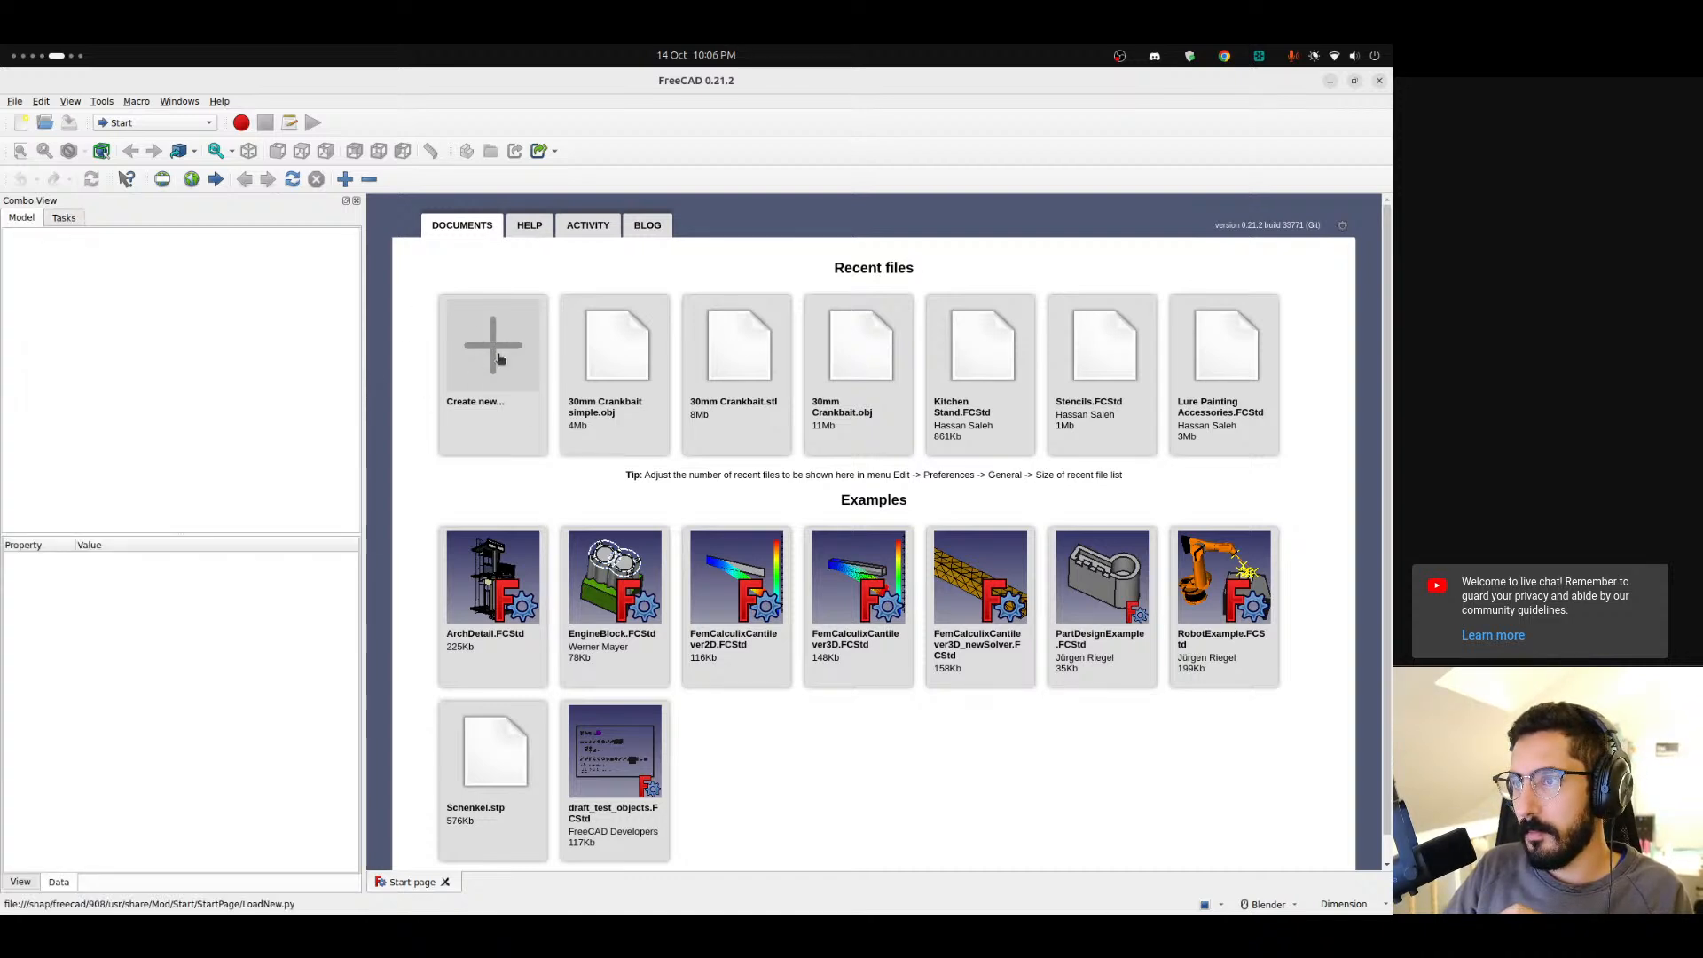
{"action": "left_click", "coordinate": [500, 358]}
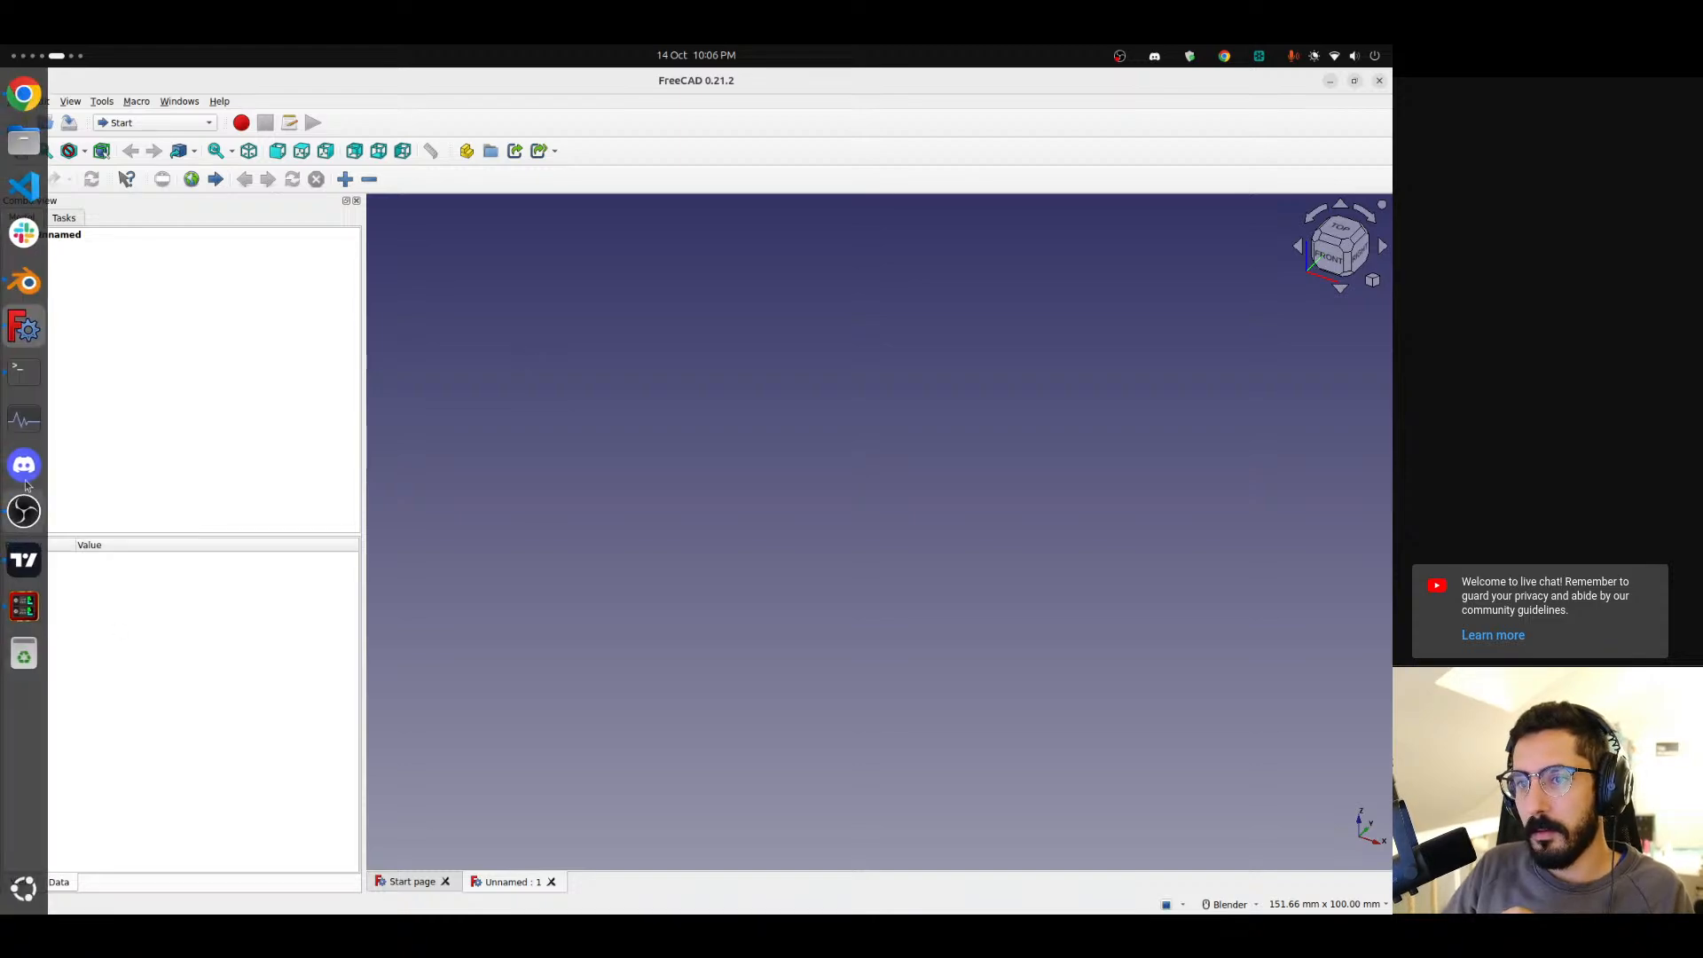
Switch to Discord, decline switching to the new audio device, and maximize the window.
{"action": "key", "text": "ctrl+alt+Right"}
{"action": "key", "text": "ctrl+alt+Right"}
{"action": "left_click", "coordinate": [24, 465]}
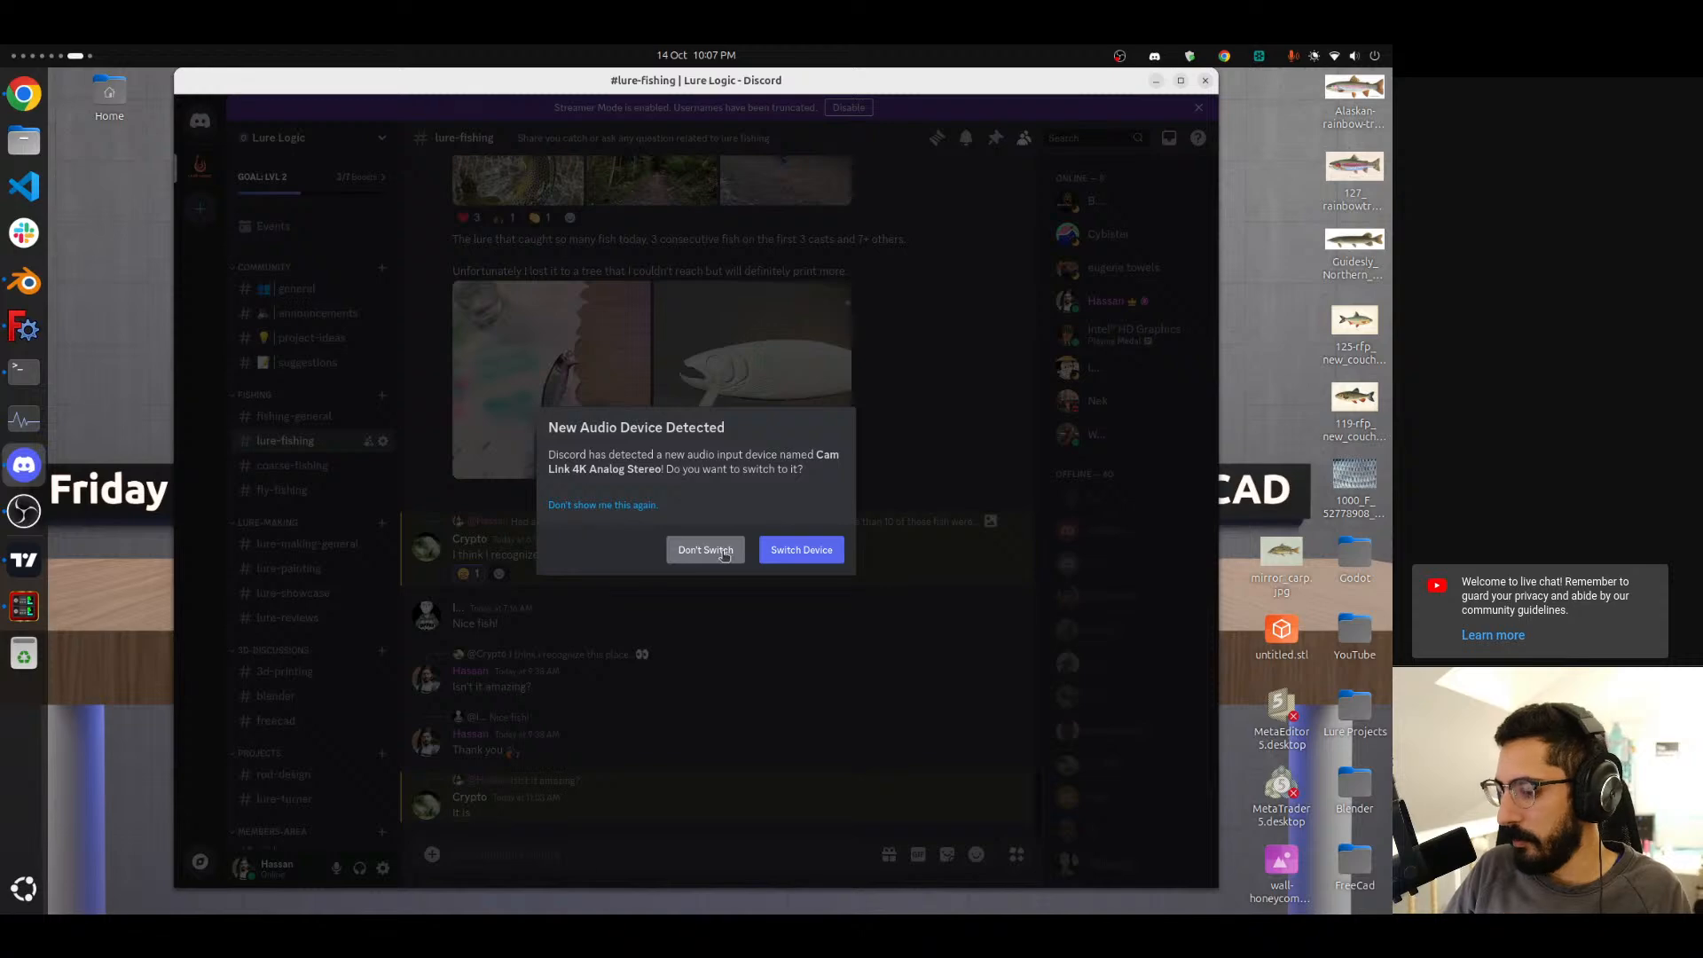
{"action": "left_click", "coordinate": [705, 549]}
{"action": "left_click", "coordinate": [1181, 82]}
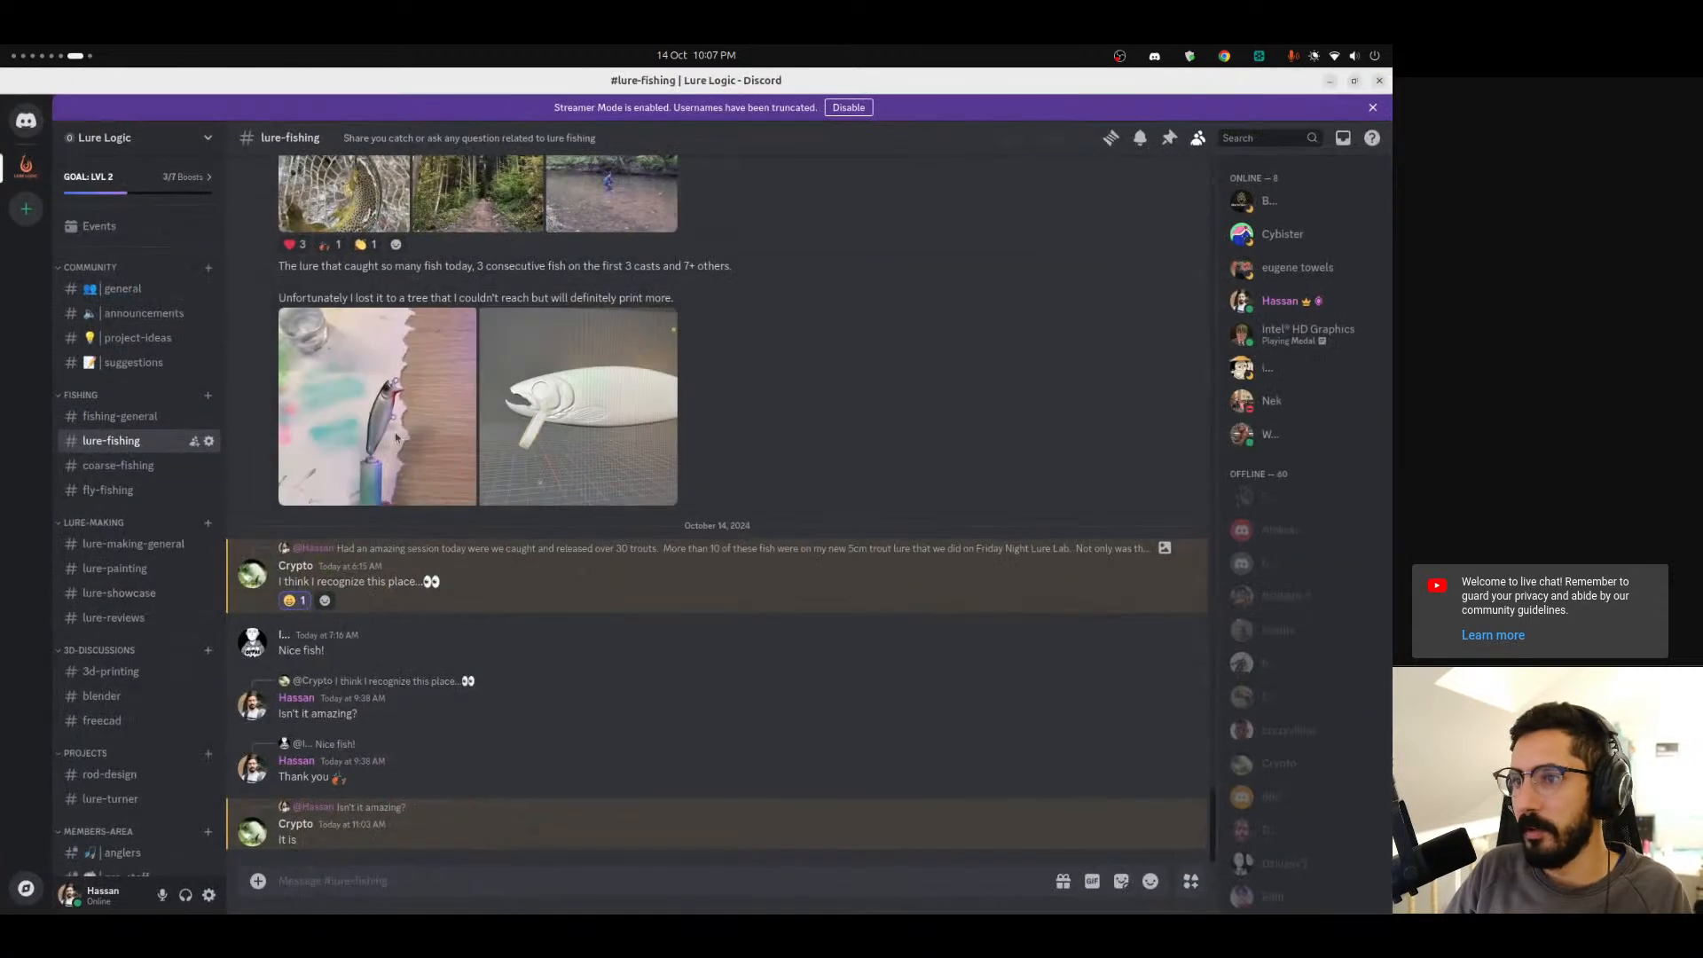
Open the suggestions channel, view the latest lure image, and pin that message.
{"action": "left_click", "coordinate": [133, 362]}
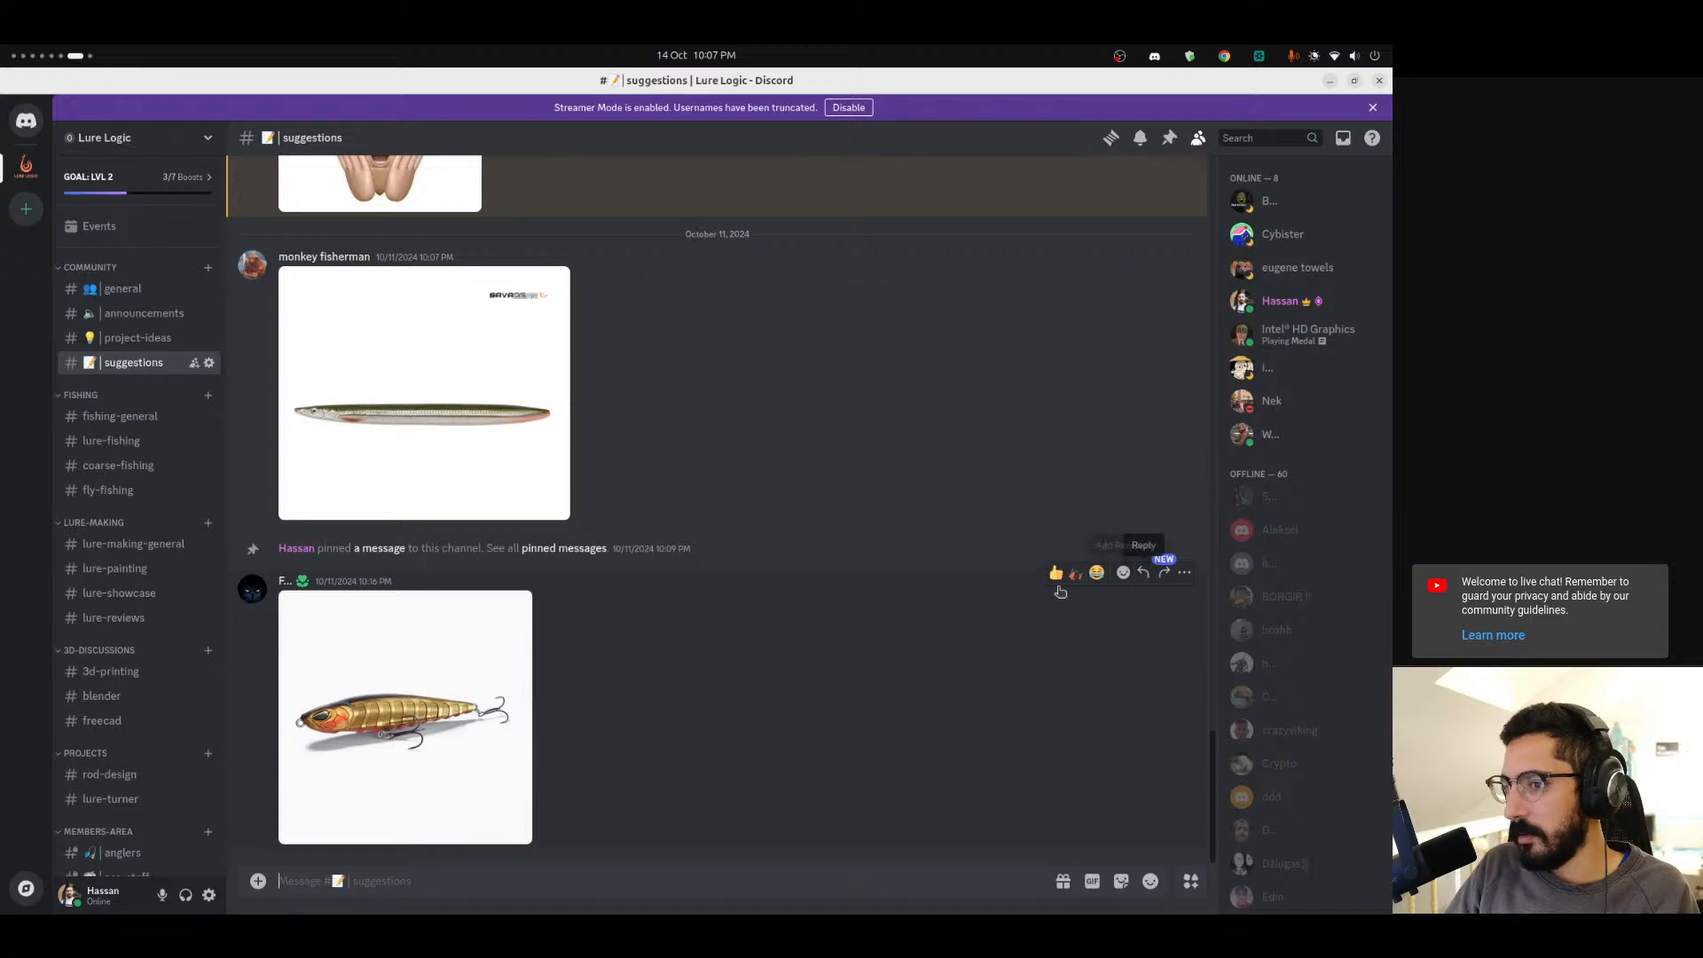
{"action": "left_click", "coordinate": [461, 692]}
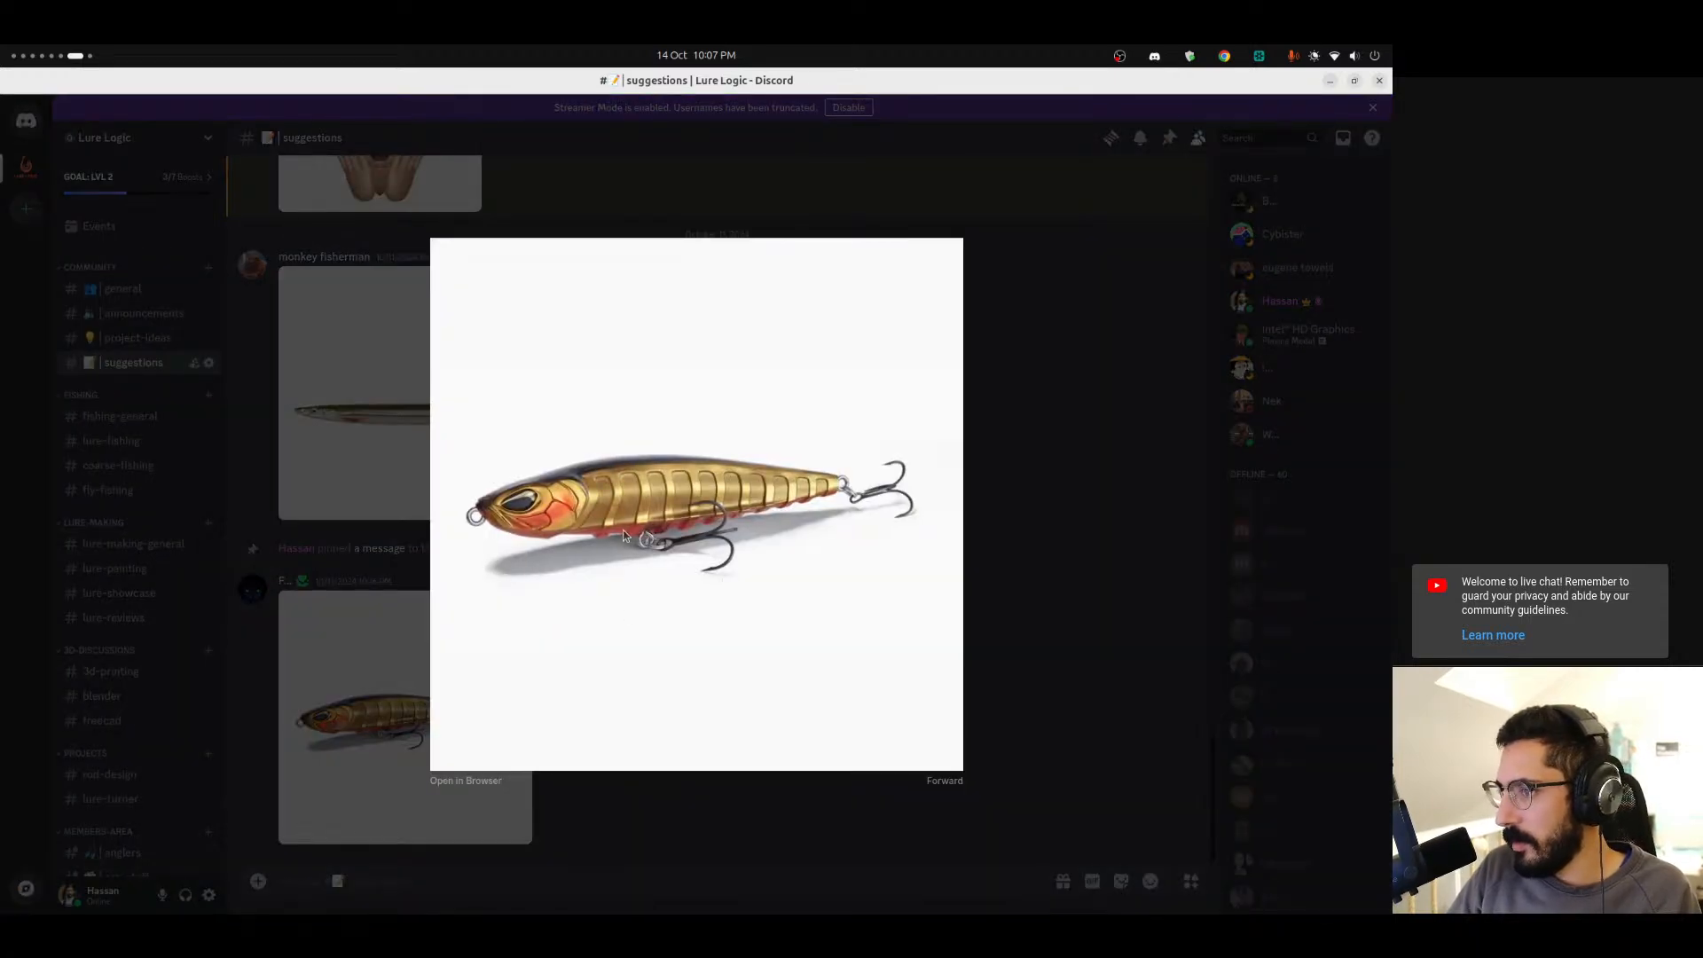
{"action": "key", "text": "Escape"}
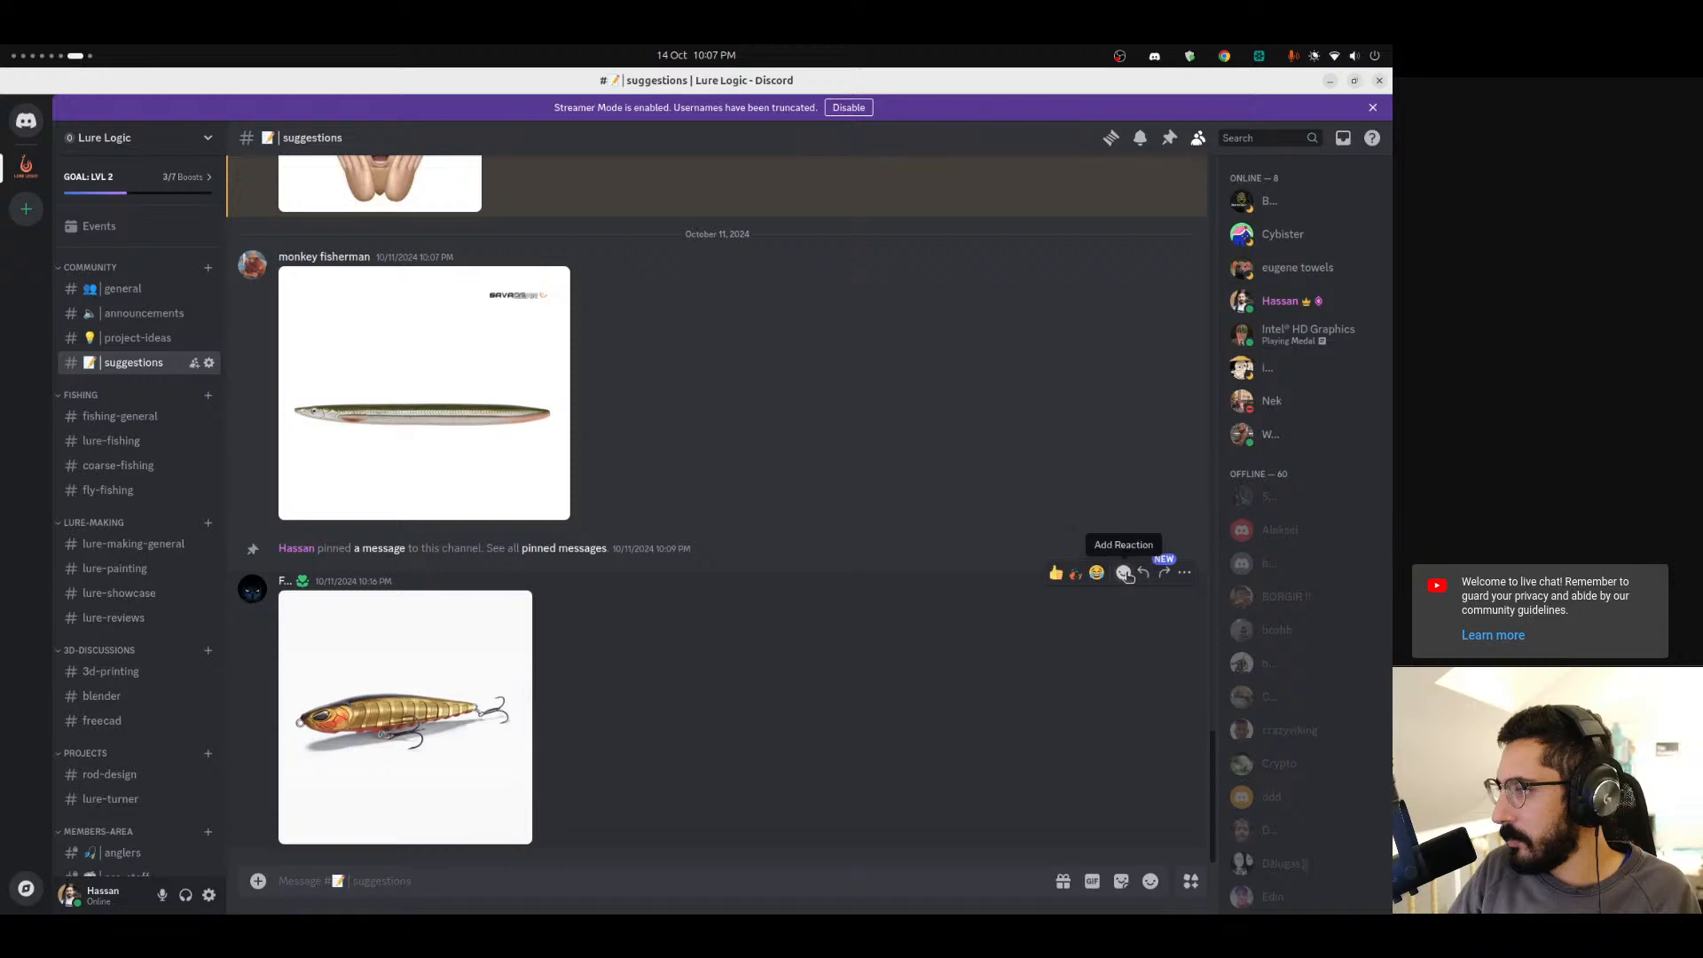
{"action": "left_click", "coordinate": [1184, 572]}
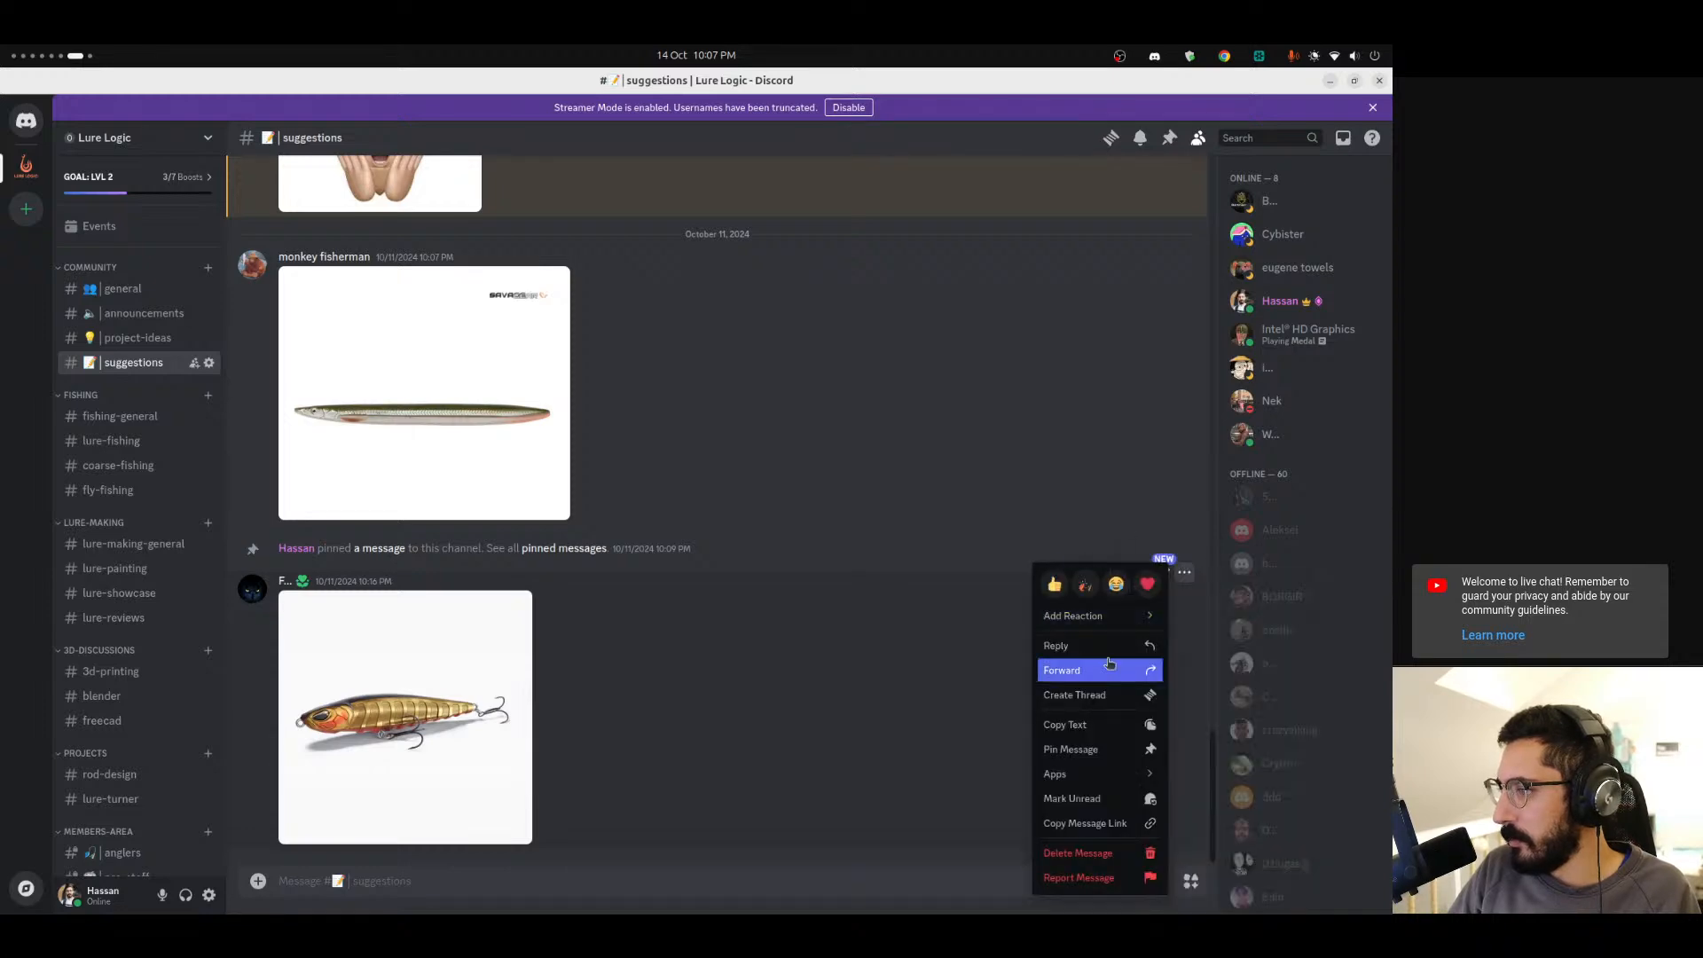
{"action": "left_click", "coordinate": [1073, 751]}
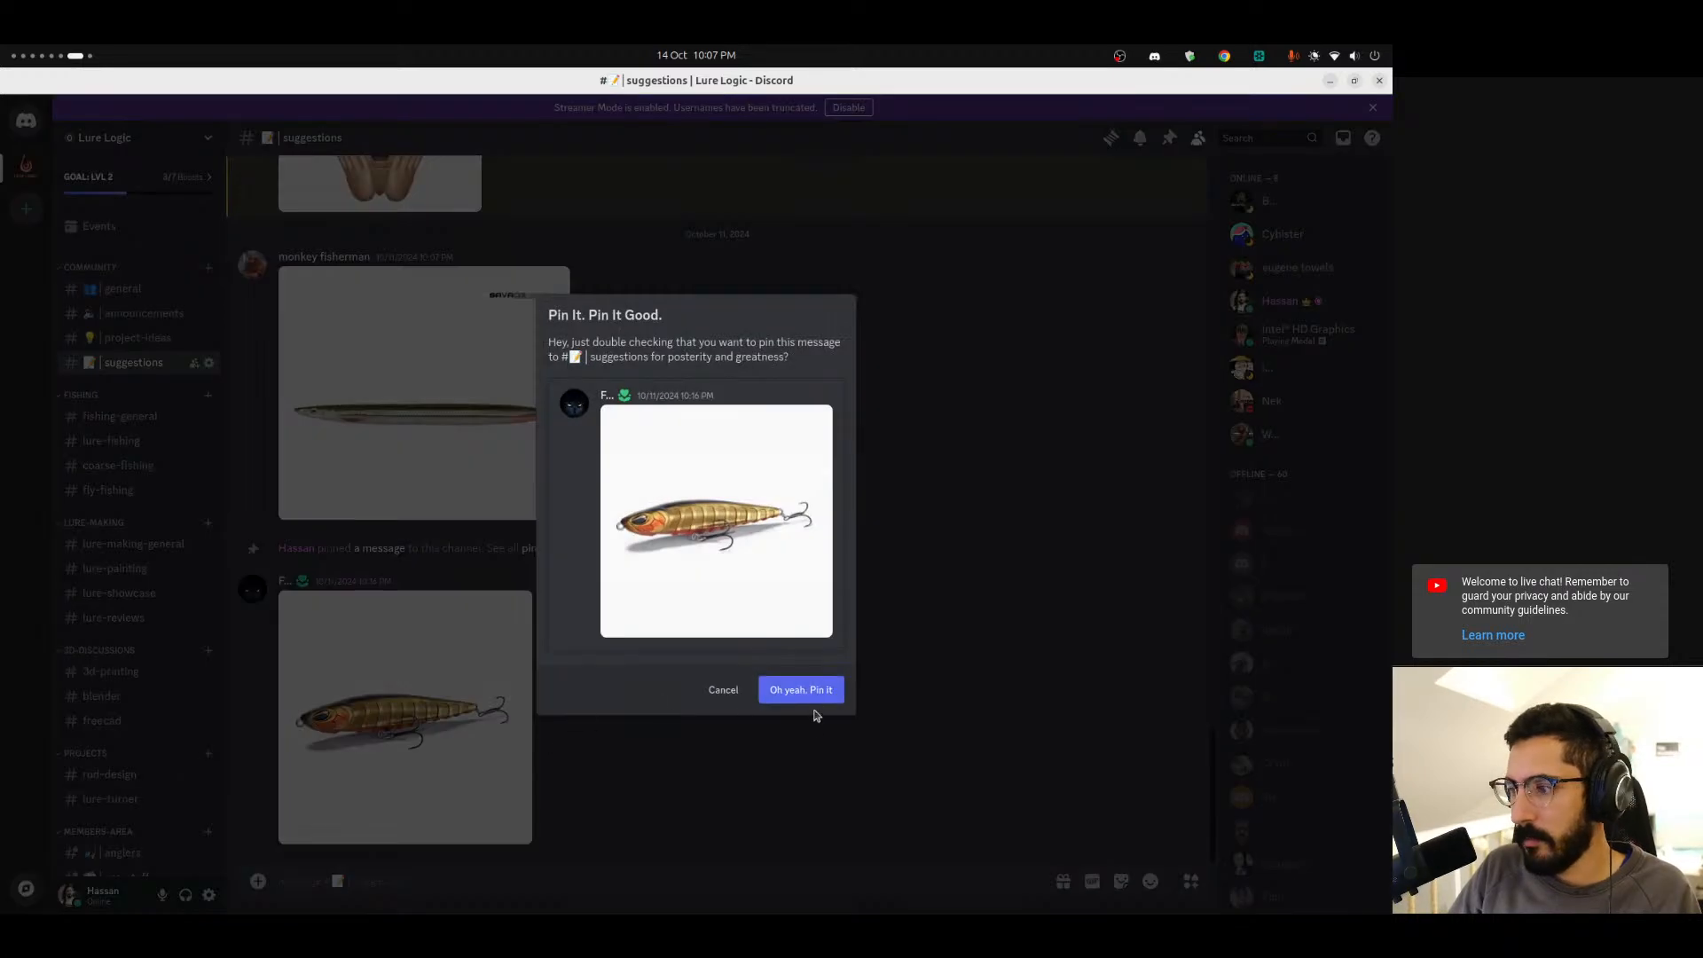
{"action": "left_click", "coordinate": [809, 696]}
Scroll back through the suggestions and pin the earlier message showing the blue-and-red spoon lure.
{"action": "scroll", "coordinate": [546, 720], "scroll_direction": "up", "scroll_amount": 1}
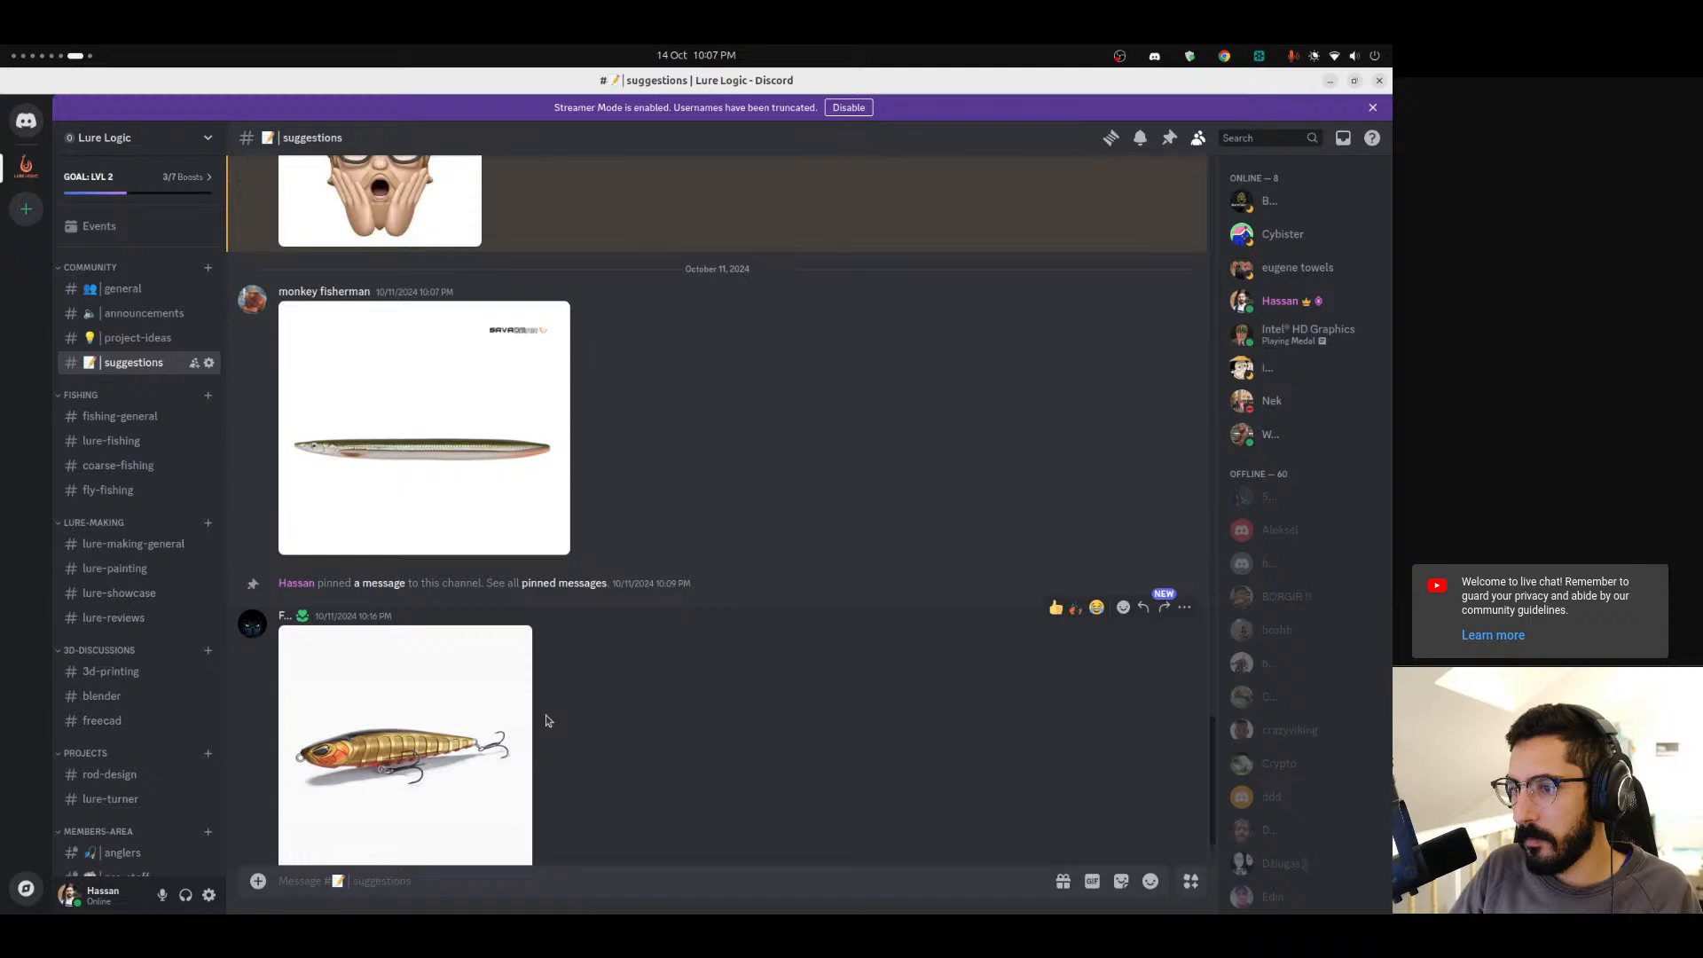
{"action": "scroll", "coordinate": [546, 720], "scroll_direction": "up", "scroll_amount": 3}
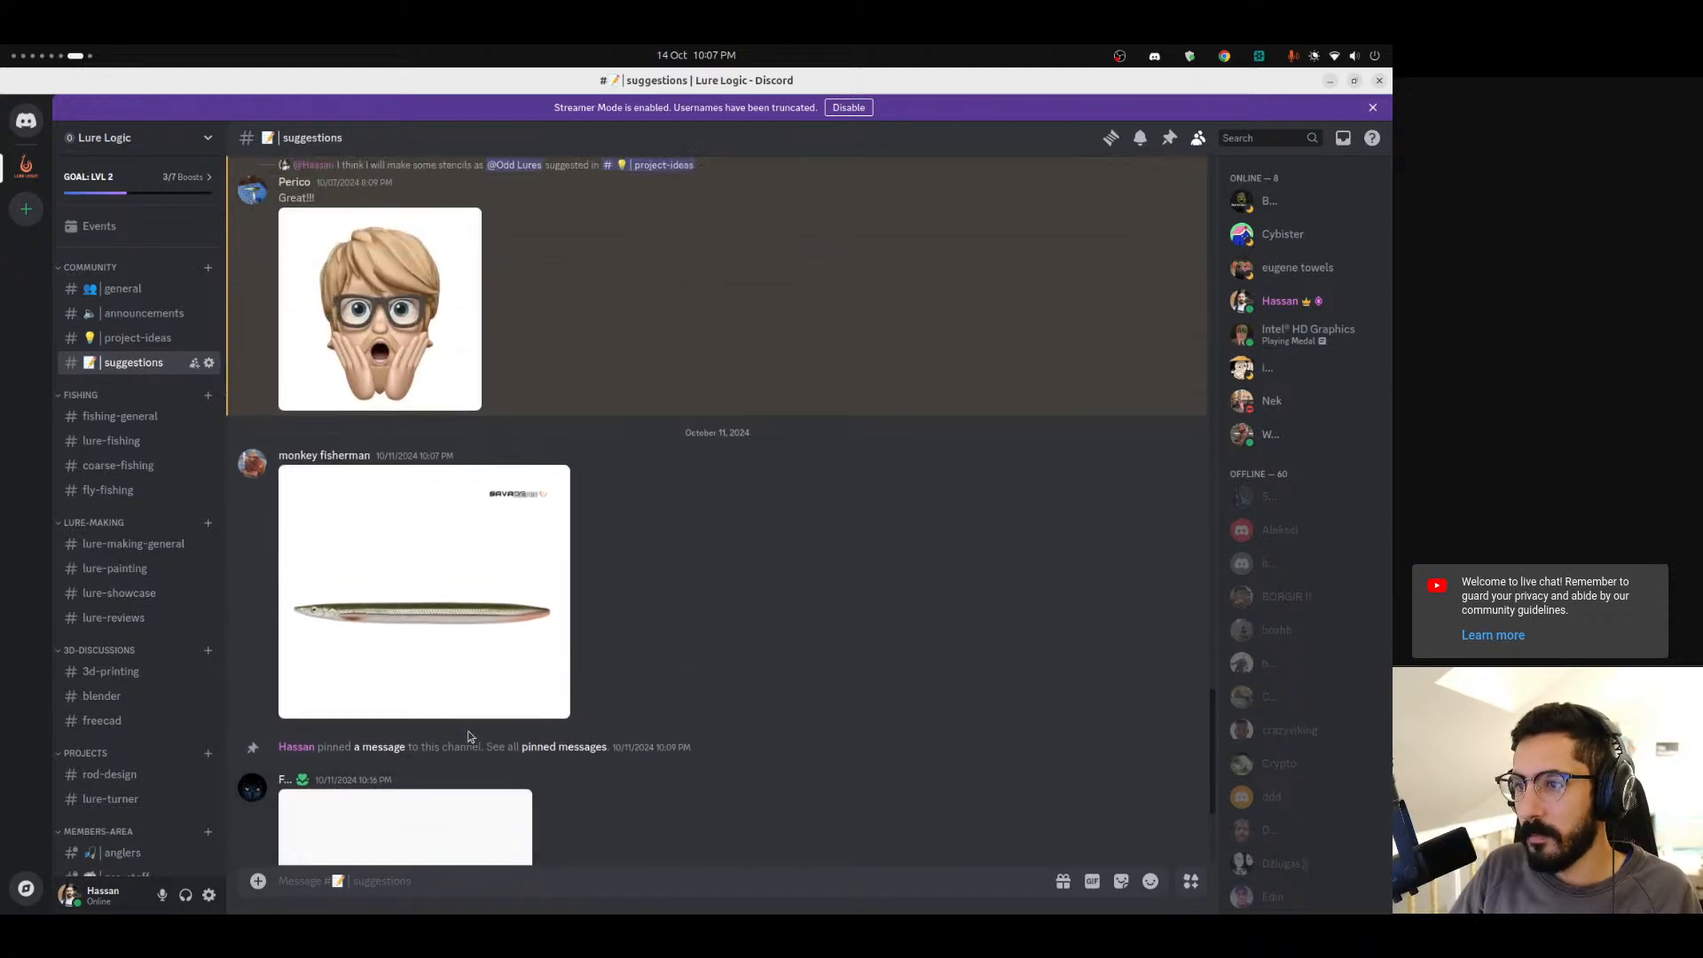
{"action": "scroll", "coordinate": [472, 730], "scroll_direction": "up", "scroll_amount": 10}
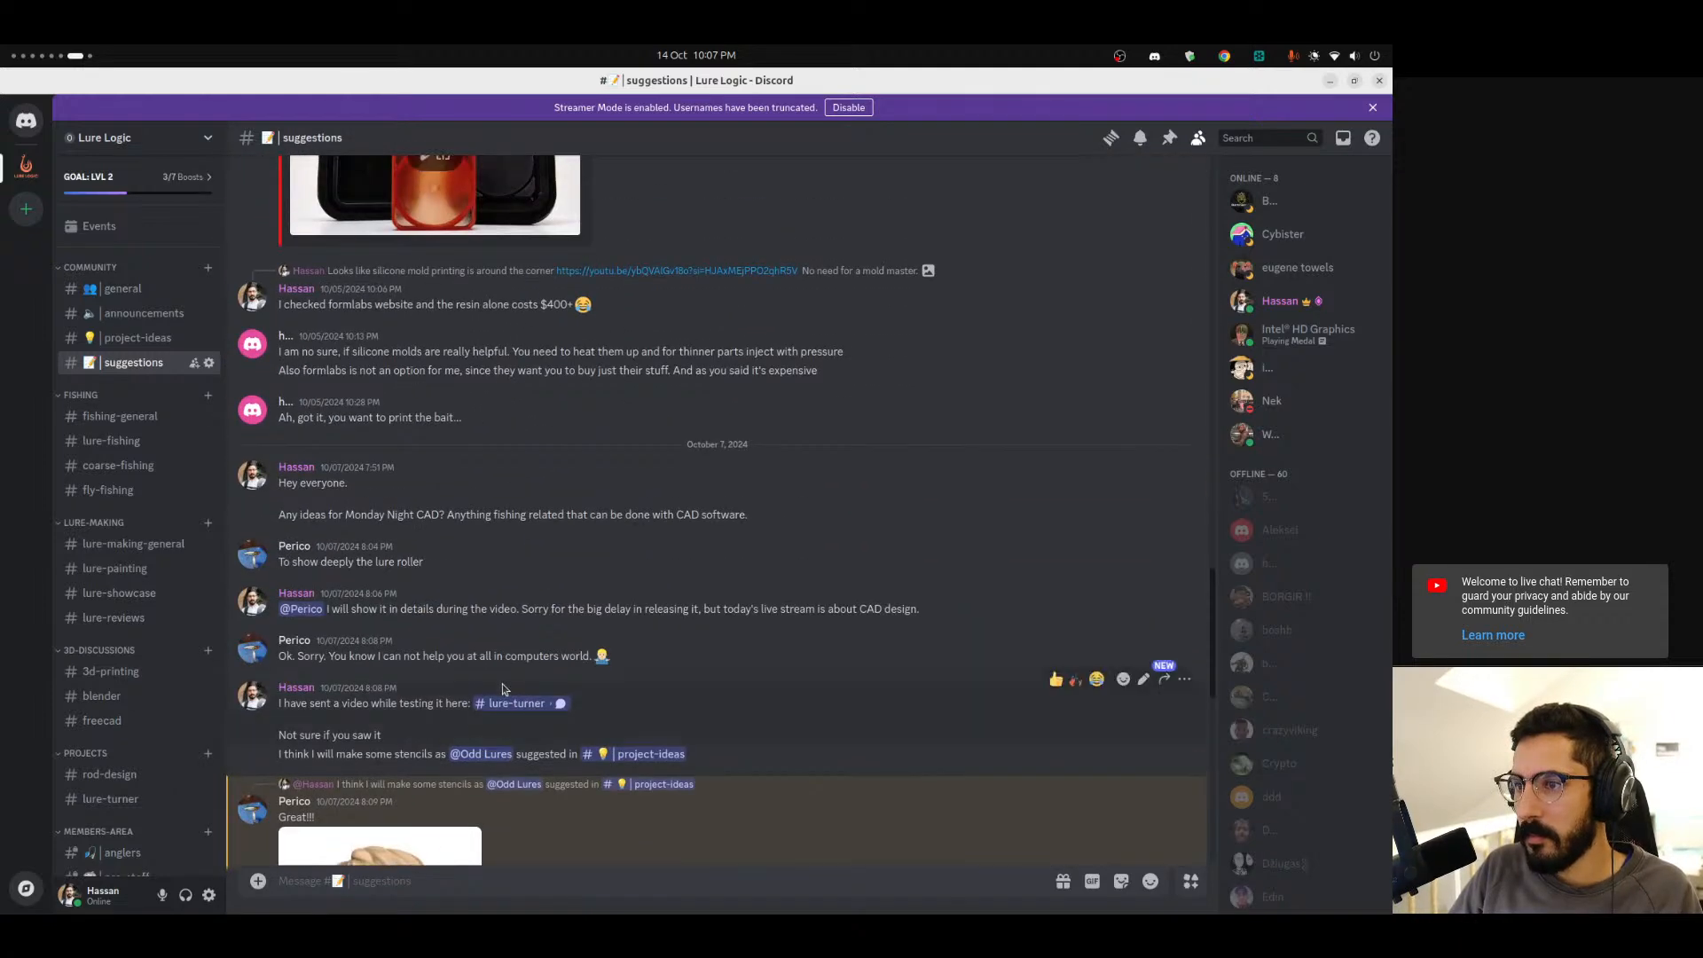
{"action": "scroll", "coordinate": [500, 683], "scroll_direction": "up", "scroll_amount": 3}
{"action": "scroll", "coordinate": [470, 621], "scroll_direction": "up", "scroll_amount": 1}
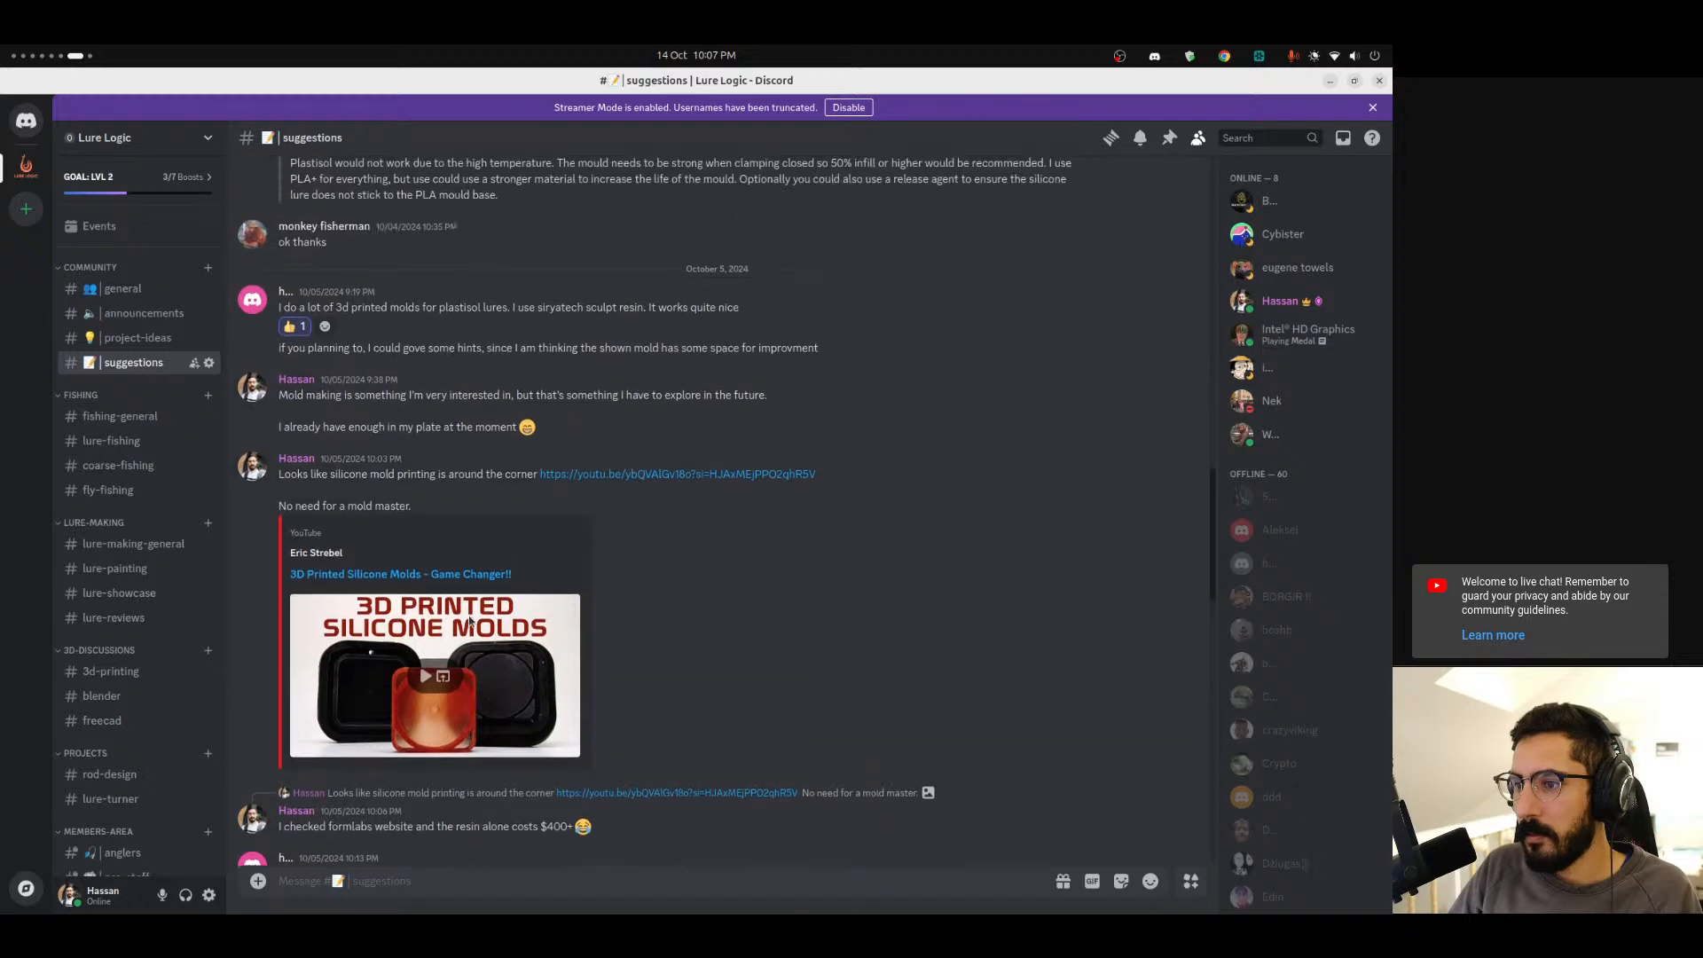
{"action": "scroll", "coordinate": [635, 621], "scroll_direction": "up", "scroll_amount": 4}
{"action": "scroll", "coordinate": [561, 607], "scroll_direction": "down", "scroll_amount": 3}
{"action": "scroll", "coordinate": [567, 607], "scroll_direction": "up", "scroll_amount": 10}
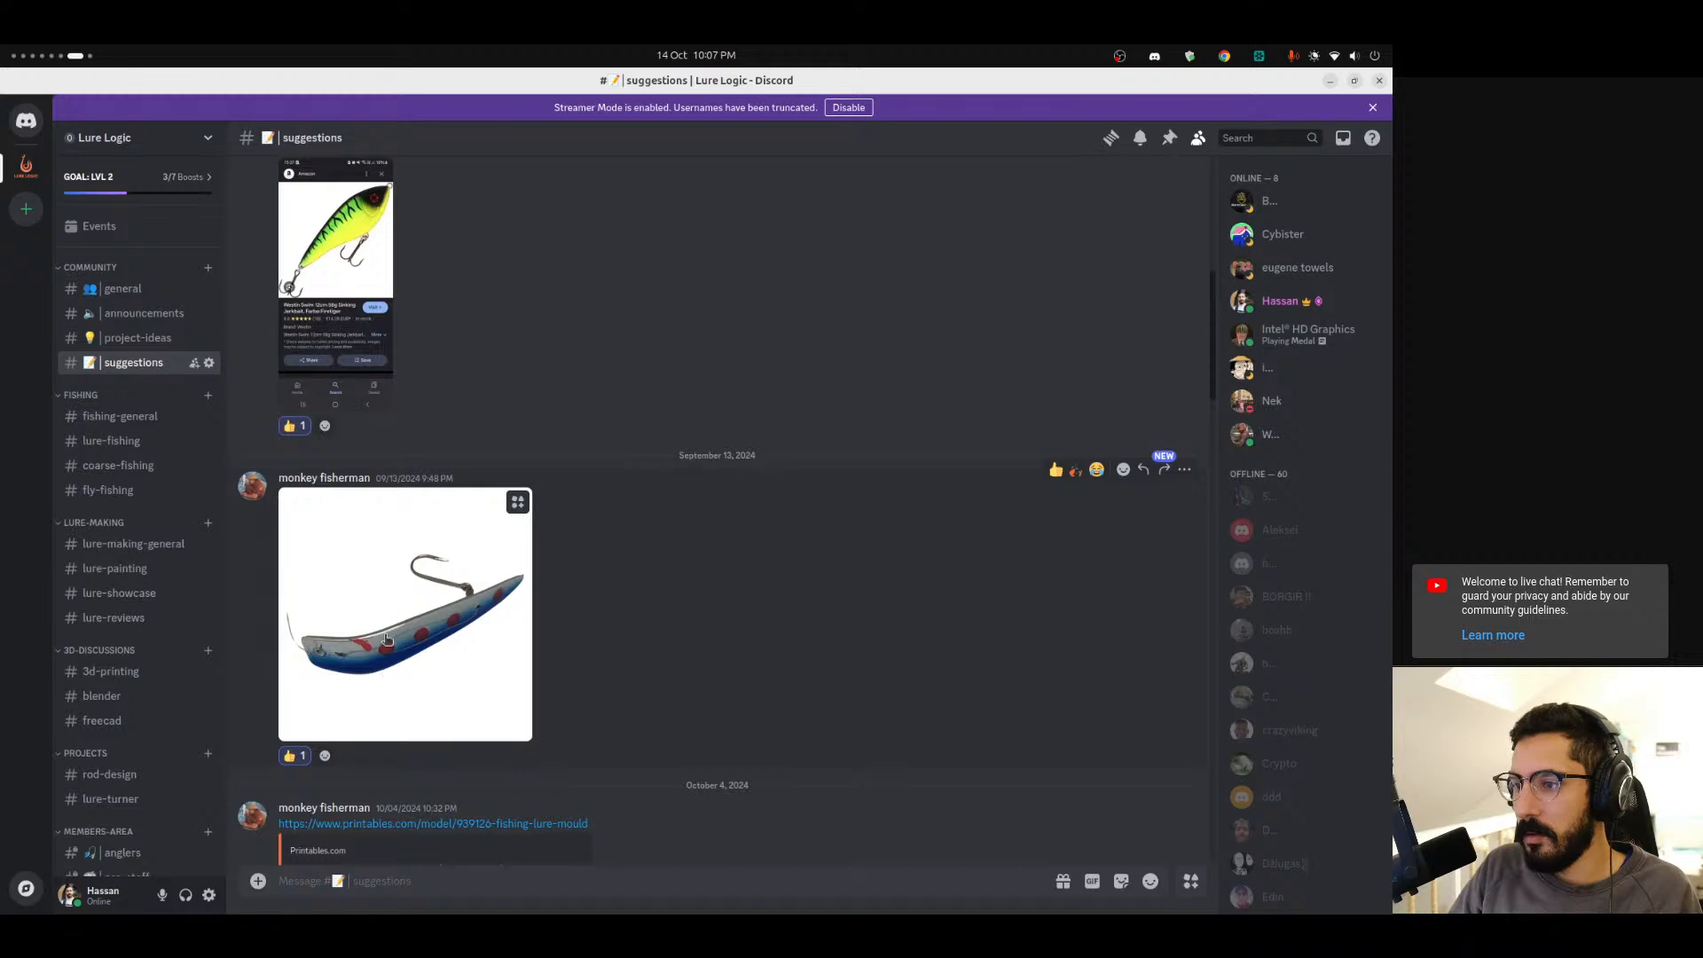
{"action": "scroll", "coordinate": [387, 639], "scroll_direction": "up", "scroll_amount": 1}
{"action": "scroll", "coordinate": [387, 639], "scroll_direction": "down", "scroll_amount": 1}
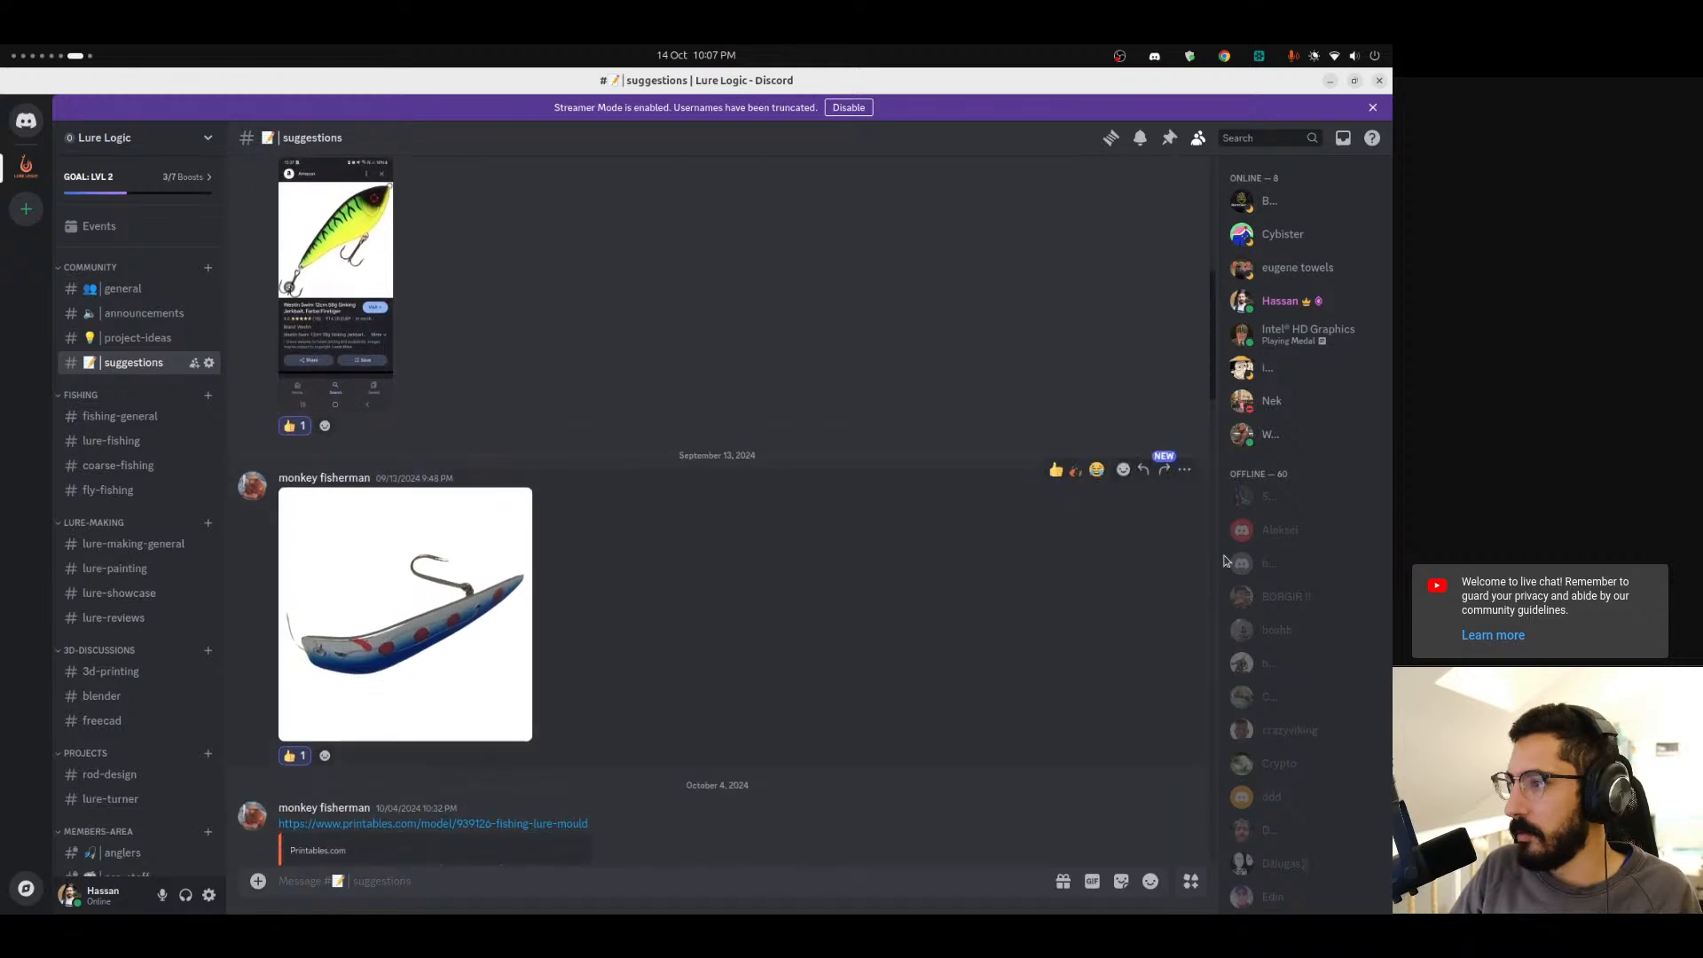
{"action": "left_click", "coordinate": [1187, 472]}
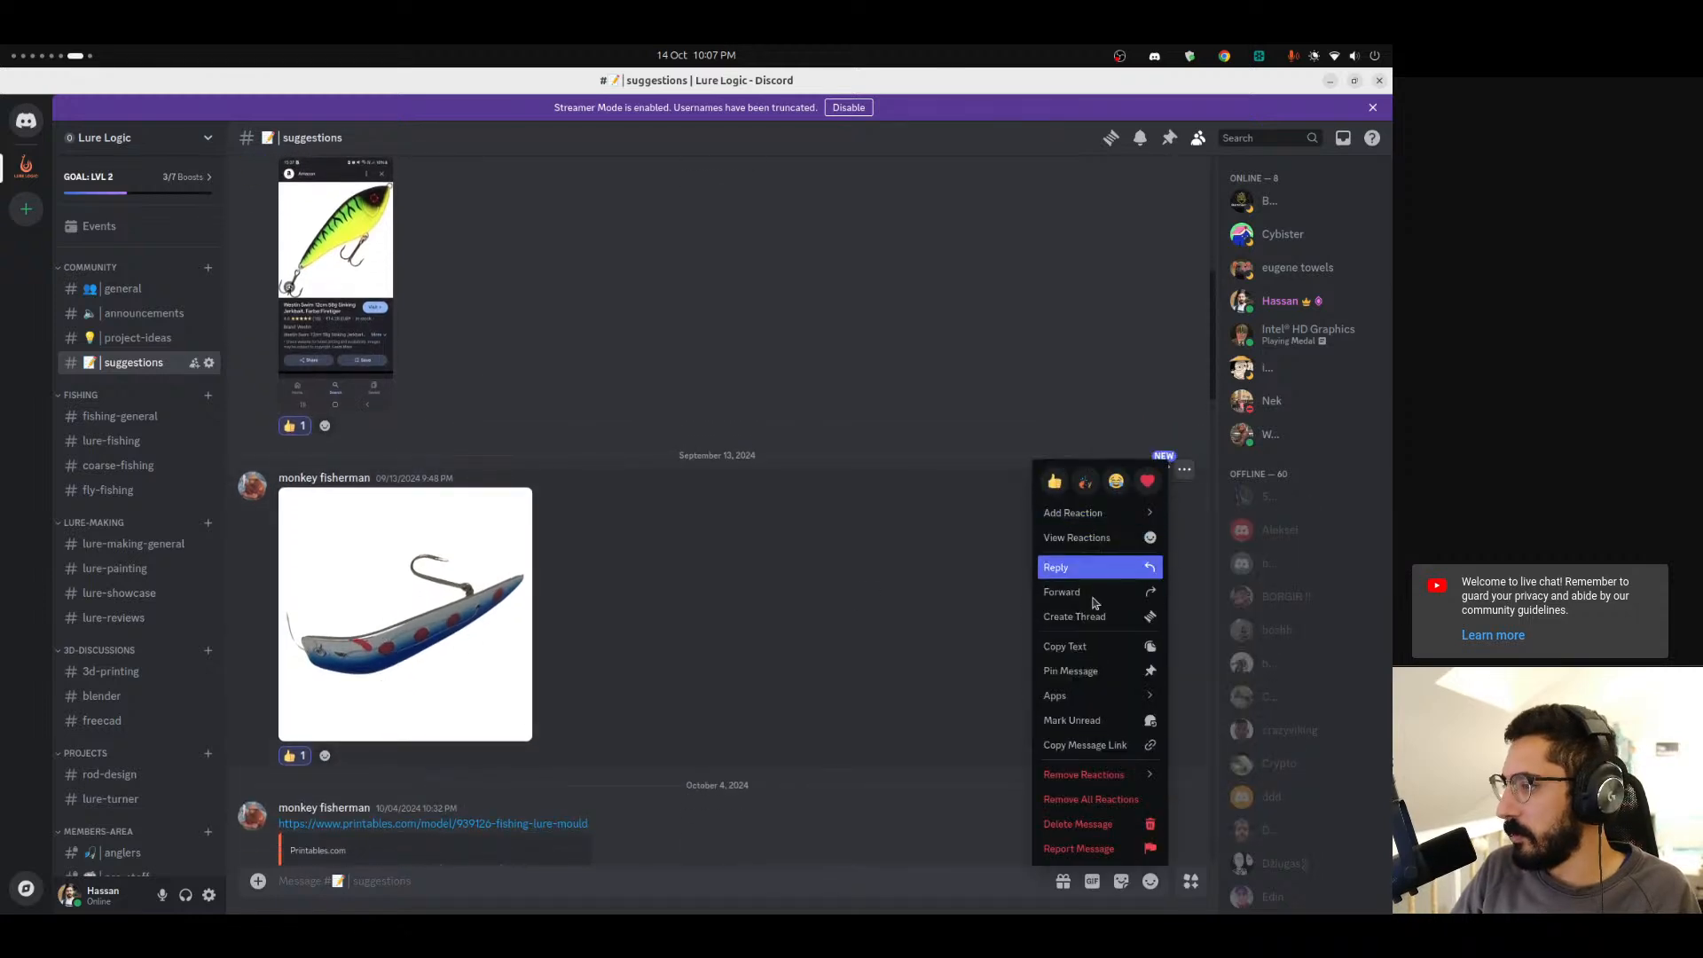
{"action": "left_click", "coordinate": [1098, 669]}
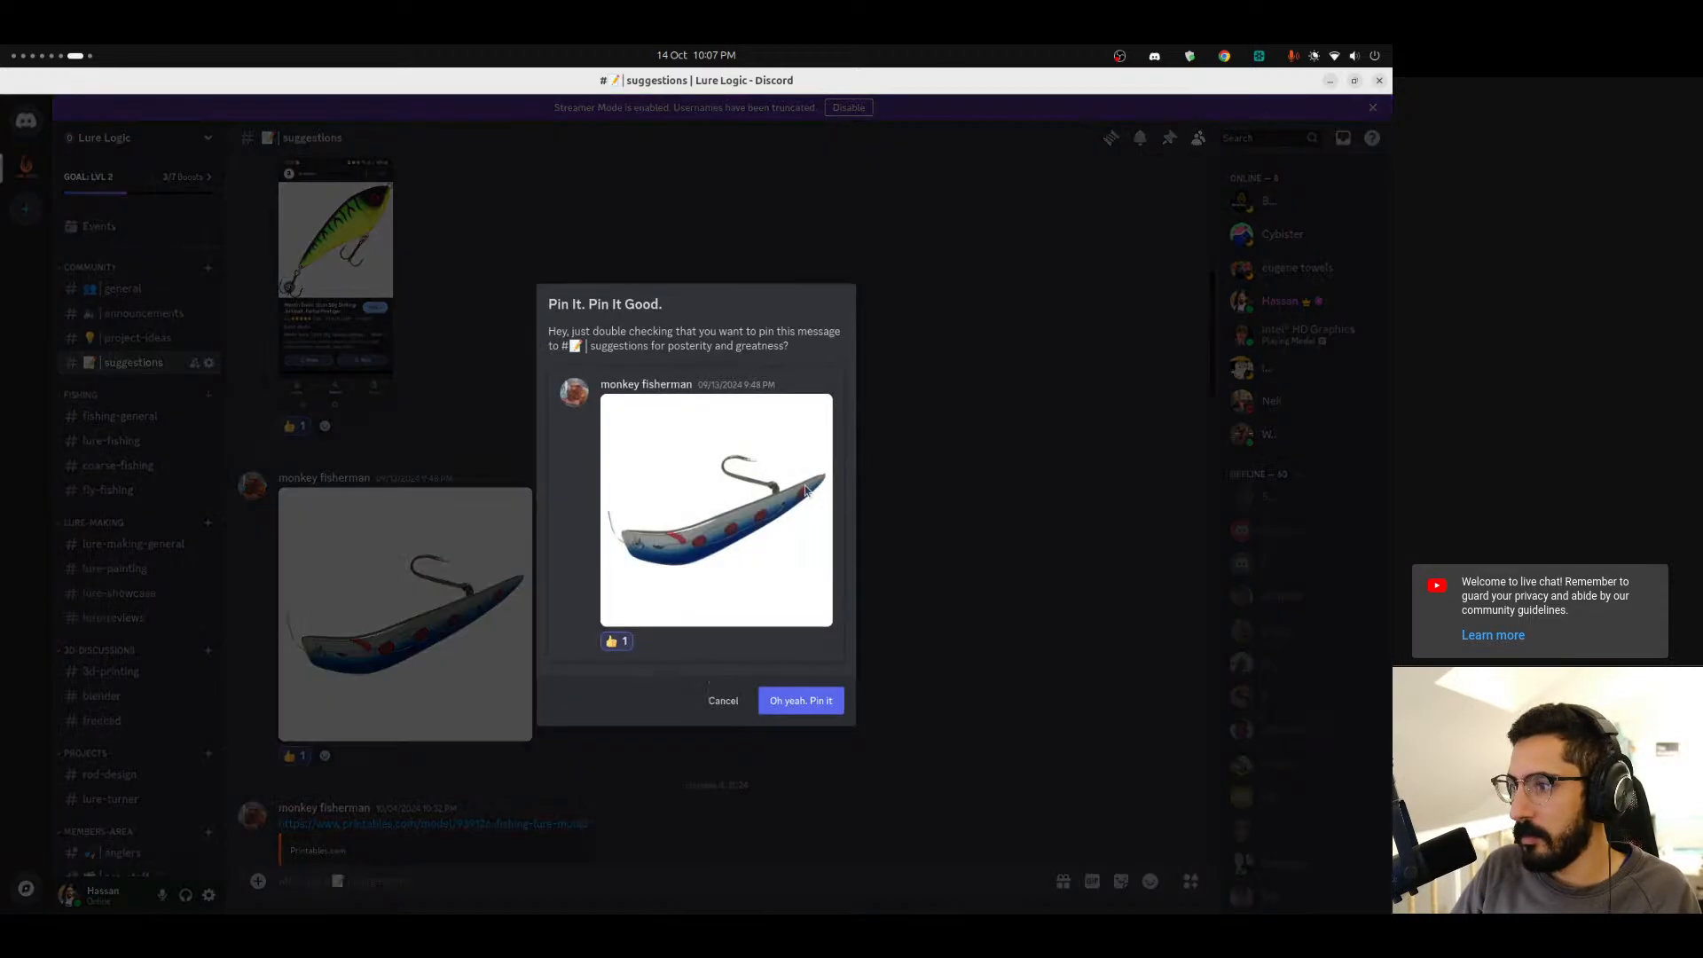
{"action": "left_click", "coordinate": [801, 701]}
{"action": "scroll", "coordinate": [421, 617], "scroll_direction": "up", "scroll_amount": 4}
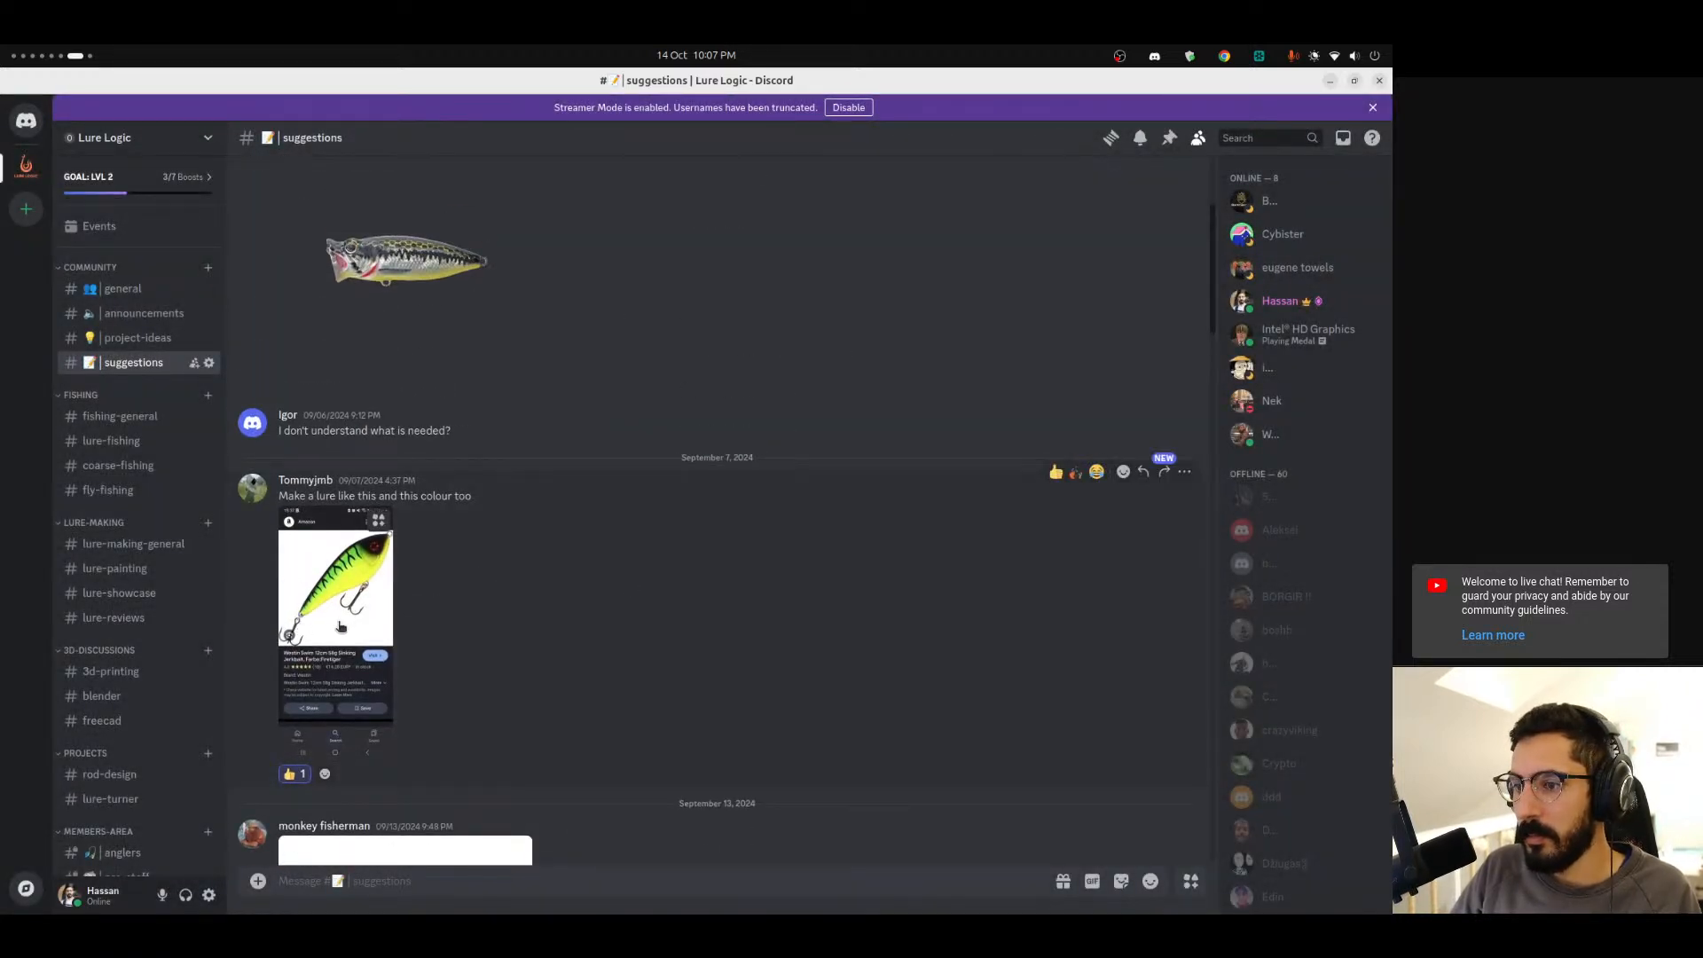
Browse the top of the suggestions channel, then open the project-ideas channel and scroll through its posts.
{"action": "scroll", "coordinate": [381, 639], "scroll_direction": "up", "scroll_amount": 3}
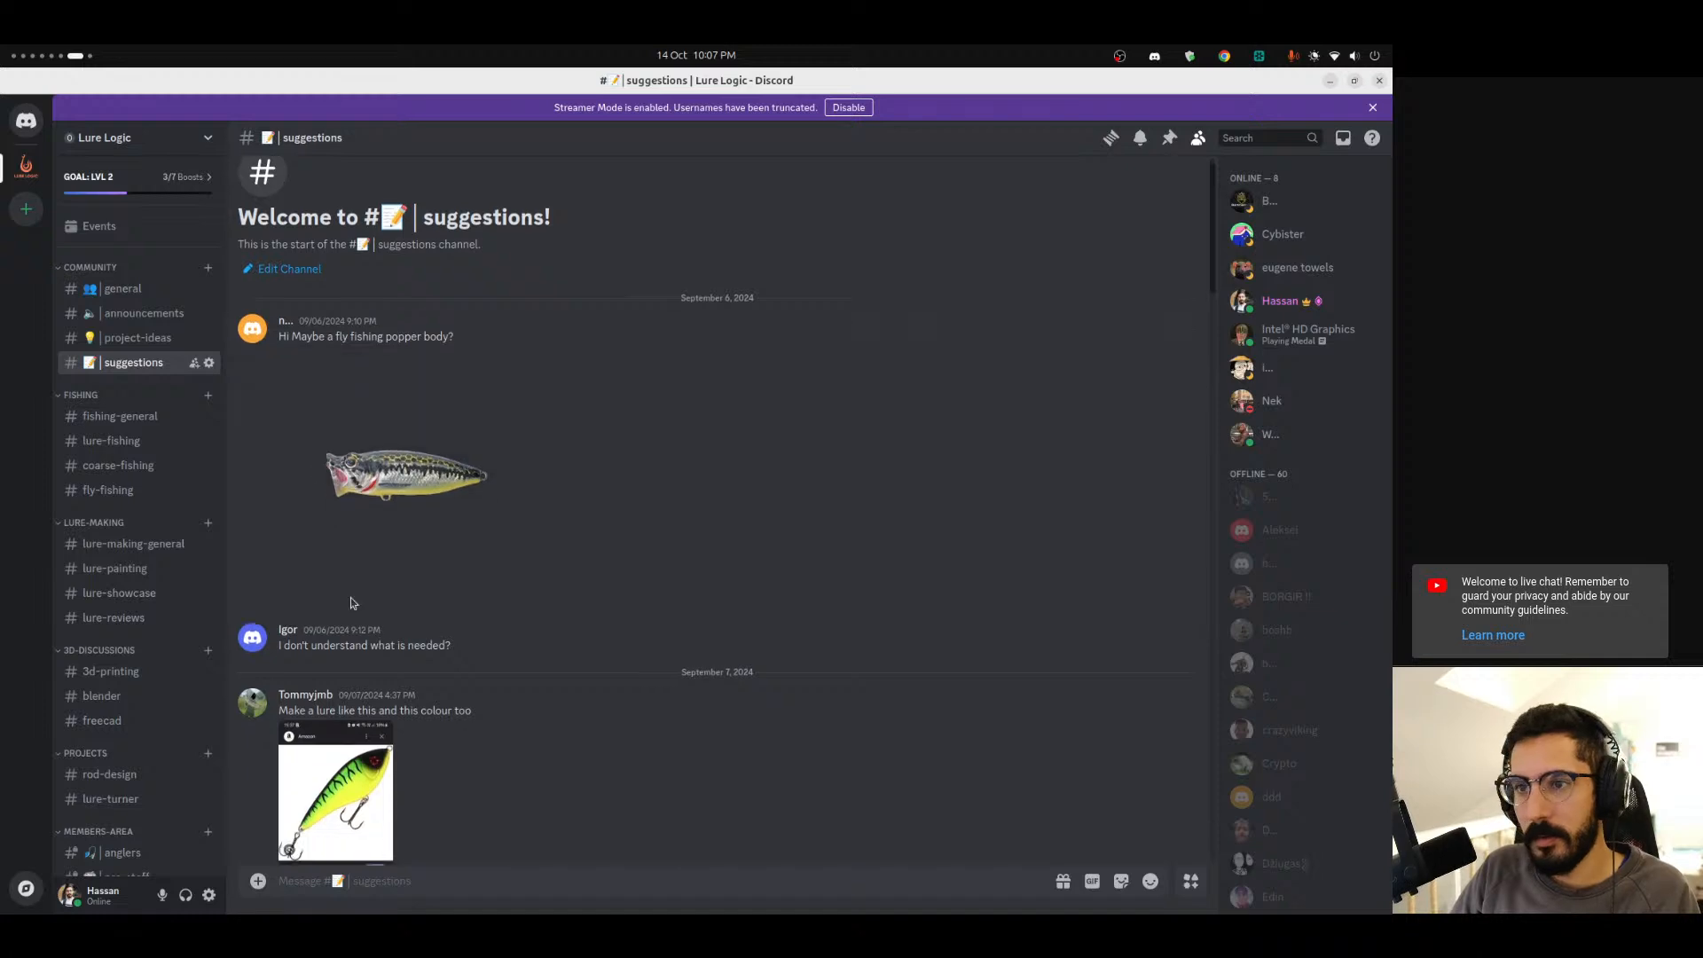
{"action": "scroll", "coordinate": [311, 541], "scroll_direction": "down", "scroll_amount": 6}
{"action": "left_click", "coordinate": [136, 338]}
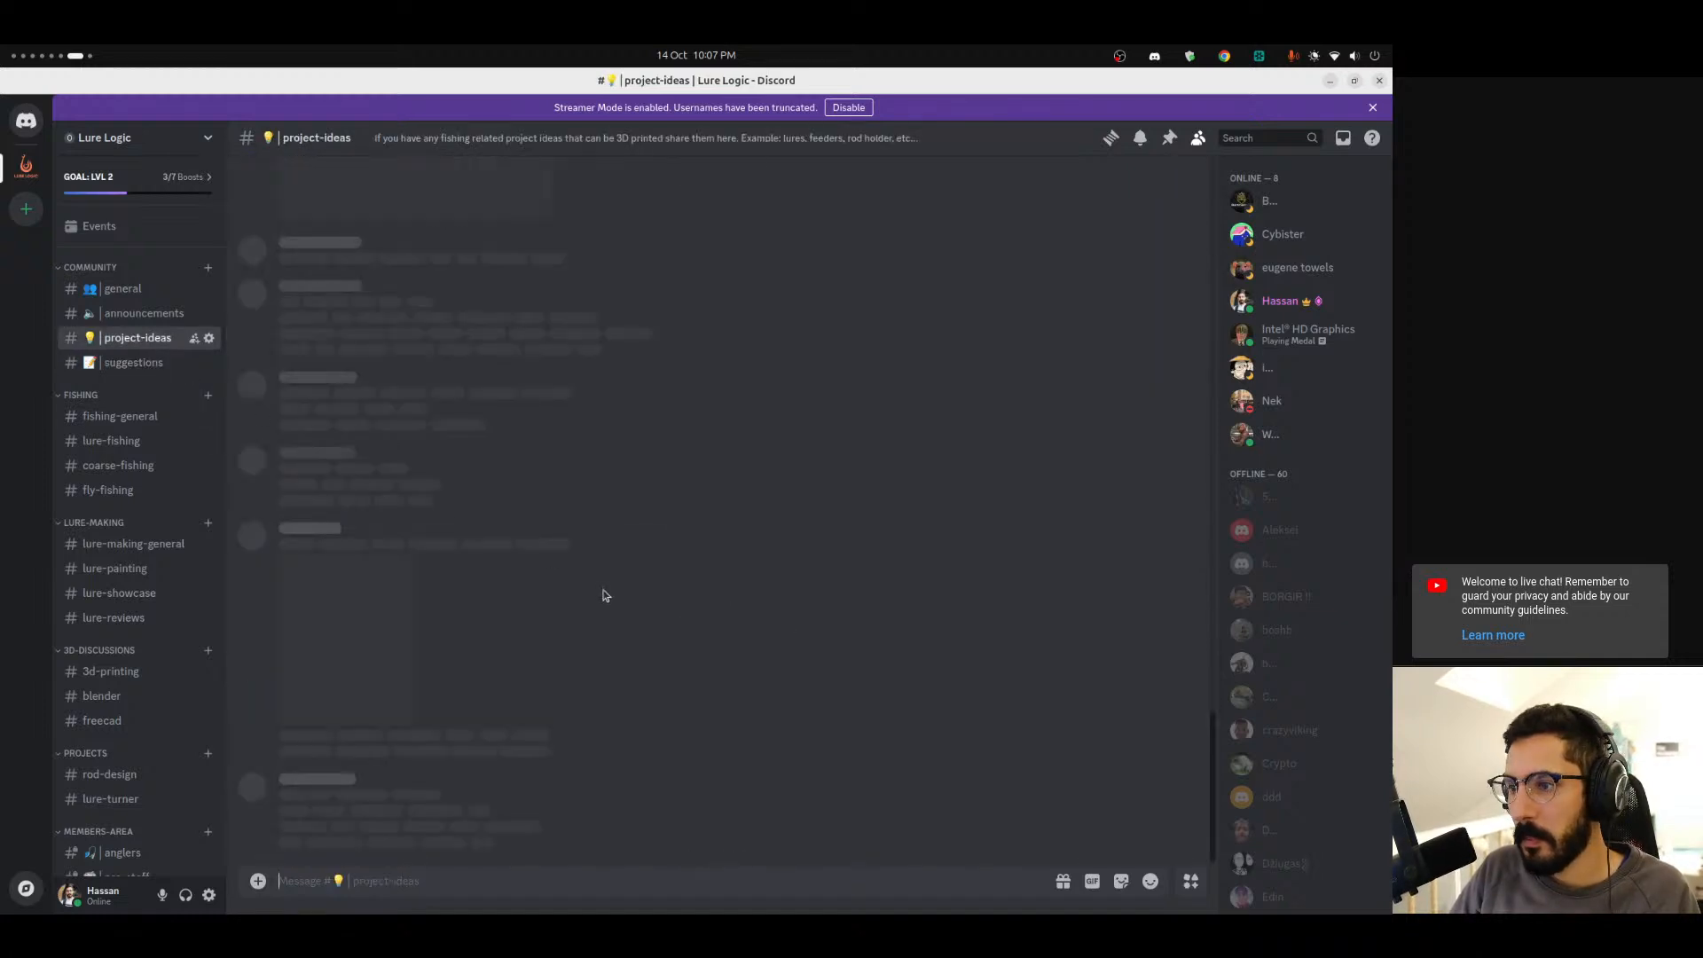
{"action": "scroll", "coordinate": [470, 754], "scroll_direction": "up", "scroll_amount": 10}
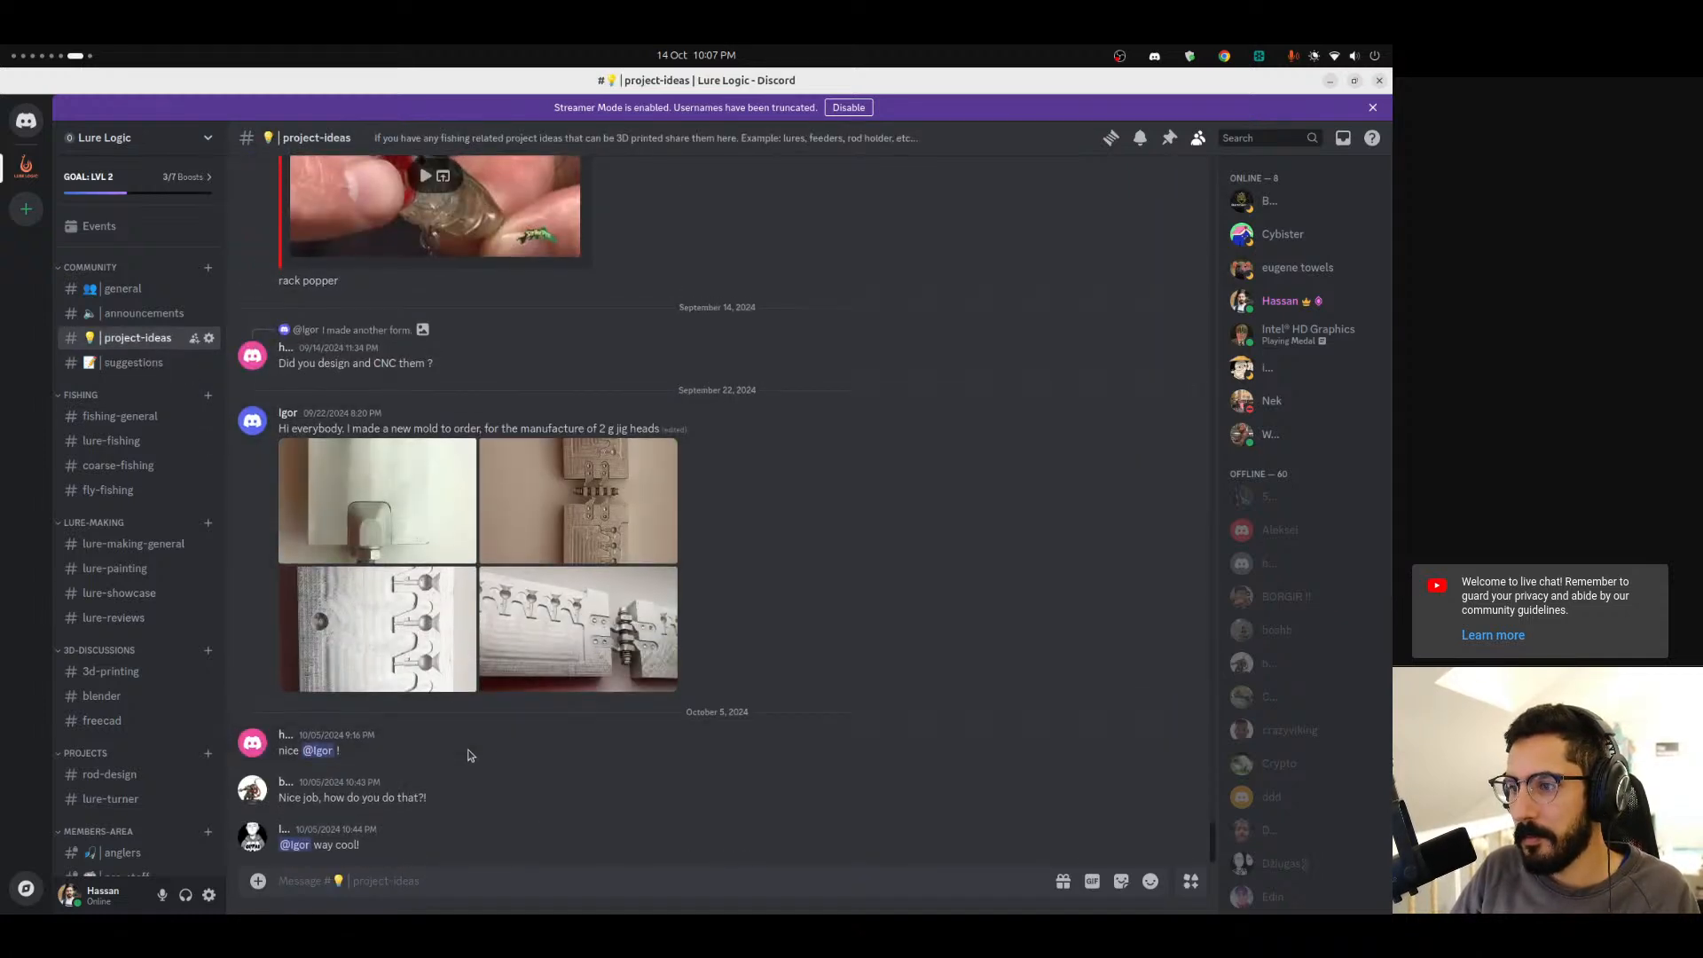
{"action": "scroll", "coordinate": [470, 753], "scroll_direction": "up", "scroll_amount": 10}
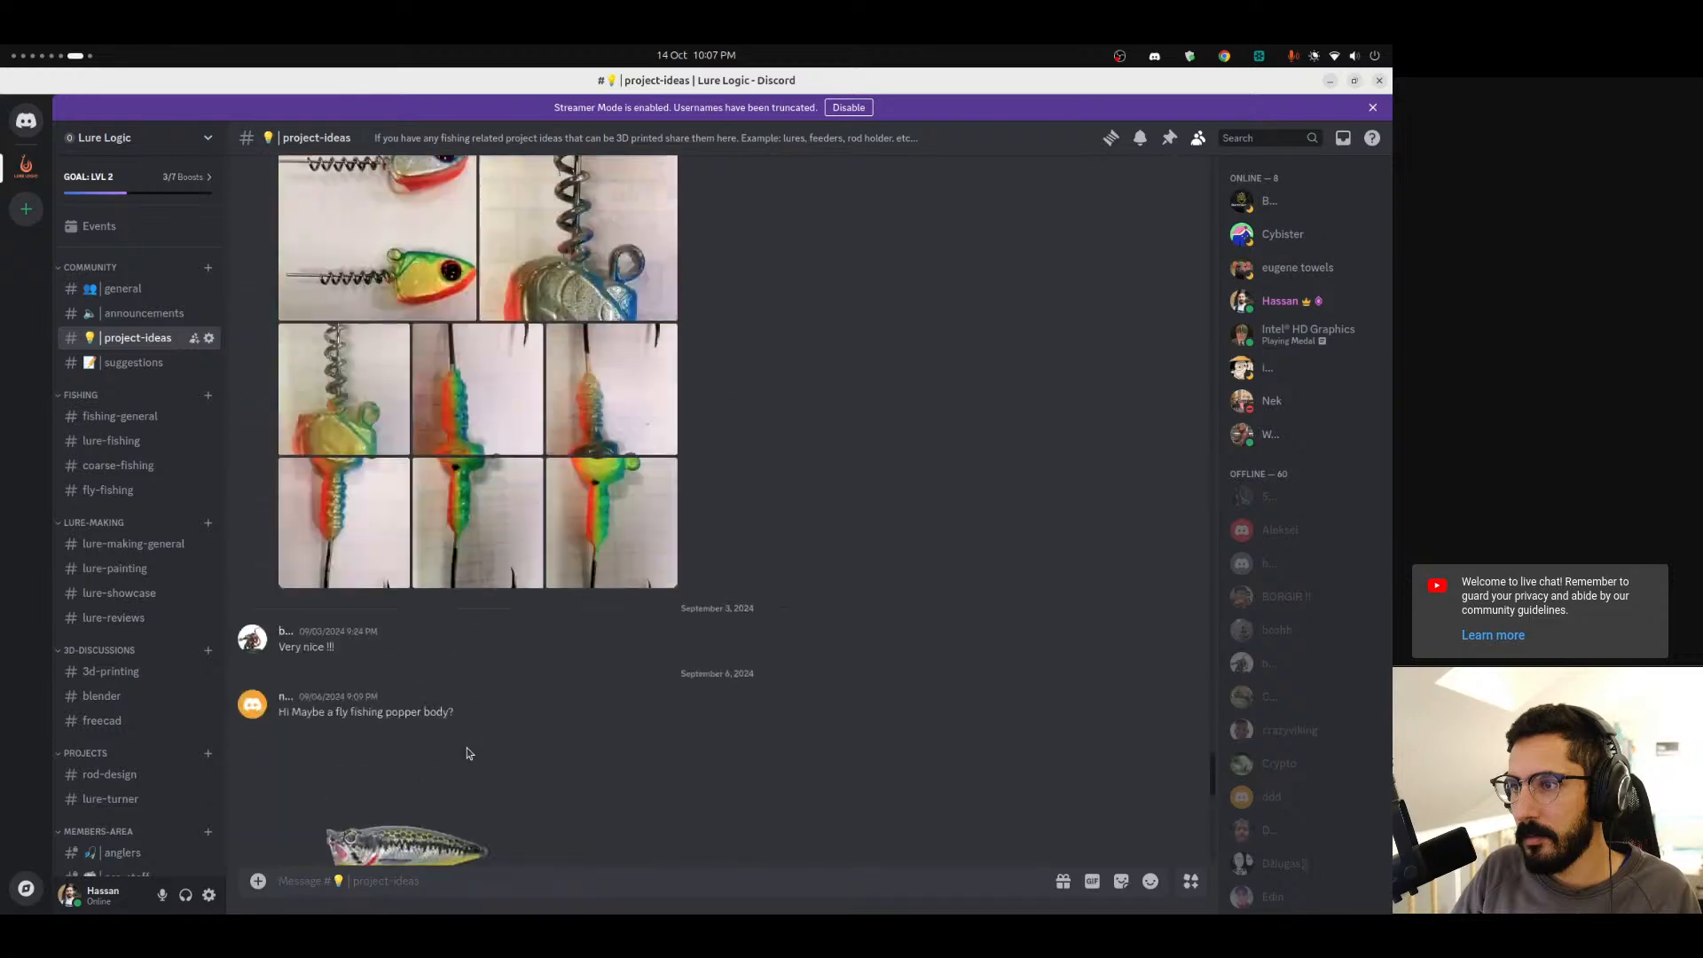
{"action": "scroll", "coordinate": [468, 748], "scroll_direction": "up", "scroll_amount": 10}
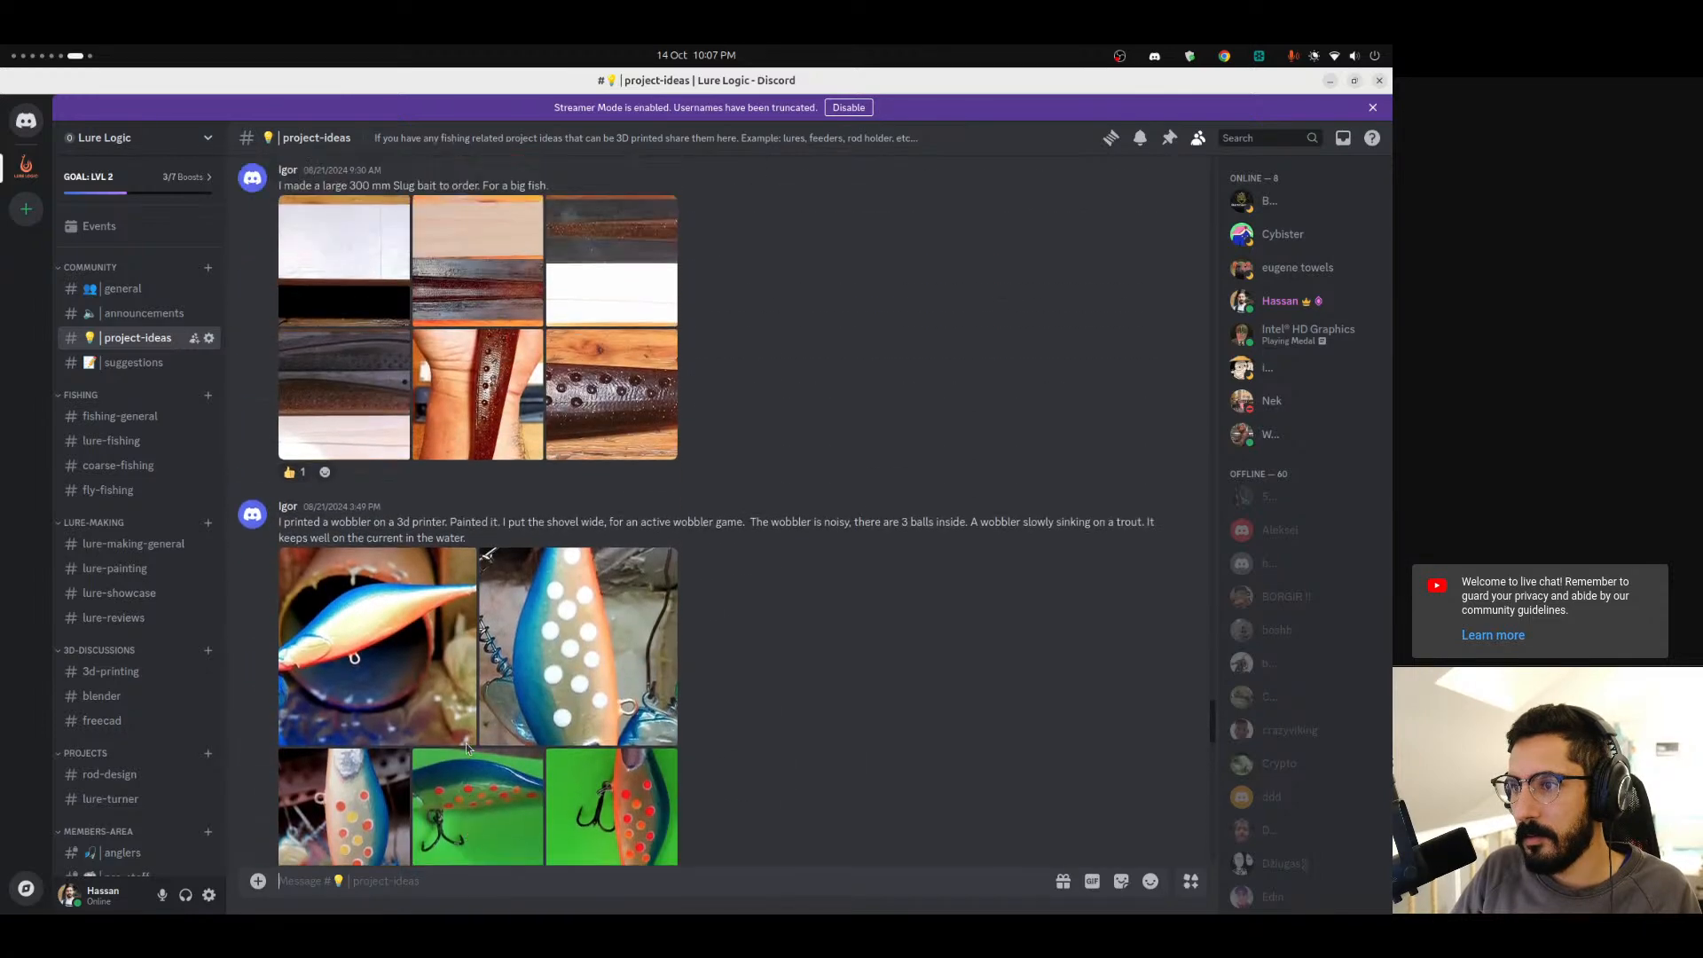
{"action": "scroll", "coordinate": [525, 665], "scroll_direction": "down", "scroll_amount": 20}
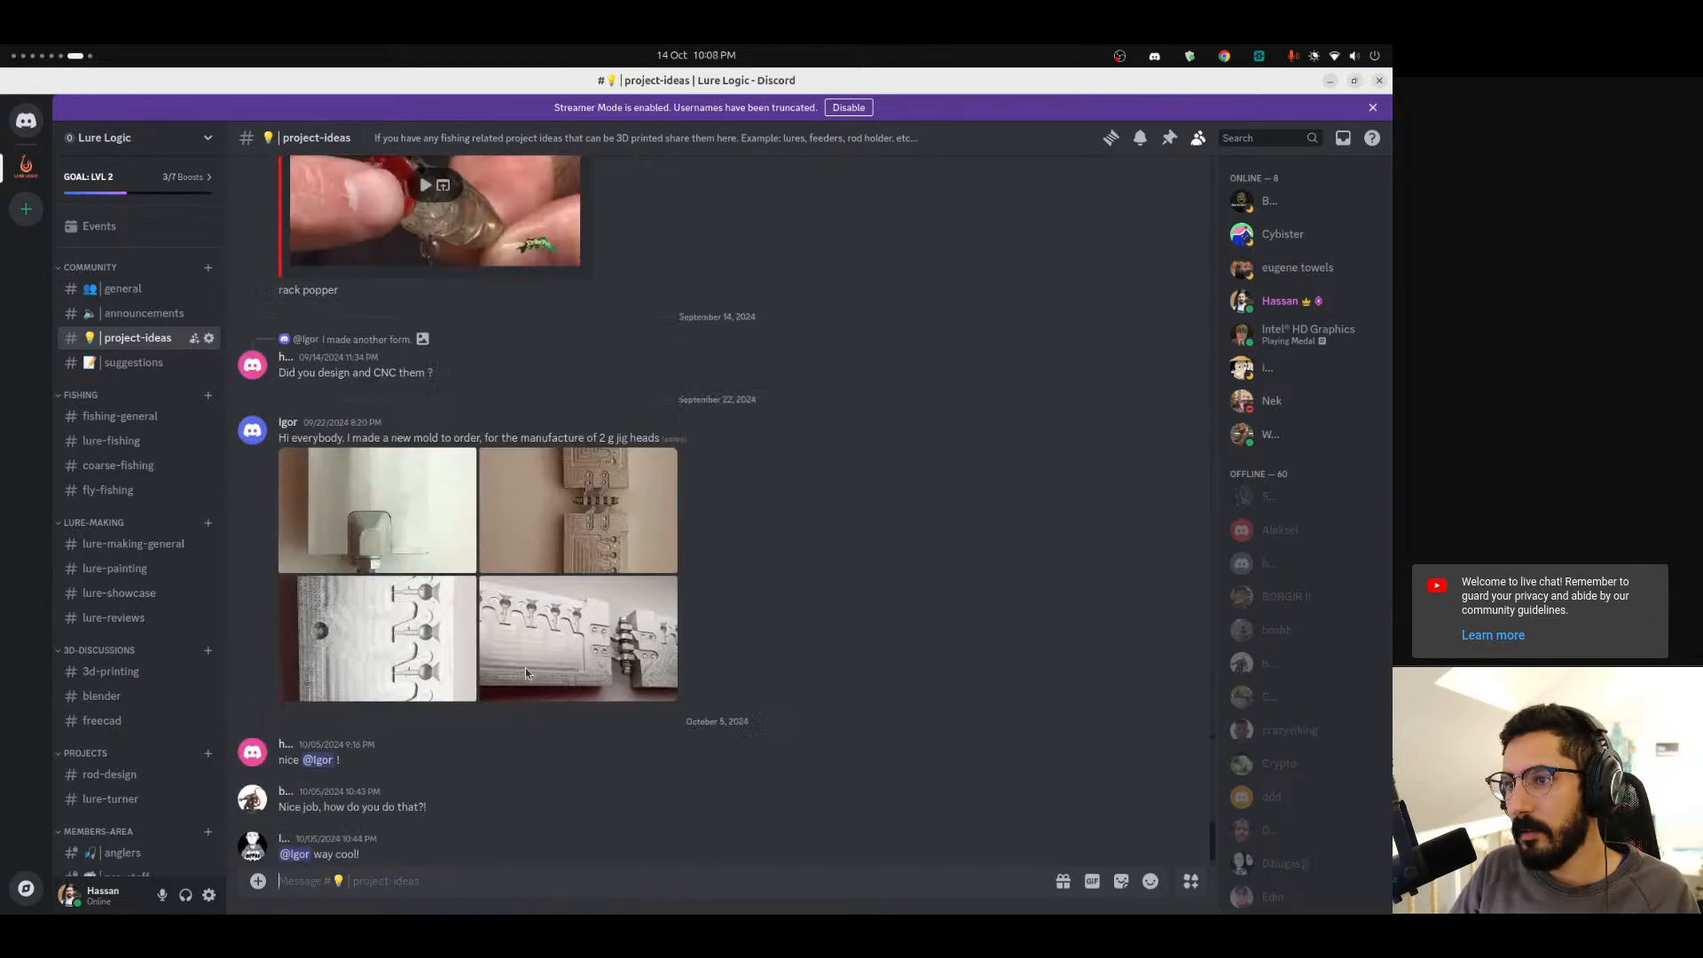
Switch to FreeCAD and activate the Sketcher workbench.
{"action": "mouse_move", "coordinate": [1, 732]}
{"action": "scroll", "coordinate": [26, 748], "scroll_direction": "up", "scroll_amount": 2}
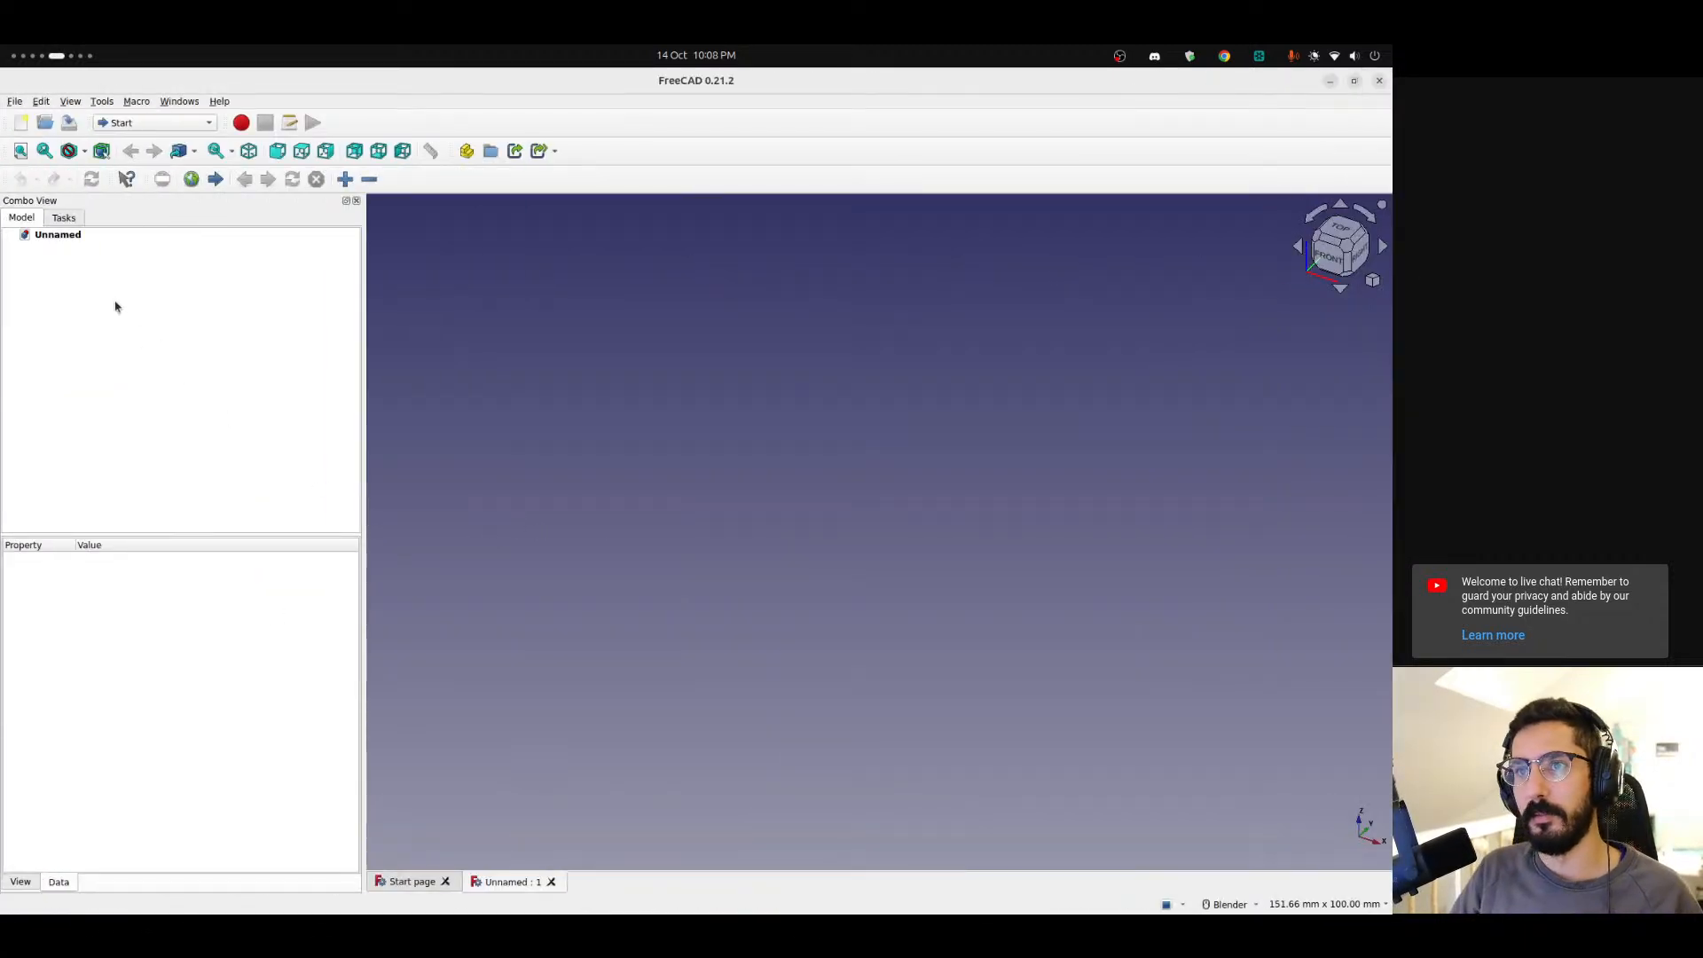
{"action": "left_click", "coordinate": [151, 123]}
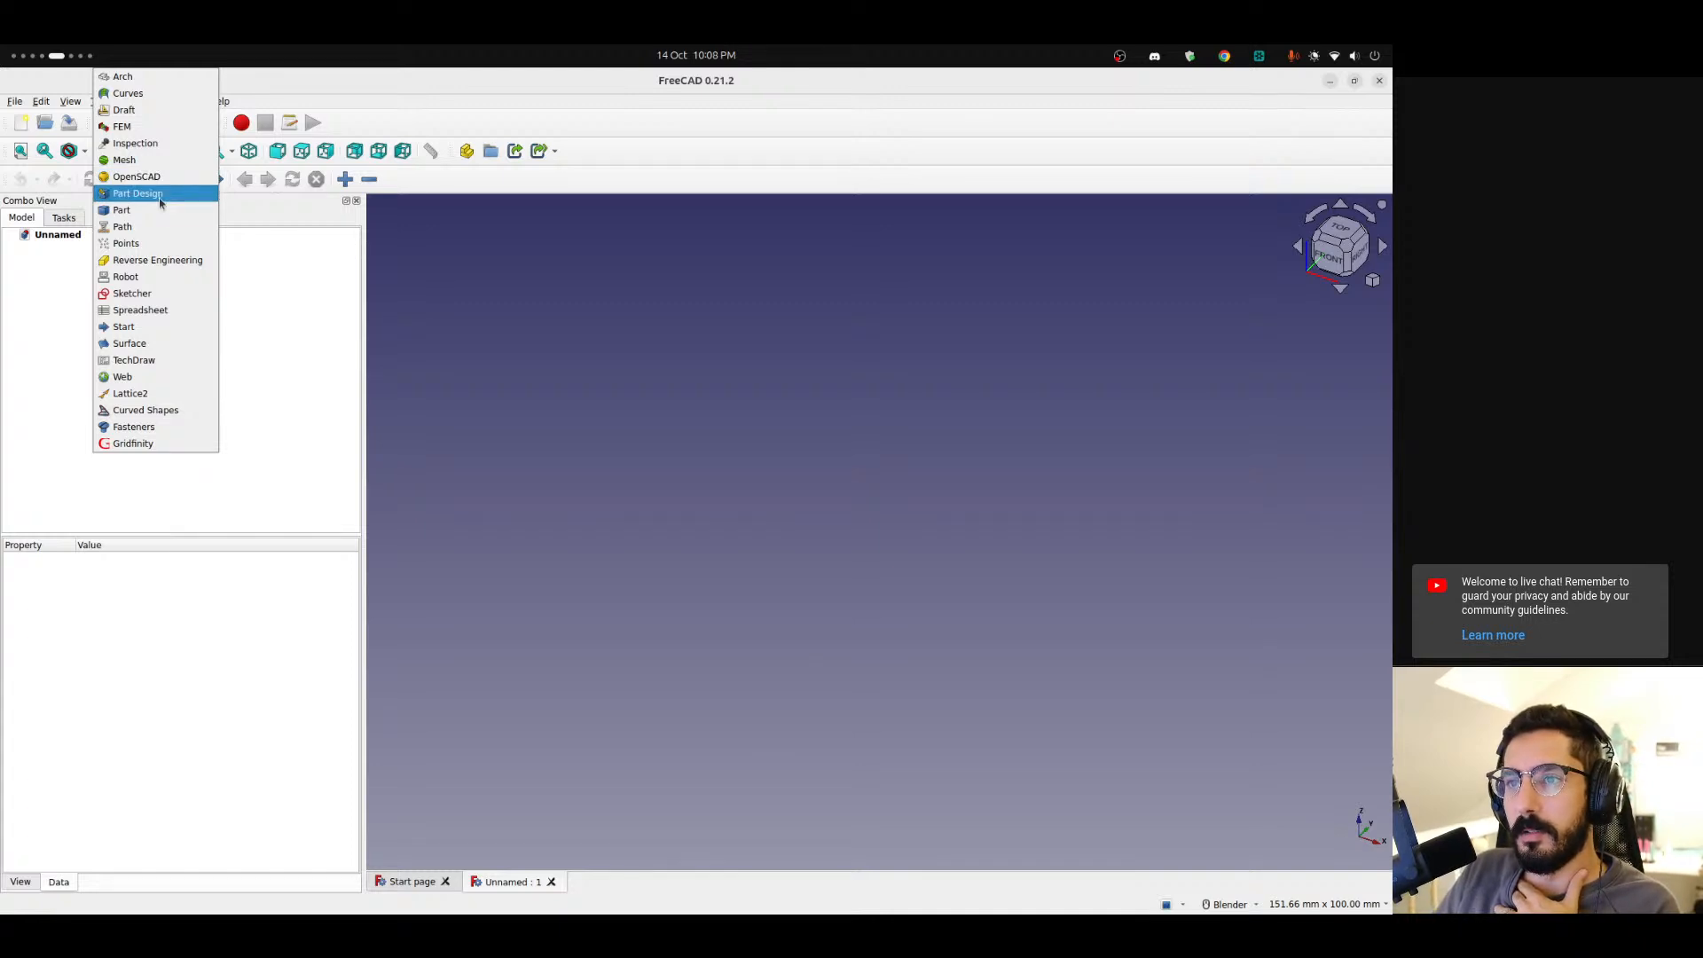
{"action": "left_click", "coordinate": [160, 294]}
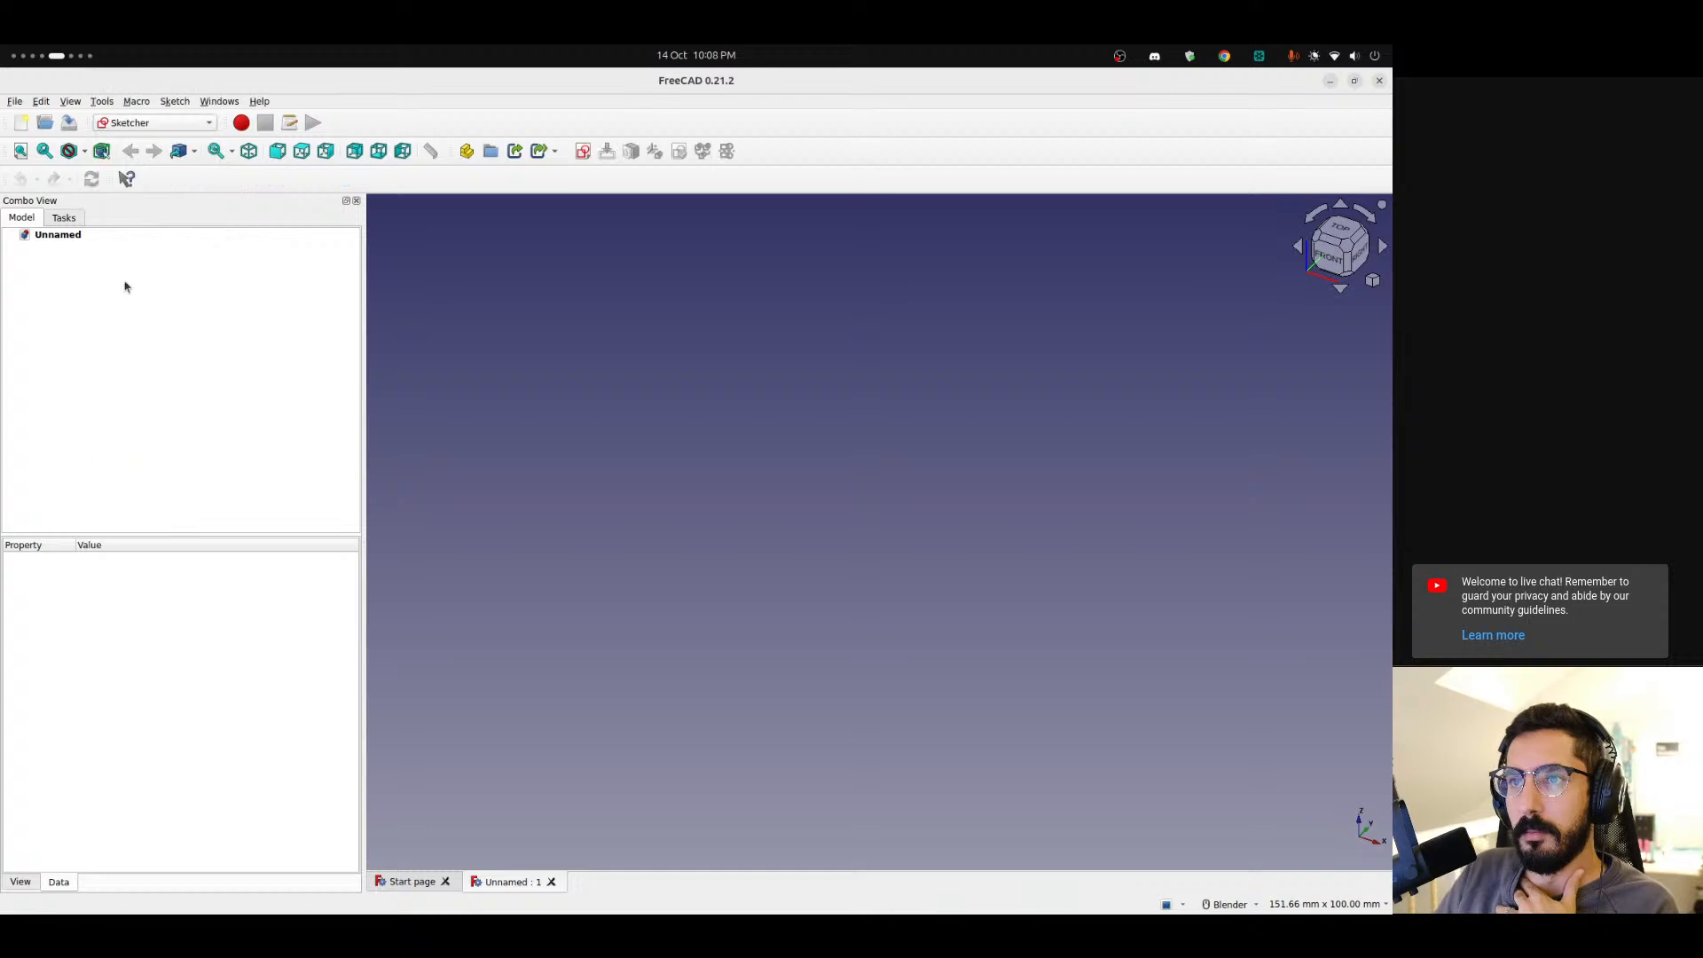
Set the view to Right and create a new sketch on the YZ-Plane.
{"action": "scroll", "coordinate": [832, 473], "scroll_direction": "down", "scroll_amount": 3}
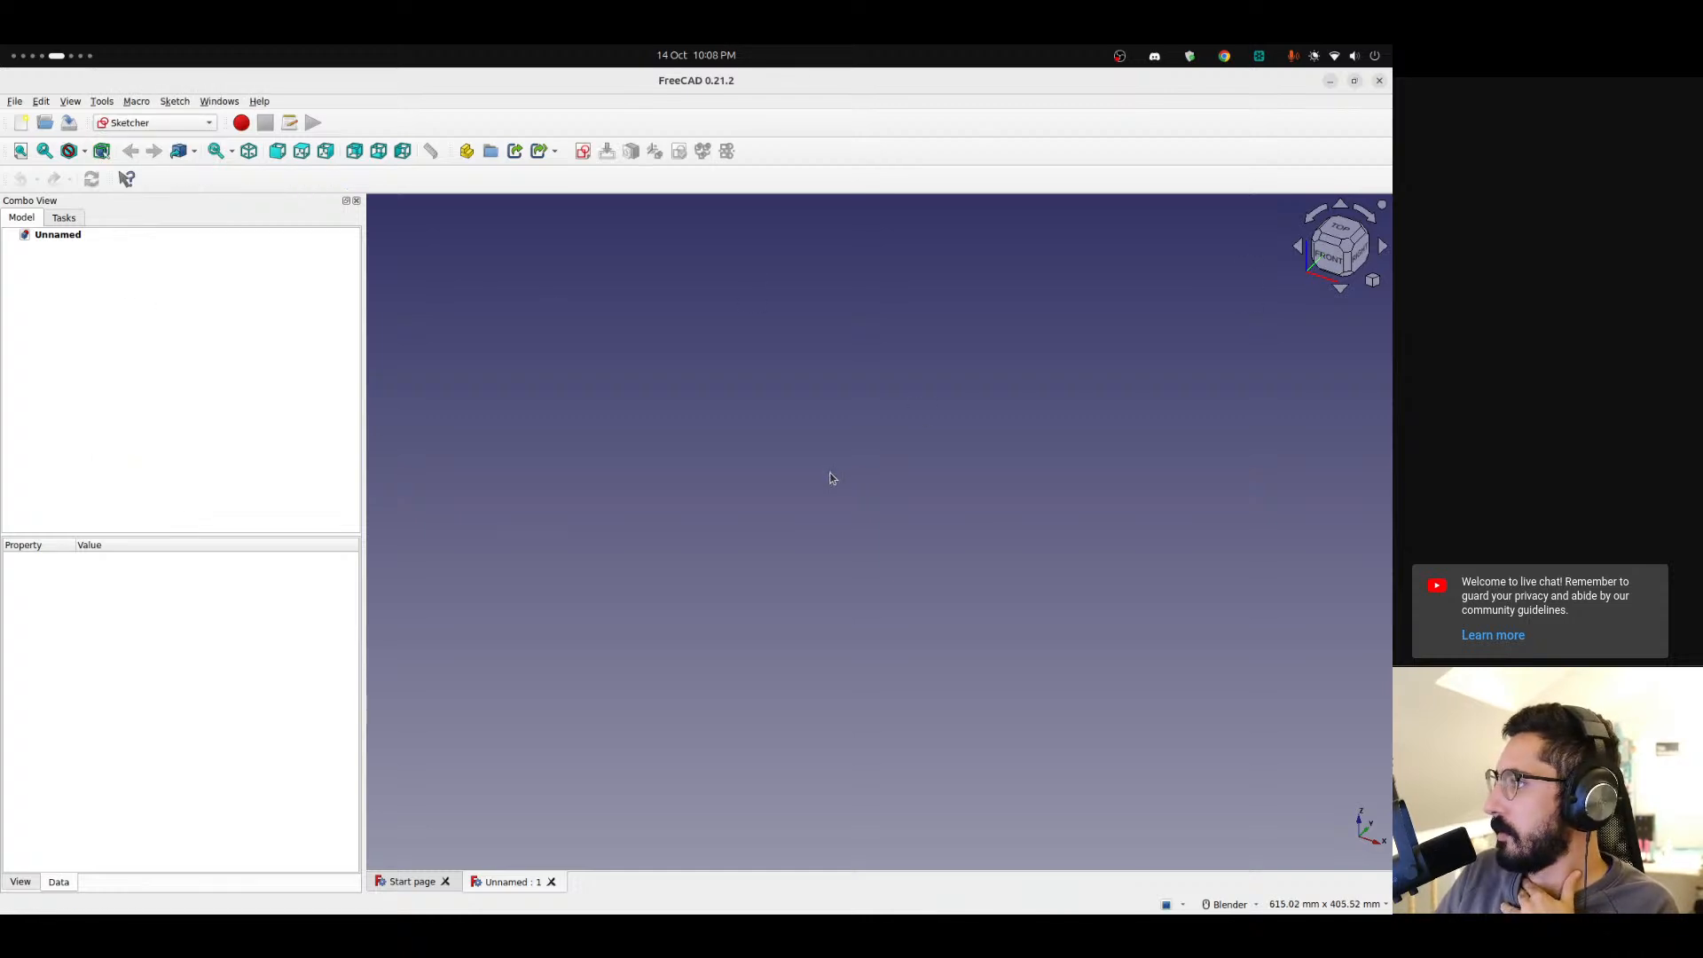
{"action": "left_click", "coordinate": [1361, 256]}
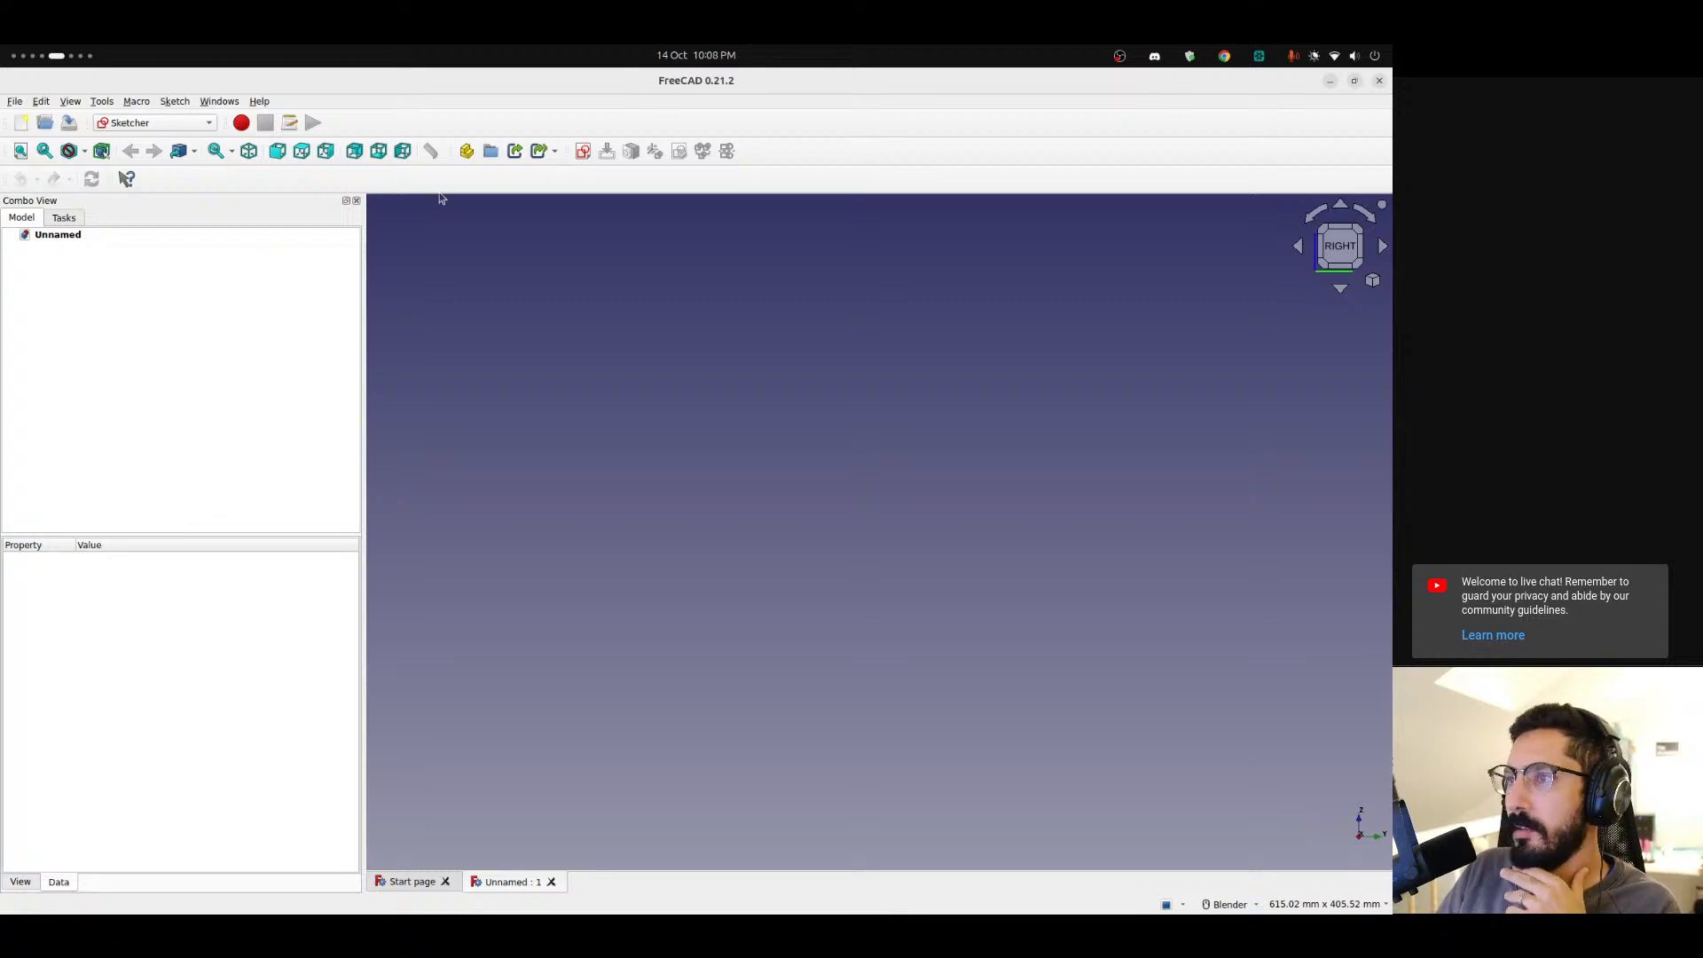
{"action": "left_click", "coordinate": [583, 151]}
{"action": "left_click", "coordinate": [639, 500]}
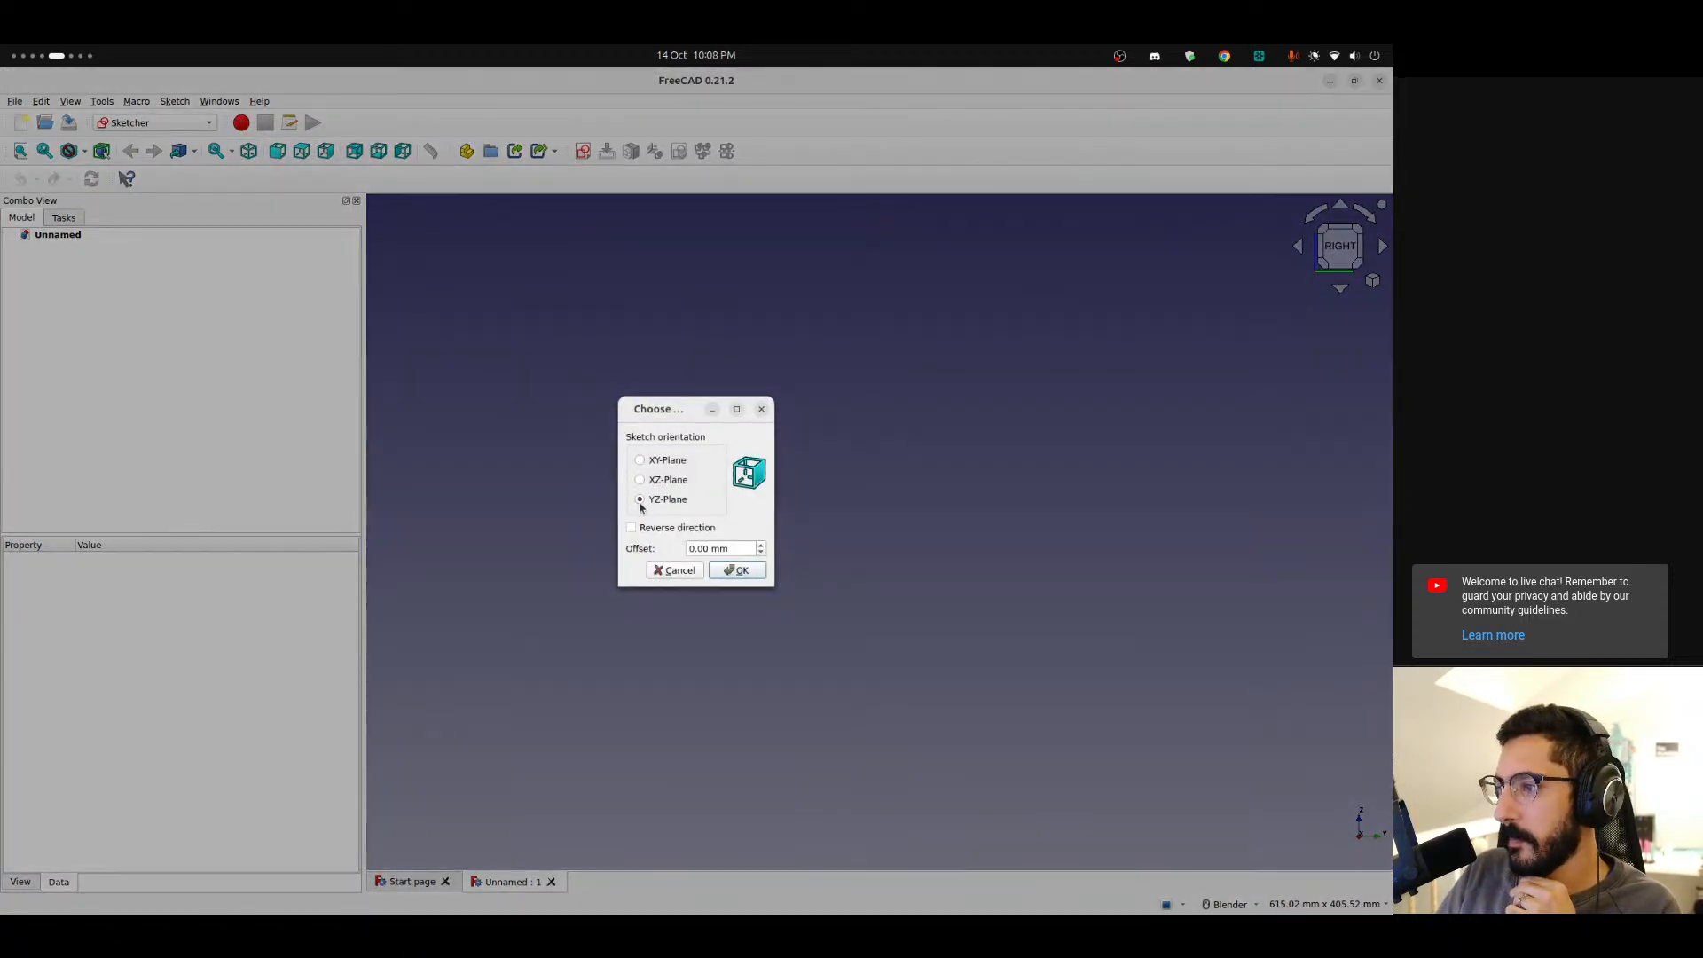
{"action": "left_click", "coordinate": [738, 570]}
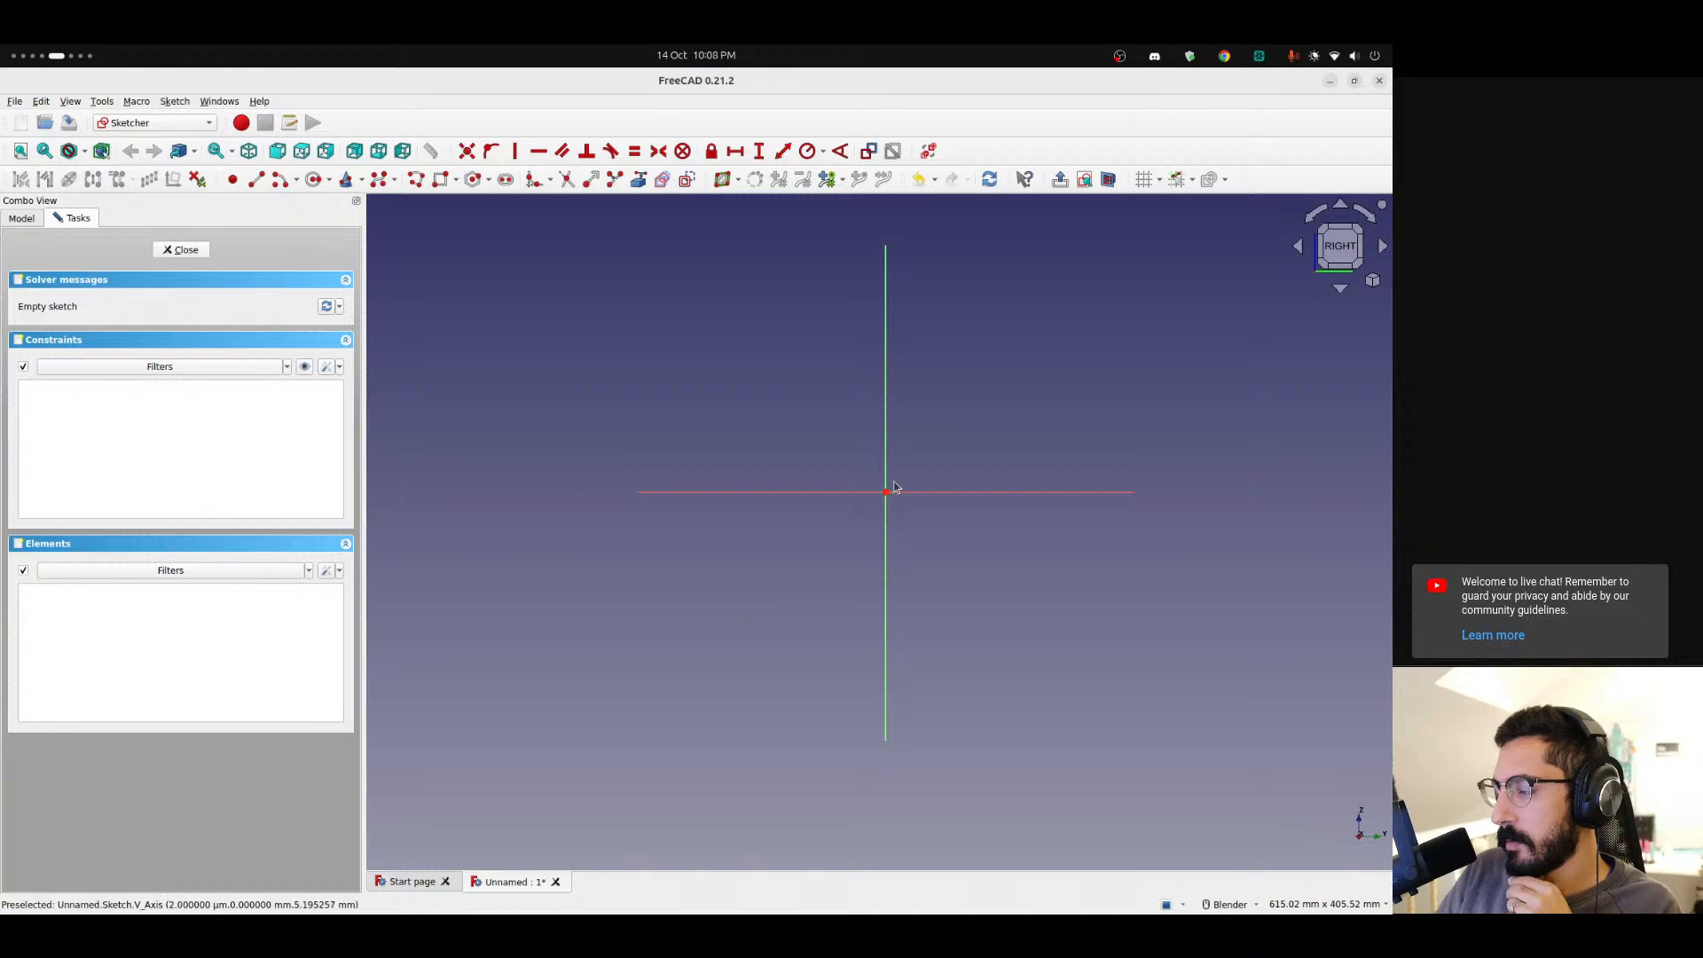
Draw a horizontal line about 130 mm long along the horizontal axis and convert it to construction geometry.
{"action": "key", "text": "g"}
{"action": "key", "text": "l"}
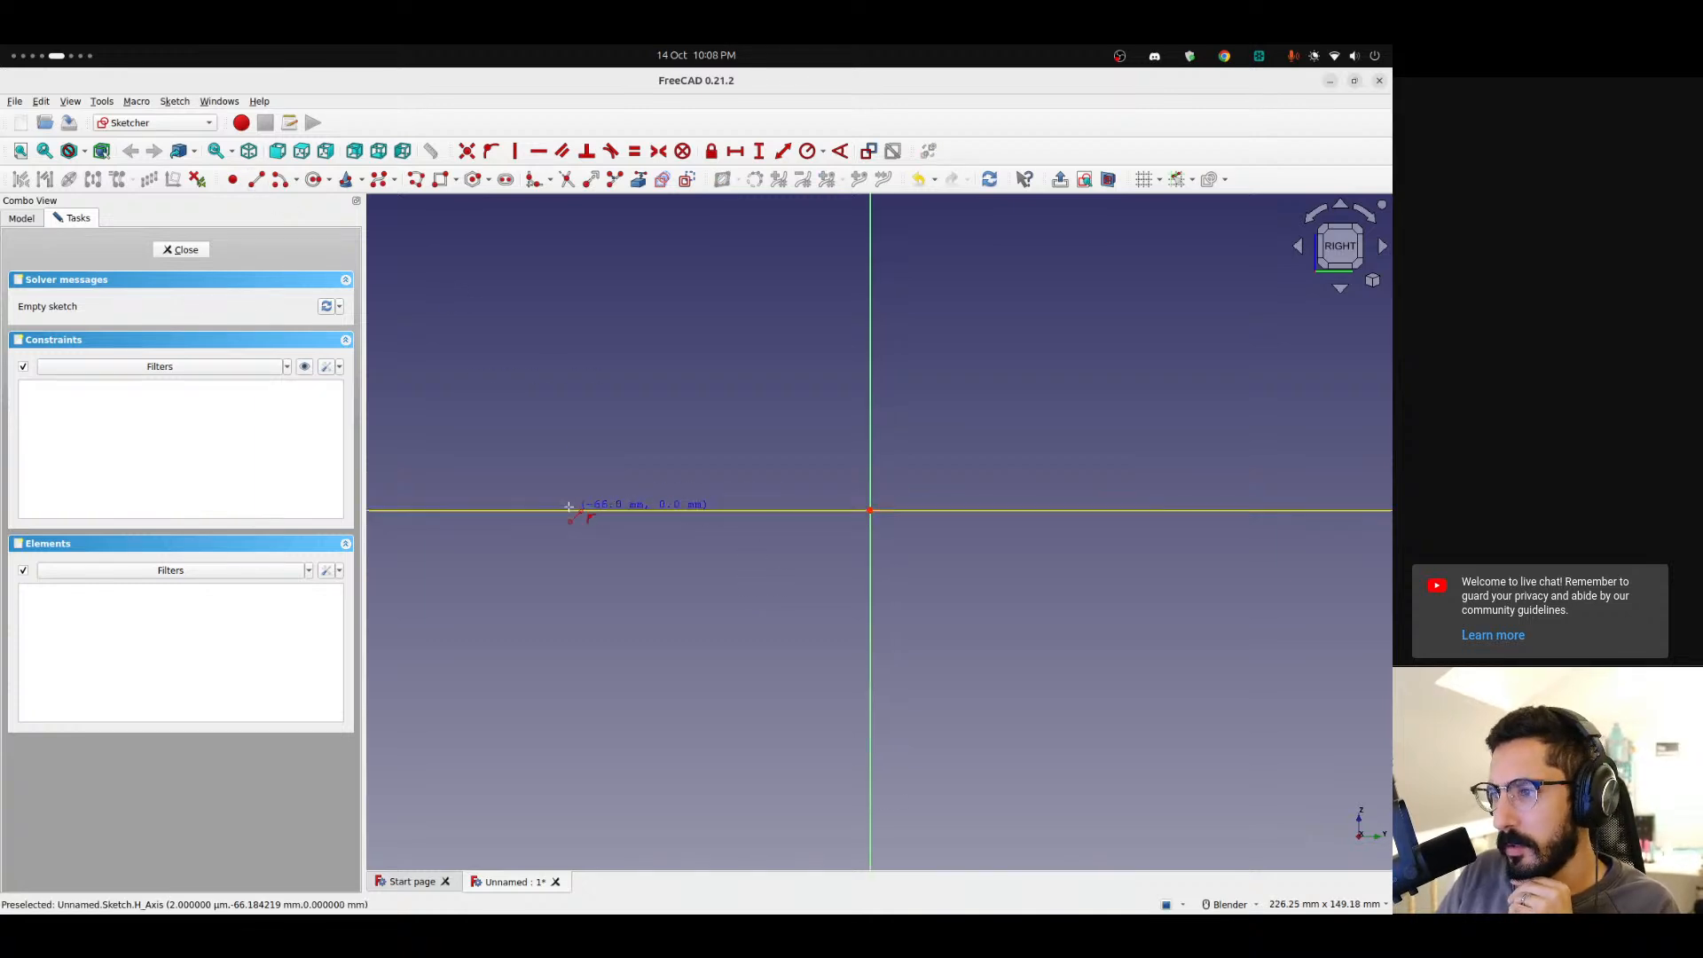
{"action": "left_click", "coordinate": [537, 510]}
{"action": "left_click", "coordinate": [1208, 510]}
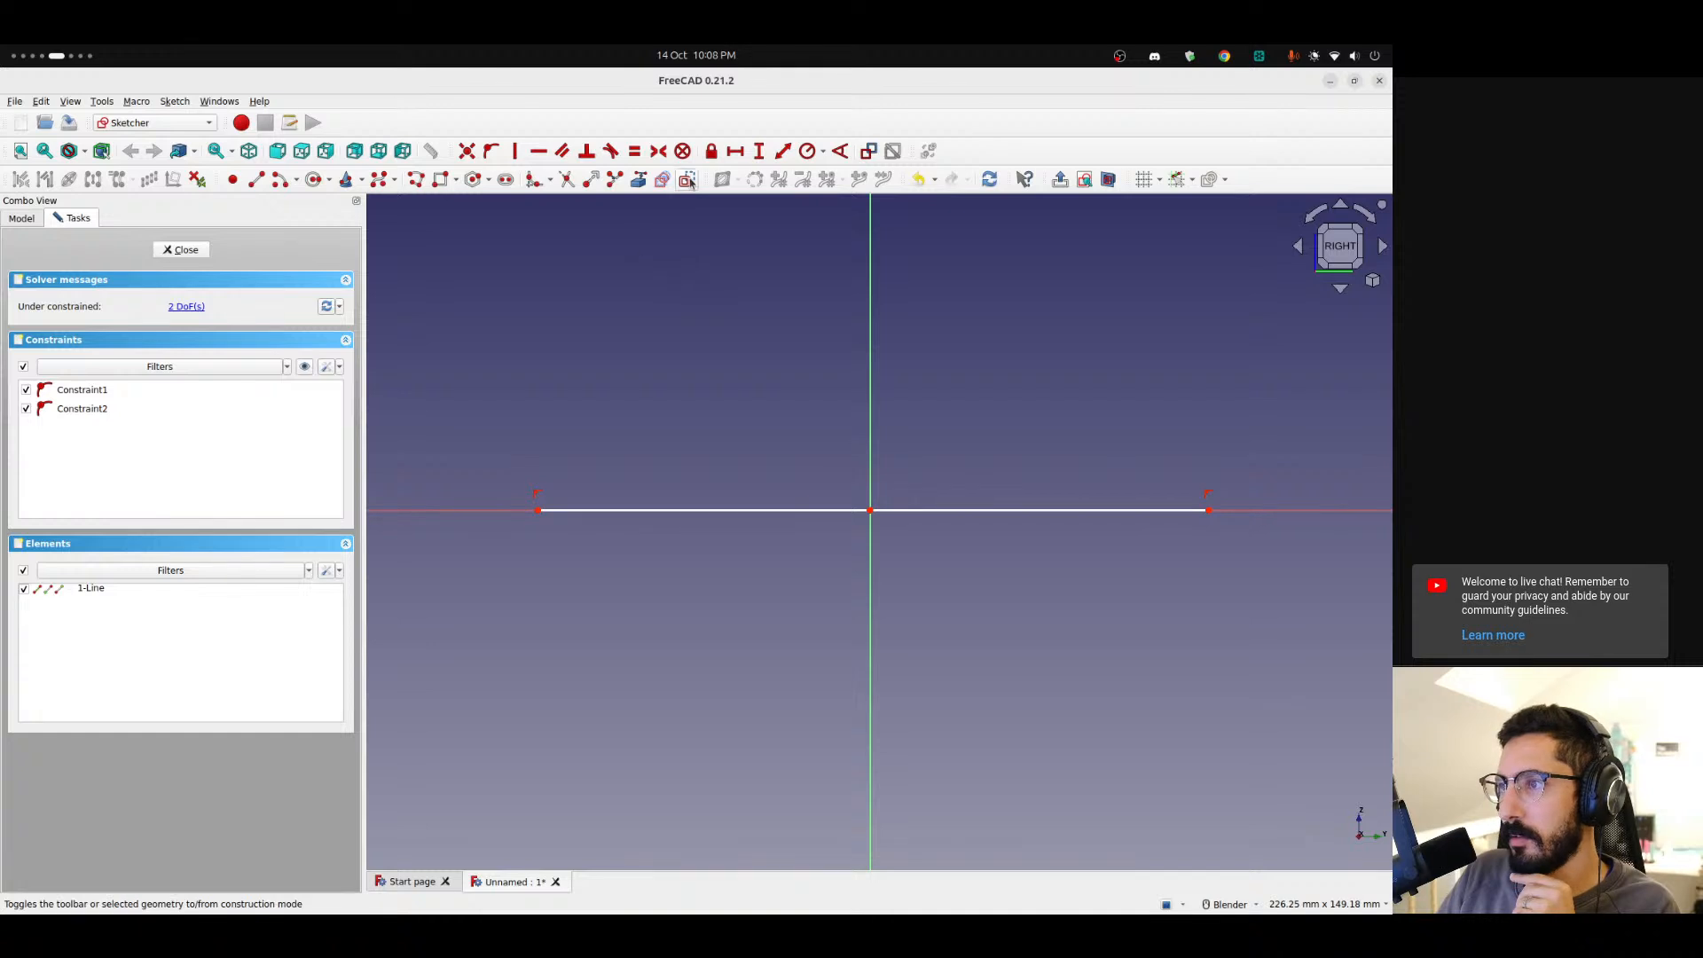
{"action": "left_click", "coordinate": [661, 515]}
{"action": "left_click", "coordinate": [687, 179]}
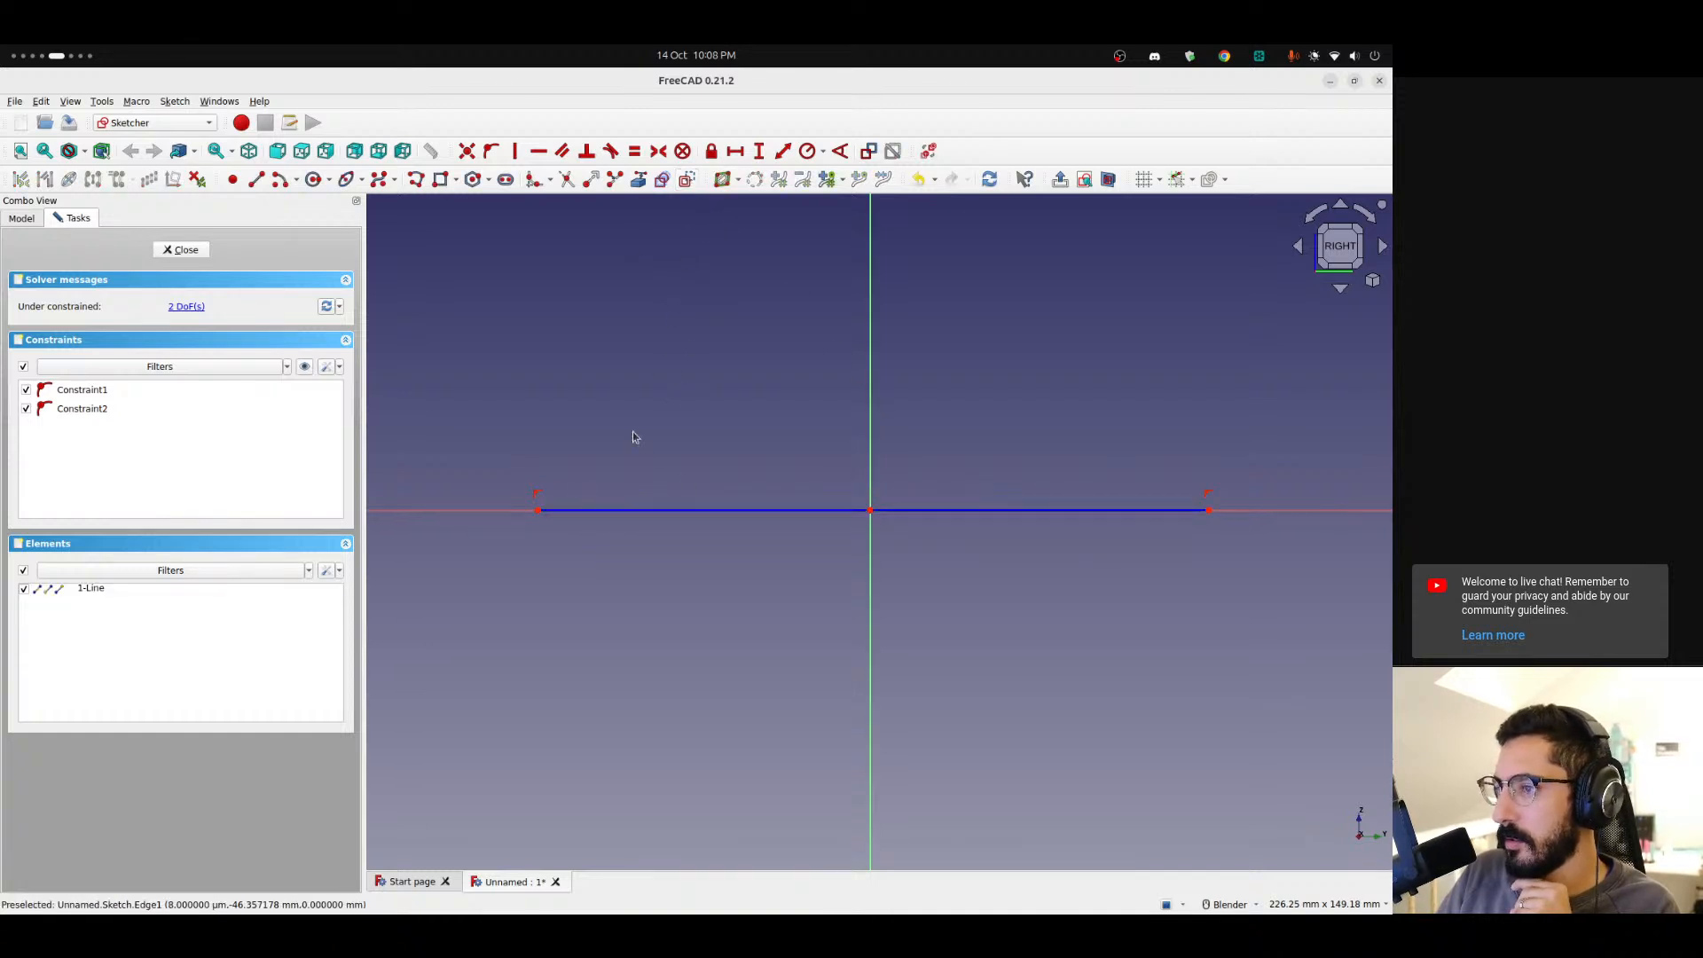
Constrain the construction line's endpoints symmetric about the vertical axis.
{"action": "left_click", "coordinate": [538, 512]}
{"action": "left_click", "coordinate": [1209, 511]}
{"action": "left_click", "coordinate": [871, 415]}
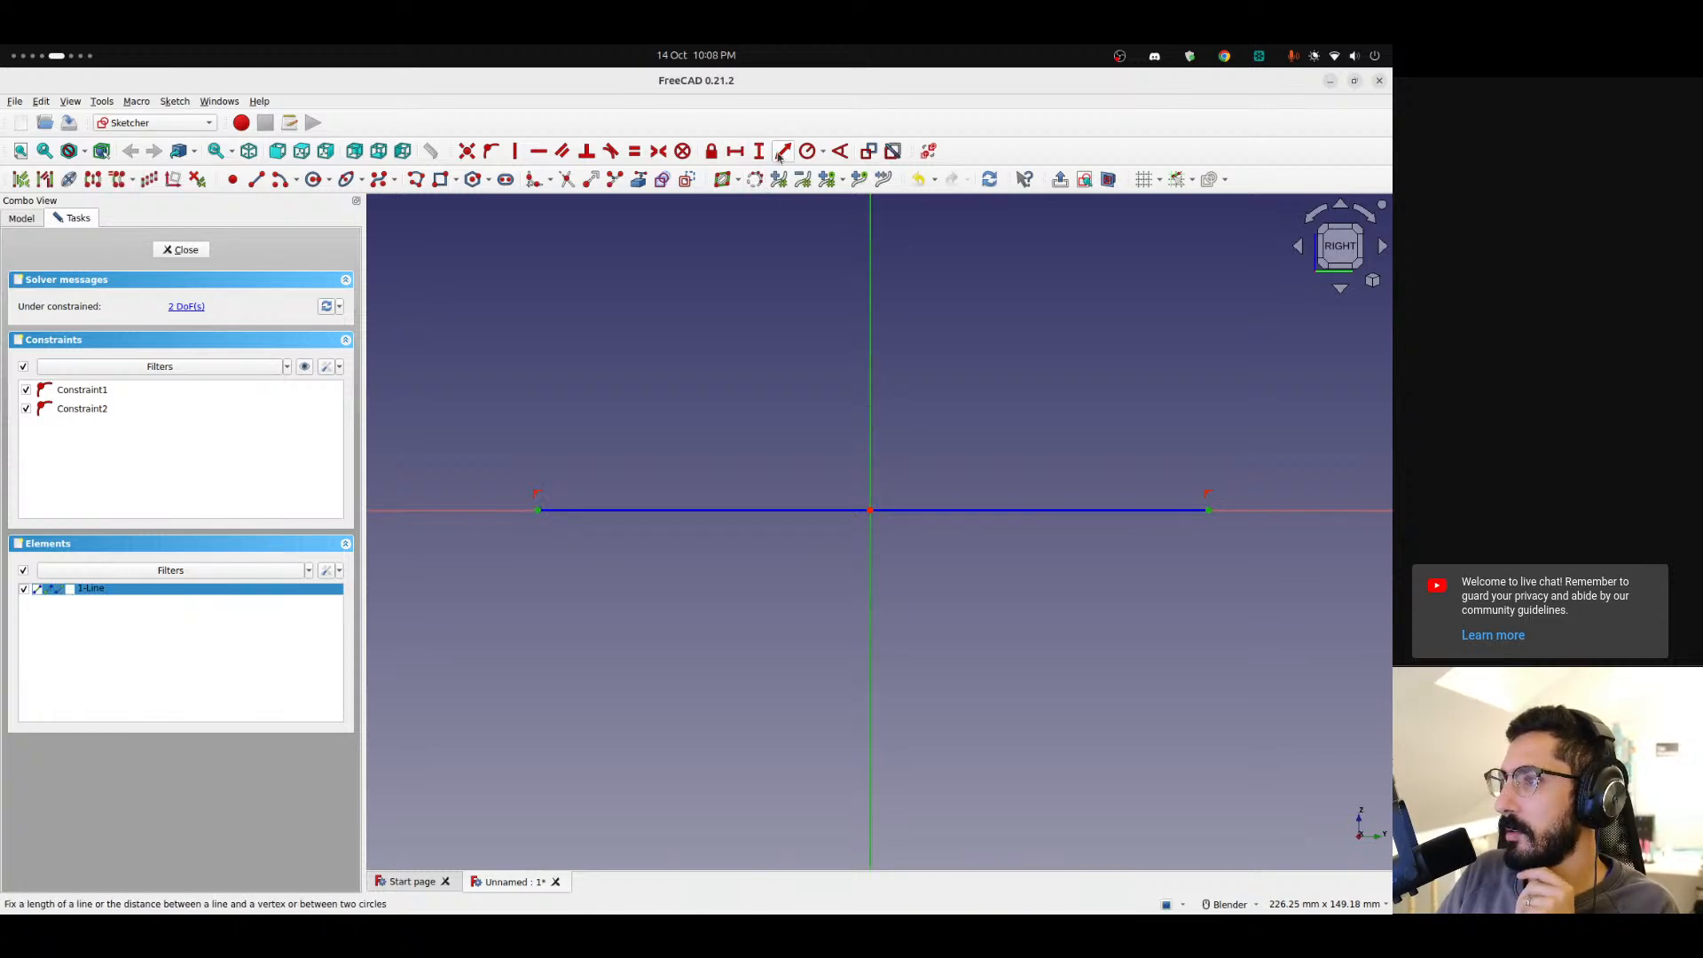
{"action": "left_click", "coordinate": [658, 151]}
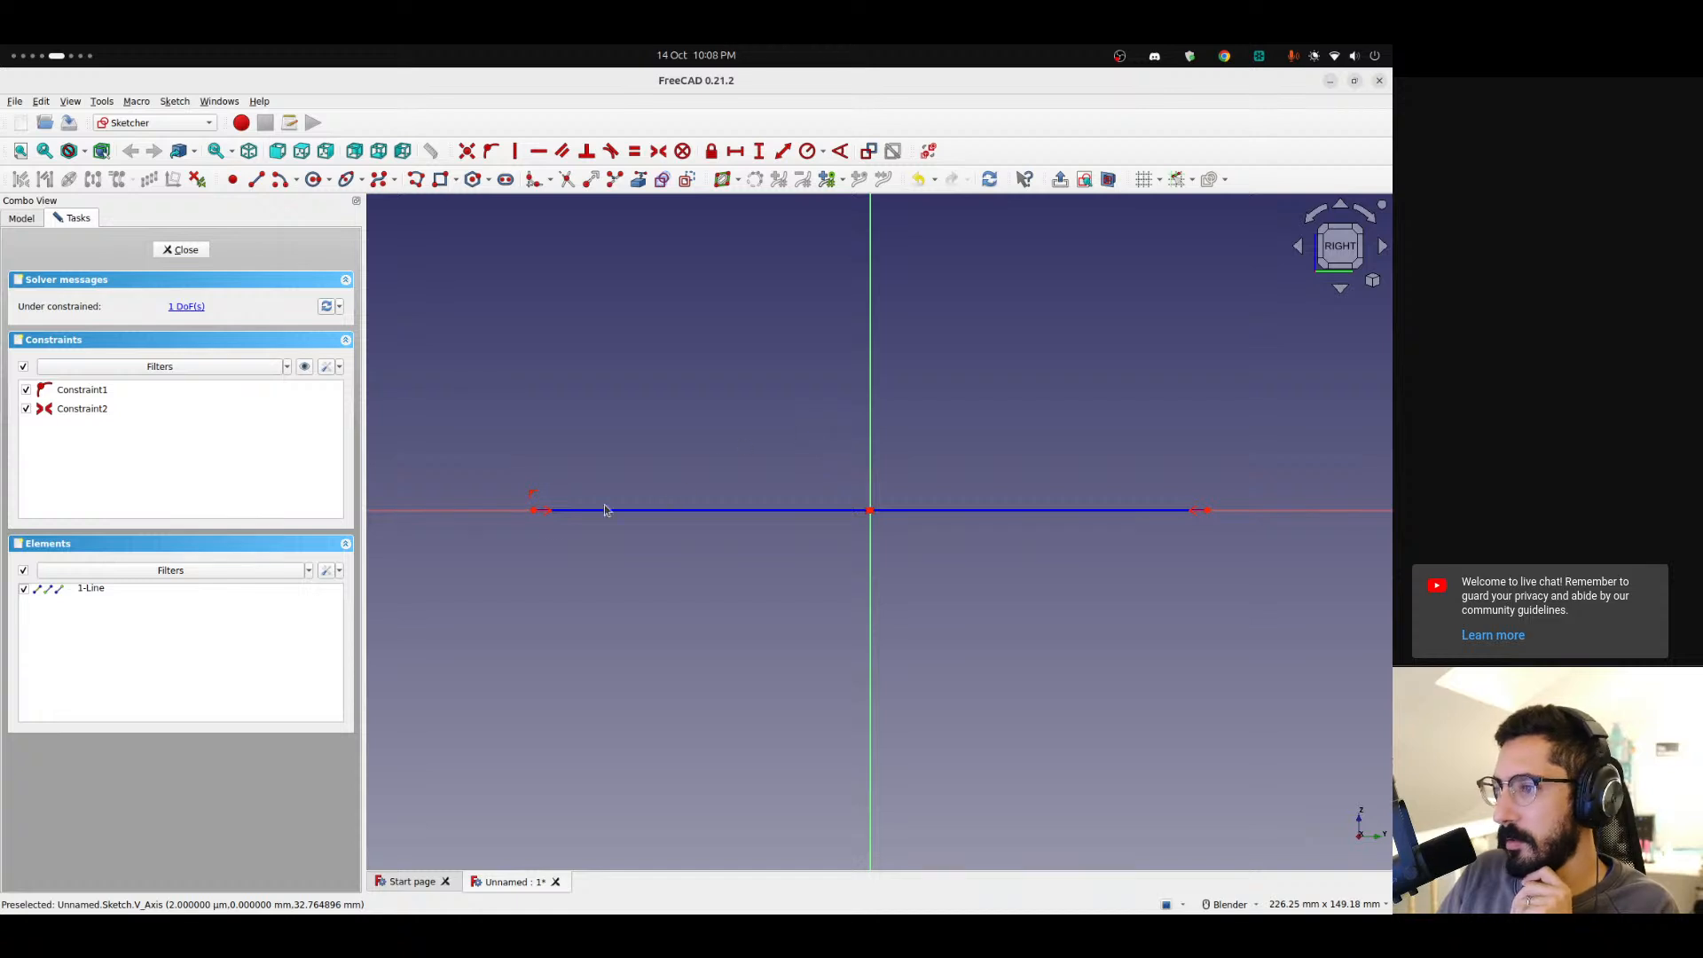
Constrain the construction line's horizontal length to 70 mm and move the dimension below the line.
{"action": "mouse_move", "coordinate": [535, 512]}
{"action": "left_mouse_down"}
{"action": "mouse_move", "coordinate": [647, 532]}
{"action": "mouse_move", "coordinate": [470, 519]}
{"action": "mouse_move", "coordinate": [582, 556]}
{"action": "left_mouse_up"}
{"action": "left_click", "coordinate": [754, 517]}
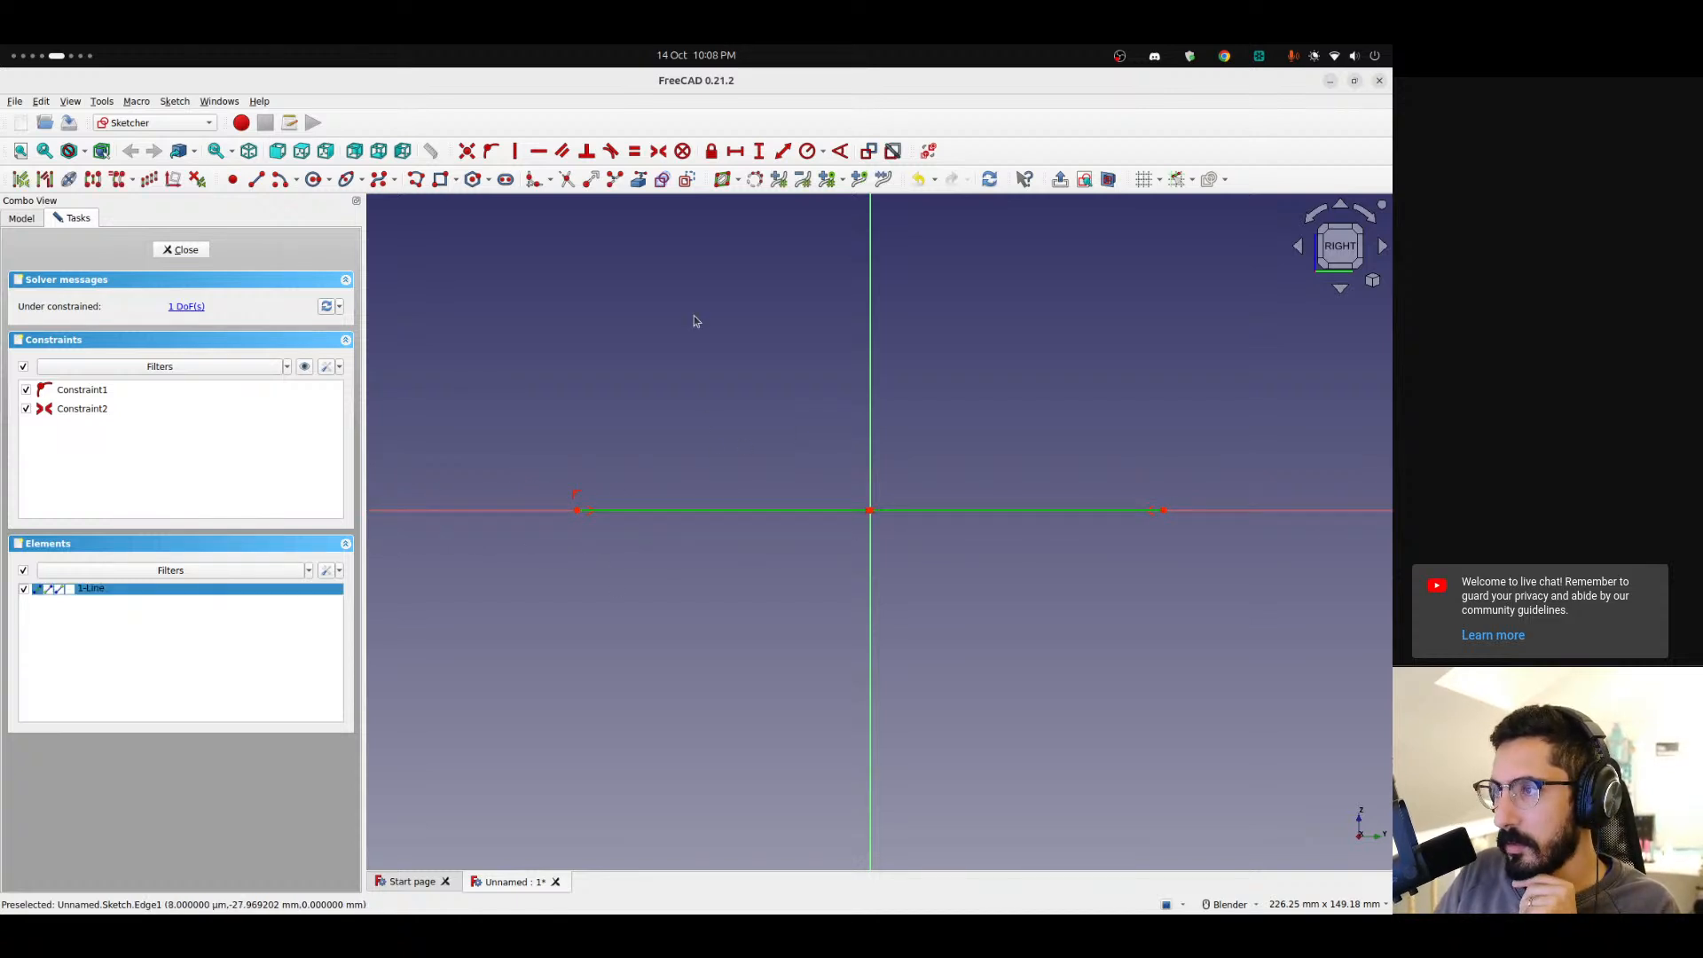
{"action": "left_click", "coordinate": [736, 151]}
{"action": "type", "text": "70"}
{"action": "key", "text": "Return"}
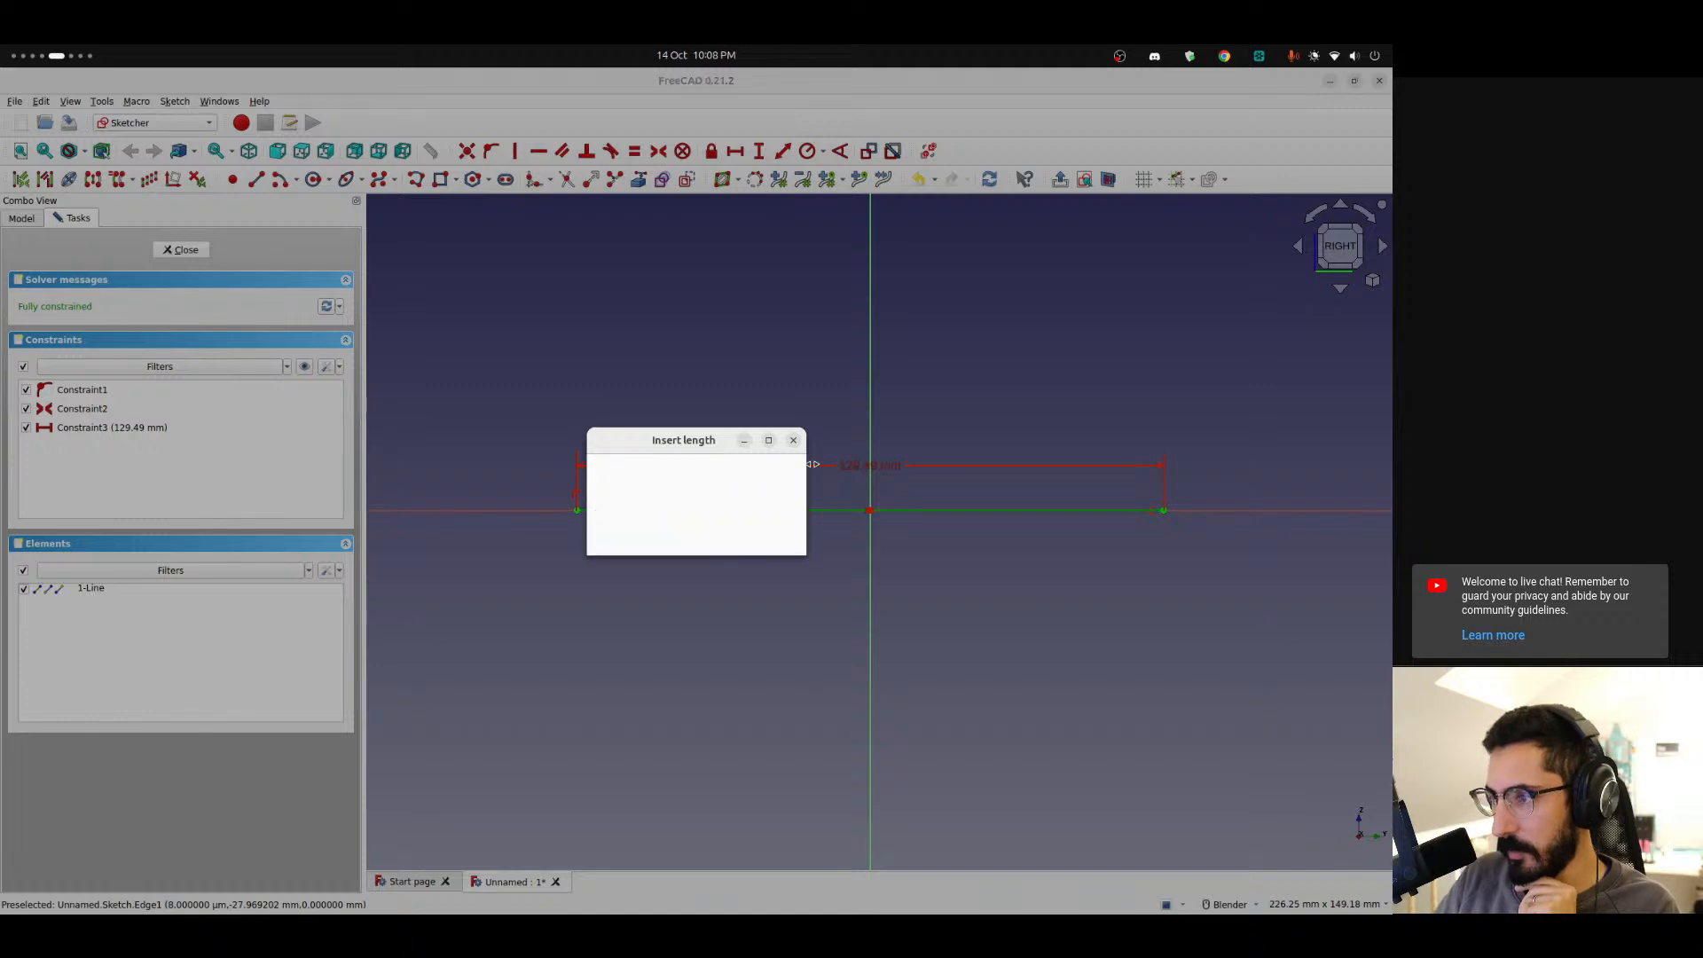
{"action": "mouse_move", "coordinate": [855, 467]}
{"action": "left_mouse_down"}
{"action": "mouse_move", "coordinate": [710, 635]}
{"action": "mouse_move", "coordinate": [668, 639]}
{"action": "left_mouse_up"}
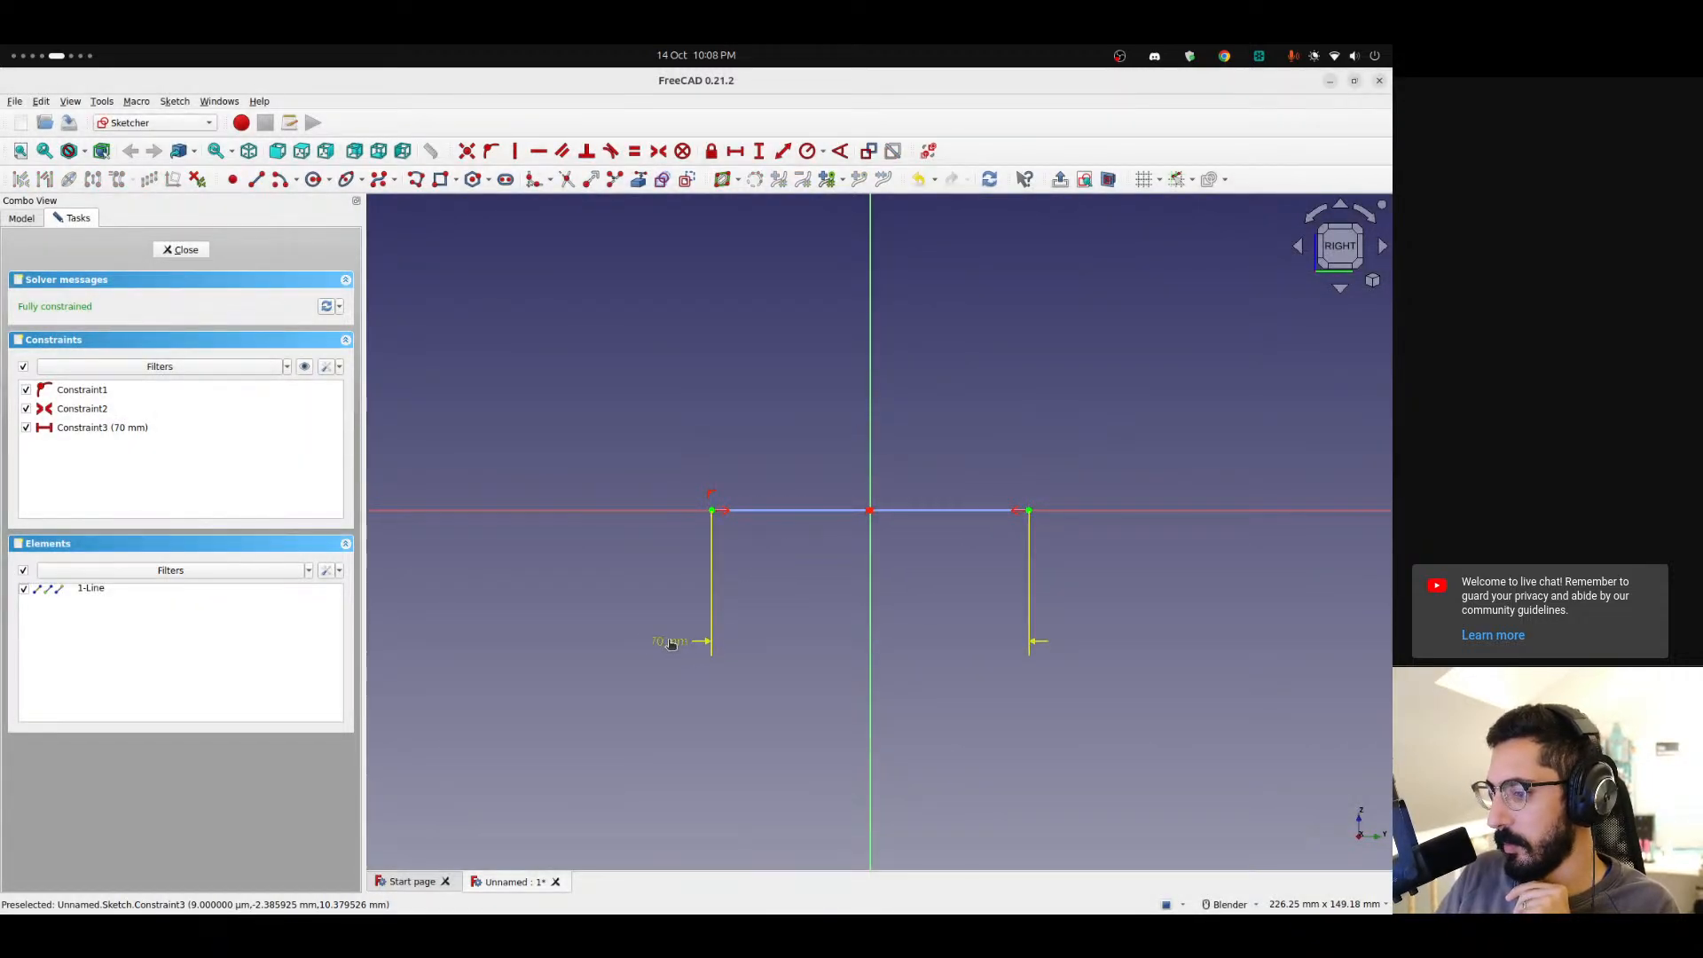
Draw a closed B-spline with eight control points outlining a lure body around the construction line.
{"action": "scroll", "coordinate": [875, 487], "scroll_direction": "up", "scroll_amount": 3}
{"action": "middle_click_drag", "start_coordinate": [767, 455], "coordinate": [595, 369], "text": "shift"}
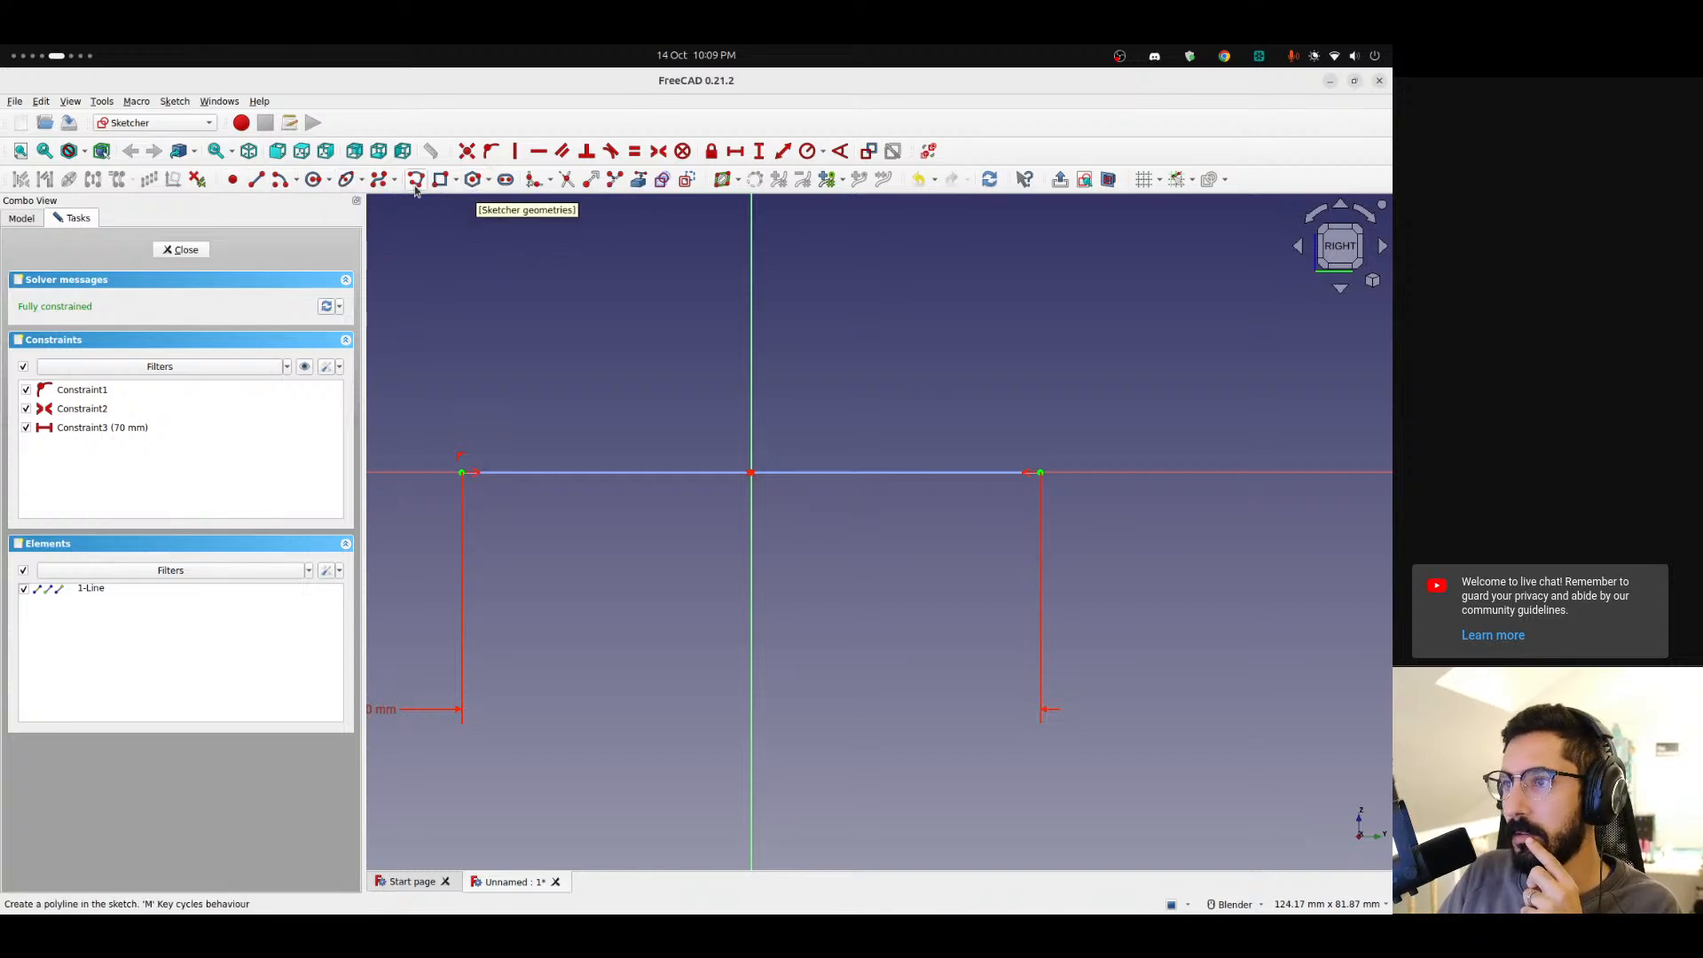
{"action": "left_click", "coordinate": [491, 182]}
{"action": "left_click", "coordinate": [490, 181]}
{"action": "left_click", "coordinate": [457, 180]}
{"action": "left_click", "coordinate": [458, 180]}
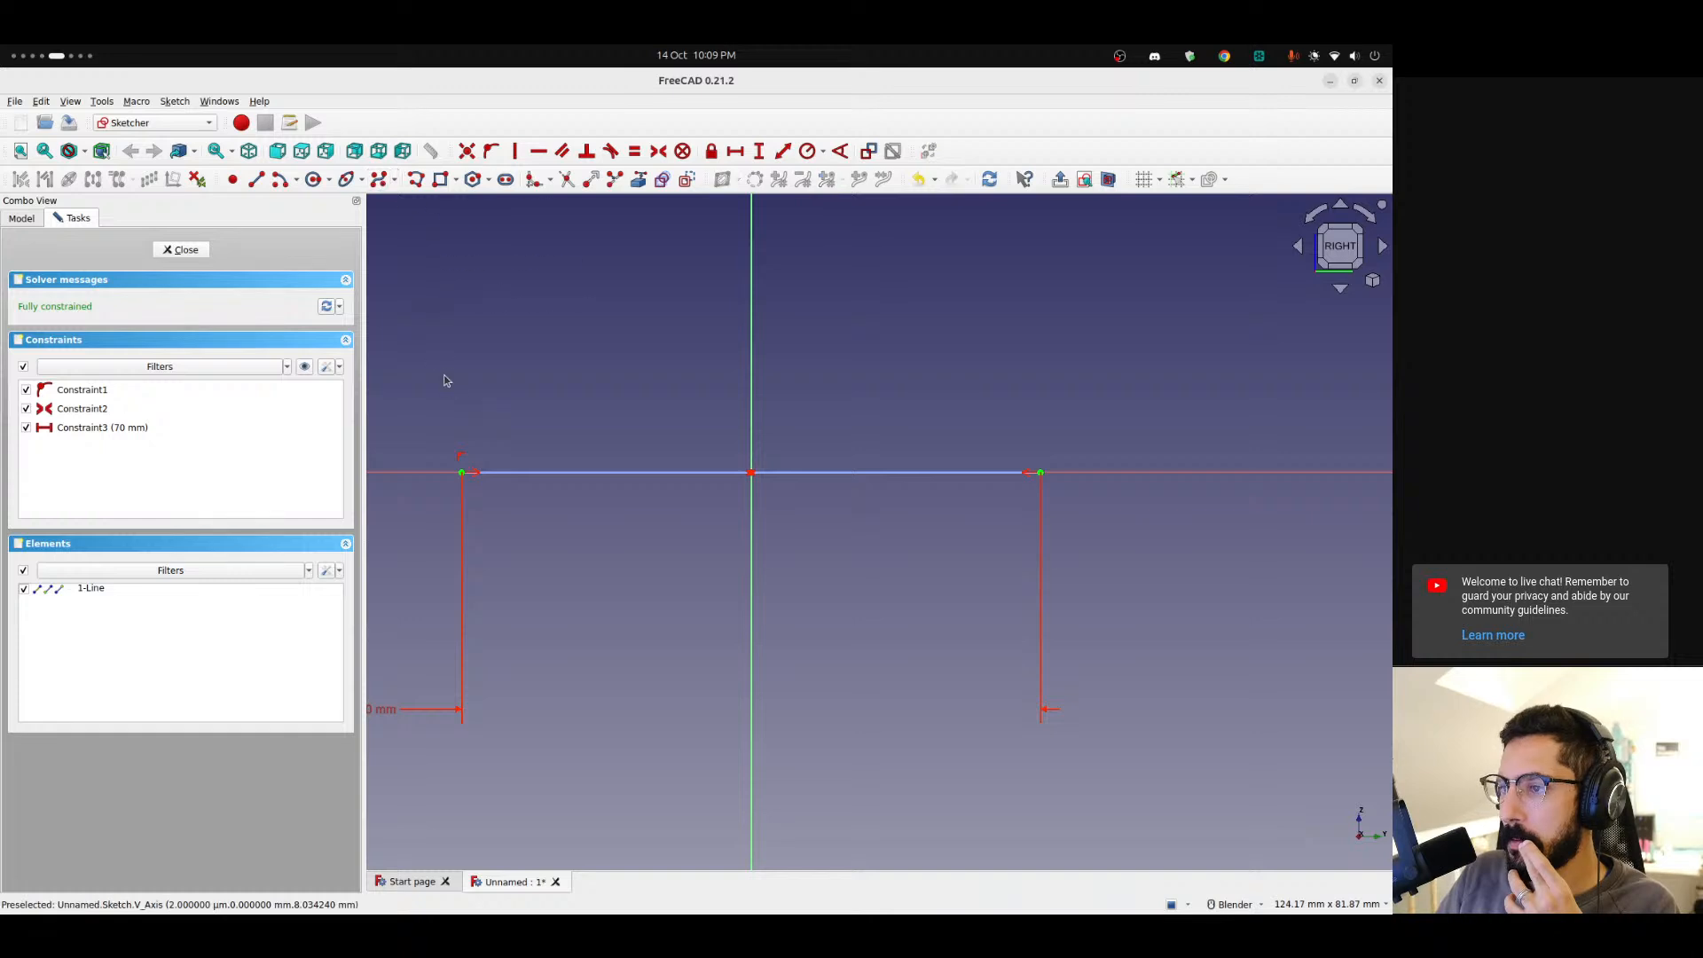
{"action": "left_click", "coordinate": [462, 448]}
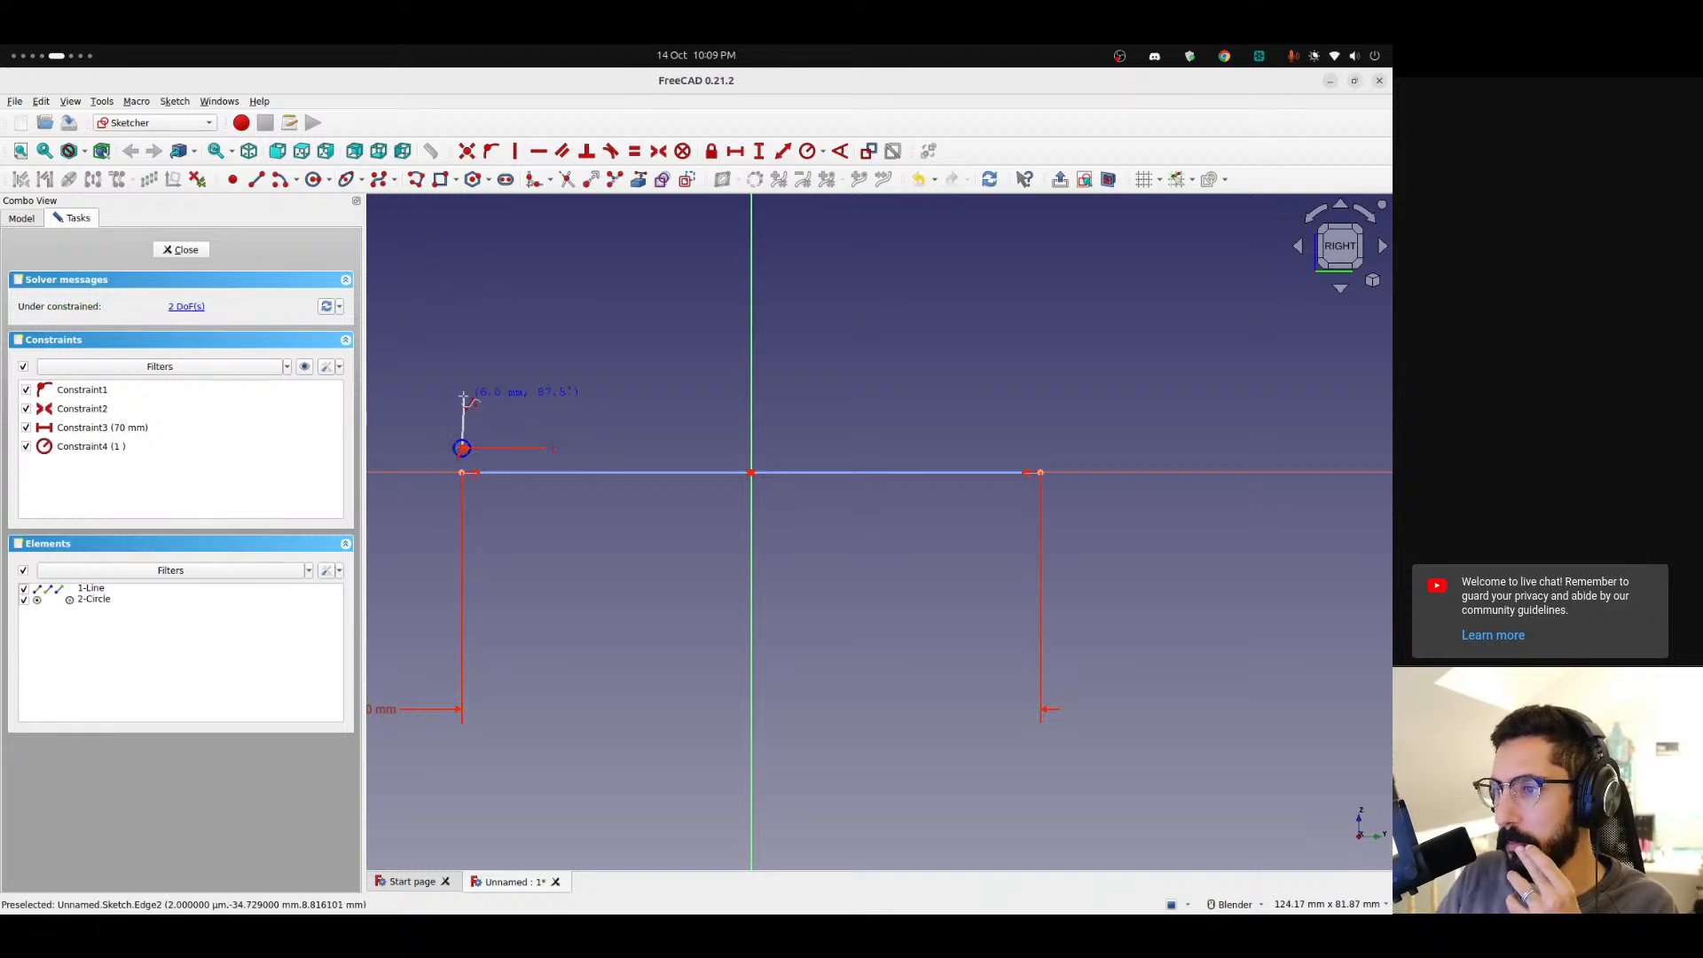
{"action": "left_click", "coordinate": [461, 388]}
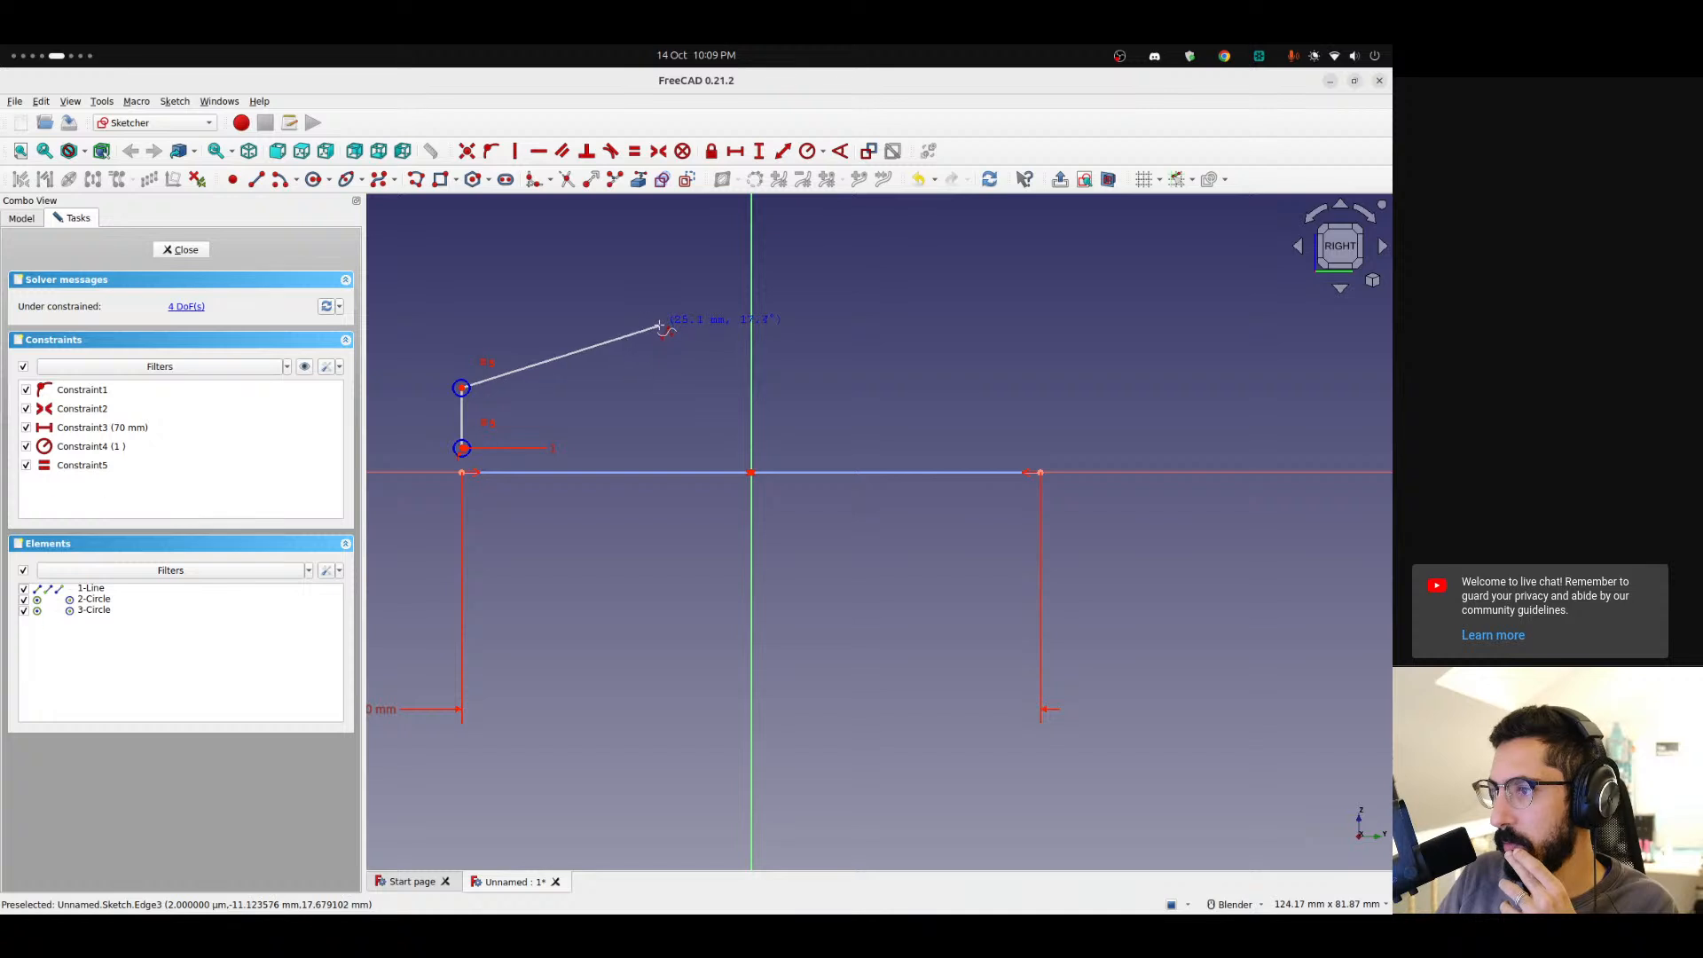
{"action": "left_click", "coordinate": [659, 326]}
{"action": "left_click", "coordinate": [1048, 414]}
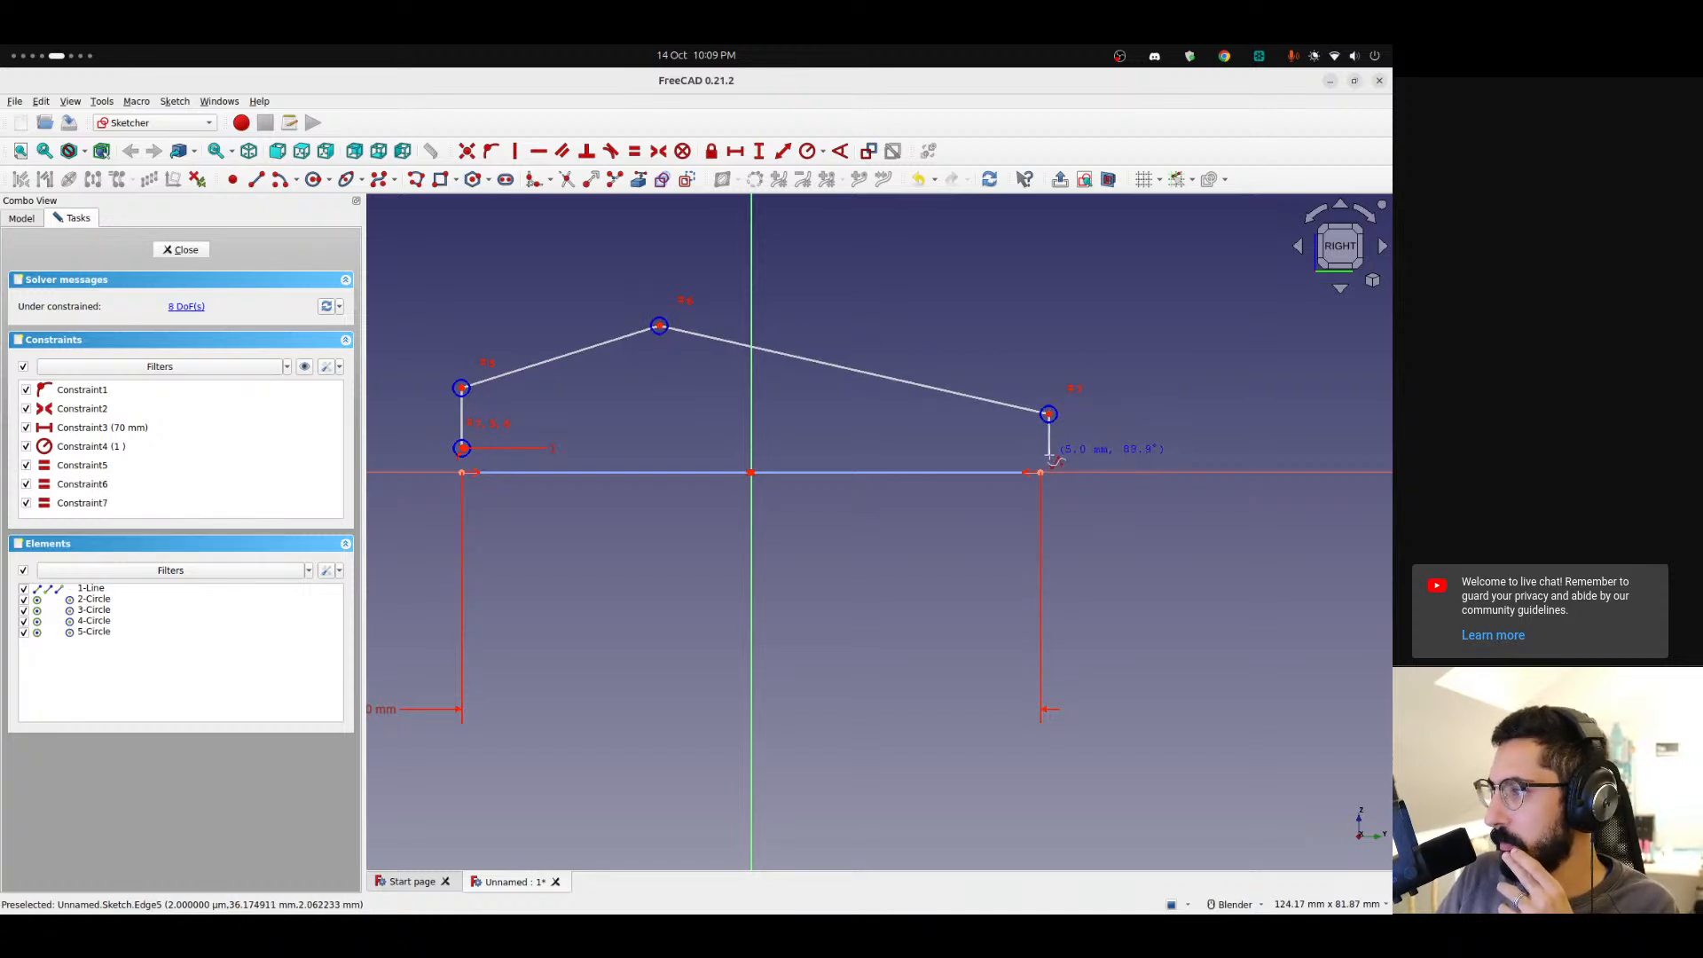
{"action": "left_click", "coordinate": [1049, 456]}
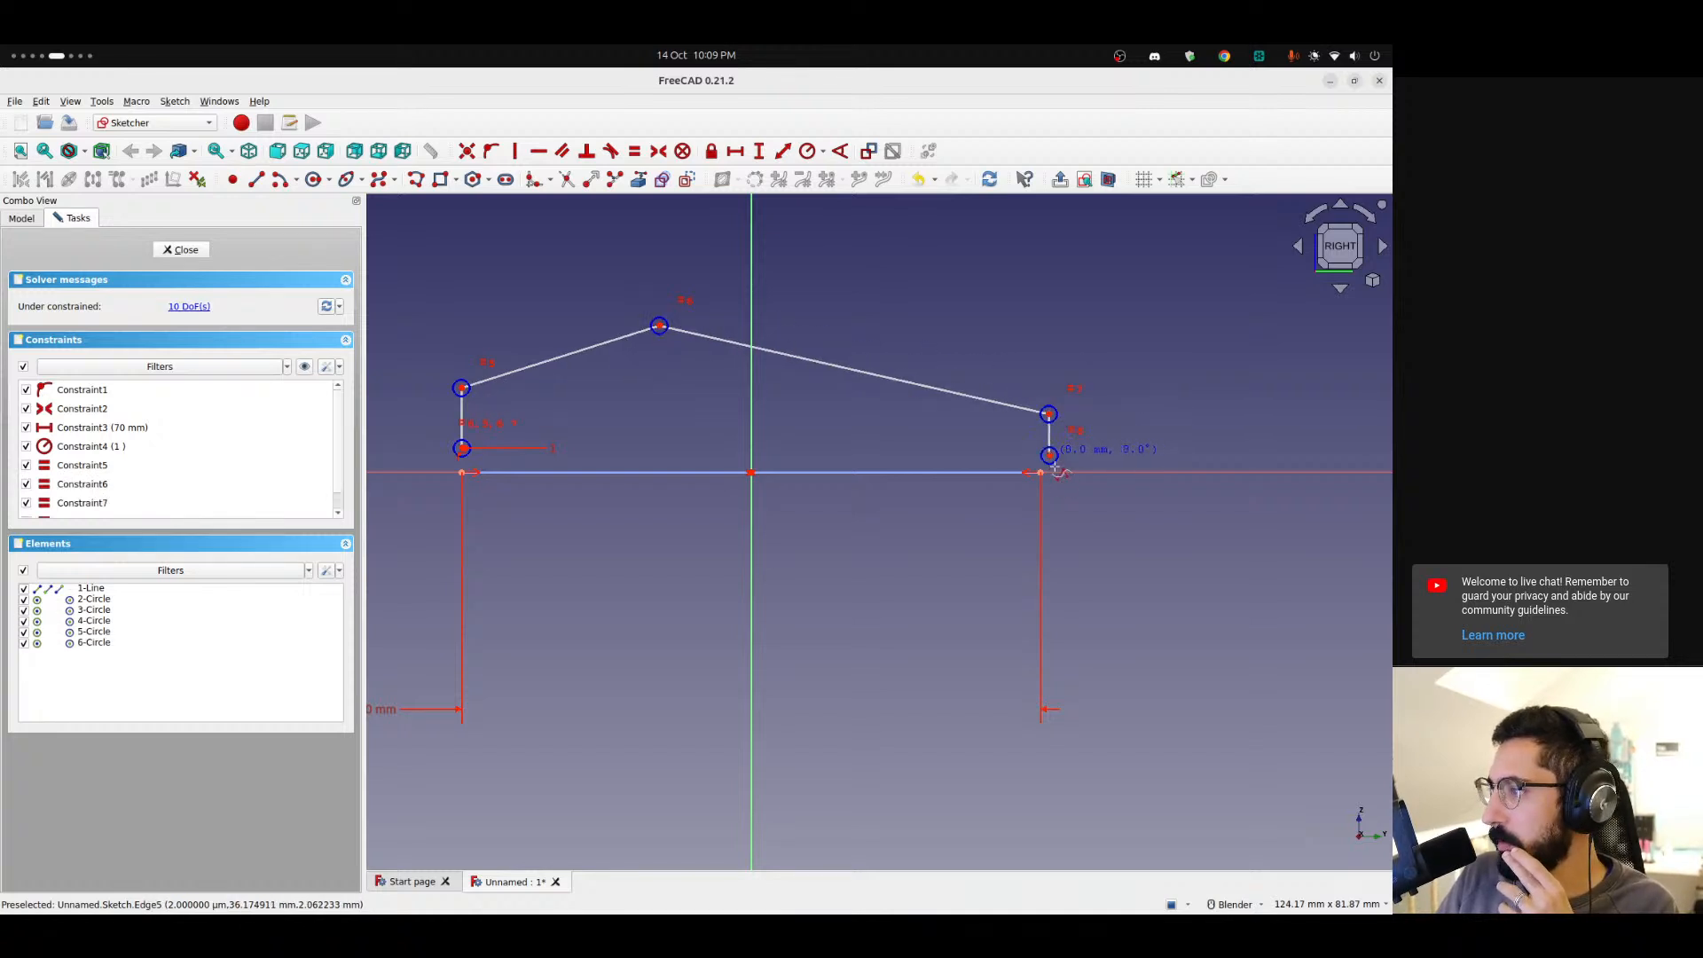
{"action": "left_click", "coordinate": [1050, 523]}
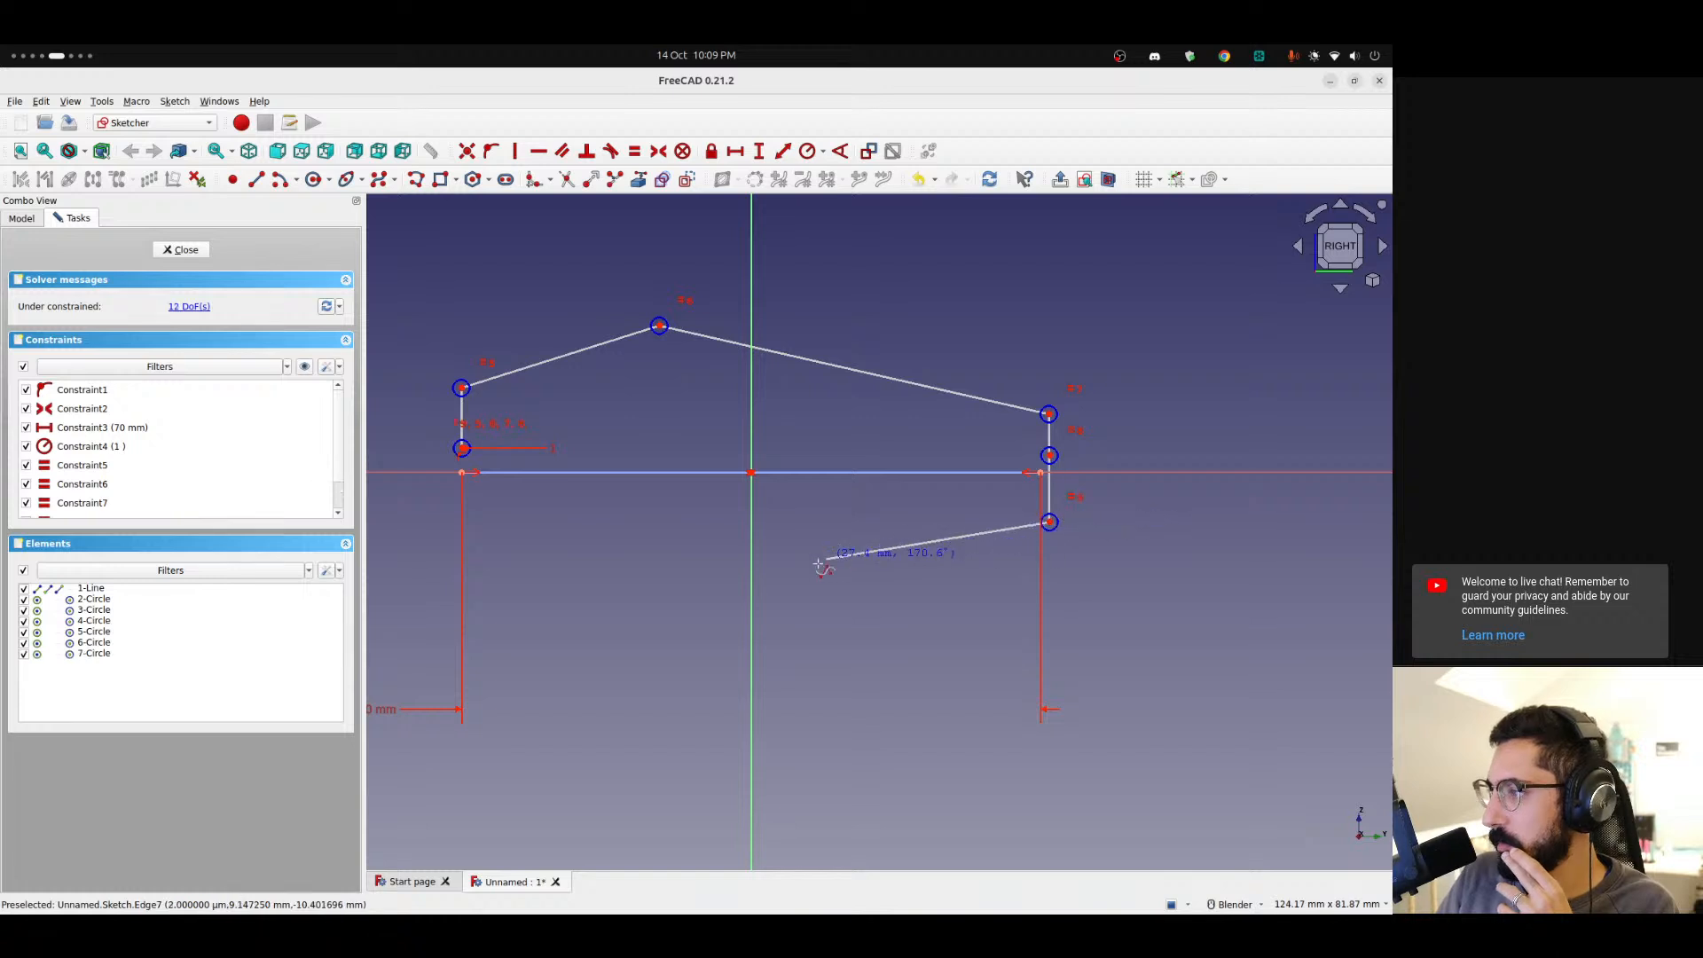
{"action": "left_click", "coordinate": [664, 595]}
{"action": "left_click", "coordinate": [462, 505]}
{"action": "left_click", "coordinate": [462, 447]}
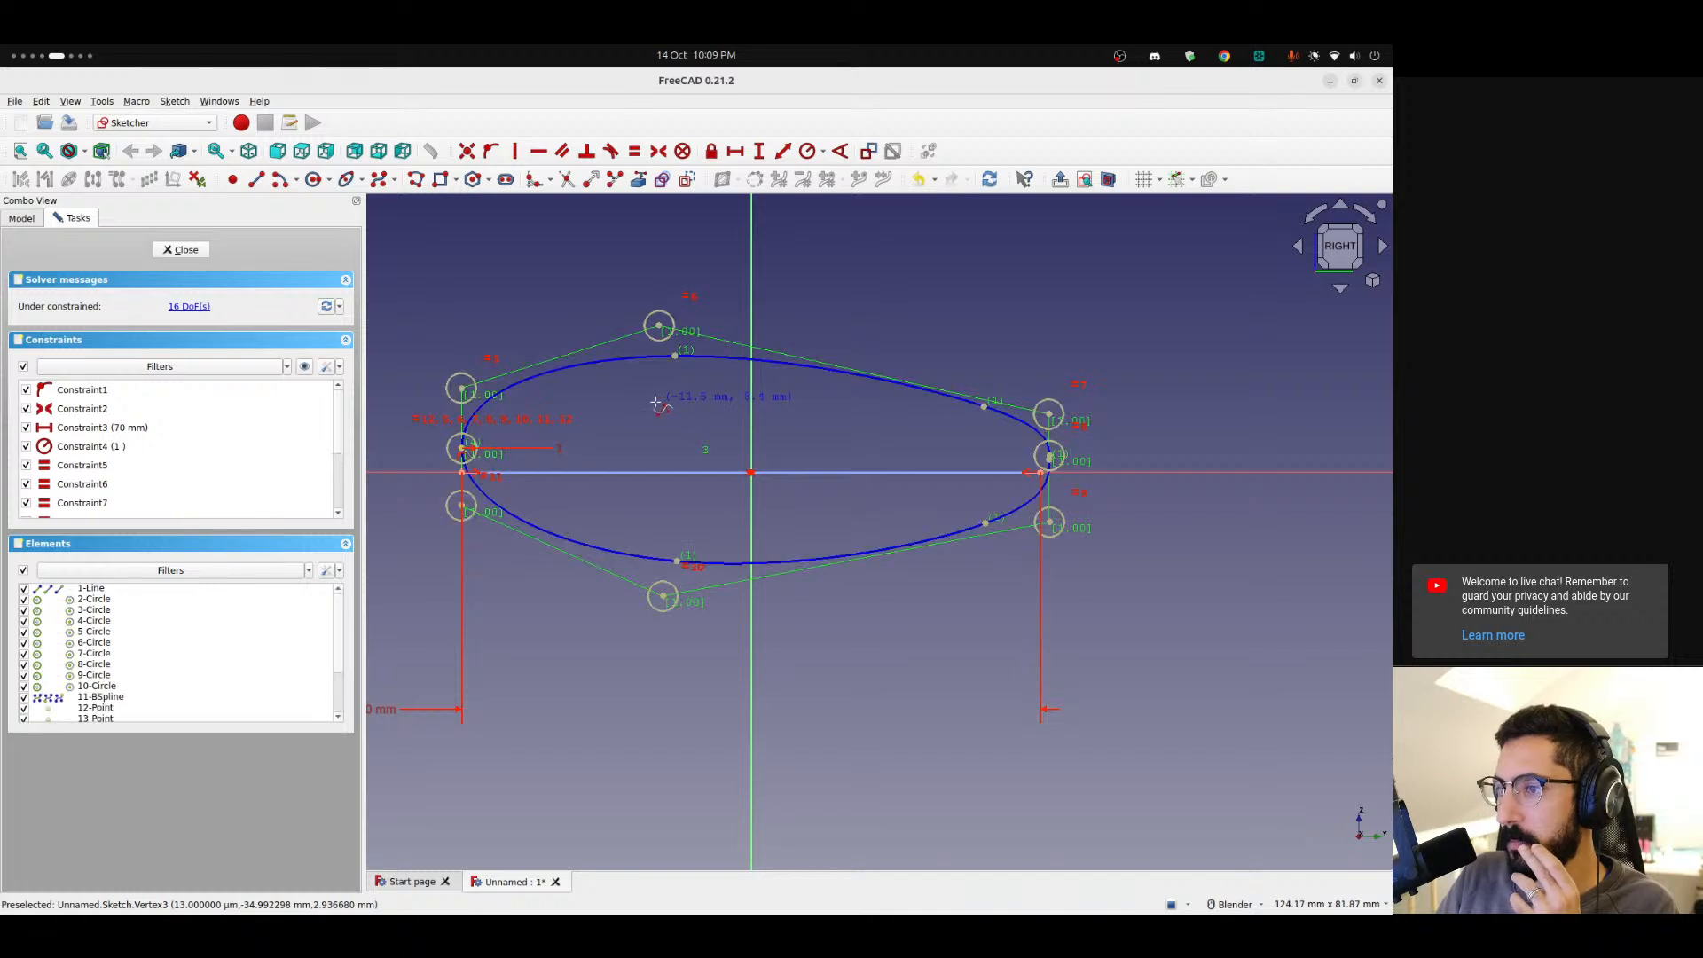
Reshape the B-spline by moving its control points into a curved crankbait profile, then close the sketch.
{"action": "left_click_drag", "start_coordinate": [462, 455], "coordinate": [460, 562]}
{"action": "left_click_drag", "start_coordinate": [460, 393], "coordinate": [515, 396]}
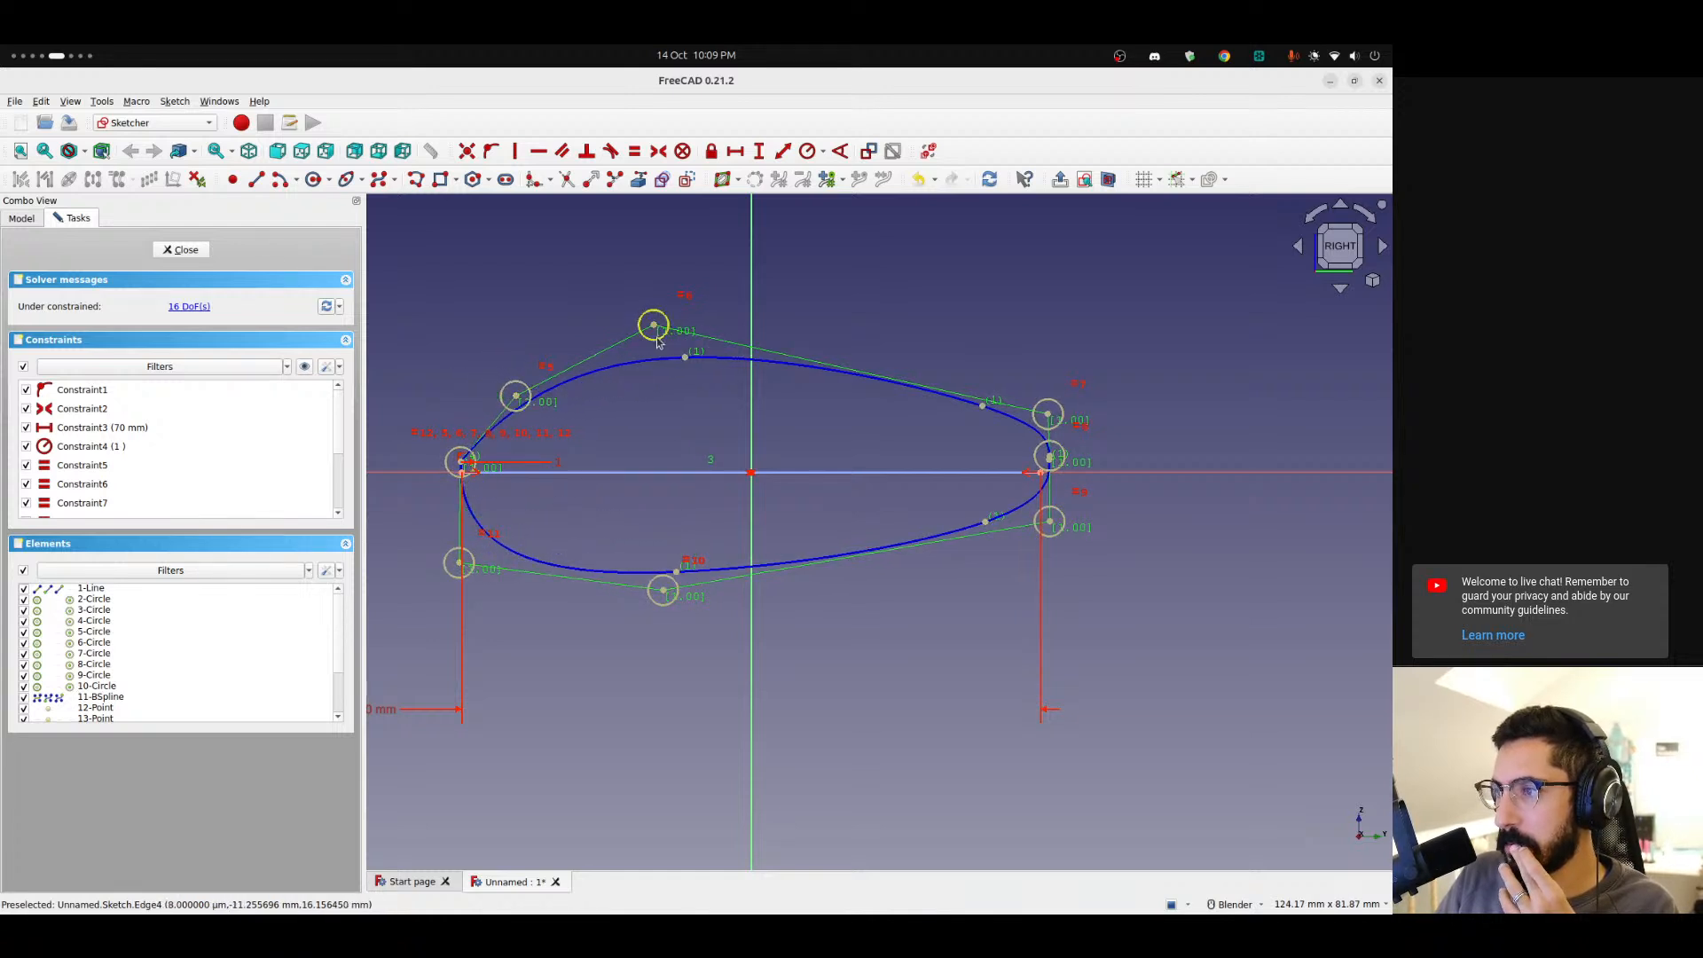
{"action": "left_click_drag", "start_coordinate": [654, 325], "coordinate": [692, 296]}
{"action": "left_click_drag", "start_coordinate": [1050, 521], "coordinate": [942, 507]}
{"action": "left_click_drag", "start_coordinate": [1067, 460], "coordinate": [1053, 513]}
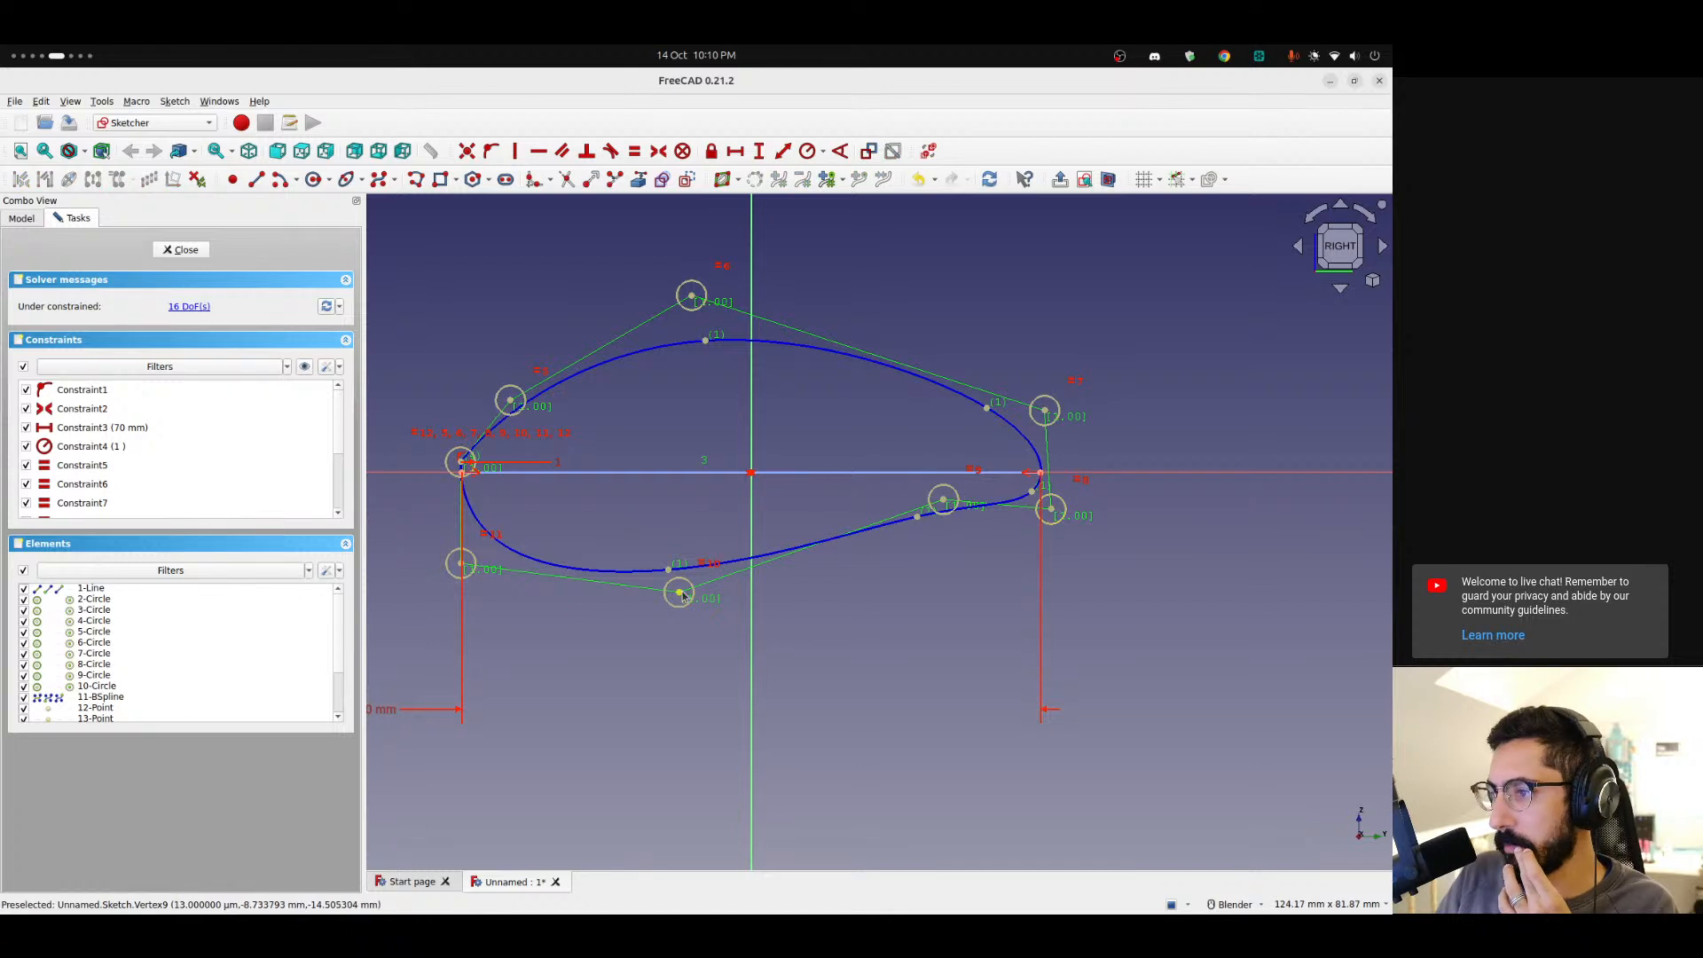
{"action": "left_click_drag", "start_coordinate": [679, 596], "coordinate": [675, 654]}
{"action": "left_click_drag", "start_coordinate": [945, 486], "coordinate": [802, 458]}
{"action": "left_click_drag", "start_coordinate": [1072, 515], "coordinate": [1055, 518]}
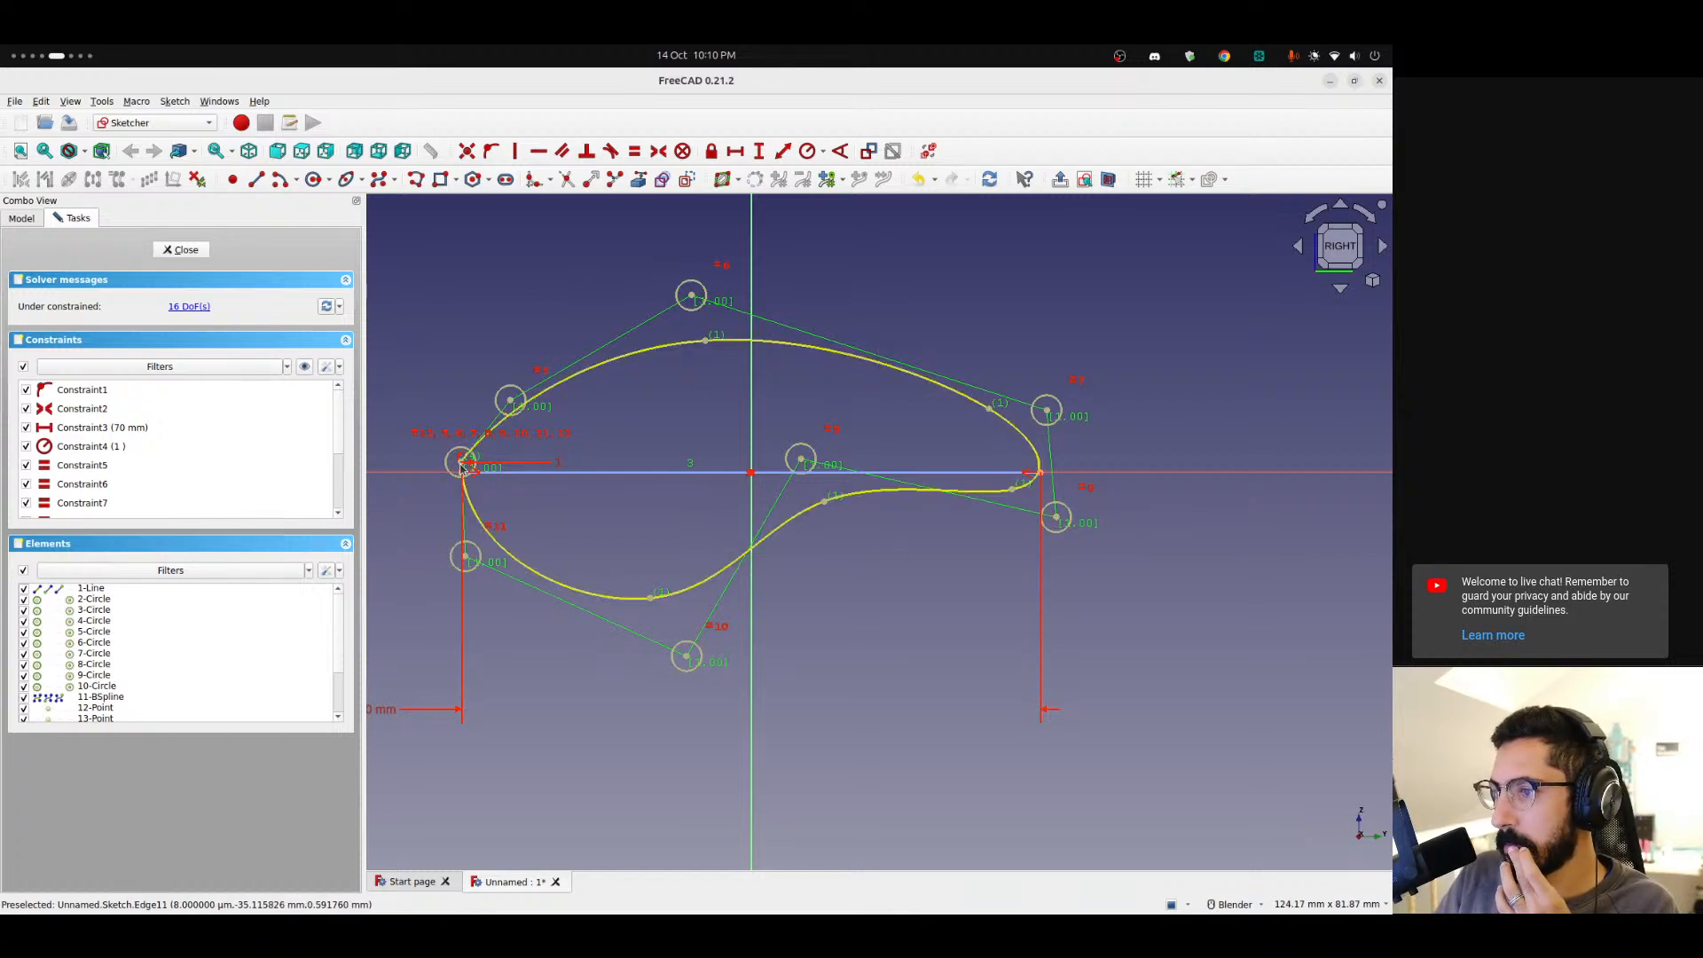
{"action": "left_click_drag", "start_coordinate": [512, 403], "coordinate": [557, 407]}
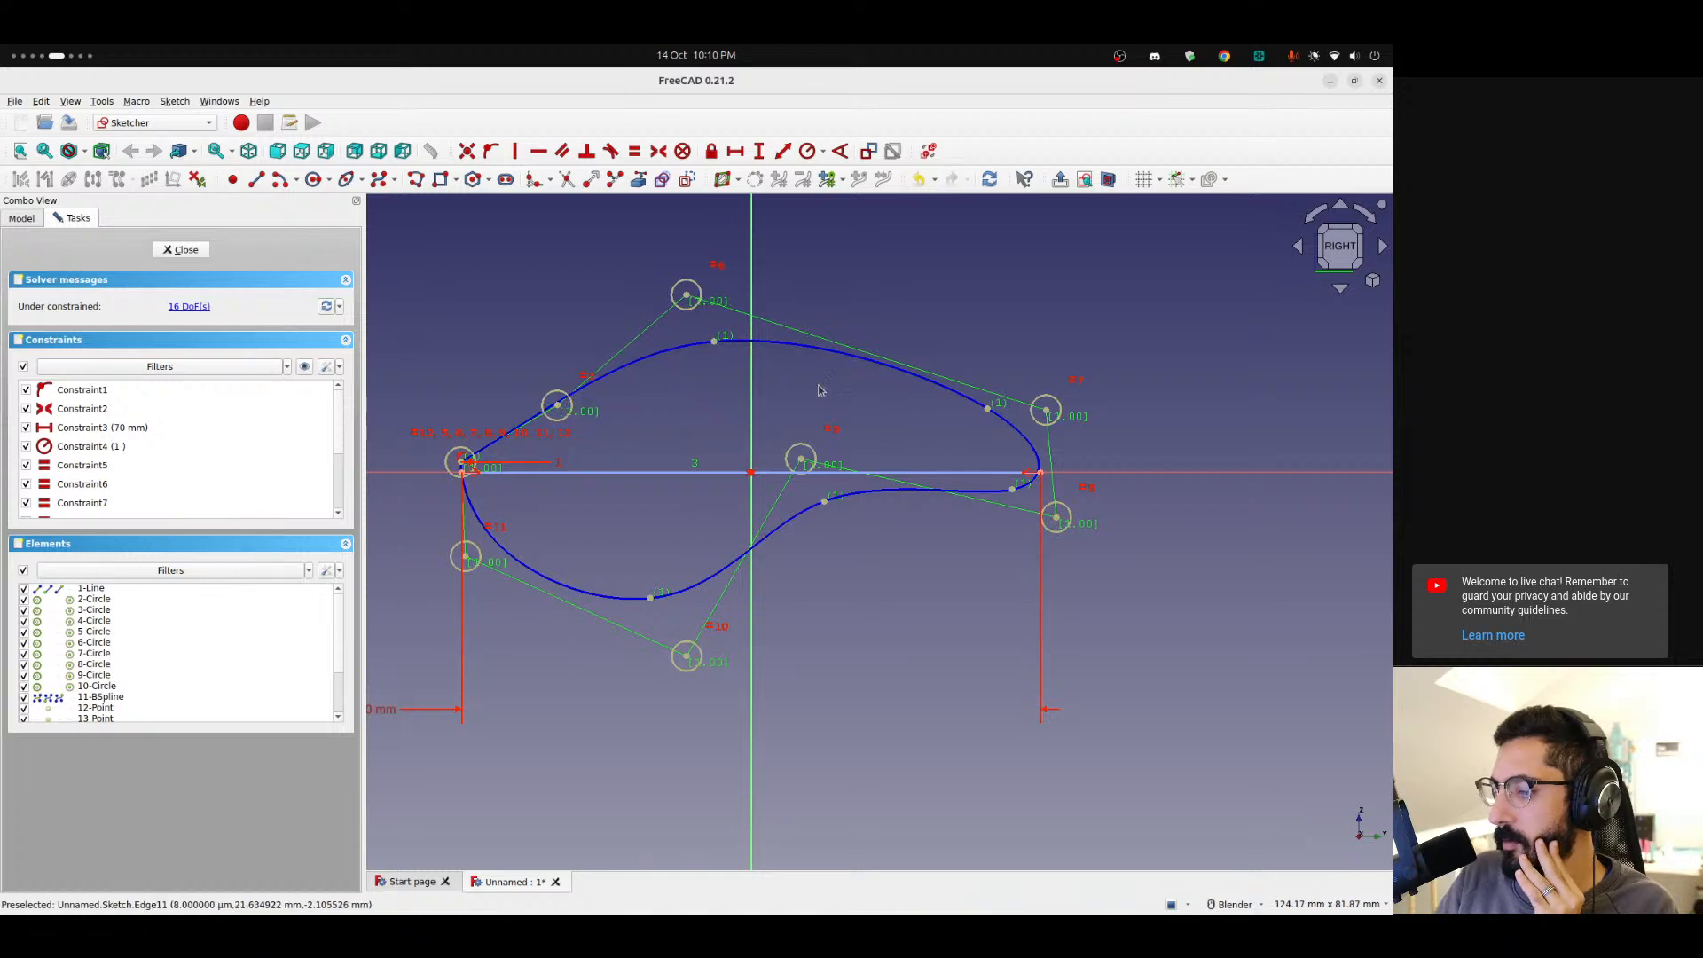
{"action": "left_click", "coordinate": [183, 250]}
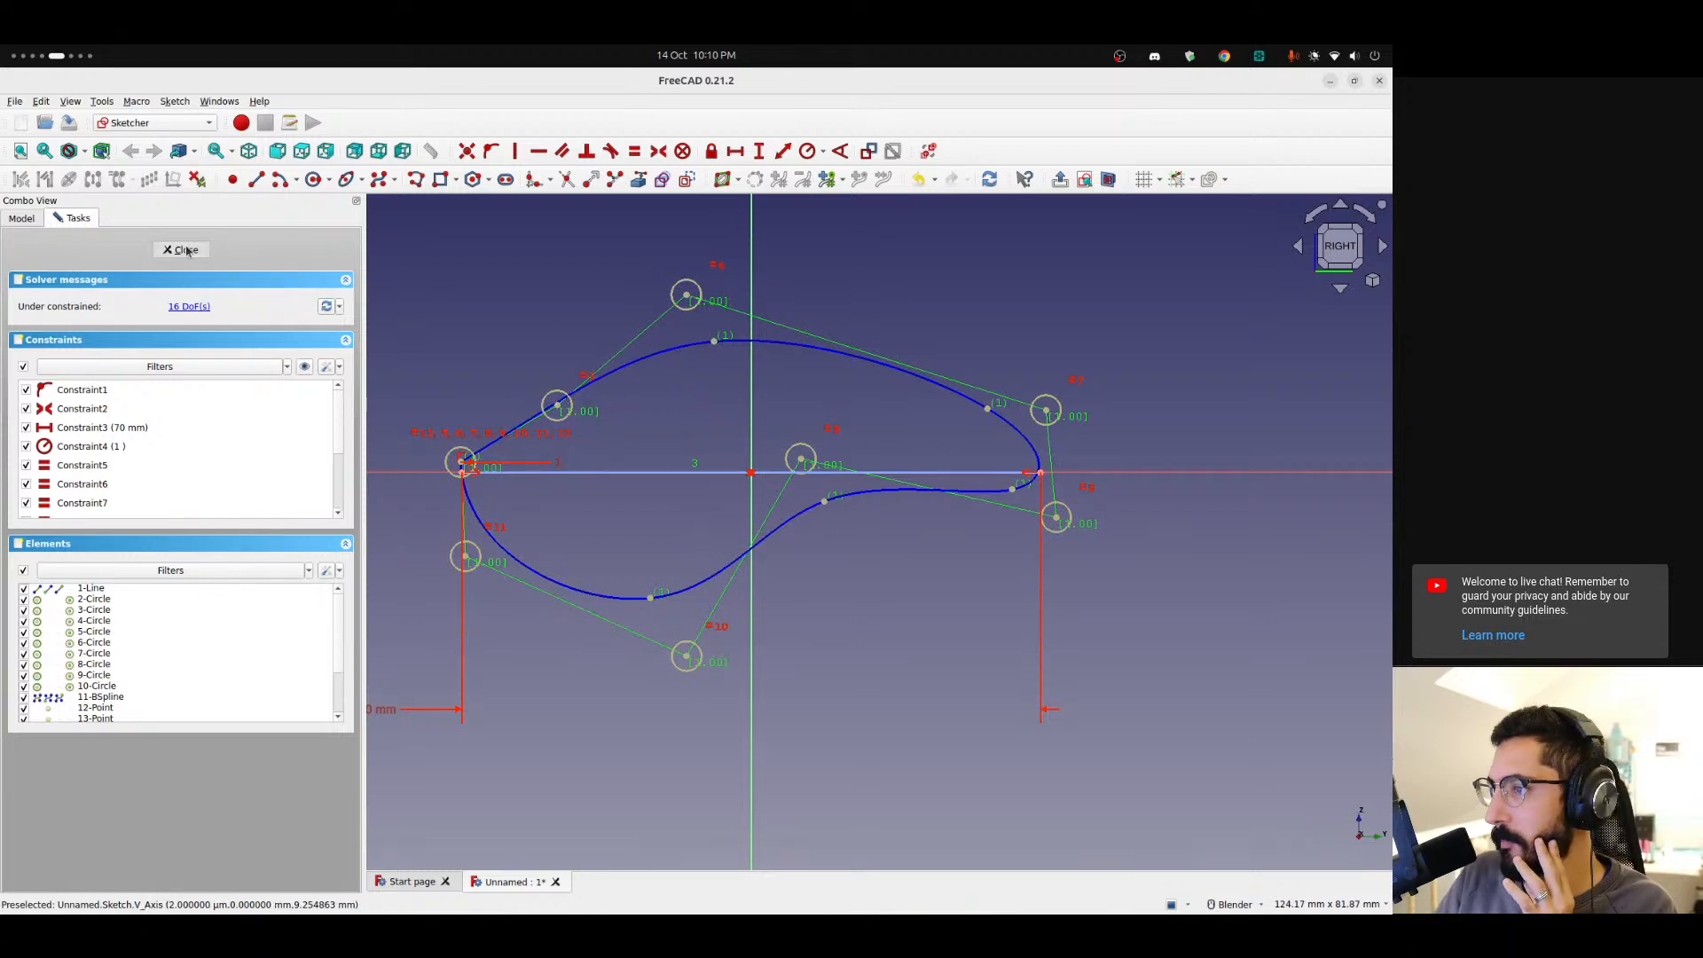
{"action": "scroll", "coordinate": [833, 512], "scroll_direction": "down", "scroll_amount": 3}
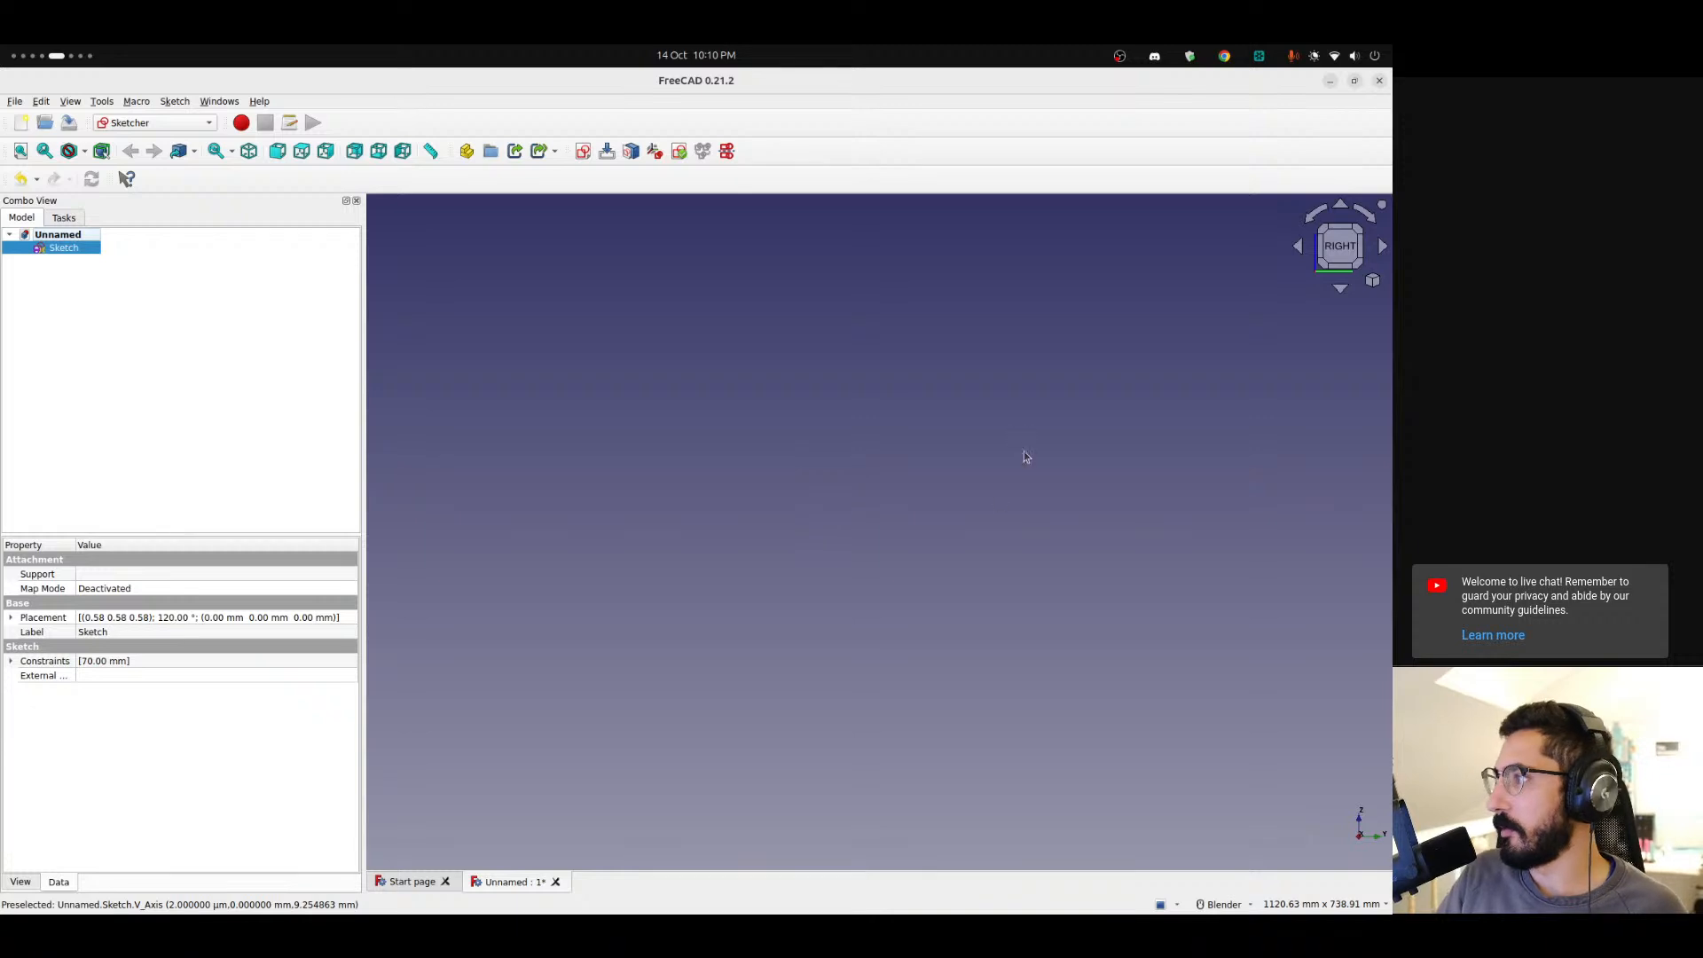
Open the sketch briefly to check the lure profile, close it, and fit the 3D view.
{"action": "left_click", "coordinate": [1373, 282]}
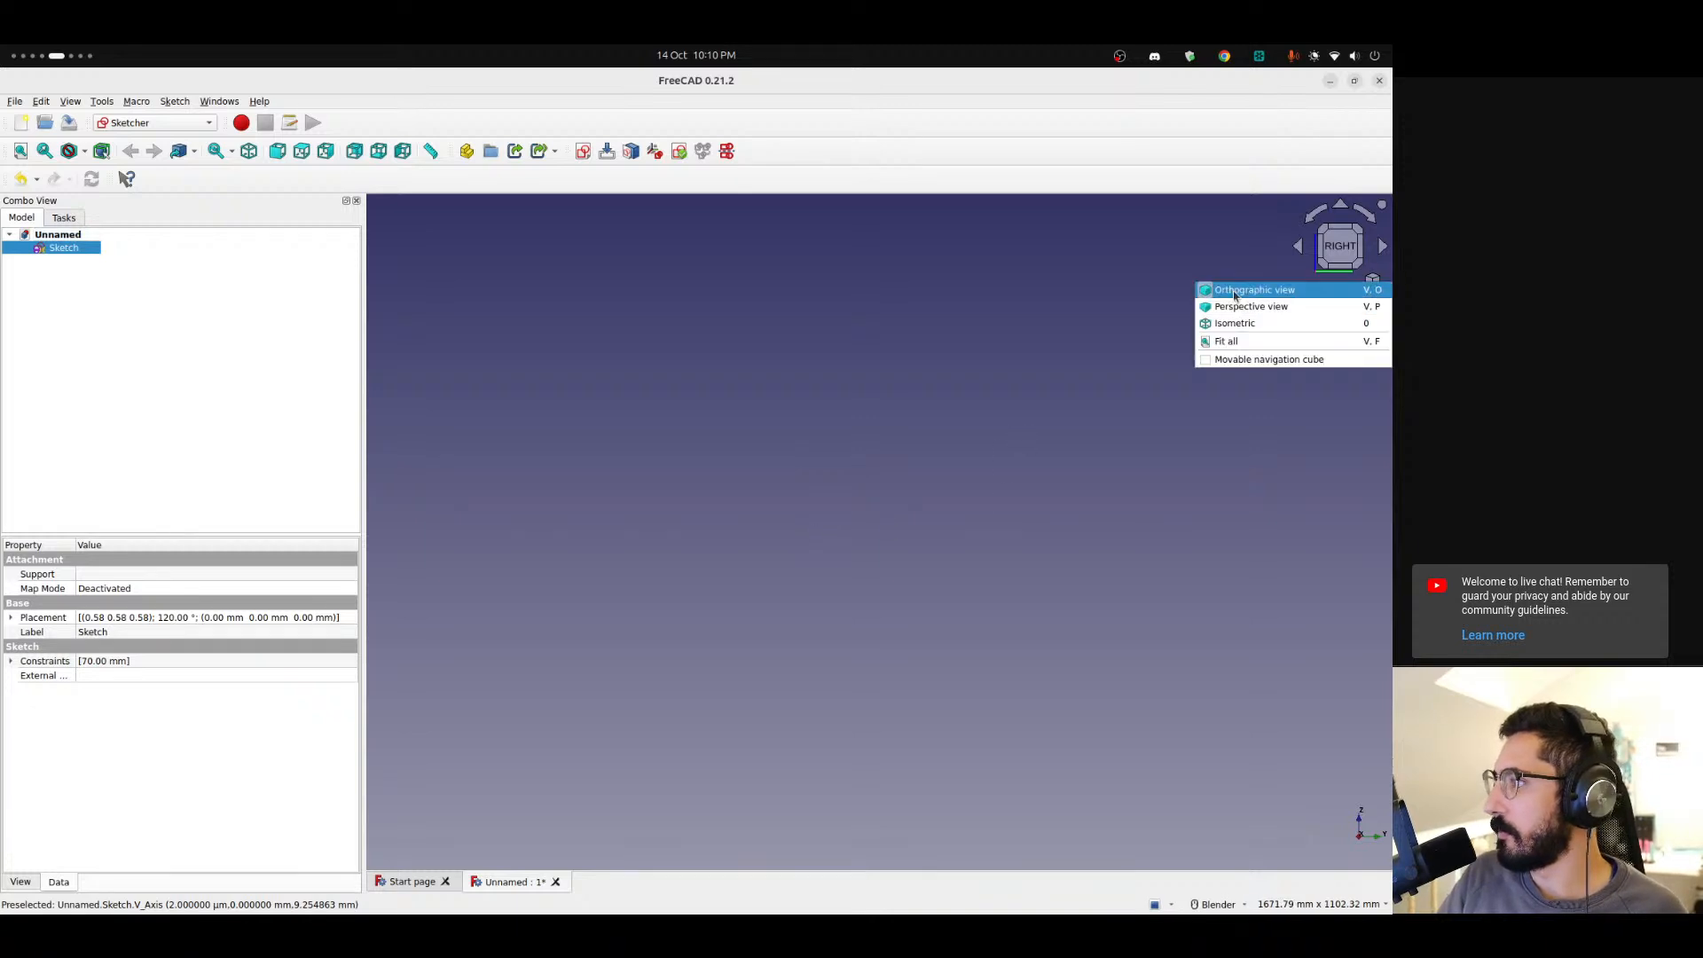
{"action": "left_click", "coordinate": [1225, 343]}
{"action": "middle_click_drag", "start_coordinate": [776, 528], "coordinate": [817, 559]}
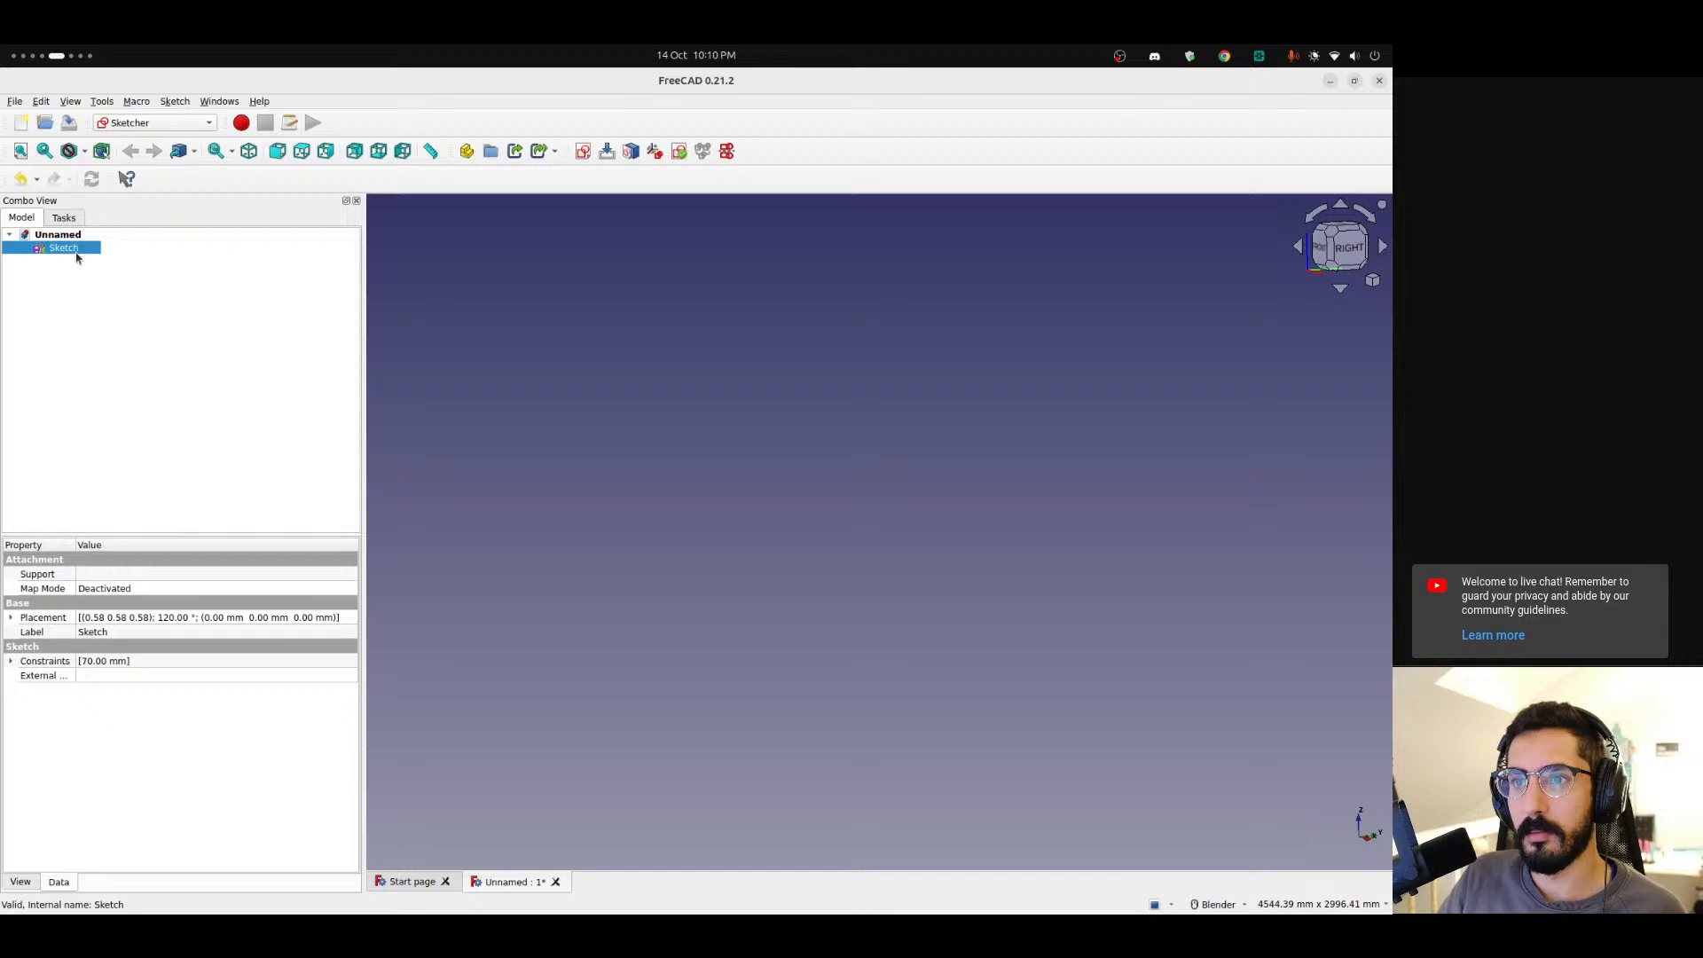
{"action": "left_click", "coordinate": [1372, 282]}
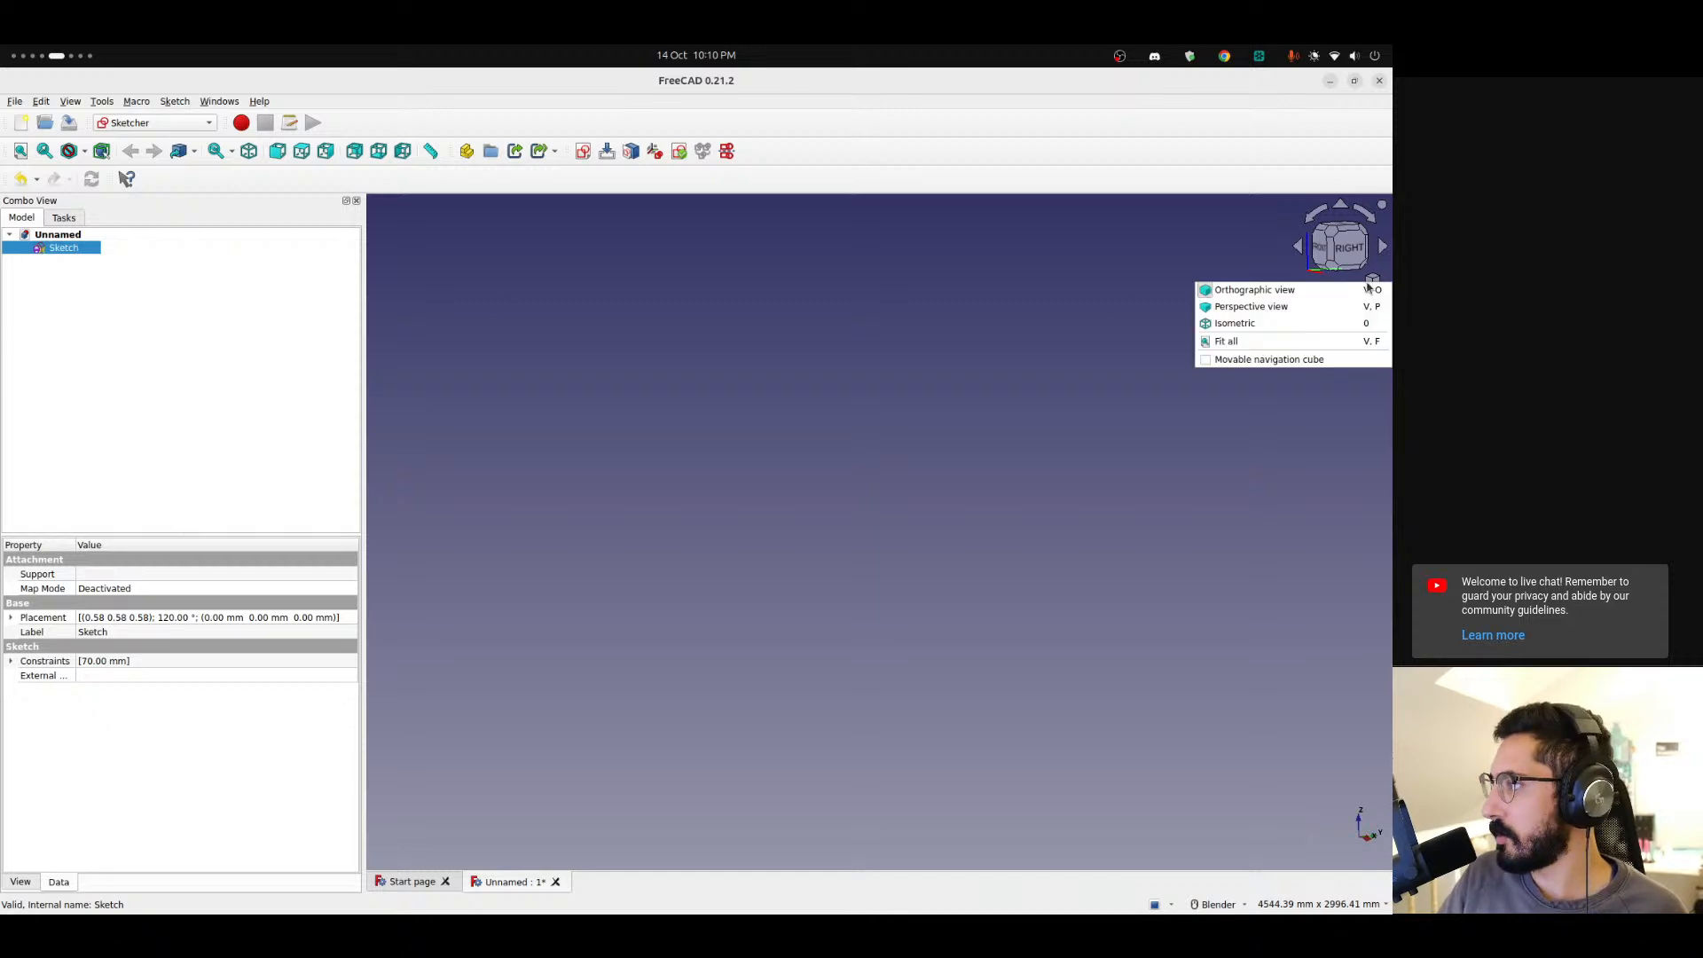
{"action": "left_click", "coordinate": [1247, 350]}
{"action": "double_click", "coordinate": [60, 249]}
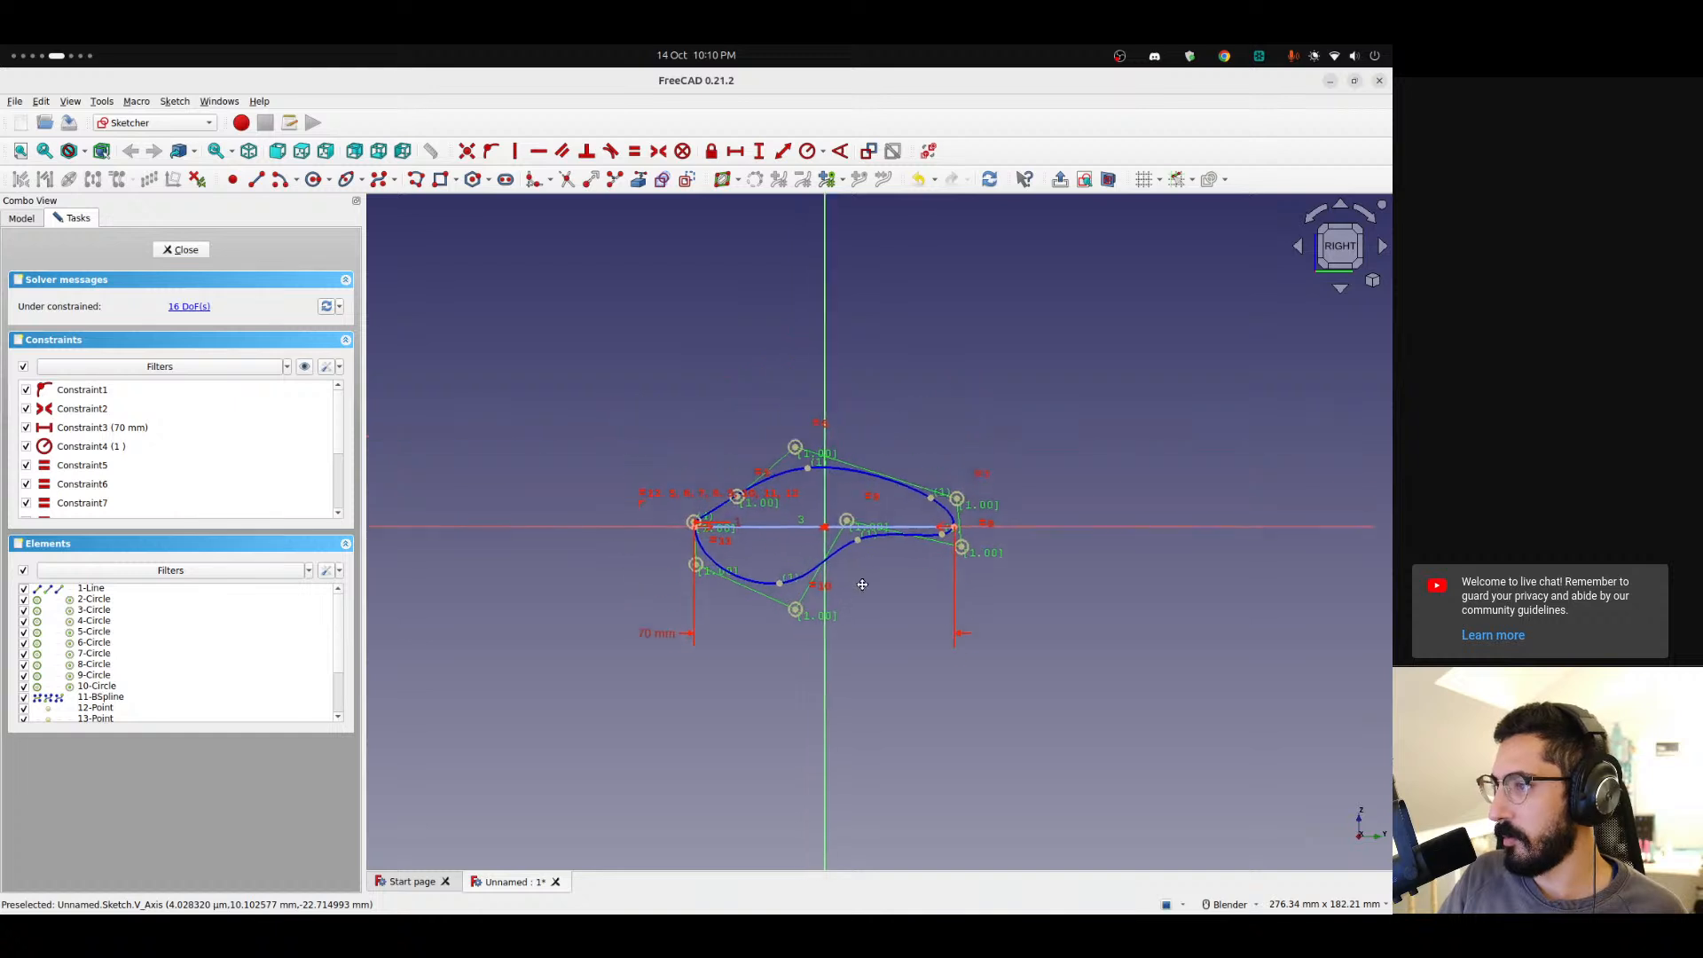
{"action": "left_click", "coordinate": [181, 250]}
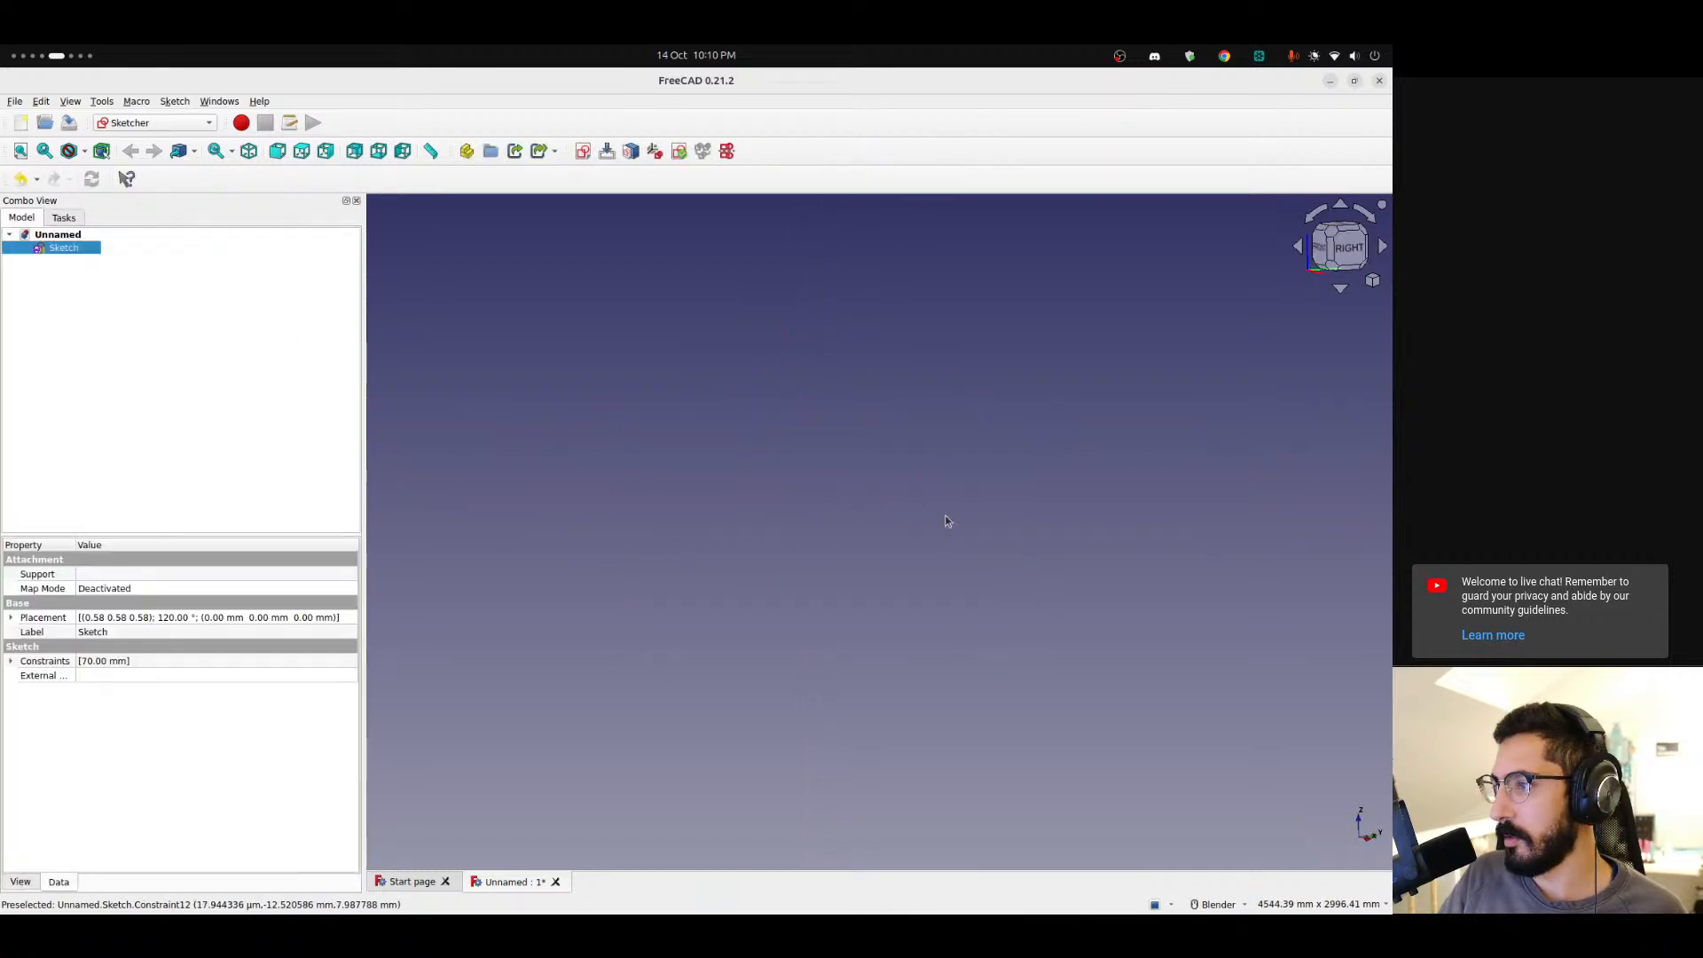
{"action": "left_click", "coordinate": [1369, 283]}
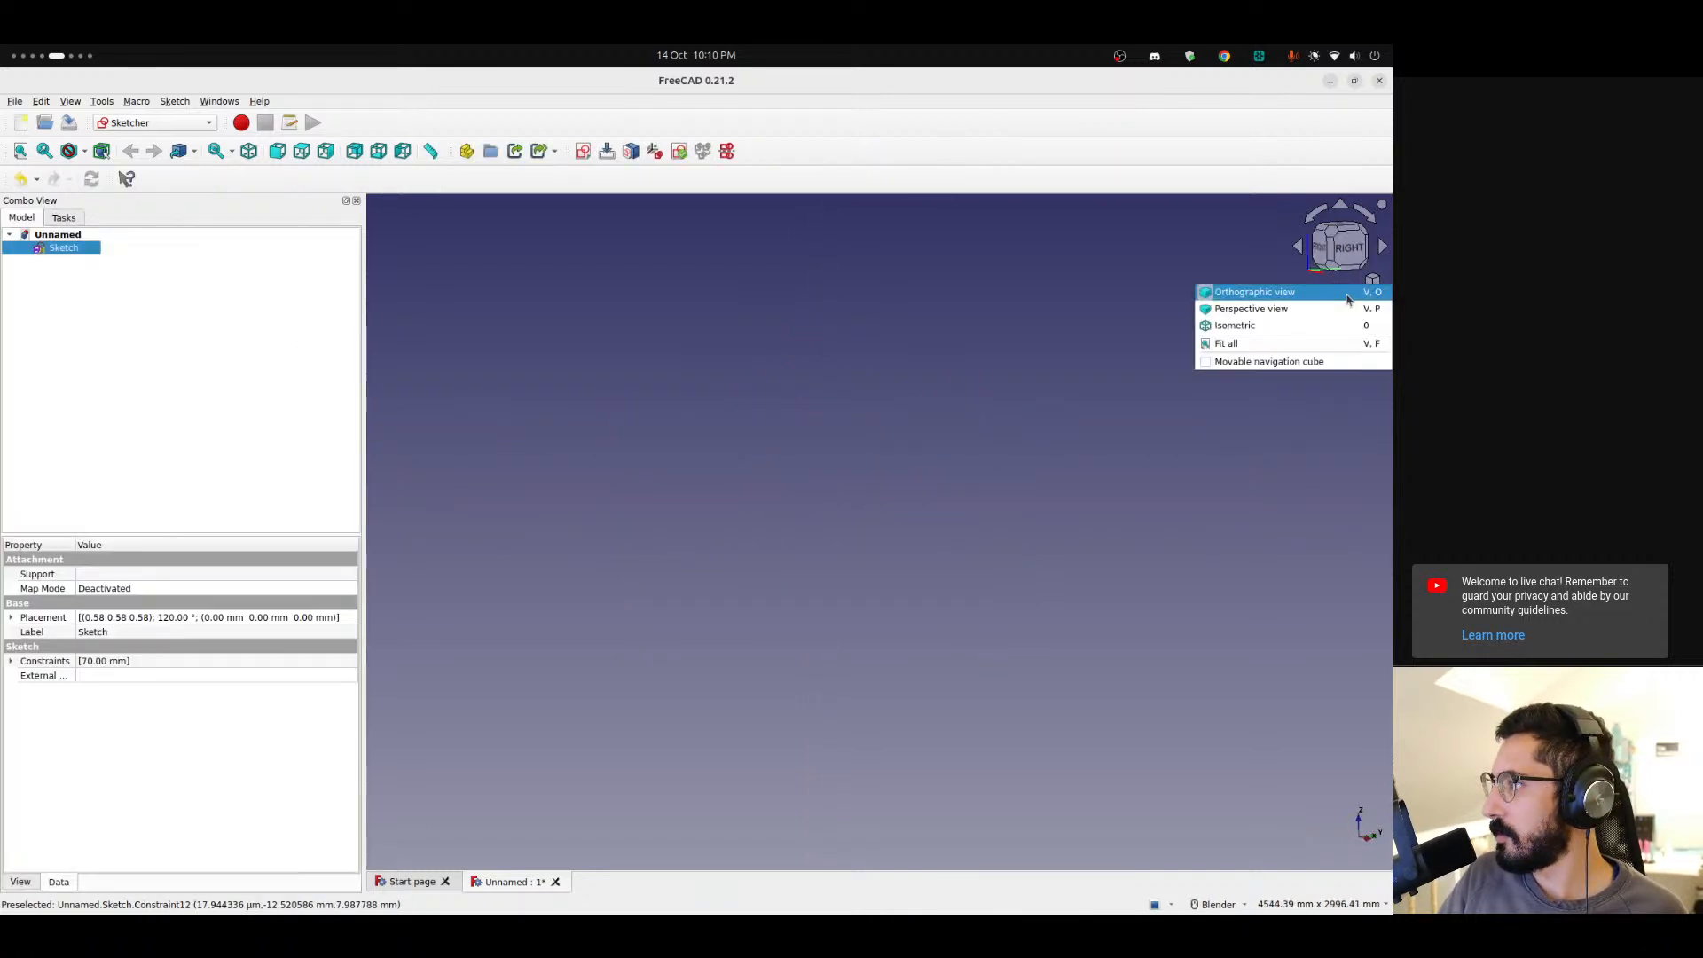
{"action": "left_click", "coordinate": [1260, 348]}
{"action": "scroll", "coordinate": [863, 543], "scroll_direction": "up", "scroll_amount": 6}
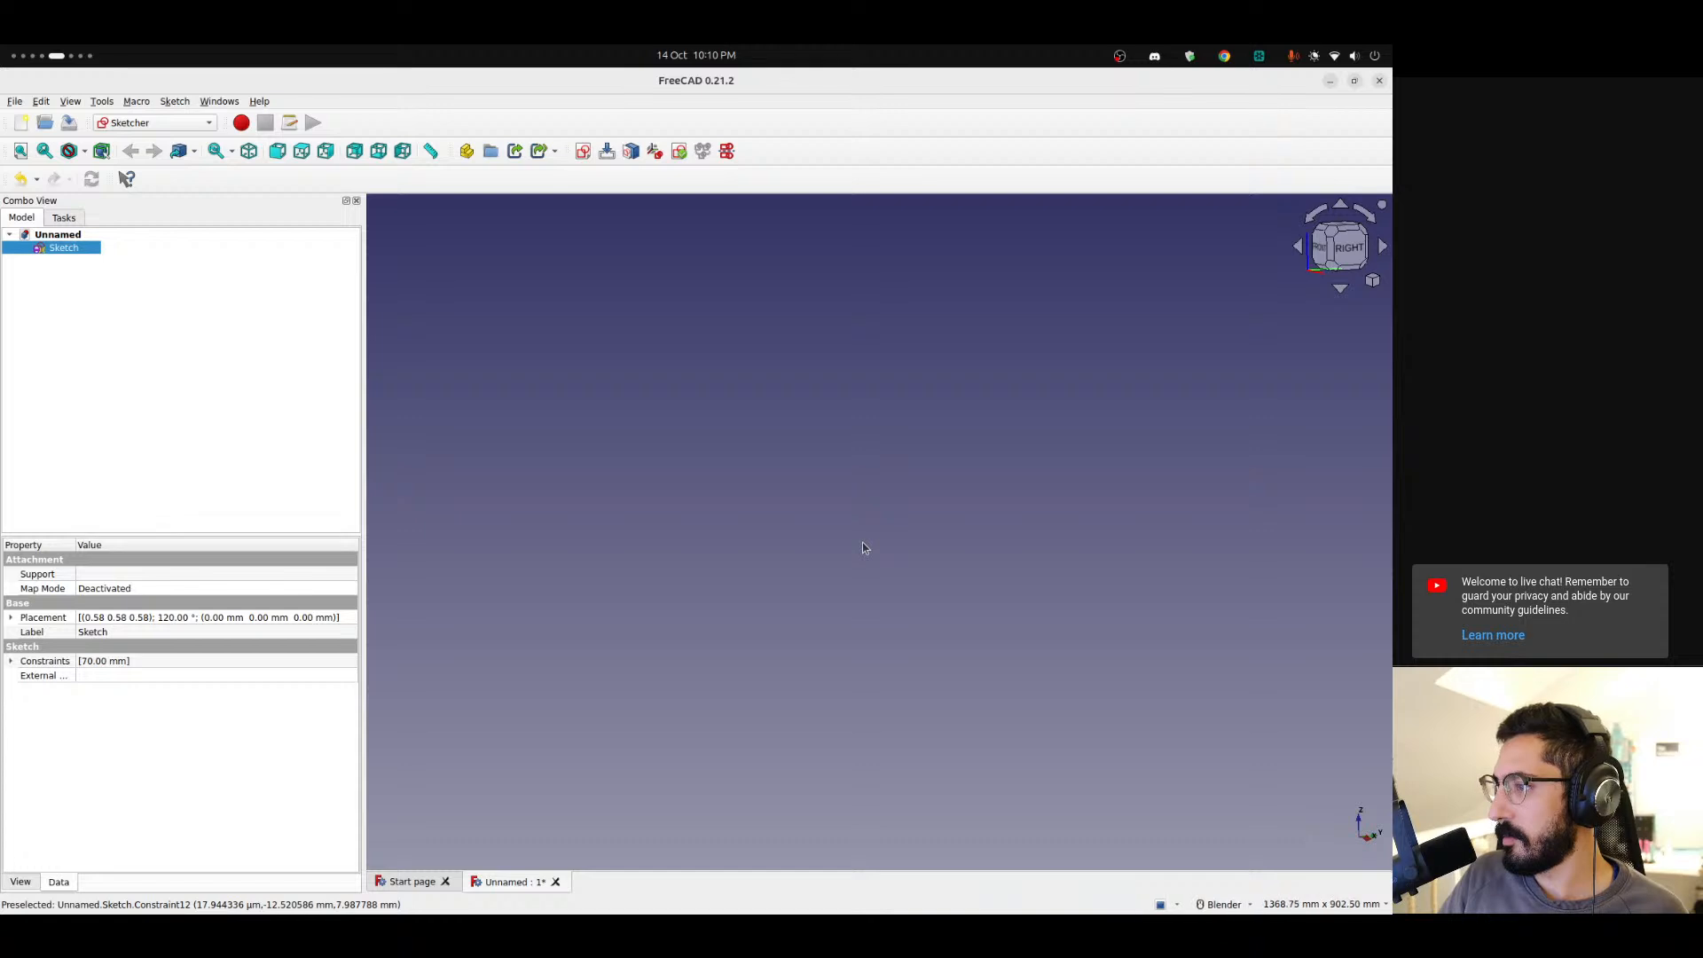
Switch to the Part workbench and try to extrude the sketch with the Extrude tool.
{"action": "left_click", "coordinate": [135, 123]}
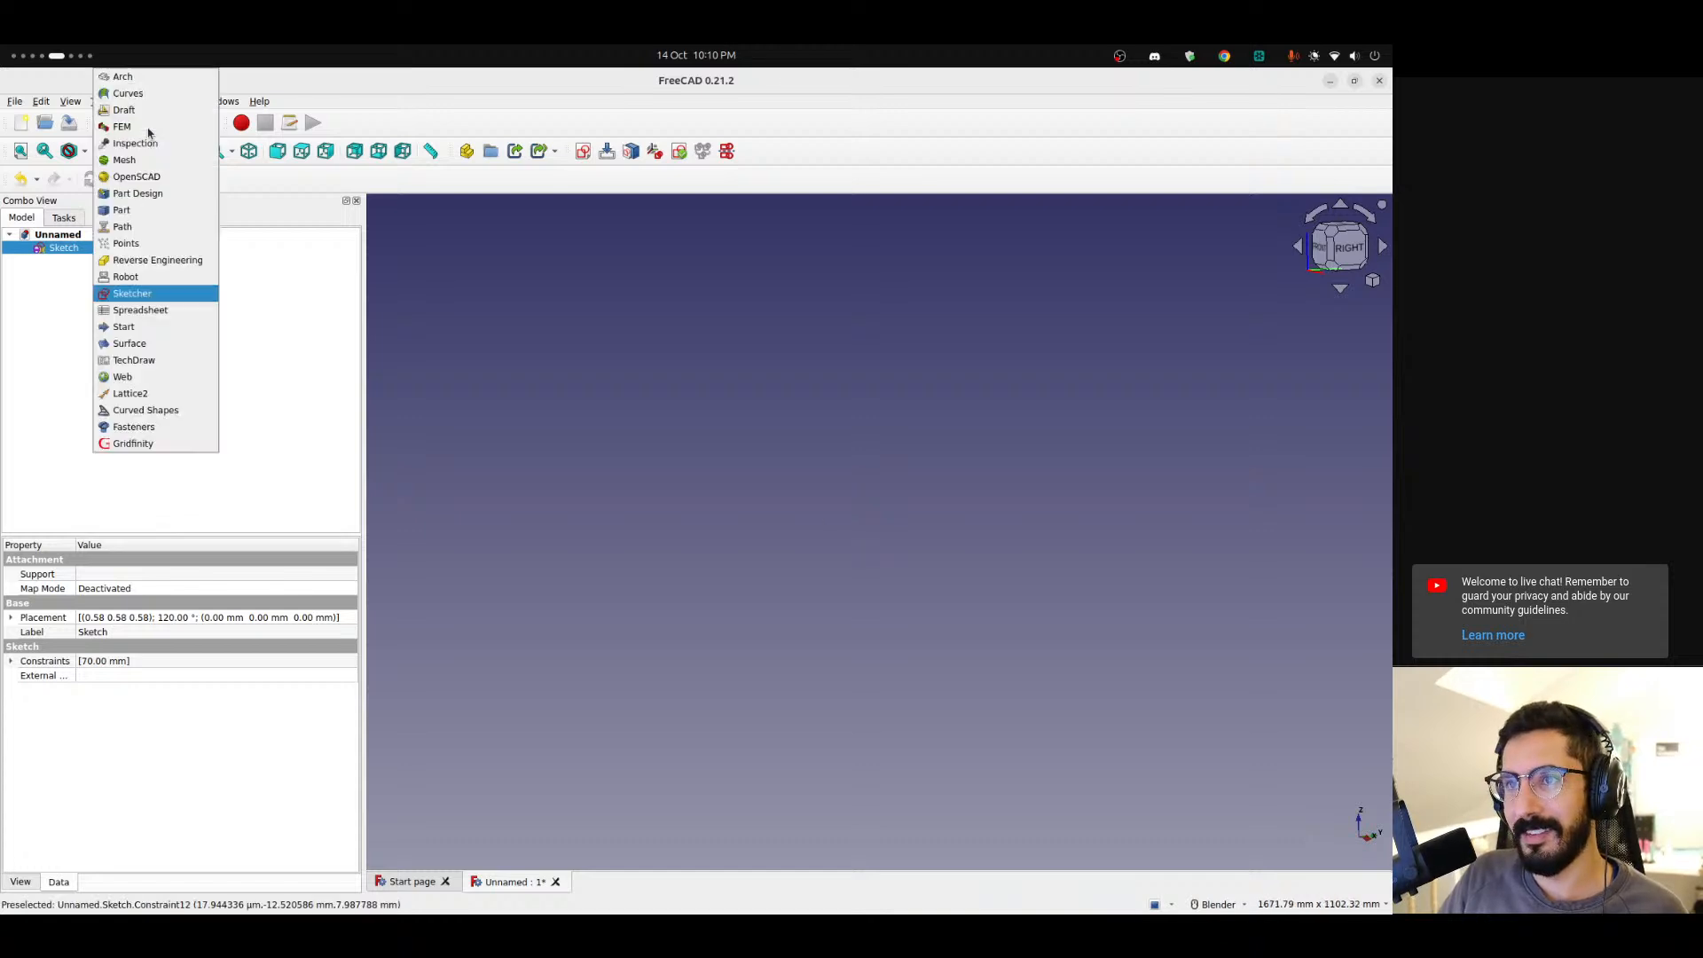
{"action": "left_click", "coordinate": [131, 211]}
{"action": "scroll", "coordinate": [876, 639], "scroll_direction": "down", "scroll_amount": 10}
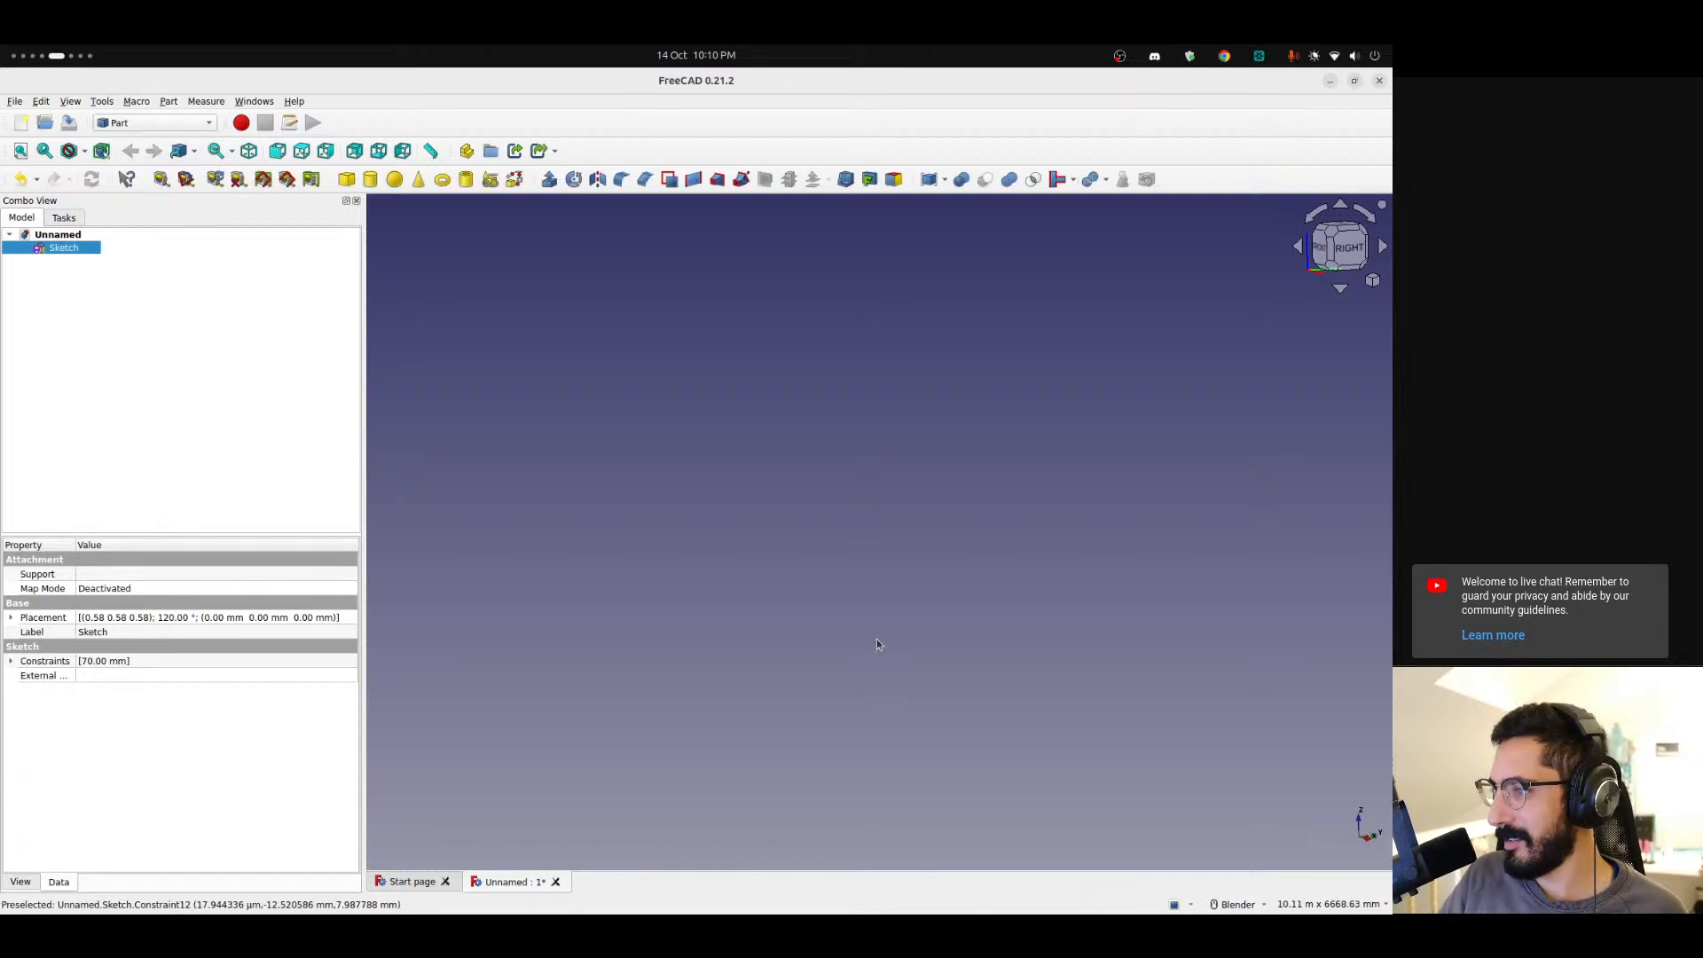
{"action": "scroll", "coordinate": [876, 642], "scroll_direction": "up", "scroll_amount": 7}
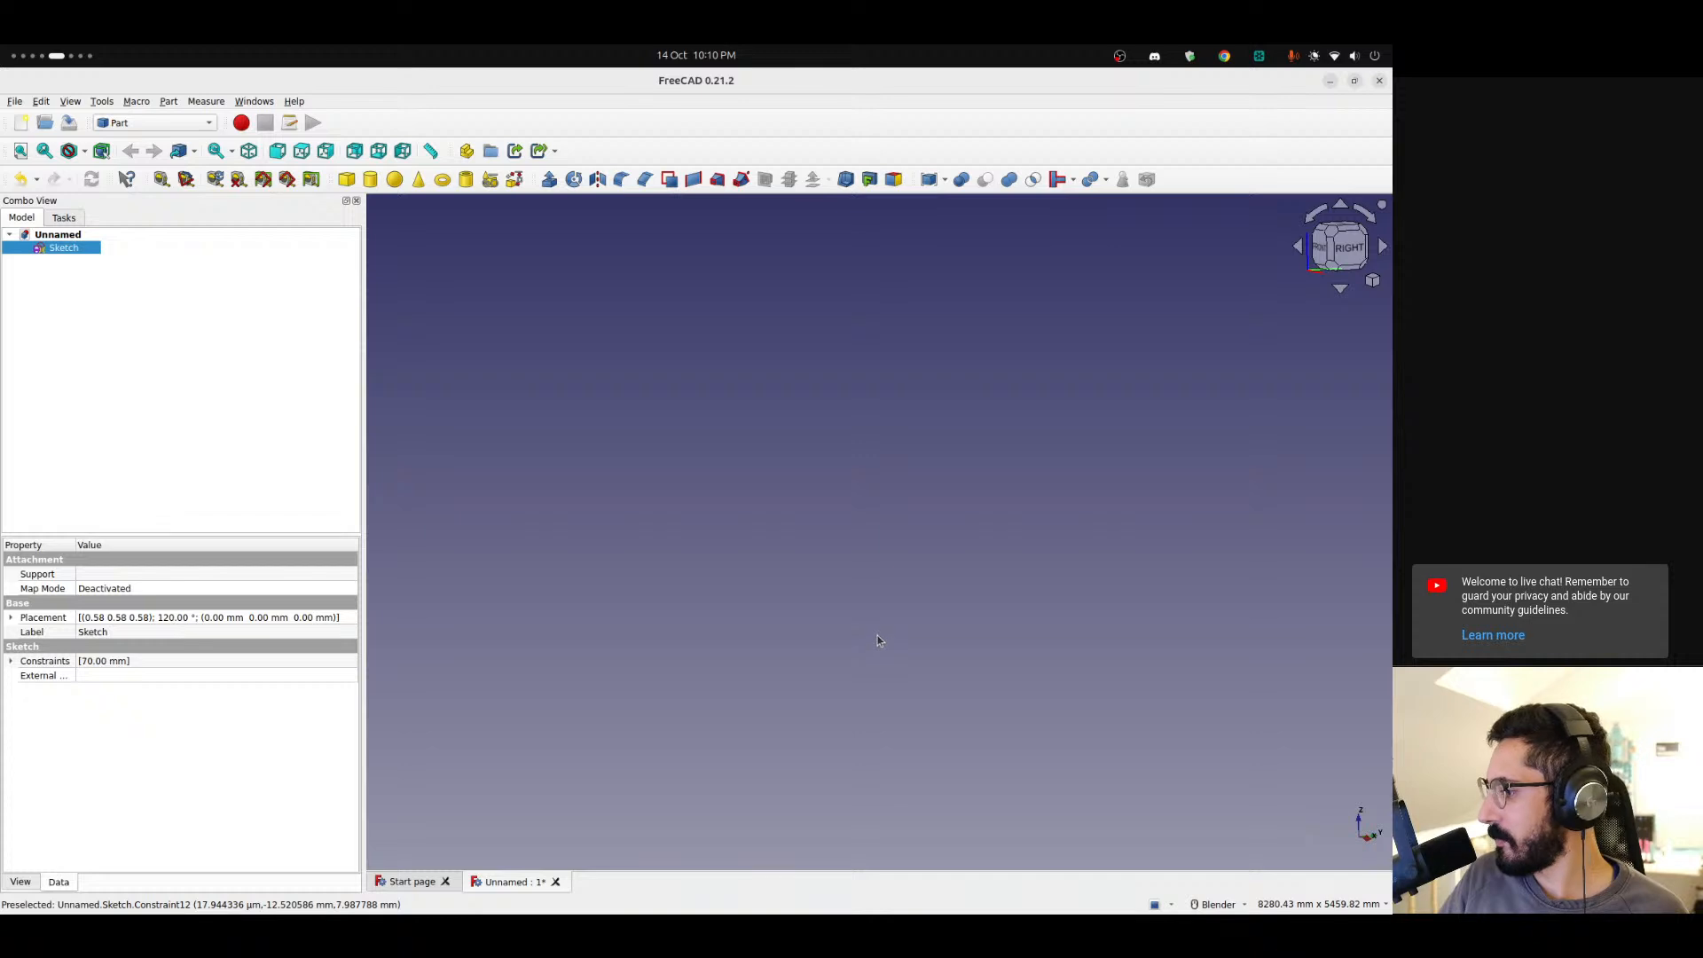
{"action": "scroll", "coordinate": [874, 621], "scroll_direction": "up", "scroll_amount": 6}
{"action": "scroll", "coordinate": [868, 577], "scroll_direction": "up", "scroll_amount": 15}
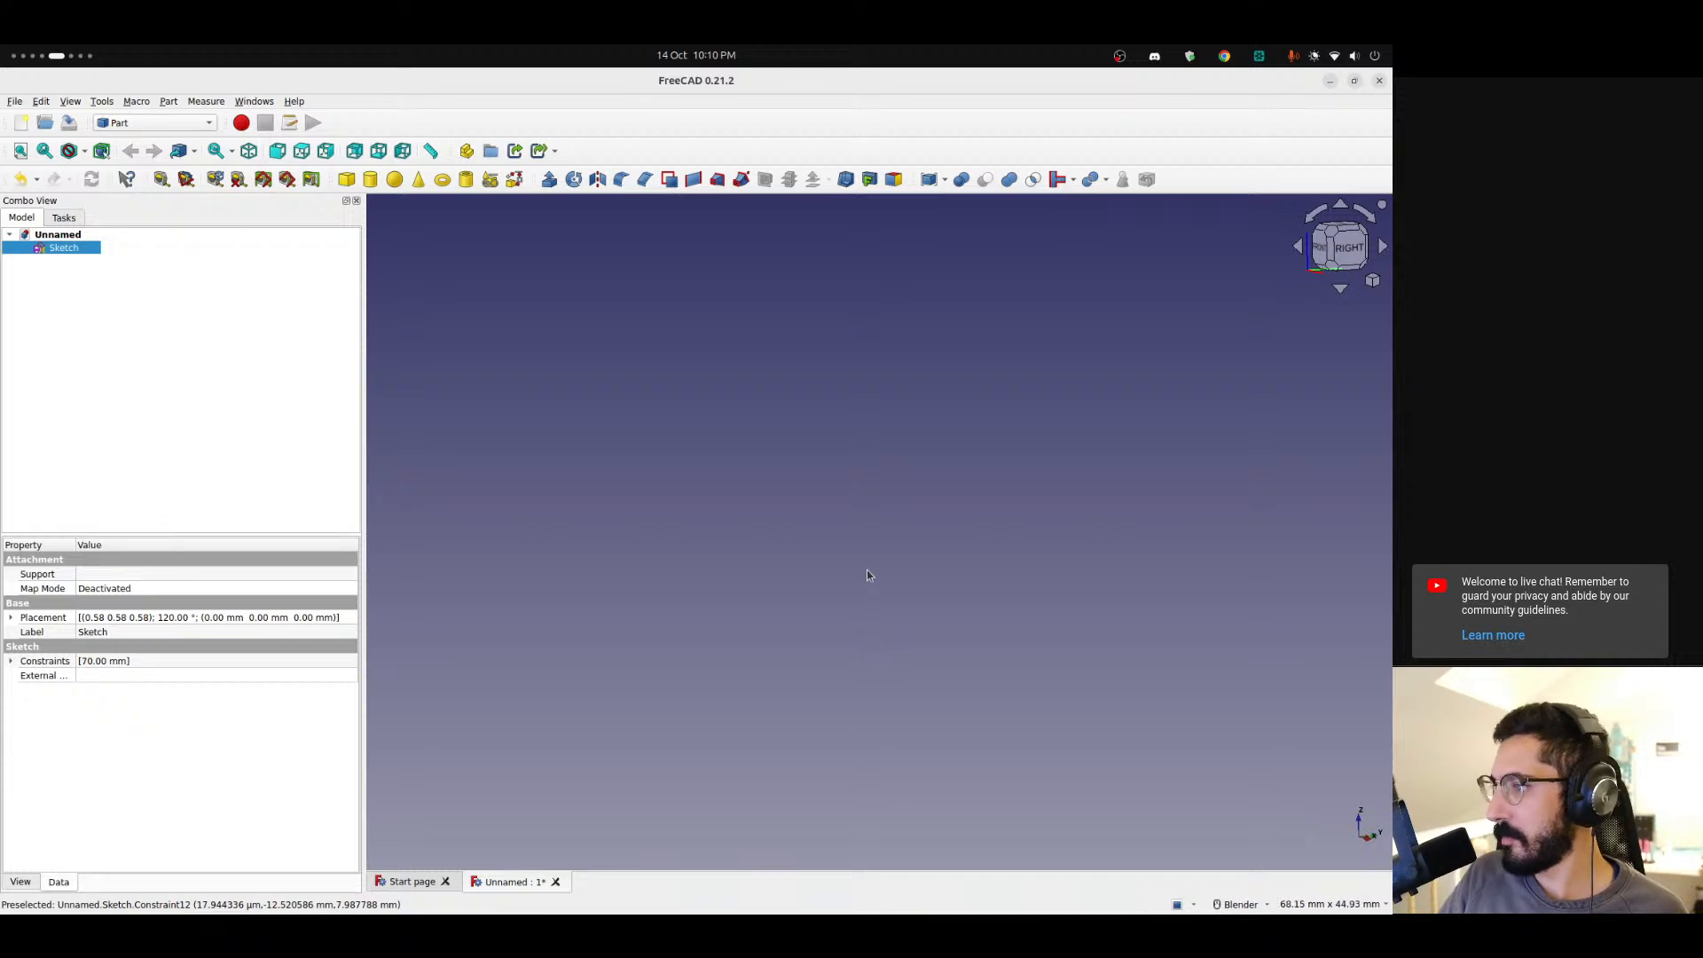
{"action": "left_click", "coordinate": [1372, 280]}
{"action": "left_click", "coordinate": [1238, 341]}
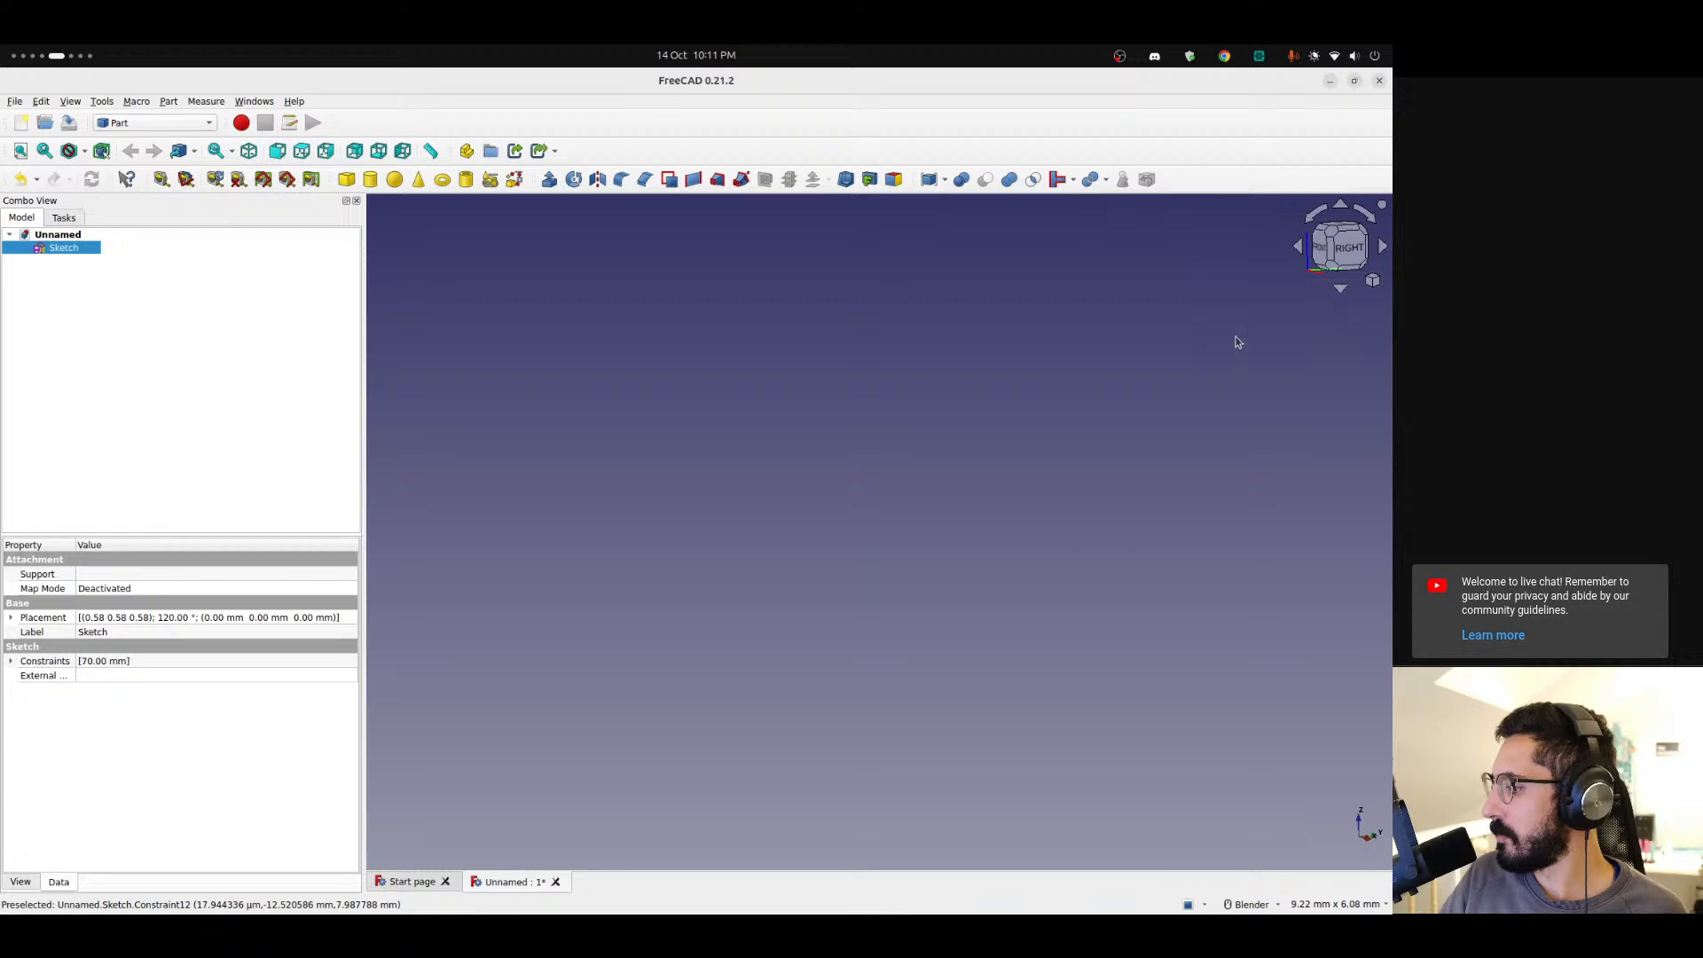
{"action": "scroll", "coordinate": [927, 610], "scroll_direction": "down", "scroll_amount": 5}
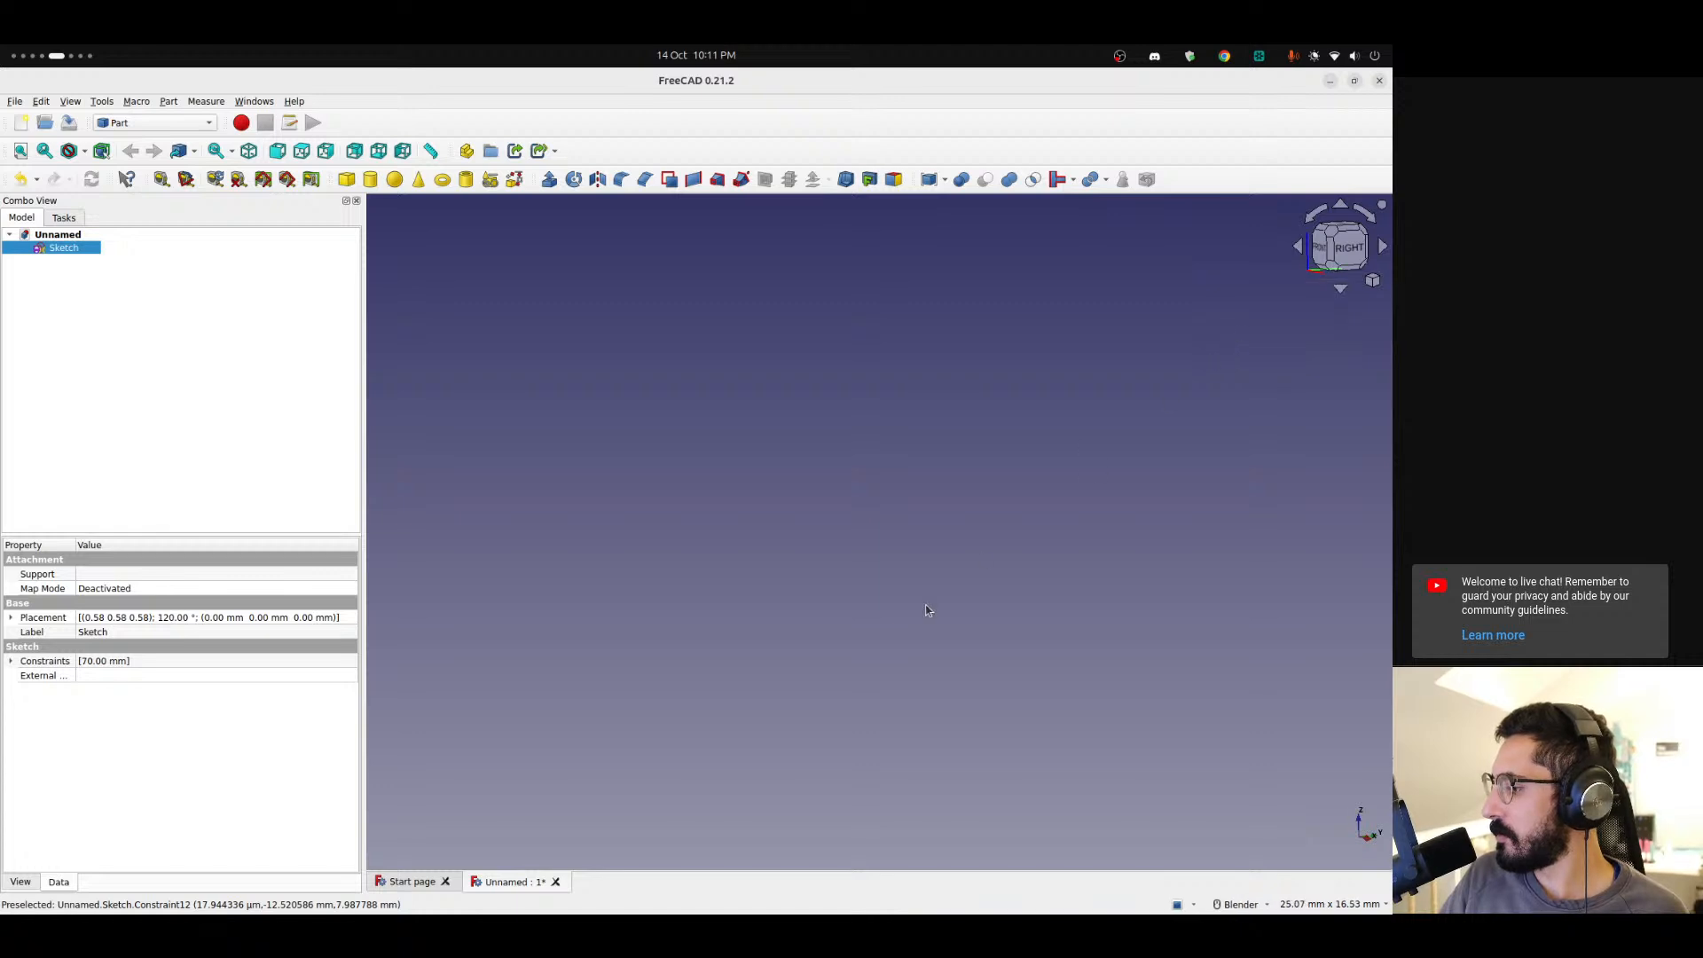
{"action": "left_click", "coordinate": [1372, 280]}
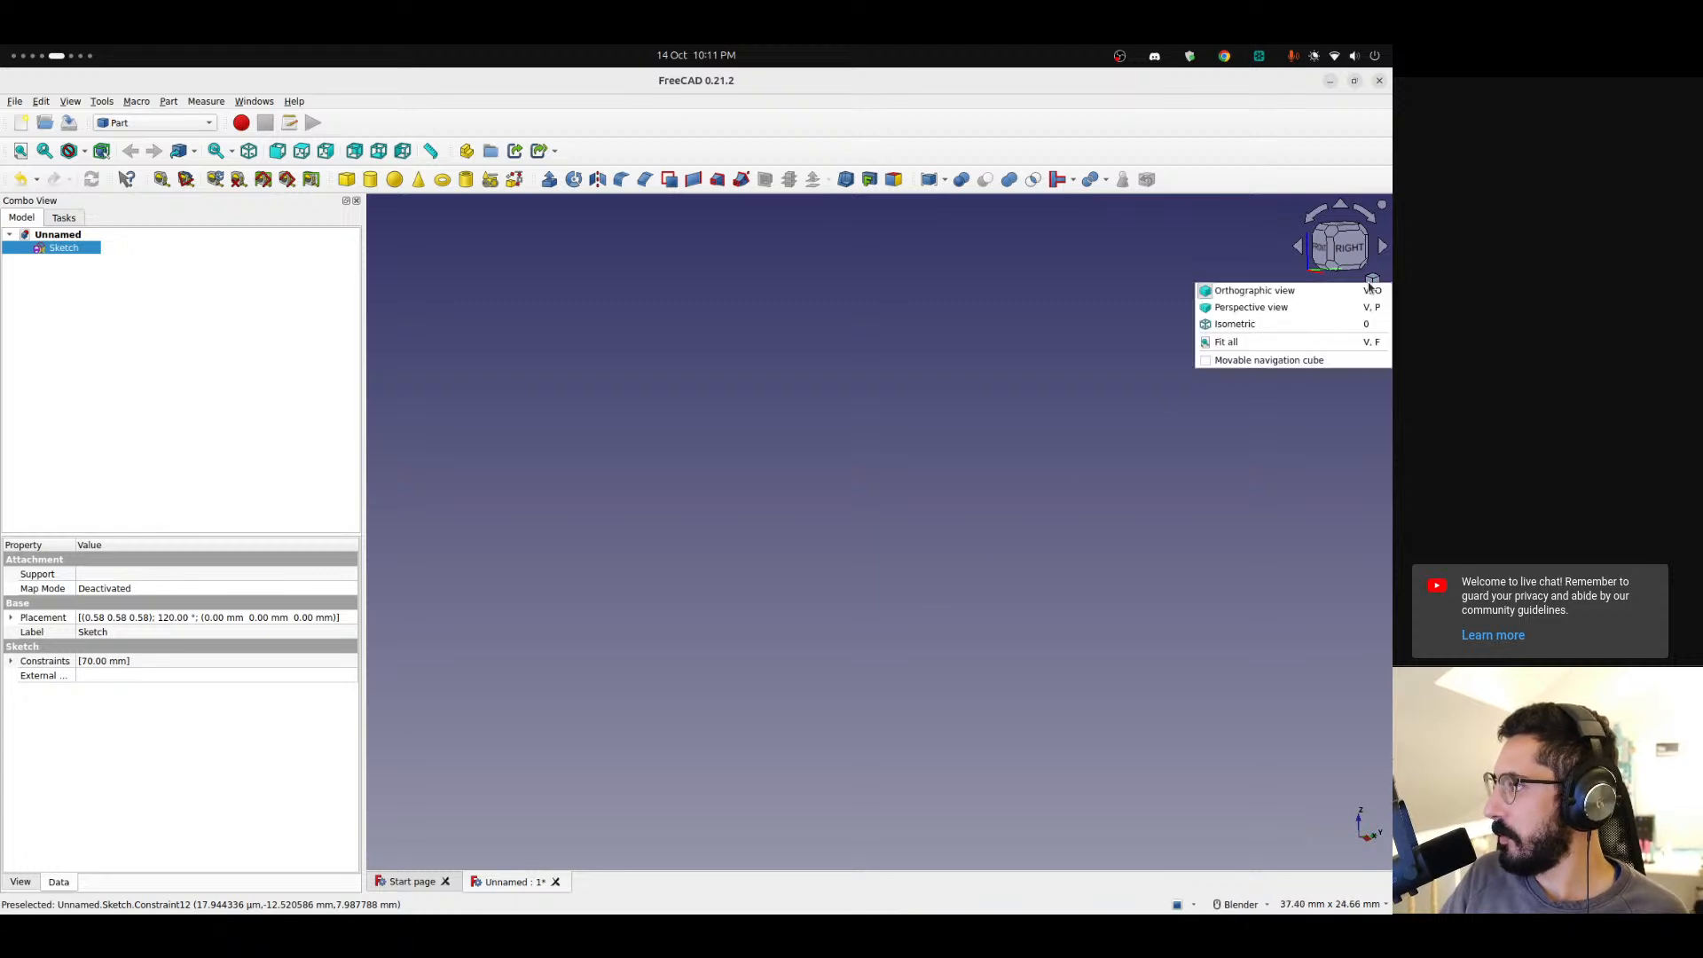
{"action": "left_click", "coordinate": [1278, 344]}
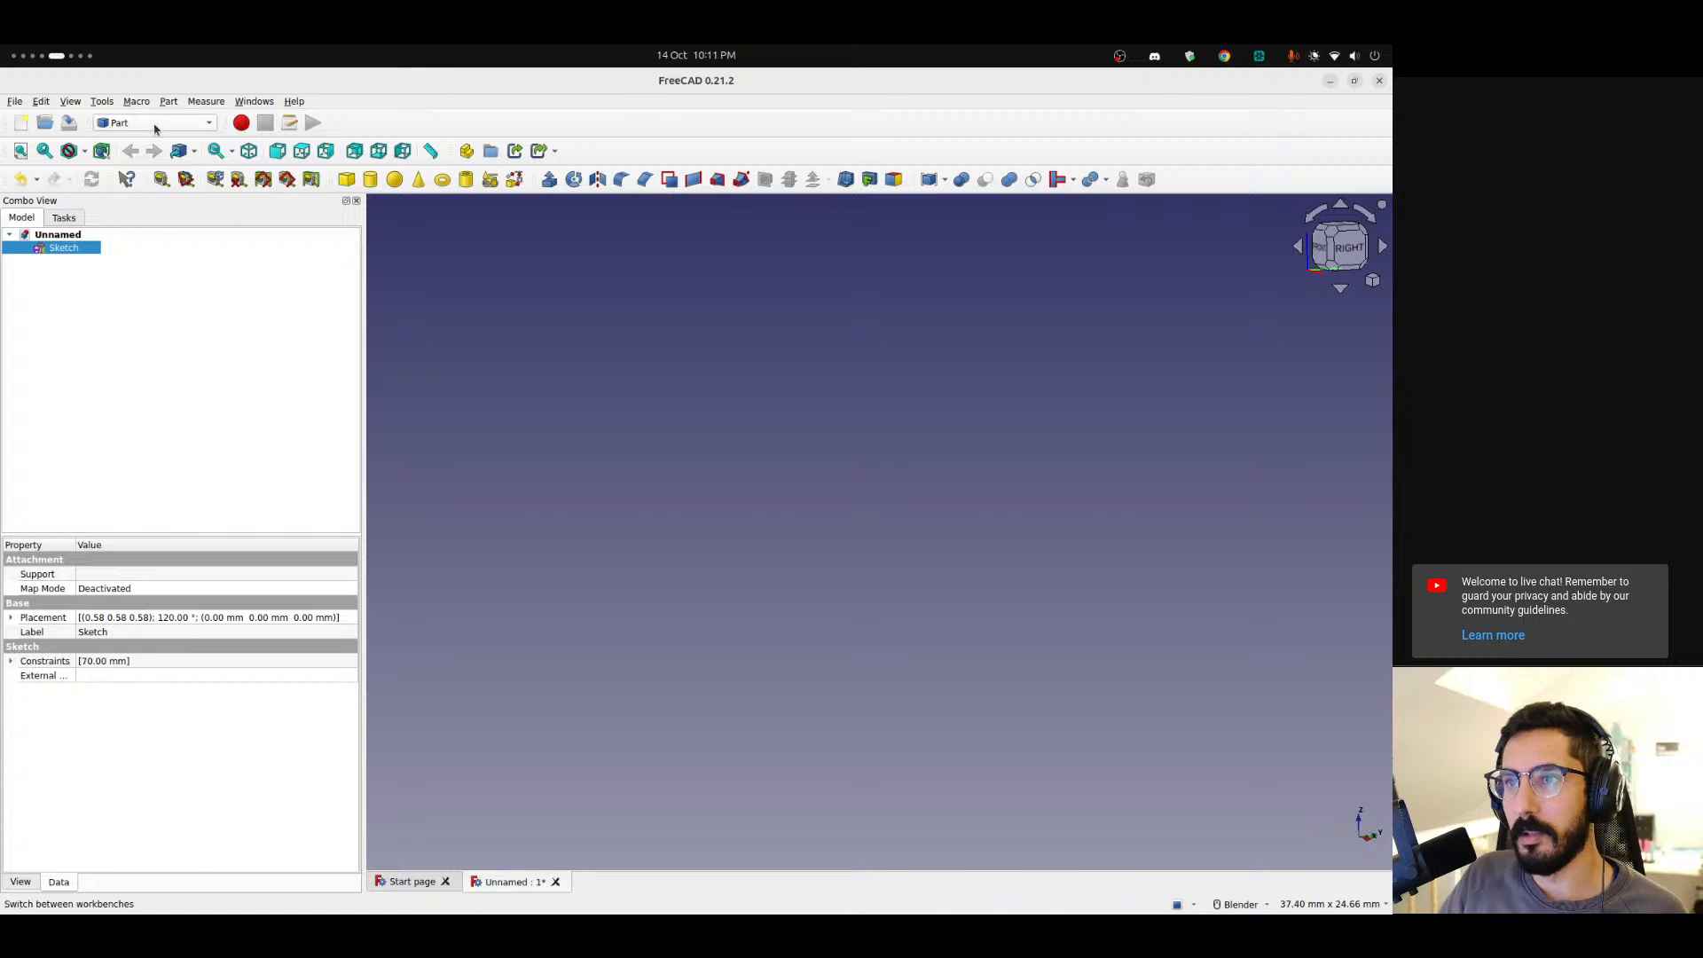
{"action": "left_click", "coordinate": [549, 179]}
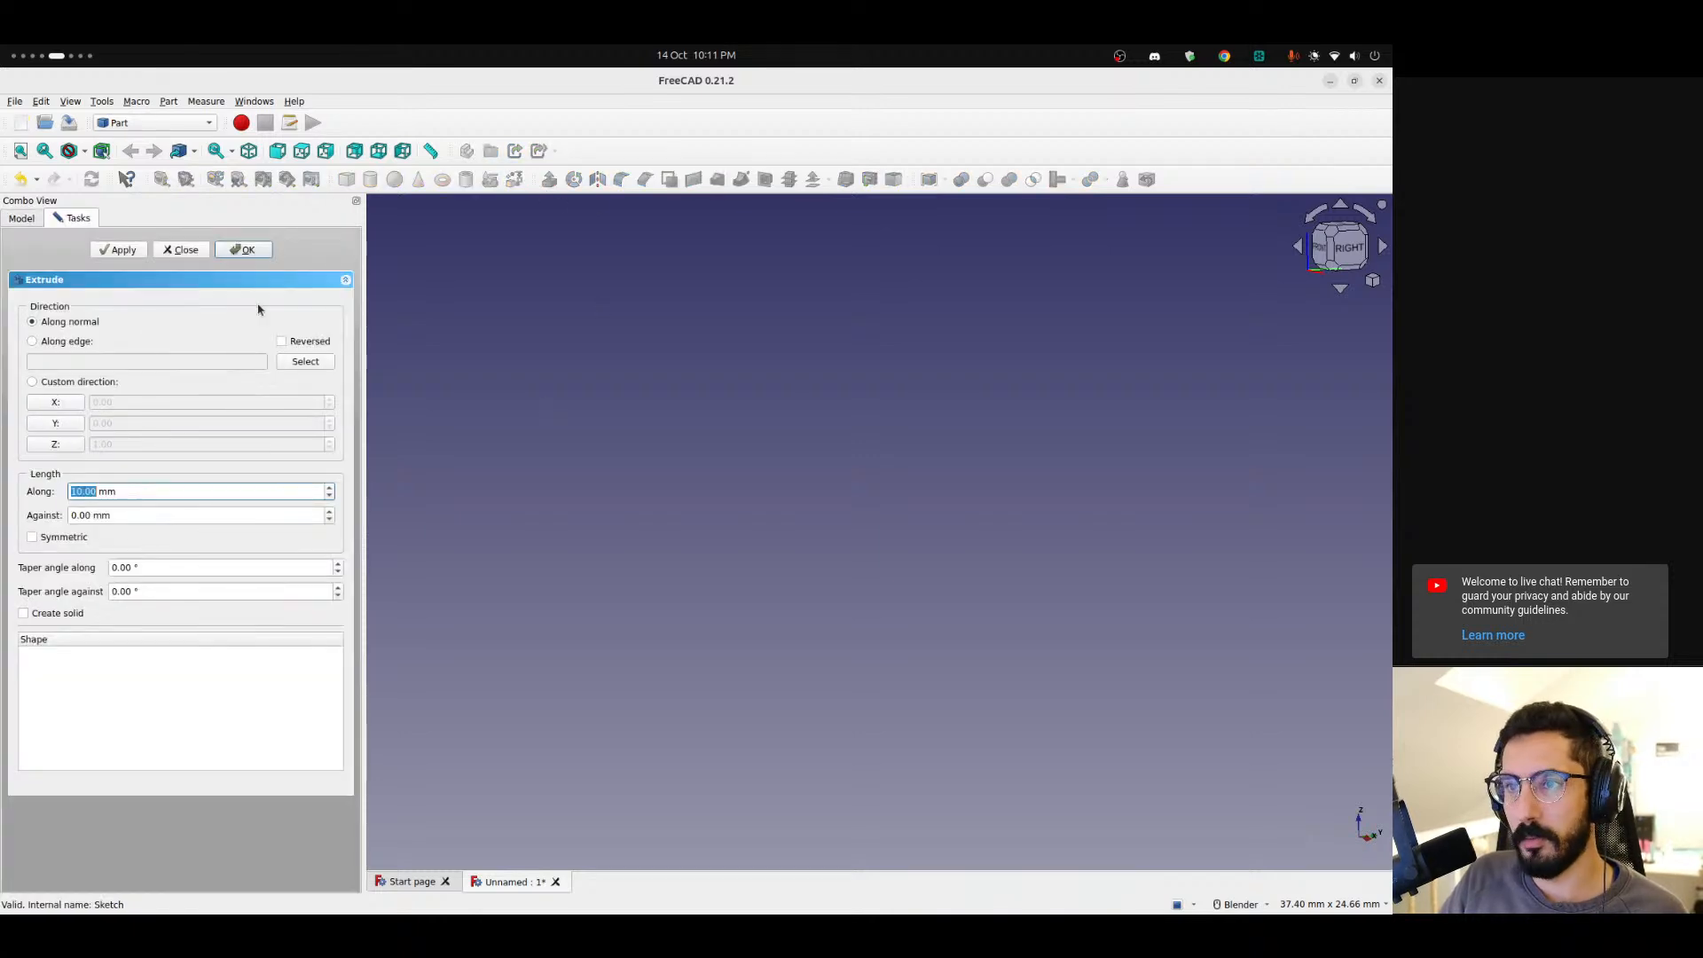
{"action": "left_click", "coordinate": [242, 249]}
{"action": "left_click", "coordinate": [784, 519]}
{"action": "left_click", "coordinate": [169, 249]}
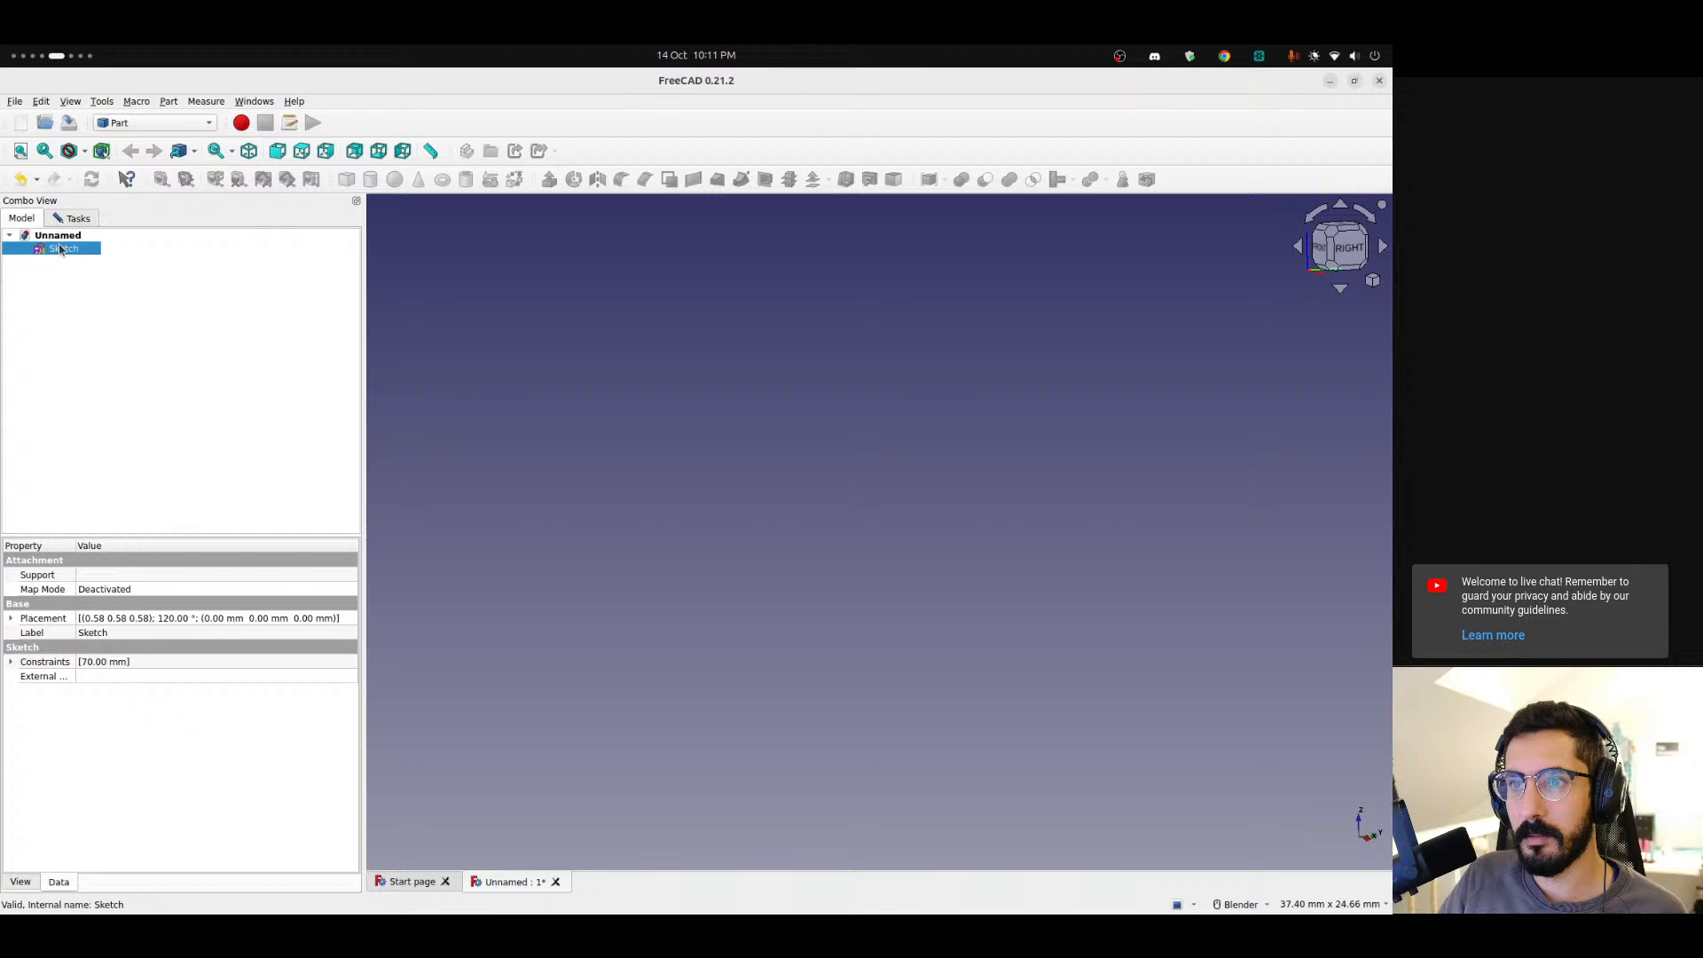
{"action": "left_click", "coordinate": [76, 219]}
{"action": "left_click", "coordinate": [117, 250]}
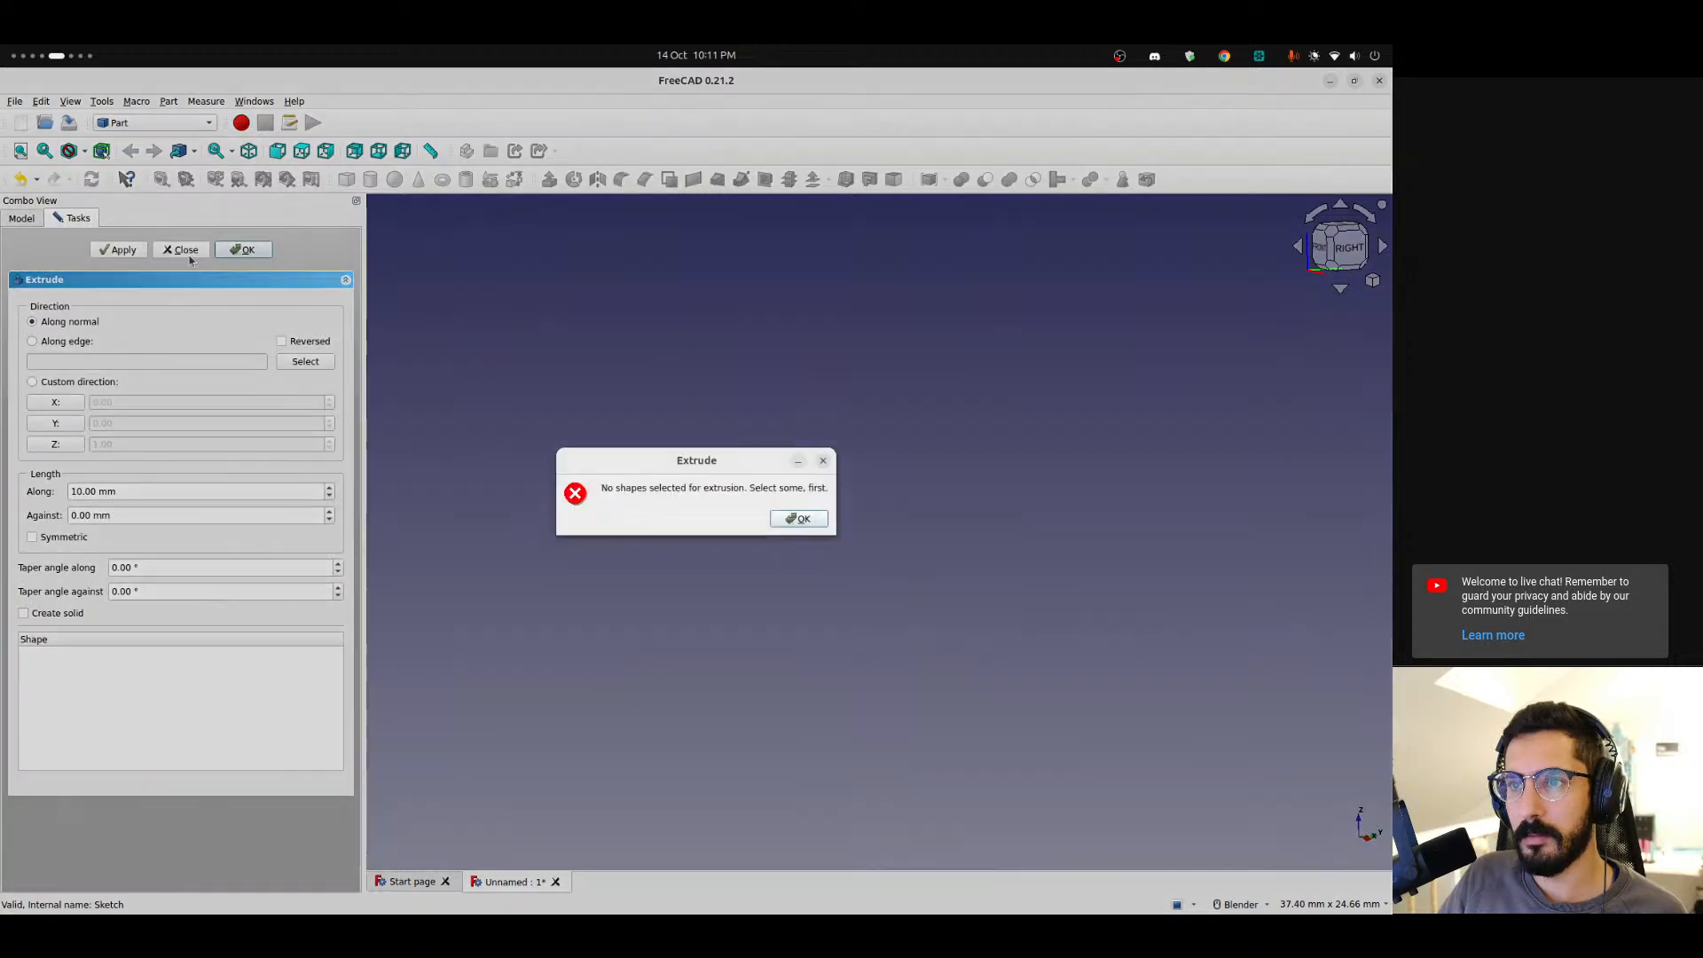
{"action": "left_click", "coordinate": [789, 519]}
{"action": "left_click", "coordinate": [181, 249]}
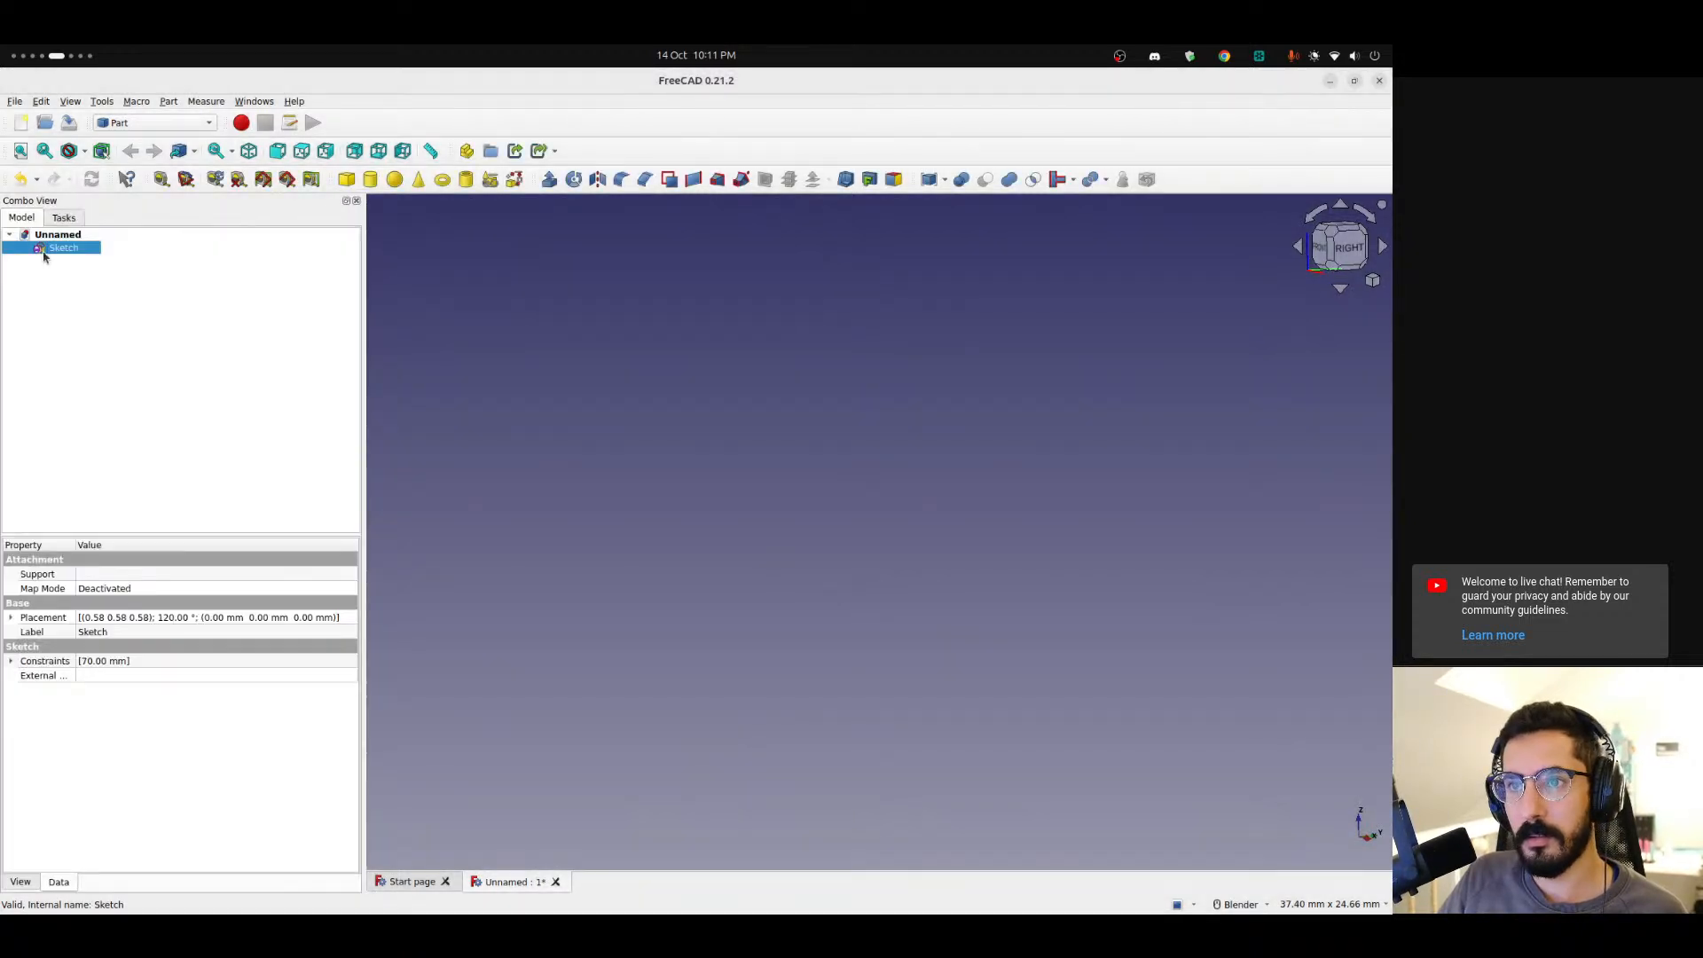
Reopen the sketch, turn the B-spline from construction into normal geometry, and close the sketch.
{"action": "double_click", "coordinate": [44, 252]}
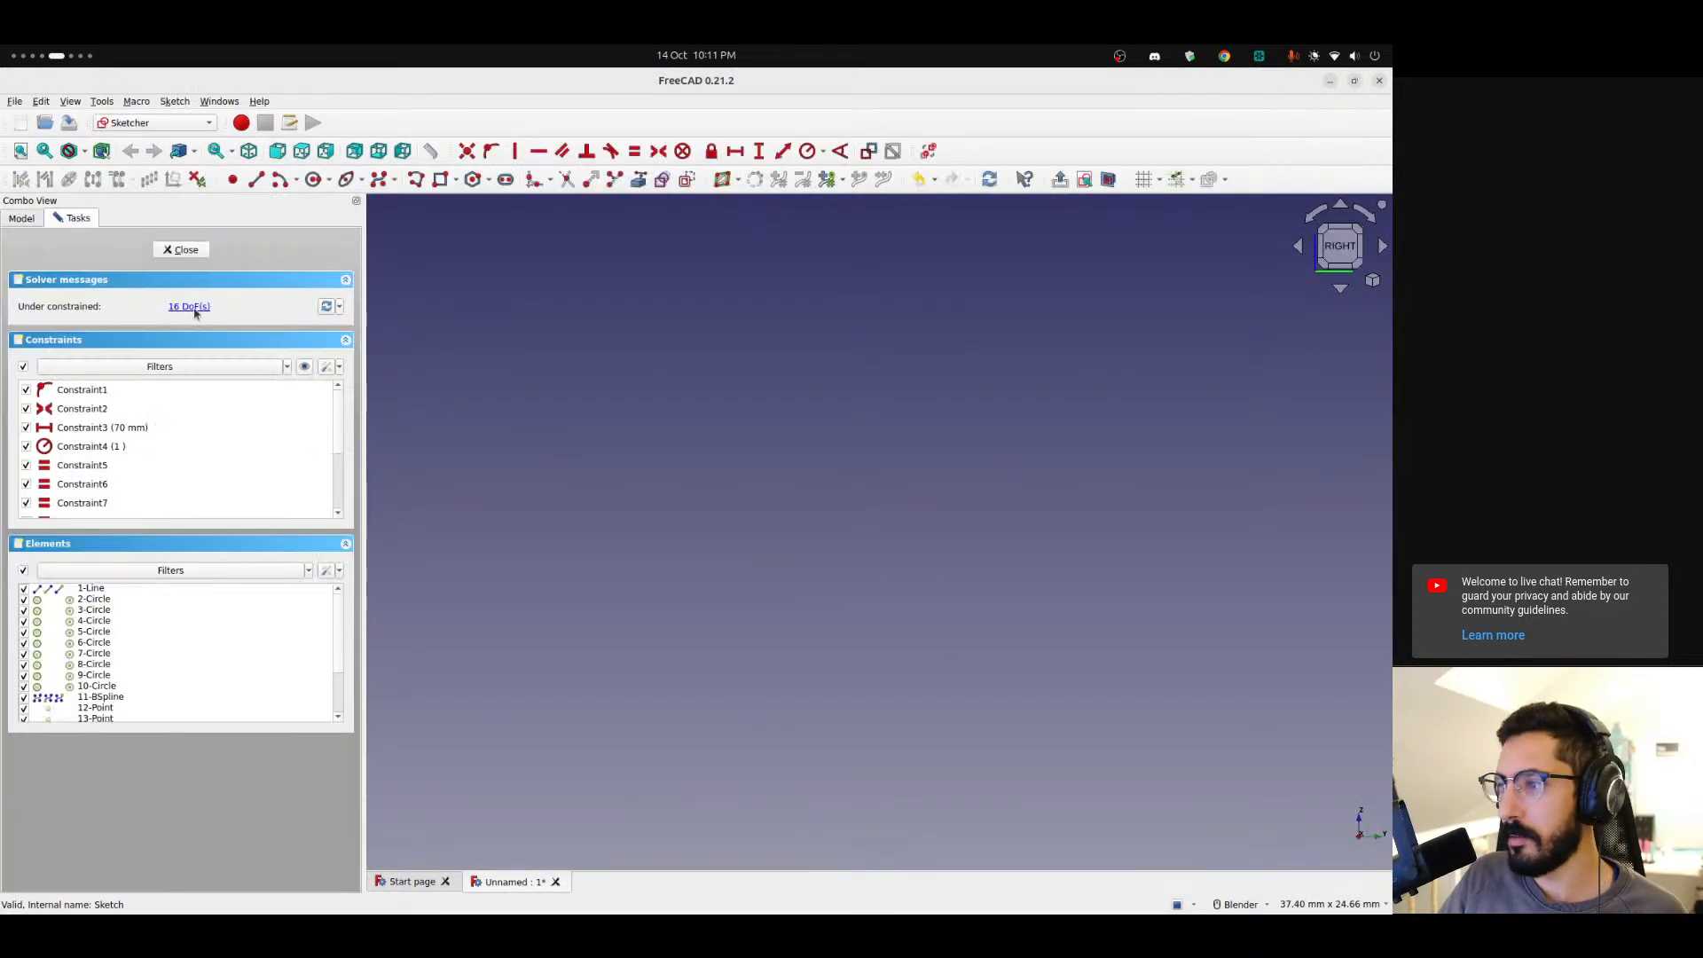
{"action": "left_click", "coordinate": [1372, 282]}
{"action": "left_click", "coordinate": [1242, 339]}
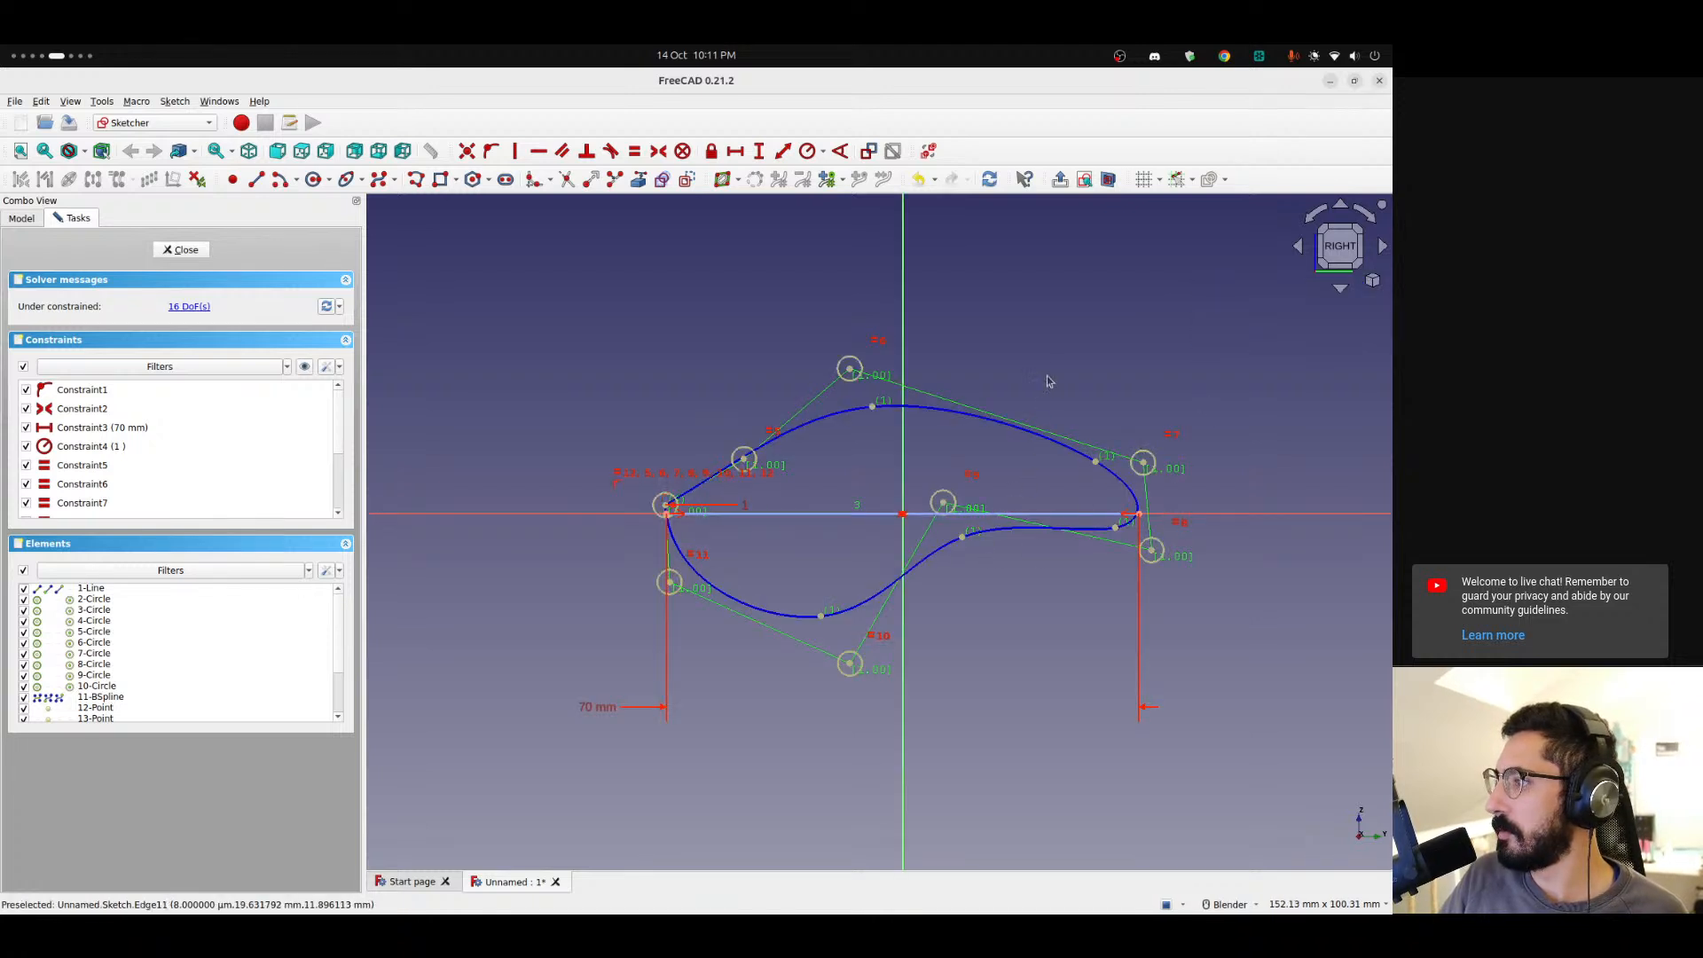
{"action": "middle_click_drag", "start_coordinate": [1048, 362], "coordinate": [913, 369], "text": "shift"}
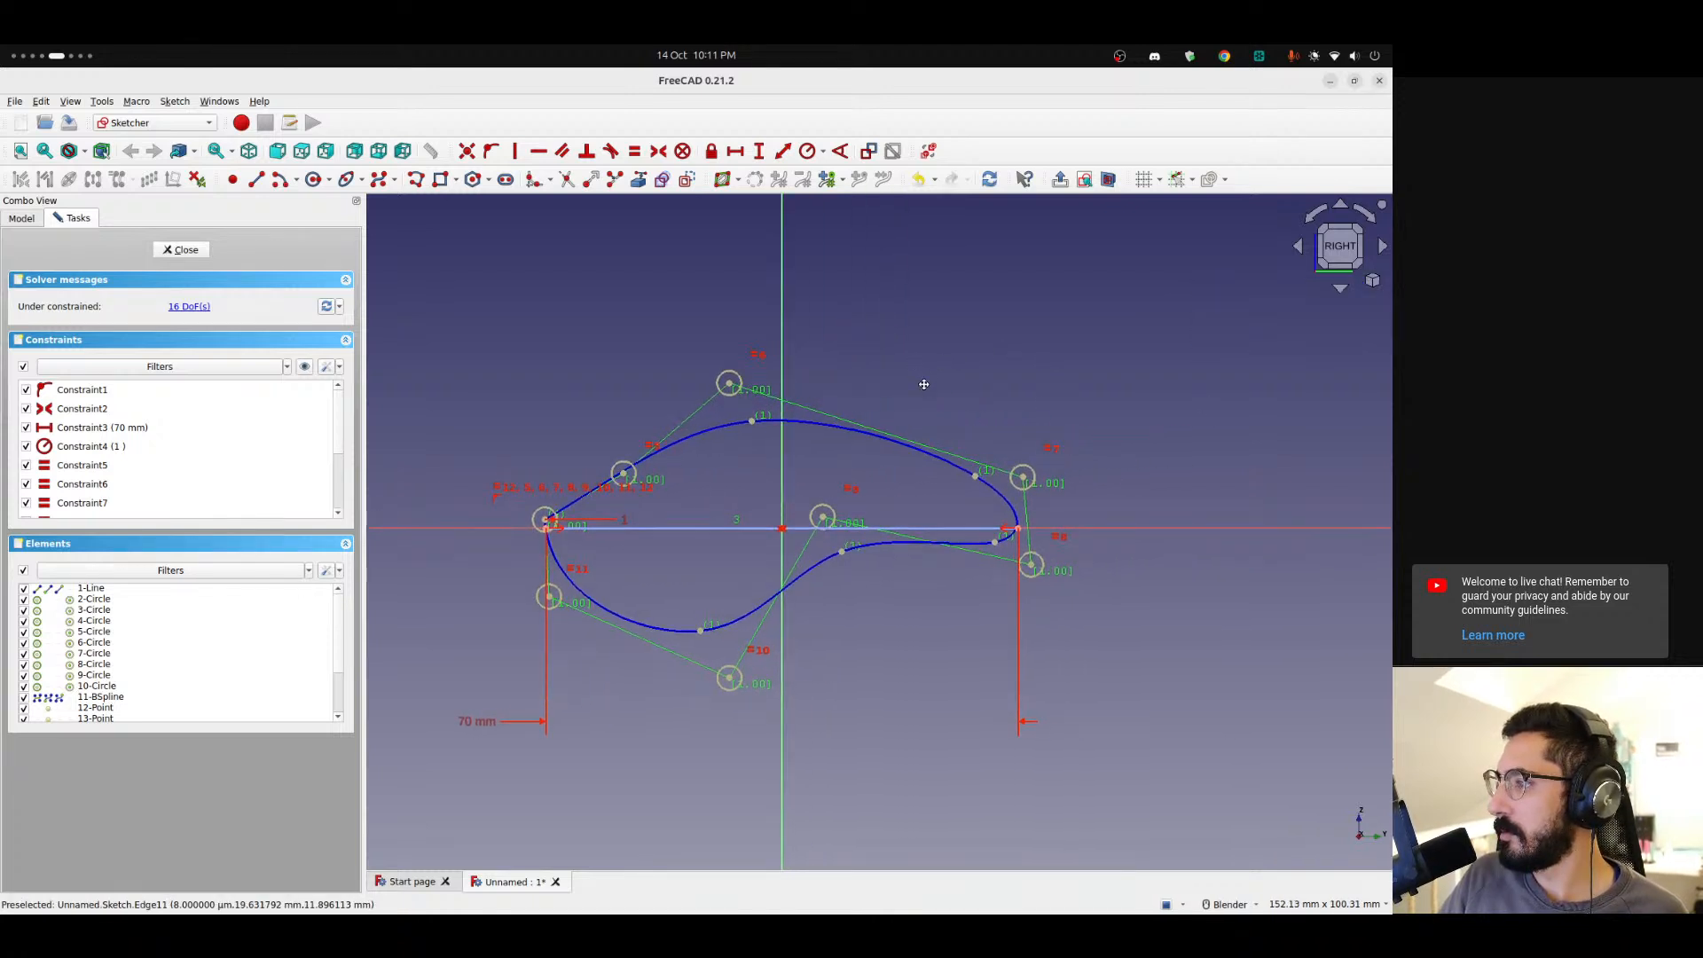
{"action": "scroll", "coordinate": [866, 600], "scroll_direction": "up", "scroll_amount": 2}
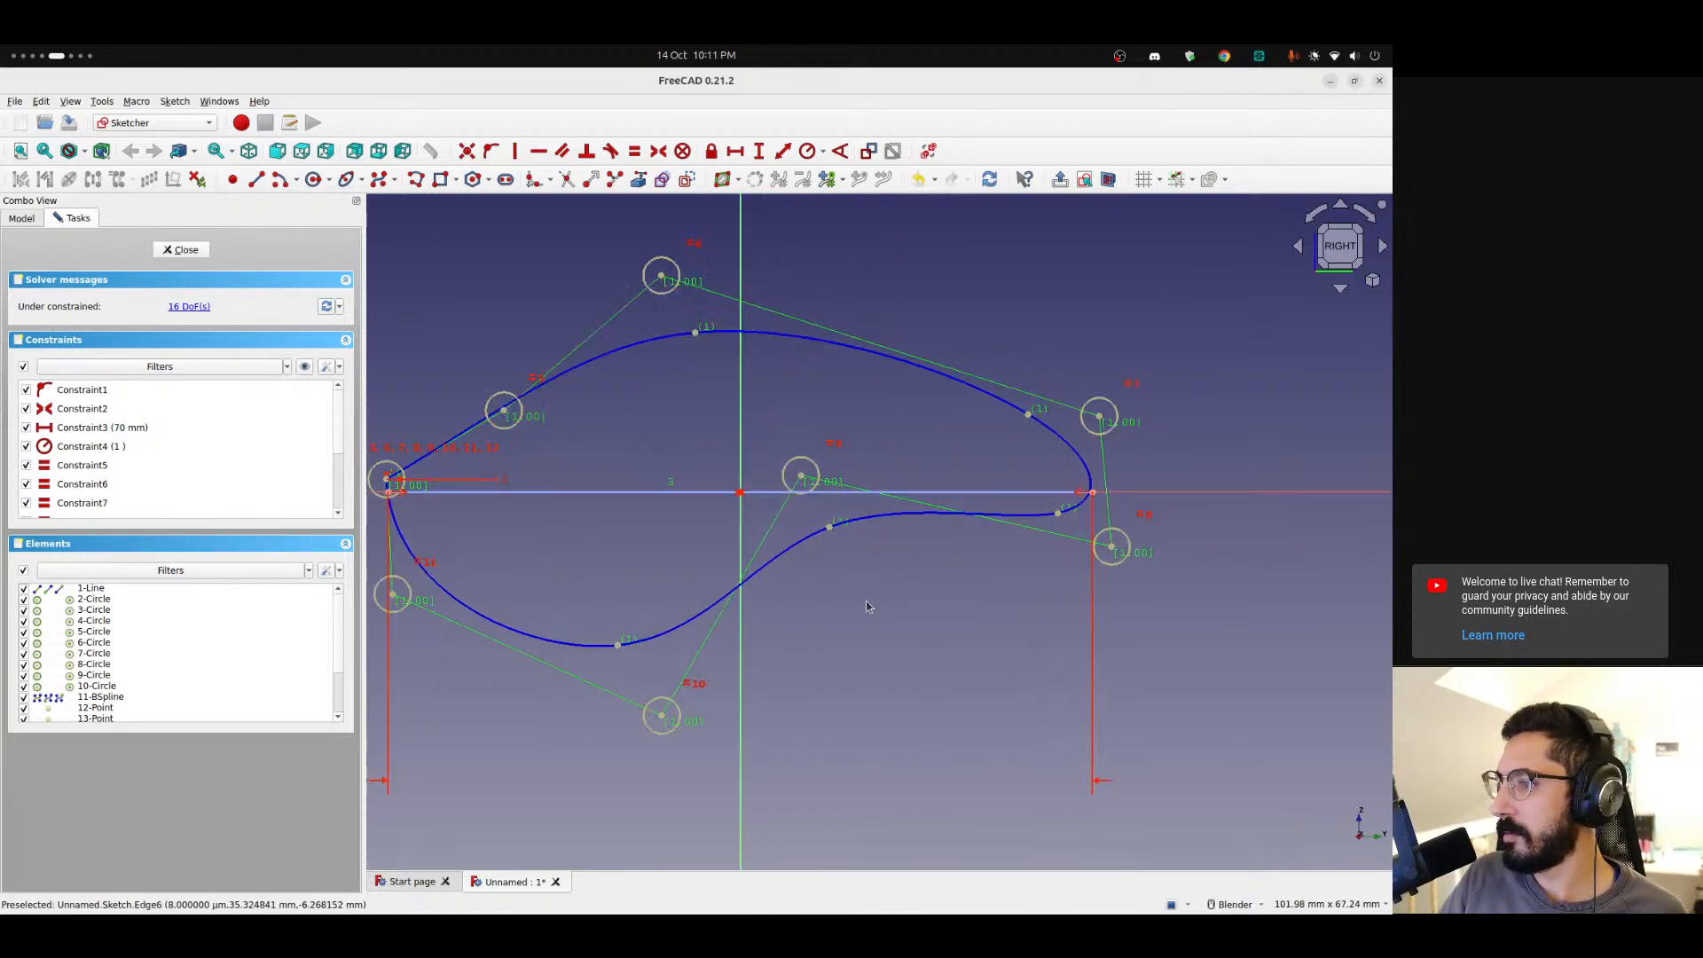
{"action": "left_click", "coordinate": [817, 556]}
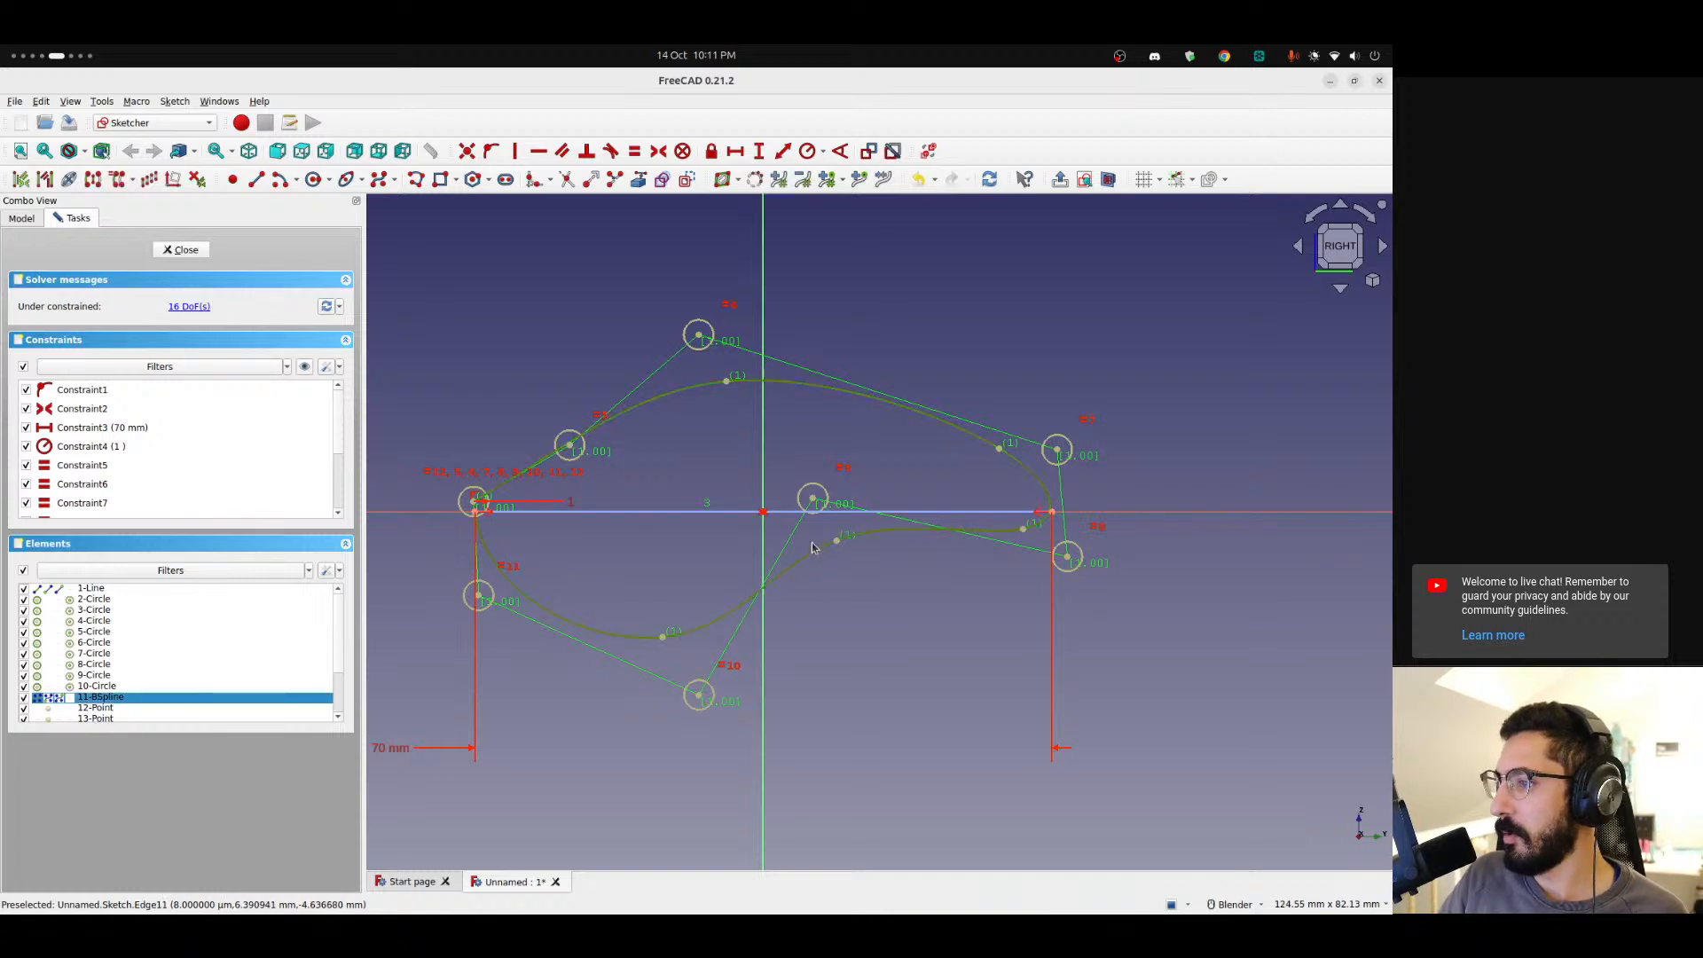
{"action": "left_click", "coordinate": [686, 181]}
{"action": "left_click", "coordinate": [184, 250]}
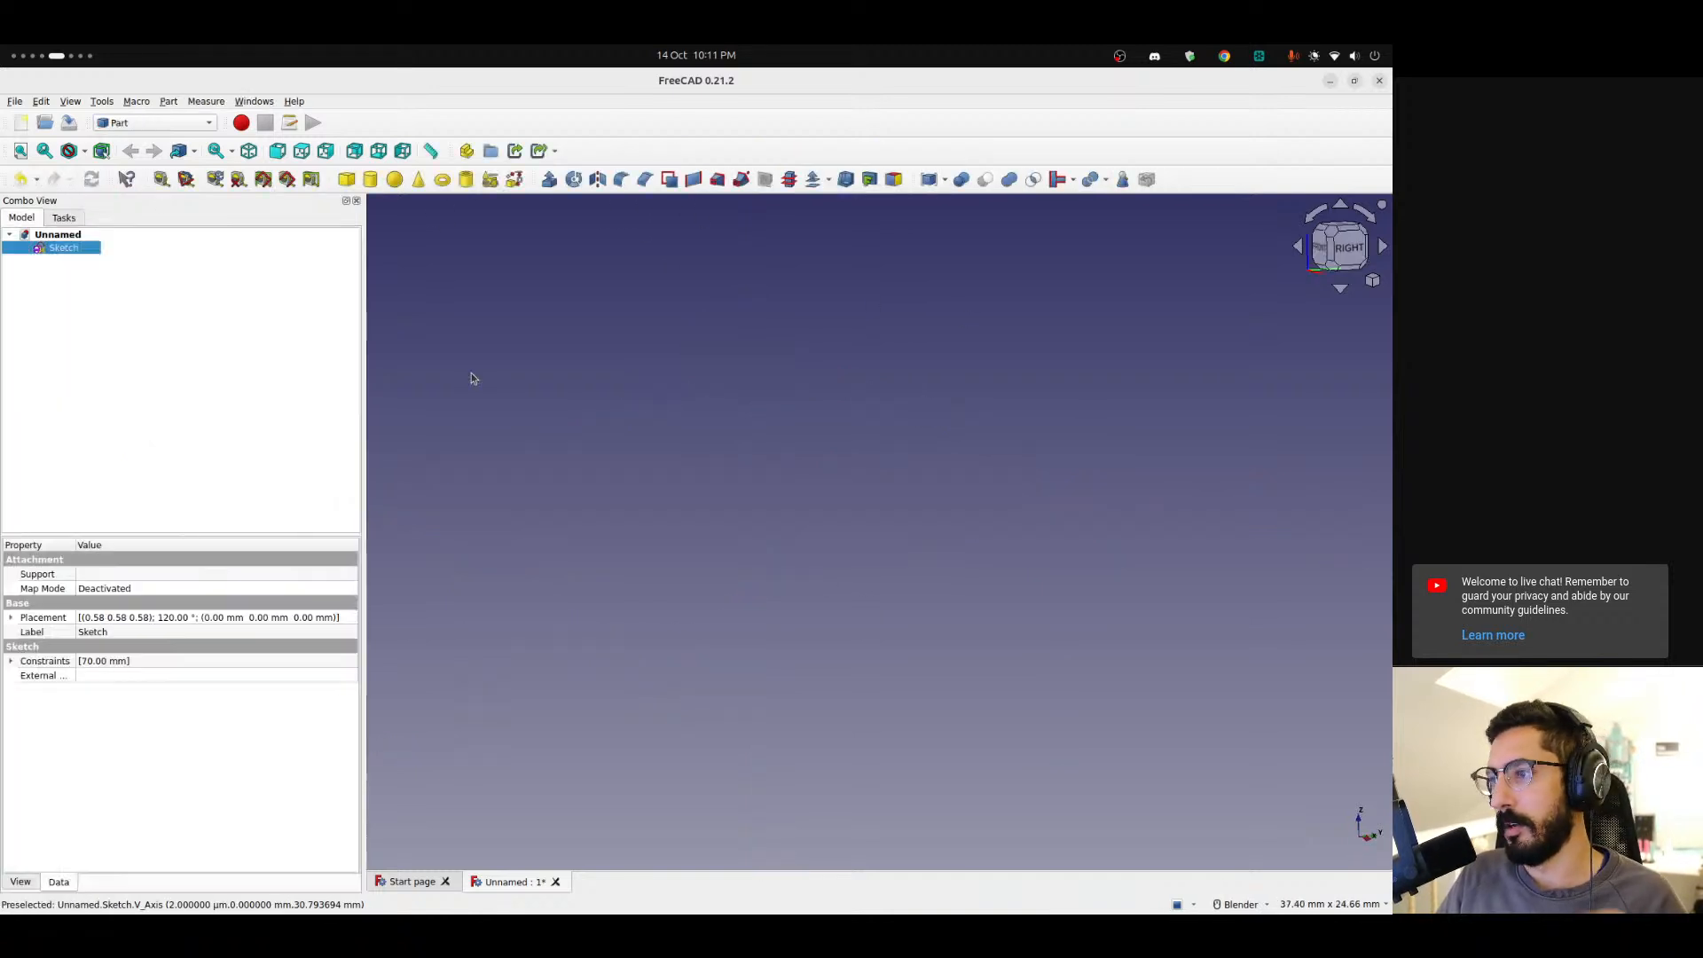
Orbit and zoom around the closed lure profile to inspect it, ending in the top view.
{"action": "left_click", "coordinate": [1372, 282]}
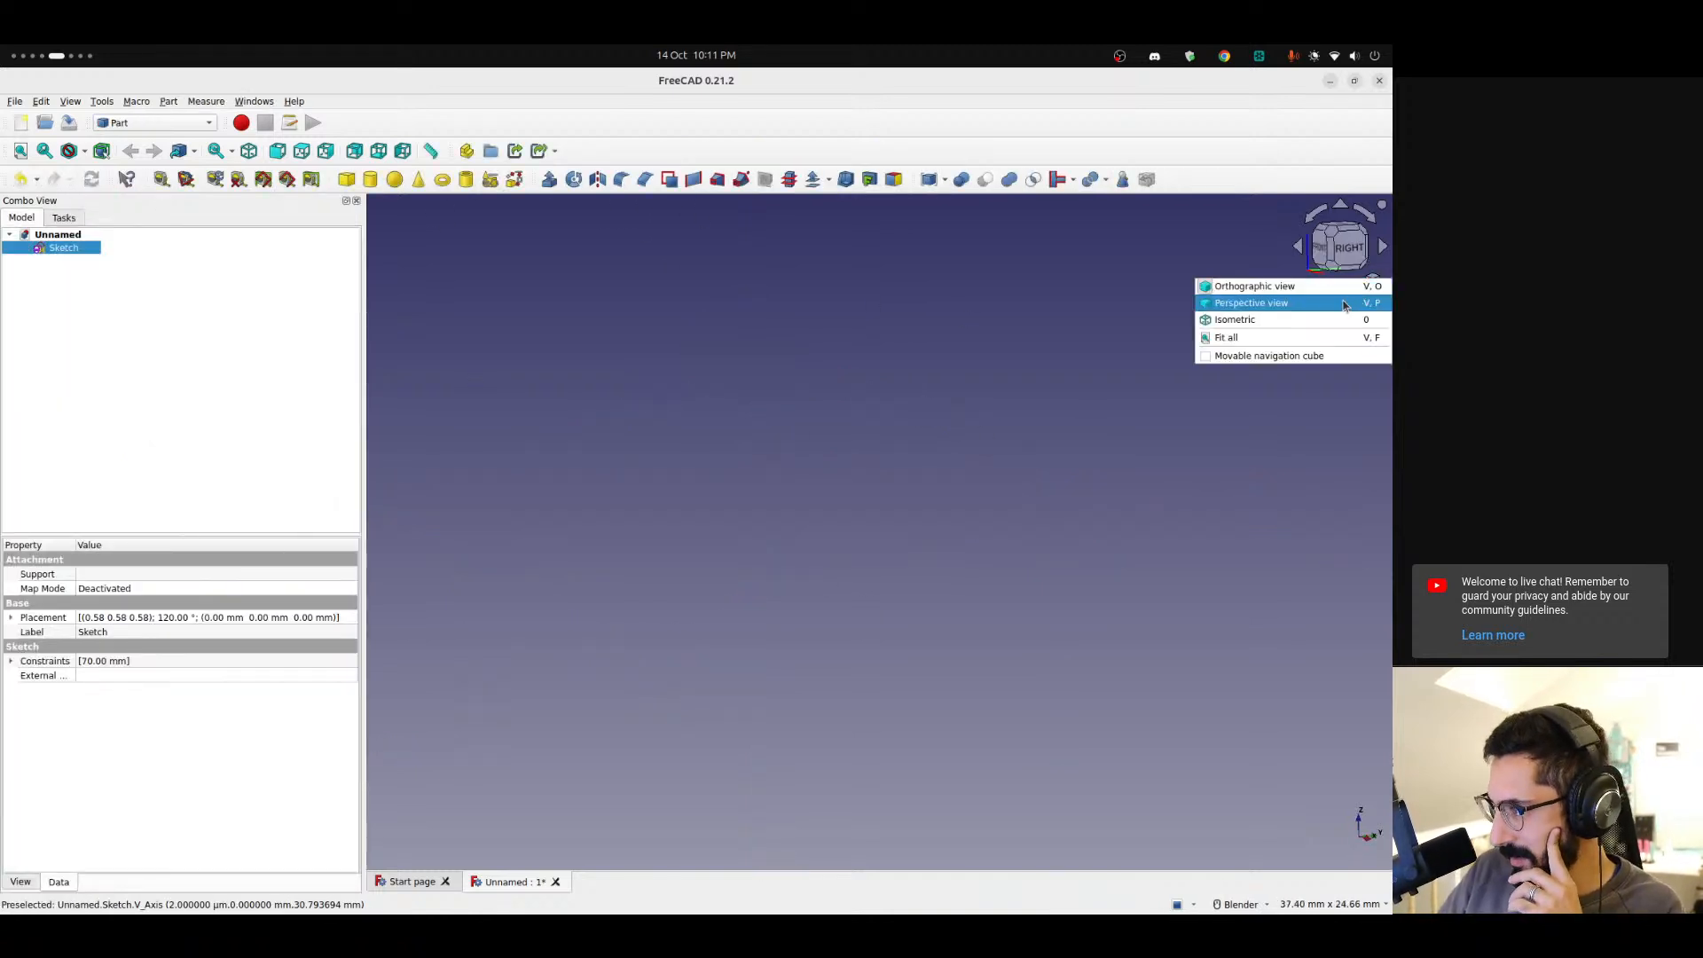
{"action": "left_click", "coordinate": [1233, 347]}
{"action": "mouse_move", "coordinate": [832, 488]}
{"action": "middle_mouse_down"}
{"action": "mouse_move", "coordinate": [802, 525]}
{"action": "mouse_move", "coordinate": [1228, 476]}
{"action": "mouse_move", "coordinate": [1060, 533]}
{"action": "mouse_move", "coordinate": [715, 497]}
{"action": "mouse_move", "coordinate": [669, 467]}
{"action": "mouse_move", "coordinate": [684, 479]}
{"action": "mouse_move", "coordinate": [632, 480]}
{"action": "middle_mouse_up"}
{"action": "scroll", "coordinate": [551, 517], "scroll_direction": "up", "scroll_amount": 5}
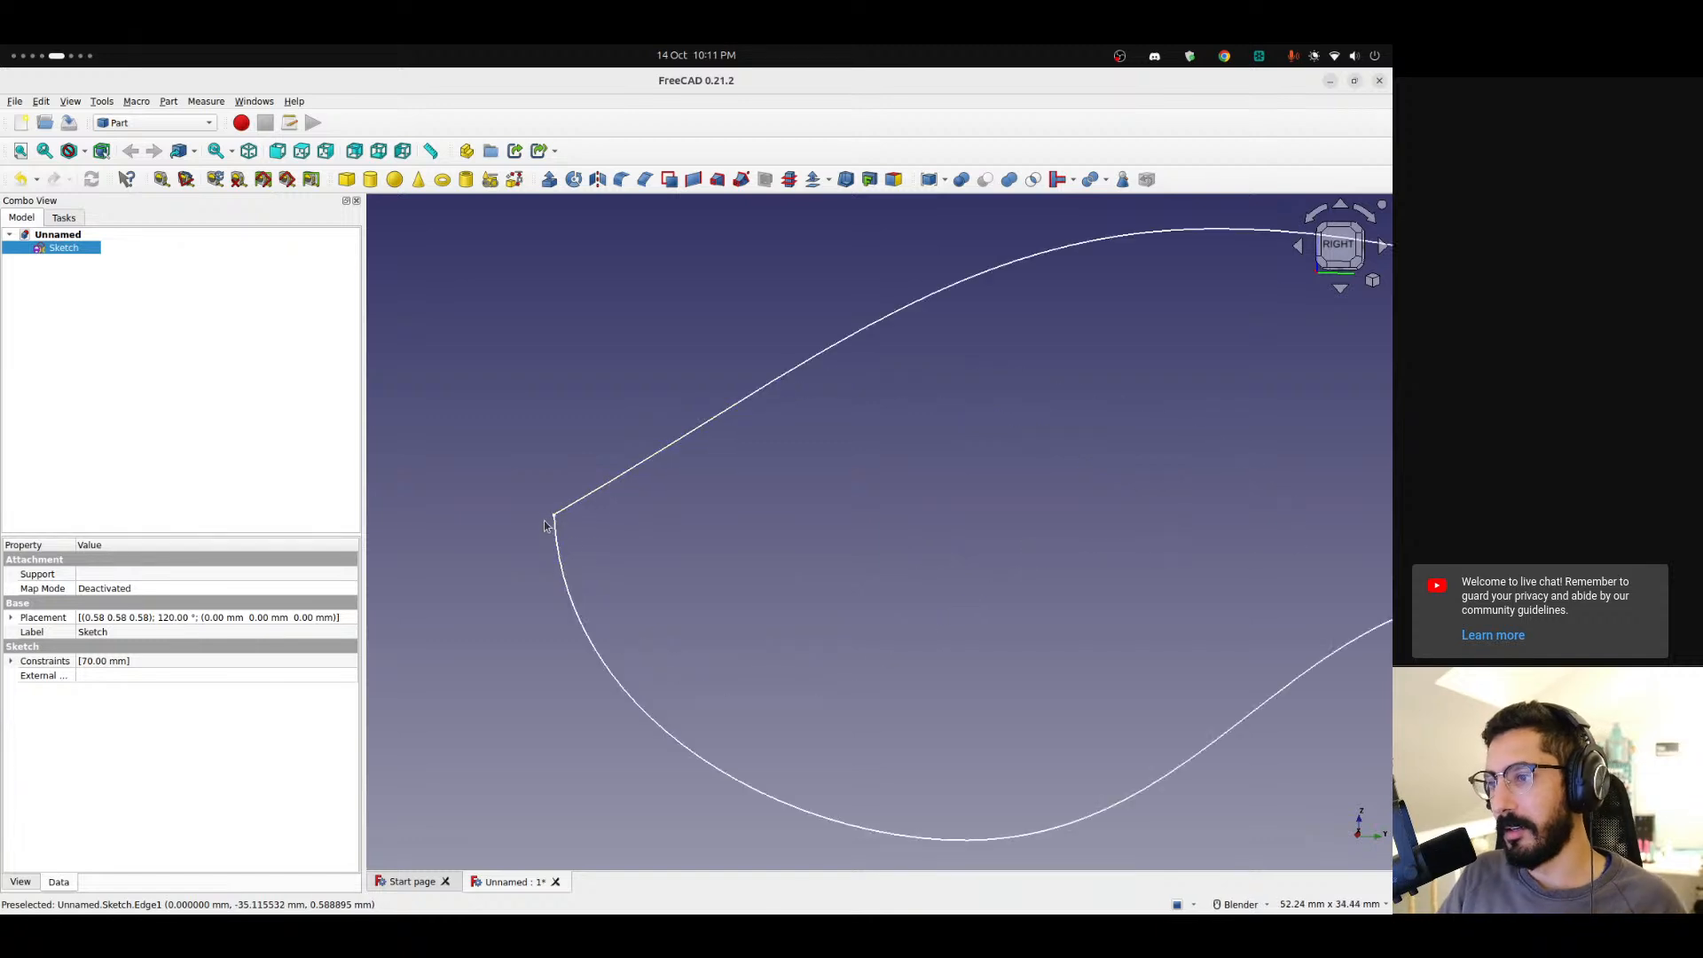
{"action": "scroll", "coordinate": [551, 517], "scroll_direction": "down", "scroll_amount": 1}
{"action": "scroll", "coordinate": [551, 517], "scroll_direction": "down", "scroll_amount": 6}
{"action": "mouse_move", "coordinate": [760, 476]}
{"action": "middle_mouse_down", "text": "shift"}
{"action": "mouse_move", "coordinate": [684, 464]}
{"action": "mouse_move", "coordinate": [722, 449]}
{"action": "middle_mouse_up", "text": "shift"}
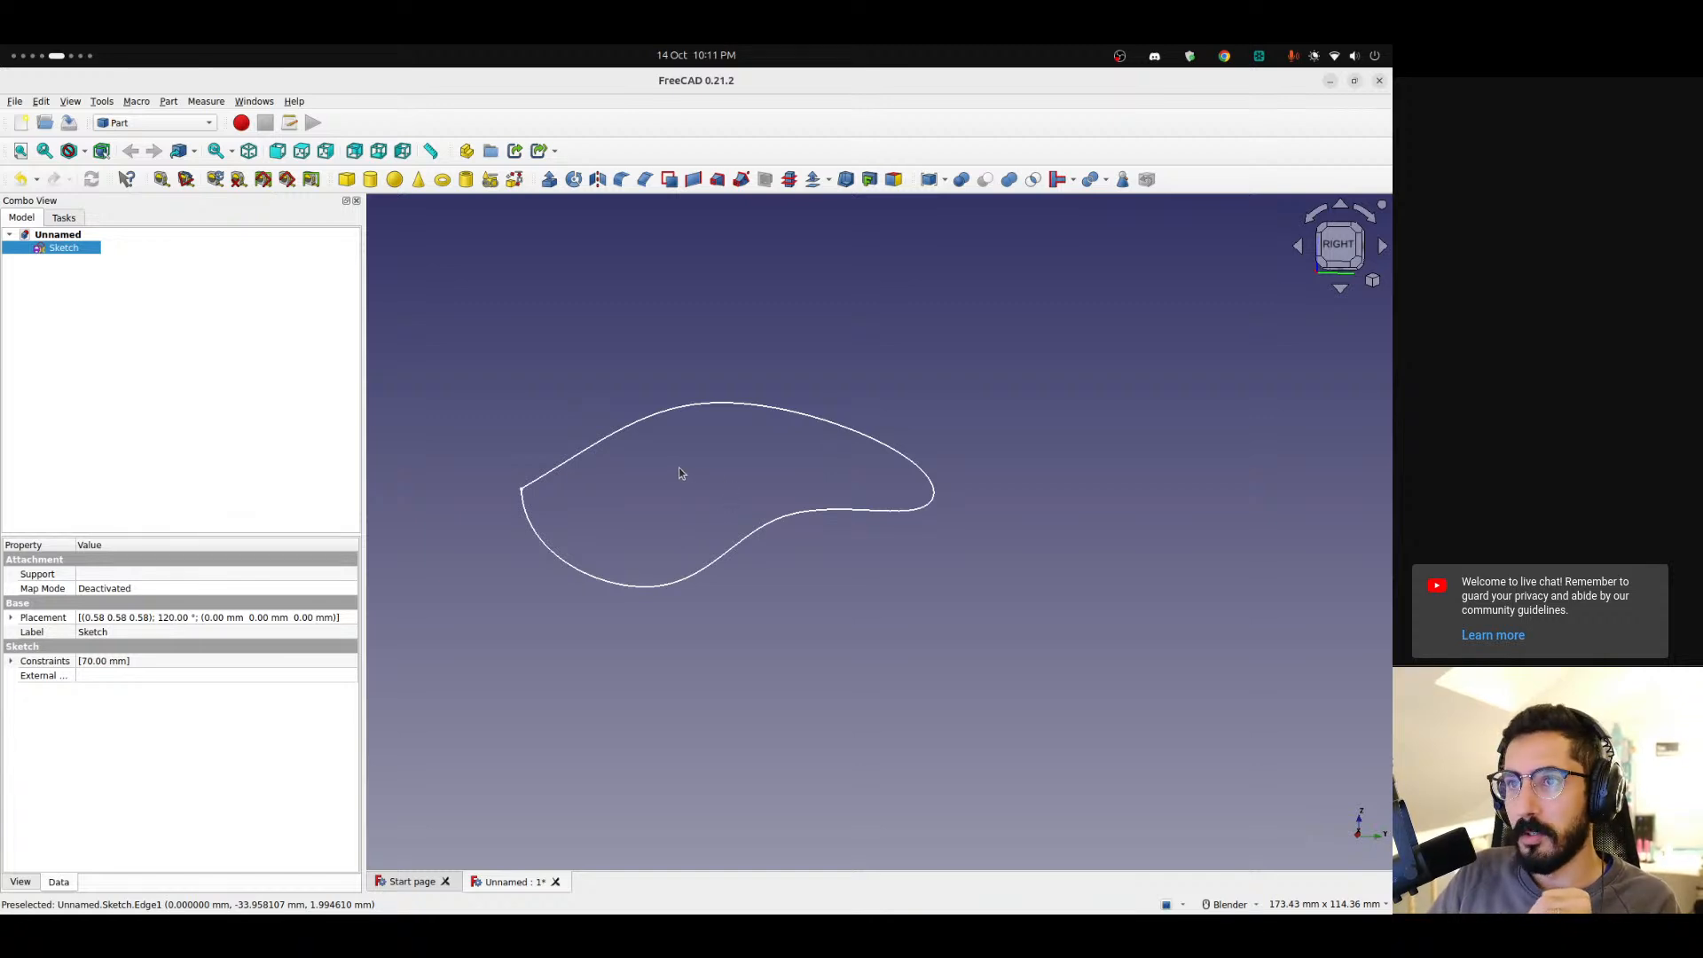
{"action": "mouse_move", "coordinate": [678, 480]}
{"action": "middle_mouse_down"}
{"action": "mouse_move", "coordinate": [966, 513]}
{"action": "mouse_move", "coordinate": [1152, 502]}
{"action": "mouse_move", "coordinate": [1114, 443]}
{"action": "mouse_move", "coordinate": [890, 449]}
{"action": "mouse_move", "coordinate": [790, 513]}
{"action": "mouse_move", "coordinate": [916, 567]}
{"action": "mouse_move", "coordinate": [1179, 461]}
{"action": "mouse_move", "coordinate": [1126, 497]}
{"action": "mouse_move", "coordinate": [674, 500]}
{"action": "middle_mouse_up"}
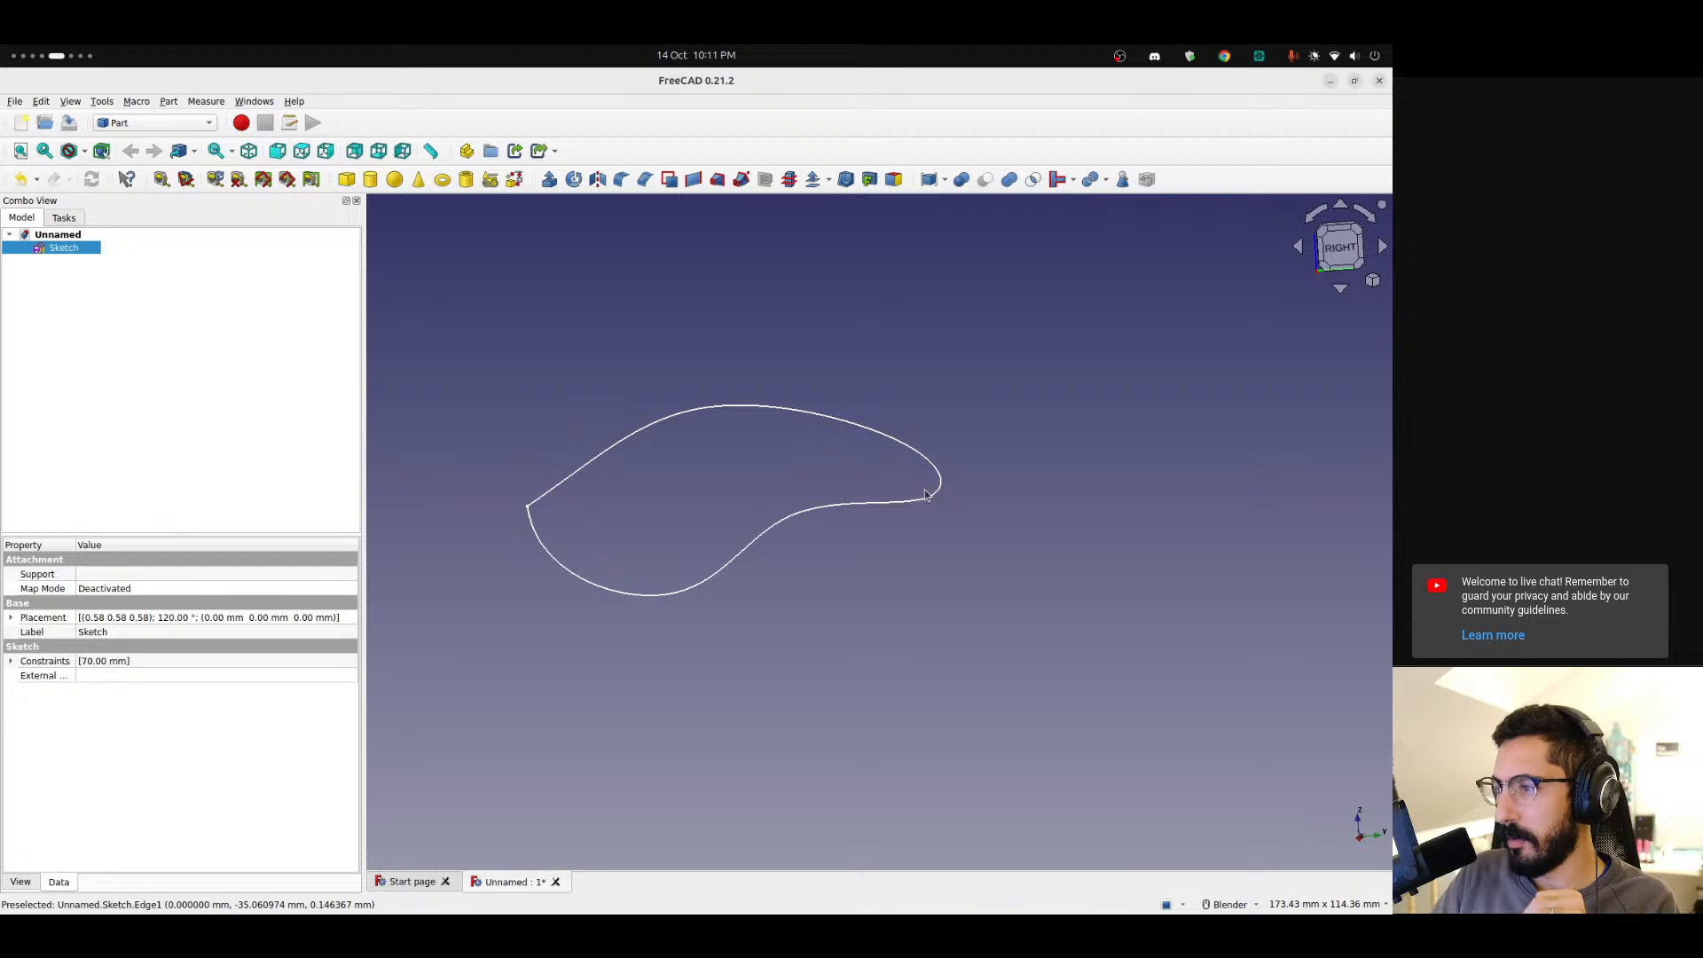
{"action": "middle_click_drag", "start_coordinate": [711, 489], "coordinate": [822, 571]}
{"action": "left_click", "coordinate": [1337, 231]}
{"action": "scroll", "coordinate": [556, 524], "scroll_direction": "up", "scroll_amount": 3}
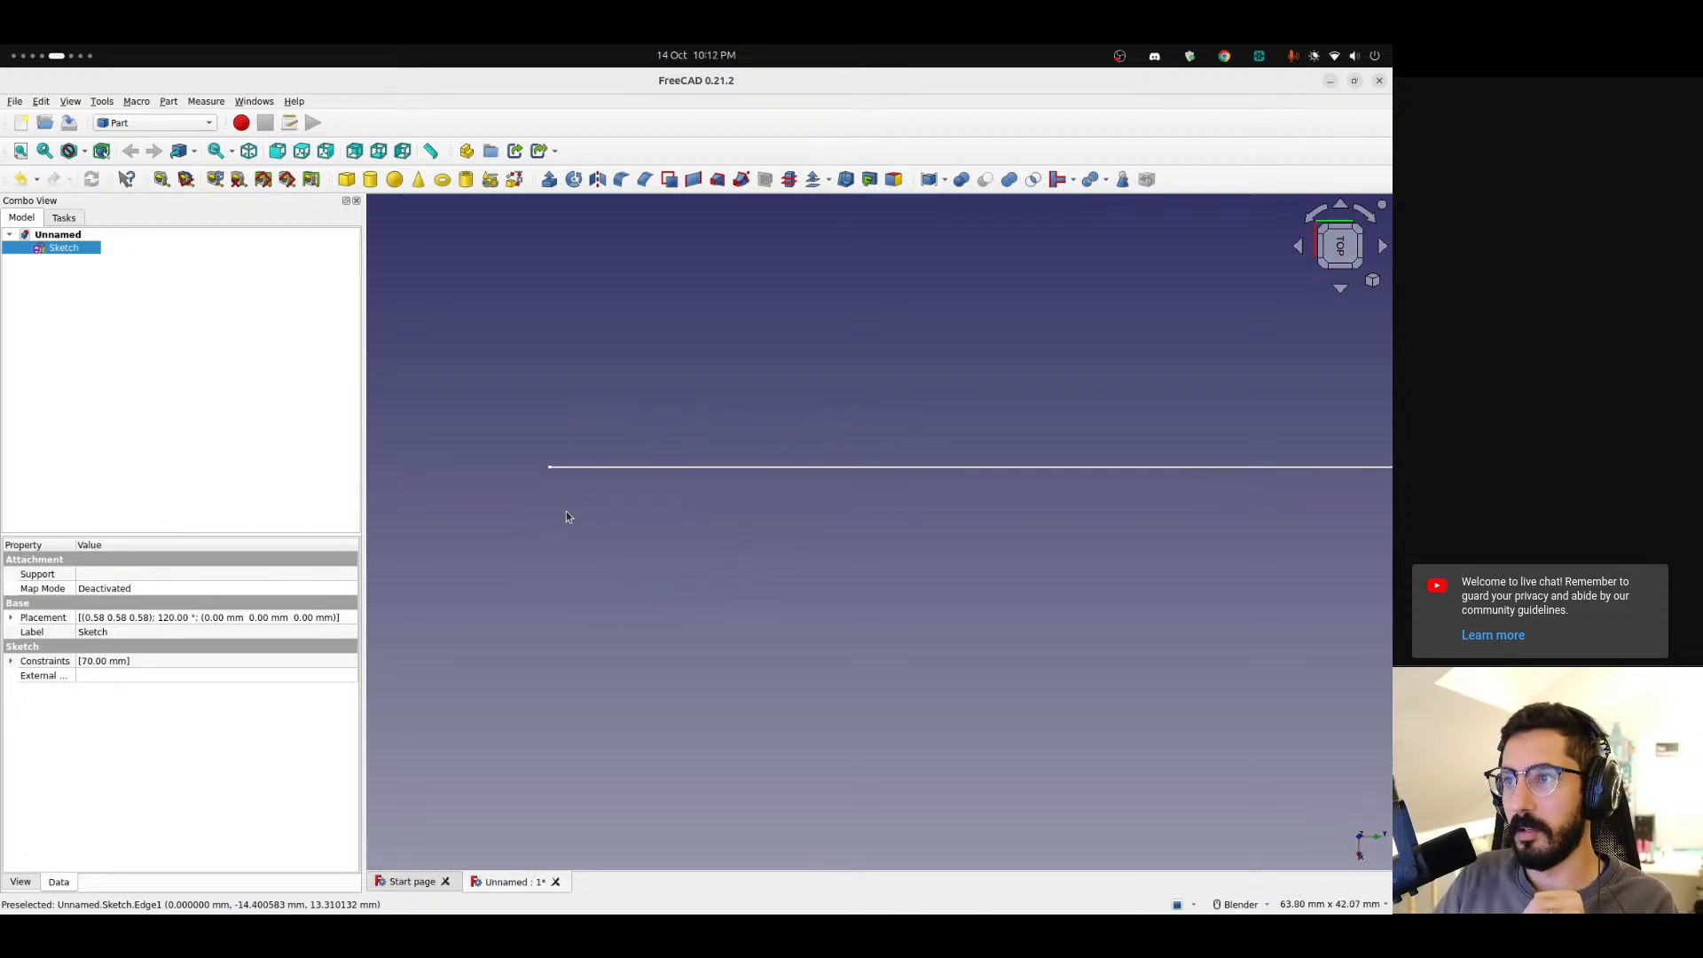
{"action": "middle_click_drag", "start_coordinate": [780, 491], "coordinate": [634, 489], "text": "shift"}
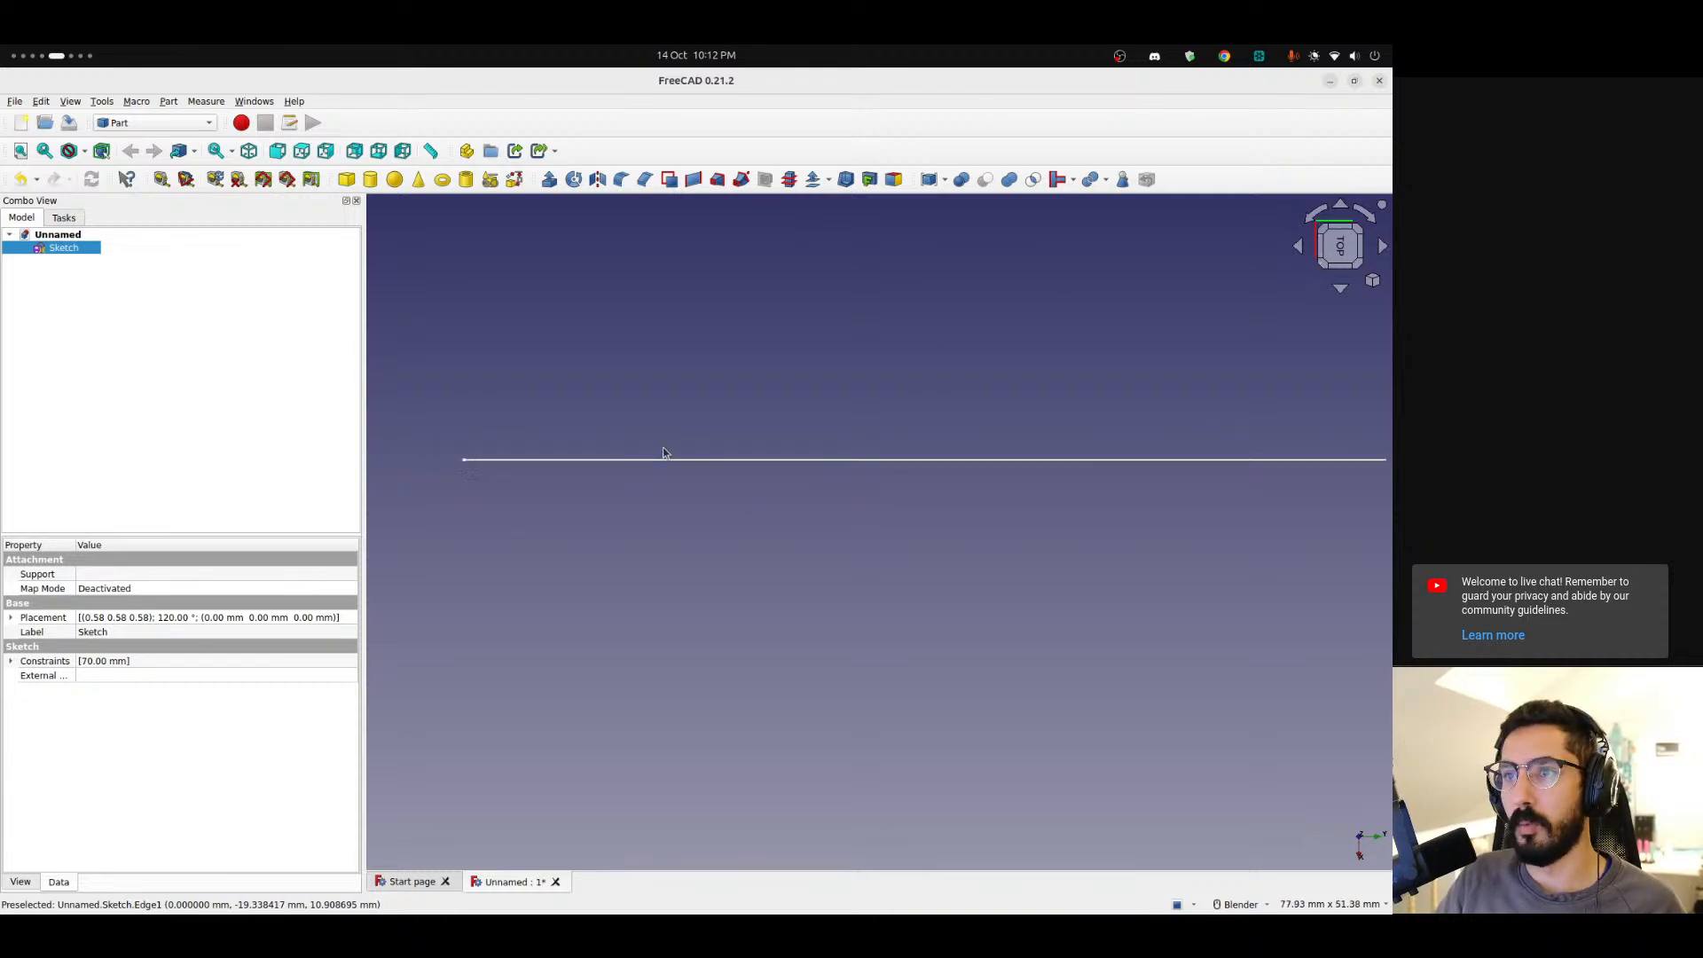
Switch to the Sketcher workbench and create a new sketch on the XY plane.
{"action": "left_click", "coordinate": [155, 124]}
{"action": "left_click", "coordinate": [141, 306]}
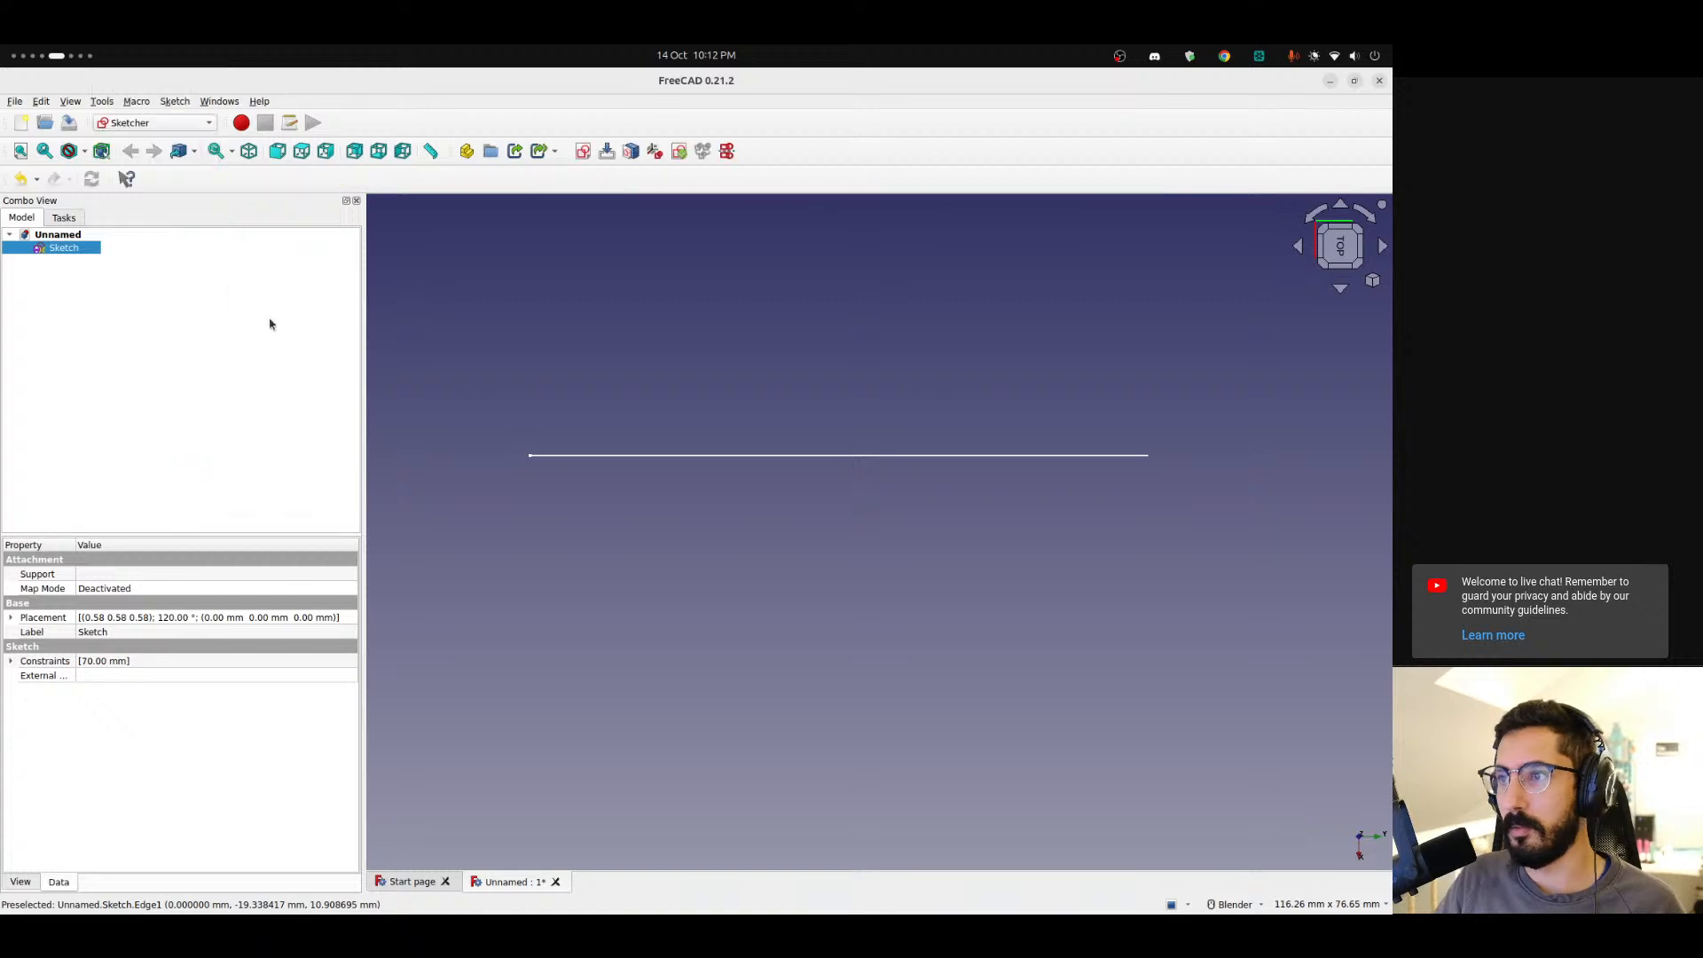
{"action": "left_click", "coordinate": [582, 151]}
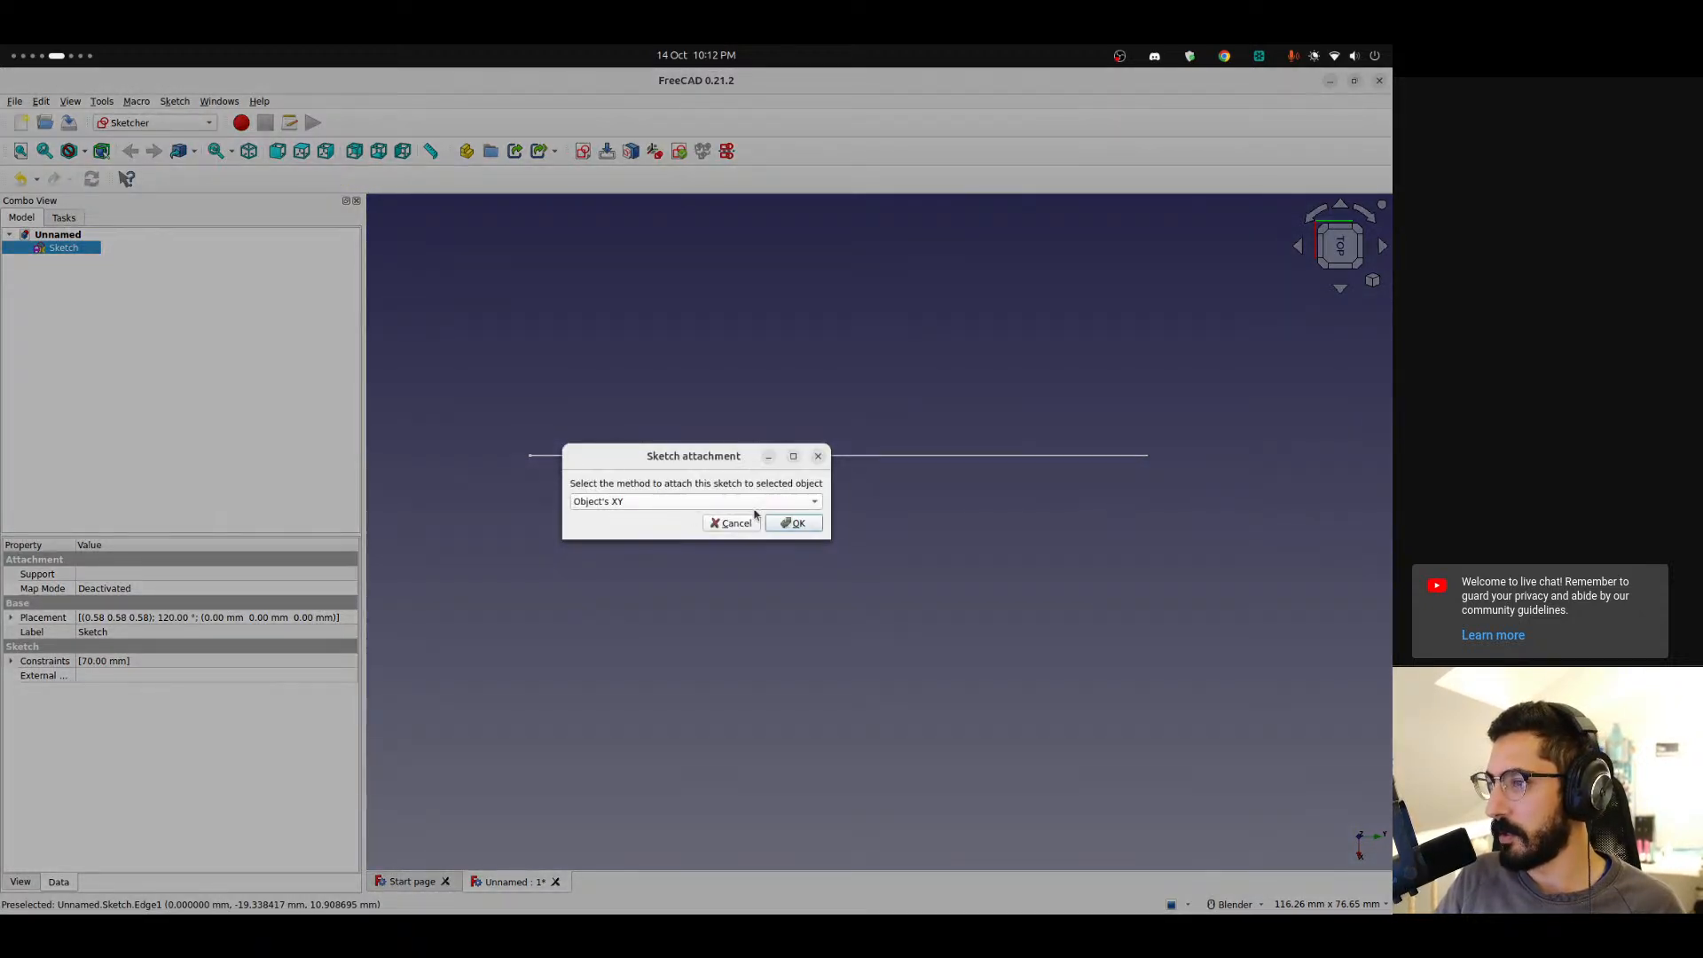
{"action": "left_click", "coordinate": [796, 523]}
{"action": "left_click", "coordinate": [118, 311]}
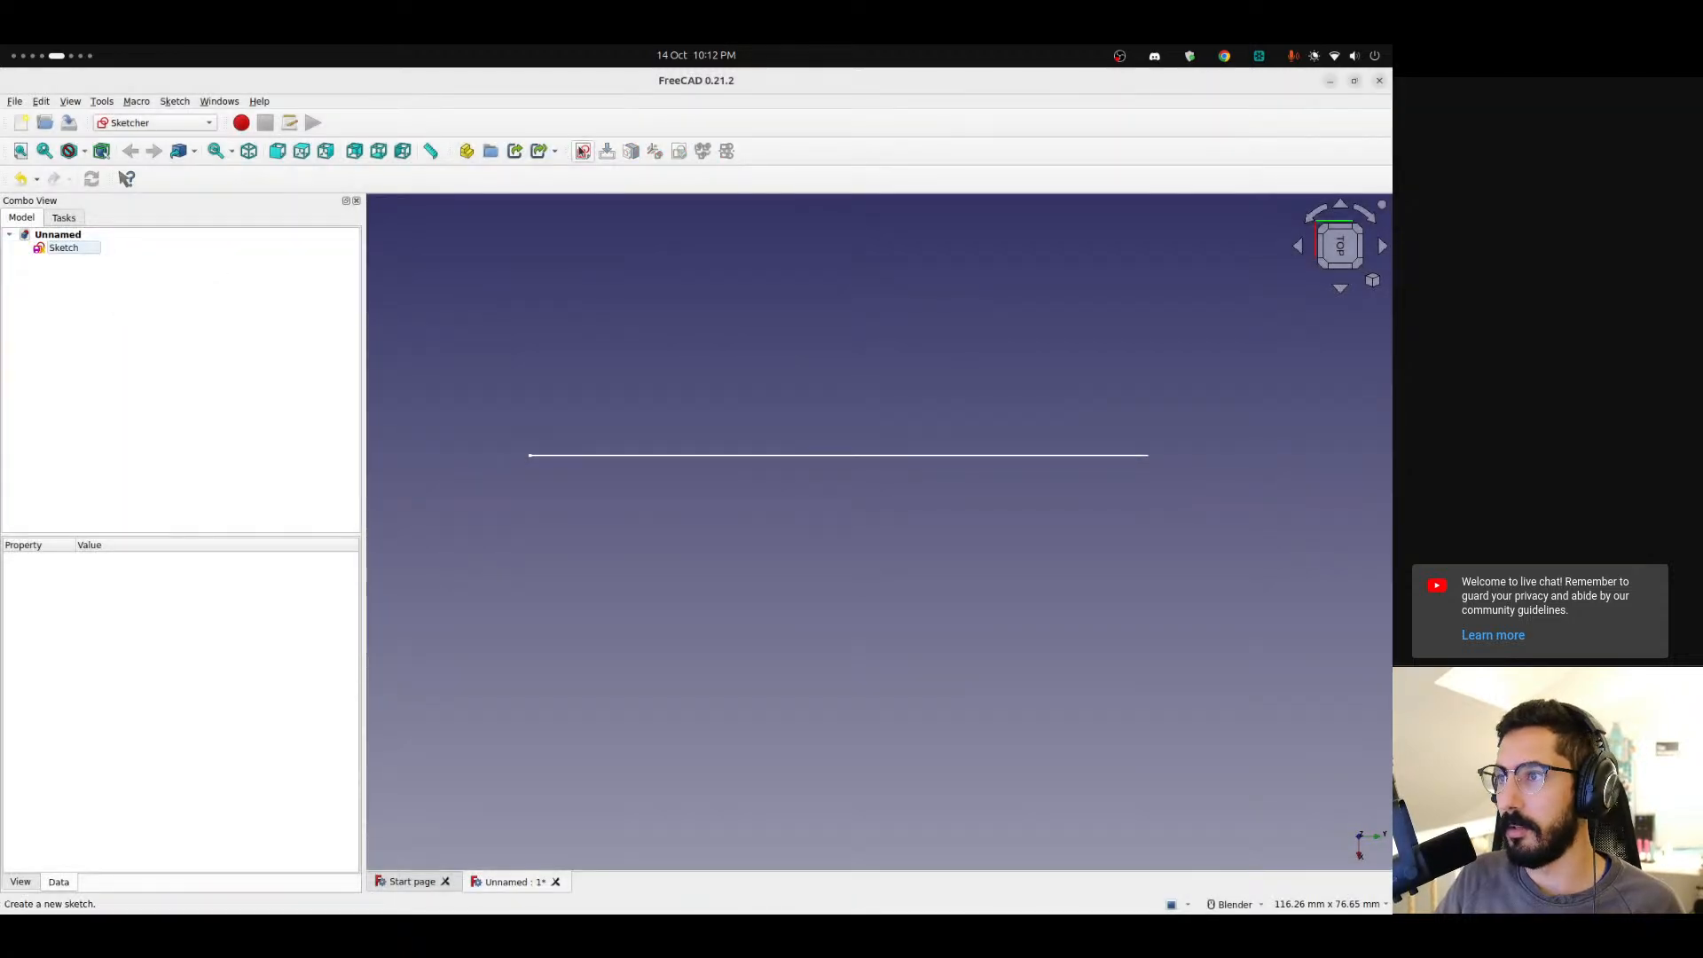
{"action": "left_click", "coordinate": [583, 151]}
{"action": "key", "text": "Return"}
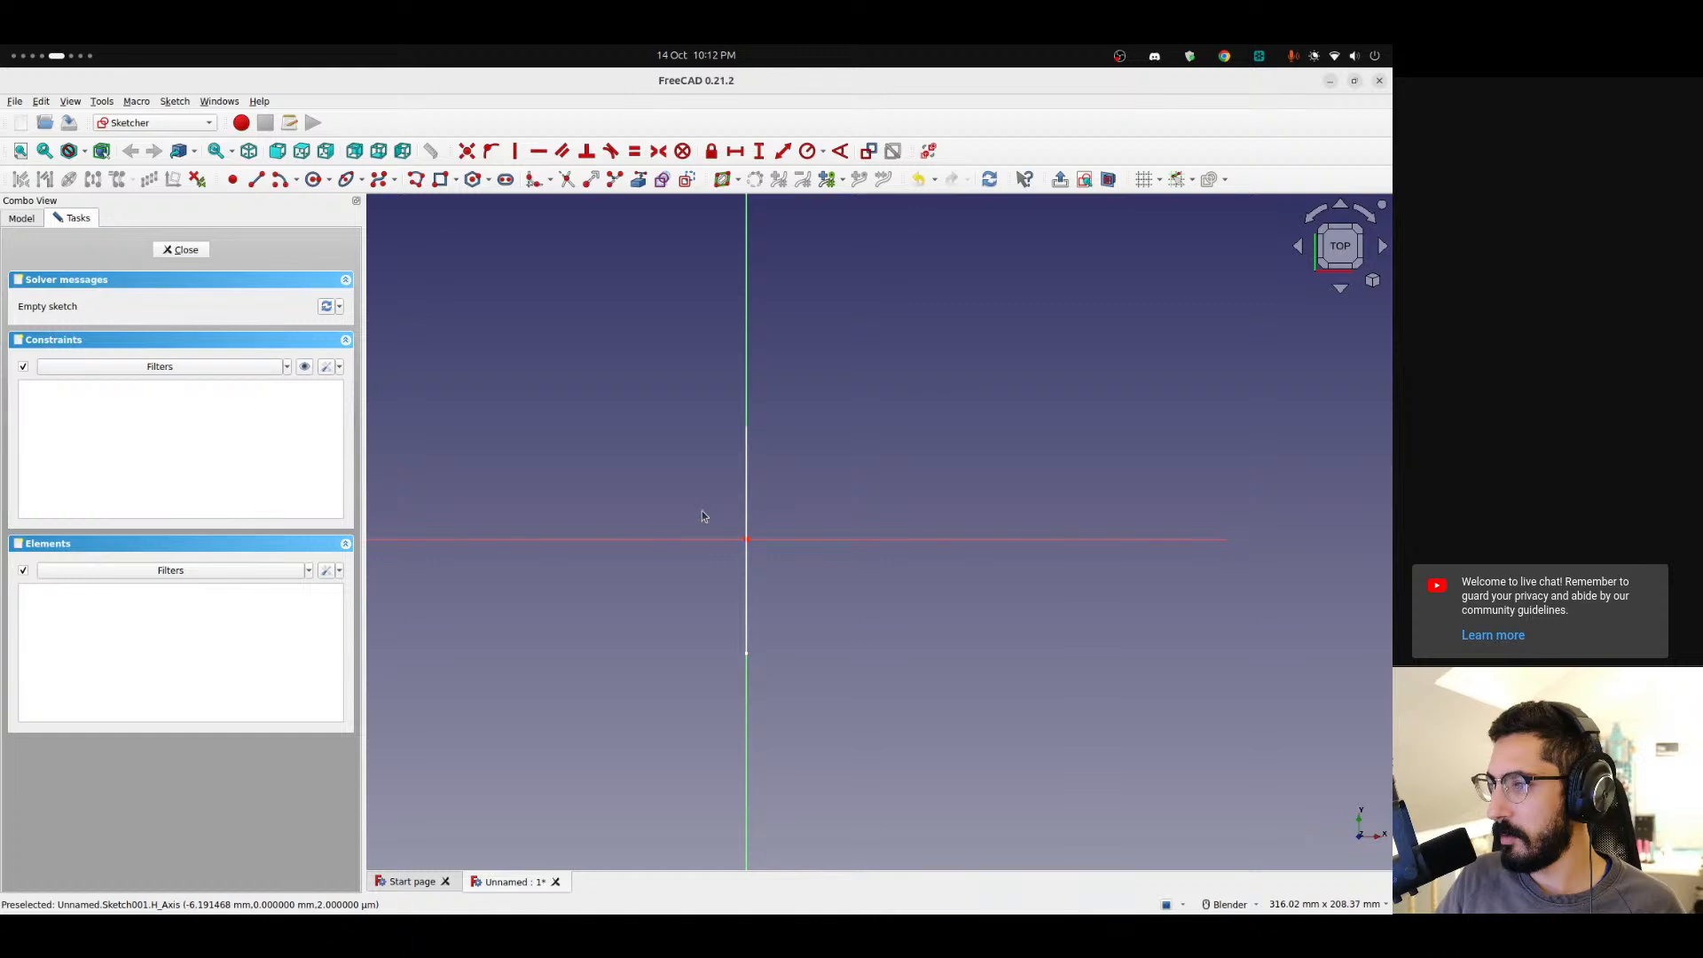
Try to link the side-profile B-spline from the first sketch as external geometry in the new sketch, then close the sketch.
{"action": "scroll", "coordinate": [780, 466], "scroll_direction": "down", "scroll_amount": 2}
{"action": "scroll", "coordinate": [786, 460], "scroll_direction": "up", "scroll_amount": 8}
{"action": "scroll", "coordinate": [763, 464], "scroll_direction": "down", "scroll_amount": 2}
{"action": "middle_click_drag", "start_coordinate": [808, 478], "coordinate": [833, 494], "text": "shift"}
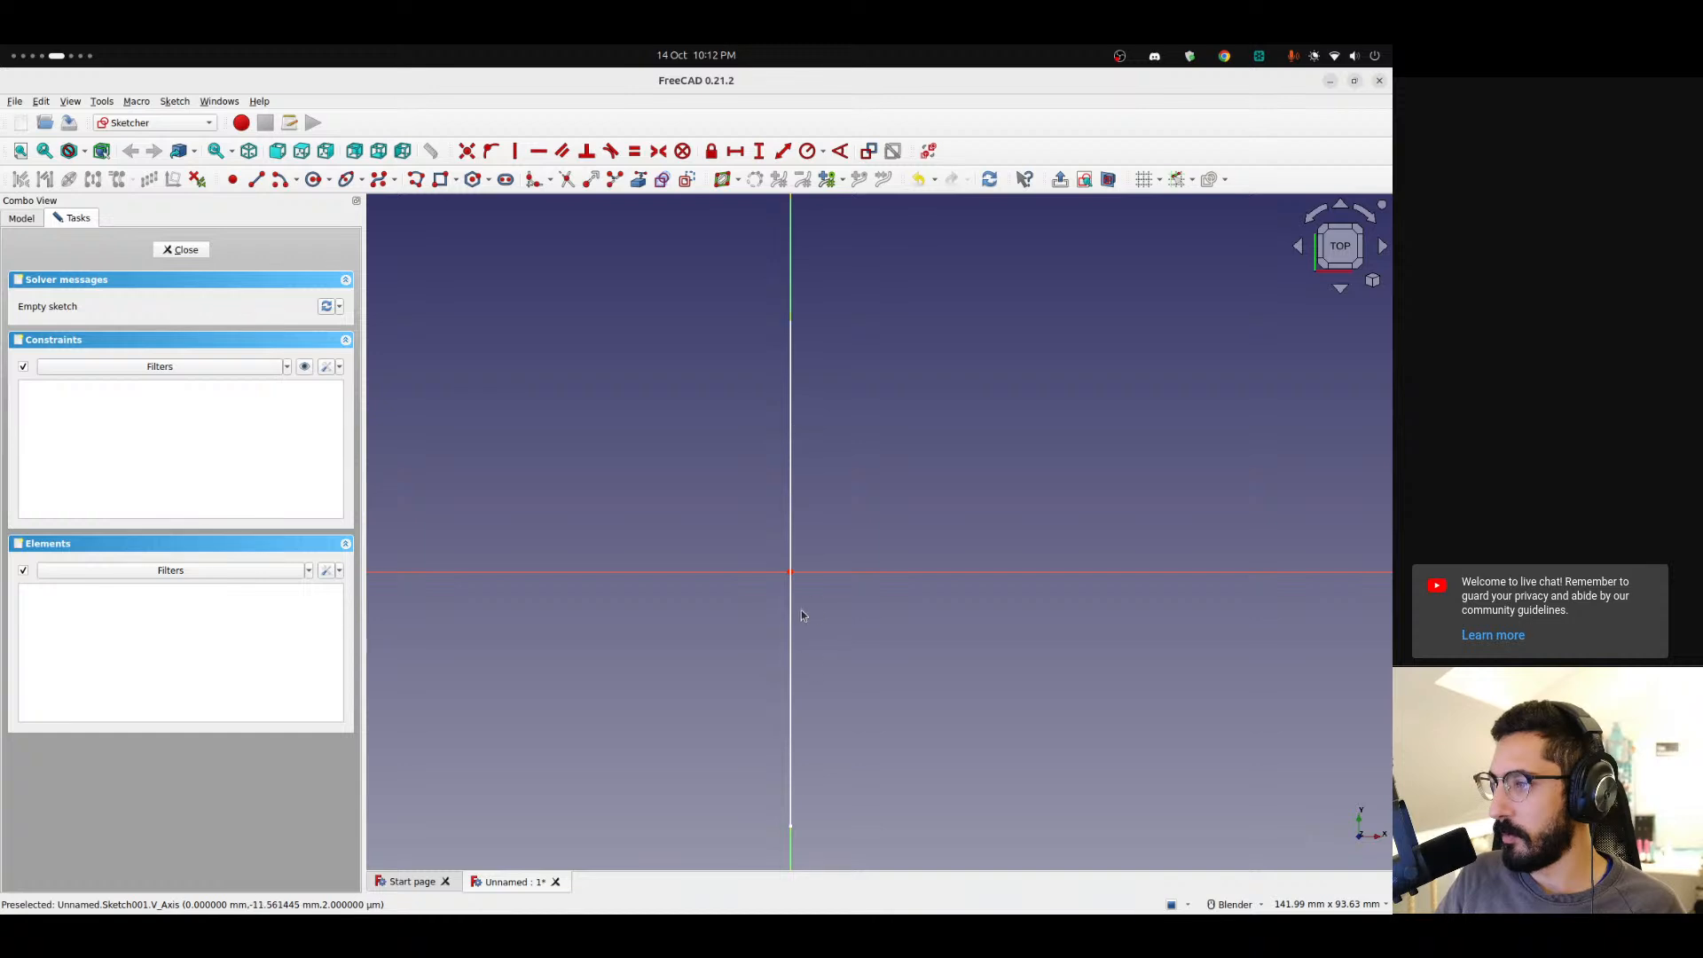
{"action": "middle_click_drag", "start_coordinate": [736, 646], "coordinate": [577, 506]}
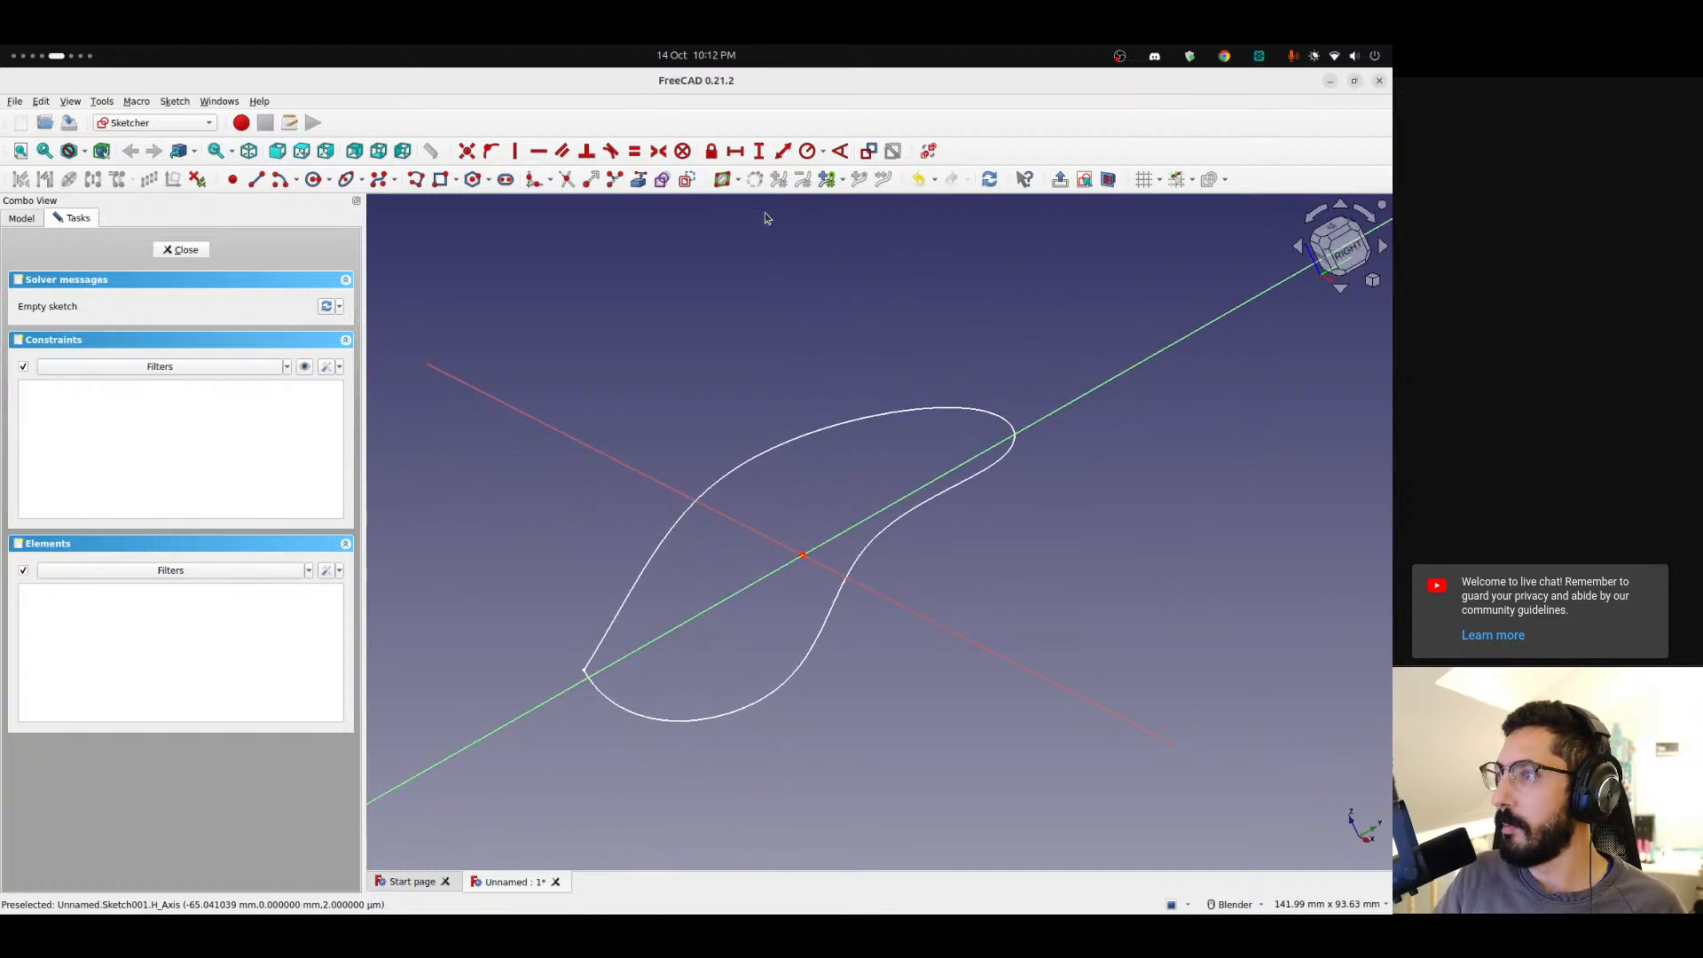
{"action": "left_click", "coordinate": [640, 181]}
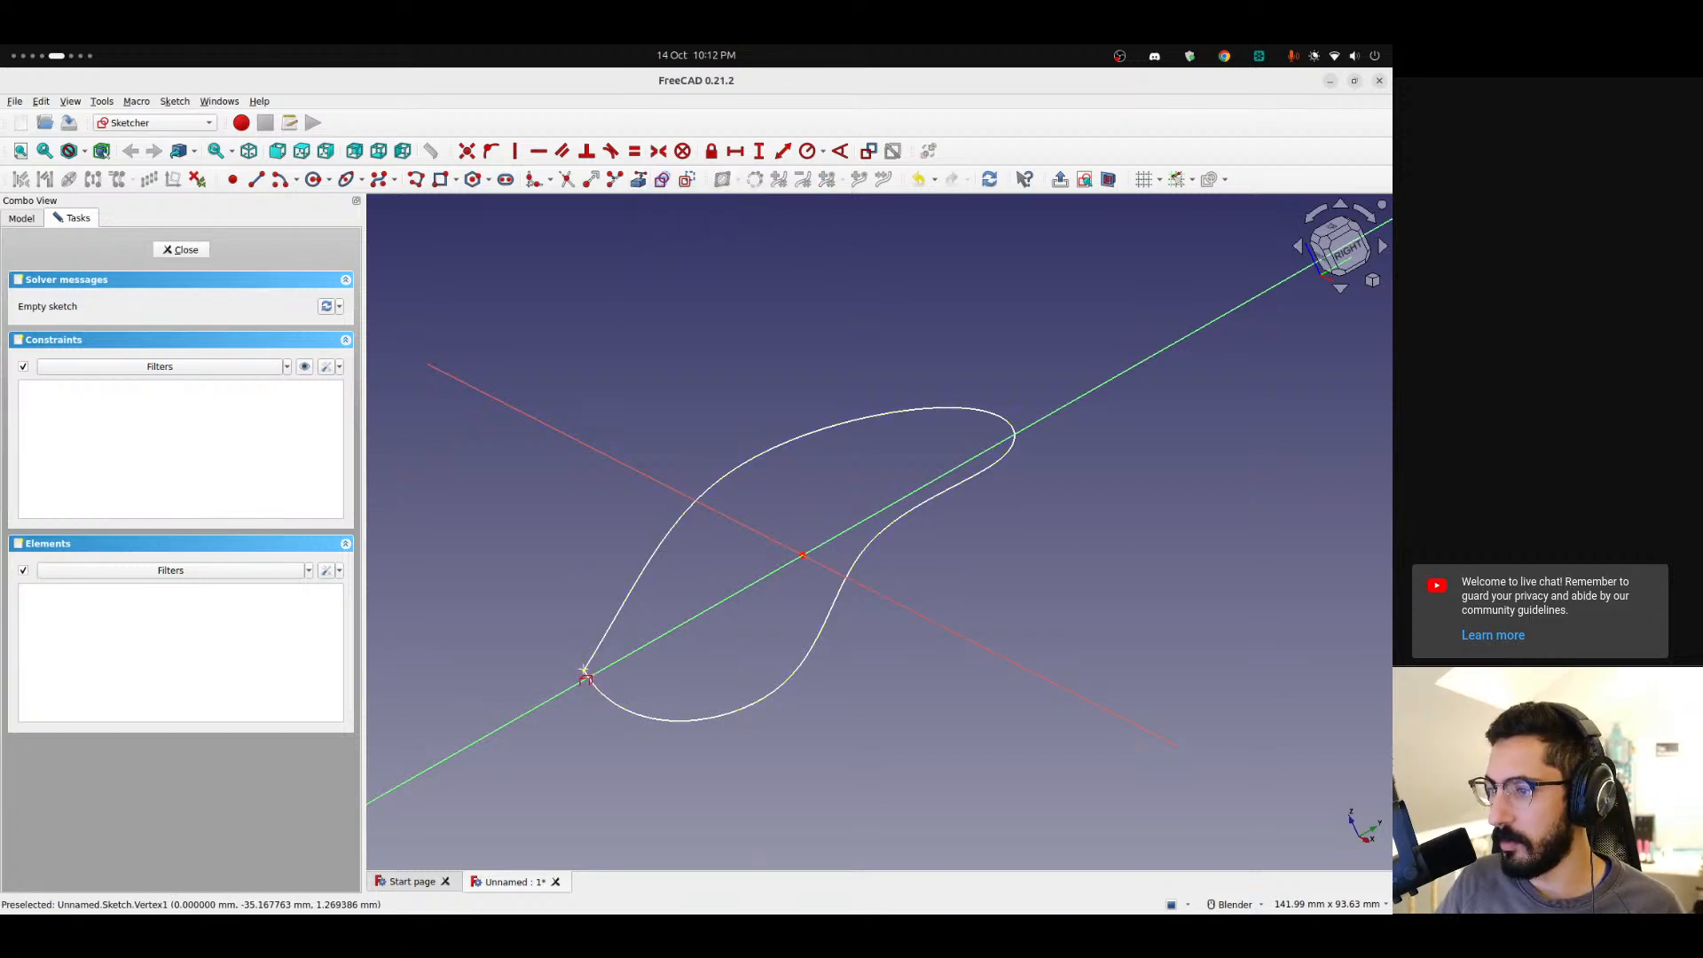
{"action": "left_click", "coordinate": [585, 671]}
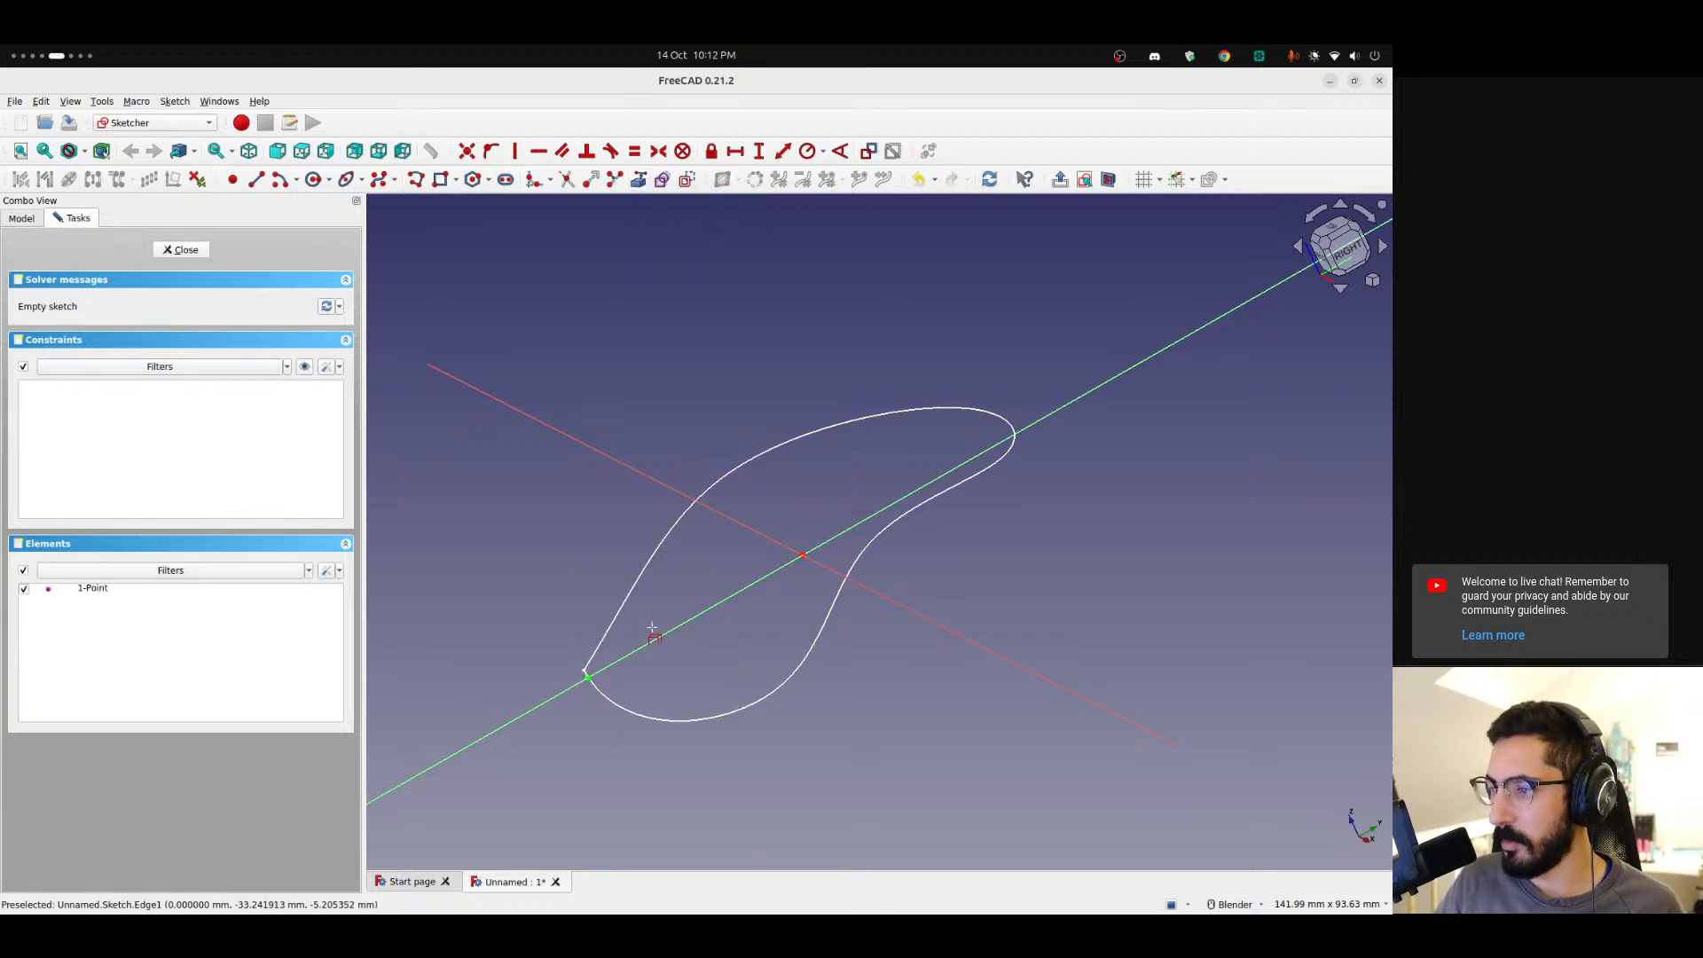
{"action": "left_click", "coordinate": [1013, 426]}
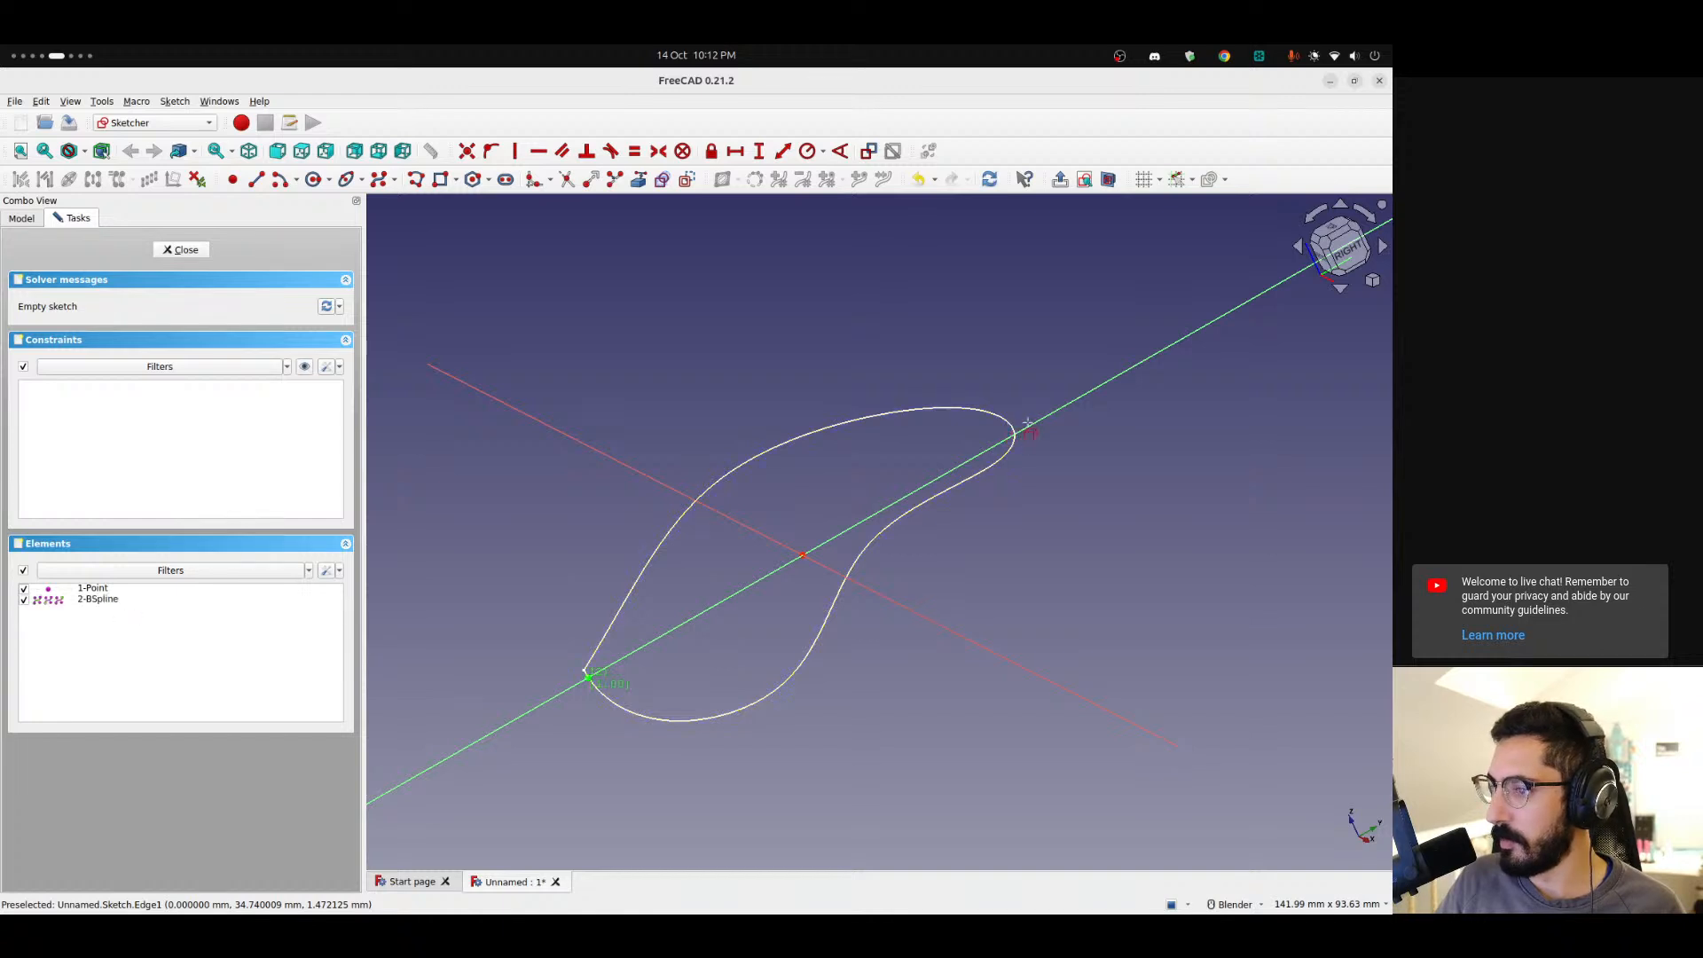
{"action": "left_click", "coordinate": [126, 602]}
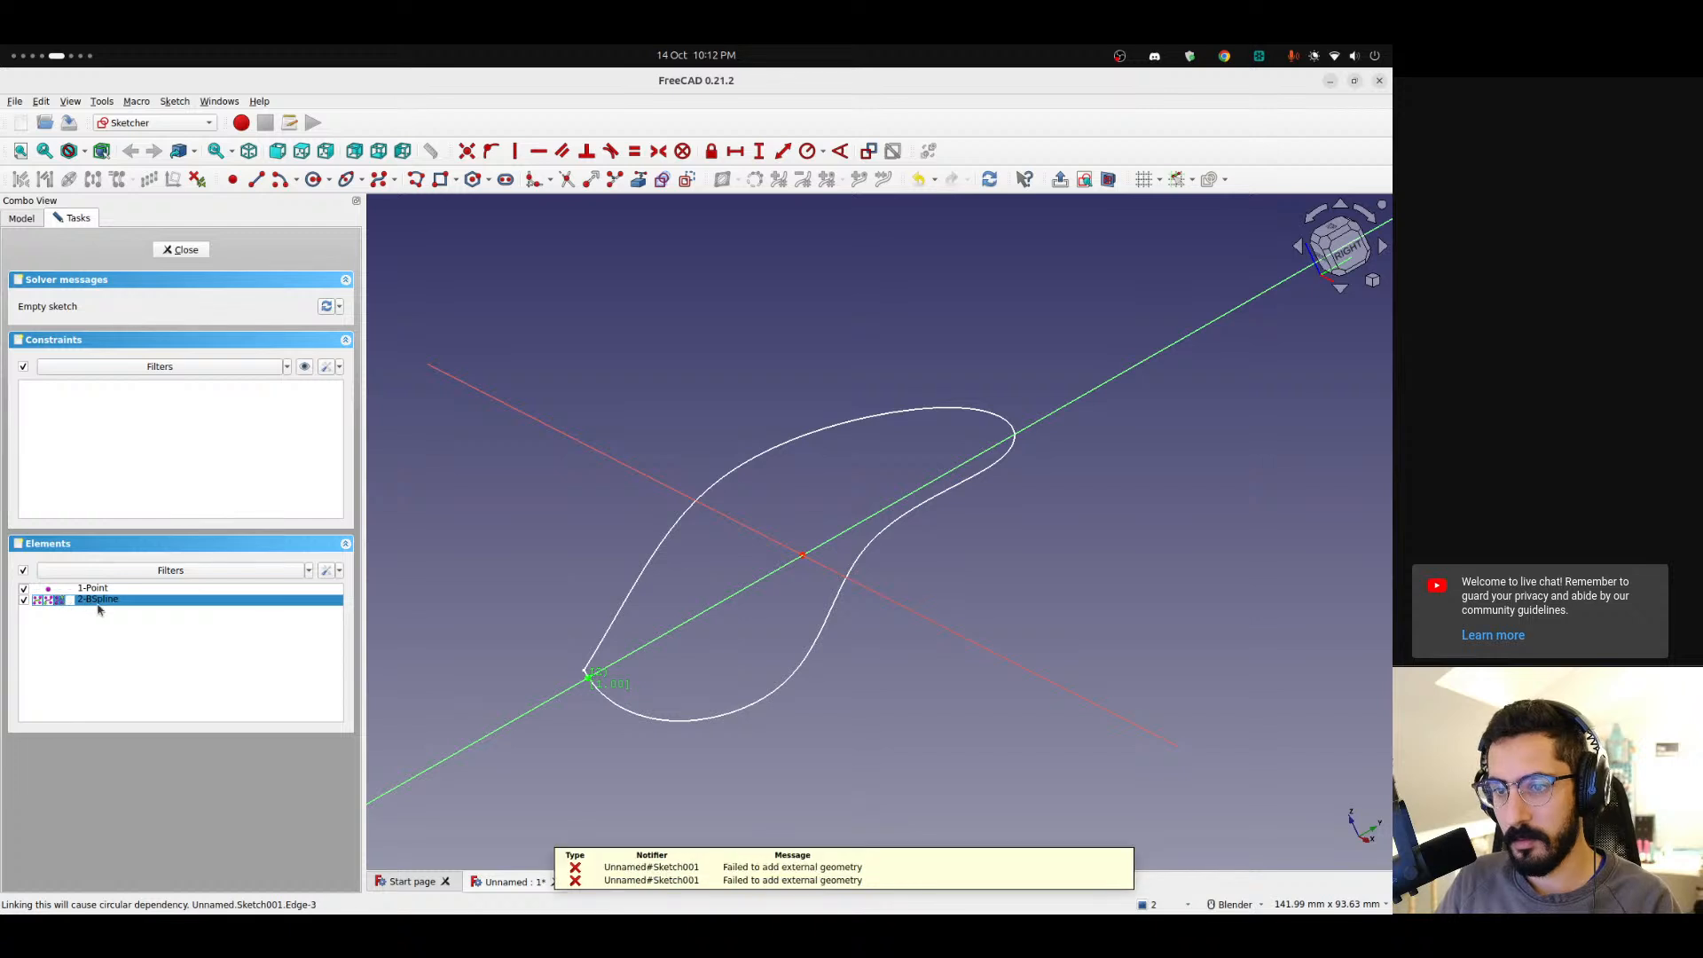
{"action": "right_click", "coordinate": [96, 600]}
{"action": "left_click", "coordinate": [125, 592]}
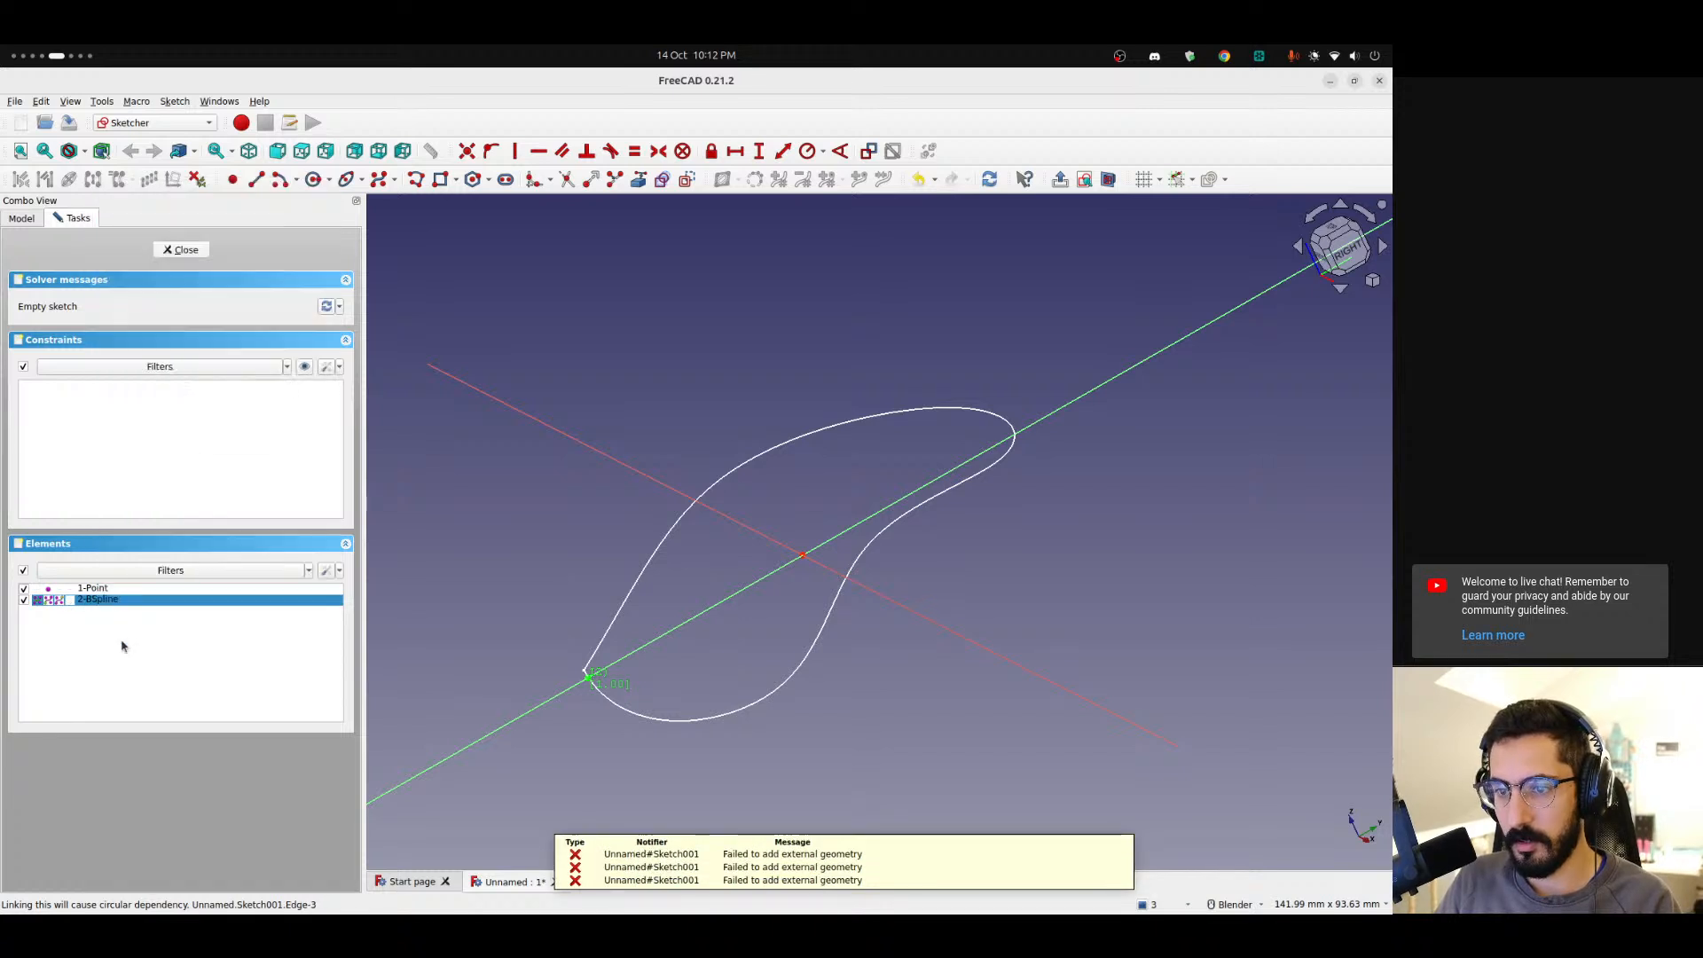
{"action": "left_click", "coordinate": [104, 601]}
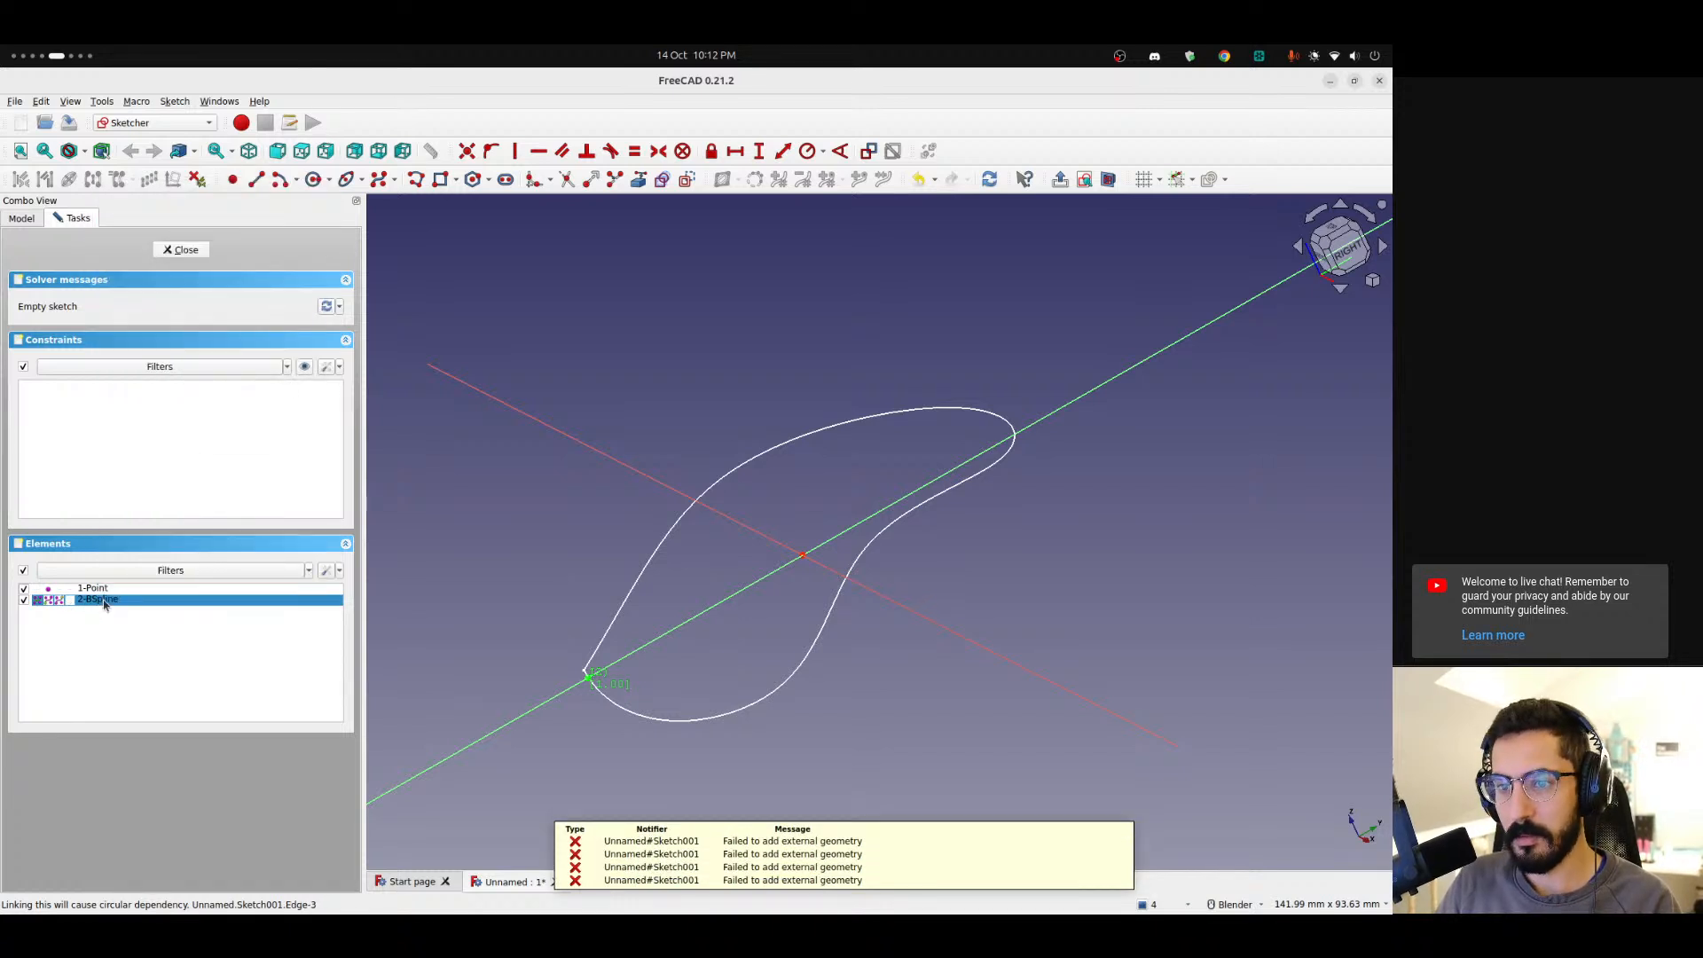
{"action": "left_click", "coordinate": [94, 605]}
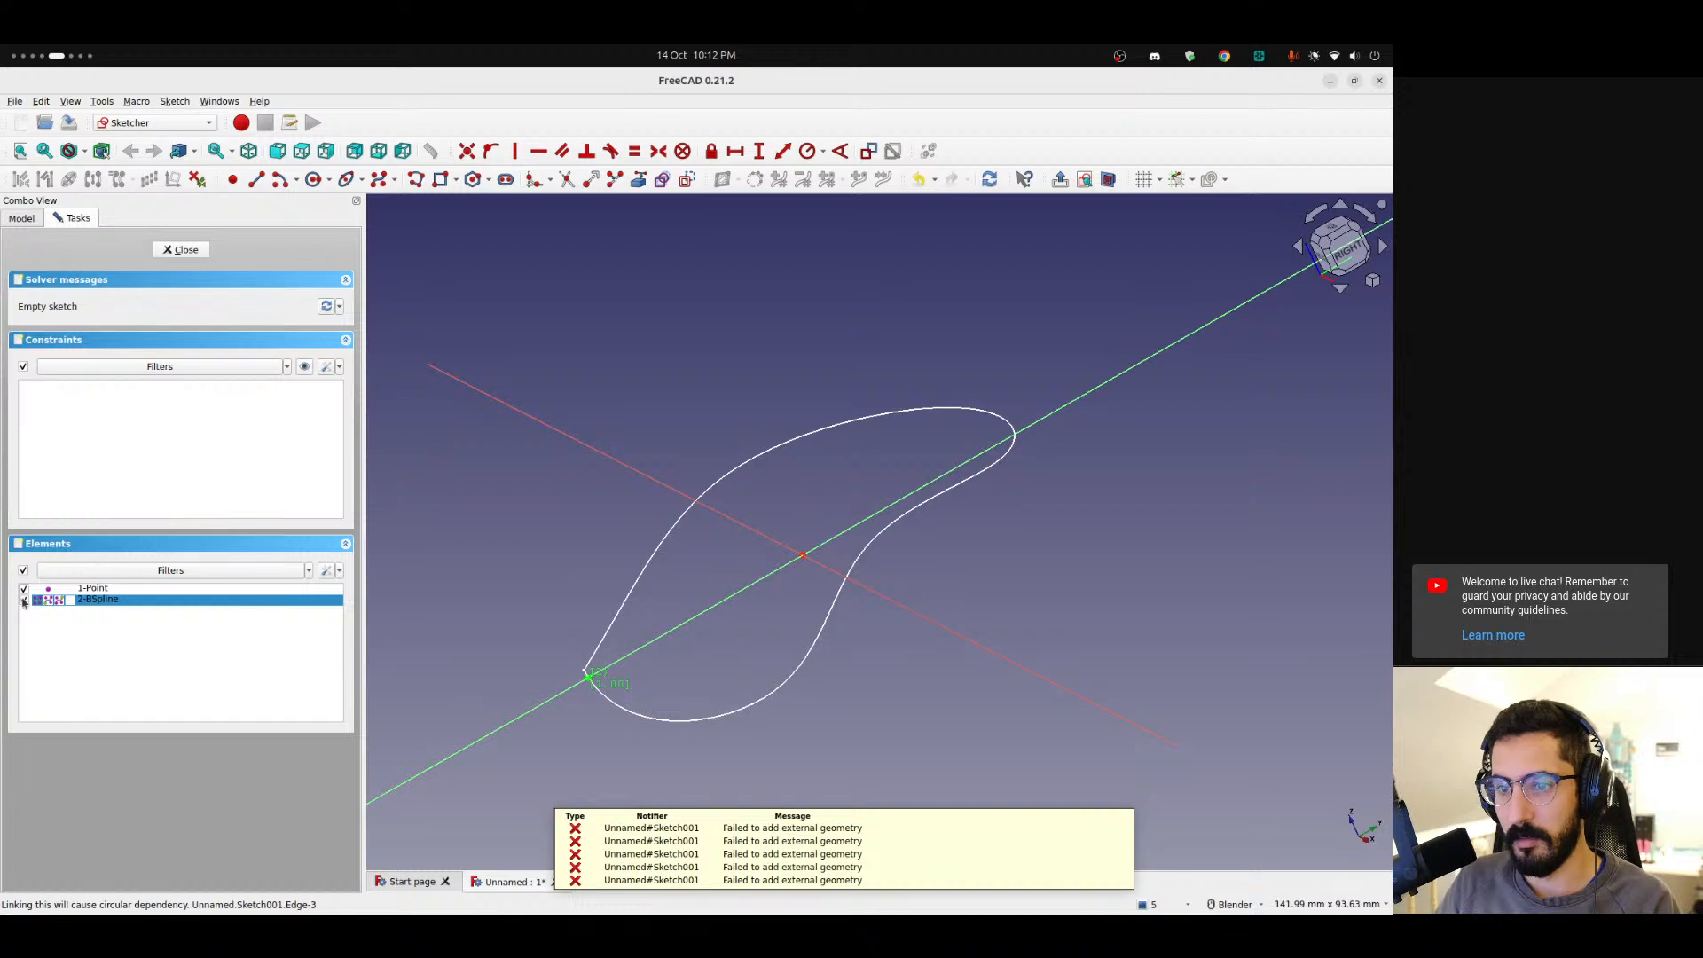
{"action": "left_click", "coordinate": [24, 602]}
{"action": "left_click", "coordinate": [147, 607]}
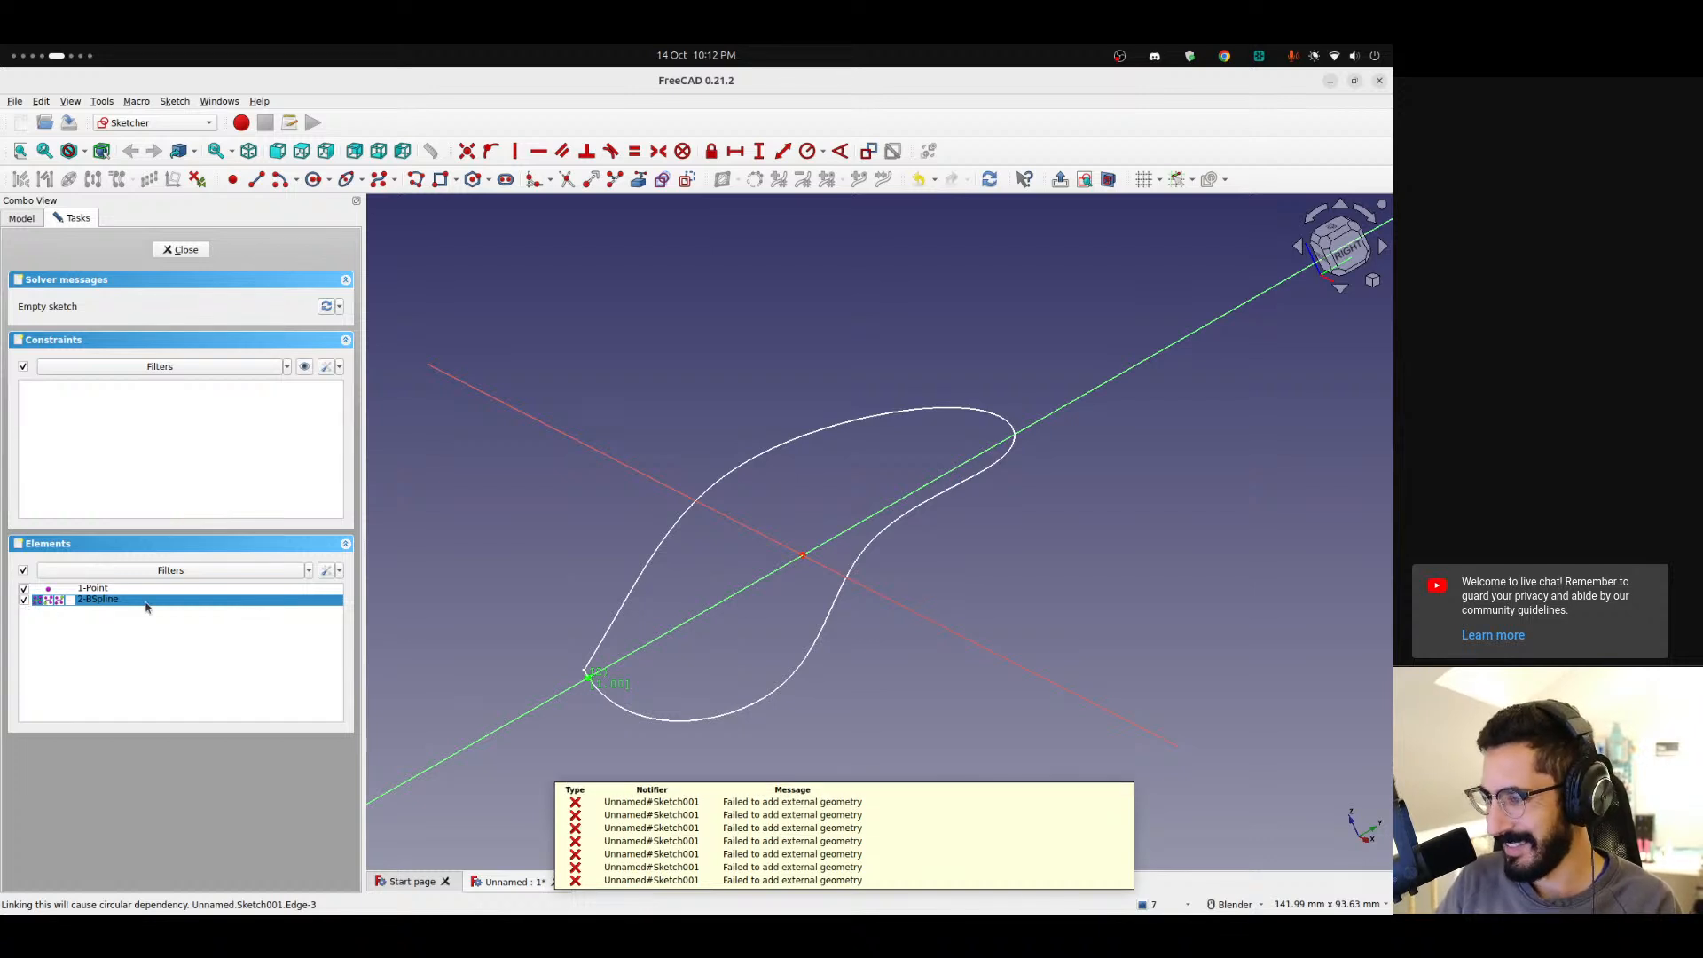
{"action": "left_click", "coordinate": [182, 250]}
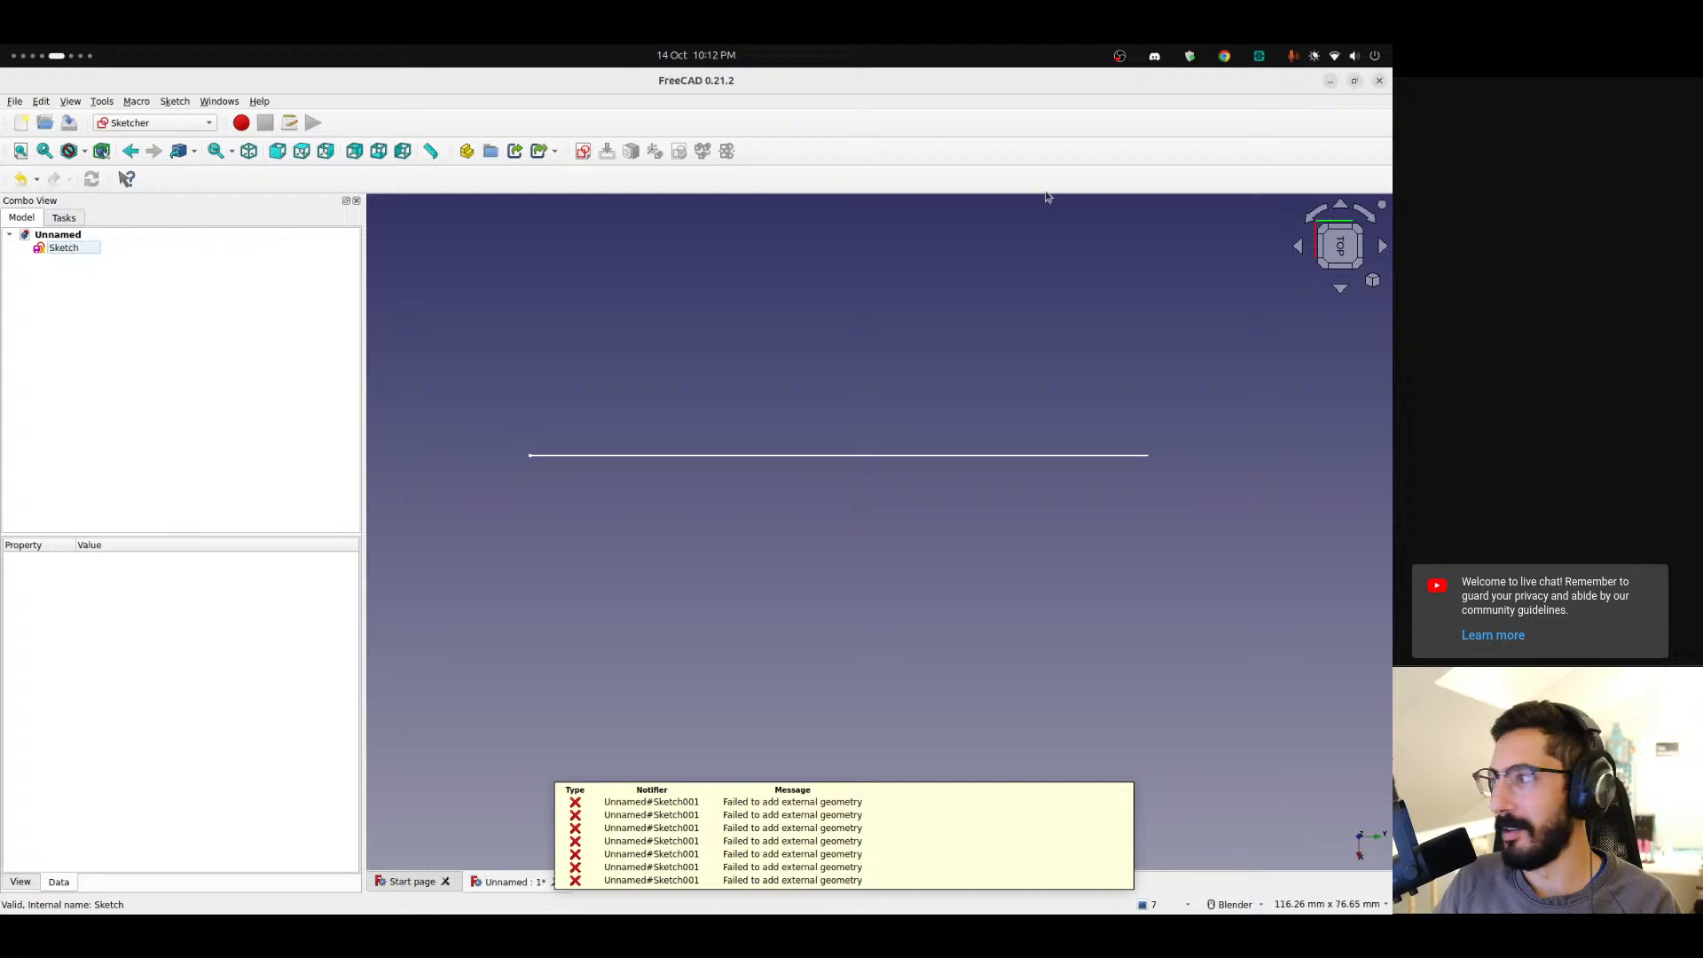
Open a new sketch in top view and draw a five-point B-spline starting on the vertical axis for the lure's top-view half outline.
{"action": "left_click", "coordinate": [583, 151]}
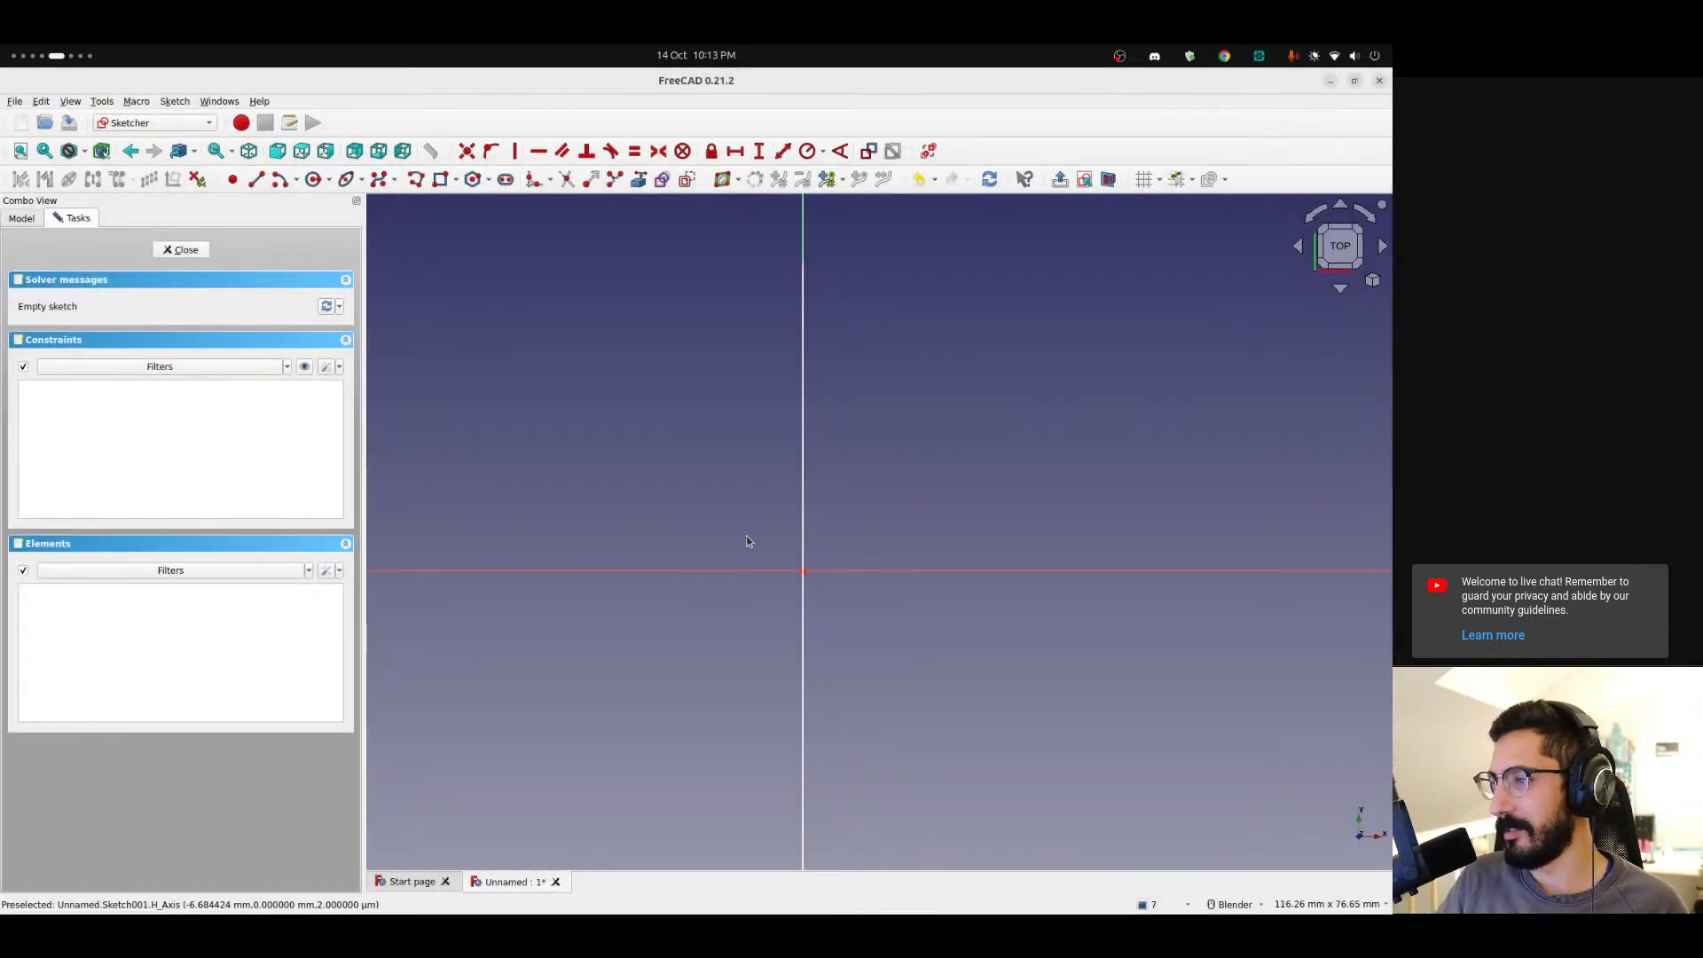
{"action": "scroll", "coordinate": [857, 367], "scroll_direction": "down", "scroll_amount": 1}
{"action": "scroll", "coordinate": [859, 572], "scroll_direction": "up", "scroll_amount": 1}
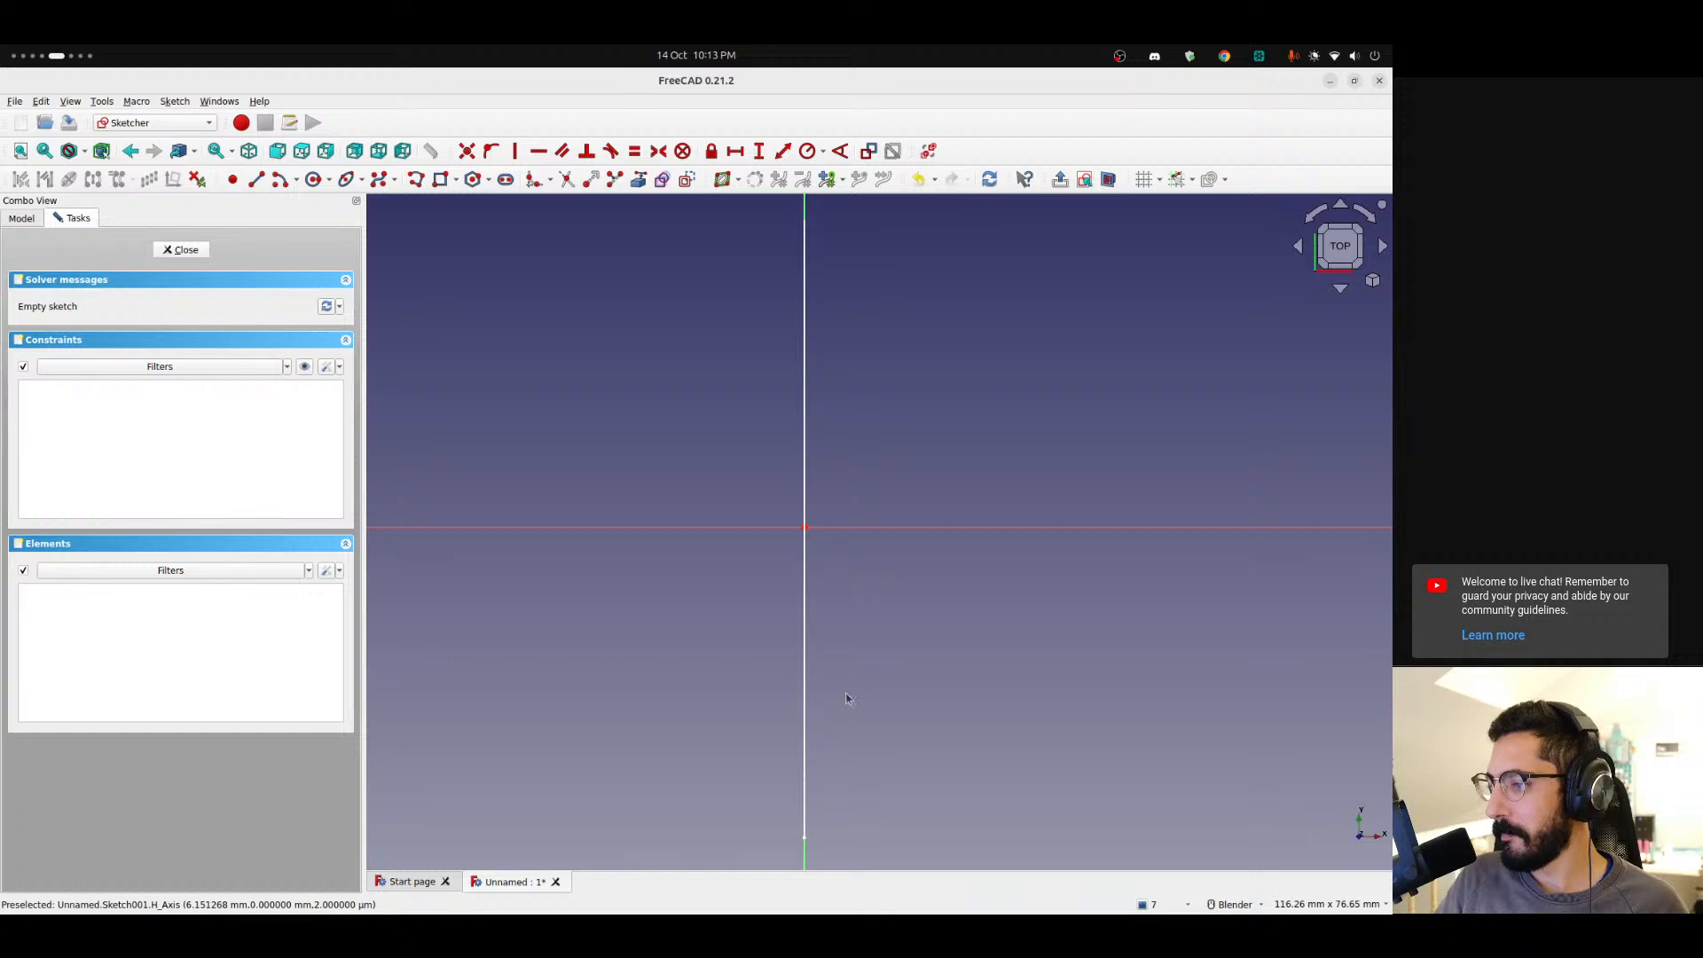
{"action": "scroll", "coordinate": [795, 589], "scroll_direction": "up", "scroll_amount": 3}
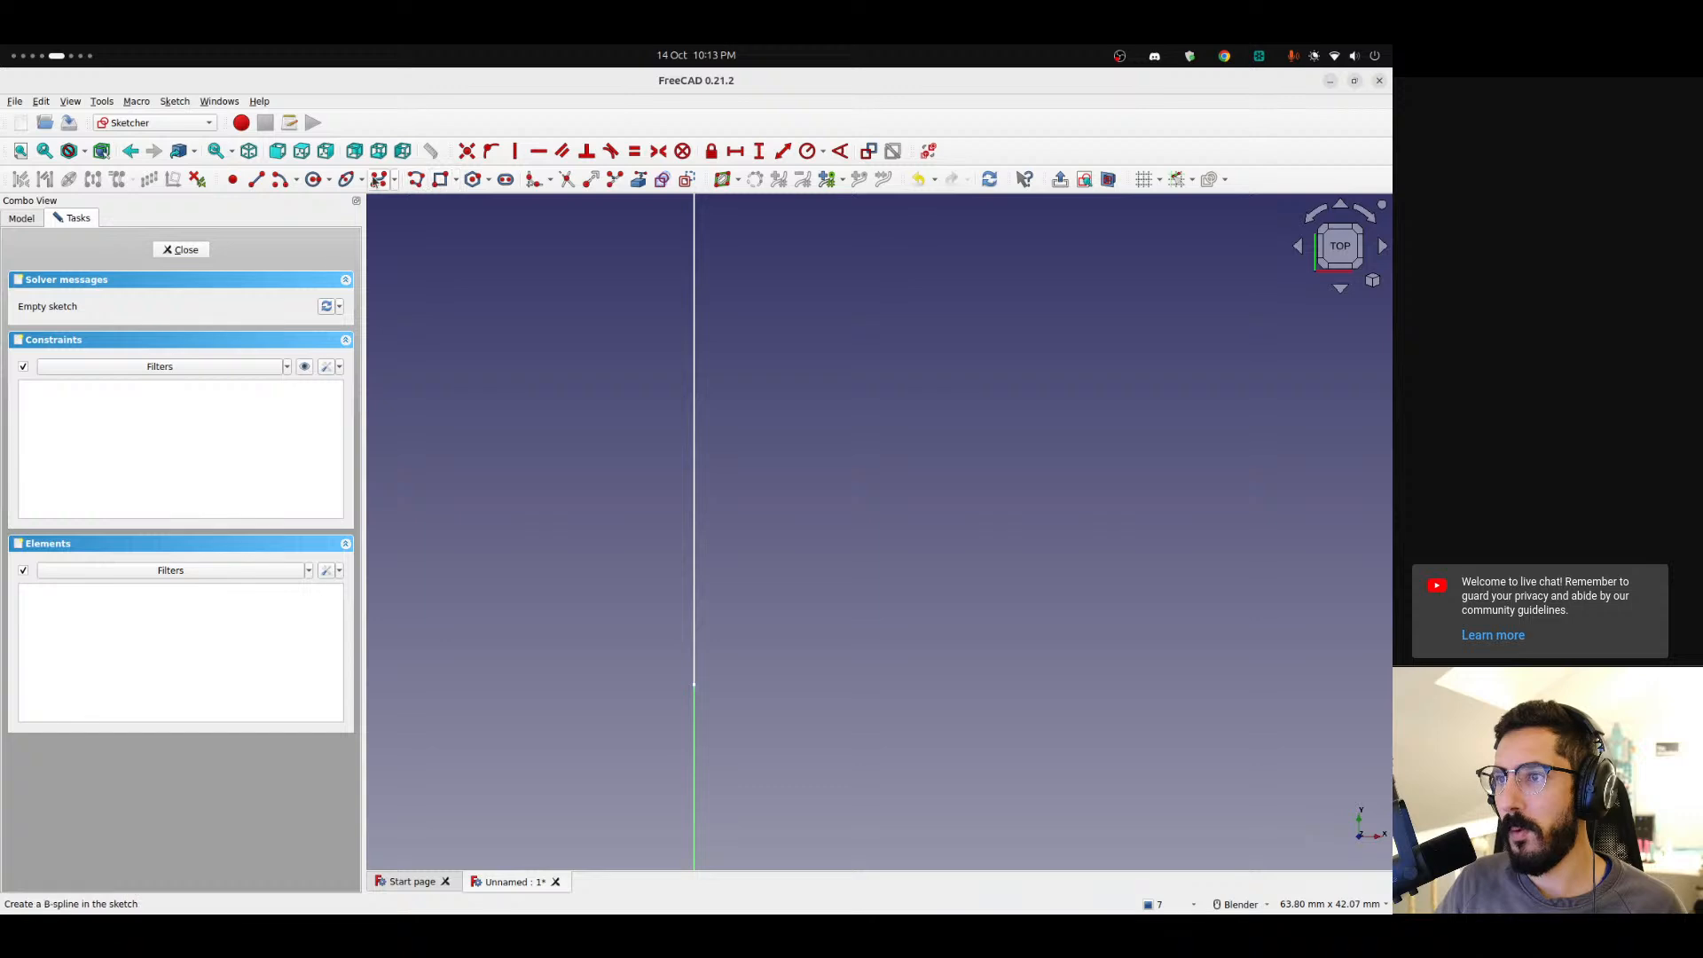
{"action": "left_click", "coordinate": [376, 182]}
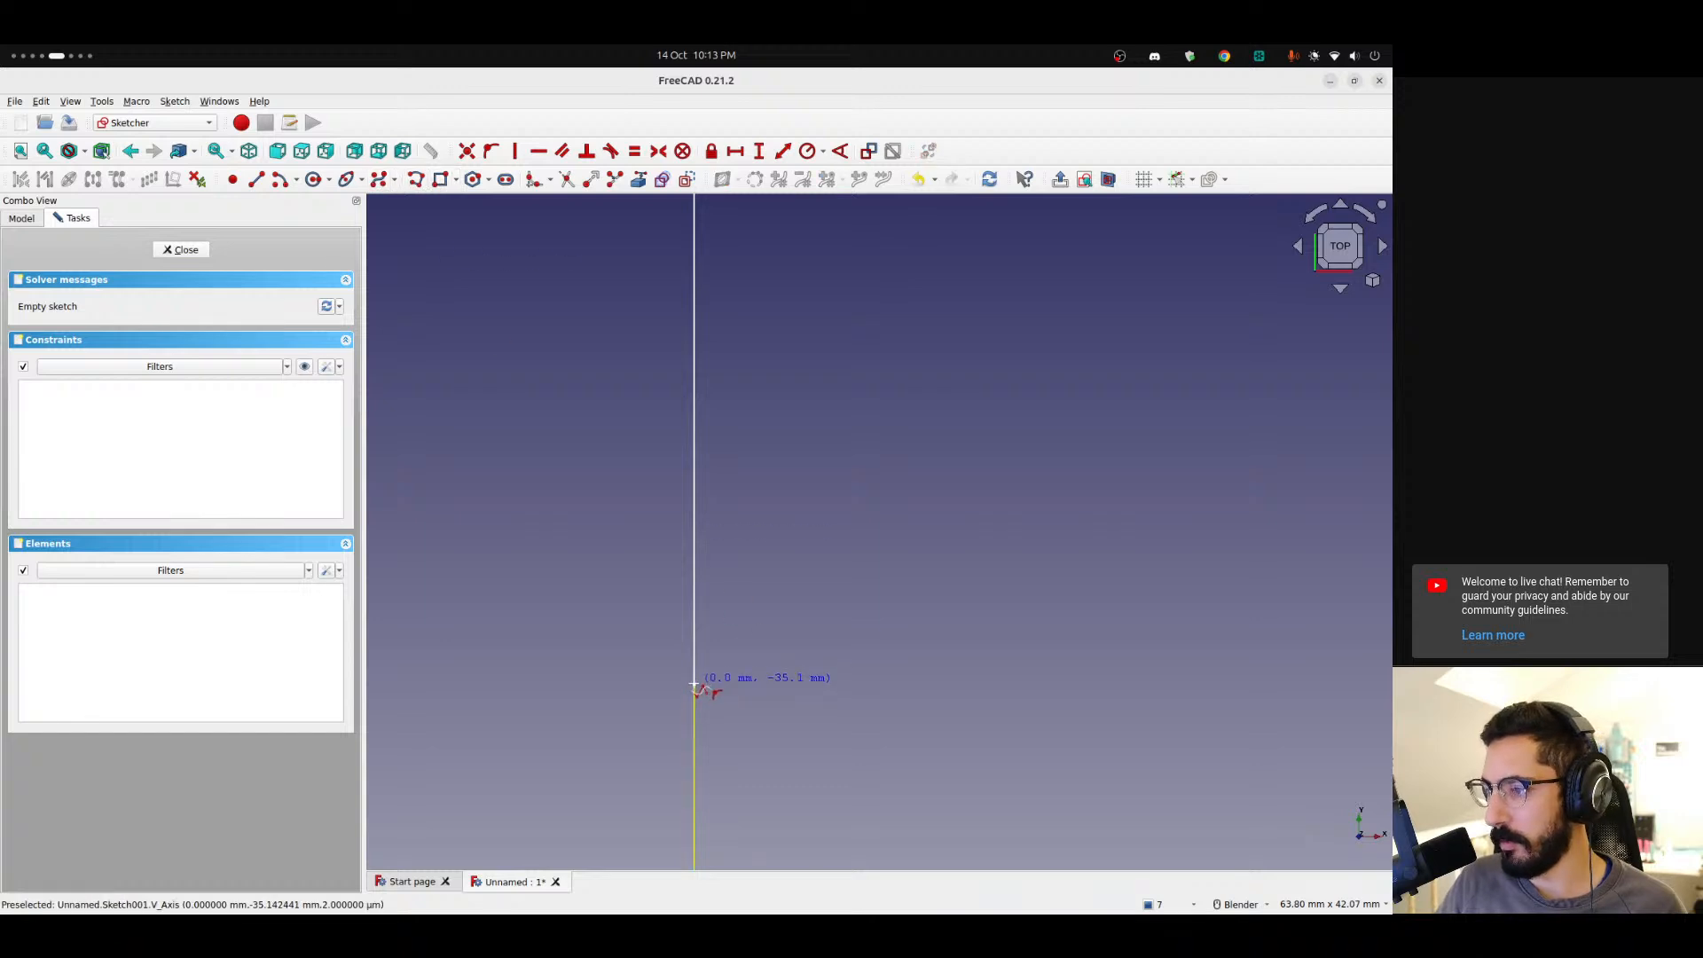
{"action": "left_click", "coordinate": [695, 685]}
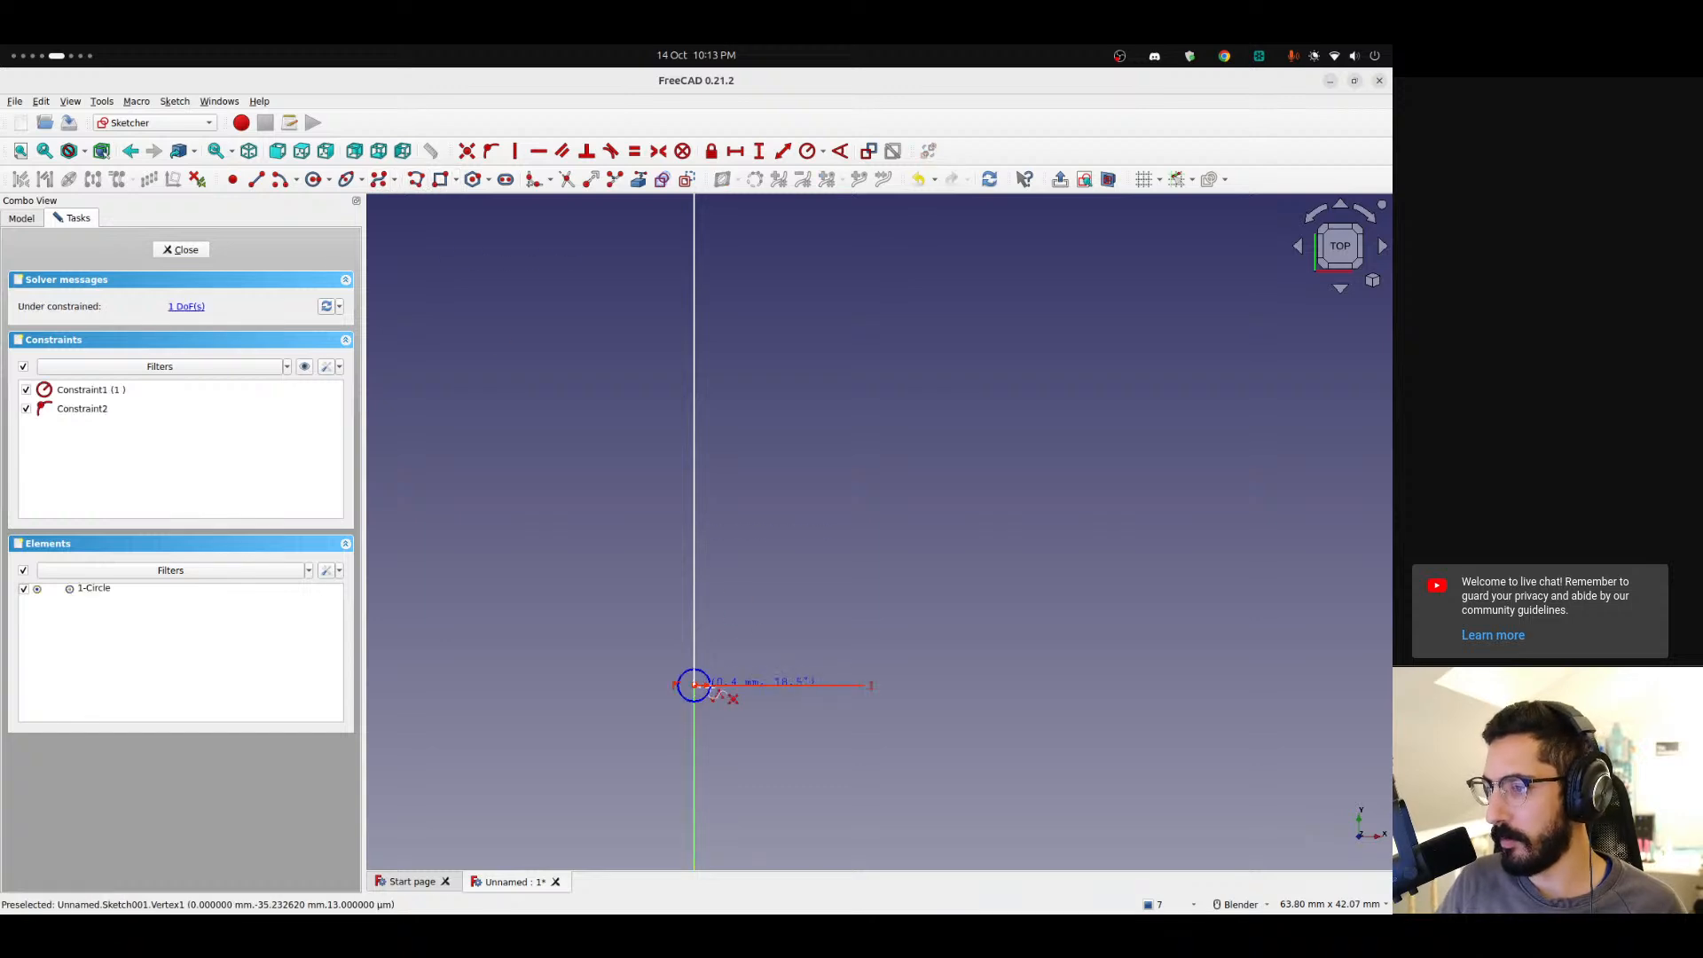
{"action": "left_click", "coordinate": [772, 686]}
{"action": "left_click", "coordinate": [905, 336]}
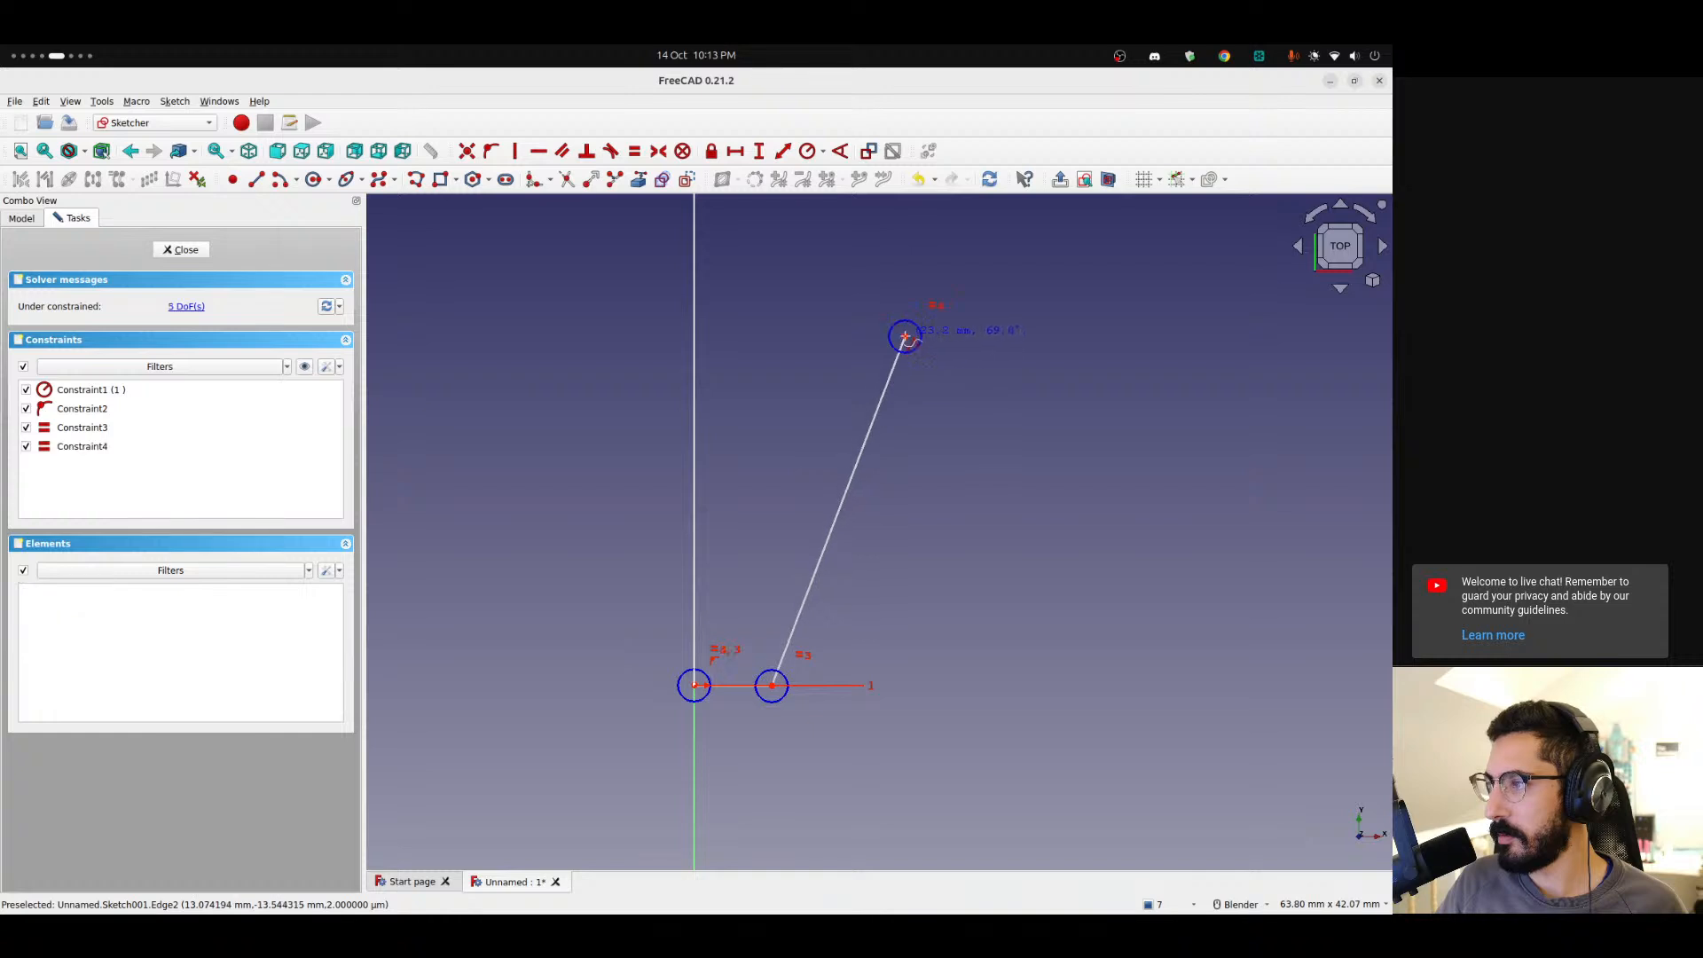
{"action": "middle_click_drag", "start_coordinate": [825, 203], "coordinate": [886, 677], "text": "shift"}
{"action": "middle_click_drag", "start_coordinate": [842, 296], "coordinate": [891, 711], "text": "shift"}
{"action": "left_click", "coordinate": [841, 462]}
{"action": "left_click", "coordinate": [801, 465]}
{"action": "right_click", "coordinate": [801, 465]}
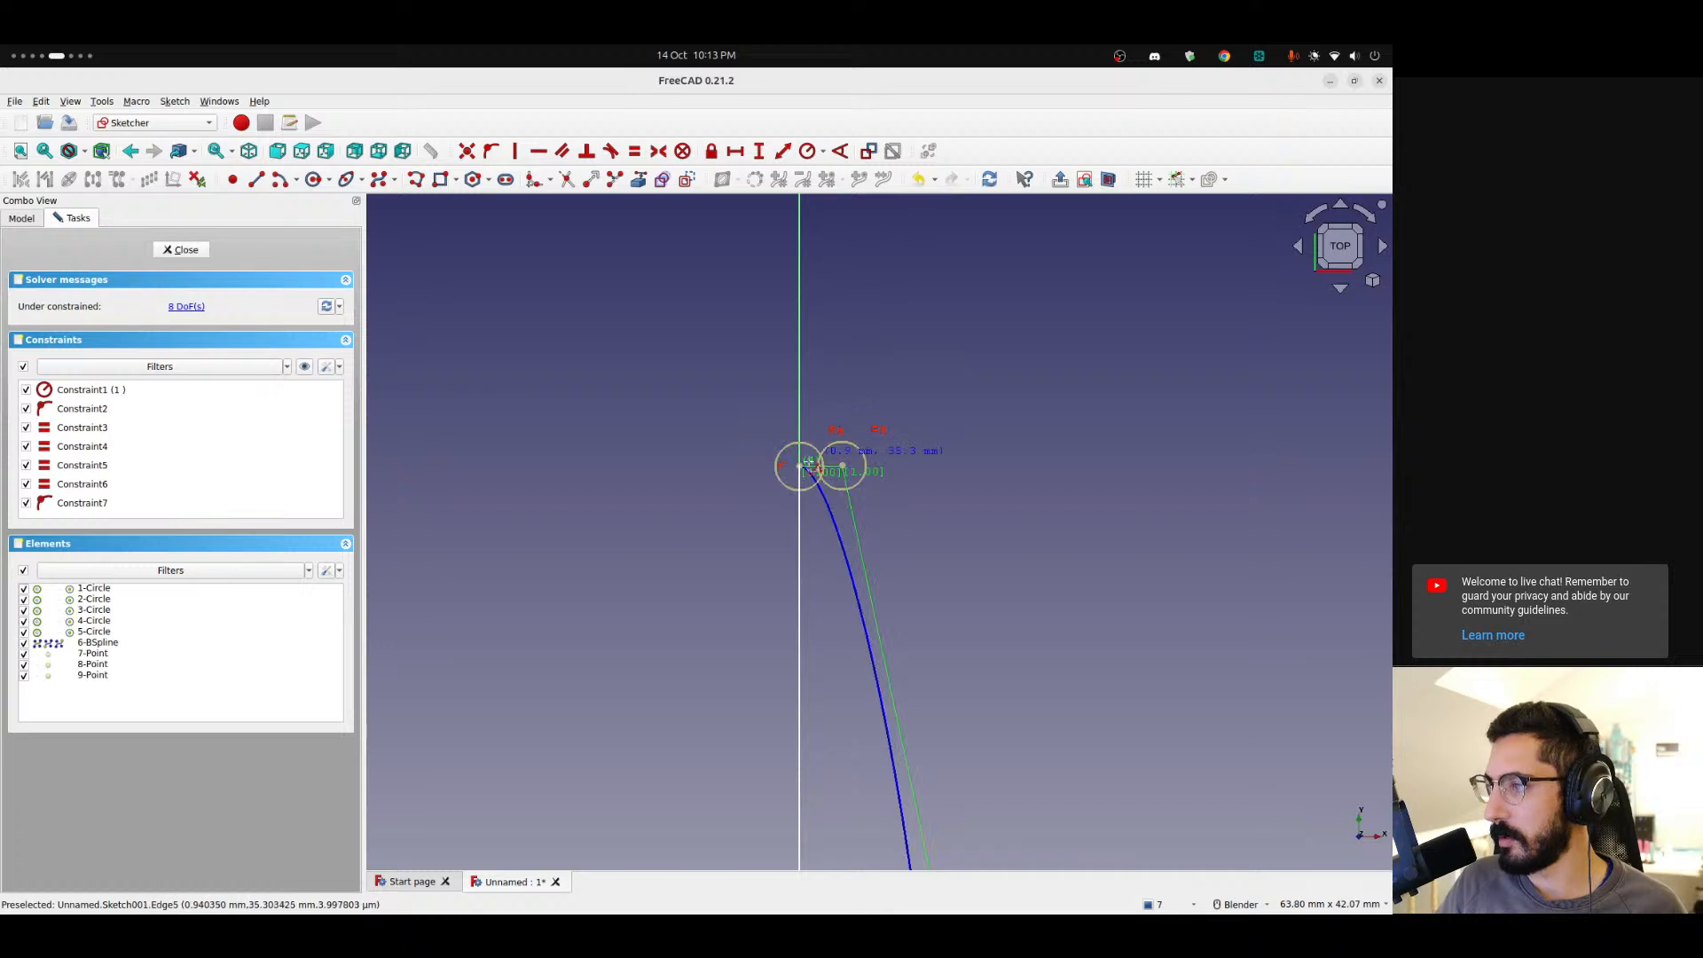
Constrain the two control points at the spline's upper end horizontally and drag the second control point outward.
{"action": "left_click", "coordinate": [801, 471]}
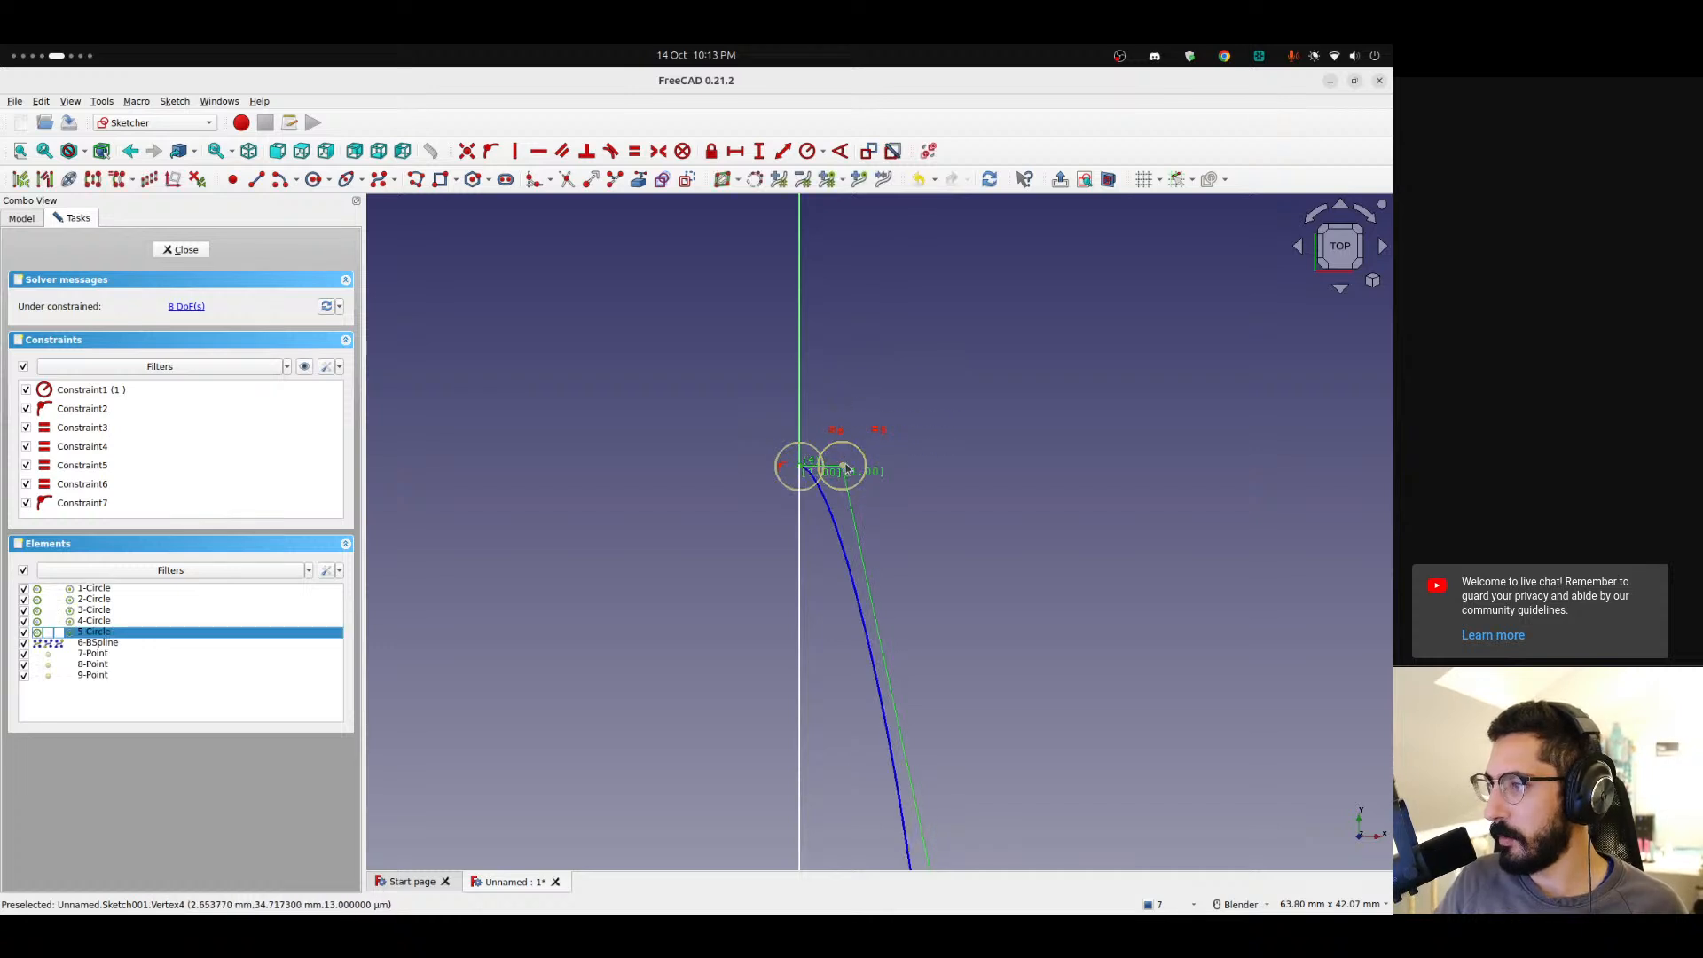
{"action": "left_click", "coordinate": [844, 471]}
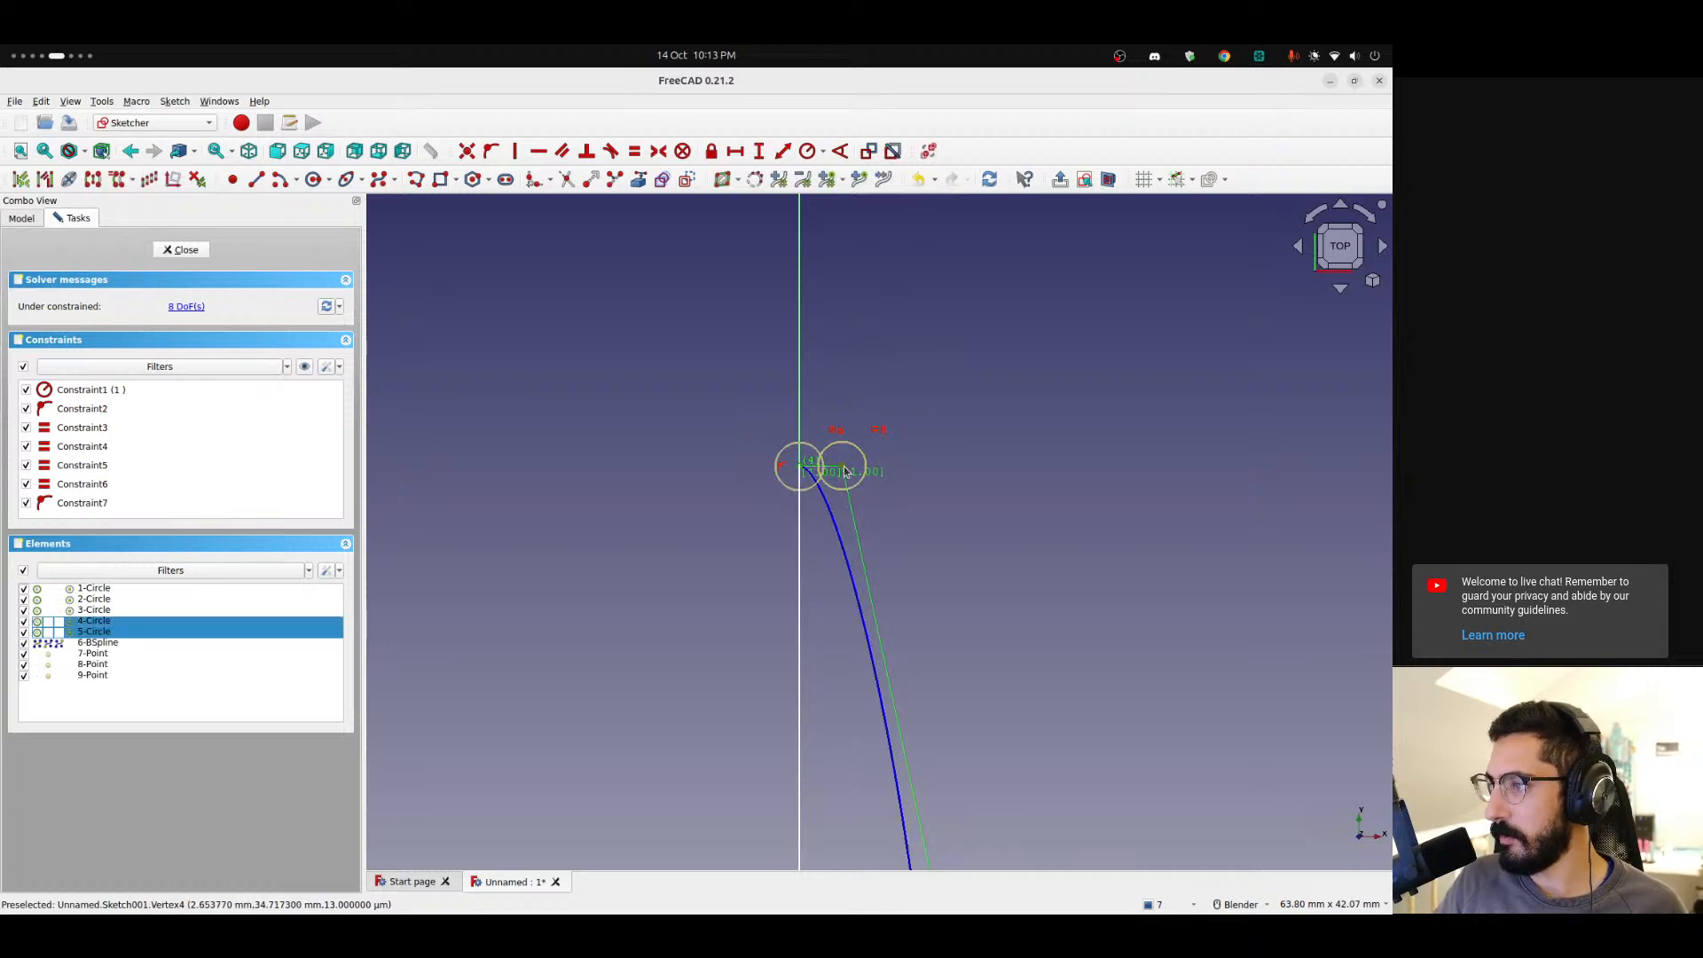
{"action": "left_click", "coordinate": [532, 157]}
{"action": "mouse_move", "coordinate": [842, 470]}
{"action": "left_mouse_down"}
{"action": "mouse_move", "coordinate": [871, 470]}
{"action": "mouse_move", "coordinate": [877, 500]}
{"action": "mouse_move", "coordinate": [884, 464]}
{"action": "left_mouse_up"}
Zoom in and out around the B-spline's ends on the vertical axis to inspect their tangency.
{"action": "scroll", "coordinate": [798, 468], "scroll_direction": "up", "scroll_amount": 12}
{"action": "scroll", "coordinate": [880, 550], "scroll_direction": "down", "scroll_amount": 2}
{"action": "scroll", "coordinate": [859, 449], "scroll_direction": "up", "scroll_amount": 6}
{"action": "scroll", "coordinate": [860, 450], "scroll_direction": "up", "scroll_amount": 1}
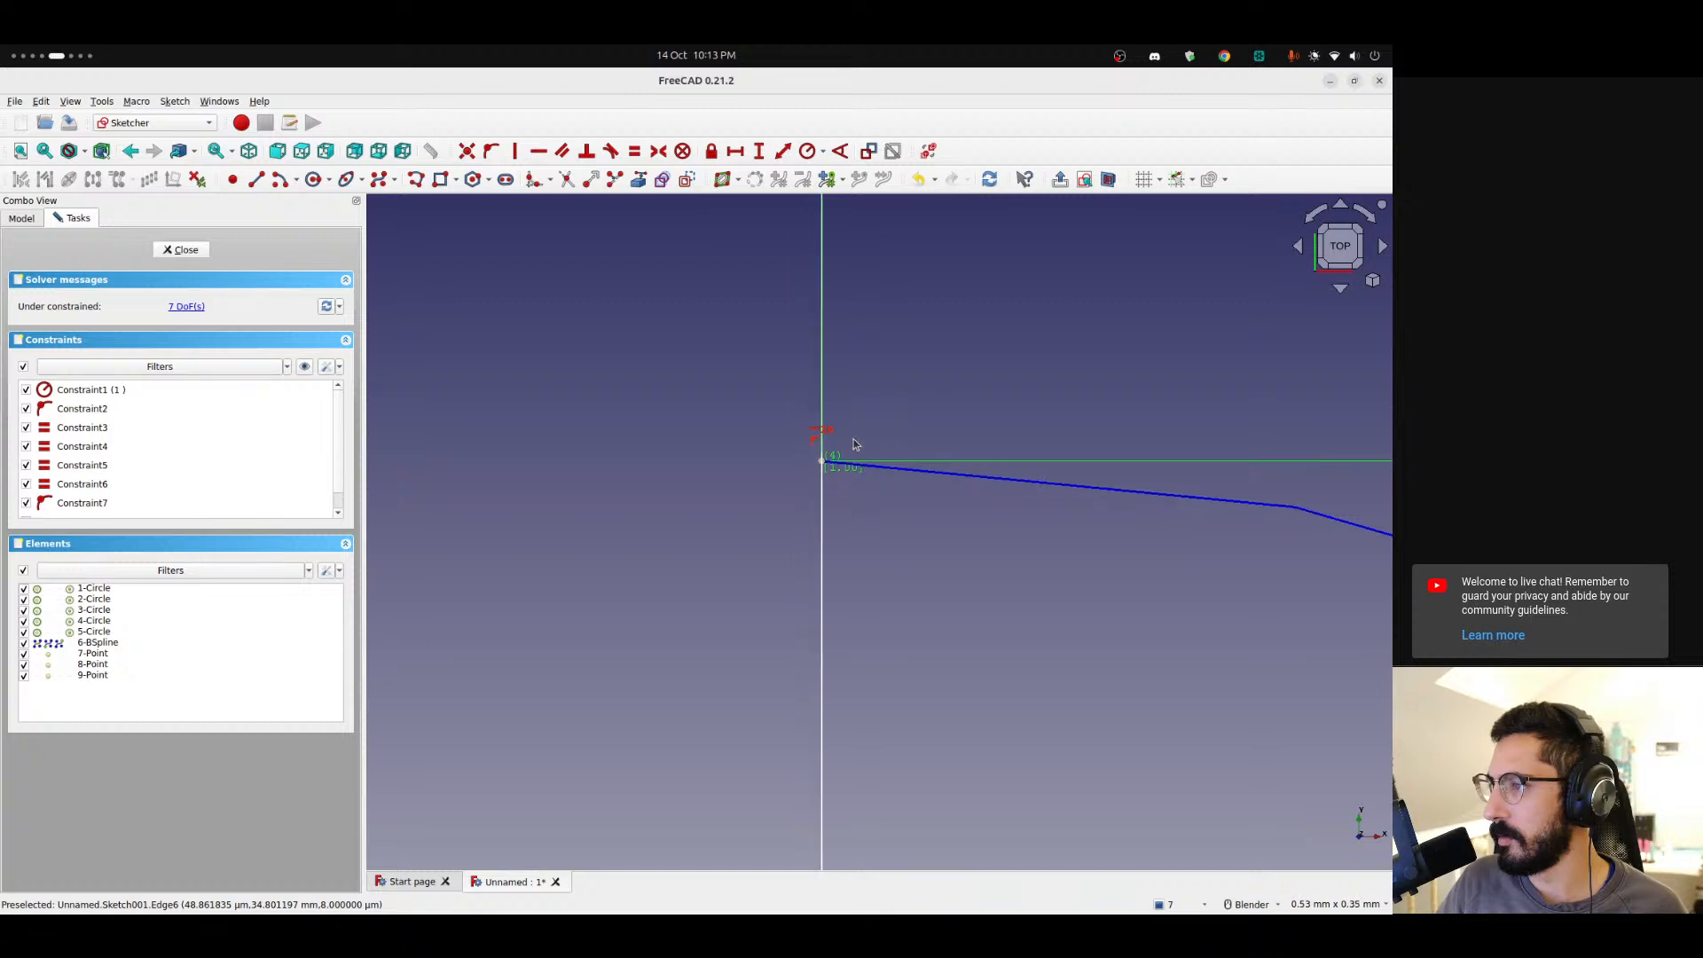
{"action": "left_click_drag", "start_coordinate": [807, 475], "coordinate": [809, 467]}
{"action": "scroll", "coordinate": [874, 551], "scroll_direction": "down", "scroll_amount": 5}
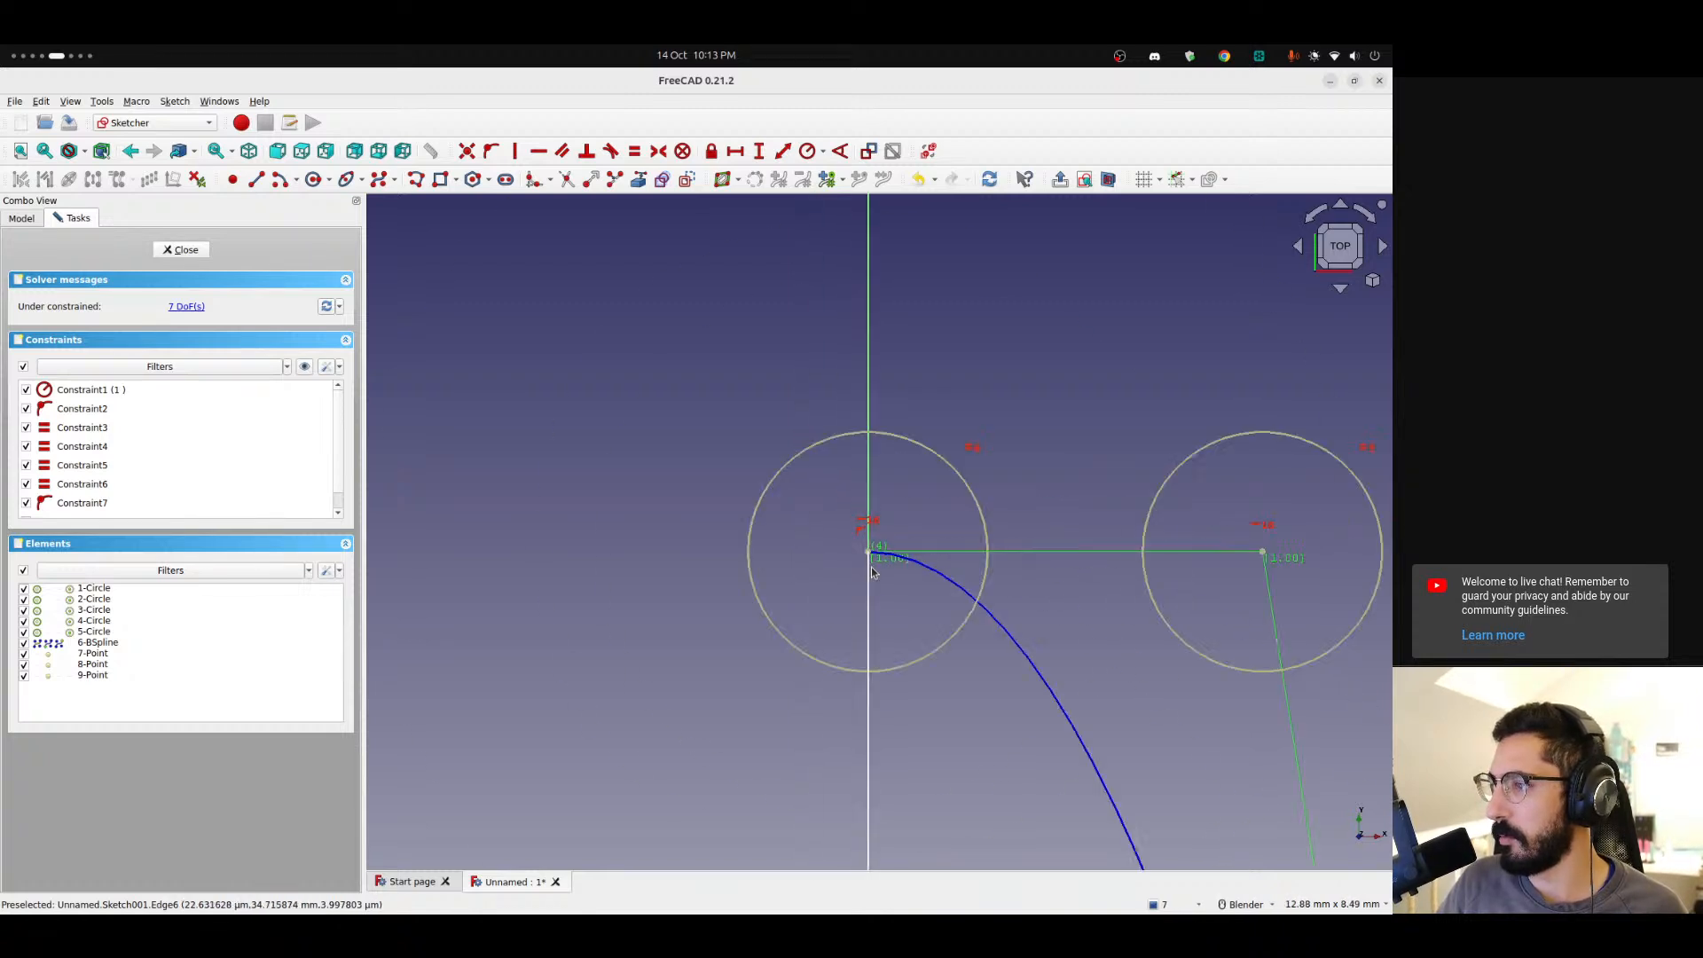
{"action": "scroll", "coordinate": [904, 745], "scroll_direction": "up", "scroll_amount": 3}
{"action": "scroll", "coordinate": [800, 563], "scroll_direction": "down", "scroll_amount": 3}
{"action": "scroll", "coordinate": [711, 449], "scroll_direction": "up", "scroll_amount": 3}
{"action": "scroll", "coordinate": [727, 426], "scroll_direction": "down", "scroll_amount": 5}
{"action": "scroll", "coordinate": [733, 465], "scroll_direction": "up", "scroll_amount": 6}
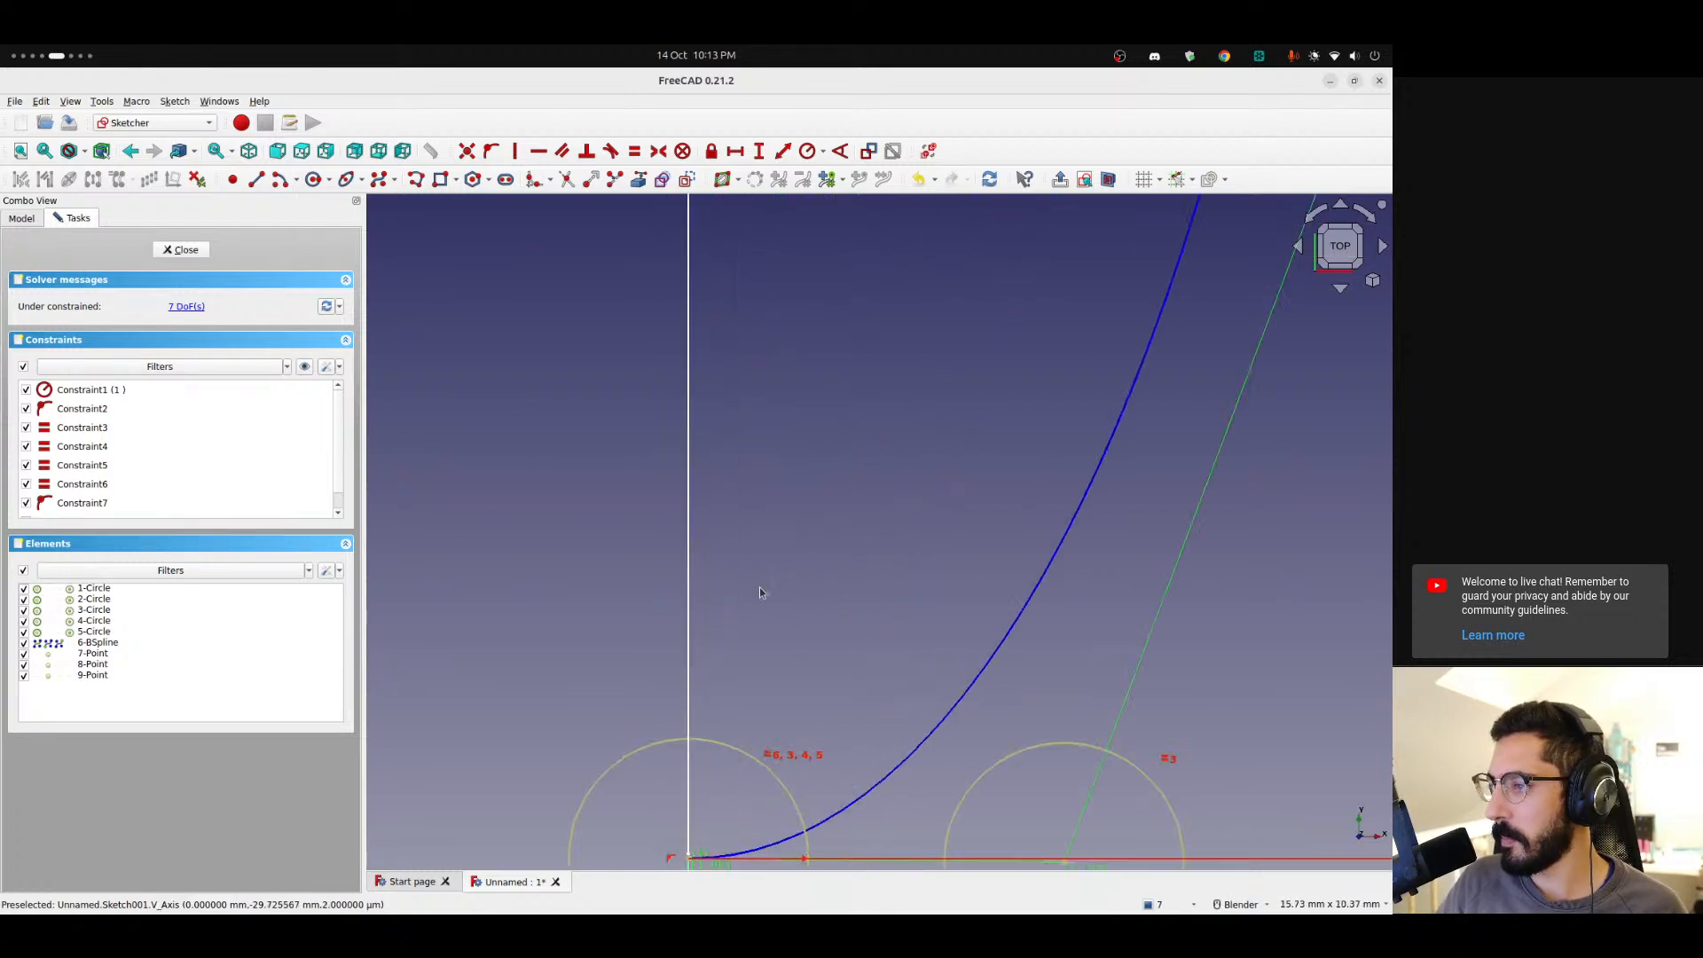
{"action": "scroll", "coordinate": [703, 511], "scroll_direction": "up", "scroll_amount": 3}
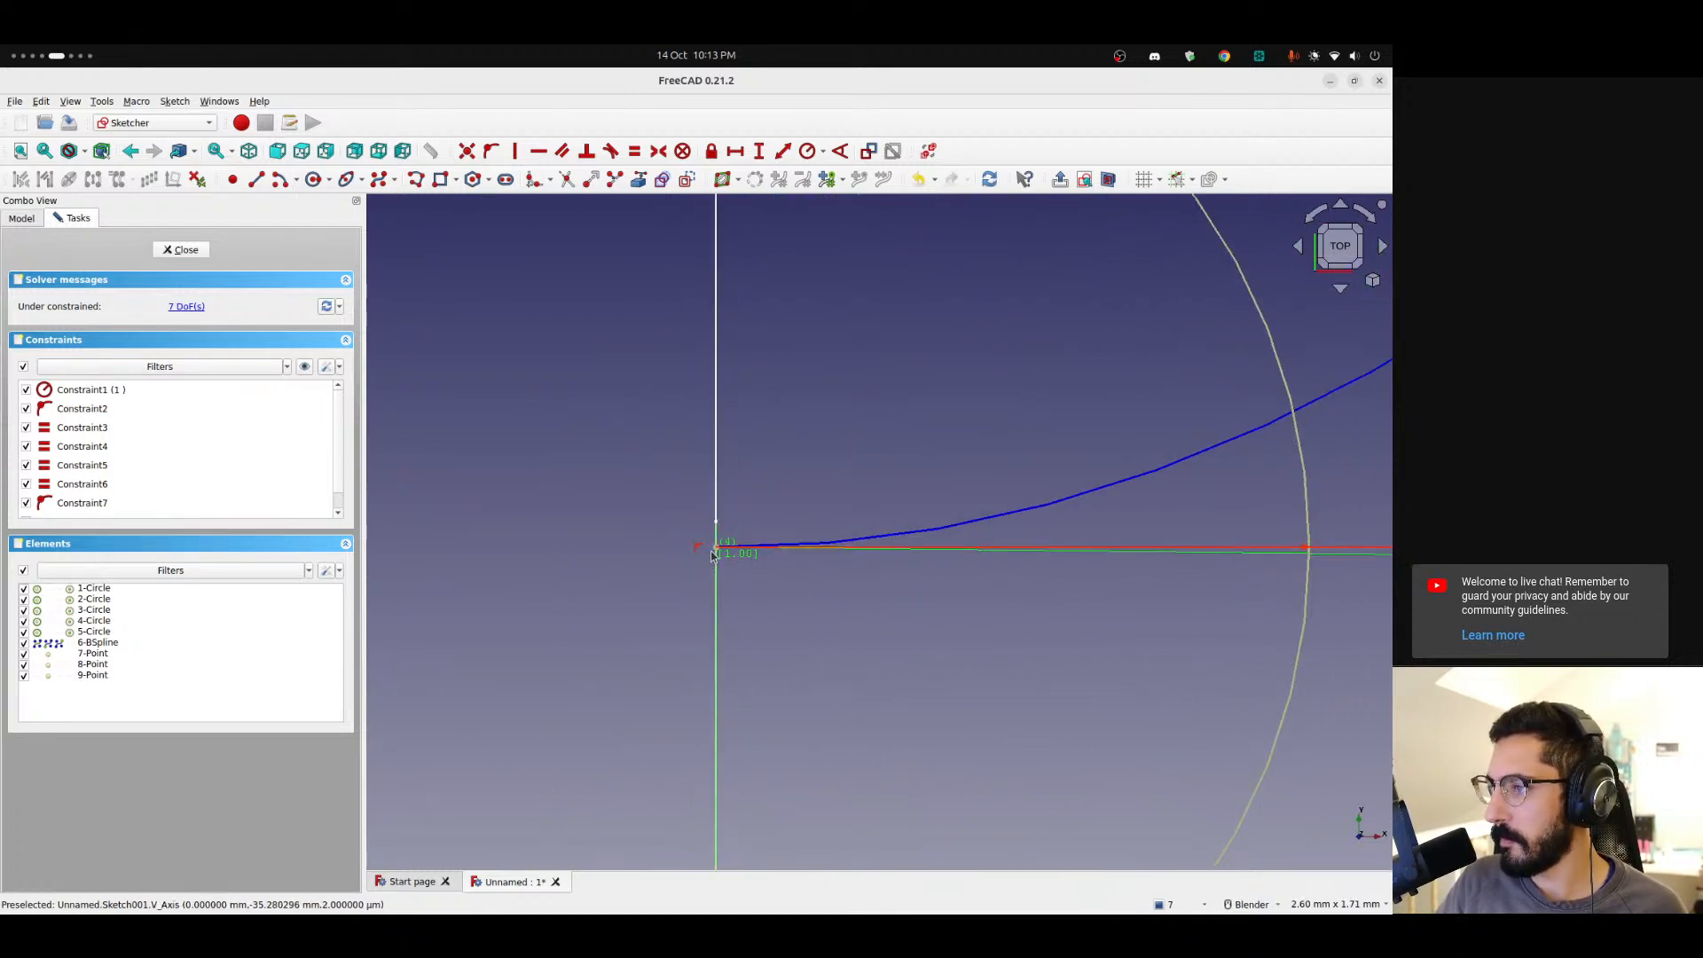
{"action": "scroll", "coordinate": [719, 545], "scroll_direction": "up", "scroll_amount": 3}
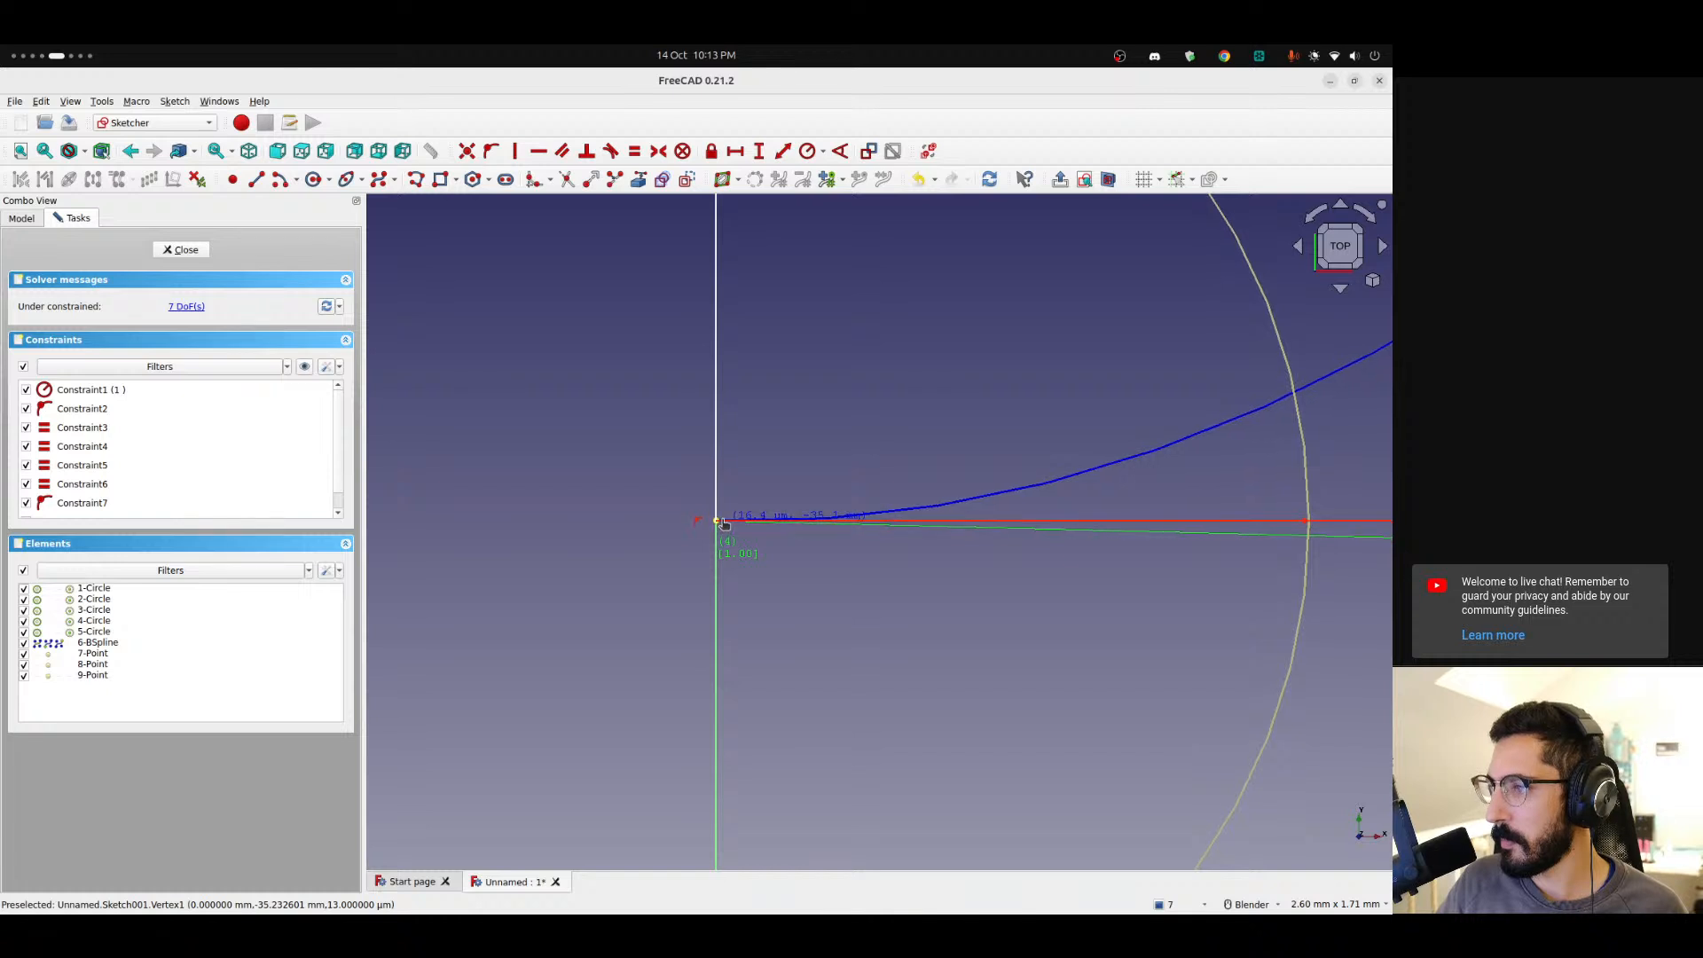
{"action": "scroll", "coordinate": [714, 528], "scroll_direction": "up", "scroll_amount": 5}
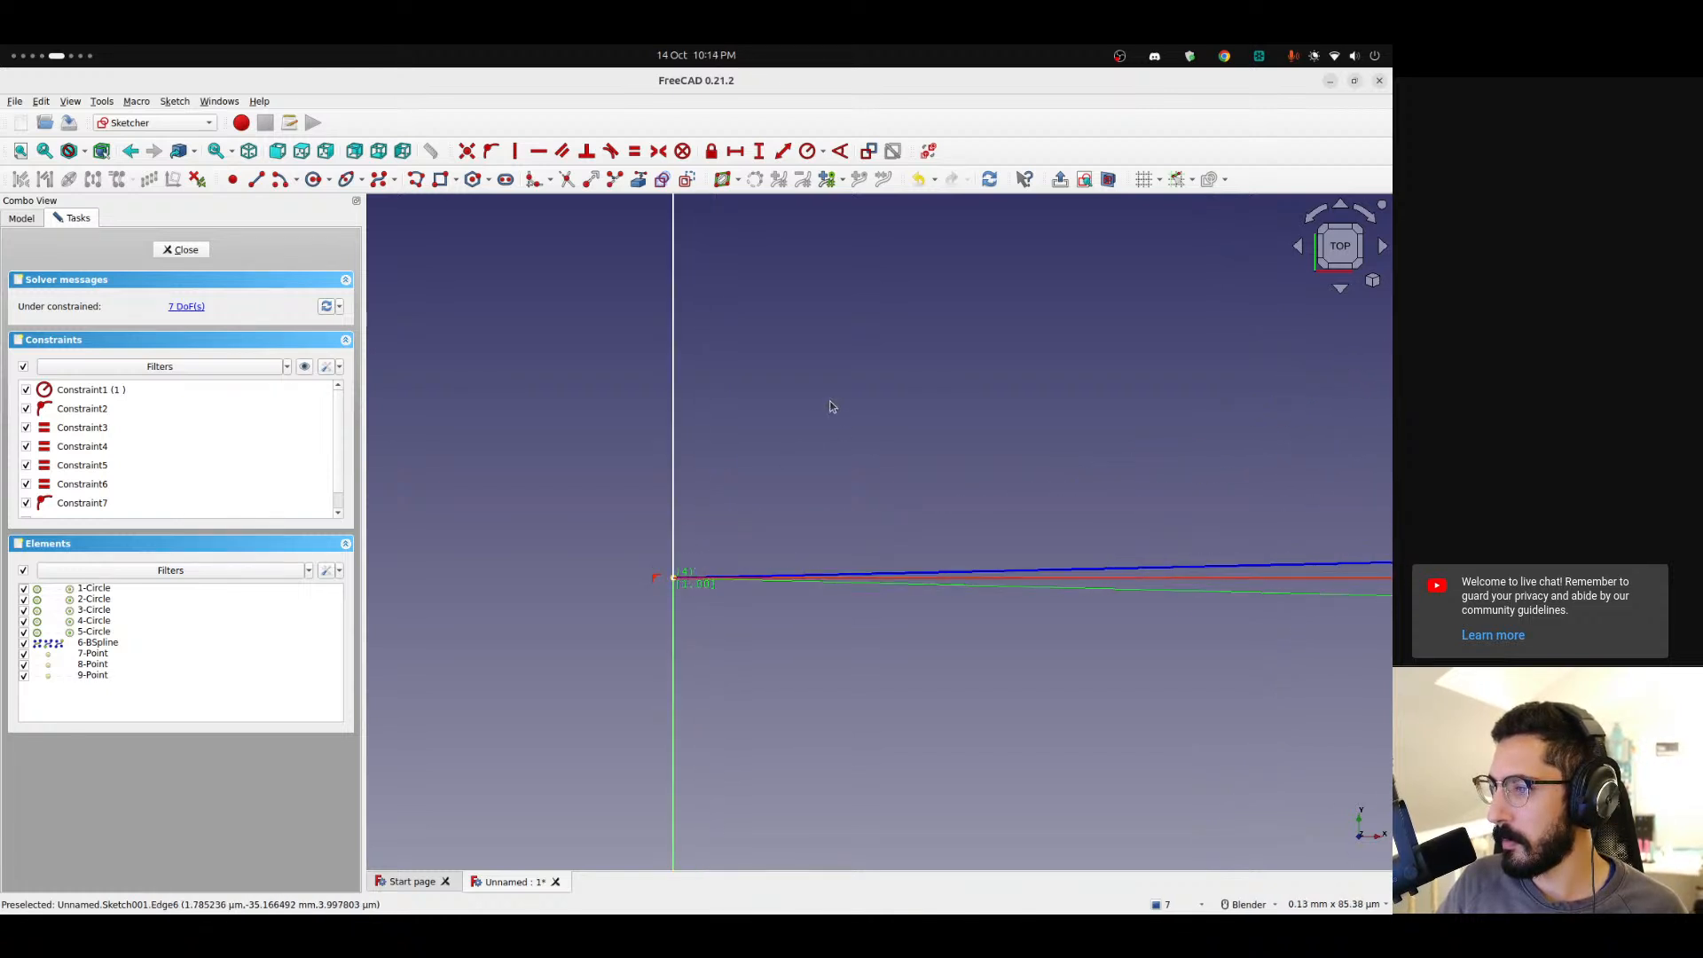
{"action": "scroll", "coordinate": [832, 407], "scroll_direction": "down", "scroll_amount": 6}
{"action": "scroll", "coordinate": [863, 388], "scroll_direction": "down", "scroll_amount": 2}
{"action": "middle_click_drag", "start_coordinate": [920, 257], "coordinate": [690, 569], "text": "shift"}
{"action": "scroll", "coordinate": [698, 559], "scroll_direction": "down", "scroll_amount": 15}
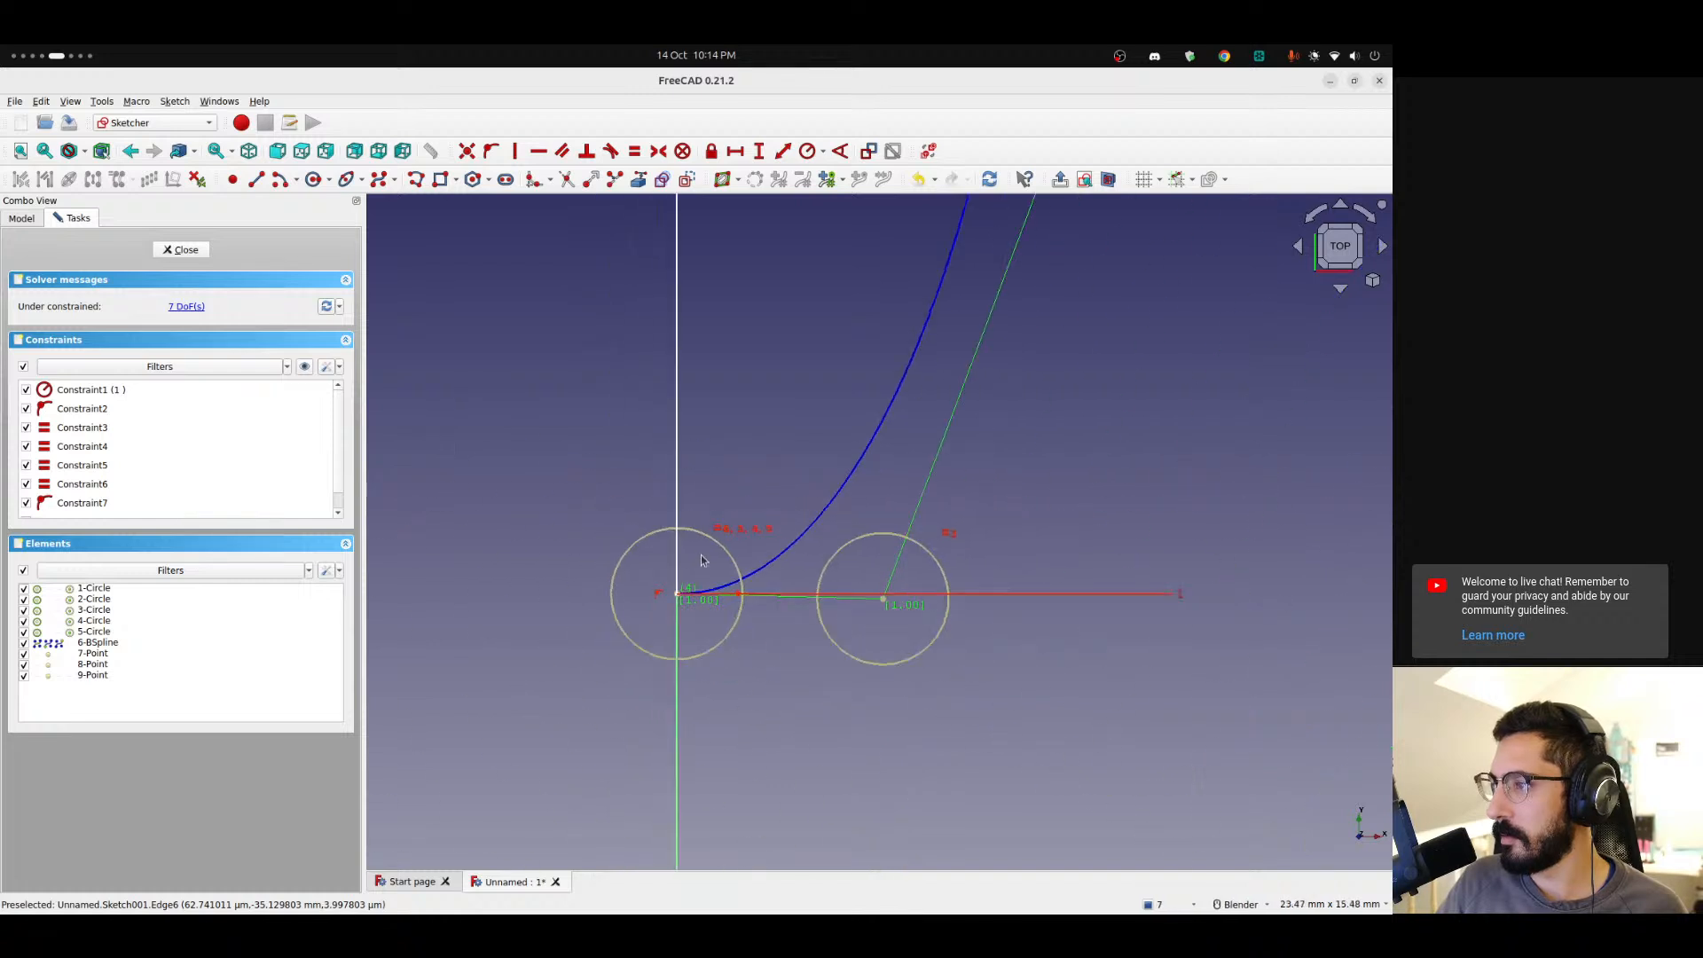
{"action": "scroll", "coordinate": [734, 497], "scroll_direction": "down", "scroll_amount": 3}
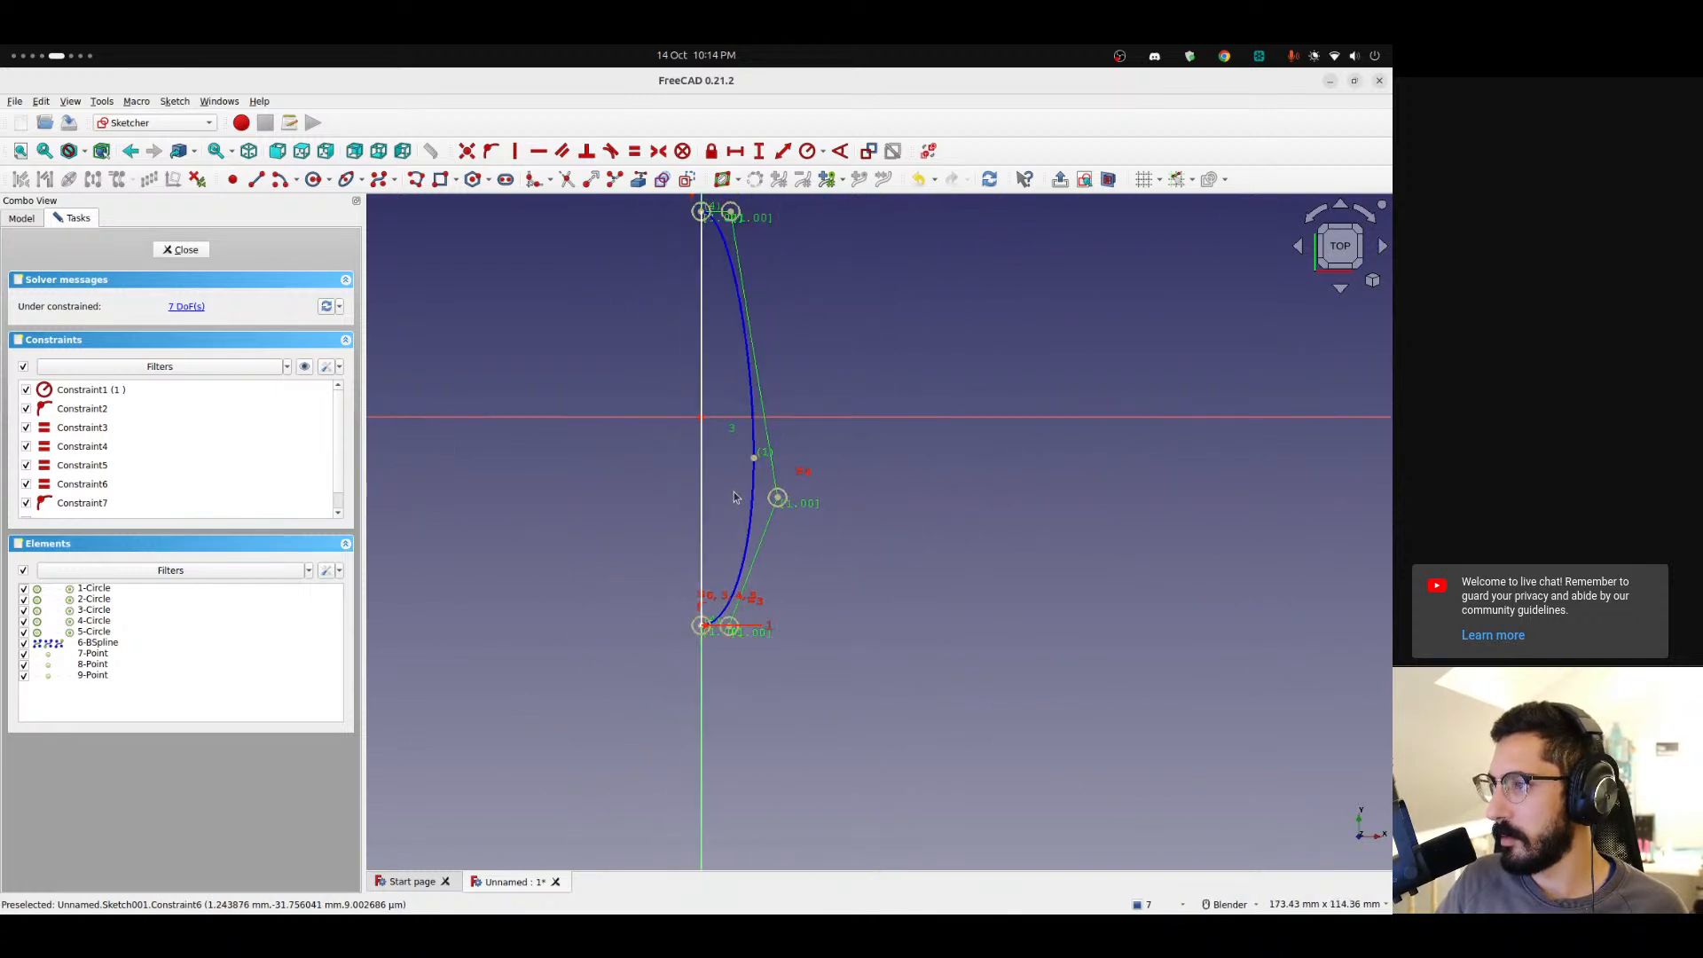
Move the middle control point and constrain the two control points at the spline's lower end horizontally.
{"action": "left_click_drag", "start_coordinate": [777, 498], "coordinate": [802, 594]}
{"action": "scroll", "coordinate": [699, 651], "scroll_direction": "up", "scroll_amount": 5}
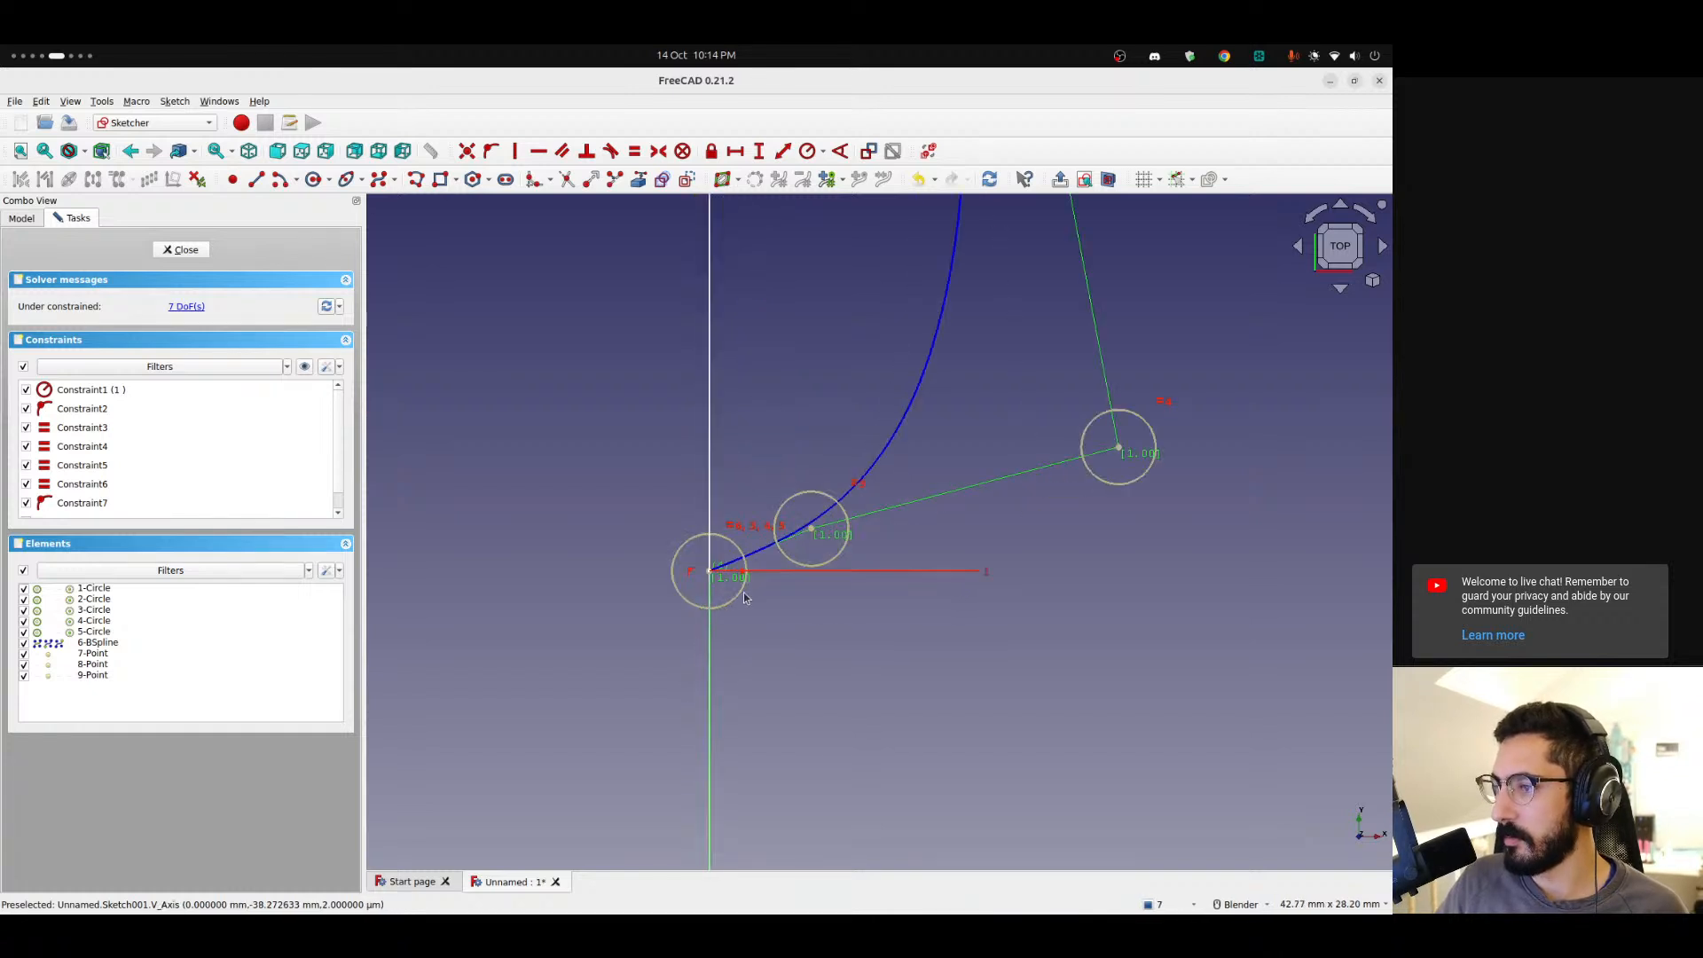
{"action": "left_click", "coordinate": [813, 532]}
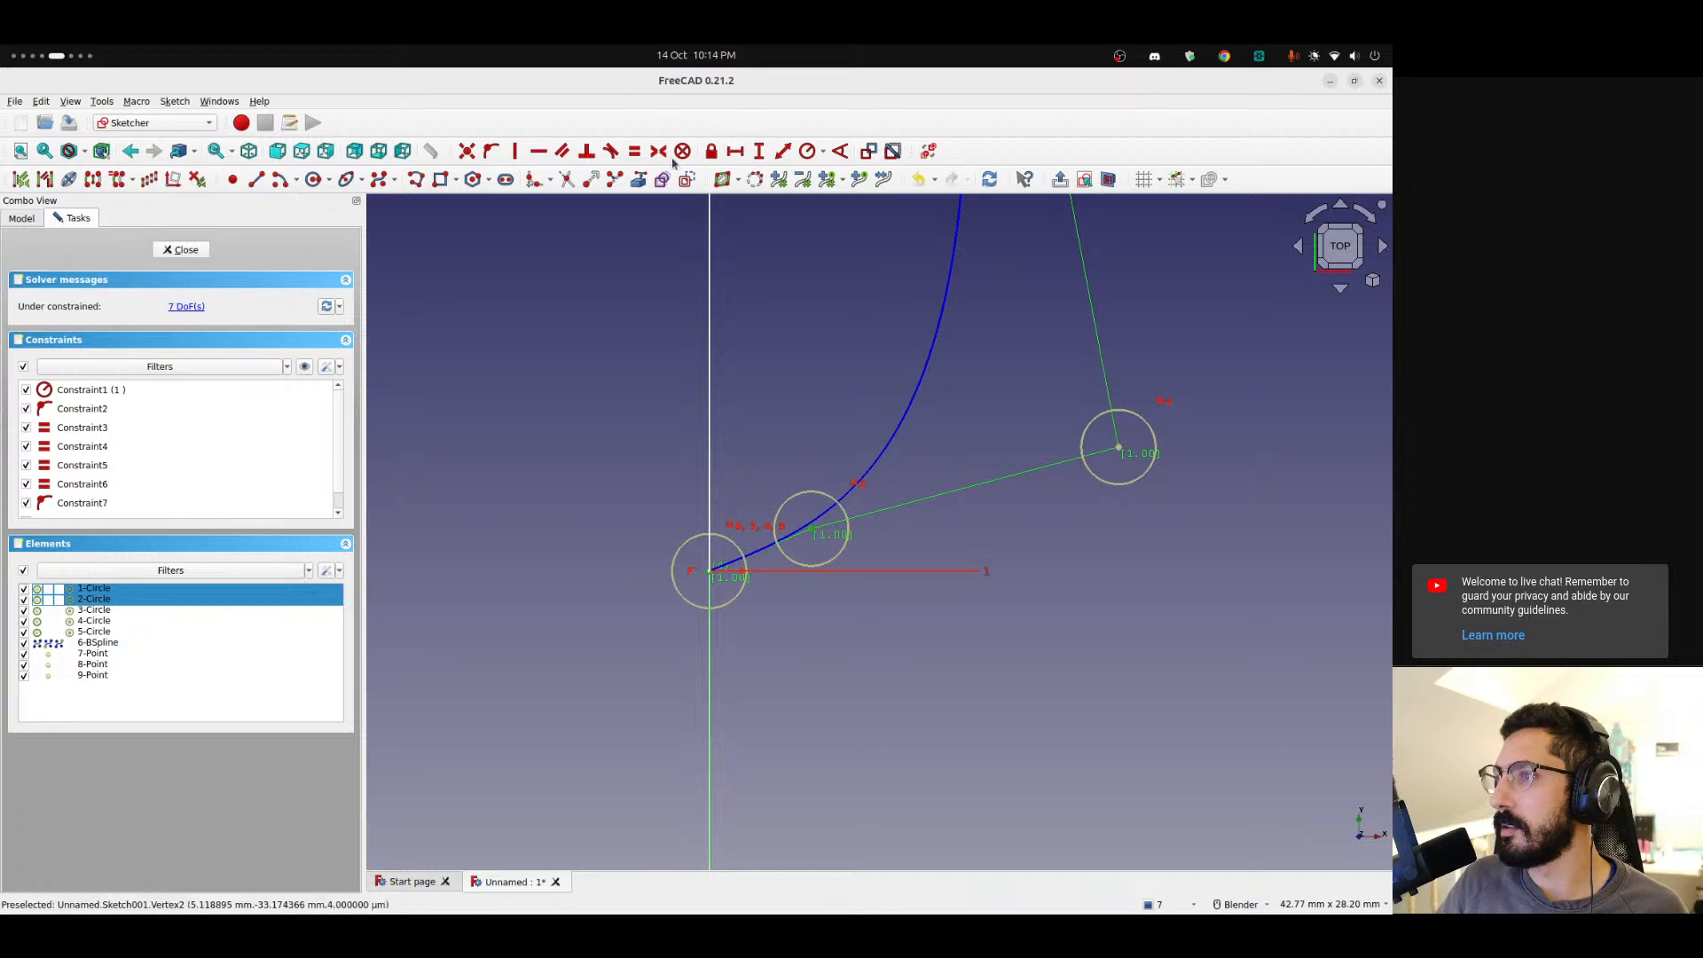
{"action": "left_click", "coordinate": [542, 151]}
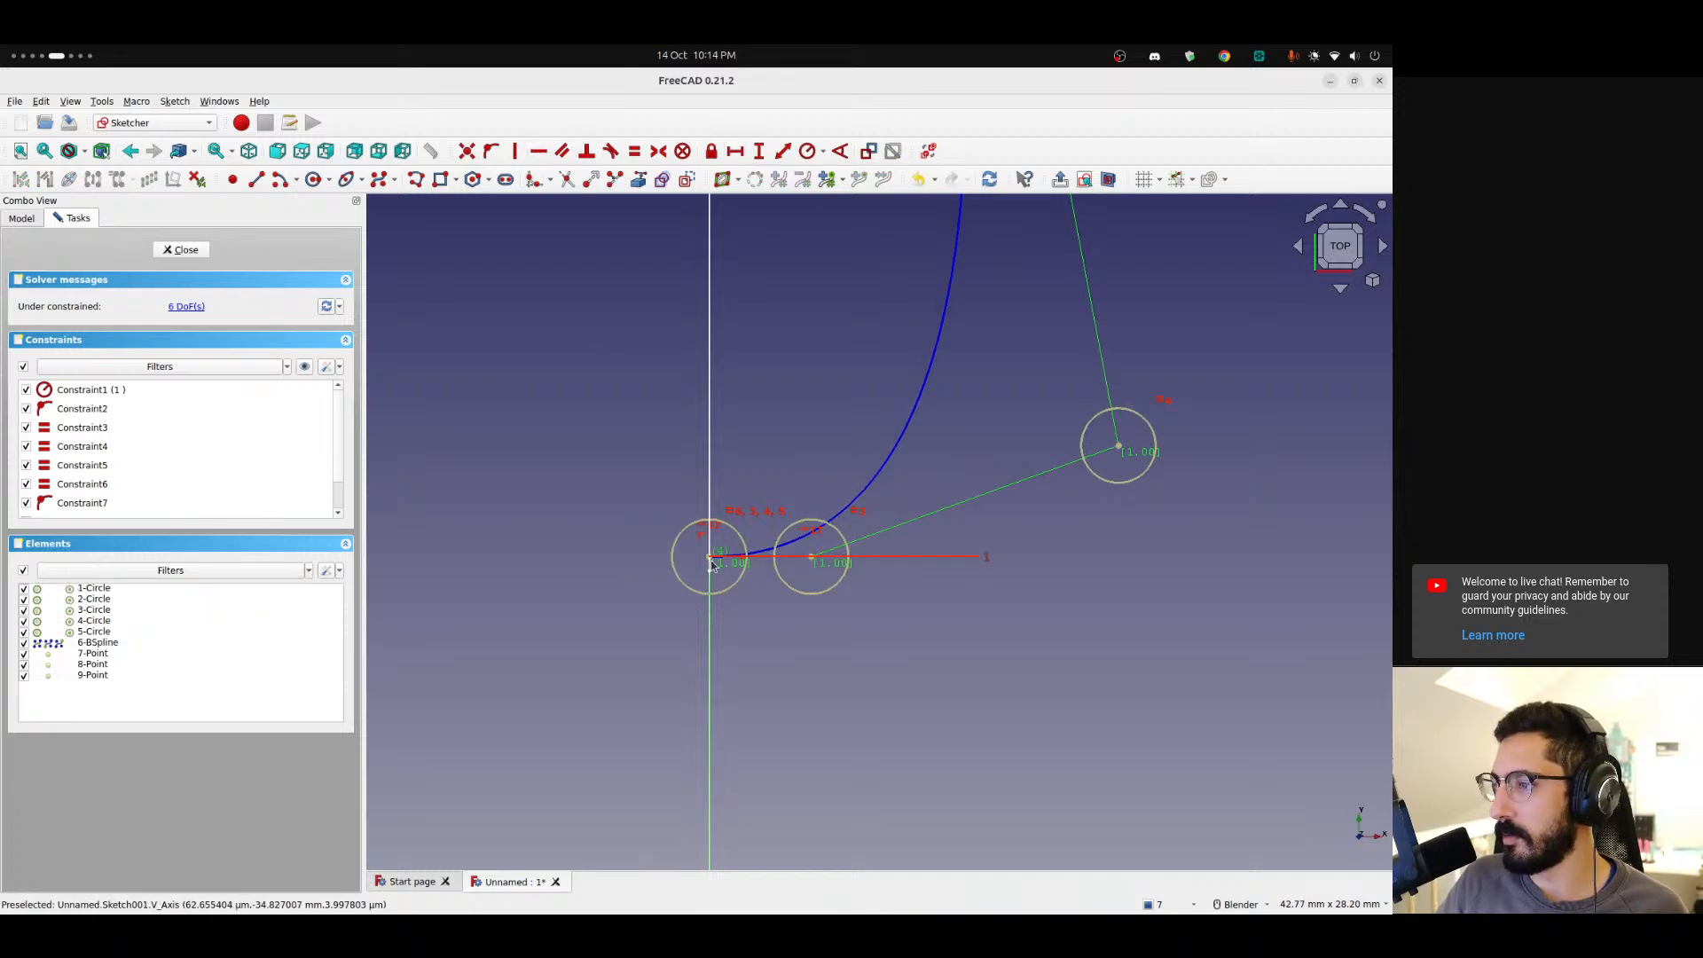
{"action": "scroll", "coordinate": [709, 561], "scroll_direction": "up", "scroll_amount": 5}
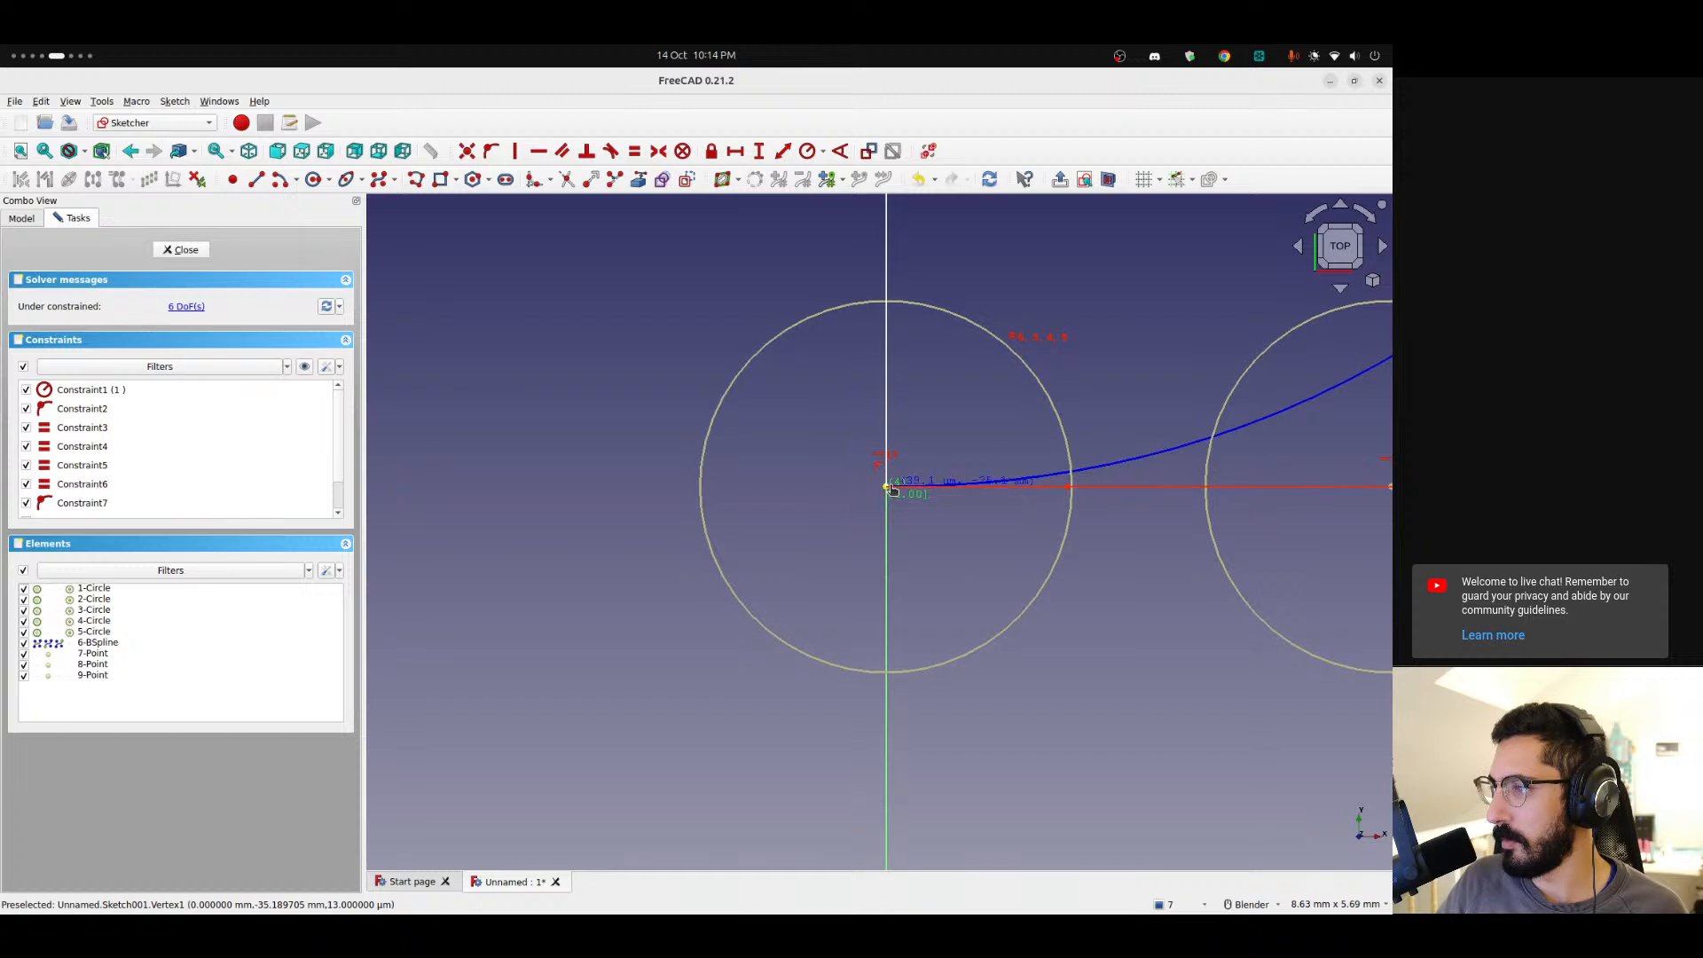
{"action": "scroll", "coordinate": [884, 495], "scroll_direction": "up", "scroll_amount": 8}
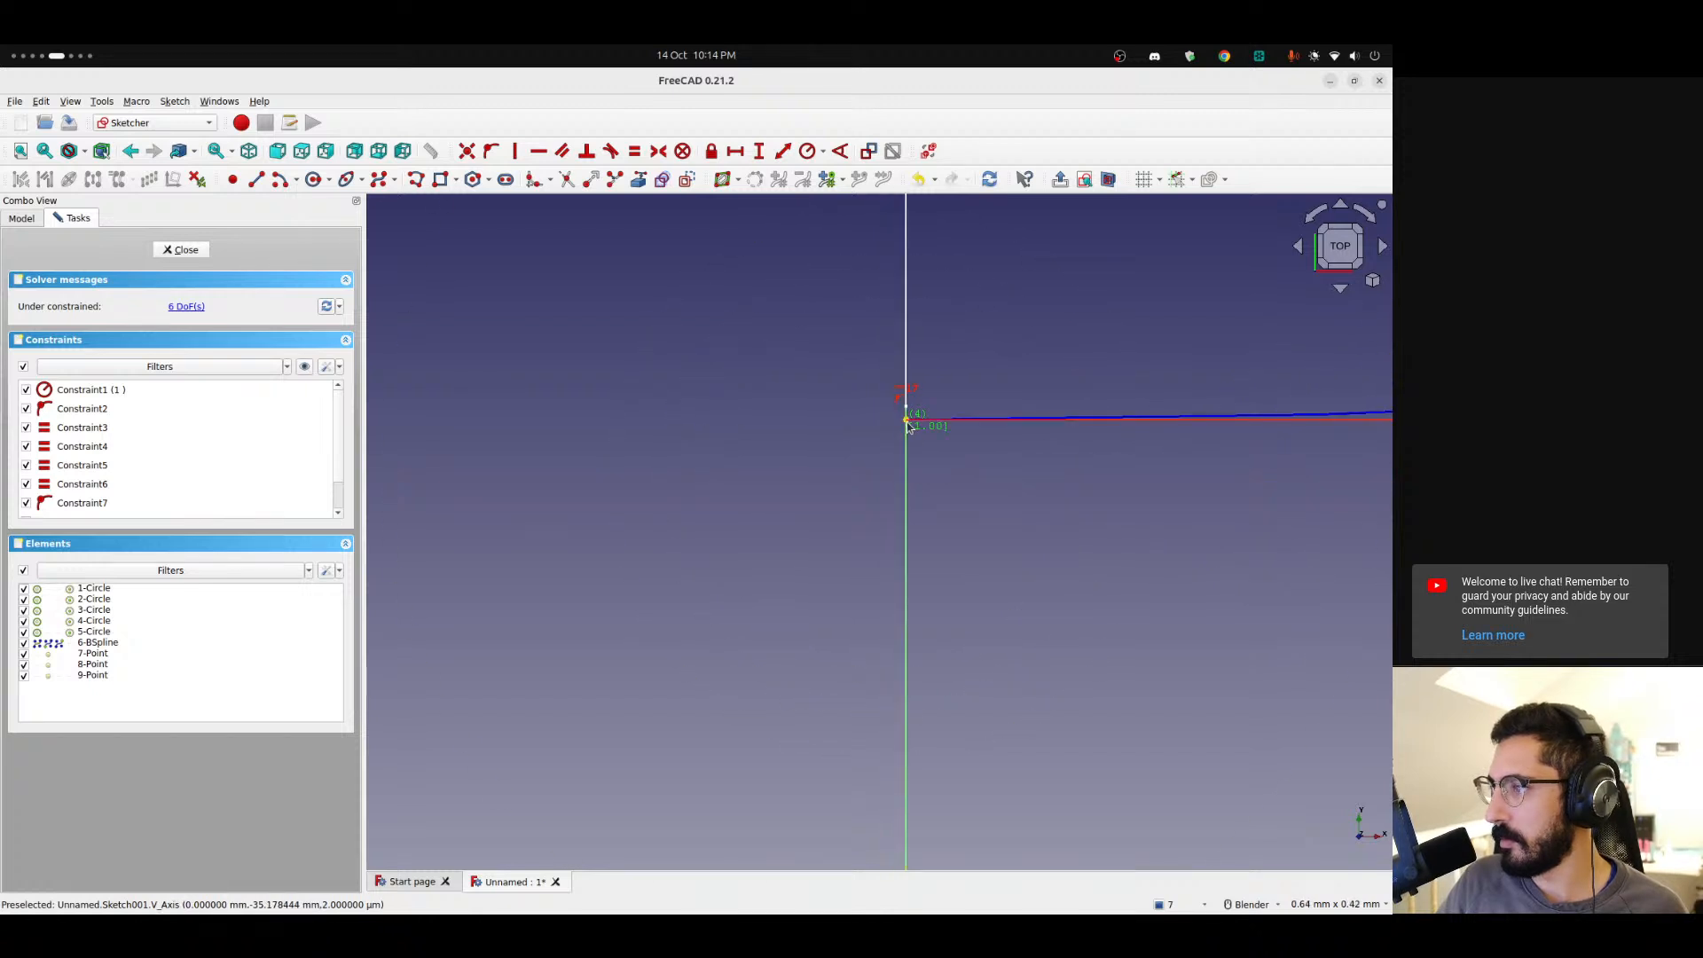
{"action": "scroll", "coordinate": [838, 343], "scroll_direction": "down", "scroll_amount": 12}
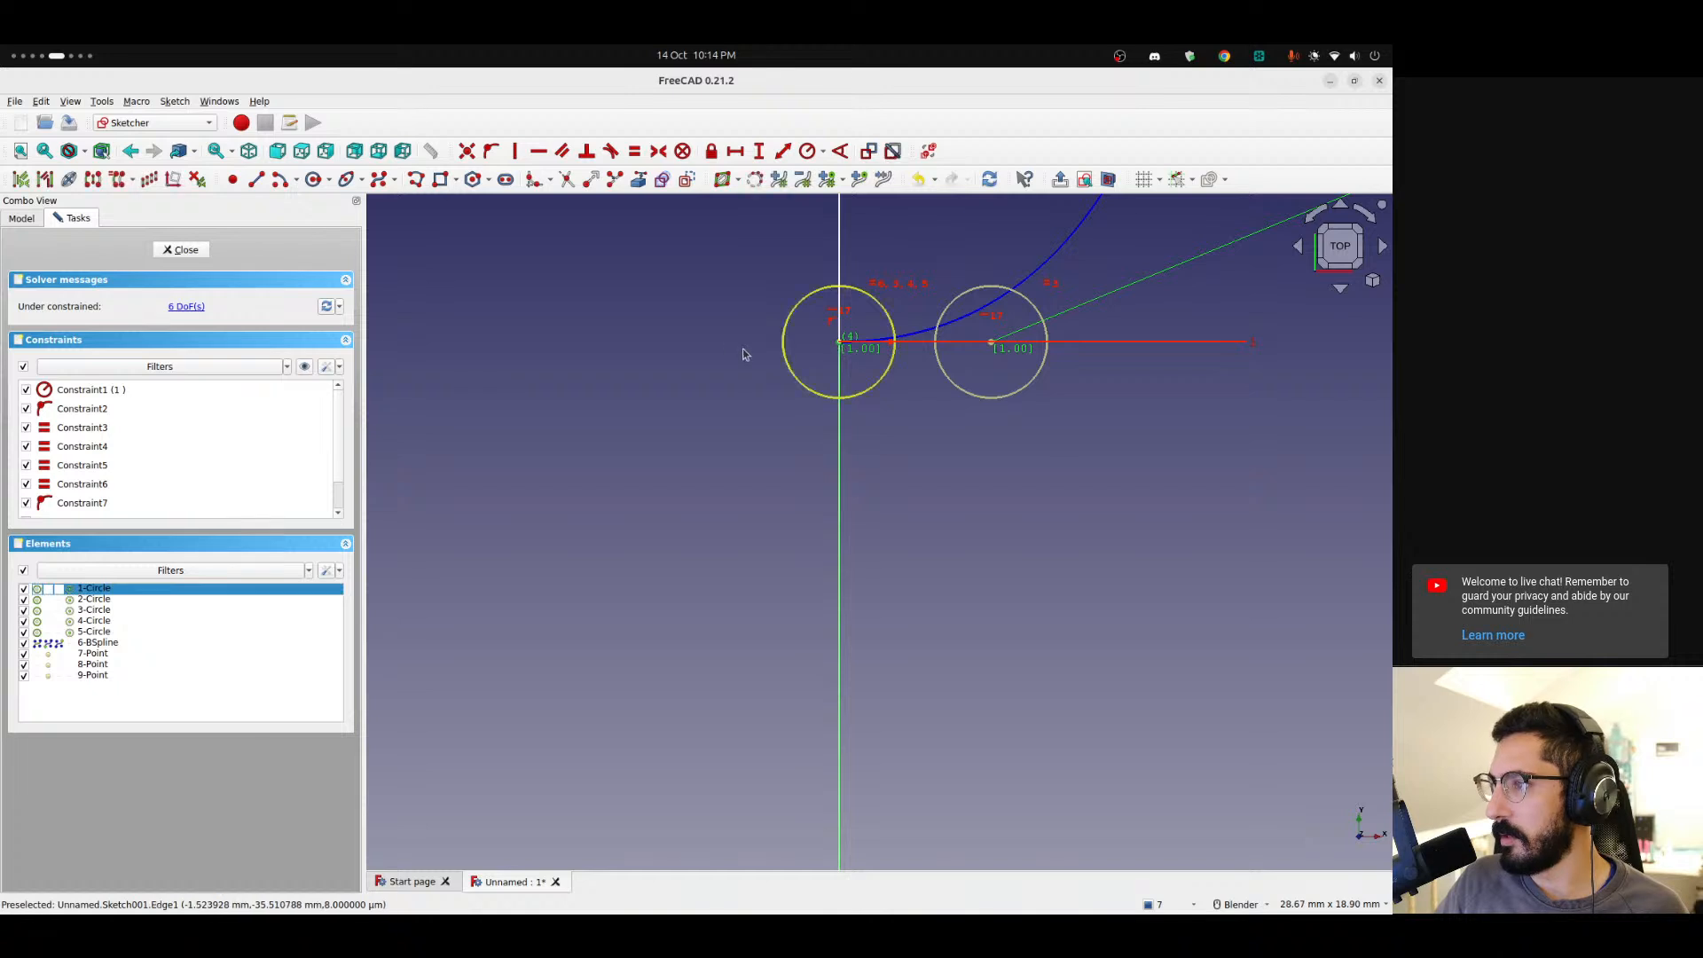
{"action": "scroll", "coordinate": [723, 218], "scroll_direction": "down", "scroll_amount": 3}
{"action": "middle_click_drag", "start_coordinate": [718, 264], "coordinate": [568, 622], "text": "shift"}
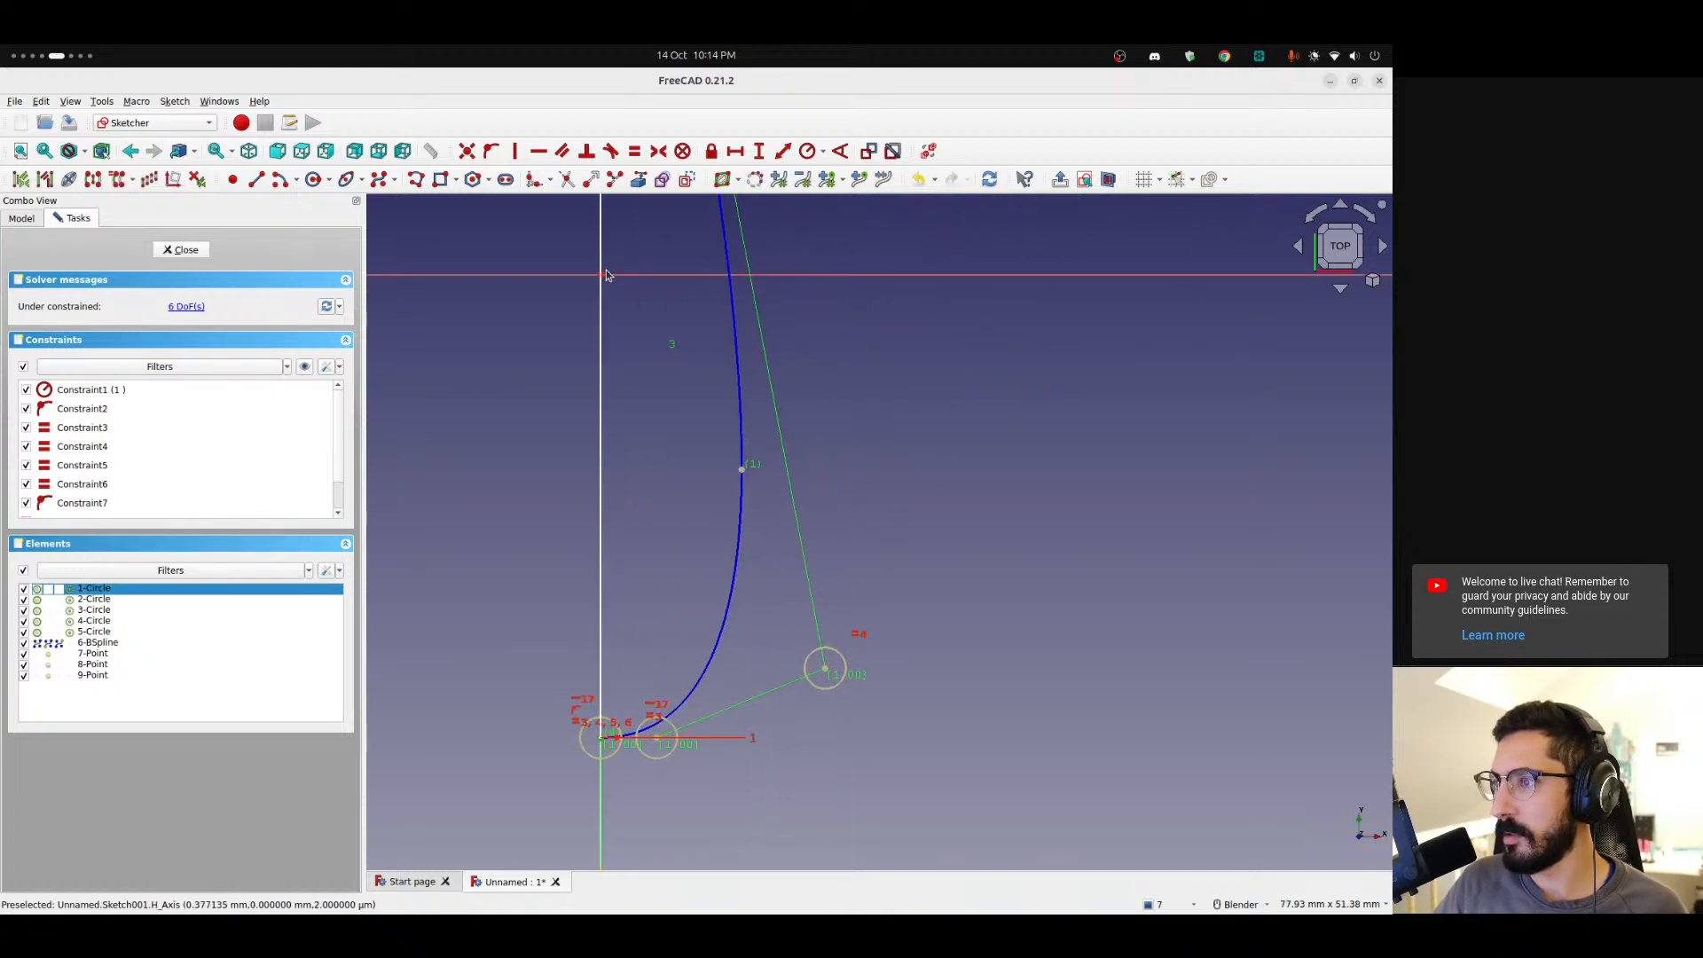
Add vertical distance constraints of 35.17 mm and 34.81 mm from the spline's lower and upper ends to the horizontal axis.
{"action": "left_click", "coordinate": [758, 150]}
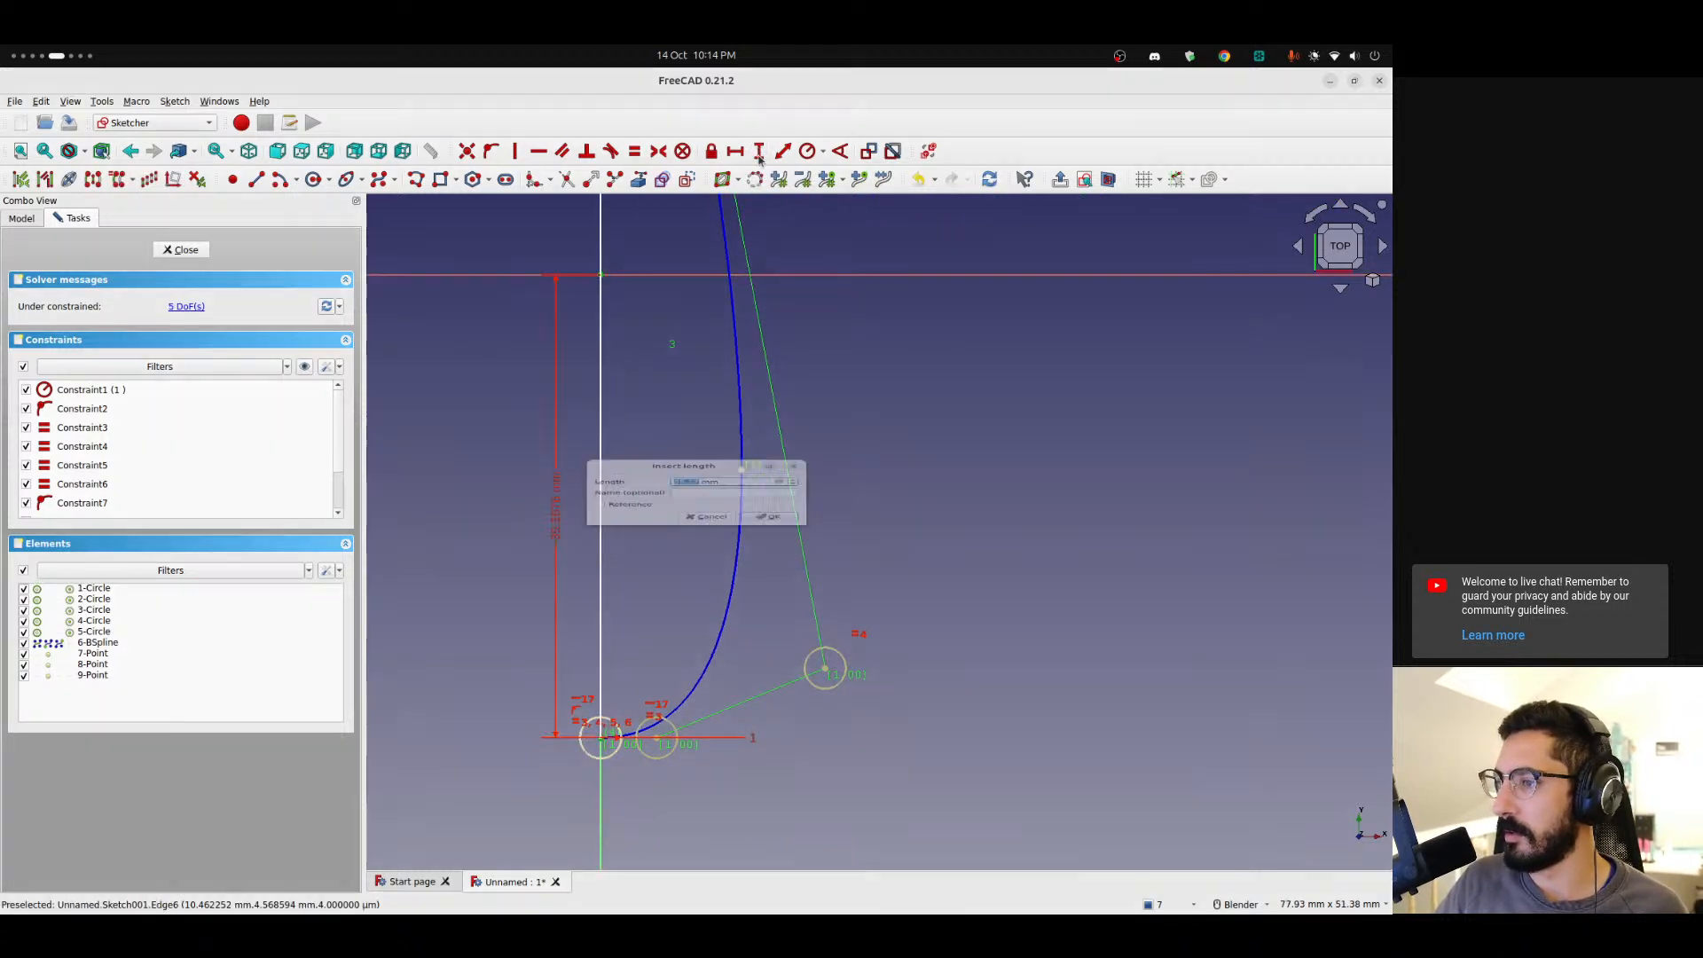
{"action": "left_click", "coordinate": [769, 539]}
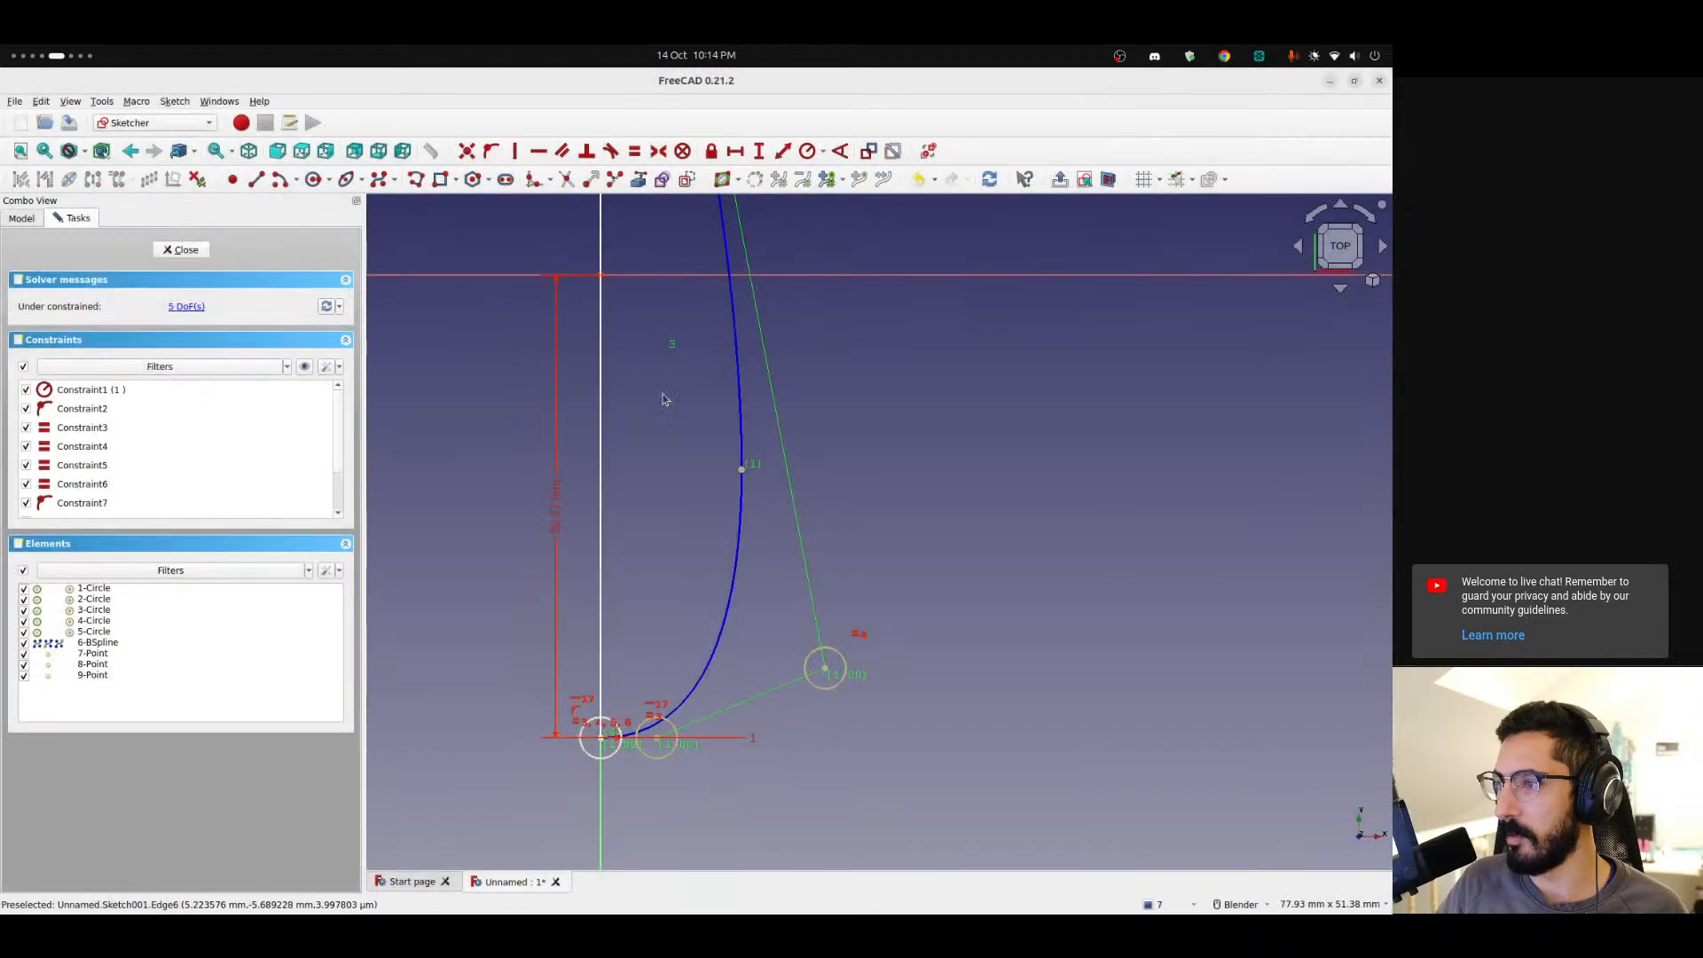
{"action": "scroll", "coordinate": [621, 284], "scroll_direction": "up", "scroll_amount": 10}
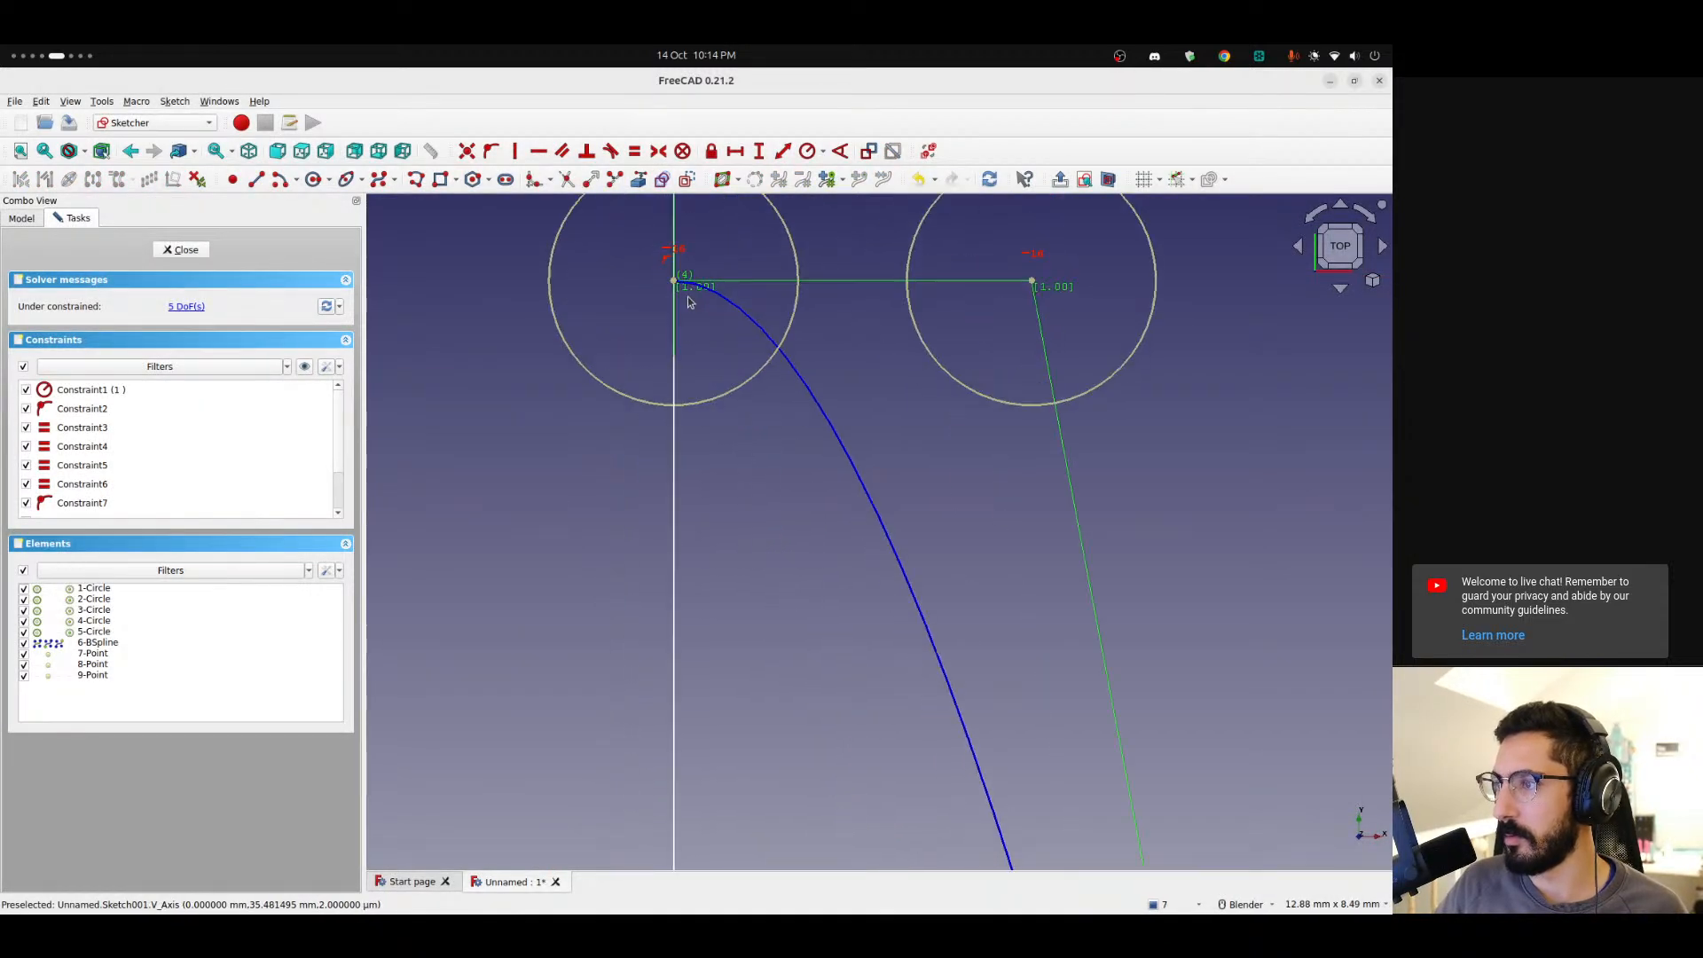
{"action": "scroll", "coordinate": [652, 421], "scroll_direction": "up", "scroll_amount": 5}
{"action": "mouse_move", "coordinate": [612, 449]}
{"action": "middle_mouse_down", "text": "shift"}
{"action": "mouse_move", "coordinate": [611, 383]}
{"action": "mouse_move", "coordinate": [635, 392]}
{"action": "middle_mouse_up", "text": "shift"}
{"action": "scroll", "coordinate": [742, 391], "scroll_direction": "down", "scroll_amount": 15}
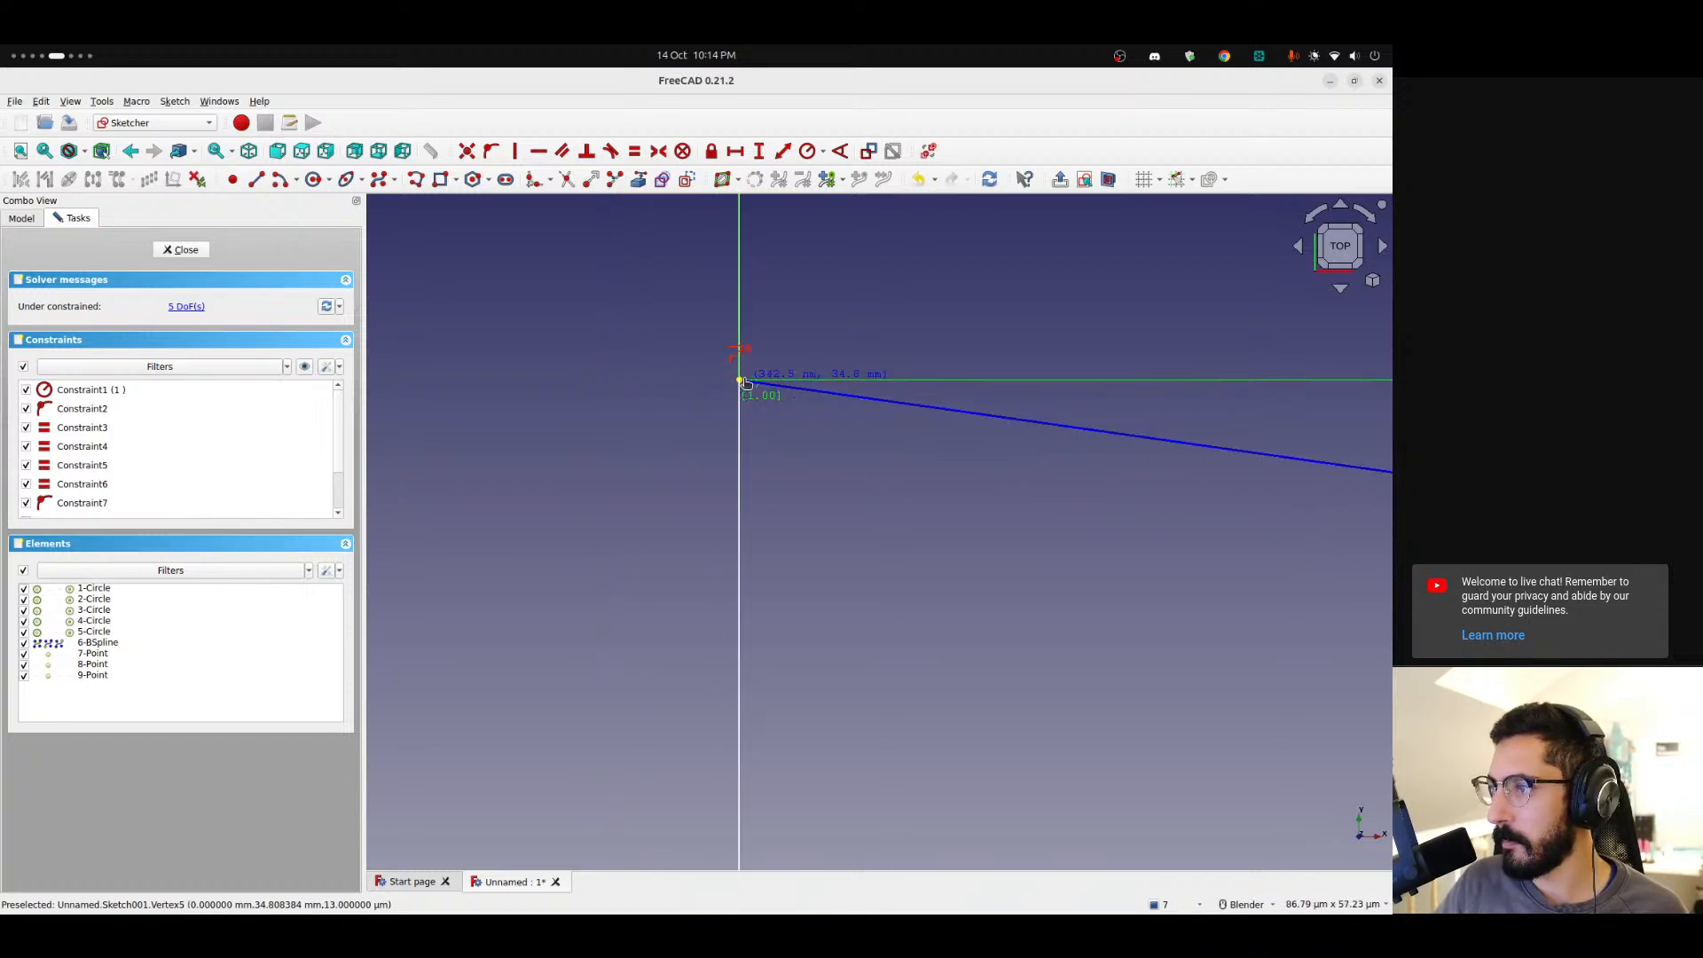
{"action": "scroll", "coordinate": [739, 527], "scroll_direction": "down", "scroll_amount": 7}
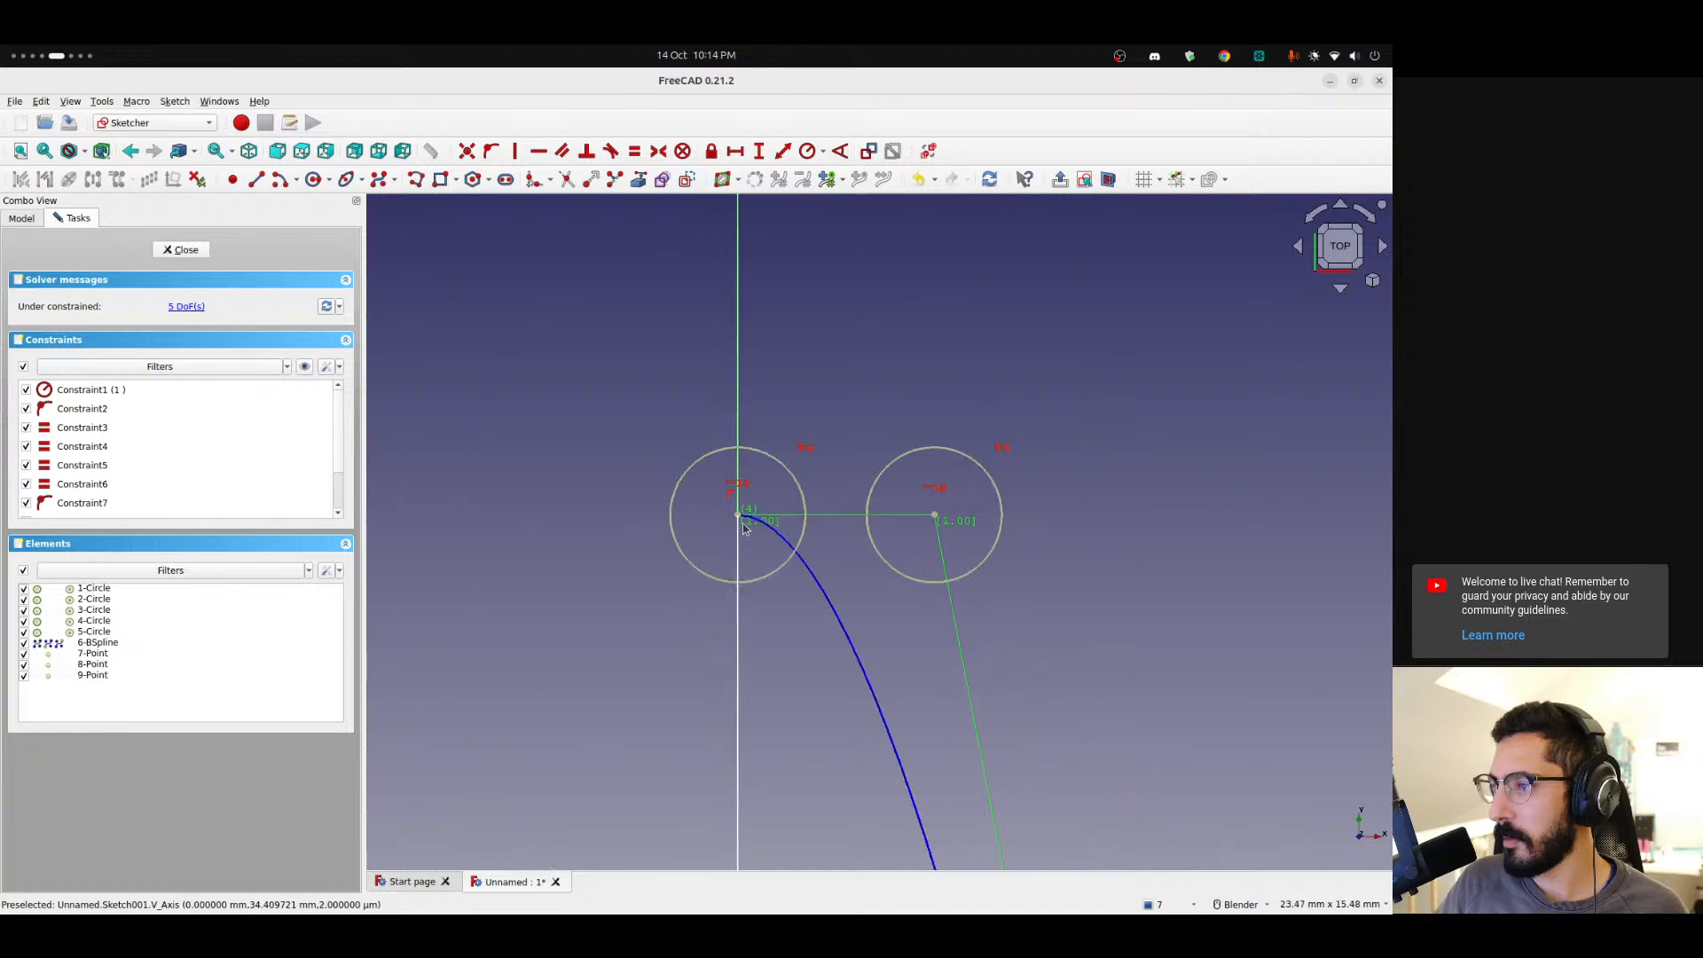
{"action": "scroll", "coordinate": [688, 699], "scroll_direction": "down", "scroll_amount": 4}
{"action": "middle_click_drag", "start_coordinate": [672, 733], "coordinate": [624, 414], "text": "shift"}
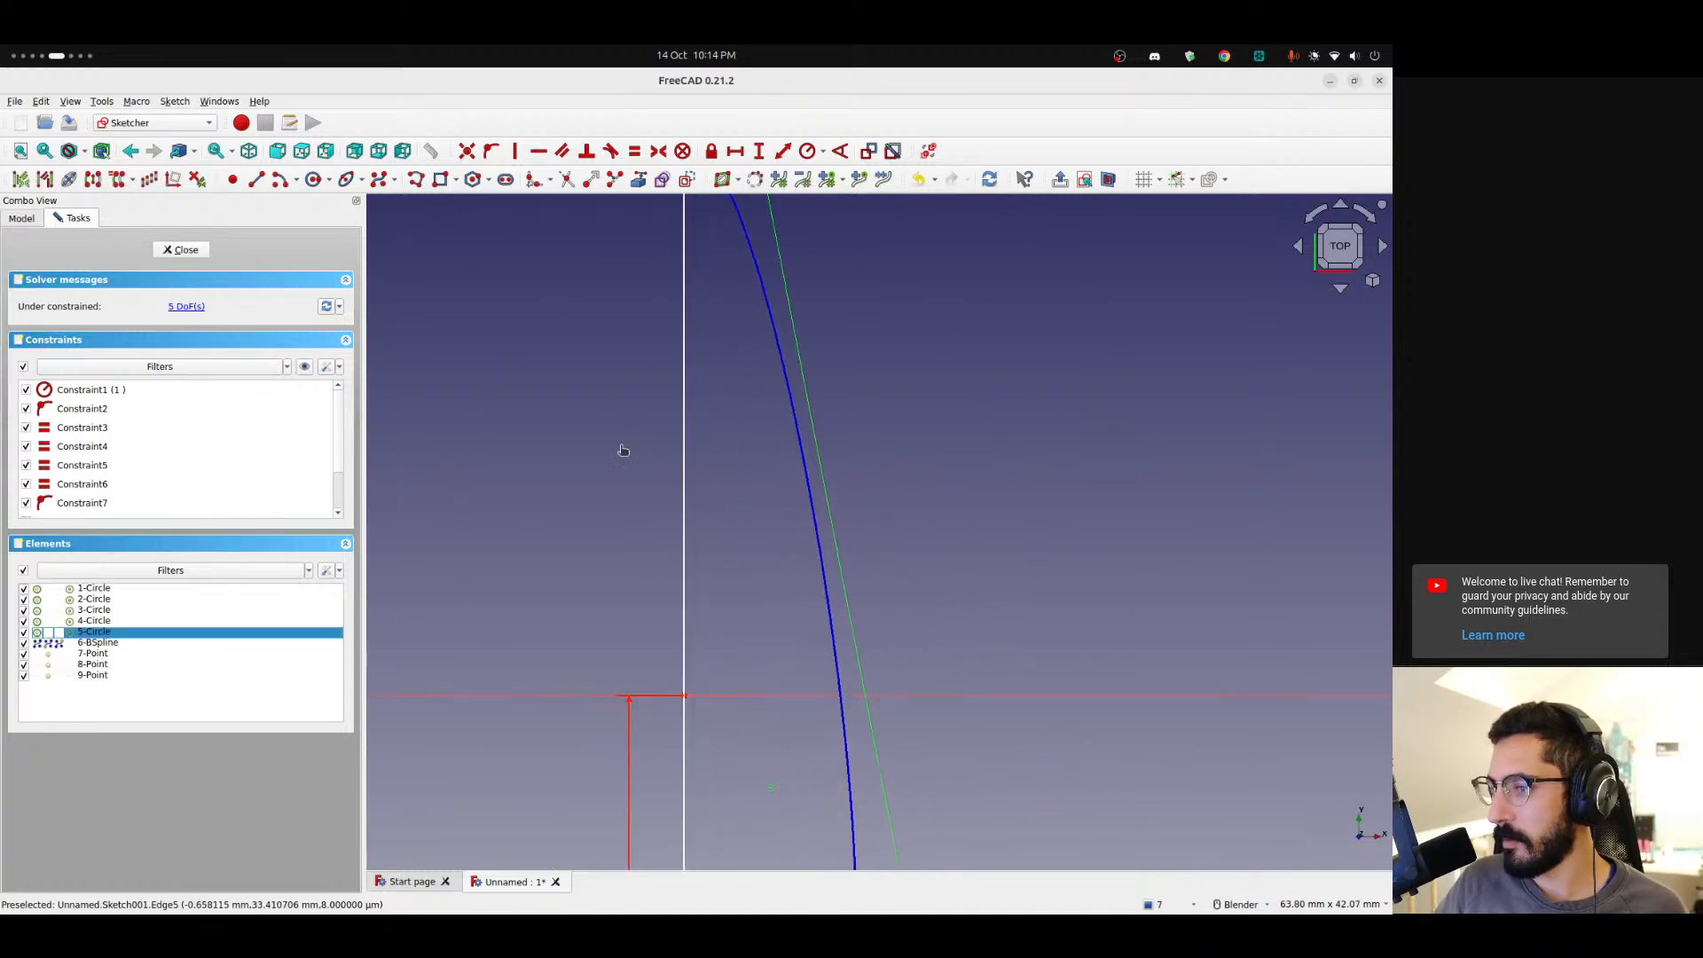
{"action": "left_click", "coordinate": [684, 699]}
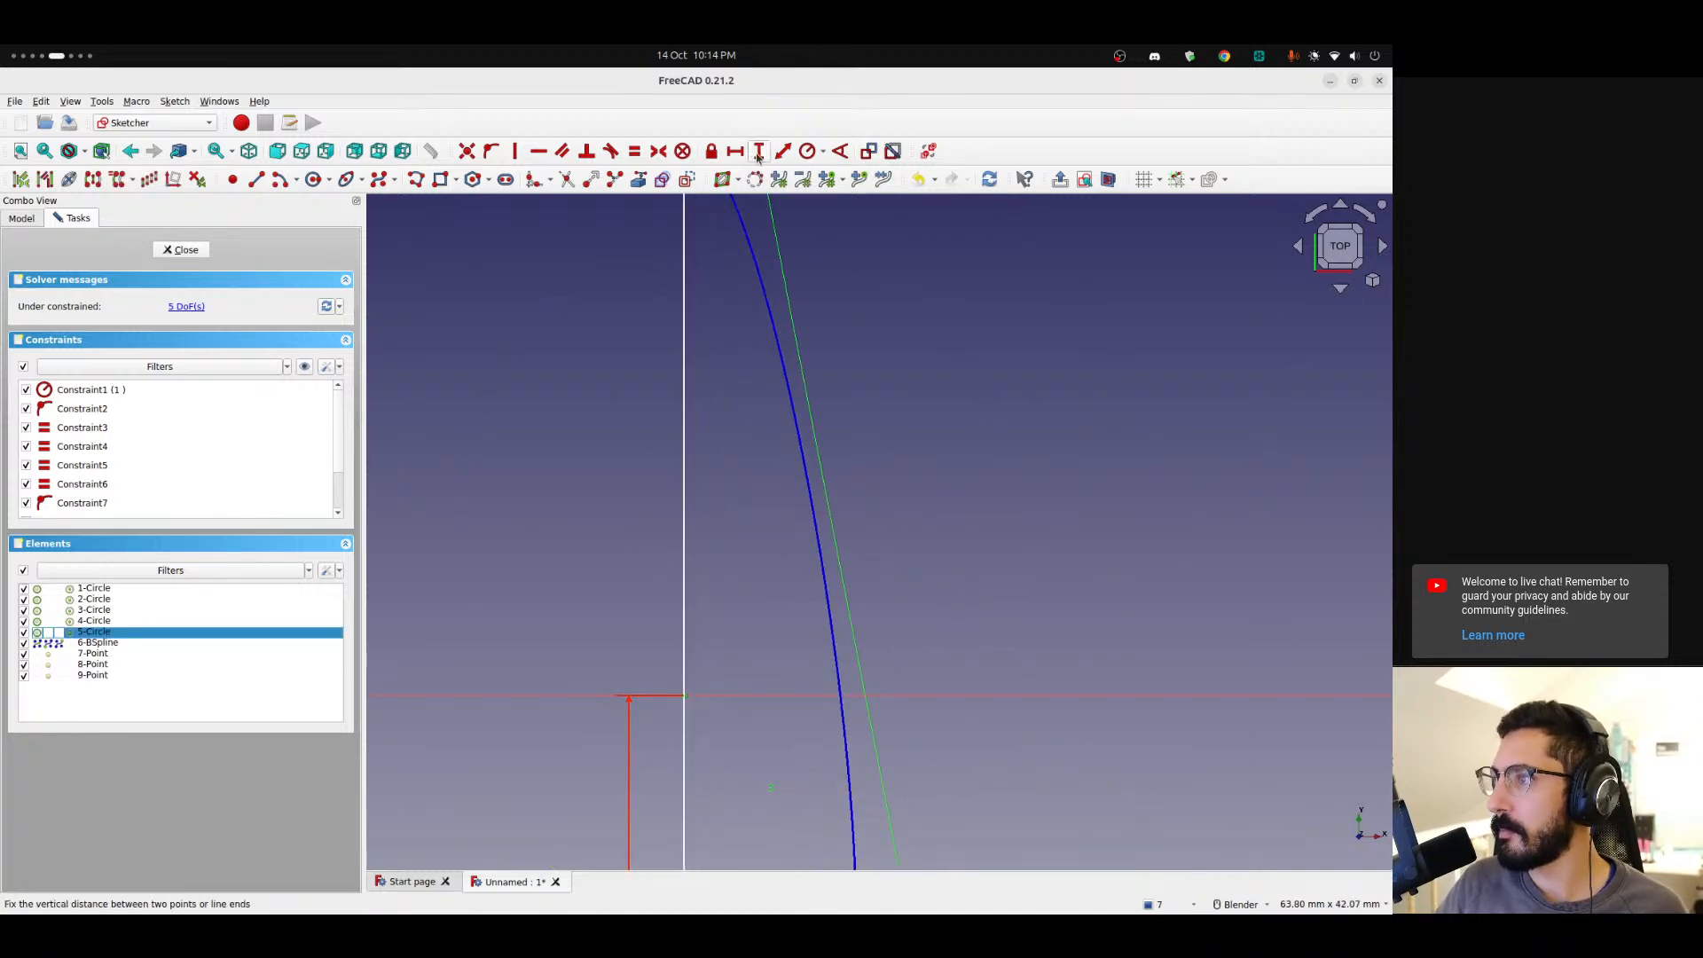
{"action": "key", "text": "i"}
{"action": "left_click", "coordinate": [766, 538]}
Drag the spline's lower outer control point slightly upward to reshape the curve.
{"action": "scroll", "coordinate": [705, 469], "scroll_direction": "down", "scroll_amount": 5}
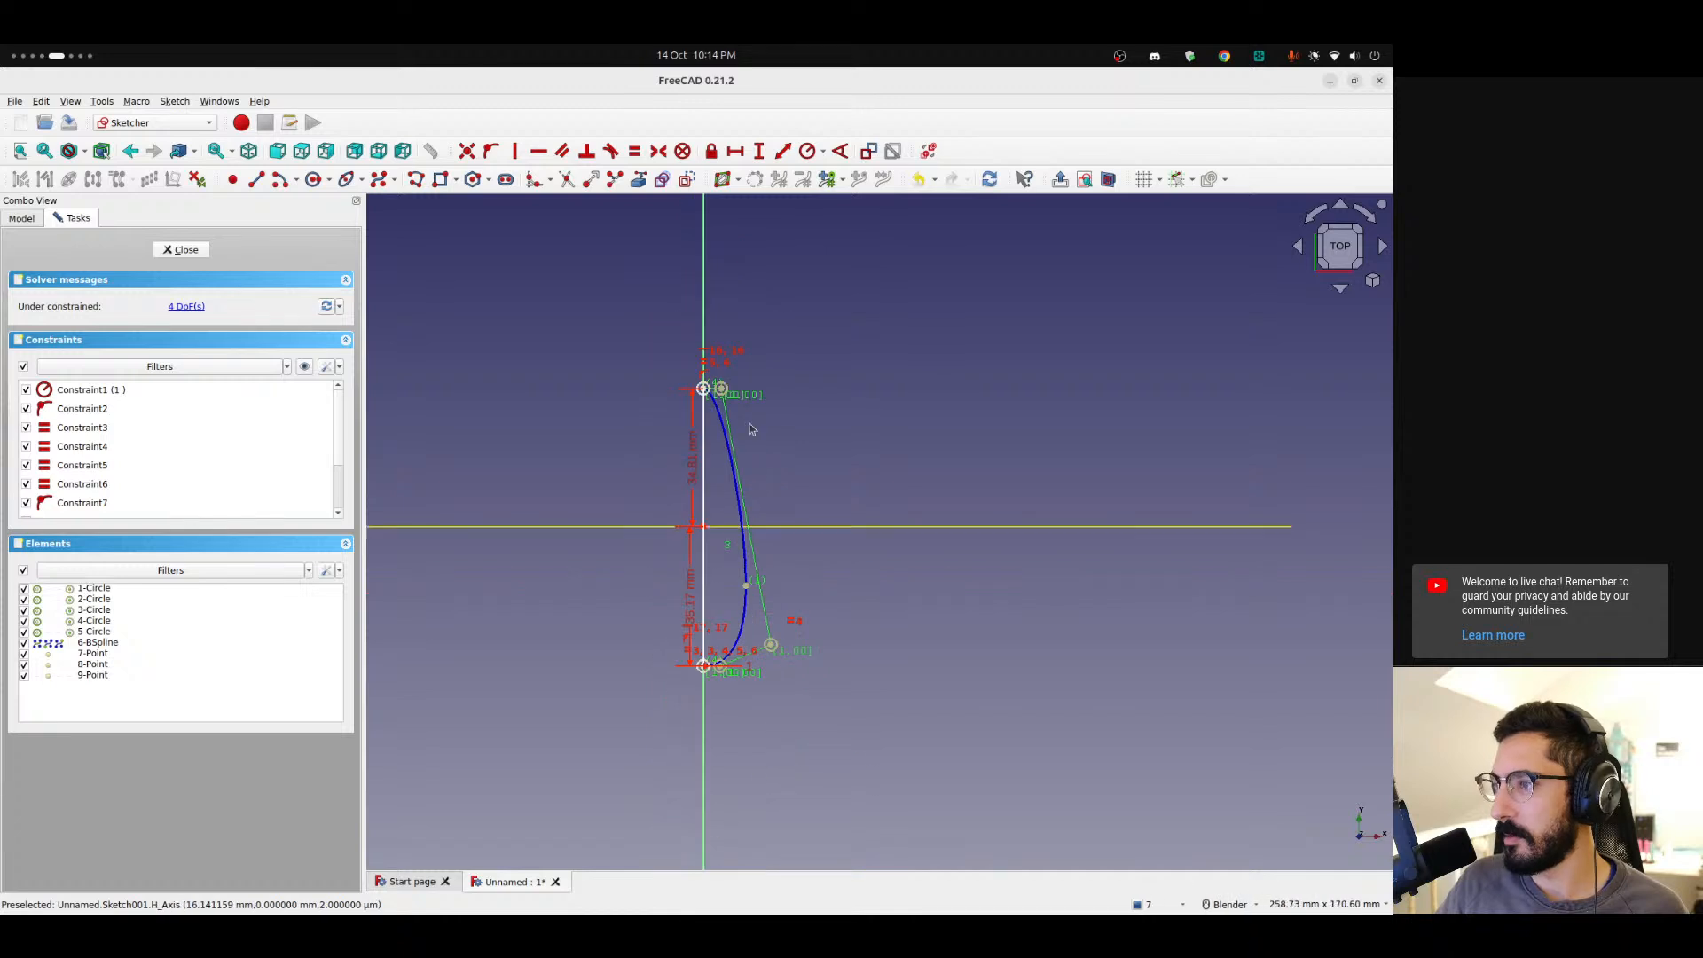
{"action": "mouse_move", "coordinate": [770, 650]}
{"action": "left_mouse_down"}
{"action": "mouse_move", "coordinate": [759, 665]}
{"action": "mouse_move", "coordinate": [801, 521]}
{"action": "mouse_move", "coordinate": [789, 469]}
{"action": "mouse_move", "coordinate": [781, 692]}
{"action": "mouse_move", "coordinate": [776, 629]}
{"action": "left_mouse_up"}
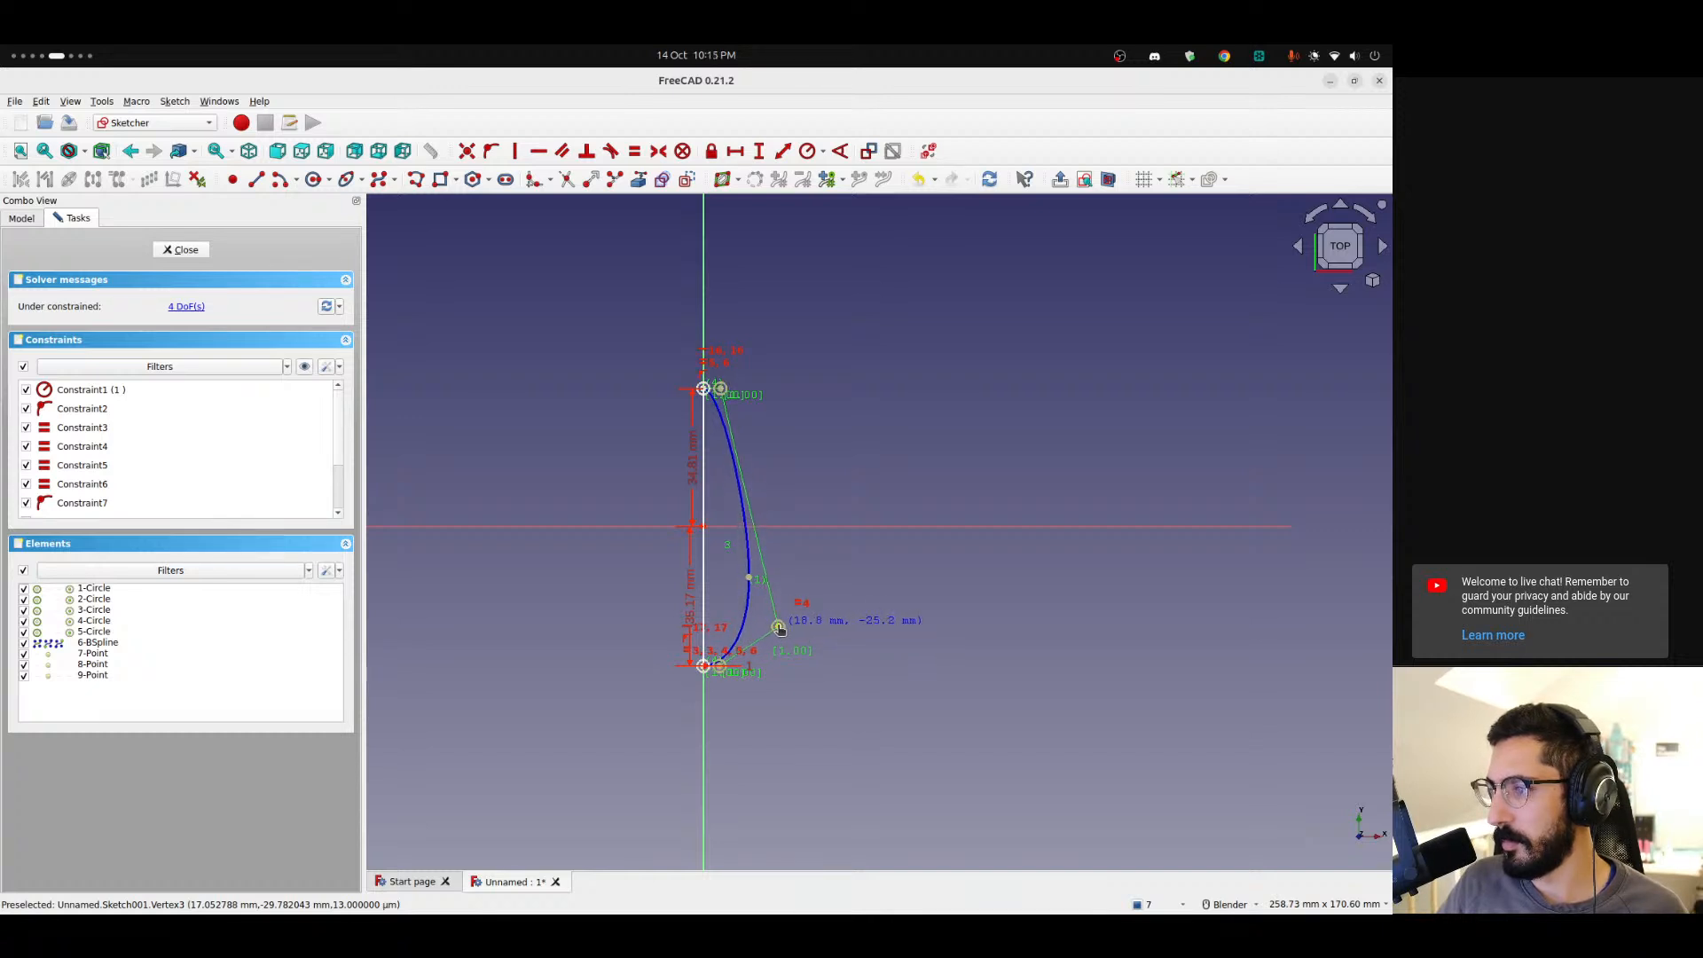
{"action": "scroll", "coordinate": [752, 608], "scroll_direction": "up", "scroll_amount": 6}
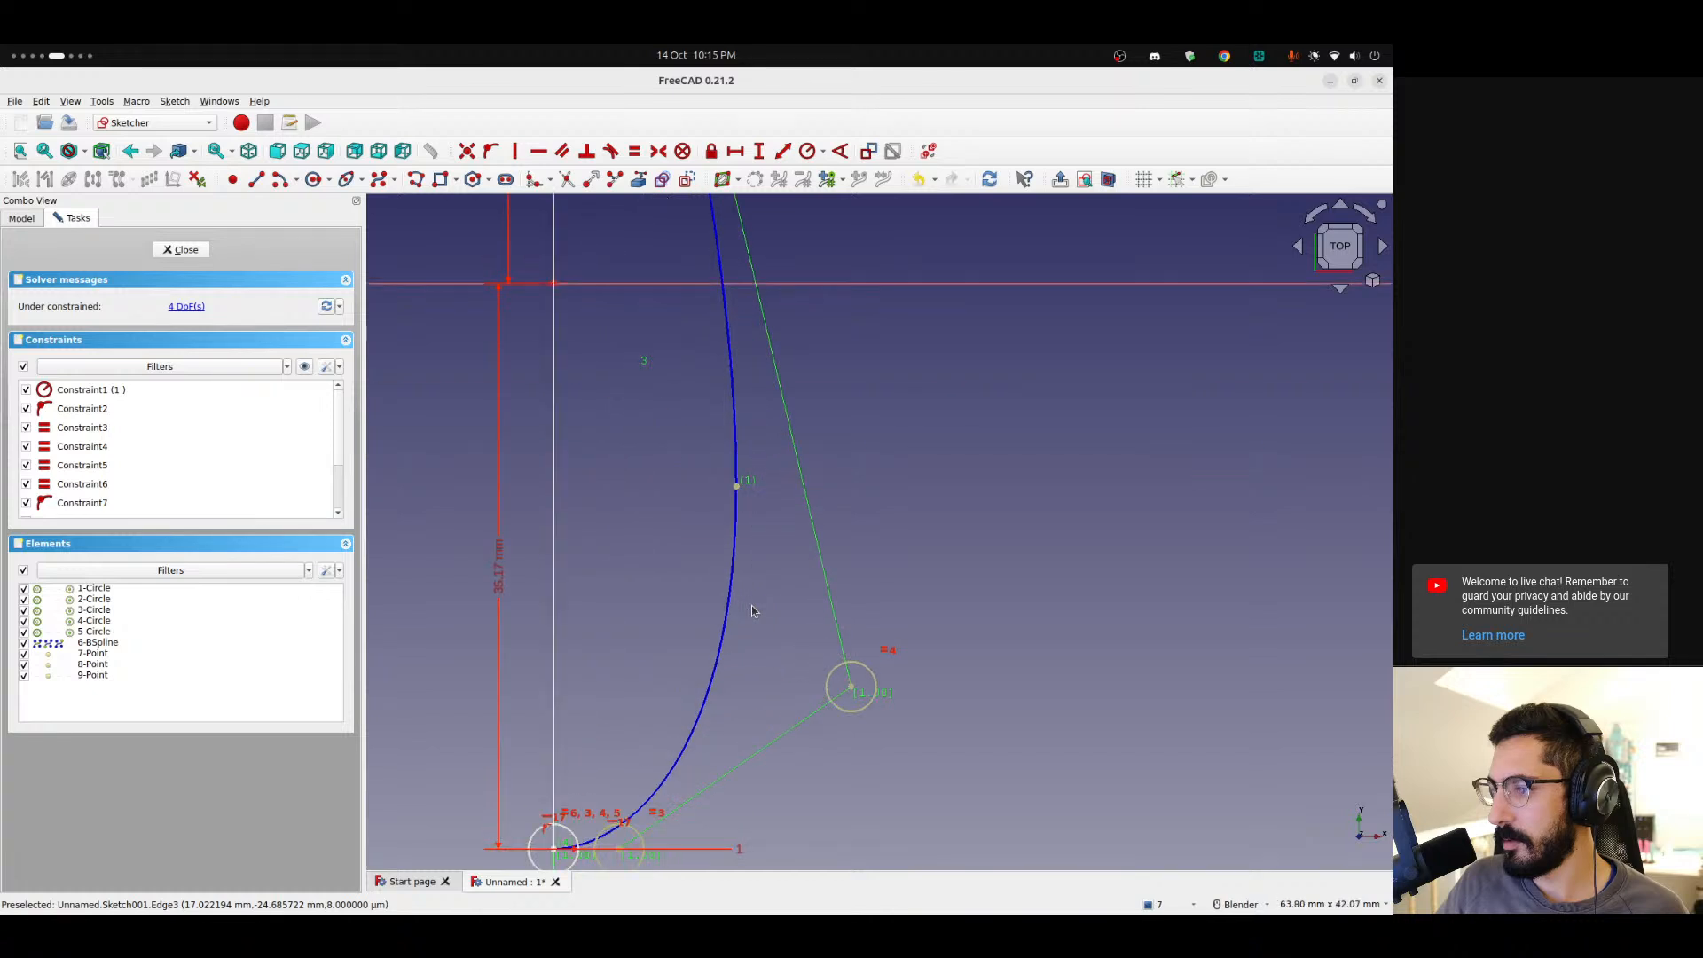
{"action": "scroll", "coordinate": [752, 608], "scroll_direction": "down", "scroll_amount": 6}
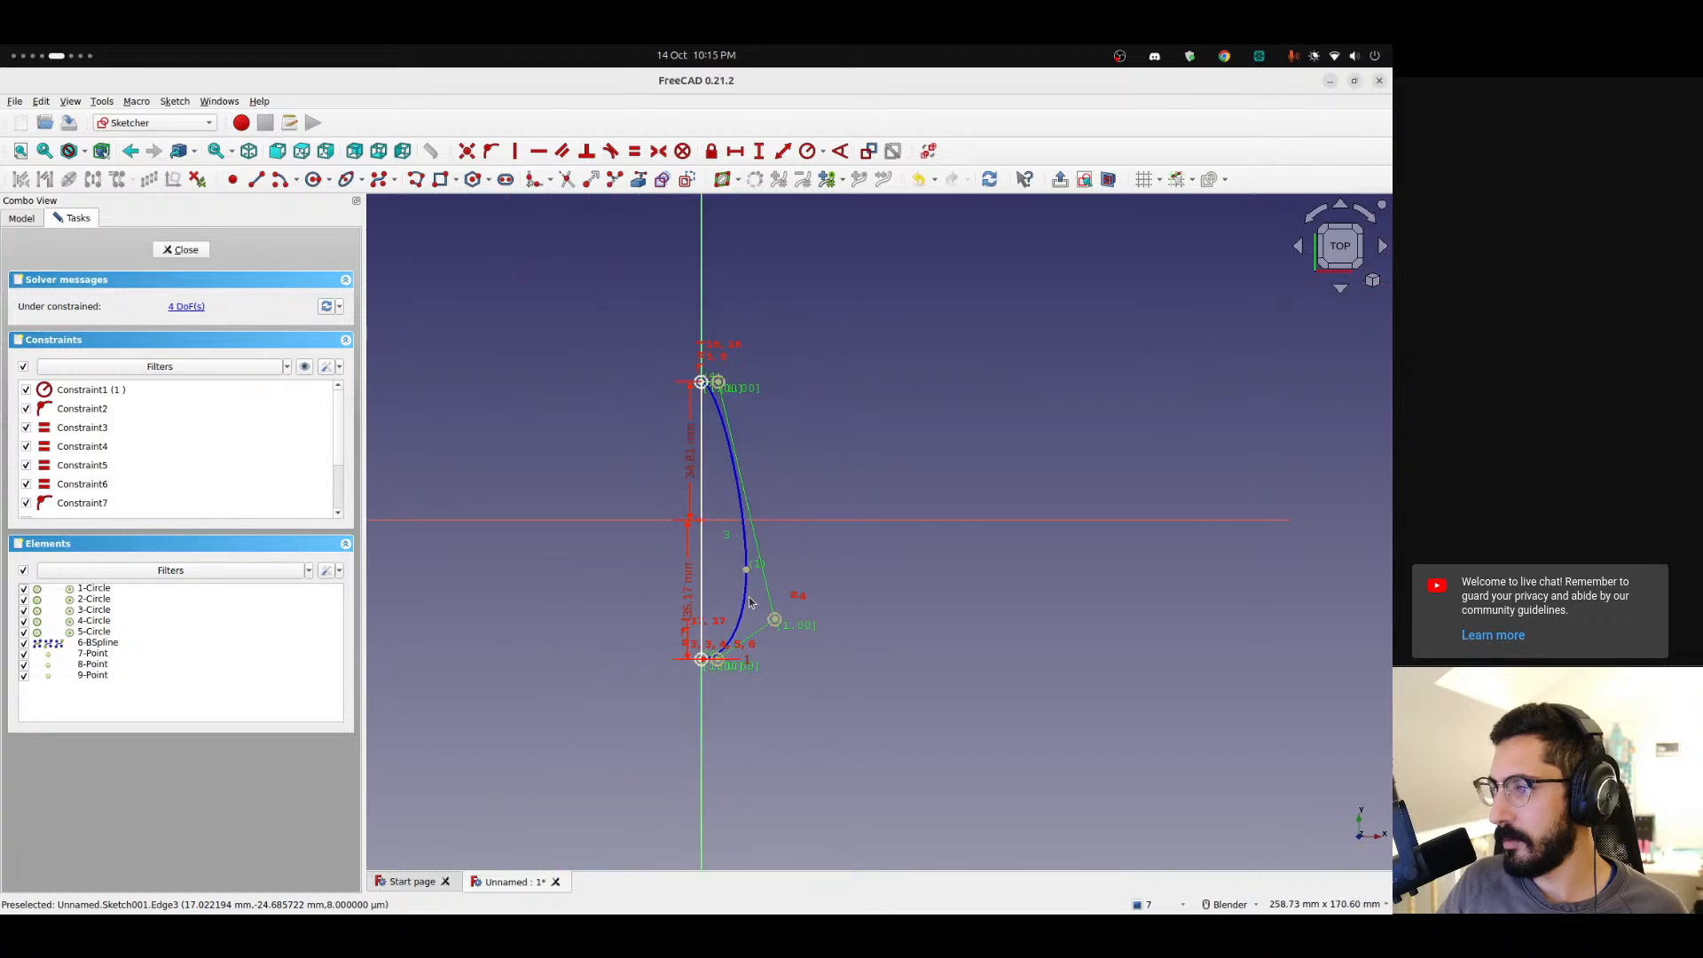
Close and reopen the top-view sketch, then draw a line along the vertical axis joining the spline's two ends.
{"action": "left_click", "coordinate": [183, 250]}
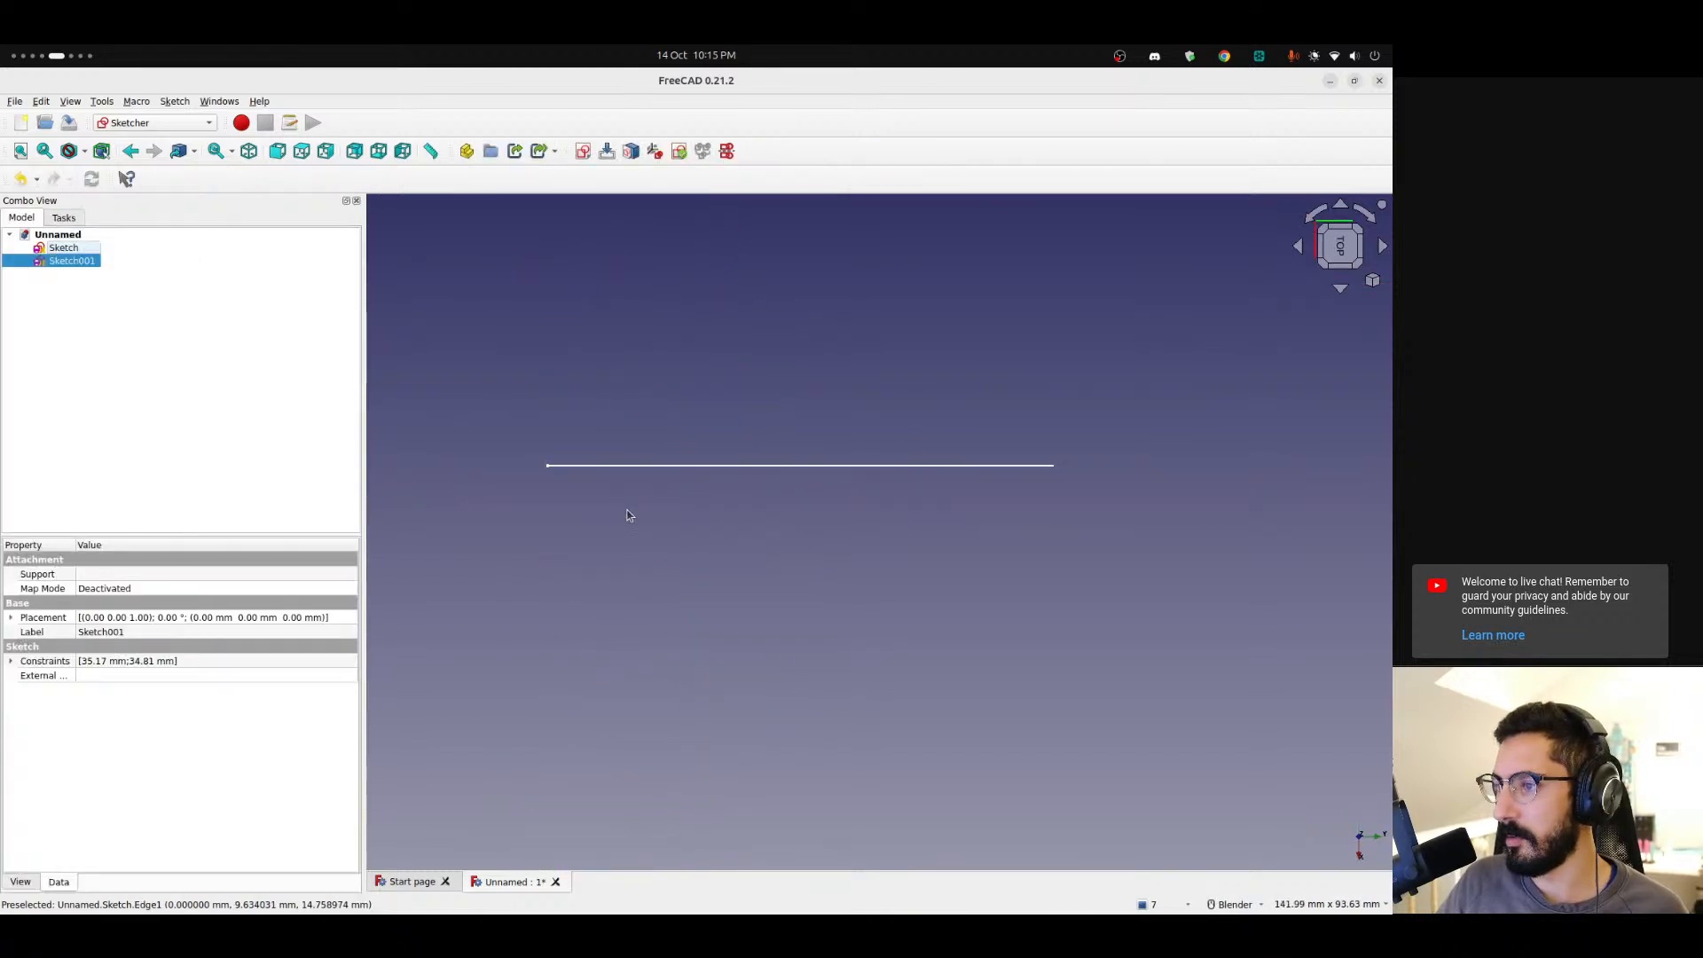
{"action": "double_click", "coordinate": [84, 262]}
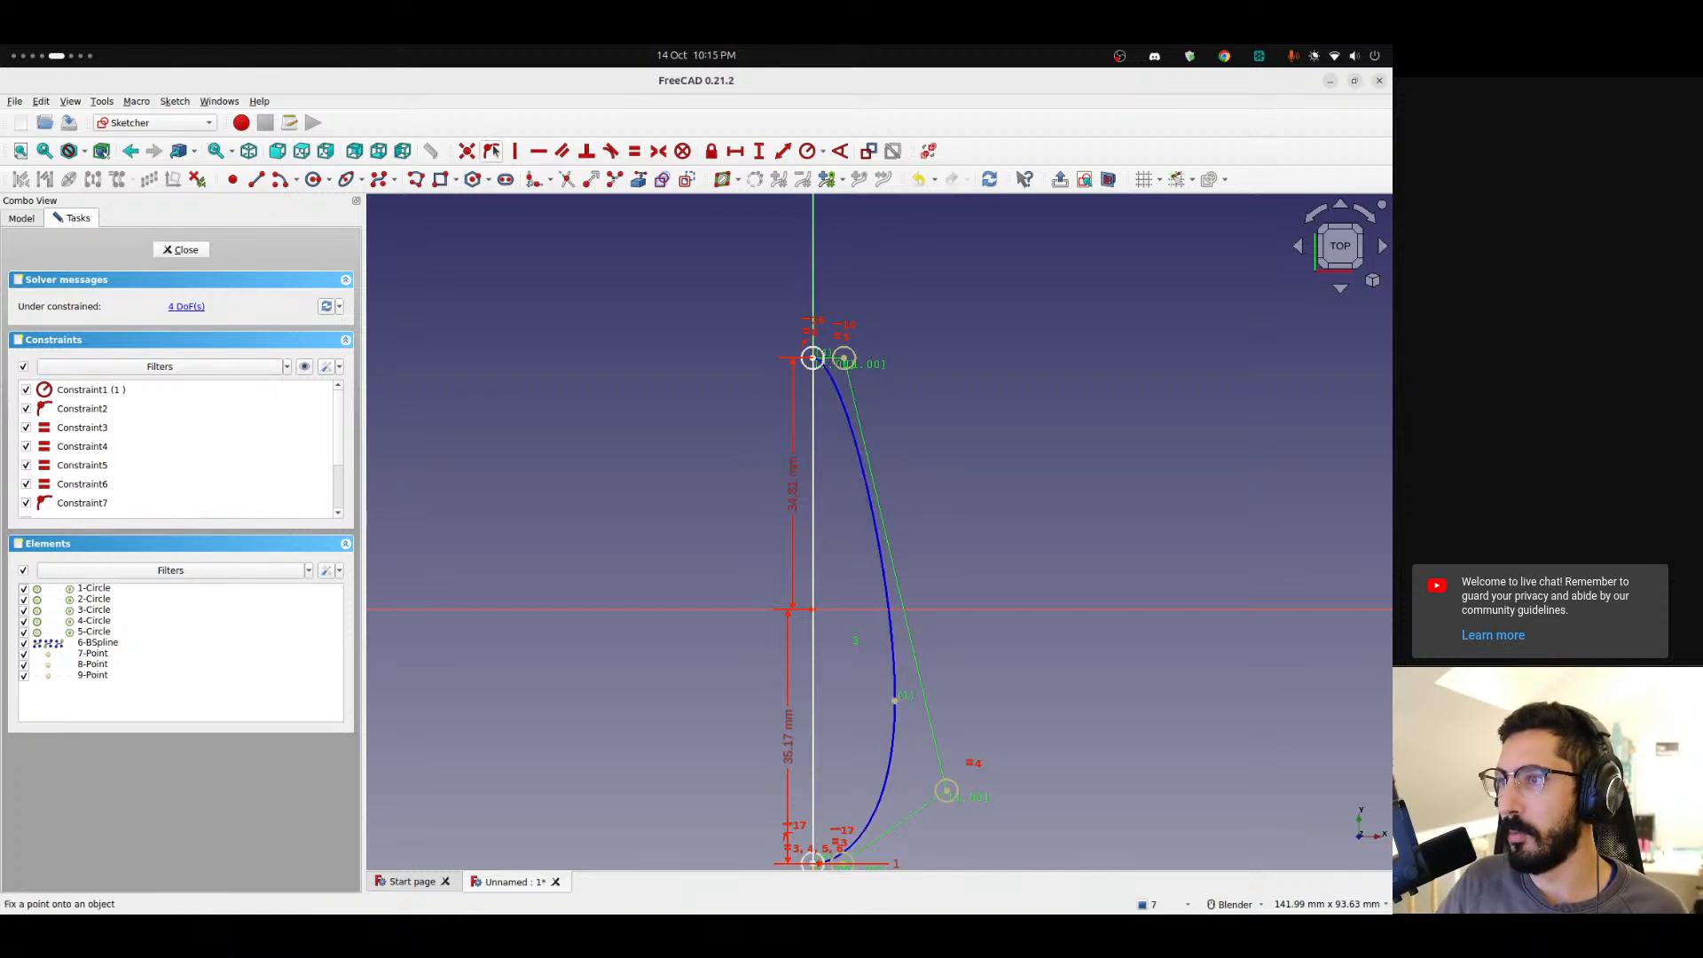
{"action": "left_click", "coordinate": [257, 181]}
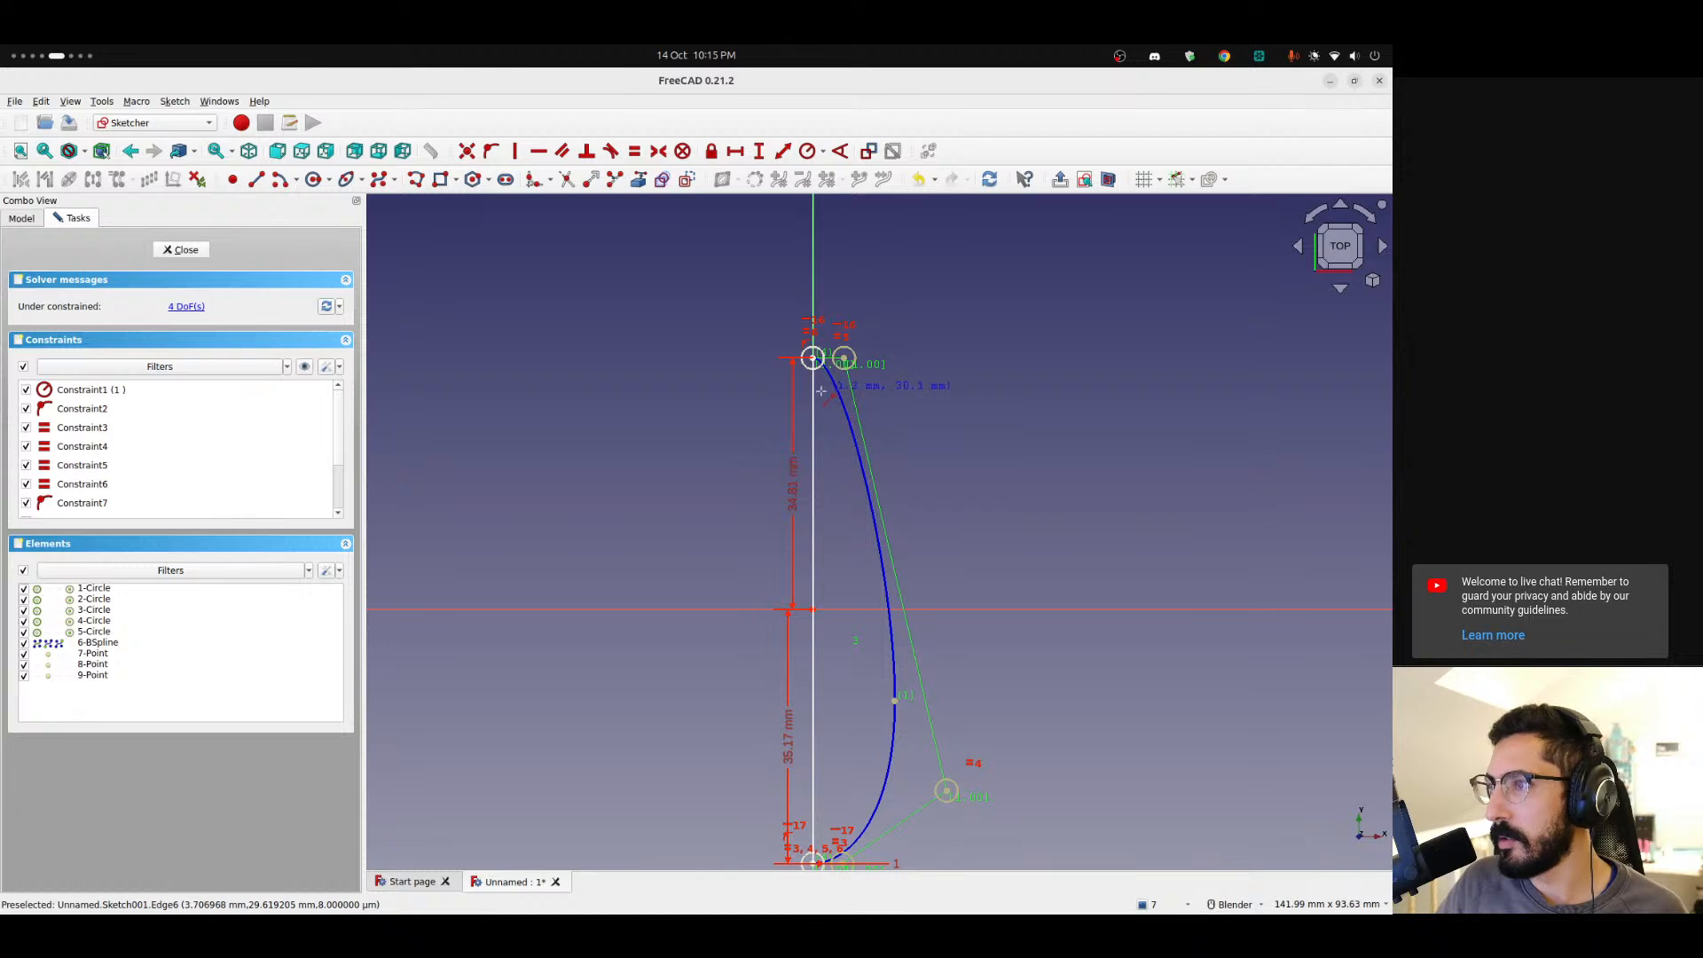
{"action": "left_click", "coordinate": [813, 357]}
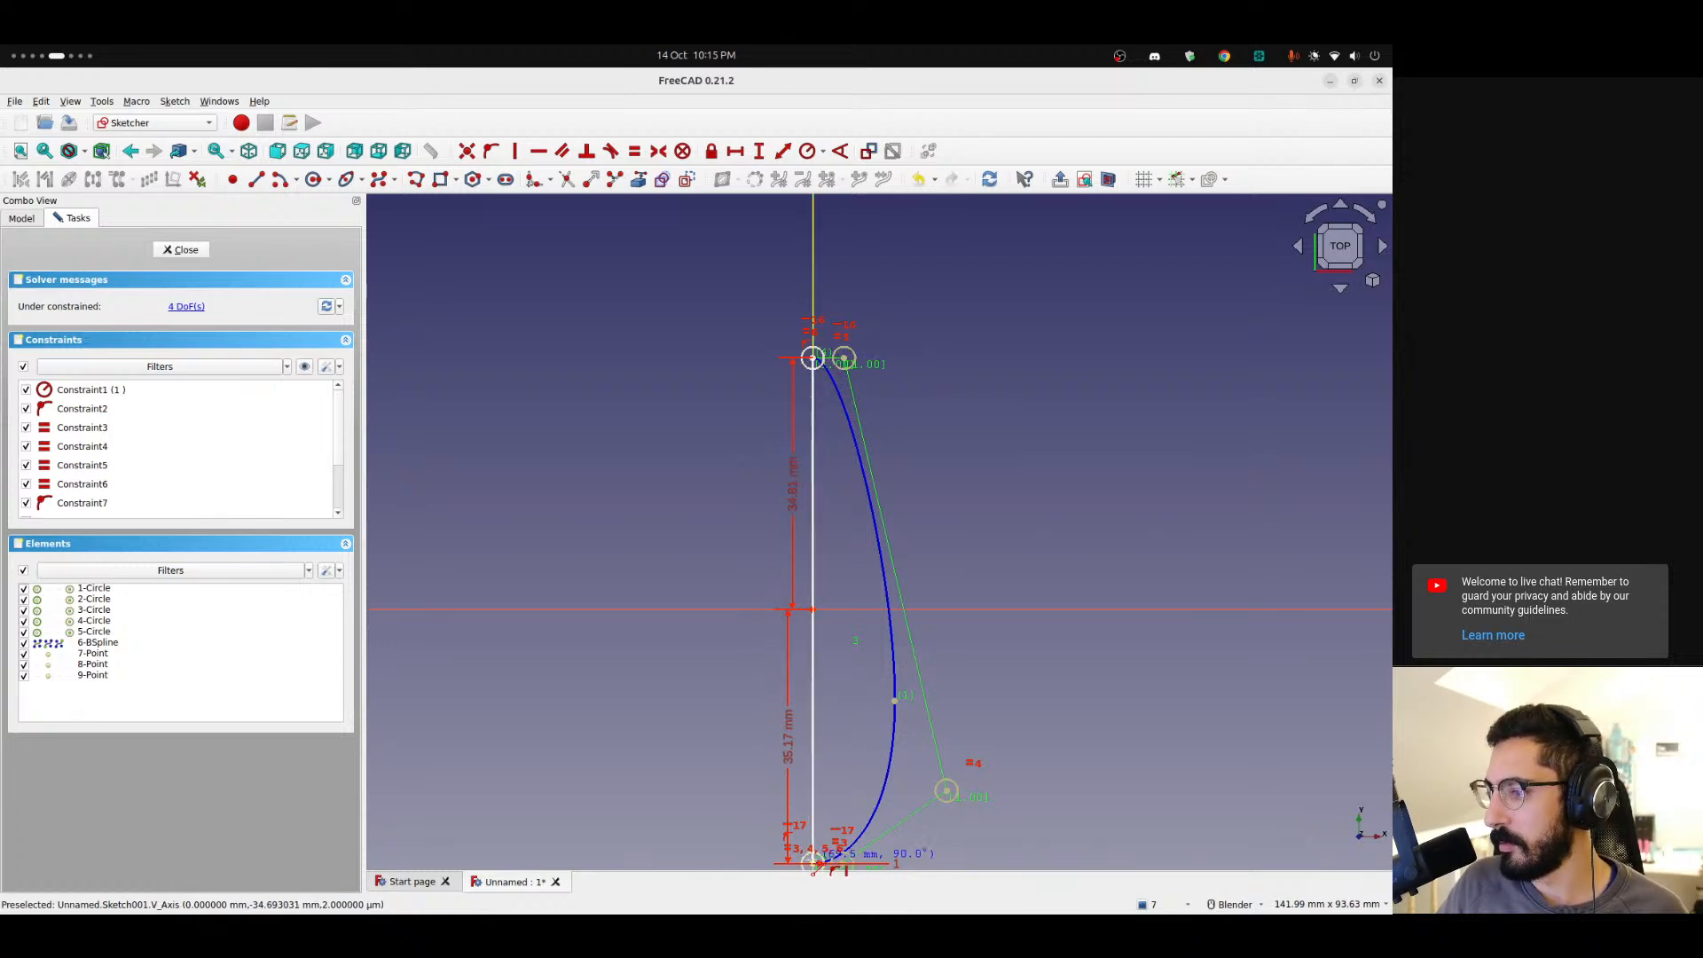
{"action": "left_click", "coordinate": [813, 863]}
Orbit around the closed top-view outline to inspect it, then leave the sketch.
{"action": "mouse_move", "coordinate": [830, 561]}
{"action": "middle_mouse_down"}
{"action": "mouse_move", "coordinate": [966, 517]}
{"action": "mouse_move", "coordinate": [916, 464]}
{"action": "mouse_move", "coordinate": [929, 476]}
{"action": "mouse_move", "coordinate": [849, 557]}
{"action": "middle_mouse_up"}
{"action": "left_click", "coordinate": [845, 555]}
{"action": "left_click", "coordinate": [928, 590]}
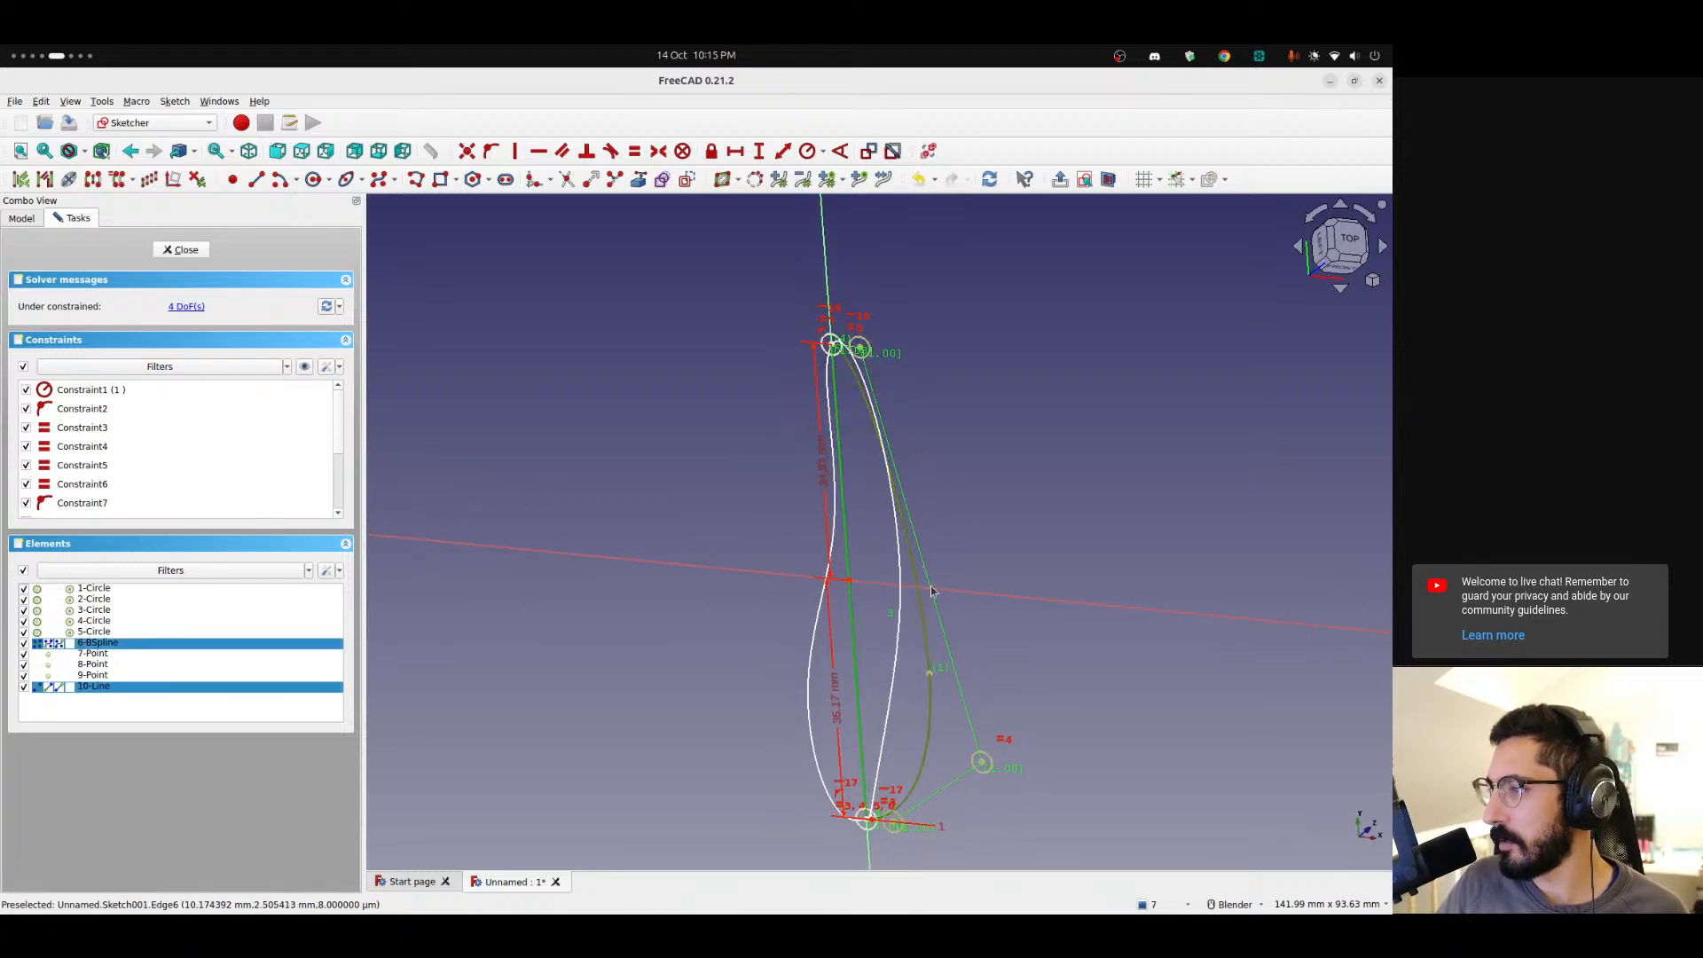
{"action": "left_click", "coordinate": [688, 216]}
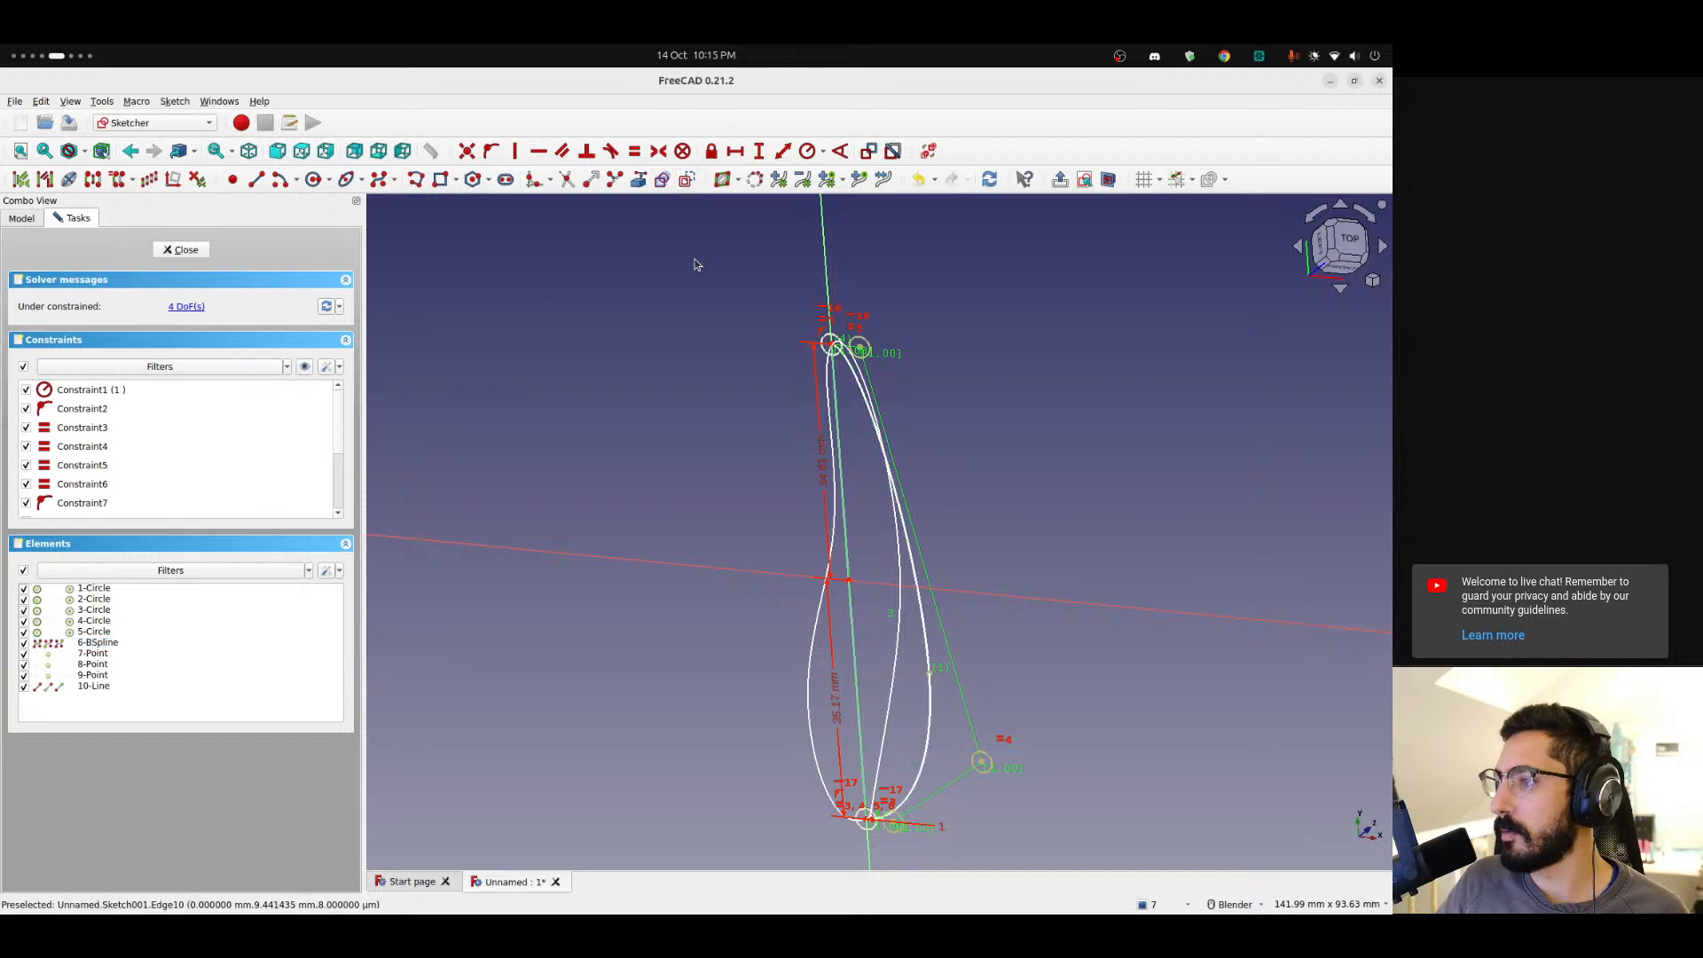
{"action": "mouse_move", "coordinate": [749, 533]}
{"action": "middle_mouse_down"}
{"action": "mouse_move", "coordinate": [737, 490]}
{"action": "mouse_move", "coordinate": [559, 464]}
{"action": "mouse_move", "coordinate": [627, 444]}
{"action": "mouse_move", "coordinate": [657, 475]}
{"action": "middle_mouse_up"}
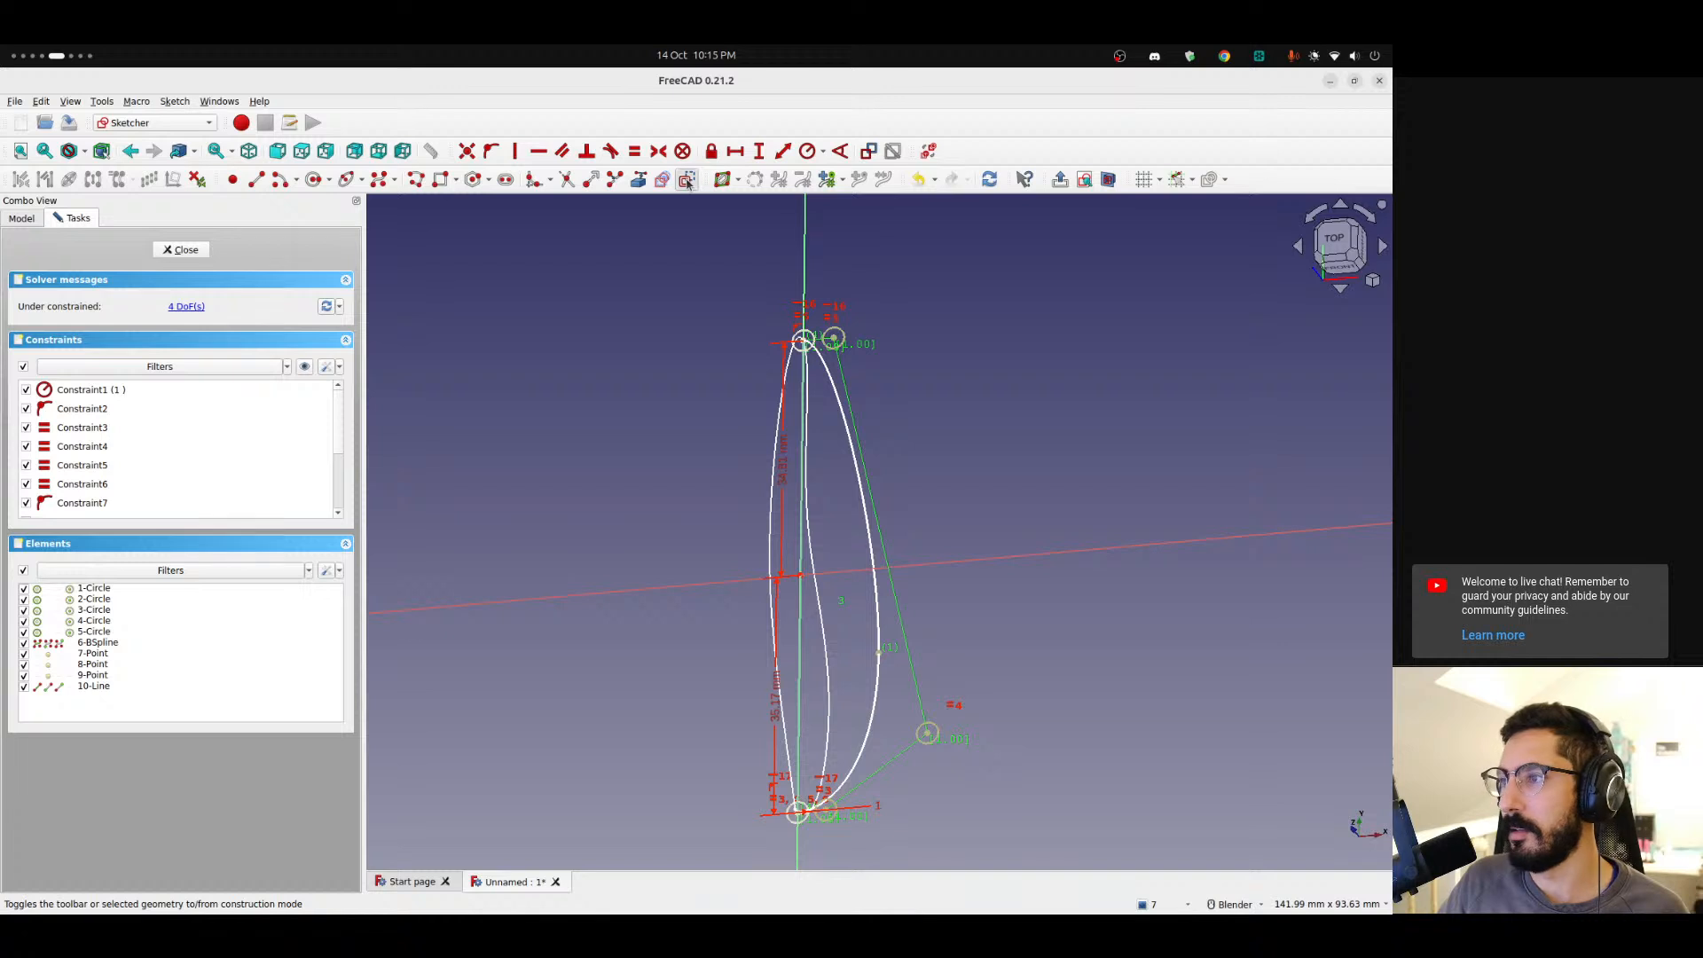
{"action": "mouse_move", "coordinate": [639, 422]}
{"action": "middle_mouse_down"}
{"action": "mouse_move", "coordinate": [658, 471]}
{"action": "mouse_move", "coordinate": [753, 497]}
{"action": "mouse_move", "coordinate": [777, 478]}
{"action": "mouse_move", "coordinate": [563, 464]}
{"action": "mouse_move", "coordinate": [620, 502]}
{"action": "mouse_move", "coordinate": [741, 506]}
{"action": "mouse_move", "coordinate": [833, 410]}
{"action": "mouse_move", "coordinate": [585, 533]}
{"action": "mouse_move", "coordinate": [733, 737]}
{"action": "mouse_move", "coordinate": [686, 532]}
{"action": "middle_mouse_up"}
{"action": "key", "text": "Escape"}
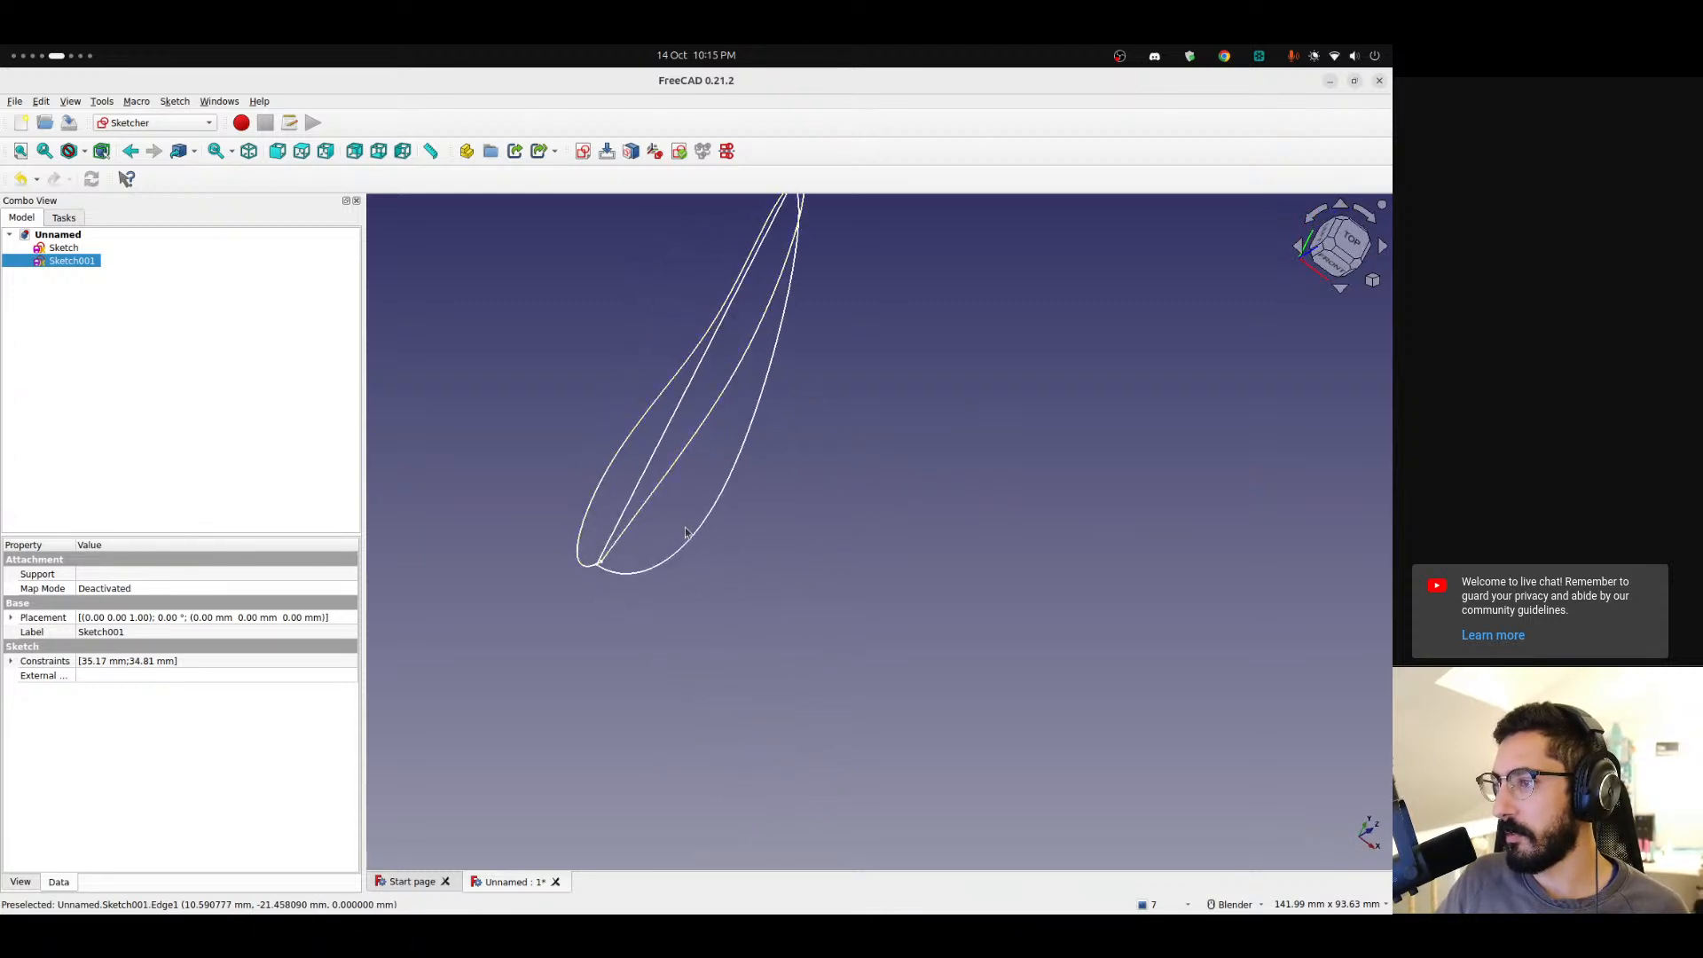
Orbit and switch between standard views to examine the side and top profiles together in 3D.
{"action": "mouse_move", "coordinate": [772, 463]}
{"action": "middle_mouse_down"}
{"action": "mouse_move", "coordinate": [684, 456]}
{"action": "mouse_move", "coordinate": [643, 526]}
{"action": "middle_mouse_up"}
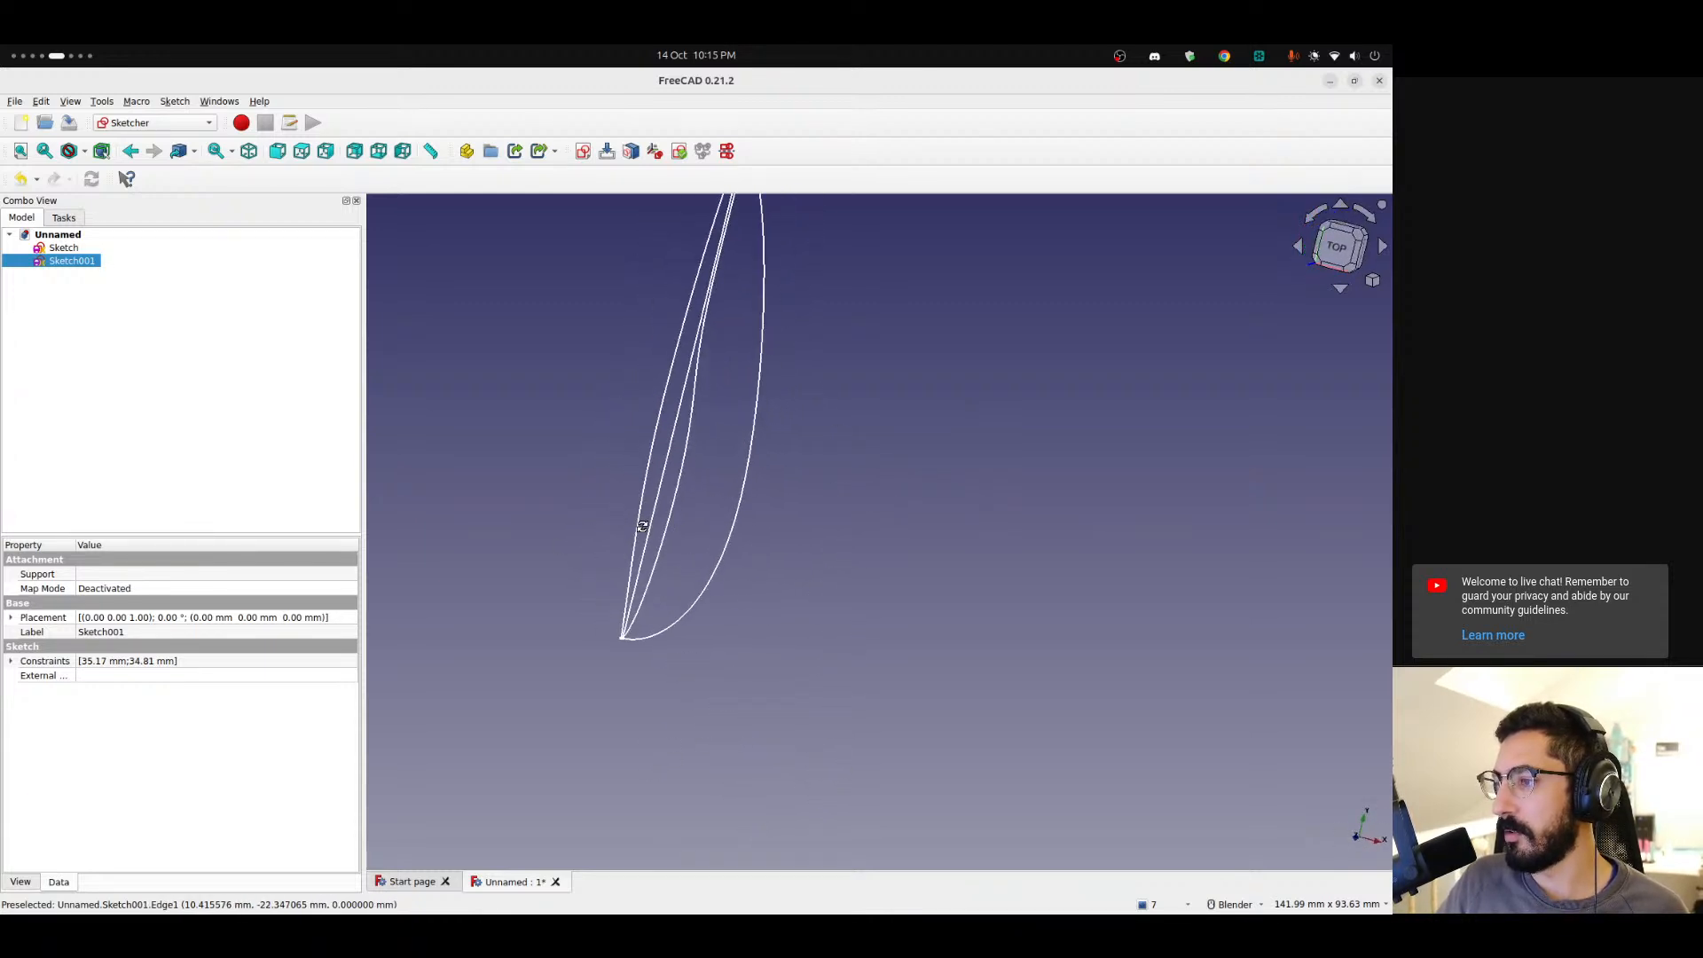
{"action": "left_click", "coordinate": [1337, 247]}
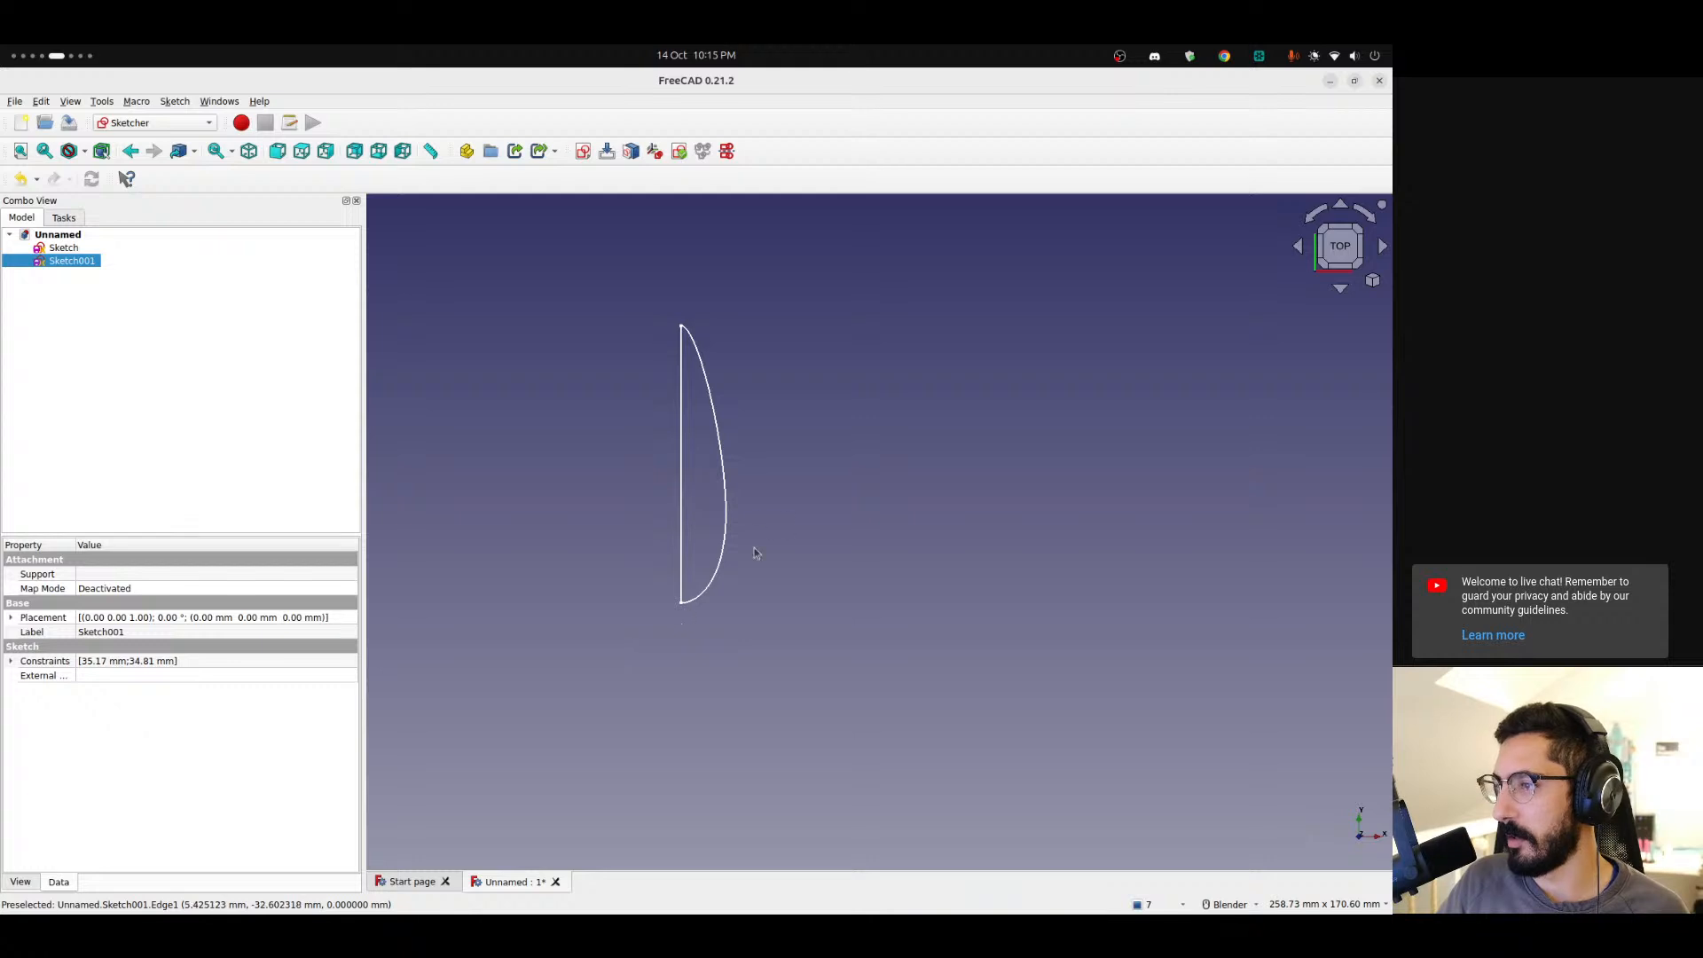
{"action": "mouse_move", "coordinate": [742, 639]}
{"action": "middle_mouse_down"}
{"action": "mouse_move", "coordinate": [638, 514]}
{"action": "mouse_move", "coordinate": [452, 453]}
{"action": "middle_mouse_up"}
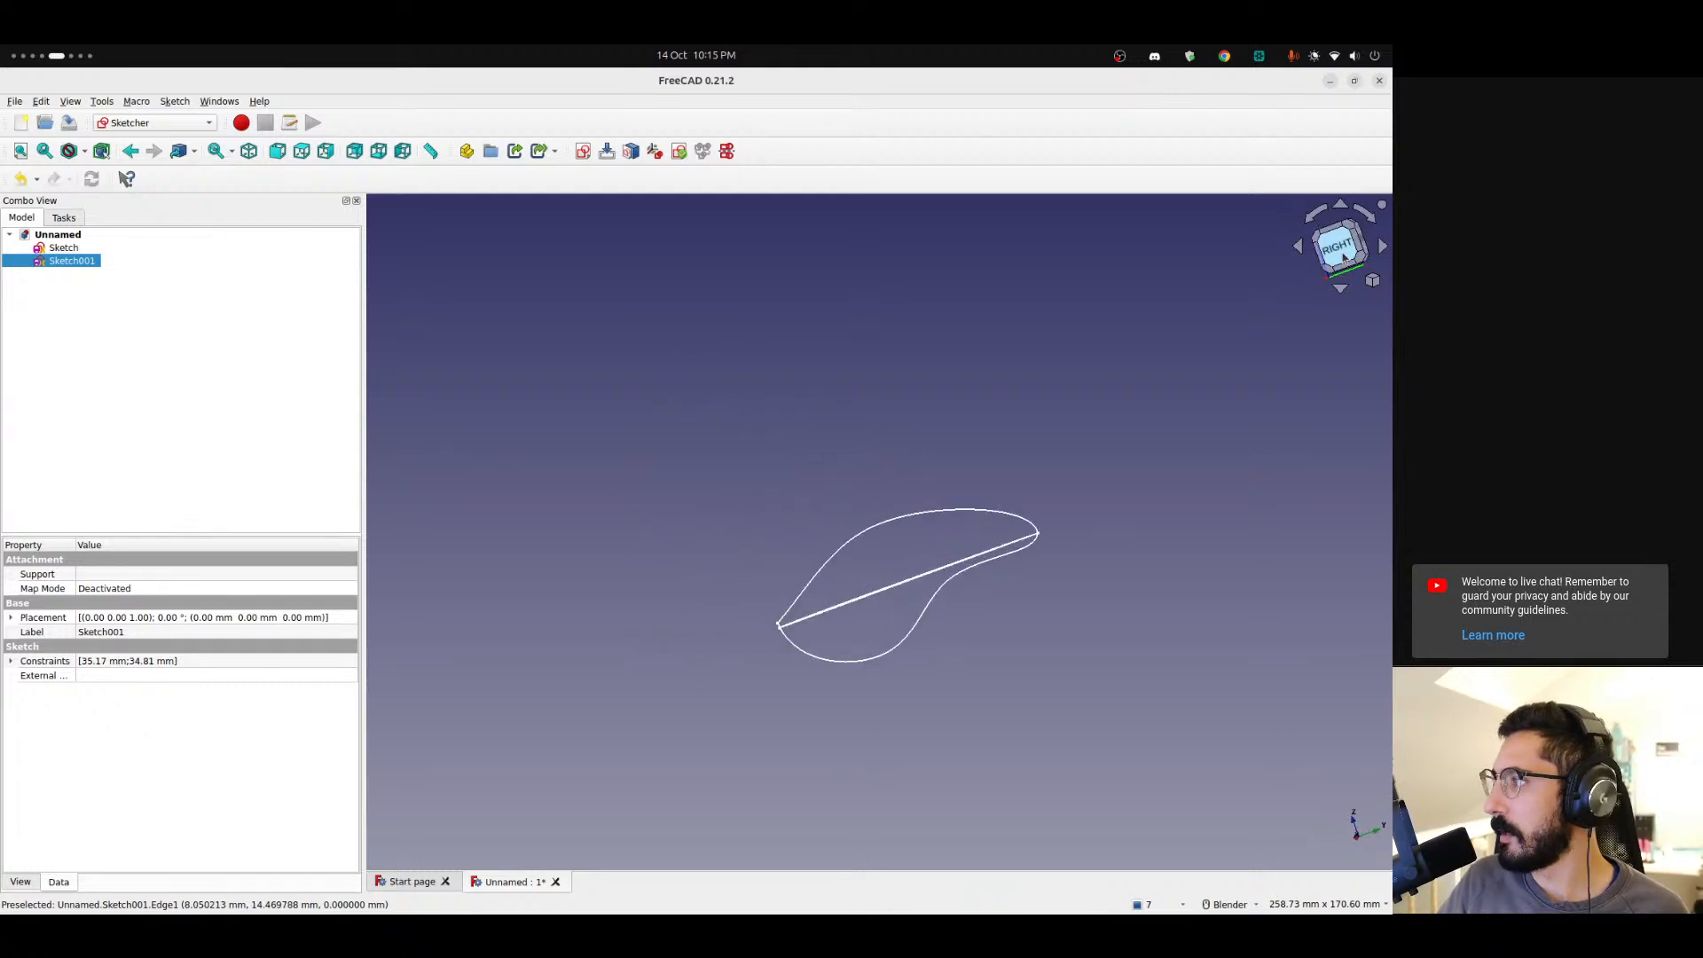
{"action": "mouse_move", "coordinate": [826, 639]}
{"action": "middle_mouse_down"}
{"action": "mouse_move", "coordinate": [1007, 638]}
{"action": "mouse_move", "coordinate": [843, 653]}
{"action": "middle_mouse_up"}
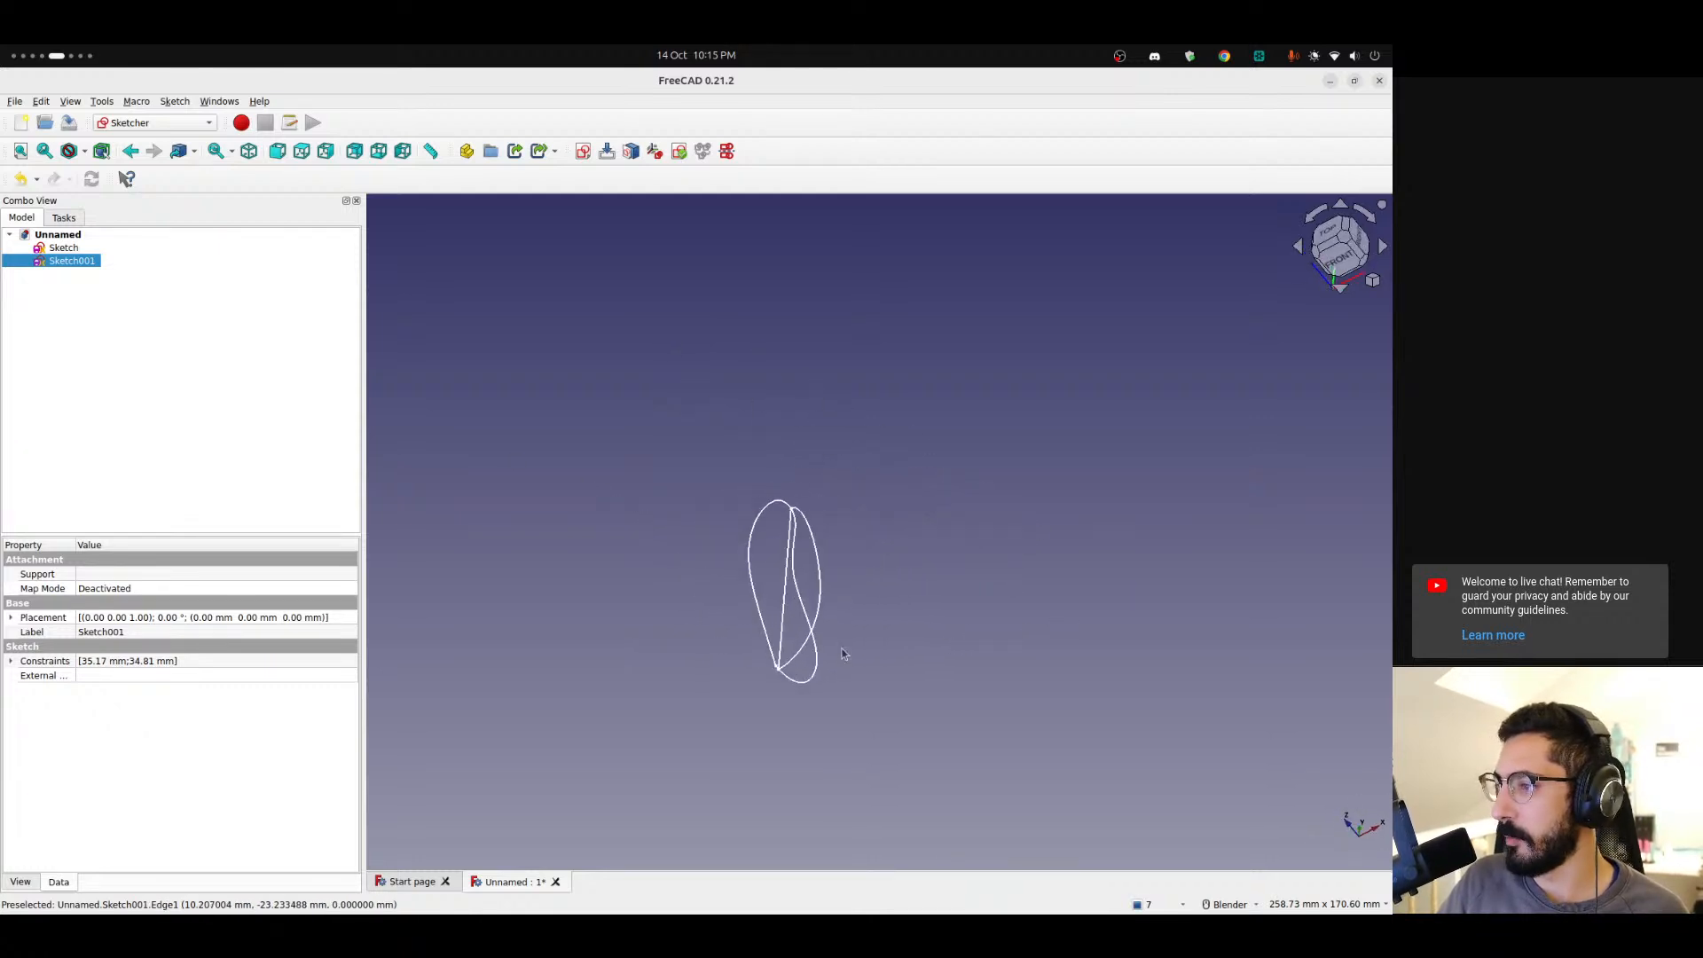
{"action": "left_click", "coordinate": [1340, 259]}
{"action": "scroll", "coordinate": [768, 526], "scroll_direction": "up", "scroll_amount": 8}
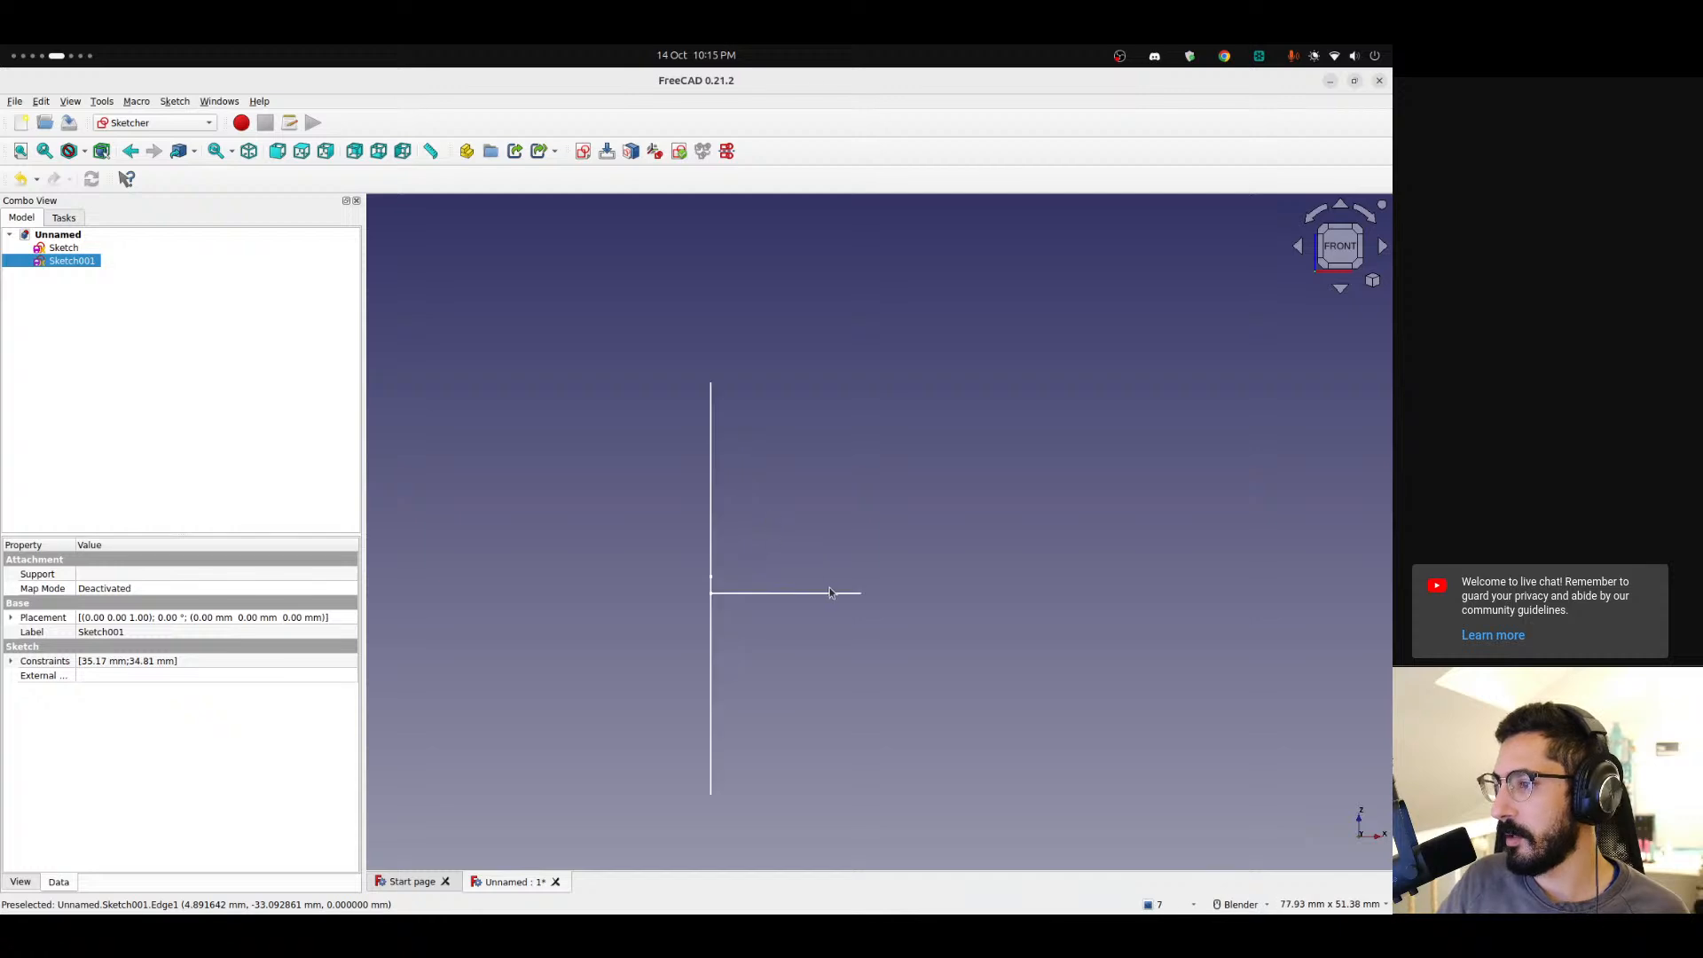
{"action": "mouse_move", "coordinate": [725, 573]}
{"action": "middle_mouse_down"}
{"action": "mouse_move", "coordinate": [582, 653]}
{"action": "mouse_move", "coordinate": [738, 632]}
{"action": "mouse_move", "coordinate": [496, 701]}
{"action": "mouse_move", "coordinate": [477, 677]}
{"action": "mouse_move", "coordinate": [504, 676]}
{"action": "middle_mouse_up"}
{"action": "scroll", "coordinate": [582, 653], "scroll_direction": "down", "scroll_amount": 3}
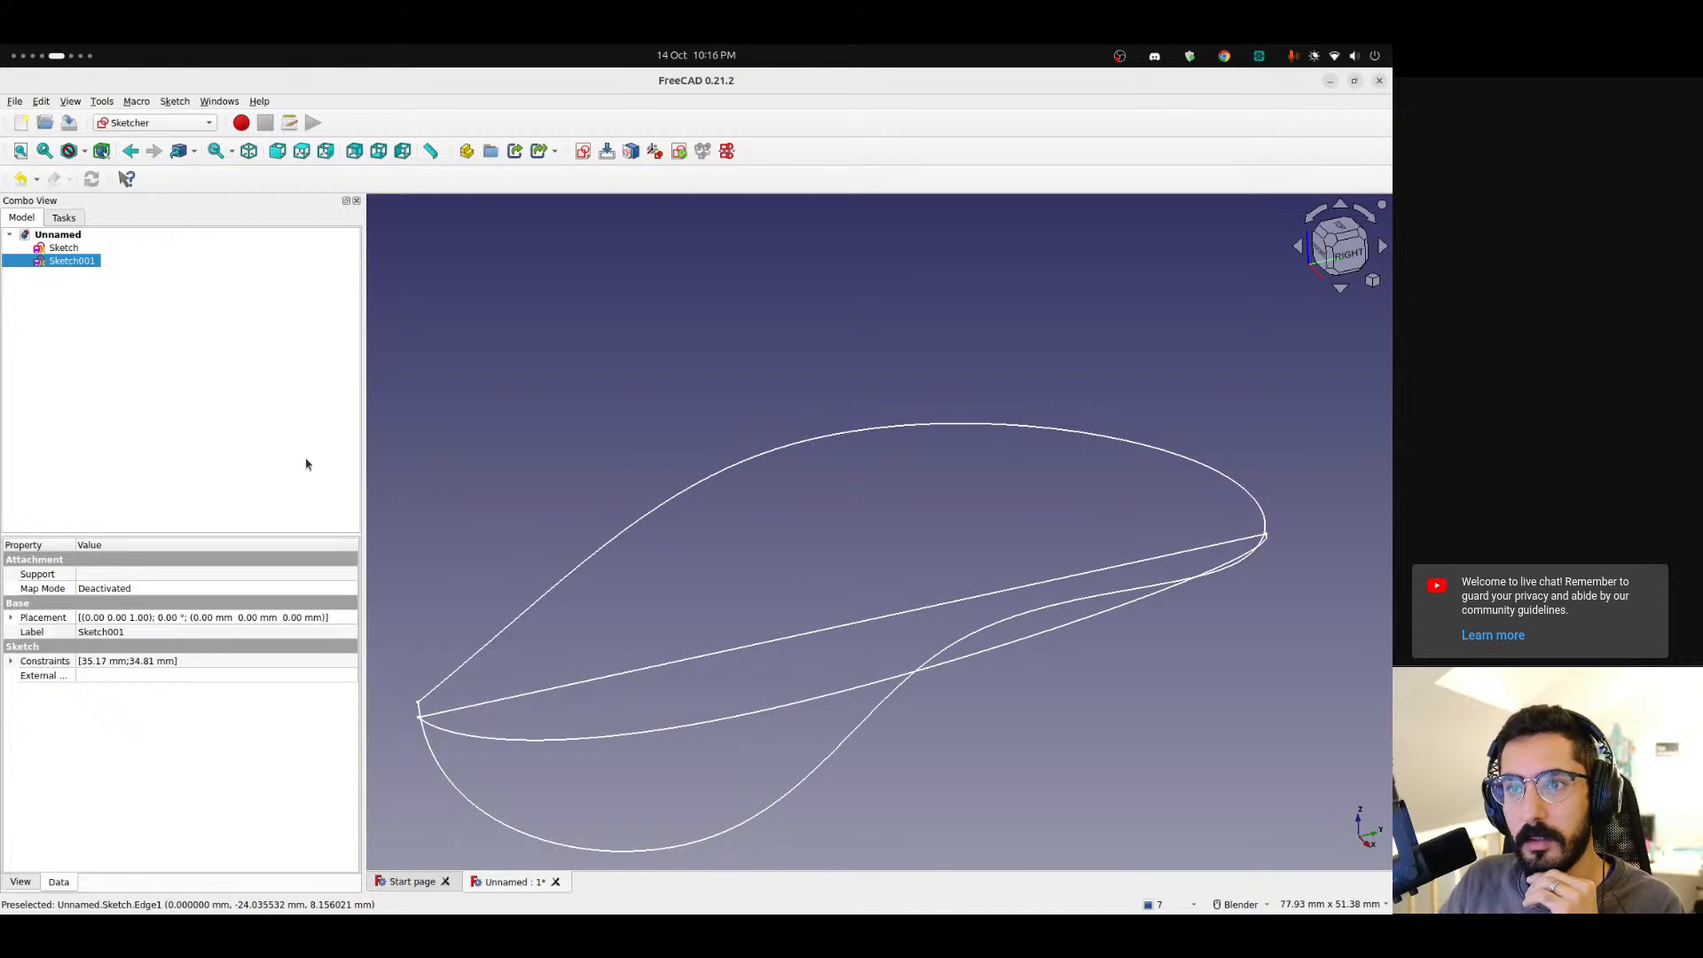
{"action": "left_click", "coordinate": [150, 121]}
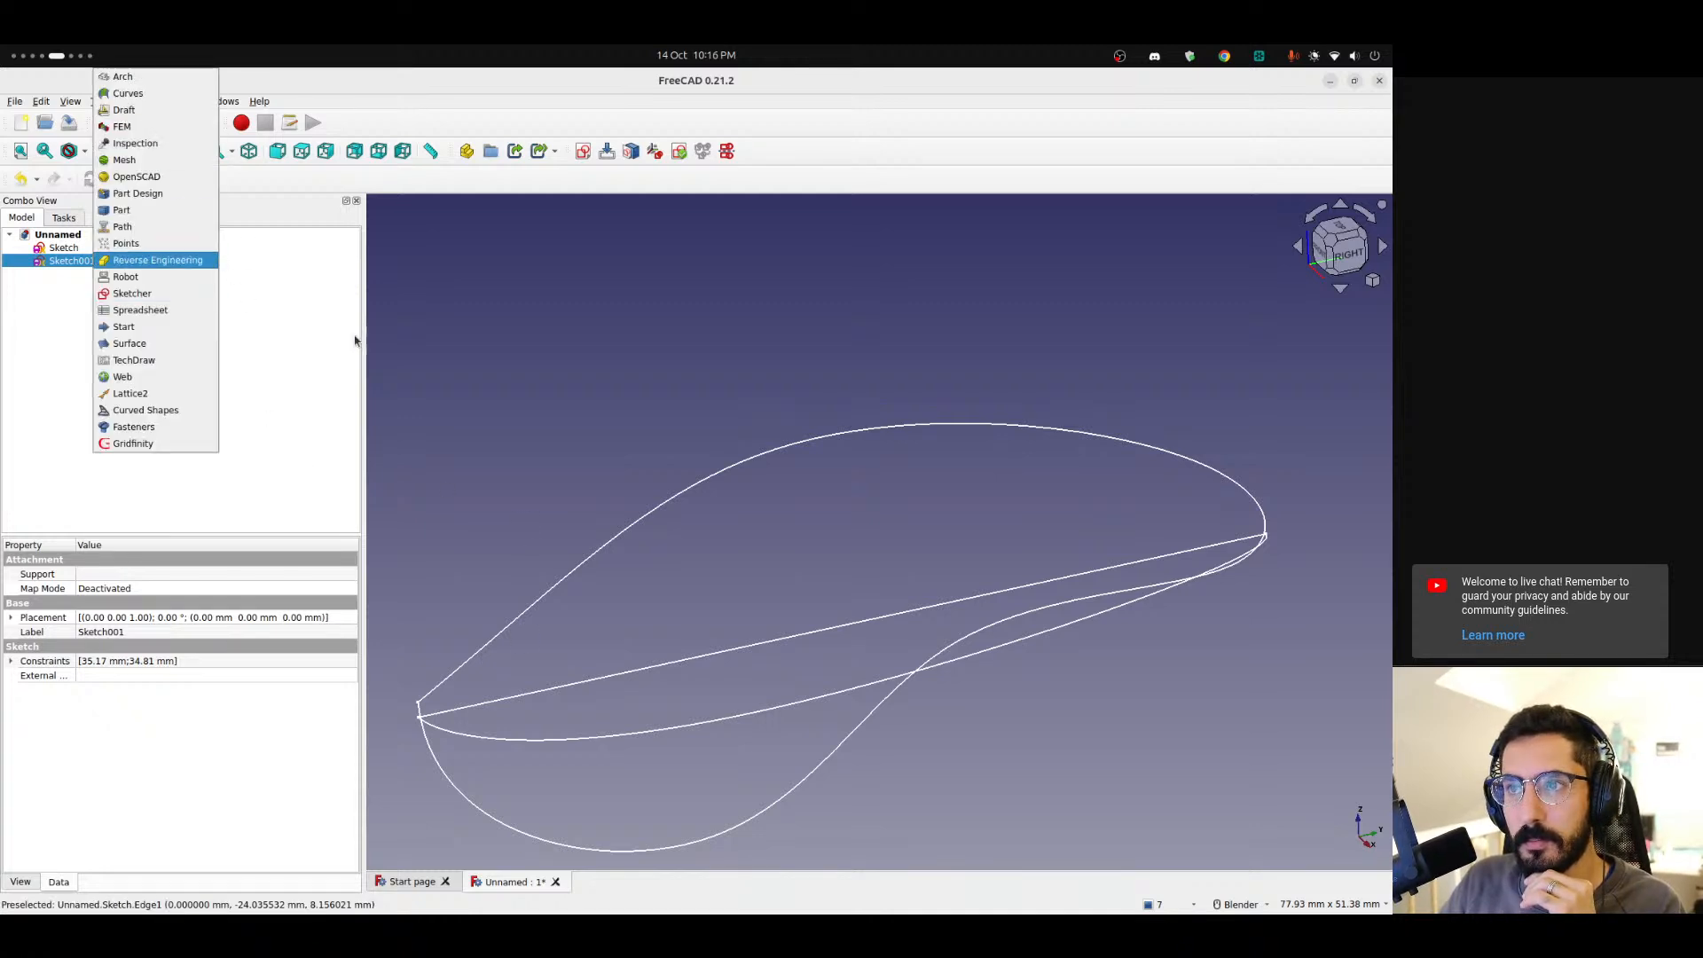
{"action": "left_click", "coordinate": [641, 275]}
{"action": "mouse_move", "coordinate": [979, 330]}
{"action": "middle_mouse_down"}
{"action": "mouse_move", "coordinate": [1088, 327]}
{"action": "mouse_move", "coordinate": [1079, 371]}
{"action": "middle_mouse_up"}
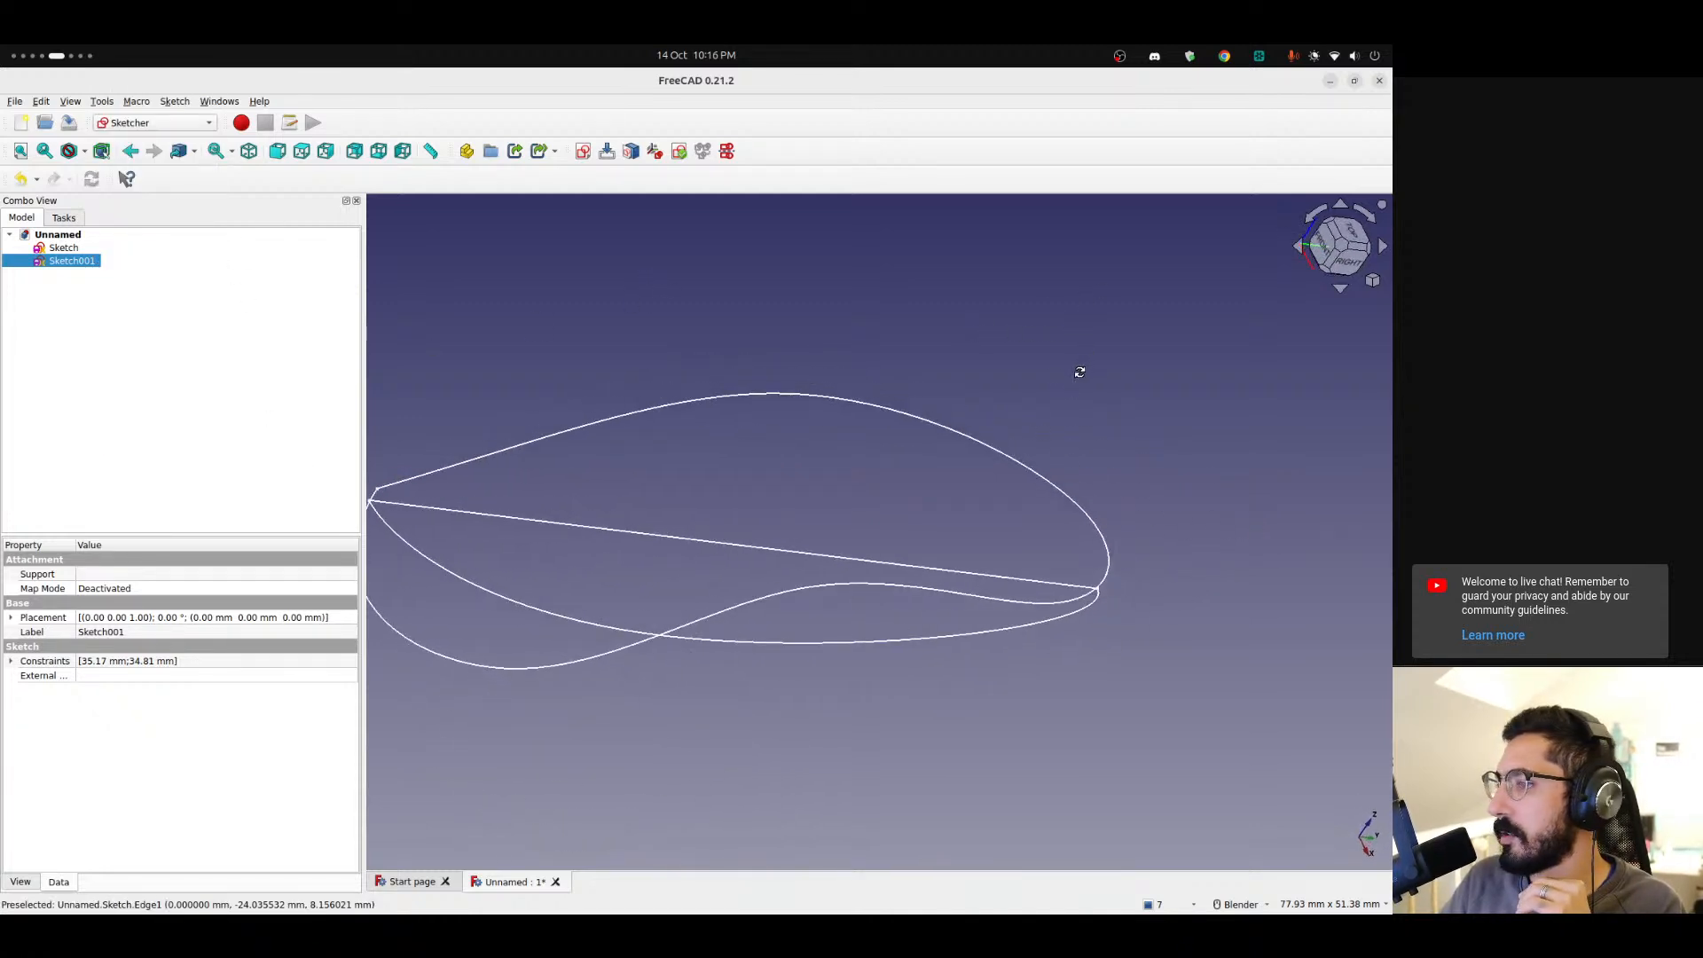
{"action": "middle_click_drag", "start_coordinate": [497, 592], "coordinate": [834, 572]}
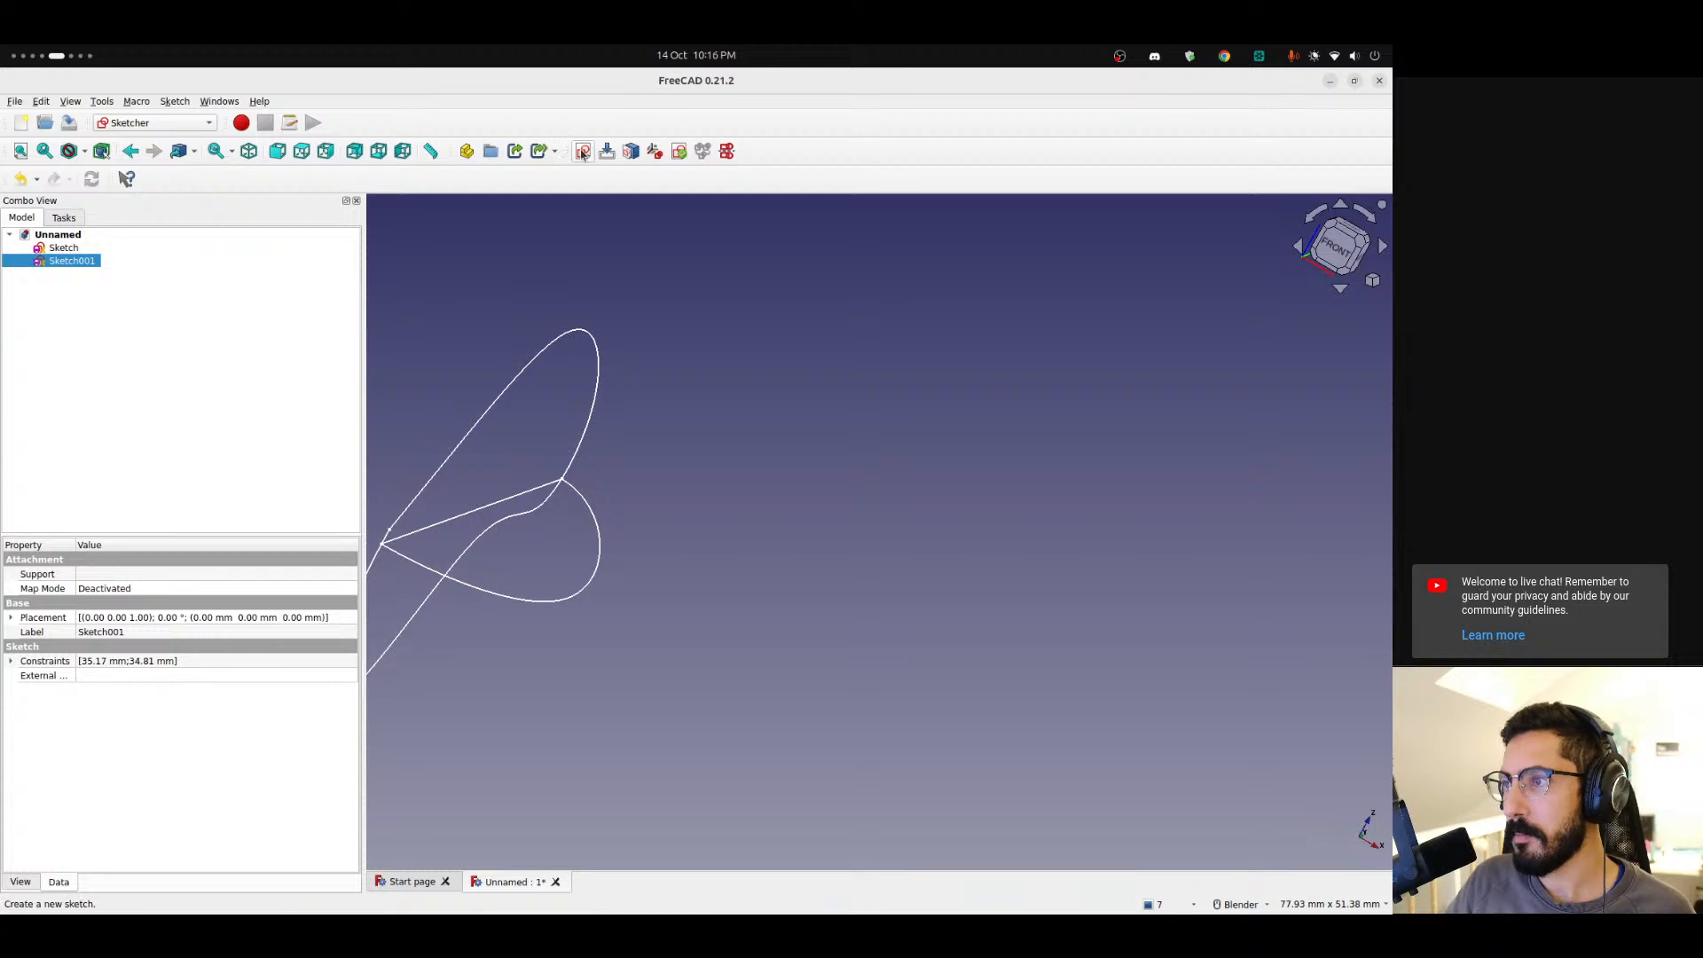
Create a new sketch on the XY-Plane.
{"action": "left_click", "coordinate": [709, 240]}
{"action": "left_click", "coordinate": [583, 151]}
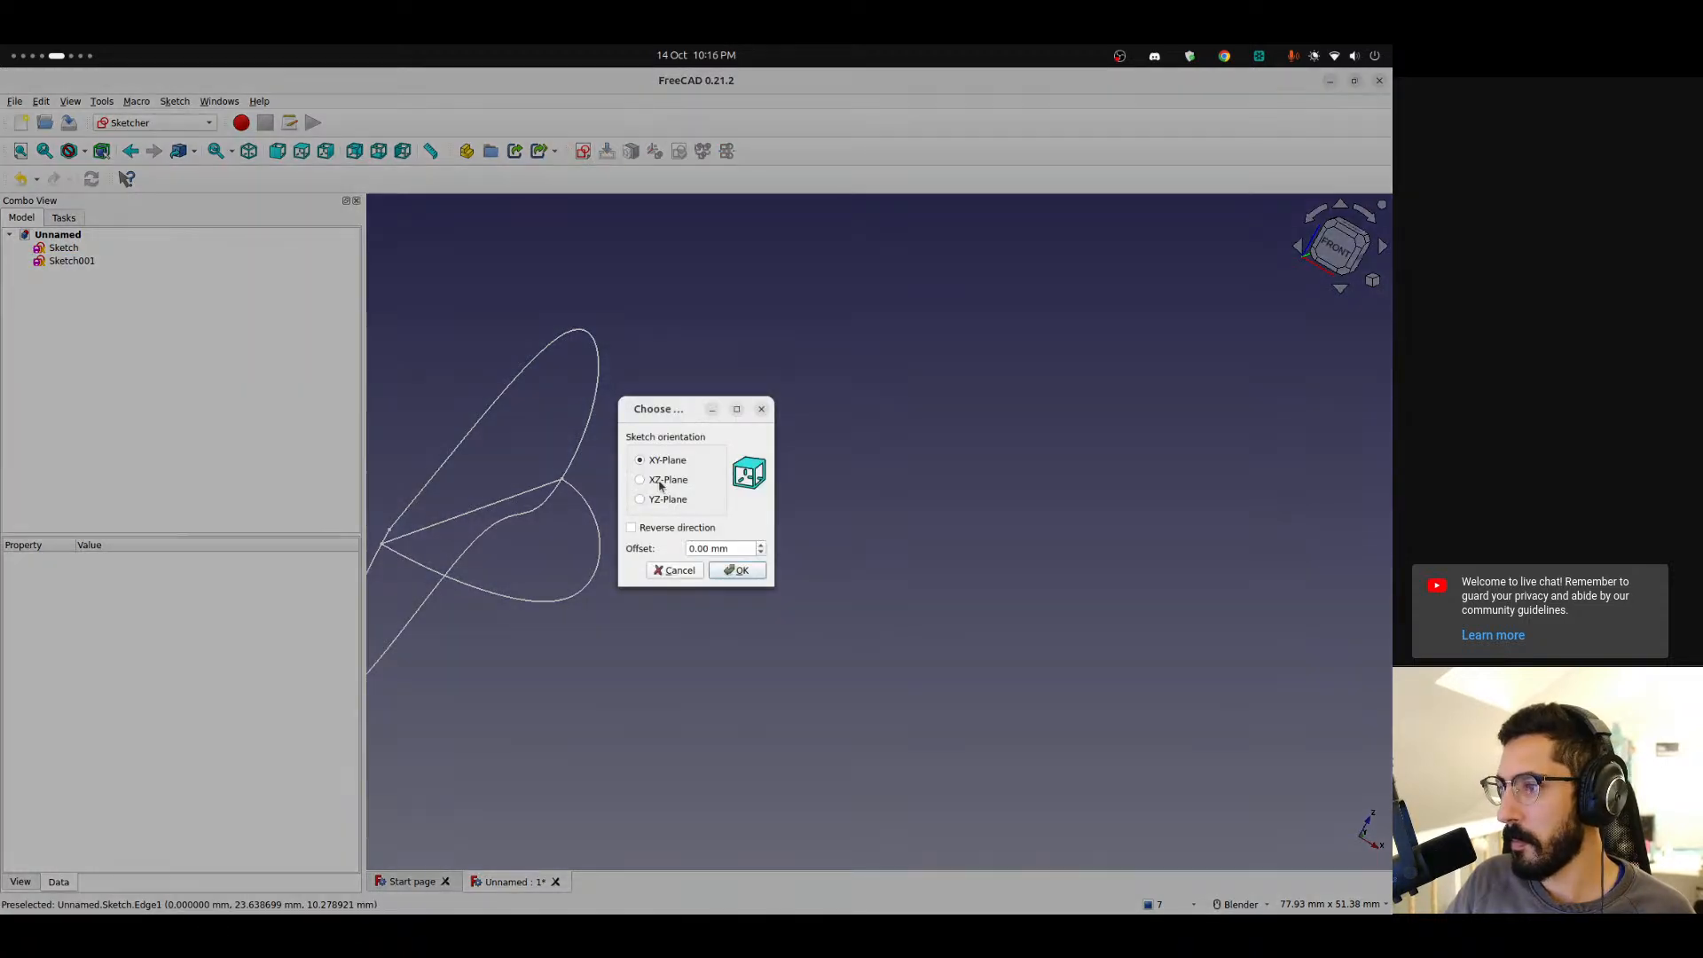
{"action": "left_click", "coordinate": [741, 571]}
{"action": "mouse_move", "coordinate": [523, 626]}
{"action": "middle_mouse_down", "text": "shift"}
{"action": "mouse_move", "coordinate": [706, 415]}
{"action": "mouse_move", "coordinate": [675, 418]}
{"action": "middle_mouse_up", "text": "shift"}
{"action": "scroll", "coordinate": [651, 429], "scroll_direction": "up", "scroll_amount": 2}
{"action": "scroll", "coordinate": [618, 397], "scroll_direction": "down", "scroll_amount": 2}
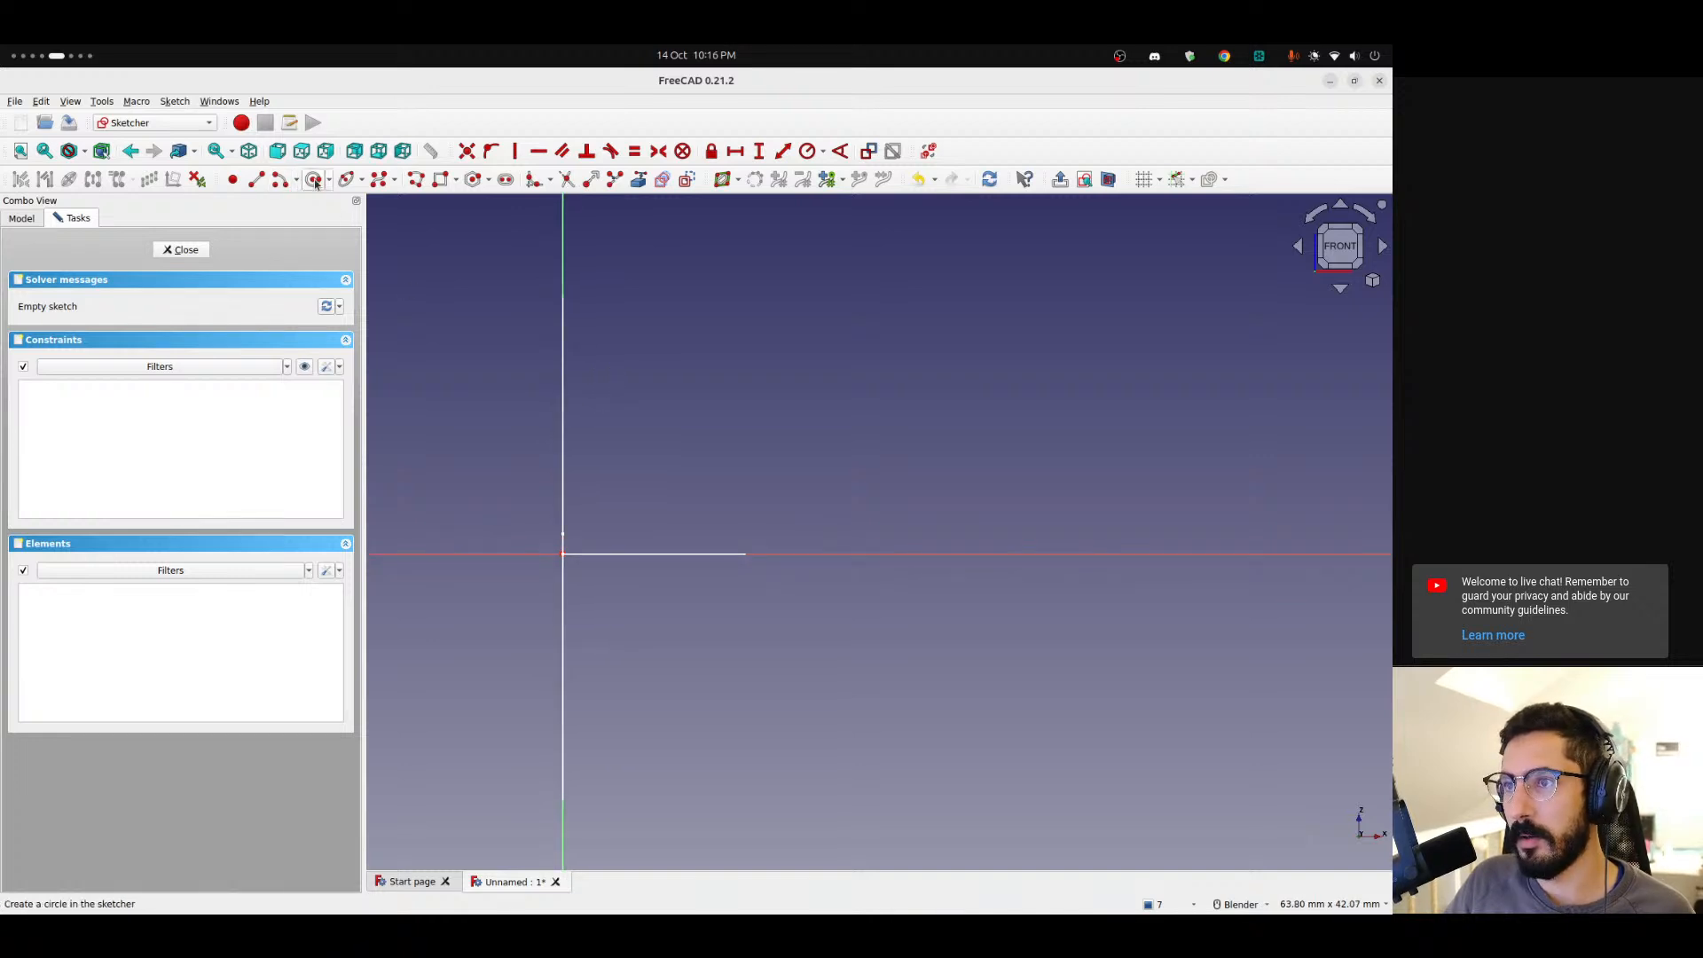
Draw a five-point B-spline starting and ending on the vertical axis for the lure's cross-section half outline.
{"action": "left_click", "coordinate": [536, 180]}
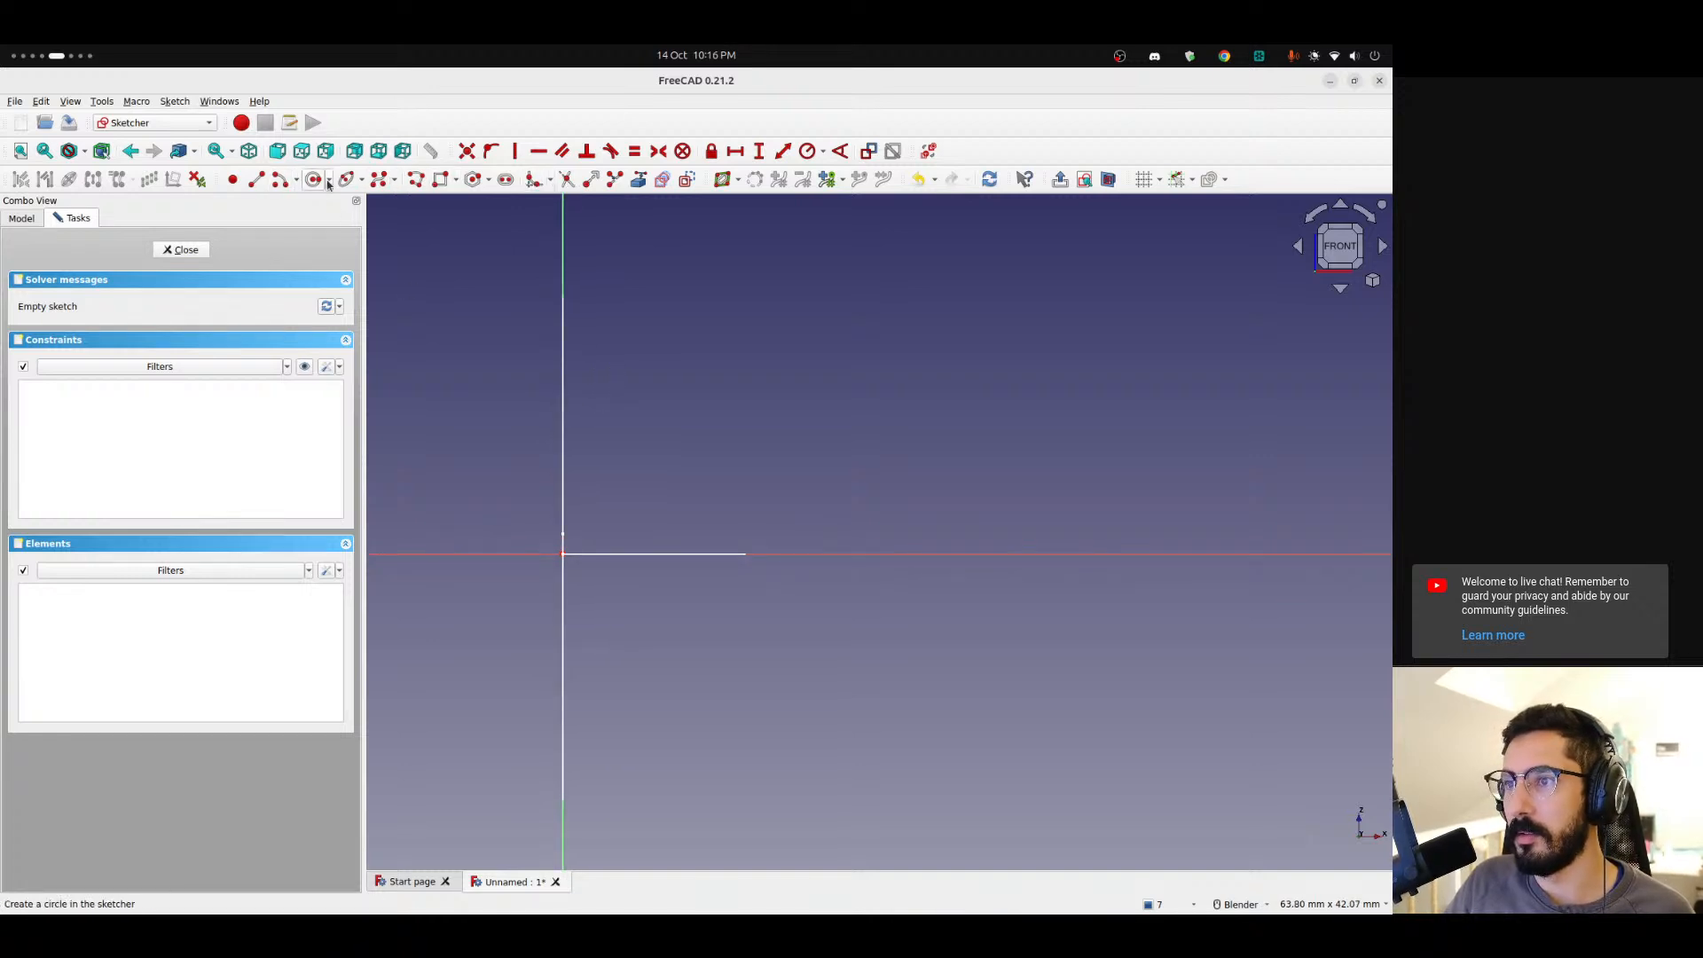
{"action": "left_click", "coordinate": [562, 299]}
{"action": "left_click", "coordinate": [702, 298]}
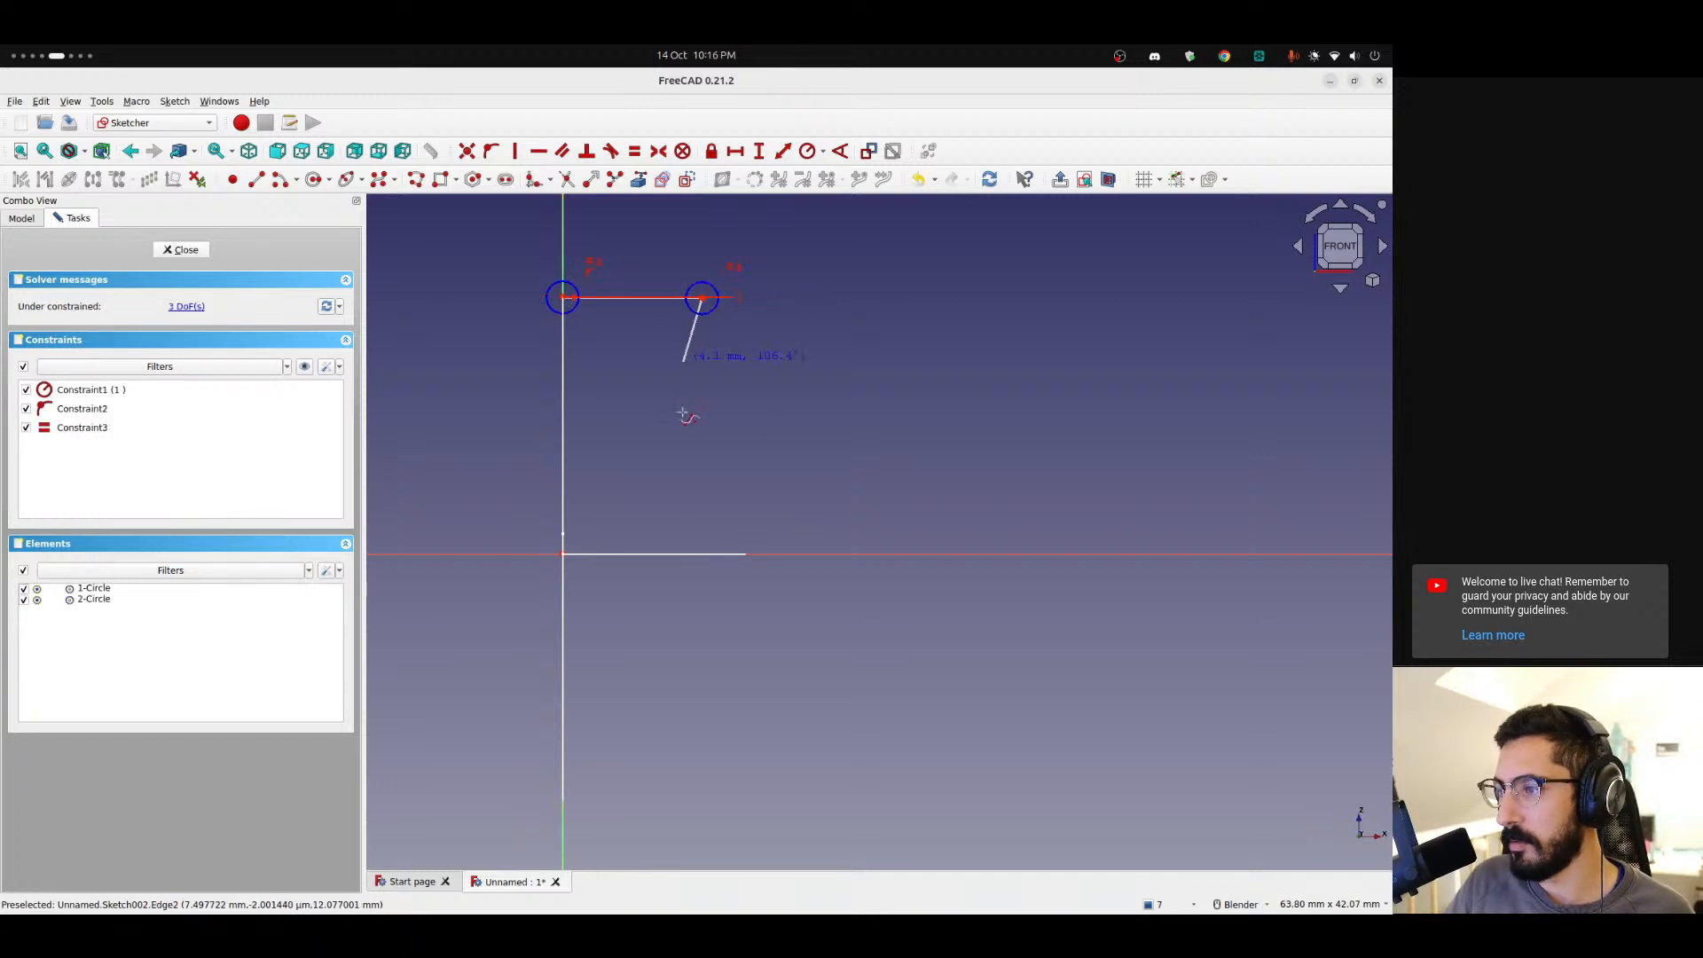
{"action": "left_click", "coordinate": [781, 534]}
{"action": "middle_click_drag", "start_coordinate": [687, 772], "coordinate": [769, 466], "text": "shift"}
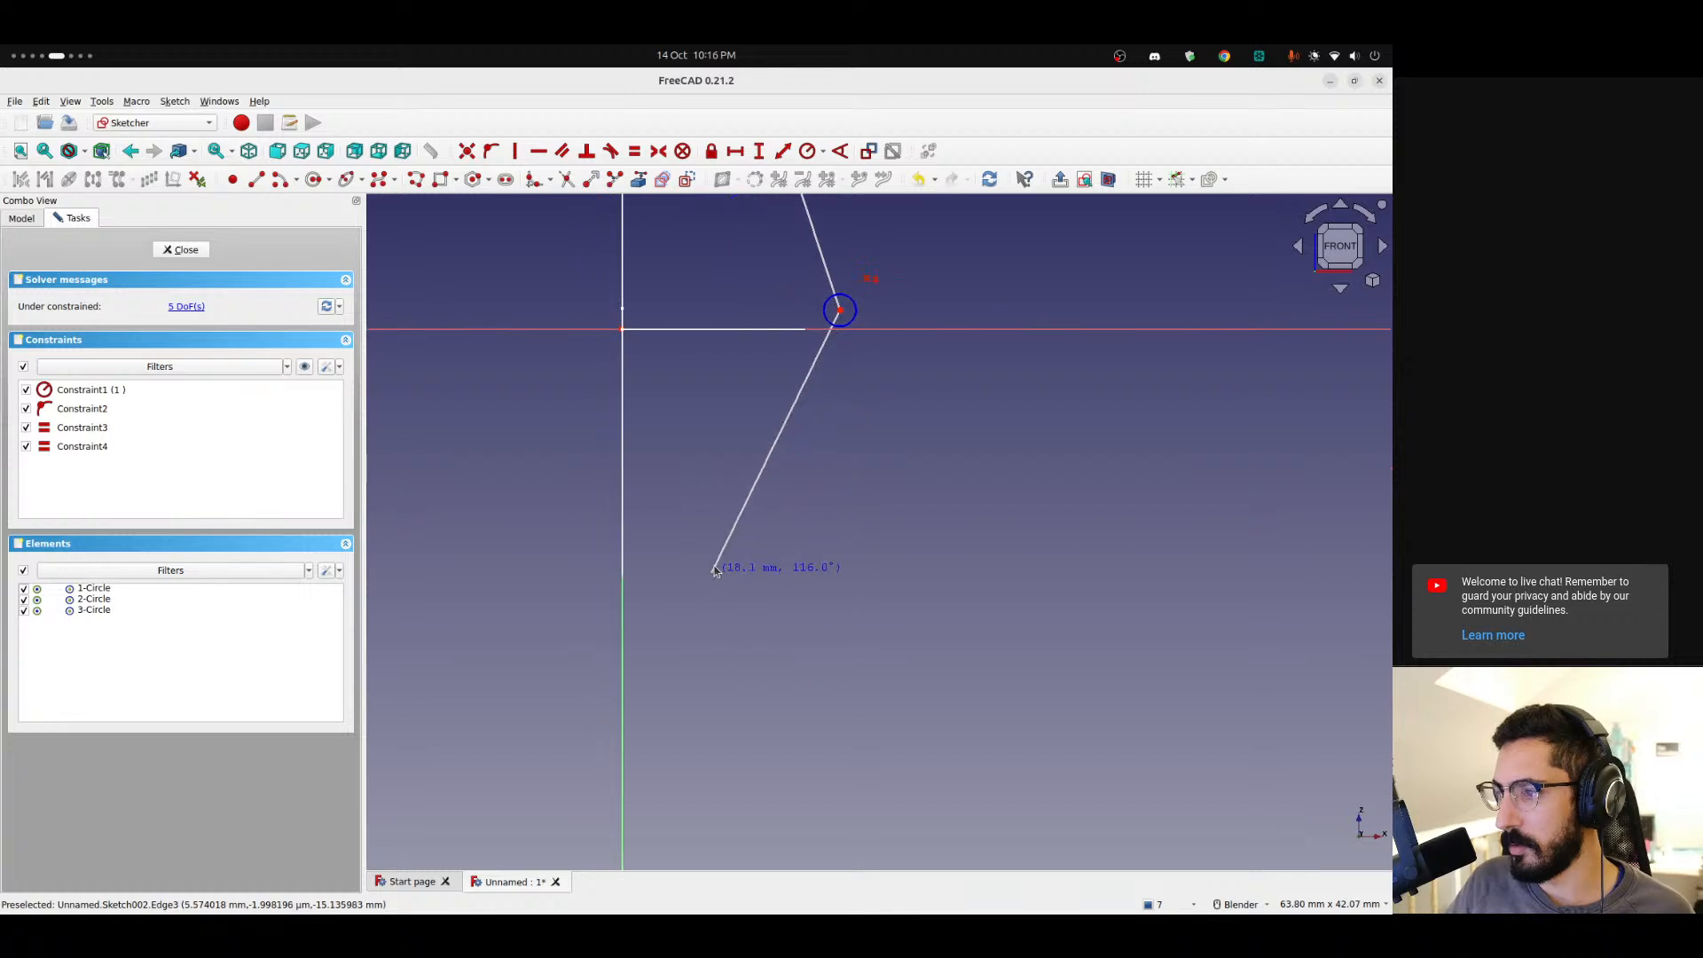
{"action": "left_click", "coordinate": [710, 572]}
{"action": "left_click", "coordinate": [622, 572]}
{"action": "right_click", "coordinate": [622, 572]}
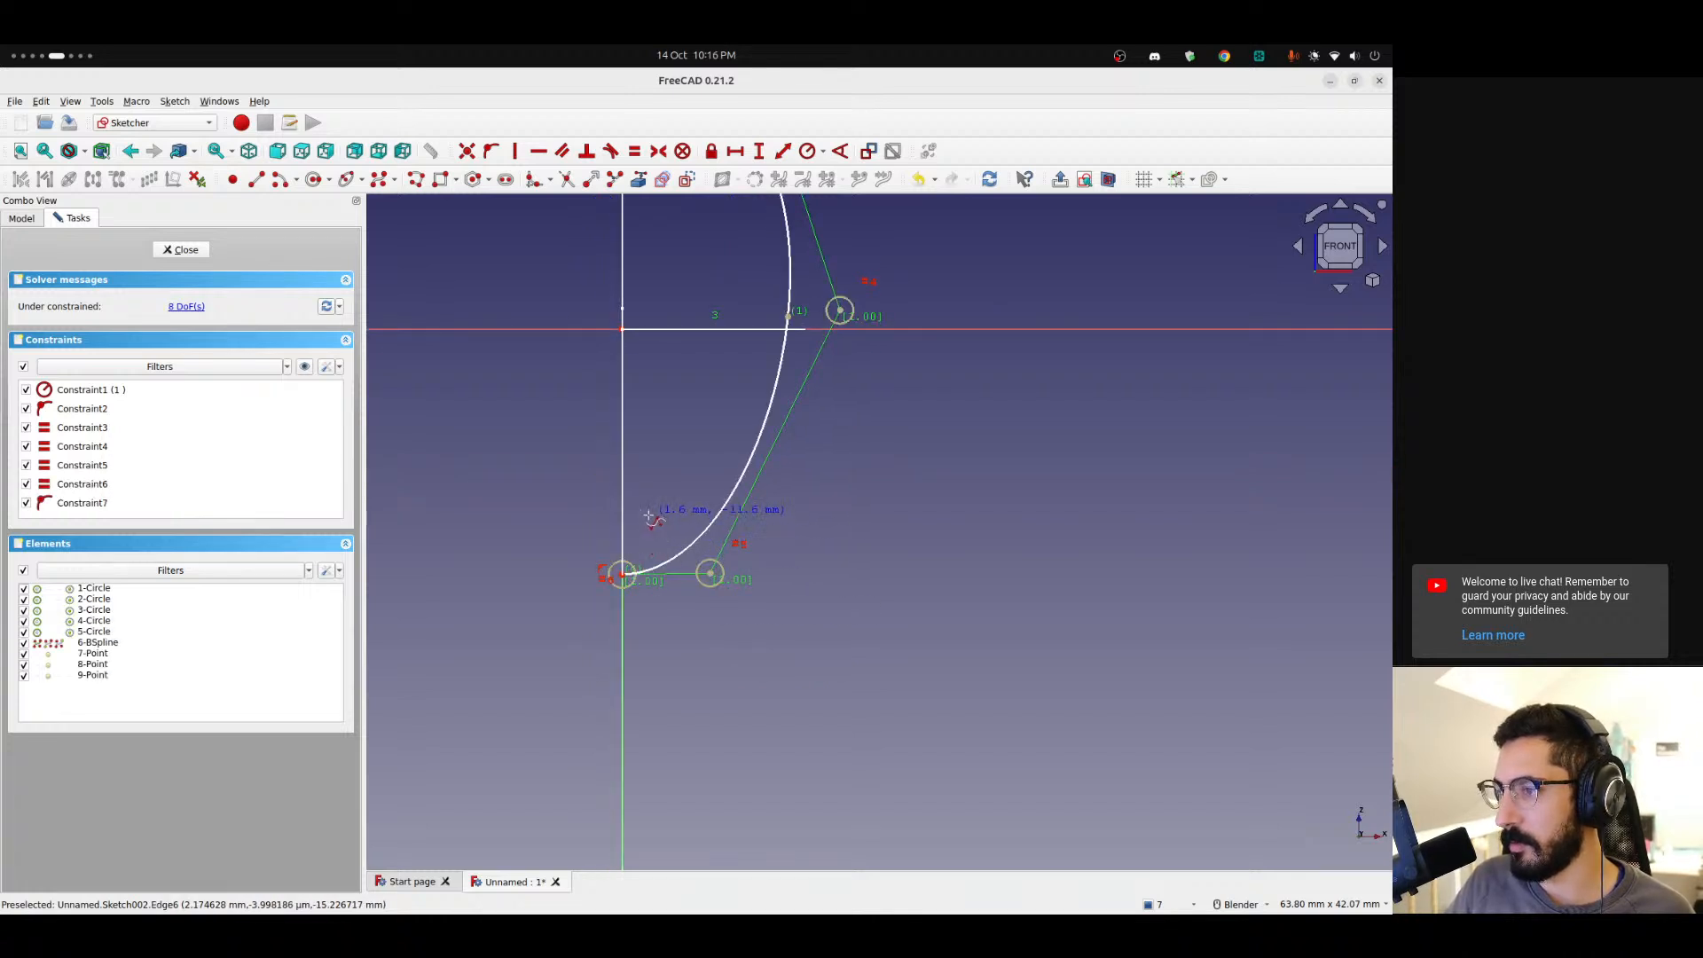
{"action": "scroll", "coordinate": [649, 514], "scroll_direction": "up", "scroll_amount": 4}
{"action": "scroll", "coordinate": [593, 642], "scroll_direction": "up", "scroll_amount": 12}
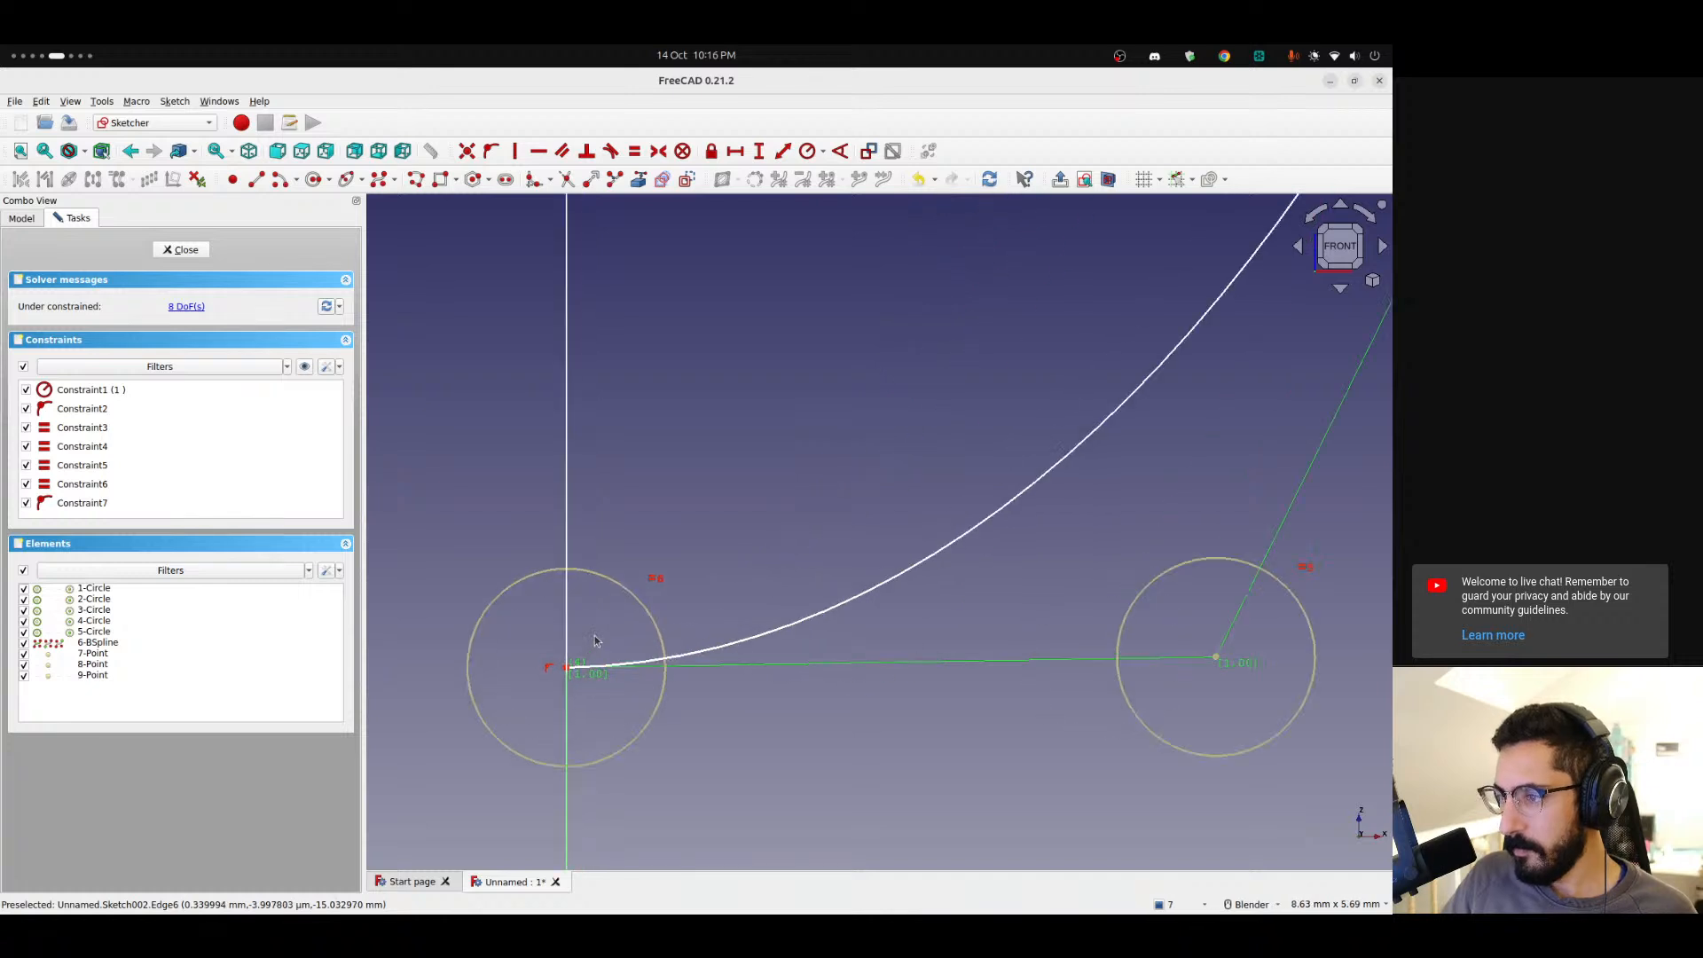
Add a vertical distance constraint of 15.33 mm from the origin to the cross-section curve's bottom endpoint.
{"action": "left_click_drag", "start_coordinate": [540, 712], "coordinate": [547, 728]}
{"action": "scroll", "coordinate": [547, 728], "scroll_direction": "up", "scroll_amount": 15}
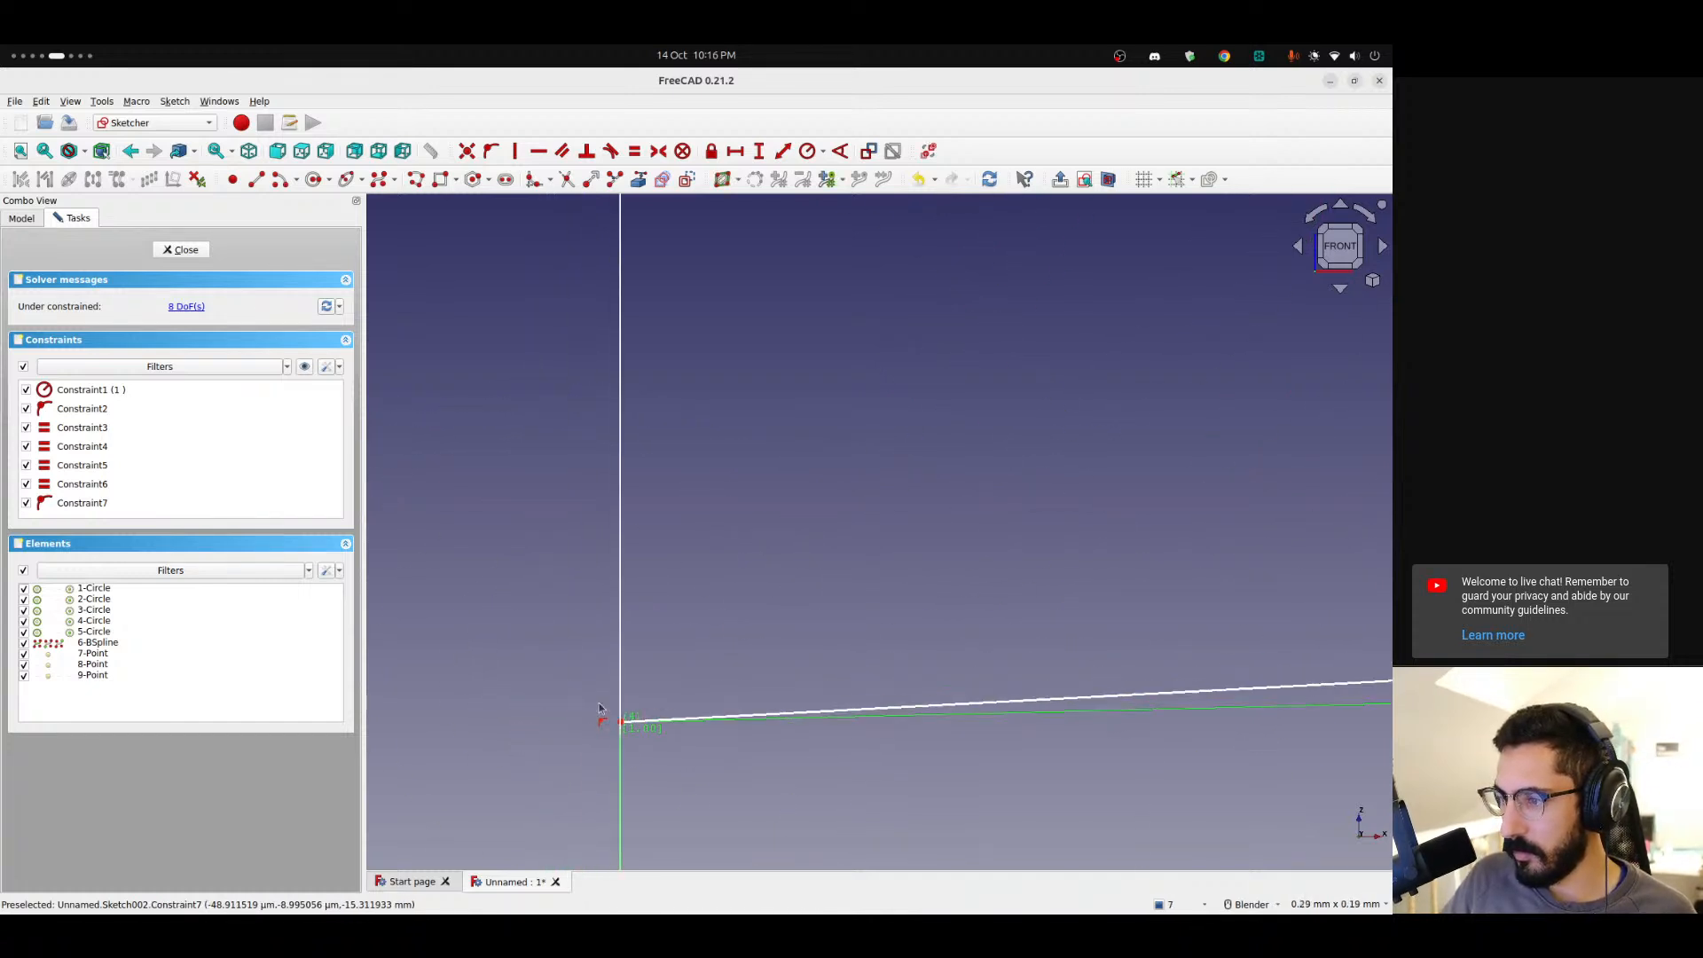
{"action": "left_click_drag", "start_coordinate": [649, 745], "coordinate": [648, 773]}
{"action": "left_click", "coordinate": [648, 773]}
{"action": "scroll", "coordinate": [619, 562], "scroll_direction": "down", "scroll_amount": 5}
{"action": "scroll", "coordinate": [619, 566], "scroll_direction": "down", "scroll_amount": 15}
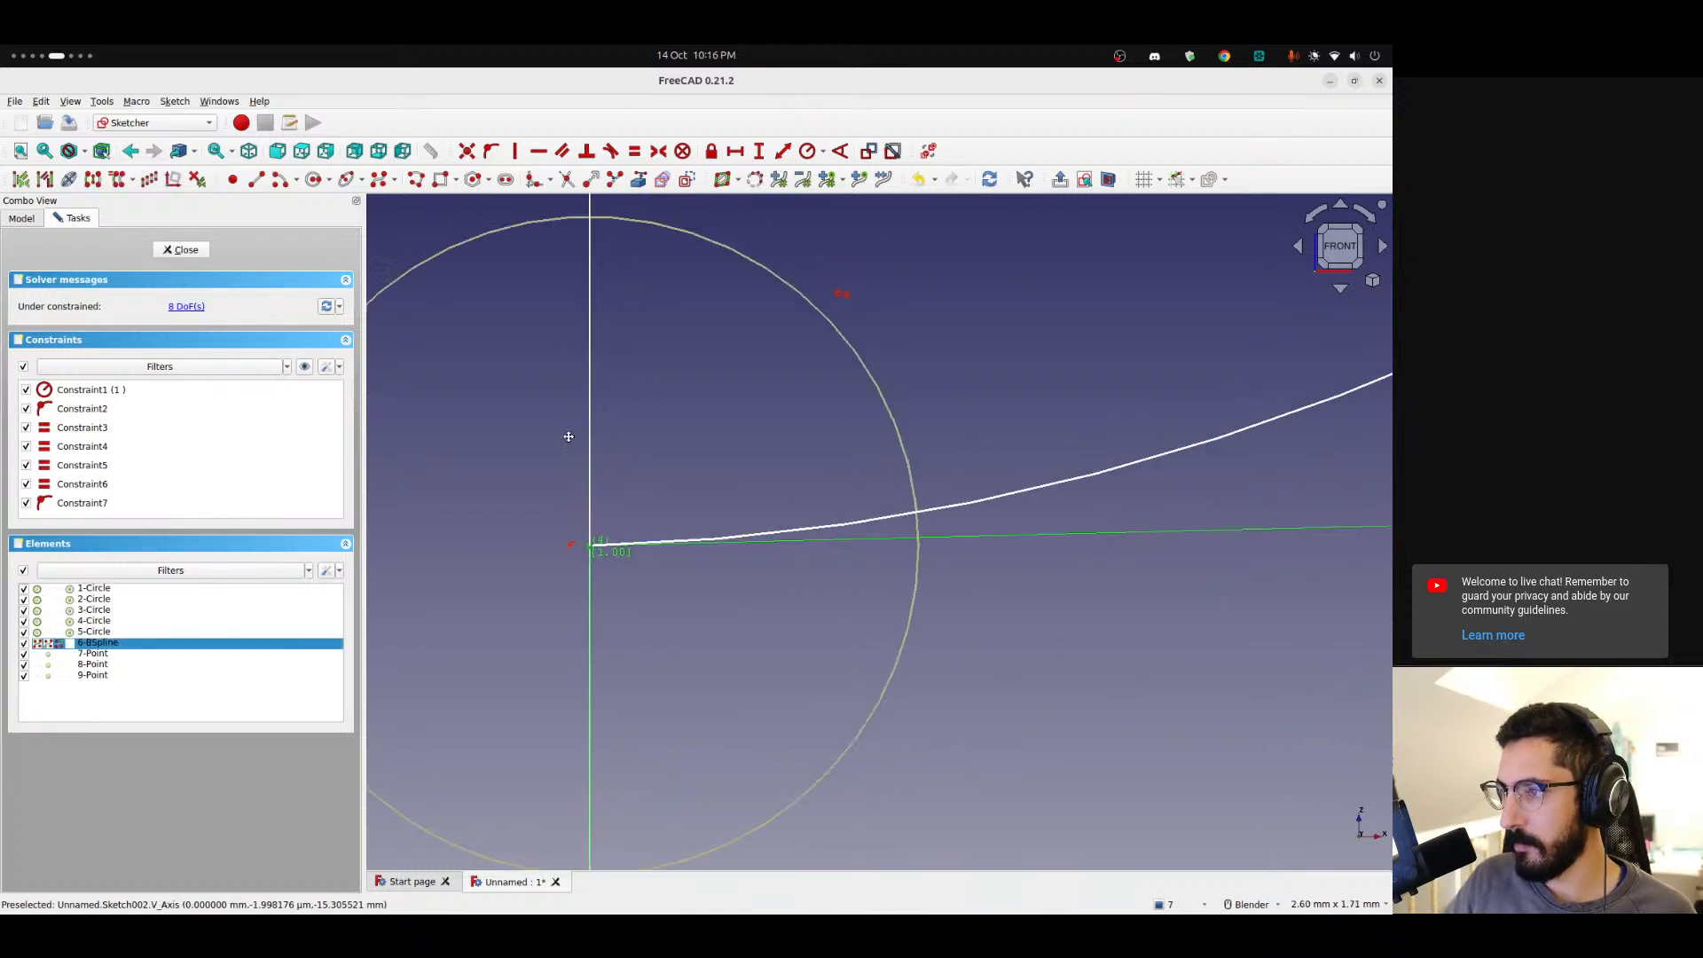
{"action": "scroll", "coordinate": [505, 447], "scroll_direction": "down", "scroll_amount": 9}
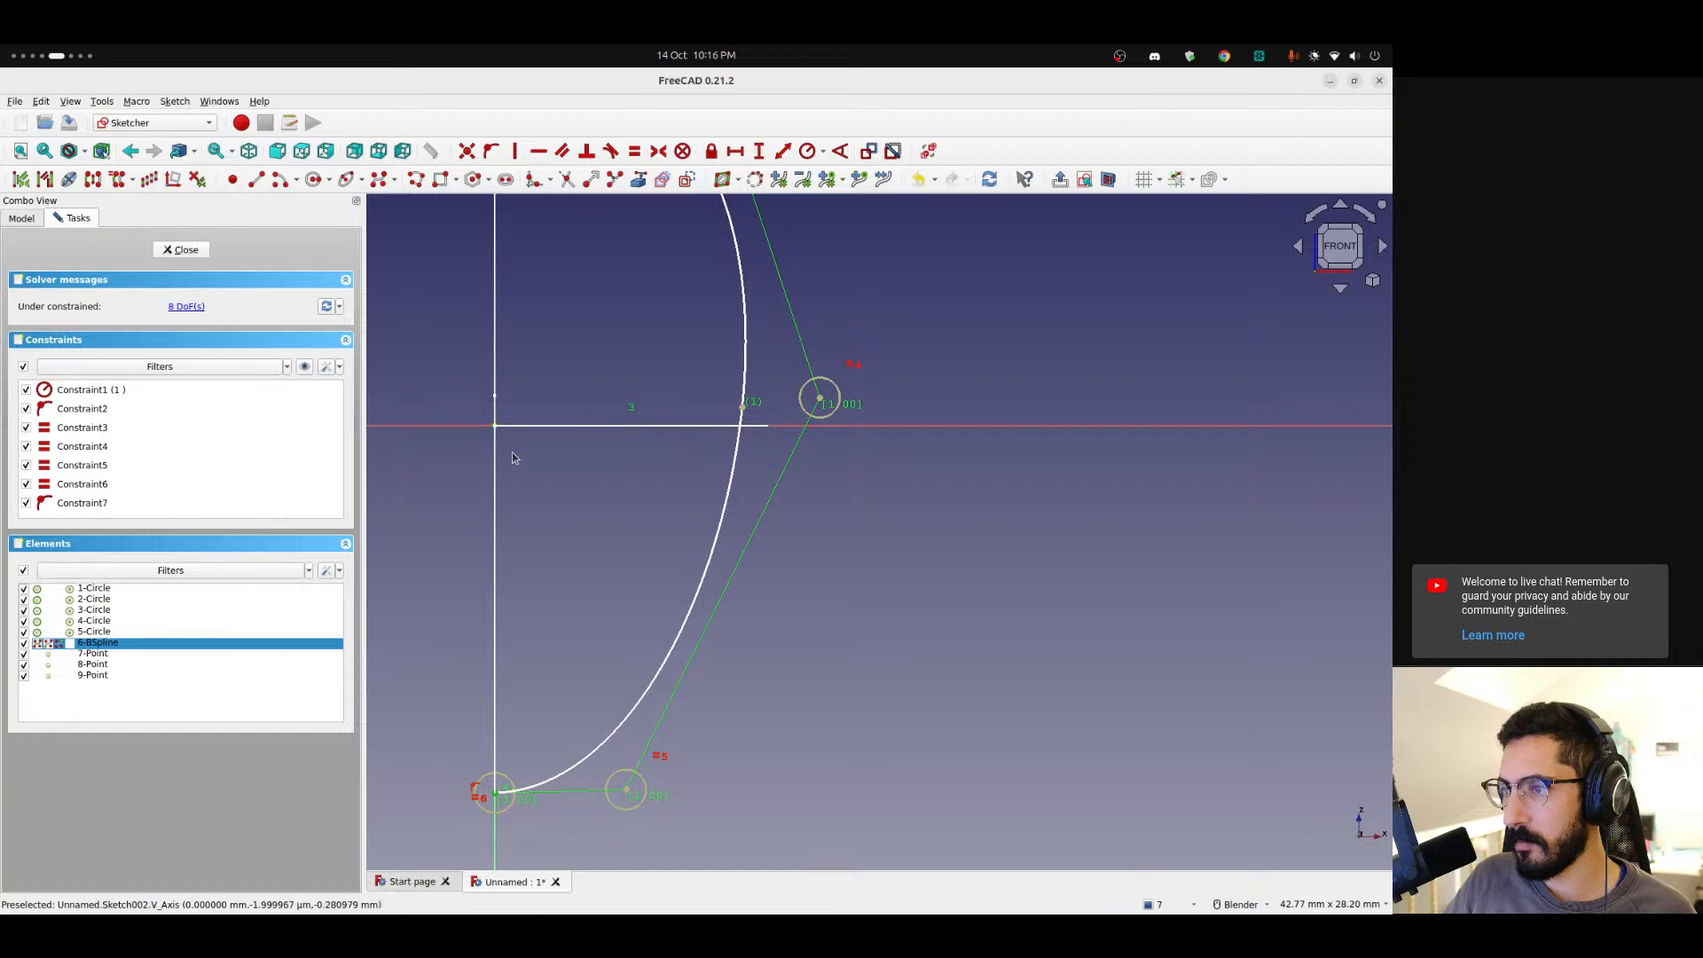
{"action": "scroll", "coordinate": [569, 509], "scroll_direction": "down", "scroll_amount": 3}
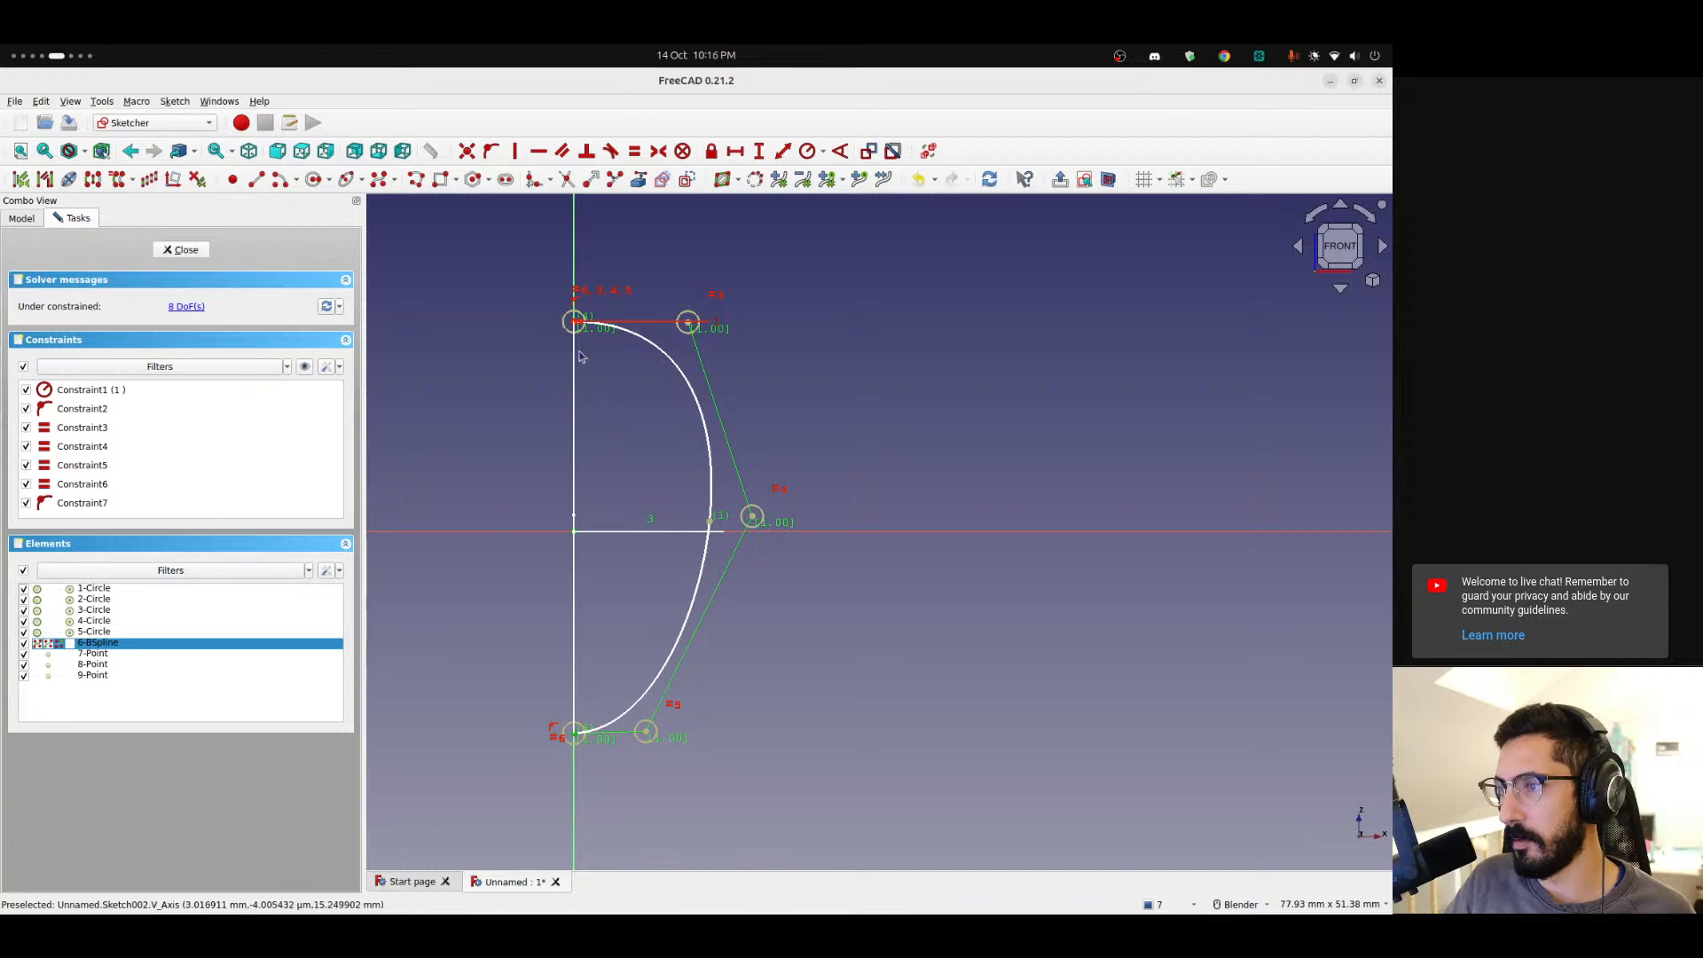
{"action": "left_click", "coordinate": [758, 151]}
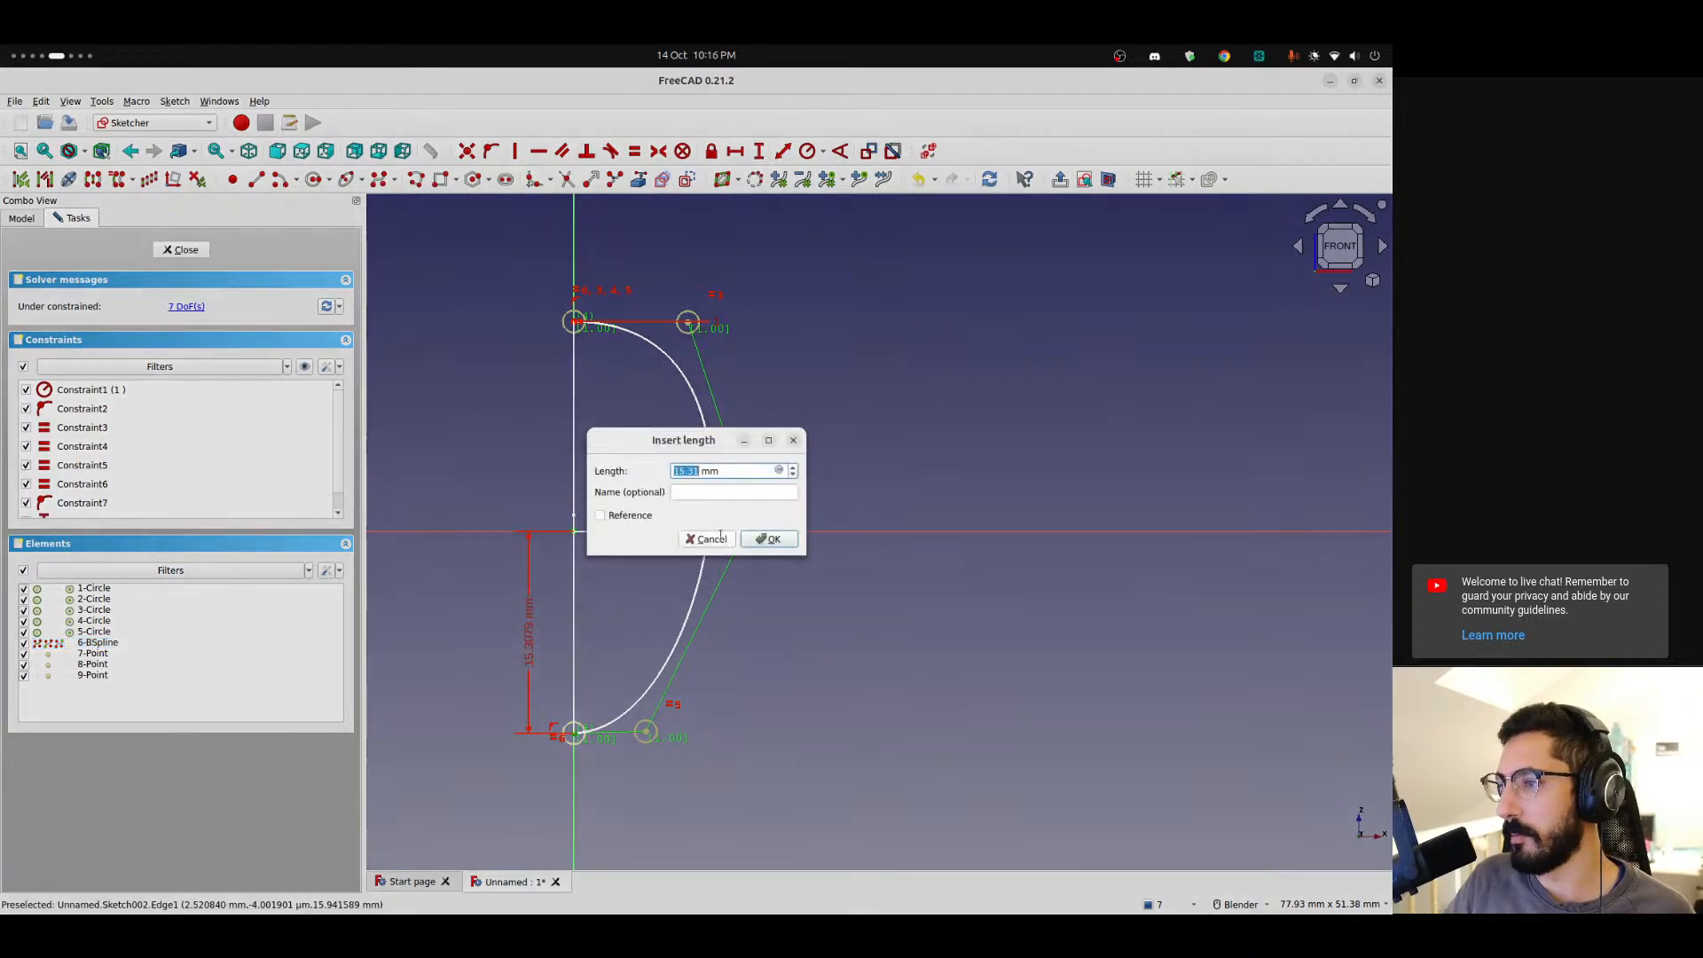
{"action": "left_click", "coordinate": [768, 539]}
Add a vertical distance constraint from the origin to the curve's top endpoint, accepting the proposed length.
{"action": "scroll", "coordinate": [645, 288], "scroll_direction": "up", "scroll_amount": 8}
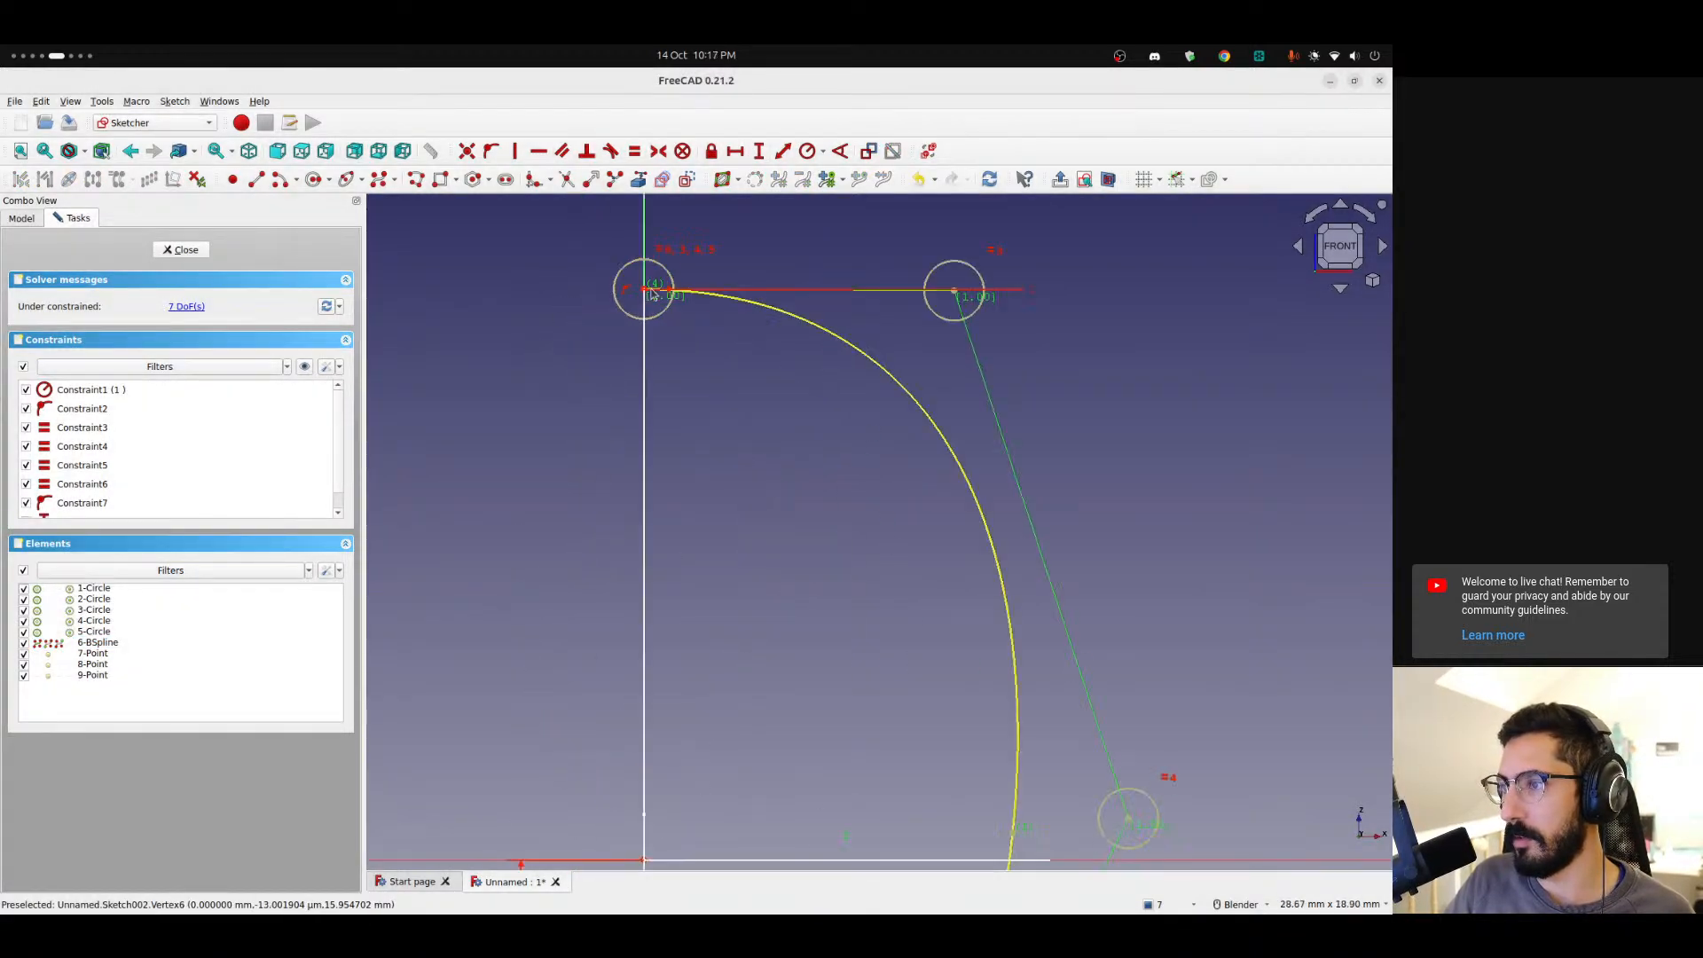
{"action": "scroll", "coordinate": [618, 288], "scroll_direction": "up", "scroll_amount": 10}
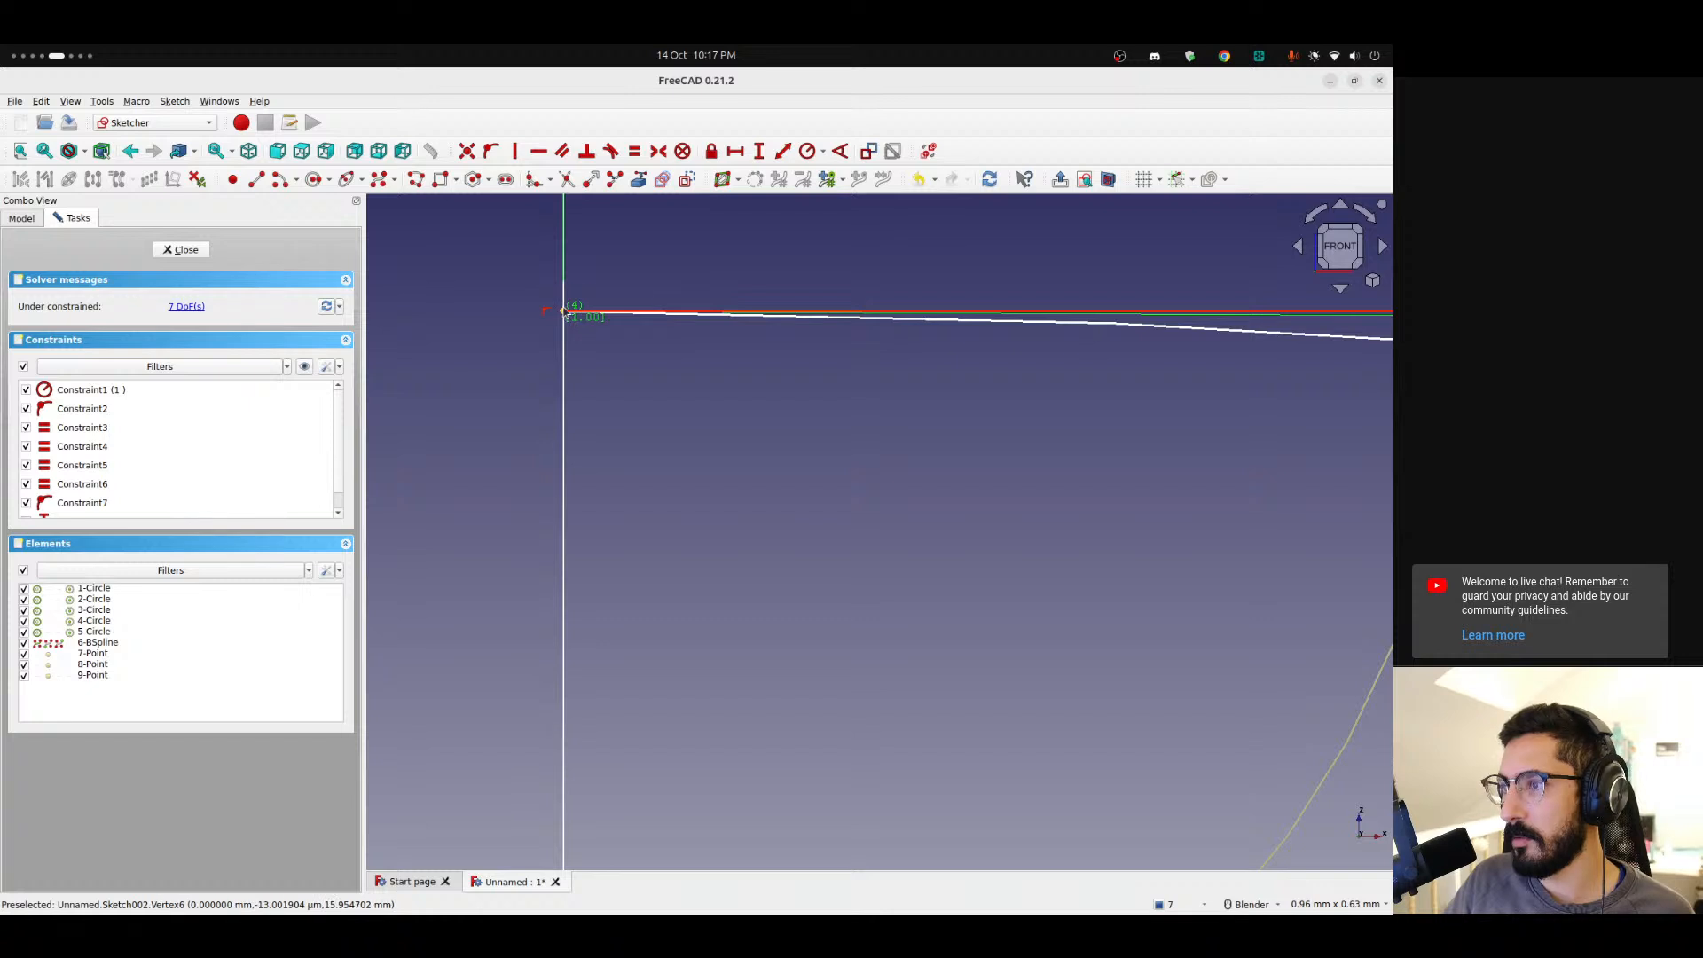
{"action": "scroll", "coordinate": [562, 282], "scroll_direction": "up", "scroll_amount": 10}
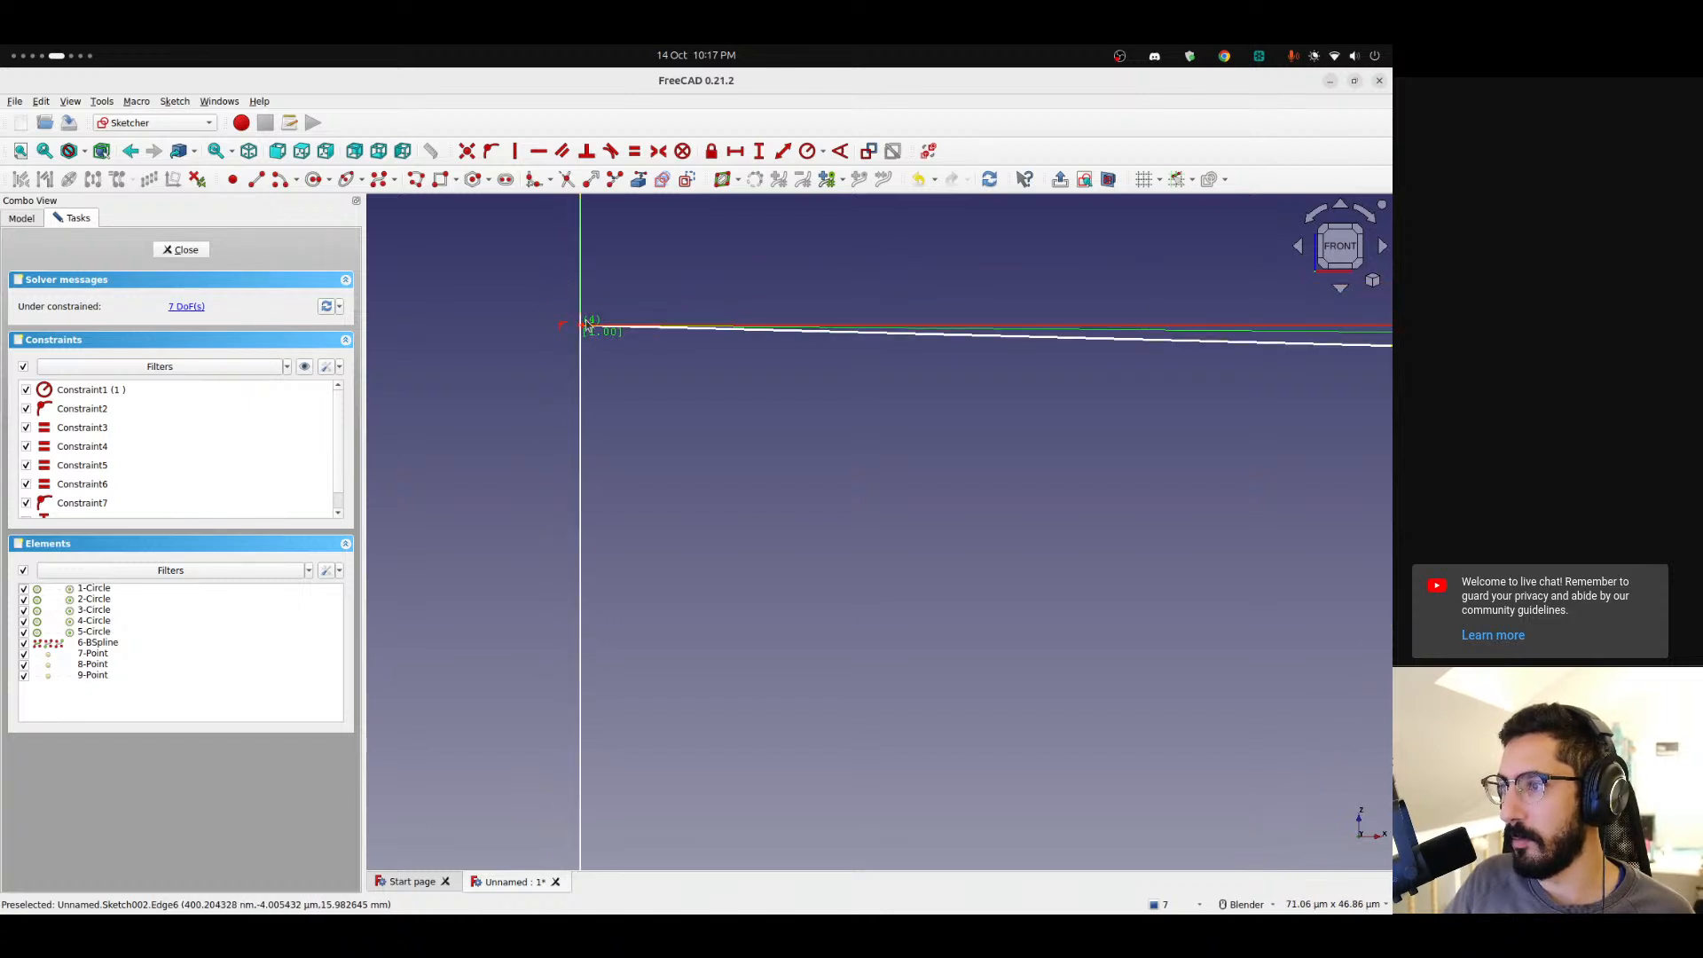
{"action": "scroll", "coordinate": [510, 434], "scroll_direction": "down", "scroll_amount": 20}
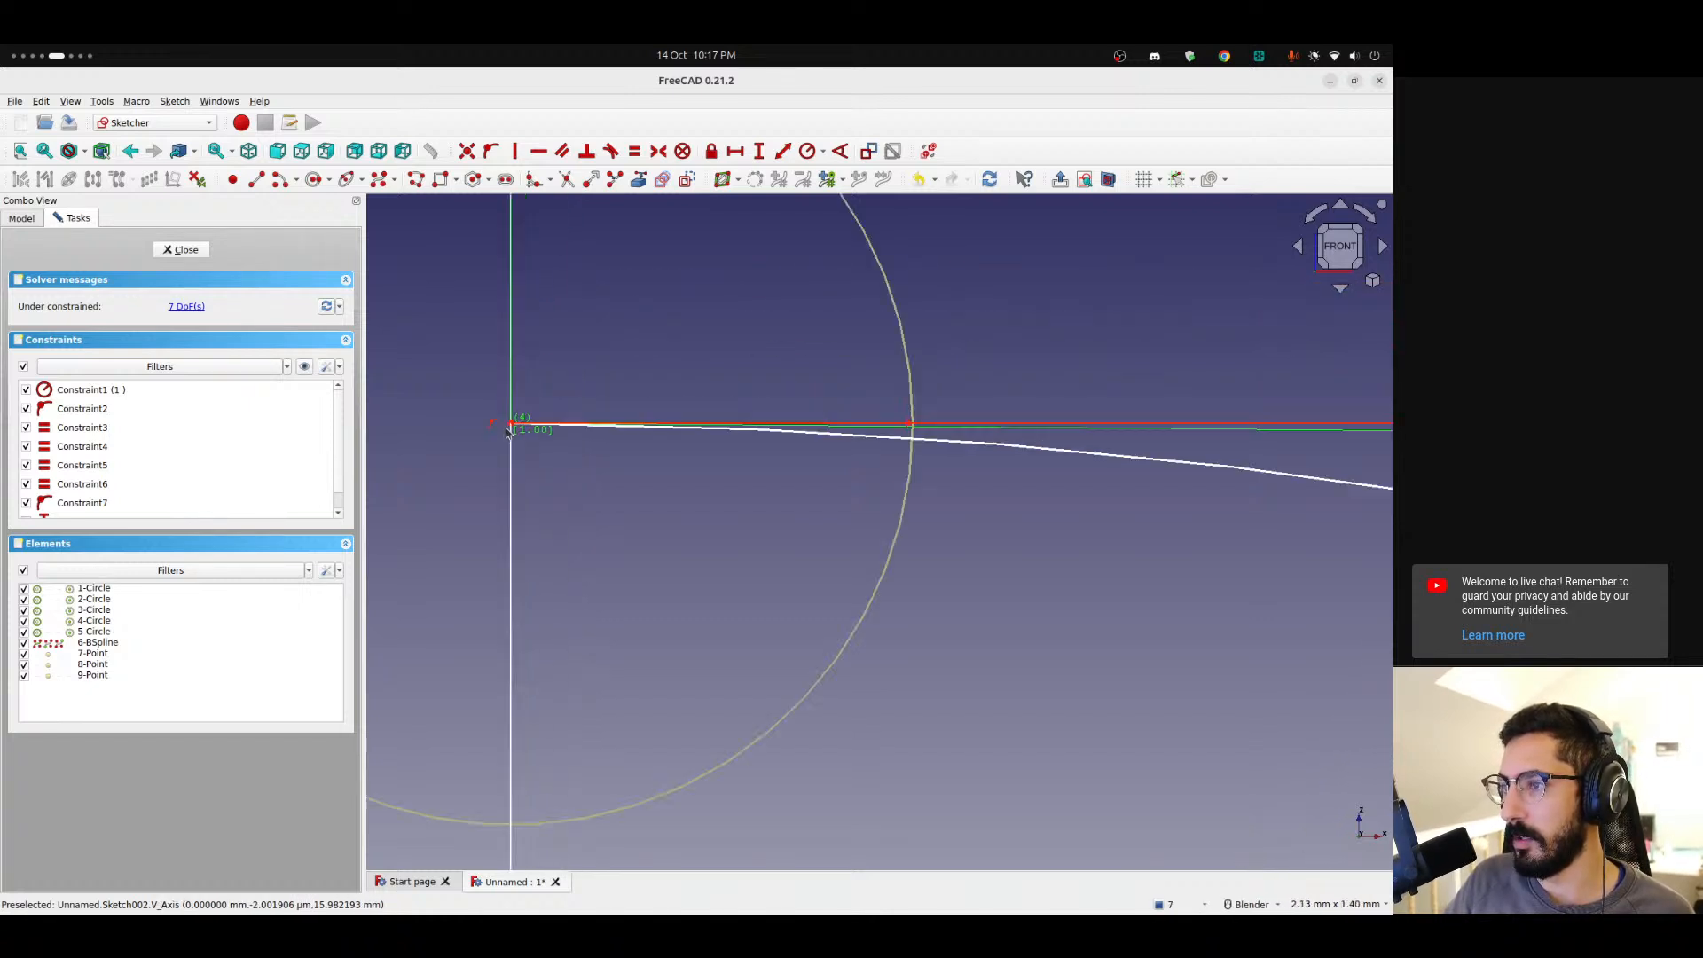
{"action": "middle_click_drag", "start_coordinate": [560, 537], "coordinate": [660, 399], "text": "shift"}
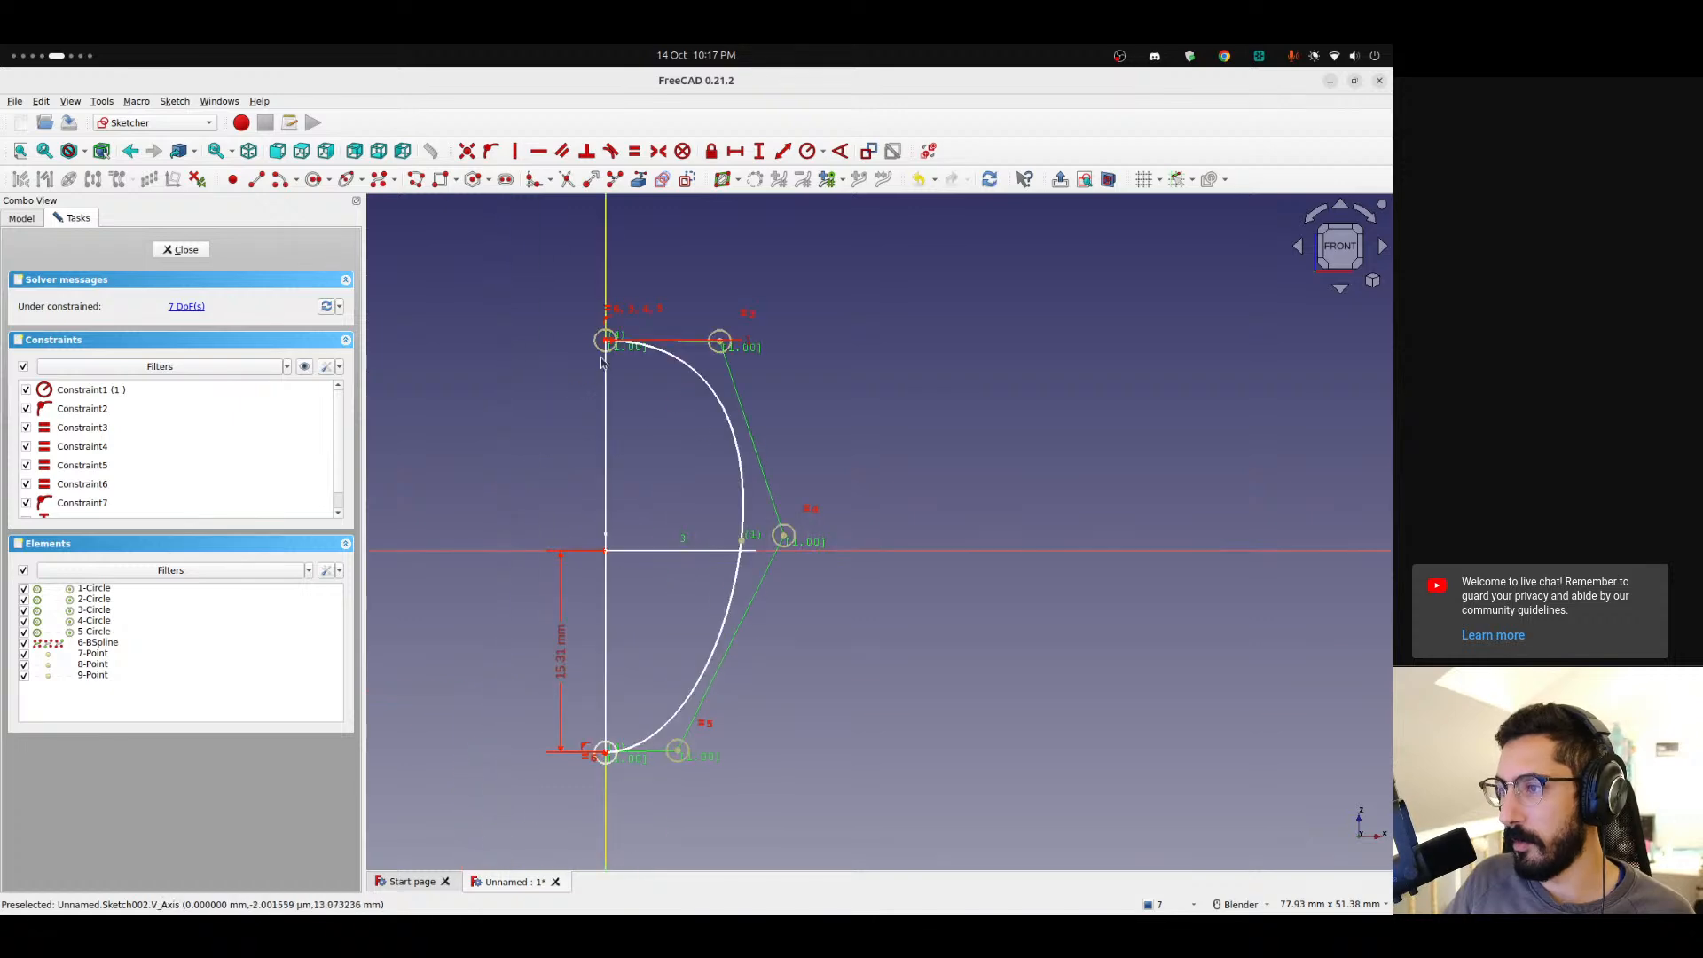
{"action": "left_click", "coordinate": [606, 343]}
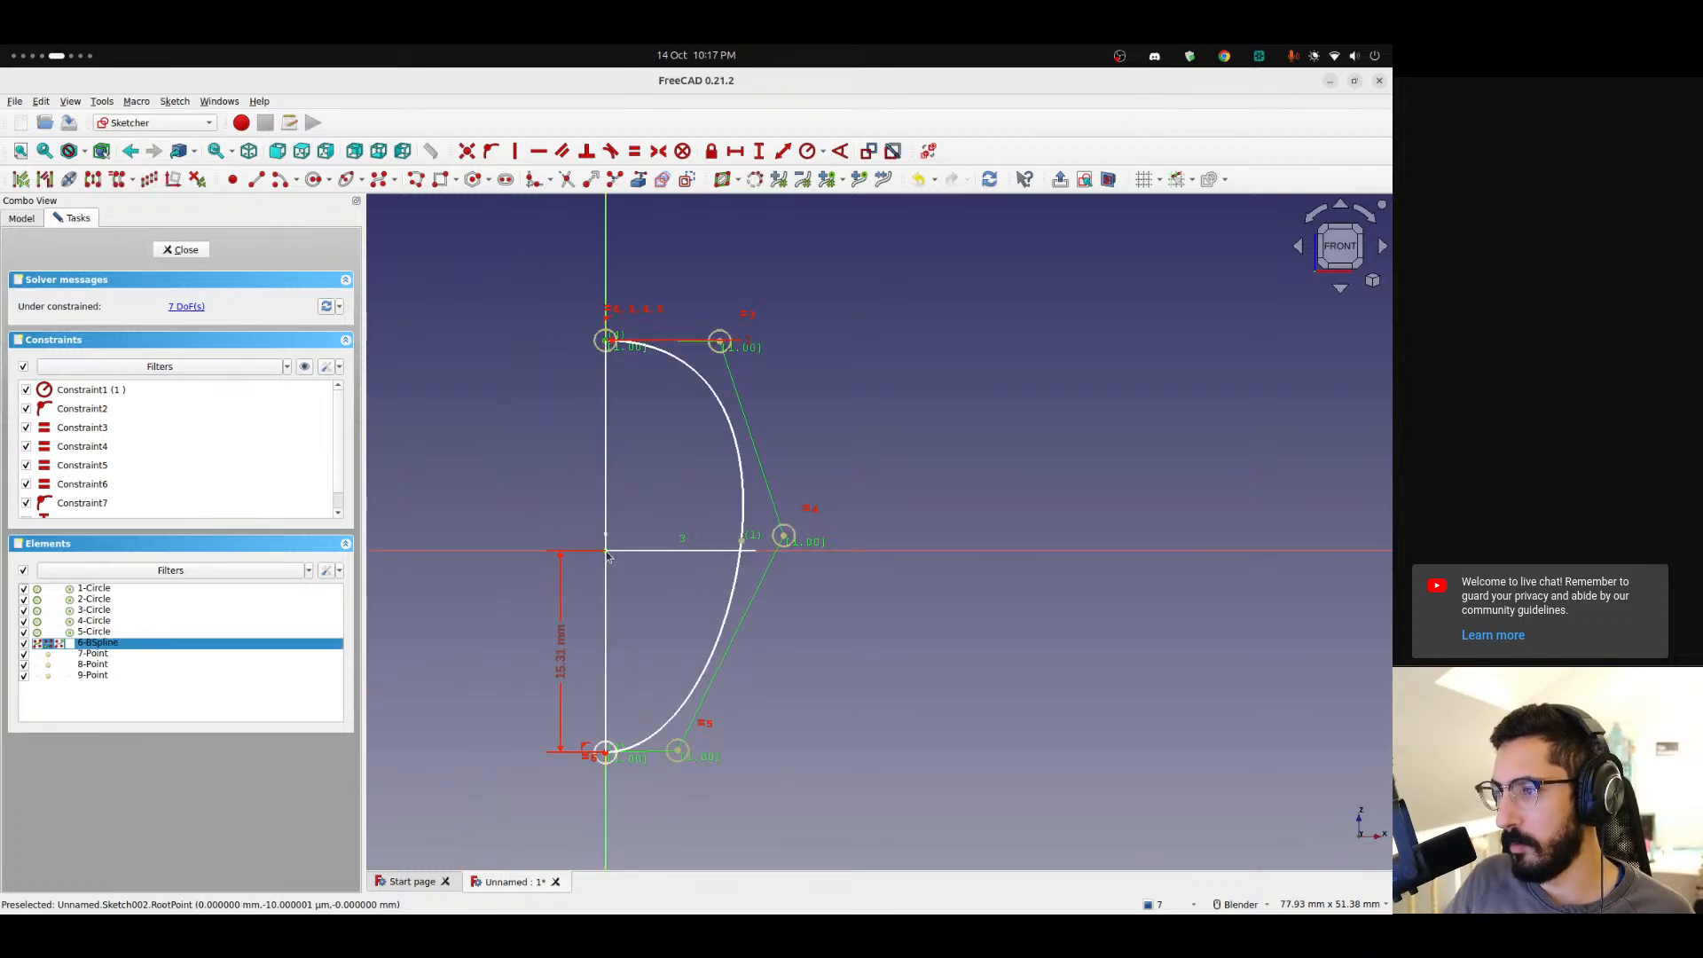
{"action": "key", "text": "i"}
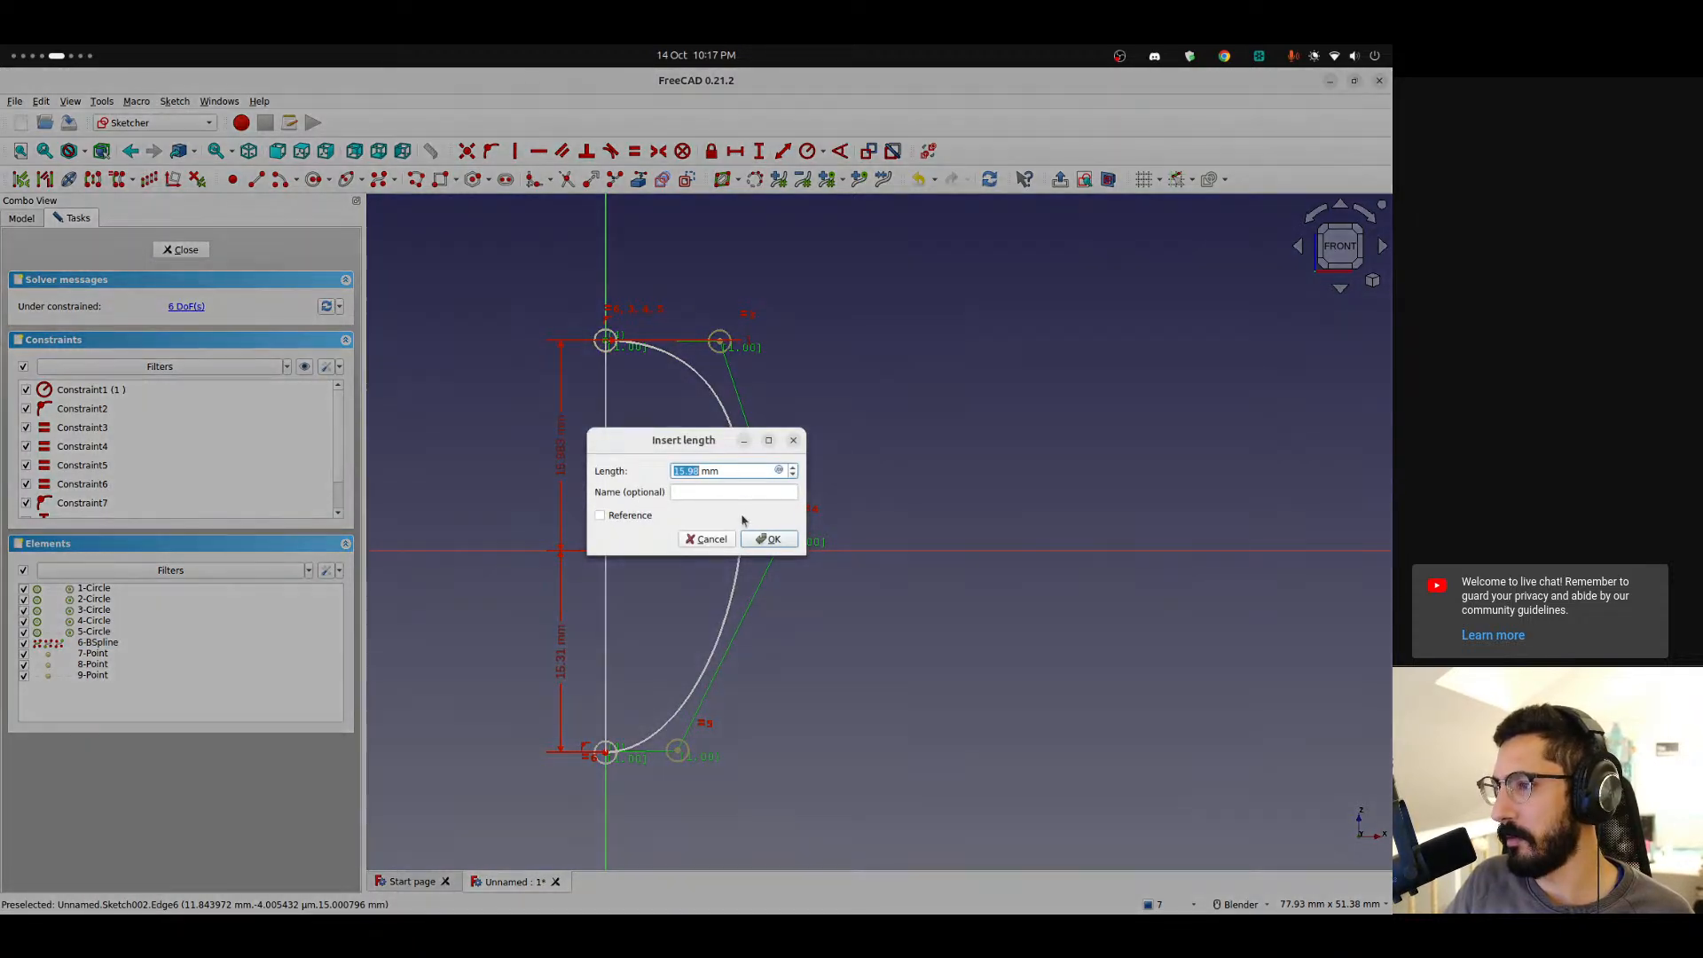
{"action": "left_click", "coordinate": [756, 541]}
Constrain the top and bottom endpoints horizontal with their neighbouring control points.
{"action": "left_click", "coordinate": [721, 344]}
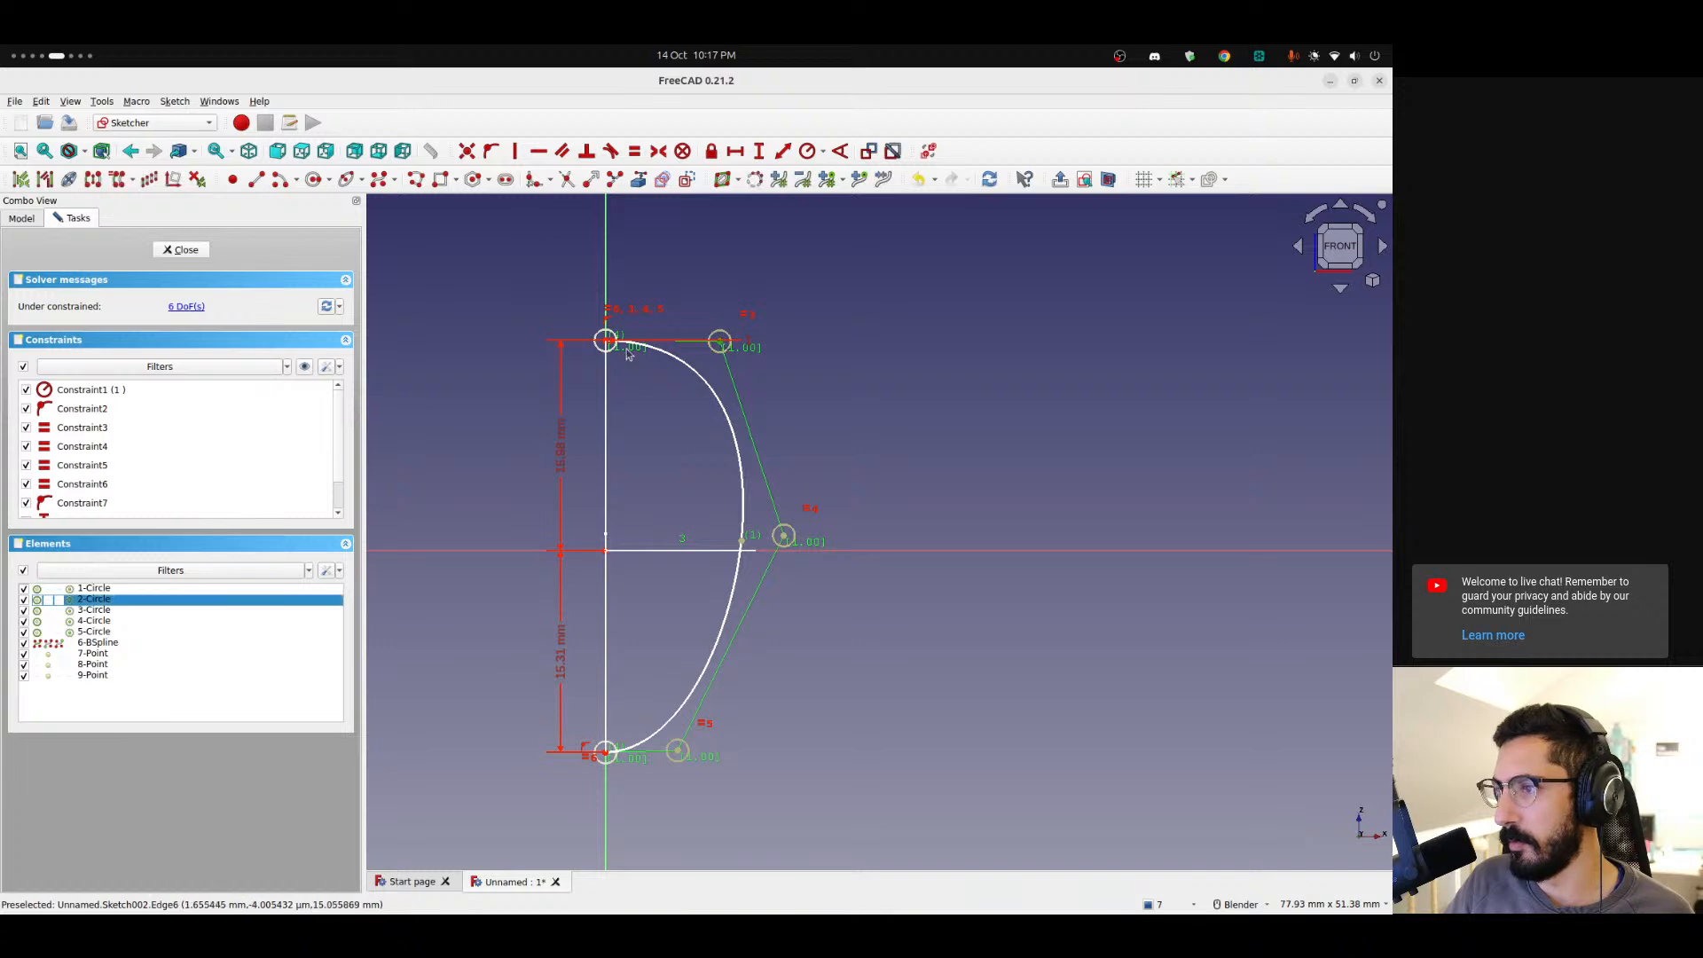
{"action": "left_click", "coordinate": [607, 343]}
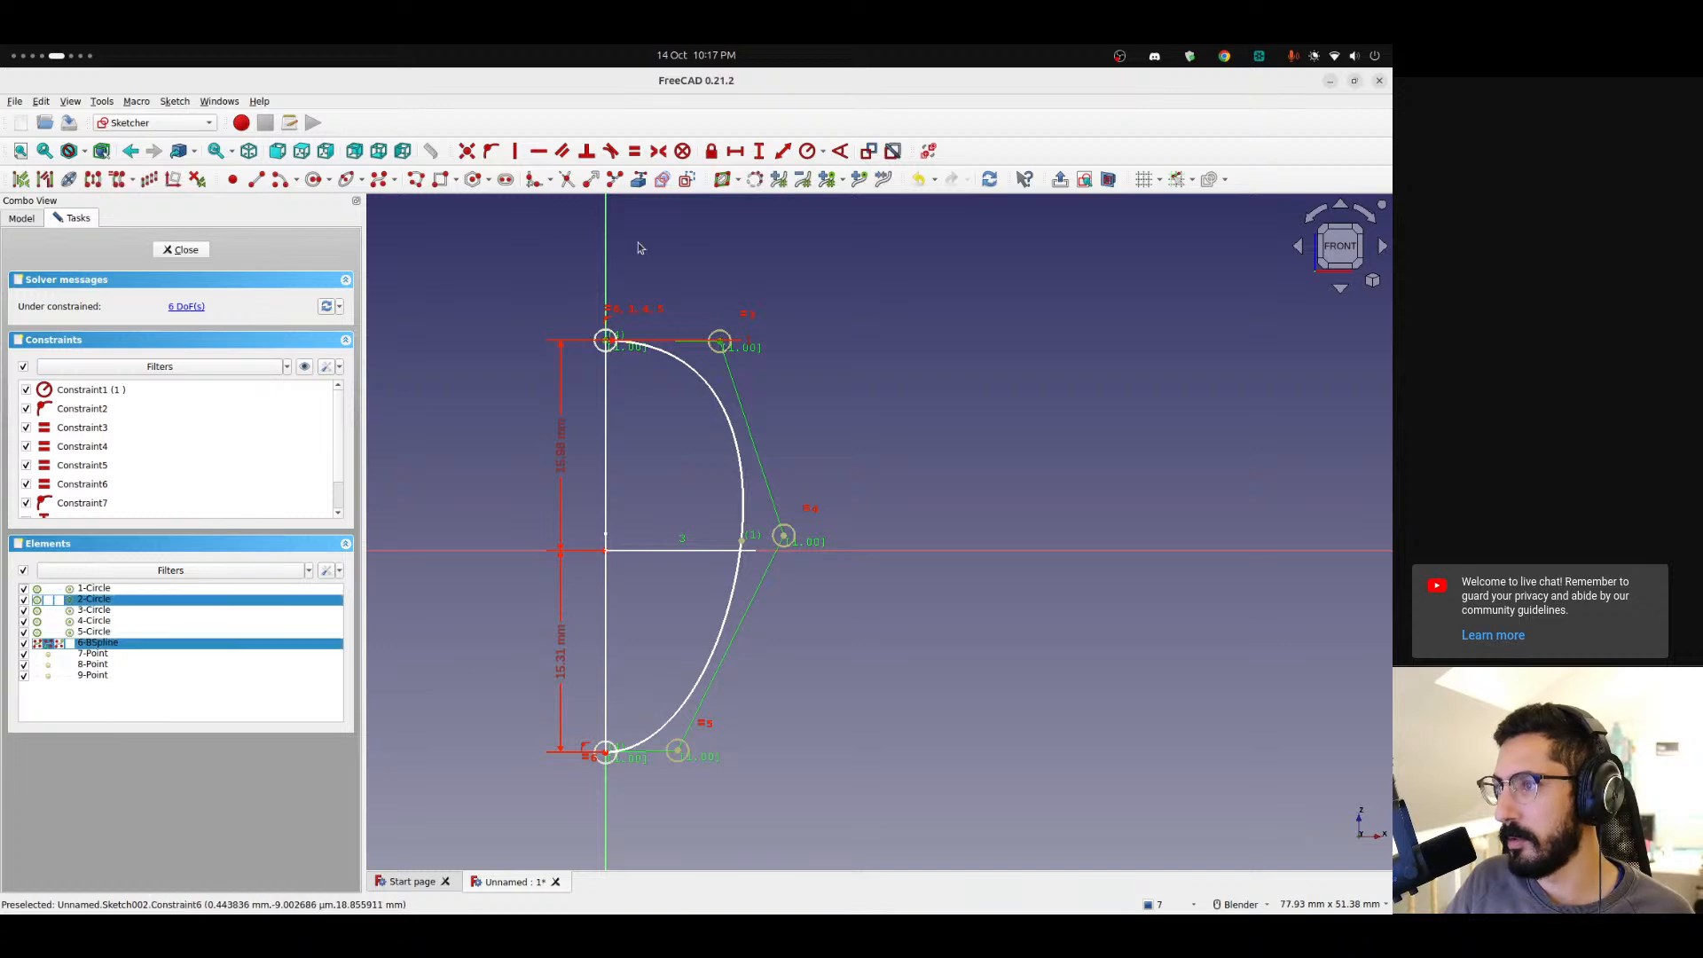
{"action": "left_click", "coordinate": [538, 151]}
{"action": "left_click", "coordinate": [676, 752]}
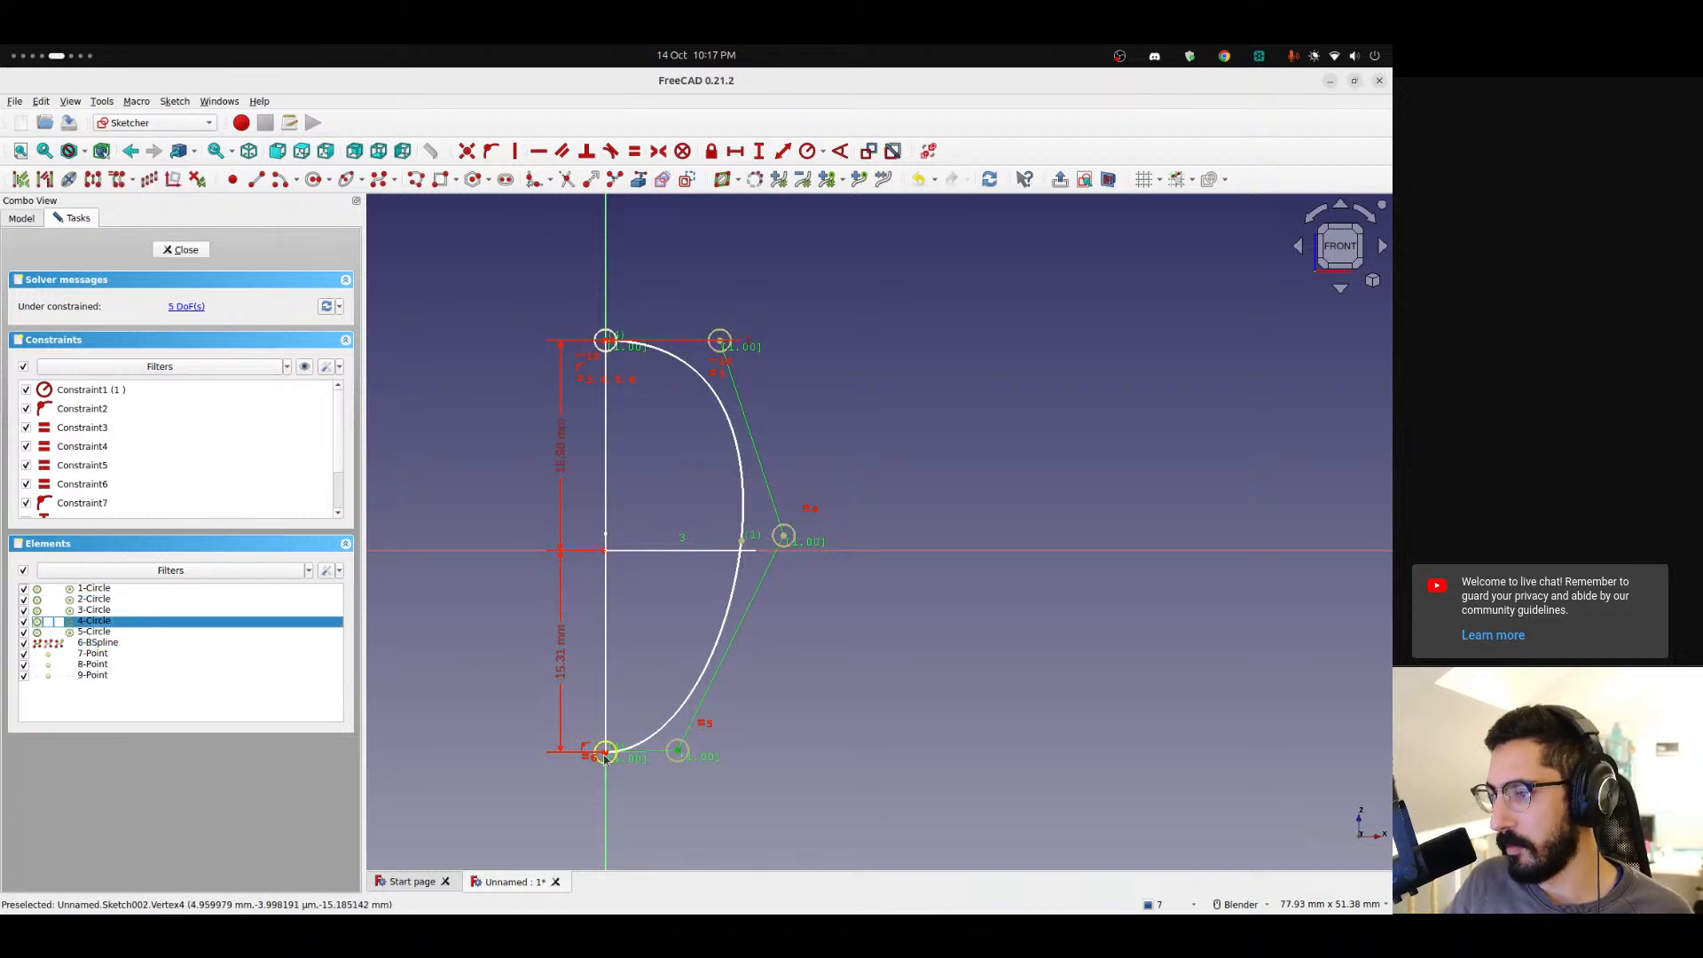
{"action": "left_click", "coordinate": [606, 753]}
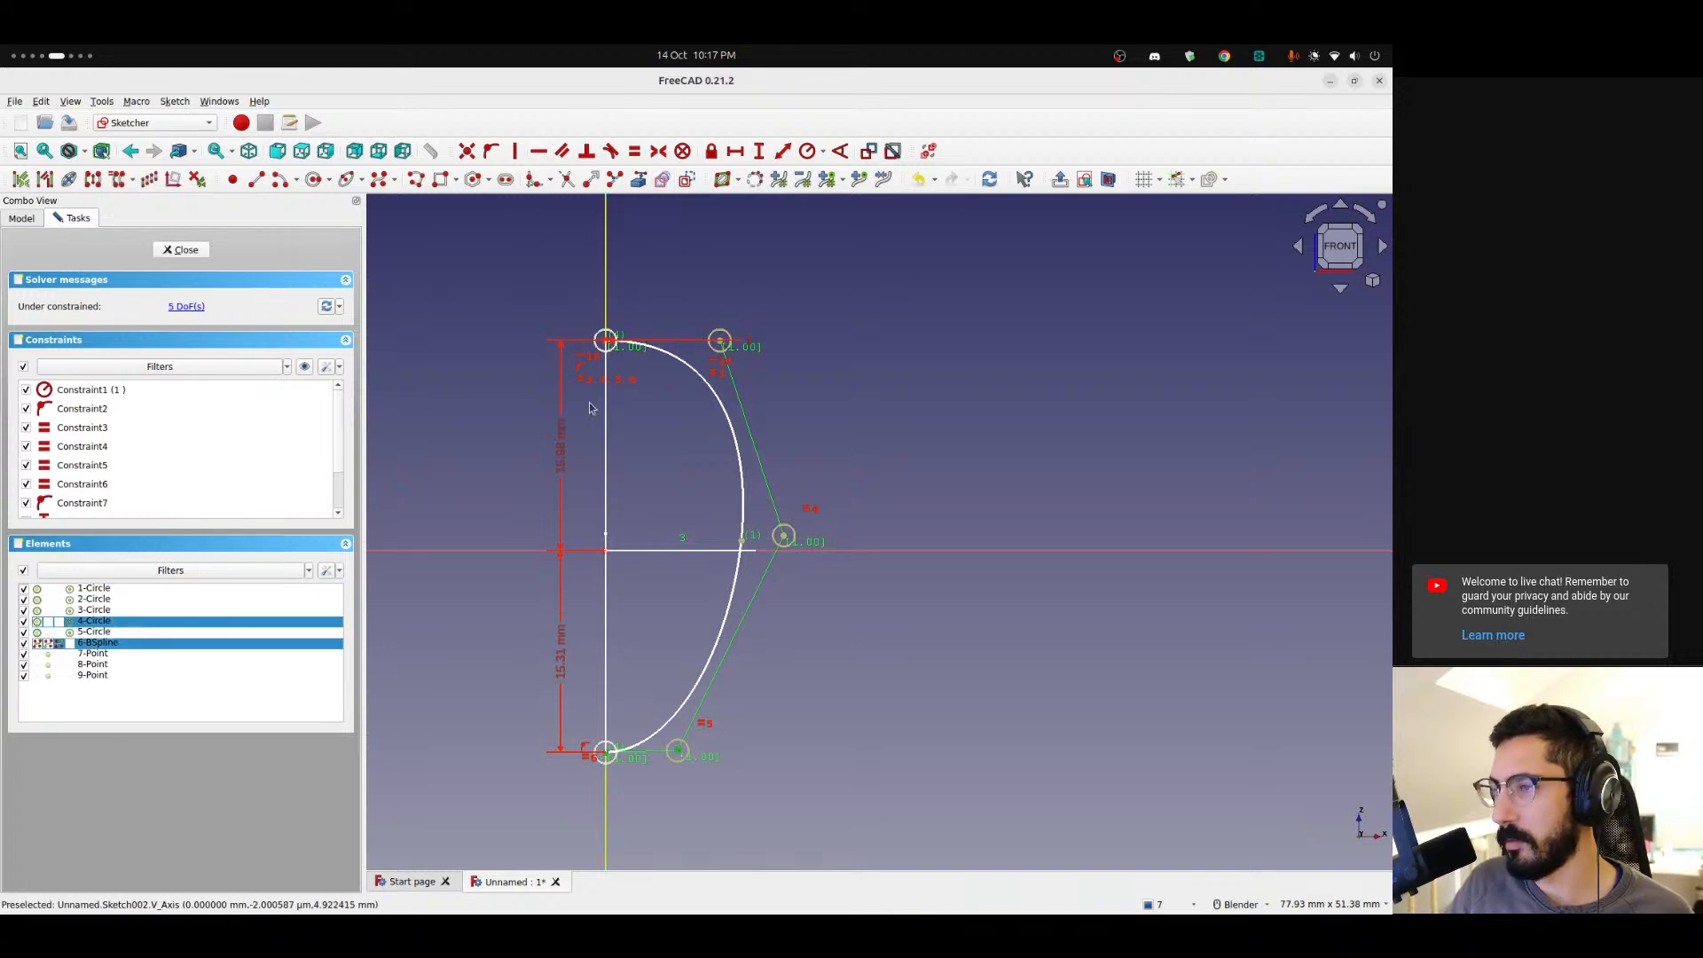
{"action": "left_click", "coordinate": [535, 152]}
Reposition the middle control point up and outward to reshape the cross-section curve.
{"action": "left_click_drag", "start_coordinate": [784, 539], "coordinate": [833, 745]}
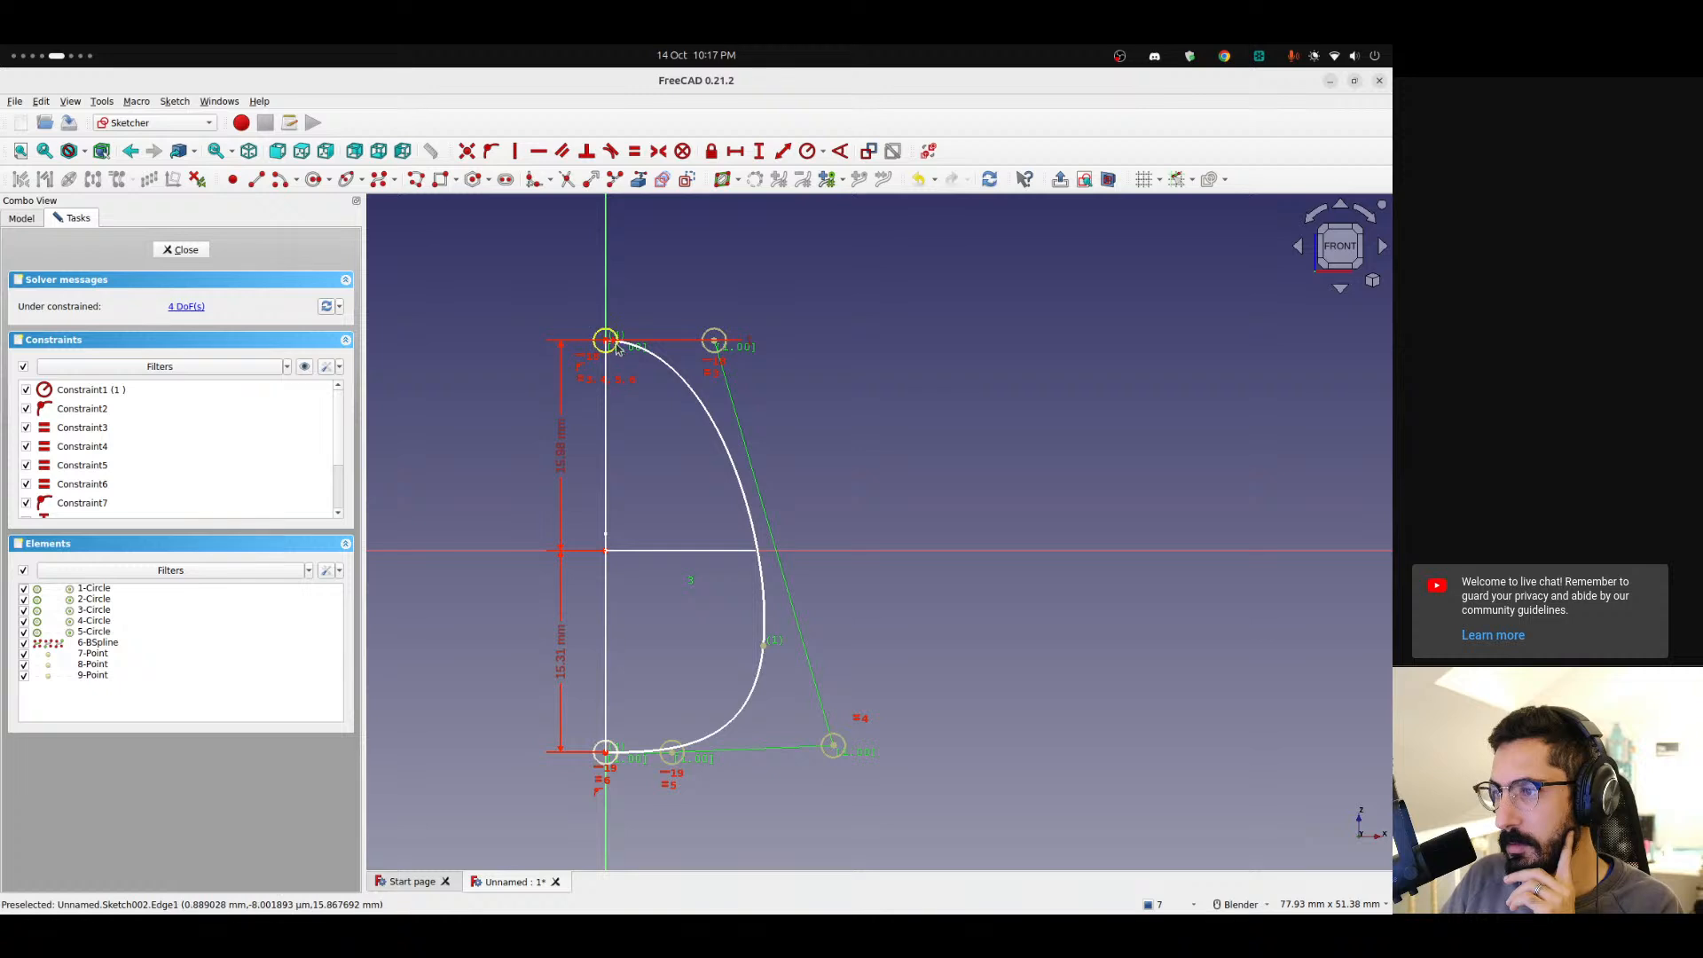
{"action": "left_click_drag", "start_coordinate": [833, 745], "coordinate": [813, 414]}
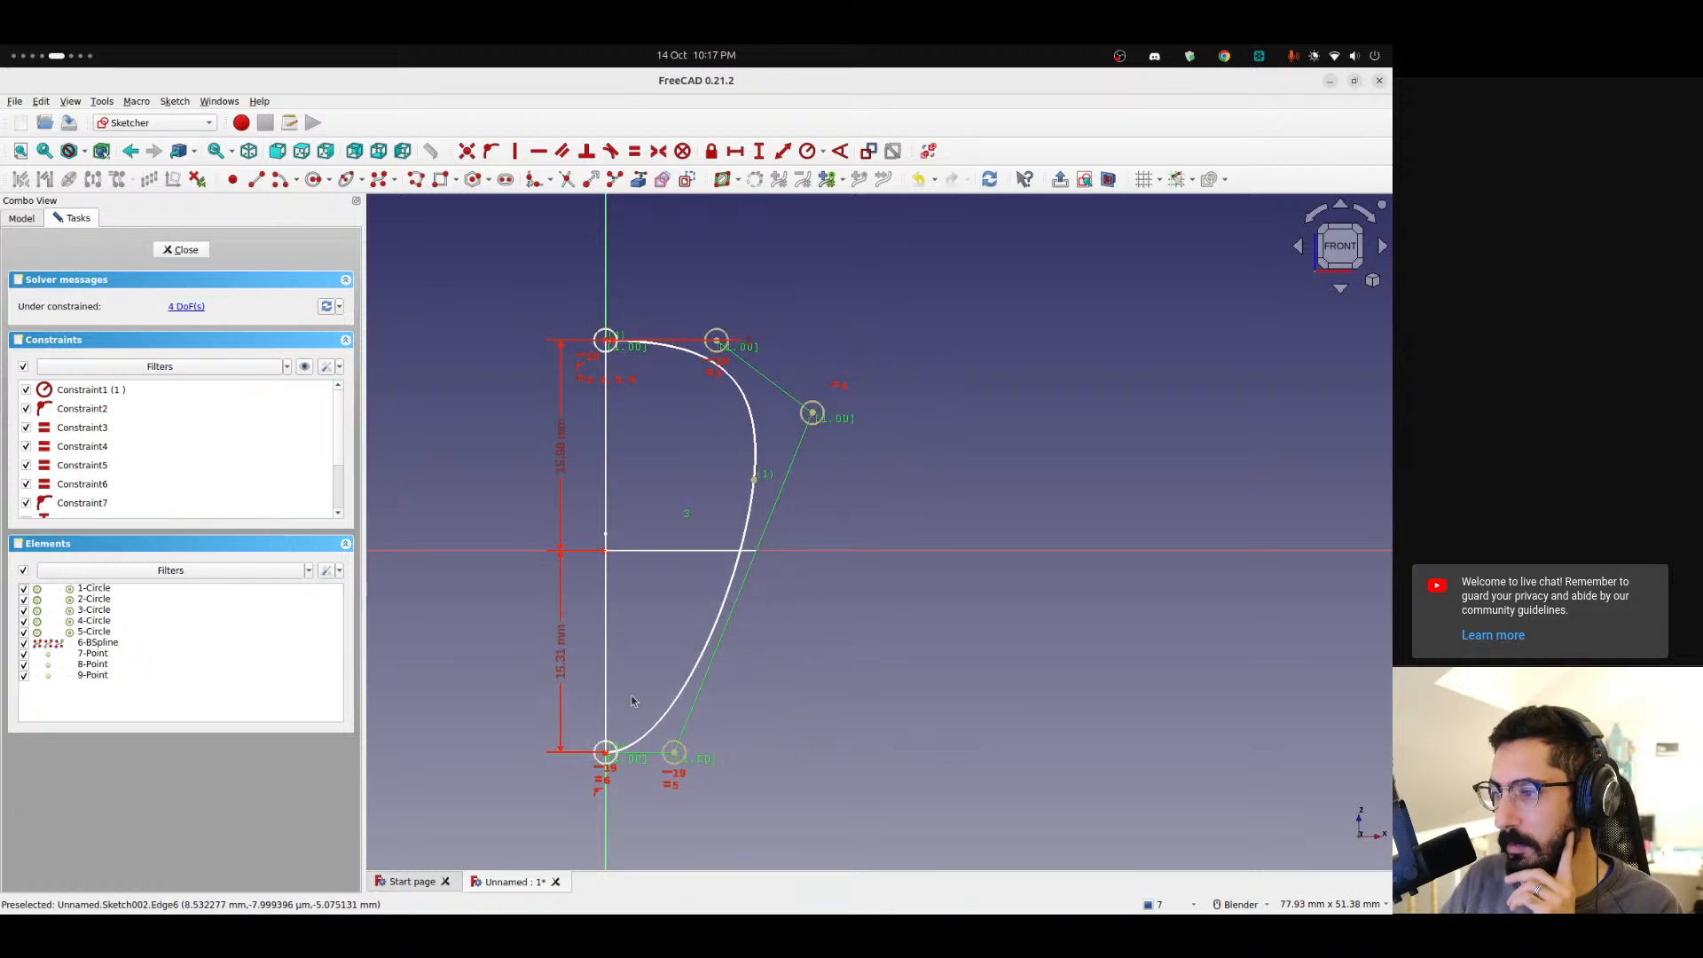
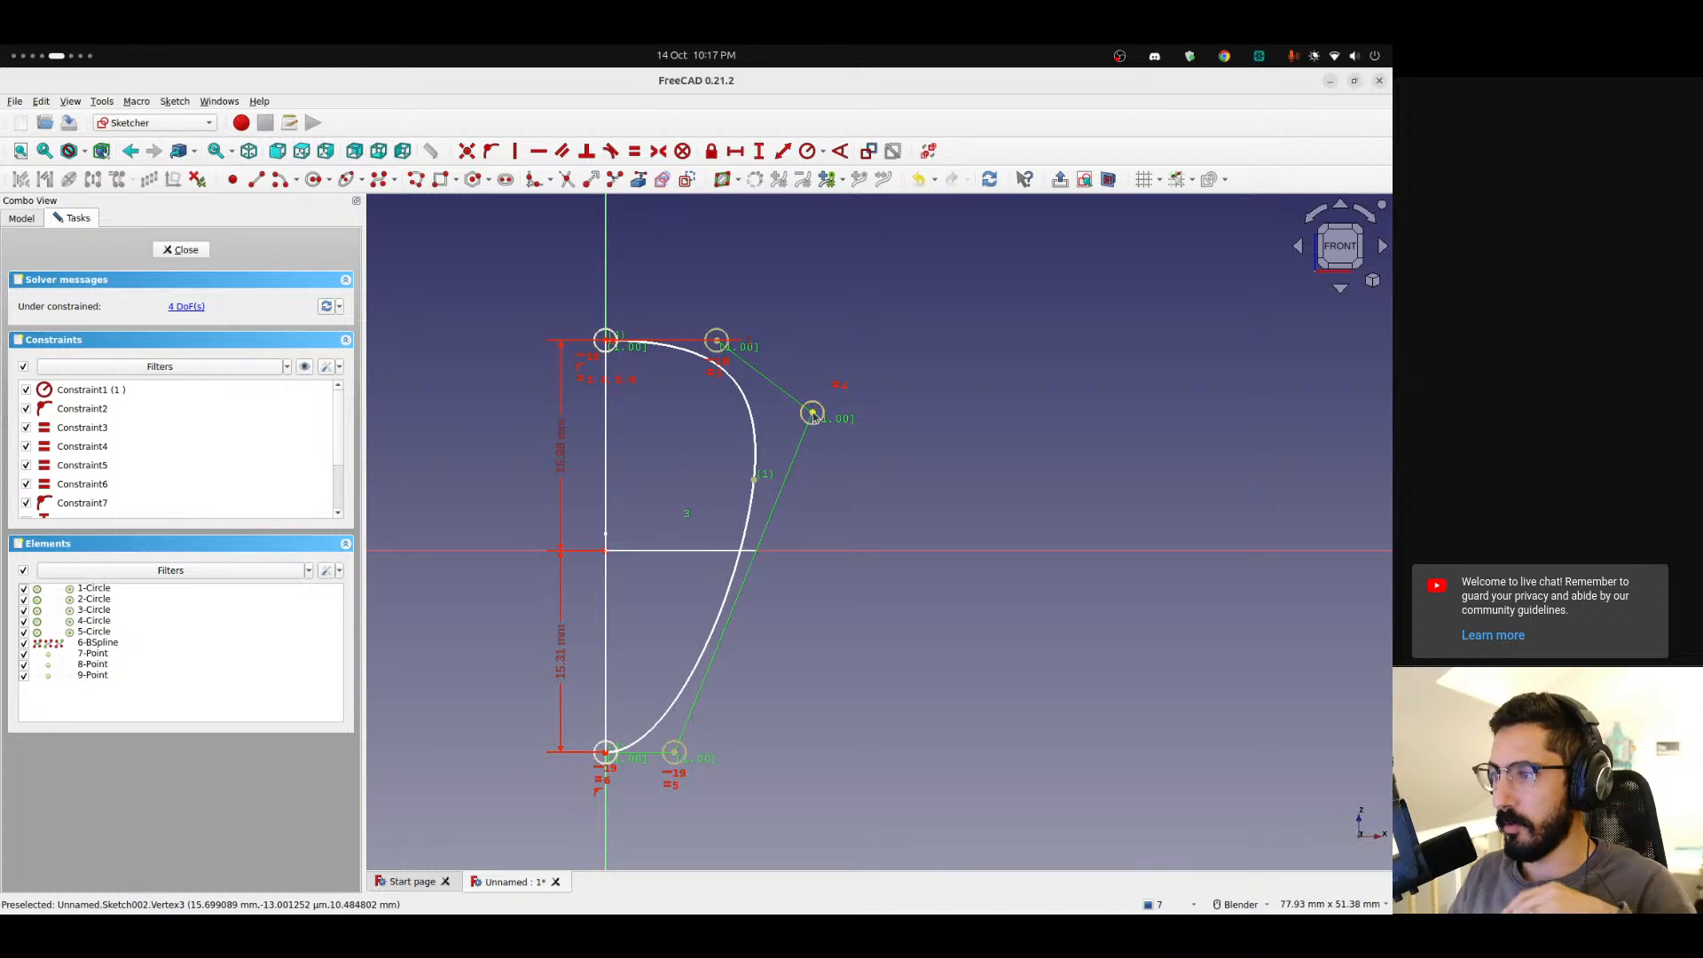
Drag the cross-section curve's side, bottom and top control points to refine its shape.
{"action": "left_click_drag", "start_coordinate": [812, 414], "coordinate": [803, 662]}
{"action": "left_click_drag", "start_coordinate": [672, 756], "coordinate": [702, 764]}
{"action": "left_click_drag", "start_coordinate": [716, 344], "coordinate": [711, 342]}
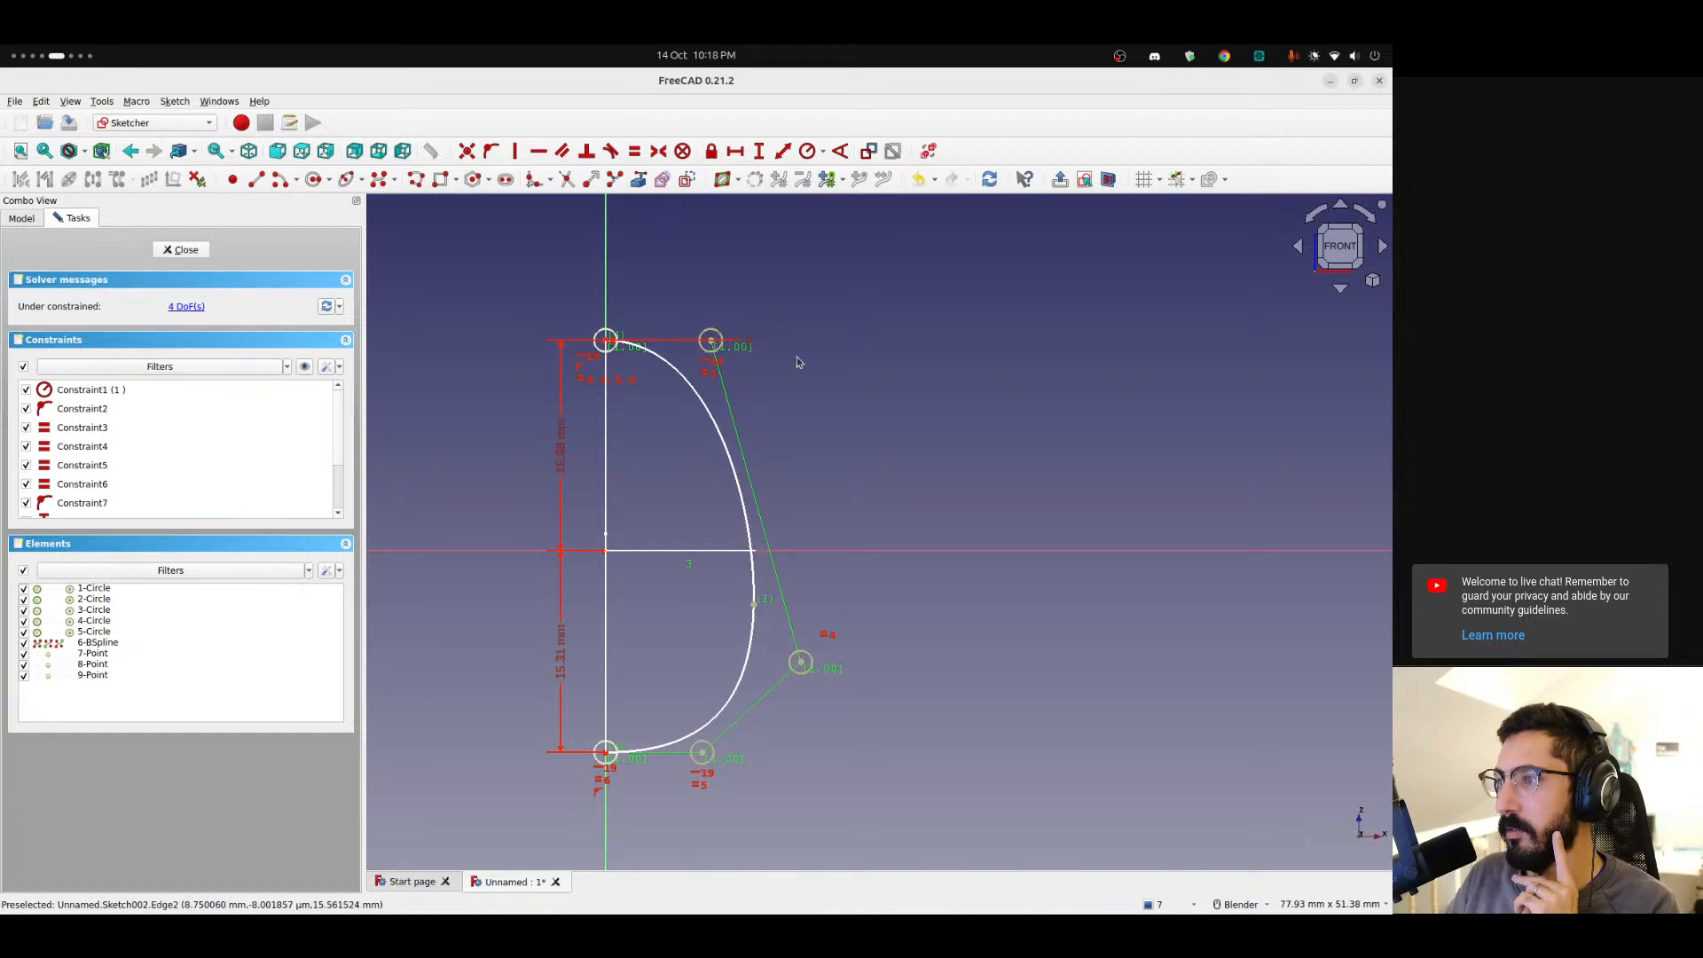
Add a horizontal distance constraint of 7.99 mm between the curve's top endpoint and its neighbouring control point.
{"action": "left_click", "coordinate": [711, 341]}
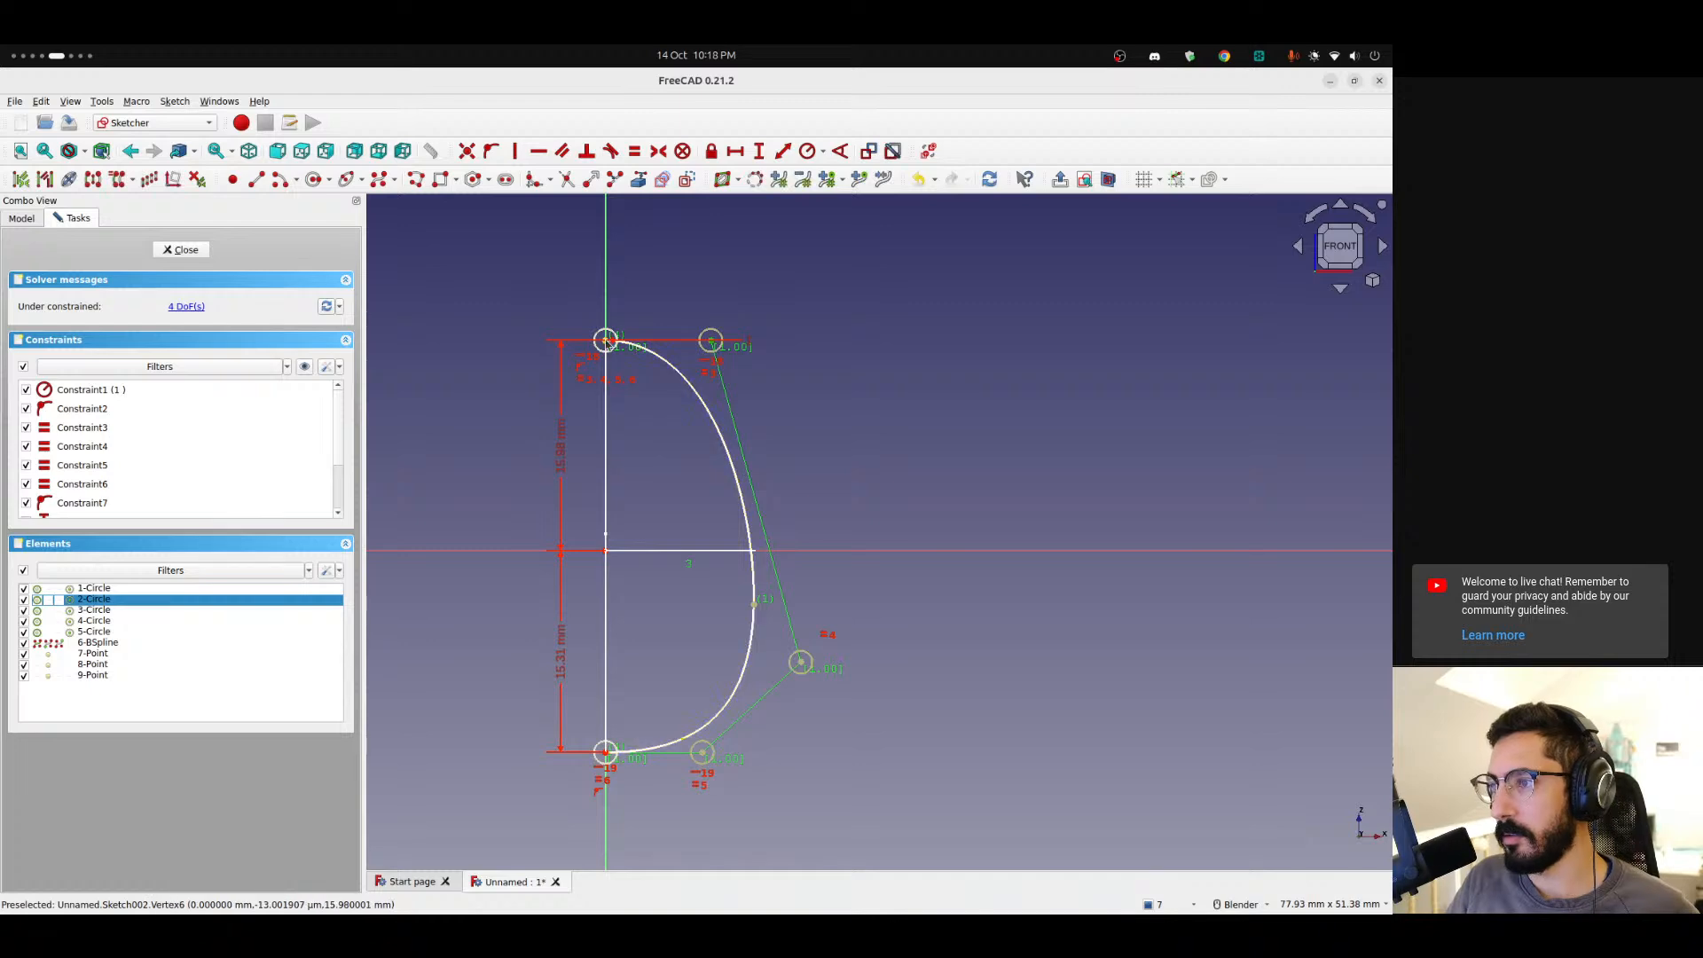
{"action": "left_click", "coordinate": [606, 340]}
{"action": "left_click", "coordinate": [735, 150]}
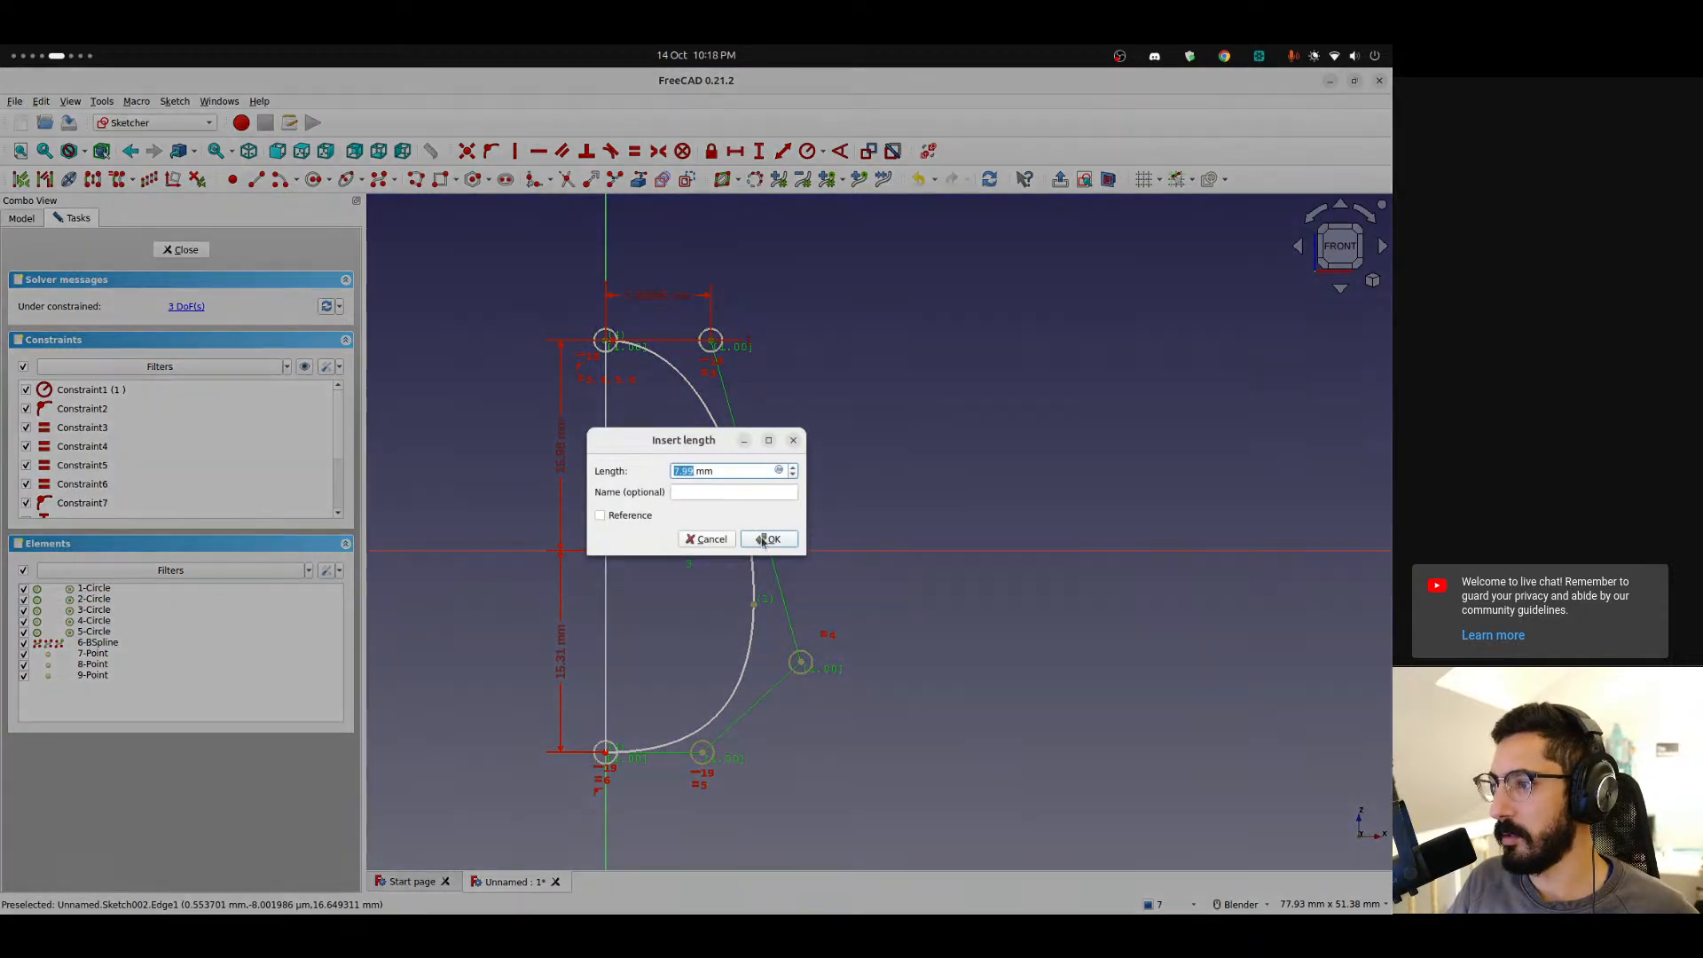
{"action": "left_click", "coordinate": [760, 535]}
Add a horizontal distance constraint of 7.35 mm between the curve's bottom endpoint and its neighbouring control point.
{"action": "left_click", "coordinate": [702, 763]}
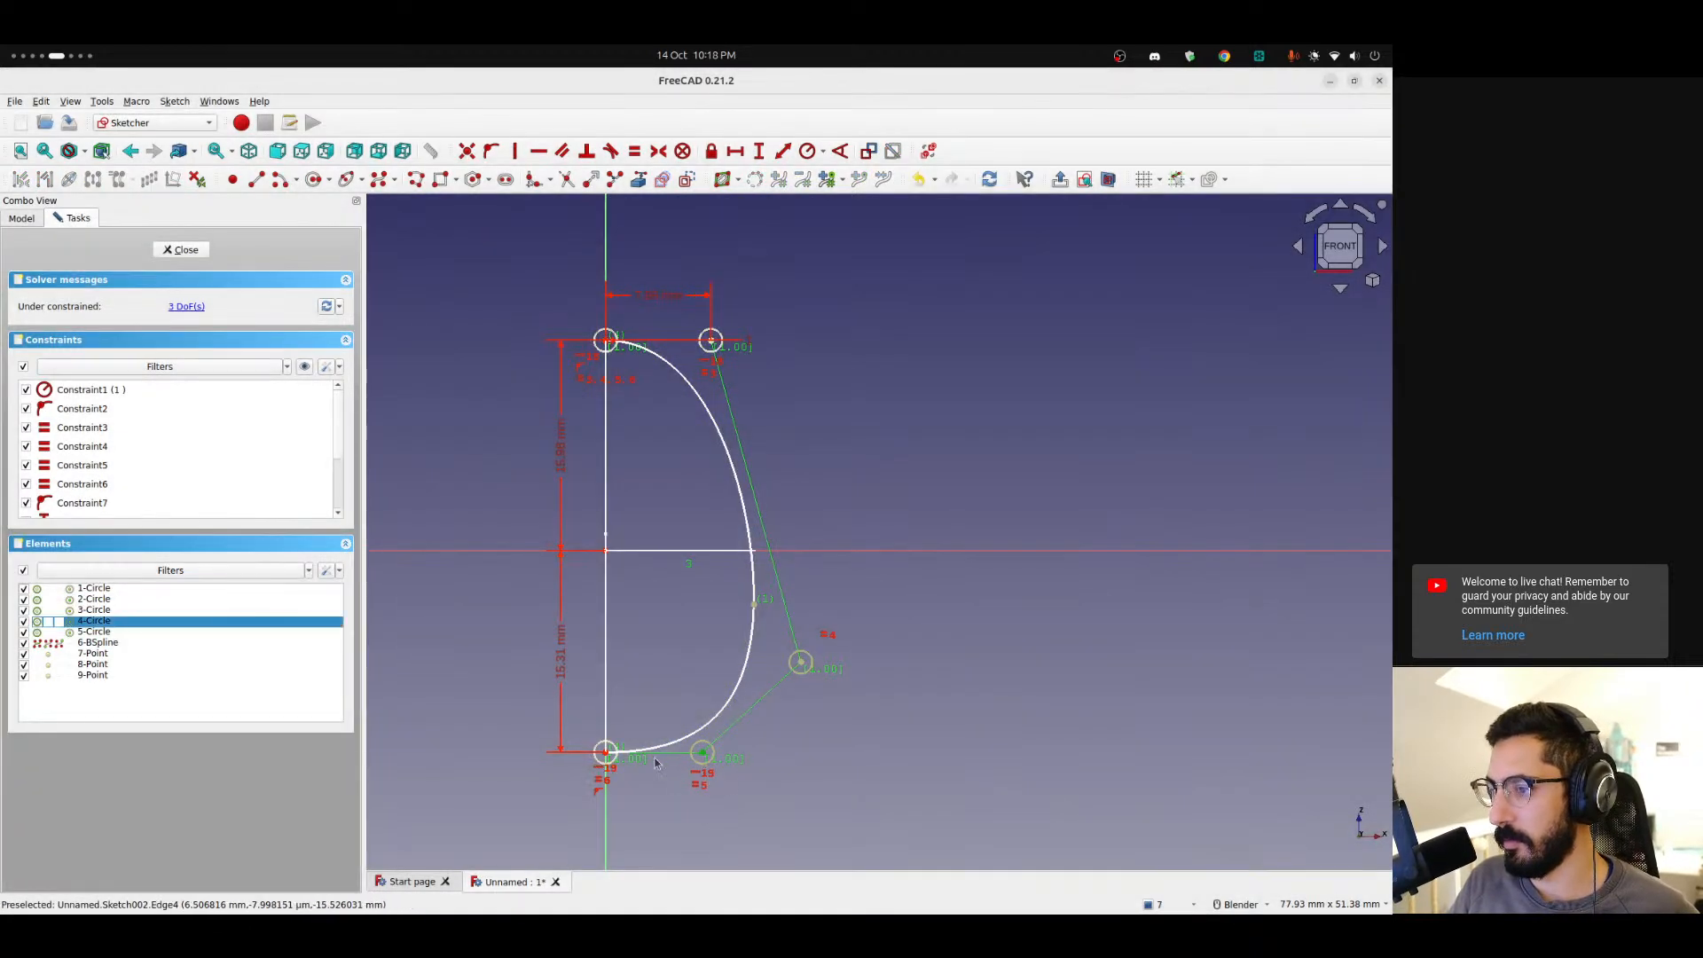
{"action": "left_click", "coordinate": [610, 760]}
{"action": "left_click", "coordinate": [606, 753]}
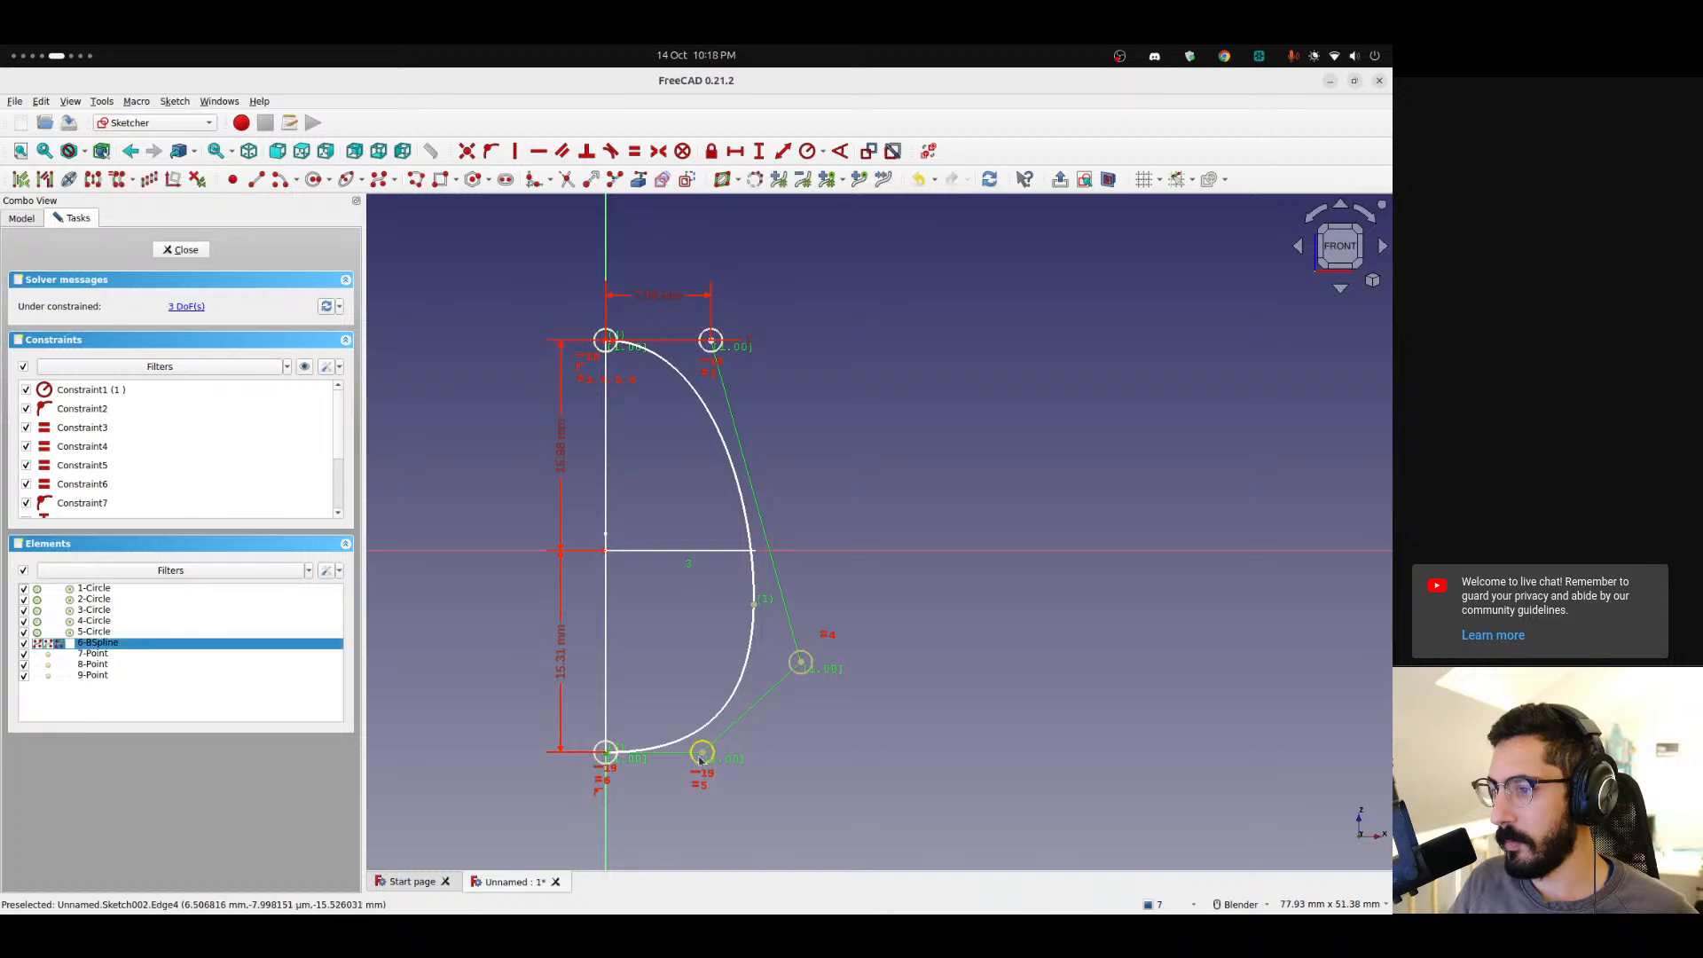
{"action": "left_click", "coordinate": [703, 754]}
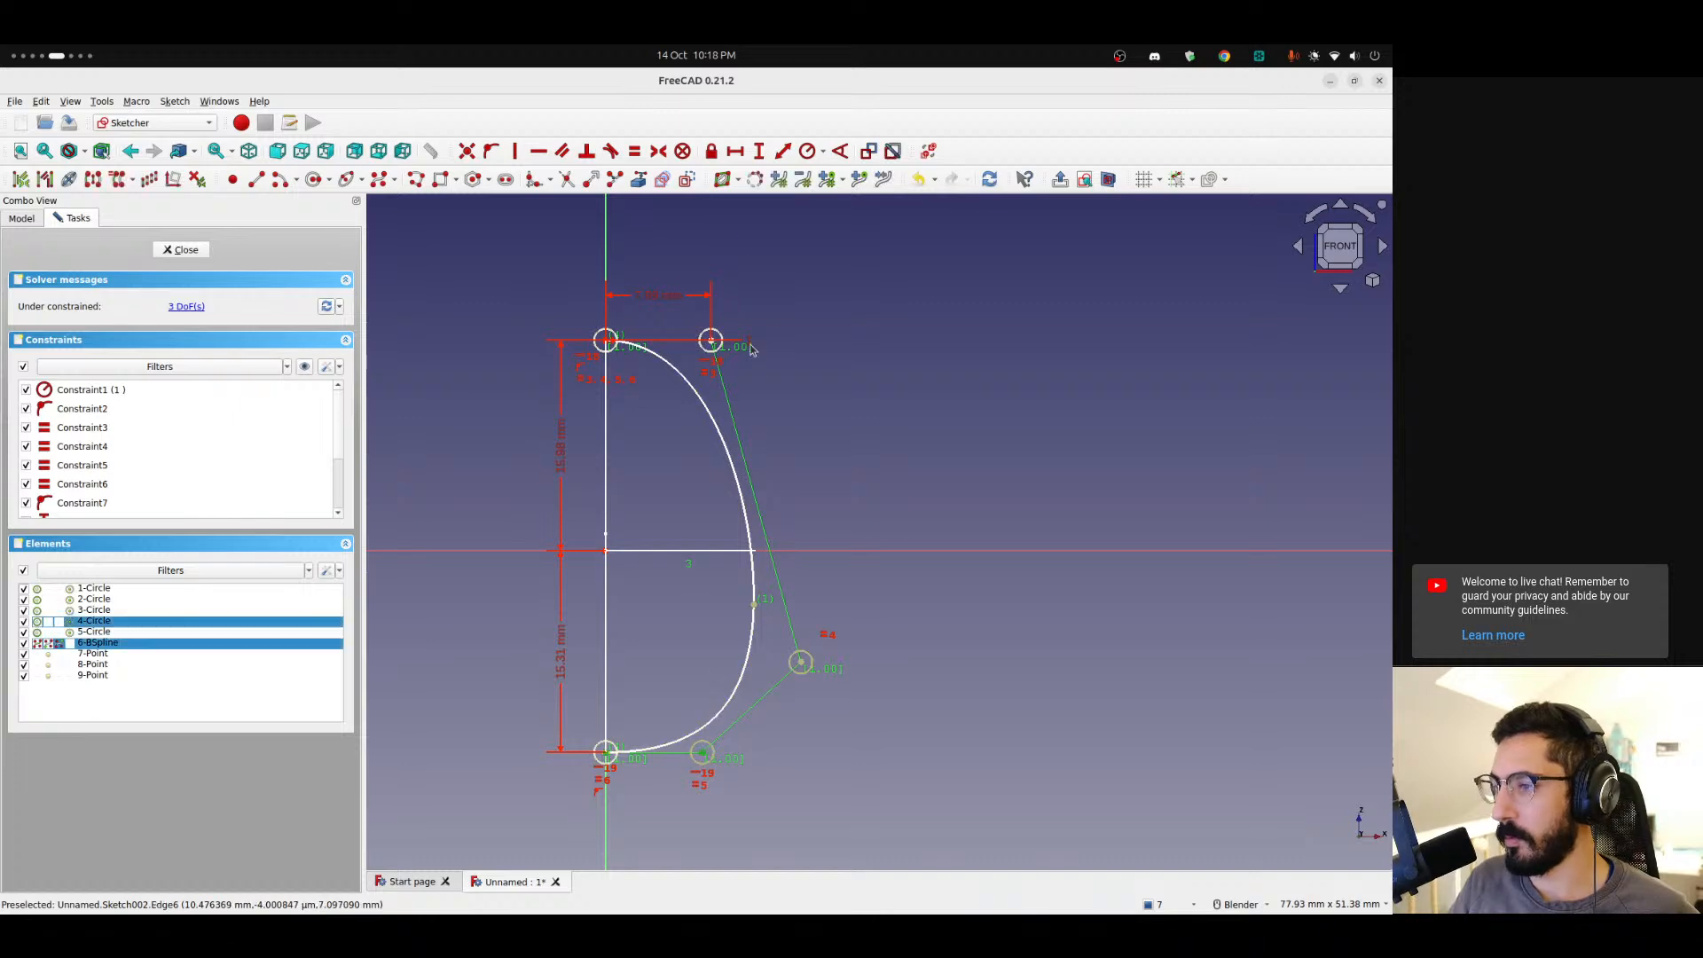
{"action": "left_click", "coordinate": [744, 155]}
{"action": "left_click", "coordinate": [763, 528]}
{"action": "left_click_drag", "start_coordinate": [658, 740], "coordinate": [660, 857]}
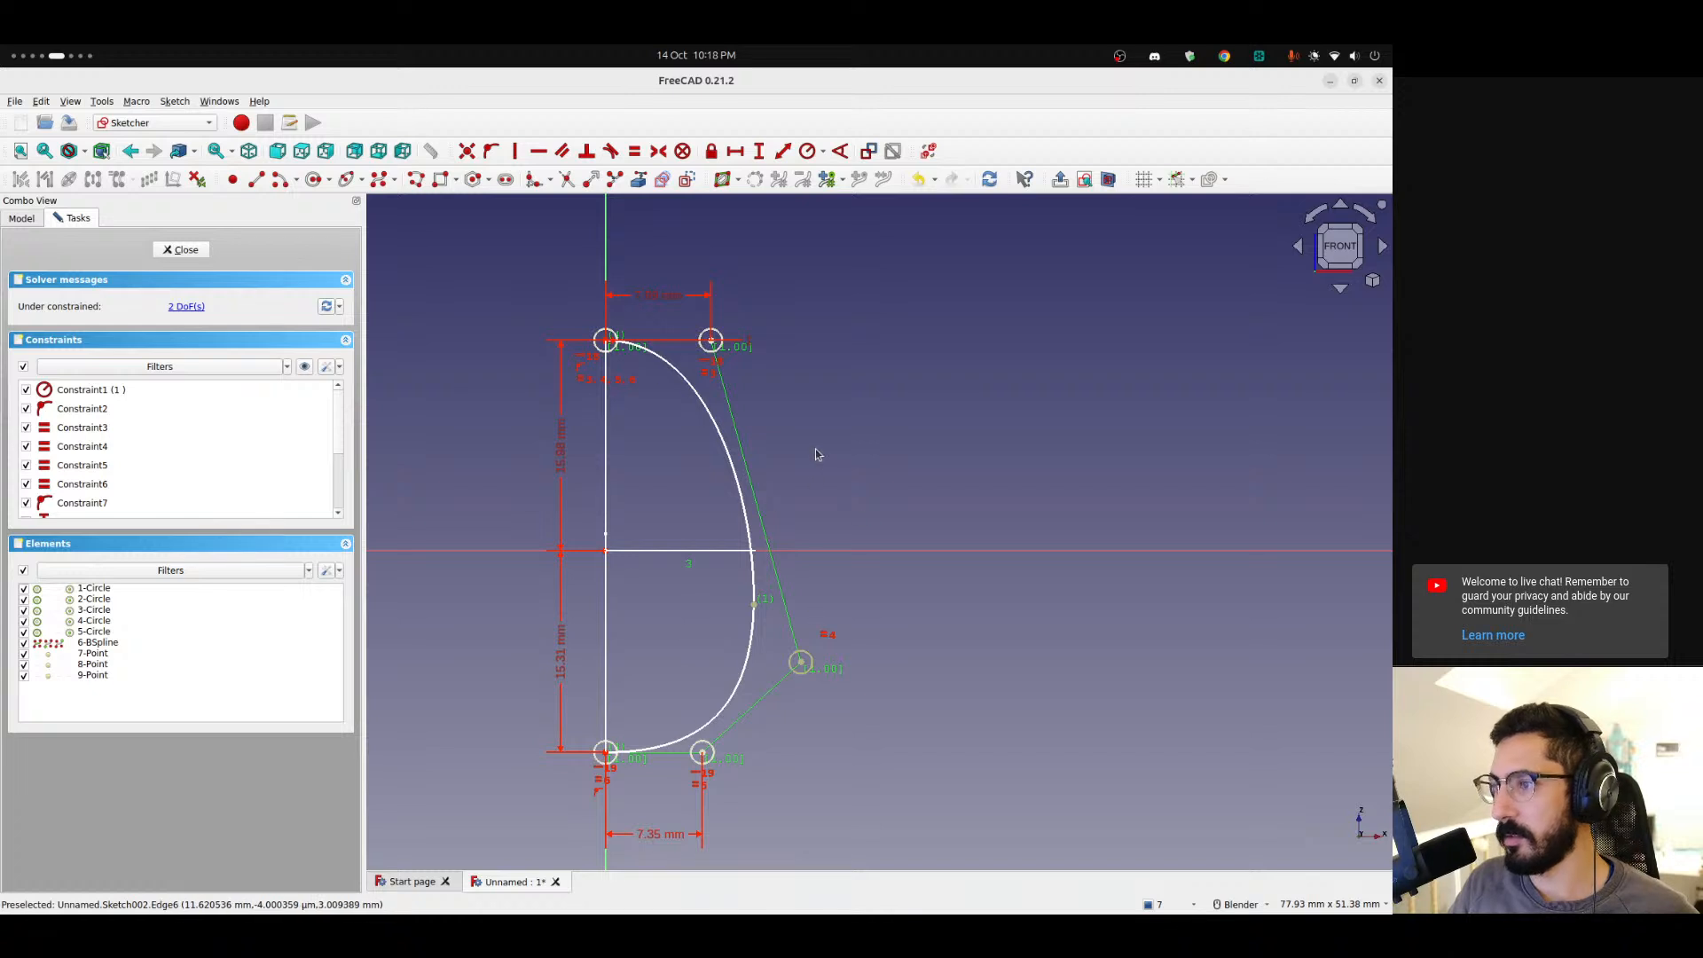
Close the cross-section sketch, briefly reopen it, and close it again to check the three profiles together.
{"action": "left_click", "coordinate": [181, 250]}
{"action": "mouse_move", "coordinate": [840, 483]}
{"action": "middle_mouse_down"}
{"action": "mouse_move", "coordinate": [577, 639]}
{"action": "mouse_move", "coordinate": [639, 654]}
{"action": "mouse_move", "coordinate": [961, 620]}
{"action": "mouse_move", "coordinate": [511, 507]}
{"action": "middle_mouse_up"}
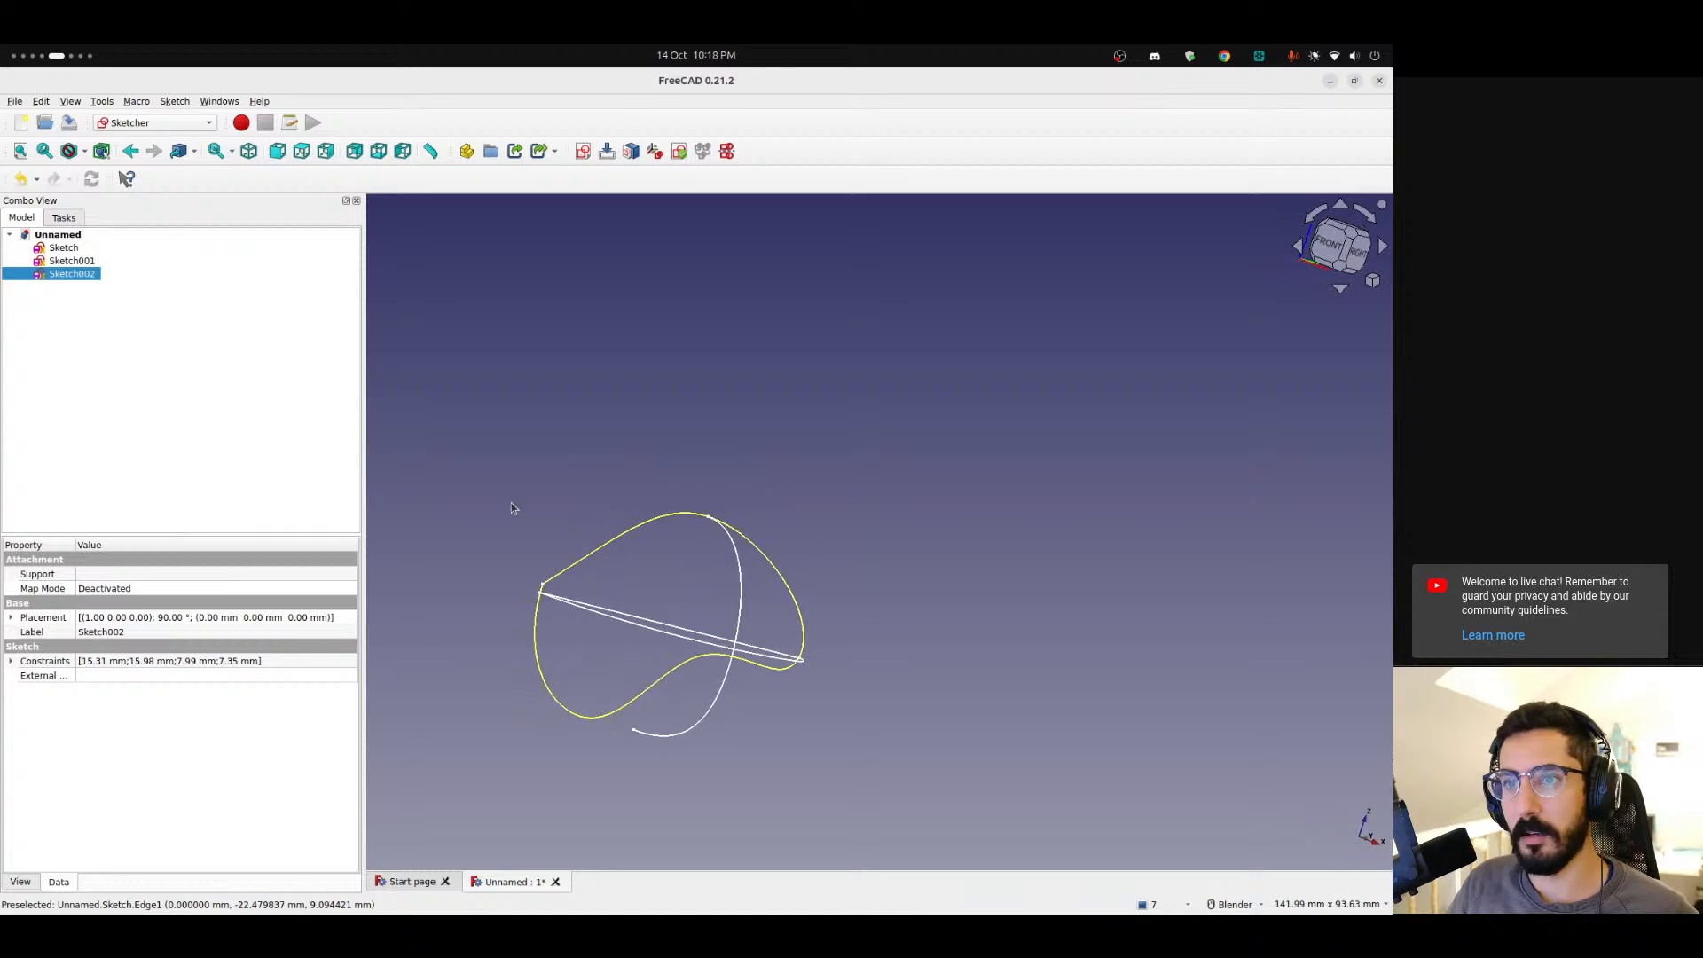
{"action": "double_click", "coordinate": [55, 274]}
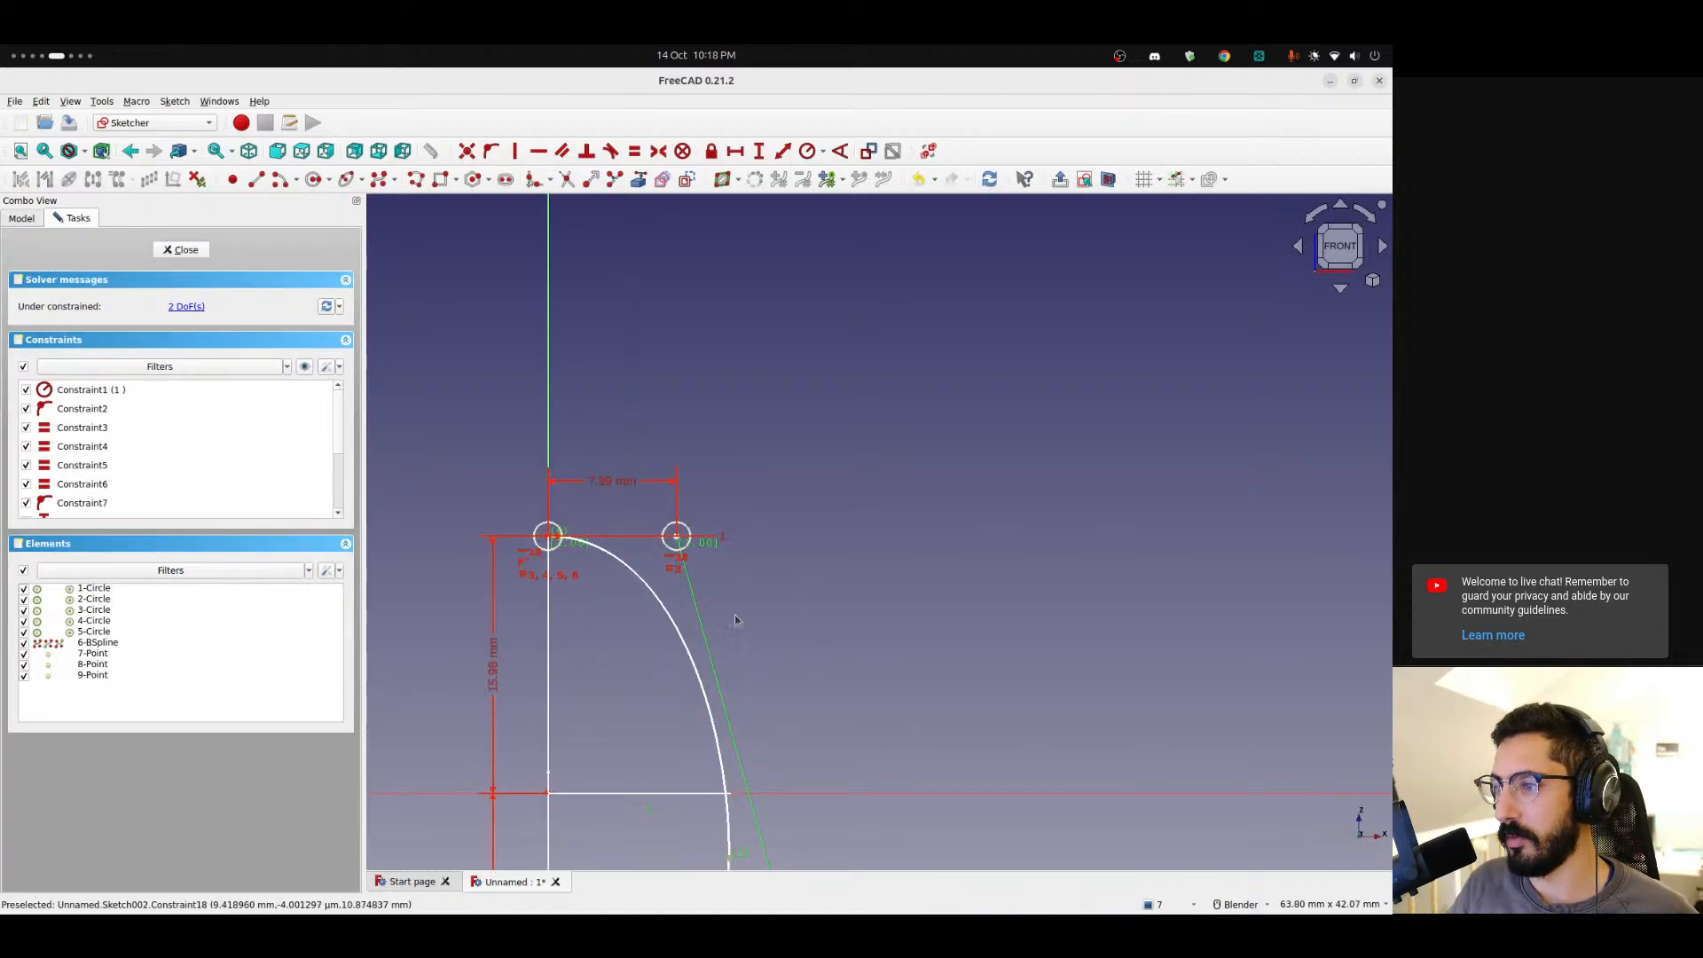
{"action": "mouse_move", "coordinate": [825, 544]}
{"action": "middle_mouse_down"}
{"action": "mouse_move", "coordinate": [929, 584]}
{"action": "mouse_move", "coordinate": [877, 290]}
{"action": "middle_mouse_up"}
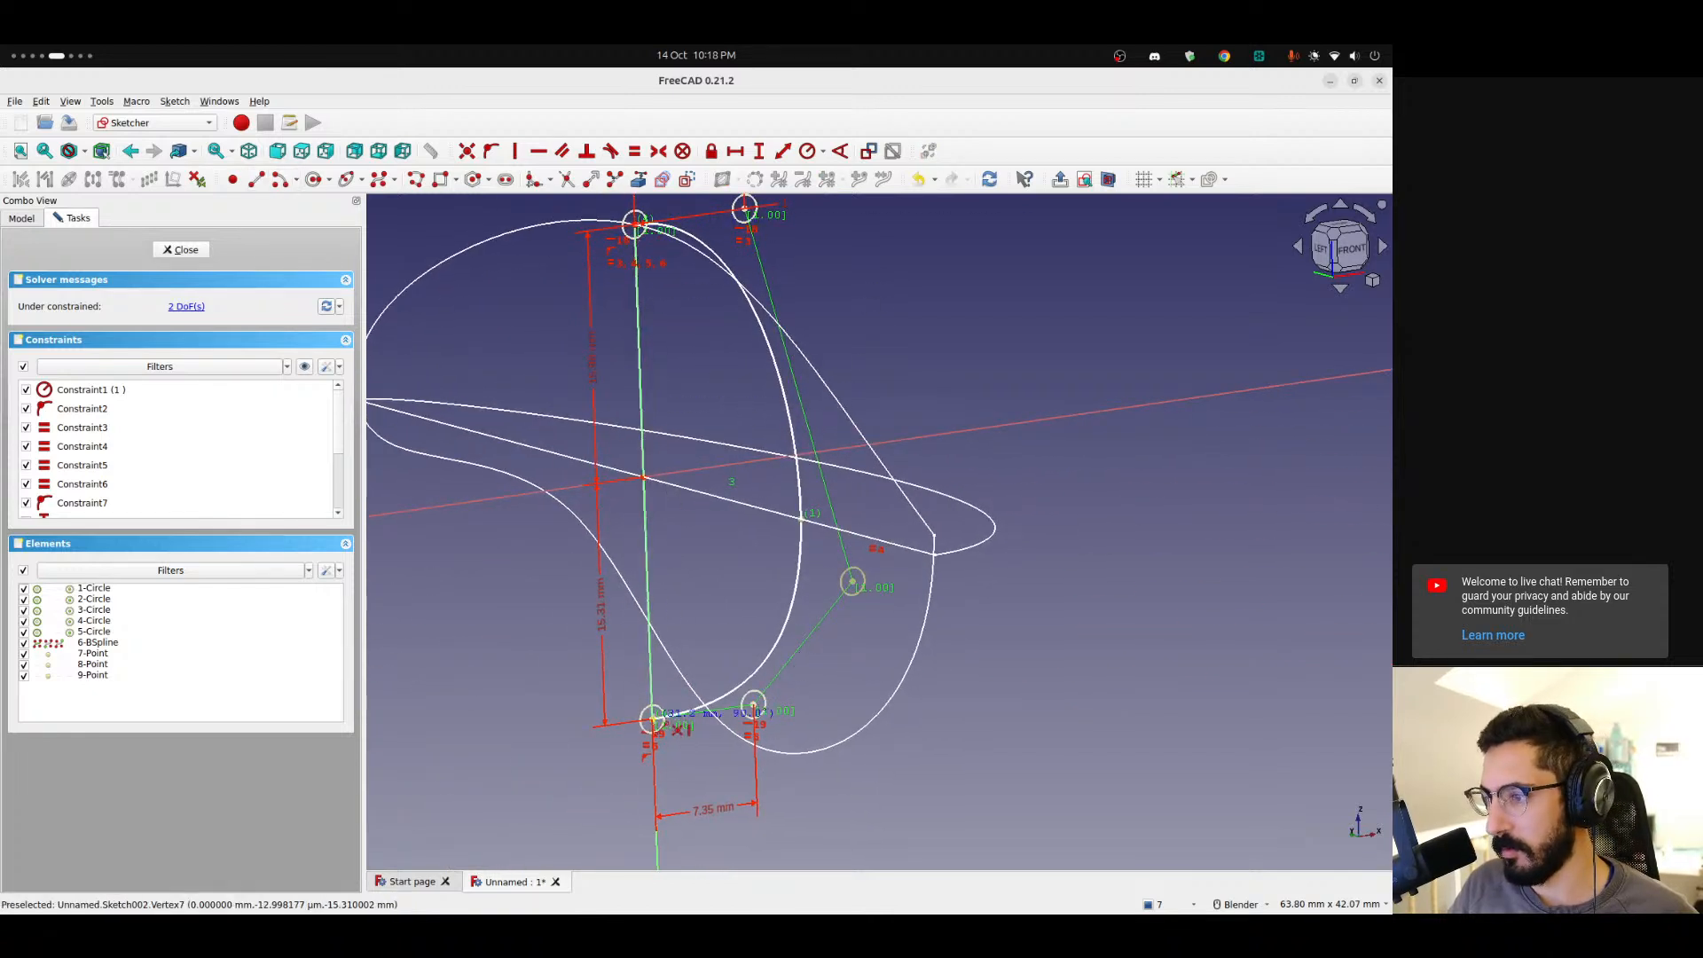
{"action": "left_click", "coordinate": [654, 723]}
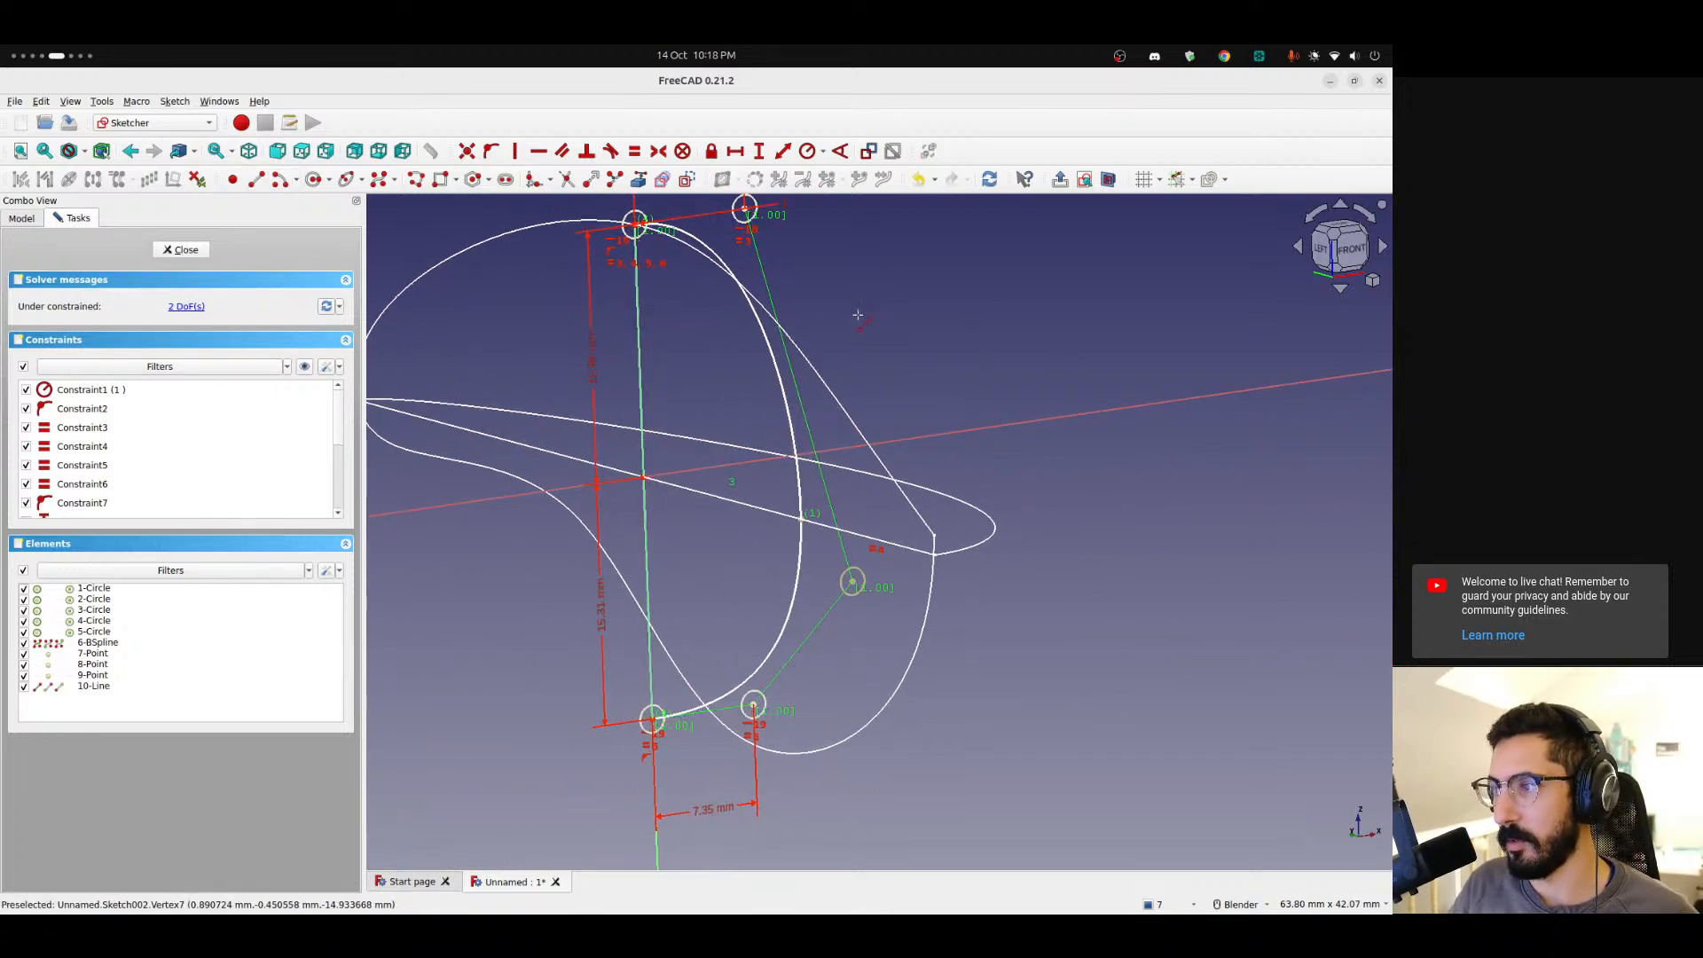
{"action": "left_click", "coordinate": [166, 250]}
{"action": "mouse_move", "coordinate": [696, 568]}
{"action": "middle_mouse_down"}
{"action": "mouse_move", "coordinate": [871, 635]}
{"action": "mouse_move", "coordinate": [1055, 590]}
{"action": "mouse_move", "coordinate": [1073, 568]}
{"action": "mouse_move", "coordinate": [780, 563]}
{"action": "mouse_move", "coordinate": [719, 606]}
{"action": "middle_mouse_up"}
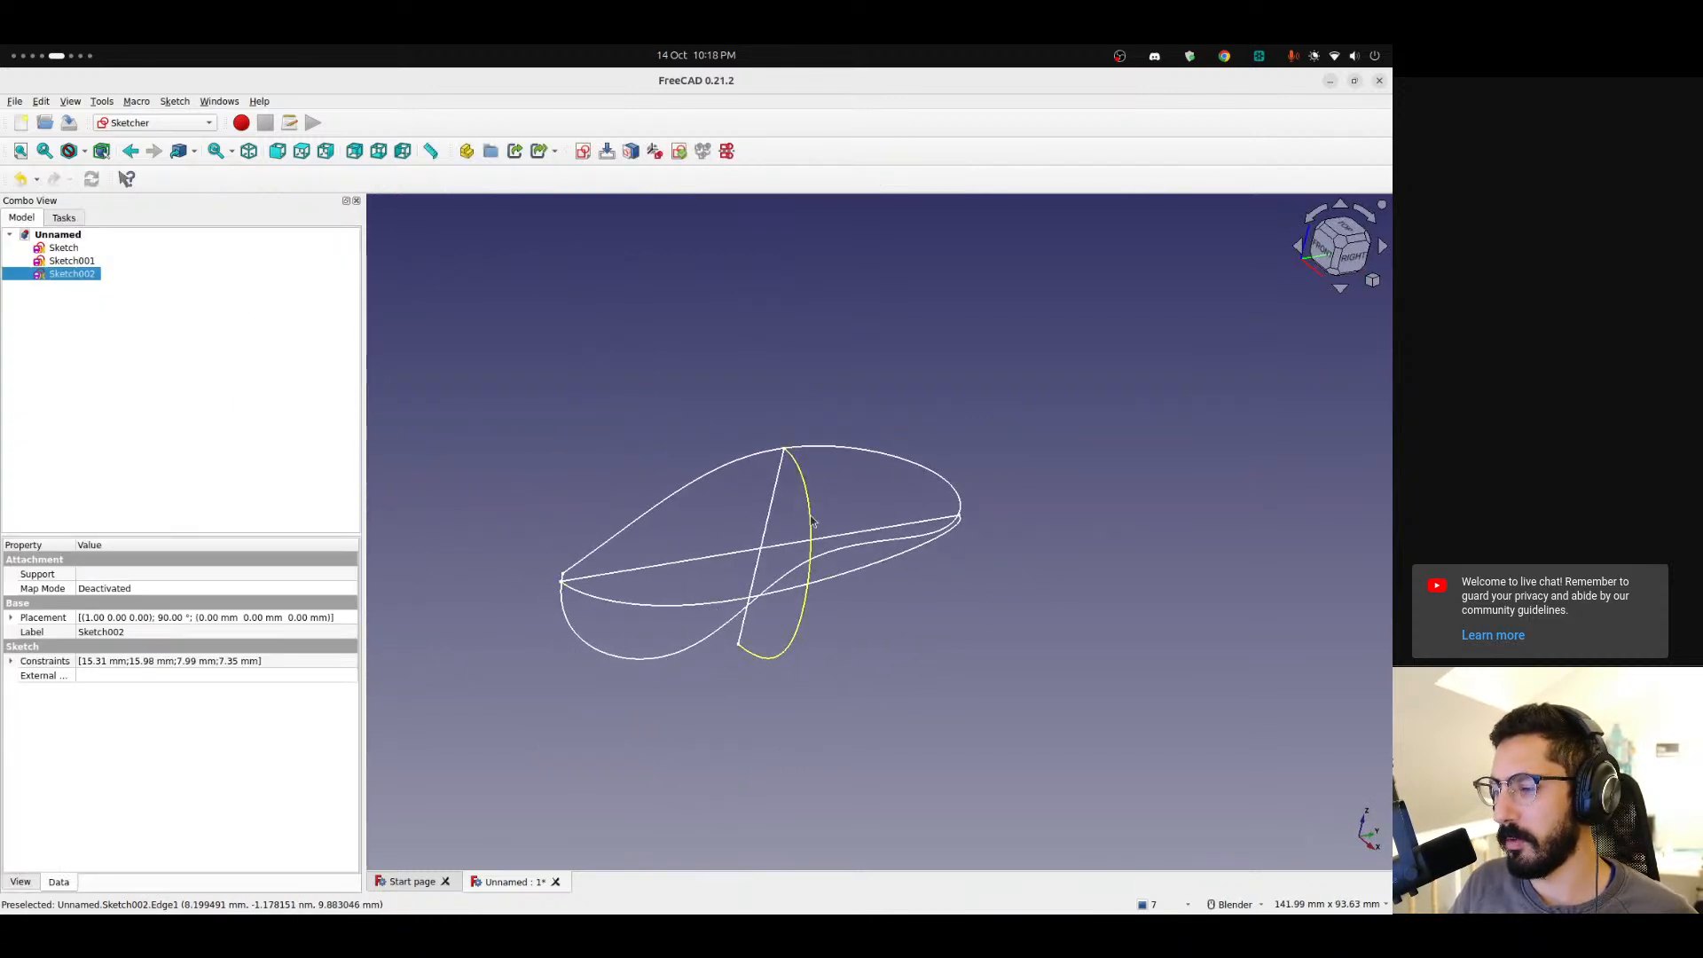
{"action": "middle_click_drag", "start_coordinate": [789, 521], "coordinate": [724, 550], "text": "shift"}
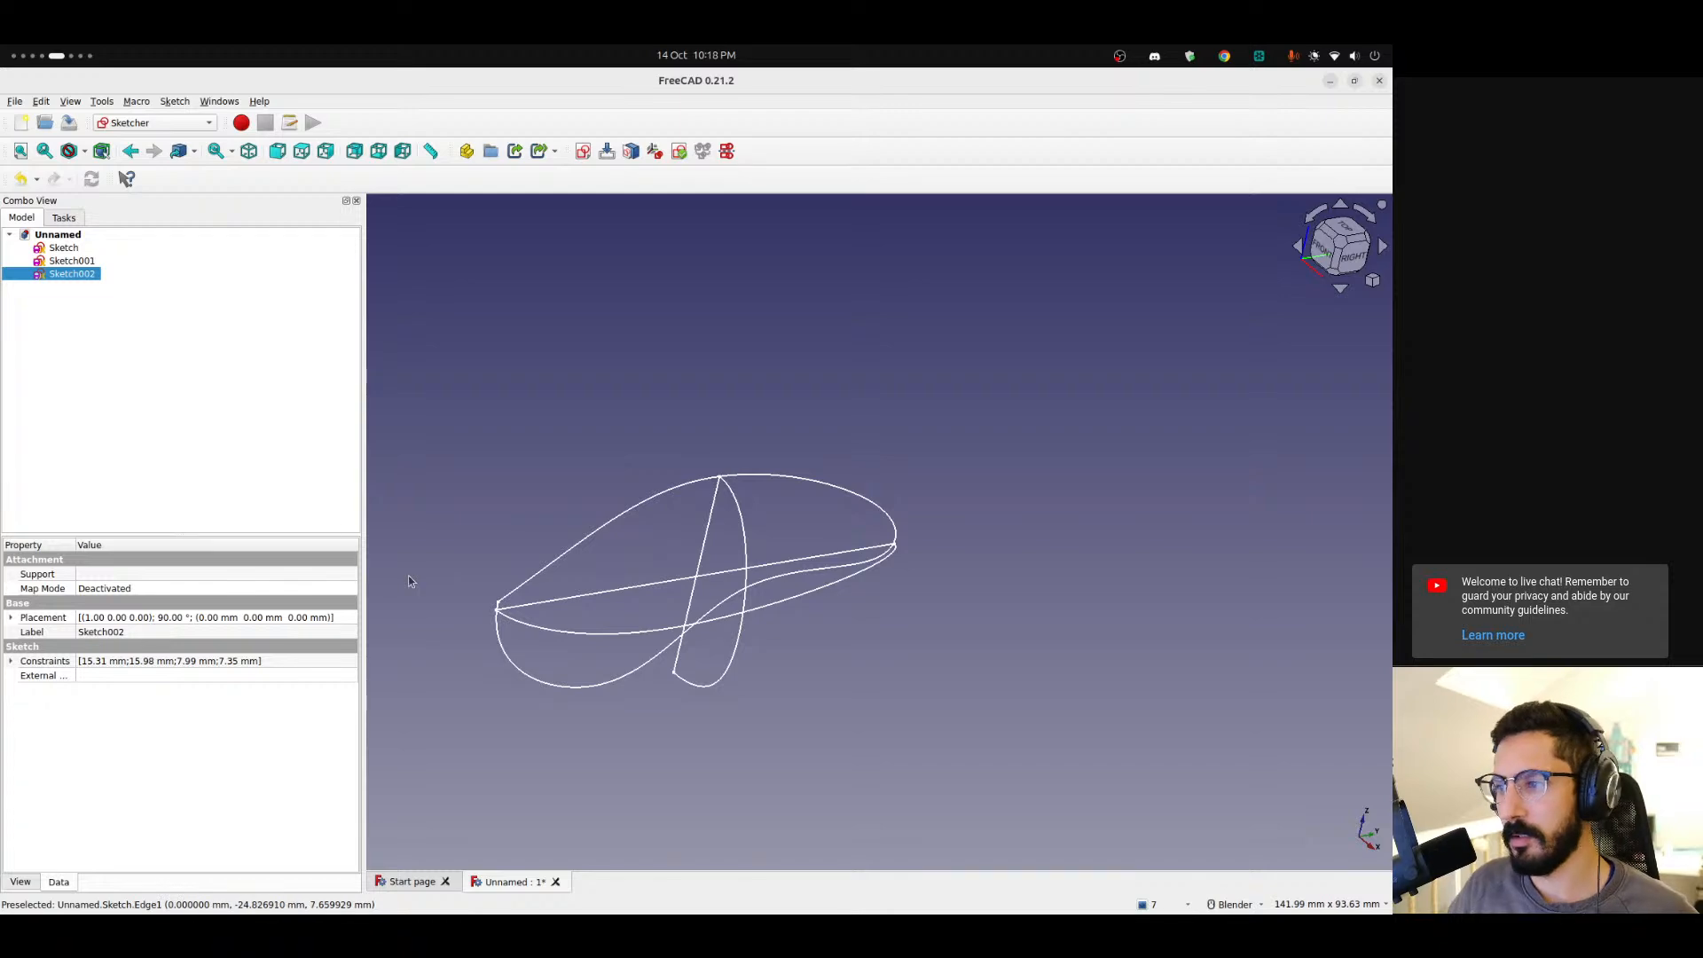
{"action": "key", "text": "ctrl+alt+Left"}
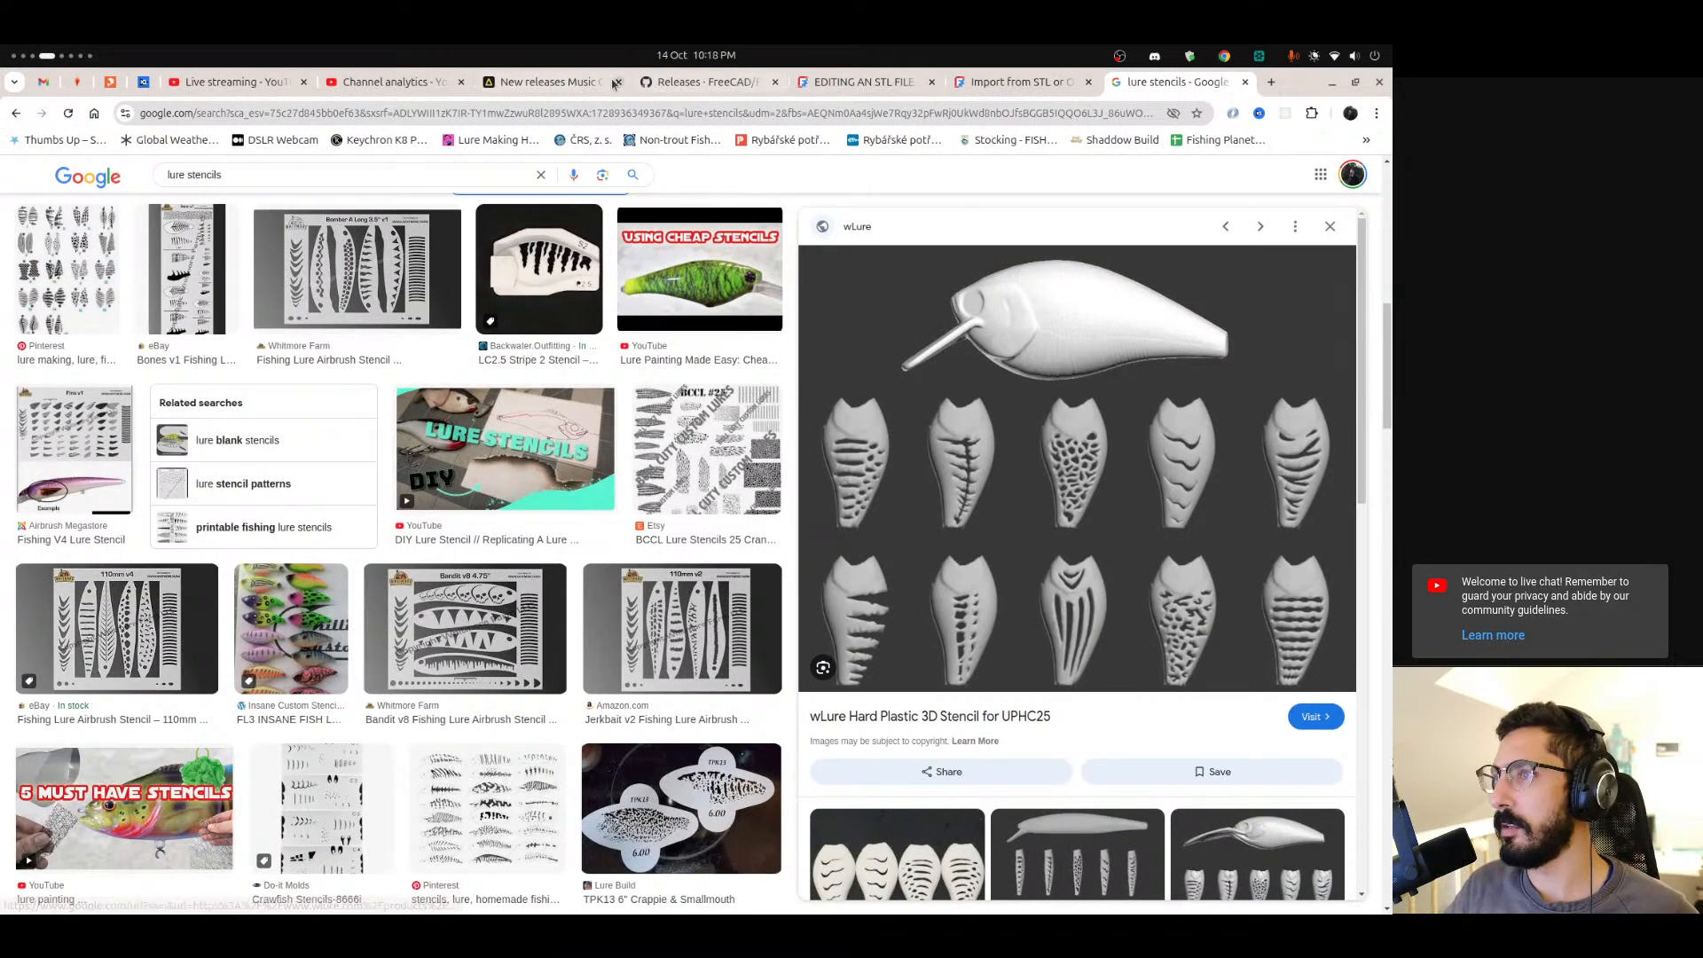
{"action": "left_click", "coordinate": [545, 82]}
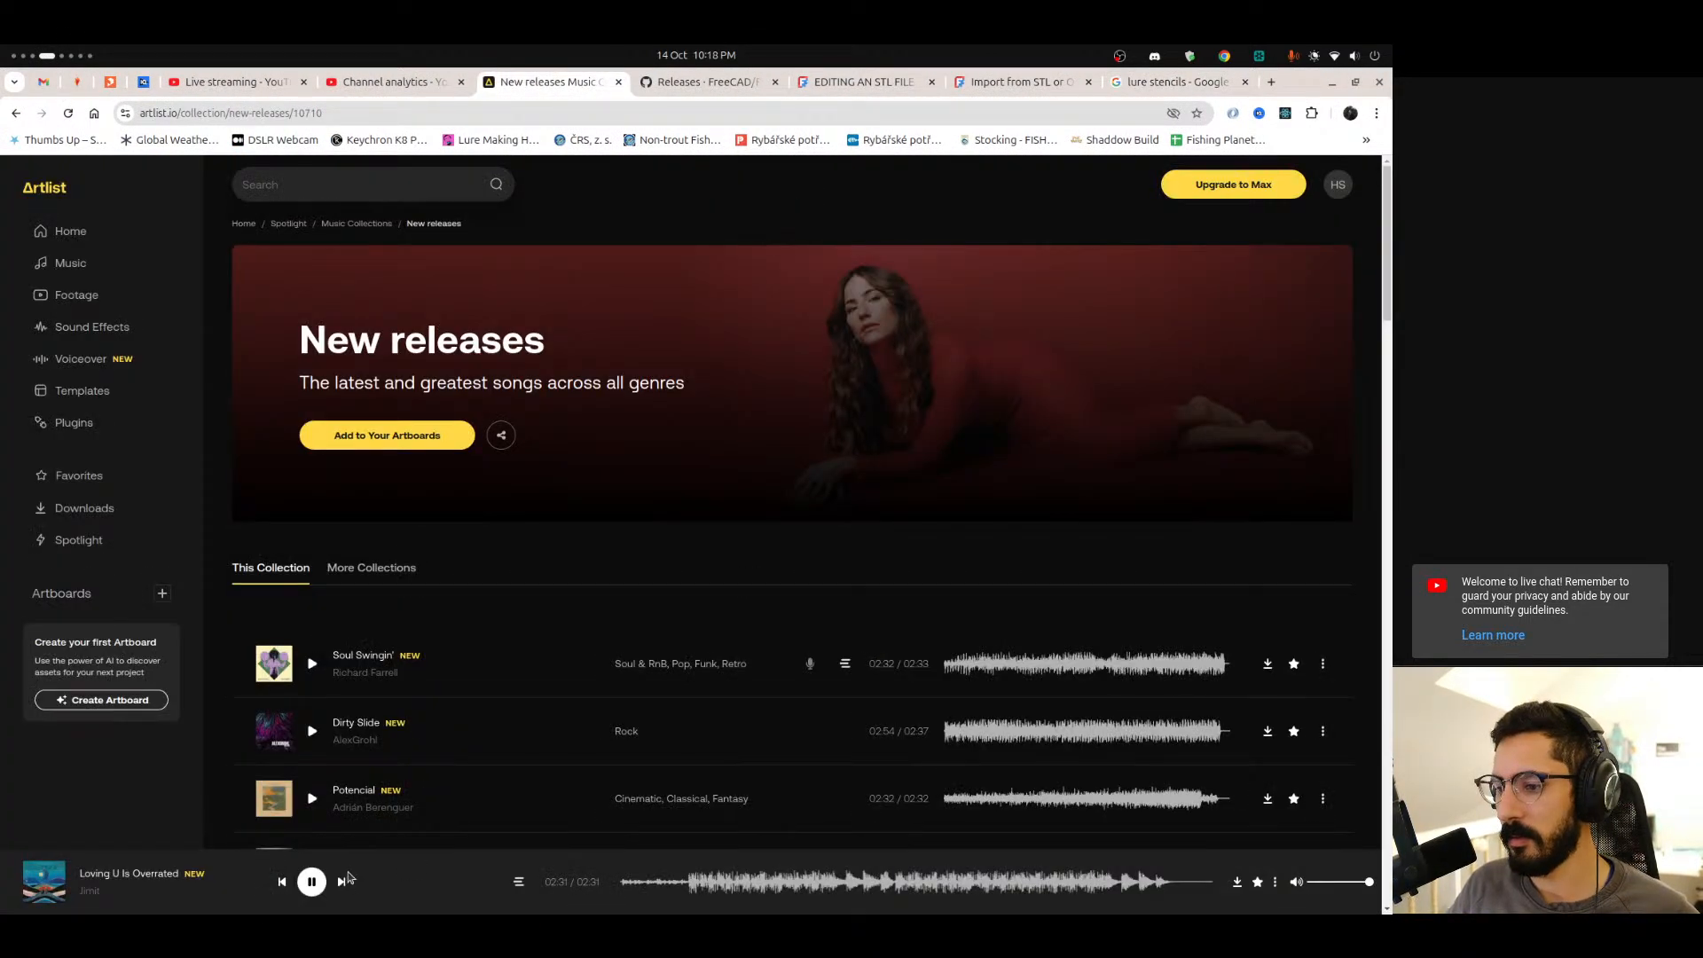
{"action": "key", "text": "ctrl+alt+Right"}
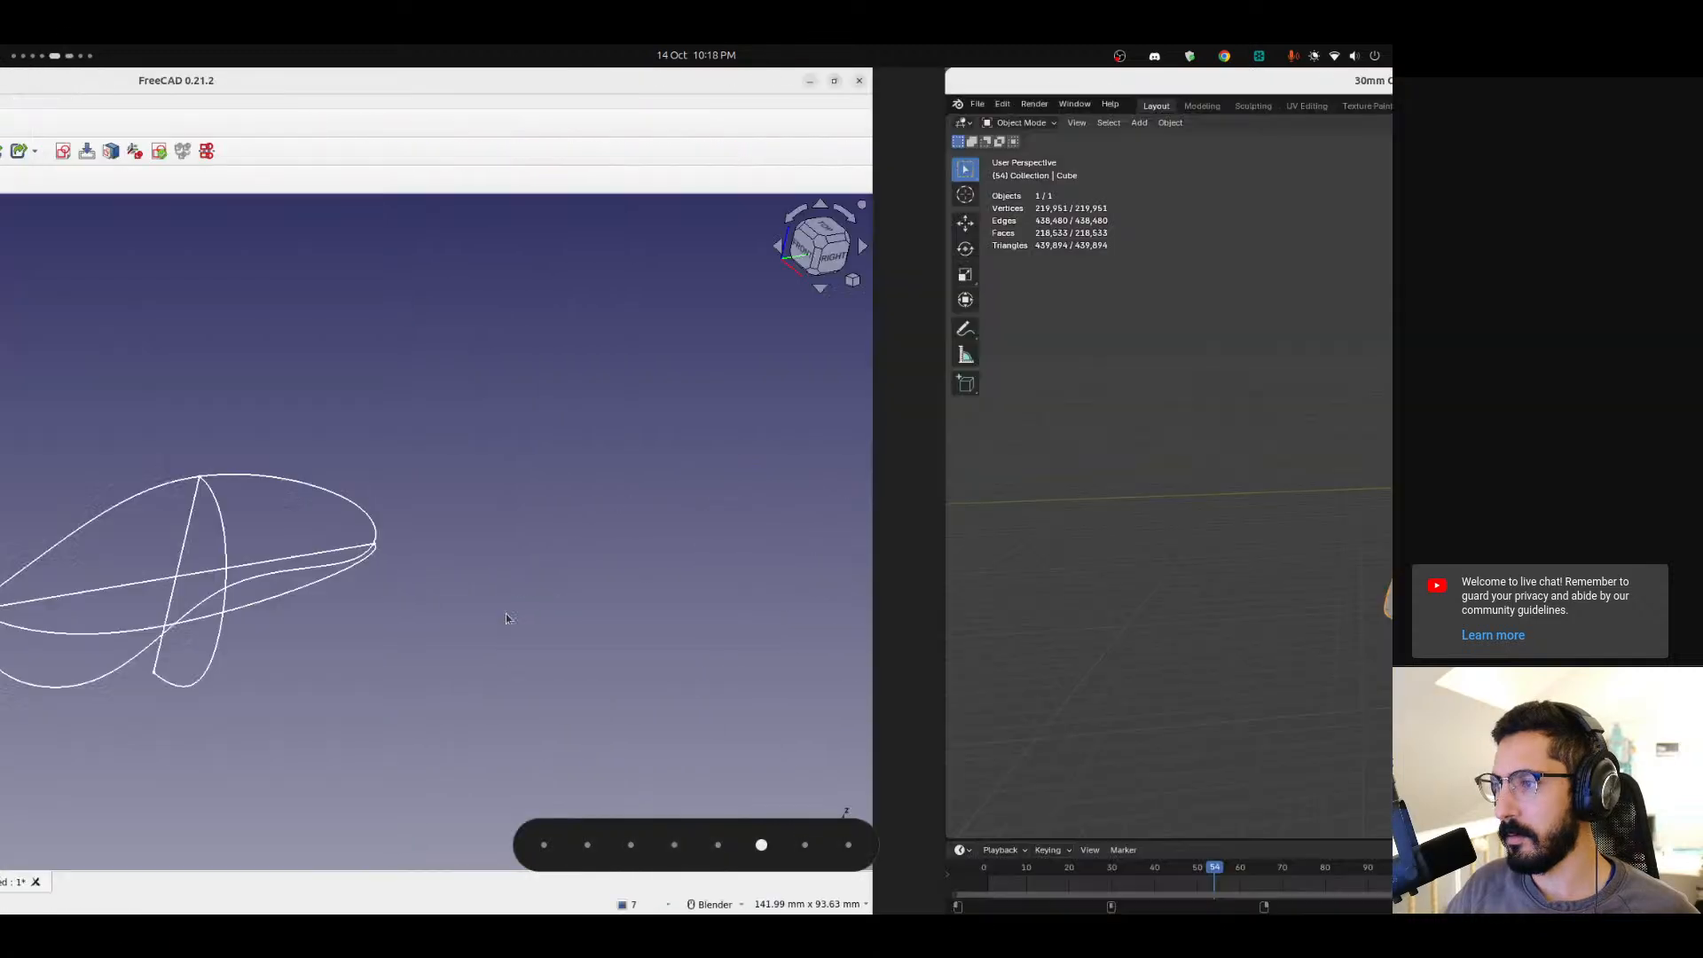
Switch to the Curved Shapes workbench.
{"action": "left_click", "coordinate": [146, 122]}
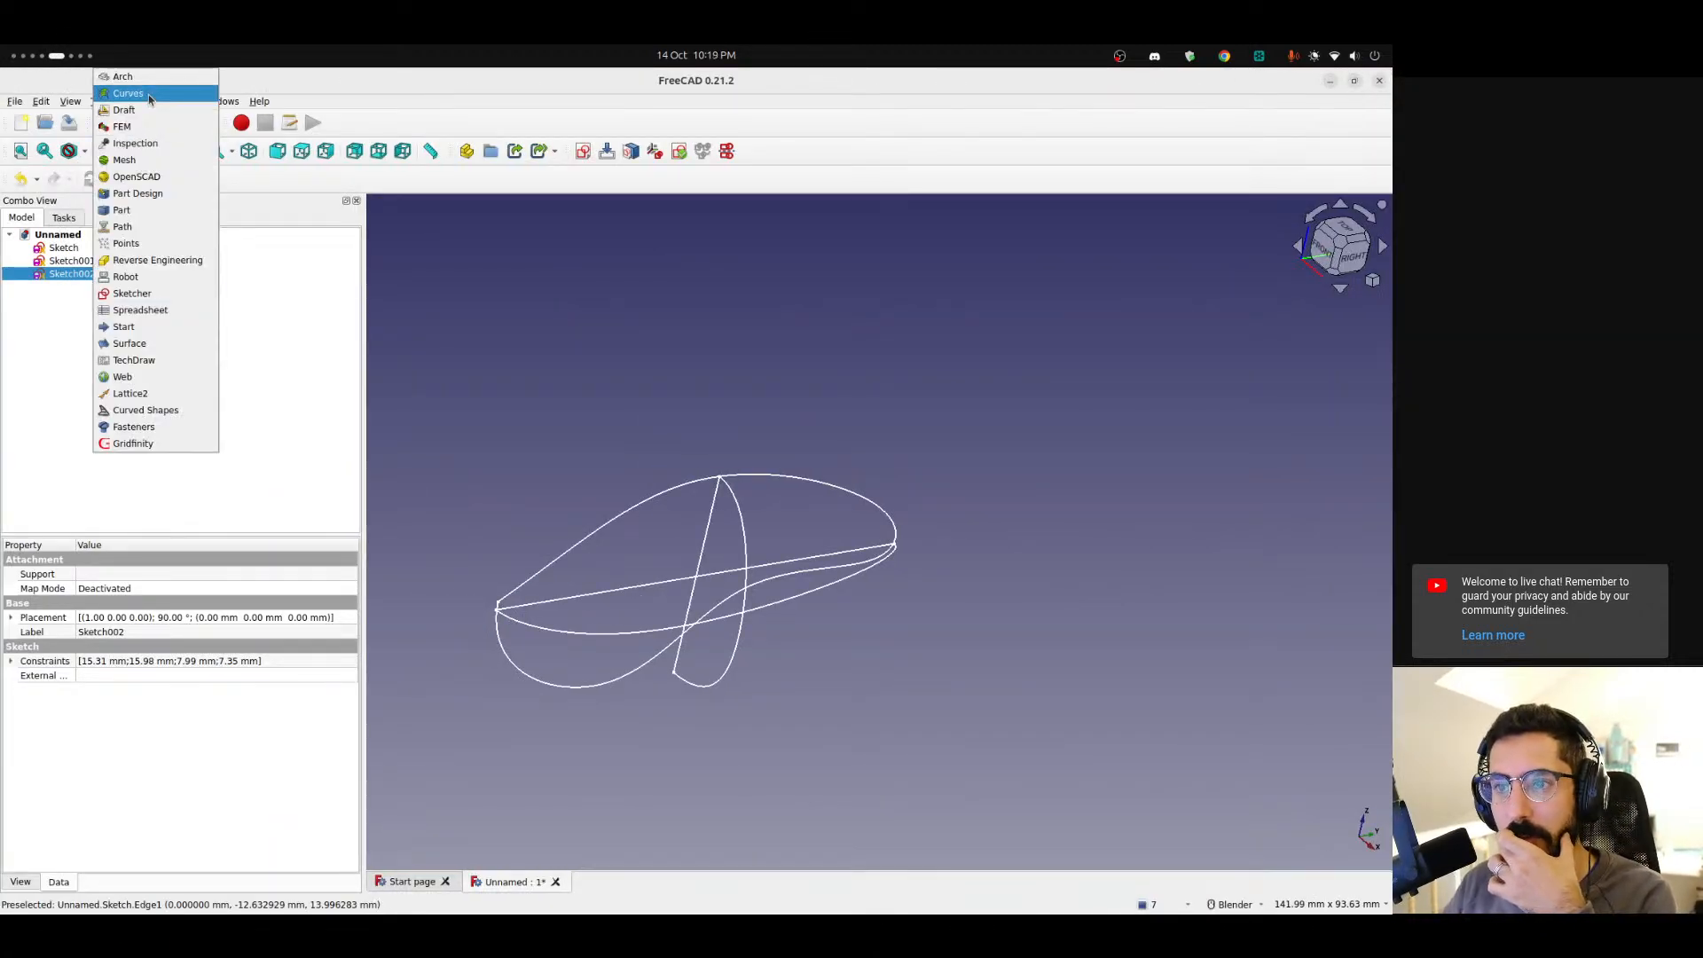
{"action": "left_click", "coordinate": [149, 94]}
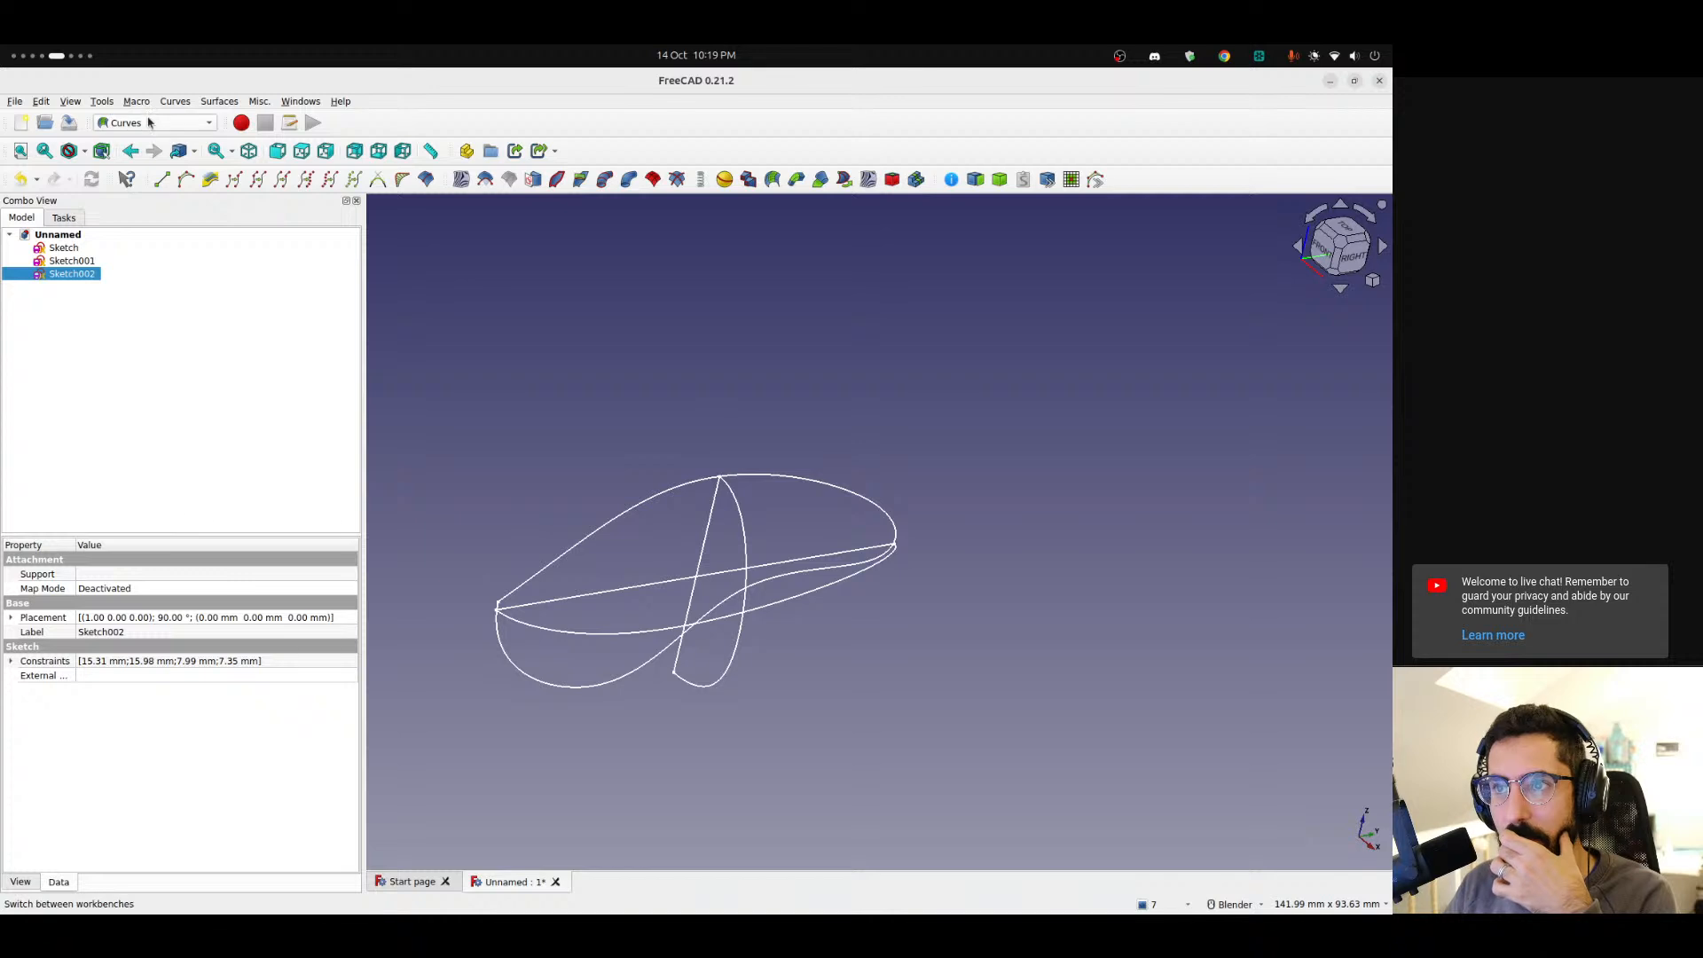
{"action": "left_click", "coordinate": [146, 123]}
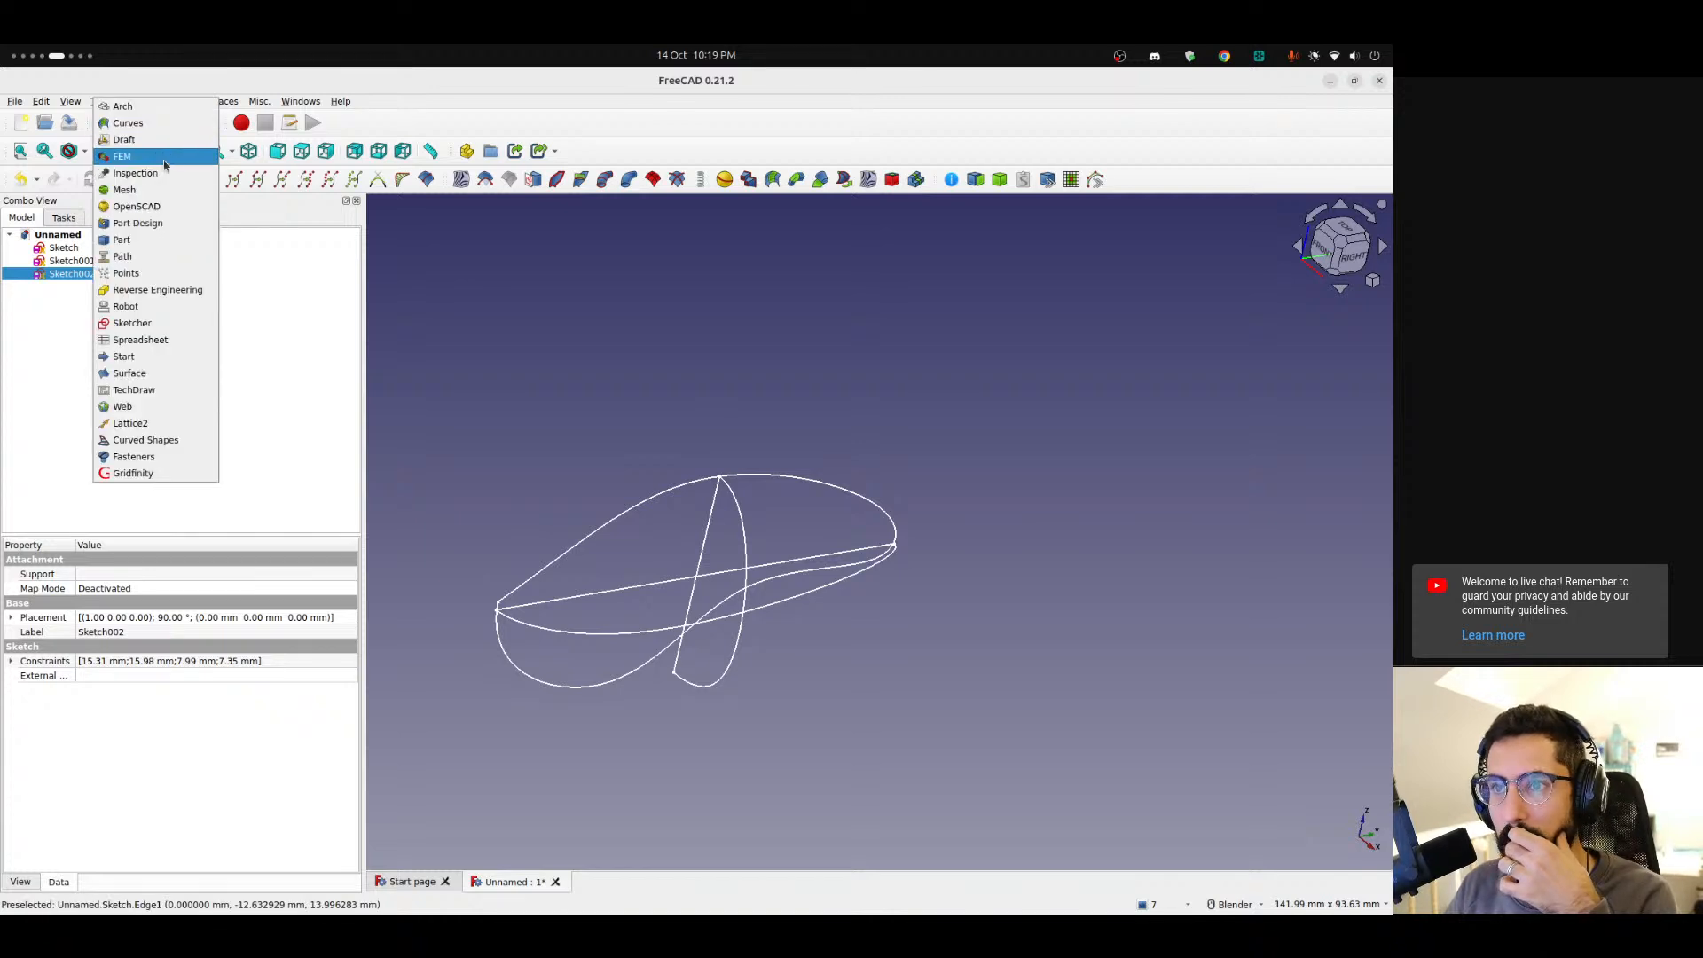
{"action": "left_click", "coordinate": [168, 440]}
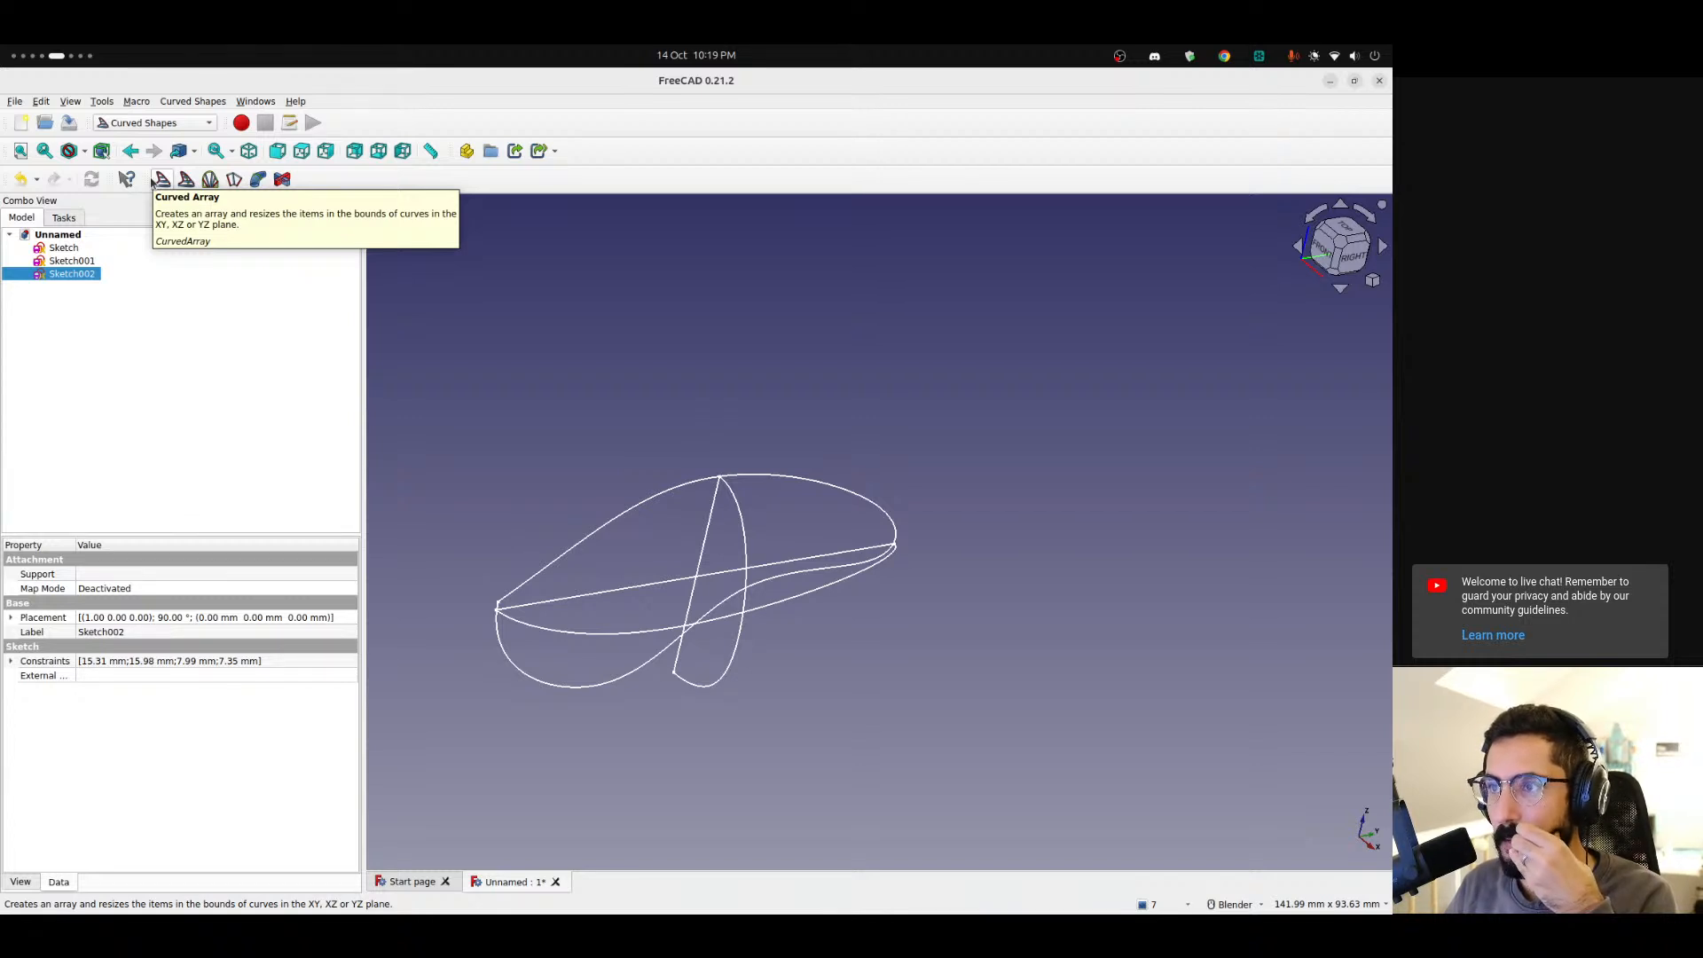
Create a Curved Array and set its Base to the cross-section sketch Sketch002.
{"action": "left_click", "coordinate": [155, 272]}
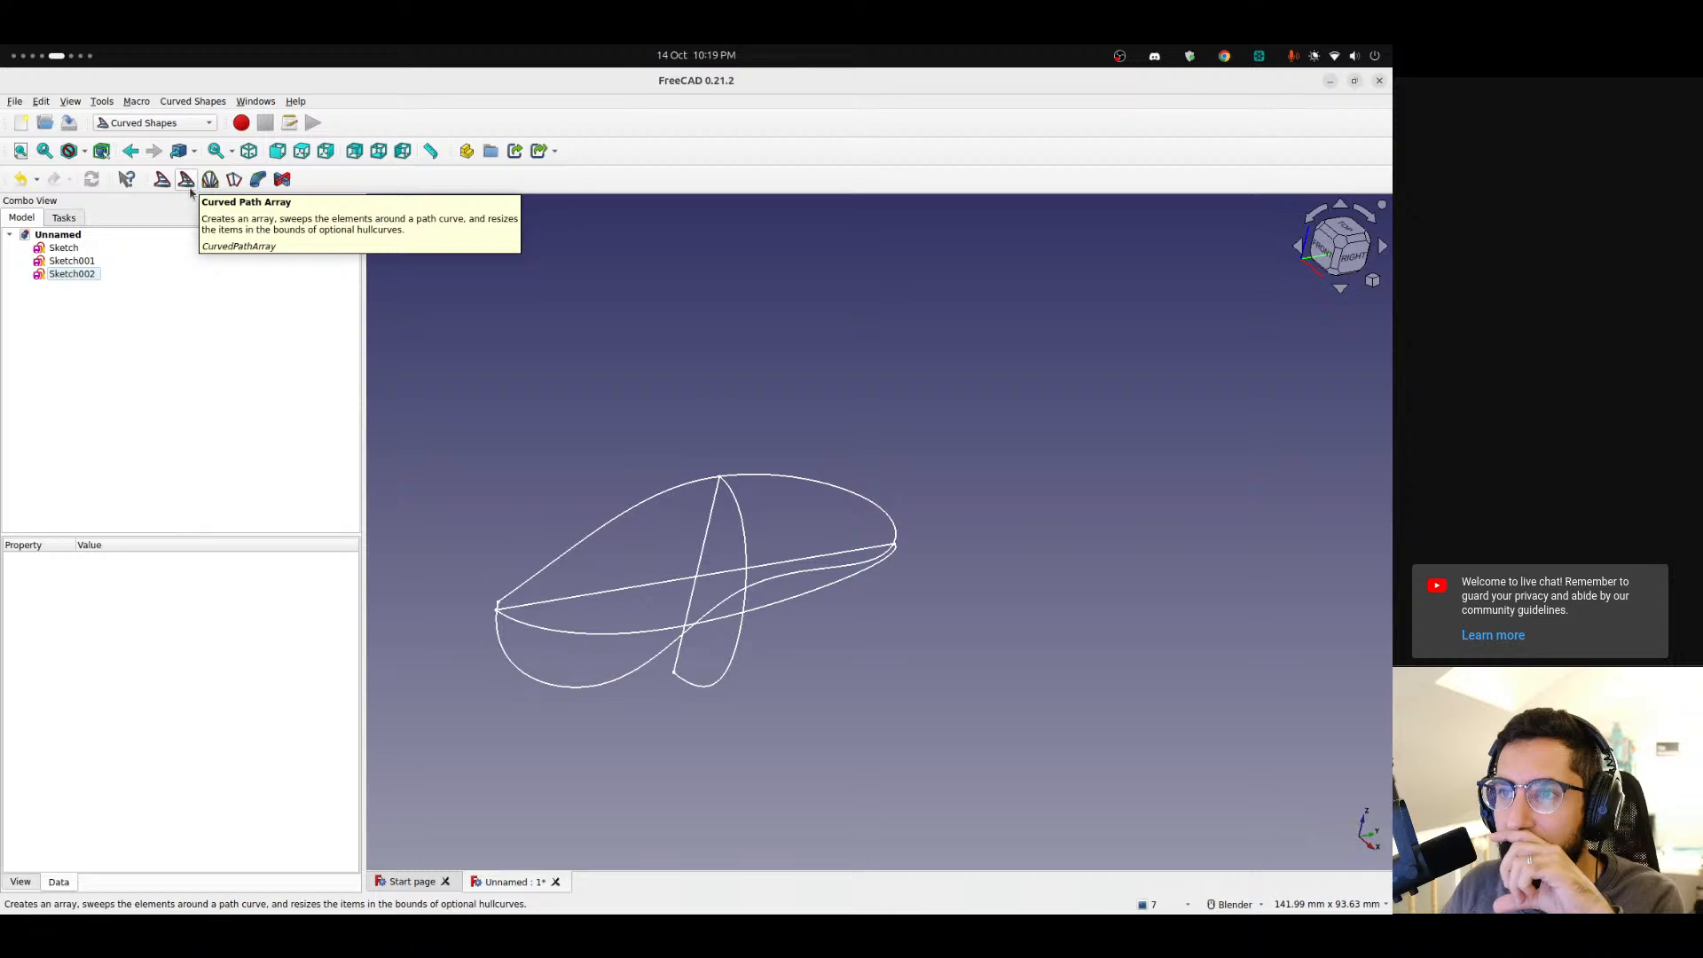
{"action": "left_click", "coordinate": [162, 180]}
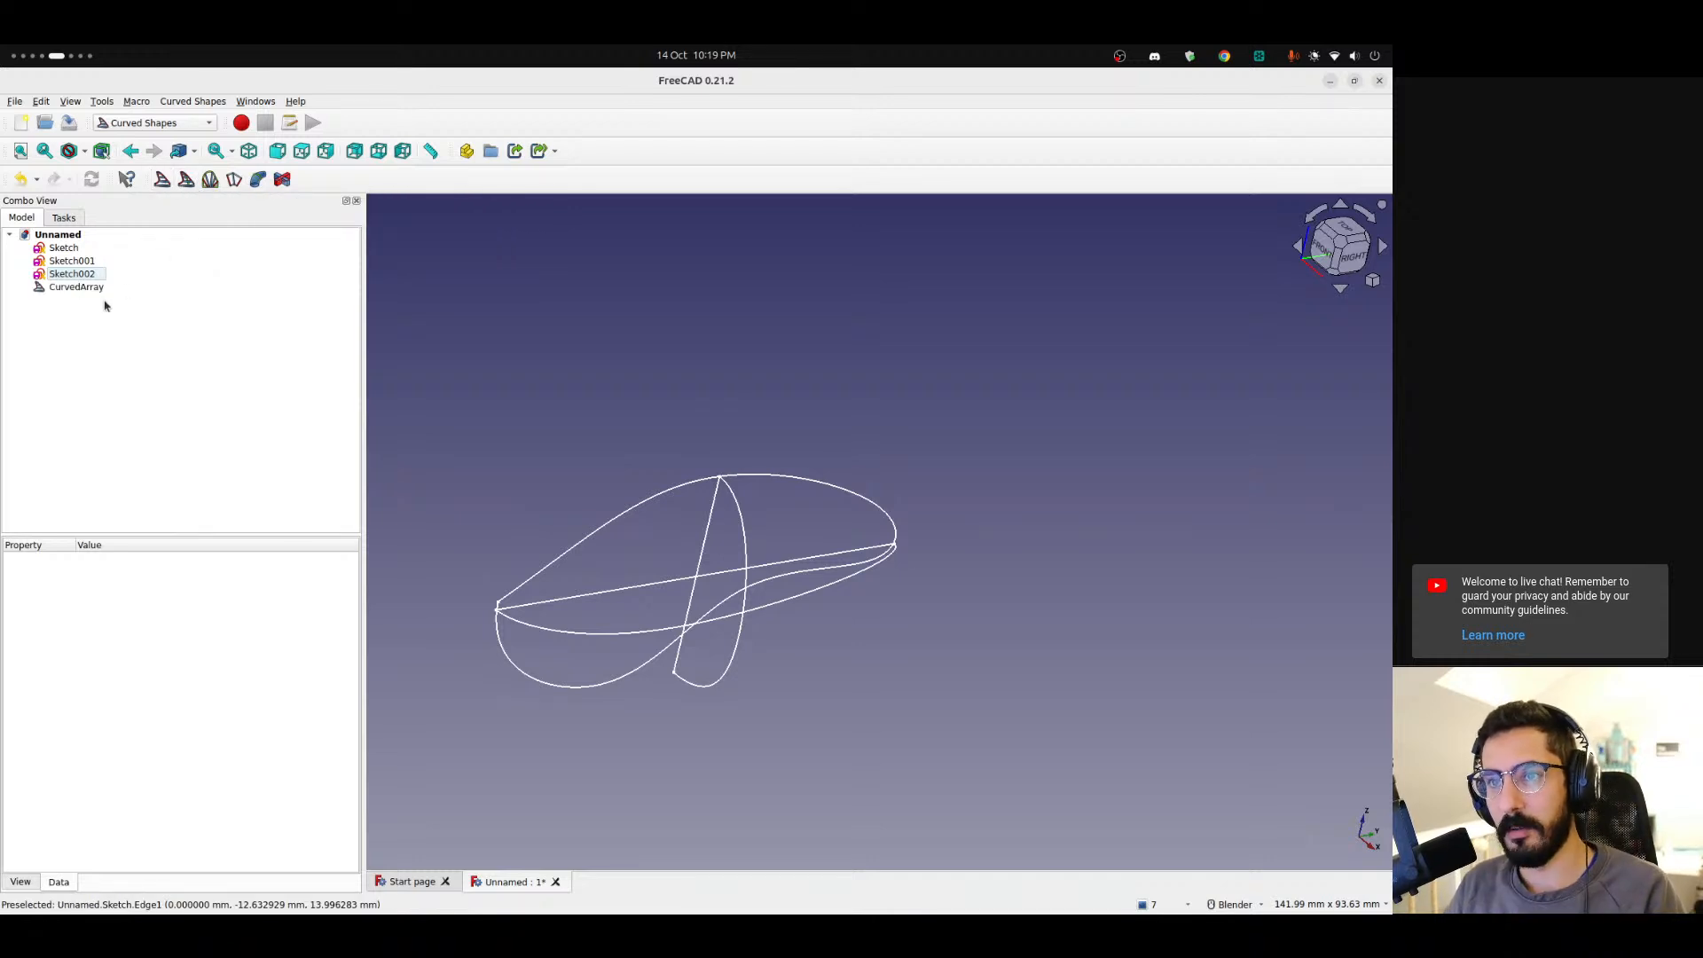
{"action": "left_click", "coordinate": [74, 289]}
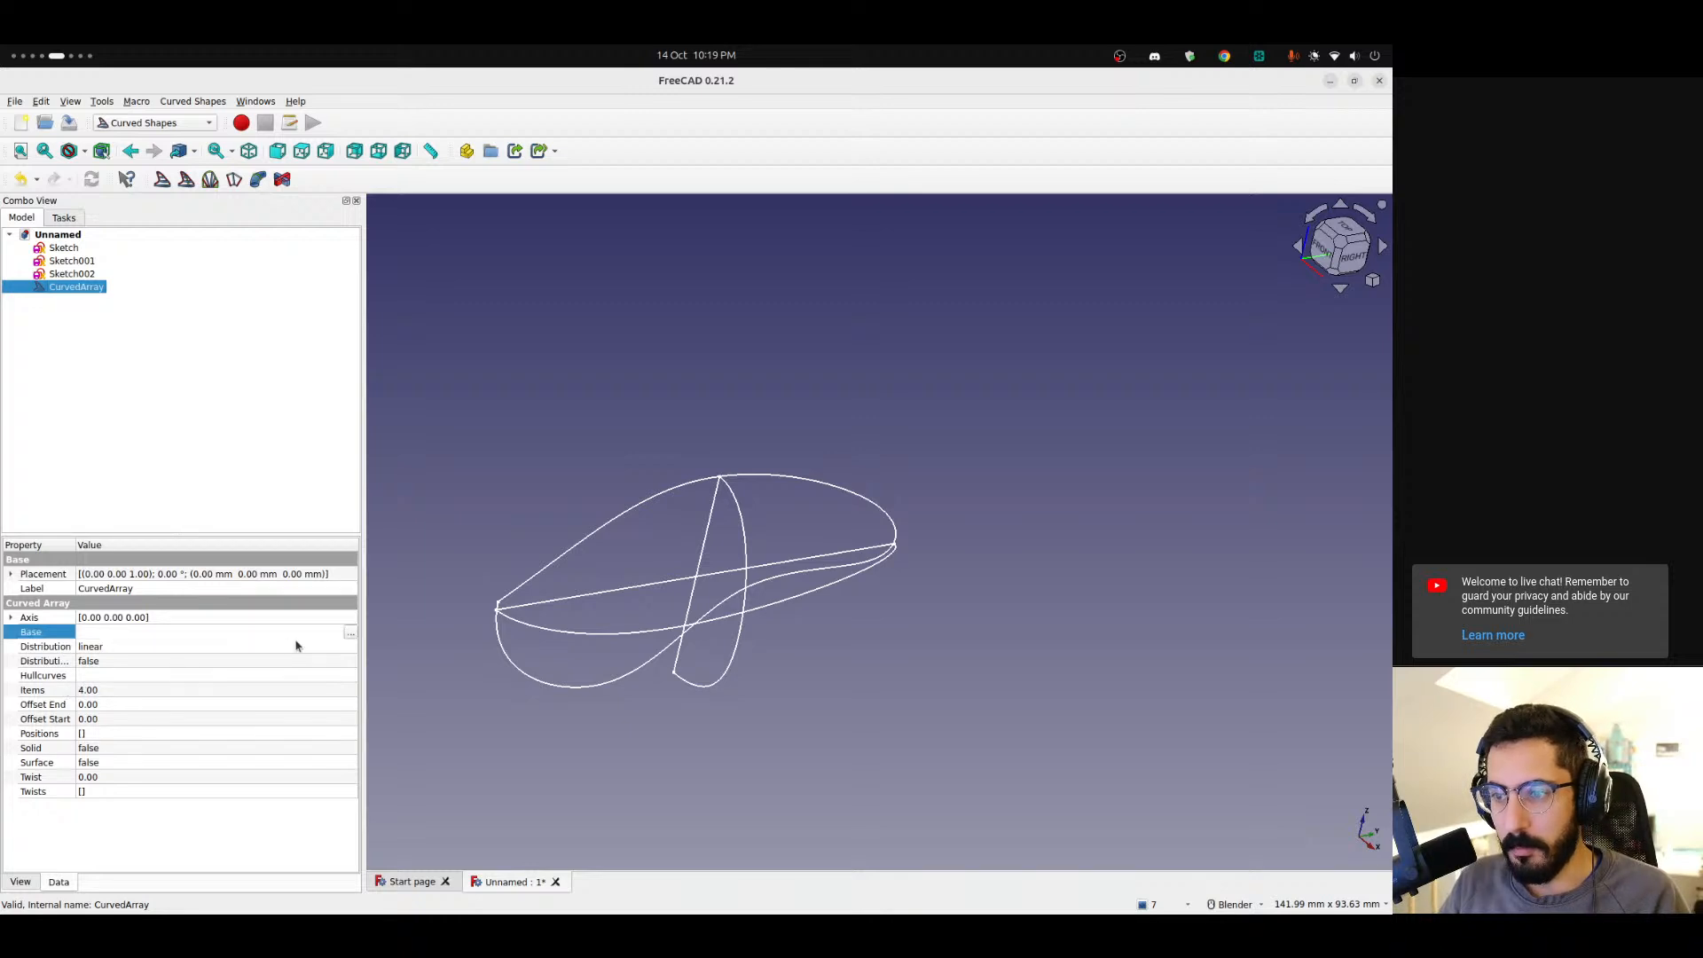
{"action": "left_click", "coordinate": [351, 635]}
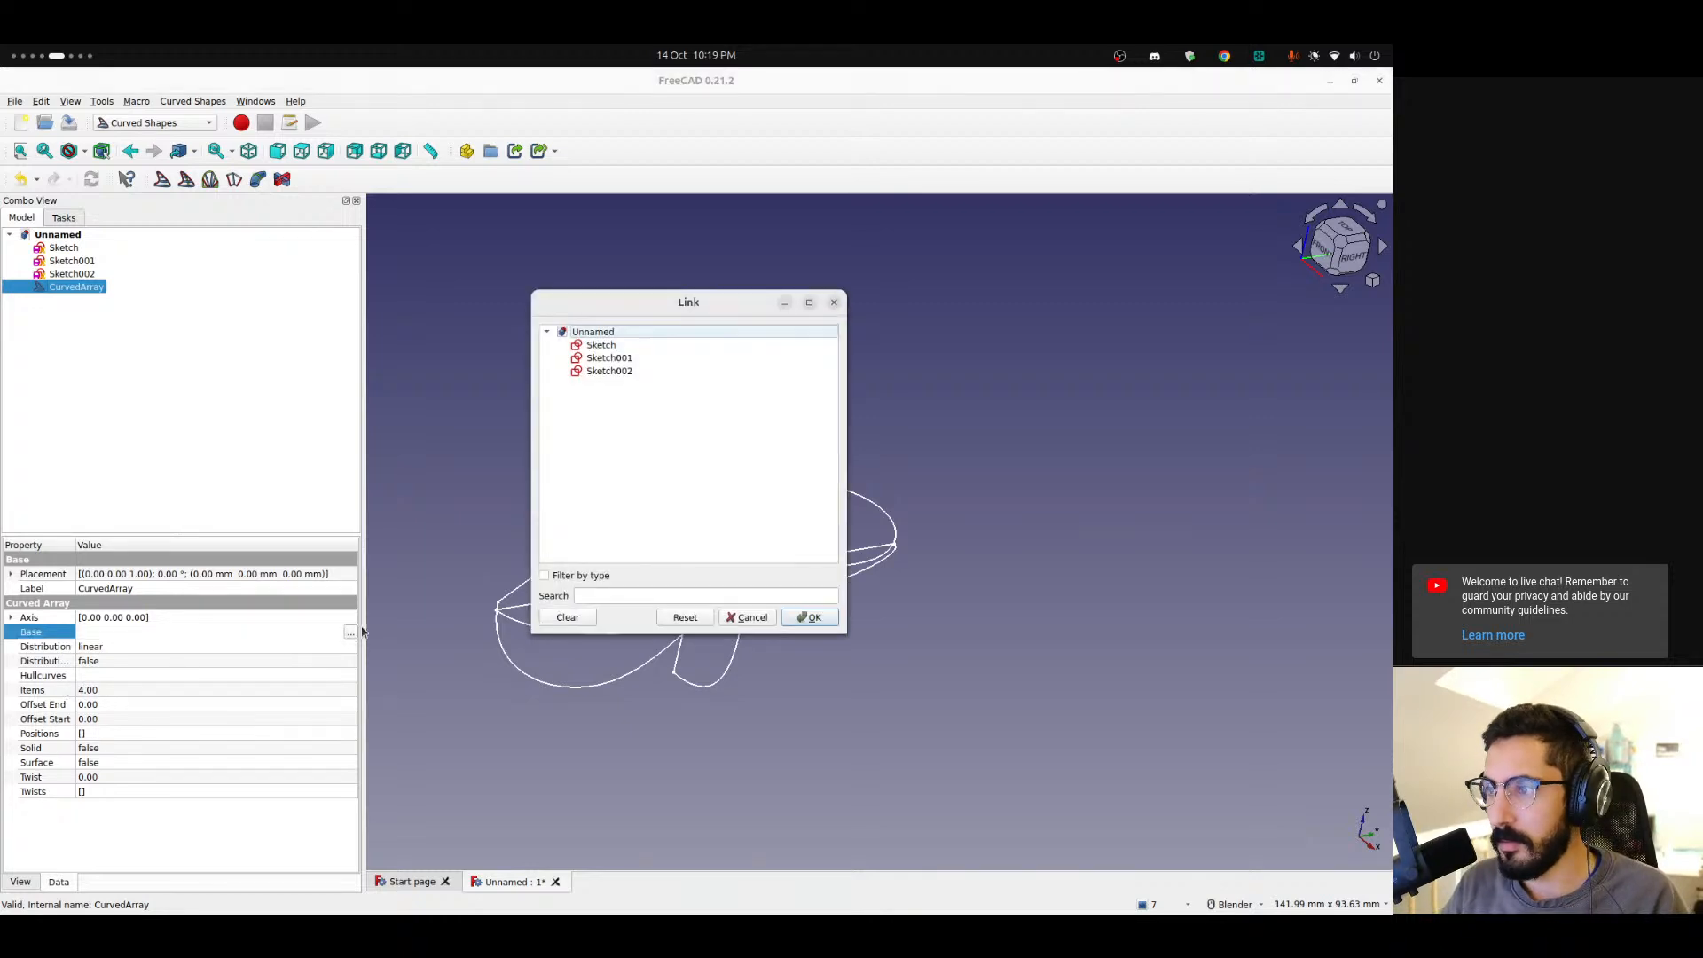
{"action": "left_click", "coordinate": [609, 346]}
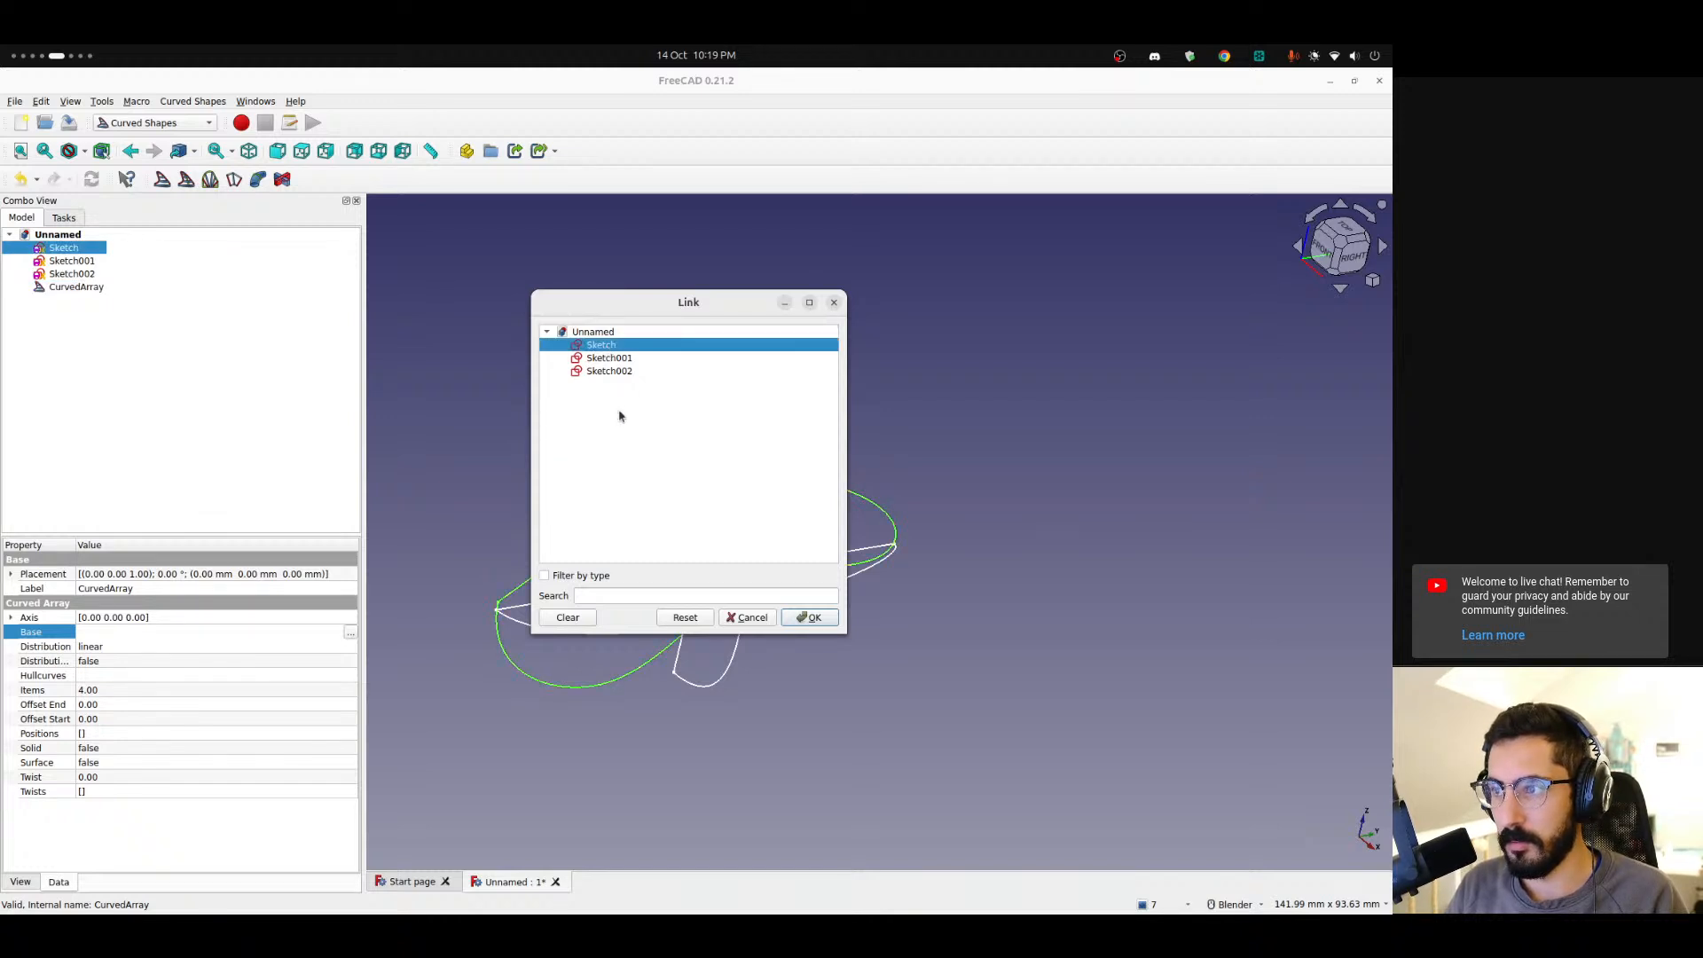
{"action": "left_click", "coordinate": [604, 372]}
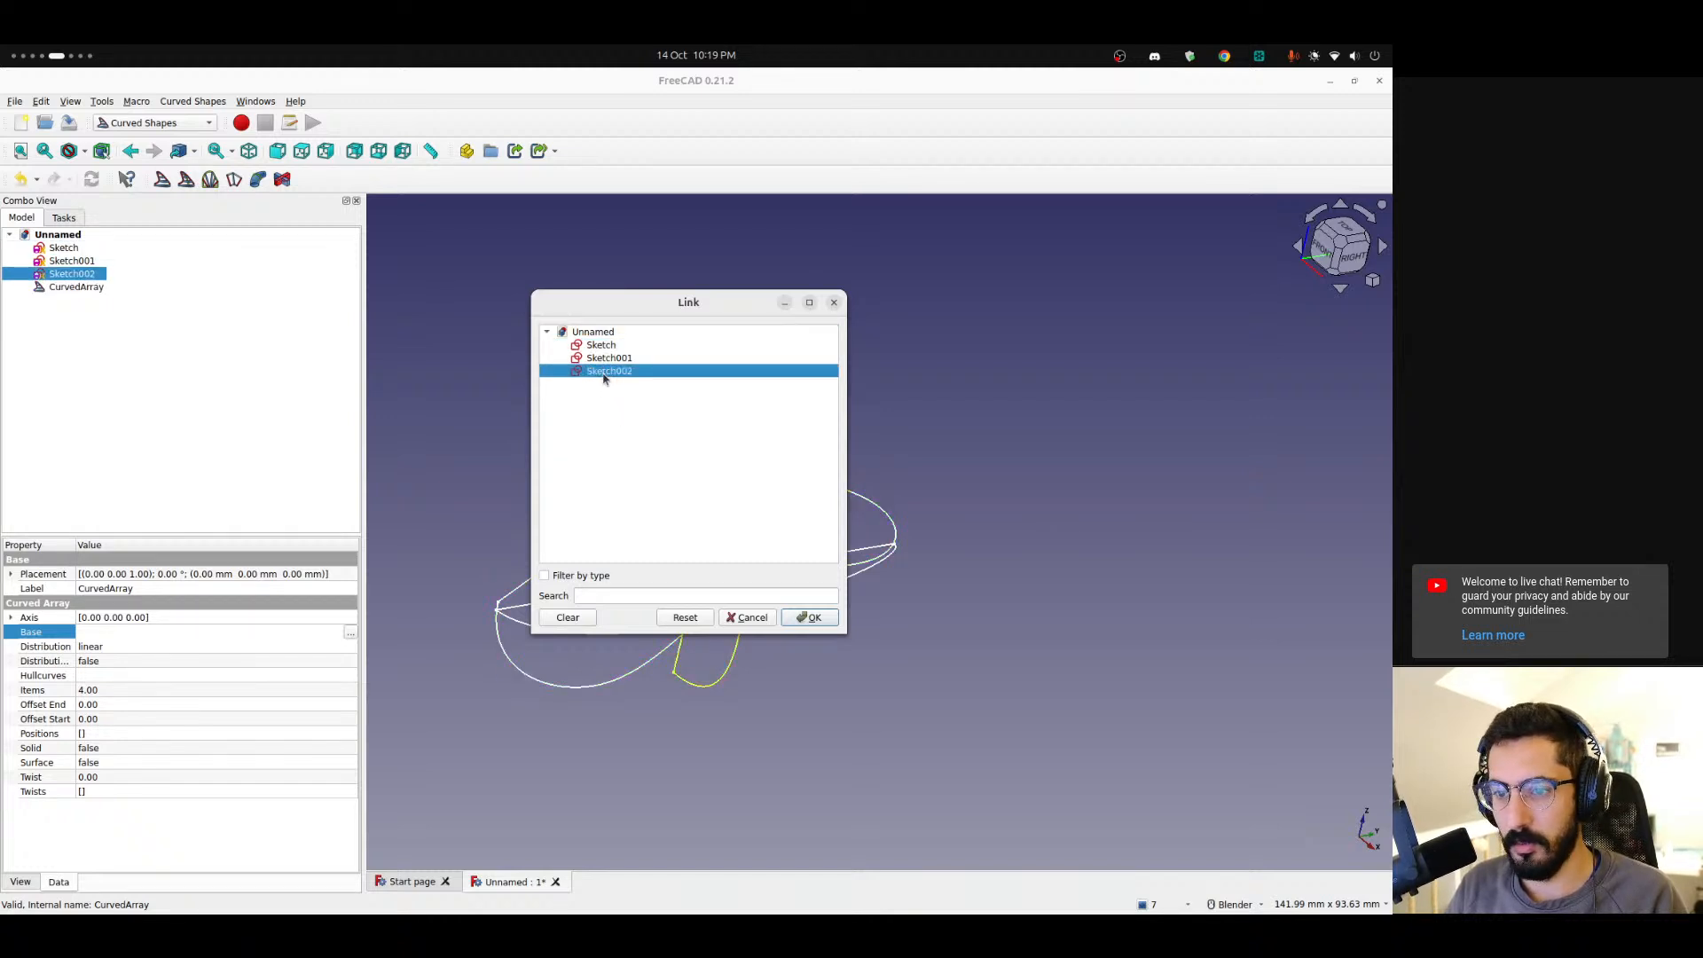
{"action": "left_click", "coordinate": [809, 619]}
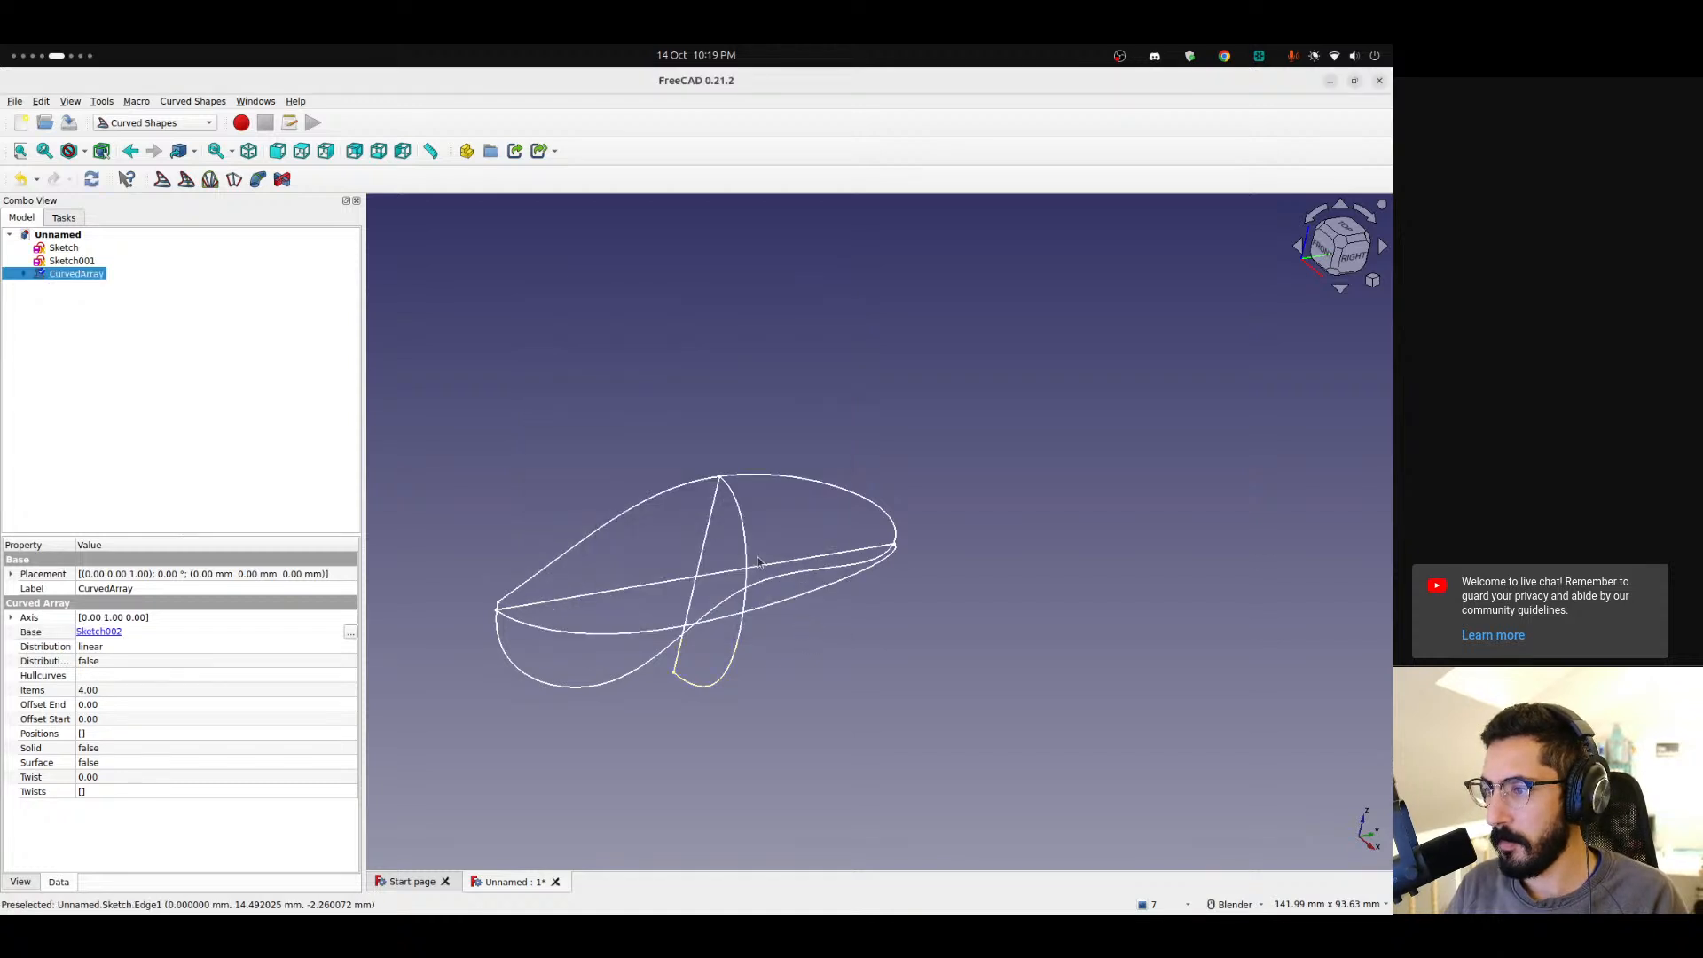
Set the Curved Array's Hullcurves to Sketch and Sketch001.
{"action": "left_click", "coordinate": [121, 678]}
{"action": "left_click", "coordinate": [350, 678]}
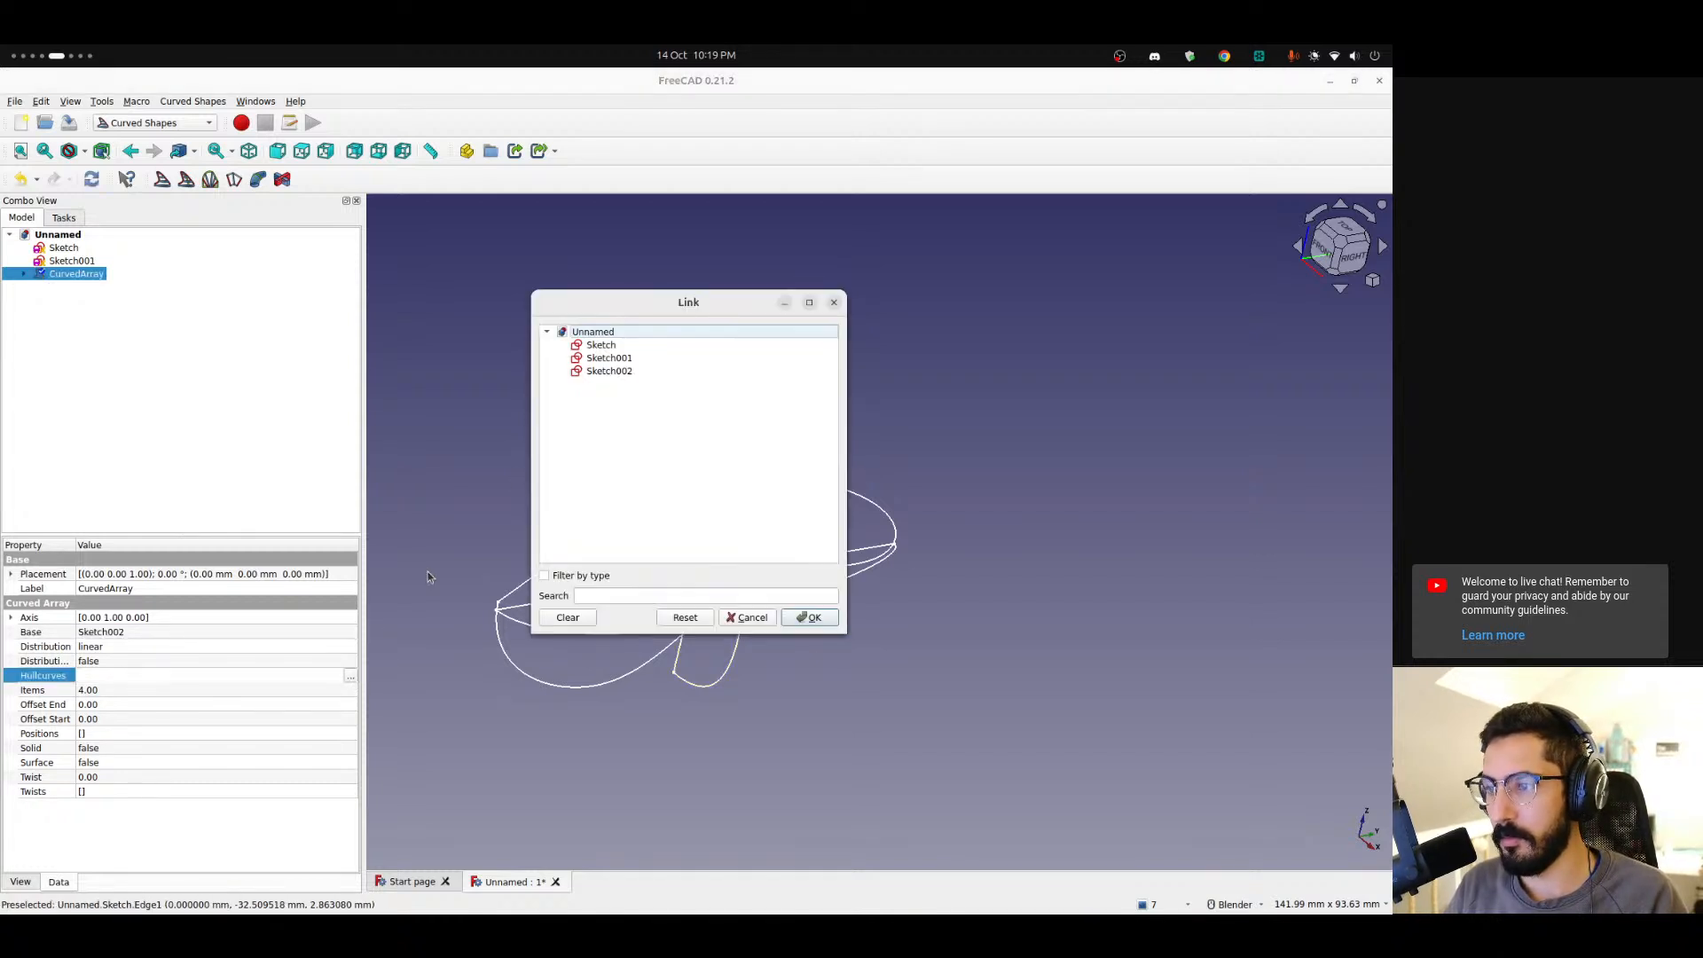
{"action": "left_click", "coordinate": [611, 348]}
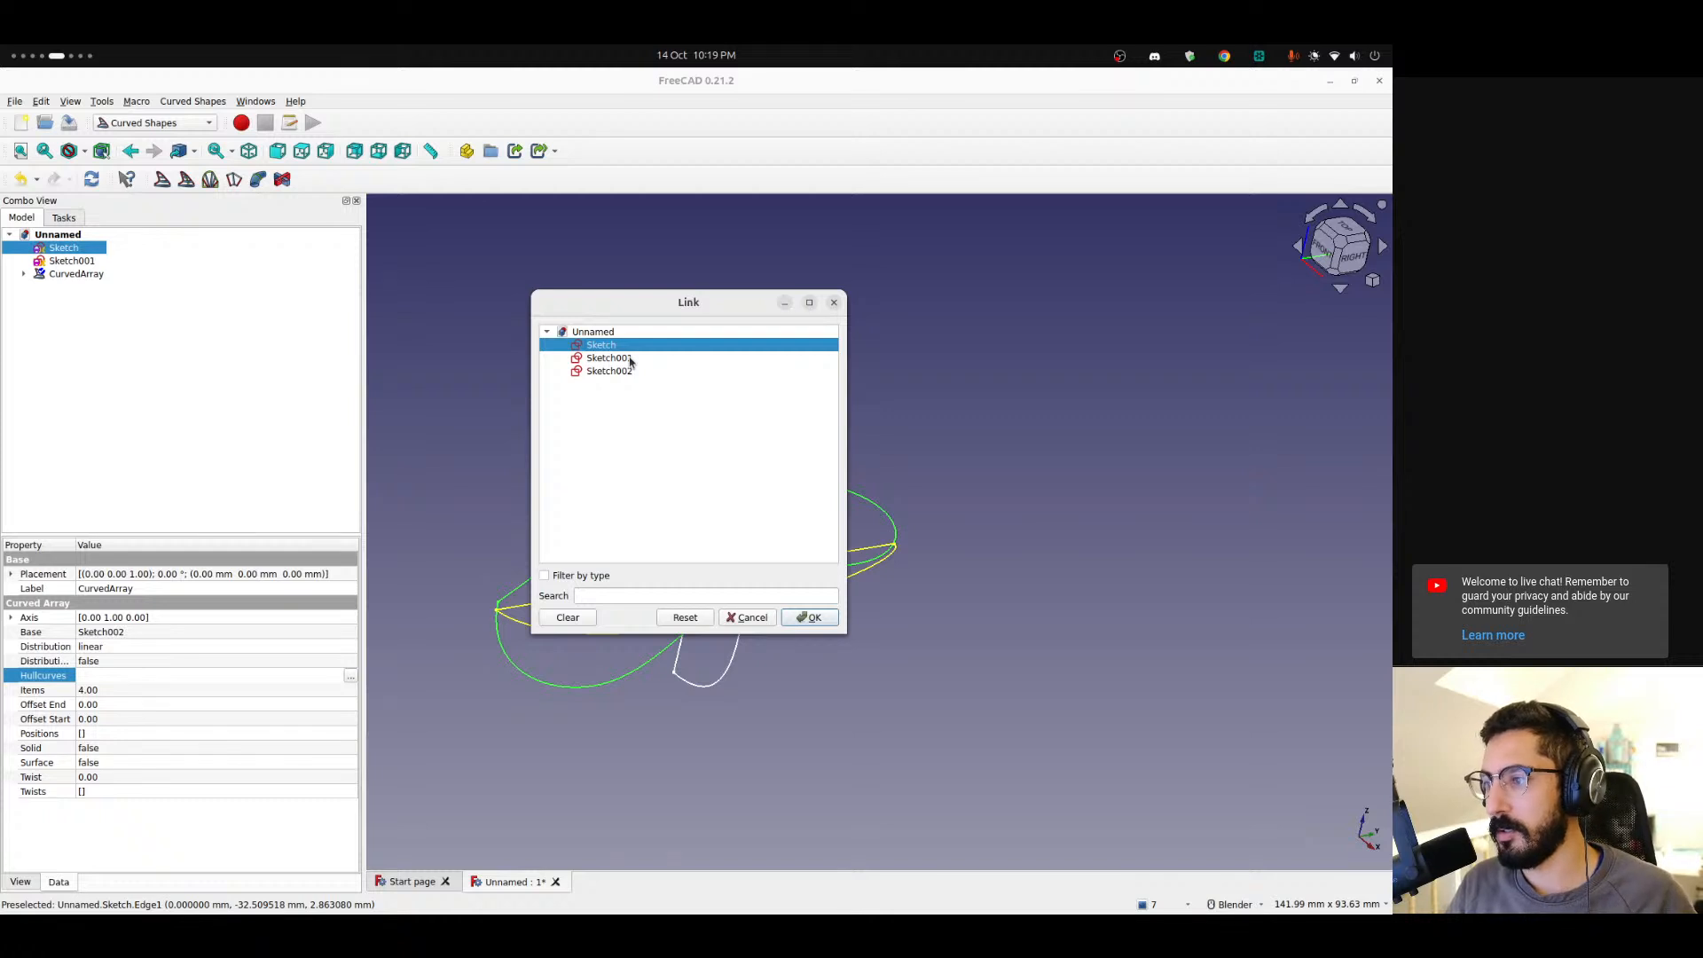
{"action": "left_click", "coordinate": [630, 360], "text": "ctrl"}
{"action": "left_click", "coordinate": [809, 618]}
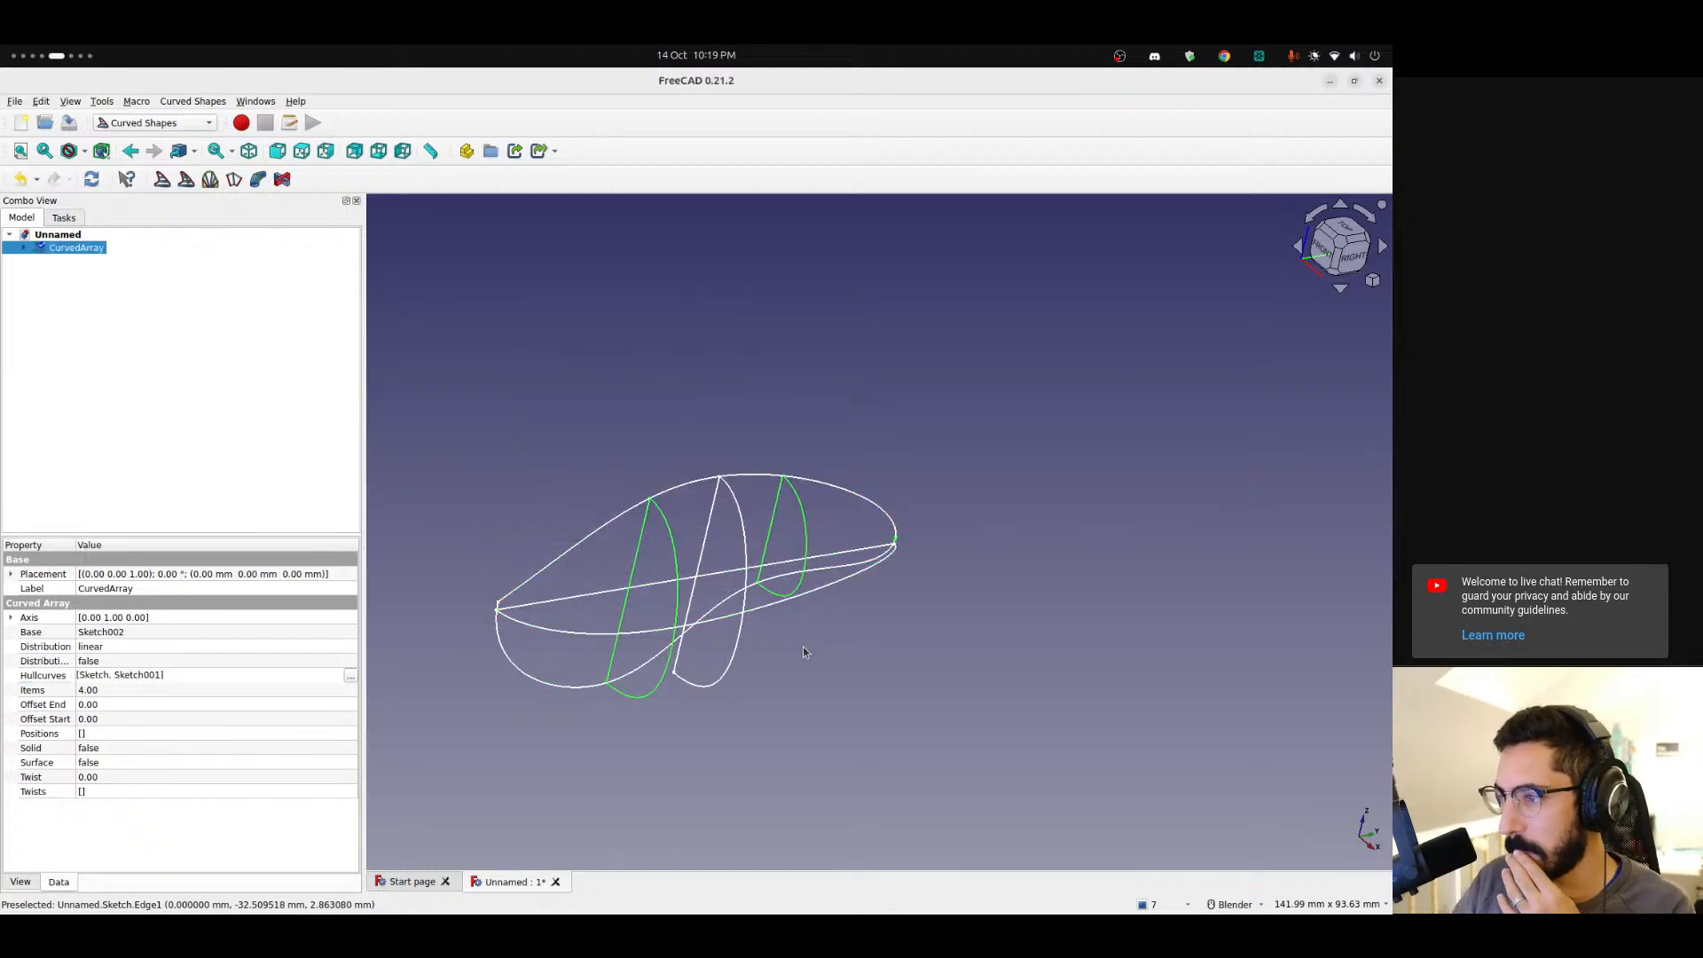
Increase the Curved Array's number of items to 13.
{"action": "mouse_move", "coordinate": [787, 679]}
{"action": "middle_mouse_down"}
{"action": "mouse_move", "coordinate": [684, 497]}
{"action": "mouse_move", "coordinate": [815, 588]}
{"action": "mouse_move", "coordinate": [802, 568]}
{"action": "middle_mouse_up"}
{"action": "left_click", "coordinate": [24, 247]}
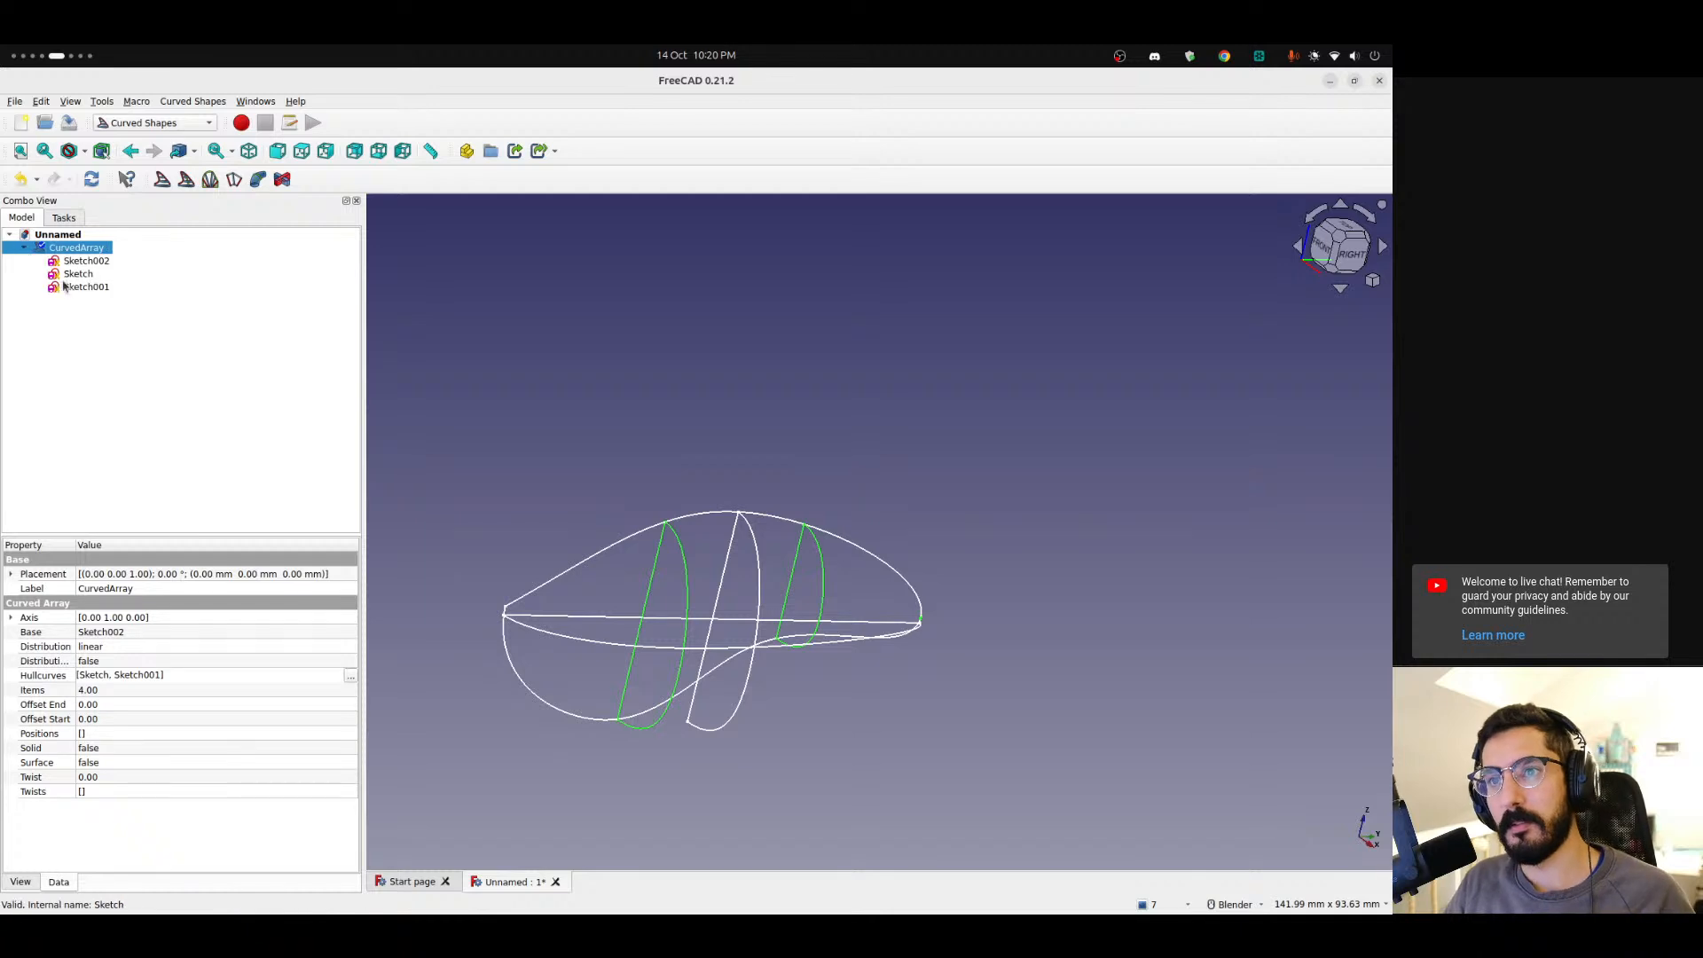
{"action": "key", "text": "Down"}
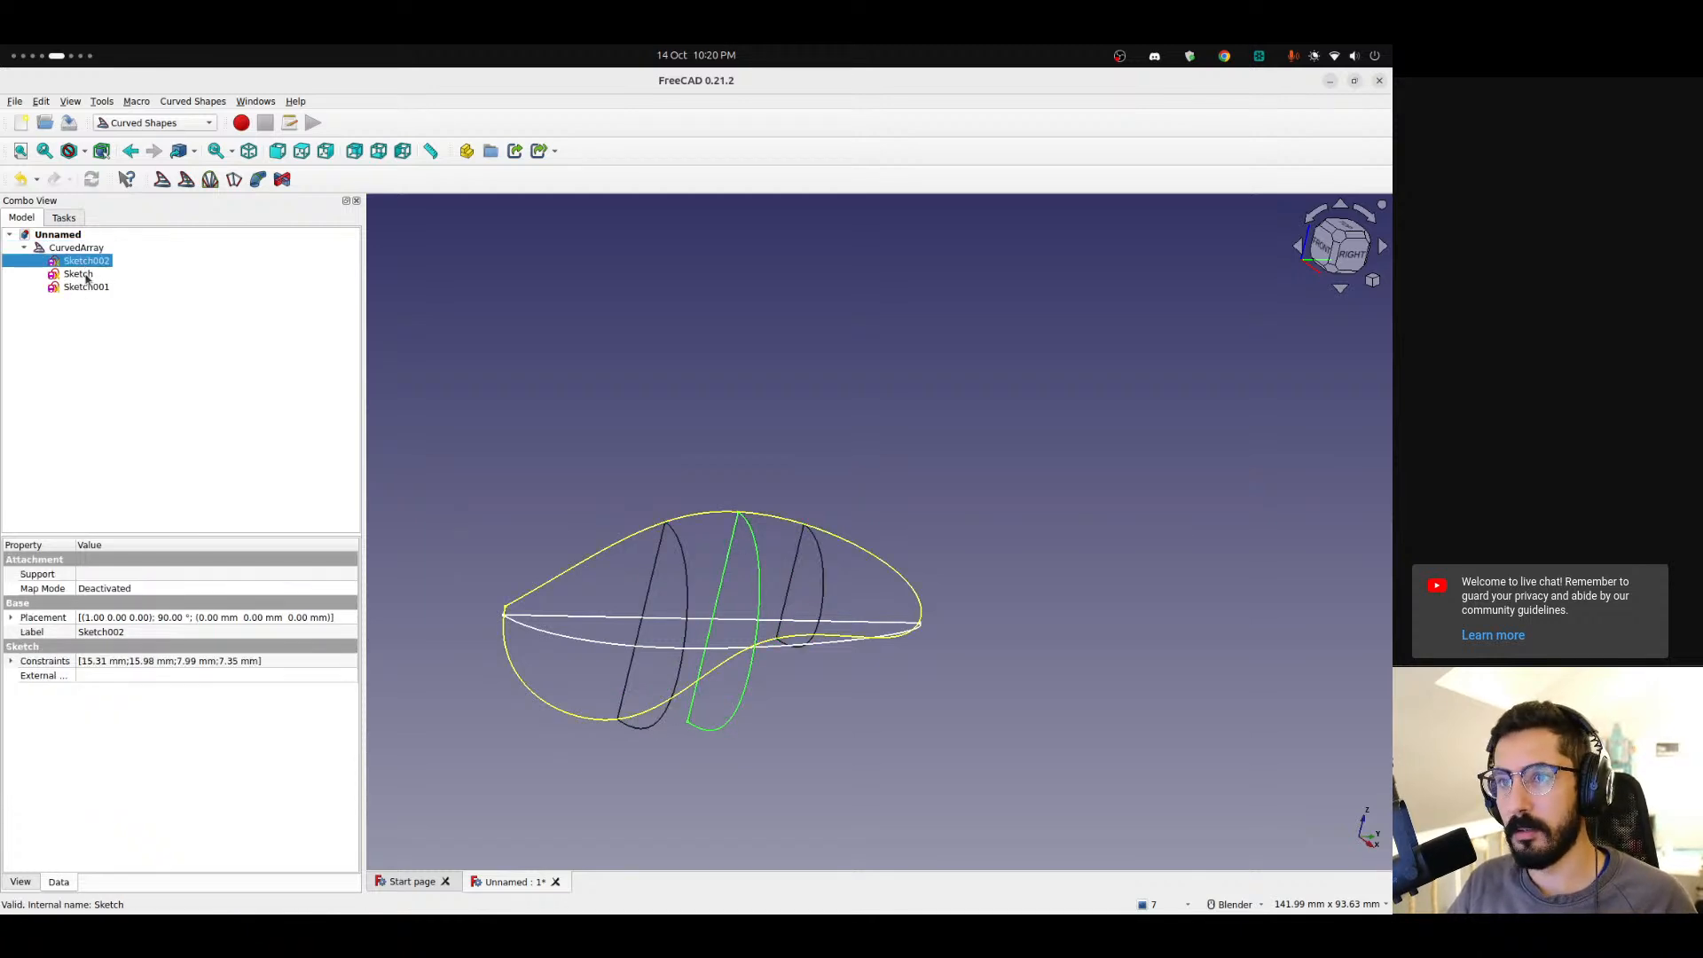
{"action": "key", "text": "Up"}
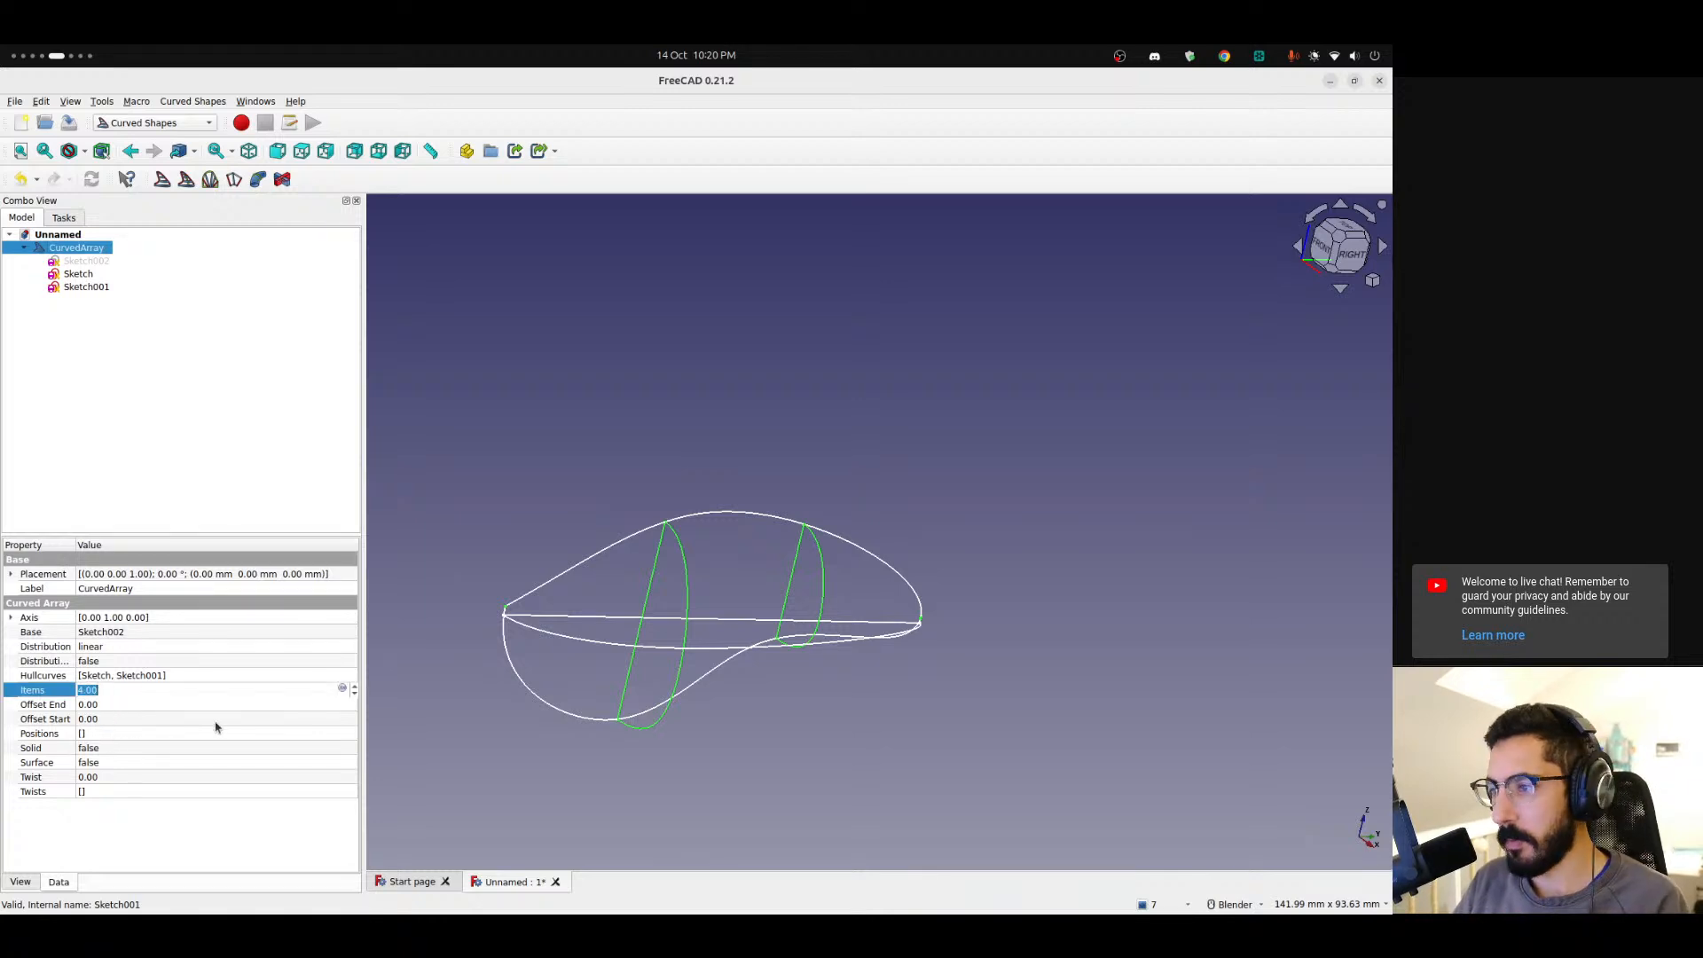
{"action": "key", "text": "Up"}
{"action": "key", "text": "Up"}
{"action": "key", "text": "Up"}
{"action": "key", "text": "Up"}
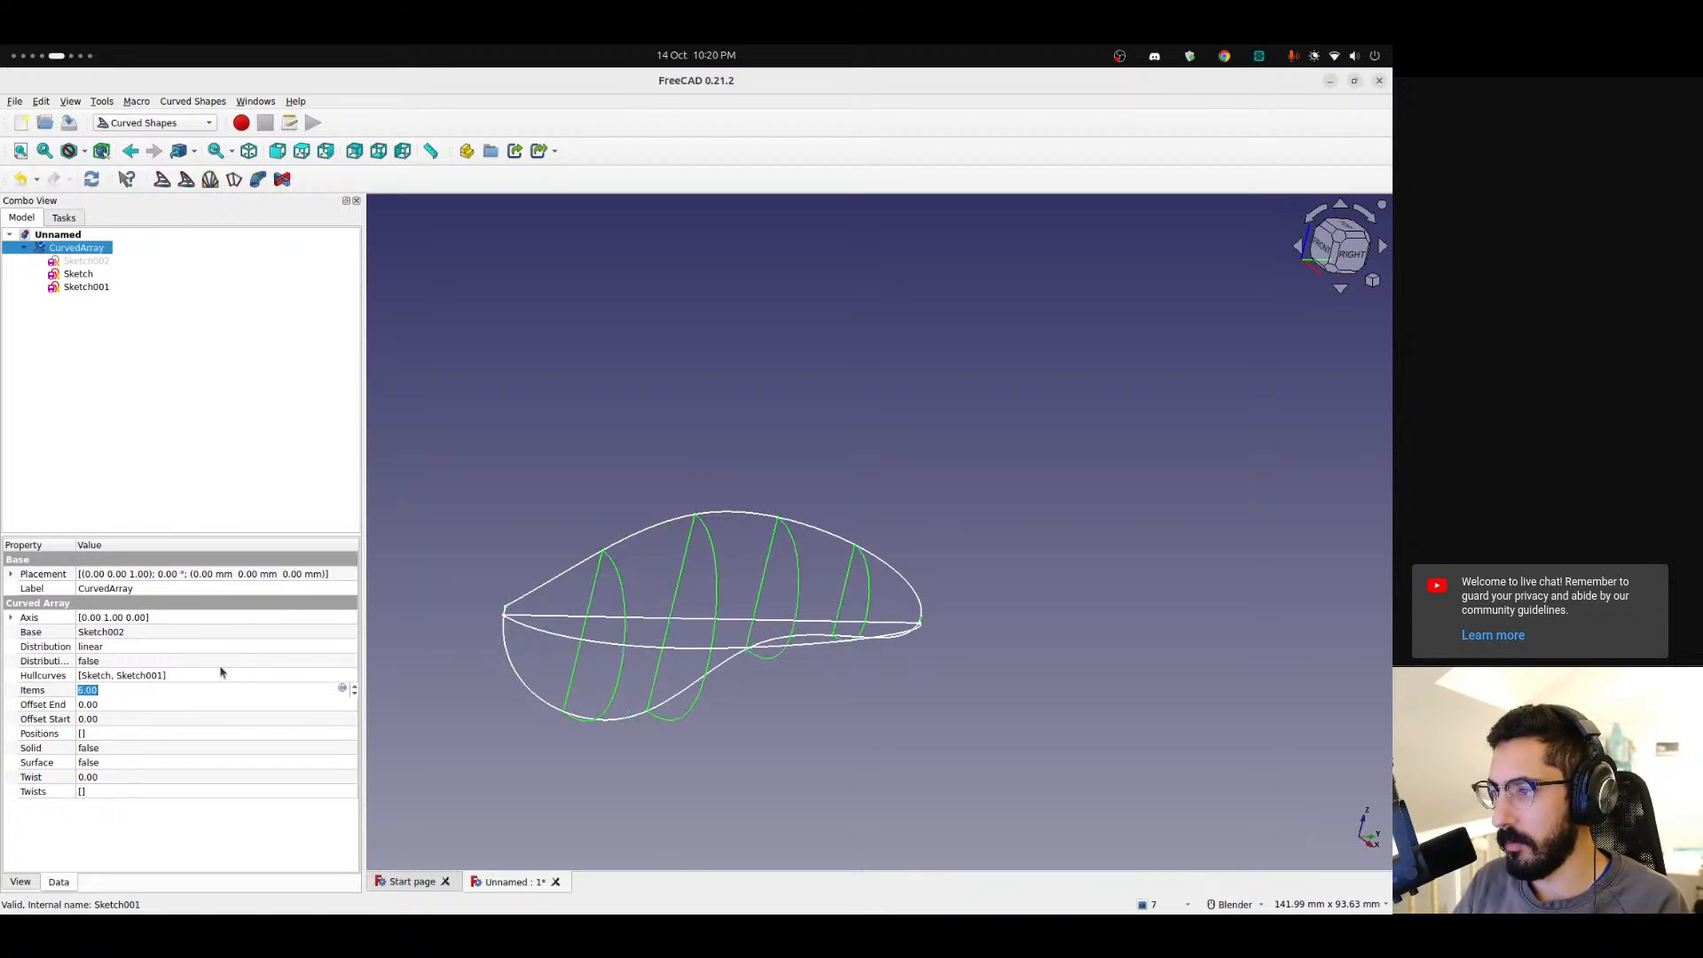
{"action": "key", "text": "Up"}
{"action": "key", "text": "Up"}
{"action": "key", "text": "Up"}
{"action": "key", "text": "Up"}
{"action": "key", "text": "Up"}
{"action": "middle_click_drag", "start_coordinate": [771, 516], "coordinate": [611, 484]}
{"action": "middle_click_drag", "start_coordinate": [619, 681], "coordinate": [618, 547], "text": "shift"}
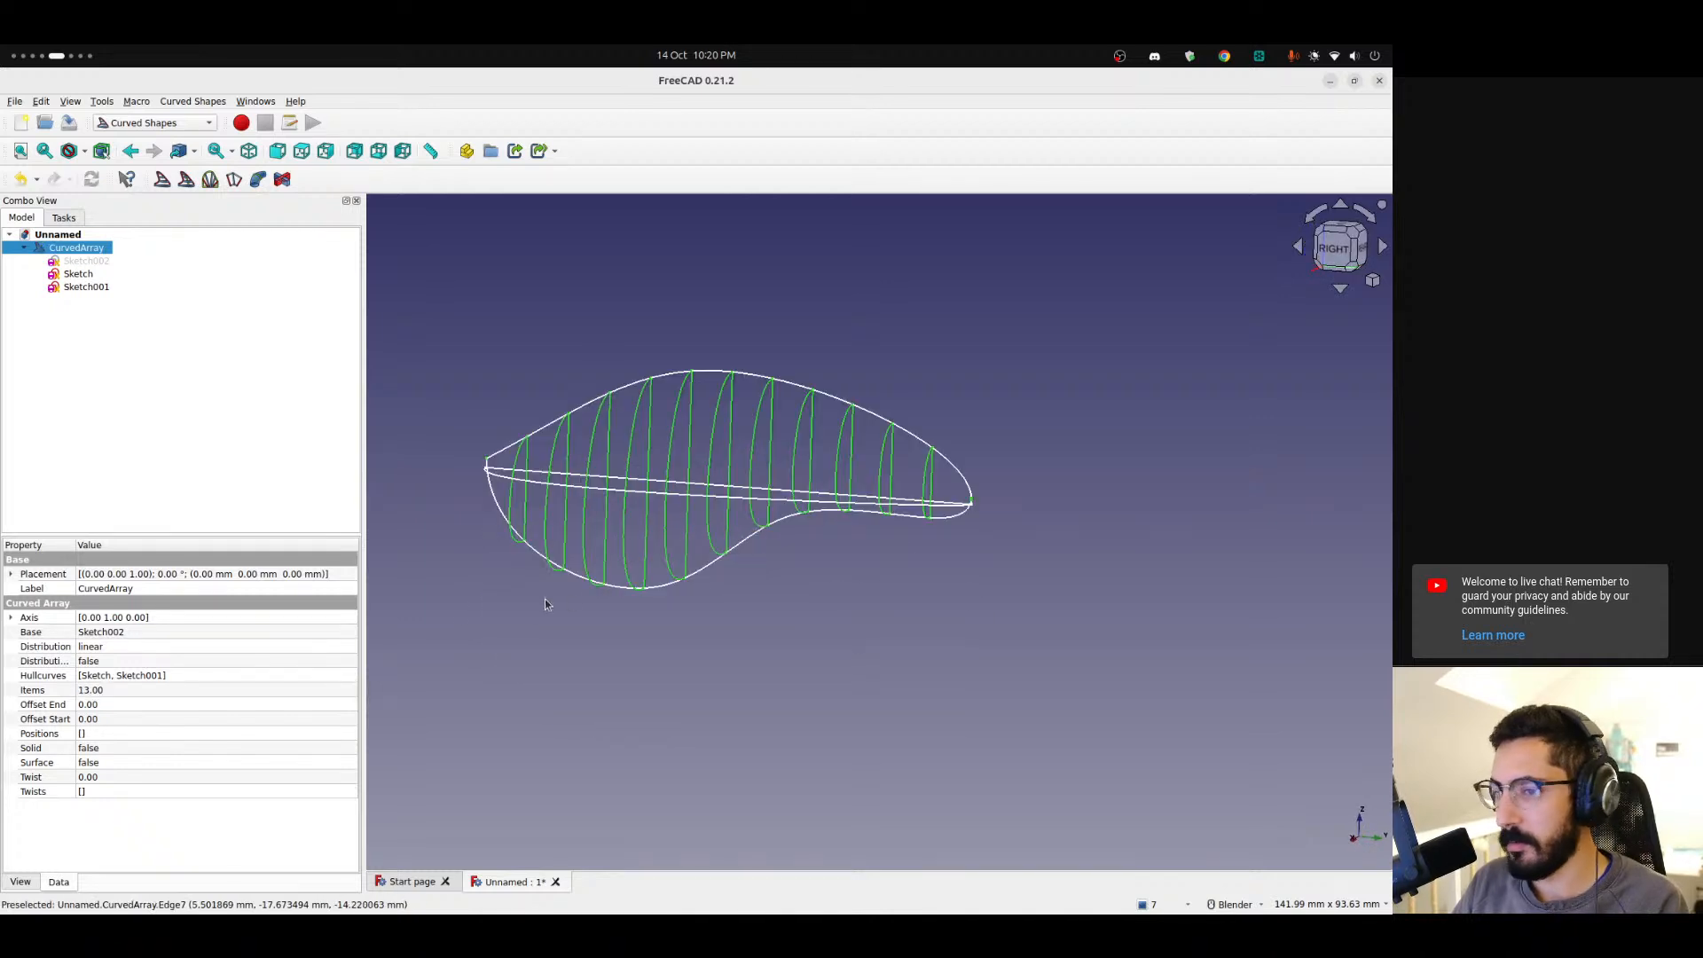
Increase the Curved Array's number of items to 16.
{"action": "left_click", "coordinate": [109, 694]}
{"action": "key", "text": "Up"}
{"action": "key", "text": "Up"}
{"action": "key", "text": "Up"}
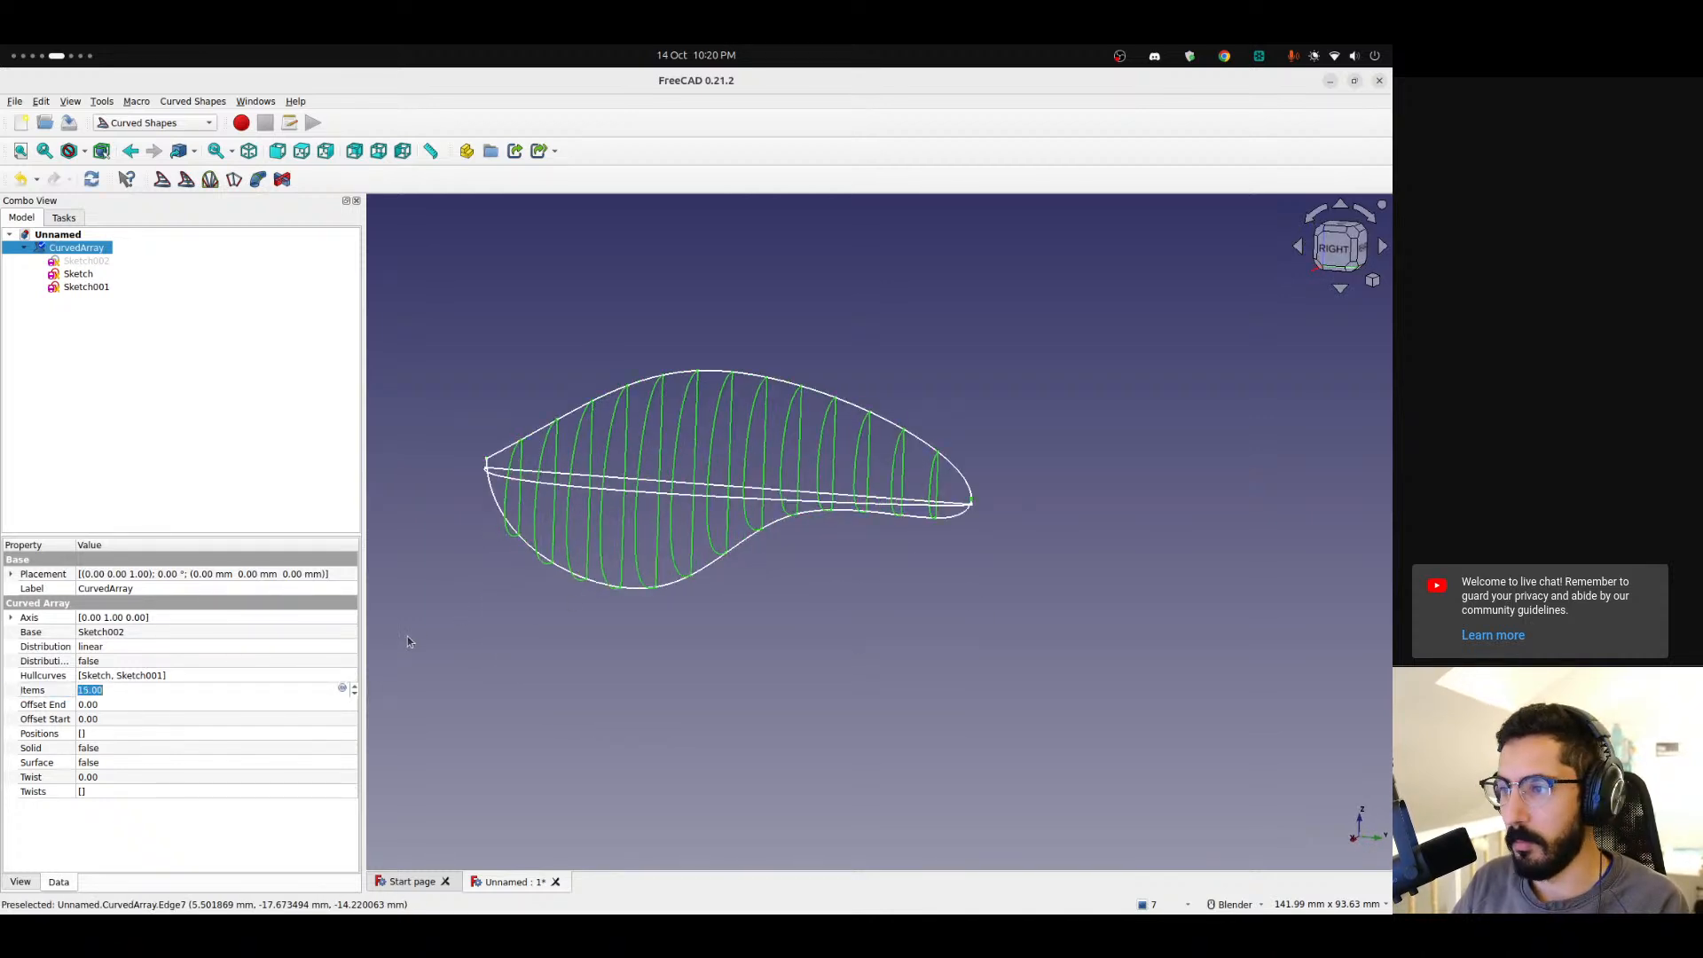
{"action": "middle_click_drag", "start_coordinate": [558, 485], "coordinate": [661, 532]}
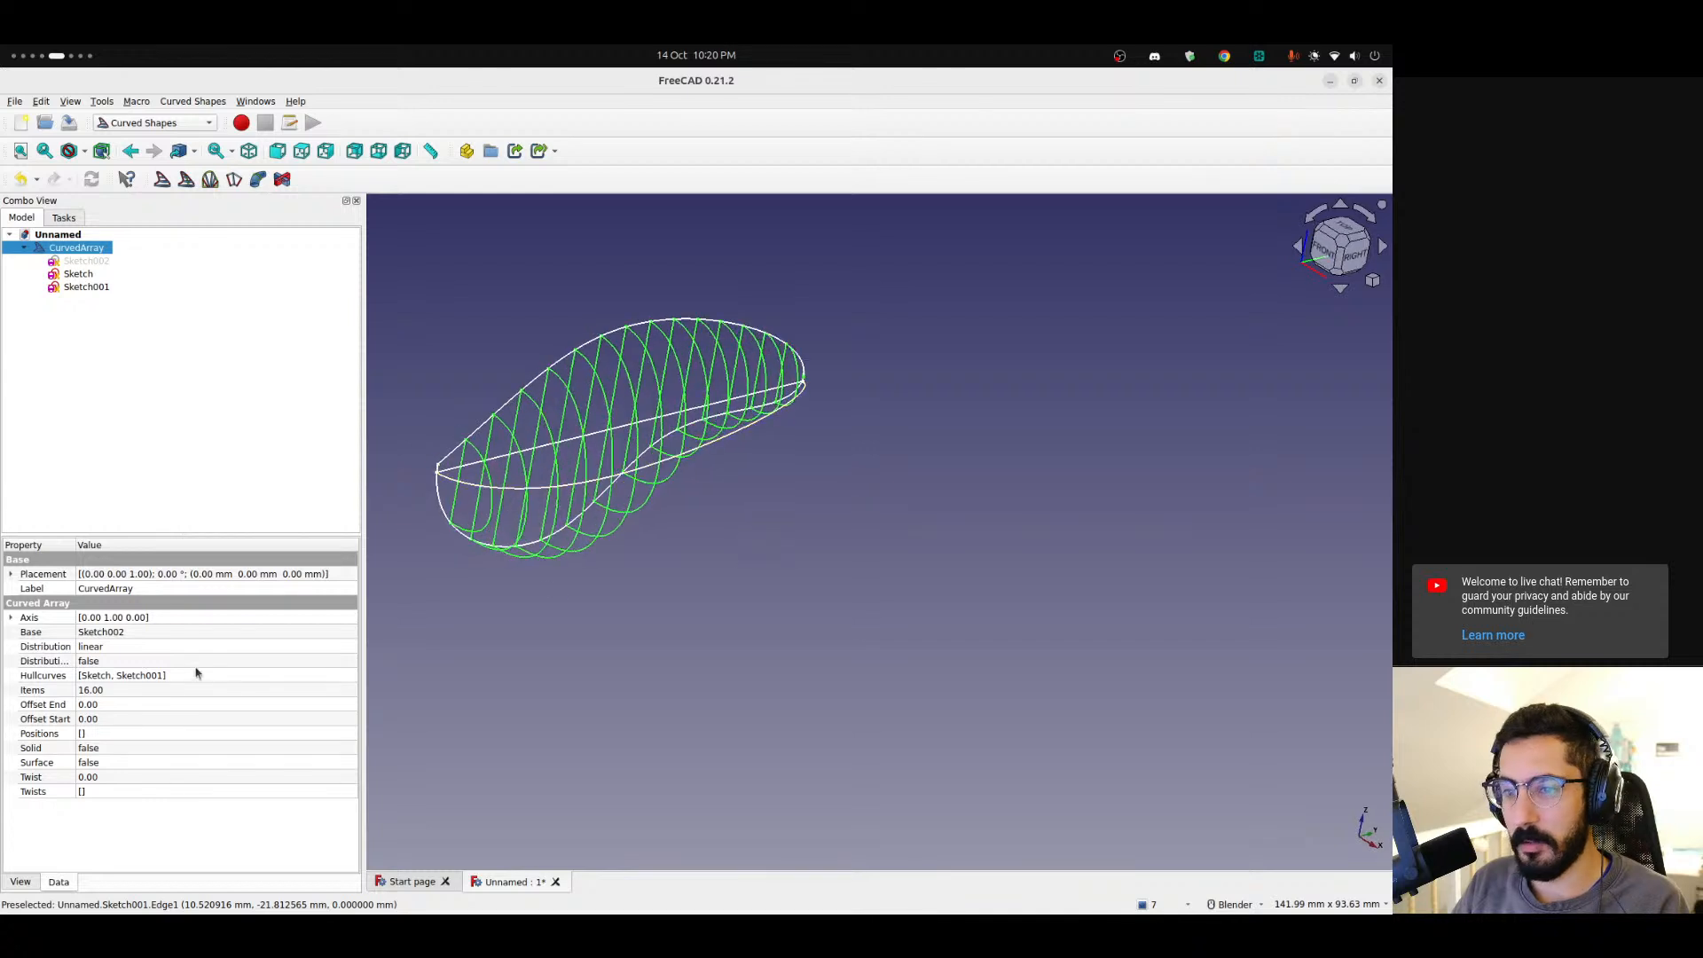
Increase the Curved Array's item count further to 18.
{"action": "left_click", "coordinate": [166, 691]}
{"action": "key", "text": "Up"}
{"action": "key", "text": "Up"}
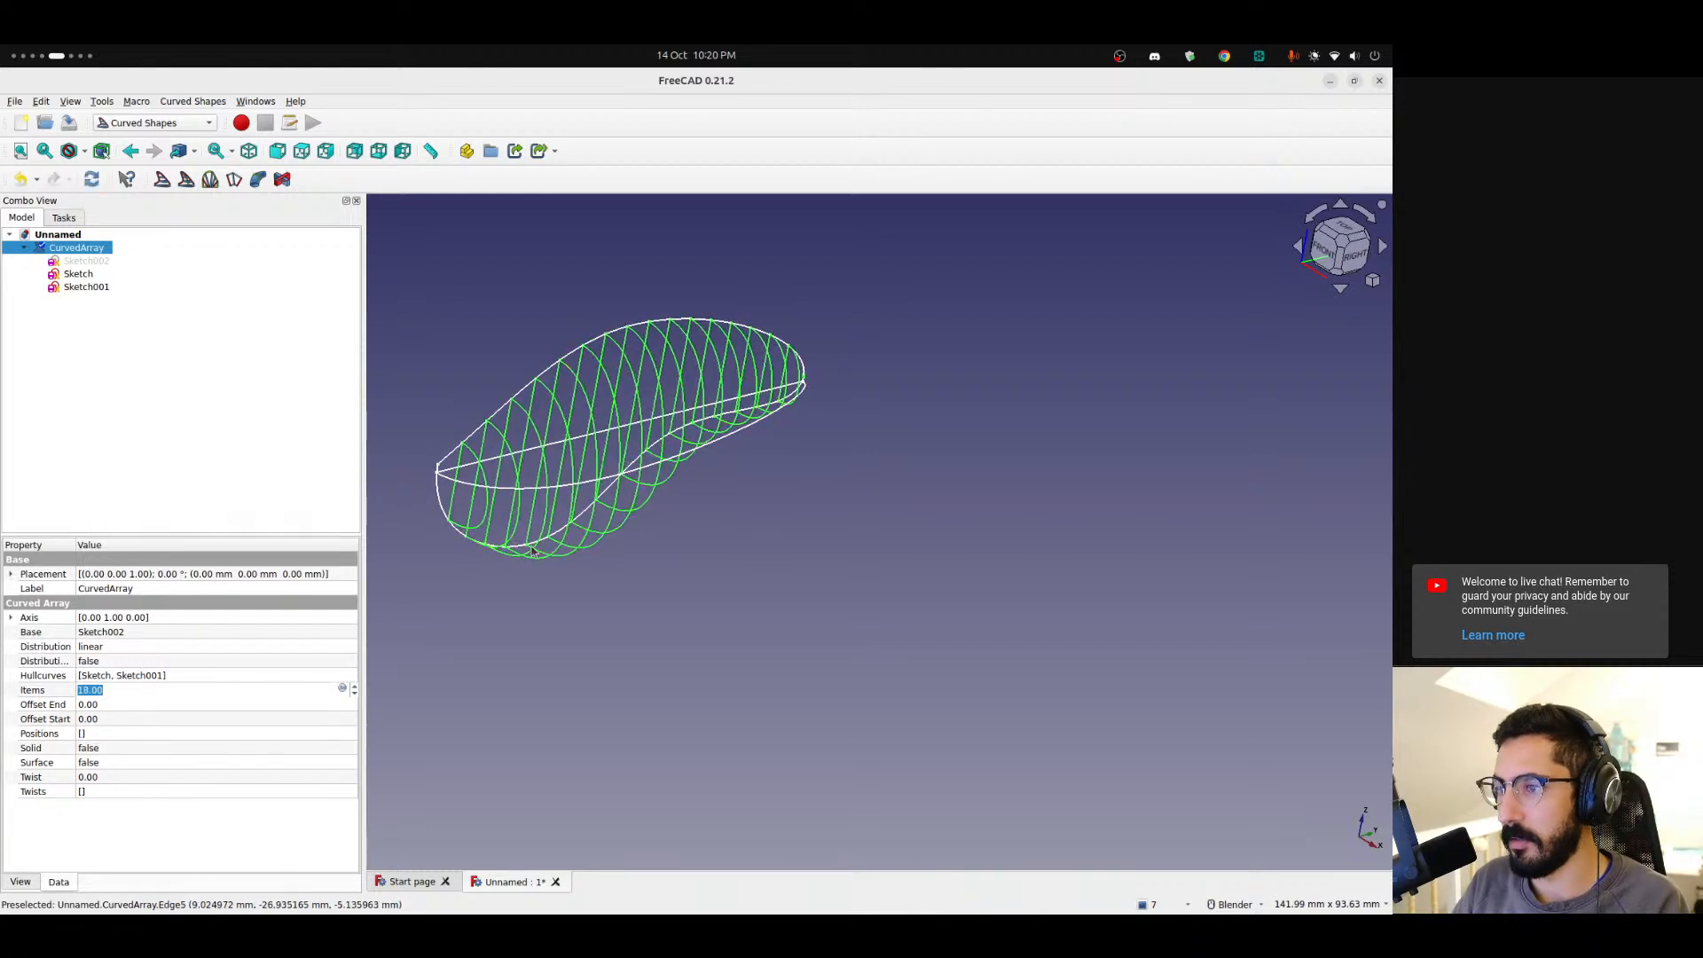
{"action": "middle_click_drag", "start_coordinate": [568, 469], "coordinate": [661, 488], "text": "shift"}
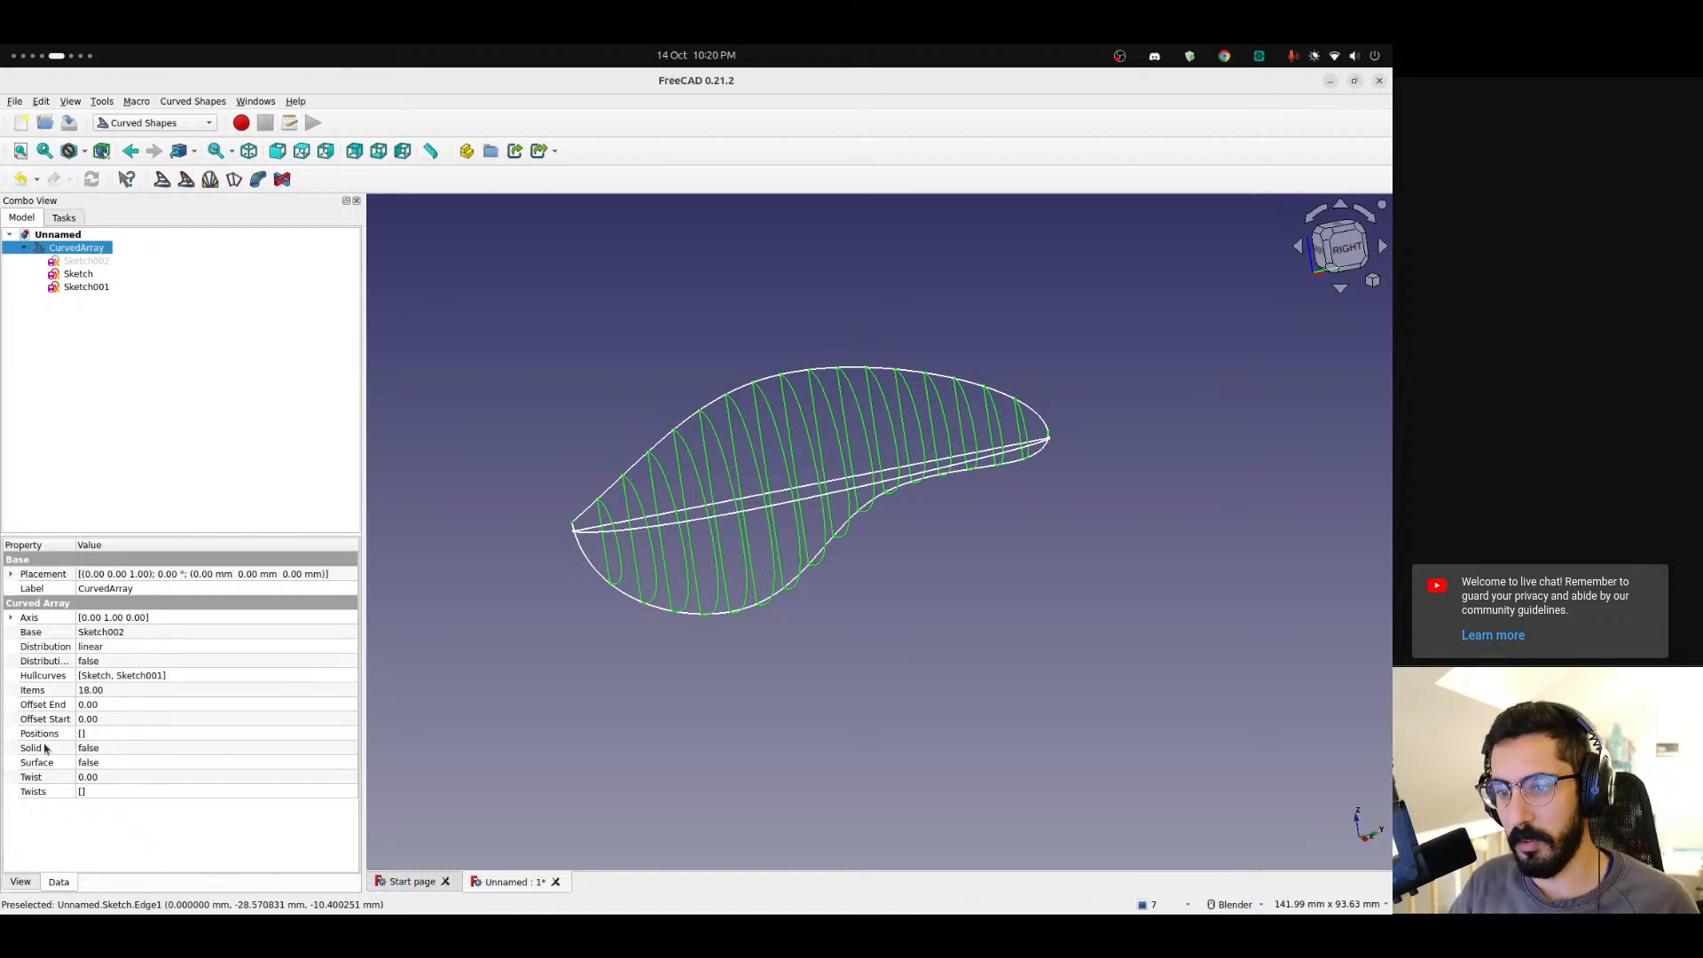
Set the Curved Array's Solid property to true.
{"action": "double_click", "coordinate": [163, 748]}
{"action": "left_click", "coordinate": [174, 775]}
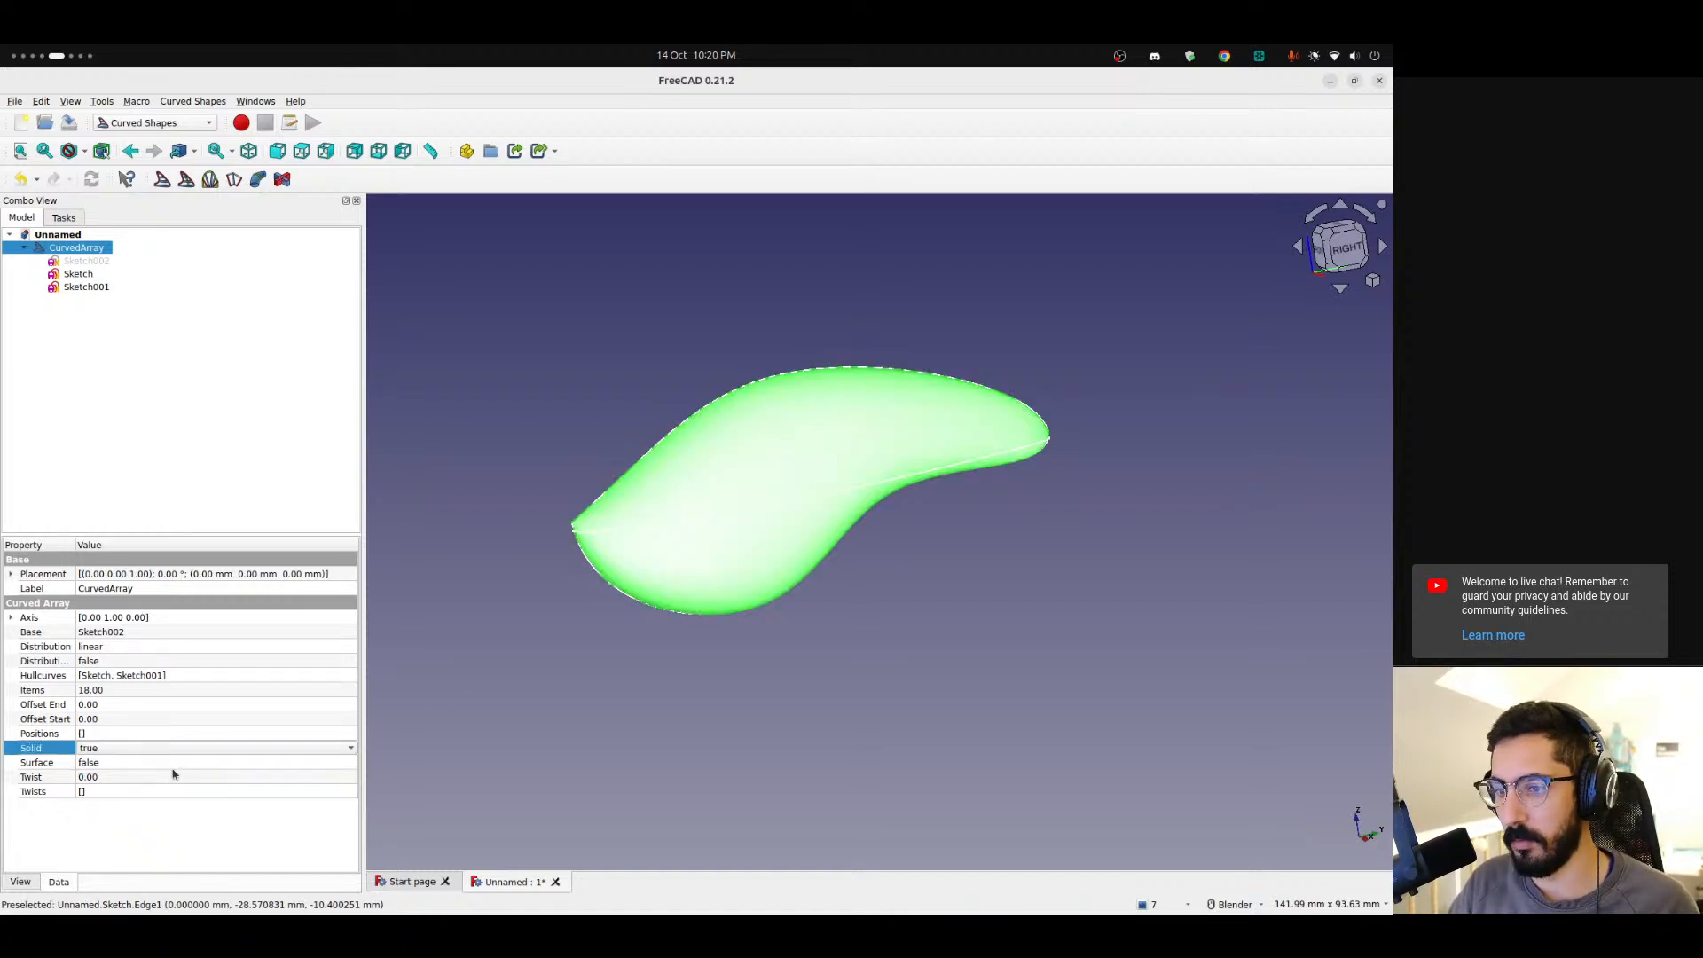
{"action": "left_click", "coordinate": [668, 664]}
{"action": "middle_click_drag", "start_coordinate": [634, 568], "coordinate": [779, 551]}
Hide the Sketch and Sketch001 profile sketches.
{"action": "left_click", "coordinate": [87, 275]}
{"action": "left_click", "coordinate": [89, 288]}
{"action": "key", "text": "space"}
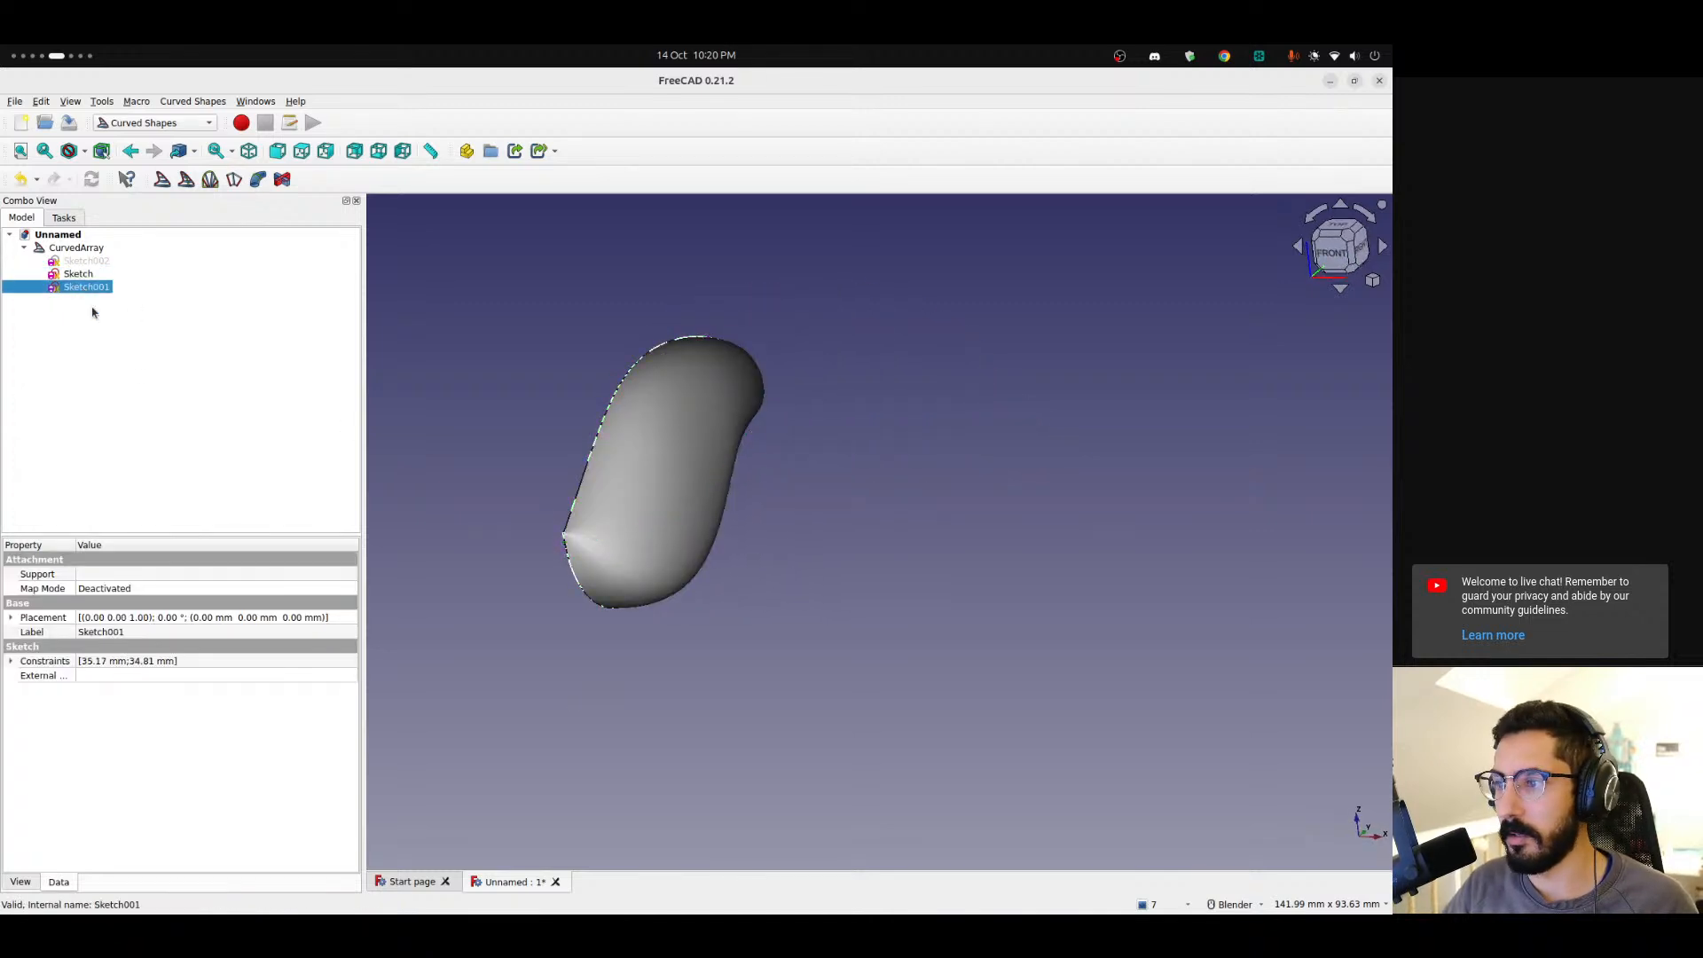
{"action": "middle_click_drag", "start_coordinate": [596, 540], "coordinate": [679, 579], "text": "shift"}
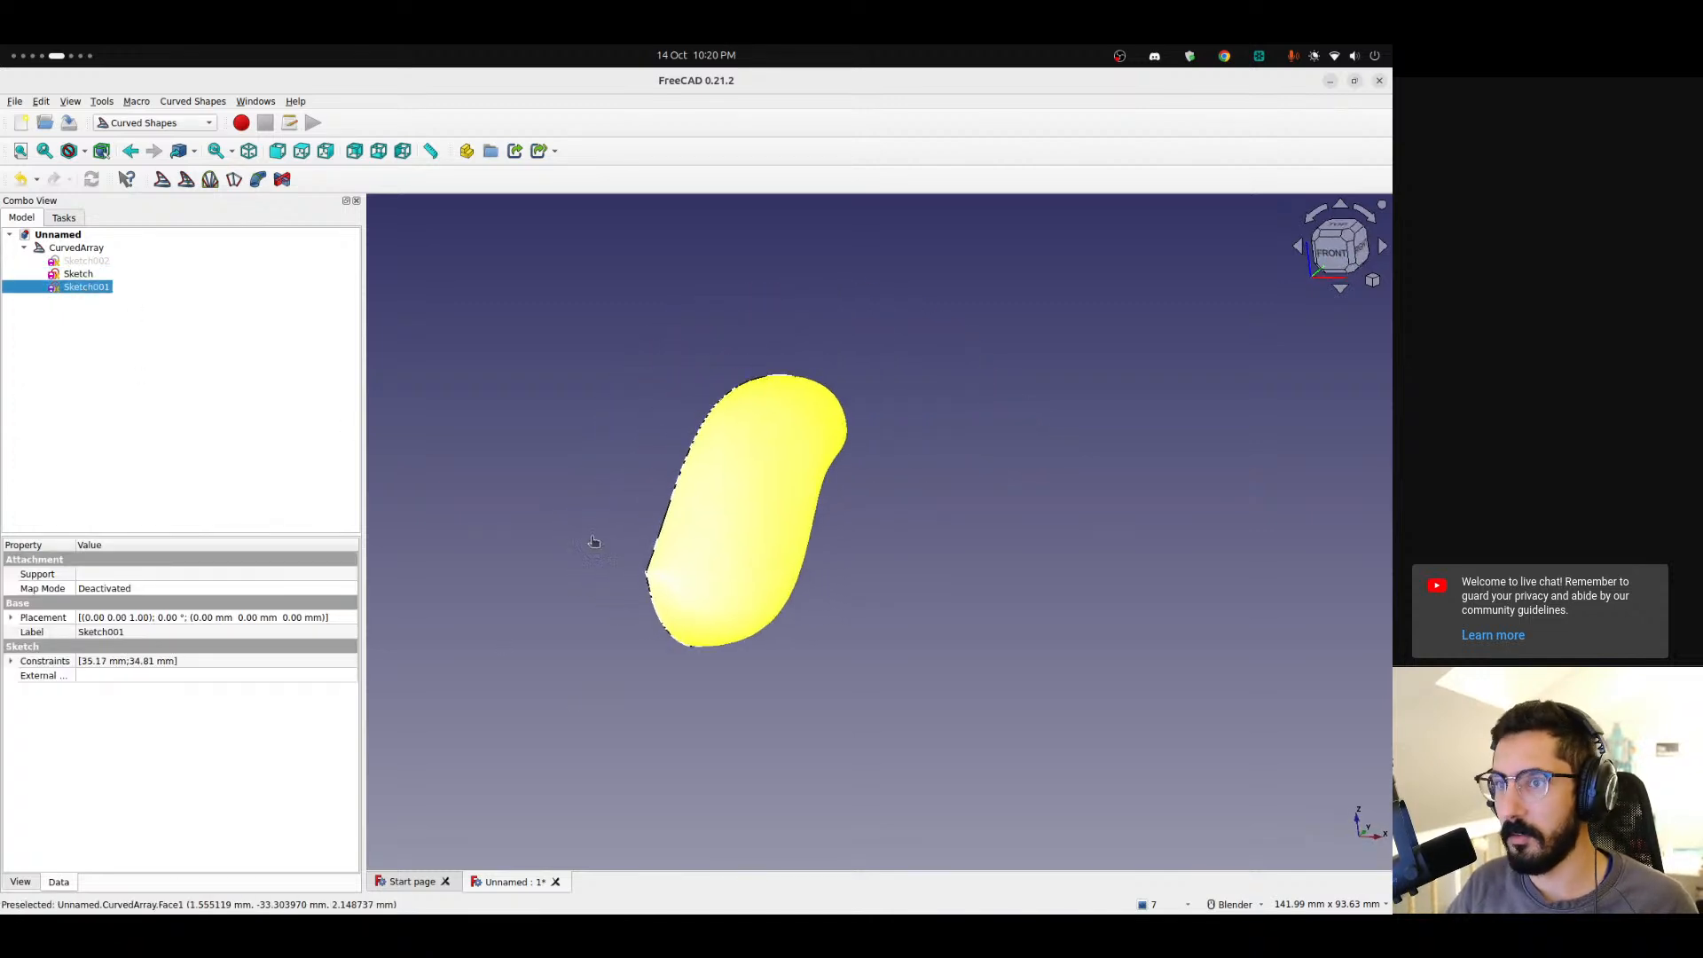
{"action": "left_click", "coordinate": [80, 274]}
{"action": "key", "text": "space"}
{"action": "left_click", "coordinate": [137, 370]}
Orbit and zoom around the solid lure body to inspect its shape.
{"action": "mouse_move", "coordinate": [719, 571]}
{"action": "middle_mouse_down"}
{"action": "mouse_move", "coordinate": [917, 559]}
{"action": "mouse_move", "coordinate": [1046, 502]}
{"action": "mouse_move", "coordinate": [616, 601]}
{"action": "mouse_move", "coordinate": [734, 601]}
{"action": "mouse_move", "coordinate": [654, 582]}
{"action": "mouse_move", "coordinate": [758, 577]}
{"action": "middle_mouse_up"}
{"action": "scroll", "coordinate": [647, 571], "scroll_direction": "up", "scroll_amount": 5}
{"action": "scroll", "coordinate": [589, 791], "scroll_direction": "down", "scroll_amount": 5}
{"action": "middle_click_drag", "start_coordinate": [591, 789], "coordinate": [616, 589]}
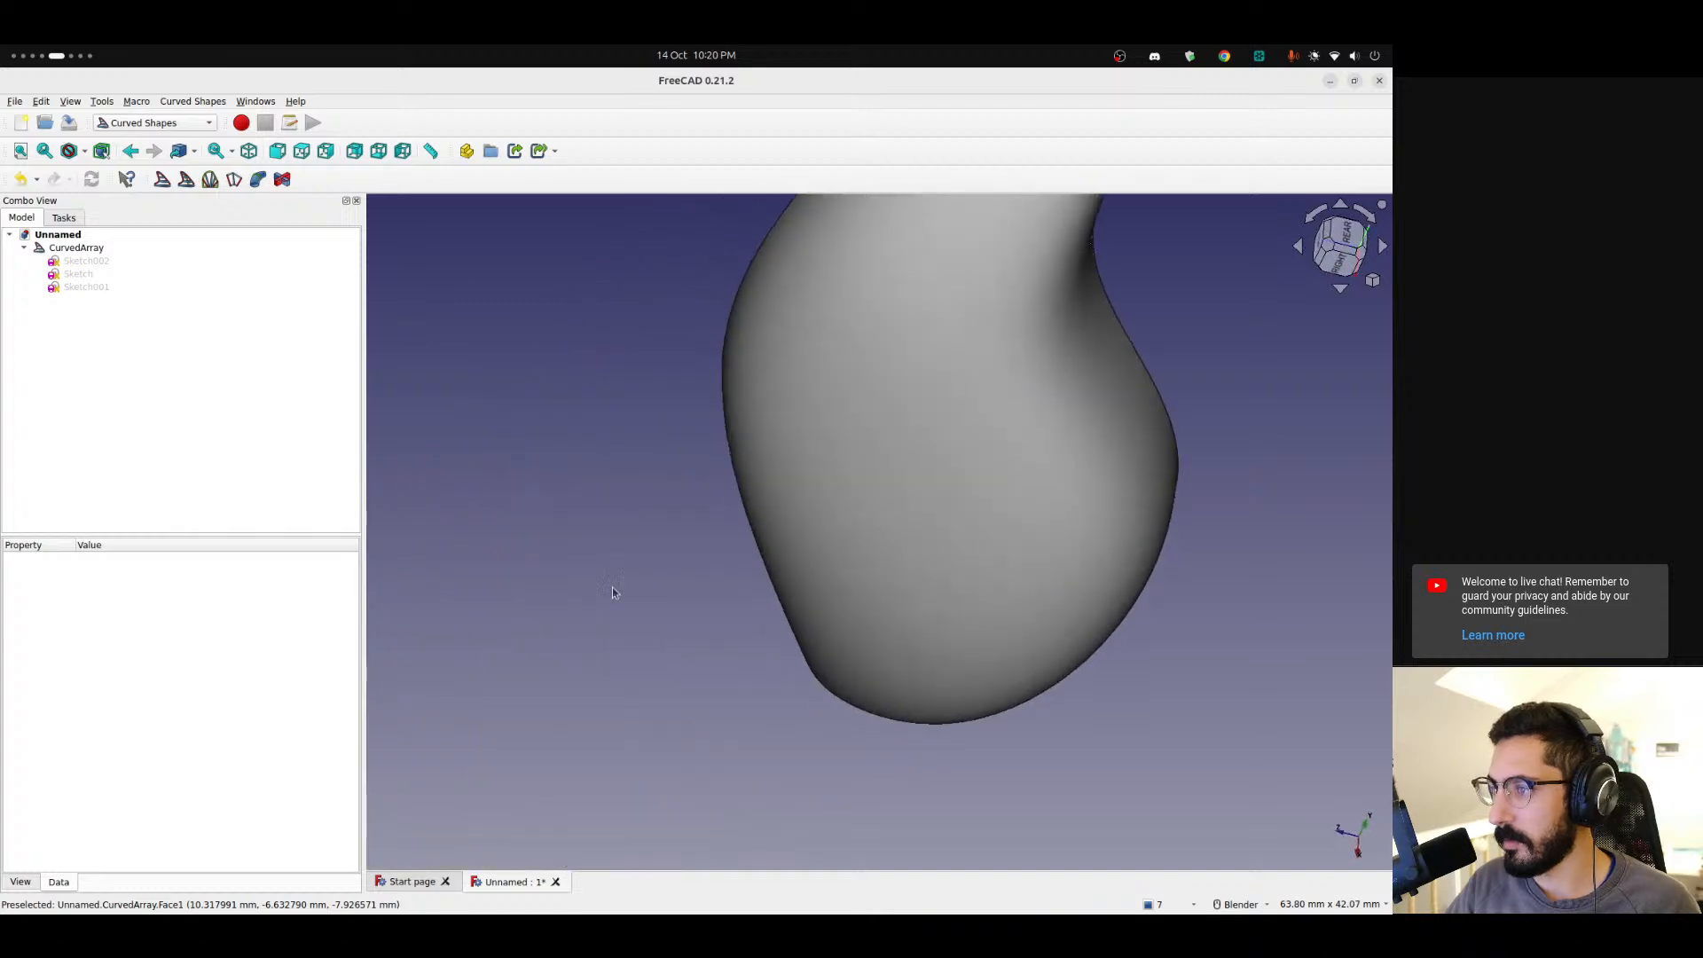
{"action": "scroll", "coordinate": [889, 646], "scroll_direction": "down", "scroll_amount": 5}
{"action": "scroll", "coordinate": [890, 646], "scroll_direction": "up", "scroll_amount": 5}
{"action": "middle_click_drag", "start_coordinate": [986, 467], "coordinate": [809, 512]}
{"action": "scroll", "coordinate": [810, 512], "scroll_direction": "down", "scroll_amount": 6}
{"action": "middle_click_drag", "start_coordinate": [757, 597], "coordinate": [1018, 452]}
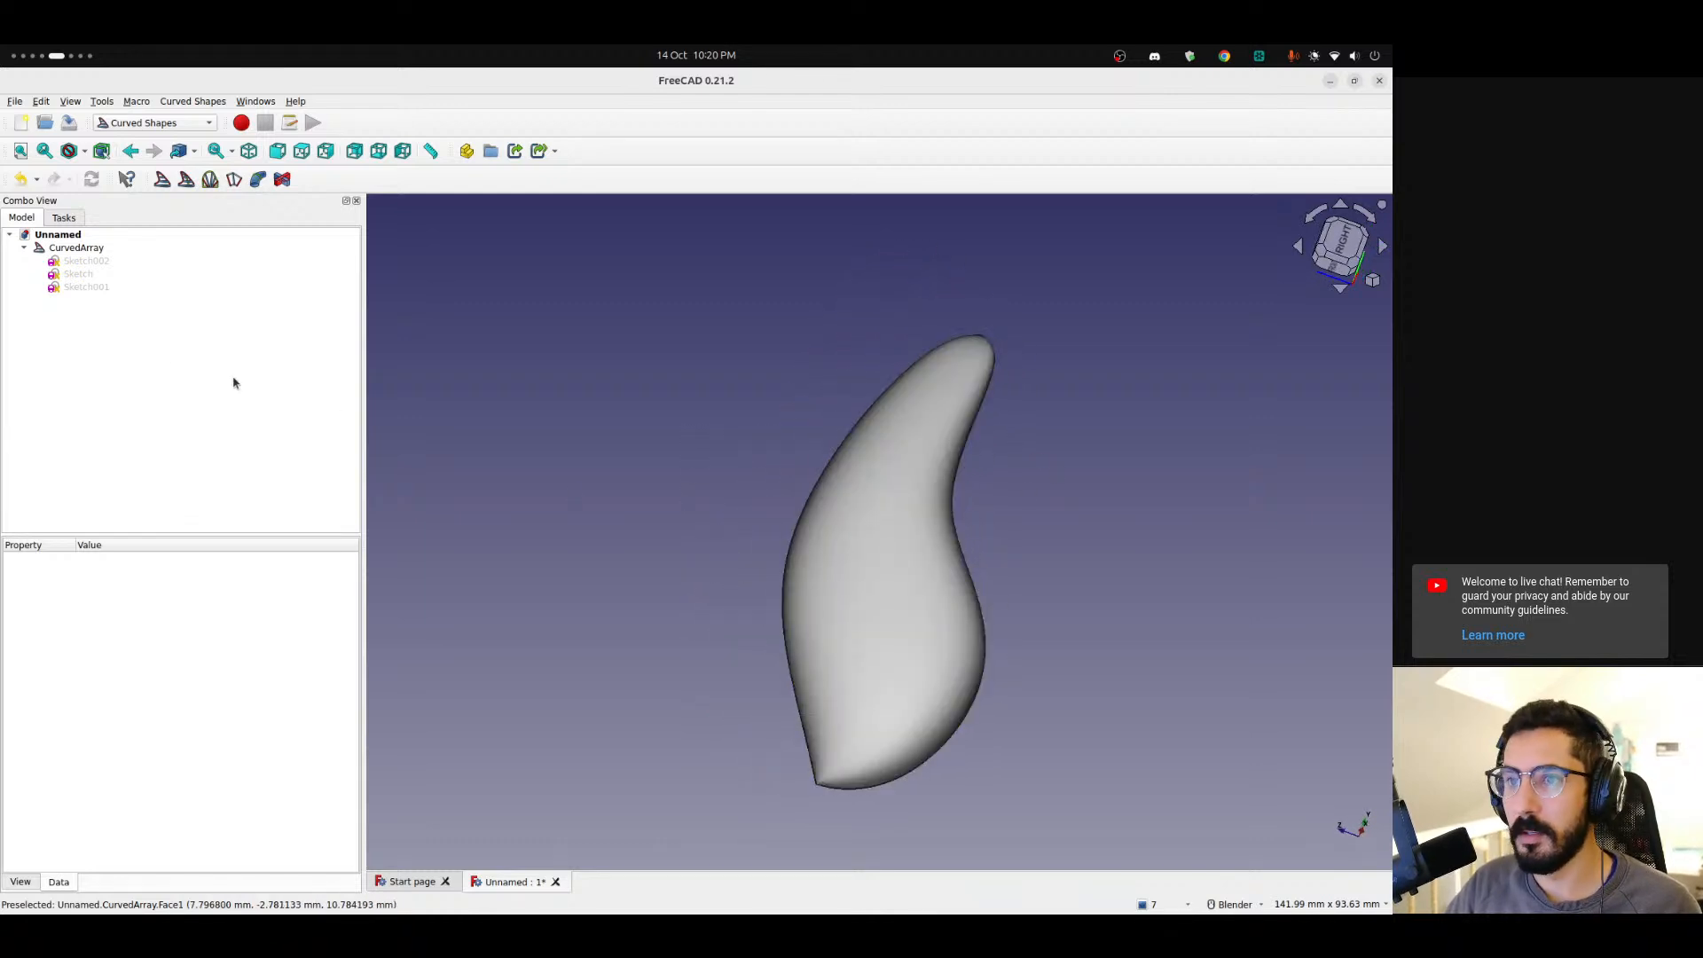
Set the Curved Array's number of items to 10.
{"action": "left_click", "coordinate": [76, 247]}
{"action": "left_click", "coordinate": [1343, 246]}
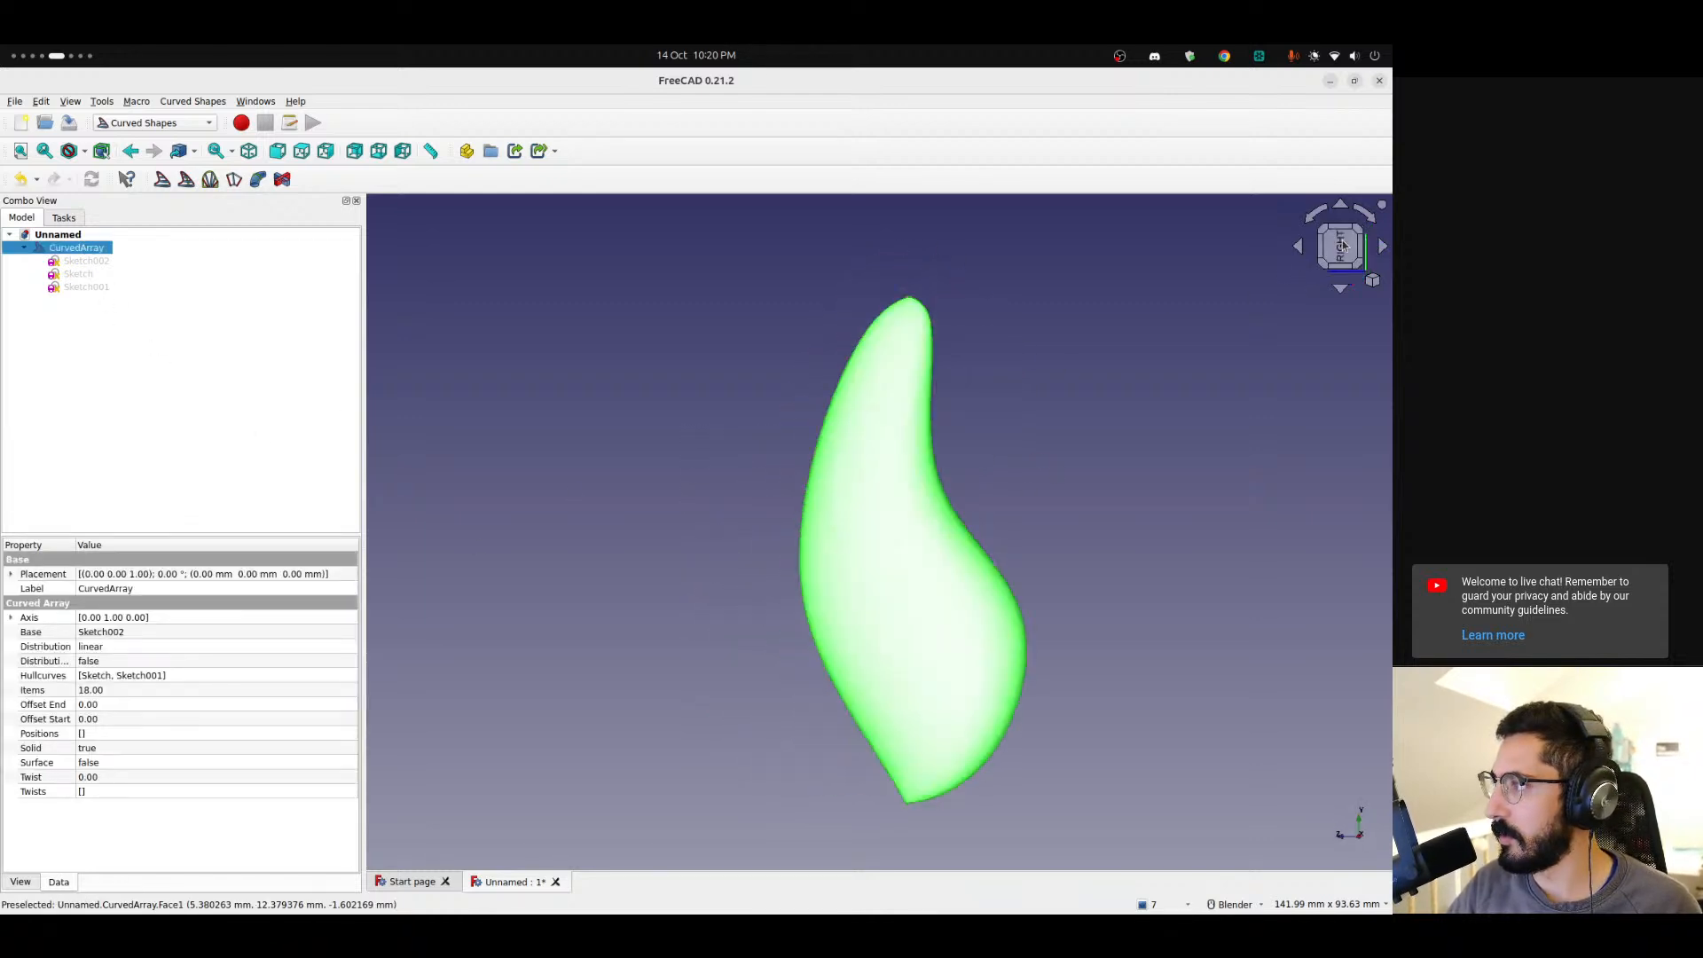
{"action": "left_click", "coordinate": [1366, 216]}
{"action": "left_click", "coordinate": [1366, 216]}
{"action": "middle_click_drag", "start_coordinate": [727, 582], "coordinate": [795, 635]}
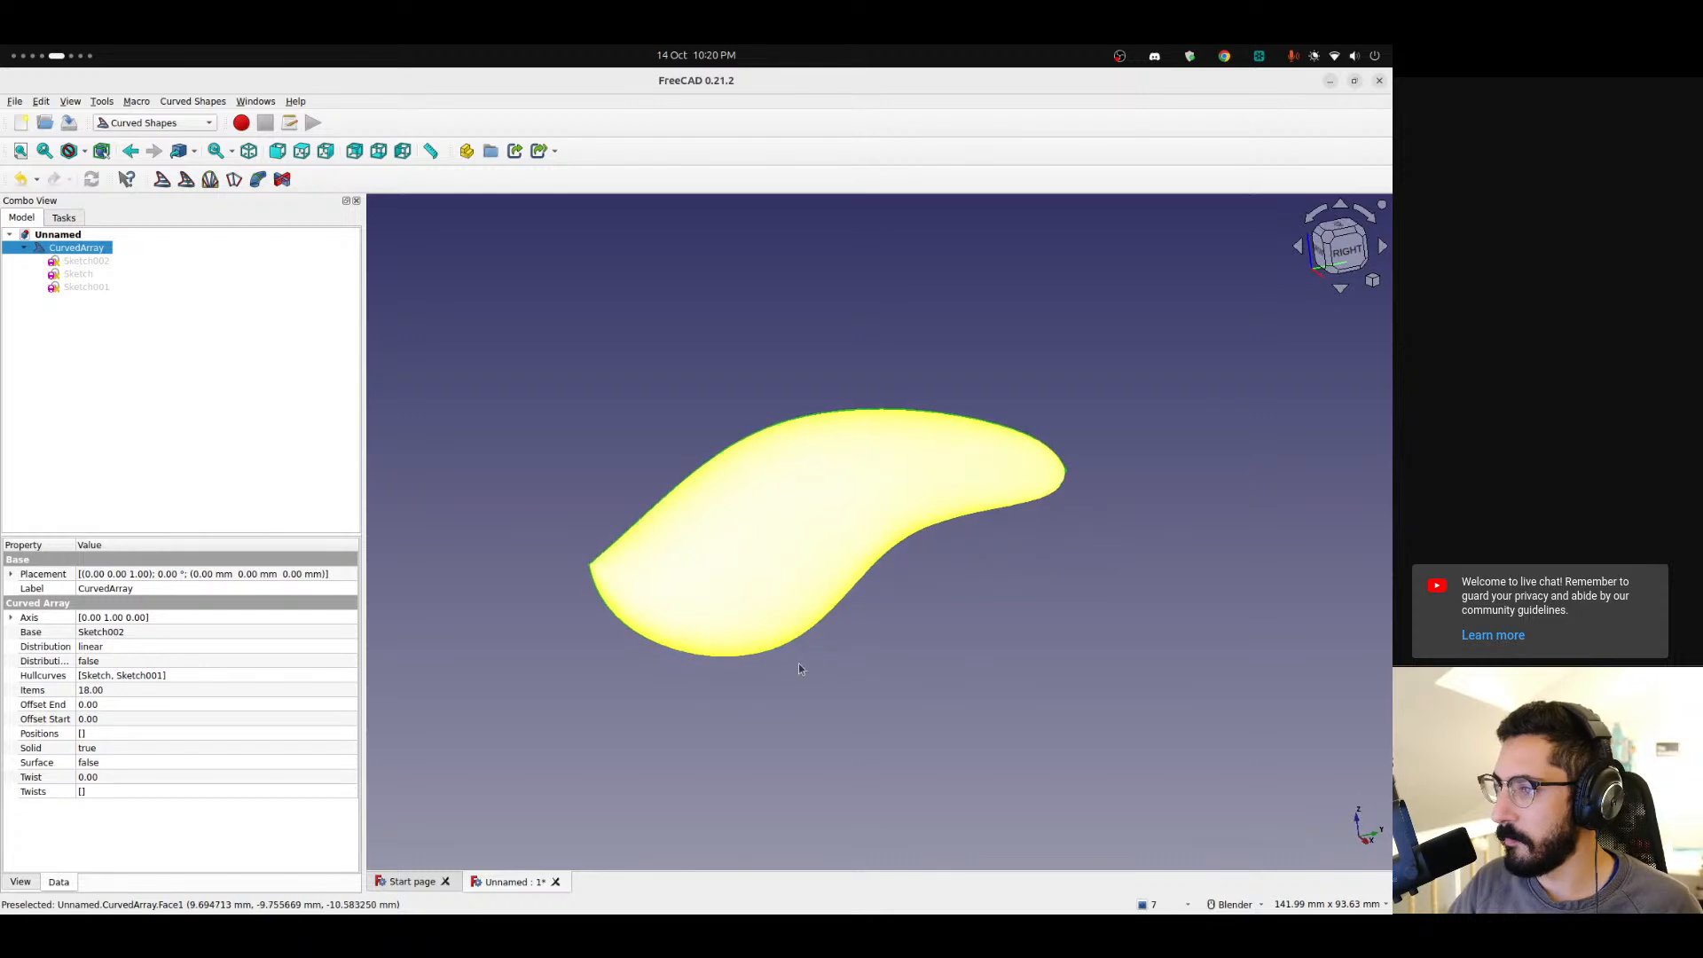
{"action": "left_click", "coordinate": [538, 653]}
{"action": "left_click", "coordinate": [76, 248]}
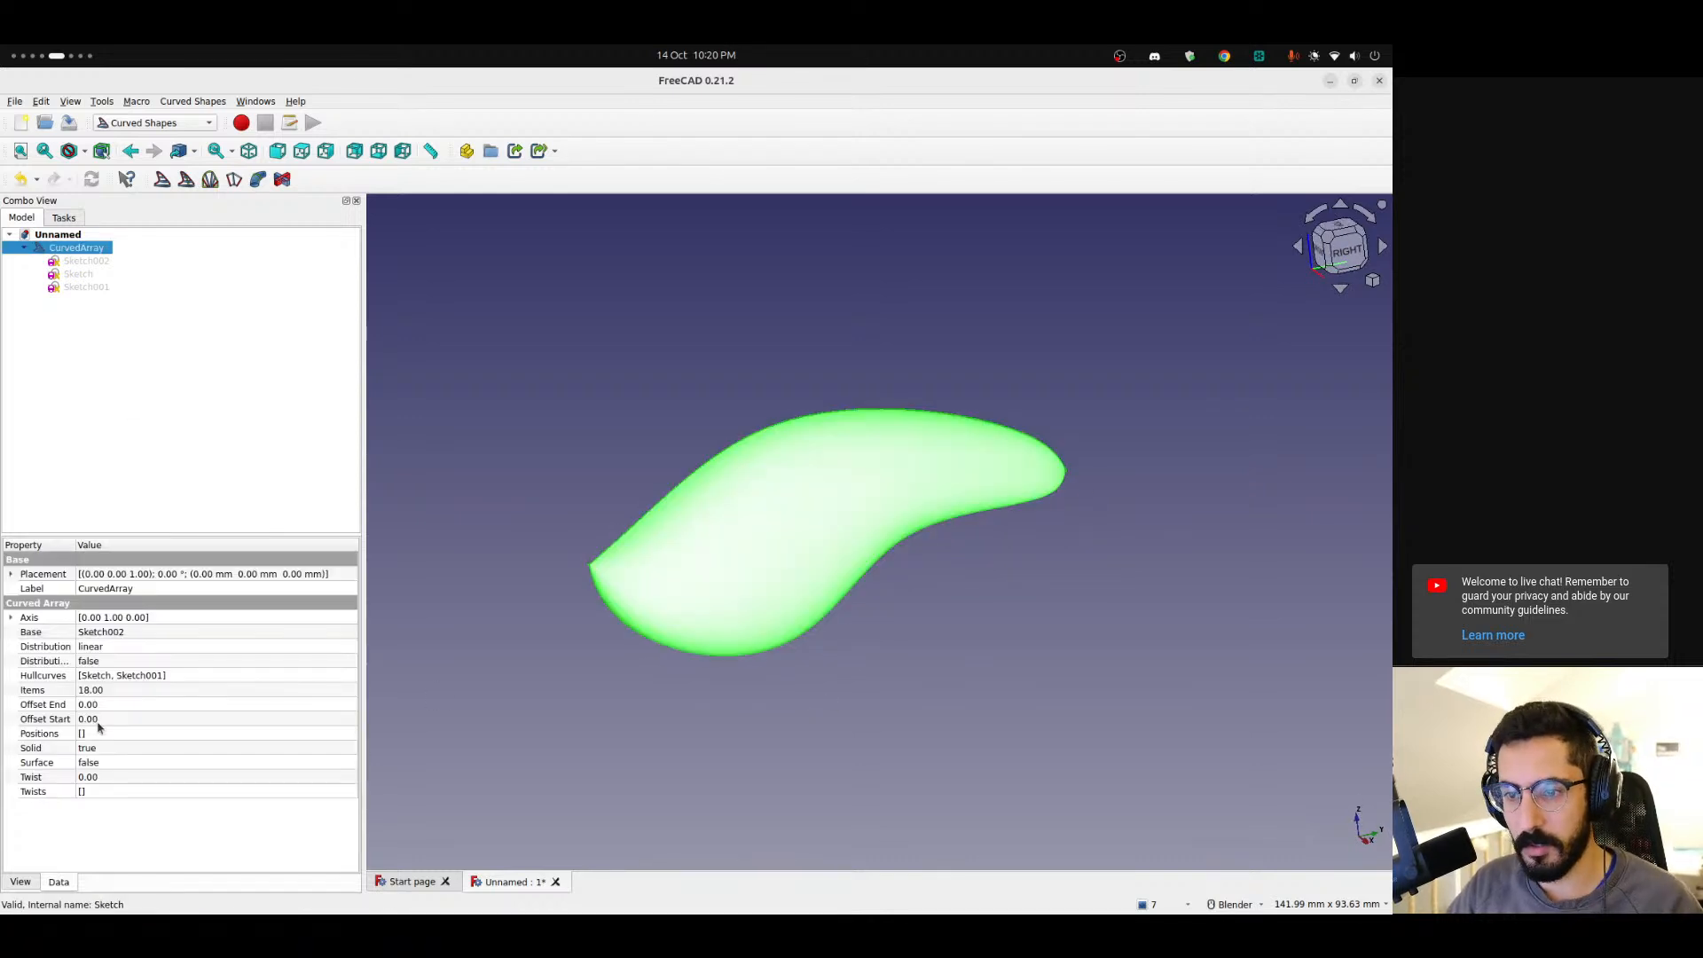
{"action": "left_click", "coordinate": [105, 693]}
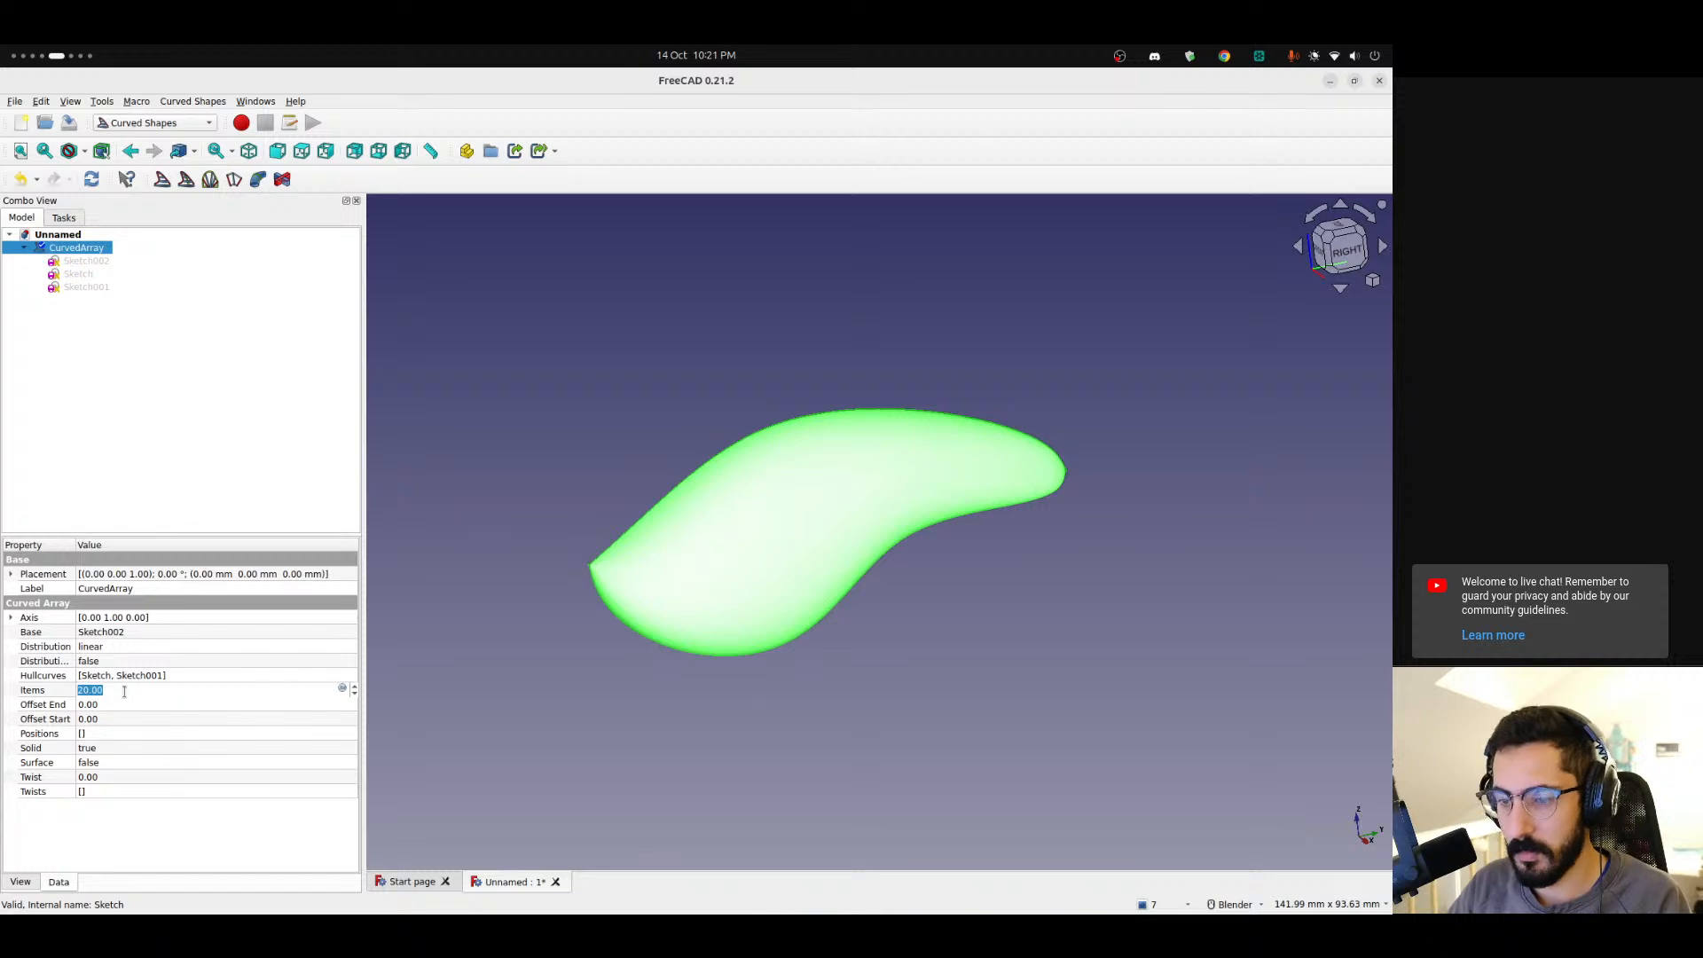
{"action": "type", "text": "10"}
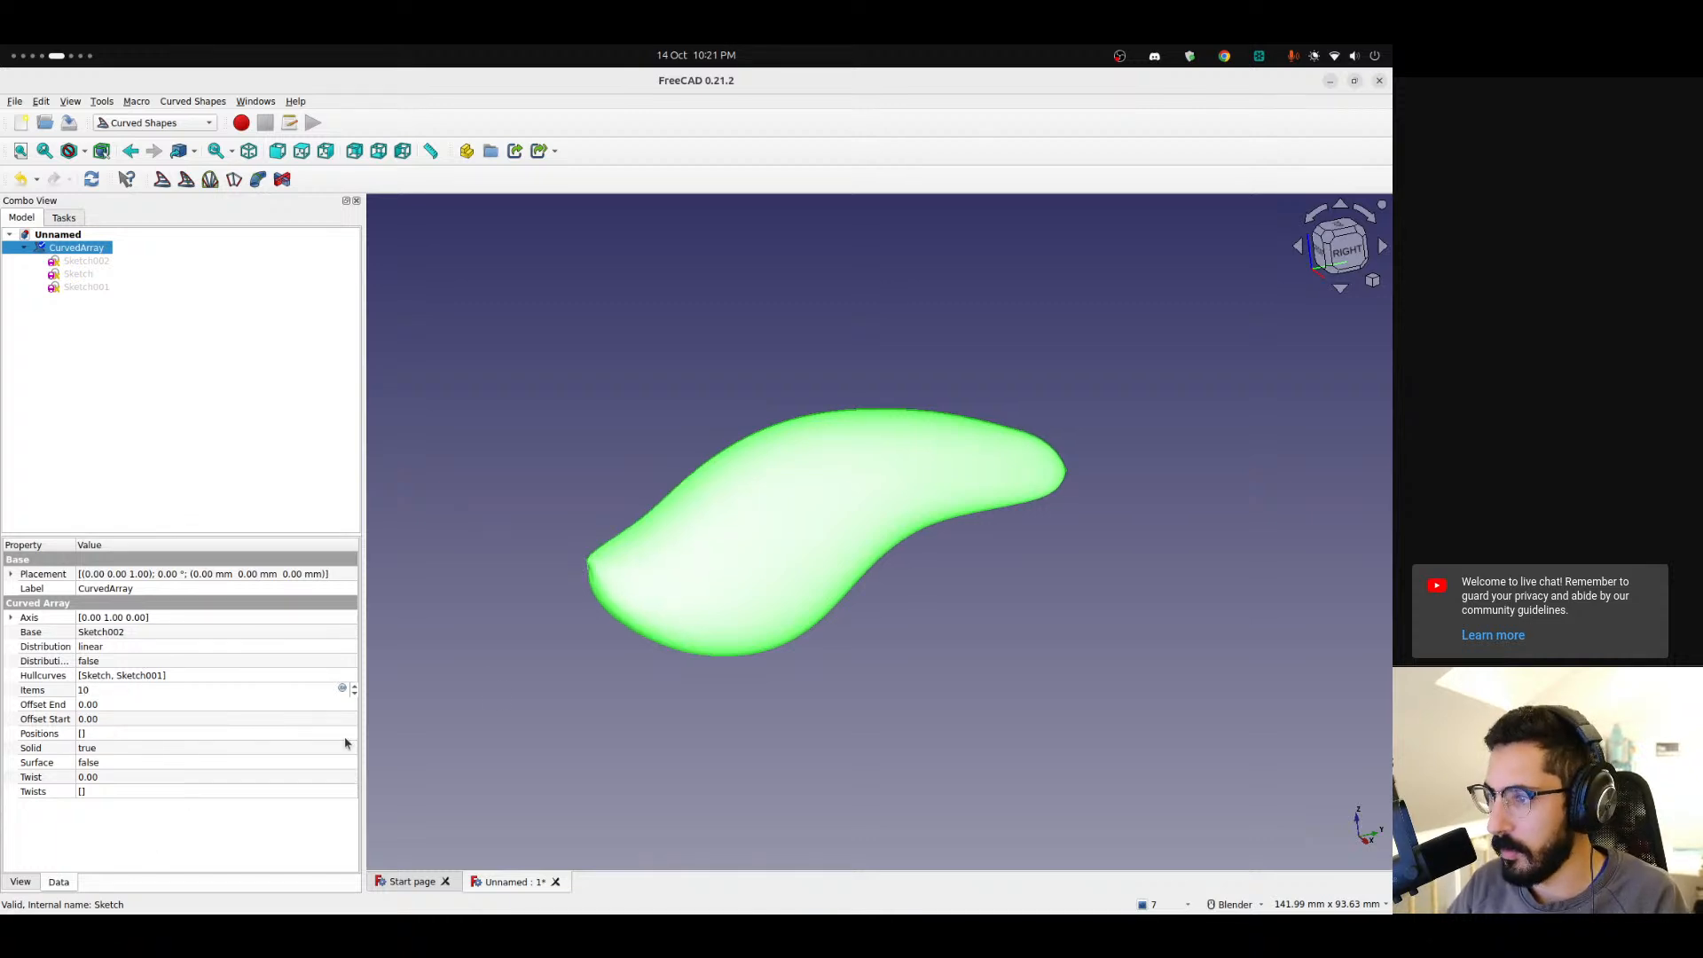
Set the Curved Array's number of items to 19.
{"action": "scroll", "coordinate": [575, 582], "scroll_direction": "up", "scroll_amount": 3}
{"action": "scroll", "coordinate": [577, 579], "scroll_direction": "up", "scroll_amount": 4}
{"action": "mouse_move", "coordinate": [601, 532]}
{"action": "middle_mouse_down"}
{"action": "mouse_move", "coordinate": [695, 506]}
{"action": "mouse_move", "coordinate": [628, 531]}
{"action": "middle_mouse_up"}
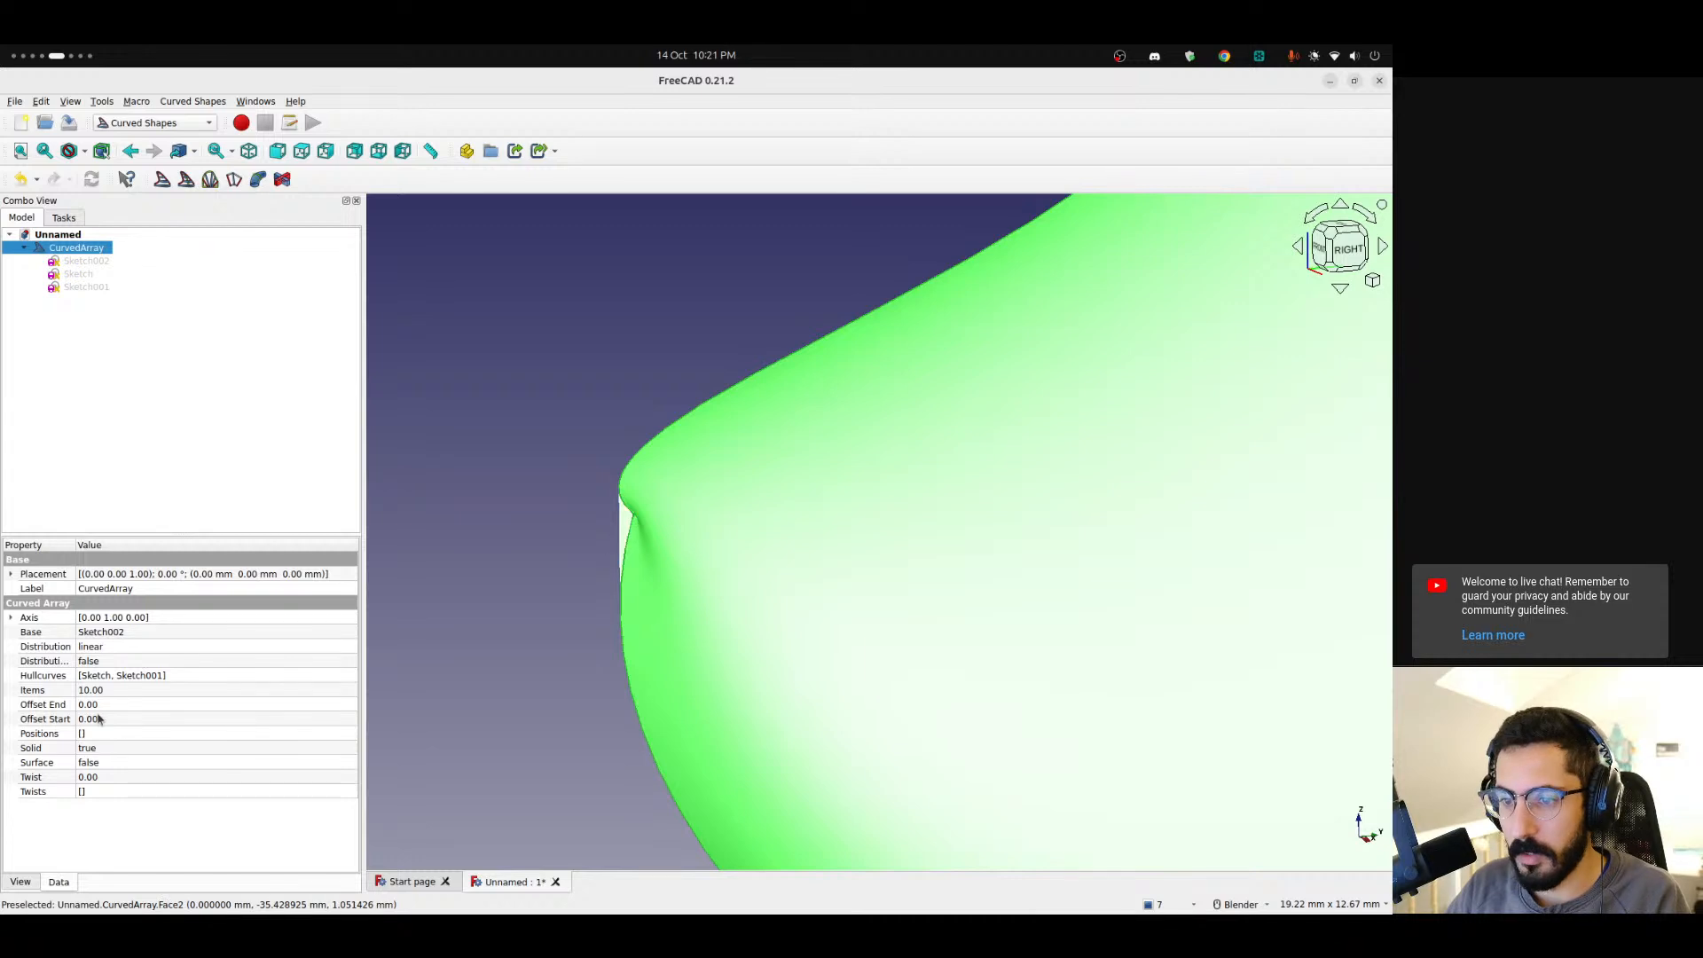
{"action": "left_click", "coordinate": [116, 689]}
{"action": "scroll", "coordinate": [117, 691], "scroll_direction": "up", "scroll_amount": 6}
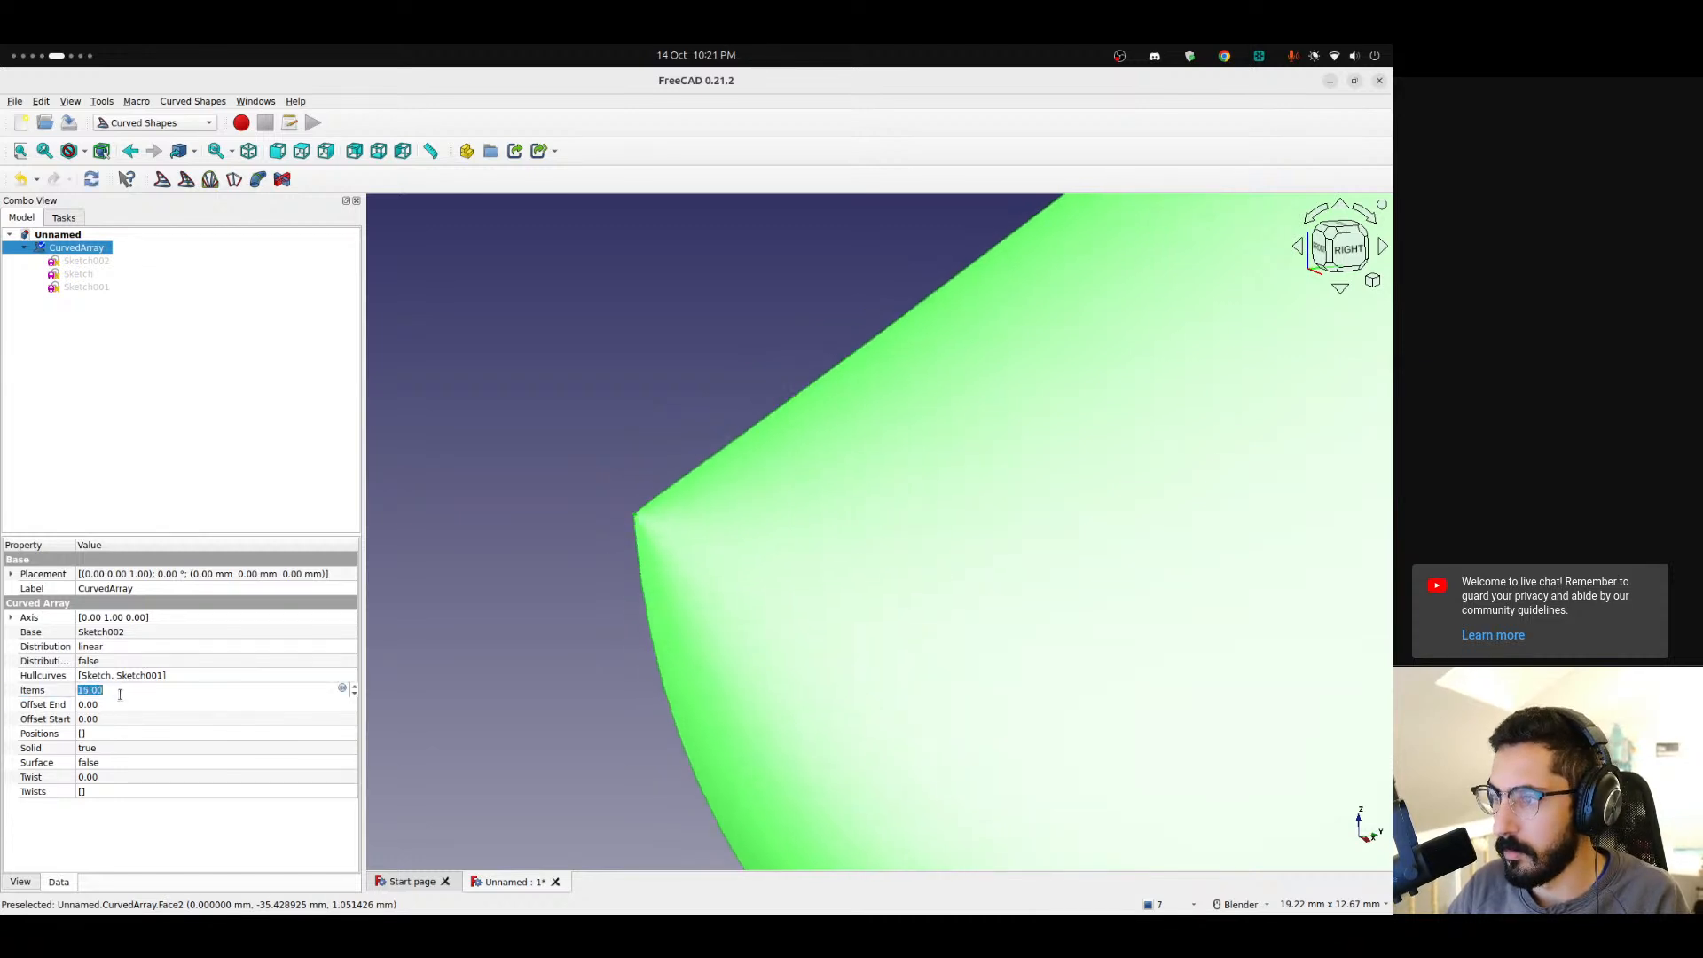
{"action": "scroll", "coordinate": [120, 694], "scroll_direction": "up", "scroll_amount": 1}
{"action": "scroll", "coordinate": [120, 694], "scroll_direction": "up", "scroll_amount": 1}
{"action": "scroll", "coordinate": [119, 694], "scroll_direction": "up", "scroll_amount": 1}
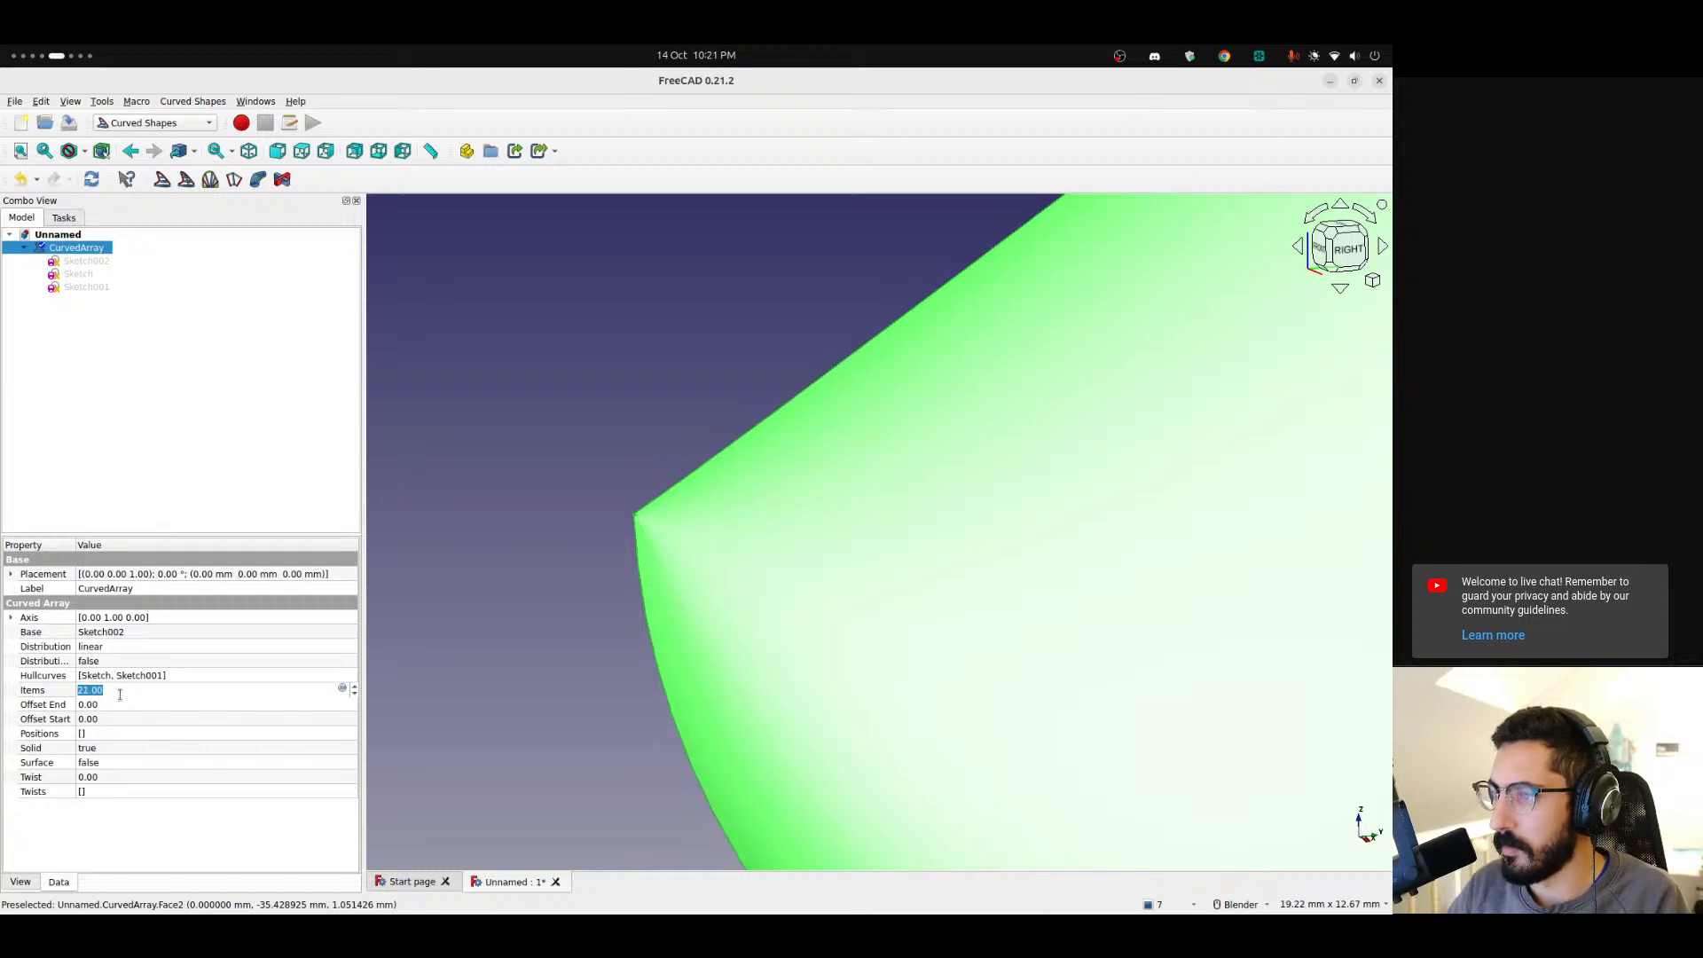
{"action": "scroll", "coordinate": [542, 583], "scroll_direction": "down", "scroll_amount": 5}
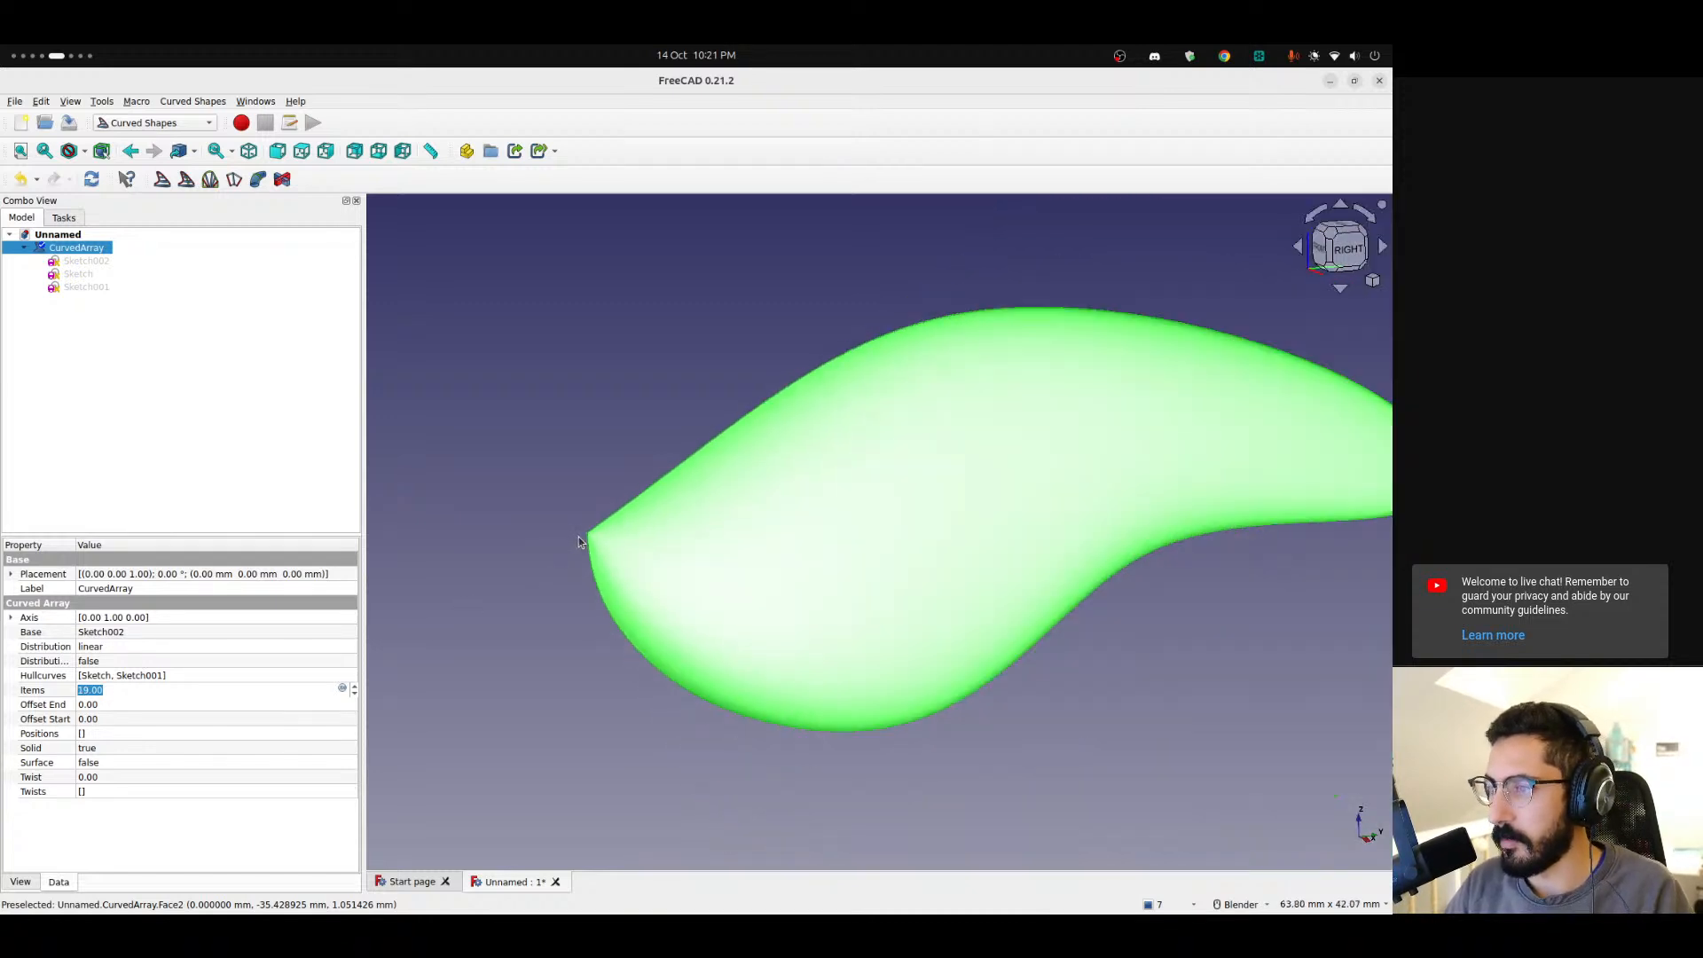
Inspect the body's nose and front profile from several angles.
{"action": "middle_click_drag", "start_coordinate": [1132, 590], "coordinate": [859, 536]}
{"action": "scroll", "coordinate": [944, 578], "scroll_direction": "up", "scroll_amount": 10}
{"action": "scroll", "coordinate": [853, 534], "scroll_direction": "down", "scroll_amount": 9}
{"action": "middle_click_drag", "start_coordinate": [667, 557], "coordinate": [1044, 527], "text": "shift"}
{"action": "scroll", "coordinate": [844, 559], "scroll_direction": "down", "scroll_amount": 8}
{"action": "middle_click_drag", "start_coordinate": [843, 559], "coordinate": [994, 617]}
{"action": "left_click", "coordinate": [945, 572]}
{"action": "scroll", "coordinate": [681, 623], "scroll_direction": "down", "scroll_amount": 6}
{"action": "middle_click_drag", "start_coordinate": [681, 623], "coordinate": [1027, 576]}
{"action": "left_click", "coordinate": [1328, 258]}
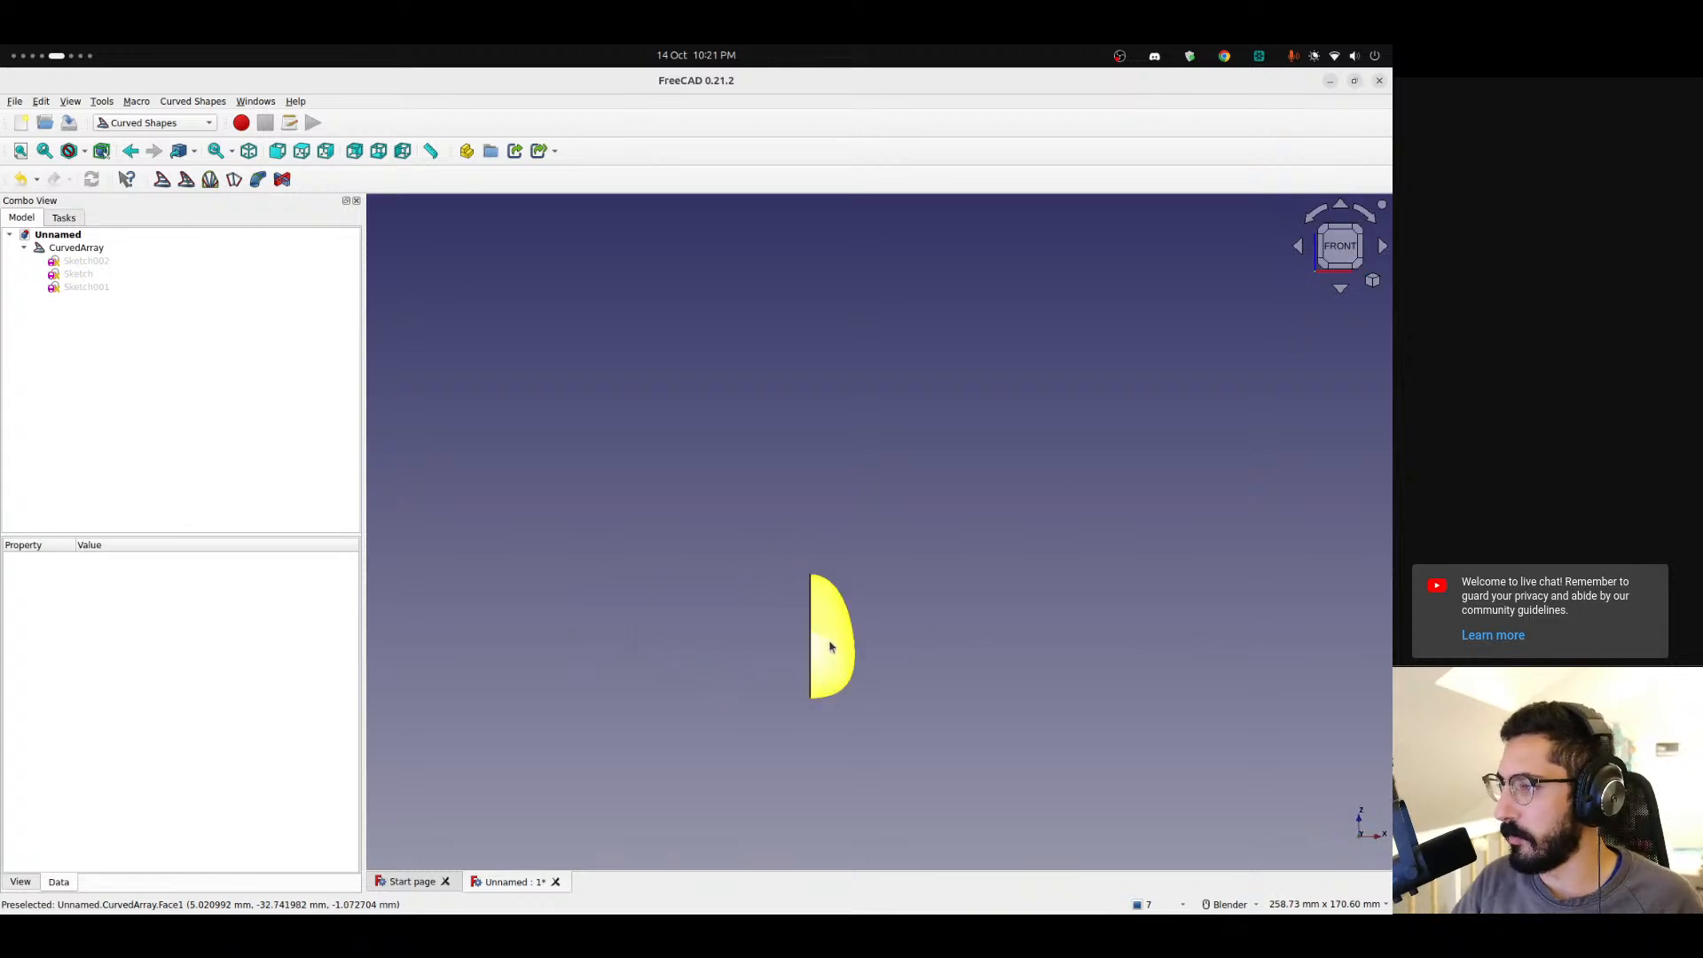
{"action": "scroll", "coordinate": [933, 642], "scroll_direction": "up", "scroll_amount": 9}
{"action": "middle_click_drag", "start_coordinate": [872, 446], "coordinate": [801, 384], "text": "shift"}
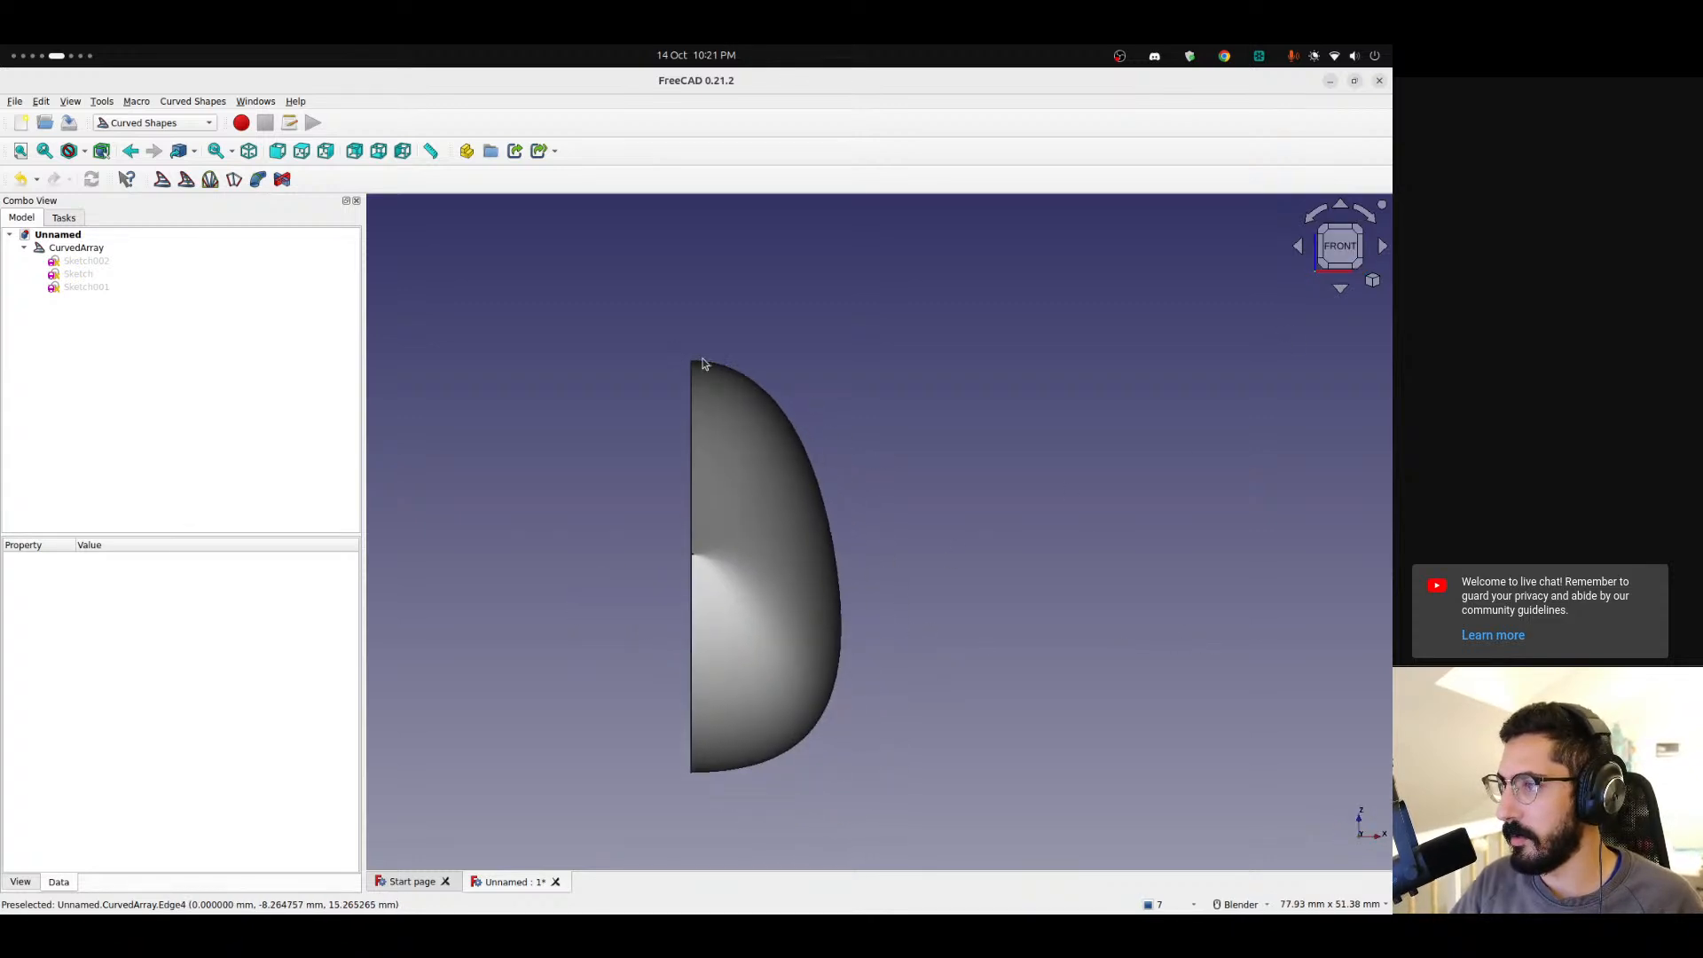
Review the properties of the three sketches and orbit around the body.
{"action": "left_click", "coordinate": [78, 287]}
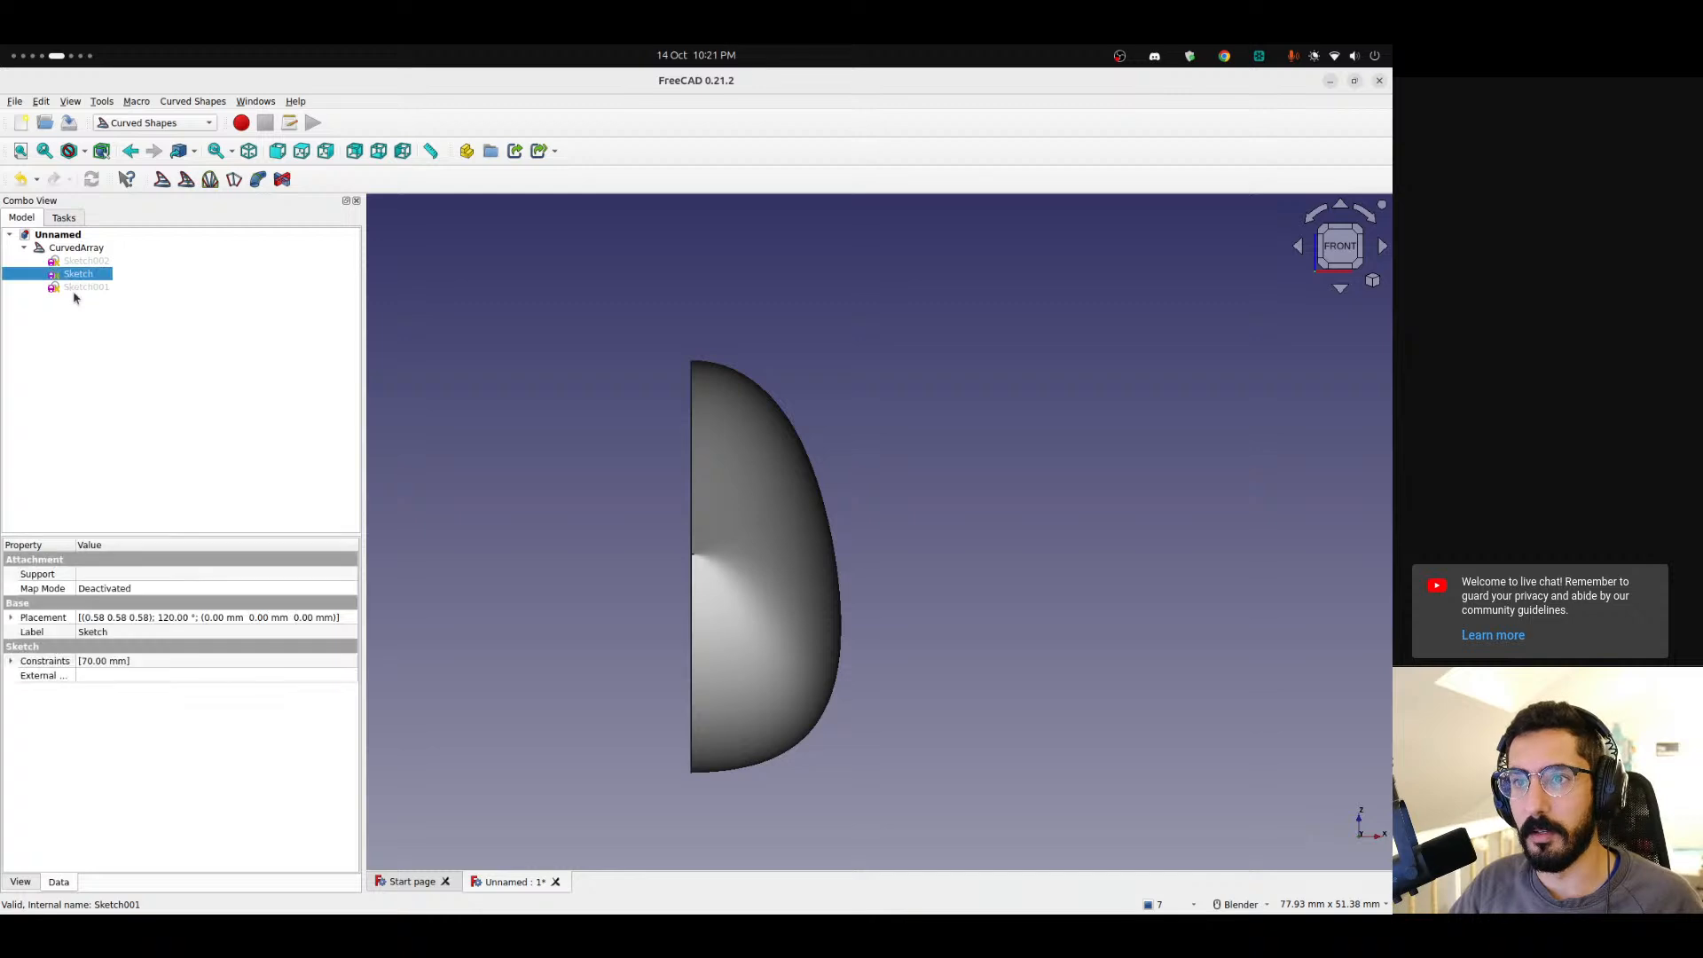
{"action": "left_click", "coordinate": [77, 275]}
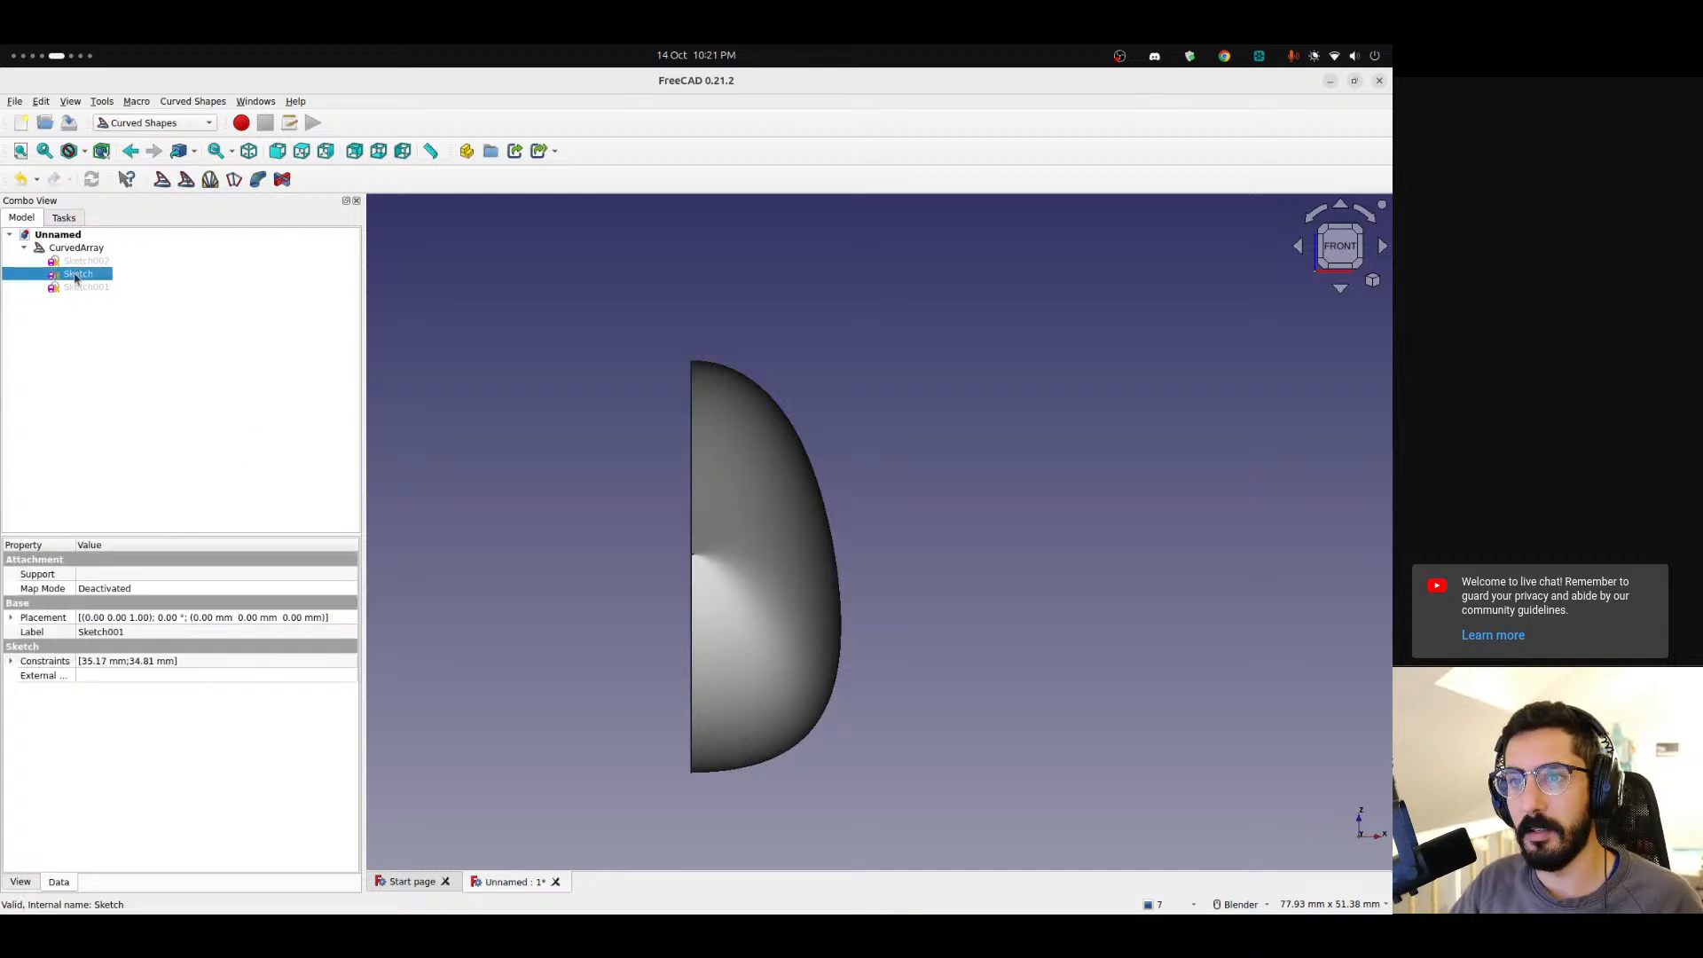
{"action": "left_click", "coordinate": [75, 262]}
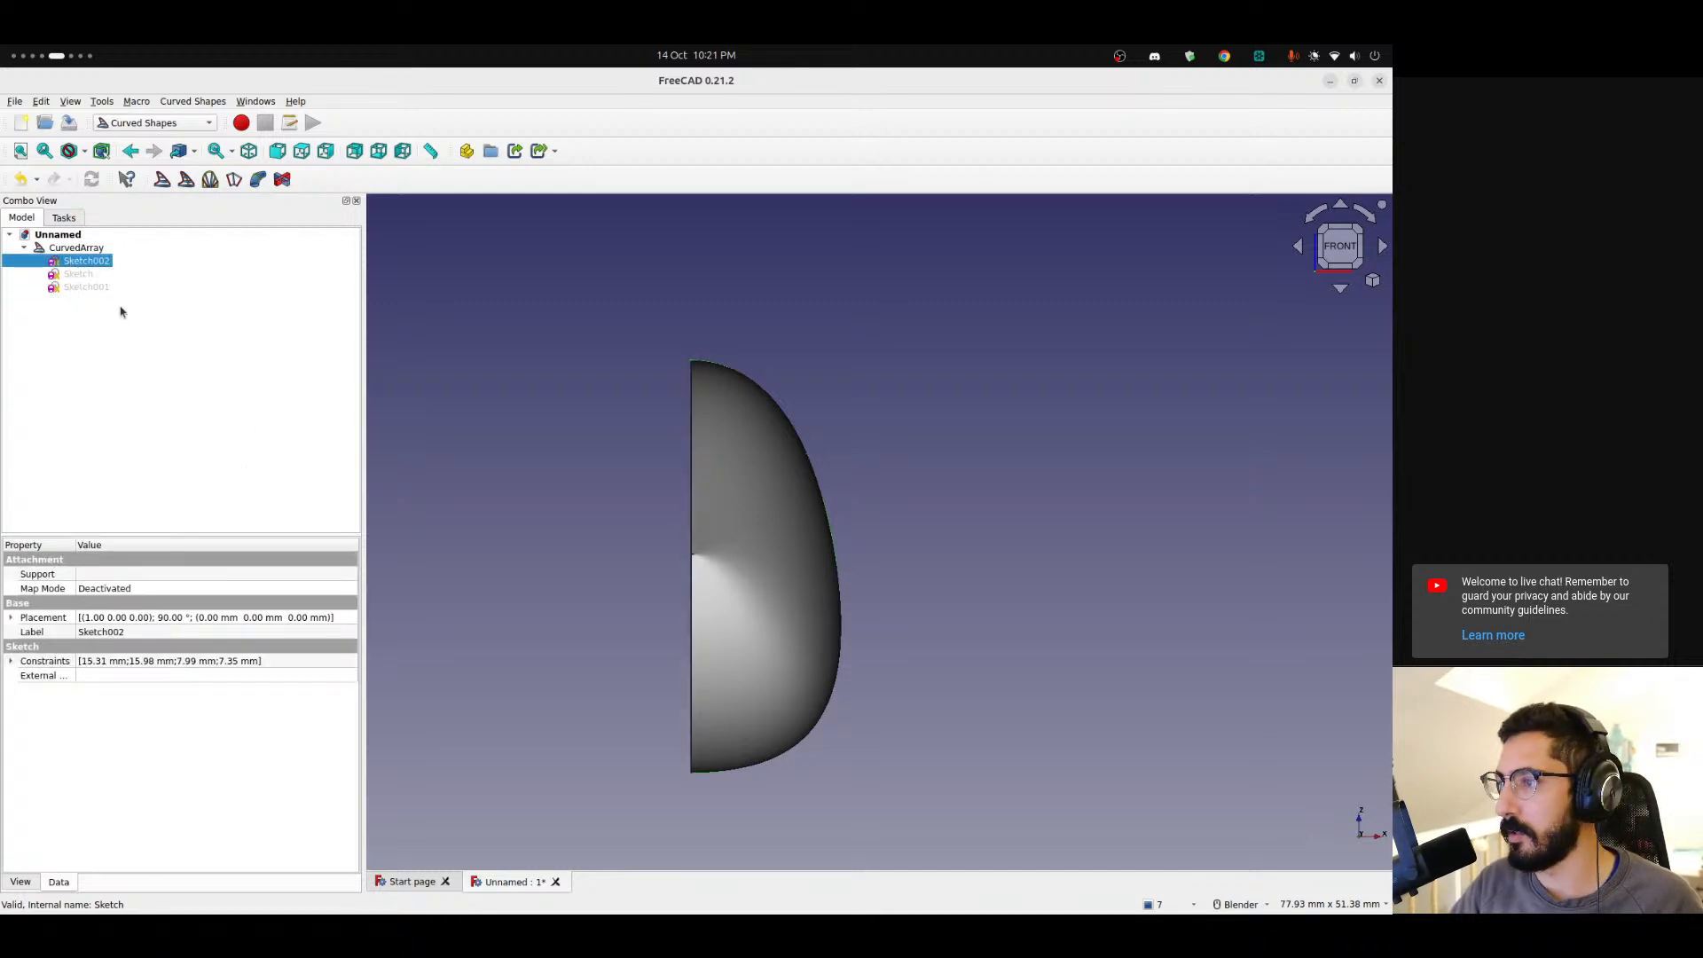
{"action": "middle_click_drag", "start_coordinate": [814, 494], "coordinate": [874, 250]}
{"action": "middle_click_drag", "start_coordinate": [949, 612], "coordinate": [1010, 536]}
{"action": "left_click", "coordinate": [1355, 256]}
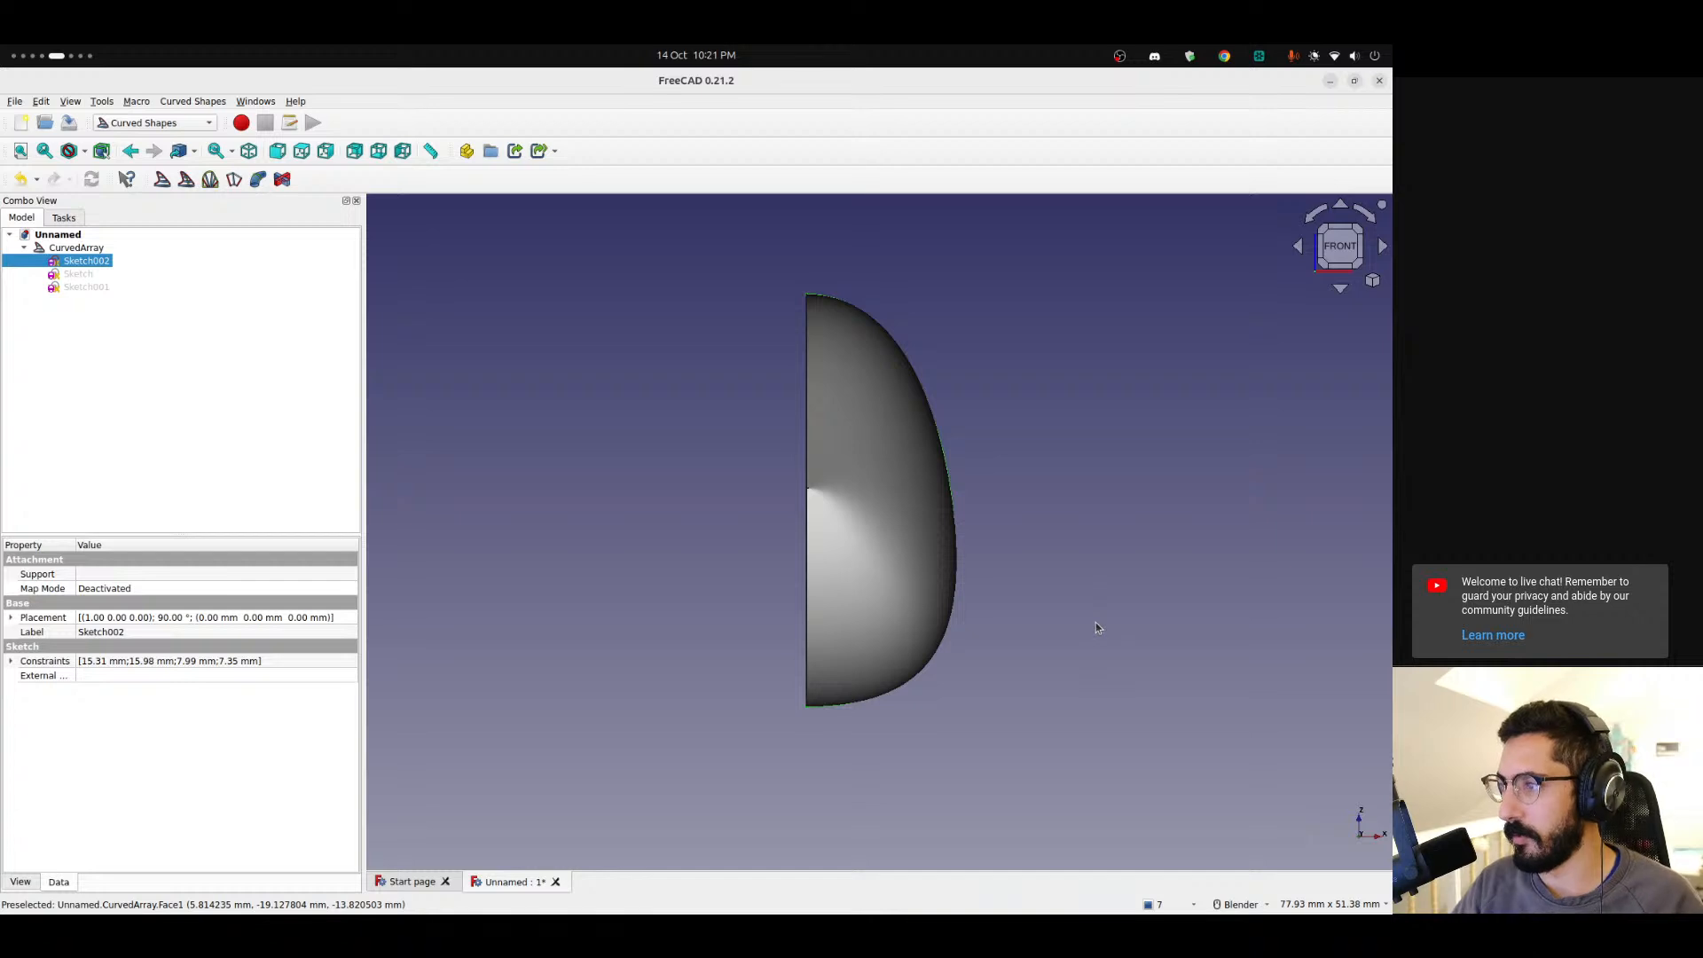
{"action": "middle_click_drag", "start_coordinate": [870, 456], "coordinate": [1171, 407]}
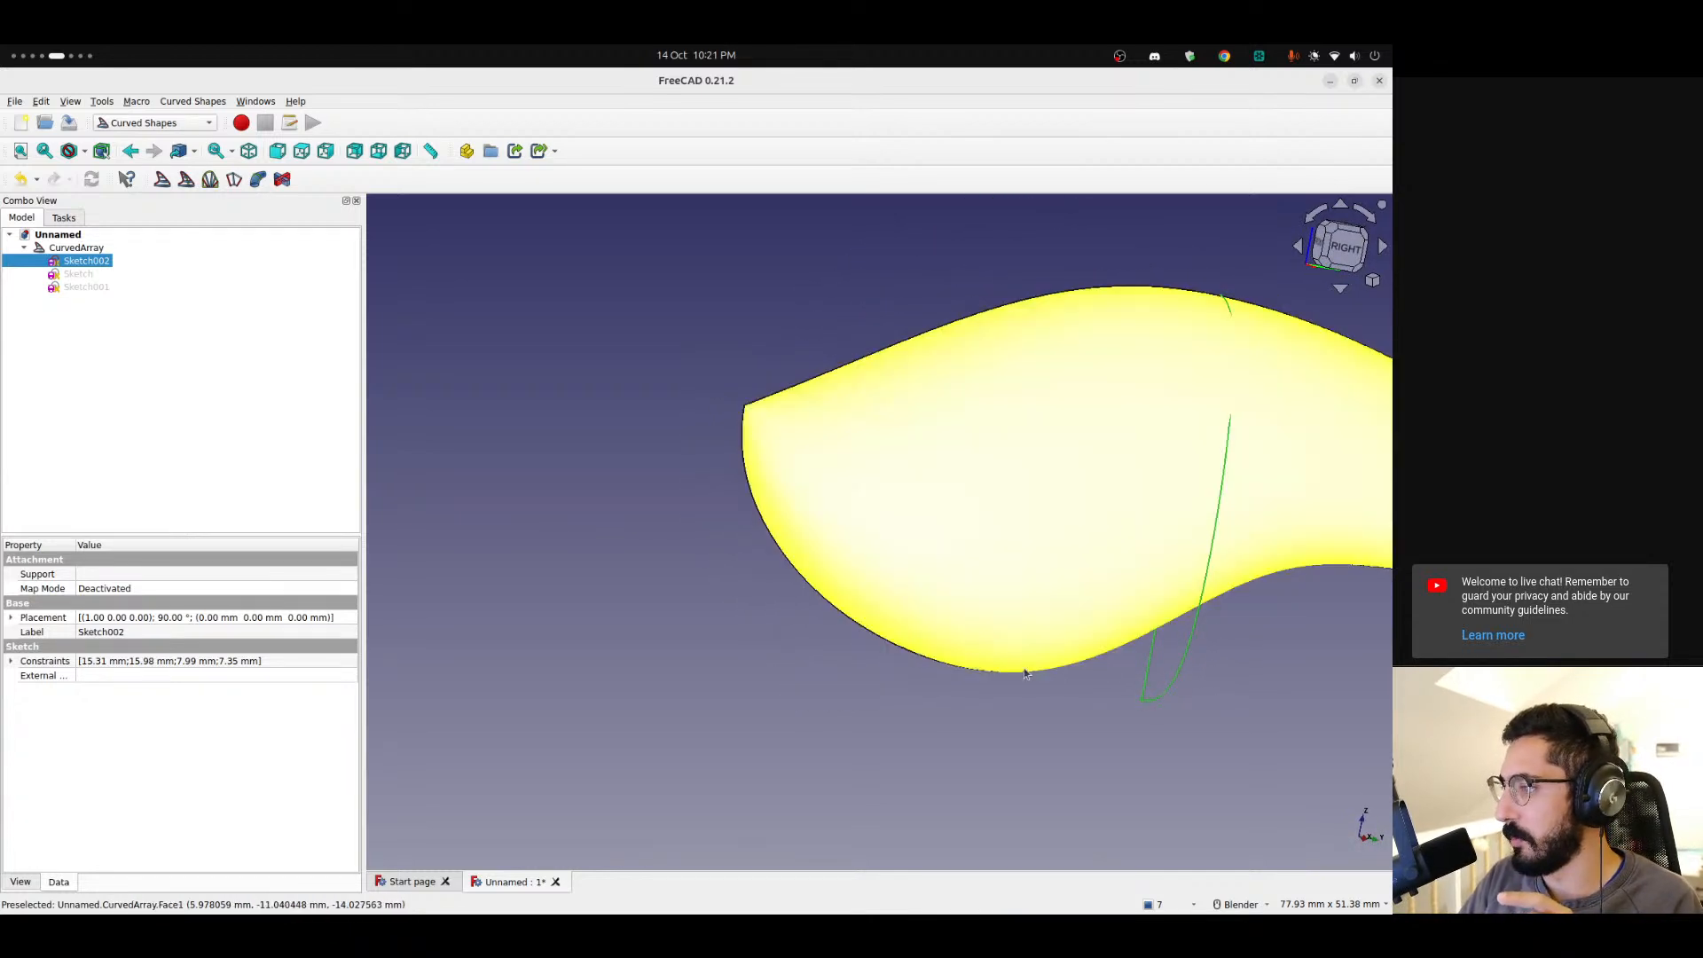
Check the sketches in the tree and open the report view's error messages.
{"action": "left_click", "coordinate": [76, 274]}
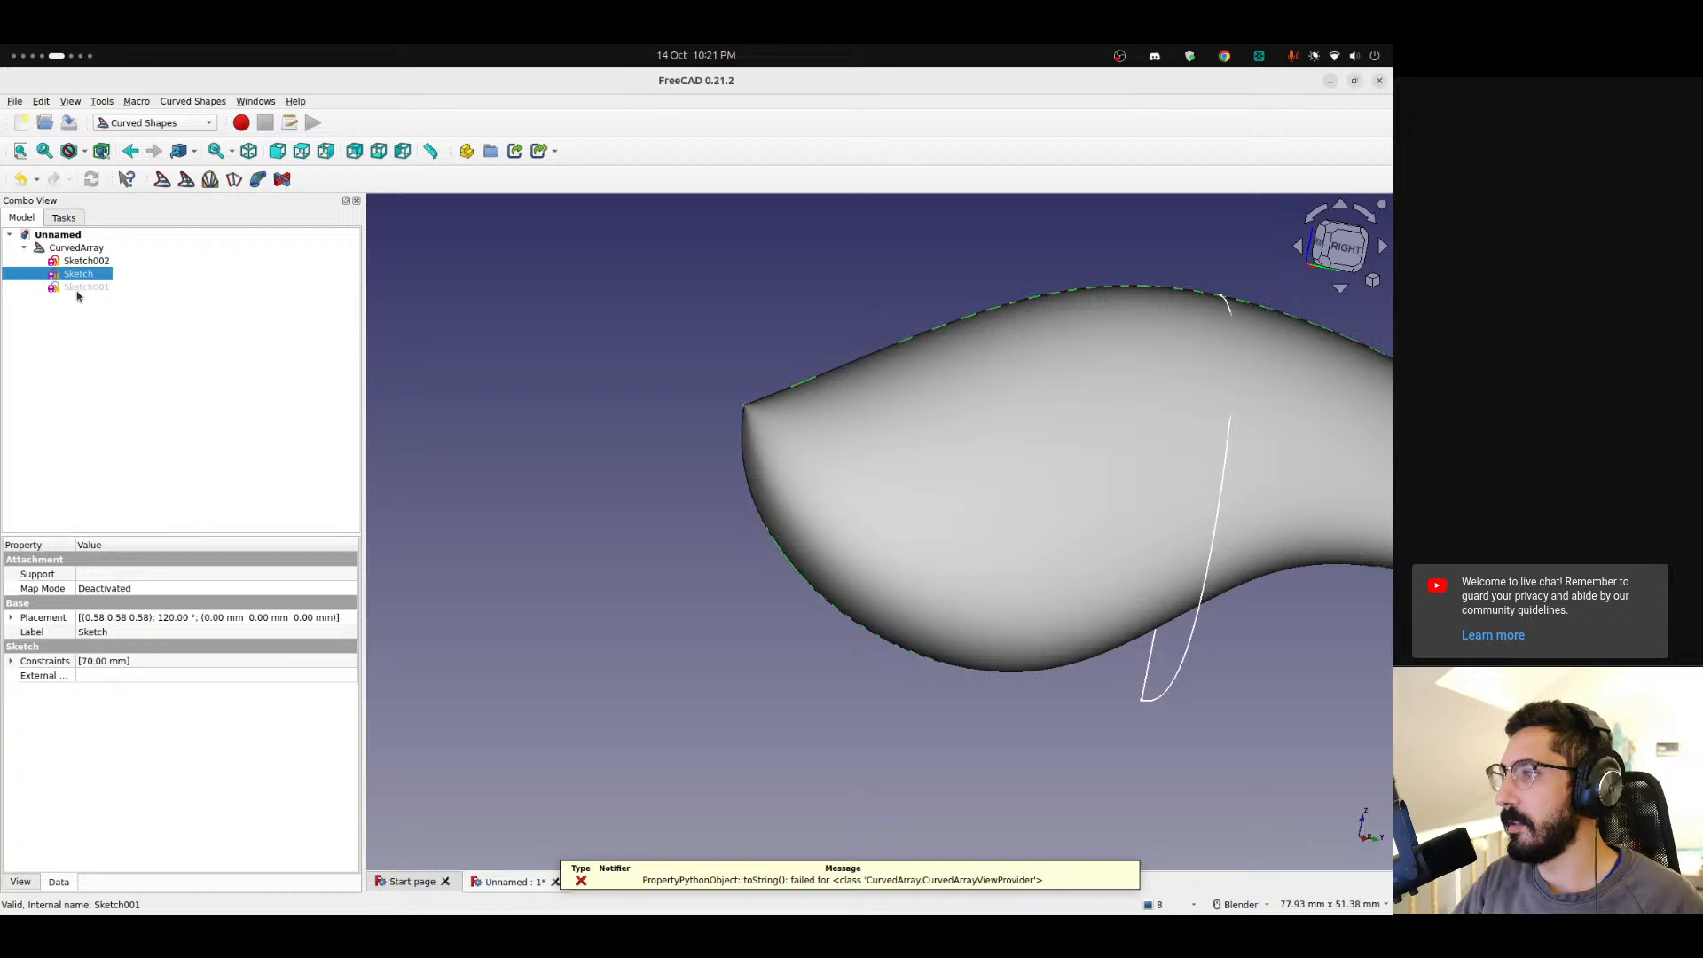
{"action": "left_click", "coordinate": [77, 289]}
{"action": "left_click", "coordinate": [76, 275]}
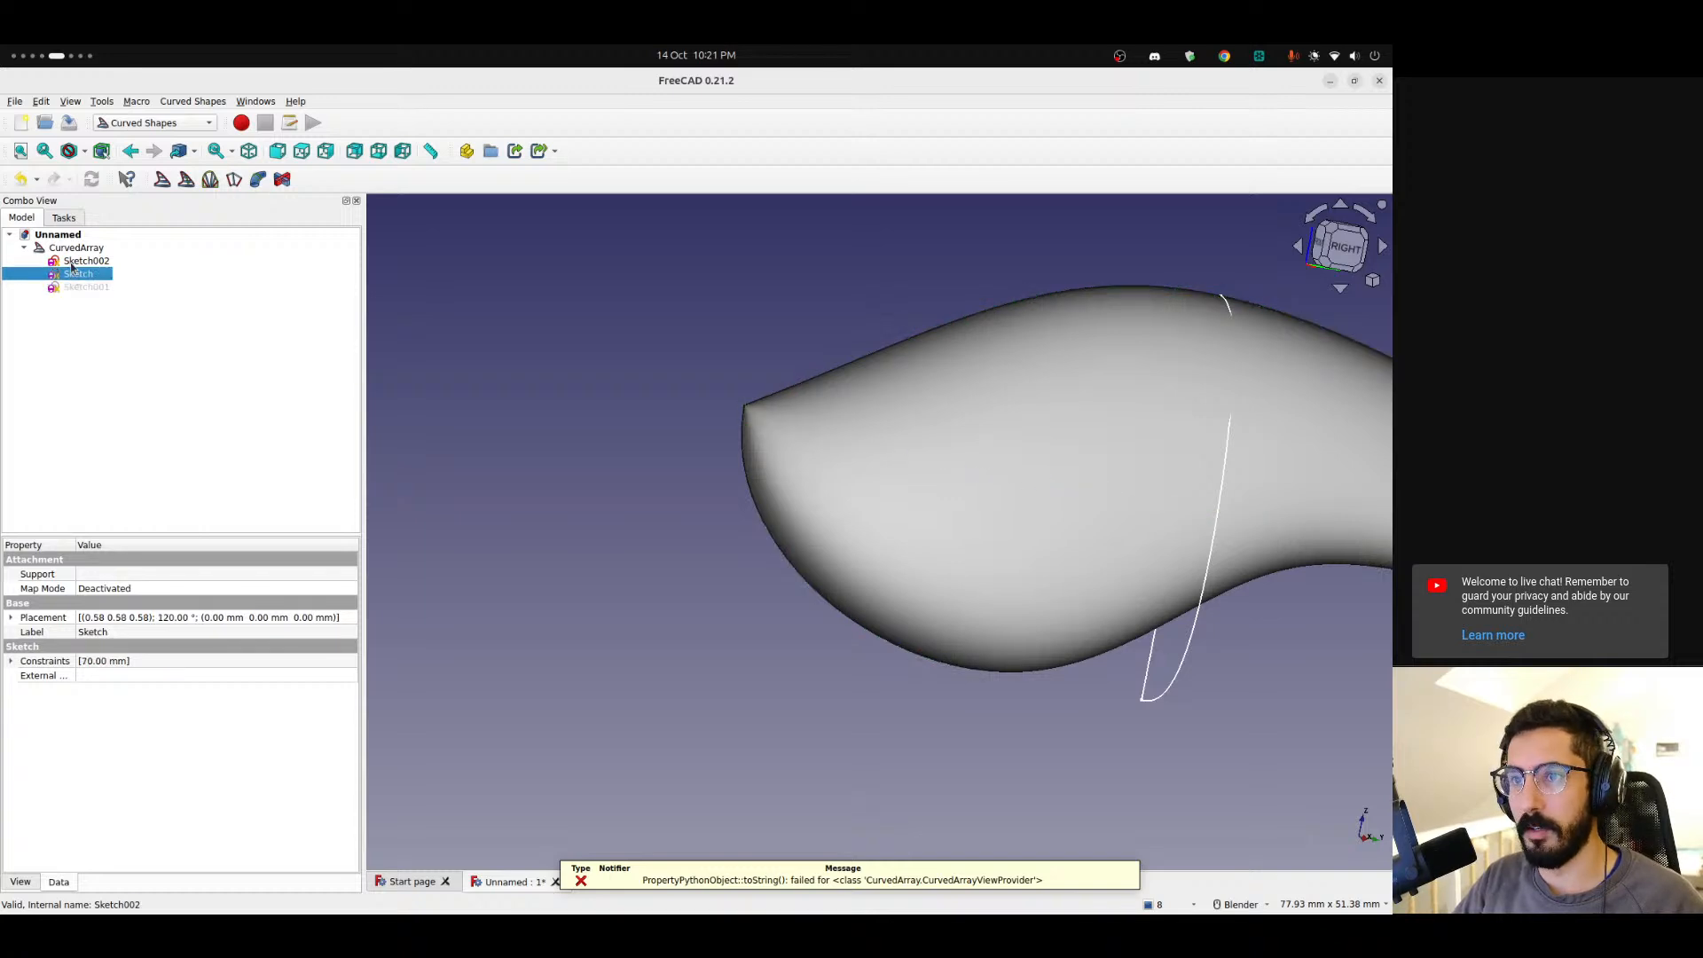
{"action": "left_click", "coordinate": [82, 261]}
{"action": "left_click", "coordinate": [676, 543]}
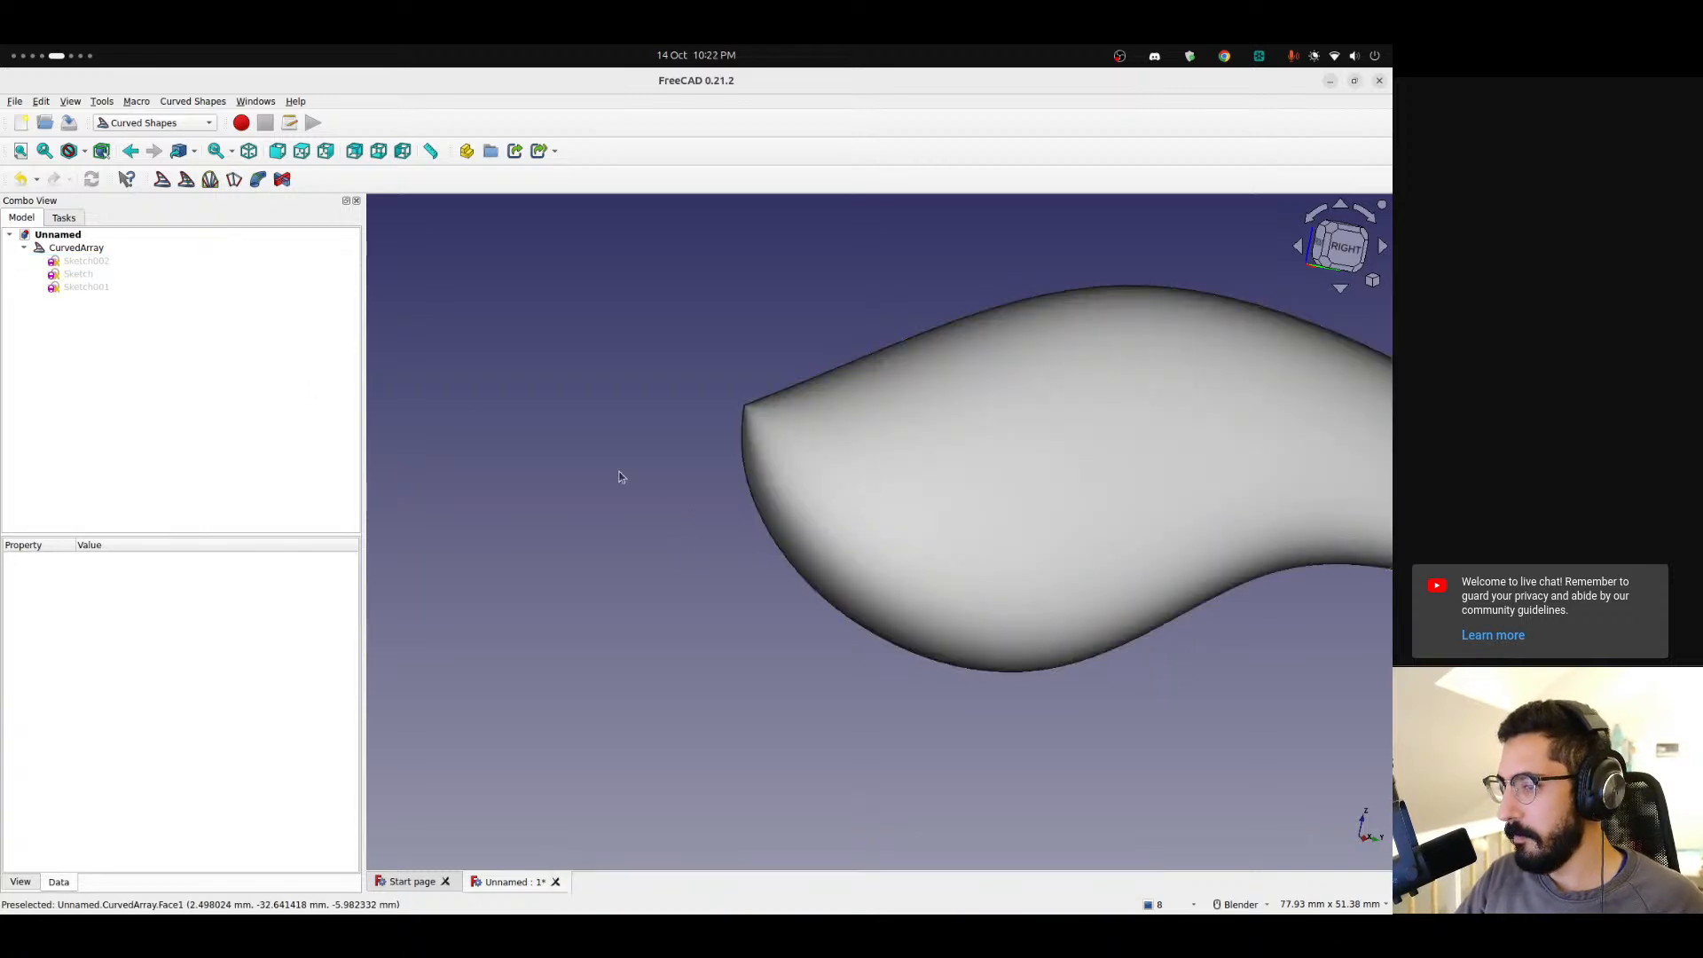
{"action": "left_click", "coordinate": [1146, 905]}
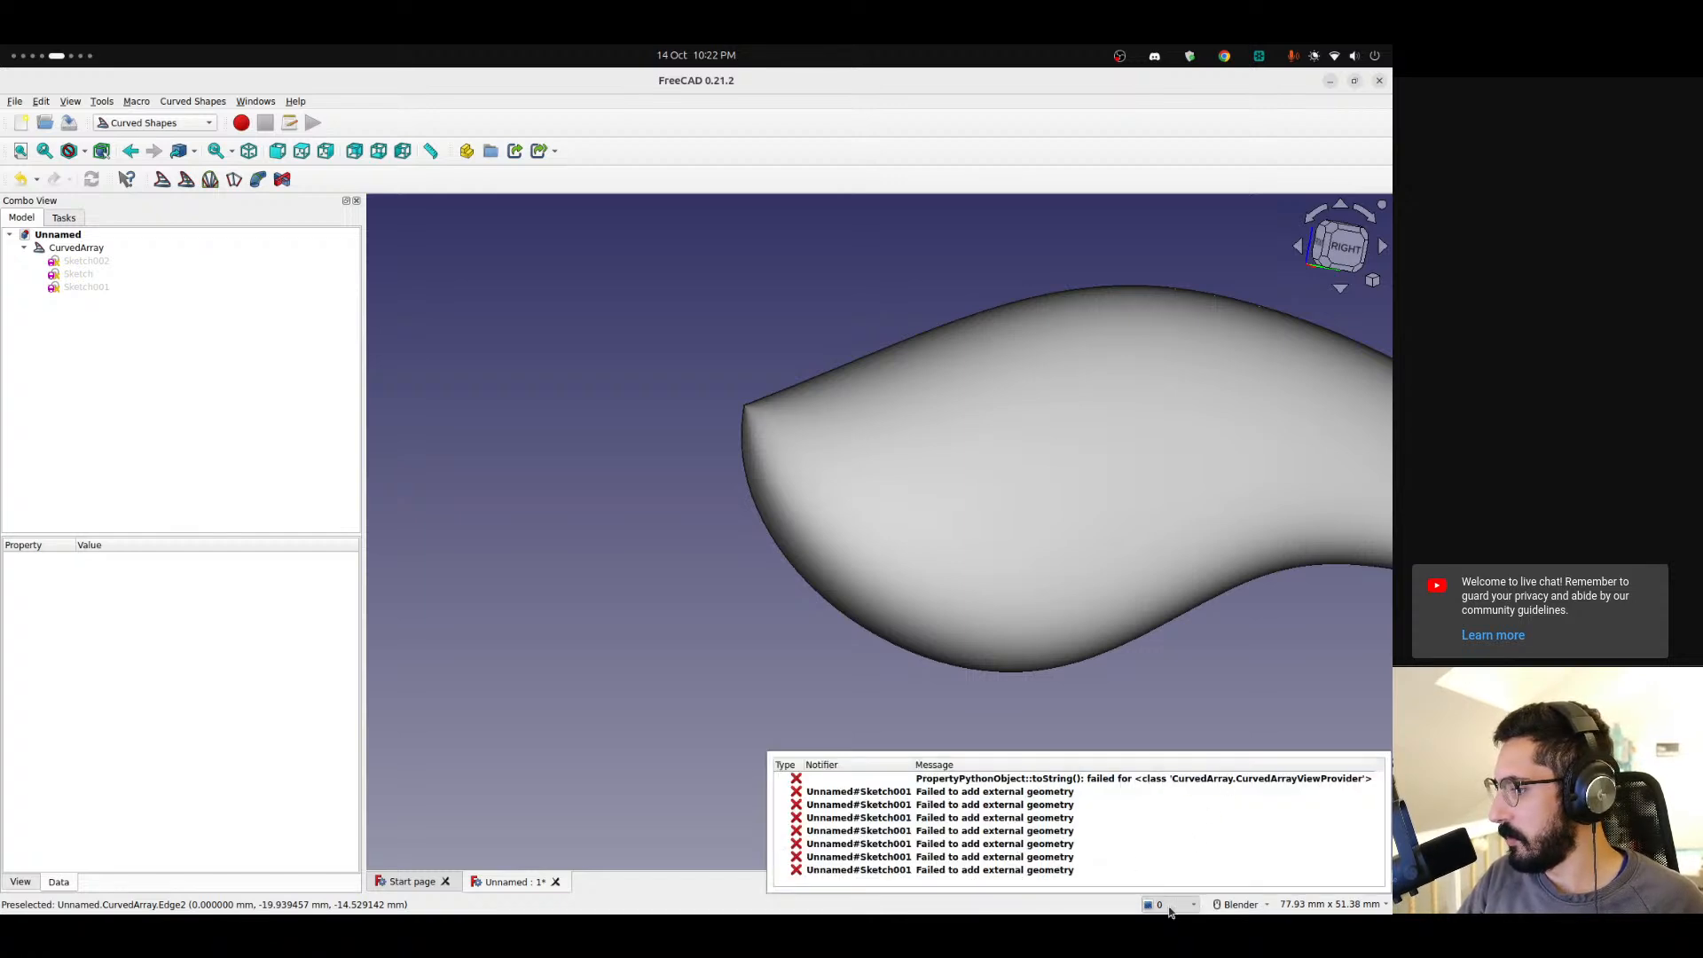
{"action": "left_click", "coordinate": [1158, 909]}
Switch to the Part workbench and select the CurvedArray.
{"action": "middle_click_drag", "start_coordinate": [924, 498], "coordinate": [1026, 567]}
{"action": "scroll", "coordinate": [1025, 532], "scroll_direction": "down", "scroll_amount": 5}
{"action": "left_click", "coordinate": [155, 122]}
{"action": "left_click", "coordinate": [124, 213]}
{"action": "left_click", "coordinate": [24, 249]}
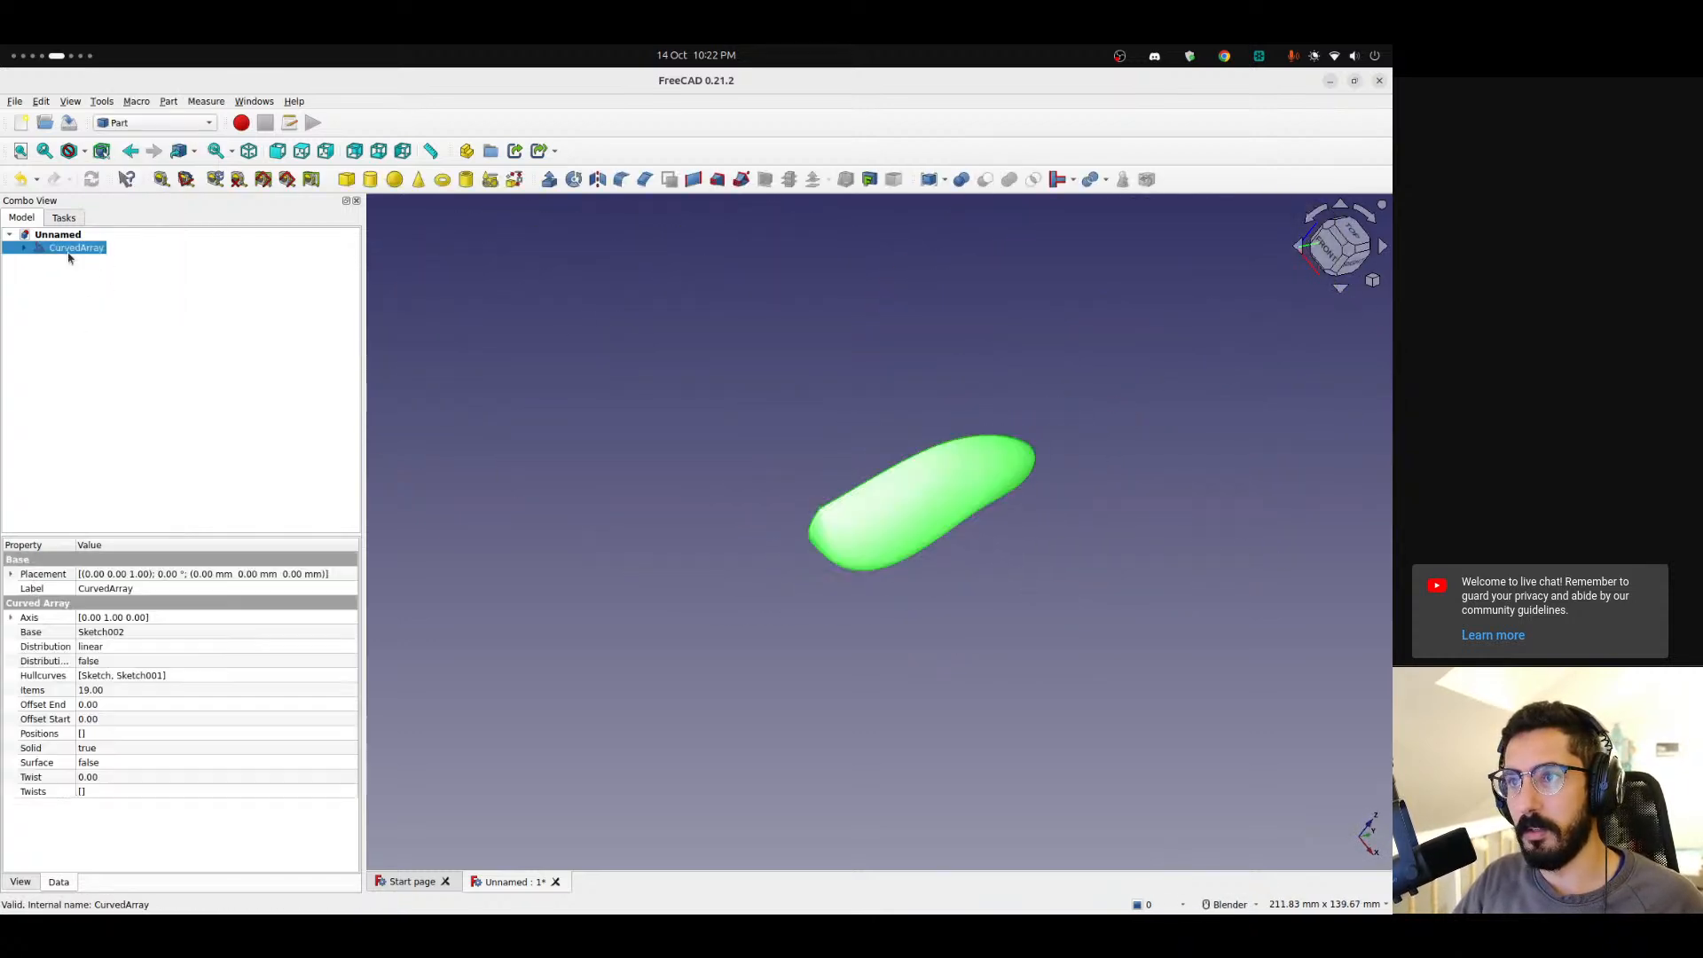
Mirror the CurvedArray across the YZ plane to form the full lure body.
{"action": "scroll", "coordinate": [917, 597], "scroll_direction": "up", "scroll_amount": 3}
{"action": "middle_click_drag", "start_coordinate": [770, 505], "coordinate": [906, 562]}
{"action": "scroll", "coordinate": [808, 450], "scroll_direction": "down", "scroll_amount": 3}
{"action": "middle_click_drag", "start_coordinate": [787, 374], "coordinate": [781, 432], "text": "shift"}
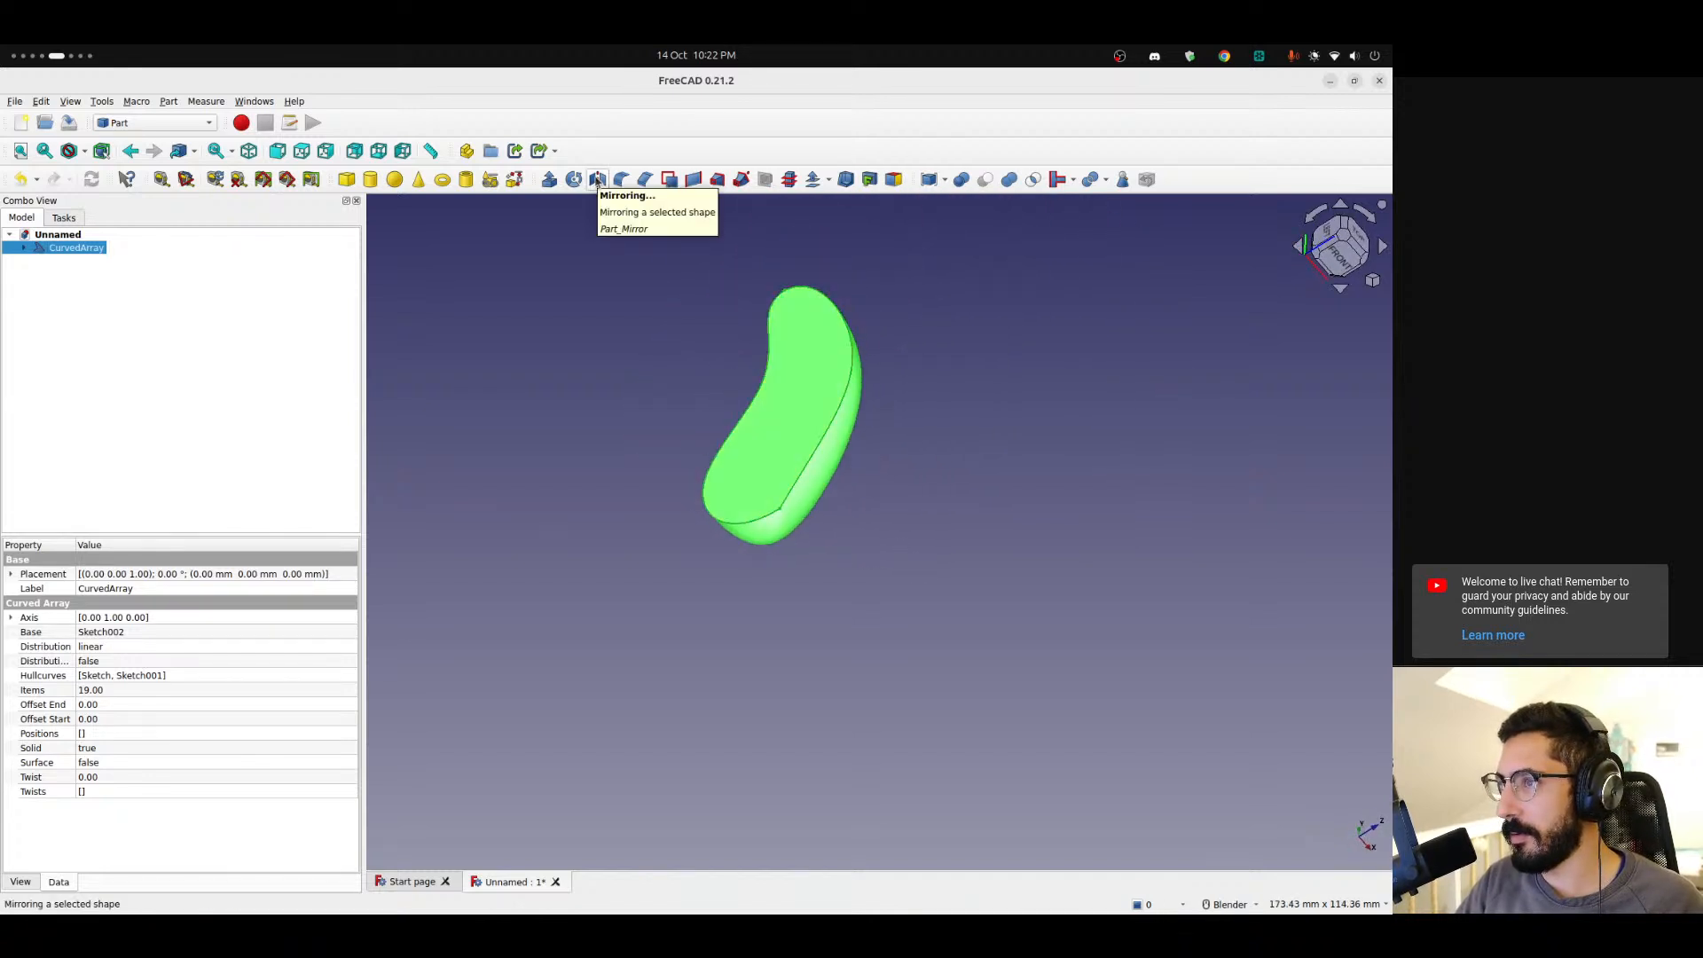
{"action": "left_click", "coordinate": [597, 181]}
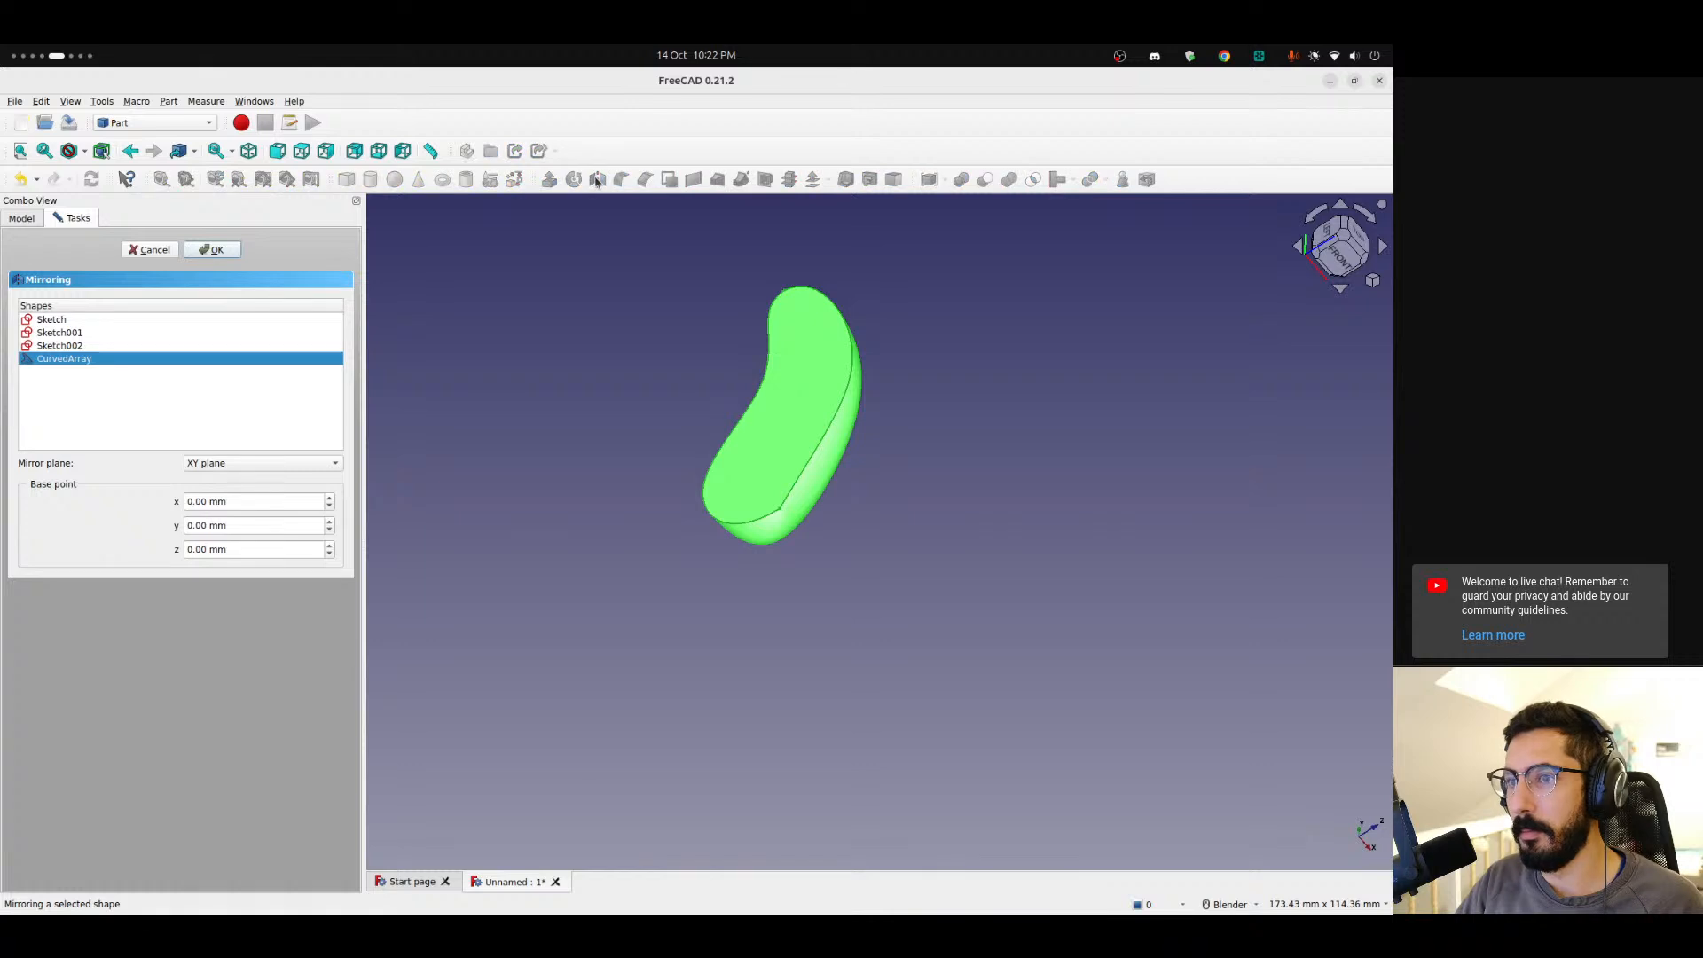
{"action": "middle_click_drag", "start_coordinate": [624, 402], "coordinate": [833, 396]}
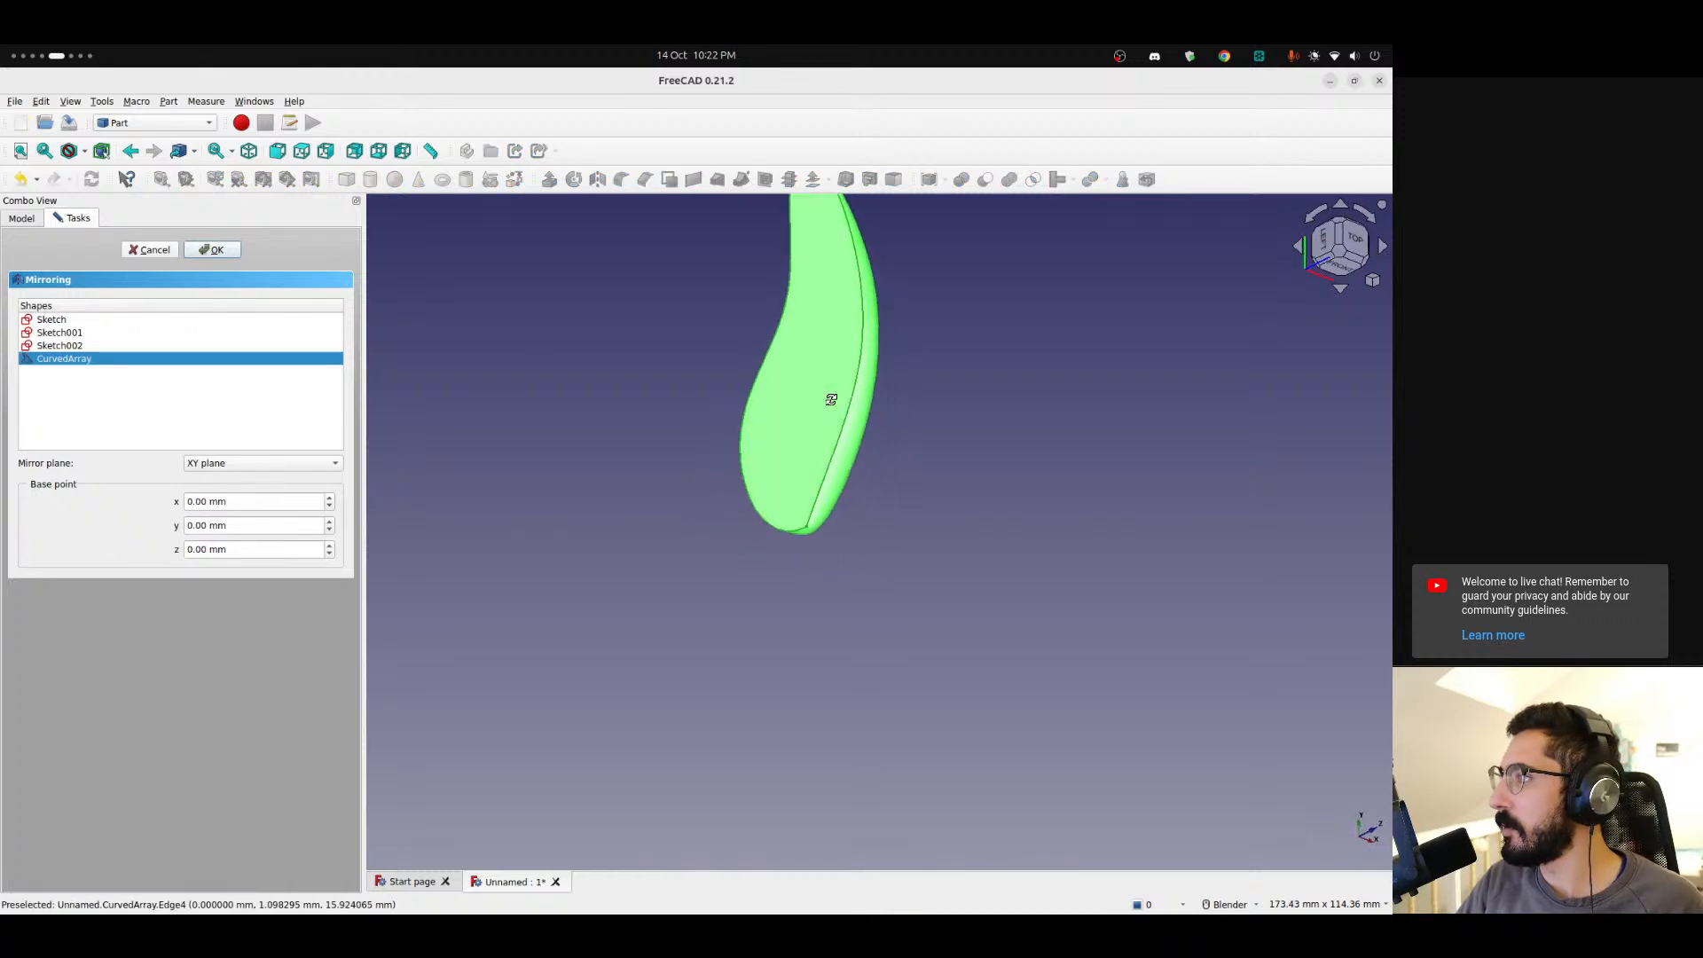
{"action": "left_click", "coordinate": [266, 463]}
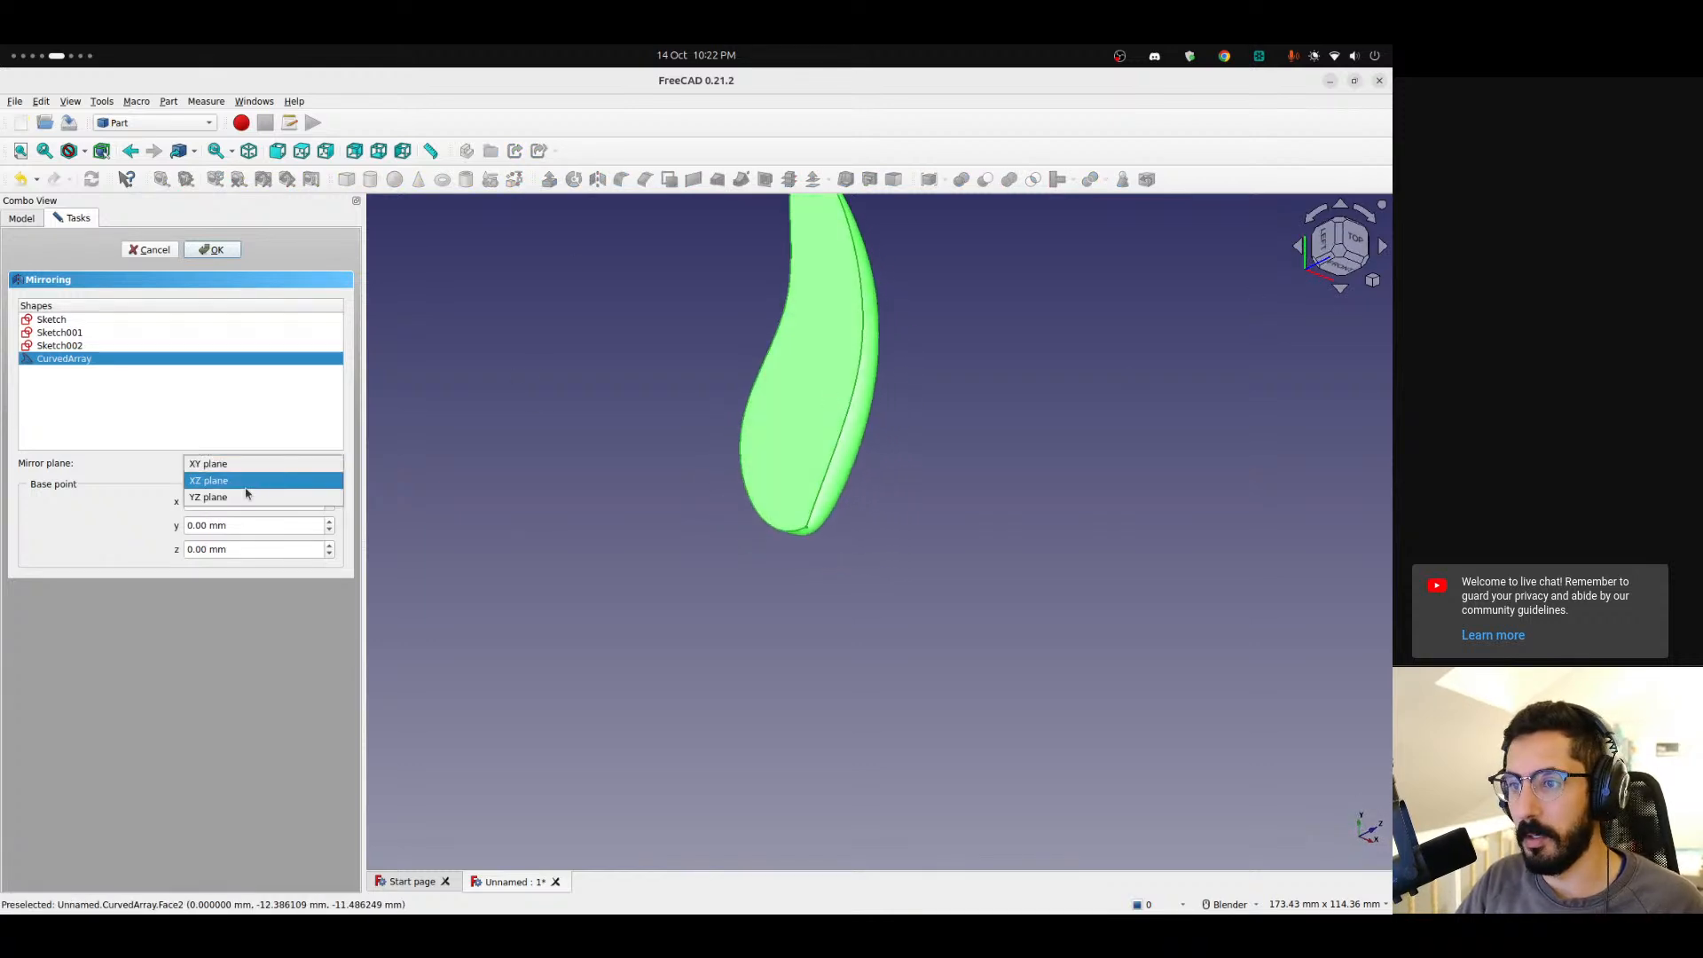
{"action": "left_click", "coordinate": [247, 493]}
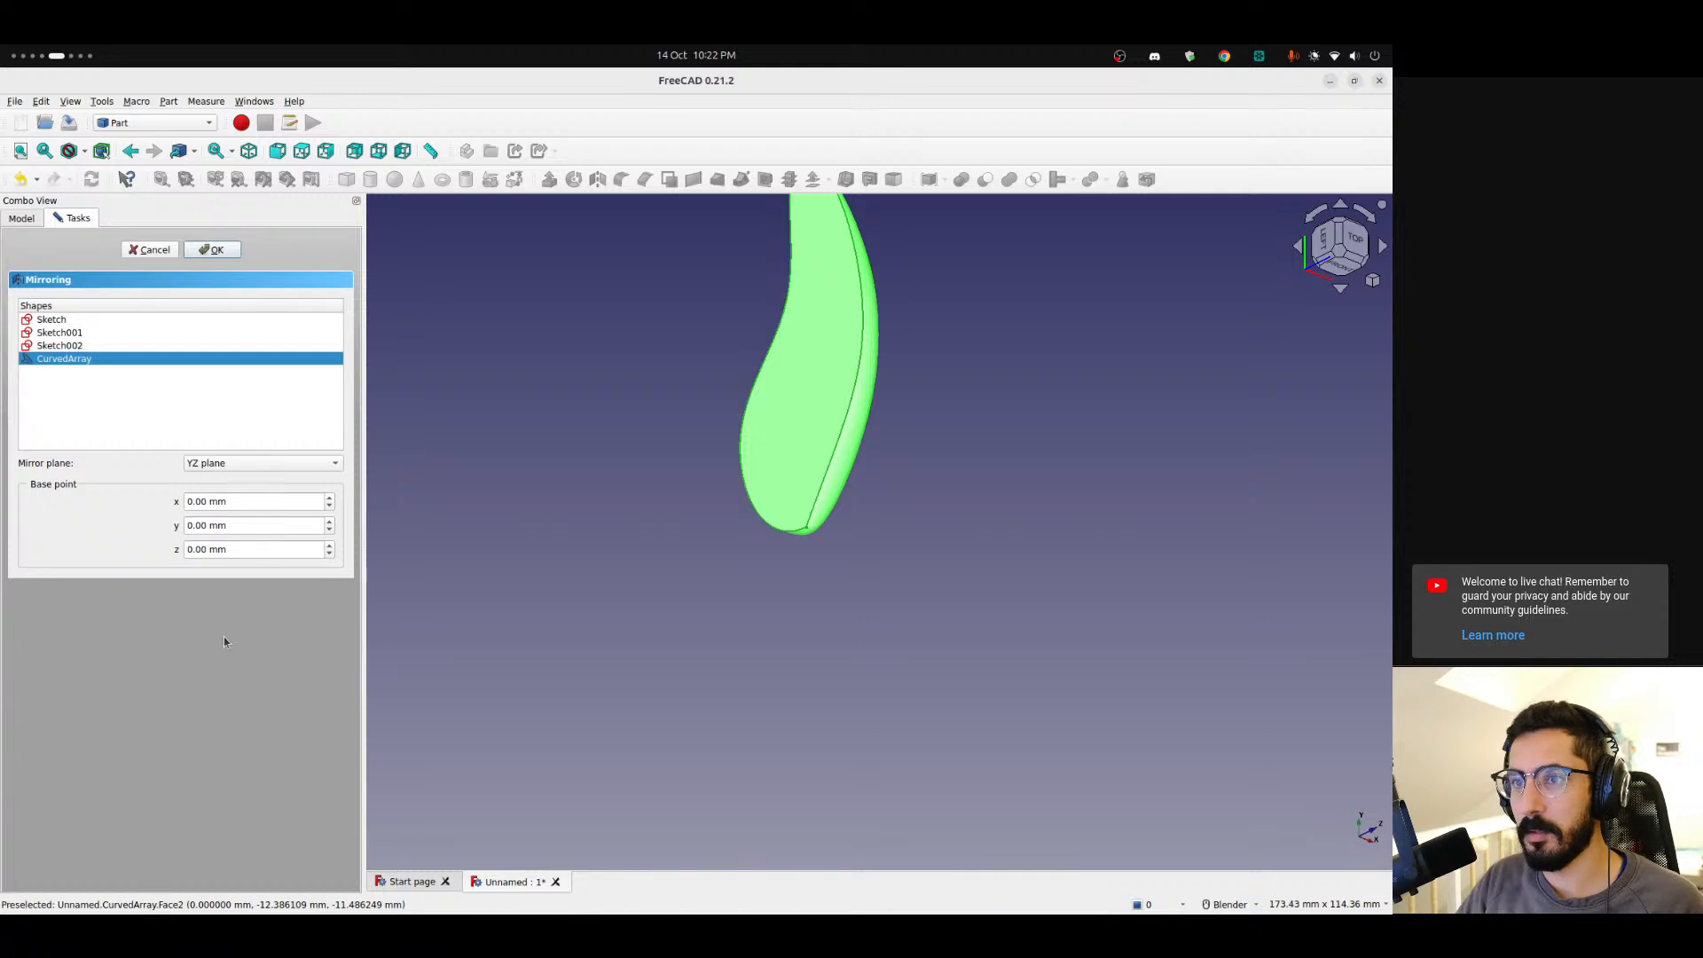
{"action": "left_click", "coordinate": [222, 252]}
Inspect the mirrored body from the front and several angles, and expand its tree entry.
{"action": "middle_click_drag", "start_coordinate": [707, 369], "coordinate": [576, 389]}
{"action": "key", "text": "1"}
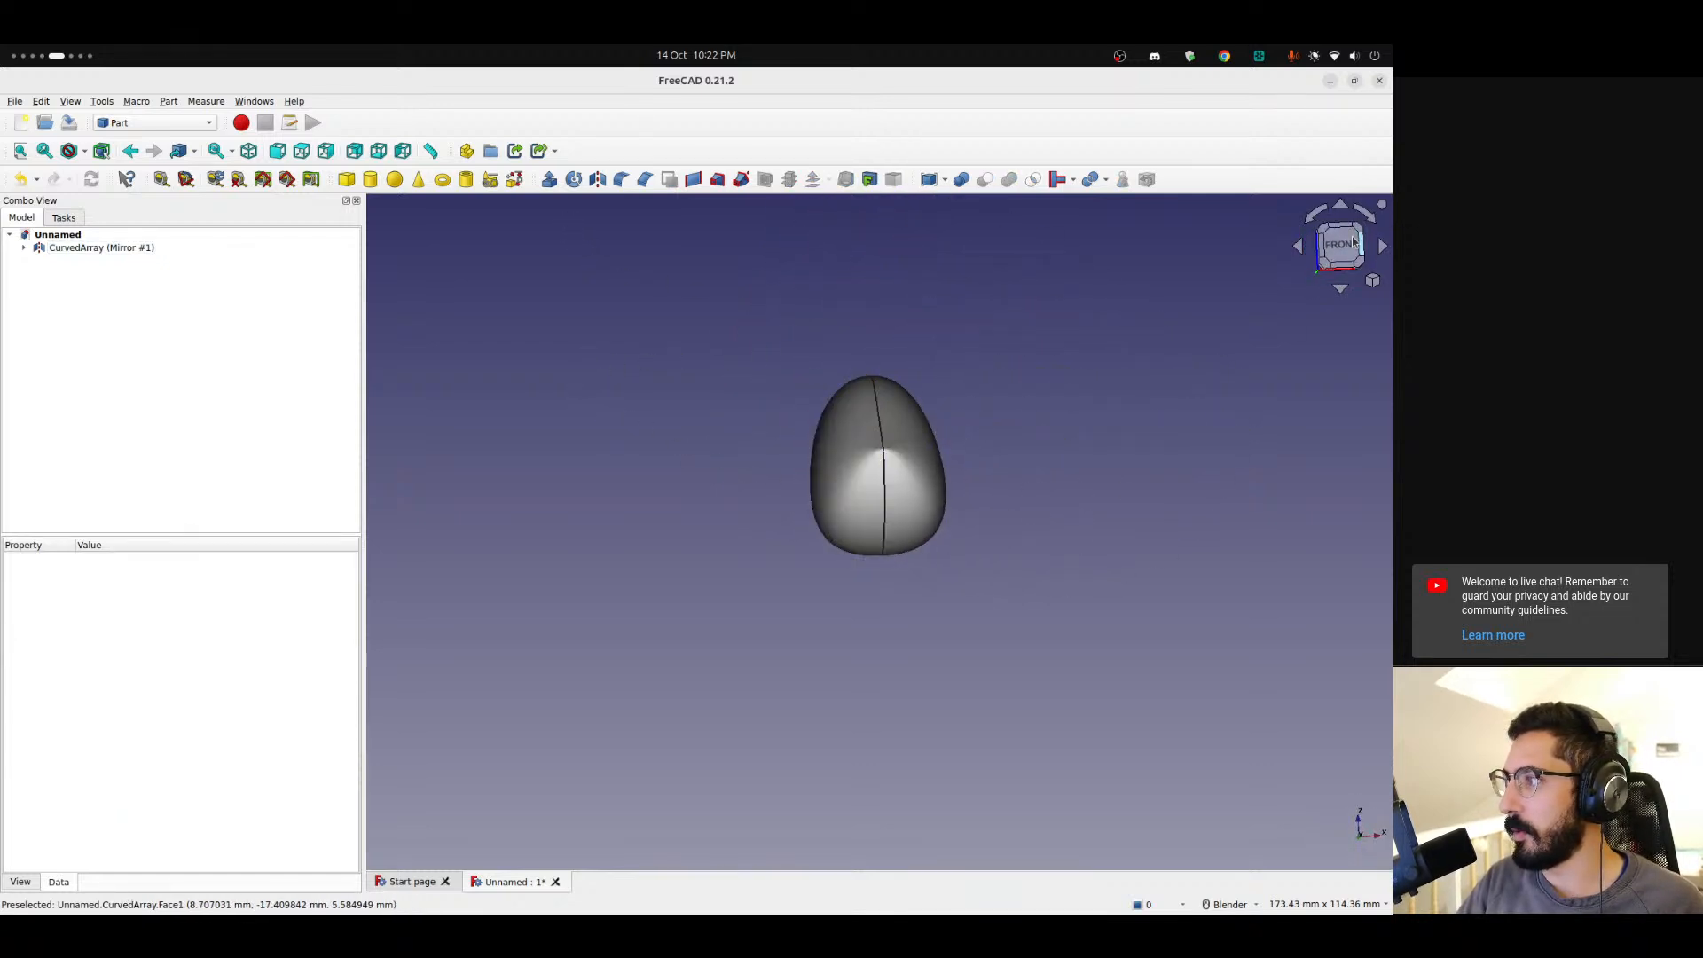
{"action": "scroll", "coordinate": [1008, 439], "scroll_direction": "up", "scroll_amount": 5}
{"action": "middle_click_drag", "start_coordinate": [977, 509], "coordinate": [783, 536]}
{"action": "scroll", "coordinate": [878, 506], "scroll_direction": "down", "scroll_amount": 6}
{"action": "middle_click_drag", "start_coordinate": [928, 574], "coordinate": [948, 641], "text": "shift"}
{"action": "middle_click_drag", "start_coordinate": [948, 641], "coordinate": [1175, 621]}
{"action": "left_click", "coordinate": [24, 247]}
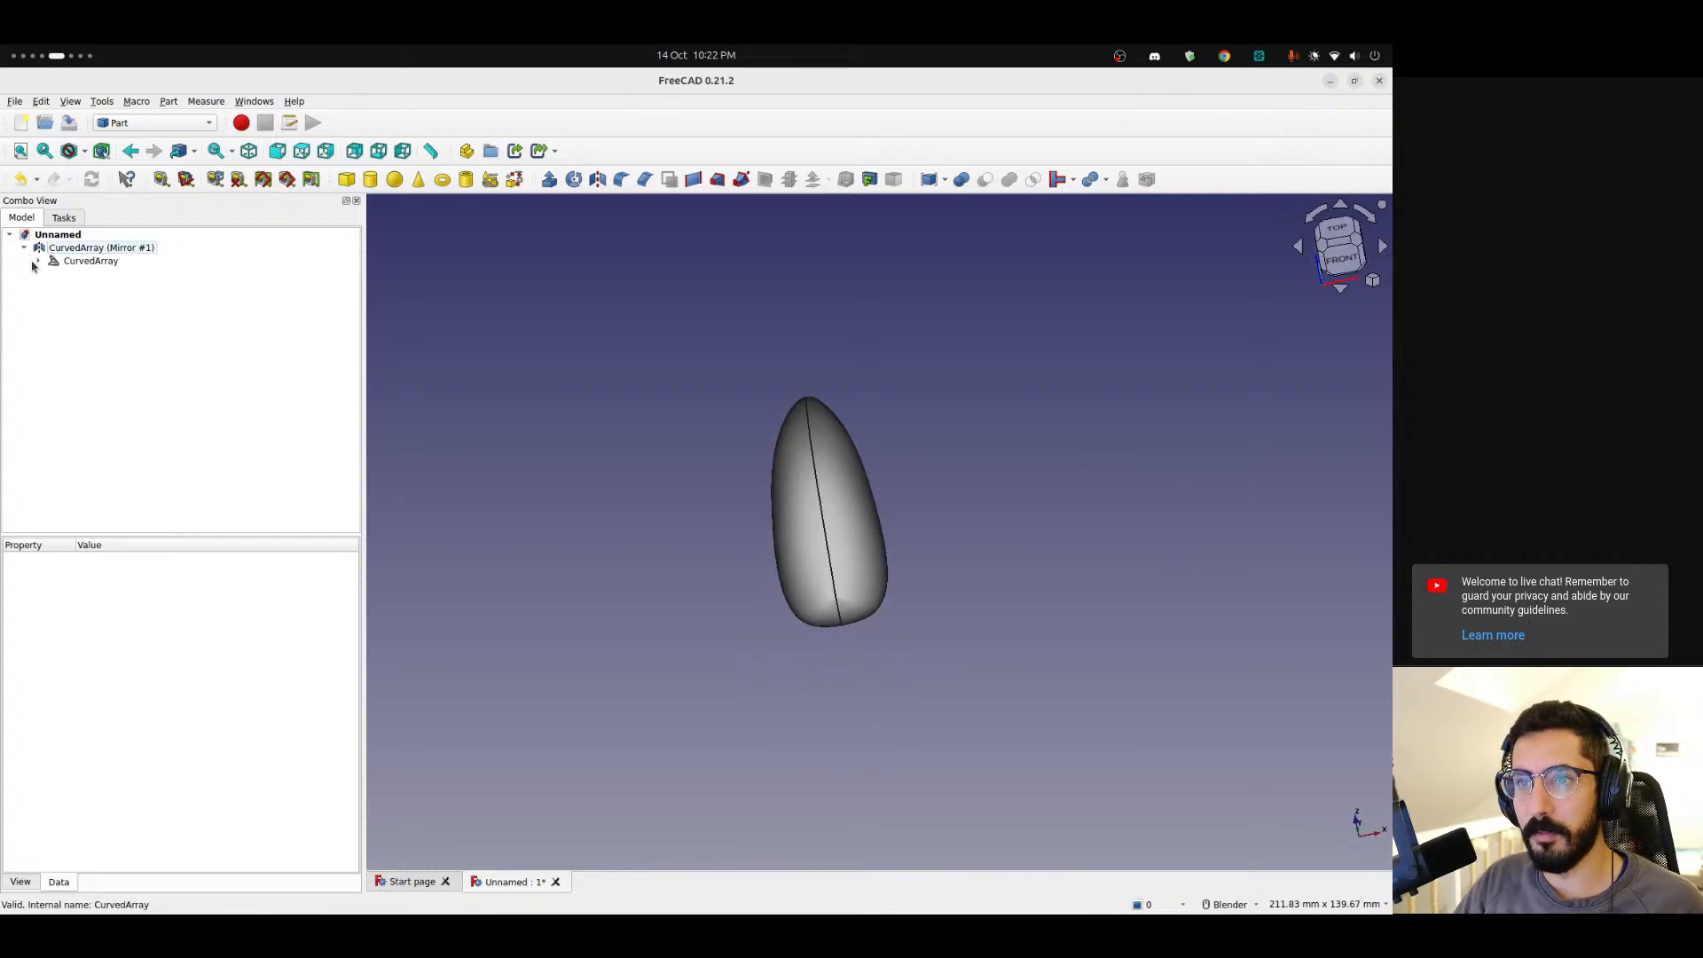
Select the three sketches and open Sketch001 to examine its B-spline side profile.
{"action": "left_click", "coordinate": [87, 289]}
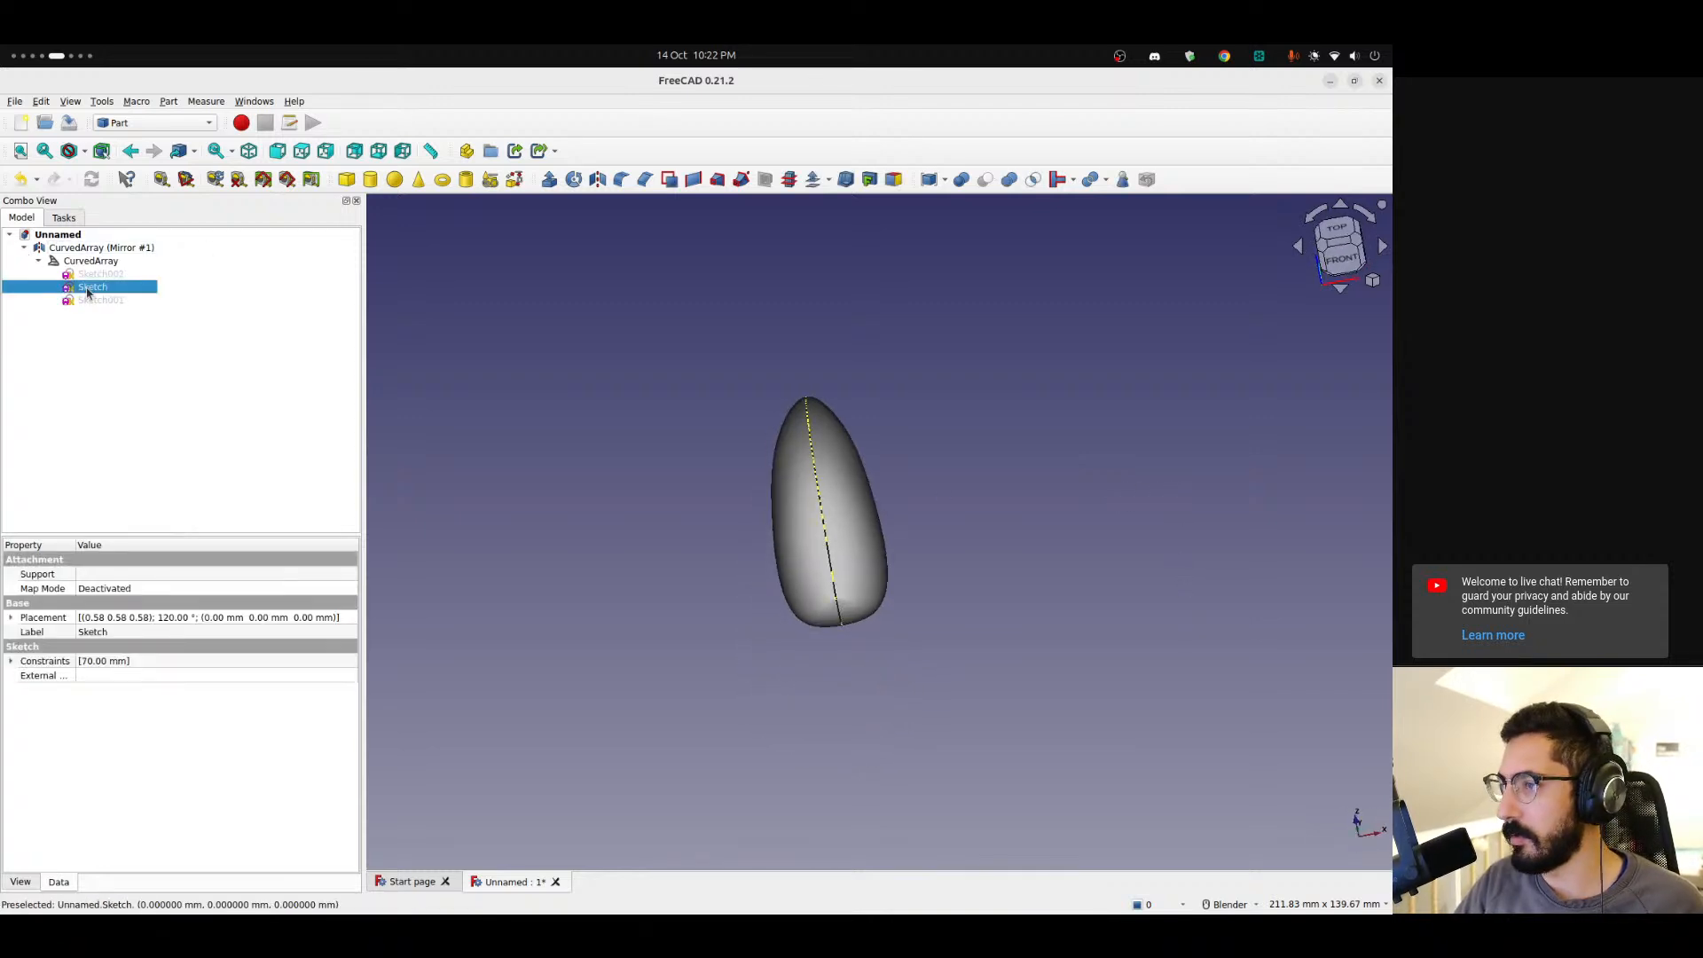
{"action": "left_click", "coordinate": [89, 275]}
{"action": "left_click", "coordinate": [90, 301]}
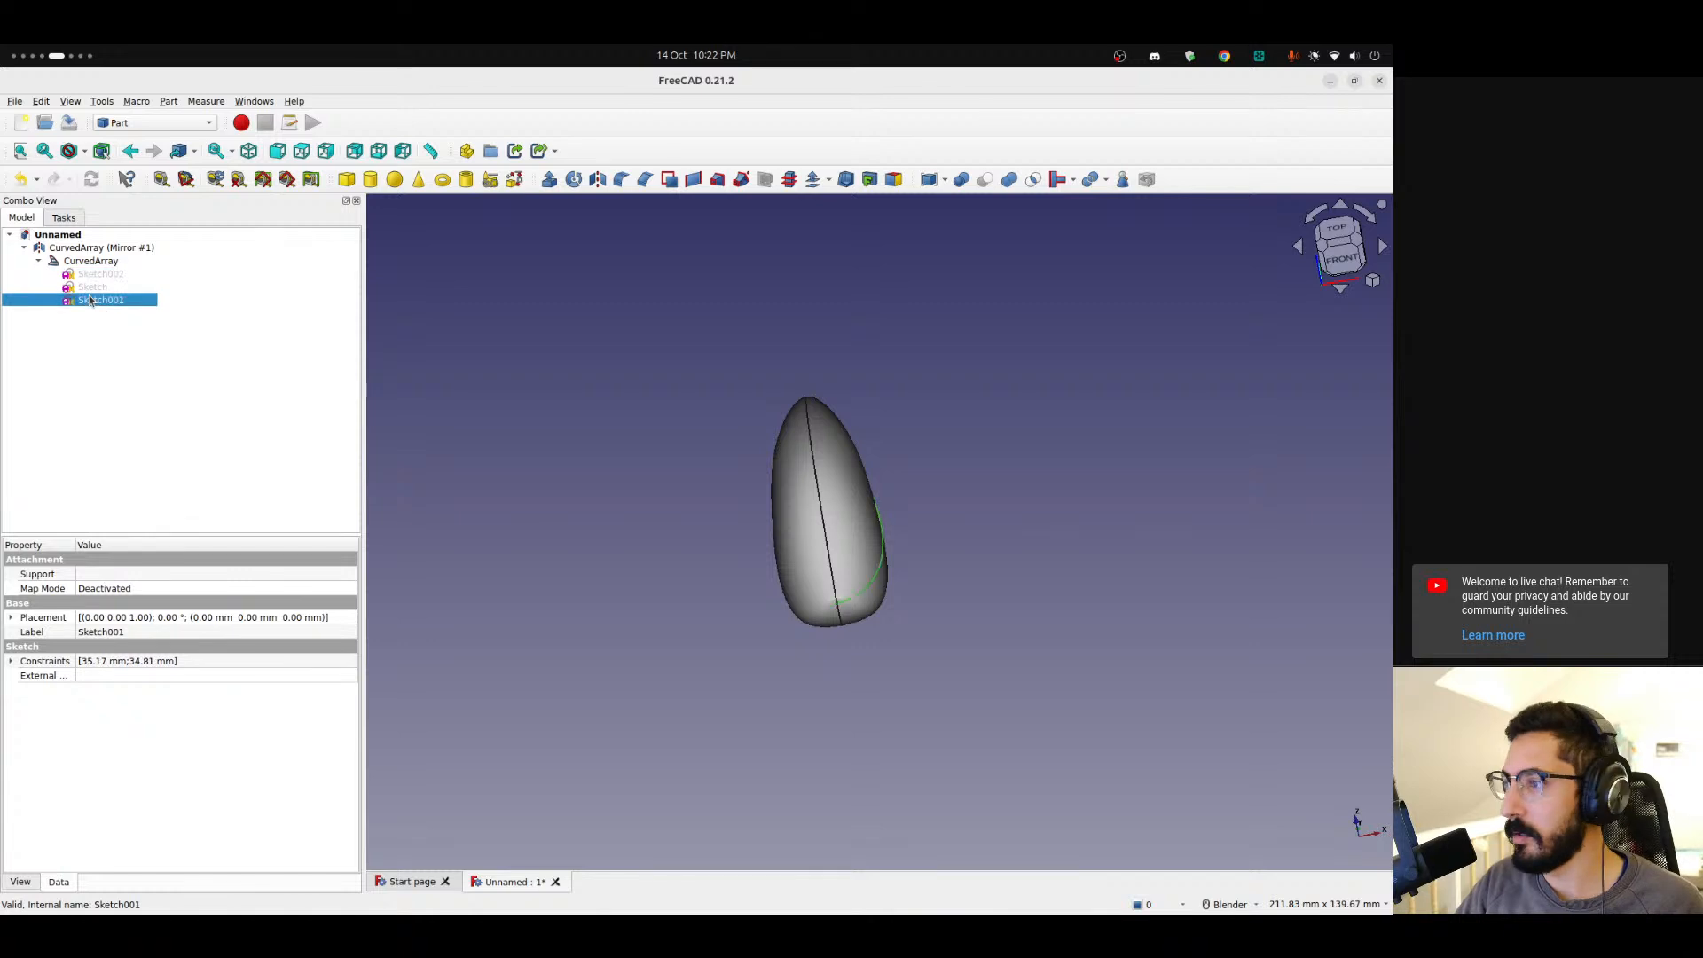
{"action": "double_click", "coordinate": [93, 300]}
{"action": "scroll", "coordinate": [887, 515], "scroll_direction": "up", "scroll_amount": 3}
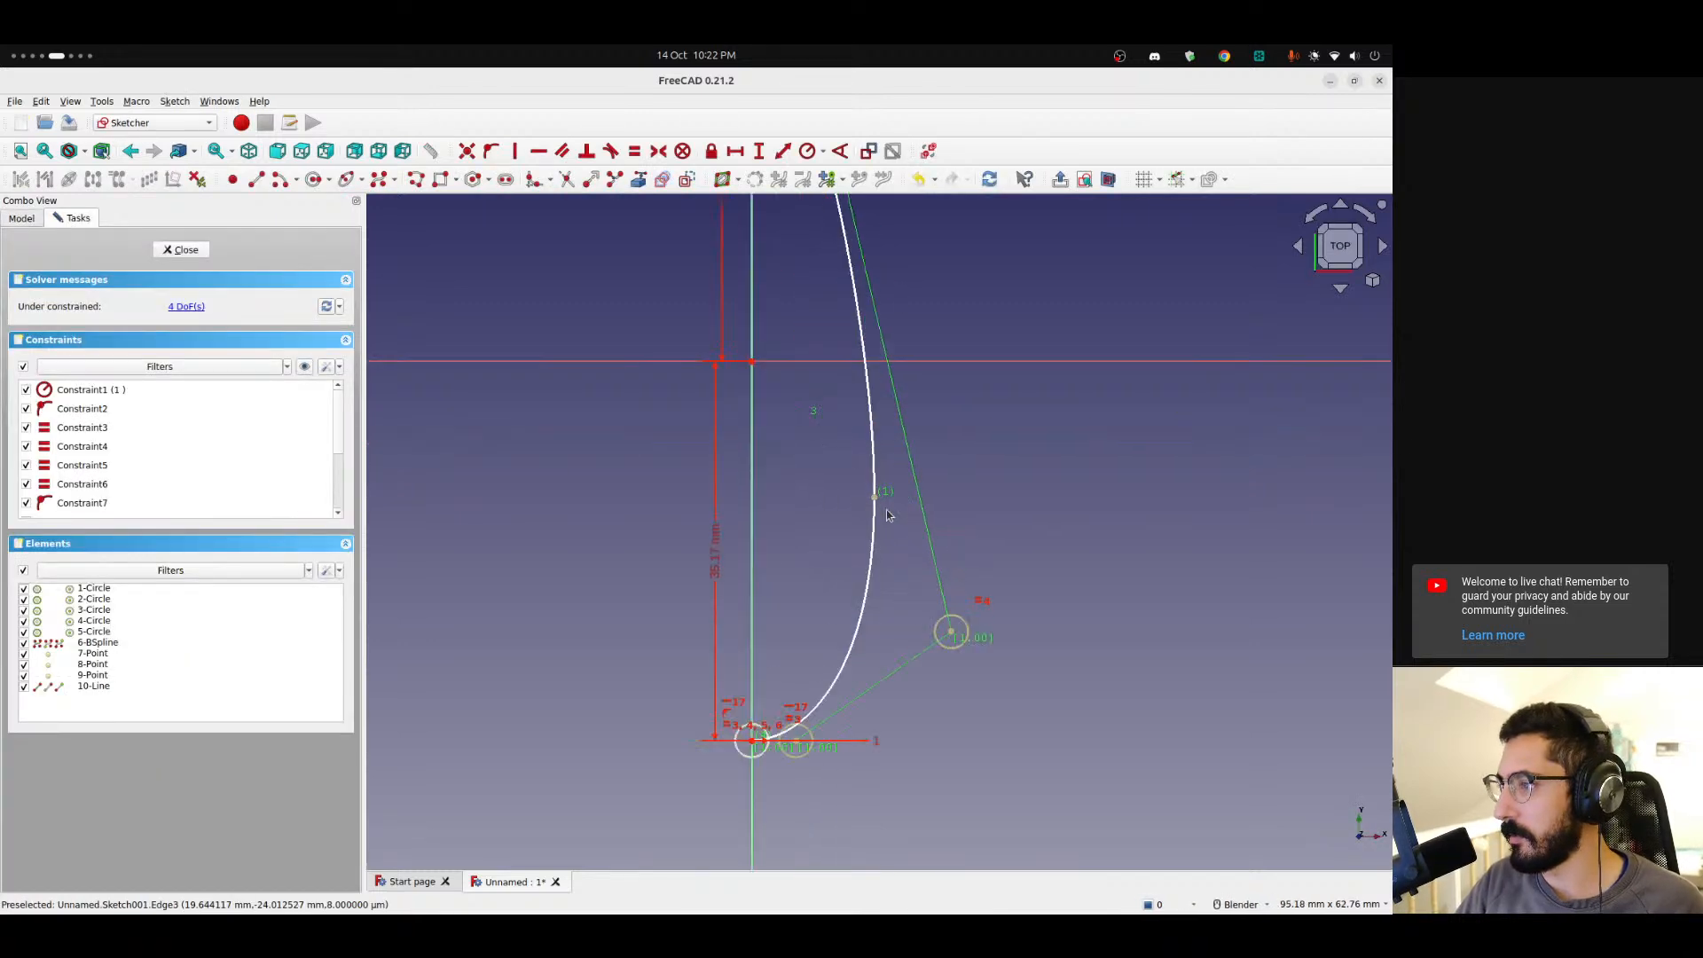
{"action": "middle_click_drag", "start_coordinate": [887, 515], "coordinate": [860, 583], "text": "shift"}
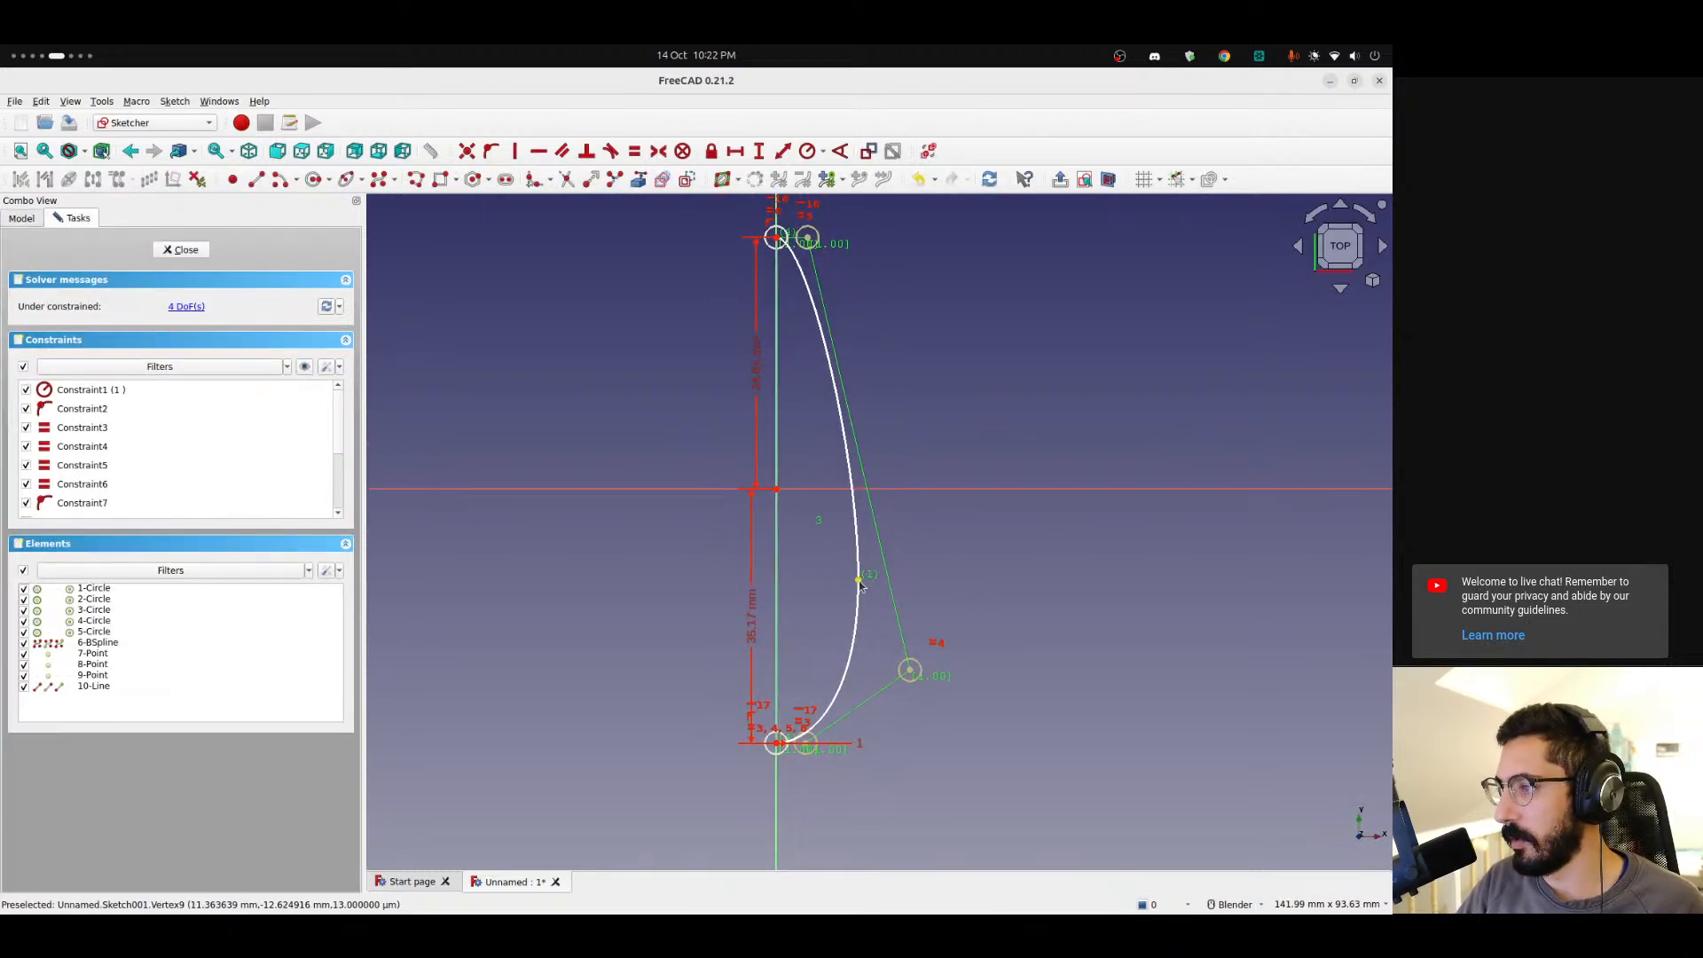
{"action": "mouse_move", "coordinate": [861, 584]}
{"action": "left_mouse_down"}
{"action": "mouse_move", "coordinate": [878, 578]}
{"action": "mouse_move", "coordinate": [843, 581]}
{"action": "left_mouse_up"}
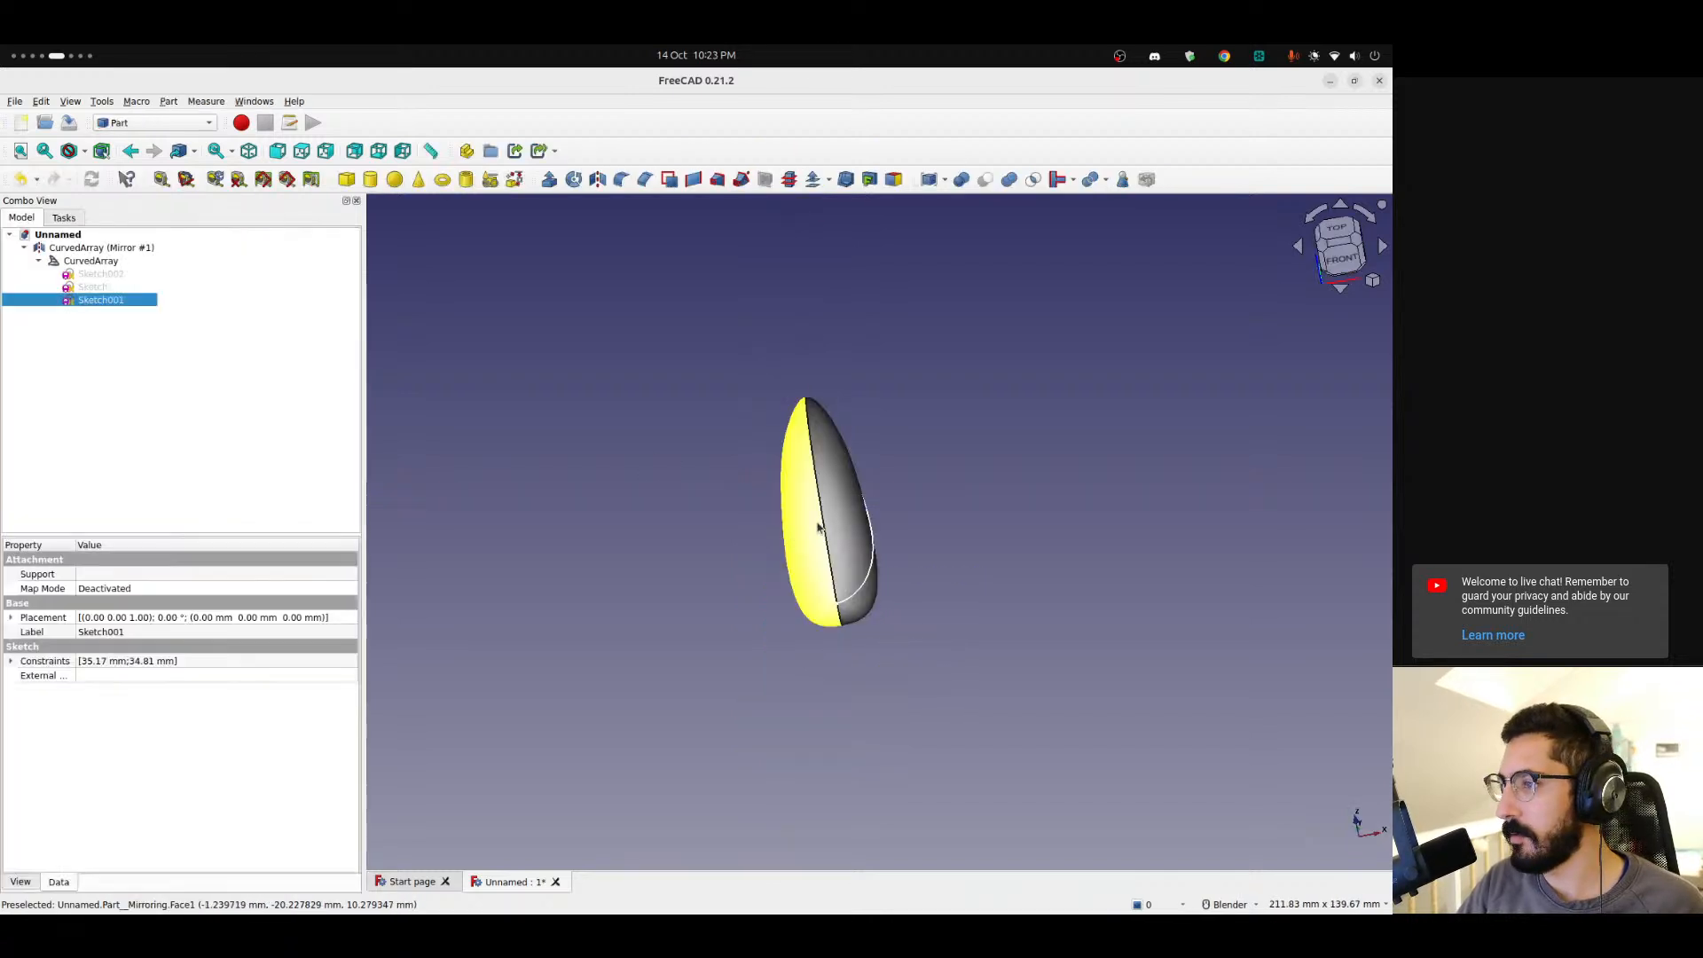
{"action": "left_click", "coordinate": [1030, 550]}
{"action": "mouse_move", "coordinate": [920, 524]}
{"action": "middle_mouse_down"}
{"action": "mouse_move", "coordinate": [1161, 512]}
{"action": "mouse_move", "coordinate": [958, 562]}
{"action": "mouse_move", "coordinate": [814, 343]}
{"action": "mouse_move", "coordinate": [1285, 482]}
{"action": "mouse_move", "coordinate": [1191, 560]}
{"action": "mouse_move", "coordinate": [798, 425]}
{"action": "mouse_move", "coordinate": [825, 443]}
{"action": "middle_mouse_up"}
Hide Sketch001 and view the body from the right side, zoomed in on the nose.
{"action": "left_click", "coordinate": [108, 302]}
{"action": "key", "text": "space"}
{"action": "left_click", "coordinate": [135, 408]}
{"action": "scroll", "coordinate": [932, 495], "scroll_direction": "up", "scroll_amount": 4}
{"action": "middle_click_drag", "start_coordinate": [745, 555], "coordinate": [822, 575]}
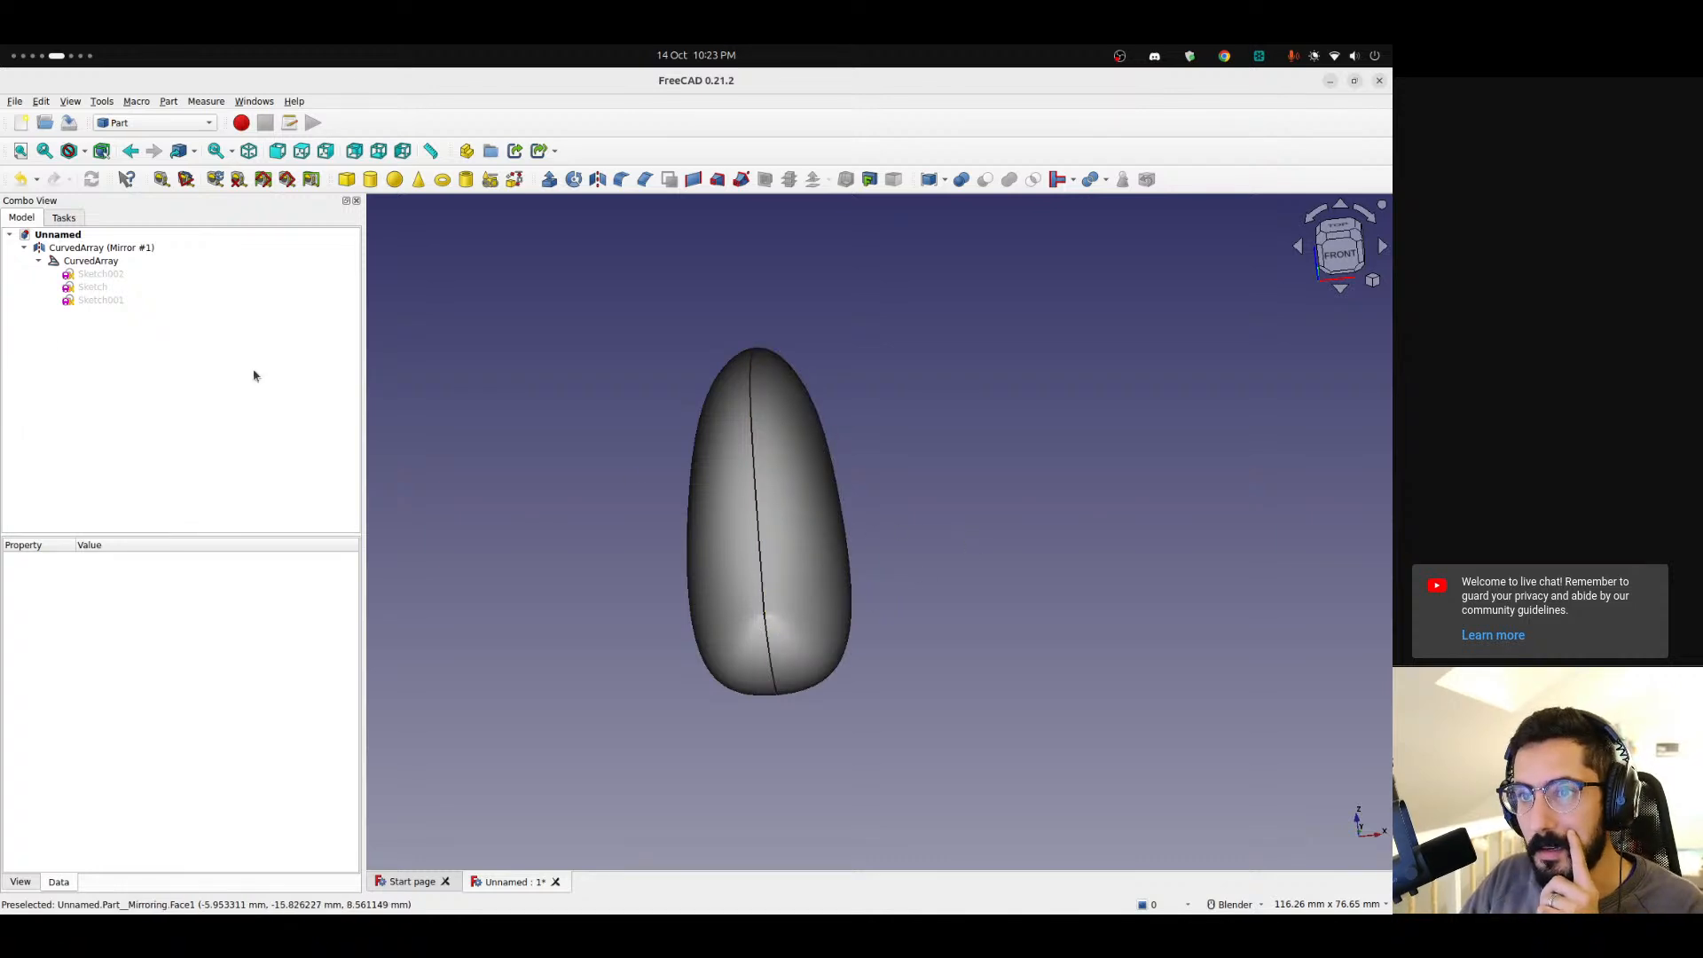
{"action": "left_click", "coordinate": [39, 262]}
{"action": "middle_click_drag", "start_coordinate": [799, 562], "coordinate": [554, 541]}
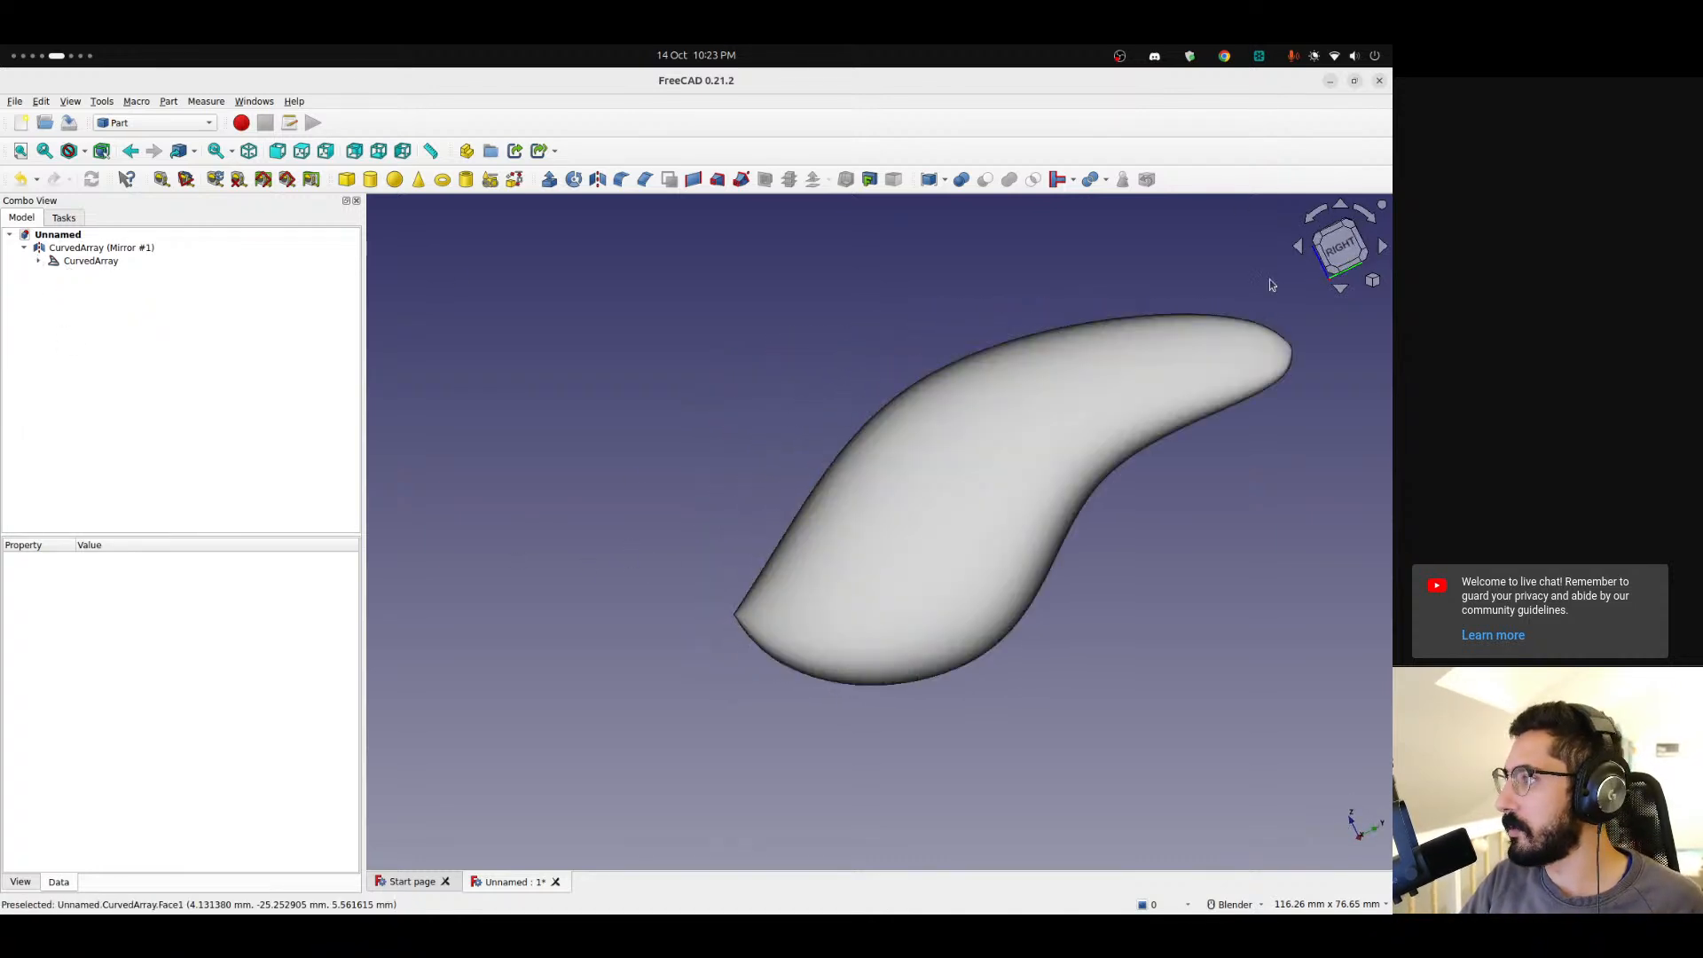
{"action": "left_click", "coordinate": [1344, 260]}
{"action": "scroll", "coordinate": [821, 514], "scroll_direction": "up", "scroll_amount": 5}
{"action": "scroll", "coordinate": [702, 439], "scroll_direction": "up", "scroll_amount": 2}
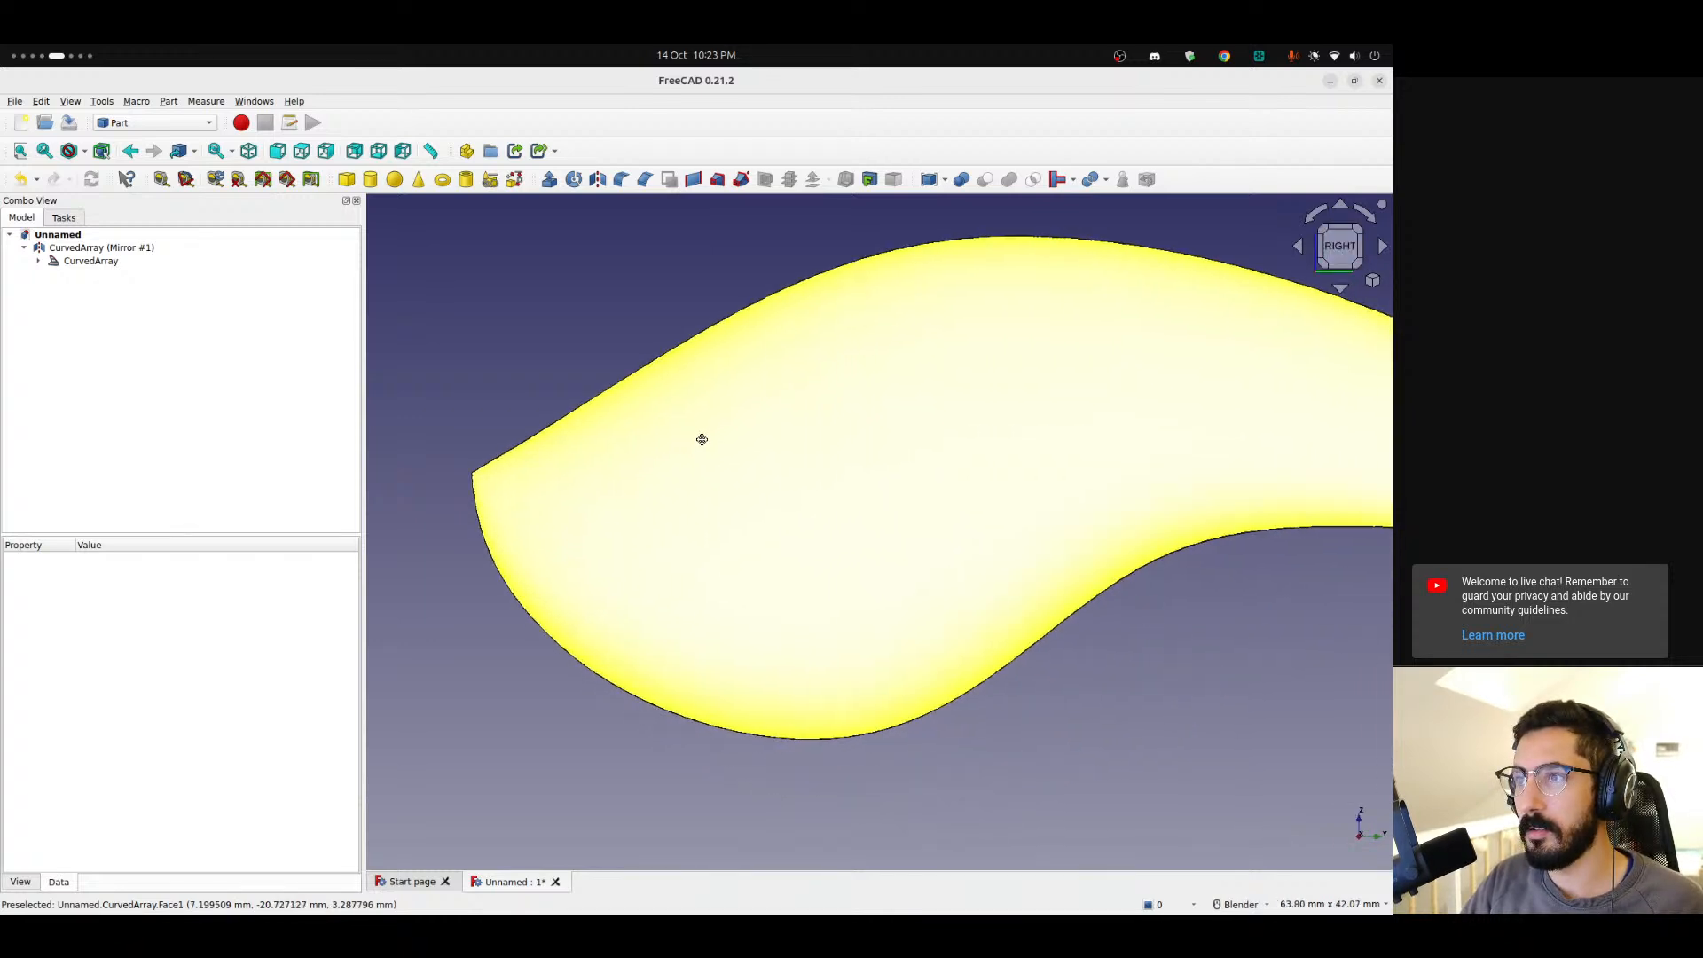
Create a cylinder with a 1 mm radius and 15 mm height.
{"action": "left_click", "coordinate": [371, 178]}
{"action": "left_click", "coordinate": [62, 273]}
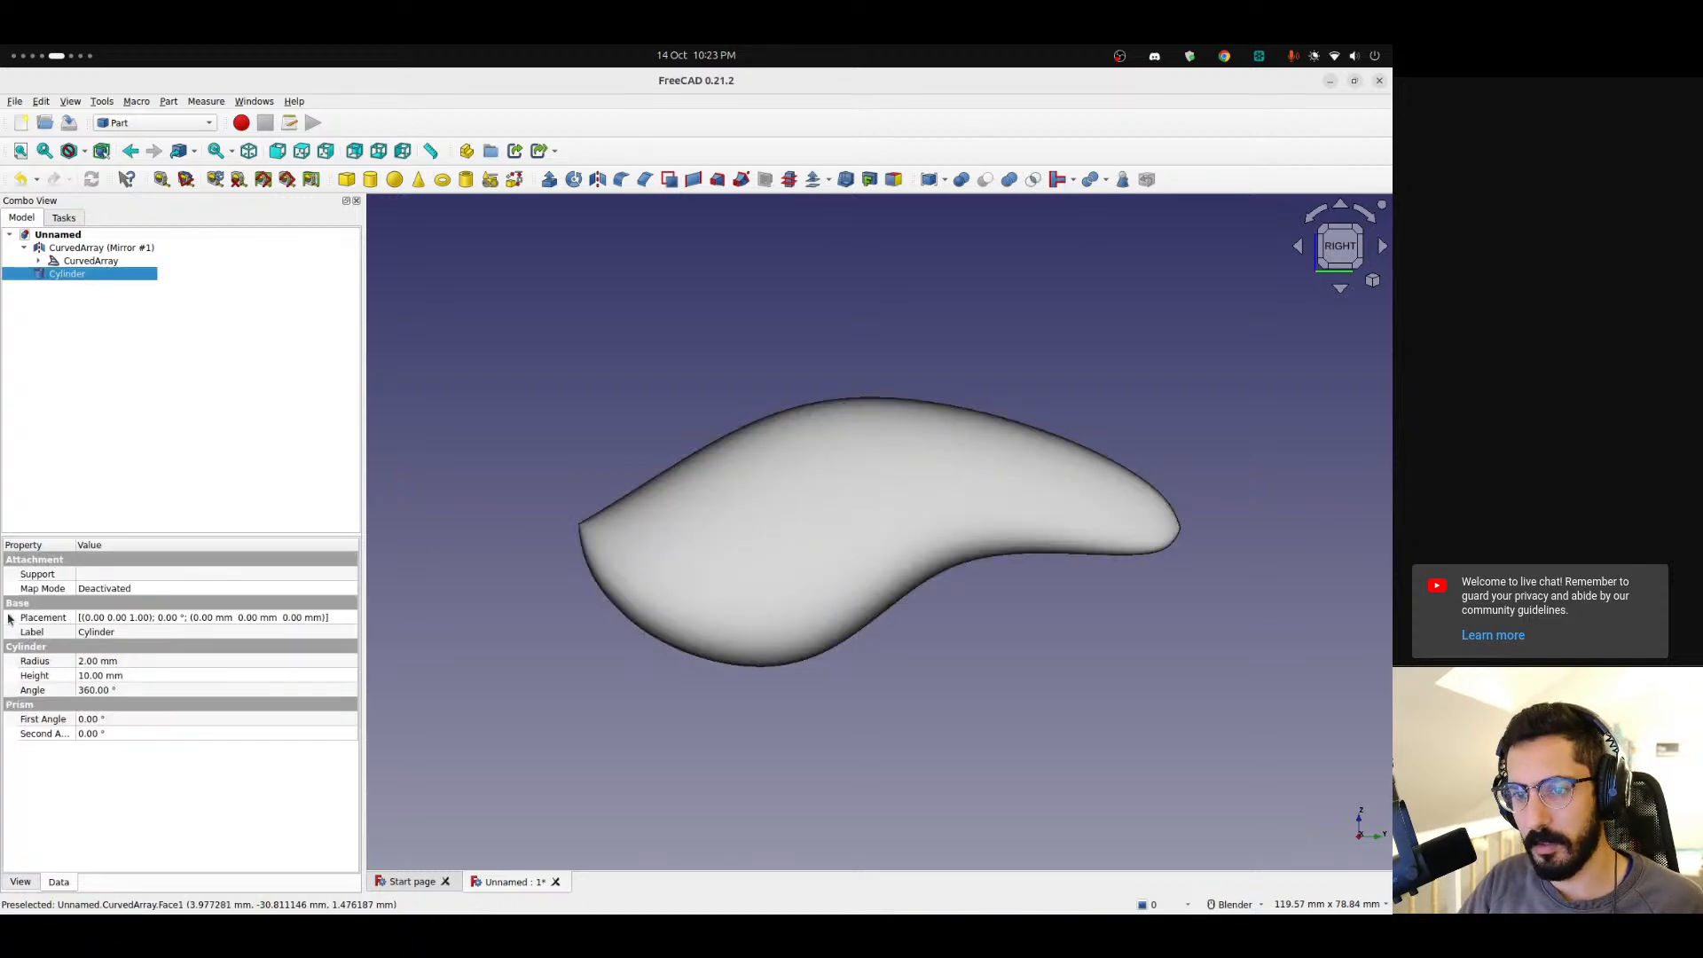
{"action": "left_click", "coordinate": [94, 662]}
{"action": "type", "text": "1"}
{"action": "key", "text": "Tab"}
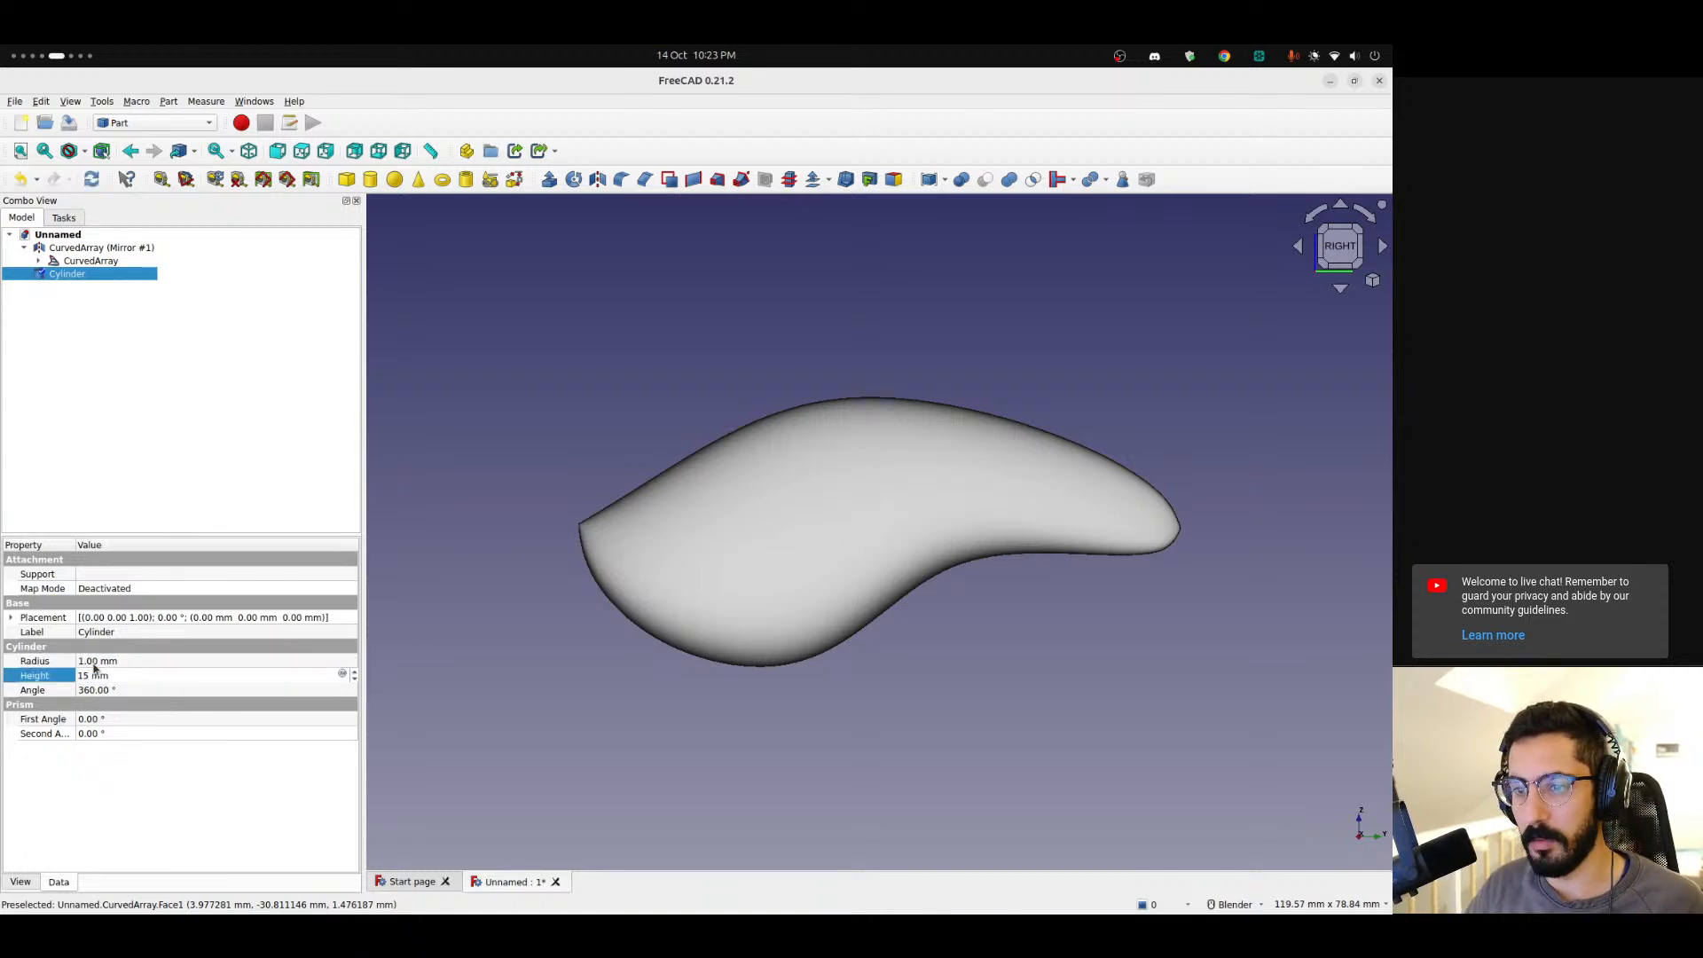
{"action": "key", "text": "Return"}
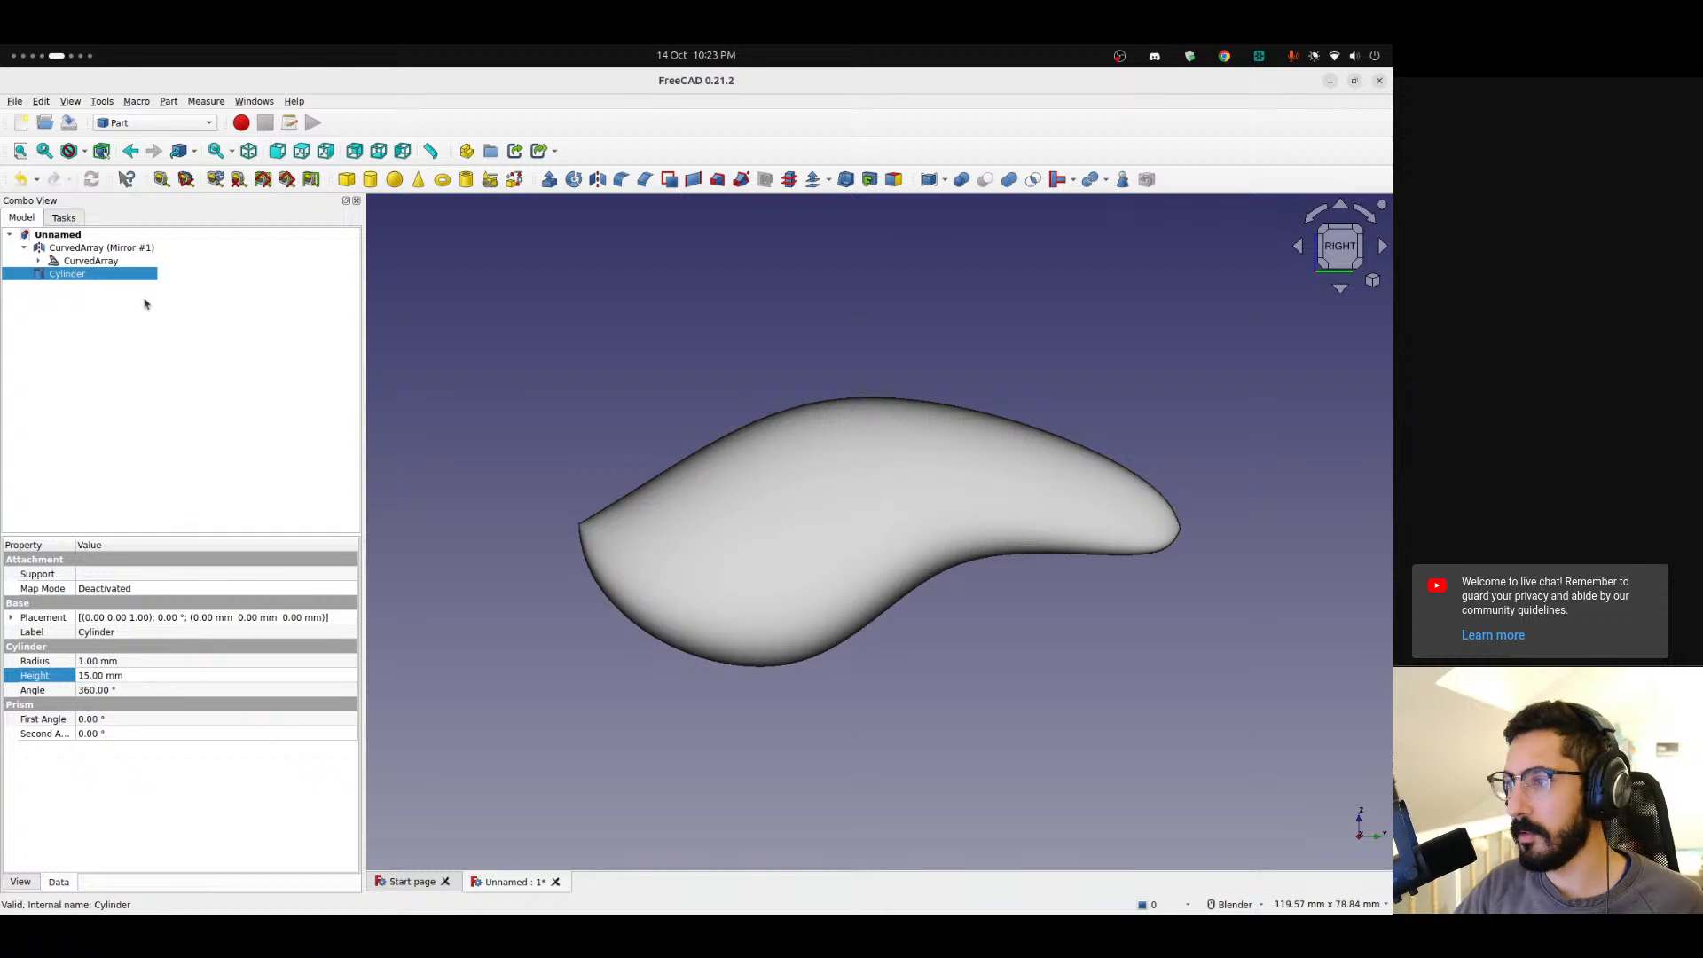
Hide the mirrored body and show the original CurvedArray with the cylinder in the left view.
{"action": "middle_click_drag", "start_coordinate": [374, 370], "coordinate": [476, 380]}
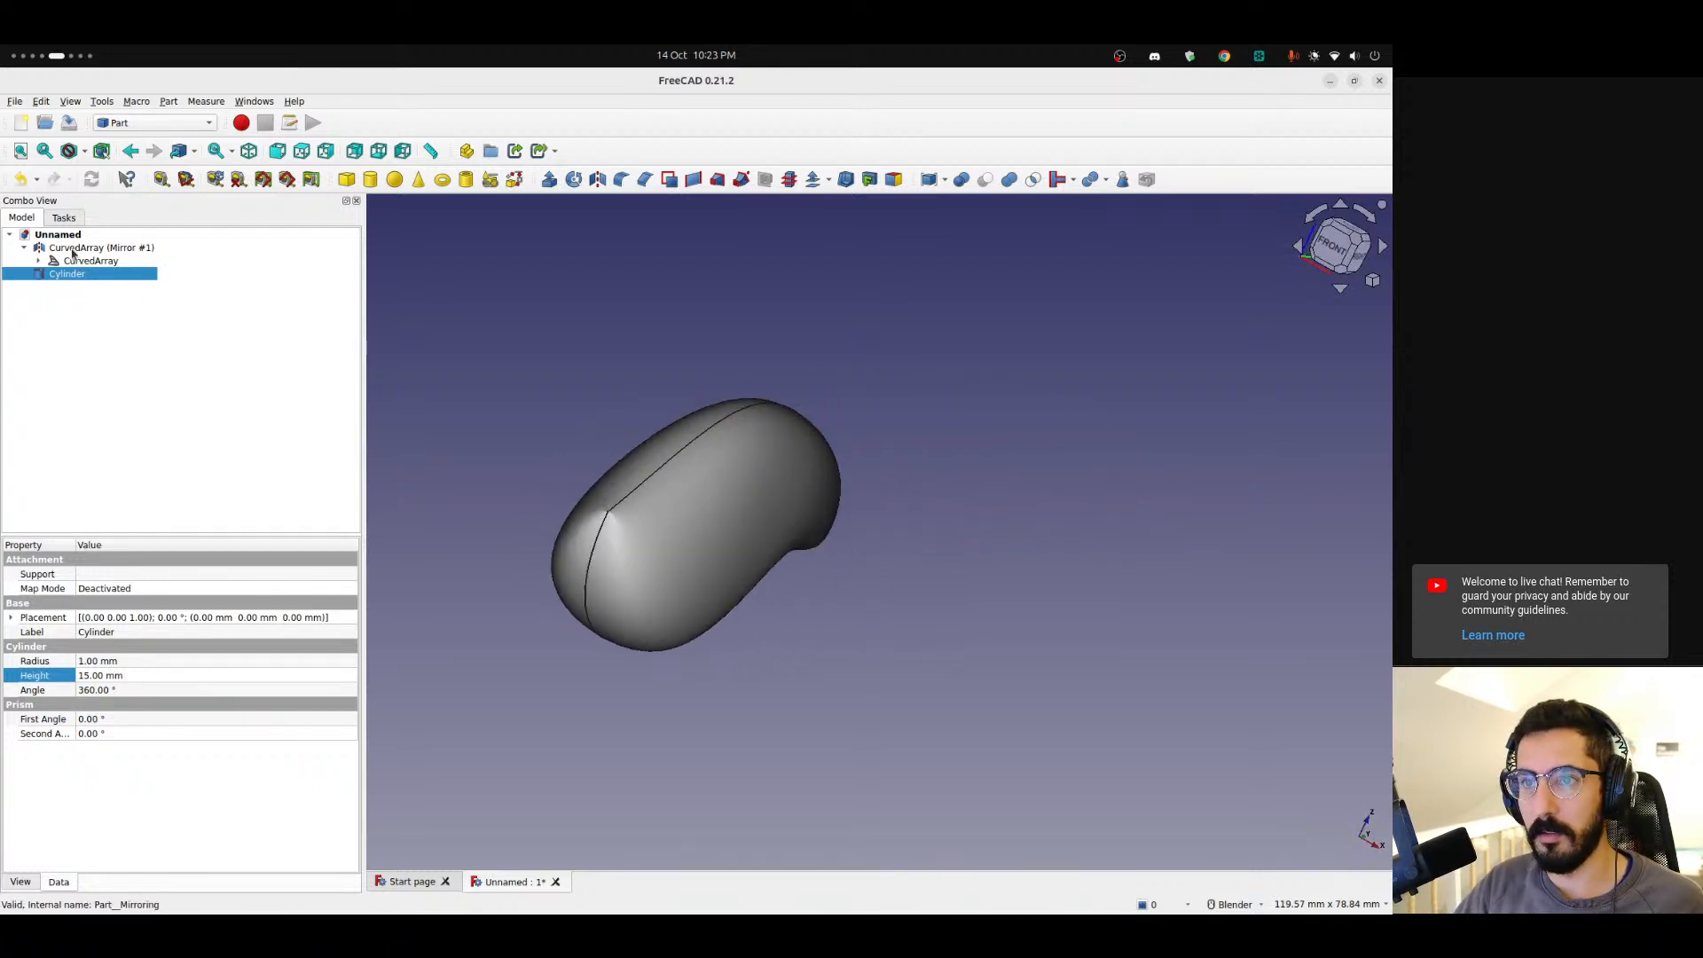
{"action": "left_click", "coordinate": [72, 252]}
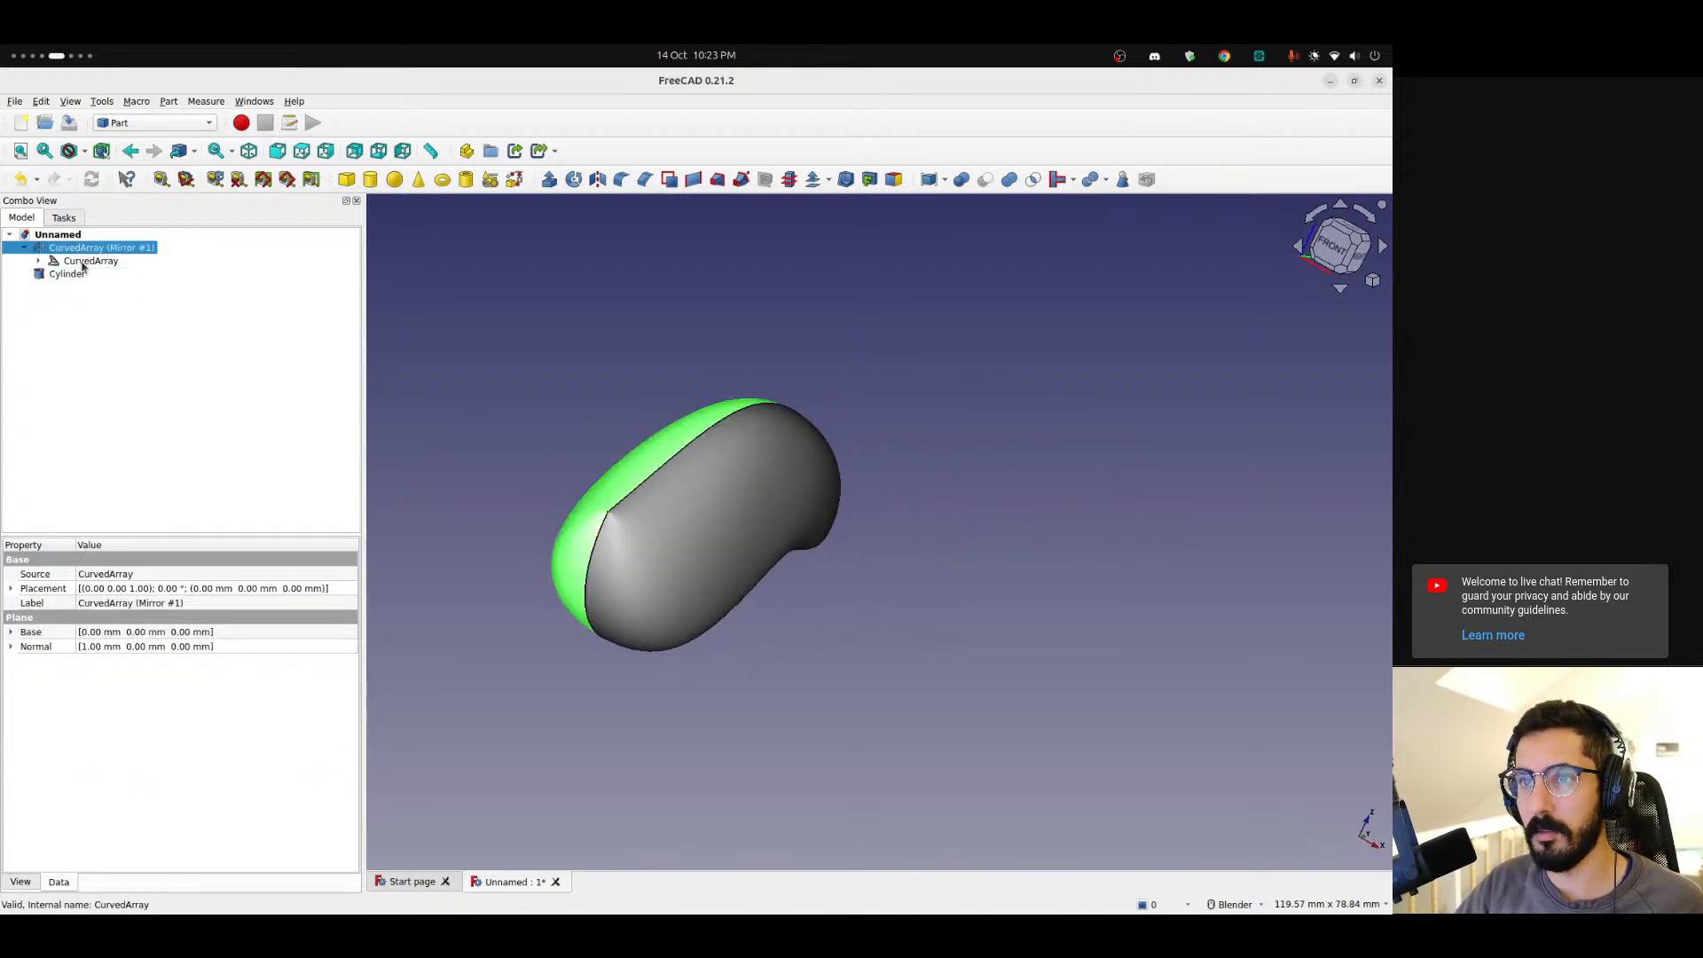
{"action": "left_click", "coordinate": [88, 259]}
{"action": "left_click", "coordinate": [87, 252]}
{"action": "key", "text": "space"}
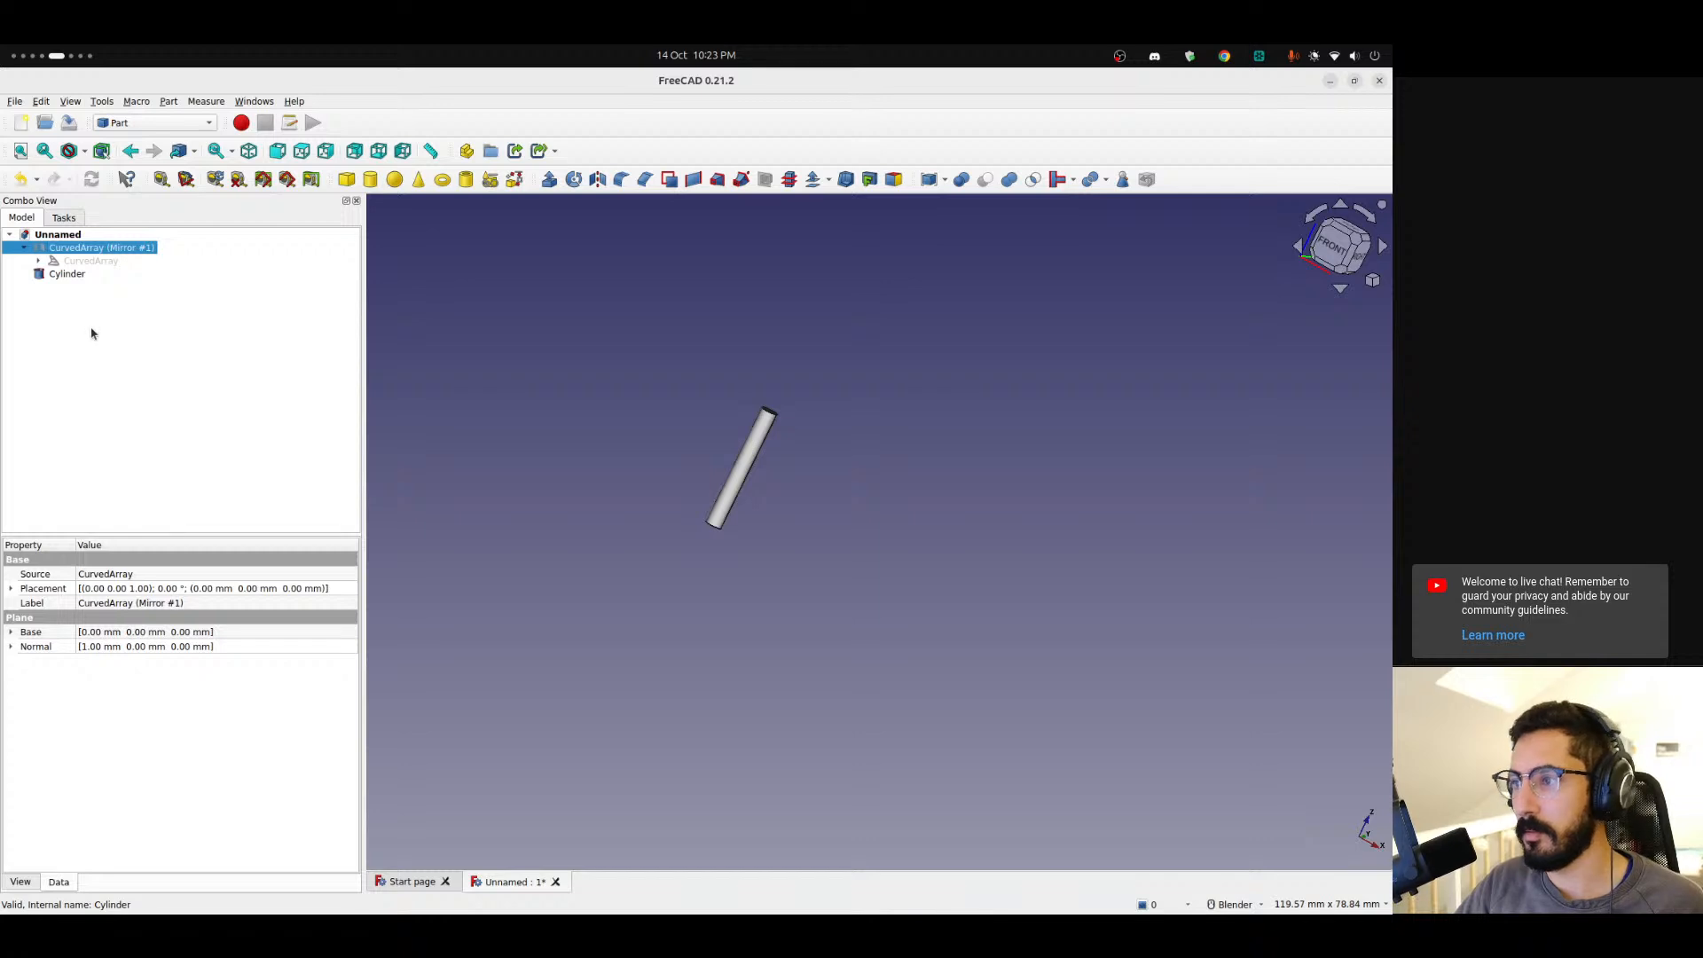
{"action": "left_click", "coordinate": [90, 334]}
{"action": "left_click", "coordinate": [67, 275]}
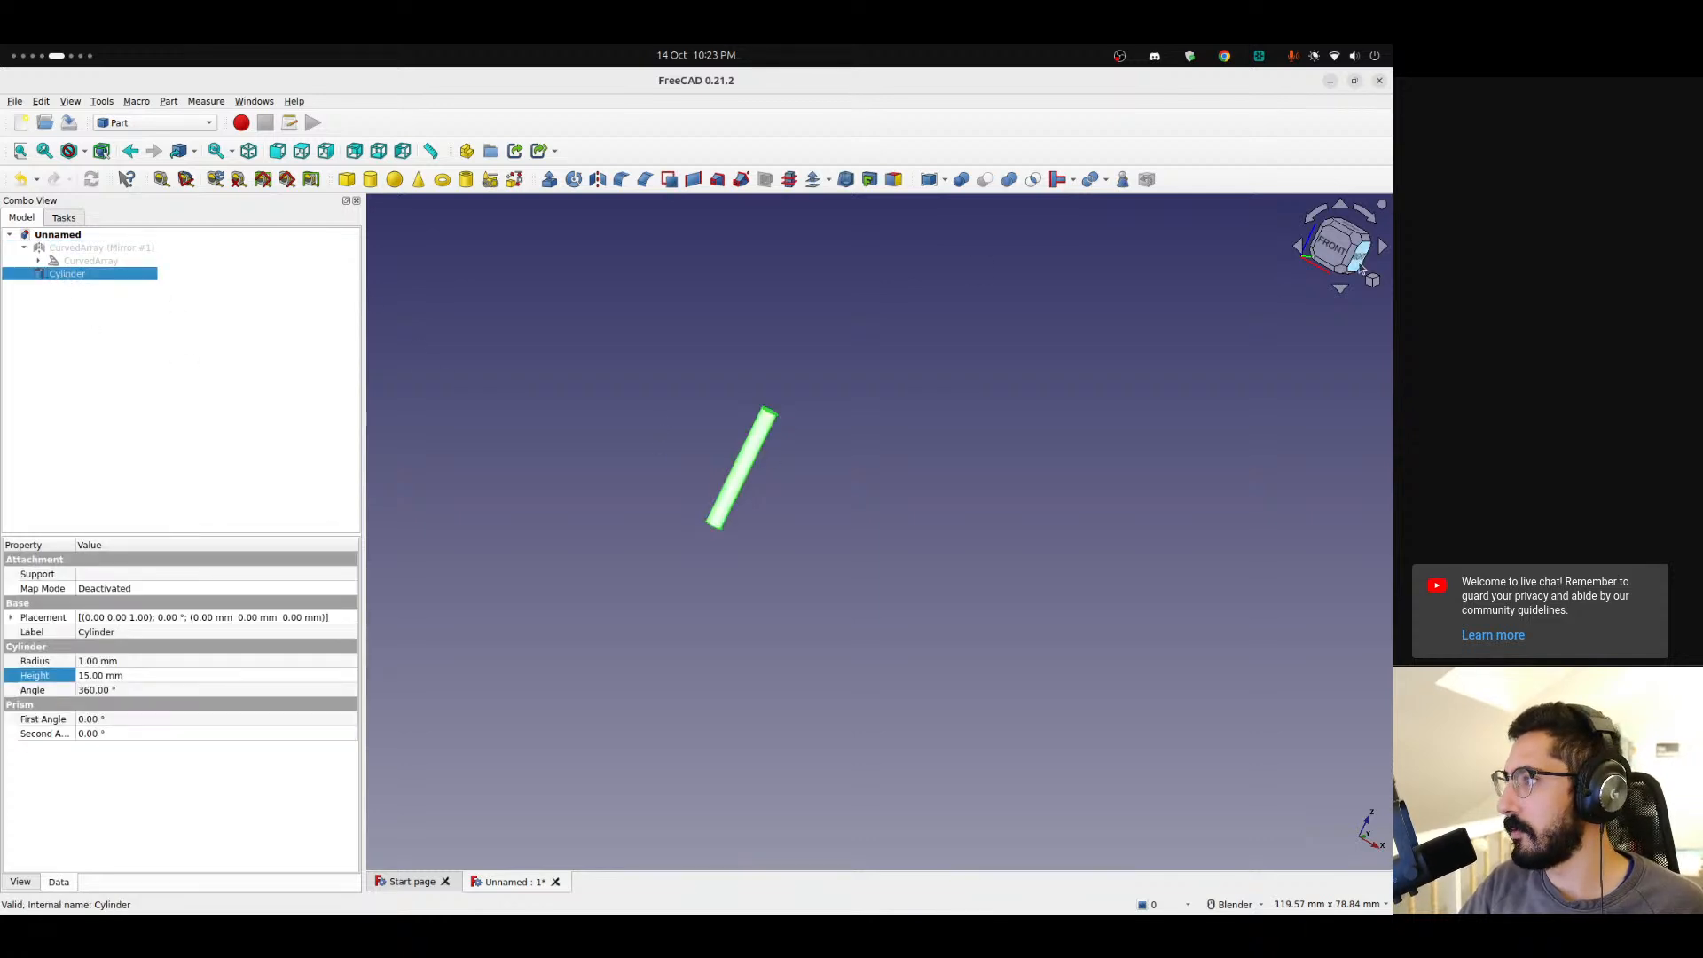
{"action": "left_click", "coordinate": [1359, 262]}
{"action": "left_click", "coordinate": [80, 264]}
{"action": "key", "text": "space"}
{"action": "middle_click_drag", "start_coordinate": [679, 541], "coordinate": [923, 441]}
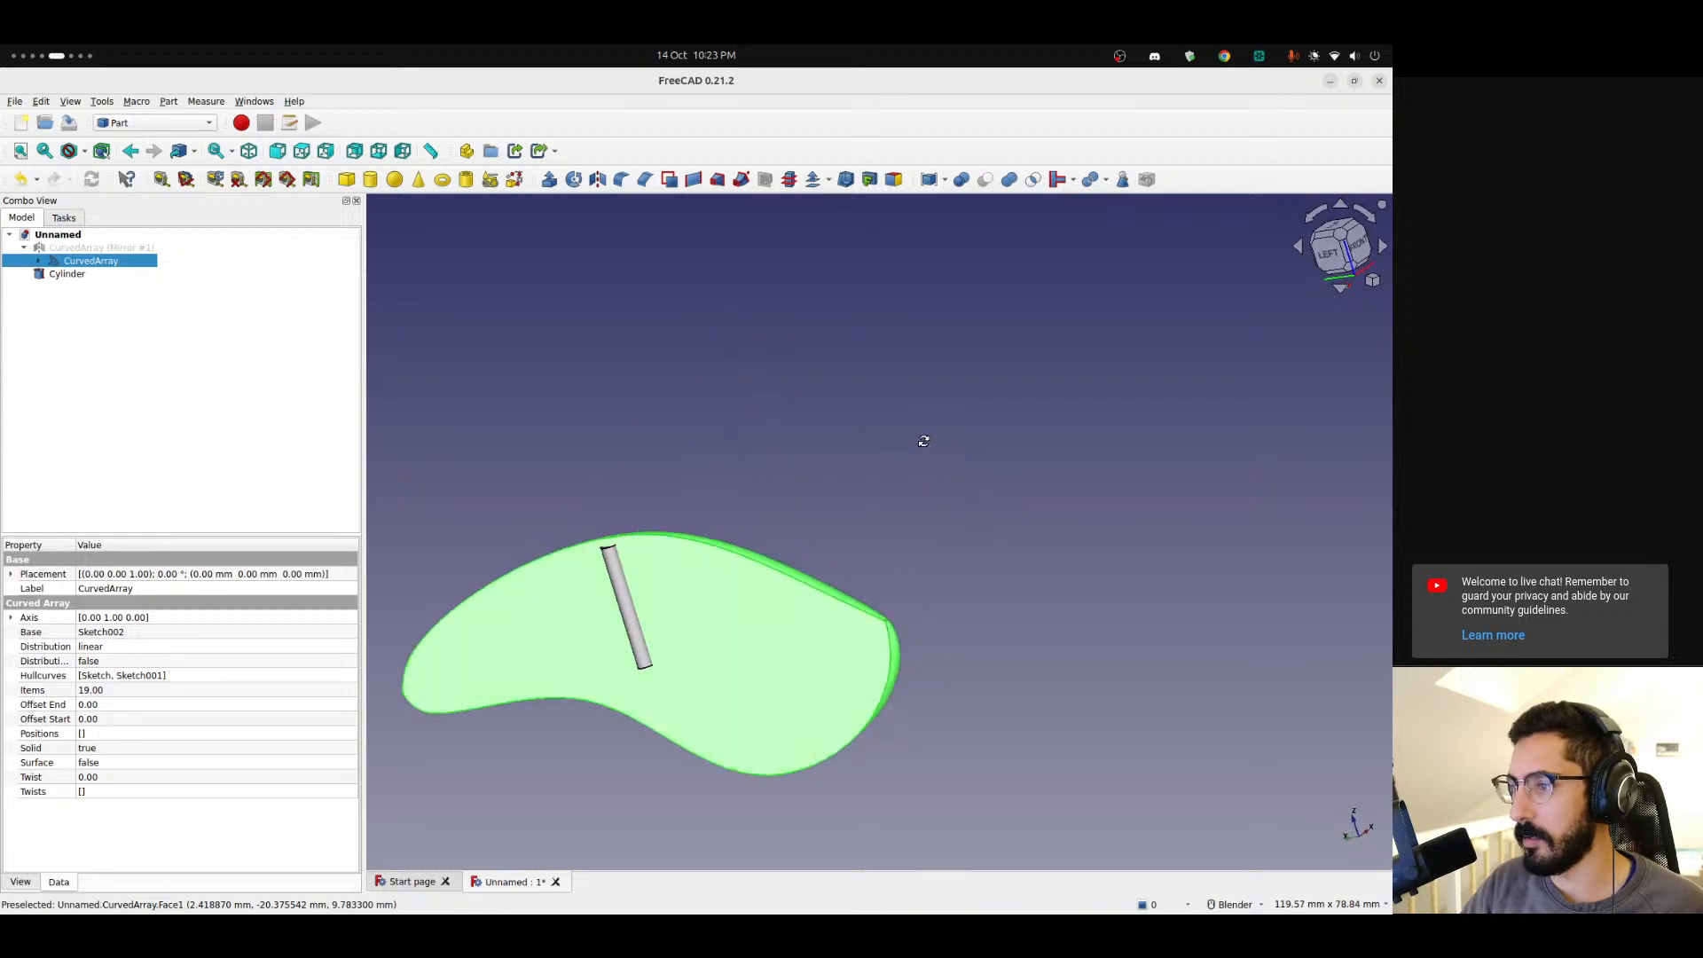
{"action": "left_click", "coordinate": [1352, 278]}
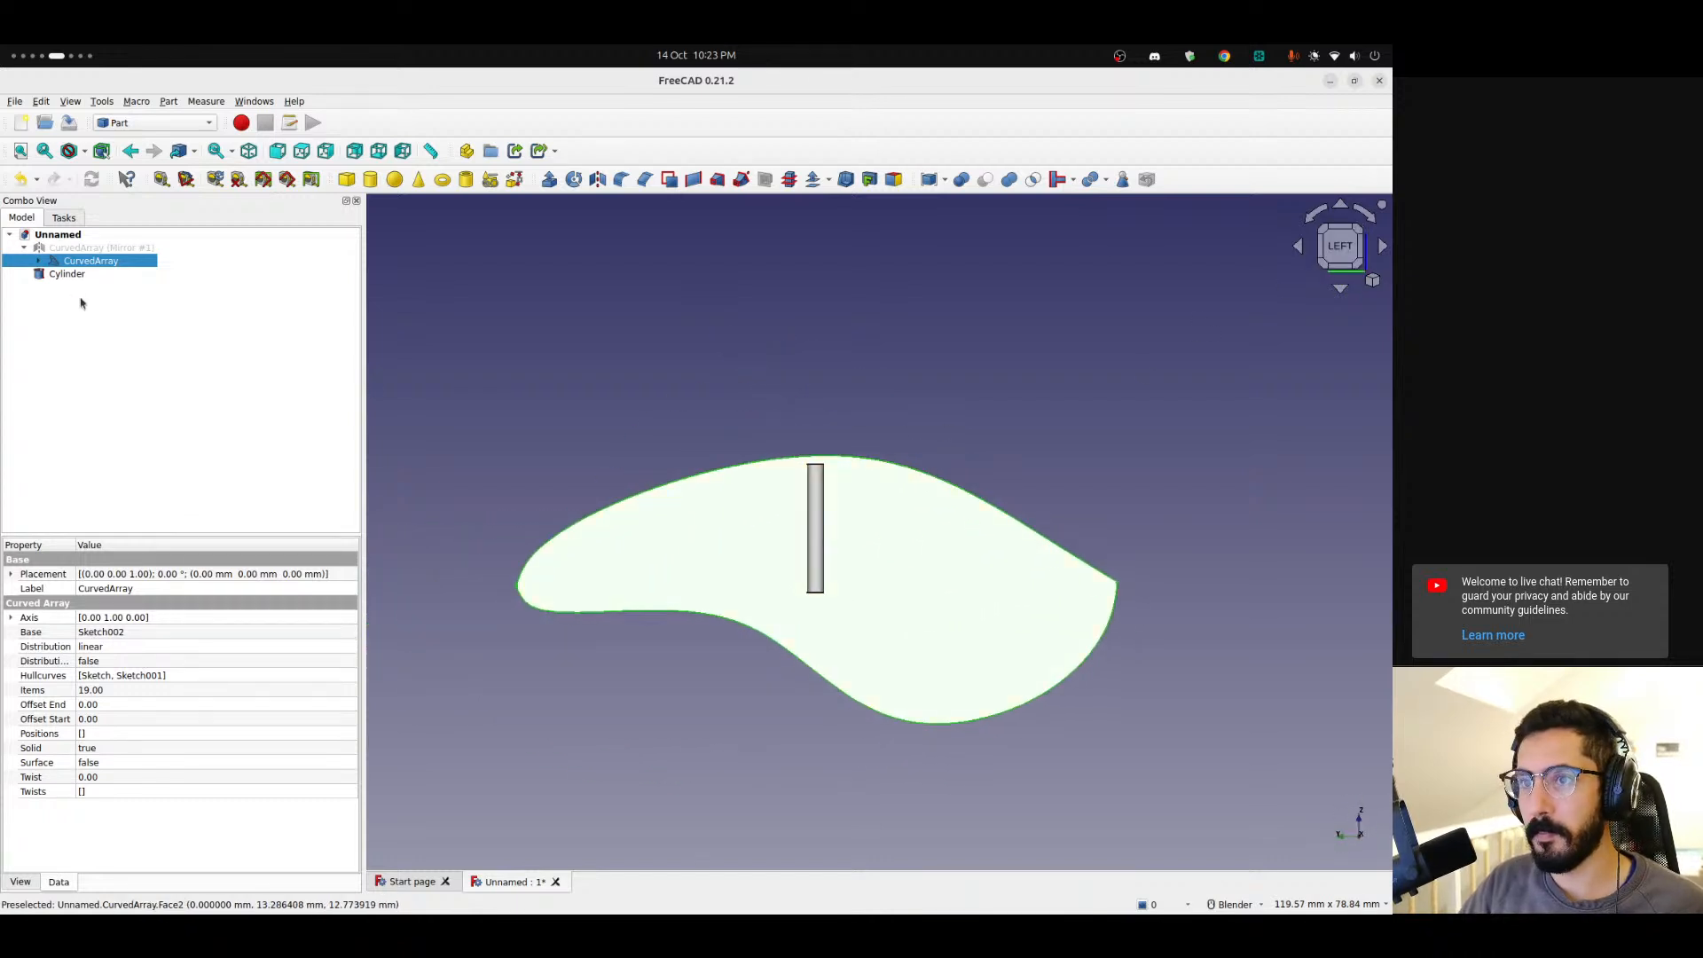
Transform the cylinder, tilting it 30° and moving it 12 mm toward the lure's back to place the hole.
{"action": "left_click", "coordinate": [84, 297]}
{"action": "right_click", "coordinate": [64, 278]}
{"action": "left_click", "coordinate": [87, 298]}
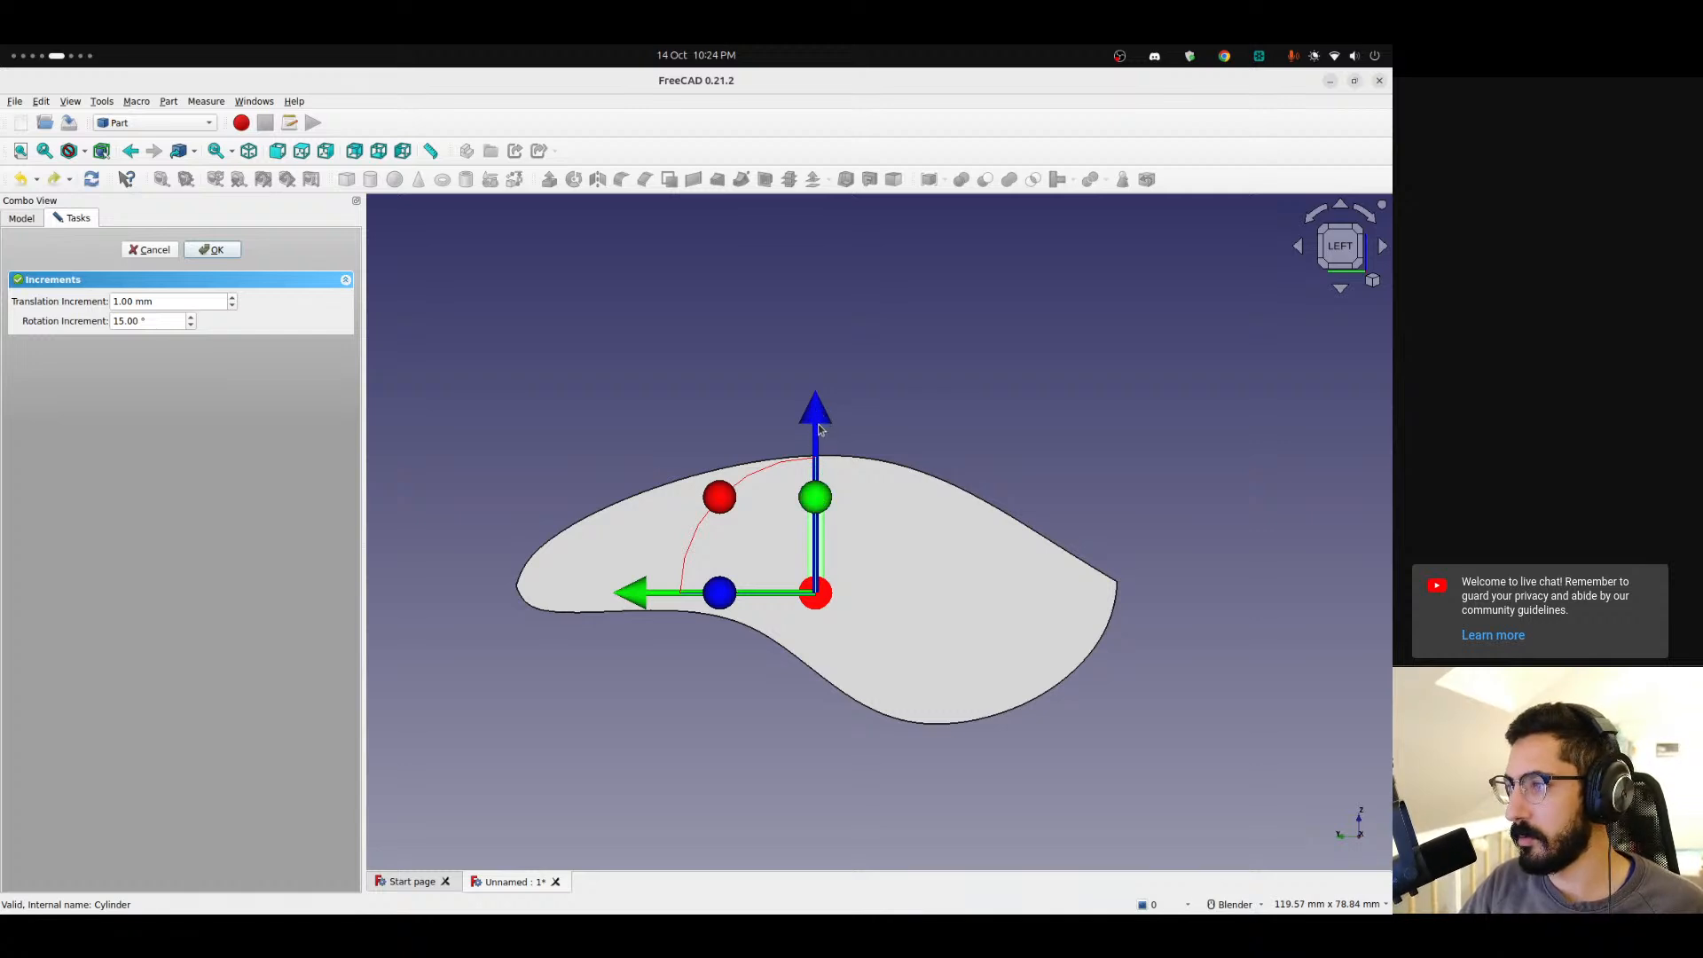
{"action": "middle_click_drag", "start_coordinate": [869, 487], "coordinate": [785, 585]}
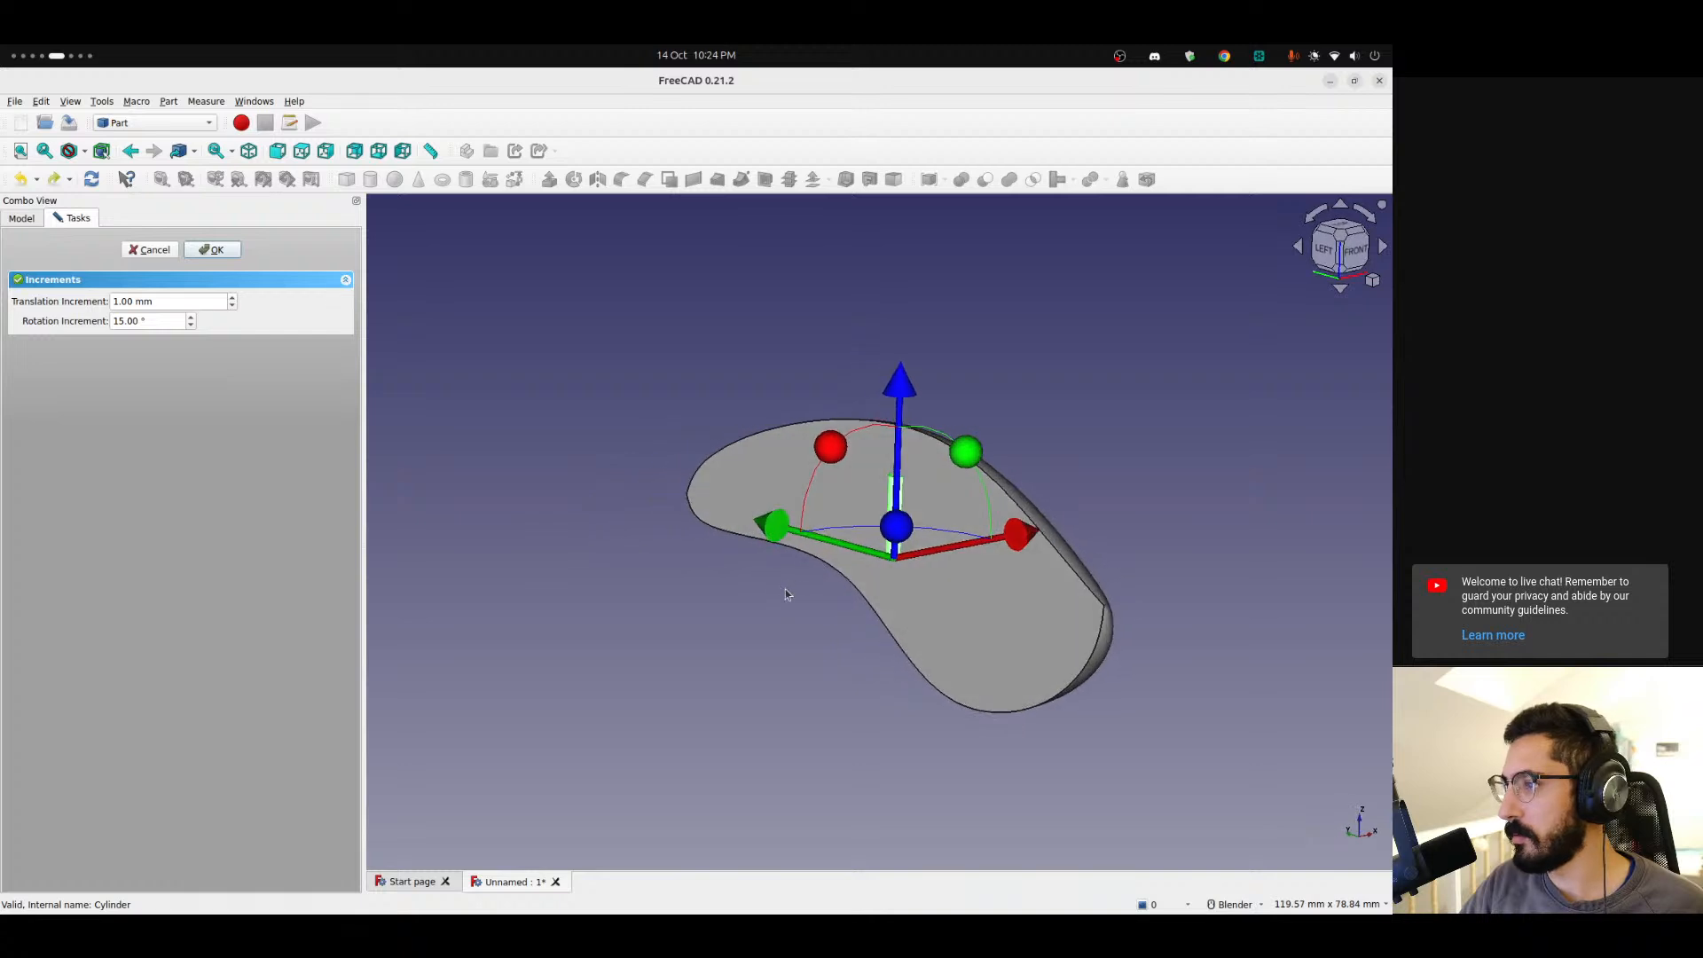
{"action": "left_click", "coordinate": [1323, 249]}
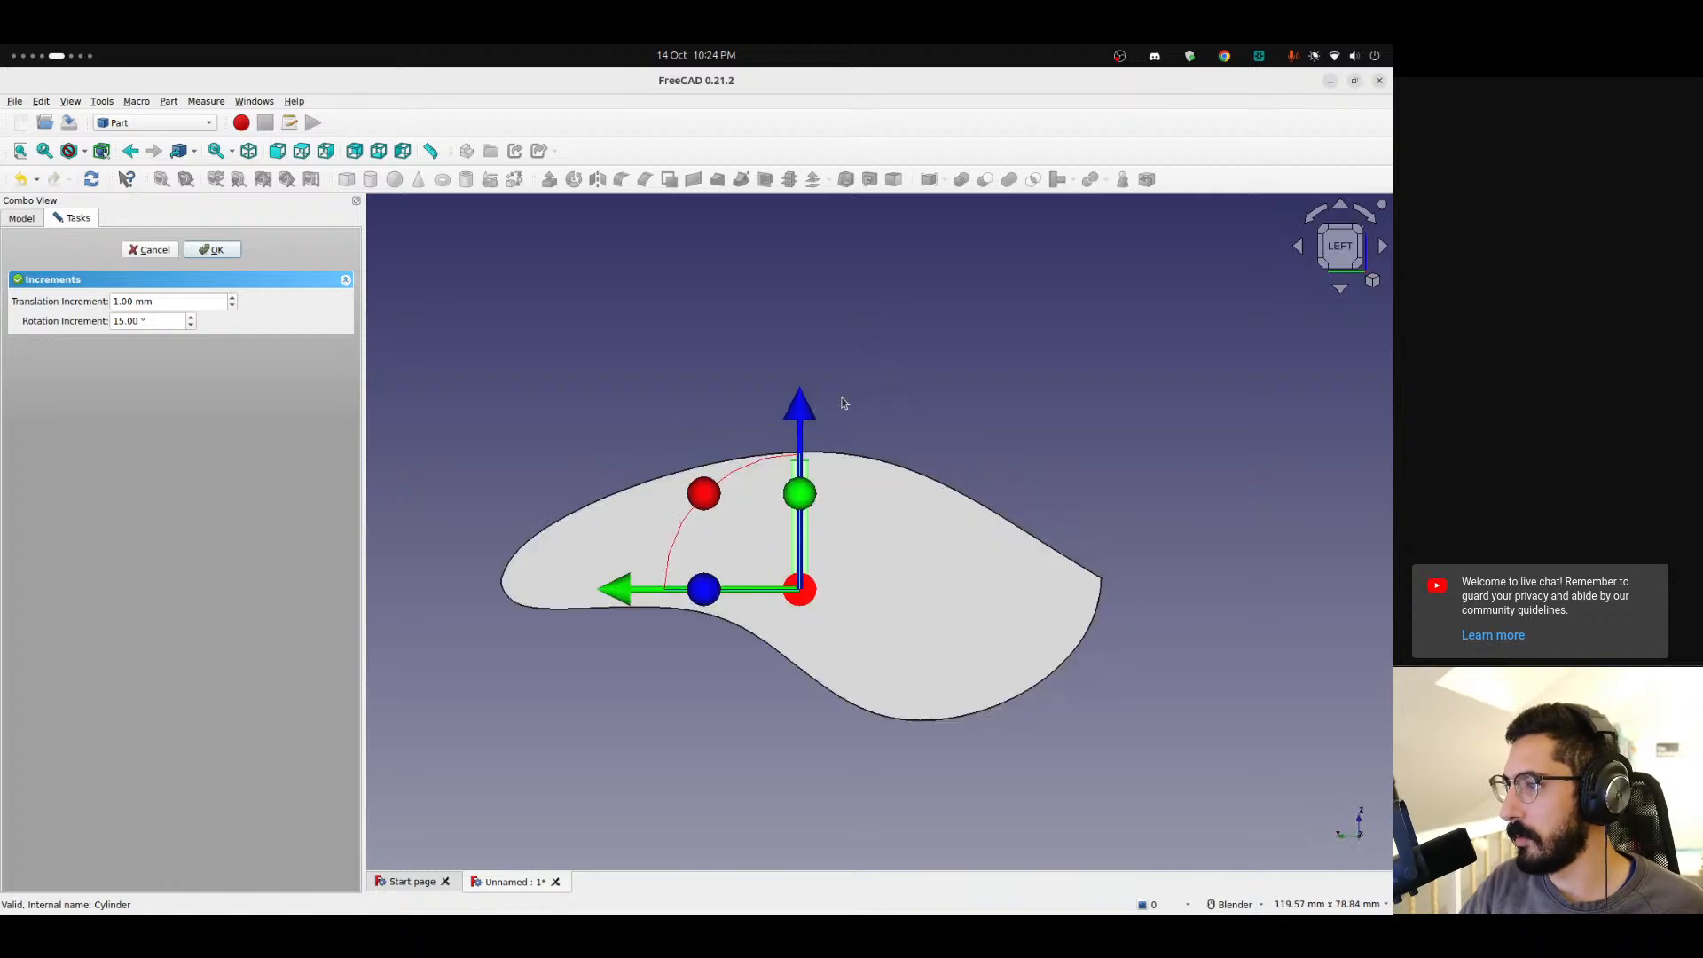
{"action": "left_click_drag", "start_coordinate": [797, 415], "coordinate": [748, 409]}
{"action": "left_click_drag", "start_coordinate": [626, 510], "coordinate": [774, 508]}
{"action": "left_click_drag", "start_coordinate": [855, 405], "coordinate": [929, 397]}
{"action": "left_click_drag", "start_coordinate": [1043, 361], "coordinate": [990, 444]}
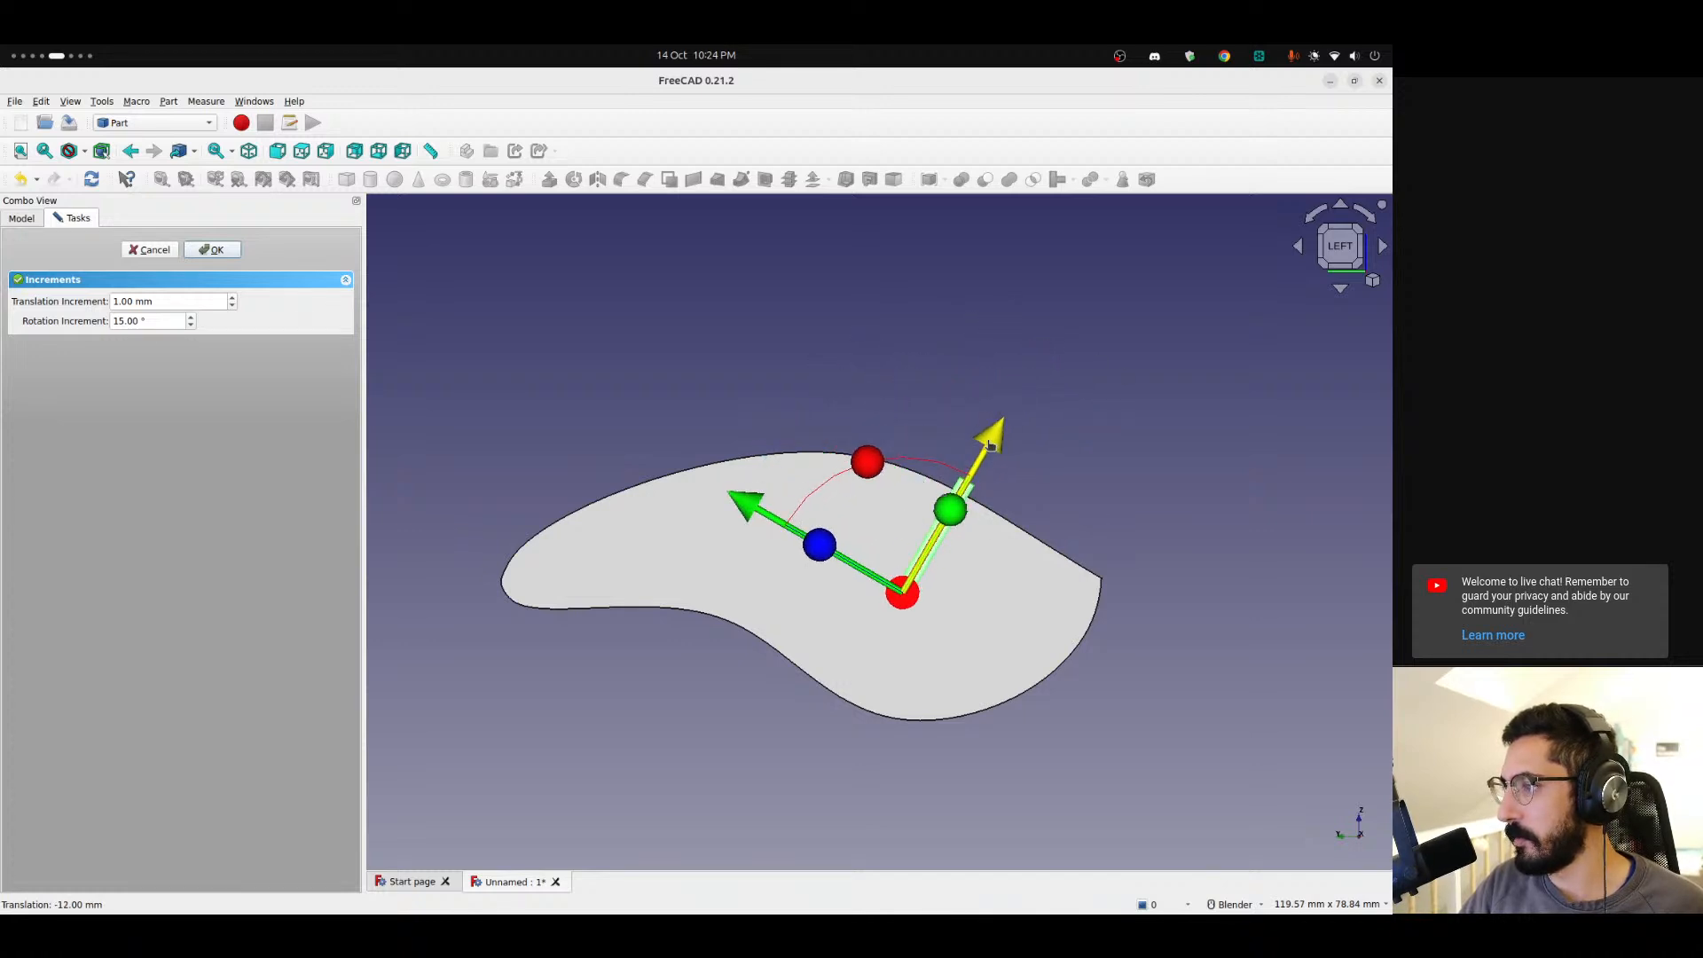
{"action": "left_click_drag", "start_coordinate": [754, 513], "coordinate": [757, 507]}
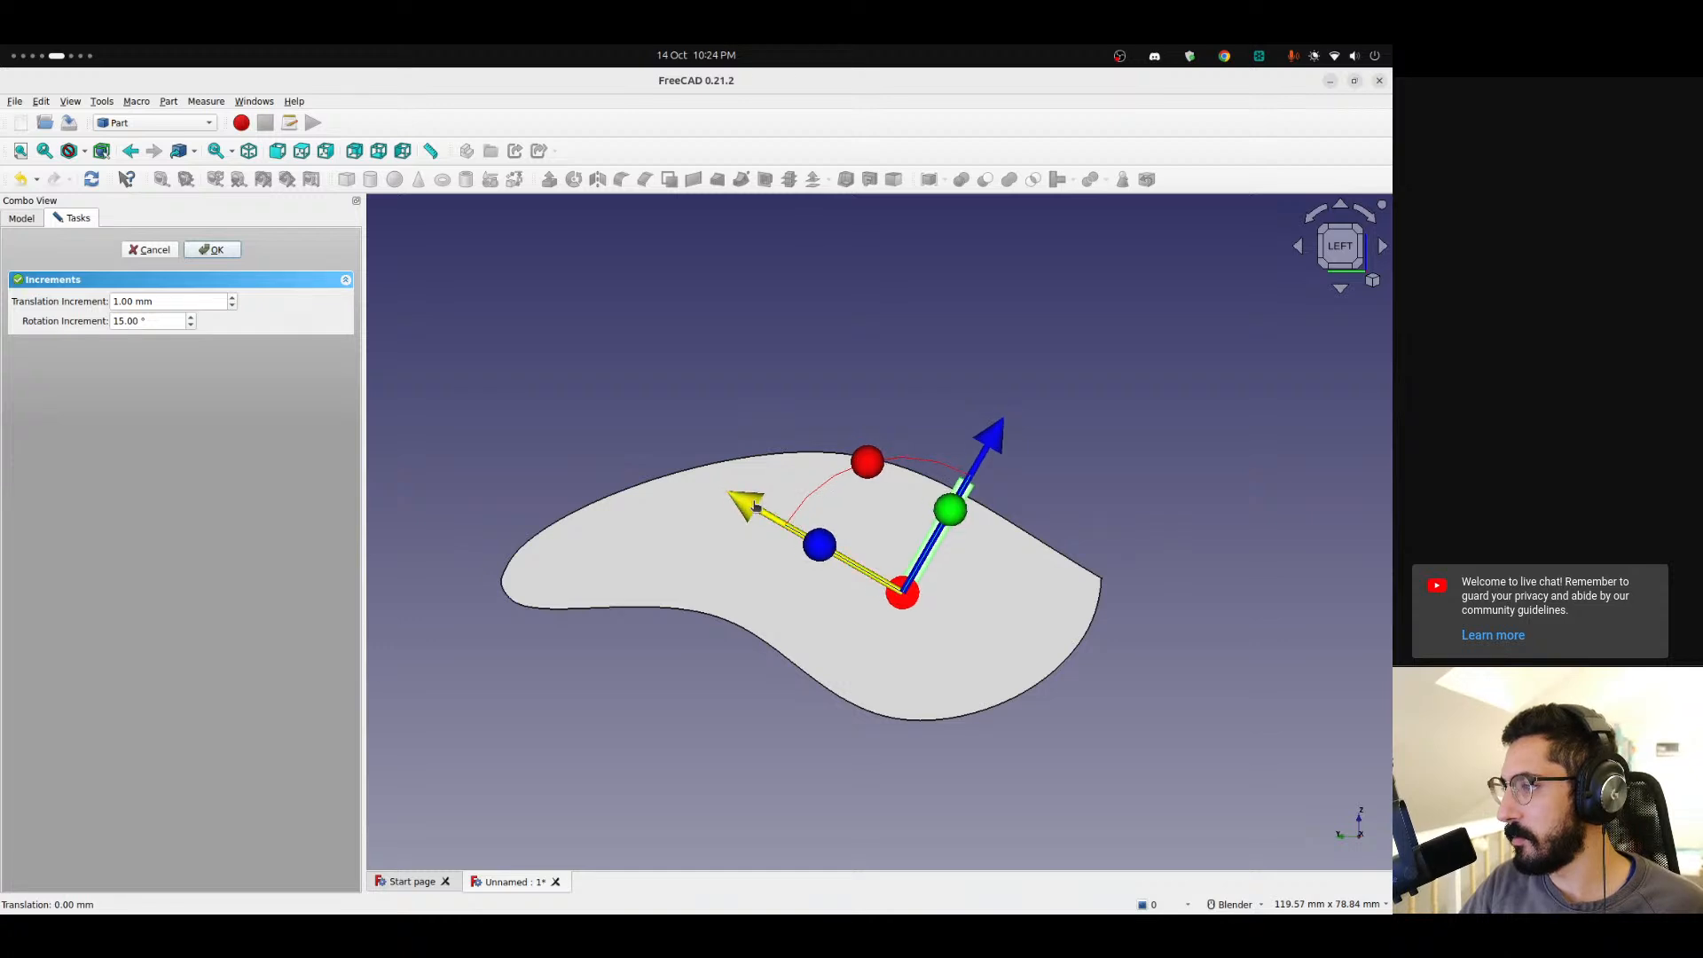
{"action": "left_click", "coordinate": [198, 248]}
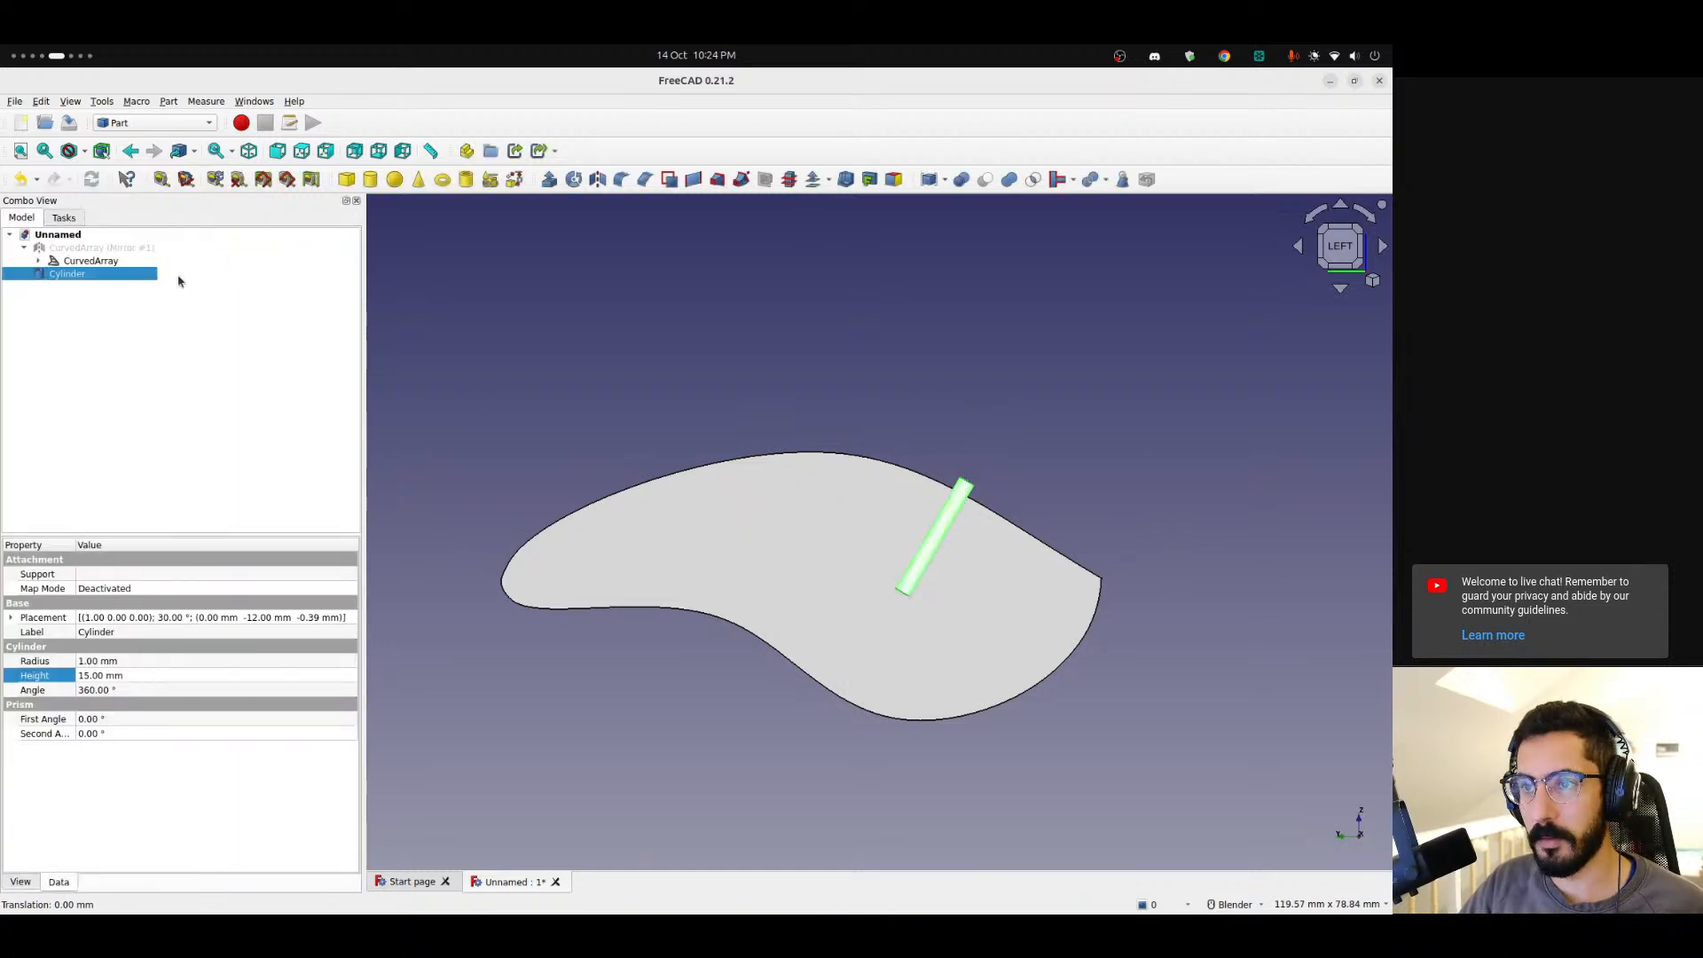
Show the mirrored body again around the positioned cylinder.
{"action": "middle_click_drag", "start_coordinate": [790, 597], "coordinate": [843, 570]}
{"action": "right_click", "coordinate": [161, 337]}
{"action": "left_click", "coordinate": [17, 377]}
{"action": "left_click", "coordinate": [62, 250]}
{"action": "key", "text": "space"}
{"action": "left_click", "coordinate": [79, 353]}
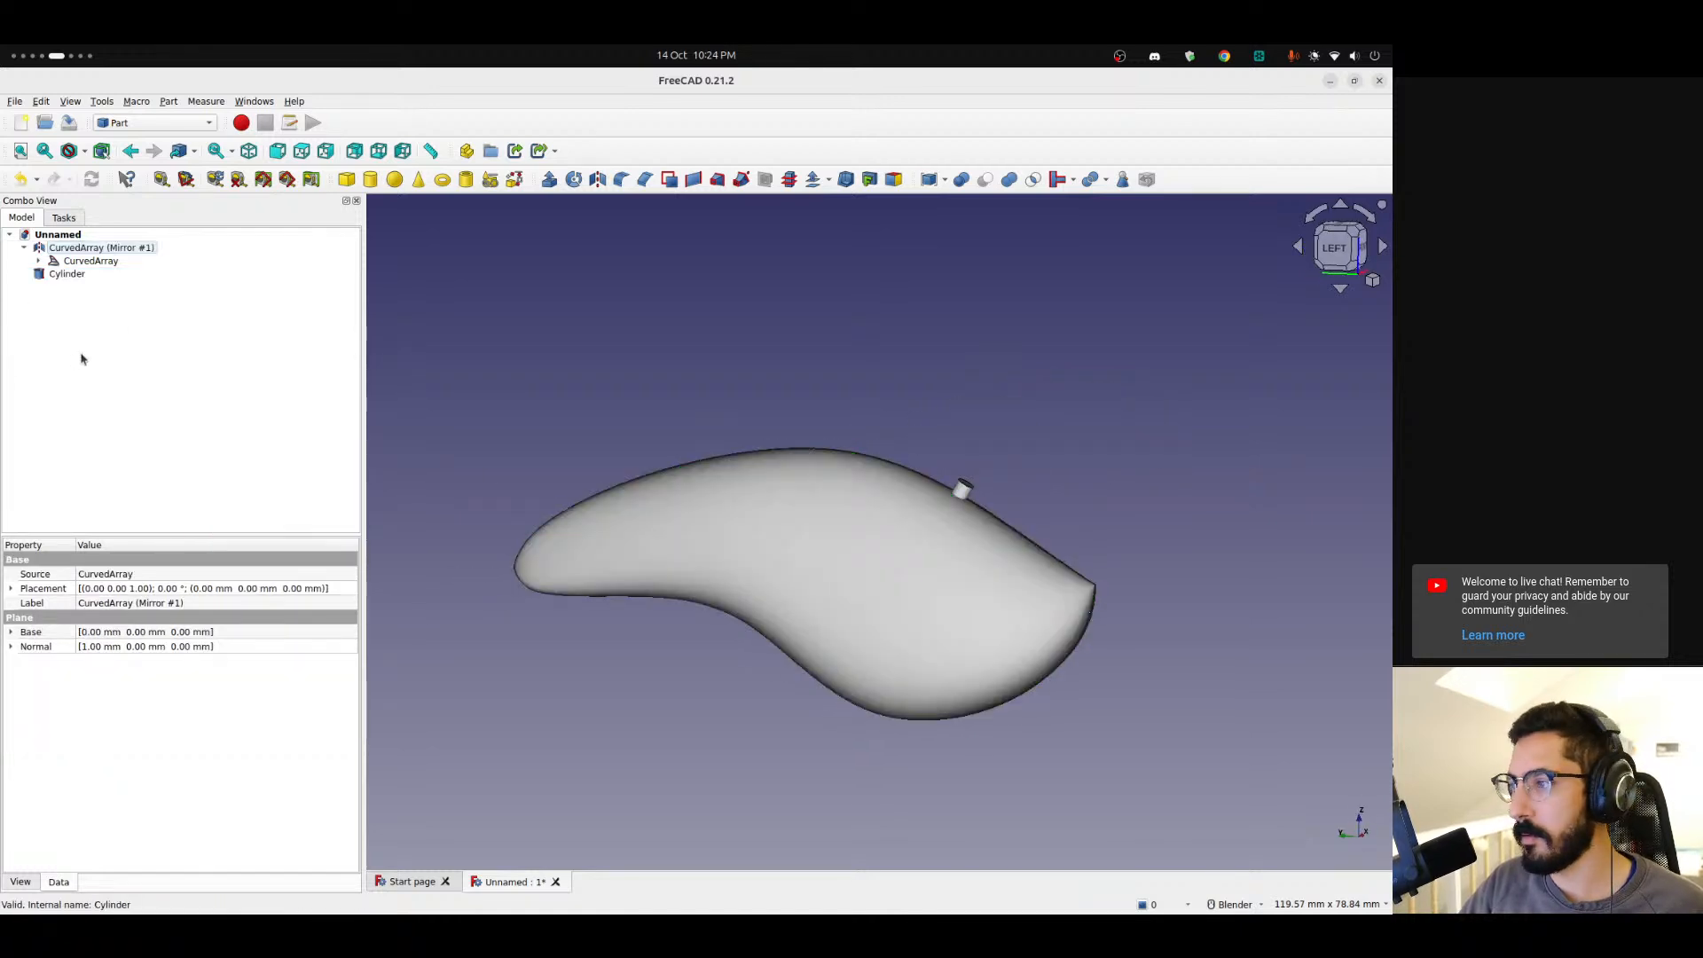
Cut the cylinder from the mirrored body to make a hole through the lure.
{"action": "left_click", "coordinate": [68, 275]}
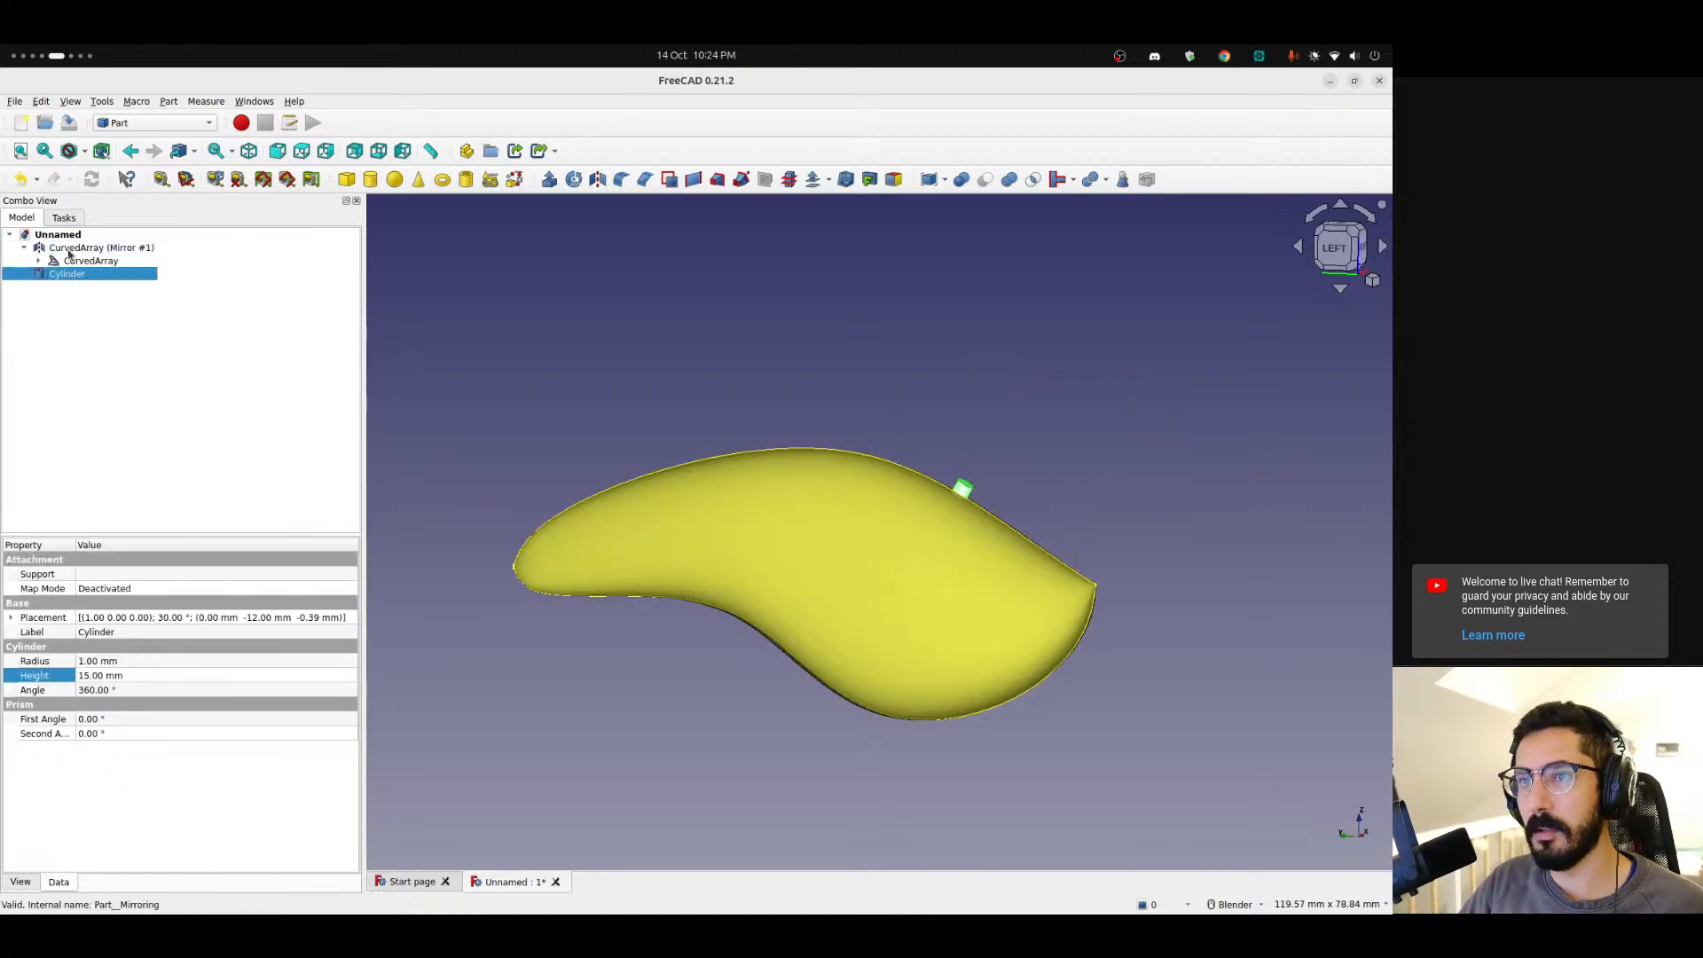
{"action": "left_click", "coordinate": [962, 487]}
{"action": "left_click", "coordinate": [947, 263]}
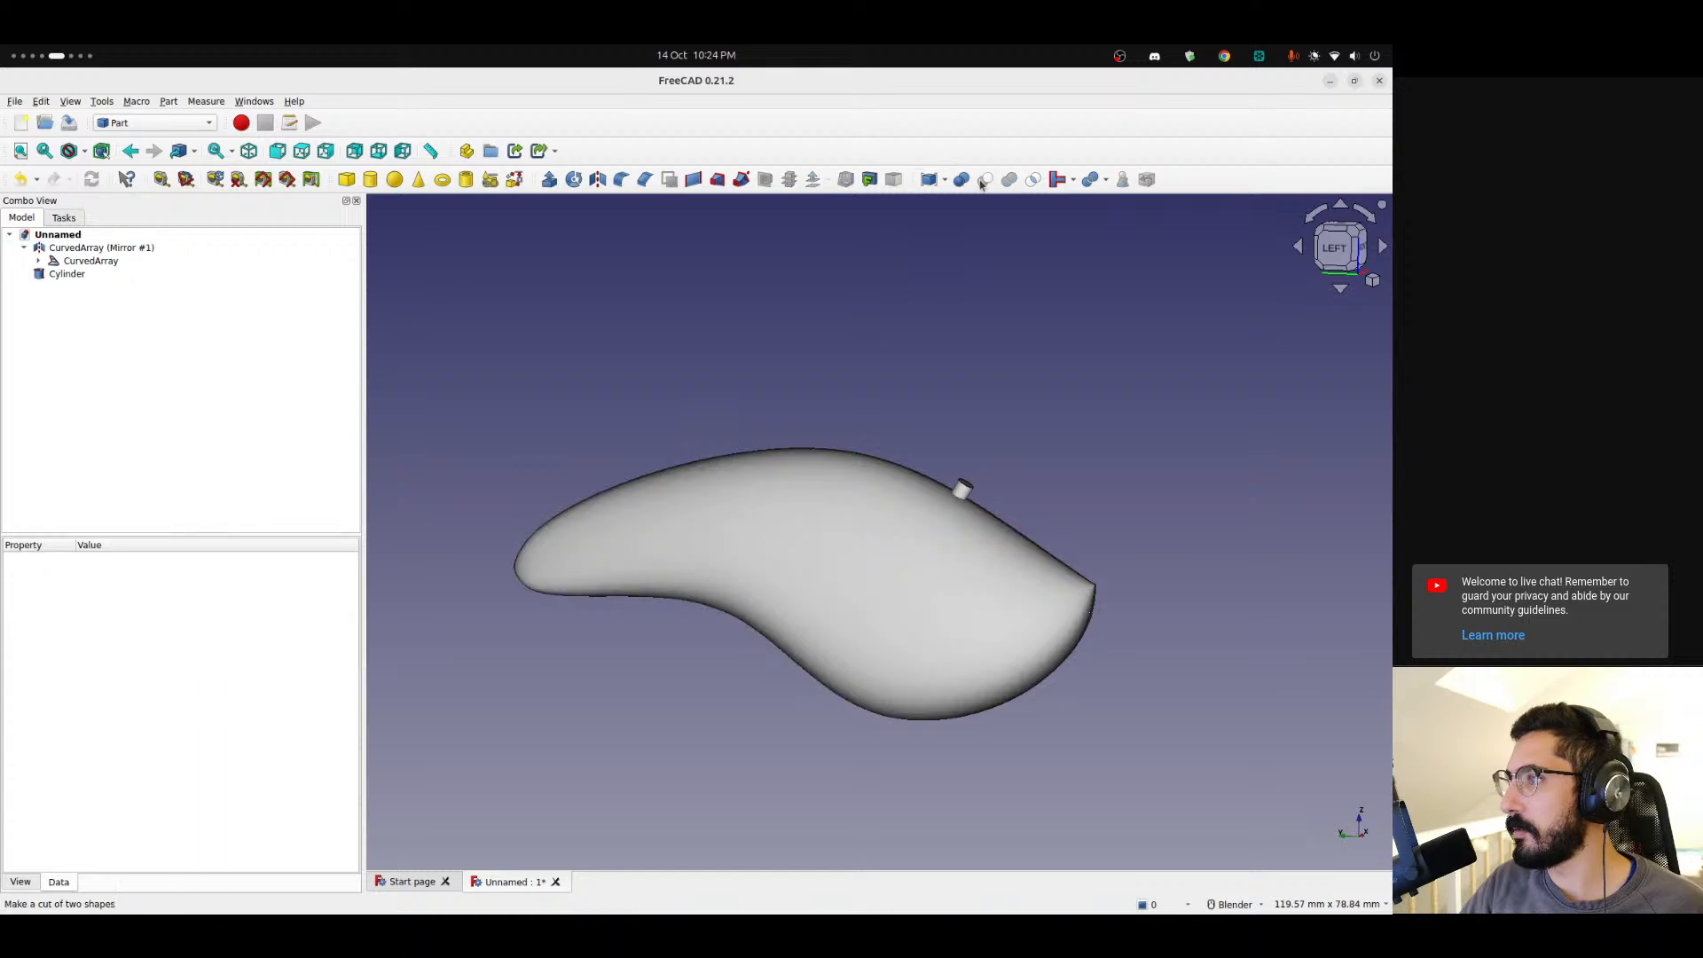
{"action": "left_click", "coordinate": [102, 247]}
{"action": "left_click", "coordinate": [68, 274], "text": "ctrl"}
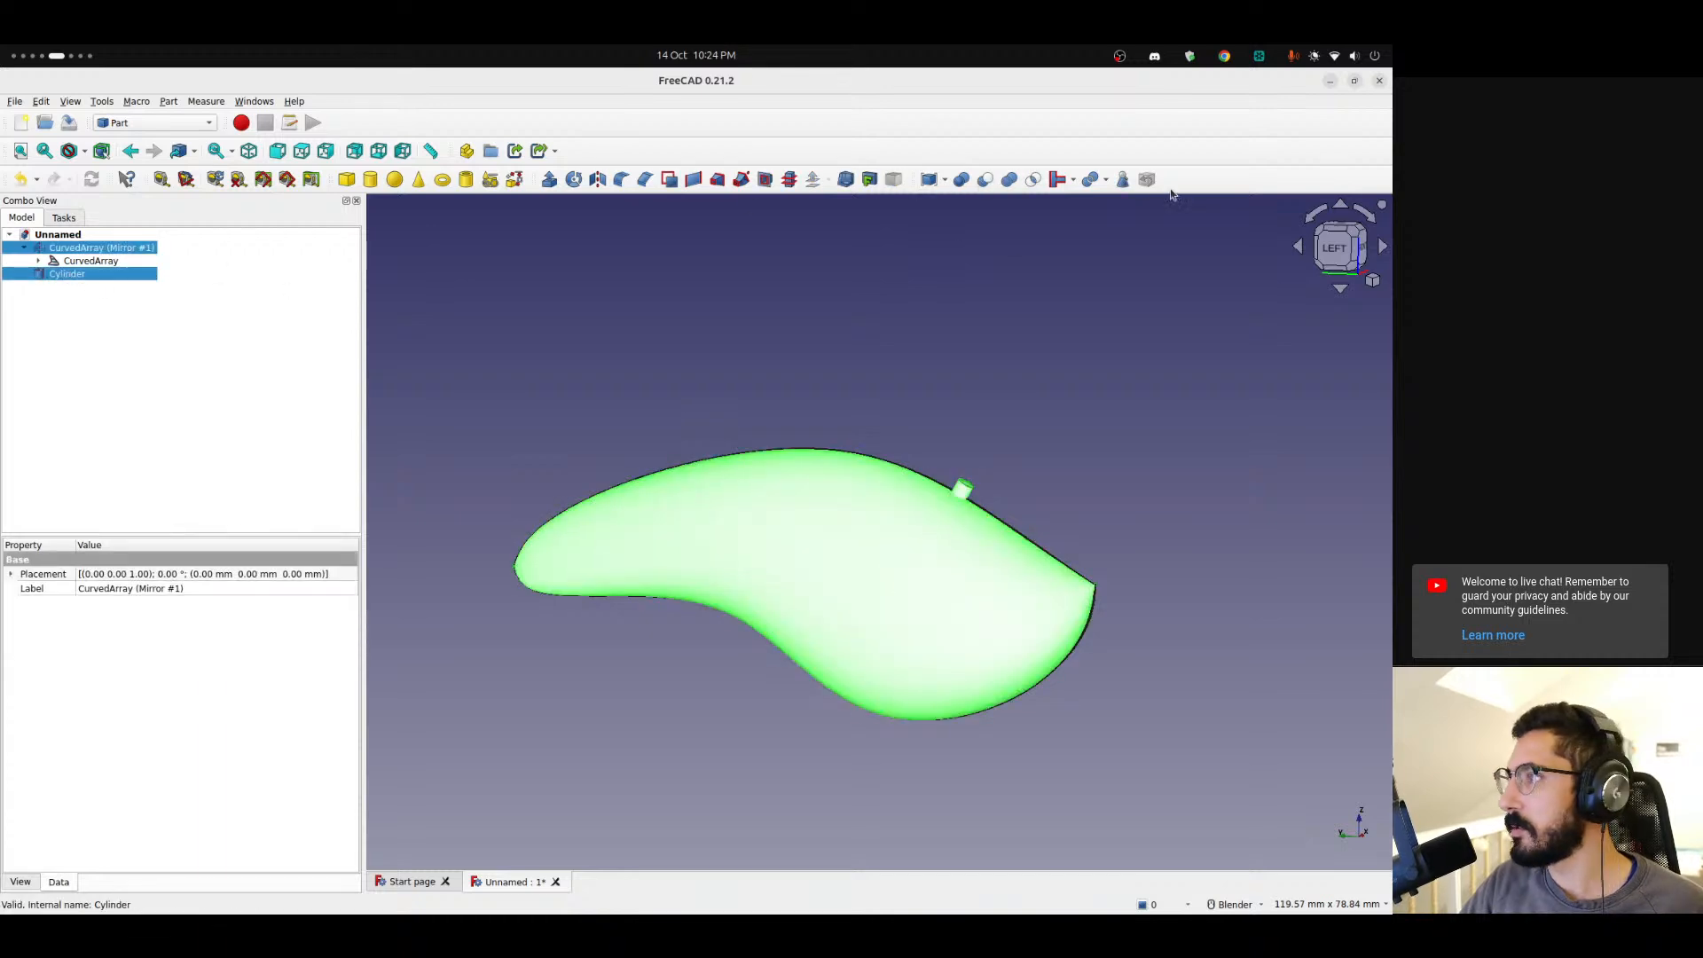
{"action": "left_click", "coordinate": [986, 181]}
{"action": "middle_click_drag", "start_coordinate": [943, 524], "coordinate": [509, 497]}
{"action": "left_click", "coordinate": [24, 248]}
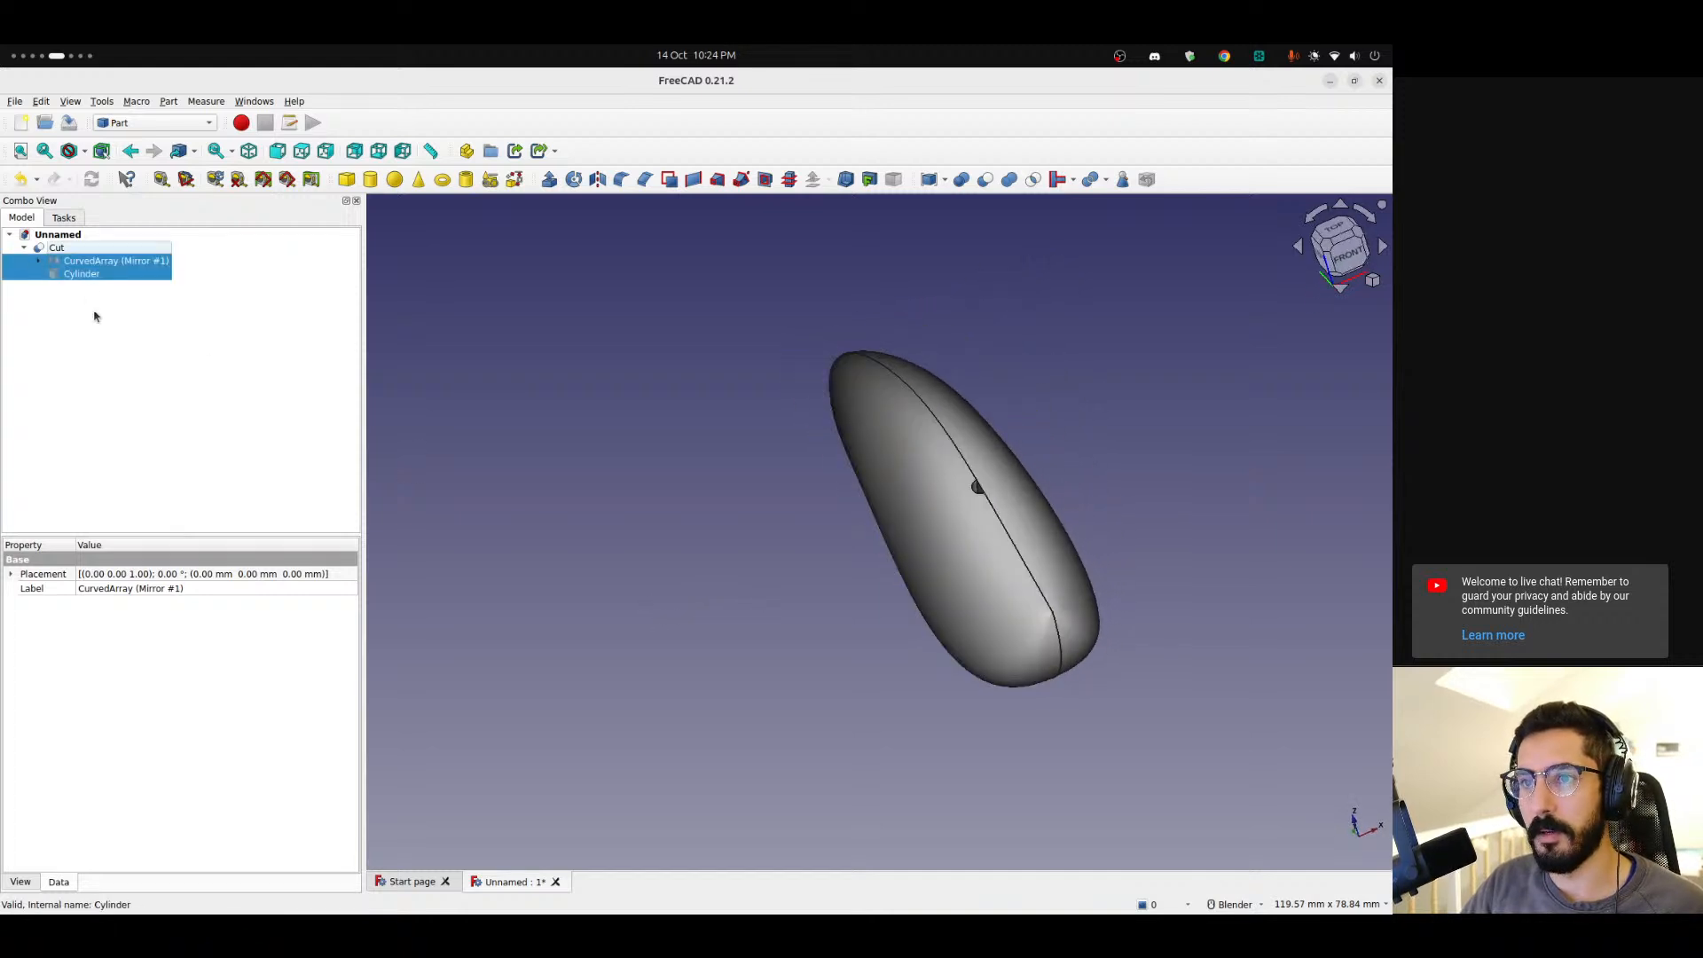
Undo the cut of the cylinder from the mirrored body.
{"action": "left_click", "coordinate": [94, 312]}
{"action": "left_click", "coordinate": [77, 264]}
{"action": "left_click", "coordinate": [108, 342]}
{"action": "key", "text": "ctrl+z"}
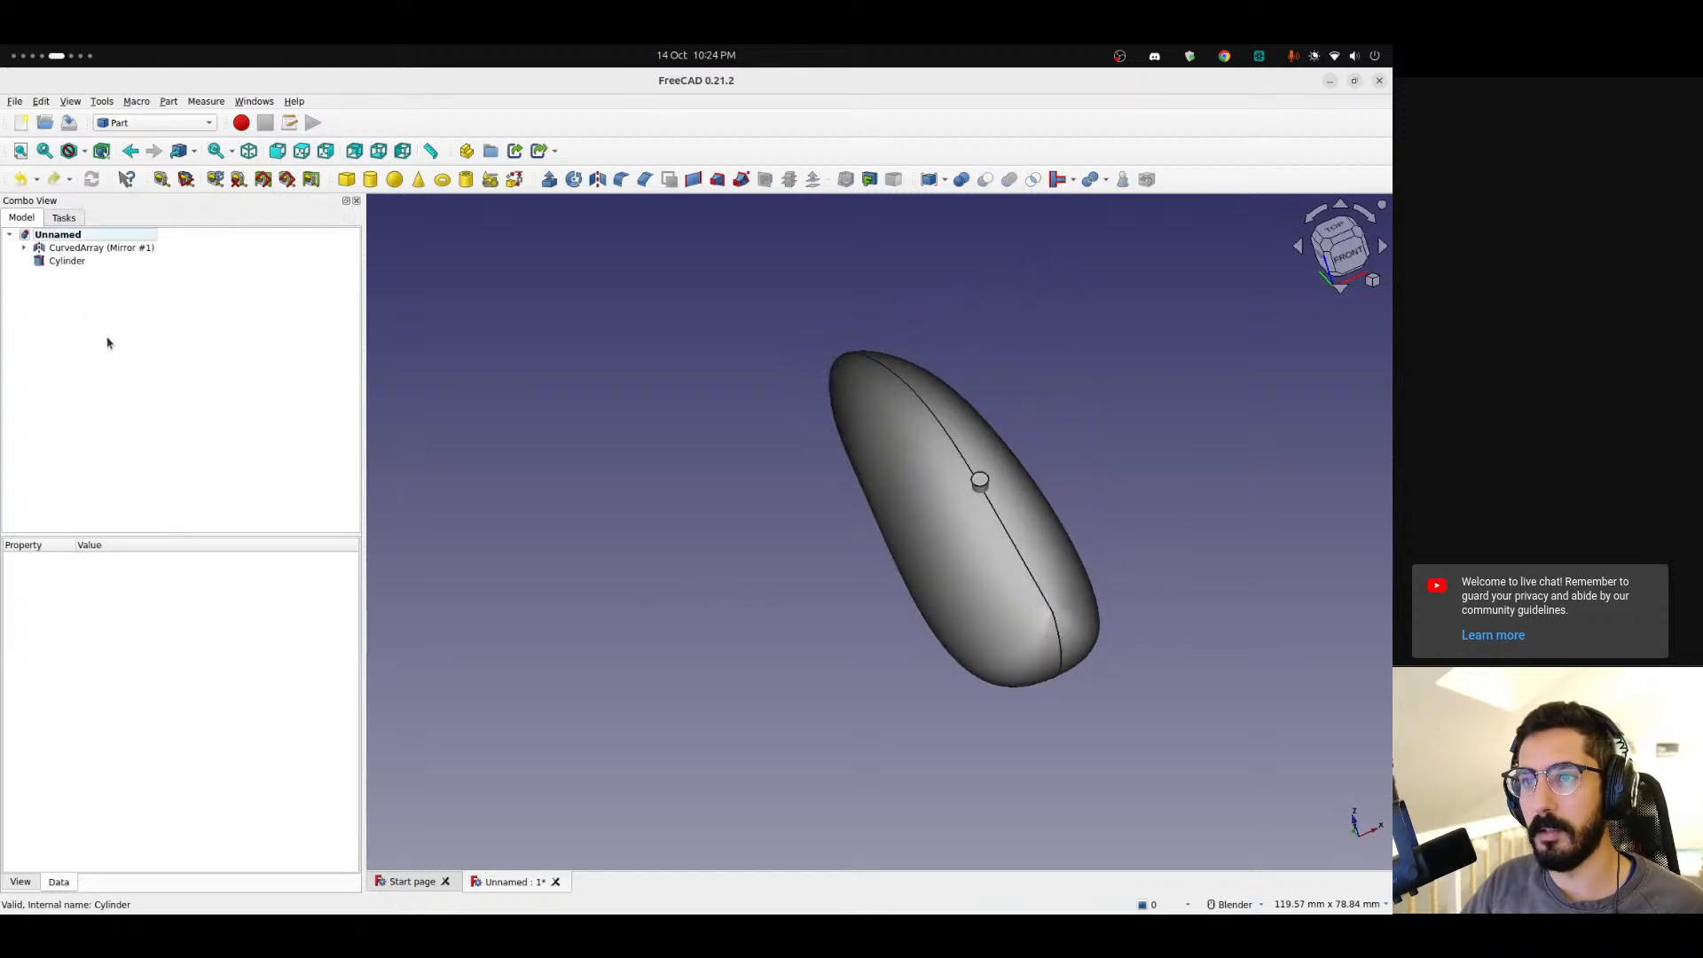
Fuse the original CurvedArray with its mirrored copy into a single Fusion body.
{"action": "left_click", "coordinate": [88, 248]}
{"action": "left_click", "coordinate": [23, 248]}
{"action": "left_click", "coordinate": [85, 261]}
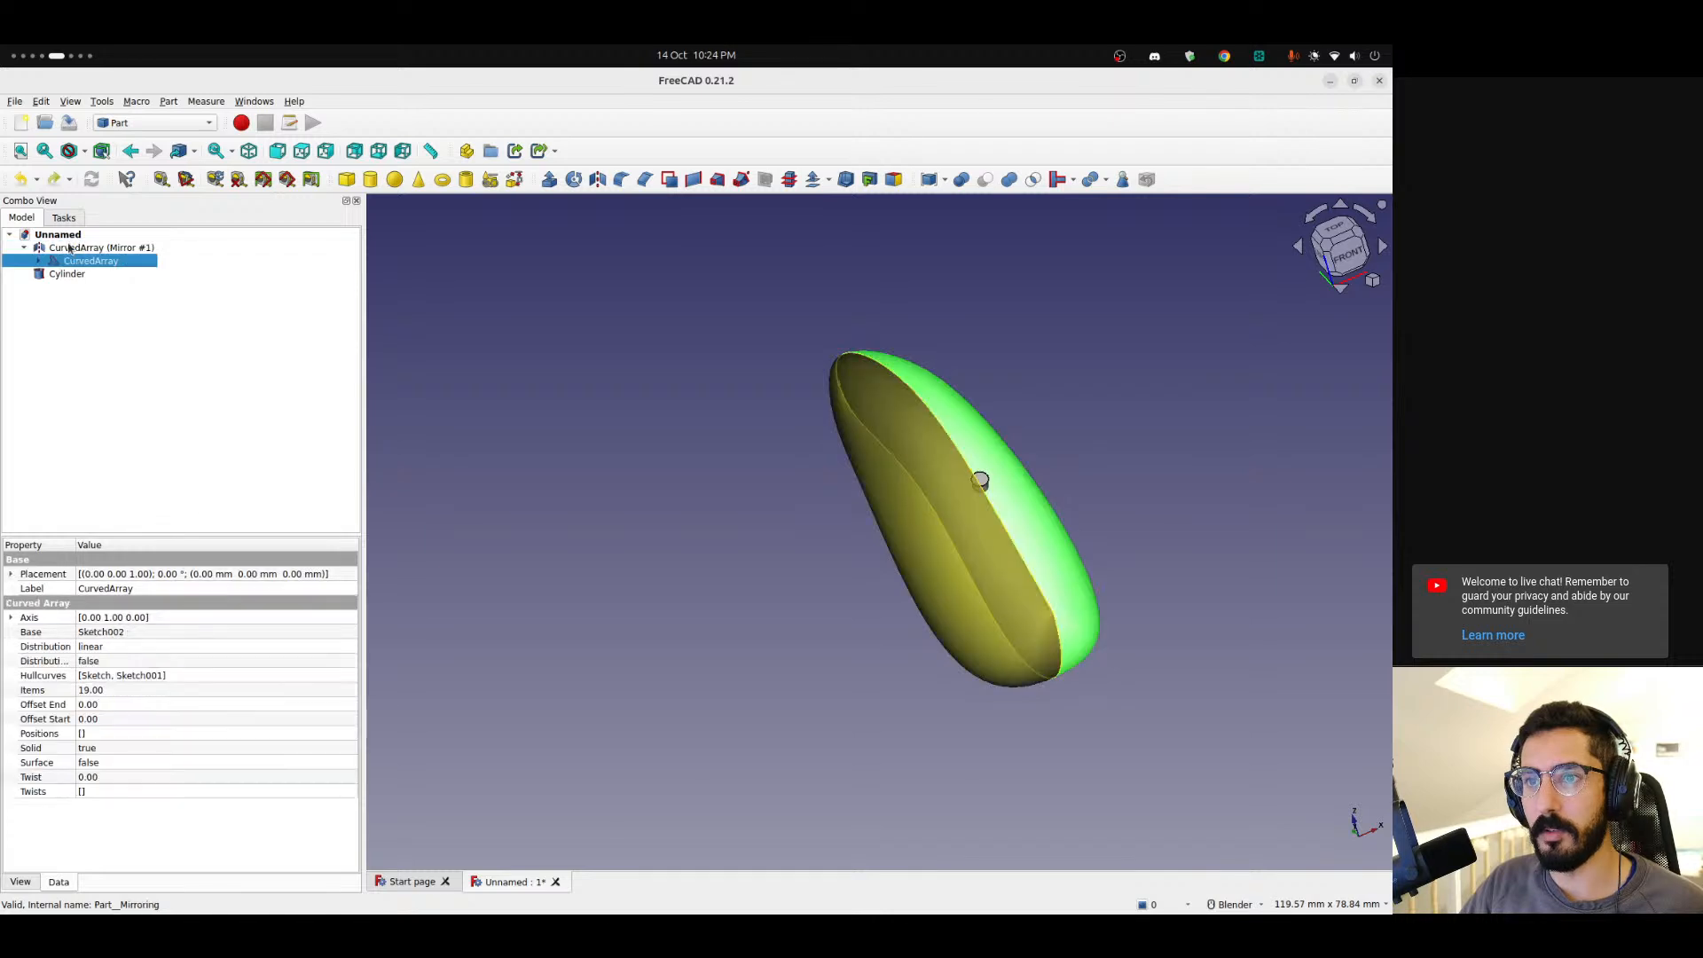
{"action": "left_click", "coordinate": [71, 249], "text": "ctrl"}
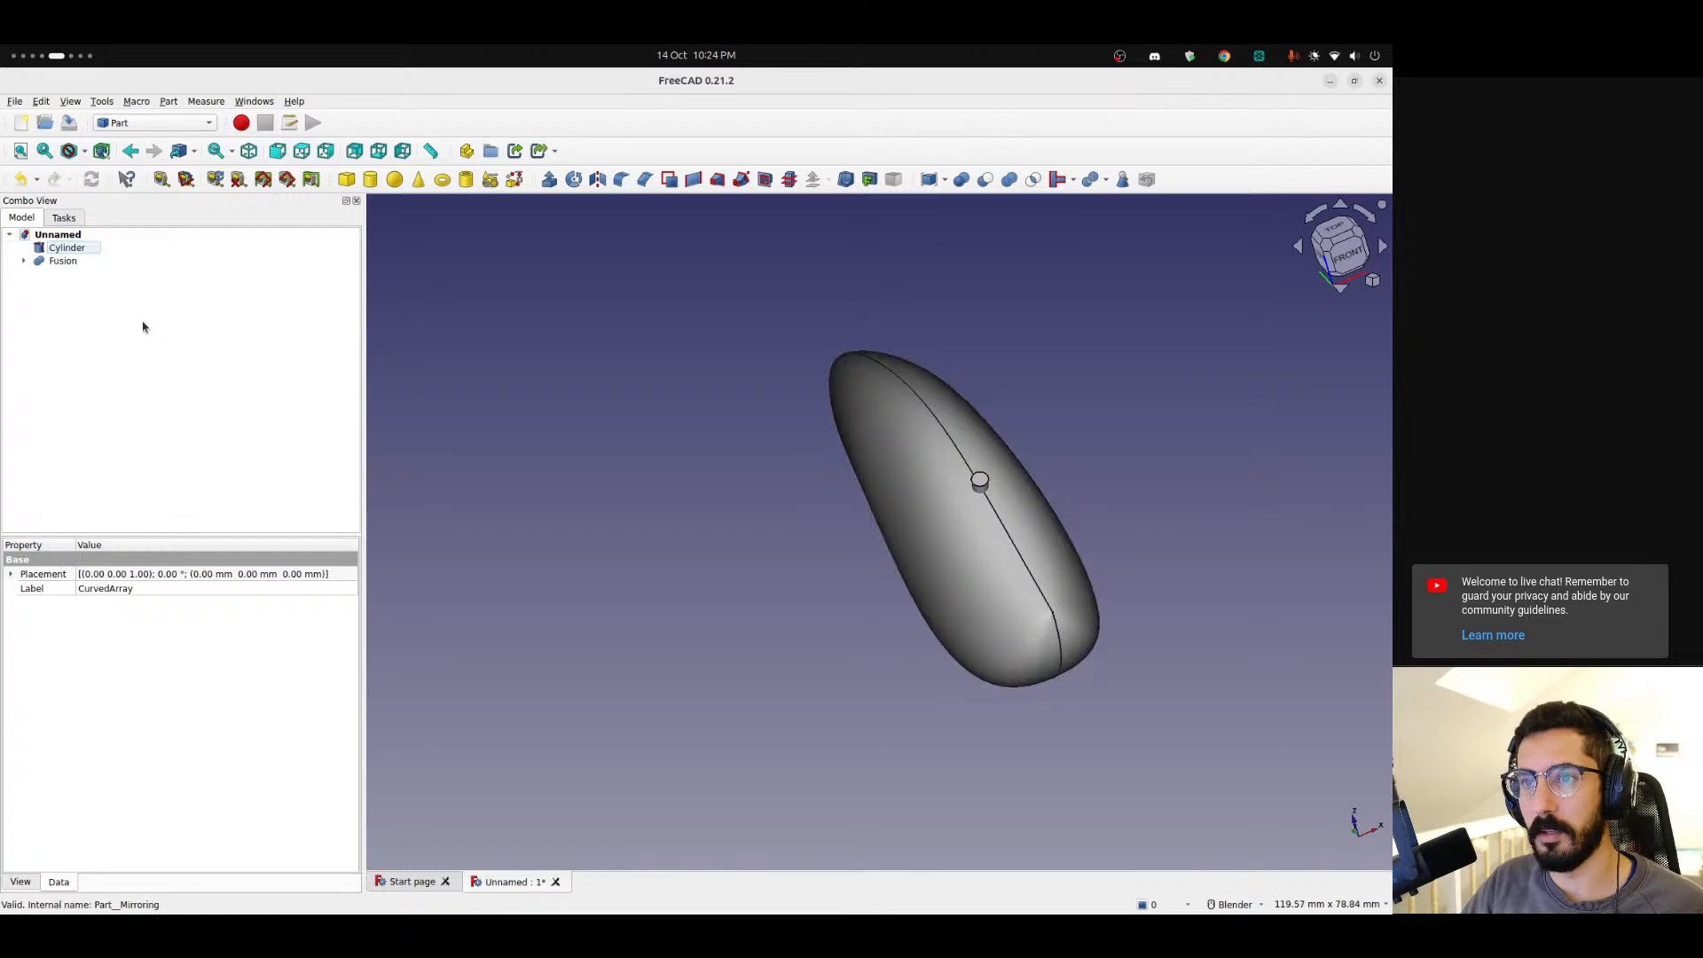
Cut the cylinder from the fused body and delete the resulting Cut feature.
{"action": "left_click", "coordinate": [75, 261]}
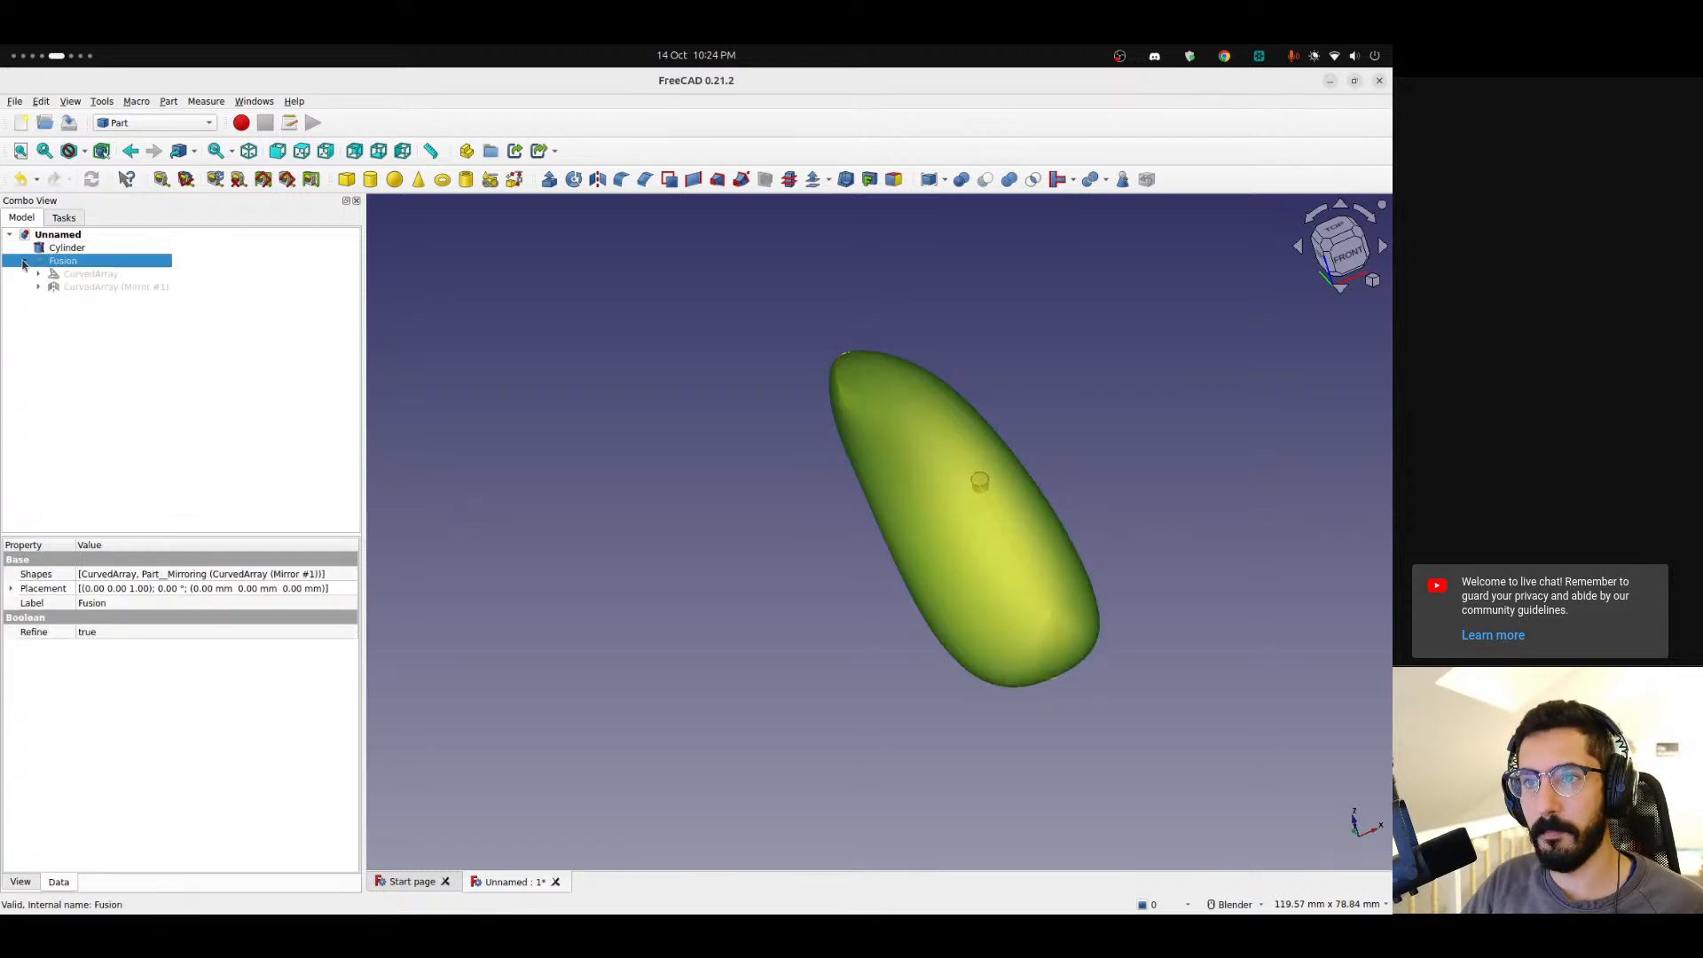
{"action": "left_click", "coordinate": [66, 248], "text": "ctrl"}
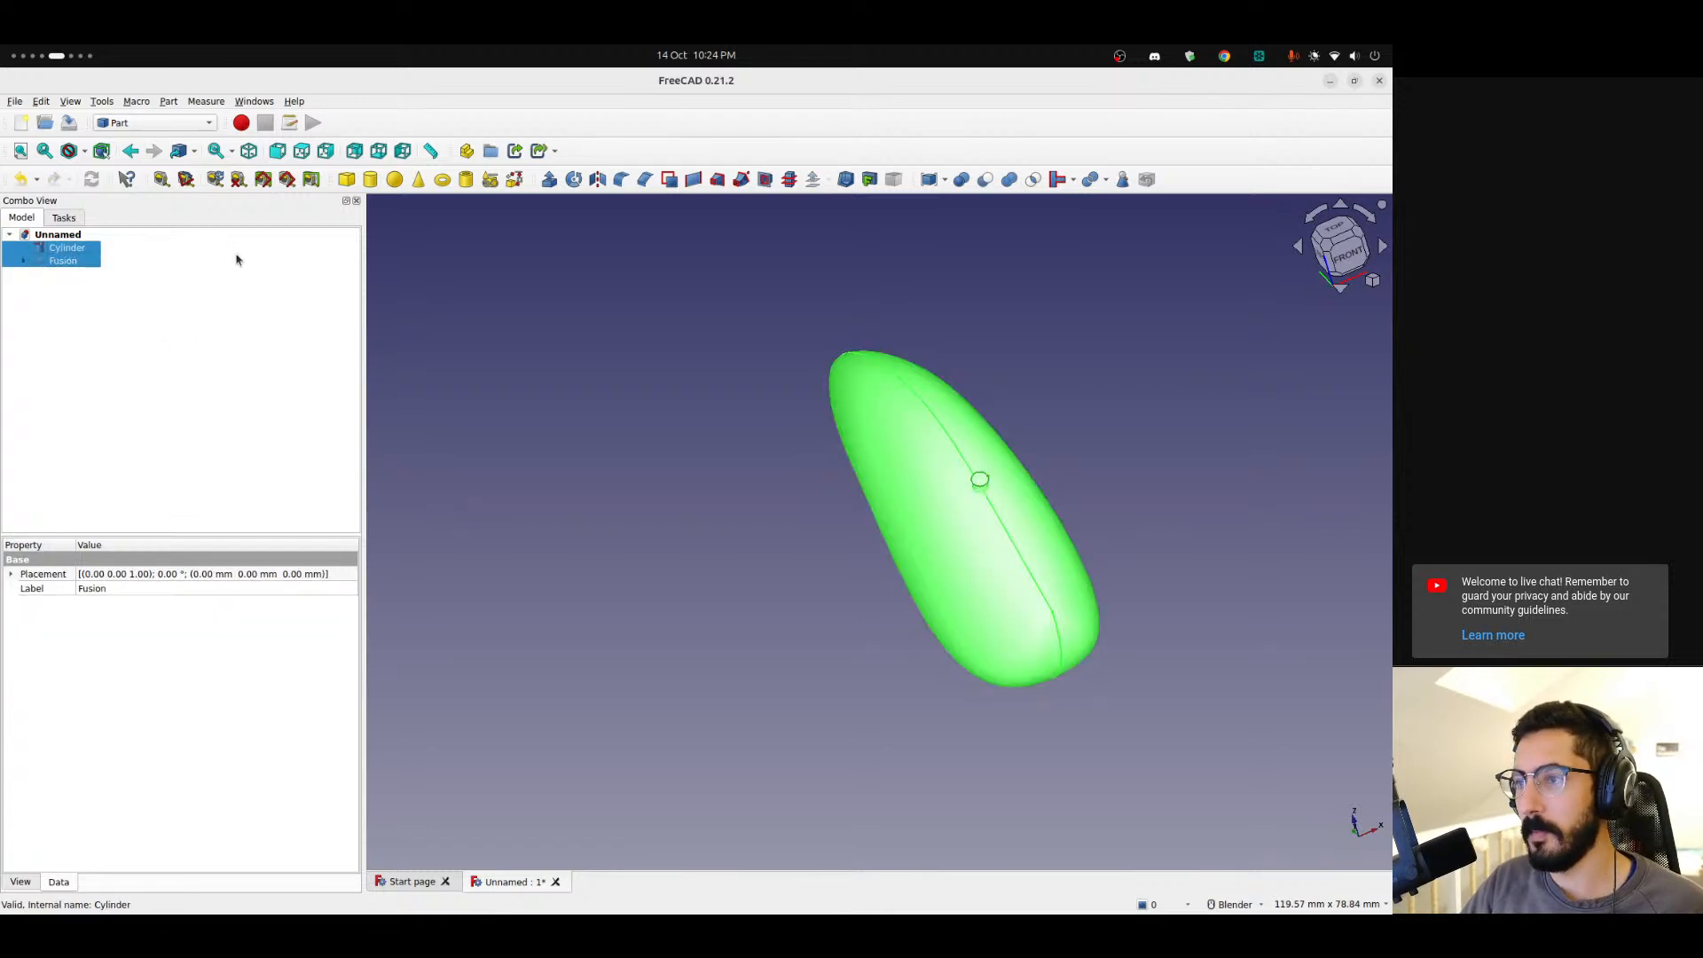
{"action": "left_click", "coordinate": [984, 180]}
{"action": "middle_click_drag", "start_coordinate": [1128, 463], "coordinate": [1153, 536]}
{"action": "scroll", "coordinate": [1043, 340], "scroll_direction": "up", "scroll_amount": 4}
{"action": "mouse_move", "coordinate": [1006, 374]}
{"action": "middle_mouse_down"}
{"action": "mouse_move", "coordinate": [992, 539]}
{"action": "mouse_move", "coordinate": [928, 475]}
{"action": "mouse_move", "coordinate": [954, 519]}
{"action": "mouse_move", "coordinate": [817, 479]}
{"action": "mouse_move", "coordinate": [1023, 515]}
{"action": "mouse_move", "coordinate": [894, 530]}
{"action": "middle_mouse_up"}
{"action": "scroll", "coordinate": [950, 521], "scroll_direction": "down", "scroll_amount": 8}
{"action": "scroll", "coordinate": [957, 500], "scroll_direction": "up", "scroll_amount": 8}
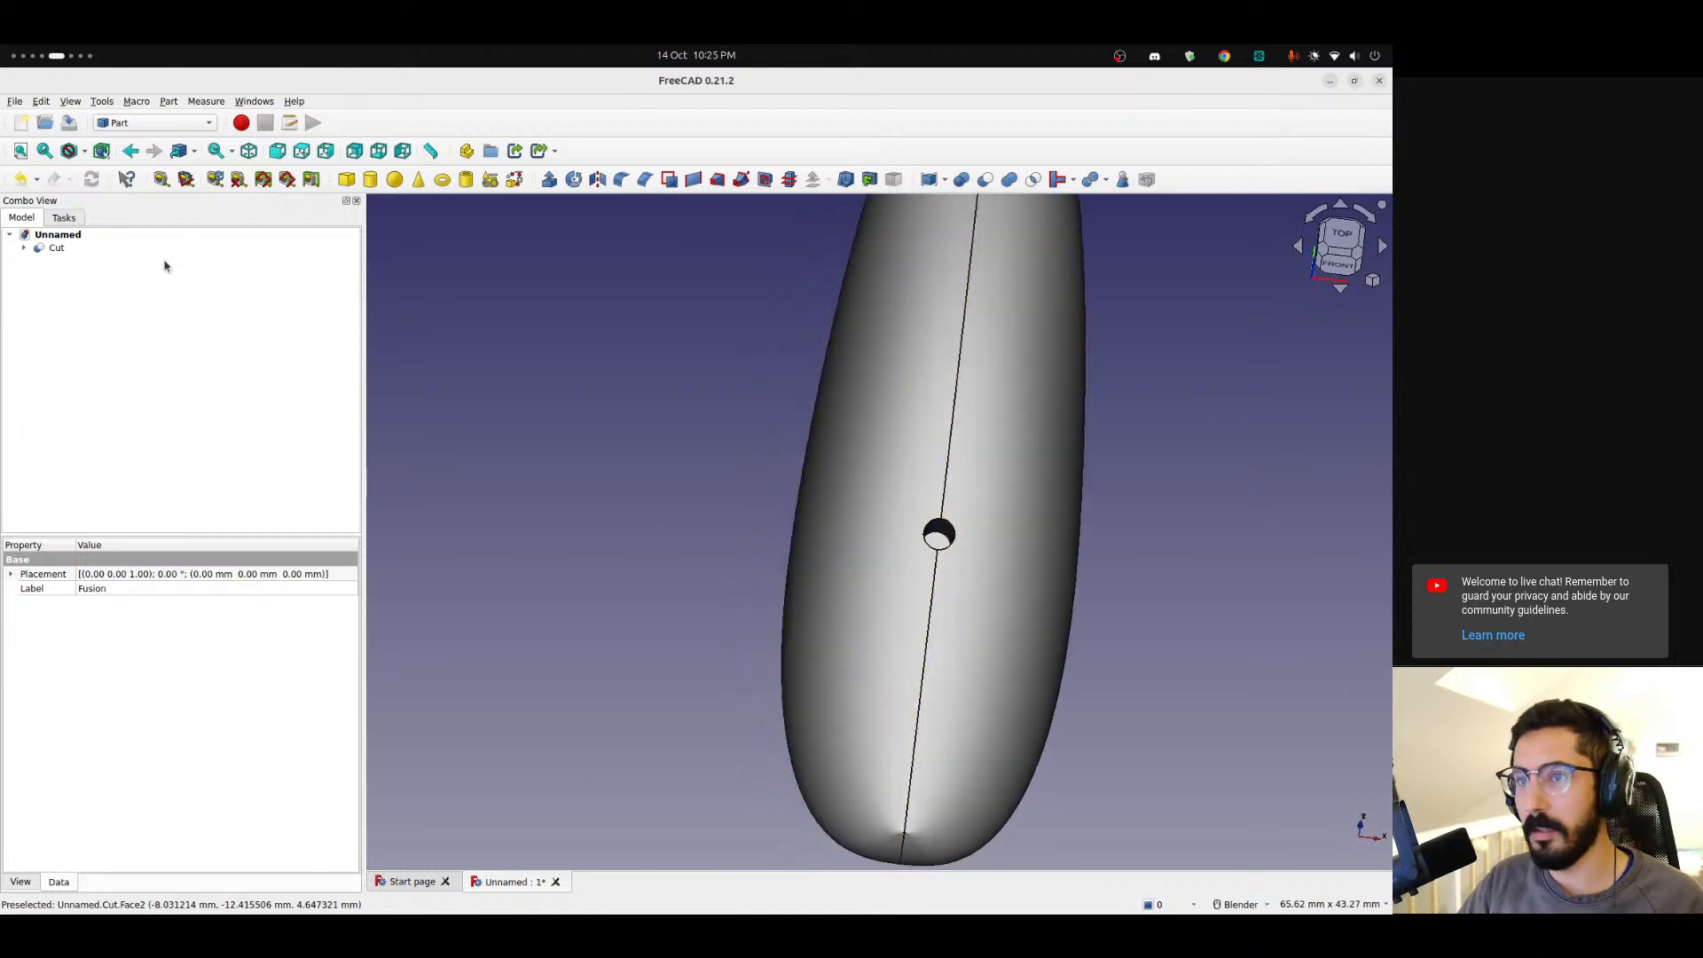
{"action": "double_click", "coordinate": [58, 248]}
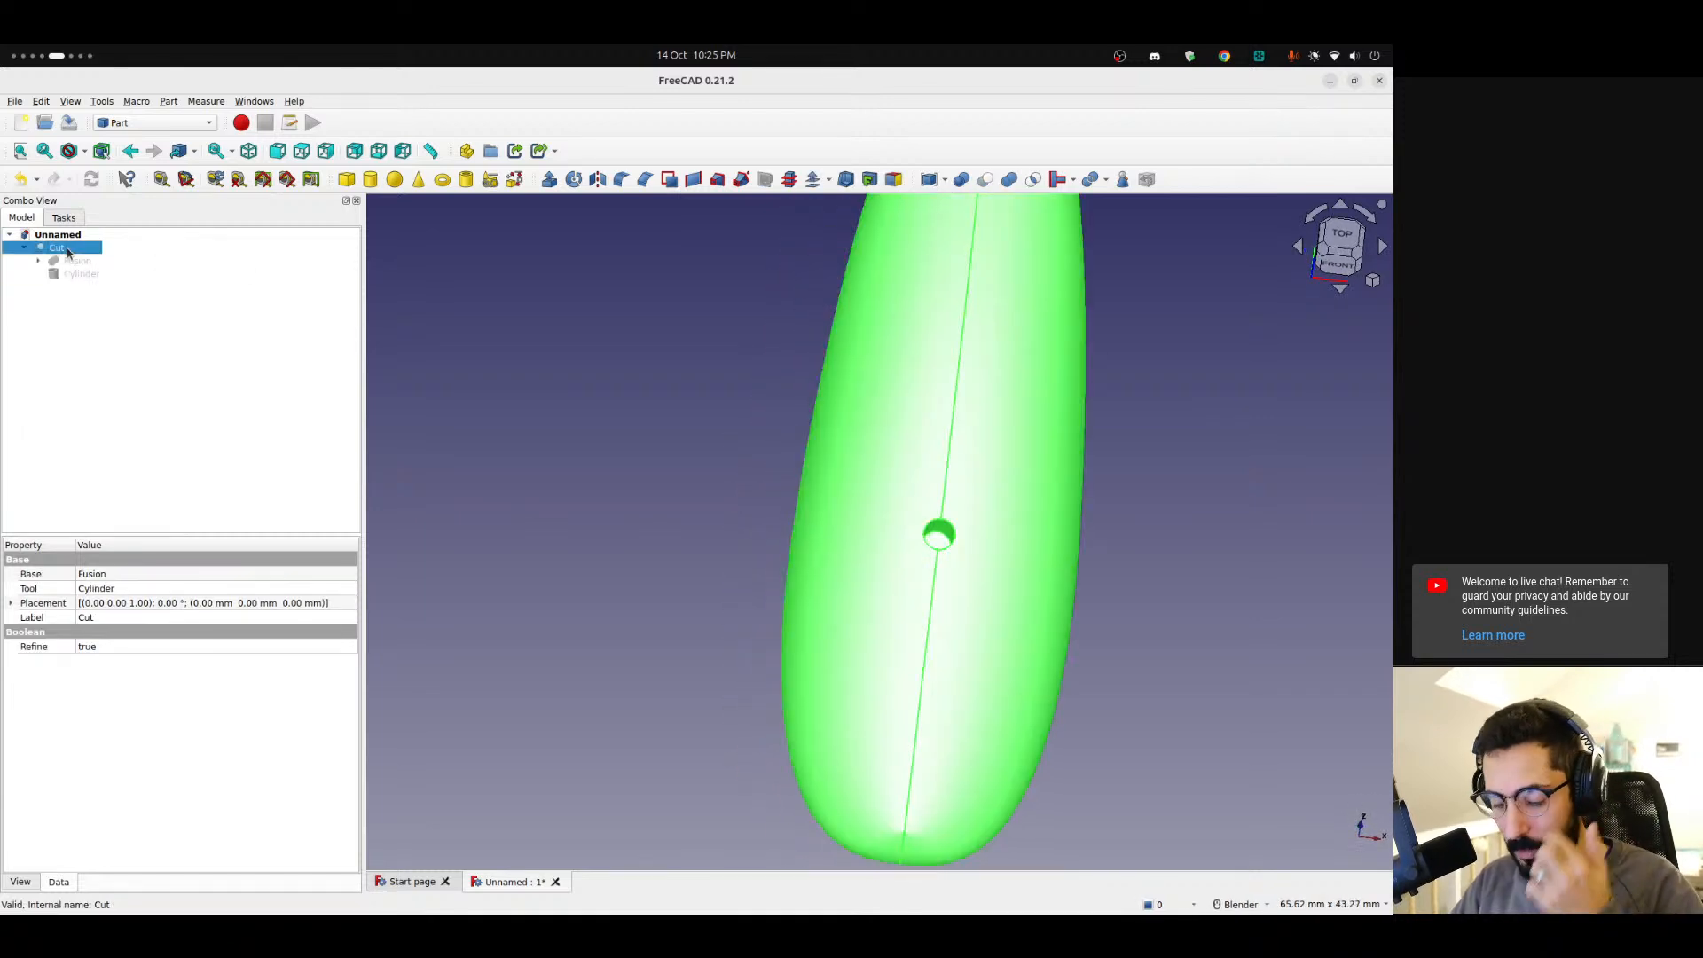
{"action": "key", "text": "Delete"}
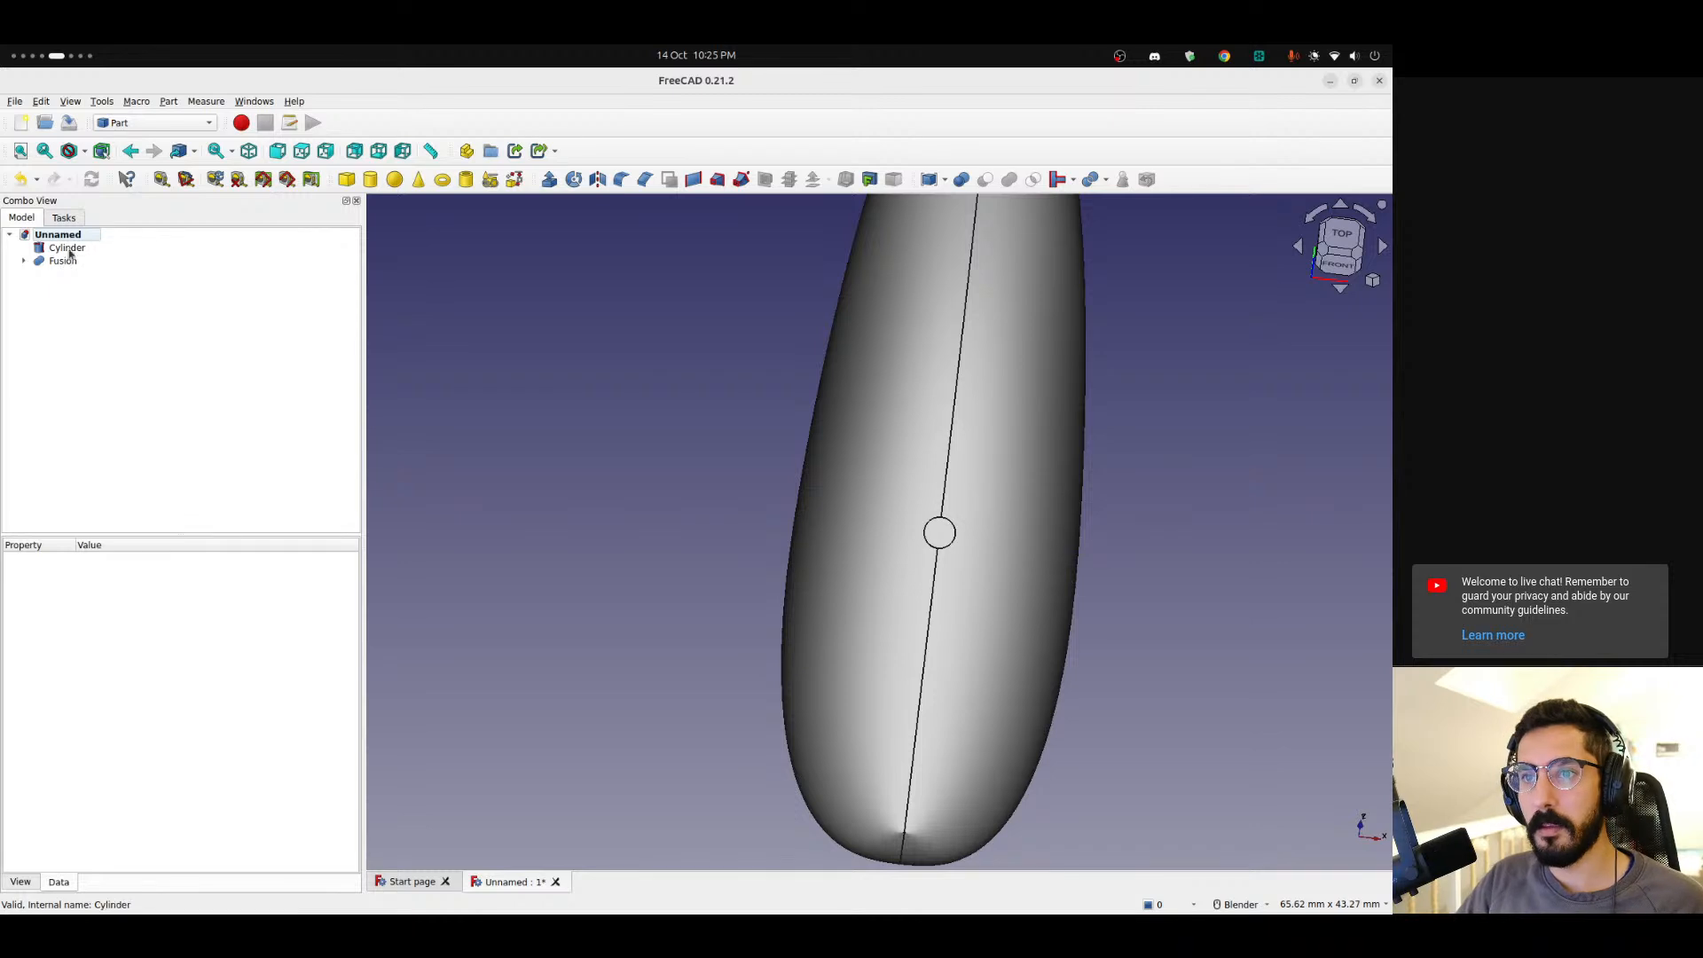
Hide the cylinder and select the fused body.
{"action": "left_click", "coordinate": [67, 249]}
{"action": "key", "text": "space"}
{"action": "left_click", "coordinate": [62, 260]}
{"action": "scroll", "coordinate": [845, 461], "scroll_direction": "down", "scroll_amount": 5}
{"action": "middle_click_drag", "start_coordinate": [912, 468], "coordinate": [743, 465]}
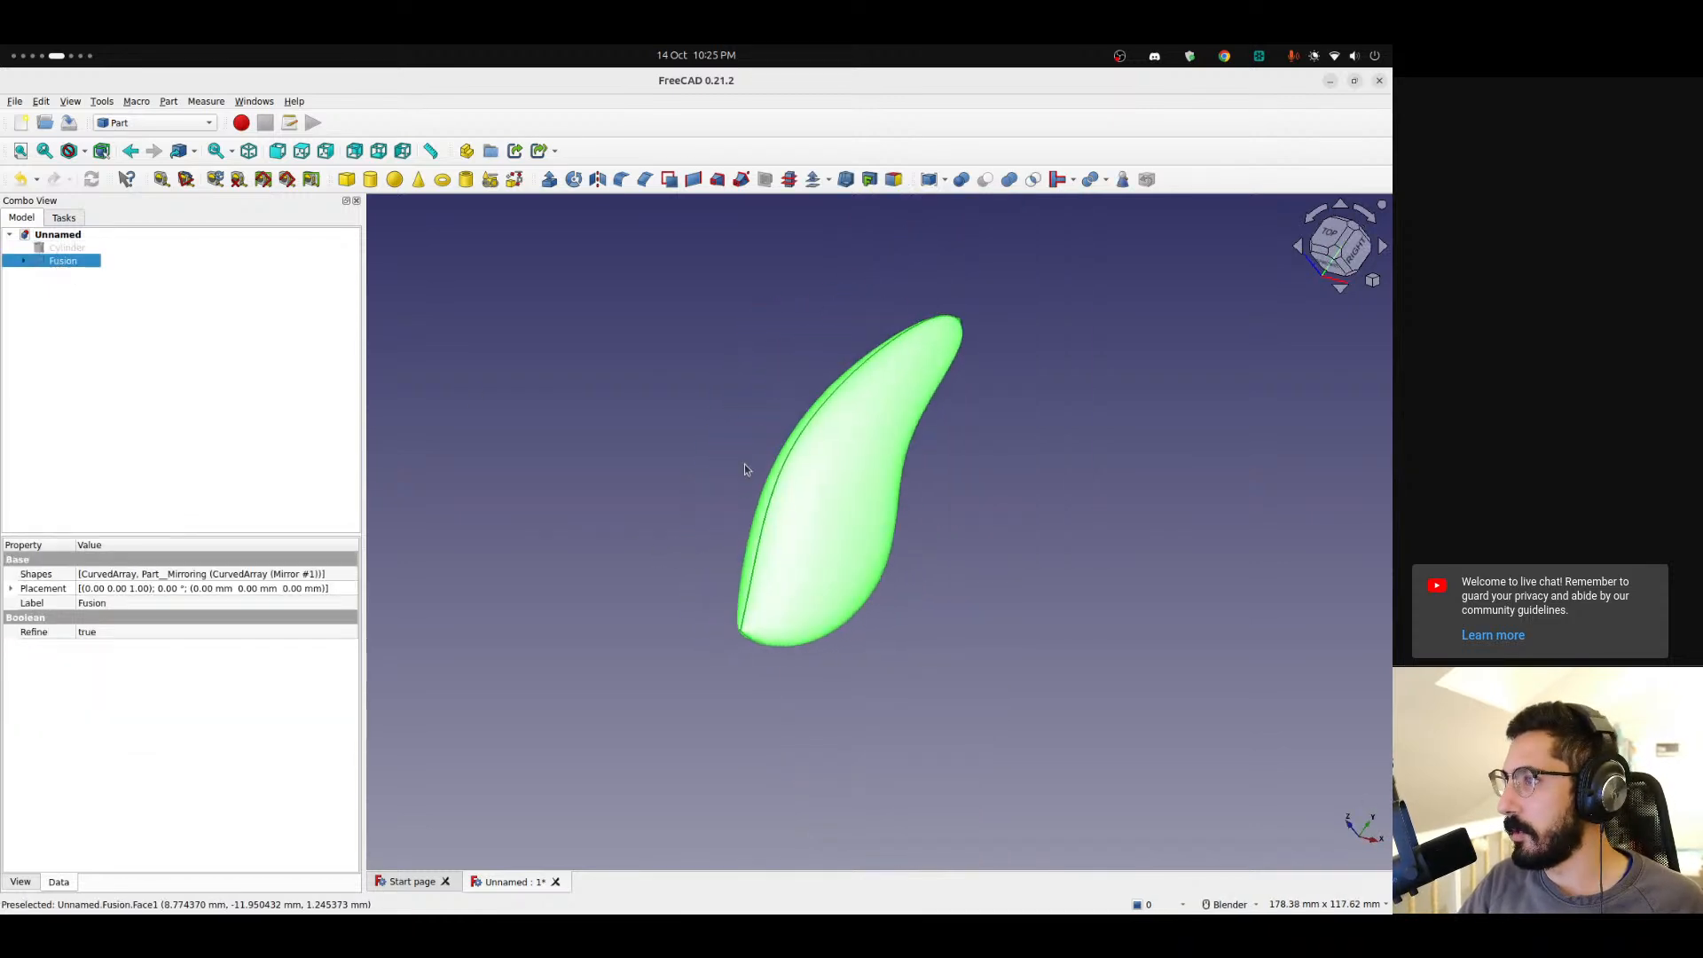
{"action": "left_click", "coordinate": [843, 181]}
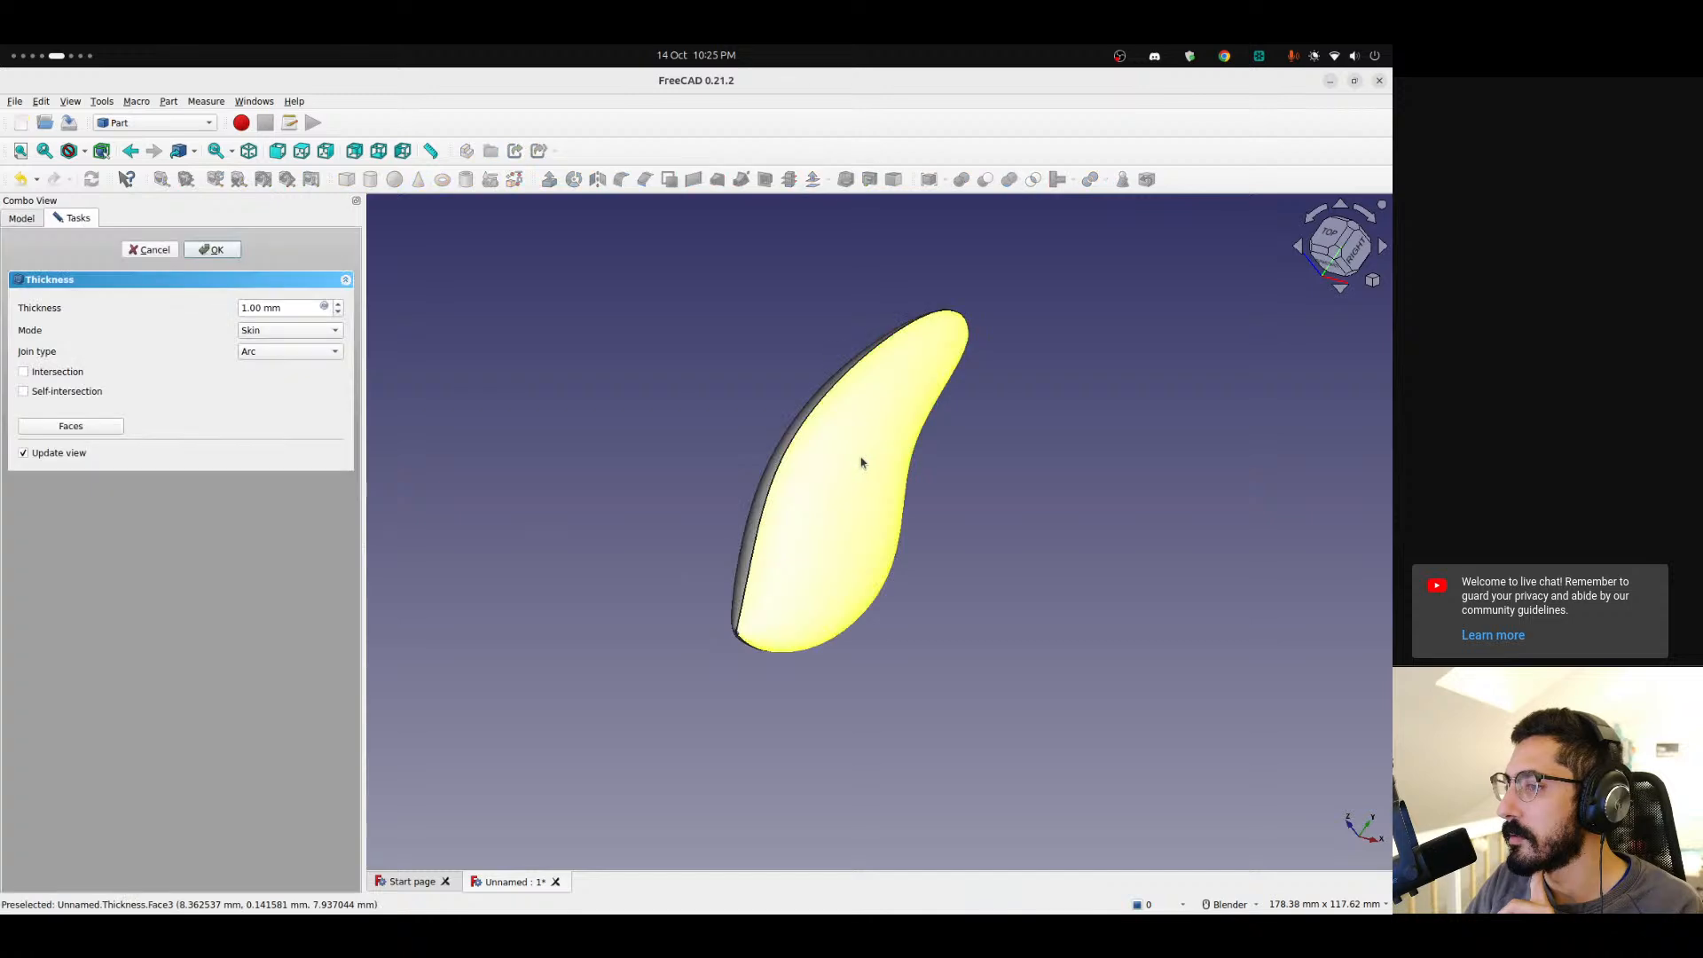
{"action": "left_click_drag", "start_coordinate": [245, 308], "coordinate": [238, 334]}
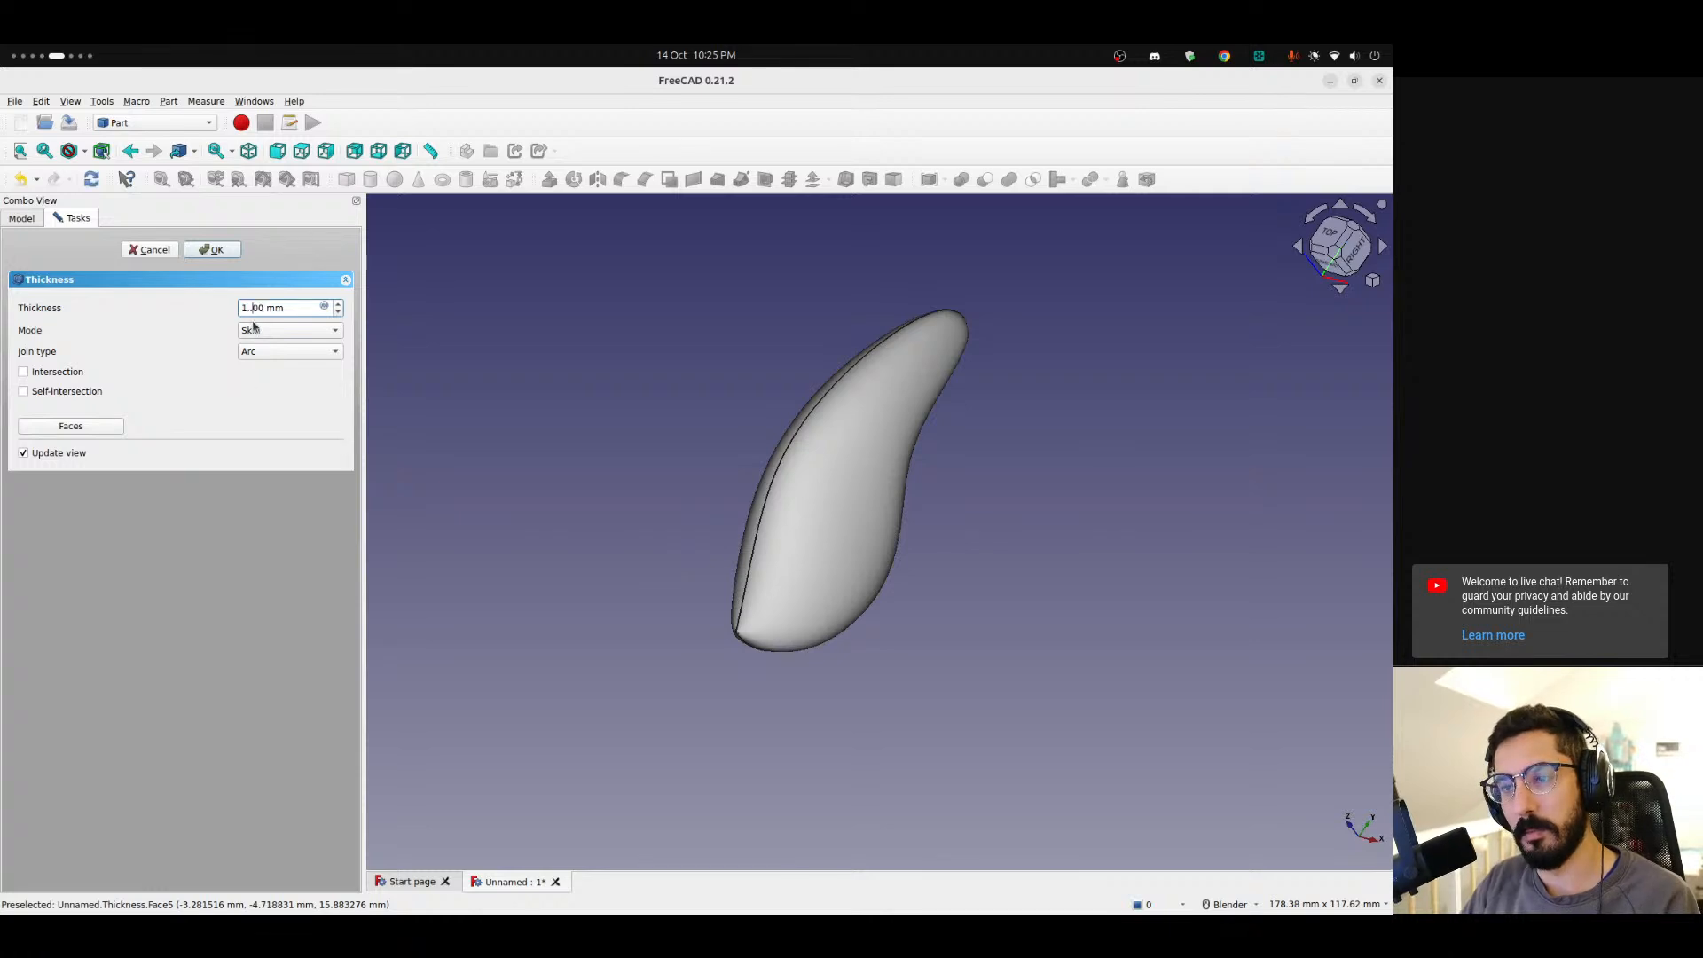
{"action": "key", "text": "equal"}
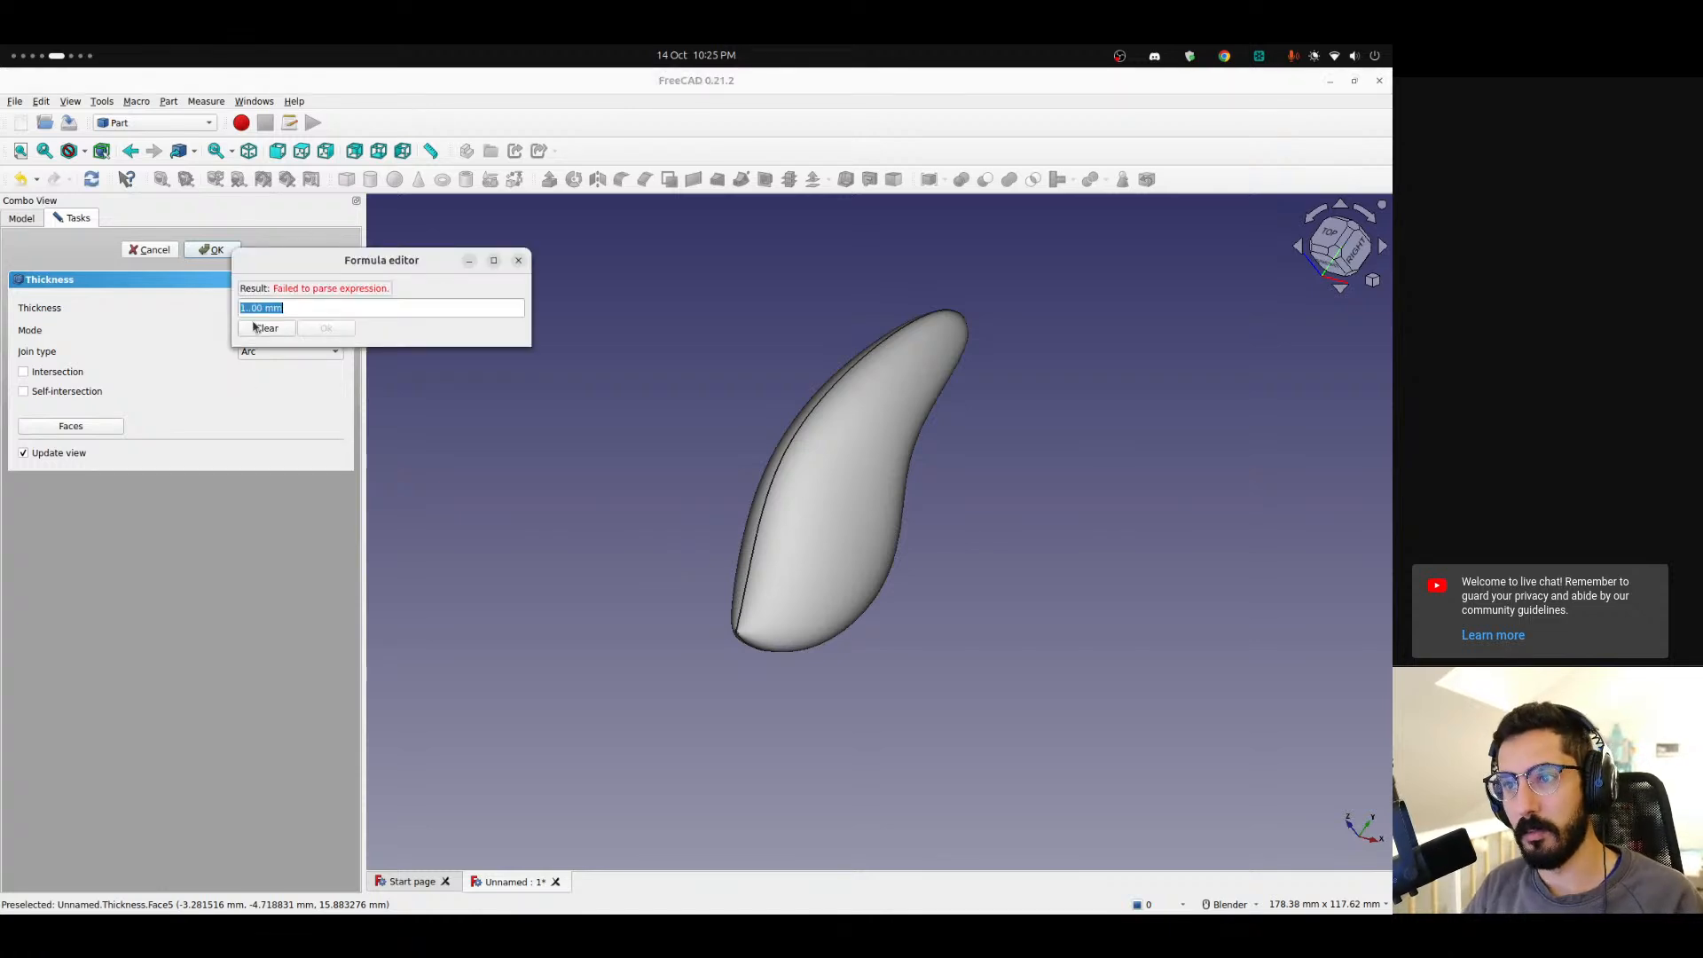
{"action": "key", "text": "Escape"}
{"action": "key", "text": "Escape"}
Apply a Thickness shell of 1.50 mm to the fused body.
{"action": "left_click", "coordinate": [84, 261]}
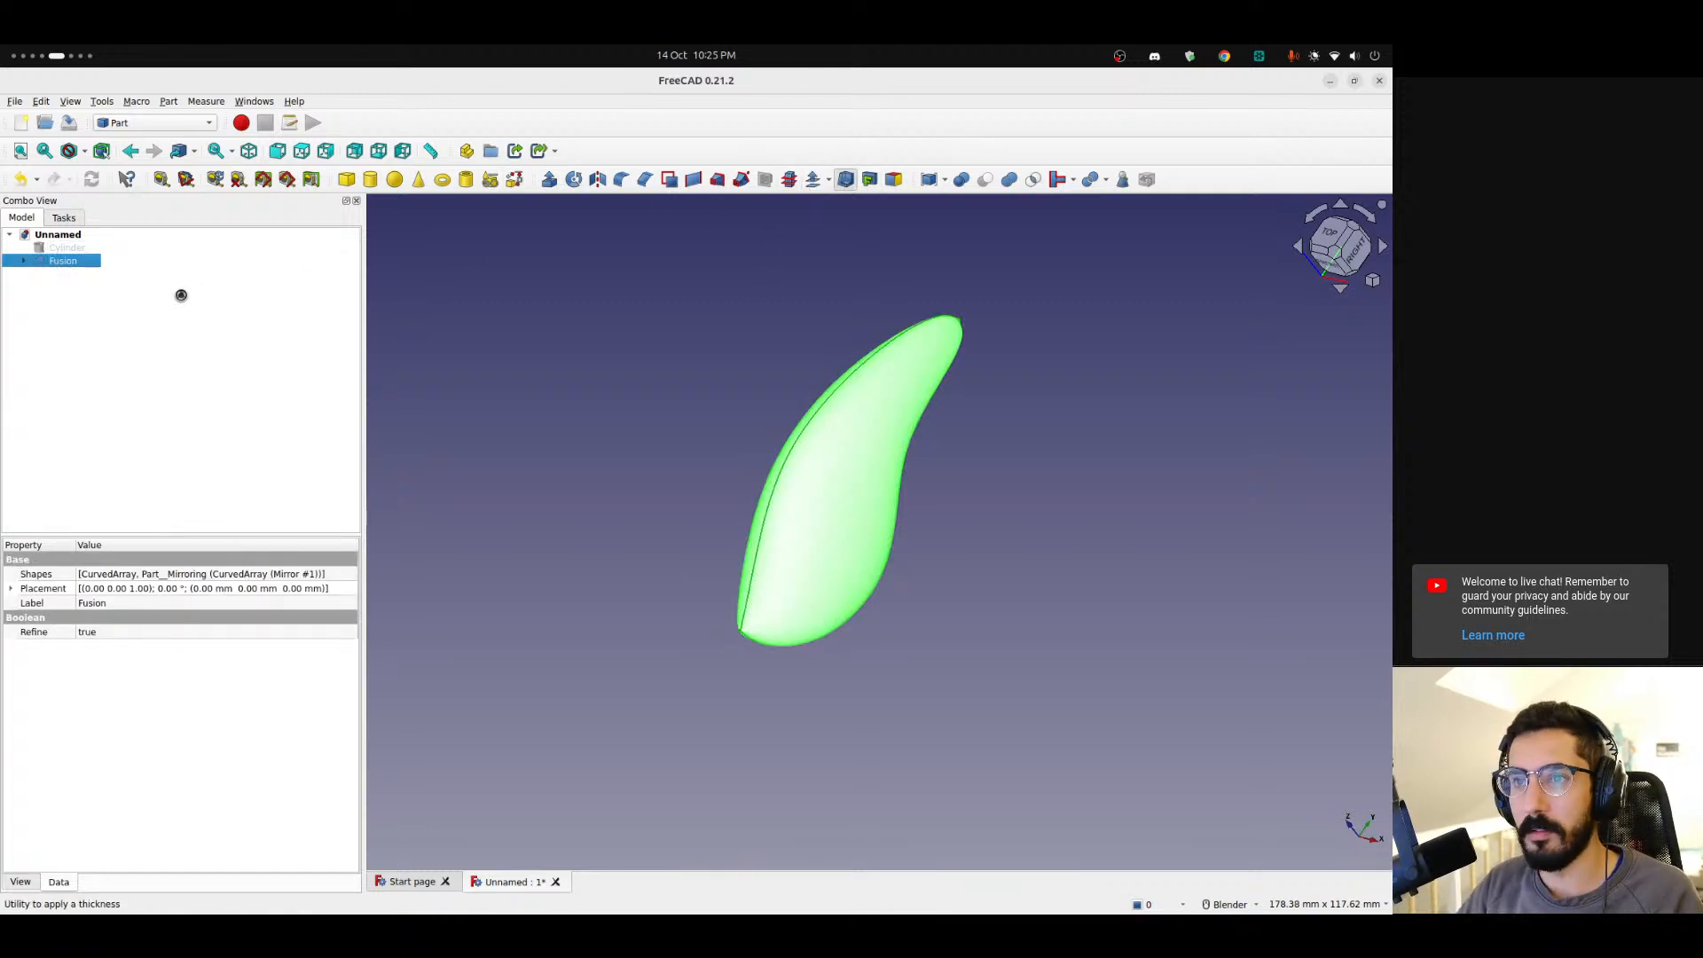
{"action": "left_click_drag", "start_coordinate": [255, 306], "coordinate": [249, 306]}
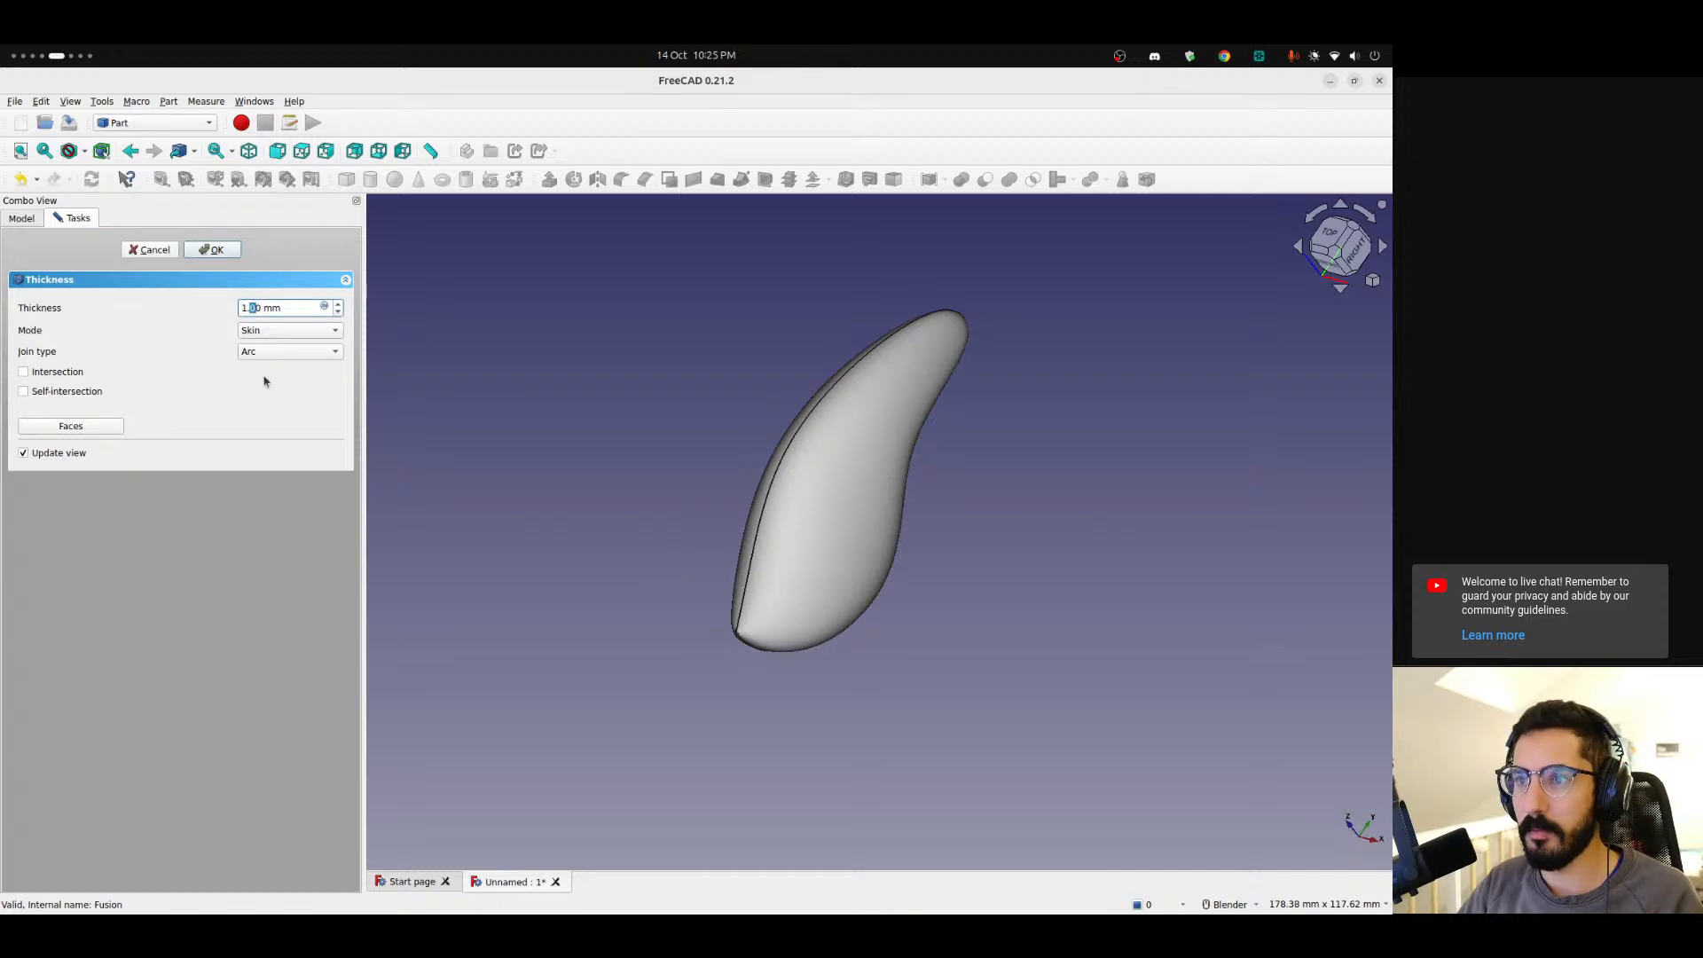
{"action": "type", "text": "5"}
{"action": "left_click", "coordinate": [225, 255]}
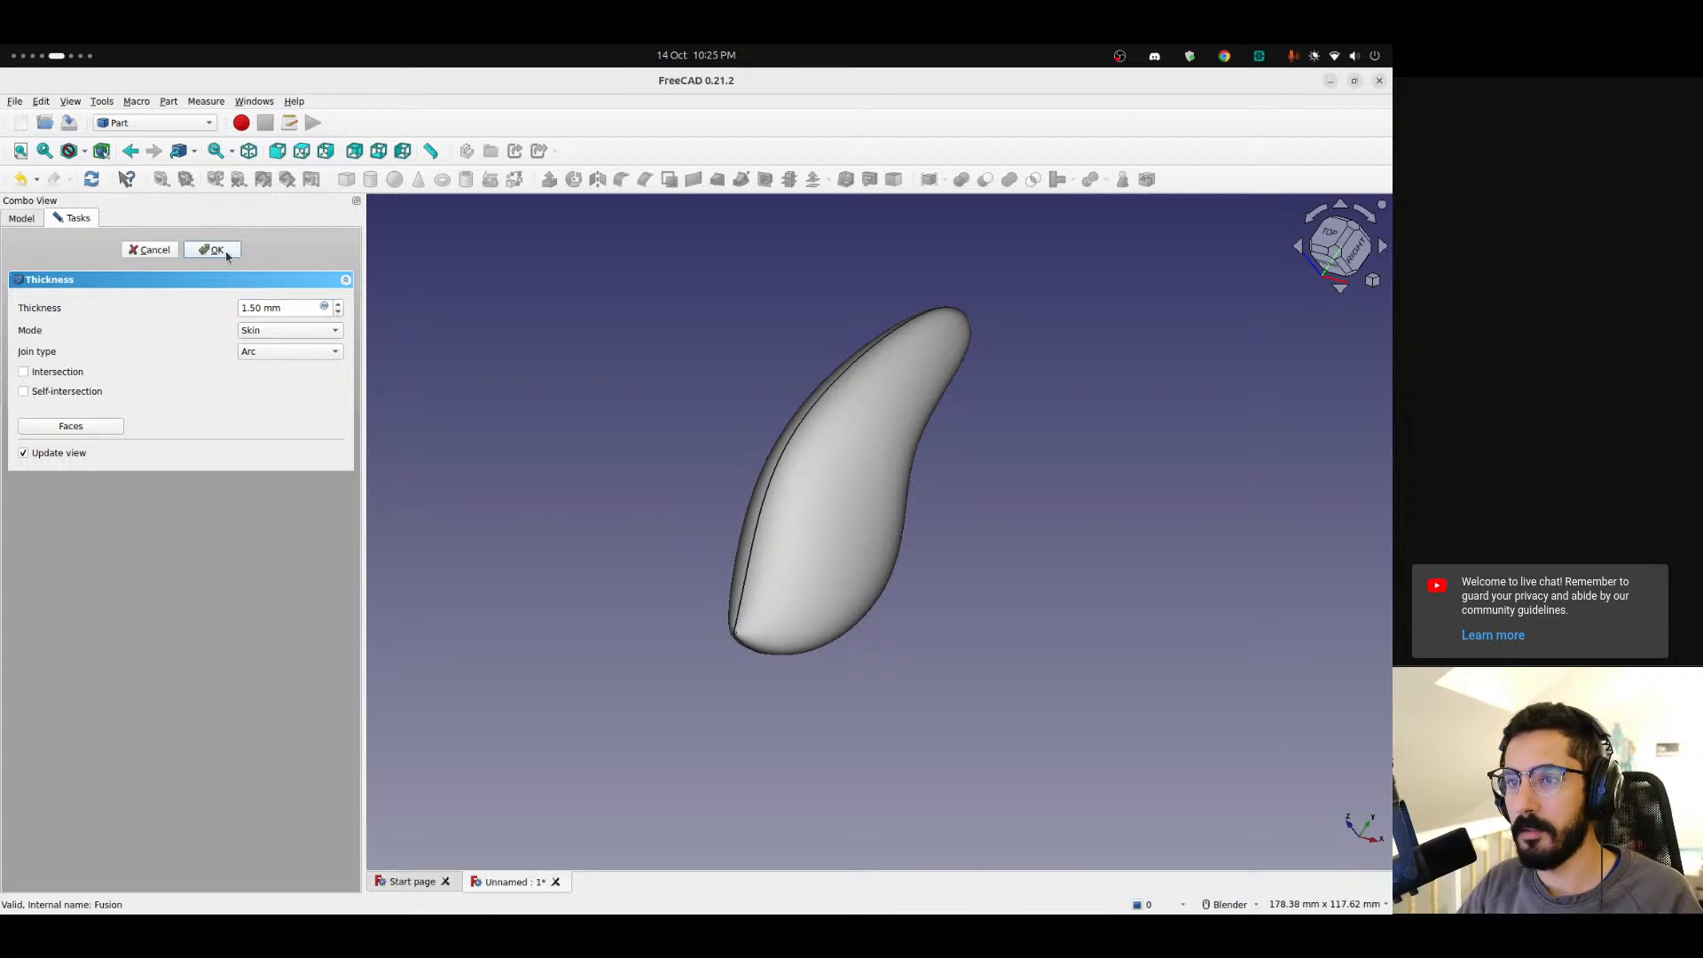
Inspect the shell's wall by slicing the body with an X clipping plane.
{"action": "middle_click_drag", "start_coordinate": [940, 456], "coordinate": [943, 521]}
{"action": "left_click", "coordinate": [78, 100]}
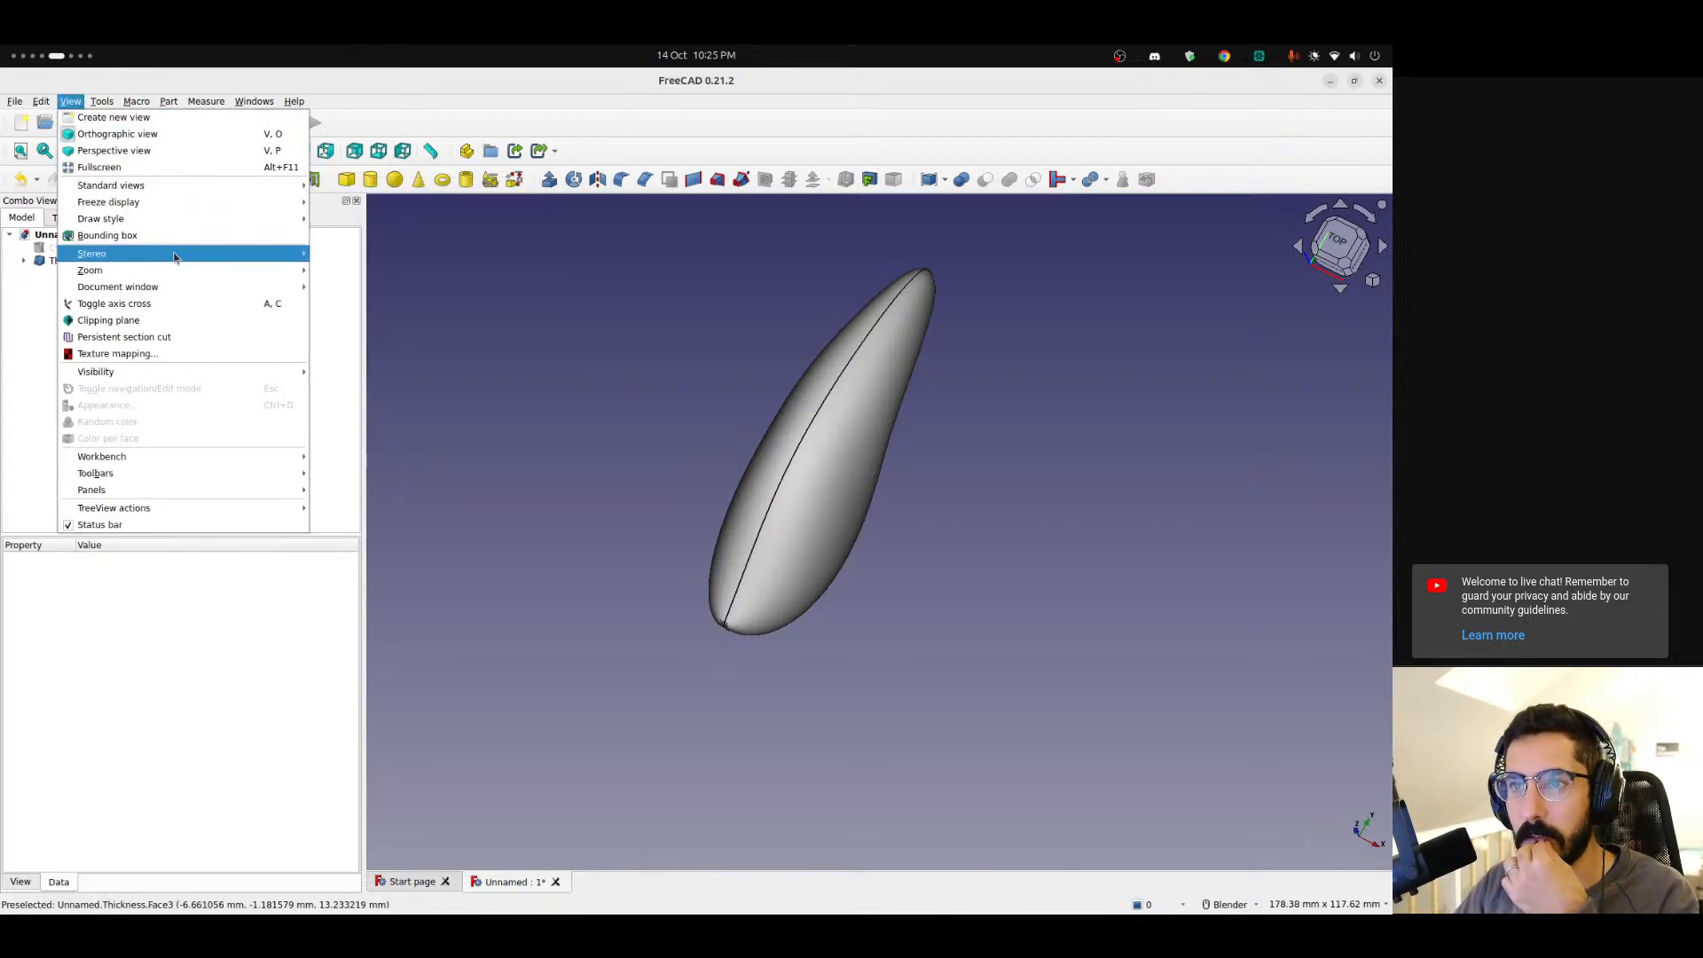
{"action": "left_click", "coordinate": [194, 320]}
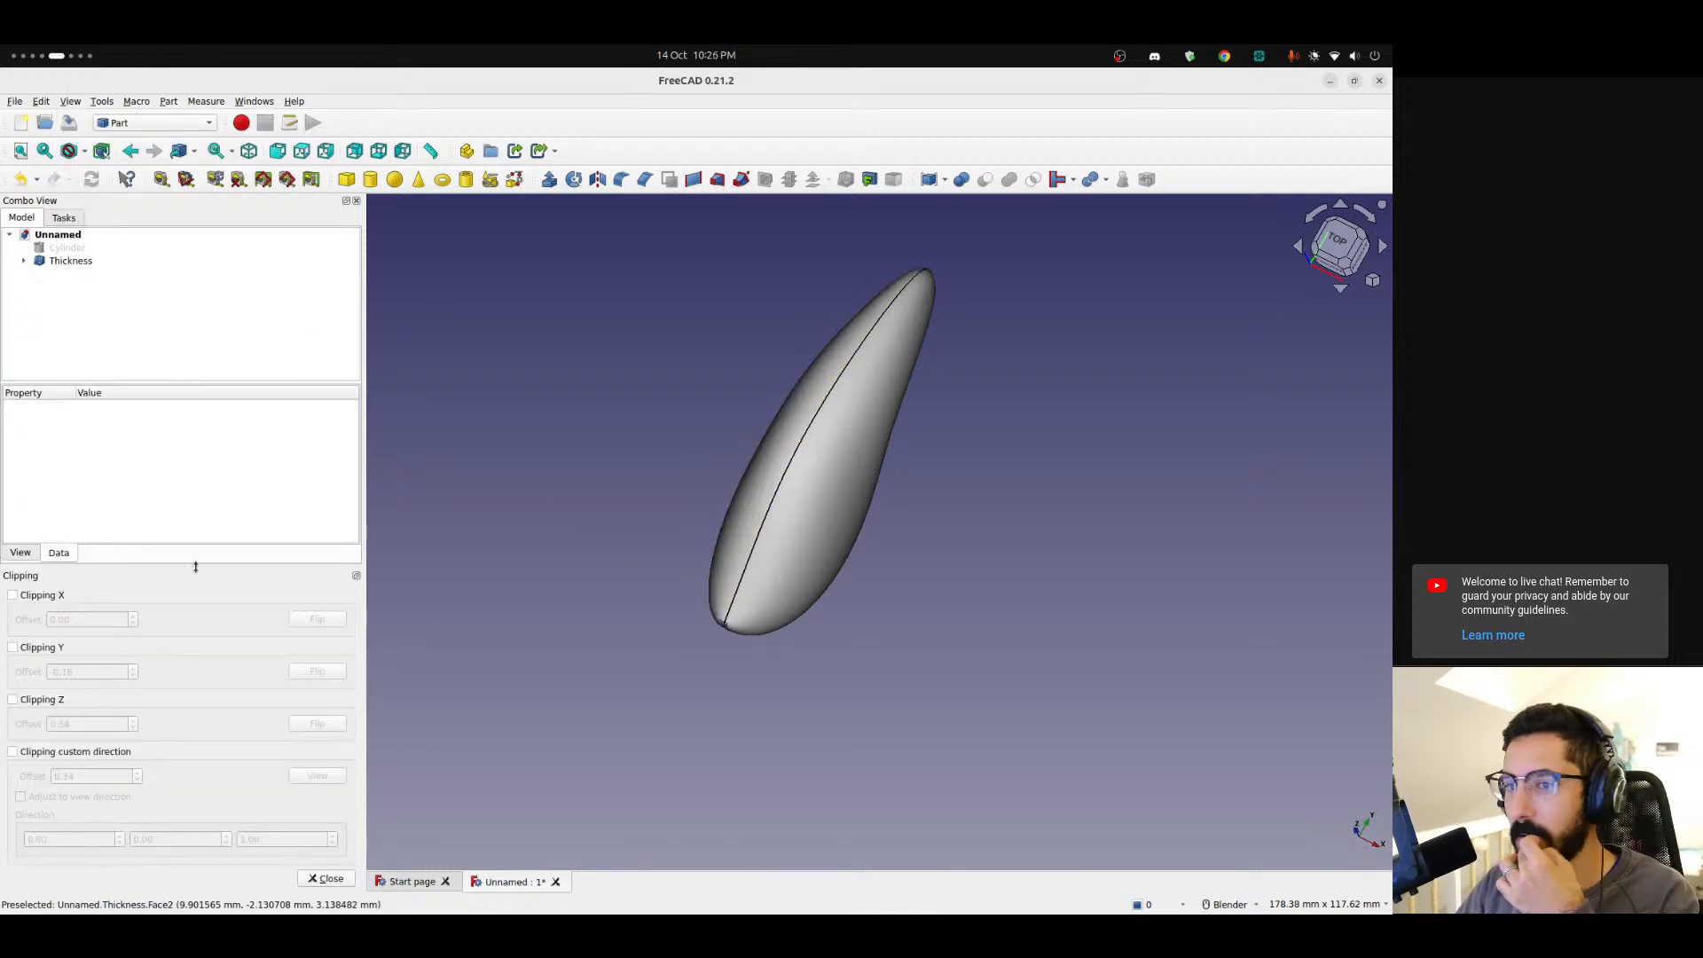
{"action": "left_click", "coordinate": [14, 596]}
{"action": "middle_click_drag", "start_coordinate": [1153, 567], "coordinate": [1249, 654]}
{"action": "scroll", "coordinate": [810, 733], "scroll_direction": "up", "scroll_amount": 4}
{"action": "middle_click_drag", "start_coordinate": [871, 674], "coordinate": [822, 683]}
{"action": "scroll", "coordinate": [822, 683], "scroll_direction": "up", "scroll_amount": 4}
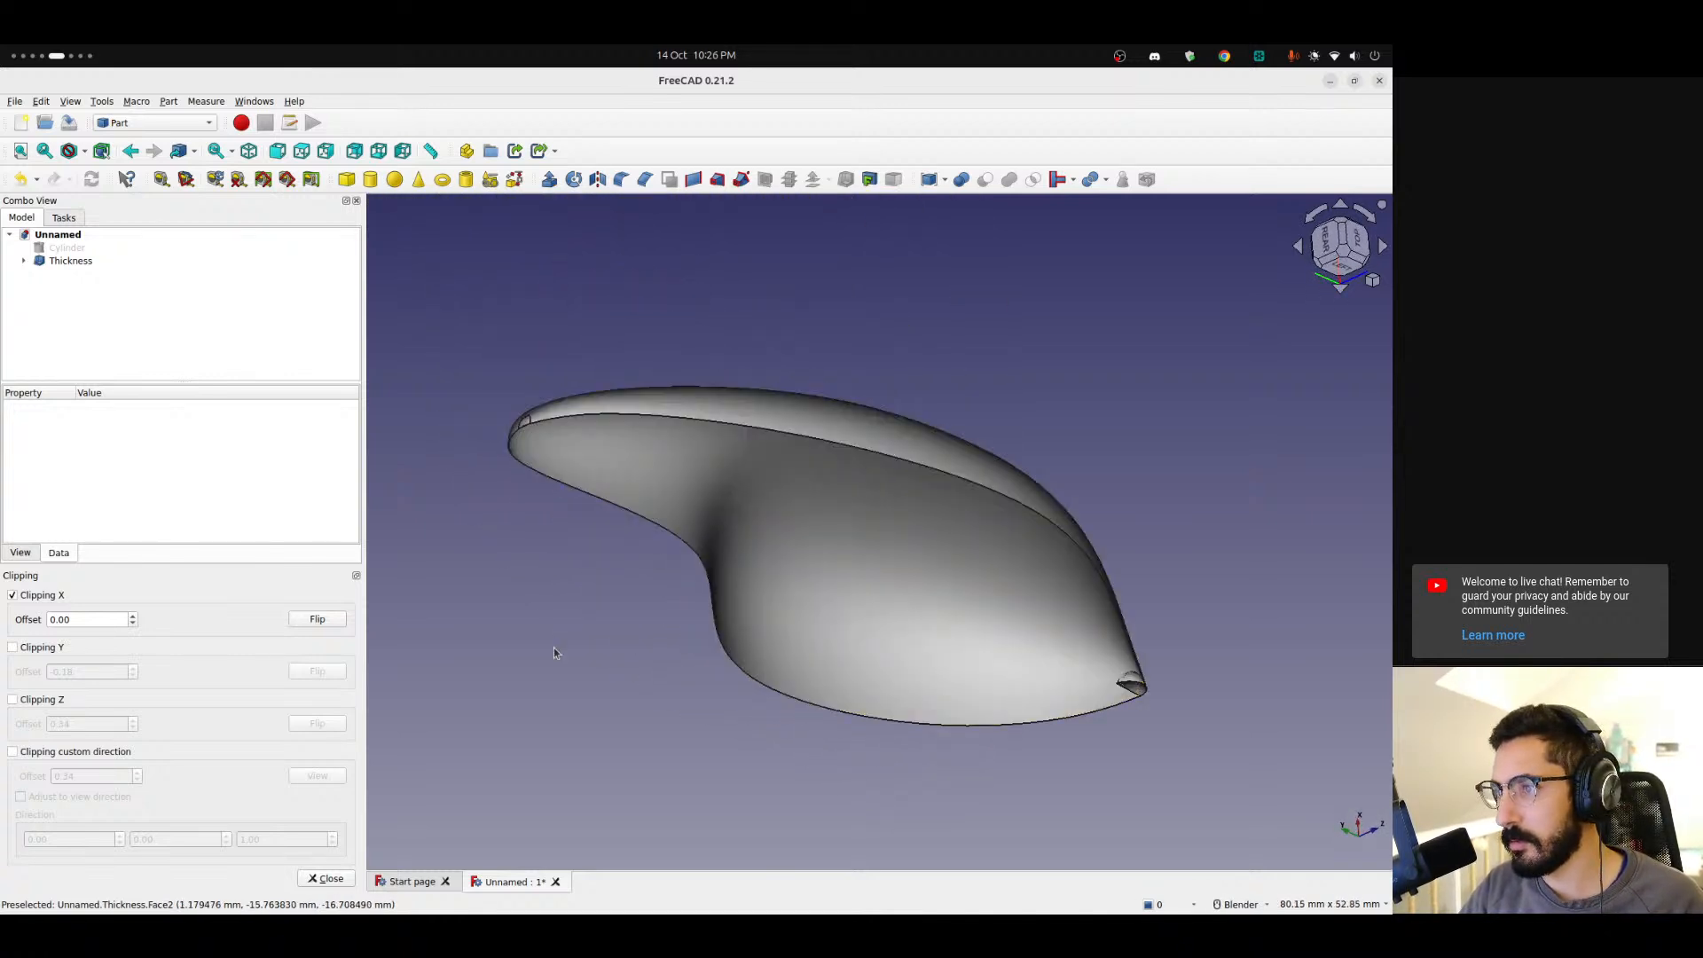
{"action": "scroll", "coordinate": [544, 594], "scroll_direction": "up", "scroll_amount": 3}
{"action": "middle_click_drag", "start_coordinate": [644, 638], "coordinate": [456, 586]}
{"action": "scroll", "coordinate": [456, 585], "scroll_direction": "down", "scroll_amount": 5}
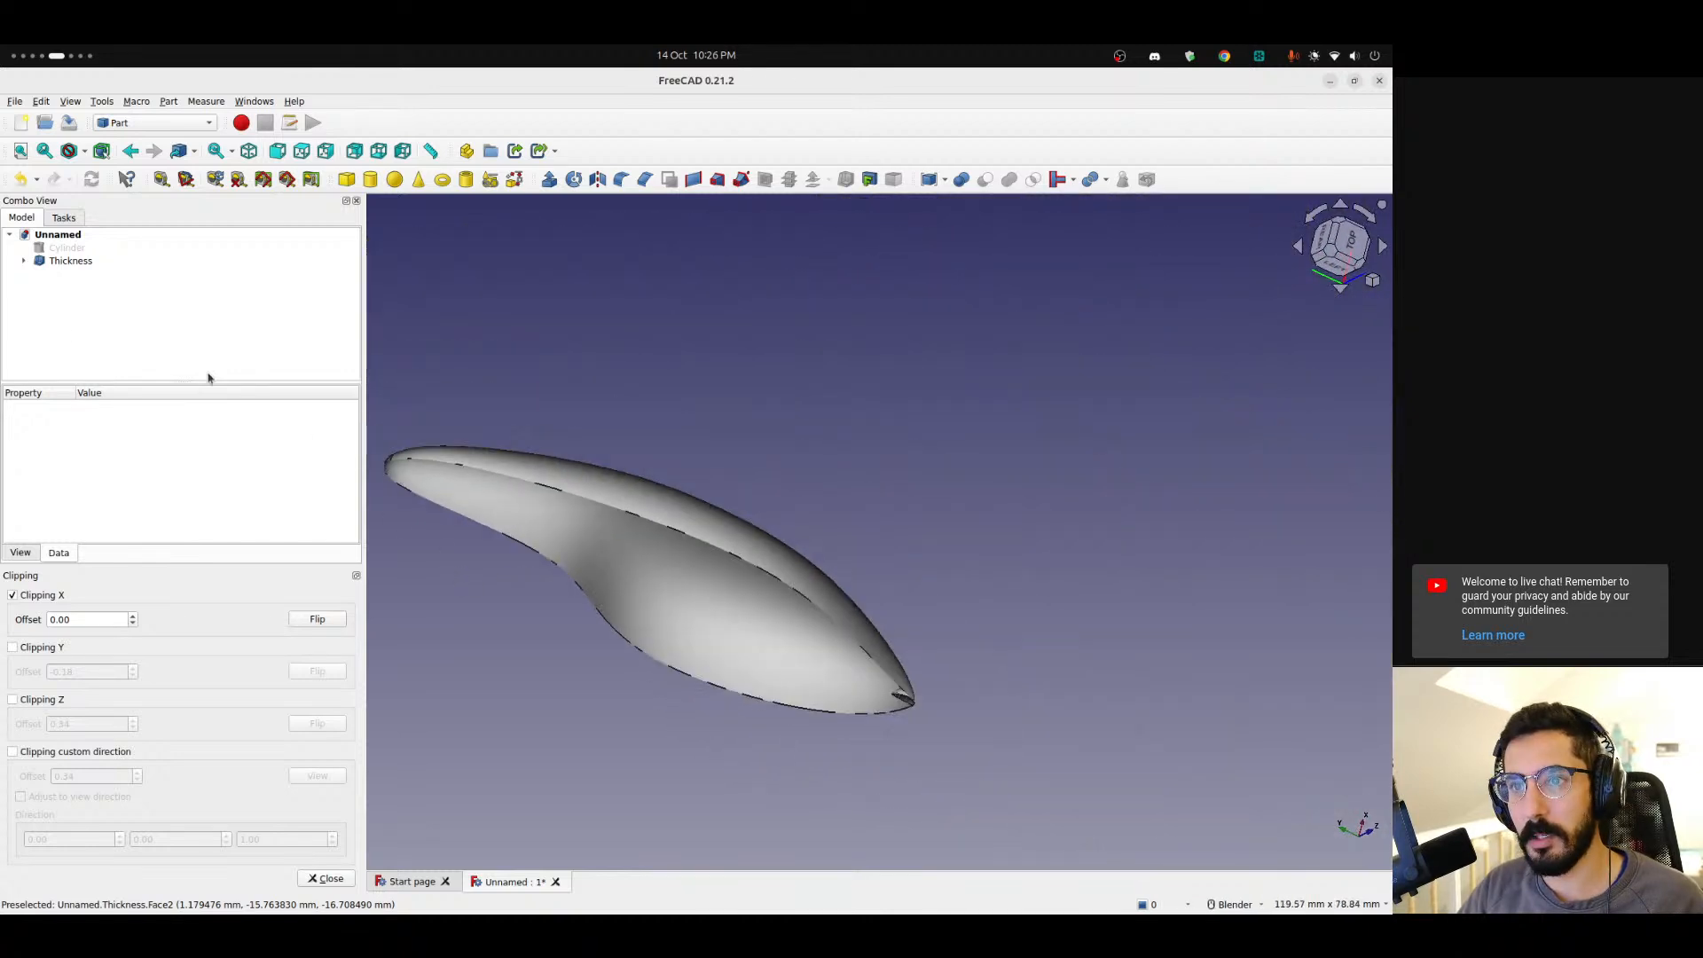
{"action": "left_click", "coordinate": [326, 878]}
Export the Thickness body to the Desktop as Unnamed-Thickness.step.
{"action": "left_click", "coordinate": [70, 260]}
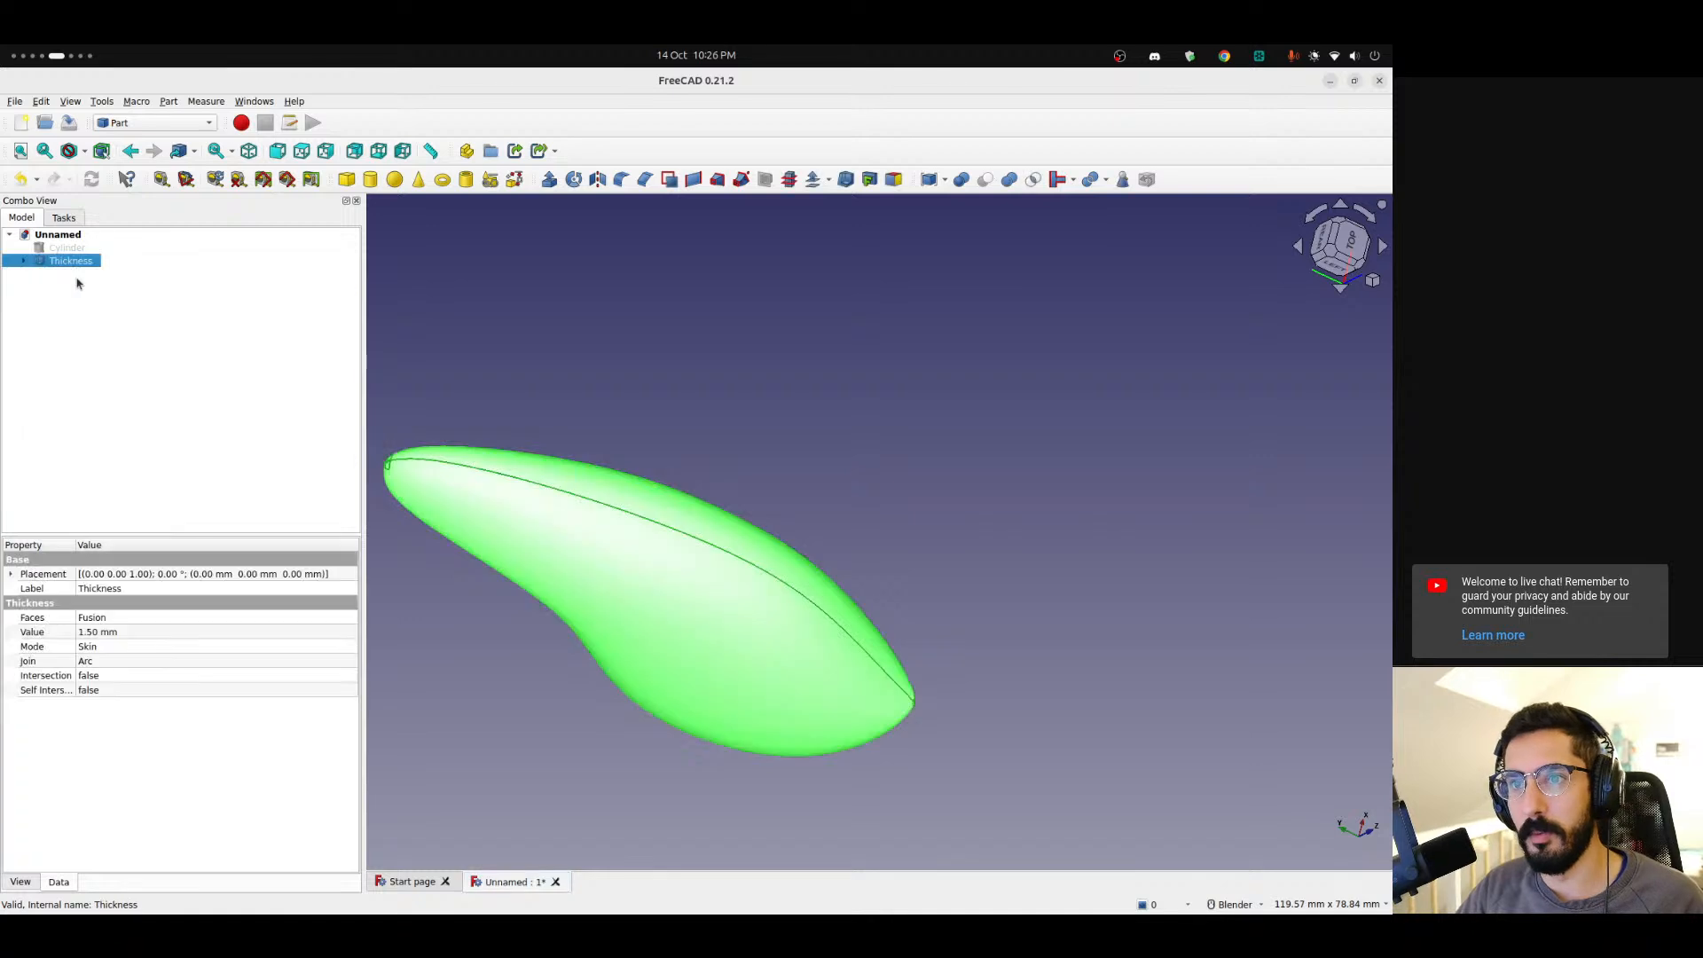
{"action": "key", "text": "ctrl+e"}
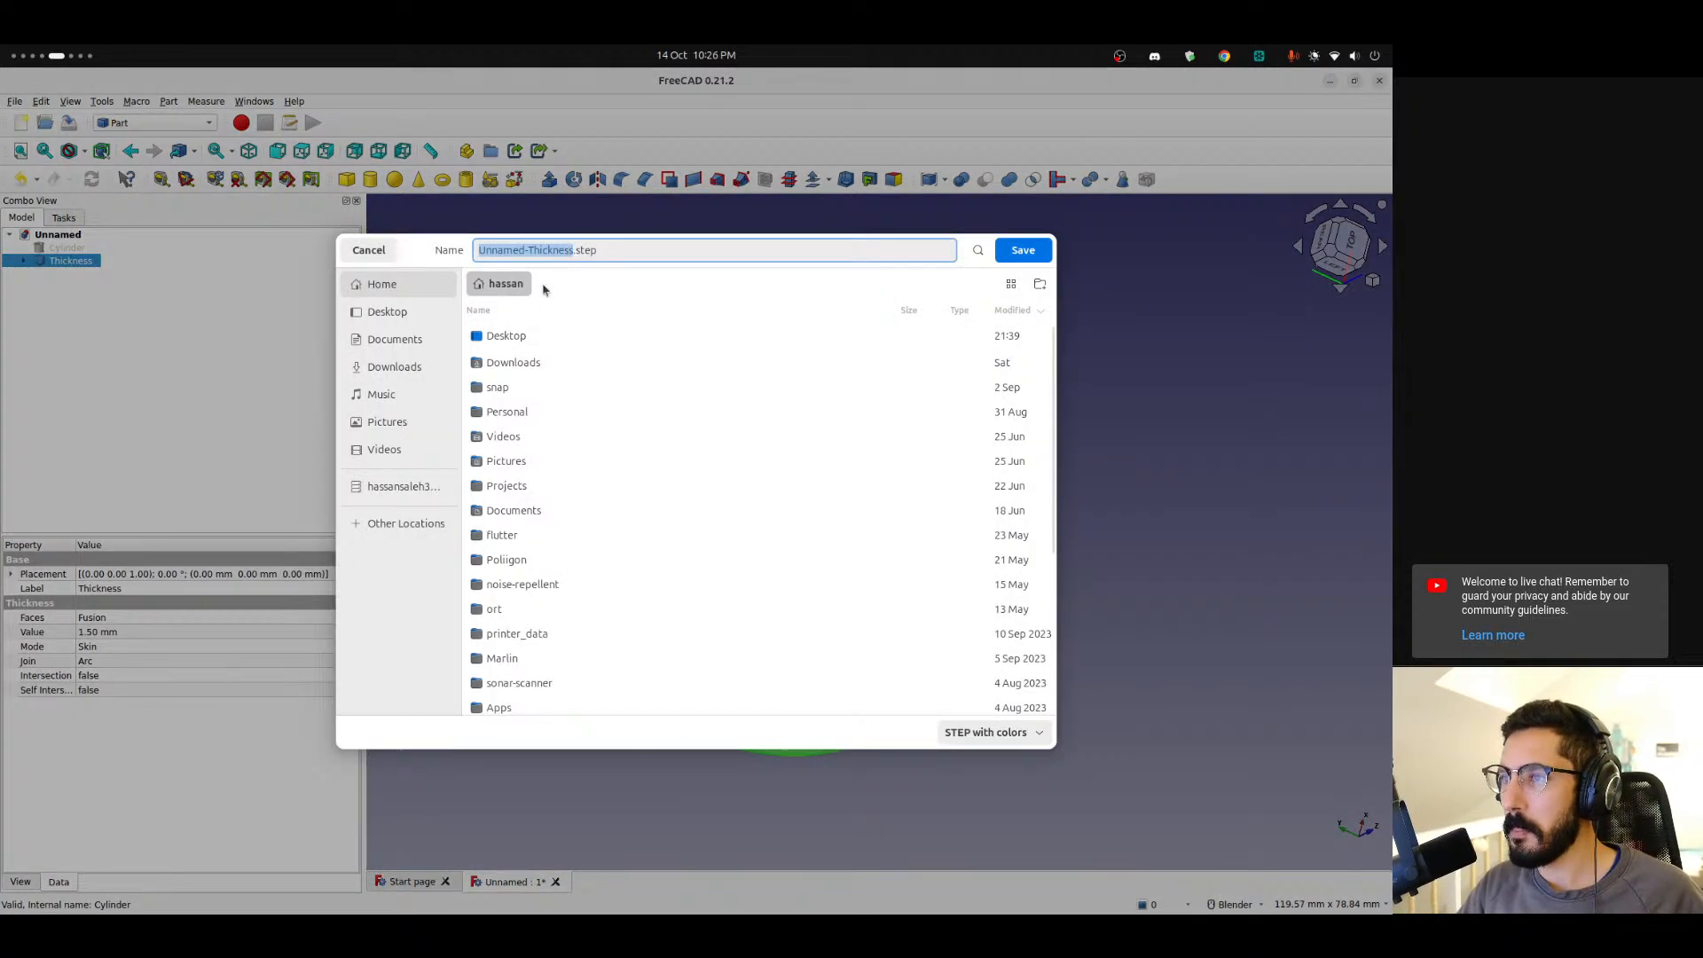
{"action": "double_click", "coordinate": [524, 335]}
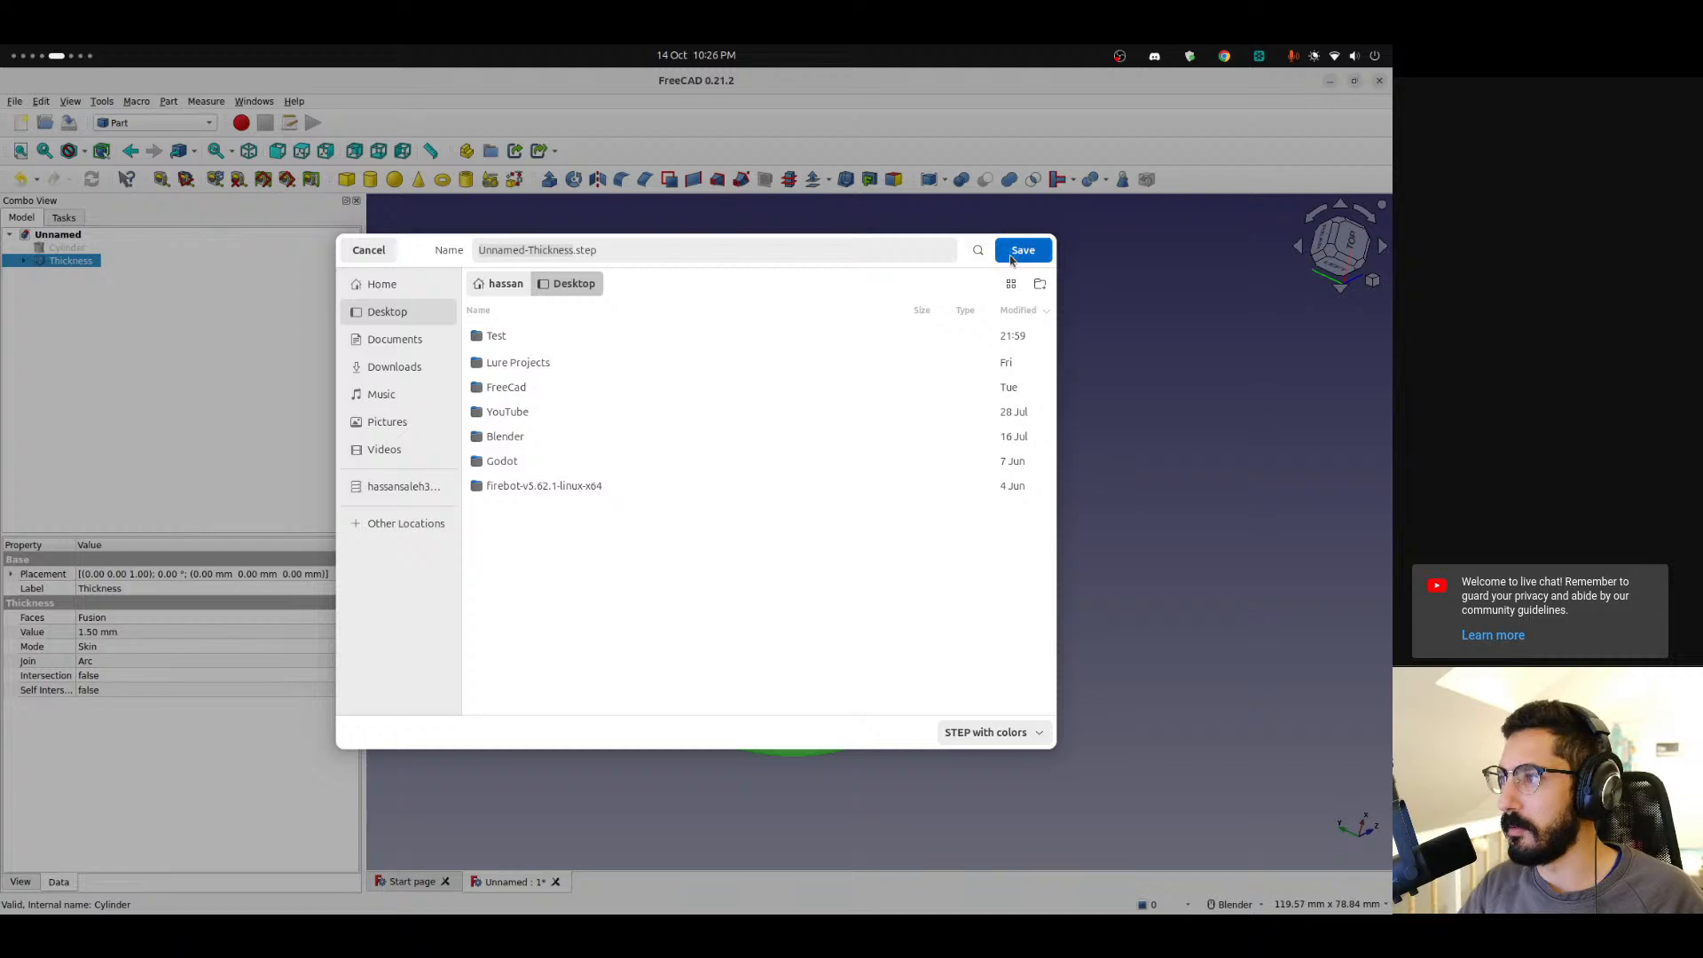
{"action": "left_click", "coordinate": [1012, 255]}
{"action": "left_click", "coordinate": [809, 611]}
Switch to Bambu Studio.
{"action": "mouse_move", "coordinate": [2, 767]}
{"action": "scroll", "coordinate": [1, 764], "scroll_direction": "down", "scroll_amount": 3}
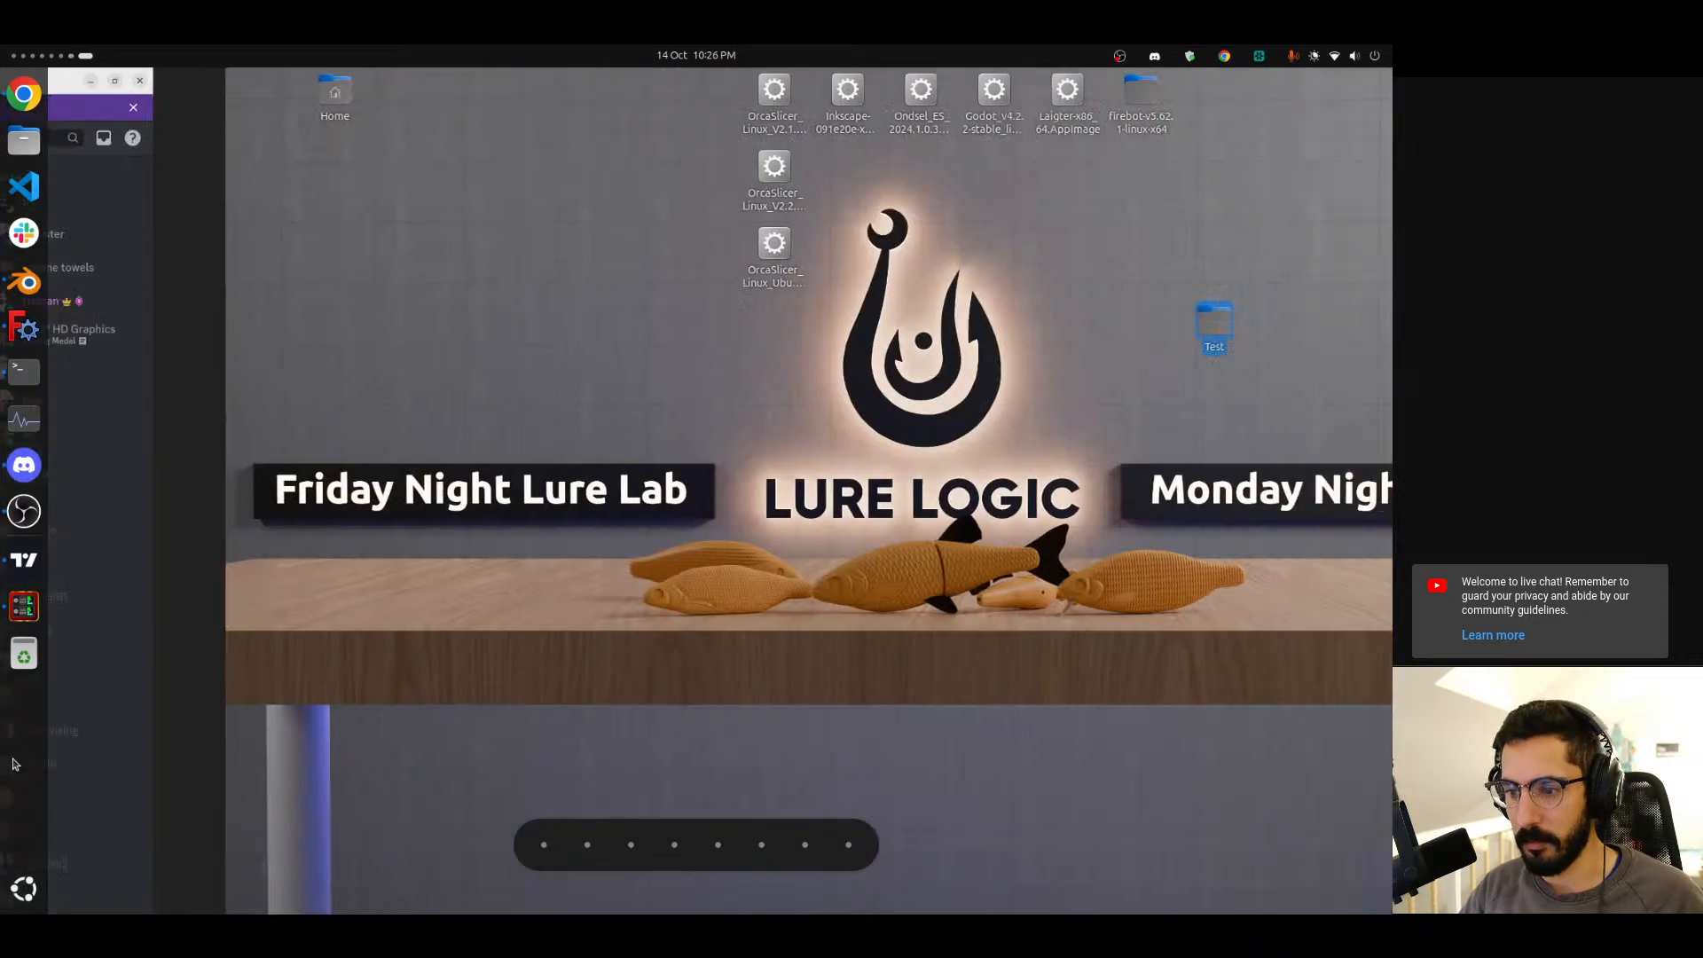
{"action": "key", "text": "super"}
{"action": "type", "text": "f"}
{"action": "key", "text": "BackSpace"}
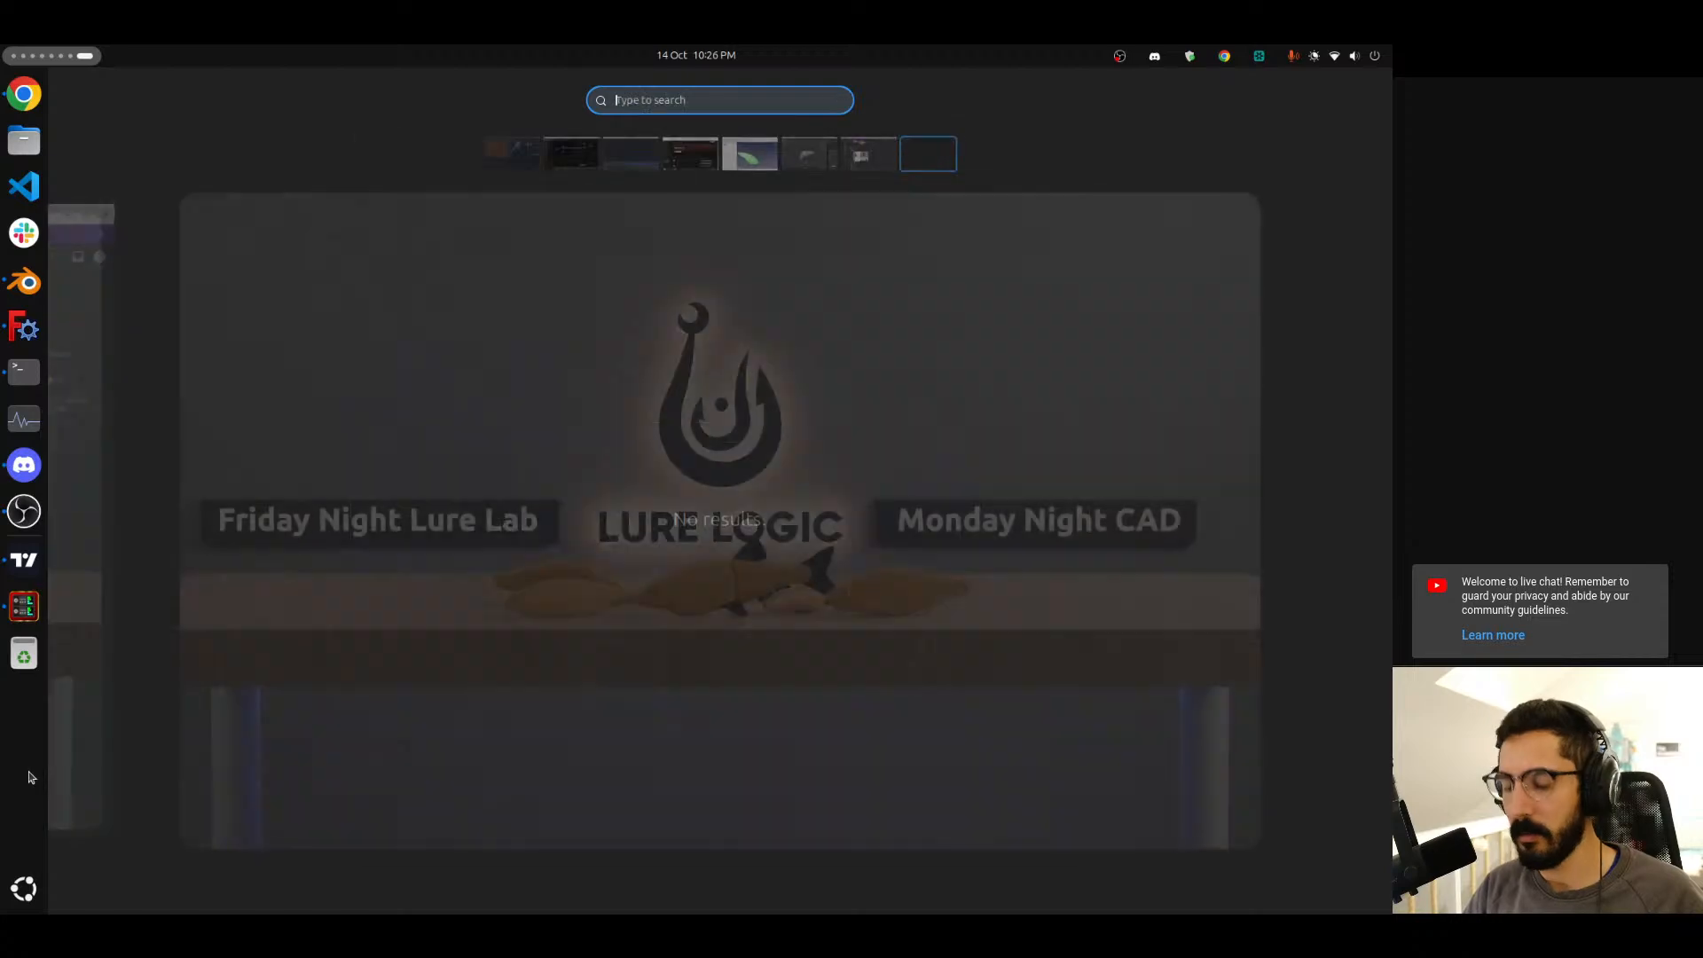
{"action": "type", "text": "ba"}
{"action": "key", "text": "Return"}
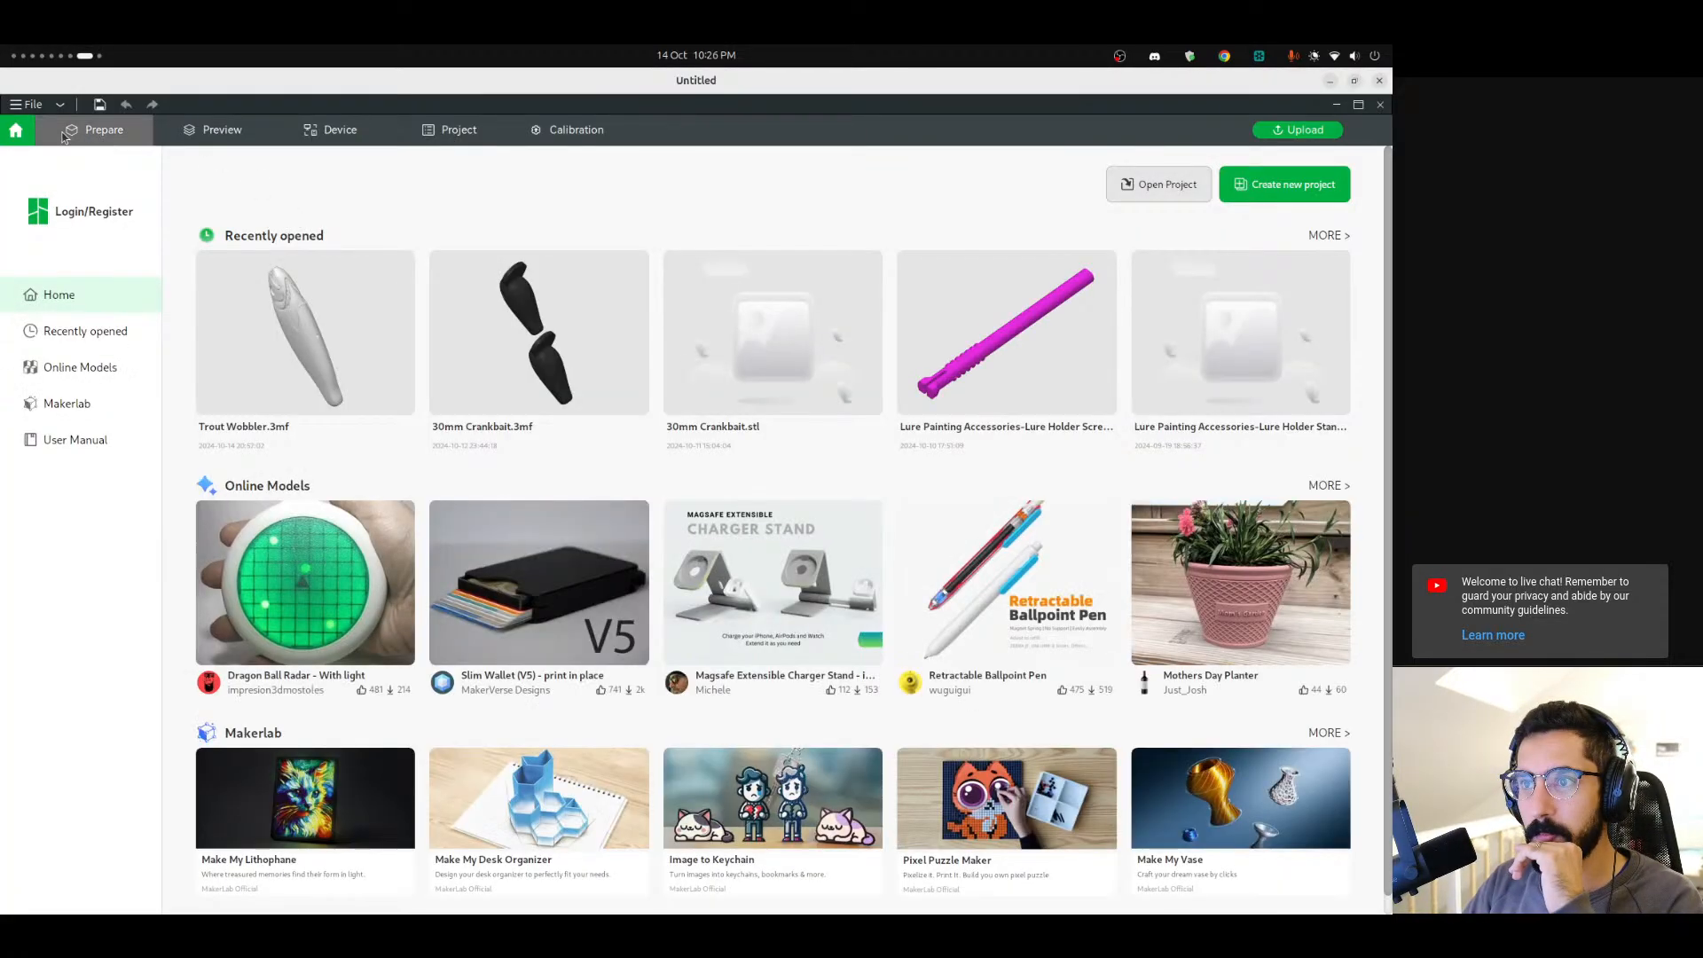
Try to import the exported STEP file onto the print plate.
{"action": "left_click", "coordinate": [98, 130]}
{"action": "left_click", "coordinate": [479, 168]}
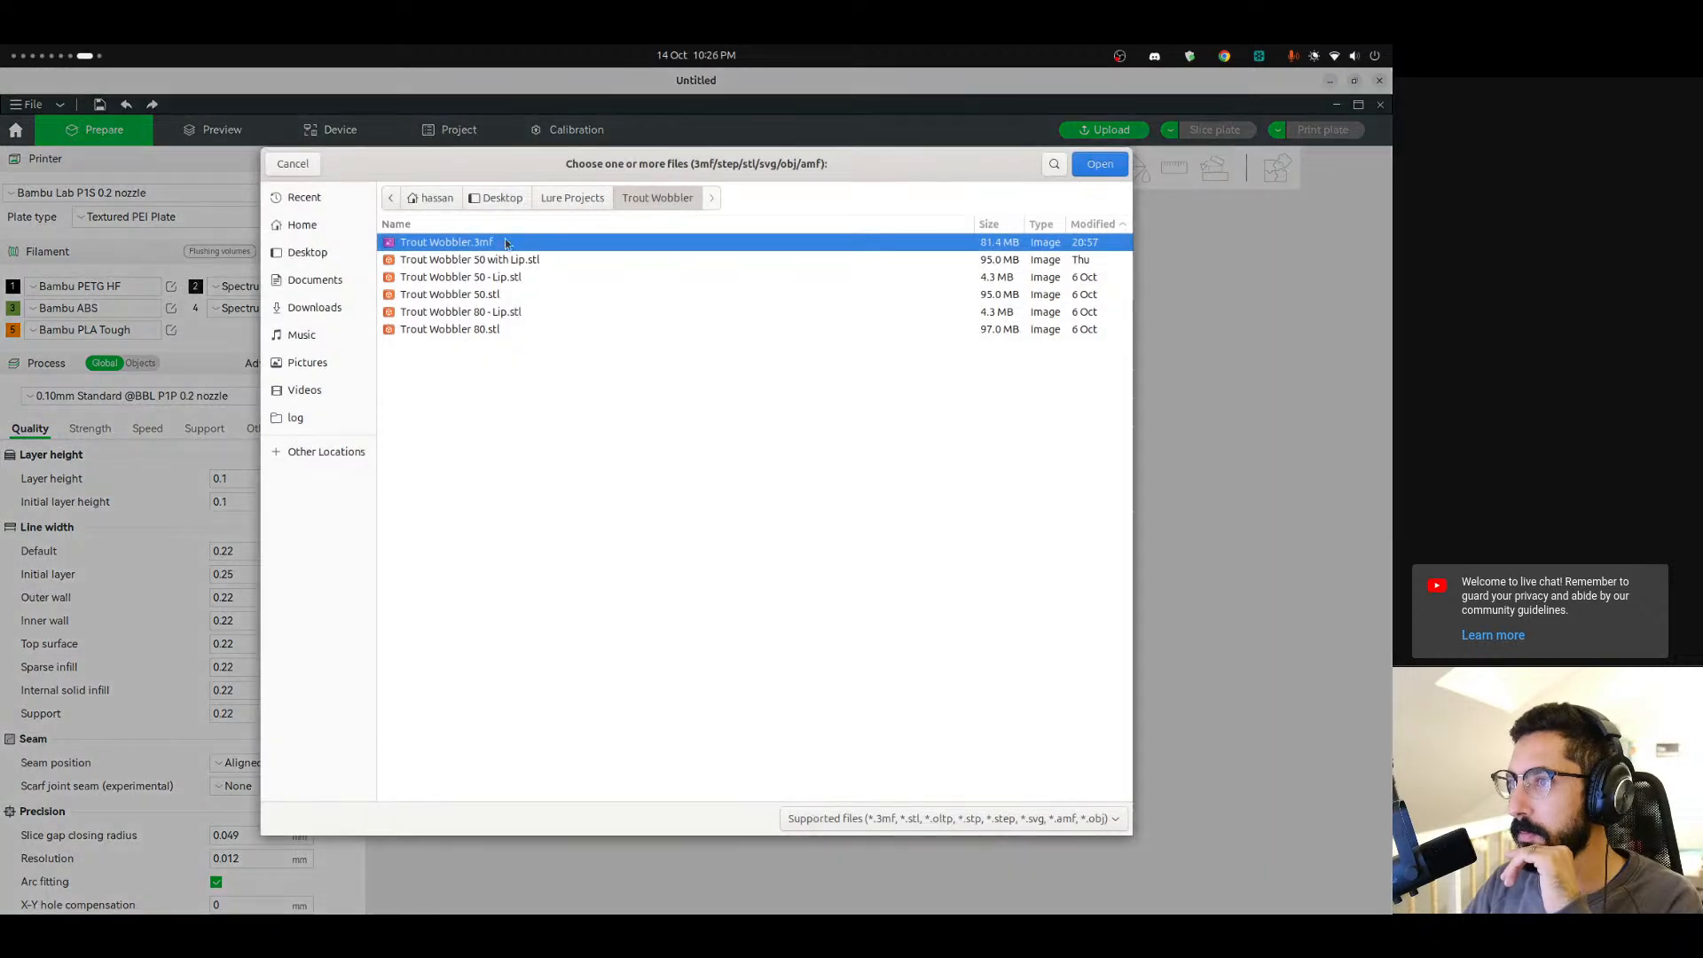
{"action": "left_click", "coordinate": [301, 225]}
{"action": "double_click", "coordinate": [455, 243]}
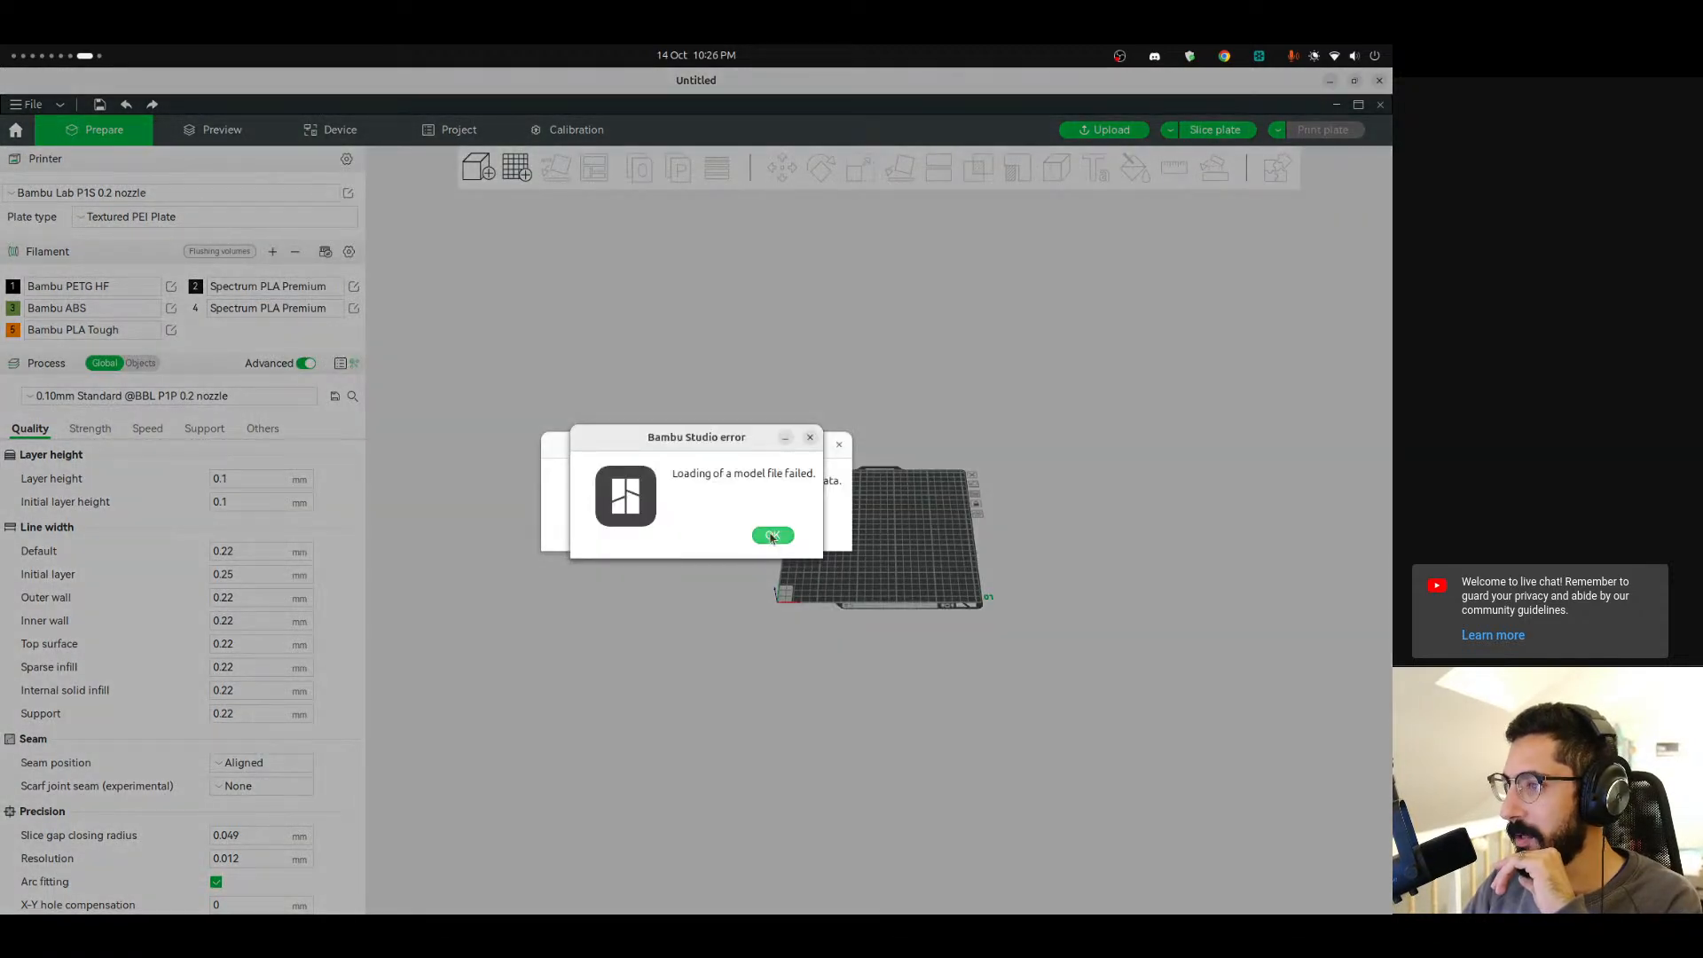
{"action": "left_click", "coordinate": [773, 536]}
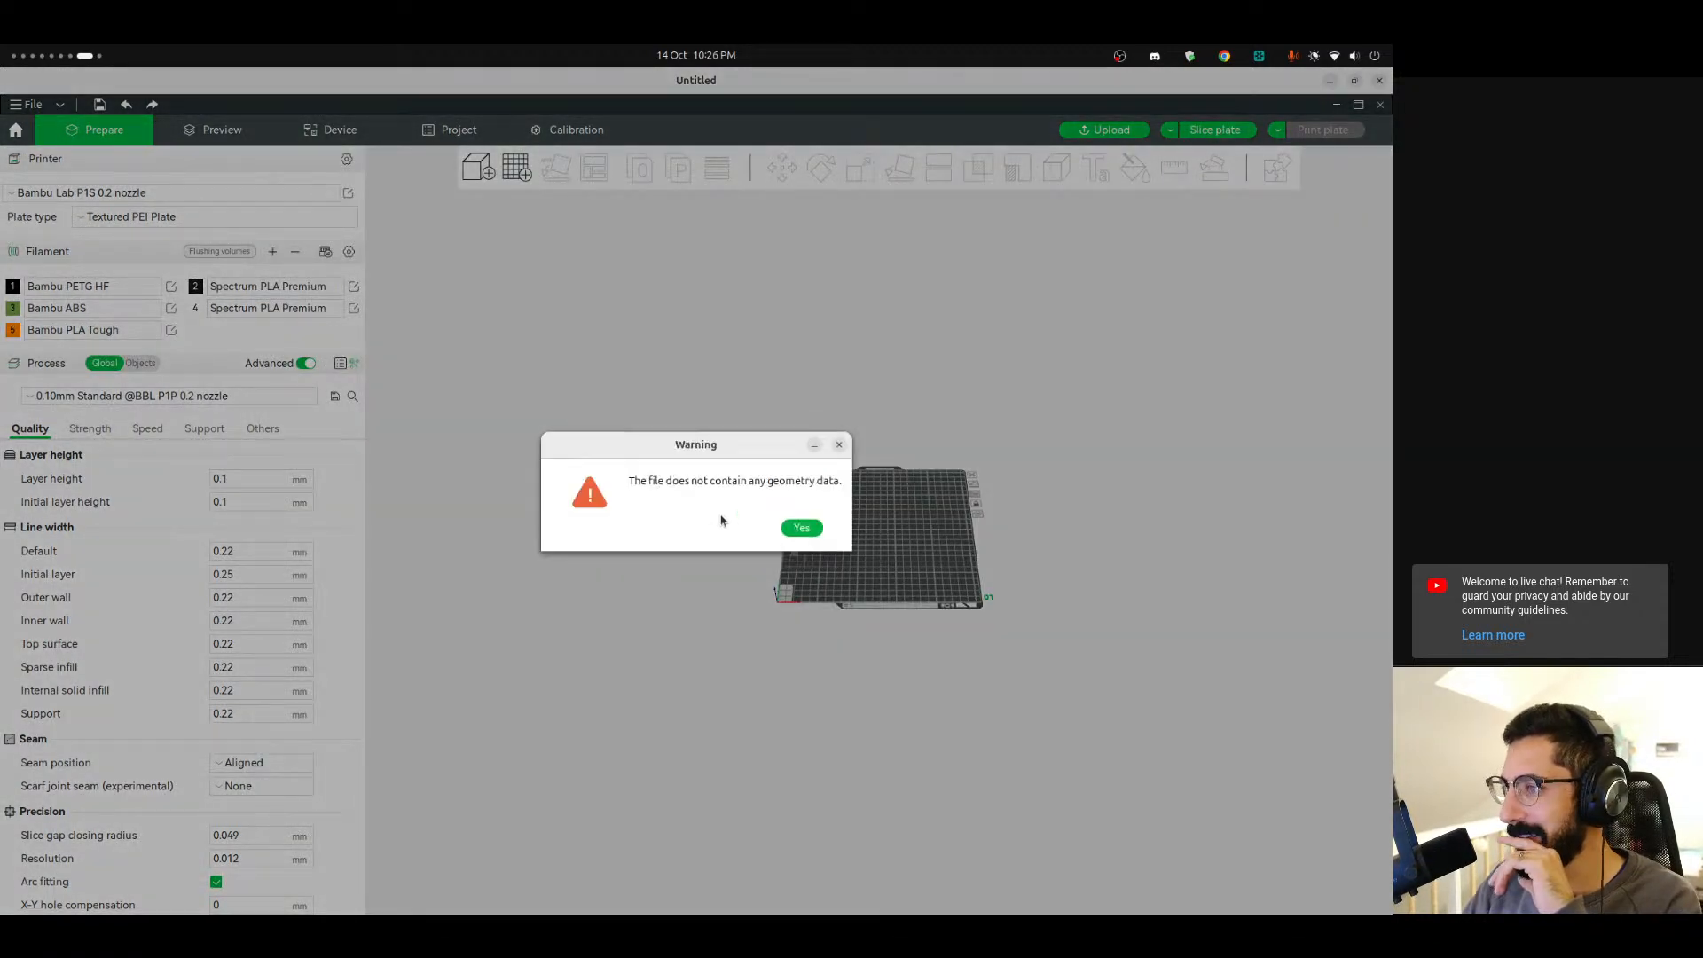
{"action": "left_click", "coordinate": [801, 528]}
Return to FreeCAD and re-export the Thickness body, replacing Unnamed-Thickness.step on the Desktop.
{"action": "mouse_move", "coordinate": [3, 736]}
{"action": "scroll", "coordinate": [1, 764], "scroll_direction": "up", "scroll_amount": 3}
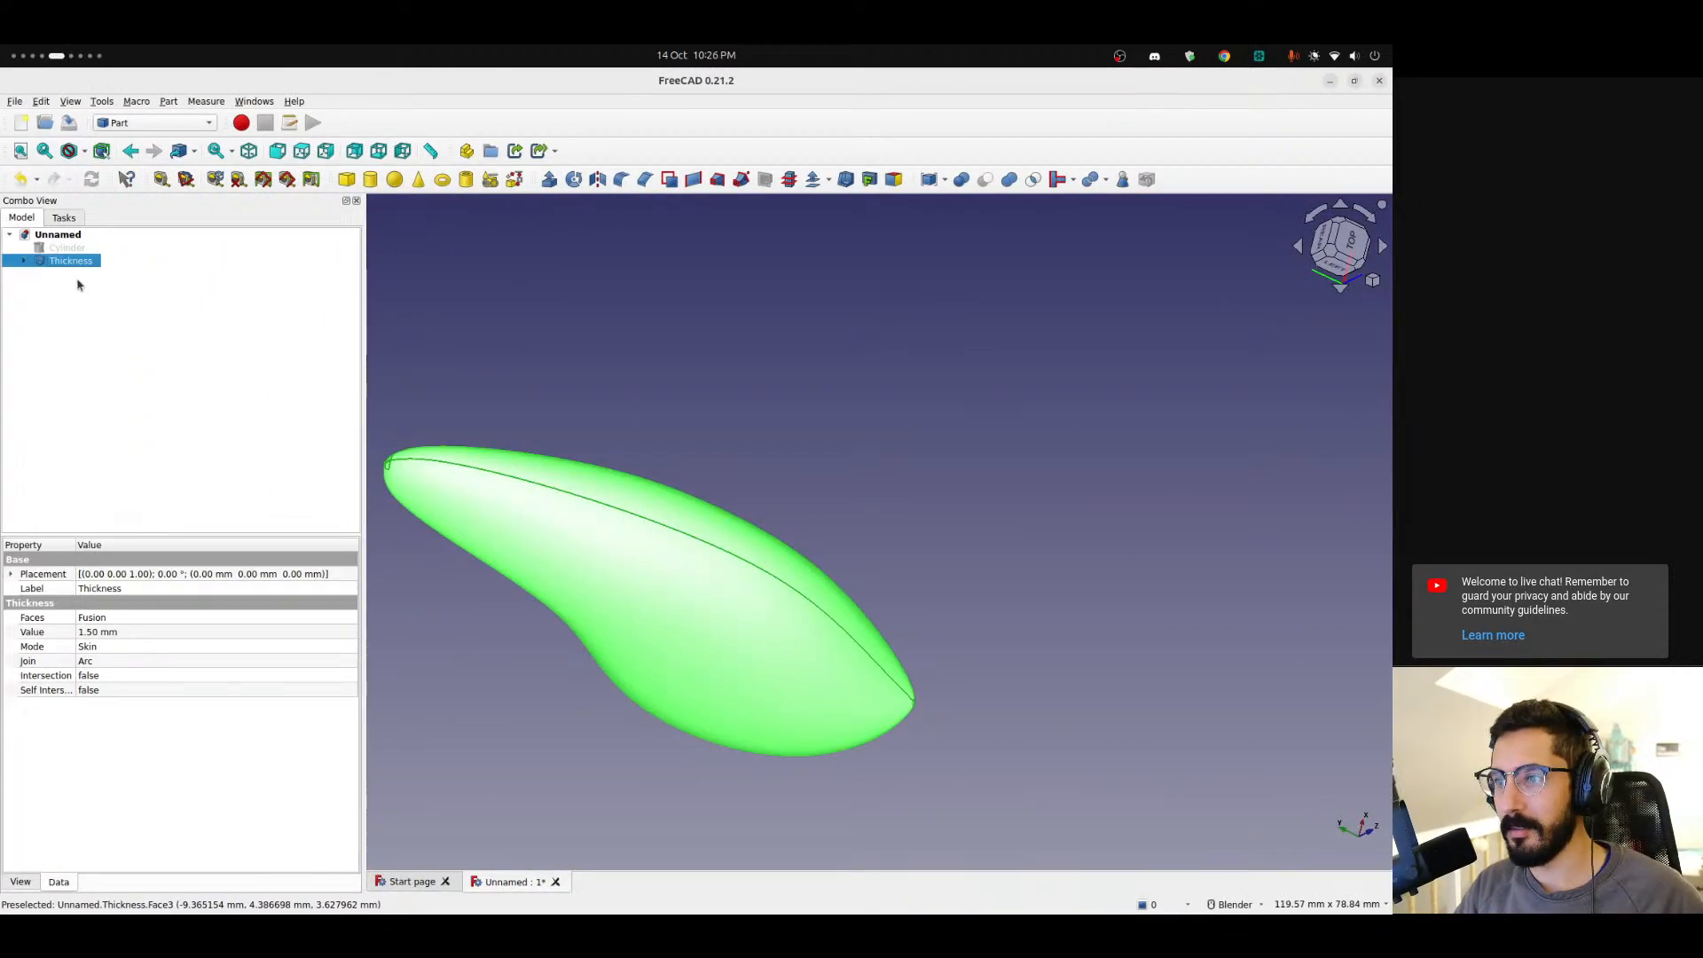
{"action": "left_click", "coordinate": [8, 101]}
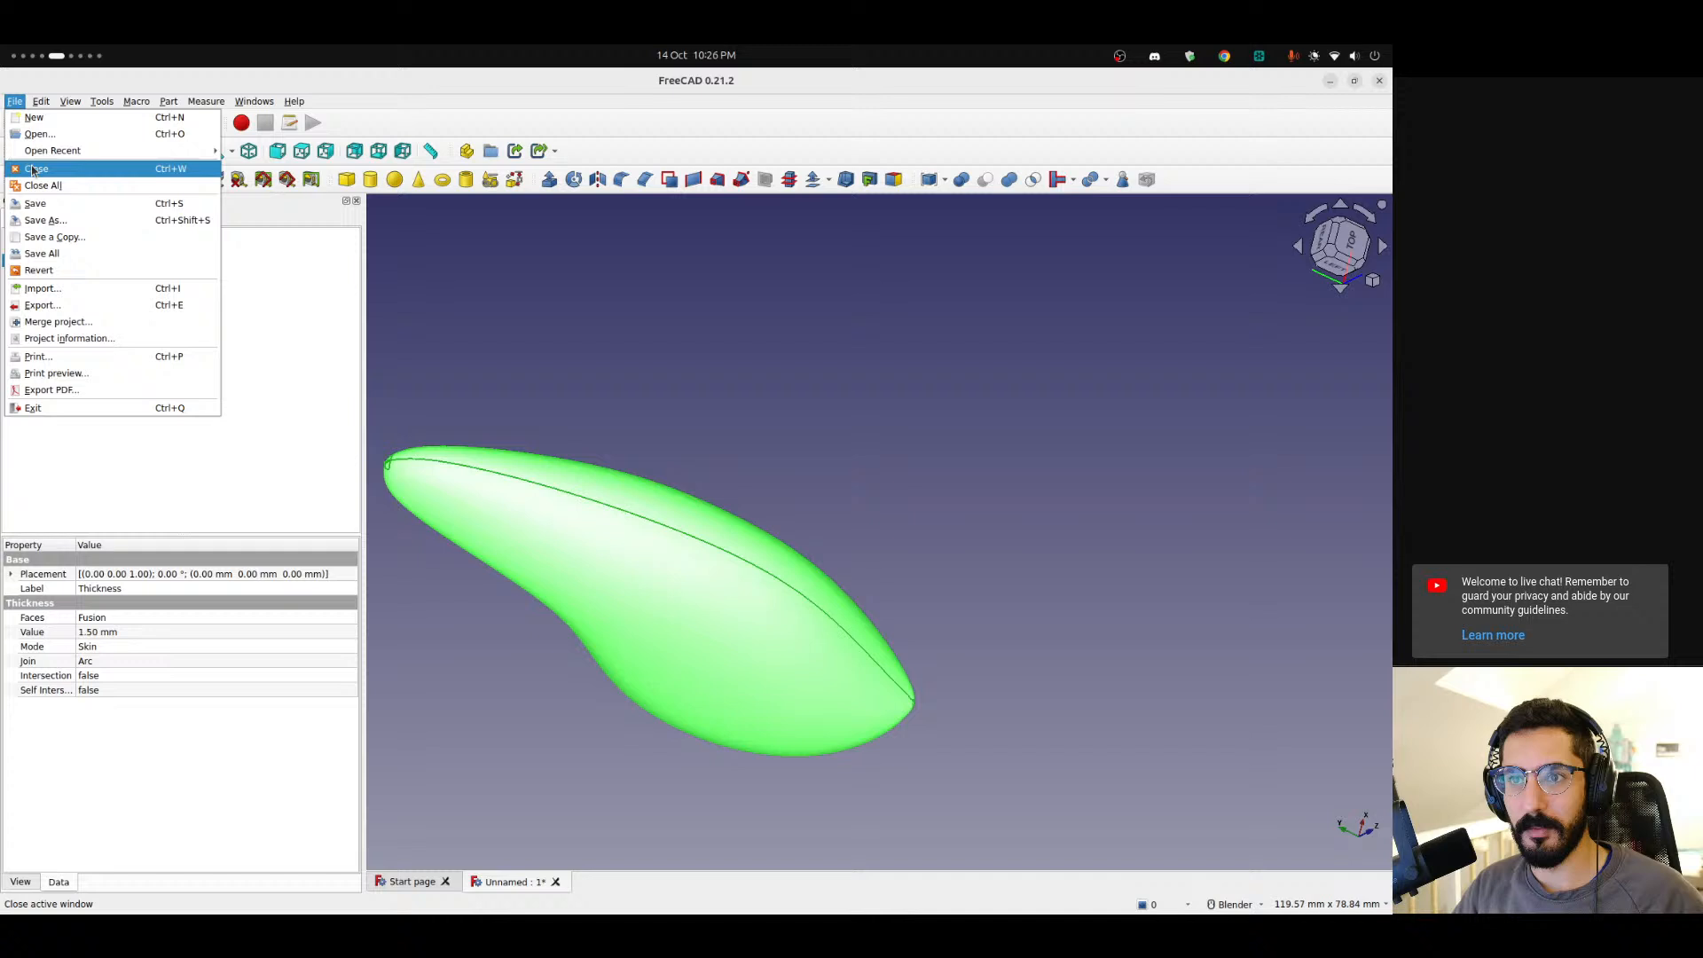
{"action": "left_click", "coordinate": [41, 305]}
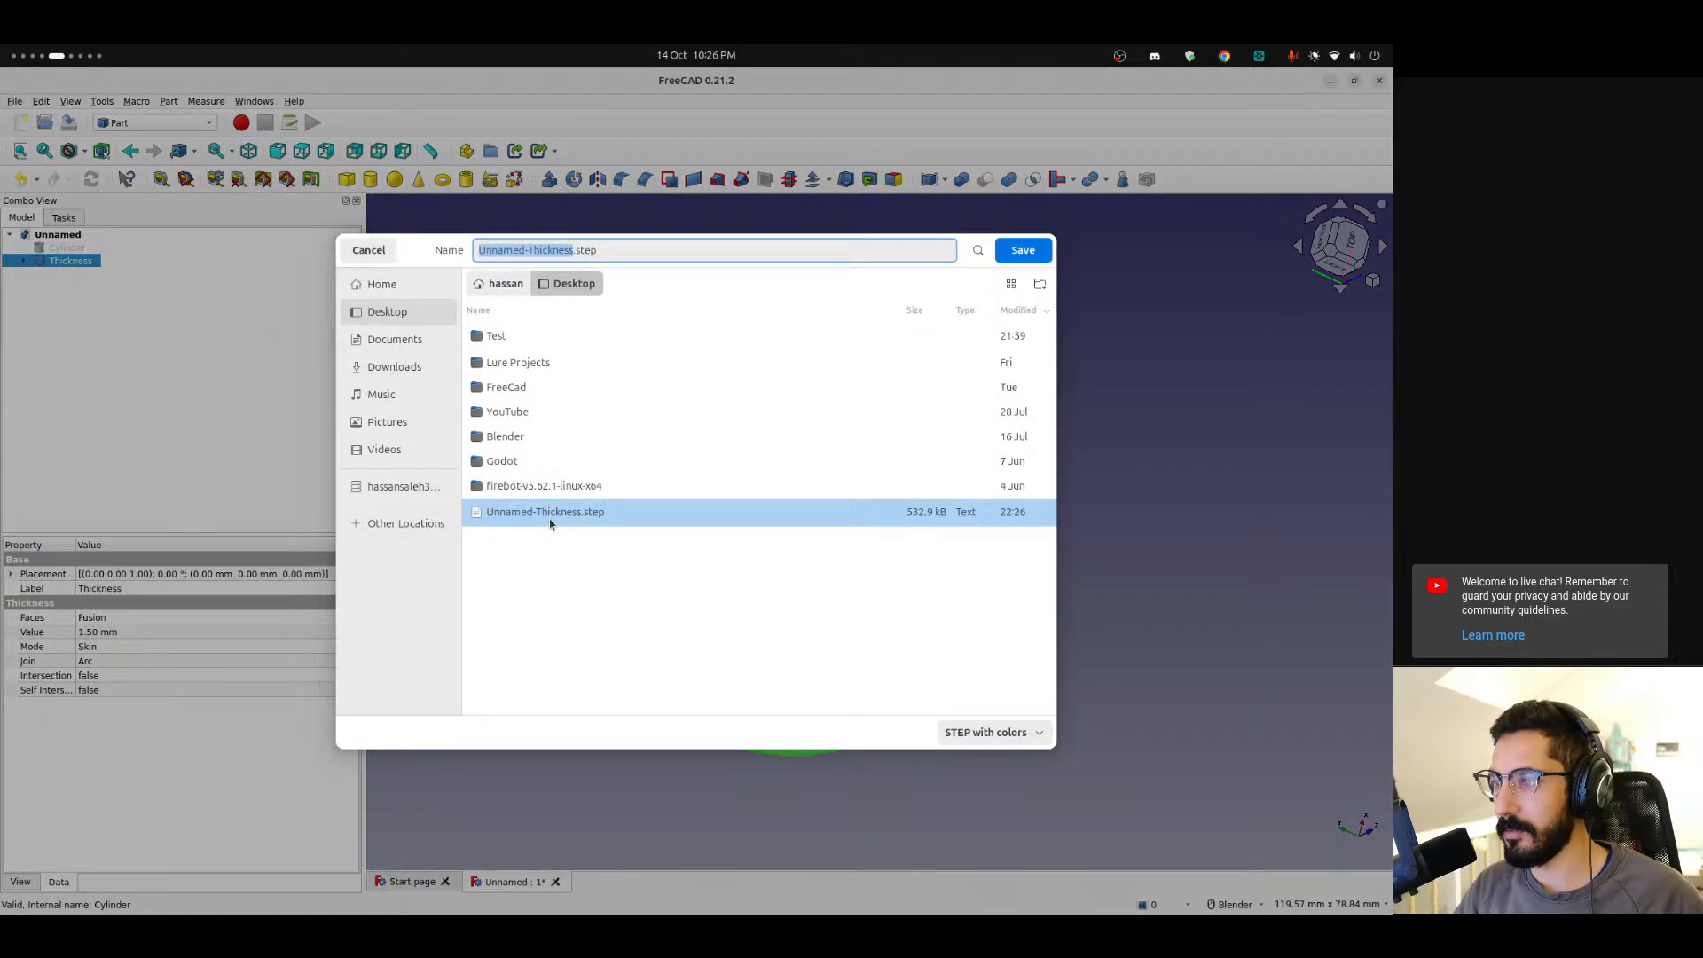
{"action": "left_click", "coordinate": [1023, 251]}
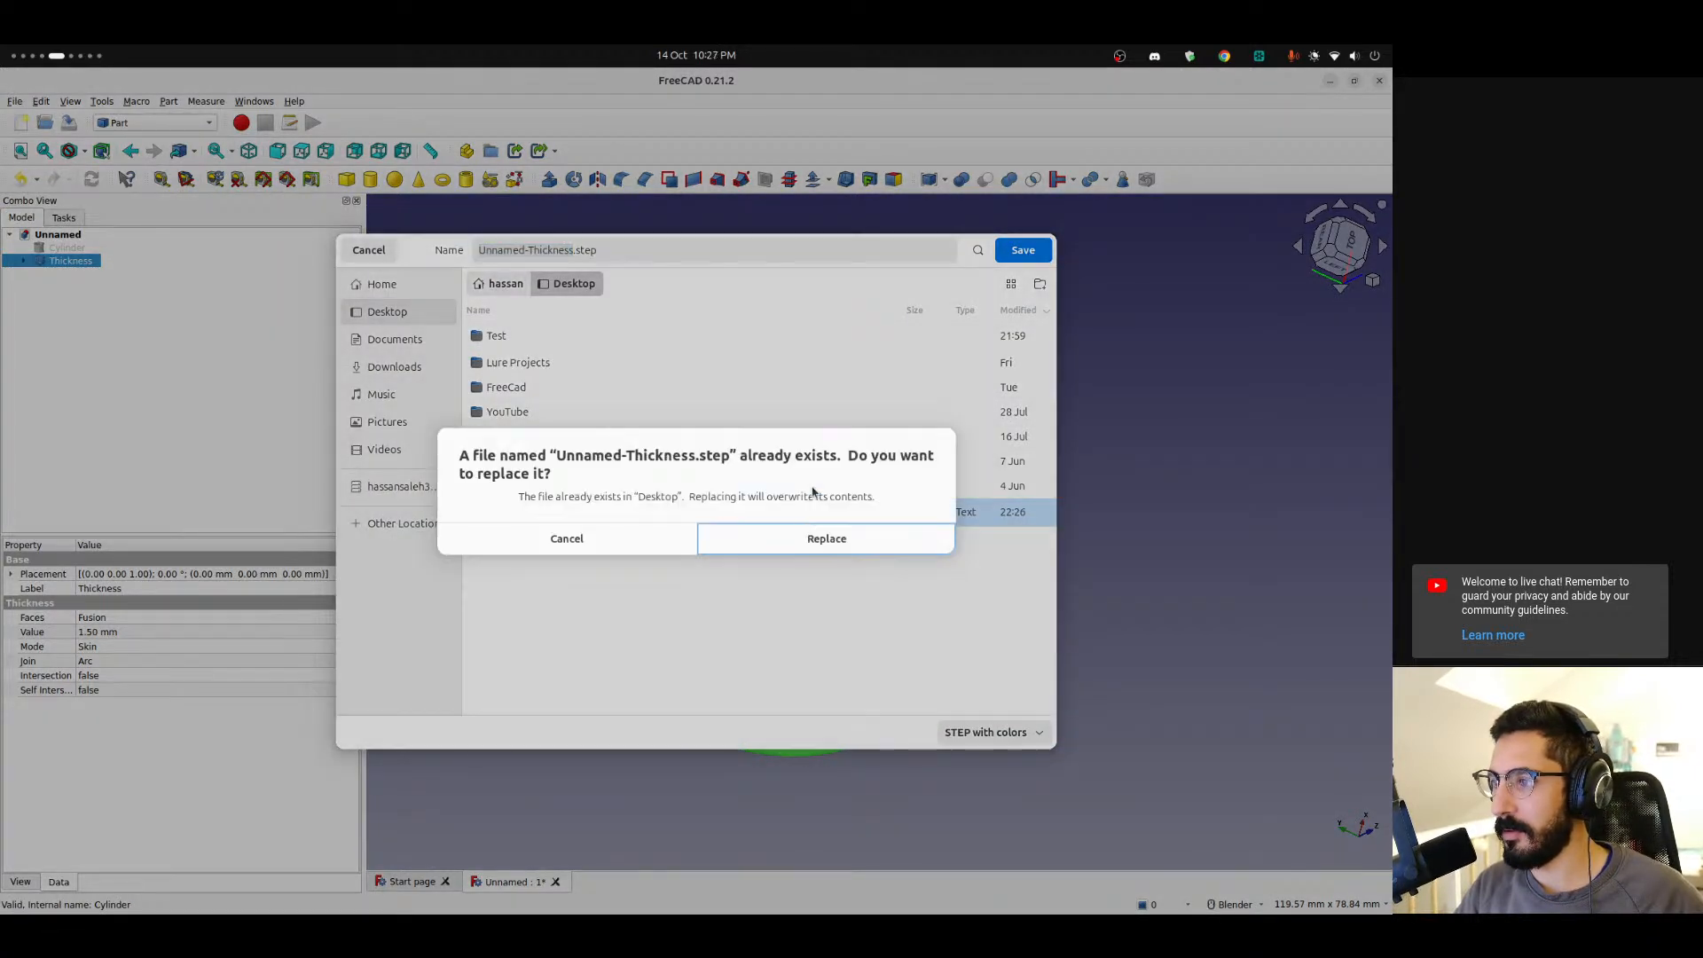
{"action": "left_click", "coordinate": [808, 537]}
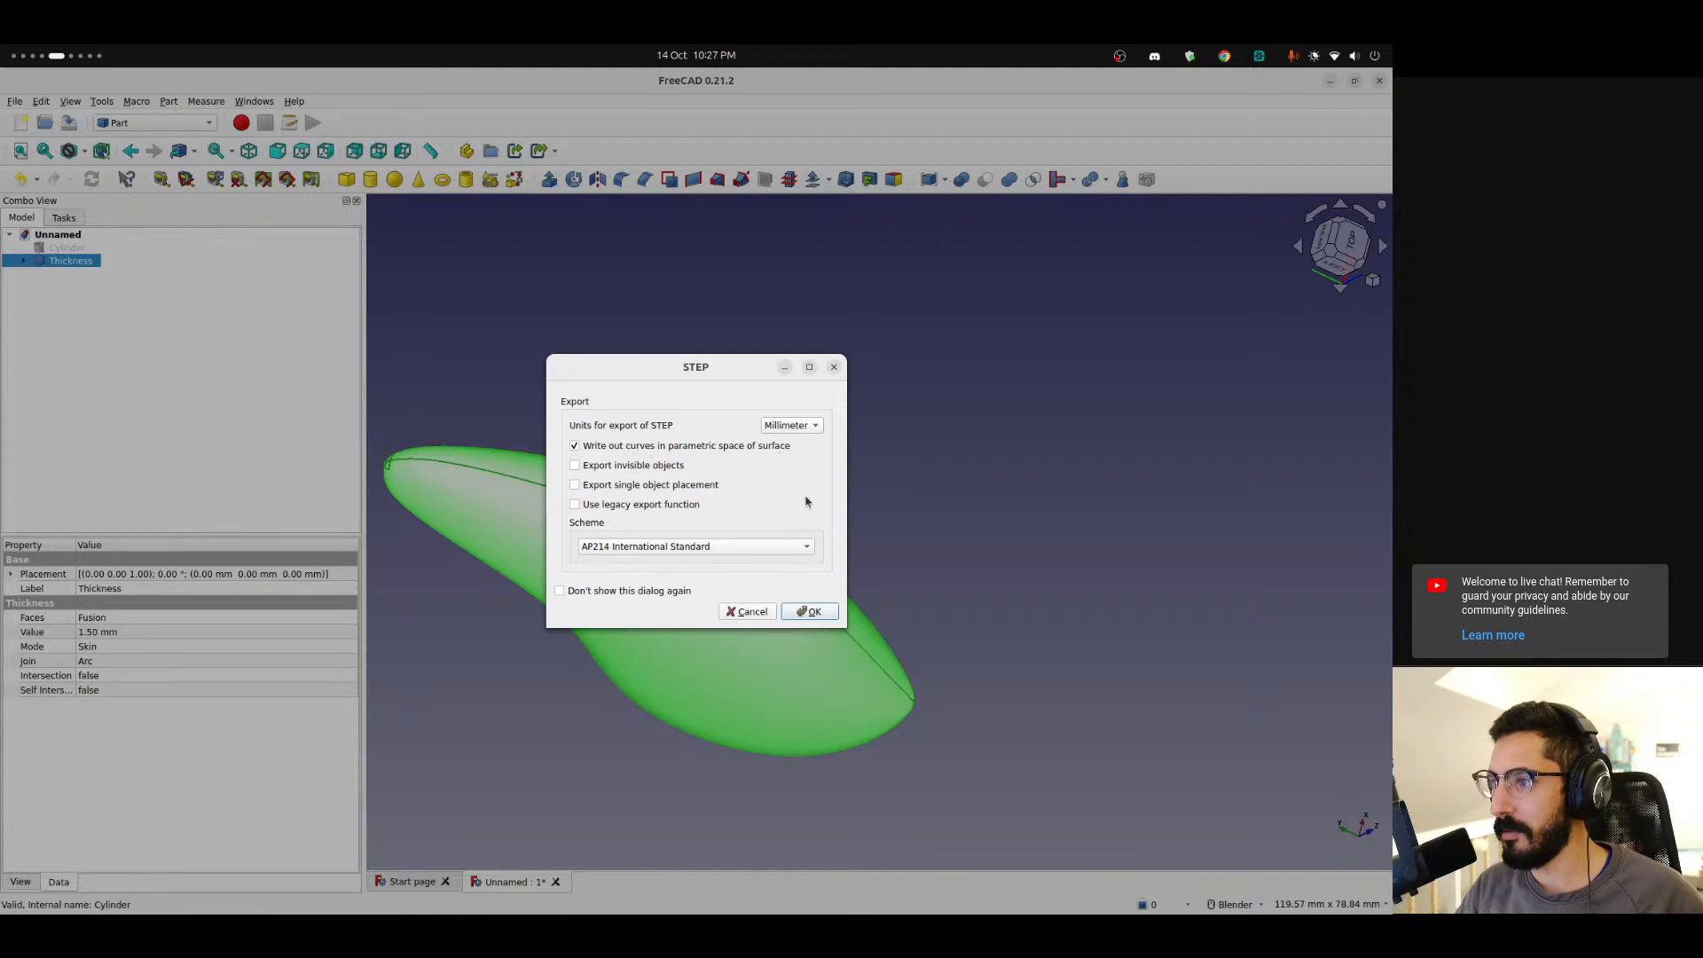
{"action": "left_click", "coordinate": [802, 611]}
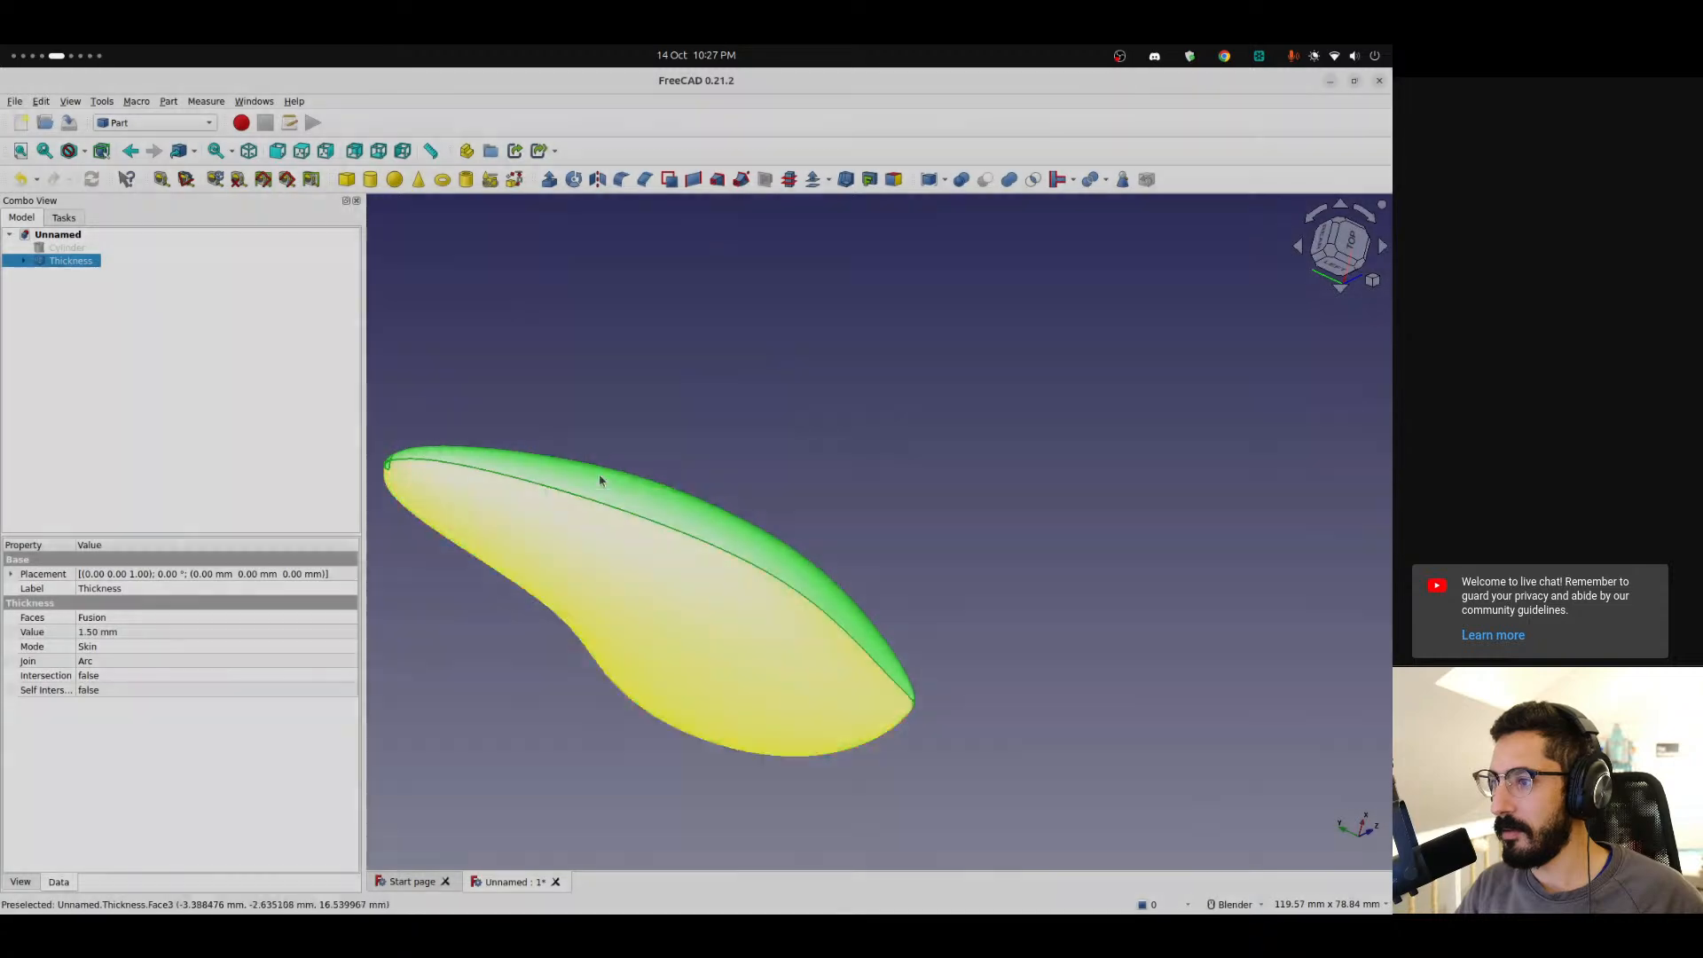
Try to export the Thickness body in Alias Mesh format over Unnamed-Thickness.step on the Desktop.
{"action": "left_click", "coordinate": [14, 101]}
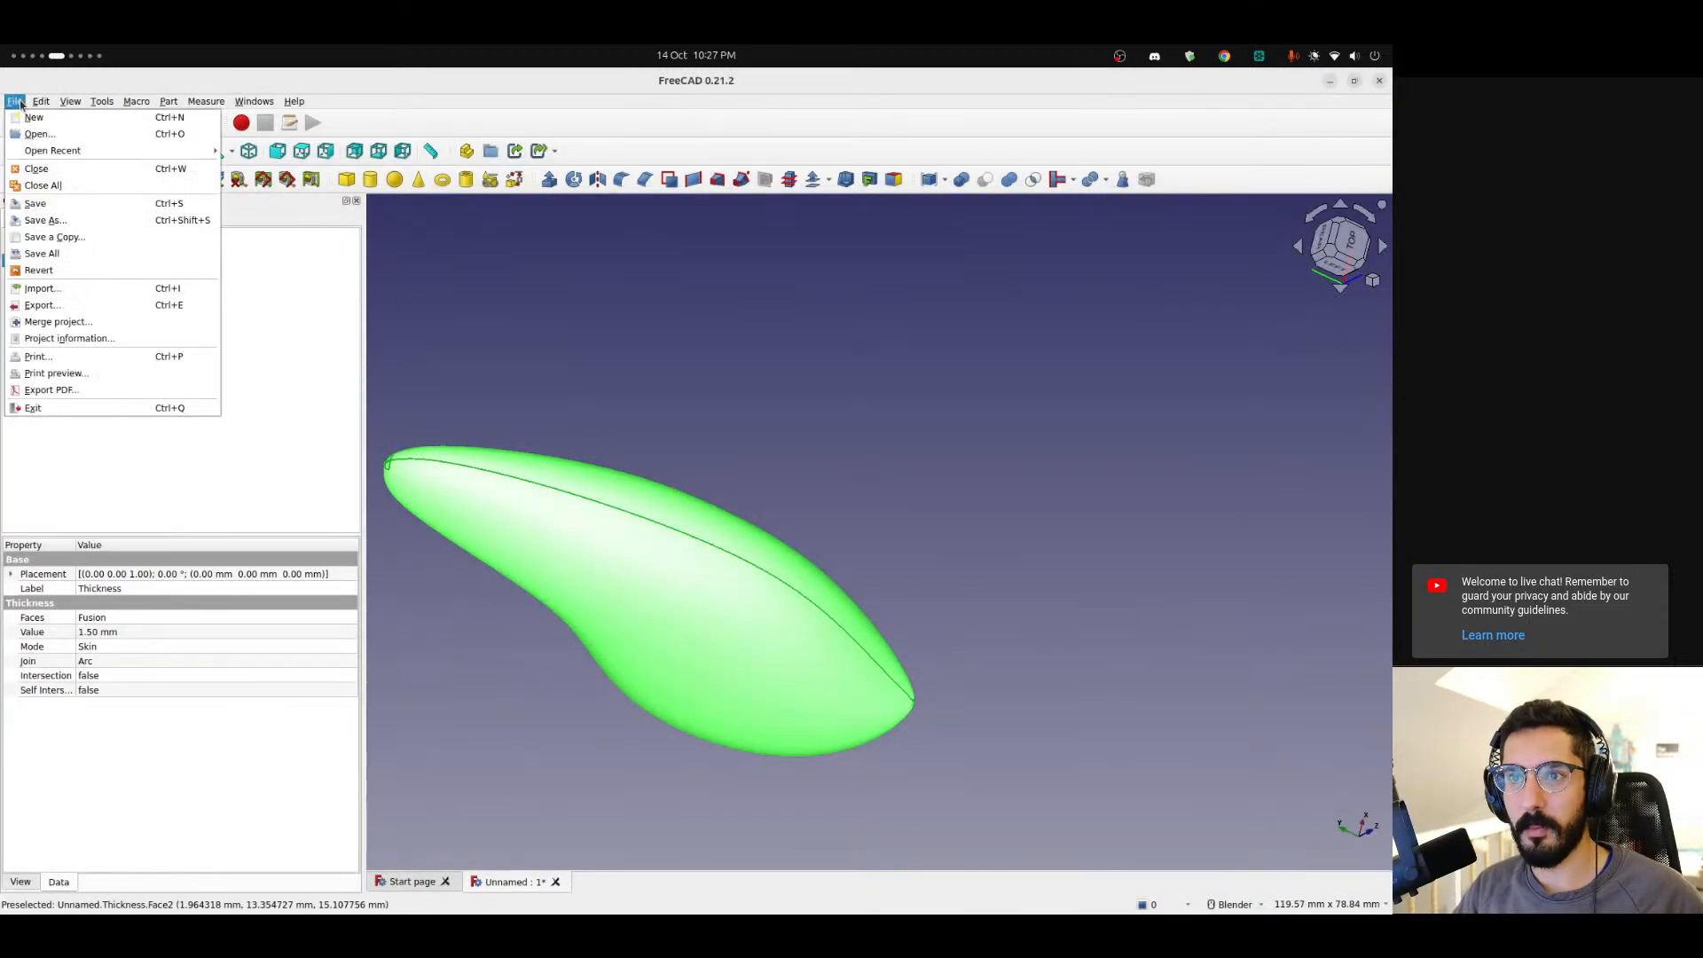
{"action": "left_click", "coordinate": [44, 305]}
{"action": "left_click", "coordinate": [1039, 731]}
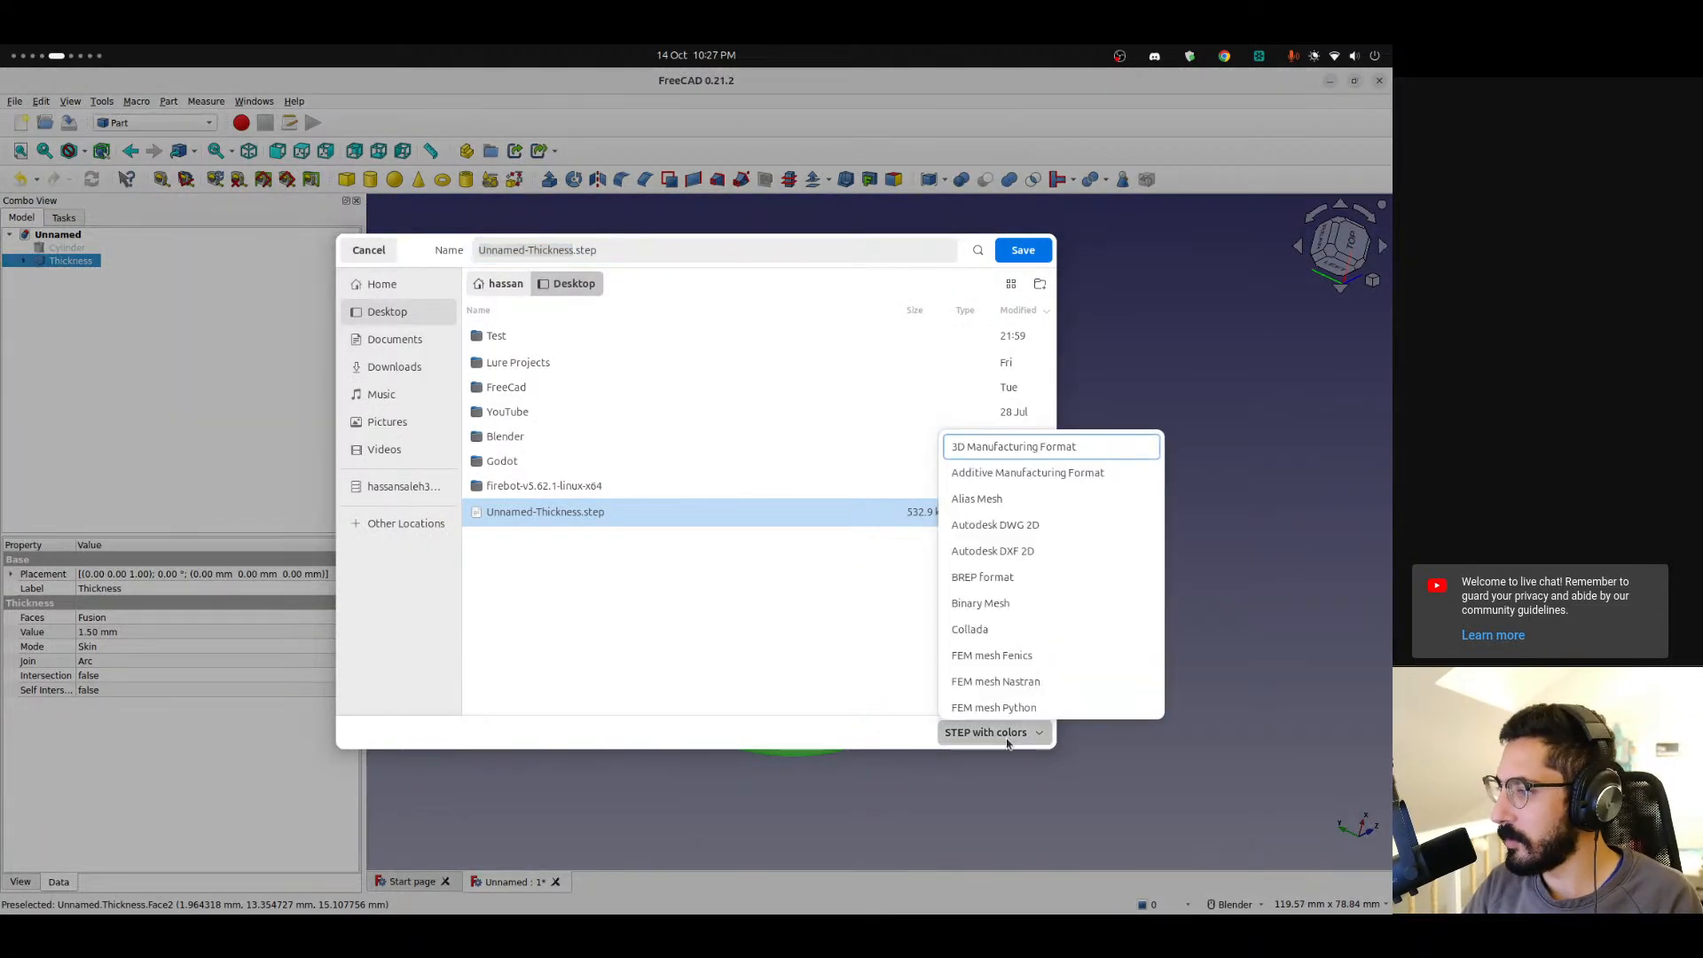
{"action": "left_click", "coordinate": [1029, 499]}
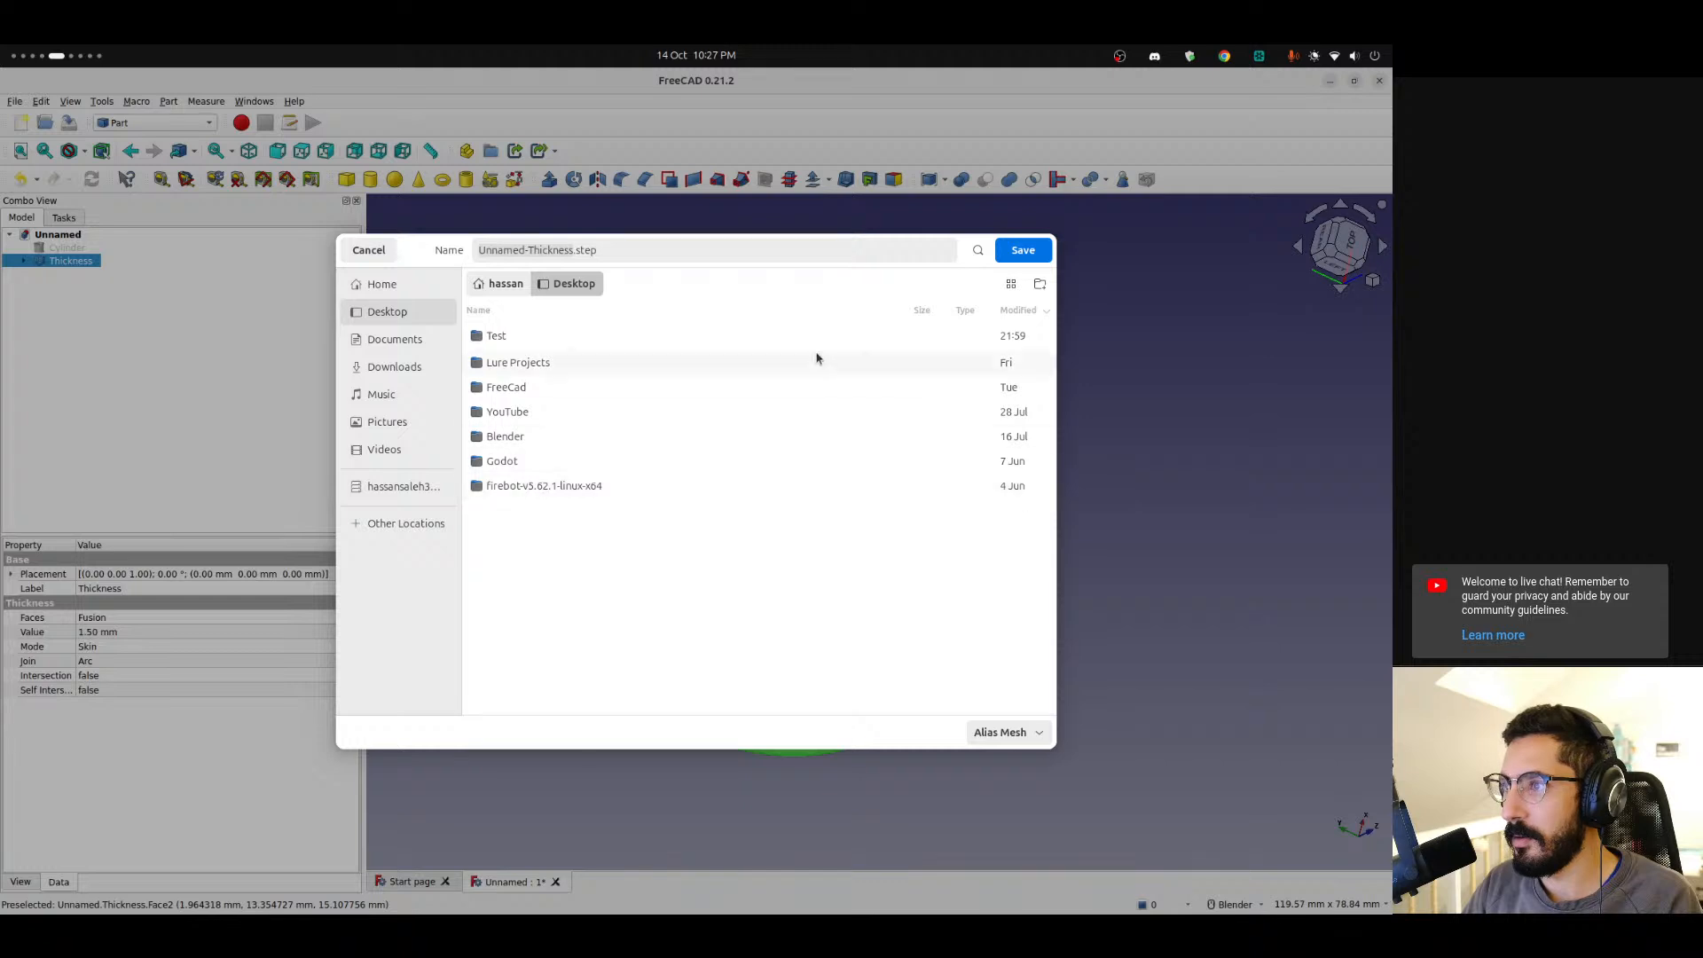
{"action": "left_click", "coordinate": [1023, 253]}
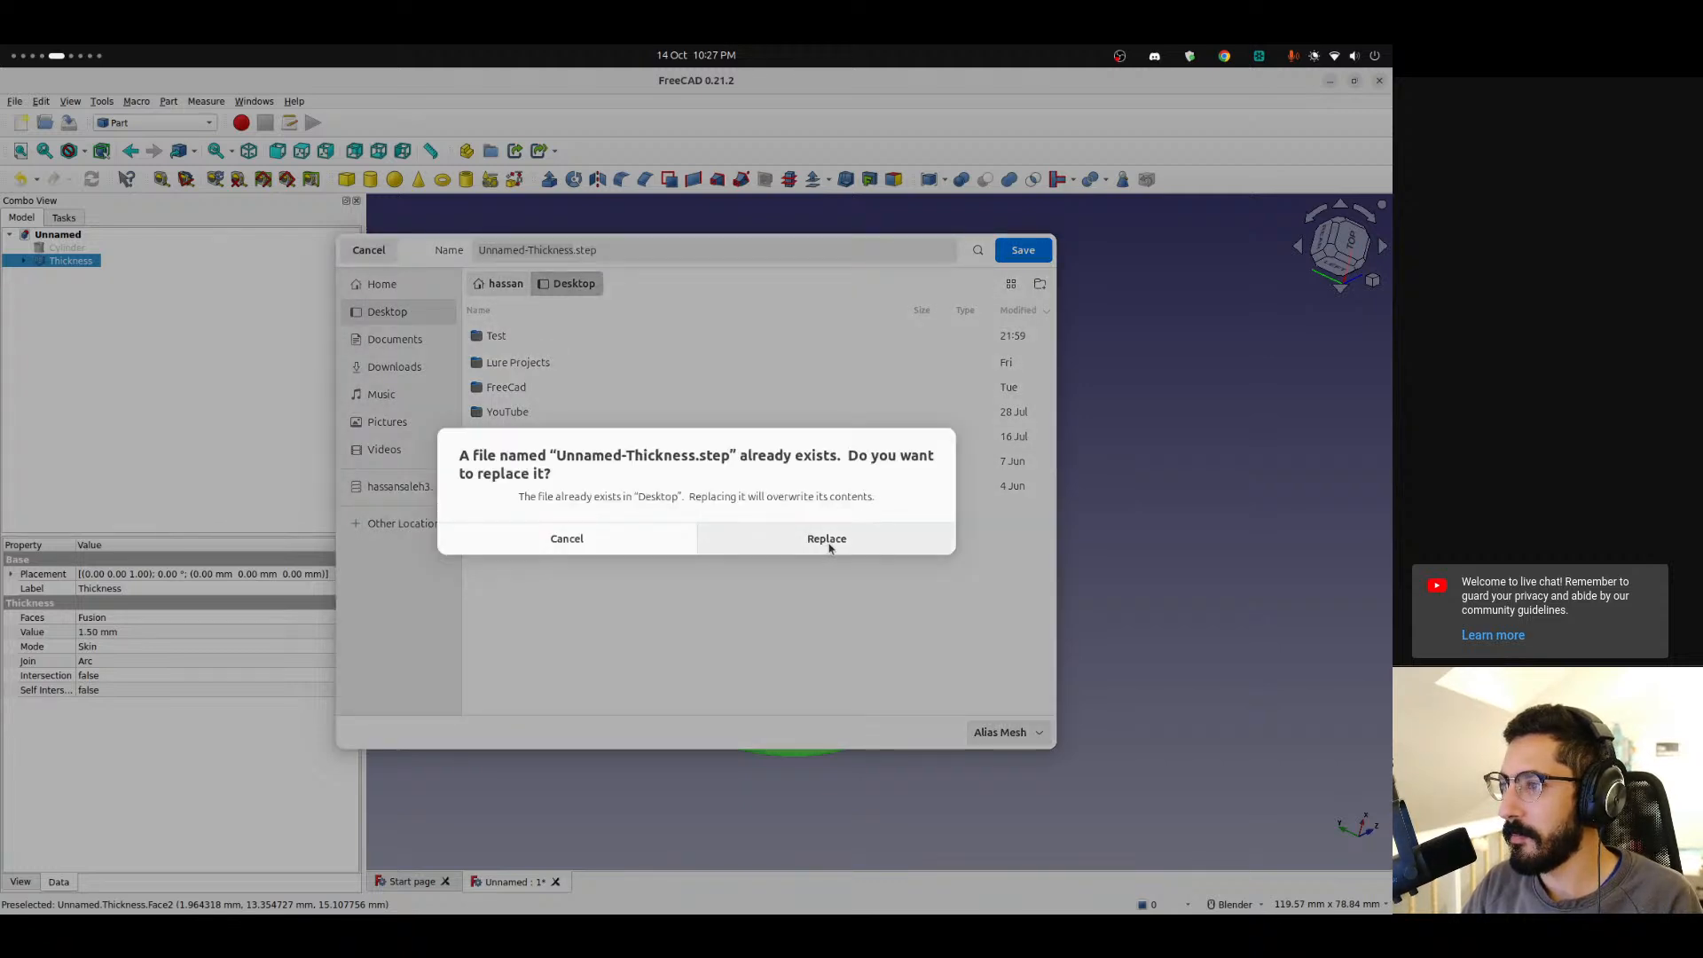
{"action": "left_click", "coordinate": [827, 540]}
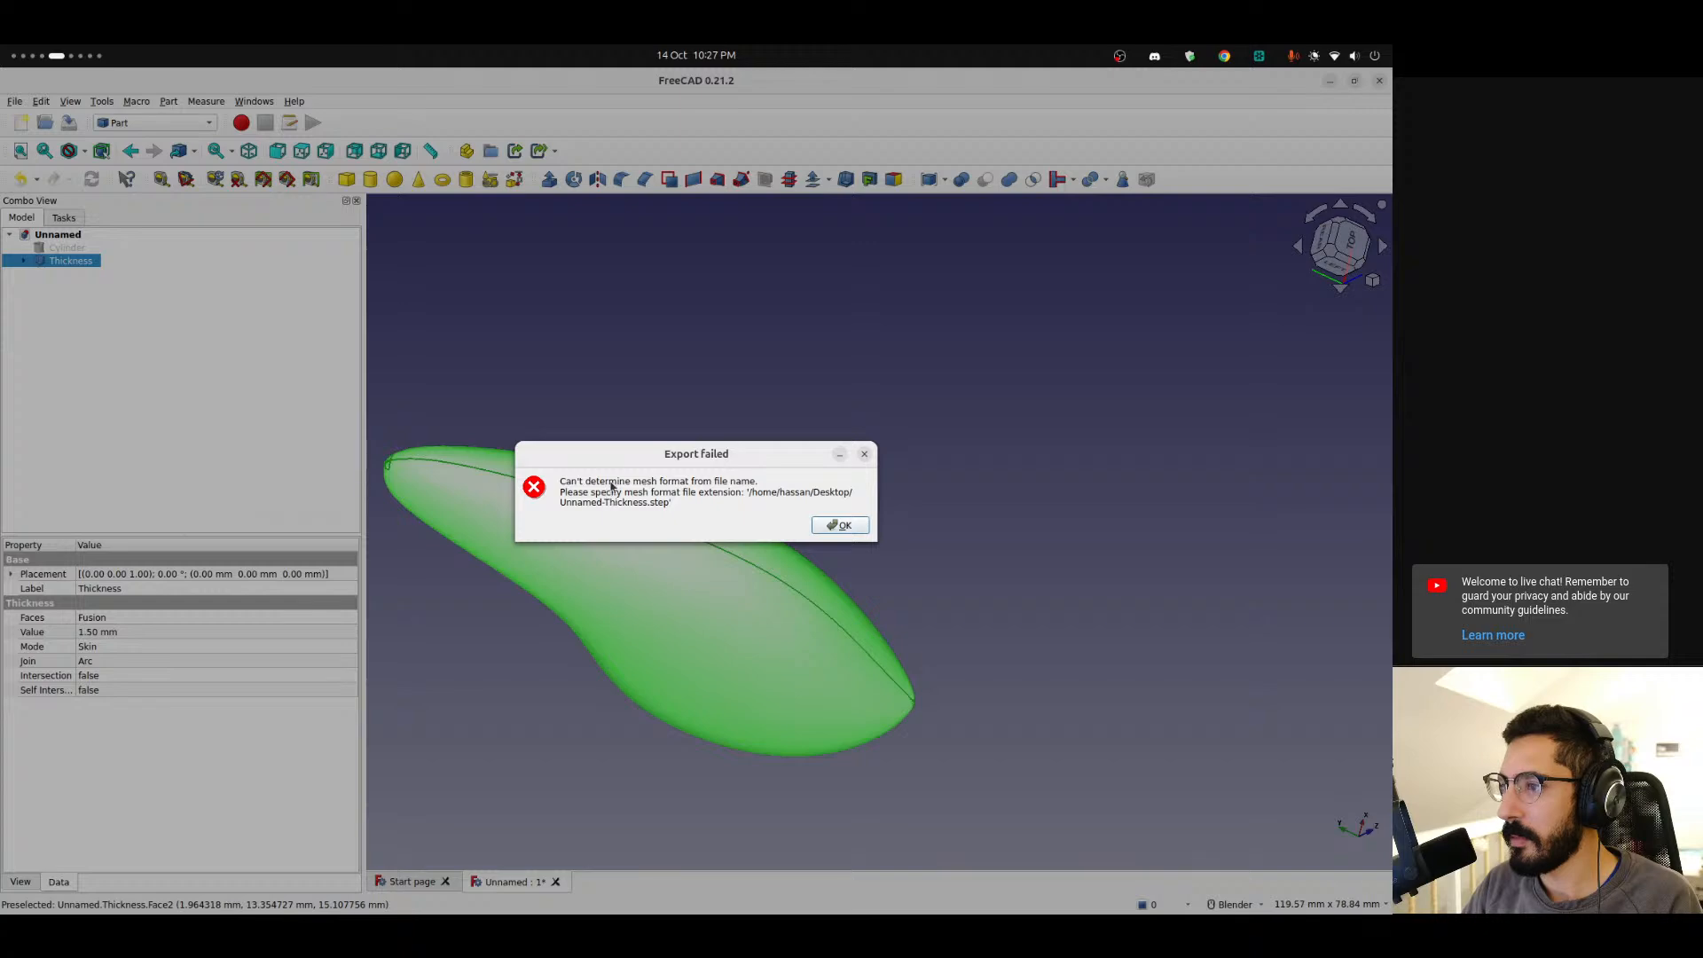
{"action": "left_click", "coordinate": [841, 526]}
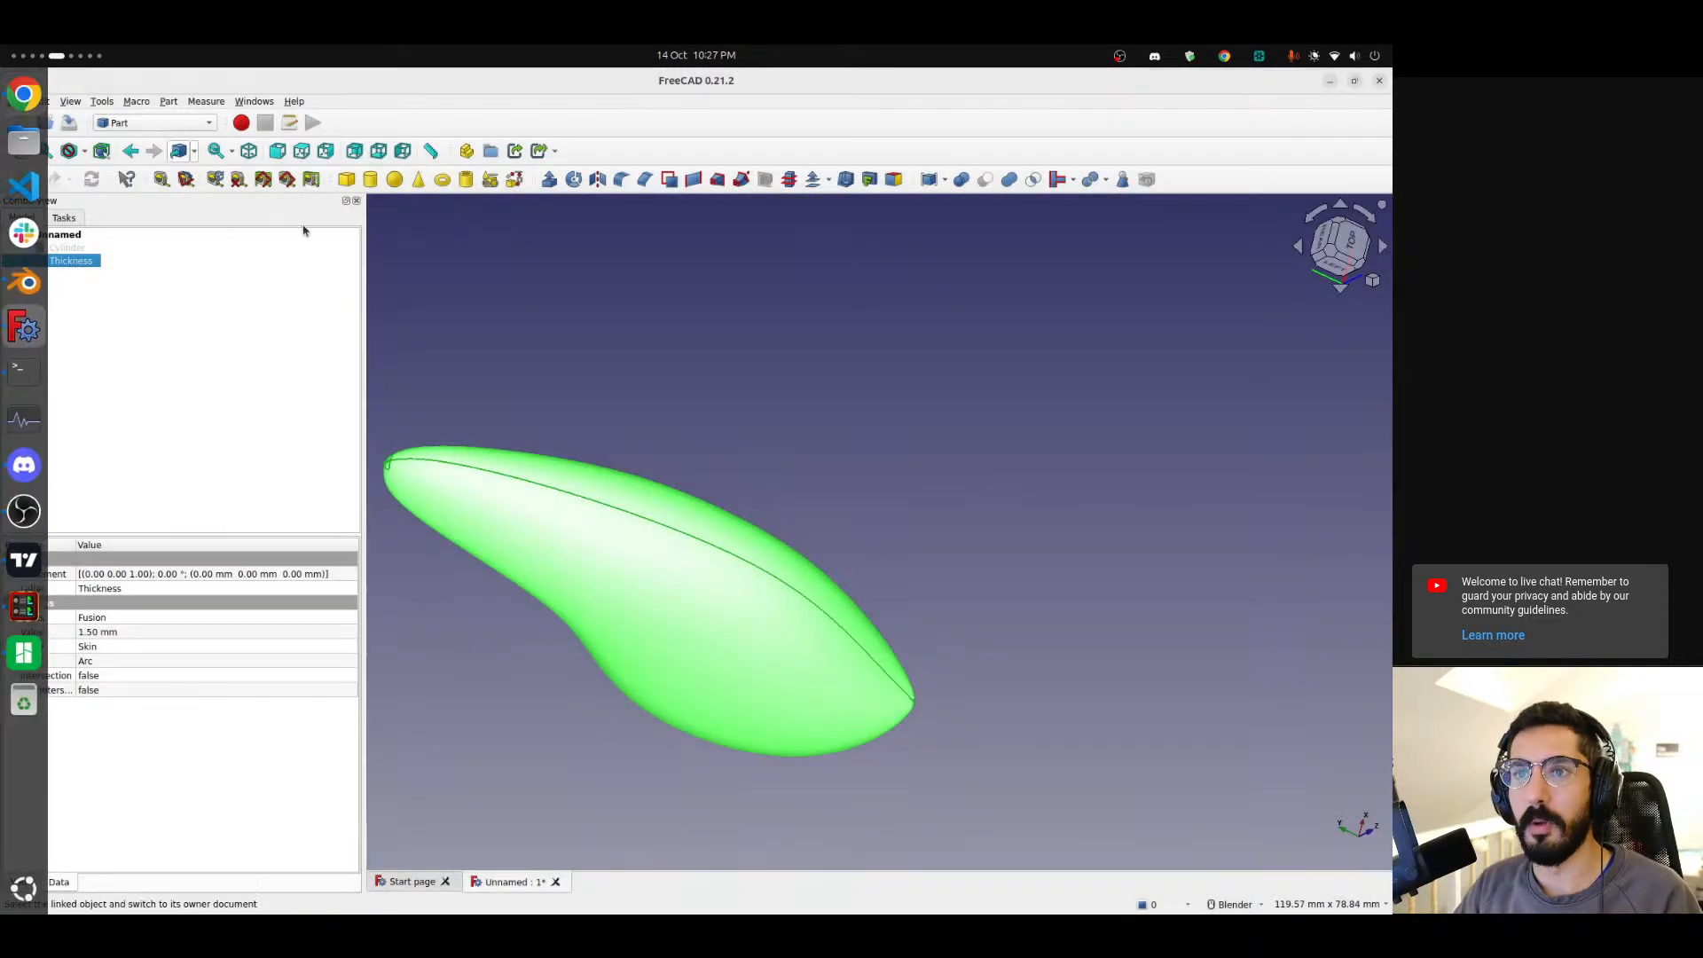
Export the Thickness body as an Alias Mesh file named Unnamed-Thickness.stl on the Desktop.
{"action": "key", "text": "ctrl+e"}
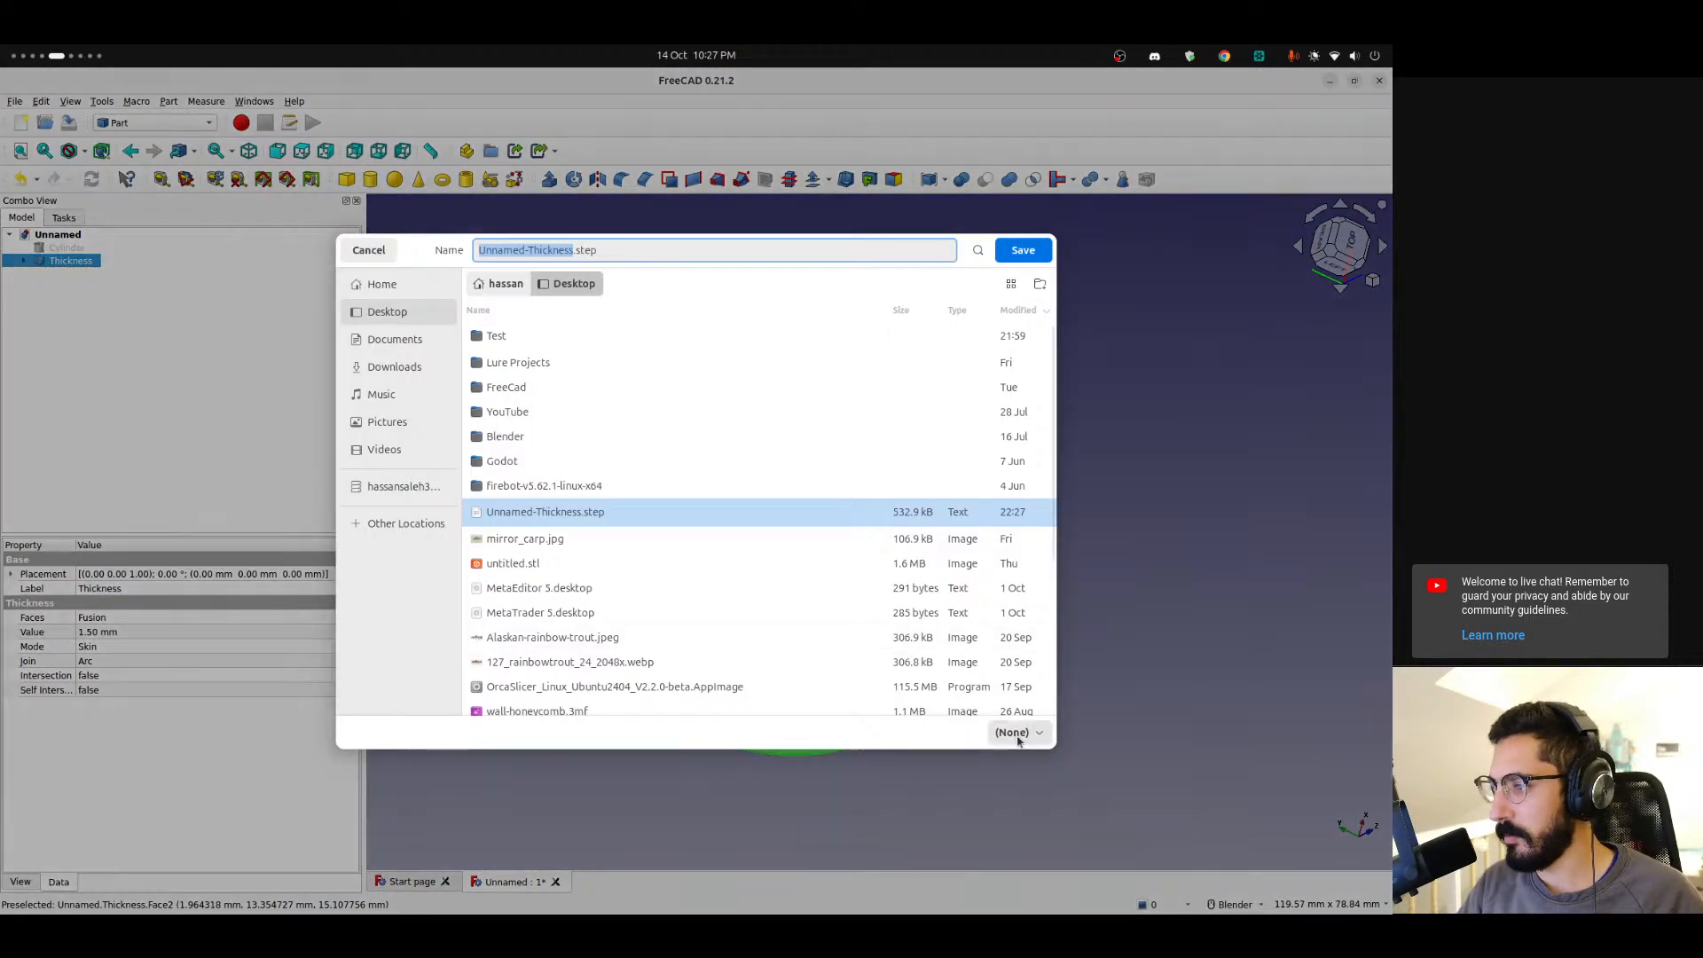
{"action": "left_click", "coordinate": [1019, 732]}
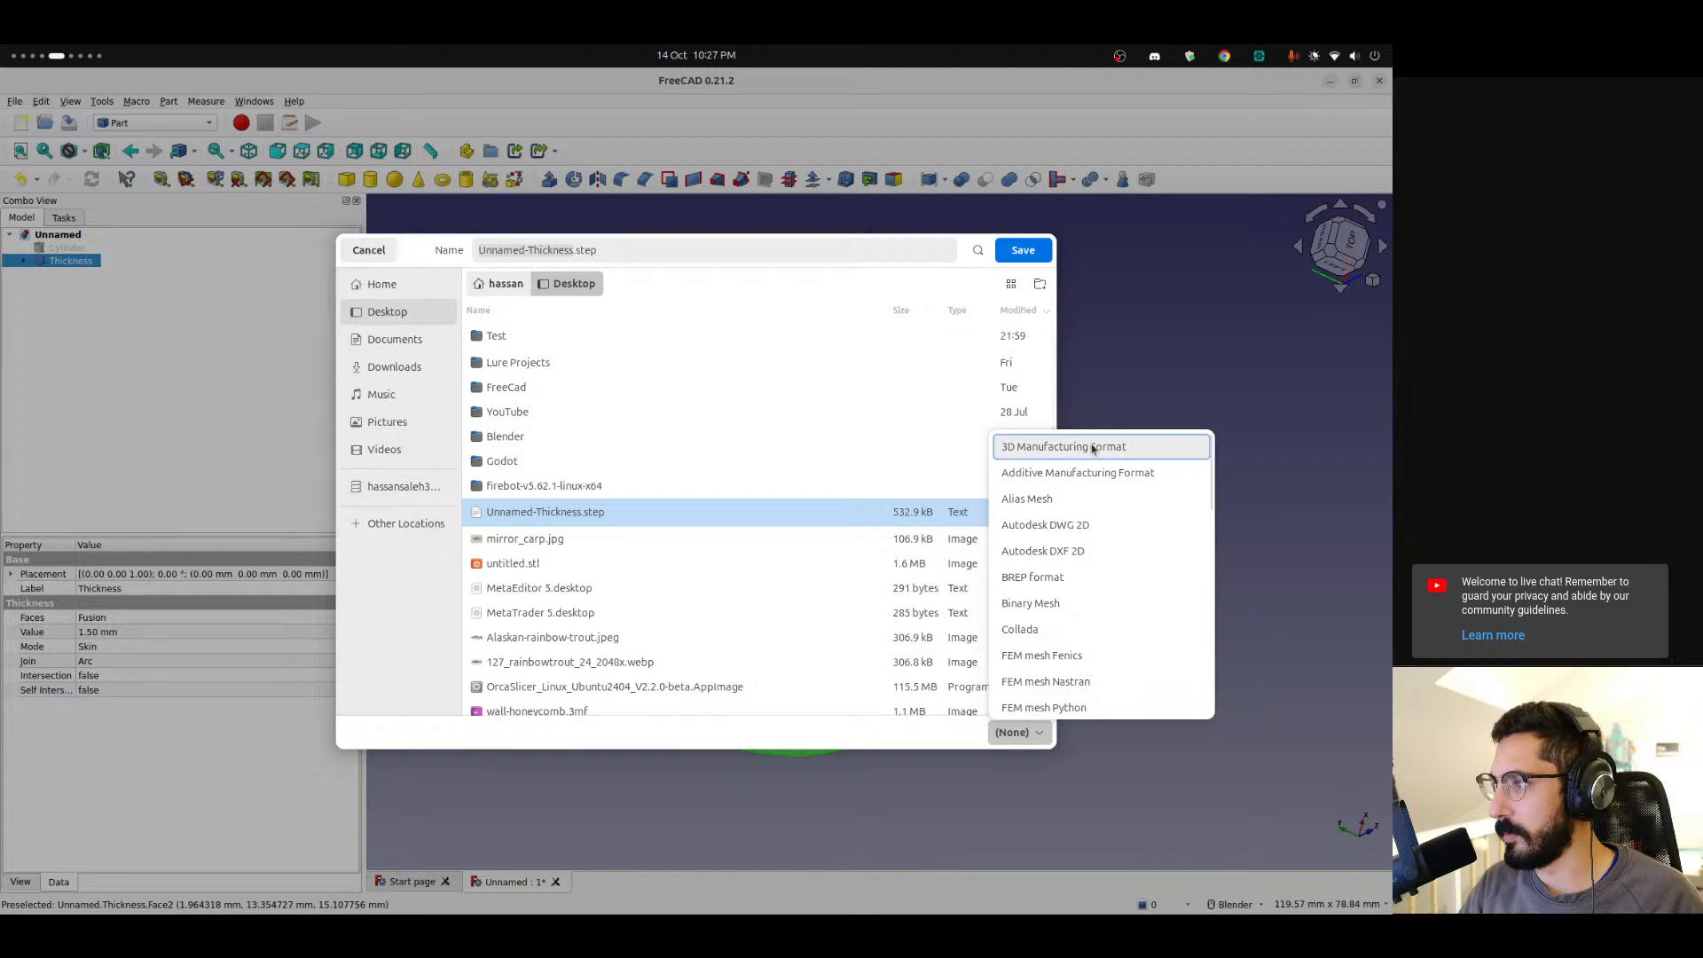
{"action": "left_click", "coordinate": [1027, 499]}
{"action": "double_click", "coordinate": [588, 253]}
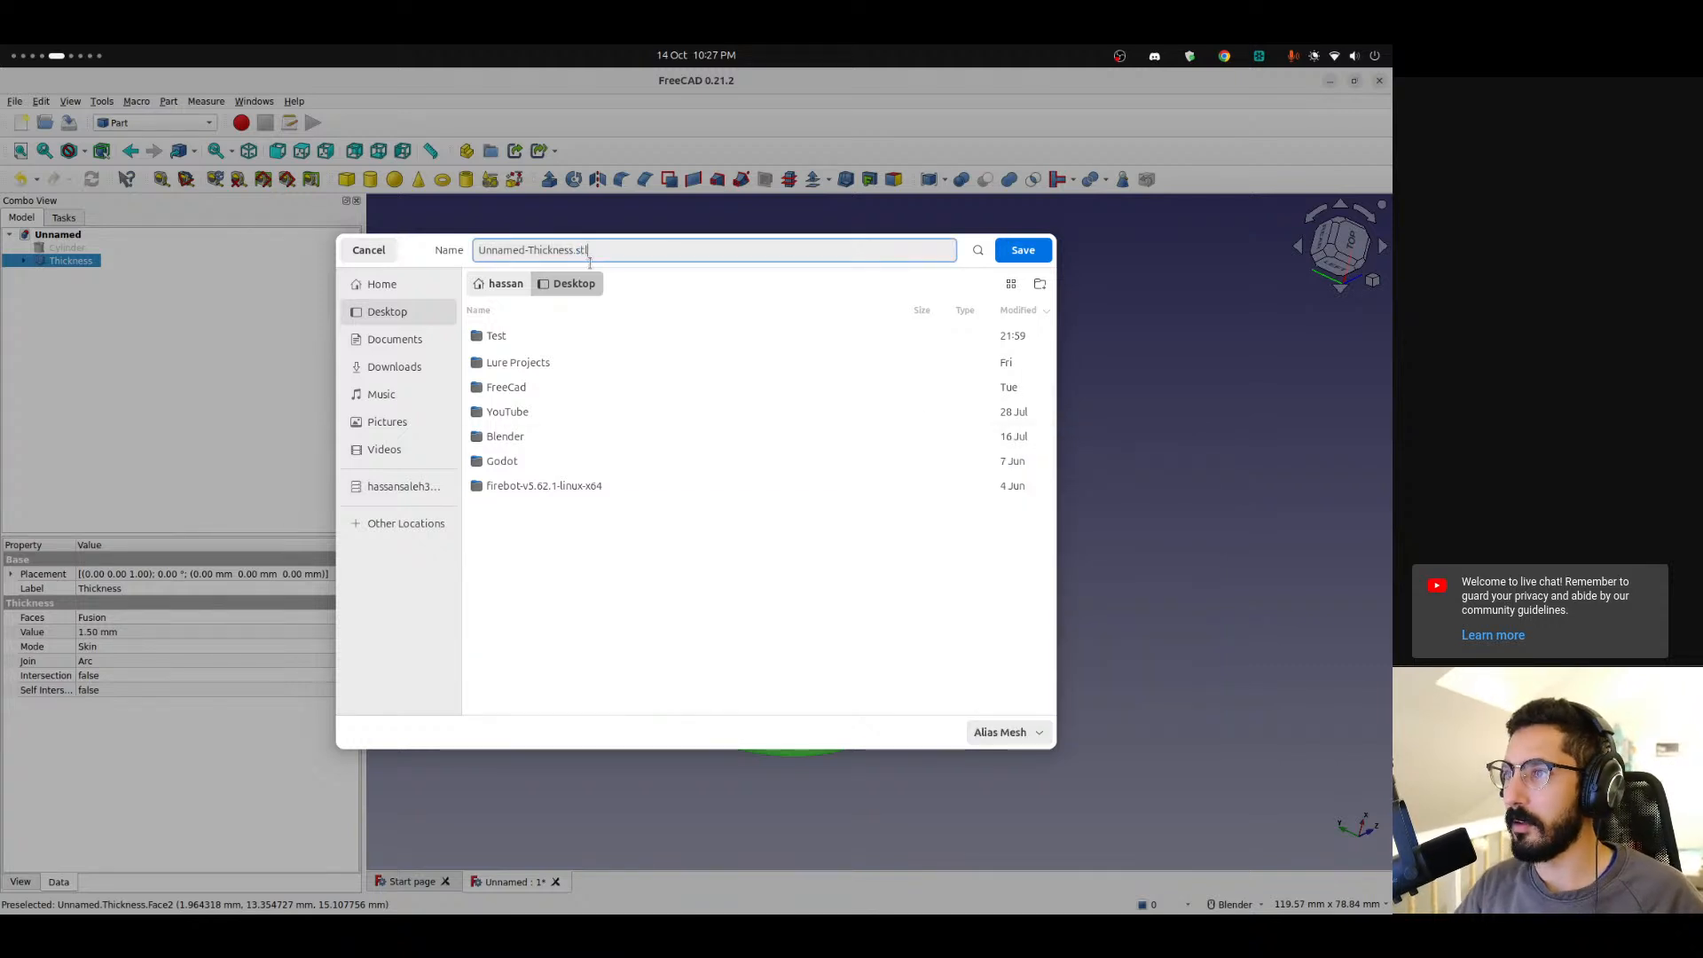
{"action": "left_click", "coordinate": [1023, 250]}
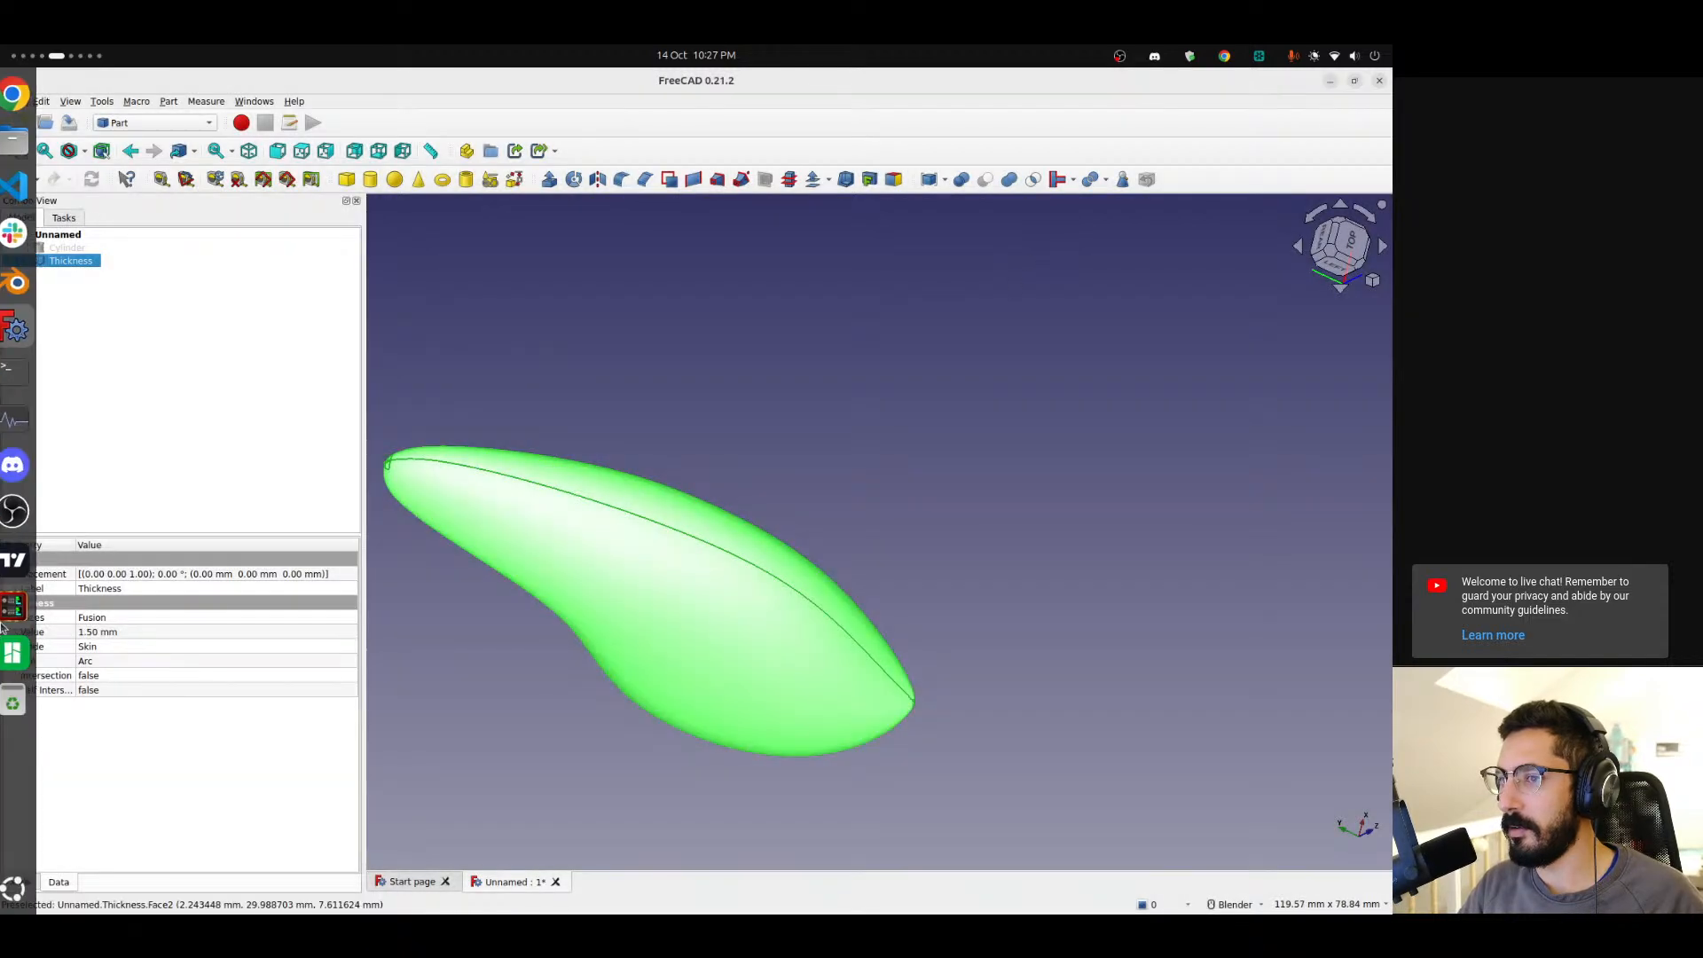
Switch to Bambu Studio and import Unnamed-Thickness.stl onto the print plate.
{"action": "left_click", "coordinate": [10, 665]}
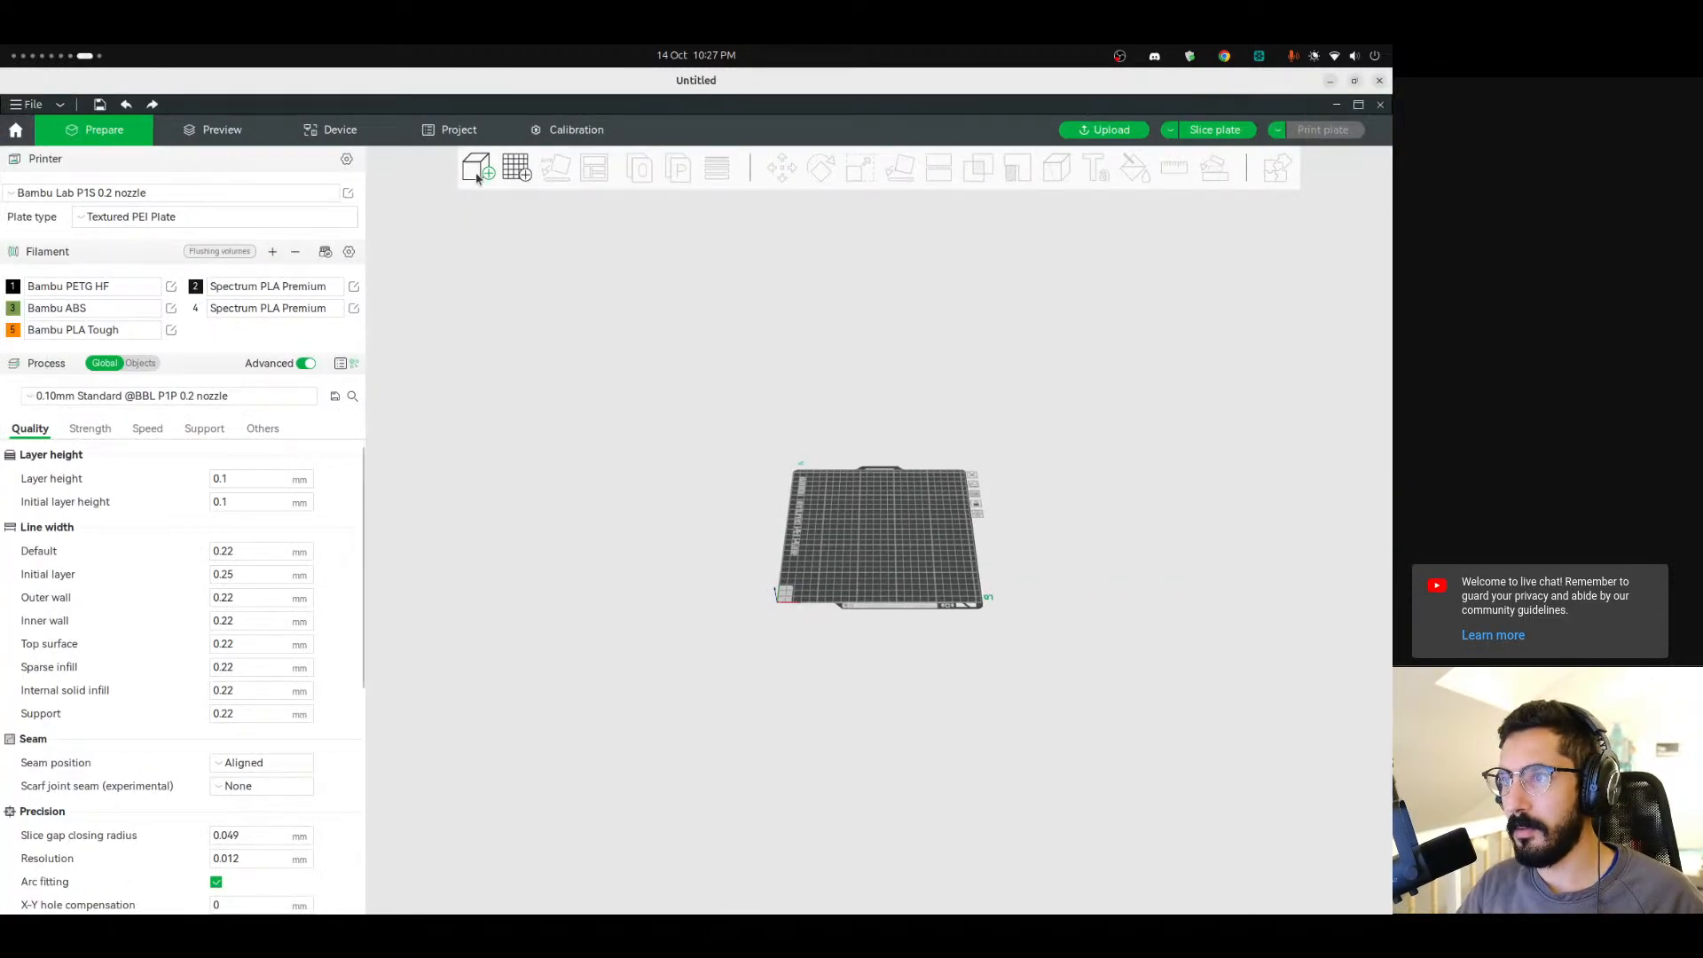
{"action": "left_click", "coordinate": [487, 169]}
{"action": "double_click", "coordinate": [502, 243]}
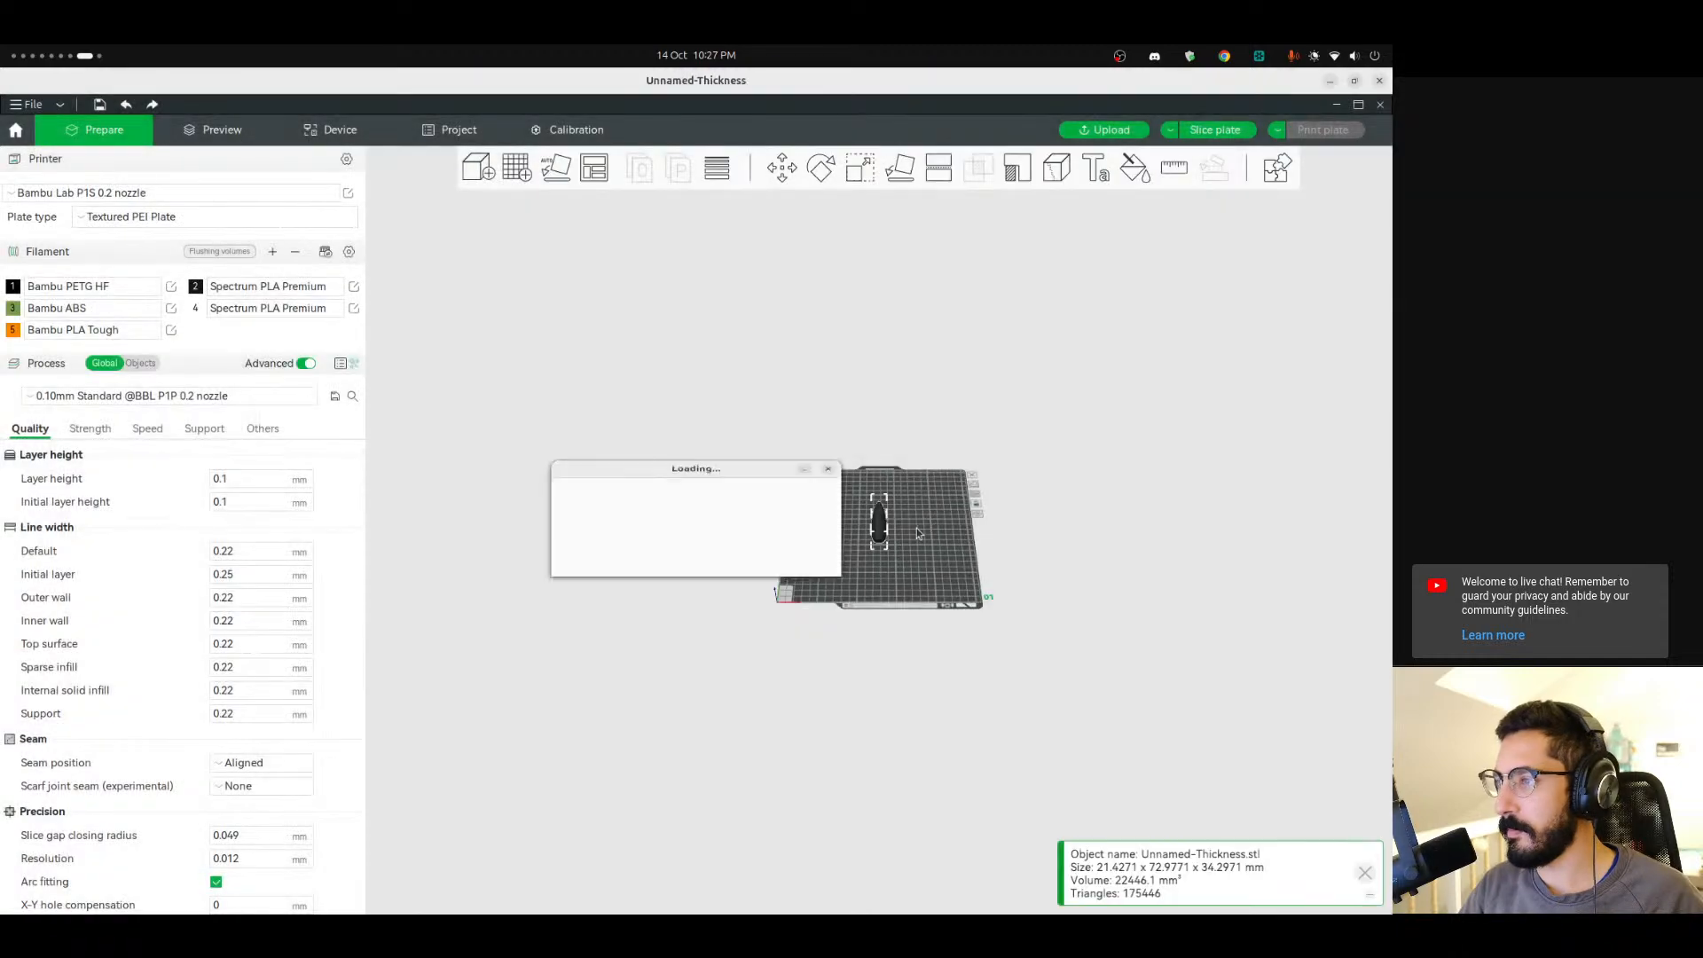
Slice the plate and examine the sliced lure in the layer preview.
{"action": "scroll", "coordinate": [897, 535], "scroll_direction": "up", "scroll_amount": 15}
{"action": "left_click_drag", "start_coordinate": [994, 562], "coordinate": [1047, 565]}
{"action": "key", "text": "ctrl+r"}
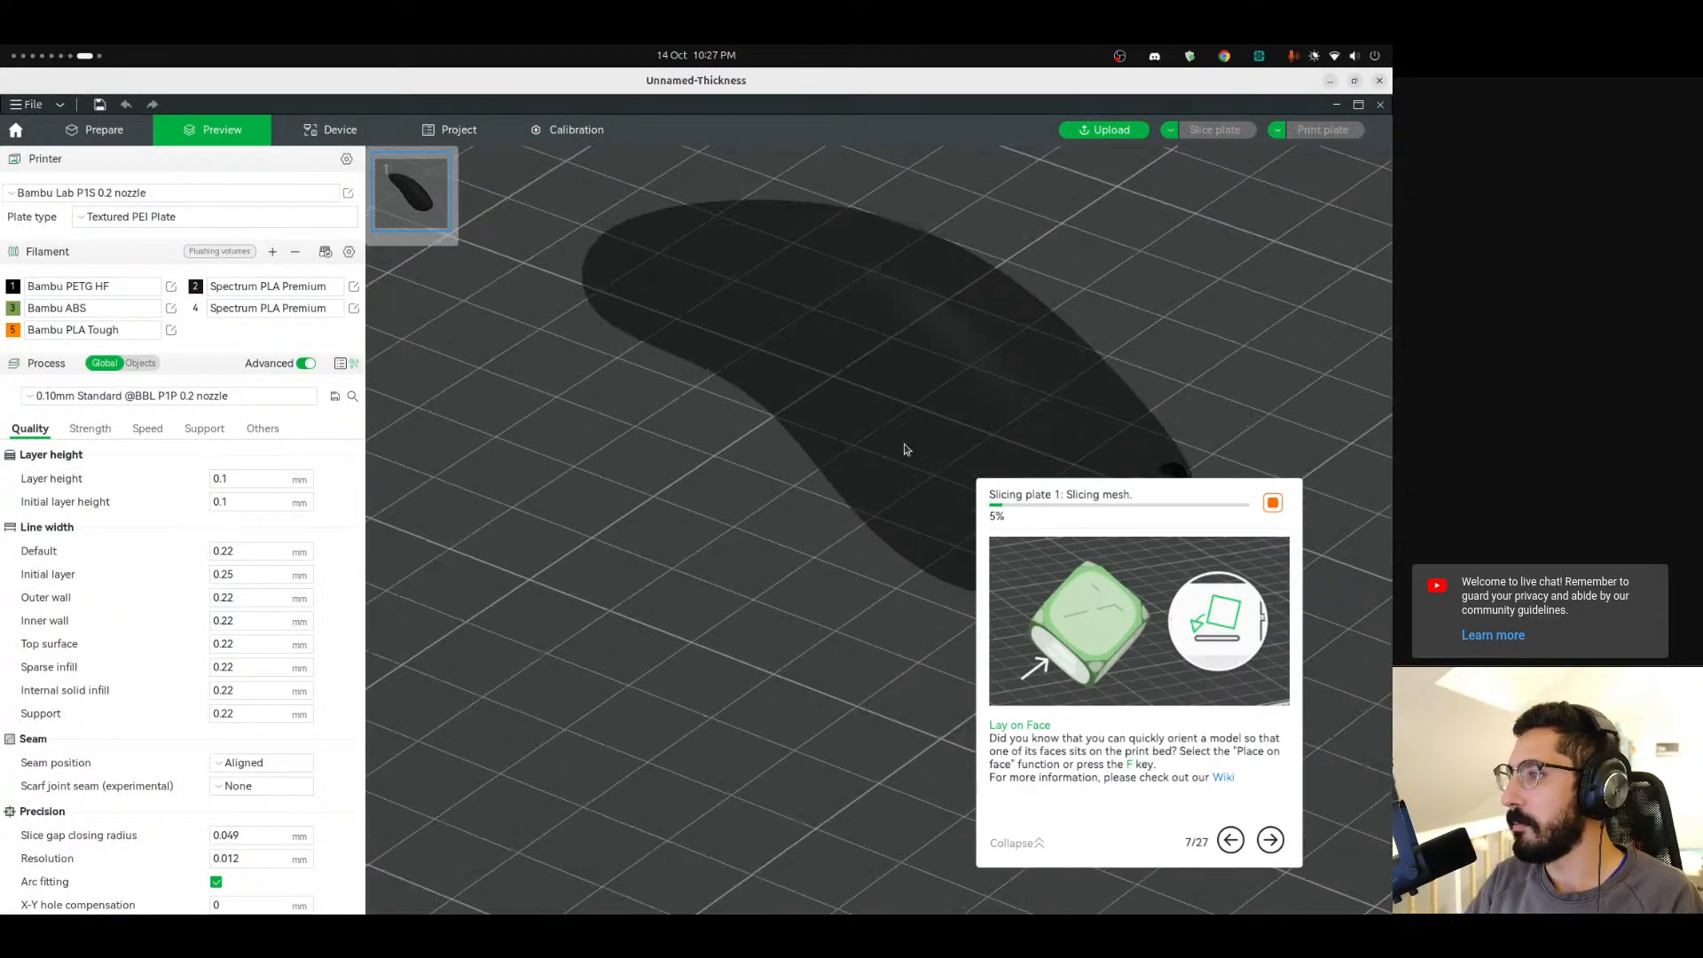
{"action": "left_click_drag", "start_coordinate": [629, 655], "coordinate": [834, 694]}
{"action": "left_click_drag", "start_coordinate": [1368, 254], "coordinate": [1308, 239]}
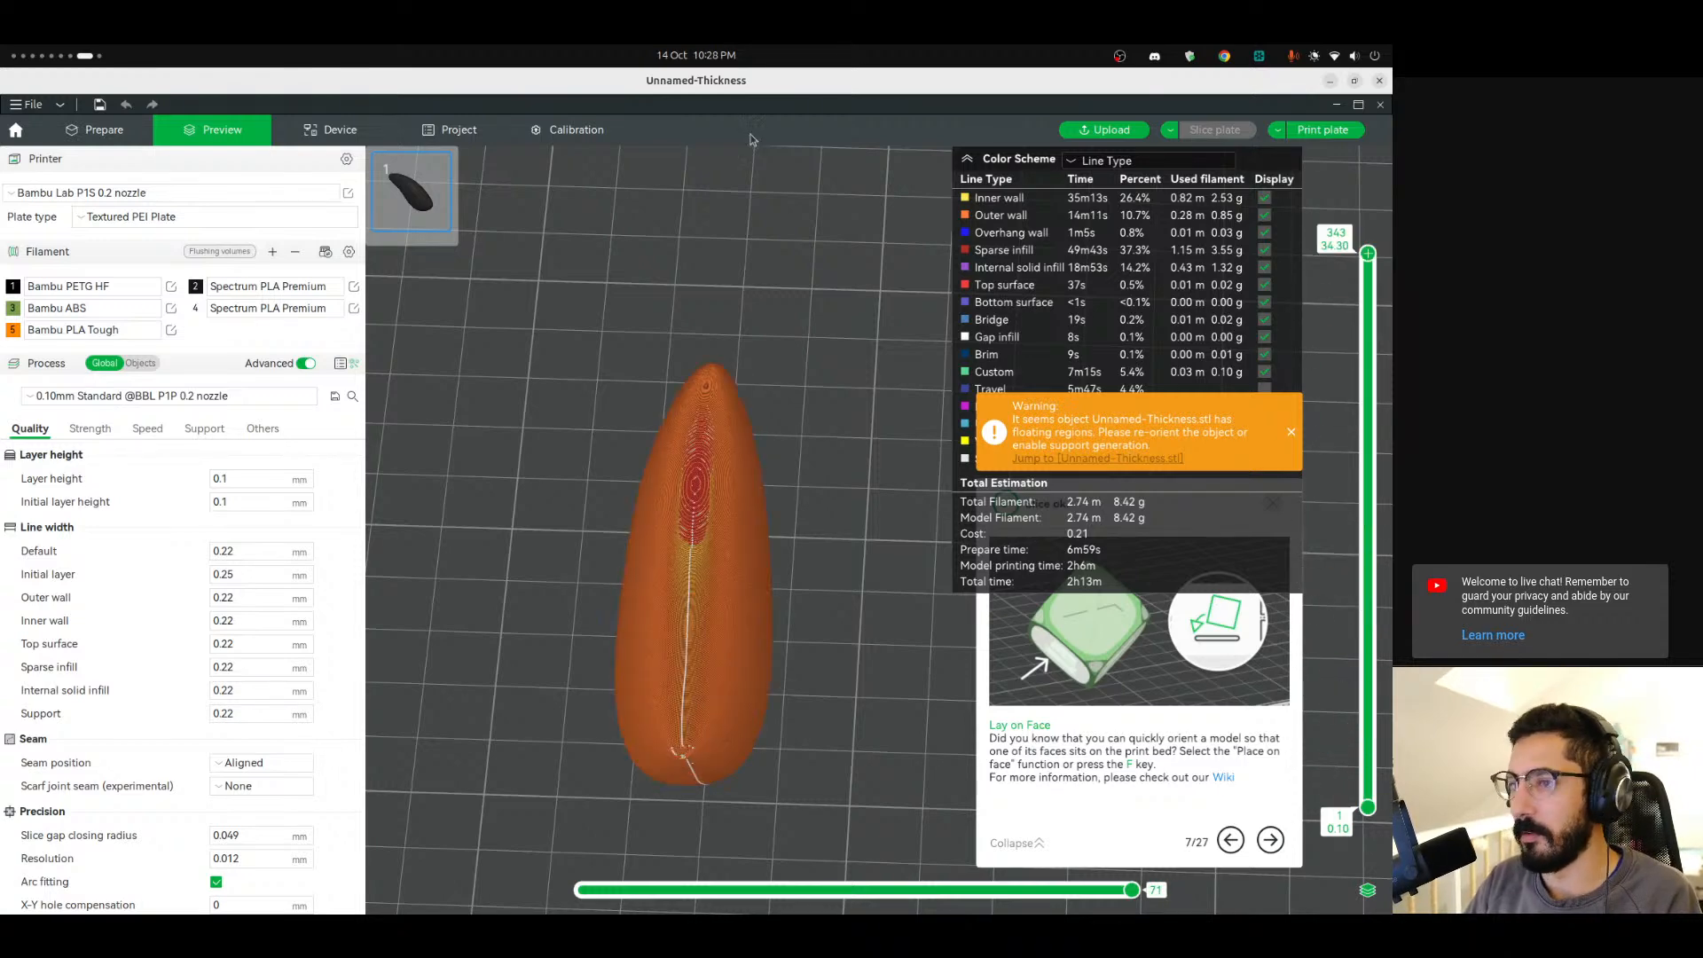
Return to the Prepare view and delete the imported lure from the plate.
{"action": "left_click", "coordinate": [97, 129]}
{"action": "key", "text": "Delete"}
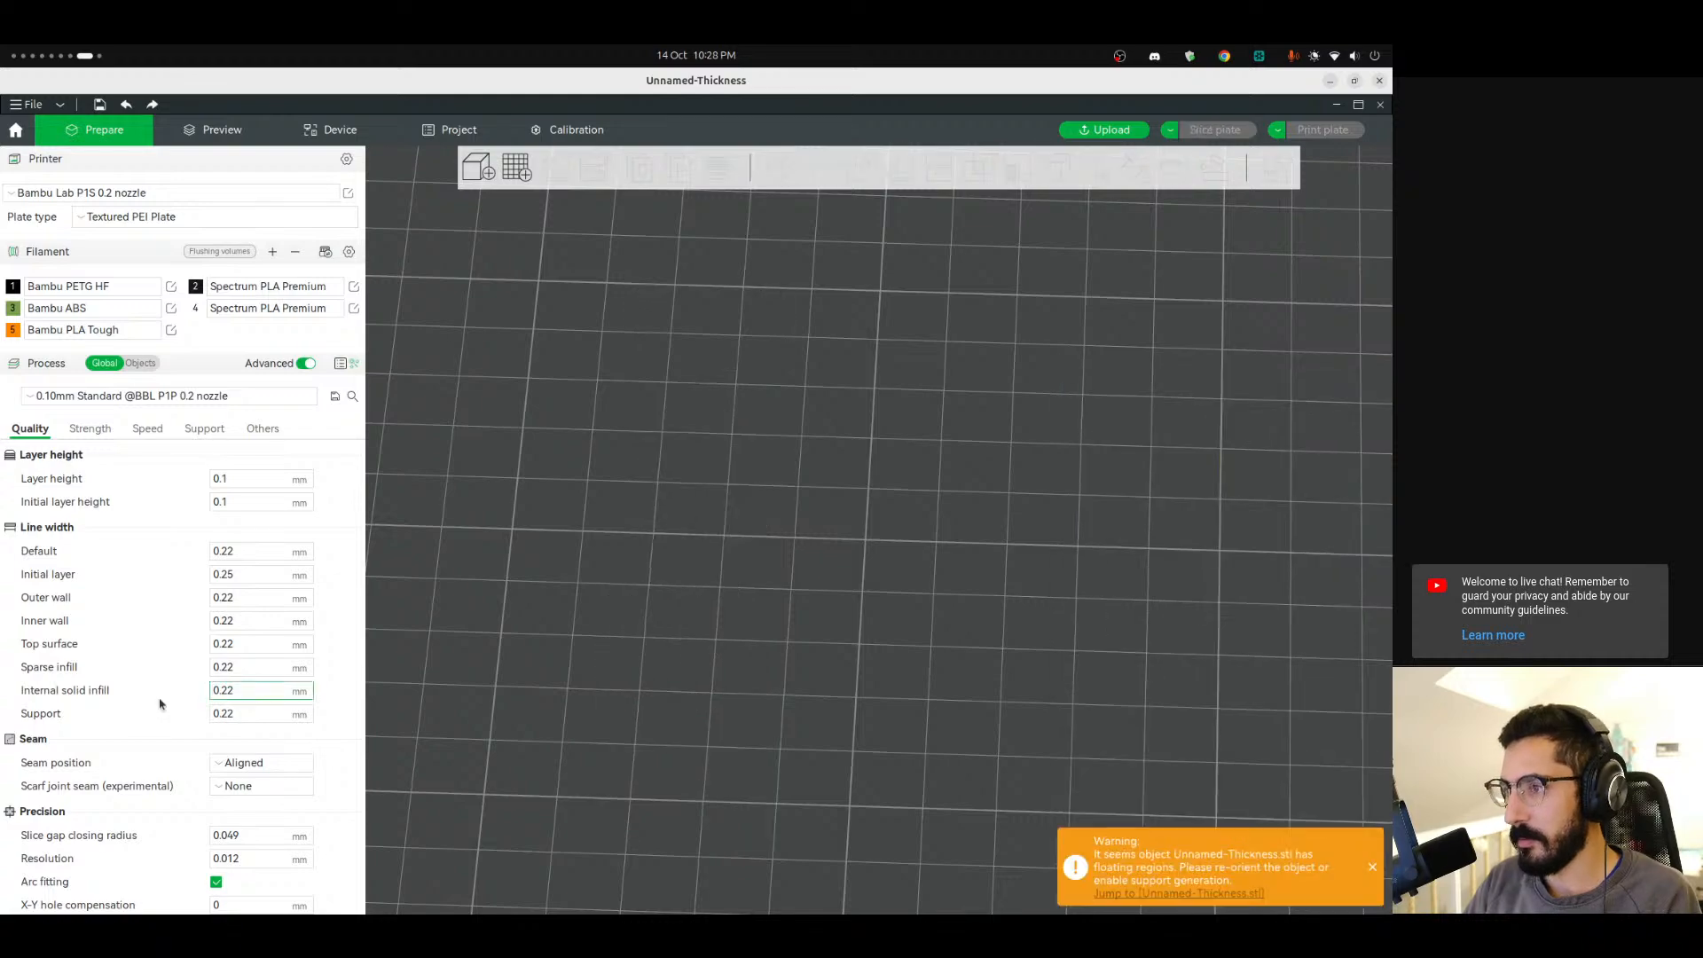
Switch back to FreeCAD.
{"action": "mouse_move", "coordinate": [2, 778]}
{"action": "scroll", "coordinate": [2, 778], "scroll_direction": "up", "scroll_amount": 2}
{"action": "scroll", "coordinate": [1, 778], "scroll_direction": "up", "scroll_amount": 1}
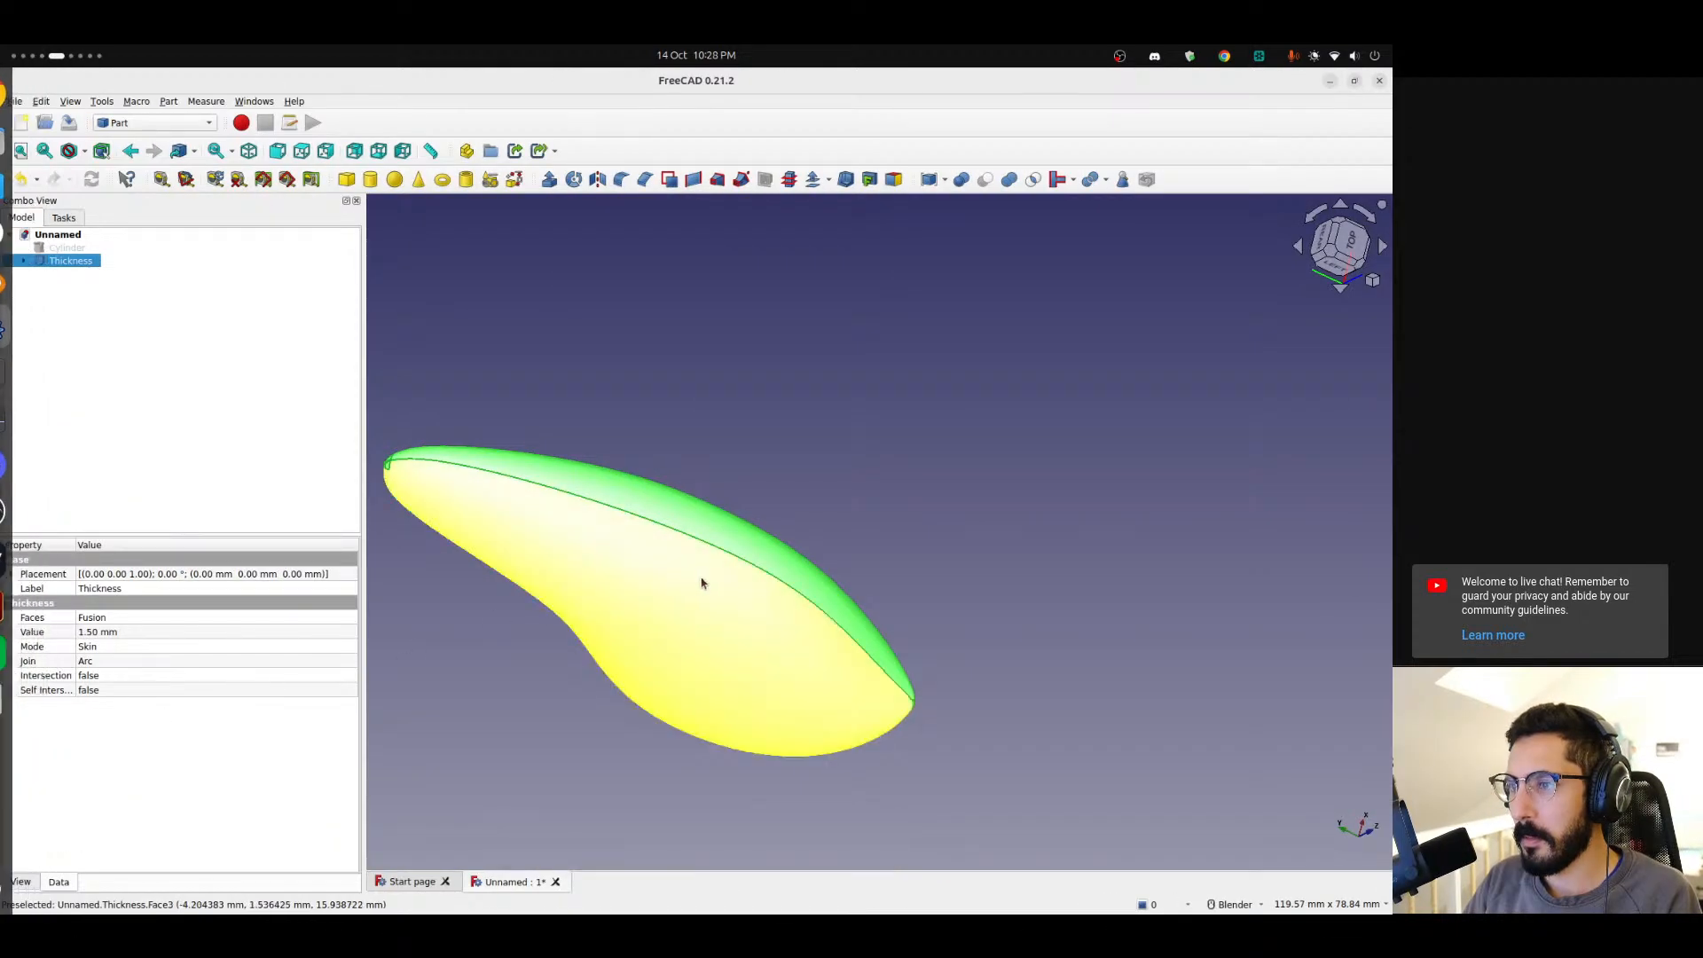
Orbit and zoom around the shelled lure body to examine the shell near its tail.
{"action": "middle_click_drag", "start_coordinate": [830, 635], "coordinate": [911, 617], "text": "shift"}
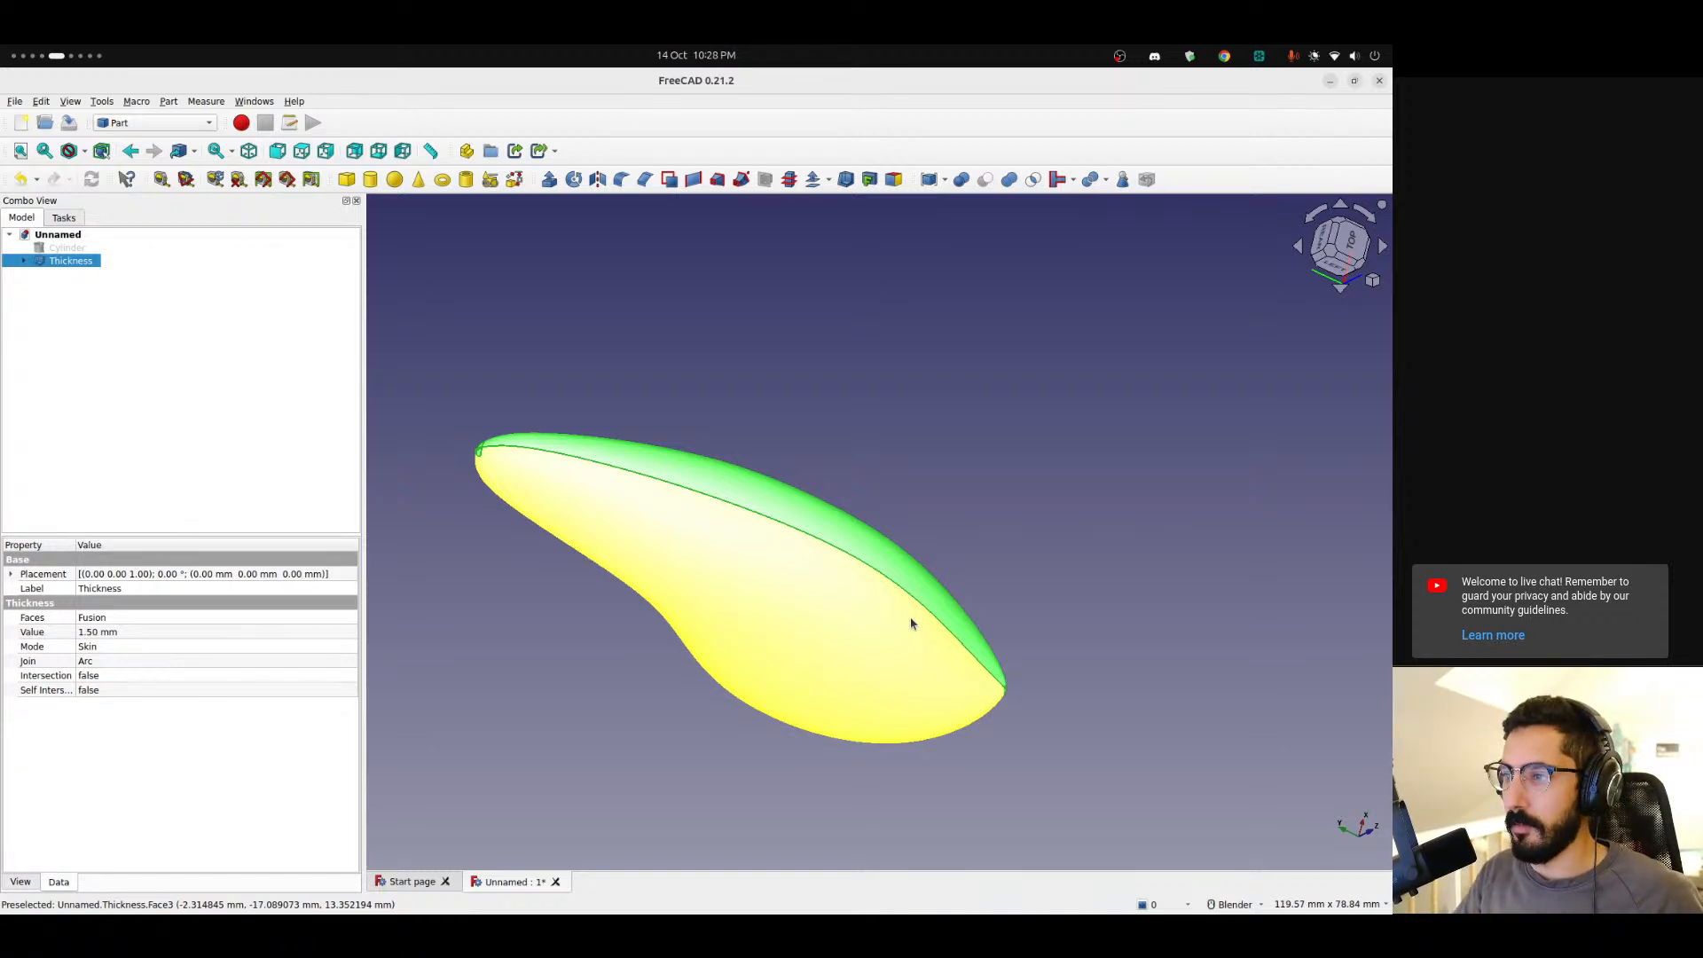
{"action": "middle_click_drag", "start_coordinate": [886, 633], "coordinate": [742, 722]}
{"action": "scroll", "coordinate": [904, 746], "scroll_direction": "down", "scroll_amount": 3}
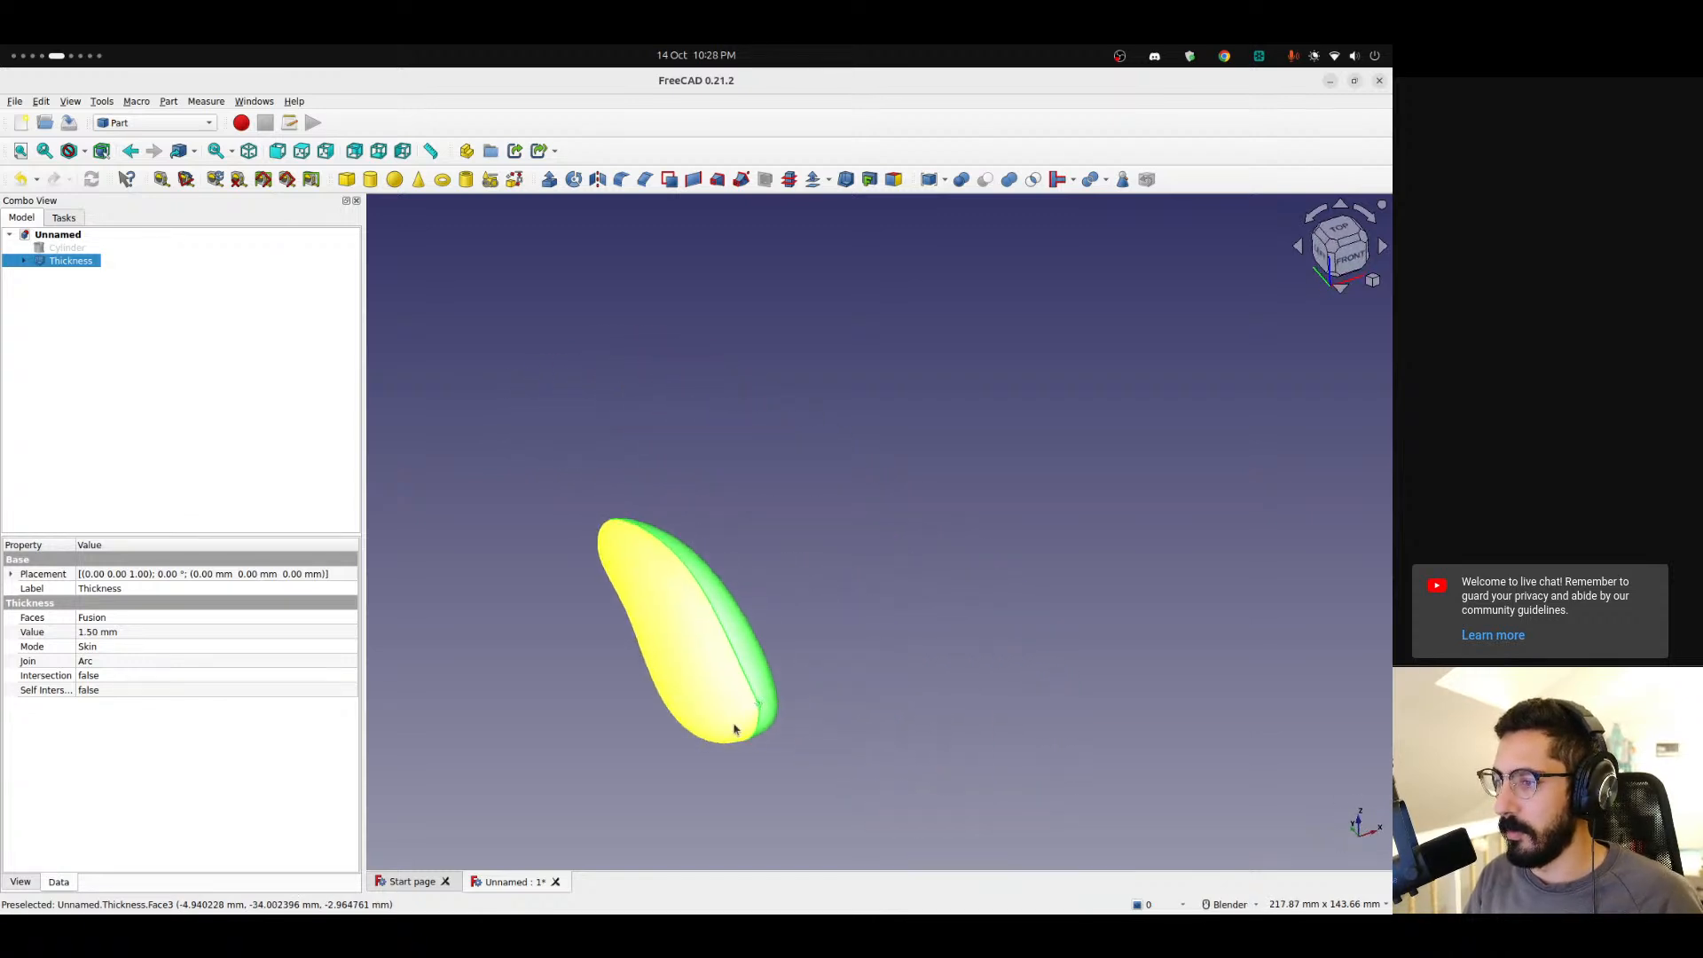
{"action": "scroll", "coordinate": [743, 714], "scroll_direction": "up", "scroll_amount": 6}
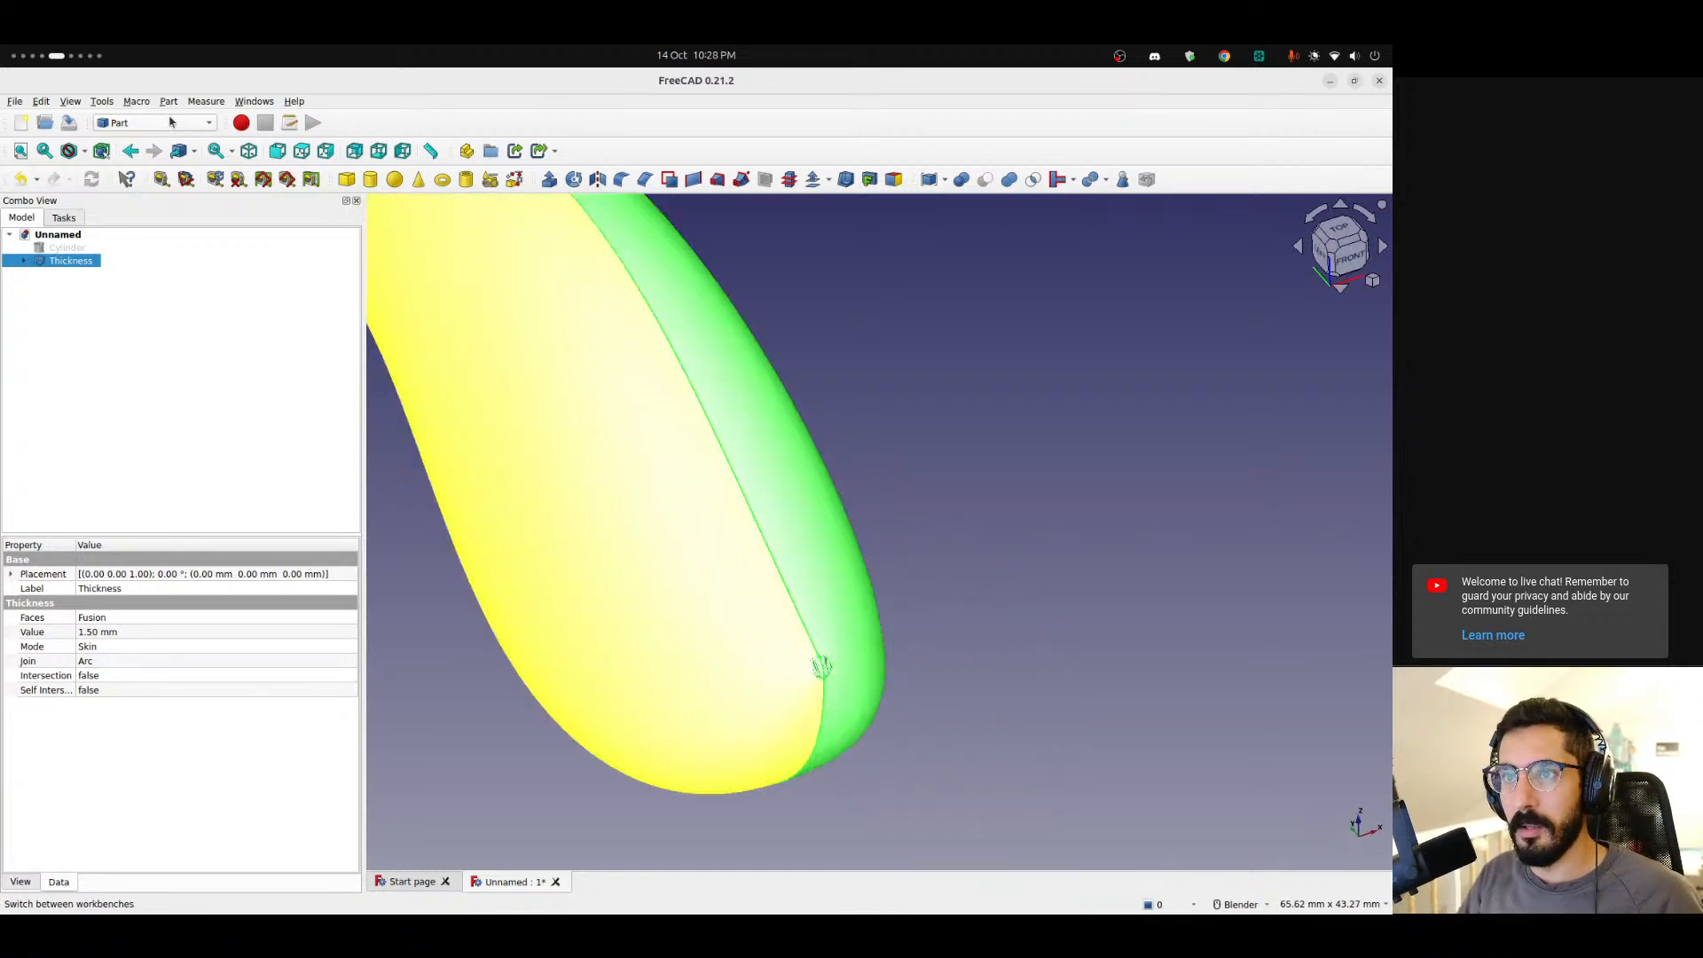
{"action": "left_click", "coordinate": [152, 124]}
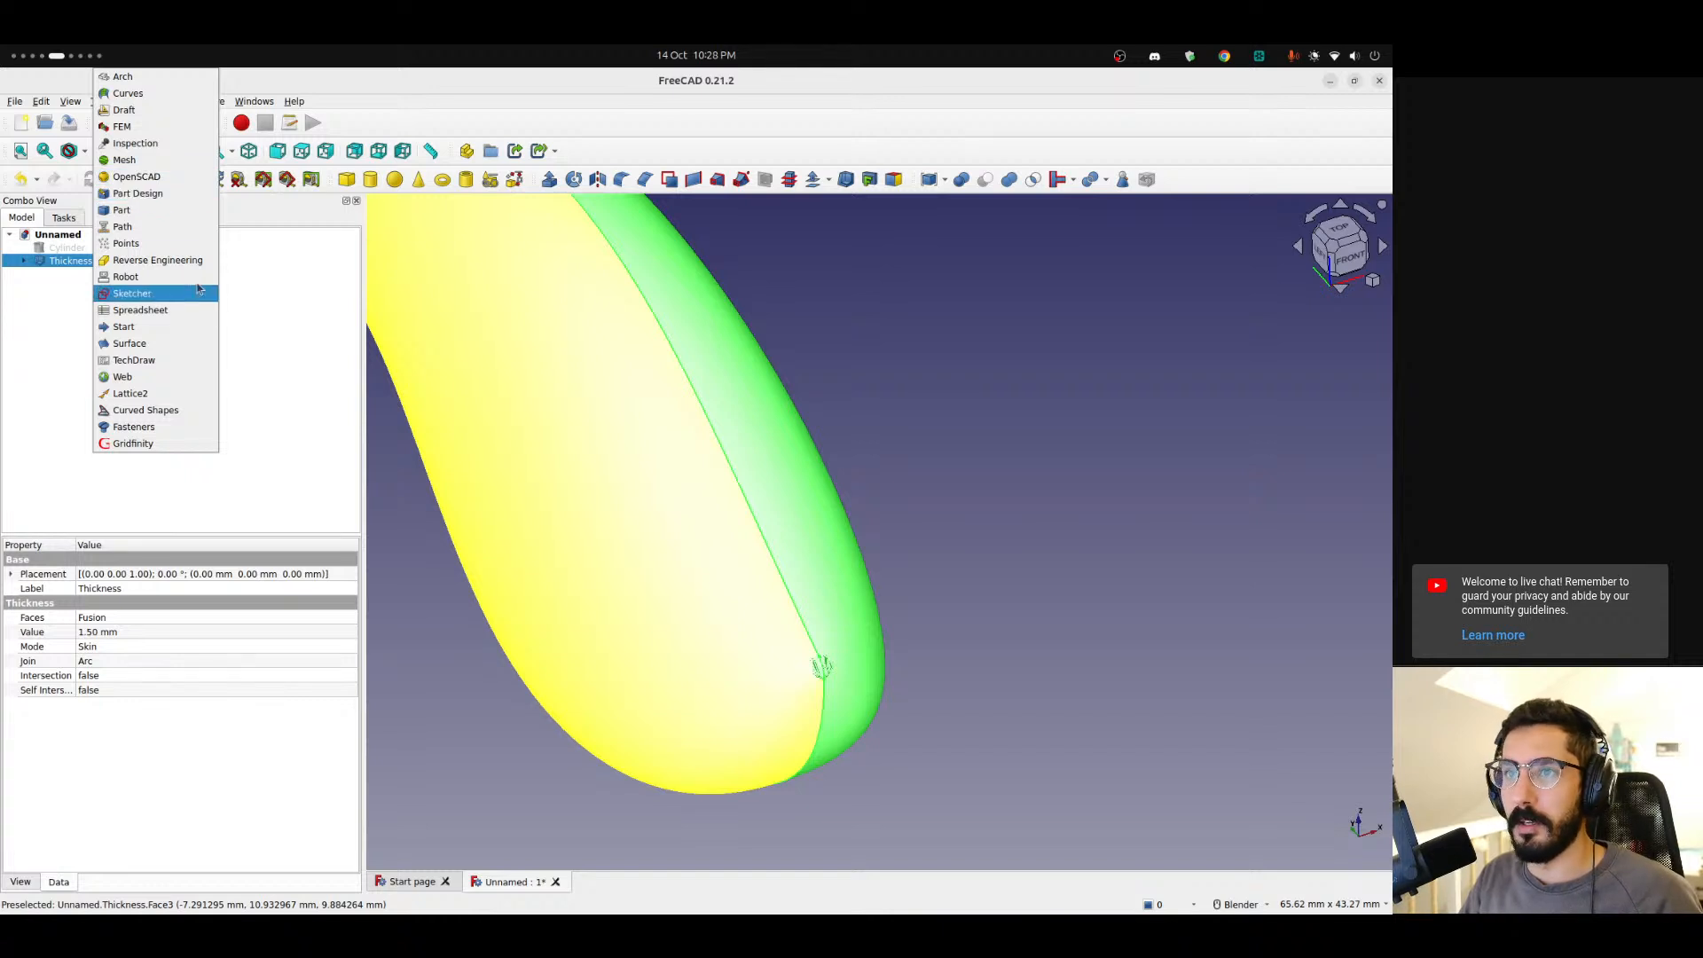
{"action": "key", "text": "Escape"}
{"action": "scroll", "coordinate": [797, 464], "scroll_direction": "down", "scroll_amount": 2}
{"action": "scroll", "coordinate": [796, 465], "scroll_direction": "down", "scroll_amount": 3}
{"action": "middle_click_drag", "start_coordinate": [805, 477], "coordinate": [855, 533], "text": "shift"}
{"action": "left_click", "coordinate": [911, 498]}
{"action": "scroll", "coordinate": [831, 491], "scroll_direction": "up", "scroll_amount": 2}
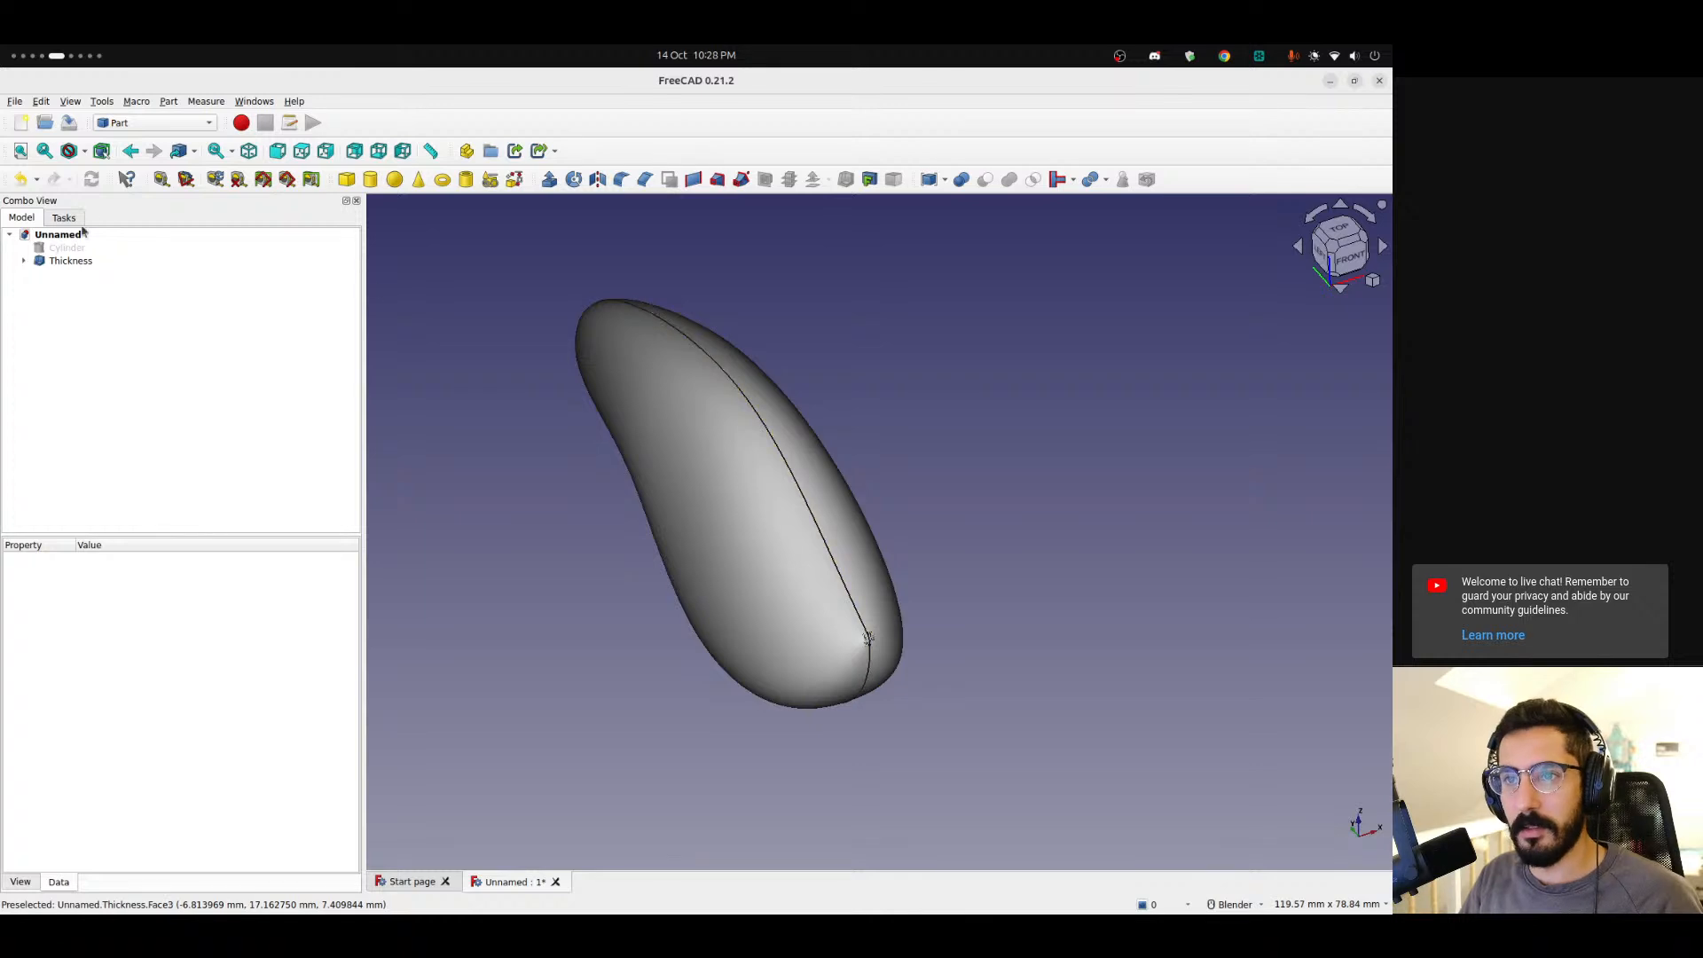
Set the Thickness feature's Self Intersection option to true.
{"action": "left_click", "coordinate": [55, 262]}
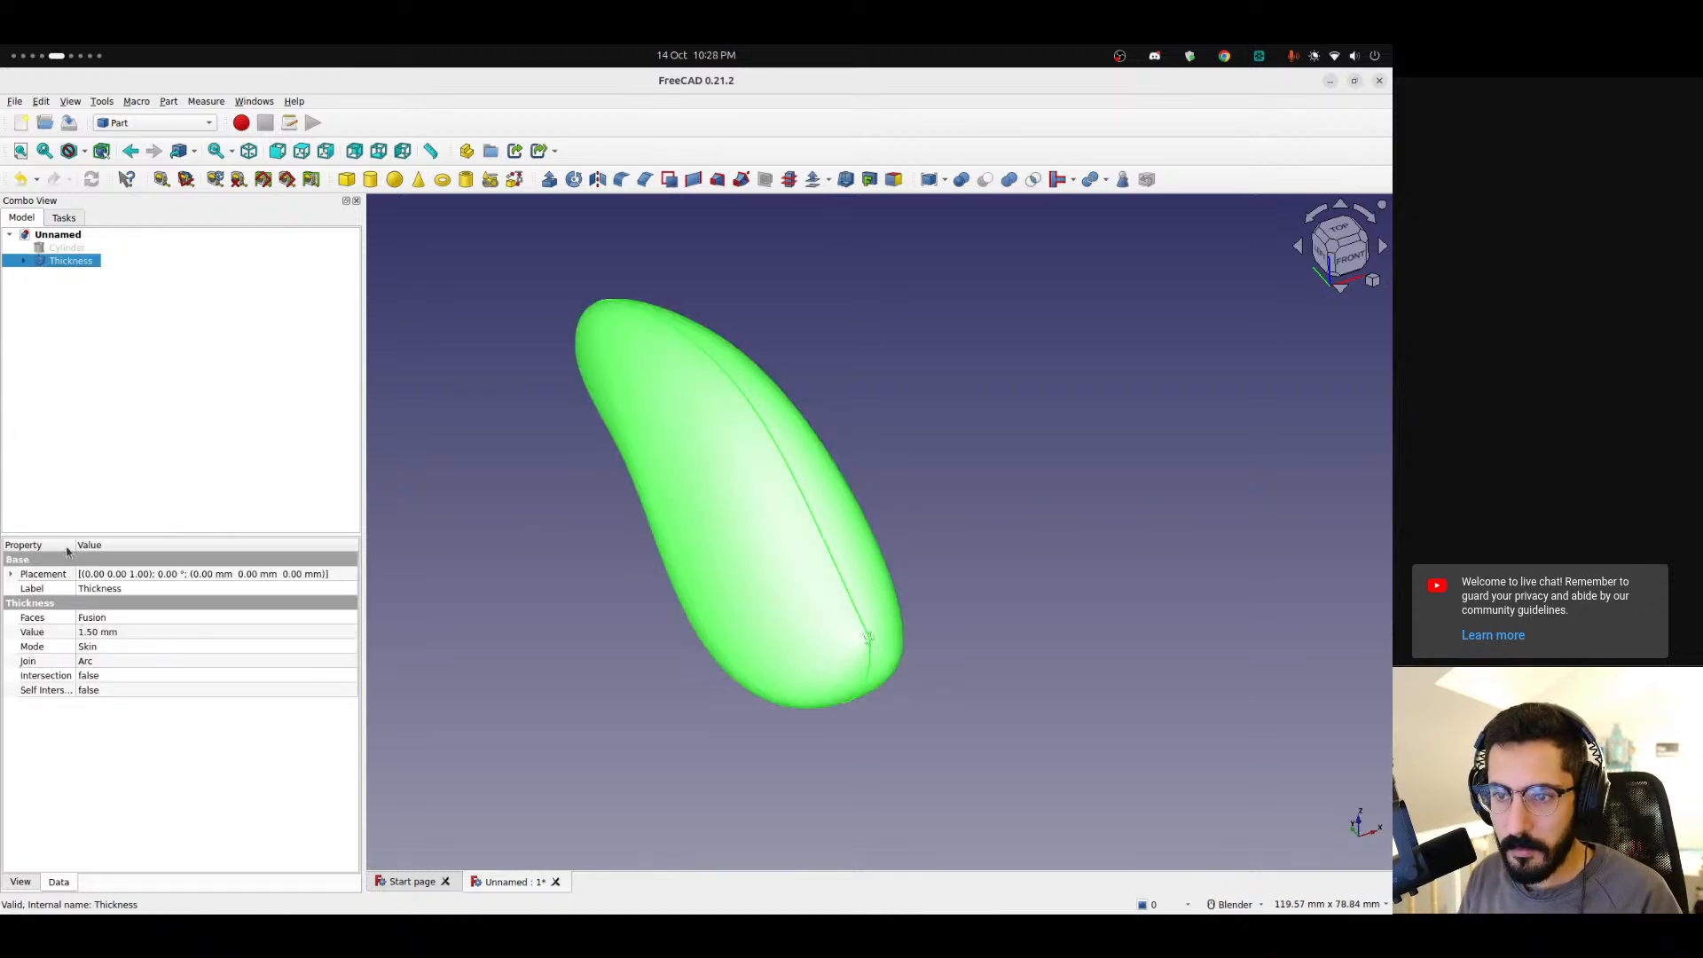
{"action": "left_click", "coordinate": [128, 691]}
{"action": "left_click", "coordinate": [136, 709]}
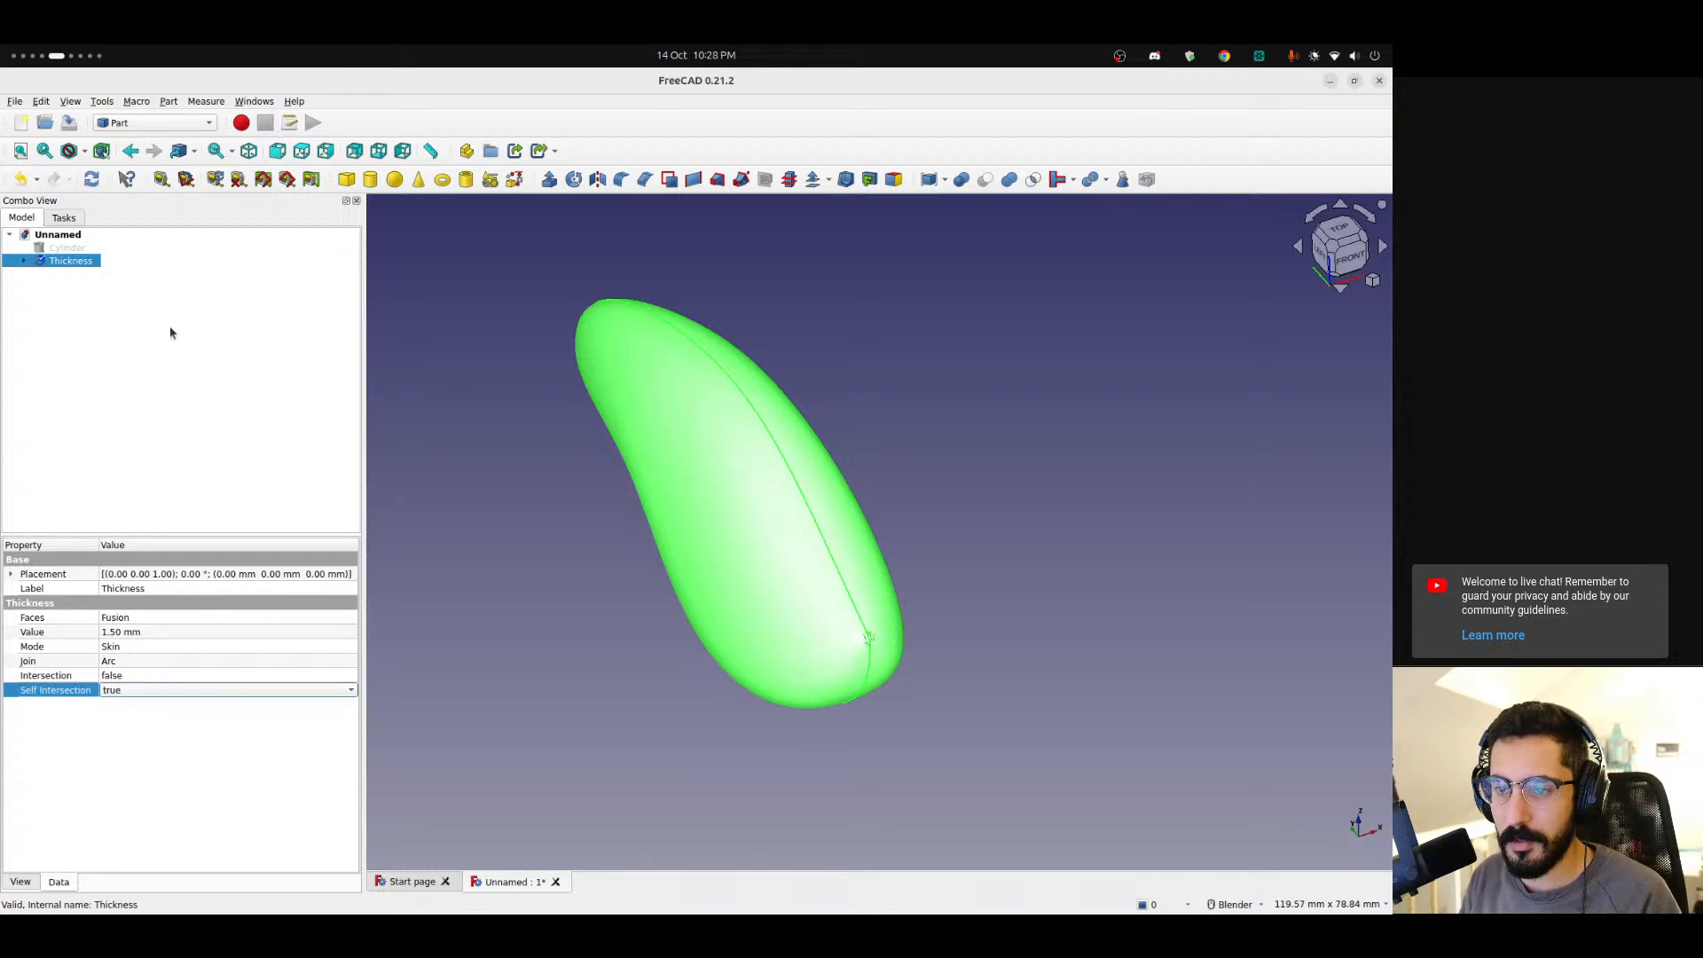
{"action": "left_click", "coordinate": [71, 278]}
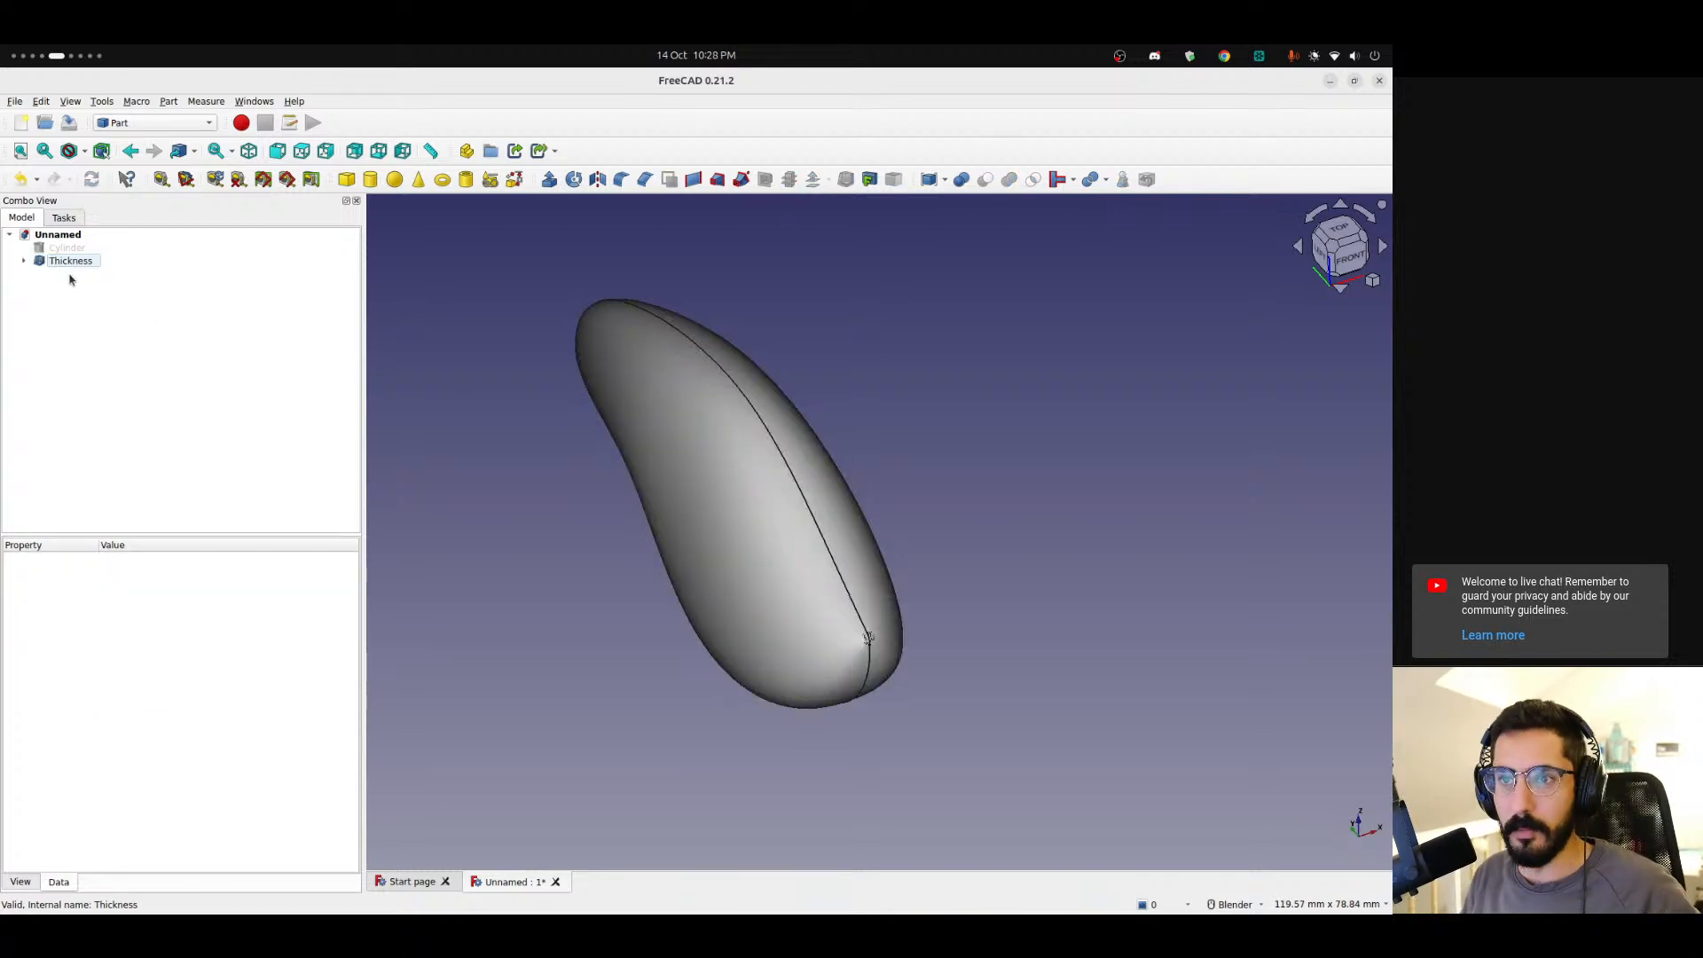
Set the Thickness feature's Intersection option to true and zoom in on the tail opening.
{"action": "middle_click_drag", "start_coordinate": [759, 517], "coordinate": [851, 519]}
{"action": "left_click", "coordinate": [71, 261]}
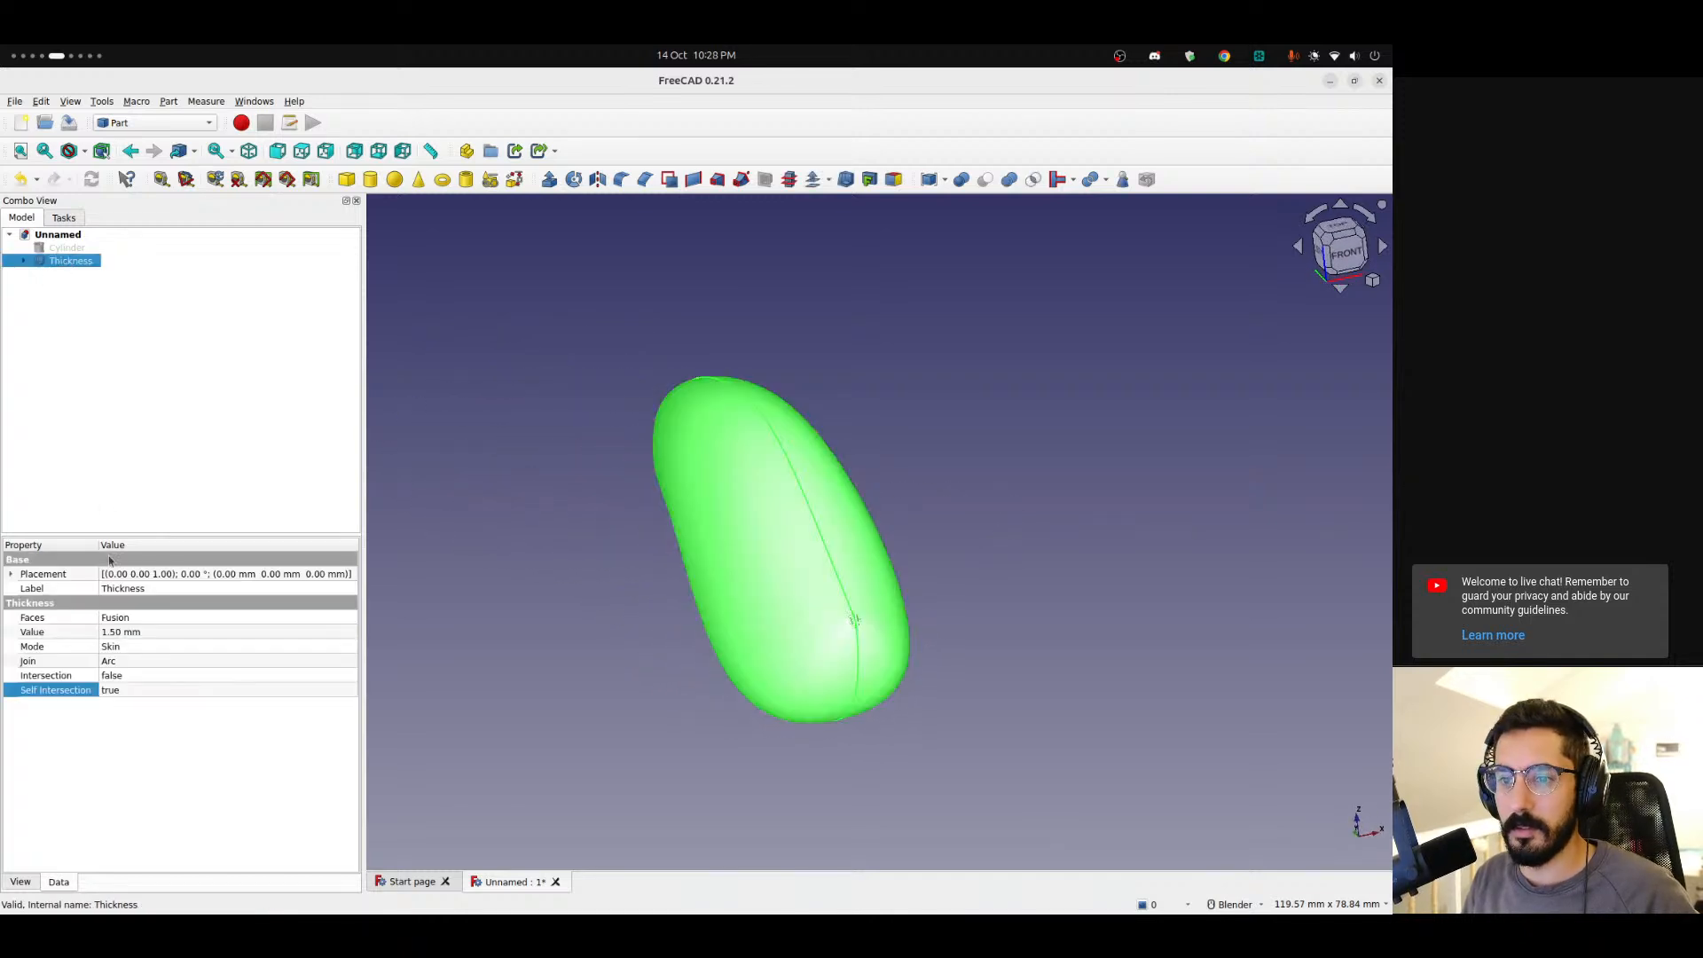
{"action": "left_click", "coordinate": [129, 676]}
{"action": "left_click", "coordinate": [129, 676]}
{"action": "left_click", "coordinate": [140, 705]}
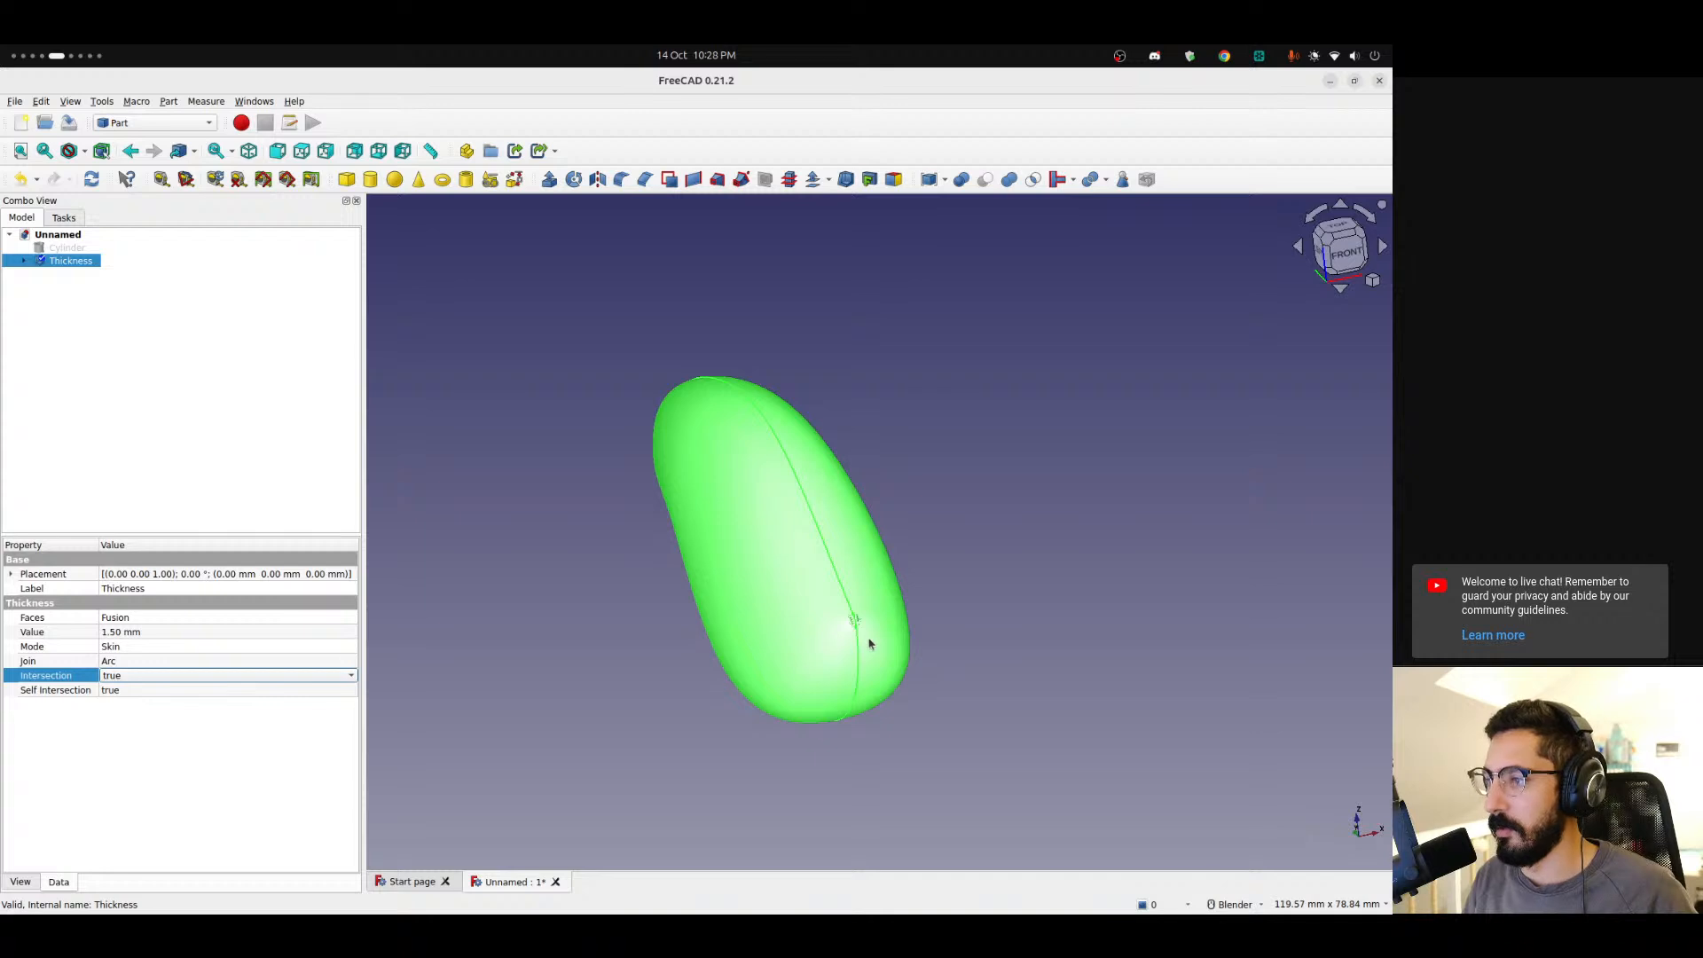
{"action": "scroll", "coordinate": [860, 636], "scroll_direction": "up", "scroll_amount": 10}
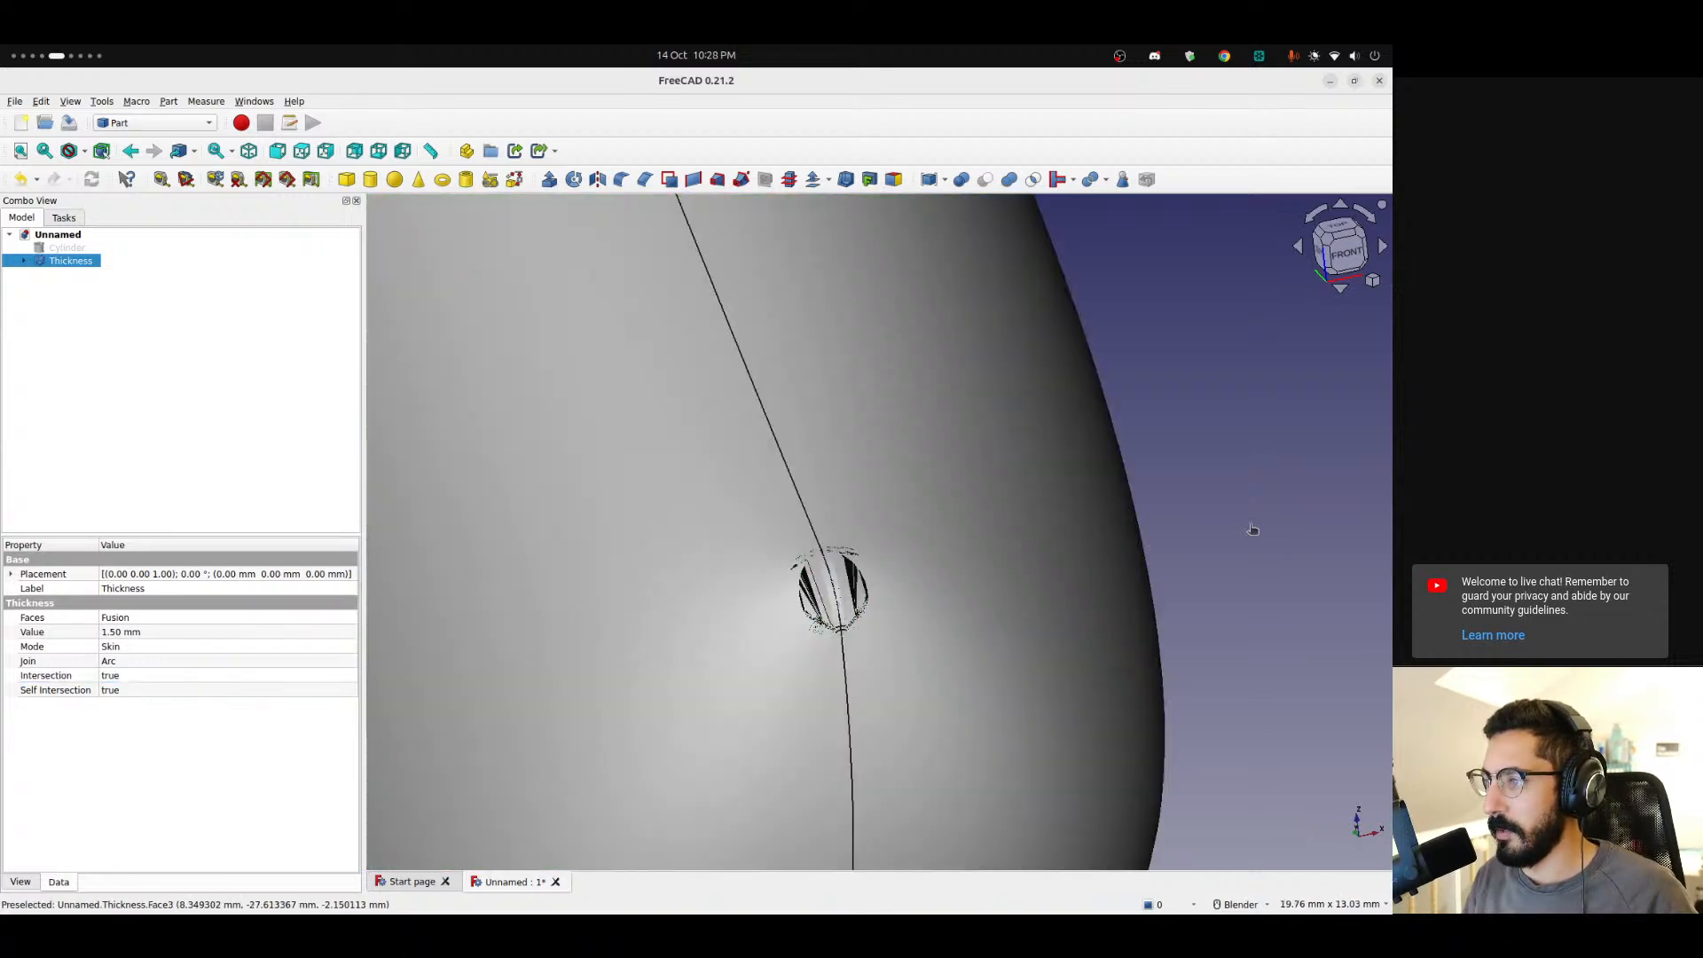
Delete the Thickness feature from the model tree.
{"action": "left_click", "coordinate": [71, 261]}
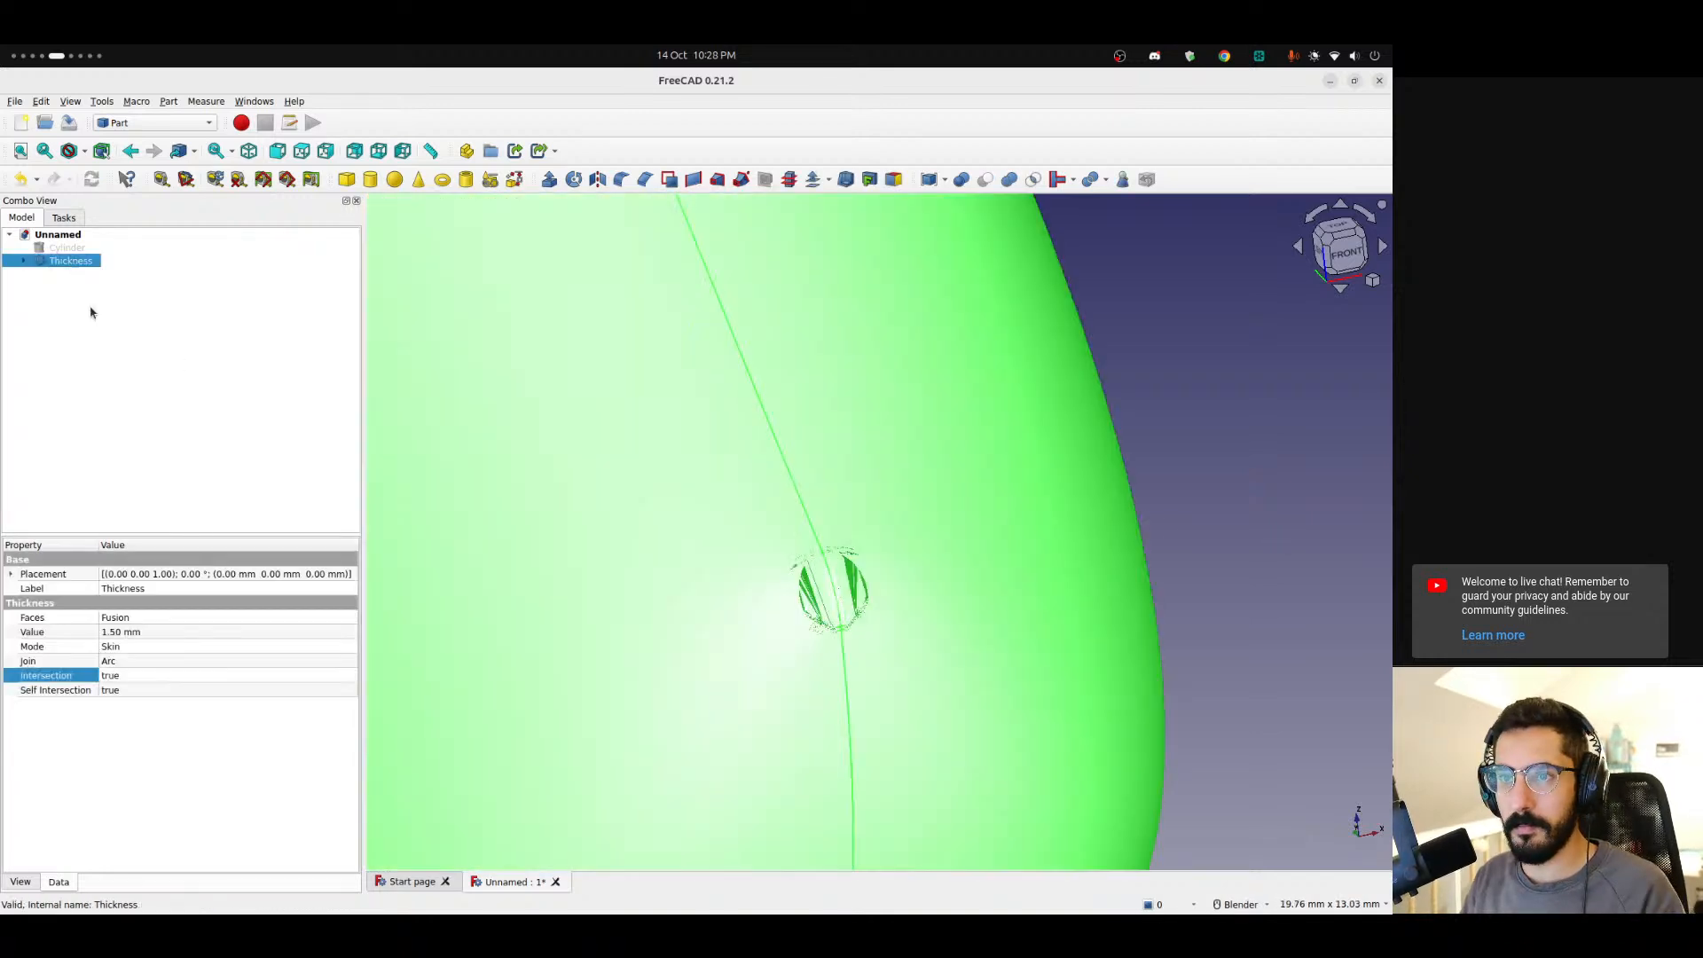
{"action": "key", "text": "Delete"}
{"action": "scroll", "coordinate": [612, 486], "scroll_direction": "down", "scroll_amount": 10}
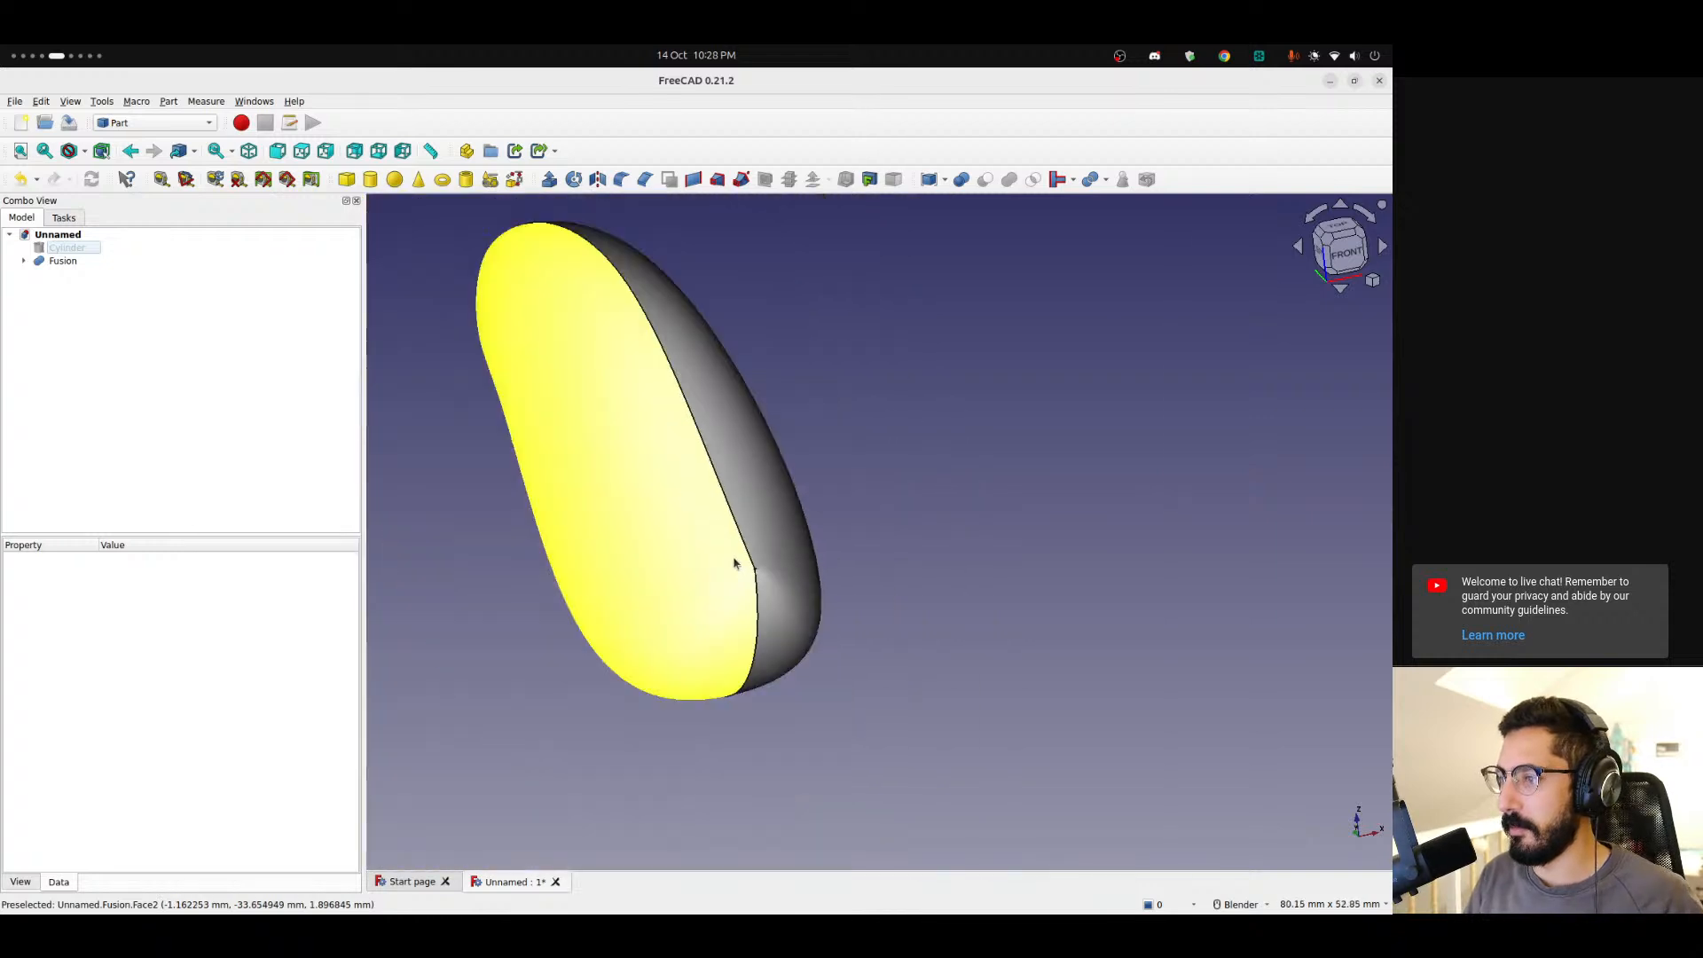
{"action": "middle_click_drag", "start_coordinate": [637, 484], "coordinate": [613, 550]}
{"action": "scroll", "coordinate": [814, 577], "scroll_direction": "down", "scroll_amount": 3}
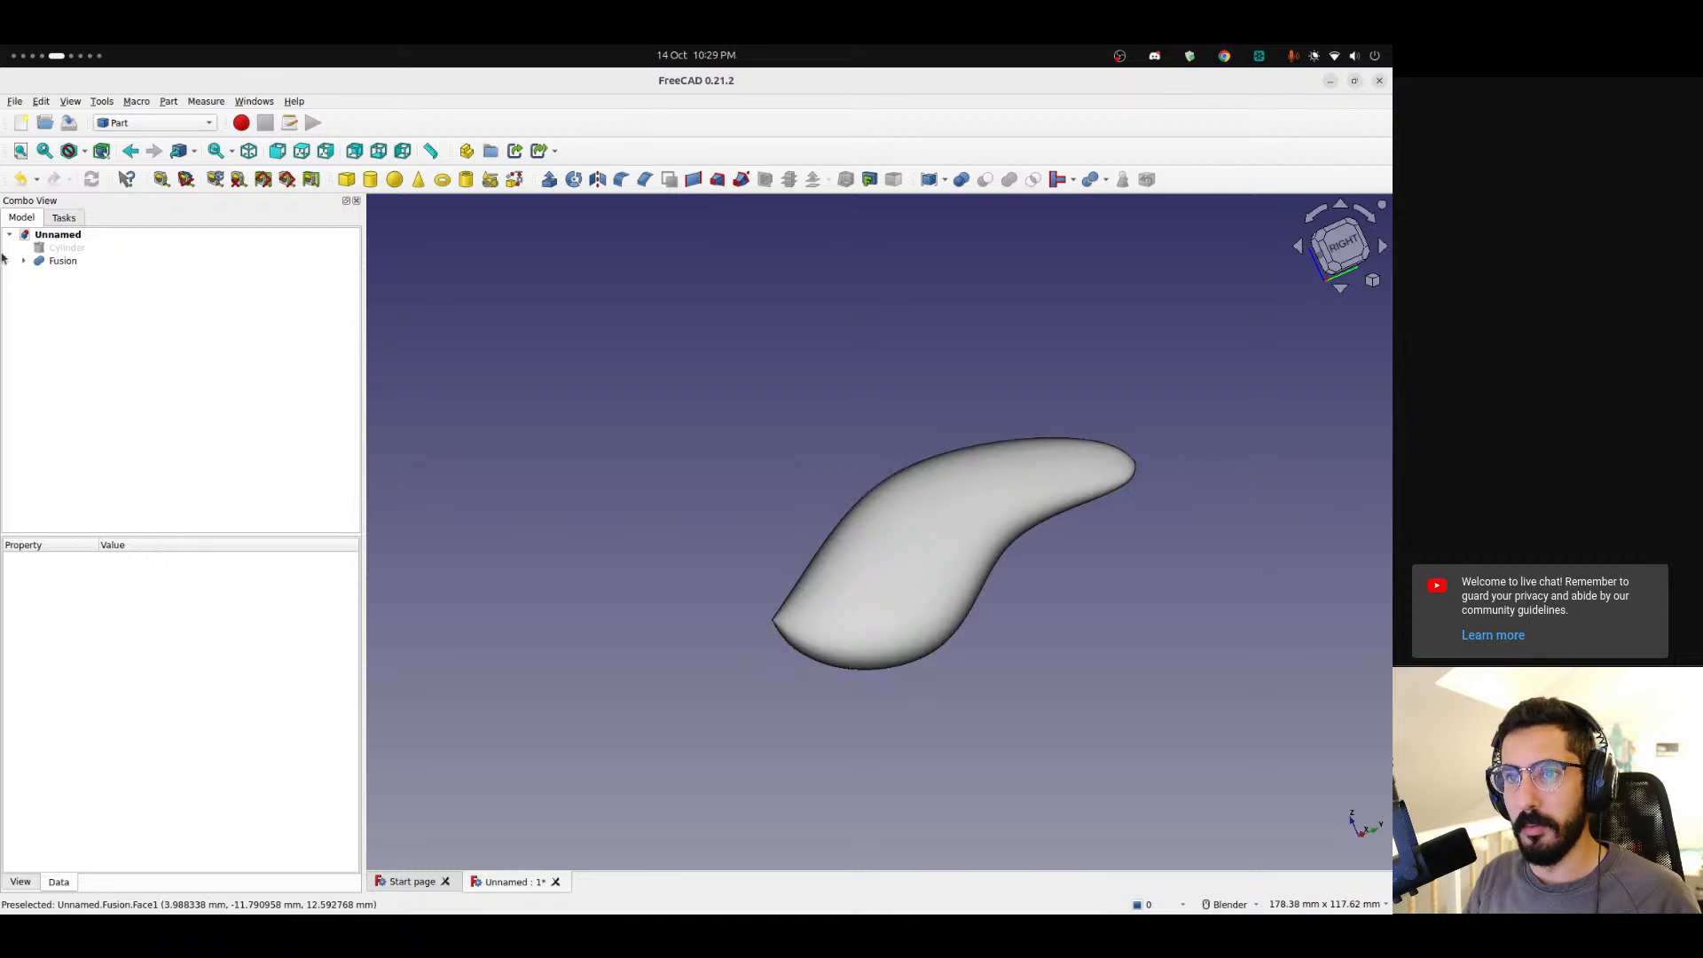
Switch to the Surface workbench.
{"action": "left_click", "coordinate": [155, 123]}
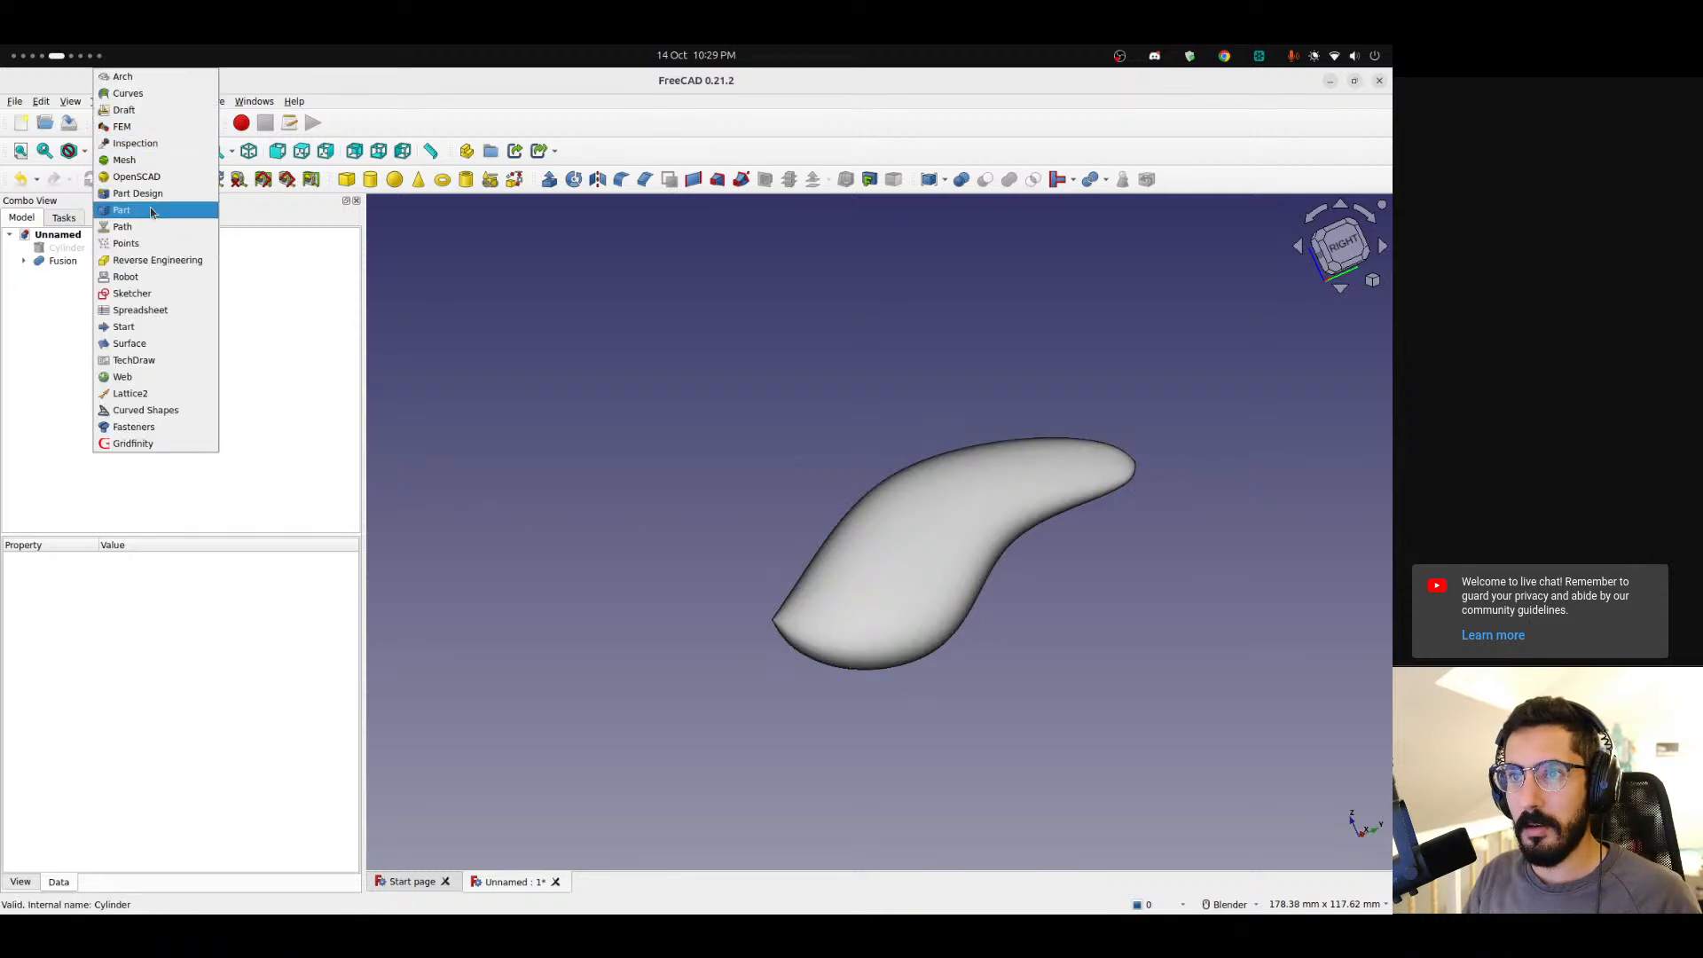
{"action": "left_click", "coordinate": [163, 345]}
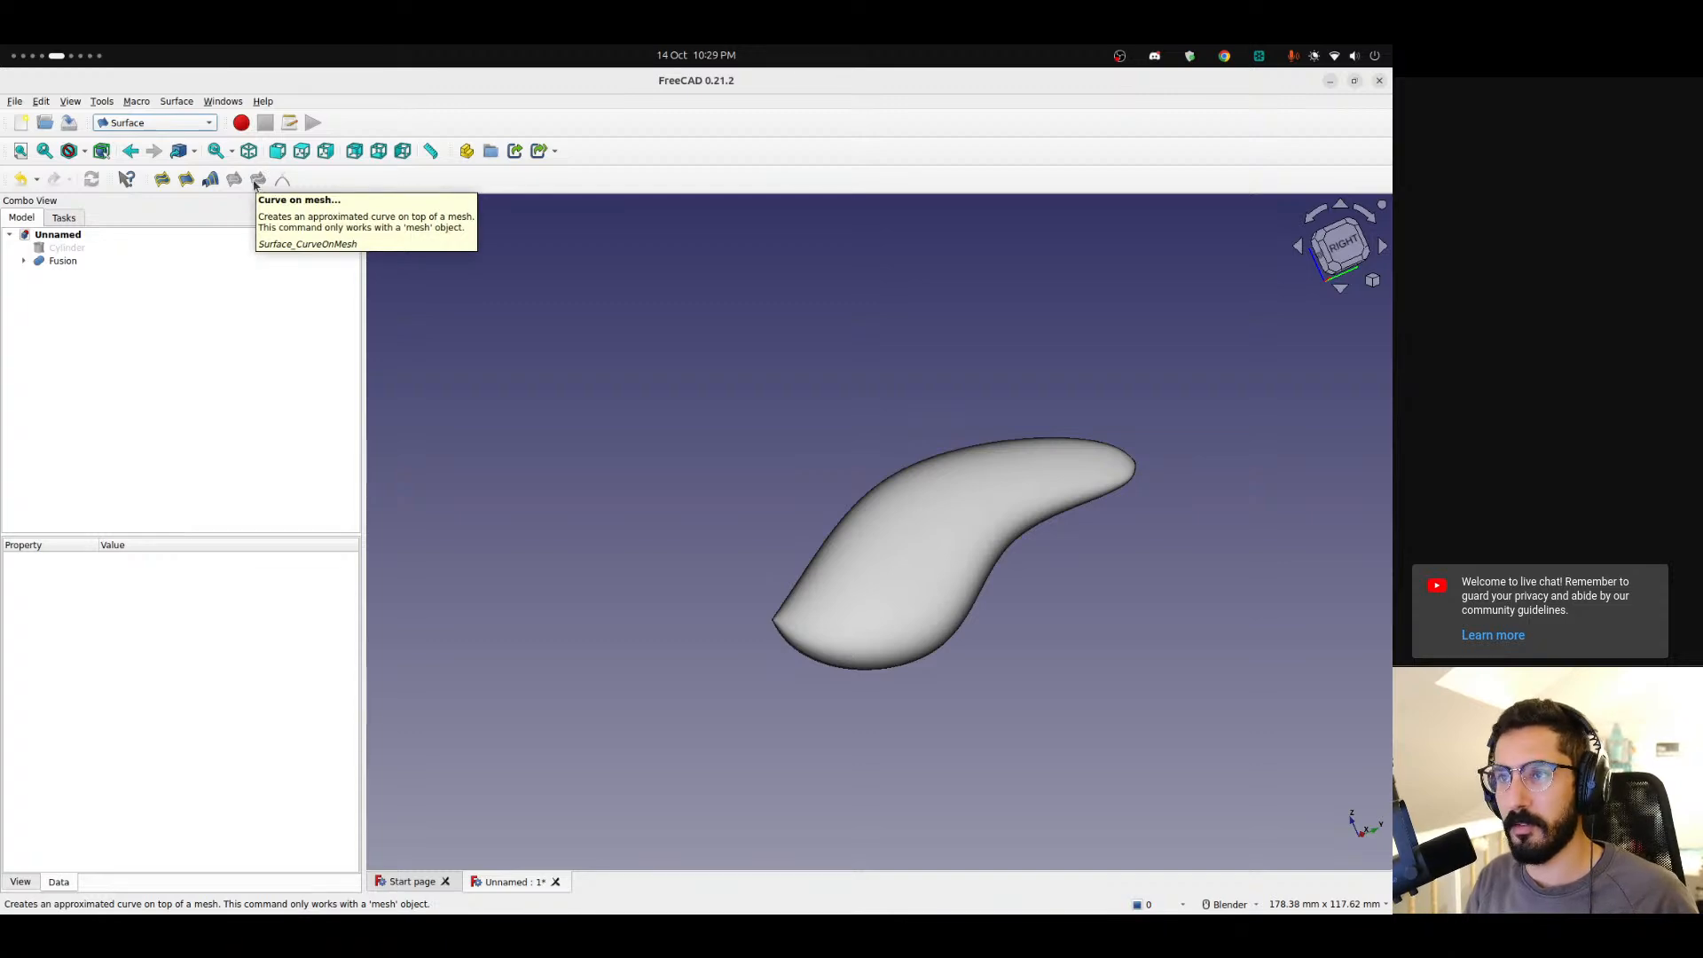
{"action": "key", "text": "ctrl+alt+Right"}
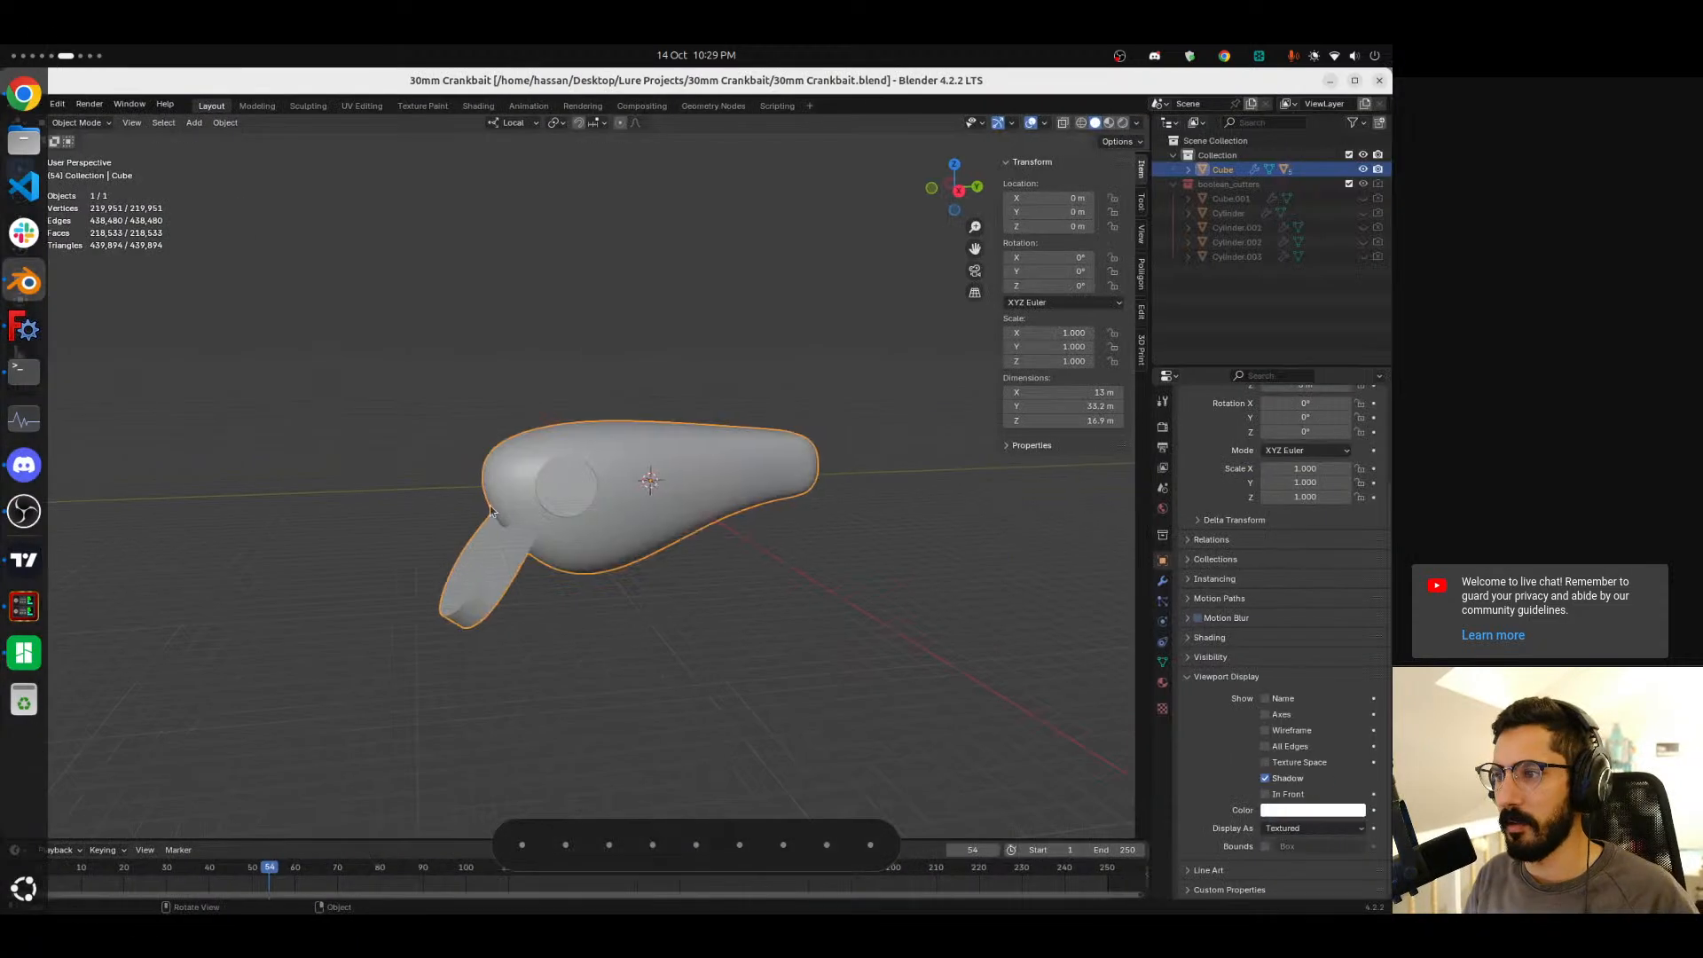
{"action": "key", "text": "ctrl+alt+Left"}
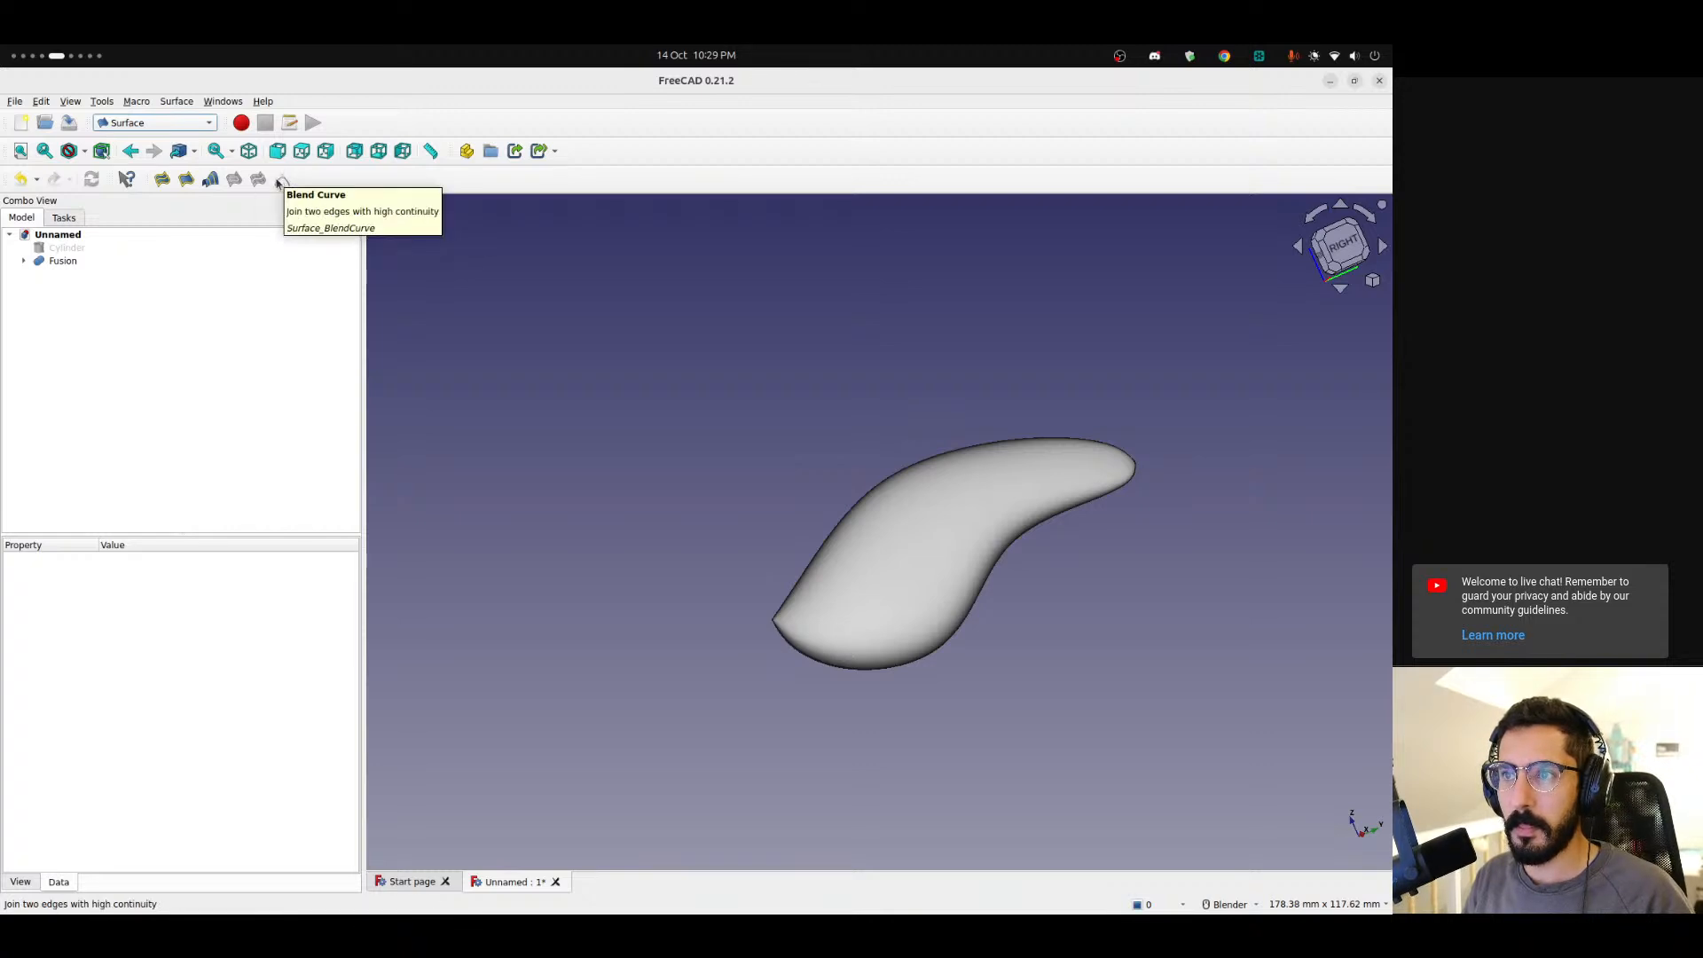
Try extending the fused body's face with Extend face, then delete the resulting surface.
{"action": "left_click", "coordinate": [938, 539]}
{"action": "middle_click_drag", "start_coordinate": [786, 494], "coordinate": [924, 532]}
{"action": "scroll", "coordinate": [893, 570], "scroll_direction": "up", "scroll_amount": 5}
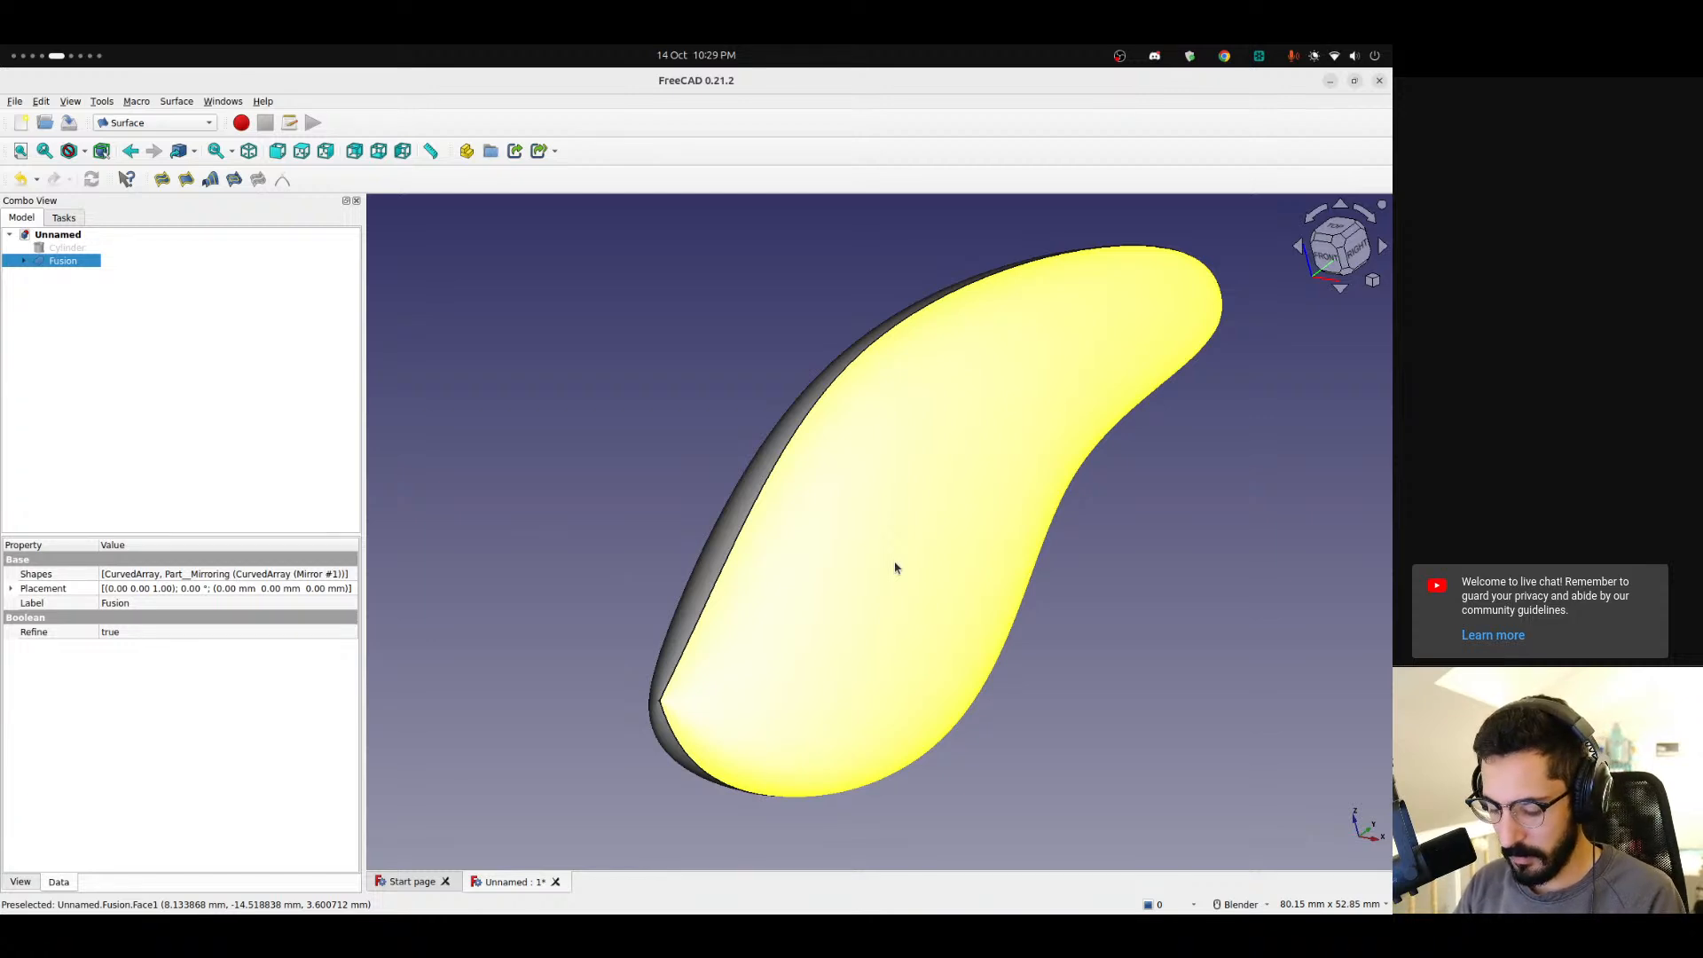
{"action": "left_click", "coordinate": [895, 568]}
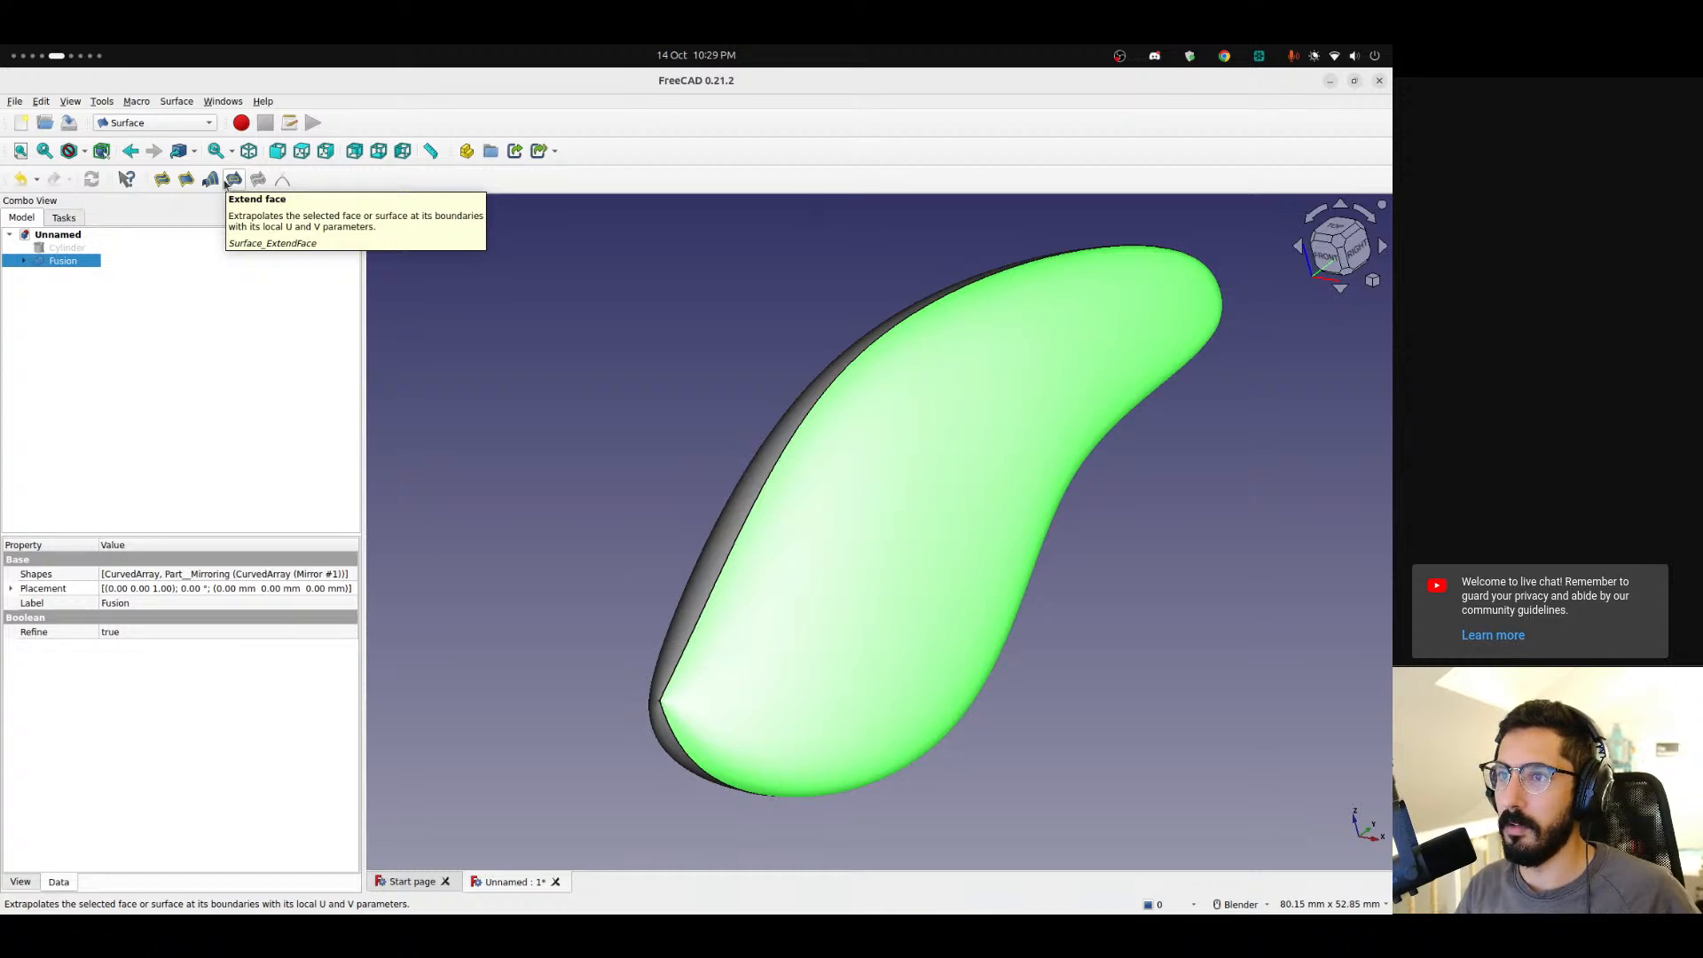
{"action": "left_click", "coordinate": [226, 182]}
{"action": "middle_click_drag", "start_coordinate": [714, 380], "coordinate": [784, 411]}
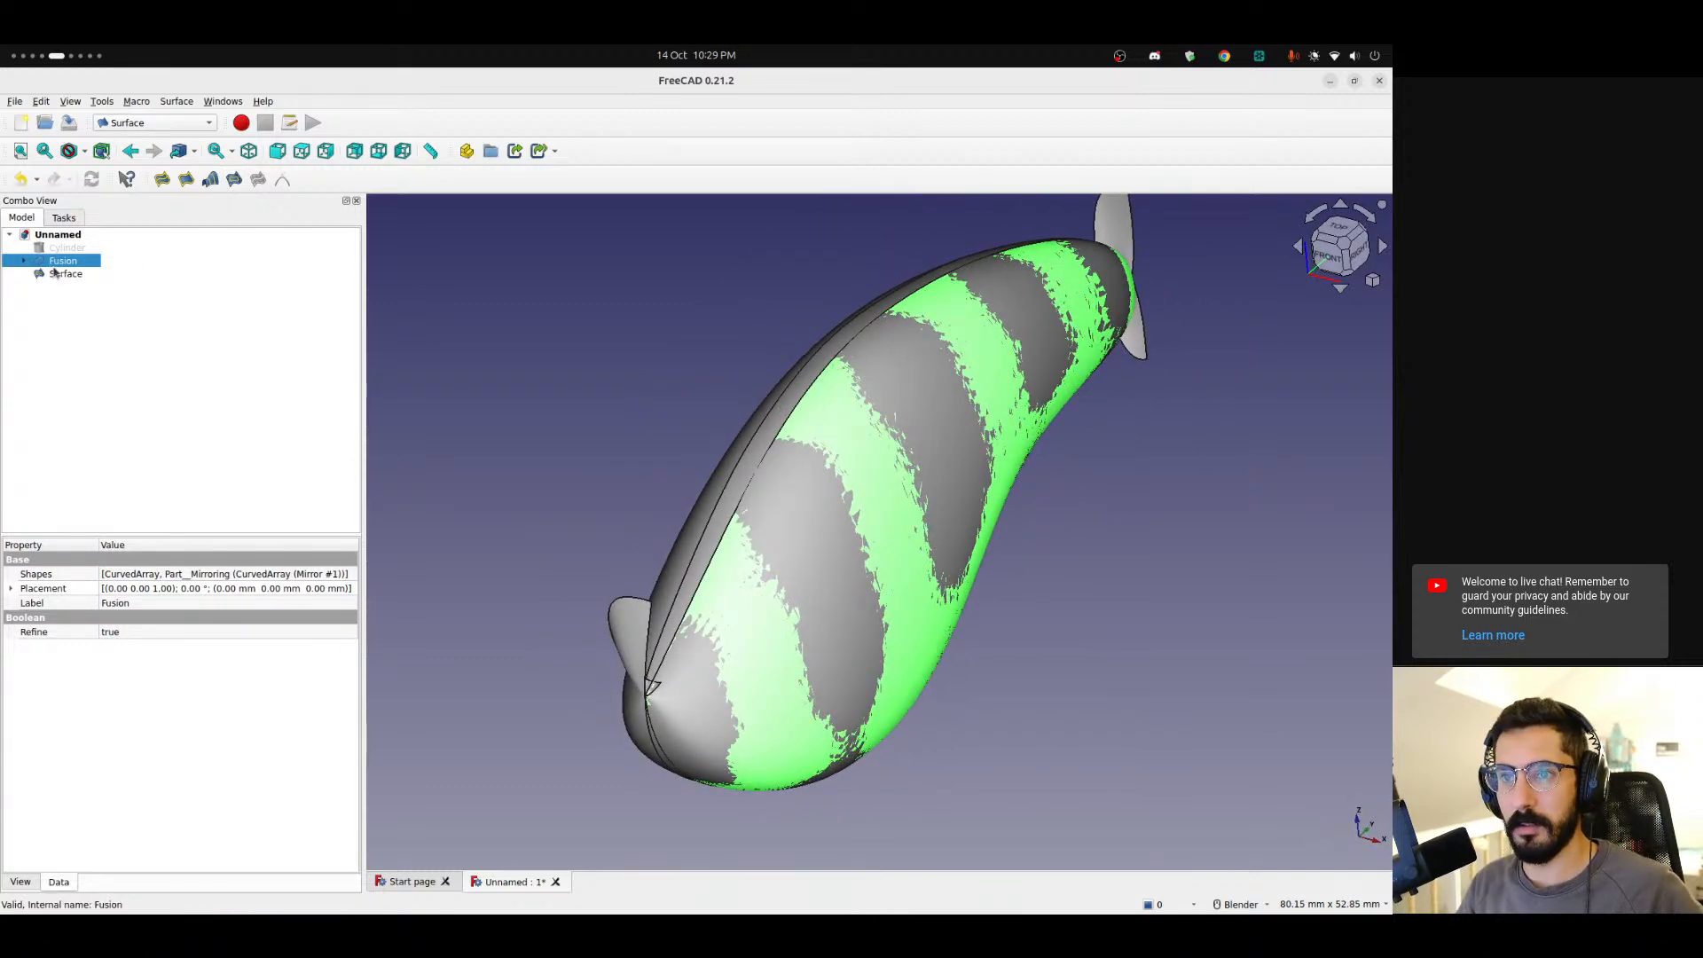
{"action": "left_click", "coordinate": [58, 274]}
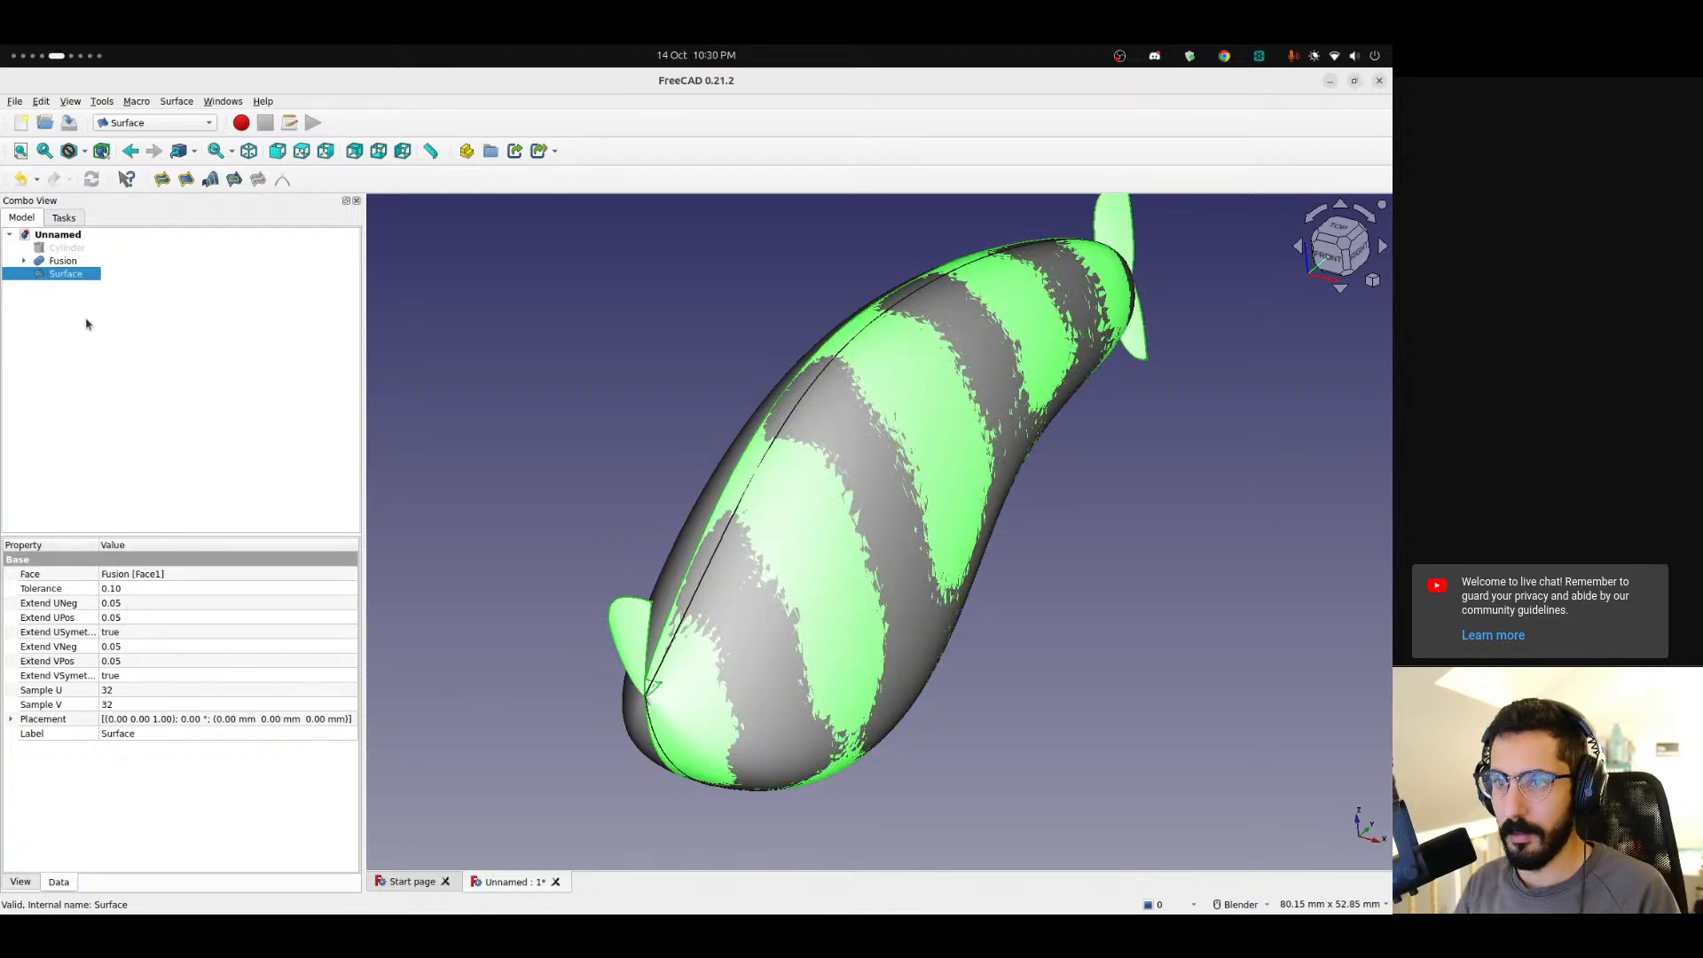
{"action": "key", "text": "Delete"}
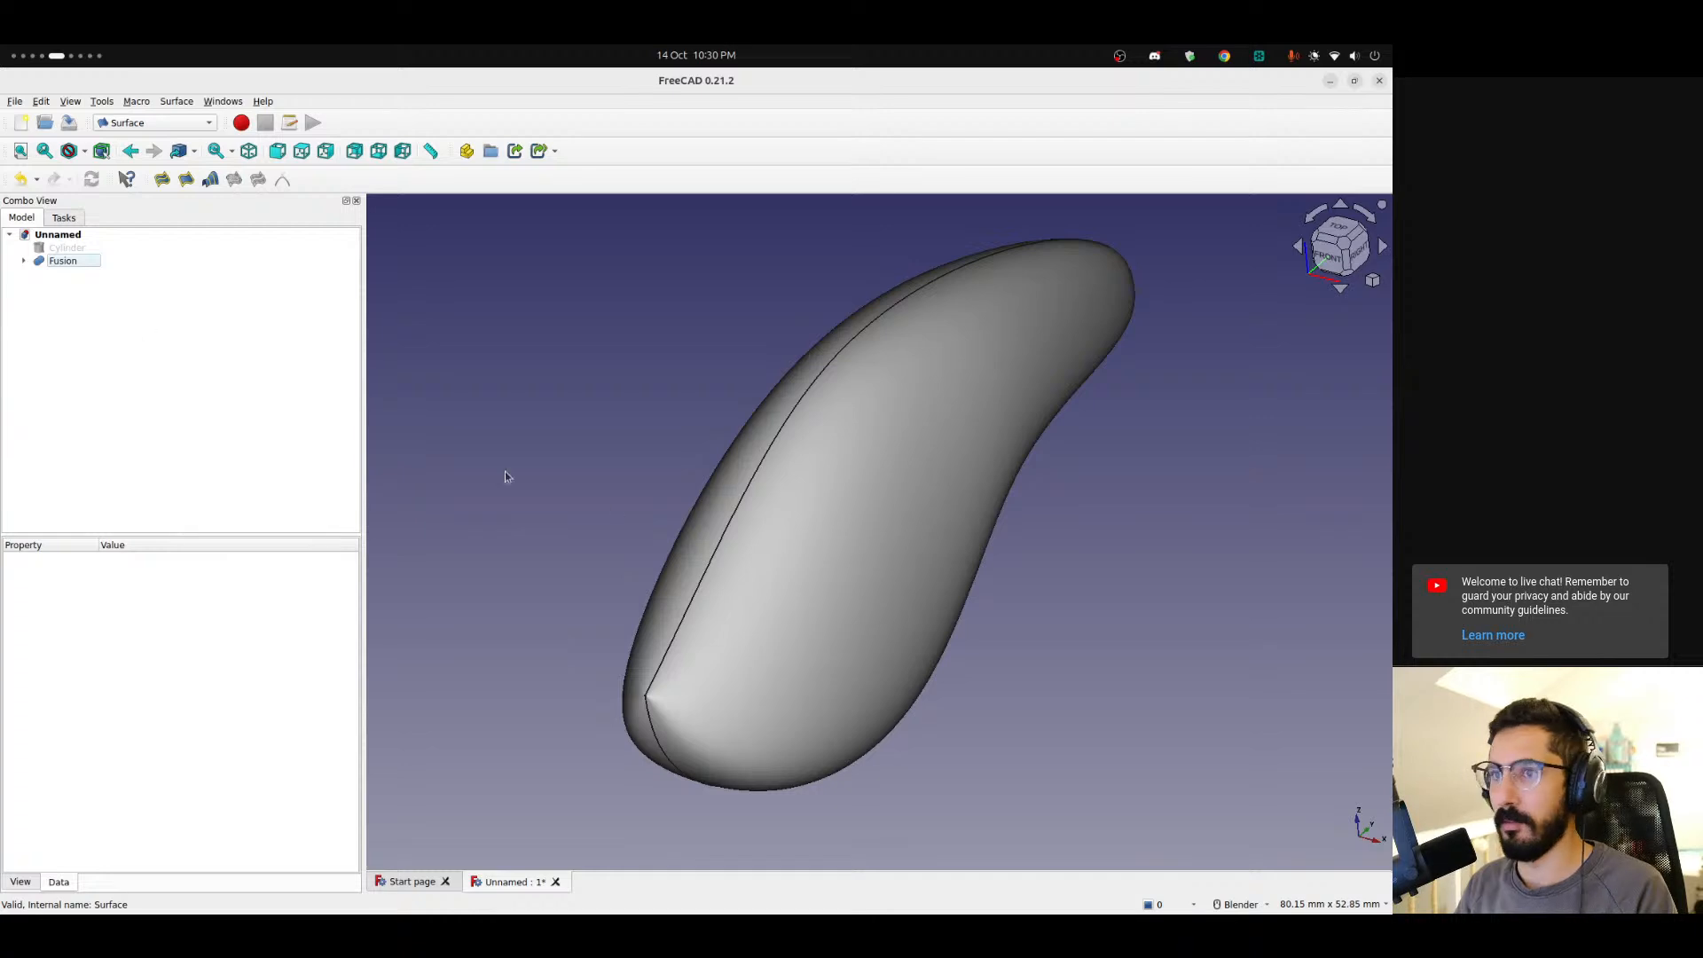
Switch to the Part workbench.
{"action": "middle_click_drag", "start_coordinate": [752, 501], "coordinate": [788, 461]}
{"action": "left_click", "coordinate": [142, 122]}
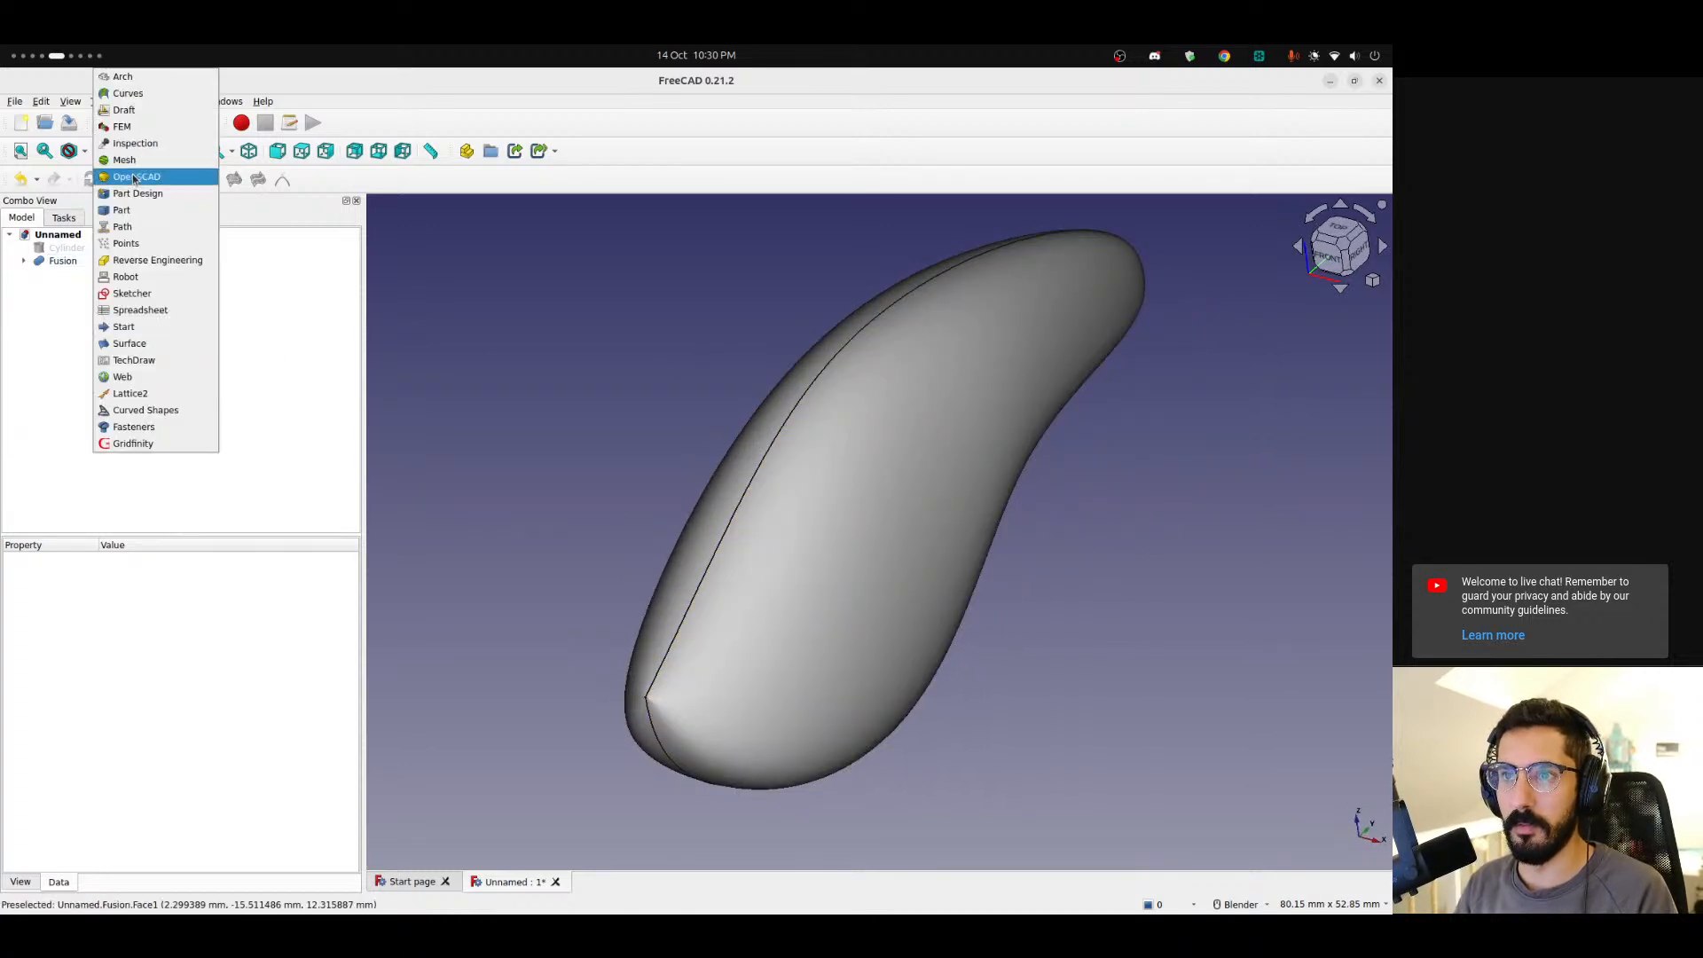
{"action": "left_click", "coordinate": [124, 210]}
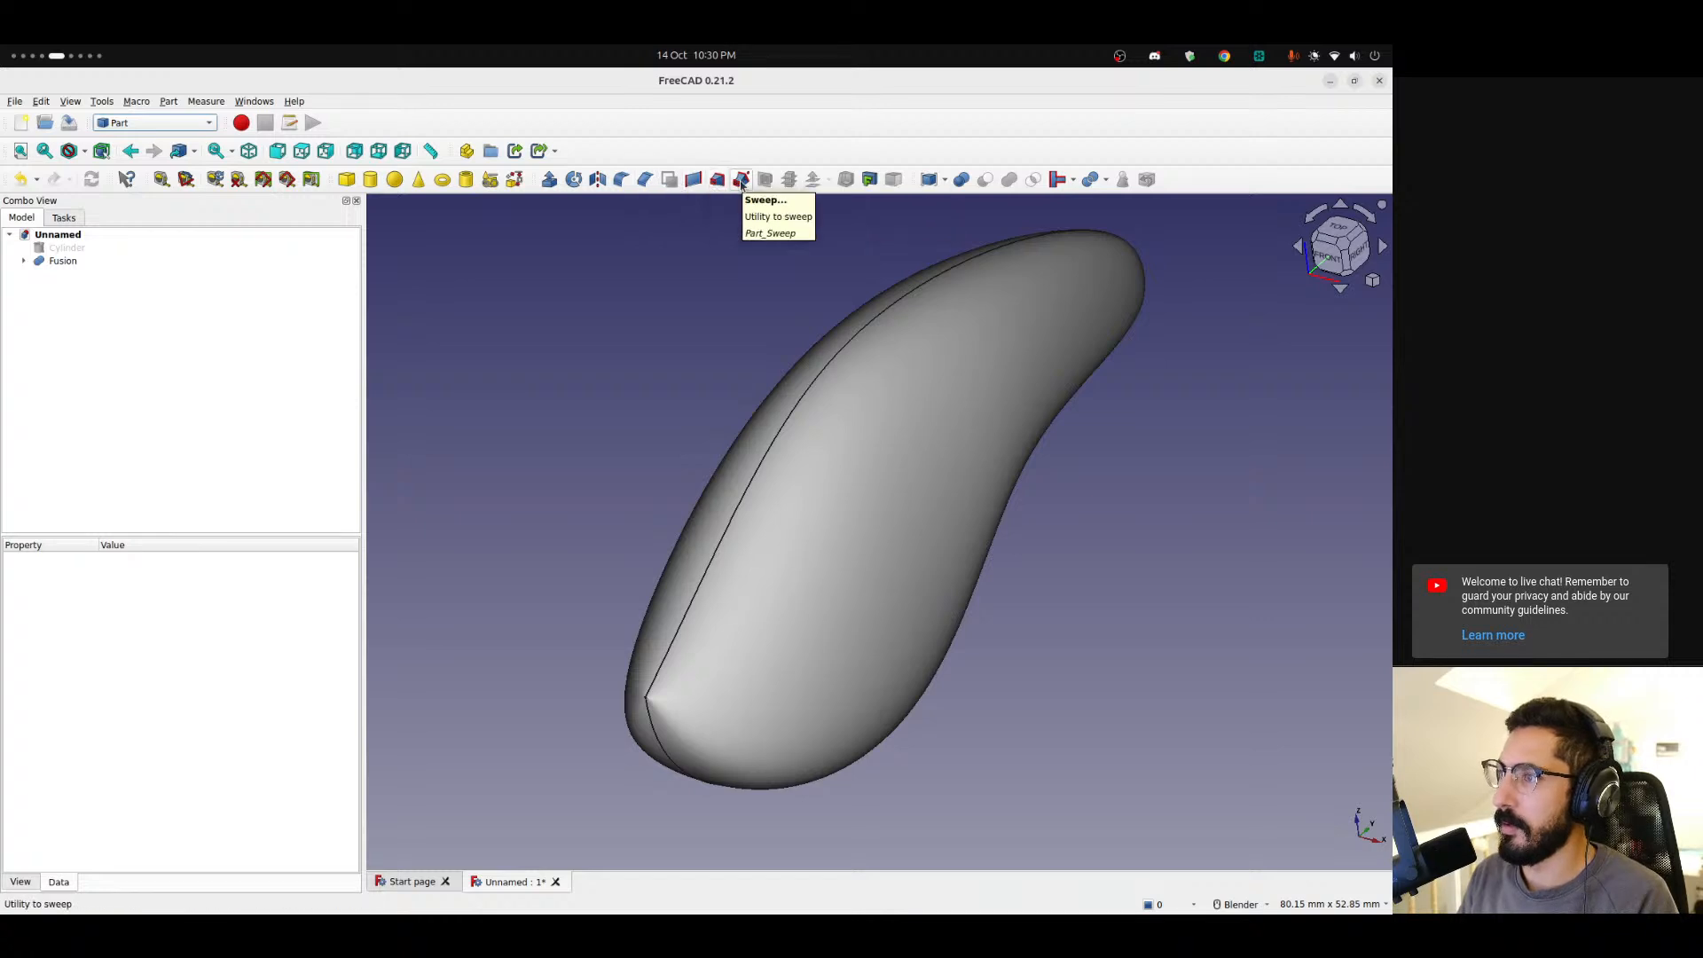
Try making a face from the fused body with Make face from wires, then undo it.
{"action": "left_click", "coordinate": [944, 426]}
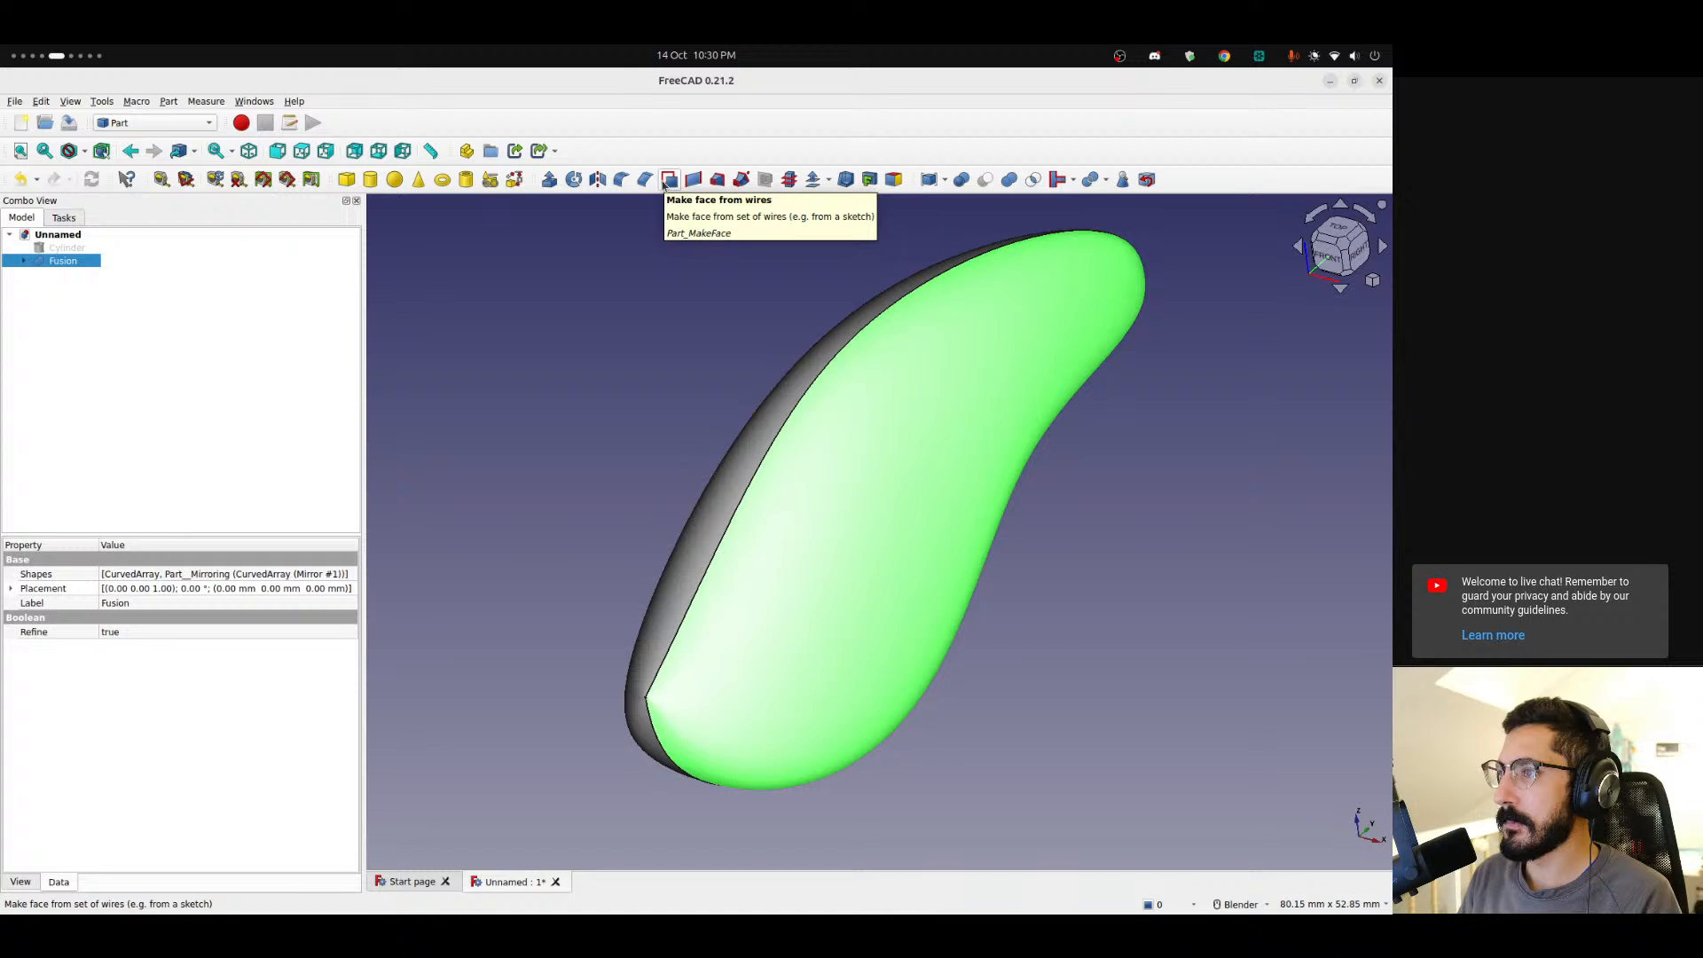
{"action": "left_click", "coordinate": [668, 180]}
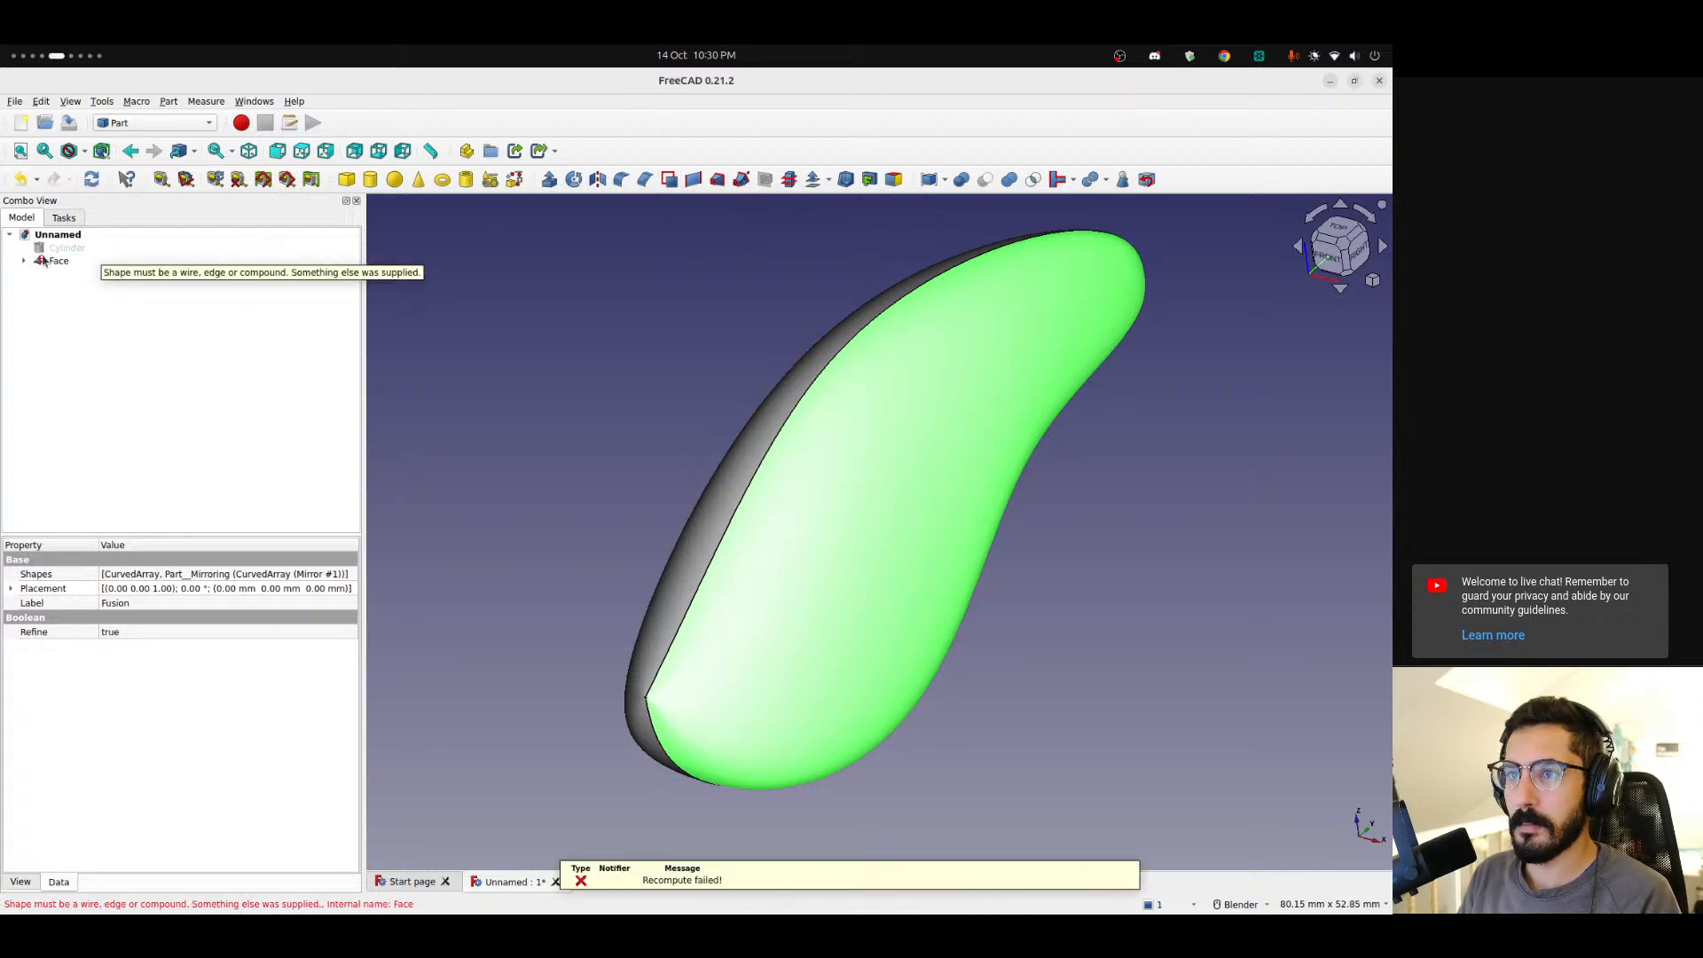
{"action": "key", "text": "ctrl+z"}
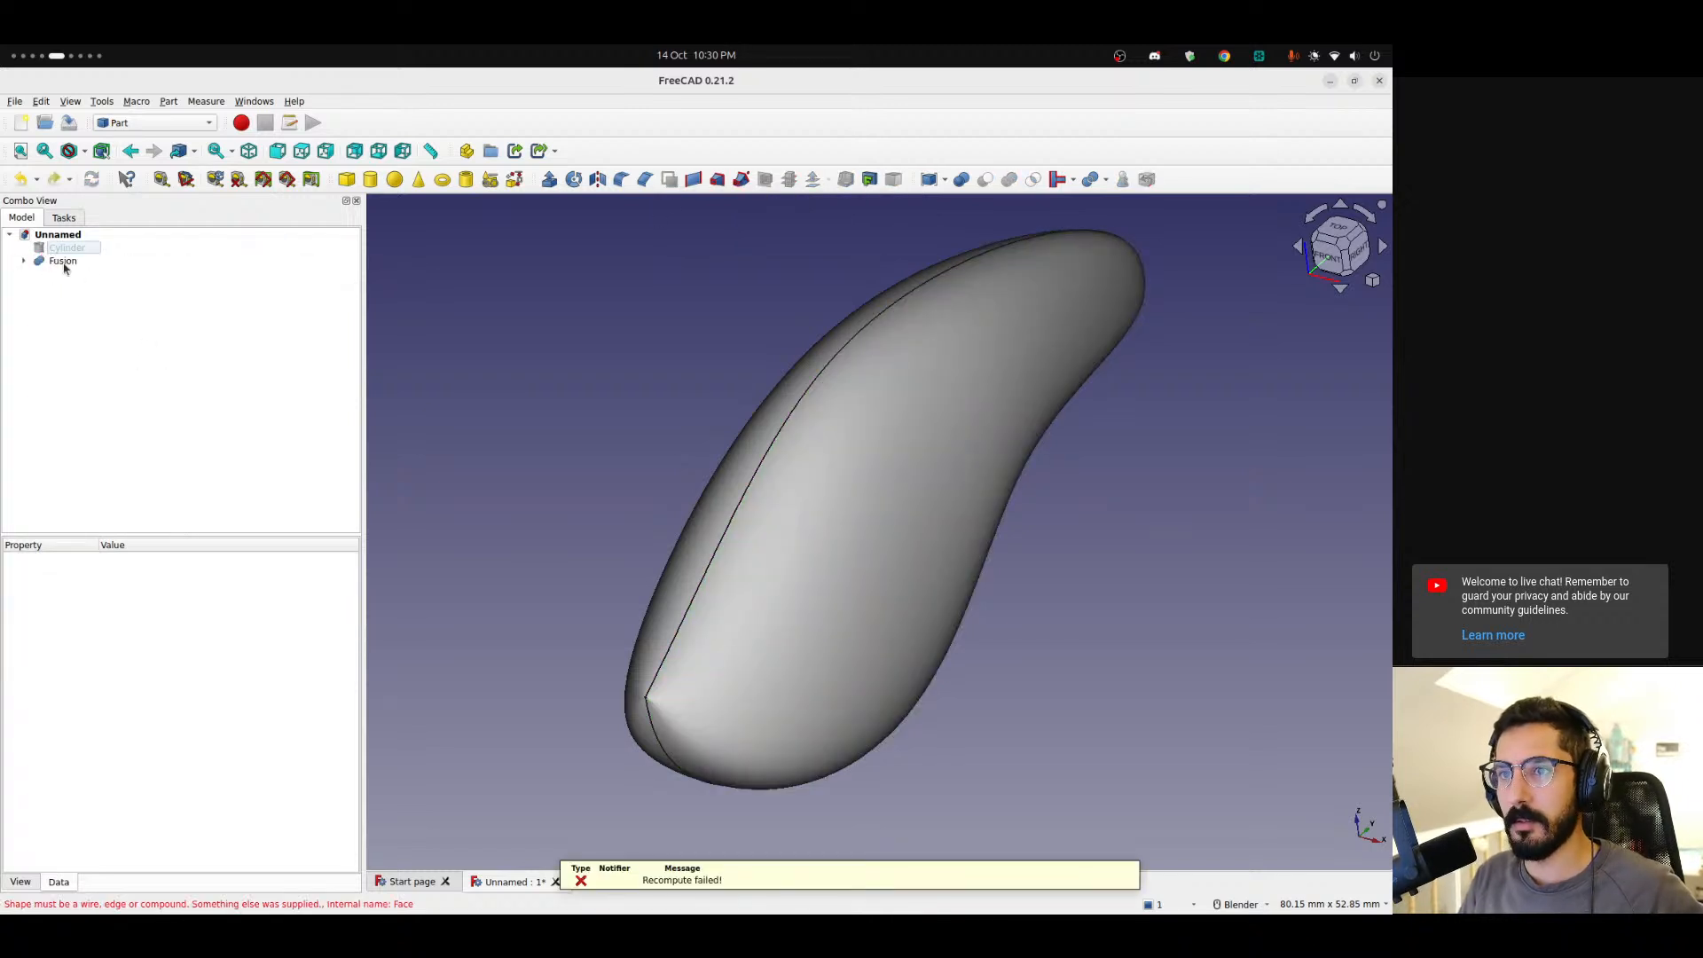
Select the fused body and switch to the Draft workbench.
{"action": "left_click", "coordinate": [845, 500]}
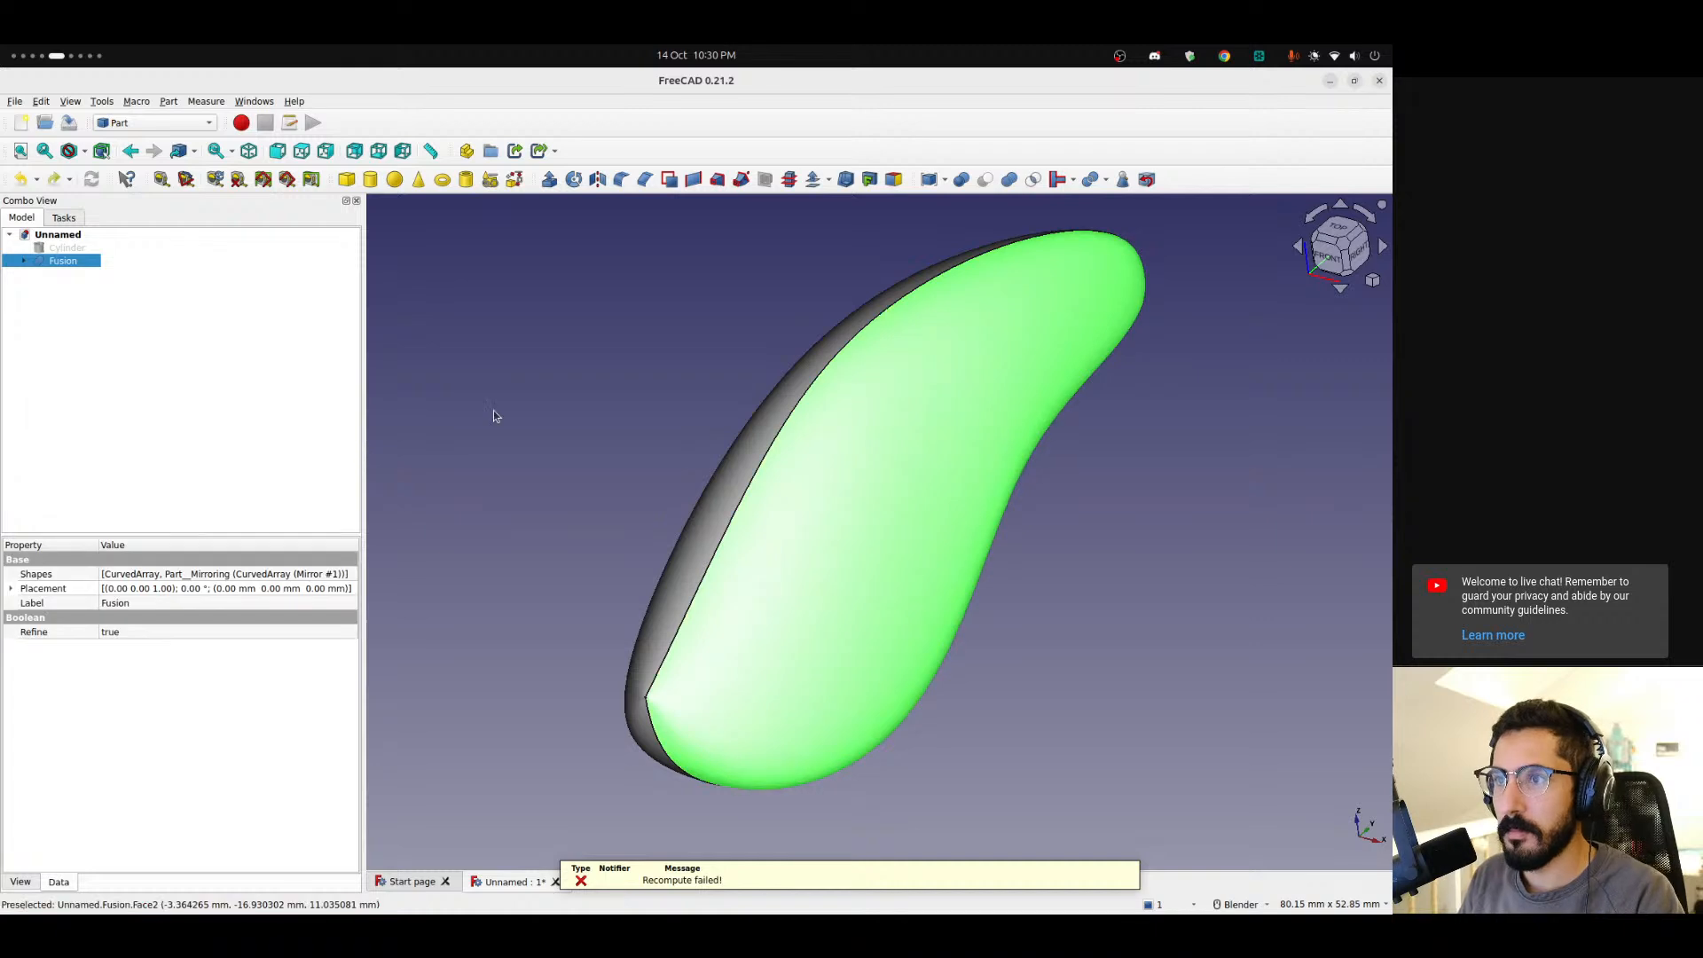
{"action": "left_click", "coordinate": [148, 125]}
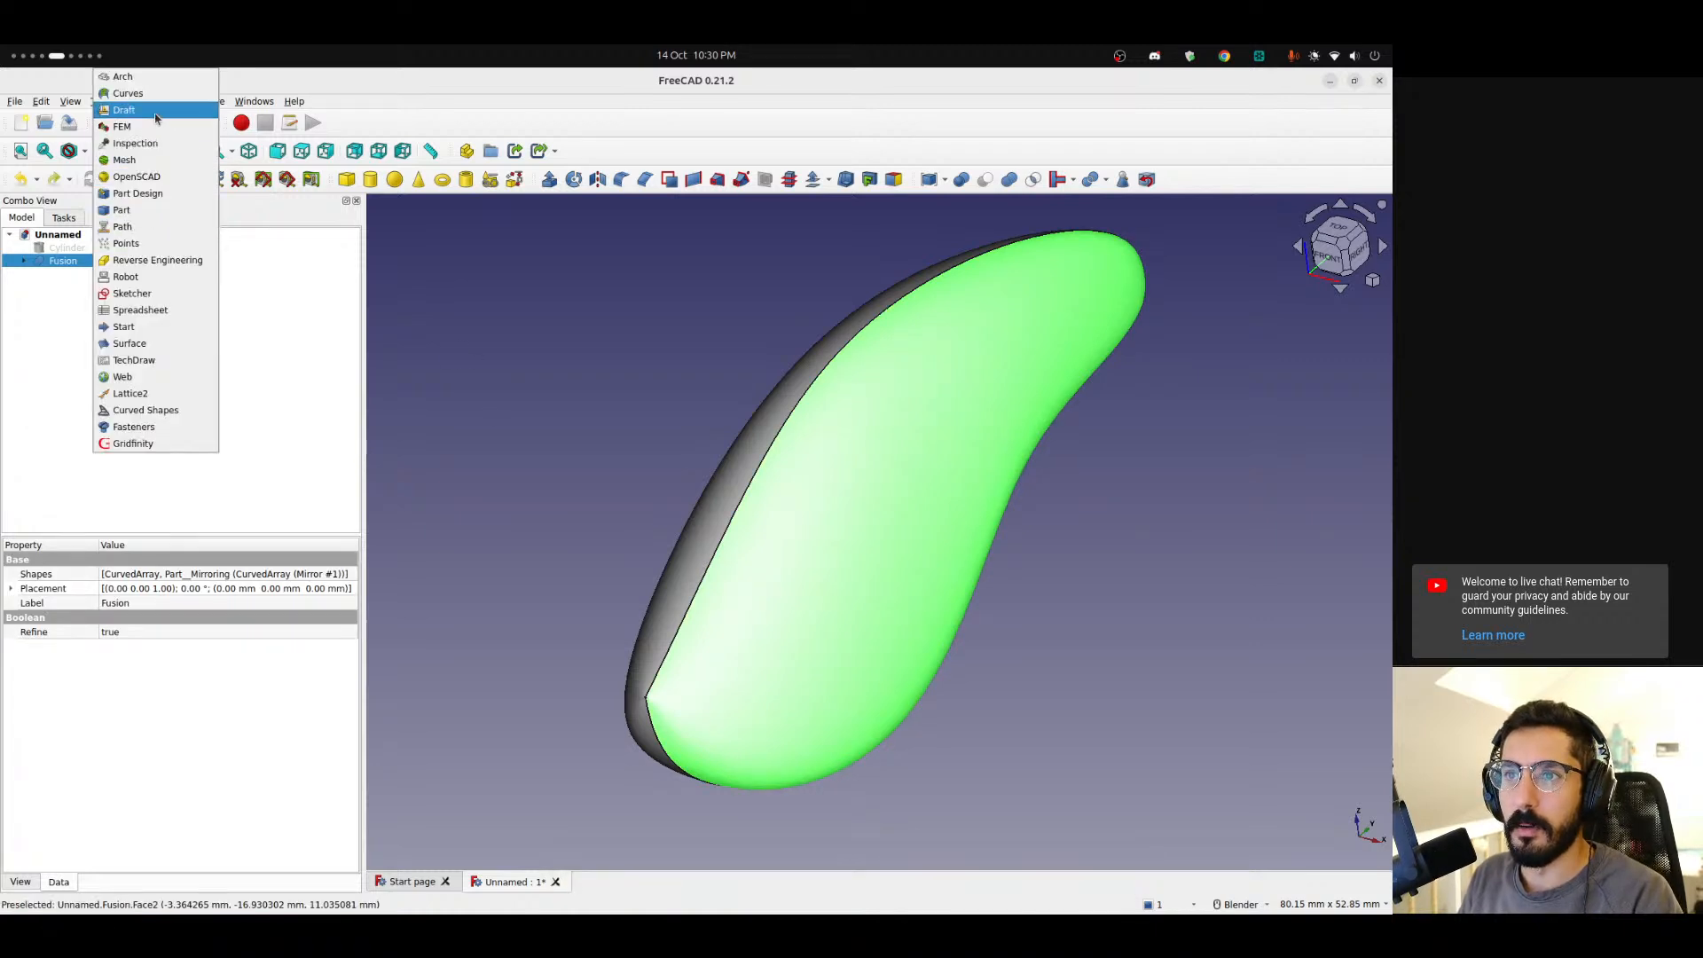
{"action": "left_click", "coordinate": [157, 111]}
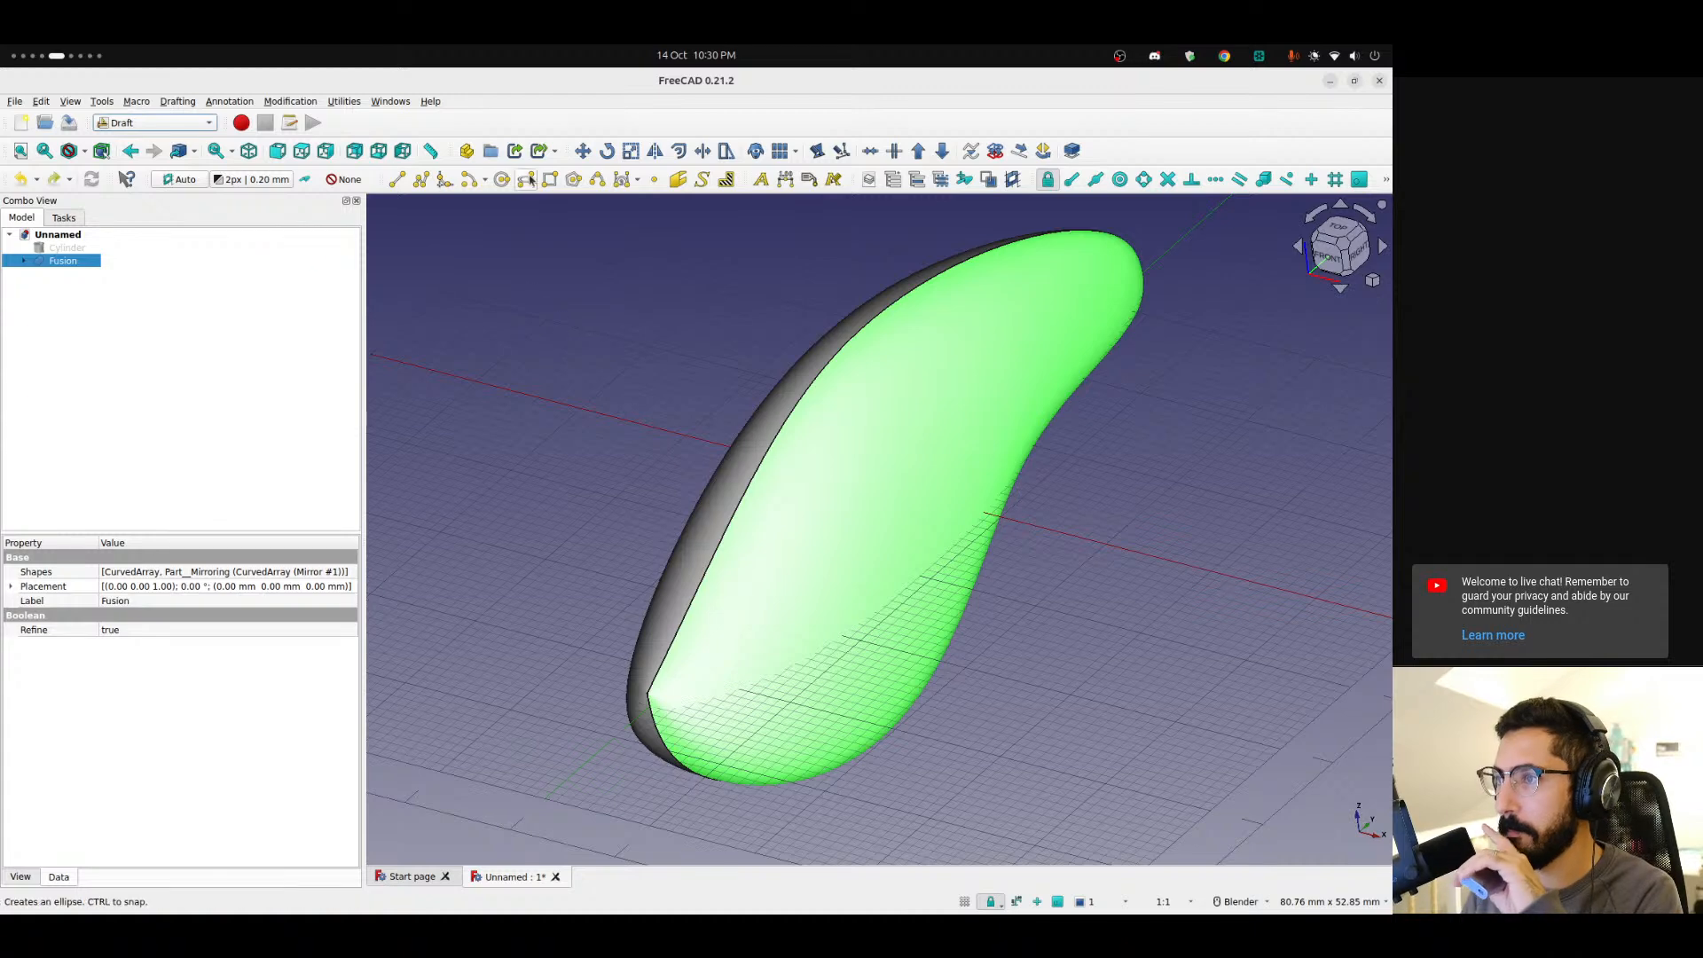
Create a Draft clone of the fused body, toggle the original's visibility, and delete the clone.
{"action": "left_click", "coordinate": [755, 153]}
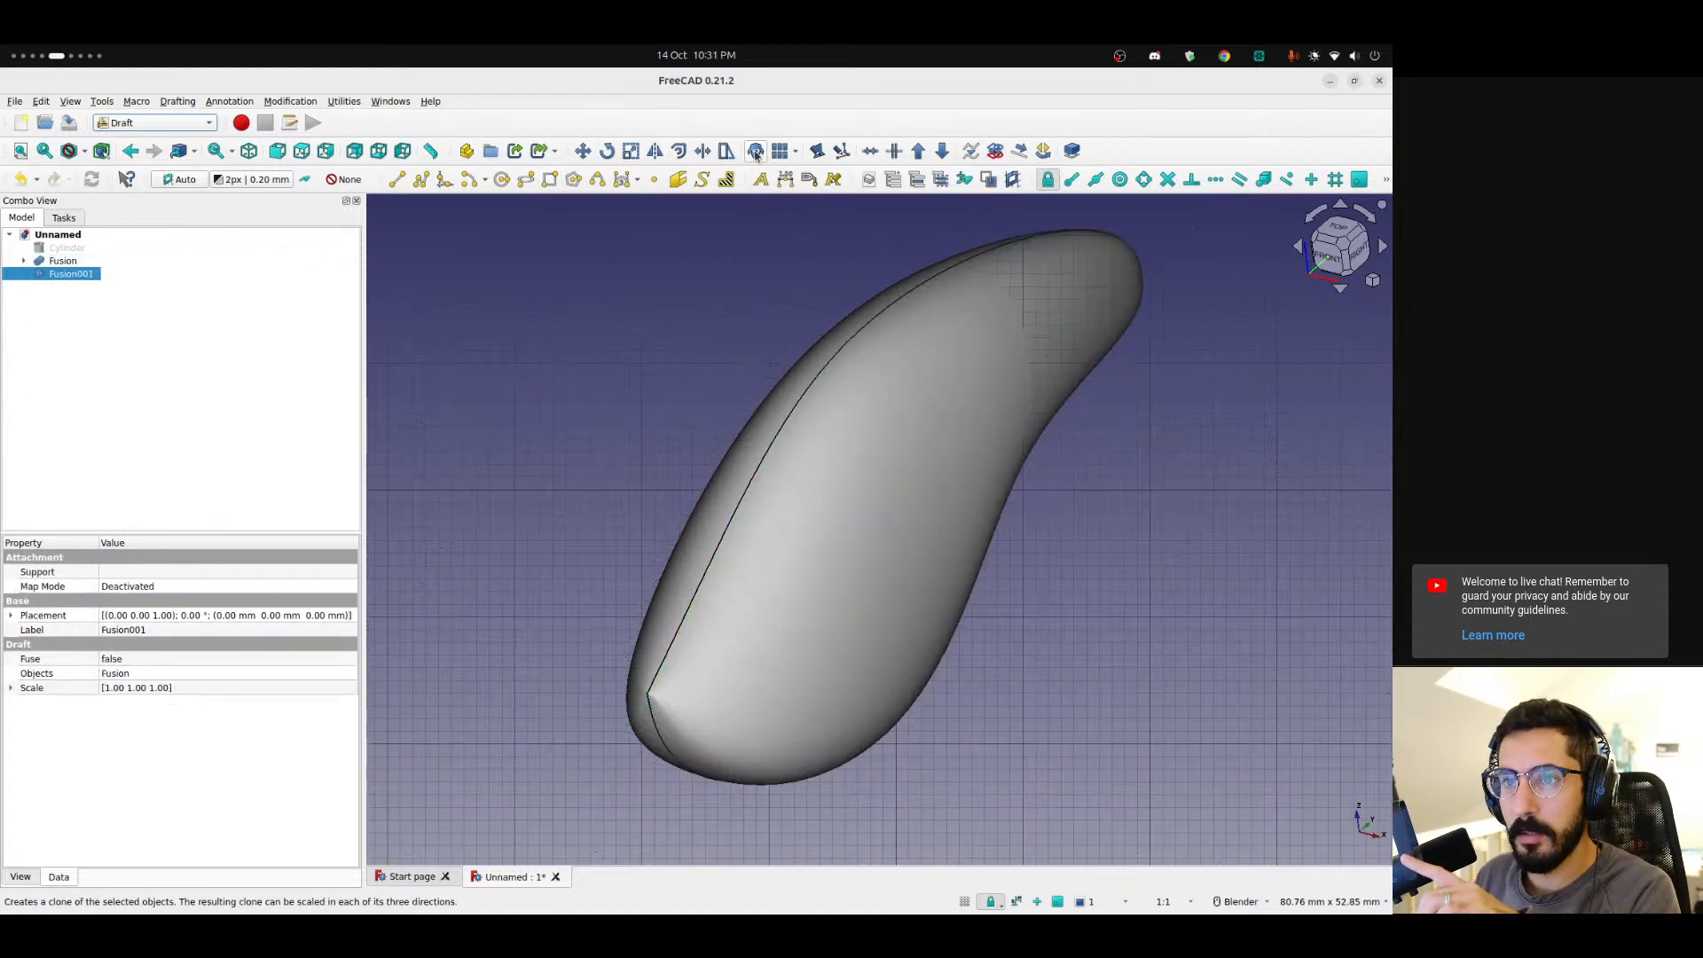
{"action": "left_click", "coordinate": [54, 264]}
{"action": "key", "text": "space"}
{"action": "key", "text": "space"}
{"action": "left_click", "coordinate": [63, 275]}
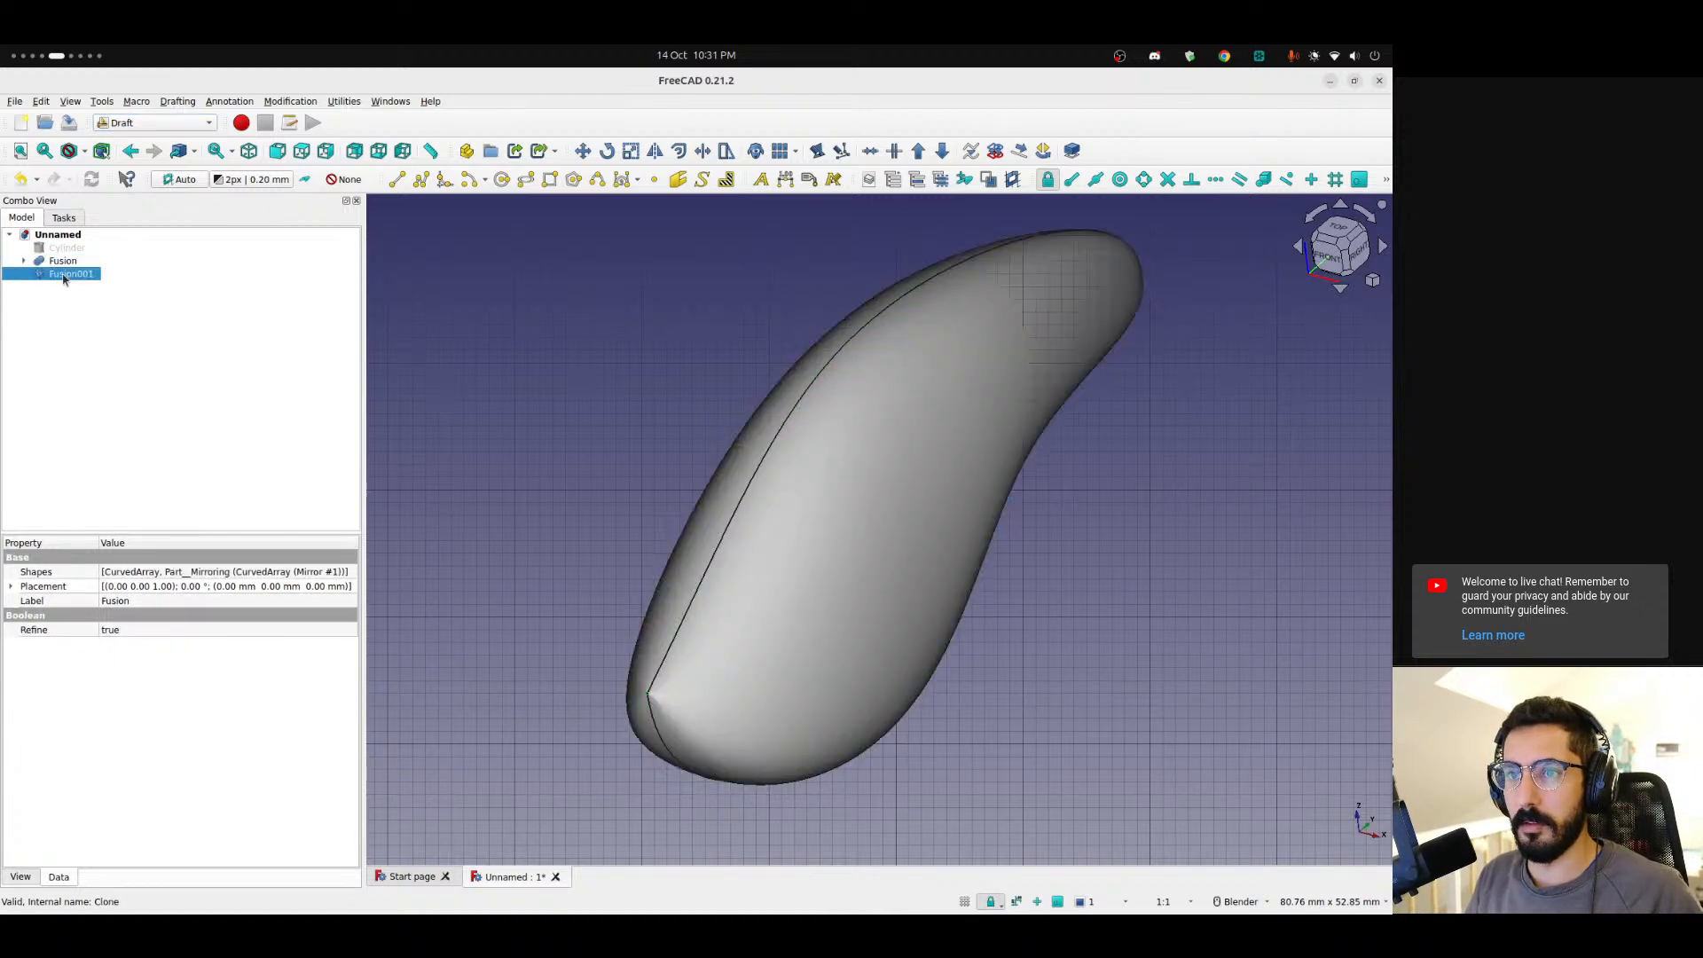
{"action": "key", "text": "Delete"}
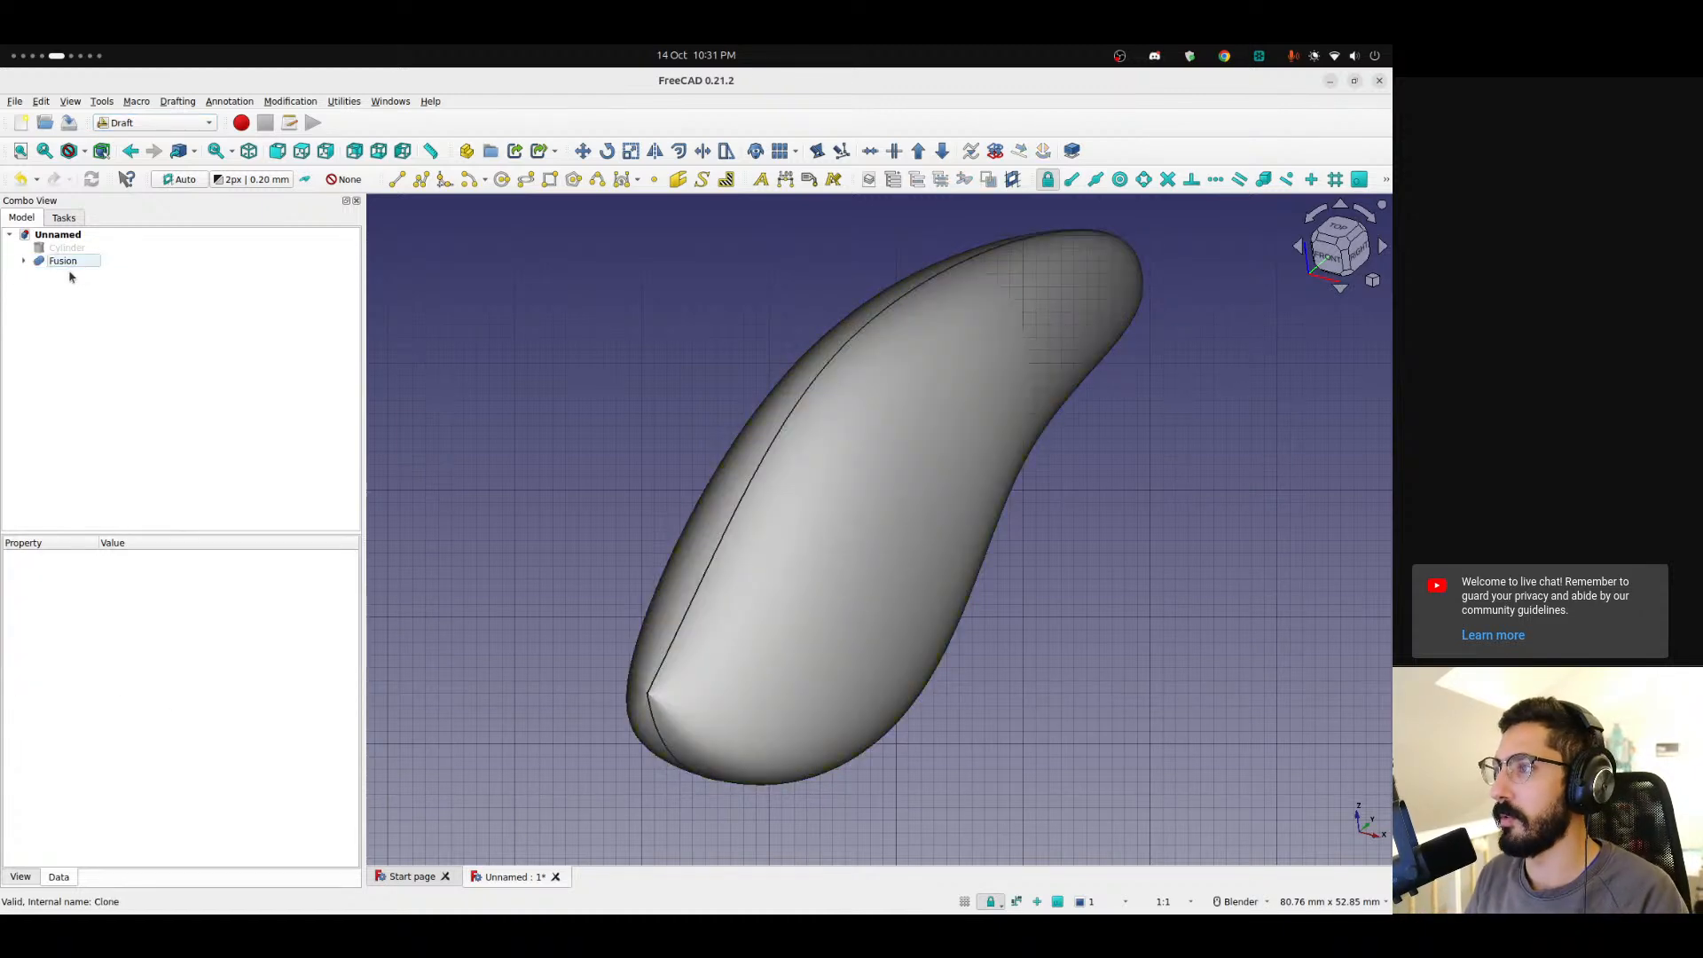
Switch to the Surface workbench.
{"action": "left_click", "coordinate": [195, 124]}
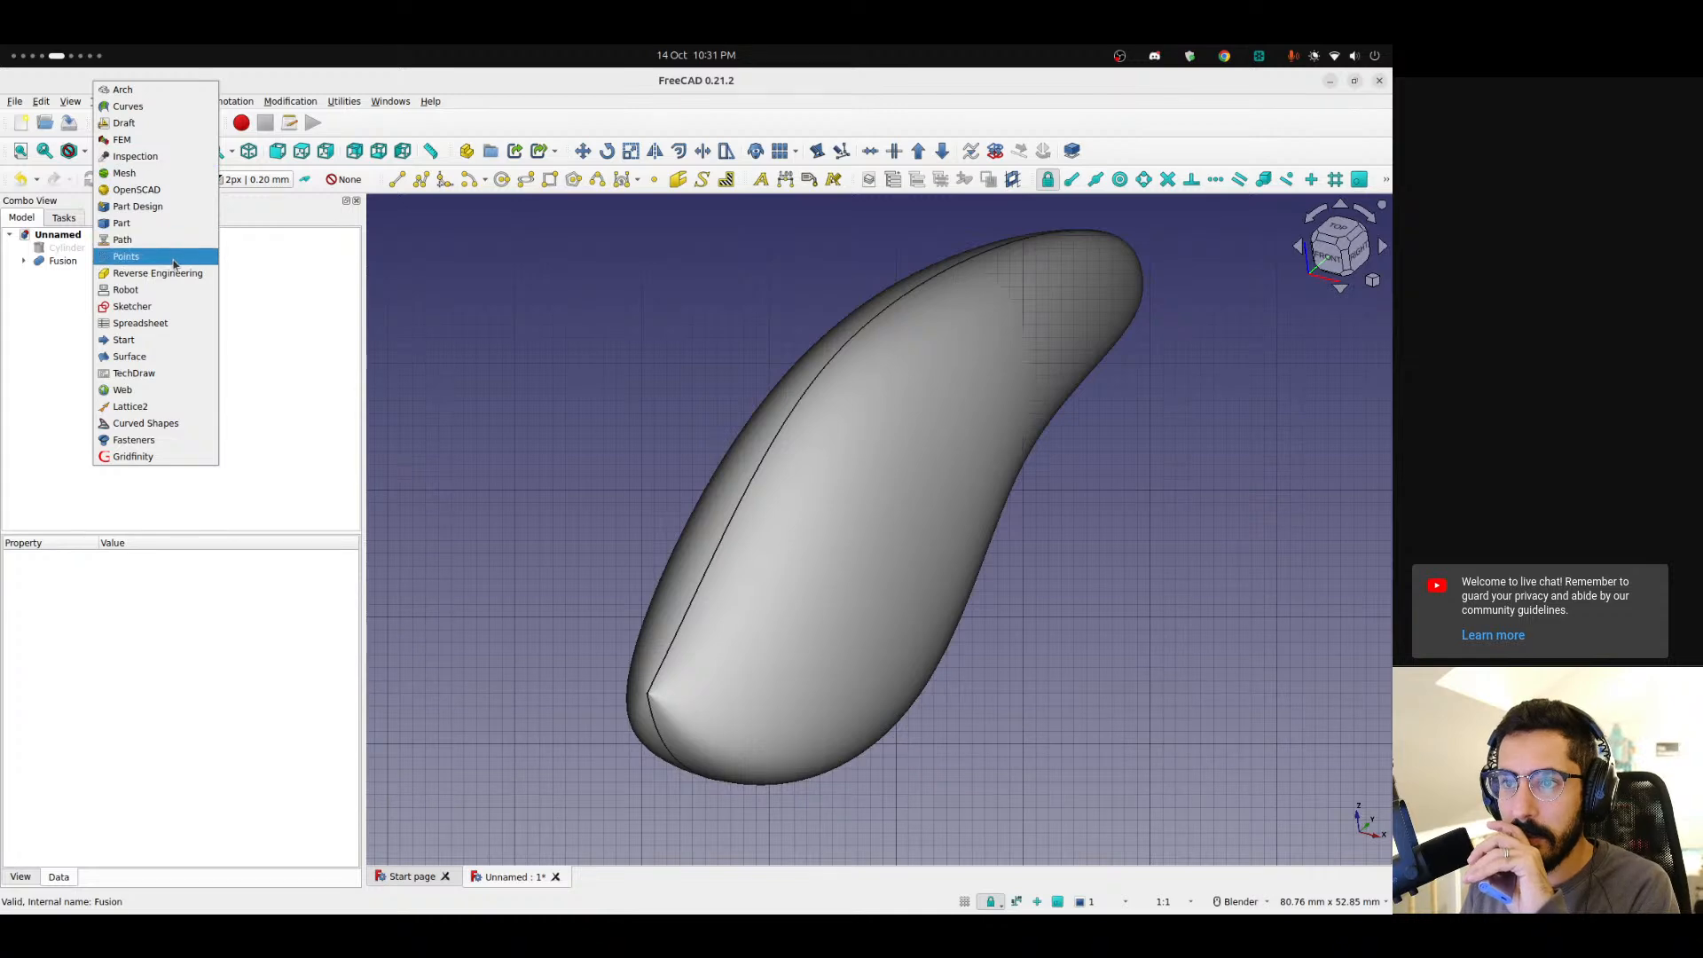
{"action": "left_click", "coordinate": [163, 355]}
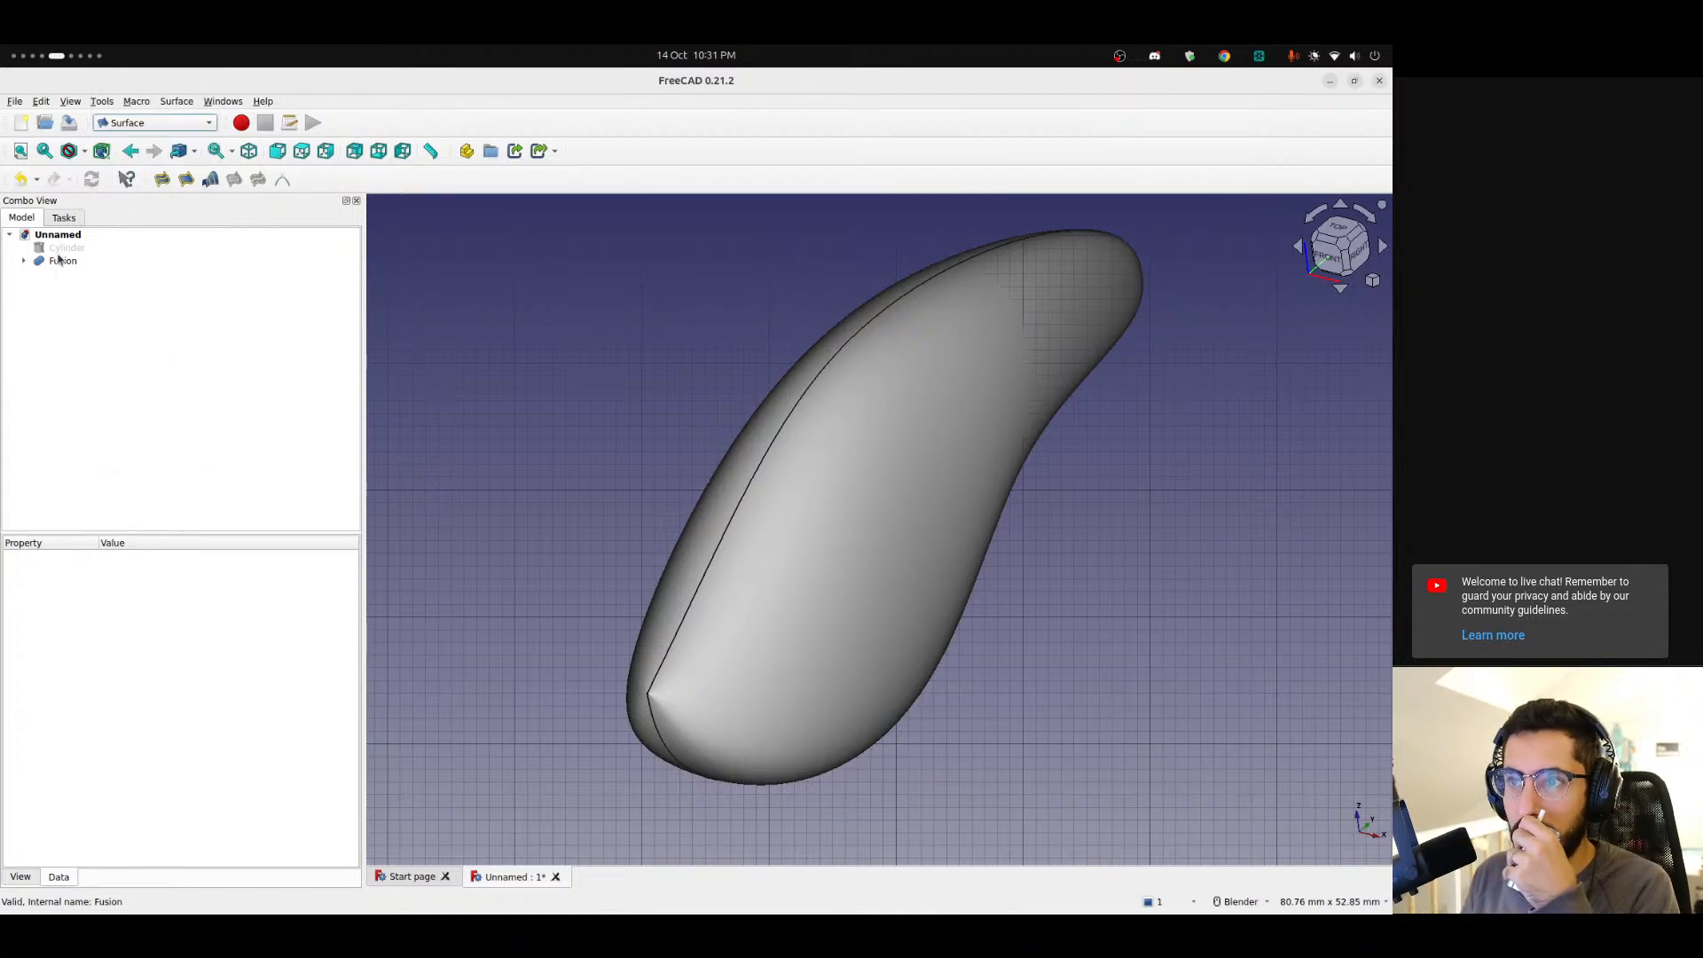
{"action": "left_click", "coordinate": [905, 407]}
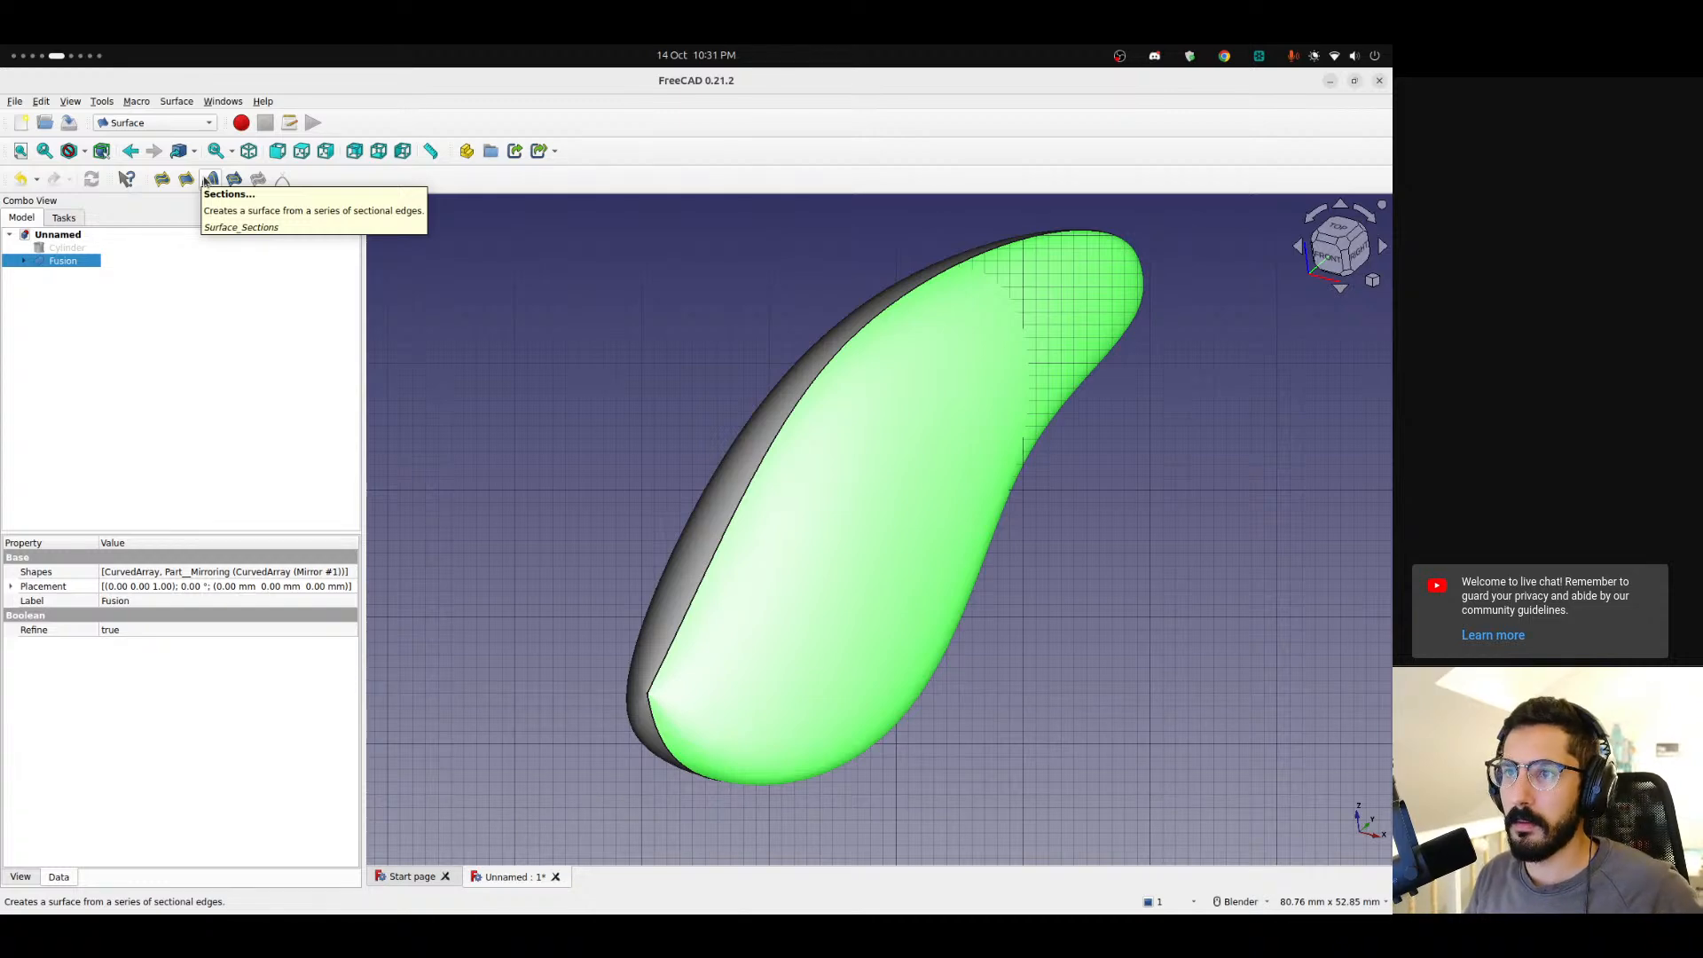
{"action": "left_click", "coordinate": [221, 323]}
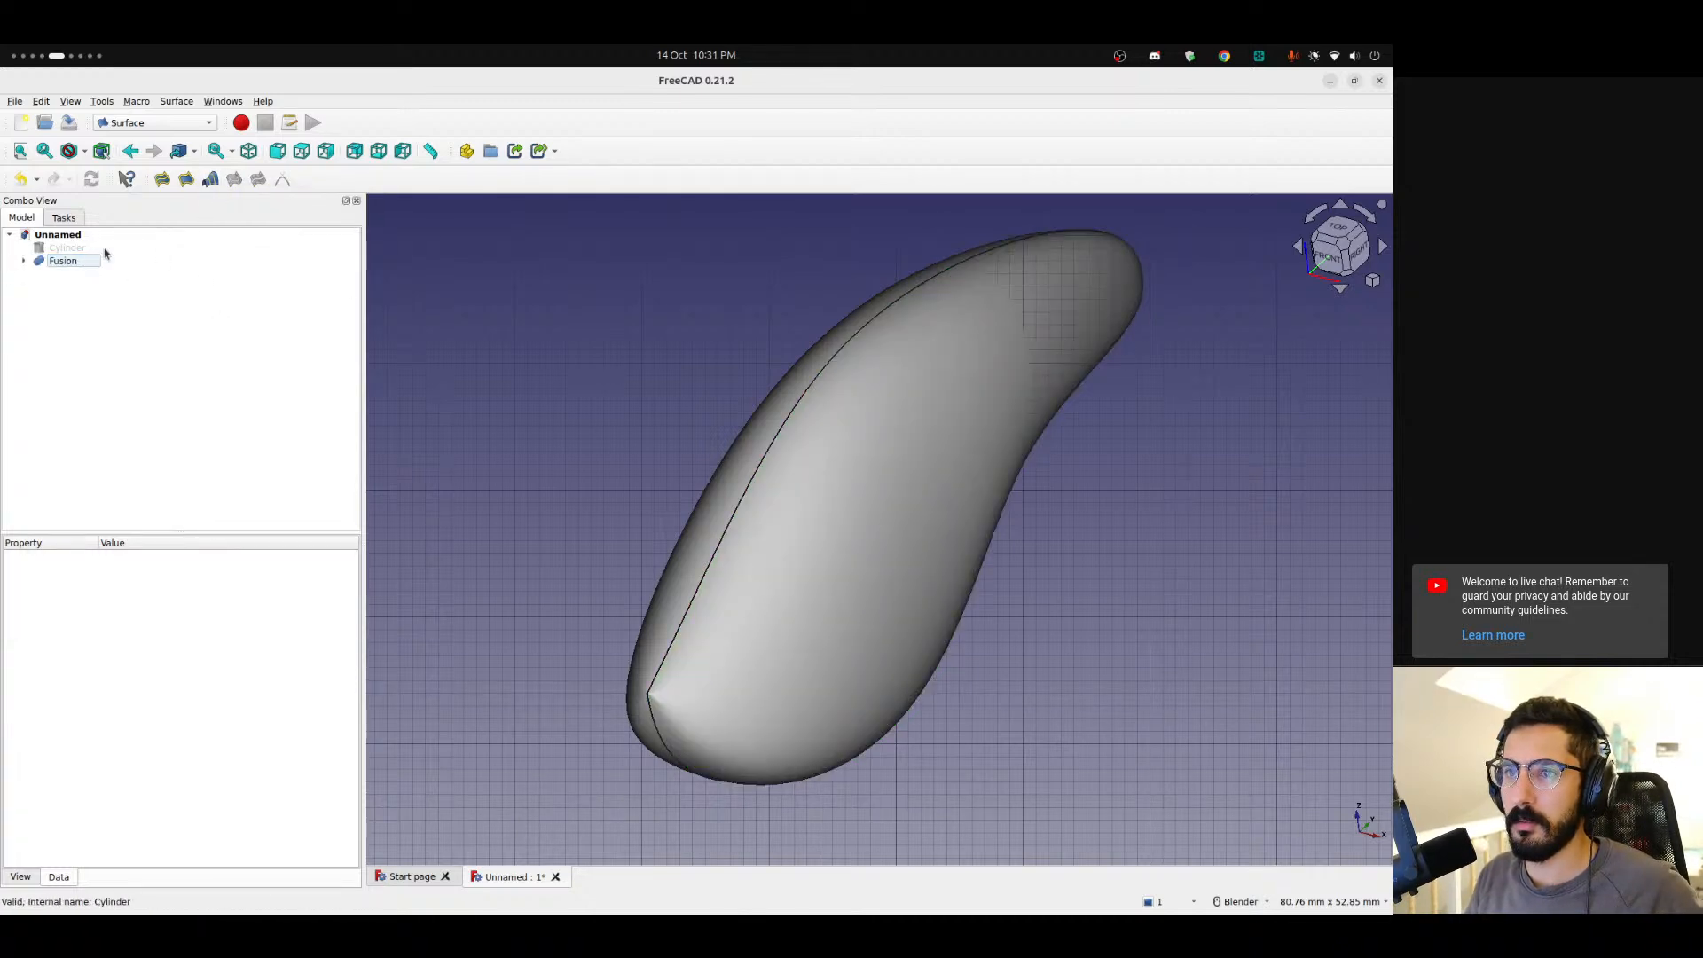
Apply Extend face to the fused body's face.
{"action": "left_click", "coordinate": [902, 448]}
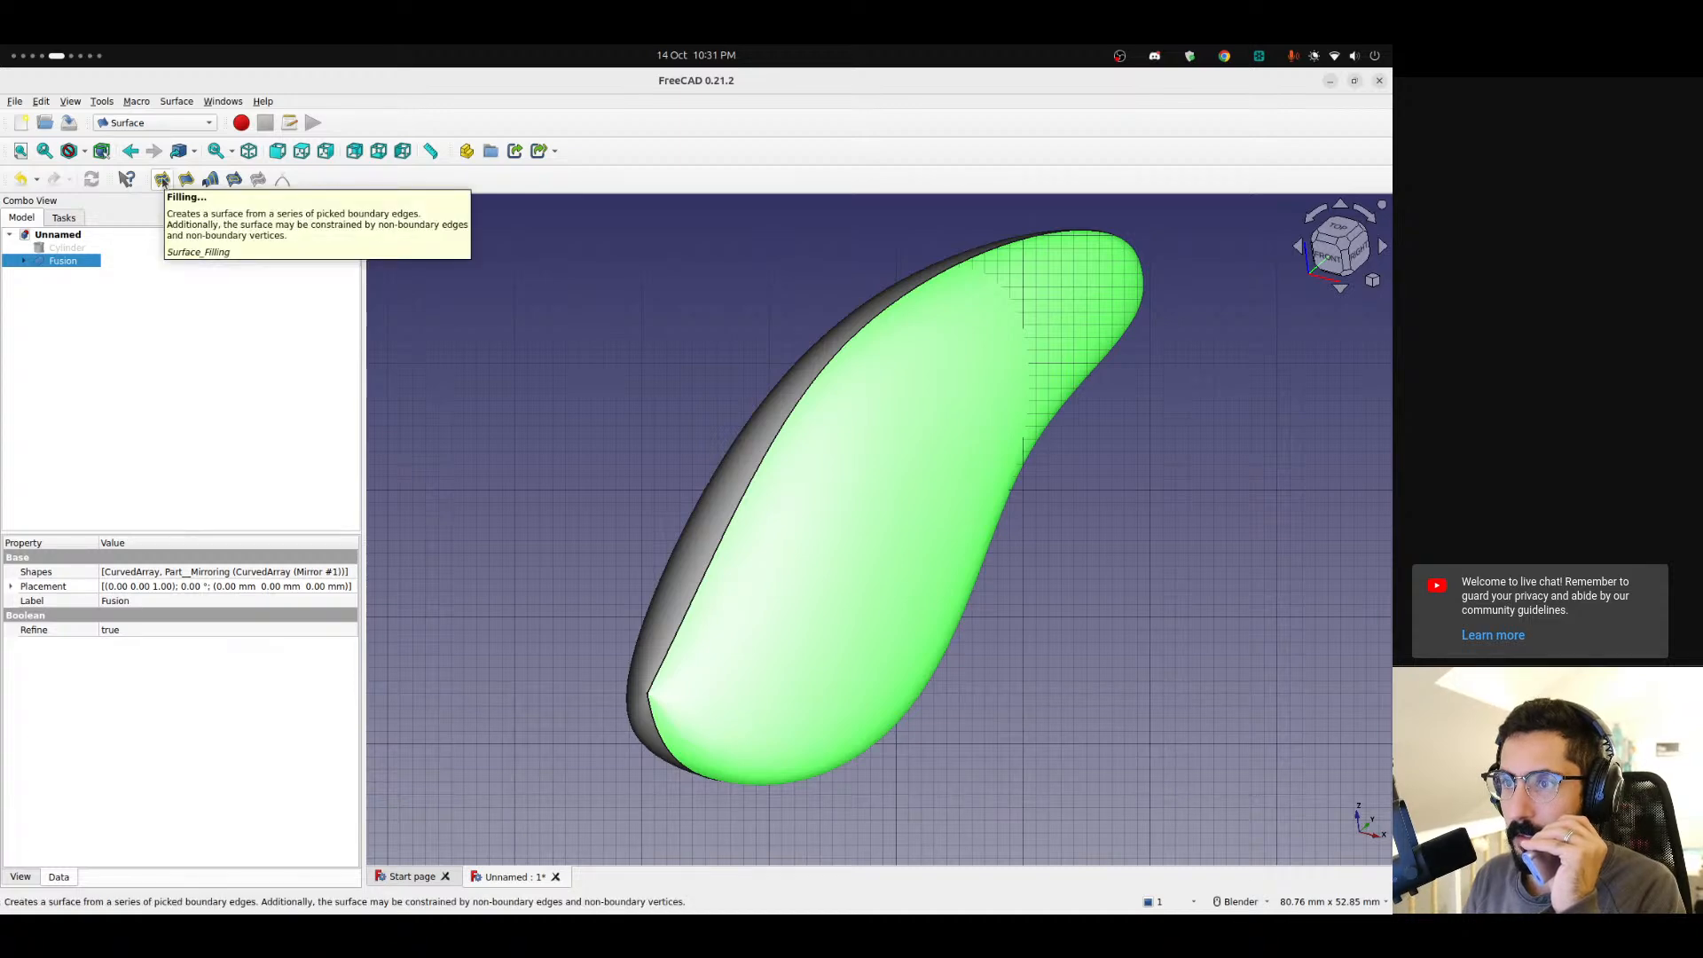
{"action": "left_click", "coordinate": [233, 179]}
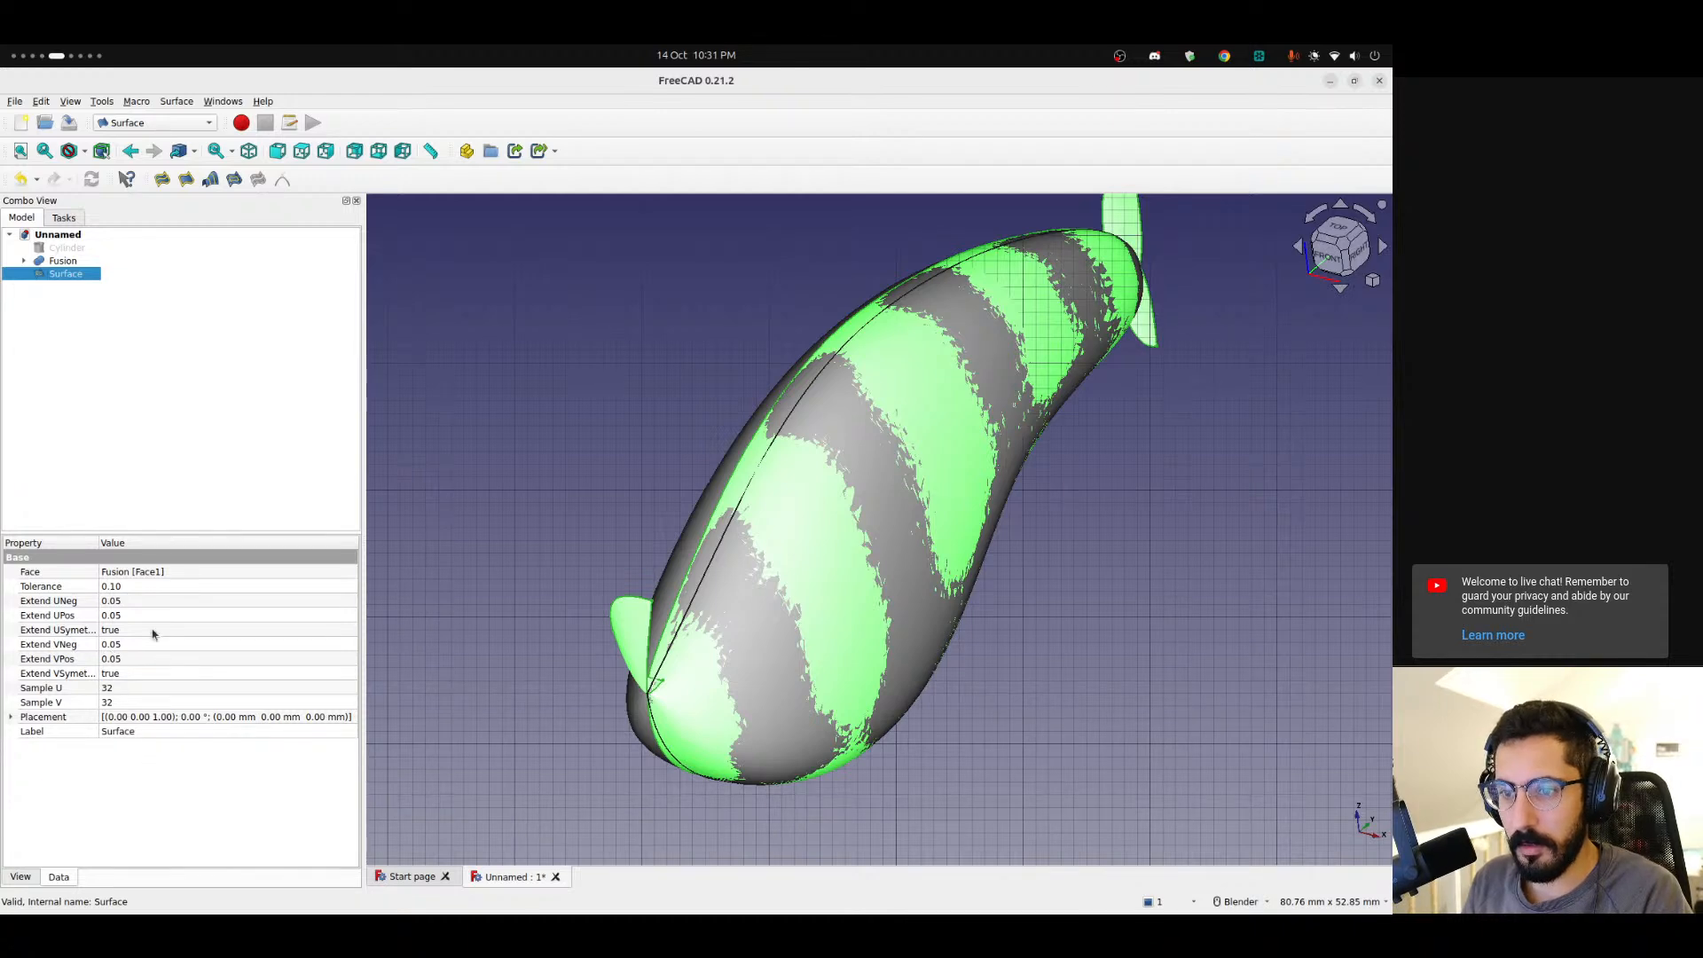
{"action": "left_click", "coordinate": [121, 586]}
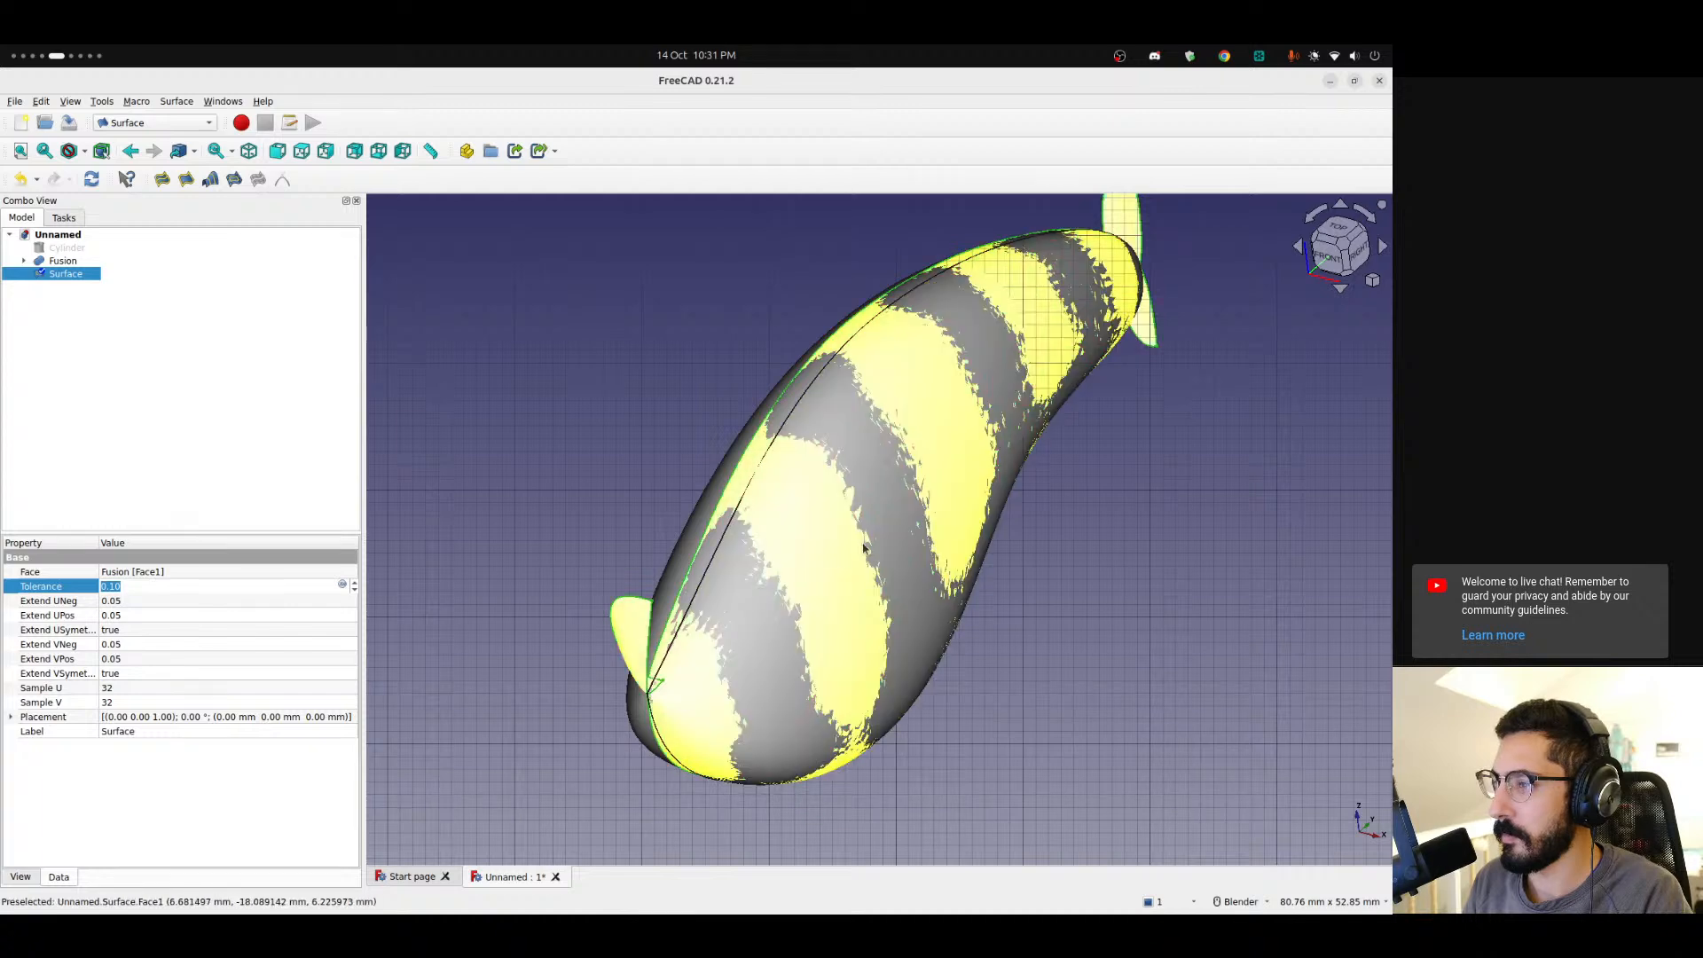
{"action": "middle_click_drag", "start_coordinate": [887, 426], "coordinate": [974, 463]}
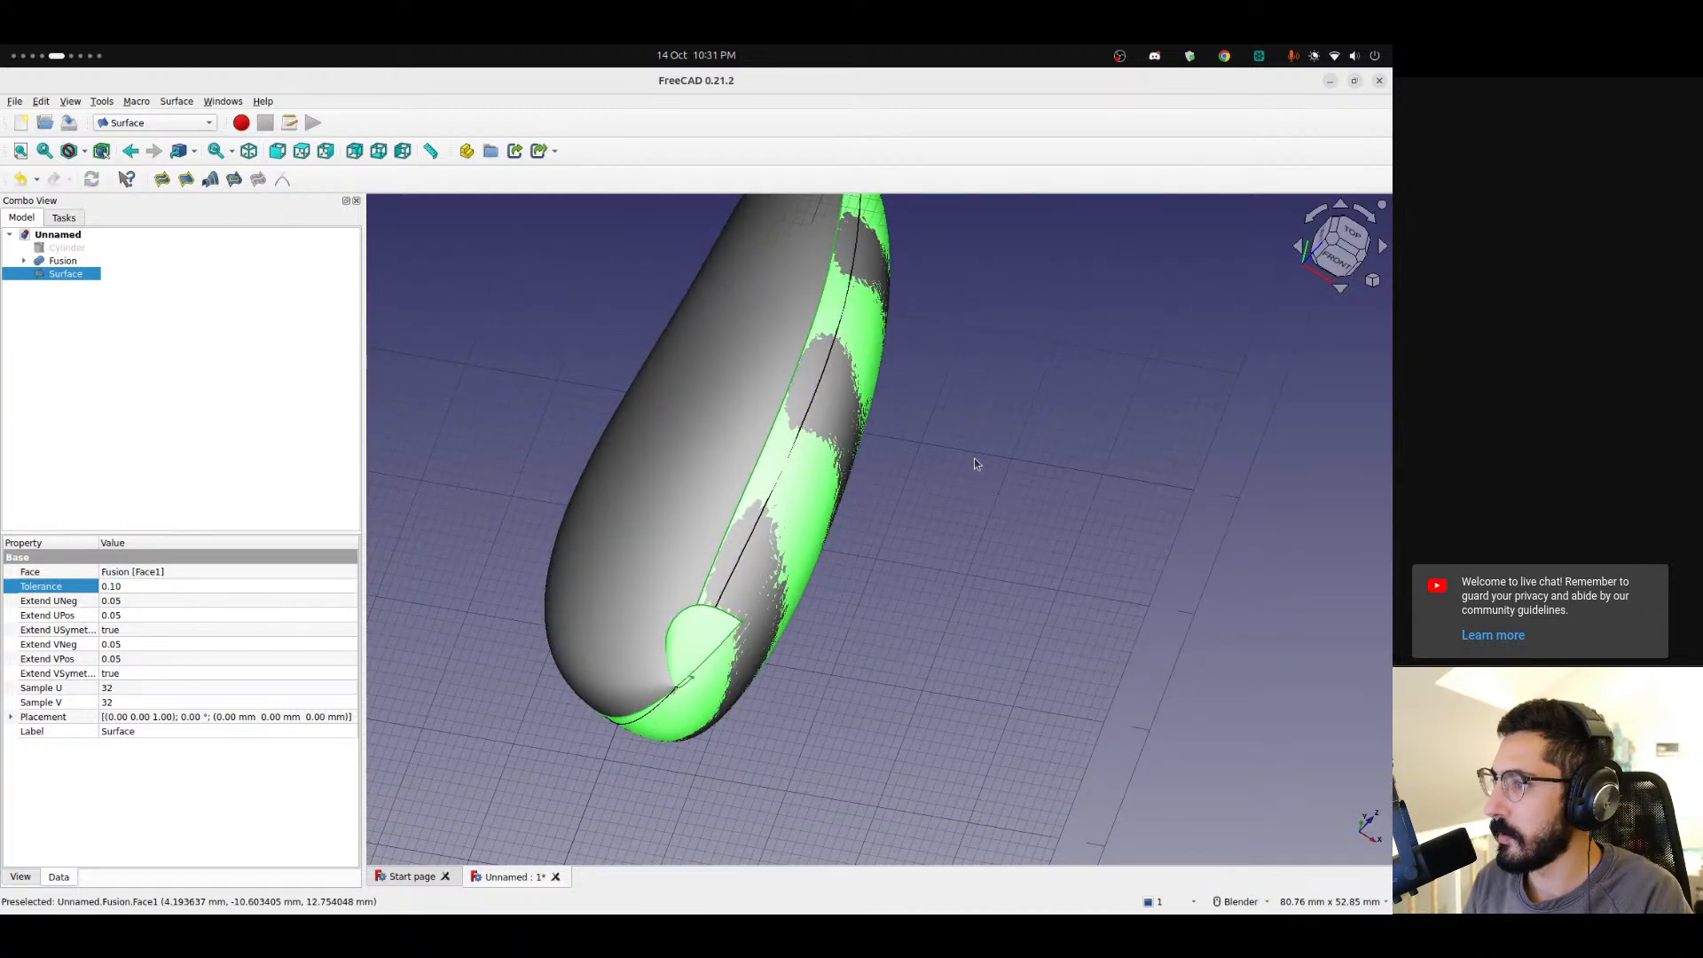
Toggle the fused body's visibility and orbit around to inspect the extended surface at the tail.
{"action": "left_click", "coordinate": [62, 260]}
{"action": "key", "text": "space"}
{"action": "key", "text": "space"}
{"action": "key", "text": "space"}
{"action": "key", "text": "space"}
{"action": "key", "text": "space"}
{"action": "key", "text": "space"}
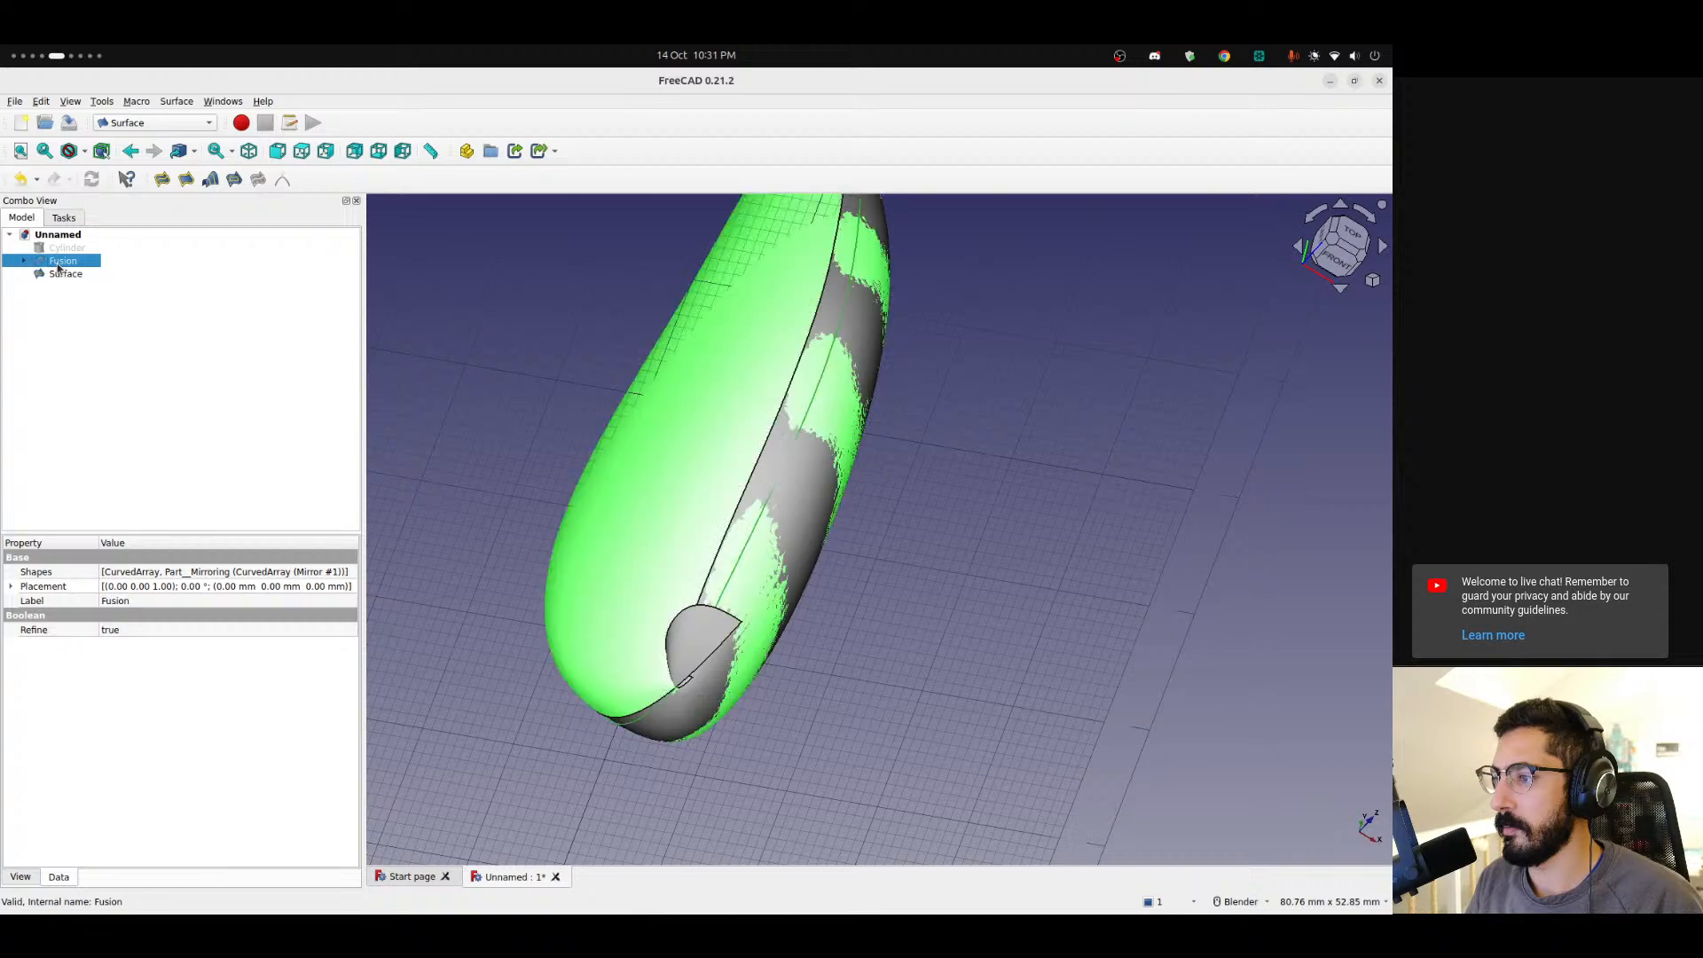
{"action": "middle_click_drag", "start_coordinate": [577, 415], "coordinate": [506, 529]}
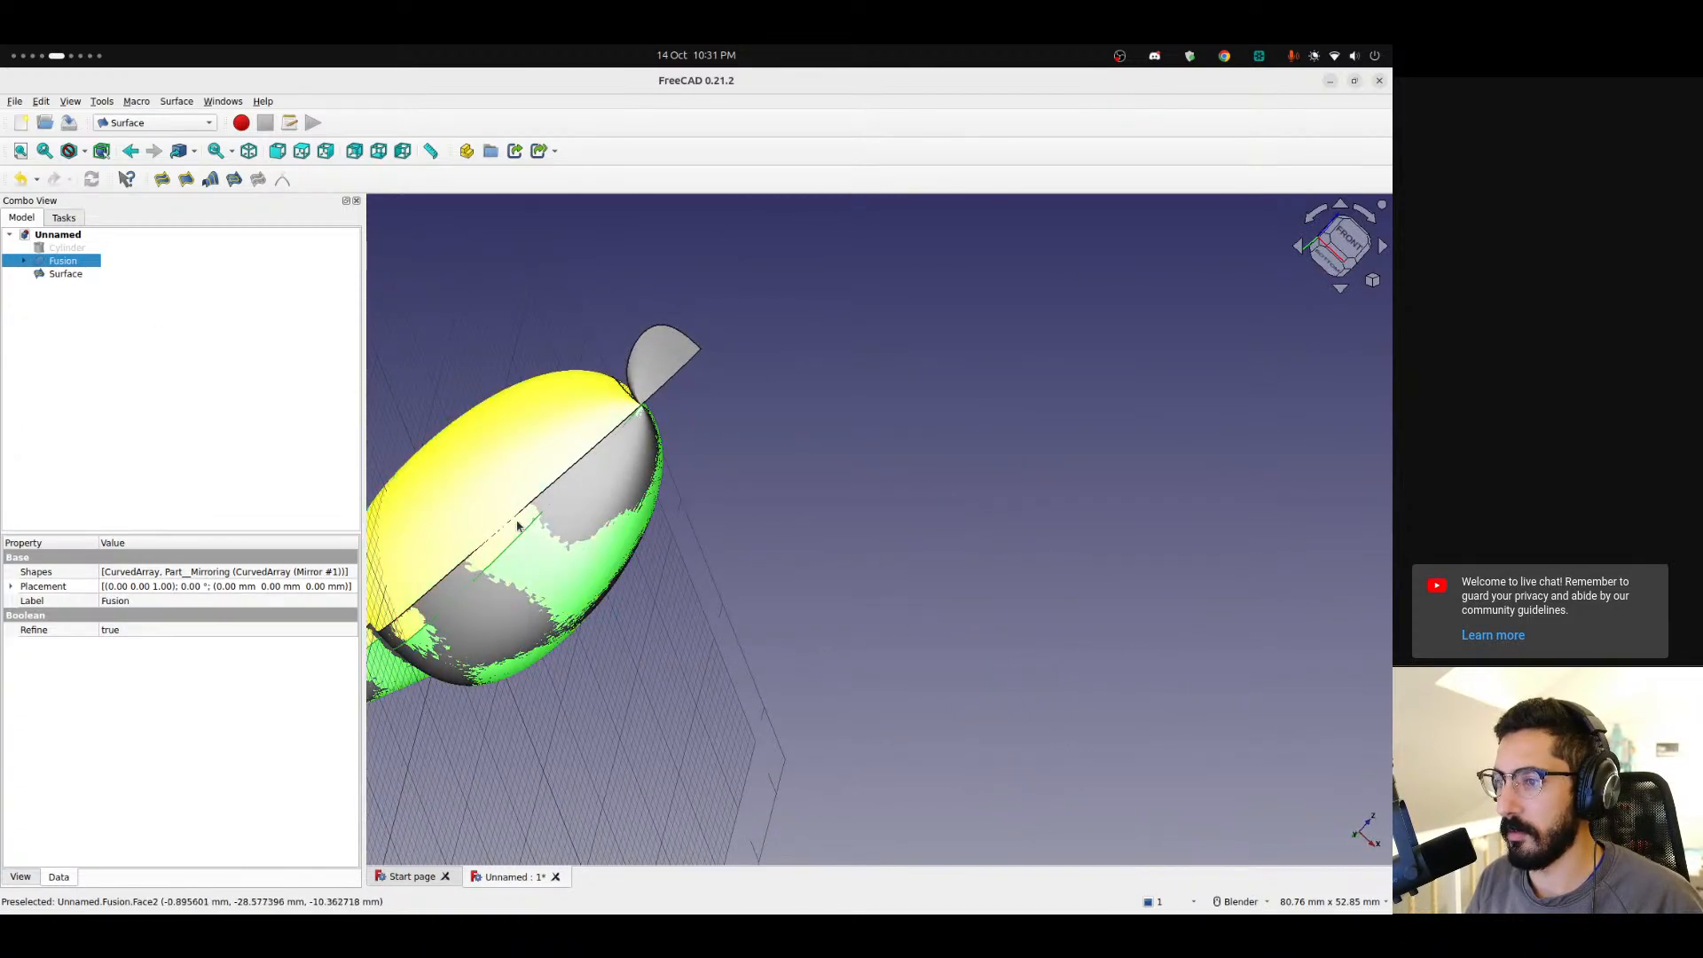
{"action": "left_click", "coordinate": [43, 277]}
{"action": "middle_click_drag", "start_coordinate": [541, 479], "coordinate": [533, 625]}
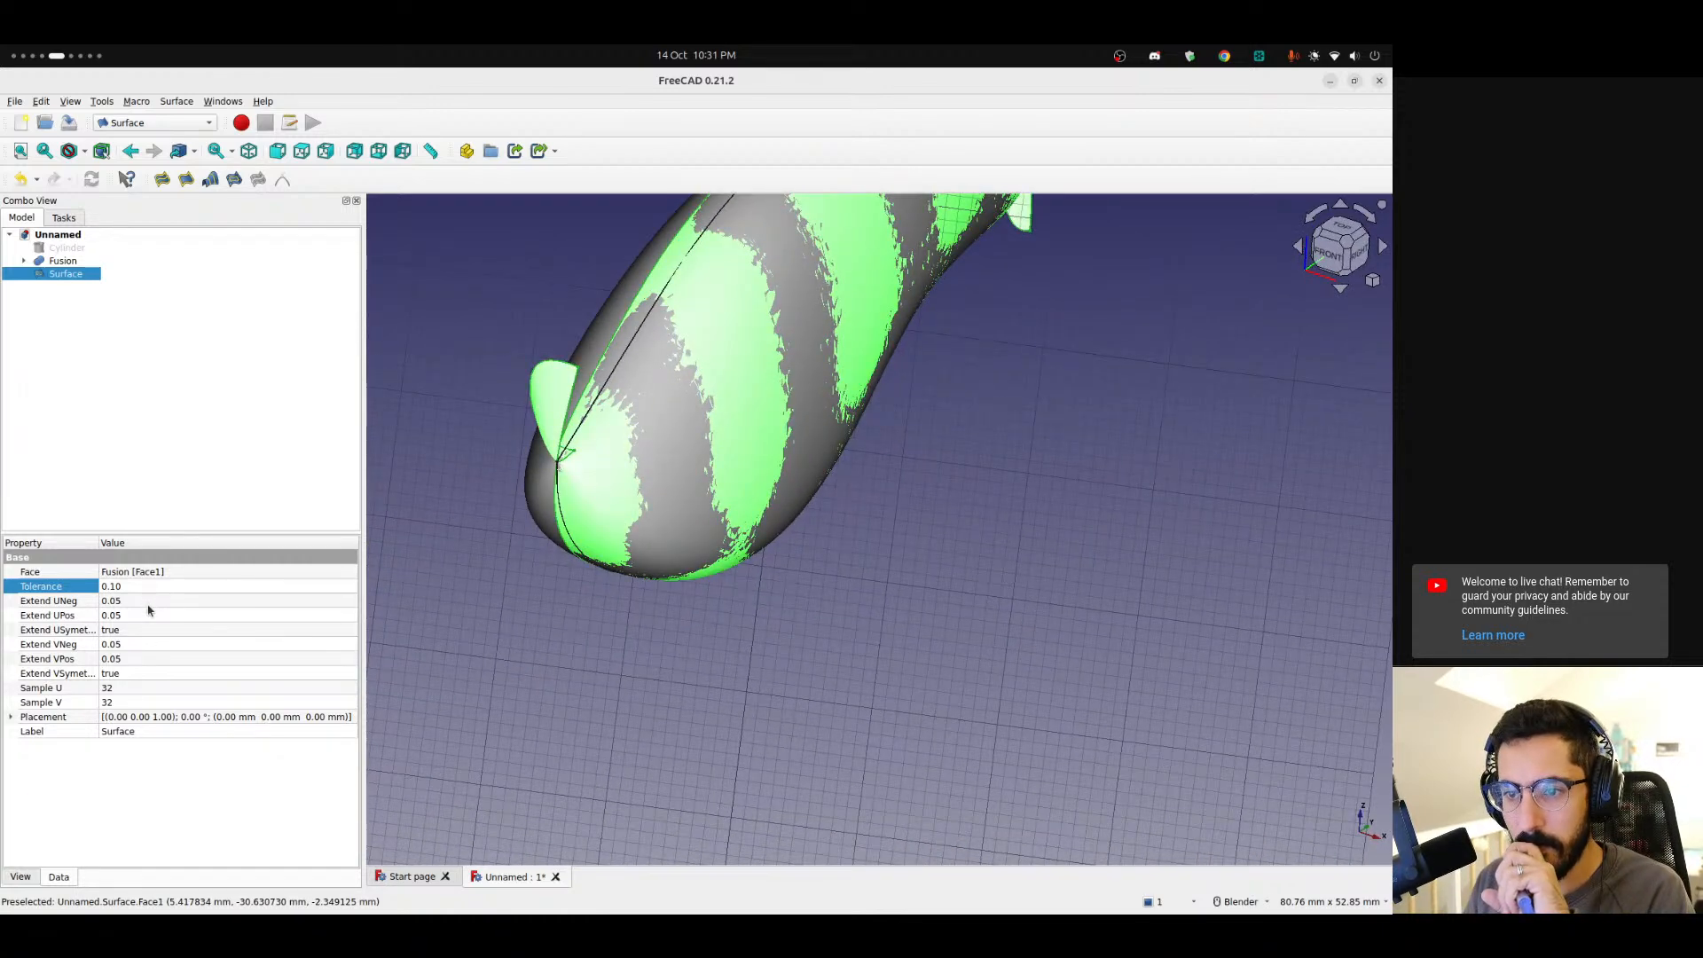
Set the extended surface's Extend VPos and Extend VNeg to 0.29.
{"action": "left_click", "coordinate": [146, 661]}
{"action": "scroll", "coordinate": [141, 659], "scroll_direction": "down", "scroll_amount": 1}
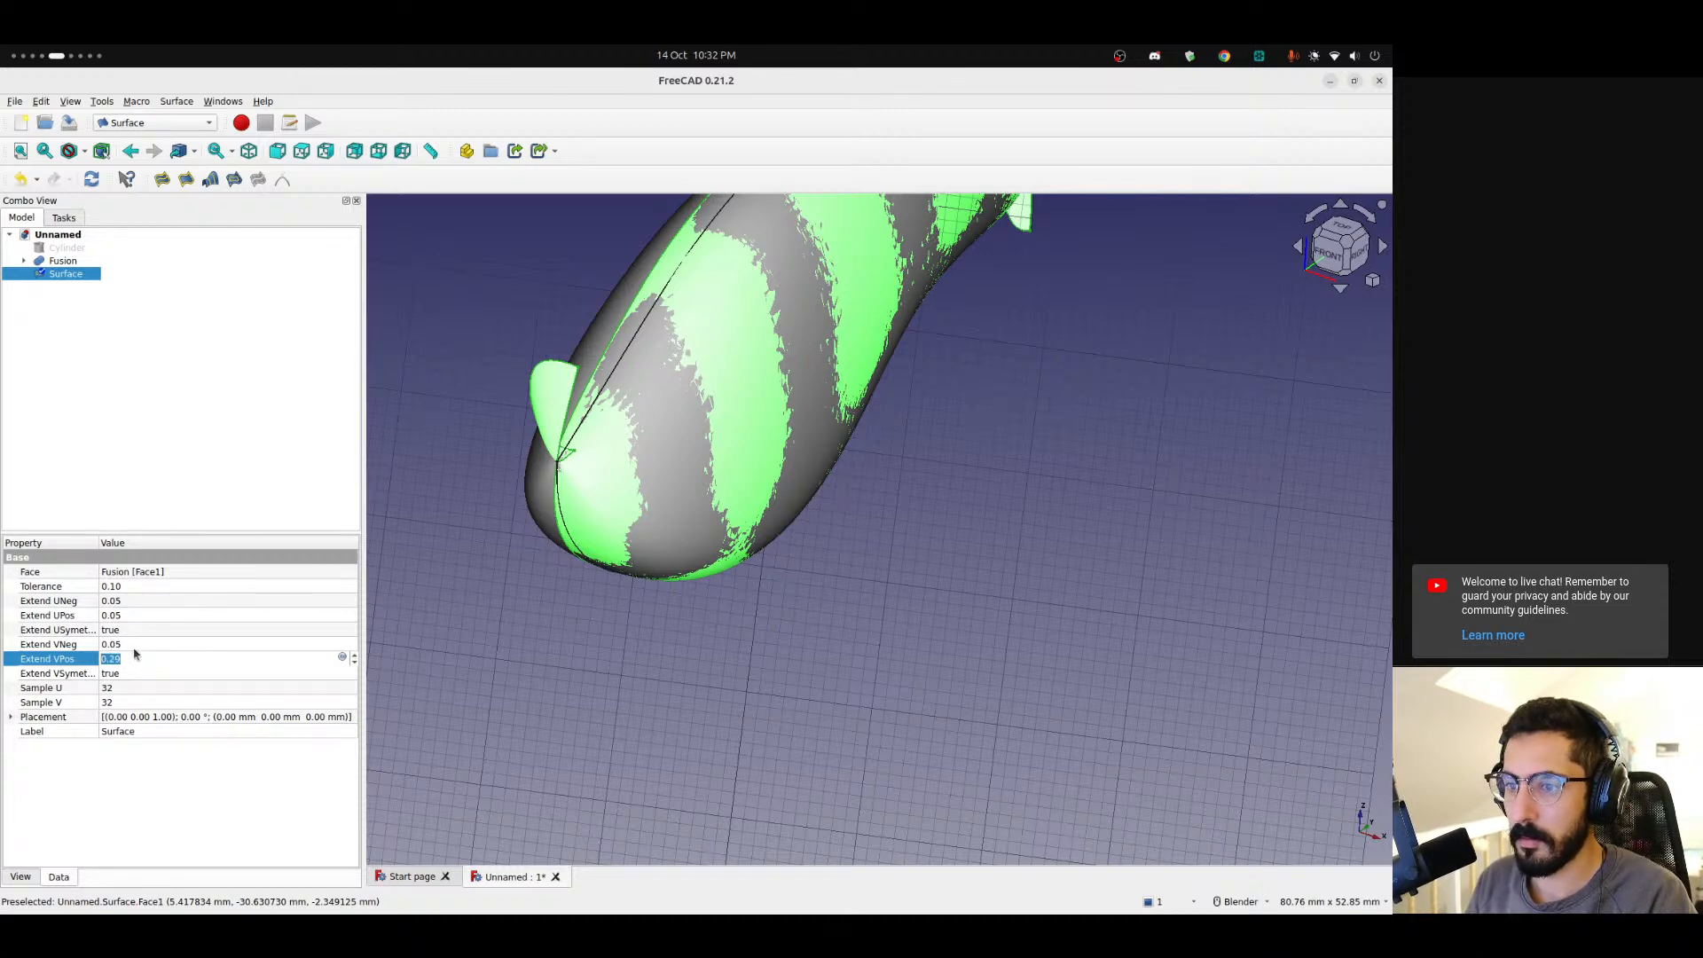
{"action": "left_click", "coordinate": [136, 646]}
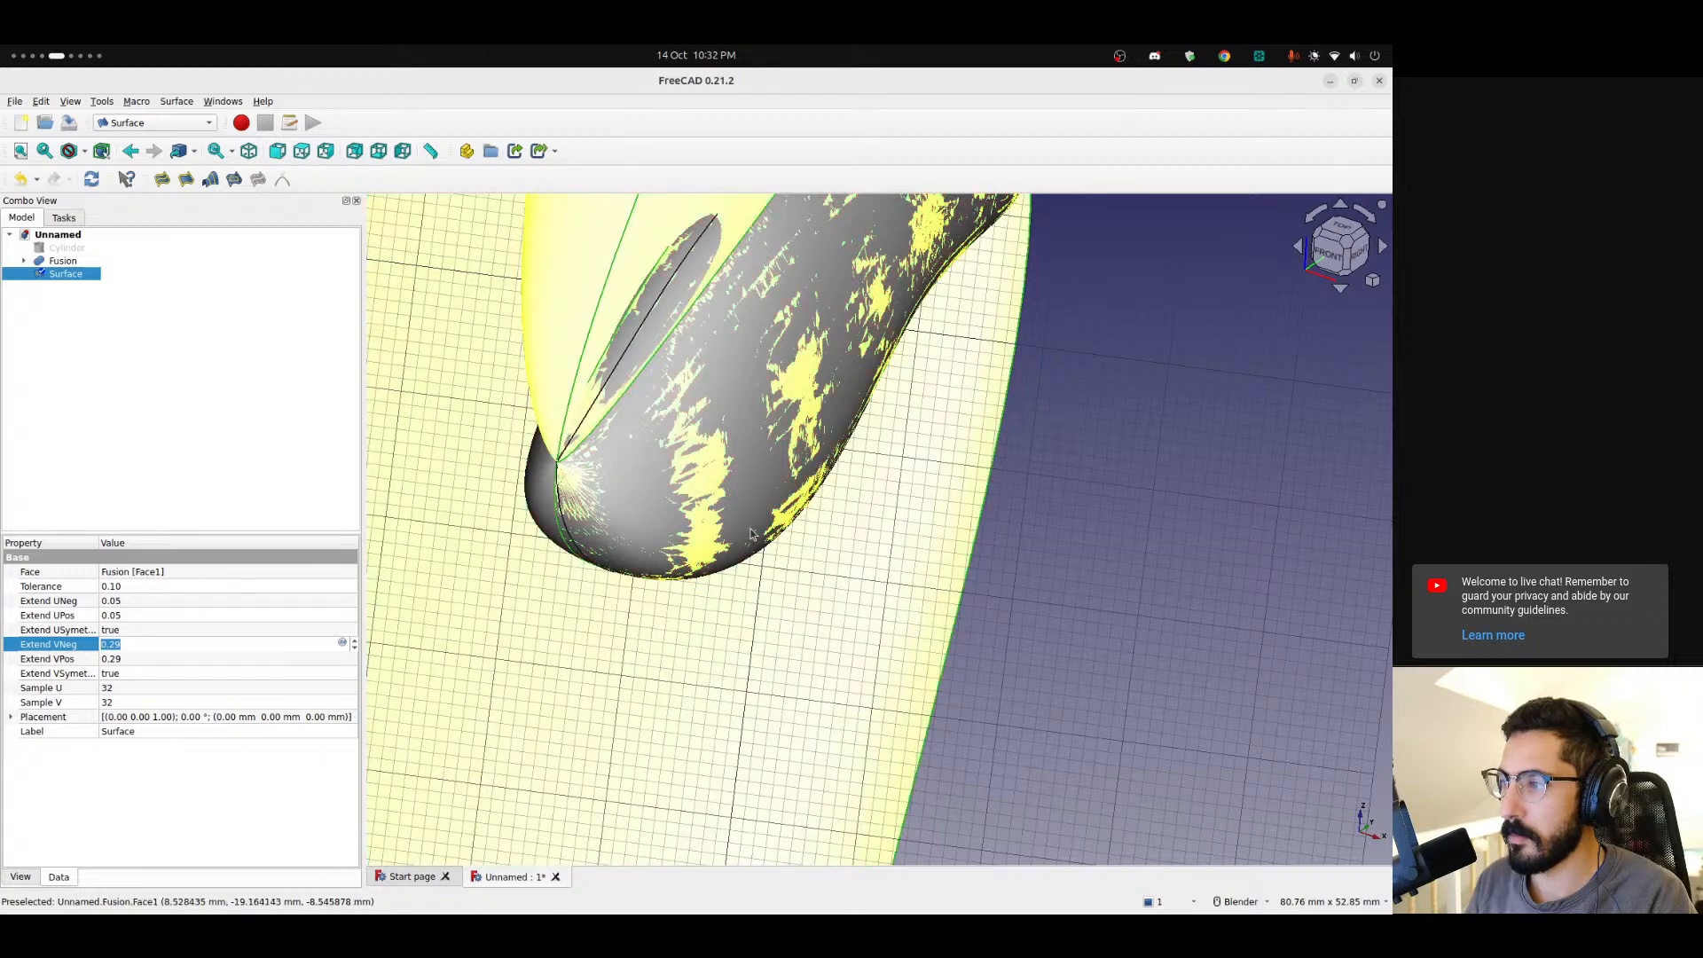
{"action": "scroll", "coordinate": [692, 534], "scroll_direction": "down", "scroll_amount": 9}
{"action": "scroll", "coordinate": [692, 535], "scroll_direction": "down", "scroll_amount": 2}
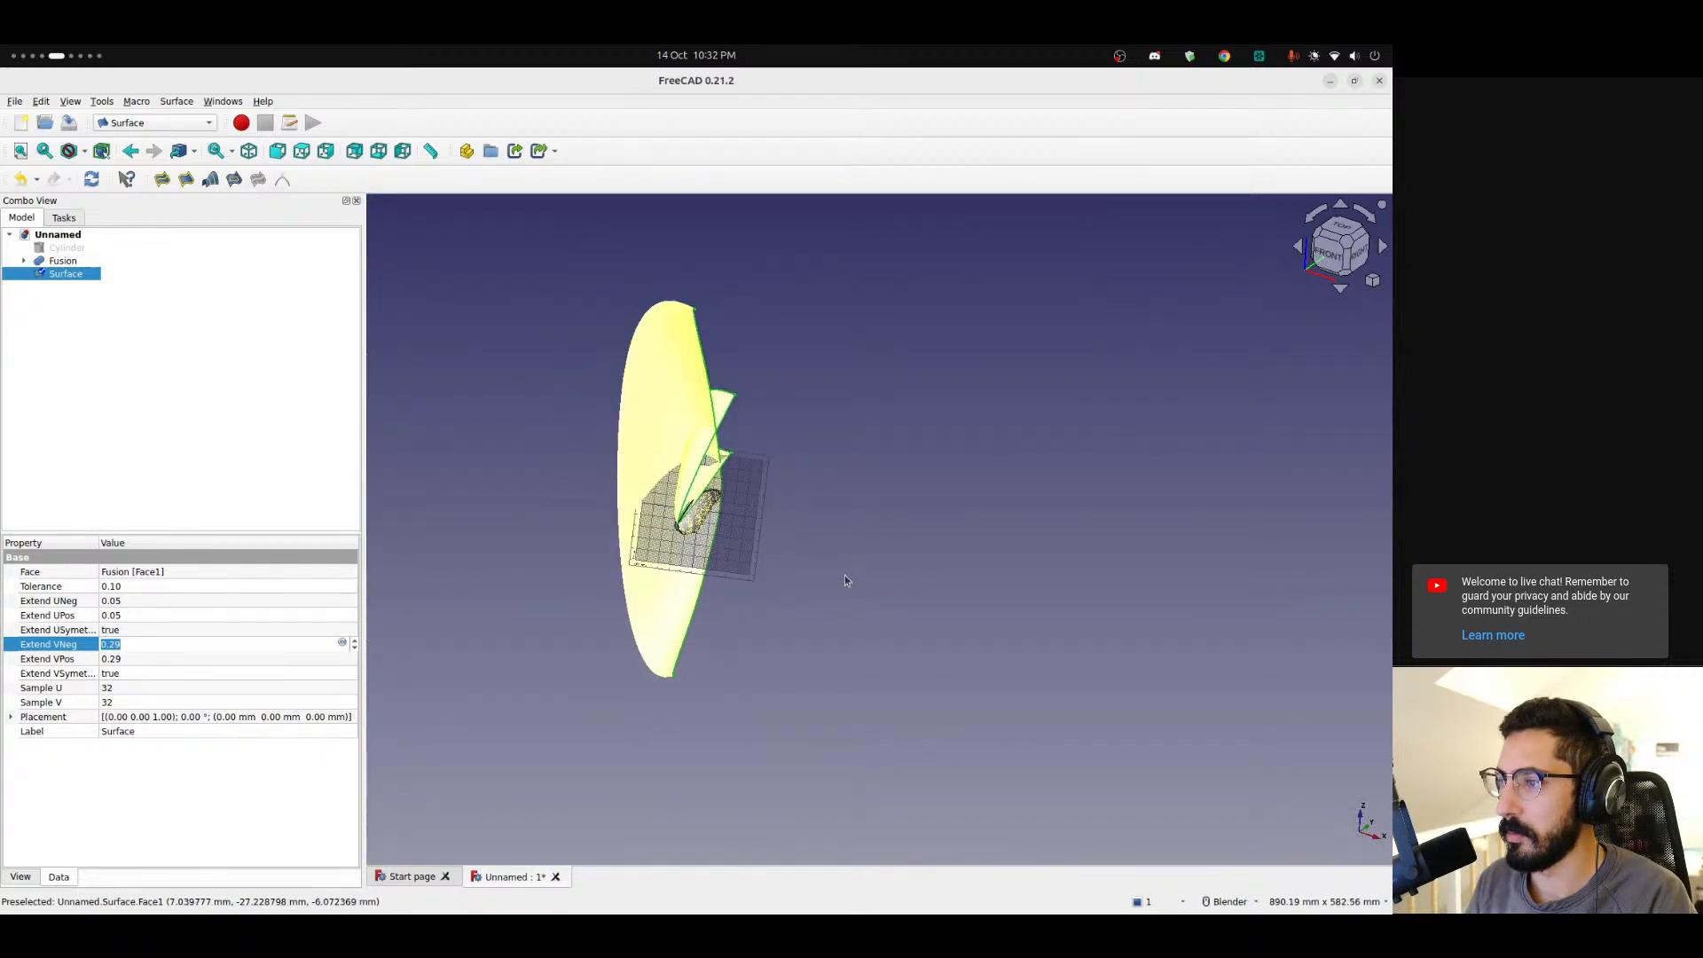
{"action": "key", "text": "Return"}
Delete the extended surface.
{"action": "scroll", "coordinate": [696, 524], "scroll_direction": "up", "scroll_amount": 7}
{"action": "middle_click_drag", "start_coordinate": [696, 524], "coordinate": [674, 408]}
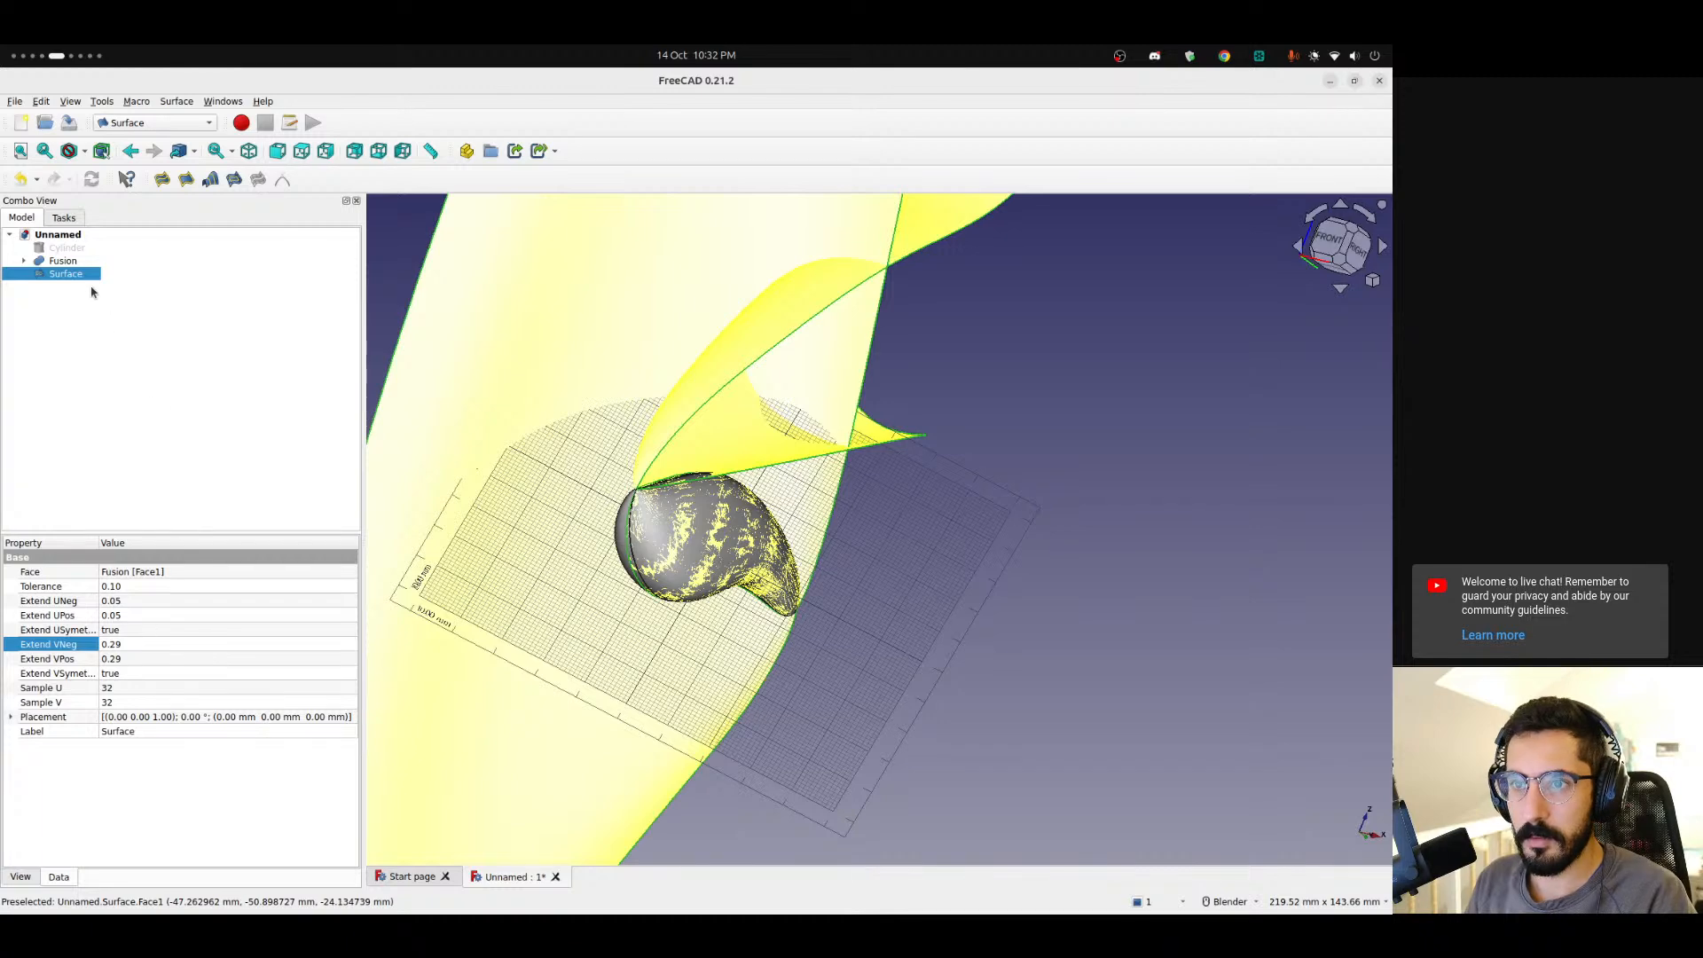
{"action": "key", "text": "Delete"}
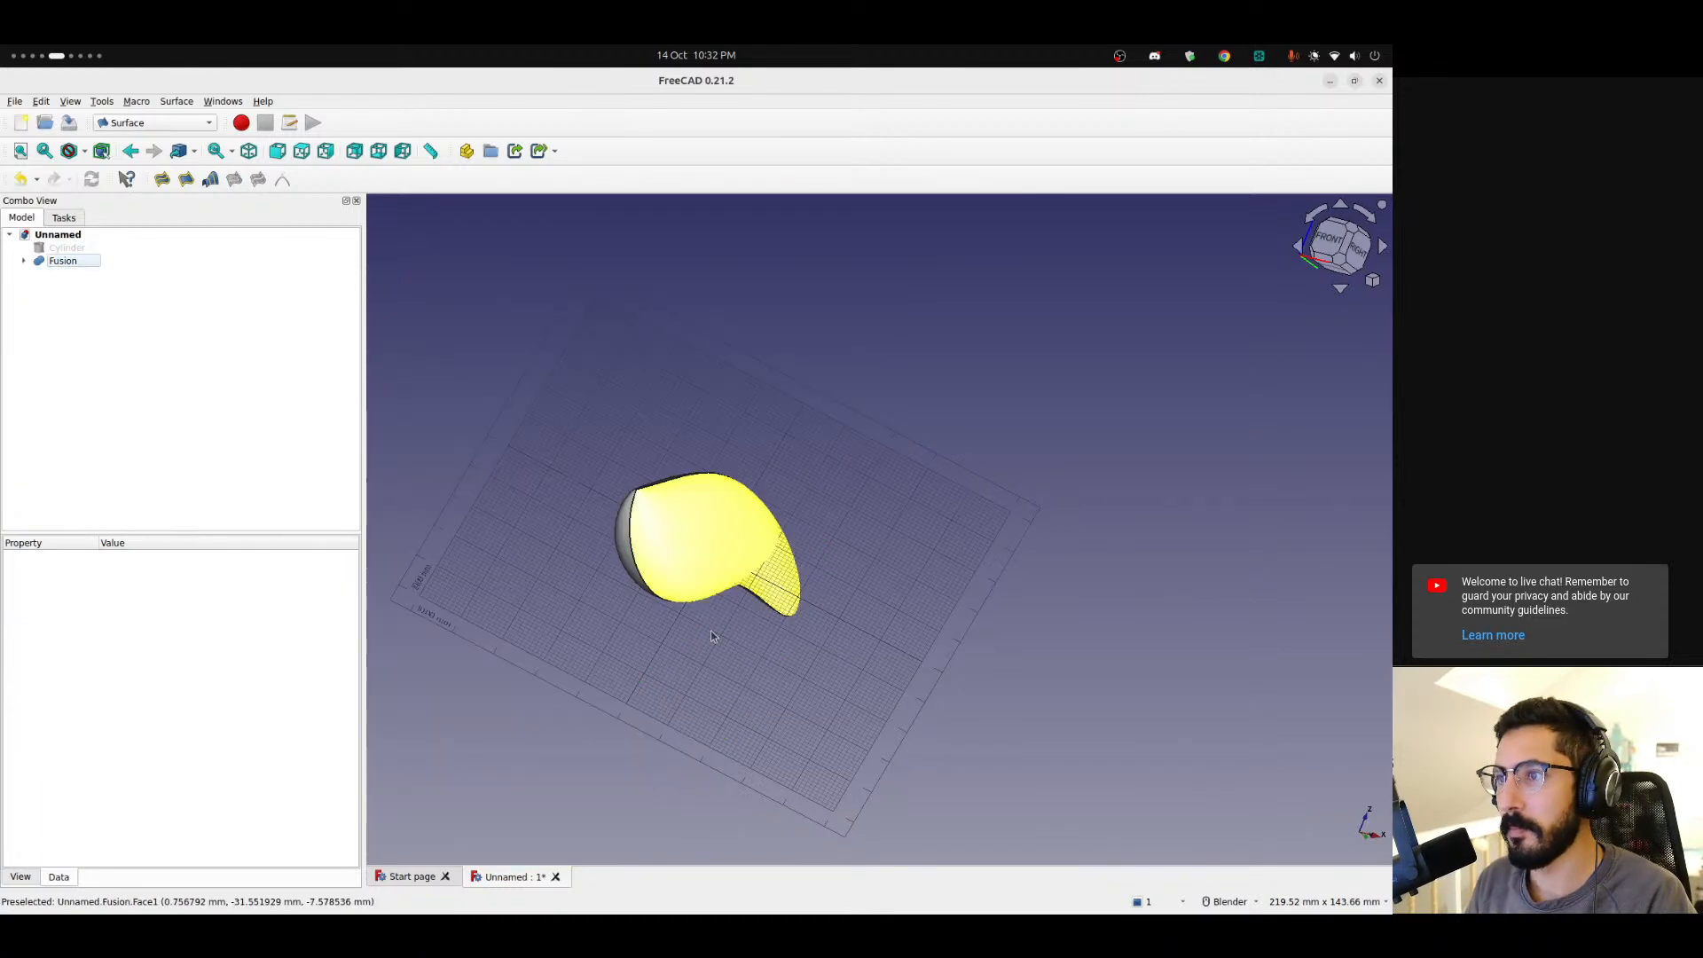
Switch to the Curves workbench.
{"action": "scroll", "coordinate": [714, 635], "scroll_direction": "up", "scroll_amount": 5}
{"action": "left_click", "coordinate": [165, 125]}
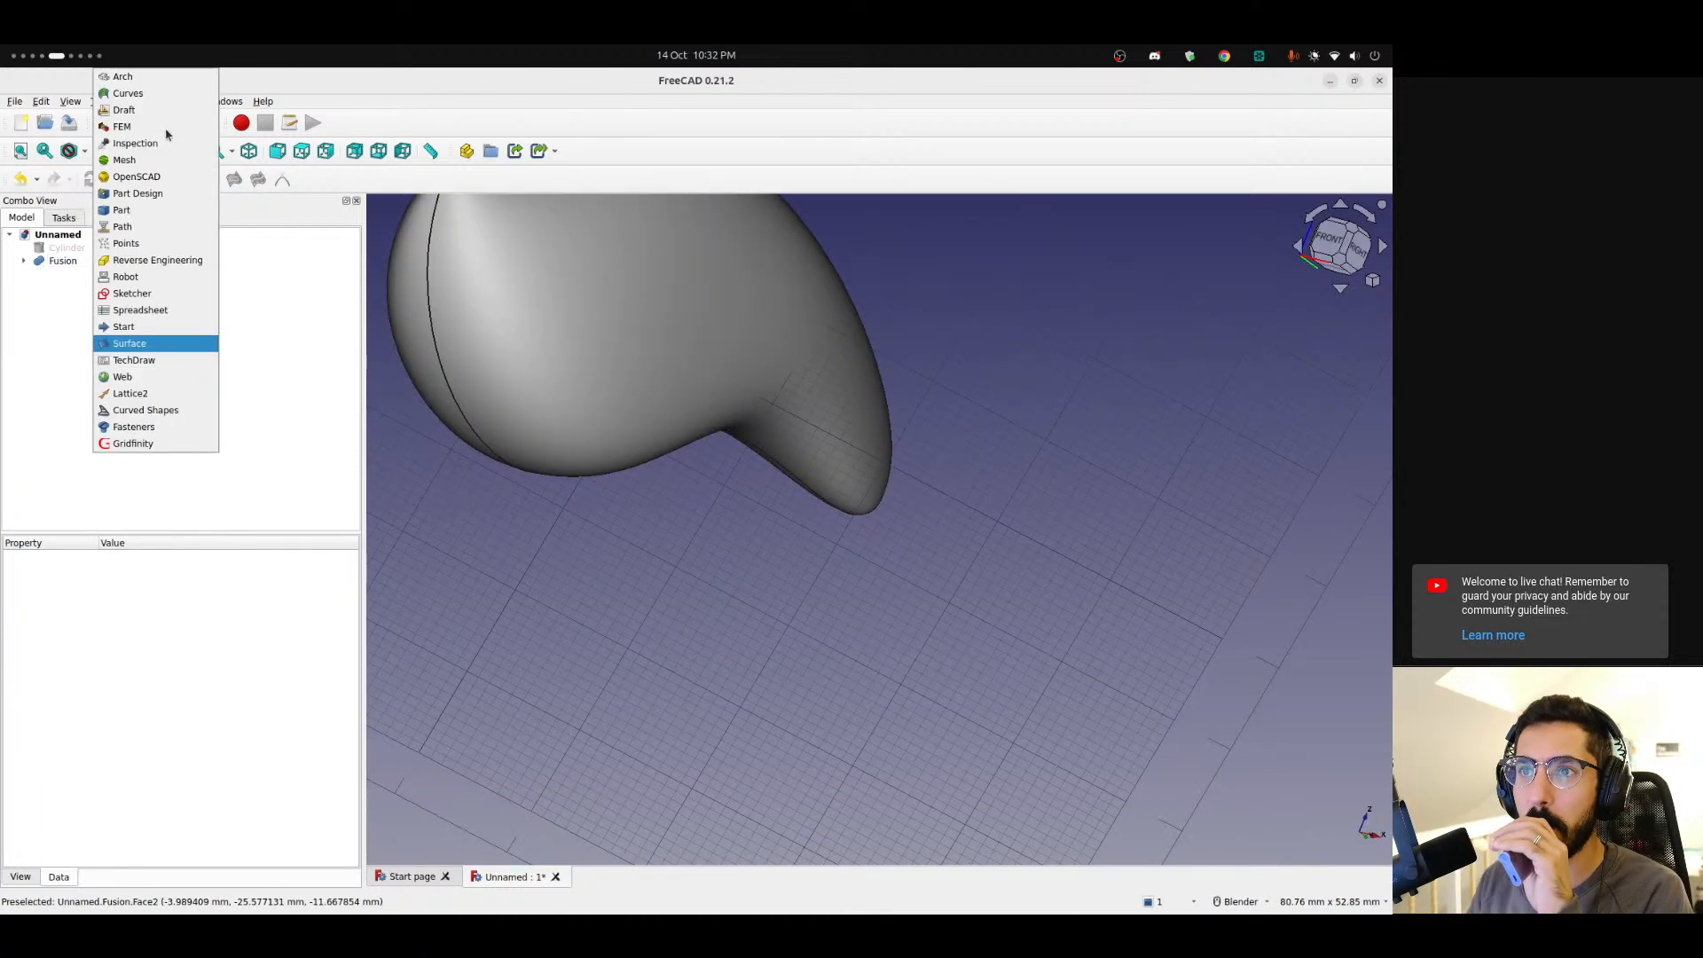
{"action": "key", "text": "Escape"}
{"action": "left_click", "coordinate": [182, 105]}
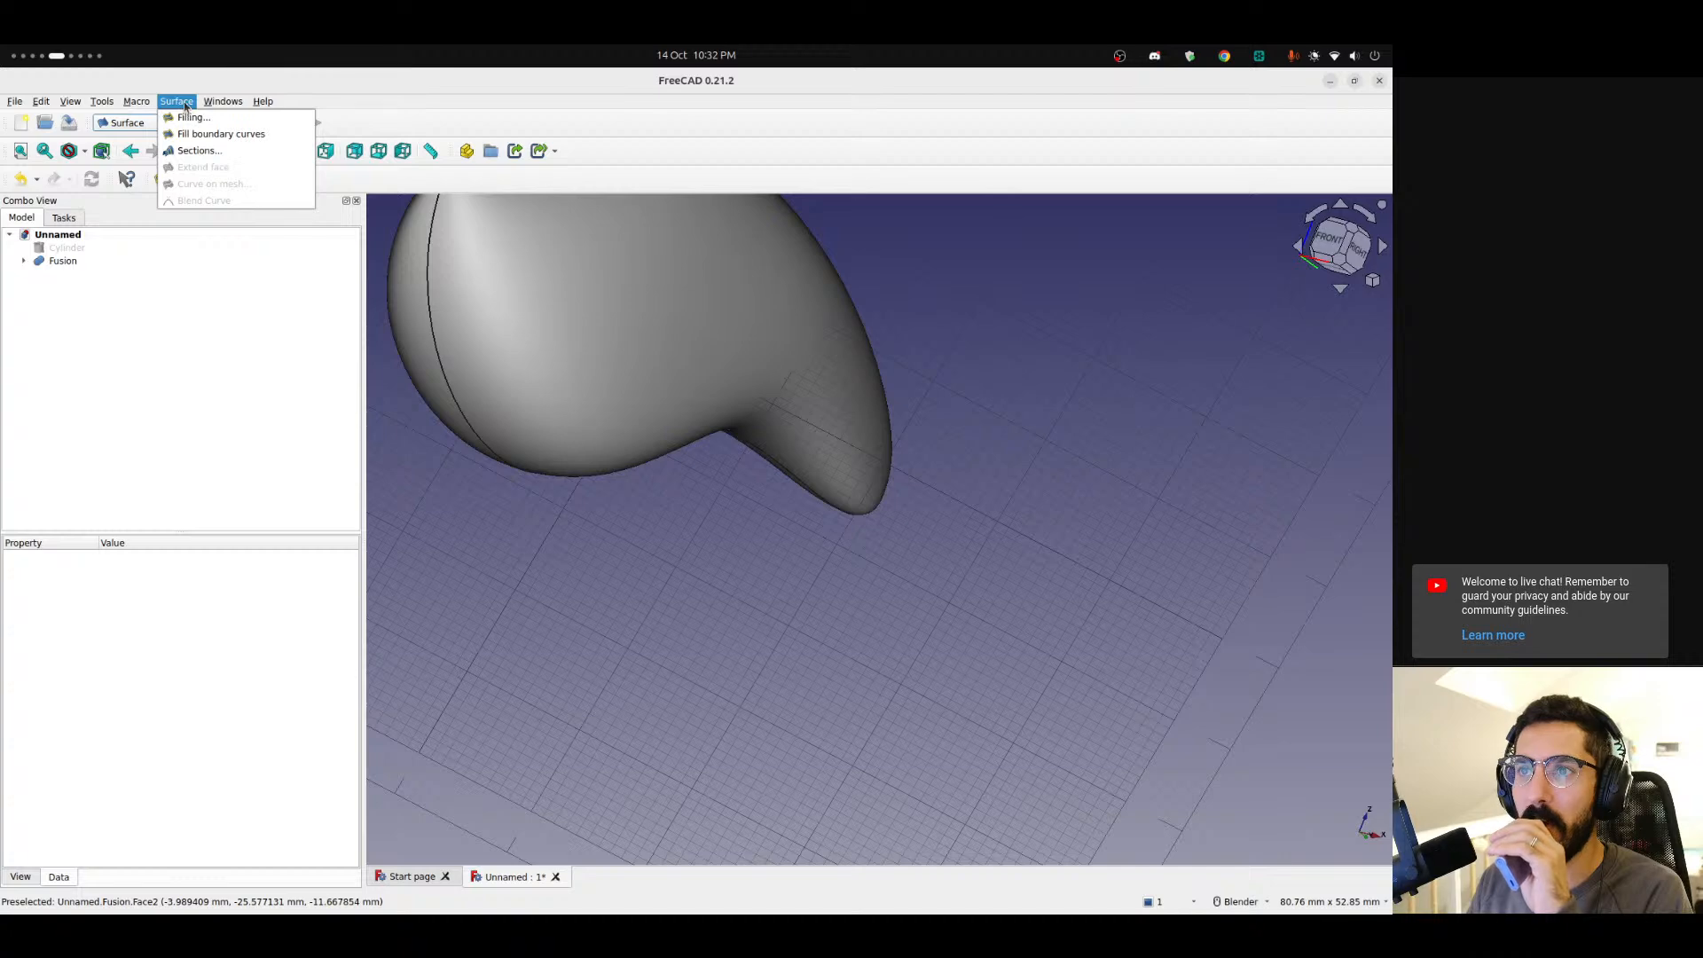
{"action": "key", "text": "Escape"}
{"action": "left_click", "coordinate": [129, 122]}
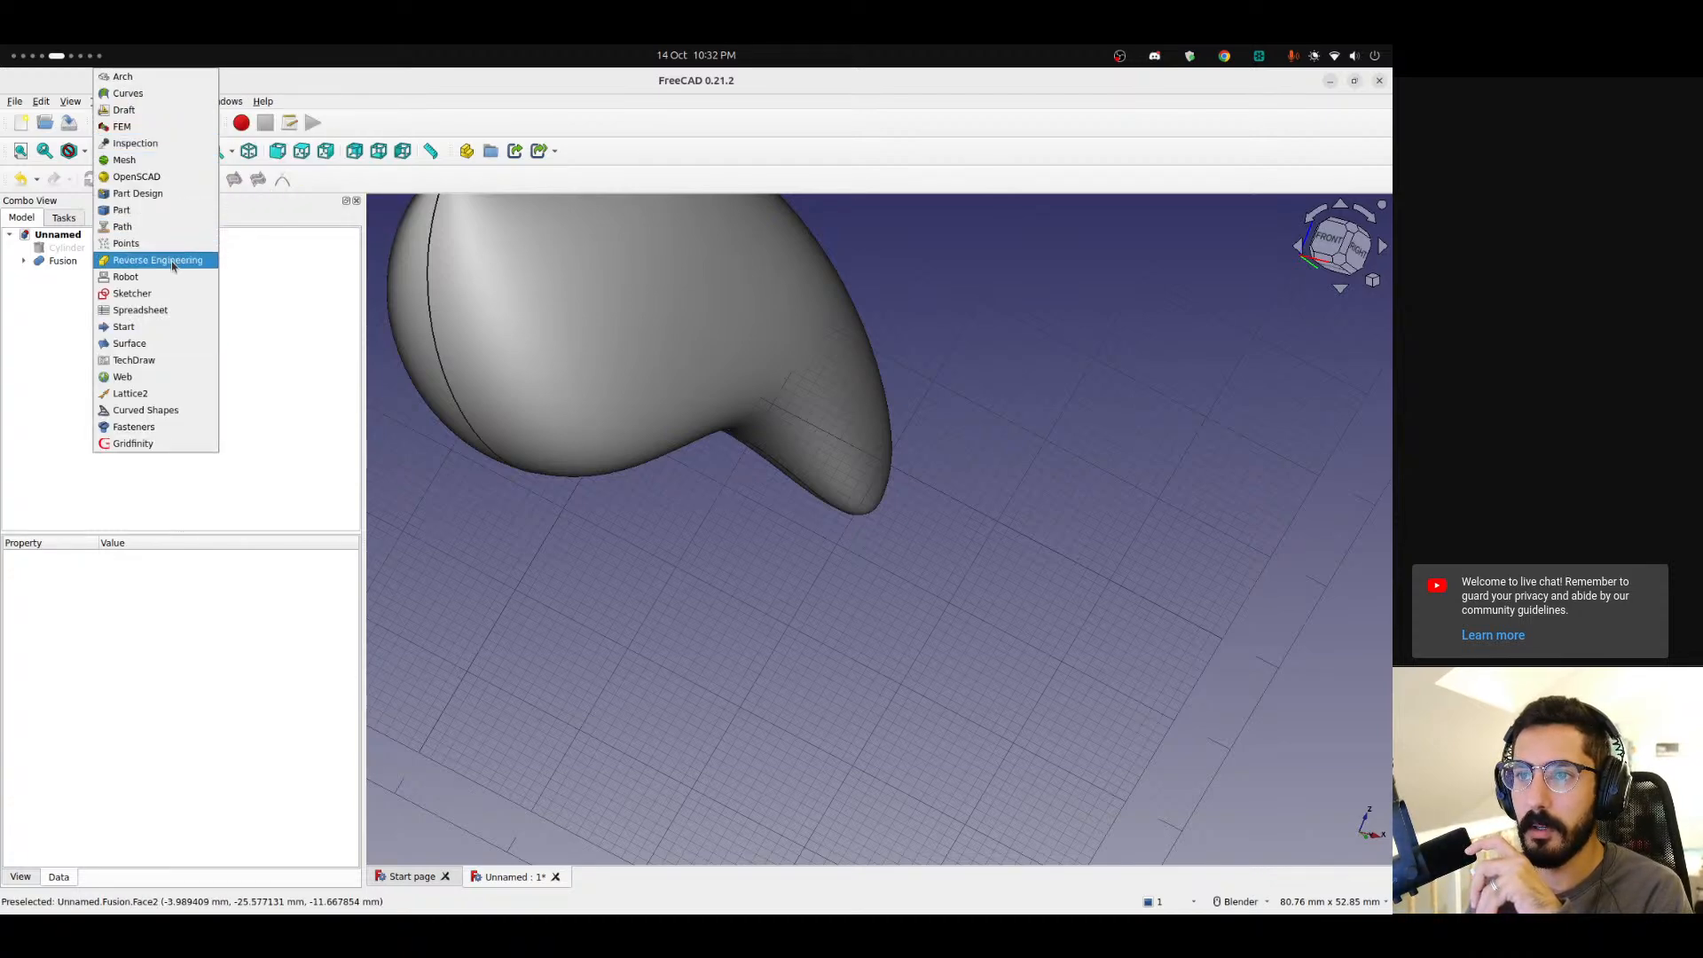
{"action": "left_click", "coordinate": [168, 417]}
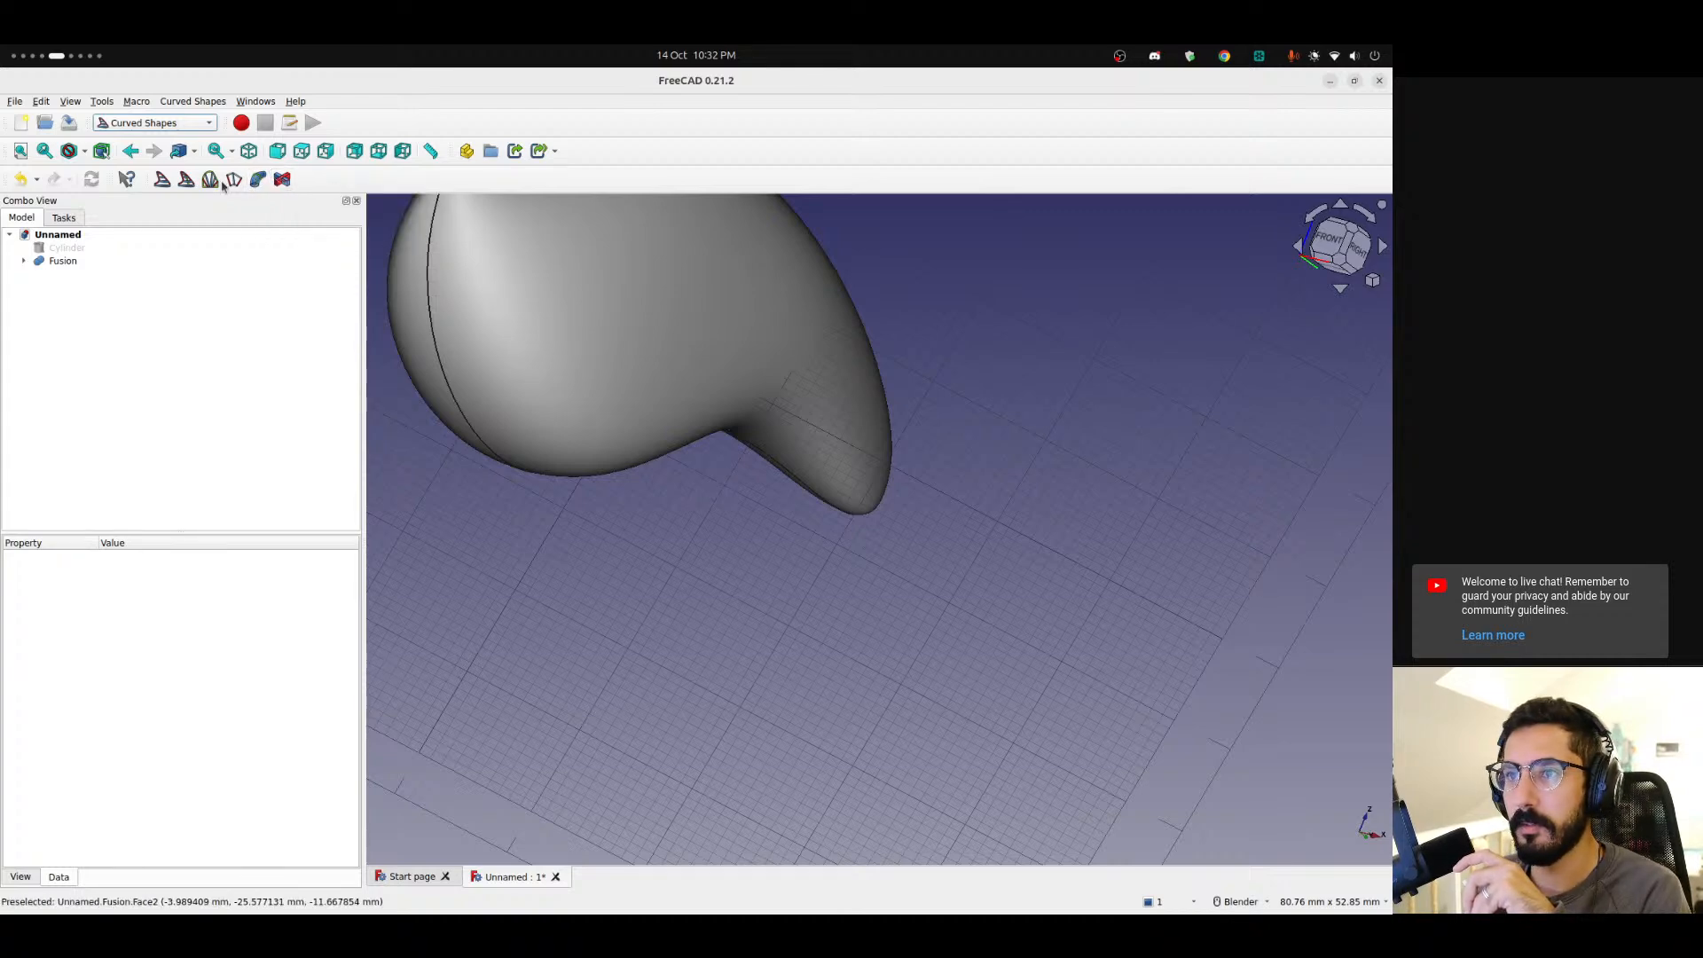
{"action": "left_click", "coordinate": [156, 125]}
{"action": "left_click", "coordinate": [147, 94]}
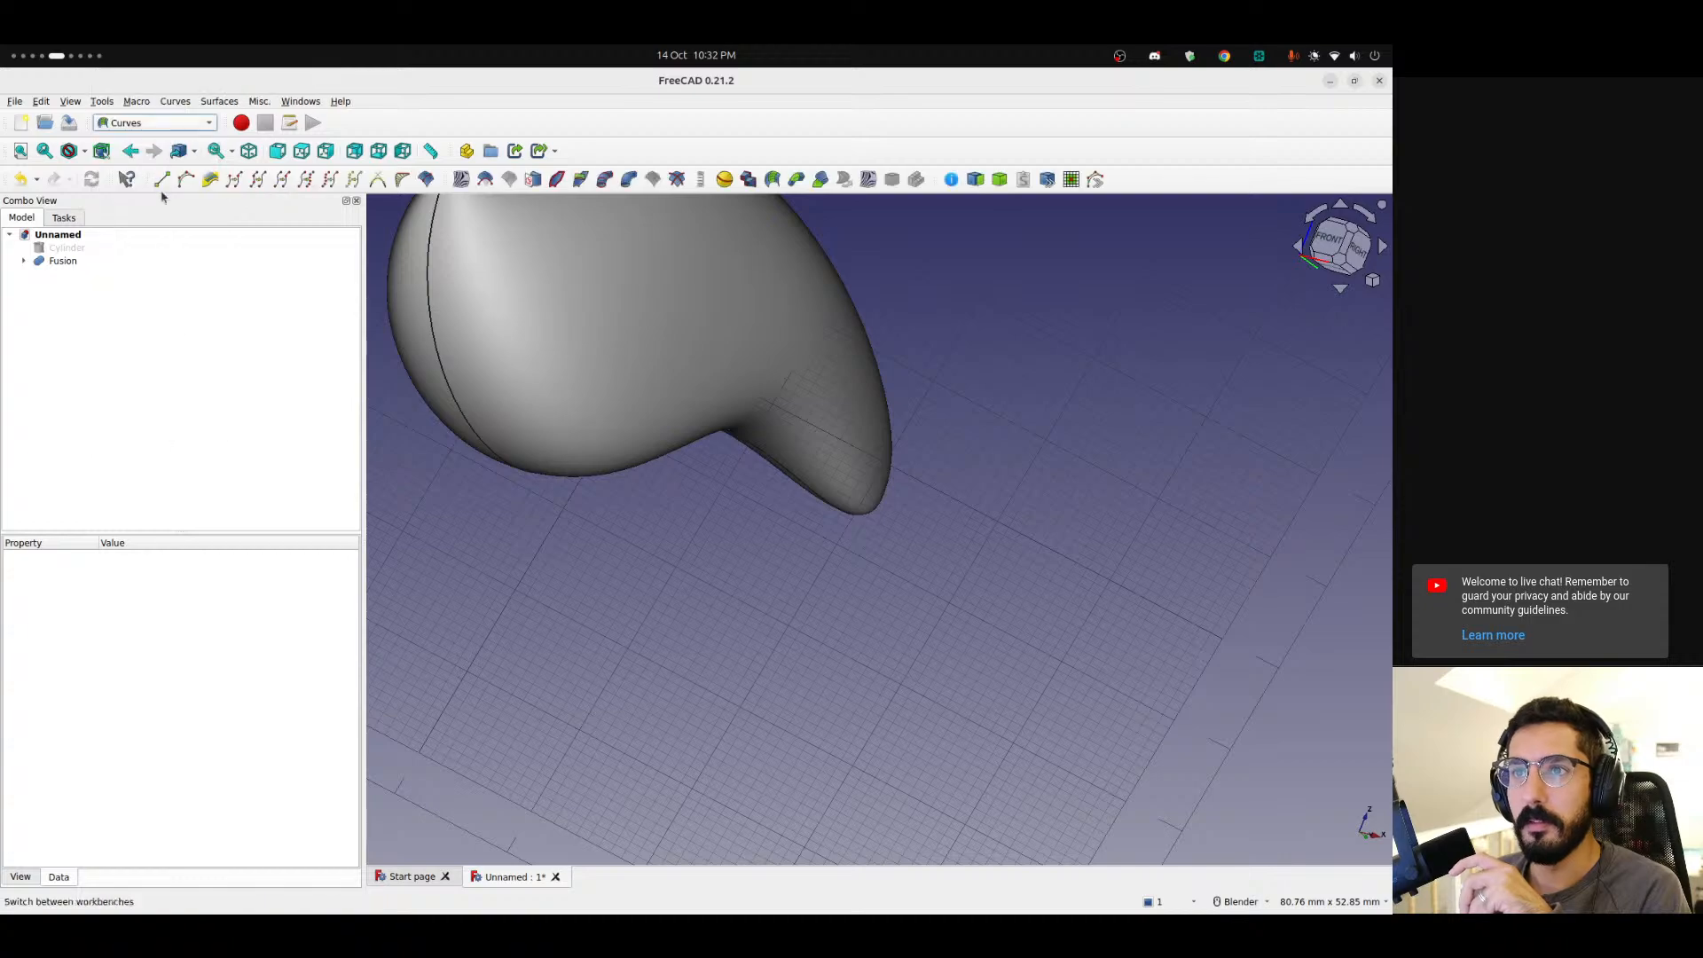
Extract the fused body's face as a separate subshape with Extract subshape.
{"action": "left_click", "coordinate": [667, 330]}
{"action": "middle_click_drag", "start_coordinate": [581, 286], "coordinate": [576, 325]}
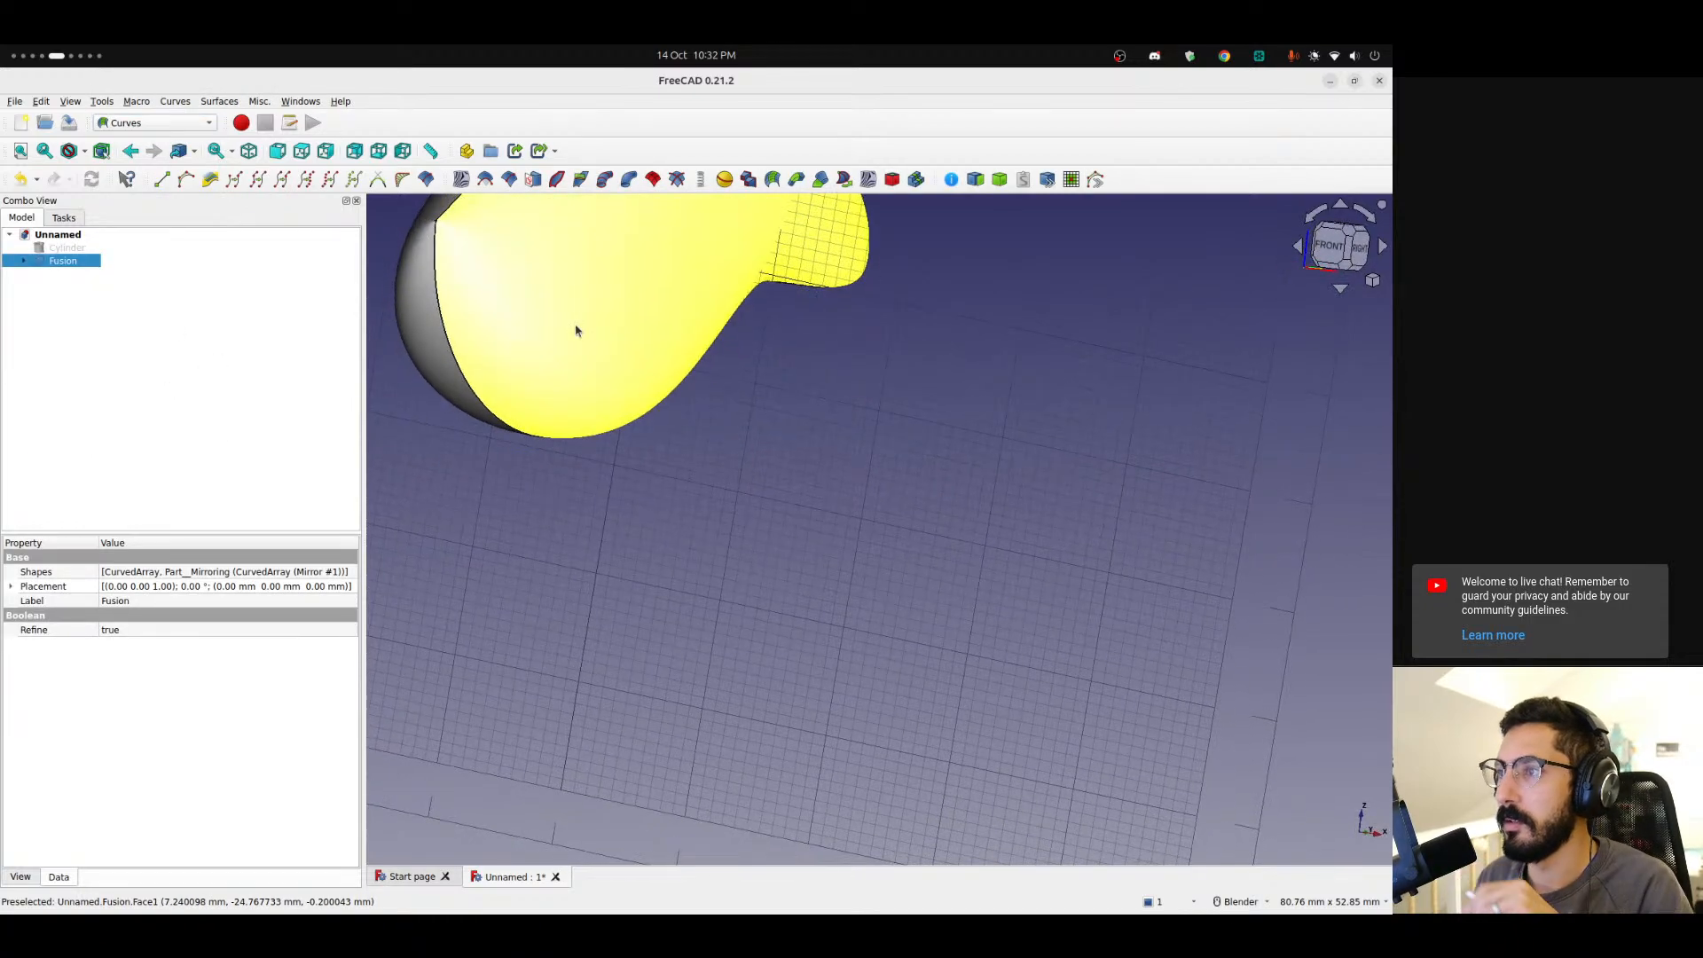
{"action": "middle_click_drag", "start_coordinate": [608, 262], "coordinate": [555, 414]}
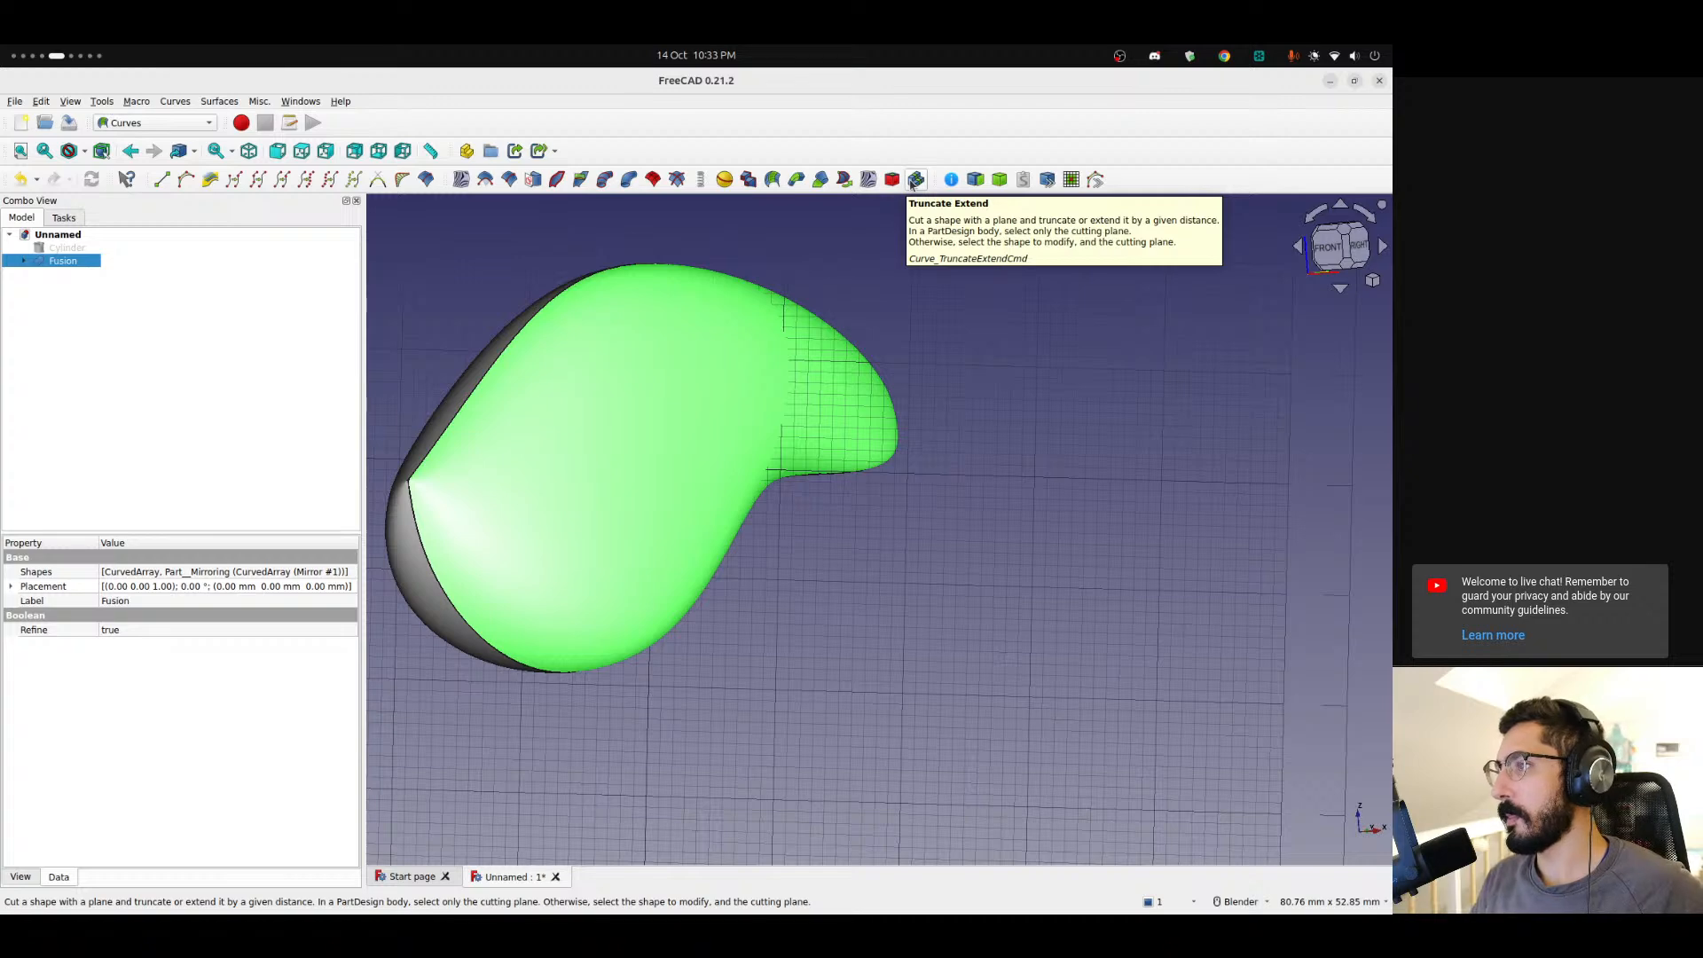
{"action": "left_click_drag", "start_coordinate": [938, 181], "coordinate": [964, 184]}
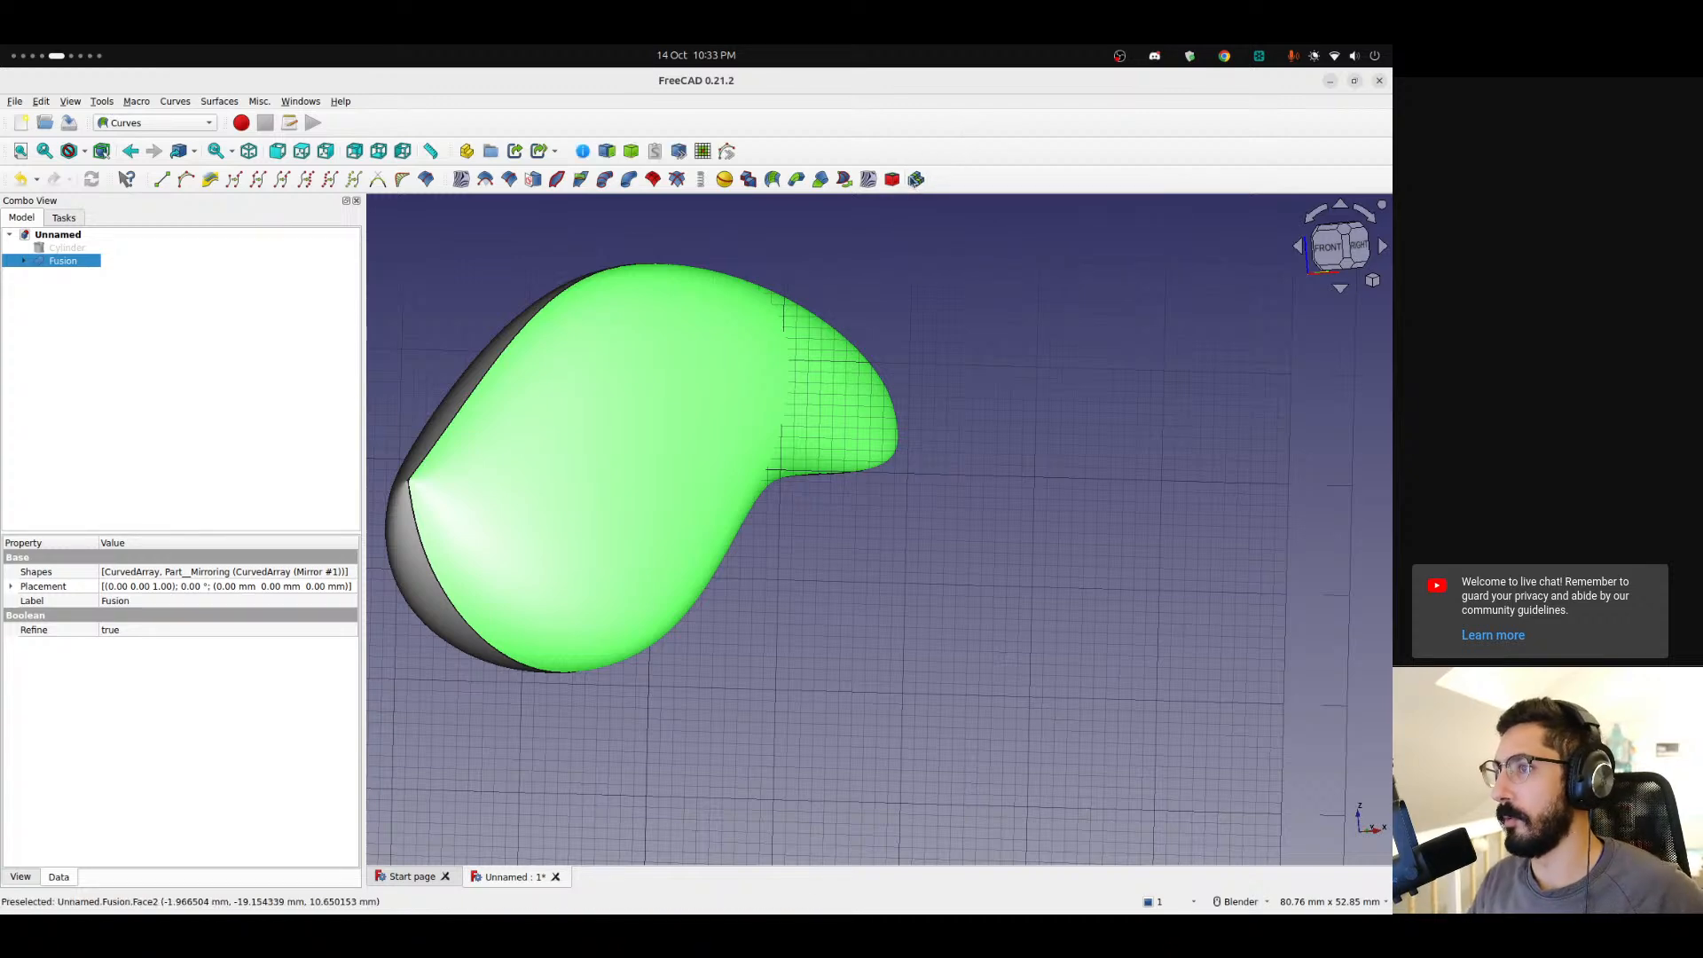
{"action": "left_click", "coordinate": [611, 153]}
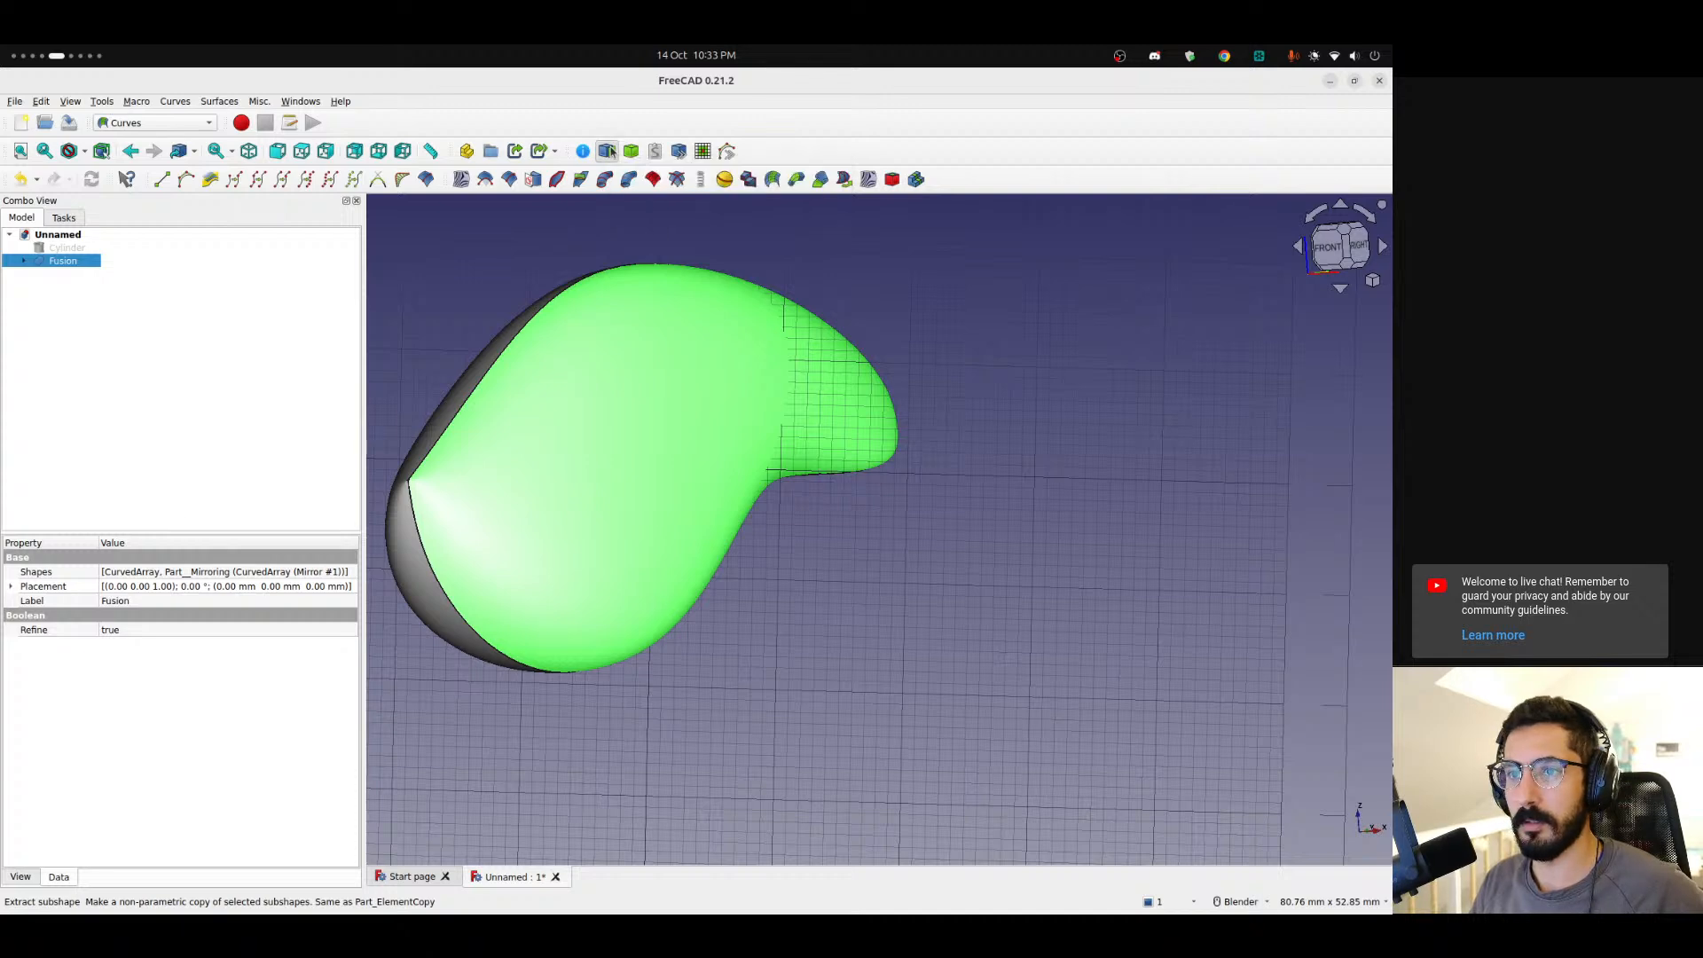
{"action": "middle_click_drag", "start_coordinate": [552, 404], "coordinate": [642, 497]}
{"action": "scroll", "coordinate": [642, 428], "scroll_direction": "down", "scroll_amount": 4}
{"action": "scroll", "coordinate": [806, 486], "scroll_direction": "up", "scroll_amount": 5}
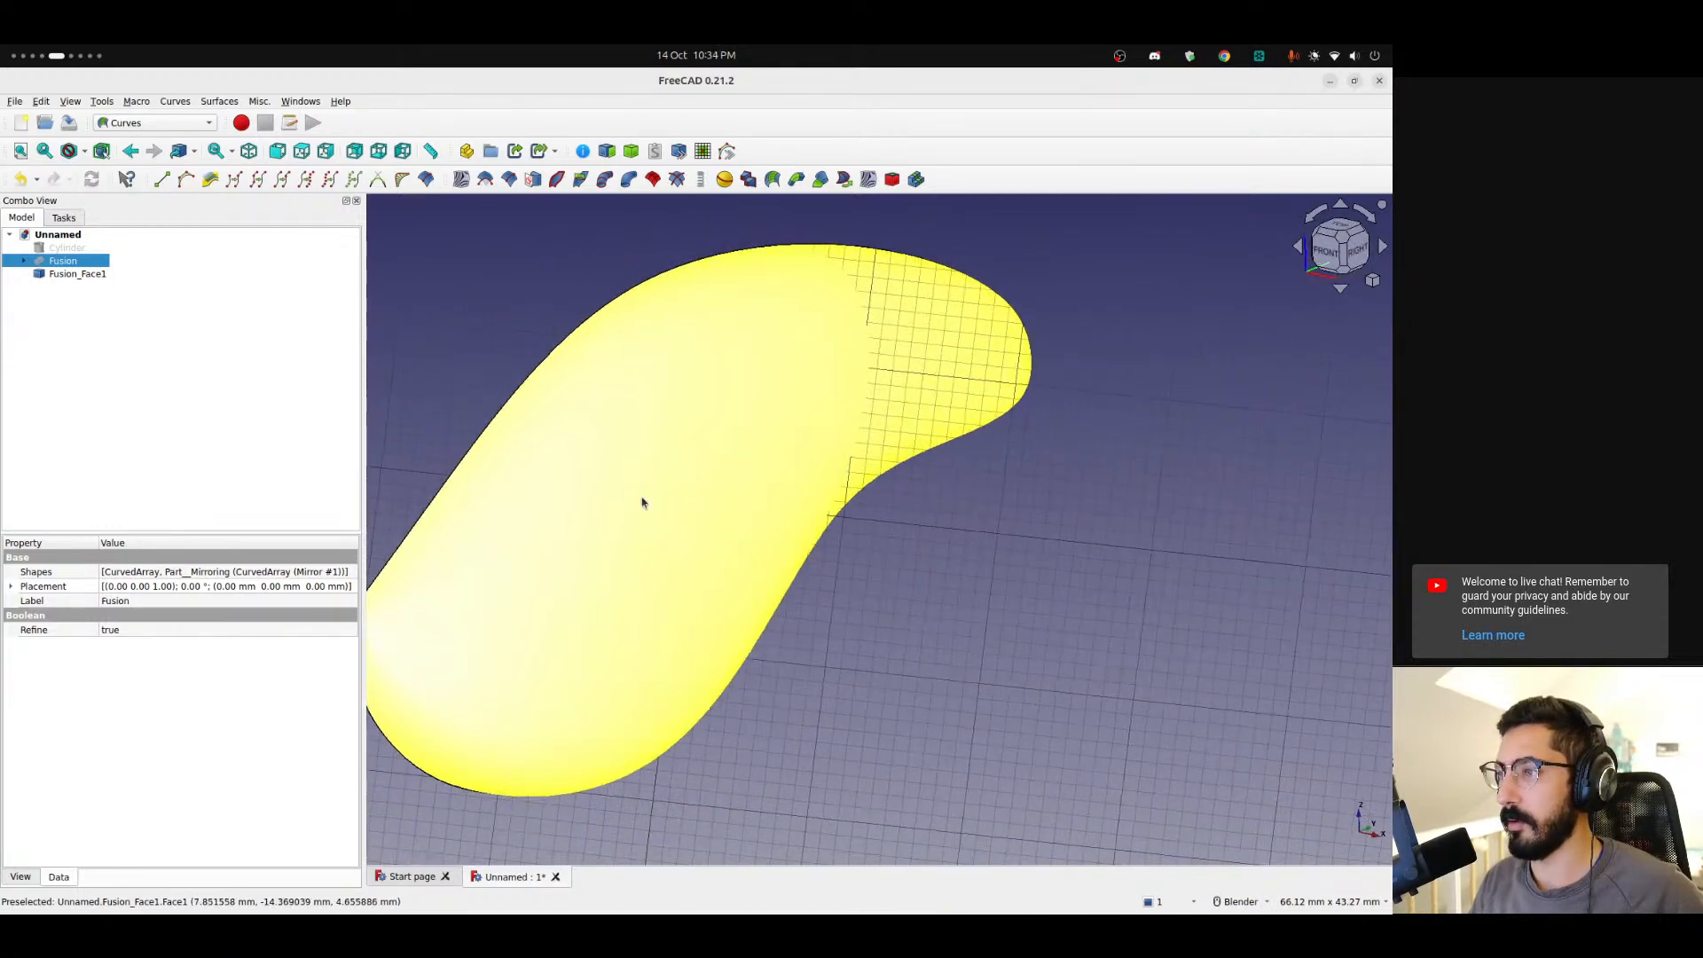
Try to build a parametric solid from the extracted face, then delete the extracted face.
{"action": "scroll", "coordinate": [658, 426], "scroll_direction": "down", "scroll_amount": 3}
{"action": "left_click", "coordinate": [46, 274]}
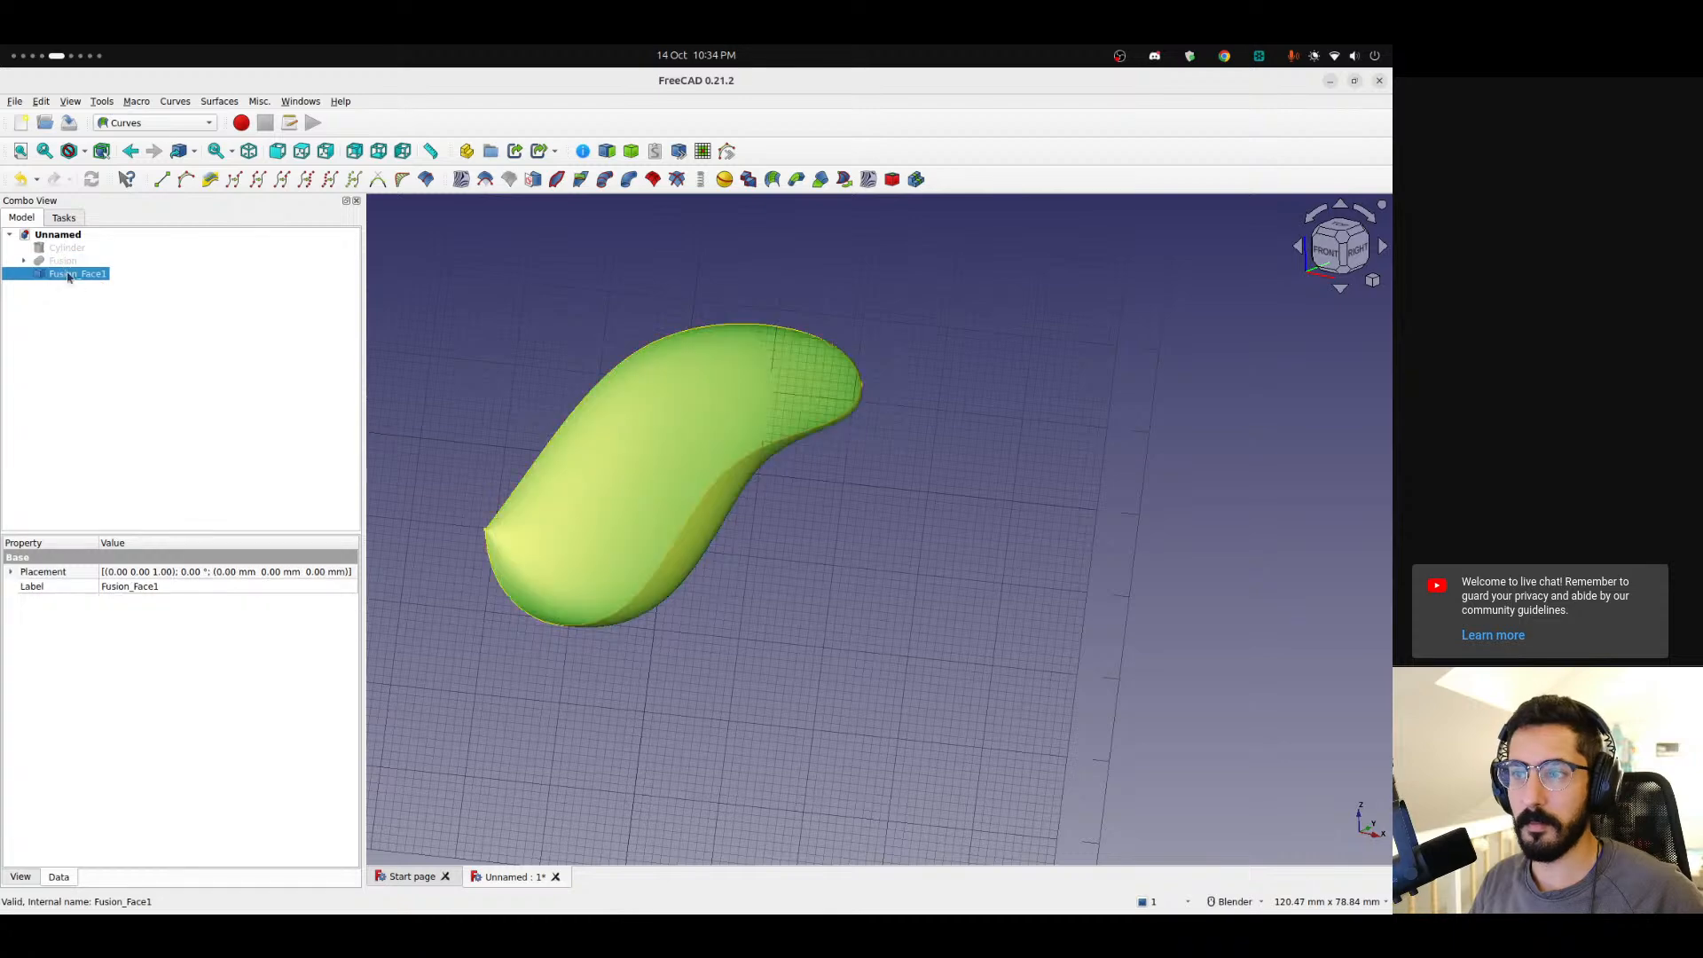
{"action": "scroll", "coordinate": [568, 441], "scroll_direction": "up", "scroll_amount": 2}
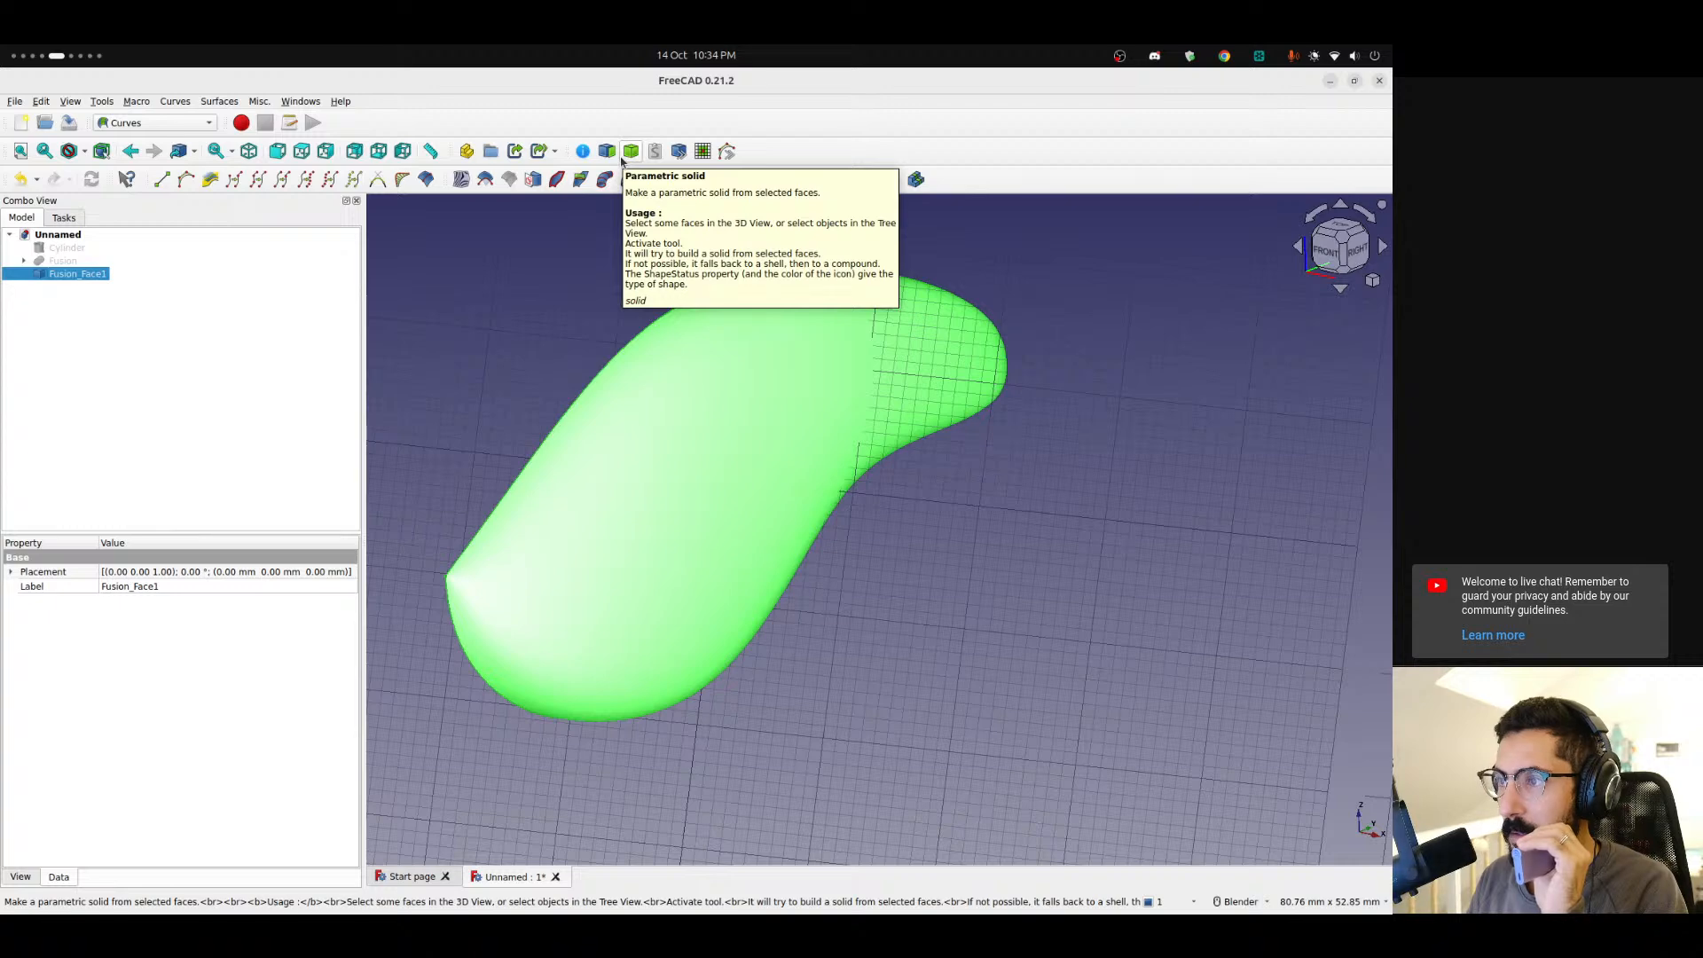
{"action": "left_click", "coordinate": [178, 340]}
{"action": "key", "text": "ctrl+z"}
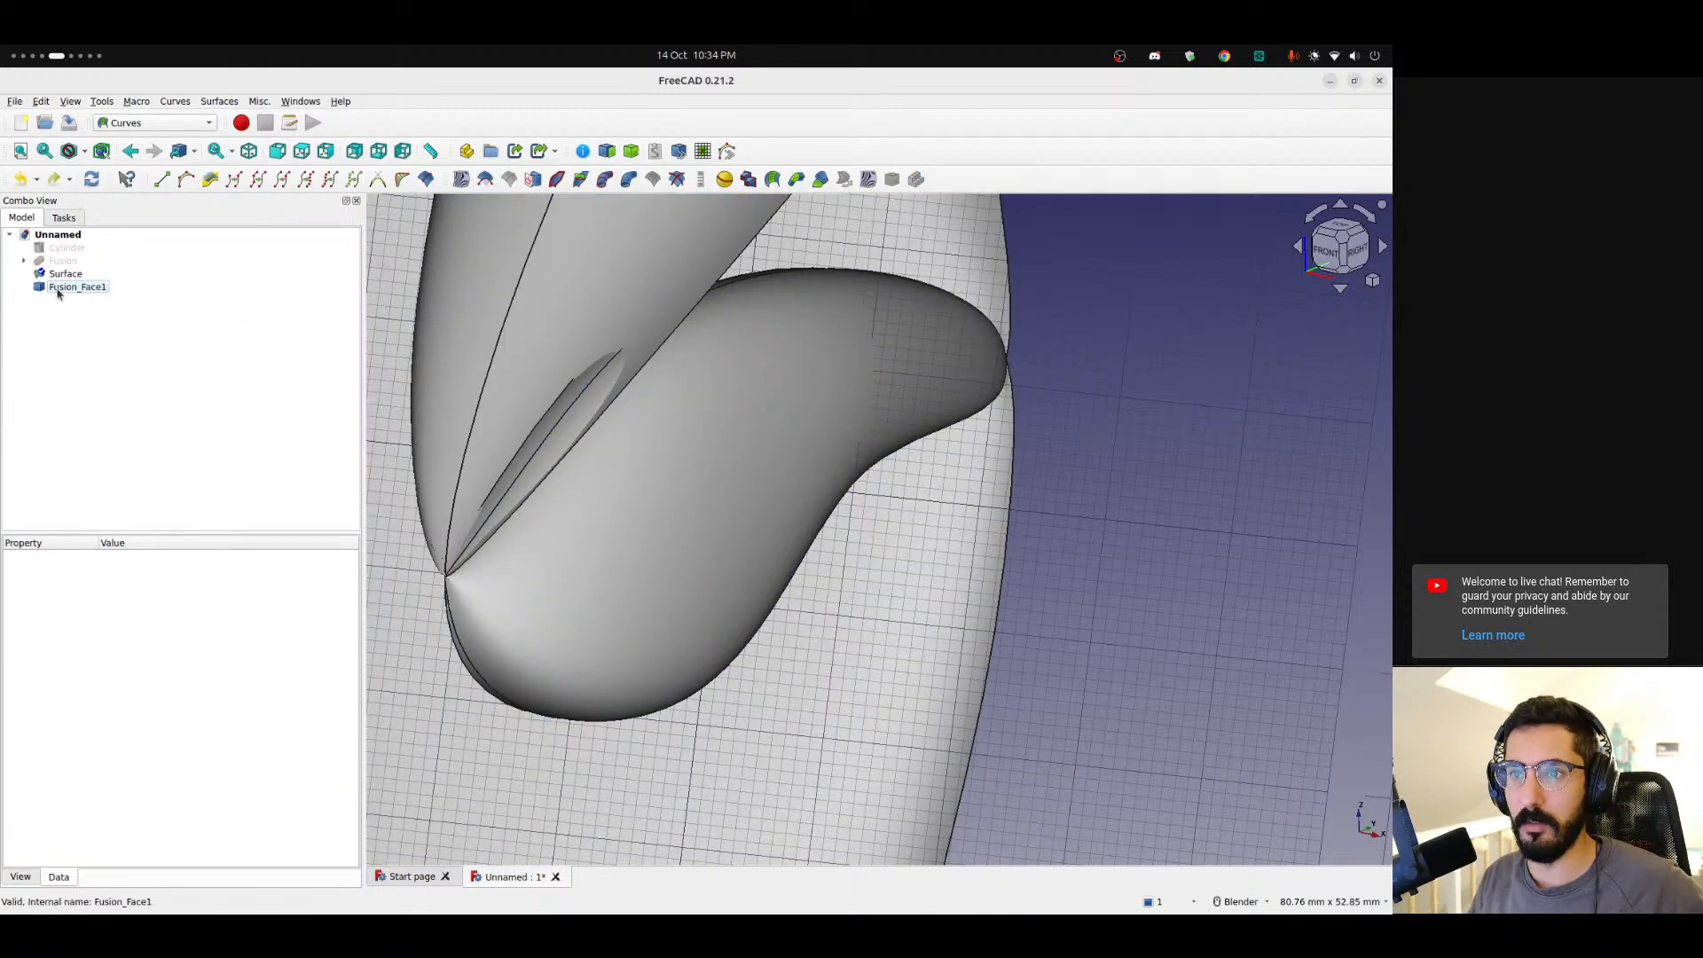
{"action": "key", "text": "ctrl+y"}
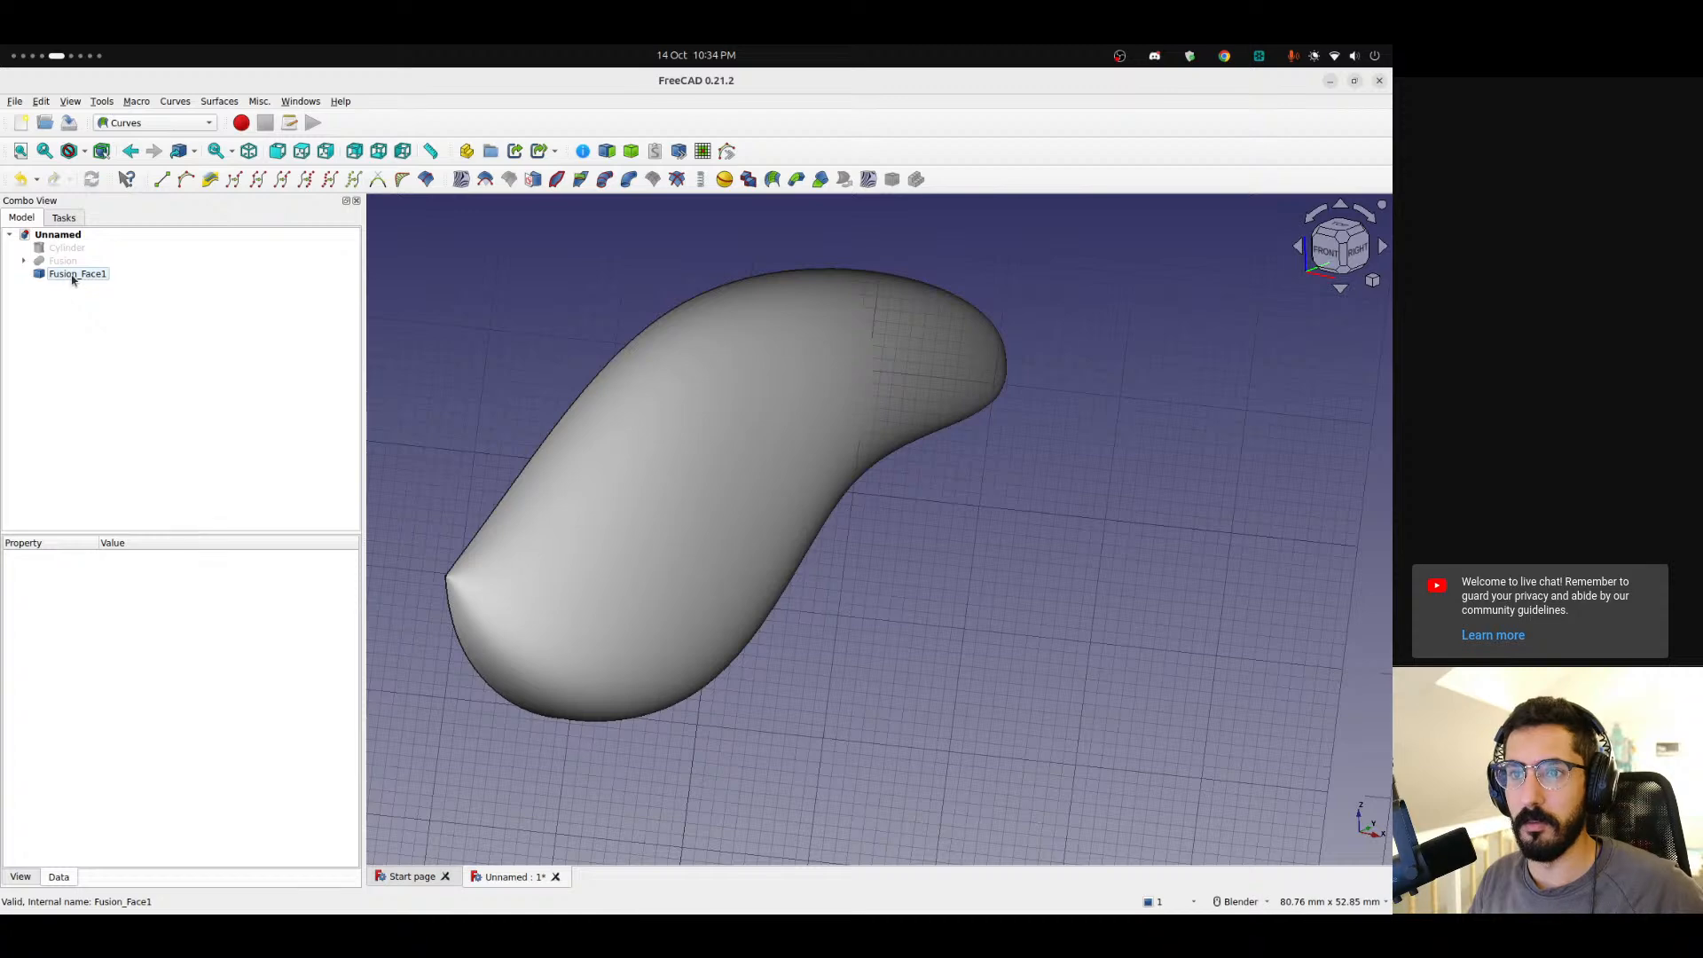
{"action": "left_click", "coordinate": [59, 275]}
{"action": "key", "text": "Delete"}
Create a parametric solid from the fused body's face and hide the fused body.
{"action": "left_click", "coordinate": [56, 265]}
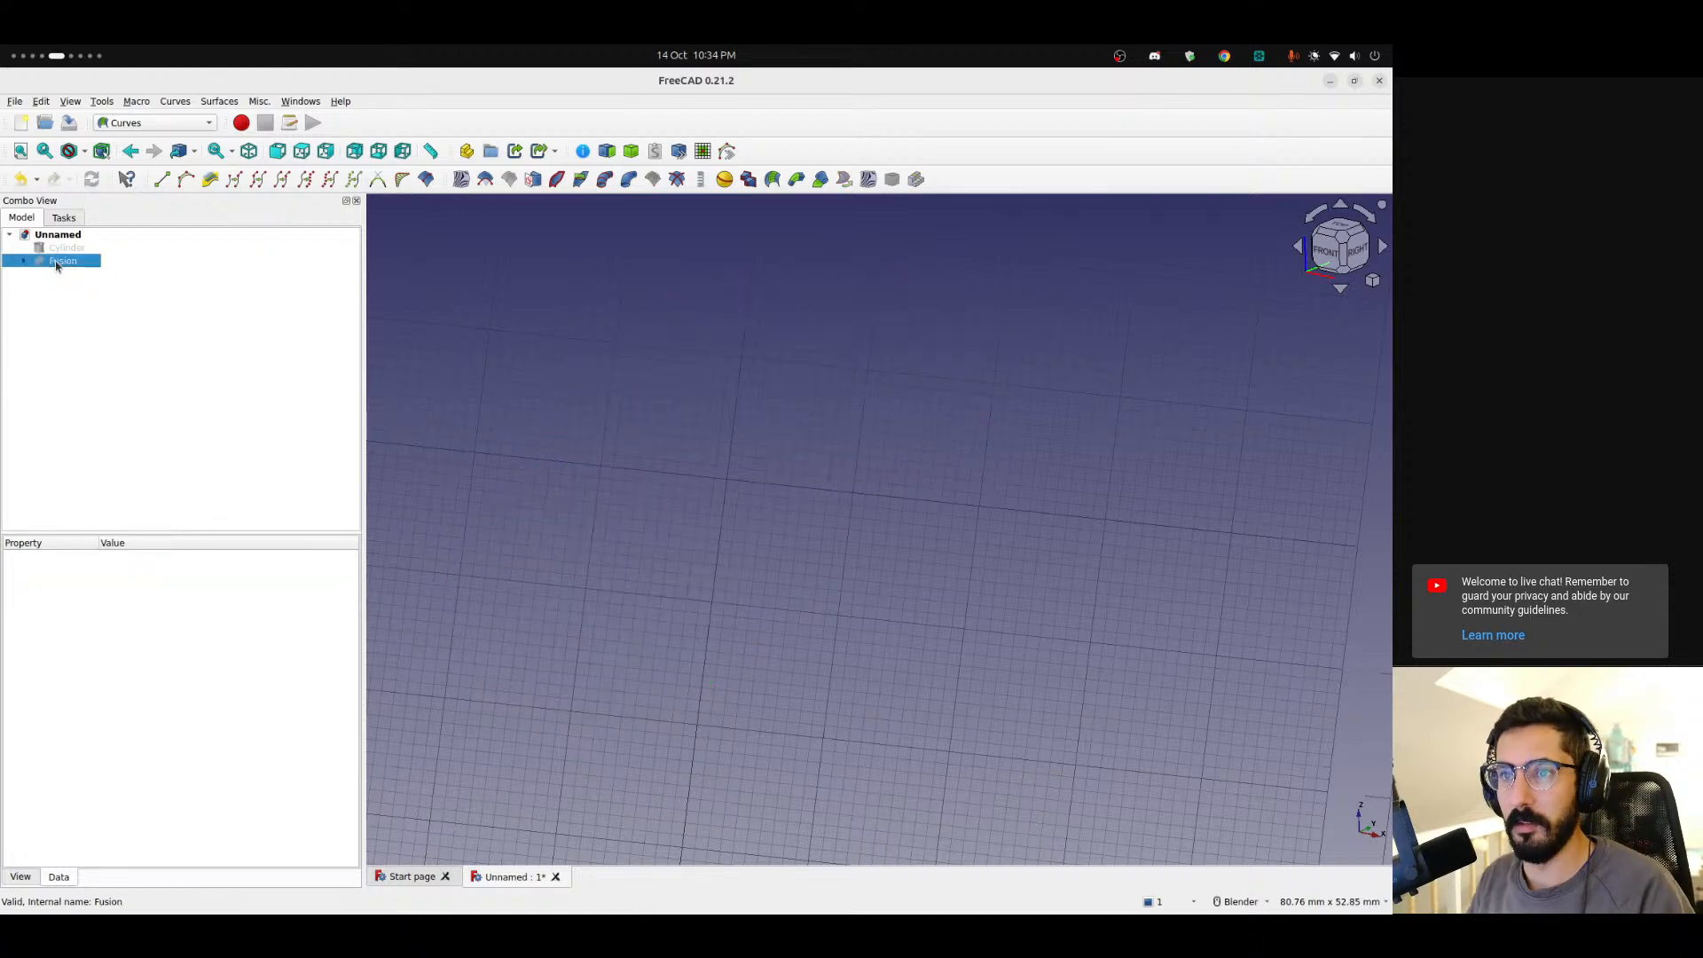
{"action": "key", "text": "space"}
{"action": "left_click", "coordinate": [822, 419]}
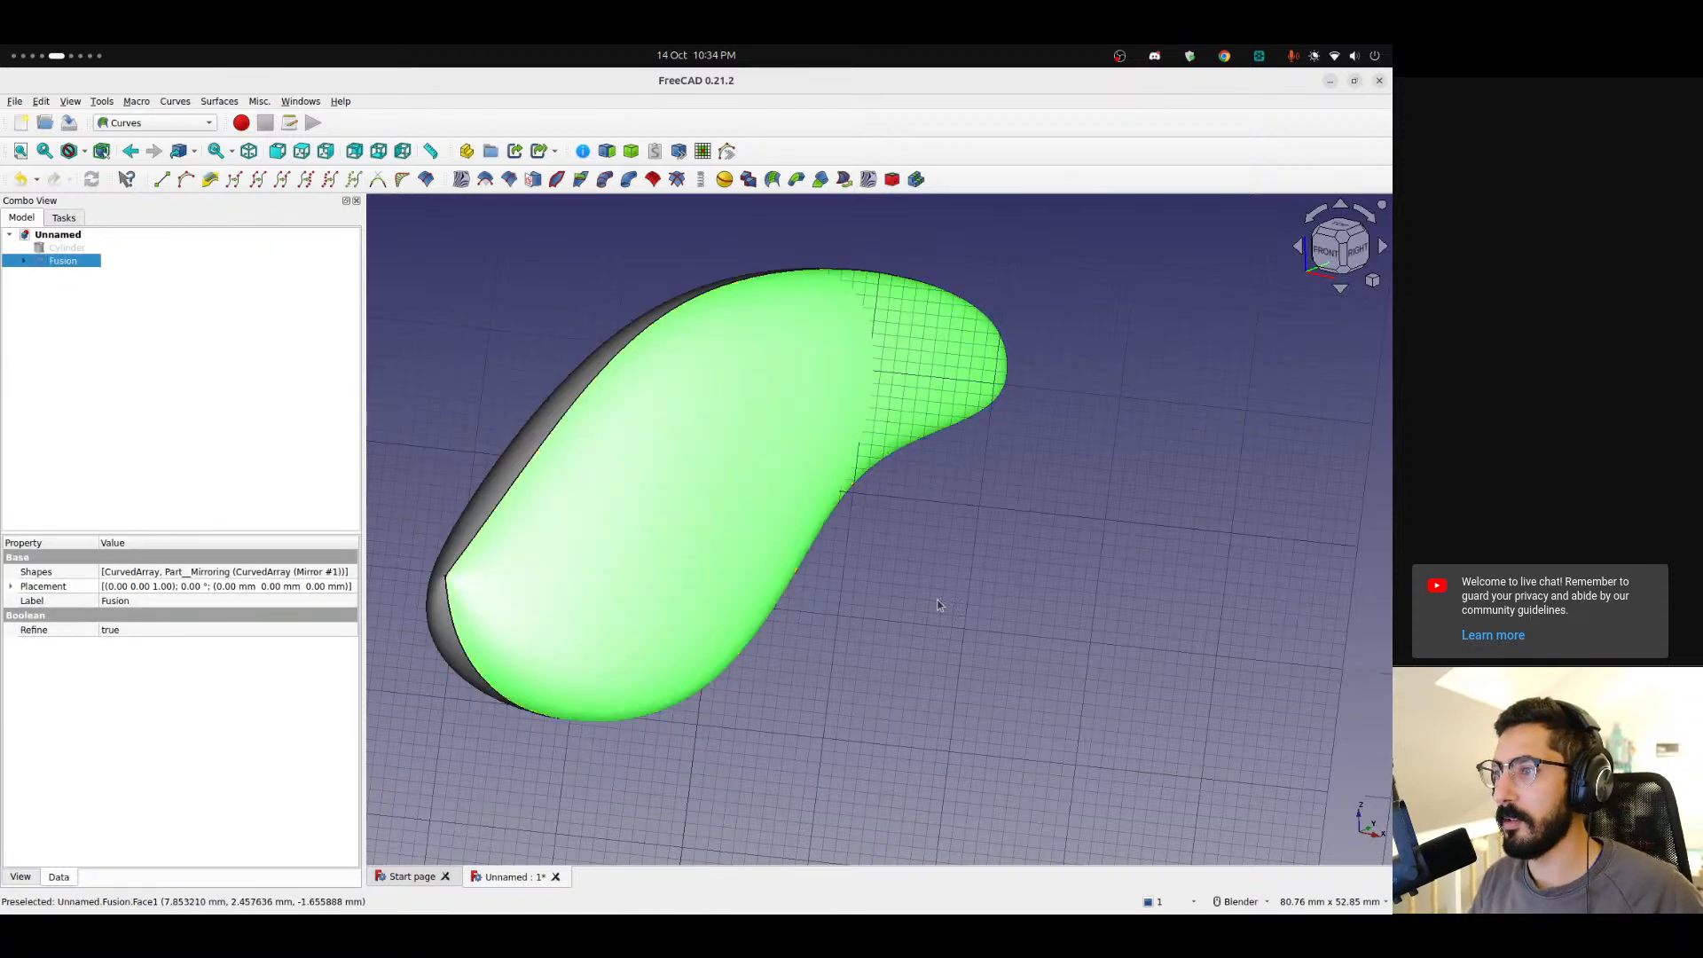
{"action": "left_click", "coordinate": [630, 151]}
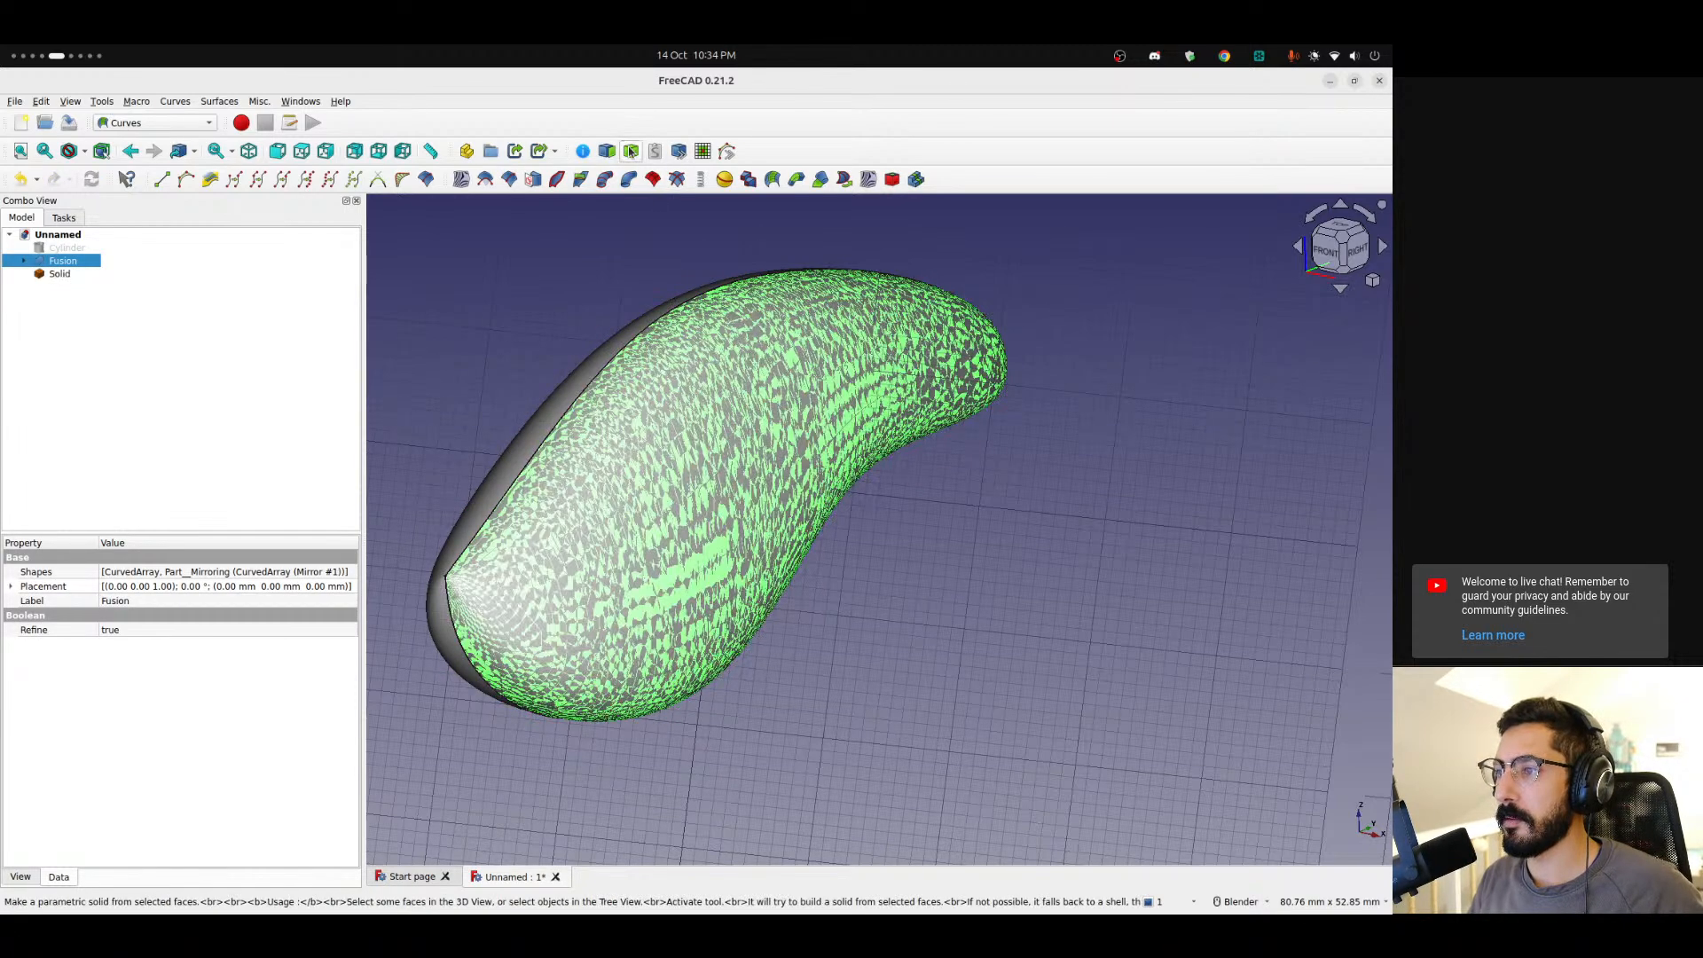
{"action": "key", "text": "space"}
{"action": "left_click", "coordinate": [57, 275]}
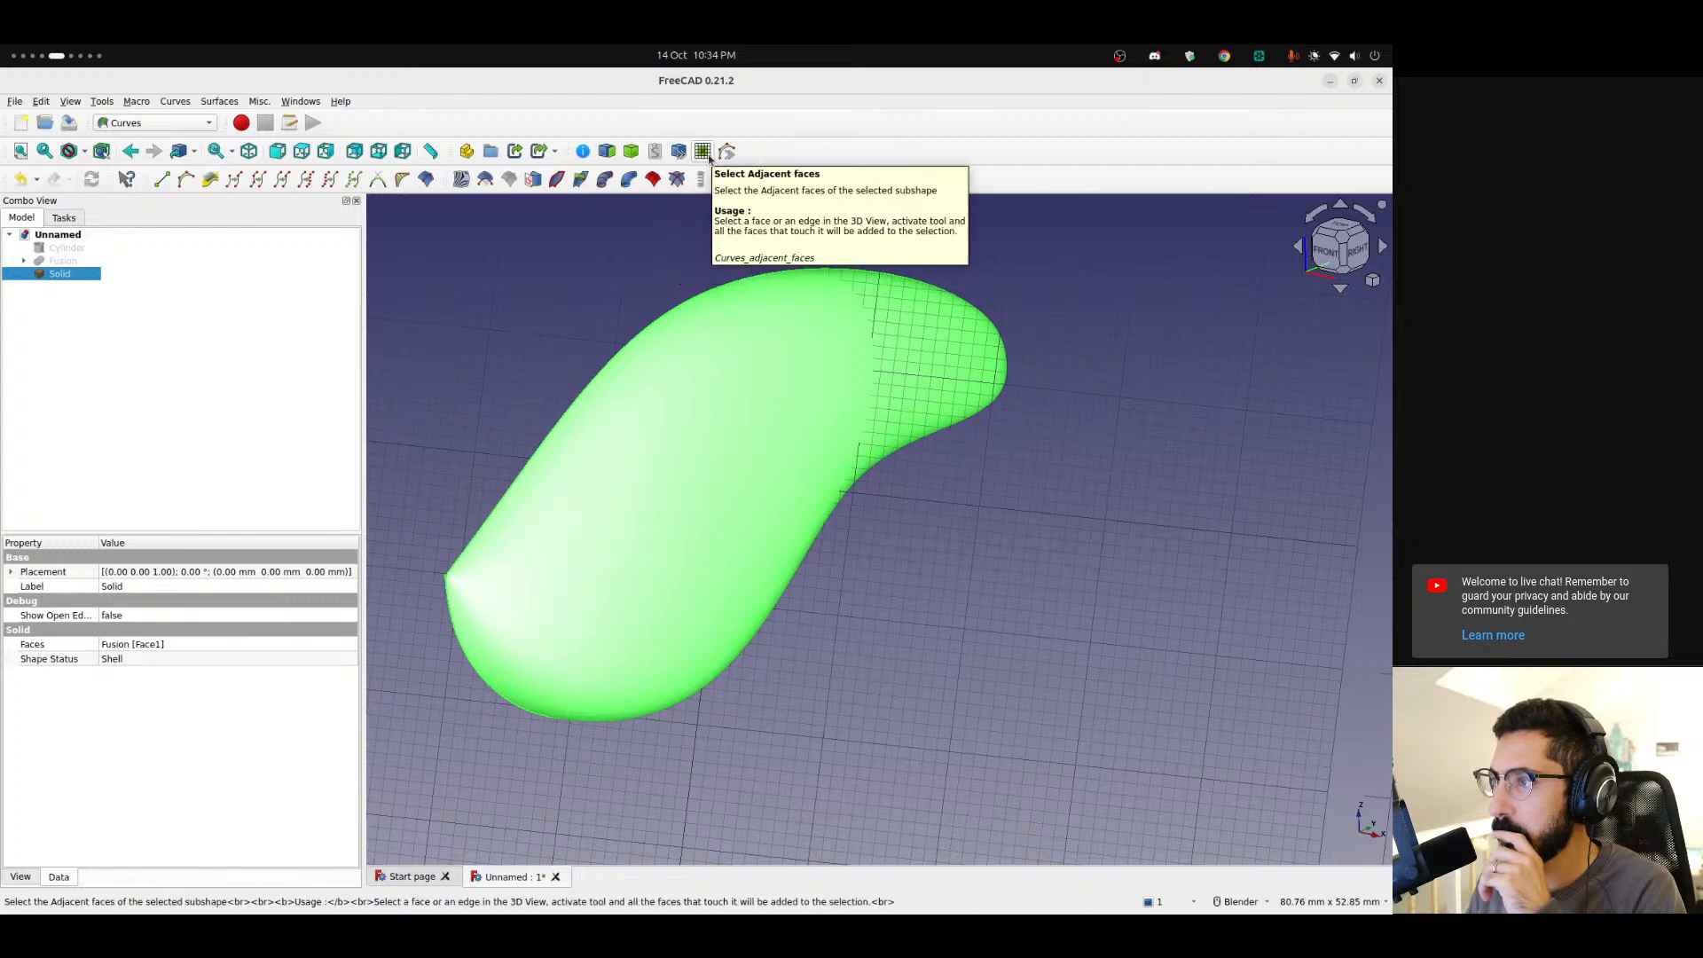
{"action": "left_click", "coordinate": [169, 104]}
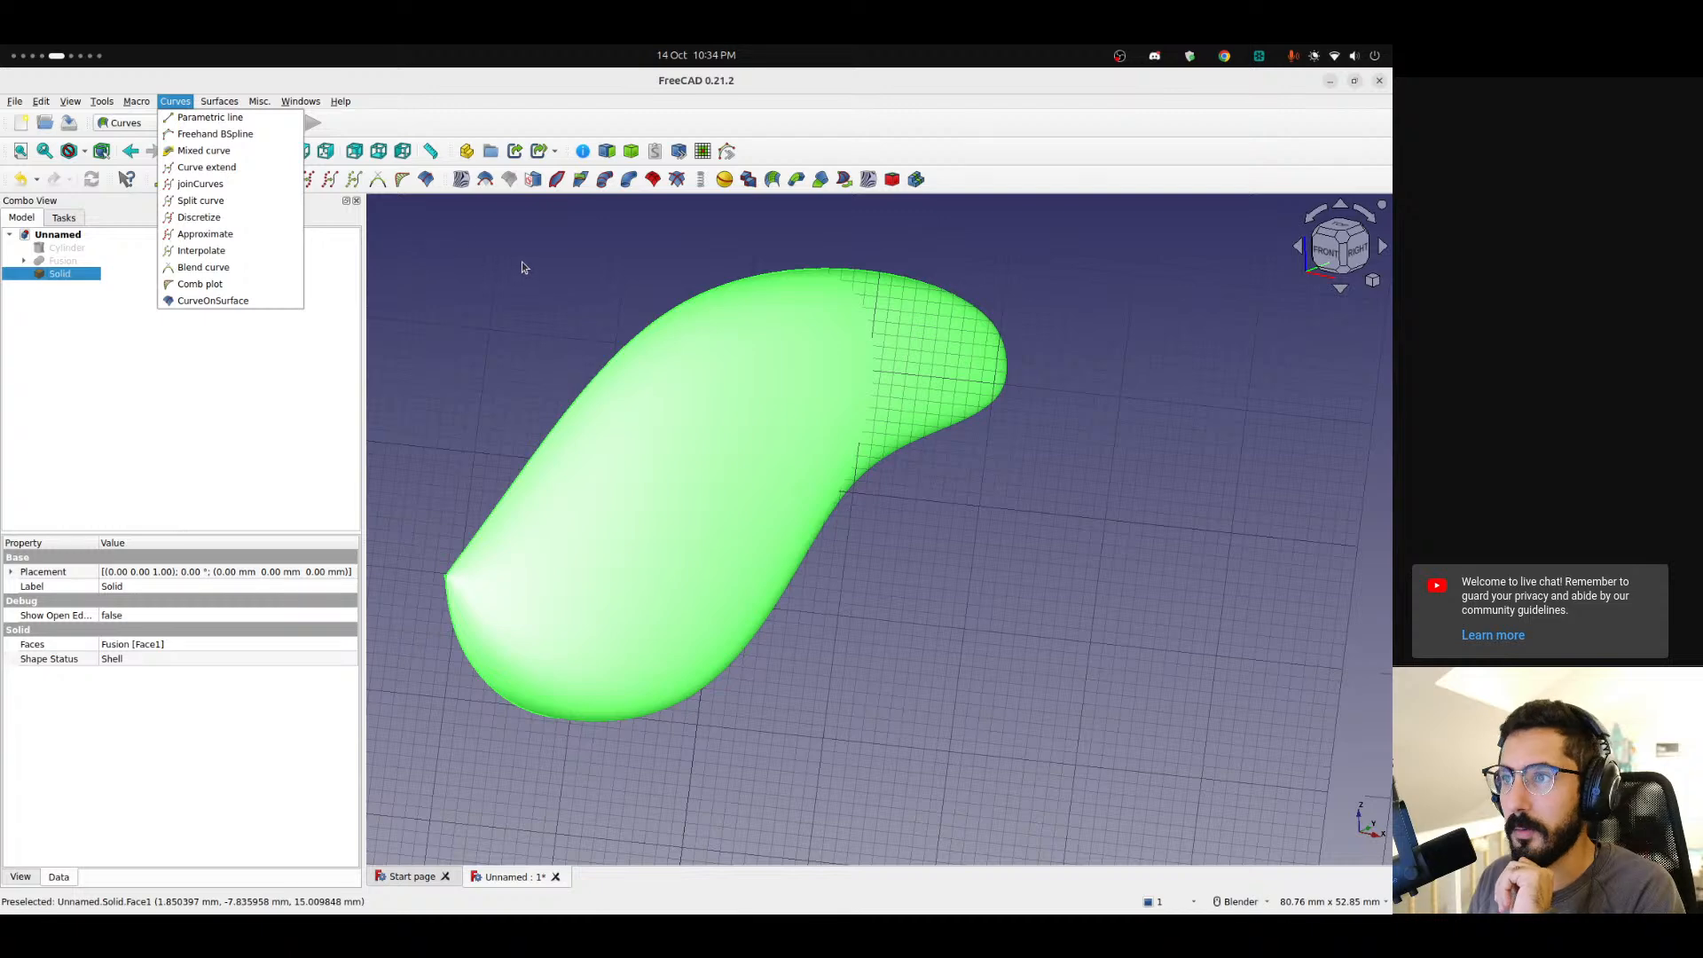
{"action": "left_click", "coordinate": [541, 249]}
{"action": "middle_click_drag", "start_coordinate": [684, 471], "coordinate": [798, 426]}
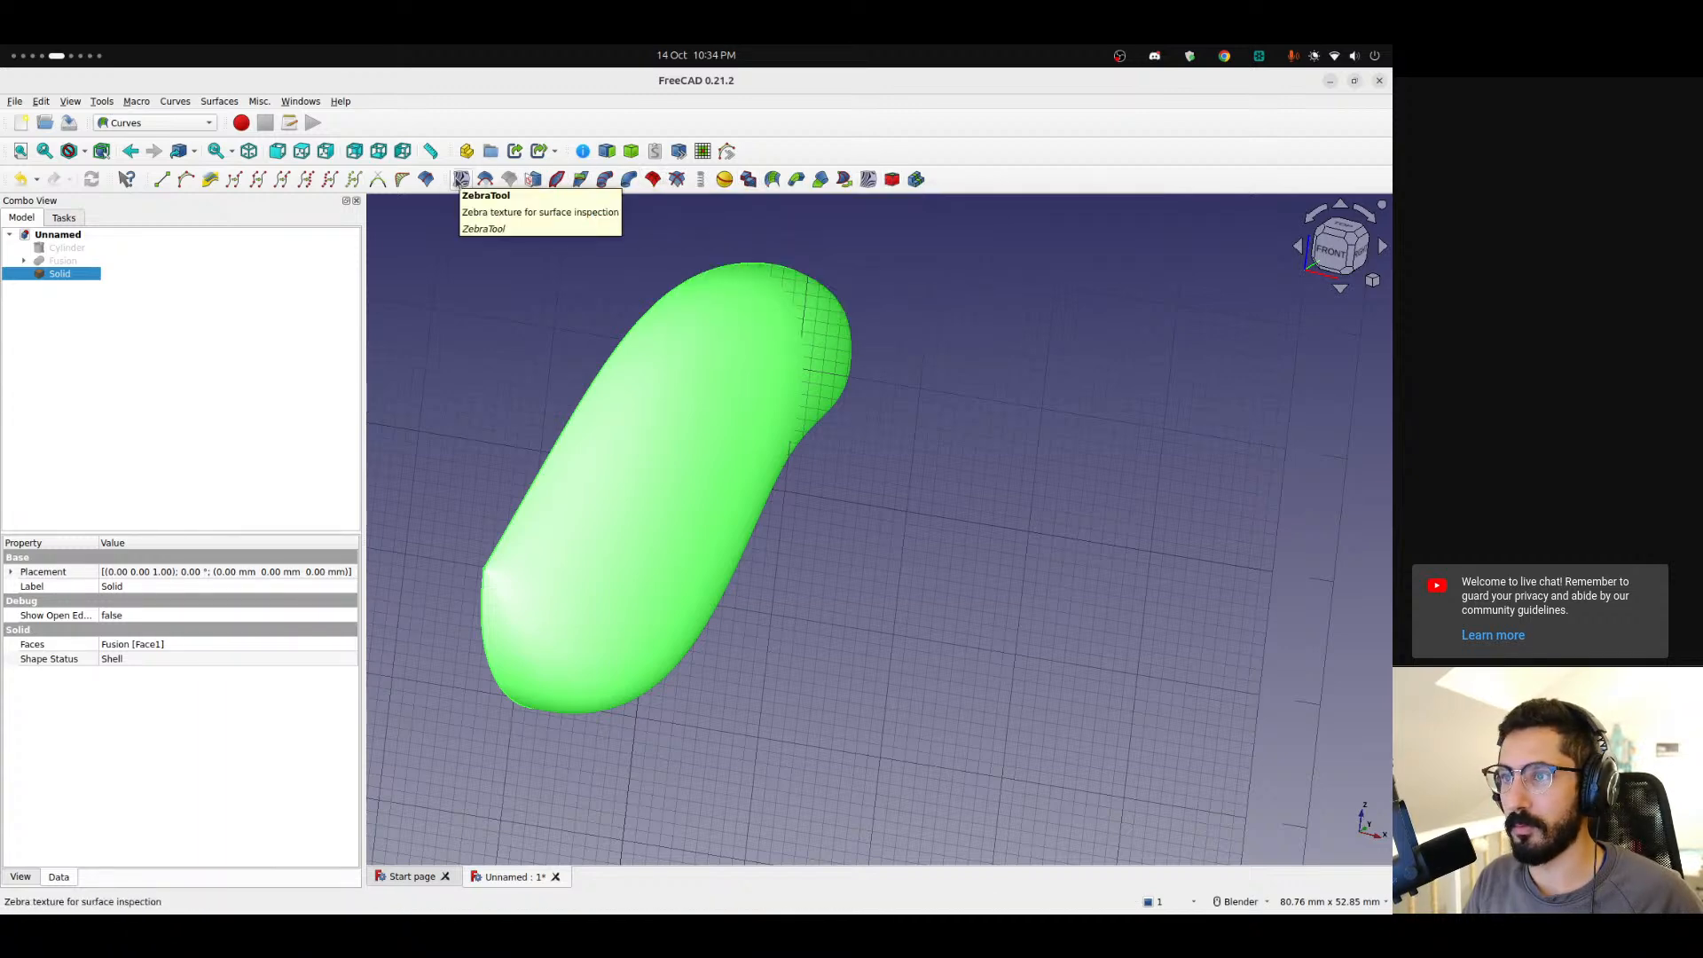
Switch to the web browser and search for "freecad offset face".
{"action": "key", "text": "alt+Tab"}
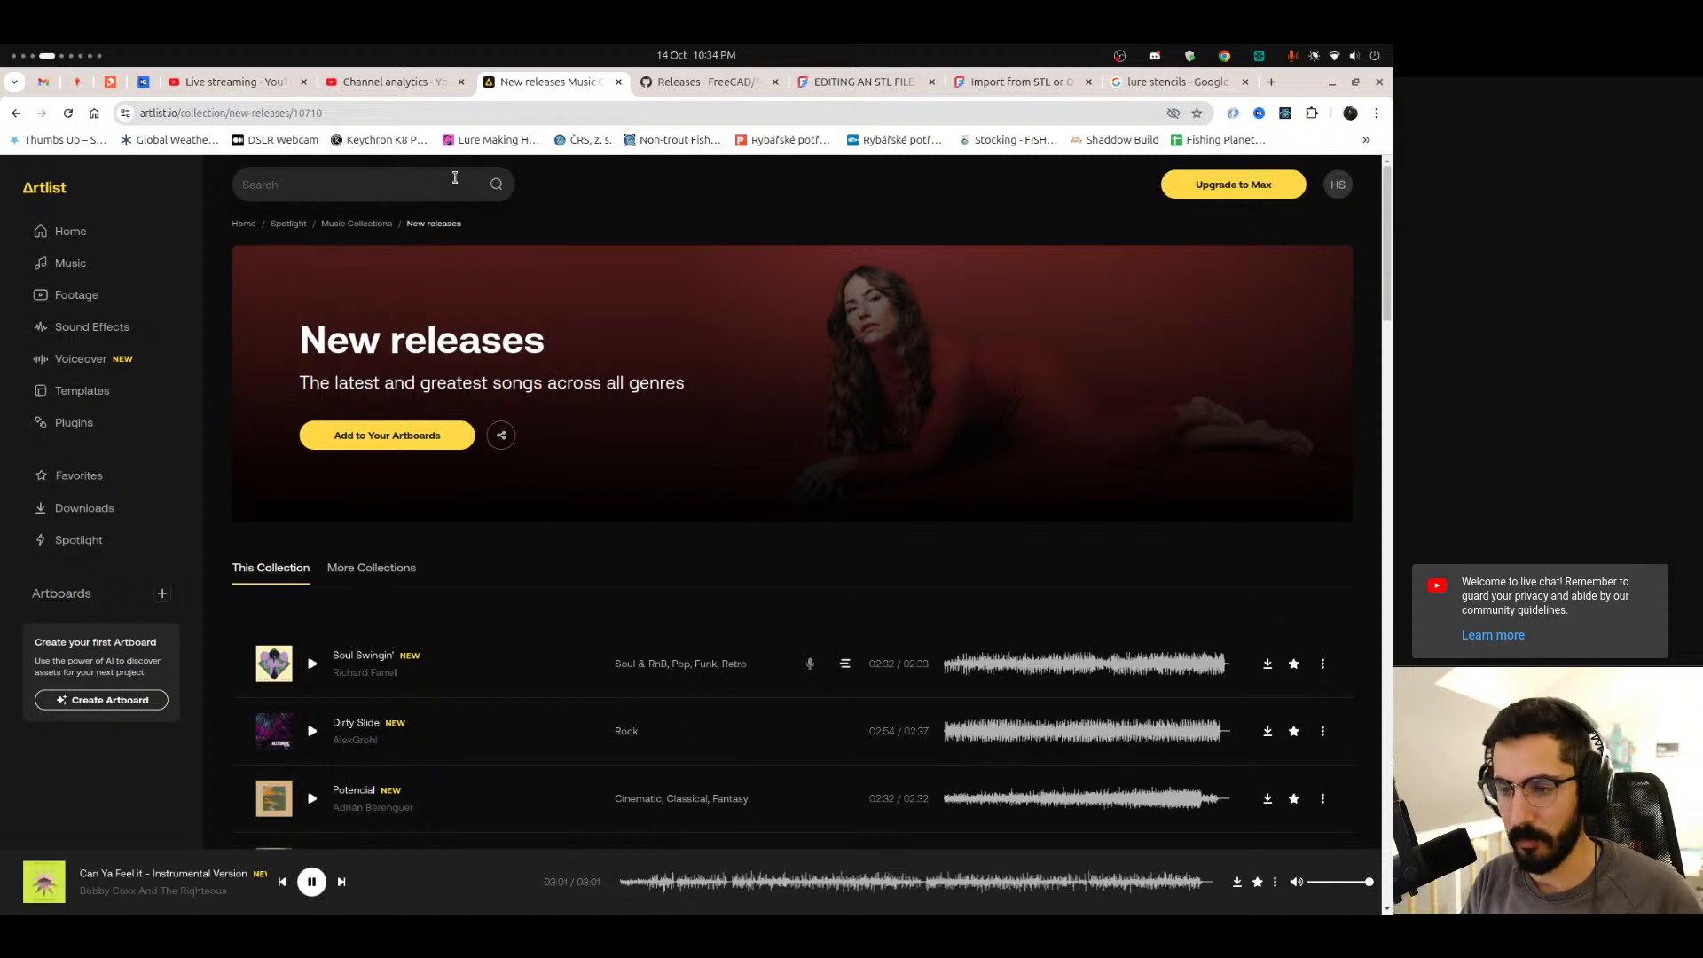
{"action": "left_click", "coordinate": [341, 882]}
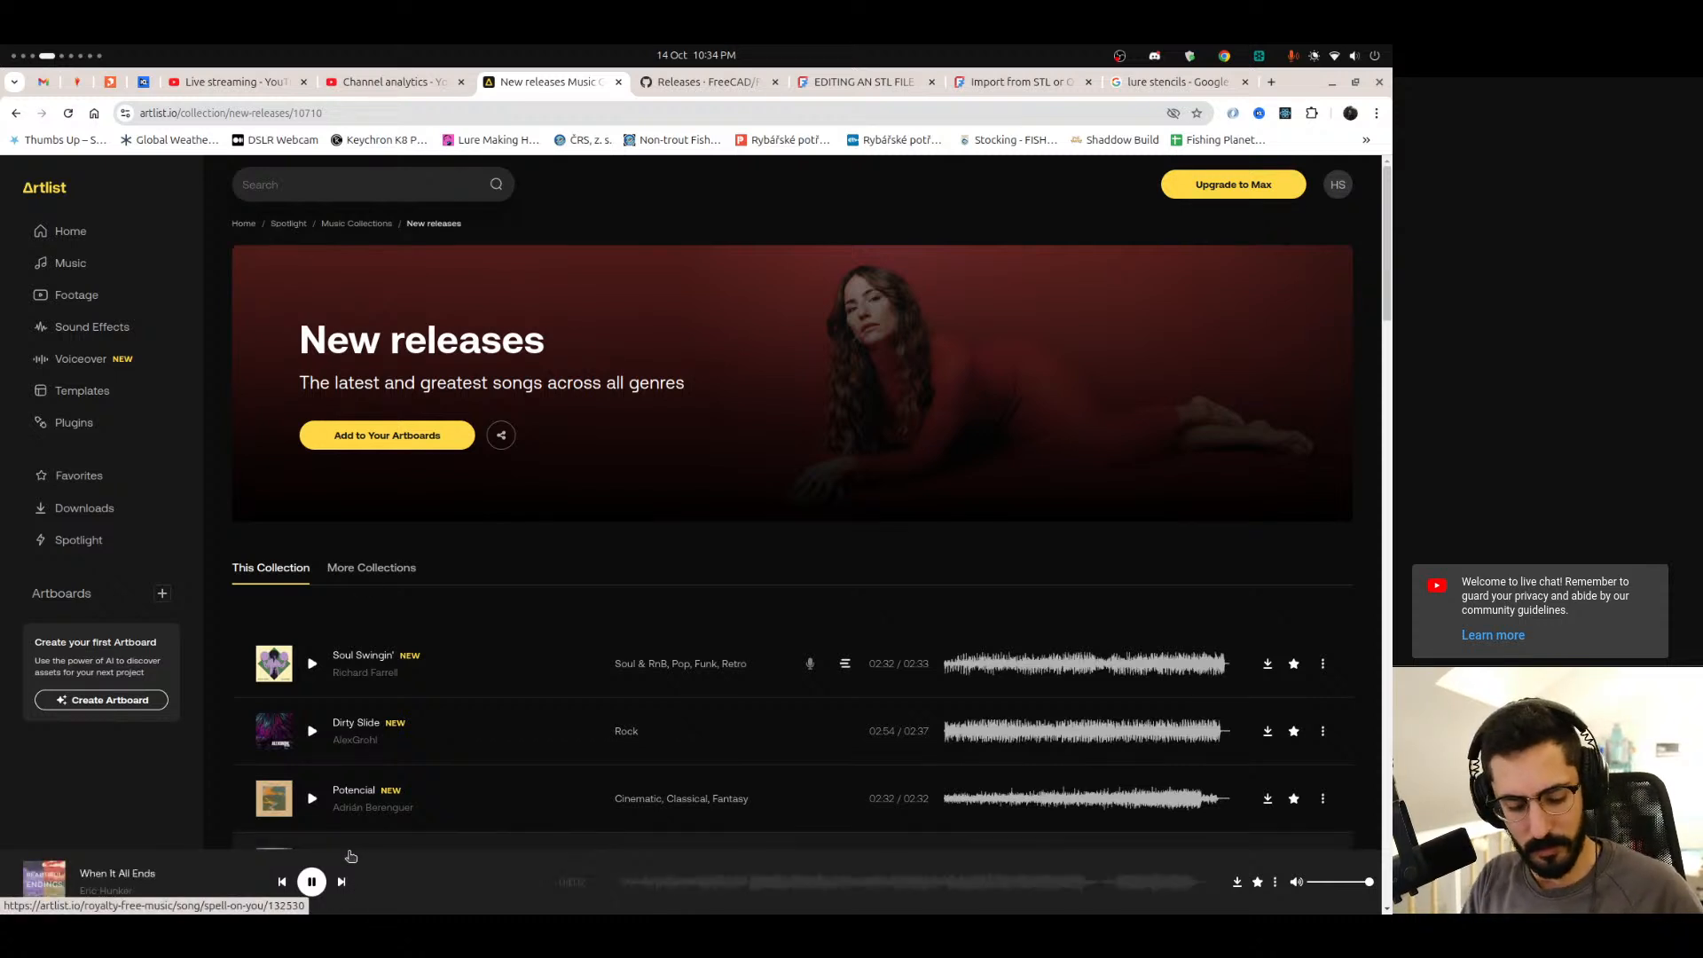
{"action": "key", "text": "ctrl+t"}
{"action": "type", "text": "freecad "}
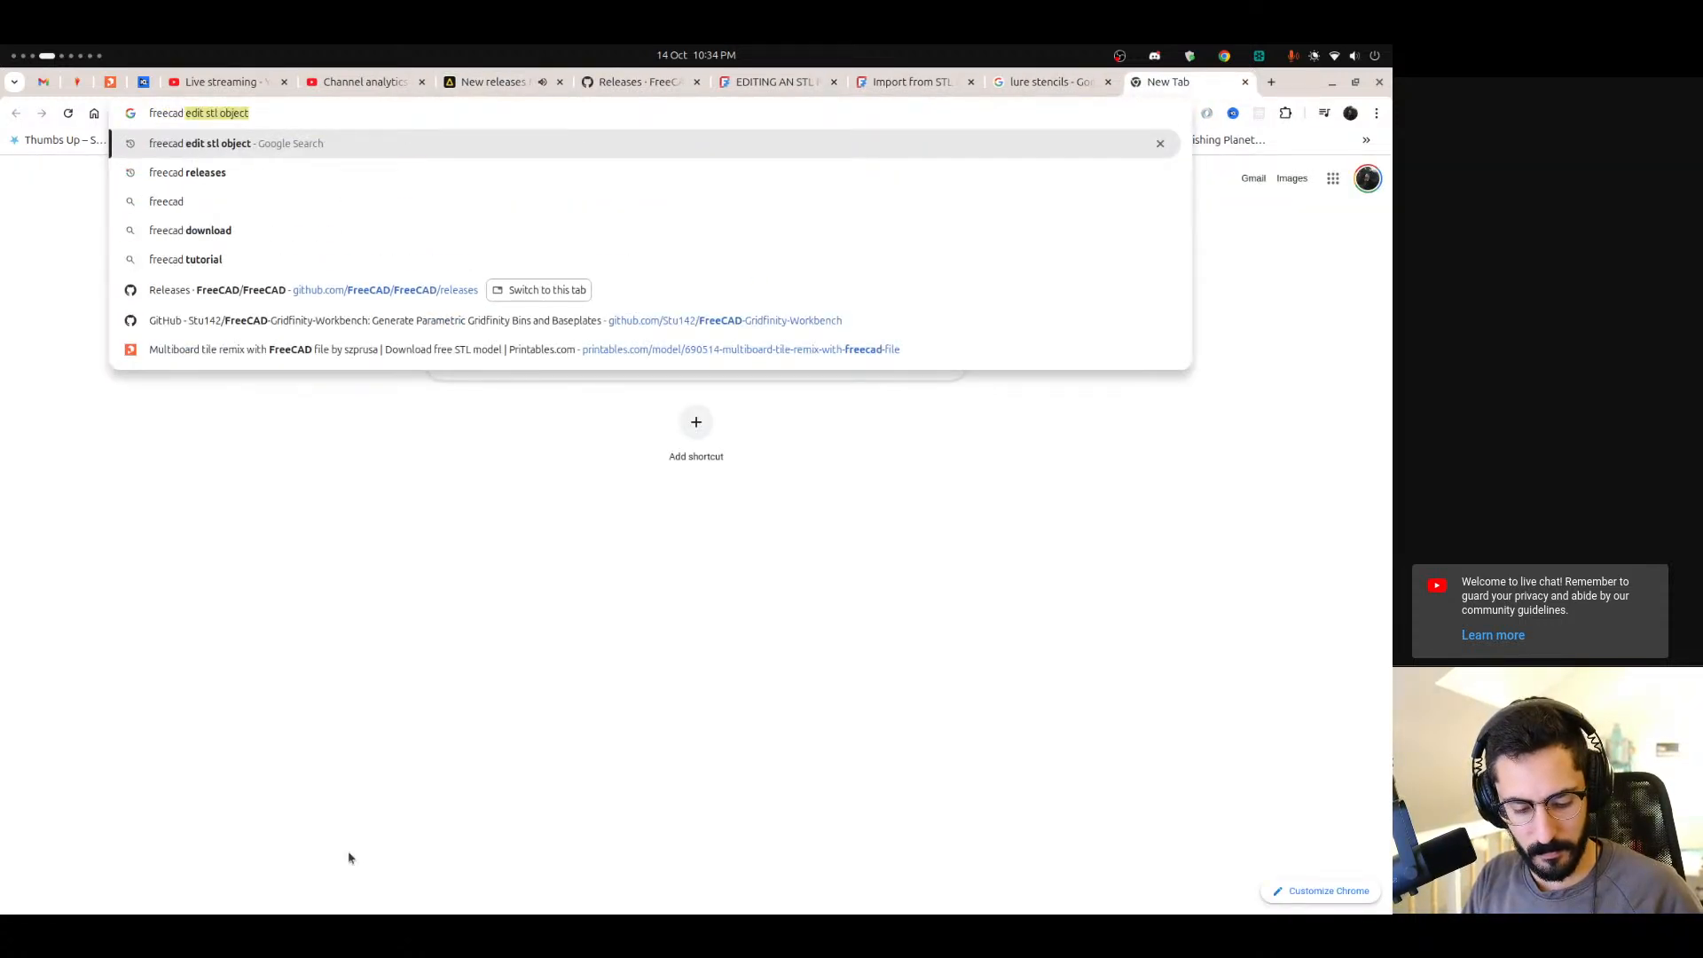
{"action": "type", "text": "offset face"}
{"action": "key", "text": "Return"}
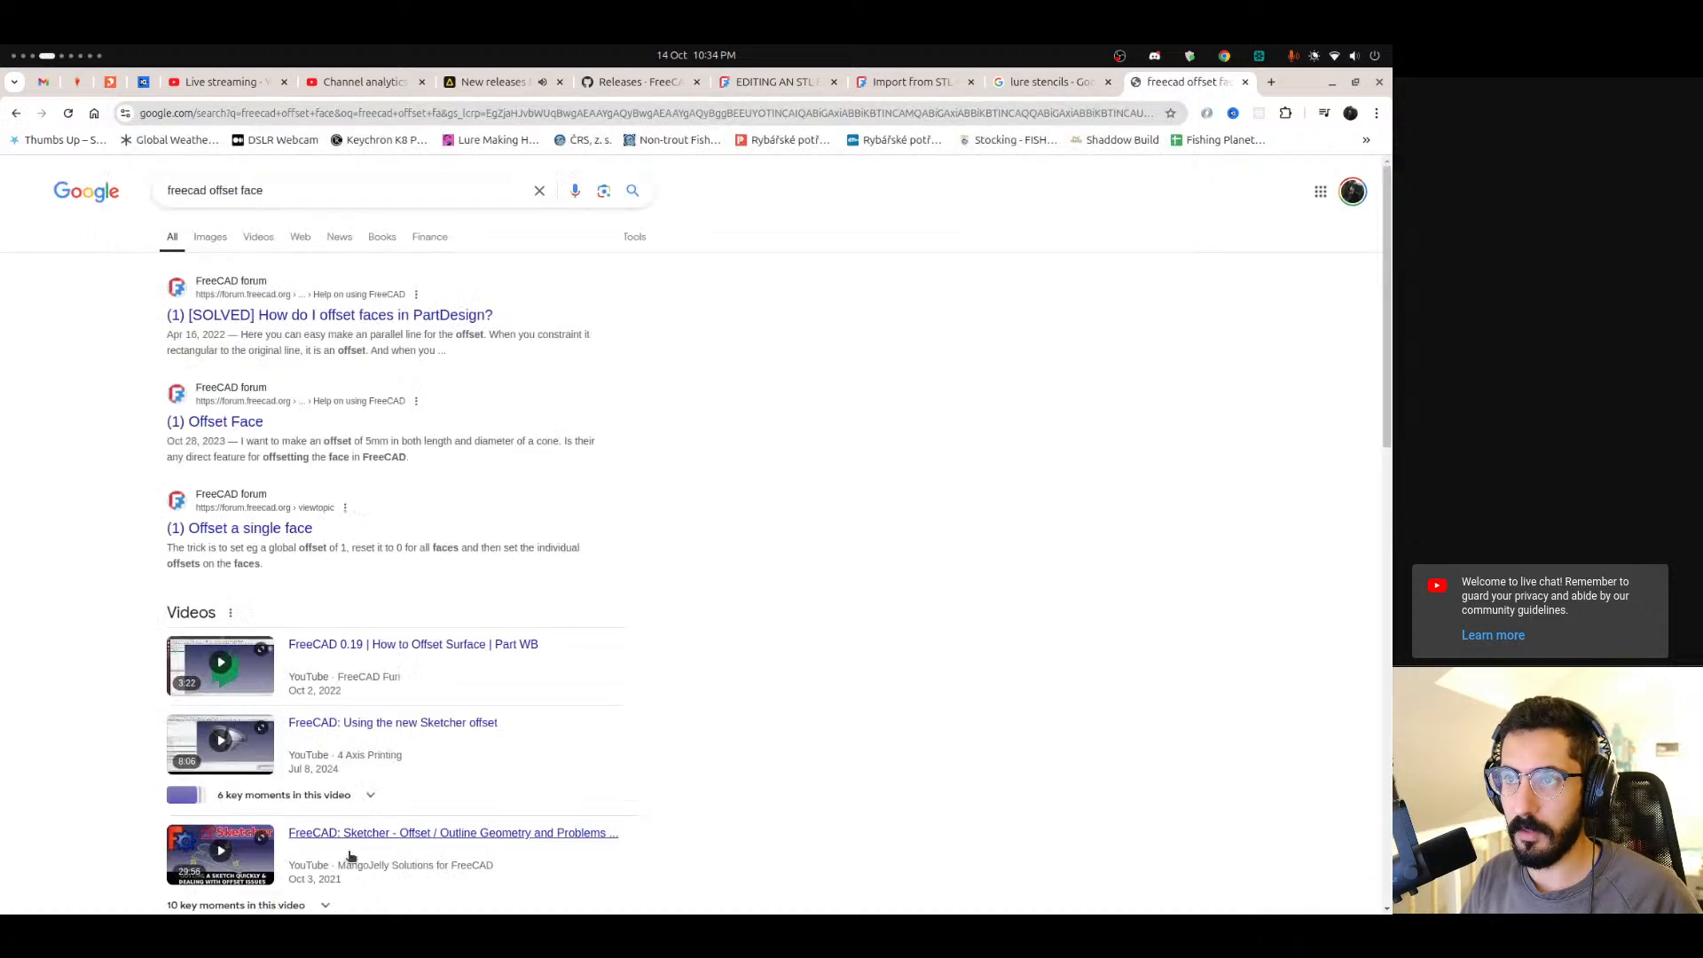
Read the FreeCAD forum threads about offsetting faces.
{"action": "left_click", "coordinate": [387, 319]}
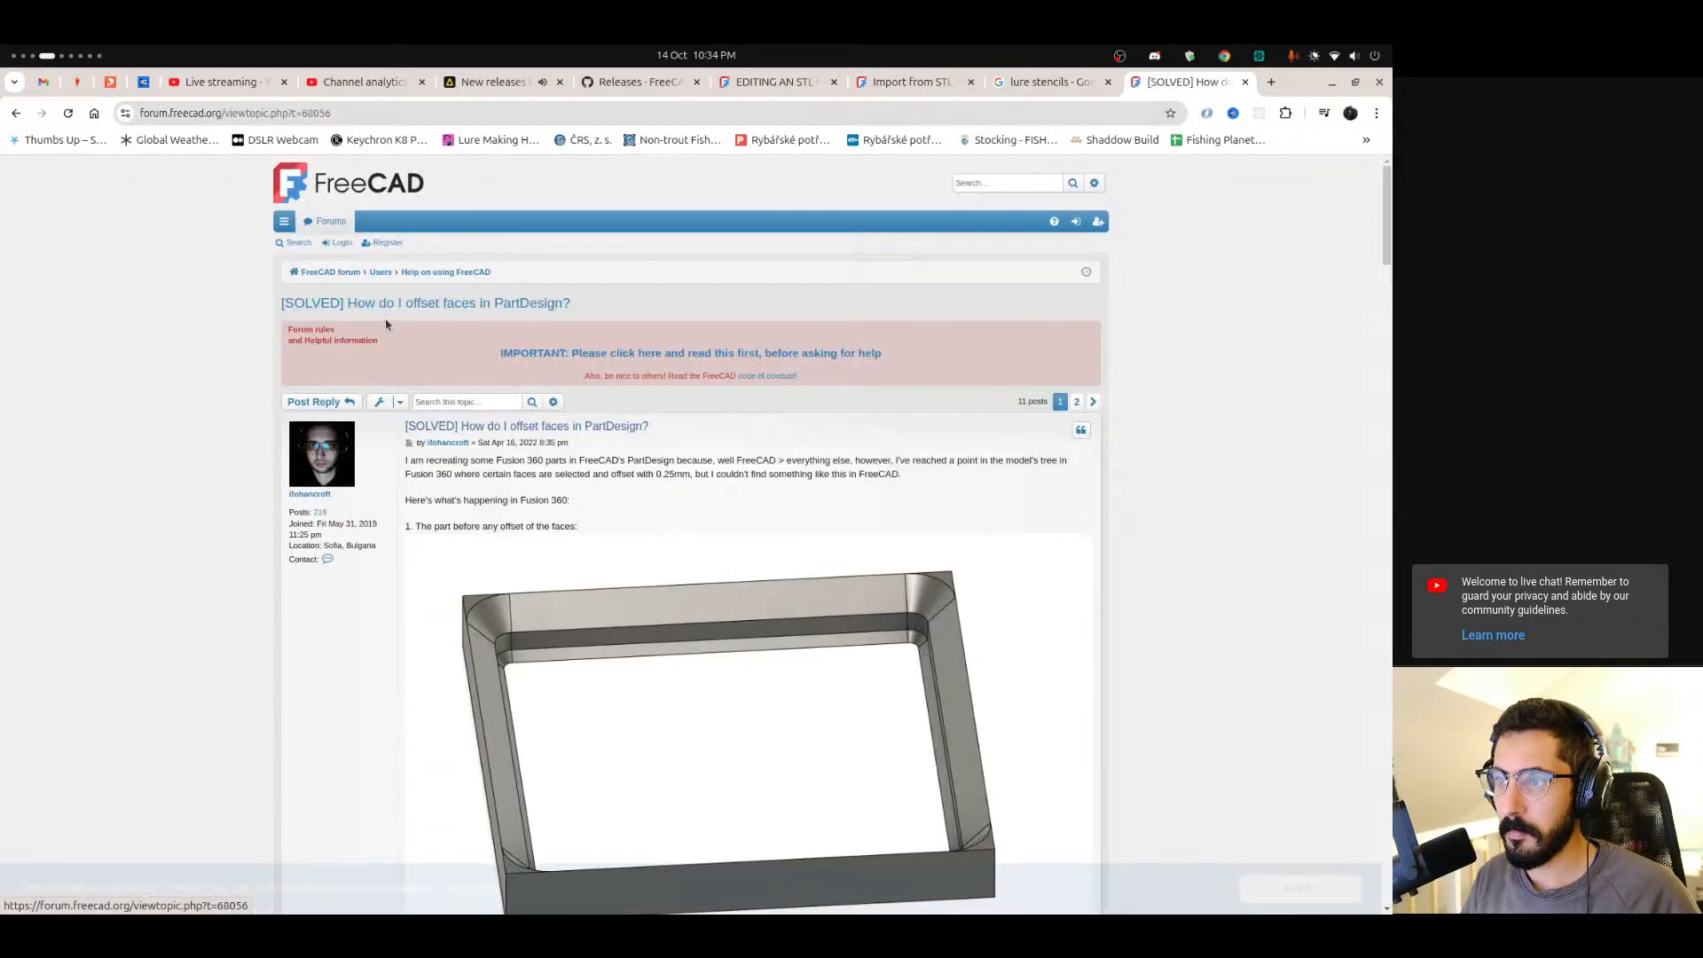
{"action": "key", "text": "alt+Left"}
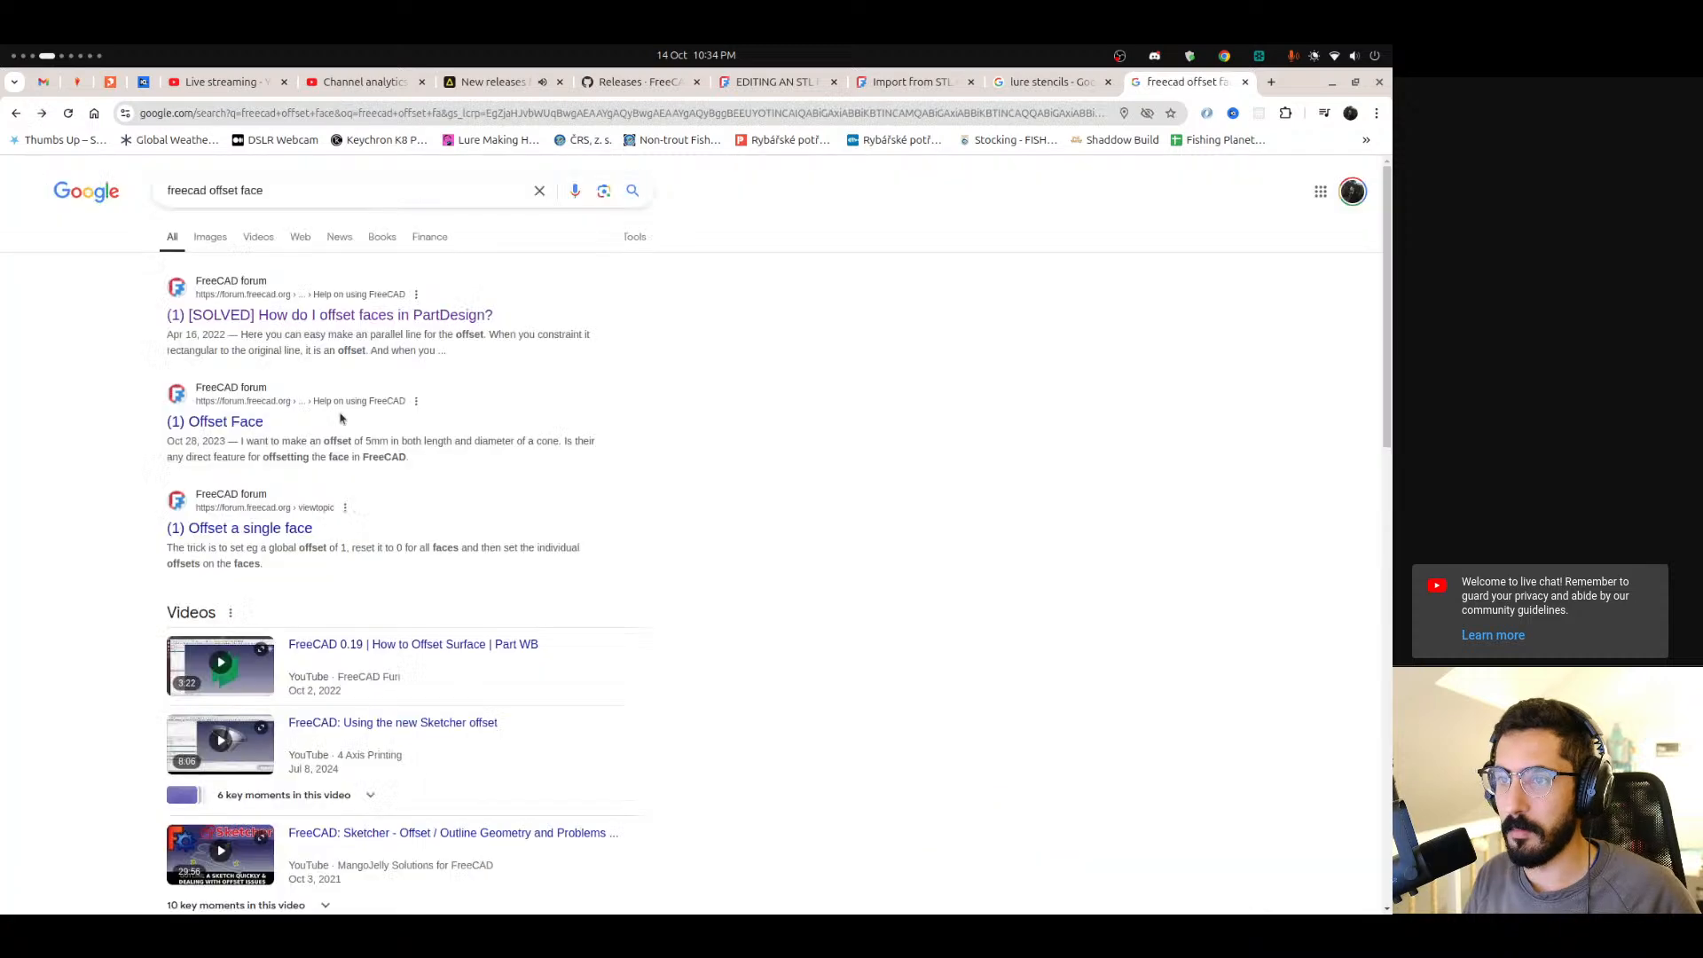
{"action": "left_click", "coordinate": [227, 425]}
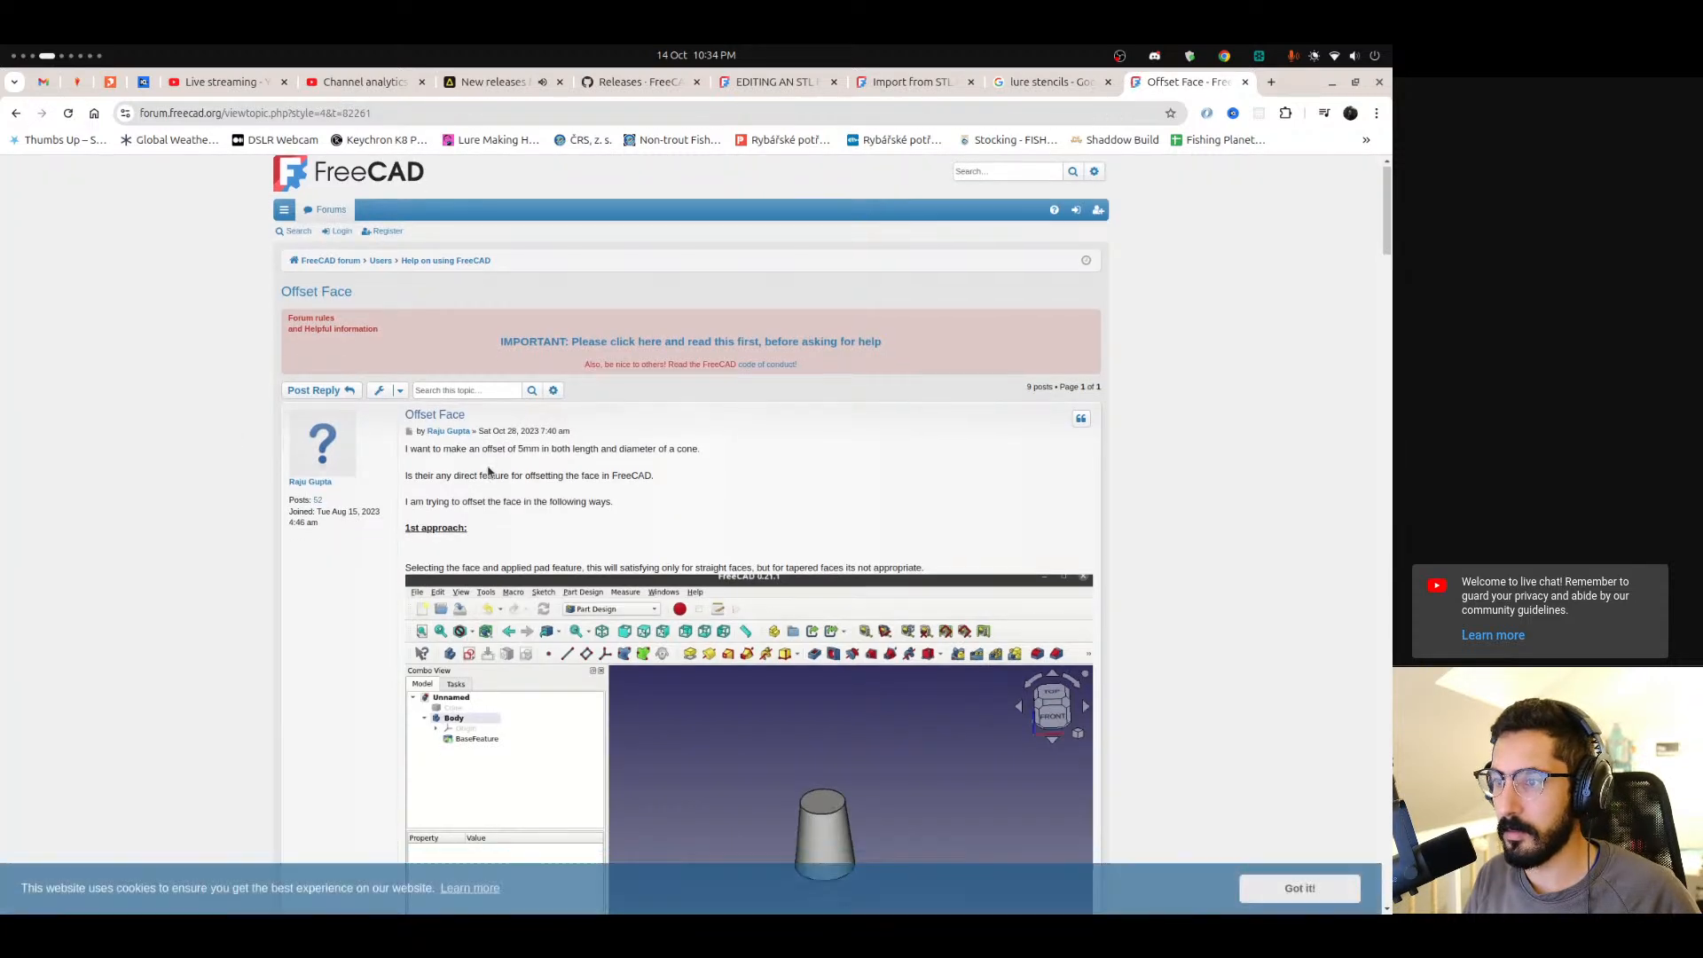
{"action": "left_click_drag", "start_coordinate": [487, 374], "coordinate": [657, 386]}
{"action": "left_click_drag", "start_coordinate": [405, 400], "coordinate": [497, 400]}
{"action": "scroll", "coordinate": [497, 400], "scroll_direction": "down", "scroll_amount": 2}
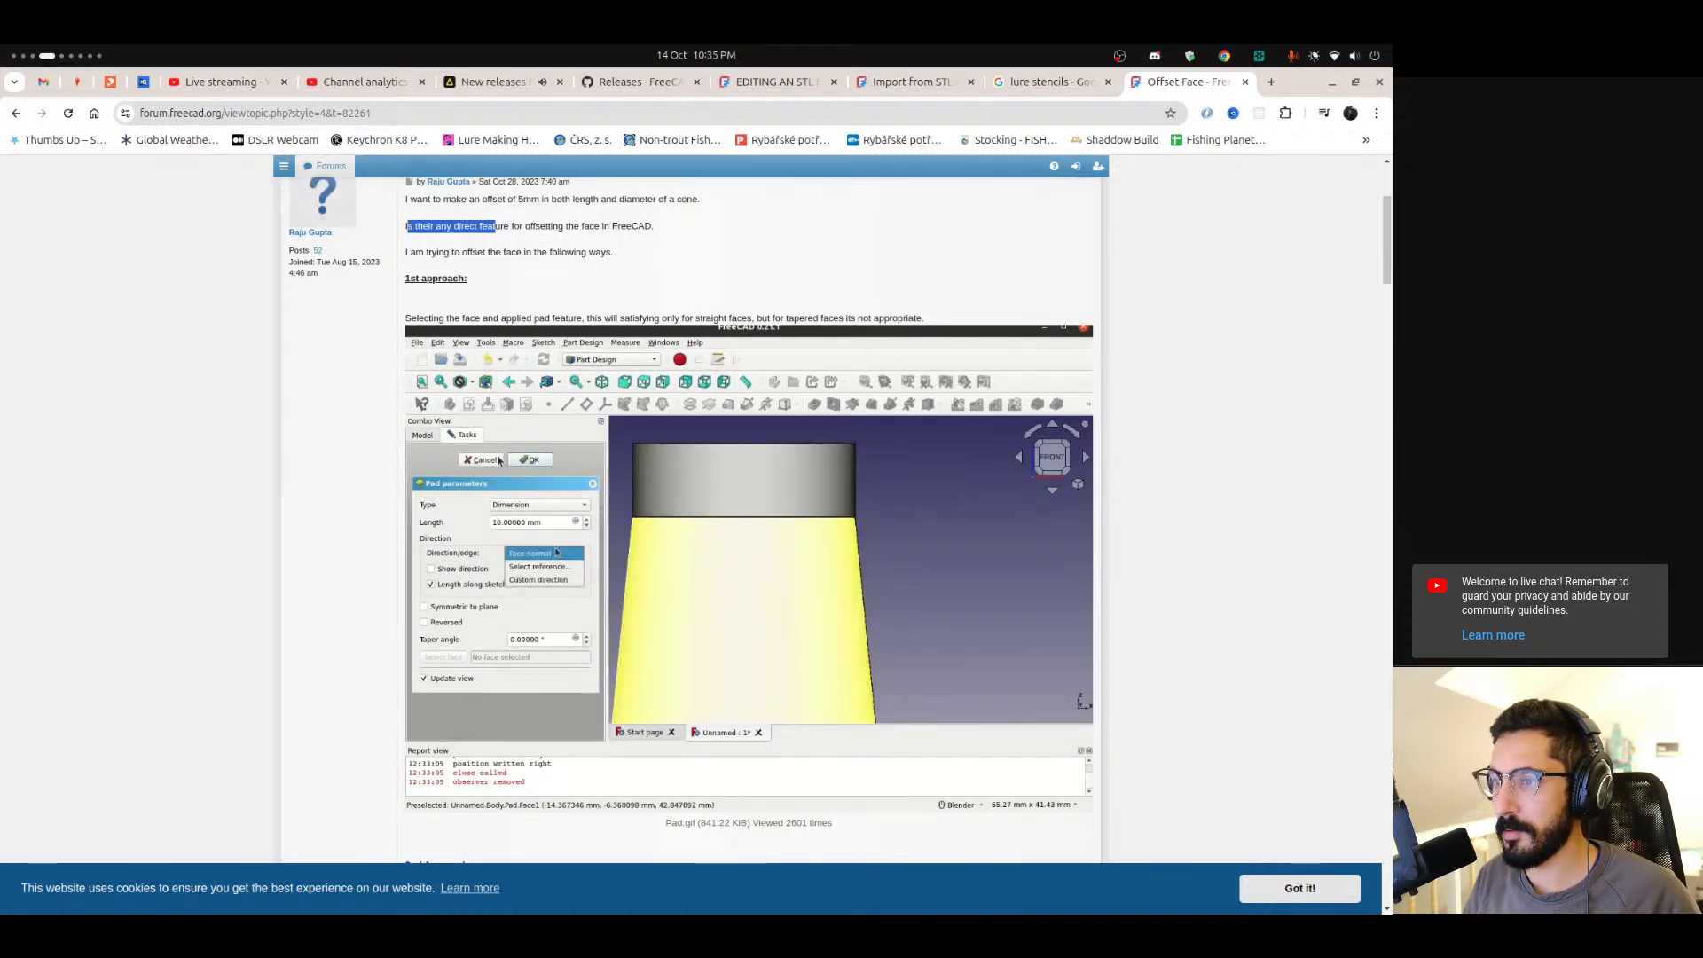
{"action": "scroll", "coordinate": [498, 460], "scroll_direction": "down", "scroll_amount": 6}
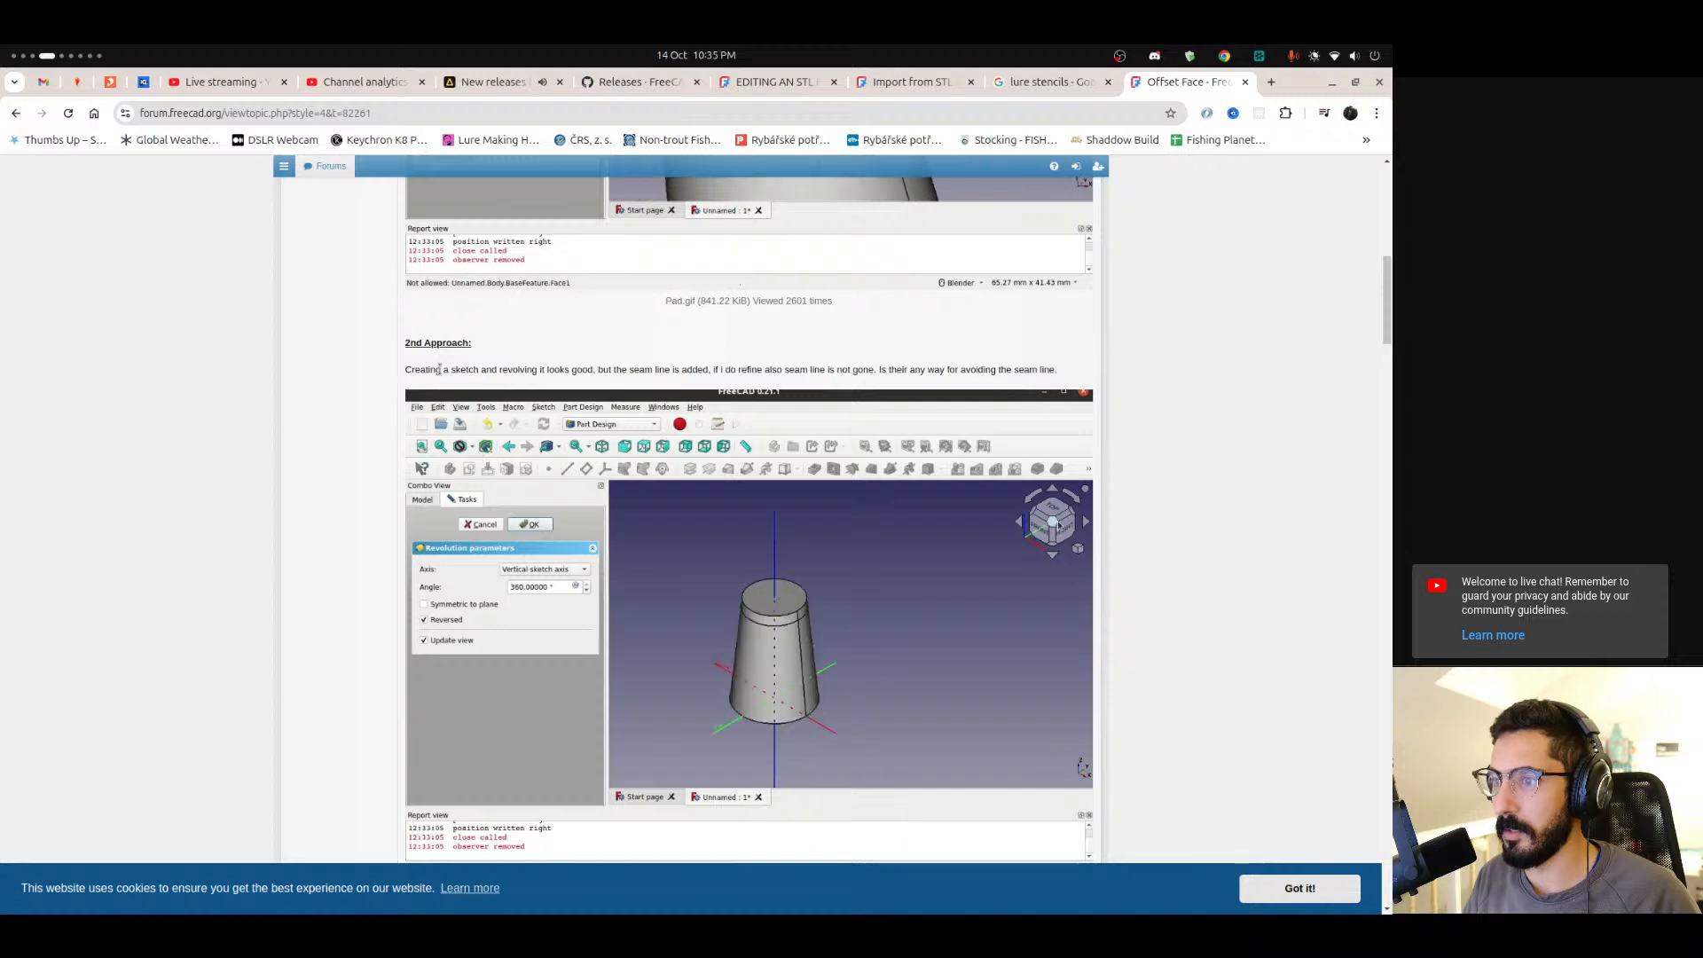
{"action": "scroll", "coordinate": [533, 463], "scroll_direction": "down", "scroll_amount": 6}
{"action": "scroll", "coordinate": [532, 466], "scroll_direction": "down", "scroll_amount": 10}
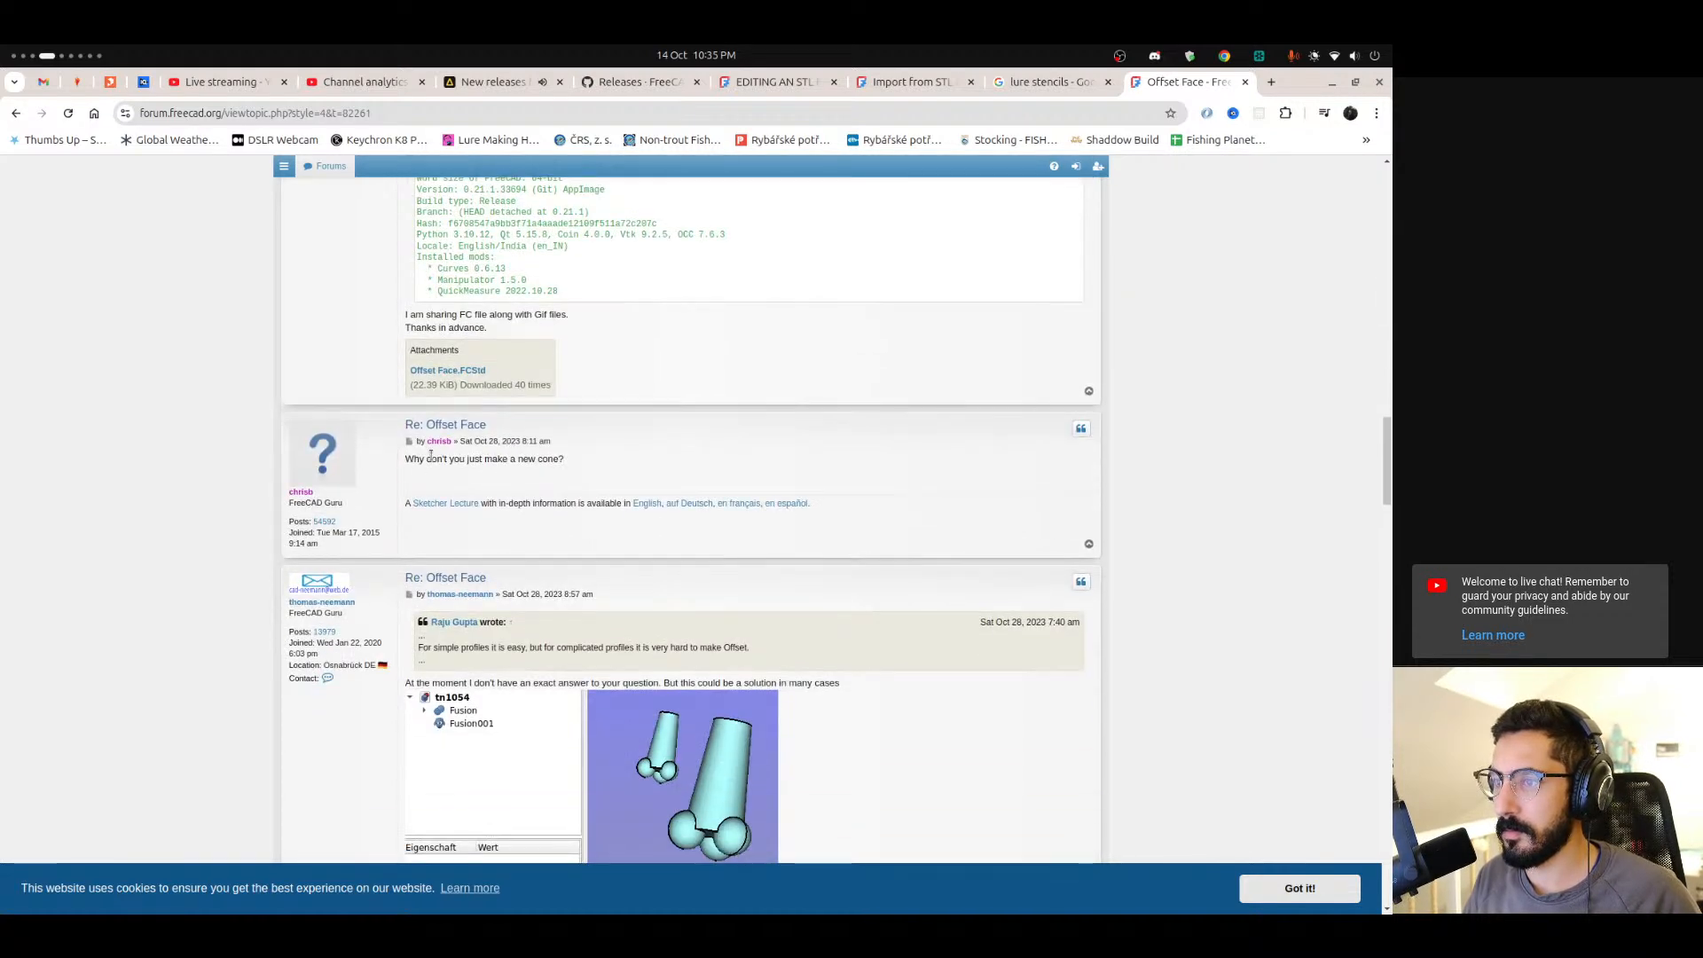
{"action": "scroll", "coordinate": [532, 462], "scroll_direction": "down", "scroll_amount": 2}
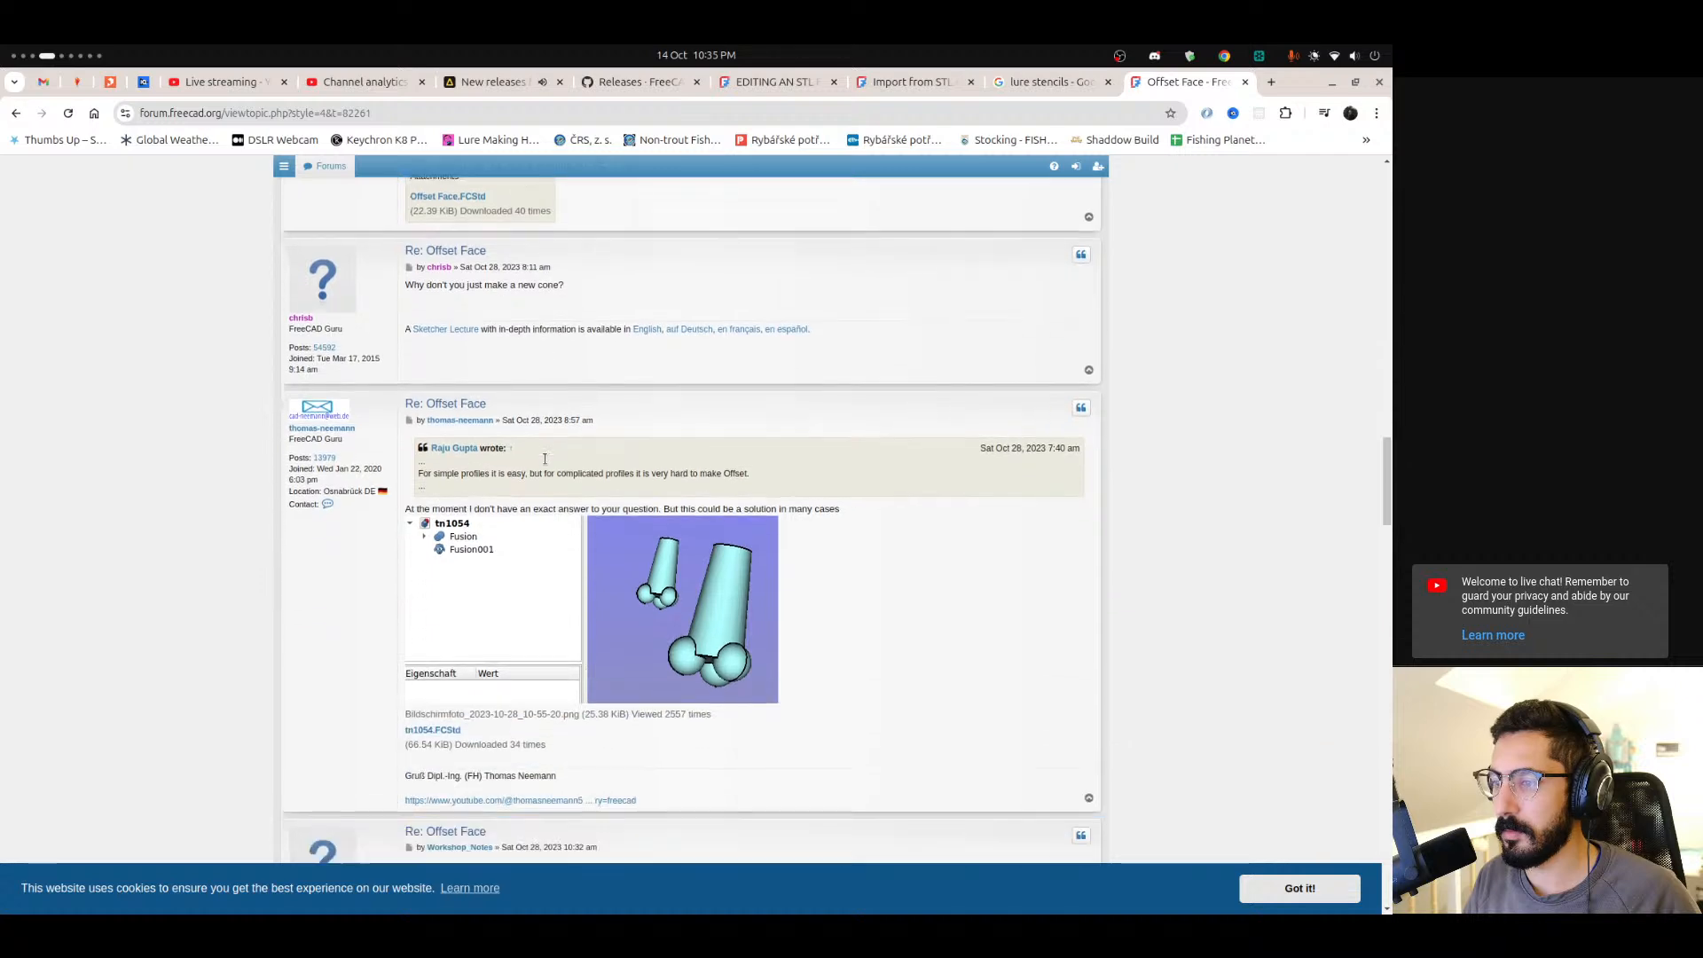
{"action": "key", "text": "alt+Left"}
{"action": "scroll", "coordinate": [337, 488], "scroll_direction": "down", "scroll_amount": 2}
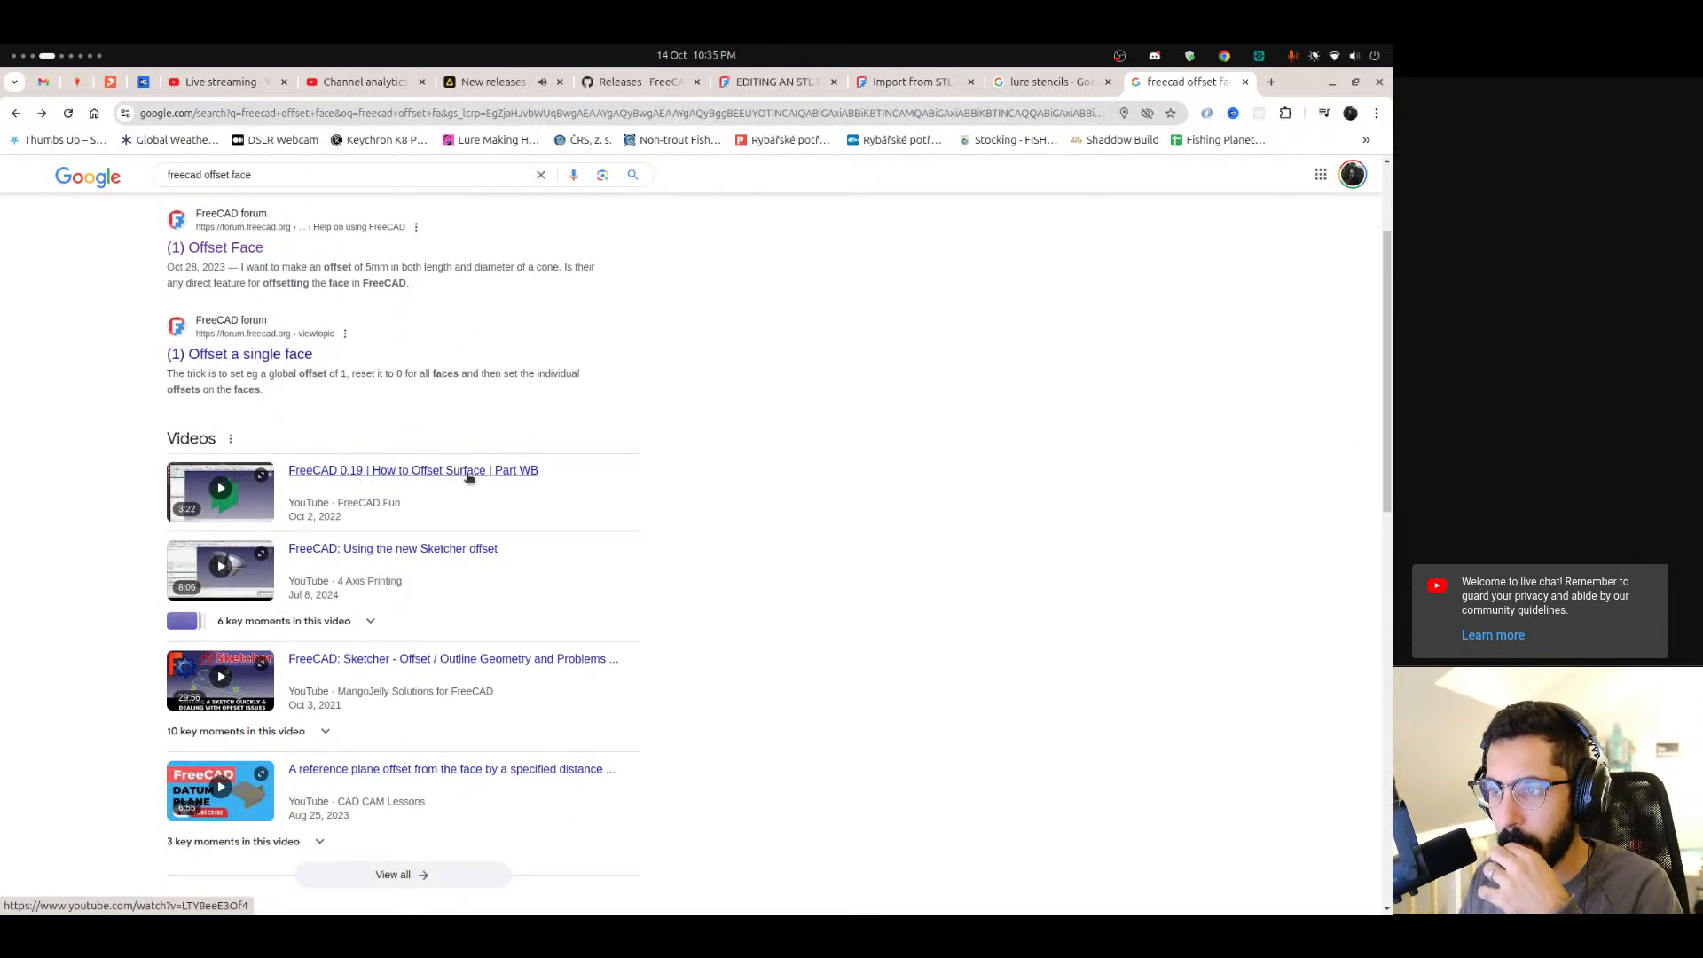
Open the YouTube tutorial on offsetting a surface in the Part workbench and skim through it.
{"action": "left_click", "coordinate": [469, 477]}
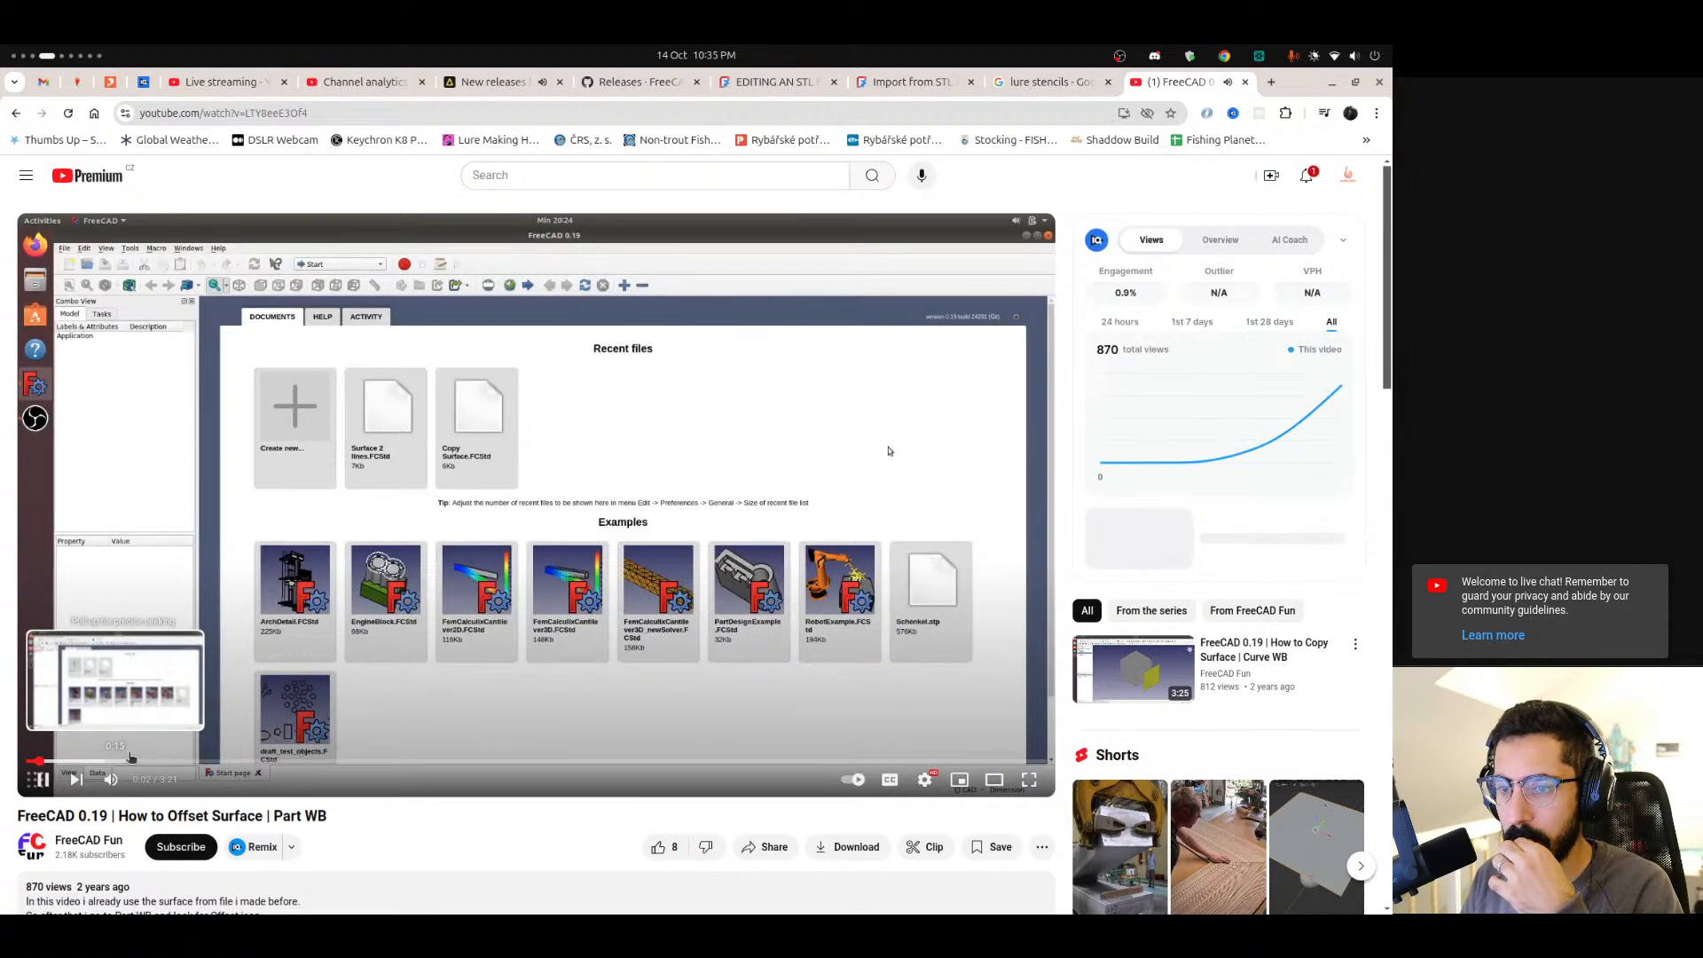
{"action": "left_click", "coordinate": [248, 761]}
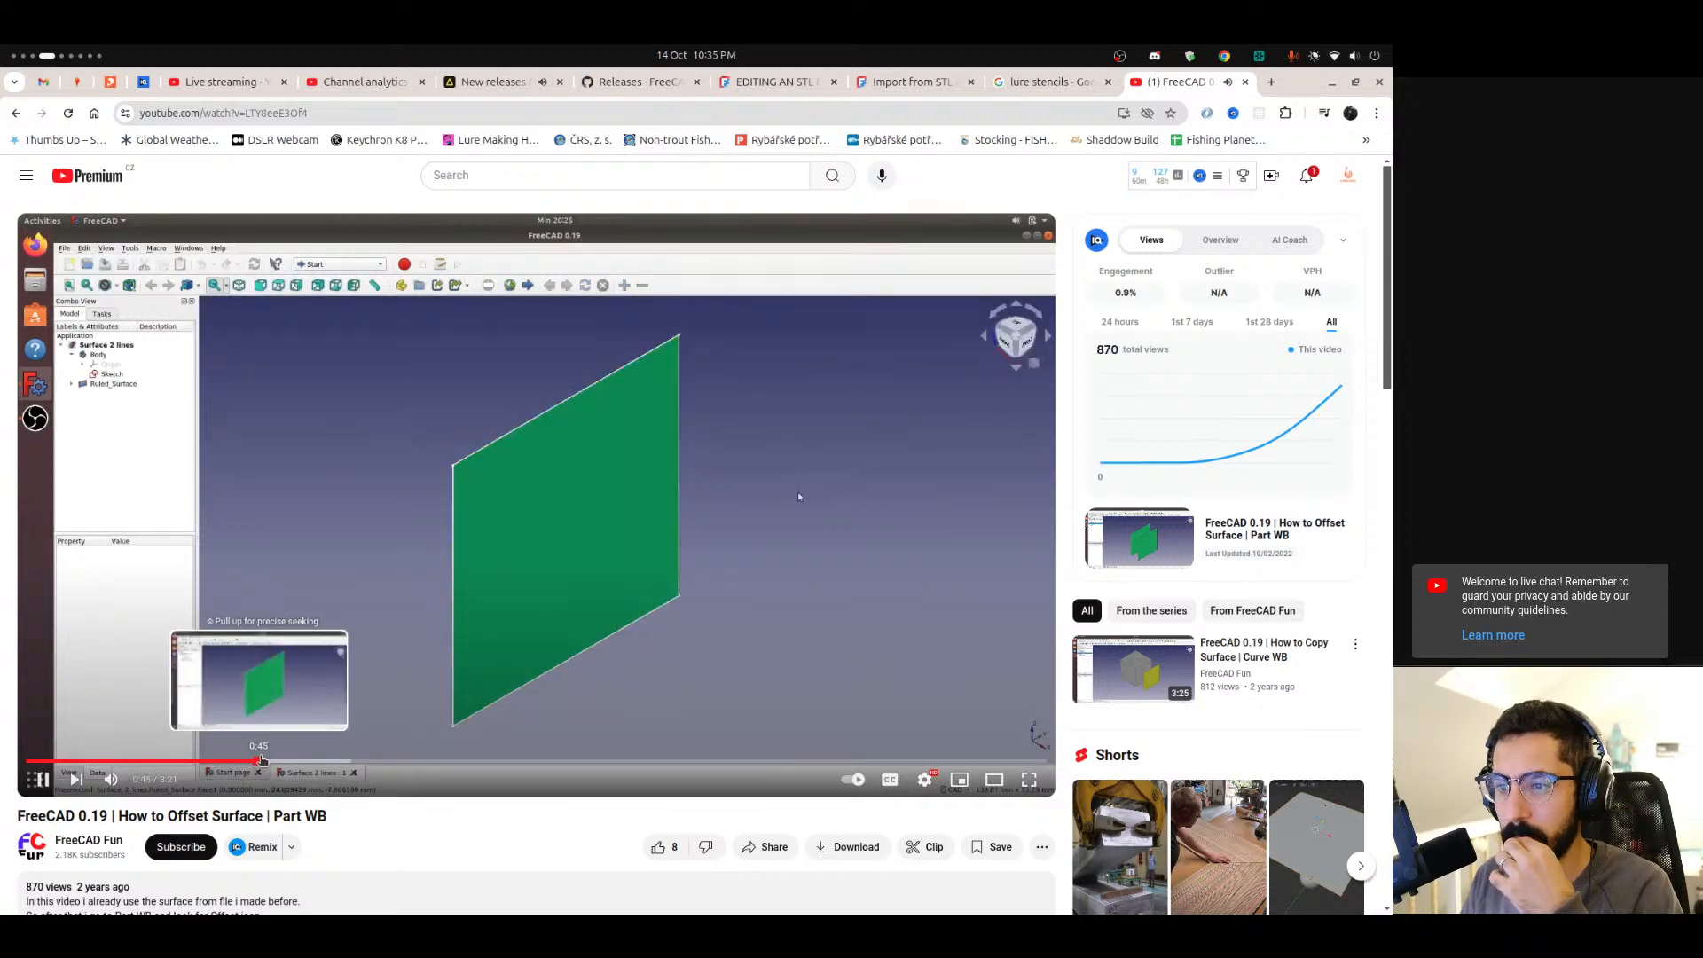
{"action": "left_click", "coordinate": [286, 761]}
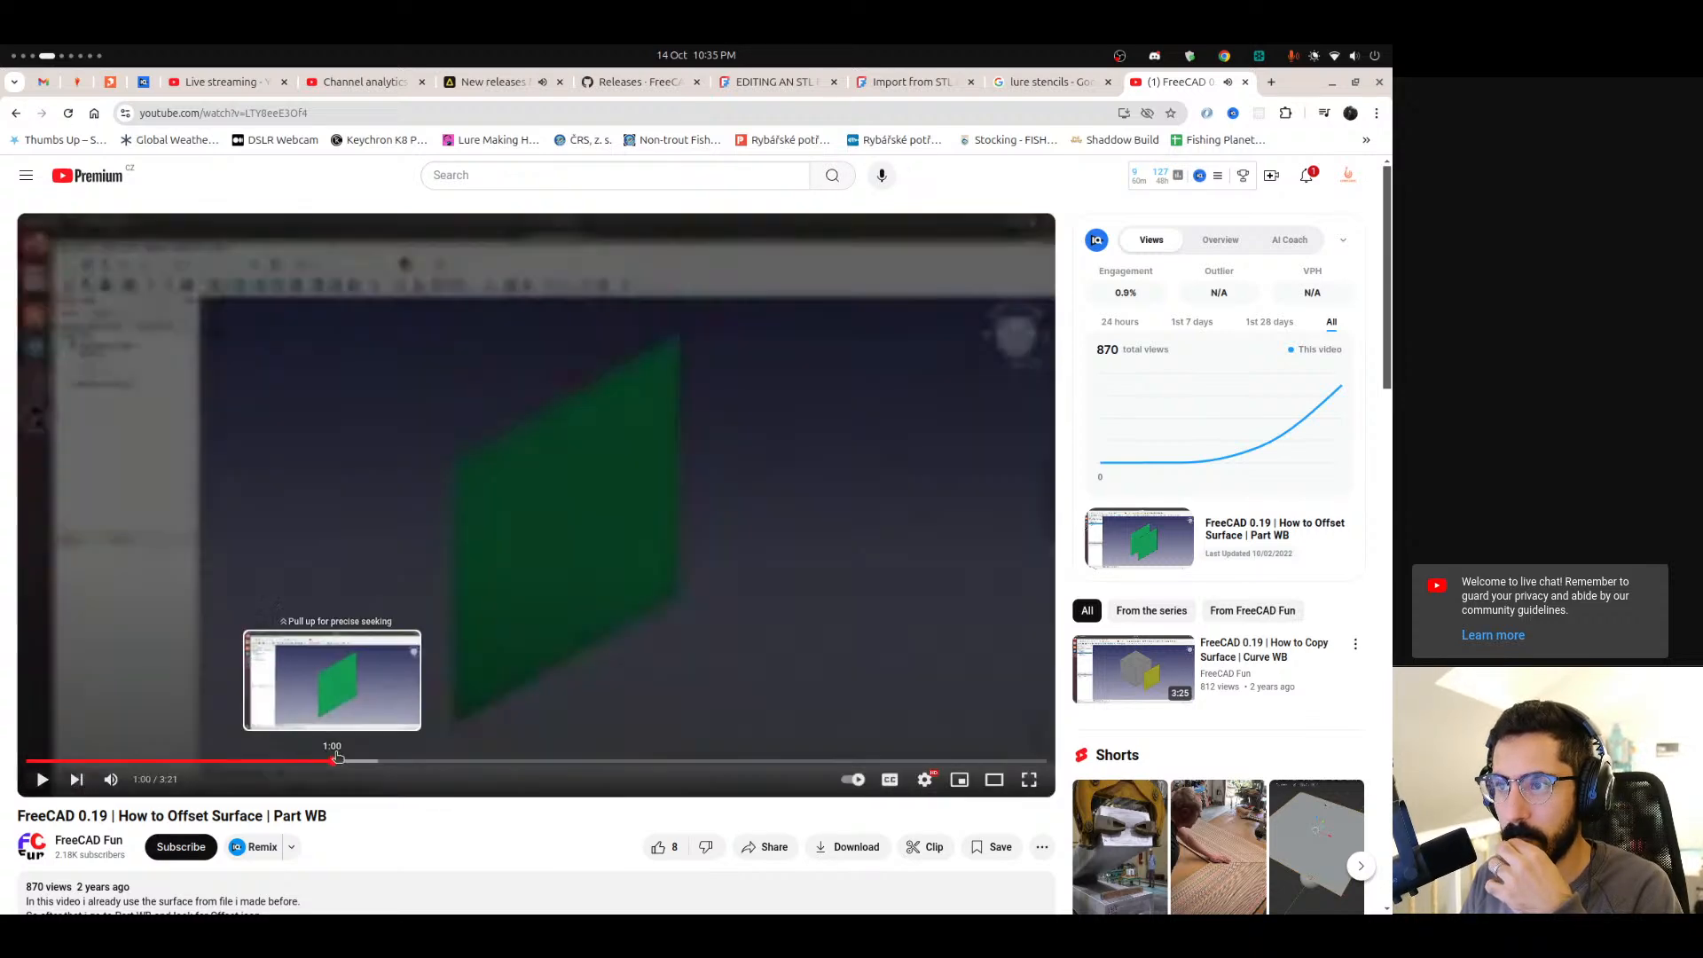
{"action": "left_click", "coordinate": [354, 761]}
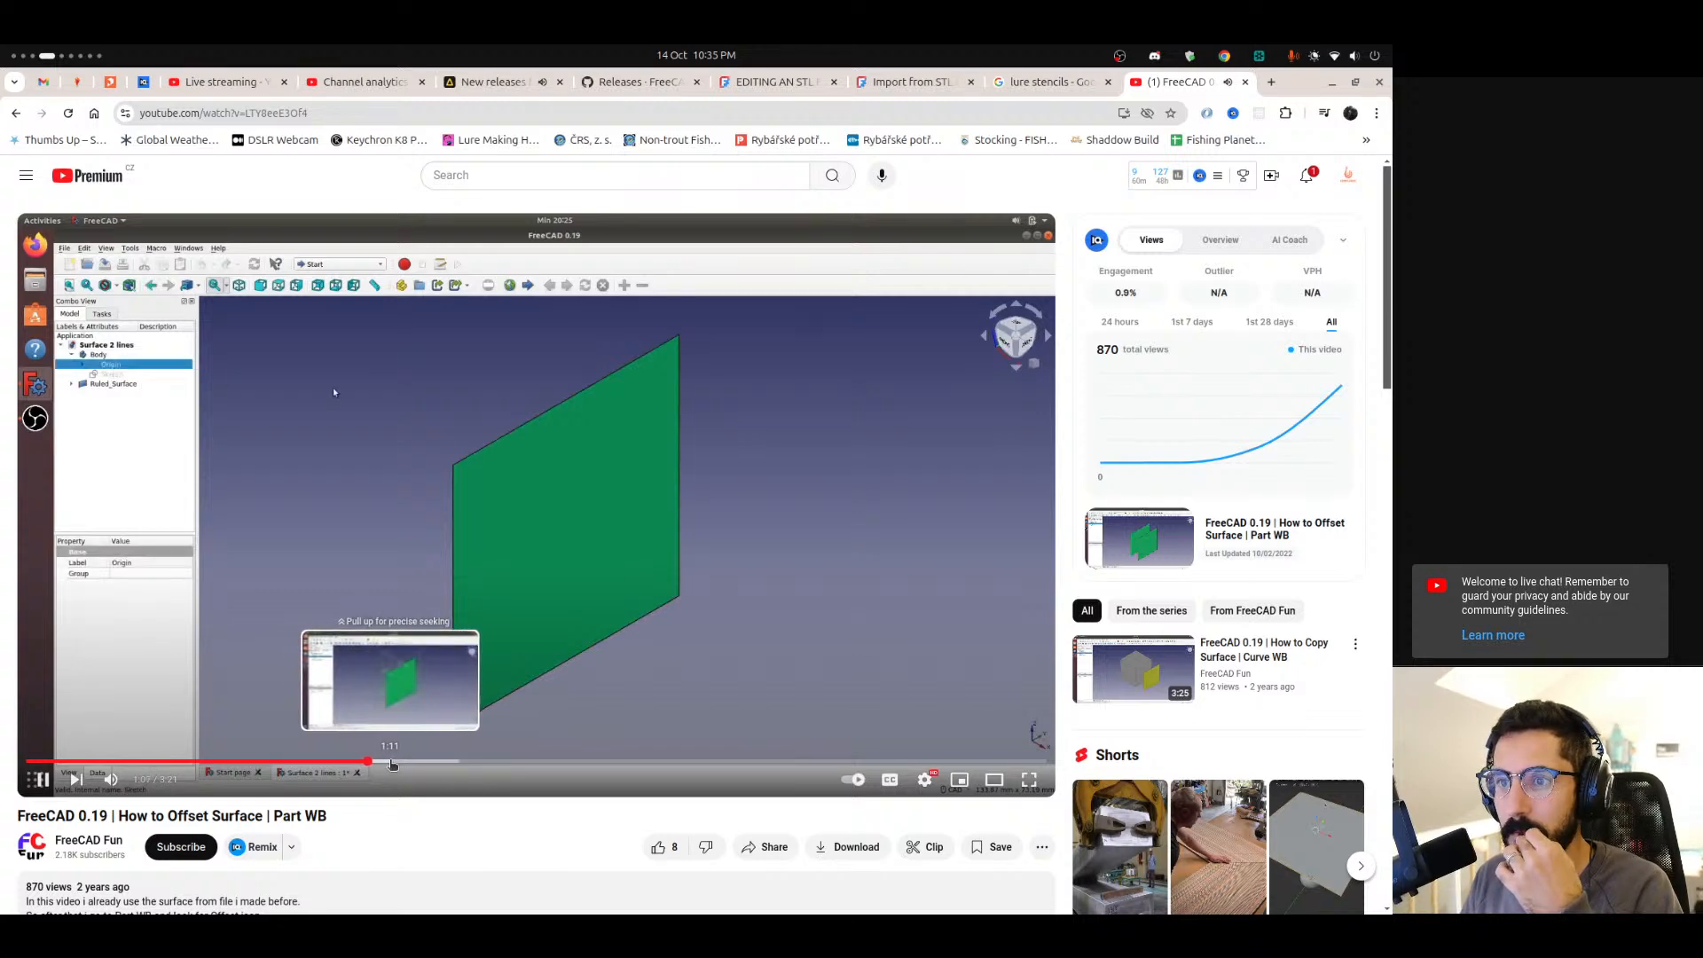
{"action": "left_click", "coordinate": [393, 761]}
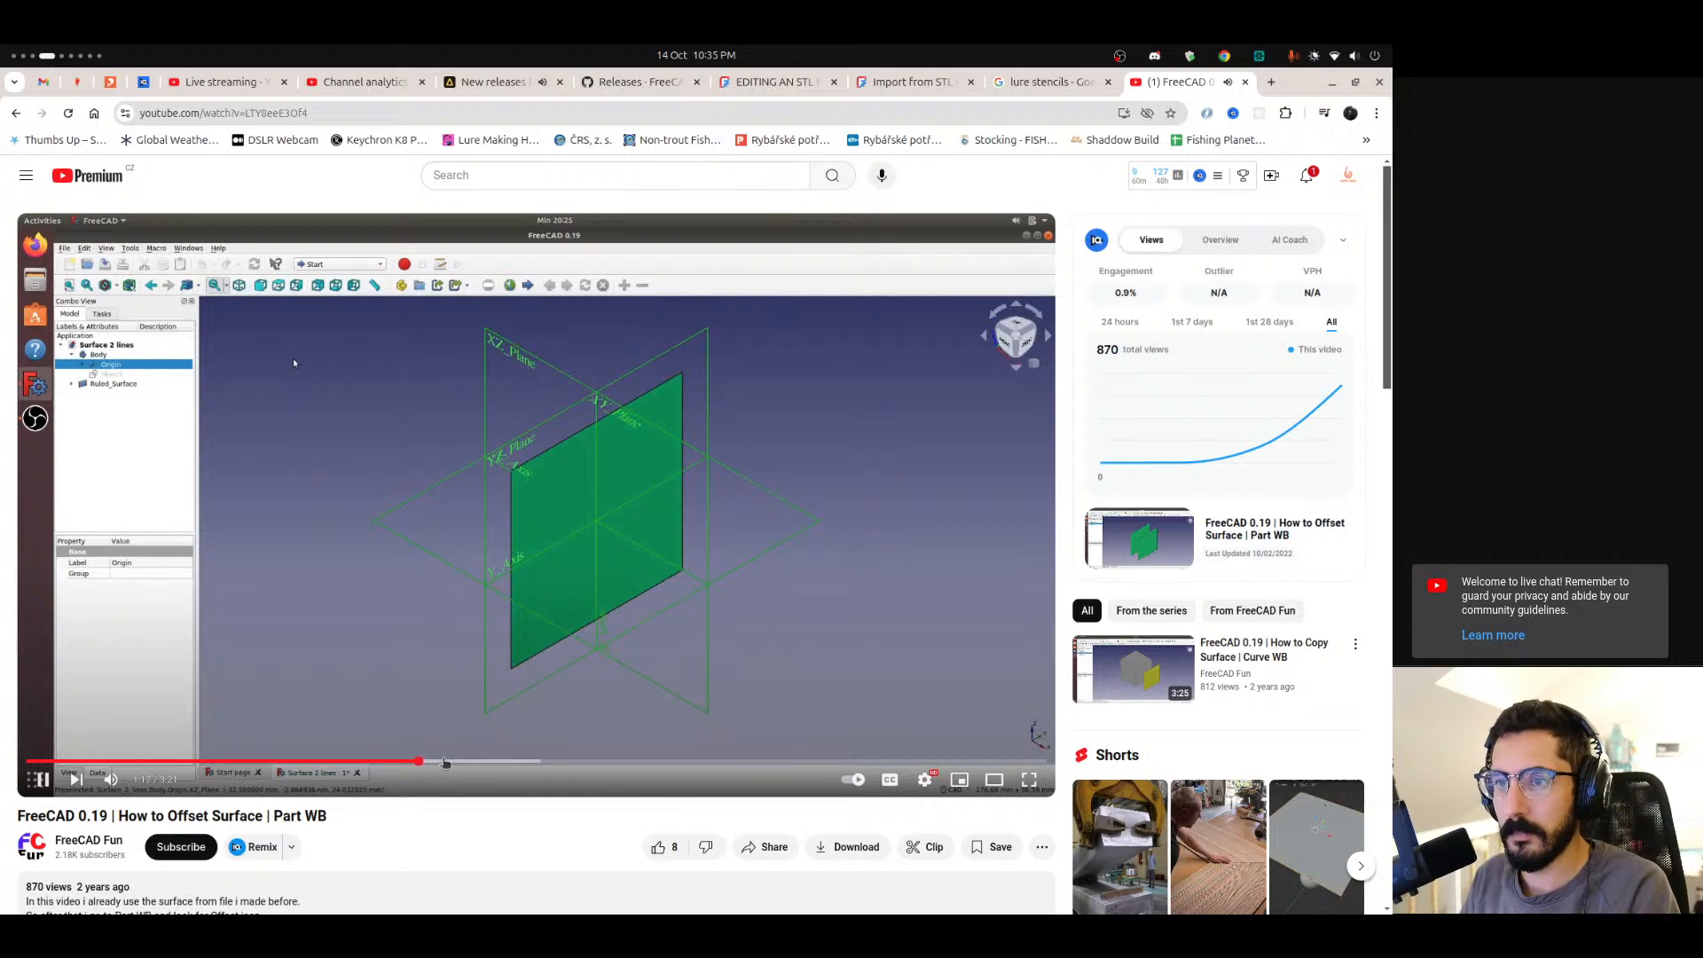
{"action": "key", "text": "Right"}
{"action": "key", "text": "Right"}
{"action": "key", "text": "Right"}
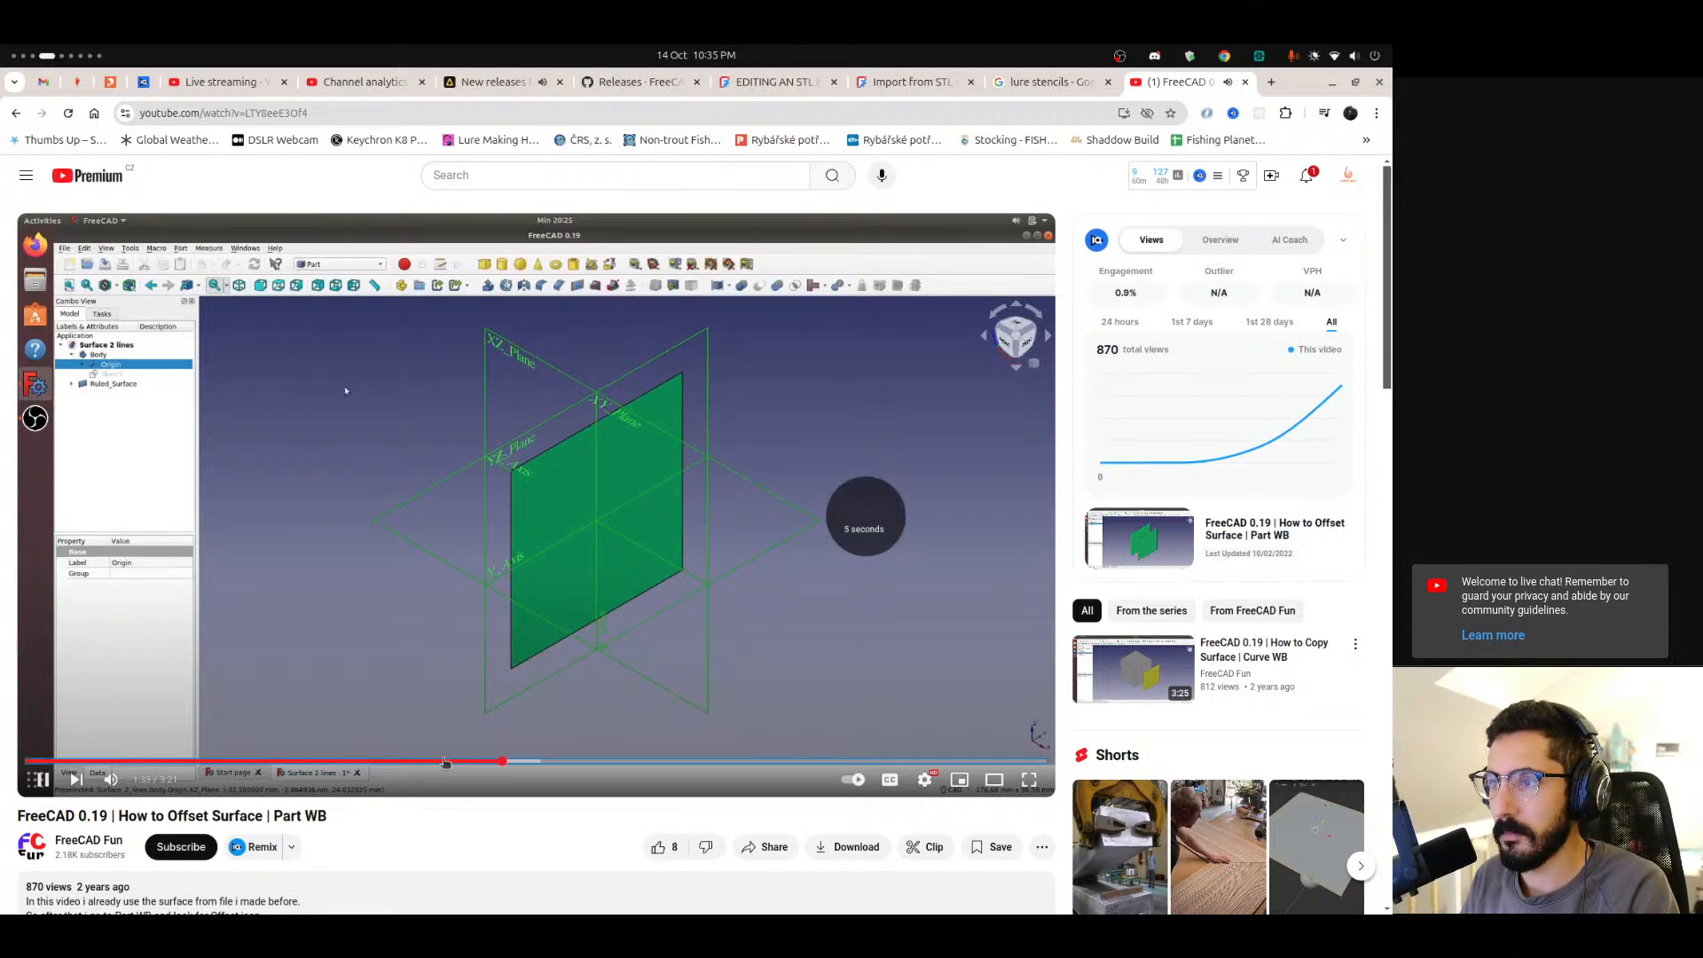
{"action": "key", "text": "Right"}
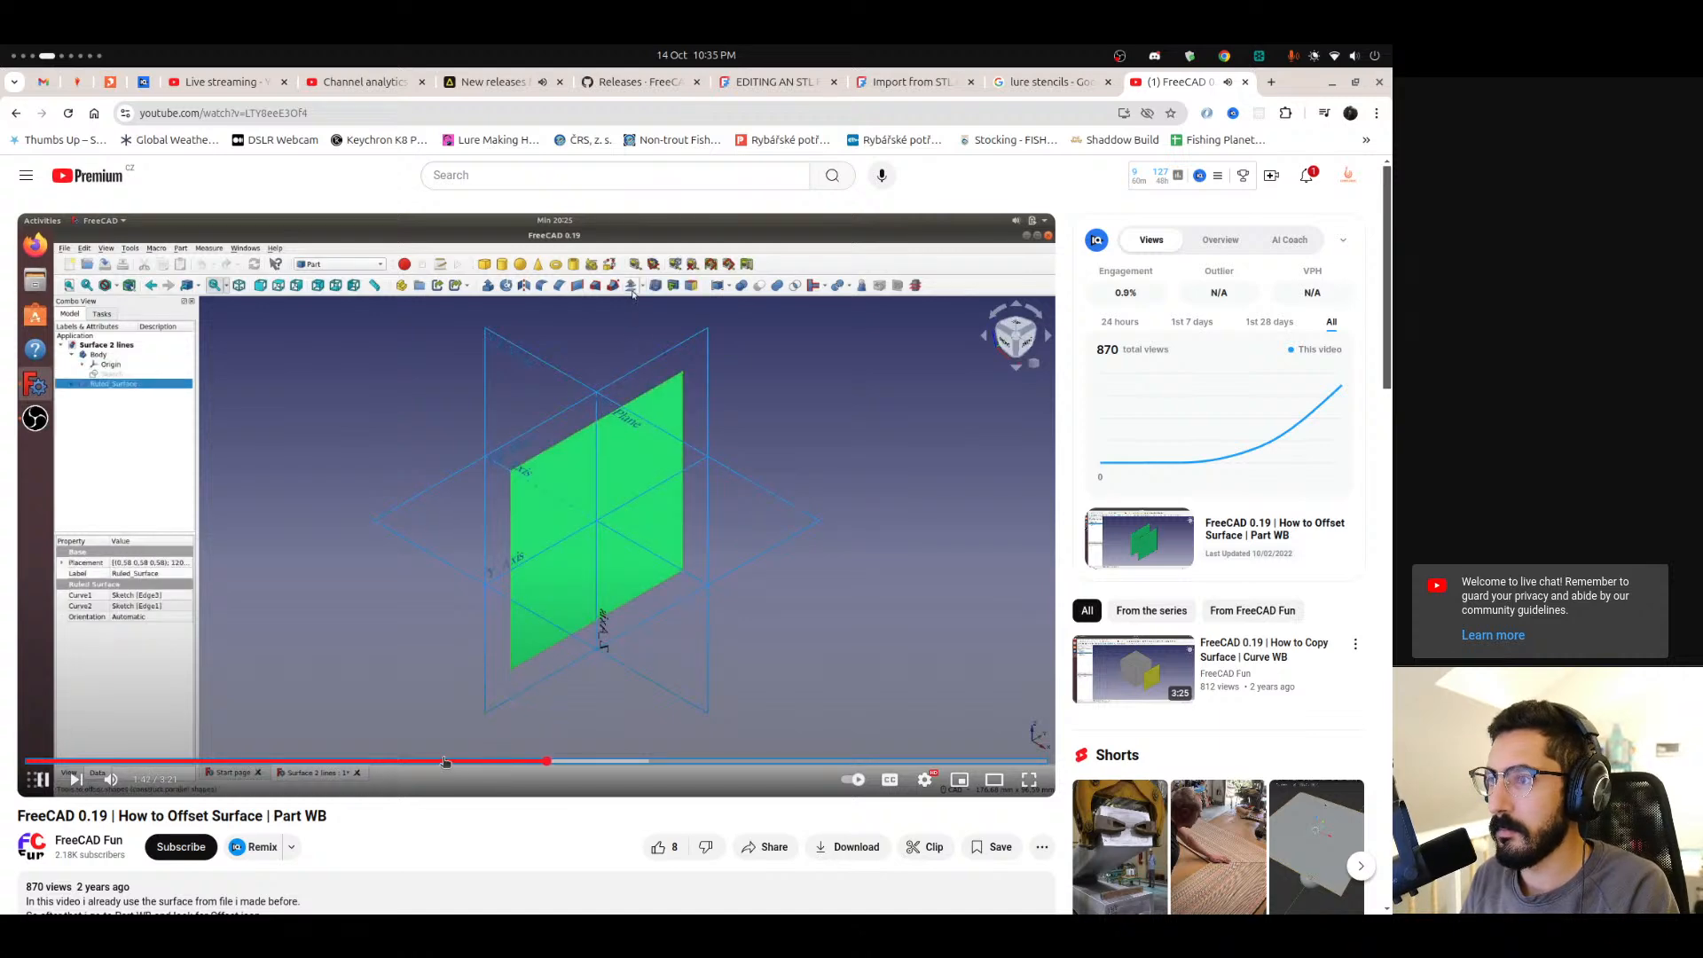
{"action": "left_click", "coordinate": [555, 575]}
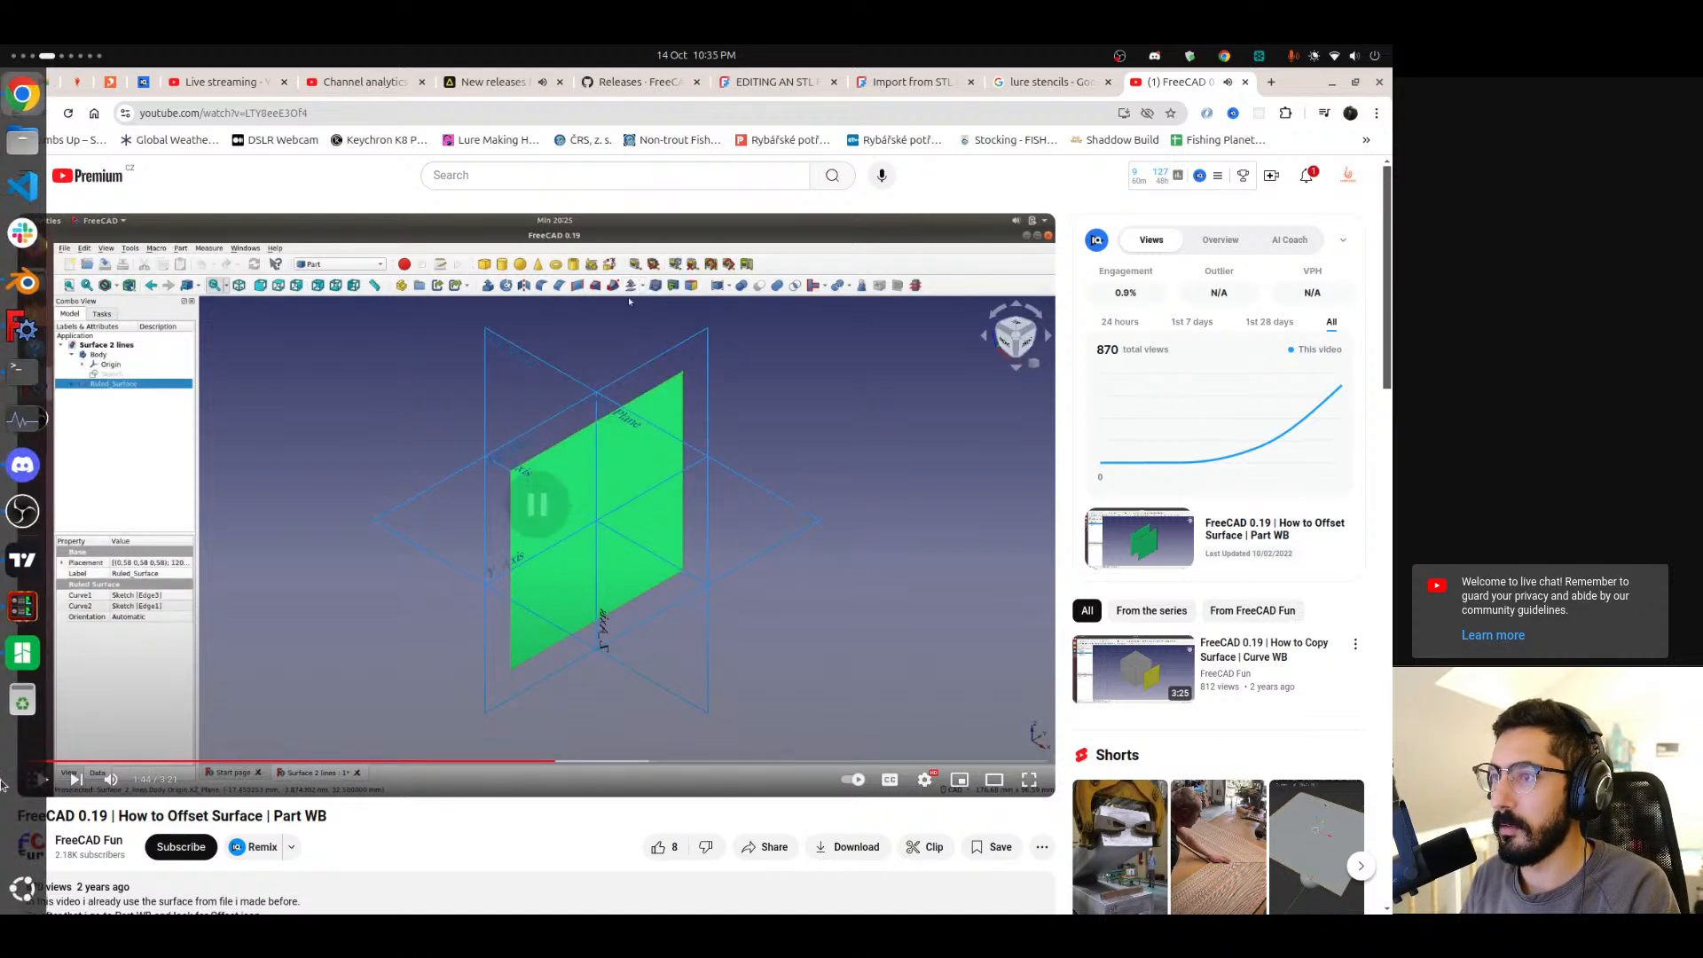
Return to FreeCAD, switch to the Part workbench and apply a 3D Offset to the solid.
{"action": "scroll", "coordinate": [4, 781], "scroll_direction": "down", "scroll_amount": 1}
{"action": "left_click", "coordinate": [156, 122]}
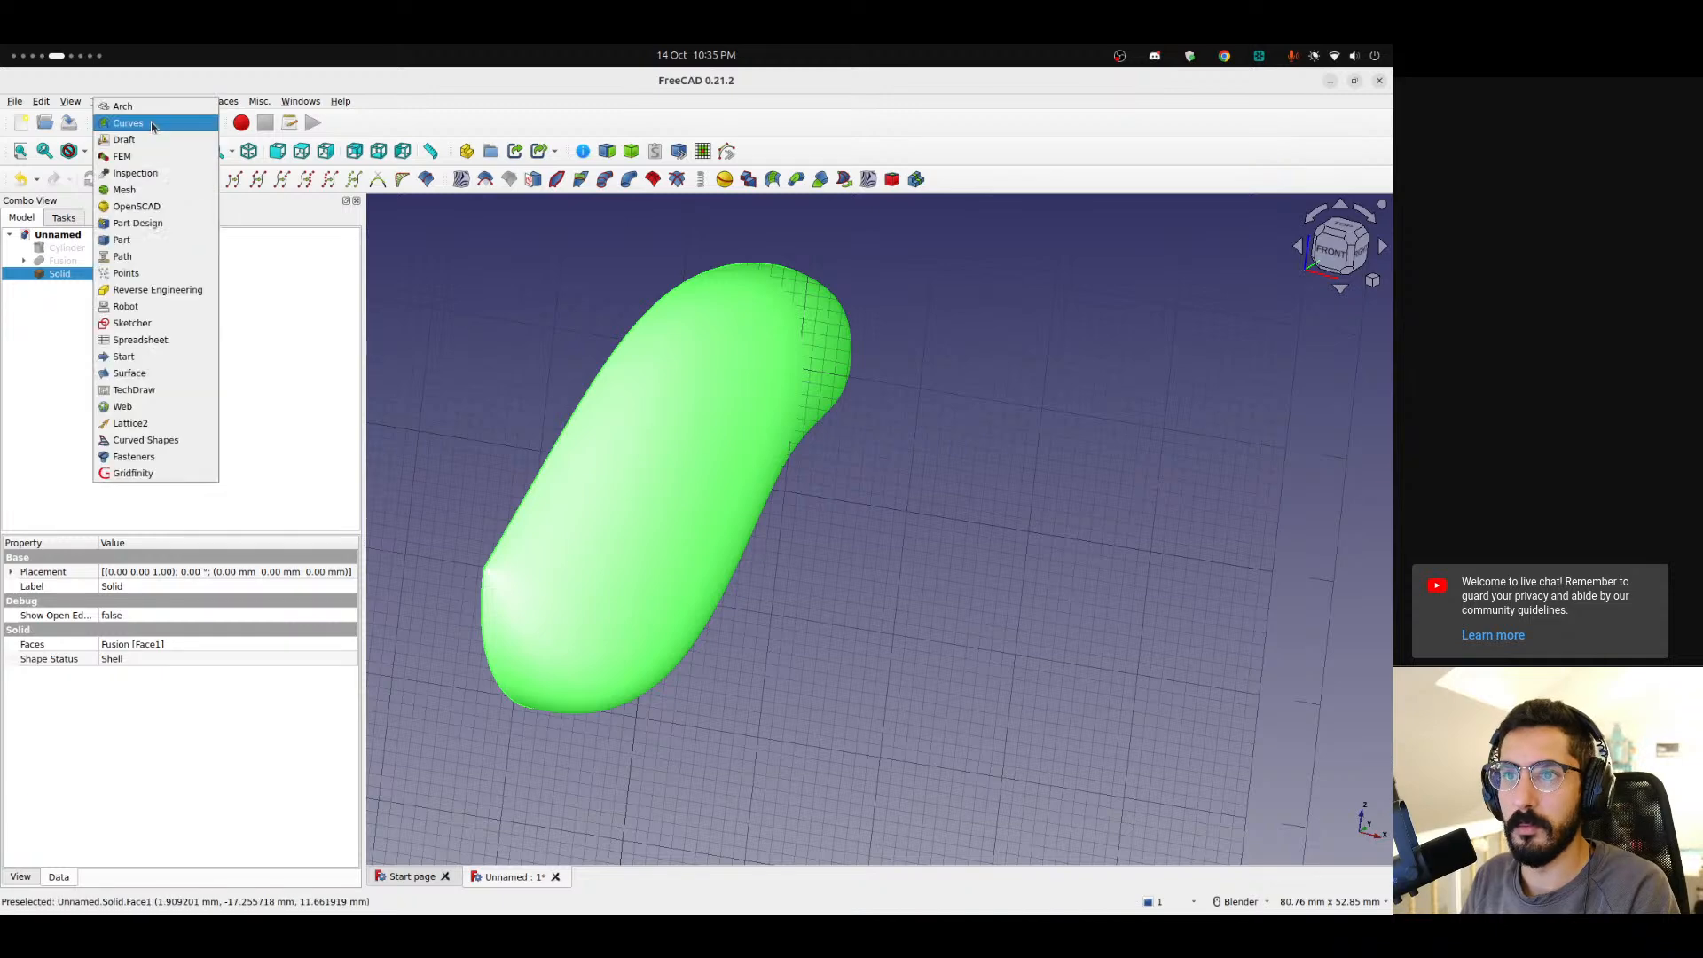
{"action": "left_click", "coordinate": [133, 232]}
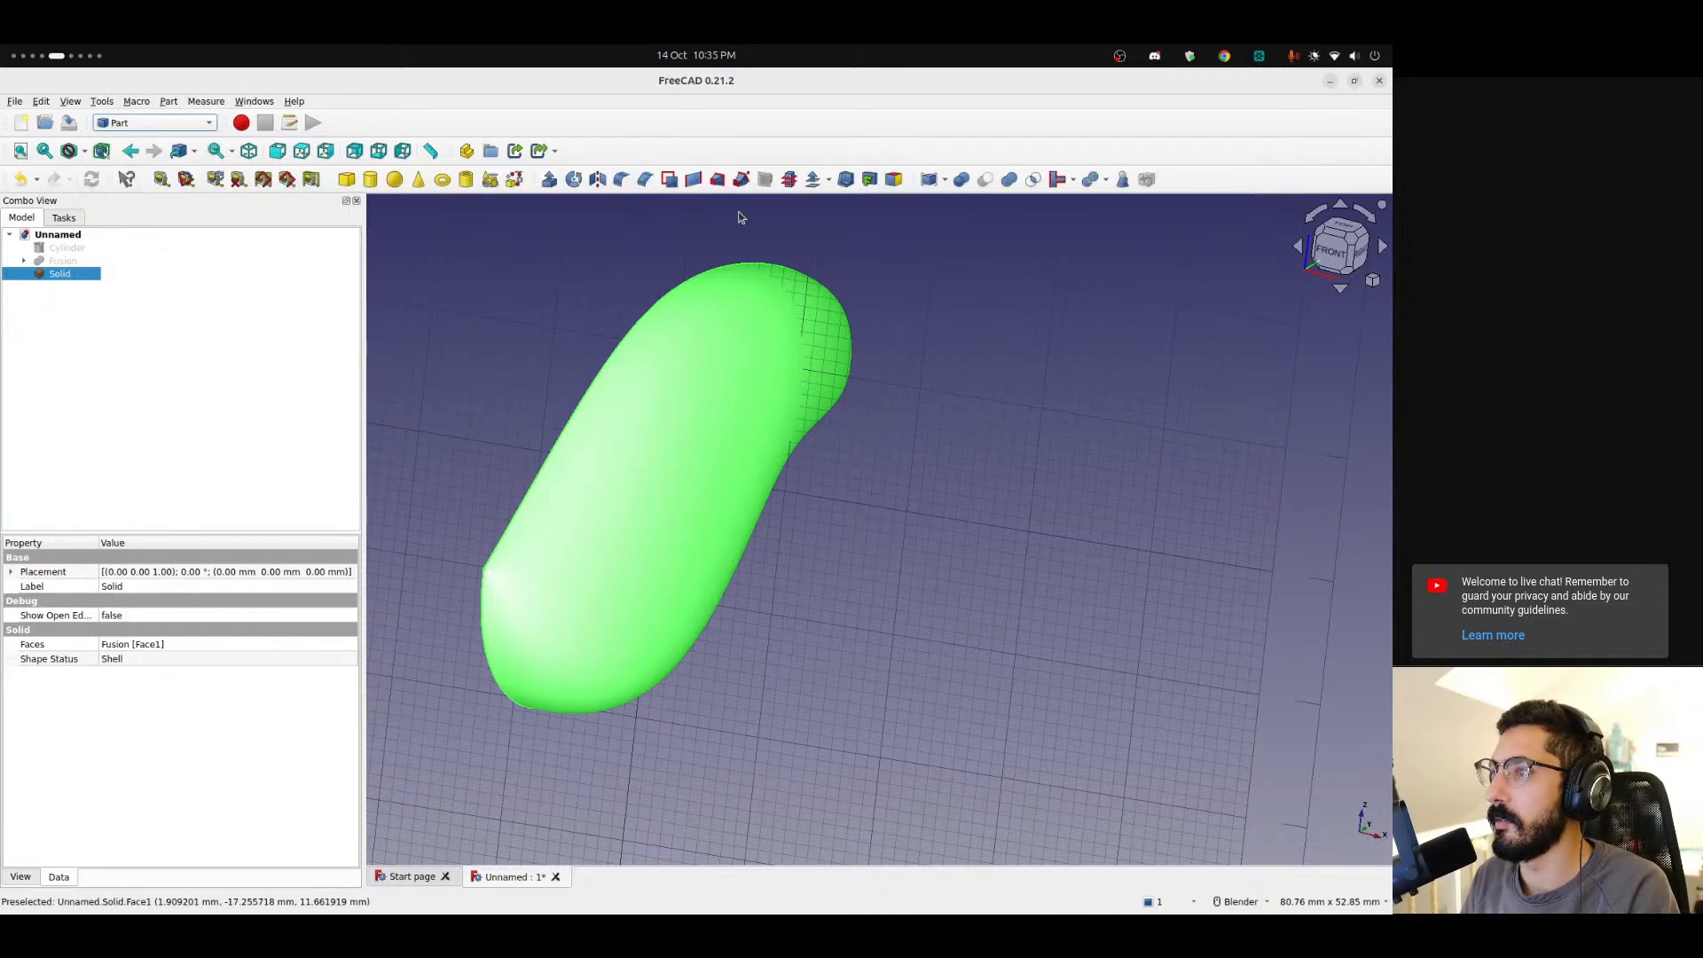
{"action": "left_click", "coordinate": [828, 181]}
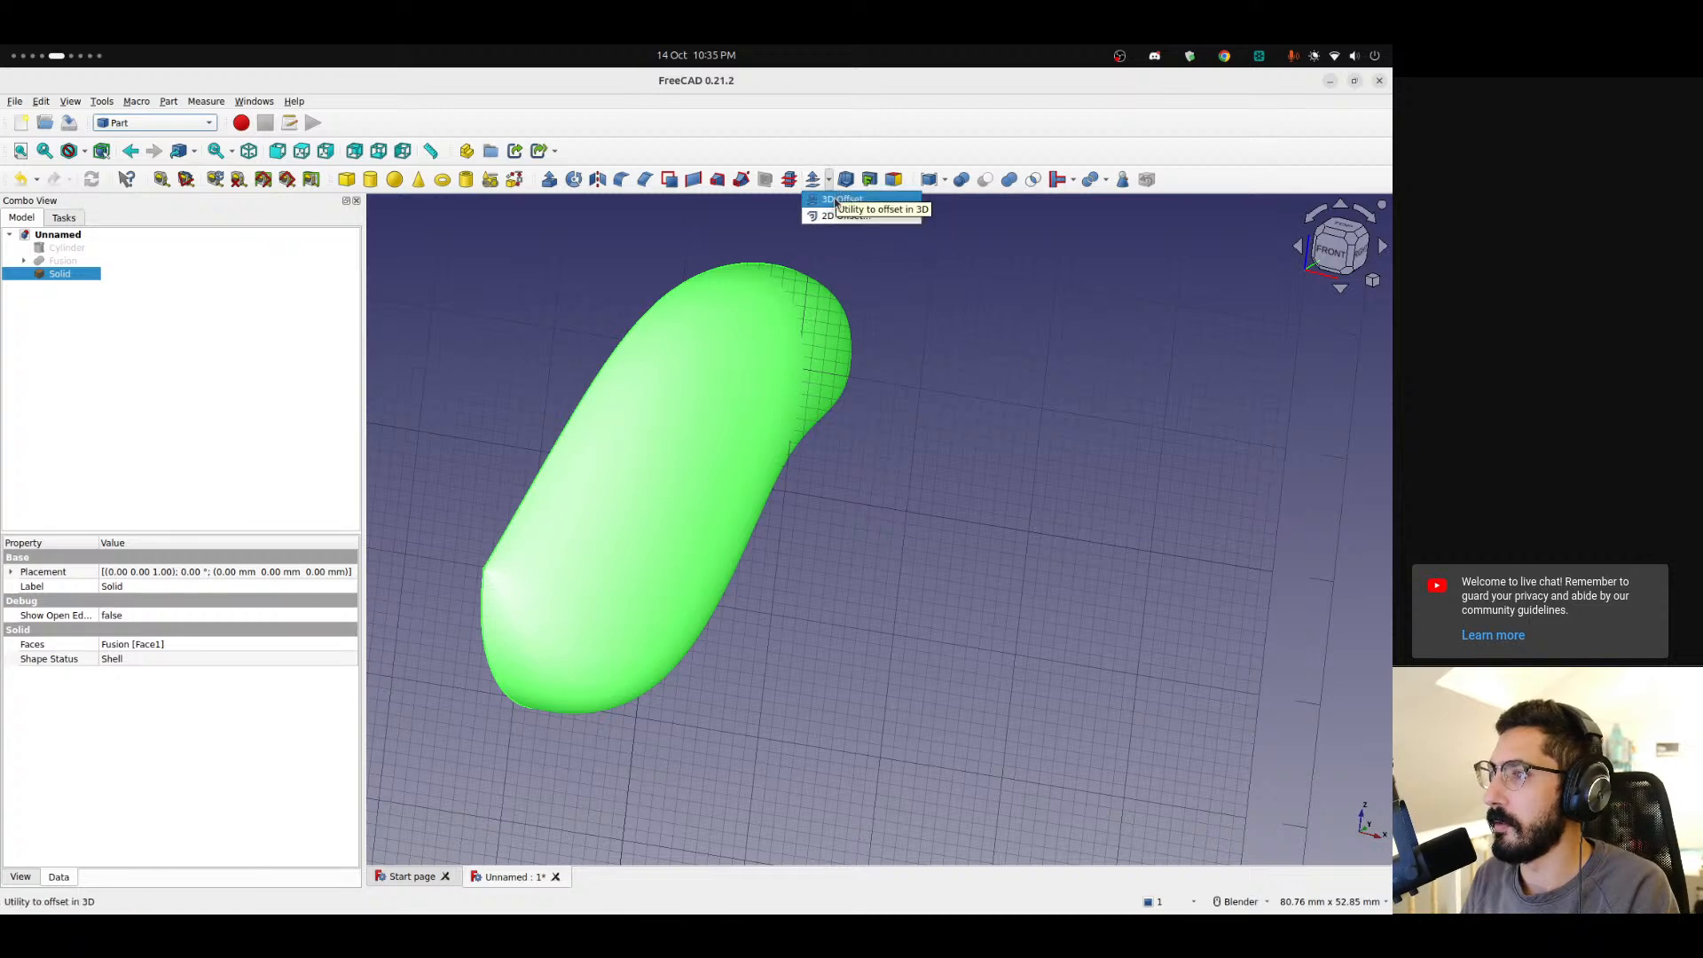
{"action": "left_click", "coordinate": [837, 204]}
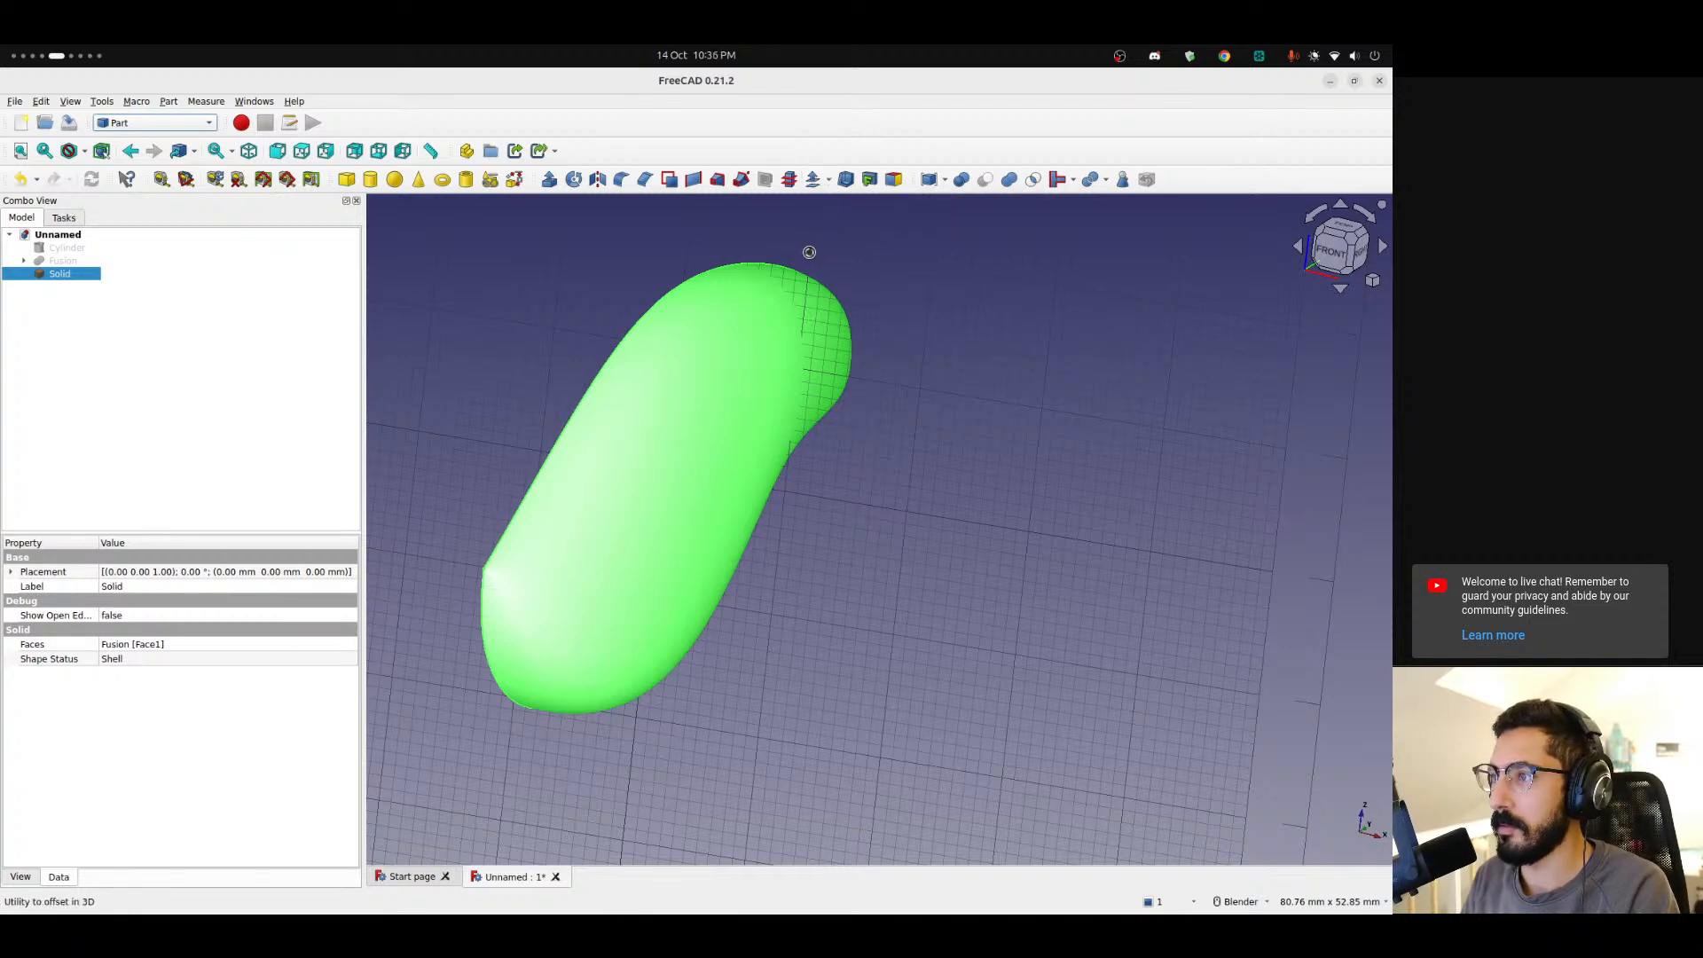
Set the 3D offset distance to 1.40 mm in the Offset task and inspect the offset shell.
{"action": "middle_click_drag", "start_coordinate": [784, 304], "coordinate": [749, 328], "text": "shift"}
{"action": "scroll", "coordinate": [542, 401], "scroll_direction": "down", "scroll_amount": 3}
{"action": "left_click", "coordinate": [212, 249]}
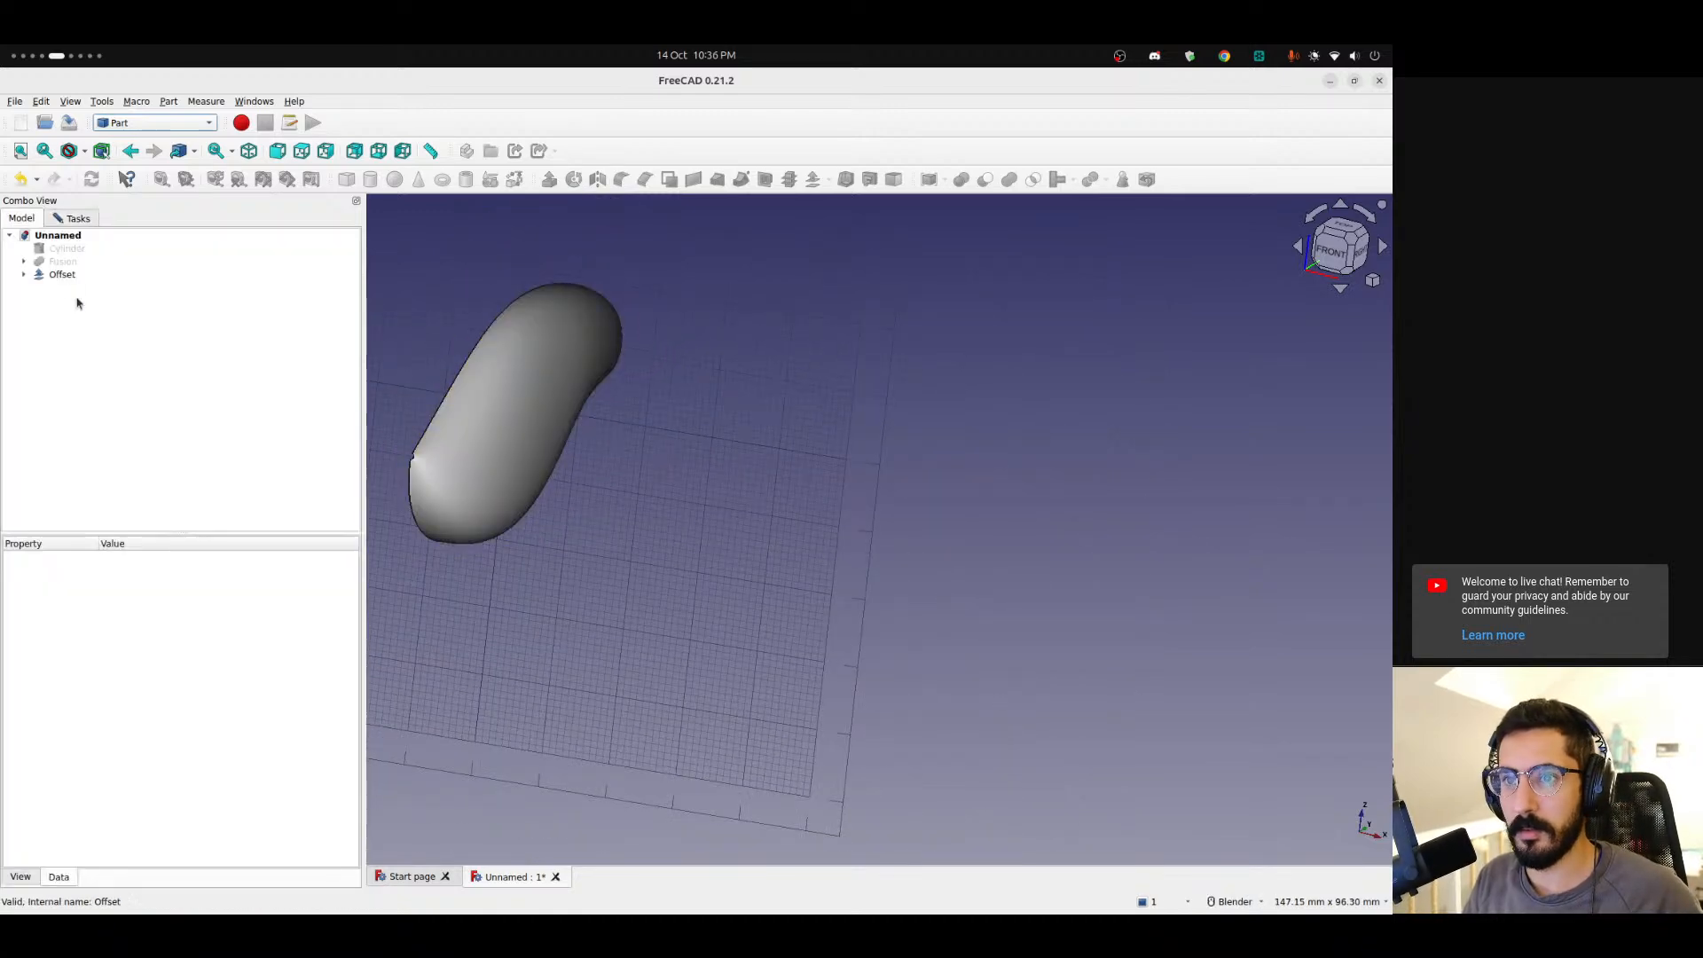
{"action": "left_click", "coordinate": [76, 219]}
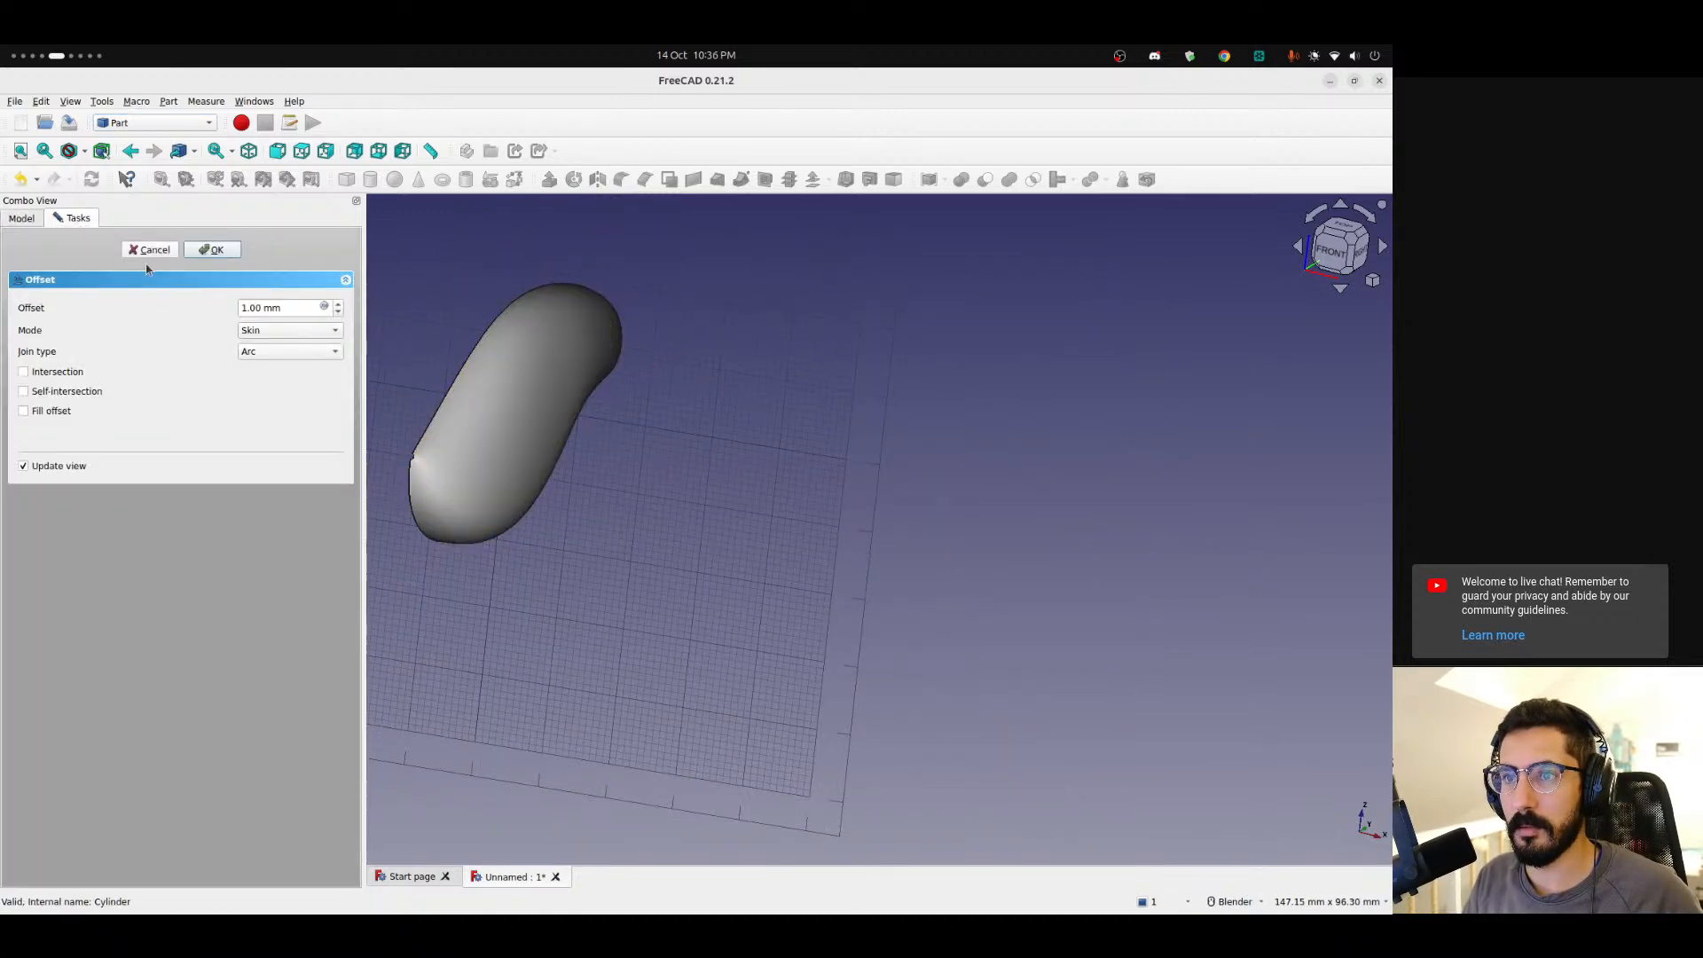
{"action": "left_click", "coordinate": [278, 308]}
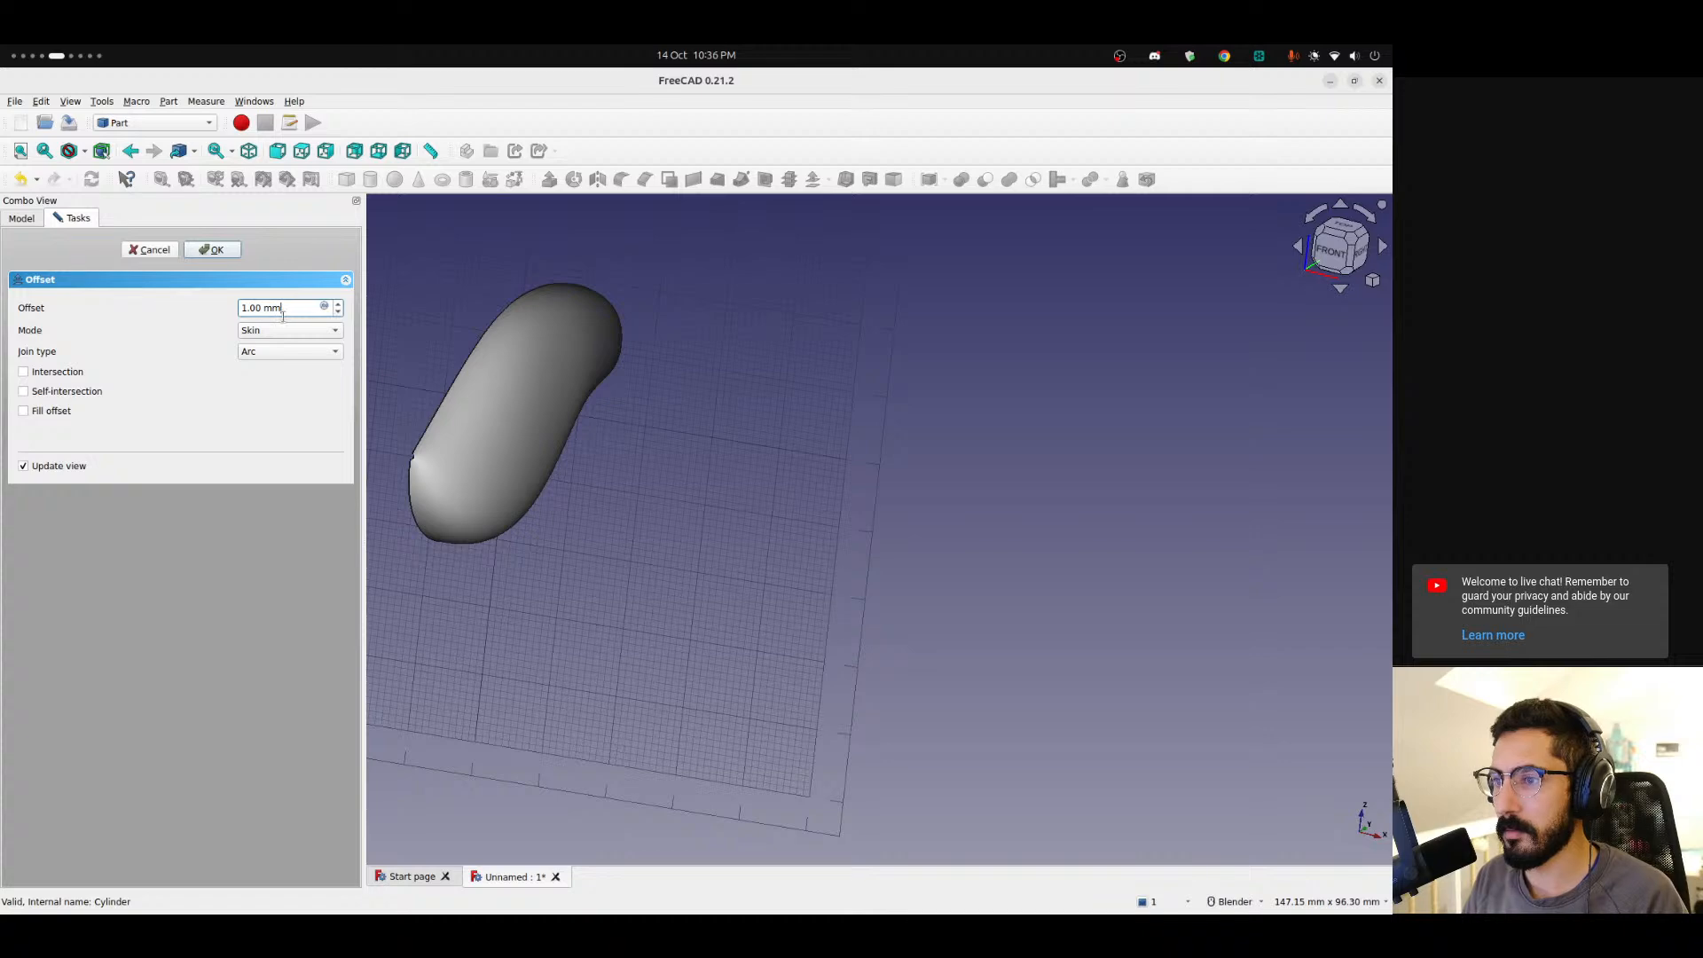
{"action": "key", "text": "Up"}
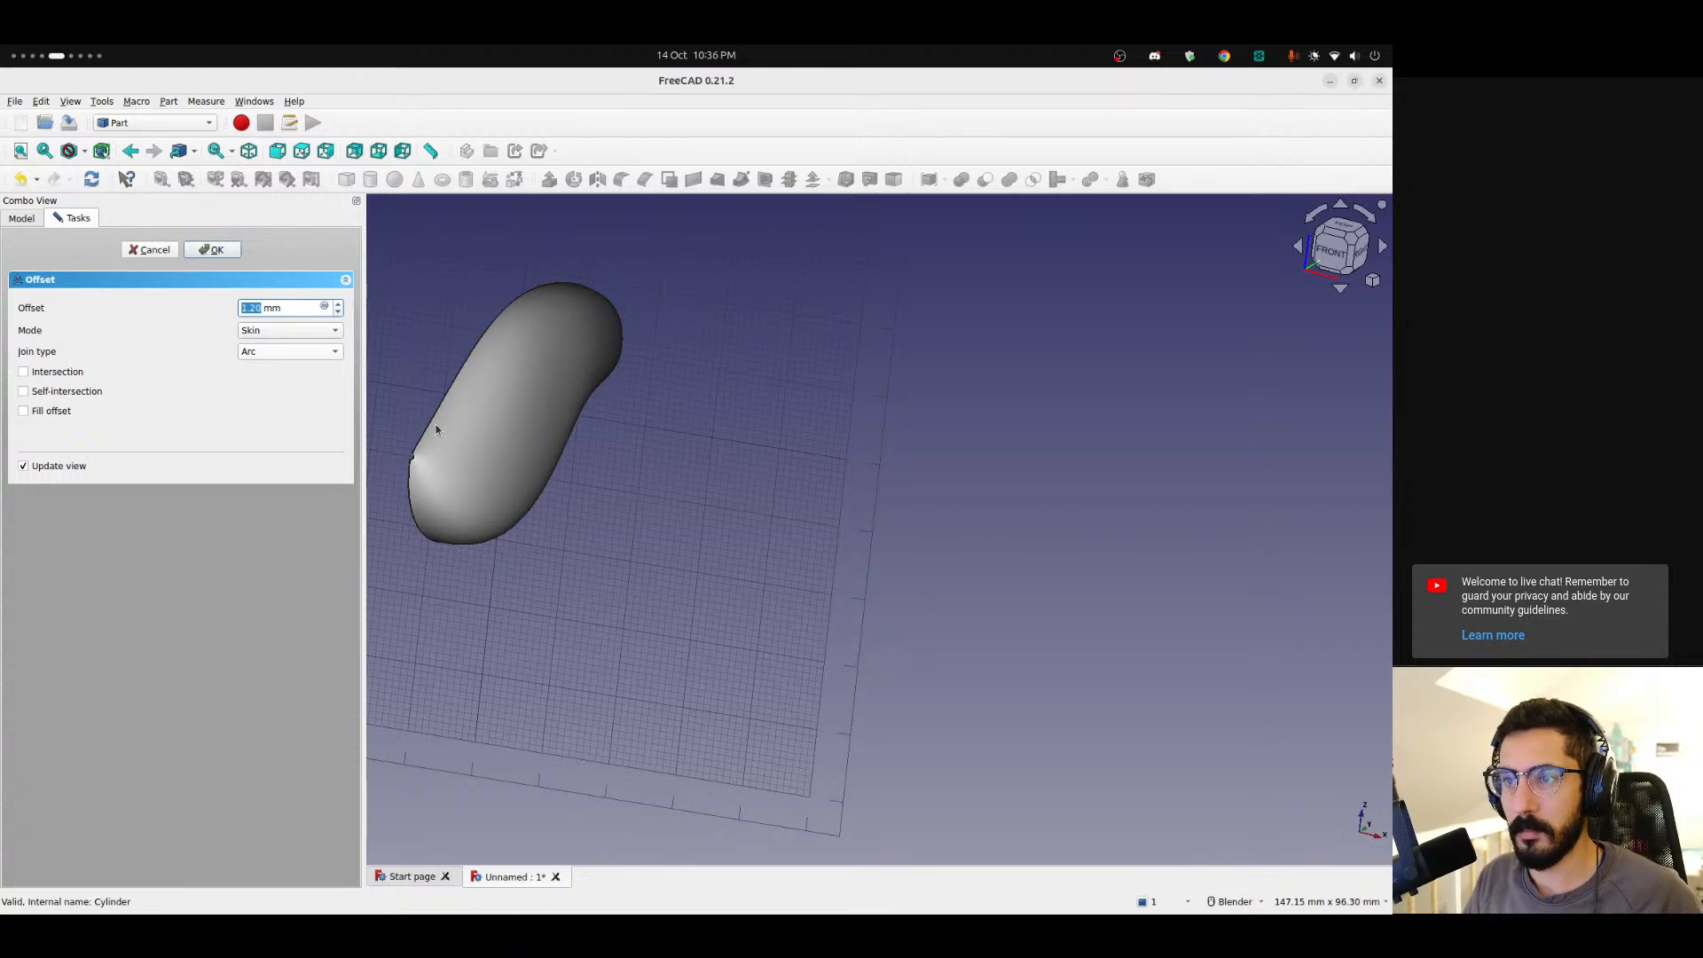
{"action": "scroll", "coordinate": [435, 429], "scroll_direction": "up", "scroll_amount": 5}
{"action": "key", "text": "Up"}
{"action": "key", "text": "Up"}
{"action": "middle_click_drag", "start_coordinate": [435, 429], "coordinate": [1025, 456], "text": "shift"}
{"action": "middle_click_drag", "start_coordinate": [986, 507], "coordinate": [897, 534]}
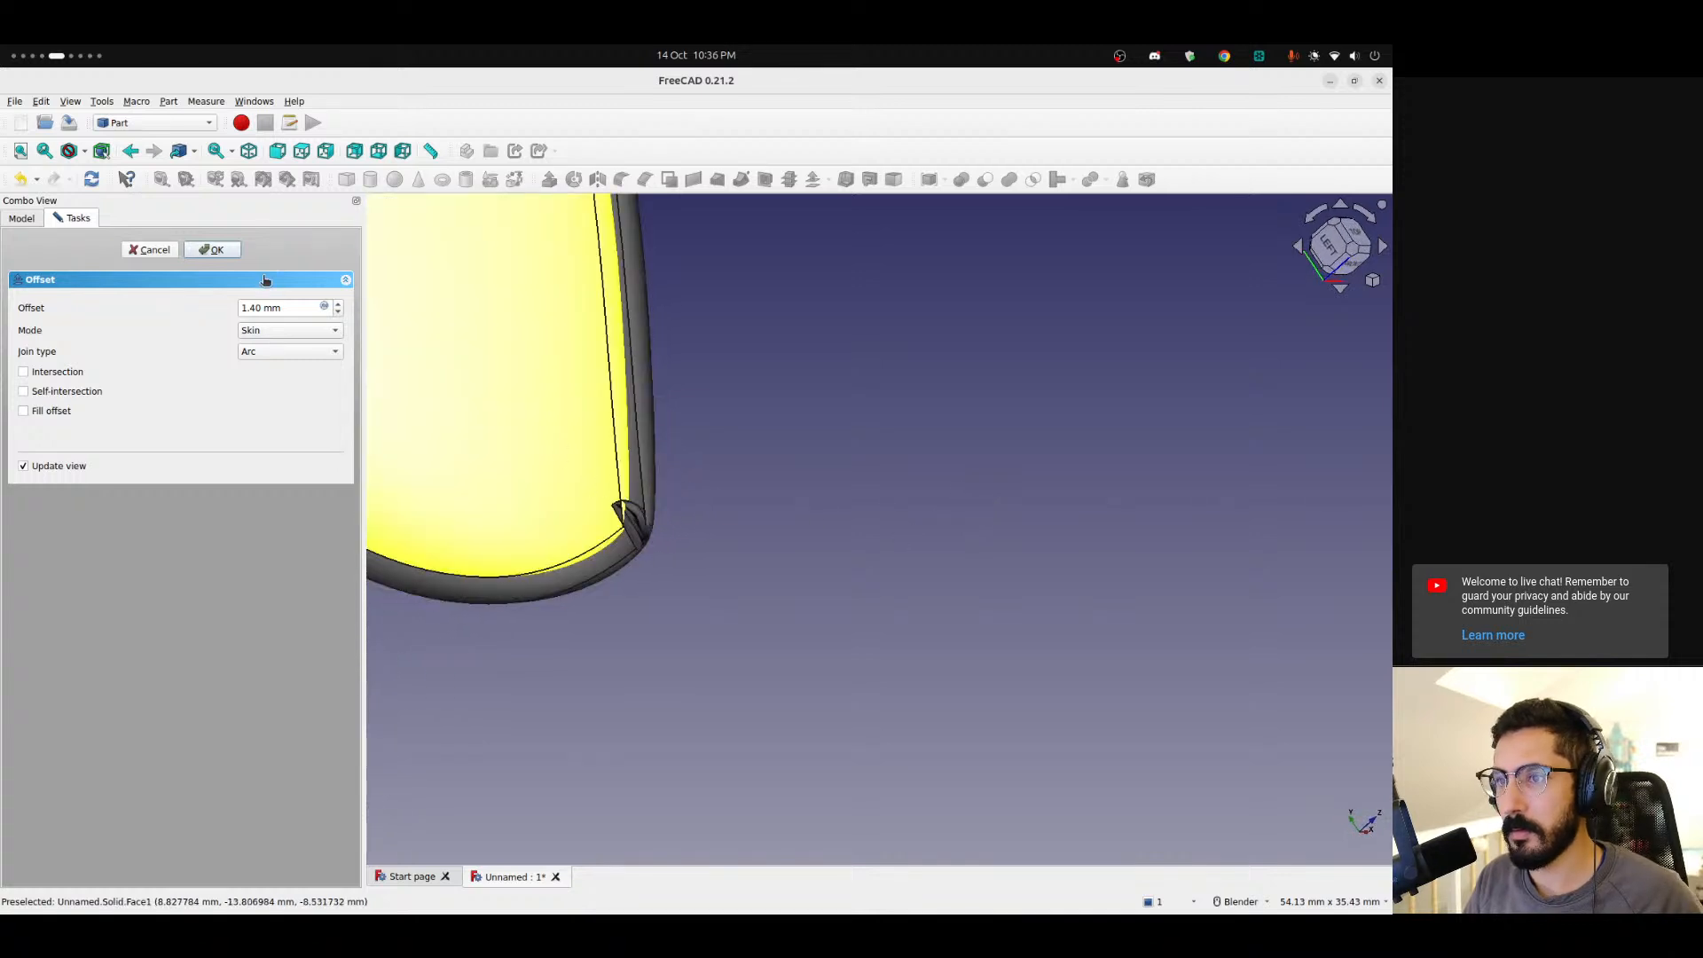
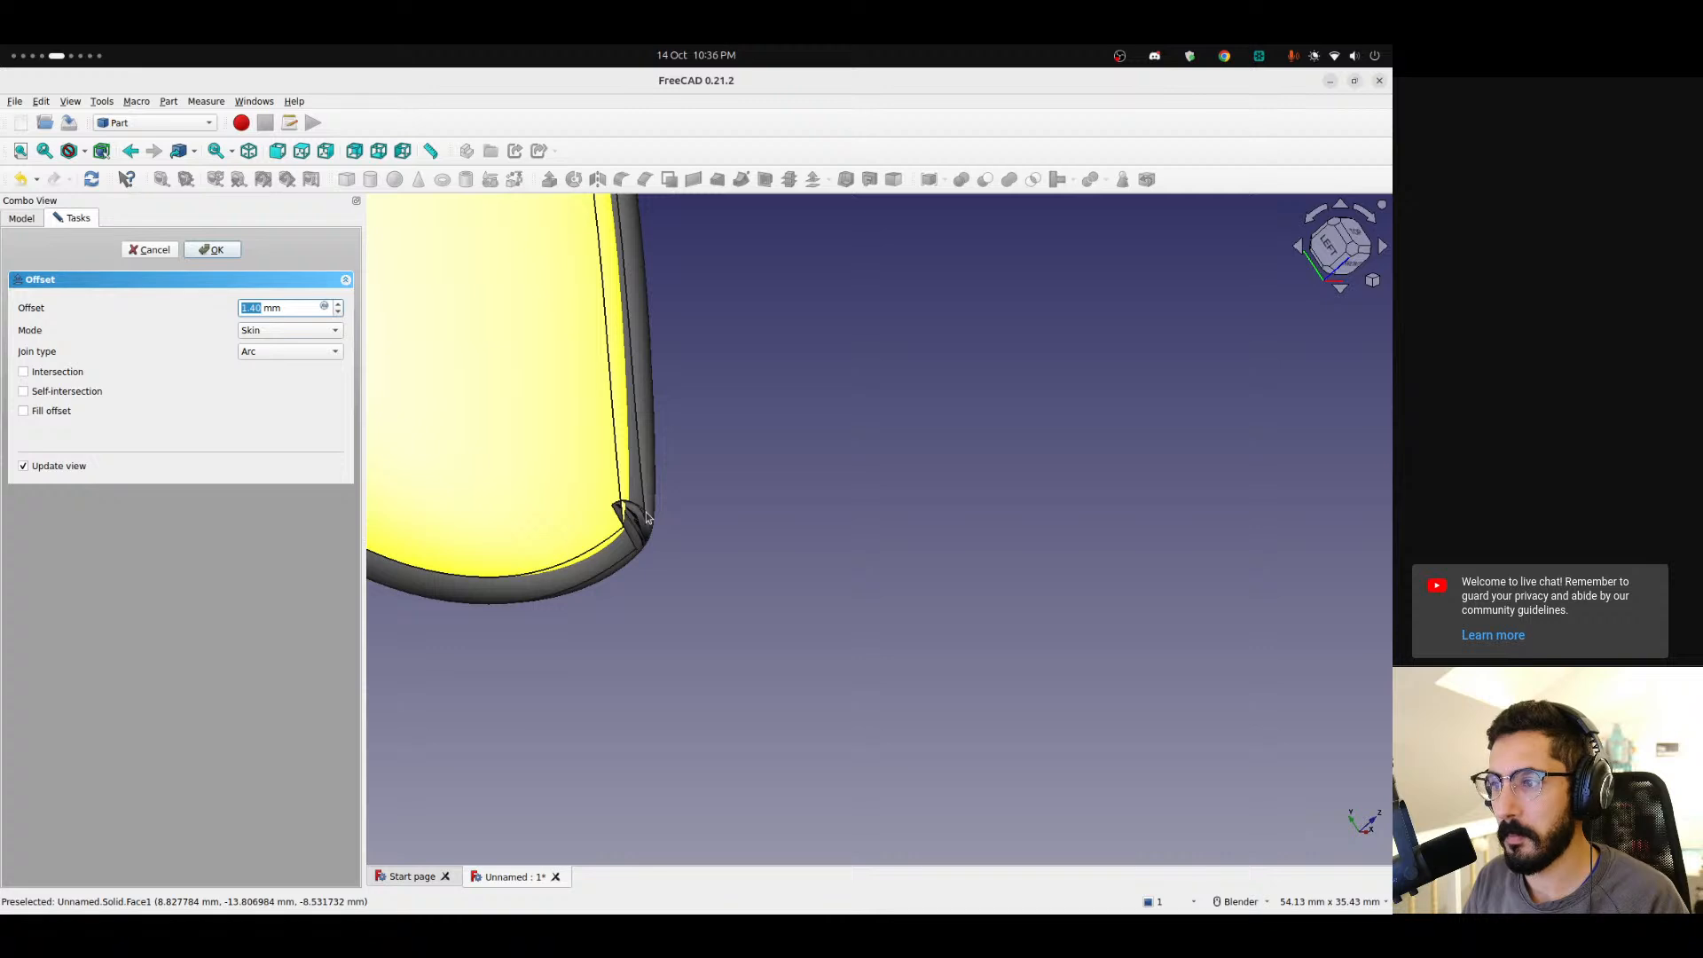
Set the Offset value of the skin to 0.2 mm.
{"action": "type", "text": "5"}
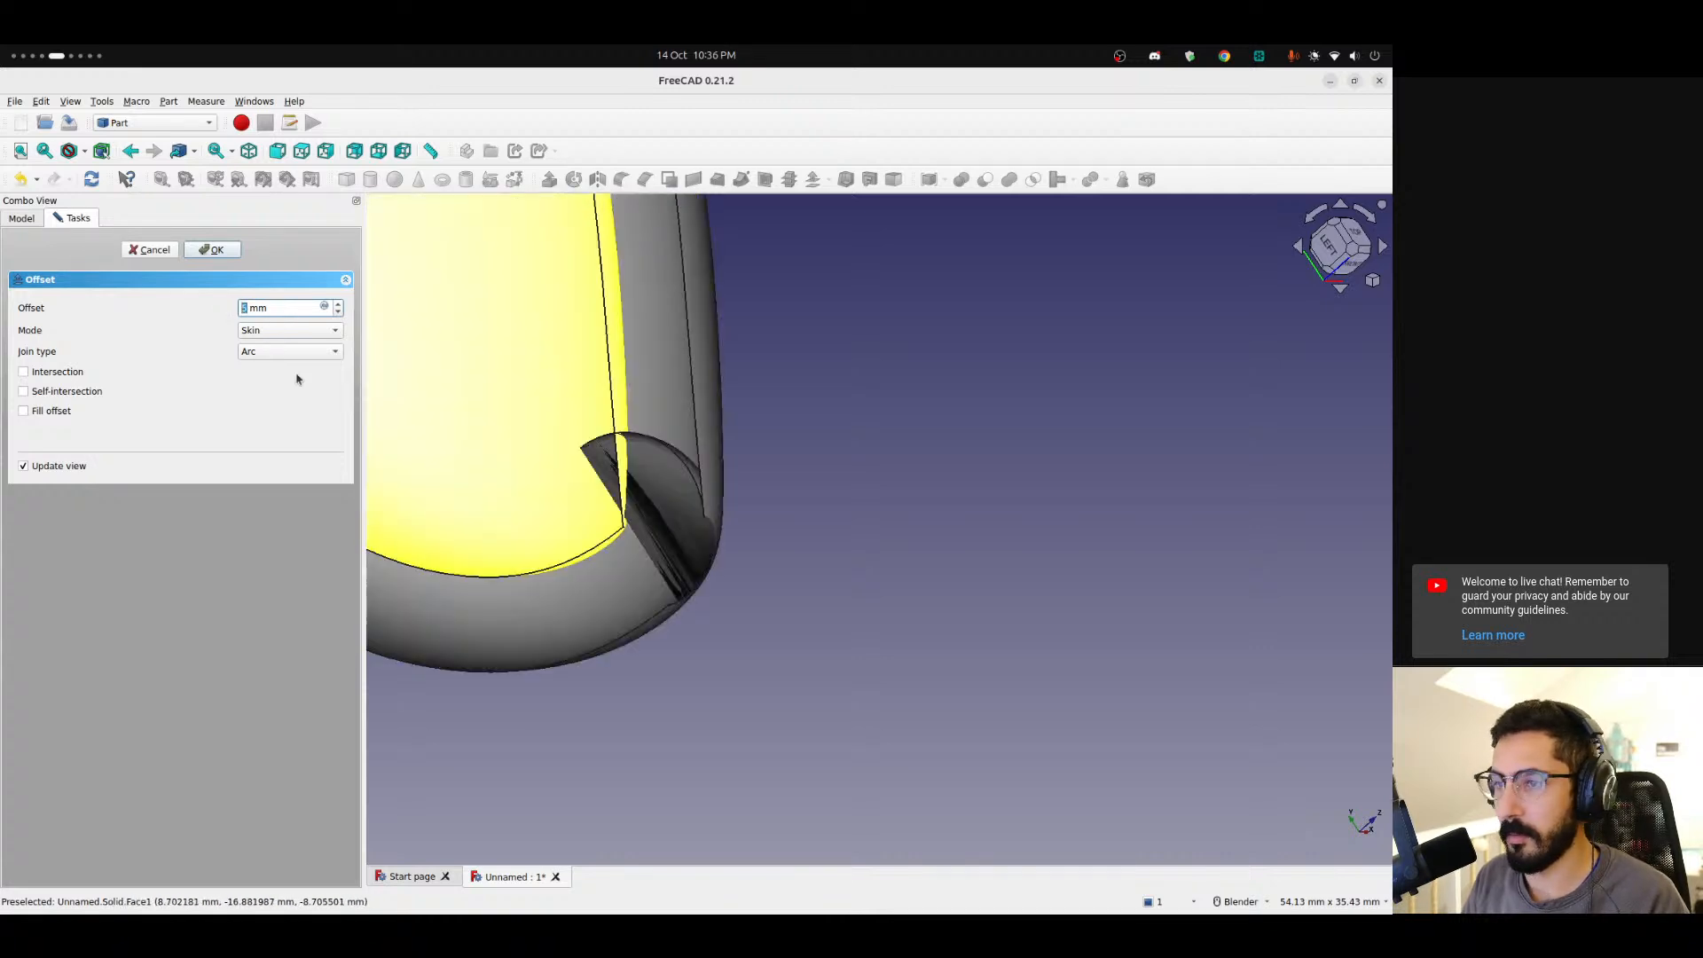
{"action": "type", "text": "0"}
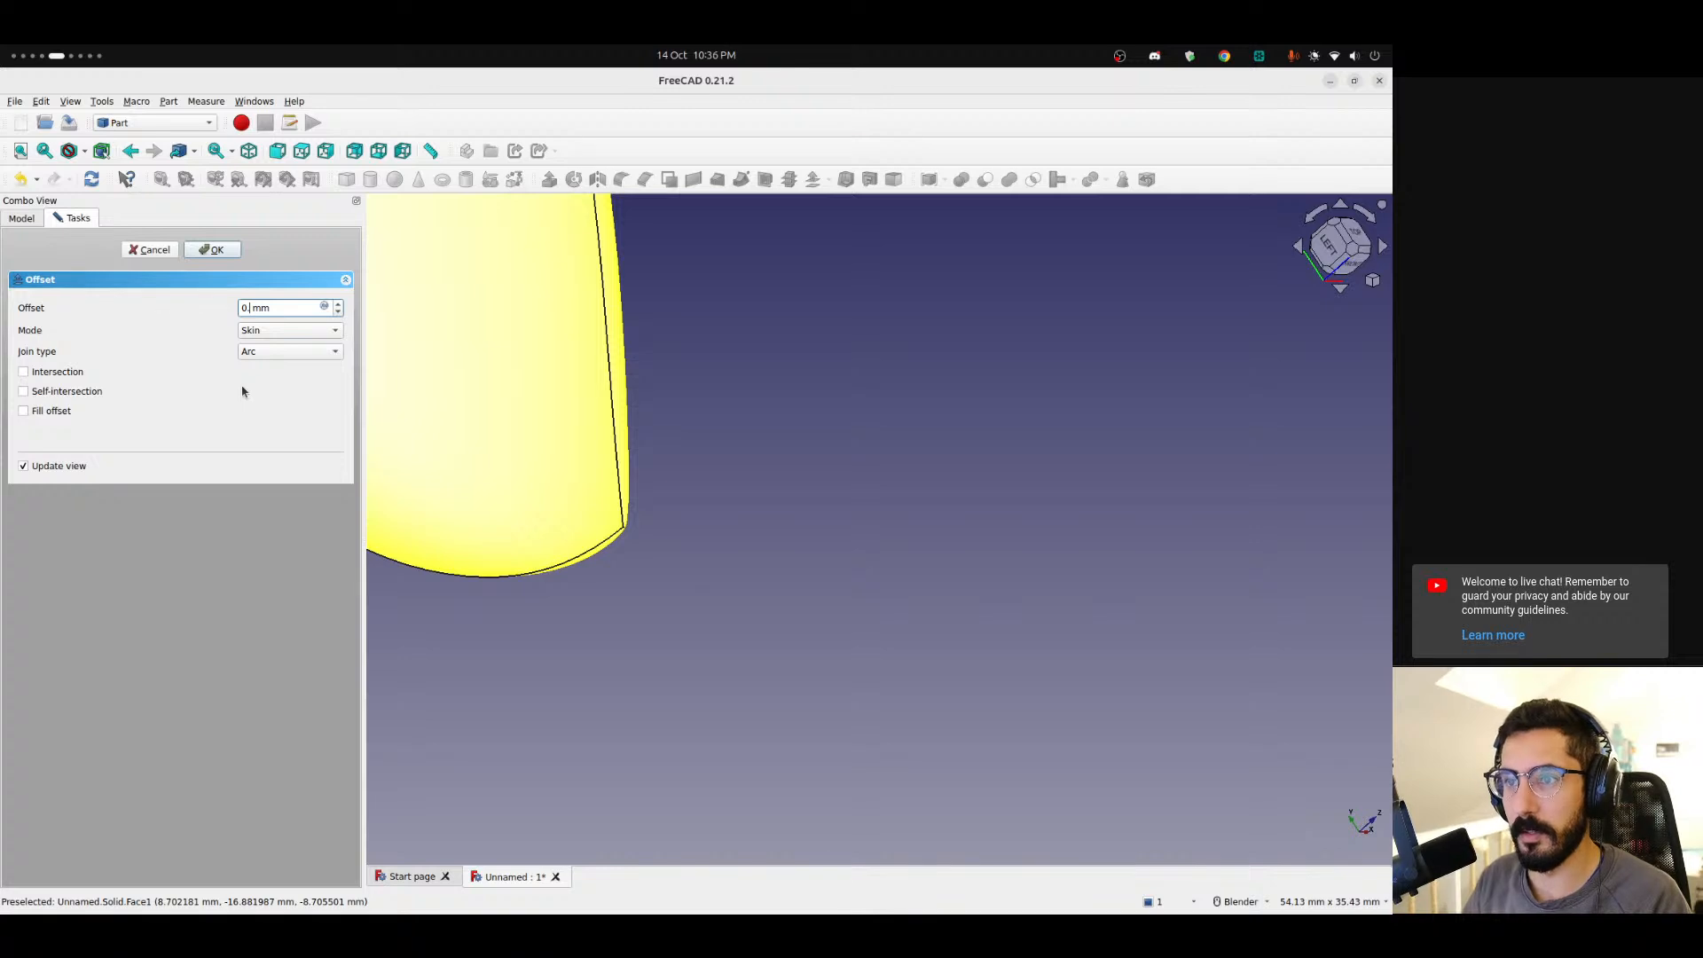
{"action": "type", "text": ".2"}
Inspect the offset skin's thickness around the corner and along the curved ends.
{"action": "scroll", "coordinate": [667, 540], "scroll_direction": "up", "scroll_amount": 4}
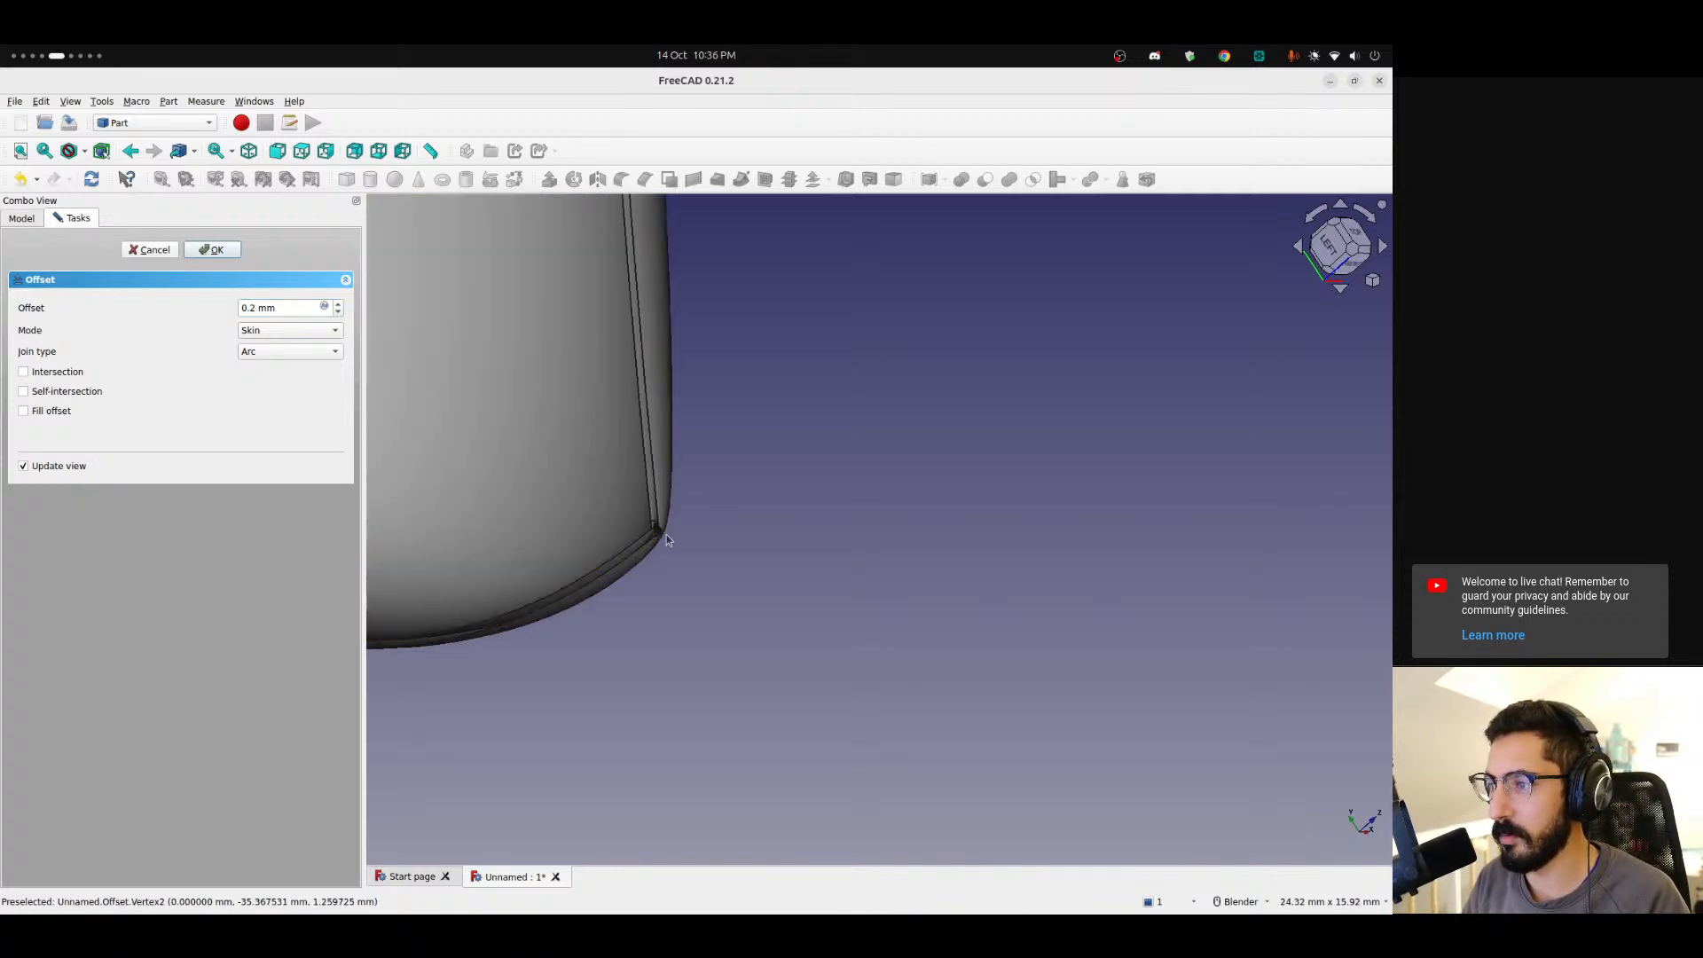
{"action": "scroll", "coordinate": [666, 535], "scroll_direction": "up", "scroll_amount": 12}
{"action": "mouse_move", "coordinate": [612, 510]}
{"action": "middle_mouse_down"}
{"action": "mouse_move", "coordinate": [780, 517]}
{"action": "mouse_move", "coordinate": [881, 551]}
{"action": "mouse_move", "coordinate": [612, 536]}
{"action": "mouse_move", "coordinate": [715, 422]}
{"action": "mouse_move", "coordinate": [494, 461]}
{"action": "mouse_move", "coordinate": [562, 403]}
{"action": "mouse_move", "coordinate": [571, 452]}
{"action": "mouse_move", "coordinate": [619, 492]}
{"action": "middle_mouse_up"}
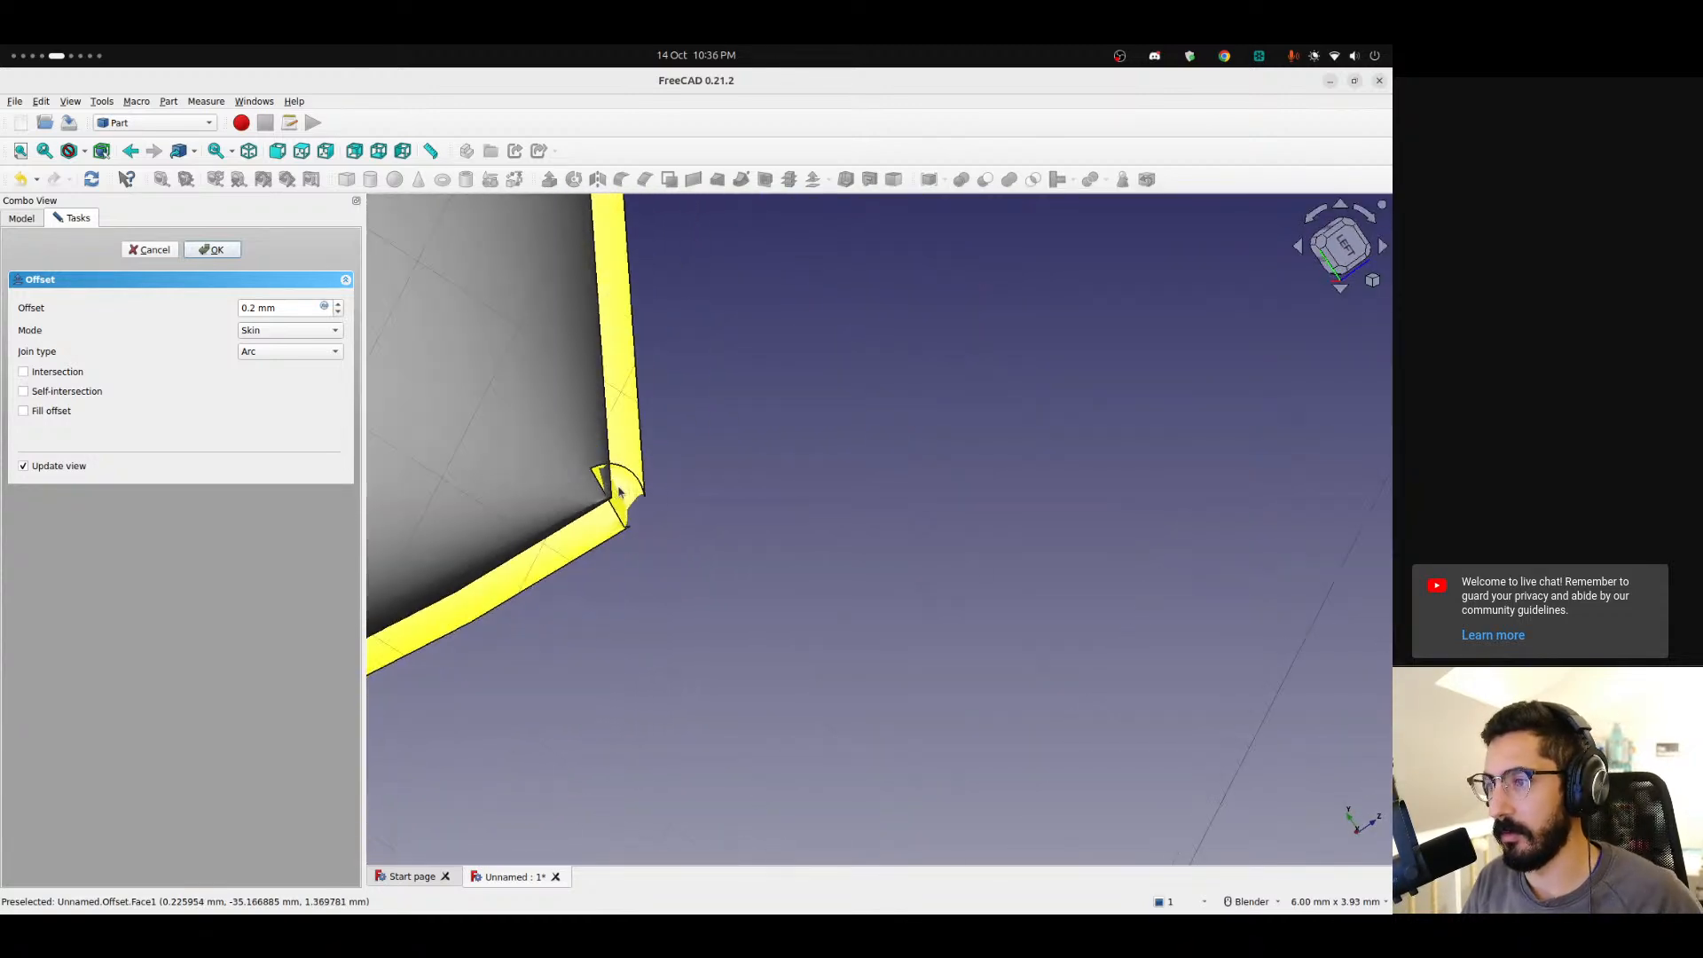
{"action": "scroll", "coordinate": [619, 492], "scroll_direction": "down", "scroll_amount": 13}
{"action": "middle_click_drag", "start_coordinate": [450, 335], "coordinate": [1104, 751], "text": "shift"}
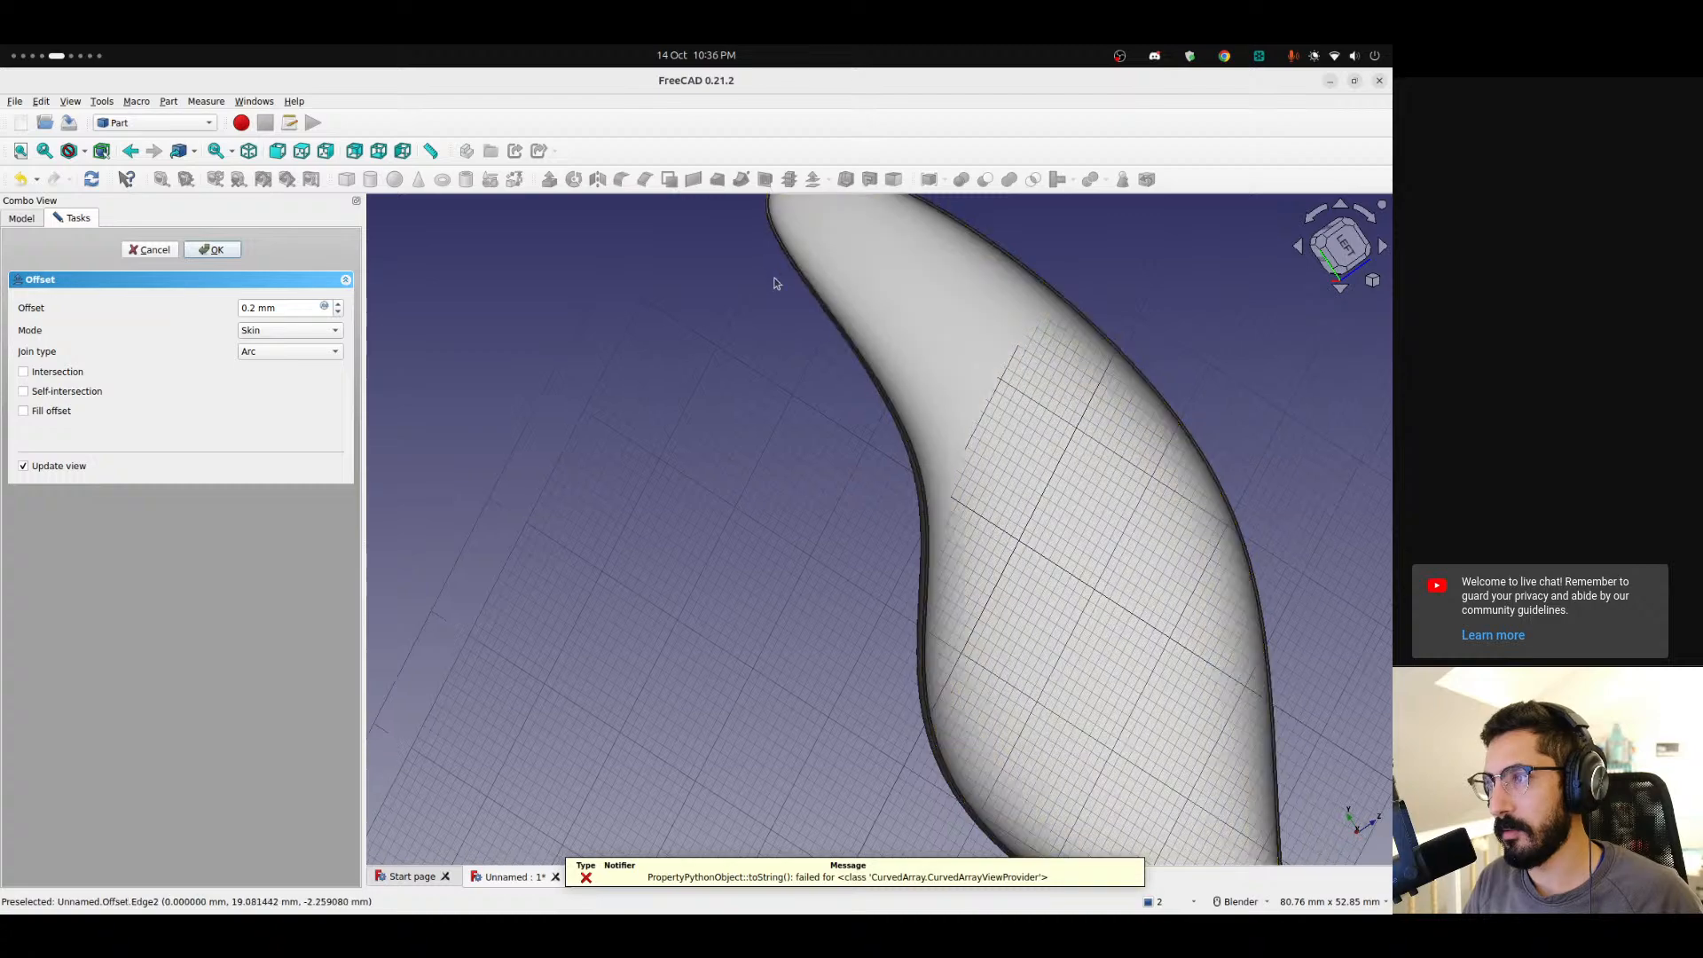
{"action": "middle_click_drag", "start_coordinate": [796, 316], "coordinate": [743, 679], "text": "shift"}
{"action": "scroll", "coordinate": [733, 527], "scroll_direction": "up", "scroll_amount": 10}
{"action": "scroll", "coordinate": [731, 596], "scroll_direction": "down", "scroll_amount": 6}
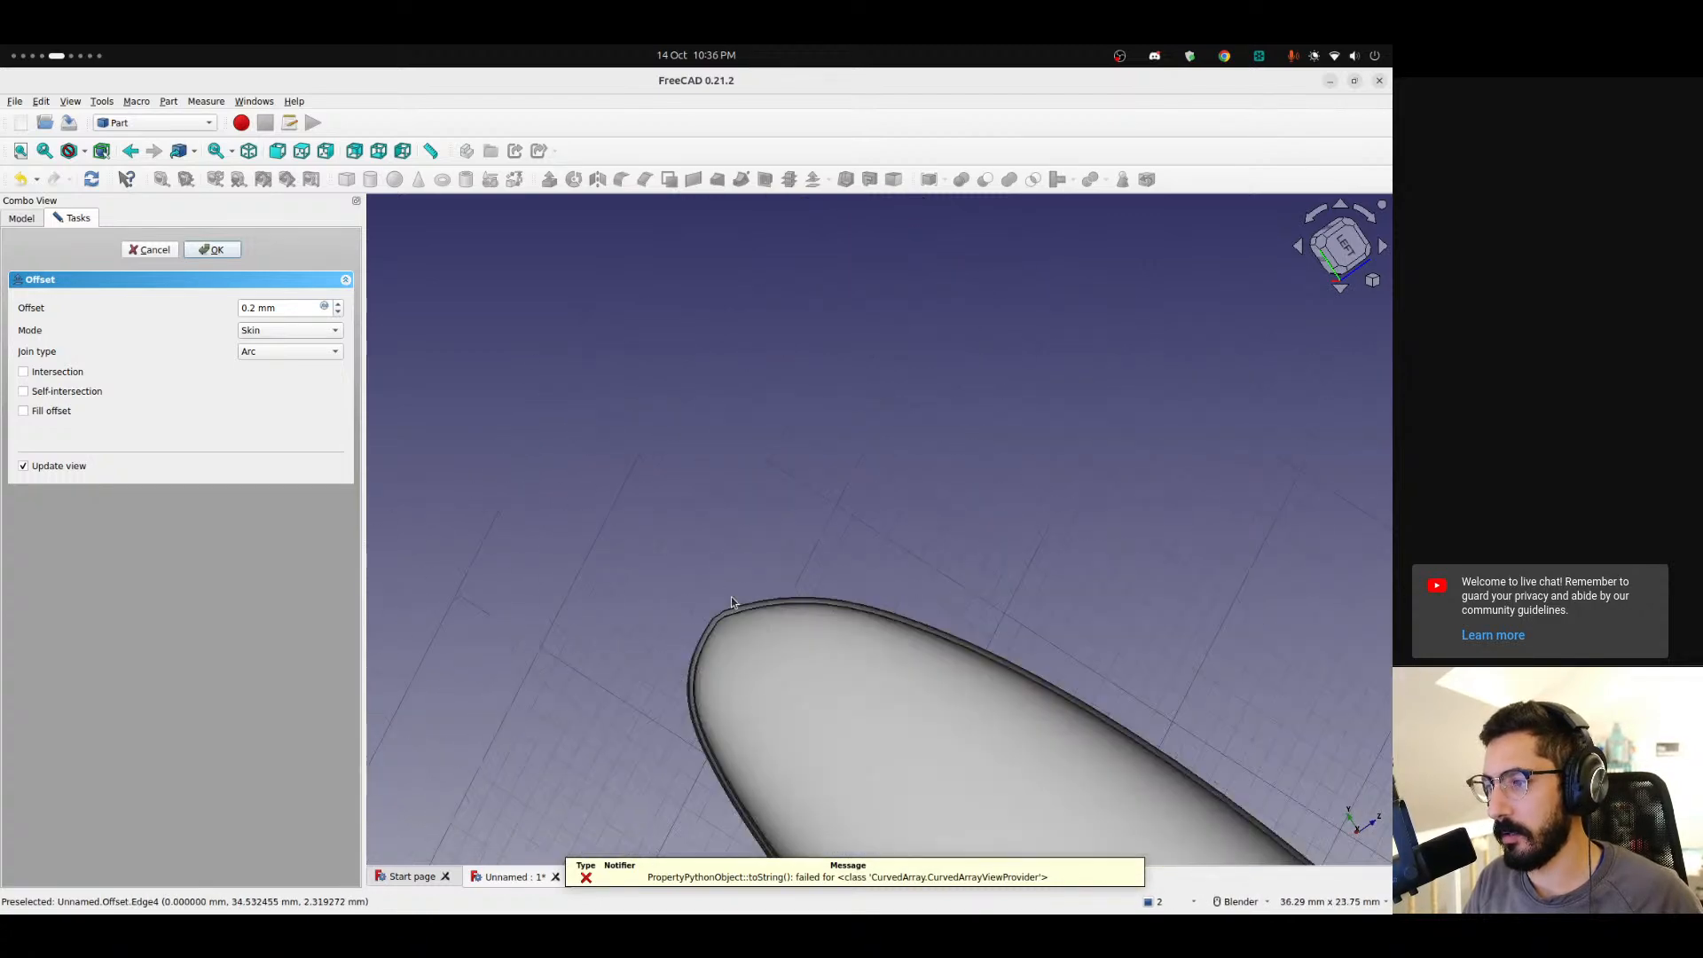
{"action": "scroll", "coordinate": [731, 597], "scroll_direction": "down", "scroll_amount": 8}
{"action": "middle_click_drag", "start_coordinate": [983, 809], "coordinate": [645, 459], "text": "shift"}
{"action": "scroll", "coordinate": [621, 593], "scroll_direction": "up", "scroll_amount": 10}
{"action": "scroll", "coordinate": [758, 603], "scroll_direction": "up", "scroll_amount": 6}
{"action": "middle_click_drag", "start_coordinate": [715, 589], "coordinate": [609, 585]}
{"action": "scroll", "coordinate": [768, 495], "scroll_direction": "down", "scroll_amount": 8}
{"action": "scroll", "coordinate": [770, 492], "scroll_direction": "down", "scroll_amount": 5}
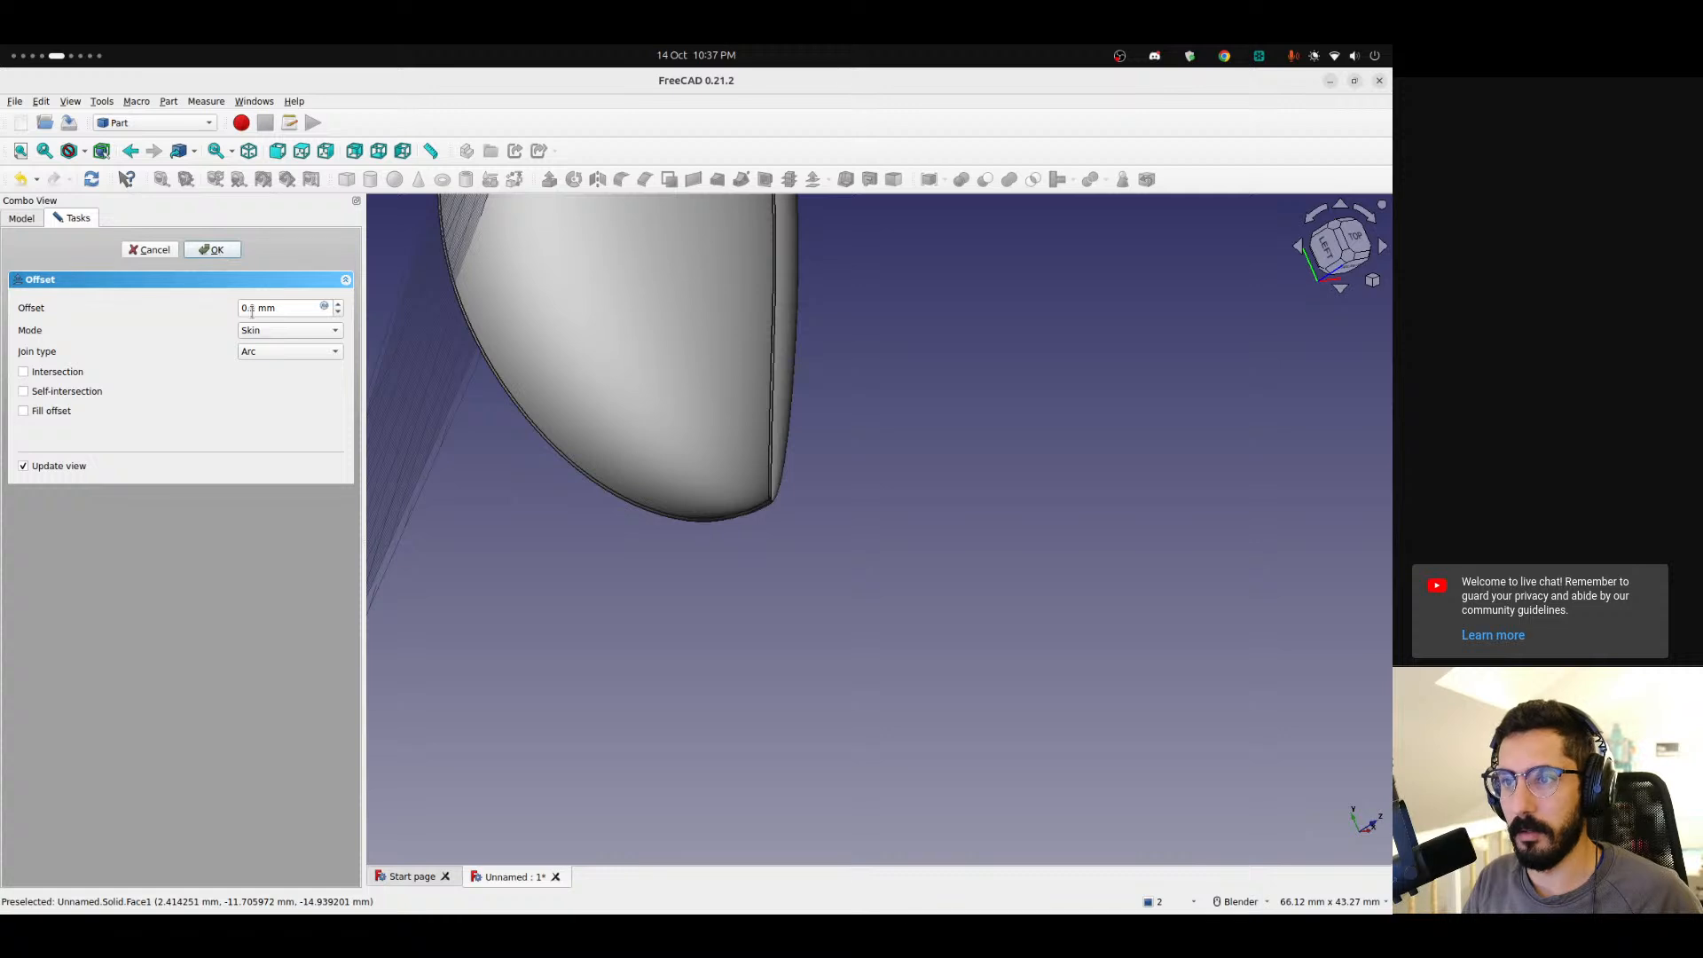
Examine the offset skin and its source solid from several angles.
{"action": "scroll", "coordinate": [802, 532], "scroll_direction": "up", "scroll_amount": 11}
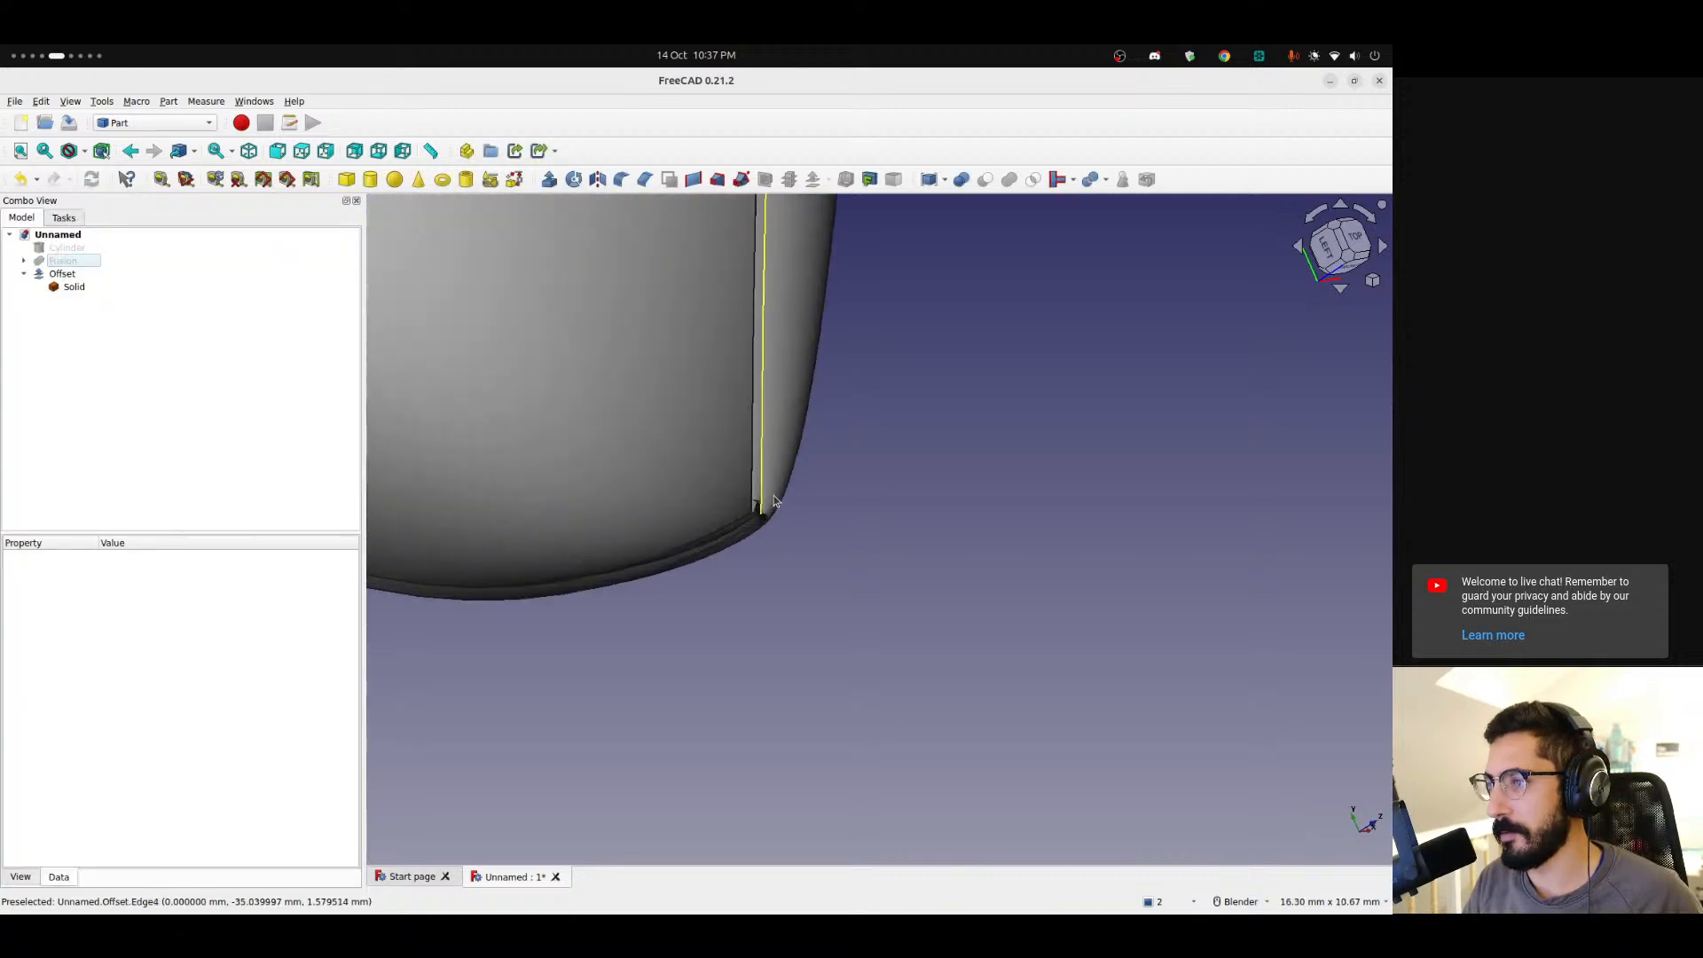
{"action": "middle_click_drag", "start_coordinate": [742, 532], "coordinate": [839, 518]}
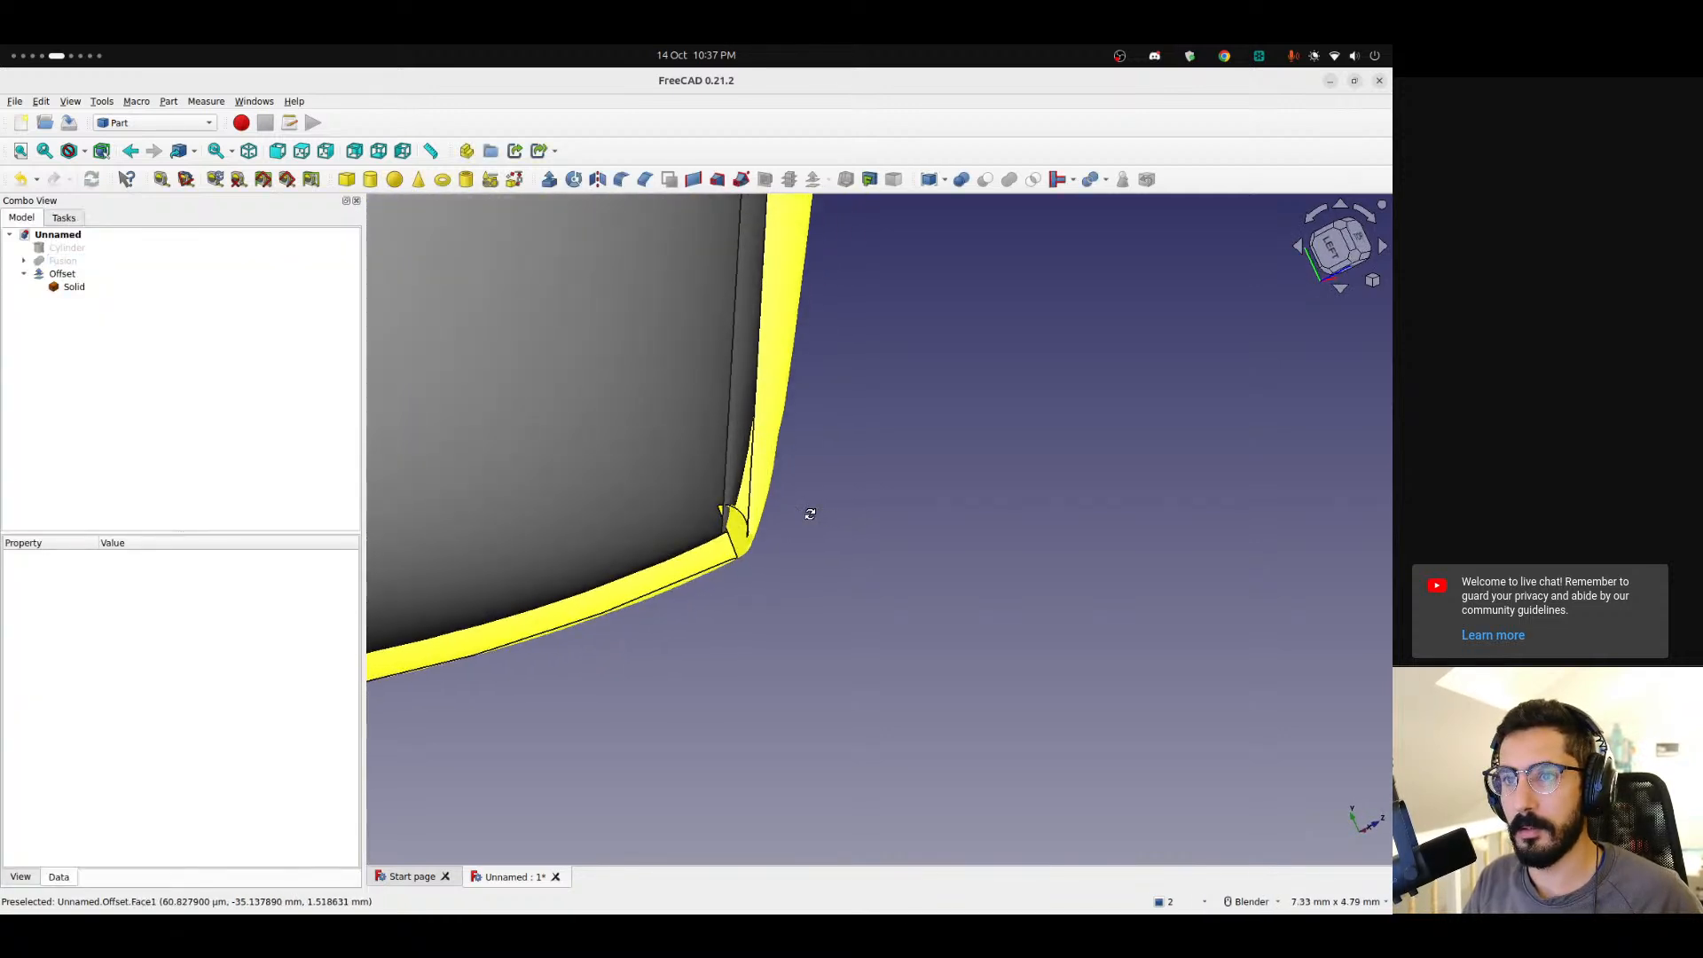
{"action": "left_click", "coordinate": [74, 287]}
{"action": "left_click", "coordinate": [115, 368]}
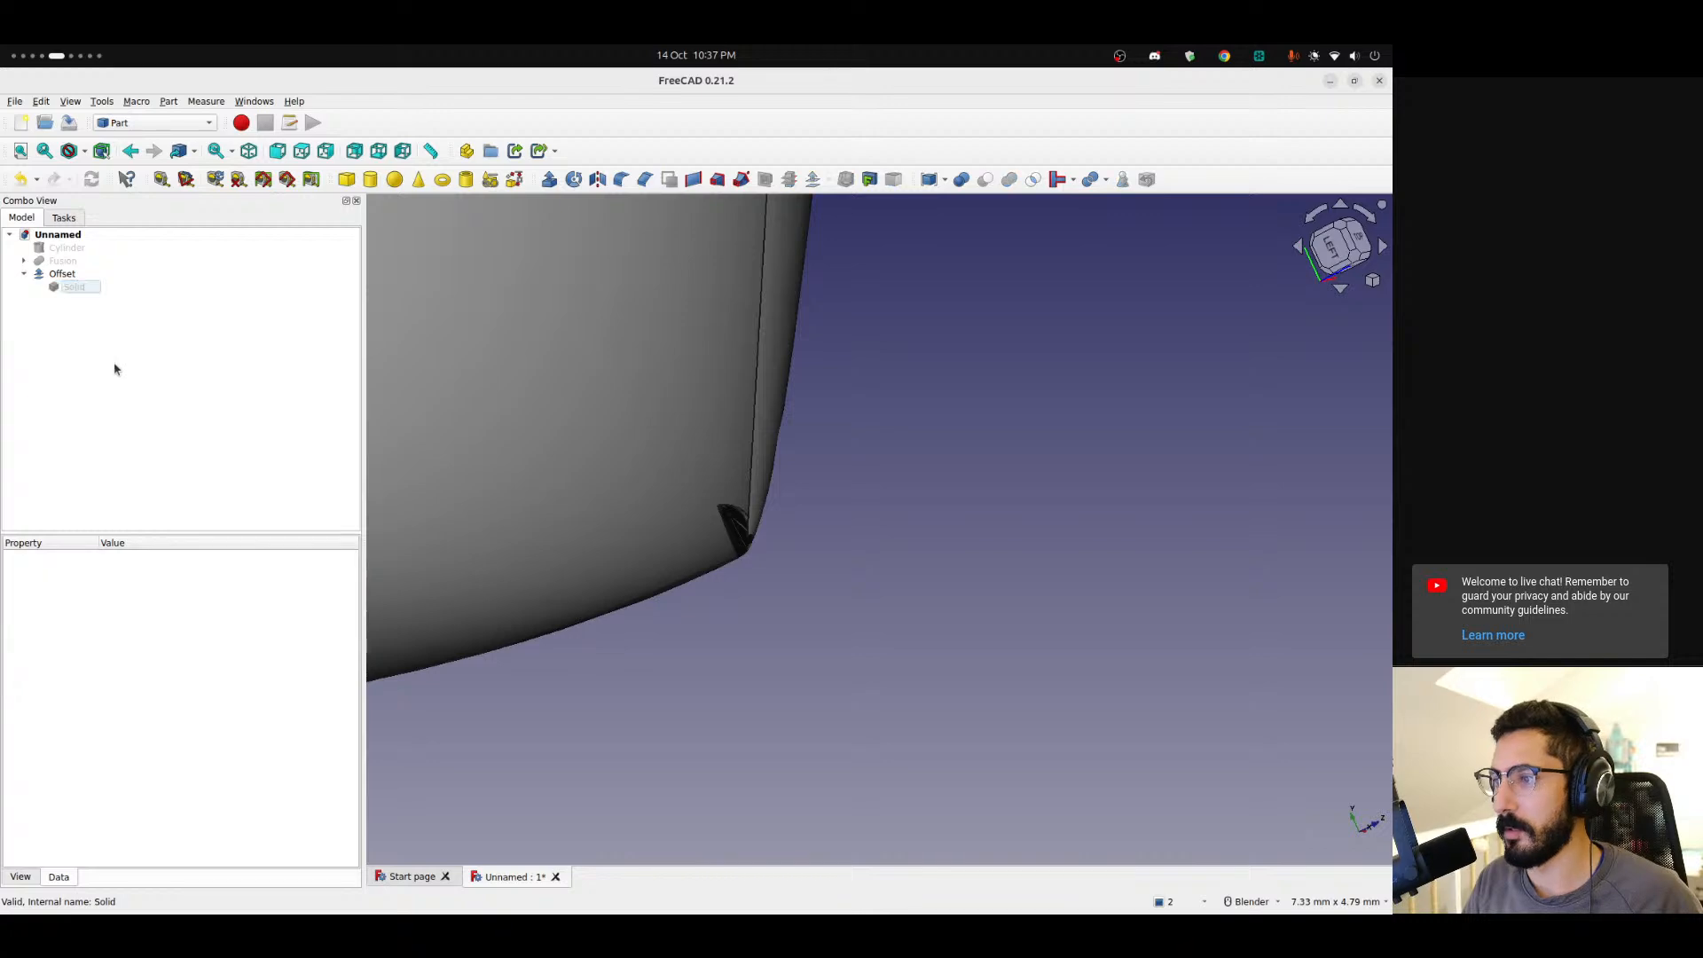
{"action": "left_click", "coordinate": [24, 274]}
{"action": "left_click", "coordinate": [62, 274]}
{"action": "scroll", "coordinate": [621, 452], "scroll_direction": "down", "scroll_amount": 7}
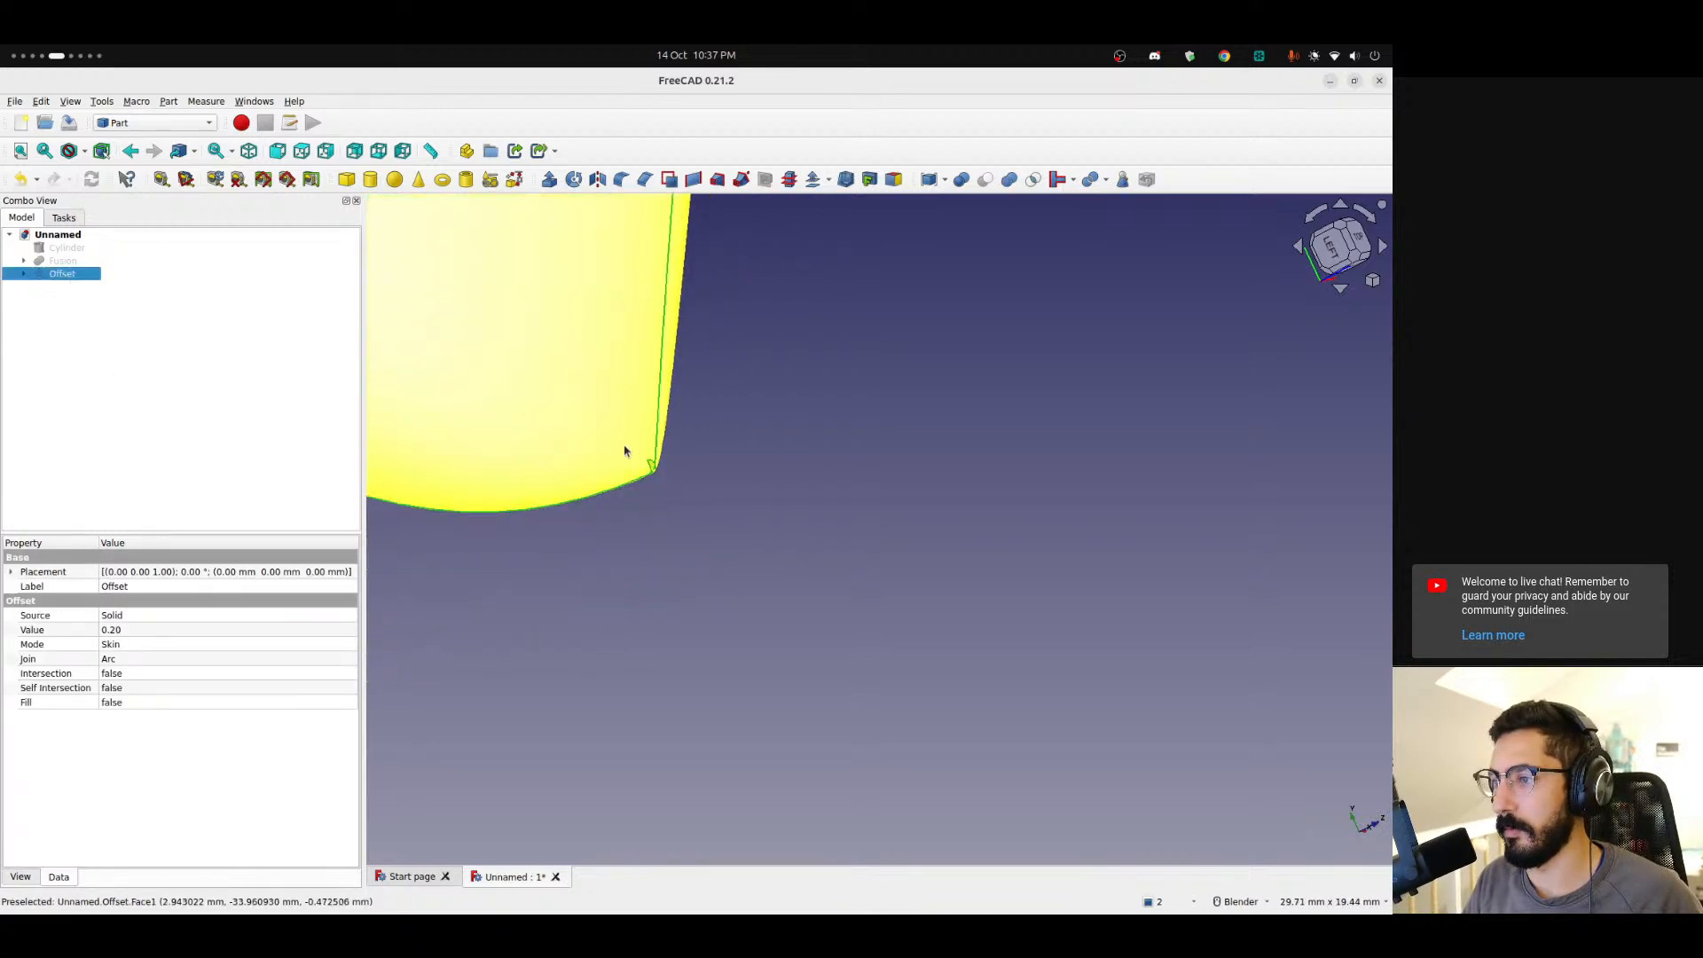
{"action": "middle_click_drag", "start_coordinate": [808, 636], "coordinate": [585, 422]}
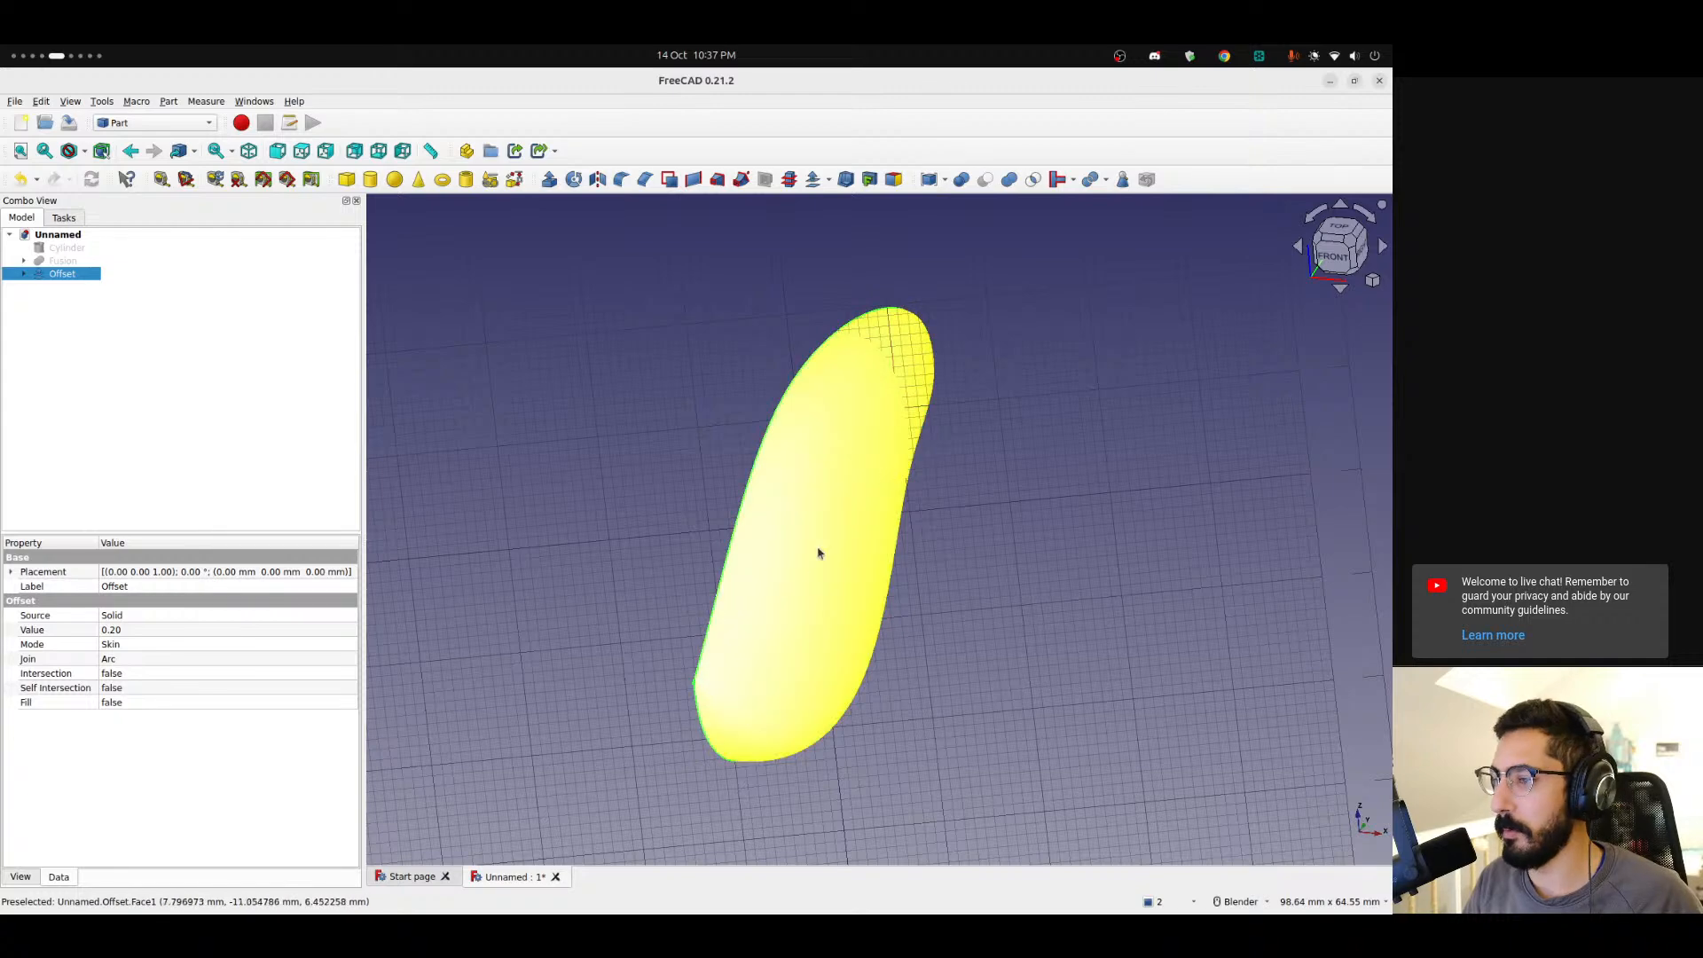
{"action": "middle_click_drag", "start_coordinate": [753, 596], "coordinate": [988, 593]}
Temporarily show the Fusion body to compare it with the offset skin near the tip.
{"action": "left_click", "coordinate": [23, 274]}
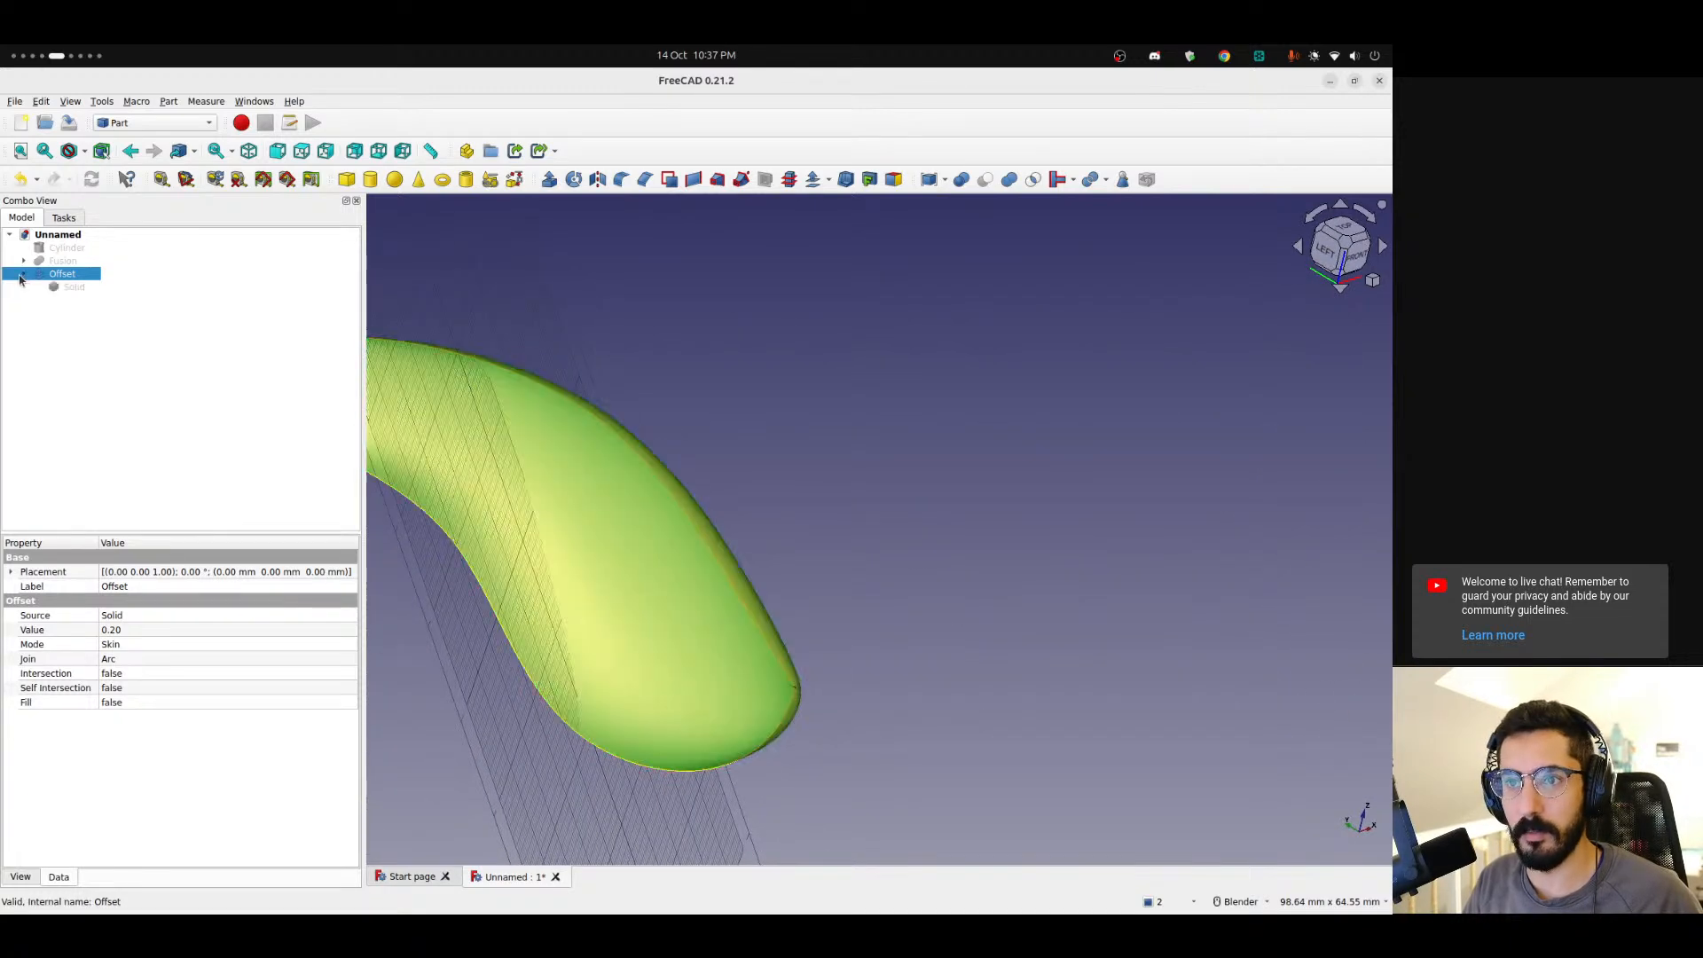
{"action": "left_click", "coordinate": [24, 275]}
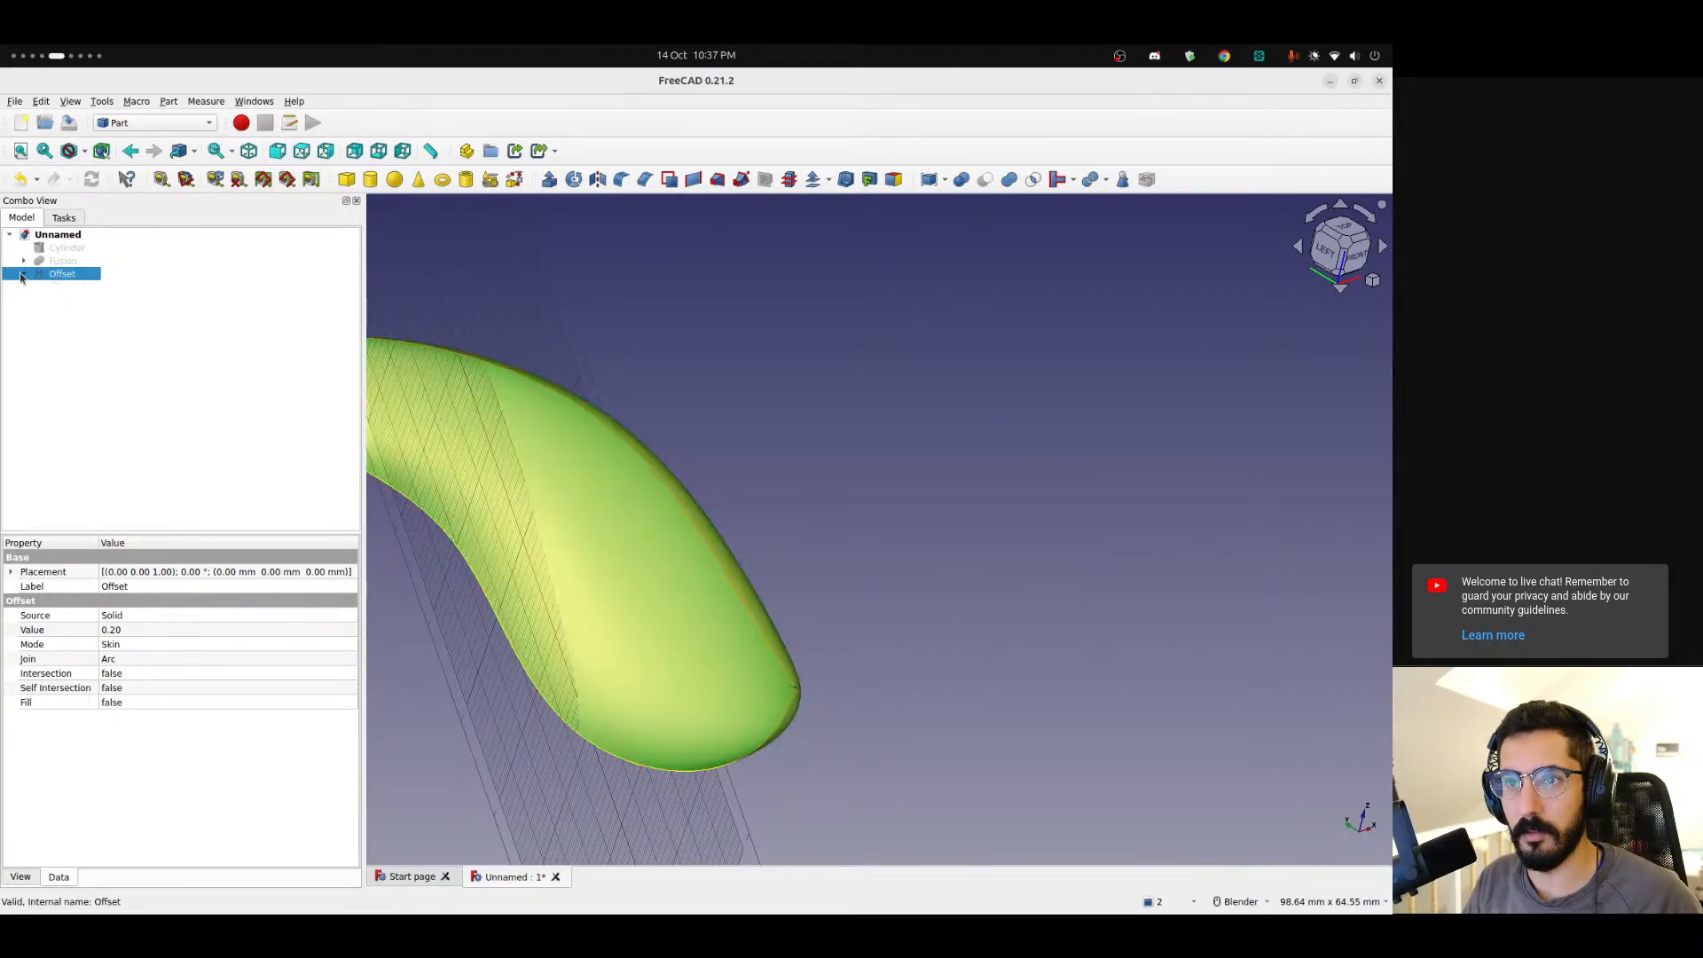
{"action": "left_click", "coordinate": [24, 261]}
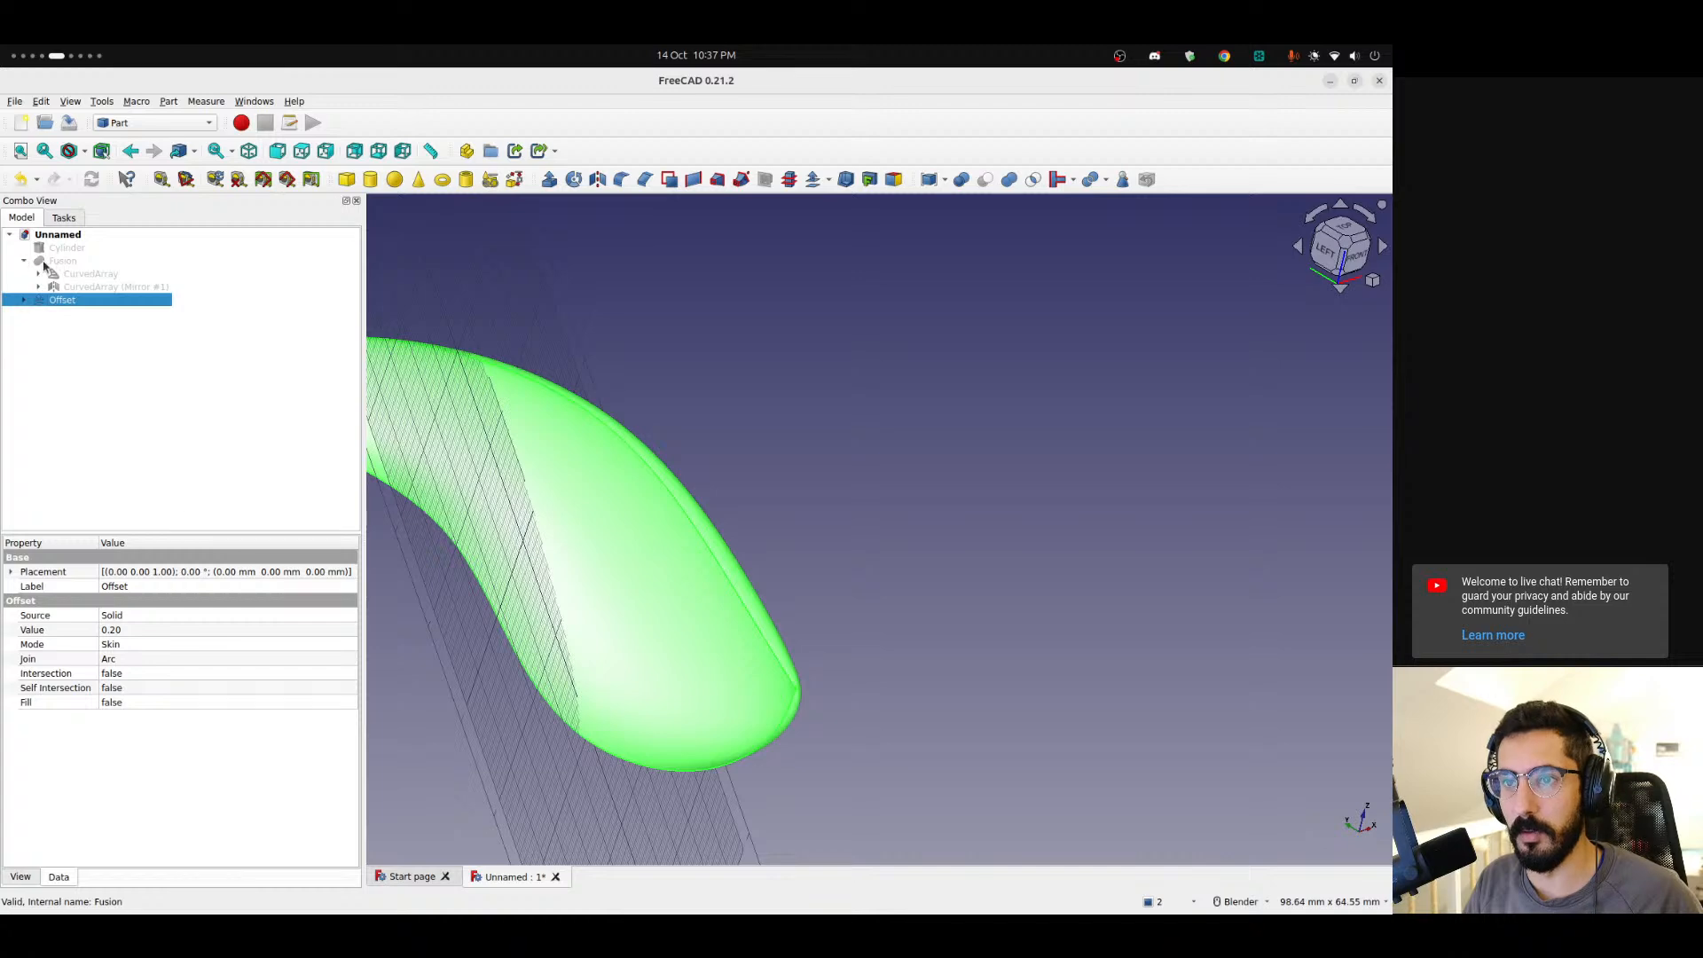
{"action": "left_click", "coordinate": [46, 263]}
{"action": "key", "text": "space"}
{"action": "left_click", "coordinate": [935, 454]}
{"action": "scroll", "coordinate": [802, 671], "scroll_direction": "up", "scroll_amount": 13}
{"action": "middle_click_drag", "start_coordinate": [729, 671], "coordinate": [855, 541]}
{"action": "scroll", "coordinate": [733, 605], "scroll_direction": "down", "scroll_amount": 2}
{"action": "scroll", "coordinate": [733, 605], "scroll_direction": "down", "scroll_amount": 2}
{"action": "scroll", "coordinate": [855, 541], "scroll_direction": "up", "scroll_amount": 4}
{"action": "scroll", "coordinate": [843, 556], "scroll_direction": "up", "scroll_amount": 2}
{"action": "scroll", "coordinate": [805, 559], "scroll_direction": "up", "scroll_amount": 4}
{"action": "scroll", "coordinate": [590, 544], "scroll_direction": "up", "scroll_amount": 4}
{"action": "scroll", "coordinate": [652, 557], "scroll_direction": "down", "scroll_amount": 5}
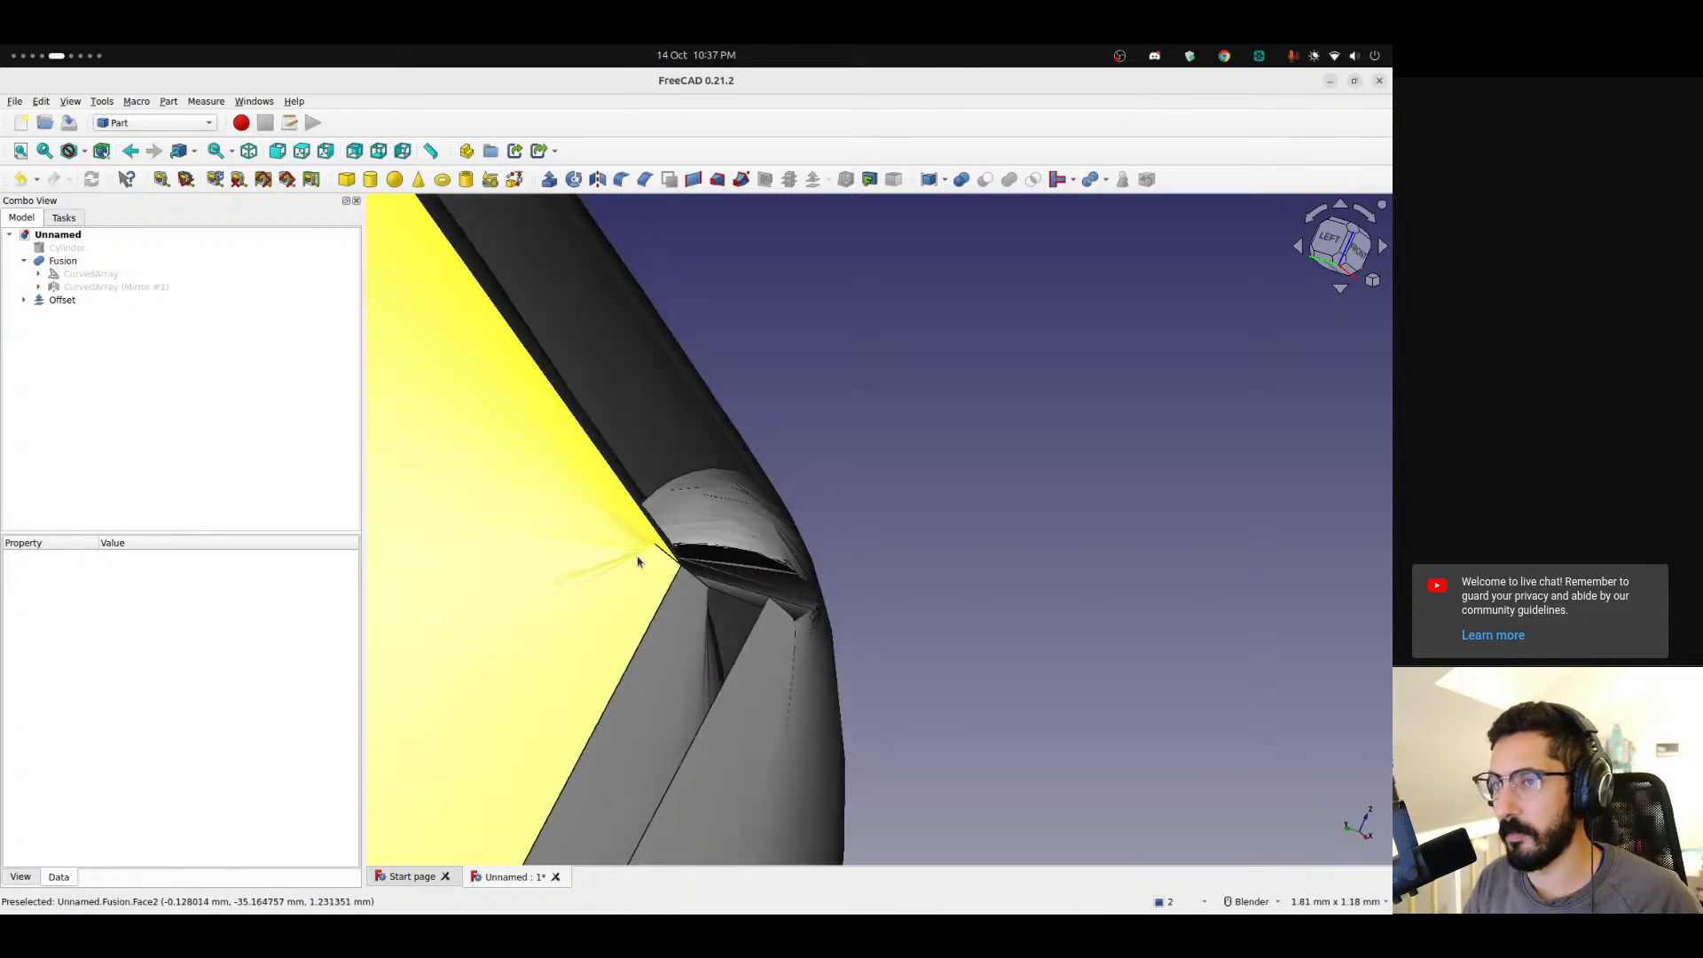
{"action": "left_click", "coordinate": [76, 261]}
{"action": "left_click", "coordinate": [90, 373]}
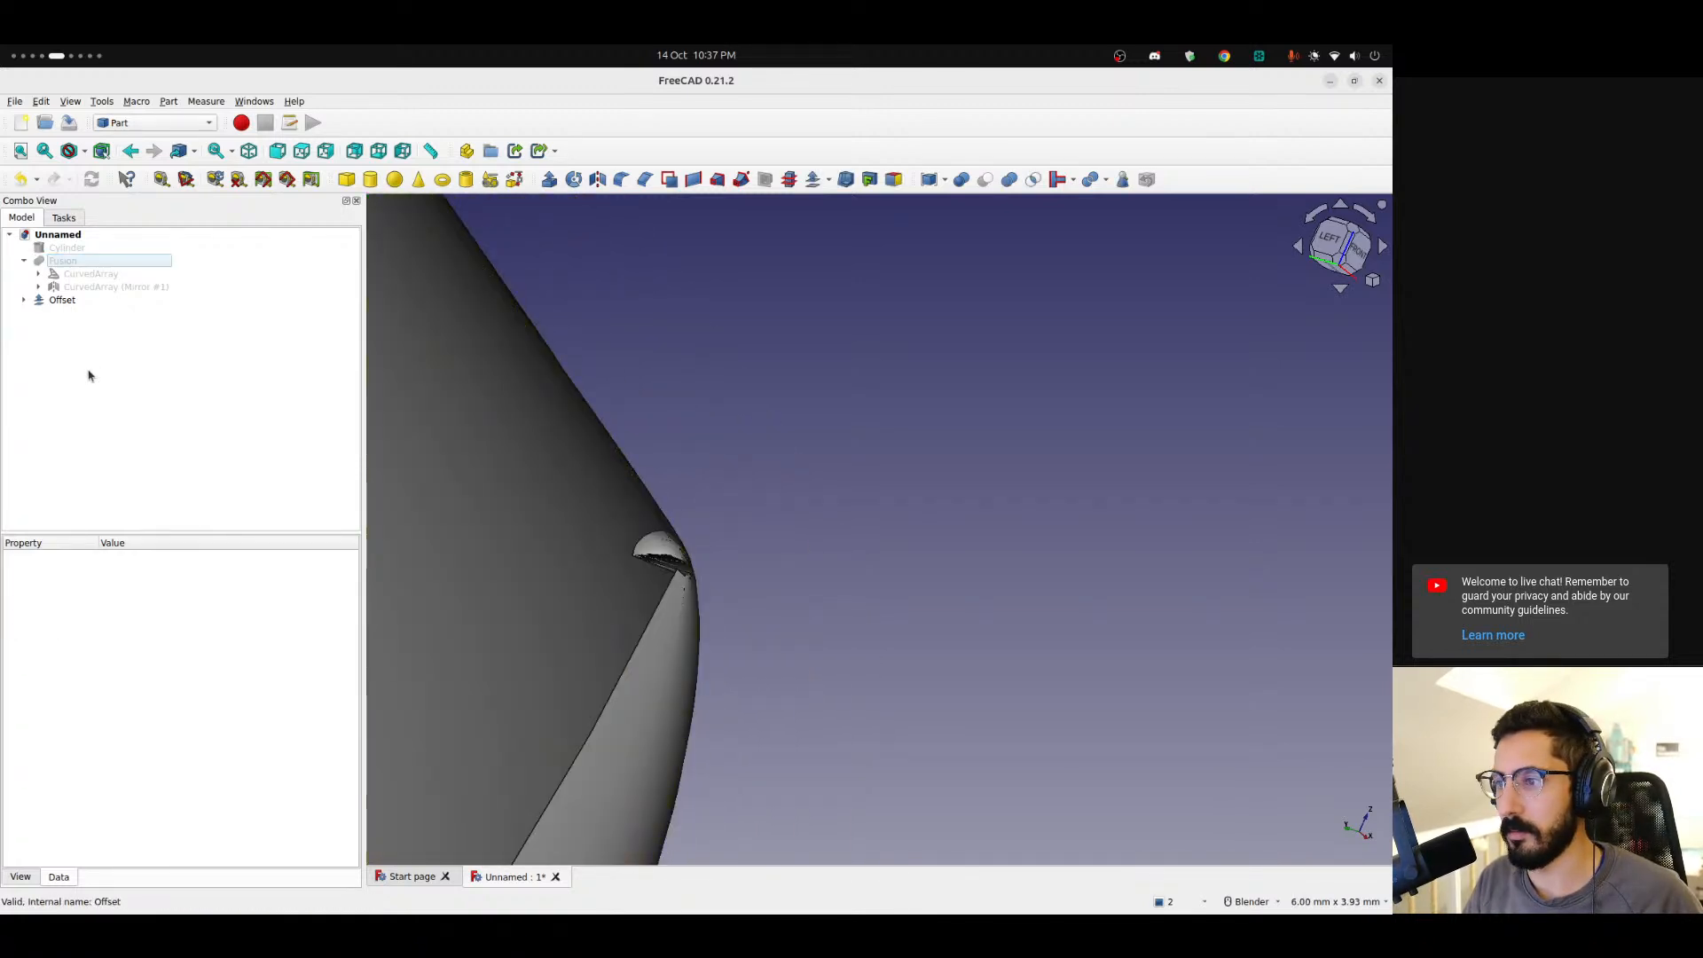
Examine the skin's pointed tip closely and view the whole shape from the right.
{"action": "scroll", "coordinate": [699, 530], "scroll_direction": "up", "scroll_amount": 3}
{"action": "middle_click_drag", "start_coordinate": [710, 581], "coordinate": [823, 658]}
{"action": "scroll", "coordinate": [604, 639], "scroll_direction": "down", "scroll_amount": 5}
{"action": "scroll", "coordinate": [662, 654], "scroll_direction": "up", "scroll_amount": 7}
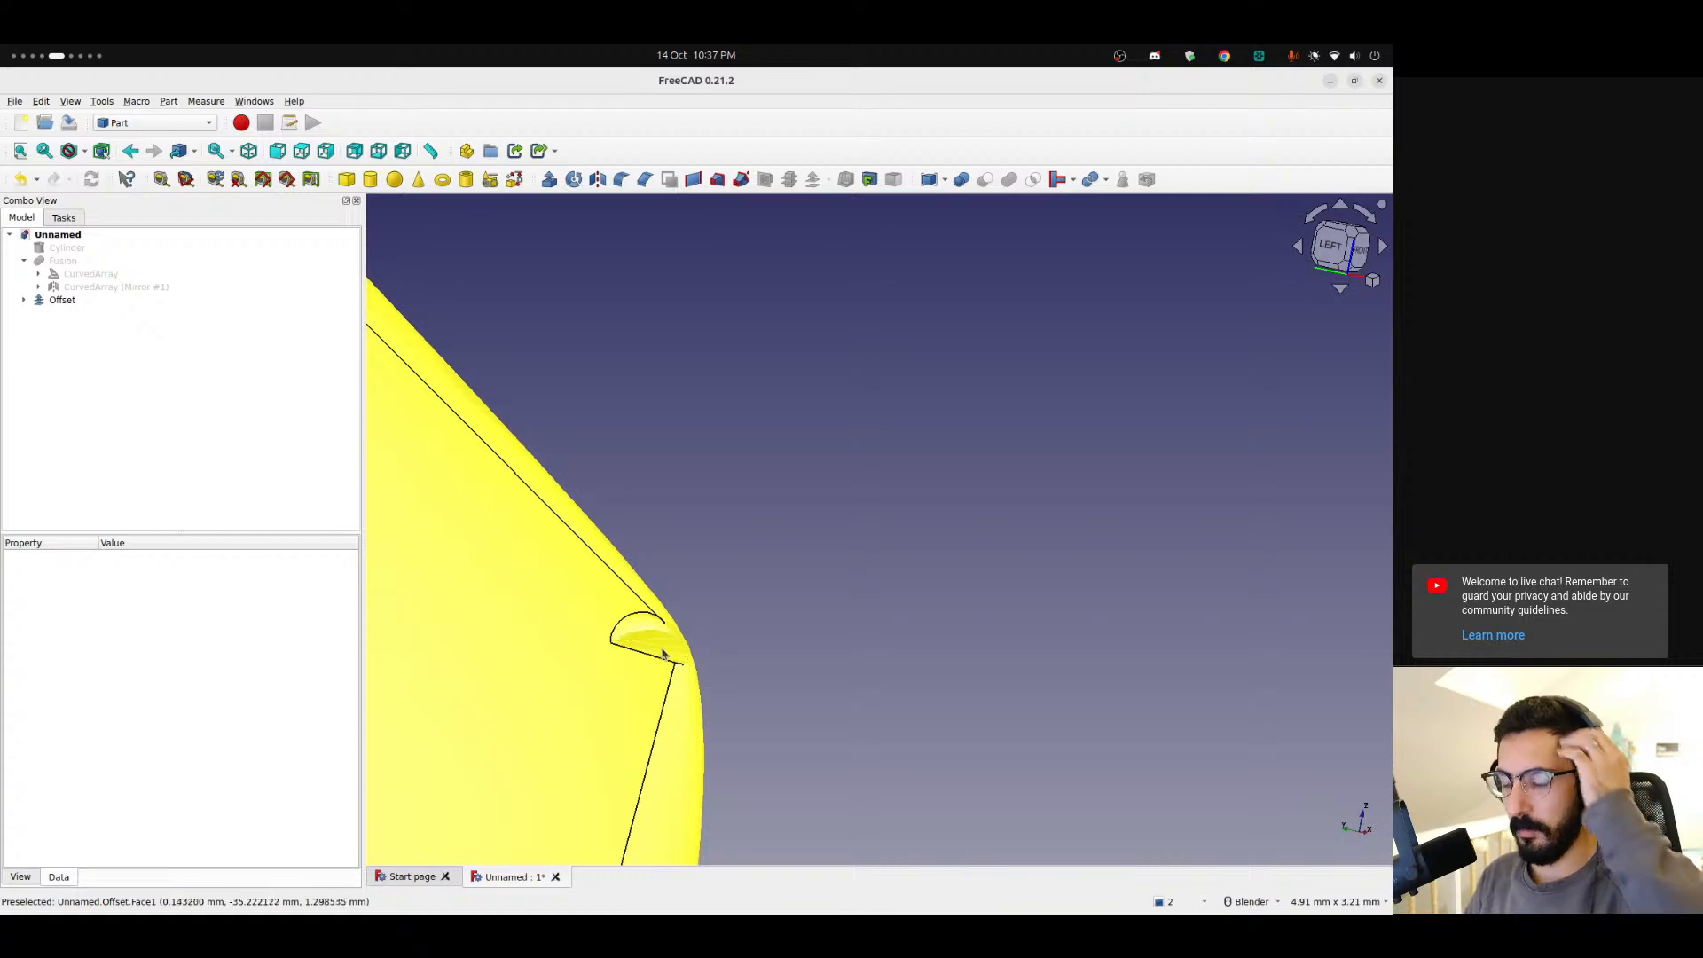
{"action": "scroll", "coordinate": [661, 645], "scroll_direction": "down", "scroll_amount": 9}
{"action": "middle_click_drag", "start_coordinate": [658, 641], "coordinate": [426, 607]}
{"action": "scroll", "coordinate": [830, 519], "scroll_direction": "down", "scroll_amount": 6}
{"action": "left_click", "coordinate": [1357, 253]}
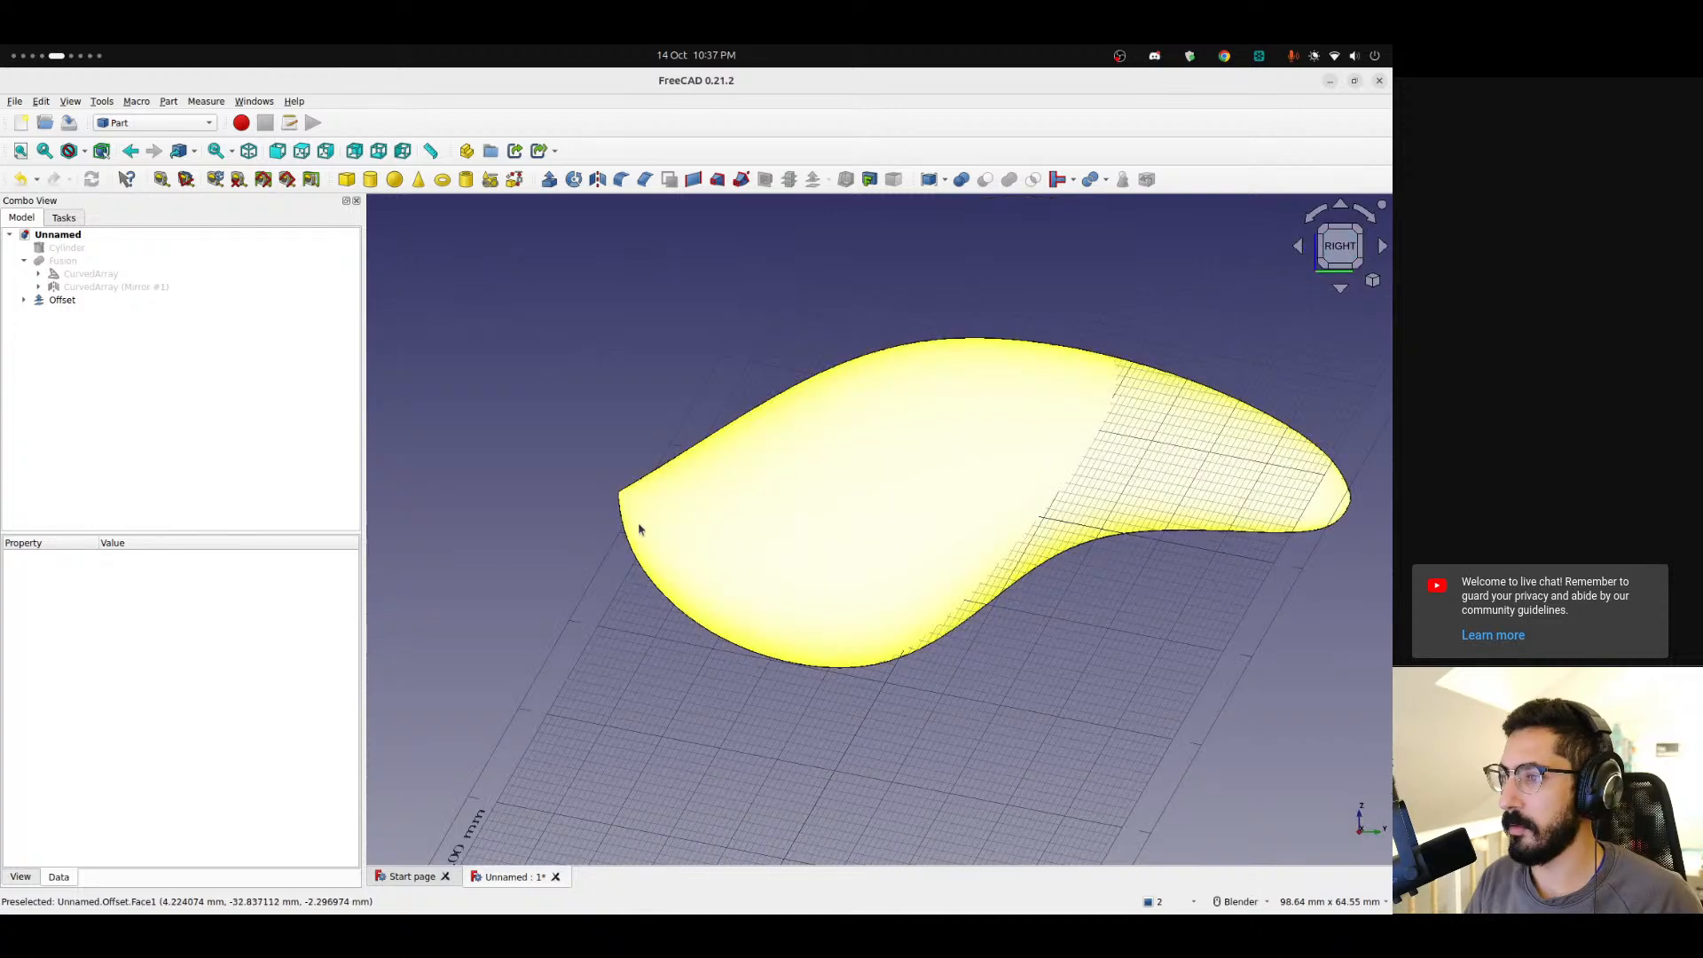
{"action": "scroll", "coordinate": [637, 523], "scroll_direction": "up", "scroll_amount": 5}
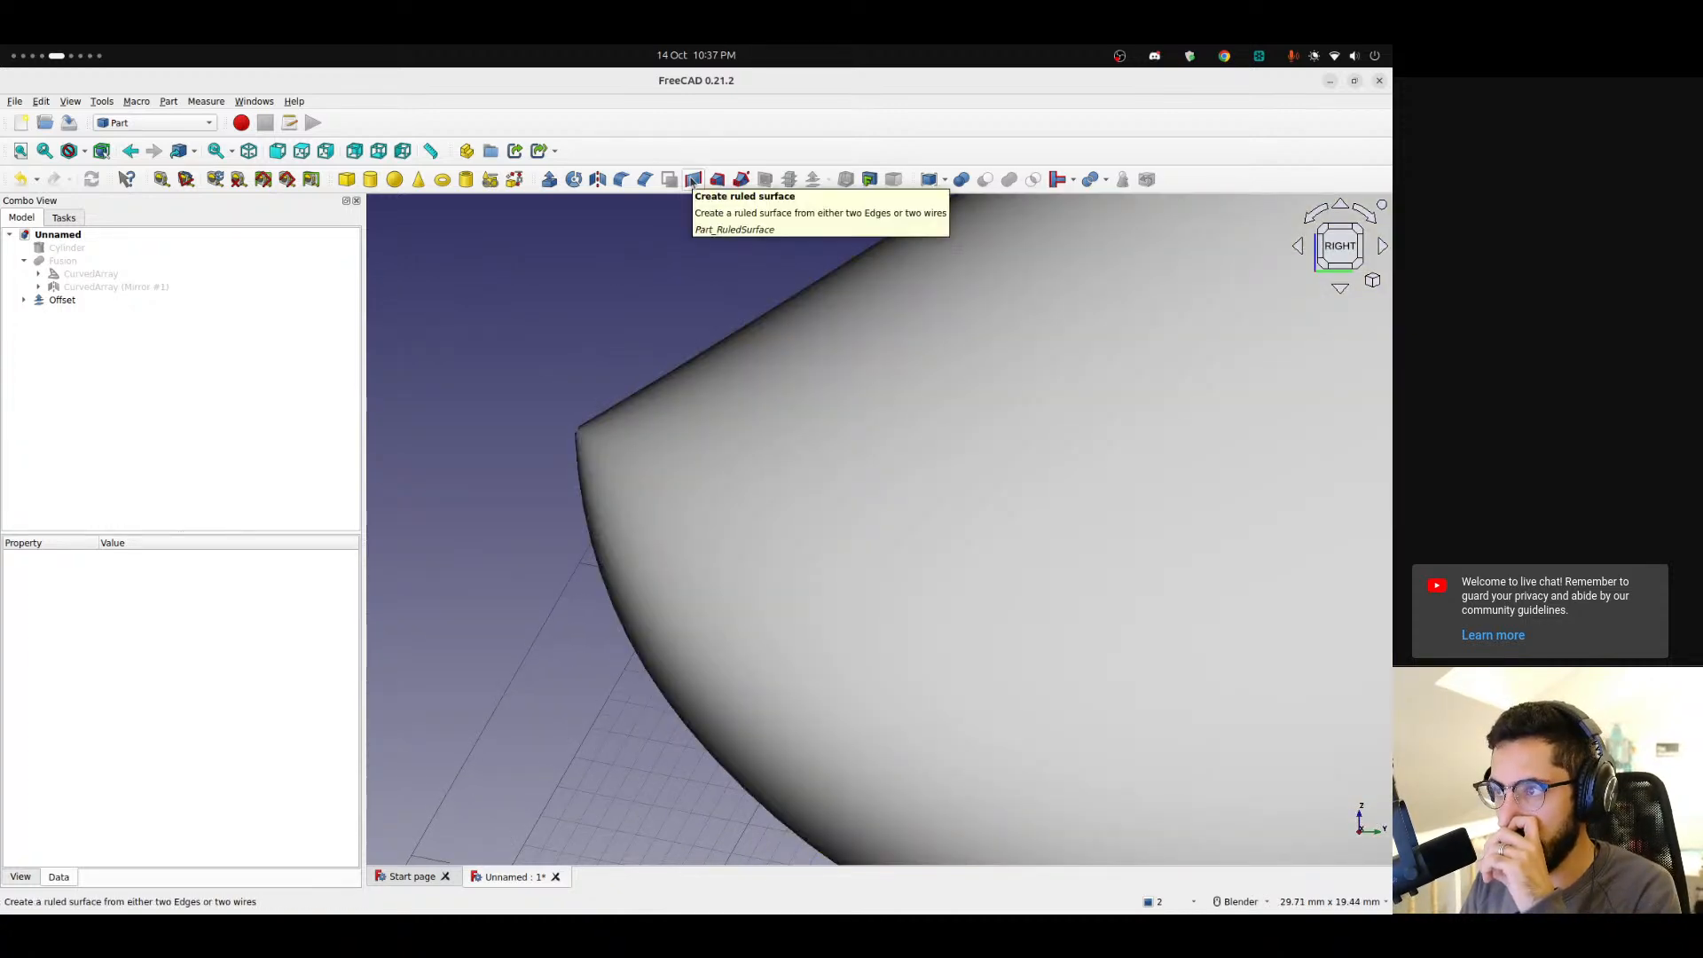
{"action": "scroll", "coordinate": [713, 450], "scroll_direction": "down", "scroll_amount": 7}
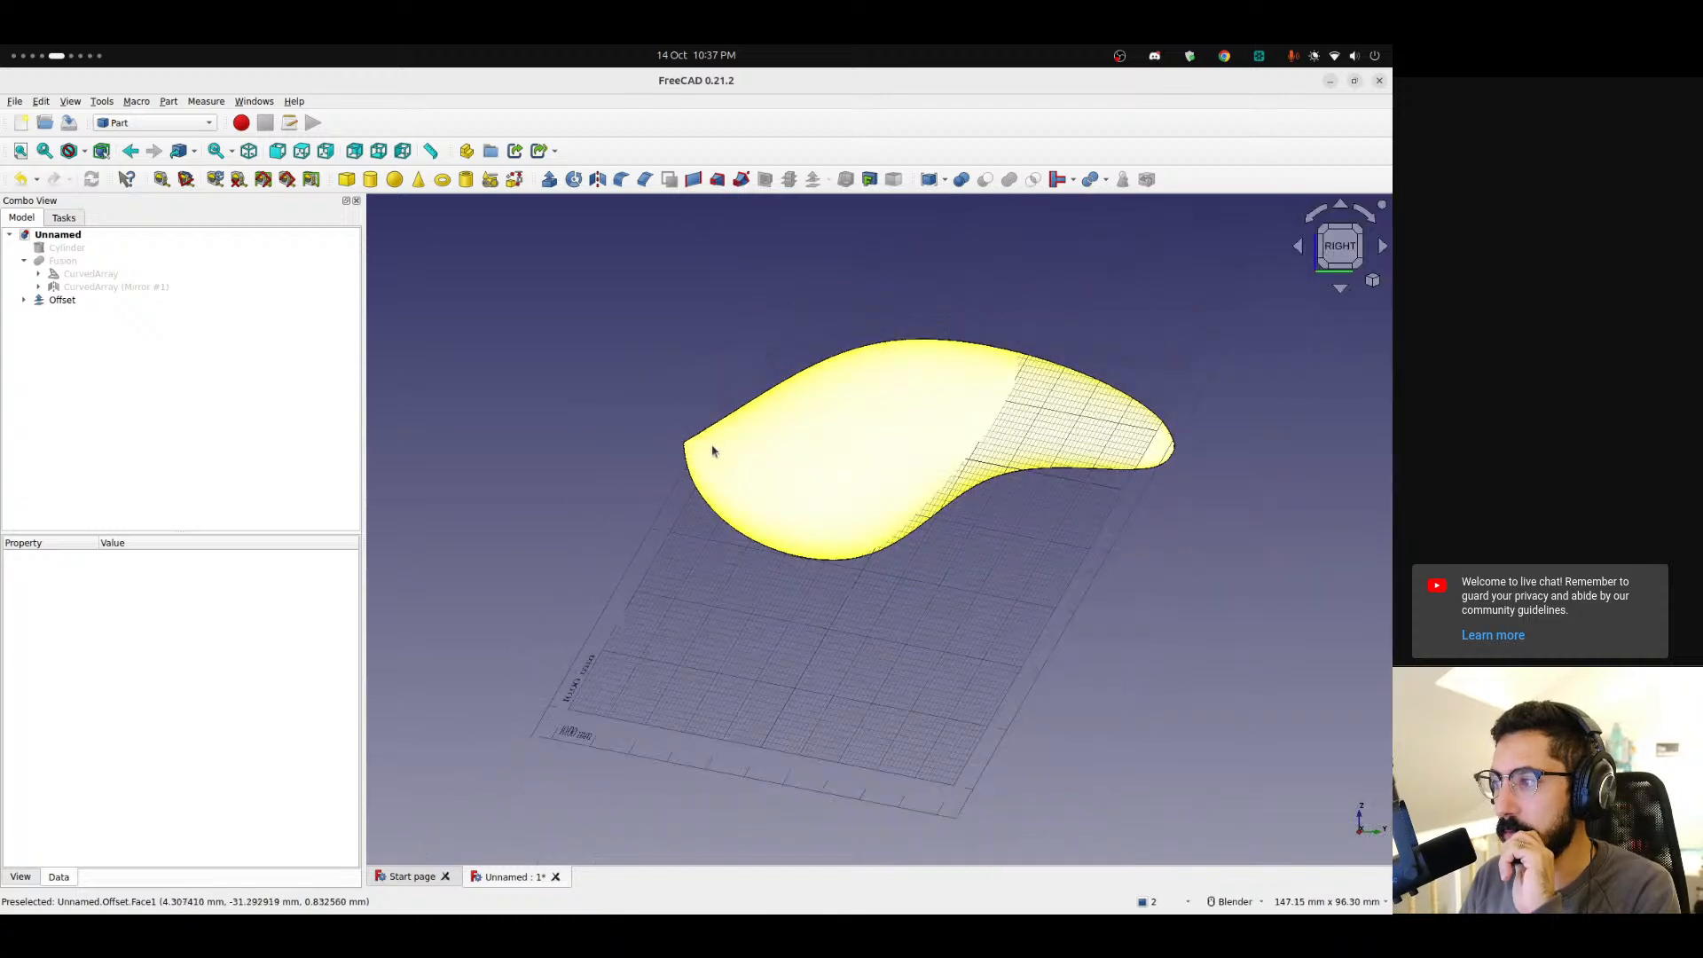
{"action": "scroll", "coordinate": [715, 447], "scroll_direction": "up", "scroll_amount": 4}
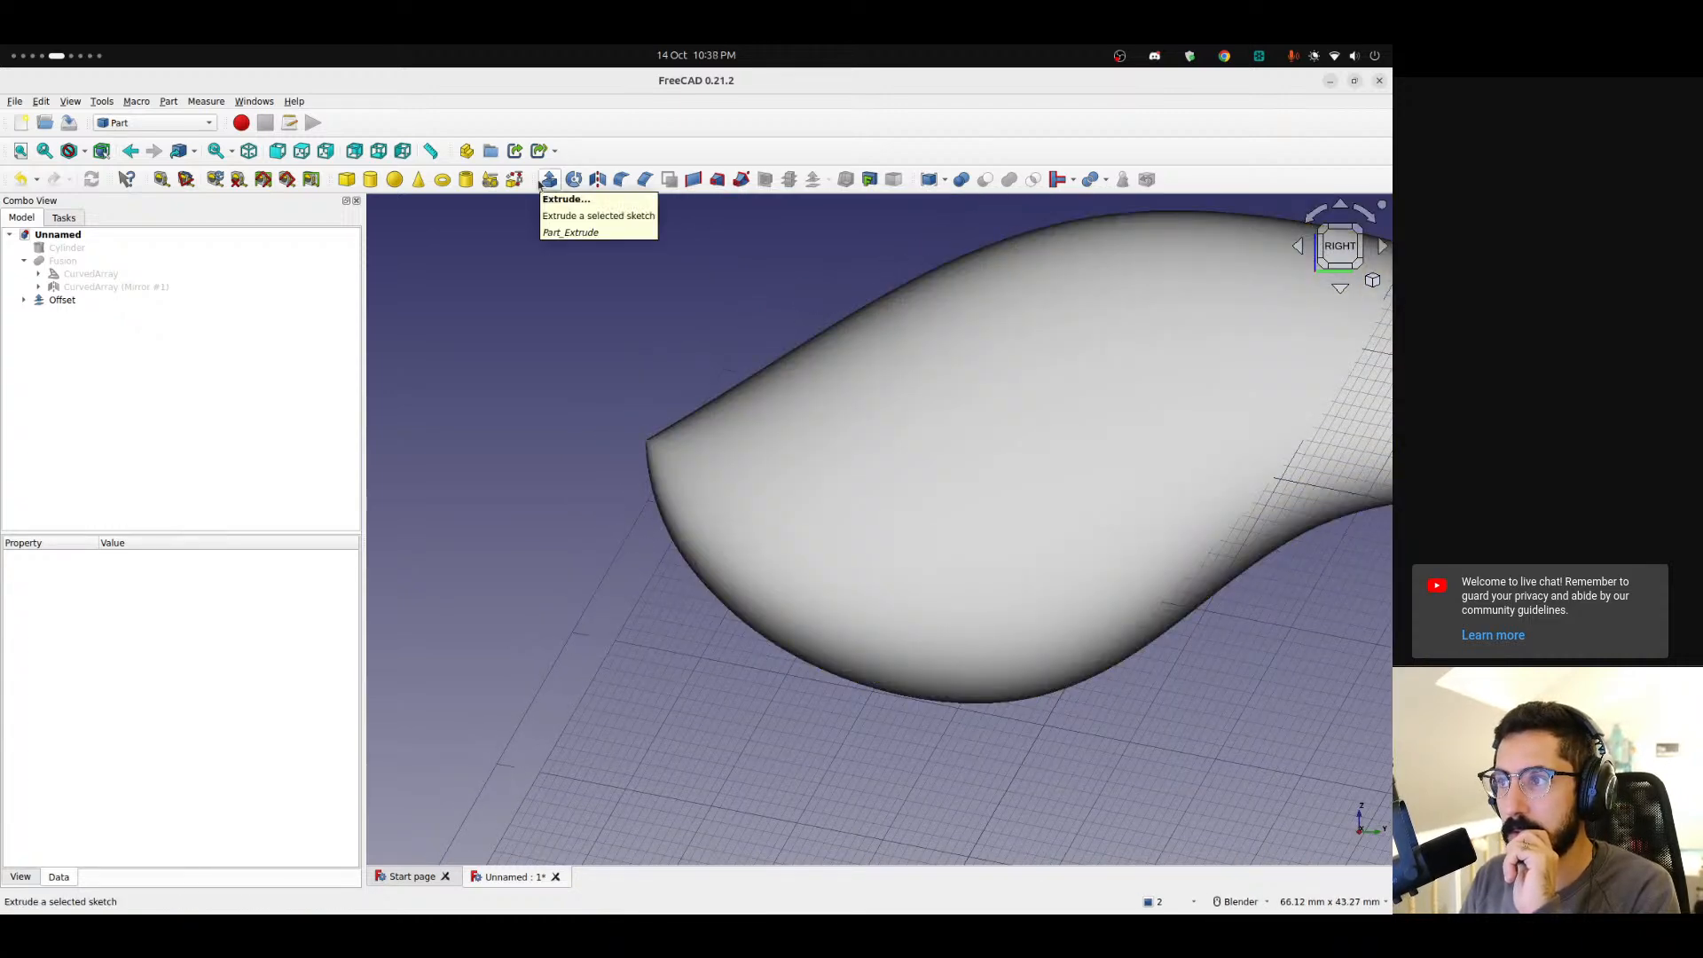
{"action": "left_click", "coordinate": [172, 123]}
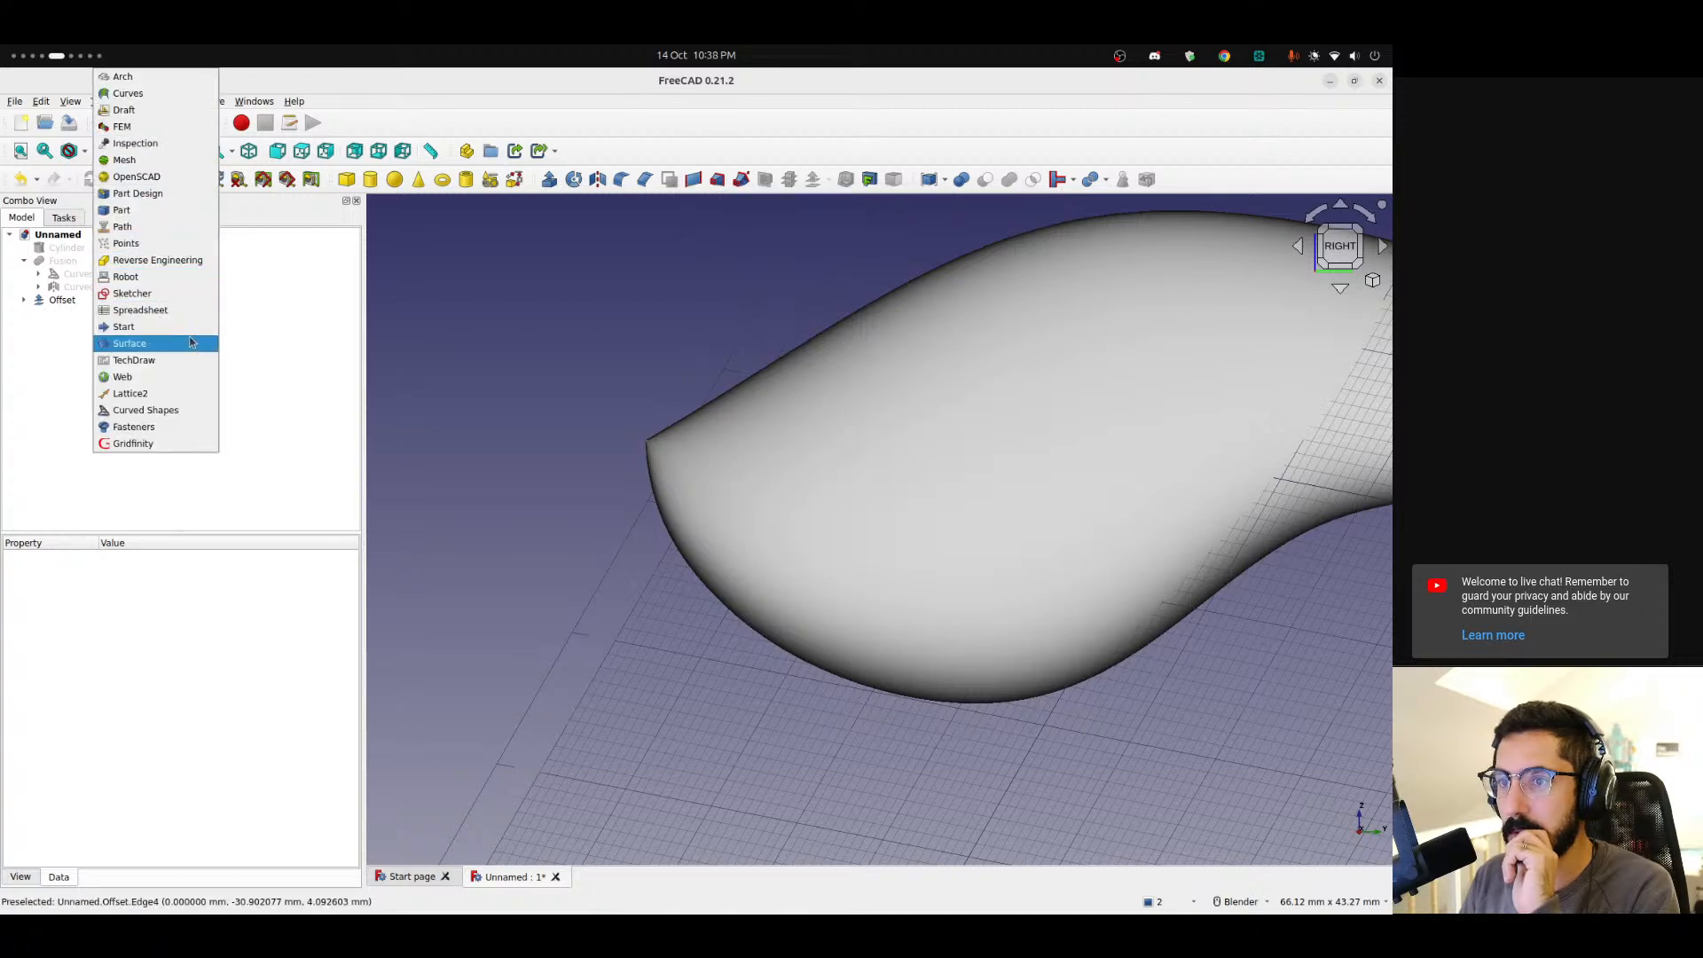
{"action": "left_click", "coordinate": [149, 98]}
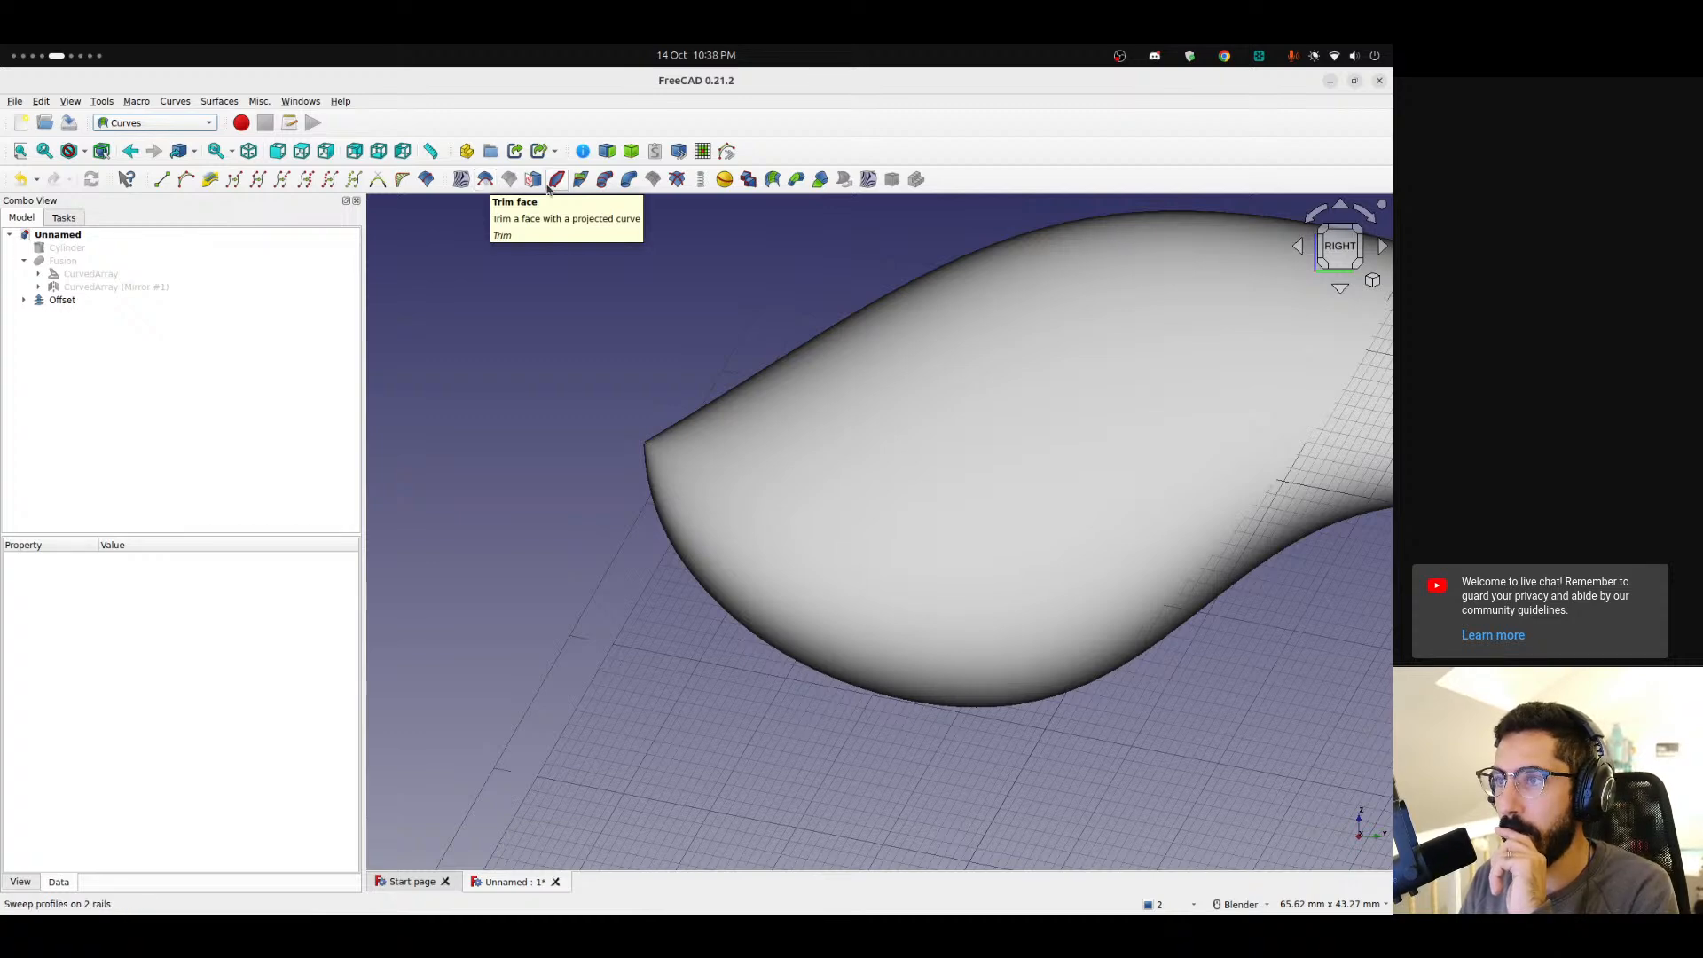
{"action": "left_click", "coordinate": [149, 123]}
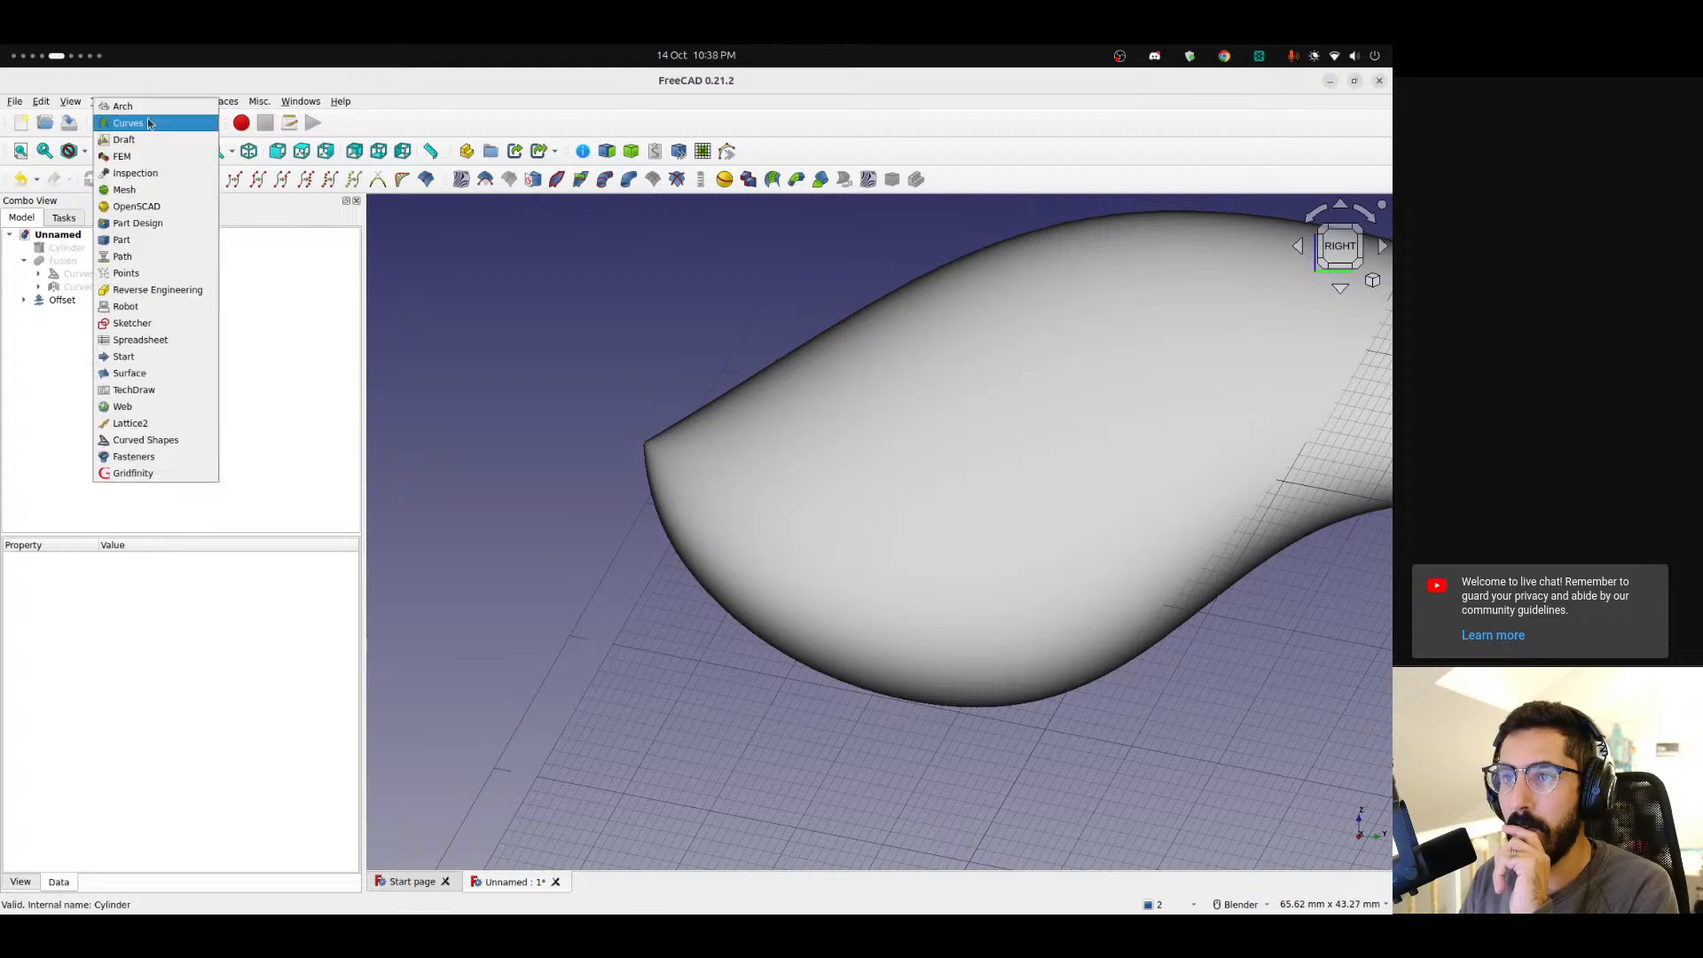
{"action": "left_click", "coordinate": [122, 240]}
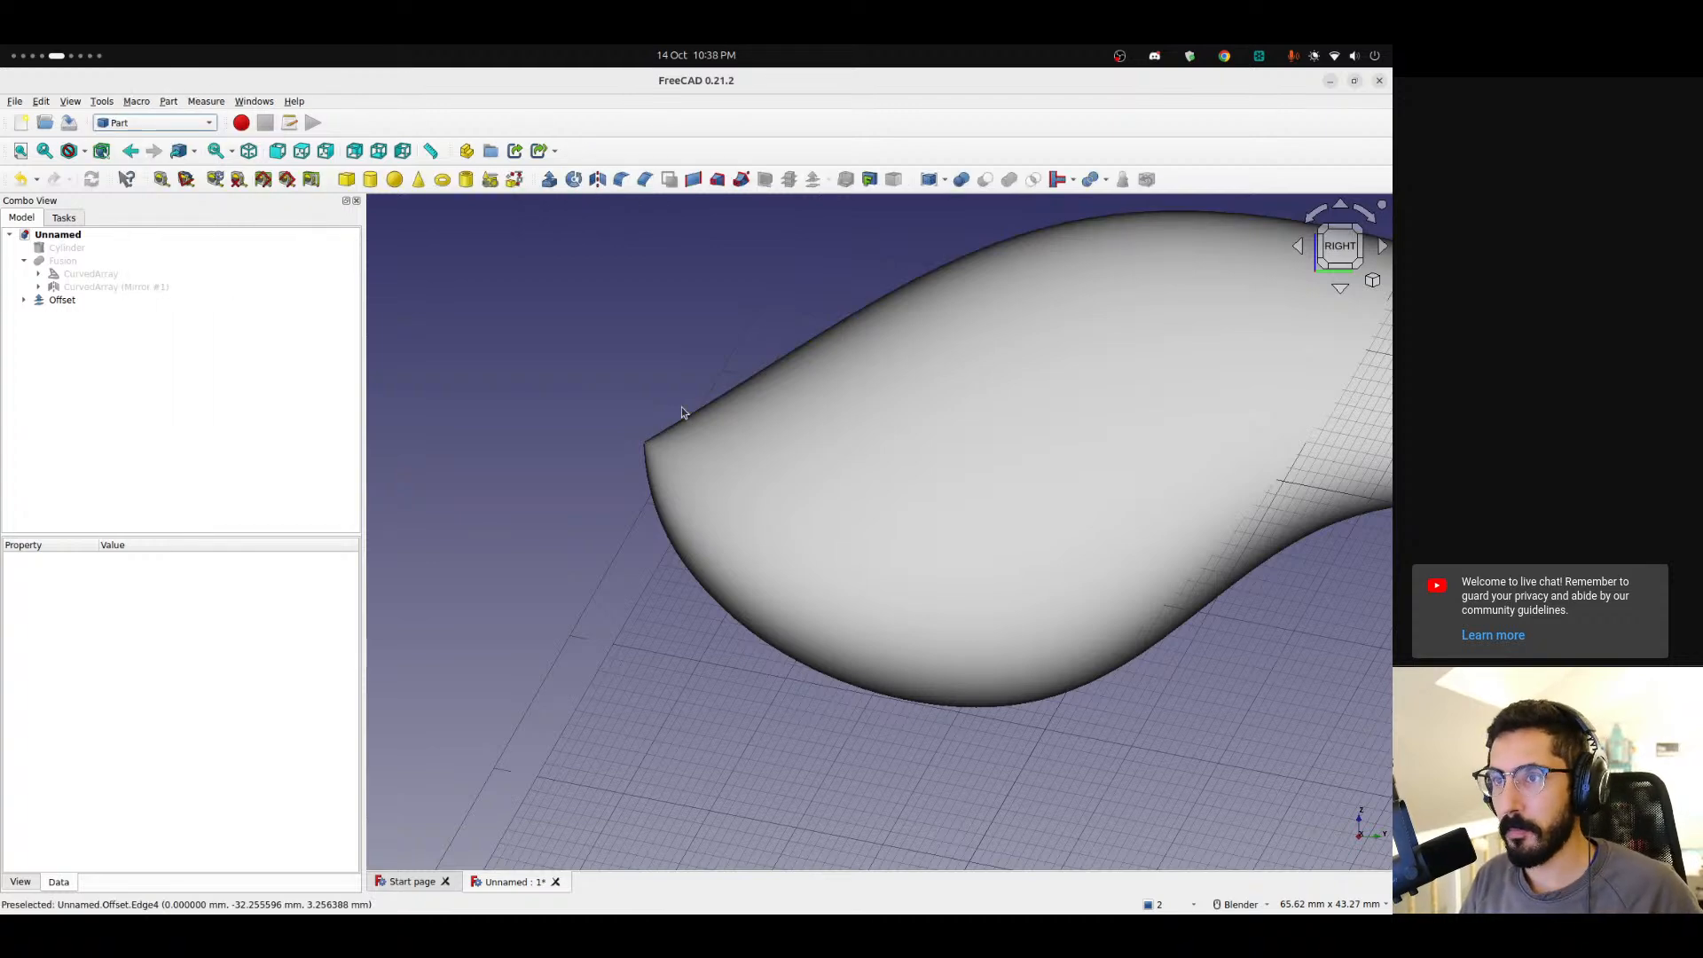
Add a cube primitive to the document.
{"action": "scroll", "coordinate": [683, 400], "scroll_direction": "down", "scroll_amount": 4}
{"action": "left_click", "coordinate": [346, 179]}
{"action": "scroll", "coordinate": [543, 328], "scroll_direction": "up", "scroll_amount": 2}
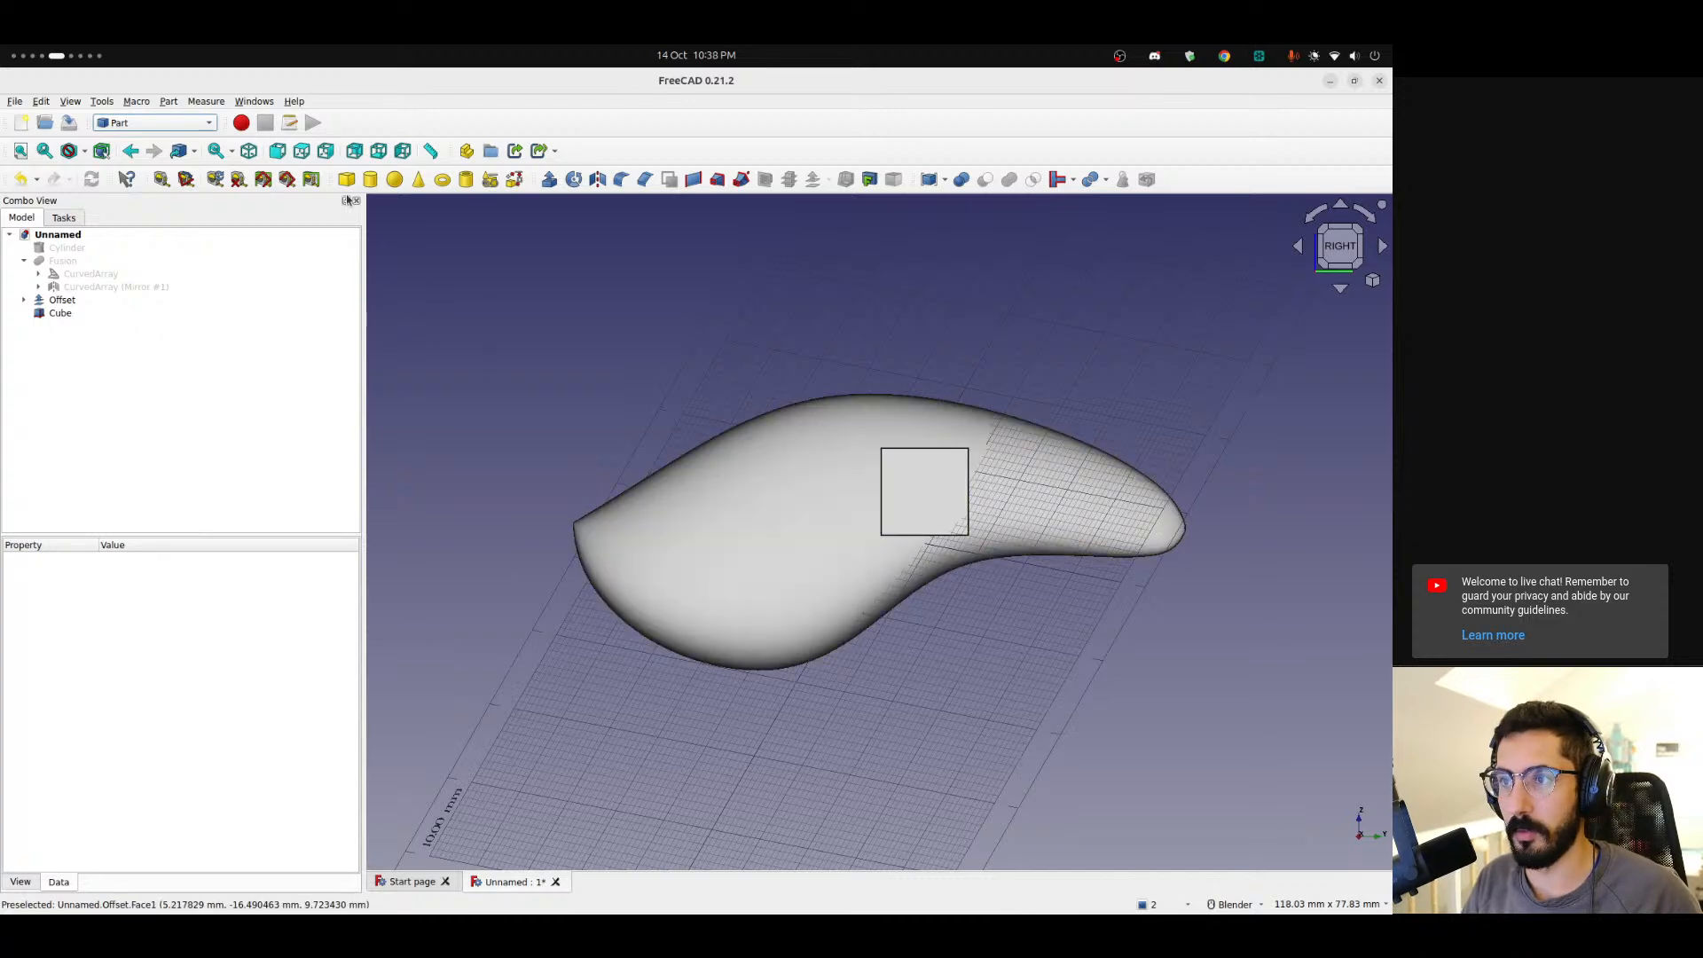
Set the cube's length to 20 mm, width to 11 mm and height to 20 mm.
{"action": "left_click", "coordinate": [62, 314]}
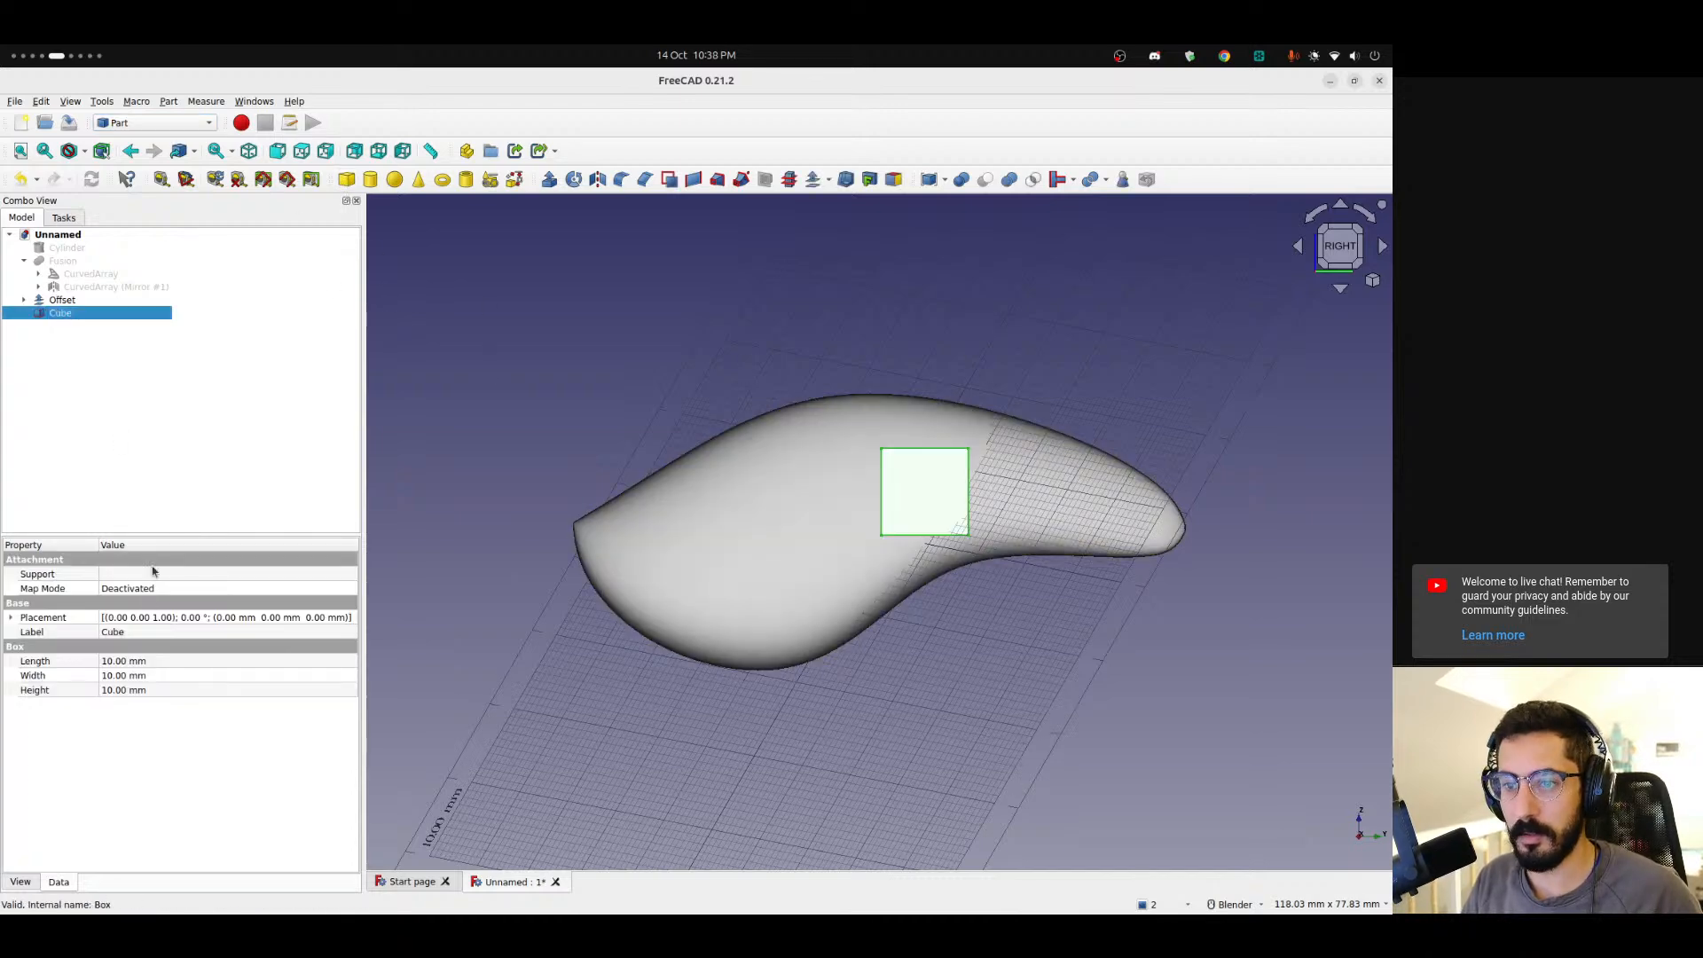
{"action": "left_click", "coordinate": [135, 662]}
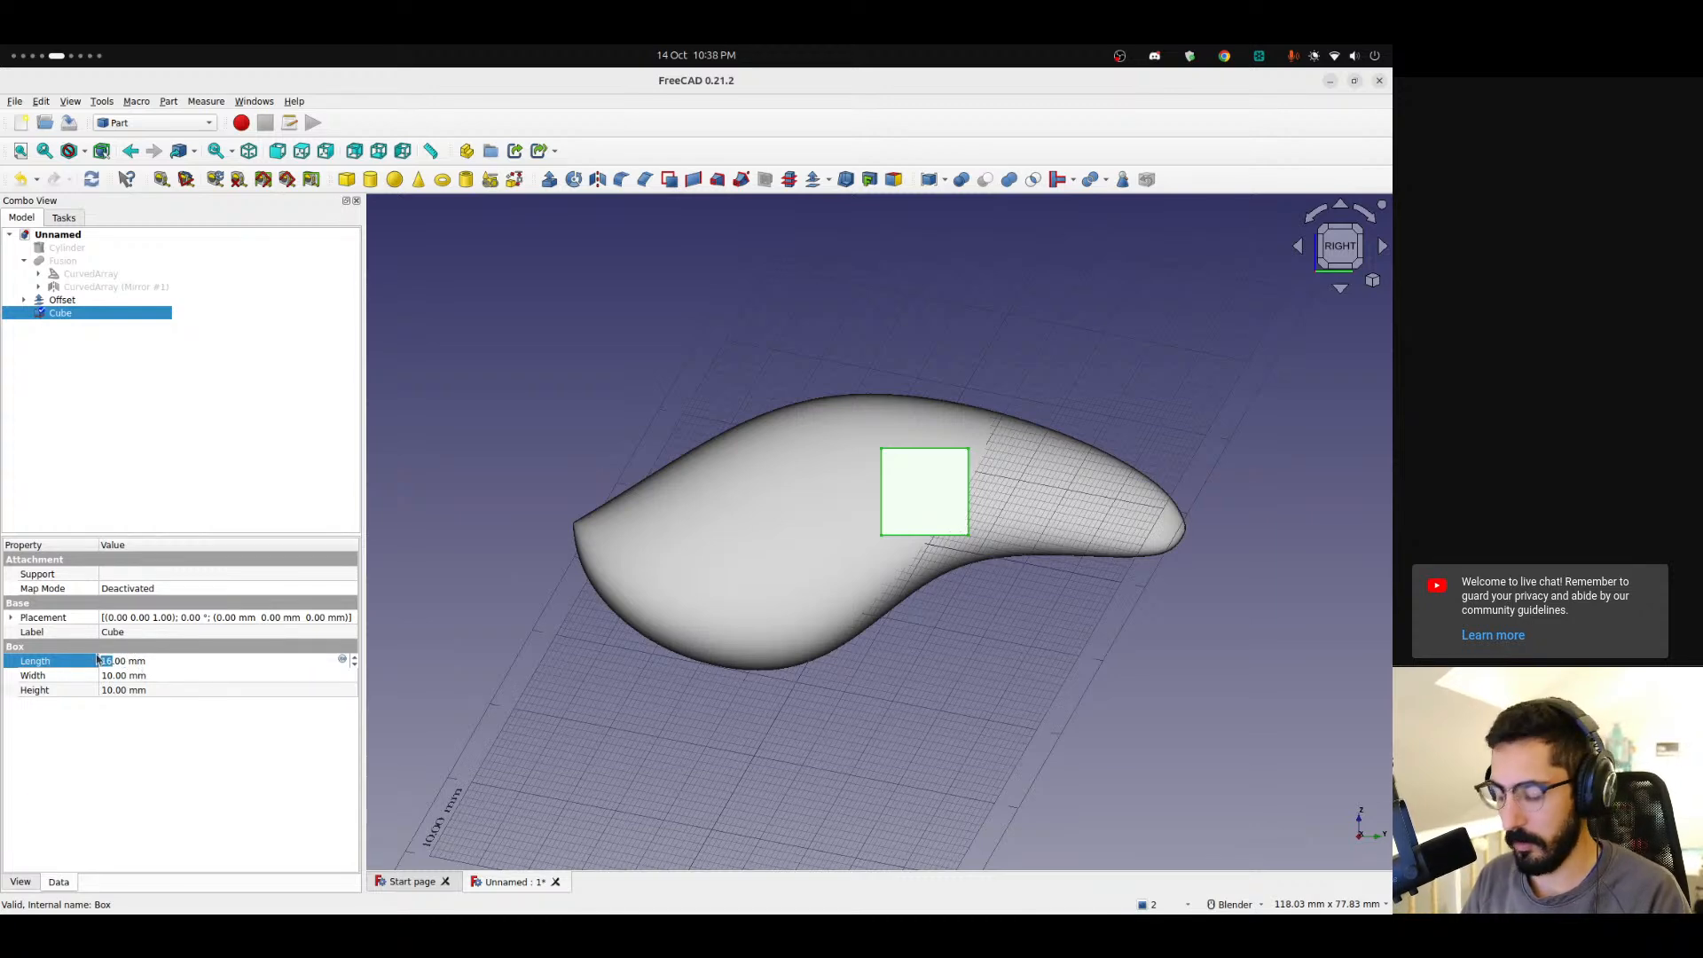
{"action": "type", "text": "20"}
{"action": "key", "text": "Tab"}
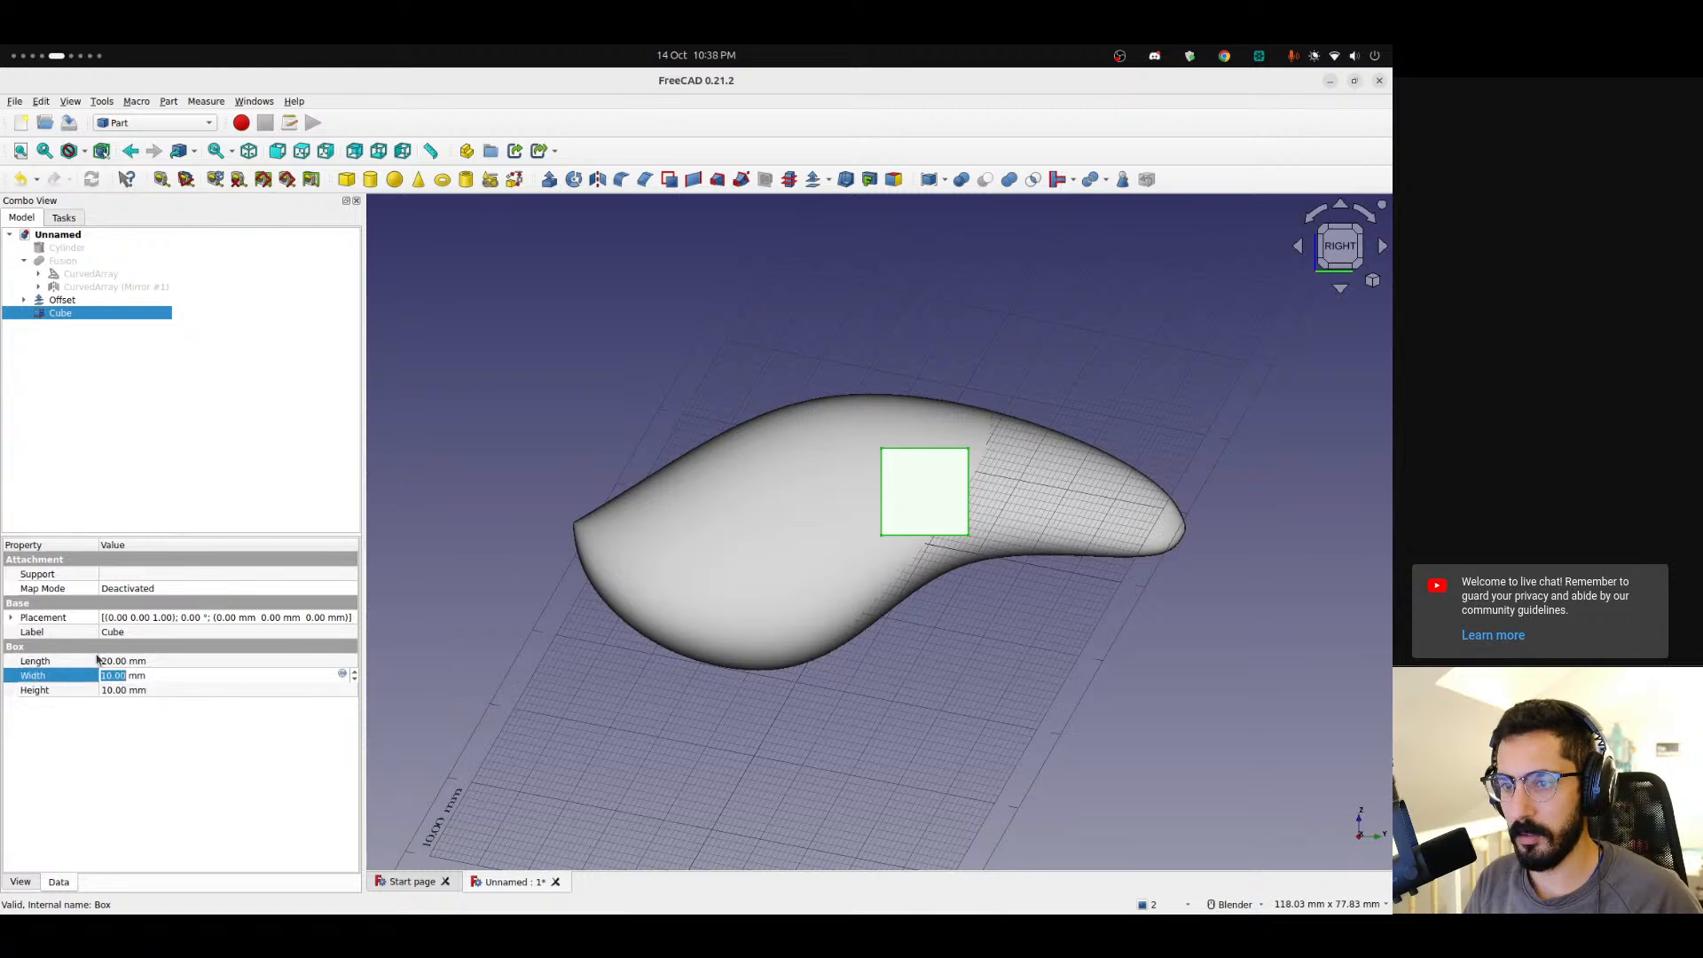
{"action": "key", "text": "Down"}
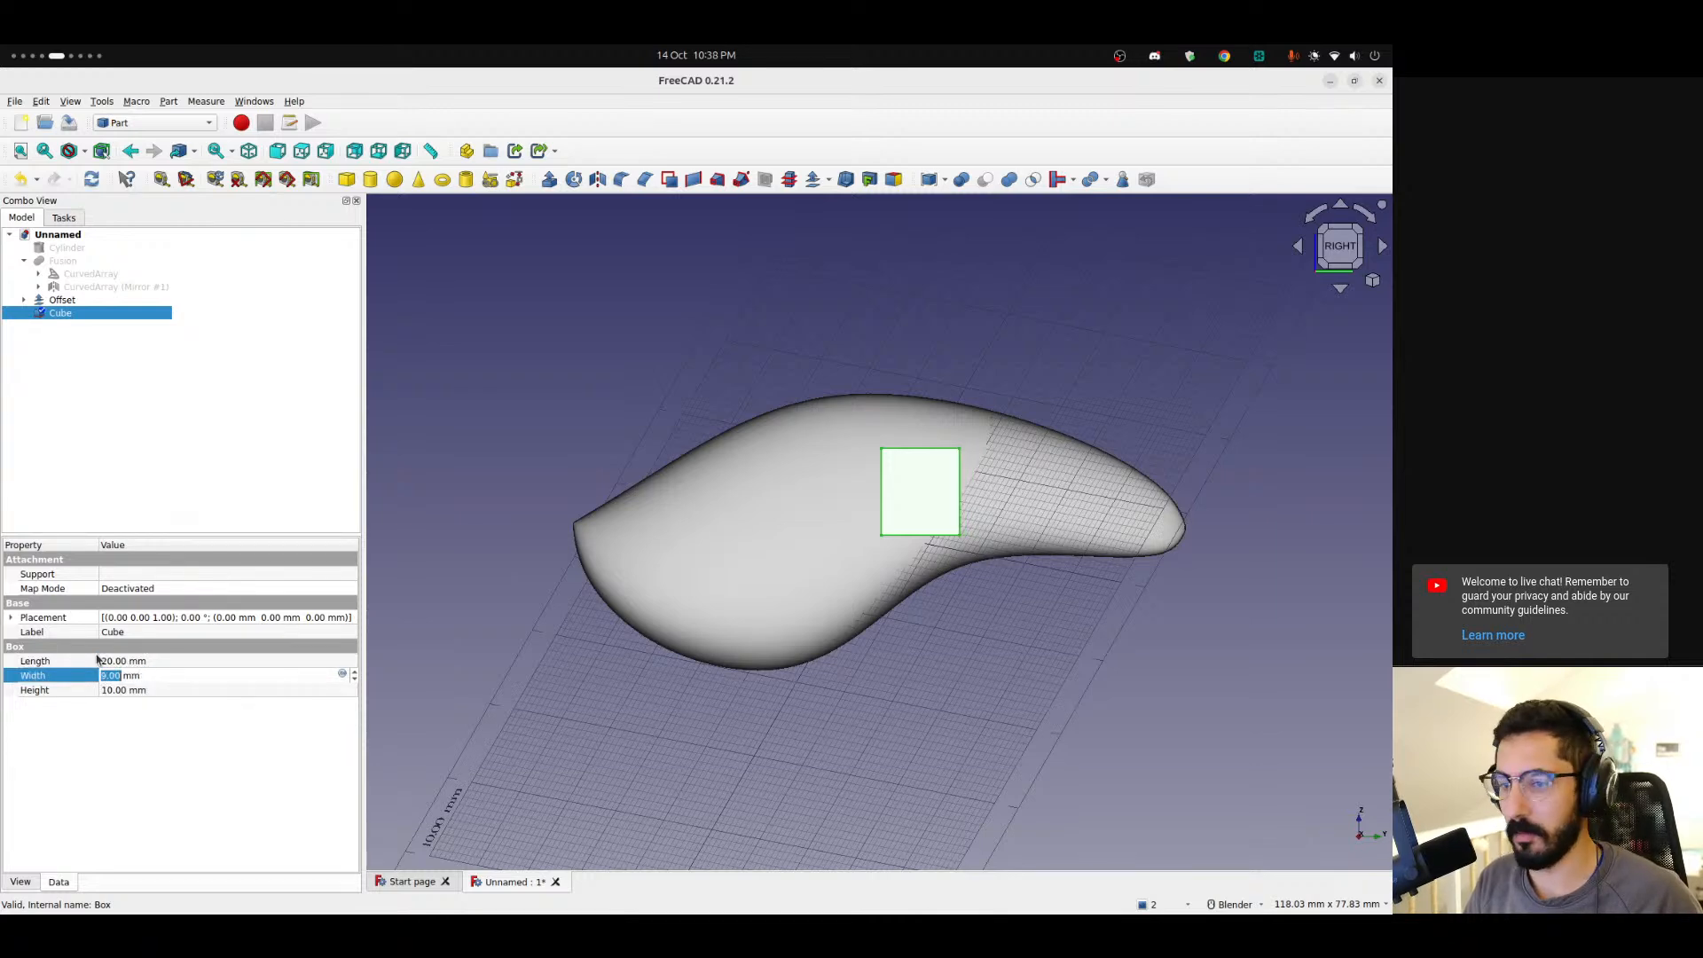
{"action": "key", "text": "Up"}
{"action": "key", "text": "Tab"}
{"action": "key", "text": "Up"}
{"action": "key", "text": "Up"}
{"action": "key", "text": "Up"}
{"action": "key", "text": "Up"}
{"action": "key", "text": "Up"}
{"action": "key", "text": "Up"}
{"action": "key", "text": "Up"}
{"action": "key", "text": "Up"}
{"action": "key", "text": "Up"}
{"action": "key", "text": "Up"}
{"action": "key", "text": "Up"}
{"action": "key", "text": "Up"}
{"action": "key", "text": "Up"}
{"action": "key", "text": "Up"}
{"action": "key", "text": "Up"}
{"action": "key", "text": "Up"}
{"action": "key", "text": "Up"}
{"action": "key", "text": "Down"}
{"action": "key", "text": "Down"}
{"action": "key", "text": "Down"}
{"action": "key", "text": "Down"}
{"action": "key", "text": "Down"}
{"action": "key", "text": "Down"}
{"action": "key", "text": "Down"}
{"action": "key", "text": "Down"}
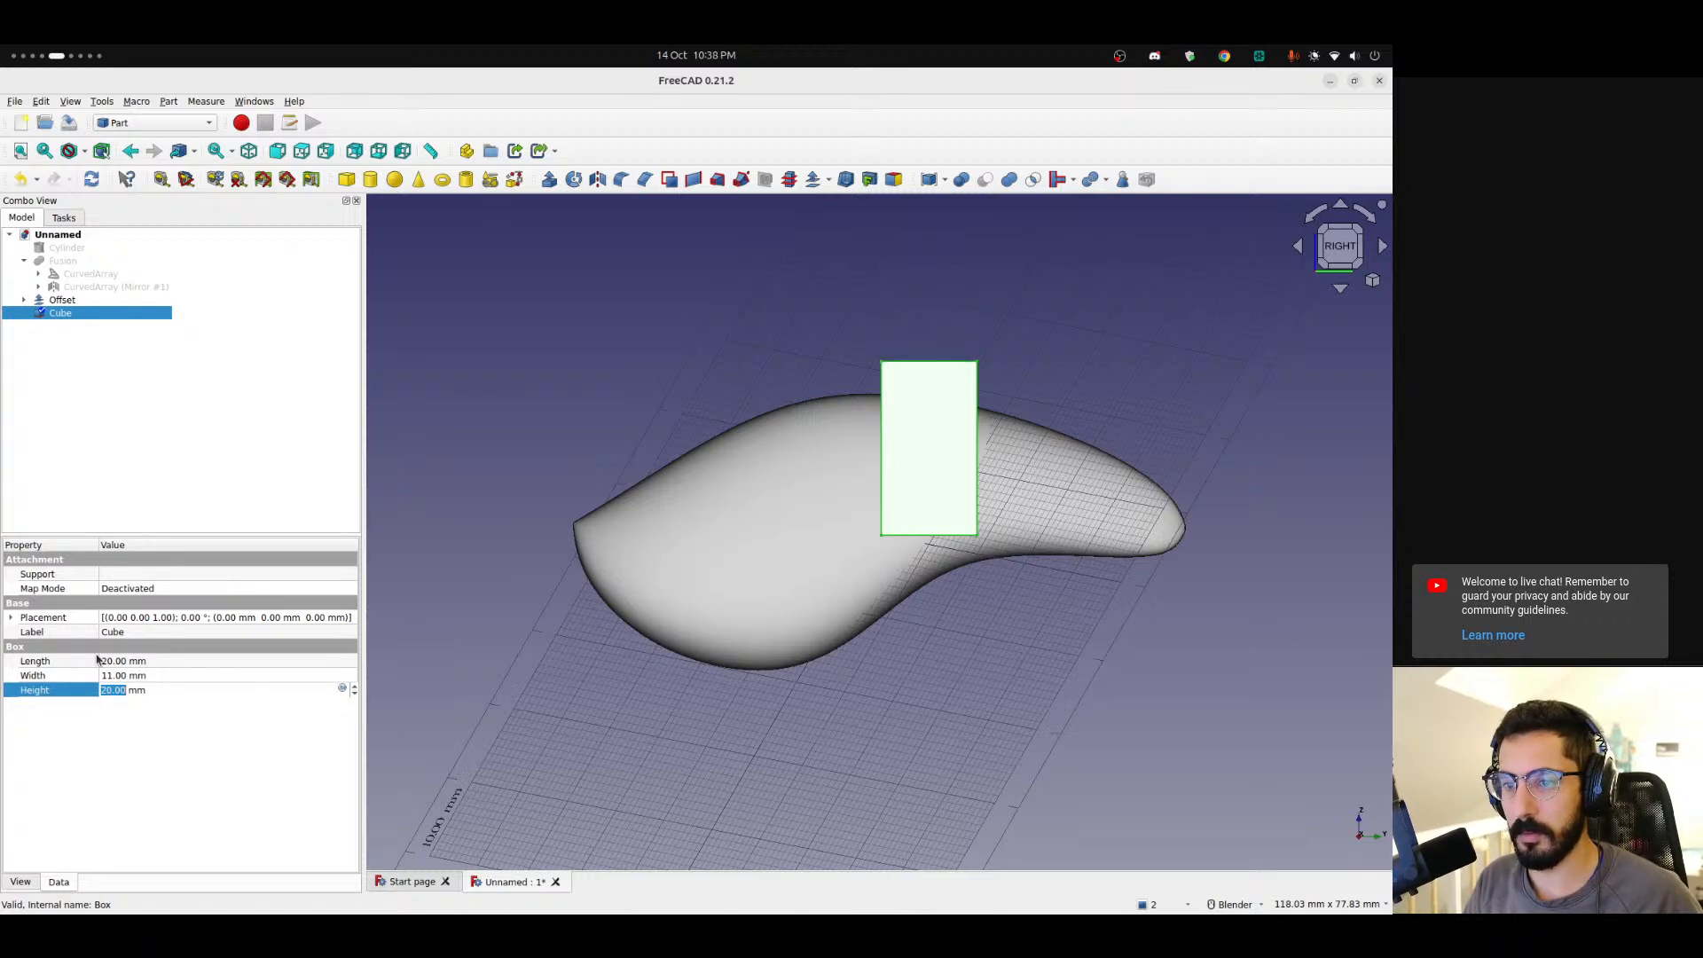
Transform the cube, moving it to the left tip of the offset skin.
{"action": "right_click", "coordinate": [92, 313]}
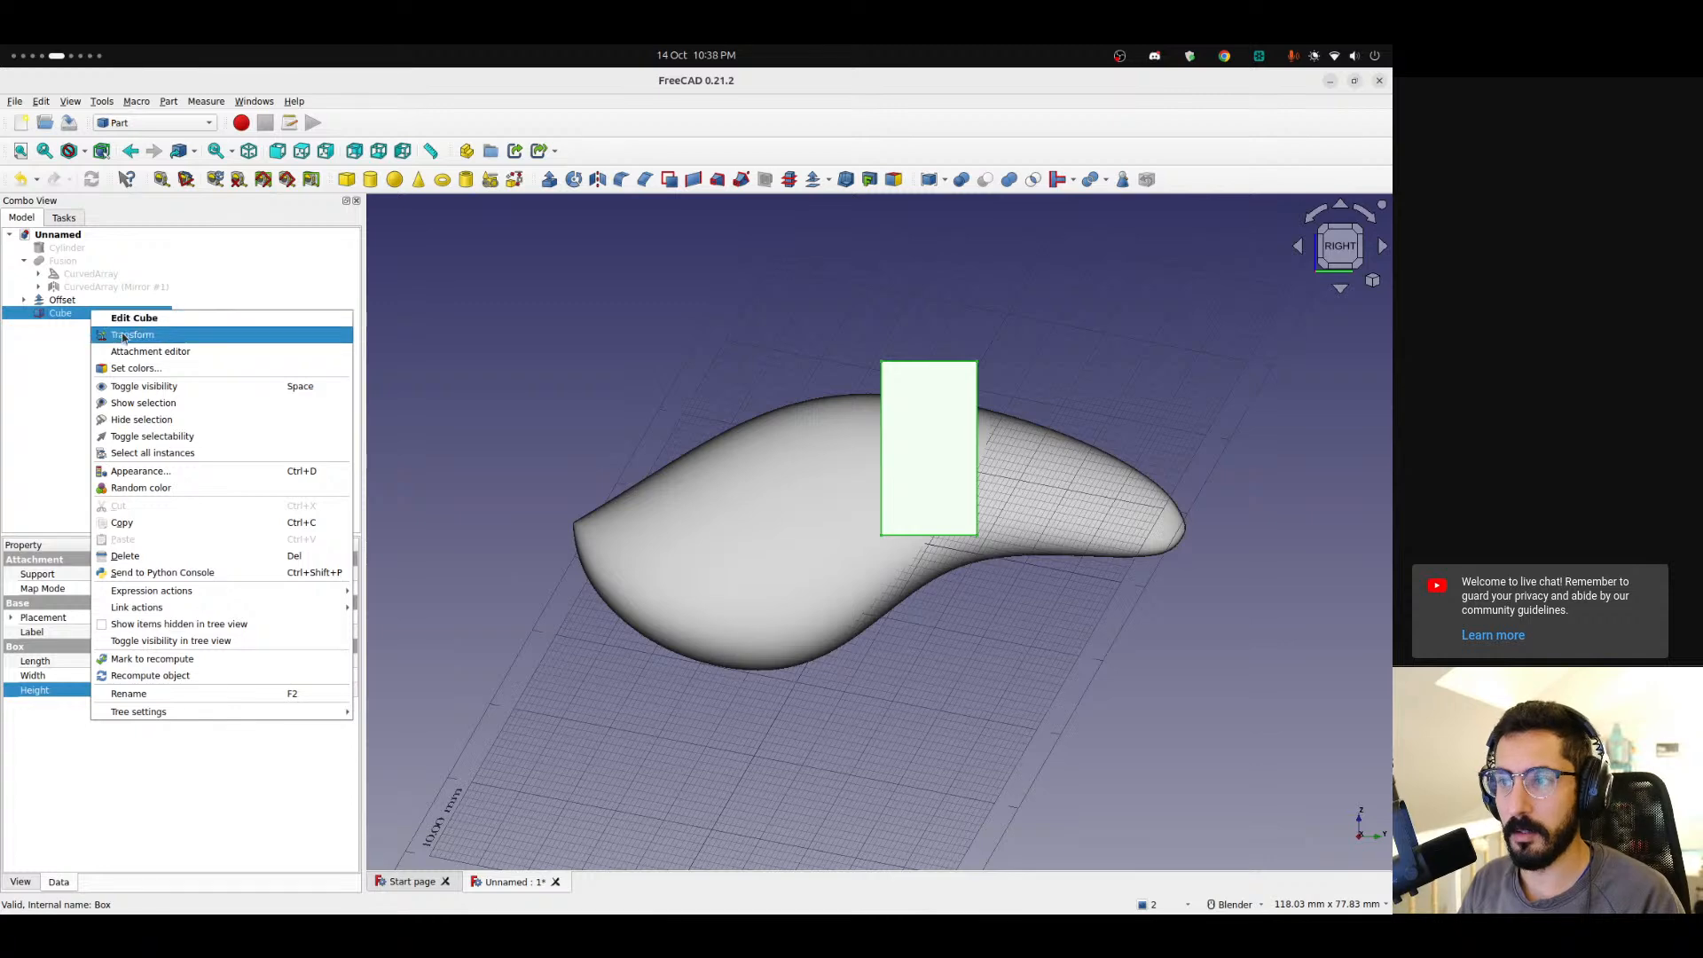
{"action": "left_click", "coordinate": [125, 334]}
{"action": "left_click_drag", "start_coordinate": [1011, 535], "coordinate": [663, 557]}
{"action": "left_click_drag", "start_coordinate": [506, 353], "coordinate": [503, 460]}
{"action": "mouse_move", "coordinate": [687, 639]}
{"action": "left_mouse_down"}
{"action": "mouse_move", "coordinate": [612, 638]}
{"action": "mouse_move", "coordinate": [672, 628]}
{"action": "left_mouse_up"}
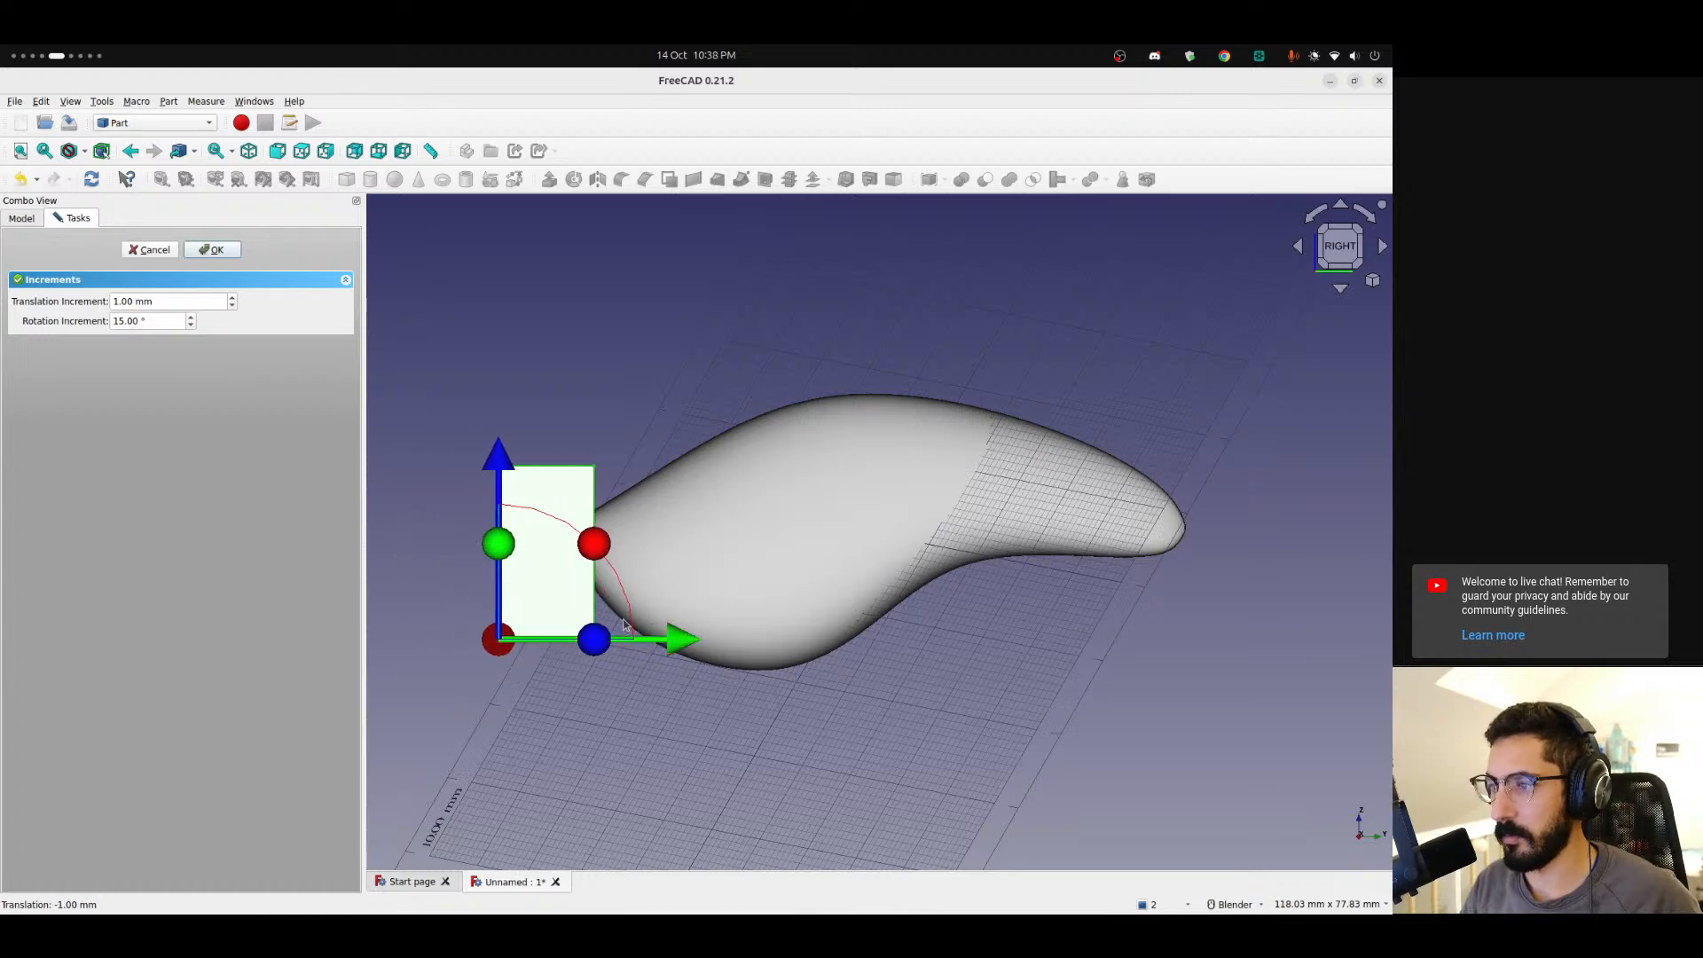
{"action": "left_click", "coordinate": [202, 249]}
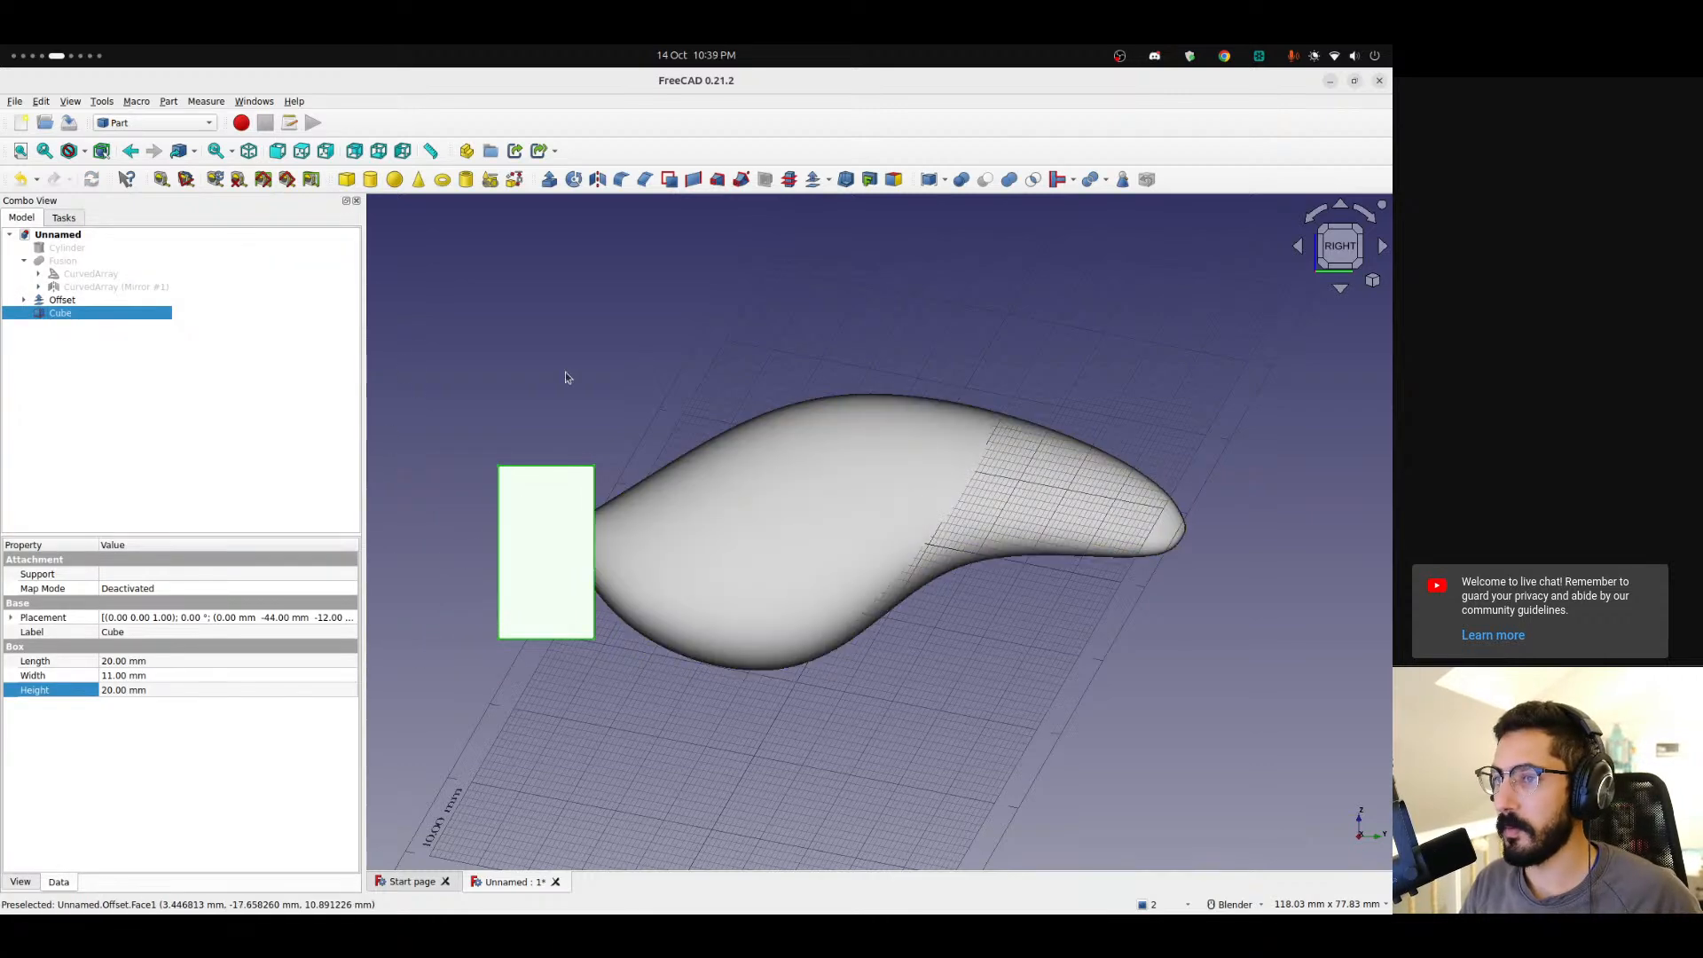
Cut the cube from the offset skin to trim its left tip.
{"action": "left_click", "coordinate": [55, 301]}
{"action": "left_click", "coordinate": [60, 314], "text": "ctrl"}
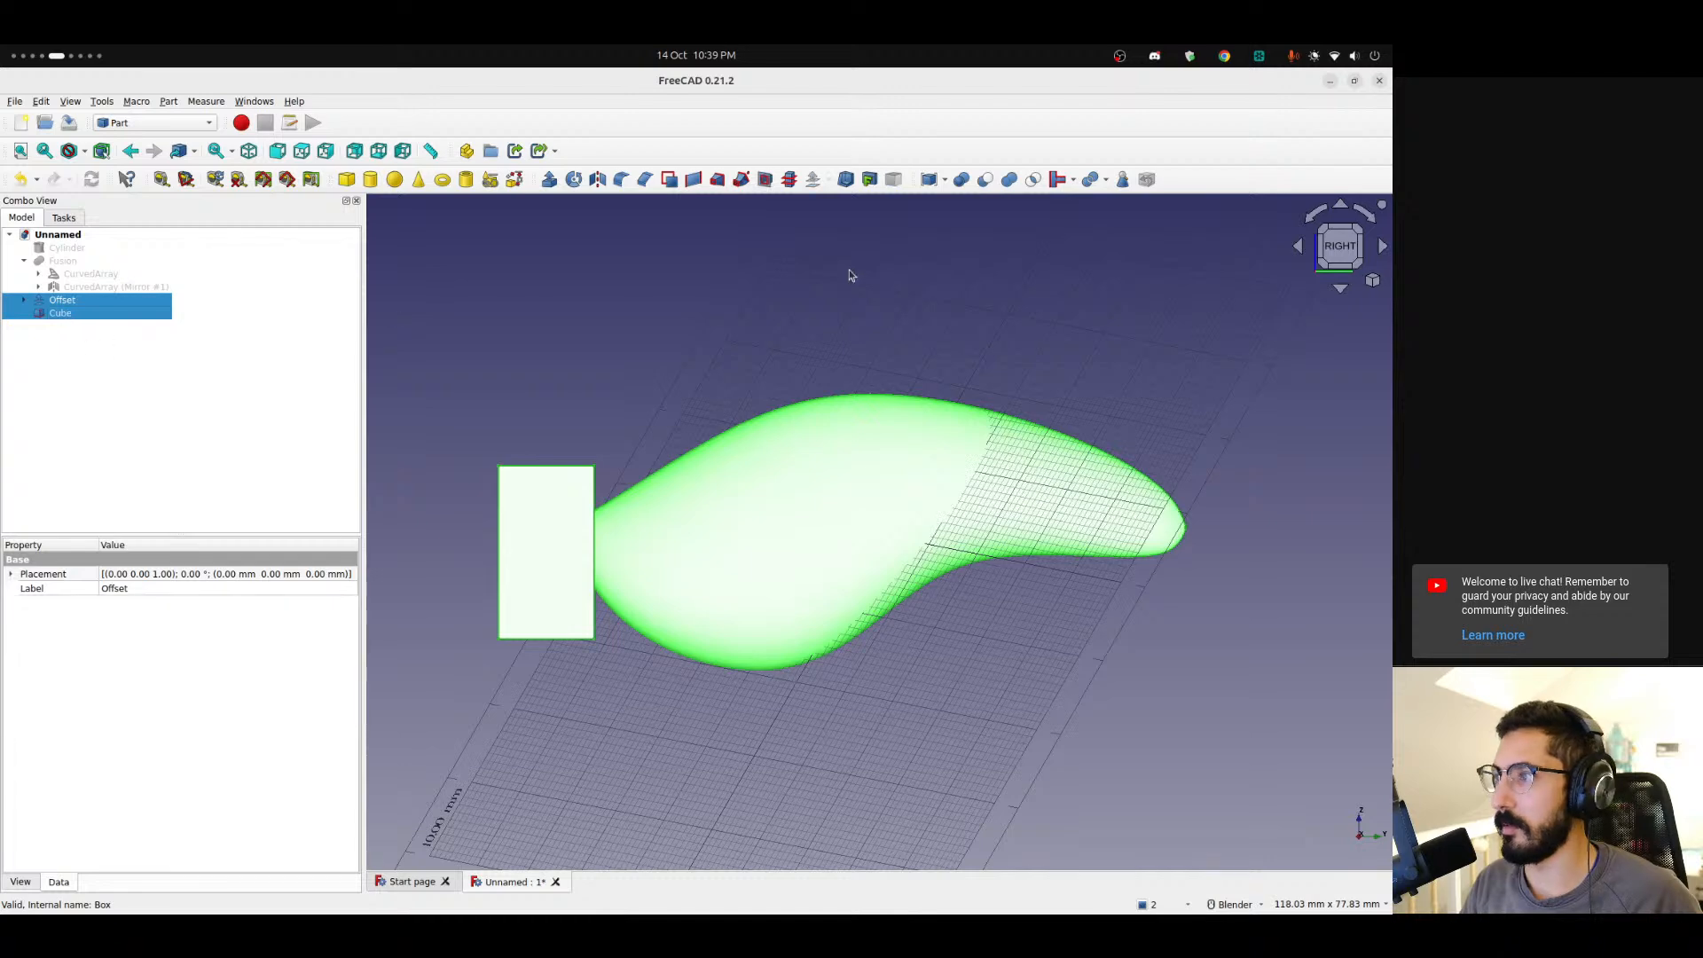
{"action": "left_click", "coordinate": [984, 179]}
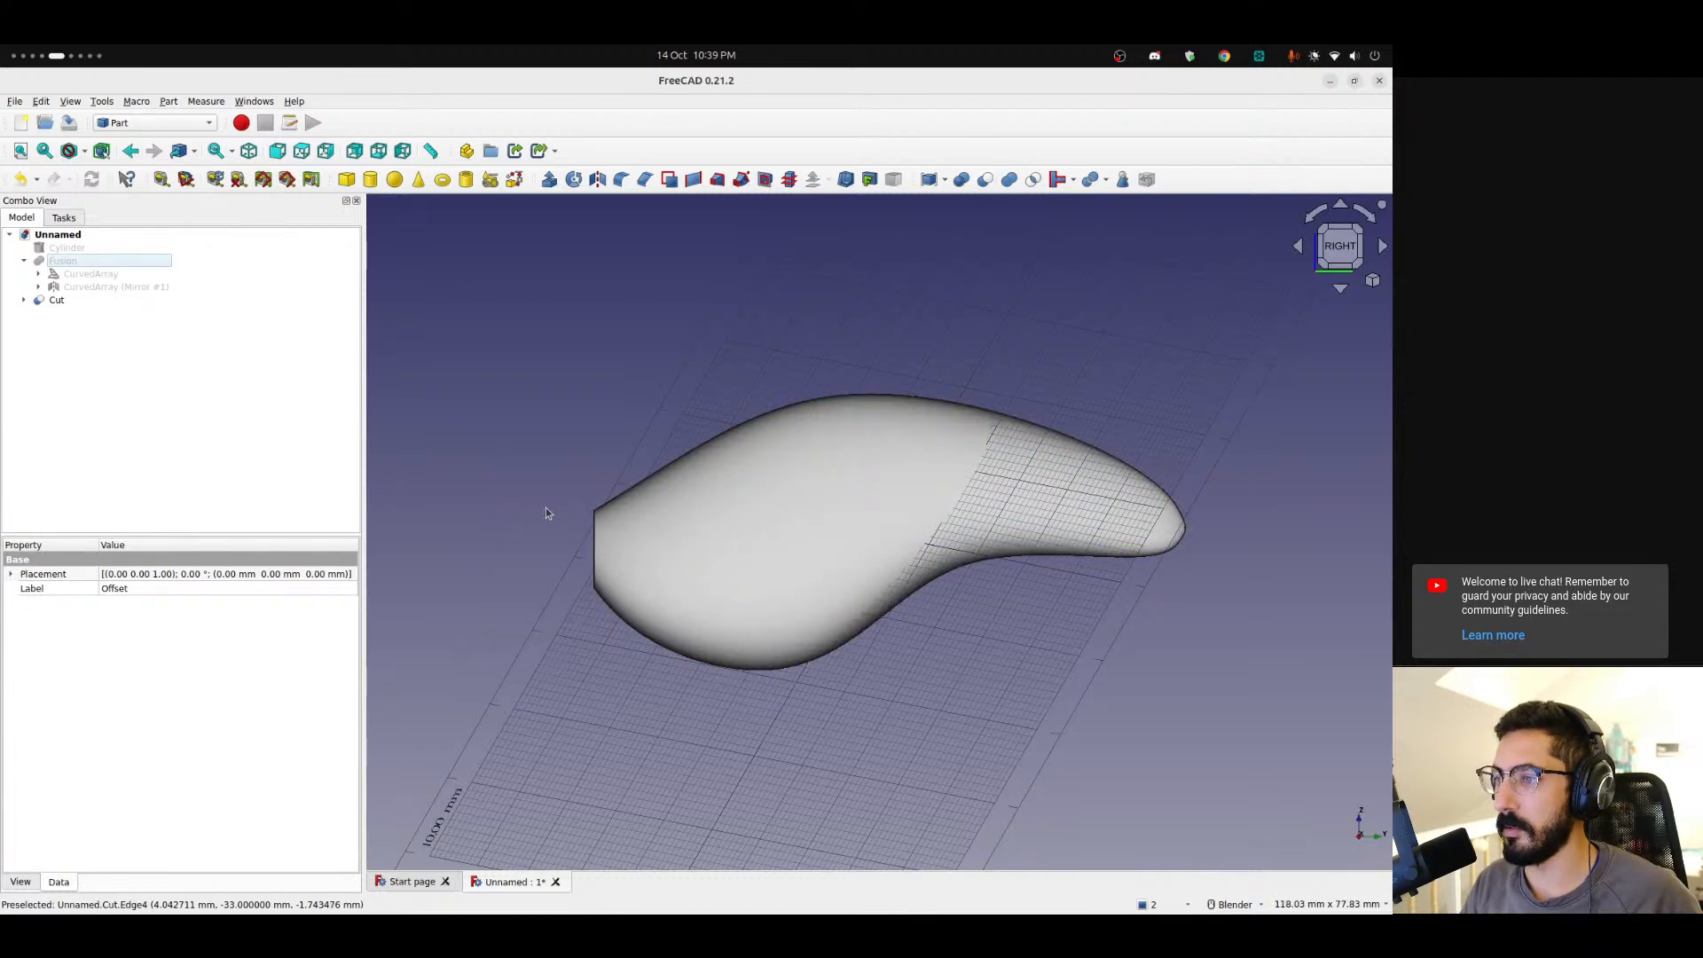
Examine the trimmed tip of the skin up close and from the right view.
{"action": "scroll", "coordinate": [615, 550], "scroll_direction": "up", "scroll_amount": 5}
{"action": "middle_click_drag", "start_coordinate": [763, 554], "coordinate": [1038, 564]}
{"action": "scroll", "coordinate": [811, 580], "scroll_direction": "down", "scroll_amount": 7}
{"action": "middle_click_drag", "start_coordinate": [1133, 487], "coordinate": [443, 611], "text": "shift"}
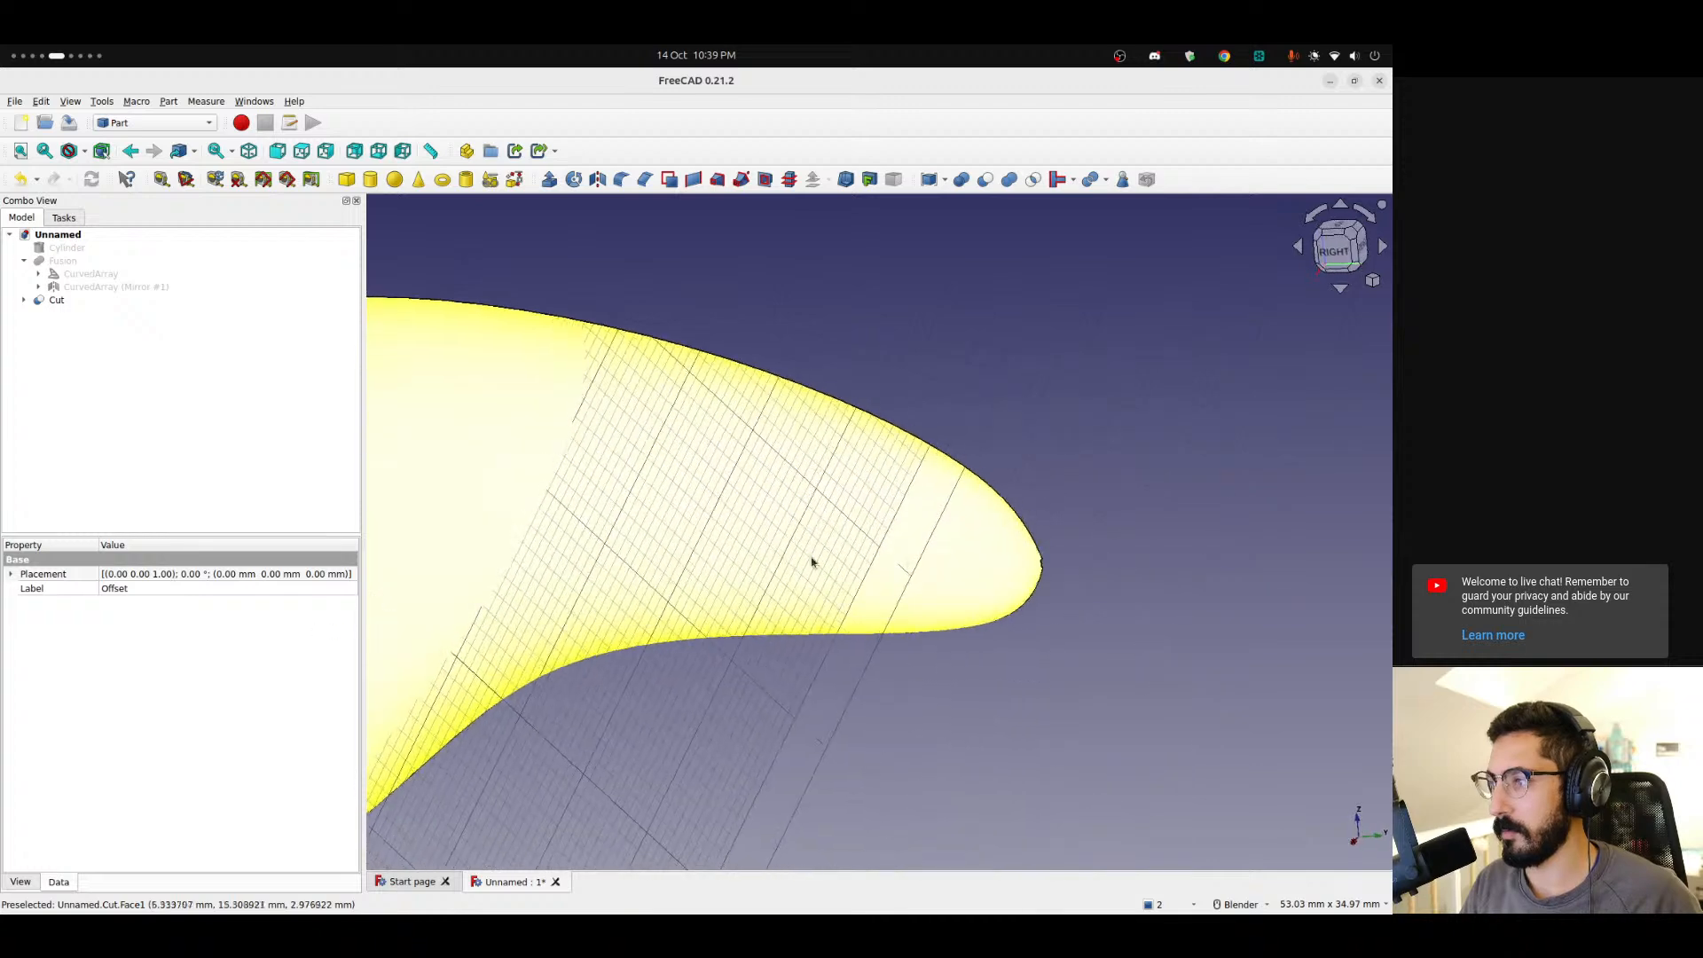
{"action": "scroll", "coordinate": [984, 573], "scroll_direction": "up", "scroll_amount": 2}
{"action": "middle_click_drag", "start_coordinate": [1040, 583], "coordinate": [578, 563]}
{"action": "scroll", "coordinate": [1022, 566], "scroll_direction": "up", "scroll_amount": 15}
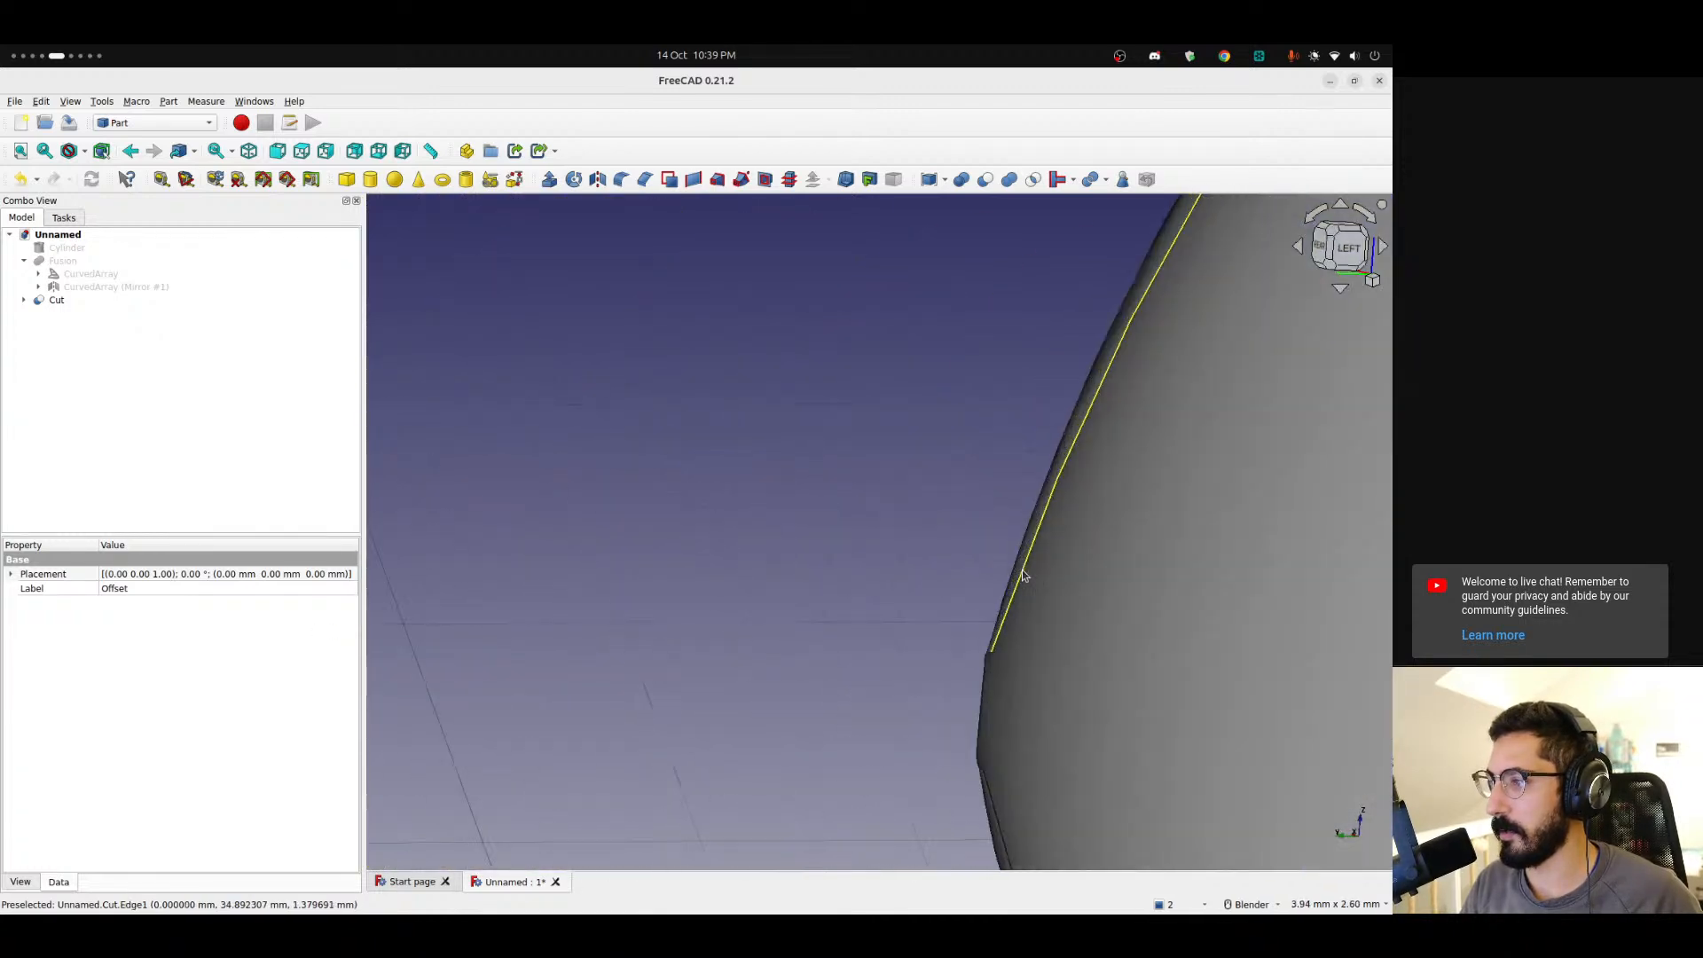
{"action": "middle_click_drag", "start_coordinate": [993, 703], "coordinate": [1041, 722]}
{"action": "scroll", "coordinate": [1036, 692], "scroll_direction": "down", "scroll_amount": 15}
{"action": "middle_click_drag", "start_coordinate": [1030, 541], "coordinate": [798, 617]}
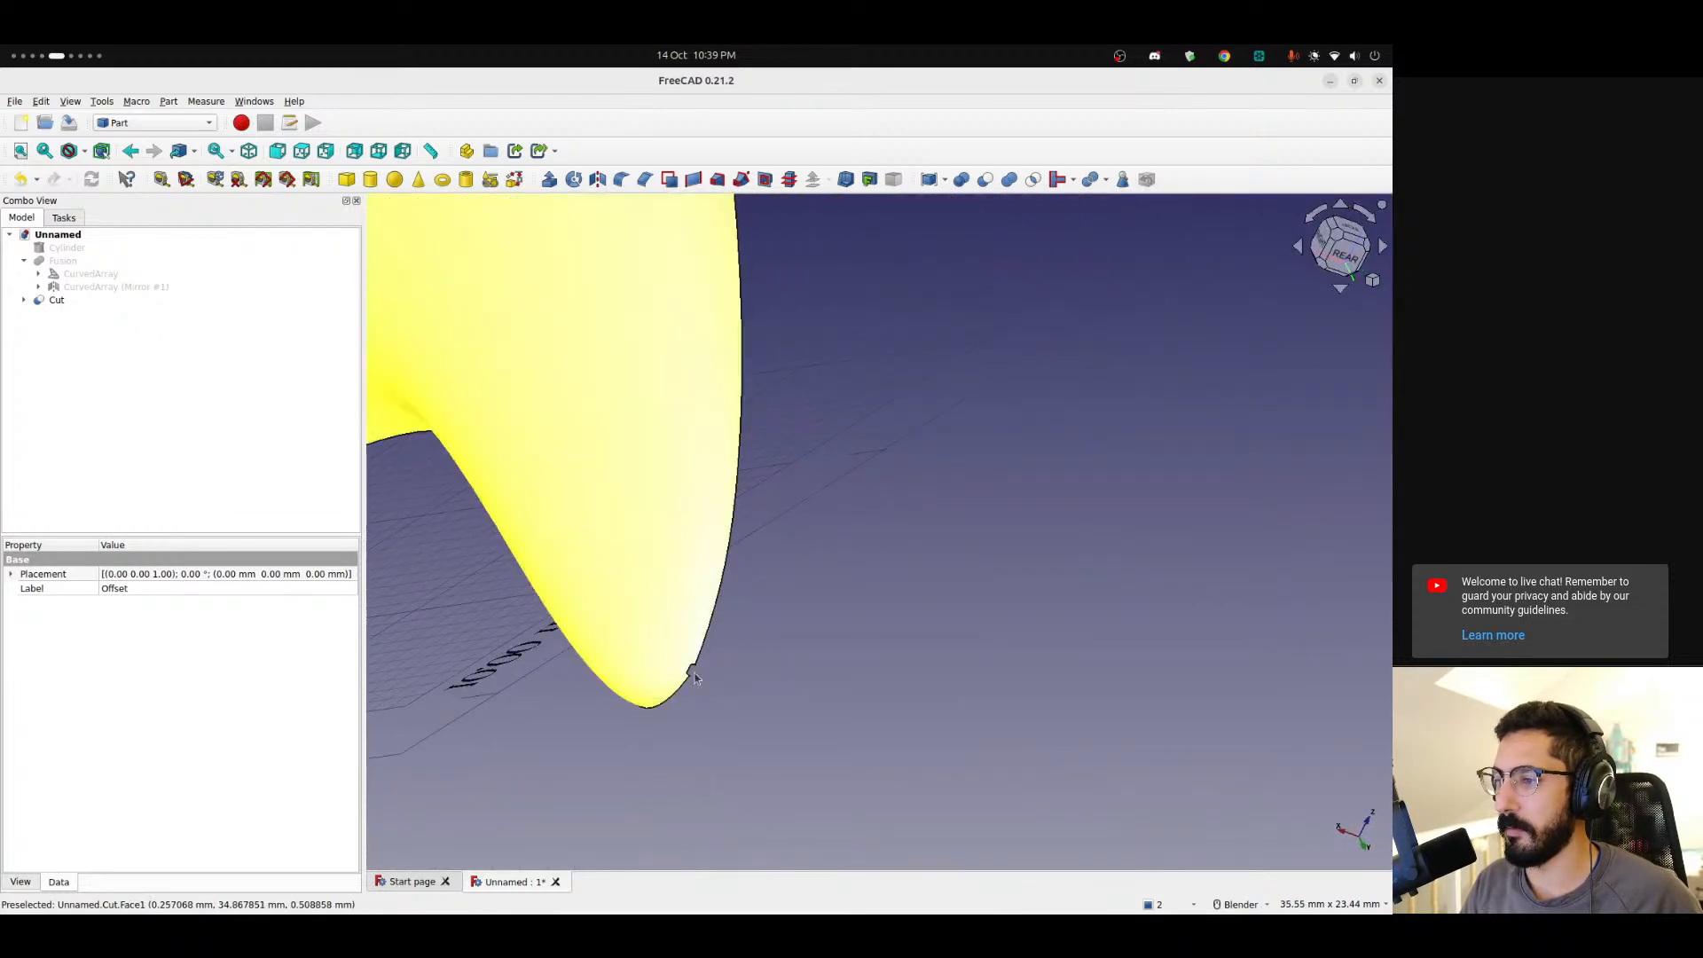
{"action": "left_click", "coordinate": [1323, 240]}
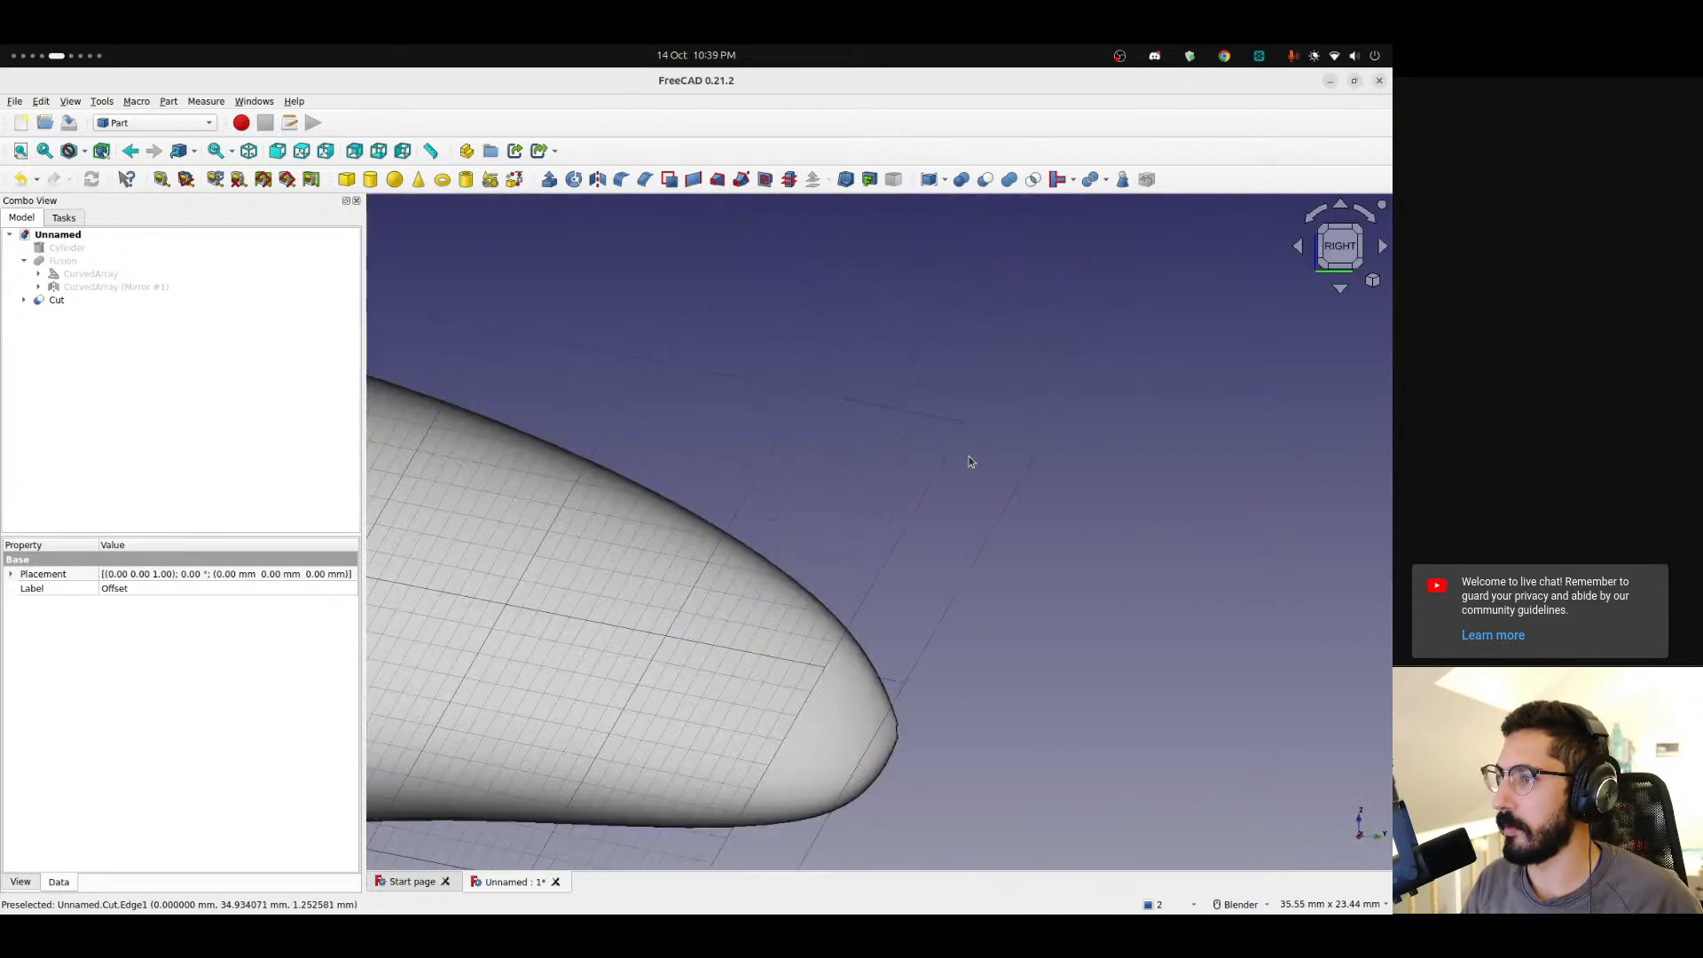
{"action": "scroll", "coordinate": [781, 576], "scroll_direction": "down", "scroll_amount": 6}
{"action": "middle_click_drag", "start_coordinate": [792, 600], "coordinate": [974, 587], "text": "shift"}
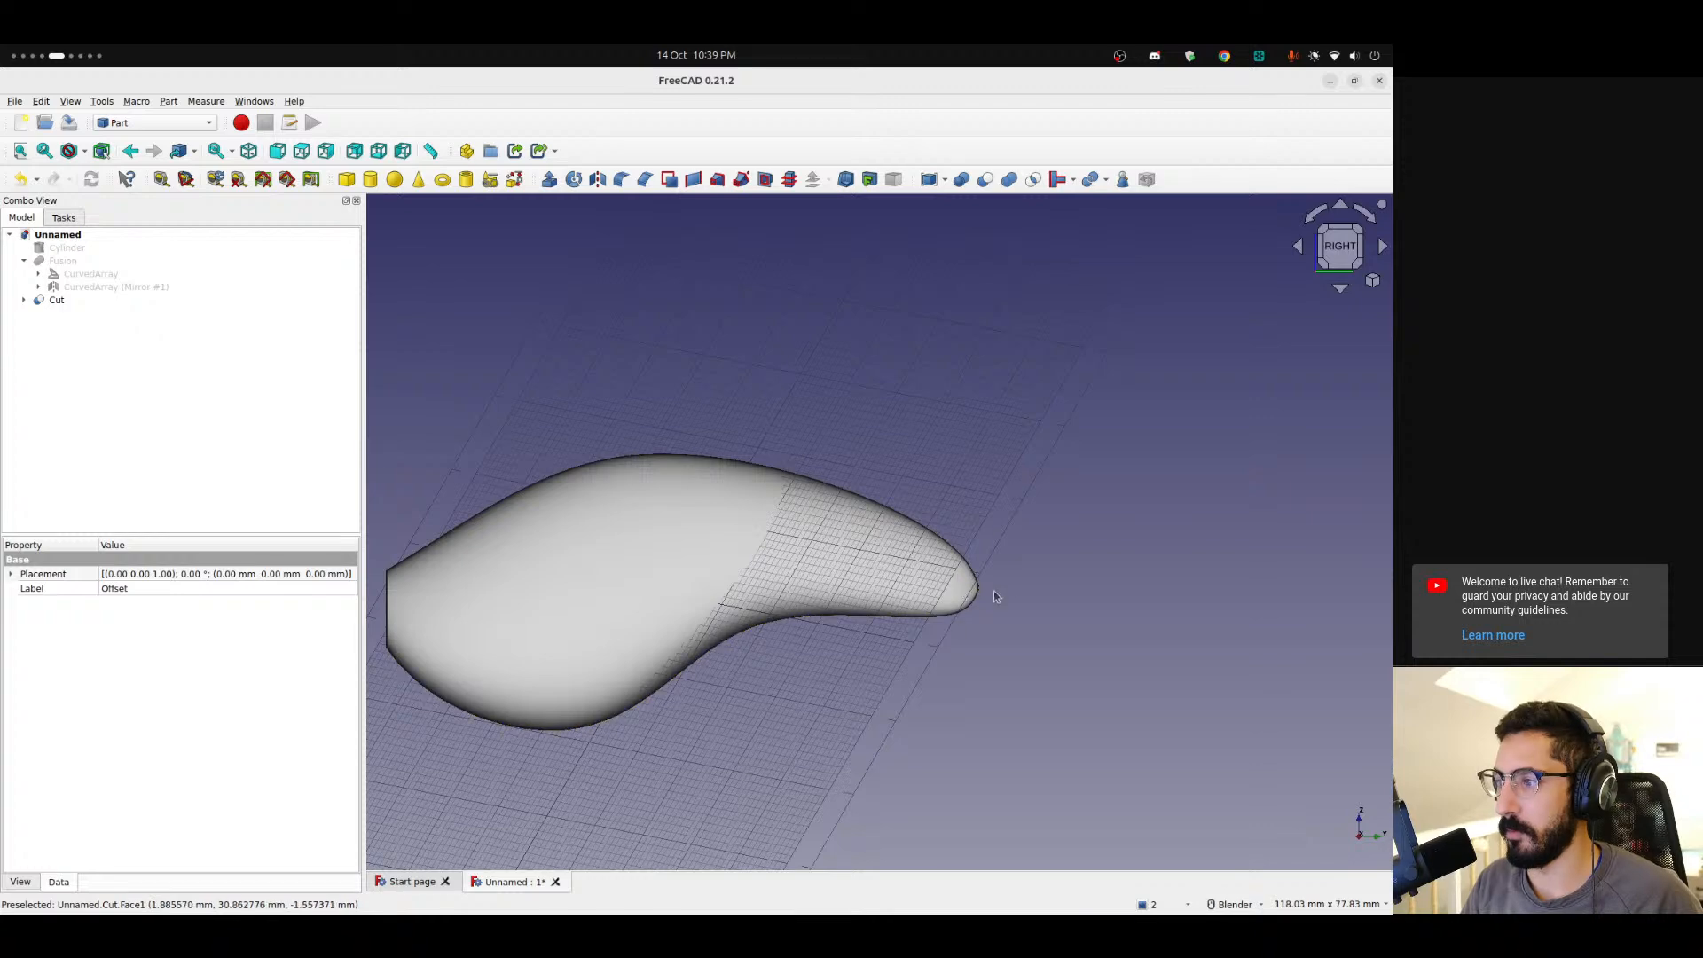
{"action": "scroll", "coordinate": [983, 595], "scroll_direction": "up", "scroll_amount": 1}
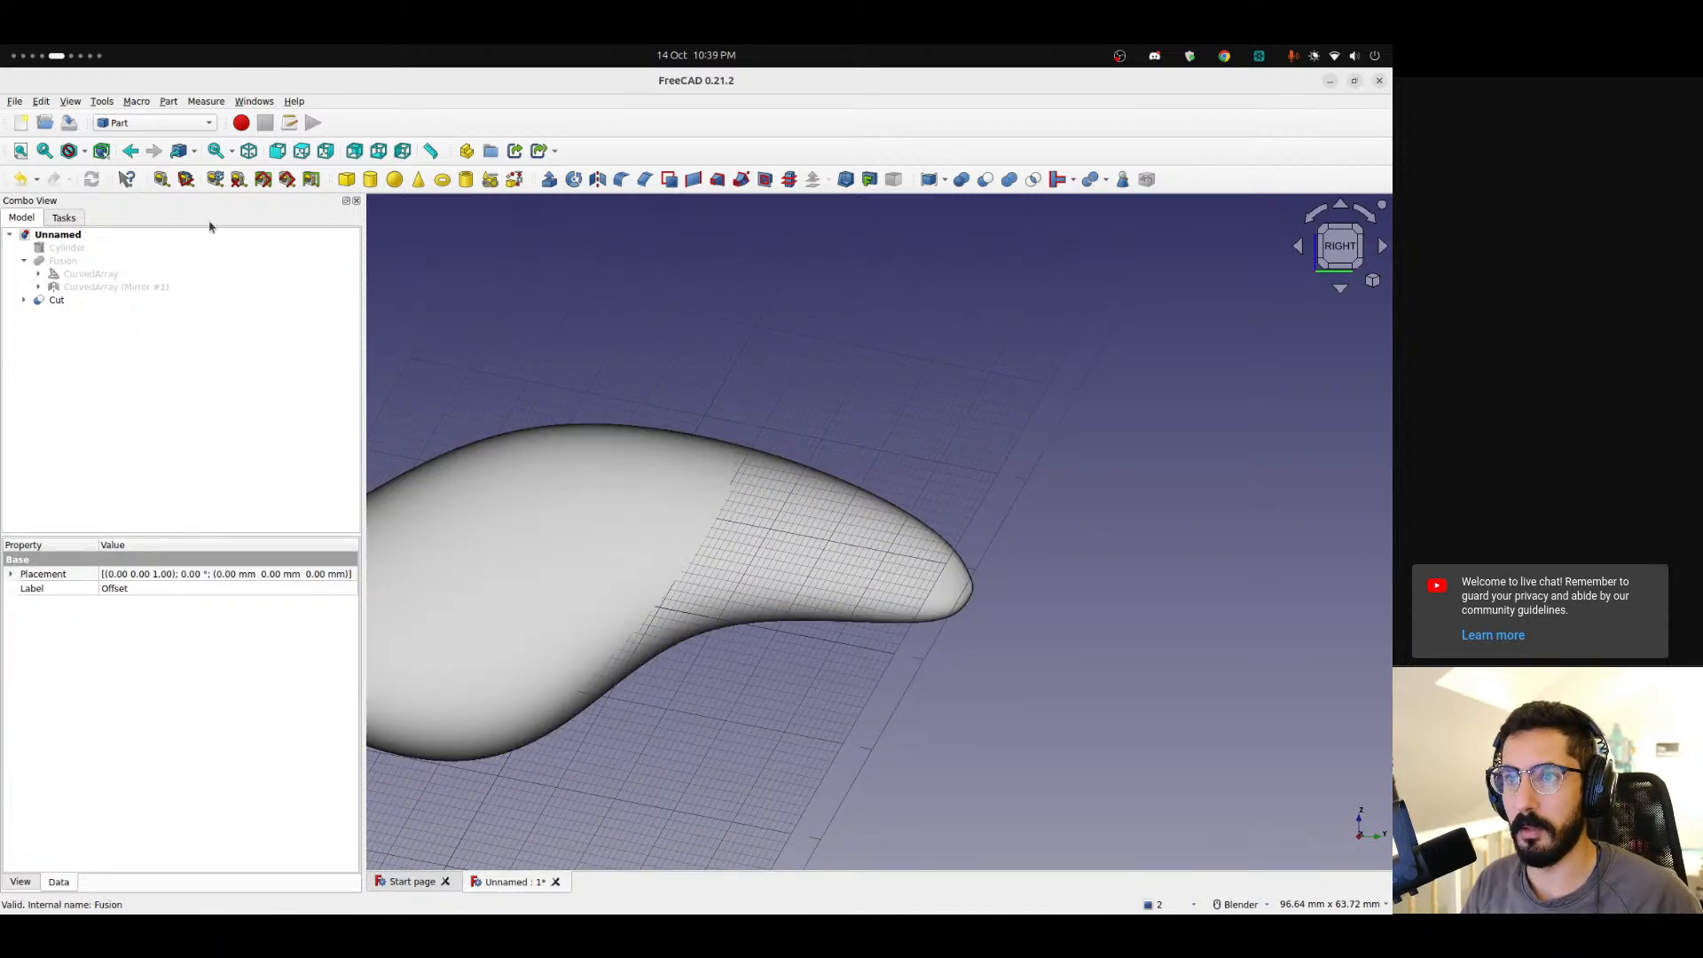
Add another cube primitive to the document.
{"action": "left_click", "coordinate": [347, 180]}
{"action": "scroll", "coordinate": [826, 517], "scroll_direction": "down", "scroll_amount": 1}
{"action": "middle_click_drag", "start_coordinate": [739, 522], "coordinate": [499, 553], "text": "shift"}
Transform the new cube, moving it onto the right tip of the skin and rotating it to match the tip's angle.
{"action": "right_click", "coordinate": [71, 314]}
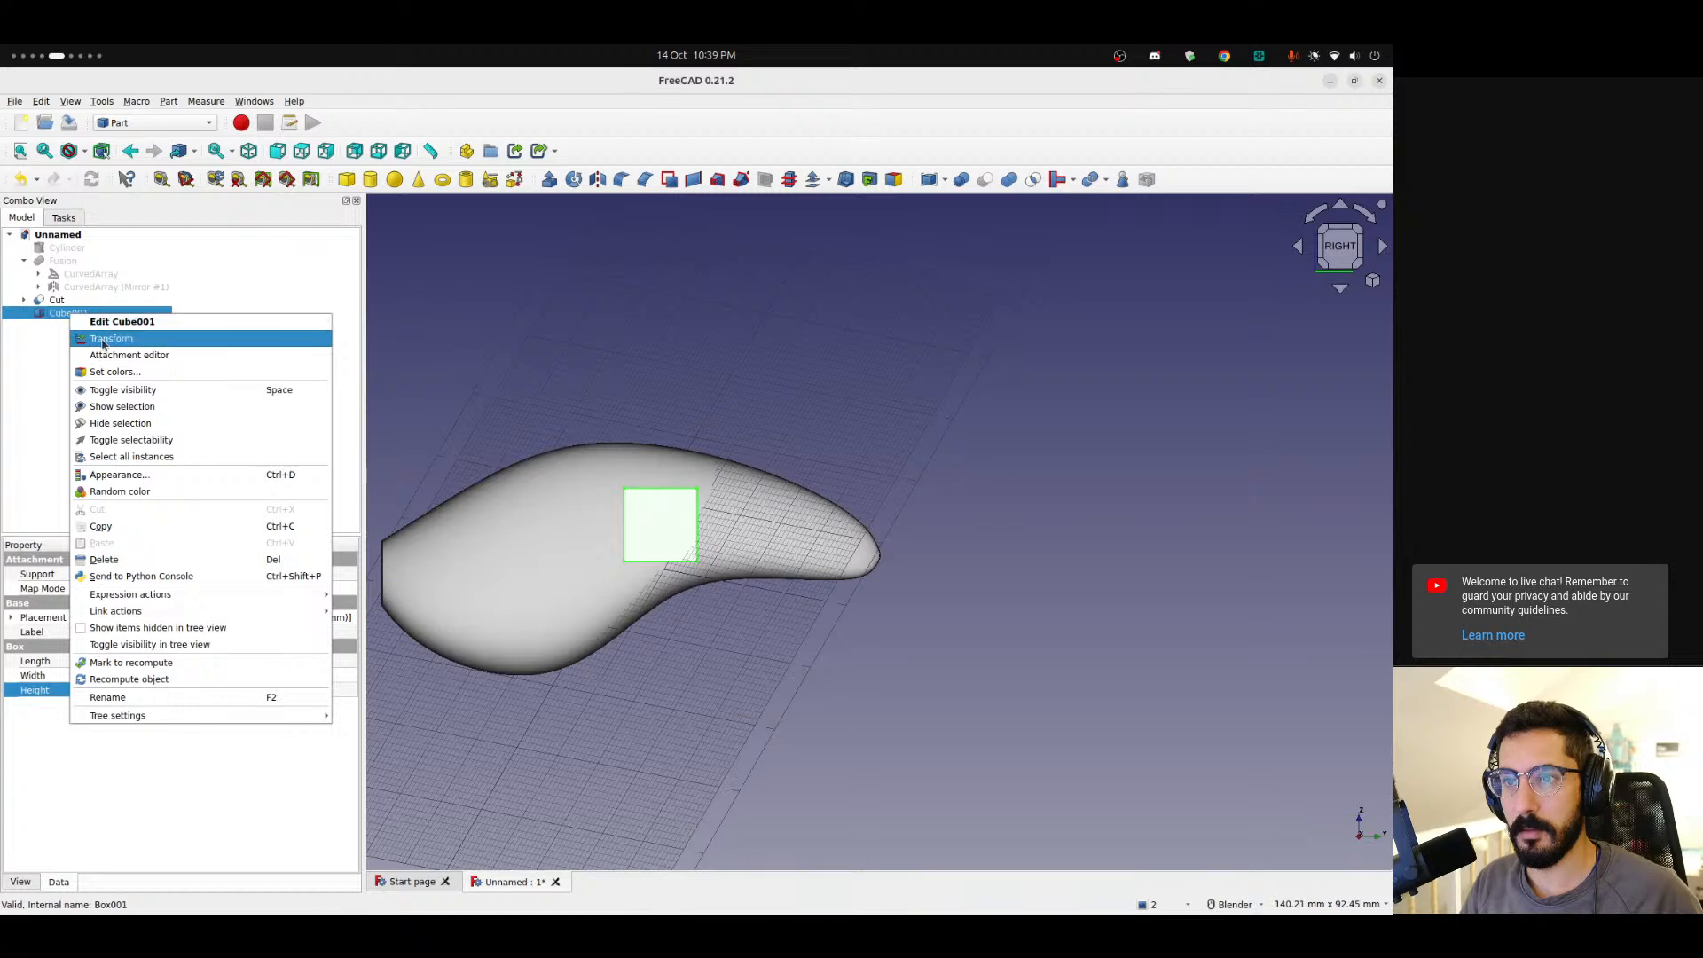
{"action": "left_click", "coordinate": [88, 334]}
{"action": "left_click_drag", "start_coordinate": [885, 579], "coordinate": [1020, 572]}
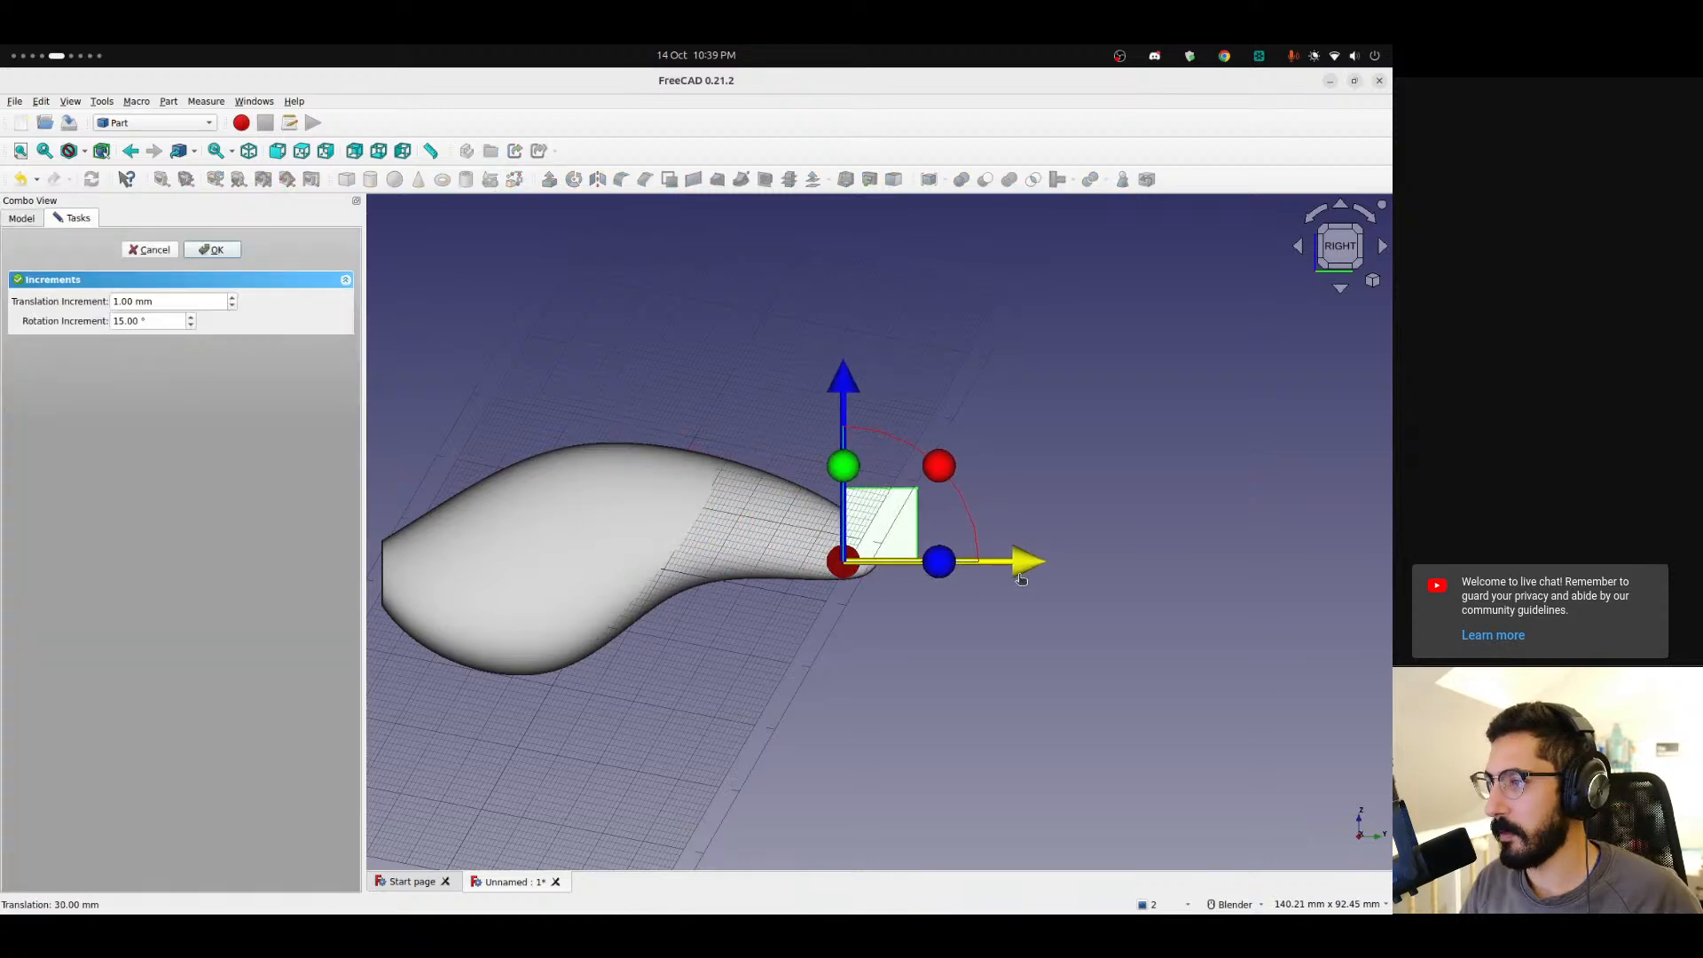
{"action": "scroll", "coordinate": [896, 559], "scroll_direction": "up", "scroll_amount": 5}
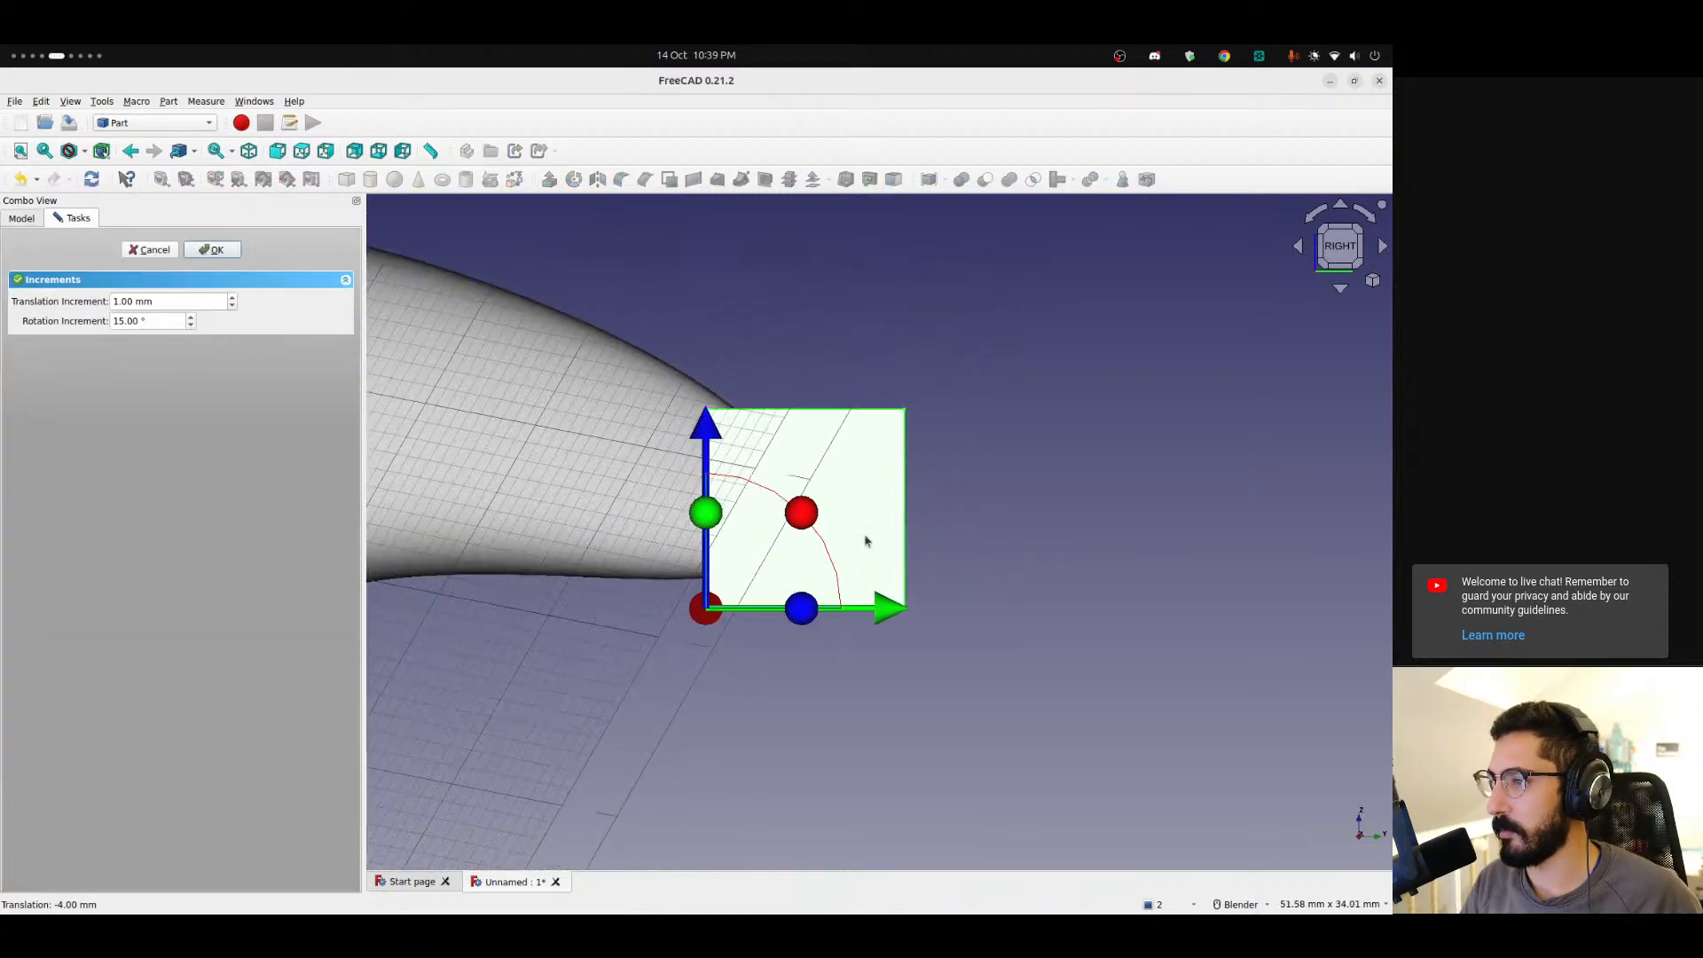
{"action": "left_click_drag", "start_coordinate": [809, 523], "coordinate": [860, 592]}
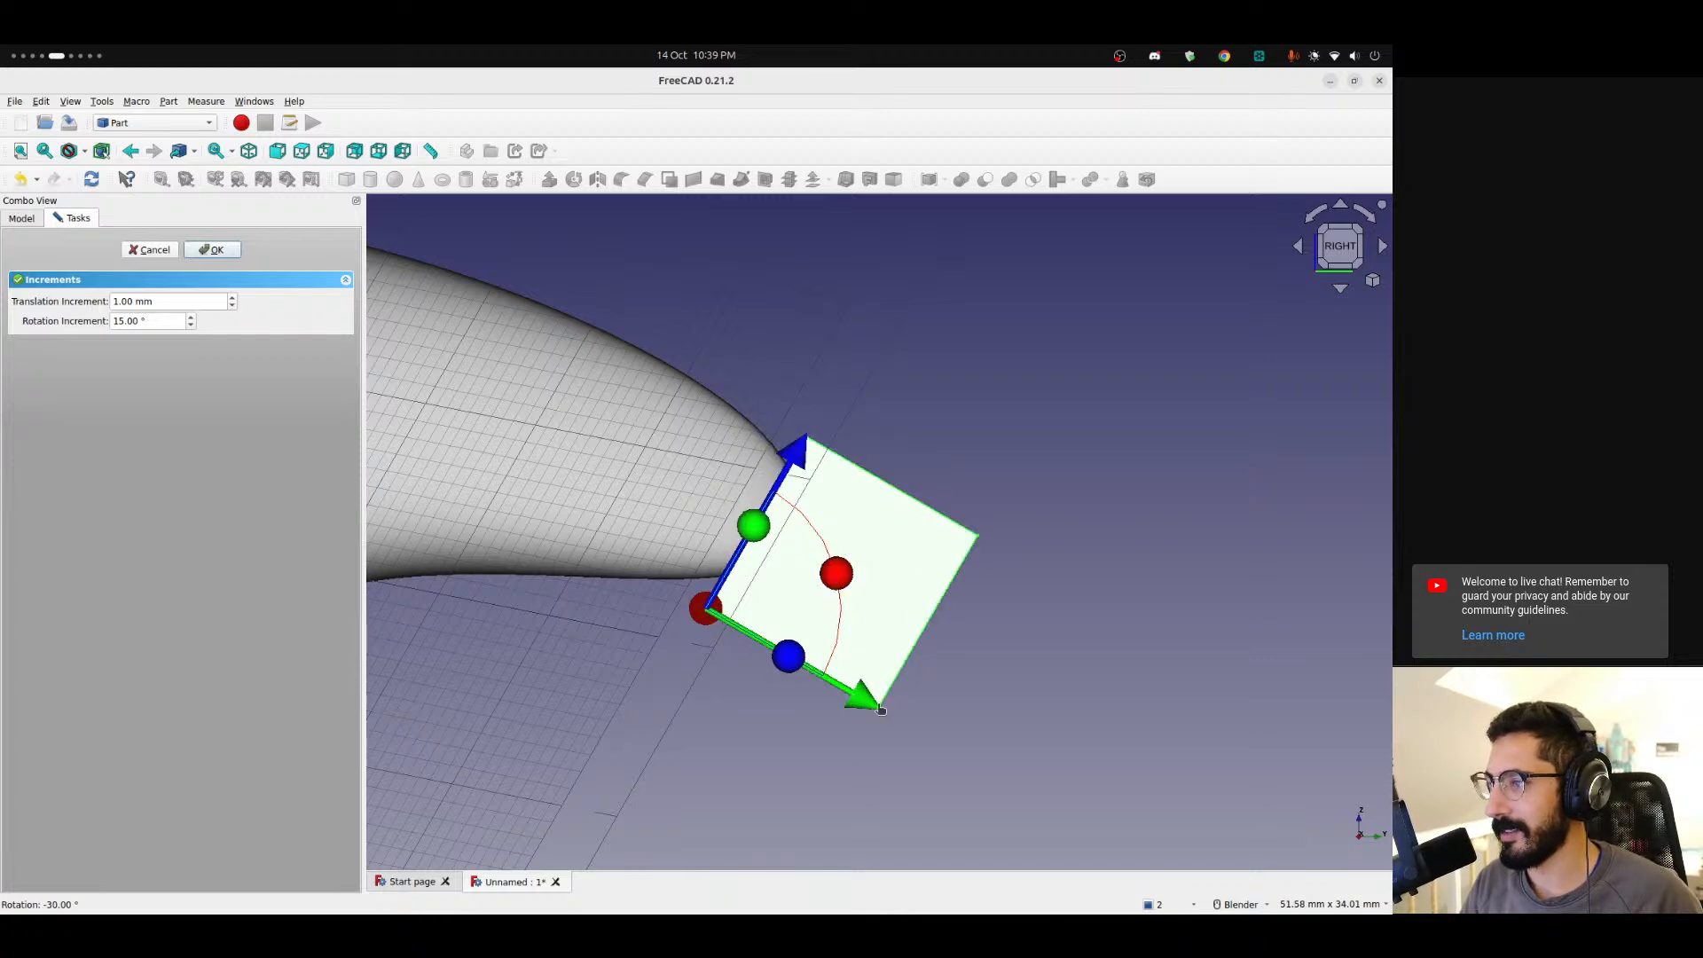
{"action": "mouse_move", "coordinate": [880, 709]}
{"action": "left_mouse_down"}
{"action": "mouse_move", "coordinate": [928, 720]}
{"action": "mouse_move", "coordinate": [891, 681]}
{"action": "left_mouse_up"}
{"action": "left_click_drag", "start_coordinate": [852, 581], "coordinate": [841, 551]}
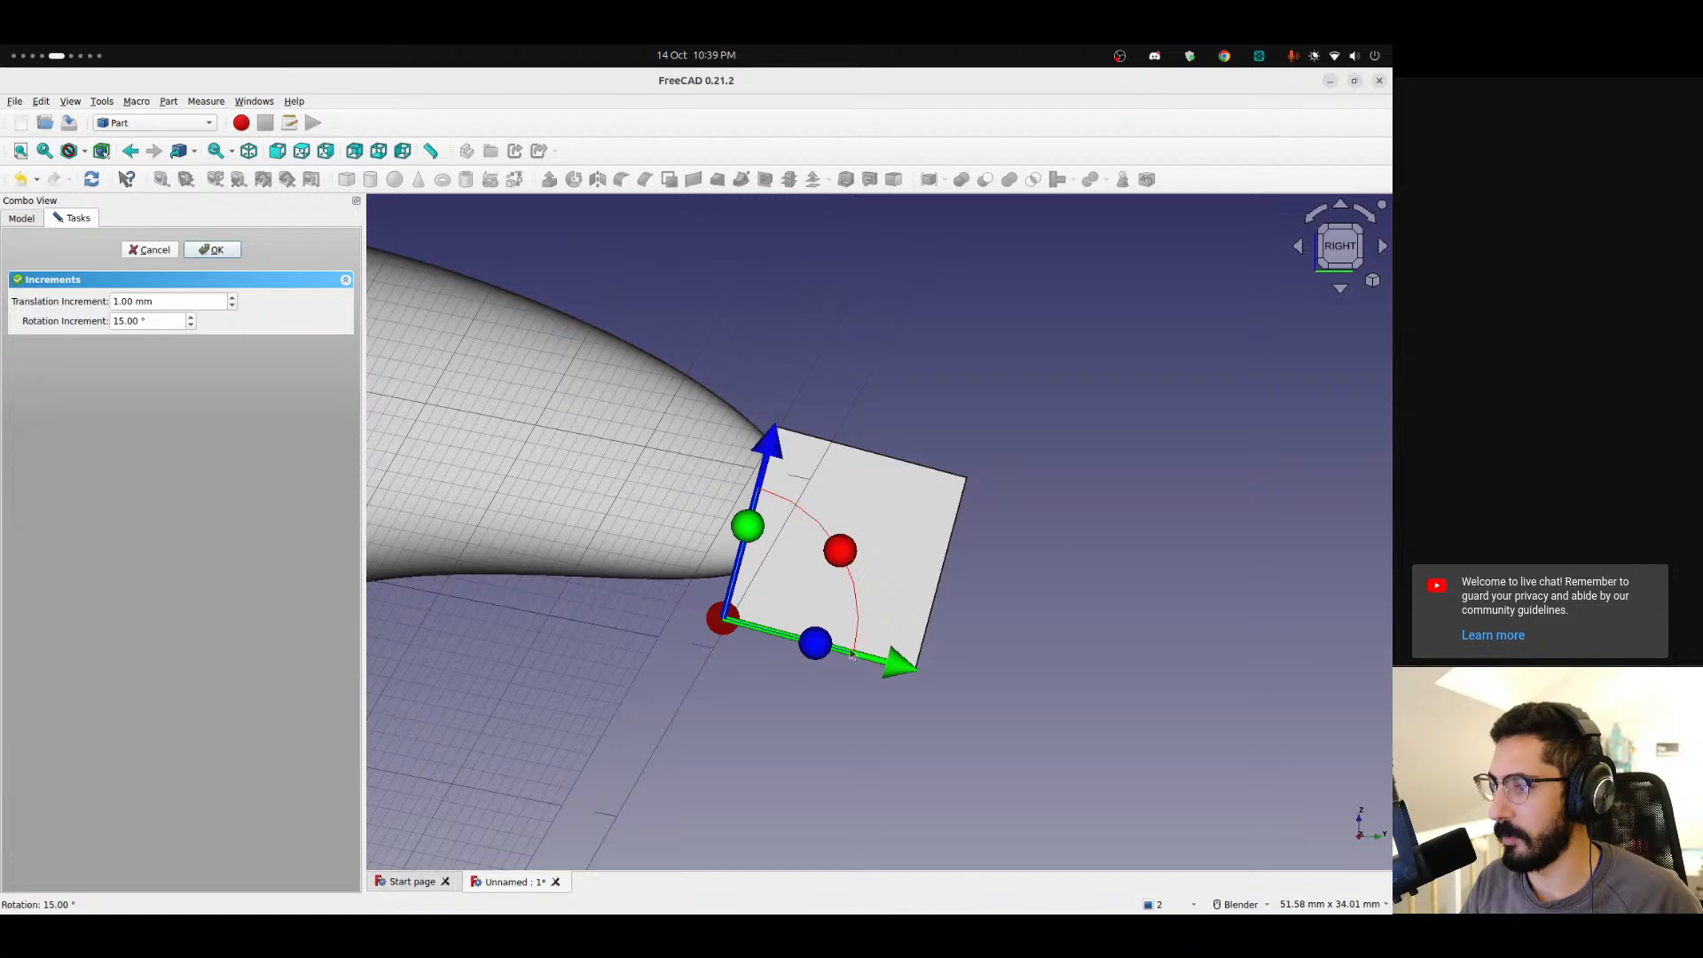
{"action": "left_click_drag", "start_coordinate": [774, 436], "coordinate": [778, 418]}
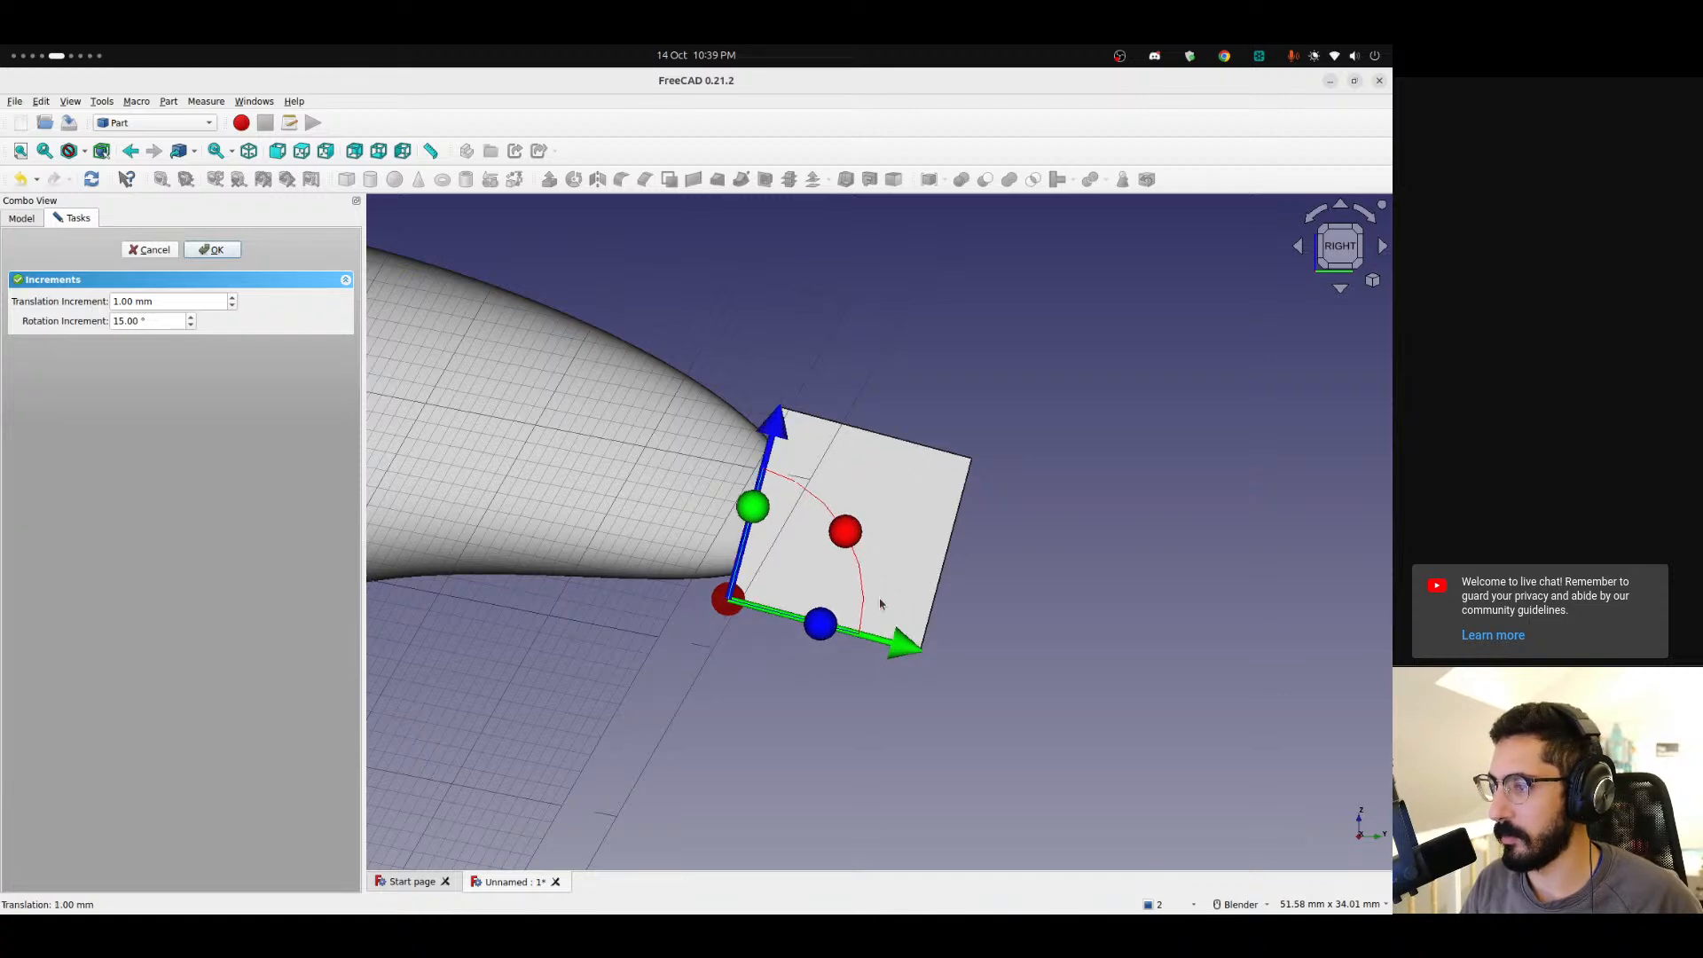
{"action": "left_click_drag", "start_coordinate": [844, 532], "coordinate": [923, 619]}
{"action": "left_click_drag", "start_coordinate": [824, 493], "coordinate": [874, 535]}
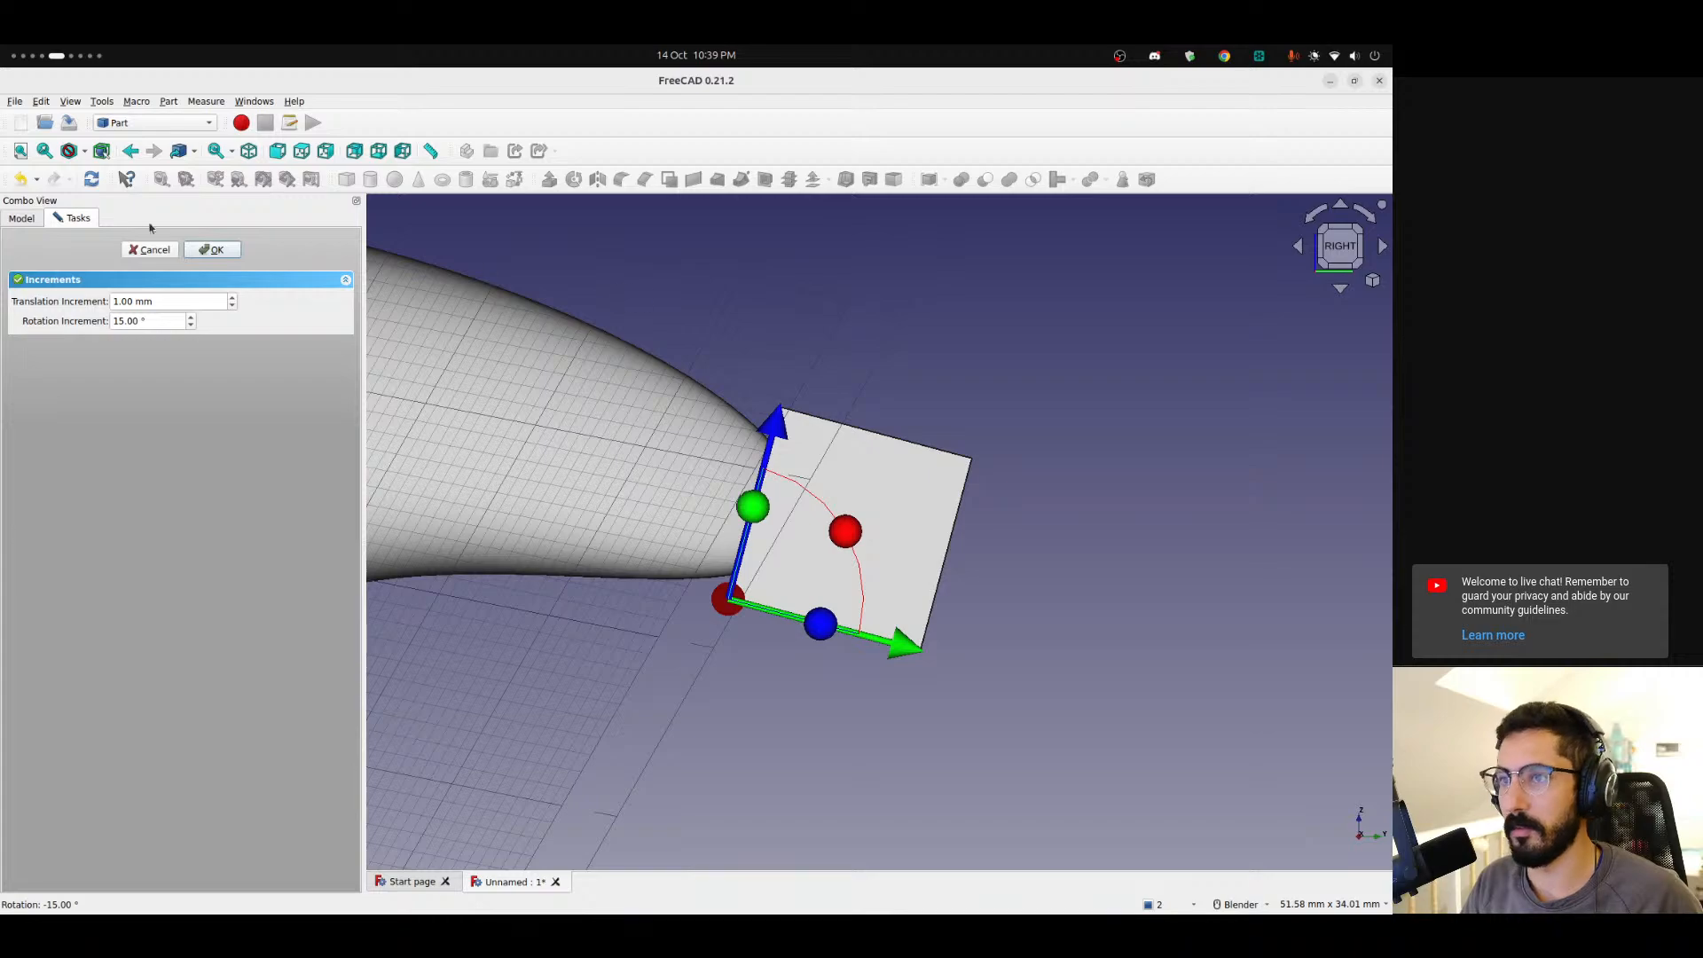
{"action": "left_click", "coordinate": [213, 250]}
Cut the new cube from the trimmed skin to remove its right tip.
{"action": "middle_click_drag", "start_coordinate": [816, 482], "coordinate": [532, 450]}
{"action": "left_click", "coordinate": [69, 313]}
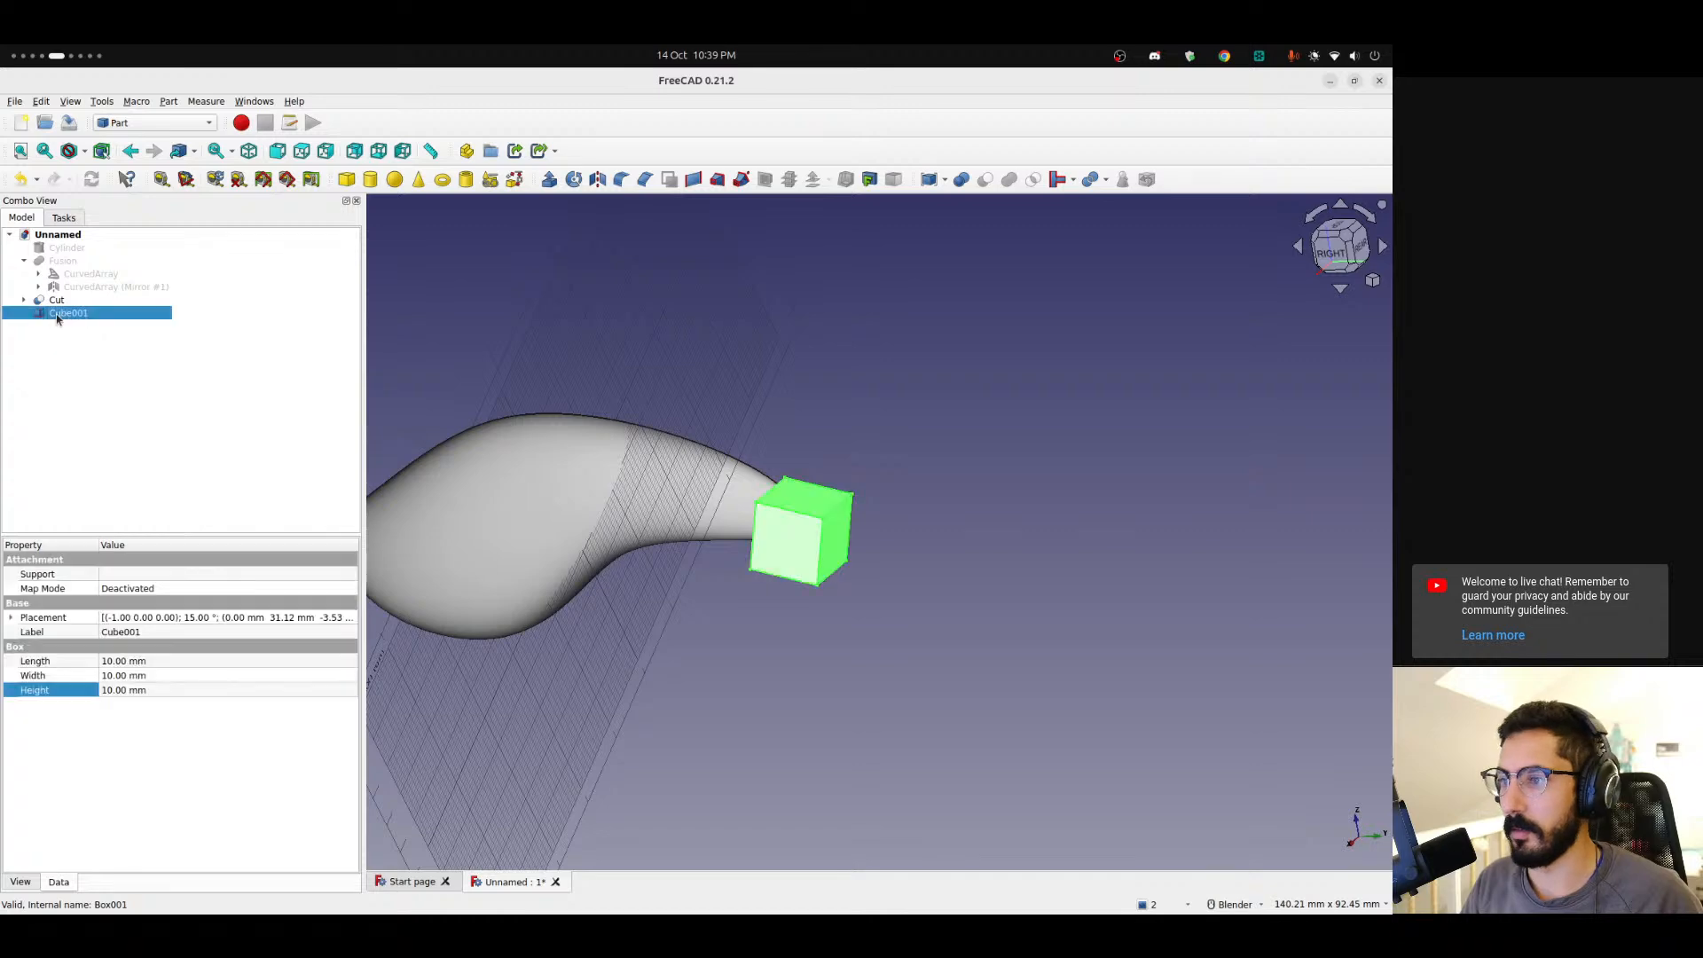
{"action": "left_click", "coordinate": [56, 300]}
{"action": "left_click", "coordinate": [74, 316], "text": "ctrl"}
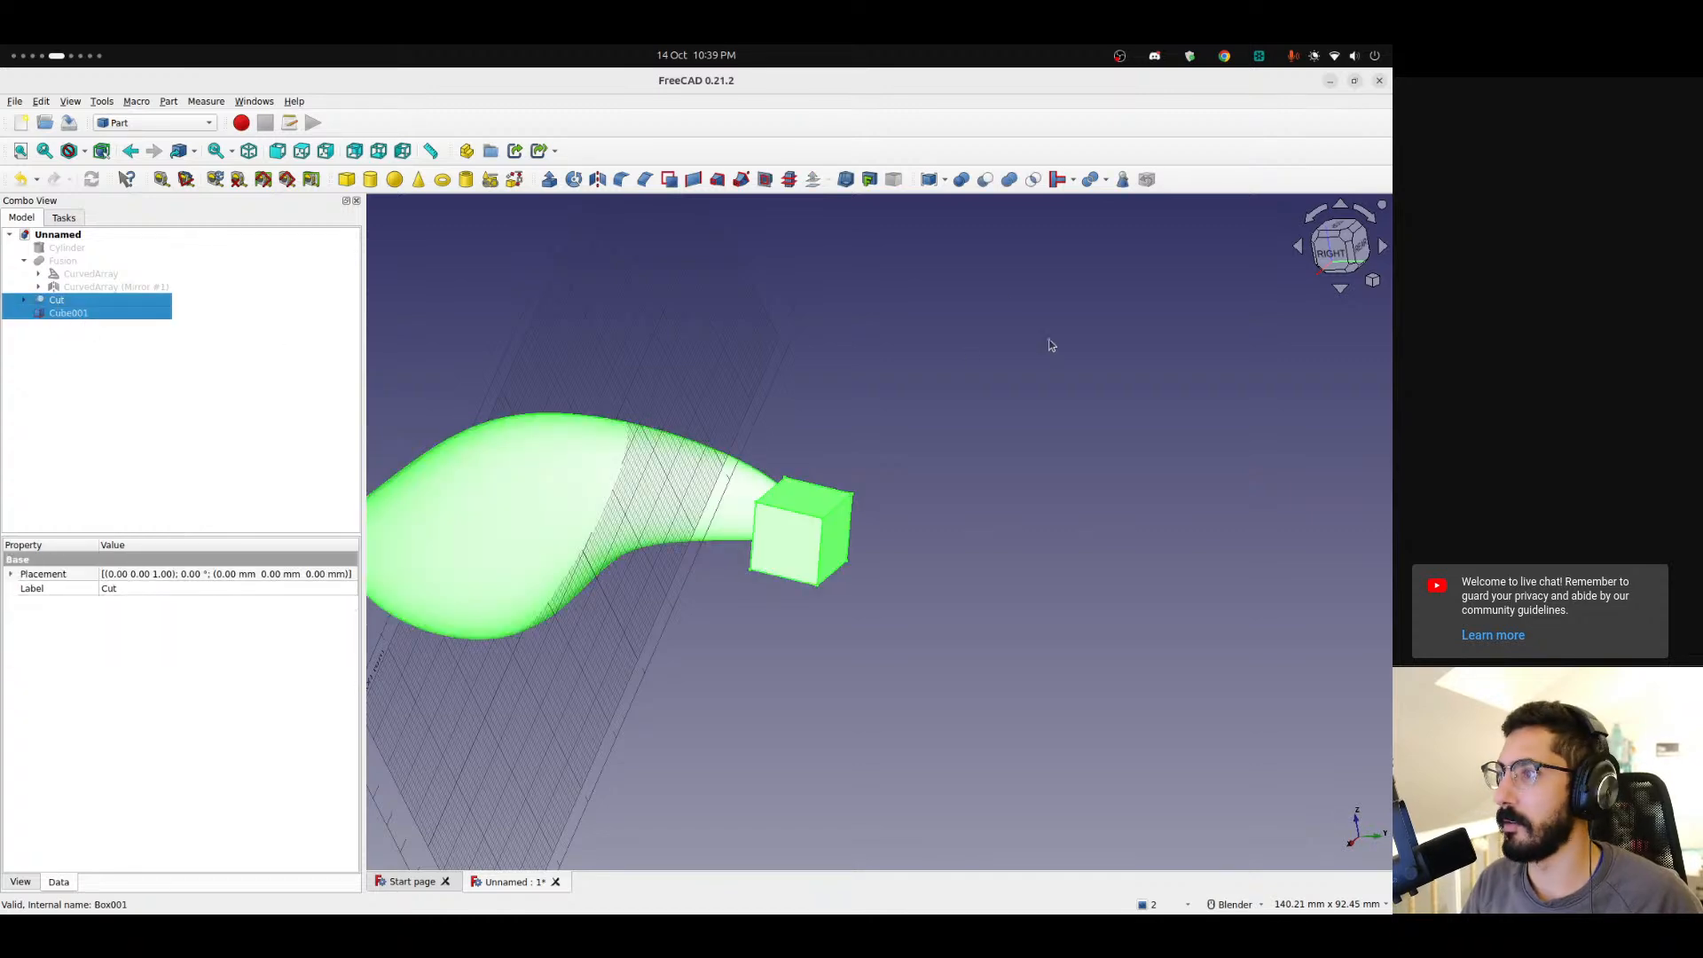
{"action": "middle_click_drag", "start_coordinate": [730, 514], "coordinate": [1034, 525]}
{"action": "scroll", "coordinate": [560, 435], "scroll_direction": "up", "scroll_amount": 3}
{"action": "left_click", "coordinate": [67, 301]}
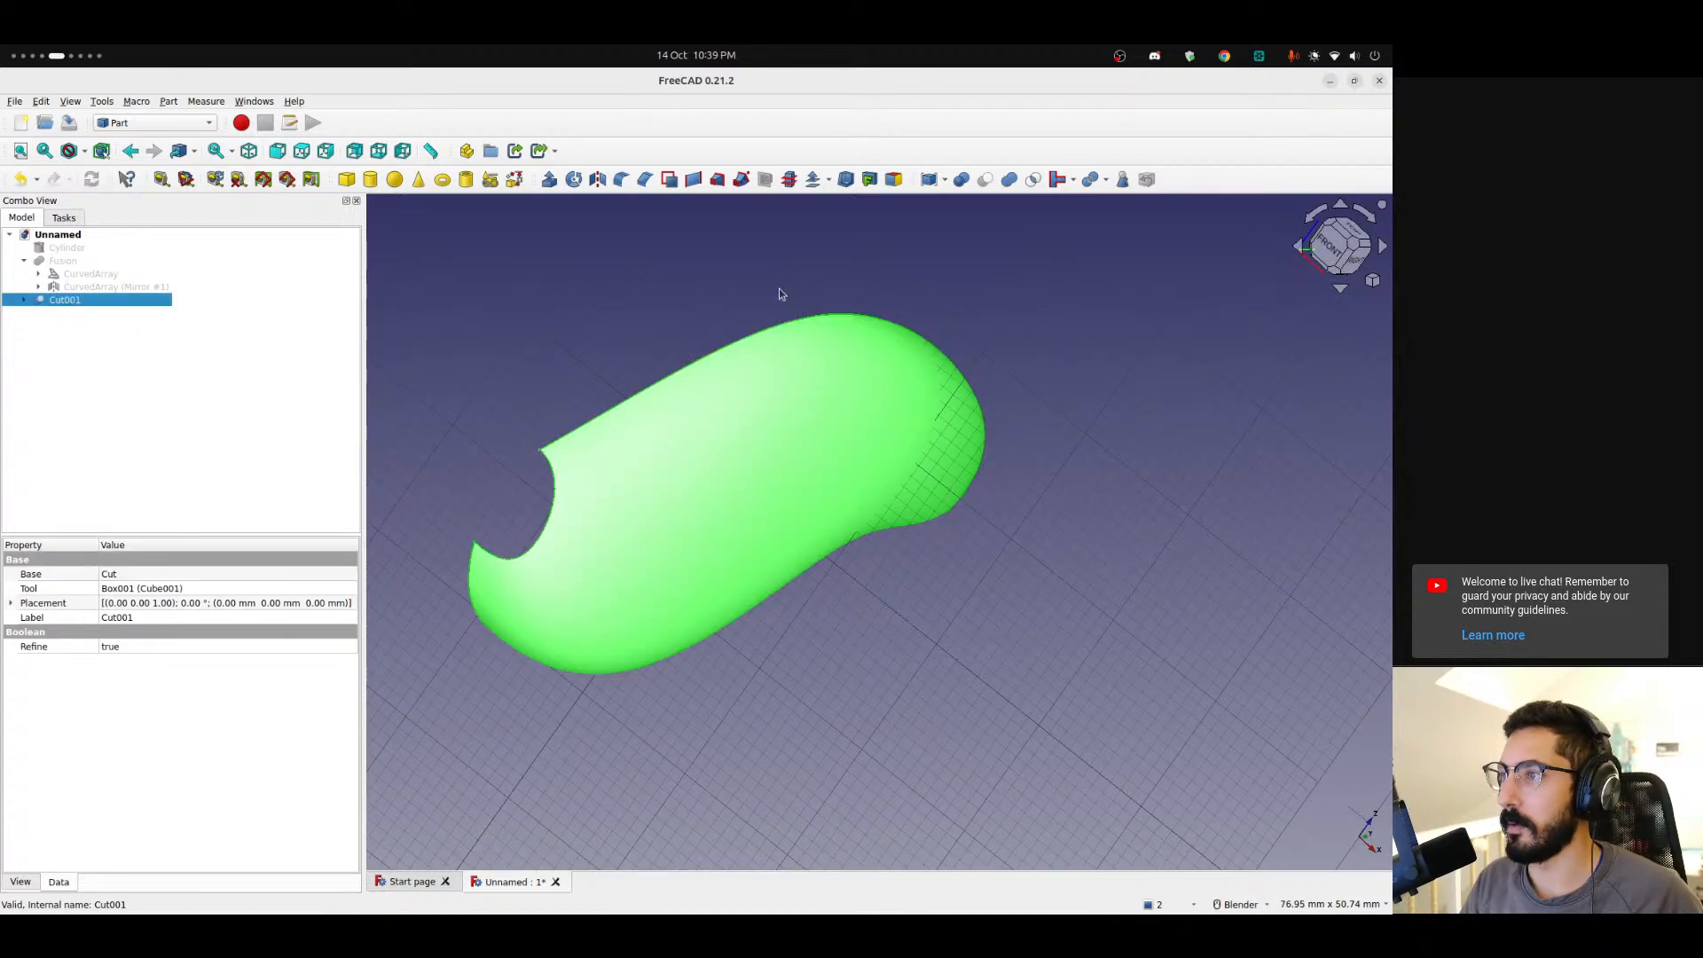
Apply a 3D Offset of 1 mm to the trimmed skin in Skin mode with Arc joins and Fill offset enabled.
{"action": "left_click", "coordinate": [845, 180]}
{"action": "left_click", "coordinate": [749, 519]}
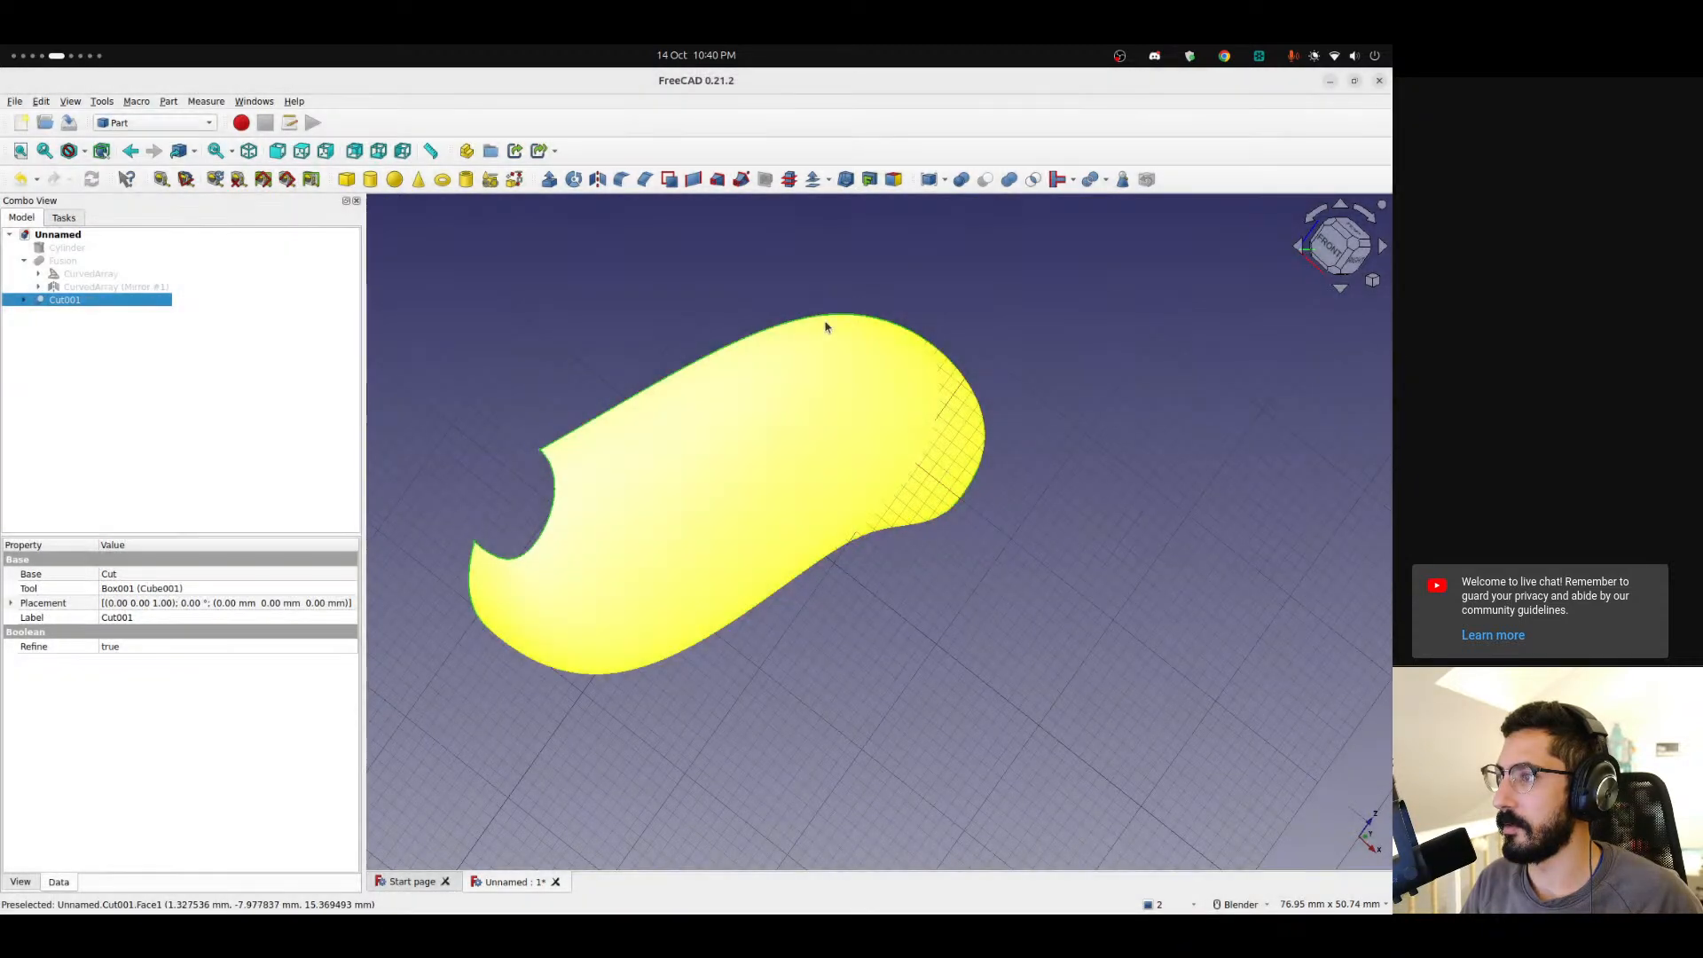
{"action": "left_click", "coordinate": [813, 180]}
{"action": "middle_click_drag", "start_coordinate": [491, 551], "coordinate": [655, 607]}
{"action": "scroll", "coordinate": [509, 541], "scroll_direction": "up", "scroll_amount": 2}
{"action": "middle_click_drag", "start_coordinate": [471, 530], "coordinate": [807, 597], "text": "shift"}
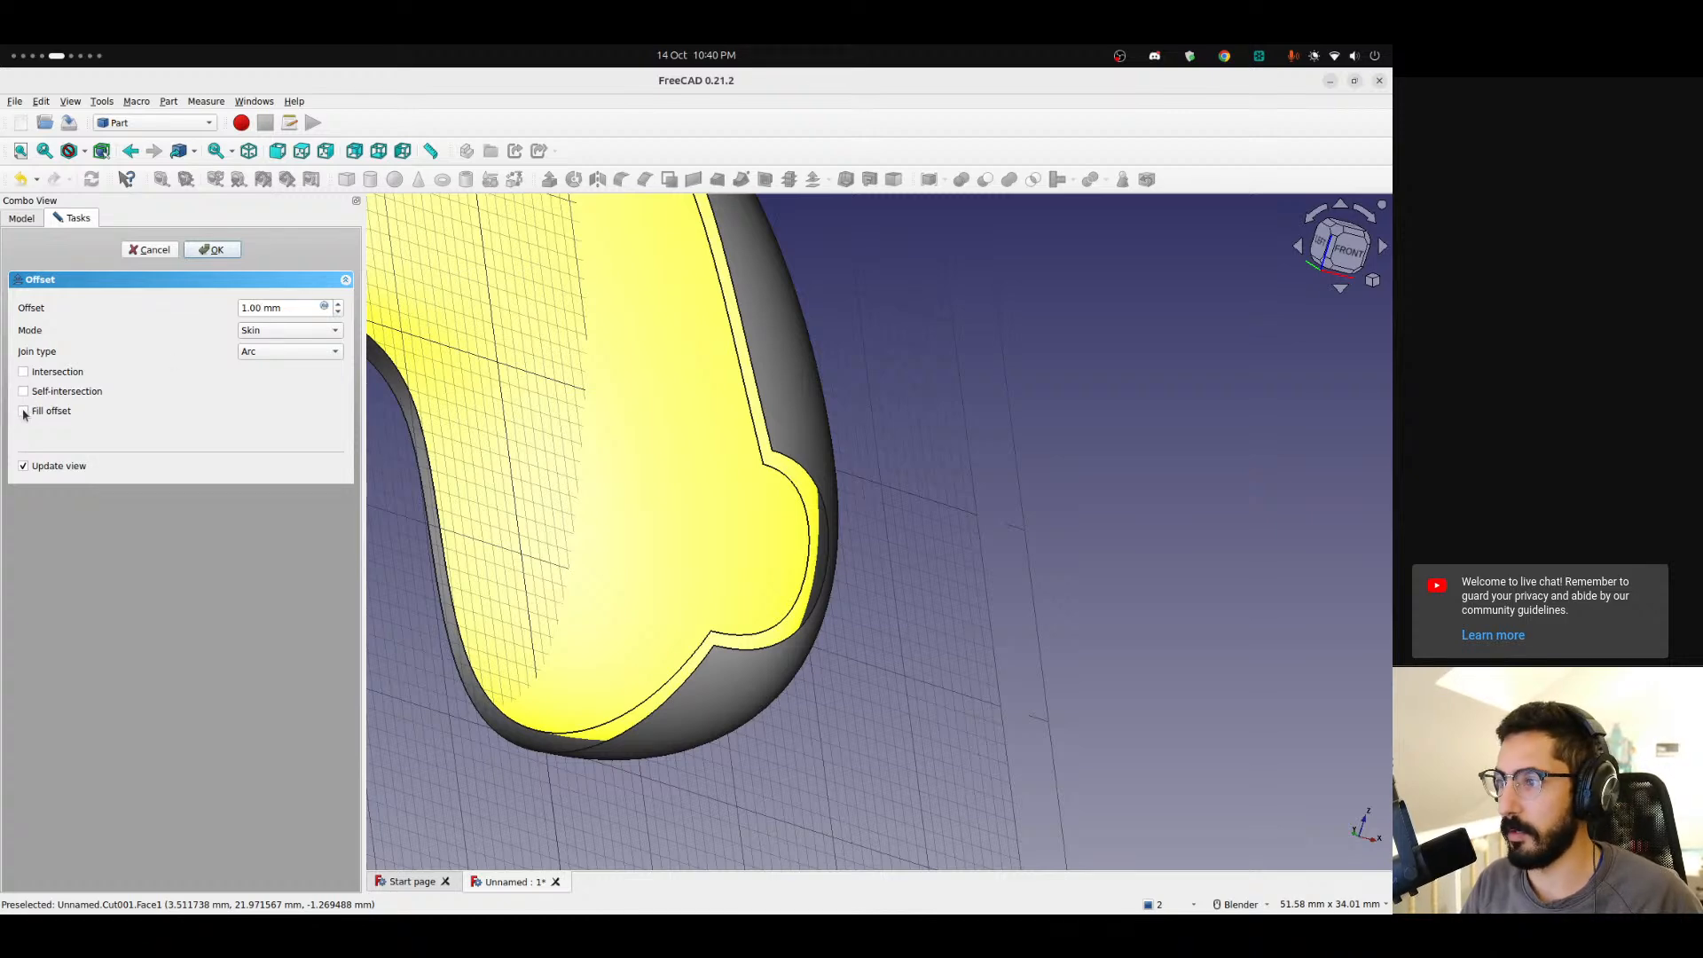
{"action": "scroll", "coordinate": [726, 444], "scroll_direction": "down", "scroll_amount": 5}
{"action": "middle_click_drag", "start_coordinate": [665, 453], "coordinate": [639, 504]}
{"action": "scroll", "coordinate": [932, 573], "scroll_direction": "up", "scroll_amount": 8}
{"action": "middle_click_drag", "start_coordinate": [868, 545], "coordinate": [1077, 524]}
{"action": "scroll", "coordinate": [858, 568], "scroll_direction": "down", "scroll_amount": 10}
{"action": "middle_click_drag", "start_coordinate": [856, 603], "coordinate": [643, 655]}
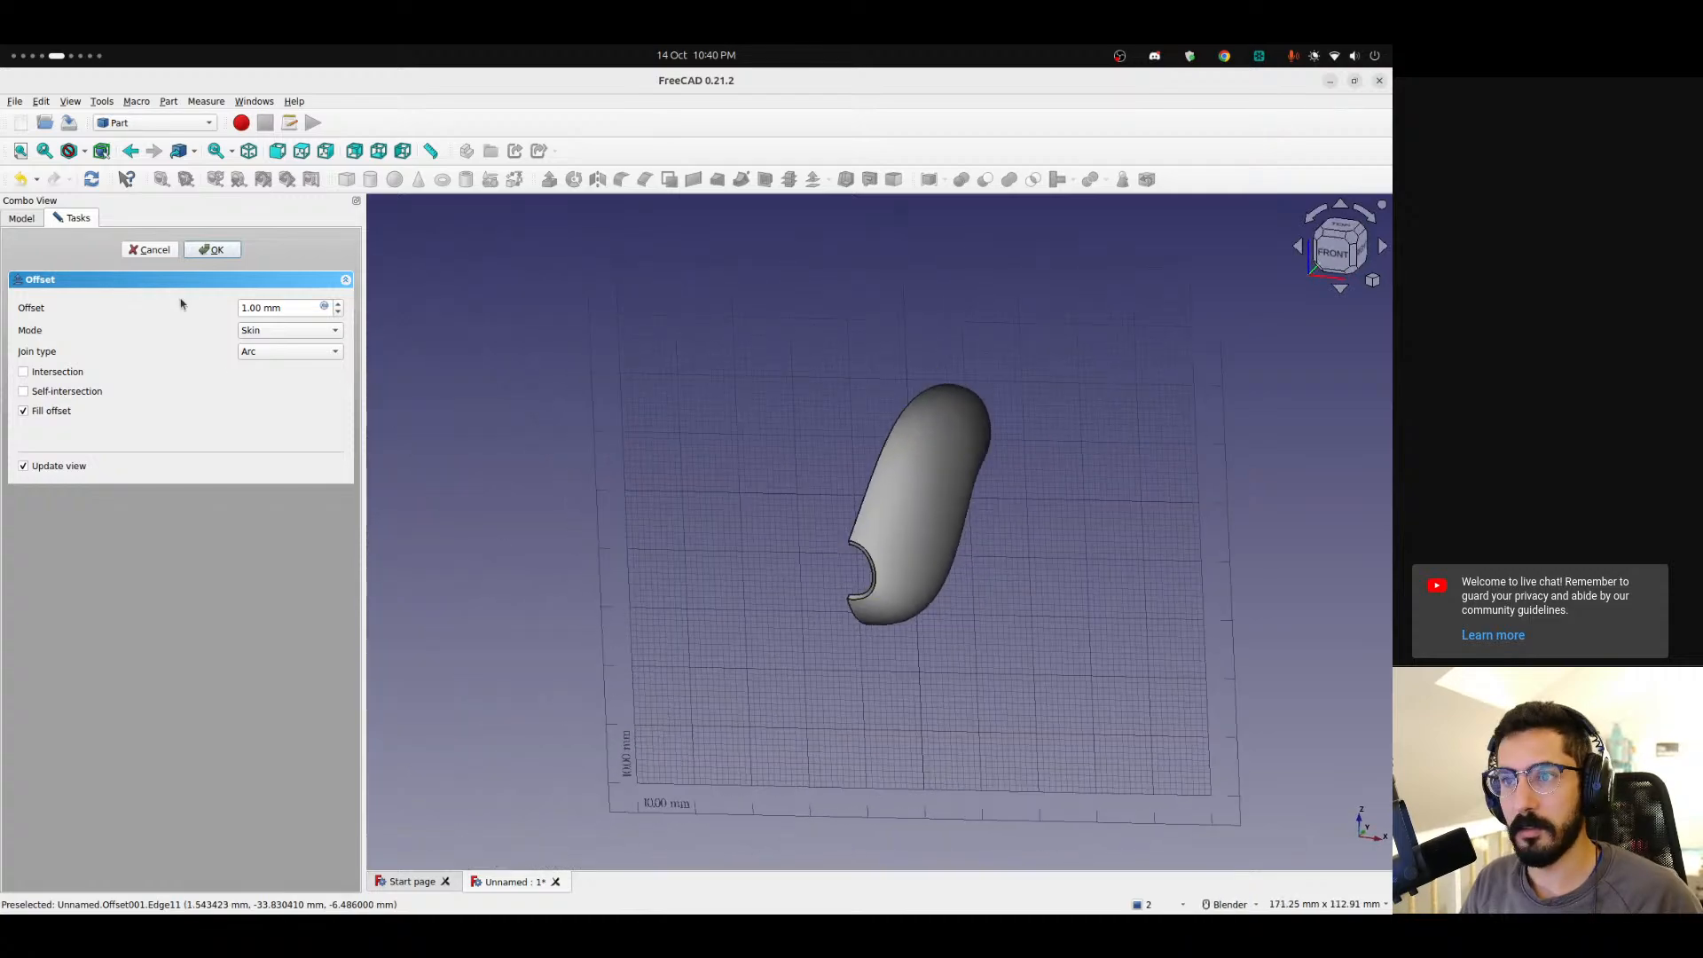
{"action": "left_click", "coordinate": [216, 252]}
Show the original fused body again alongside the new offset shell.
{"action": "middle_click_drag", "start_coordinate": [878, 533], "coordinate": [851, 462]}
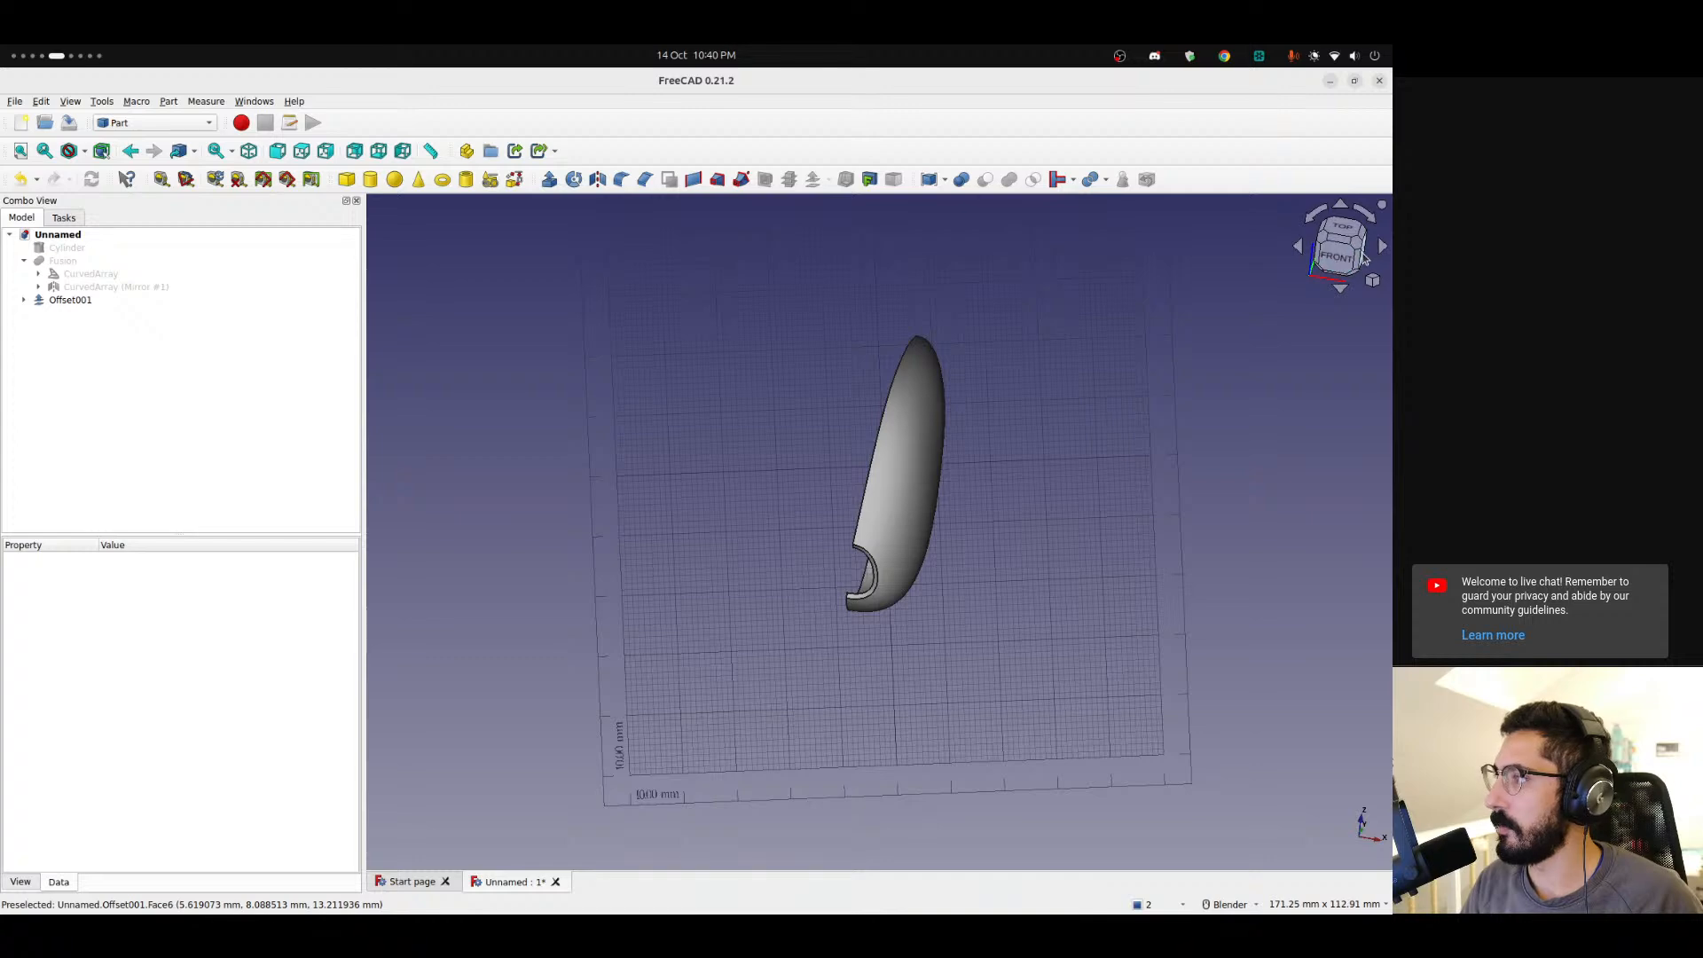
{"action": "left_click", "coordinate": [1363, 258]}
{"action": "scroll", "coordinate": [1006, 487], "scroll_direction": "up", "scroll_amount": 6}
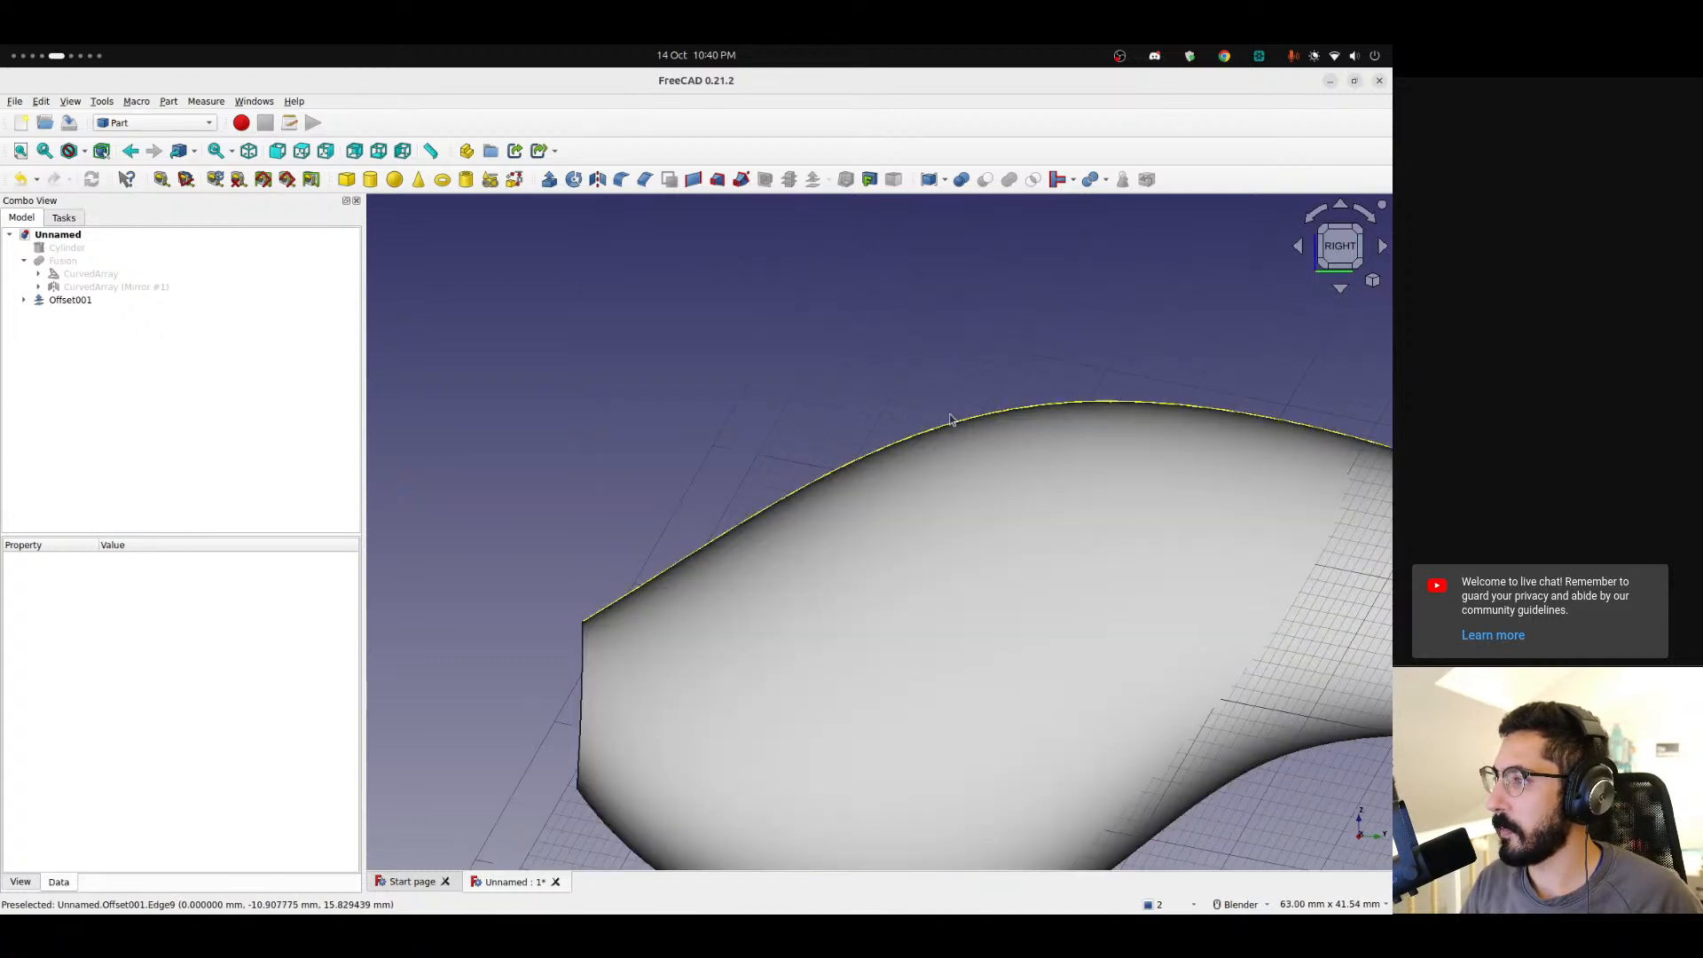
{"action": "scroll", "coordinate": [867, 521], "scroll_direction": "down", "scroll_amount": 5}
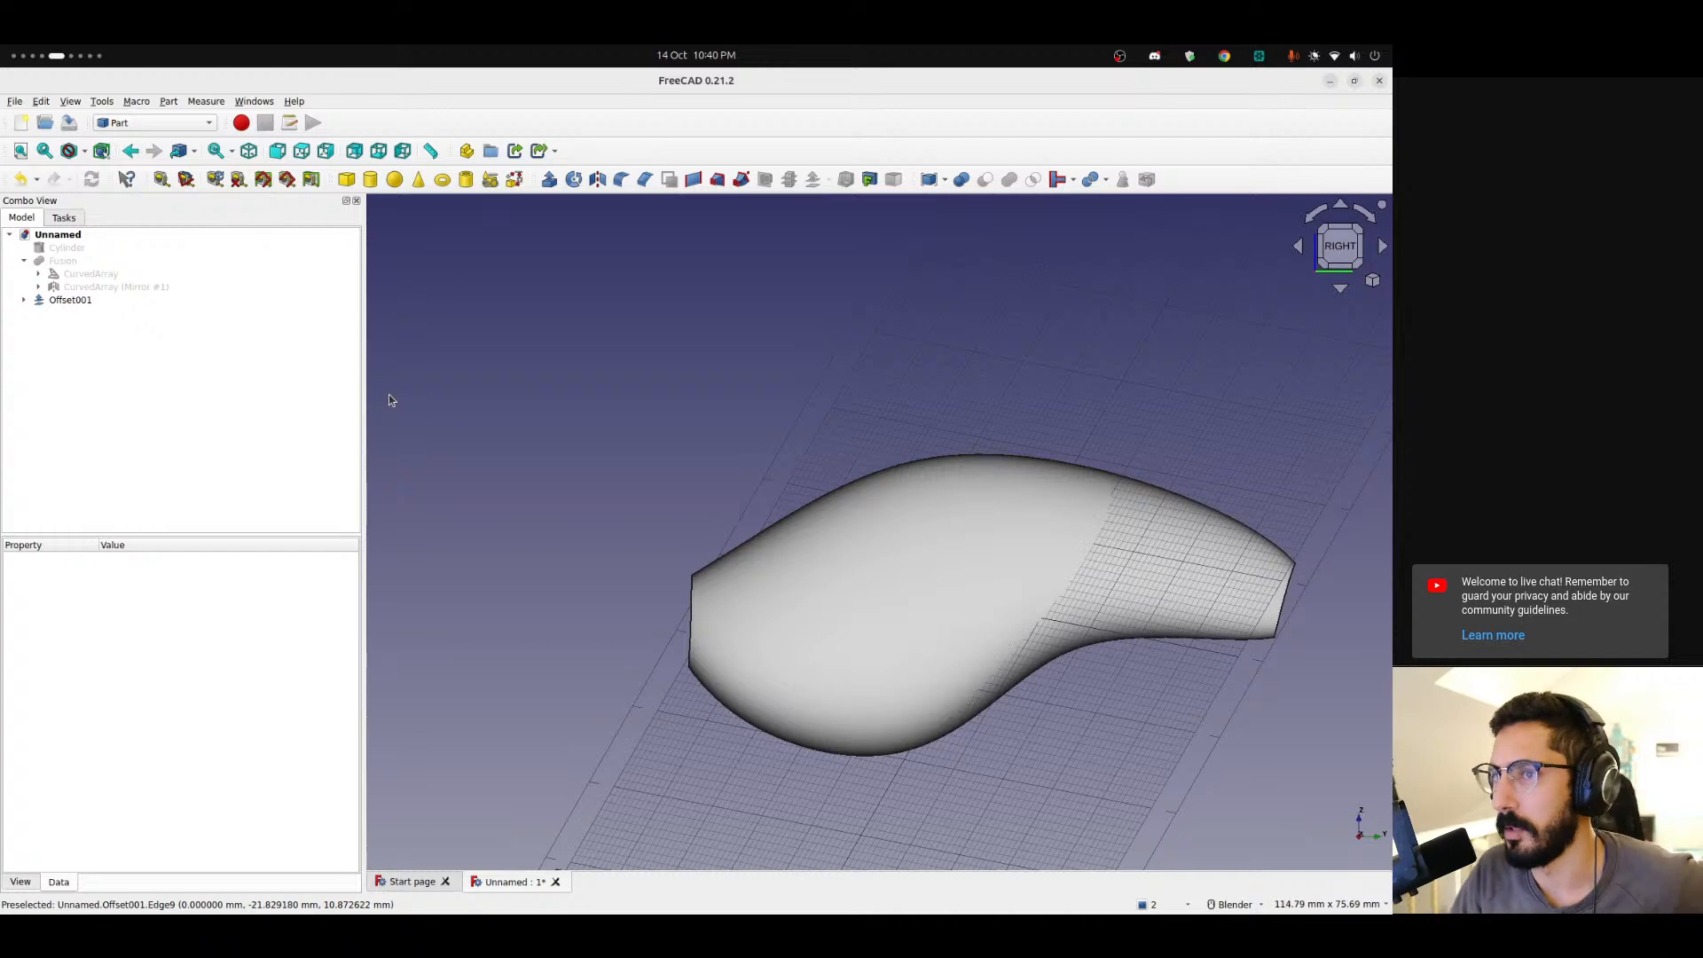
{"action": "left_click", "coordinate": [63, 260]}
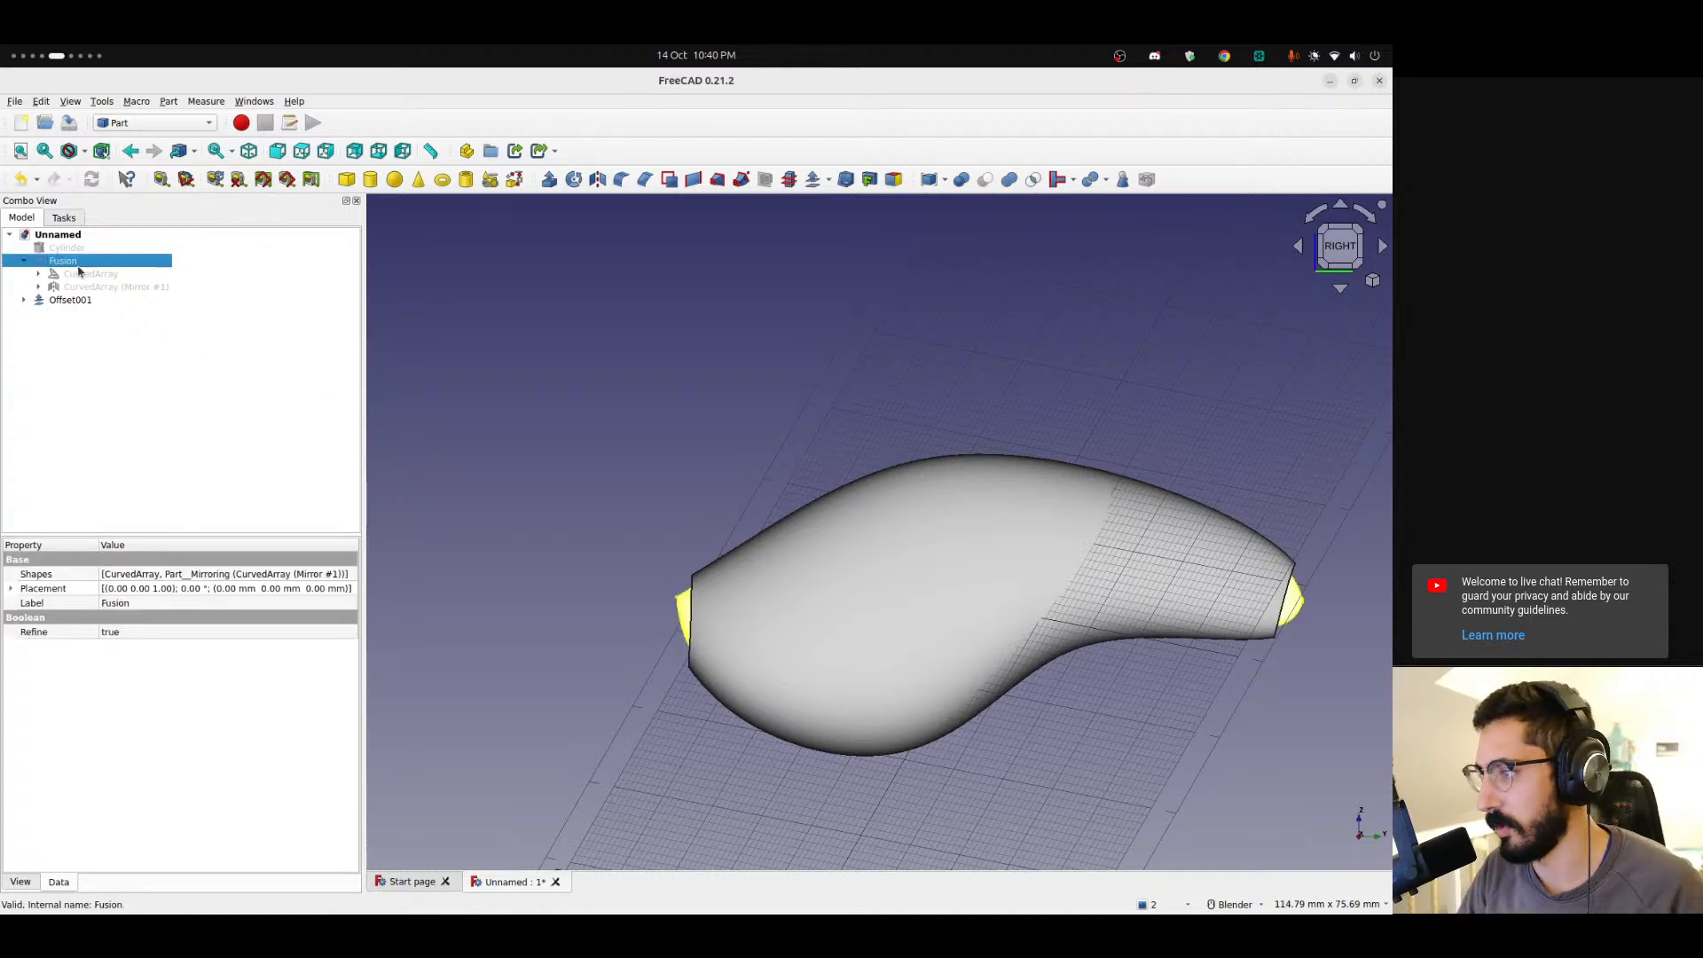
Examine the offset shell around the original body from several angles.
{"action": "middle_click_drag", "start_coordinate": [619, 437], "coordinate": [924, 502]}
{"action": "scroll", "coordinate": [562, 521], "scroll_direction": "up", "scroll_amount": 3}
{"action": "middle_click_drag", "start_coordinate": [578, 544], "coordinate": [870, 542], "text": "shift"}
{"action": "left_click", "coordinate": [1014, 575]}
{"action": "scroll", "coordinate": [665, 532], "scroll_direction": "down", "scroll_amount": 4}
{"action": "middle_click_drag", "start_coordinate": [616, 502], "coordinate": [788, 624]}
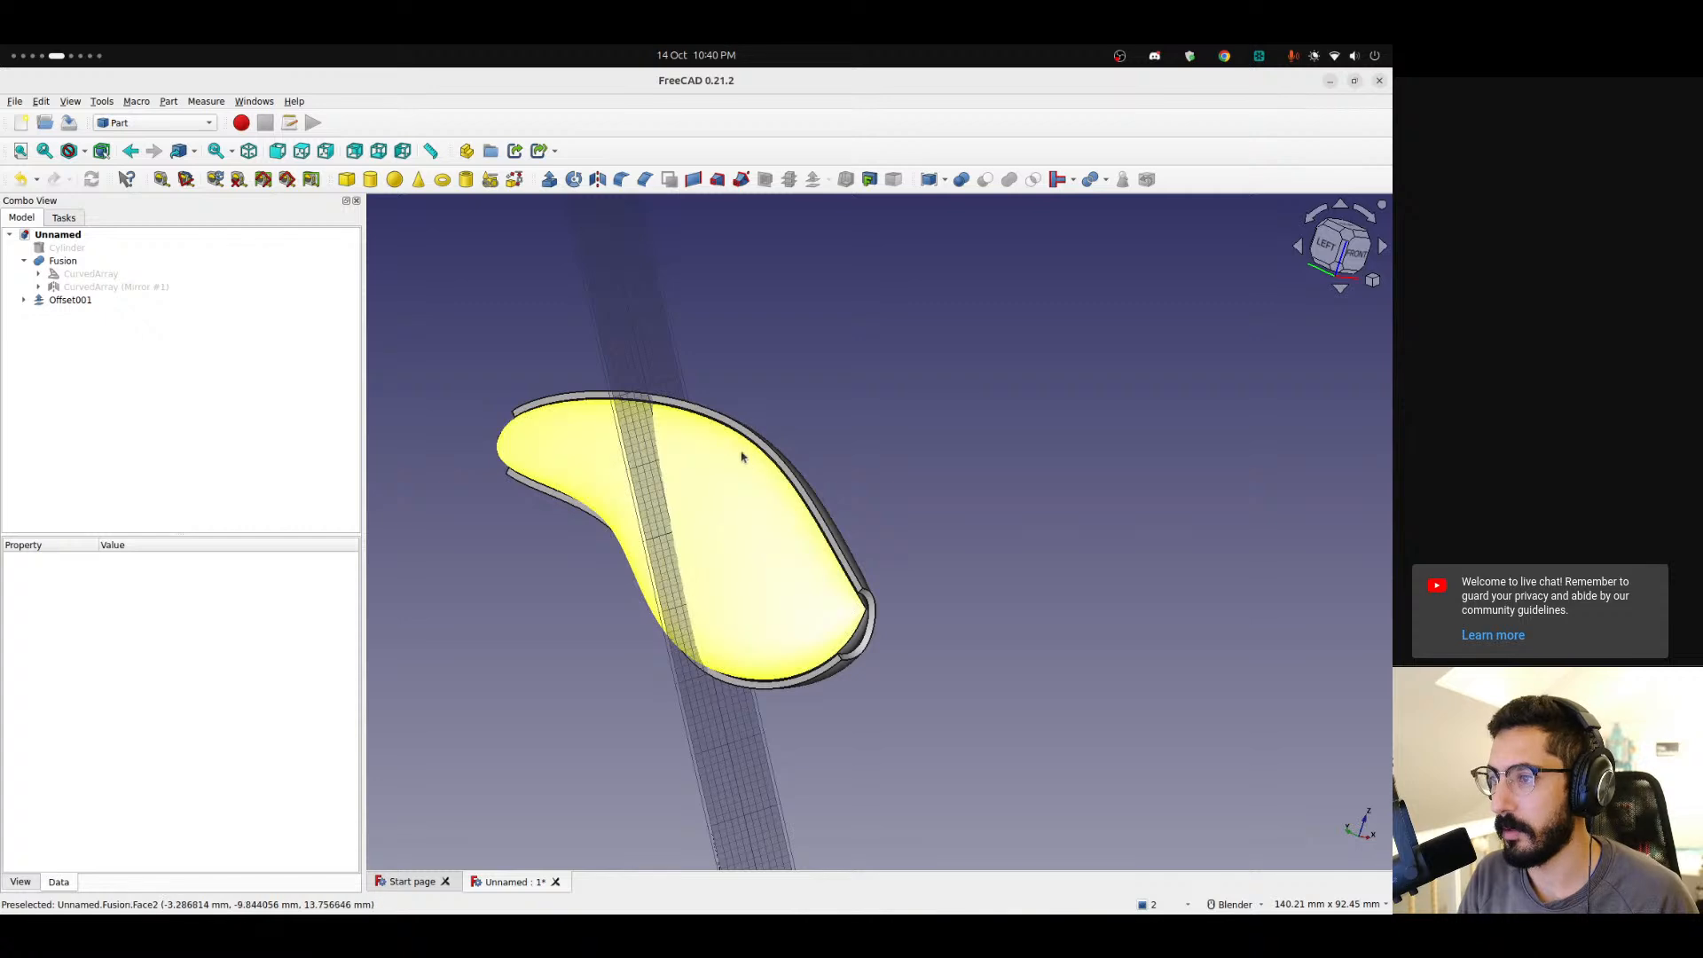
{"action": "scroll", "coordinate": [723, 425], "scroll_direction": "up", "scroll_amount": 1}
{"action": "scroll", "coordinate": [723, 425], "scroll_direction": "up", "scroll_amount": 1}
{"action": "middle_click_drag", "start_coordinate": [751, 444], "coordinate": [784, 443]}
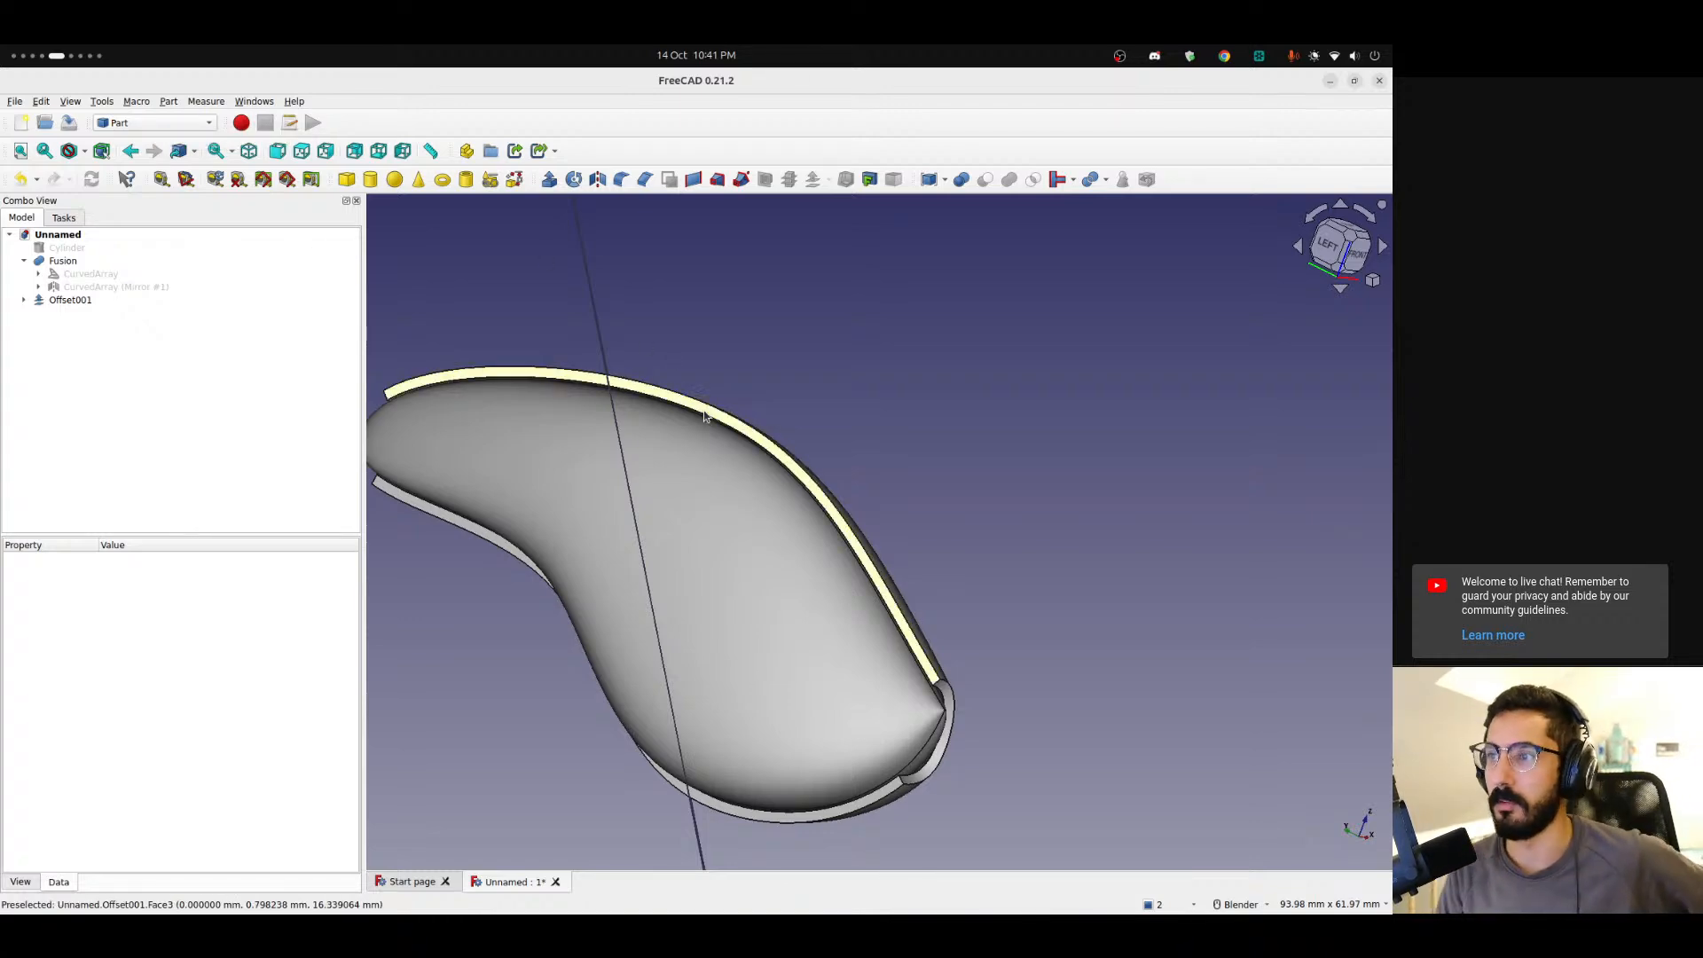
{"action": "middle_click_drag", "start_coordinate": [745, 524], "coordinate": [299, 543]}
{"action": "scroll", "coordinate": [700, 414], "scroll_direction": "down", "scroll_amount": 3}
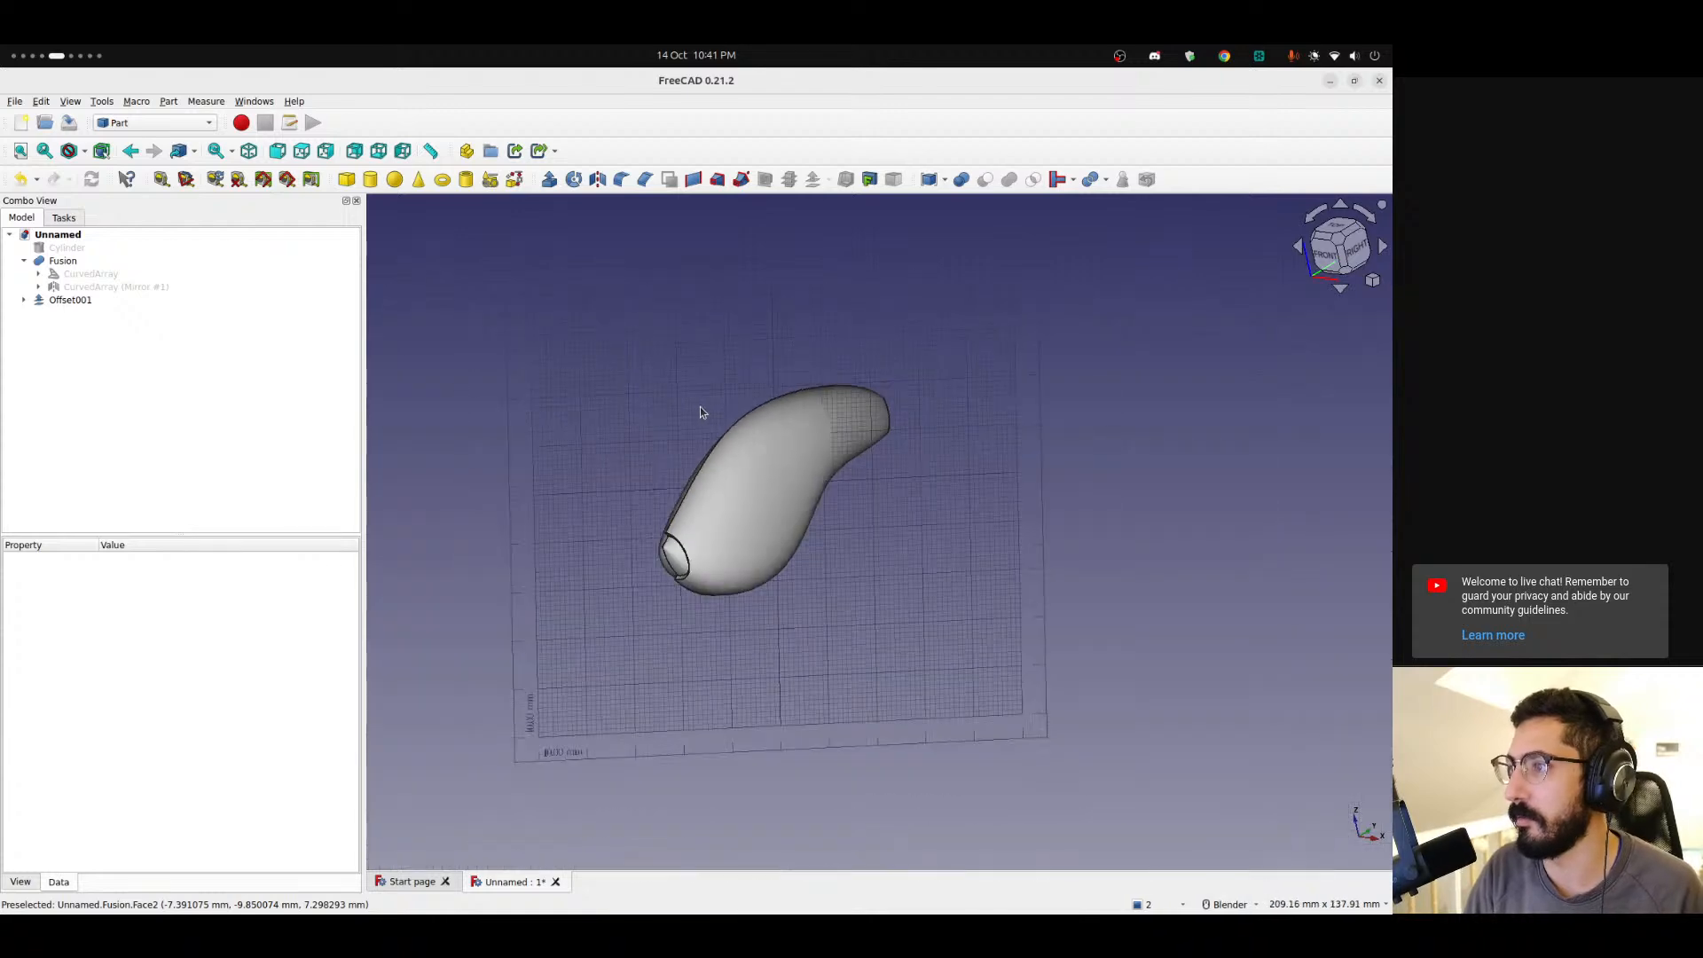
{"action": "middle_click_drag", "start_coordinate": [700, 415], "coordinate": [513, 456]}
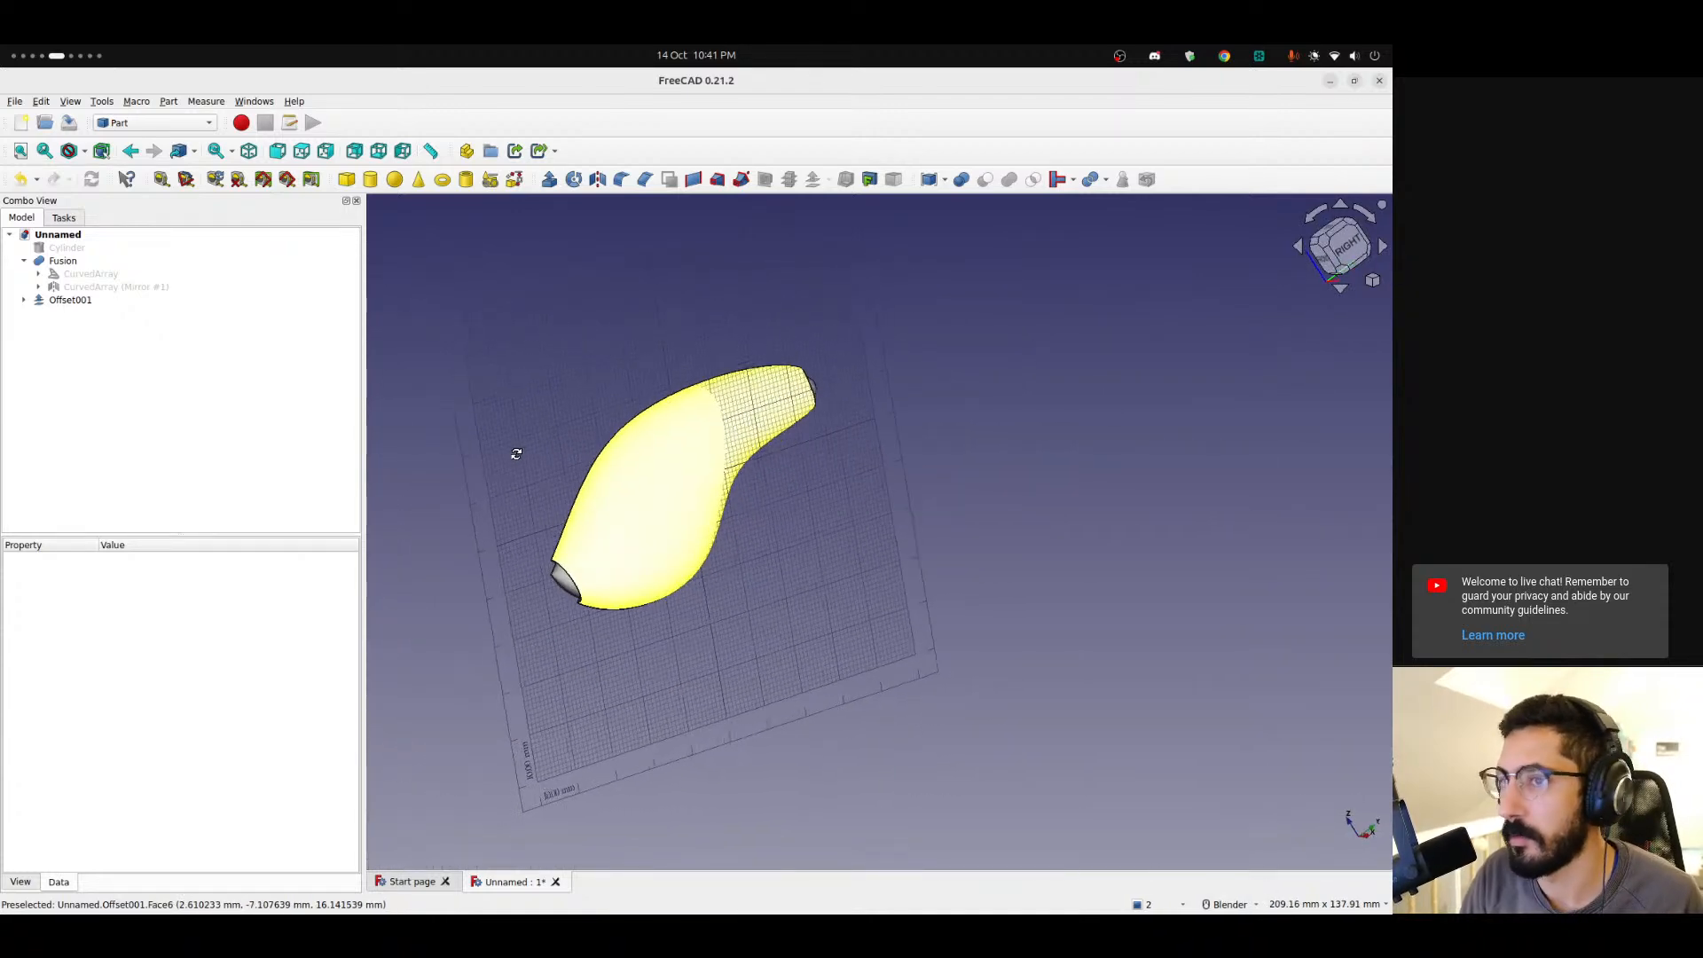
Switch to the Sketcher workbench and create a new sketch on the YZ-Plane.
{"action": "left_click", "coordinate": [151, 124]}
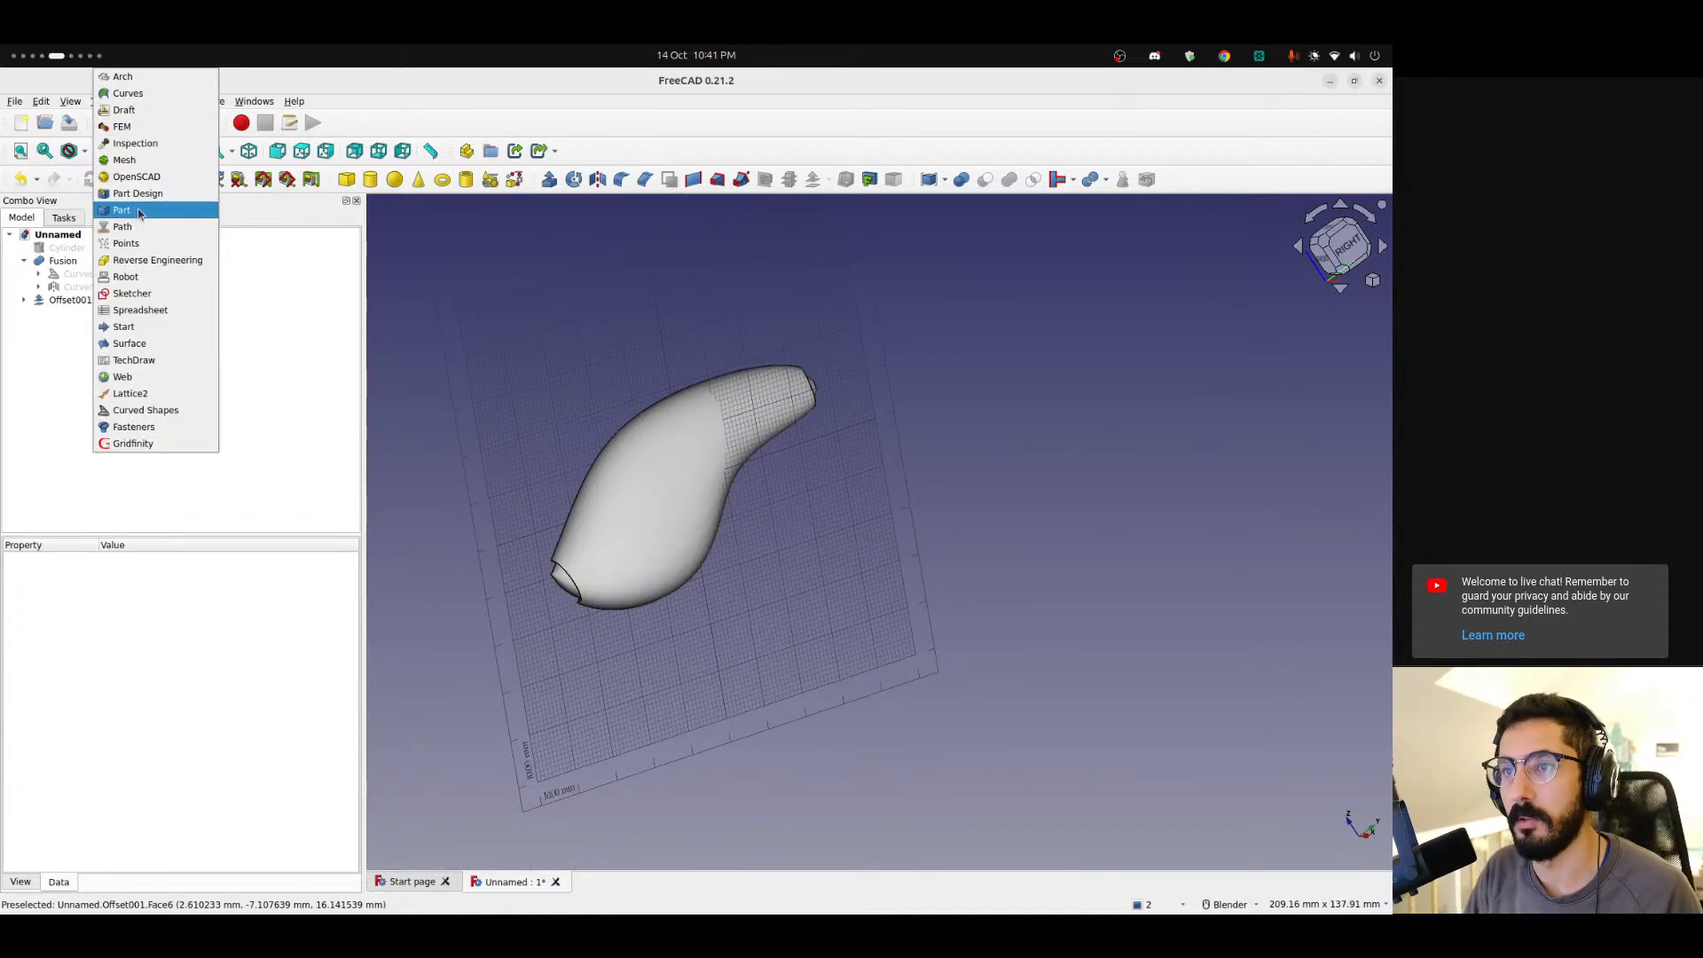
{"action": "left_click", "coordinate": [132, 293]}
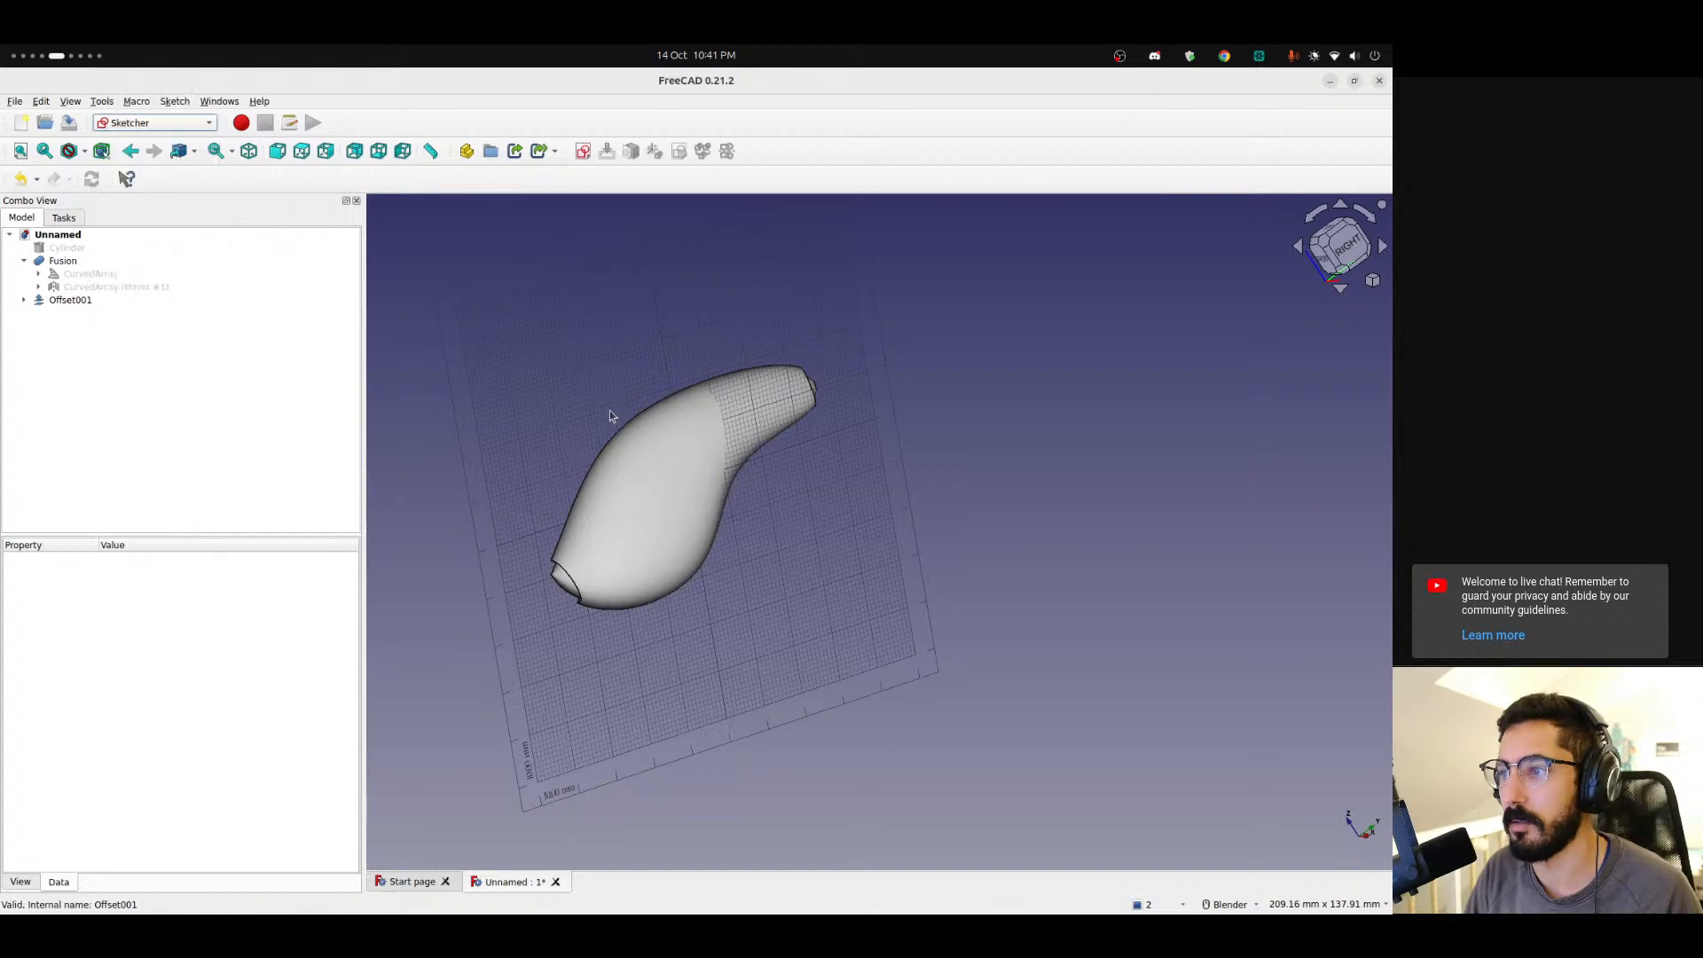
{"action": "left_click", "coordinate": [1360, 268]}
{"action": "scroll", "coordinate": [670, 384], "scroll_direction": "up", "scroll_amount": 5}
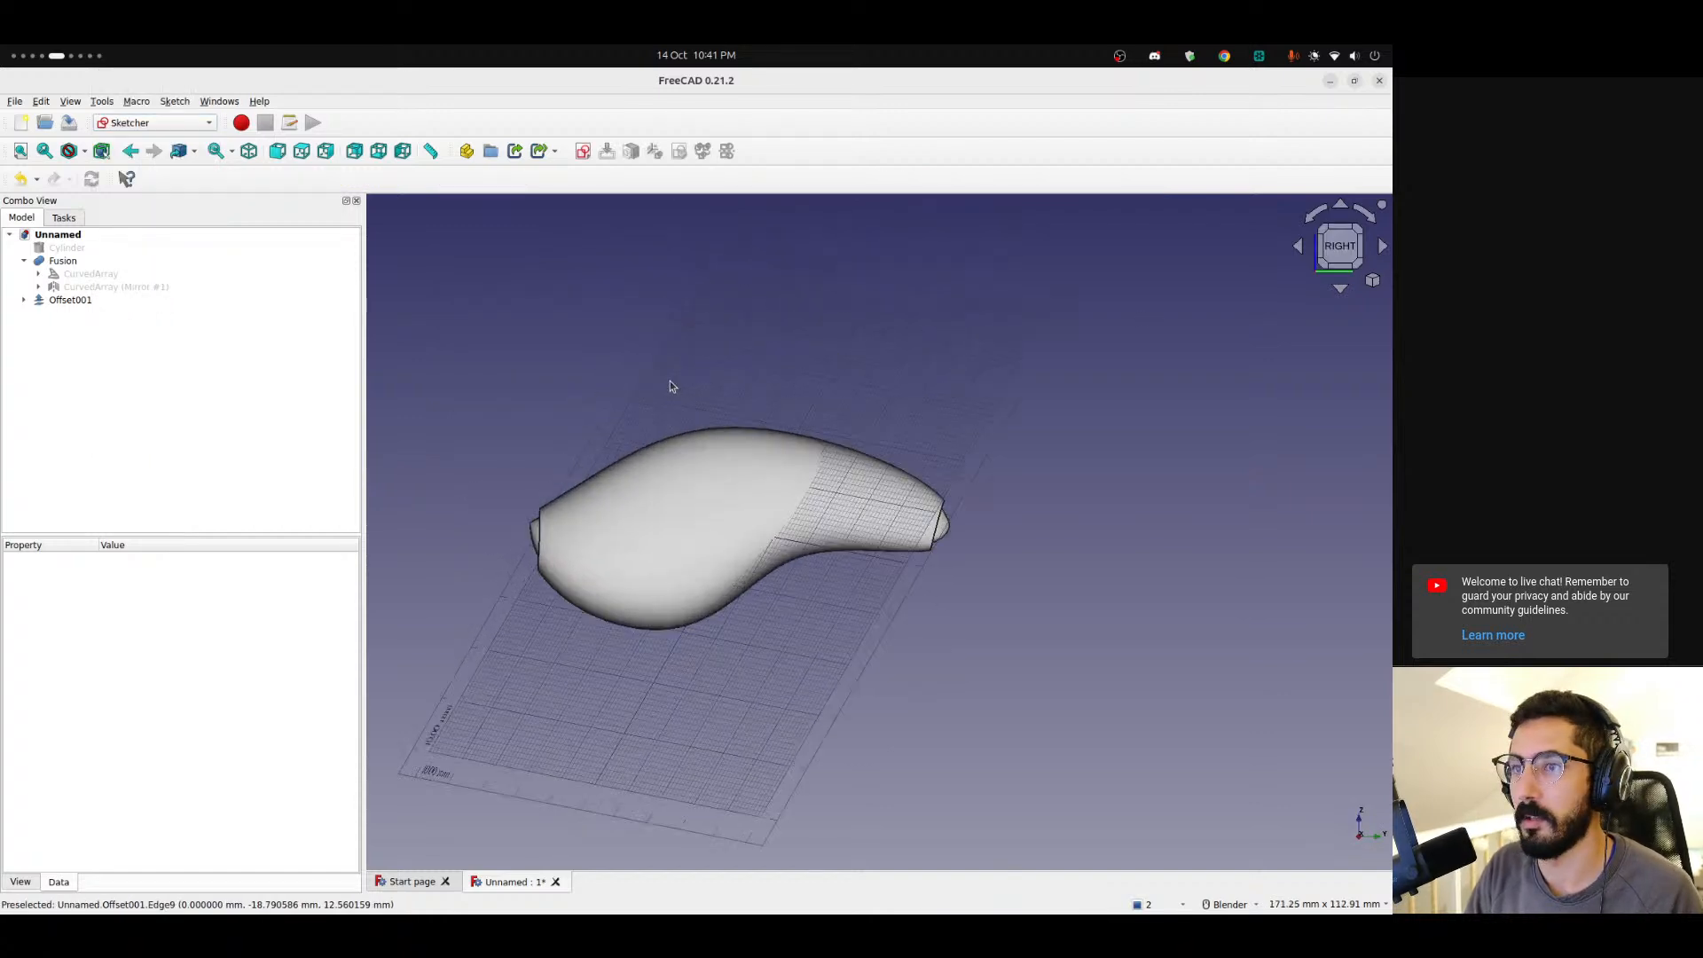
{"action": "left_click", "coordinate": [582, 152]}
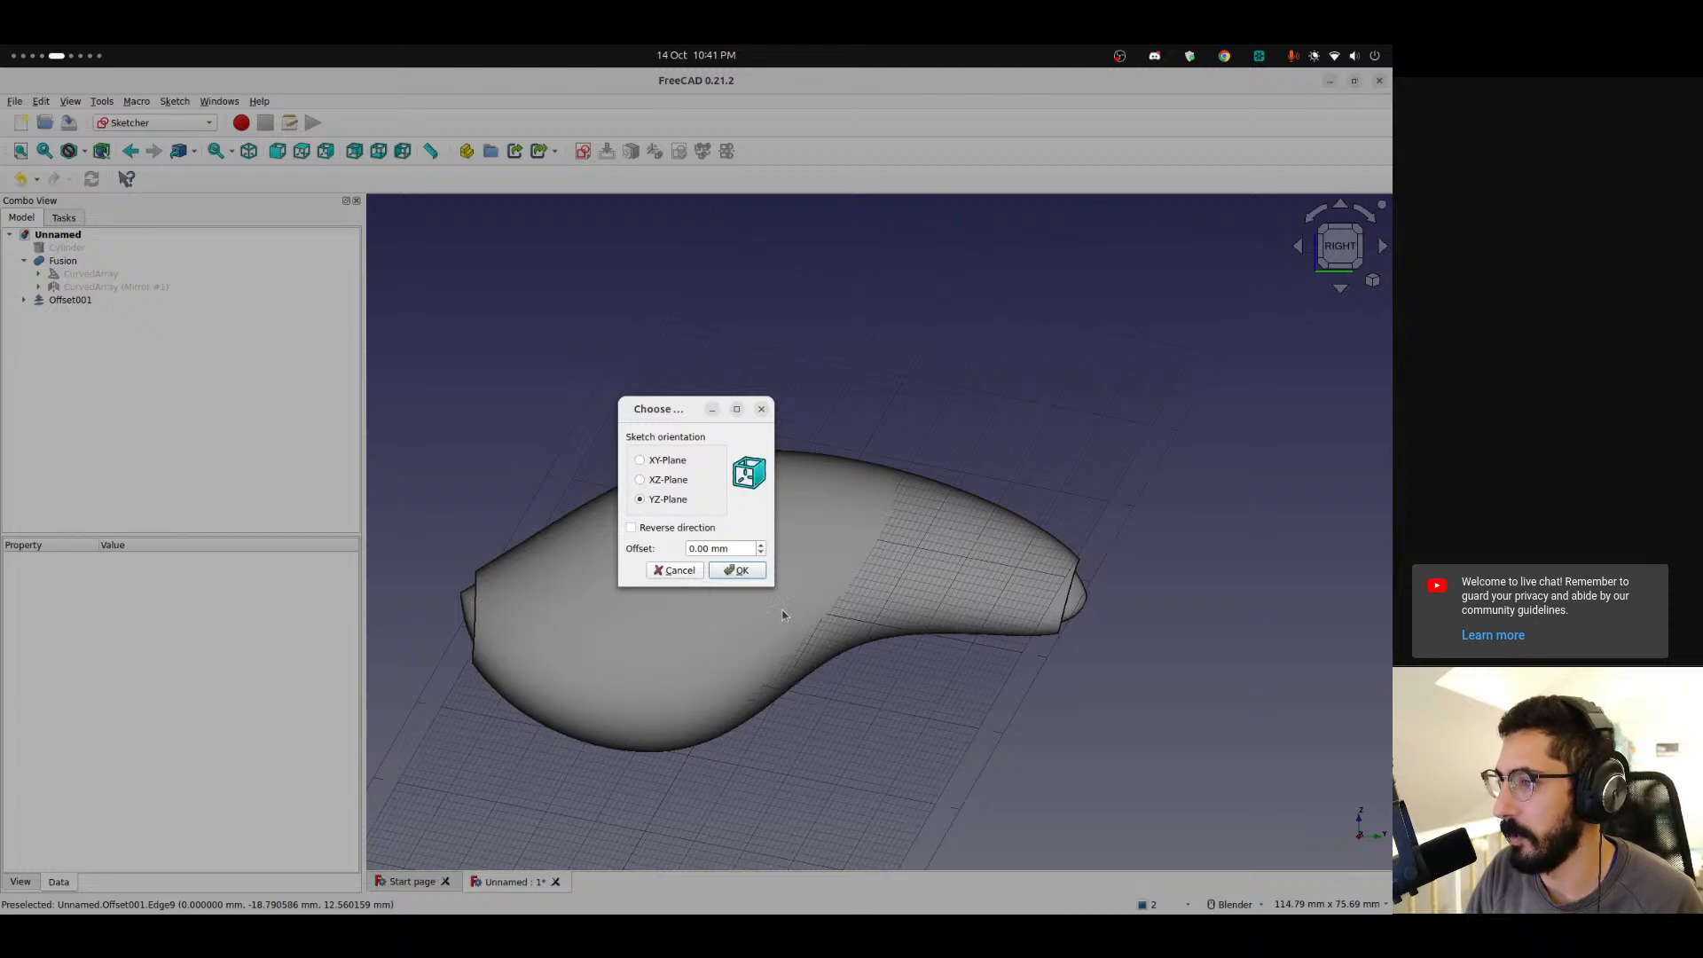
{"action": "left_click", "coordinate": [742, 571]}
Add the offset shell's upper and lower outer edges to the sketch as external geometry.
{"action": "middle_click_drag", "start_coordinate": [598, 389], "coordinate": [887, 367]}
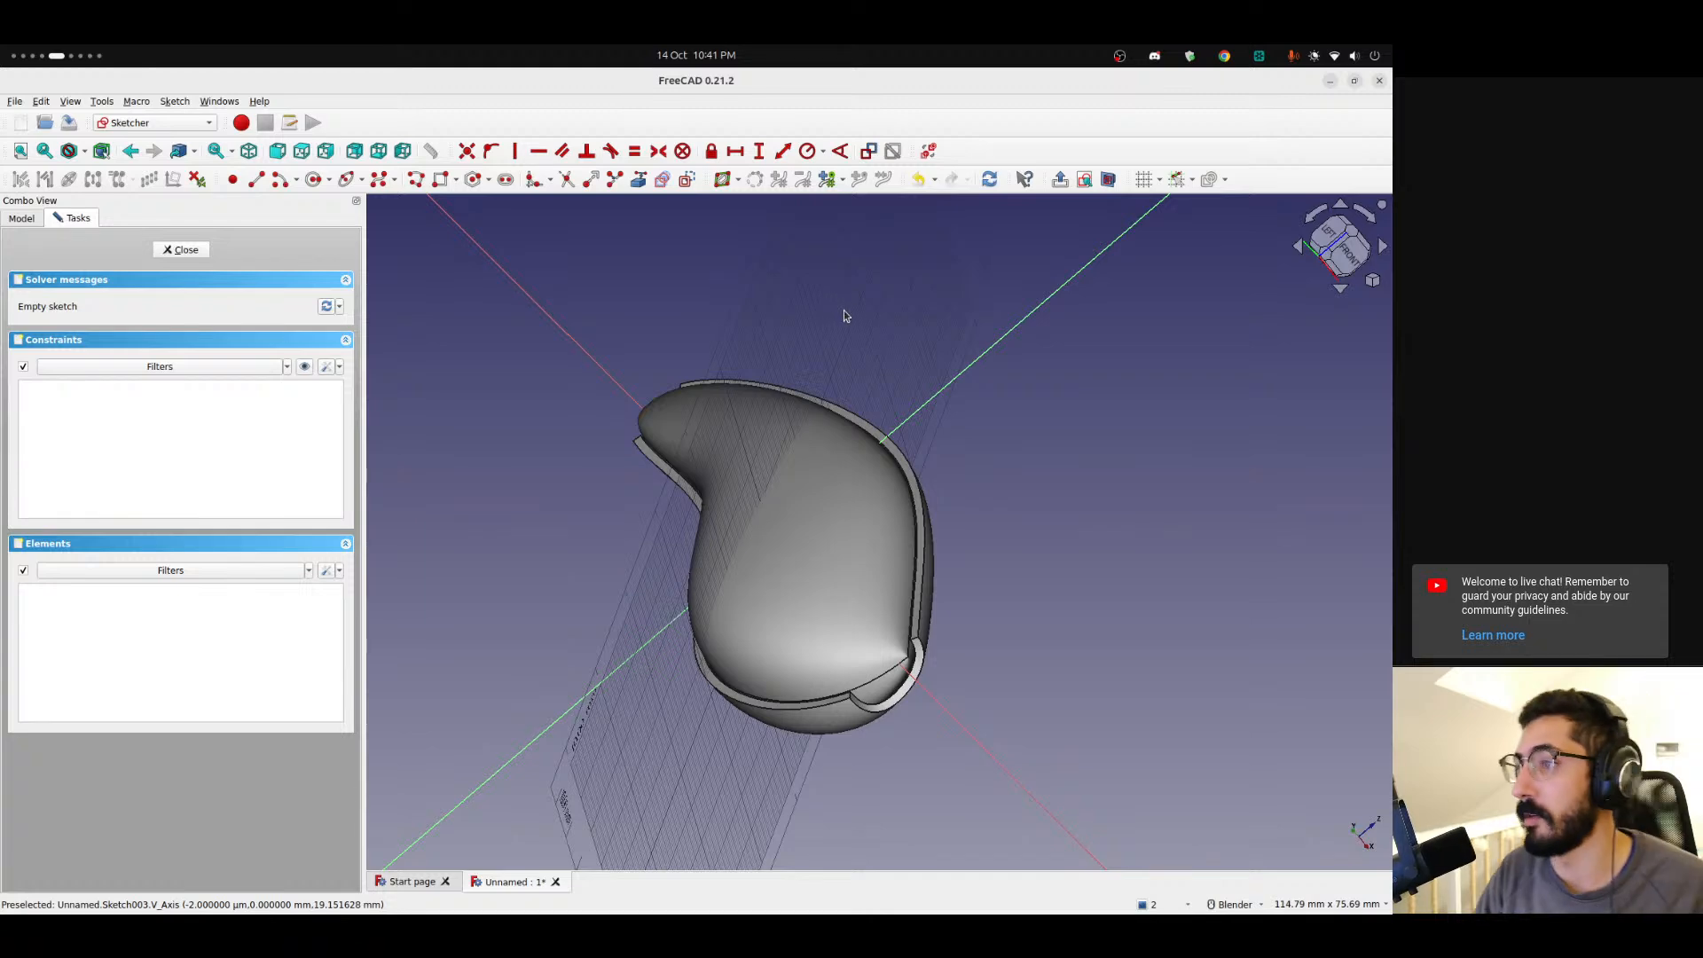
{"action": "left_click", "coordinate": [639, 179]}
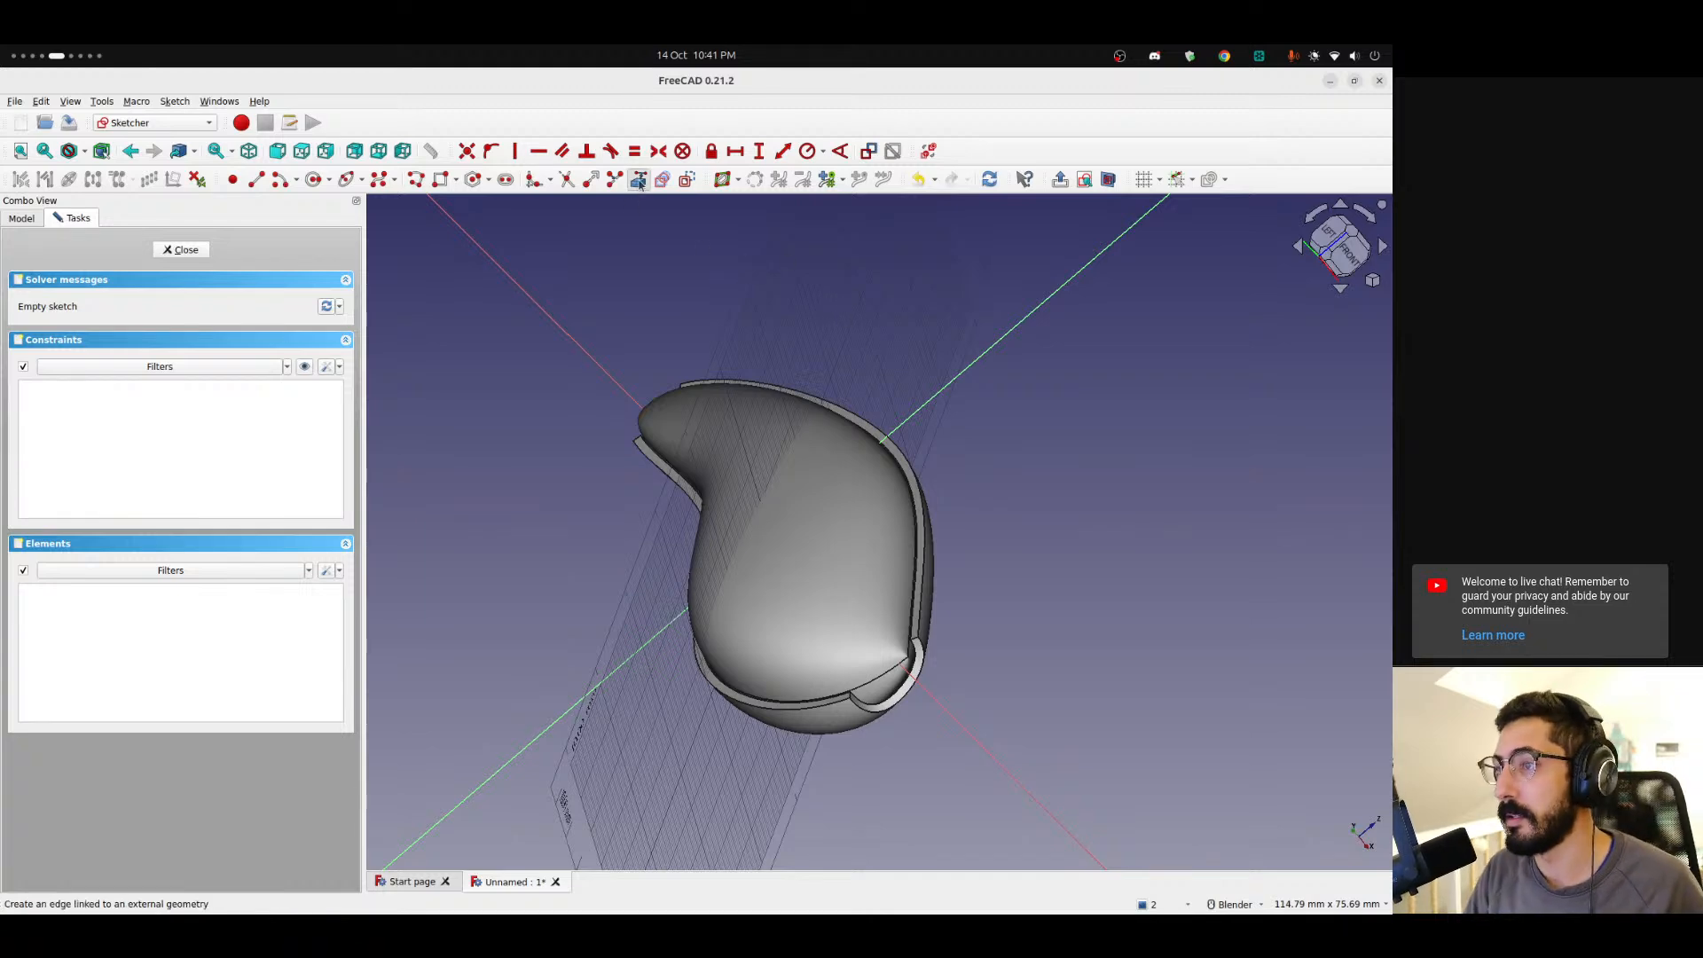
{"action": "left_click", "coordinate": [910, 462]}
{"action": "middle_click_drag", "start_coordinate": [1007, 355], "coordinate": [1035, 486]}
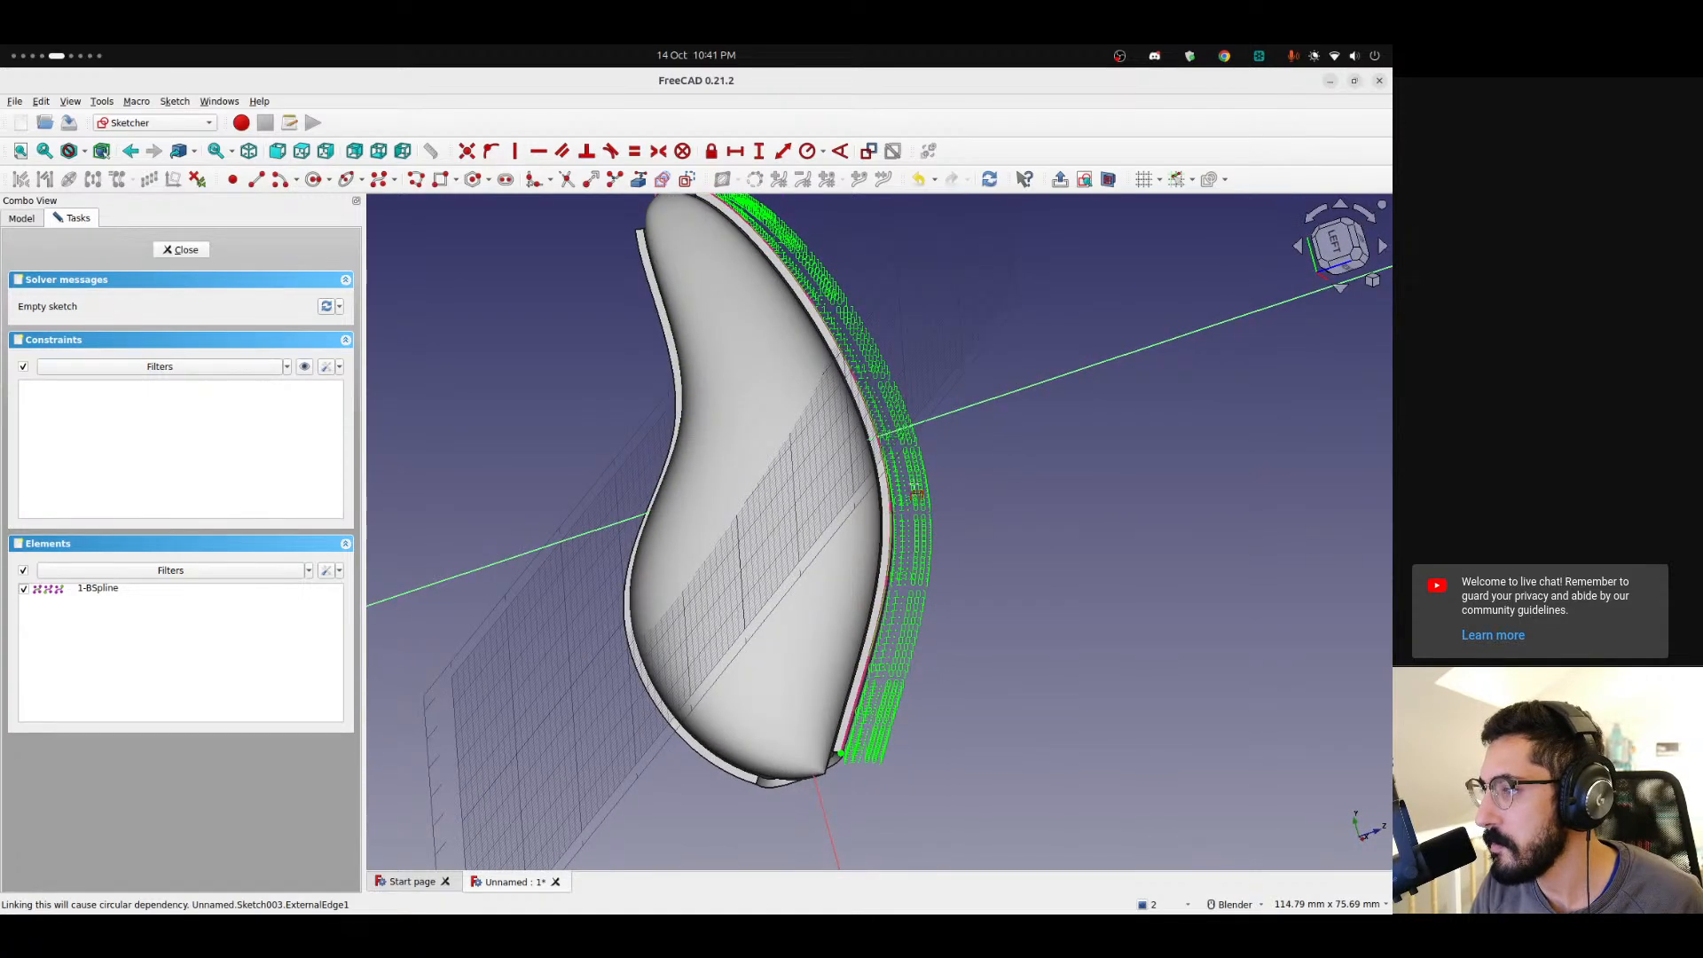
{"action": "scroll", "coordinate": [993, 479], "scroll_direction": "up", "scroll_amount": 12}
{"action": "scroll", "coordinate": [865, 440], "scroll_direction": "down", "scroll_amount": 12}
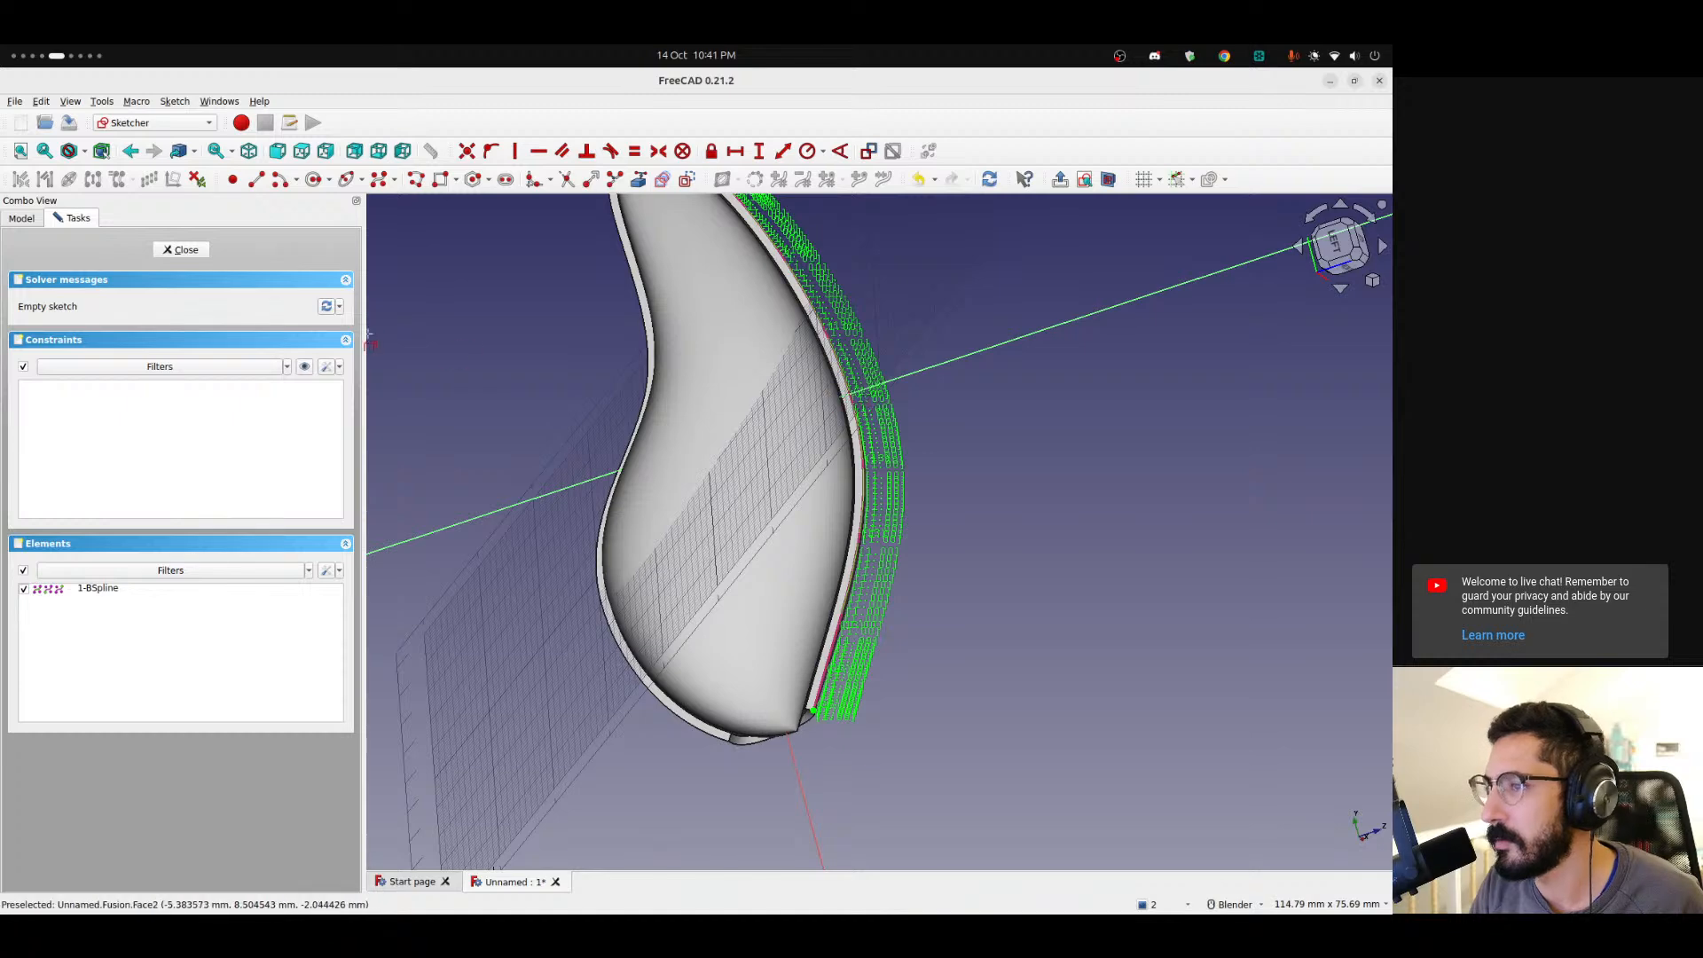
{"action": "left_click", "coordinate": [590, 484]}
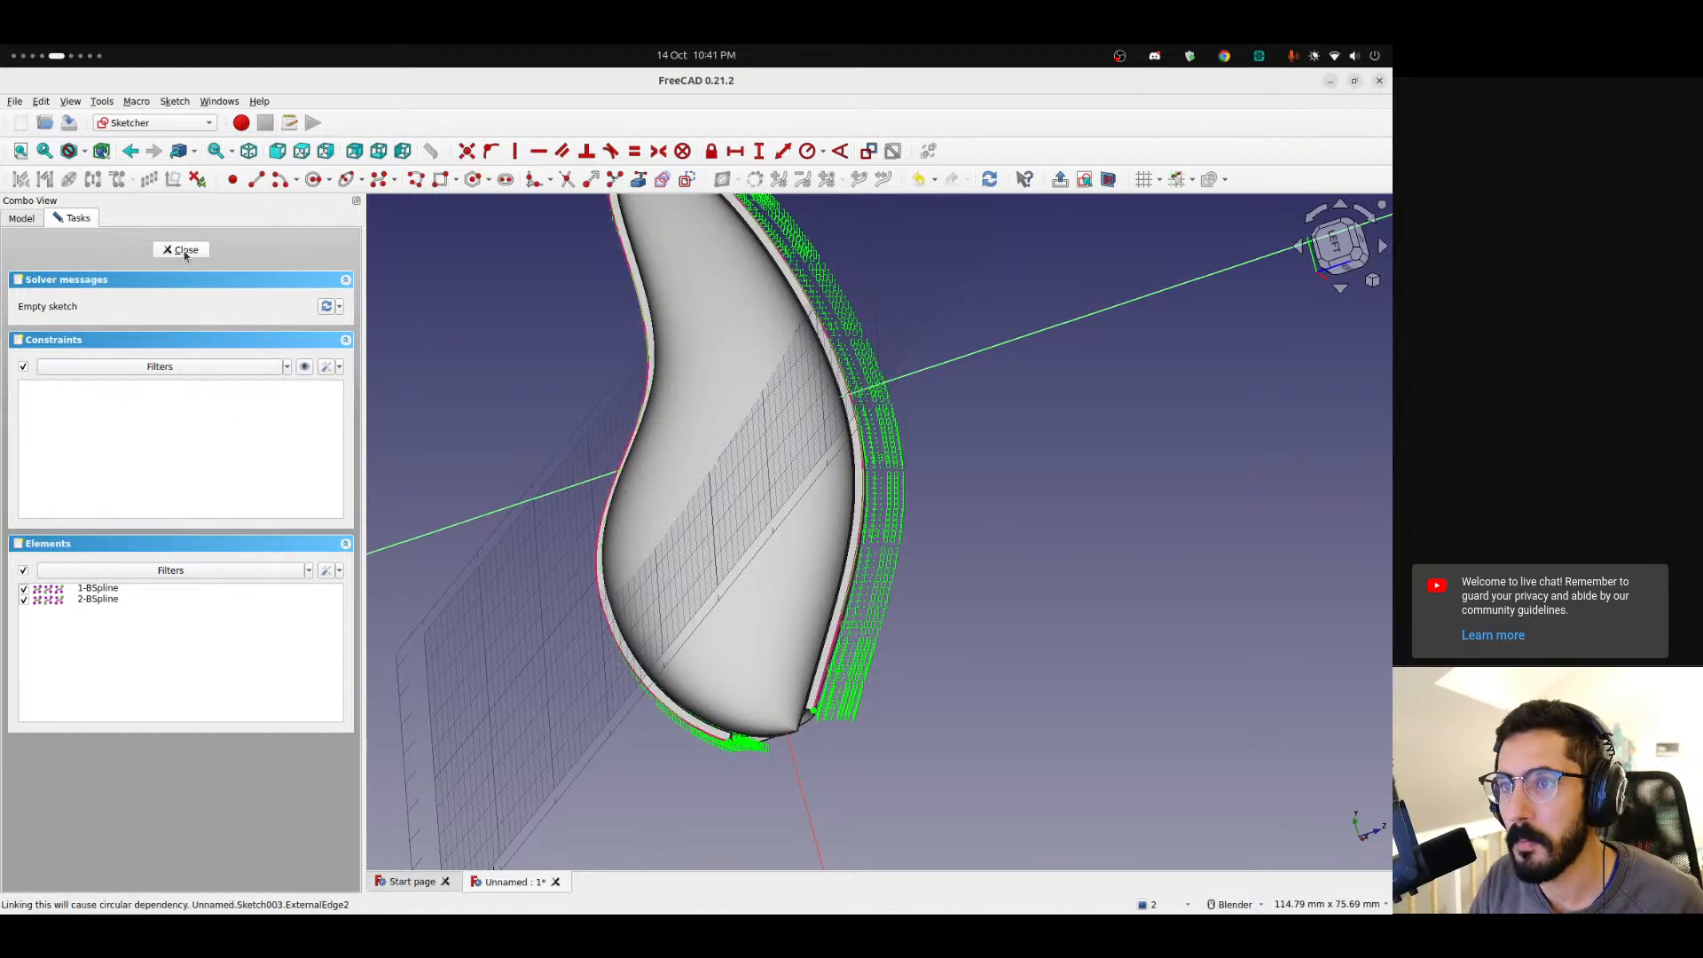
Examine the imported external edges from the right view, zooming in along the shell's top edge.
{"action": "middle_click_drag", "start_coordinate": [588, 438], "coordinate": [1054, 411]}
{"action": "middle_click_drag", "start_coordinate": [1094, 298], "coordinate": [1240, 365]}
{"action": "left_click", "coordinate": [1337, 234]}
{"action": "scroll", "coordinate": [796, 415], "scroll_direction": "down", "scroll_amount": 2}
{"action": "middle_click_drag", "start_coordinate": [742, 412], "coordinate": [836, 489], "text": "shift"}
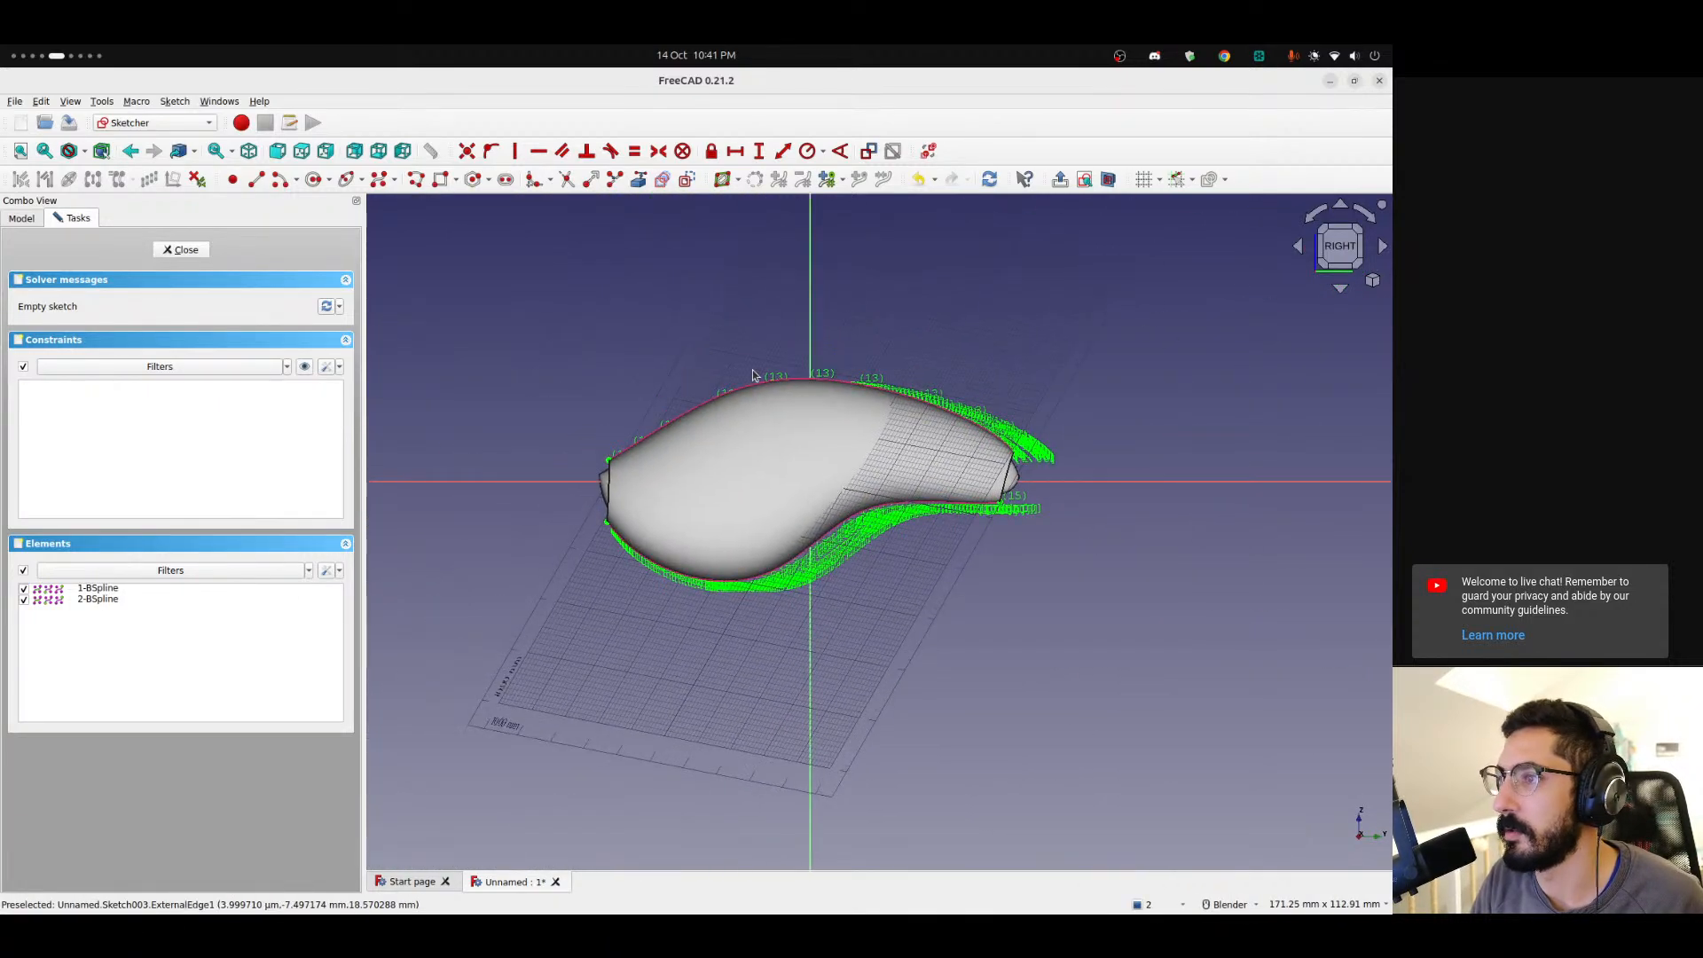
{"action": "scroll", "coordinate": [757, 373], "scroll_direction": "up", "scroll_amount": 2}
{"action": "left_click", "coordinate": [1107, 182]}
{"action": "scroll", "coordinate": [624, 444], "scroll_direction": "up", "scroll_amount": 5}
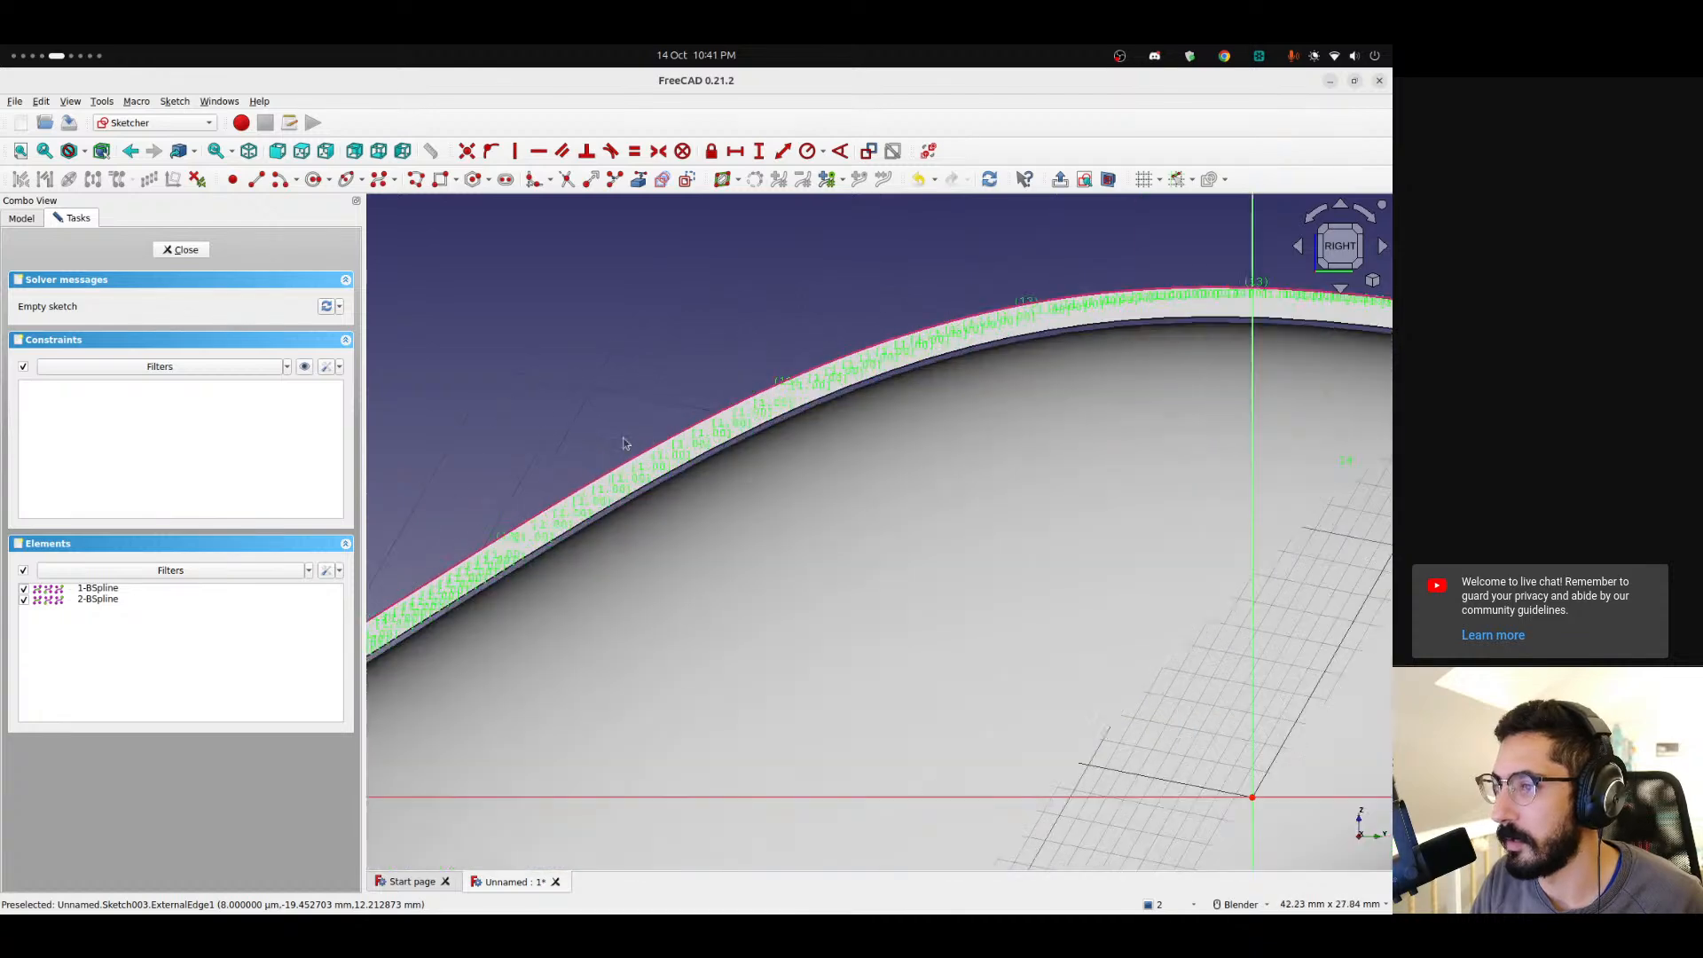
{"action": "scroll", "coordinate": [540, 438], "scroll_direction": "up", "scroll_amount": 5}
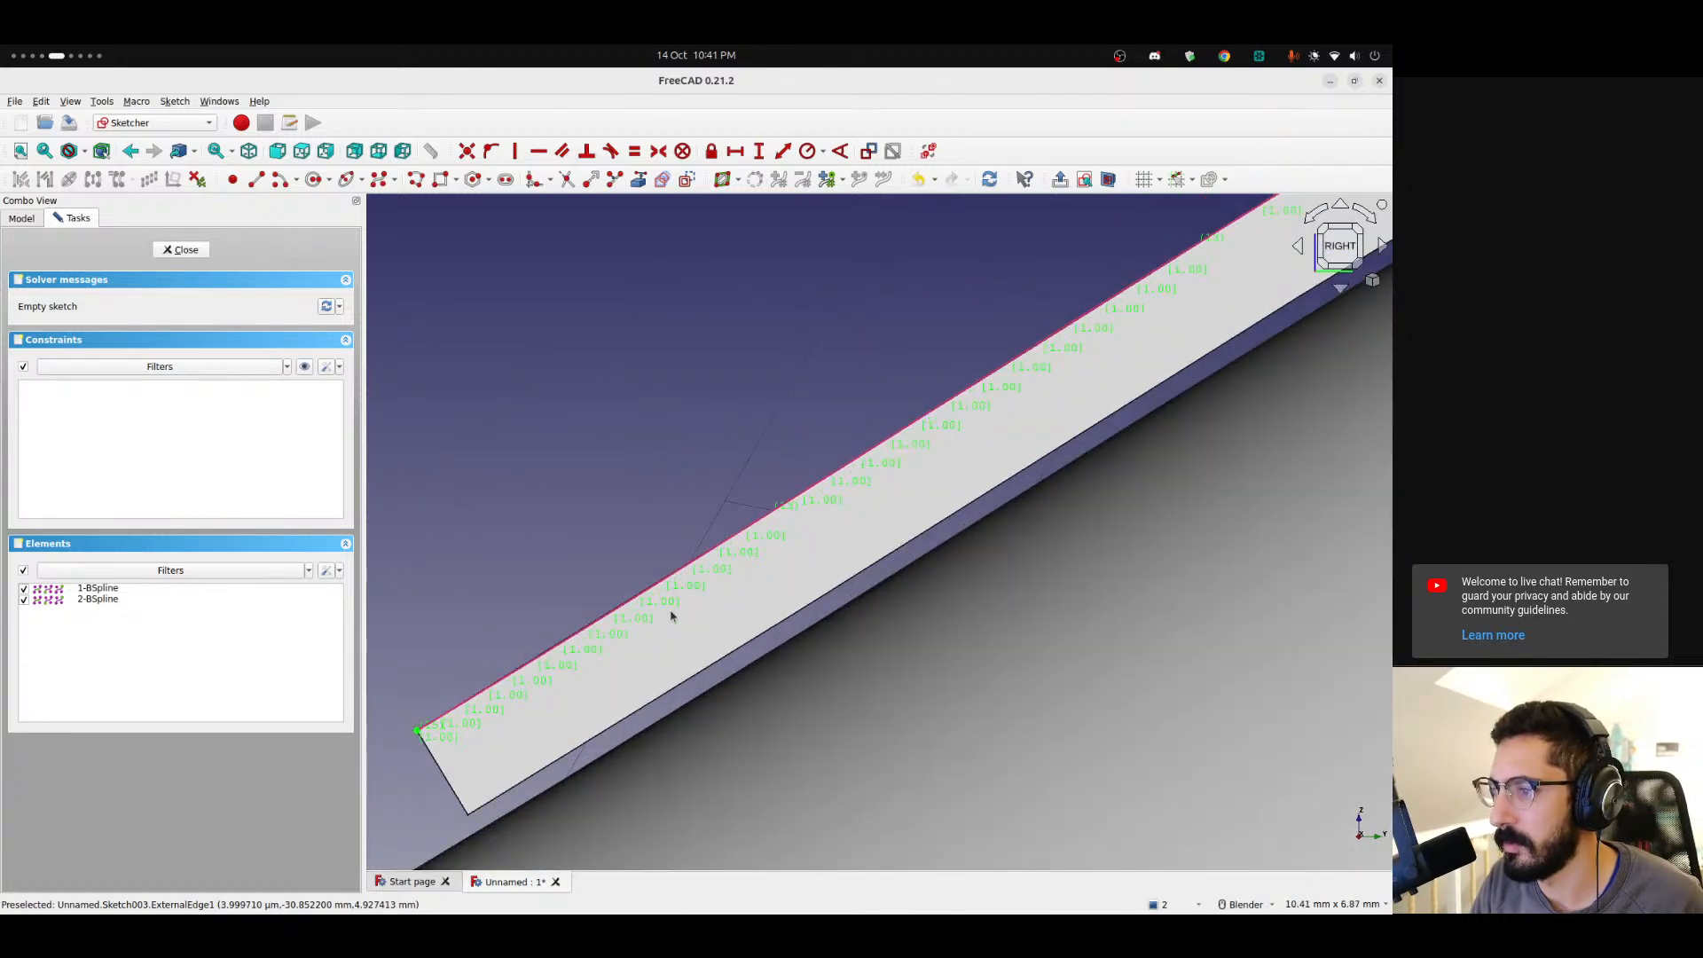
{"action": "scroll", "coordinate": [655, 606], "scroll_direction": "down", "scroll_amount": 10}
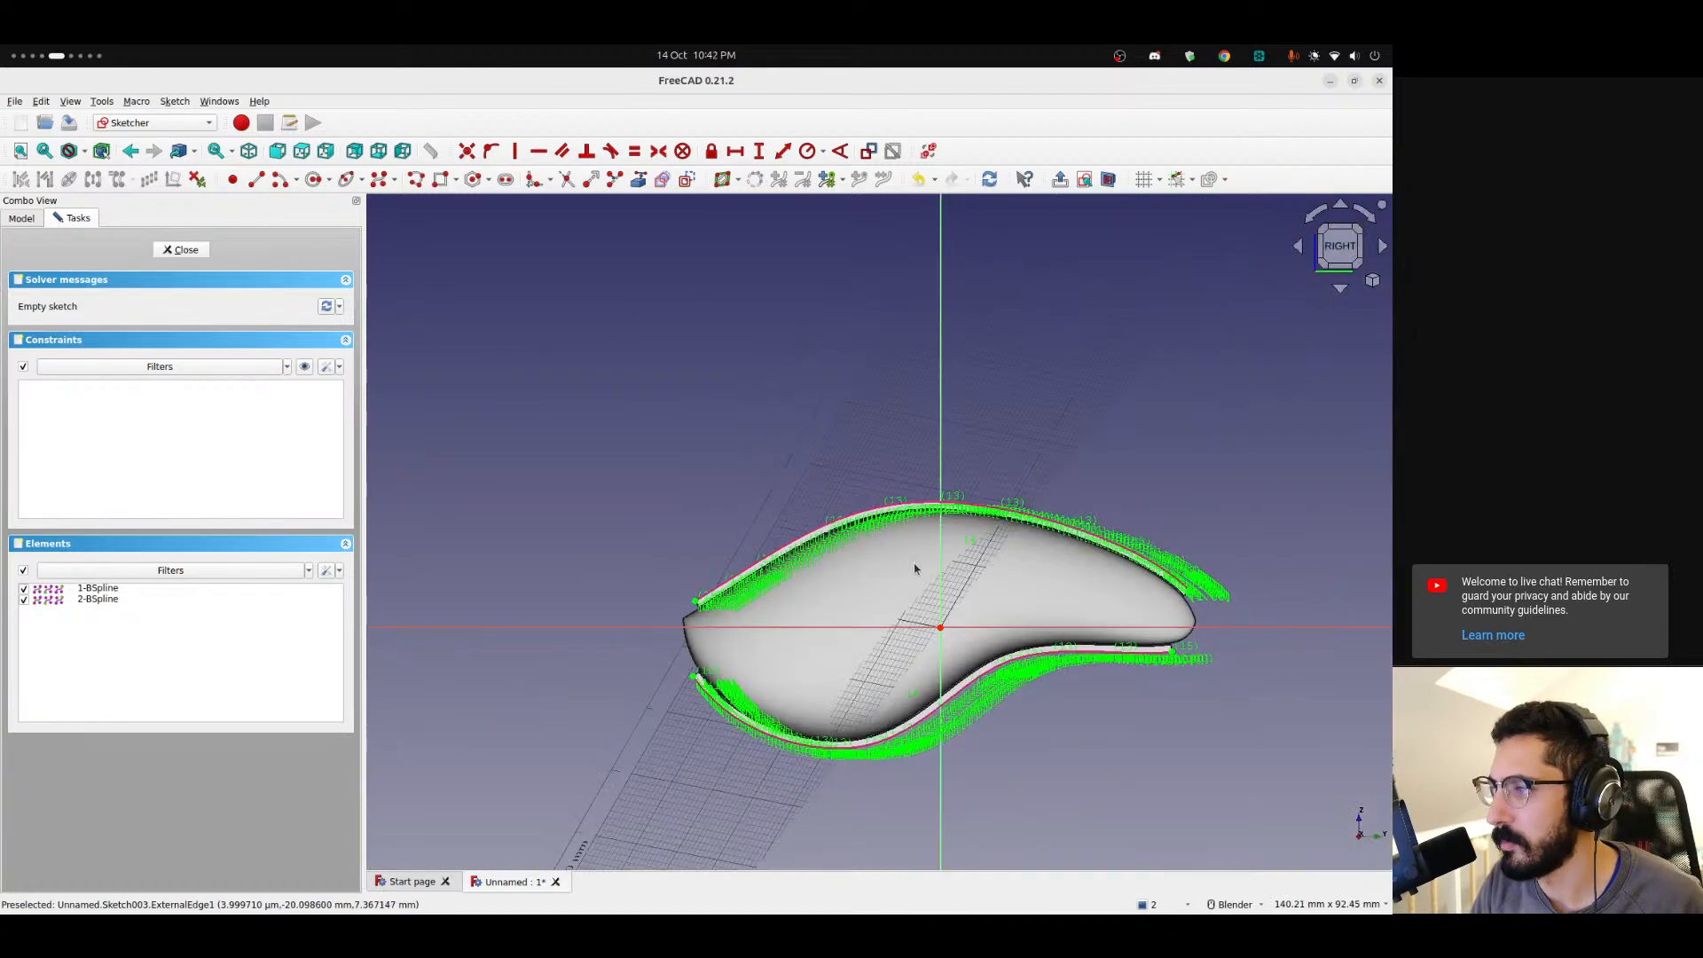
{"action": "middle_click_drag", "start_coordinate": [918, 576], "coordinate": [768, 547], "text": "shift"}
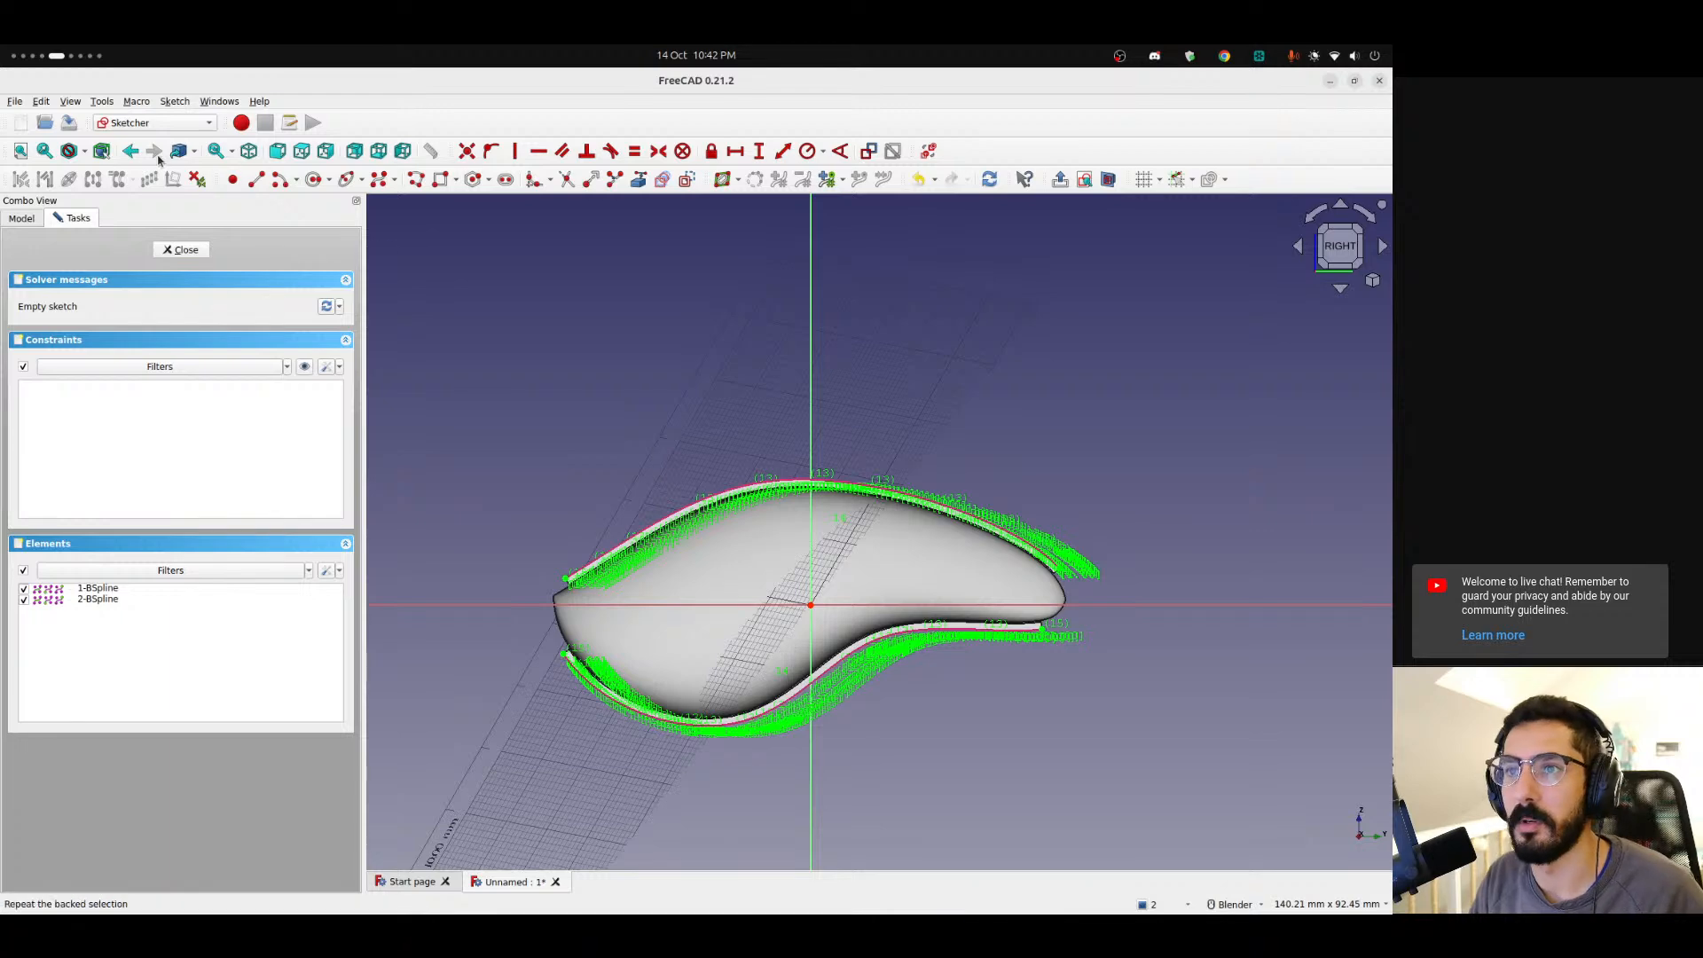
Show and then hide the B-spline curvature comb on the external edges.
{"action": "left_click", "coordinate": [171, 102]}
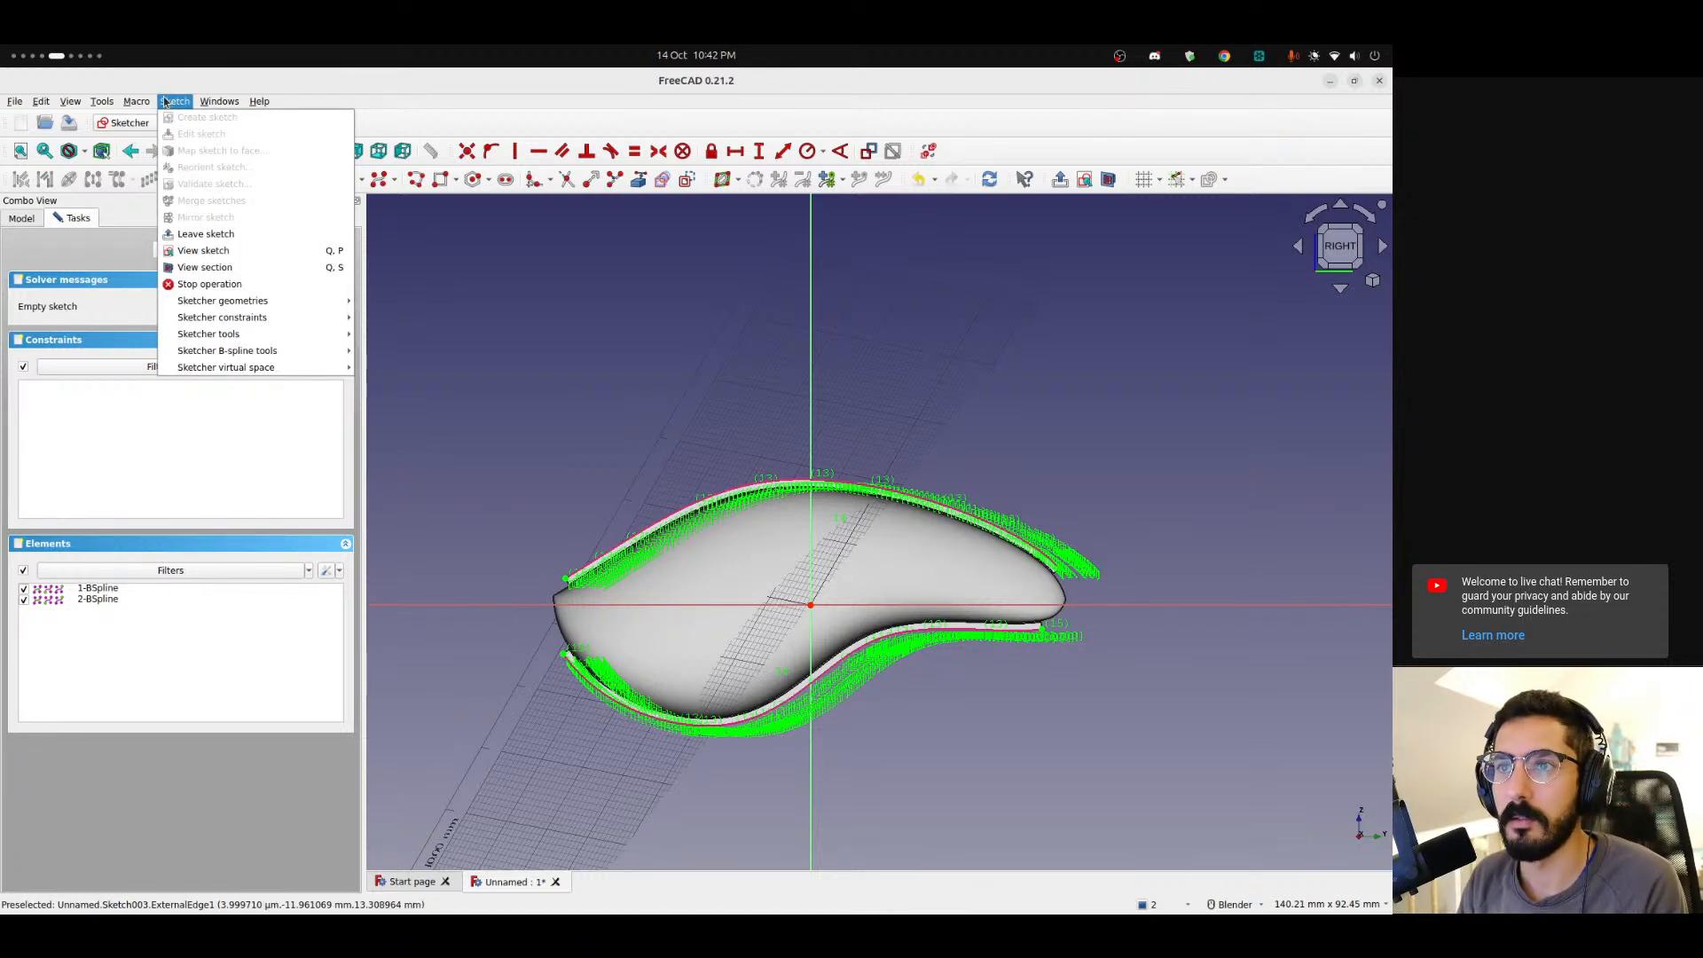
{"action": "mouse_move", "coordinate": [70, 101]}
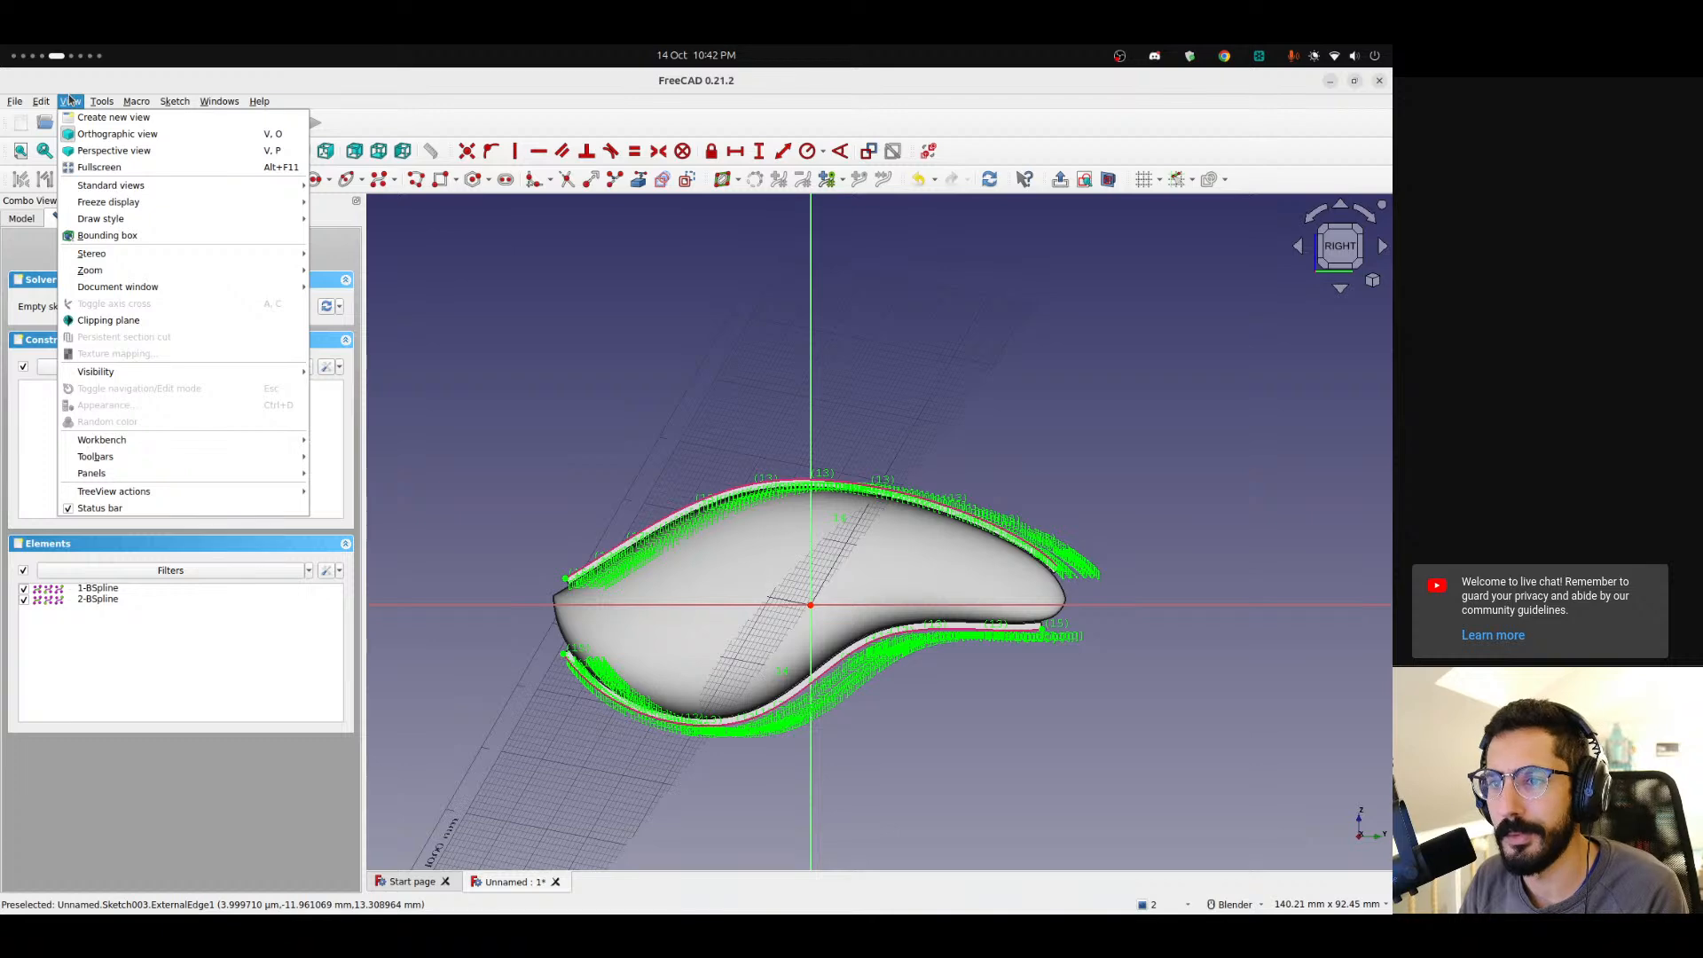
{"action": "mouse_move", "coordinate": [187, 373]}
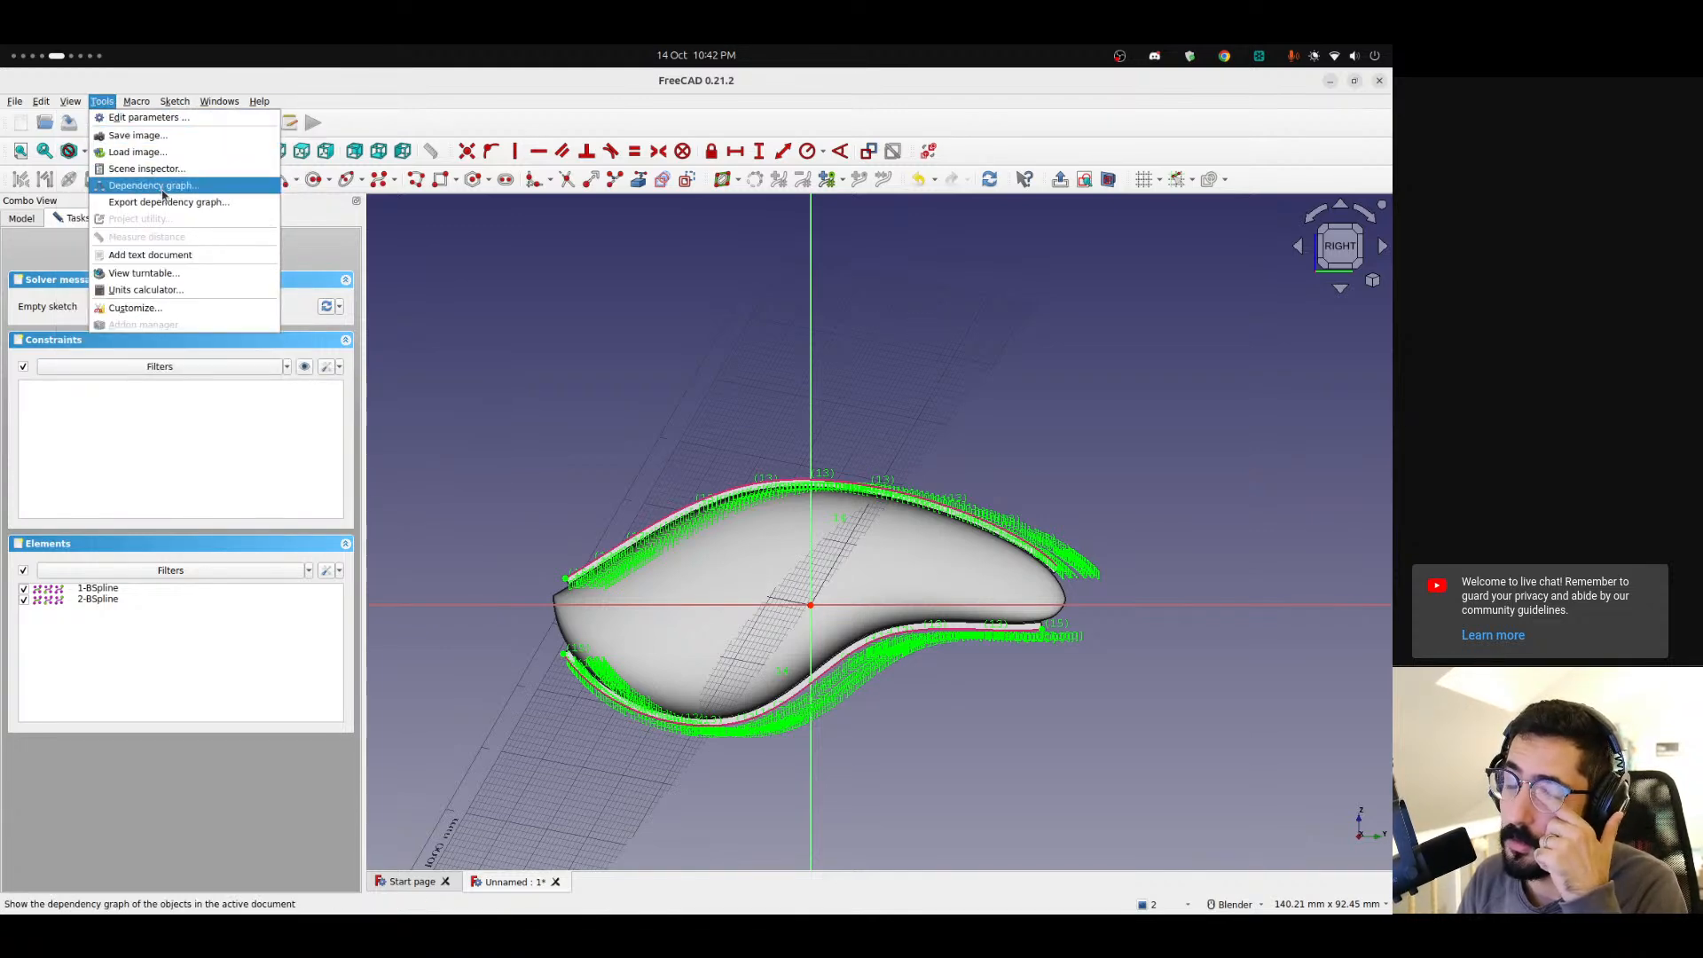
{"action": "mouse_move", "coordinate": [174, 108]}
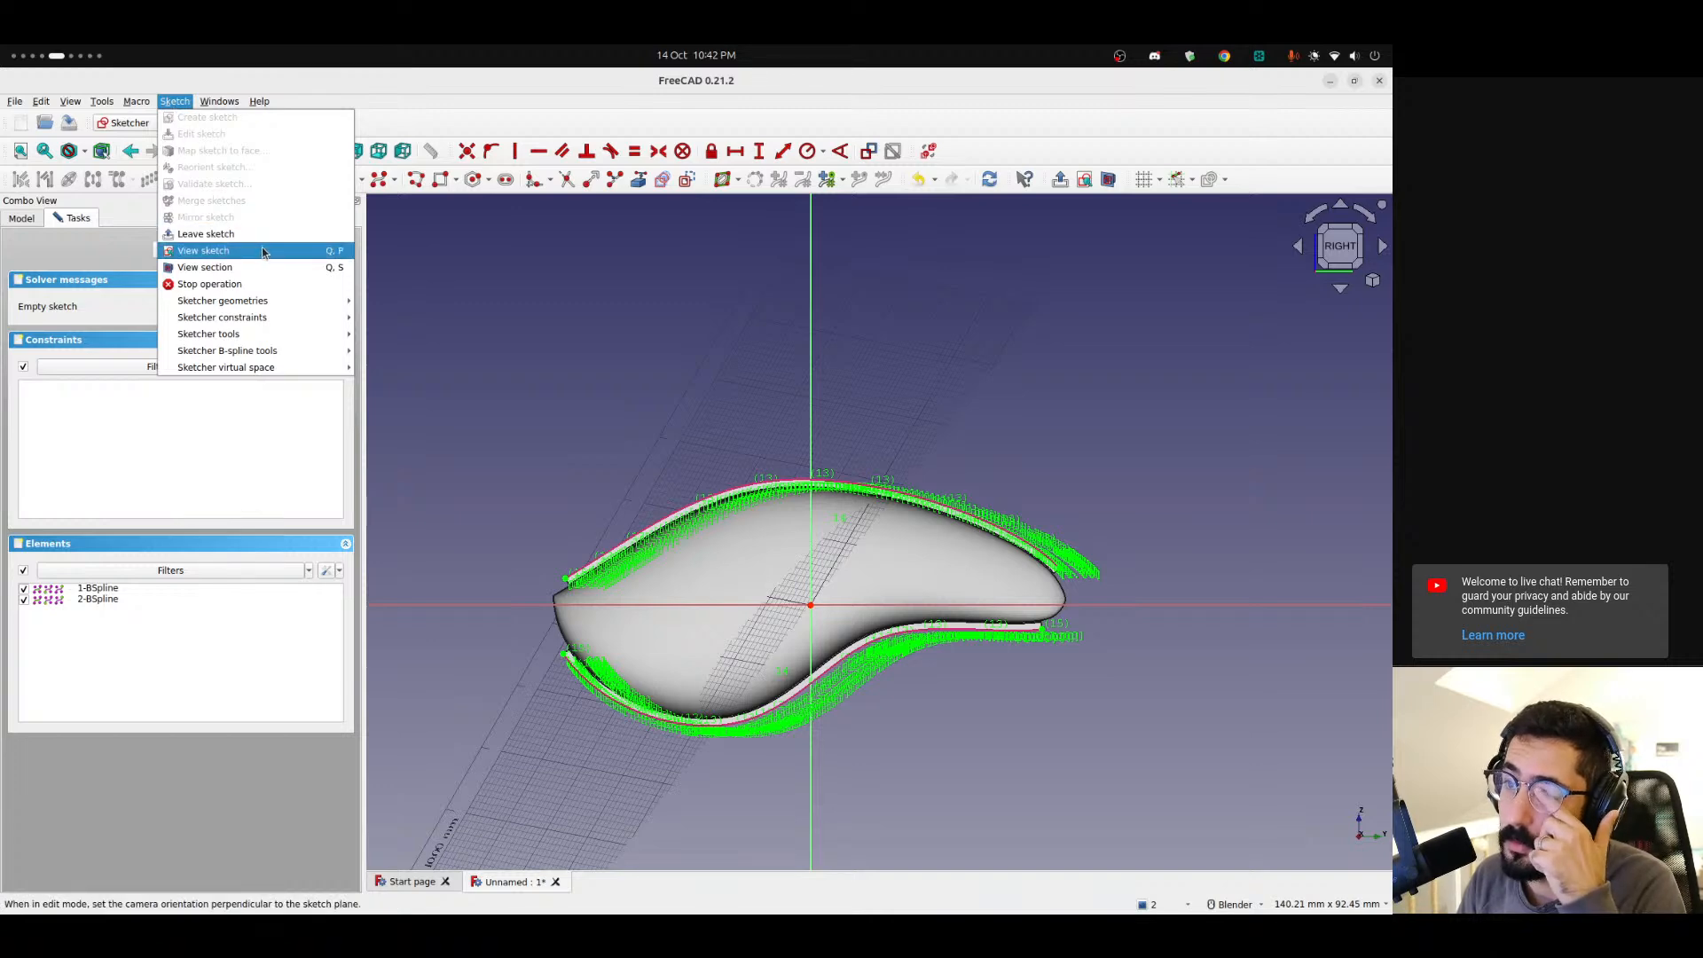
{"action": "mouse_move", "coordinate": [279, 306]}
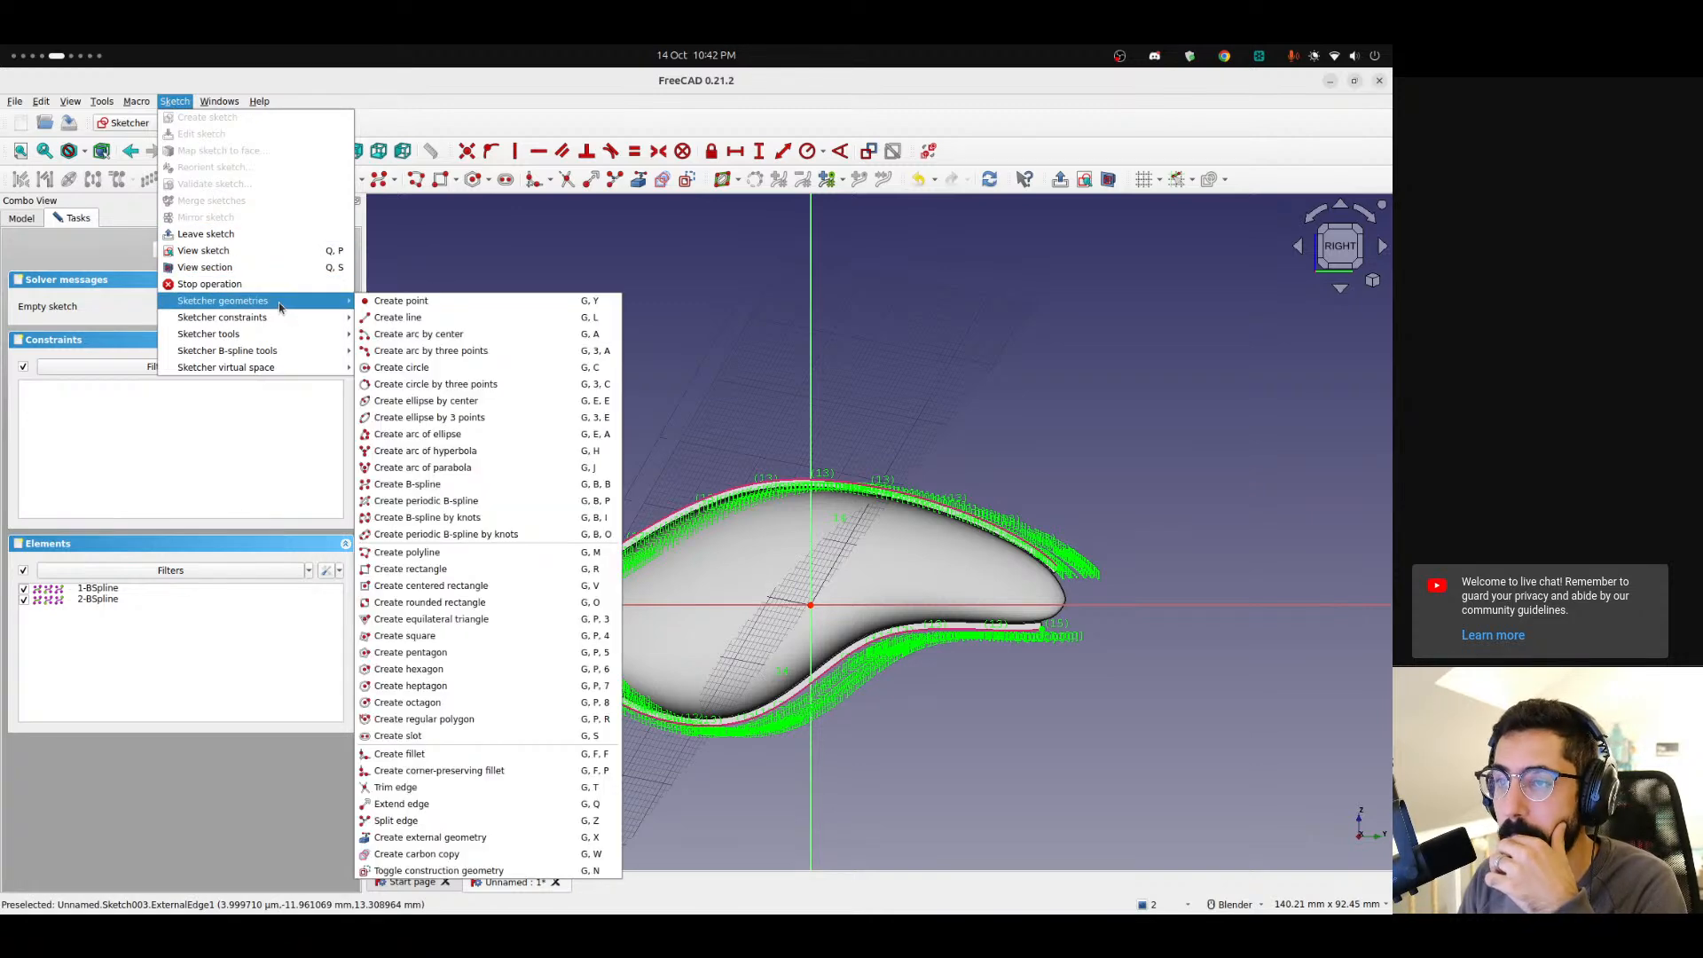
{"action": "mouse_move", "coordinate": [270, 370]}
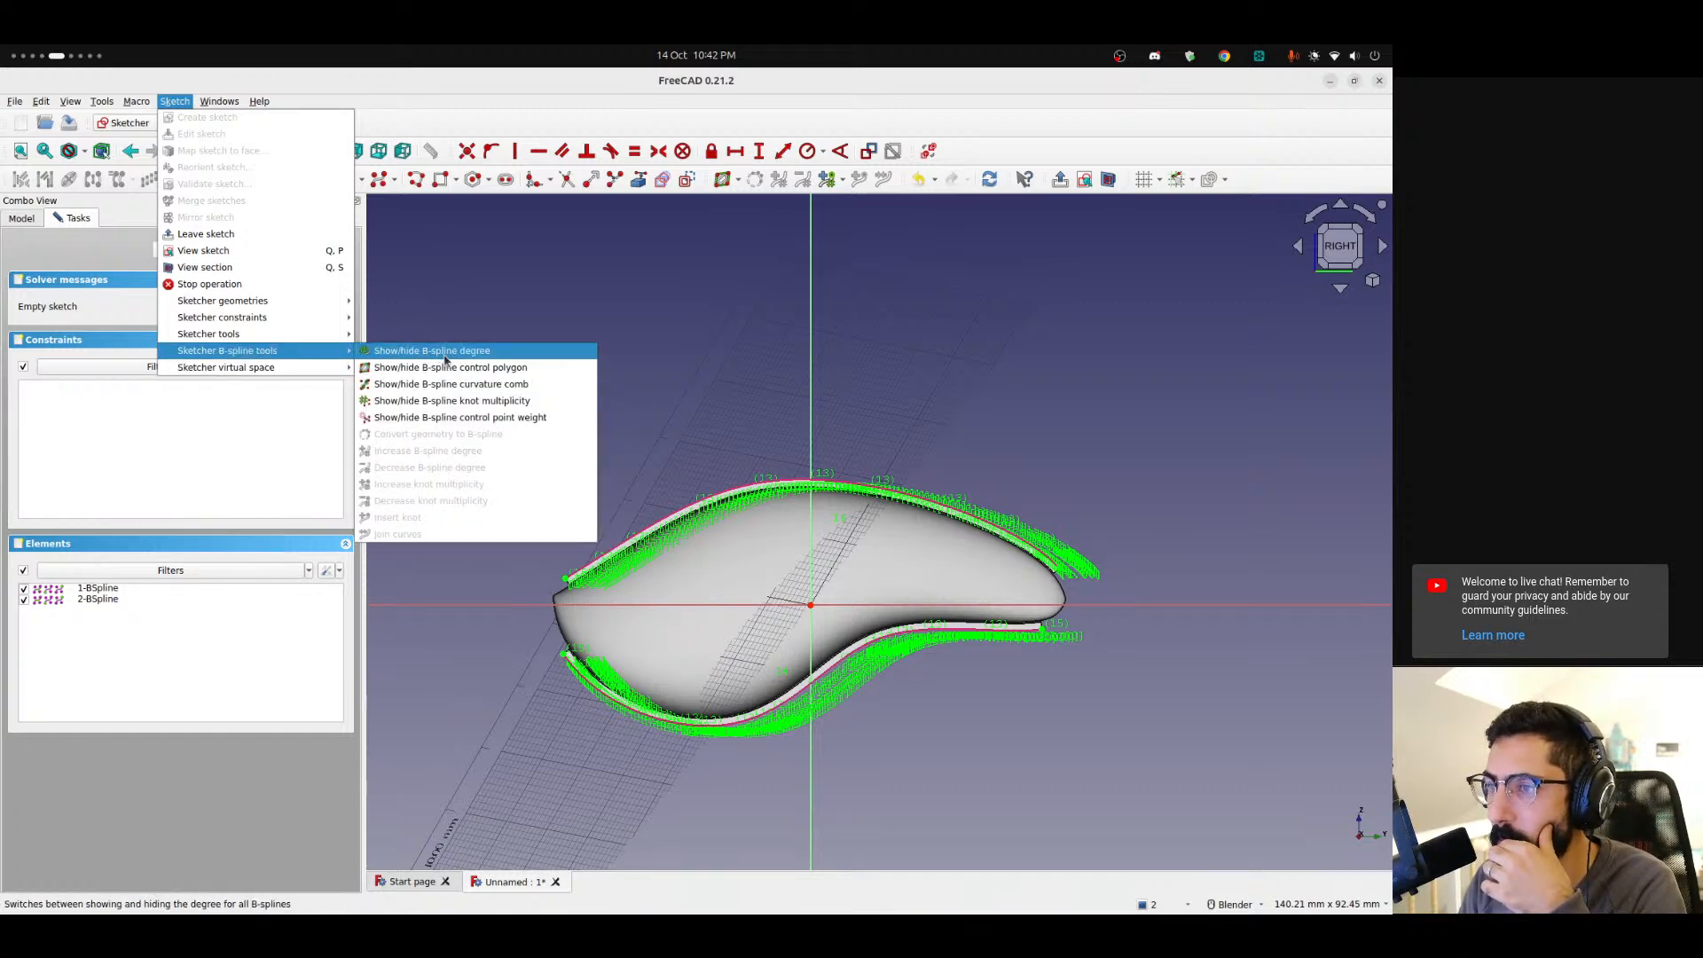
{"action": "left_click", "coordinate": [495, 385]}
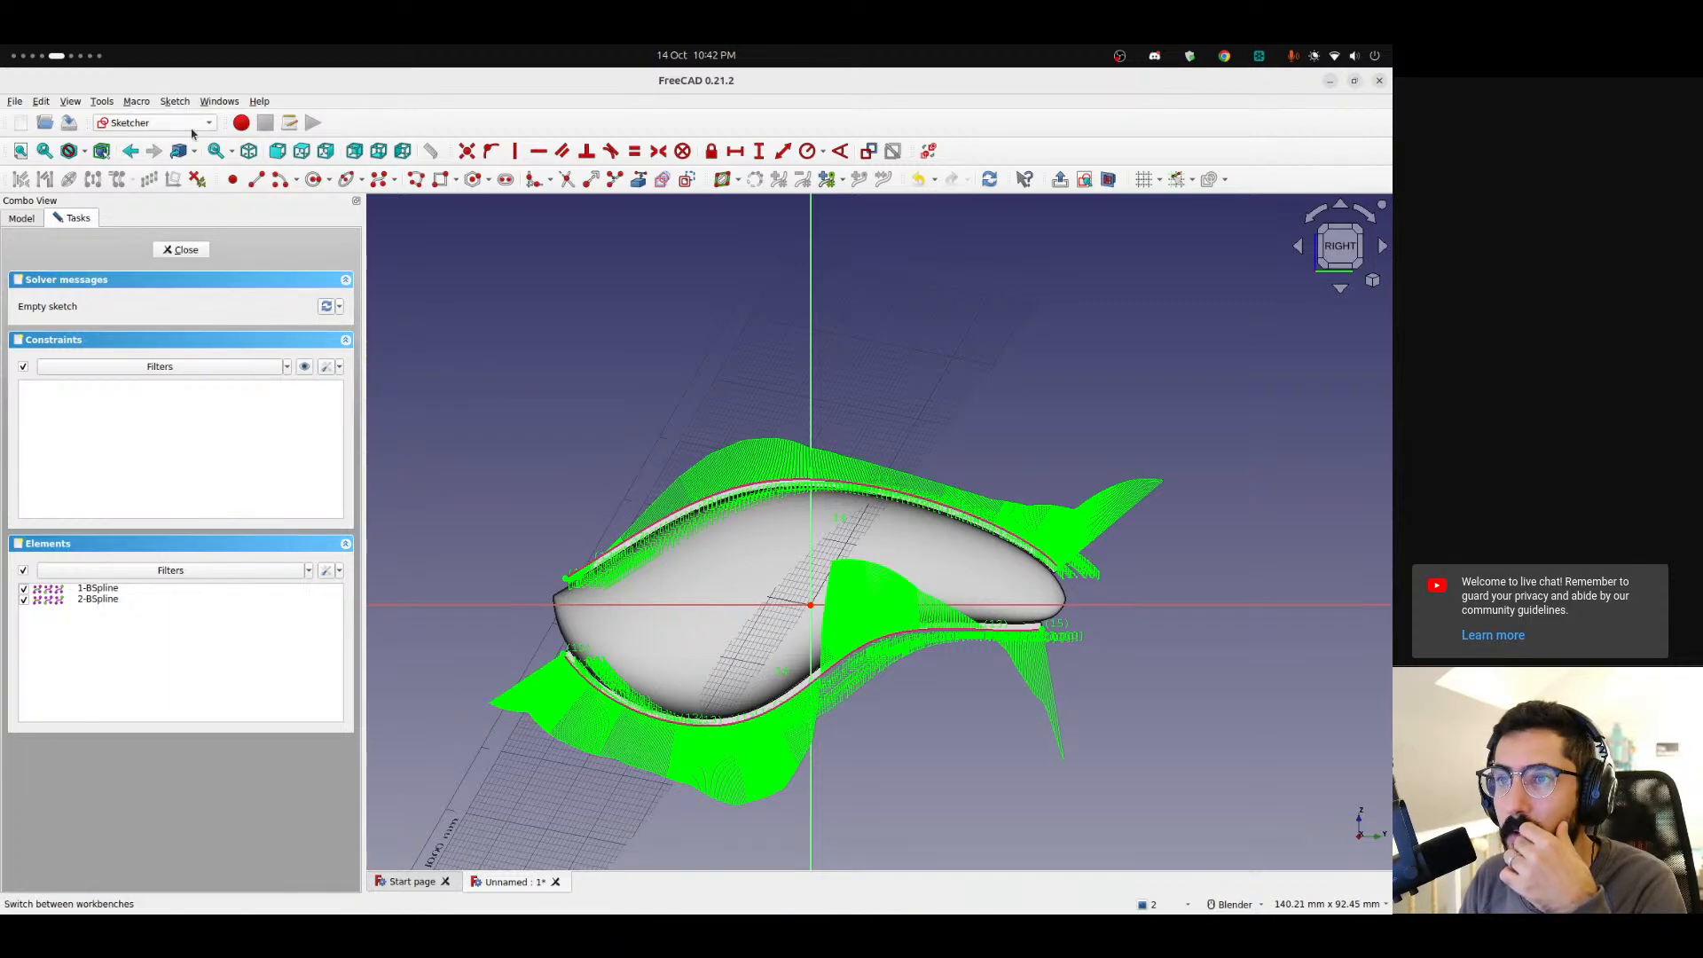
{"action": "left_click", "coordinate": [182, 104]}
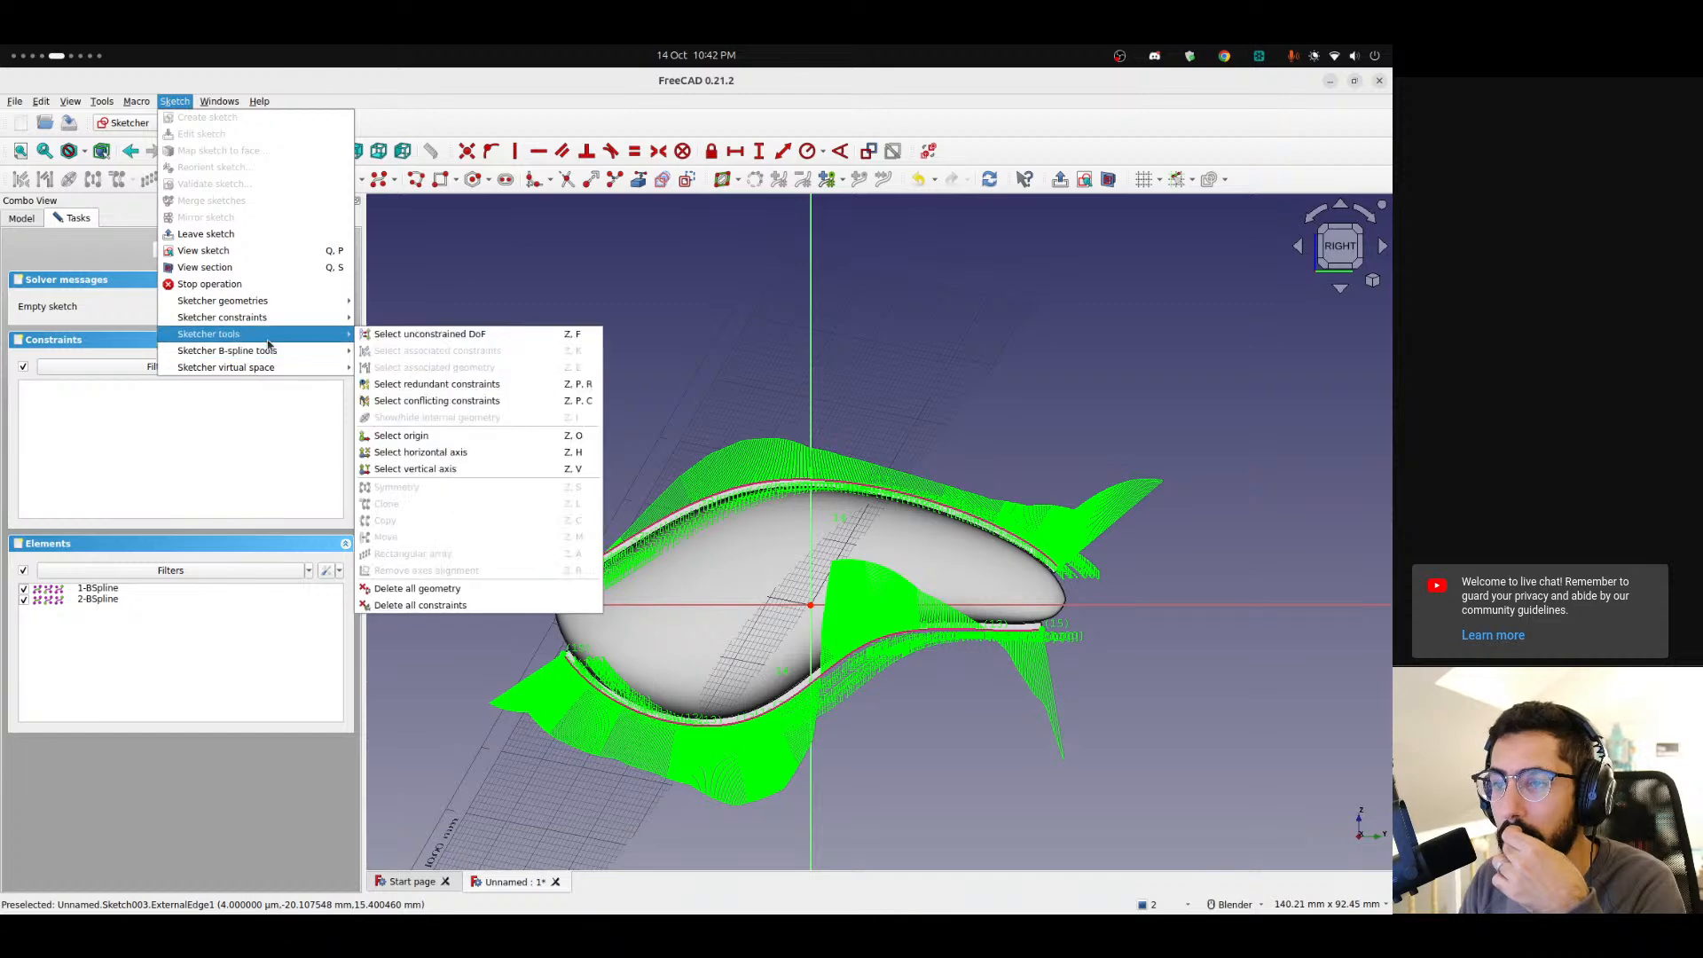
{"action": "left_click", "coordinate": [444, 384]}
Hide the B-spline control point weights on the external edges.
{"action": "left_click", "coordinate": [171, 104]}
{"action": "mouse_move", "coordinate": [284, 351]}
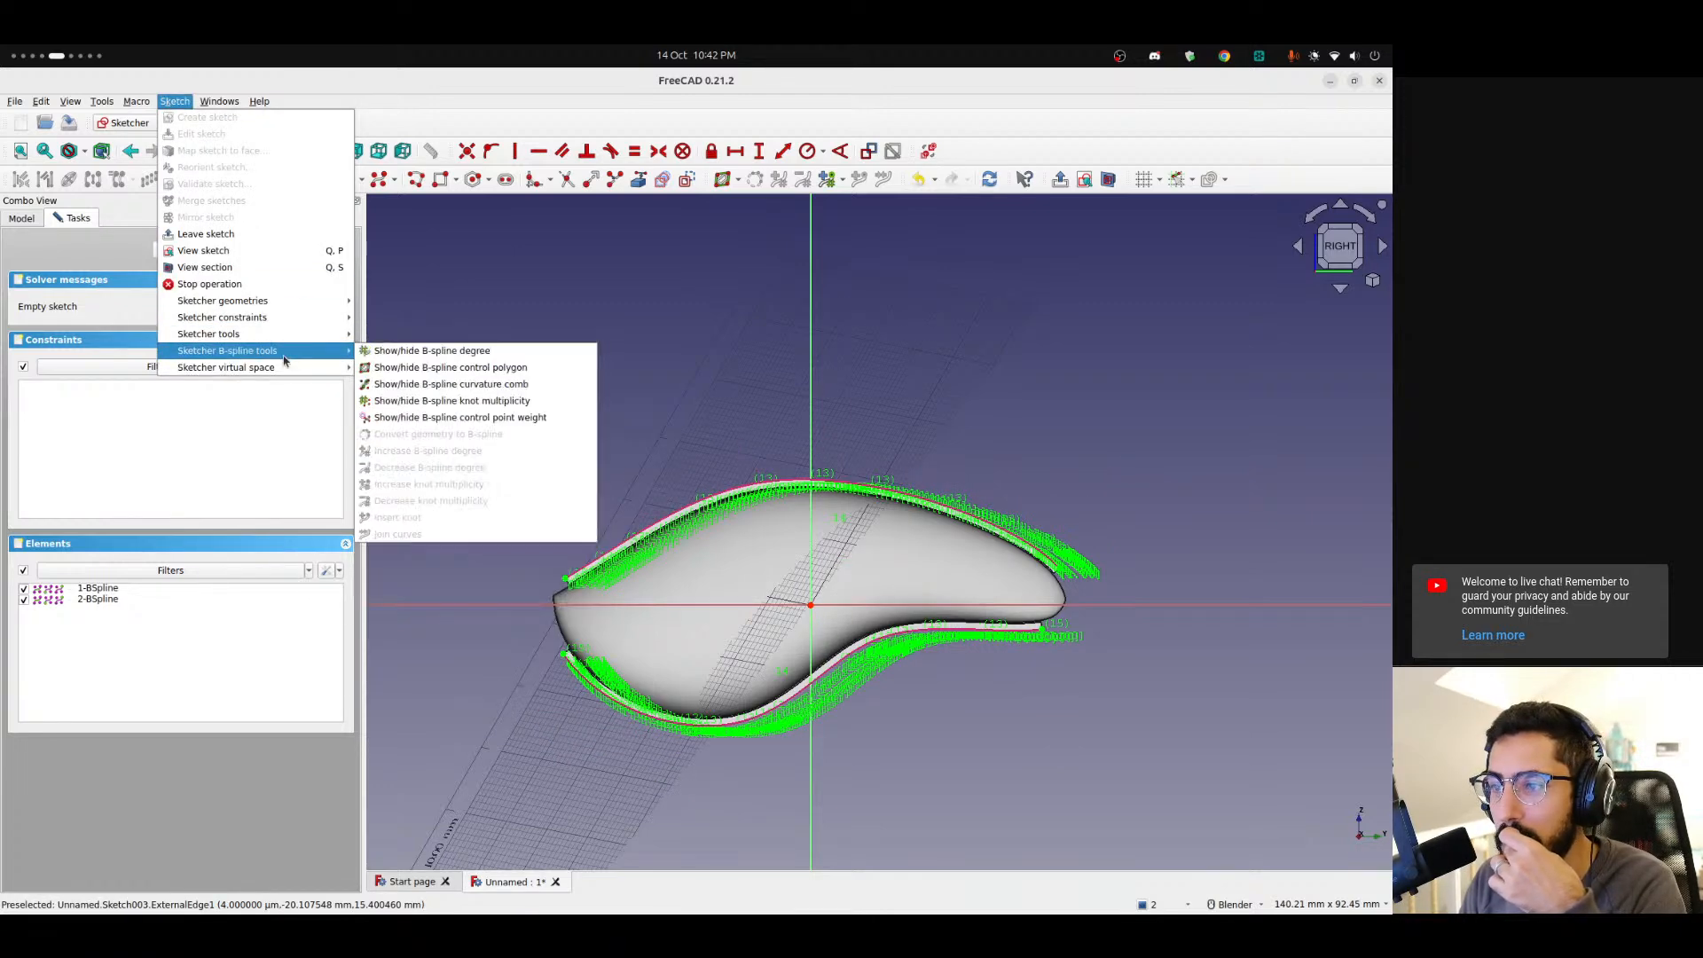
{"action": "left_click", "coordinate": [457, 418]}
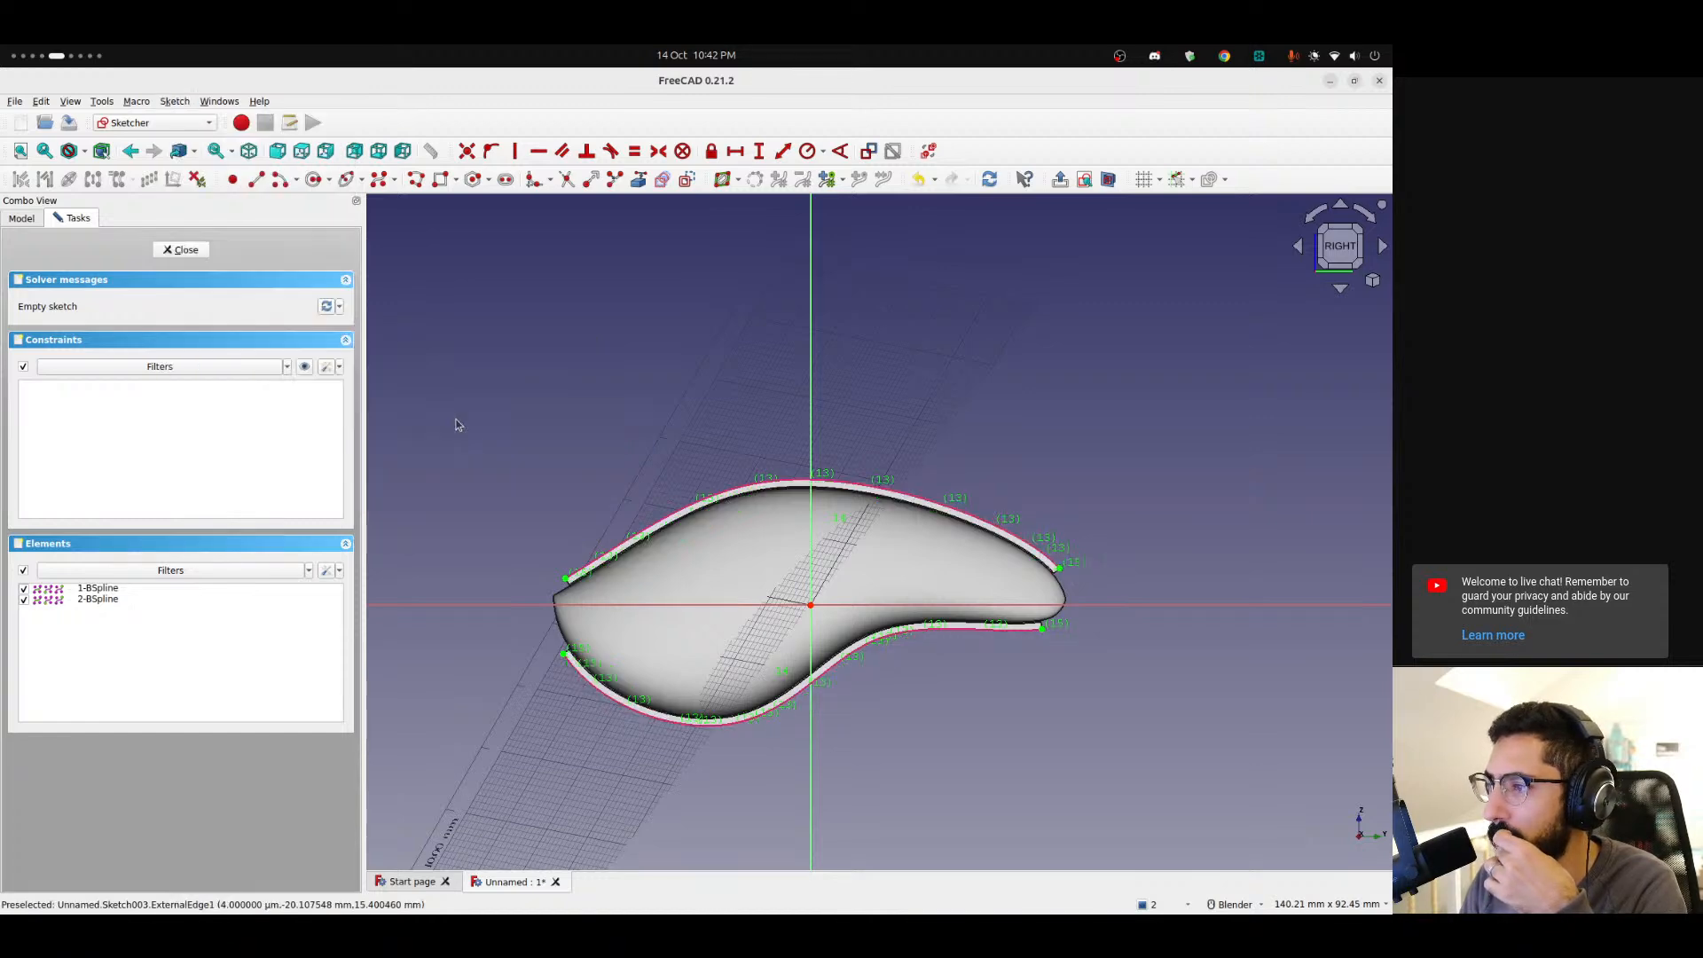
Inspect the external edges closely around the shell's top and tips.
{"action": "scroll", "coordinate": [597, 555], "scroll_direction": "up", "scroll_amount": 5}
{"action": "scroll", "coordinate": [597, 555], "scroll_direction": "down", "scroll_amount": 5}
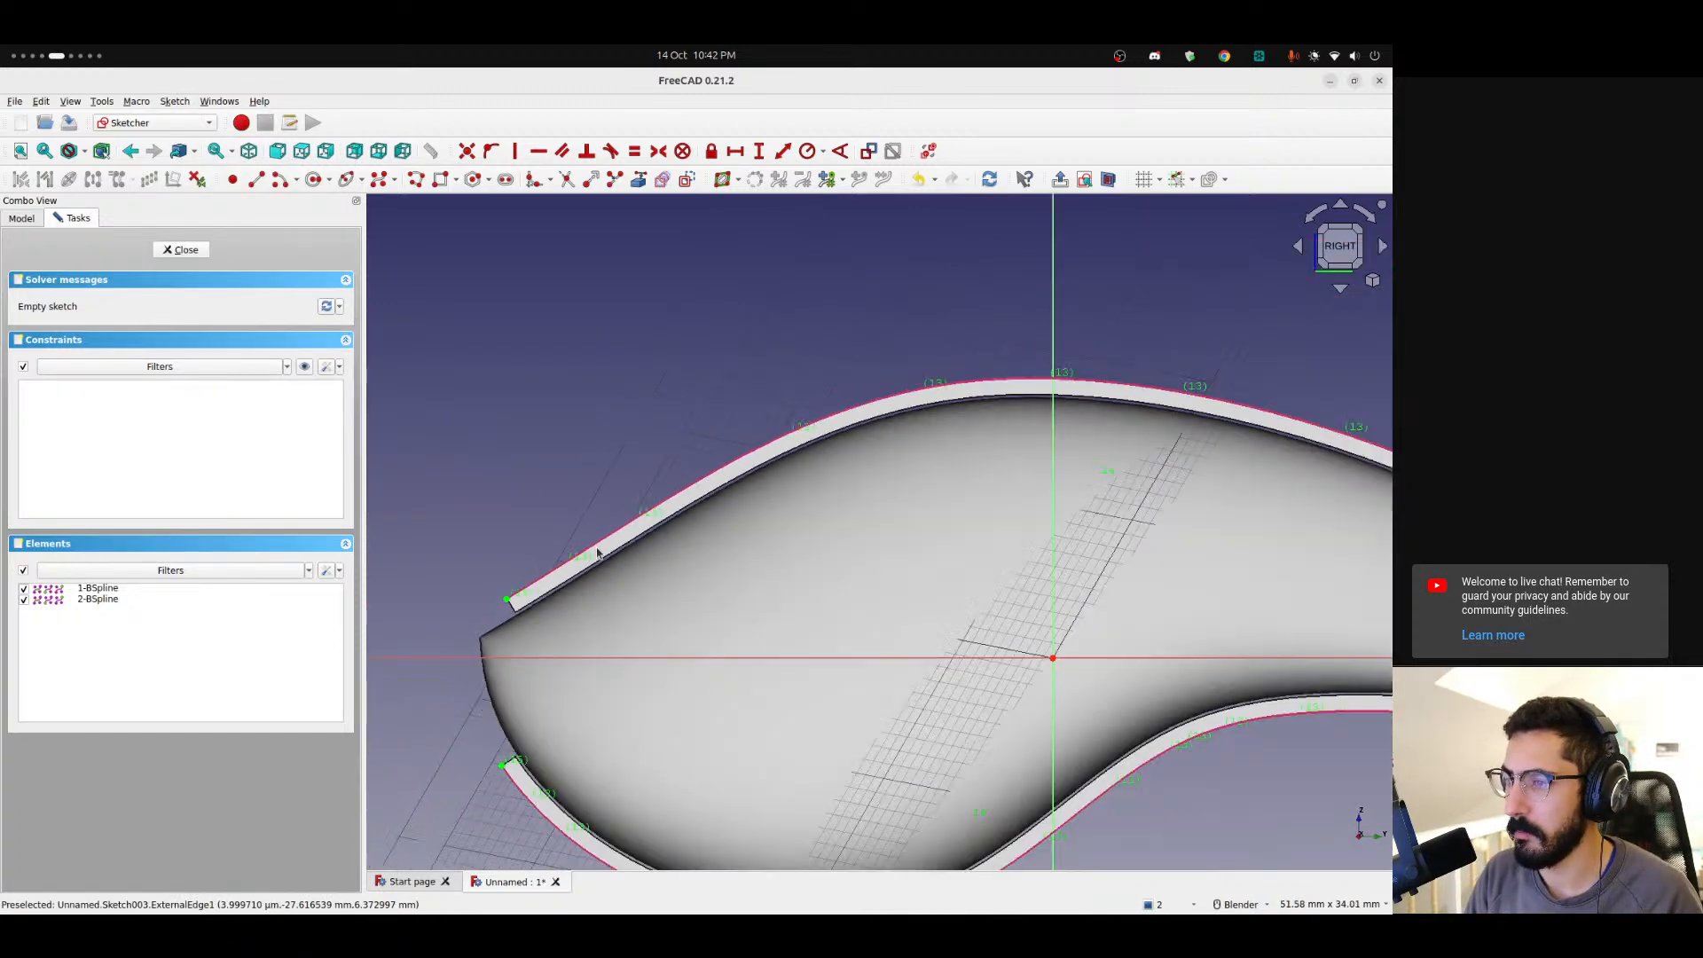
{"action": "middle_click_drag", "start_coordinate": [669, 583], "coordinate": [562, 536], "text": "shift"}
{"action": "scroll", "coordinate": [881, 456], "scroll_direction": "up", "scroll_amount": 3}
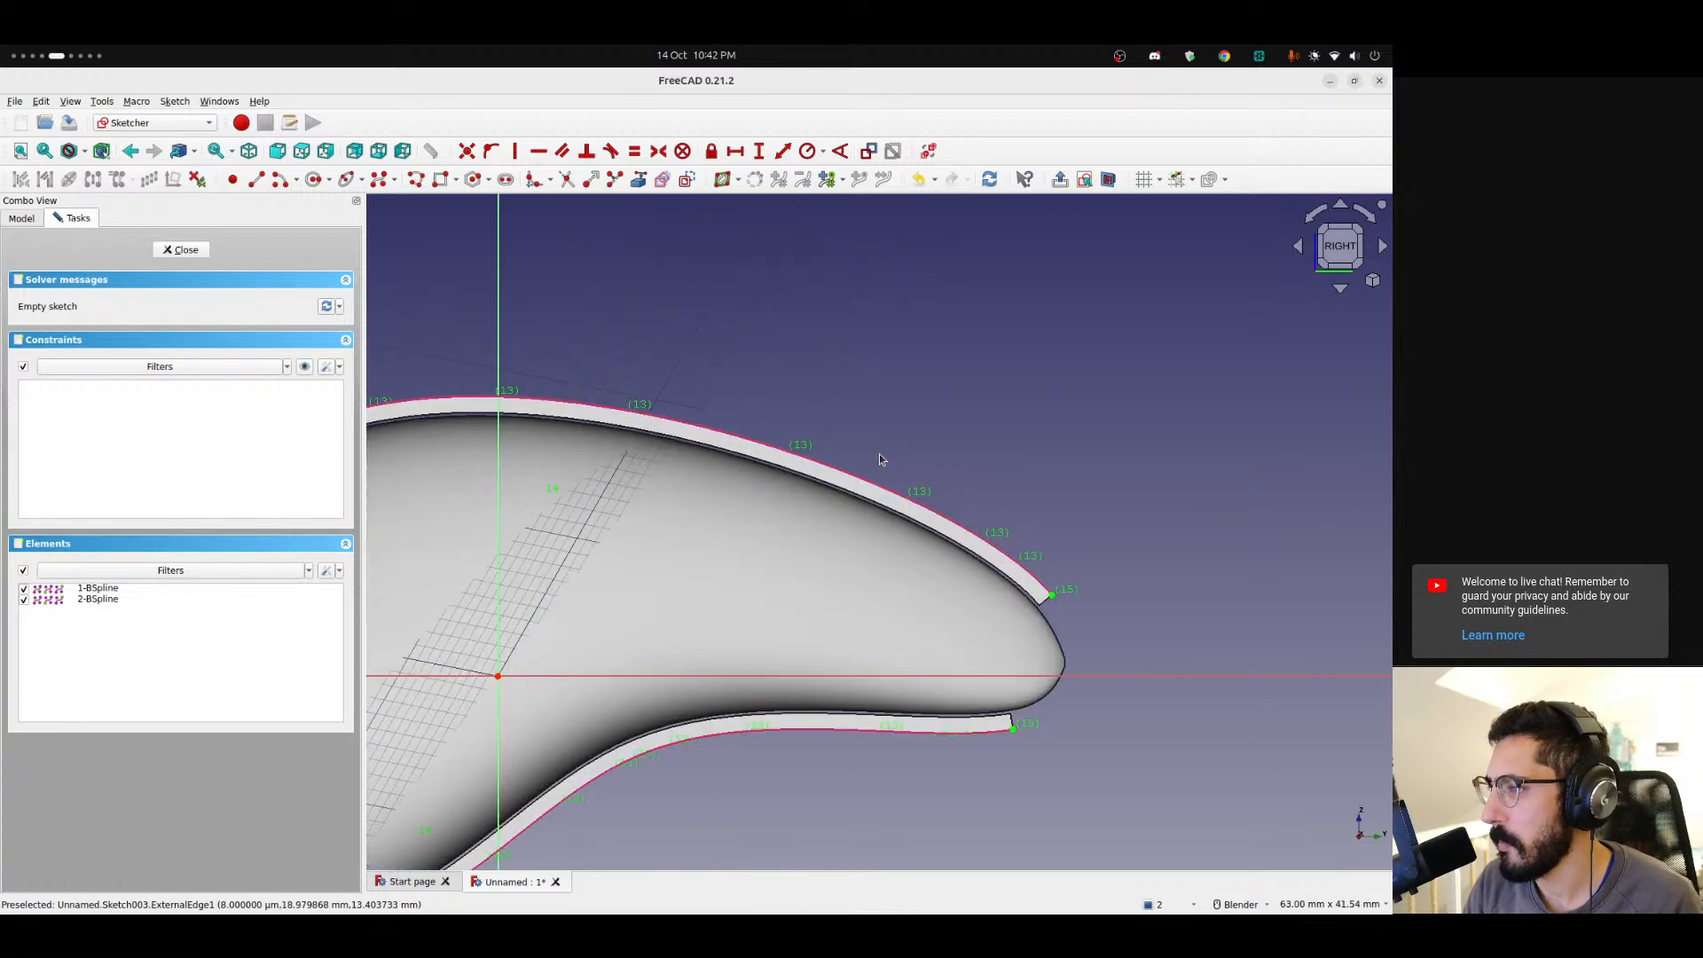
{"action": "scroll", "coordinate": [872, 462], "scroll_direction": "down", "scroll_amount": 2}
{"action": "middle_click_drag", "start_coordinate": [531, 419], "coordinate": [723, 450], "text": "shift"}
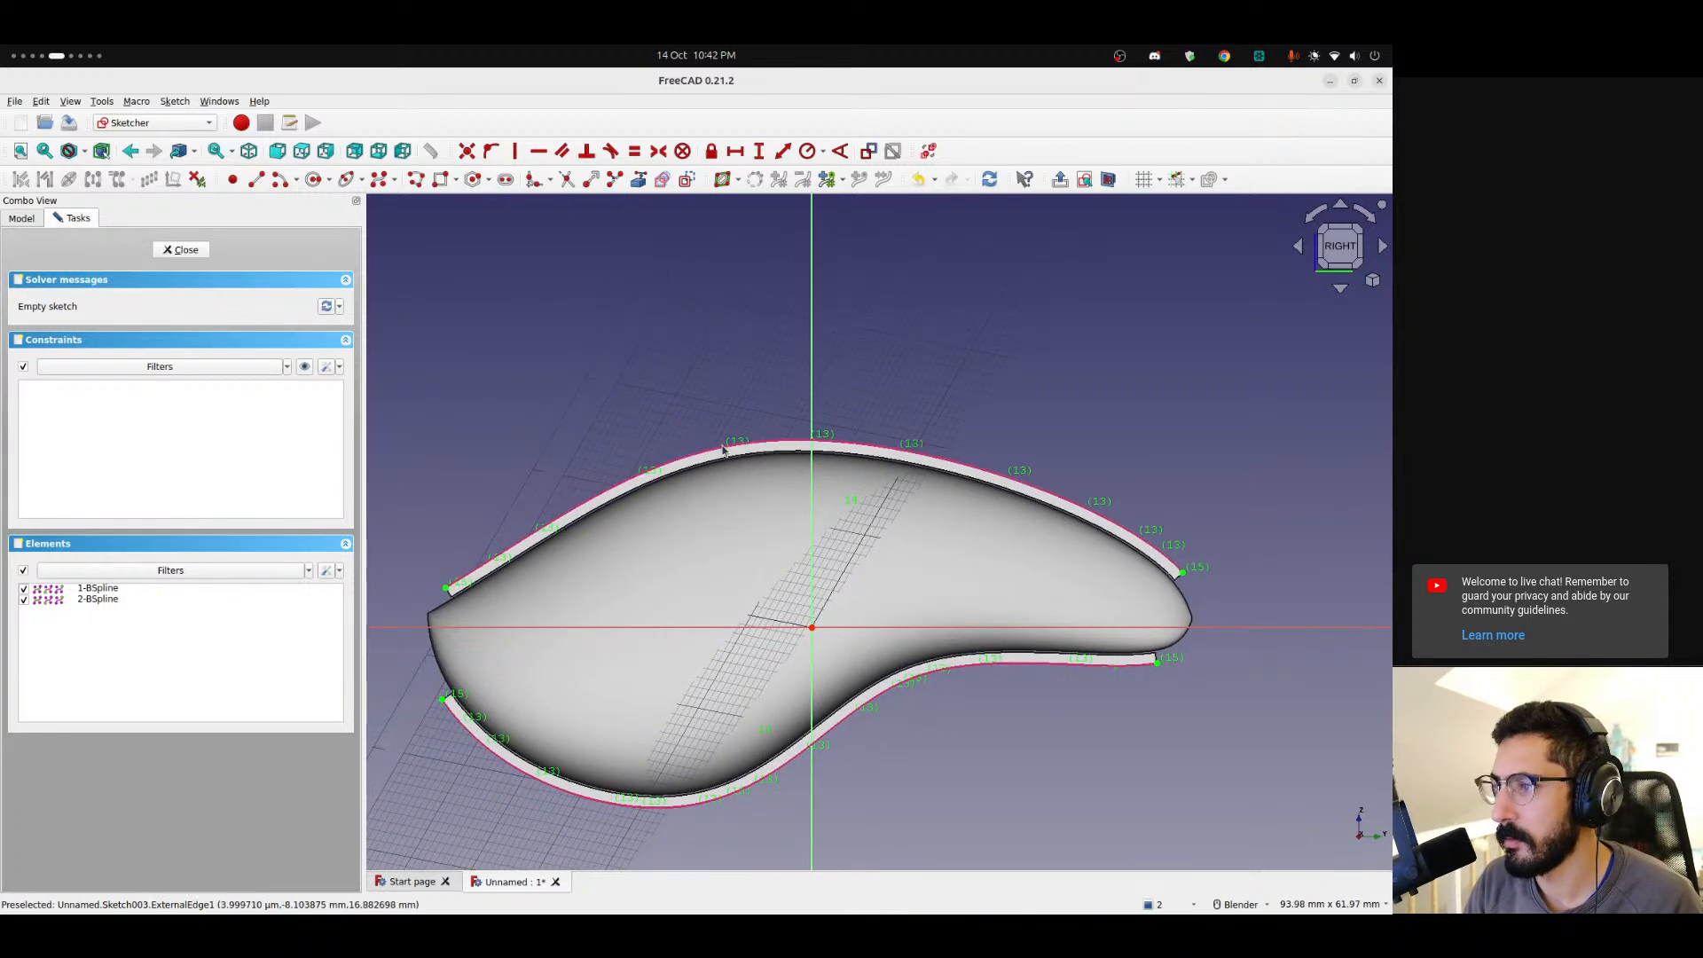
{"action": "left_click", "coordinate": [679, 455]}
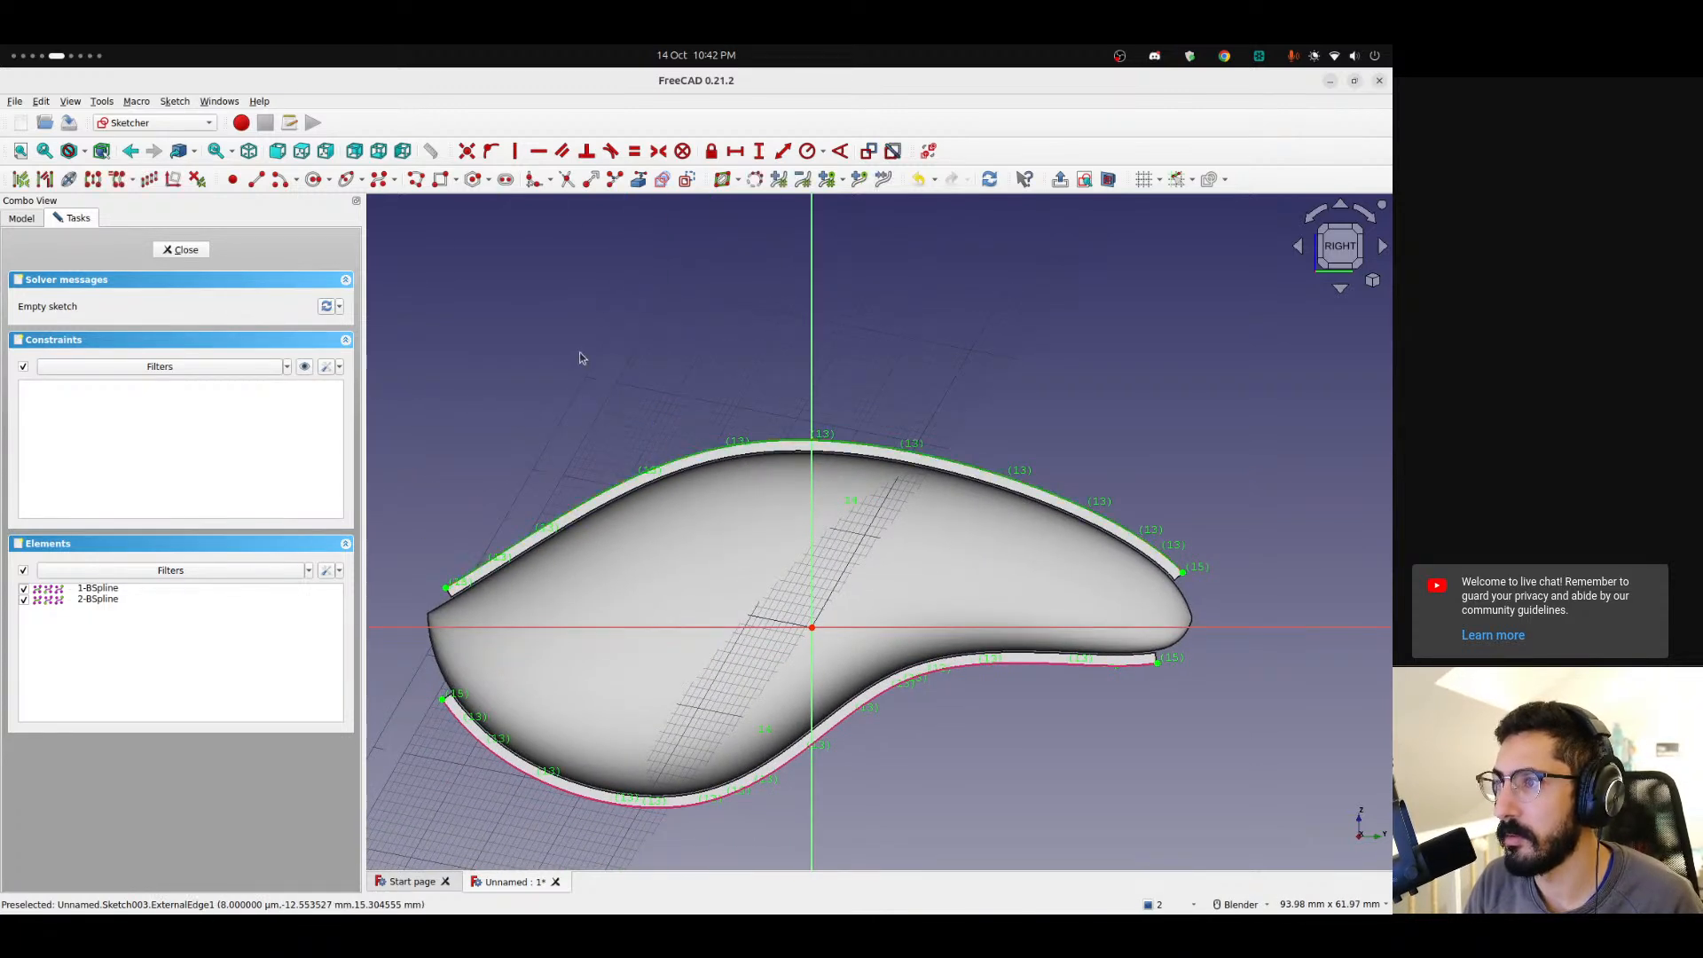
{"action": "left_click", "coordinate": [639, 180]}
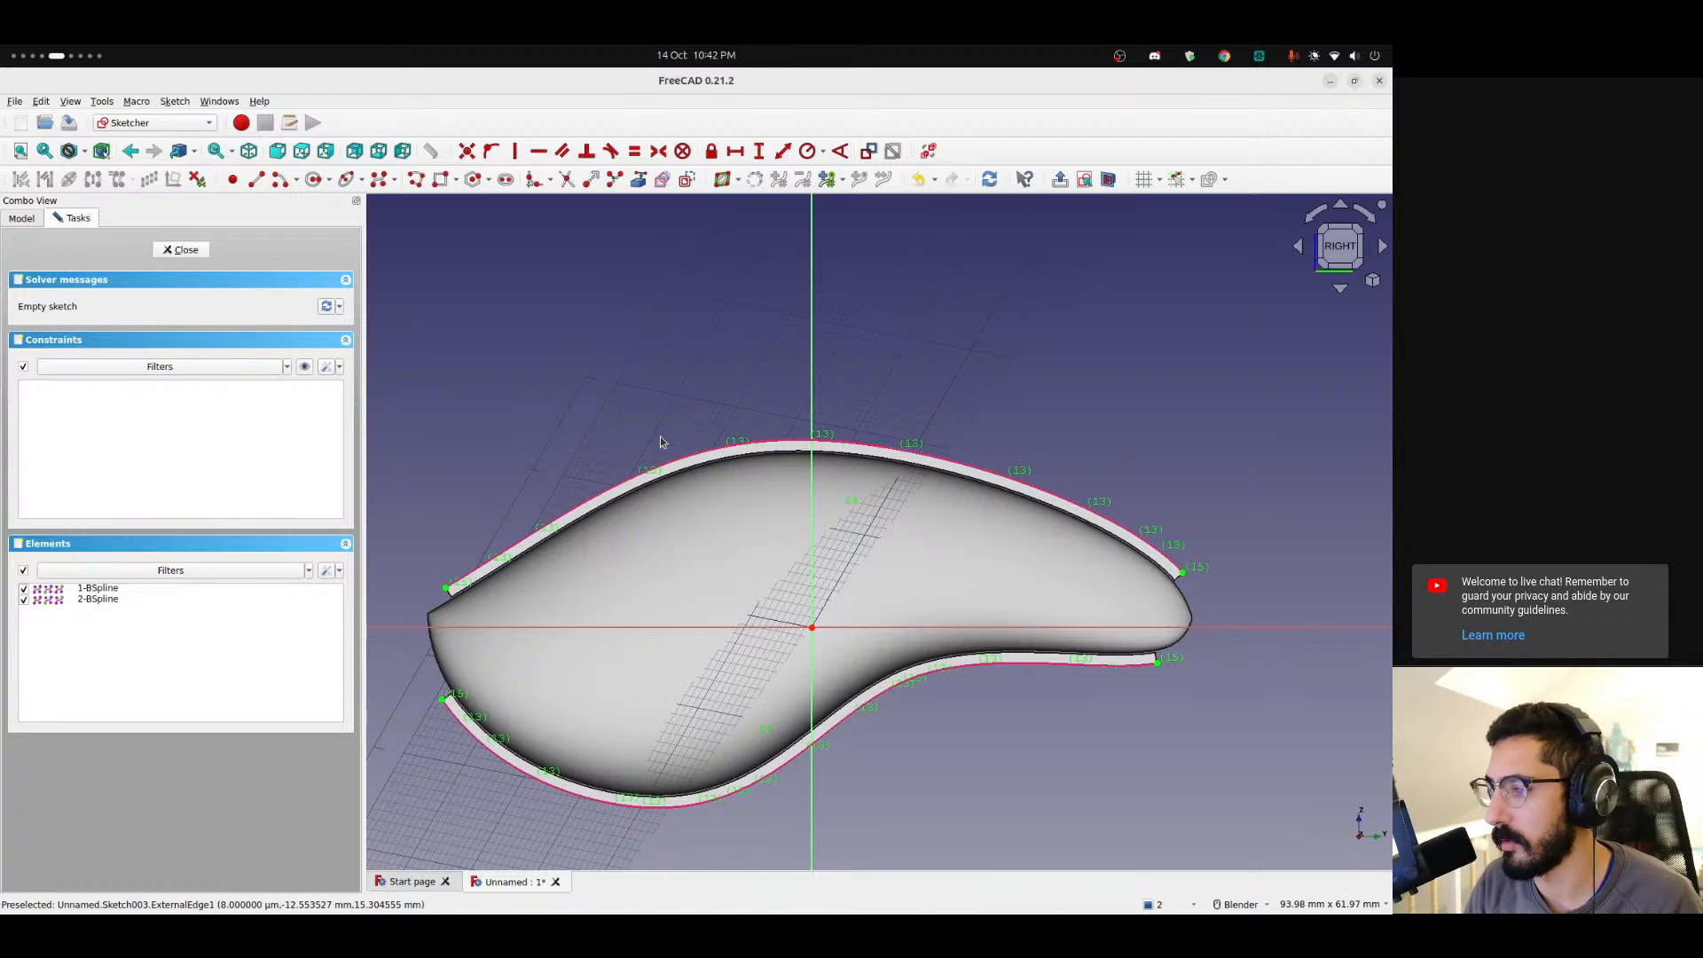
{"action": "scroll", "coordinate": [661, 442], "scroll_direction": "up", "scroll_amount": 3}
{"action": "scroll", "coordinate": [738, 474], "scroll_direction": "down", "scroll_amount": 4}
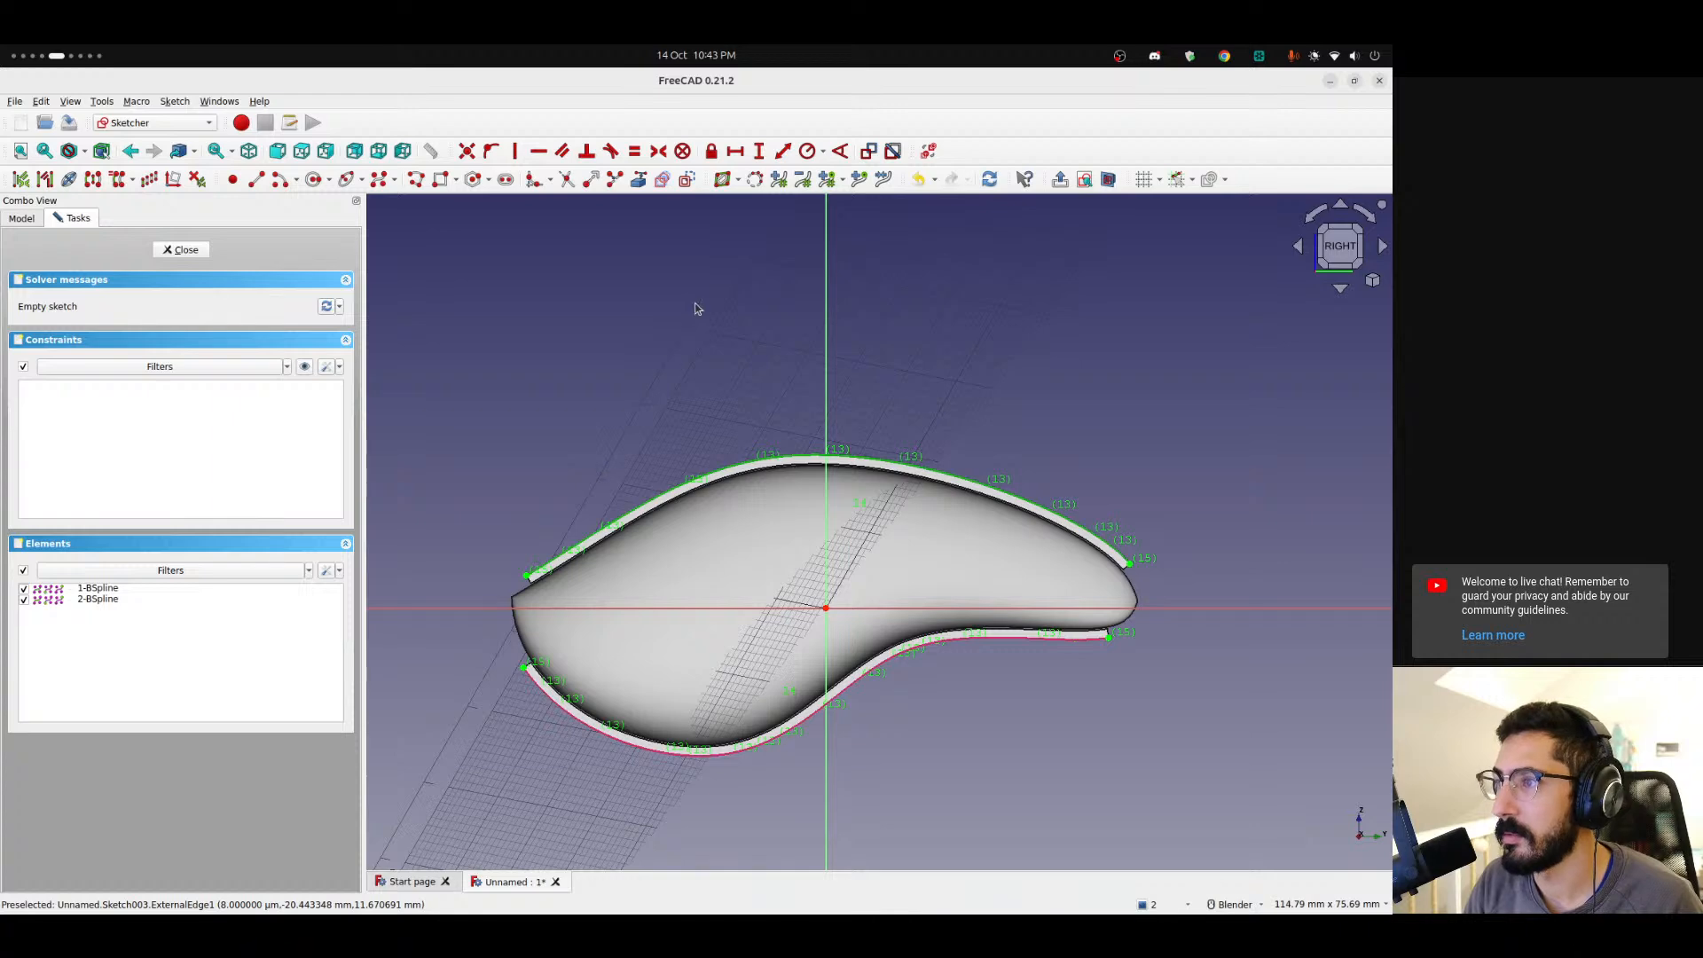
{"action": "left_click", "coordinate": [674, 262]}
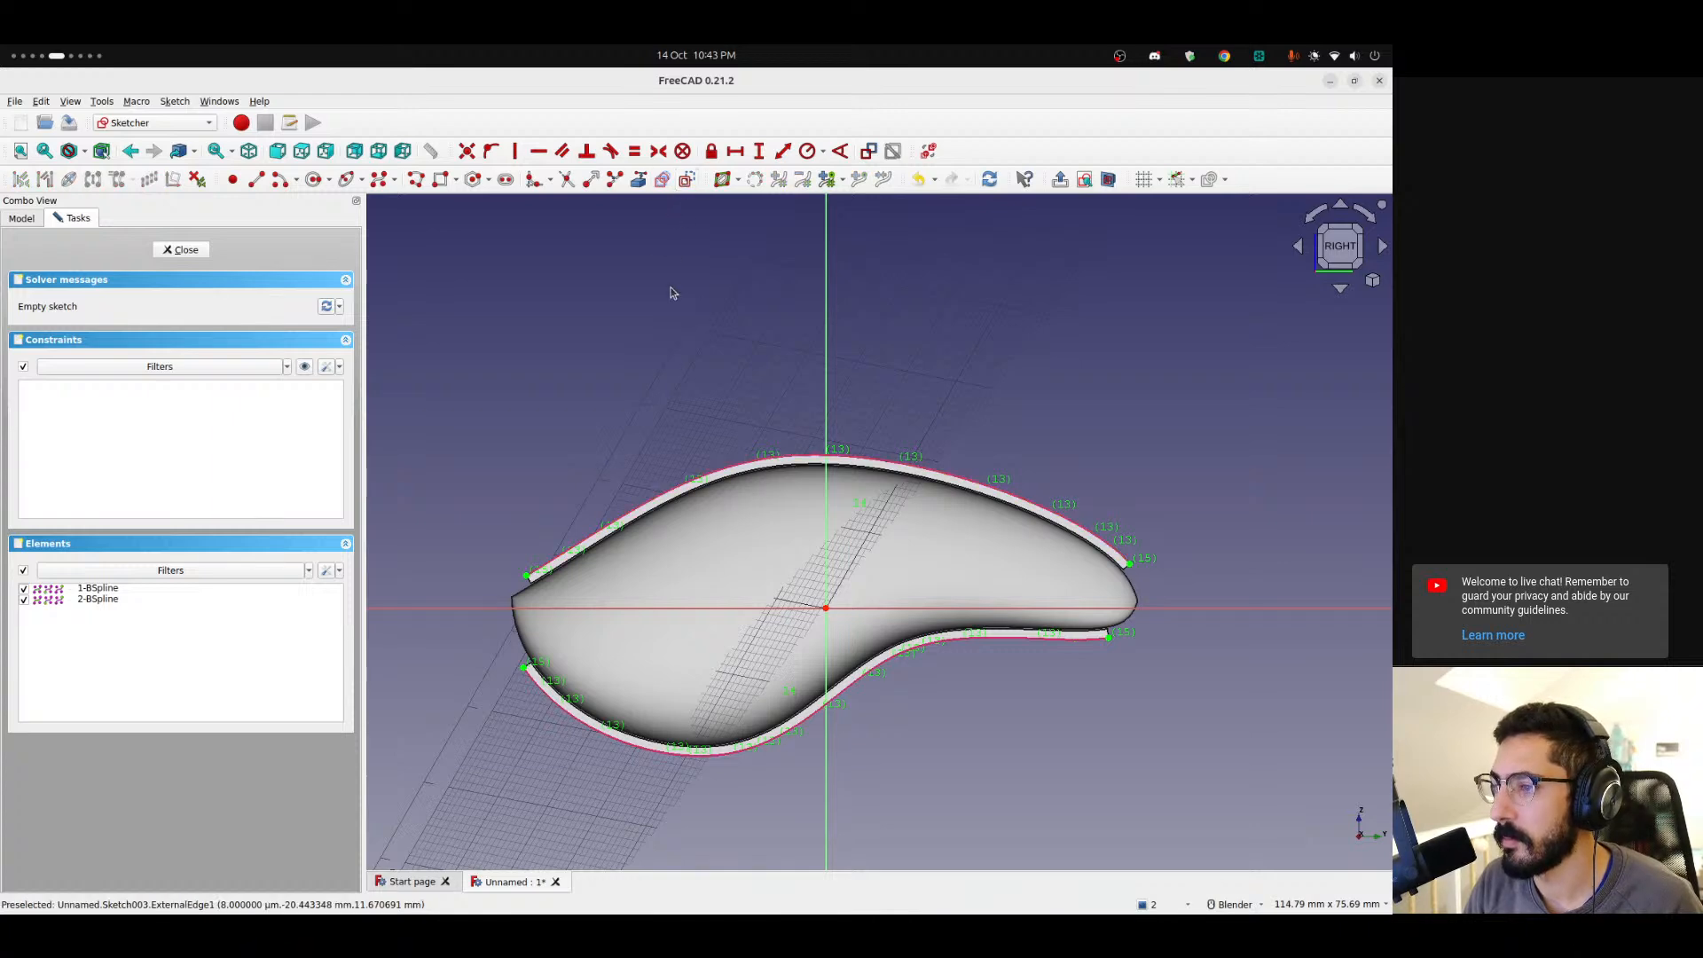
Draw a three-segment open polyline rising above the shell's top edge, constrain its right side vertical, and close the sketch.
{"action": "key", "text": "g"}
{"action": "key", "text": "l"}
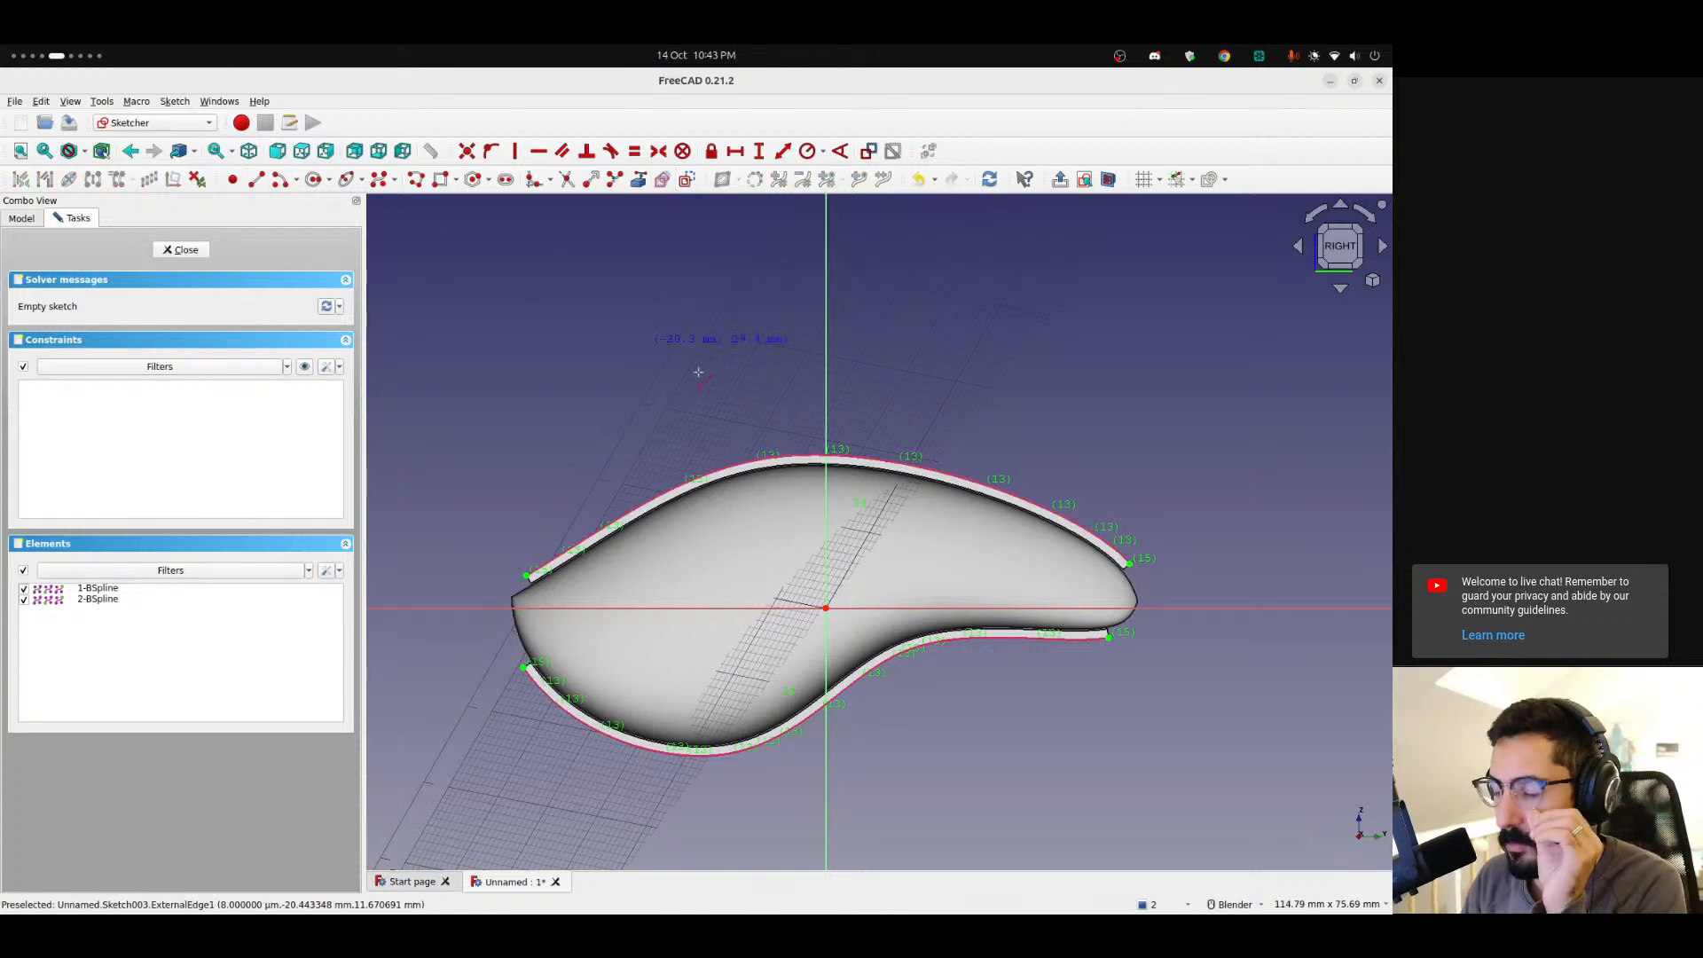
{"action": "left_click", "coordinate": [709, 470]}
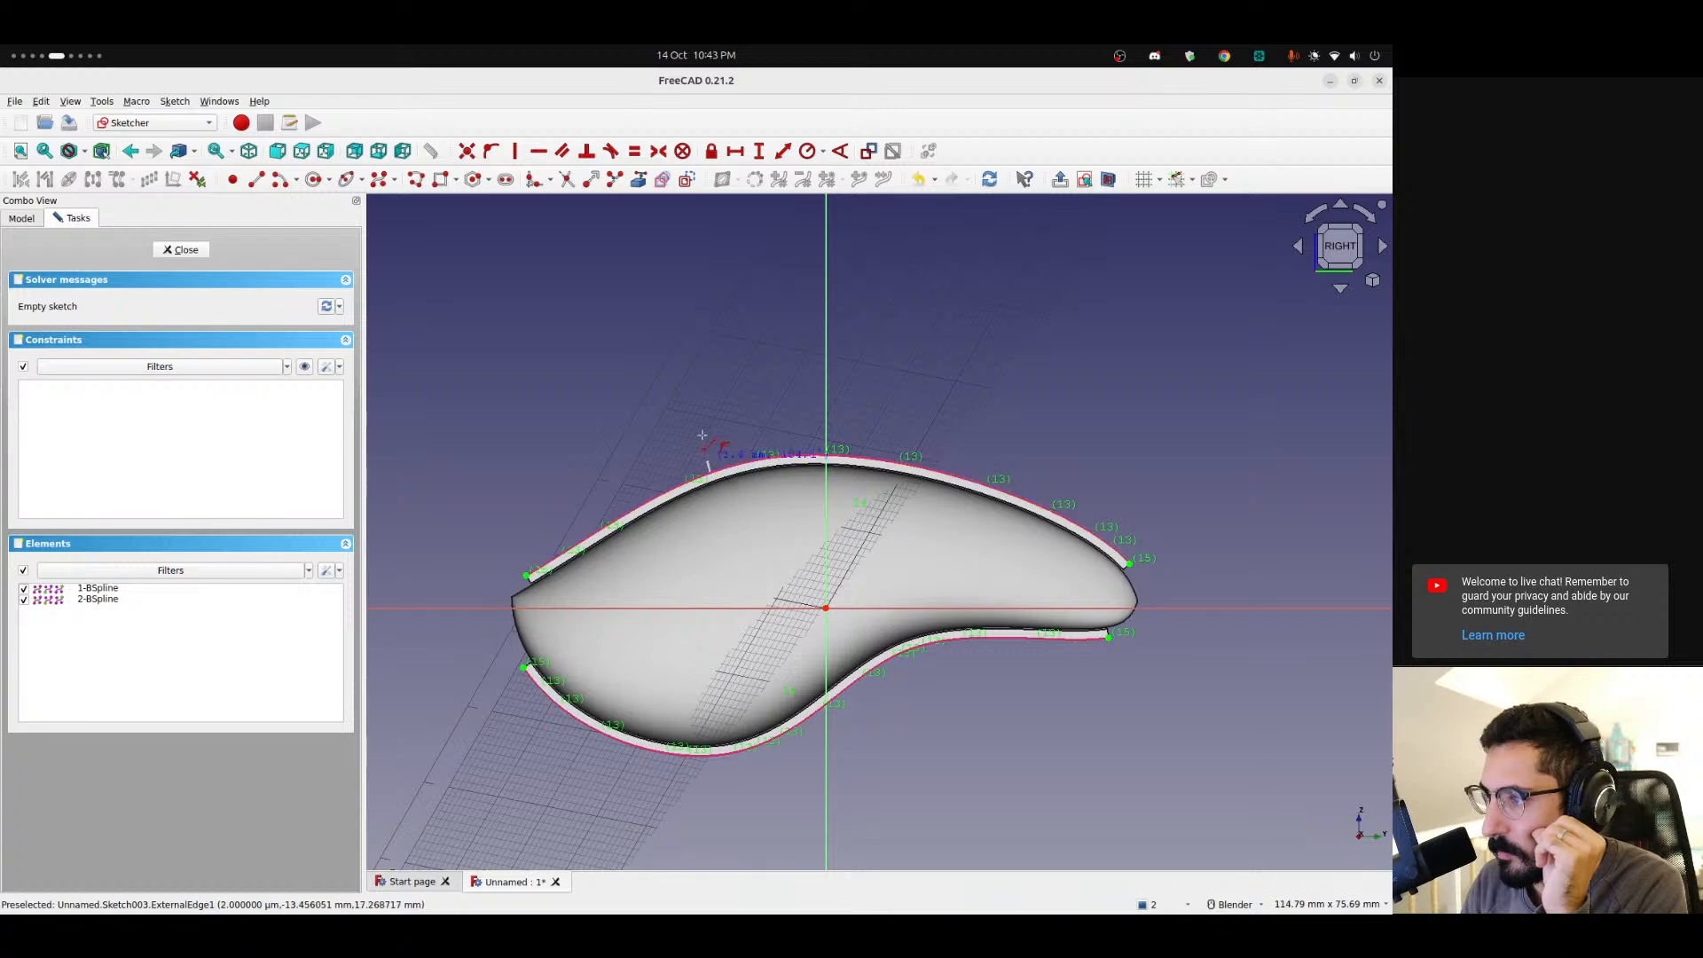
{"action": "left_click", "coordinate": [712, 369]}
{"action": "left_click", "coordinate": [917, 366]}
{"action": "left_click", "coordinate": [927, 470]}
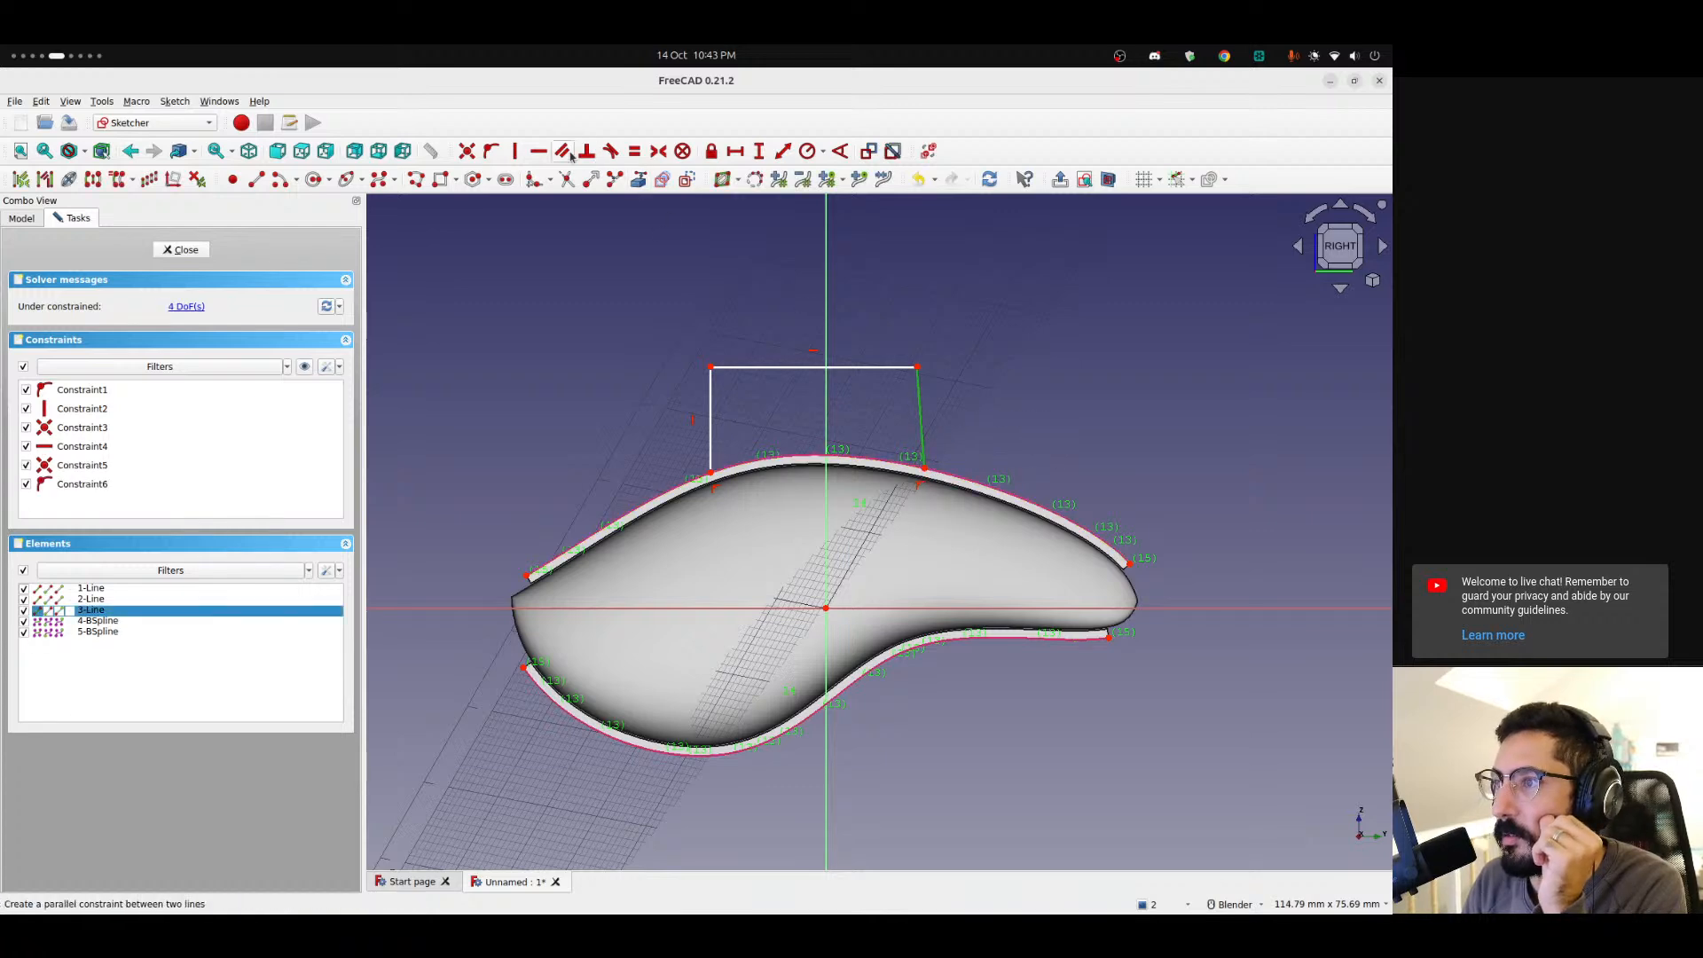
{"action": "left_click", "coordinate": [515, 152]}
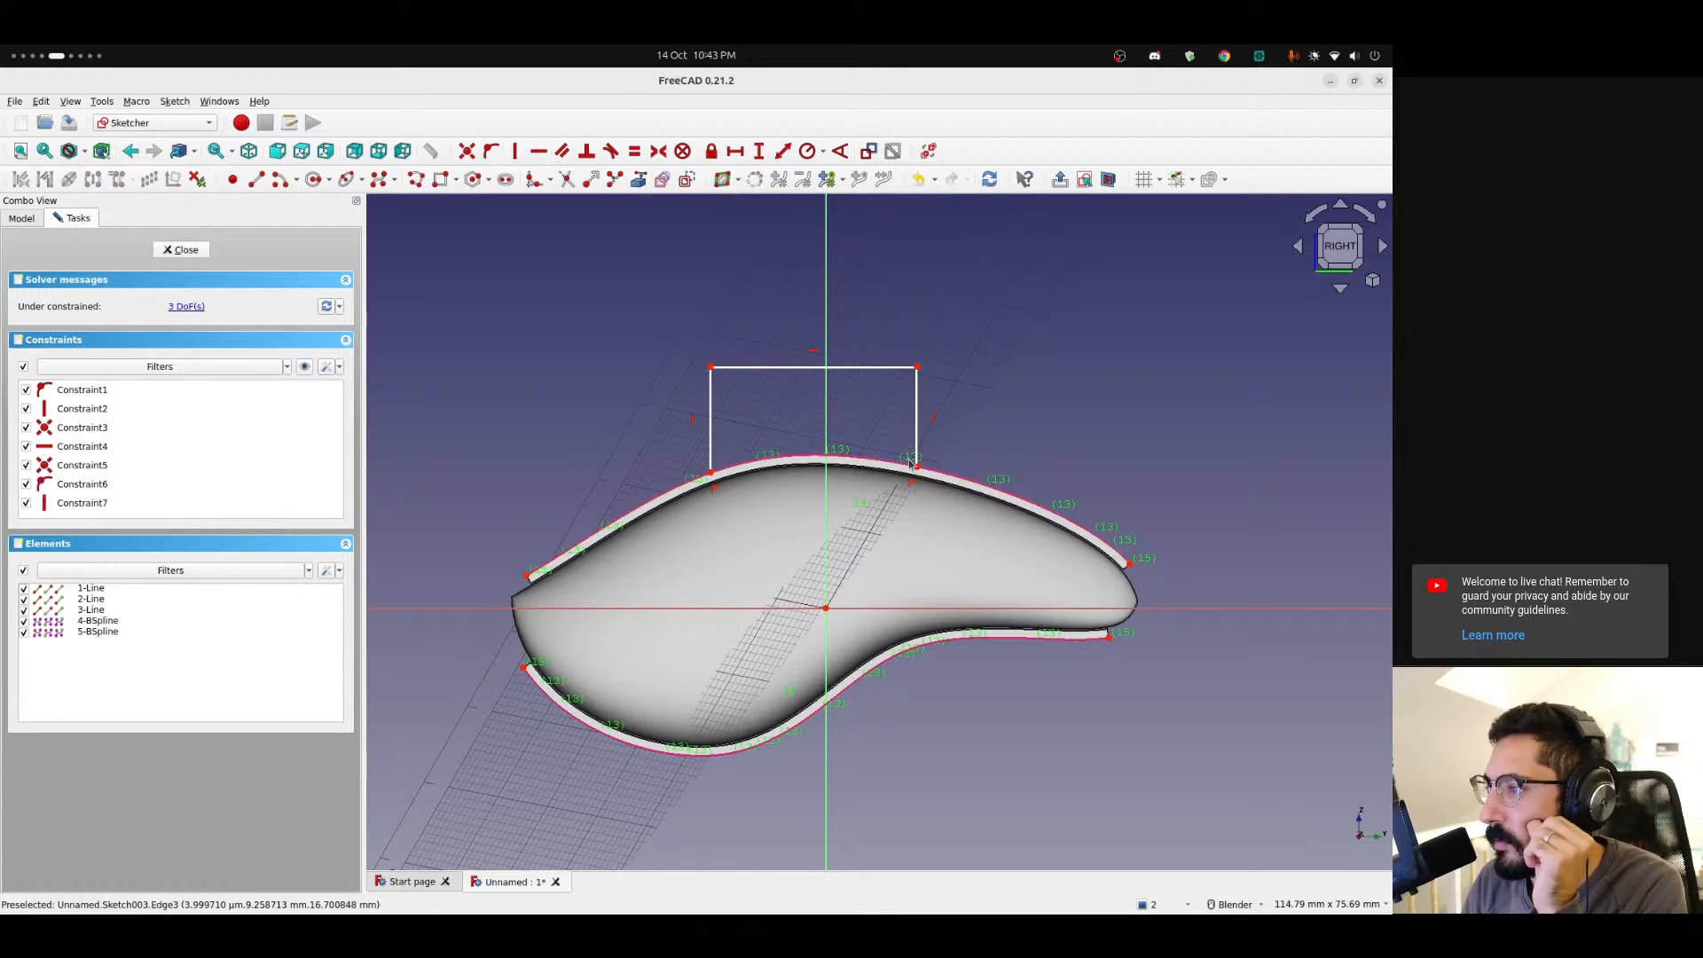
{"action": "left_click", "coordinate": [182, 253]}
Reopen the sketch for editing after viewing it alongside the shell.
{"action": "mouse_move", "coordinate": [764, 441]}
{"action": "middle_mouse_down"}
{"action": "mouse_move", "coordinate": [988, 475]}
{"action": "mouse_move", "coordinate": [1213, 561]}
{"action": "mouse_move", "coordinate": [1221, 601]}
{"action": "mouse_move", "coordinate": [1103, 616]}
{"action": "middle_mouse_up"}
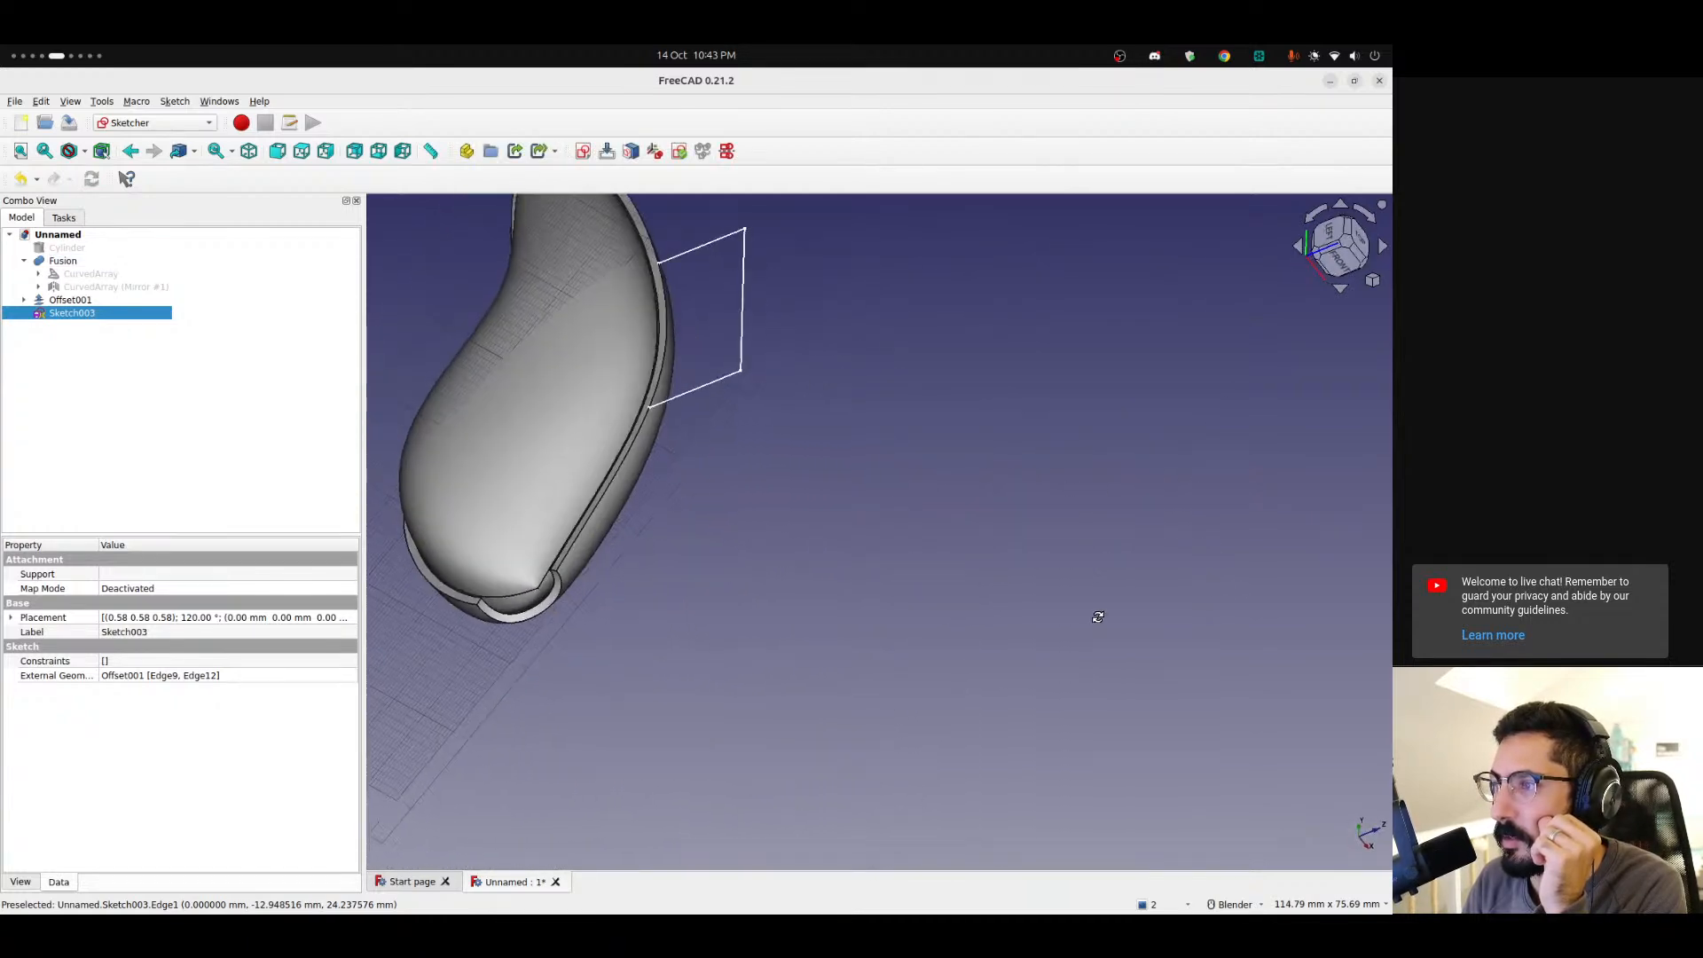
{"action": "middle_click_drag", "start_coordinate": [650, 395], "coordinate": [504, 377]}
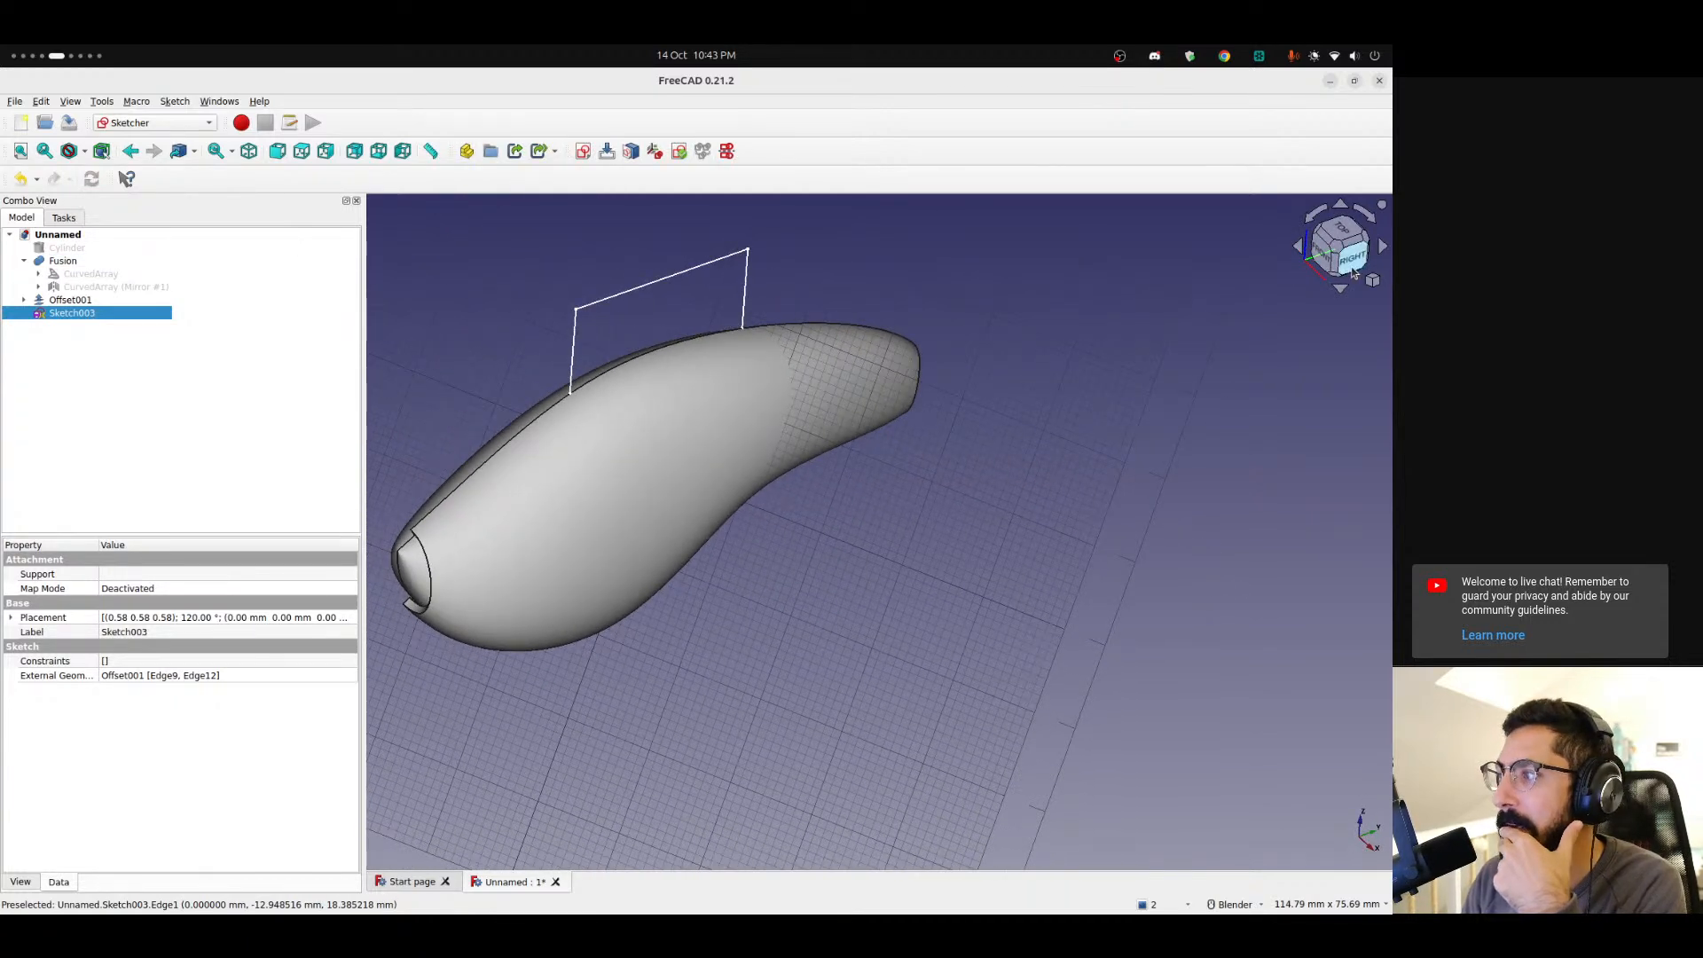
{"action": "left_click", "coordinate": [1337, 261]}
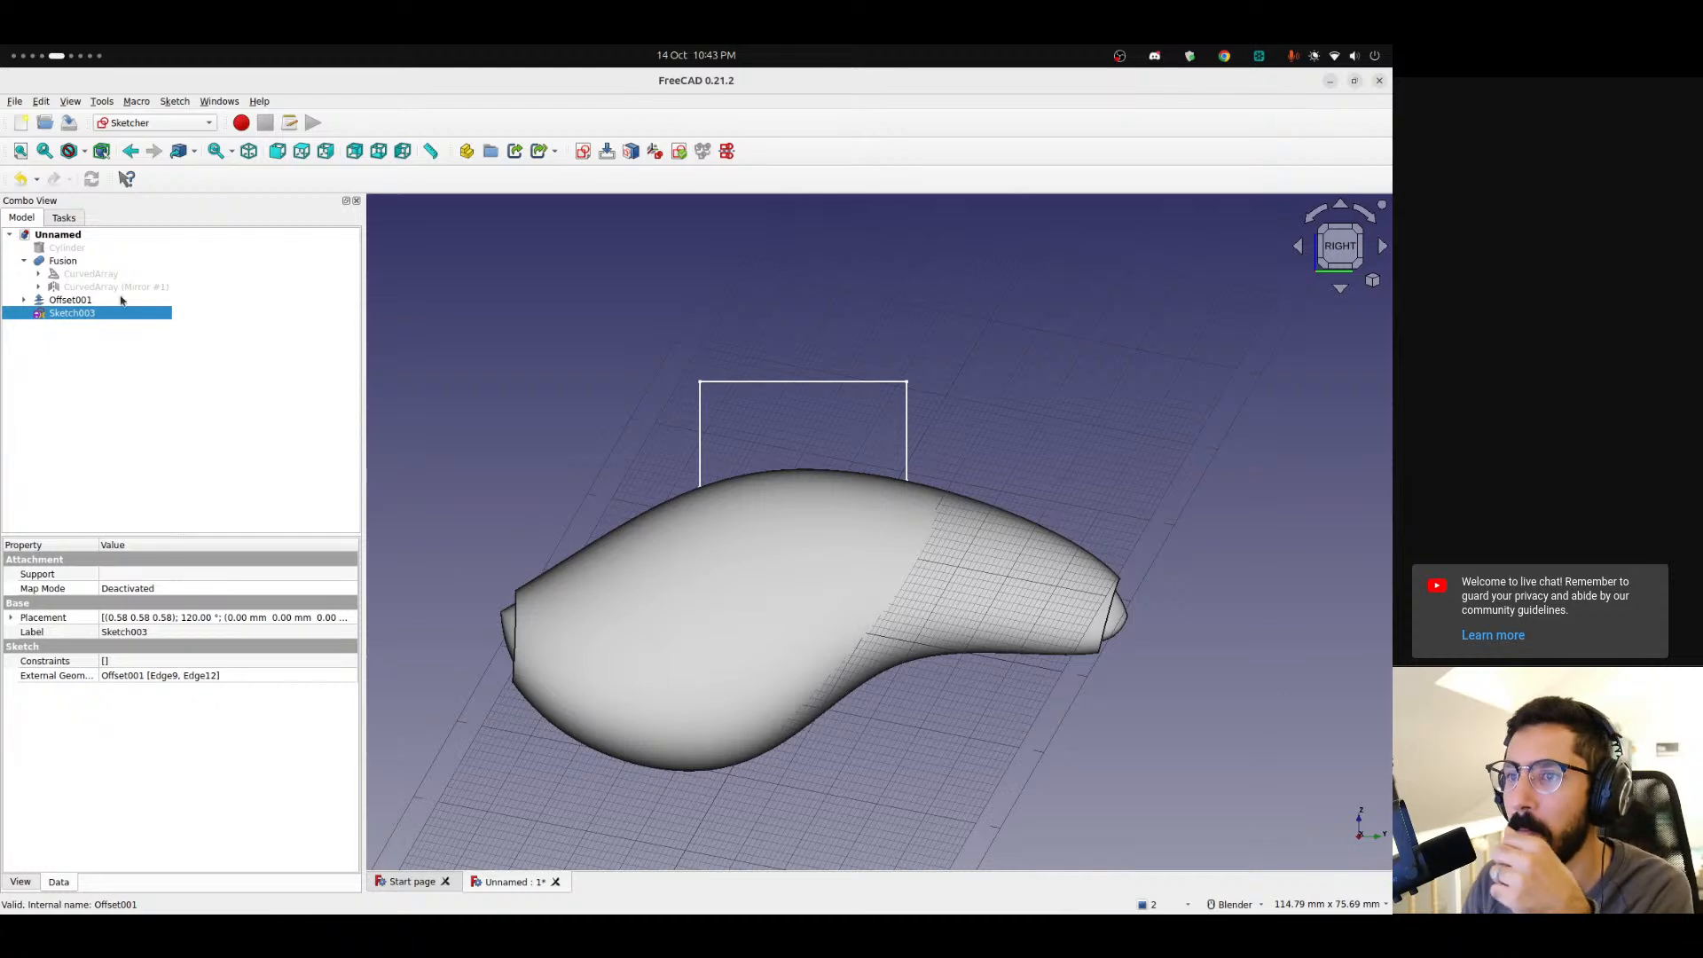
{"action": "double_click", "coordinate": [86, 314]}
{"action": "scroll", "coordinate": [781, 461], "scroll_direction": "up", "scroll_amount": 5}
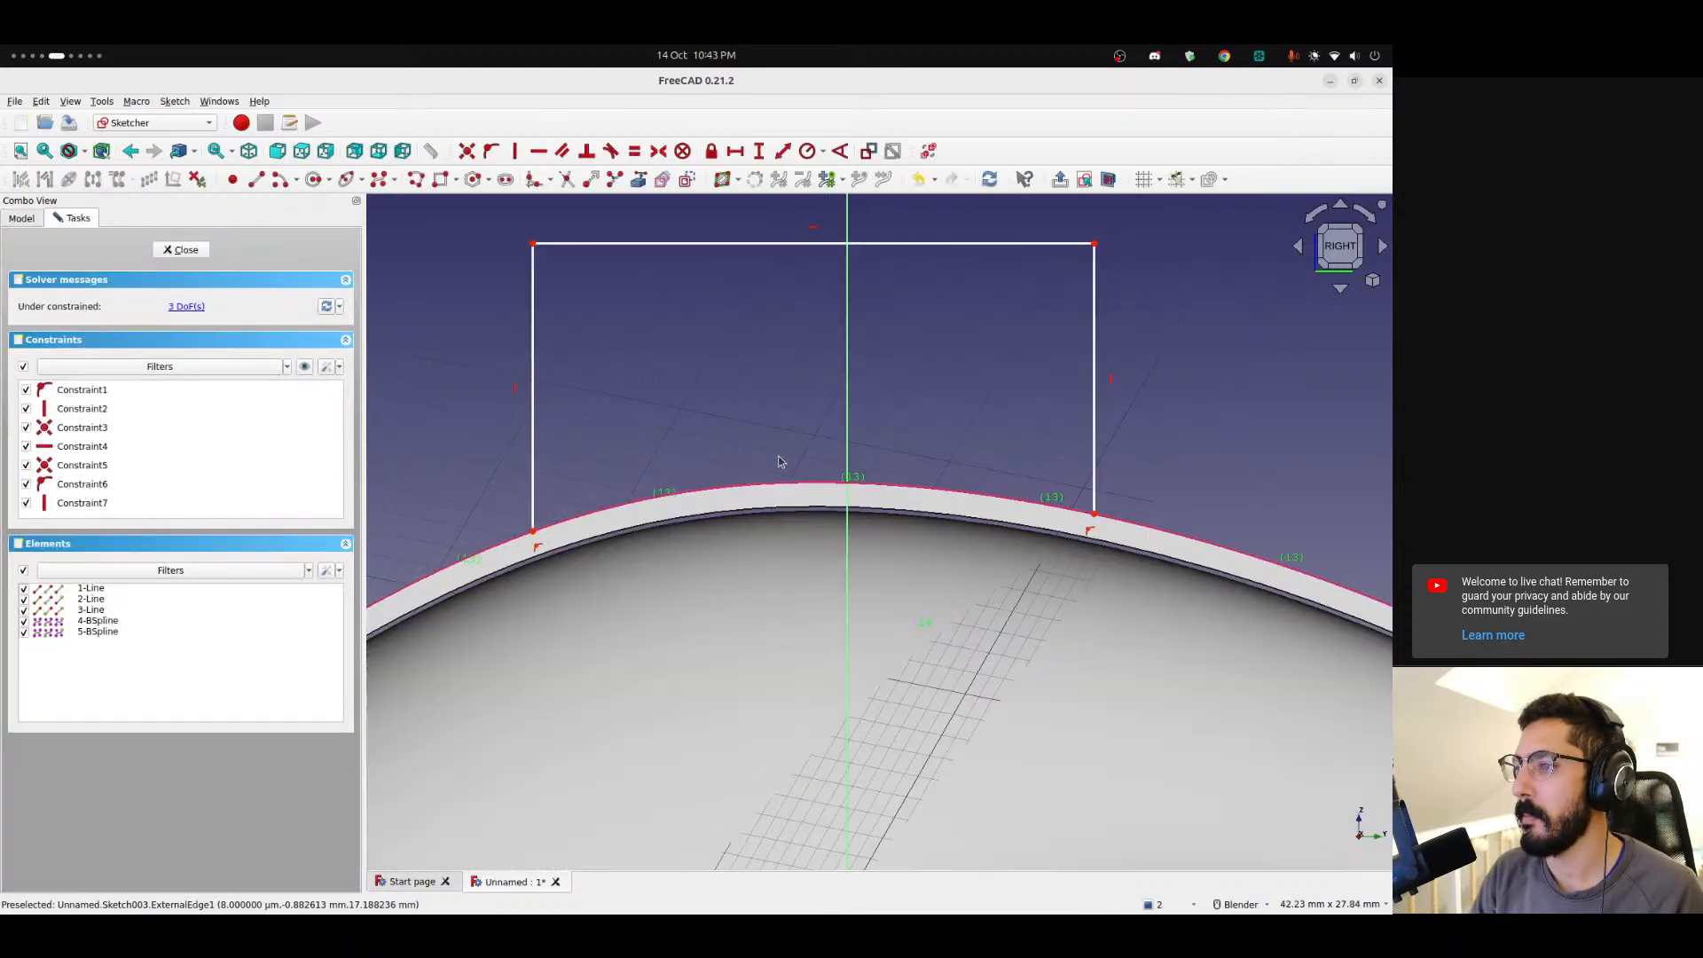
Sketch a B-spline by control points across the shell's top edge between the polyline's lower ends.
{"action": "left_click", "coordinate": [596, 518]}
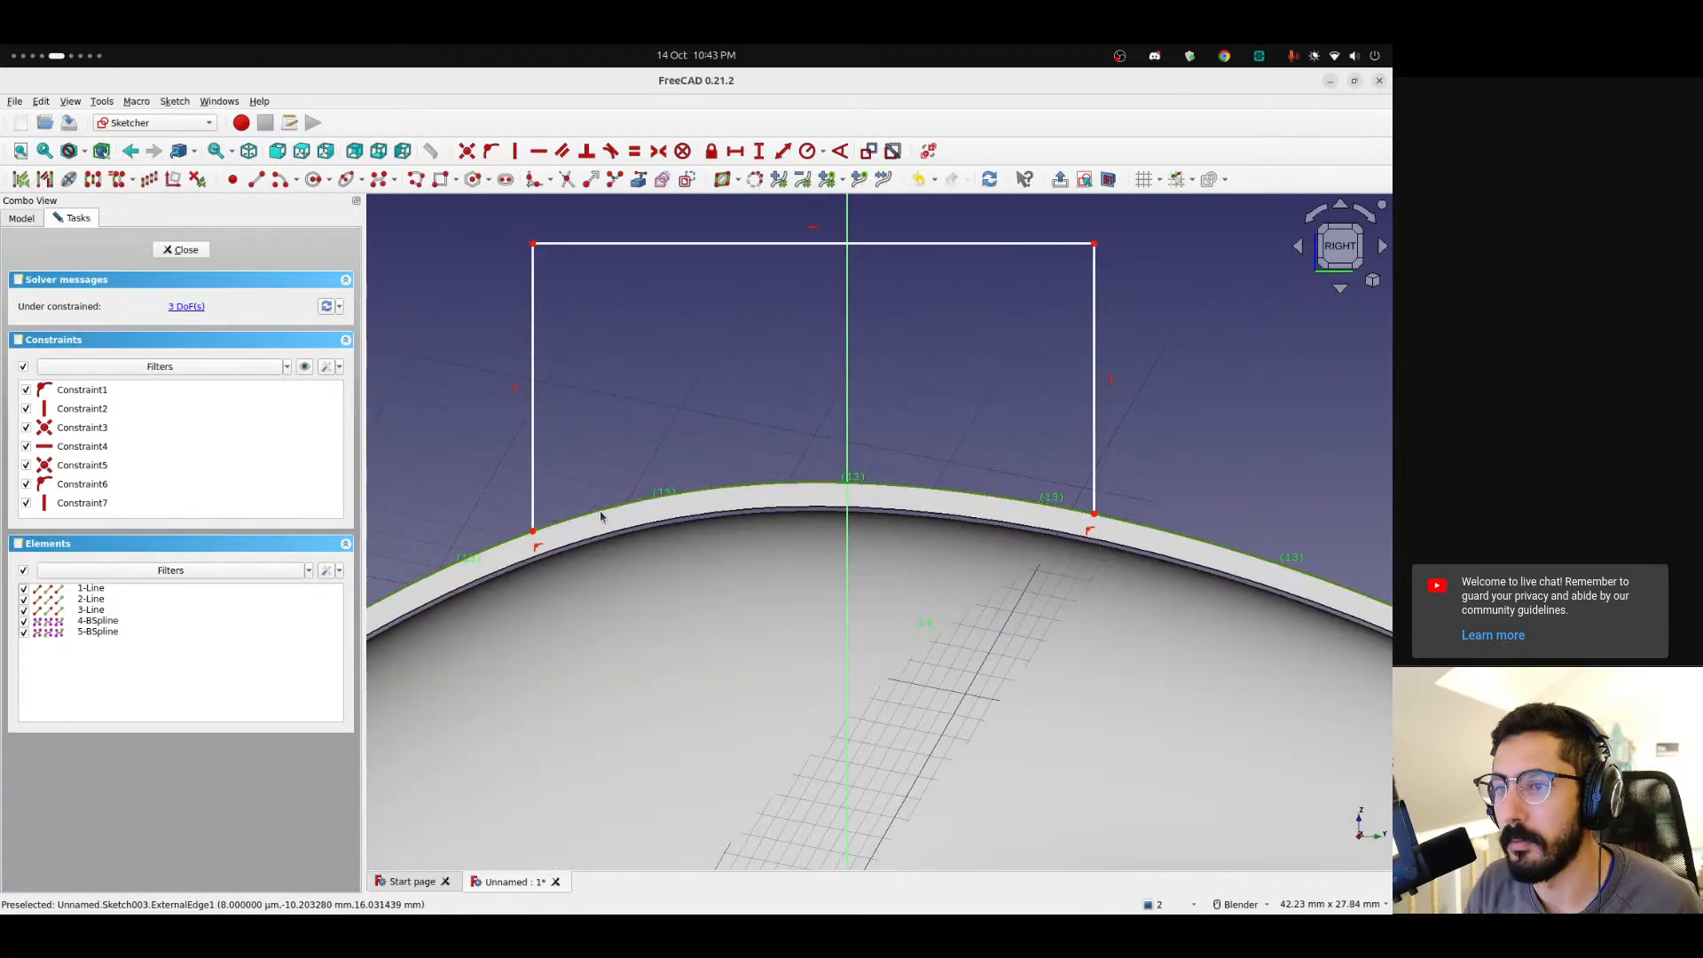
{"action": "scroll", "coordinate": [661, 430], "scroll_direction": "down", "scroll_amount": 4}
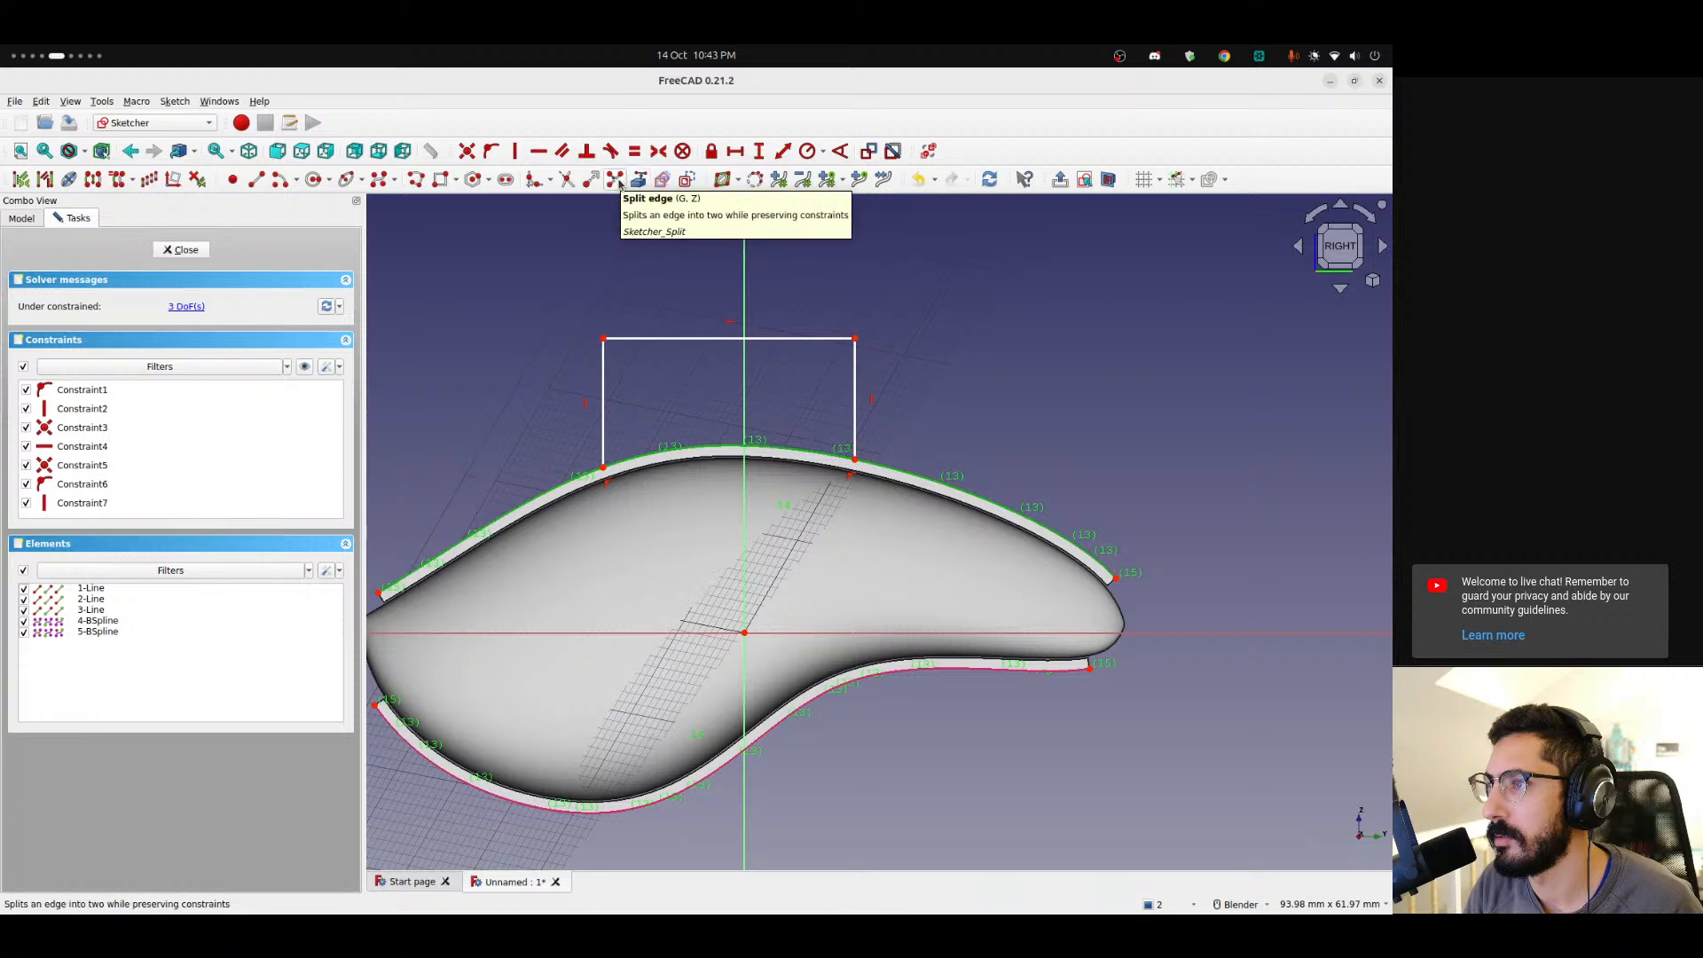
{"action": "left_click", "coordinate": [686, 182]}
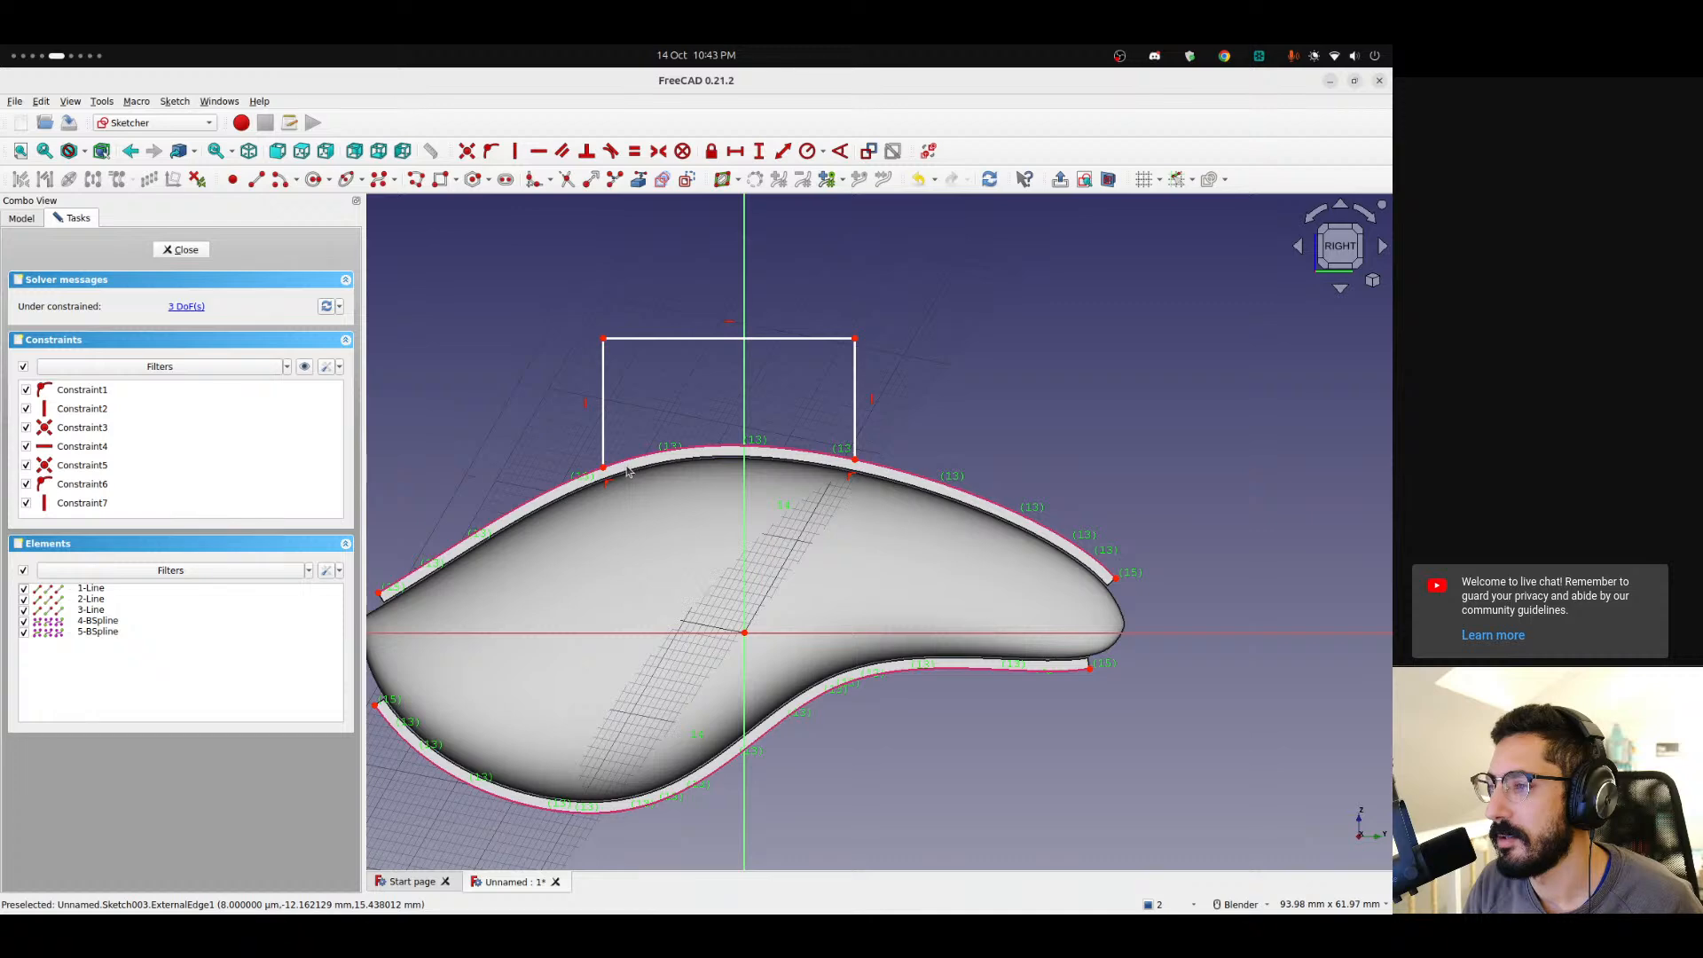
{"action": "scroll", "coordinate": [627, 472], "scroll_direction": "up", "scroll_amount": 1}
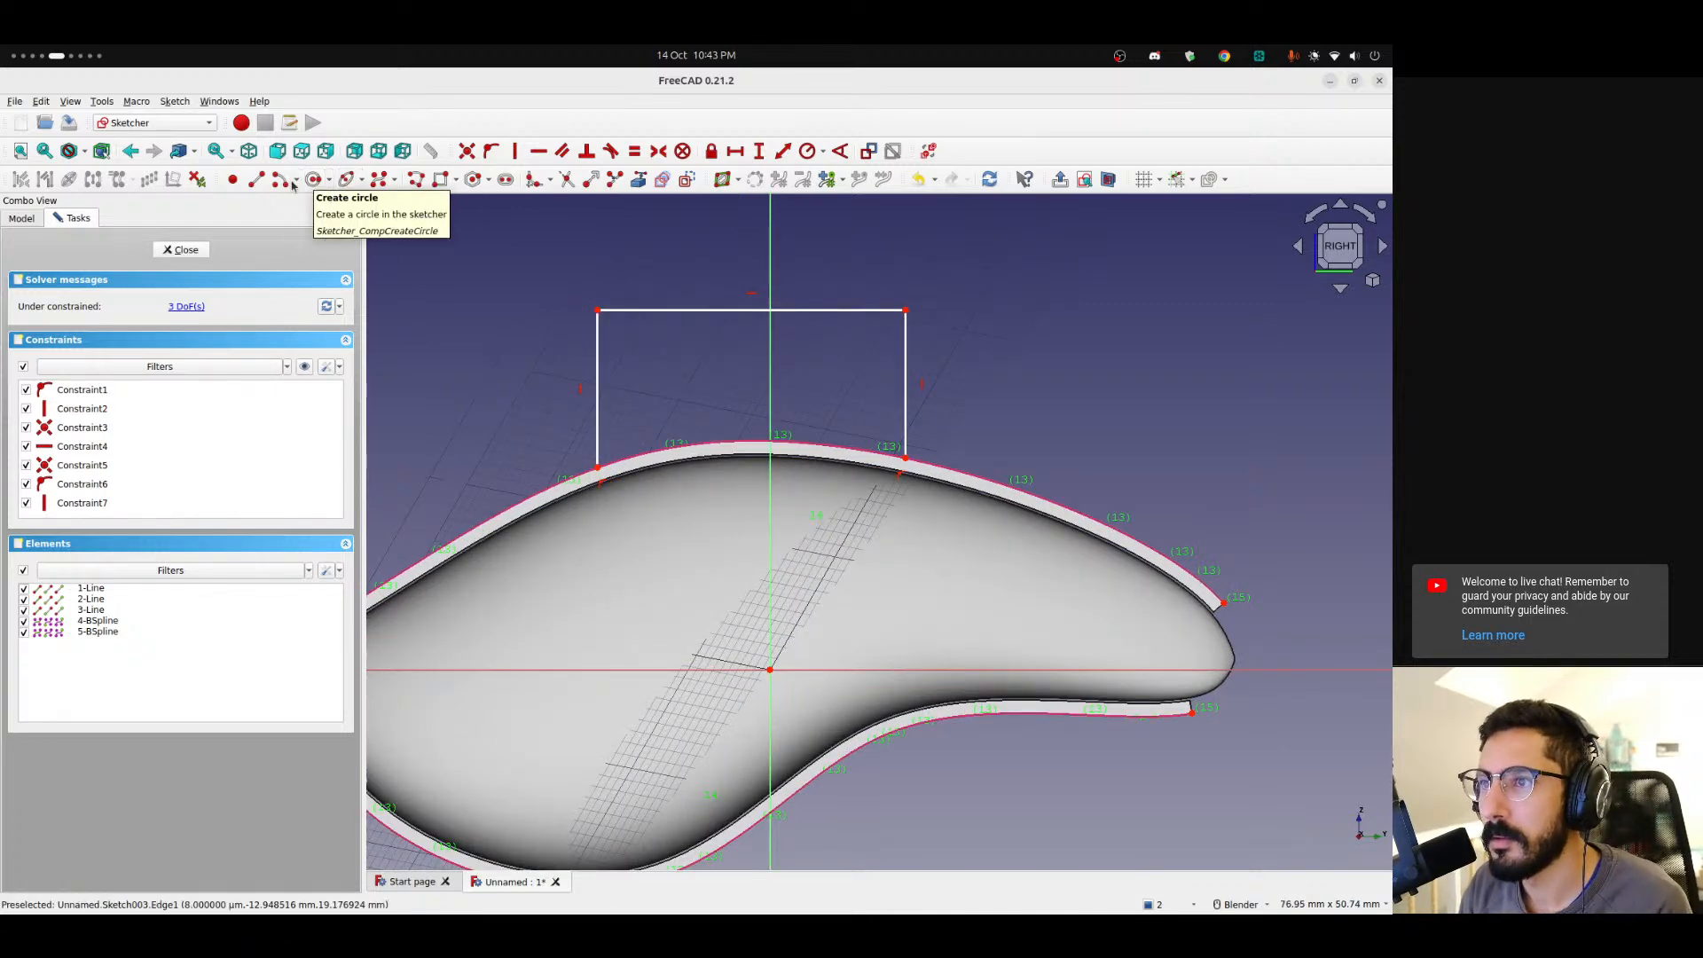
{"action": "left_click", "coordinate": [395, 181]}
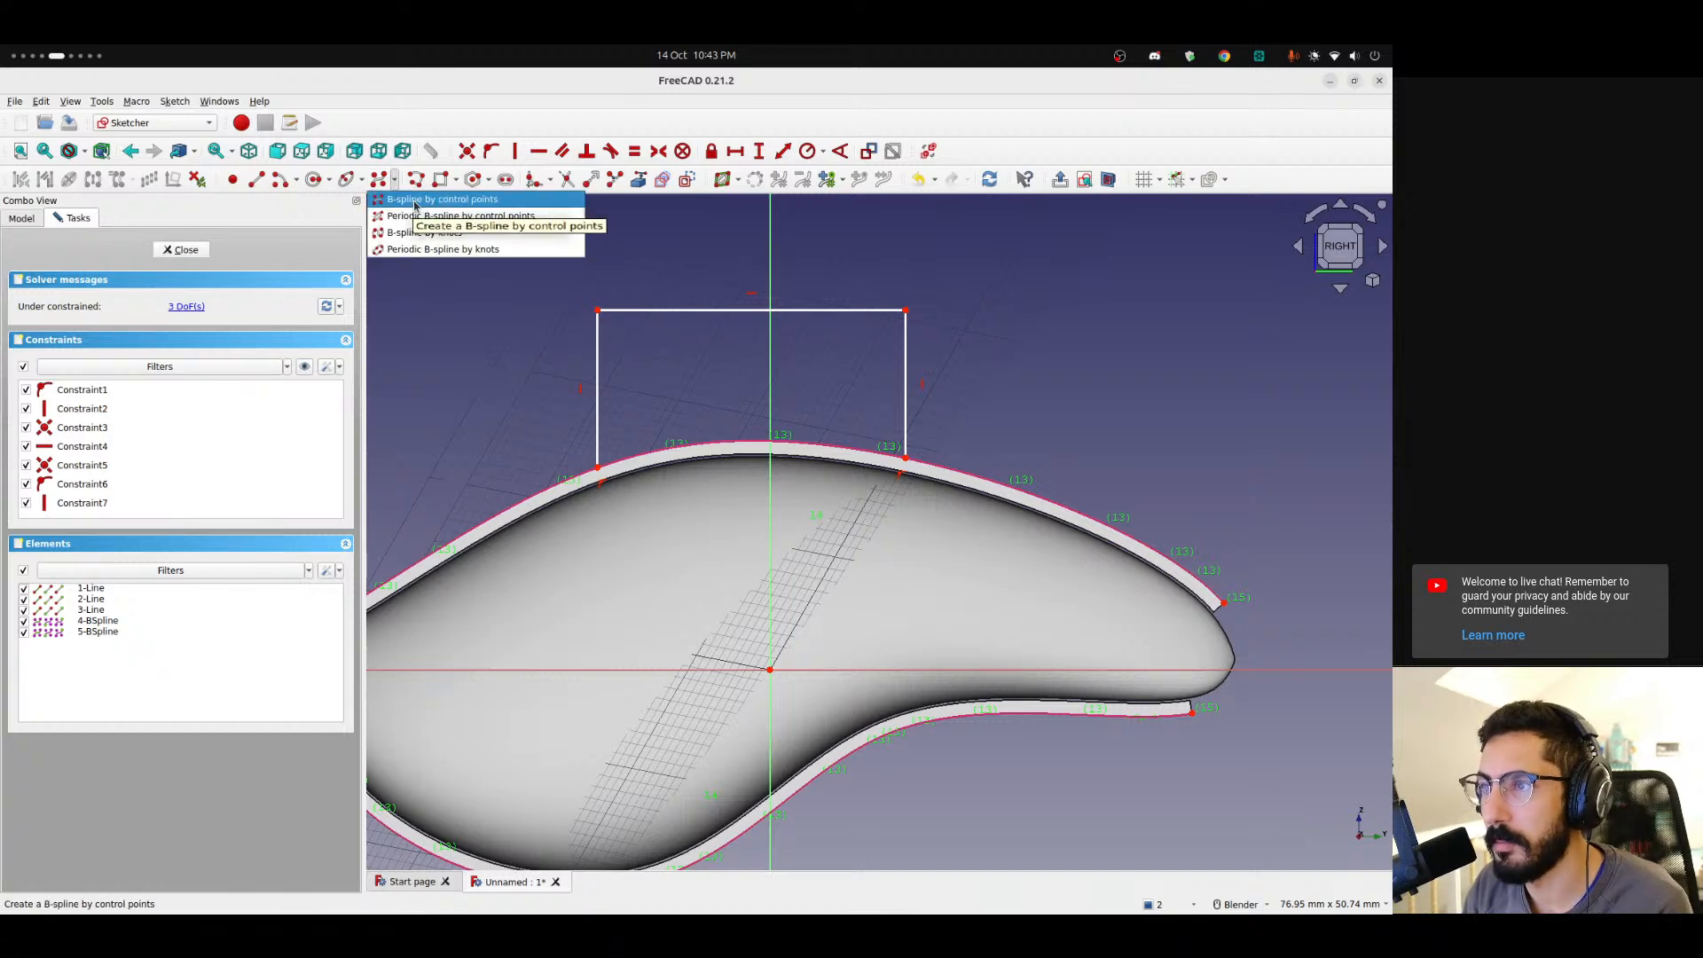
{"action": "left_click", "coordinate": [417, 217]}
{"action": "scroll", "coordinate": [613, 452], "scroll_direction": "up", "scroll_amount": 2}
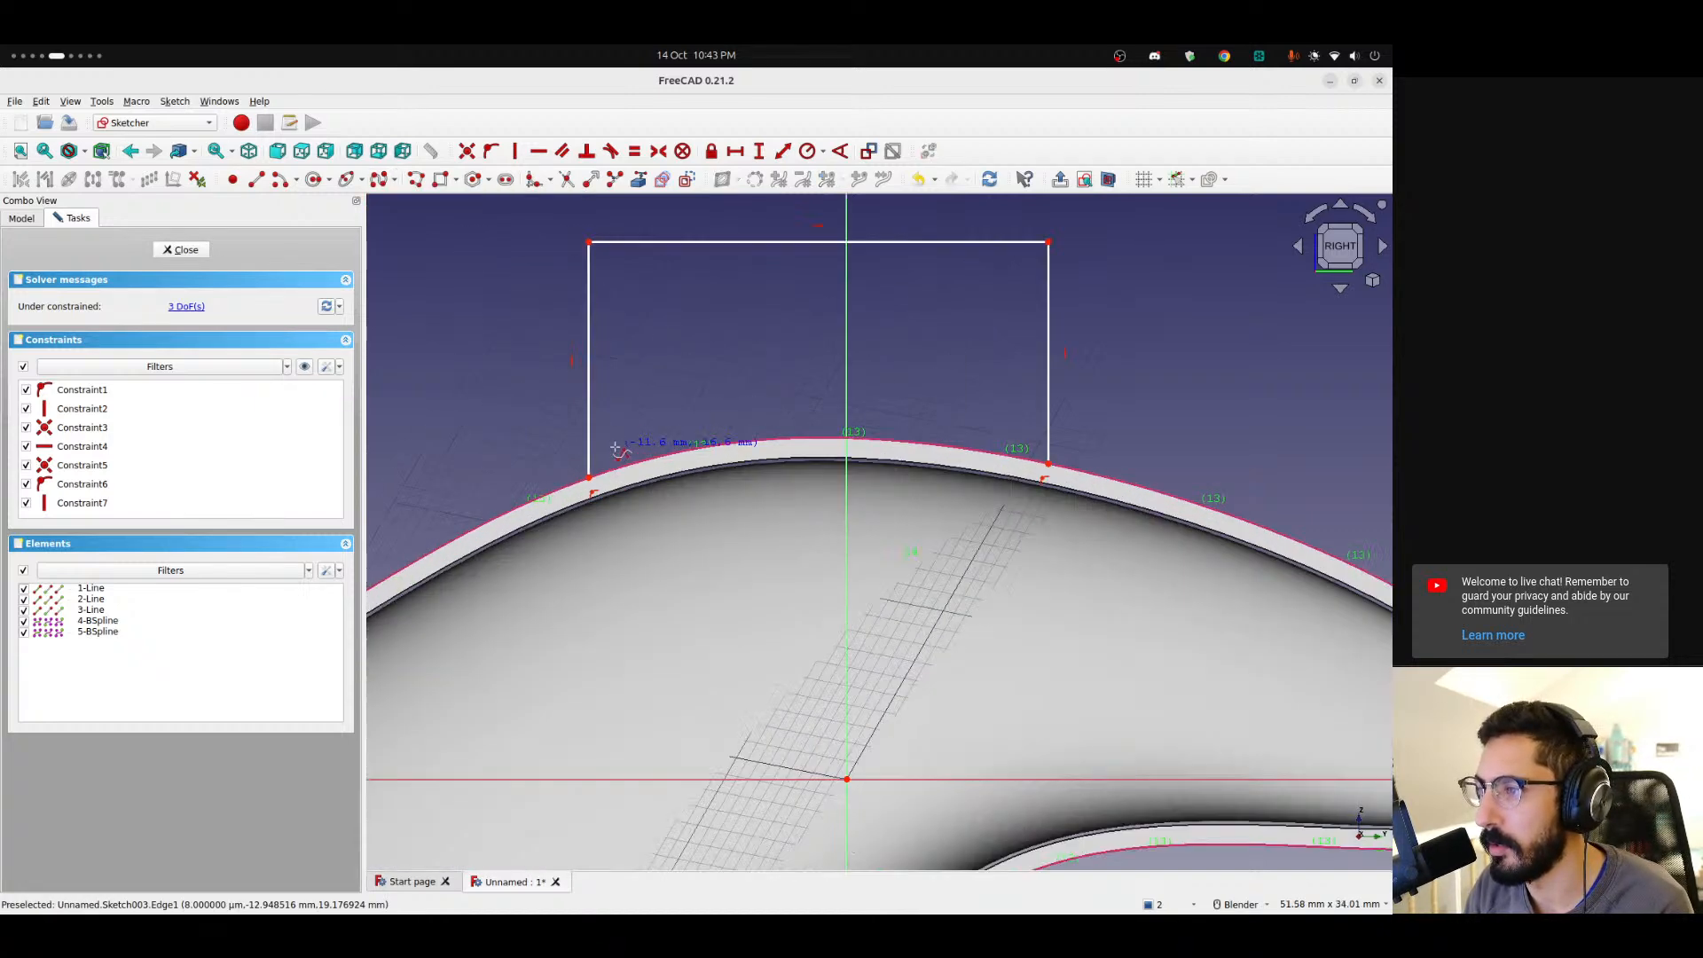
{"action": "left_click", "coordinate": [589, 477]}
{"action": "left_click", "coordinate": [699, 448]}
{"action": "left_click", "coordinate": [853, 437]}
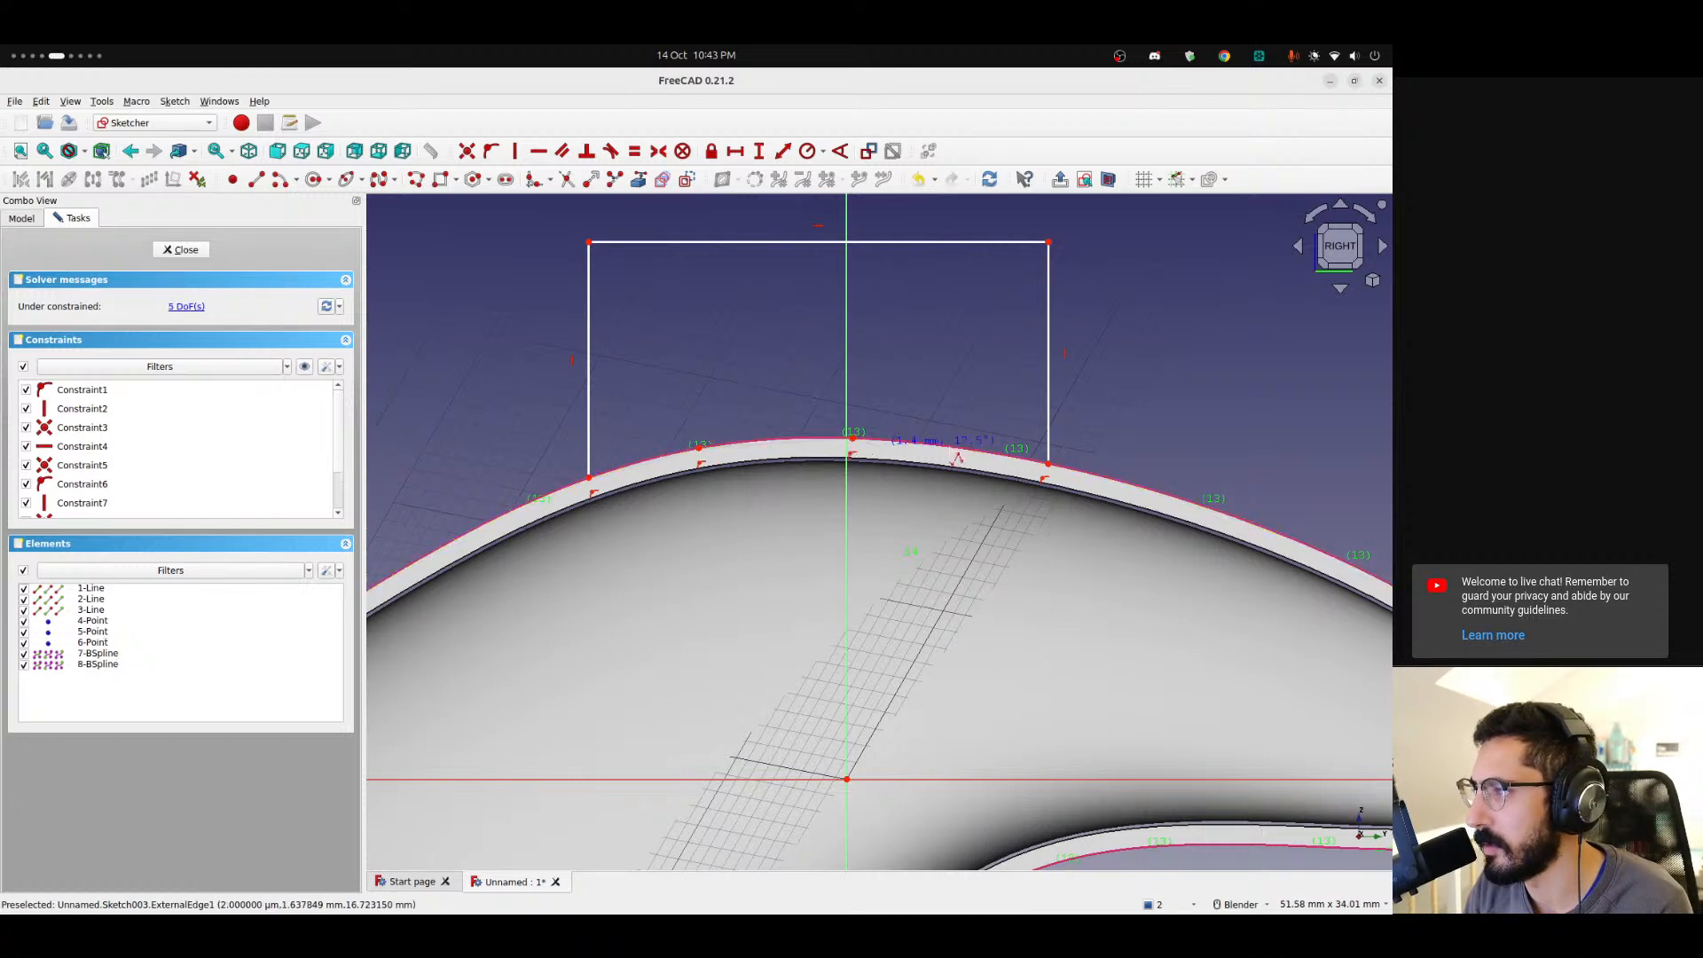
{"action": "left_click", "coordinate": [1049, 463]}
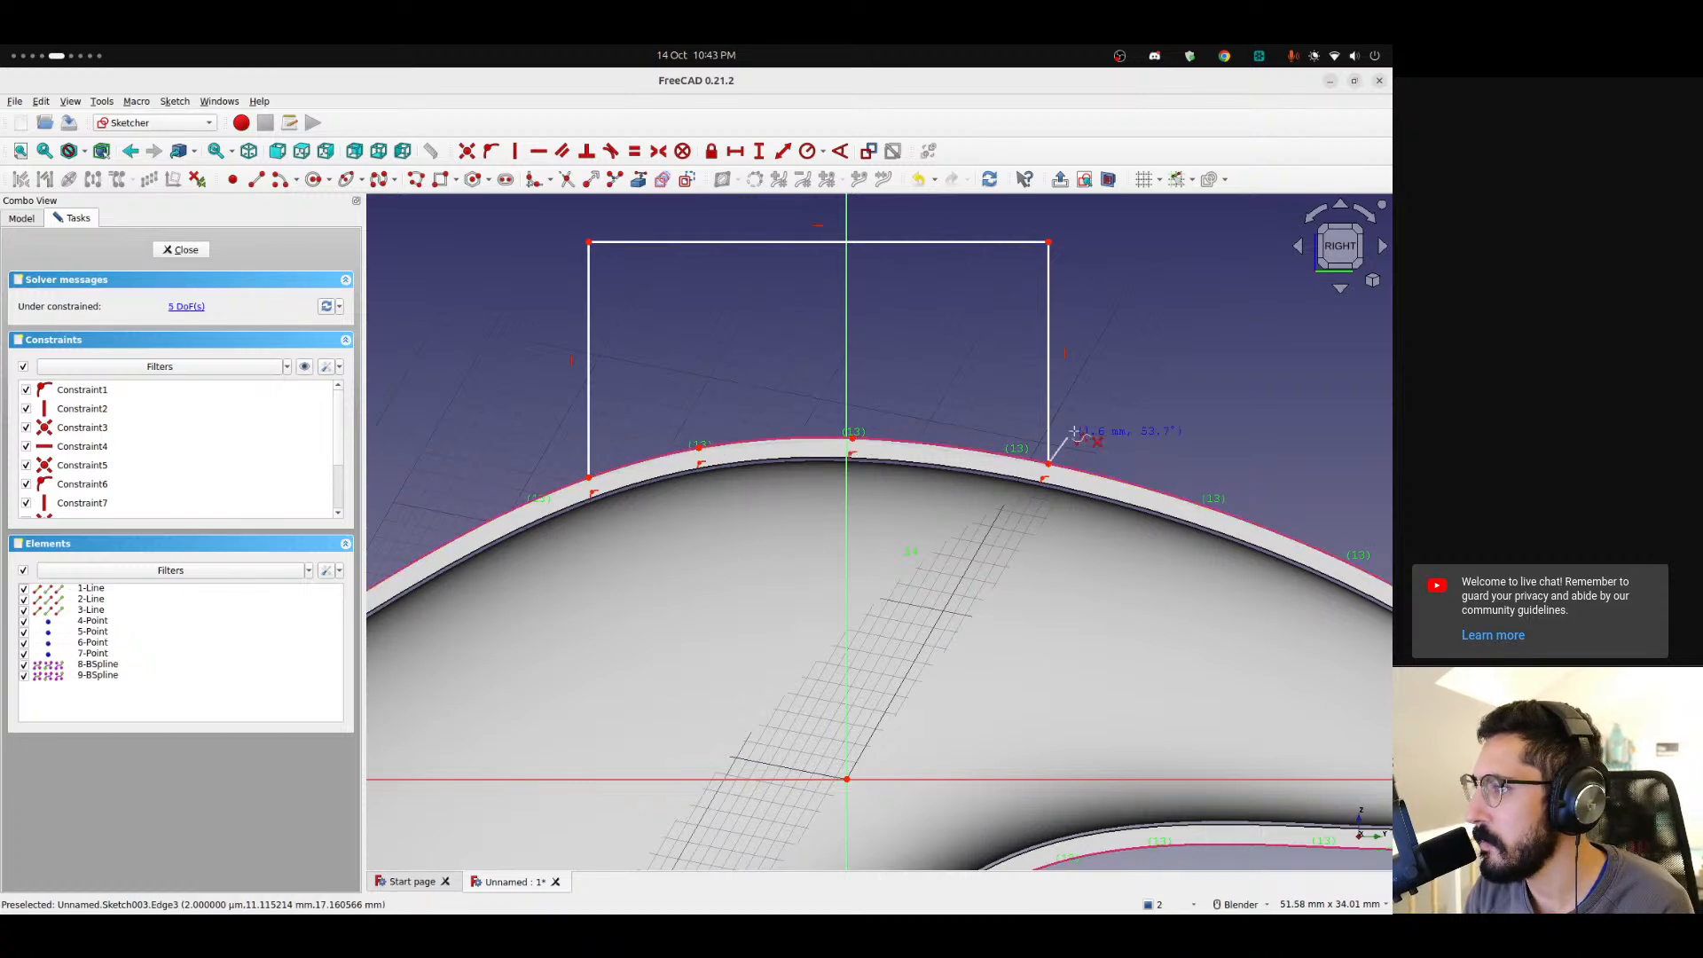
{"action": "right_click", "coordinate": [1100, 390]}
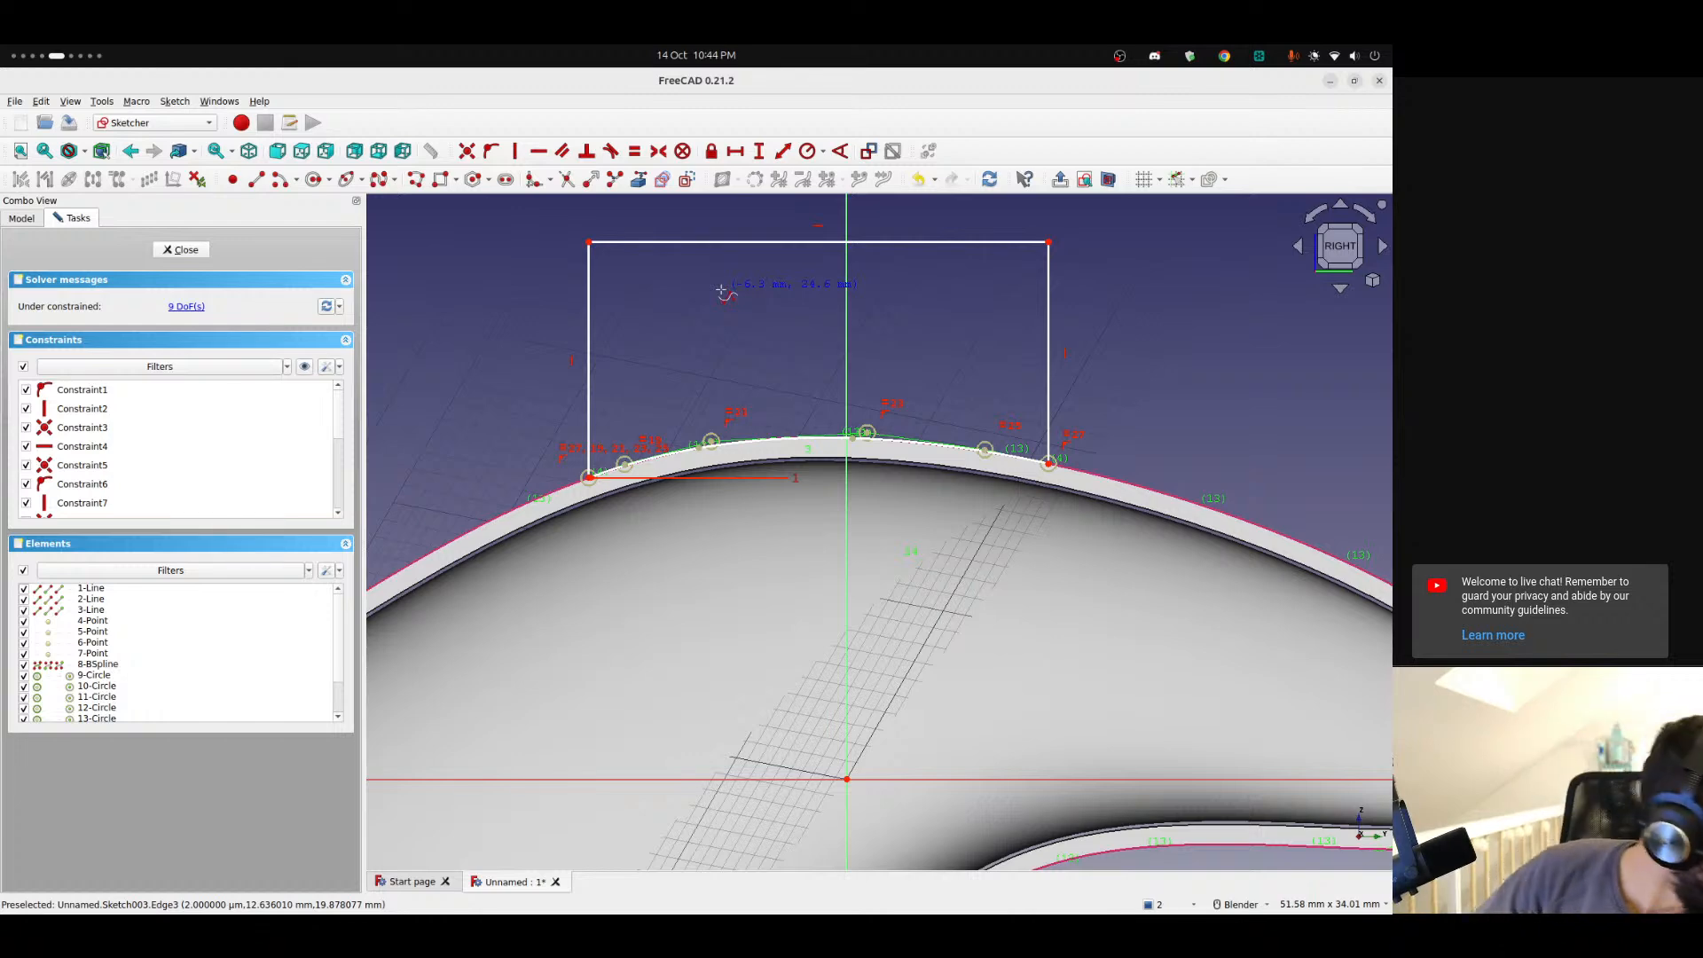
Delete the B-spline just drawn.
{"action": "scroll", "coordinate": [682, 421], "scroll_direction": "up", "scroll_amount": 3}
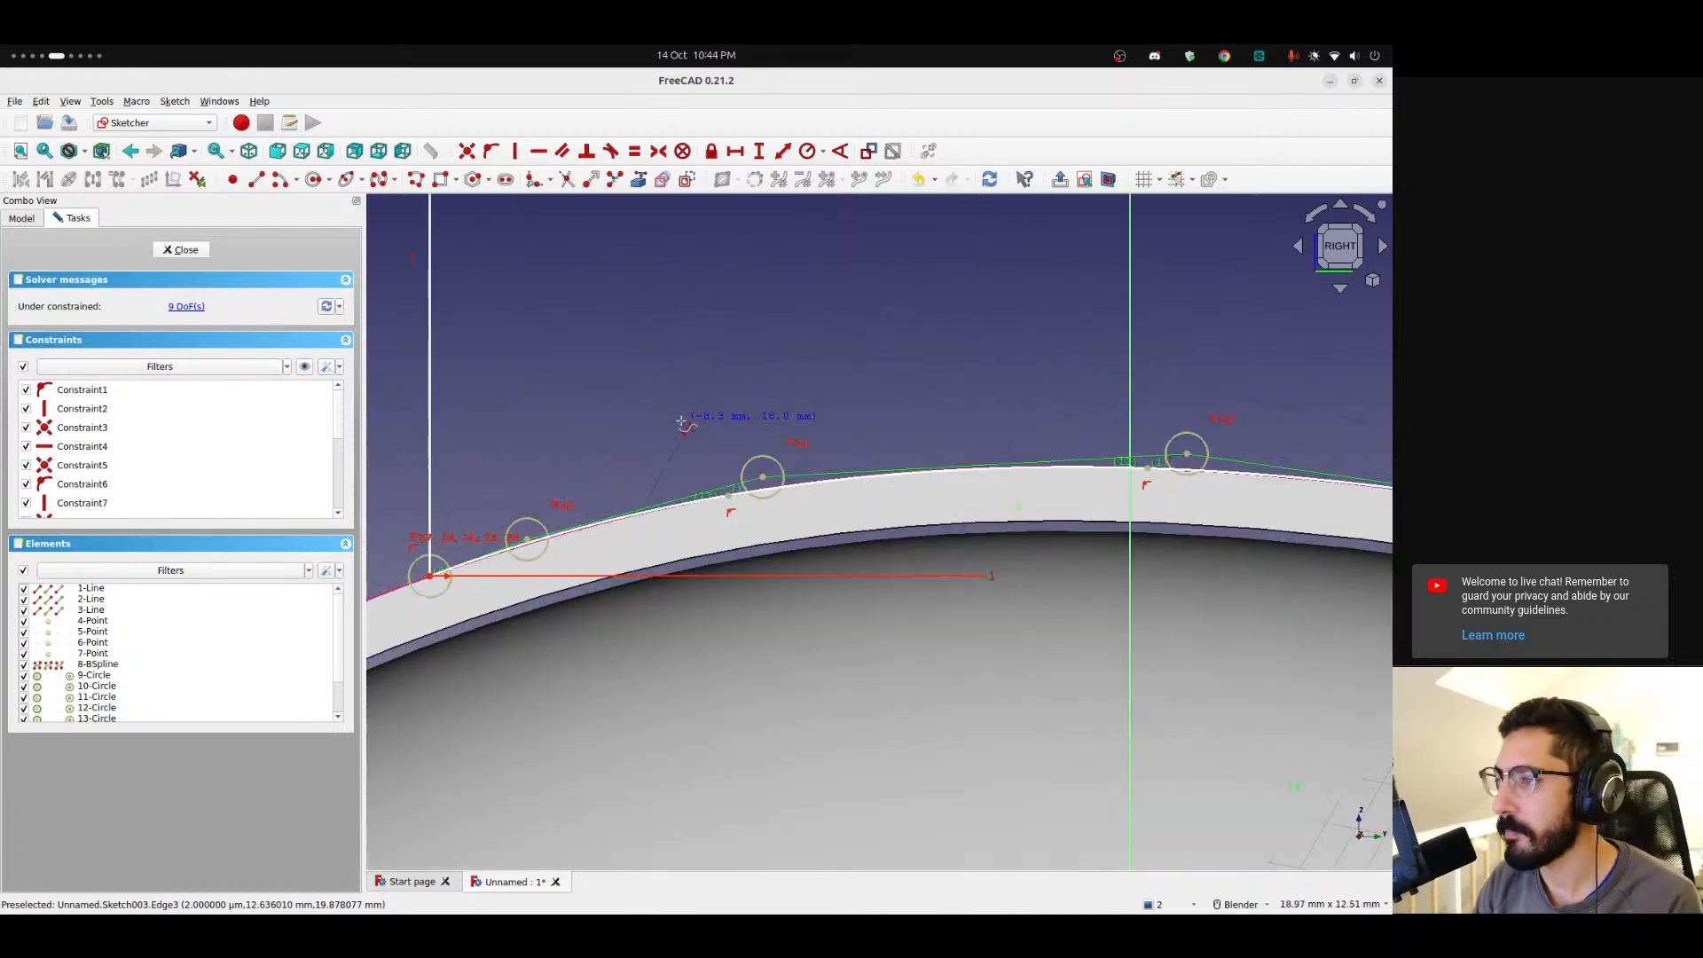
{"action": "scroll", "coordinate": [660, 437], "scroll_direction": "up", "scroll_amount": 1}
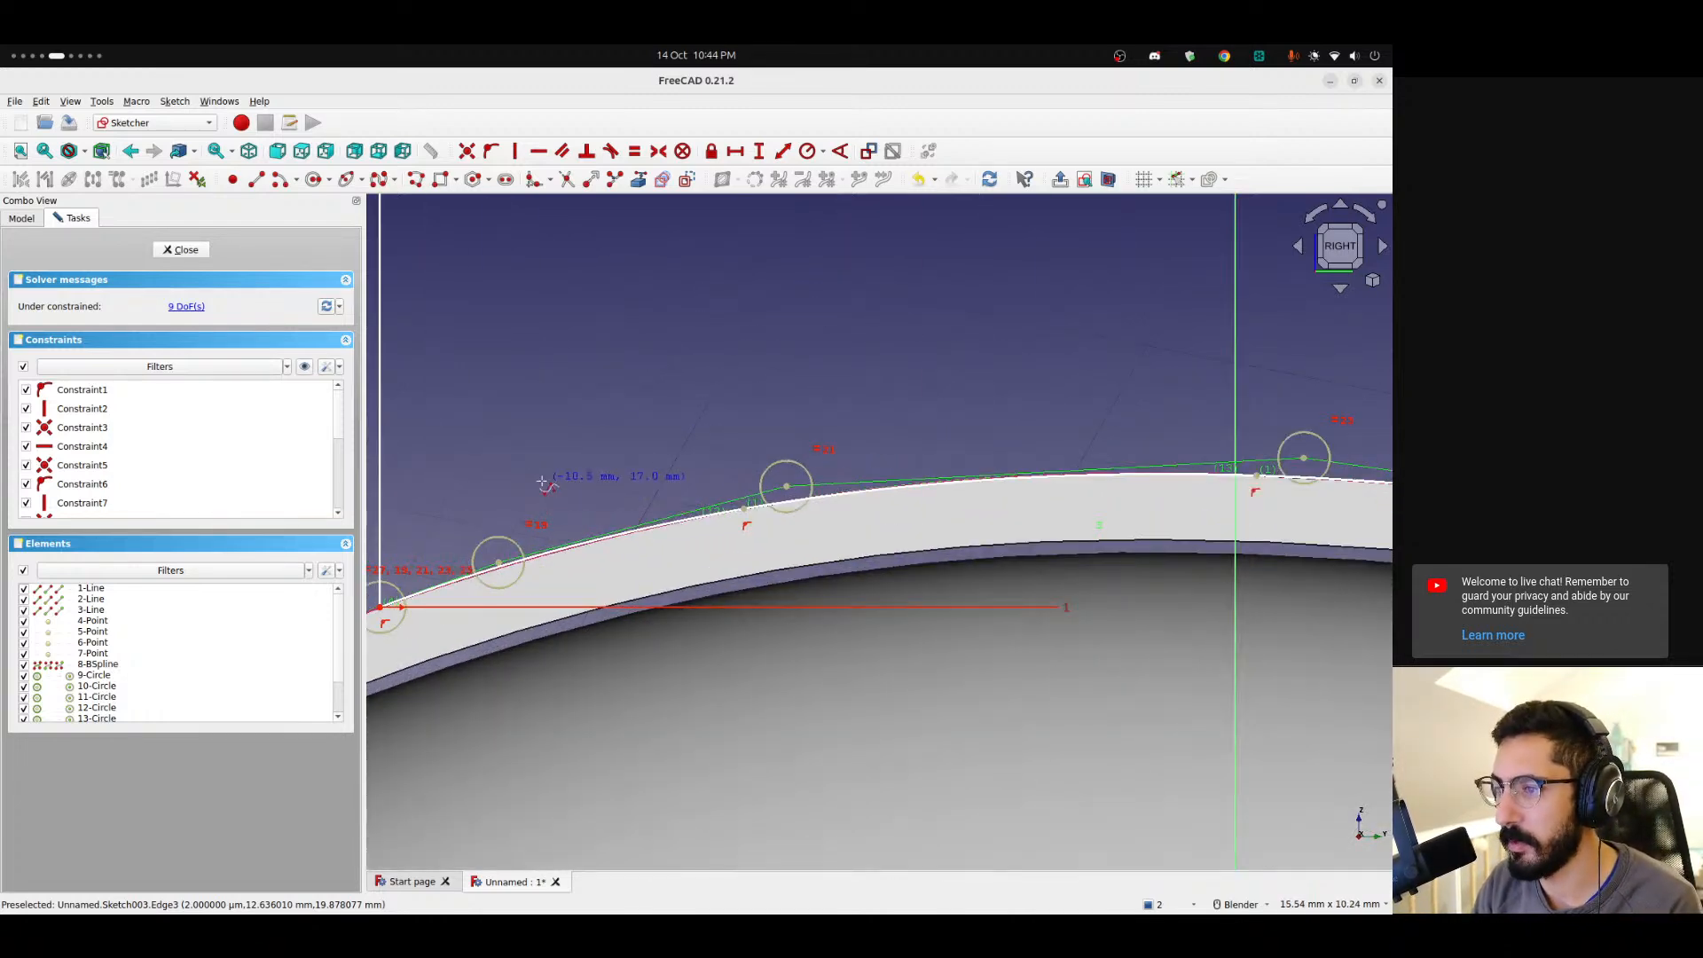
{"action": "scroll", "coordinate": [536, 524], "scroll_direction": "down", "scroll_amount": 3}
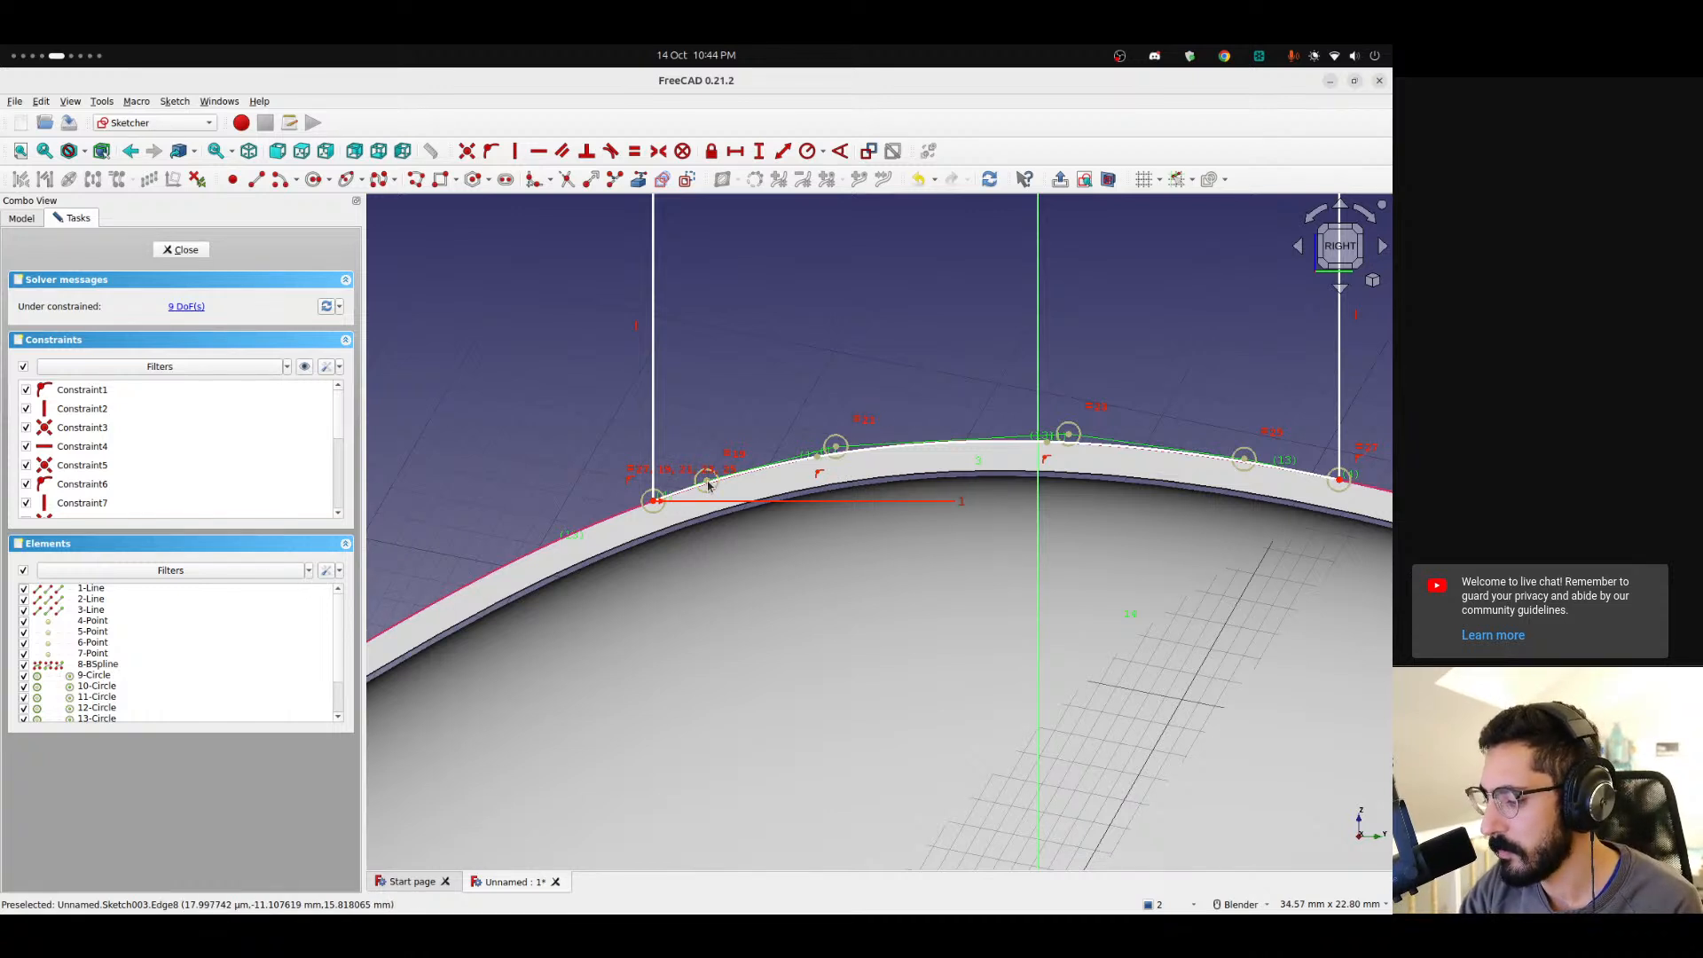
{"action": "left_click", "coordinate": [747, 477]}
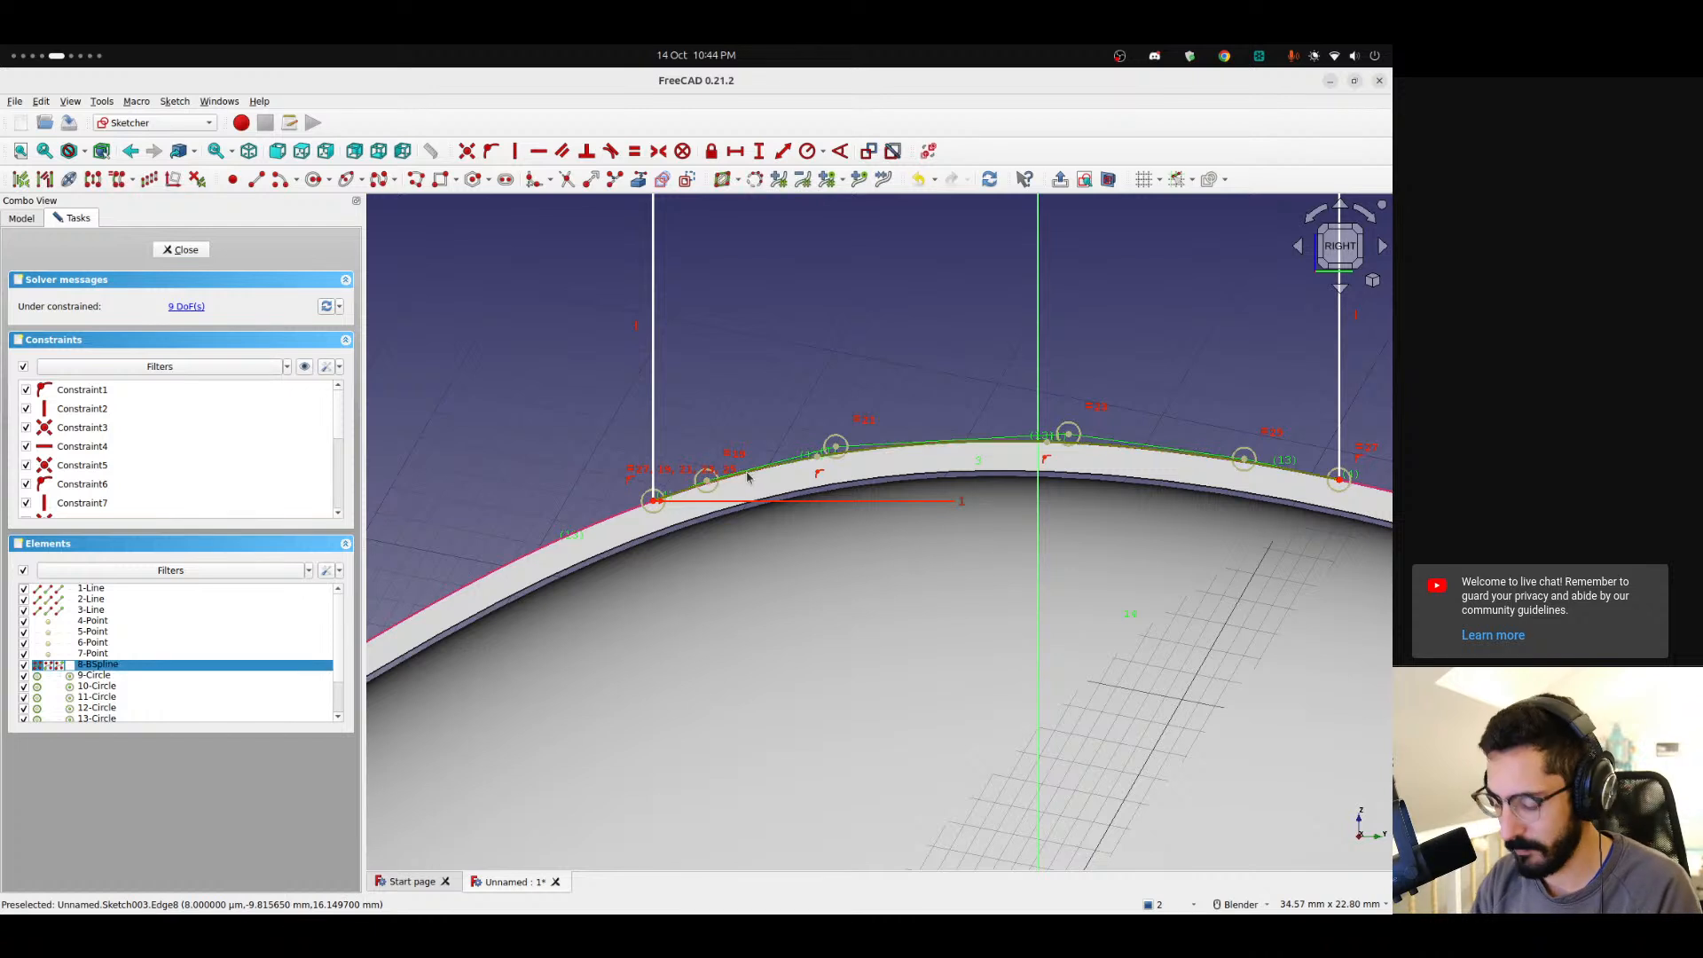
{"action": "key", "text": "Delete"}
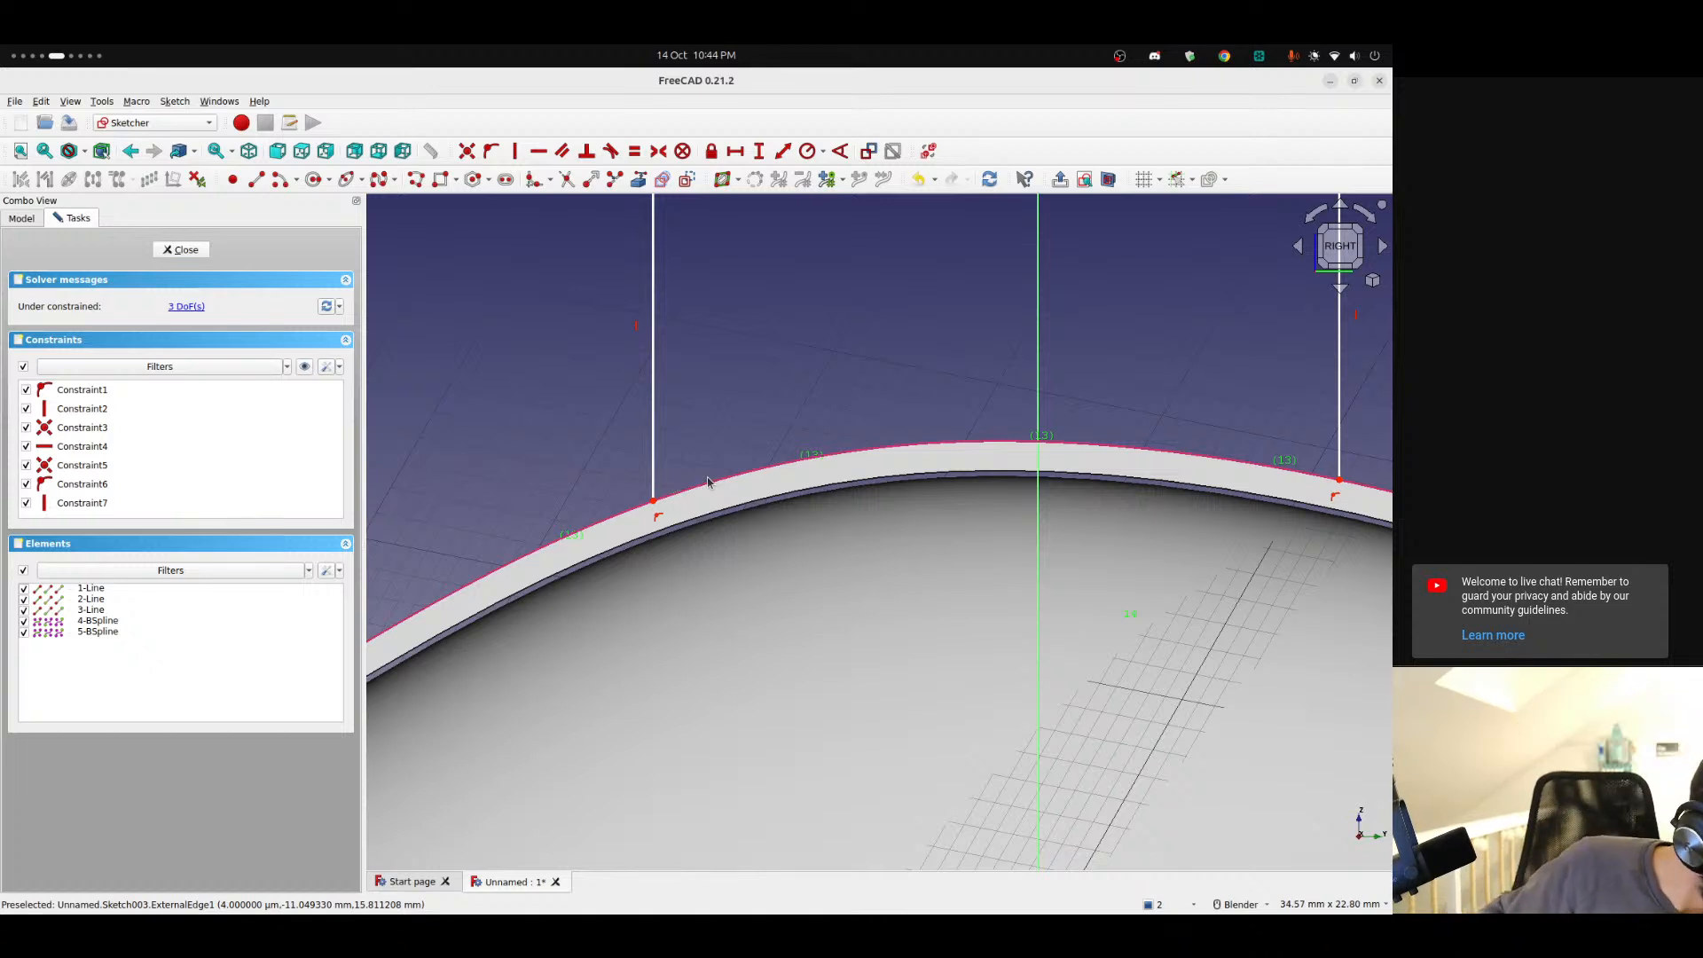
Sketch a new B-spline by control points along the shell's top edge from the polyline's left lower end to its right one.
{"action": "scroll", "coordinate": [837, 423], "scroll_direction": "down", "scroll_amount": 2}
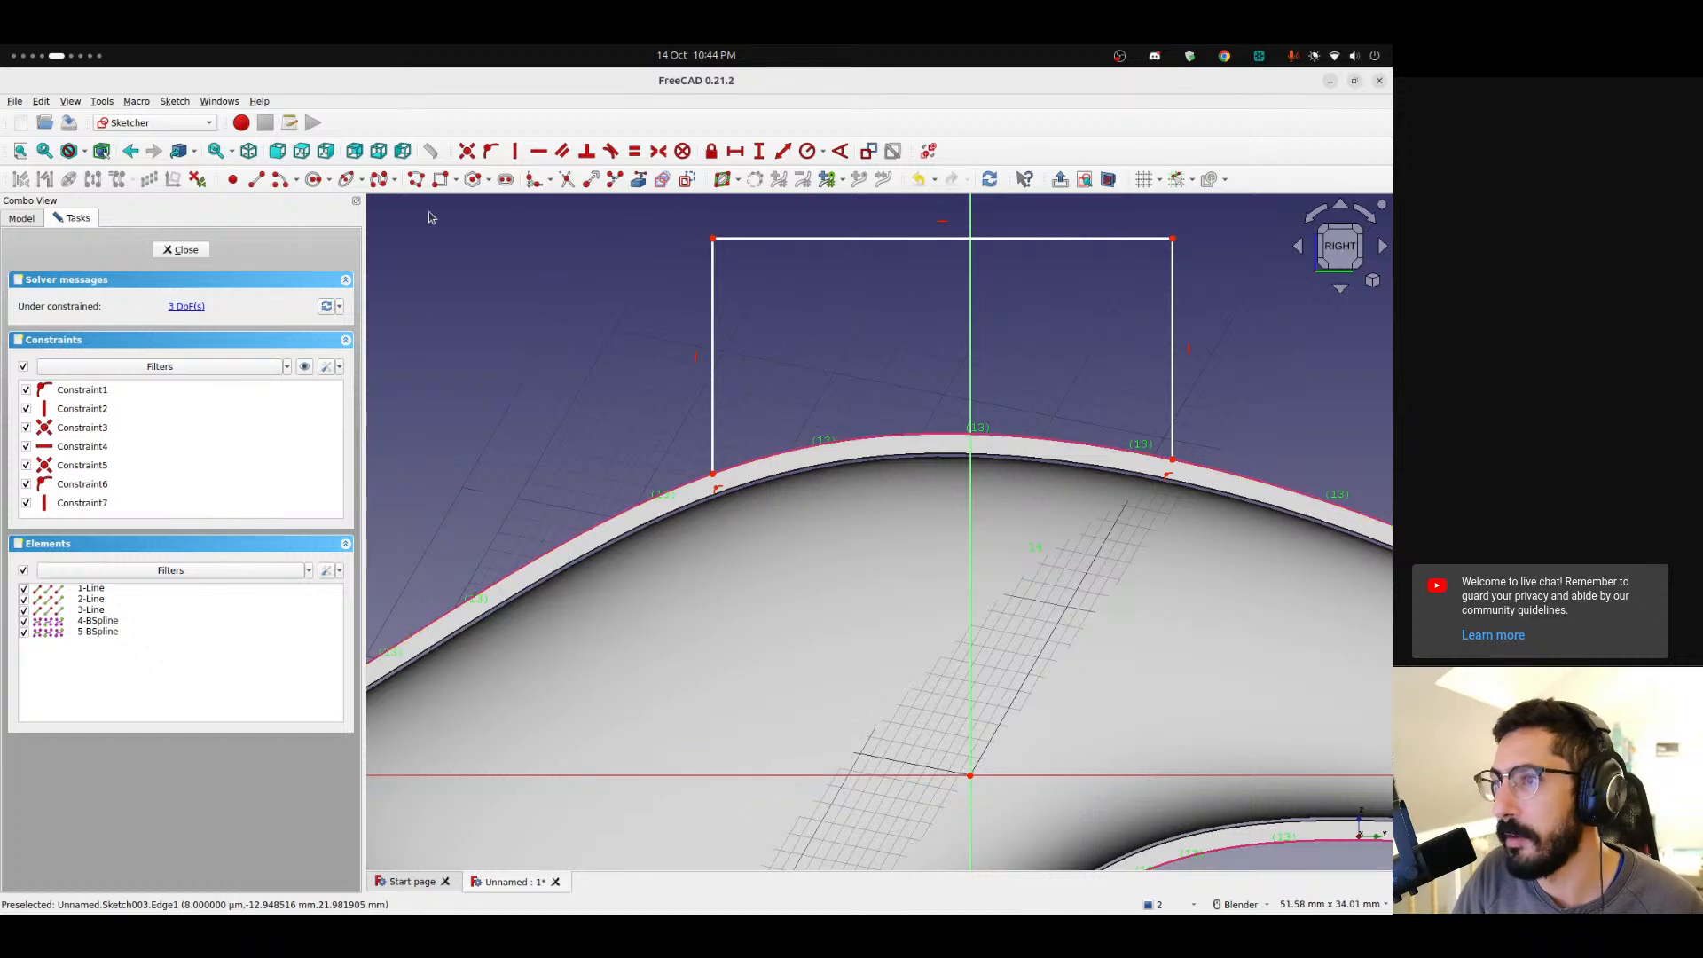
{"action": "middle_click_drag", "start_coordinate": [763, 391], "coordinate": [600, 422], "text": "shift"}
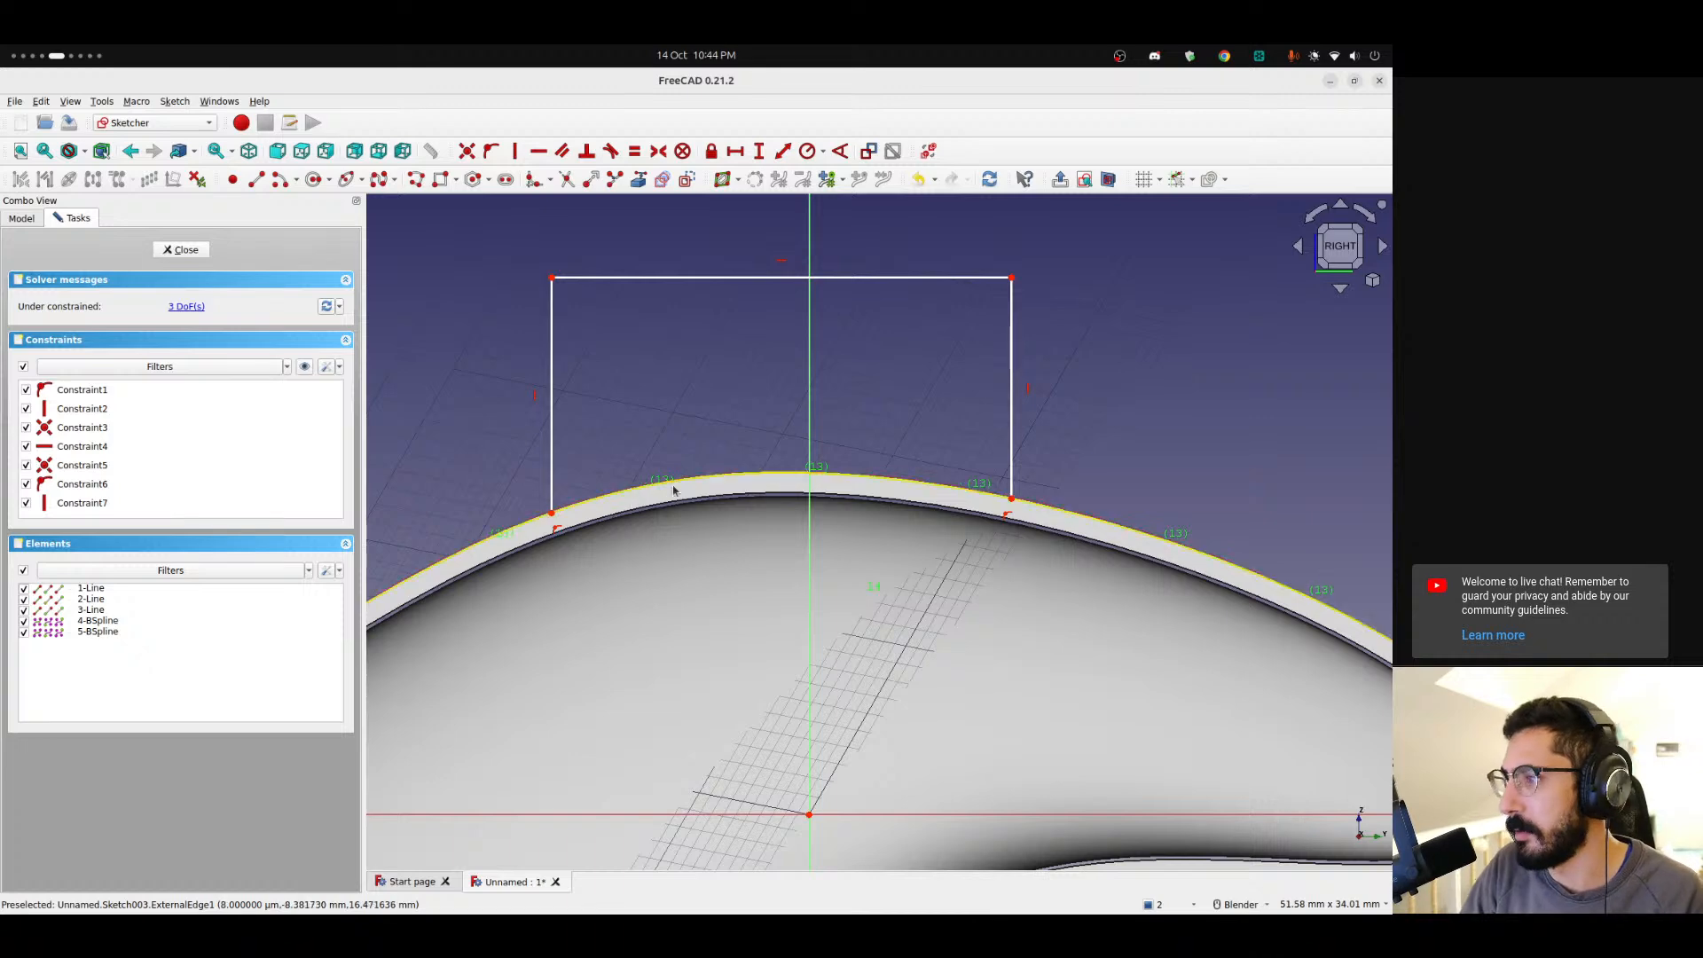
{"action": "scroll", "coordinate": [728, 489], "scroll_direction": "down", "scroll_amount": 1}
{"action": "mouse_move", "coordinate": [701, 492]}
{"action": "middle_mouse_down", "text": "shift"}
{"action": "mouse_move", "coordinate": [587, 253]}
{"action": "mouse_move", "coordinate": [597, 342]}
{"action": "mouse_move", "coordinate": [641, 448]}
{"action": "middle_mouse_up", "text": "shift"}
{"action": "scroll", "coordinate": [531, 463], "scroll_direction": "down", "scroll_amount": 1}
{"action": "scroll", "coordinate": [530, 467], "scroll_direction": "up", "scroll_amount": 3}
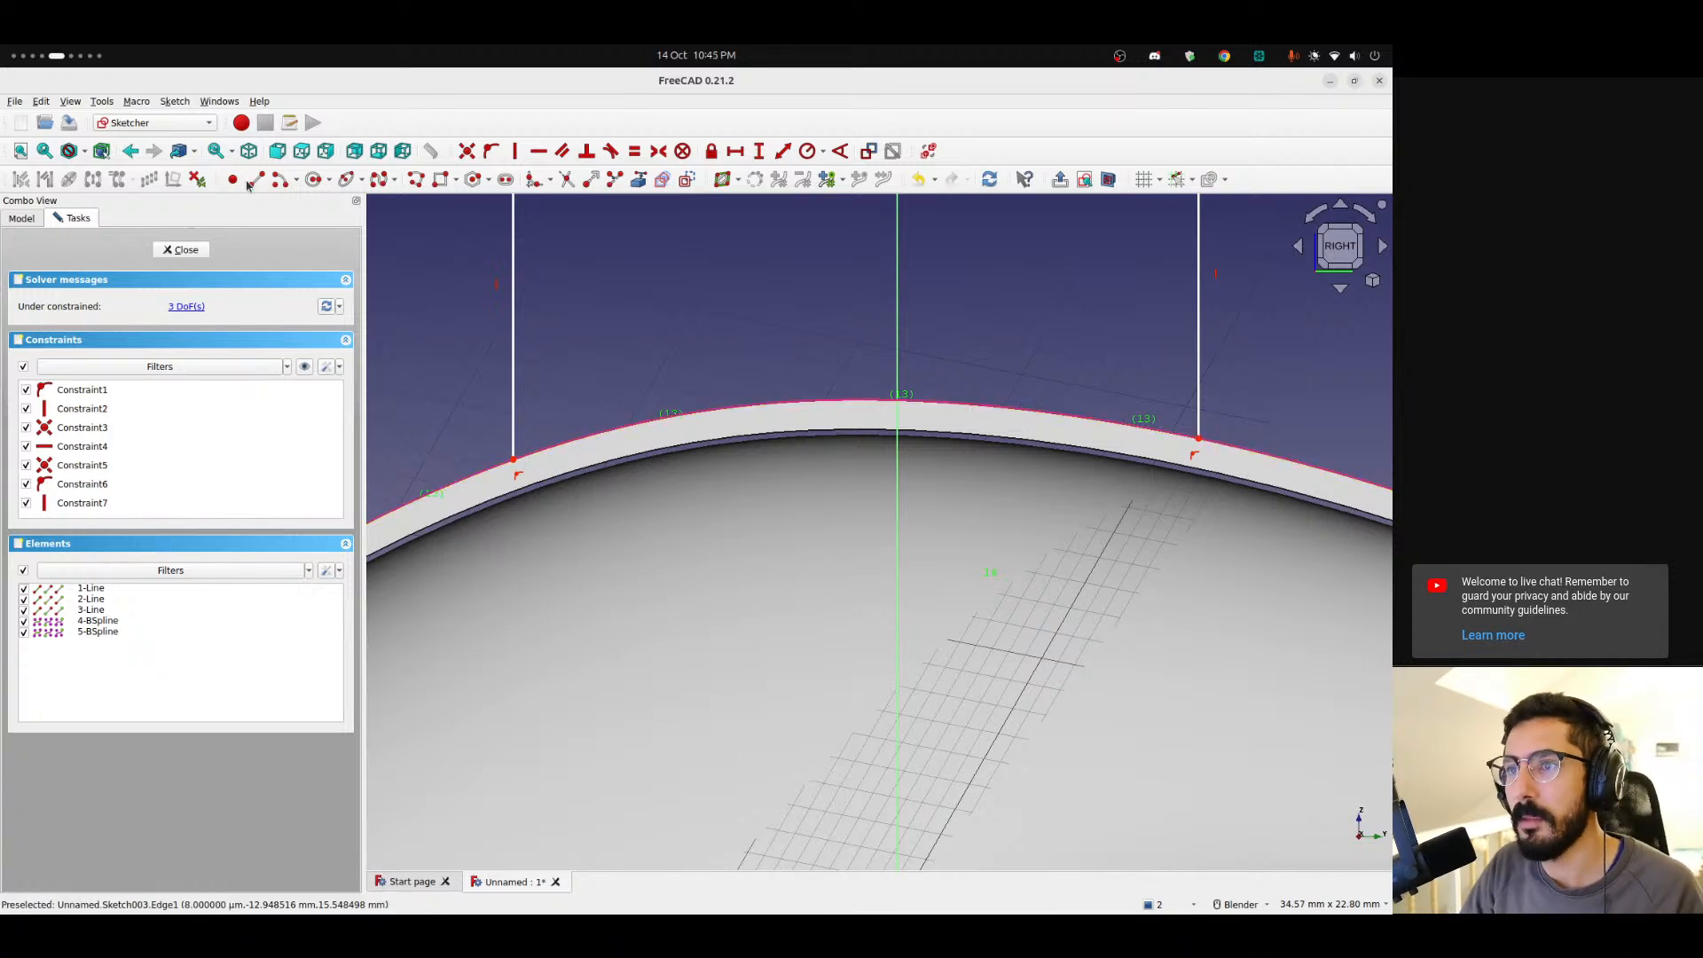
{"action": "left_click", "coordinate": [385, 183]}
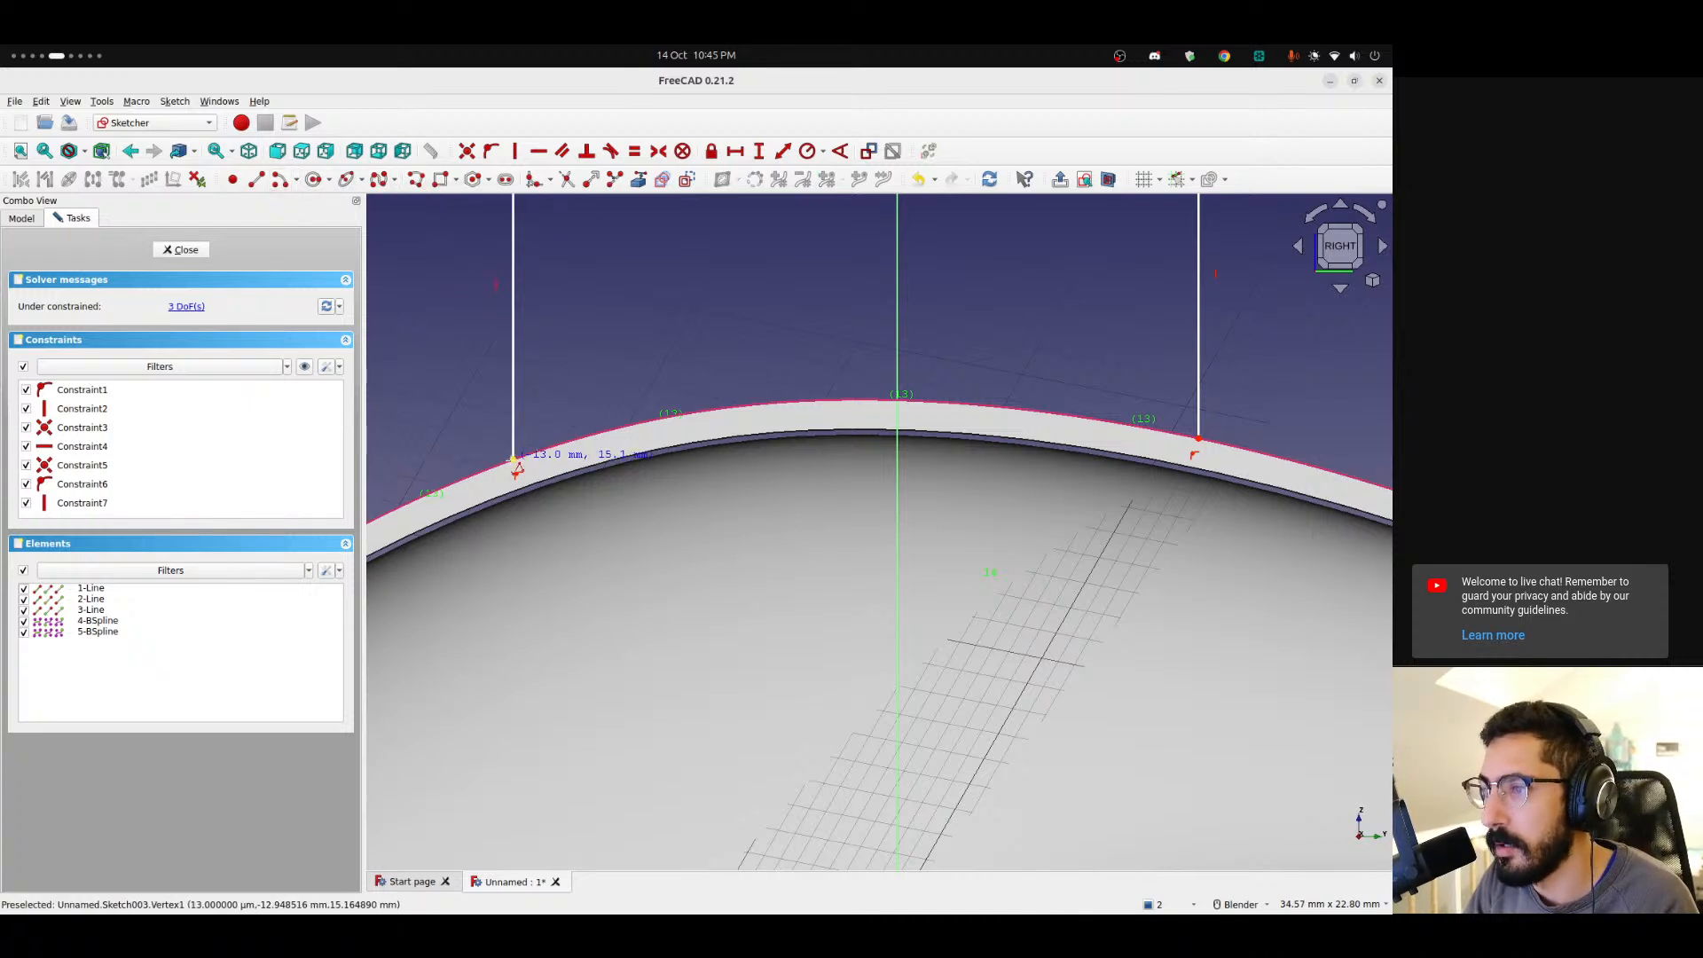
{"action": "left_click", "coordinate": [572, 462]}
{"action": "left_click", "coordinate": [665, 441]}
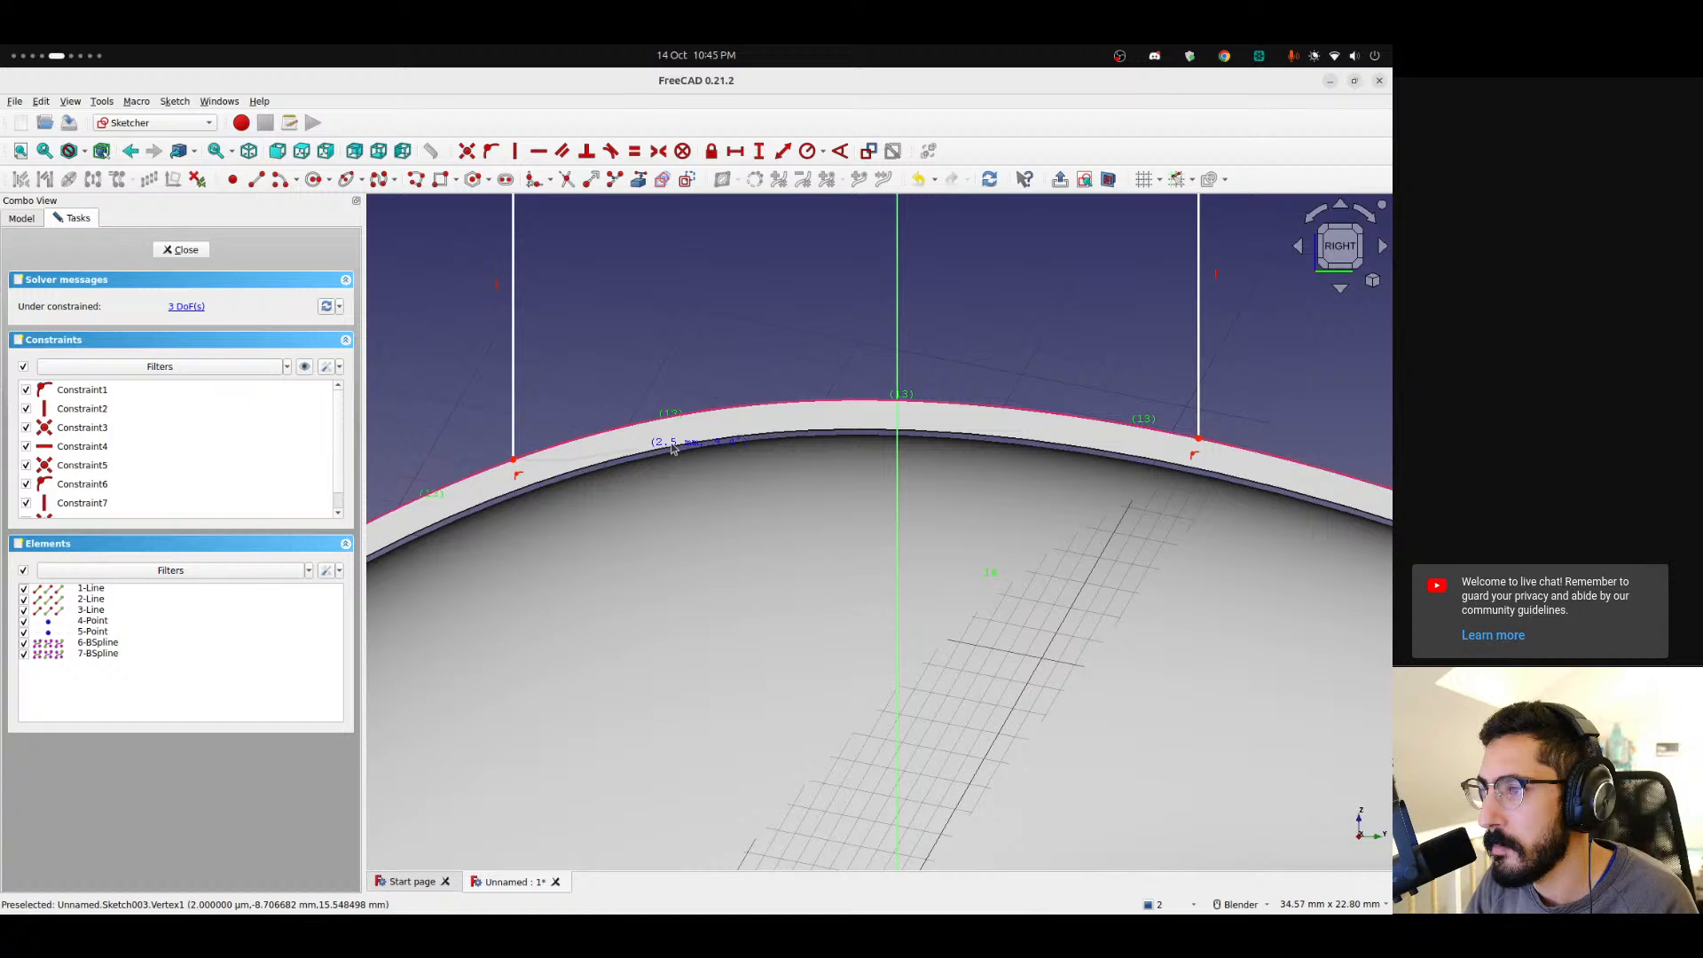
{"action": "left_click", "coordinate": [768, 424]}
{"action": "left_click", "coordinate": [981, 425]}
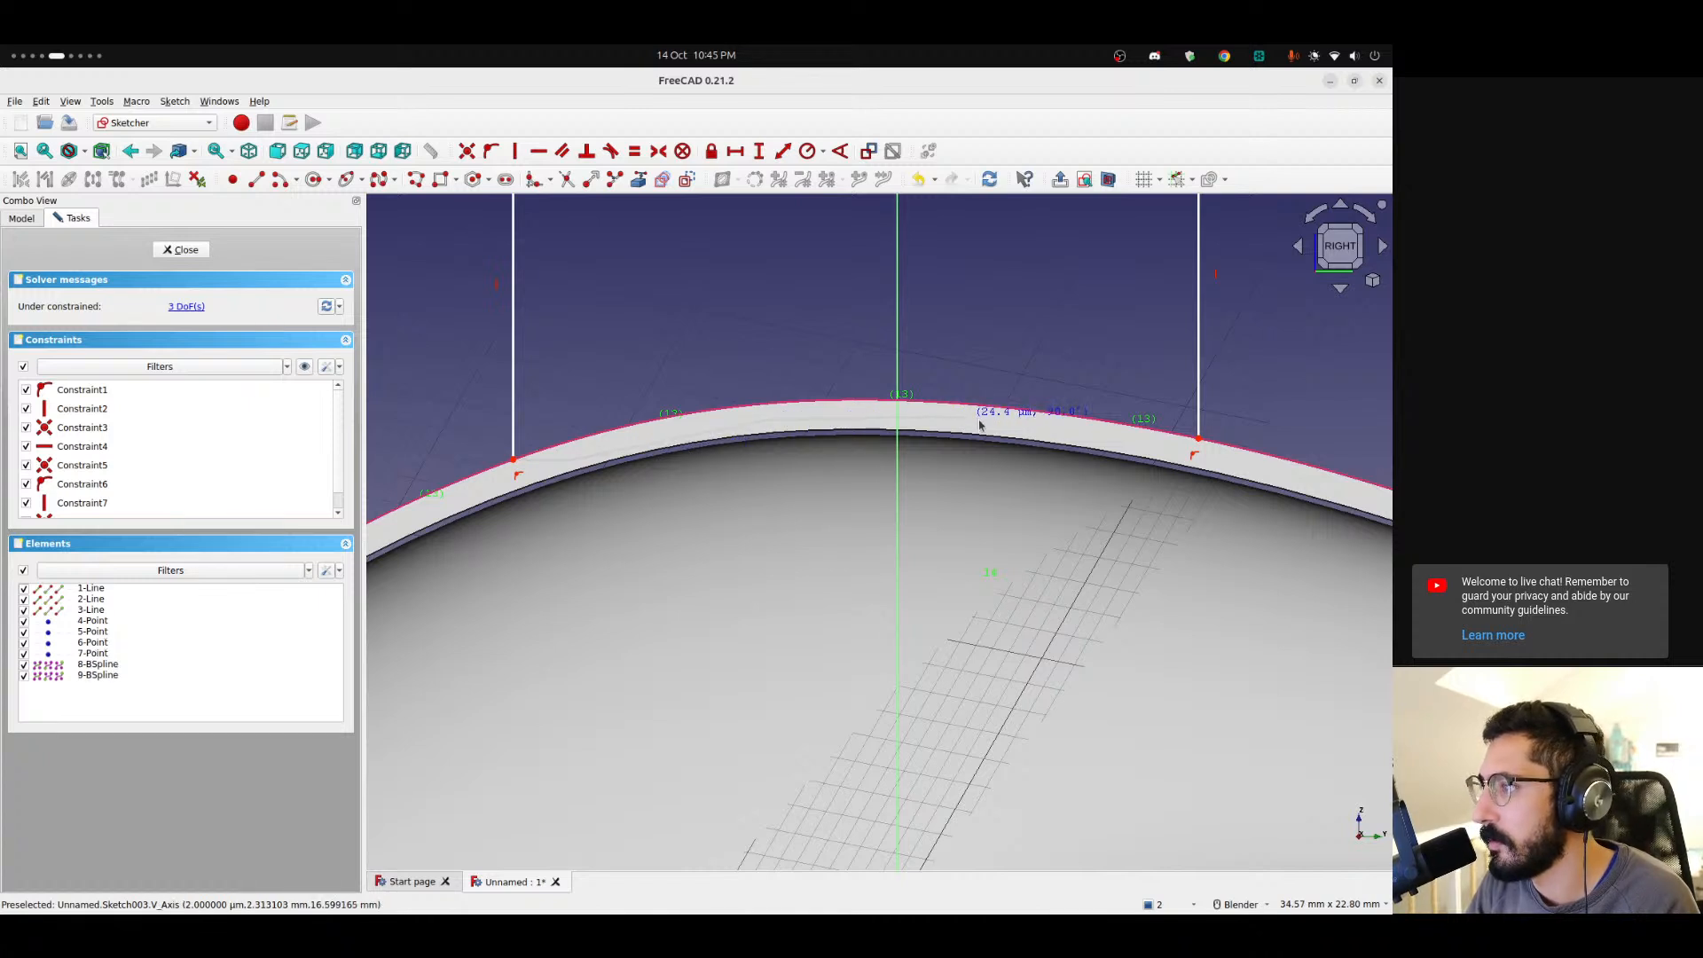
{"action": "left_click", "coordinate": [1195, 456]}
{"action": "left_click", "coordinate": [1199, 438]}
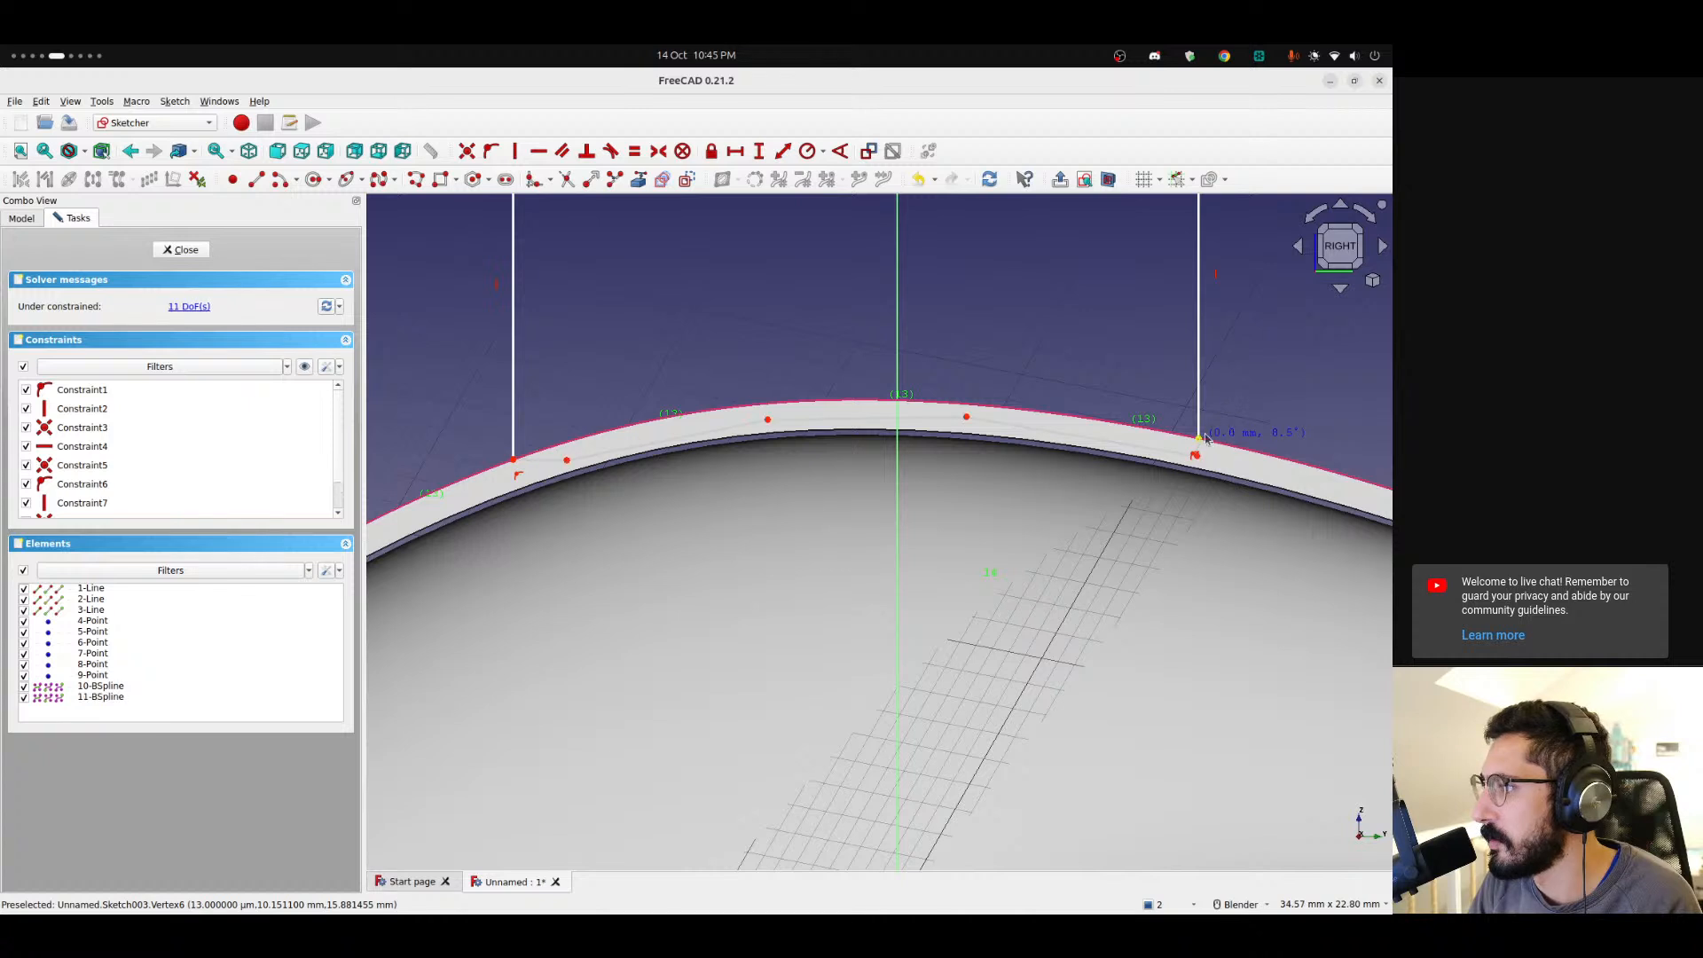
{"action": "right_click", "coordinate": [1219, 393]}
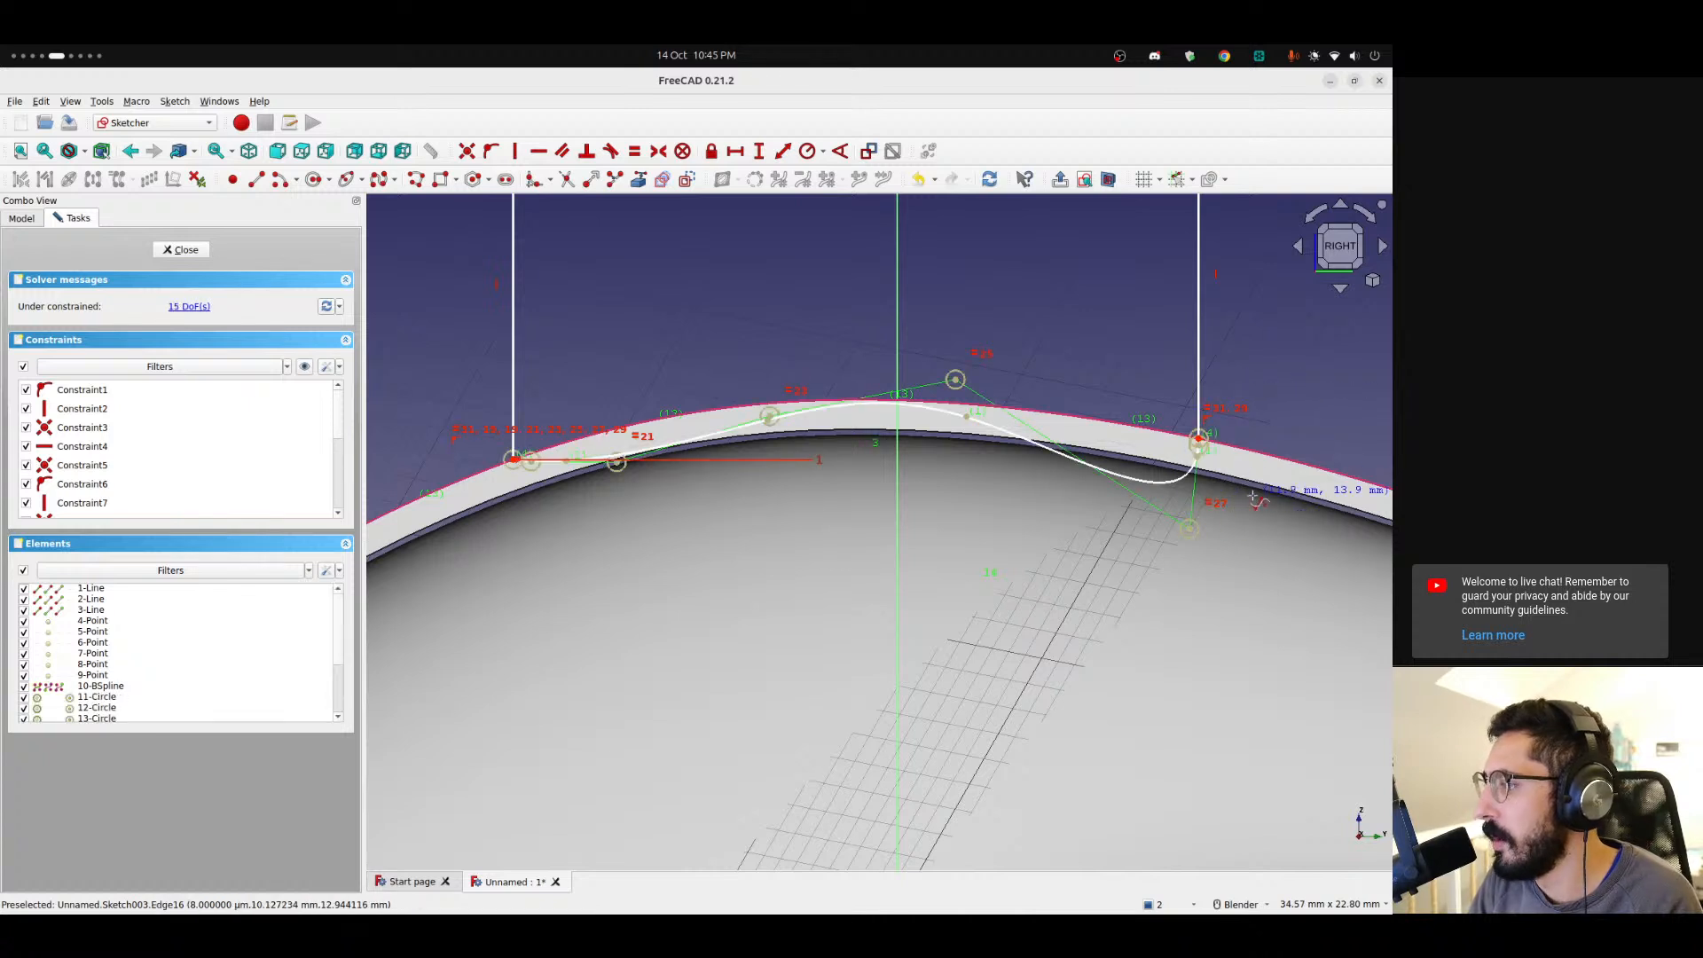
Reposition the B-spline's control points so the curve hugs the shell's top edge, and close the sketch.
{"action": "left_click_drag", "start_coordinate": [1191, 530], "coordinate": [1136, 459]}
{"action": "left_click_drag", "start_coordinate": [958, 385], "coordinate": [949, 408]}
{"action": "left_click_drag", "start_coordinate": [617, 462], "coordinate": [519, 480]}
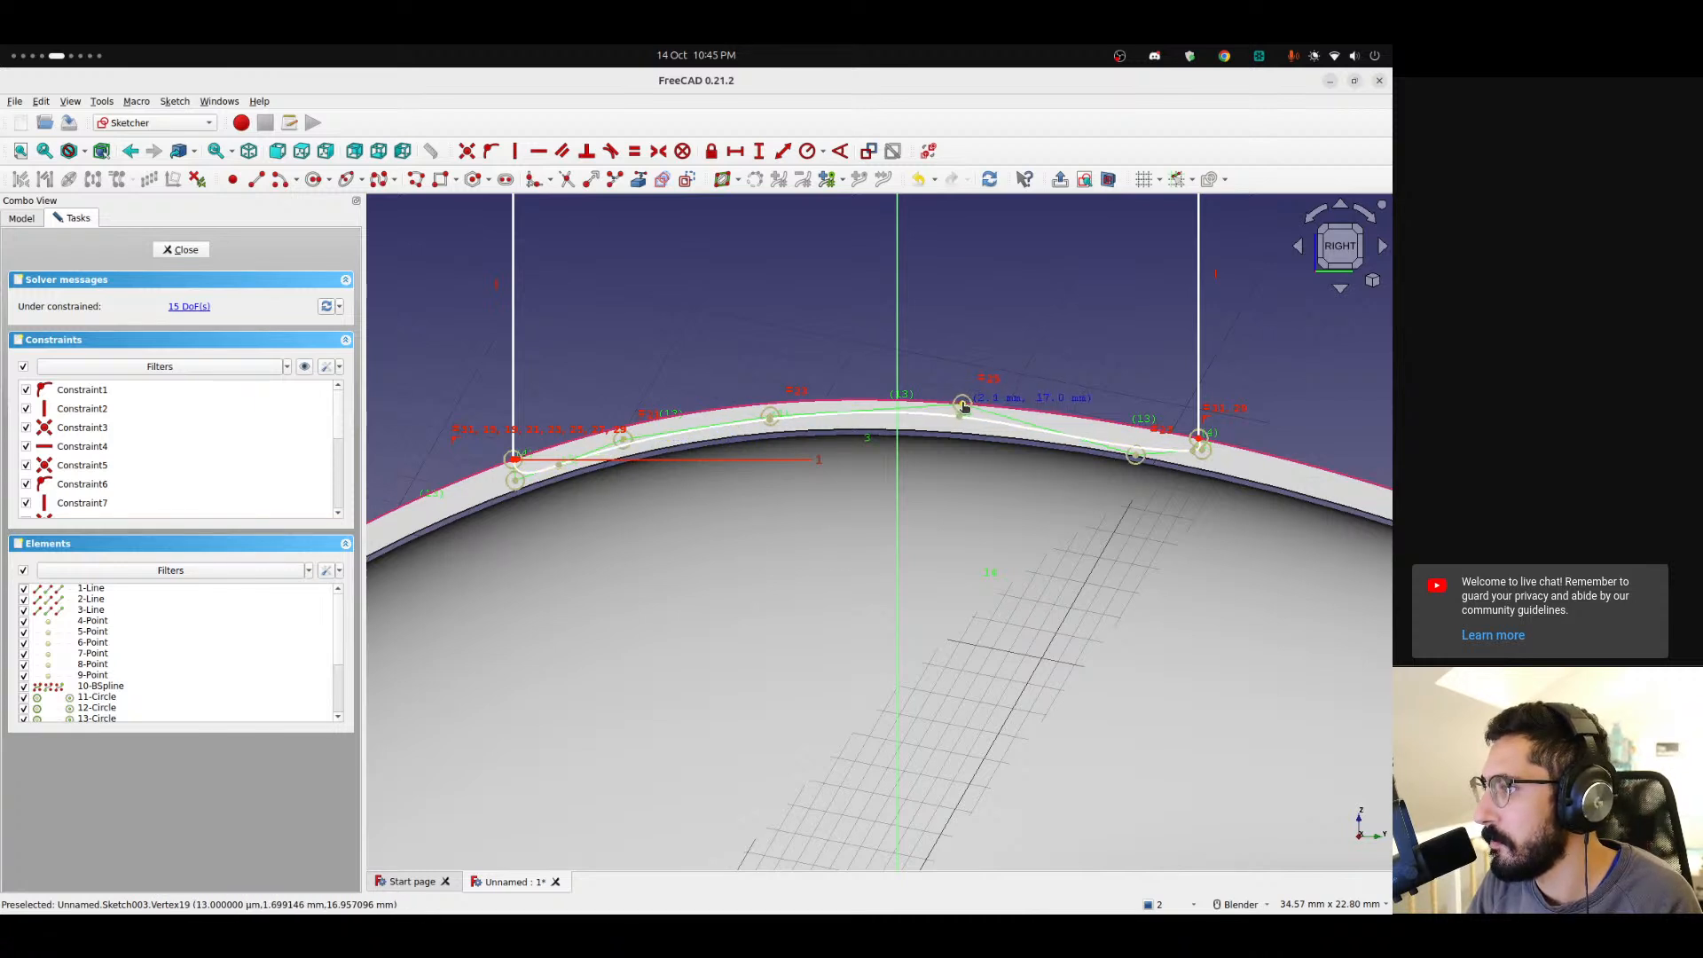
{"action": "left_click_drag", "start_coordinate": [1136, 457], "coordinate": [1204, 459]}
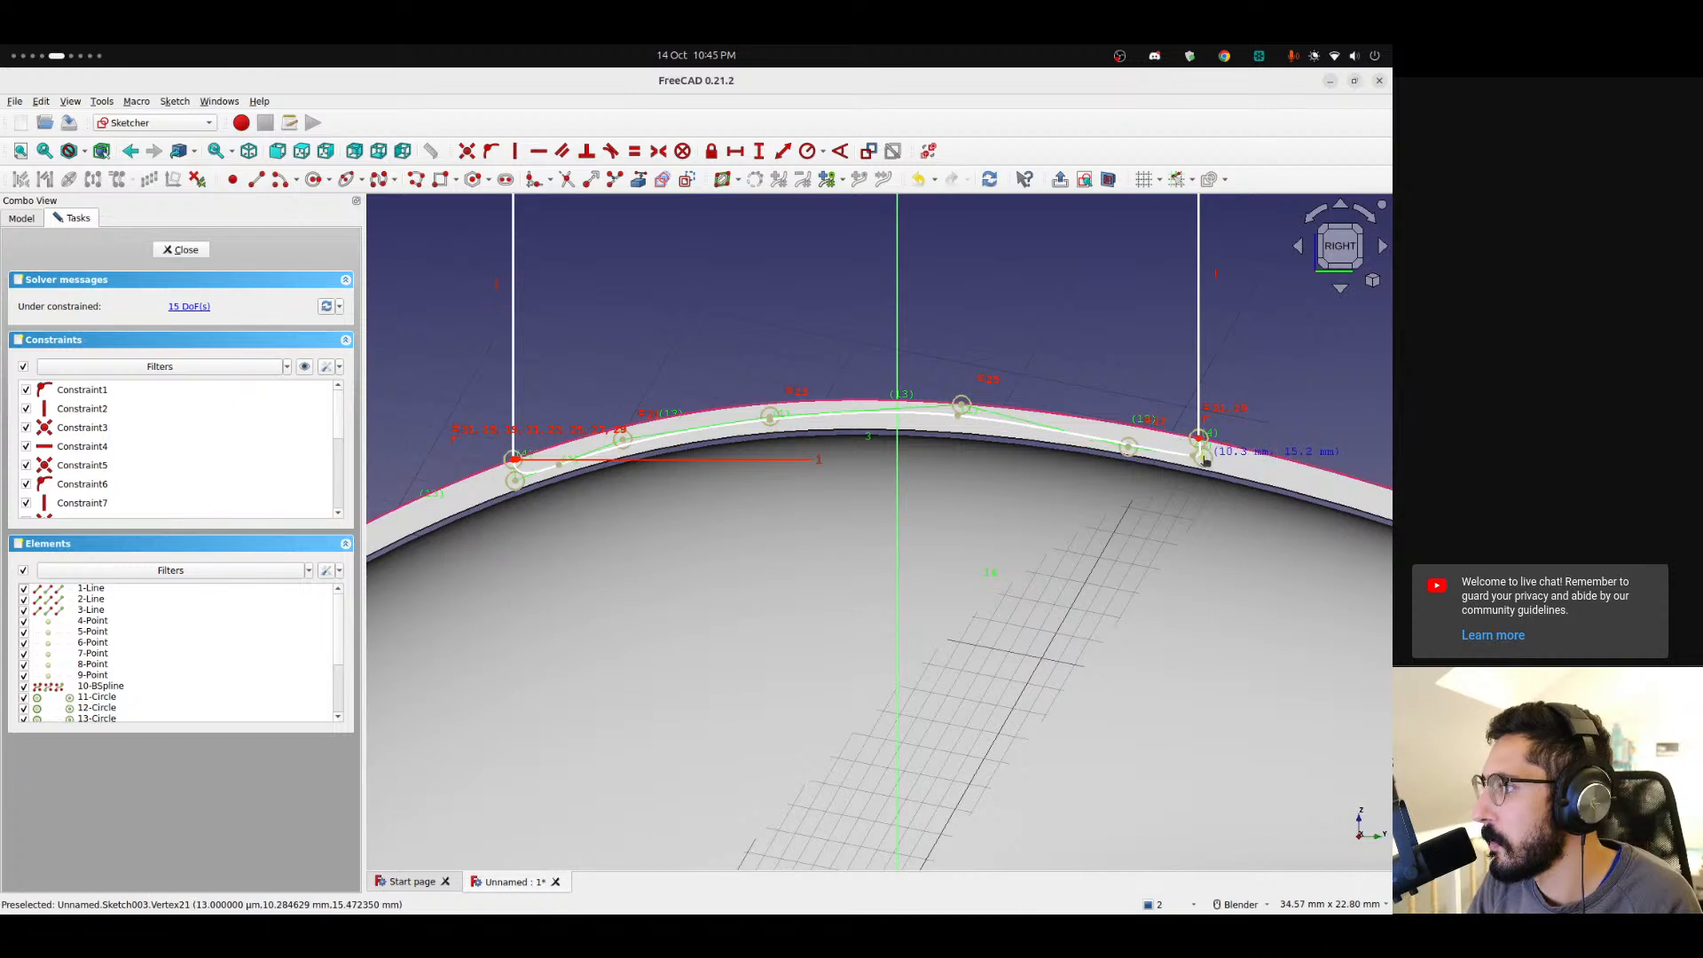
{"action": "left_click_drag", "start_coordinate": [1130, 450], "coordinate": [1127, 440]}
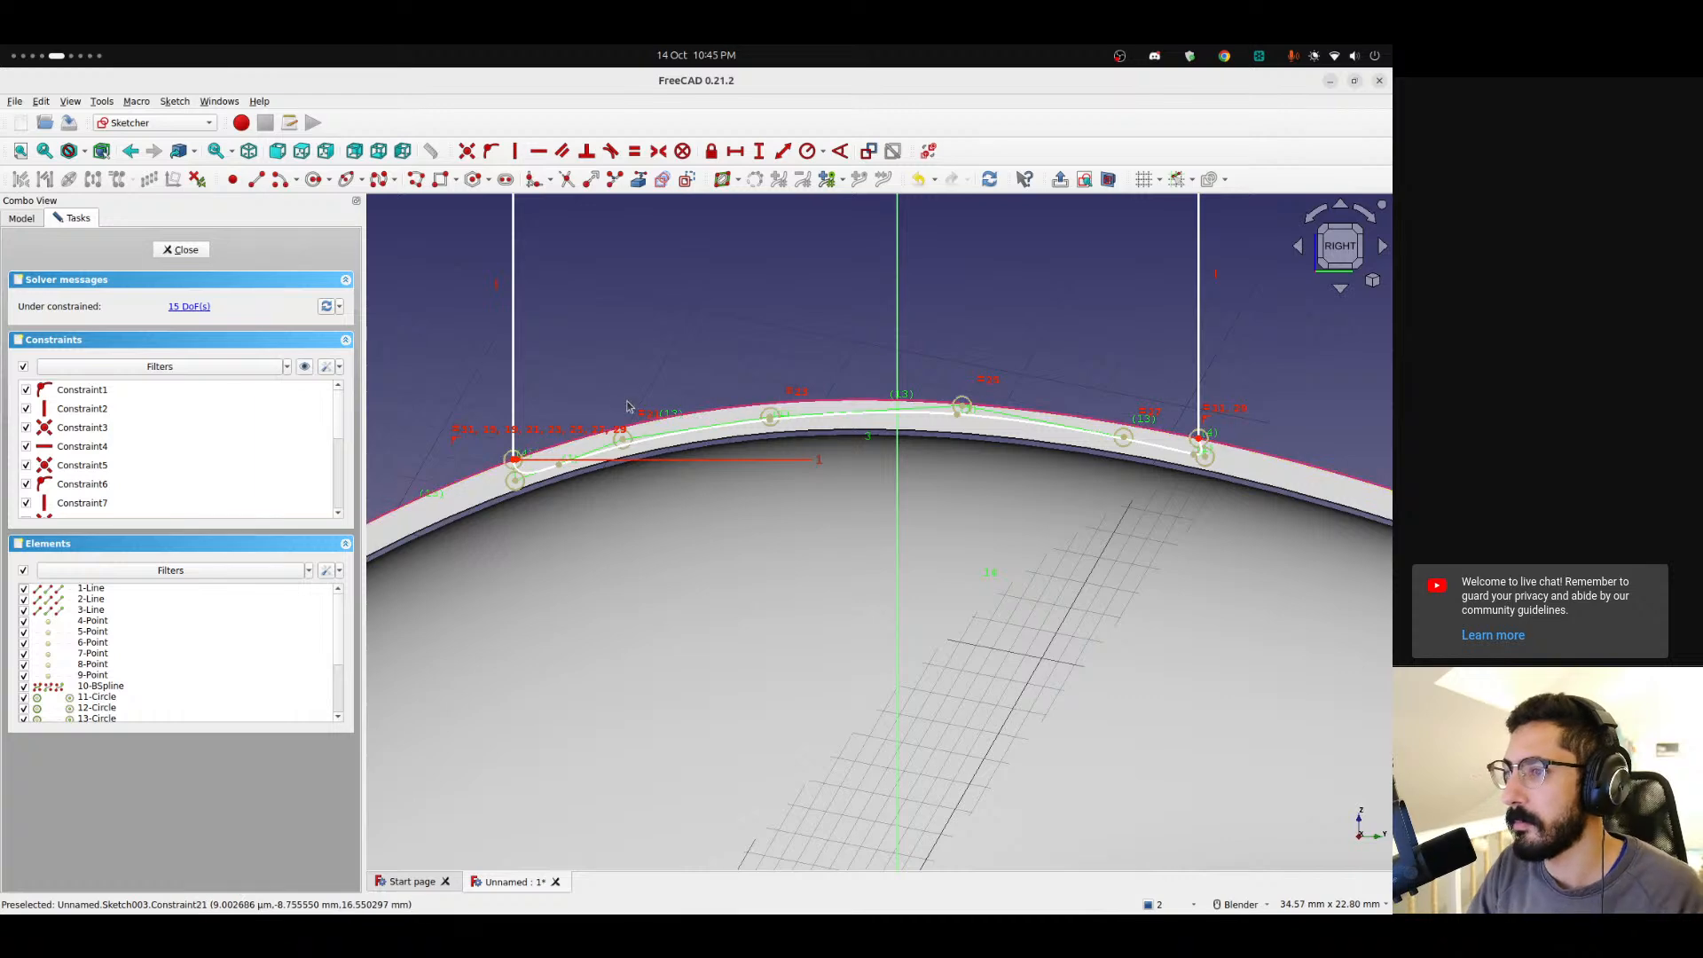
{"action": "scroll", "coordinate": [620, 383], "scroll_direction": "down", "scroll_amount": 5}
{"action": "scroll", "coordinate": [621, 383], "scroll_direction": "up", "scroll_amount": 3}
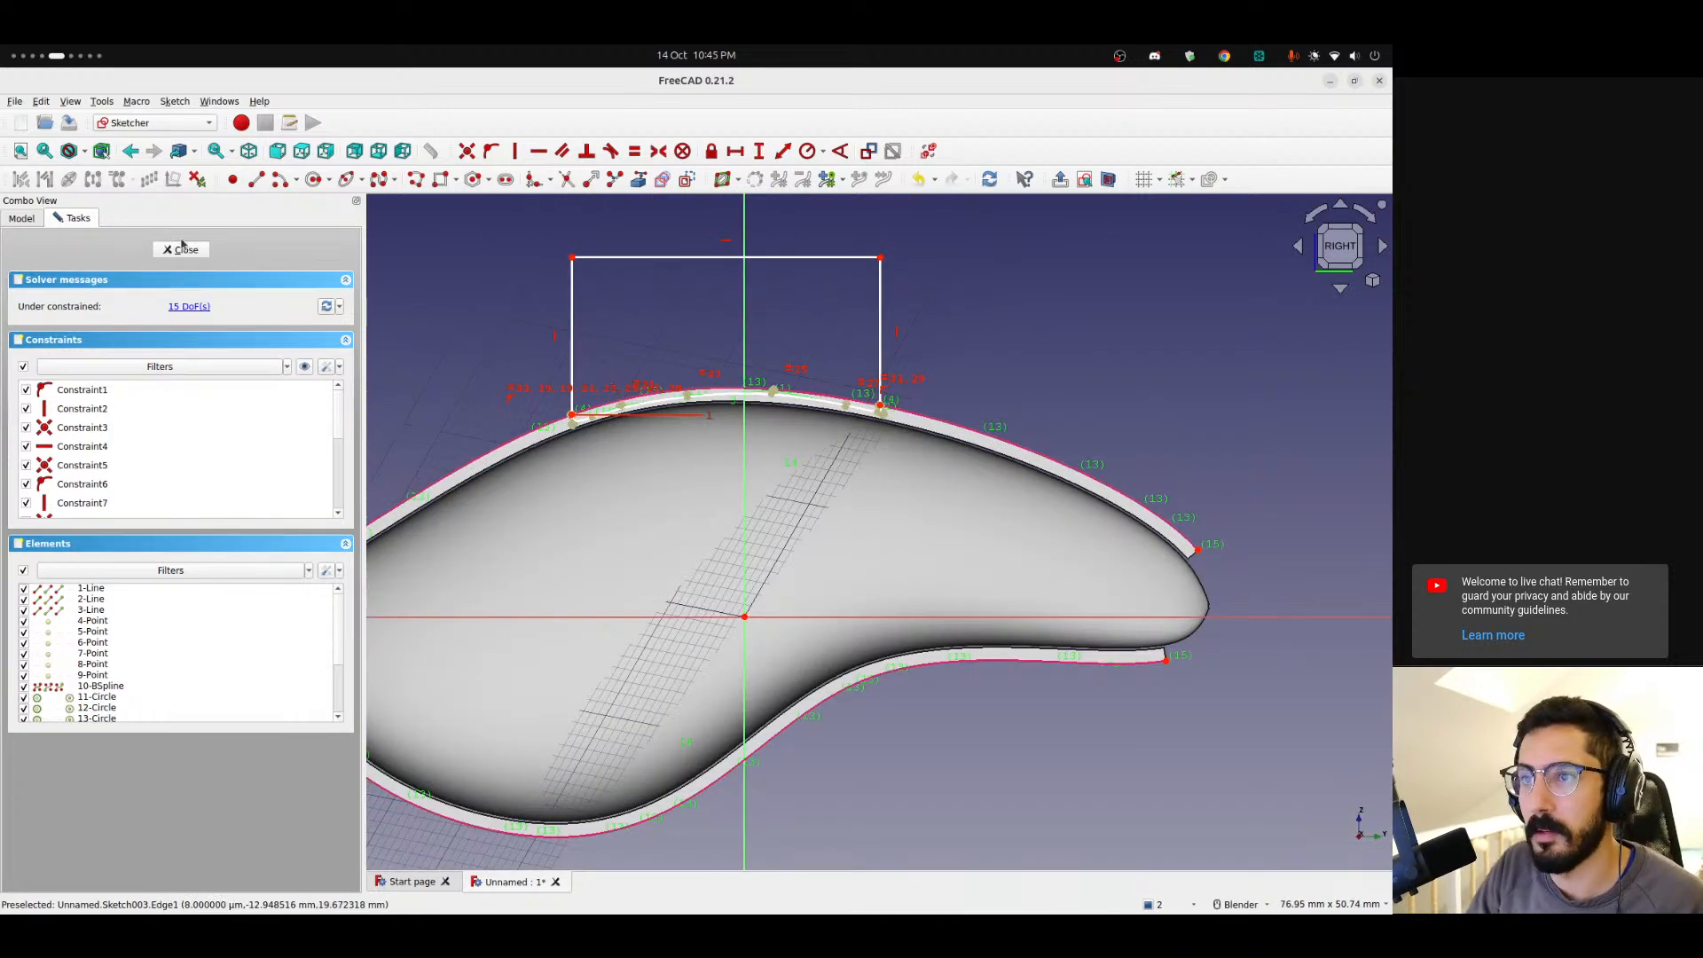
{"action": "left_click", "coordinate": [180, 249]}
Switch to the Part workbench and extrude the sketch 2 mm along its normal.
{"action": "middle_click_drag", "start_coordinate": [819, 549], "coordinate": [400, 395]}
{"action": "left_click", "coordinate": [155, 122]}
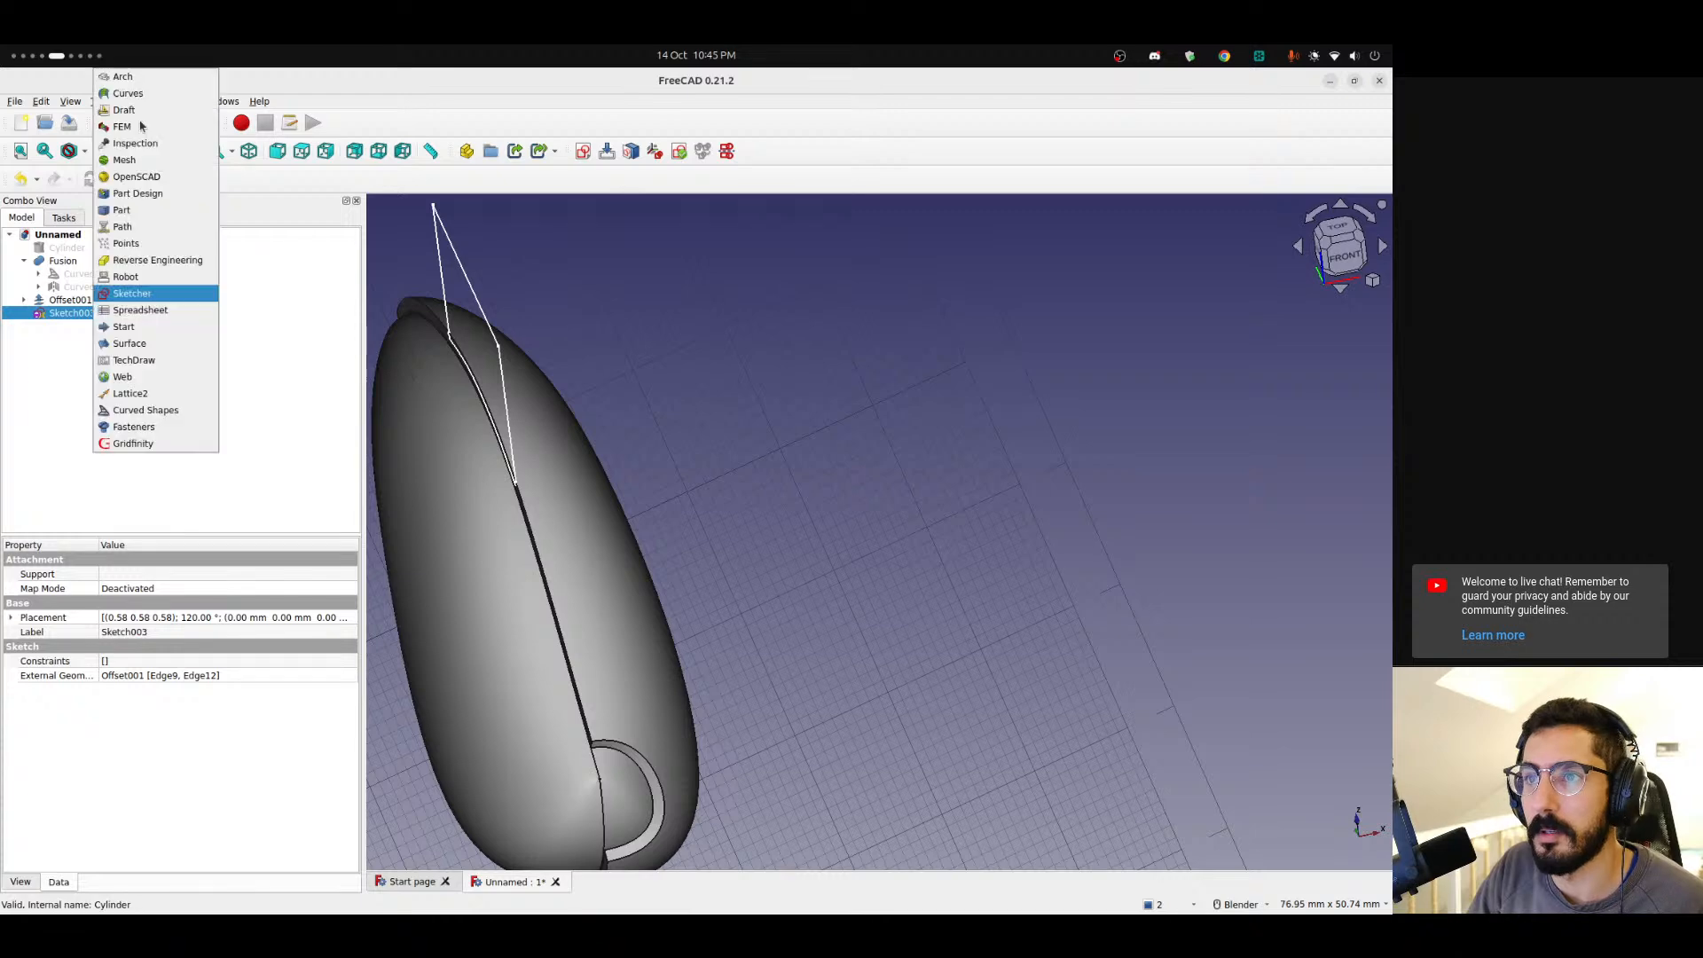
{"action": "left_click", "coordinate": [142, 211]}
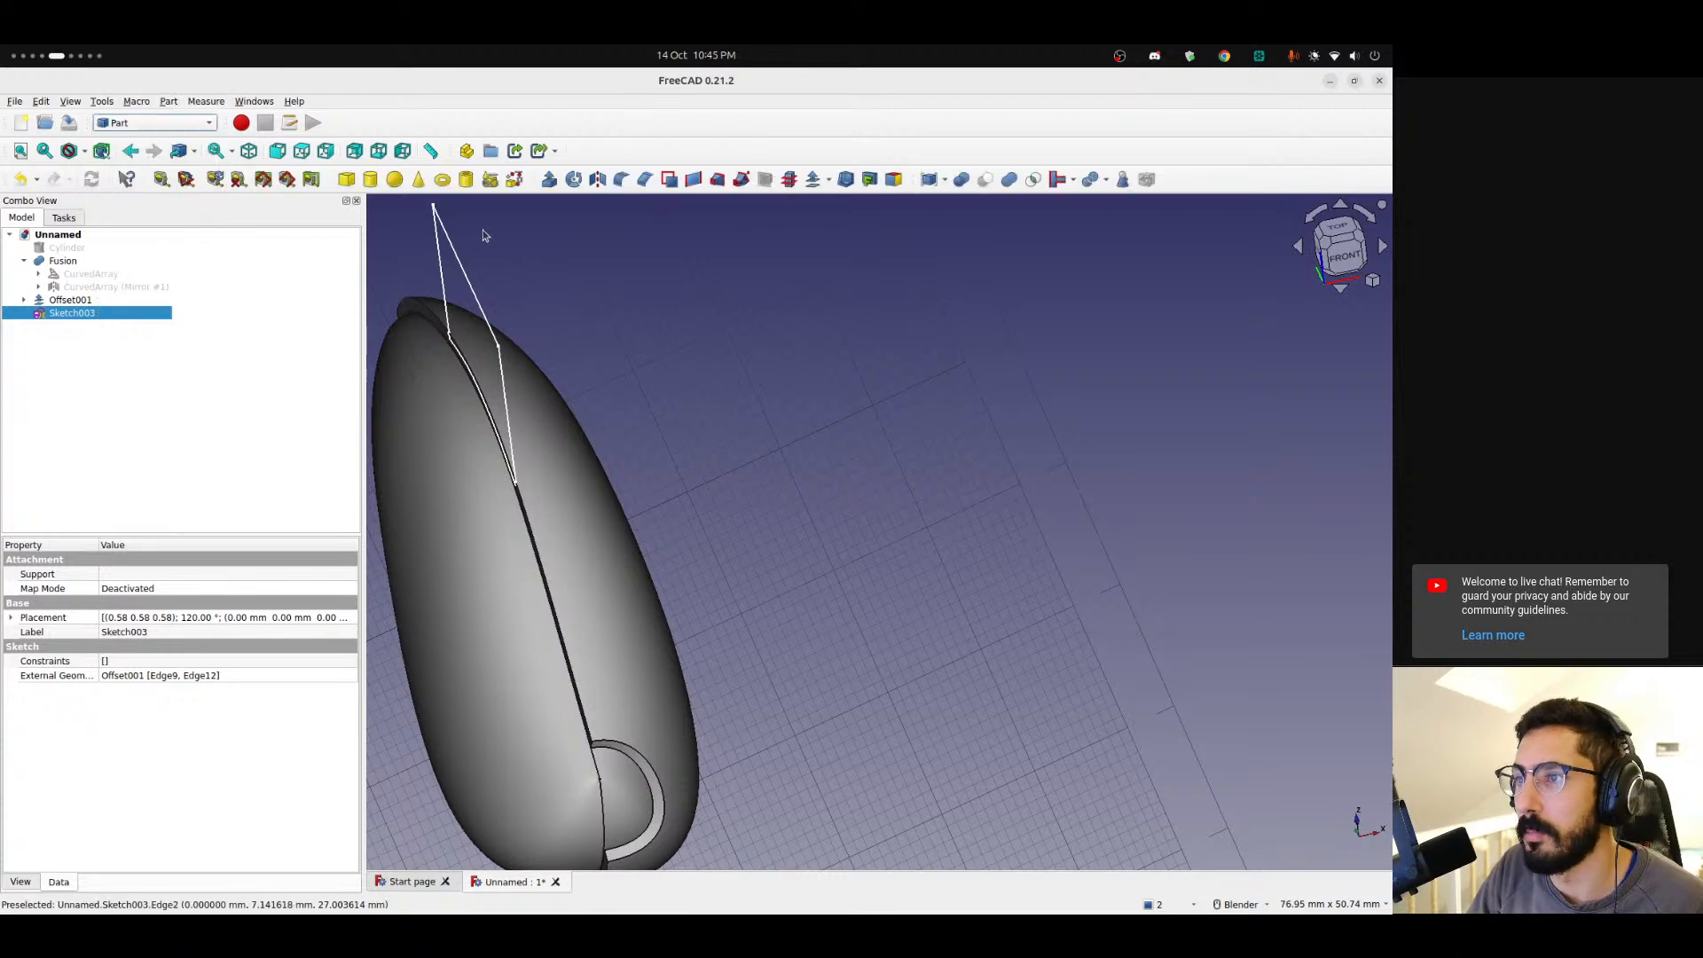
{"action": "left_click", "coordinate": [549, 179]}
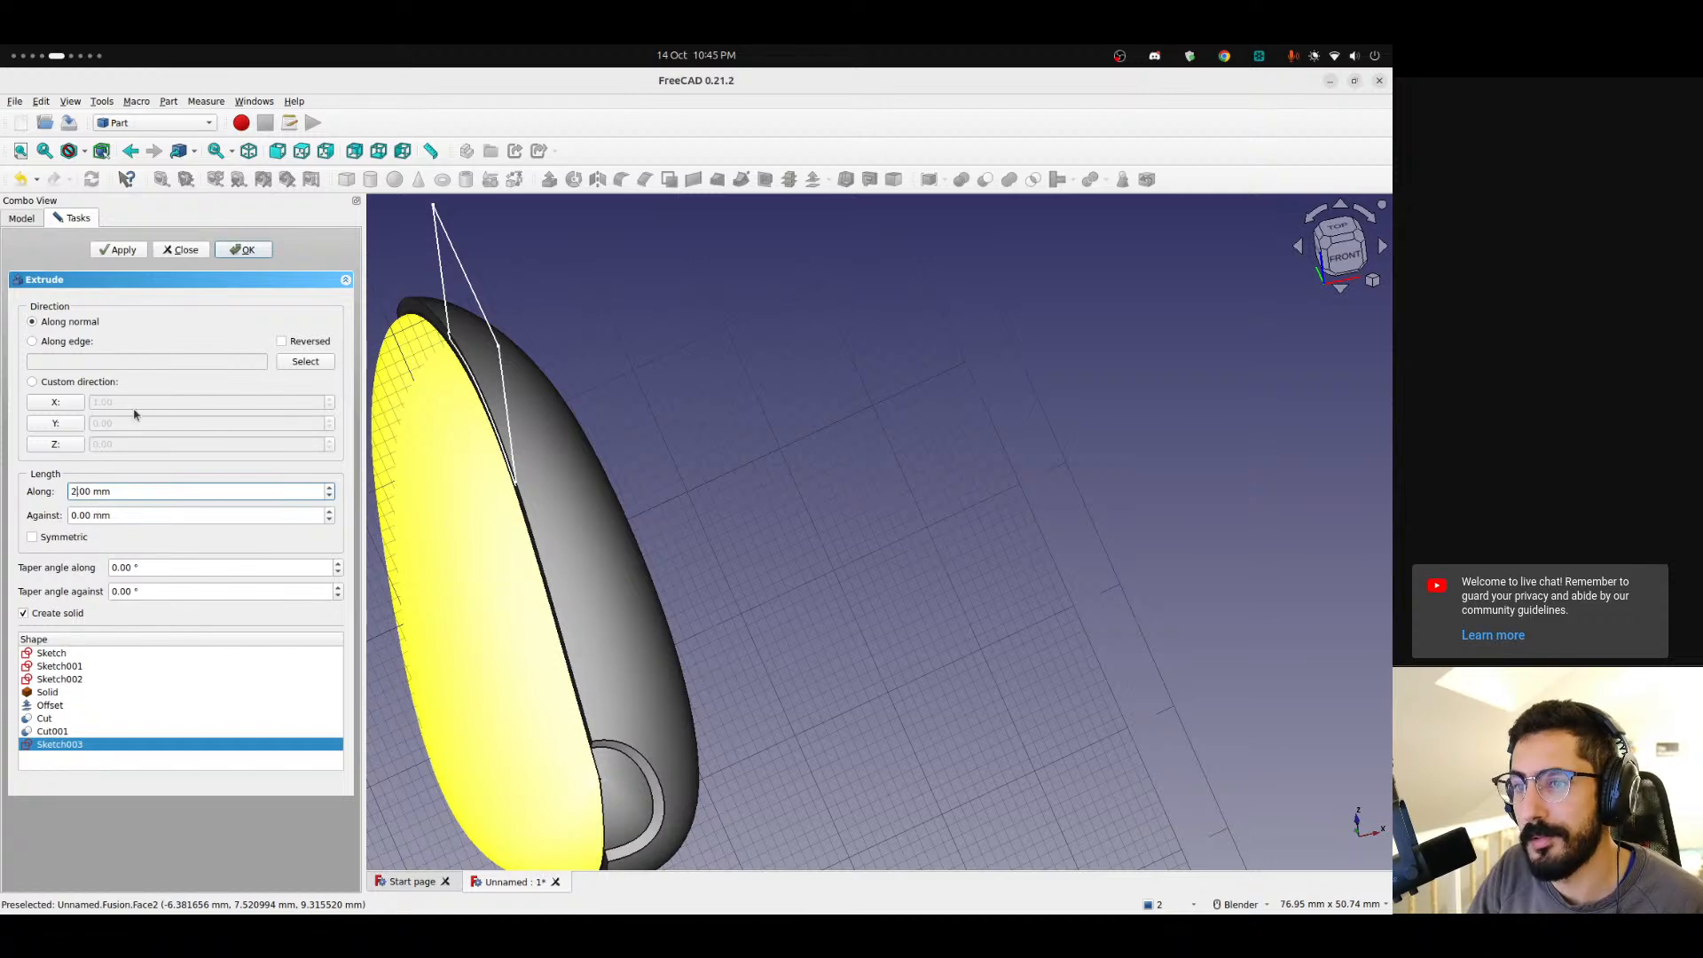
{"action": "left_click", "coordinate": [240, 249]}
Inspect the extruded profile against the shell from several angles and check its extrusion properties.
{"action": "middle_click_drag", "start_coordinate": [395, 401], "coordinate": [435, 592]}
{"action": "scroll", "coordinate": [435, 593], "scroll_direction": "down", "scroll_amount": 1}
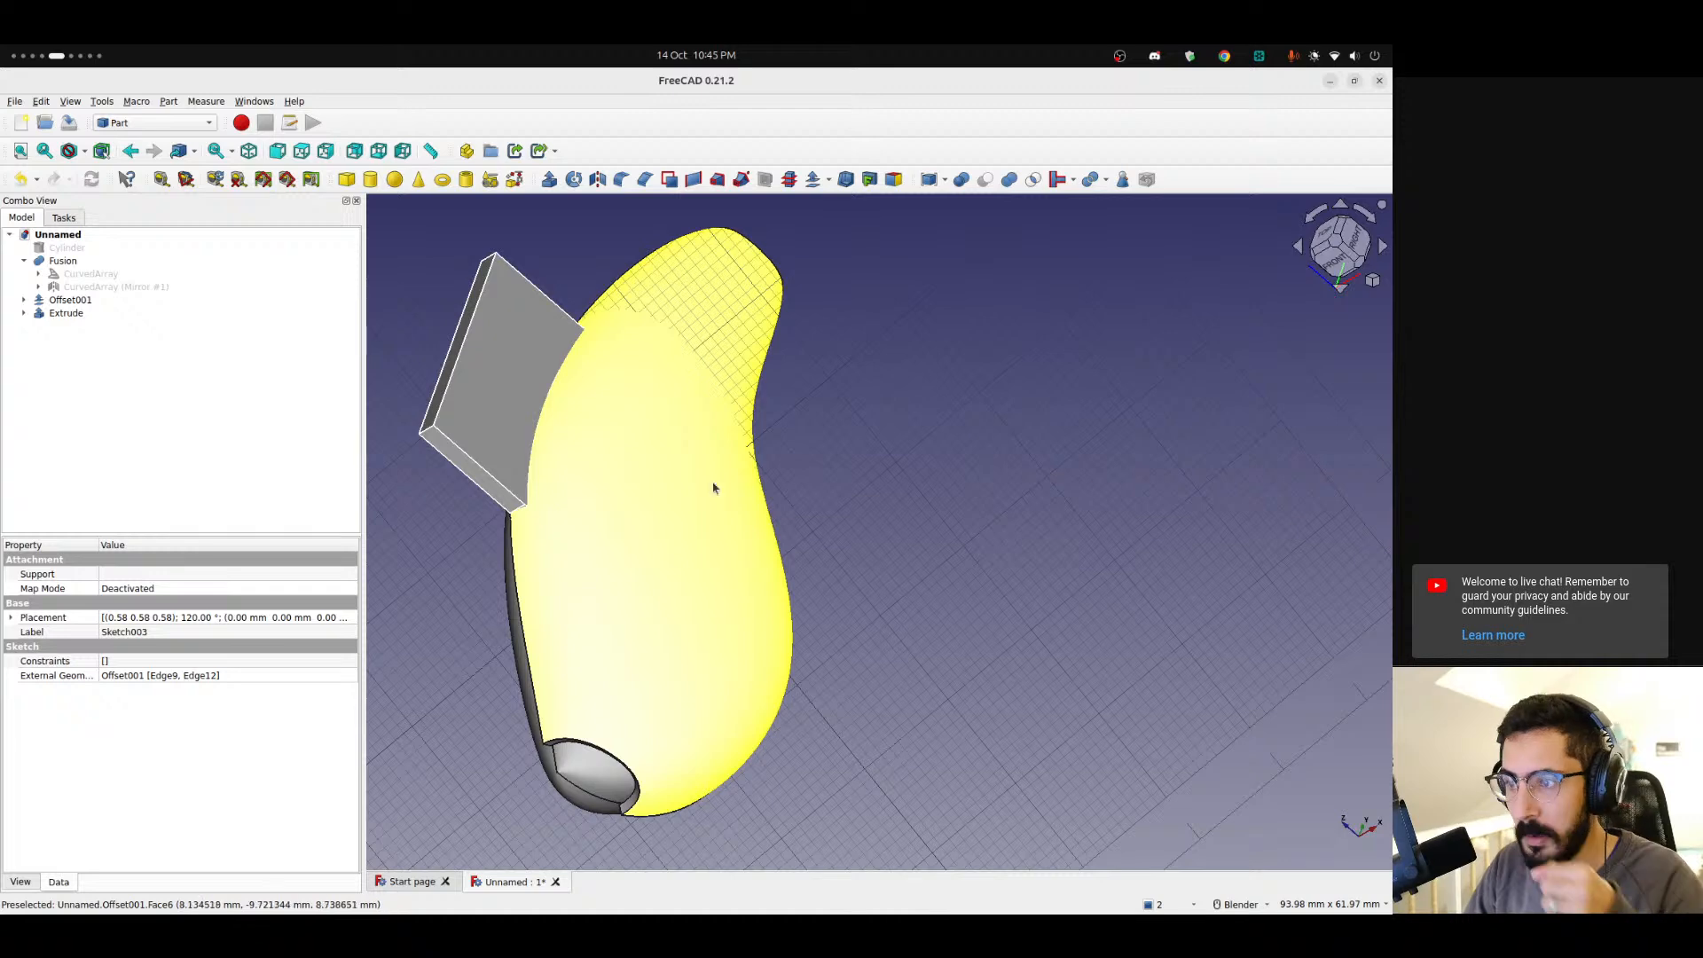
{"action": "left_click", "coordinate": [24, 313]}
{"action": "left_click", "coordinate": [89, 327]}
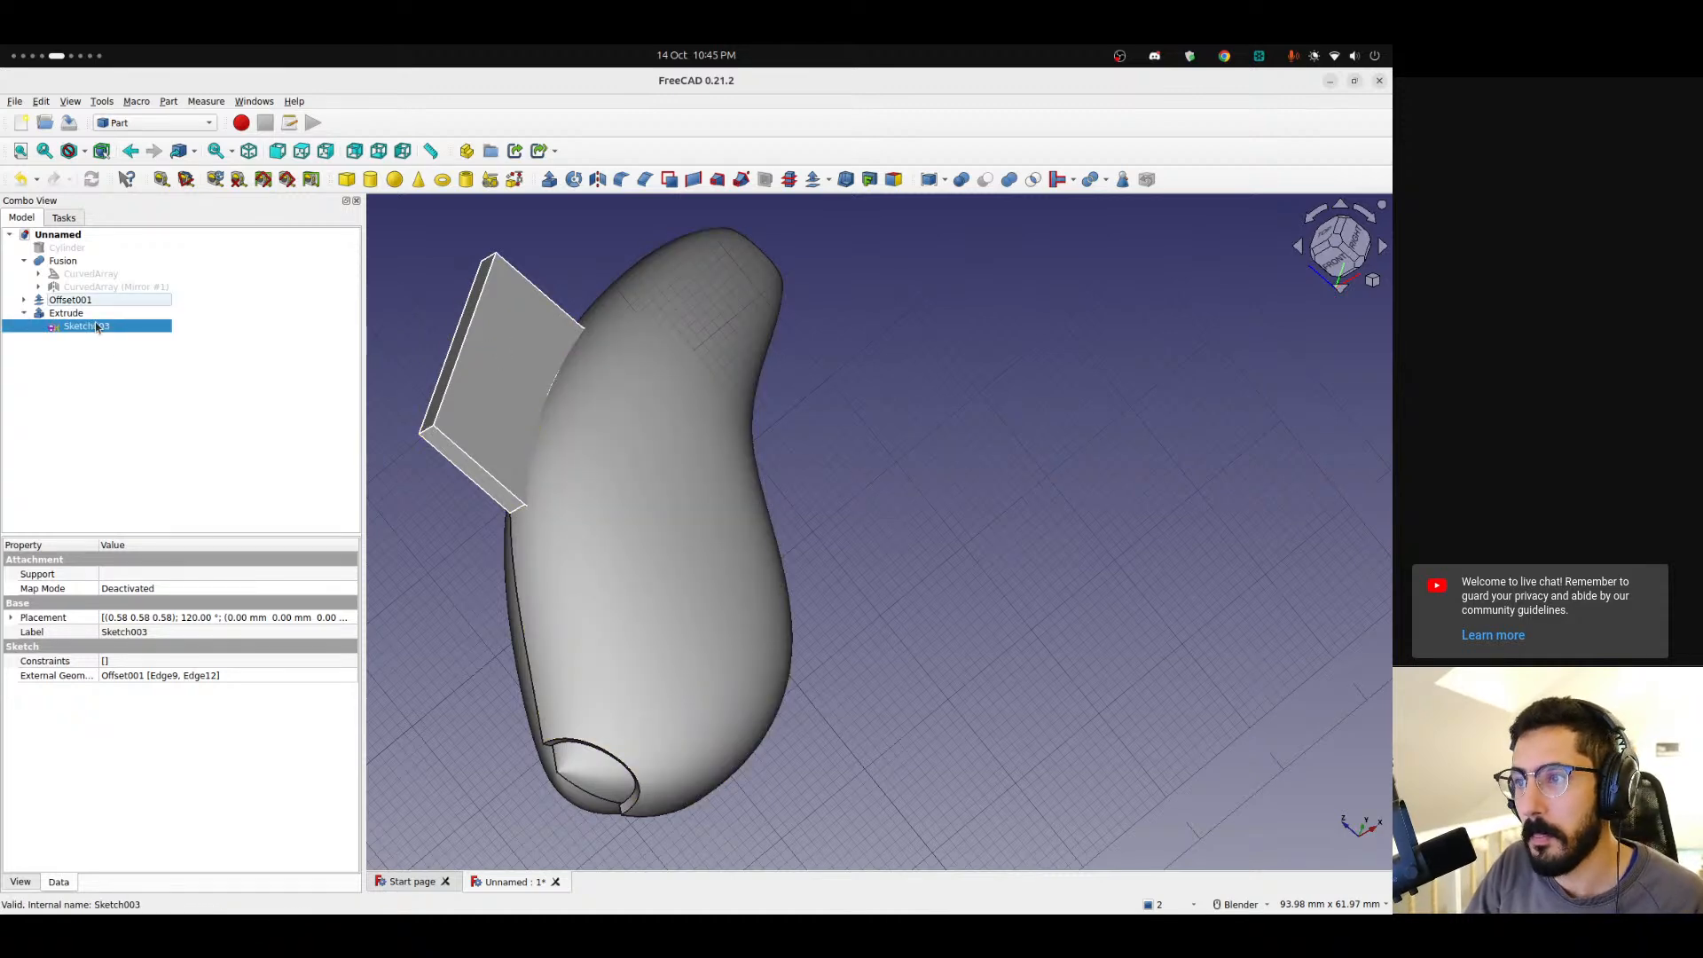
{"action": "left_click", "coordinate": [78, 388]}
{"action": "scroll", "coordinate": [449, 441], "scroll_direction": "up", "scroll_amount": 11}
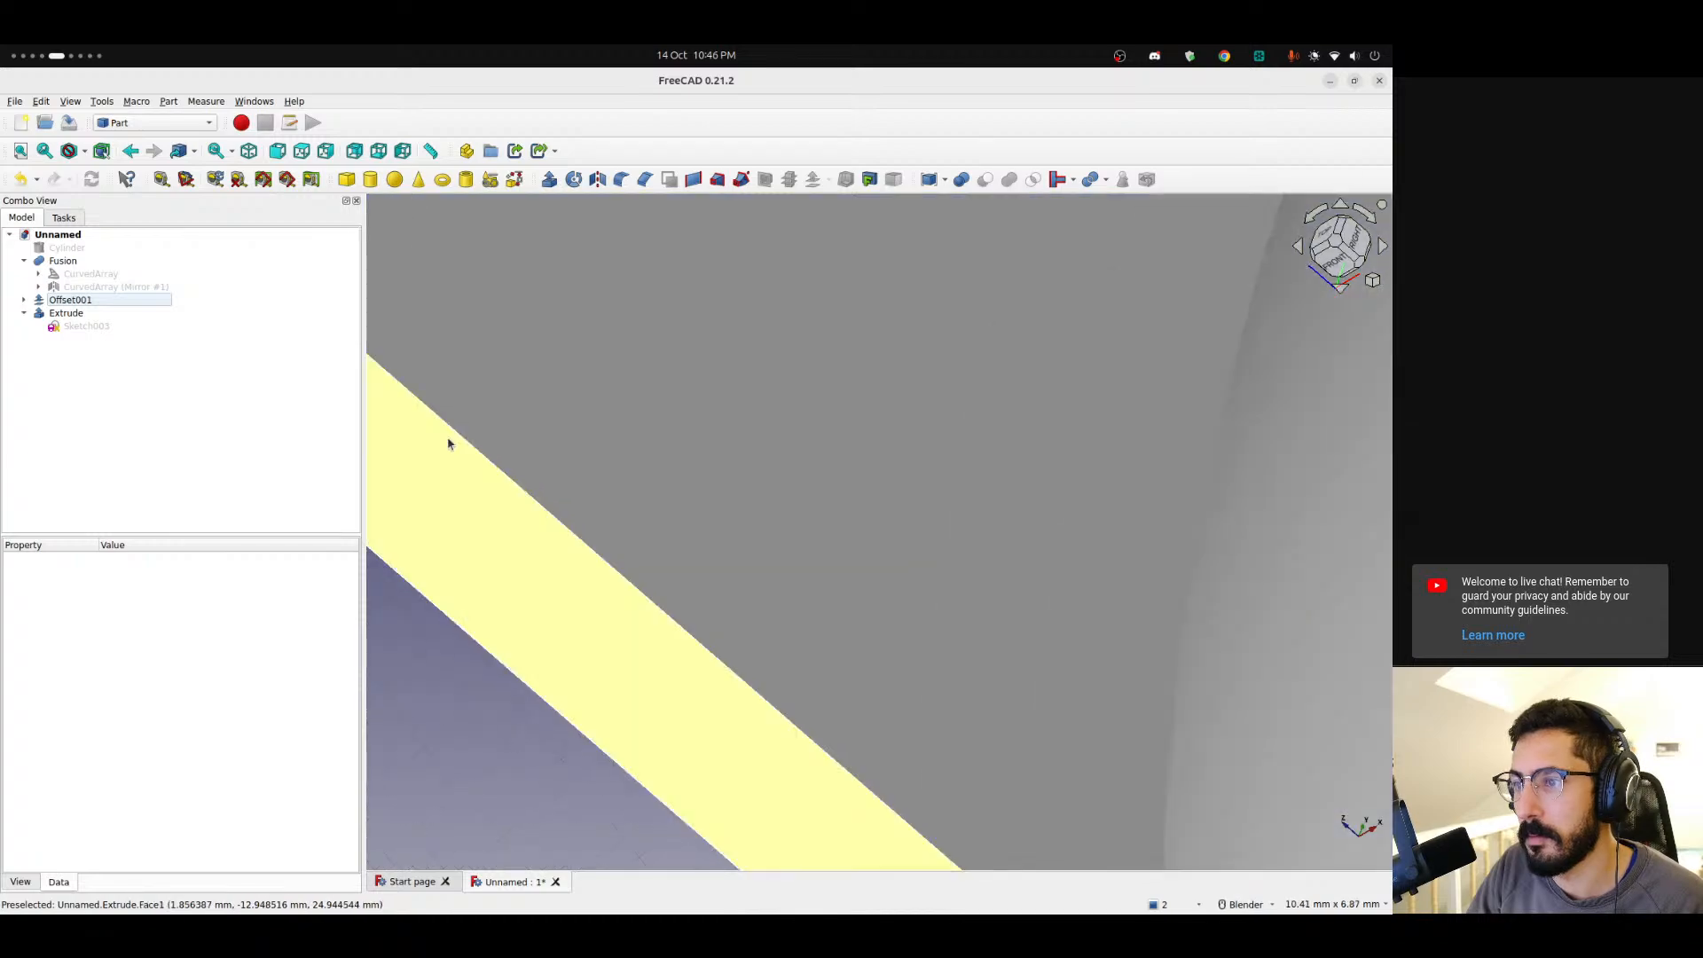
{"action": "scroll", "coordinate": [451, 442], "scroll_direction": "down", "scroll_amount": 5}
{"action": "middle_click_drag", "start_coordinate": [548, 443], "coordinate": [738, 492], "text": "shift"}
{"action": "scroll", "coordinate": [875, 444], "scroll_direction": "down", "scroll_amount": 6}
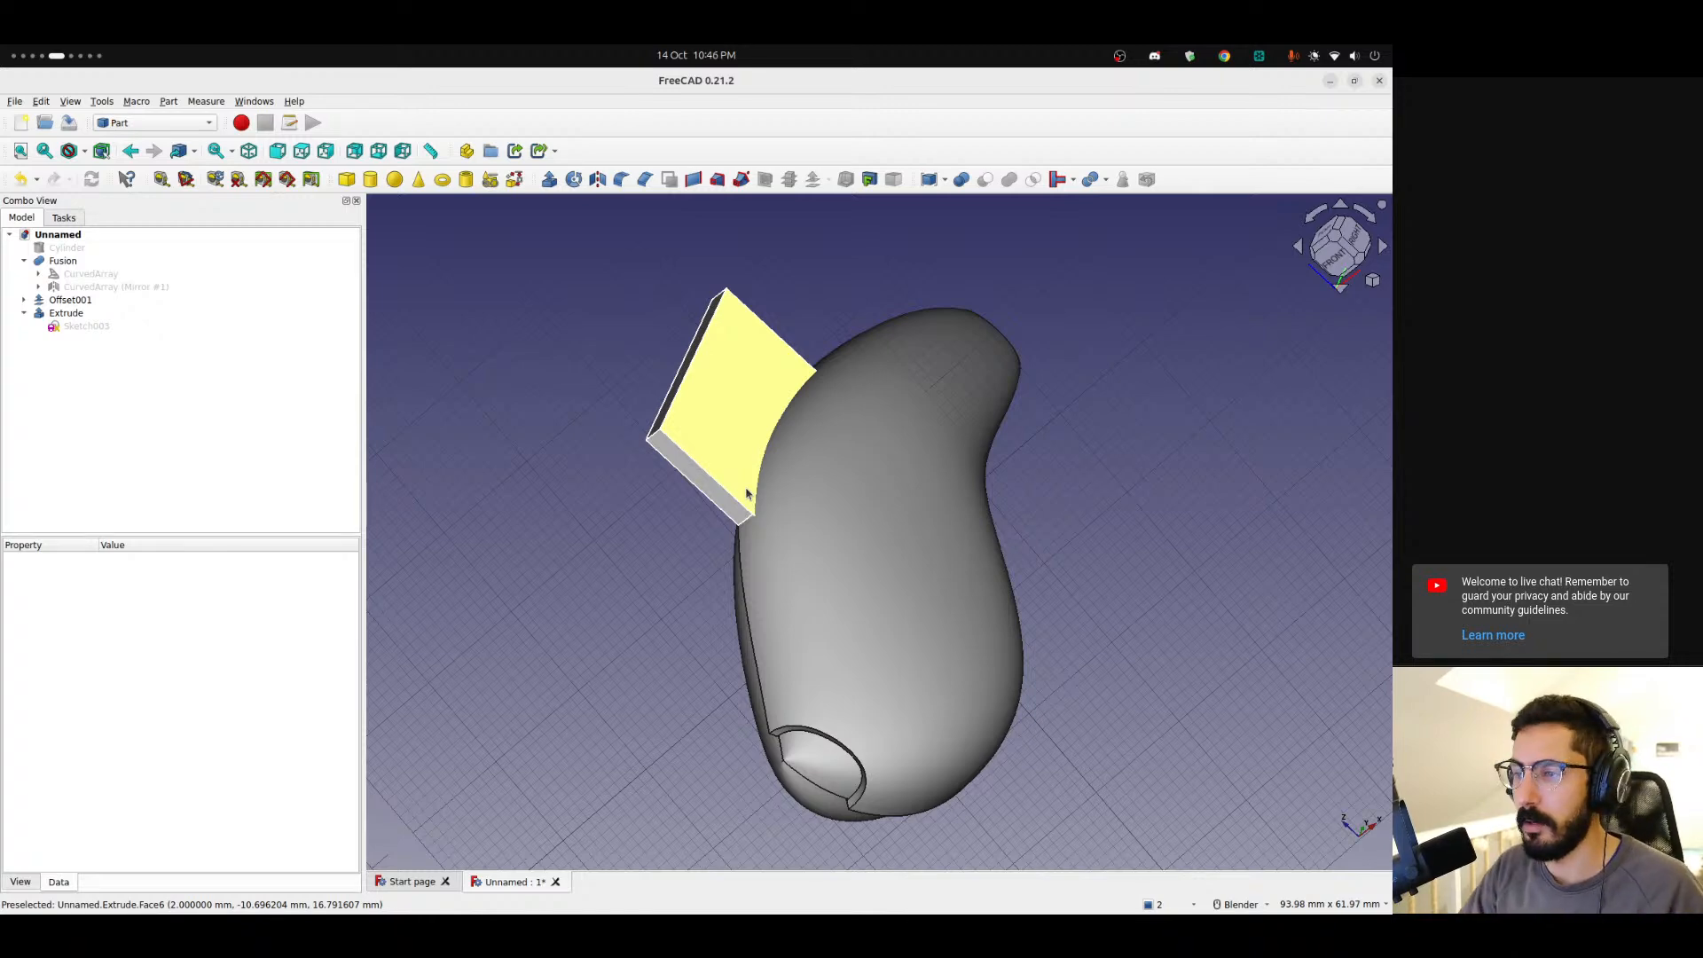
{"action": "scroll", "coordinate": [746, 494], "scroll_direction": "up", "scroll_amount": 4}
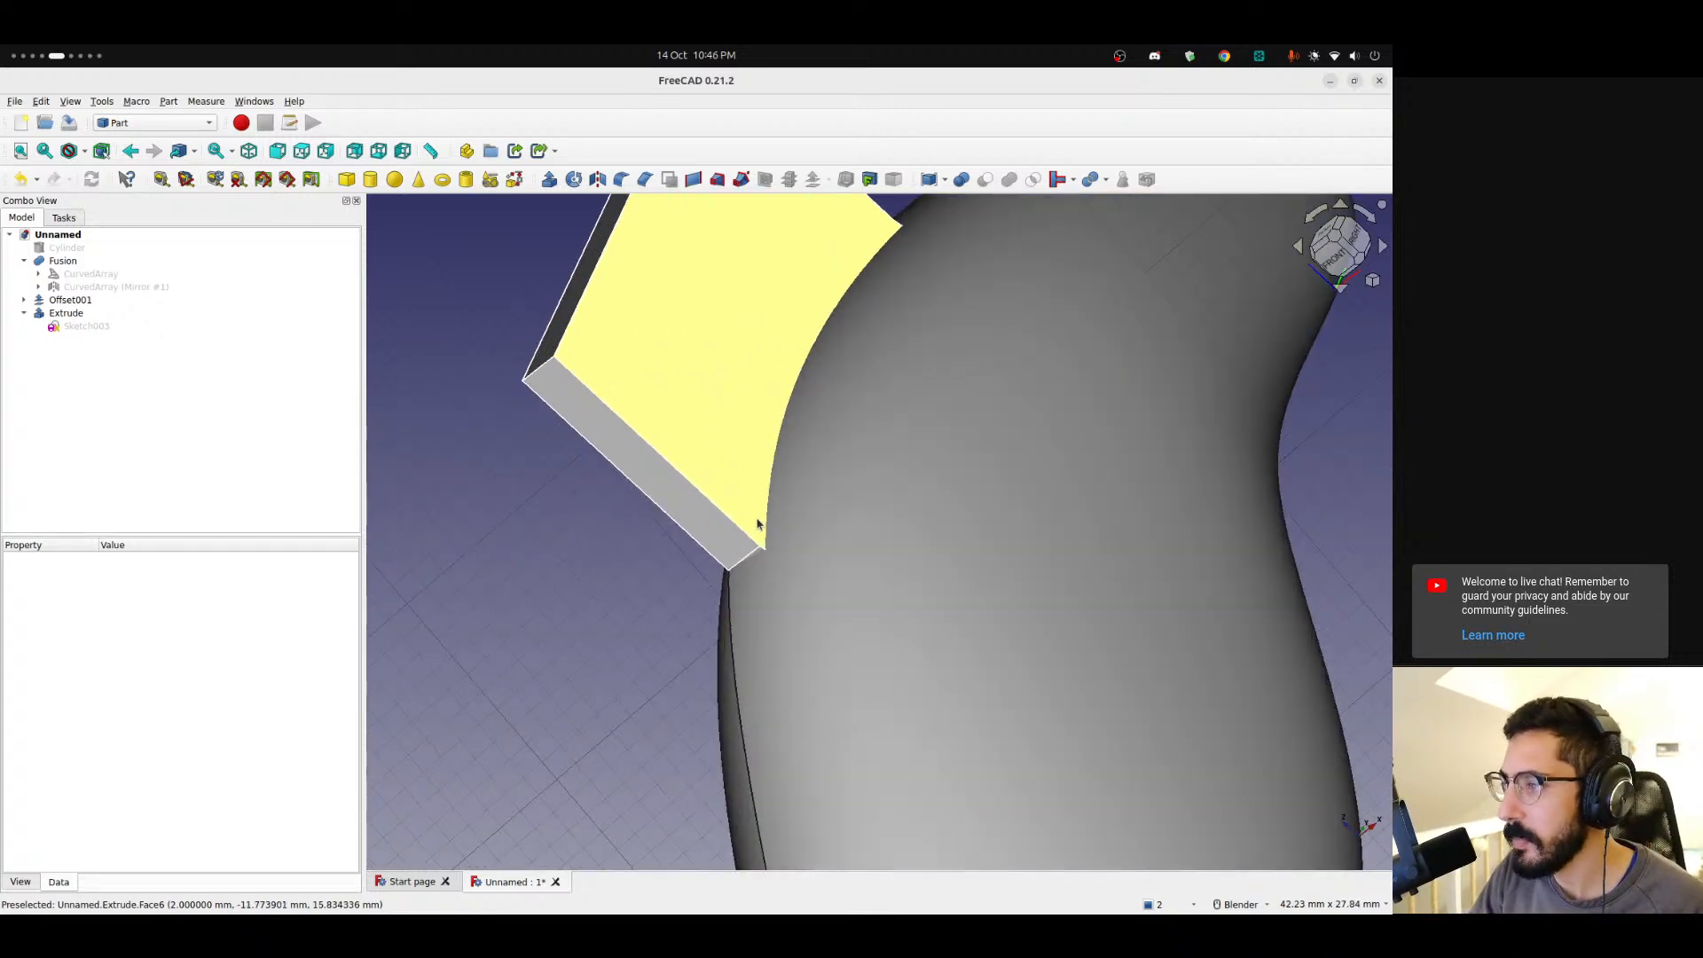
{"action": "middle_click_drag", "start_coordinate": [757, 525], "coordinate": [471, 399]}
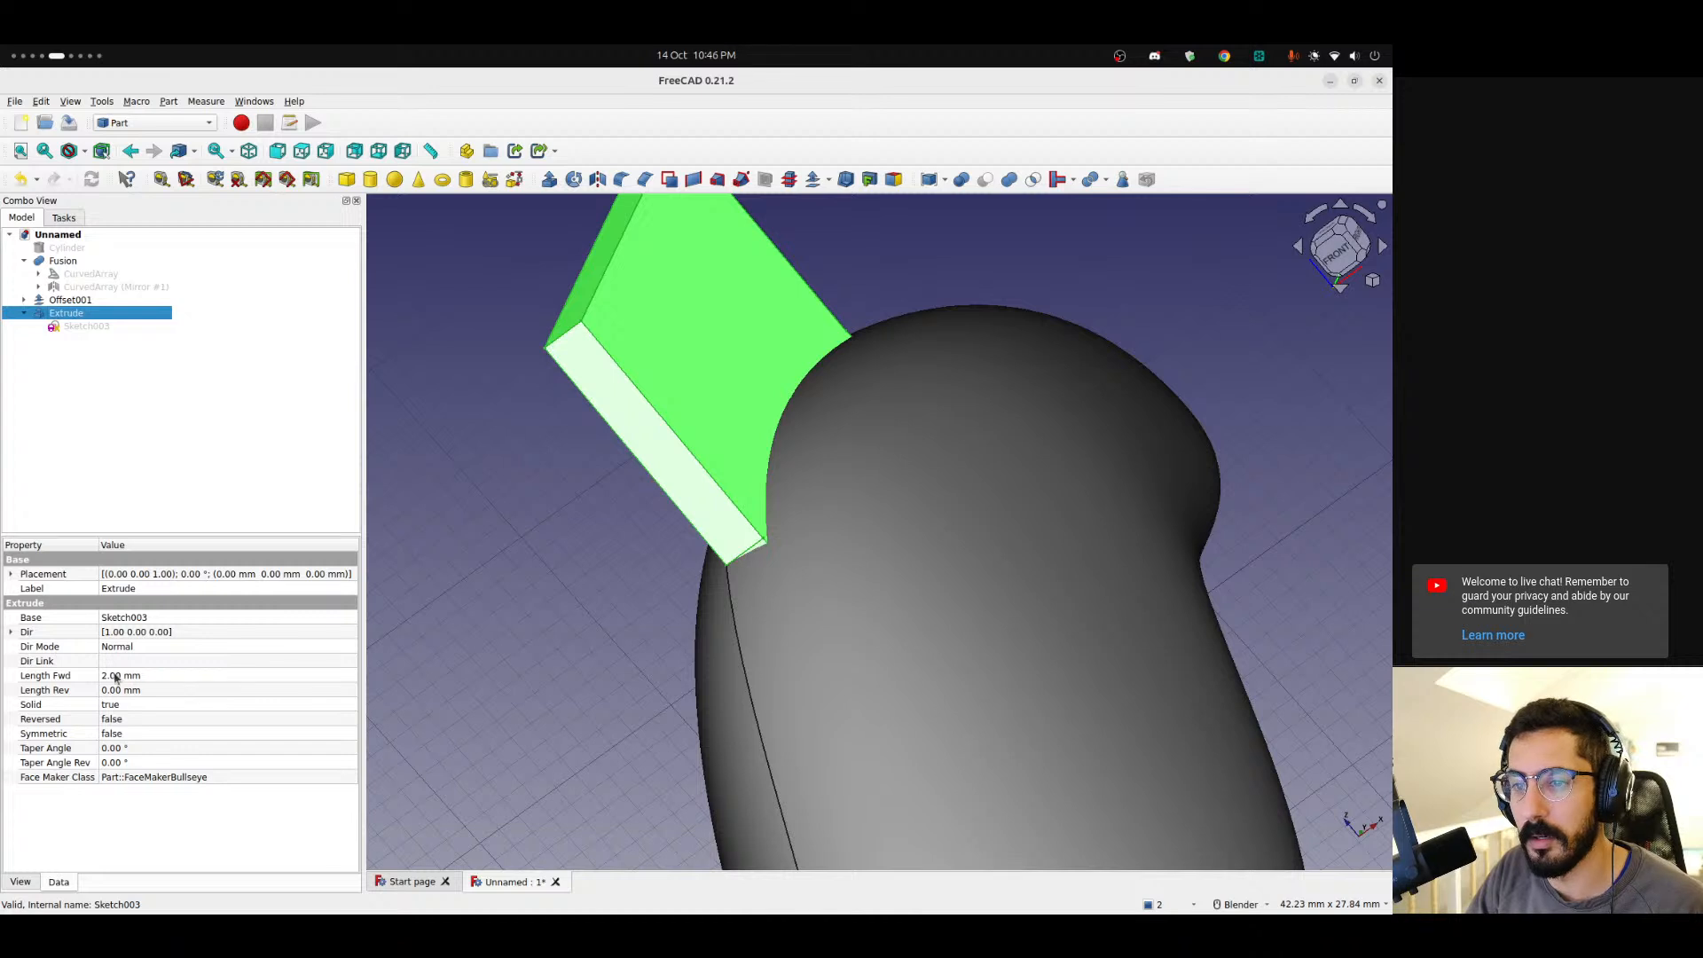
Set the extrusion's forward length to 1 mm.
{"action": "left_click", "coordinate": [115, 679]}
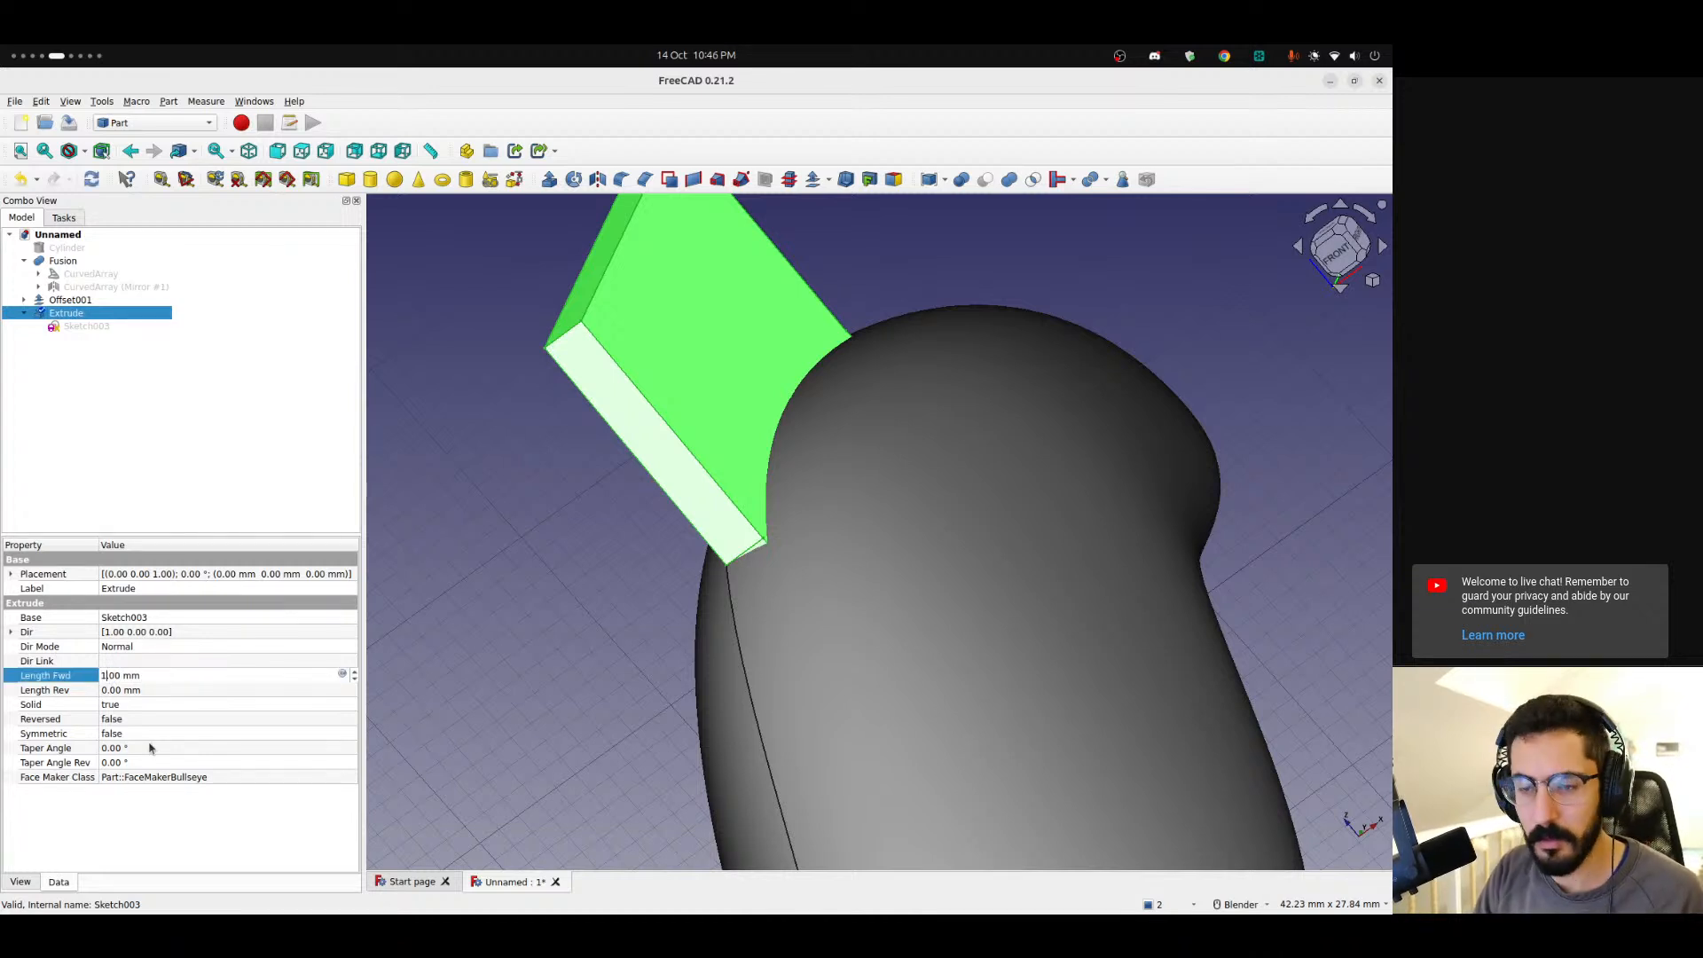
{"action": "key", "text": "Return"}
{"action": "left_click", "coordinate": [627, 660]}
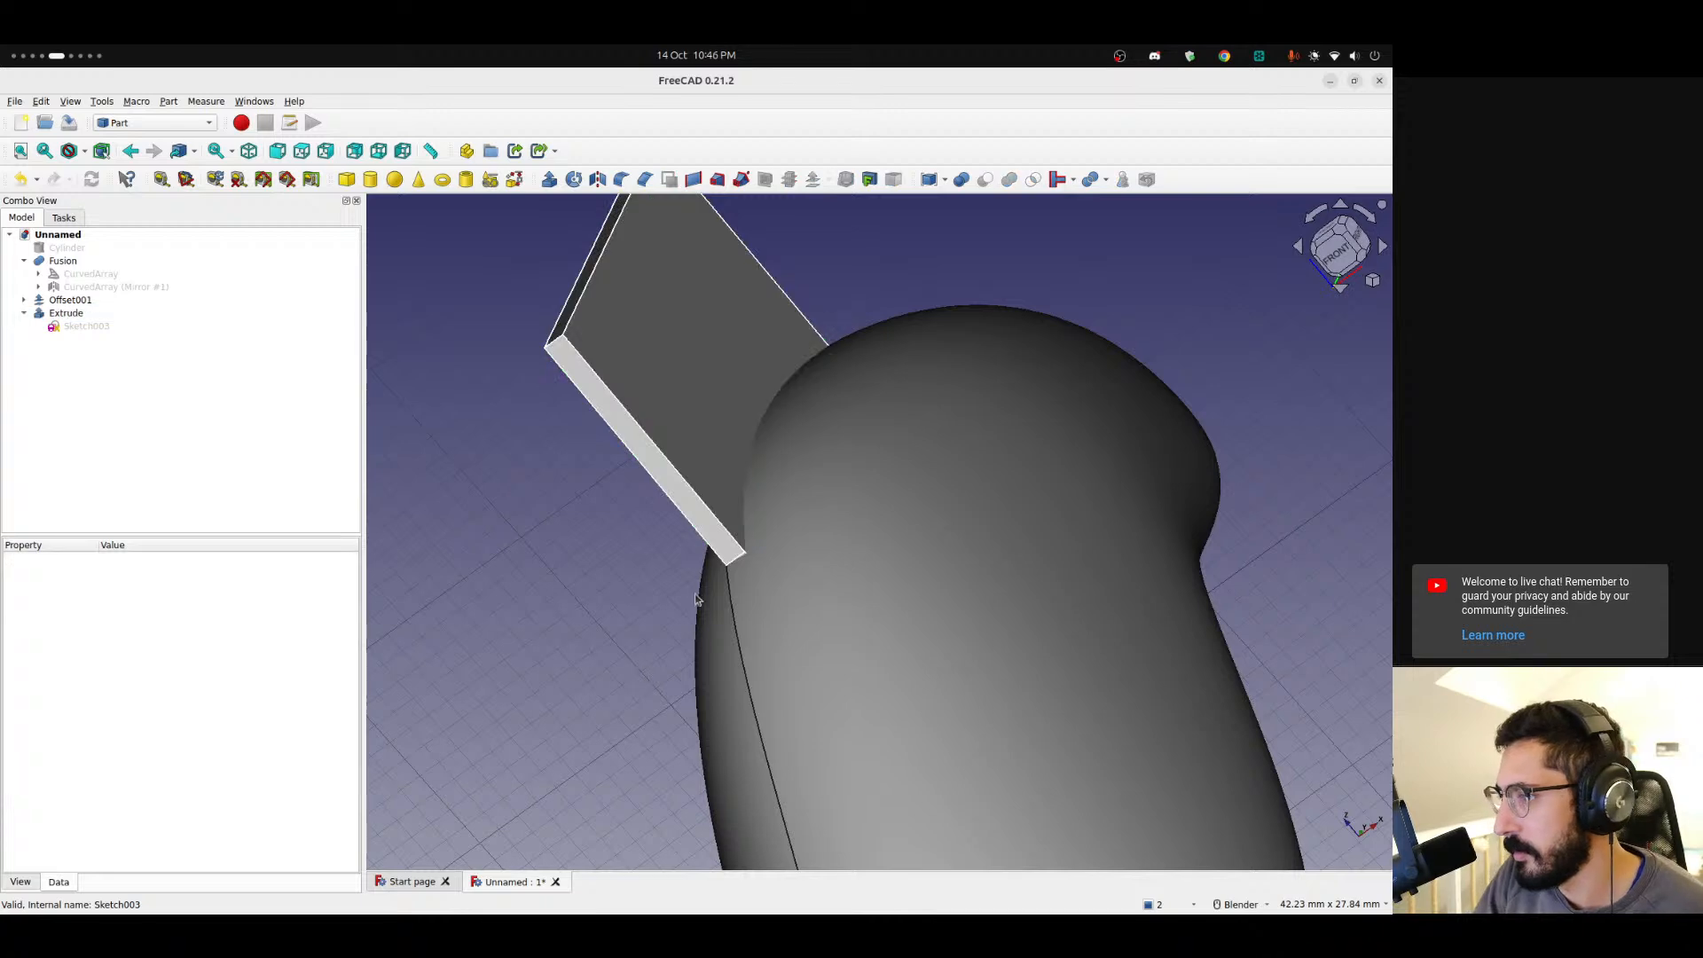
Inspect the thinner extruded profile against the shell's top surface up close from several angles.
{"action": "scroll", "coordinate": [715, 544], "scroll_direction": "up", "scroll_amount": 10}
{"action": "middle_click_drag", "start_coordinate": [826, 512], "coordinate": [700, 586]}
{"action": "scroll", "coordinate": [796, 527], "scroll_direction": "down", "scroll_amount": 8}
{"action": "middle_click_drag", "start_coordinate": [908, 356], "coordinate": [726, 591], "text": "shift"}
{"action": "middle_click_drag", "start_coordinate": [867, 377], "coordinate": [533, 734], "text": "shift"}
{"action": "scroll", "coordinate": [532, 734], "scroll_direction": "up", "scroll_amount": 3}
{"action": "middle_click_drag", "start_coordinate": [654, 616], "coordinate": [692, 712]}
{"action": "scroll", "coordinate": [689, 701], "scroll_direction": "down", "scroll_amount": 10}
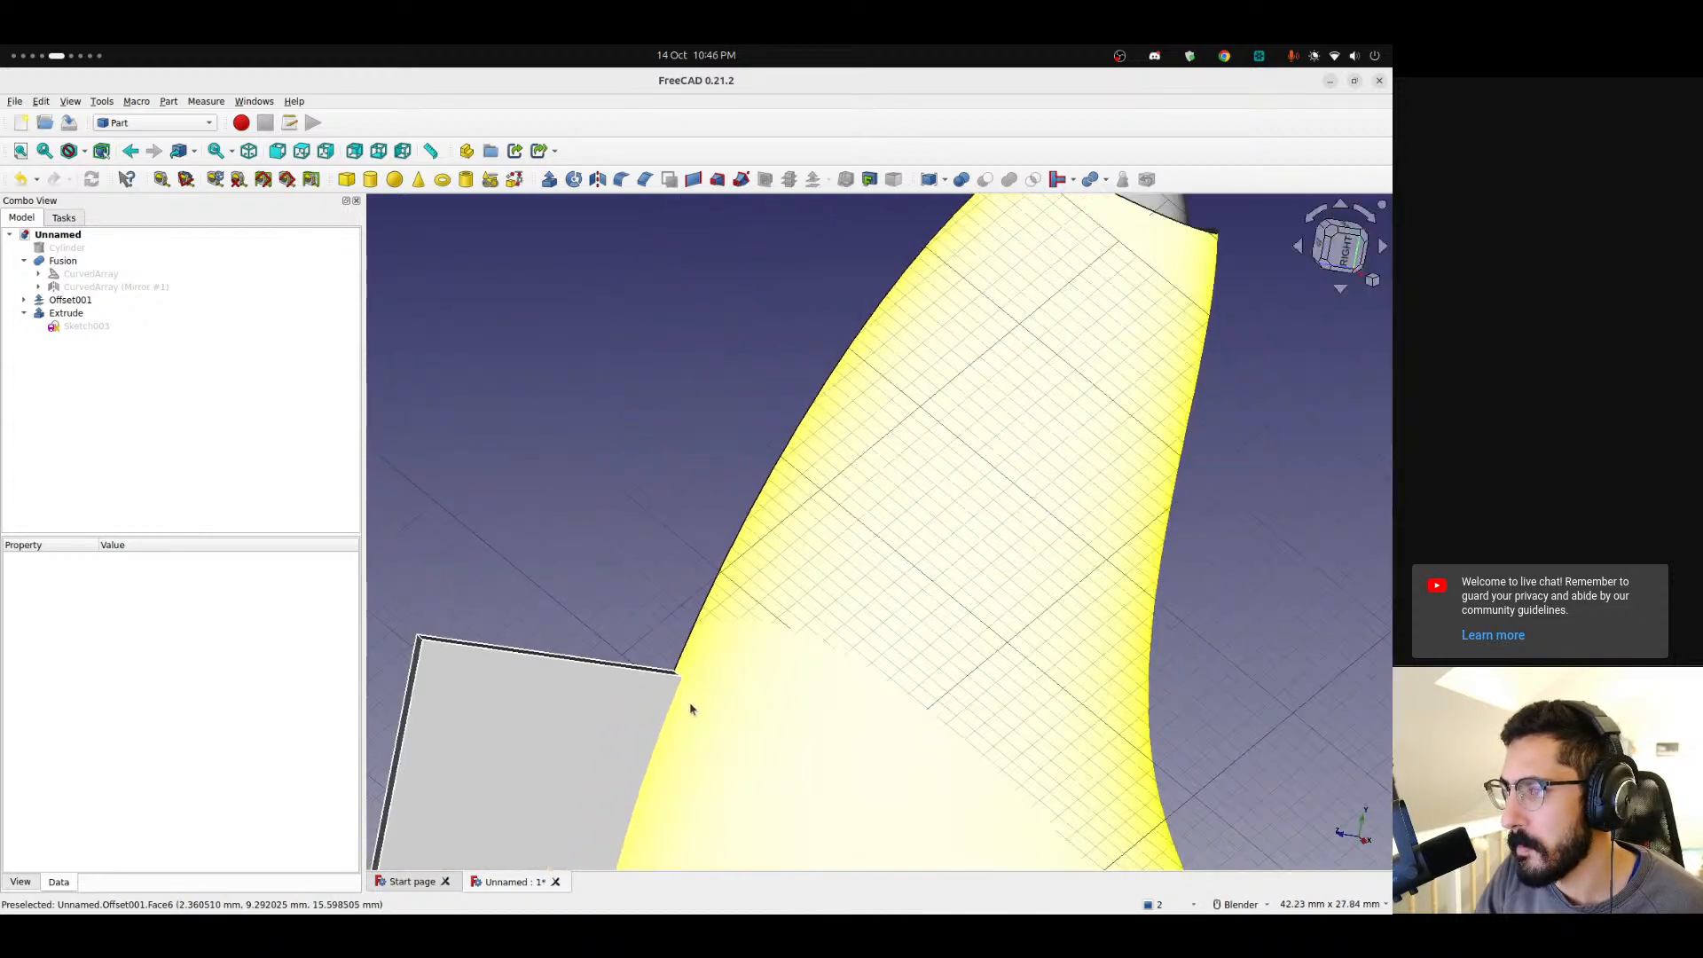
{"action": "mouse_move", "coordinate": [677, 776]}
{"action": "middle_mouse_down"}
{"action": "mouse_move", "coordinate": [821, 468]}
{"action": "mouse_move", "coordinate": [898, 604]}
{"action": "mouse_move", "coordinate": [1136, 464]}
{"action": "mouse_move", "coordinate": [1020, 464]}
{"action": "mouse_move", "coordinate": [833, 506]}
{"action": "middle_mouse_up"}
Fuse the offset shell and the extruded profile into a single union.
{"action": "left_click", "coordinate": [25, 314]}
{"action": "left_click", "coordinate": [39, 312]}
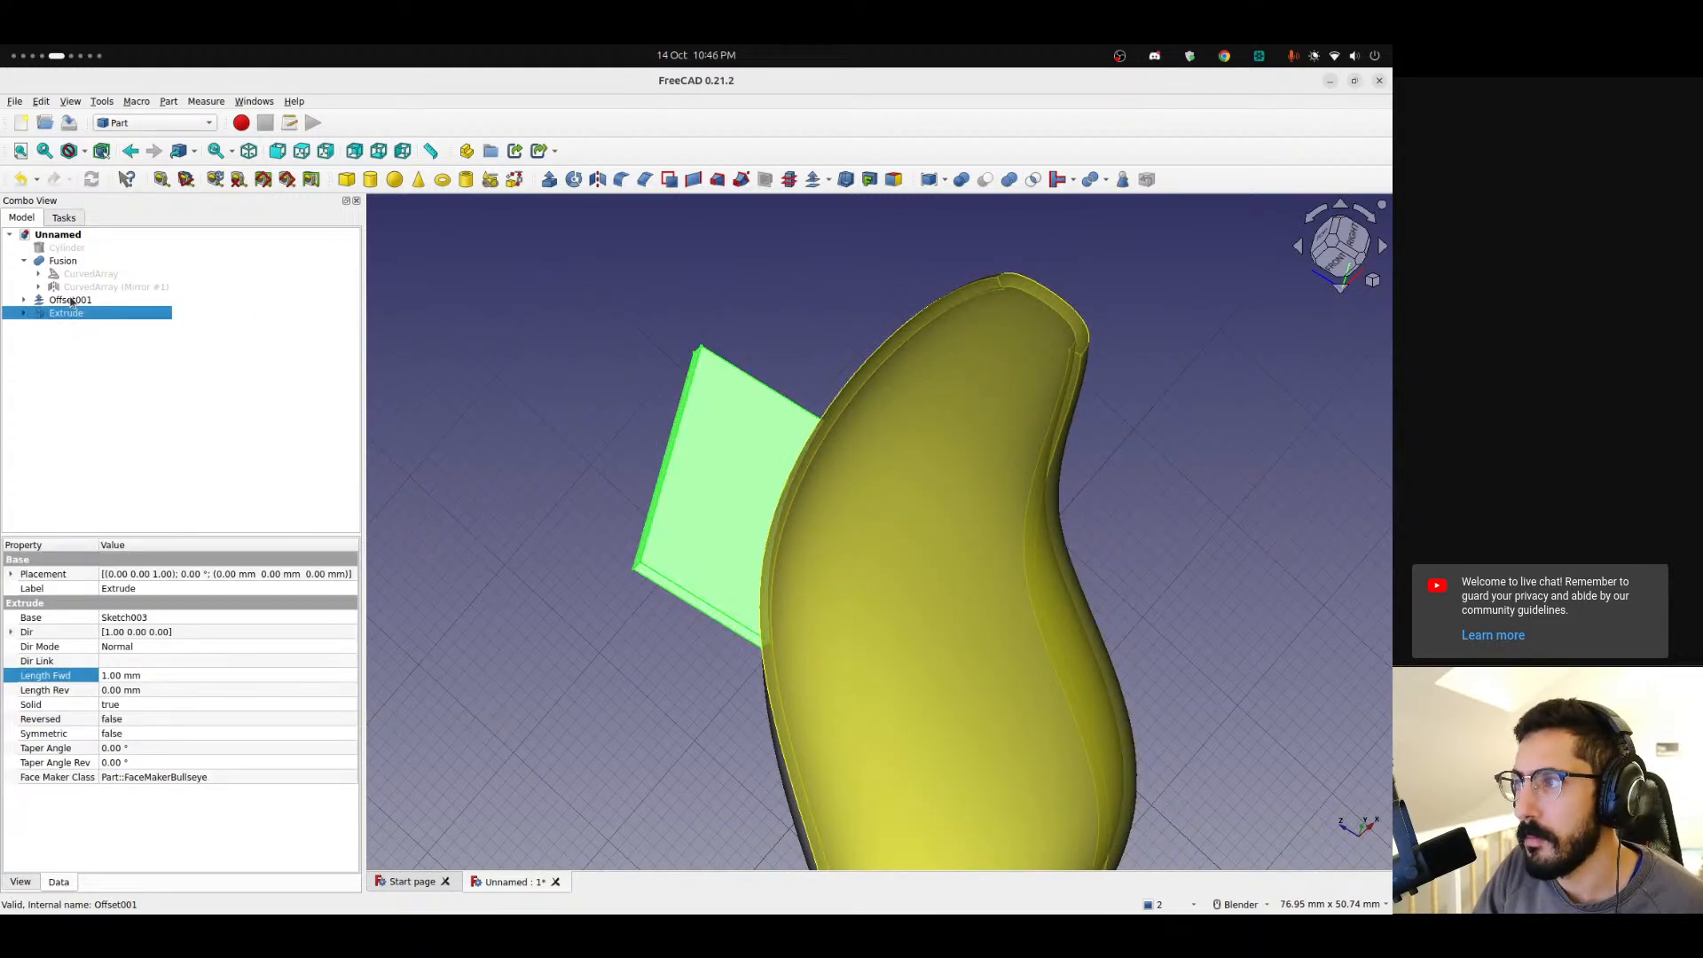
{"action": "left_click", "coordinate": [71, 300], "text": "ctrl"}
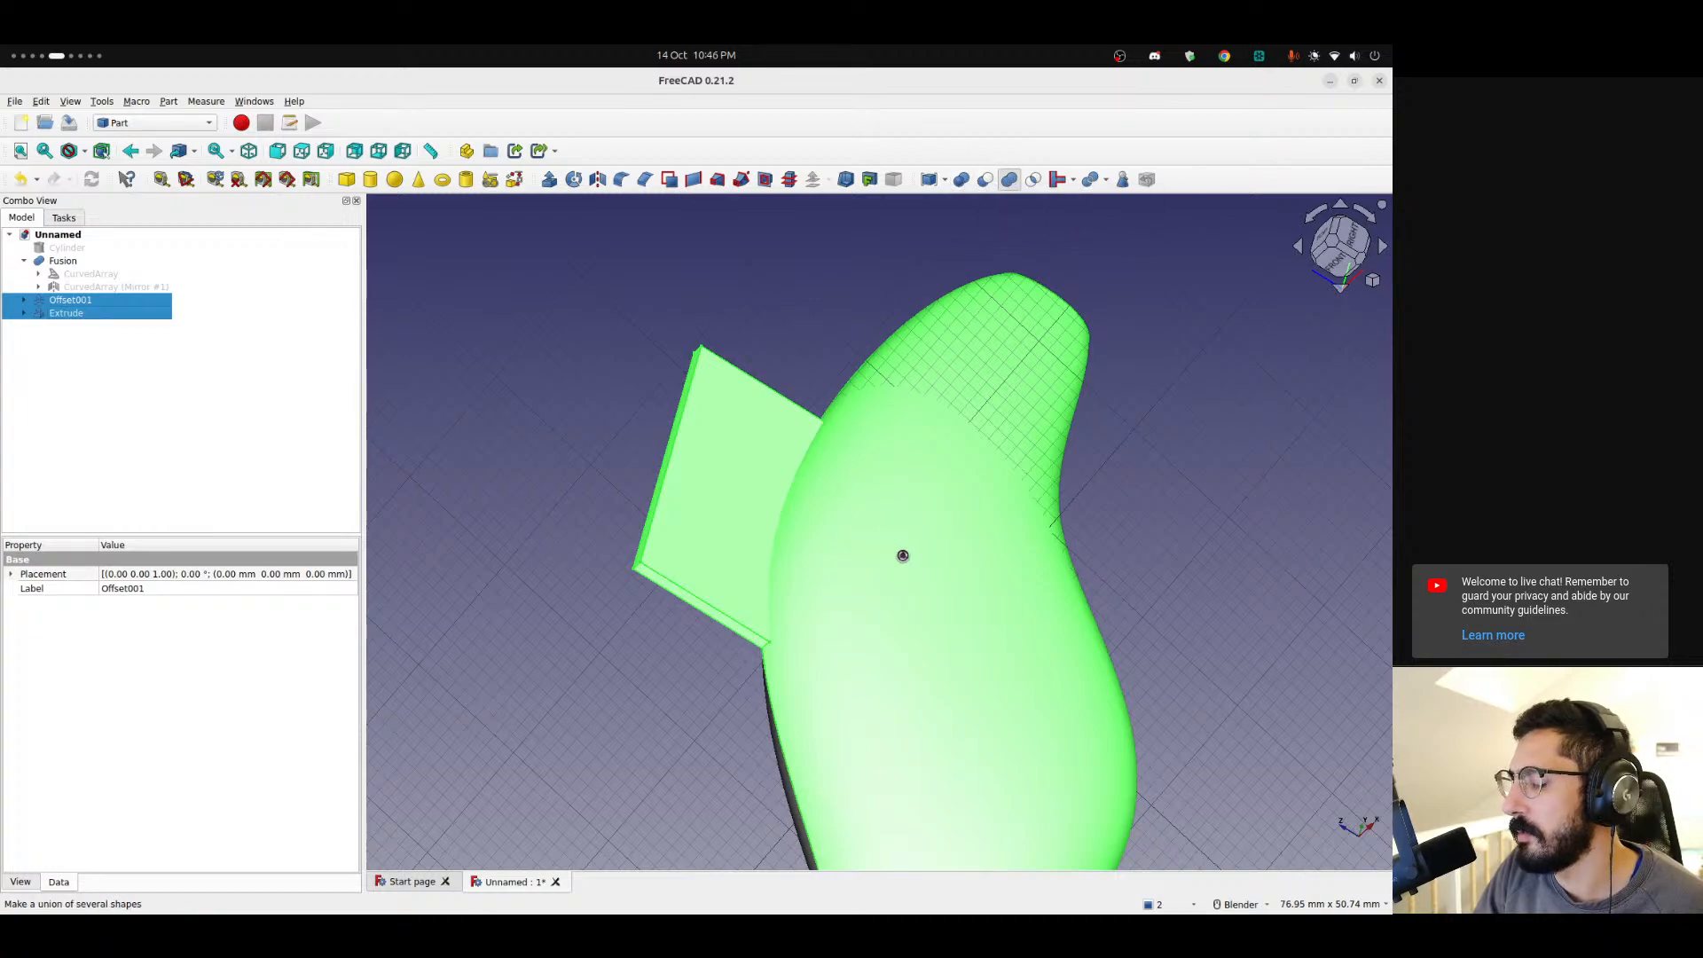
{"action": "left_click", "coordinate": [1009, 180]}
Reopen the profile sketch to examine how its curve follows the shell's top edge, then close it.
{"action": "middle_click_drag", "start_coordinate": [1124, 619], "coordinate": [917, 647]}
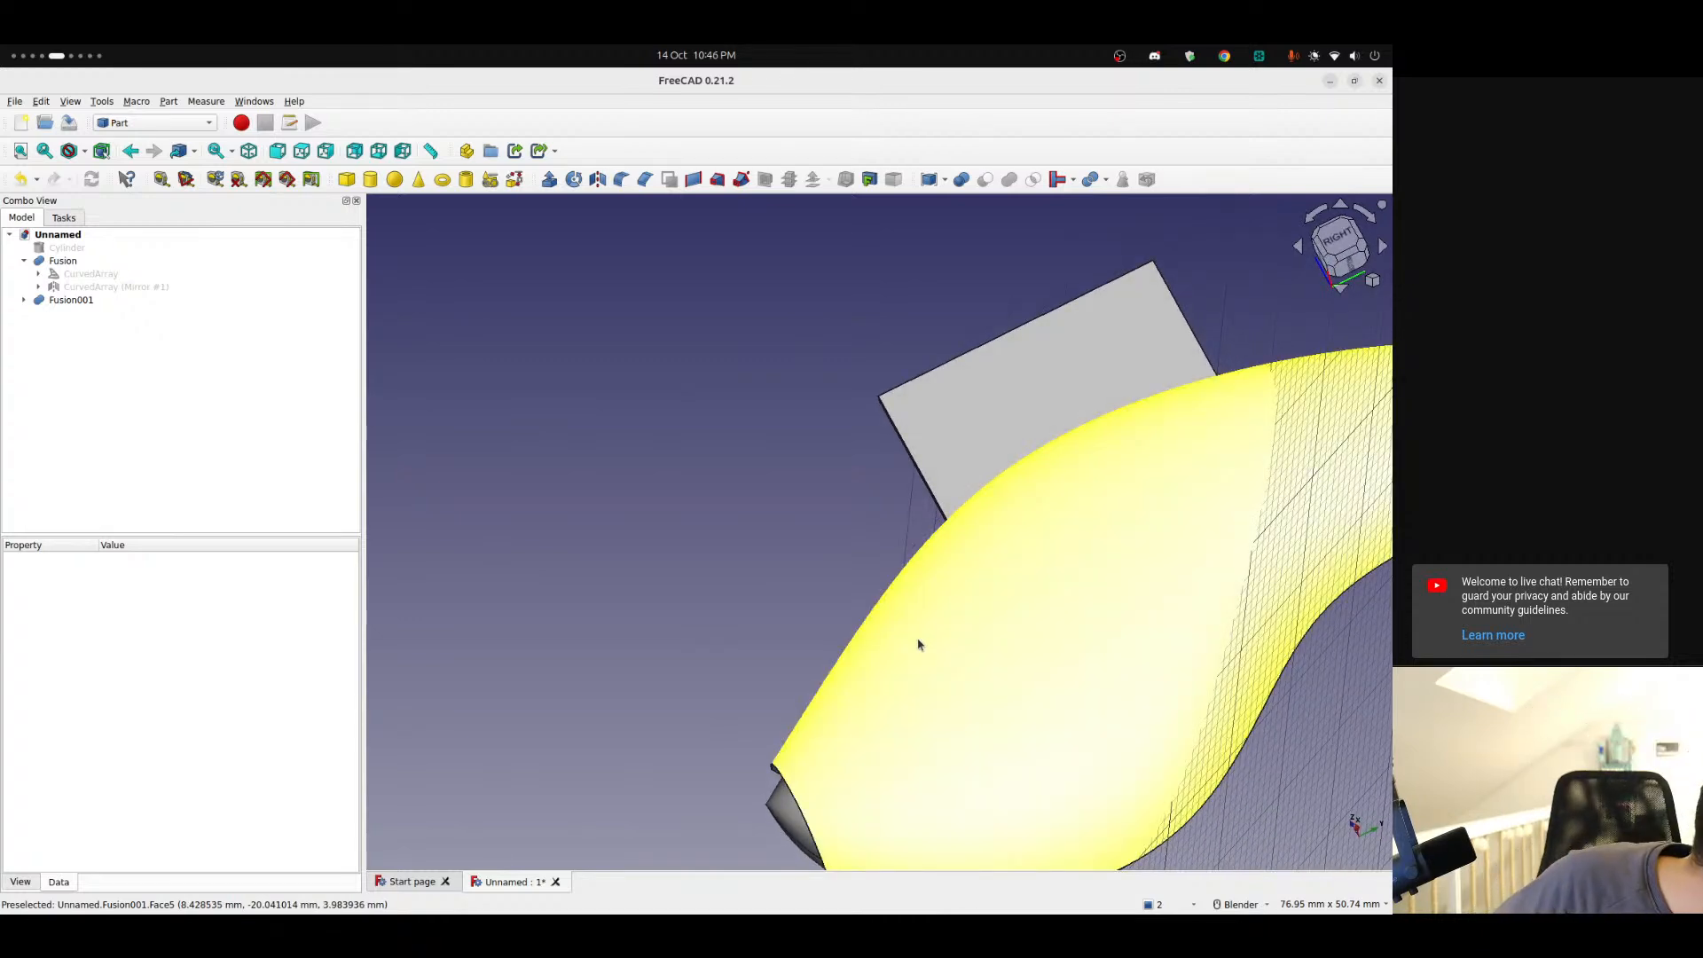
{"action": "middle_click_drag", "start_coordinate": [1099, 623], "coordinate": [862, 528]}
{"action": "left_click", "coordinate": [25, 302]}
{"action": "left_click", "coordinate": [38, 326]}
{"action": "double_click", "coordinate": [89, 339]}
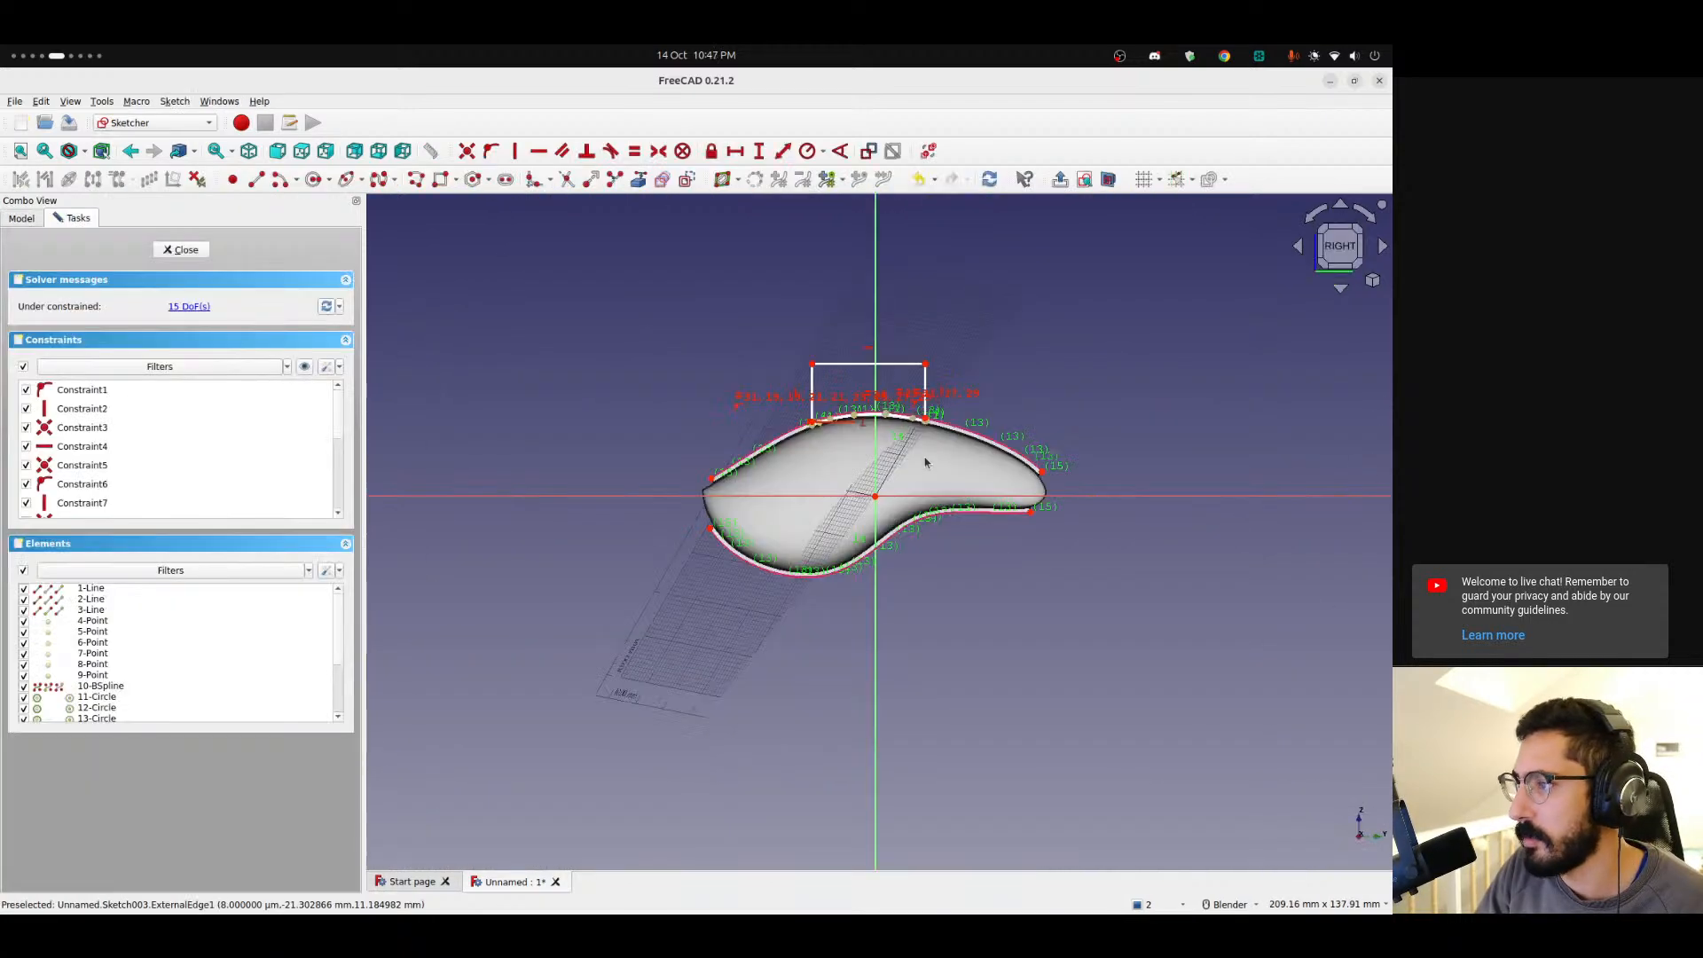
{"action": "scroll", "coordinate": [918, 408], "scroll_direction": "up", "scroll_amount": 4}
{"action": "left_click_drag", "start_coordinate": [902, 374], "coordinate": [905, 406]}
{"action": "scroll", "coordinate": [906, 461], "scroll_direction": "up", "scroll_amount": 6}
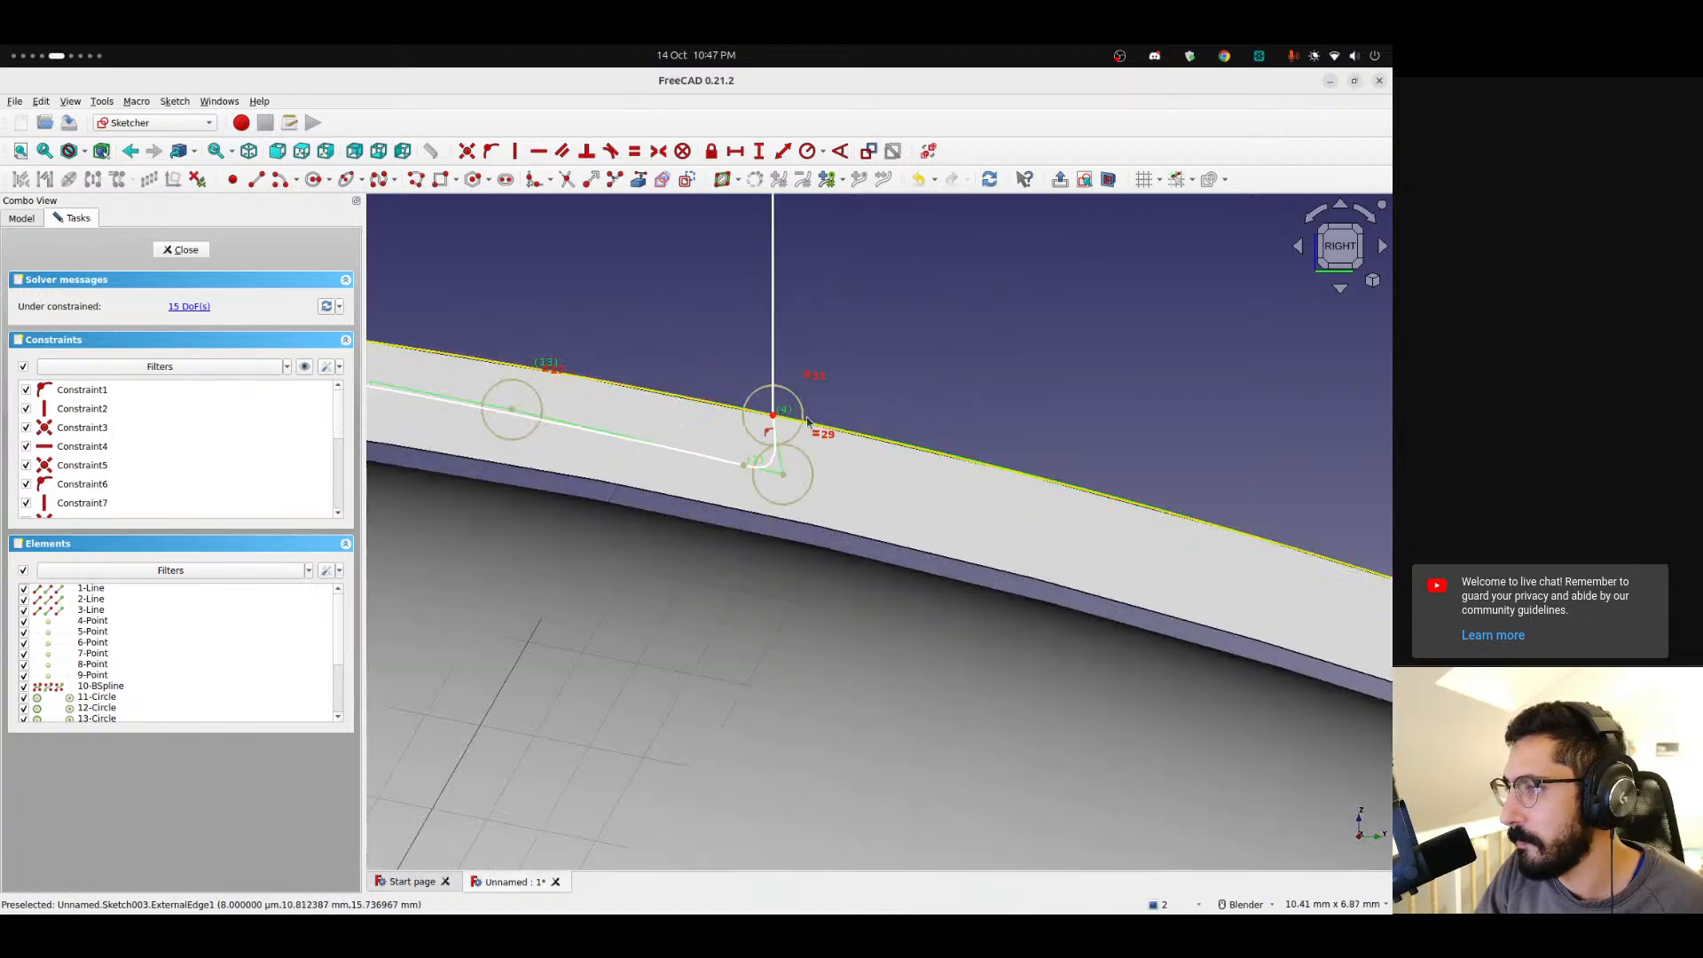
{"action": "left_click_drag", "start_coordinate": [780, 417], "coordinate": [790, 411]}
{"action": "scroll", "coordinate": [623, 403], "scroll_direction": "down", "scroll_amount": 3}
{"action": "scroll", "coordinate": [624, 403], "scroll_direction": "down", "scroll_amount": 3}
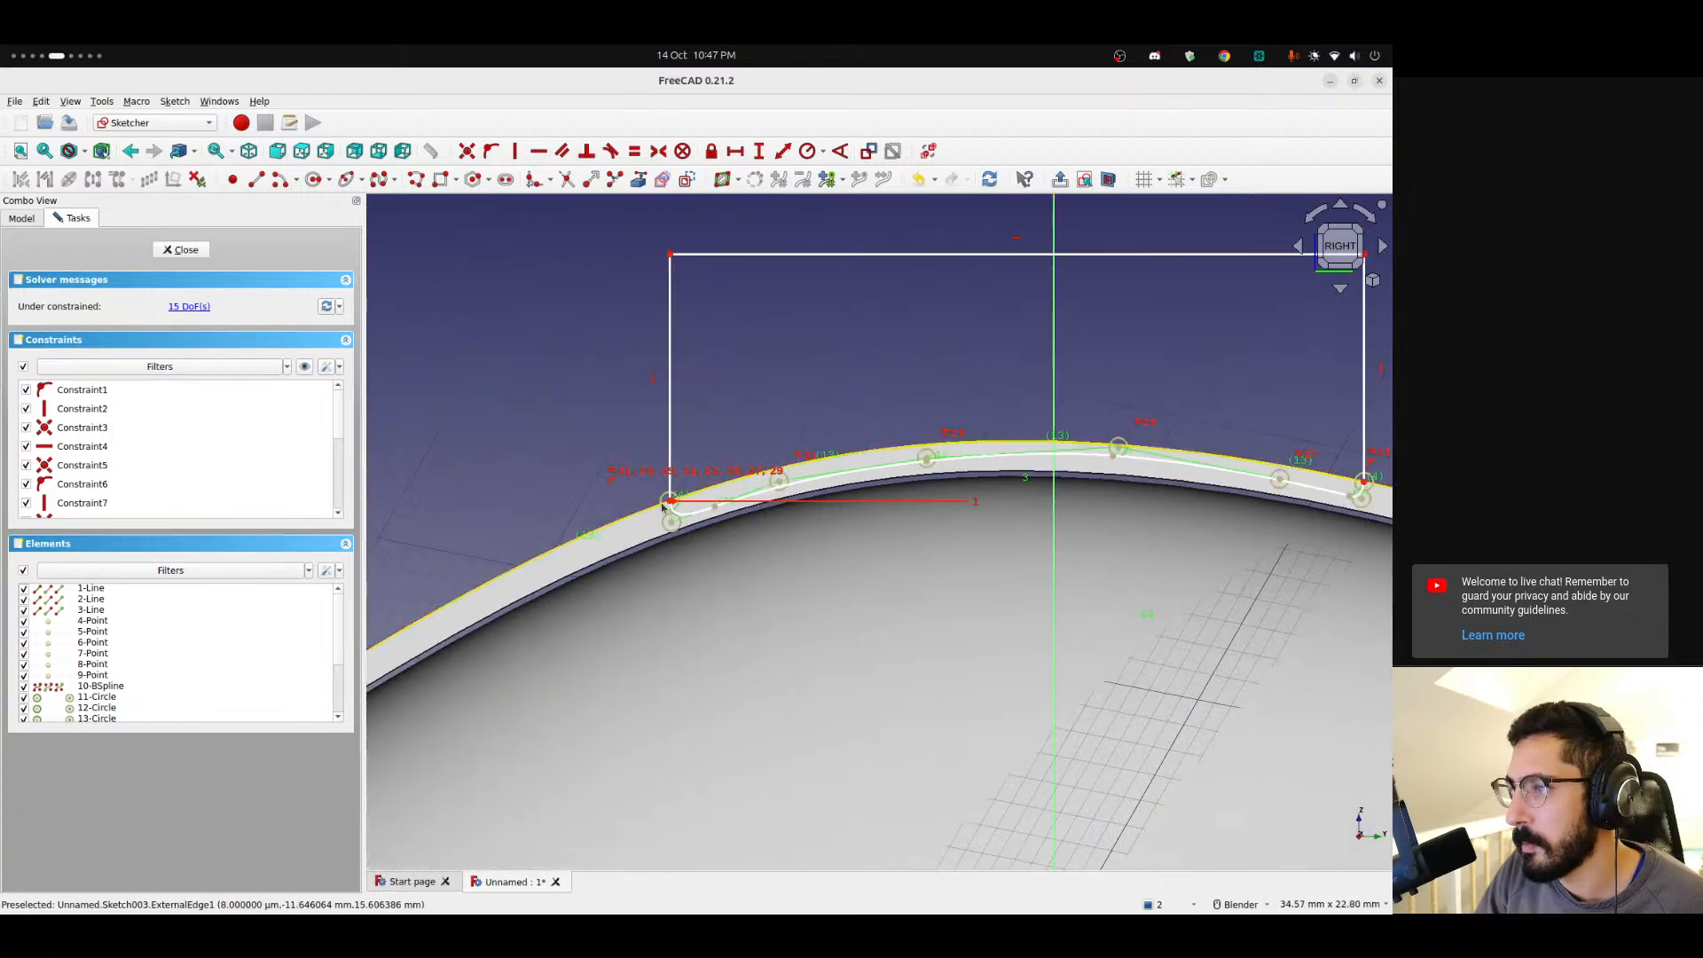
{"action": "middle_click_drag", "start_coordinate": [1001, 685], "coordinate": [761, 361], "text": "shift"}
{"action": "scroll", "coordinate": [766, 481], "scroll_direction": "down", "scroll_amount": 5}
{"action": "scroll", "coordinate": [612, 546], "scroll_direction": "up", "scroll_amount": 1}
{"action": "mouse_move", "coordinate": [612, 546]}
{"action": "middle_mouse_down", "text": "shift"}
{"action": "mouse_move", "coordinate": [532, 430]}
{"action": "mouse_move", "coordinate": [513, 519]}
{"action": "middle_mouse_up", "text": "shift"}
{"action": "left_click", "coordinate": [256, 179]}
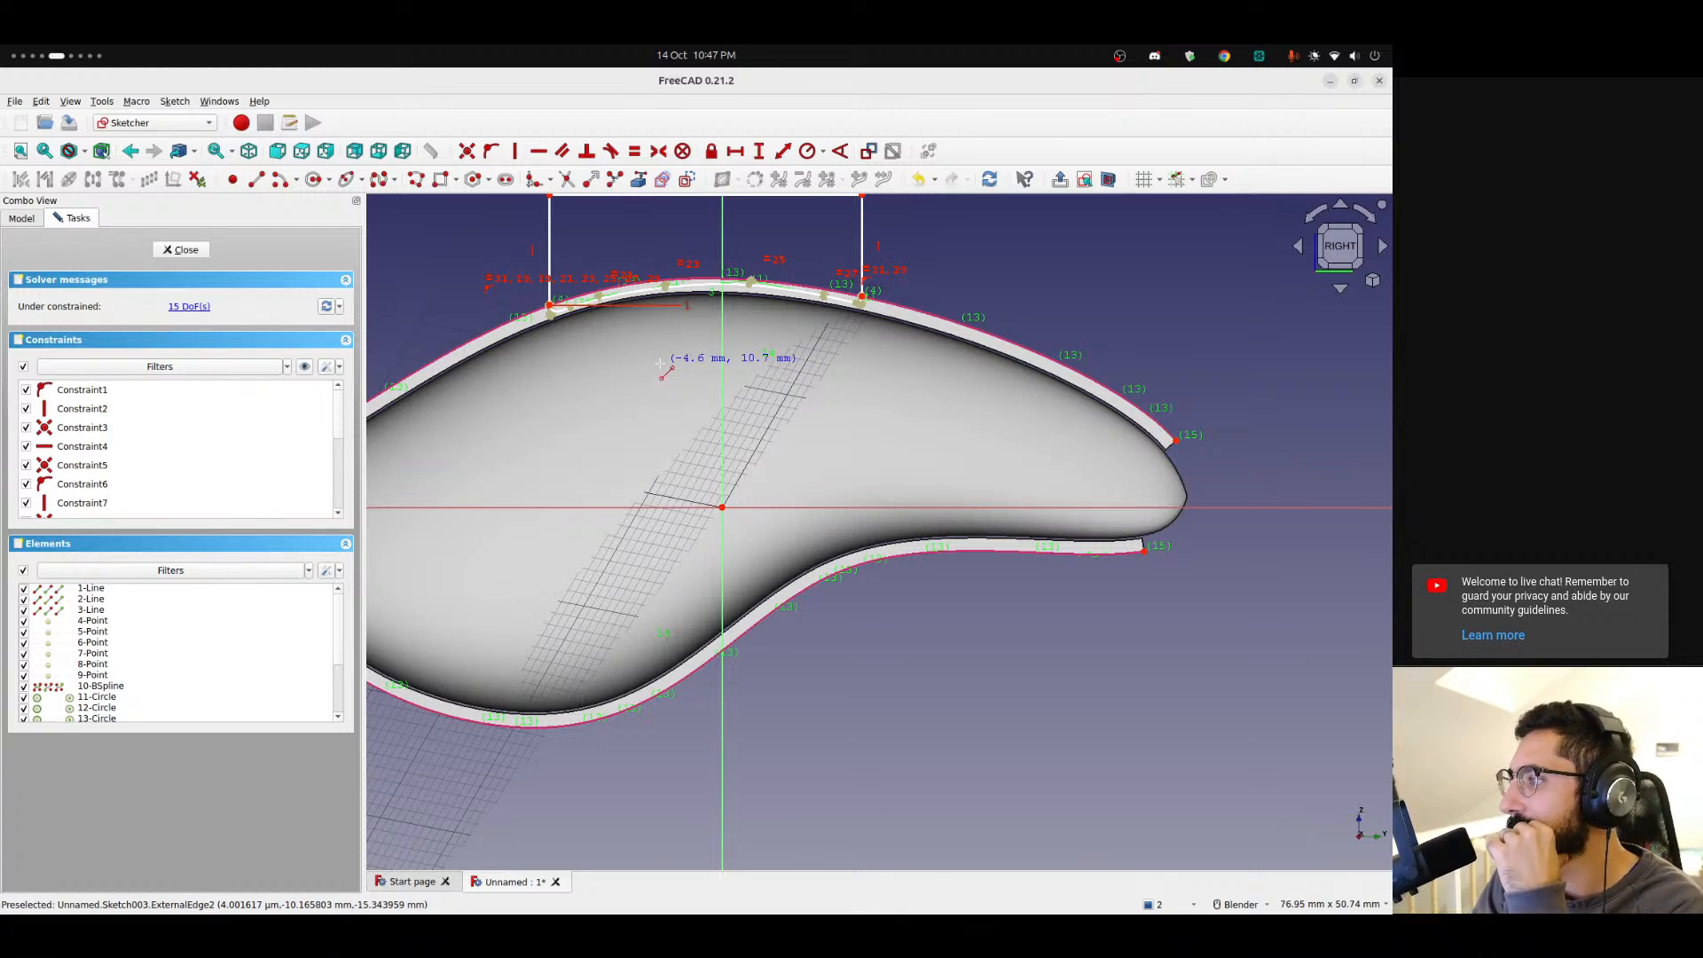
{"action": "scroll", "coordinate": [697, 411], "scroll_direction": "down", "scroll_amount": 3}
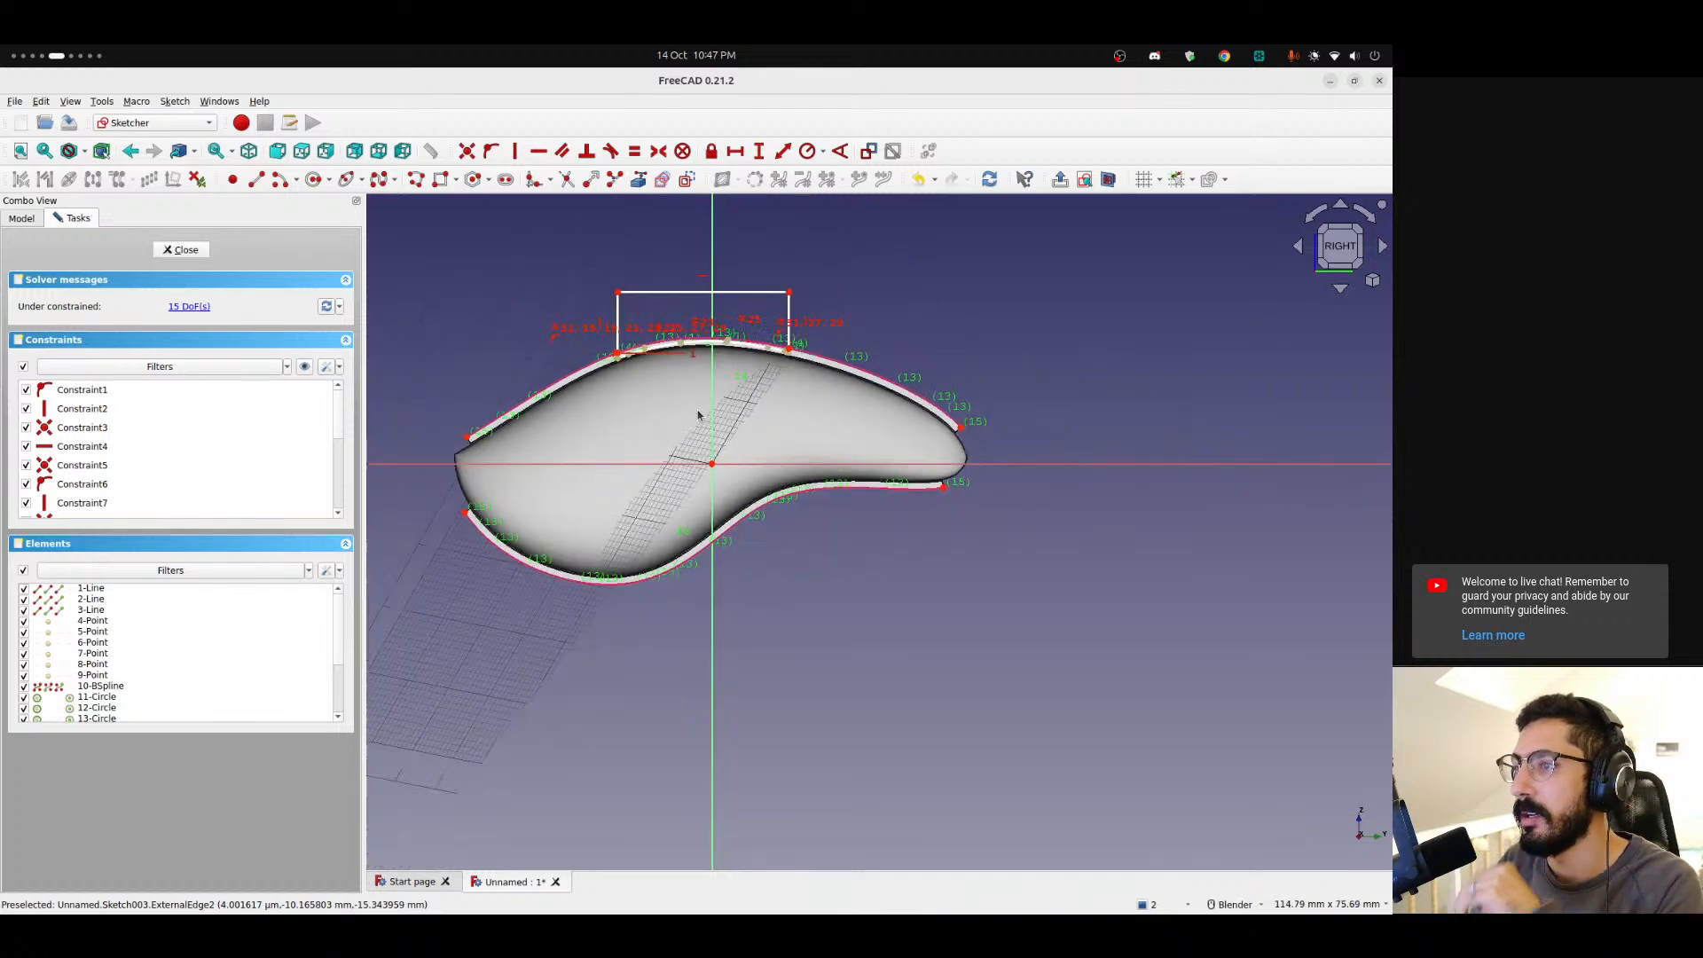
{"action": "left_click", "coordinate": [200, 256]}
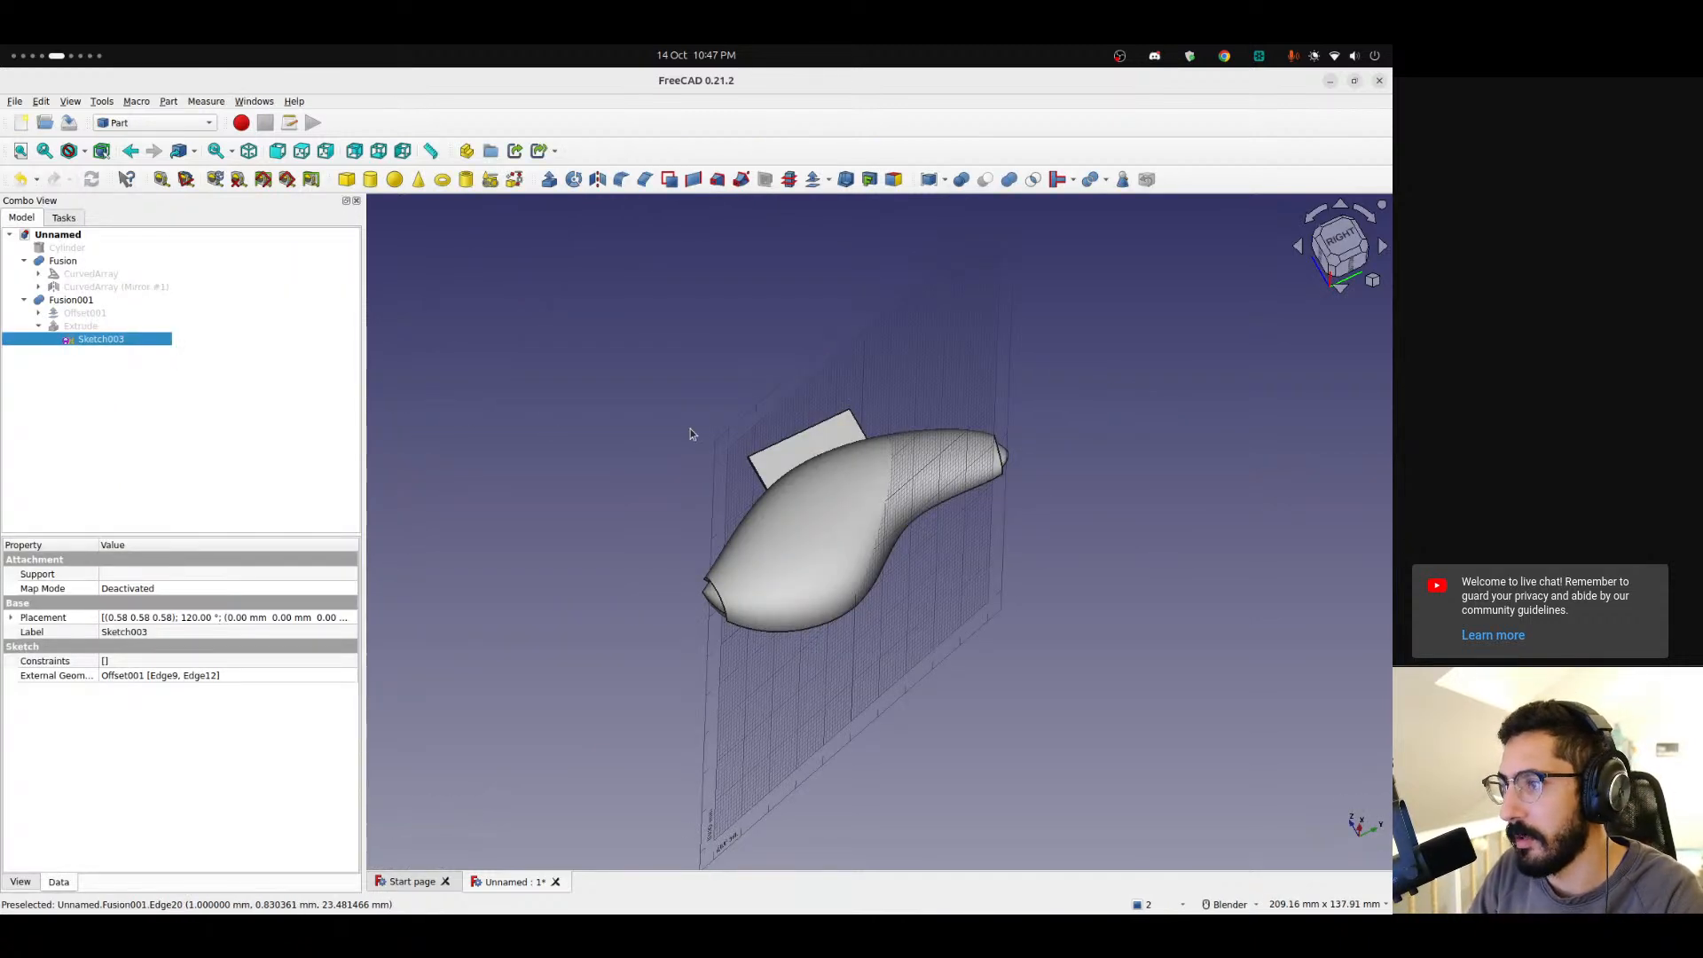
Delete the fusion and the extrusion, keeping the offset shell and the profile sketch.
{"action": "left_click", "coordinate": [71, 302]}
{"action": "key", "text": "Delete"}
{"action": "left_click", "coordinate": [70, 313]}
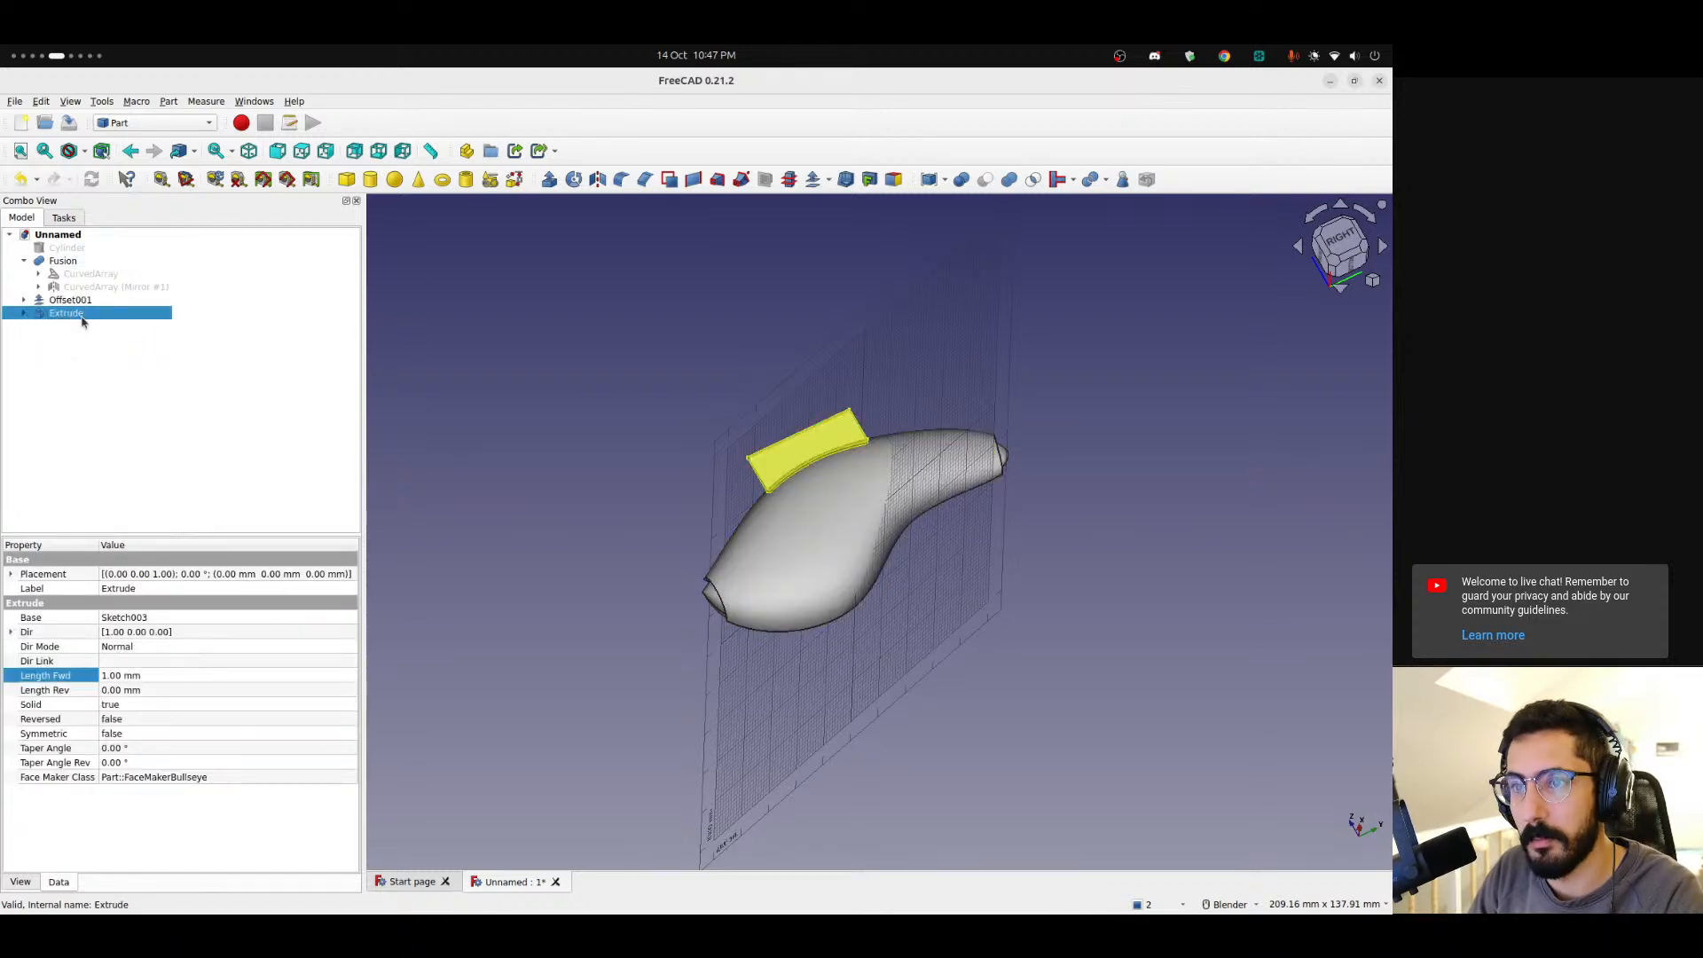
{"action": "key", "text": "Delete"}
Switch to the Curves workbench.
{"action": "left_click", "coordinate": [62, 314]}
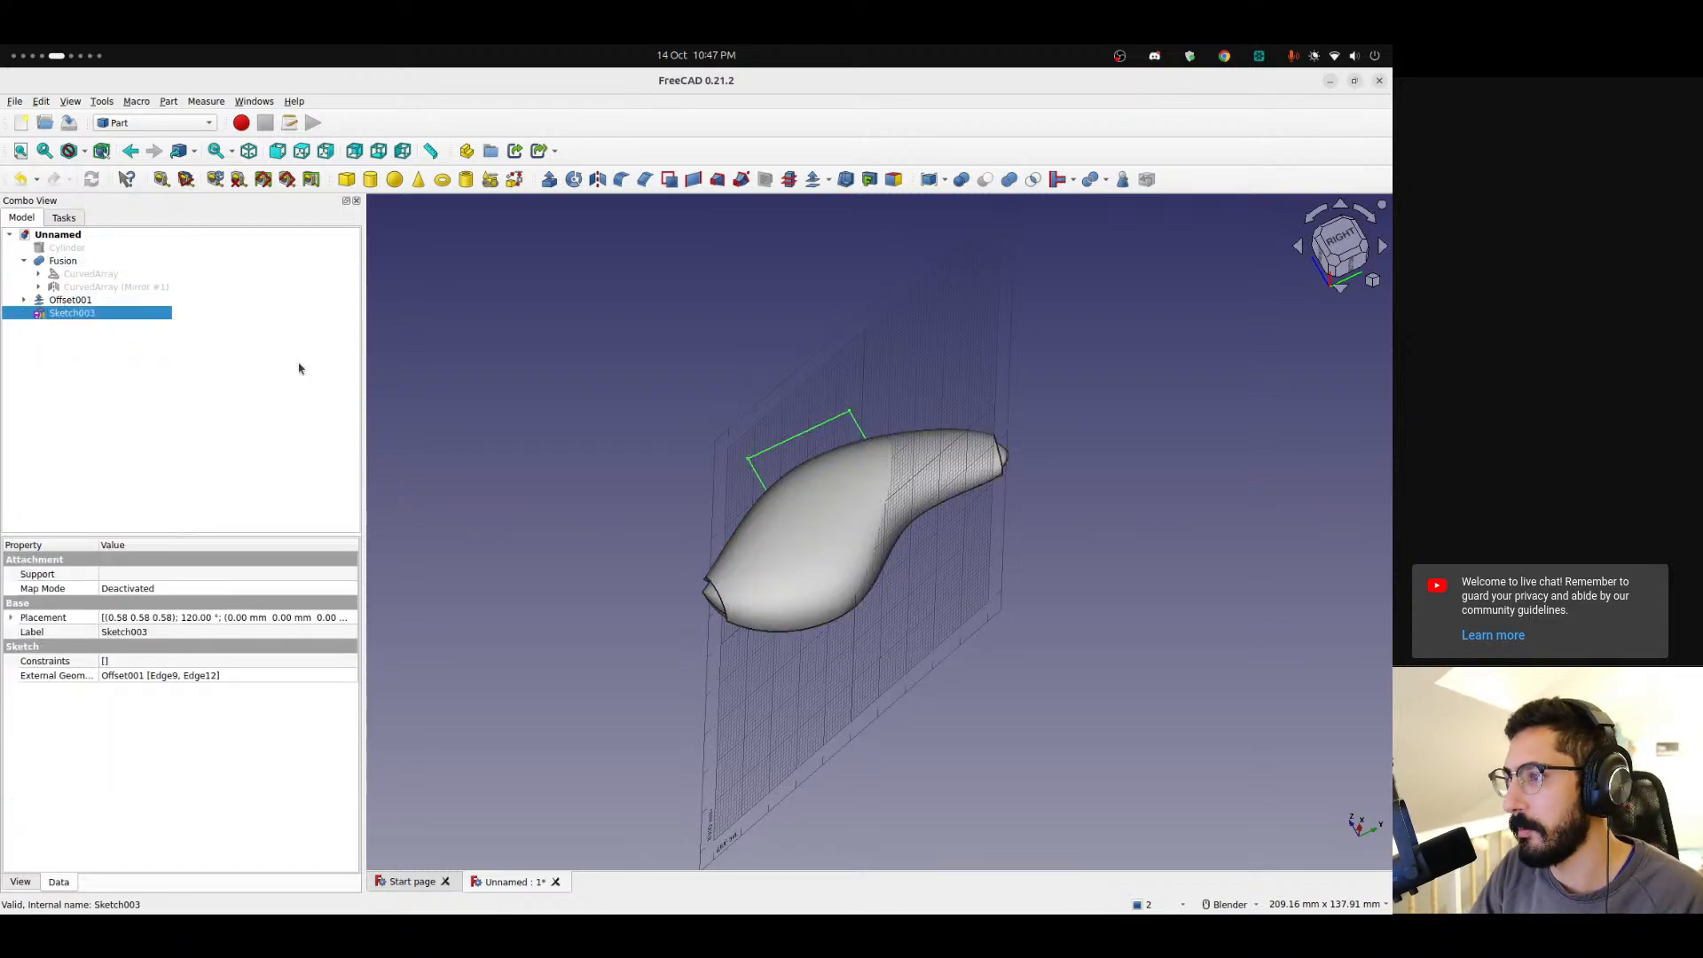
{"action": "left_click", "coordinate": [1338, 250]}
{"action": "scroll", "coordinate": [853, 440], "scroll_direction": "up", "scroll_amount": 5}
{"action": "scroll", "coordinate": [853, 442], "scroll_direction": "down", "scroll_amount": 3}
{"action": "middle_click_drag", "start_coordinate": [854, 442], "coordinate": [965, 508]}
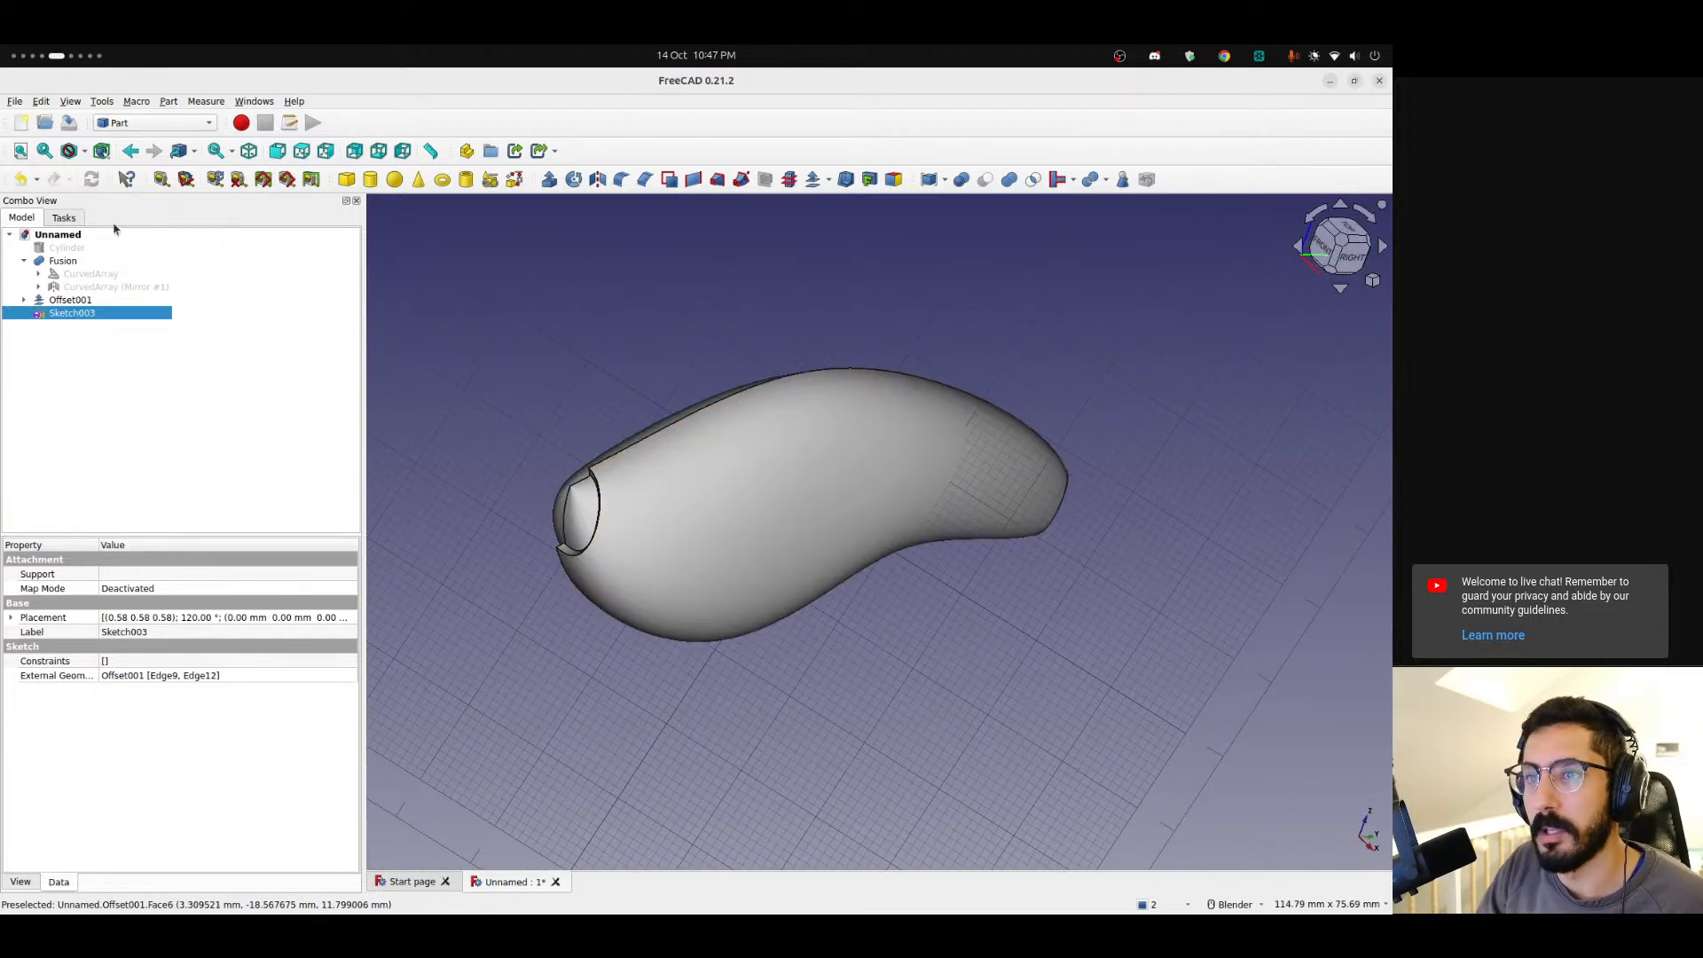
{"action": "left_click", "coordinate": [342, 423]}
{"action": "left_click", "coordinate": [155, 122]}
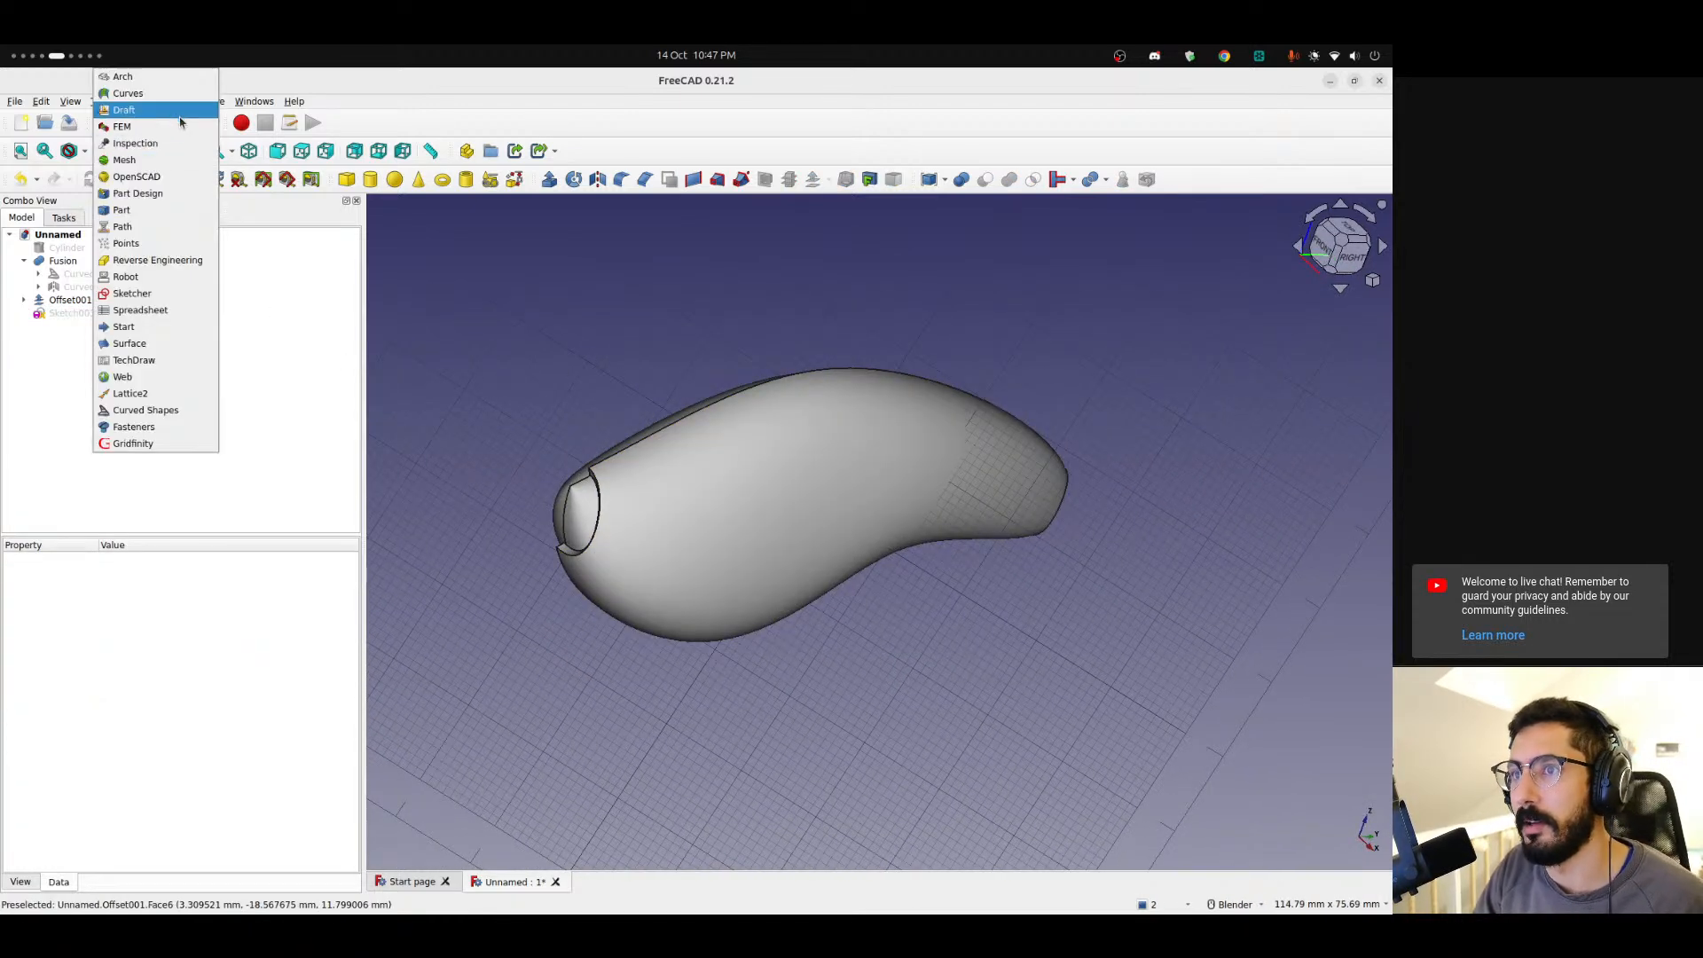
{"action": "left_click", "coordinate": [128, 93]}
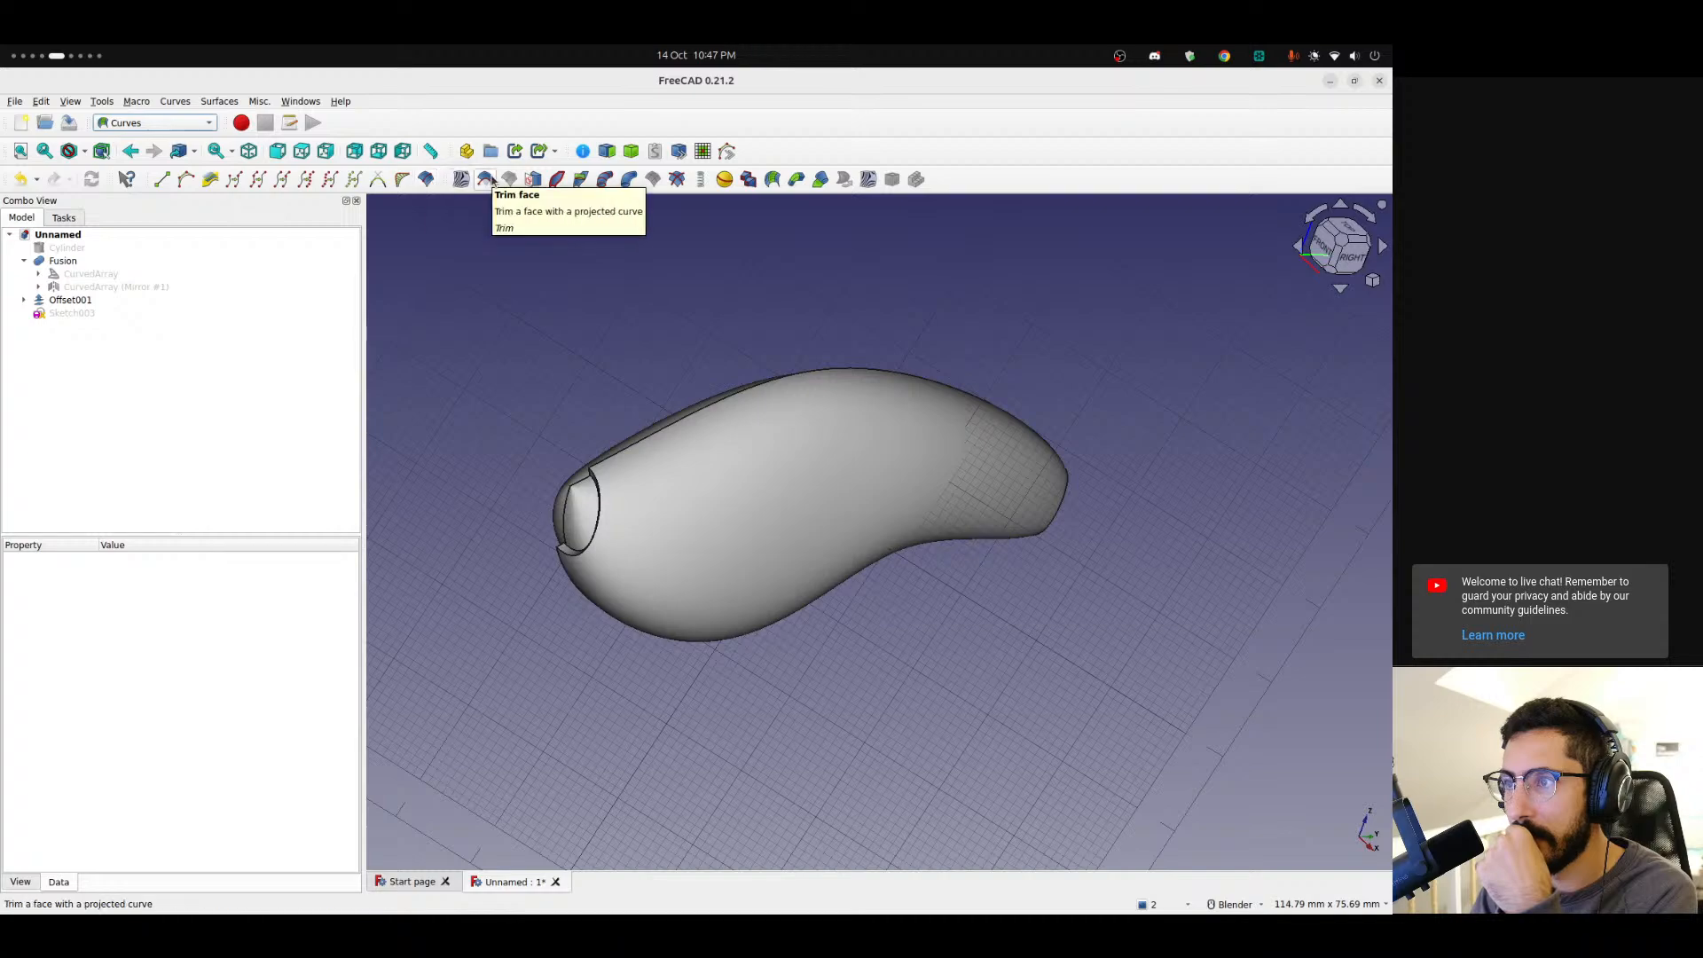
Select the top edge of the offset shell.
{"action": "middle_click_drag", "start_coordinate": [723, 309], "coordinate": [657, 428]}
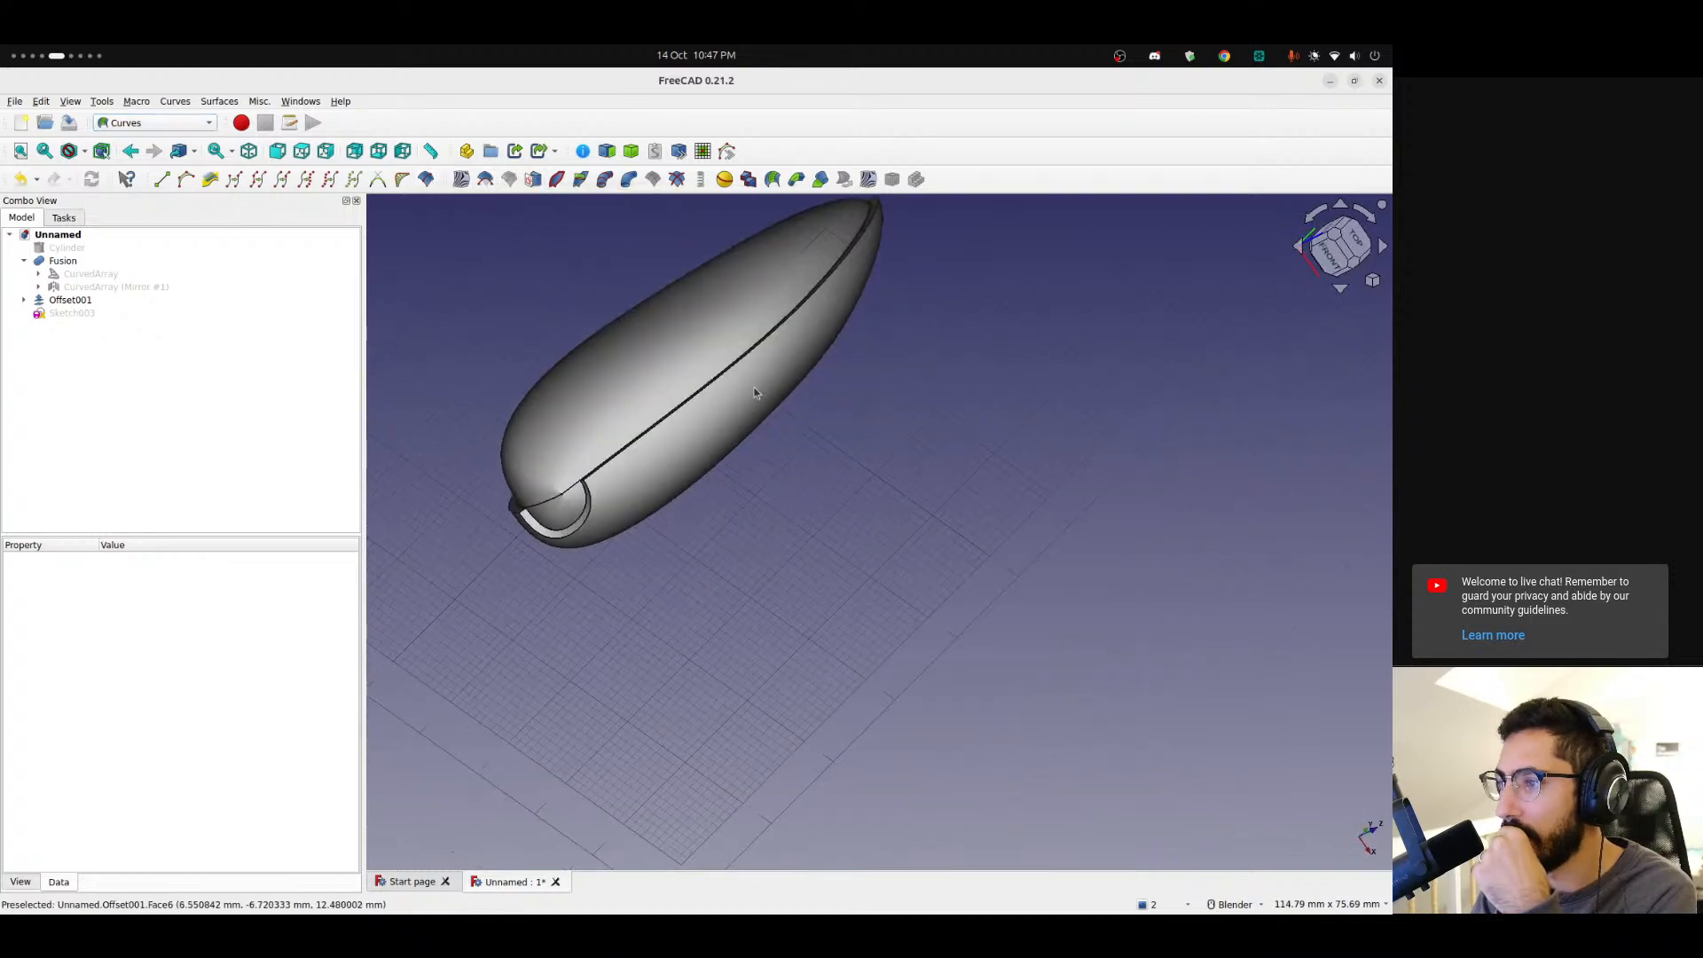
{"action": "left_click", "coordinate": [657, 429]}
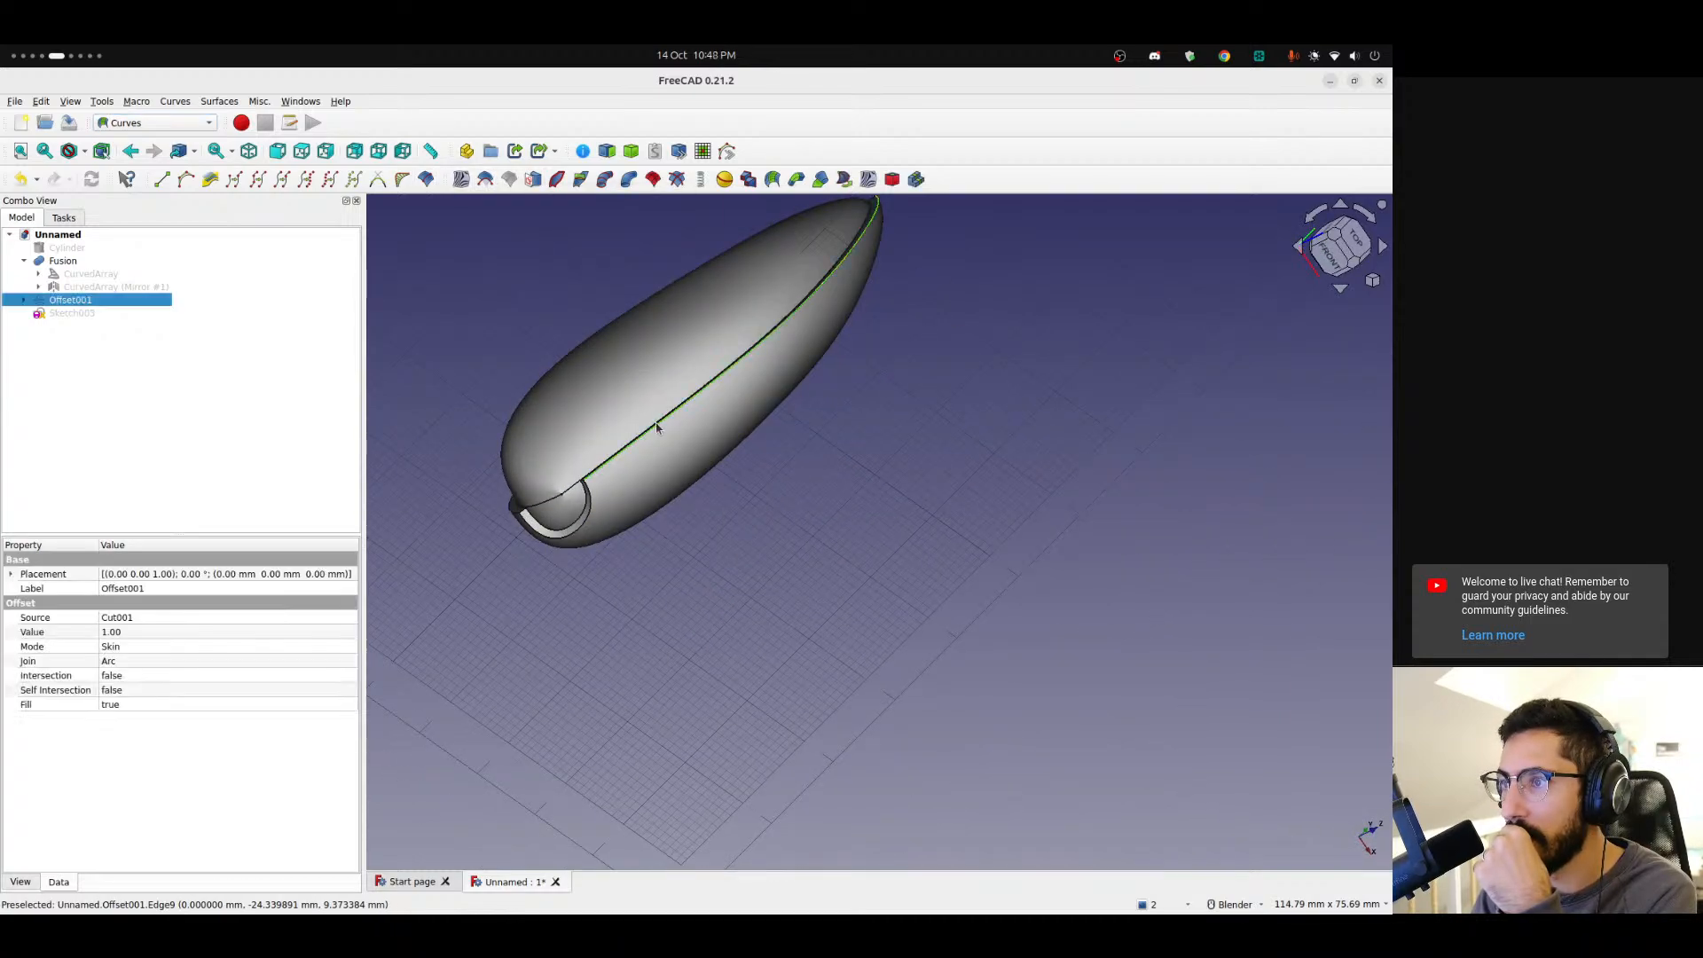
{"action": "middle_click_drag", "start_coordinate": [825, 399], "coordinate": [706, 328]}
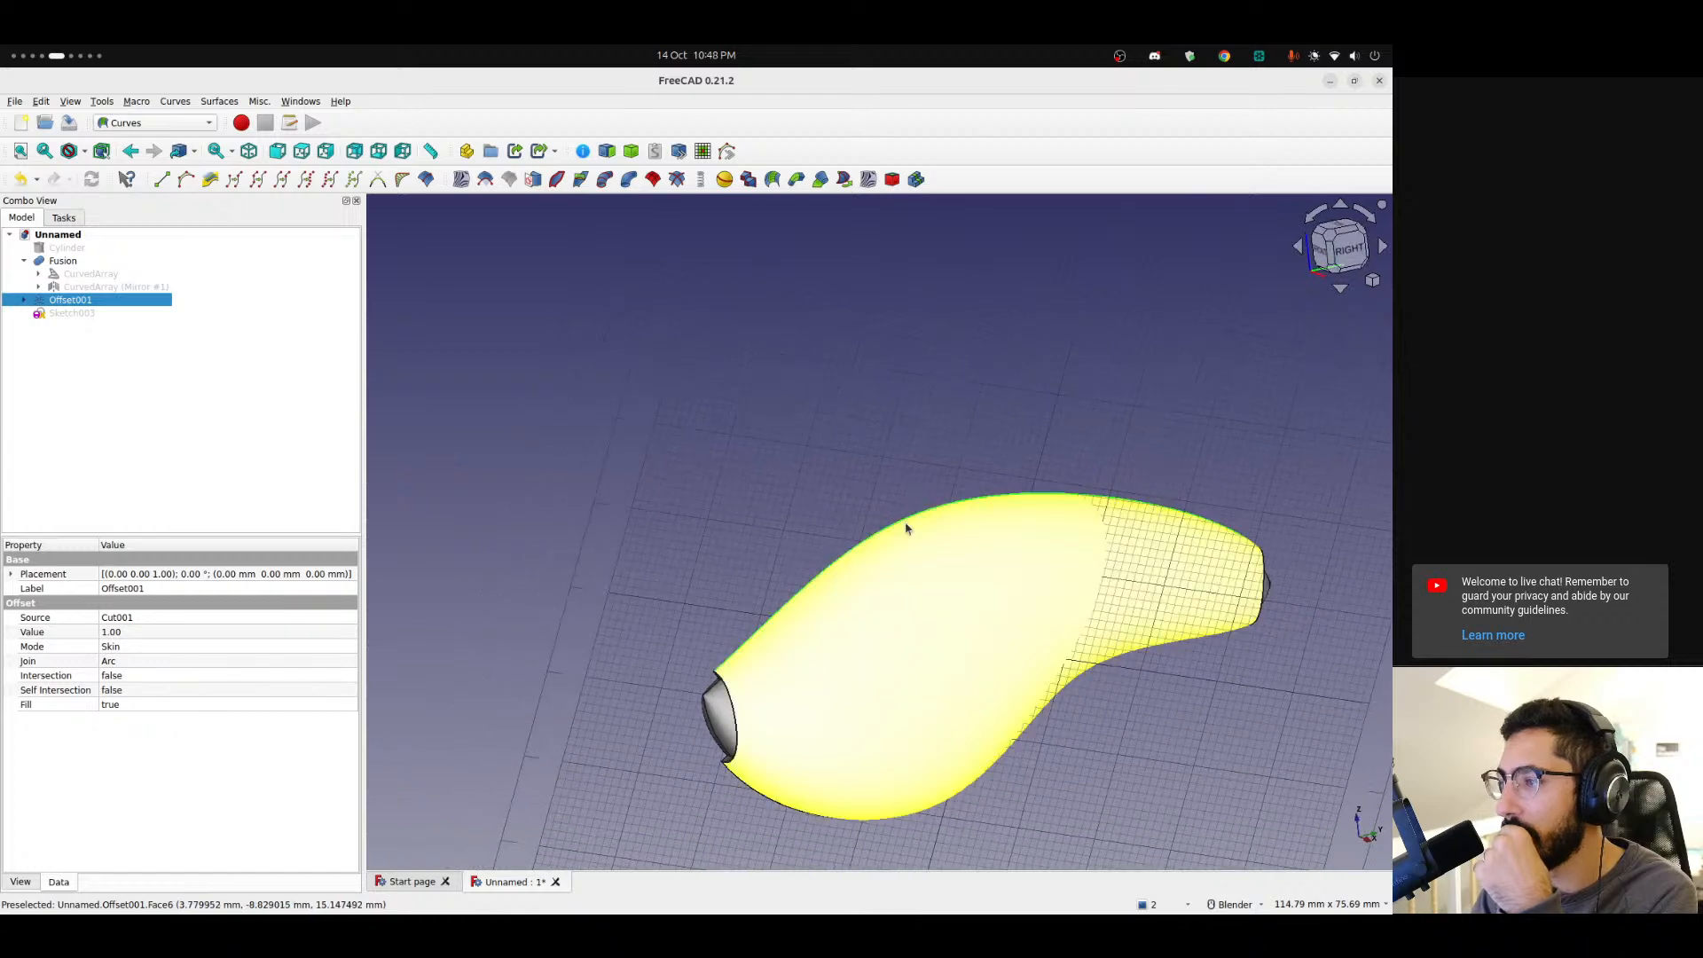
{"action": "scroll", "coordinate": [857, 566], "scroll_direction": "up", "scroll_amount": 2}
{"action": "middle_click_drag", "start_coordinate": [855, 562], "coordinate": [661, 410], "text": "shift"}
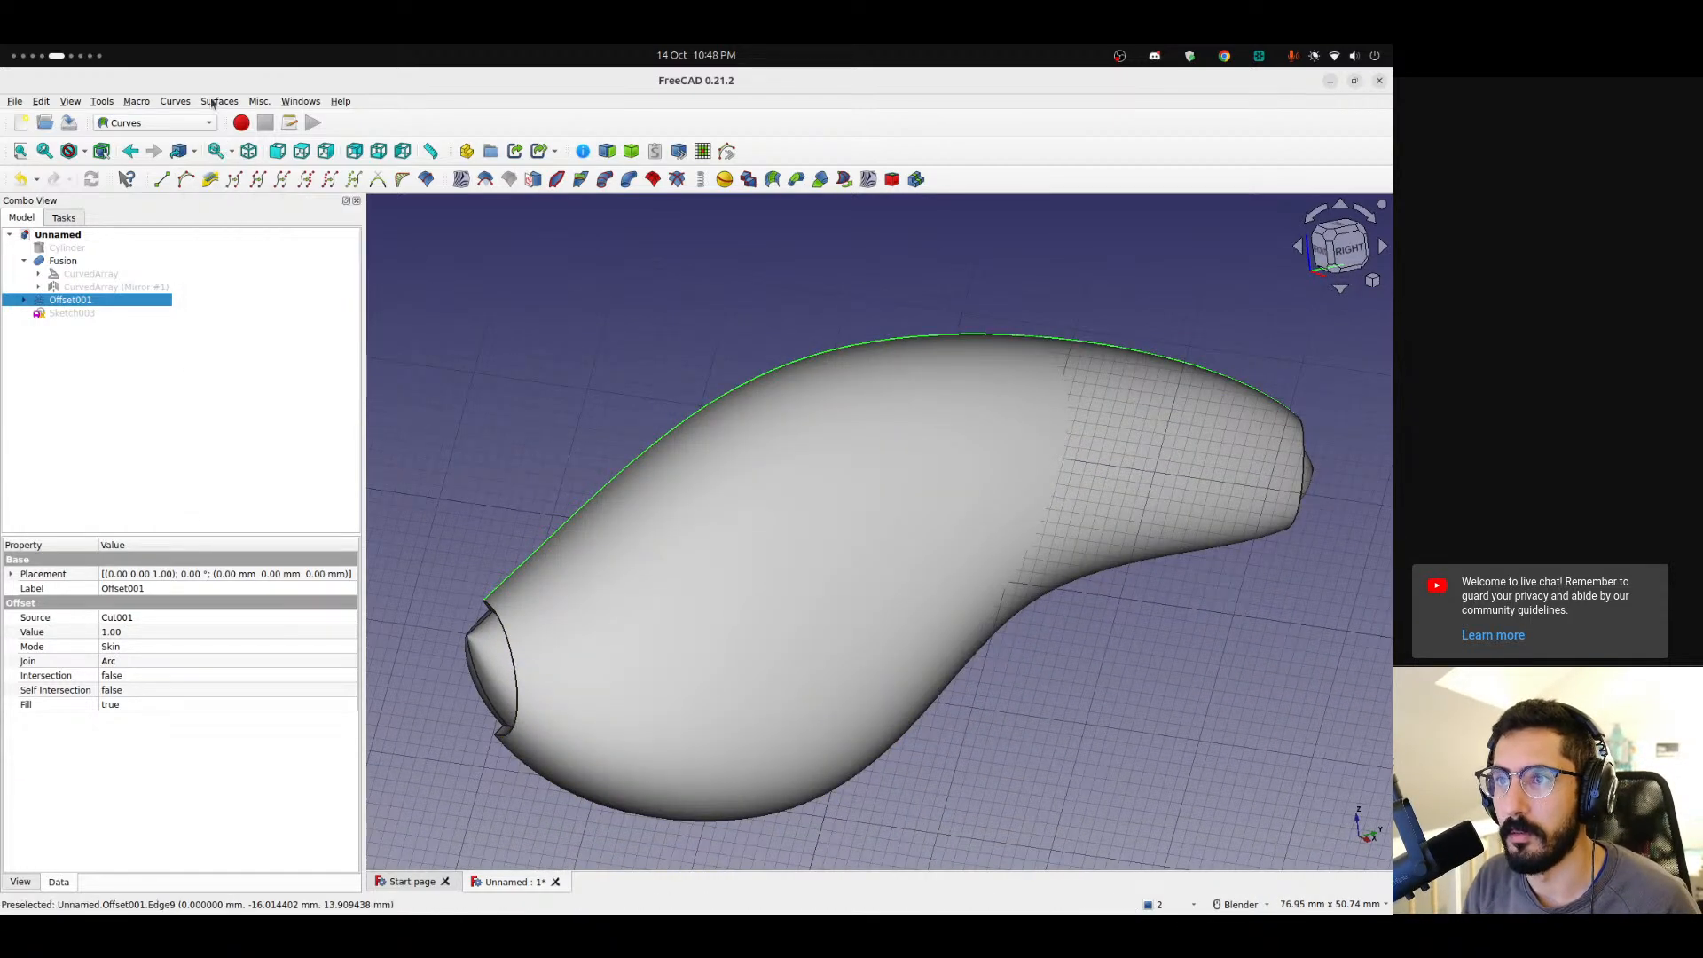
{"action": "left_click", "coordinate": [219, 102]}
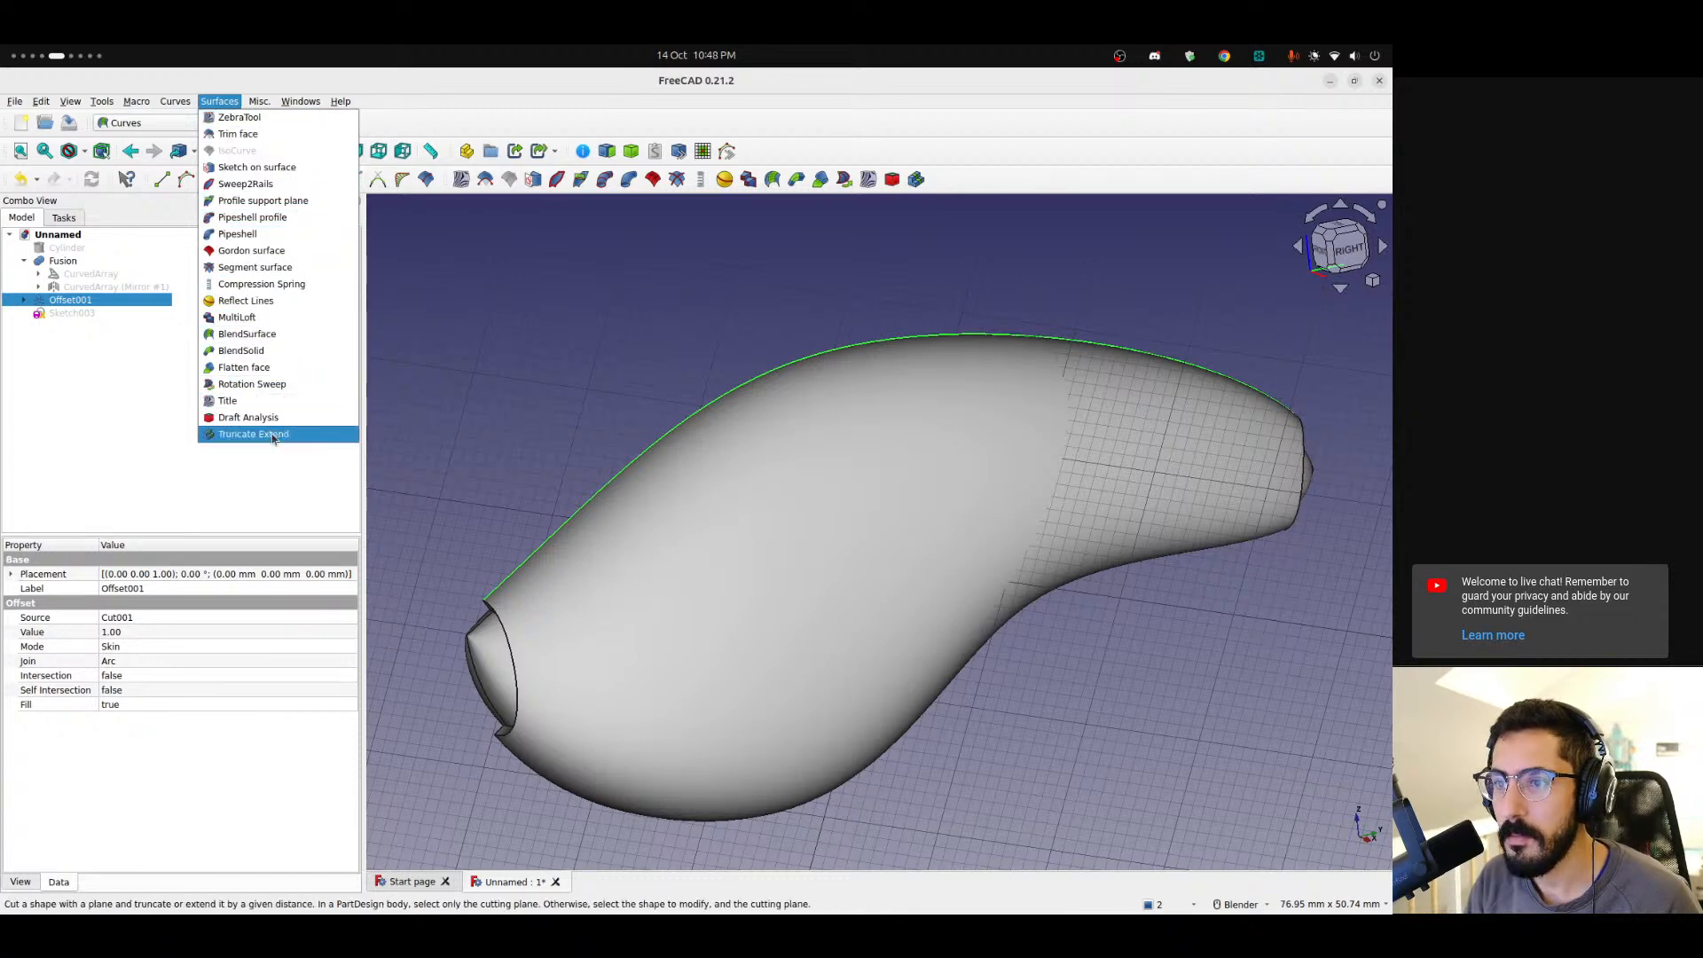
{"action": "mouse_move", "coordinate": [171, 104]}
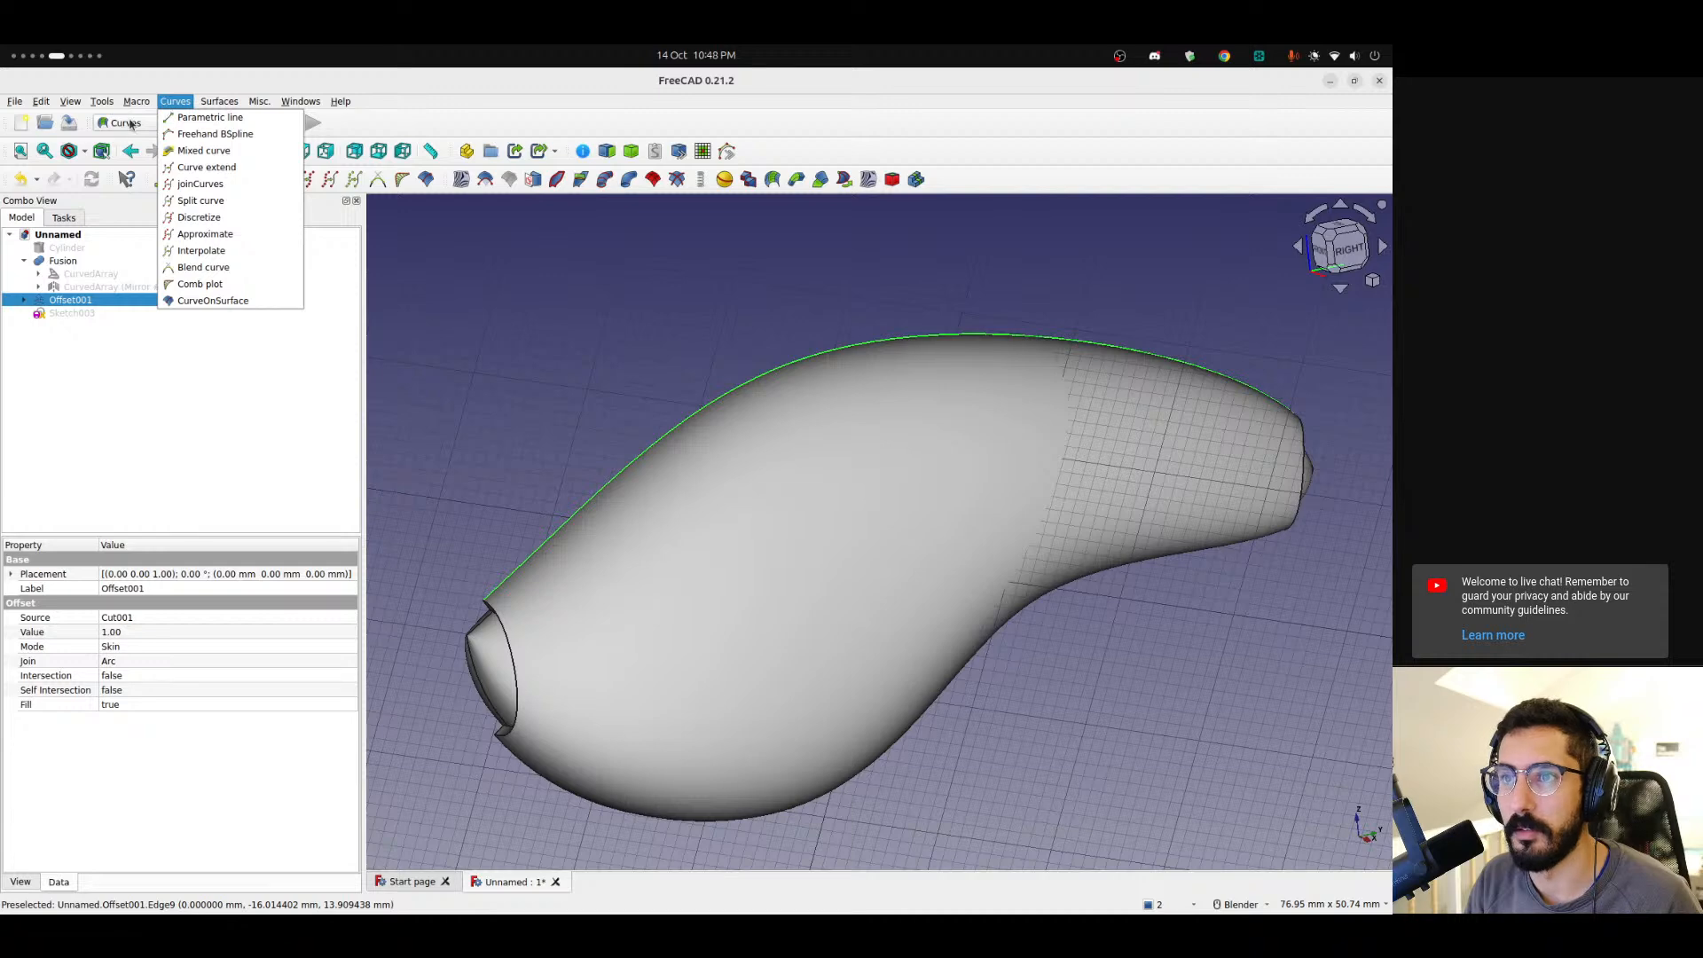
{"action": "left_click", "coordinate": [792, 142]}
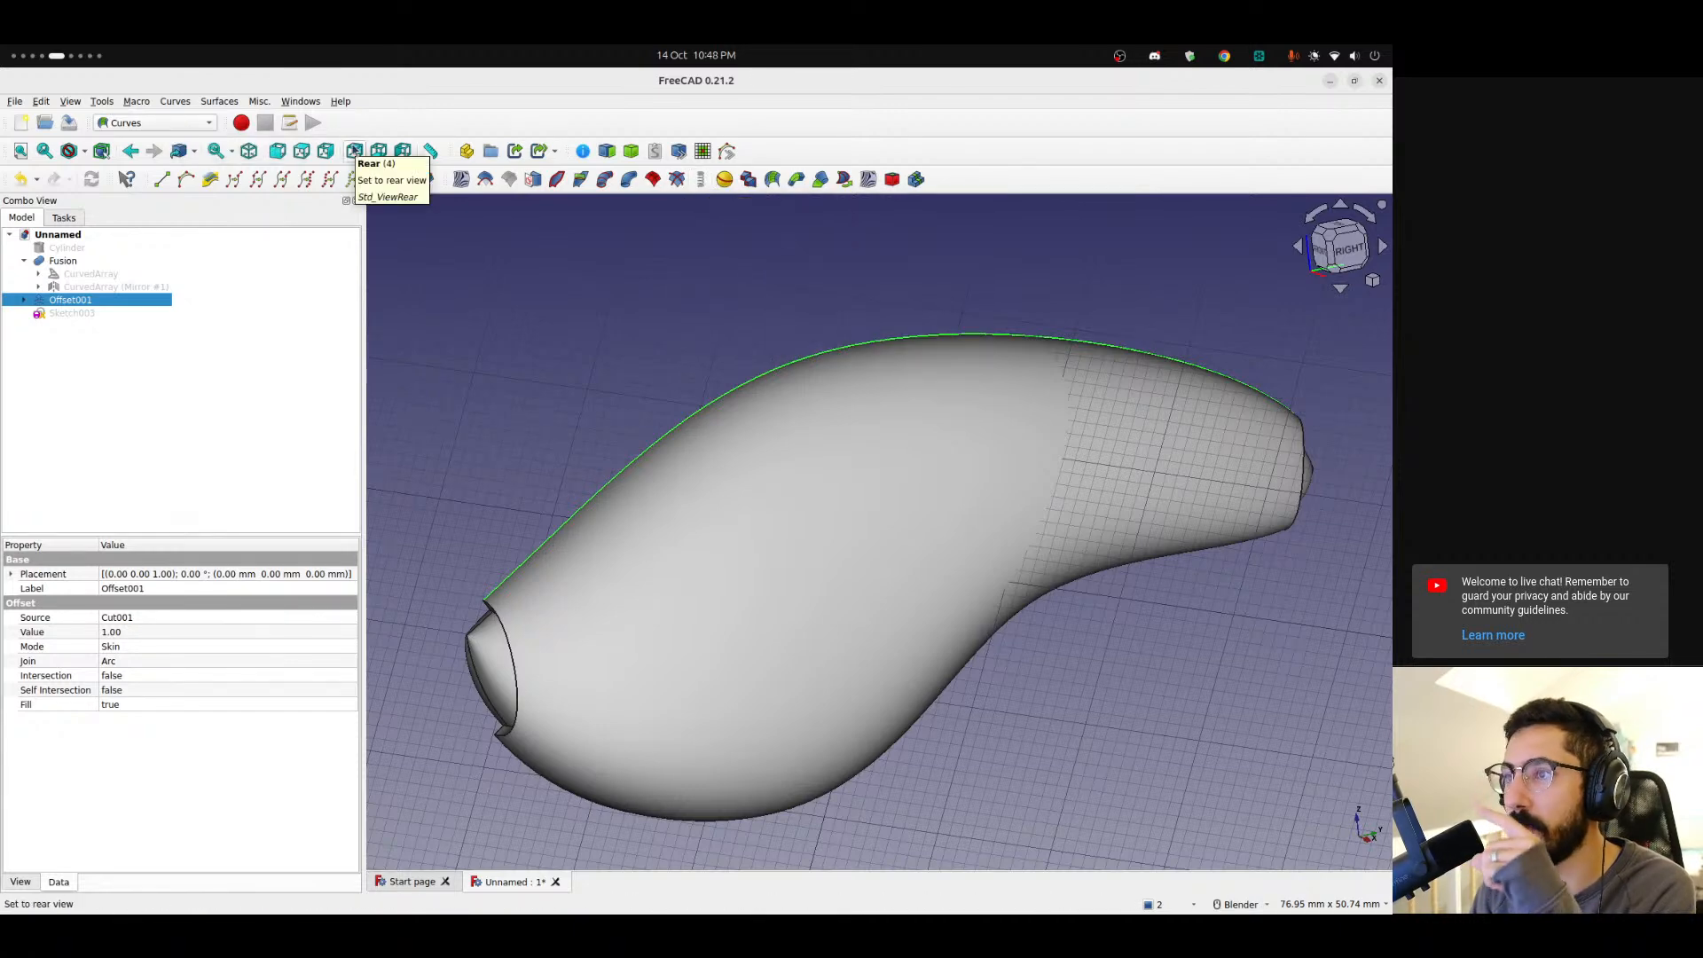
{"action": "left_click", "coordinate": [160, 125]}
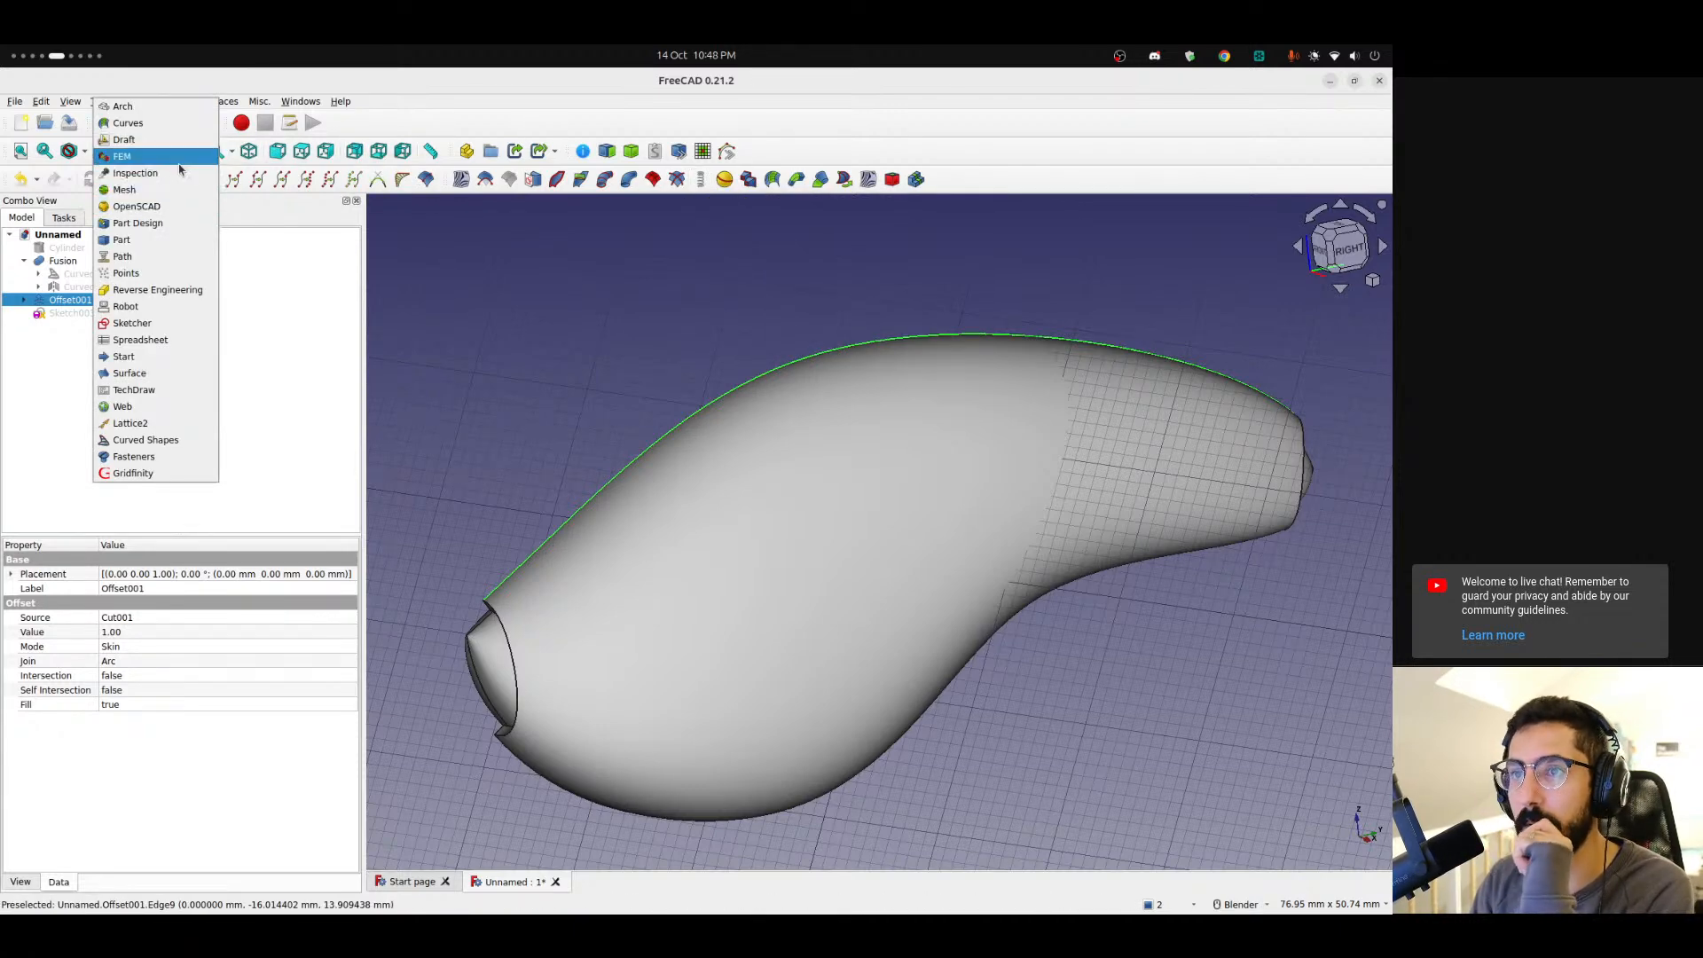
{"action": "left_click", "coordinate": [147, 142]}
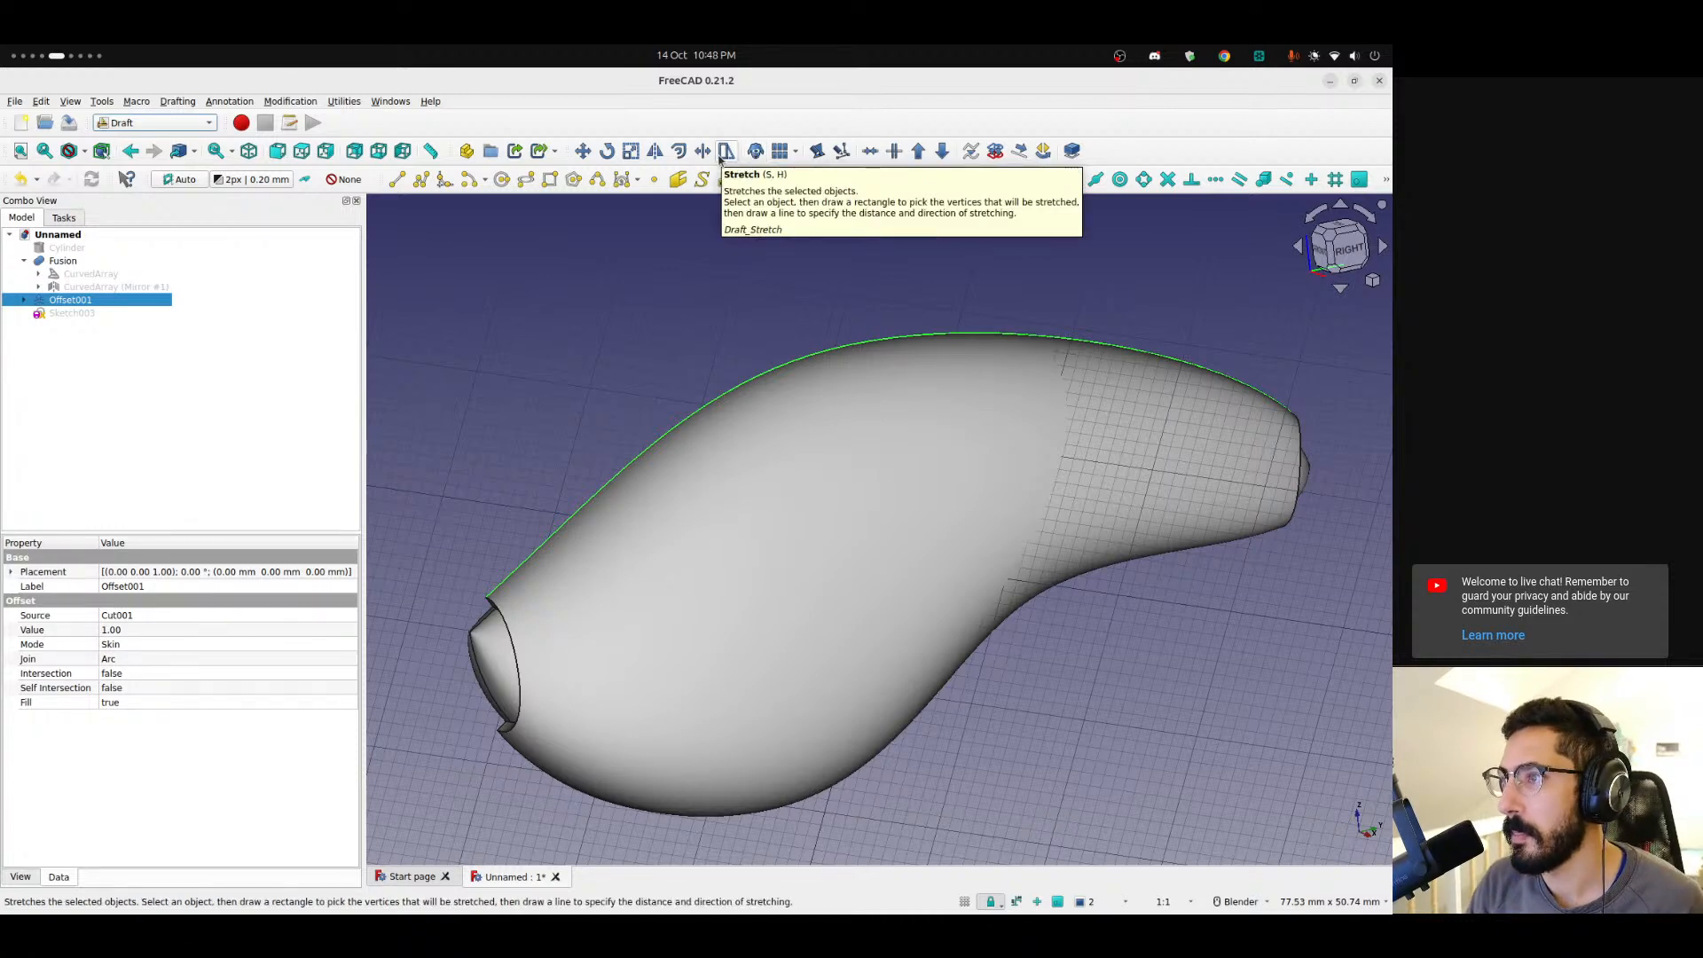
{"action": "left_click", "coordinate": [155, 122]}
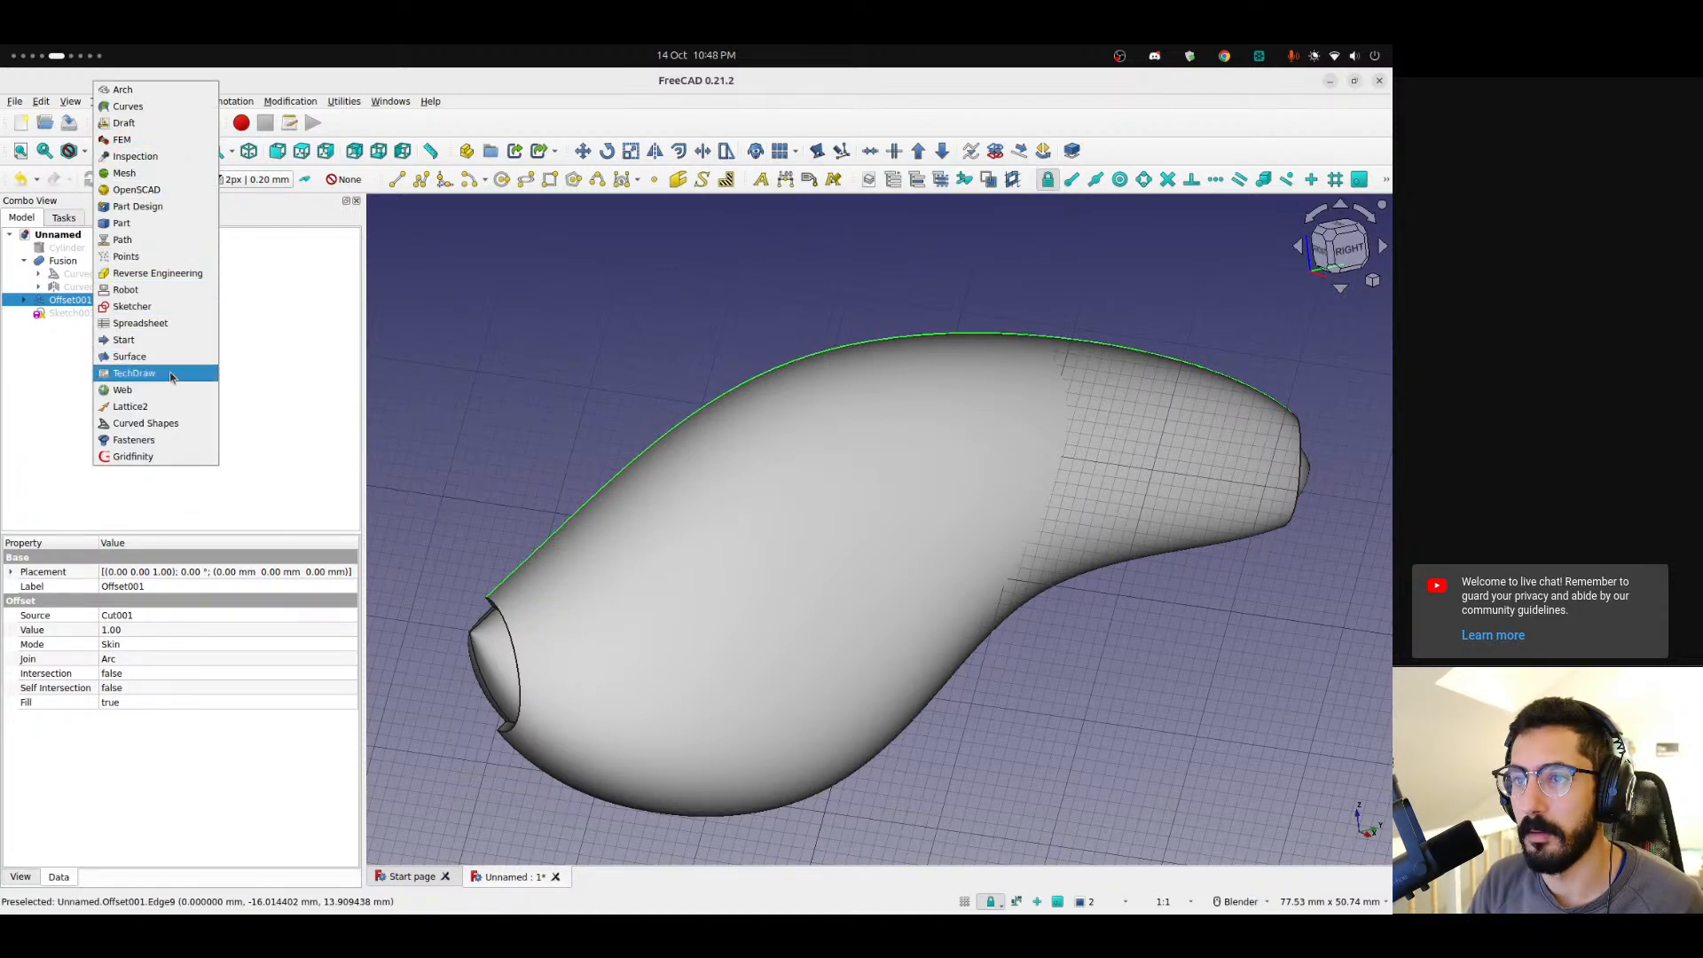
{"action": "left_click", "coordinate": [127, 106]}
Switch to the web browser and search for "freecad edge to curve" in a new tab.
{"action": "key", "text": "alt+Tab"}
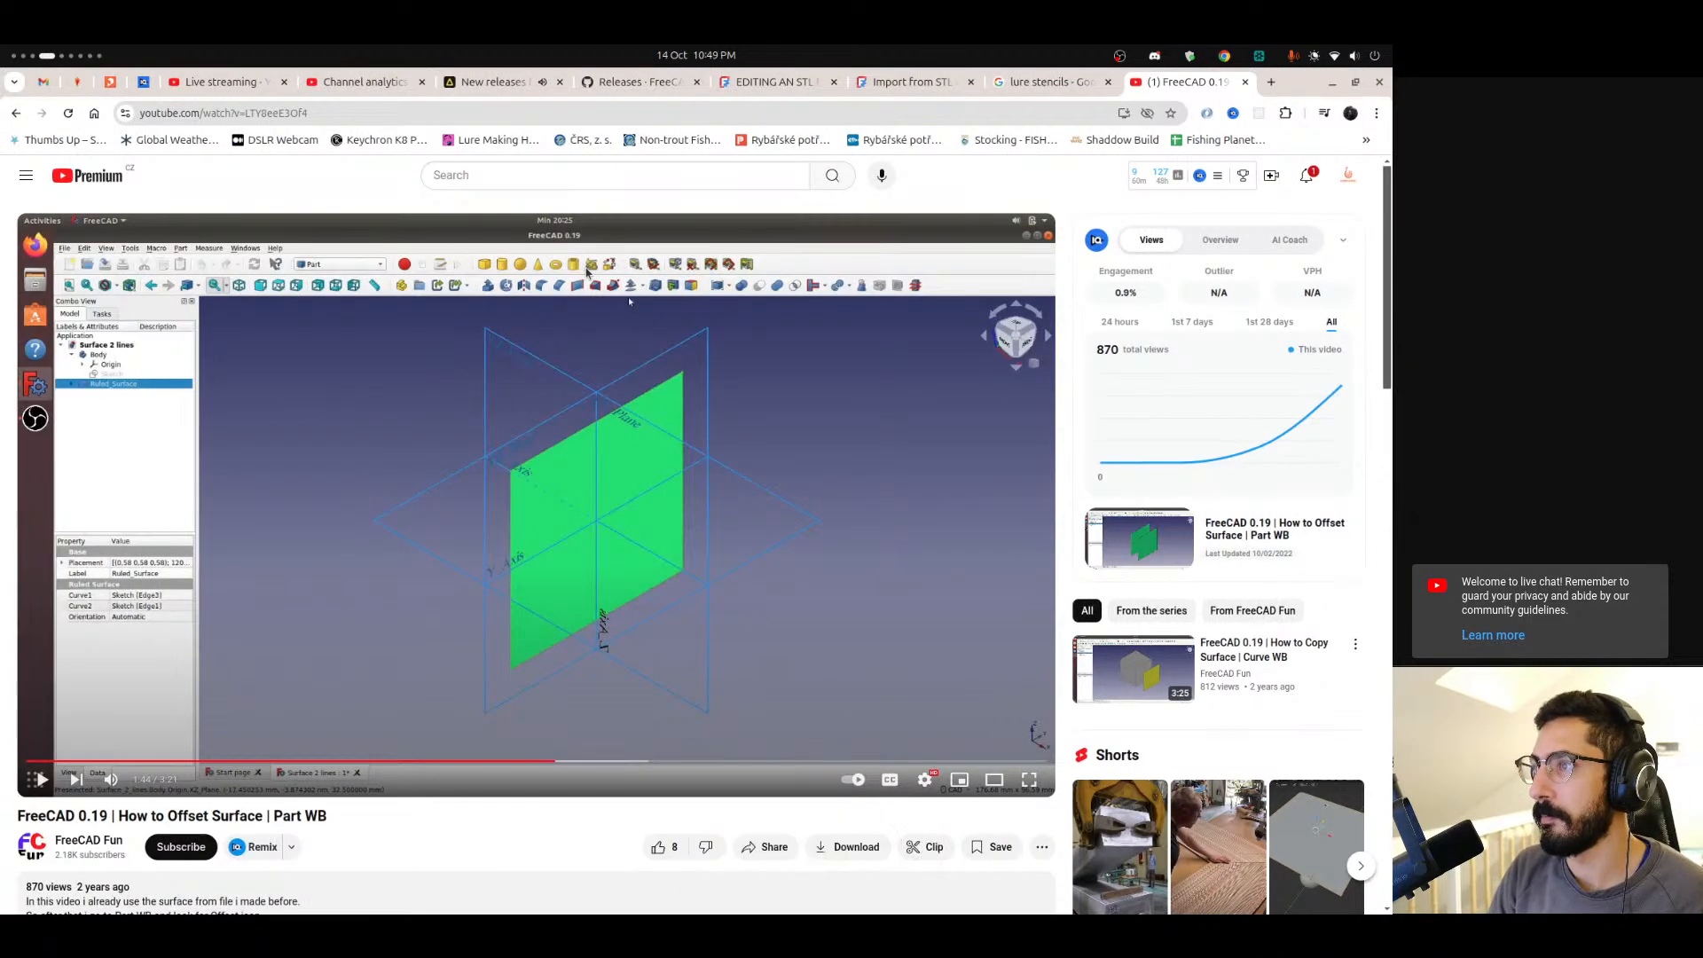
{"action": "key", "text": "ctrl+t"}
{"action": "type", "text": "freecad"}
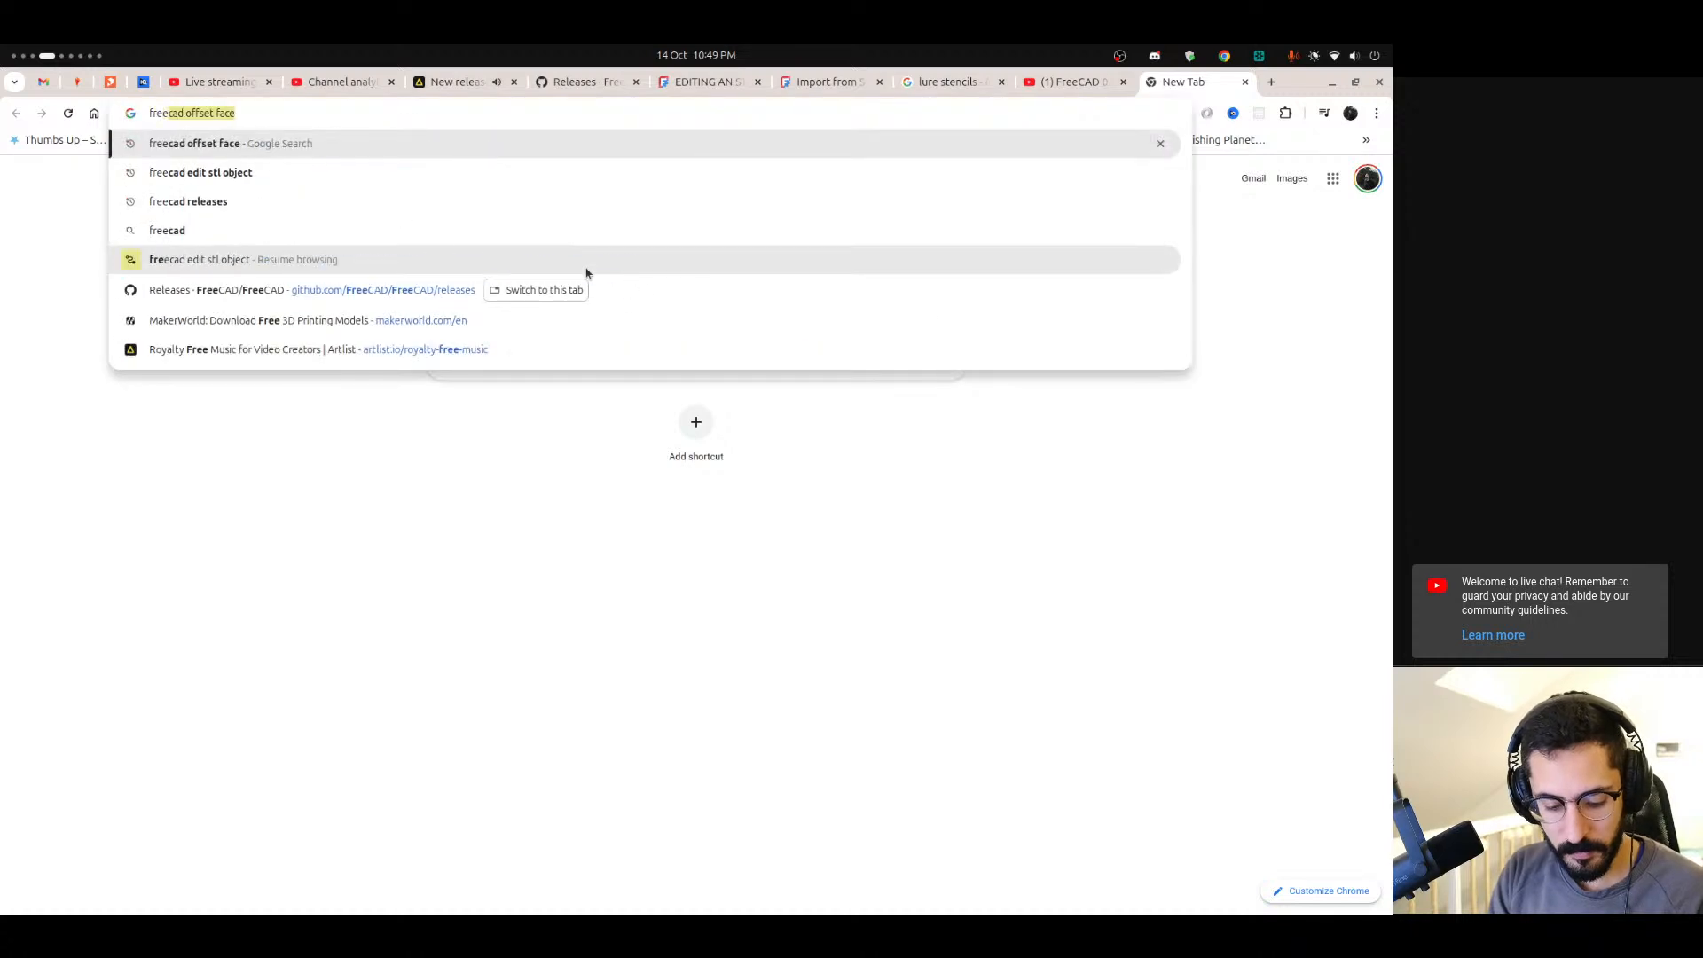
{"action": "type", "text": " edge "}
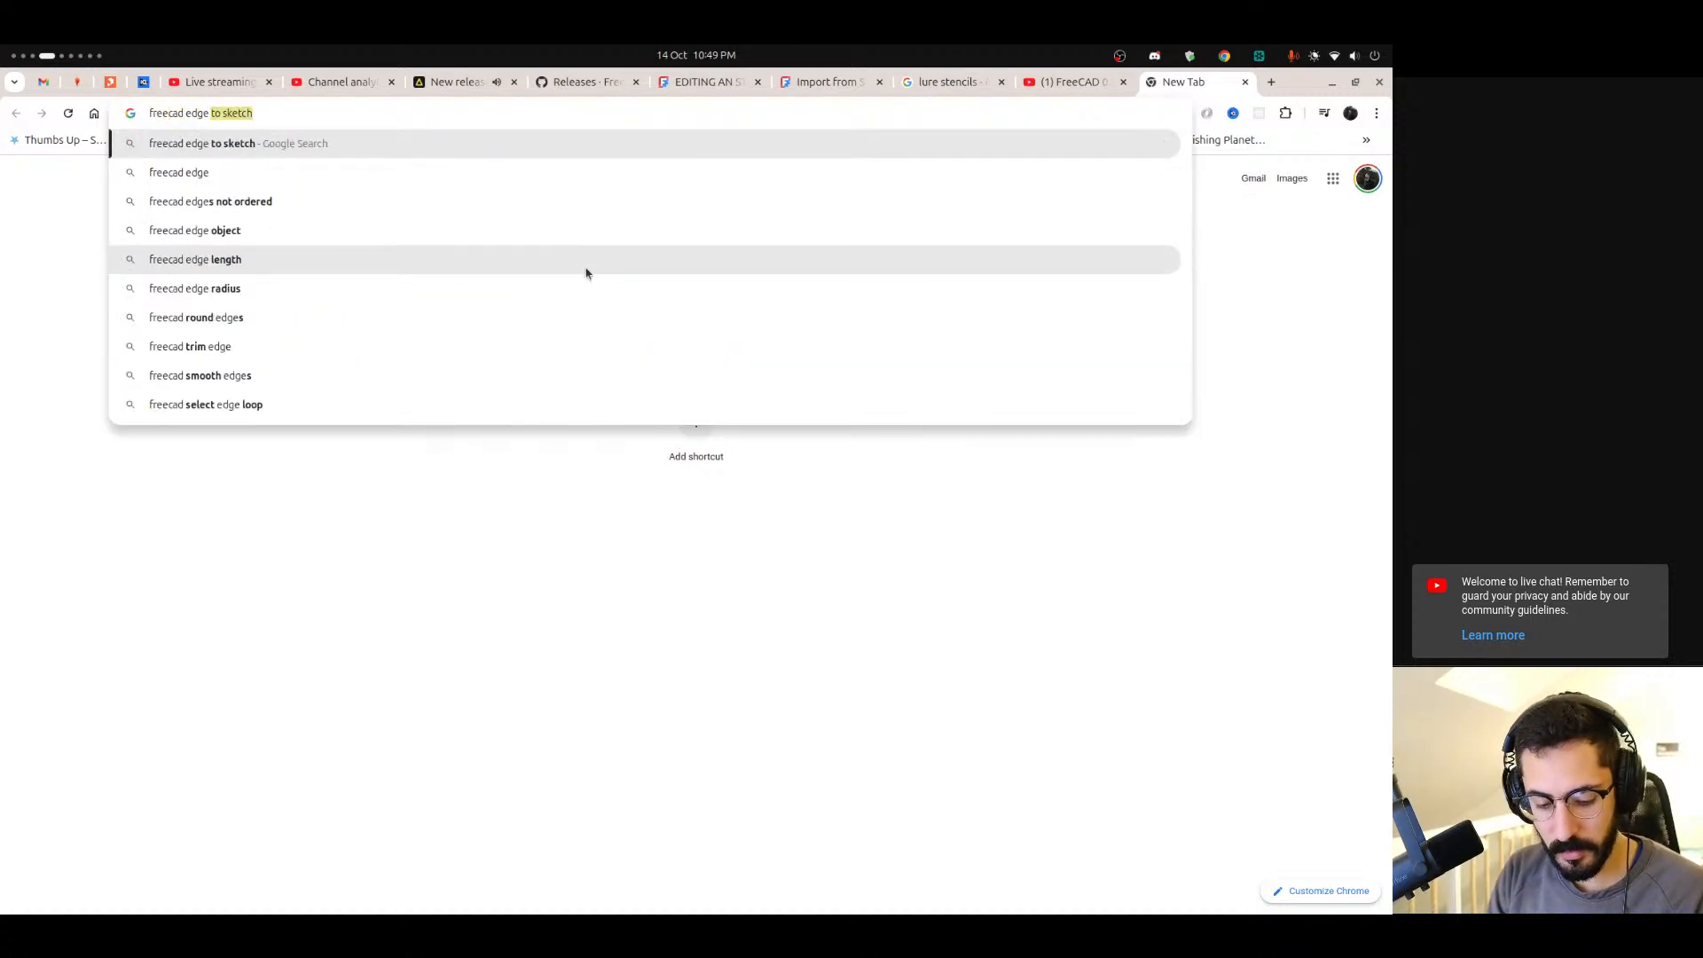
{"action": "type", "text": "to curve"}
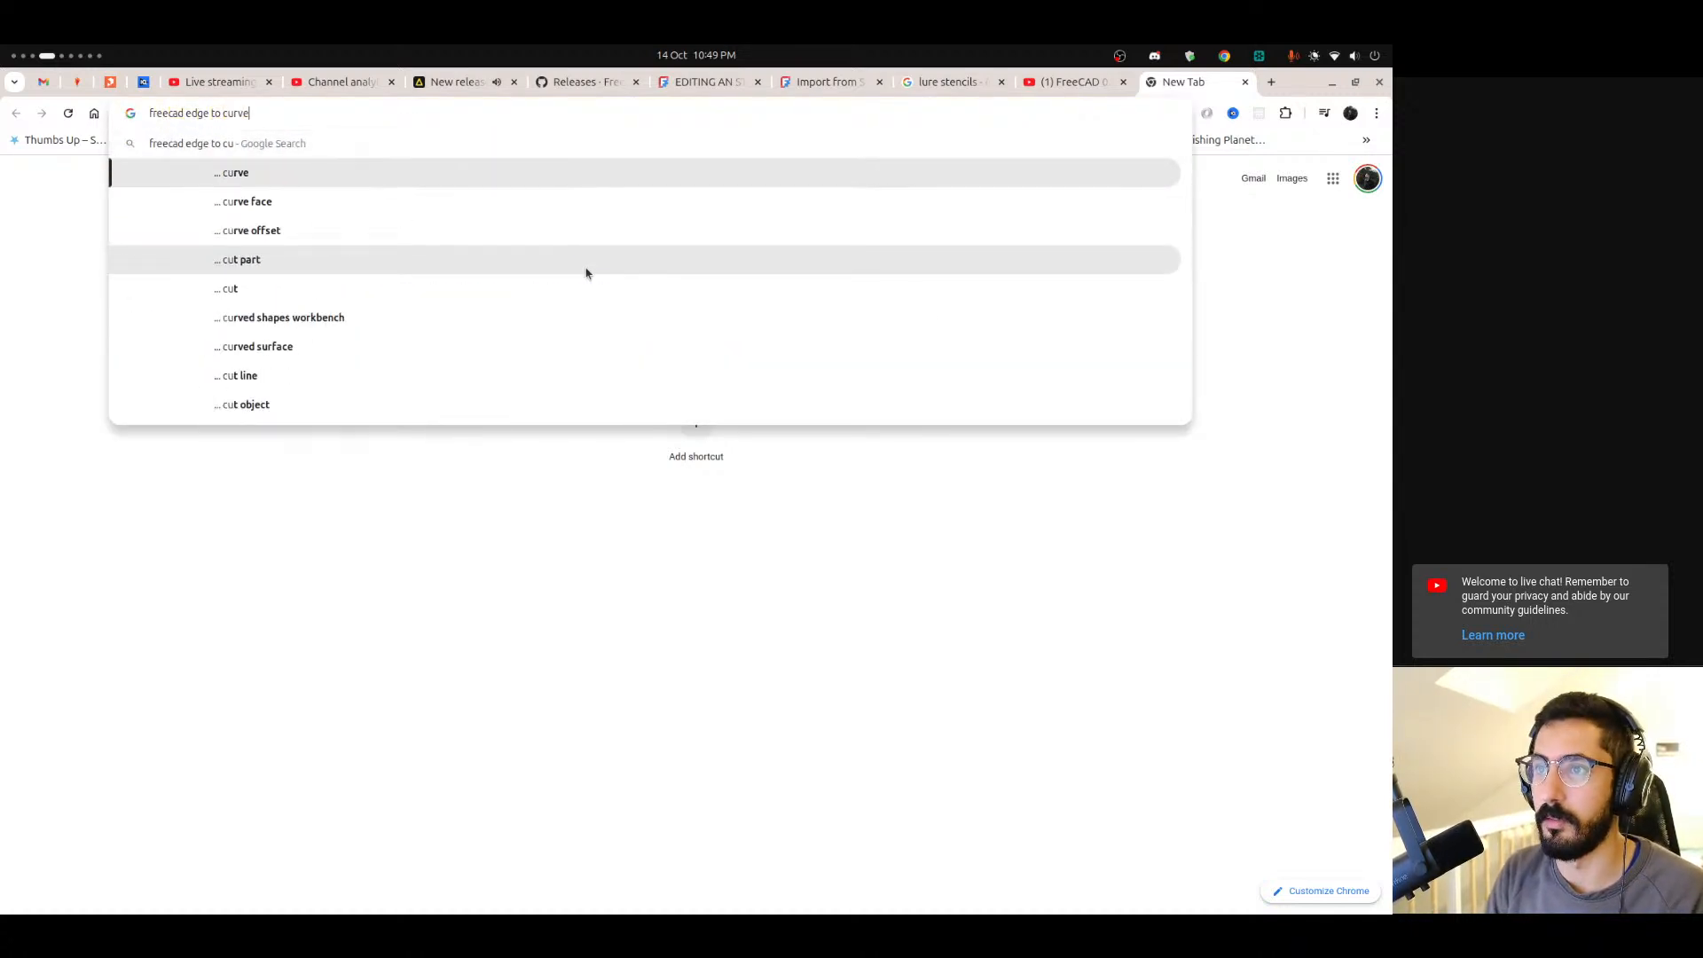
{"action": "key", "text": "Return"}
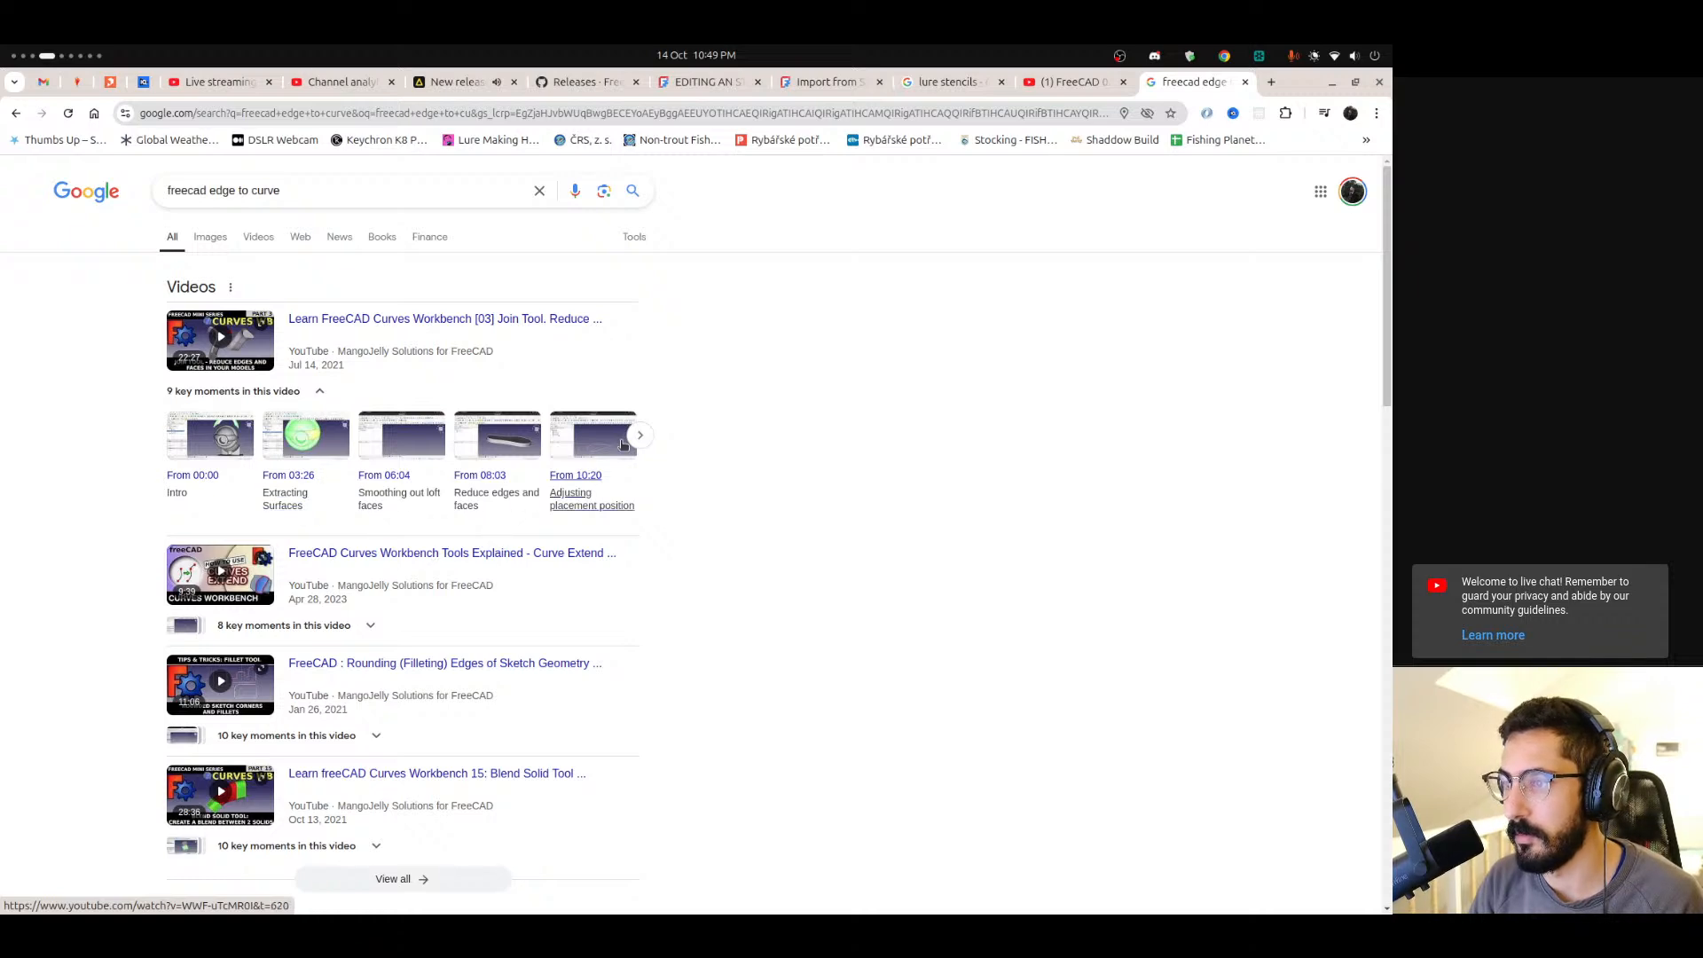
Browse the search results for videos and forum answers on turning an edge into a curve.
{"action": "left_click", "coordinate": [641, 438]}
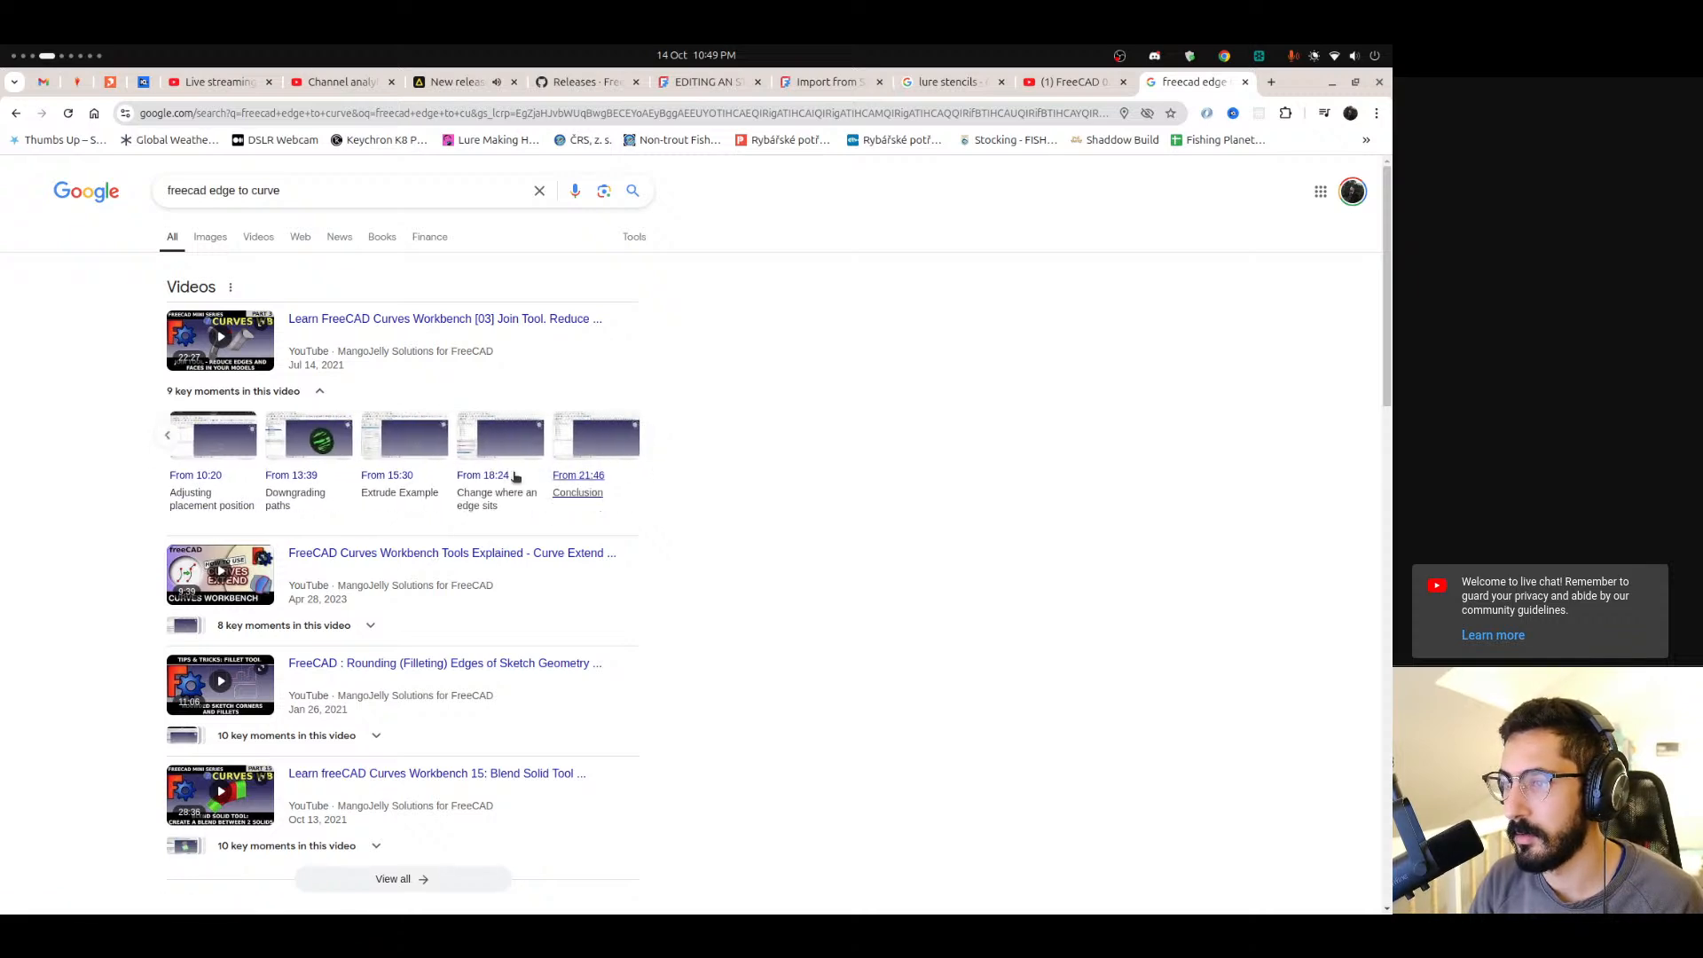
{"action": "scroll", "coordinate": [109, 554], "scroll_direction": "down", "scroll_amount": 5}
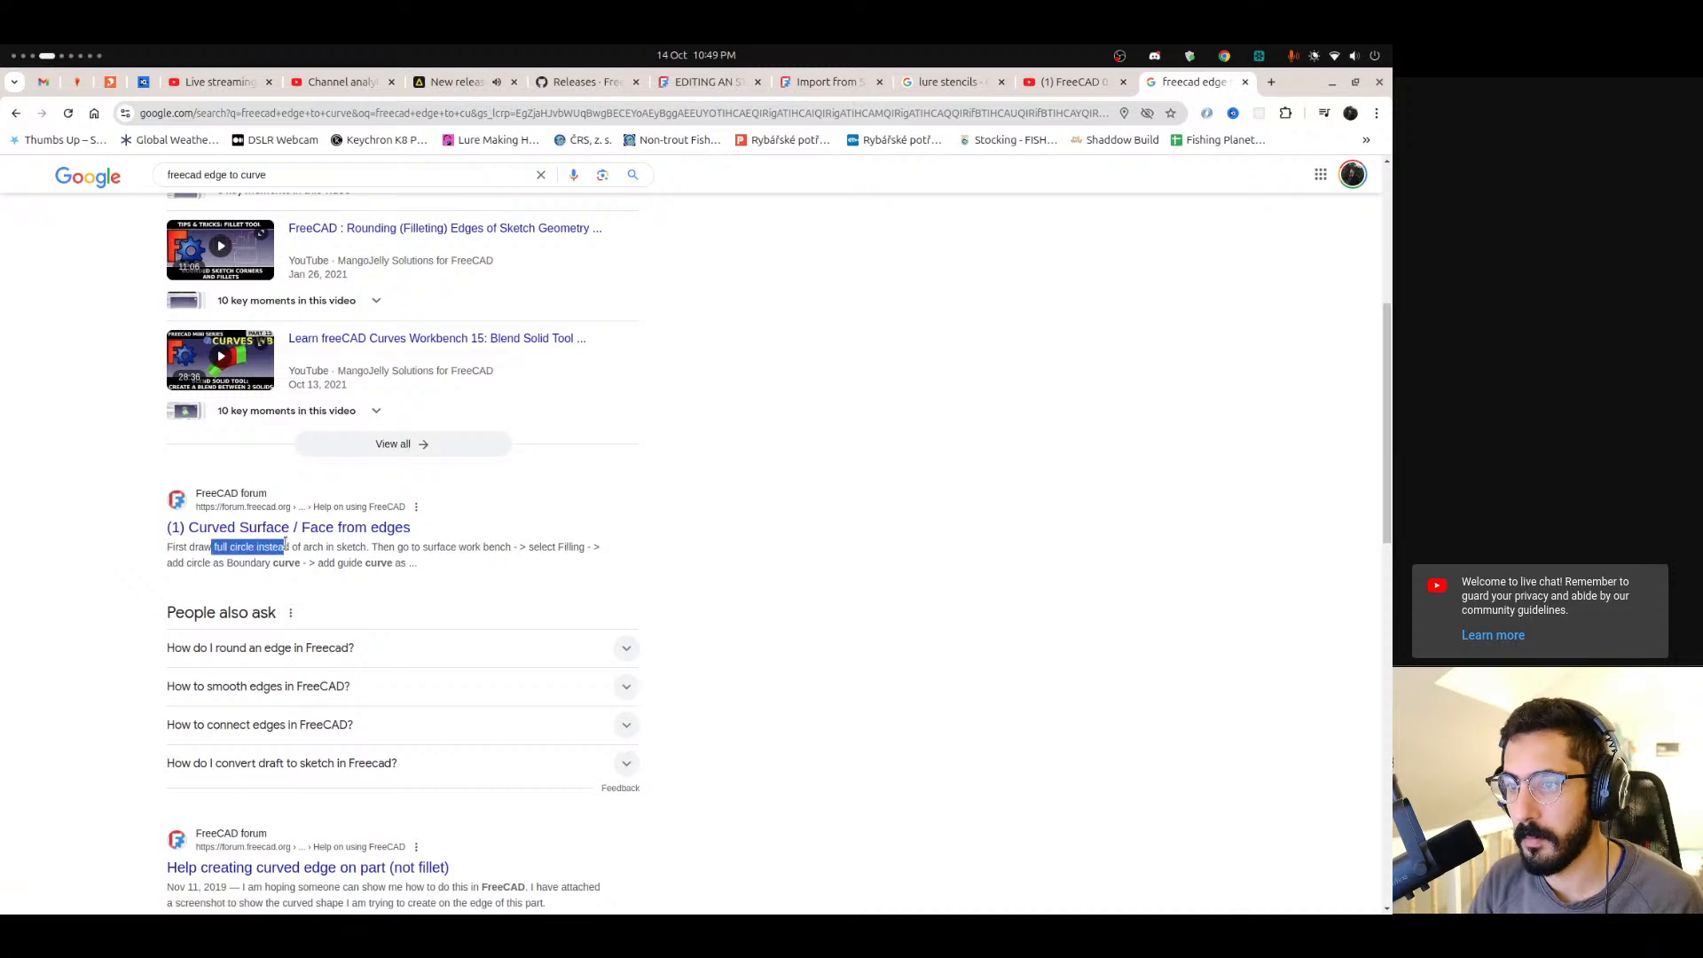
{"action": "left_click", "coordinate": [215, 564]}
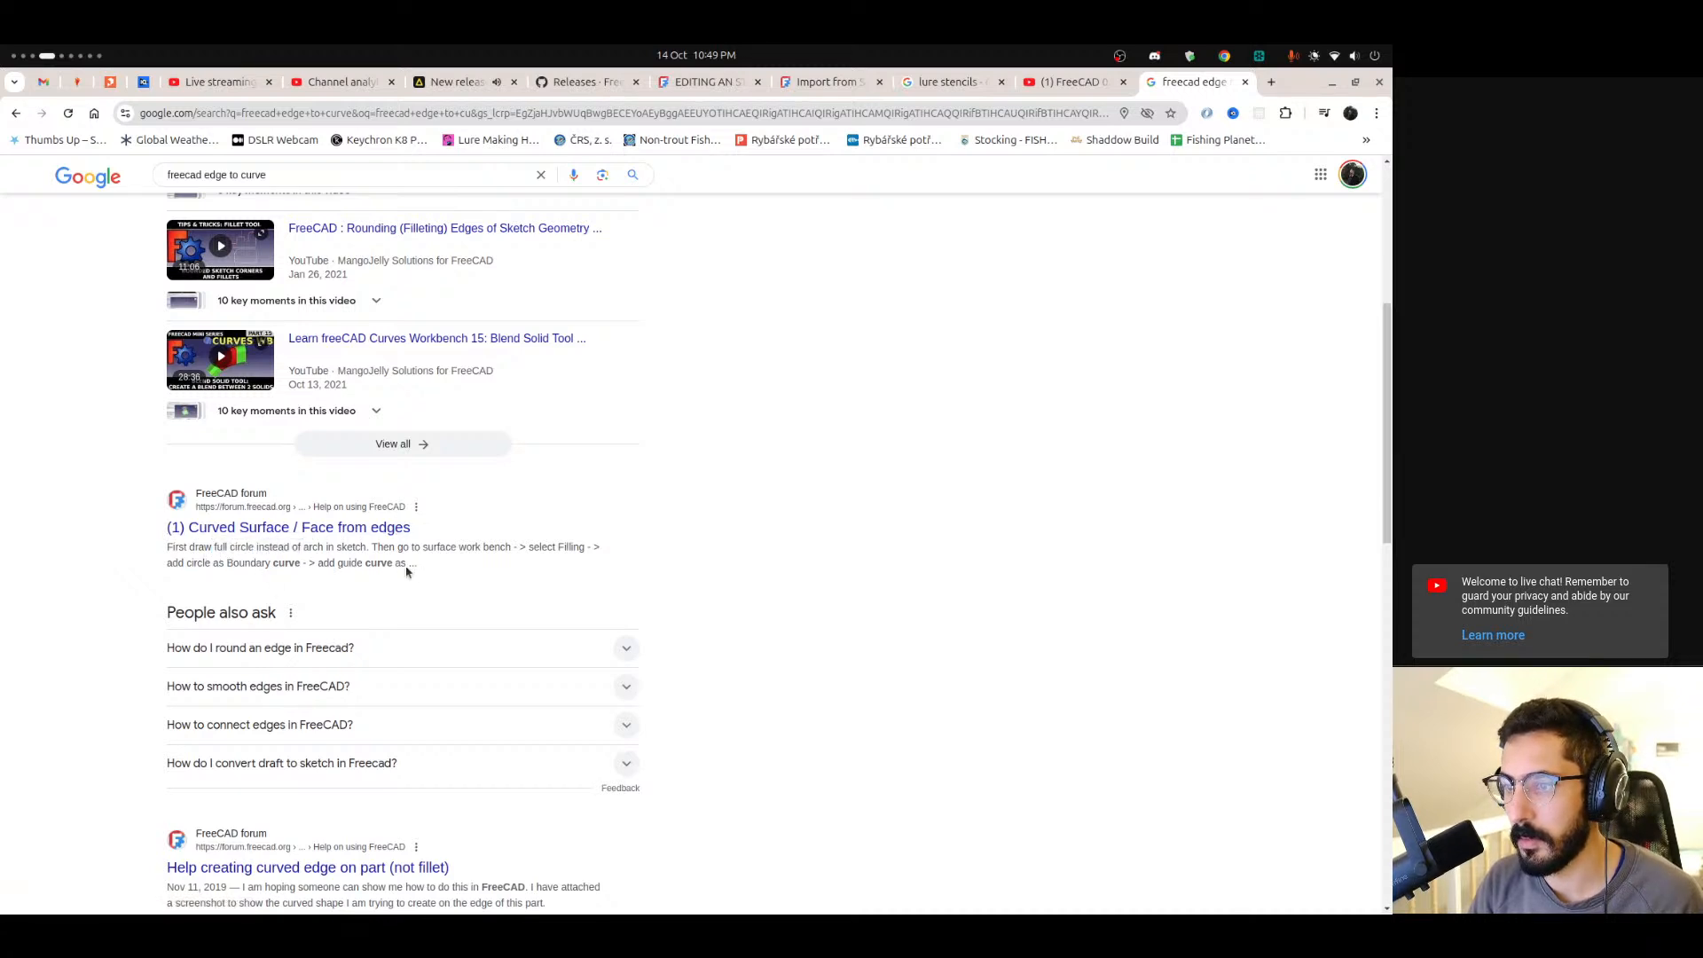
Refine the web search to "freecad curve from edge".
{"action": "scroll", "coordinate": [396, 570], "scroll_direction": "down", "scroll_amount": 2}
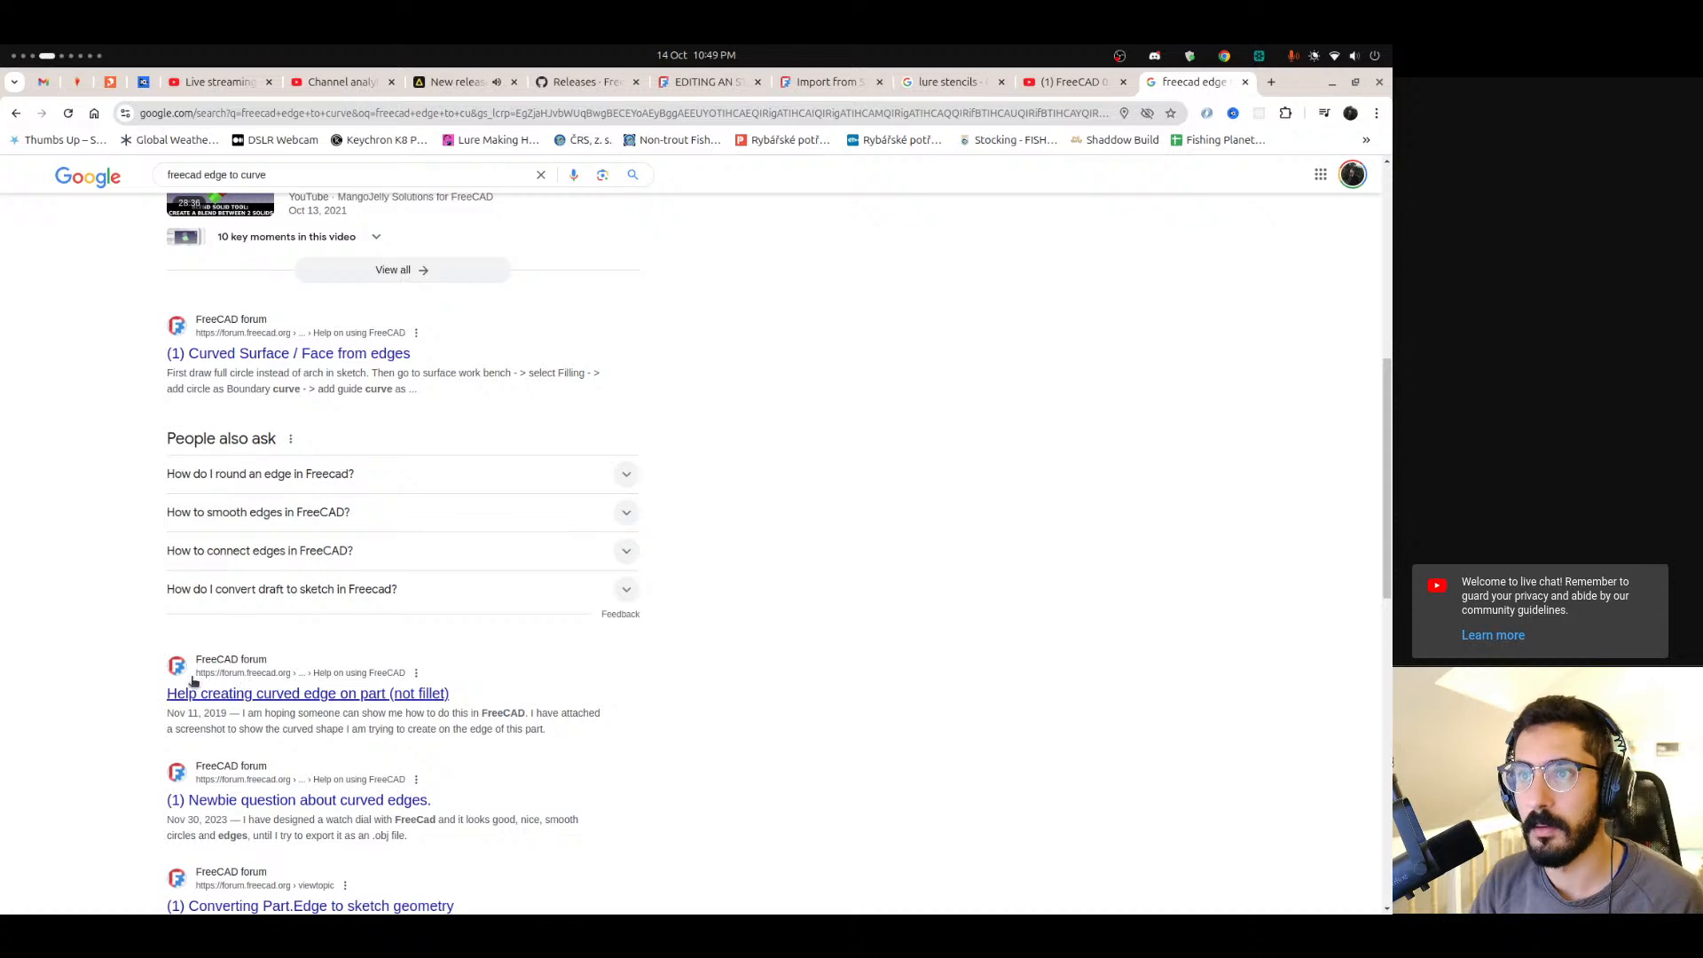
{"action": "left_click", "coordinate": [213, 171]}
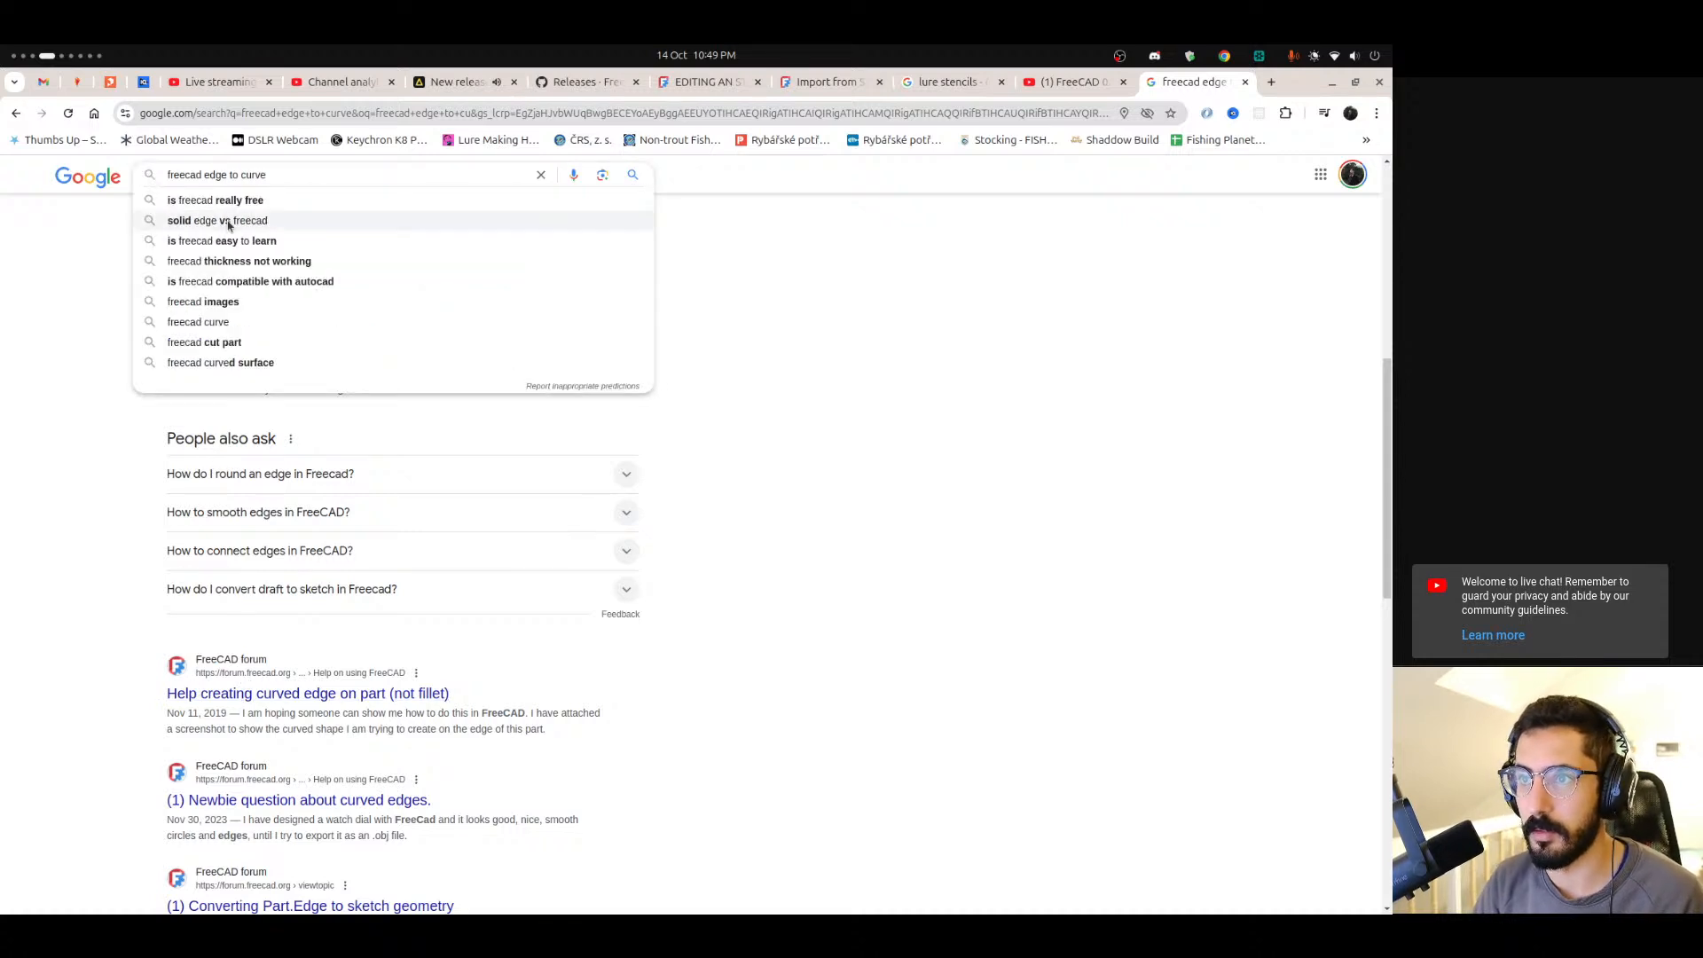
{"action": "key", "text": "BackSpace"}
{"action": "type", "text": "from edge"}
{"action": "key", "text": "Return"}
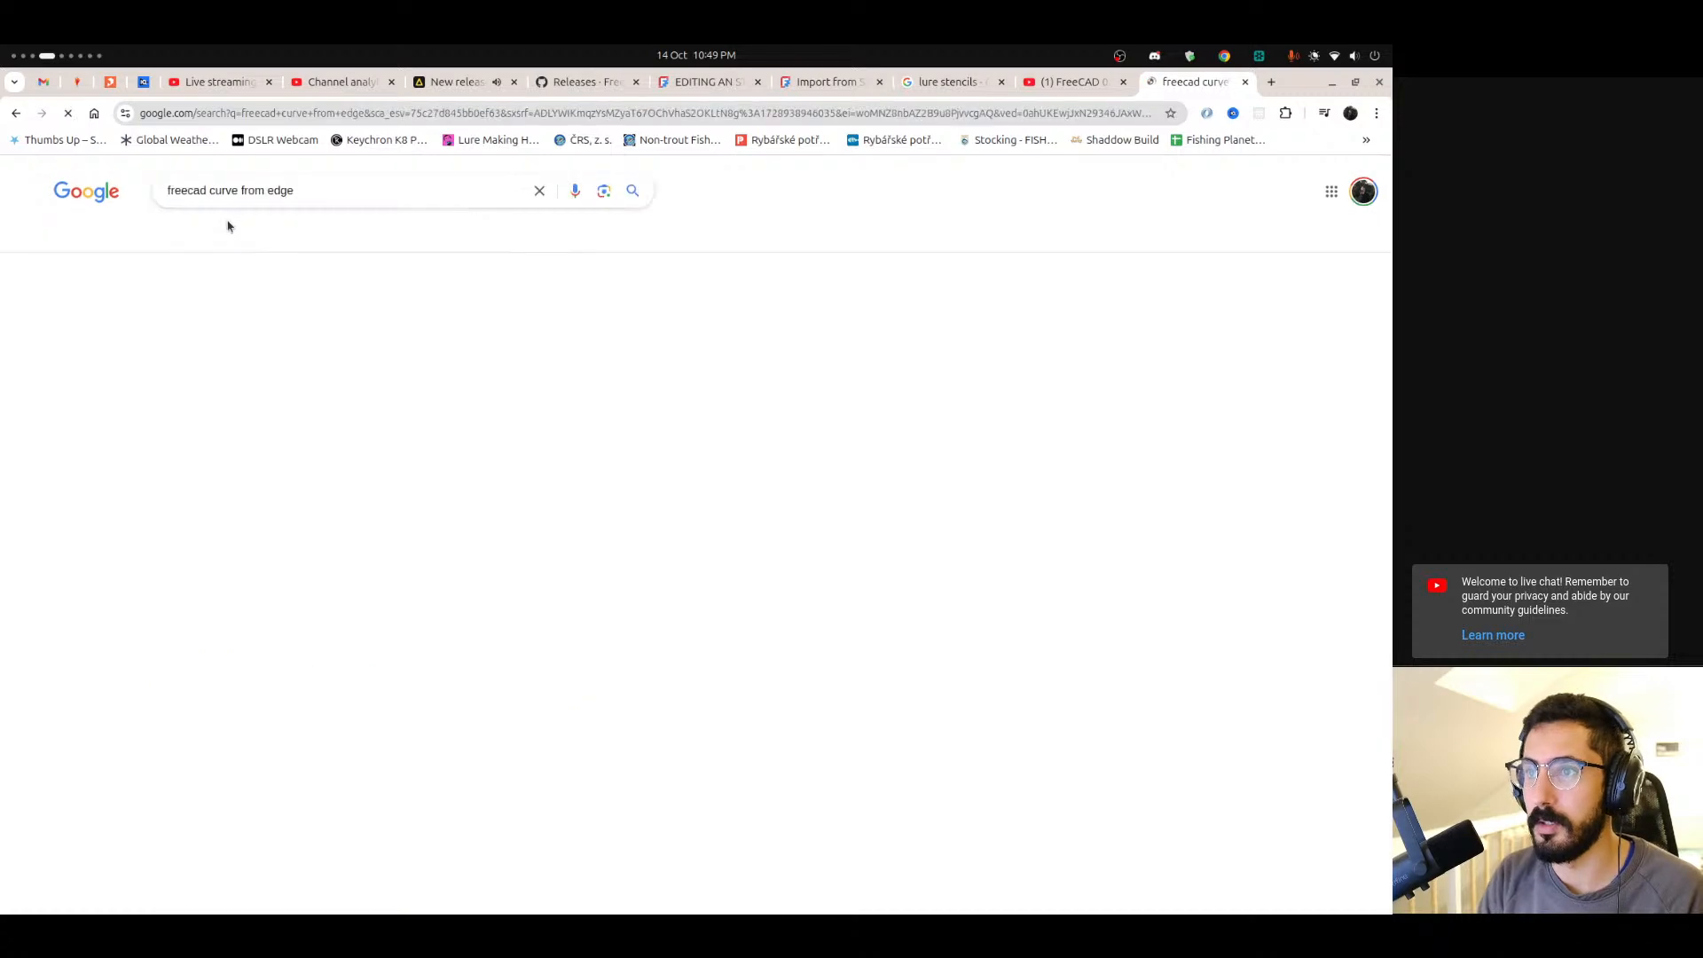
Browse the new search results for forum answers on creating a curve from an edge.
{"action": "scroll", "coordinate": [67, 470], "scroll_direction": "down", "scroll_amount": 5}
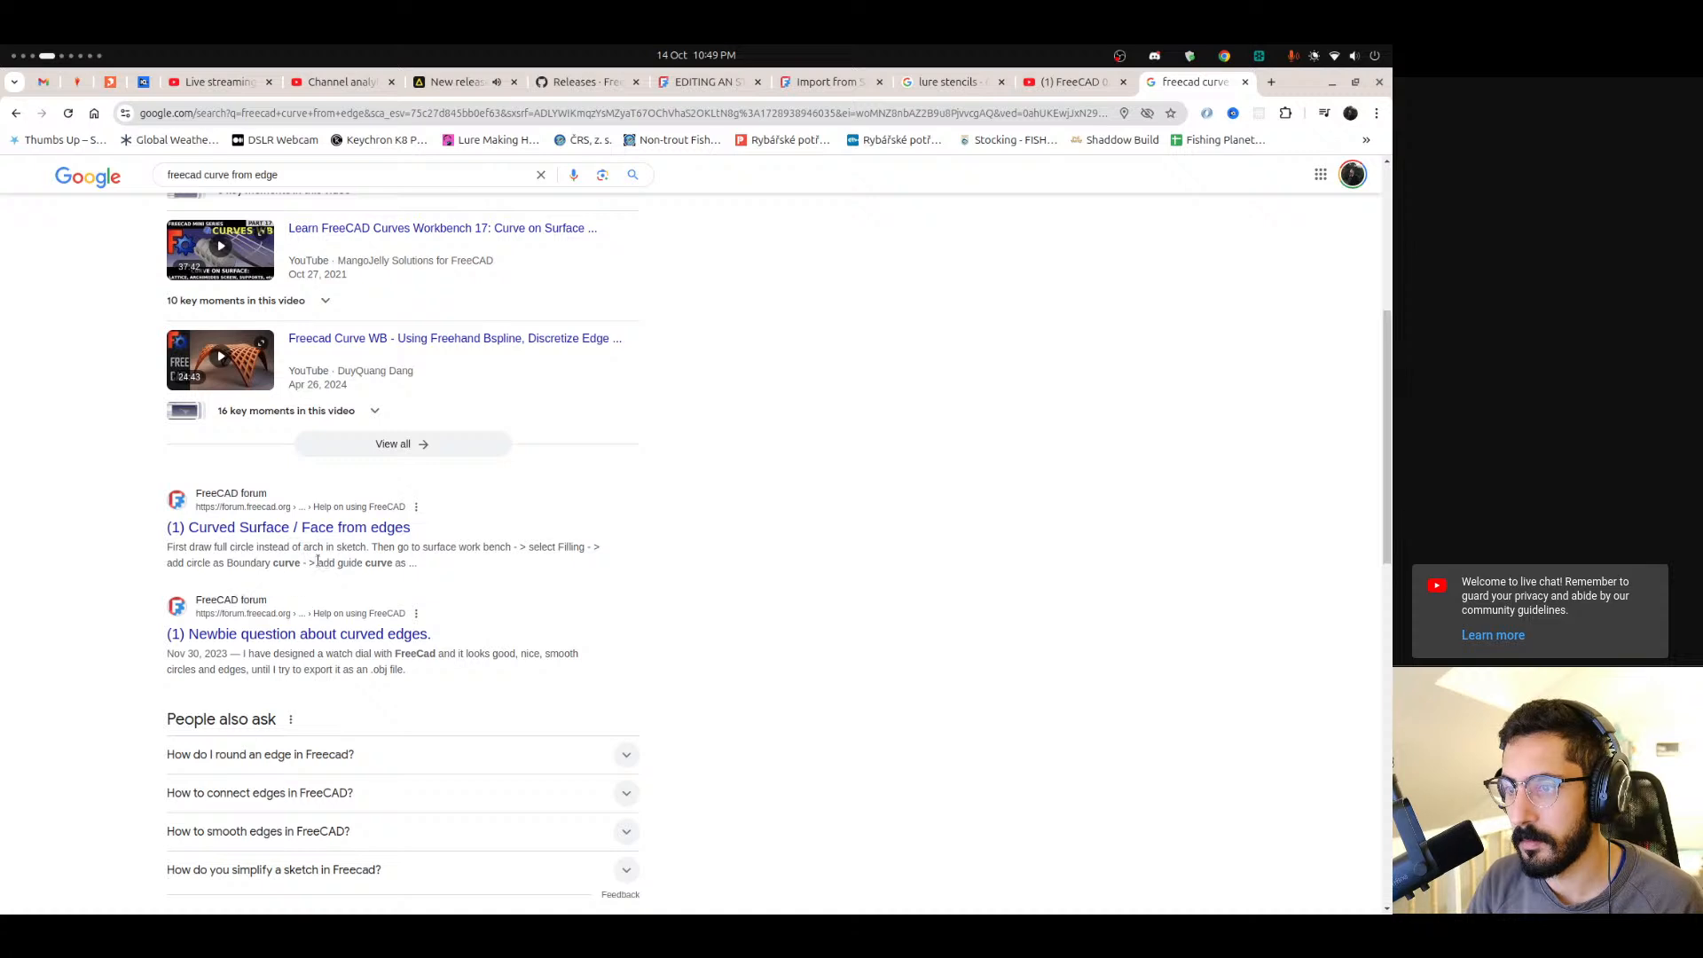
{"action": "left_click", "coordinate": [316, 600]}
{"action": "scroll", "coordinate": [315, 603], "scroll_direction": "down", "scroll_amount": 2}
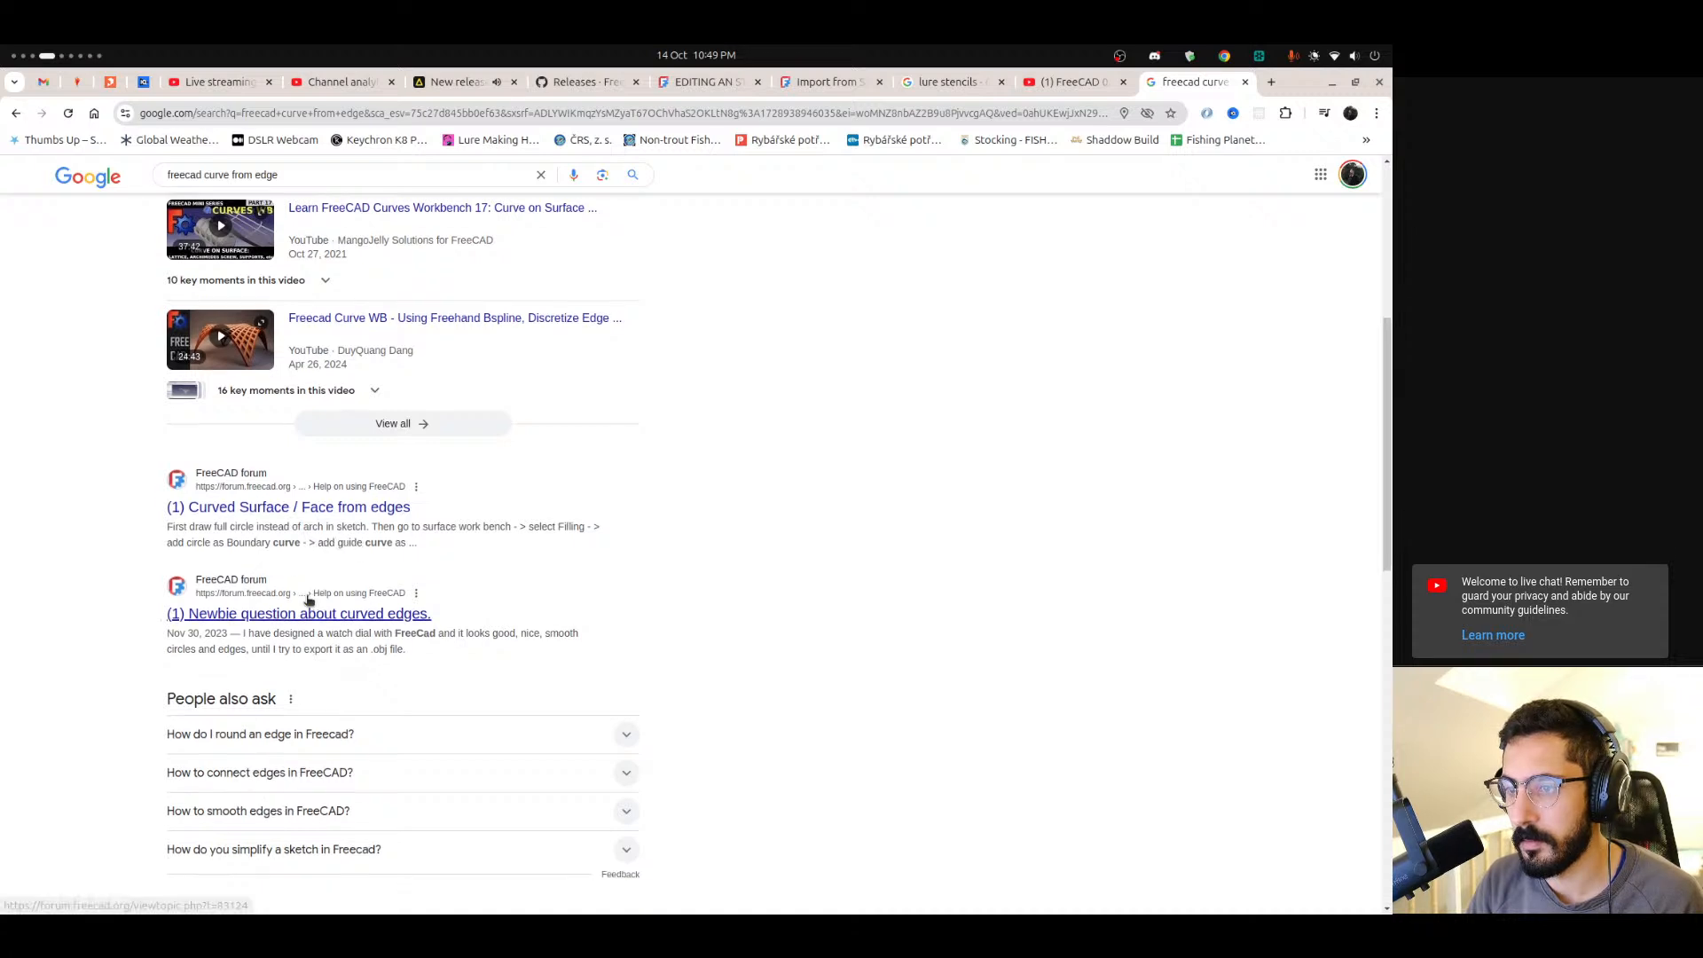
{"action": "left_click_drag", "start_coordinate": [249, 566], "coordinate": [466, 567]}
{"action": "left_click", "coordinate": [218, 577]}
{"action": "left_click_drag", "start_coordinate": [275, 583], "coordinate": [347, 583]}
{"action": "left_click", "coordinate": [310, 578]}
{"action": "scroll", "coordinate": [278, 561], "scroll_direction": "down", "scroll_amount": 4}
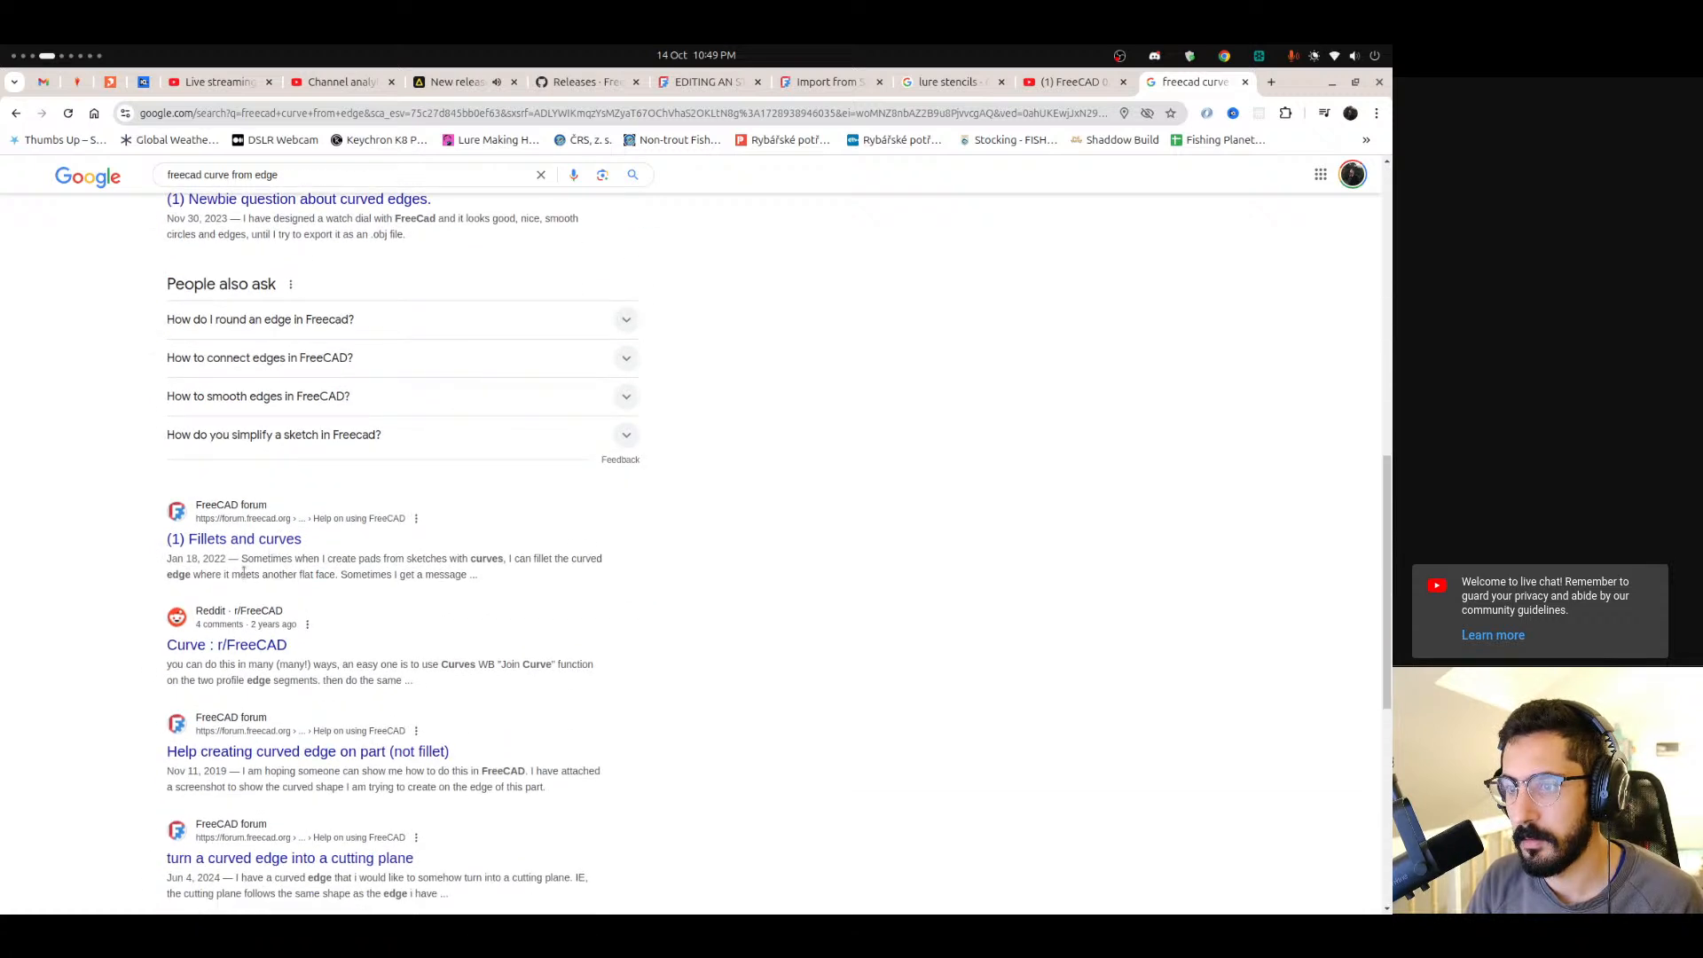
{"action": "scroll", "coordinate": [243, 573], "scroll_direction": "down", "scroll_amount": 1}
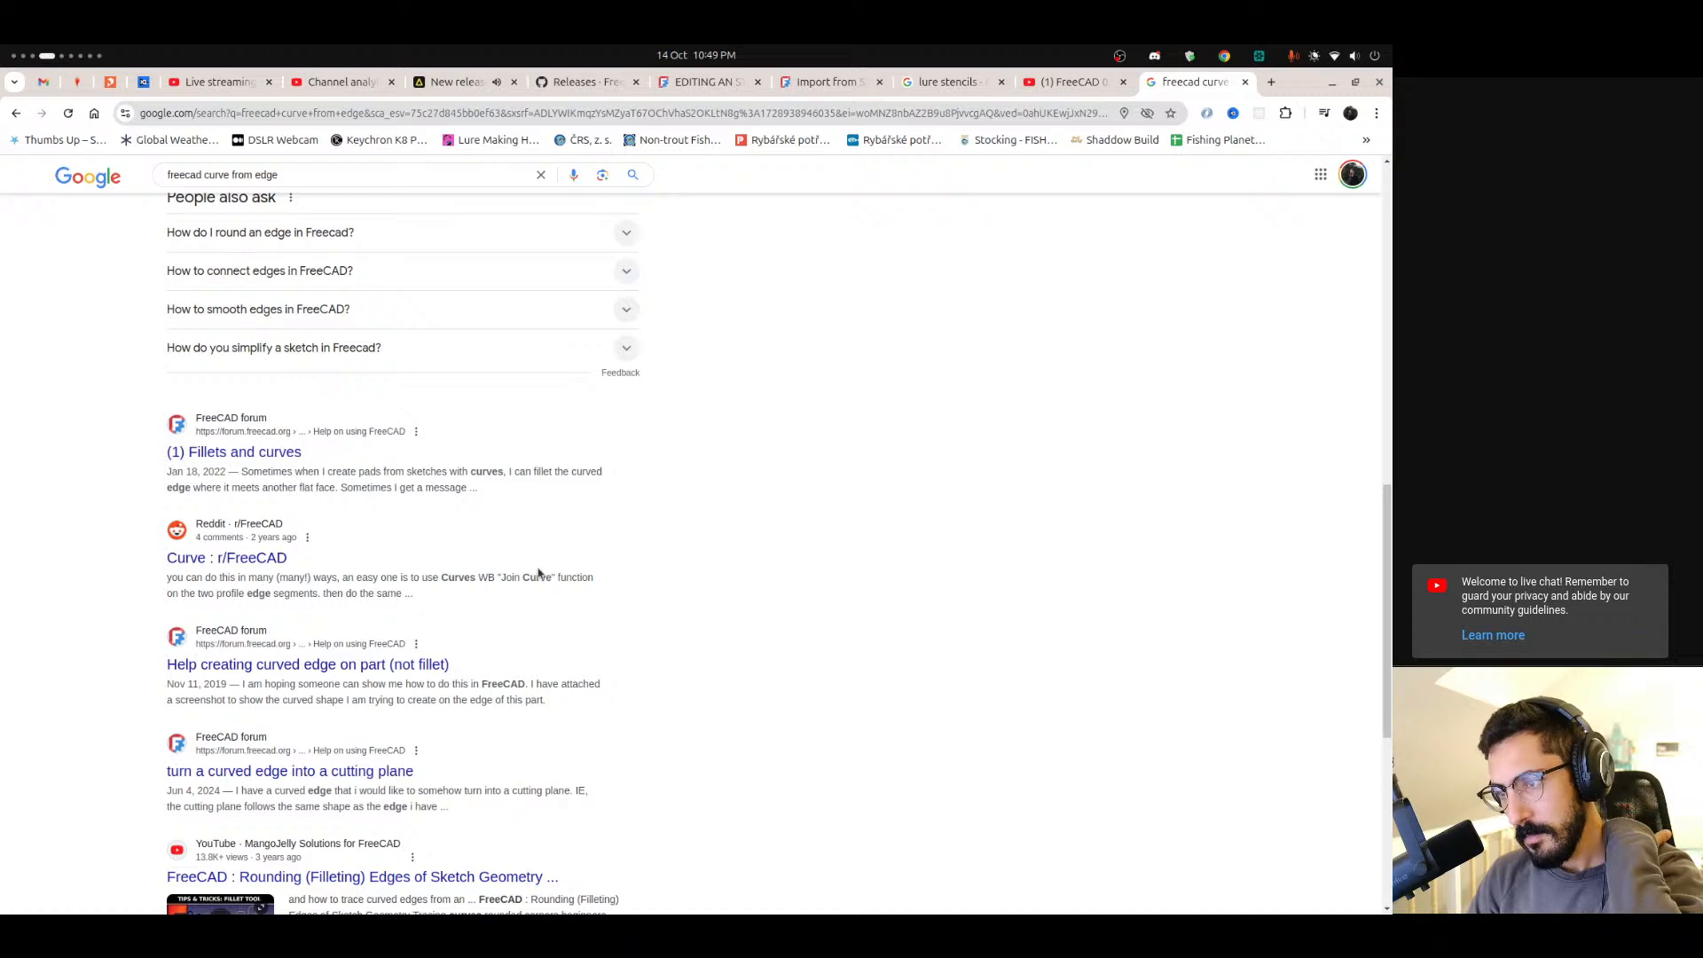
Open the Reddit "Curve : r/FreeCAD" thread in a new tab, read the question, close it, and scan the remaining results.
{"action": "right_click", "coordinate": [262, 559]}
{"action": "left_click", "coordinate": [306, 573]}
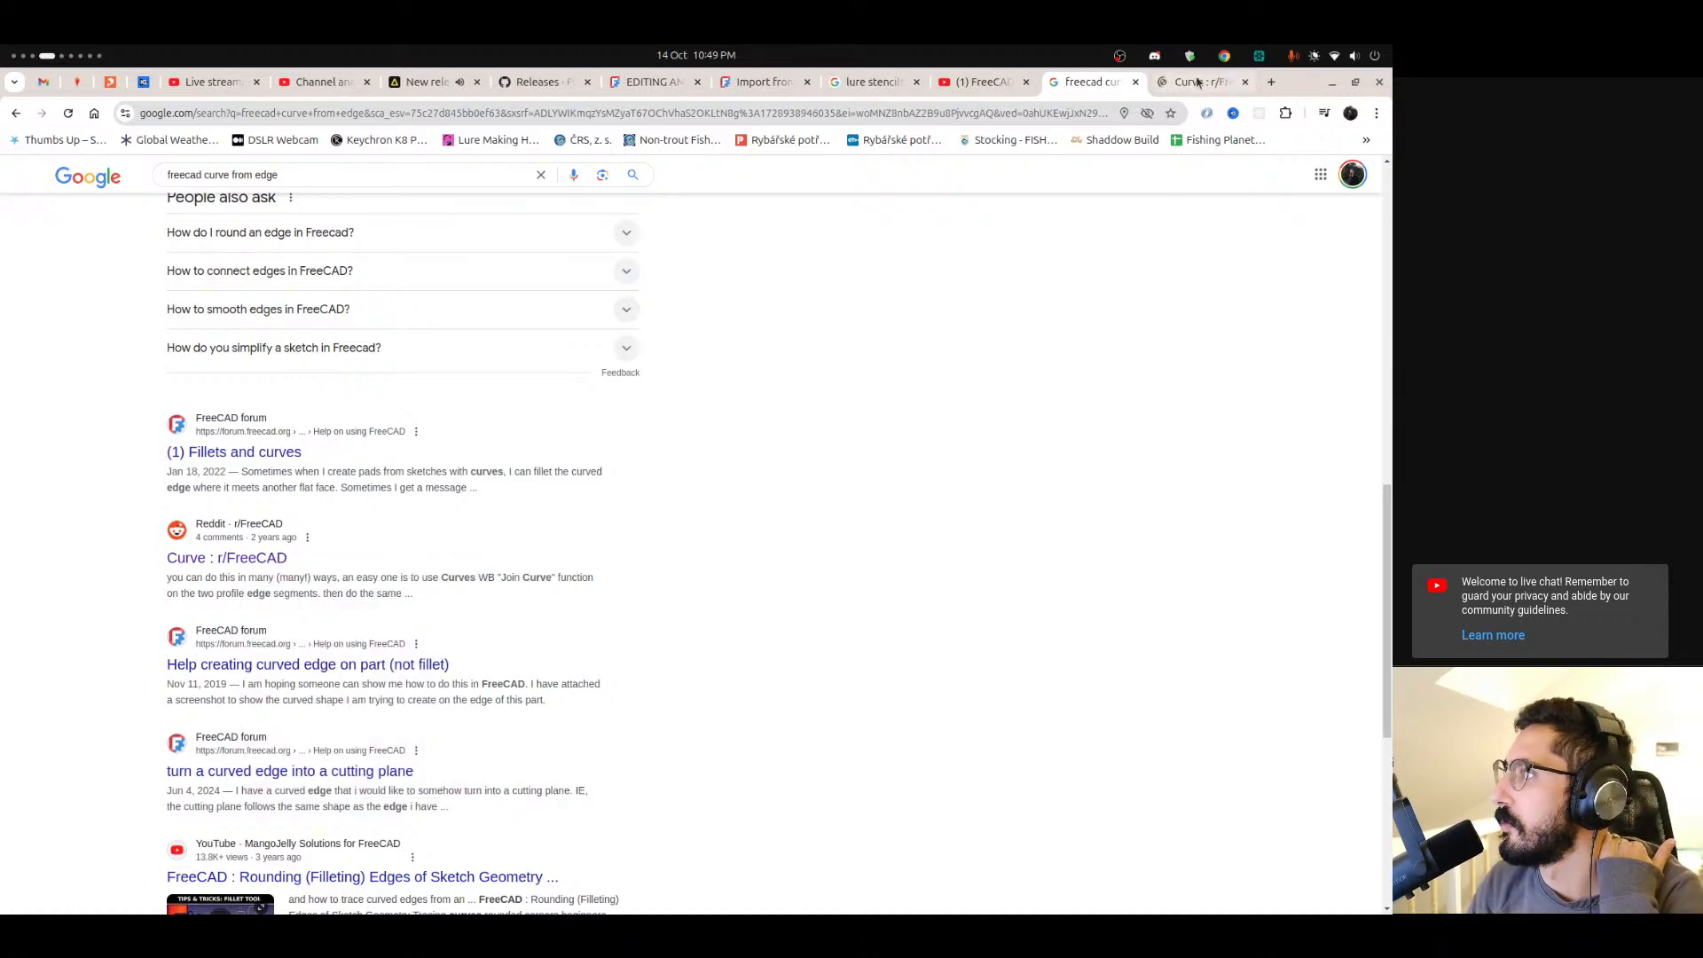
{"action": "left_click", "coordinate": [1197, 81]}
{"action": "mouse_move", "coordinate": [403, 487]}
{"action": "left_mouse_down"}
{"action": "mouse_move", "coordinate": [570, 502]}
{"action": "mouse_move", "coordinate": [668, 488]}
{"action": "left_mouse_up"}
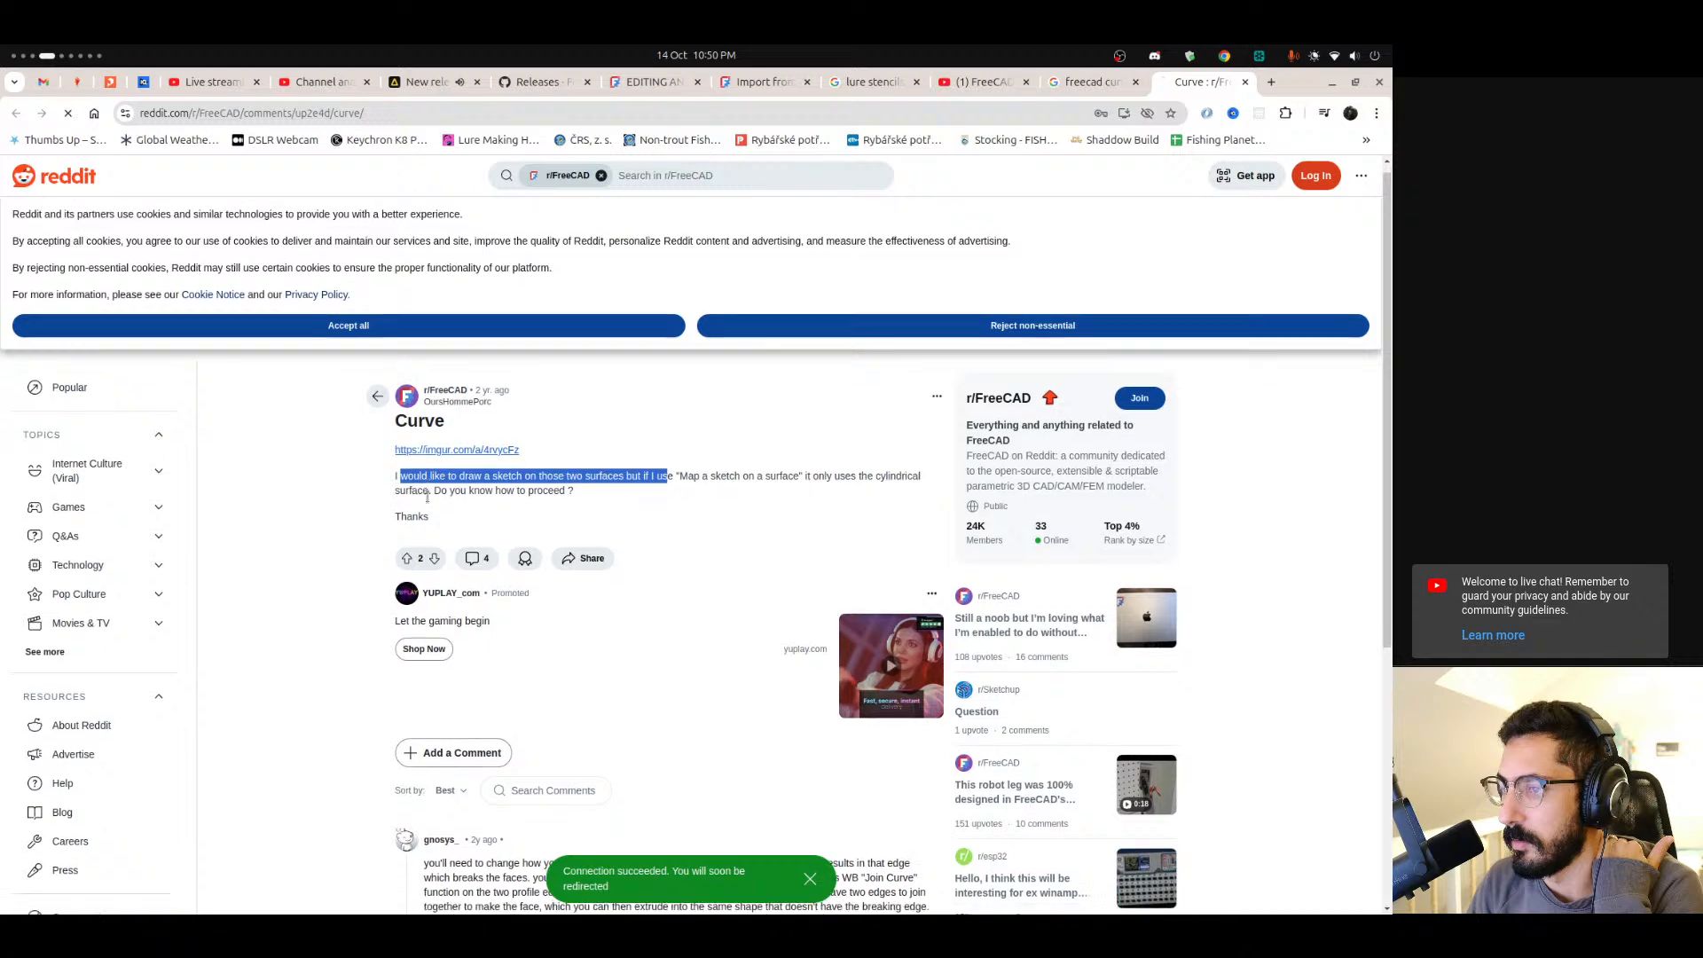
{"action": "left_click", "coordinate": [1244, 81]}
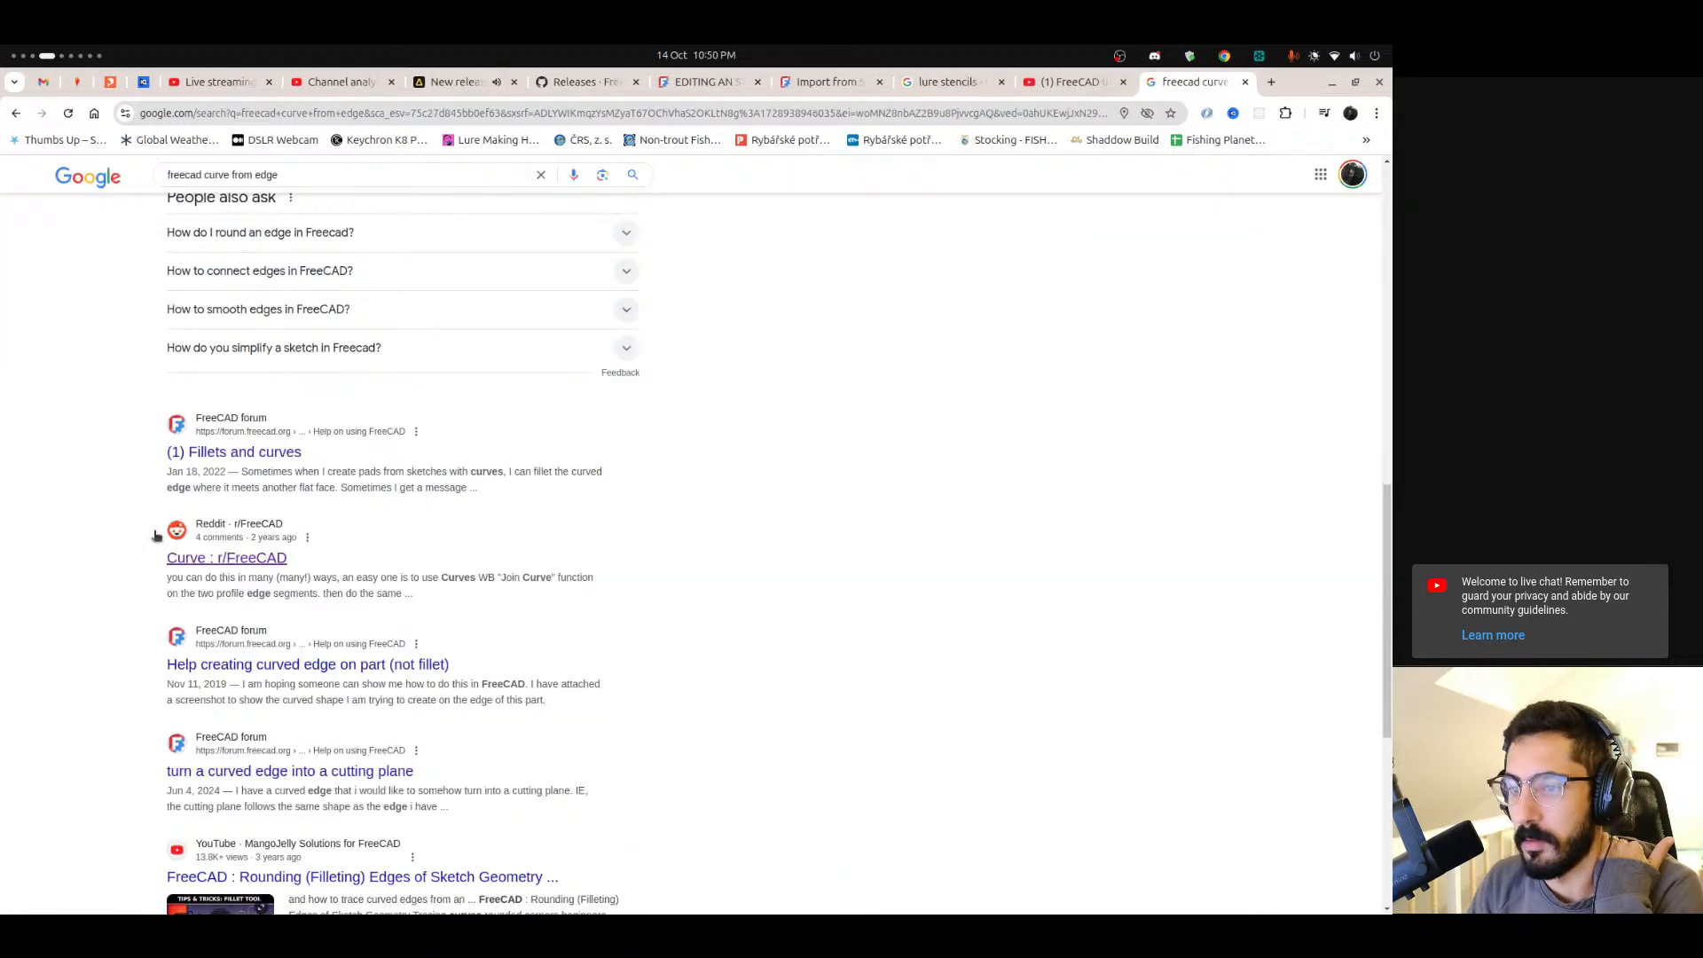
{"action": "scroll", "coordinate": [133, 532], "scroll_direction": "down", "scroll_amount": 4}
{"action": "scroll", "coordinate": [133, 523], "scroll_direction": "down", "scroll_amount": 4}
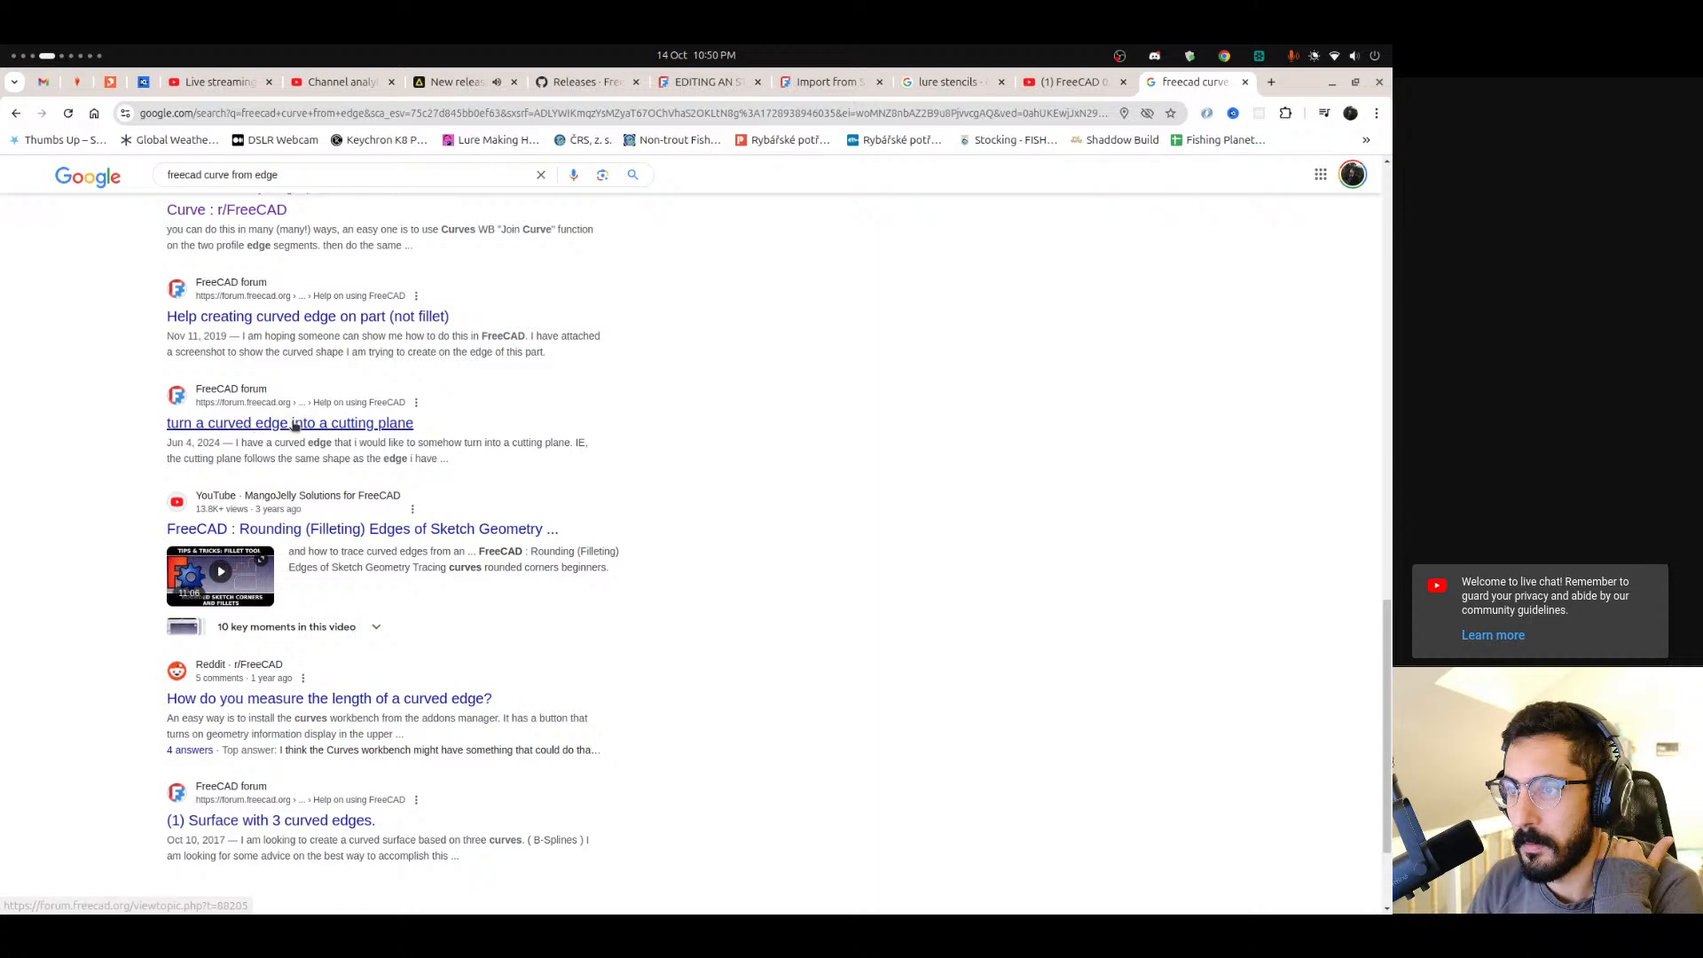
{"action": "scroll", "coordinate": [98, 594], "scroll_direction": "down", "scroll_amount": 2}
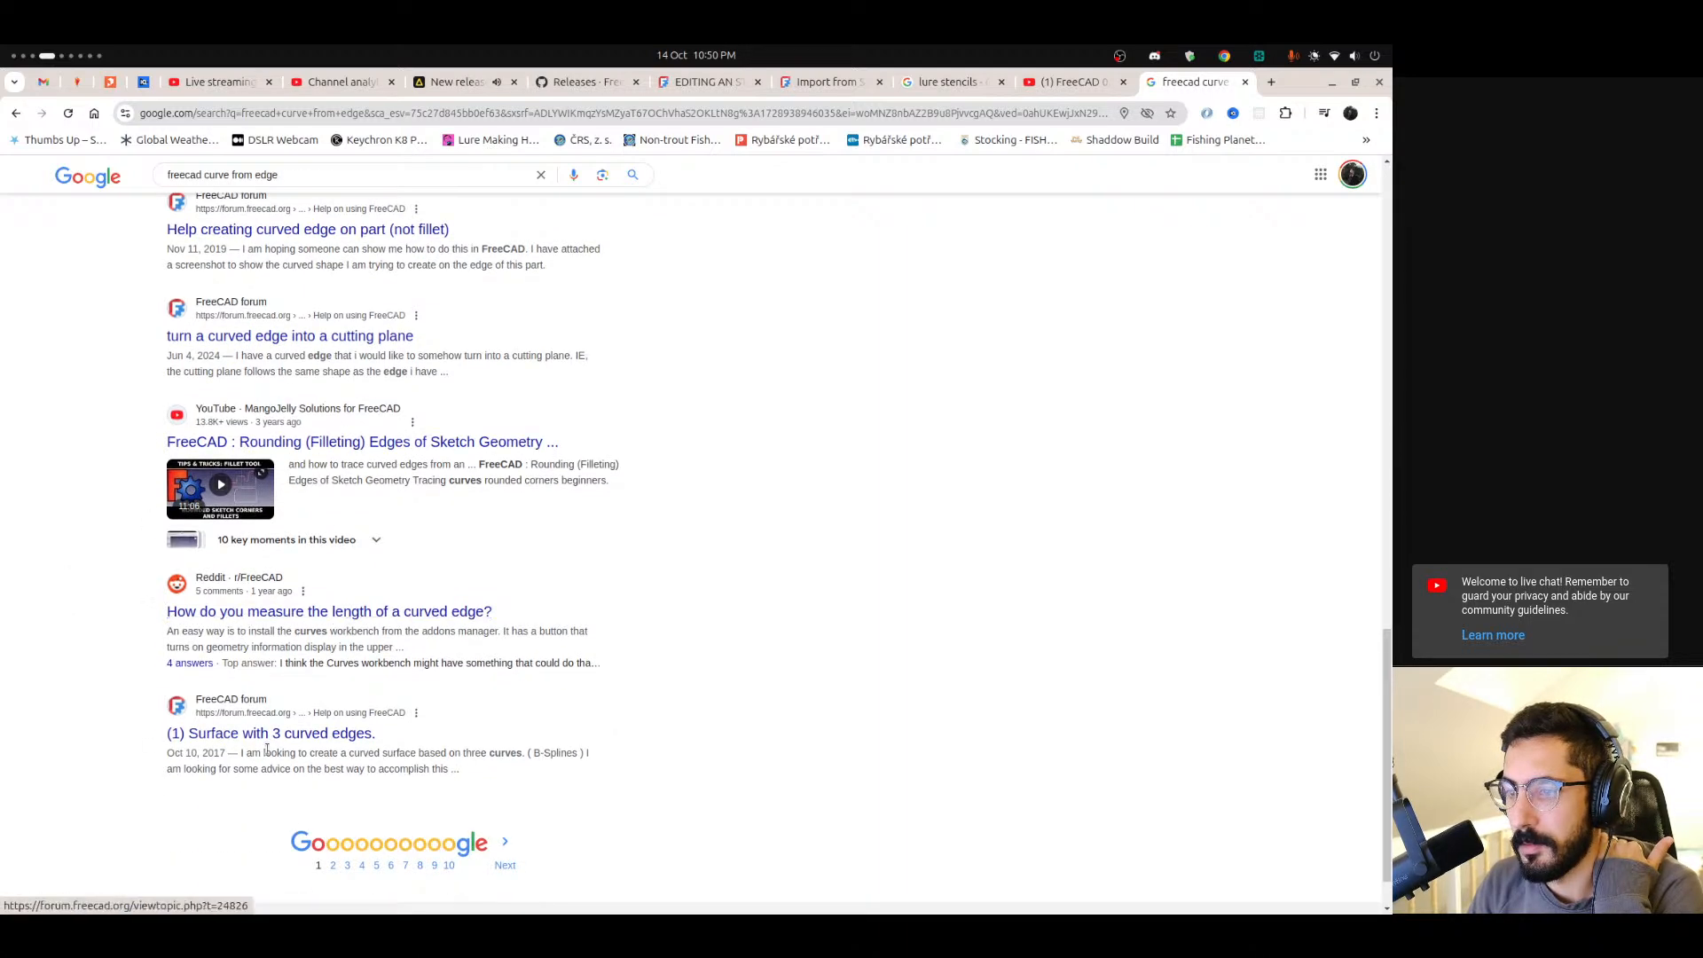
{"action": "scroll", "coordinate": [1, 766], "scroll_direction": "down", "scroll_amount": 1}
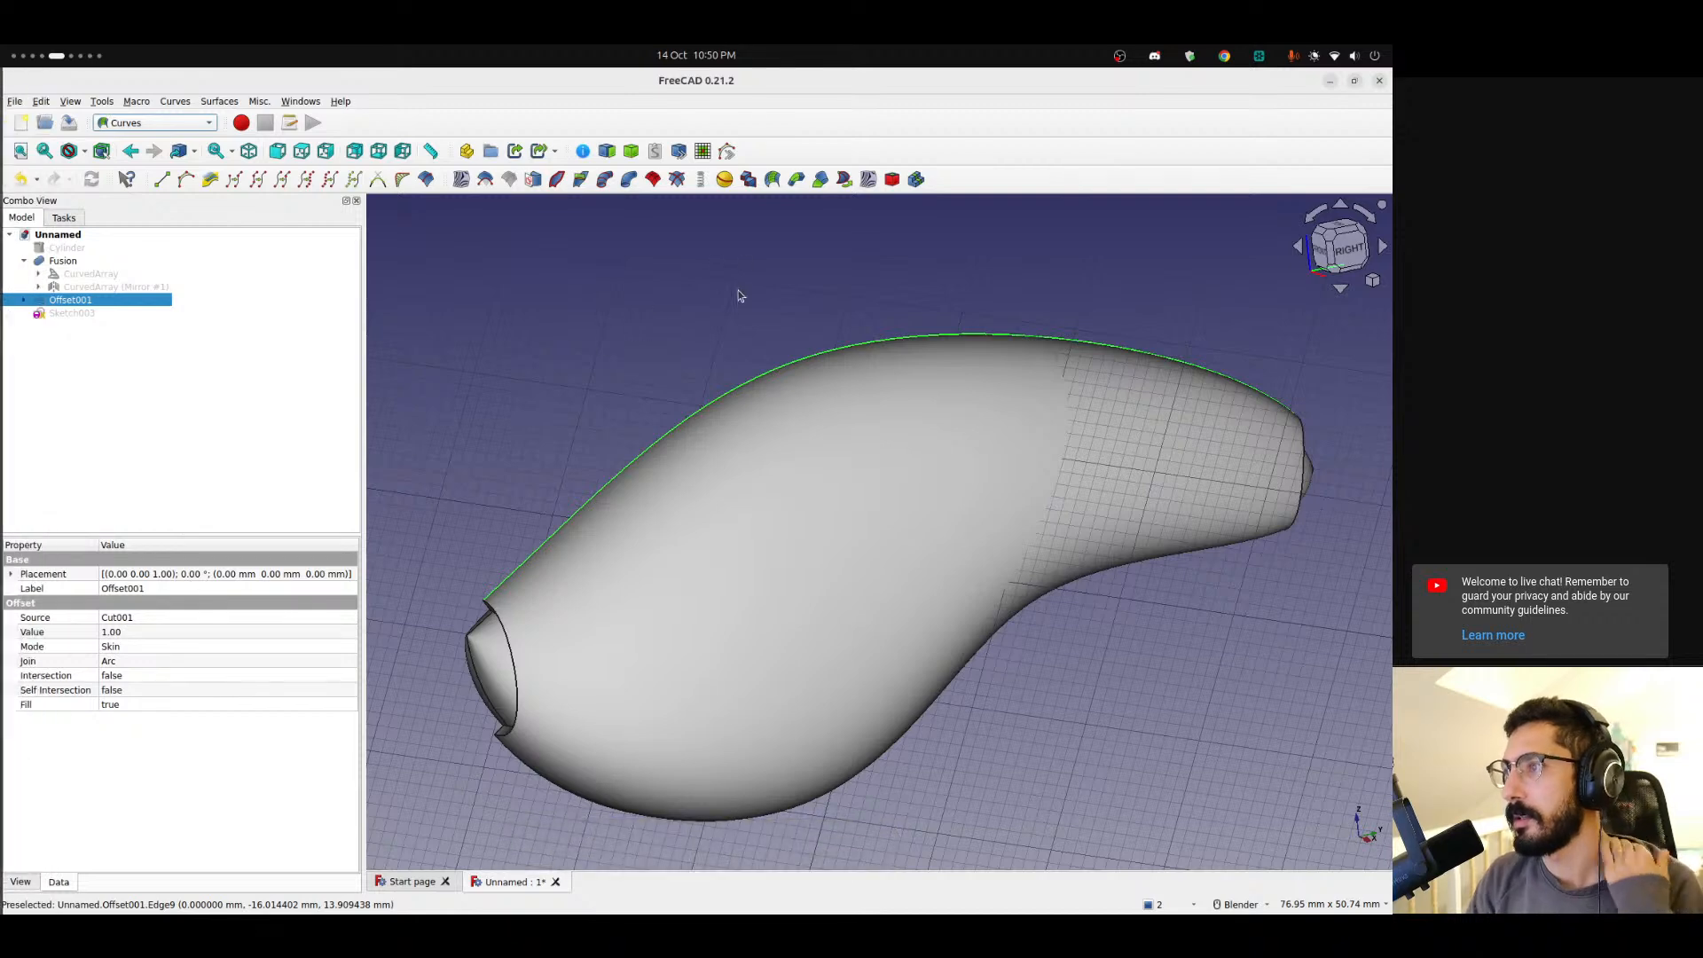
Switch back to FreeCAD and extract the selected top edge of the offset shell as a separate subshape.
{"action": "left_click", "coordinate": [604, 152]}
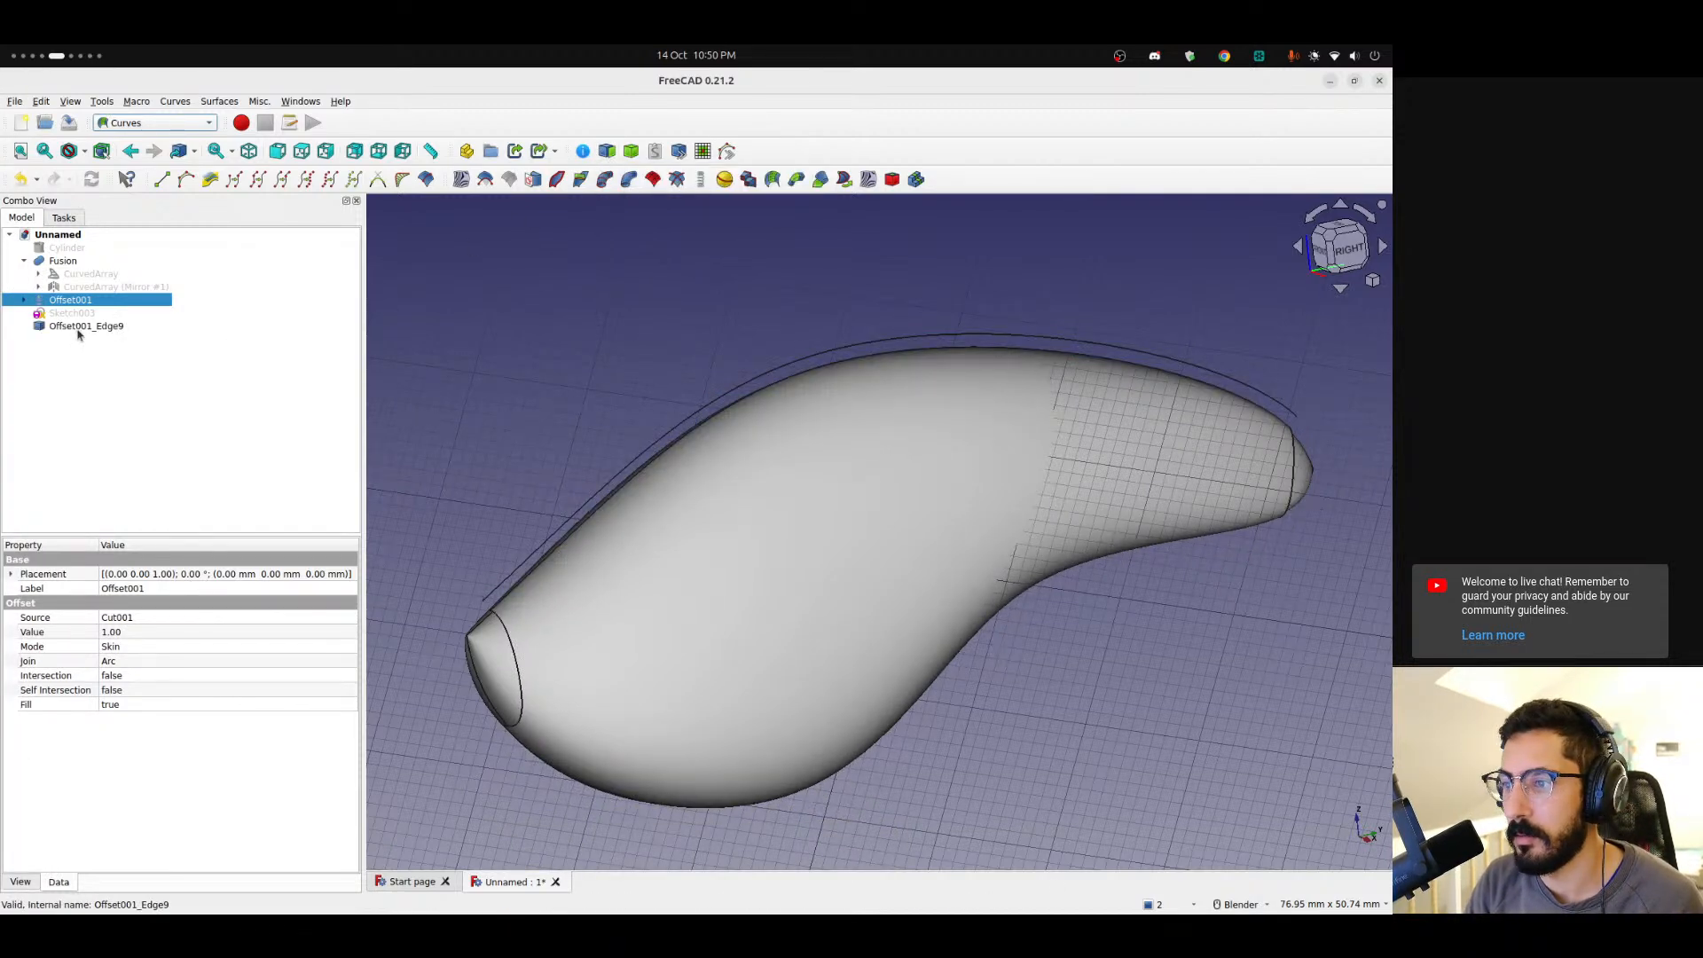
{"action": "middle_click_drag", "start_coordinate": [647, 433], "coordinate": [586, 422]}
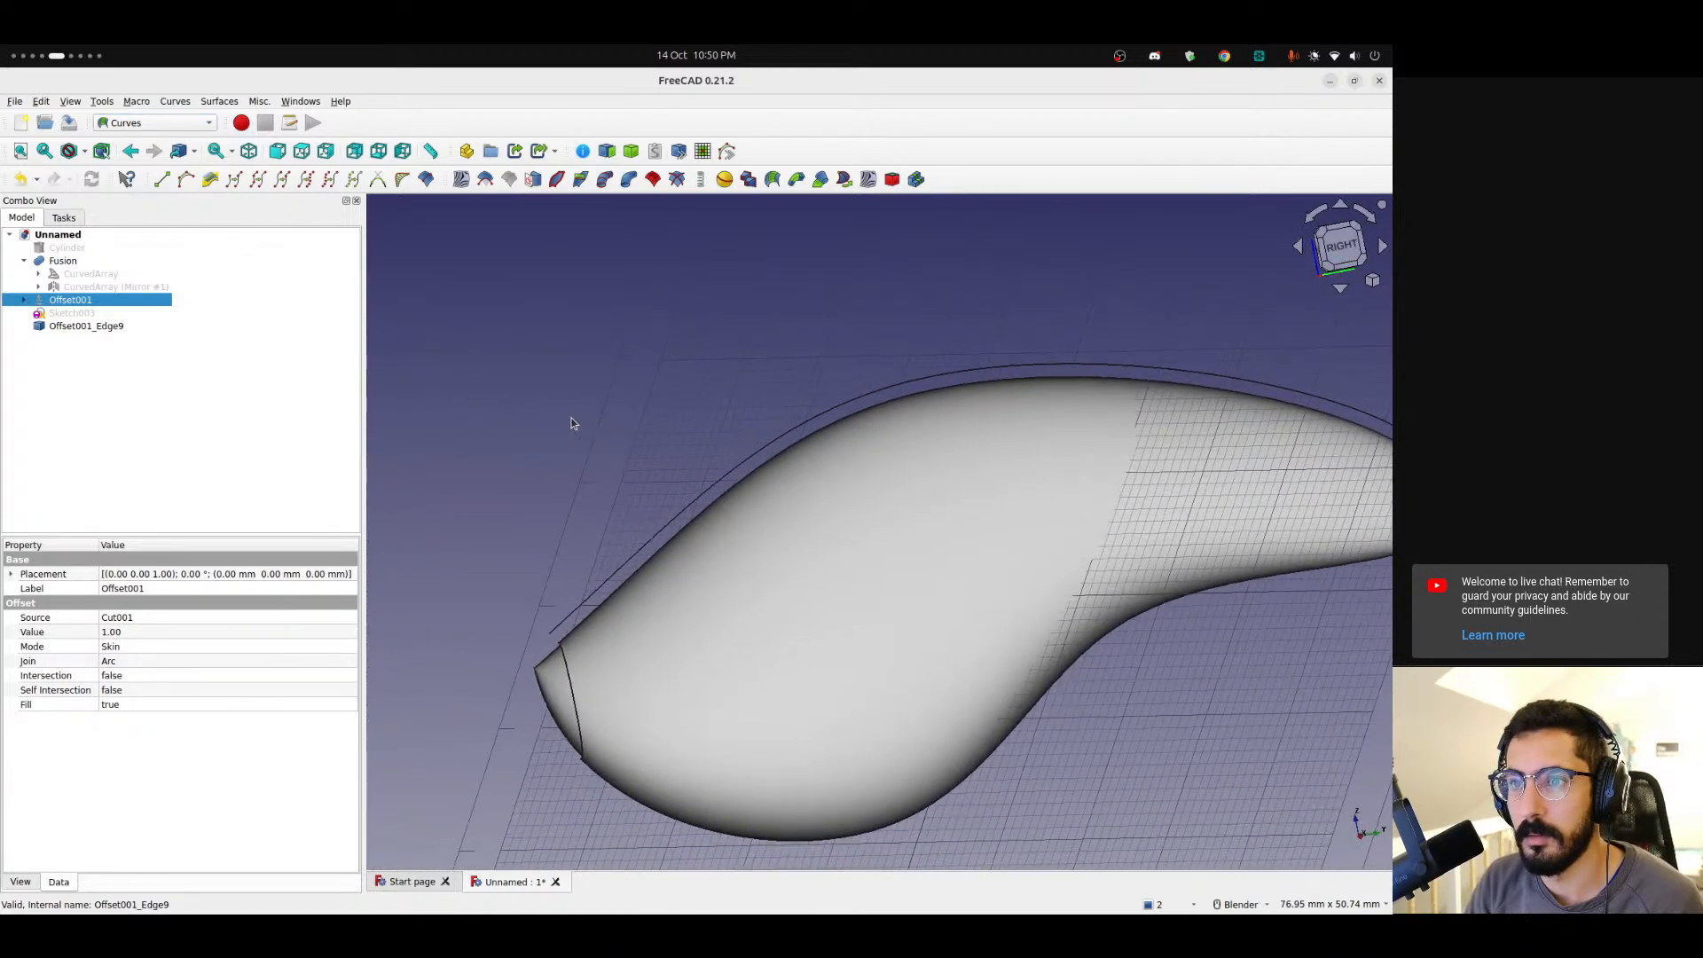
{"action": "key", "text": "space"}
{"action": "key", "text": "space"}
{"action": "key", "text": "space"}
{"action": "key", "text": "space"}
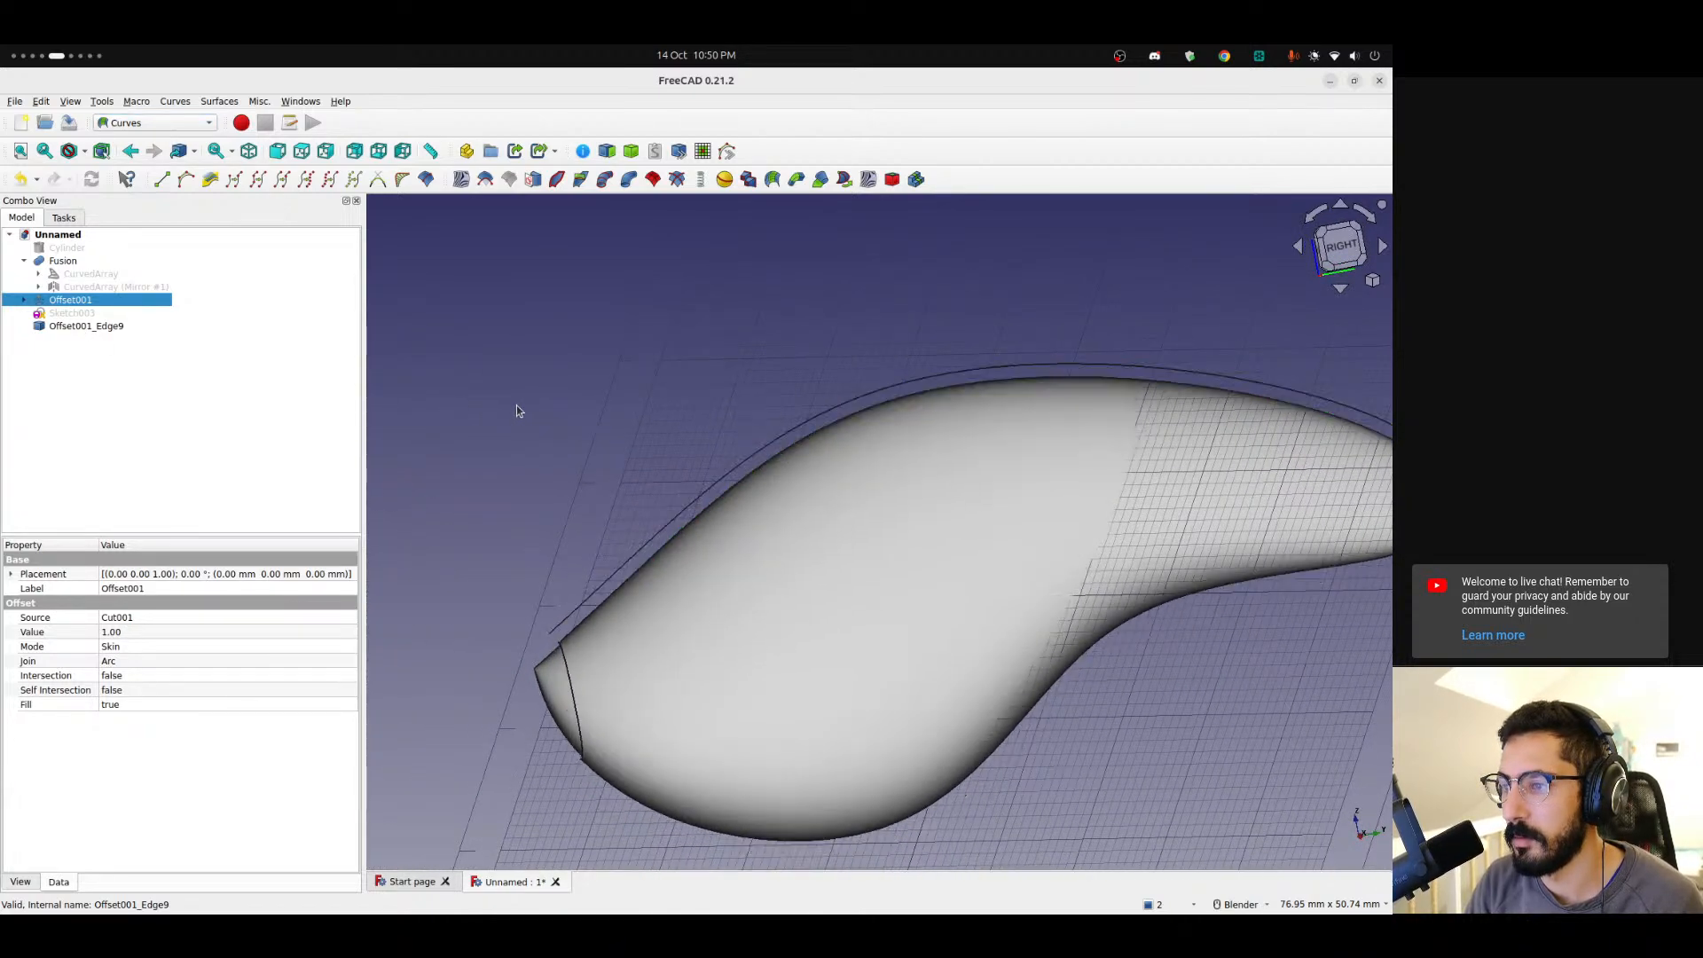
{"action": "middle_click_drag", "start_coordinate": [619, 479], "coordinate": [833, 481]}
{"action": "middle_click_drag", "start_coordinate": [533, 541], "coordinate": [749, 502], "text": "shift"}
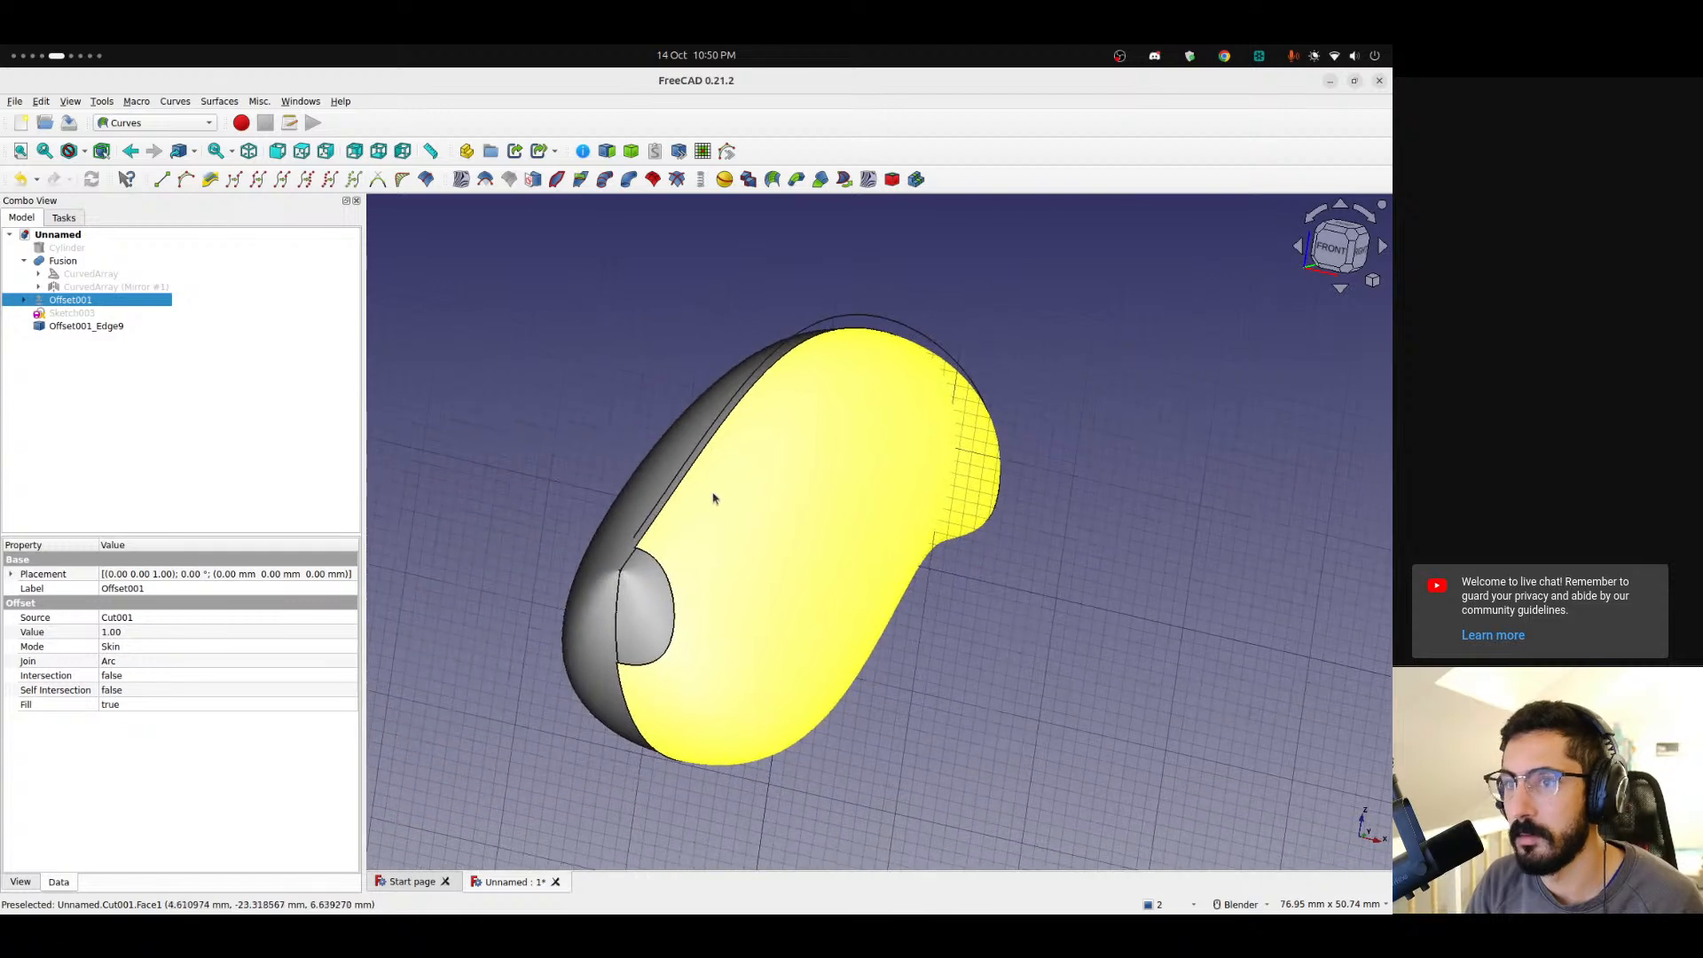
{"action": "key", "text": "space"}
Toggle the offset shell's visibility to inspect the extracted edge and expand its source features in the model tree.
{"action": "left_click", "coordinate": [86, 326]}
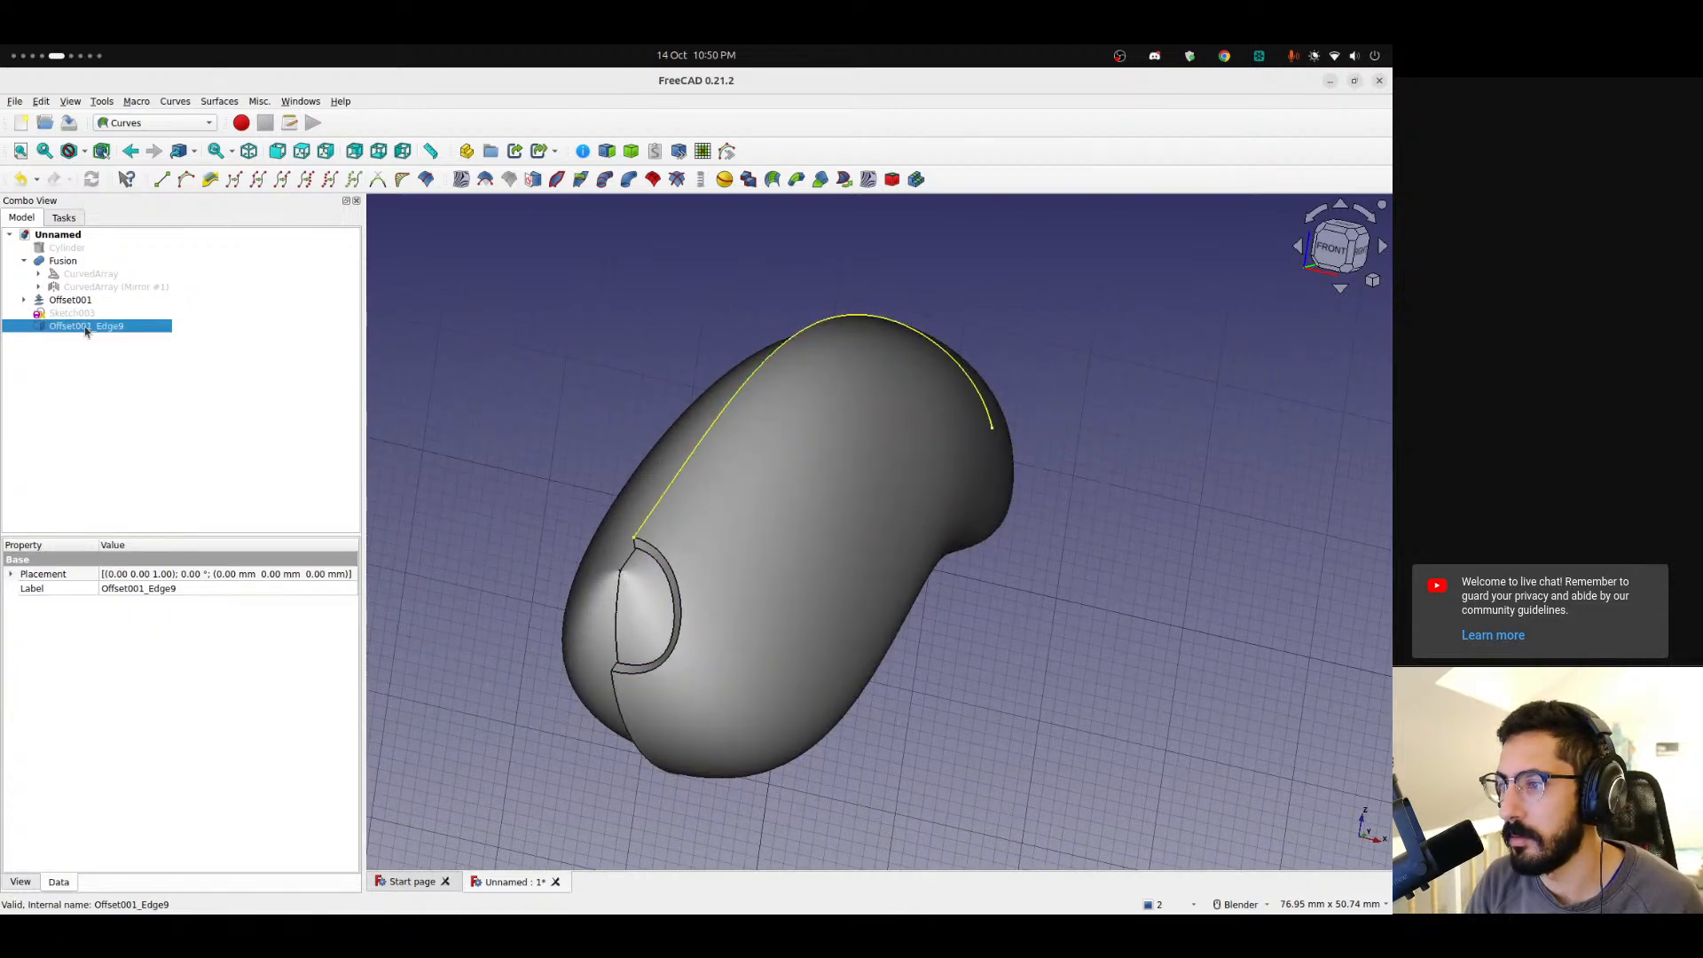
{"action": "left_click", "coordinate": [71, 300]}
{"action": "key", "text": "space"}
{"action": "left_click", "coordinate": [75, 327]}
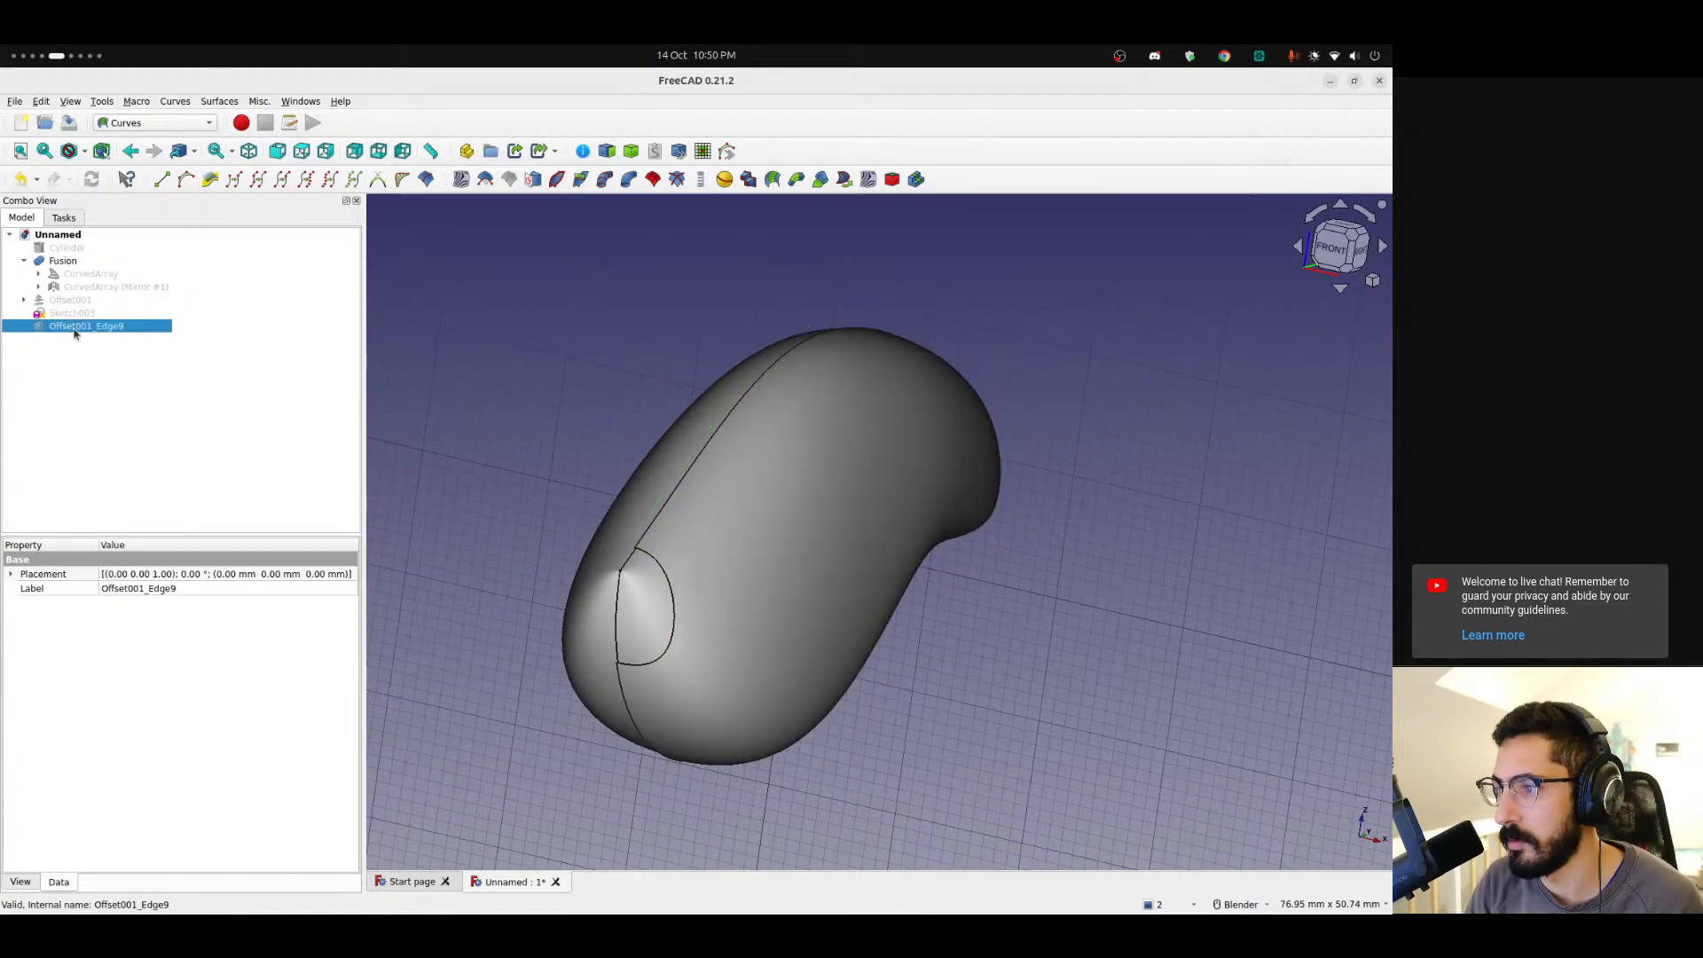
{"action": "left_click", "coordinate": [37, 286]}
{"action": "left_click", "coordinate": [38, 273]}
{"action": "left_click", "coordinate": [53, 339]}
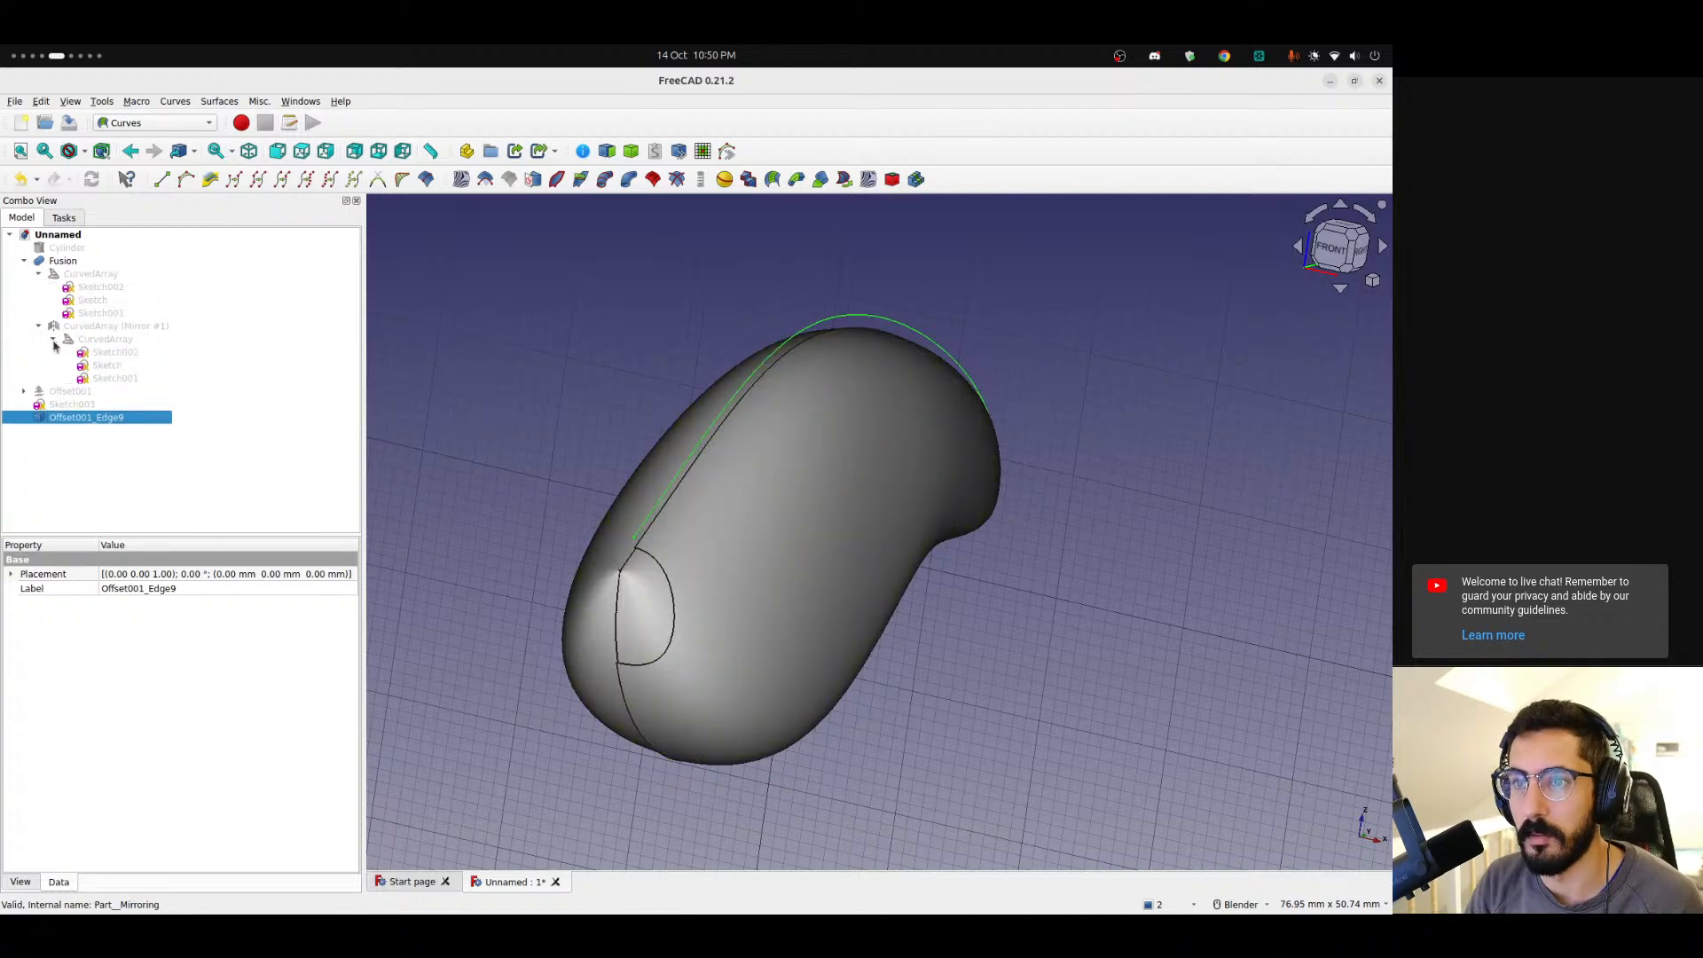
{"action": "left_click", "coordinate": [24, 391]}
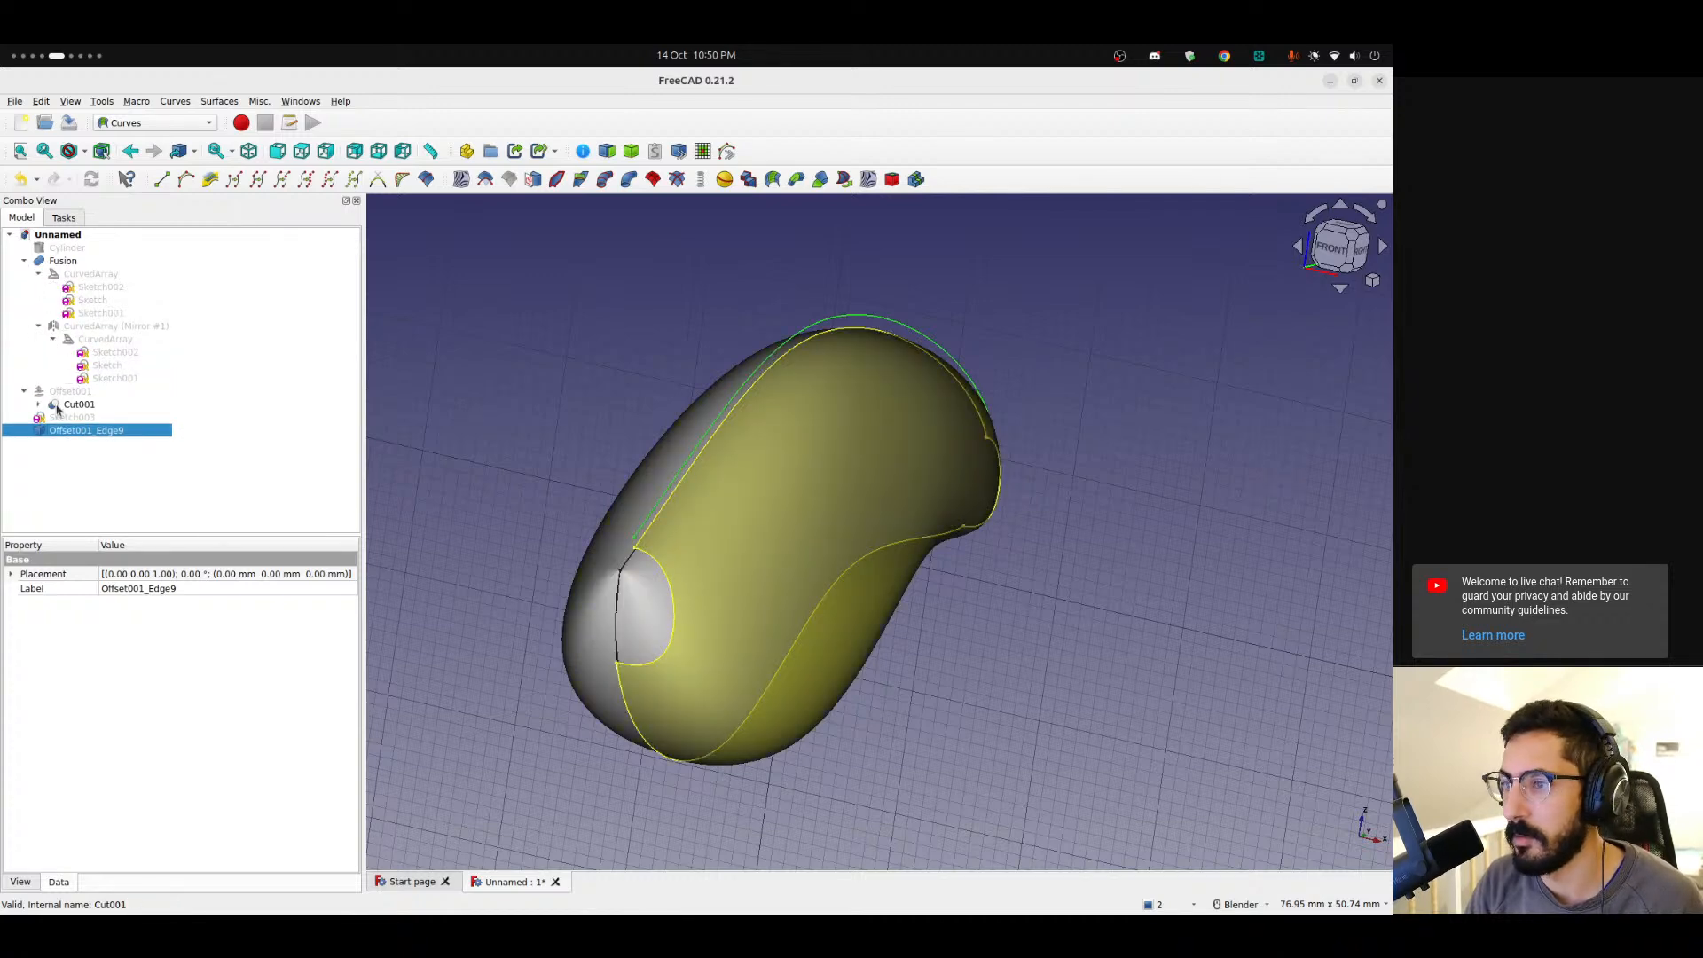
{"action": "left_click", "coordinate": [40, 405]}
{"action": "left_click", "coordinate": [73, 405]}
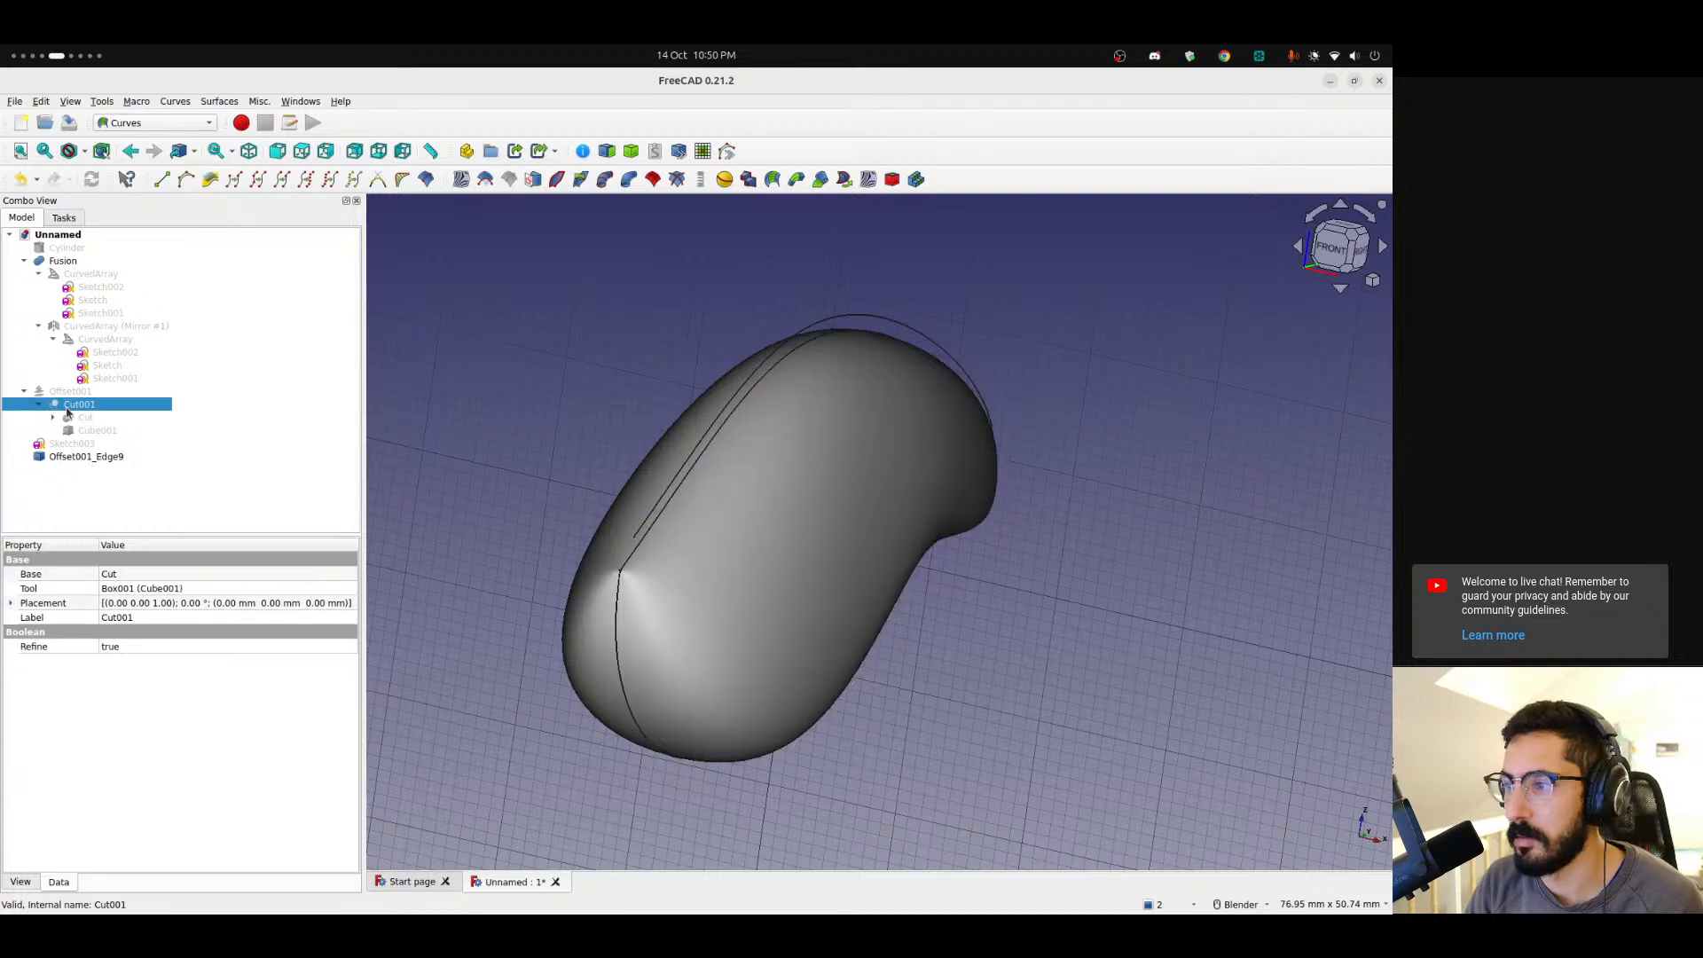
{"action": "left_click", "coordinate": [67, 392]}
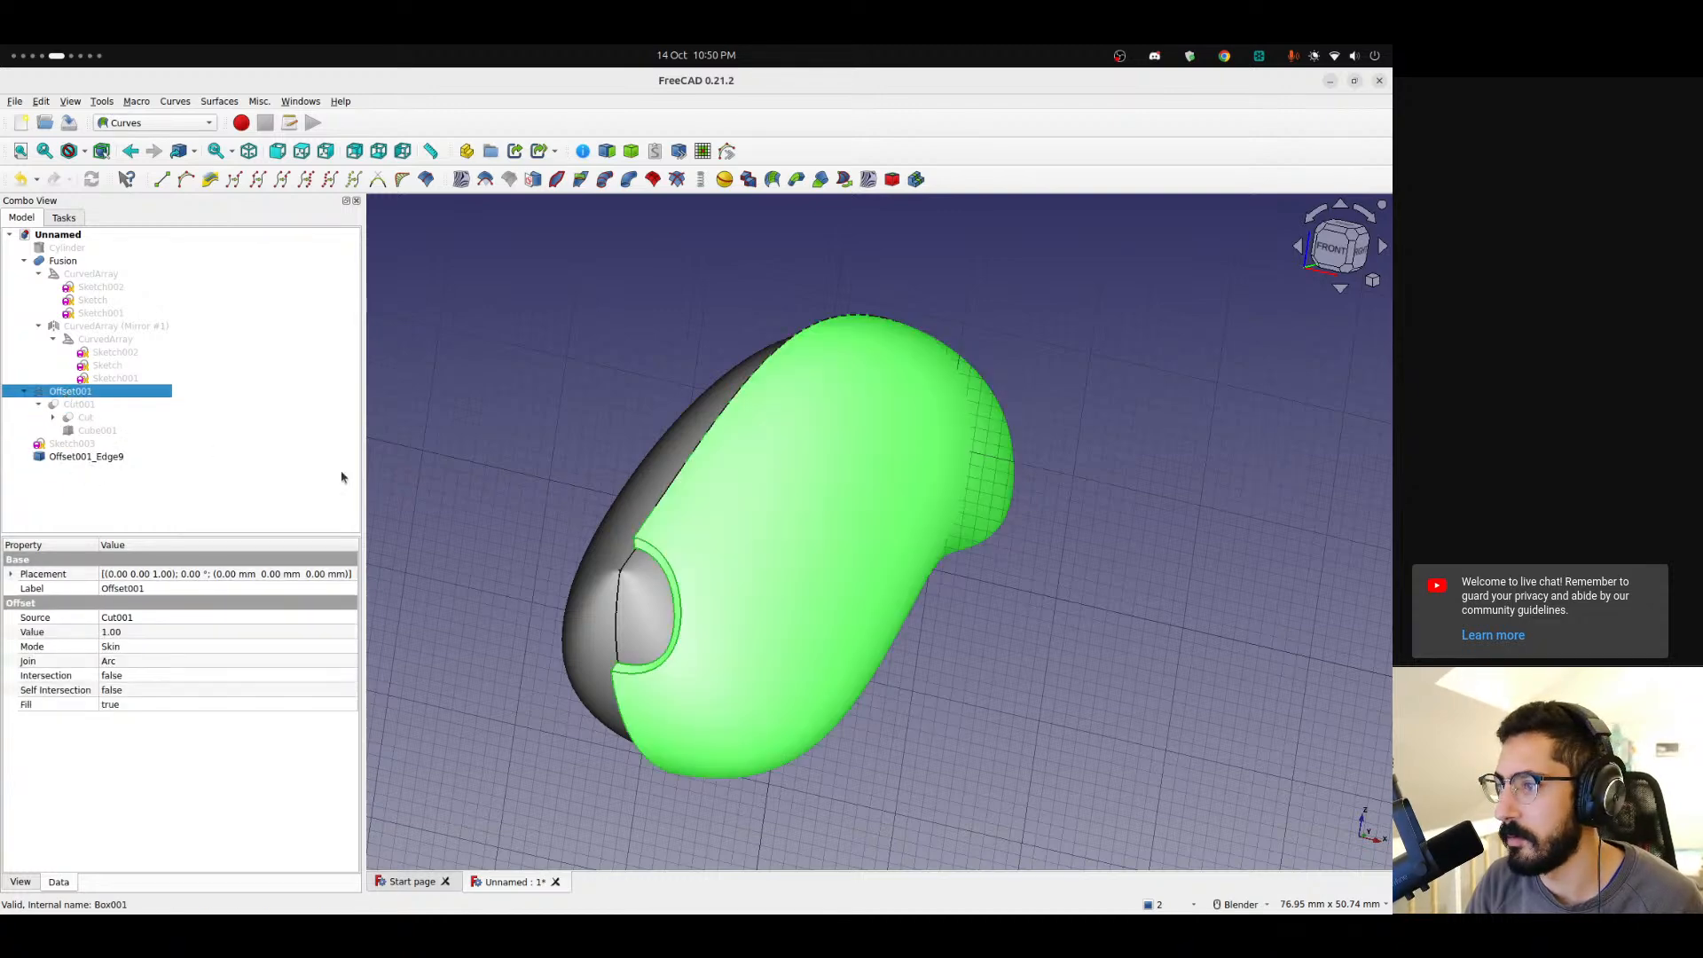
{"action": "key", "text": "space"}
Select the bottom edge of the offset shell and extract it as a separate subshape.
{"action": "middle_click_drag", "start_coordinate": [758, 603], "coordinate": [550, 567]}
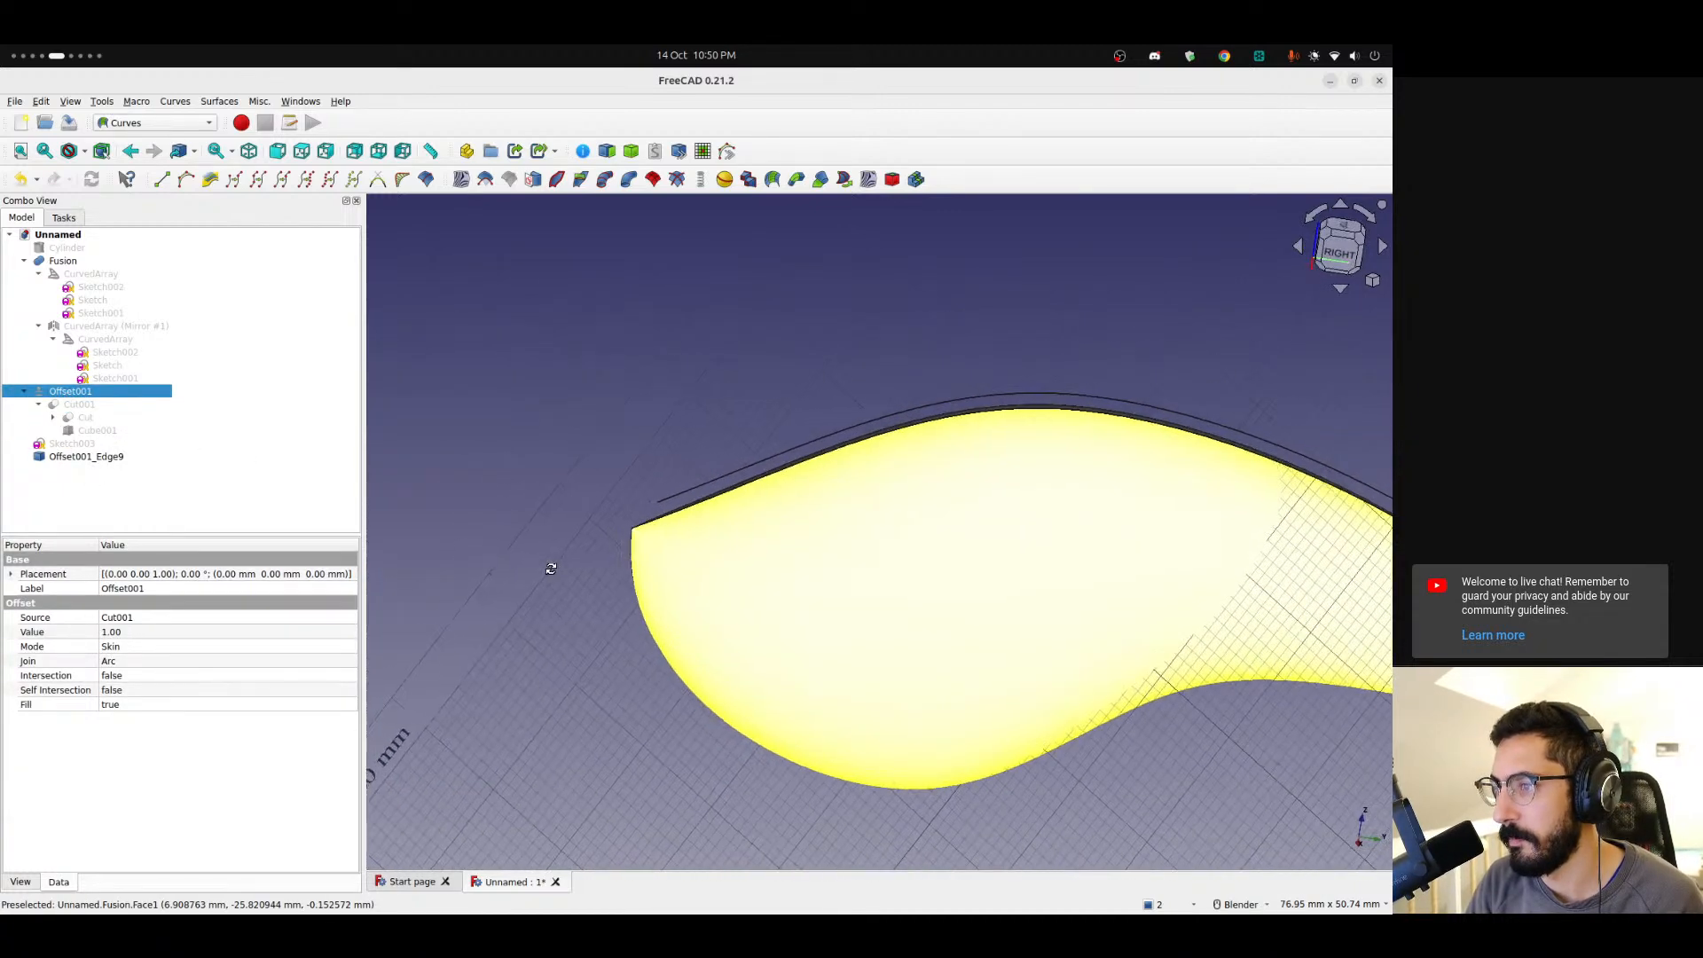
{"action": "key", "text": "space"}
{"action": "scroll", "coordinate": [646, 572], "scroll_direction": "up", "scroll_amount": 2}
{"action": "scroll", "coordinate": [639, 520], "scroll_direction": "up", "scroll_amount": 7}
{"action": "middle_click_drag", "start_coordinate": [688, 502], "coordinate": [706, 407]}
{"action": "scroll", "coordinate": [780, 510], "scroll_direction": "down", "scroll_amount": 11}
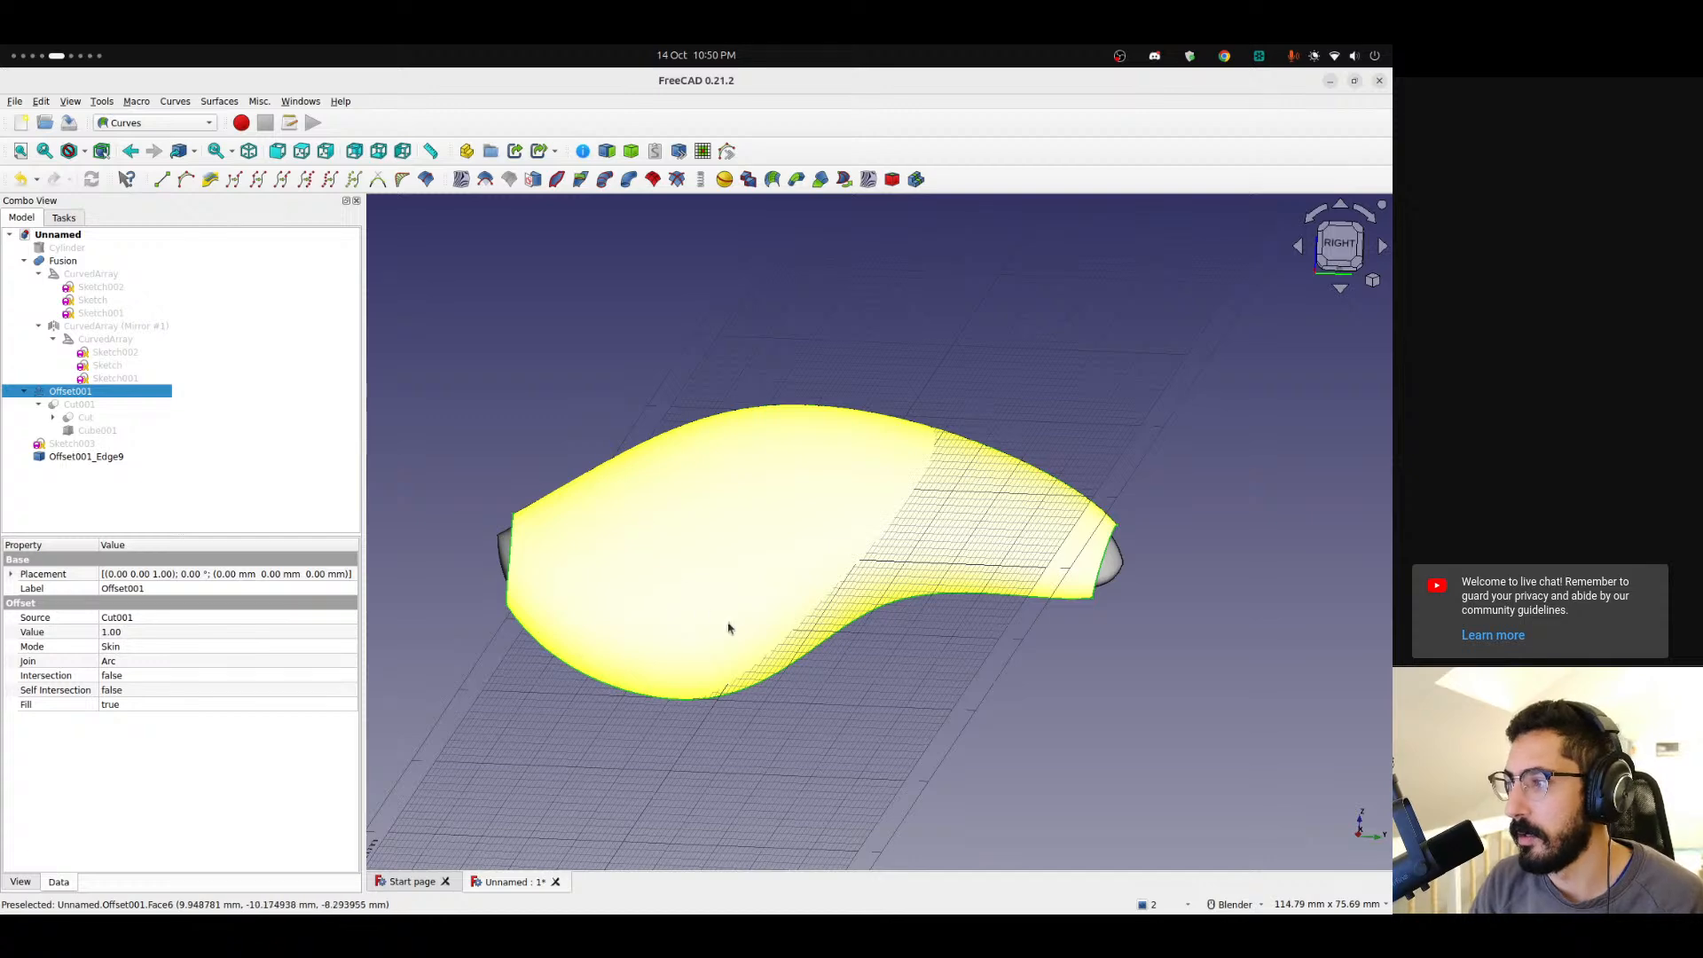
{"action": "middle_click_drag", "start_coordinate": [738, 615], "coordinate": [701, 506]}
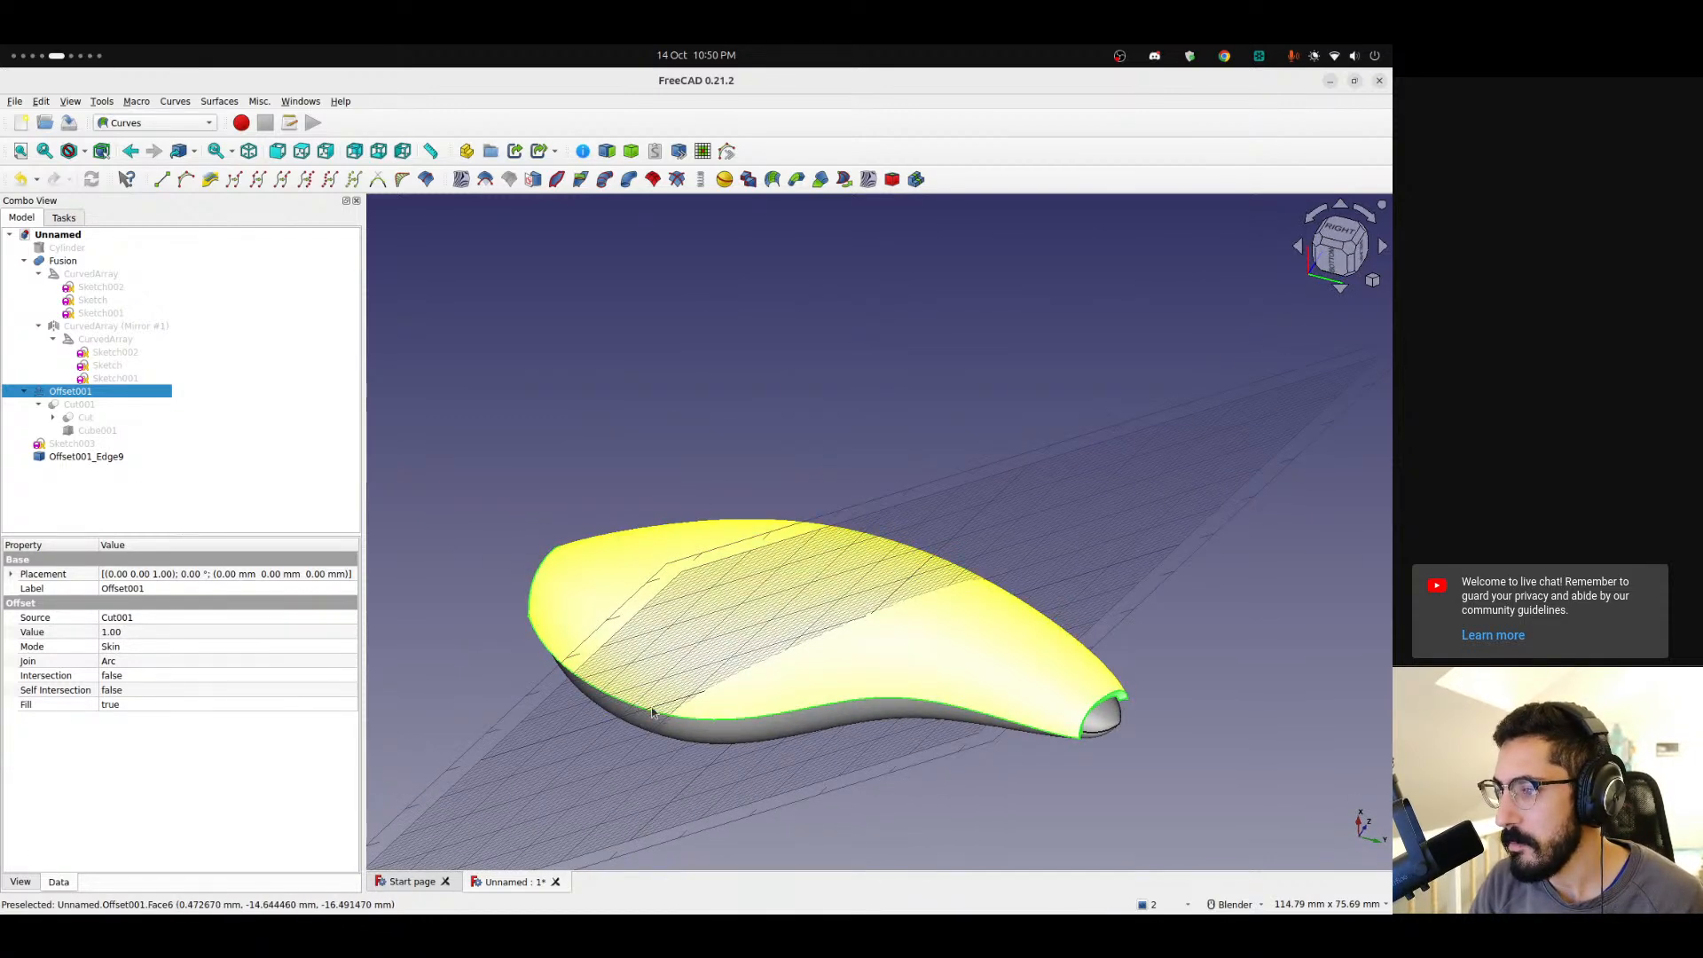
{"action": "left_click", "coordinate": [487, 743]}
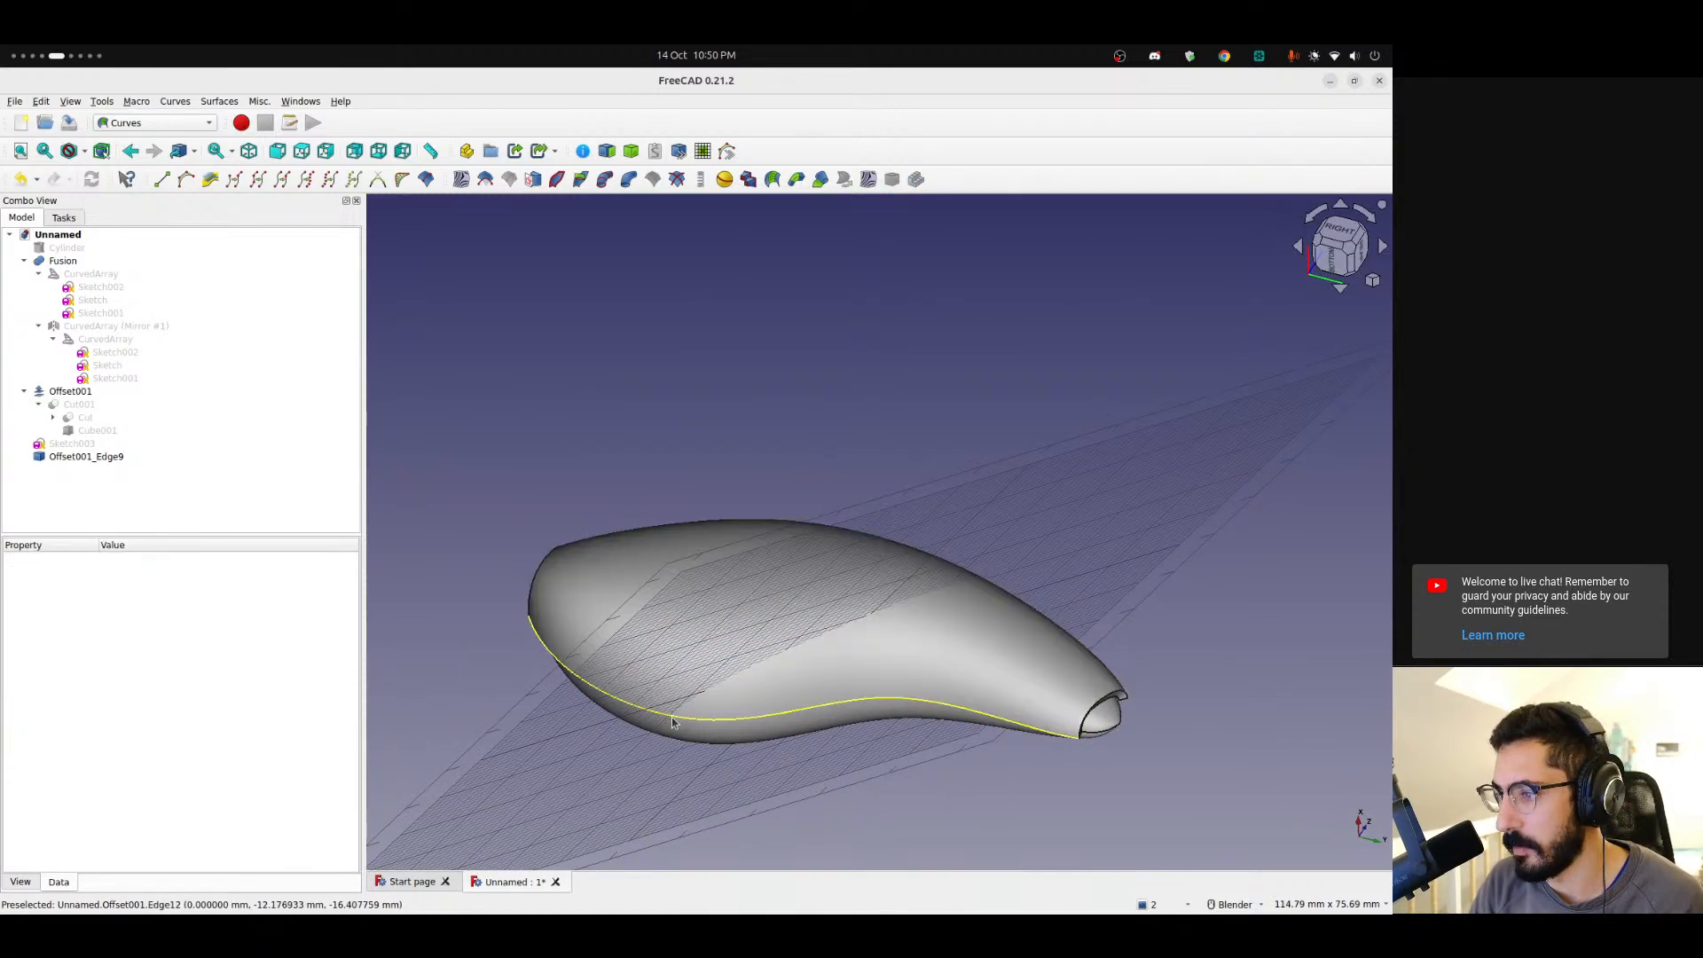
{"action": "left_click", "coordinate": [672, 723]}
{"action": "left_click", "coordinate": [607, 152]}
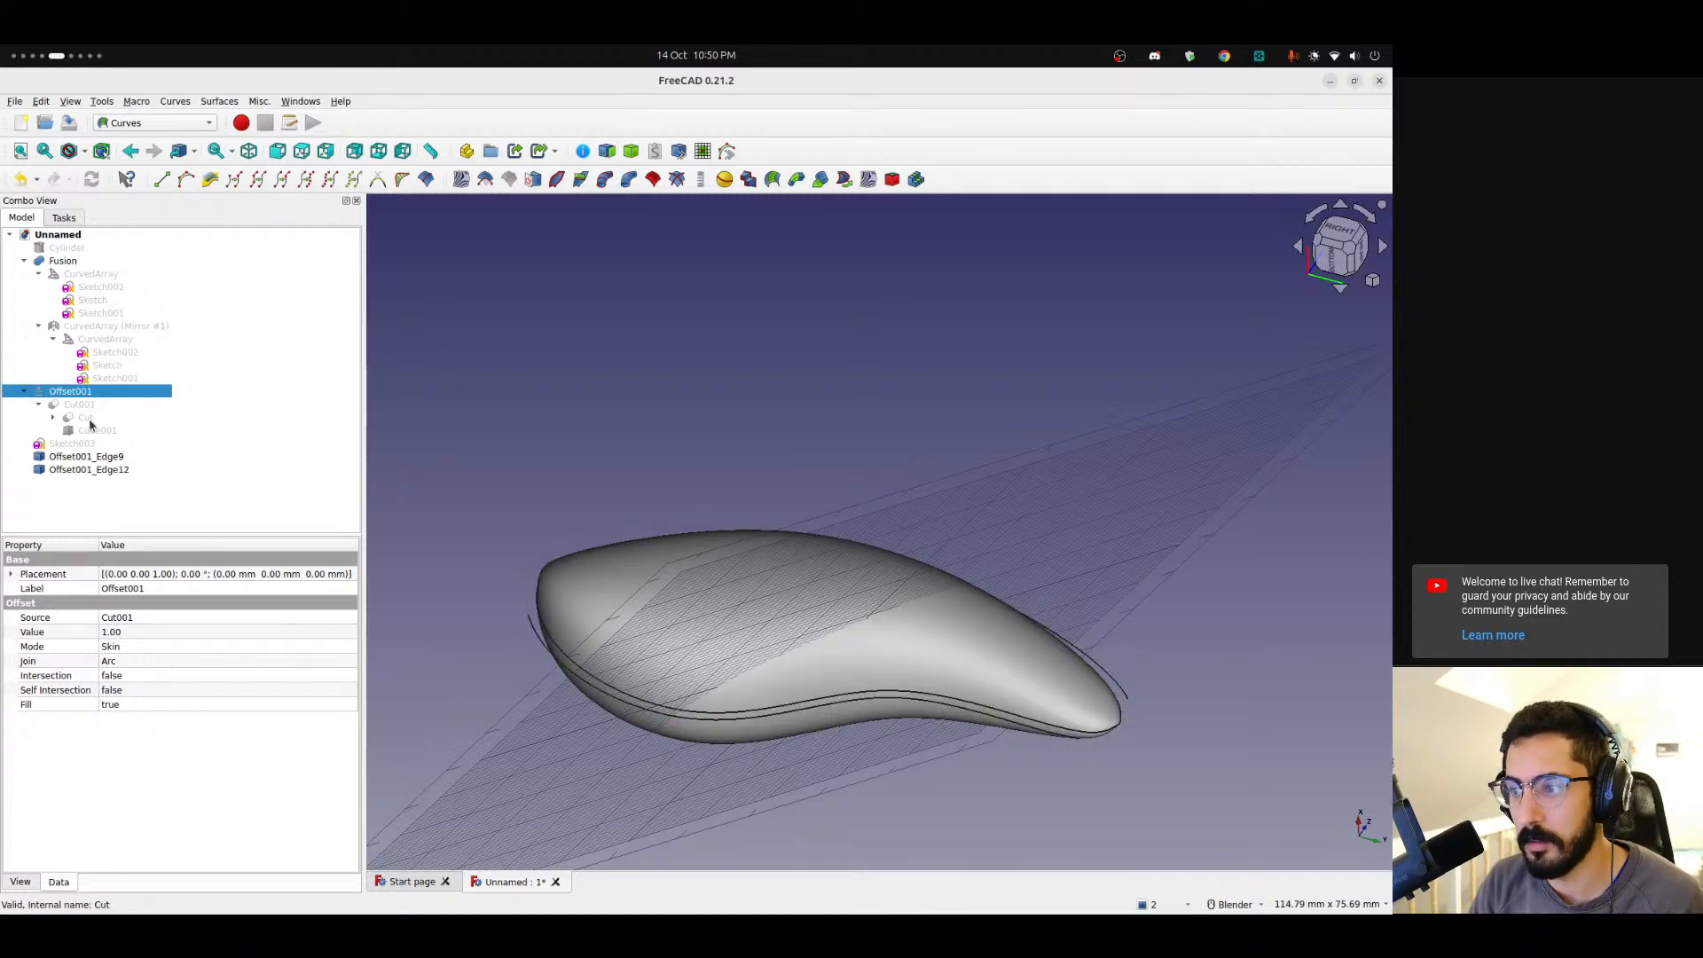
Switch to the Part workbench with the extracted top edge selected.
{"action": "middle_click_drag", "start_coordinate": [724, 506], "coordinate": [747, 670]}
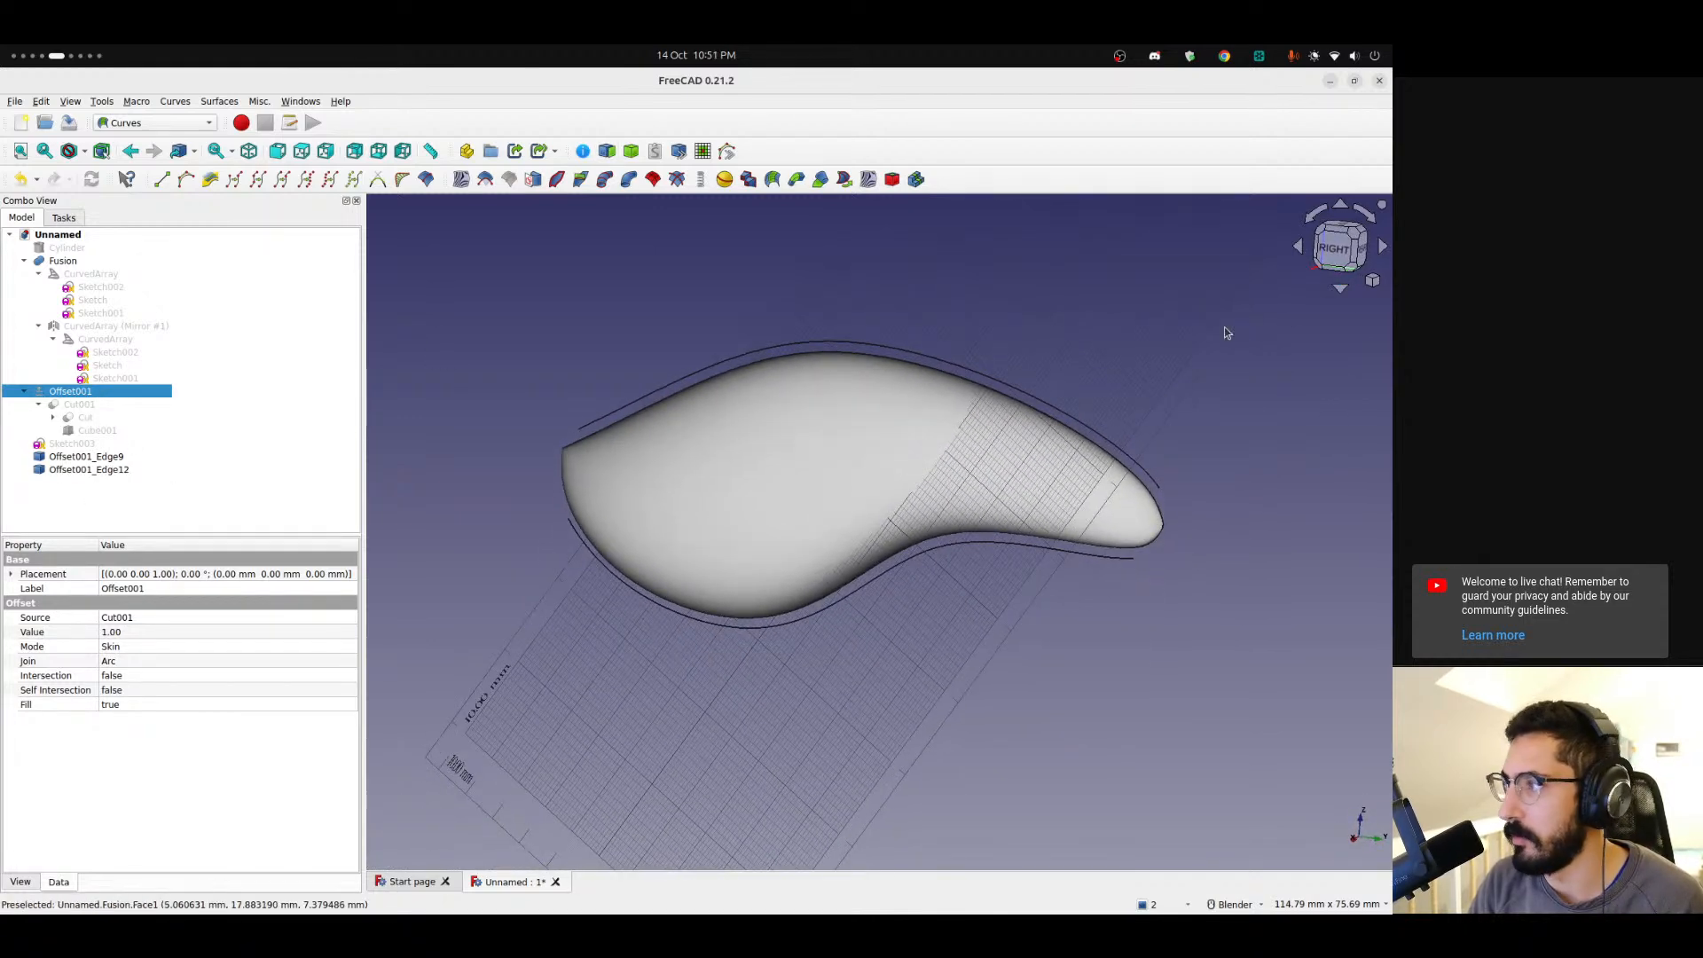
{"action": "left_click", "coordinate": [1334, 250]}
{"action": "left_click", "coordinate": [610, 439]}
{"action": "scroll", "coordinate": [534, 375], "scroll_direction": "up", "scroll_amount": 2}
{"action": "left_click", "coordinate": [174, 120]}
{"action": "left_click", "coordinate": [138, 246]}
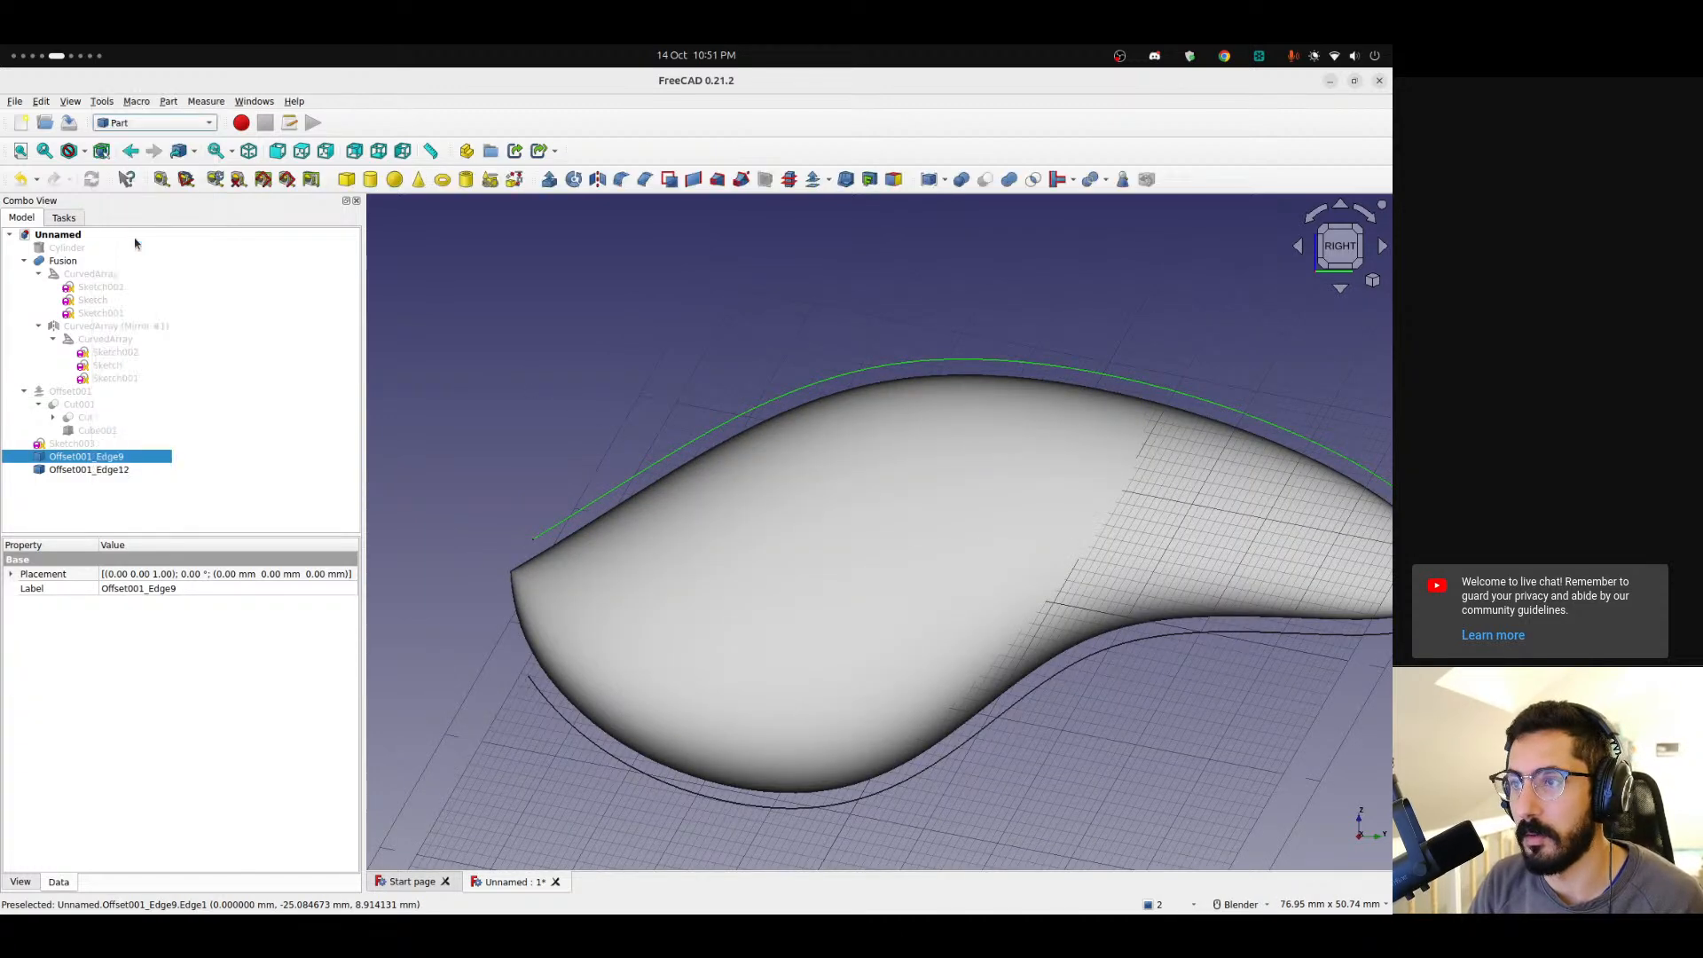
{"action": "left_click", "coordinate": [829, 179]}
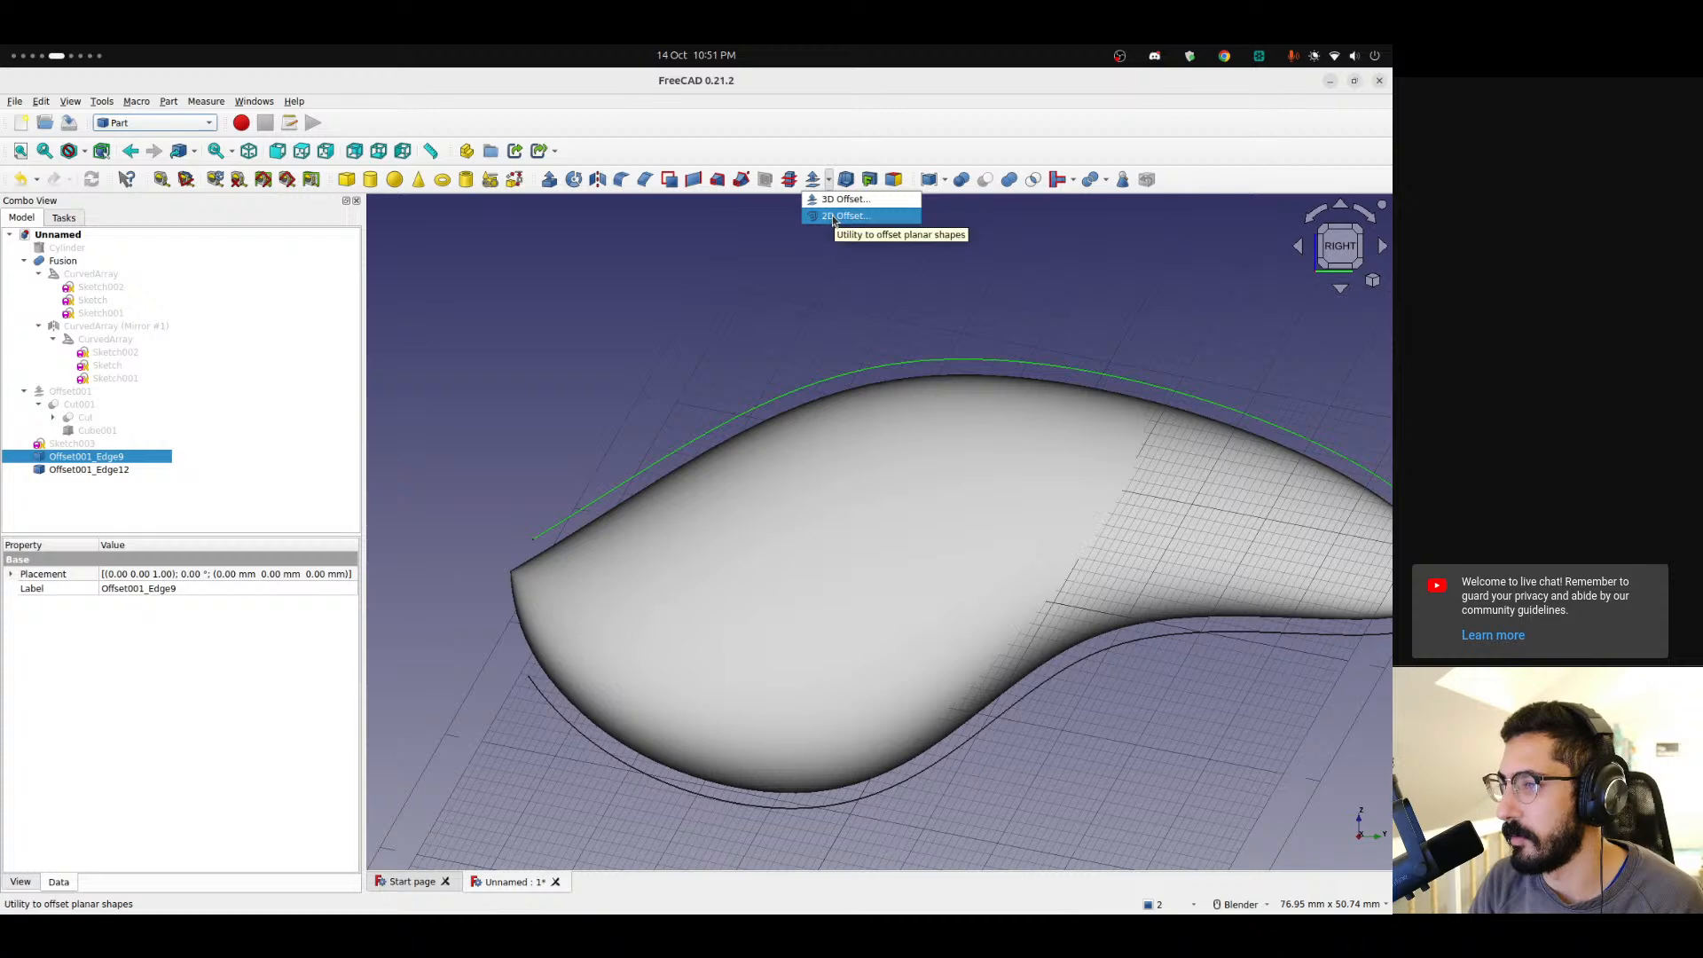
{"action": "left_click", "coordinate": [834, 218]}
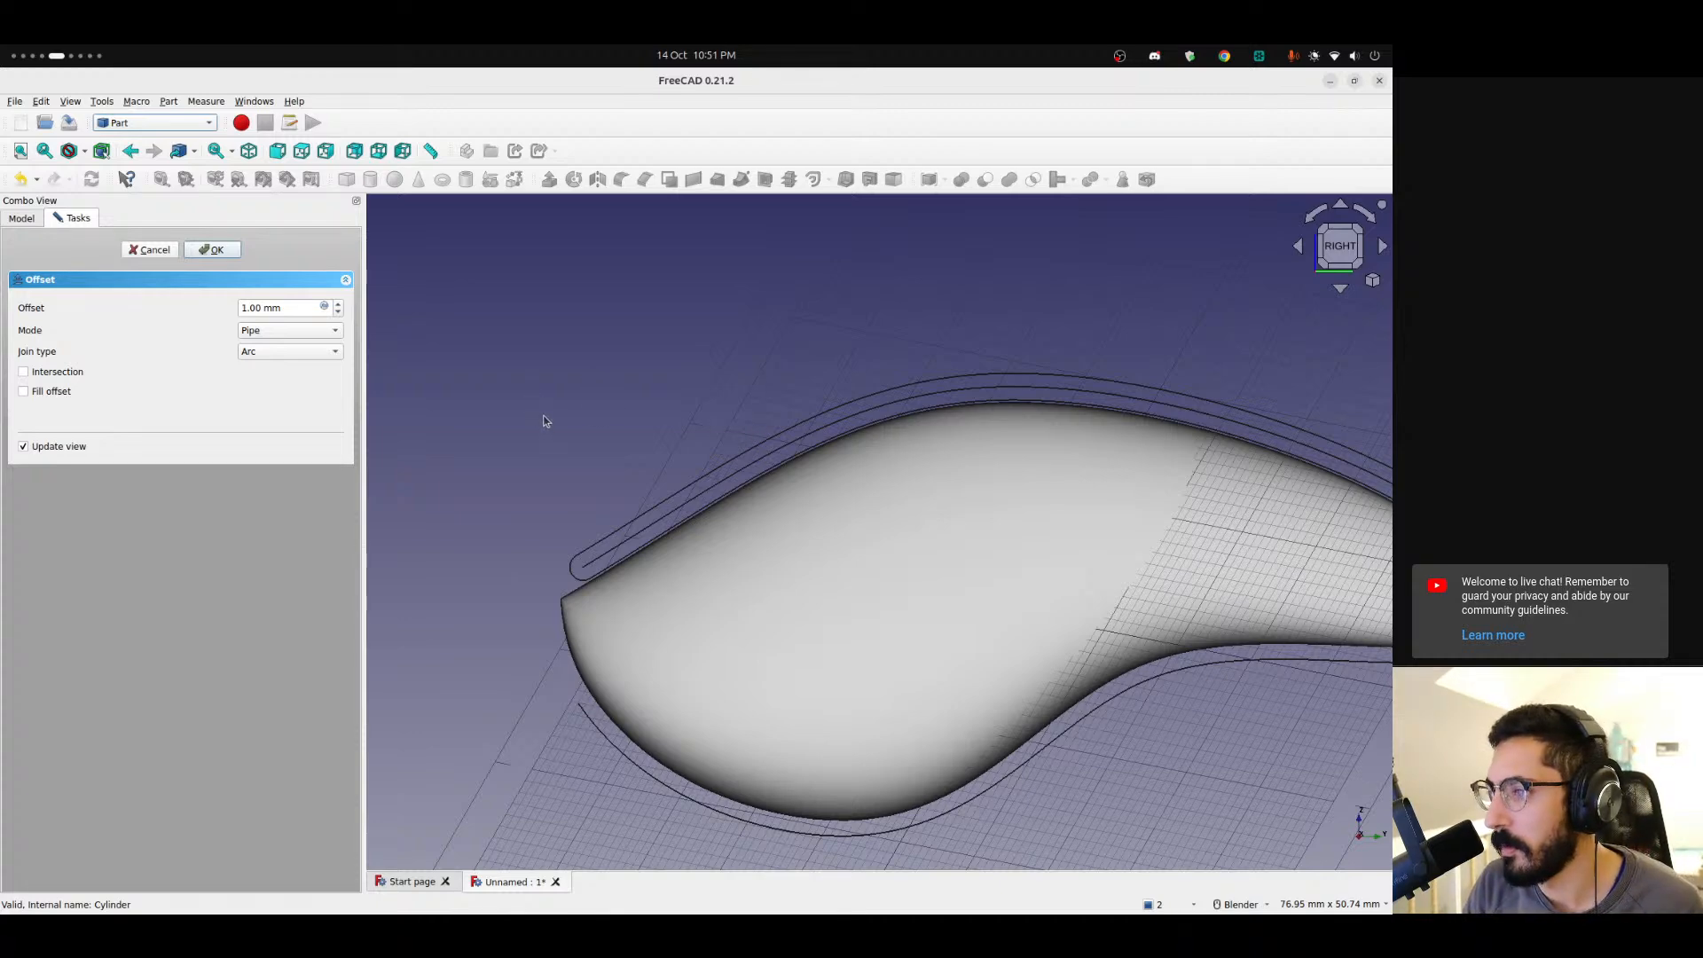
{"action": "left_click", "coordinate": [150, 251]}
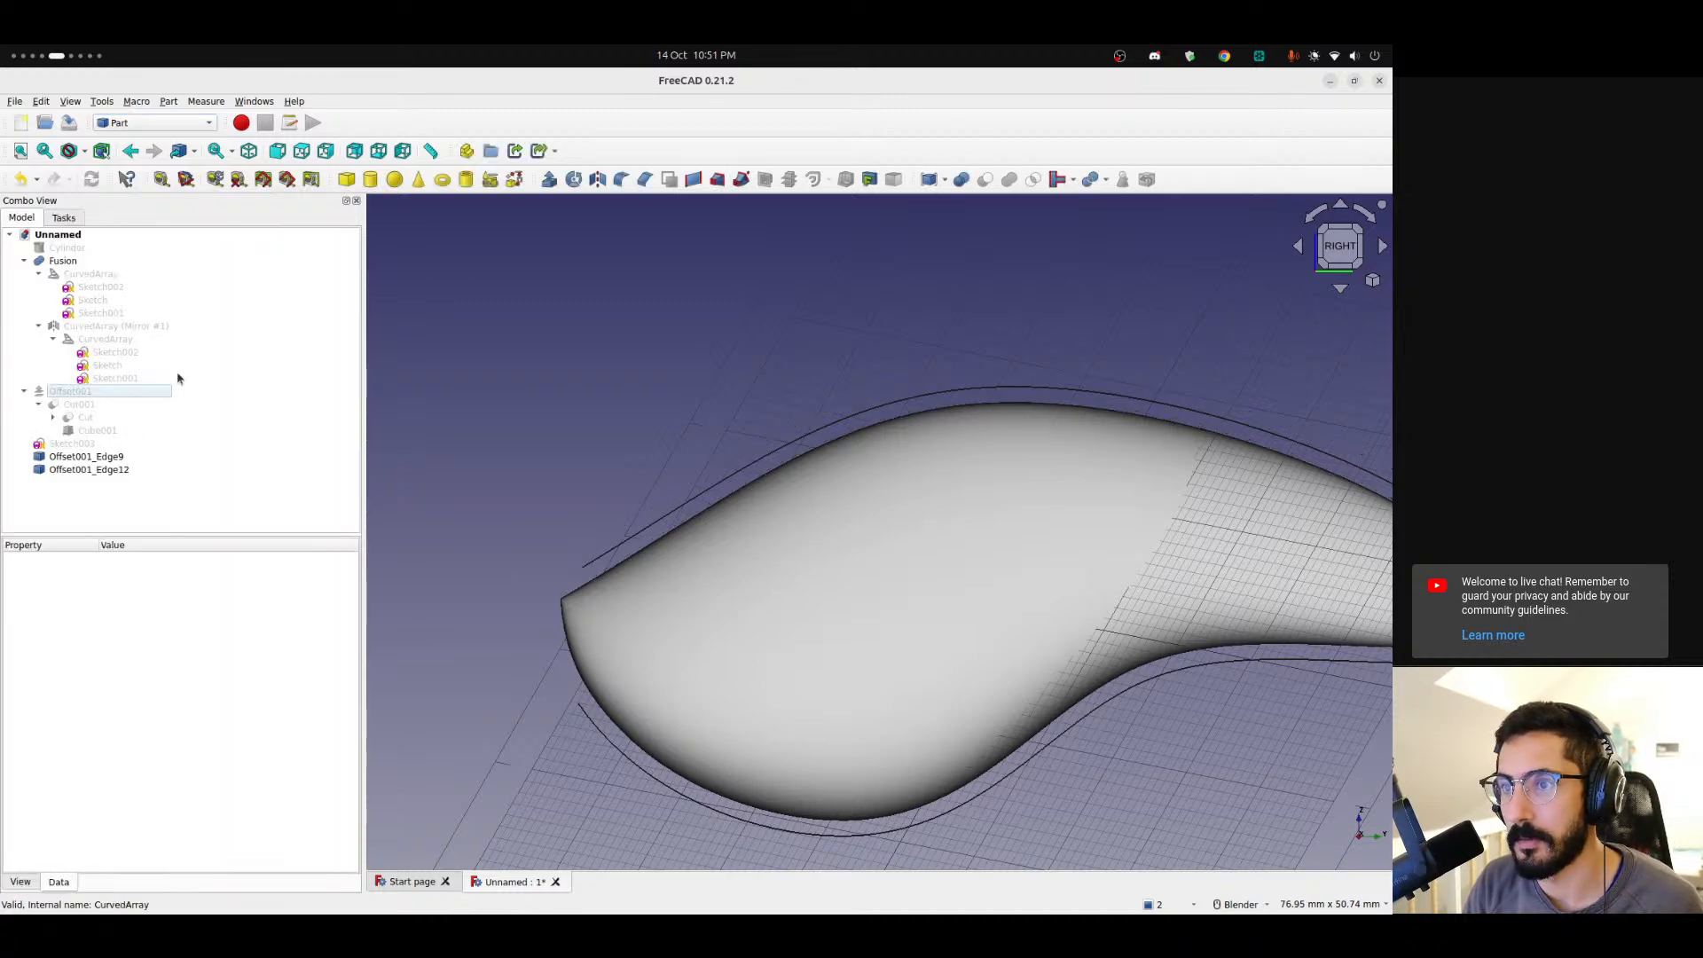
Delete the extracted bottom edge from the model.
{"action": "left_click", "coordinate": [86, 473]}
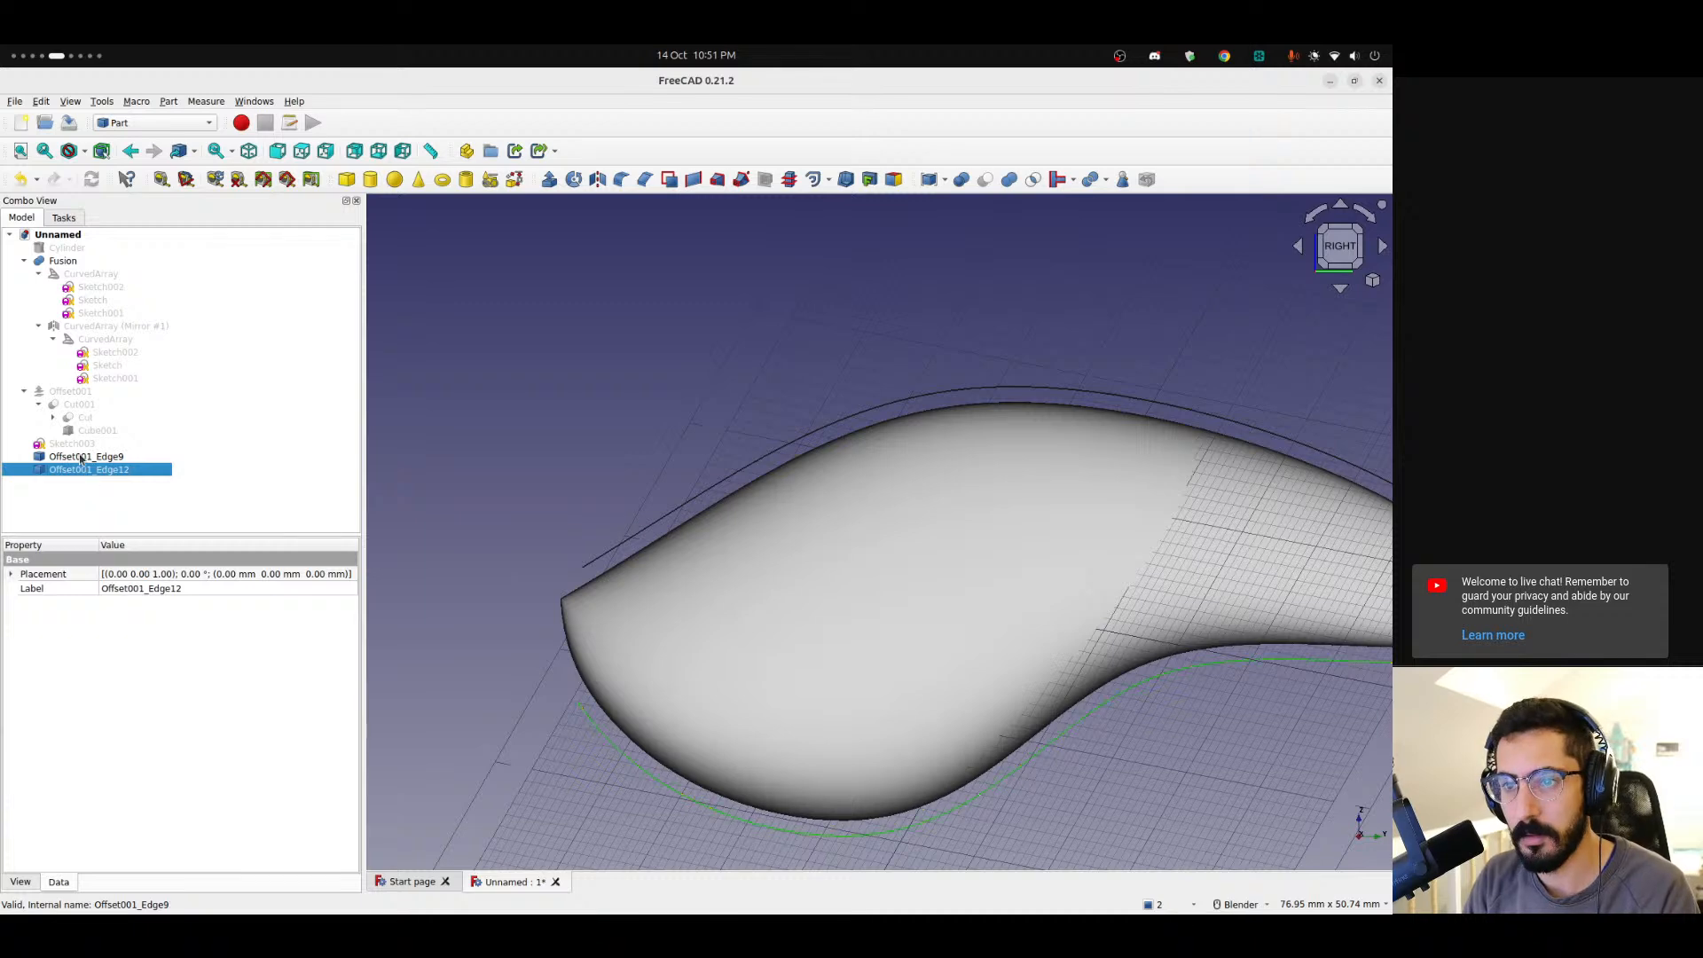
{"action": "key", "text": "Delete"}
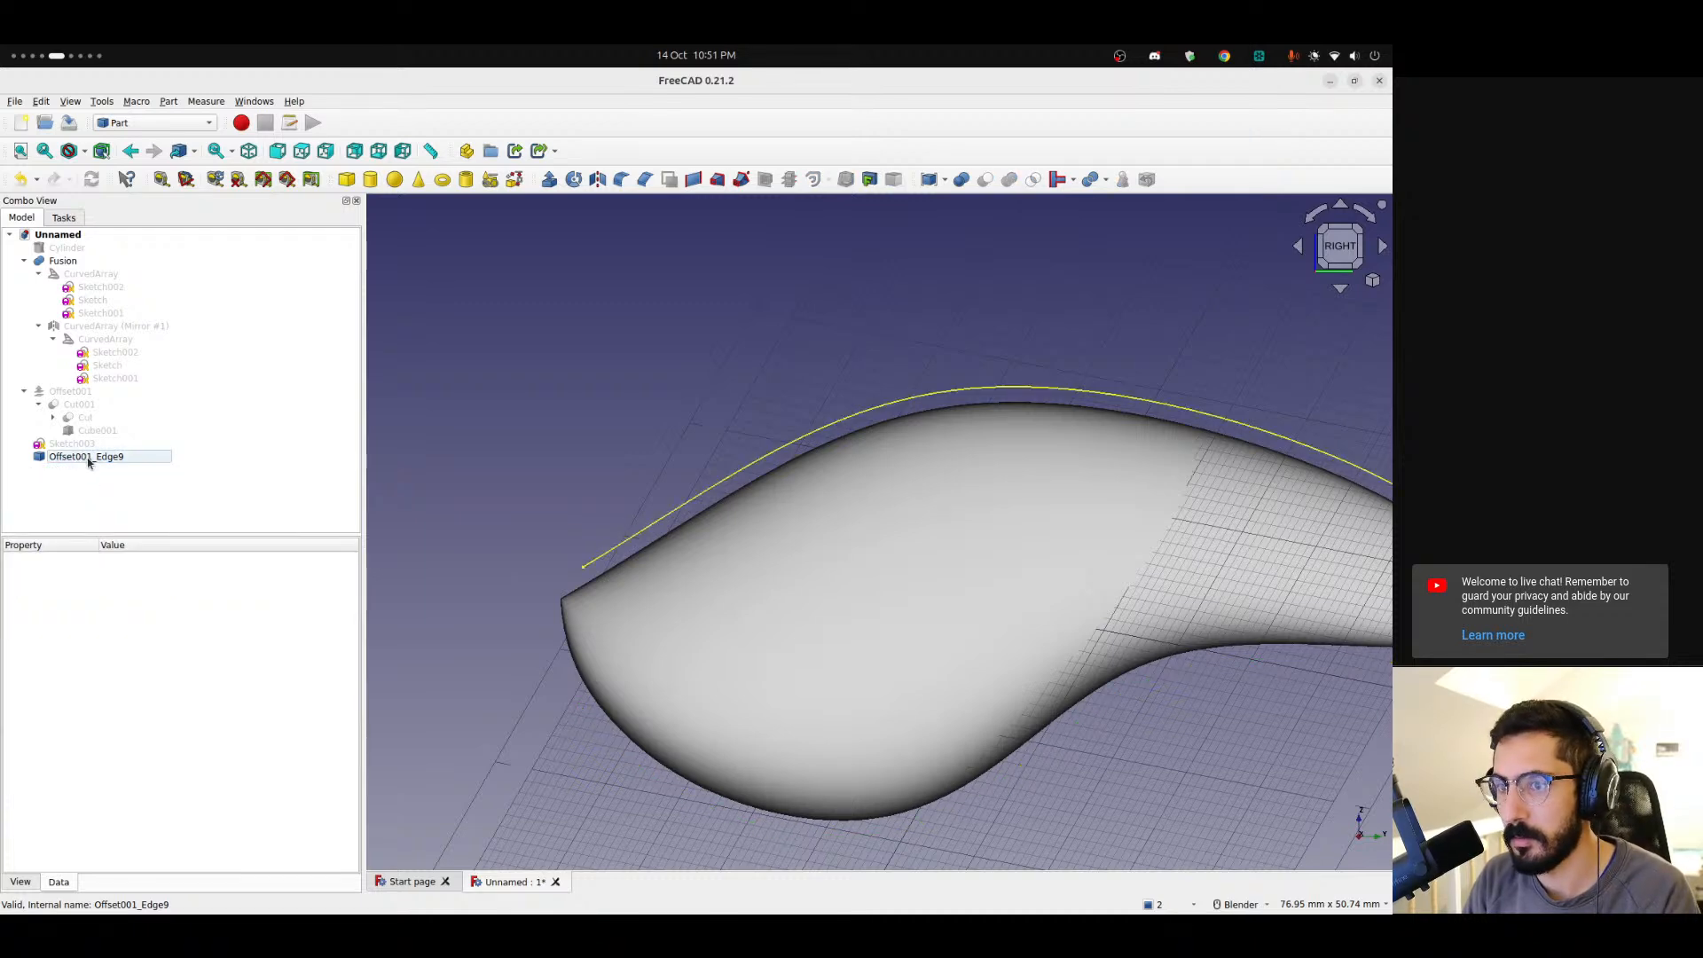
Delete the extracted top edge from the model.
{"action": "left_click", "coordinate": [88, 460]}
{"action": "key", "text": "Delete"}
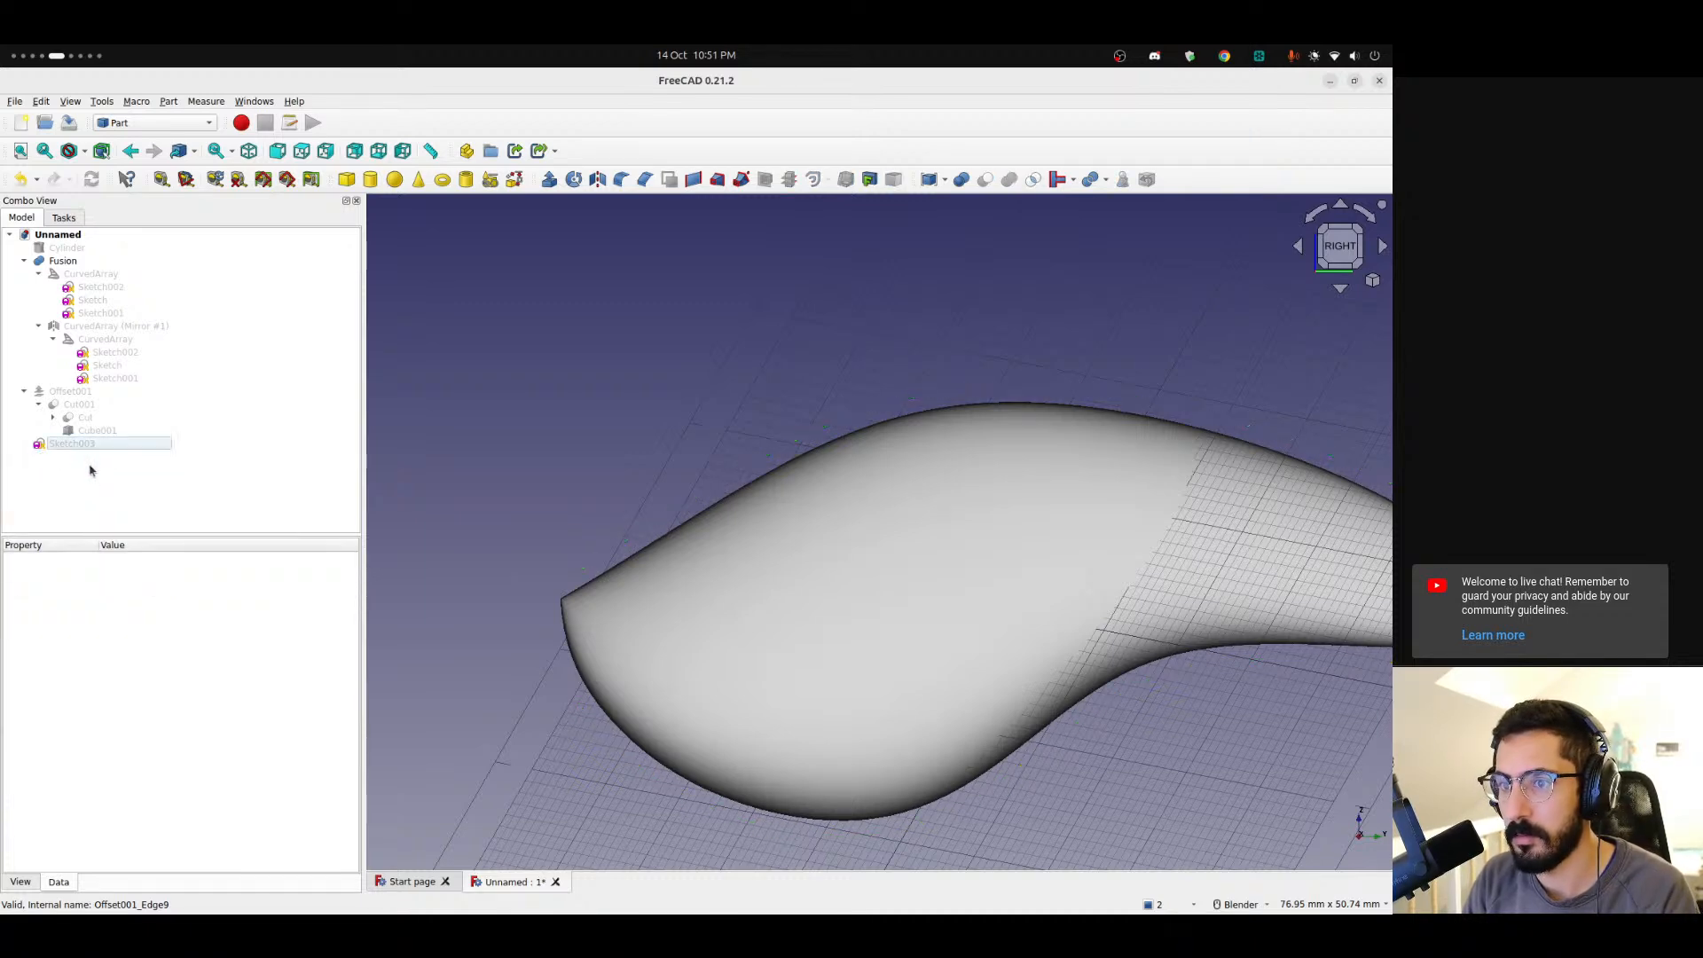
Examine the offset shell's source features, including the cut, cube and inner offset, while orbiting around the body's tip.
{"action": "left_click", "coordinate": [77, 394]}
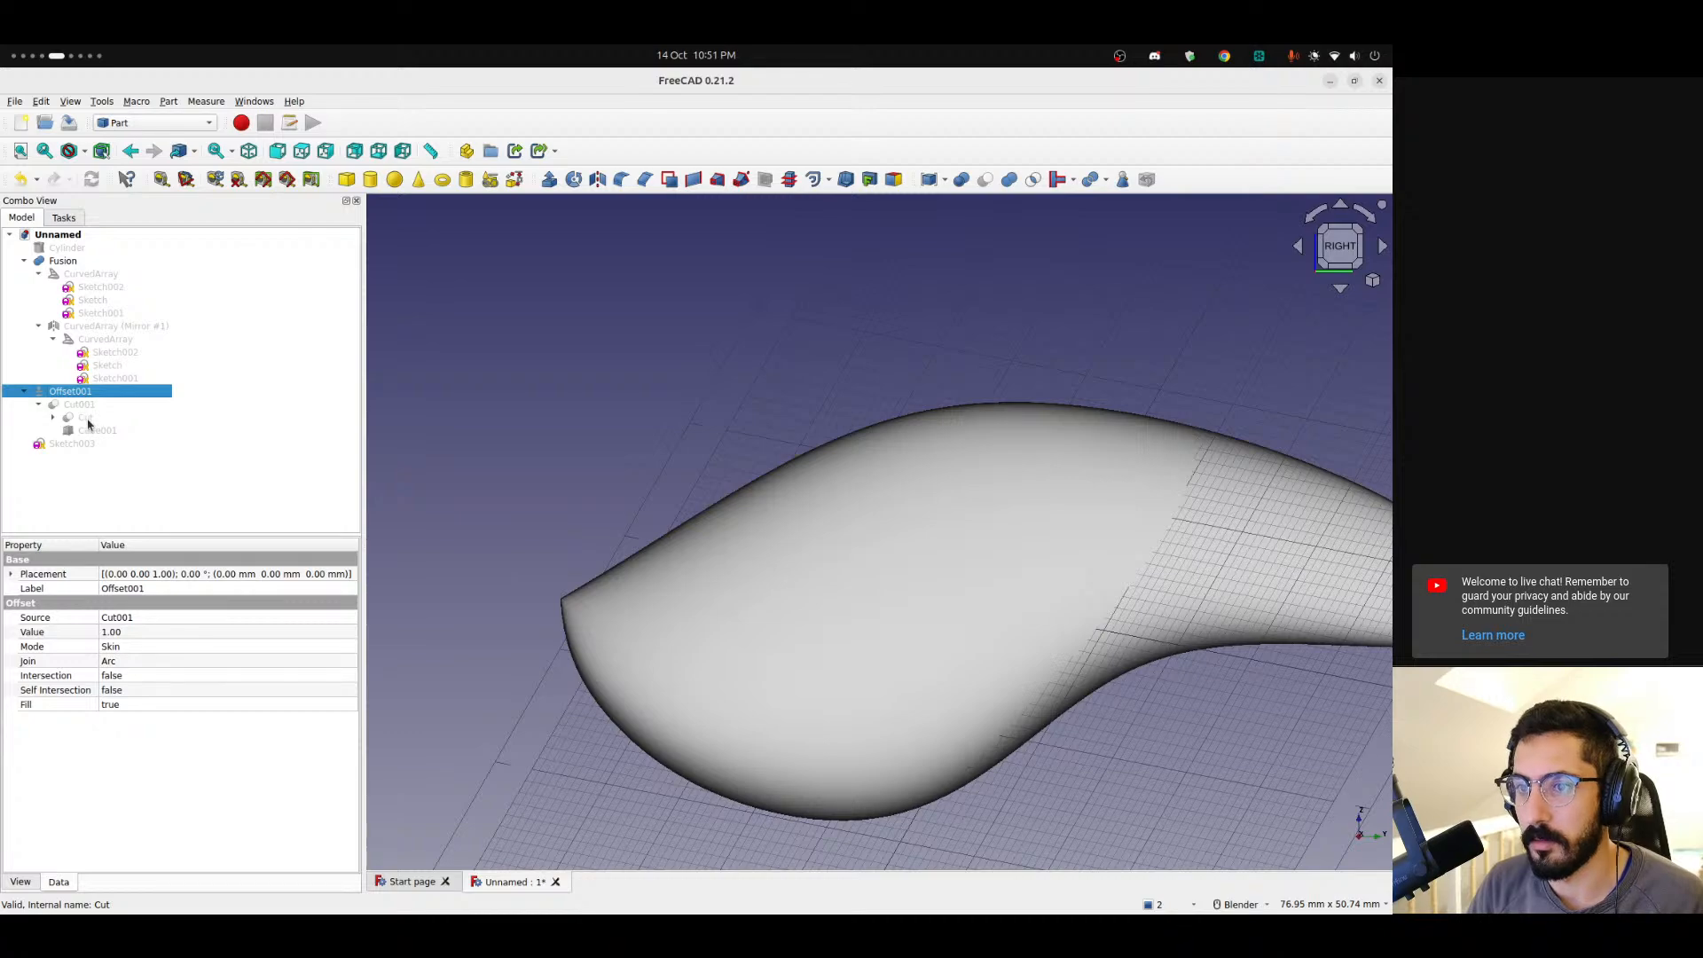
{"action": "left_click", "coordinate": [77, 405]}
{"action": "left_click", "coordinate": [98, 431]}
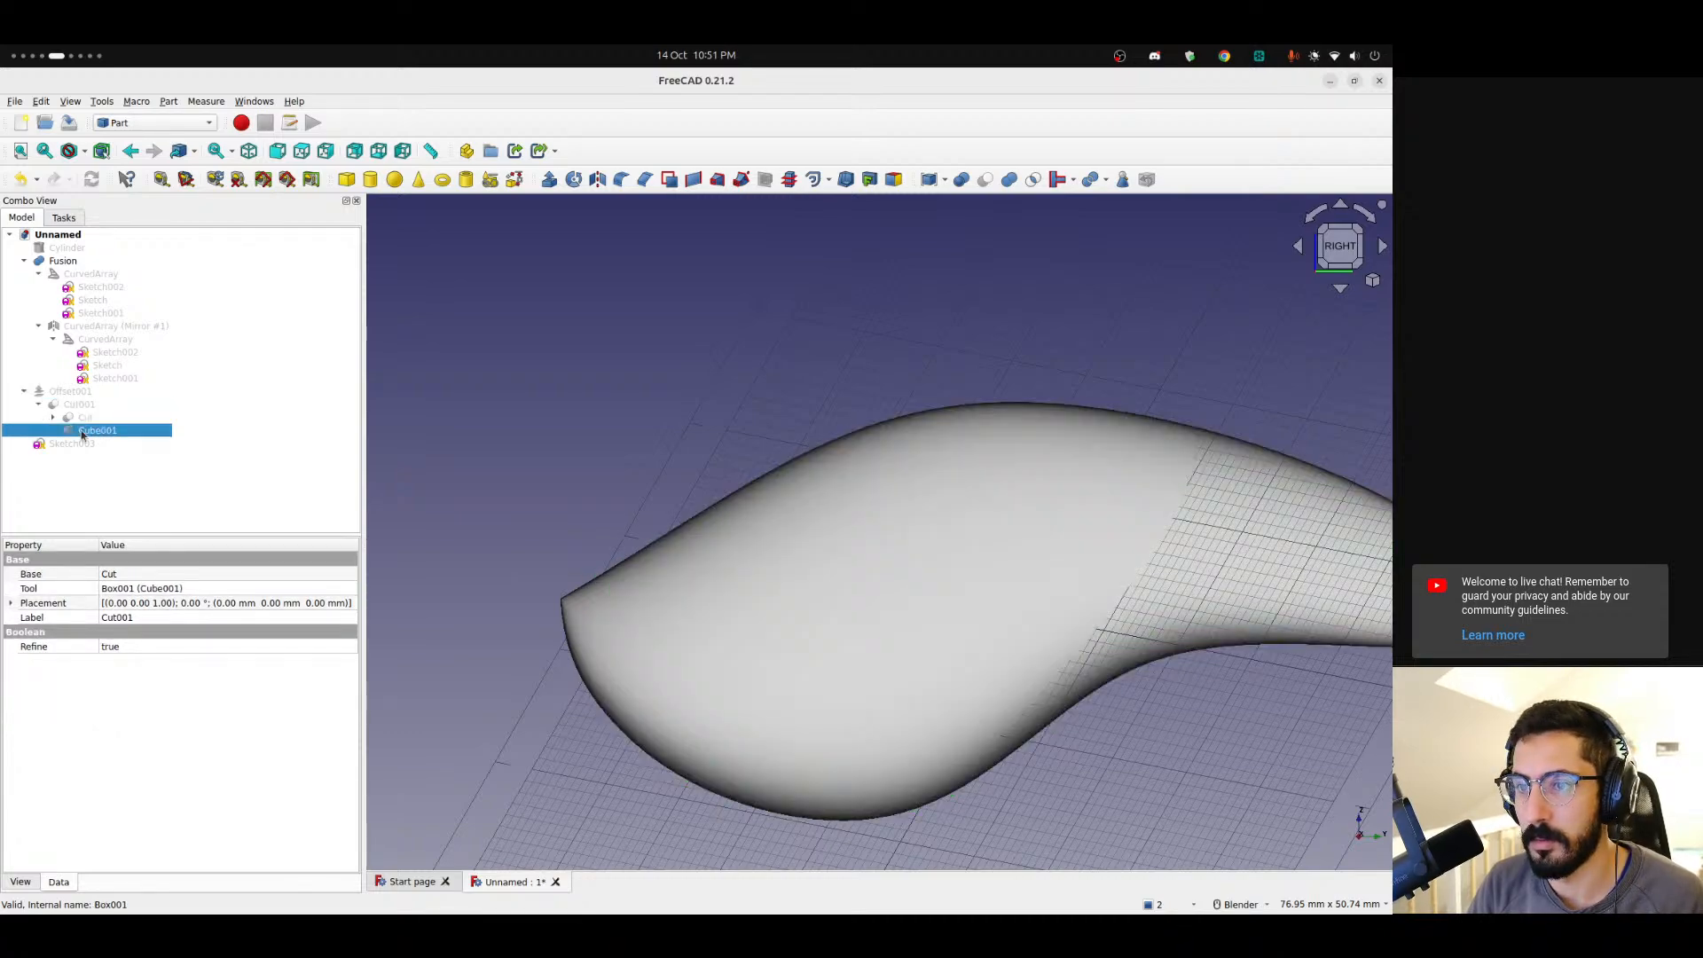
{"action": "middle_click_drag", "start_coordinate": [621, 523], "coordinate": [781, 550]}
{"action": "left_click", "coordinate": [53, 418]}
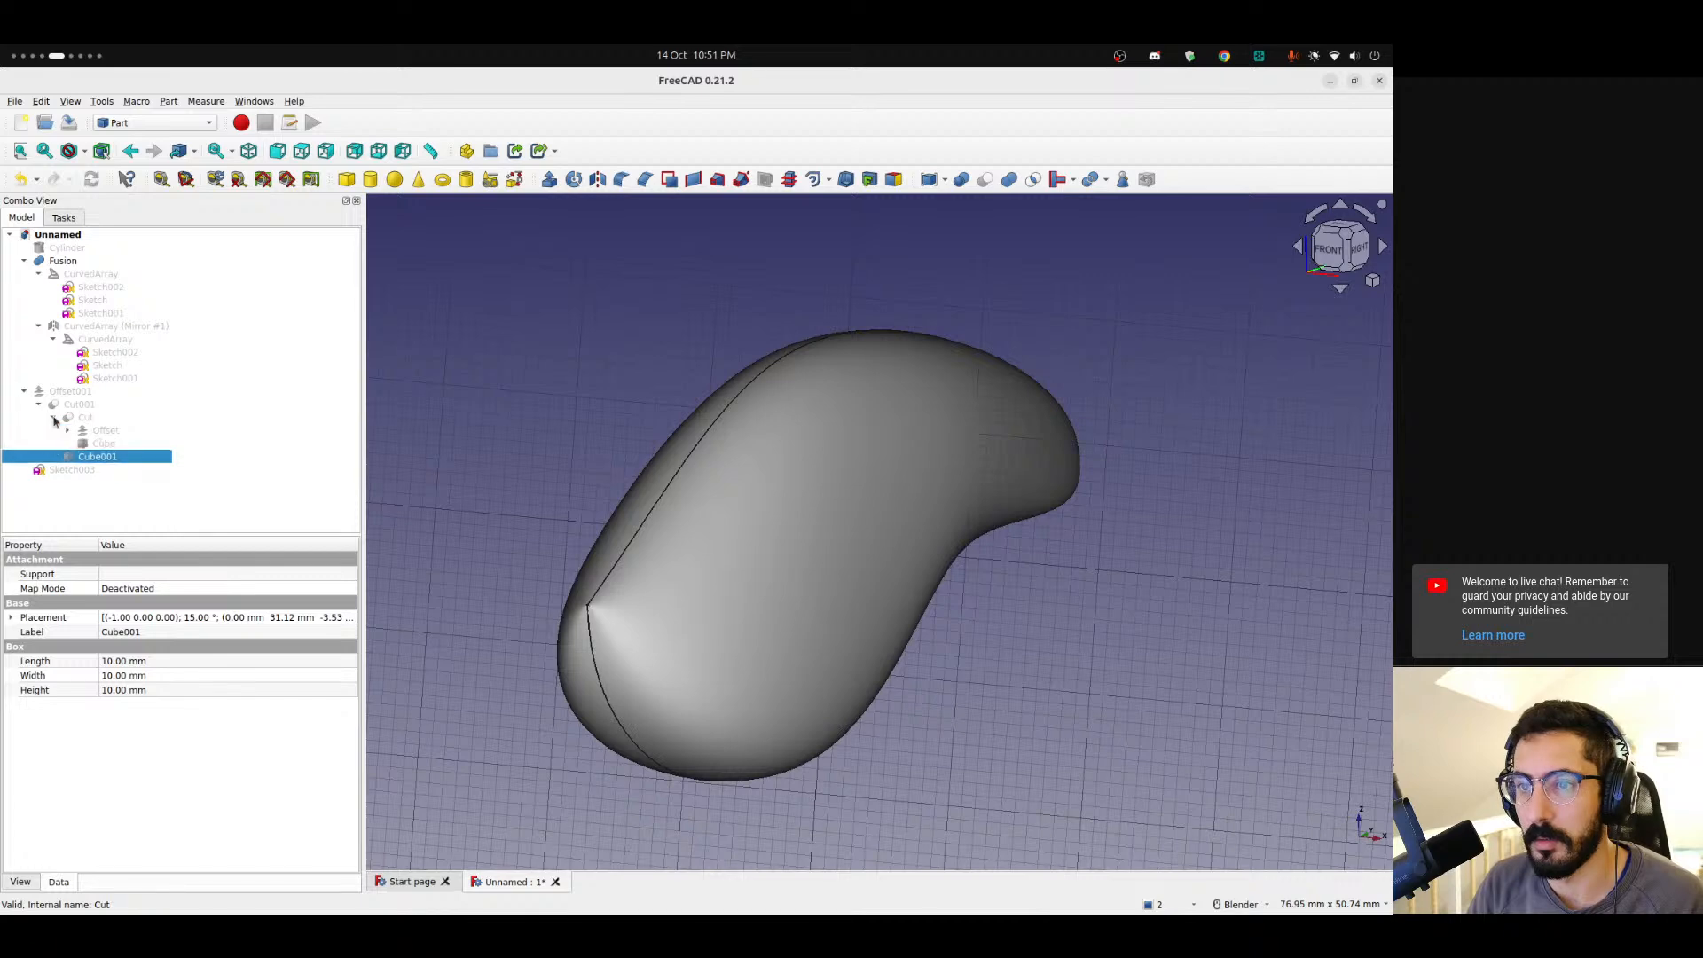
{"action": "left_click", "coordinate": [95, 432]}
{"action": "left_click", "coordinate": [541, 507]}
{"action": "middle_click_drag", "start_coordinate": [572, 529], "coordinate": [914, 527]}
{"action": "scroll", "coordinate": [592, 536], "scroll_direction": "up", "scroll_amount": 3}
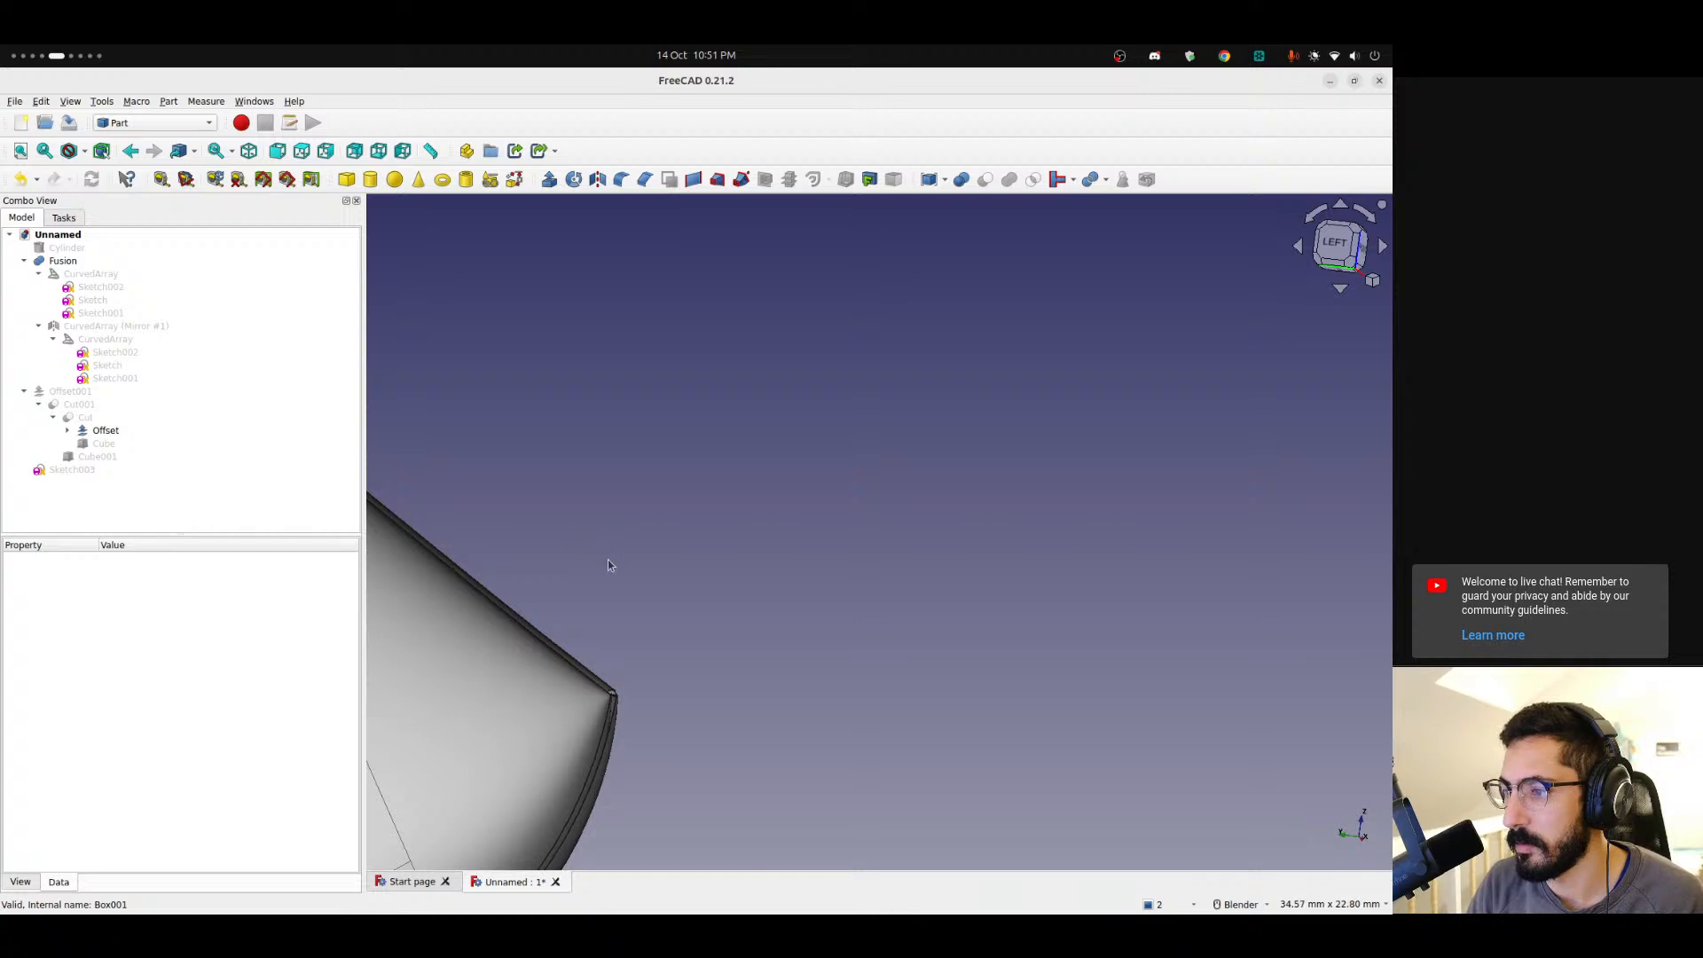
{"action": "middle_click_drag", "start_coordinate": [609, 564], "coordinate": [617, 653]}
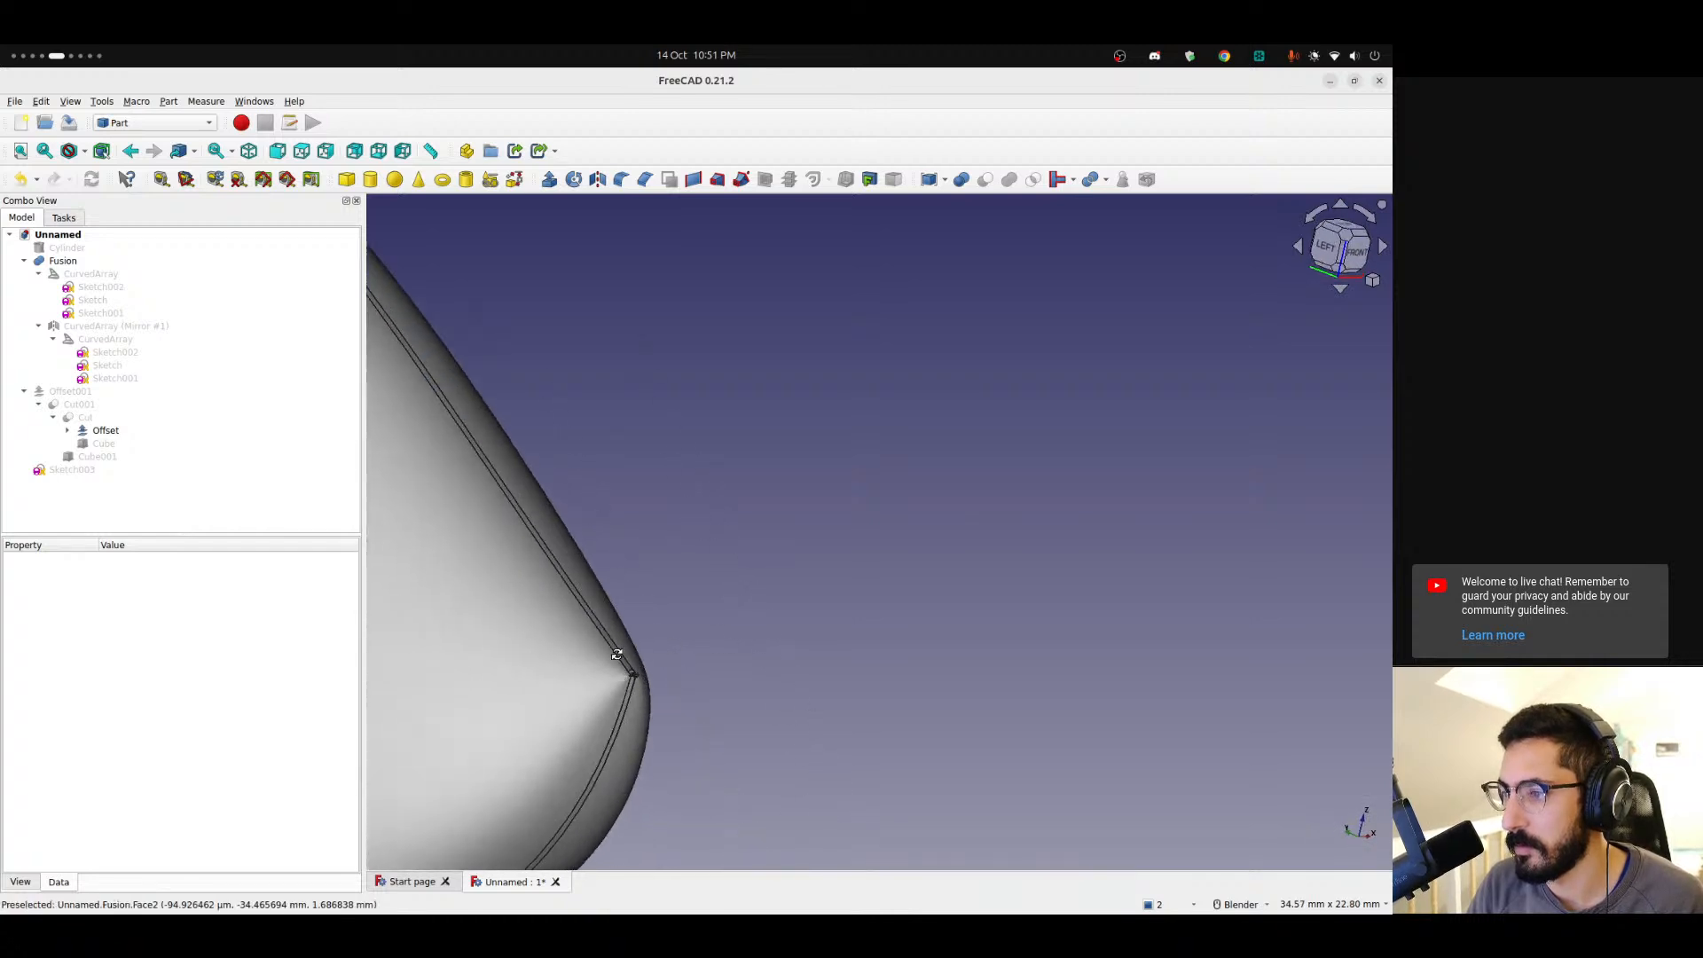
{"action": "left_click", "coordinate": [557, 613]}
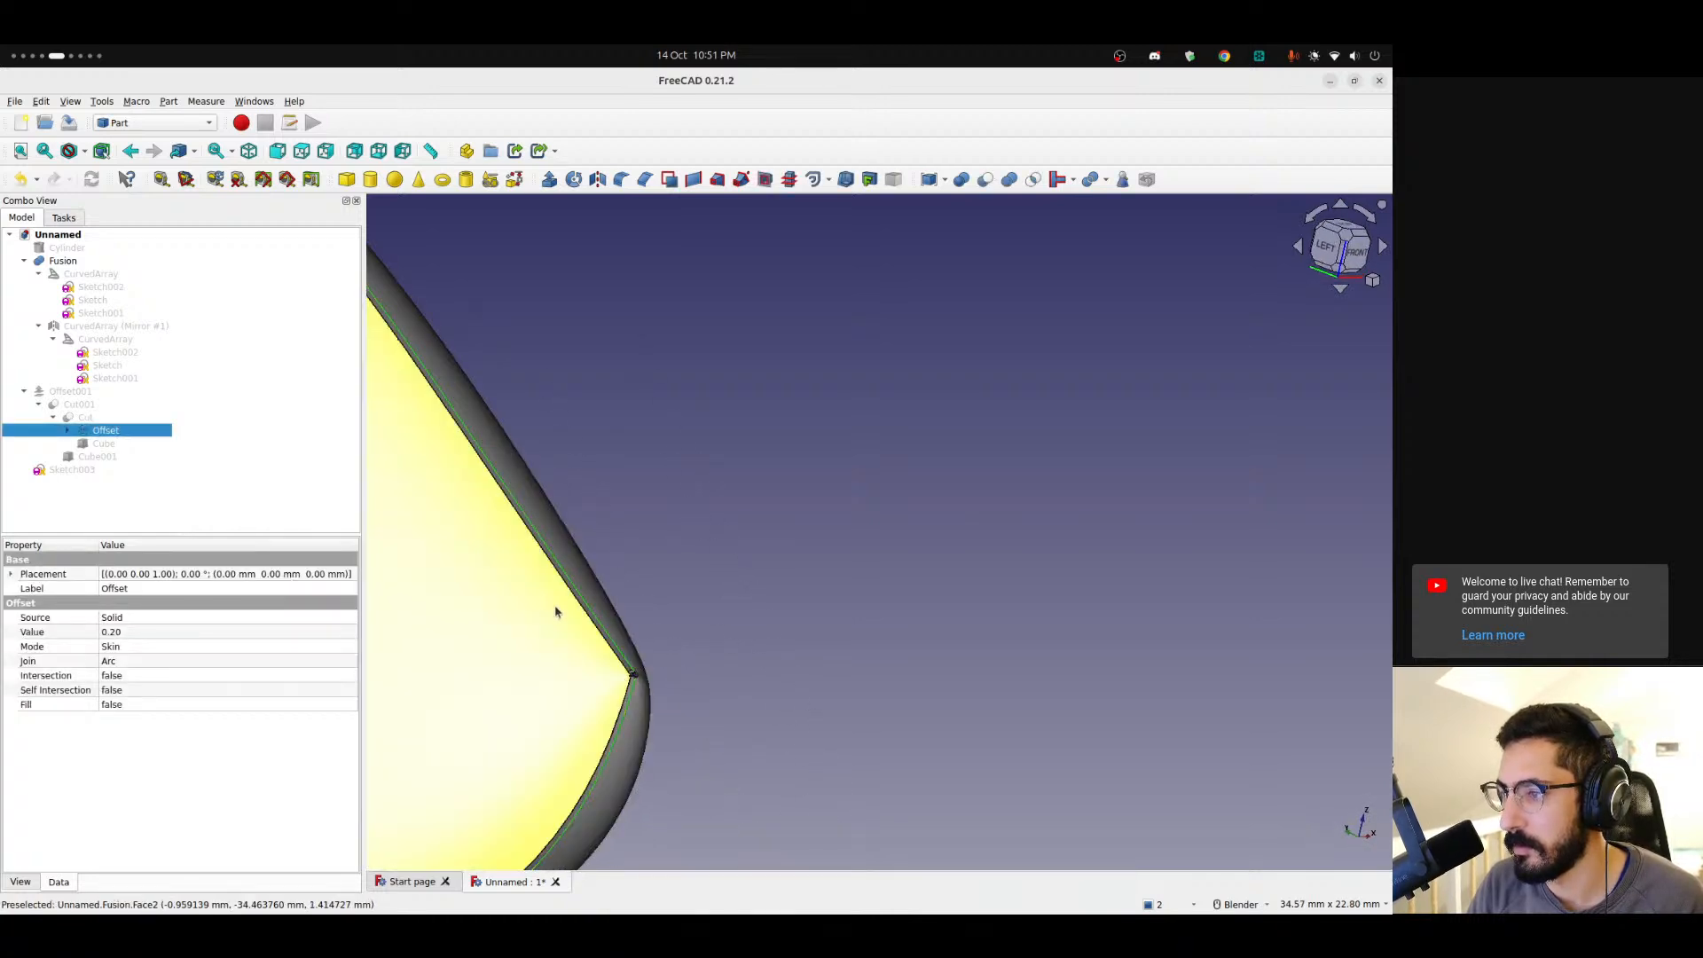
{"action": "scroll", "coordinate": [479, 577], "scroll_direction": "down", "scroll_amount": 2}
{"action": "scroll", "coordinate": [943, 639], "scroll_direction": "down", "scroll_amount": 2}
{"action": "scroll", "coordinate": [756, 589], "scroll_direction": "up", "scroll_amount": 5}
{"action": "scroll", "coordinate": [818, 512], "scroll_direction": "up", "scroll_amount": 3}
{"action": "middle_click_drag", "start_coordinate": [817, 513], "coordinate": [1224, 623]}
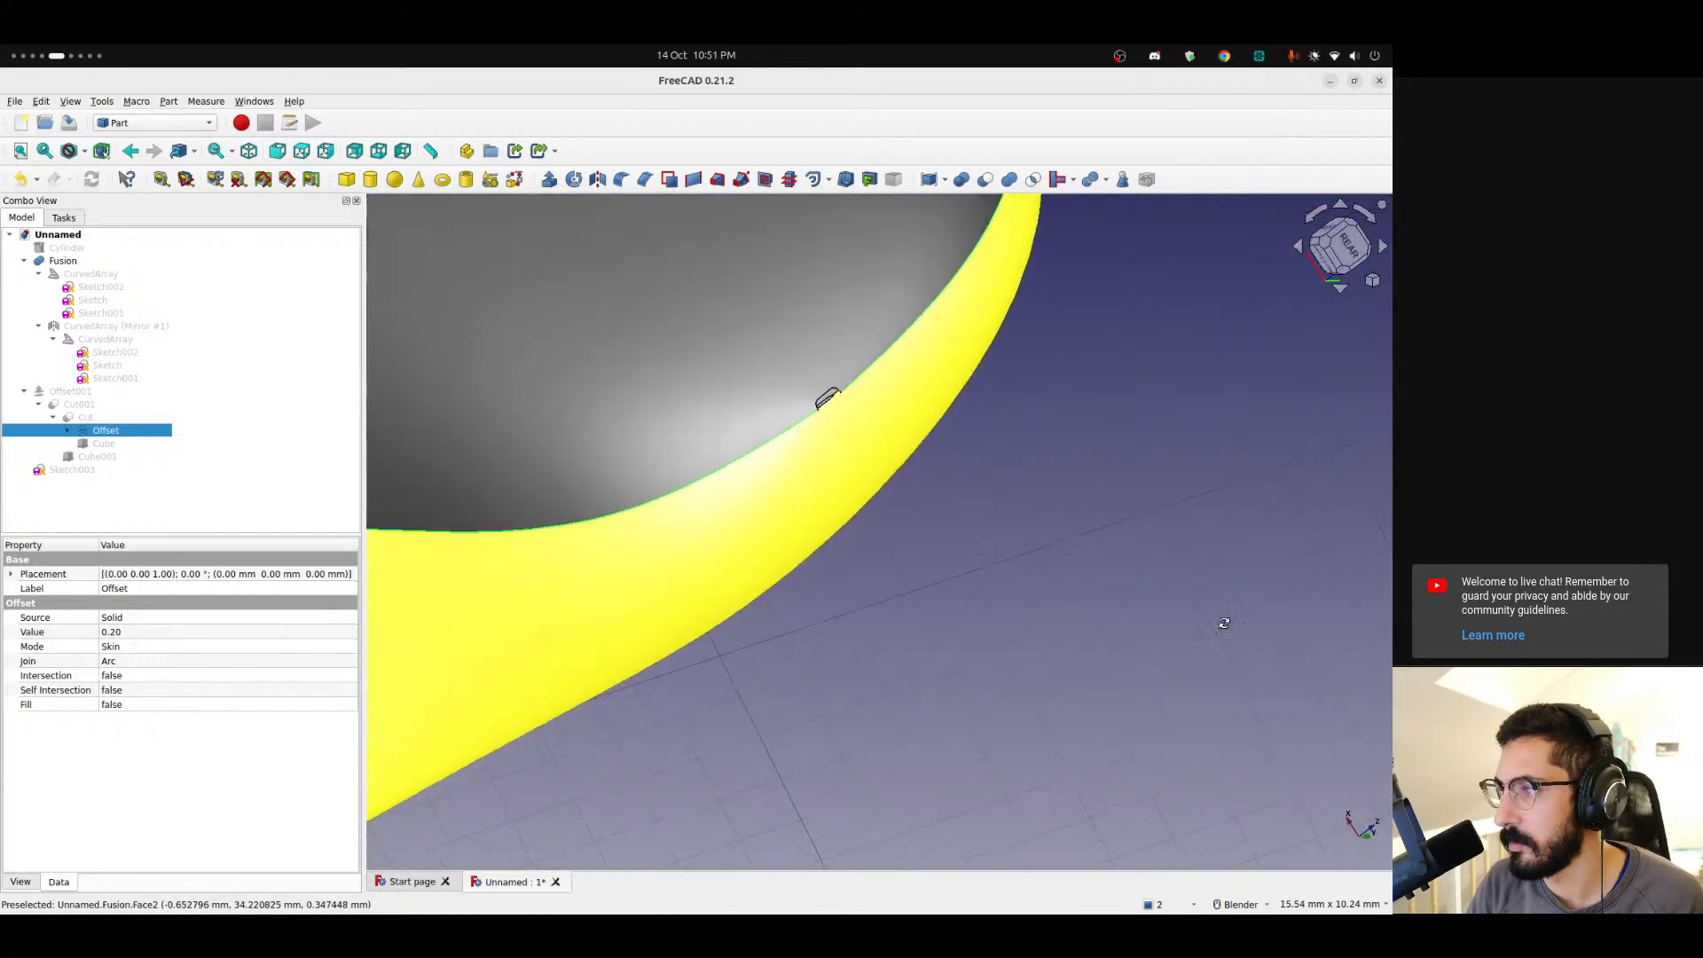
{"action": "scroll", "coordinate": [1224, 623], "scroll_direction": "down", "scroll_amount": 6}
{"action": "middle_click_drag", "start_coordinate": [1000, 609], "coordinate": [960, 652]}
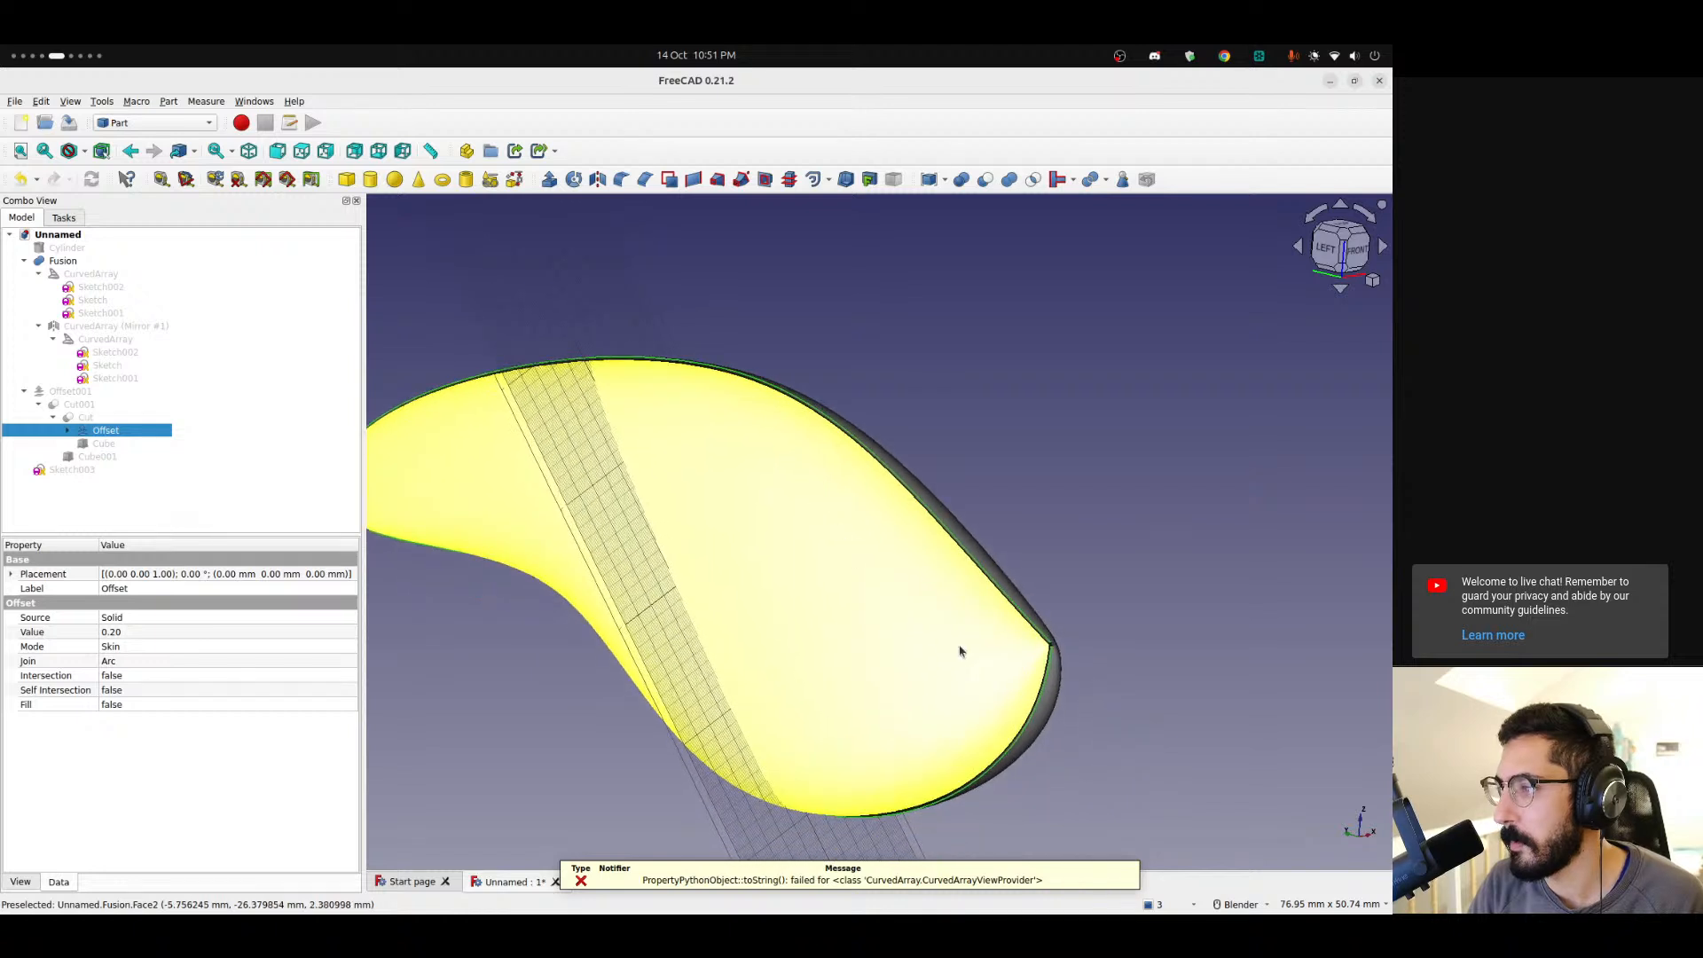
{"action": "scroll", "coordinate": [960, 652], "scroll_direction": "up", "scroll_amount": 4}
{"action": "middle_click_drag", "start_coordinate": [1062, 658], "coordinate": [1002, 612]}
{"action": "left_click", "coordinate": [946, 377]}
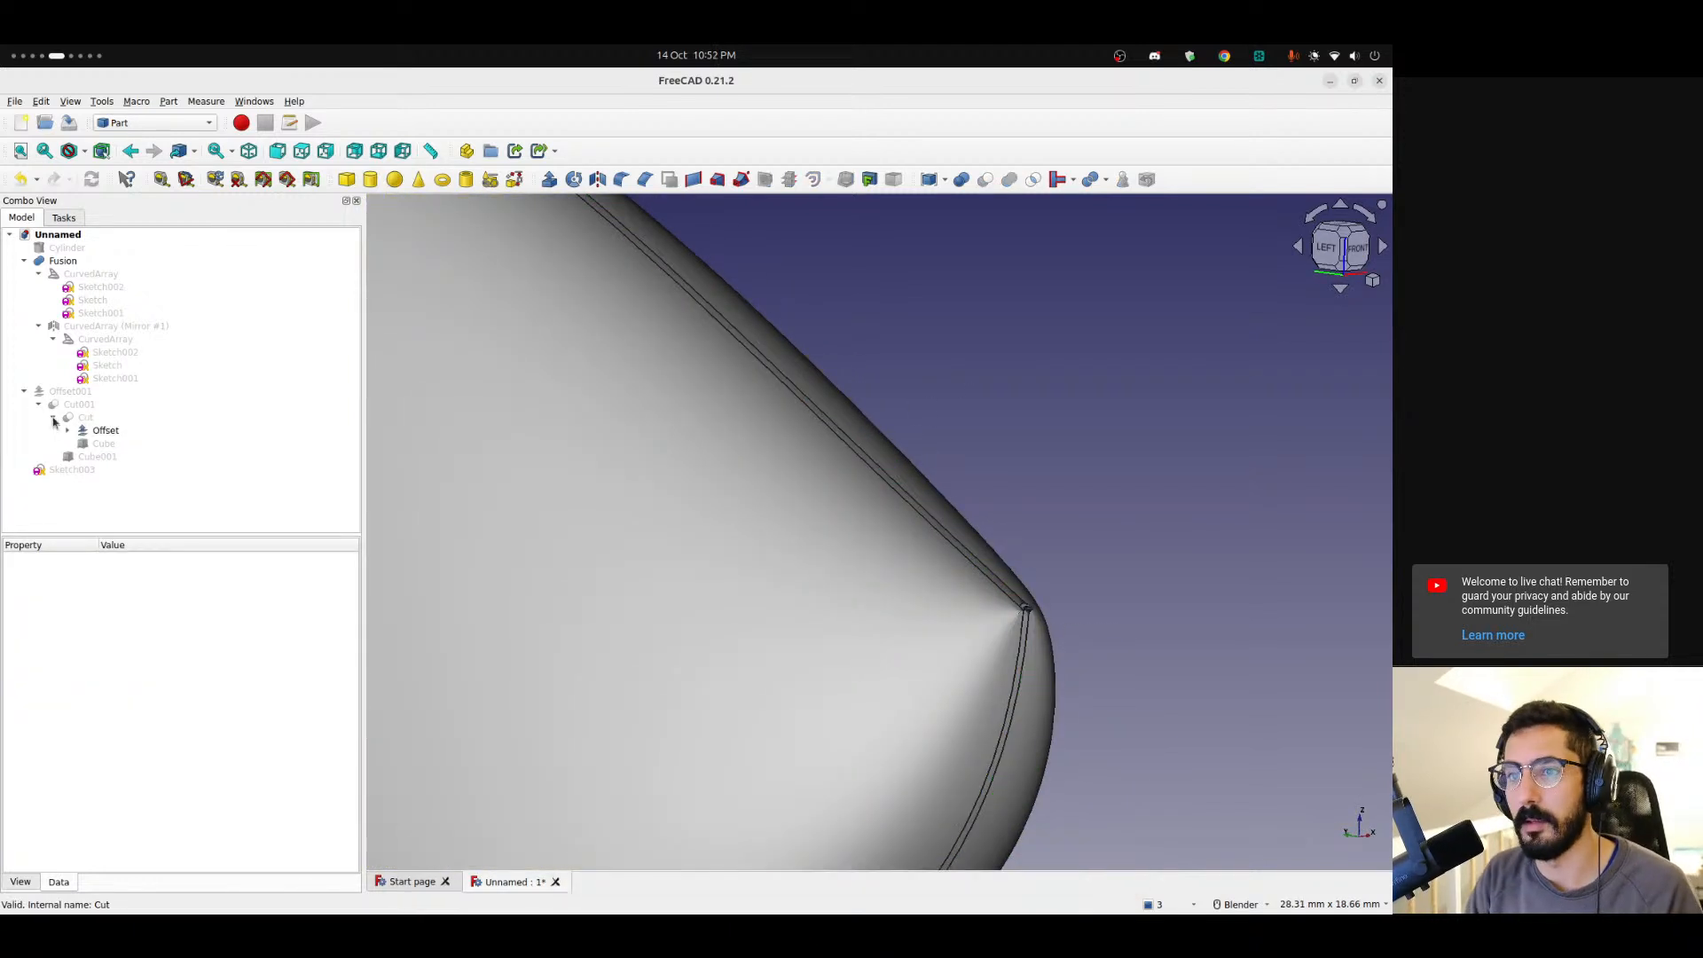
Undo the last two deletions to restore both extracted edges.
{"action": "key", "text": "ctrl+z"}
{"action": "key", "text": "ctrl+z"}
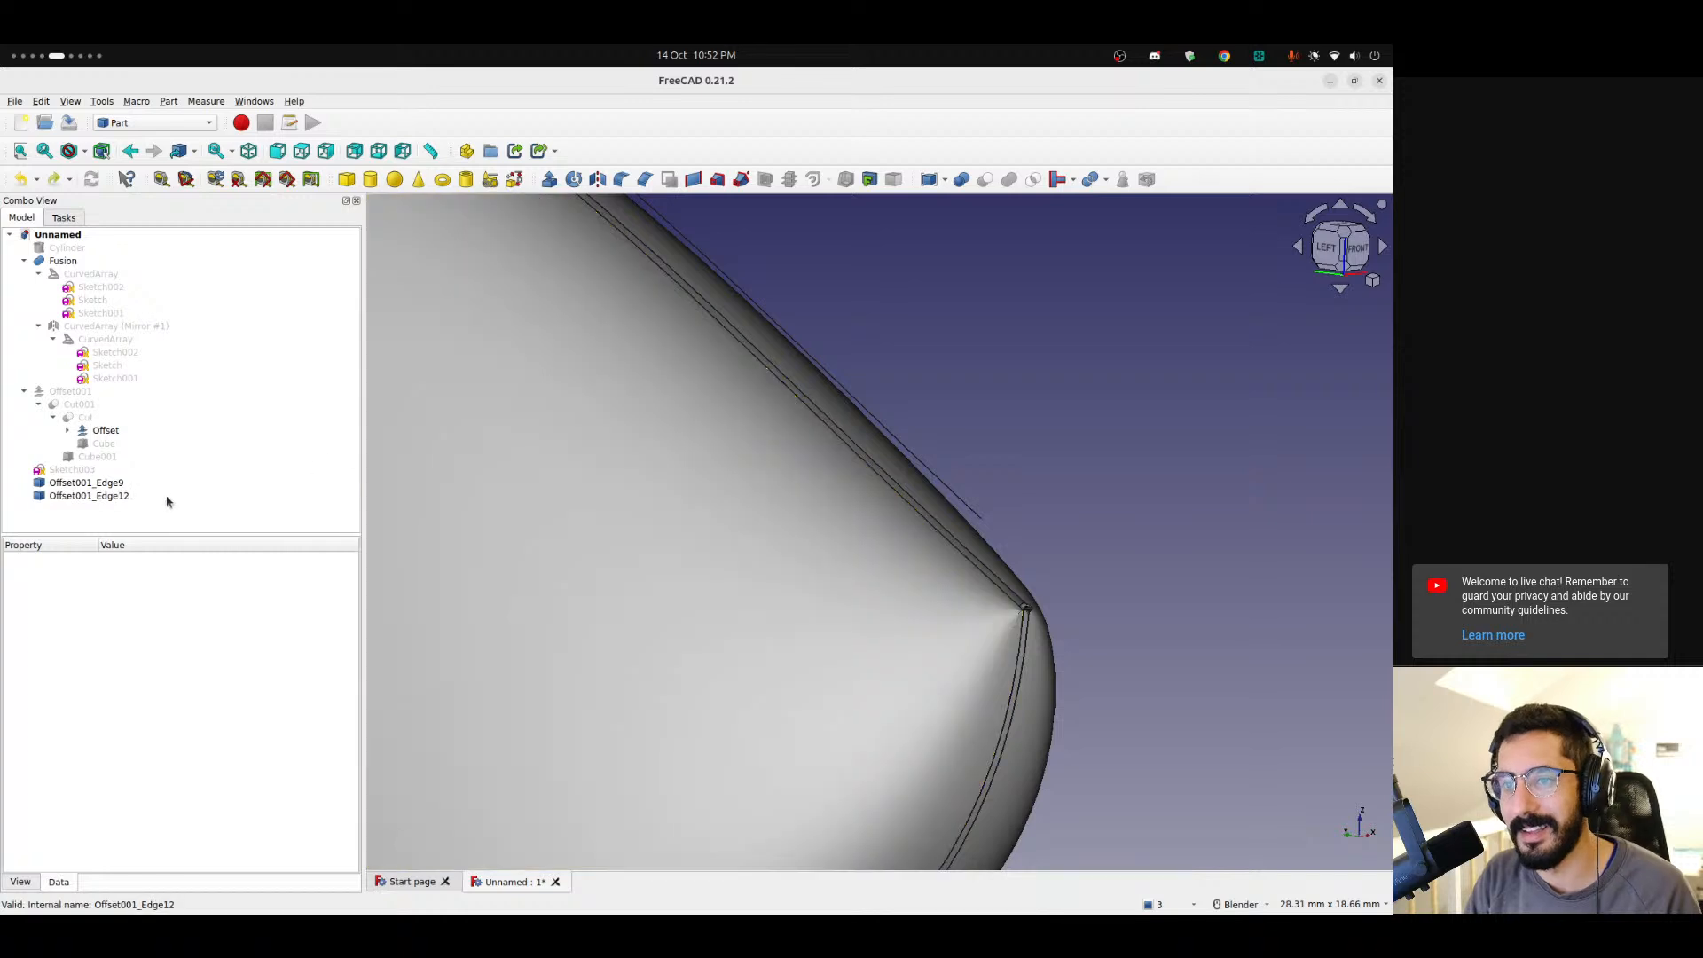
{"action": "scroll", "coordinate": [915, 574], "scroll_direction": "down", "scroll_amount": 11}
Toggle the visibility of the inner offset and the offset shell, and view the body from the right.
{"action": "left_click", "coordinate": [105, 432]}
{"action": "key", "text": "space"}
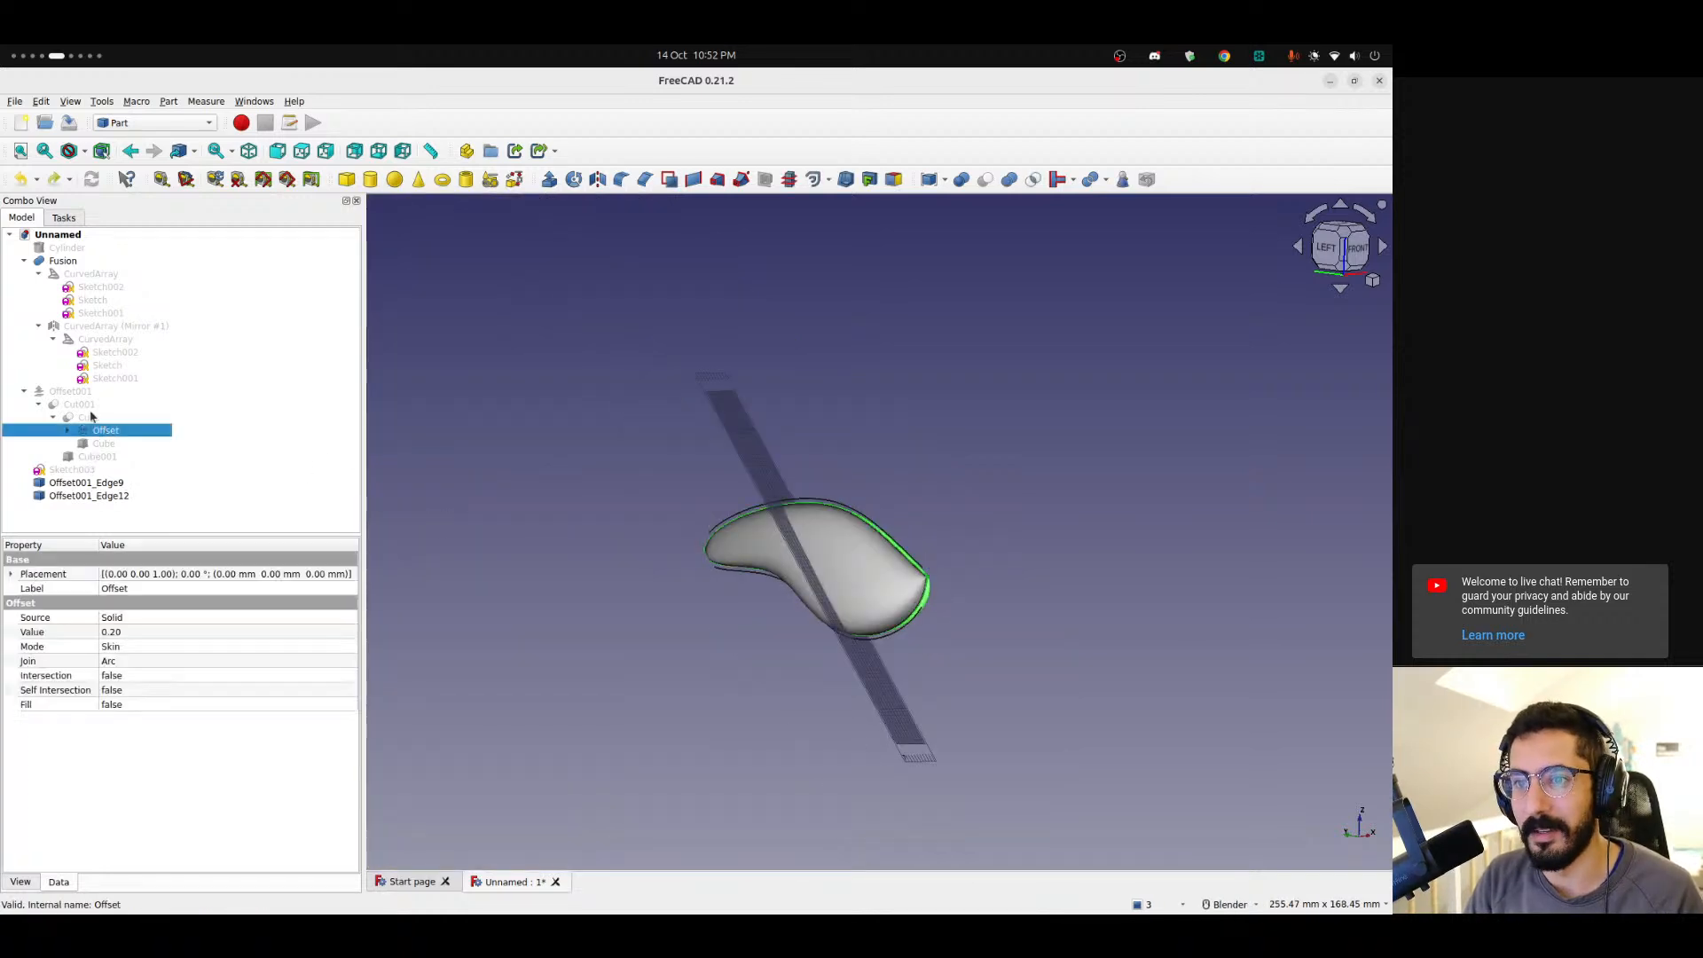
{"action": "left_click", "coordinate": [62, 393]}
{"action": "key", "text": "space"}
{"action": "scroll", "coordinate": [701, 663], "scroll_direction": "up", "scroll_amount": 7}
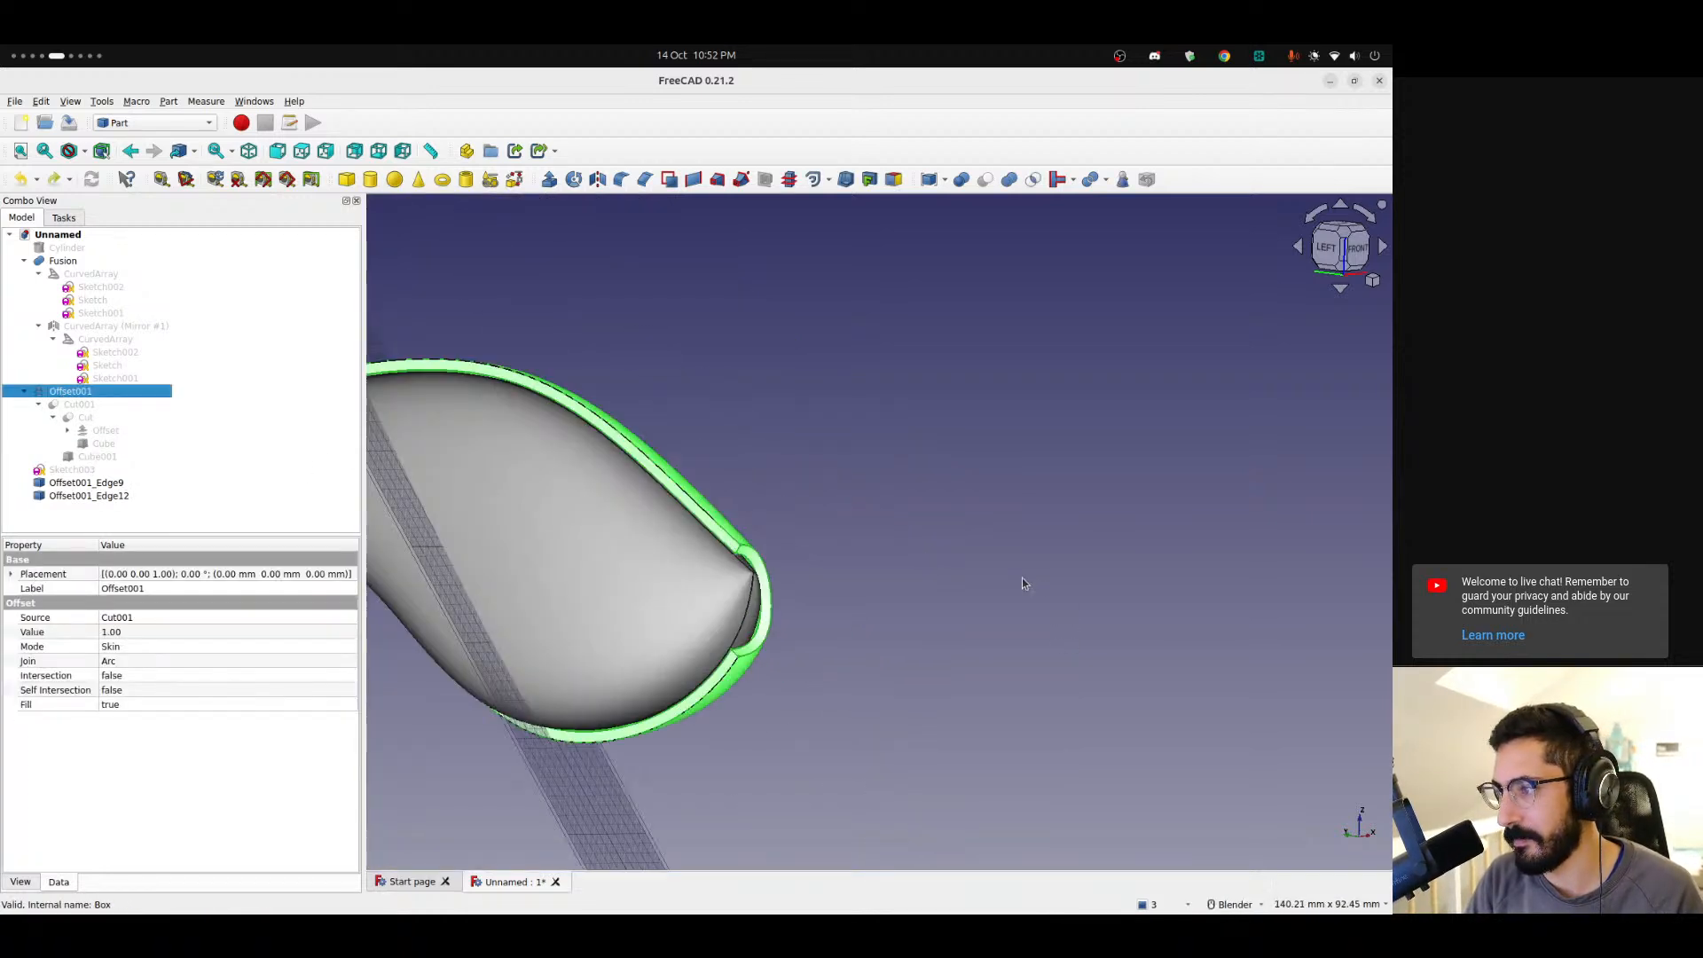
{"action": "scroll", "coordinate": [860, 605], "scroll_direction": "down", "scroll_amount": 3}
{"action": "left_click", "coordinate": [859, 605]}
{"action": "middle_click_drag", "start_coordinate": [859, 605], "coordinate": [557, 553]}
{"action": "middle_click_drag", "start_coordinate": [867, 555], "coordinate": [757, 501]}
{"action": "left_click", "coordinate": [1336, 257]}
{"action": "scroll", "coordinate": [672, 509], "scroll_direction": "up", "scroll_amount": 3}
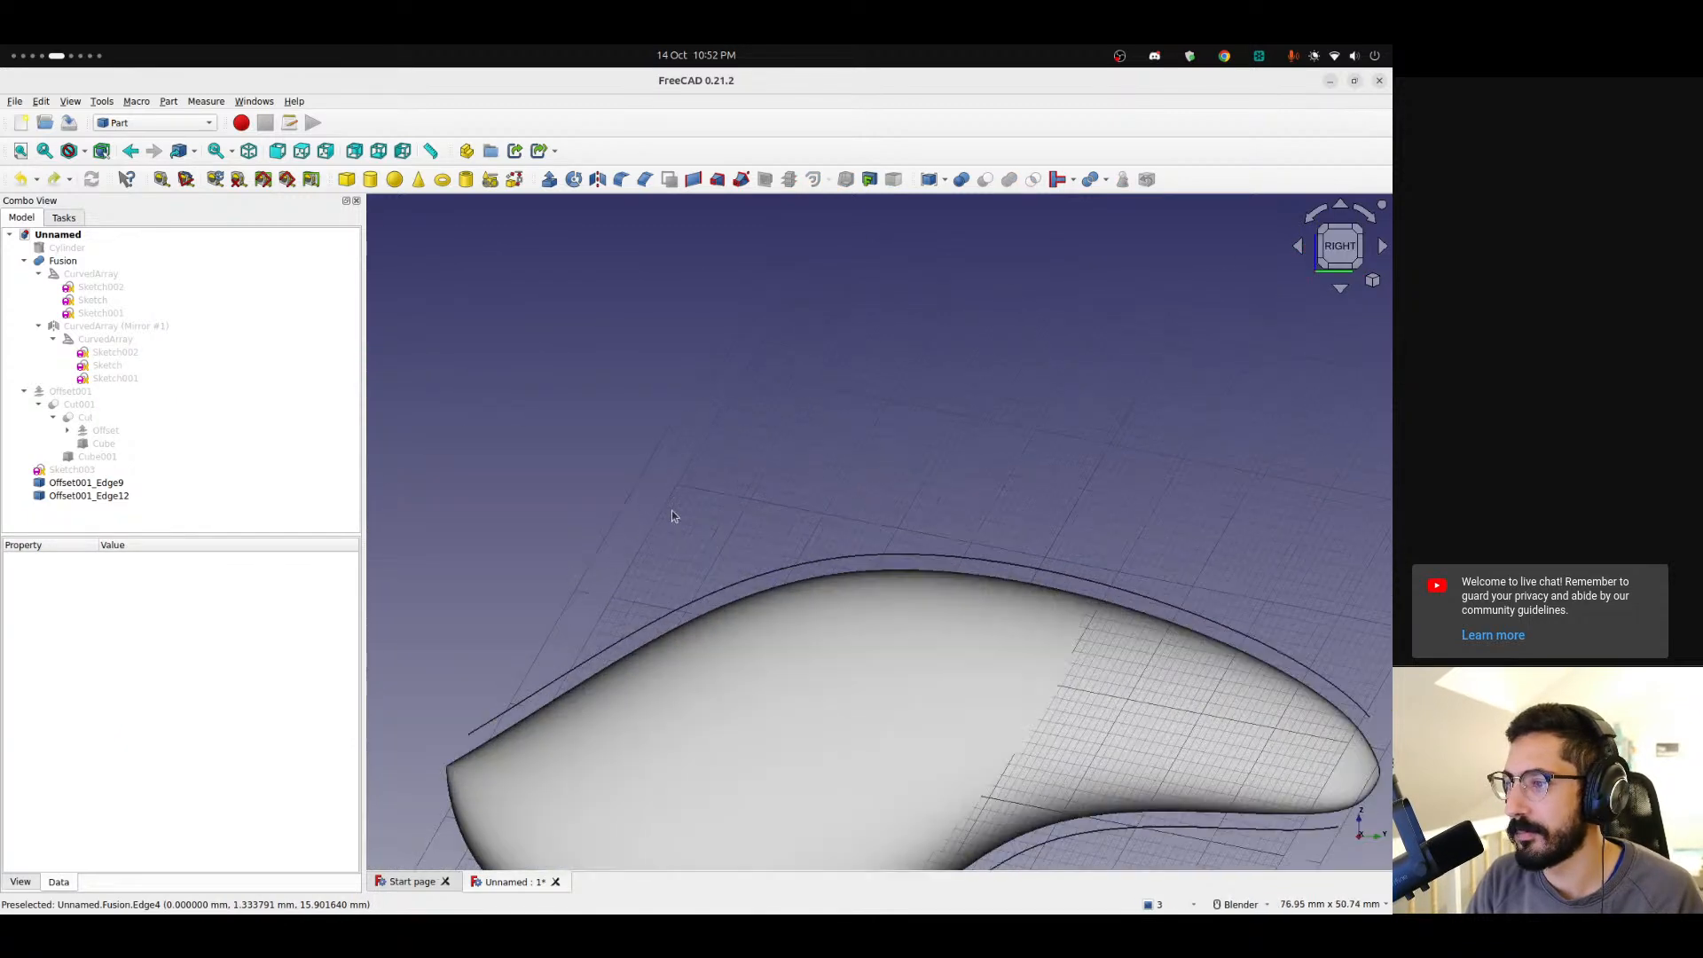
{"action": "scroll", "coordinate": [829, 578], "scroll_direction": "down", "scroll_amount": 2}
{"action": "middle_click_drag", "start_coordinate": [793, 563], "coordinate": [683, 460], "text": "shift"}
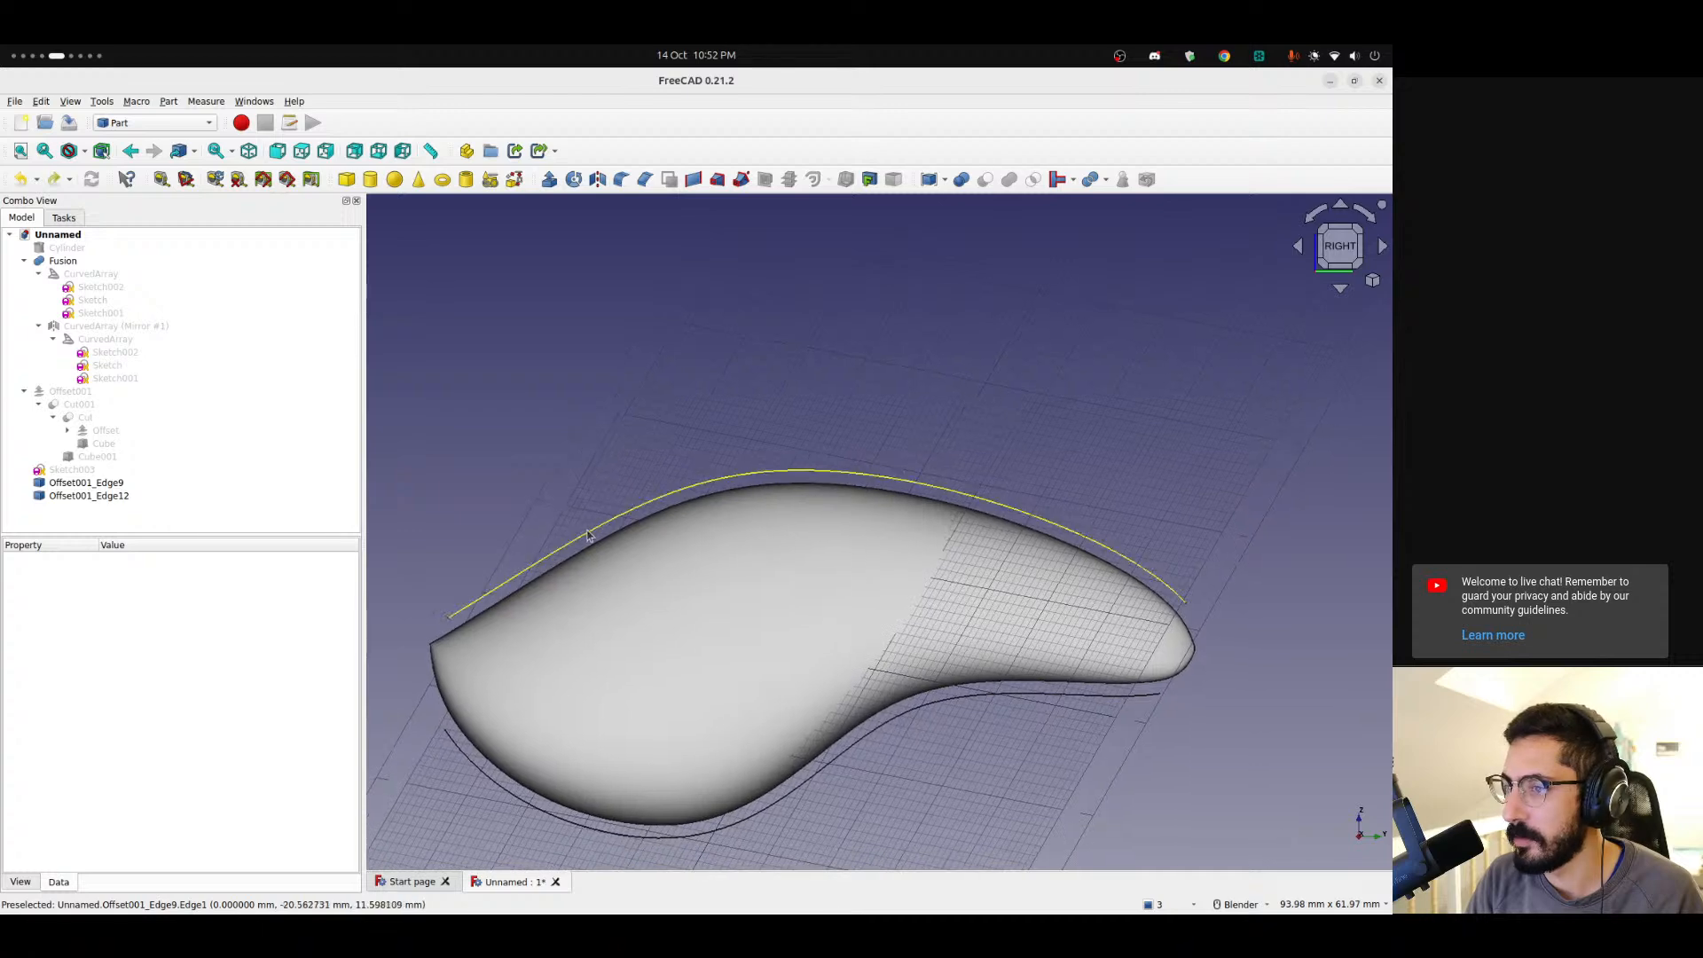
Create a 2D offset of the extracted top edge in Skin mode with an offset of -4 mm.
{"action": "left_click", "coordinate": [586, 538]}
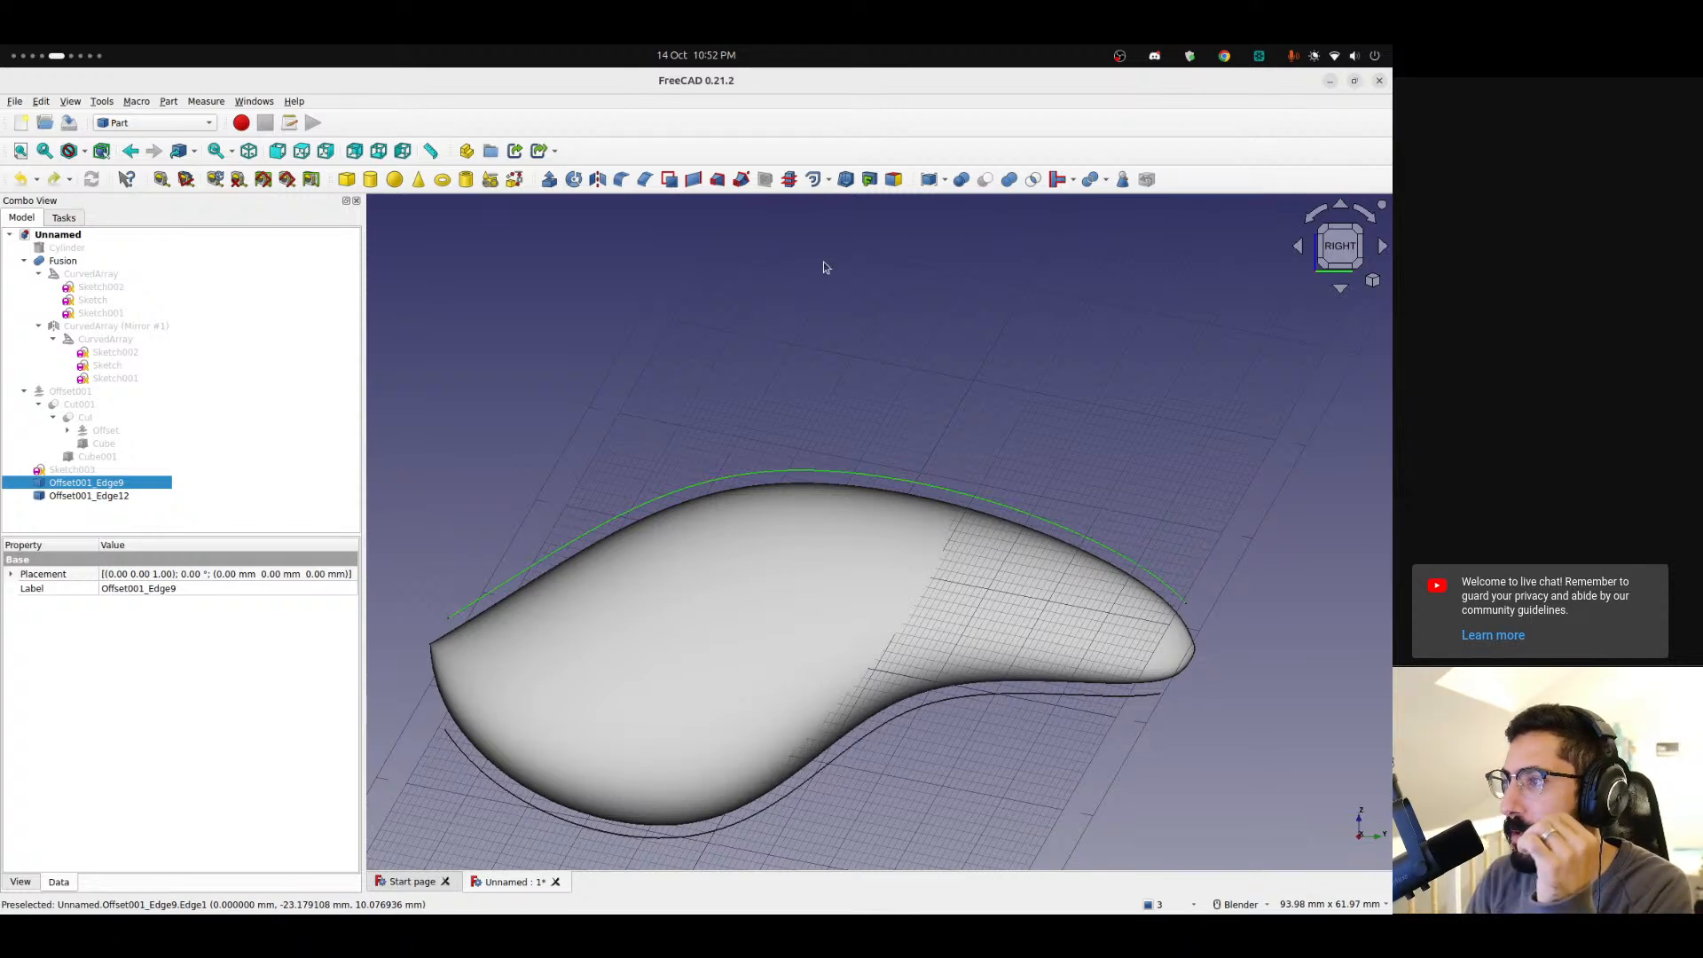
{"action": "left_click", "coordinate": [813, 179]}
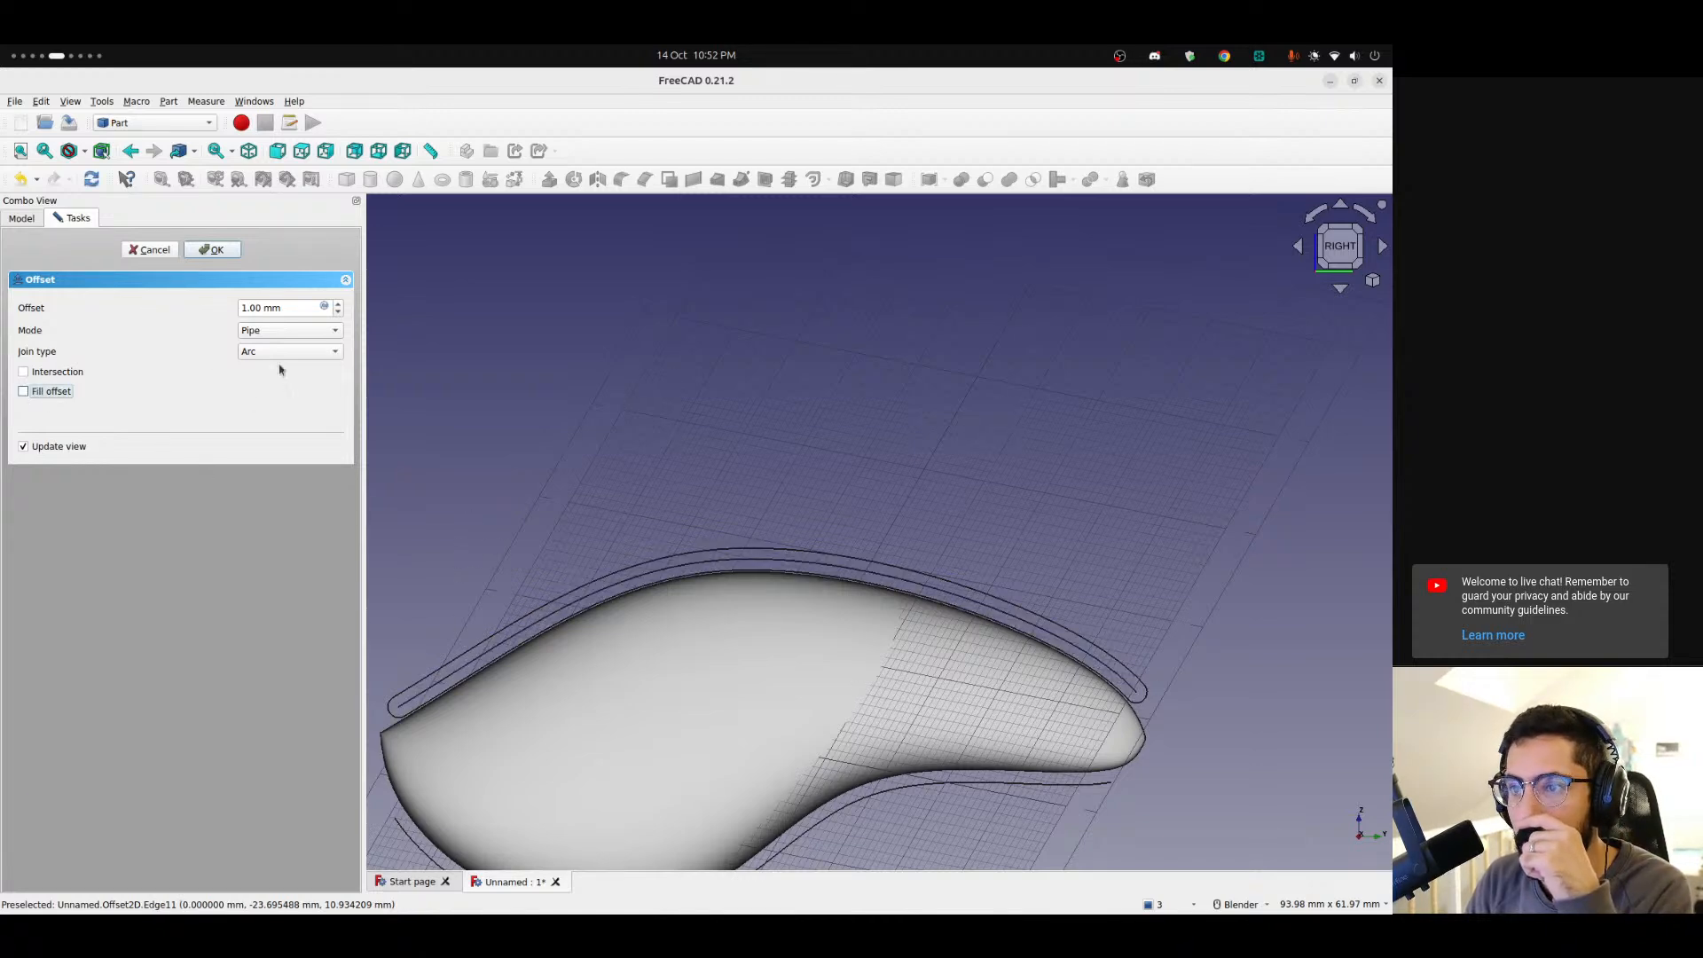
{"action": "left_click", "coordinate": [284, 330]}
{"action": "left_click", "coordinate": [281, 321]}
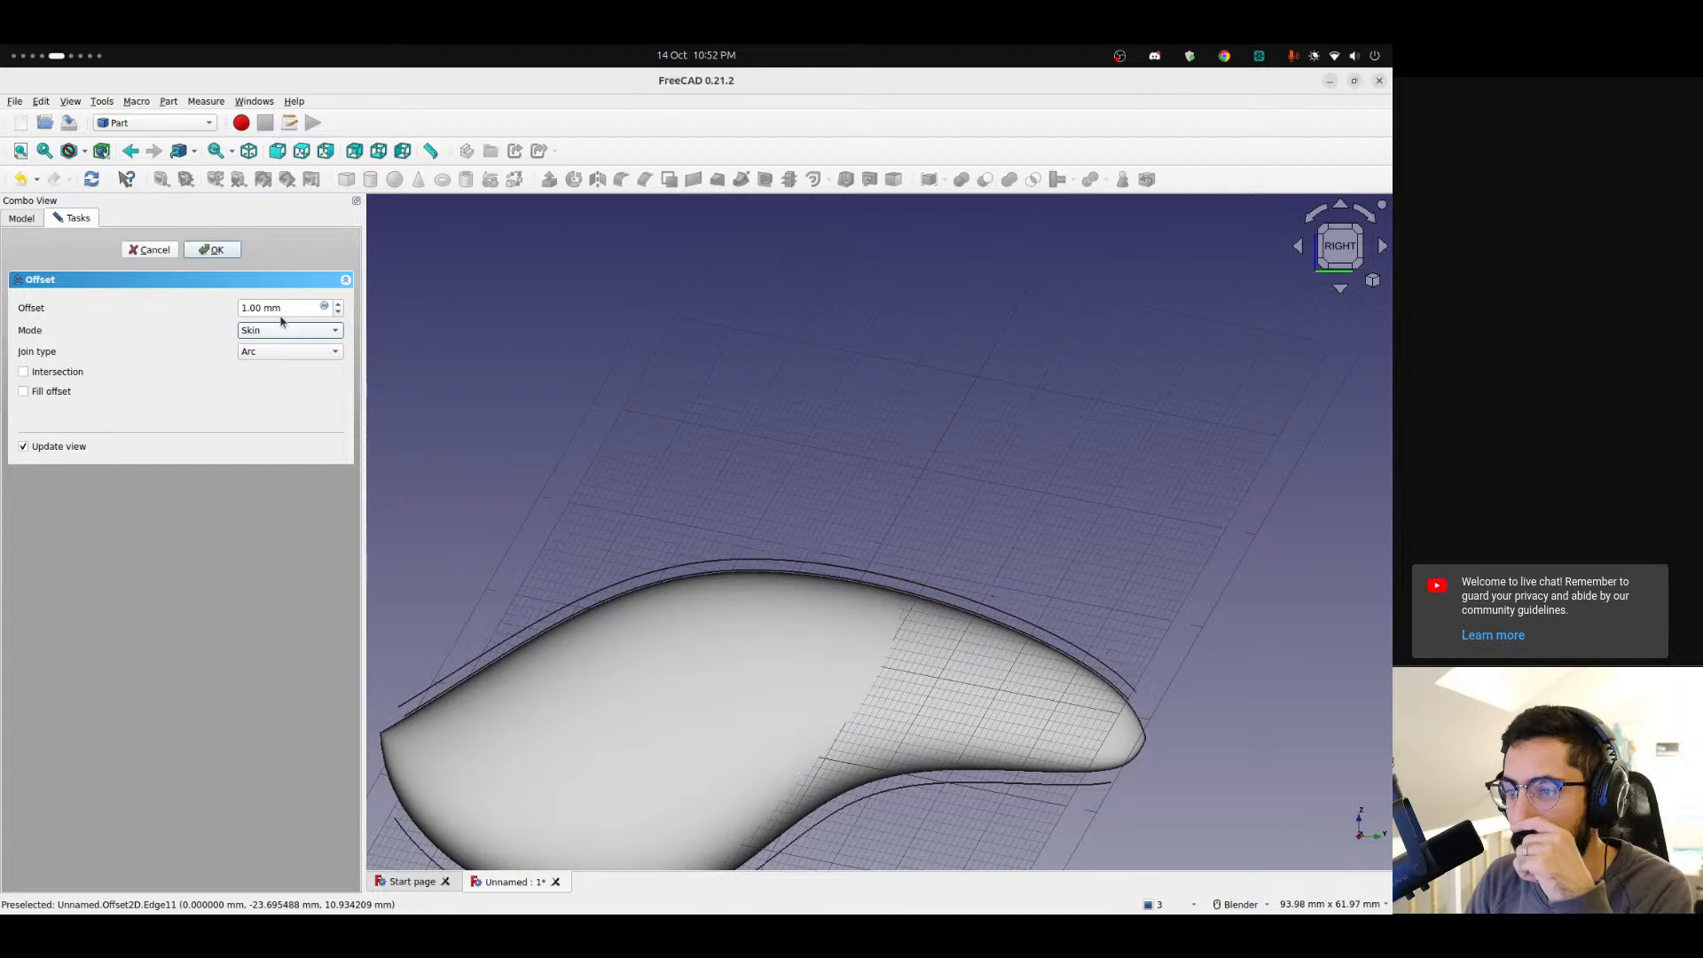
{"action": "left_click", "coordinate": [240, 307]}
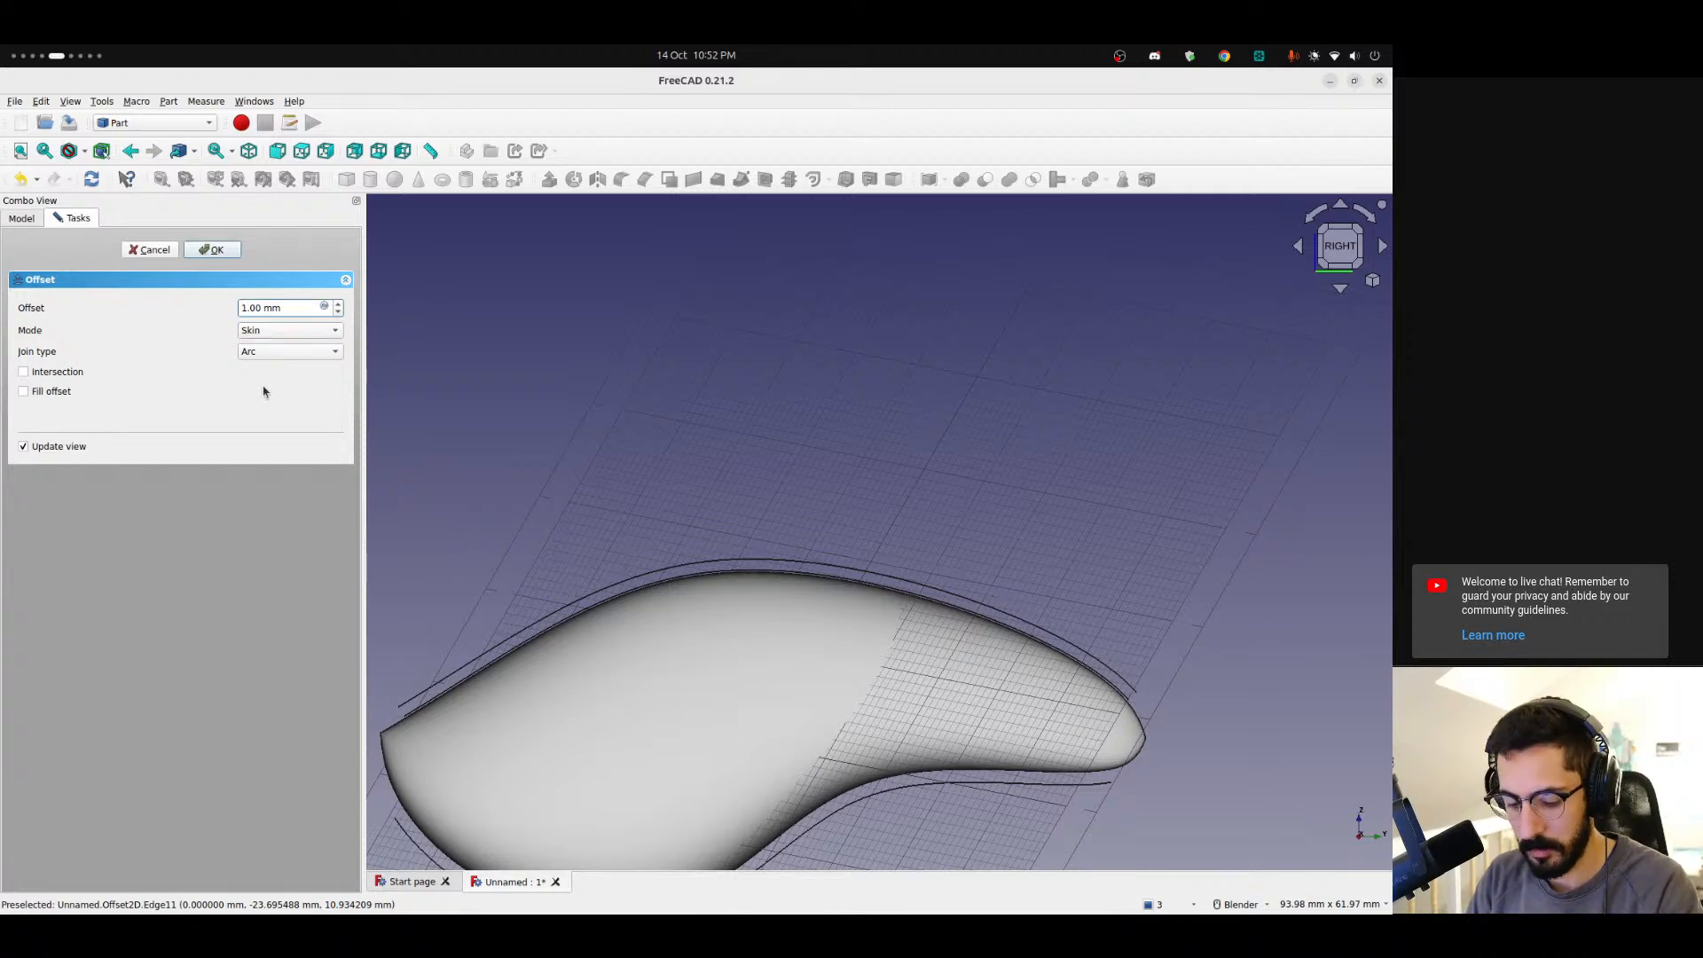
{"action": "type", "text": "-"}
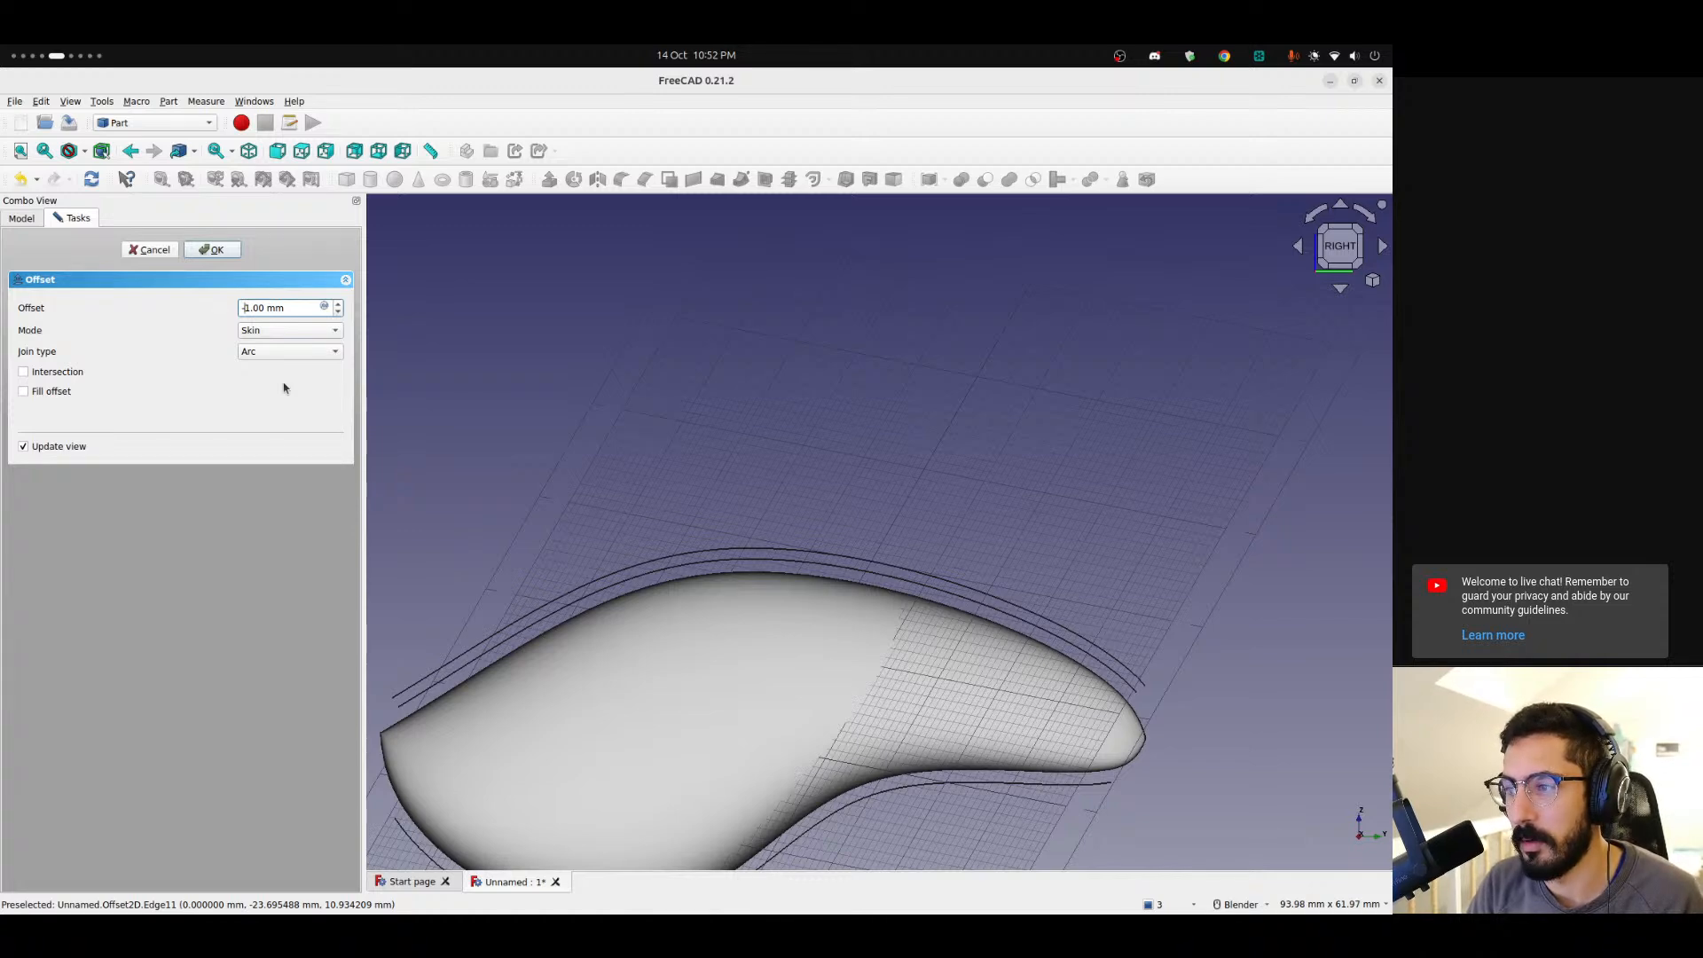
{"action": "key", "text": "Up"}
{"action": "key", "text": "Up"}
{"action": "key", "text": "Up"}
{"action": "key", "text": "Up"}
{"action": "key", "text": "Up"}
{"action": "key", "text": "Up"}
{"action": "key", "text": "Up"}
{"action": "key", "text": "Up"}
{"action": "key", "text": "Up"}
{"action": "key", "text": "Up"}
{"action": "key", "text": "Up"}
{"action": "key", "text": "Up"}
{"action": "key", "text": "Up"}
{"action": "key", "text": "Up"}
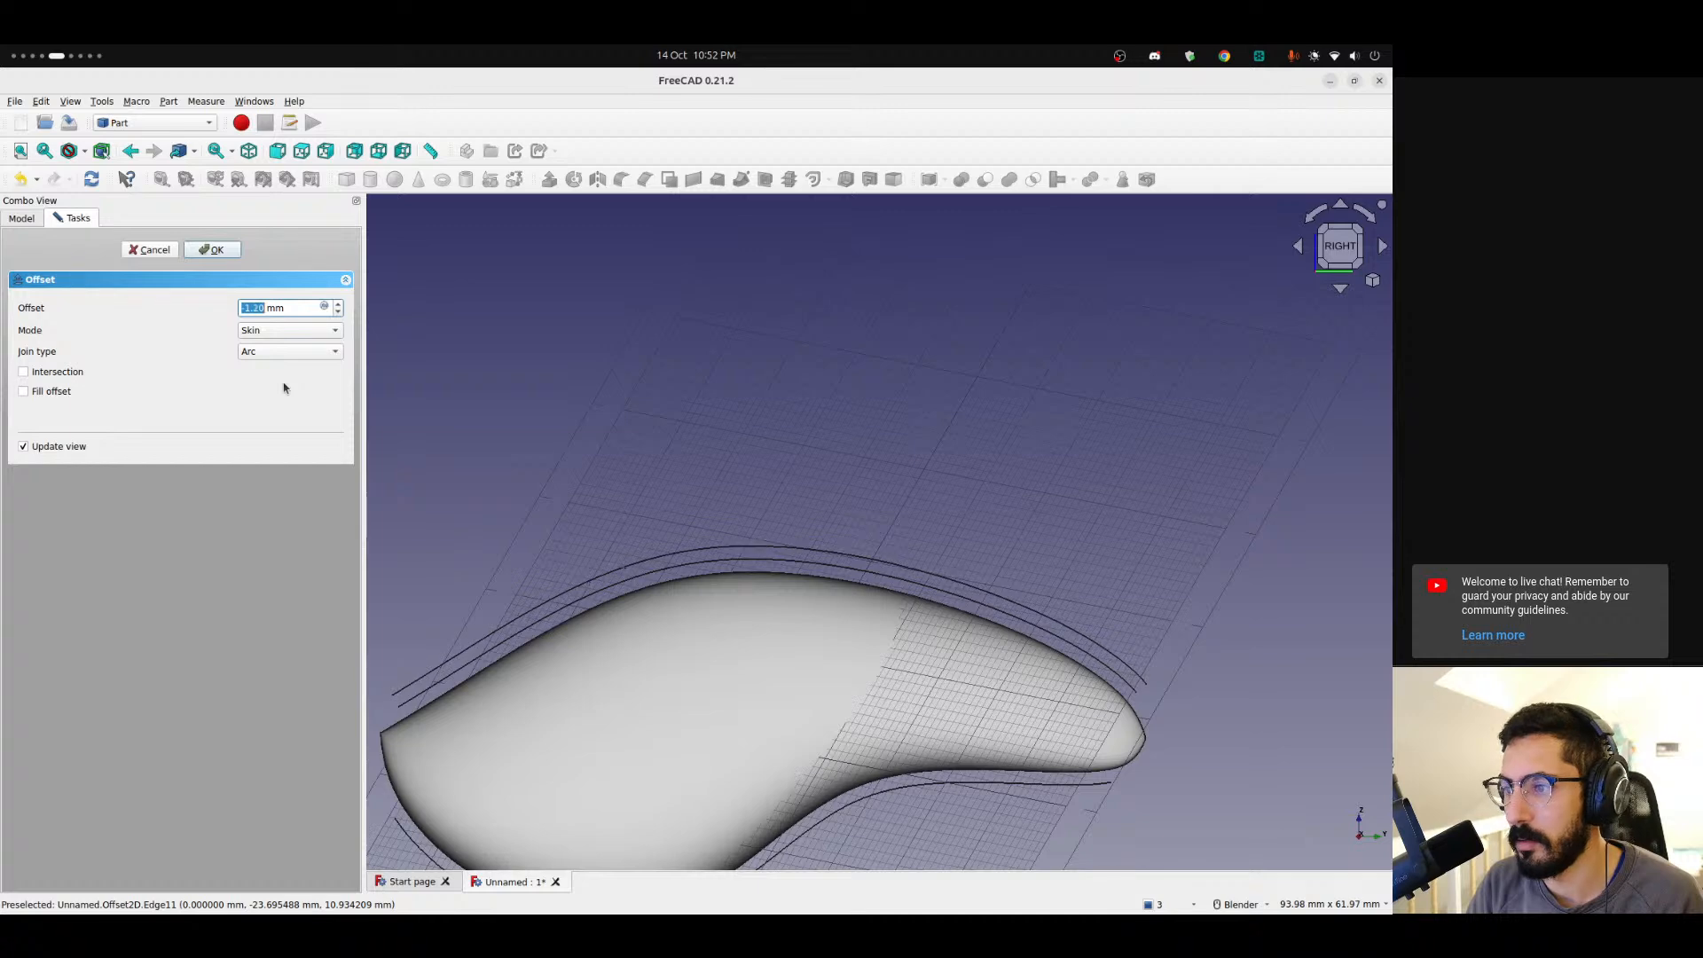
{"action": "key", "text": "Up"}
{"action": "key", "text": "Up"}
{"action": "key", "text": "Up"}
{"action": "key", "text": "Up"}
{"action": "key", "text": "Up"}
{"action": "key", "text": "Up"}
{"action": "key", "text": "Up"}
{"action": "key", "text": "Up"}
{"action": "key", "text": "Up"}
{"action": "key", "text": "Up"}
{"action": "key", "text": "Up"}
{"action": "key", "text": "Up"}
{"action": "key", "text": "Up"}
{"action": "key", "text": "Up"}
{"action": "key", "text": "Up"}
{"action": "key", "text": "Up"}
{"action": "key", "text": "Up"}
{"action": "key", "text": "Up"}
{"action": "key", "text": "Up"}
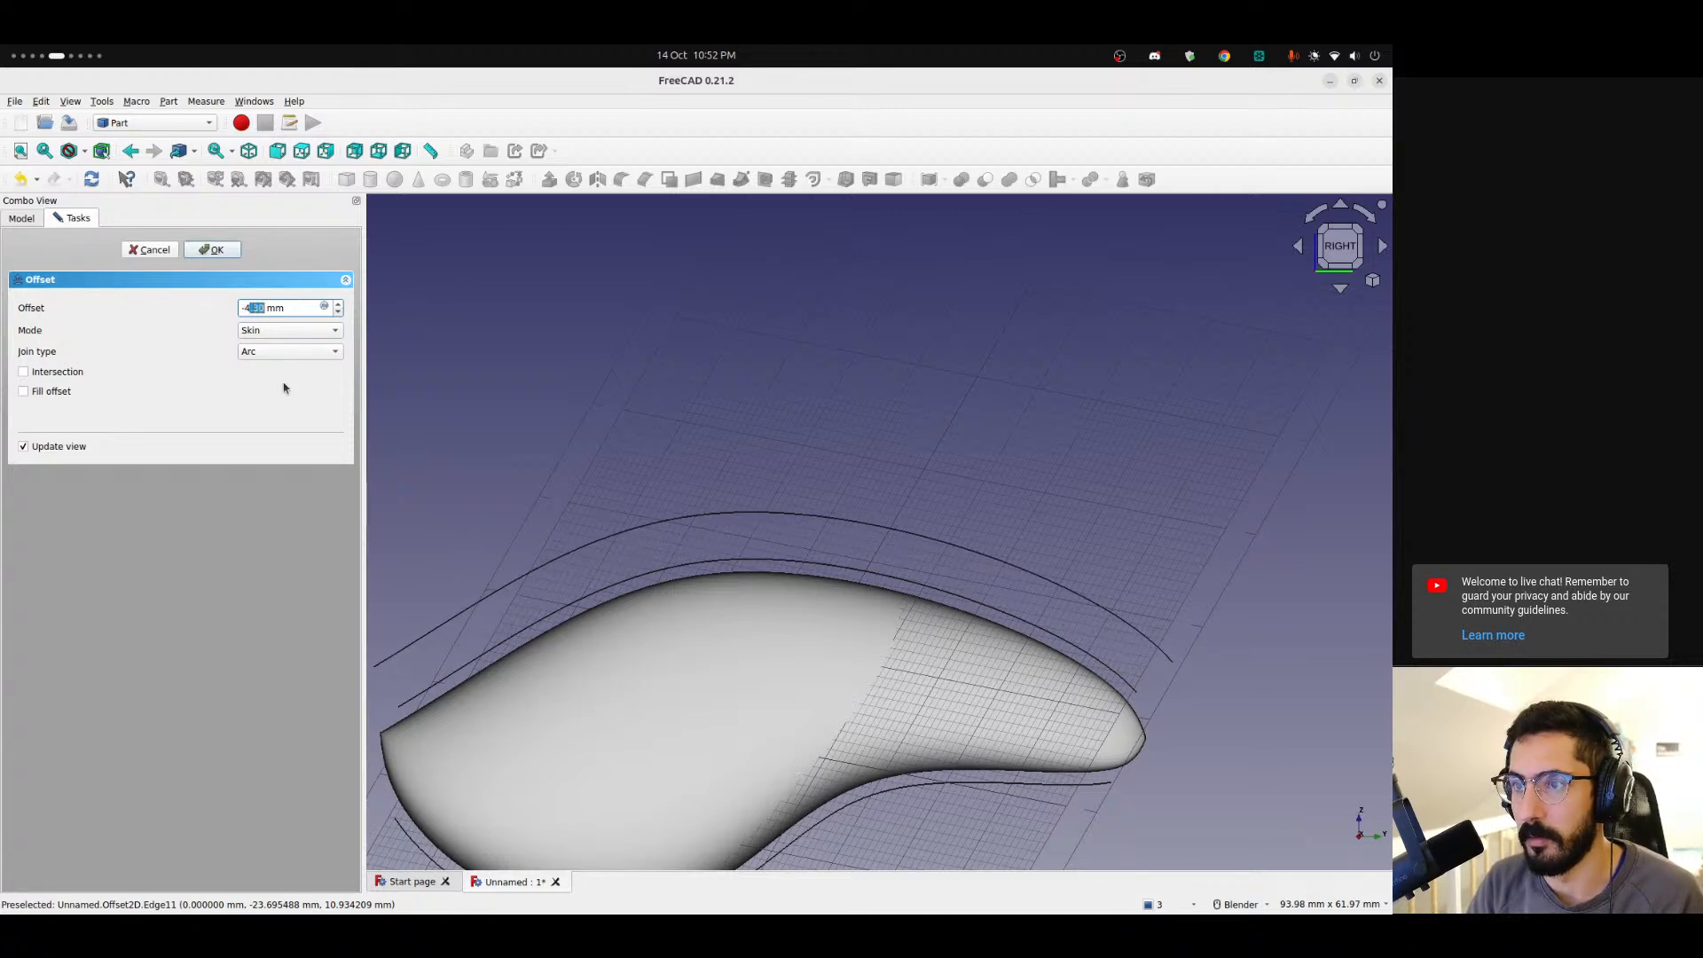
{"action": "type", "text": "4"}
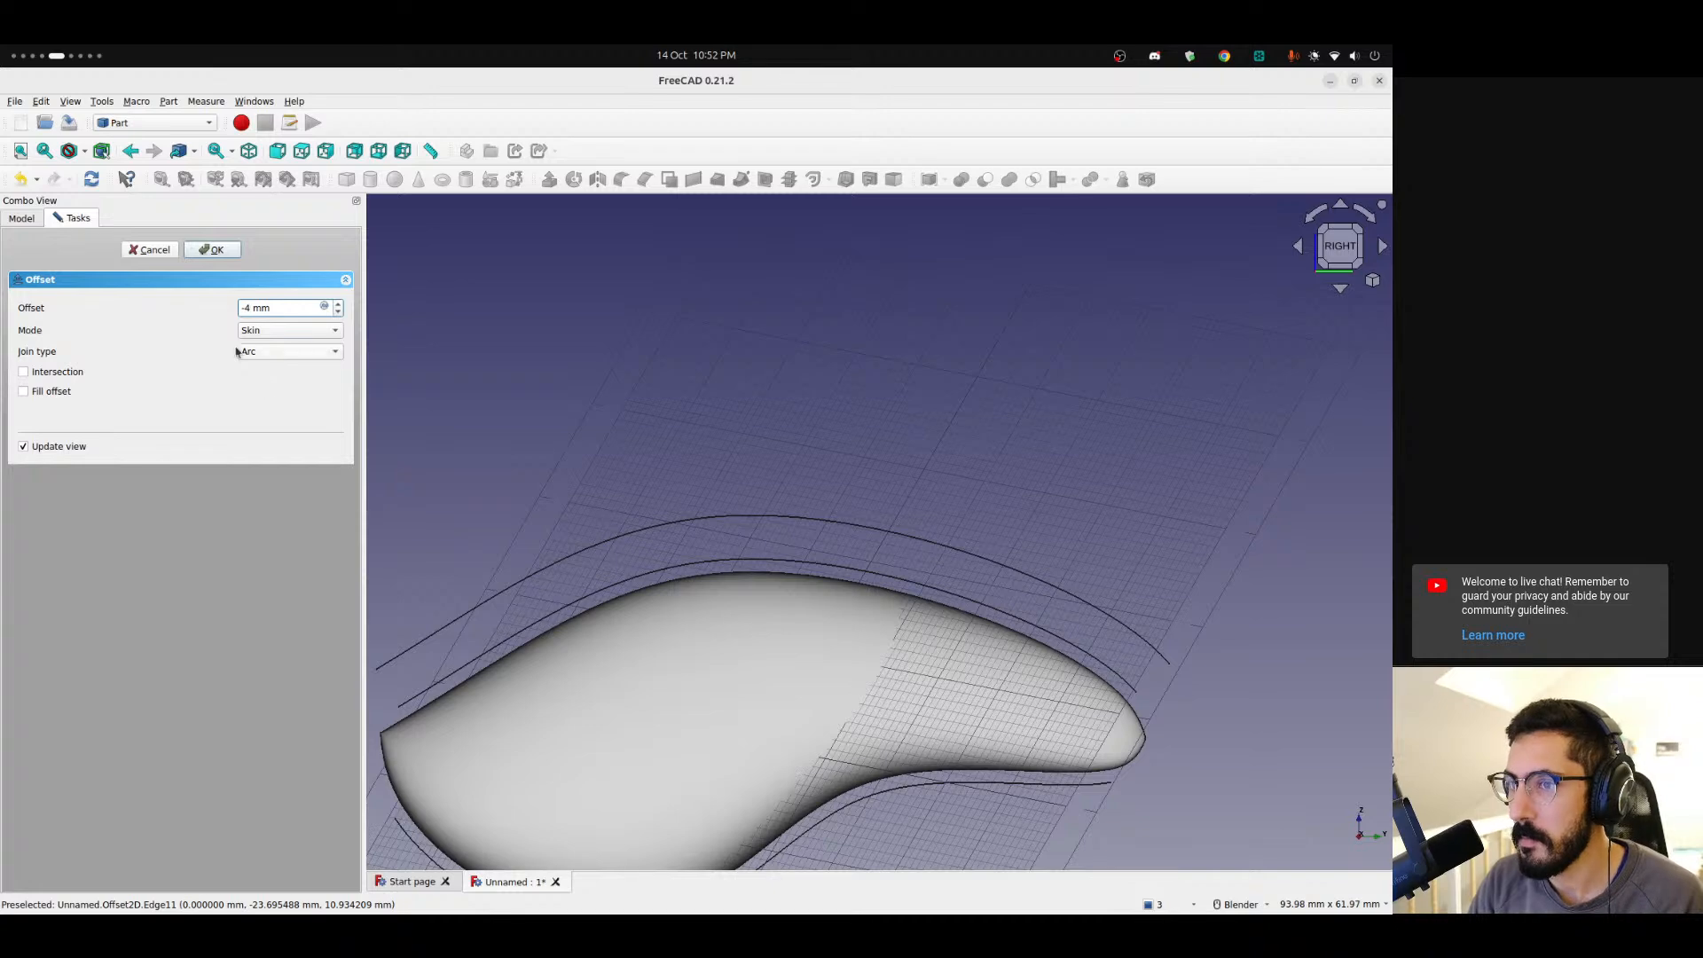
{"action": "left_click", "coordinate": [222, 252]}
Create a 2D offset of the extracted bottom edge in Skin mode with an offset of -4 mm.
{"action": "scroll", "coordinate": [621, 496], "scroll_direction": "down", "scroll_amount": 3}
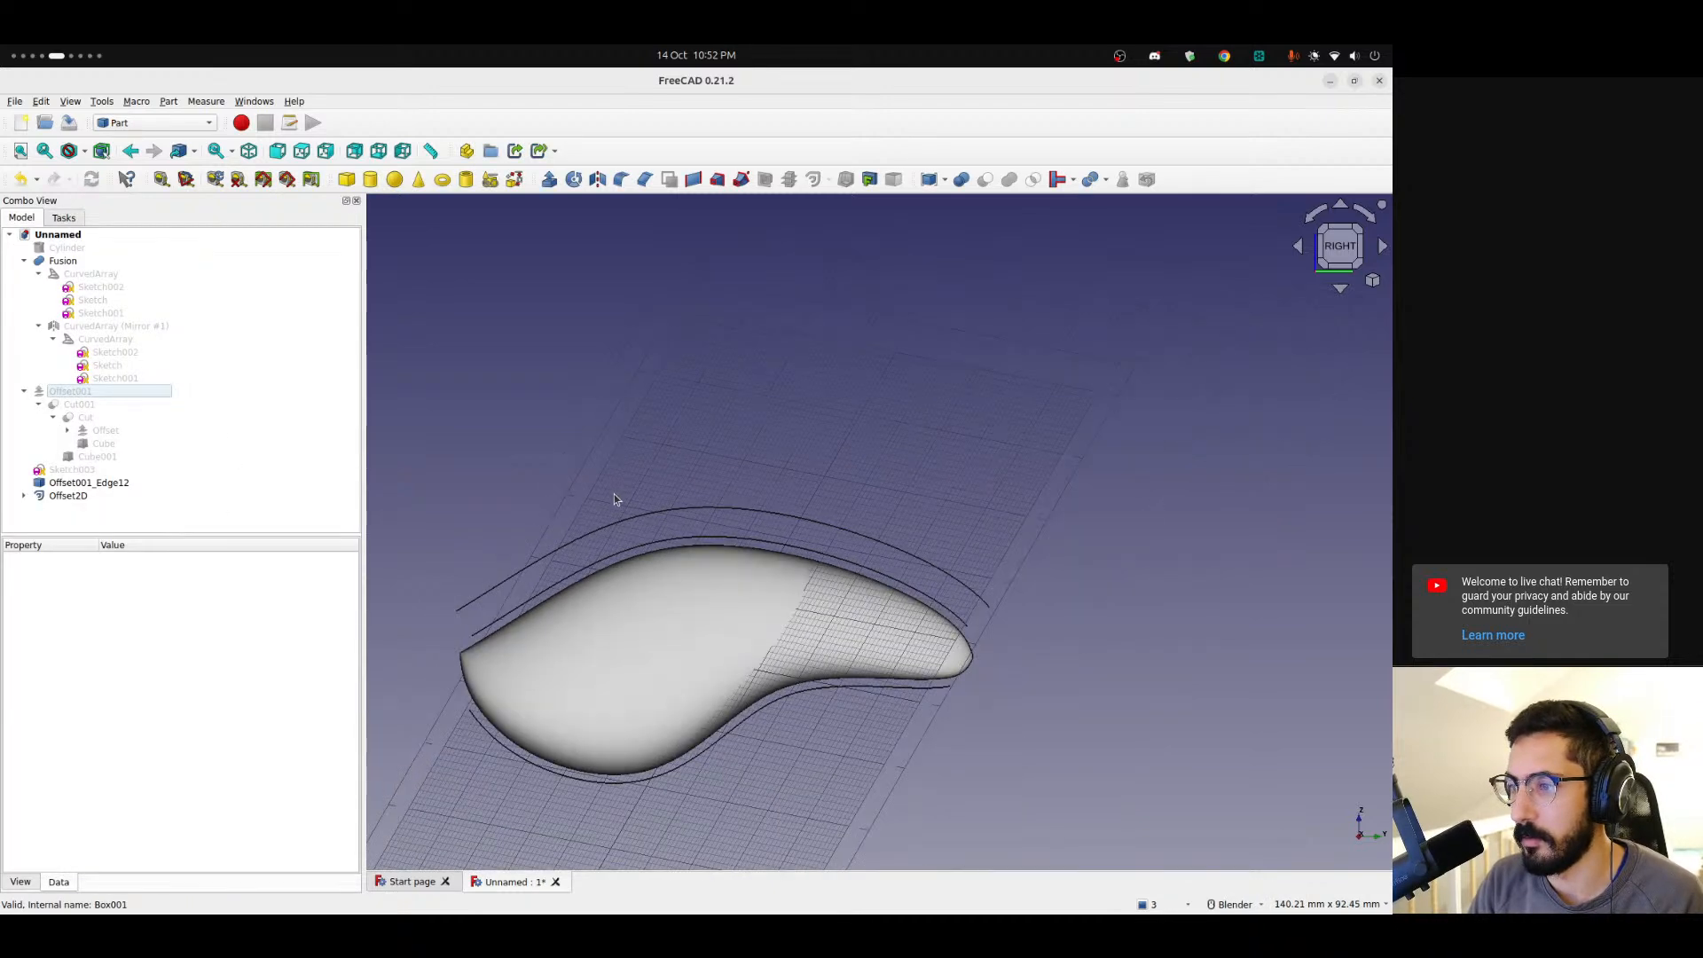
{"action": "left_click", "coordinate": [53, 484]}
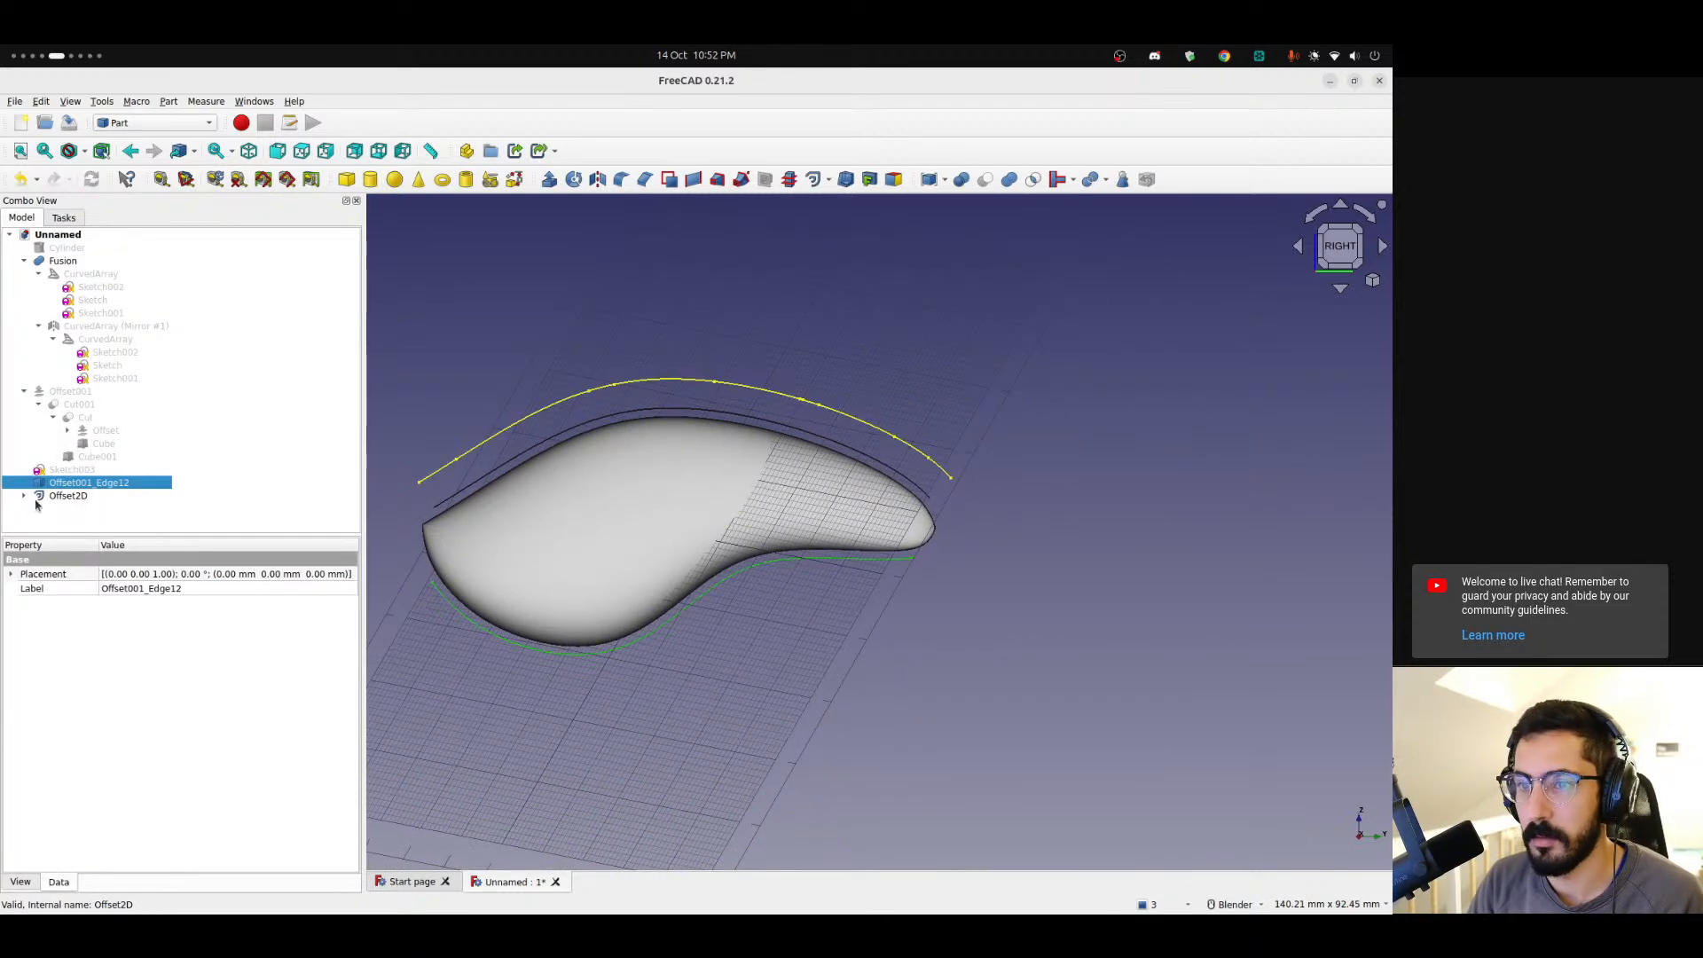
{"action": "left_click", "coordinate": [48, 498]}
{"action": "left_click", "coordinate": [23, 497]}
{"action": "left_click", "coordinate": [53, 507]}
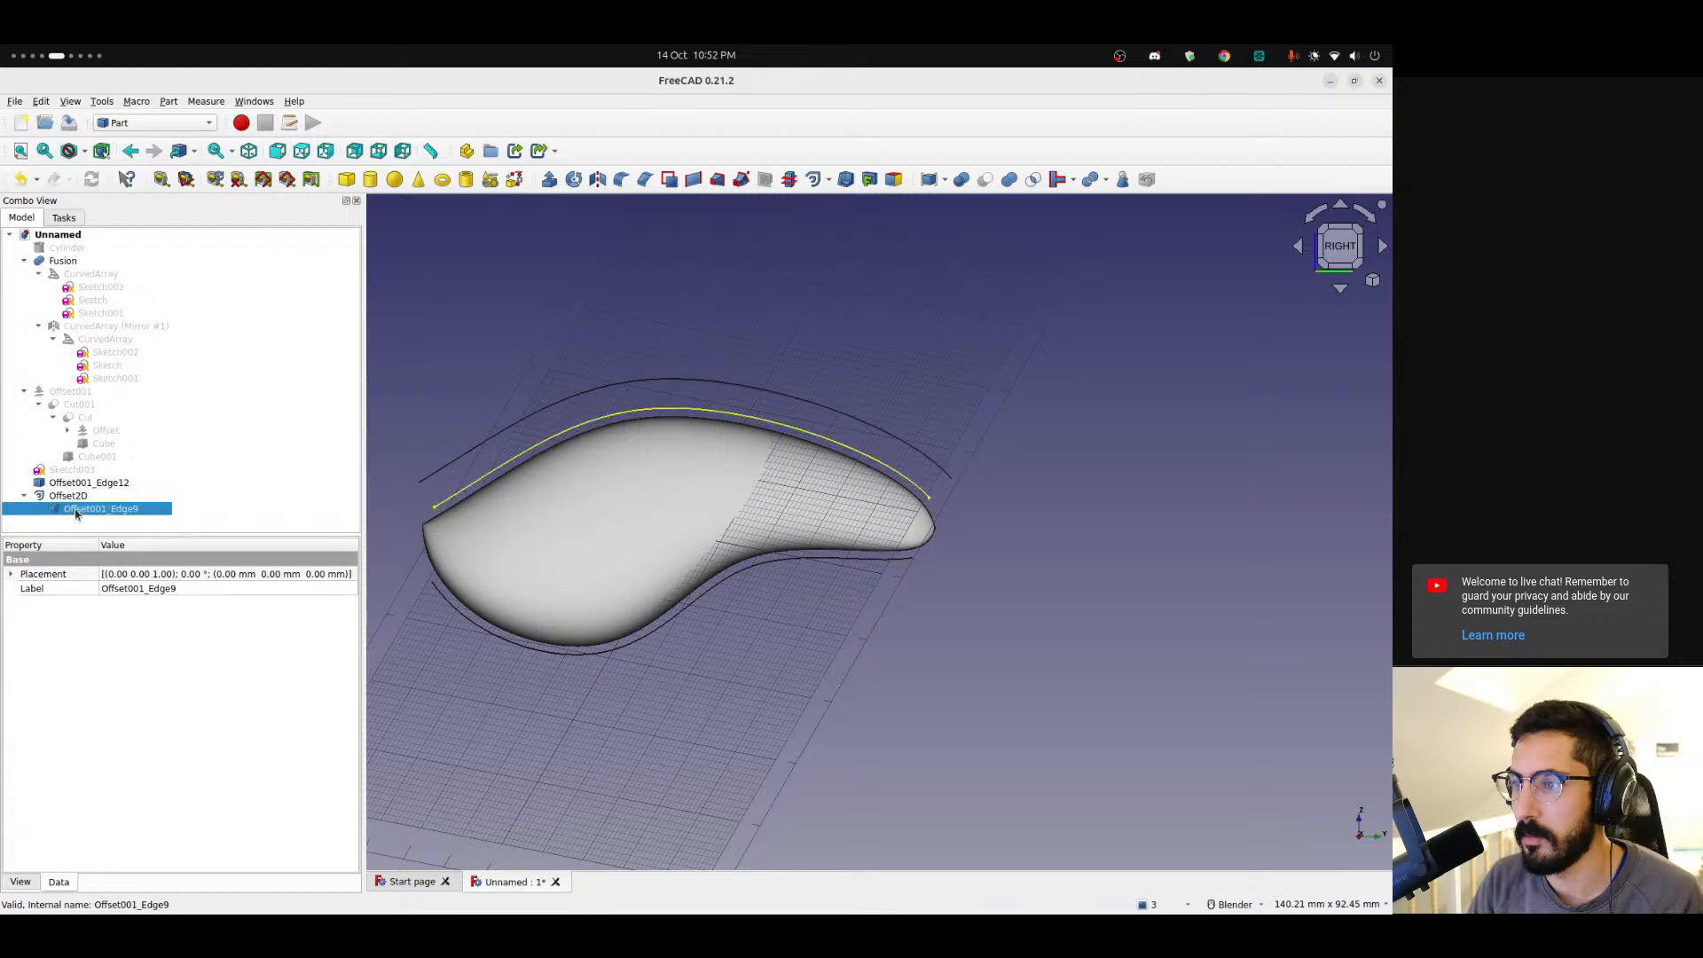
{"action": "left_click", "coordinate": [56, 484]}
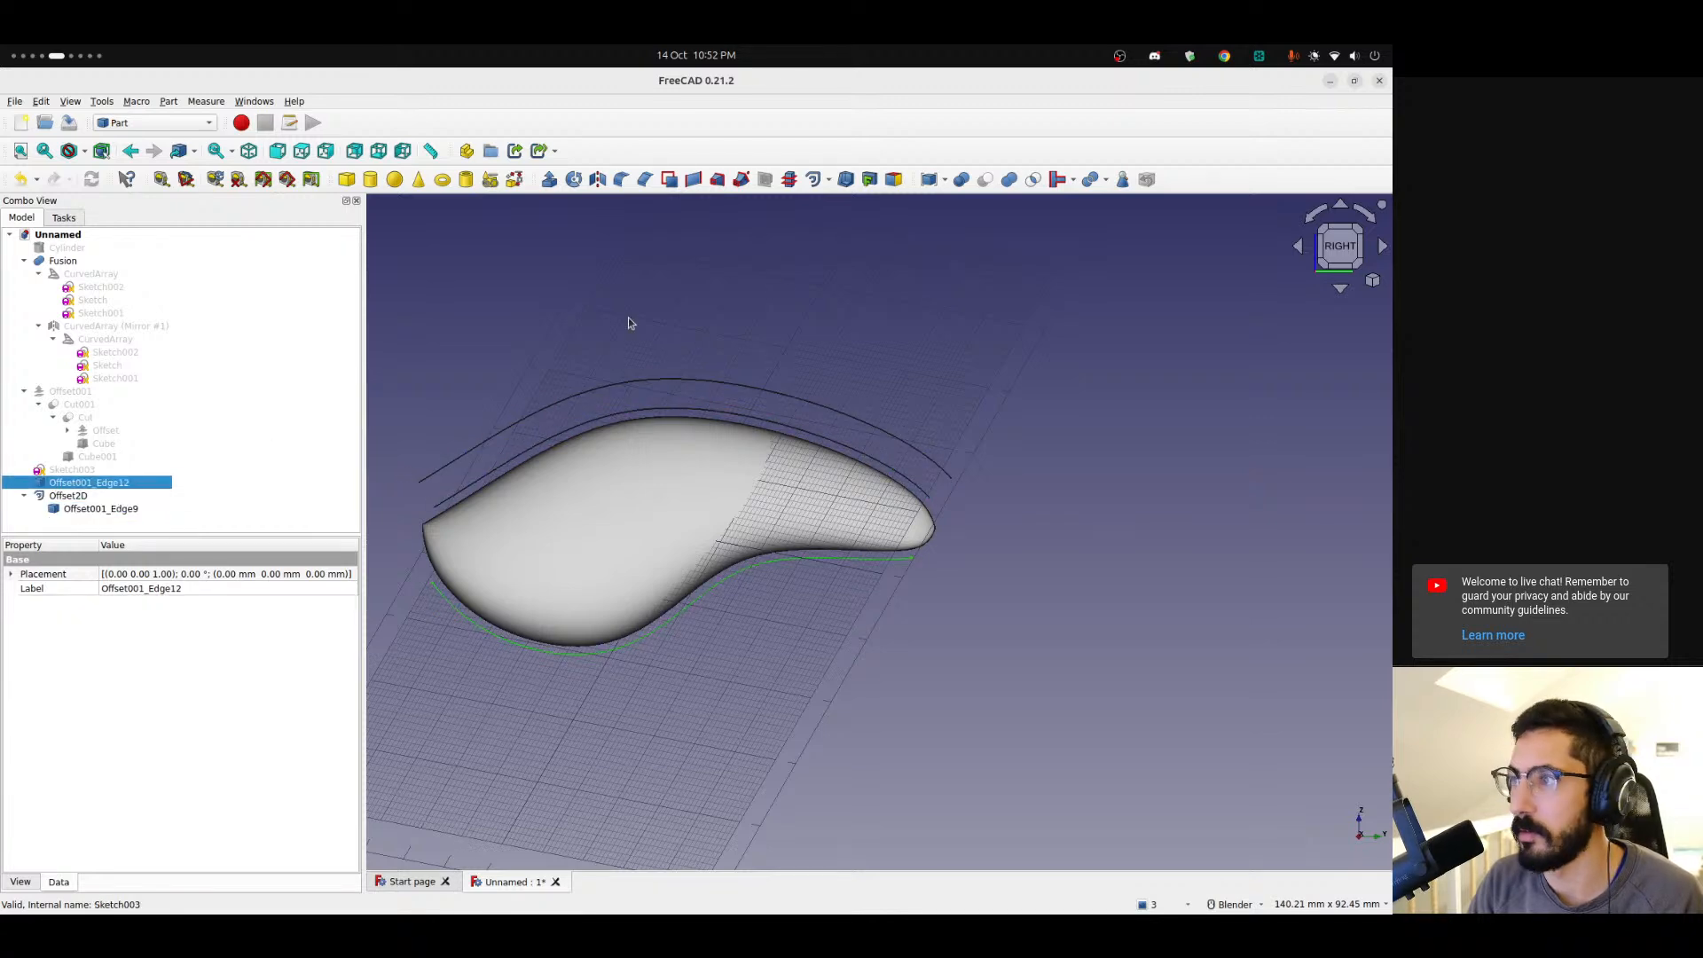
{"action": "left_click", "coordinate": [814, 179]}
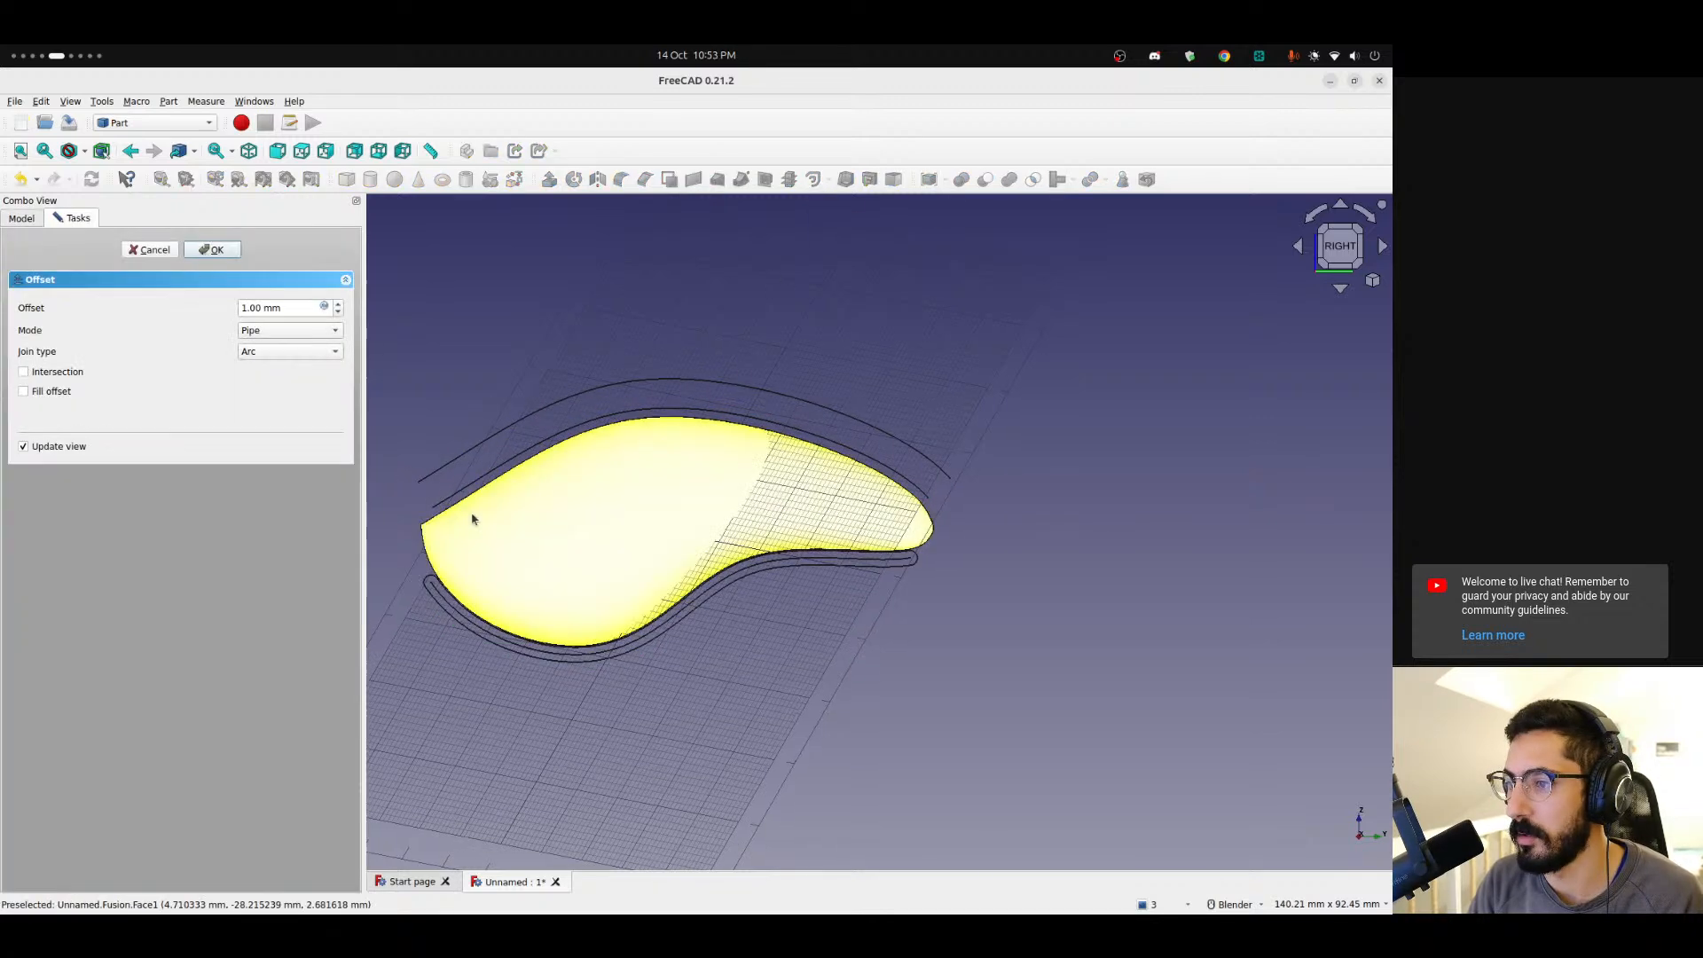
{"action": "left_click", "coordinate": [267, 334]}
{"action": "left_click", "coordinate": [267, 316]}
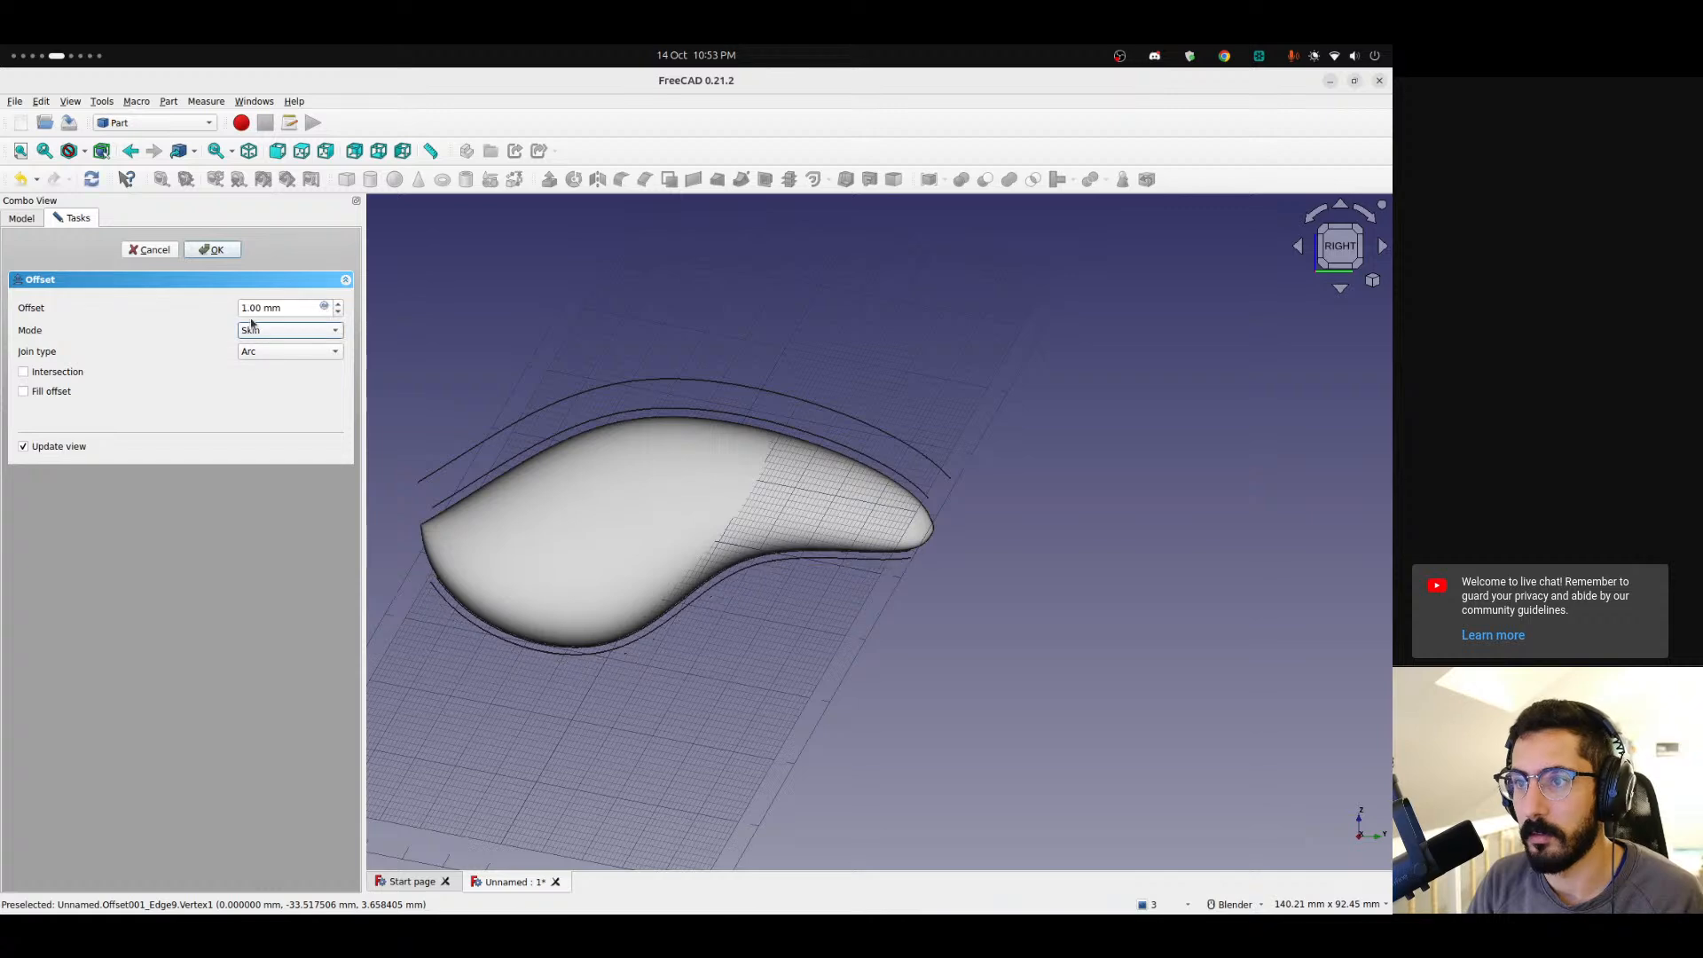
{"action": "key", "text": "Down"}
{"action": "key", "text": "Down"}
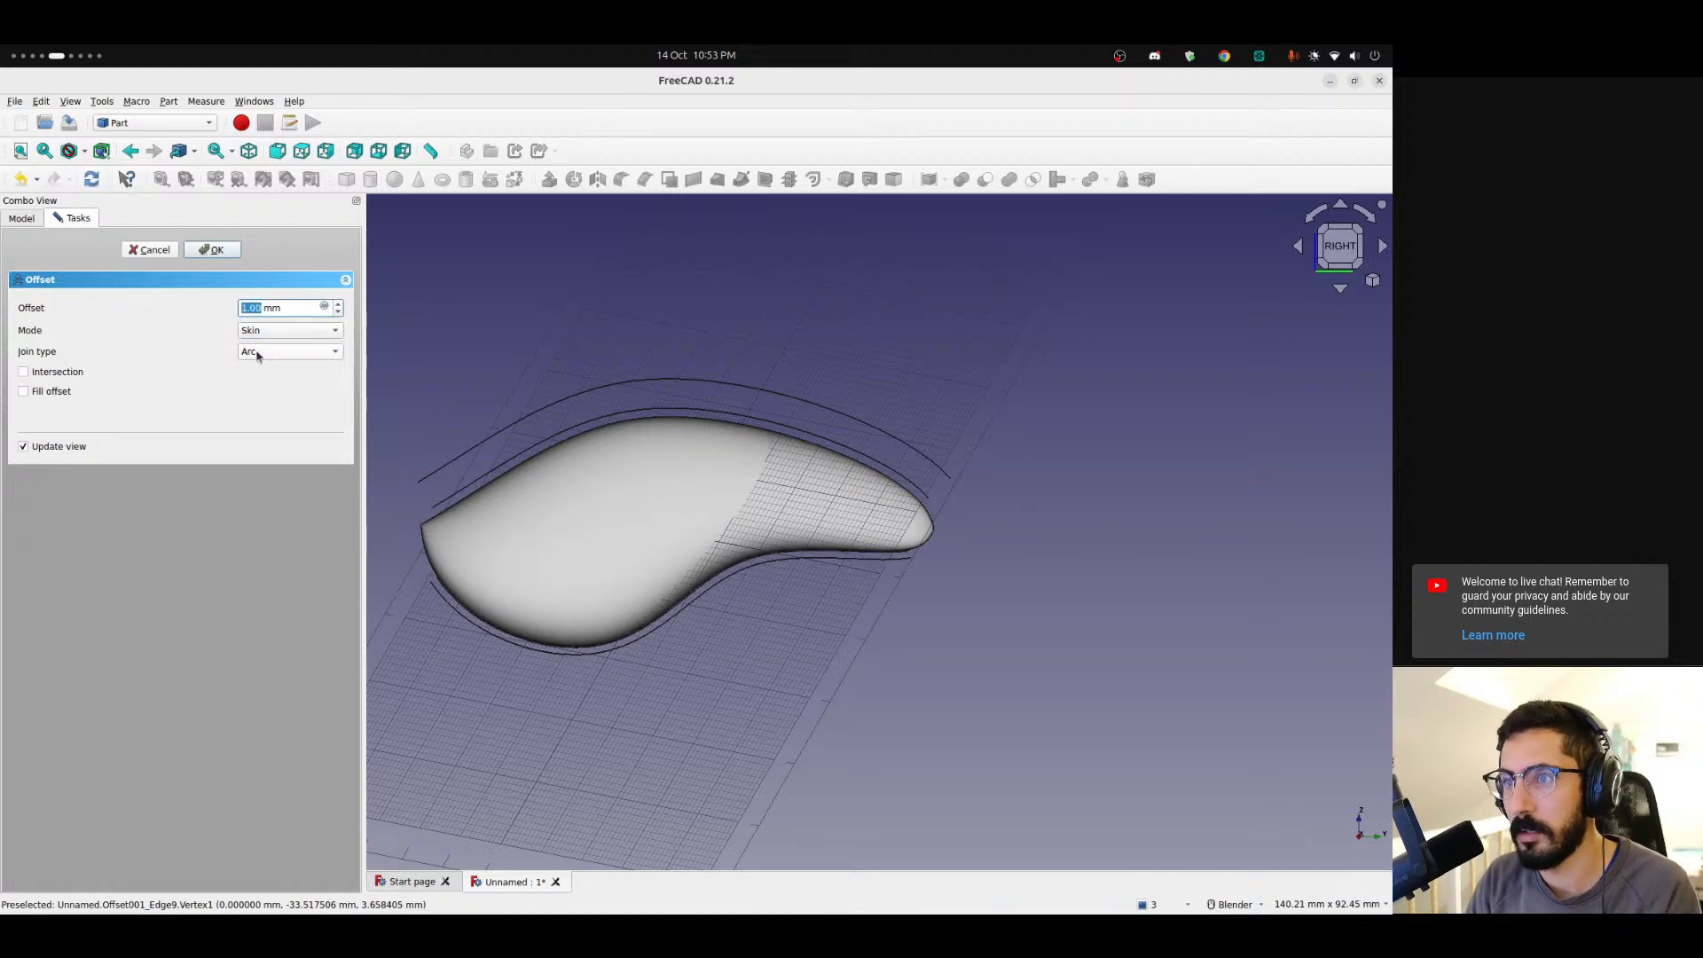
{"action": "key", "text": "Down"}
{"action": "key", "text": "Down"}
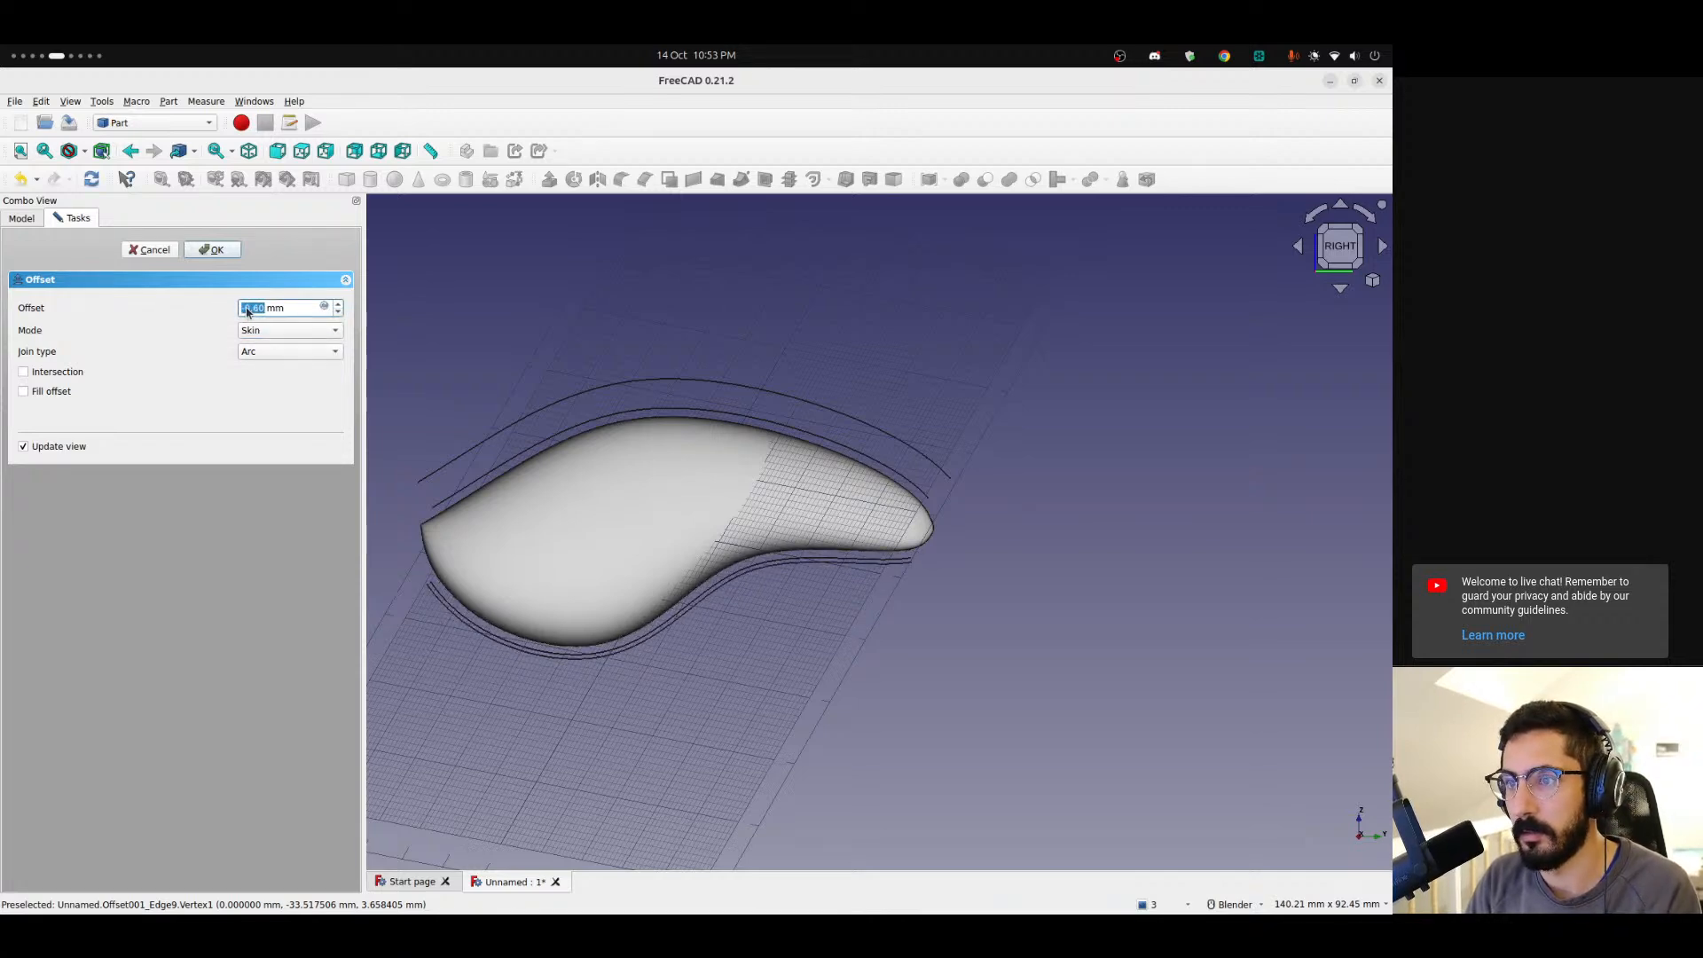
{"action": "type", "text": "-5"}
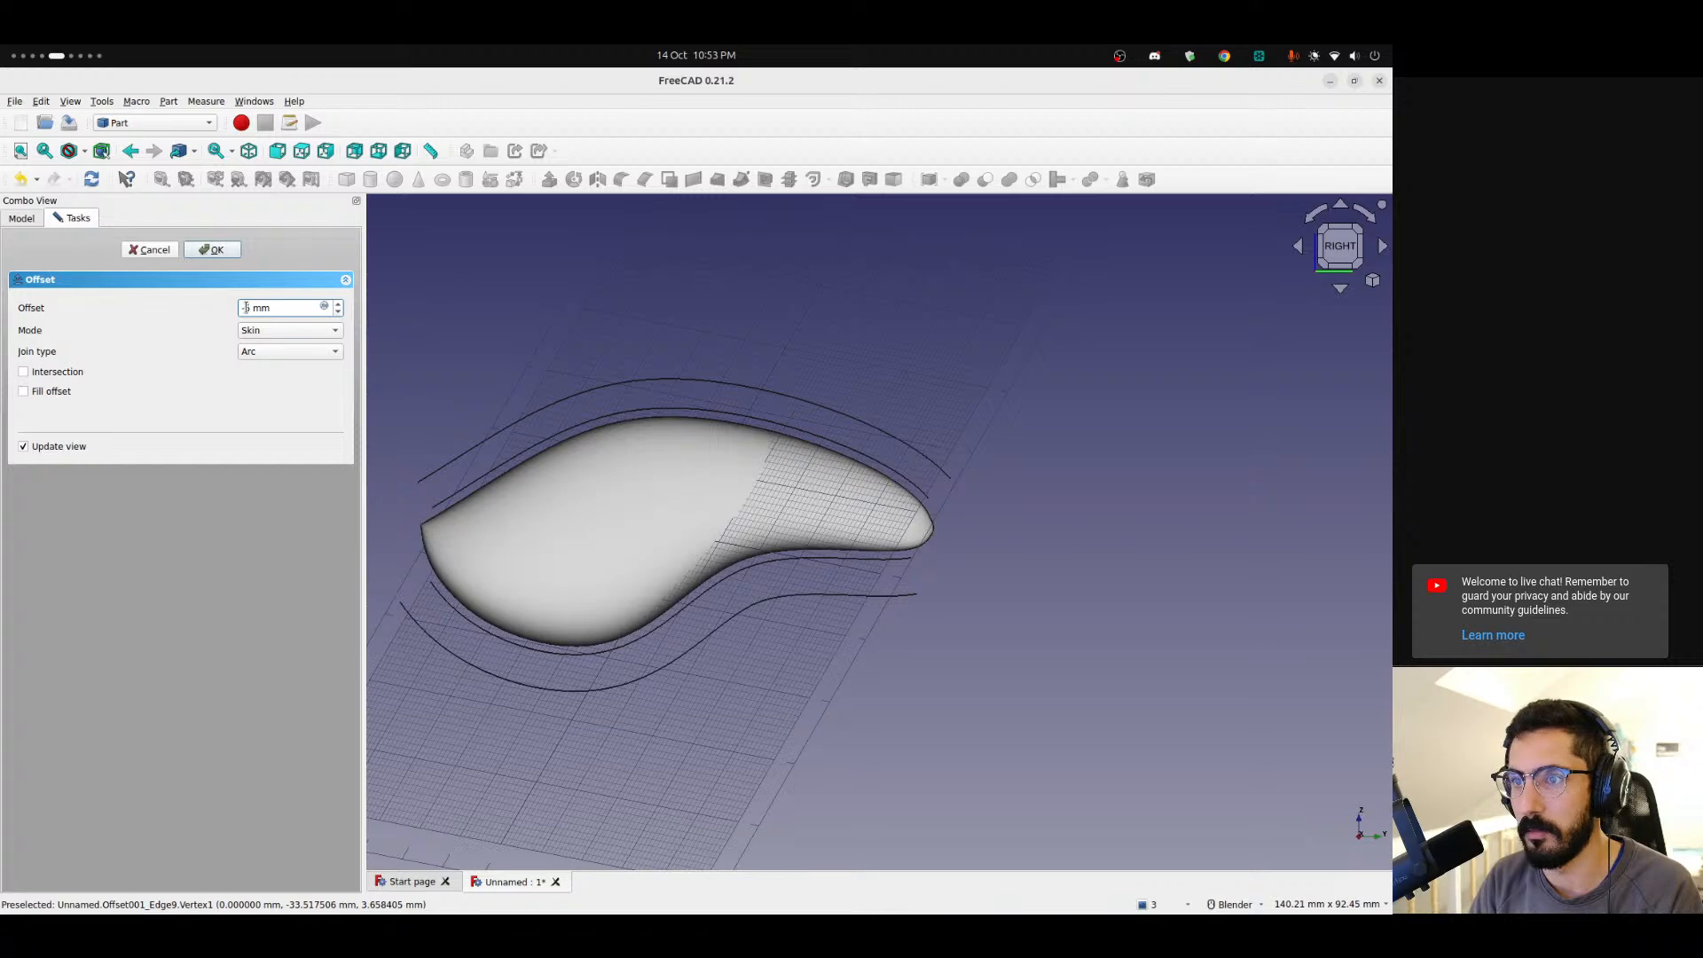
{"action": "type", "text": "4"}
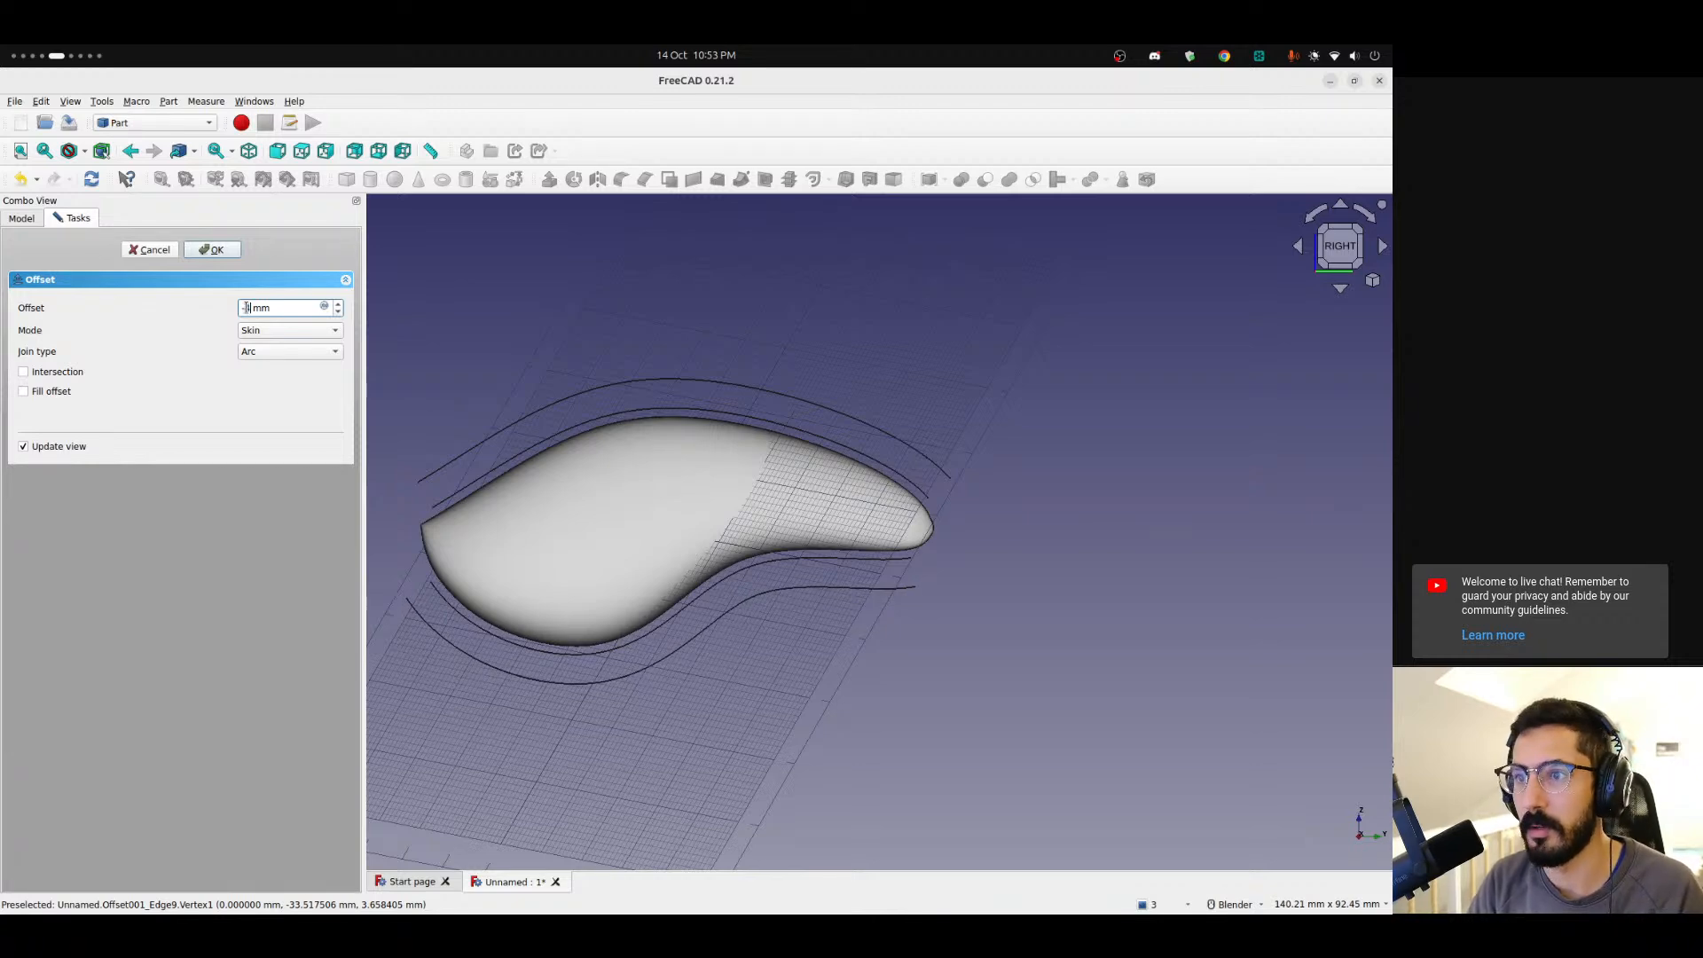
{"action": "left_click", "coordinate": [212, 250]}
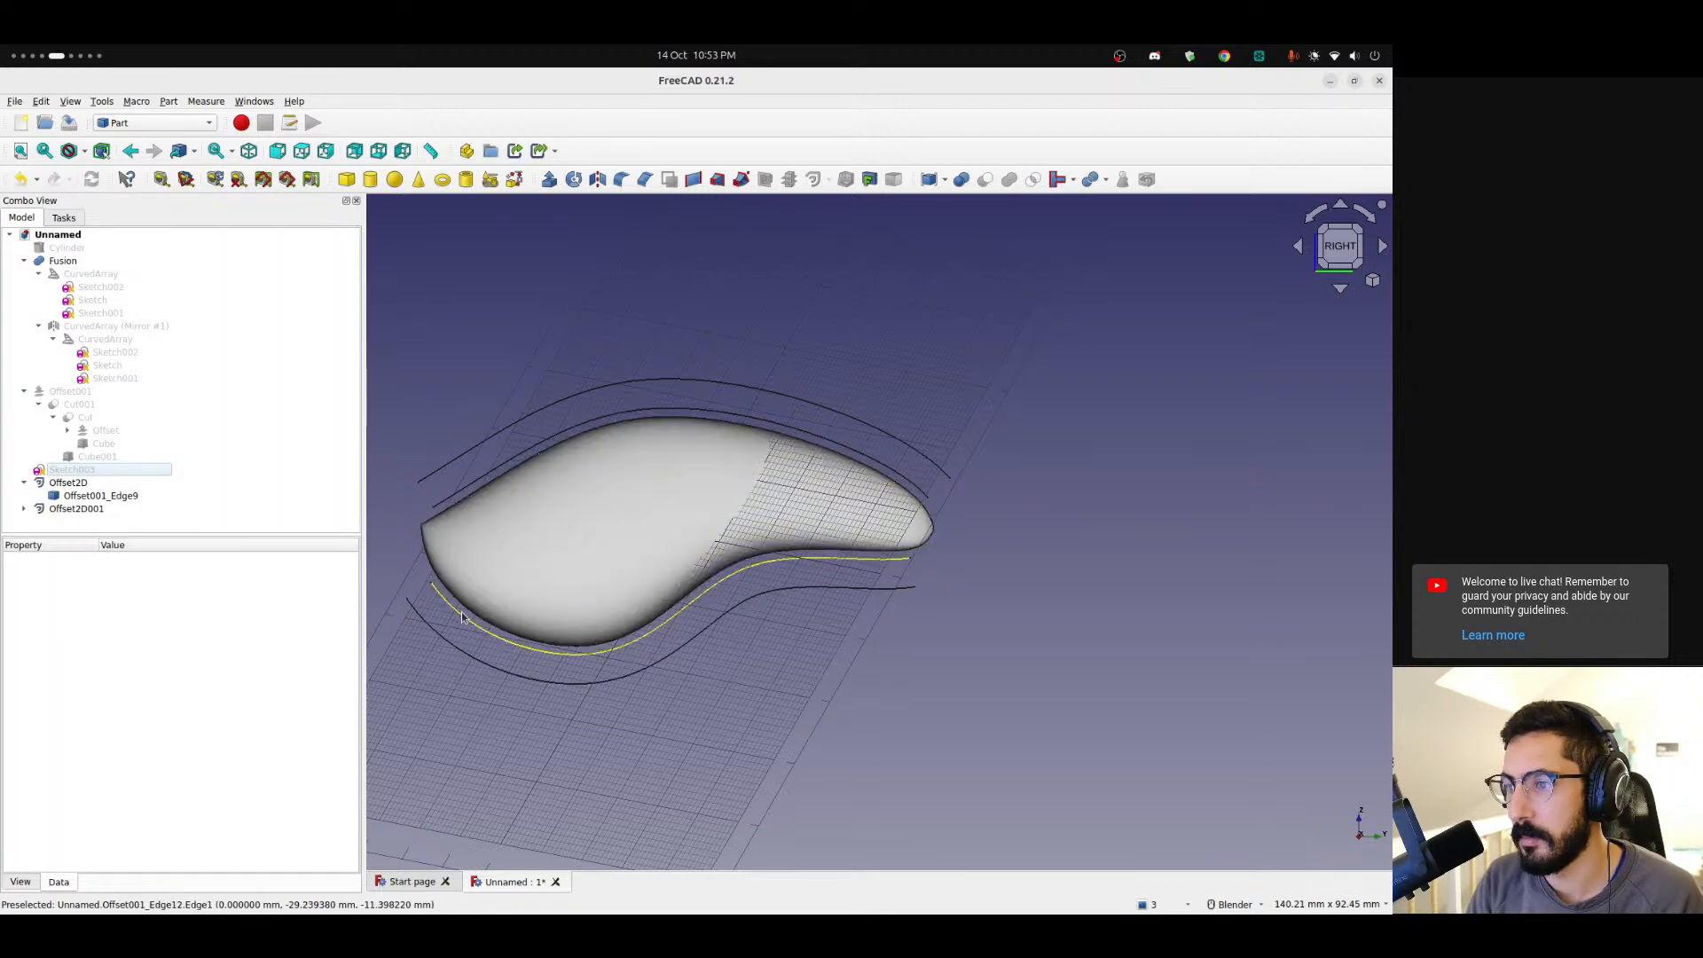
{"action": "scroll", "coordinate": [462, 611], "scroll_direction": "up", "scroll_amount": 3}
{"action": "left_click", "coordinate": [76, 509]}
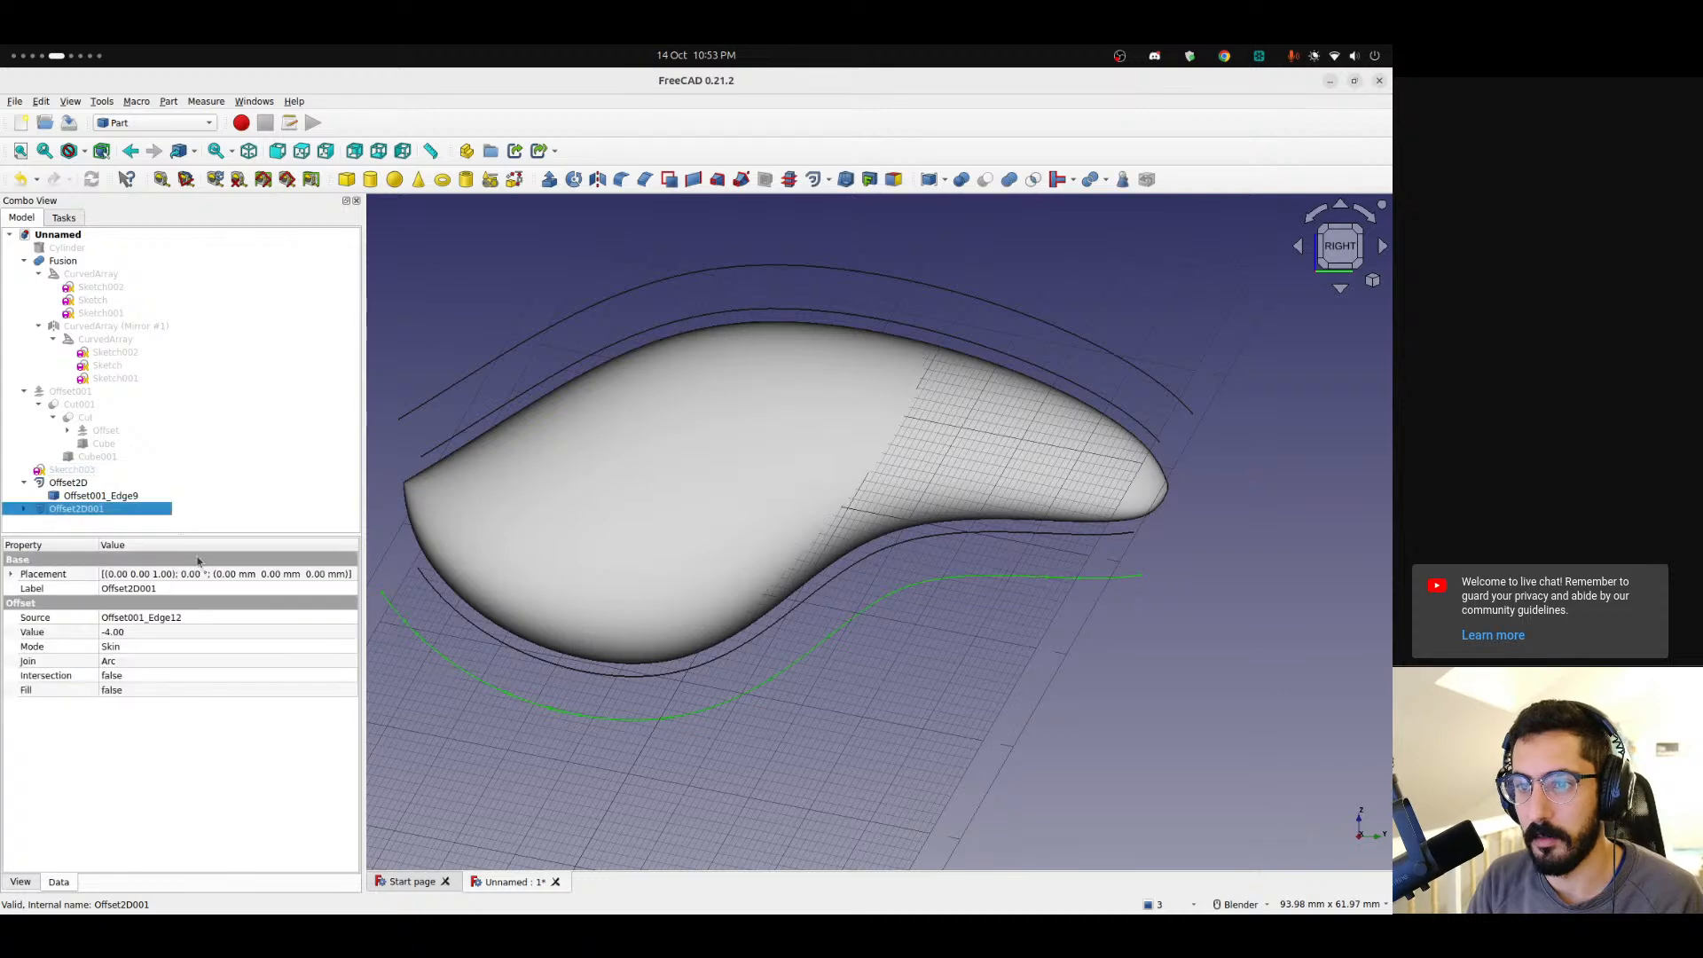
Enable Fill on both 2D offsets of the extracted bottom and top edges.
{"action": "left_click", "coordinate": [135, 691]}
{"action": "left_click", "coordinate": [134, 690]}
{"action": "left_click", "coordinate": [133, 711]}
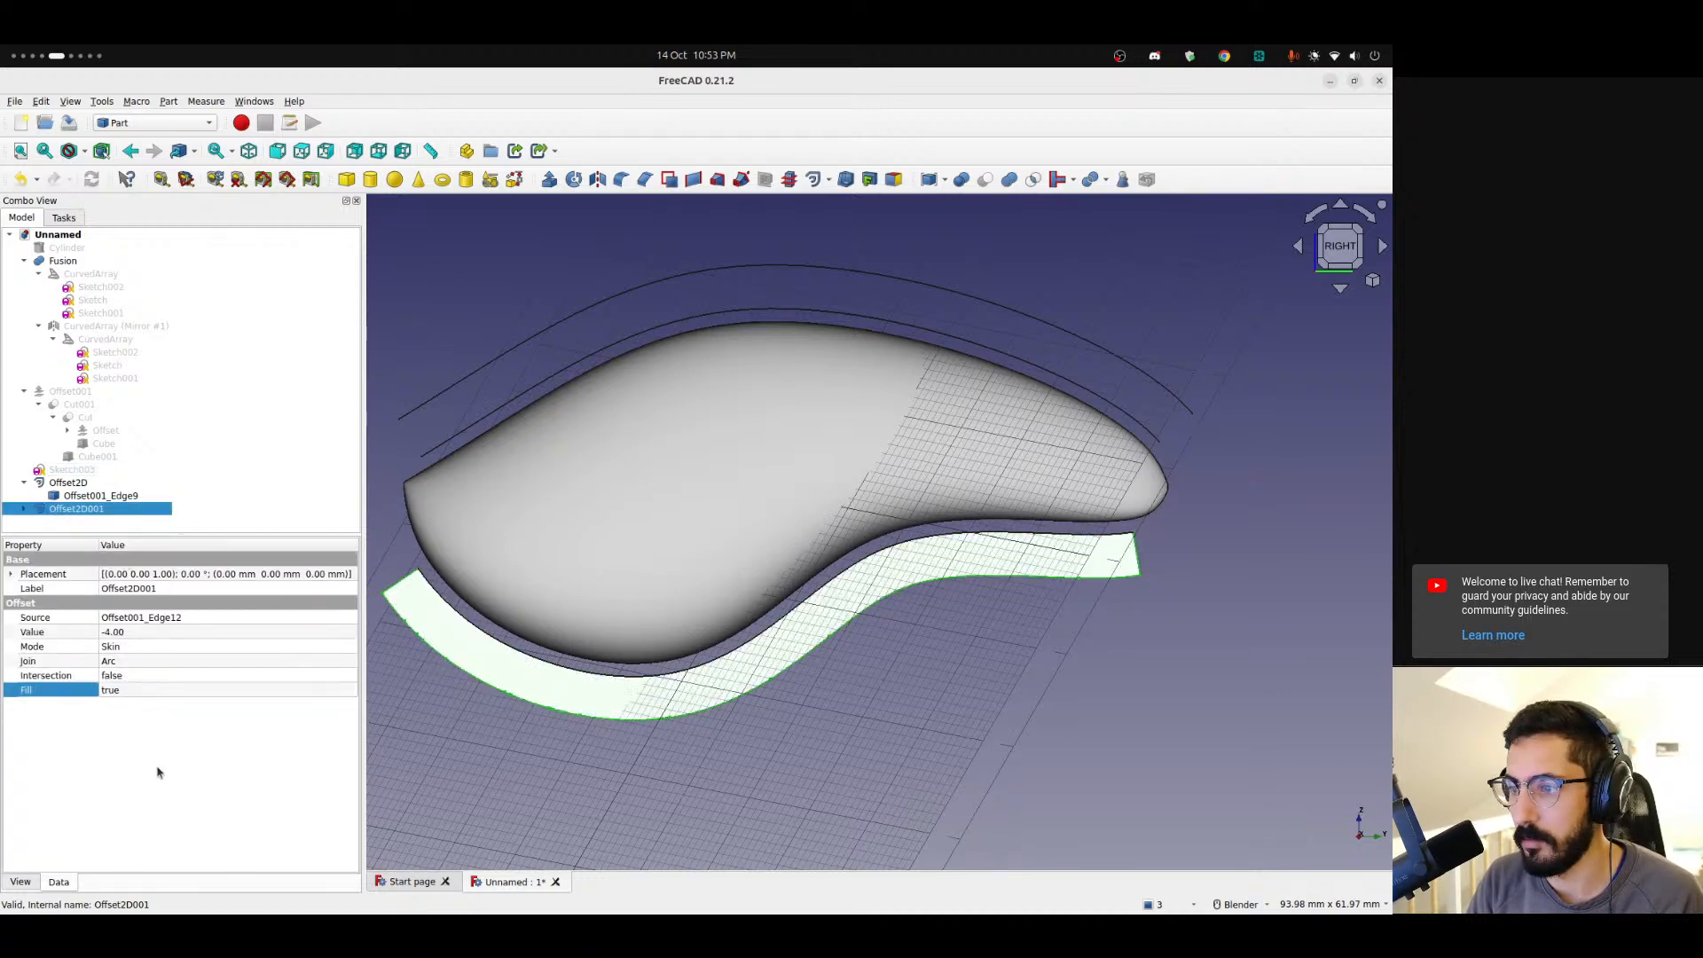
{"action": "left_click", "coordinate": [24, 509]}
{"action": "left_click", "coordinate": [88, 521]}
{"action": "left_click", "coordinate": [84, 494]}
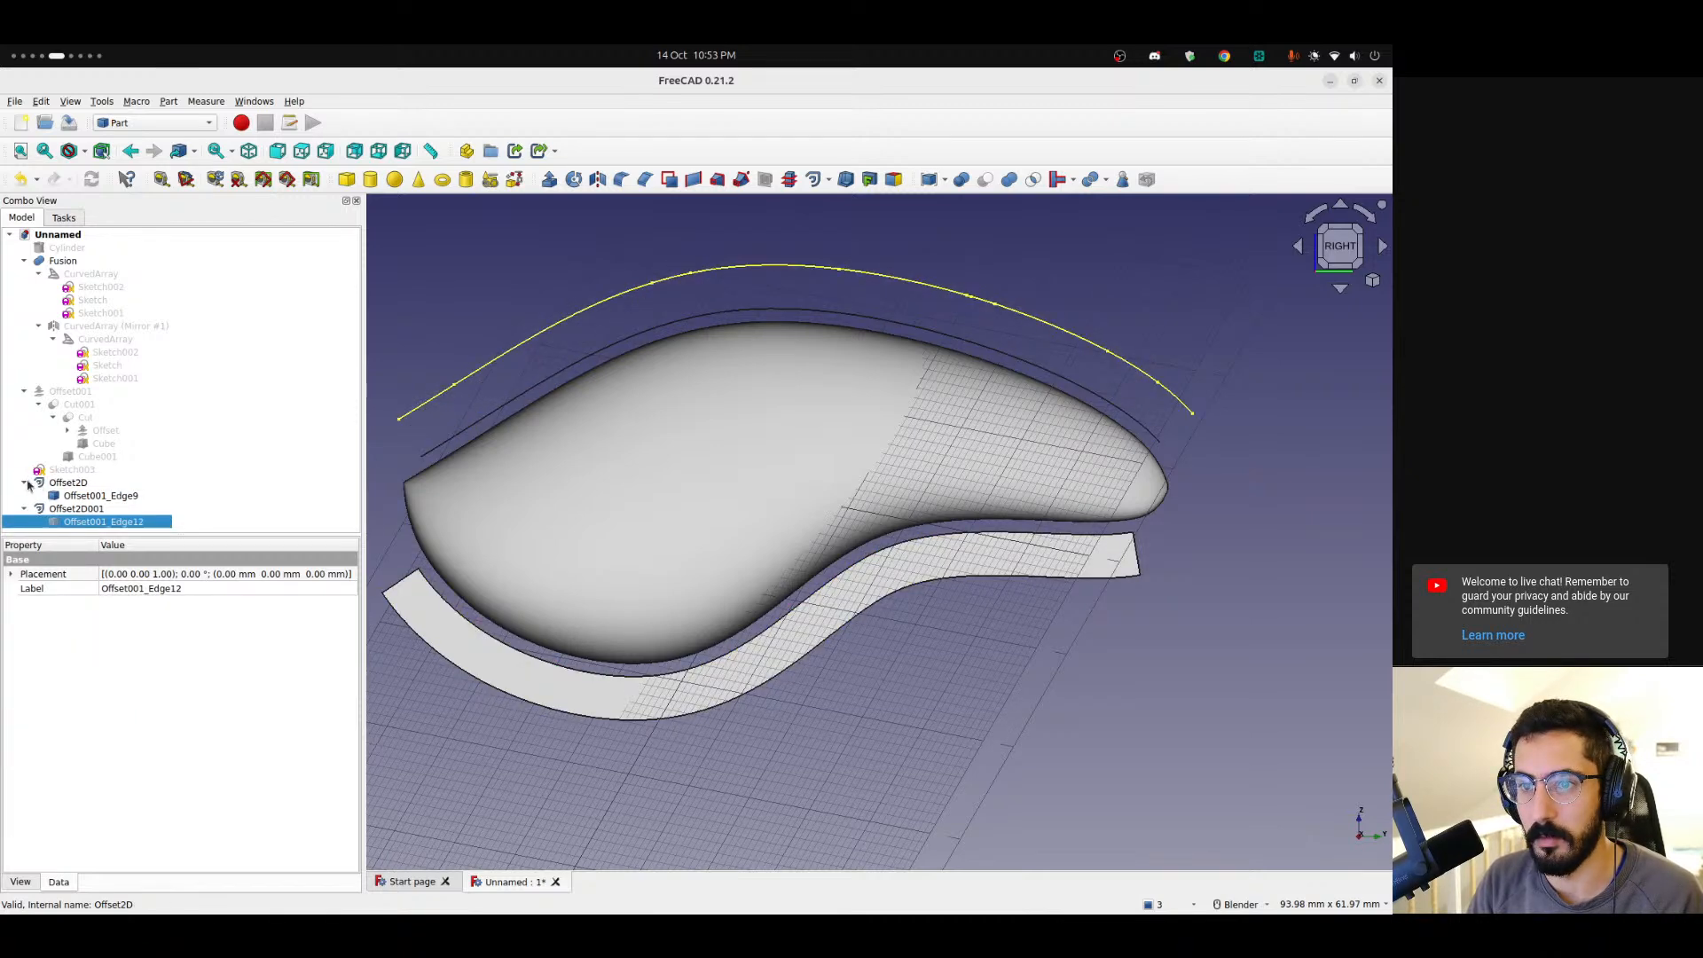
{"action": "left_click", "coordinate": [62, 482]}
{"action": "left_click", "coordinate": [140, 691]}
{"action": "left_click", "coordinate": [146, 707]}
{"action": "left_click", "coordinate": [144, 748]}
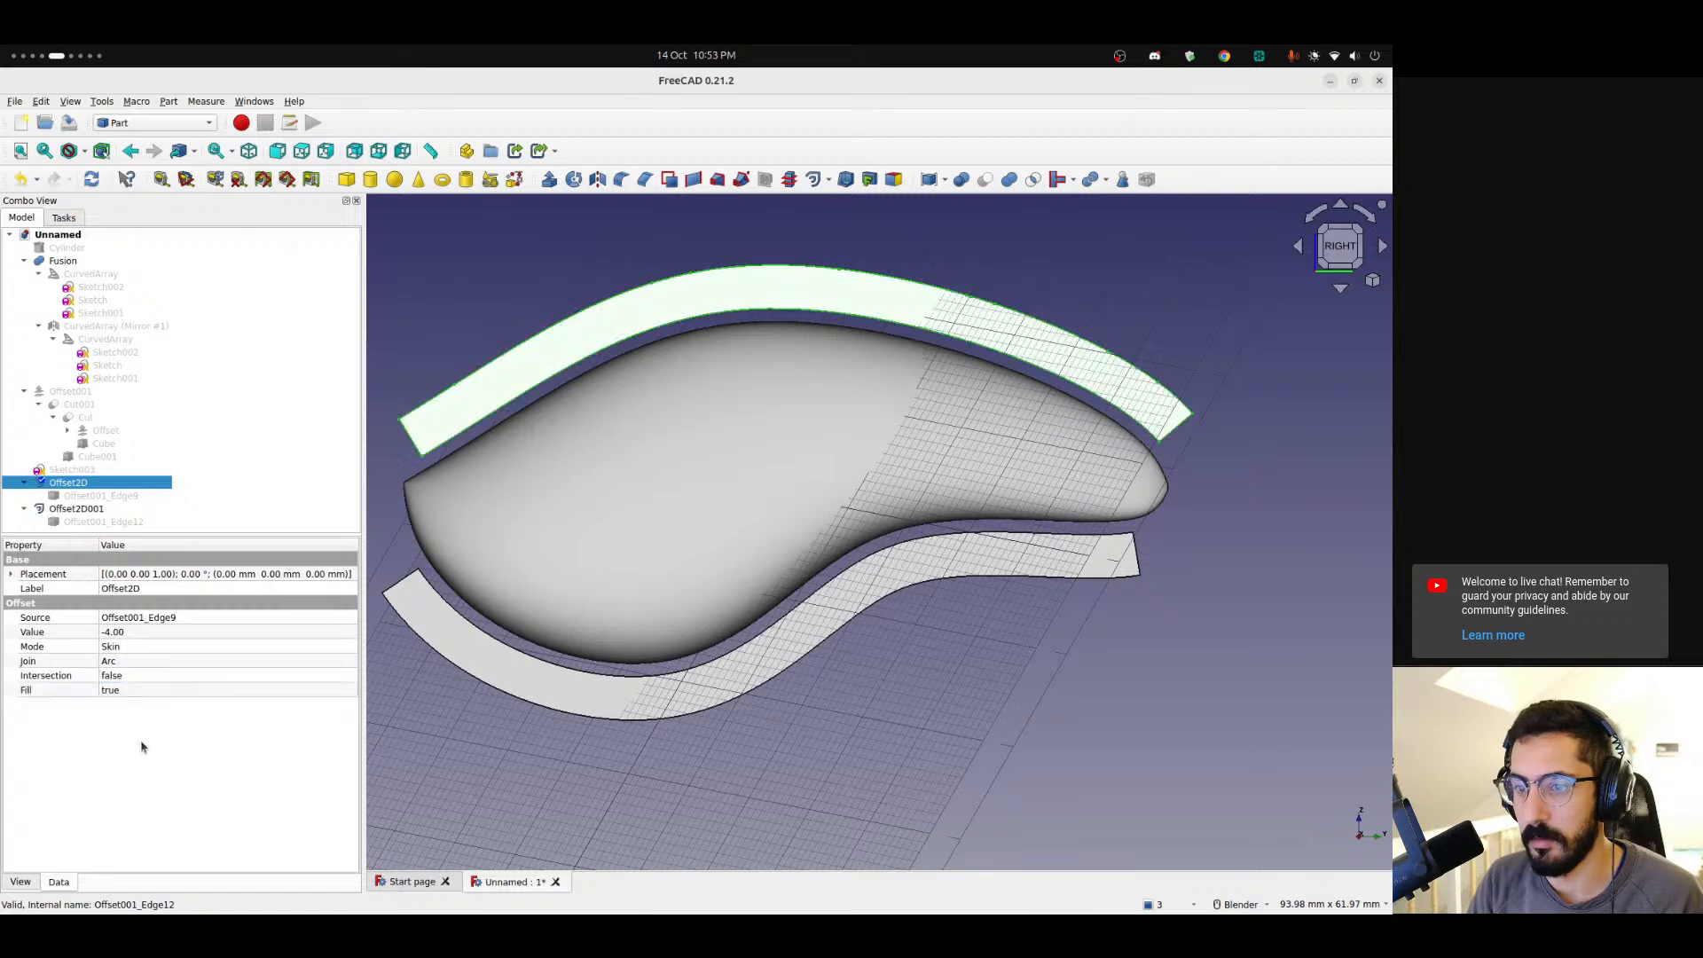
Try to delete the offset shell.
{"action": "left_click", "coordinate": [22, 483]}
{"action": "left_click", "coordinate": [23, 495]}
{"action": "left_click", "coordinate": [70, 391]}
{"action": "middle_click_drag", "start_coordinate": [558, 721], "coordinate": [800, 504]}
{"action": "scroll", "coordinate": [533, 488], "scroll_direction": "up", "scroll_amount": 3}
{"action": "scroll", "coordinate": [593, 479], "scroll_direction": "up", "scroll_amount": 2}
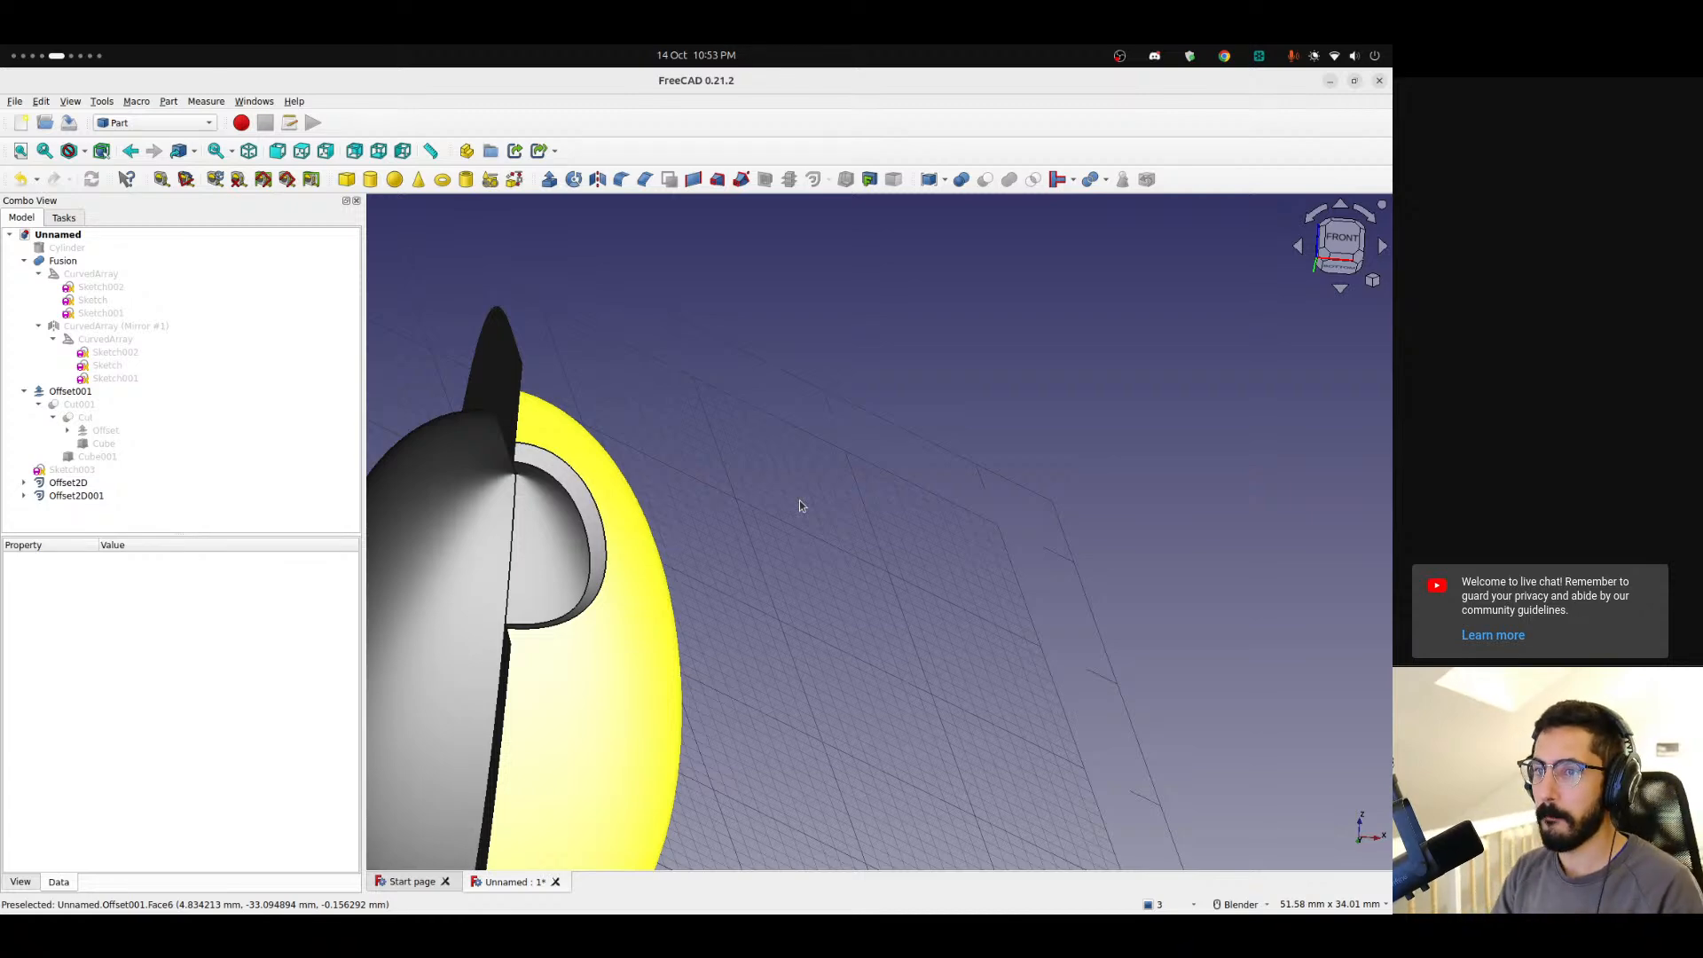
{"action": "left_click", "coordinate": [69, 391]}
{"action": "middle_click_drag", "start_coordinate": [625, 481], "coordinate": [524, 538]}
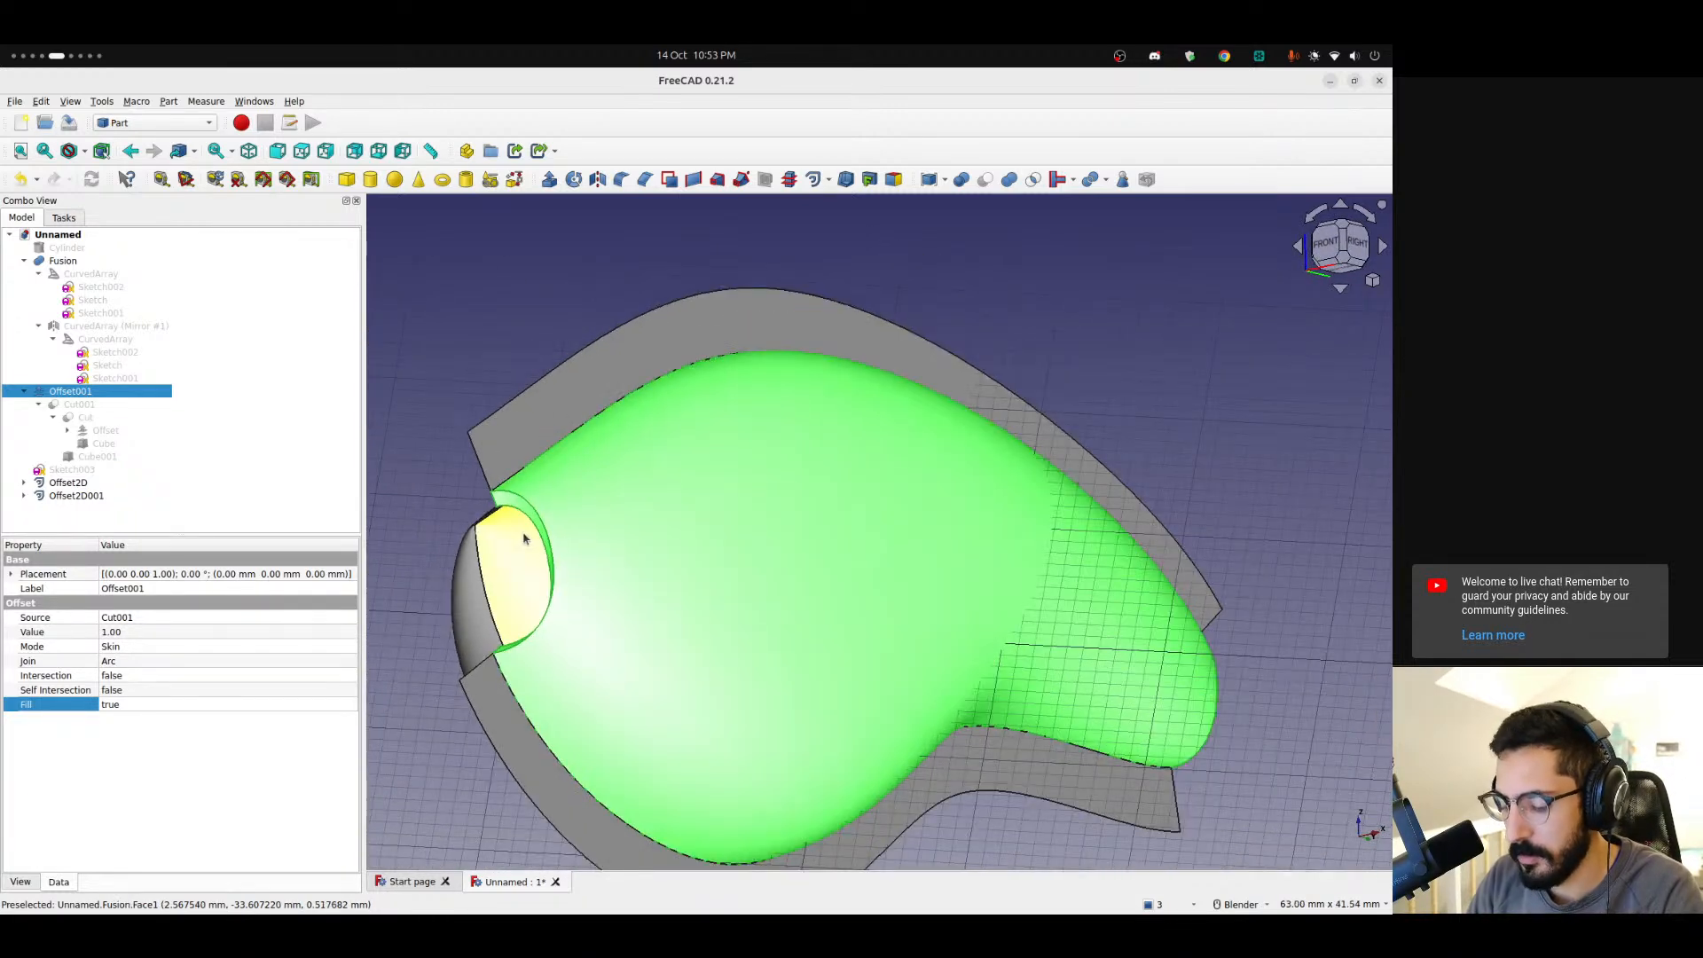
{"action": "key", "text": "Delete"}
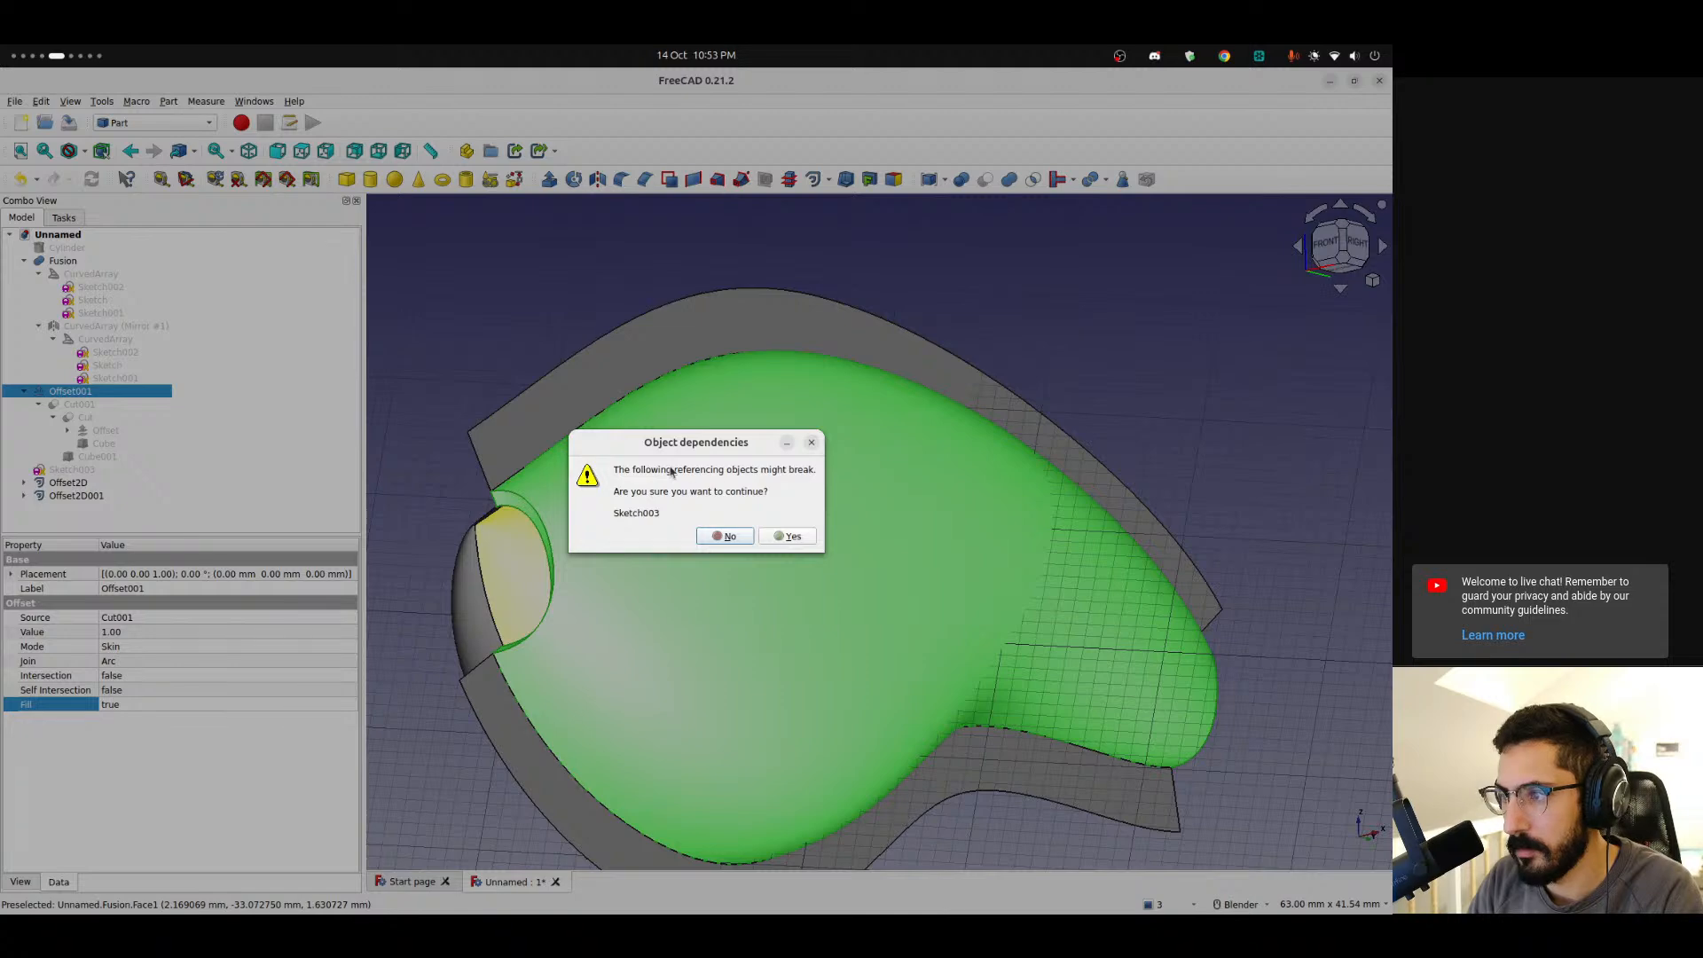
{"action": "left_click", "coordinate": [812, 442]}
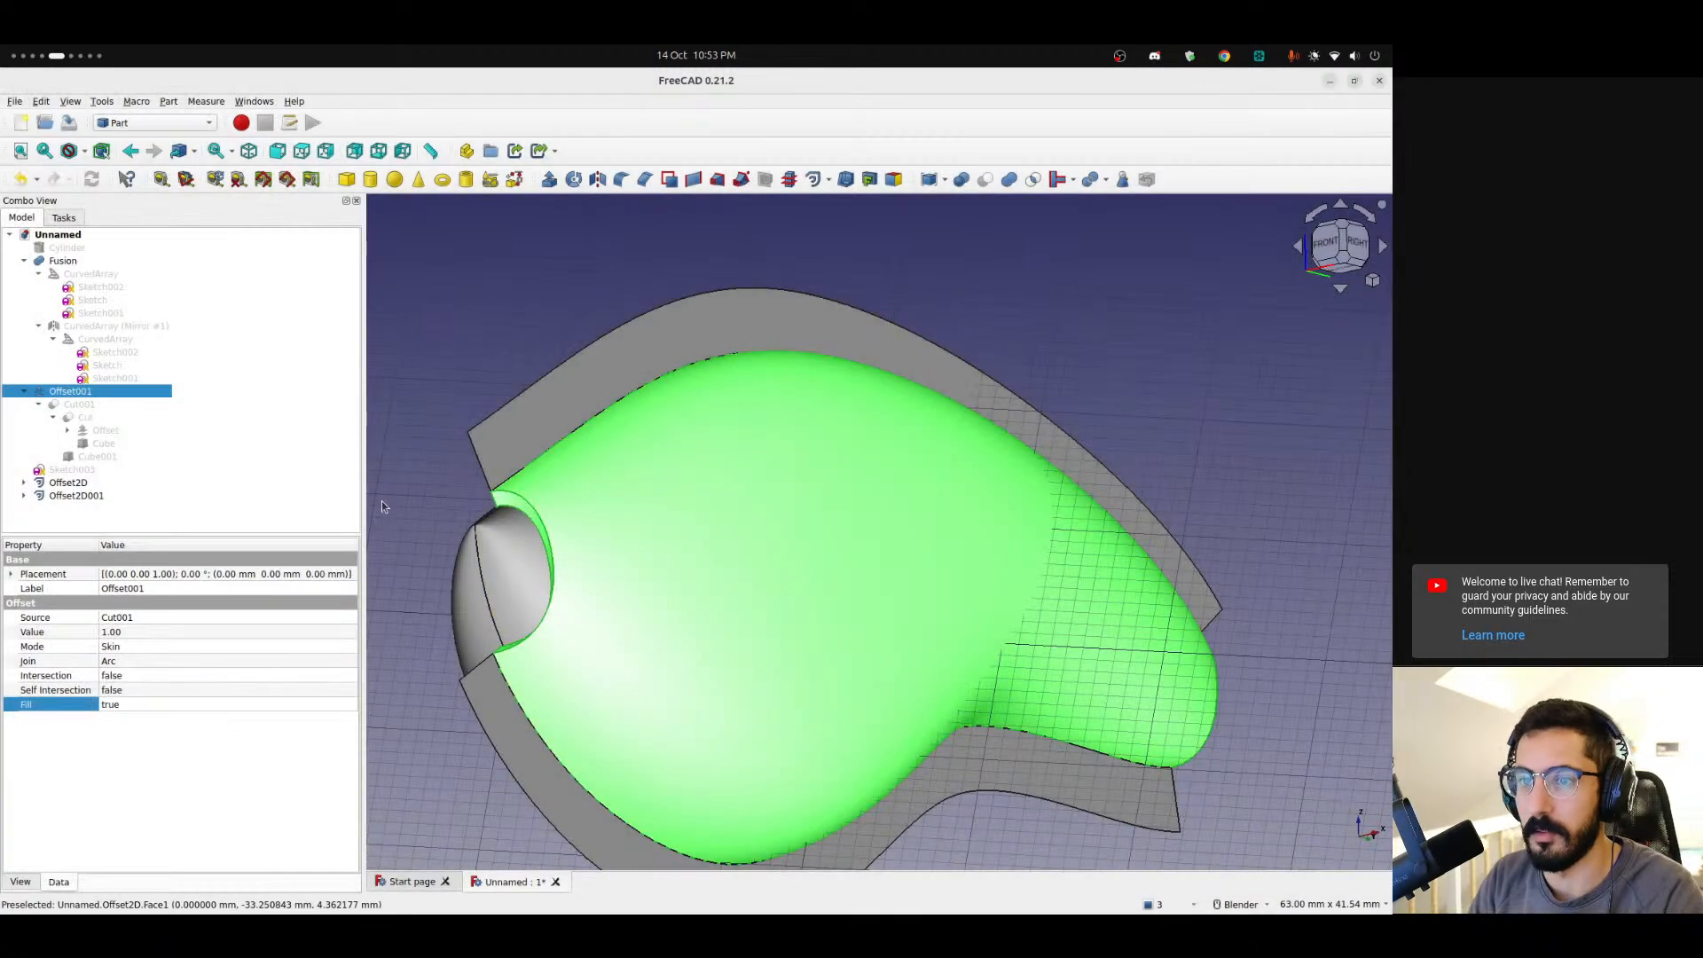
Delete Sketch003 and then the offset shell Offset001.
{"action": "left_click", "coordinate": [78, 472]}
{"action": "key", "text": "Delete"}
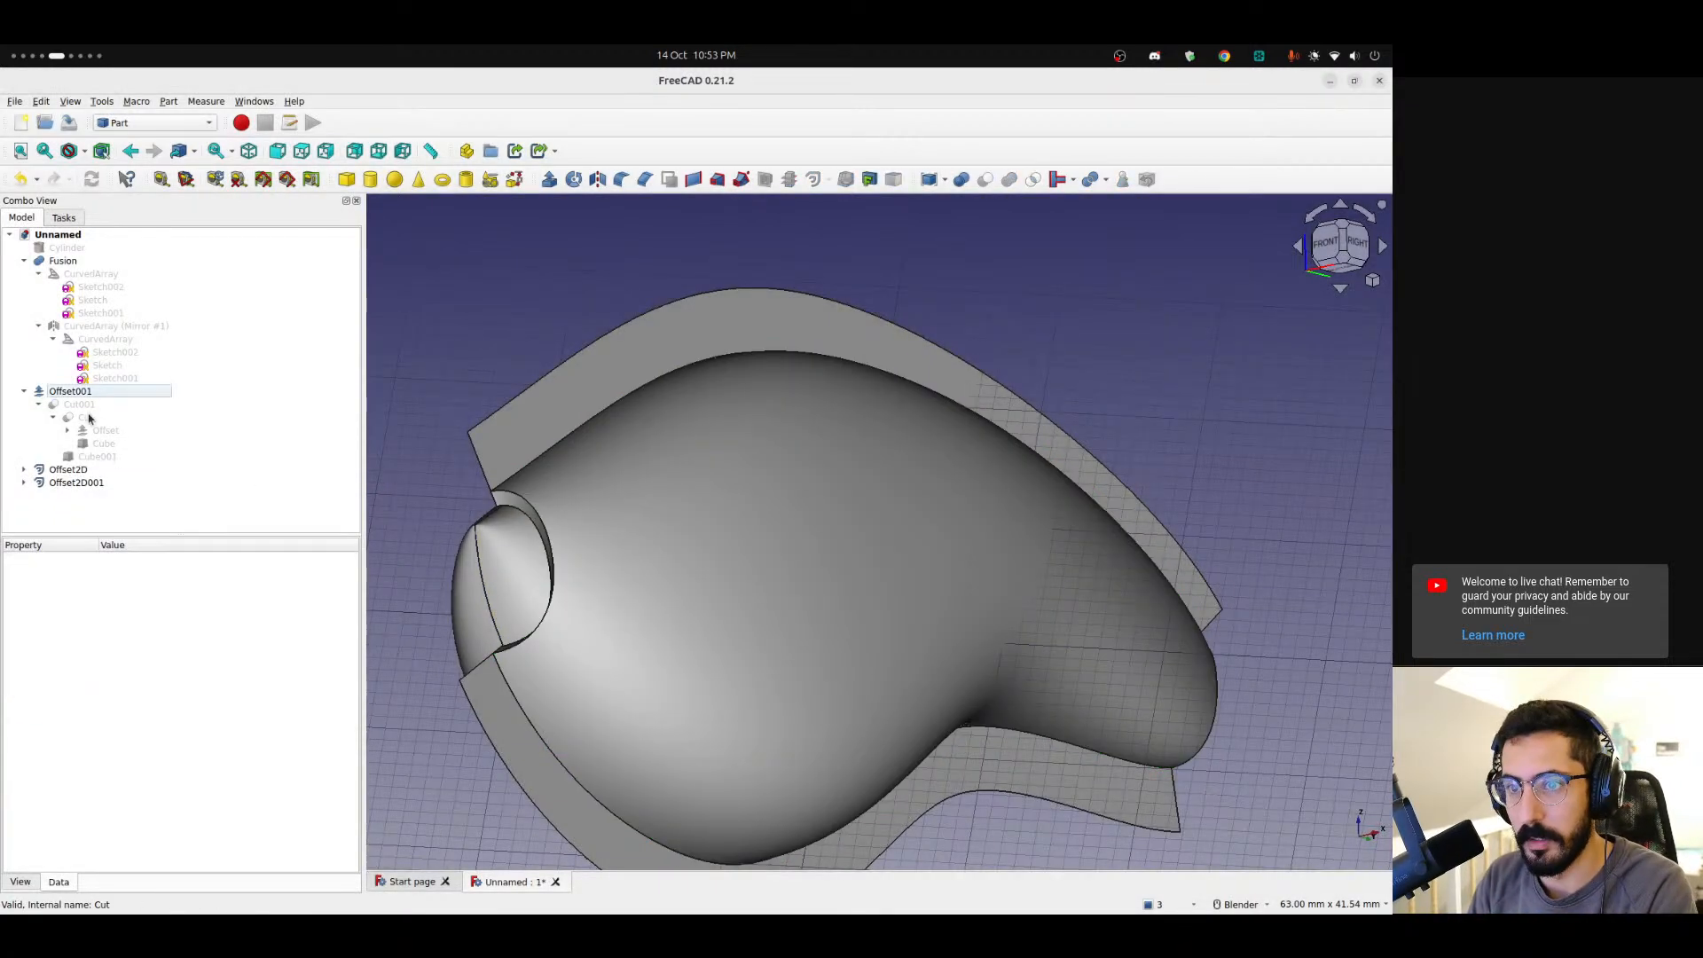
{"action": "left_click", "coordinate": [92, 392]}
{"action": "key", "text": "Delete"}
{"action": "middle_click_drag", "start_coordinate": [581, 482], "coordinate": [552, 533]}
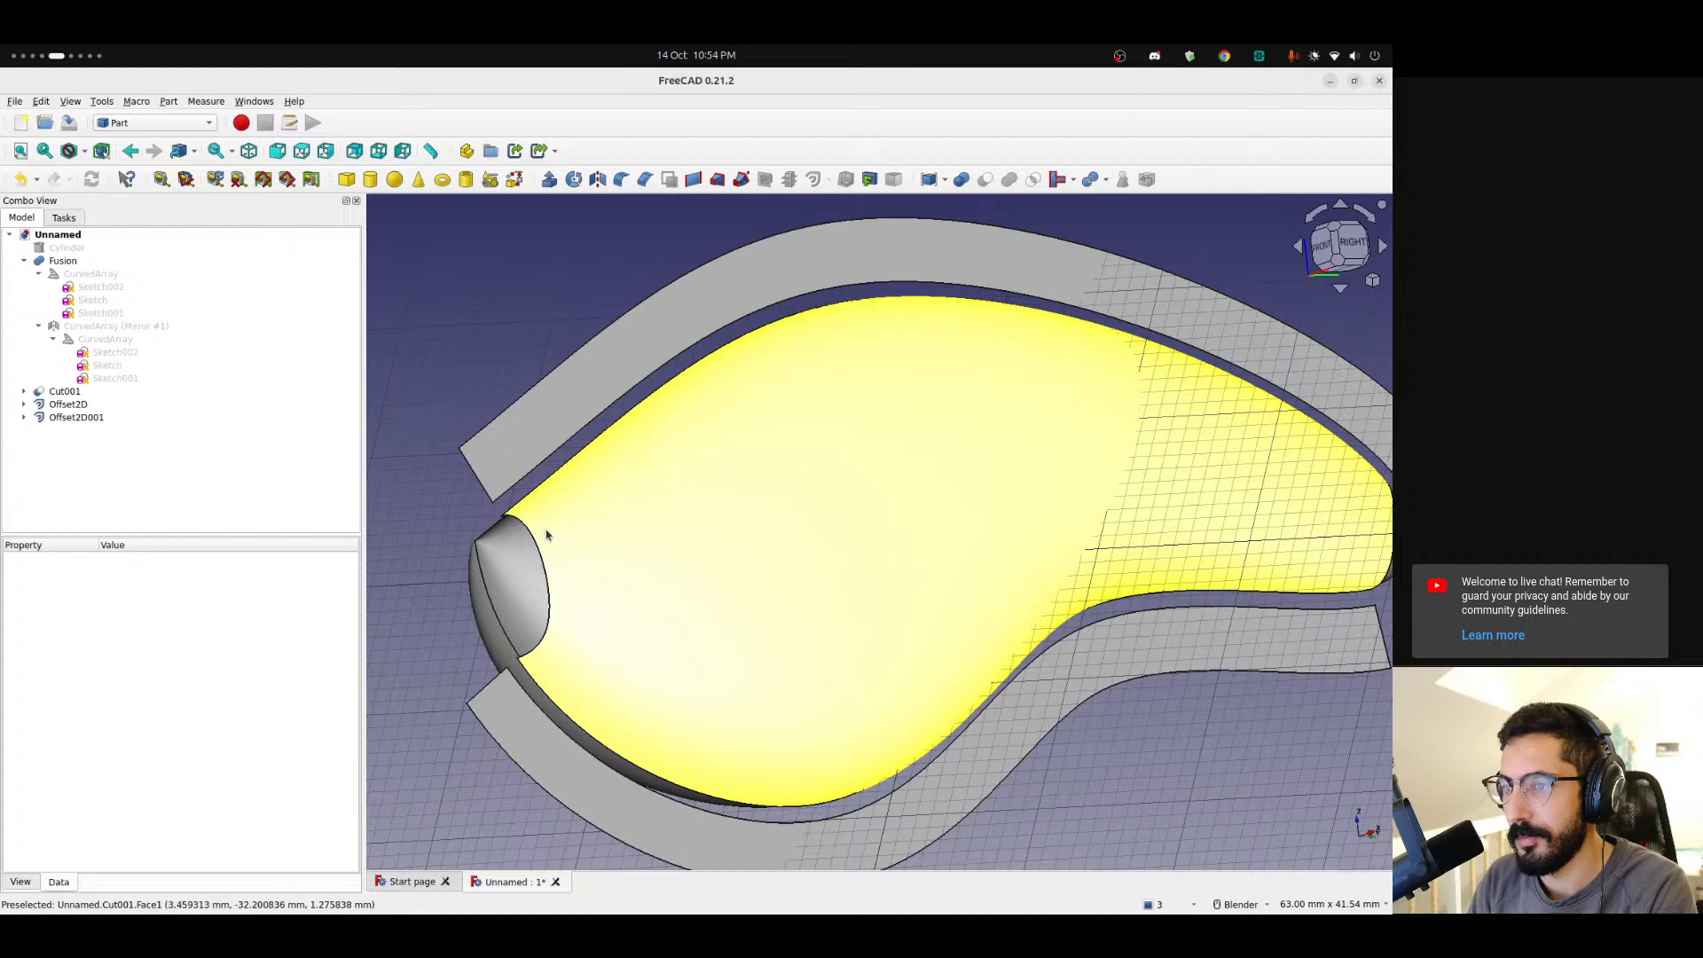
Delete both 2D offsets and both extracted edges.
{"action": "left_click", "coordinate": [71, 404]}
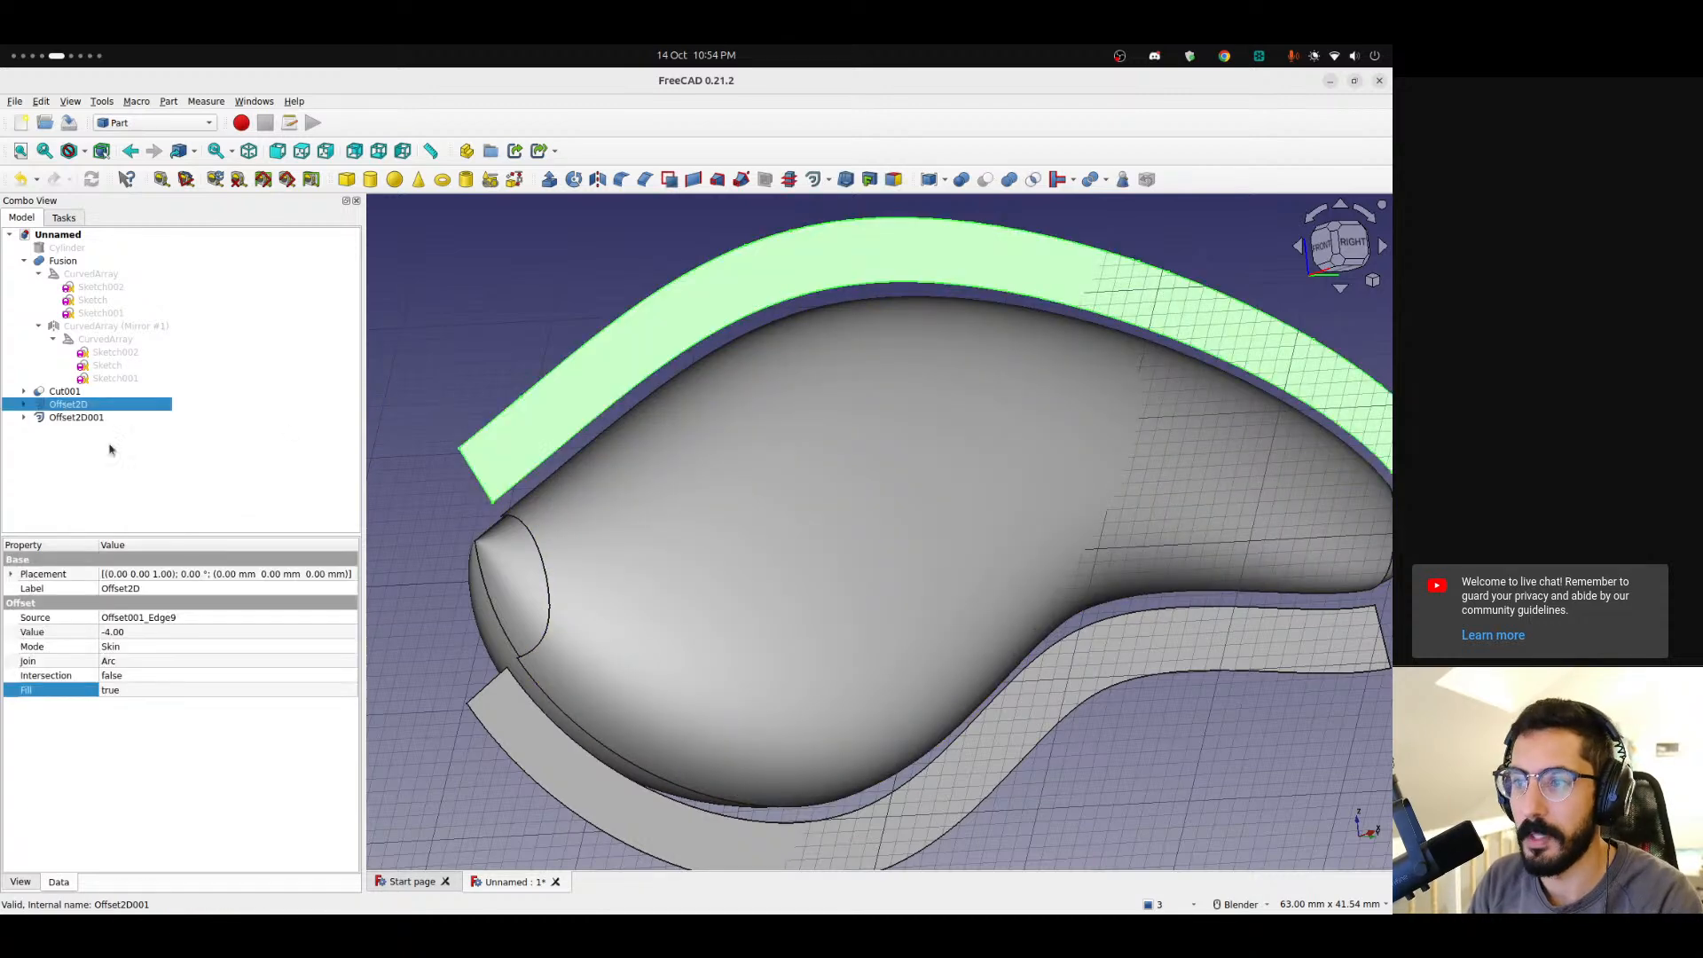
{"action": "key", "text": "Delete"}
{"action": "left_click", "coordinate": [71, 417]}
{"action": "key", "text": "Delete"}
{"action": "left_click", "coordinate": [68, 406]}
{"action": "key", "text": "Delete"}
{"action": "left_click", "coordinate": [73, 392]}
{"action": "left_click", "coordinate": [78, 406]}
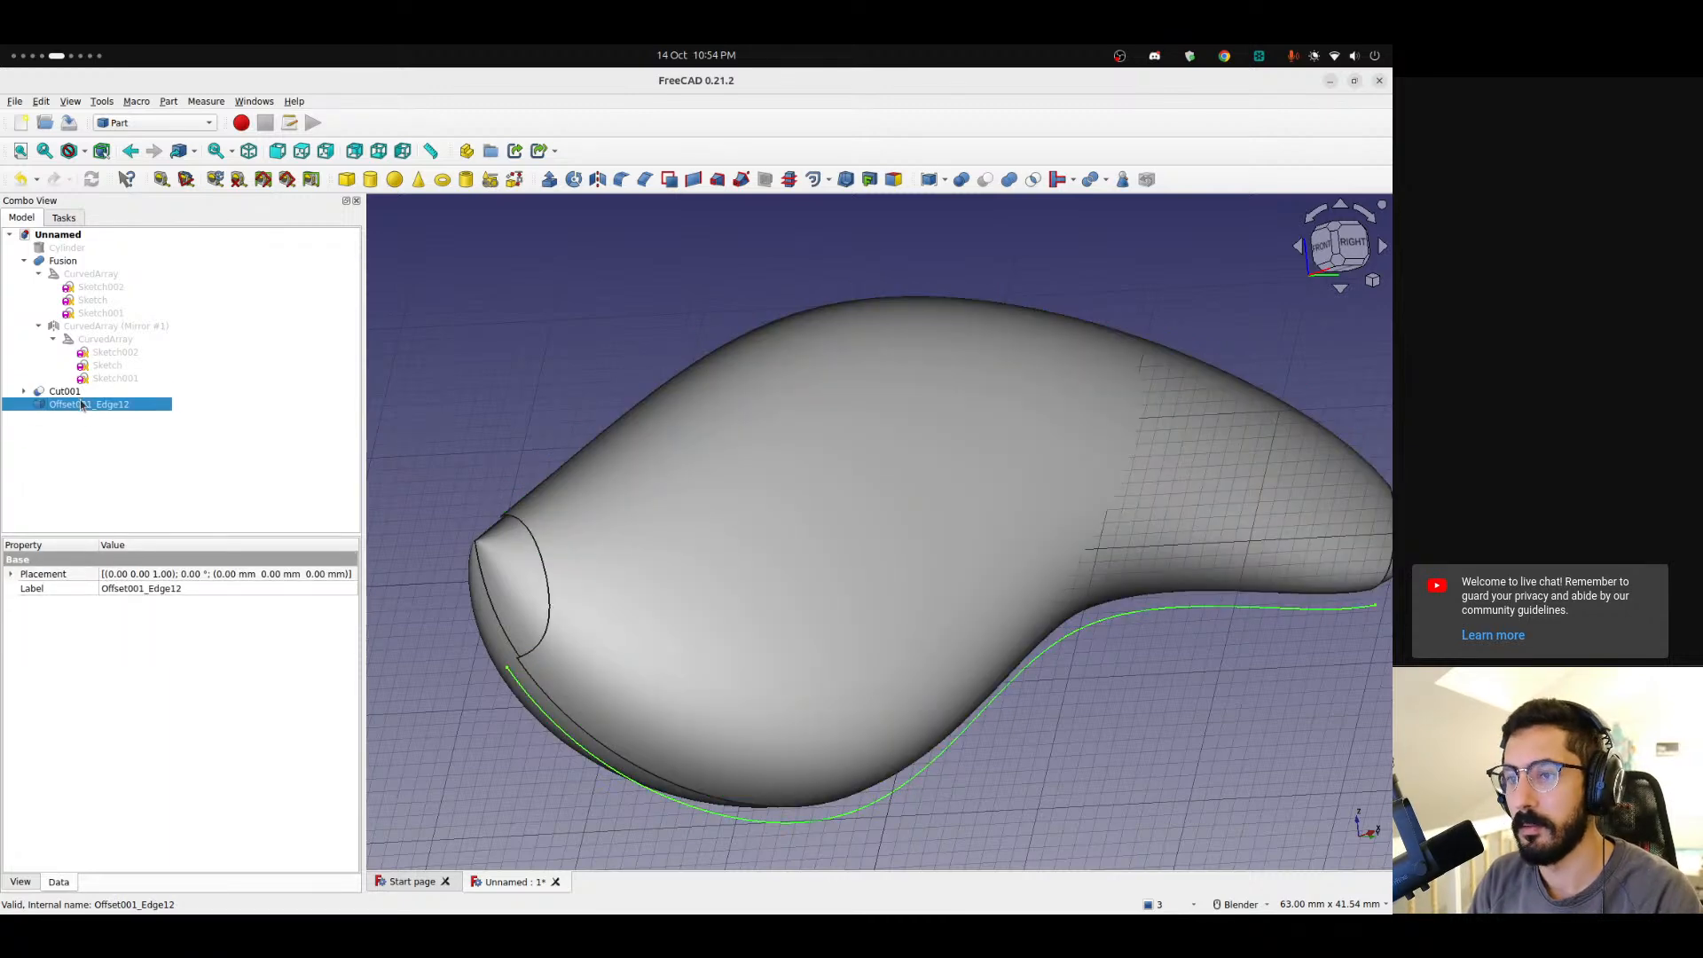
{"action": "key", "text": "Delete"}
Switch to the Curves workbench.
{"action": "left_click", "coordinate": [63, 391]}
{"action": "left_click", "coordinate": [380, 342]}
{"action": "middle_click_drag", "start_coordinate": [758, 383], "coordinate": [847, 425]}
{"action": "left_click", "coordinate": [194, 124]}
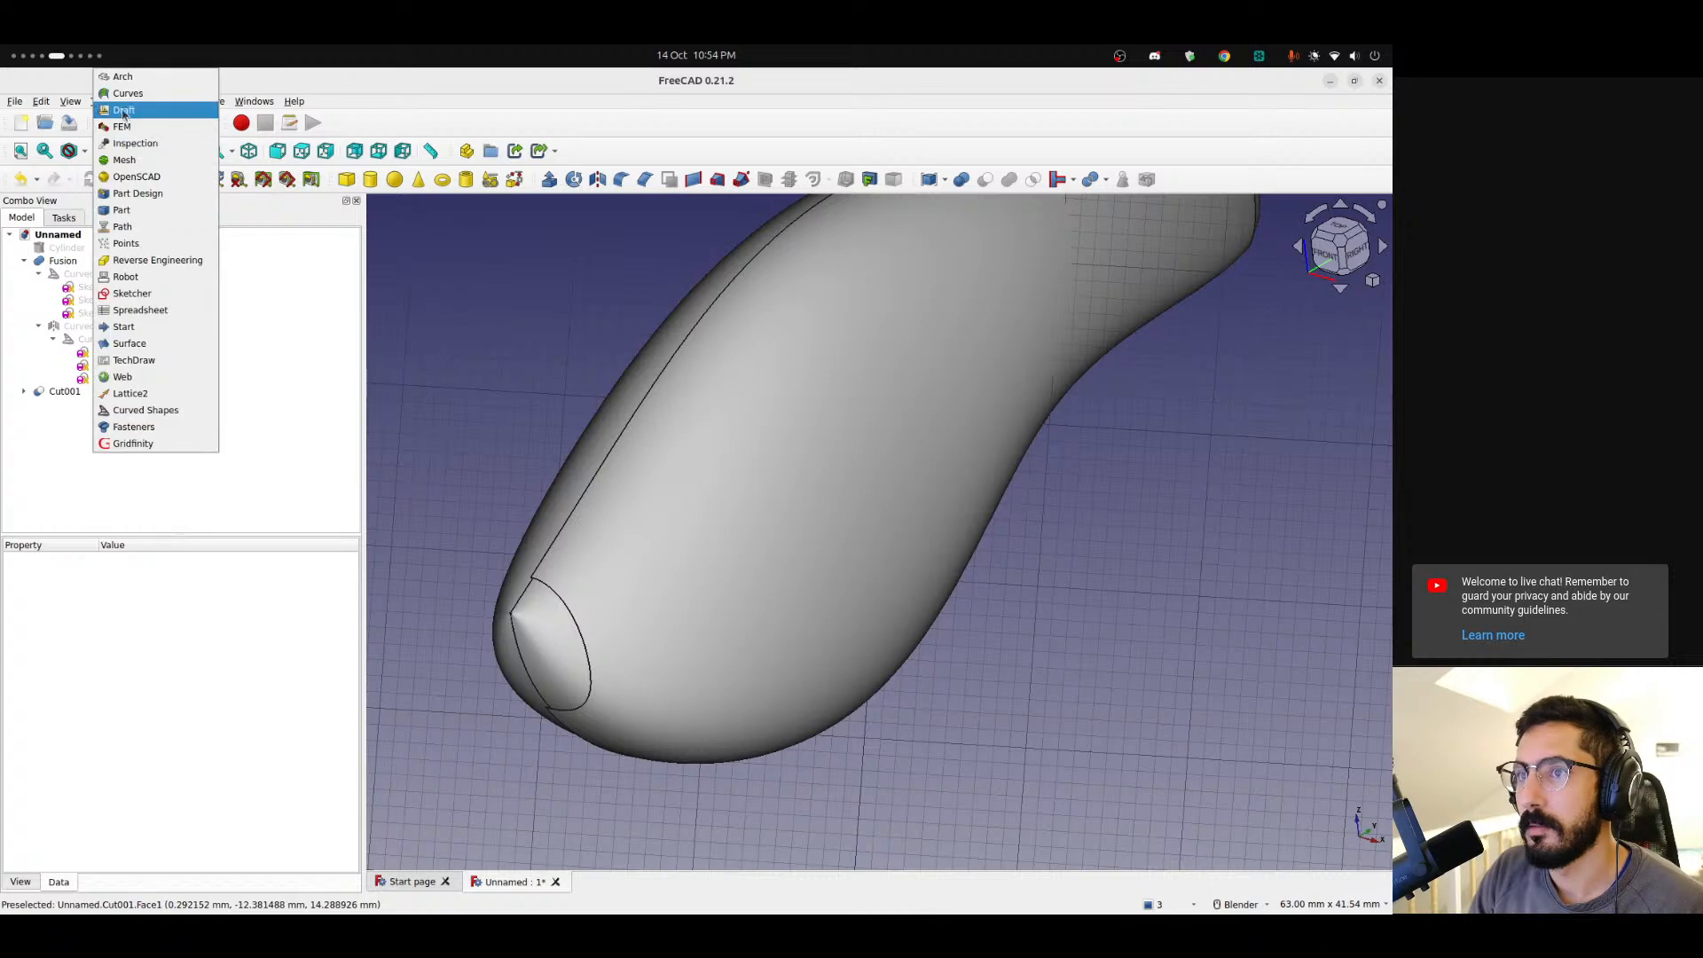
{"action": "left_click", "coordinate": [206, 94]}
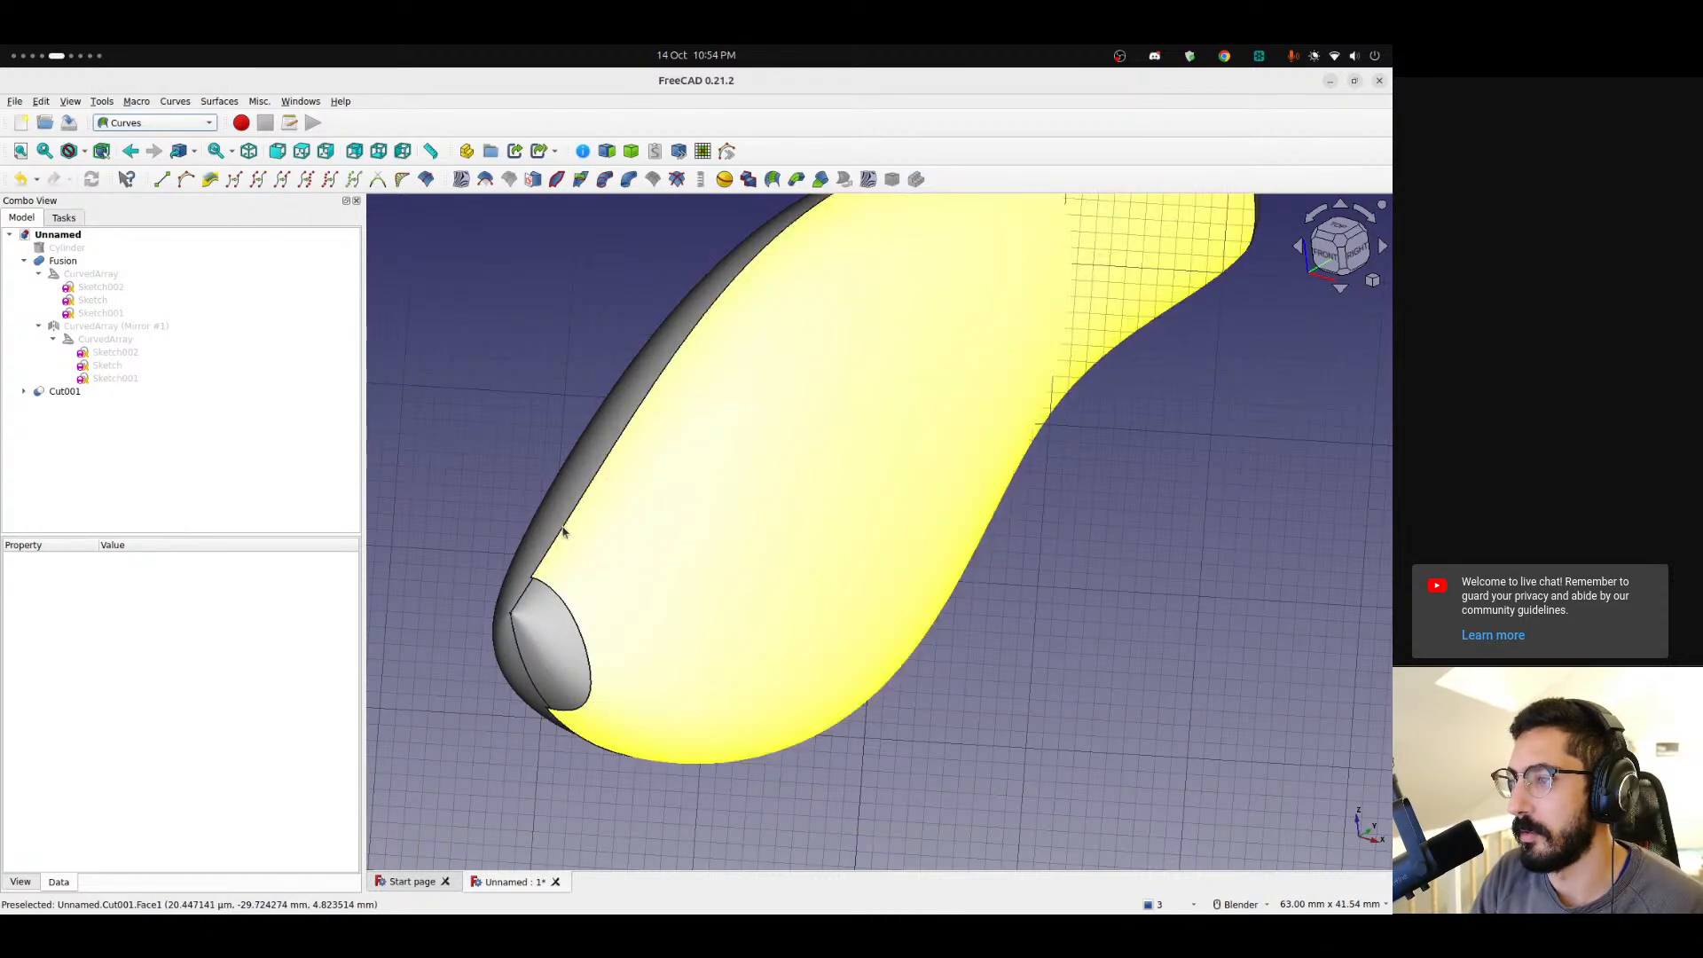
Hide the fusion body and extract the top edge of the cut body as a subshape.
{"action": "left_click", "coordinate": [562, 531]}
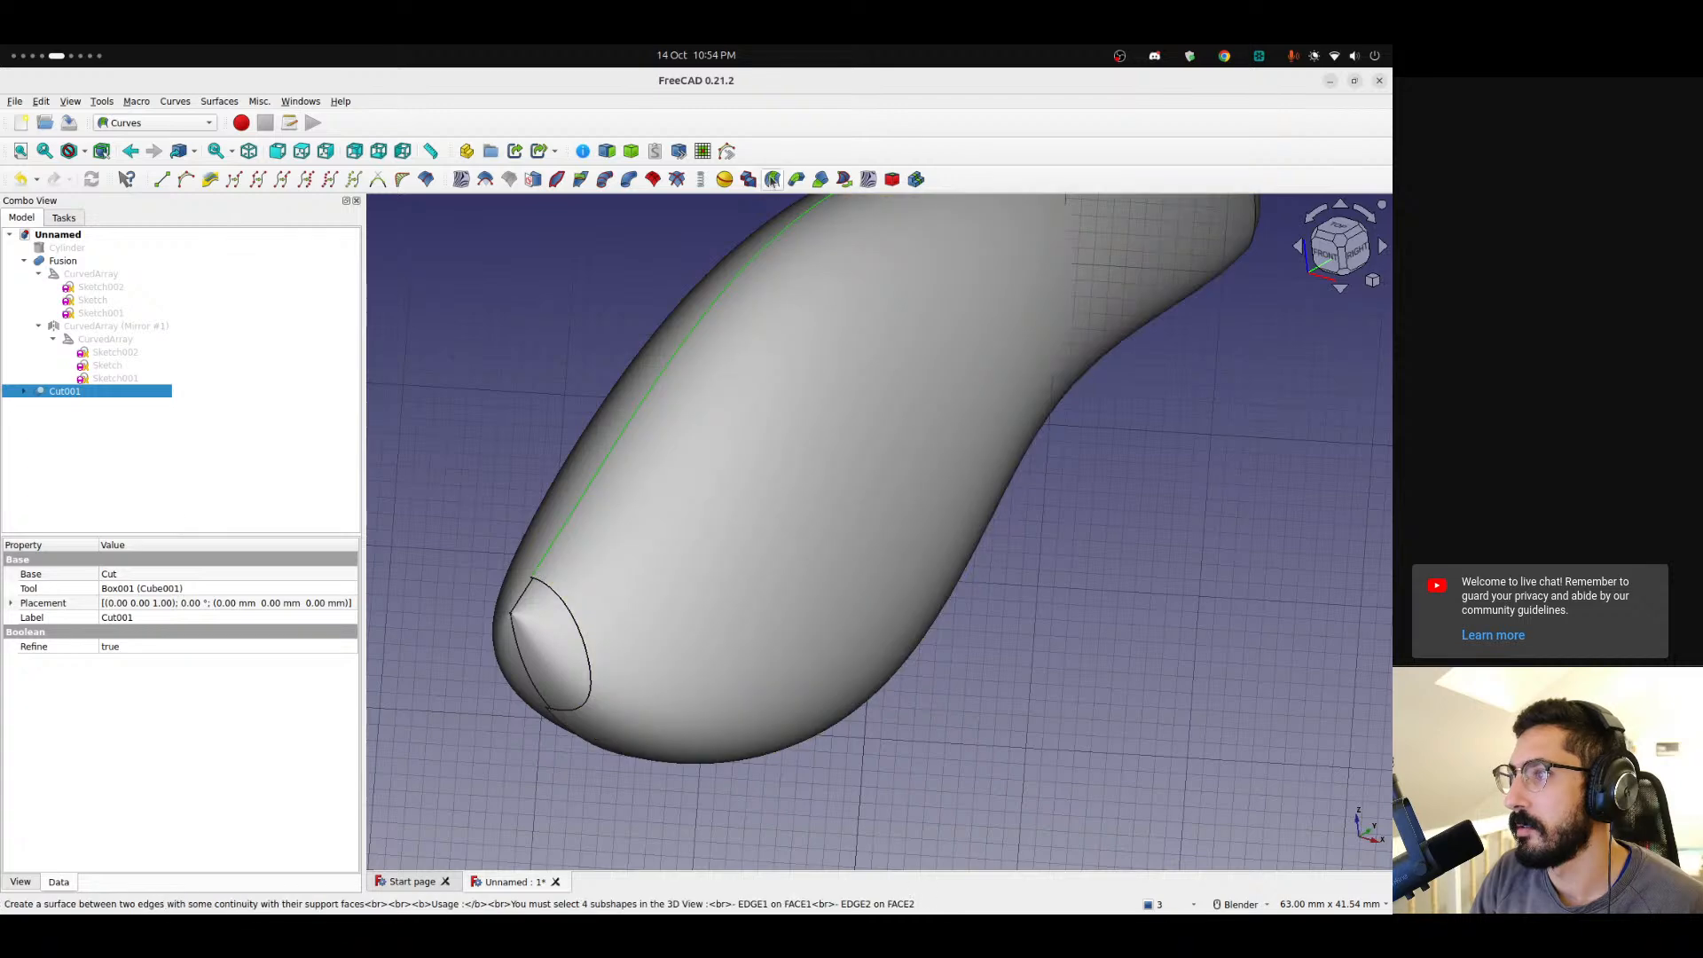
{"action": "middle_click_drag", "start_coordinate": [560, 301], "coordinate": [612, 270]}
{"action": "left_click", "coordinate": [68, 250]}
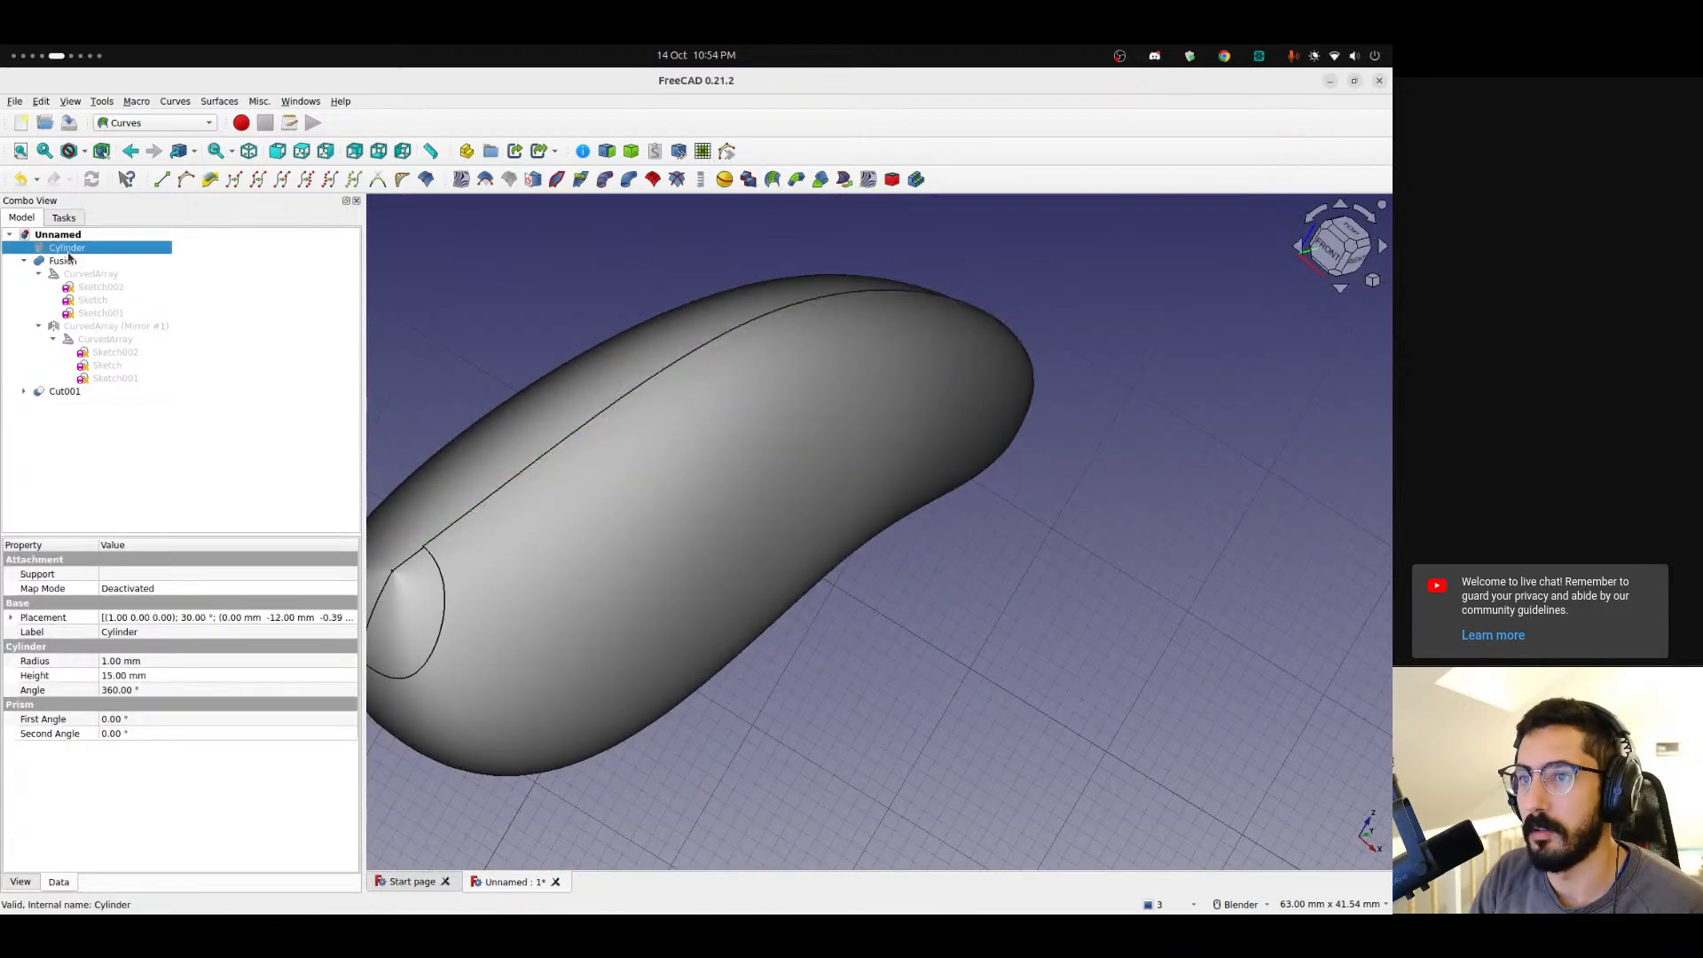
{"action": "left_click", "coordinate": [65, 260]}
{"action": "key", "text": "space"}
{"action": "middle_click_drag", "start_coordinate": [487, 284], "coordinate": [684, 254], "text": "shift"}
{"action": "left_click", "coordinate": [685, 292]}
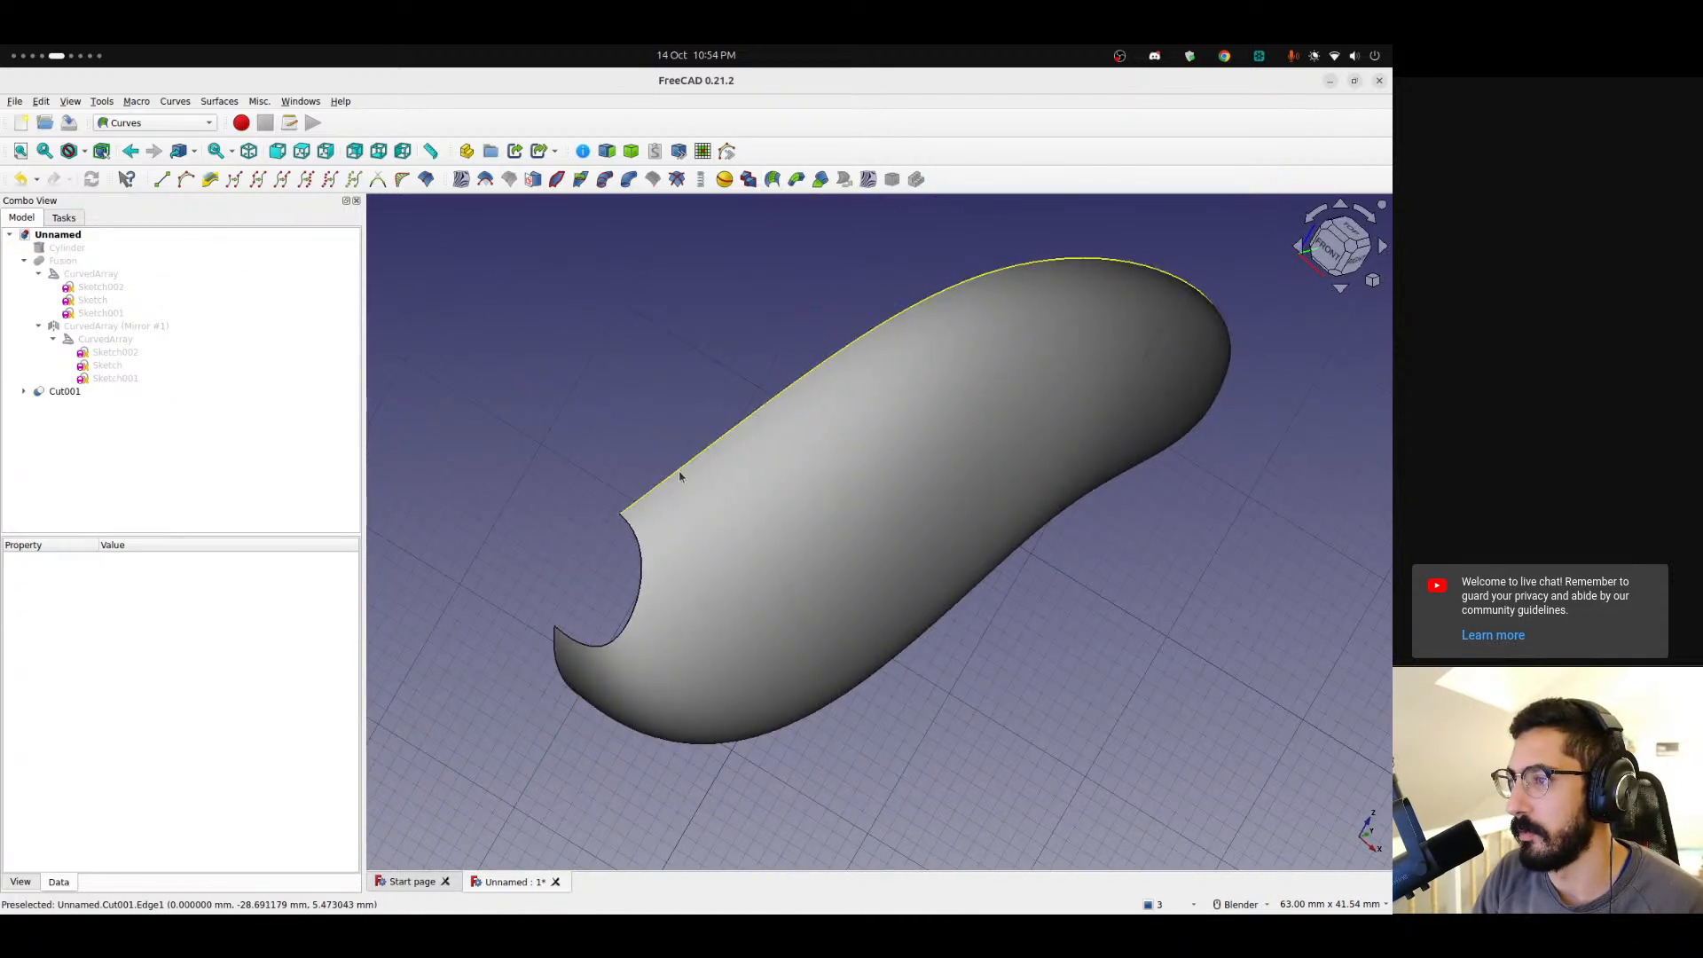
{"action": "left_click", "coordinate": [679, 470]}
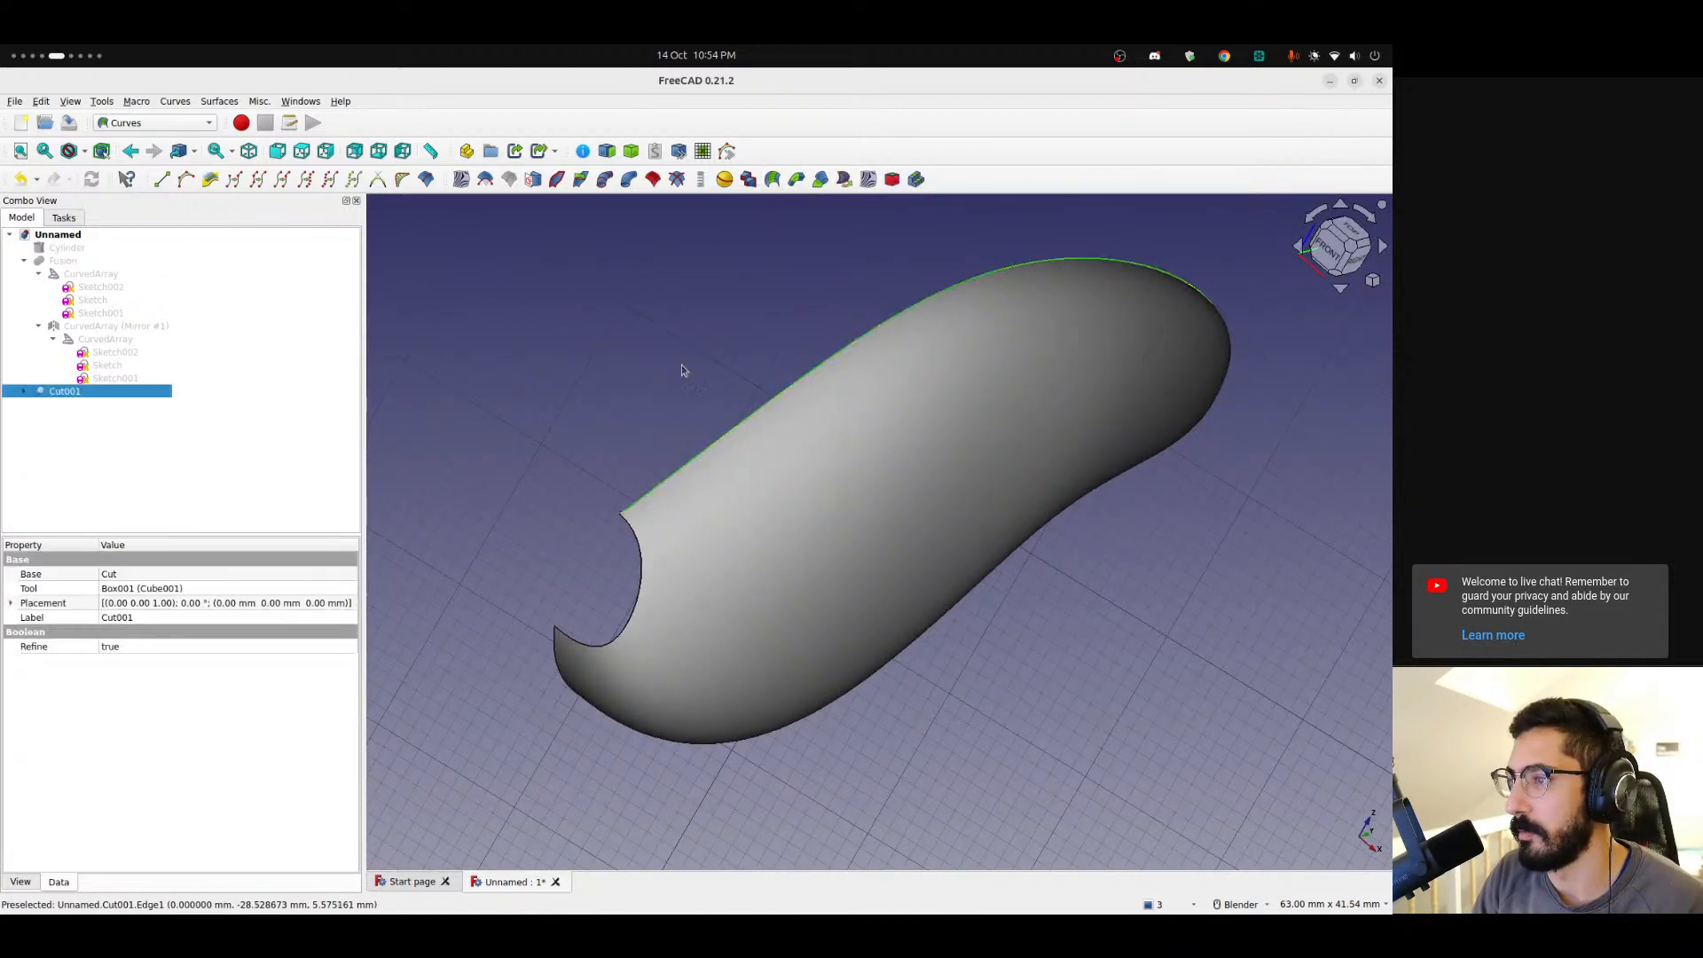
{"action": "left_click", "coordinate": [610, 149]}
{"action": "key", "text": "space"}
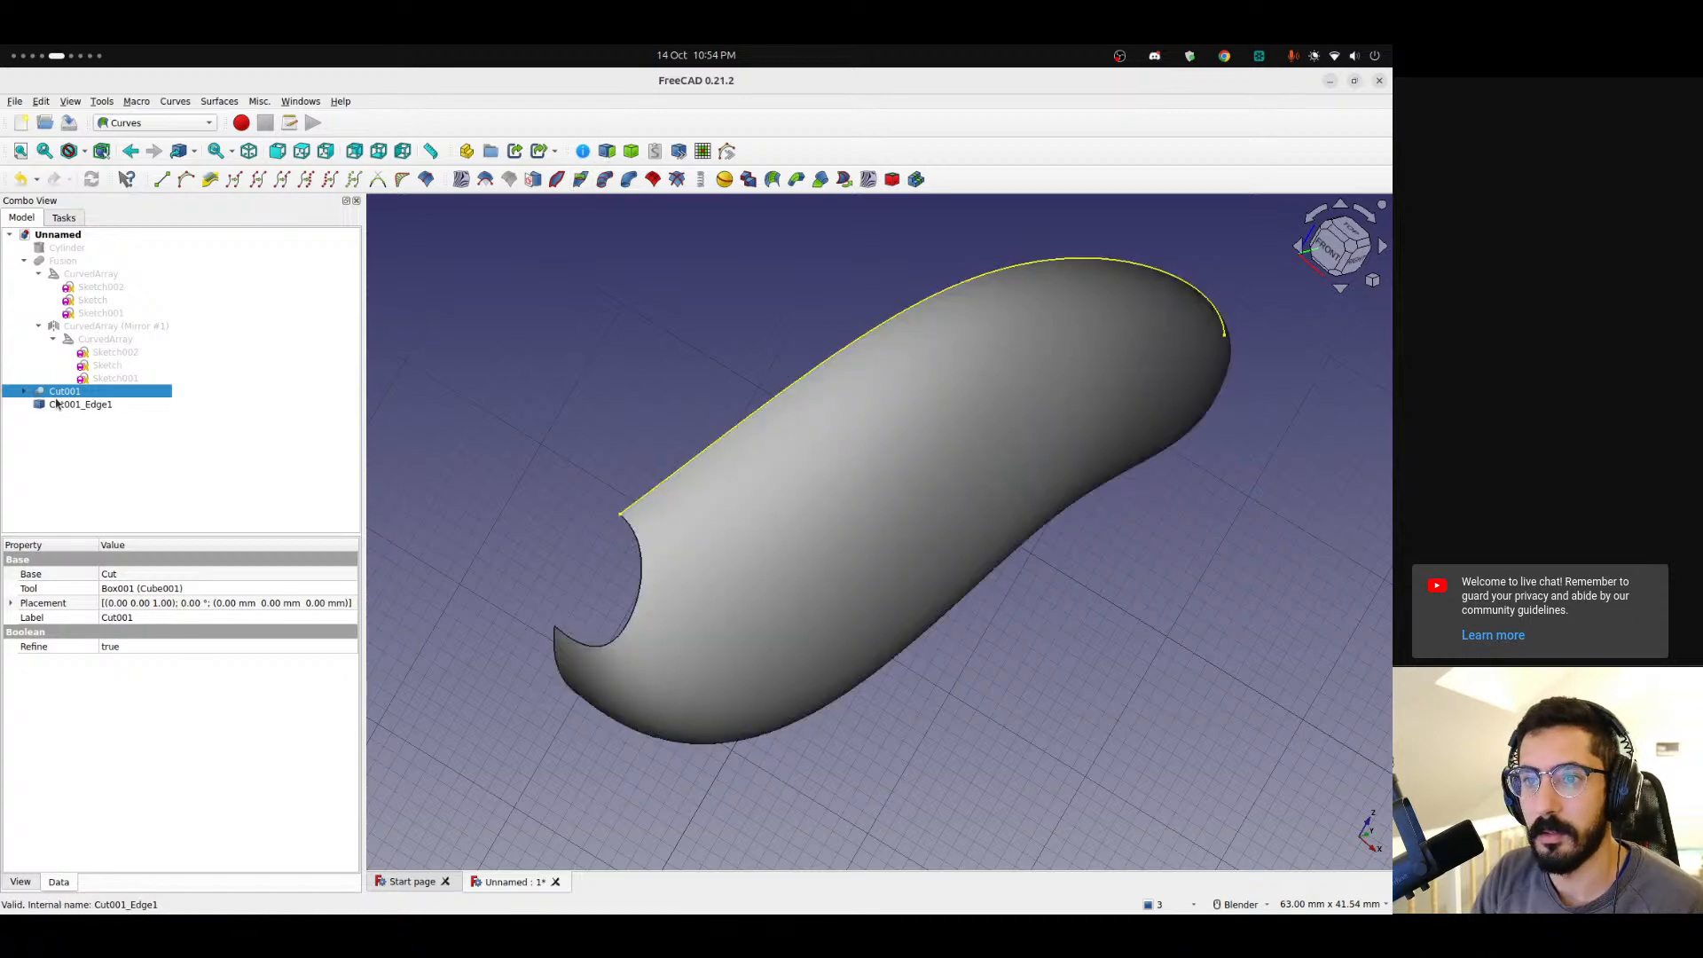
Extract the bottom edge of the cut body as a subshape.
{"action": "middle_click_drag", "start_coordinate": [805, 433], "coordinate": [620, 577]}
{"action": "left_click", "coordinate": [568, 710]}
{"action": "middle_click_drag", "start_coordinate": [757, 726], "coordinate": [678, 434]}
{"action": "left_click", "coordinate": [682, 681]}
{"action": "left_click", "coordinate": [604, 157]}
Switch to the Part workbench and create a 2D offset of the extracted top edge in Skin mode with 4 mm offset.
{"action": "middle_click_drag", "start_coordinate": [568, 426], "coordinate": [708, 406]}
{"action": "left_click", "coordinate": [563, 367]}
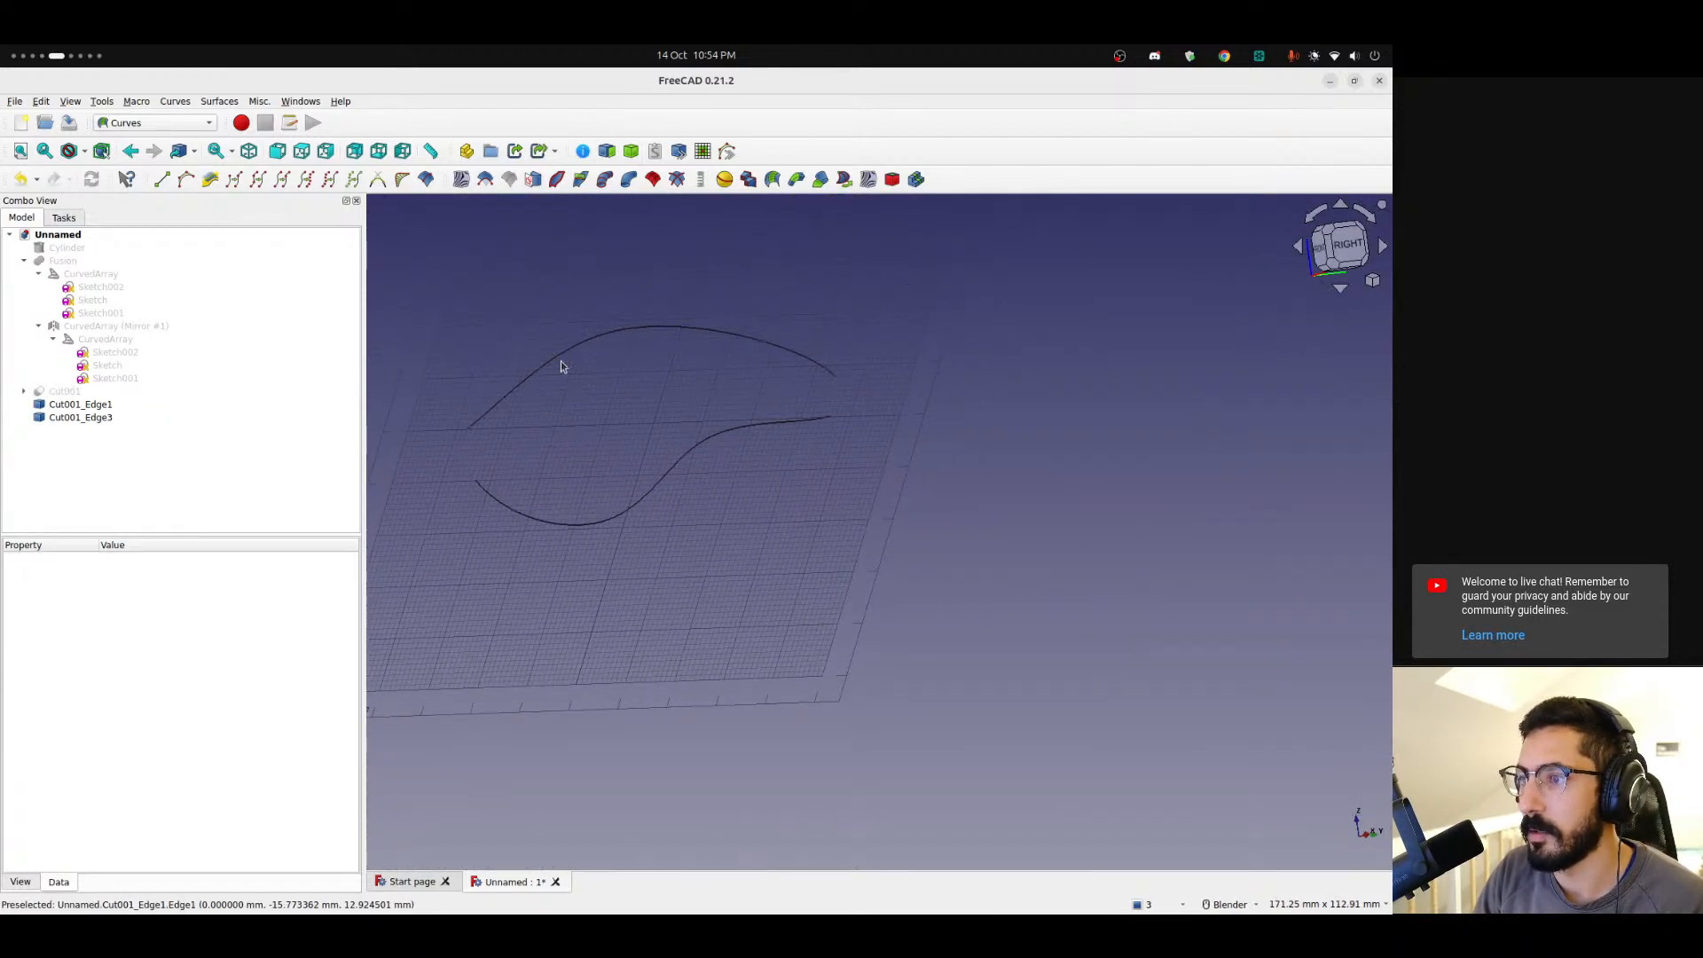
{"action": "left_click", "coordinate": [559, 354]}
{"action": "left_click", "coordinate": [184, 122]}
{"action": "left_click", "coordinate": [122, 240]}
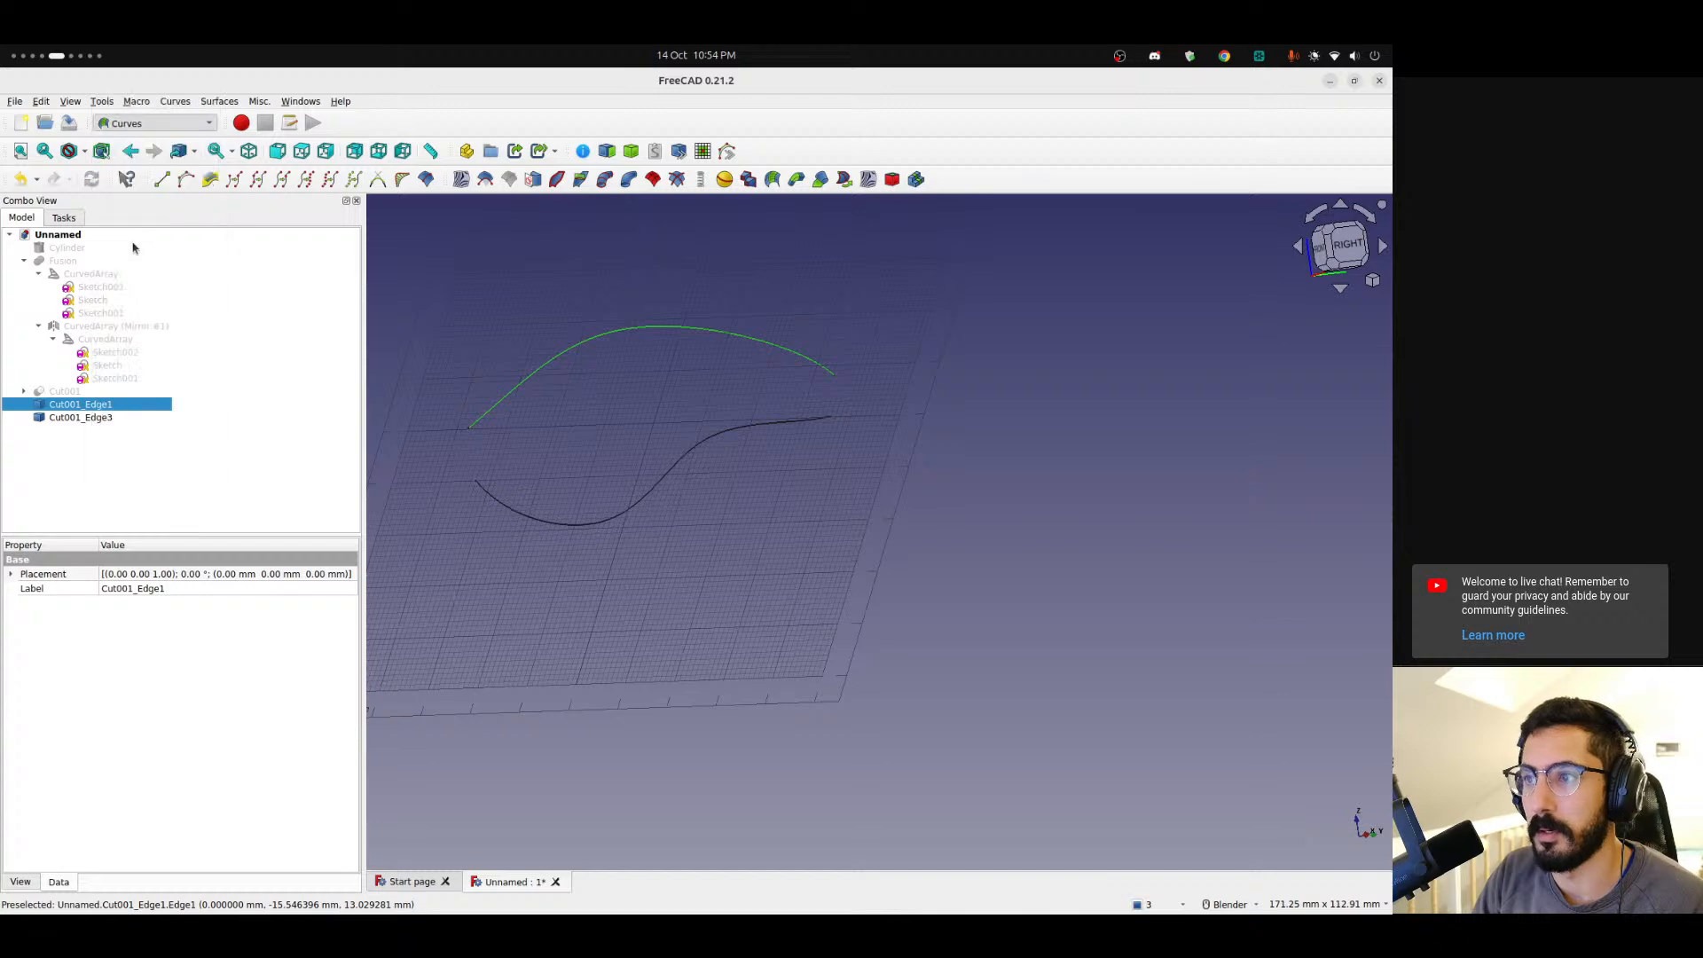
{"action": "left_click", "coordinate": [814, 179]}
{"action": "mouse_move", "coordinate": [682, 413]}
{"action": "middle_mouse_down", "text": "shift"}
{"action": "mouse_move", "coordinate": [498, 323]}
{"action": "mouse_move", "coordinate": [675, 400]}
{"action": "middle_mouse_up", "text": "shift"}
{"action": "left_click", "coordinate": [289, 330]}
{"action": "left_click", "coordinate": [271, 312]}
{"action": "left_click", "coordinate": [241, 308]}
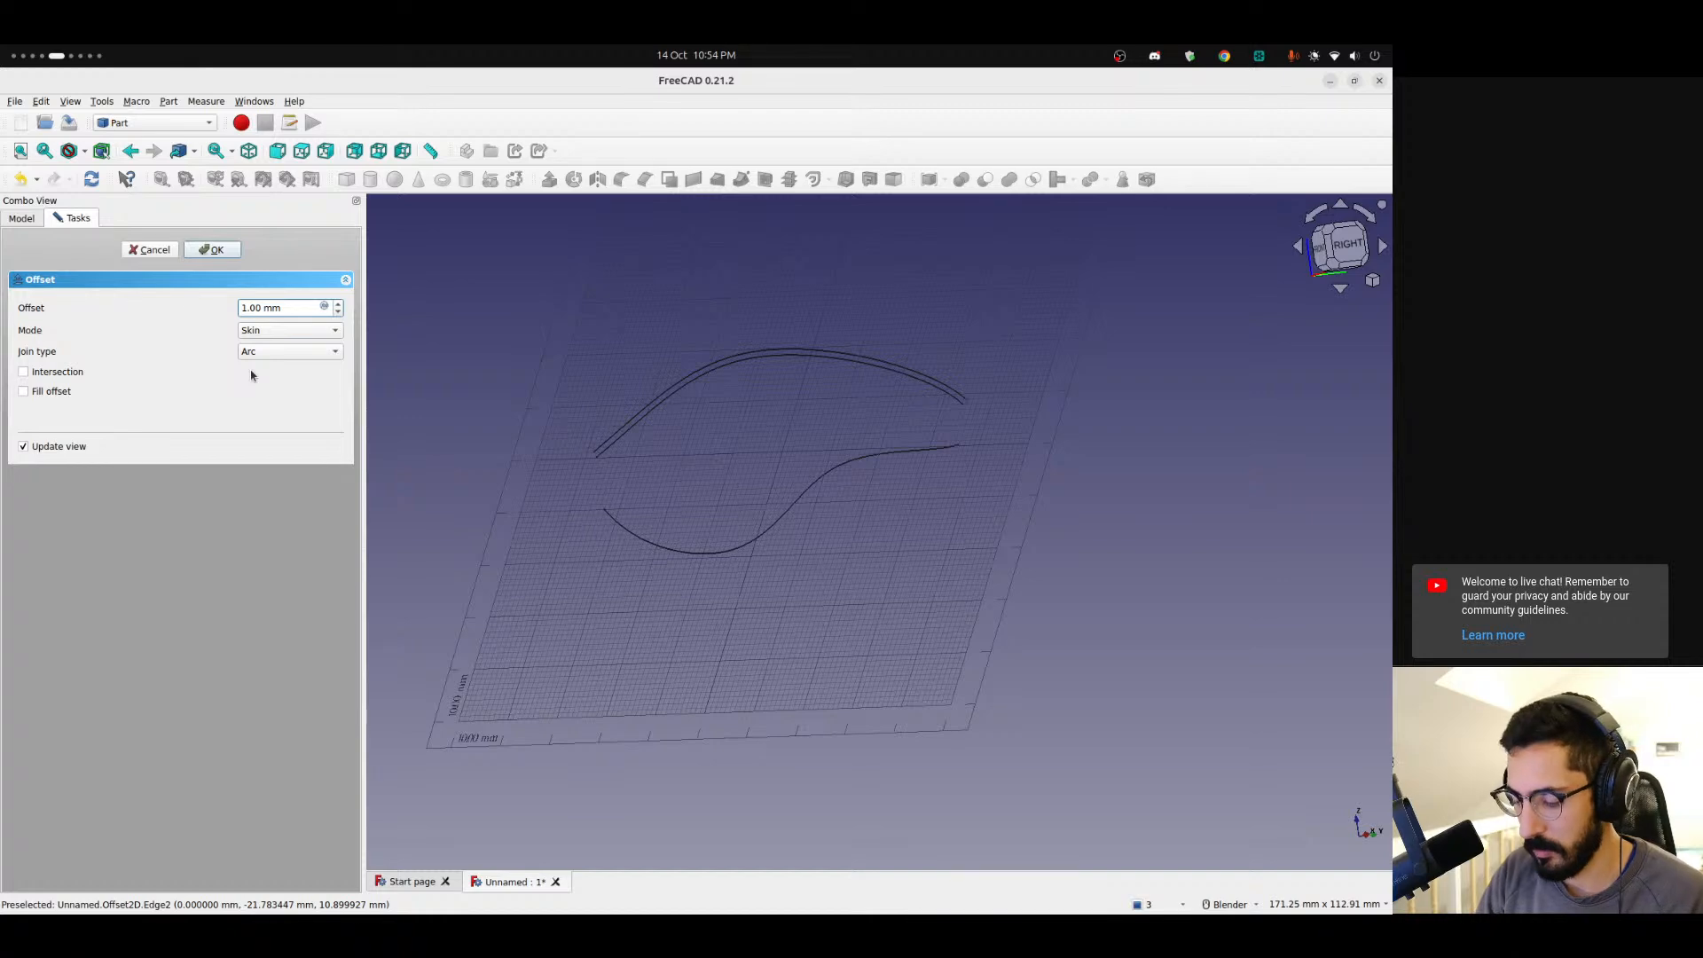
{"action": "type", "text": "-"}
{"action": "key", "text": "shift+Right"}
{"action": "type", "text": "4"}
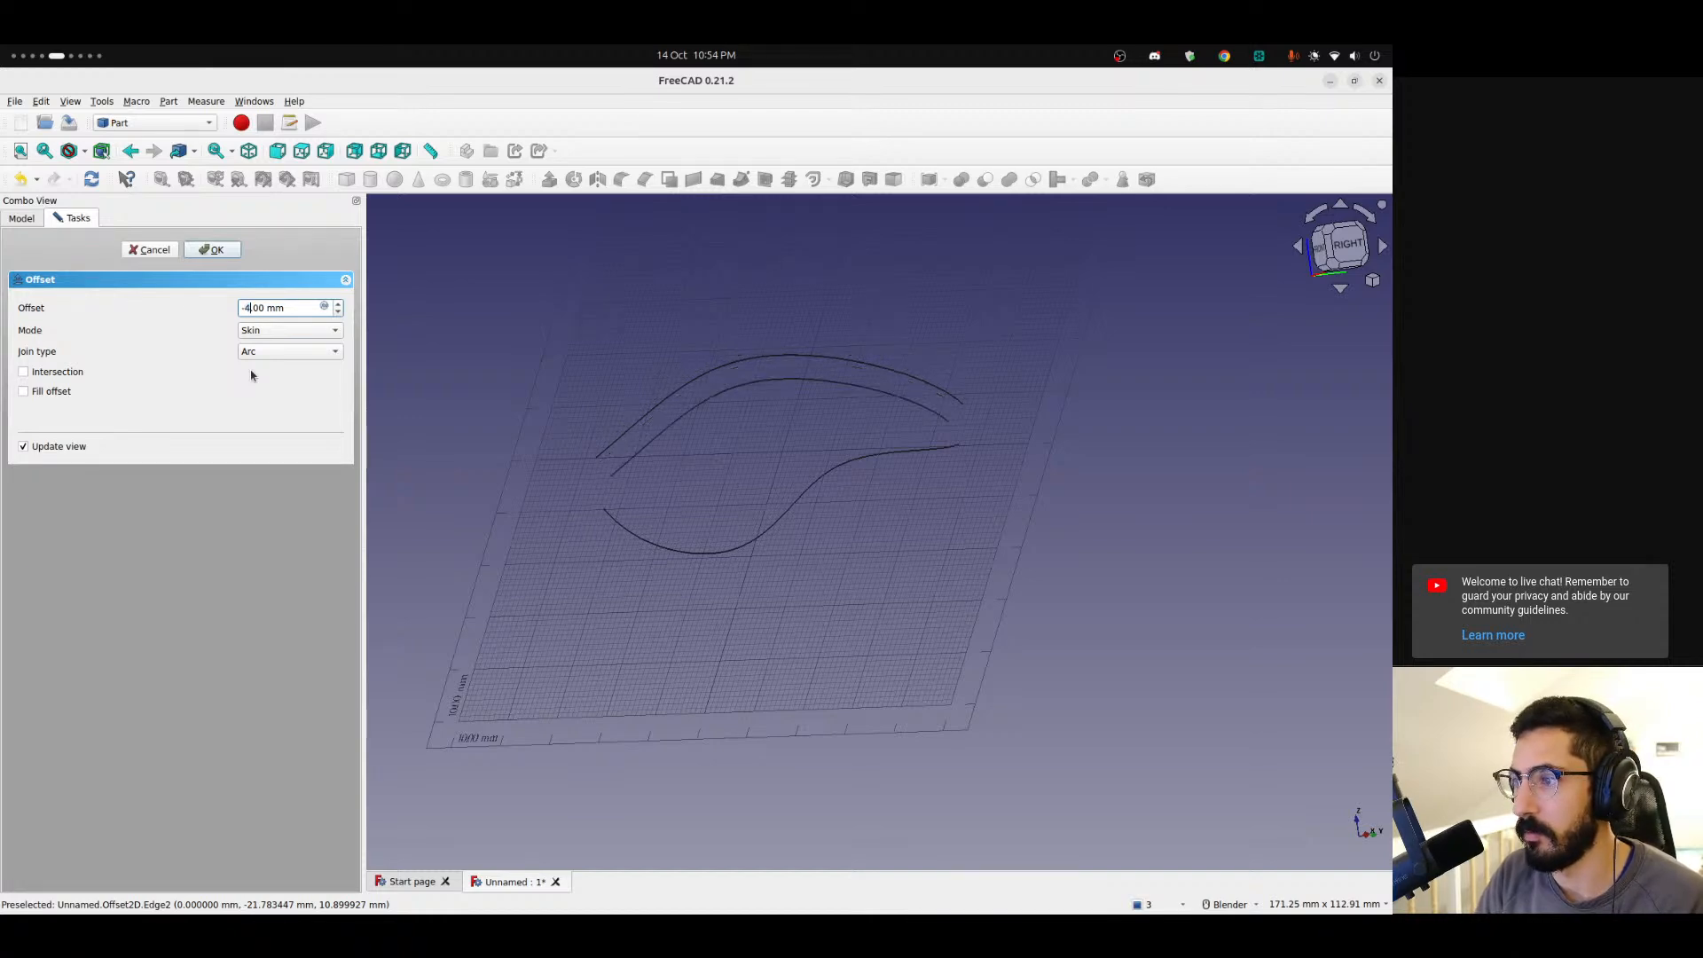
{"action": "key", "text": "Left"}
{"action": "key", "text": "BackSpace"}
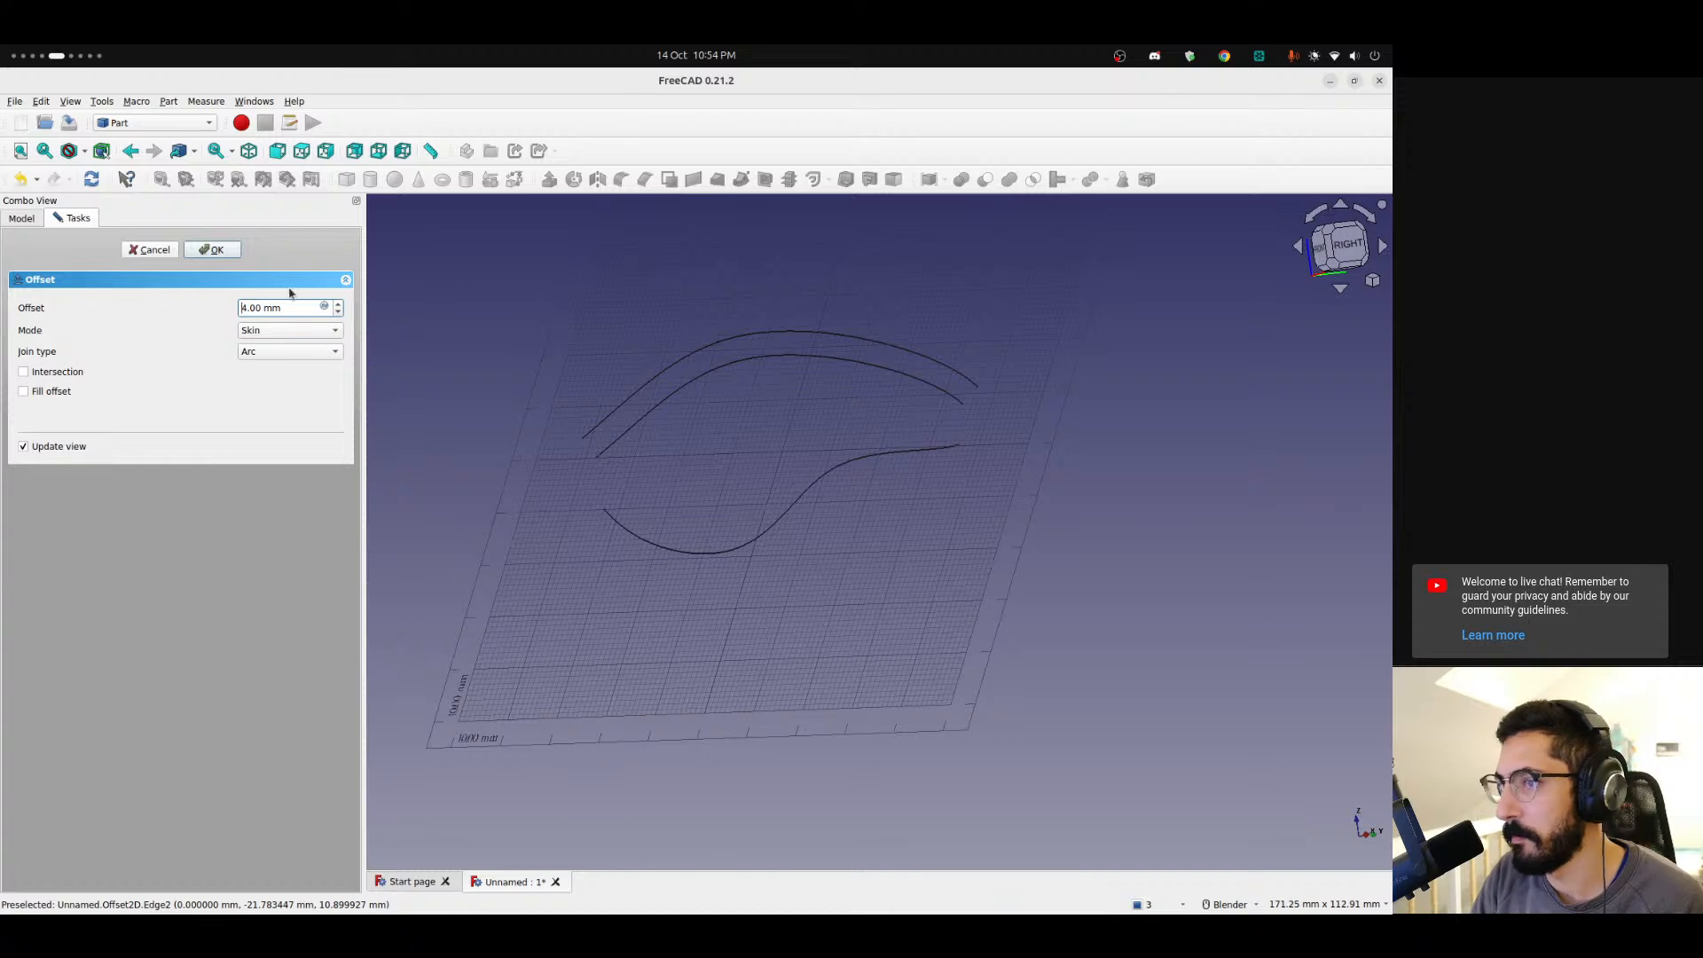
{"action": "left_click", "coordinate": [215, 250]}
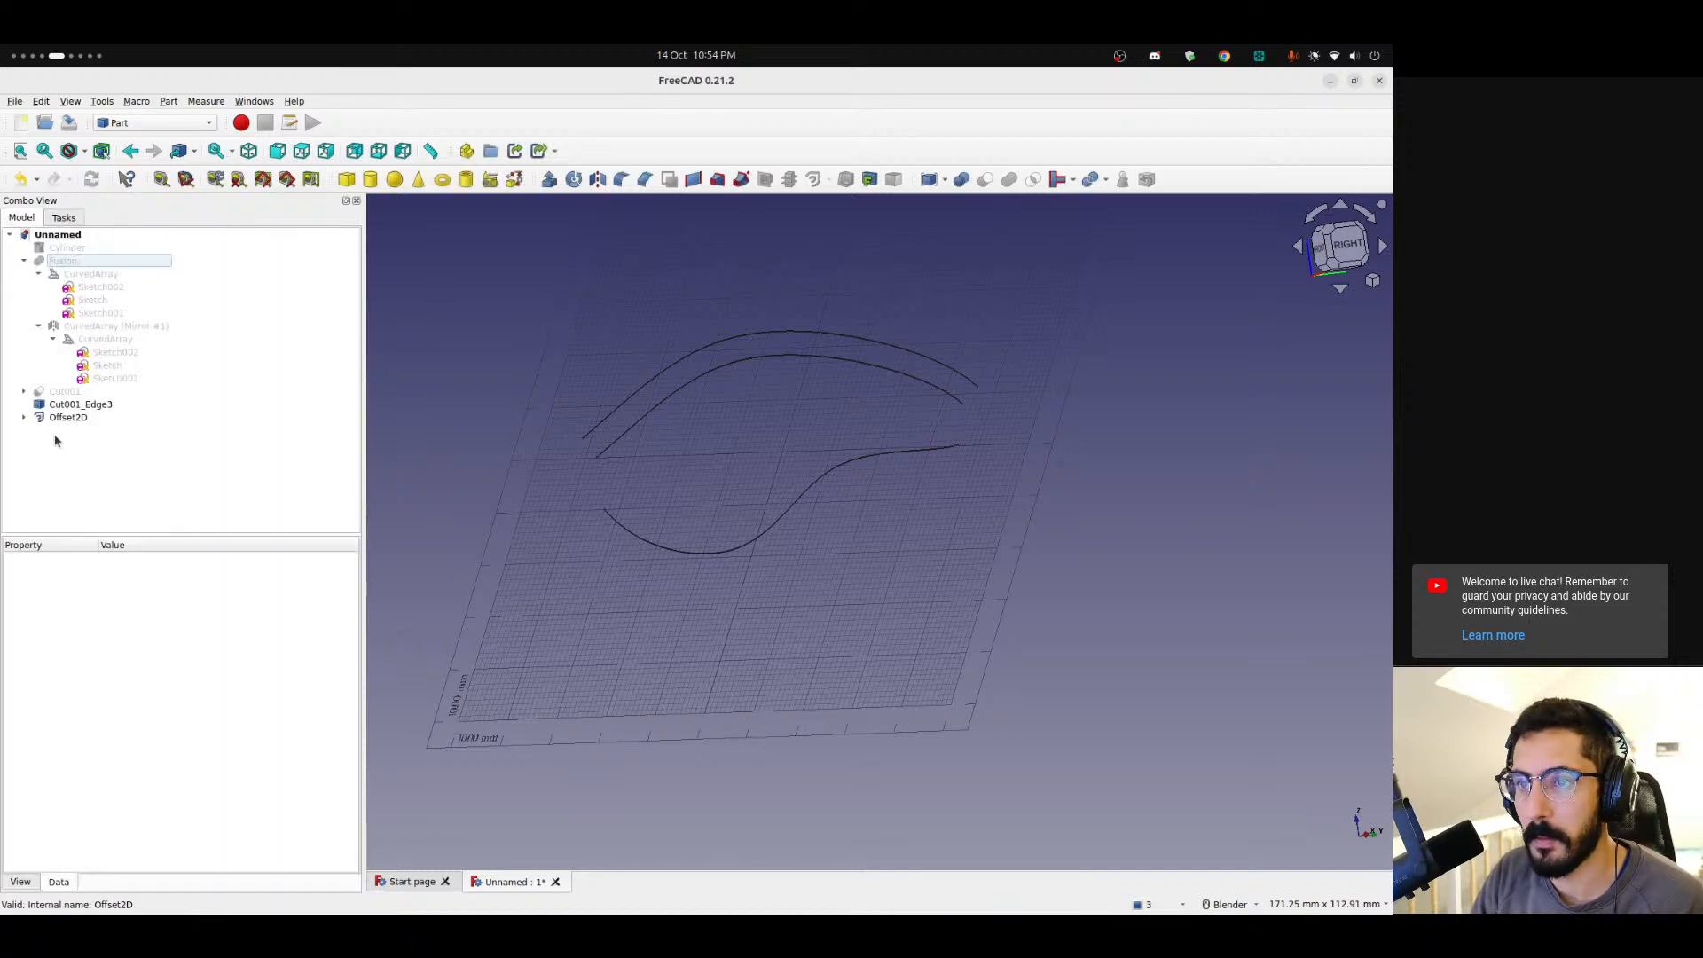
Create a 2D offset of the extracted bottom edge in Skin mode with an offset of 4 mm.
{"action": "left_click", "coordinate": [59, 420]}
{"action": "left_click", "coordinate": [71, 406]}
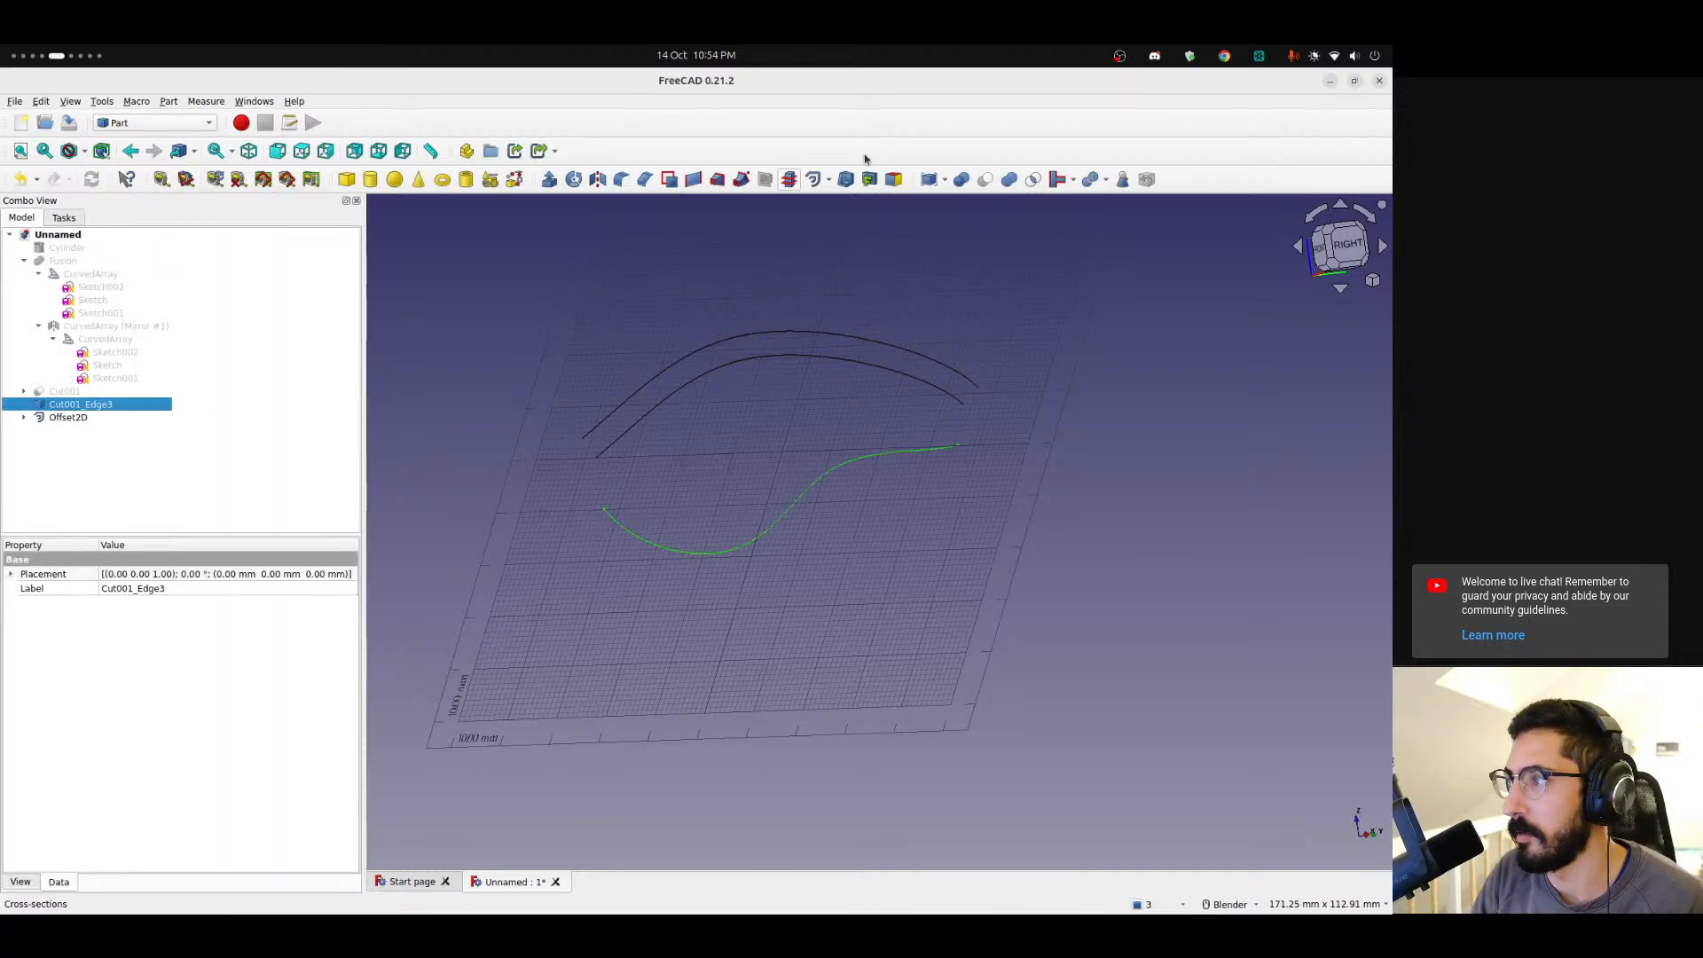
{"action": "left_click", "coordinate": [813, 179]}
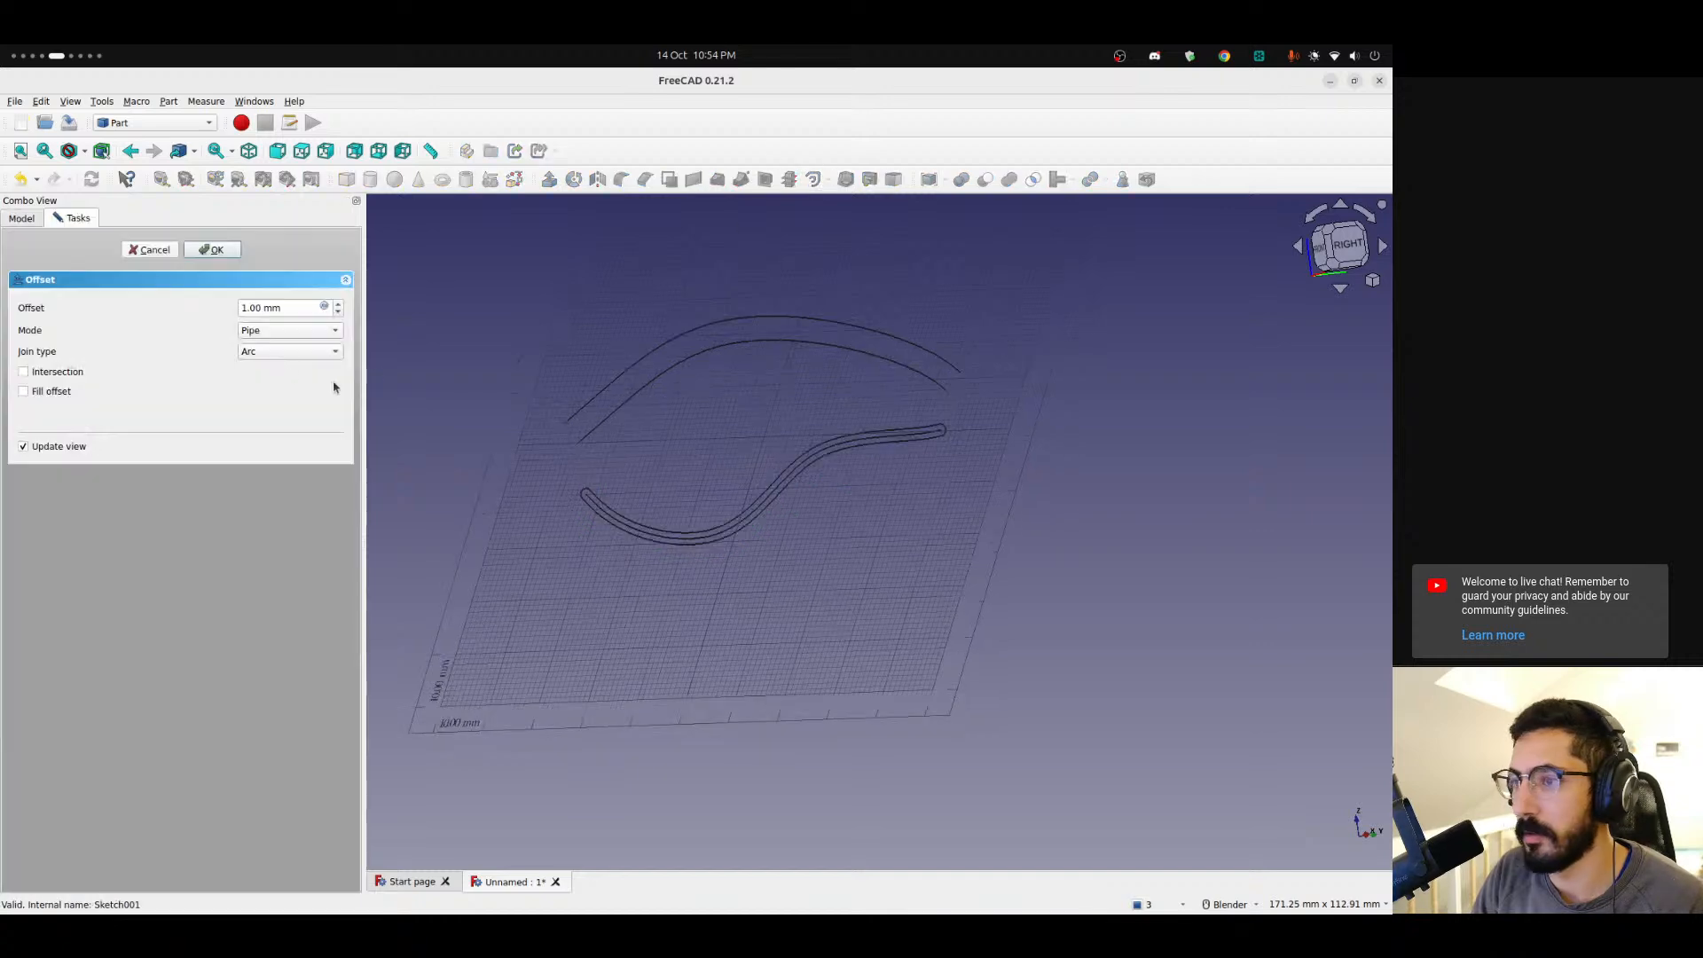
{"action": "left_click", "coordinate": [270, 331]}
{"action": "left_click", "coordinate": [266, 320]}
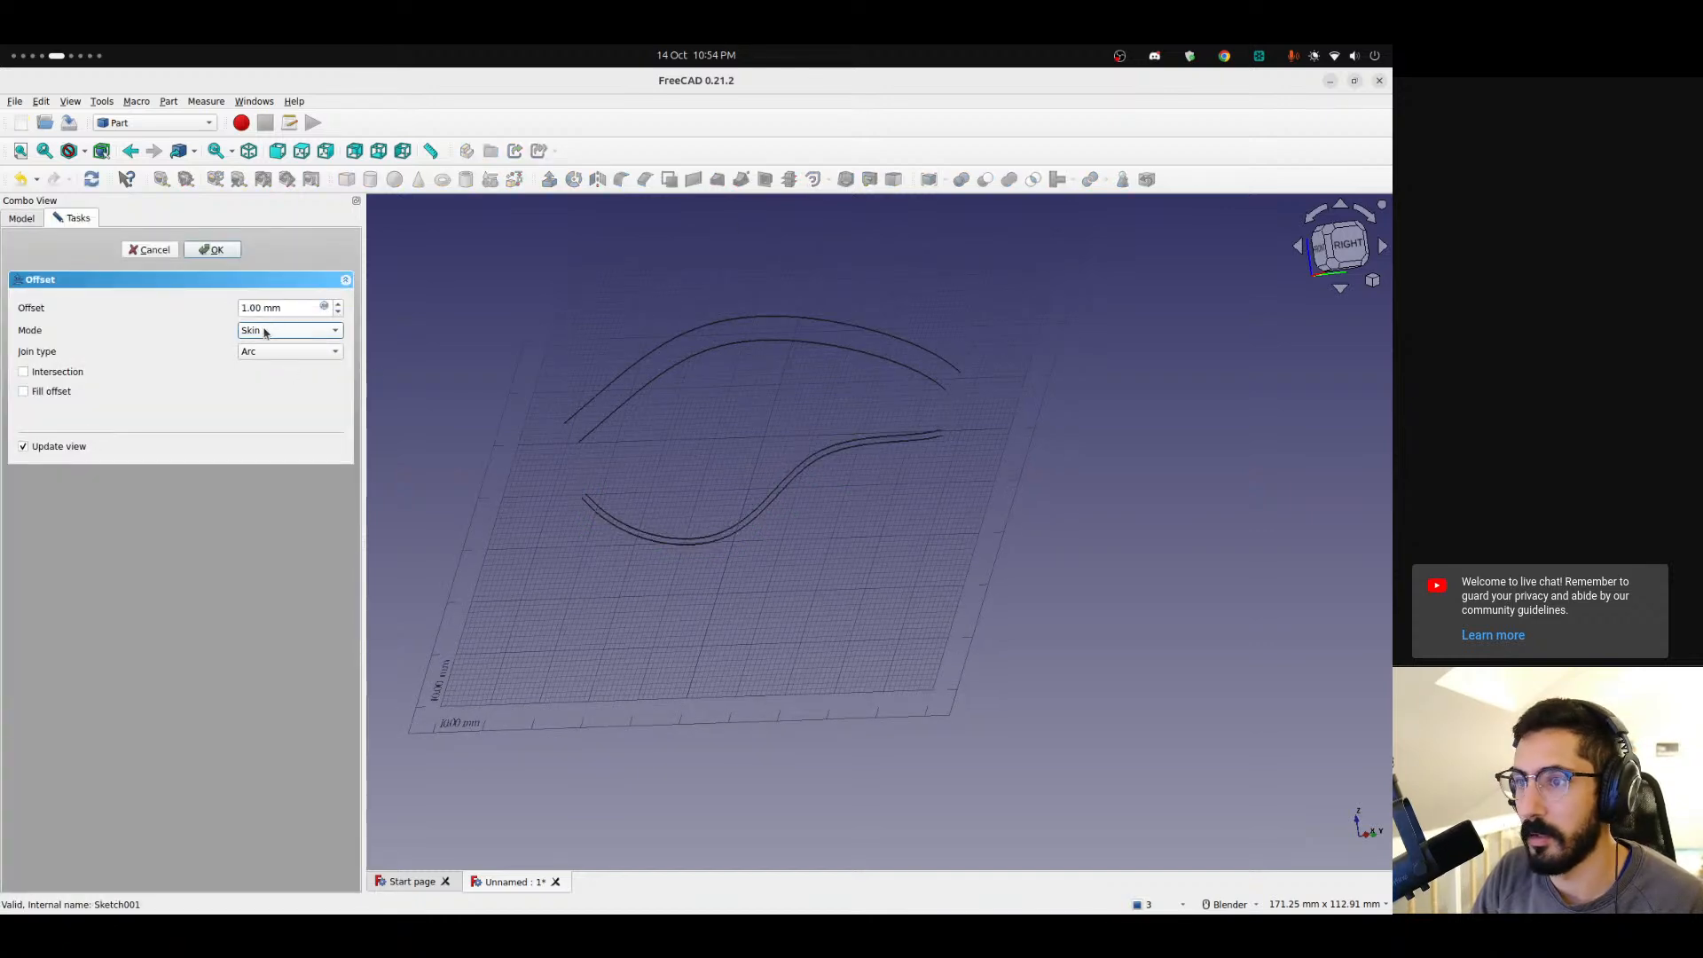
{"action": "left_click", "coordinate": [243, 307]}
{"action": "type", "text": "4"}
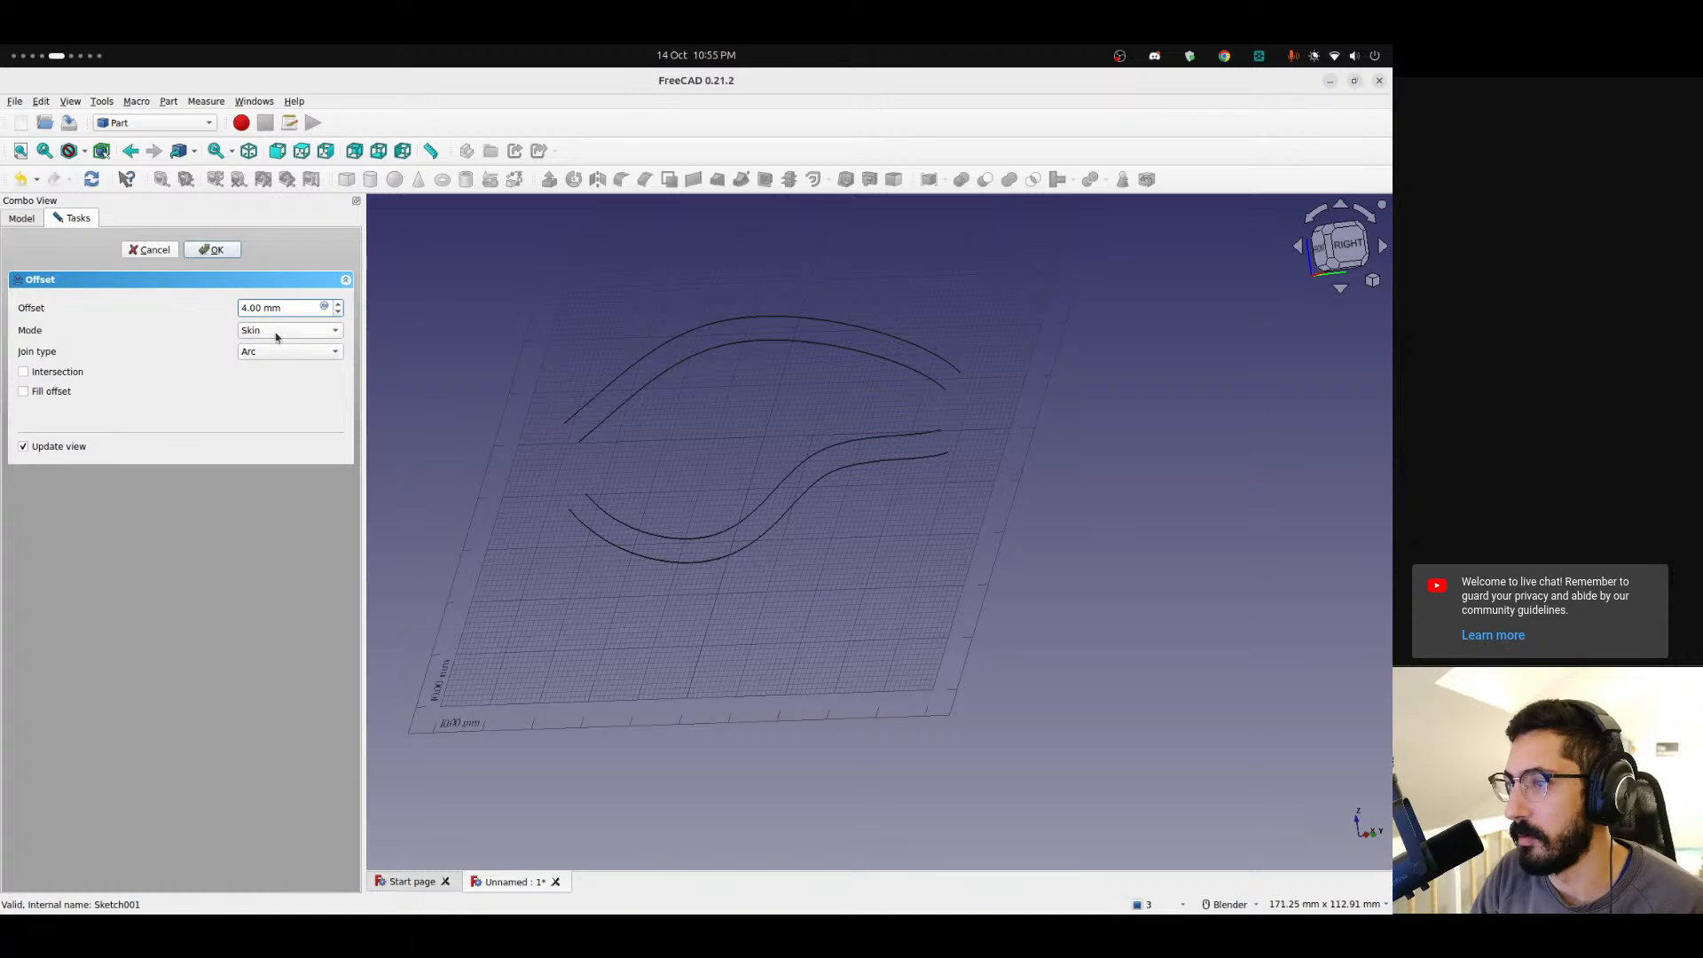
{"action": "left_click", "coordinate": [214, 251]}
Show the cut body and enable Fill on the top edge's 2D offset.
{"action": "left_click", "coordinate": [63, 392]}
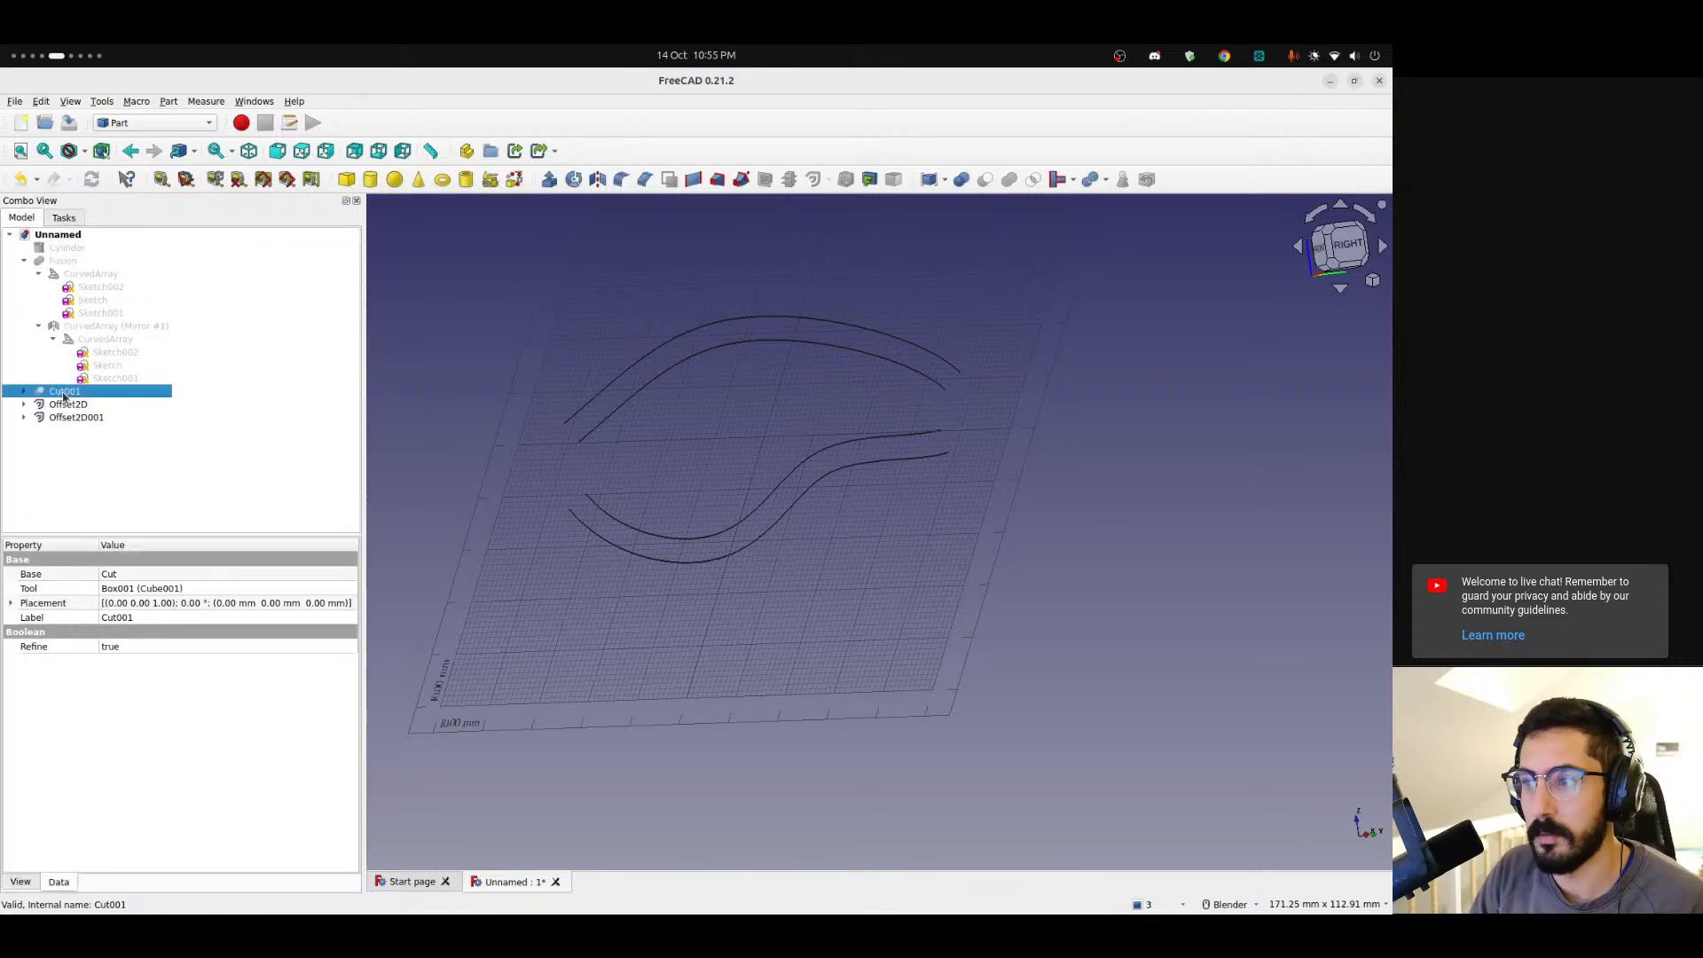
{"action": "key", "text": "space"}
{"action": "scroll", "coordinate": [549, 379], "scroll_direction": "up", "scroll_amount": 3}
{"action": "left_click", "coordinate": [67, 403]}
{"action": "left_click", "coordinate": [116, 677]}
{"action": "left_click", "coordinate": [118, 679]}
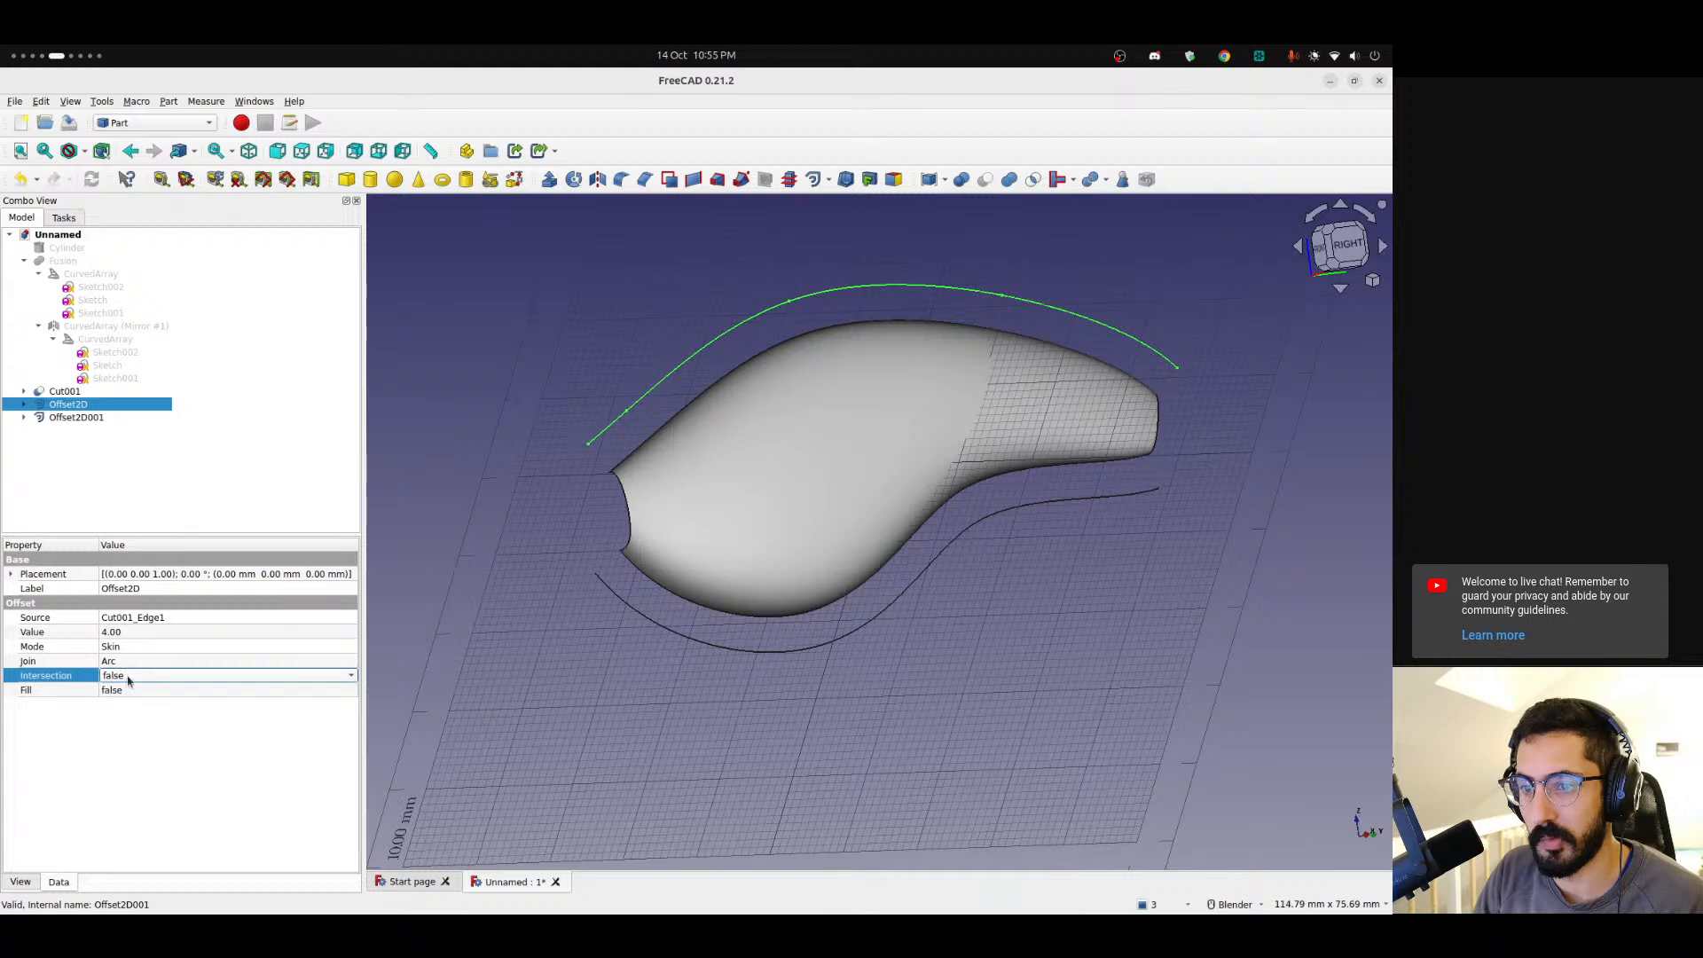
{"action": "left_click", "coordinate": [129, 679]}
{"action": "left_click", "coordinate": [129, 679]}
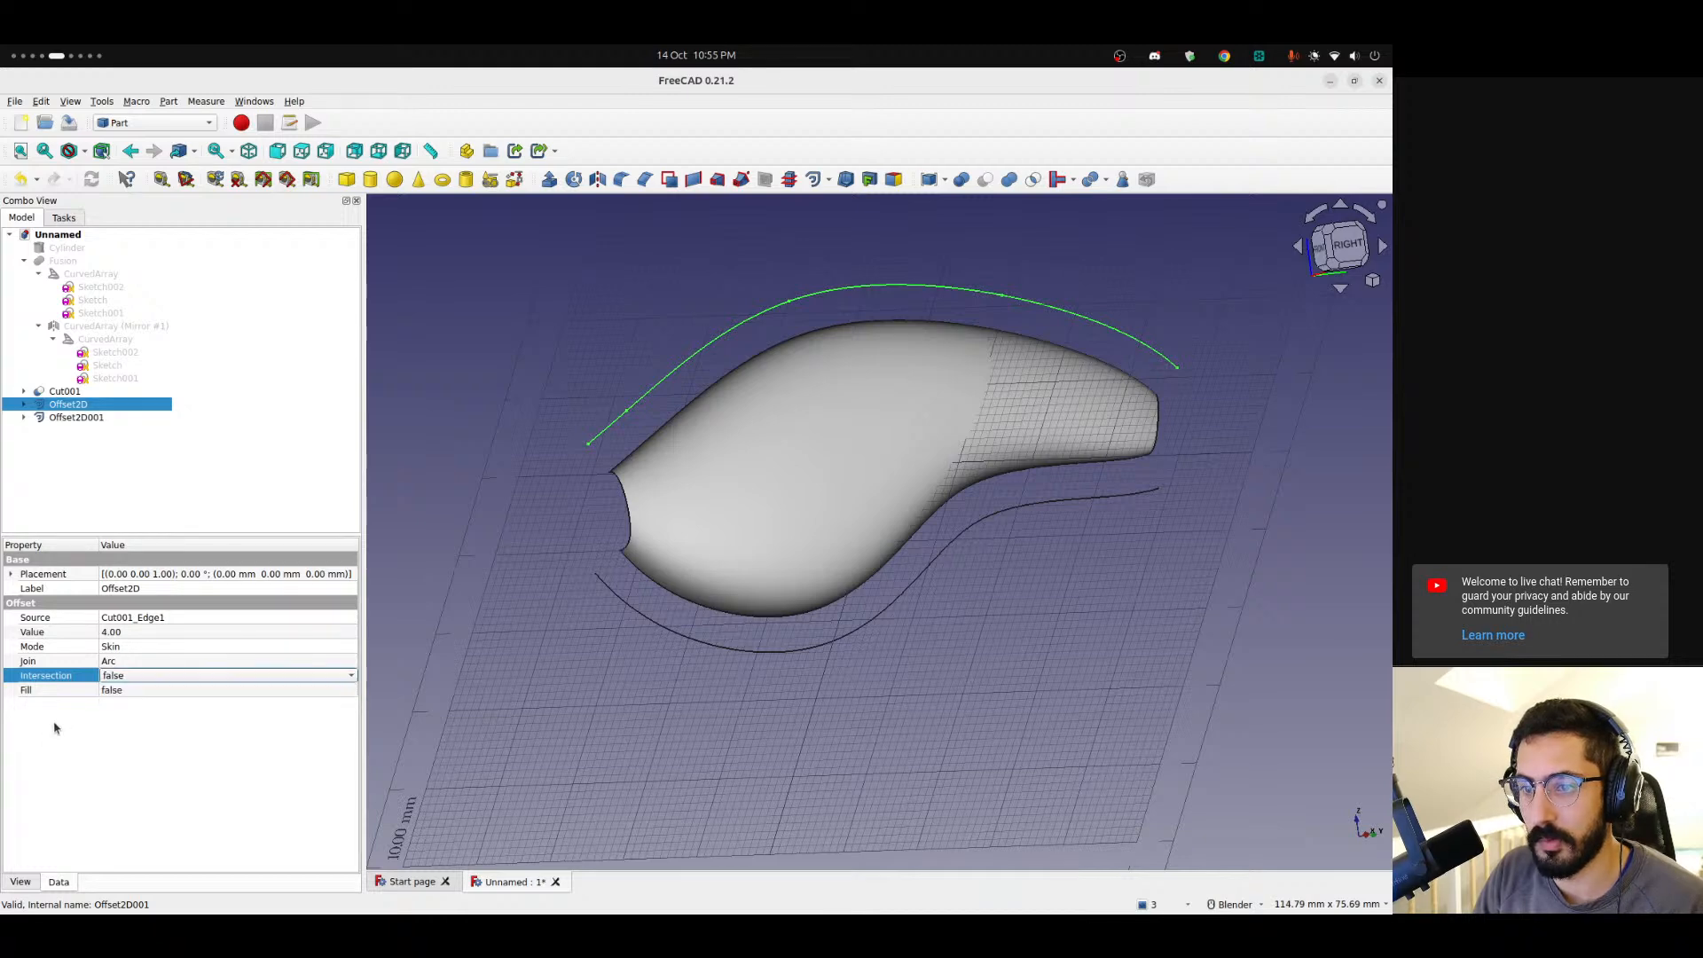
{"action": "left_click", "coordinate": [118, 691]}
{"action": "left_click", "coordinate": [122, 715]}
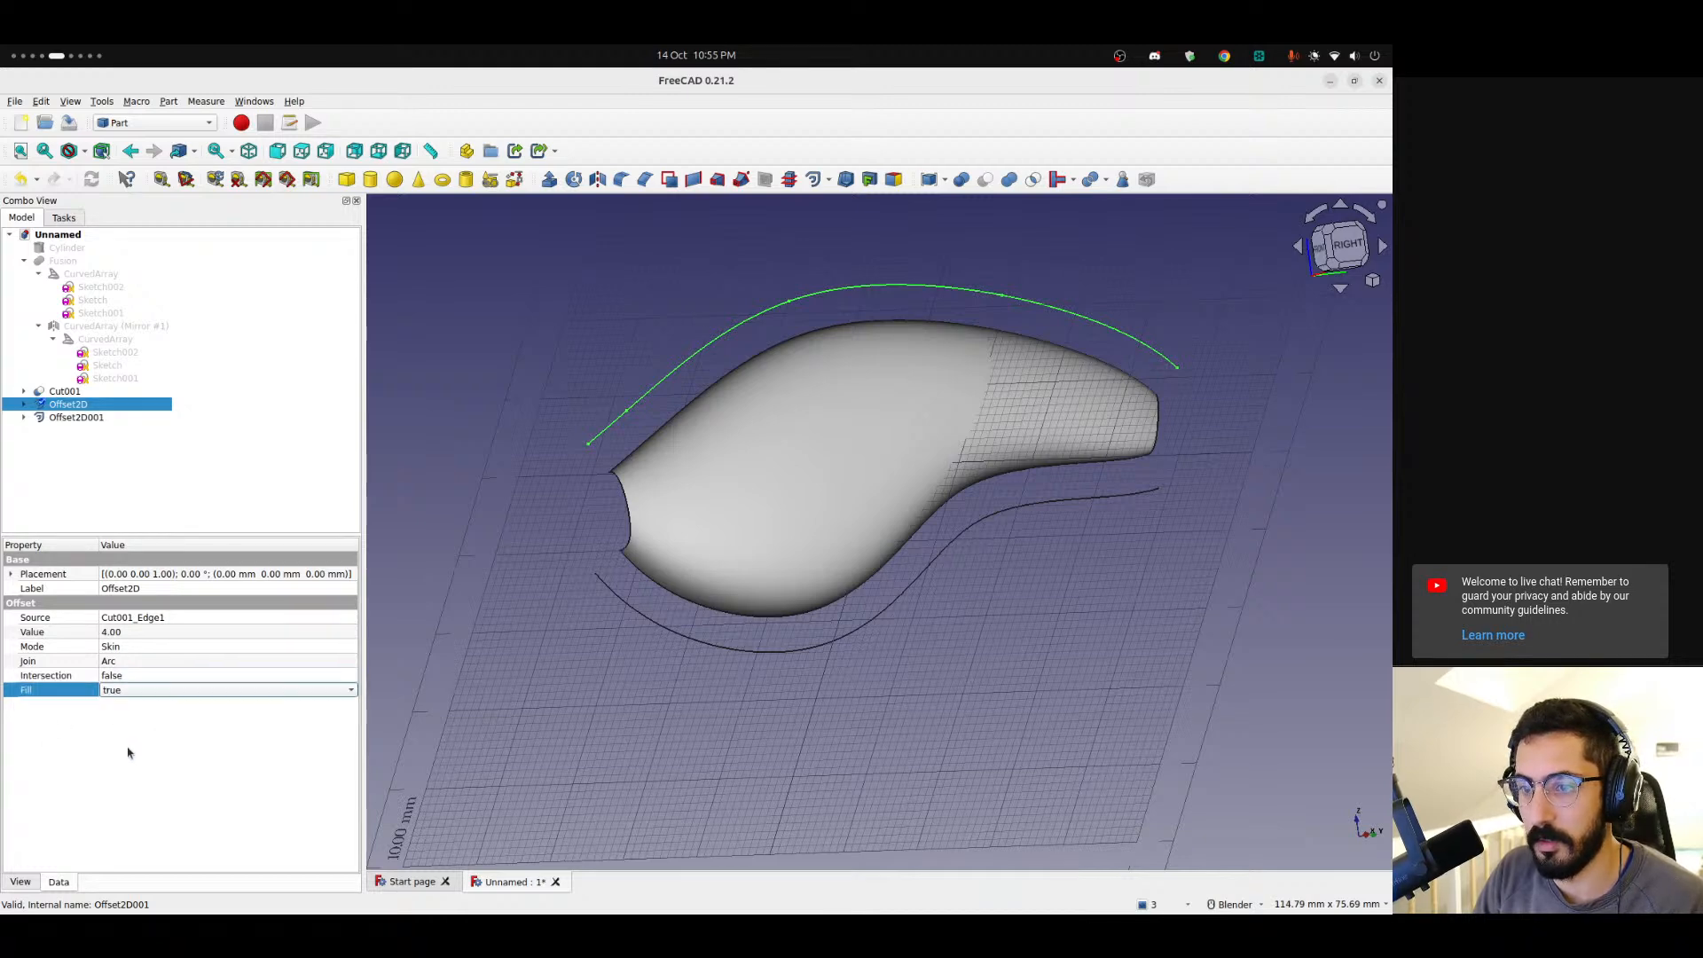
Enable Fill on the bottom edge's 2D offset.
{"action": "left_click", "coordinate": [83, 479]}
{"action": "left_click", "coordinate": [55, 420]}
{"action": "left_click", "coordinate": [125, 691]}
{"action": "left_click", "coordinate": [117, 707]}
Try to fuse the cut body with both filled 2D offsets.
{"action": "left_click", "coordinate": [98, 460]}
{"action": "middle_click_drag", "start_coordinate": [710, 434], "coordinate": [570, 407]}
{"action": "left_click_drag", "start_coordinate": [63, 391], "coordinate": [73, 425]}
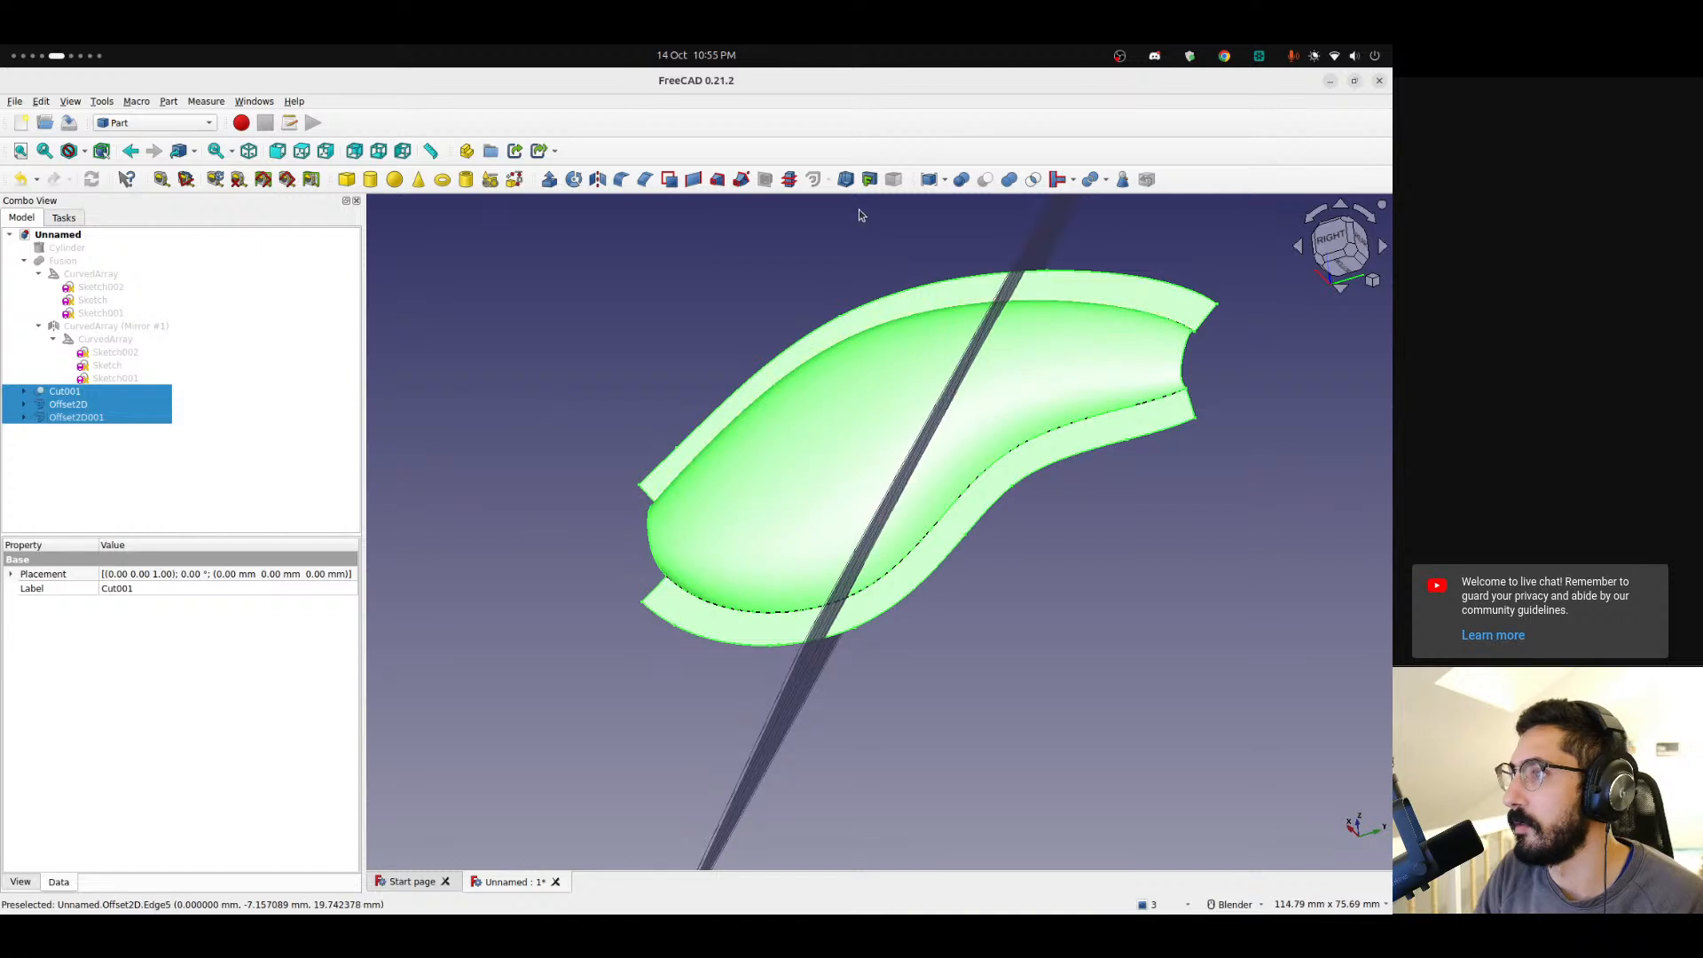
{"action": "left_click", "coordinate": [1008, 179]}
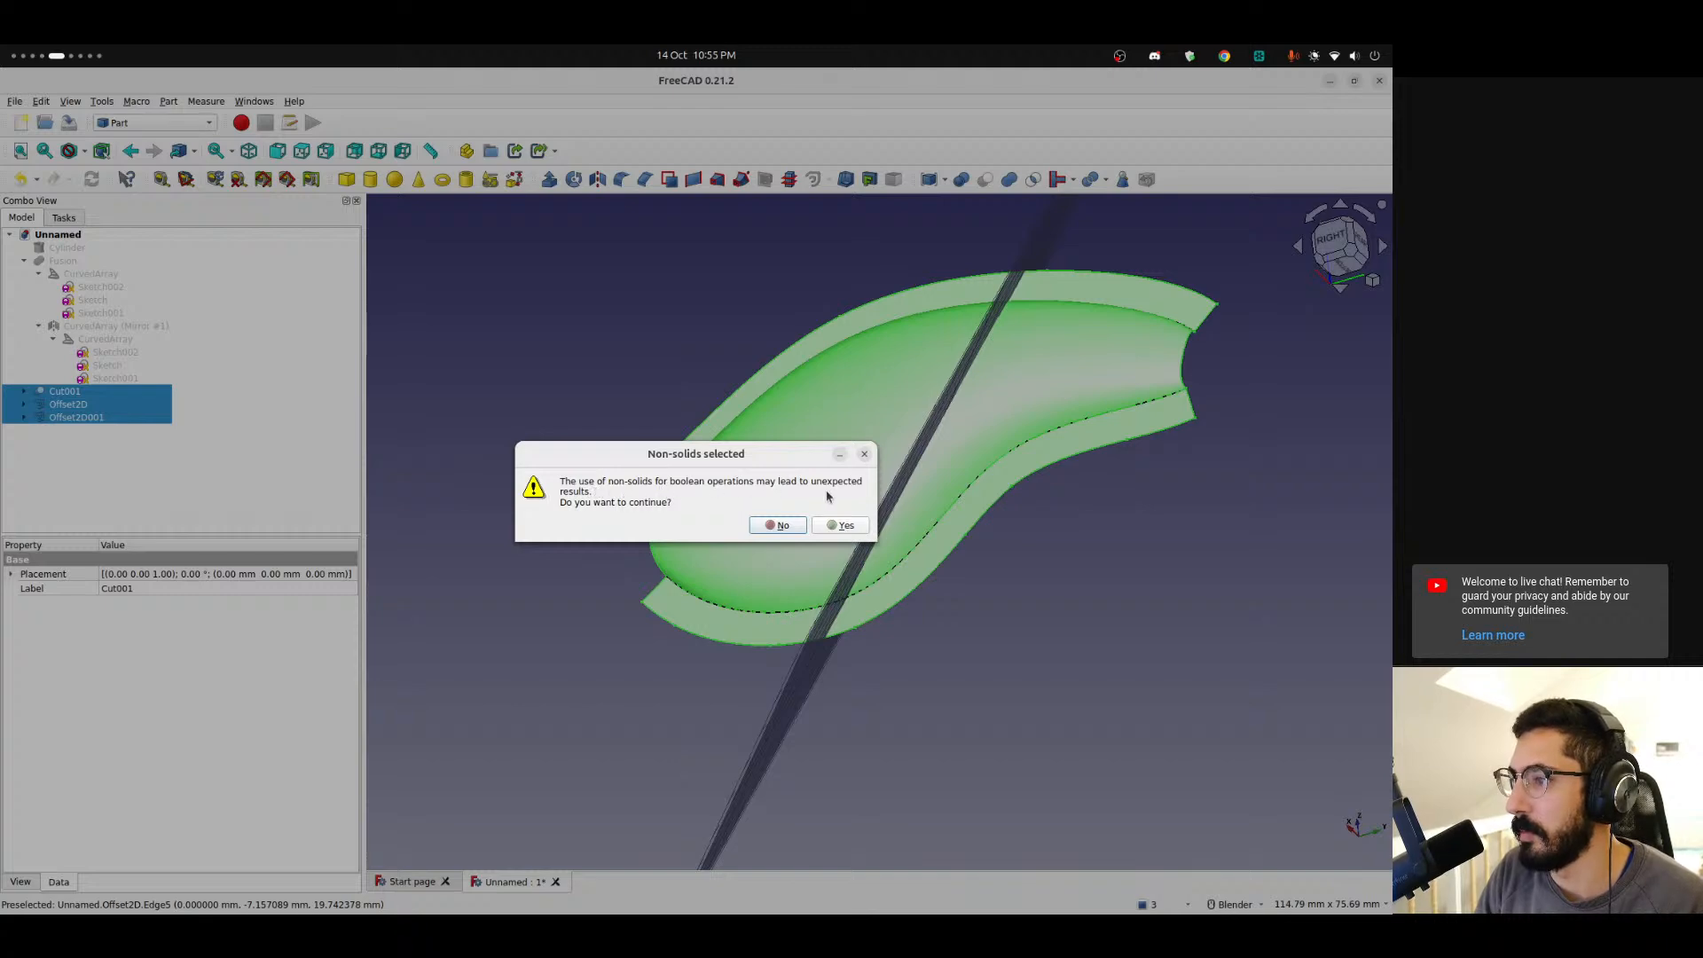
{"action": "left_click", "coordinate": [863, 454]}
{"action": "middle_click_drag", "start_coordinate": [776, 381], "coordinate": [994, 422]}
{"action": "scroll", "coordinate": [723, 408], "scroll_direction": "up", "scroll_amount": 3}
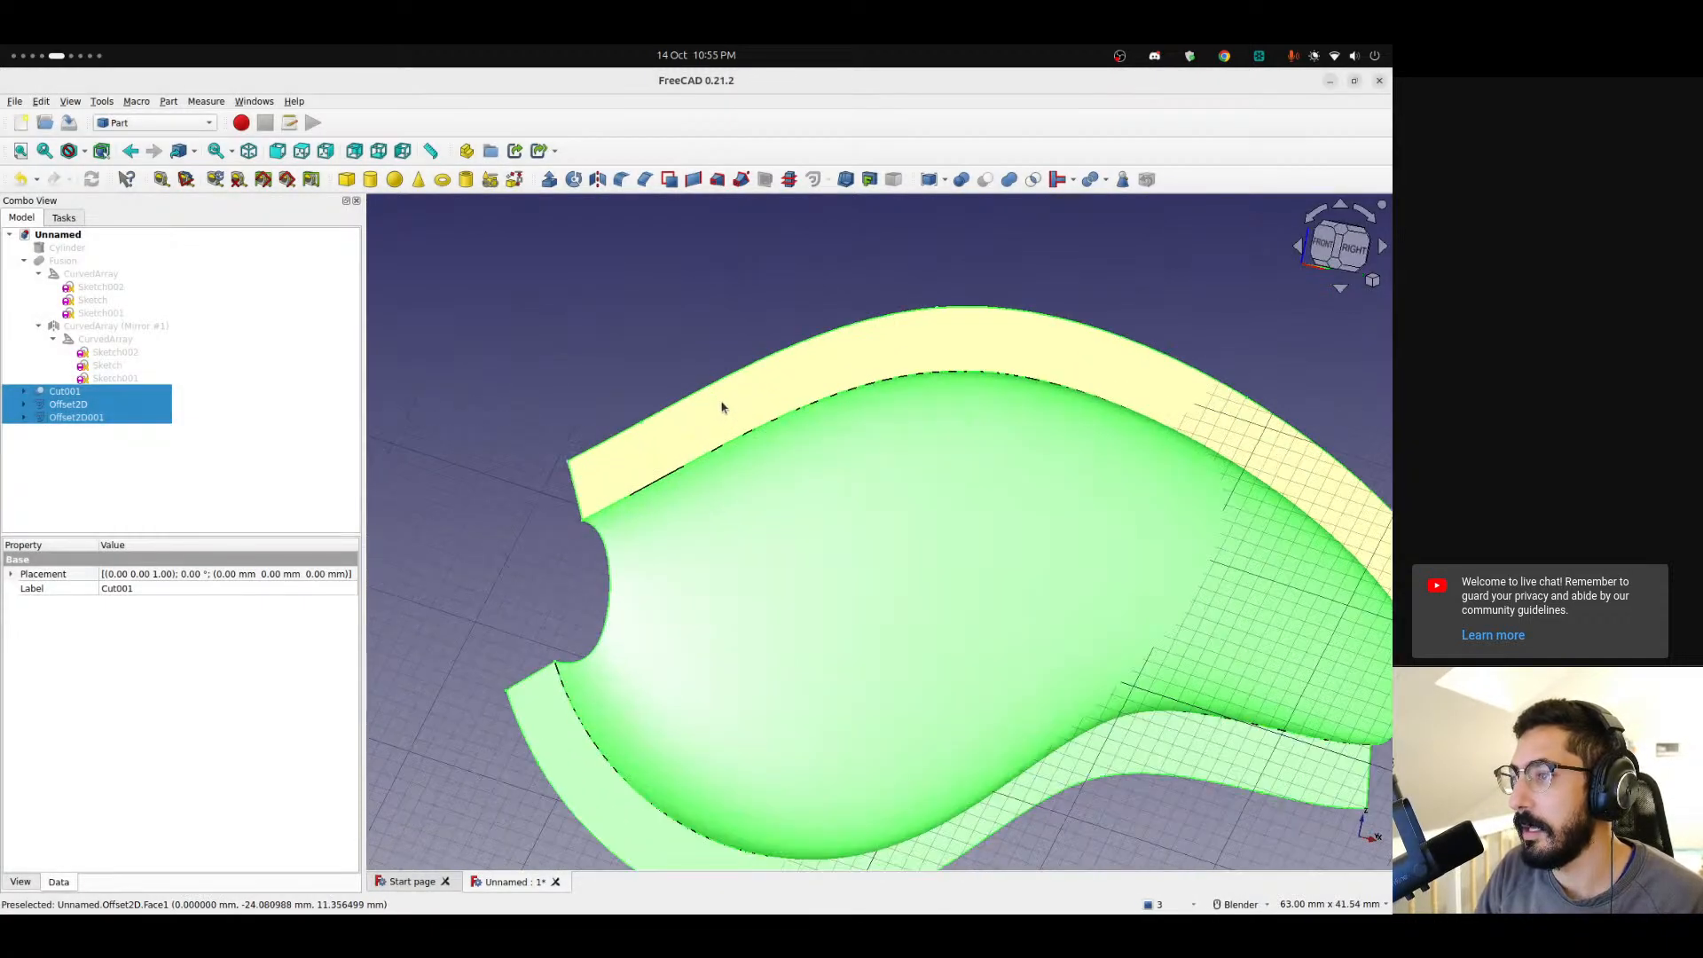
{"action": "left_click", "coordinate": [154, 123]}
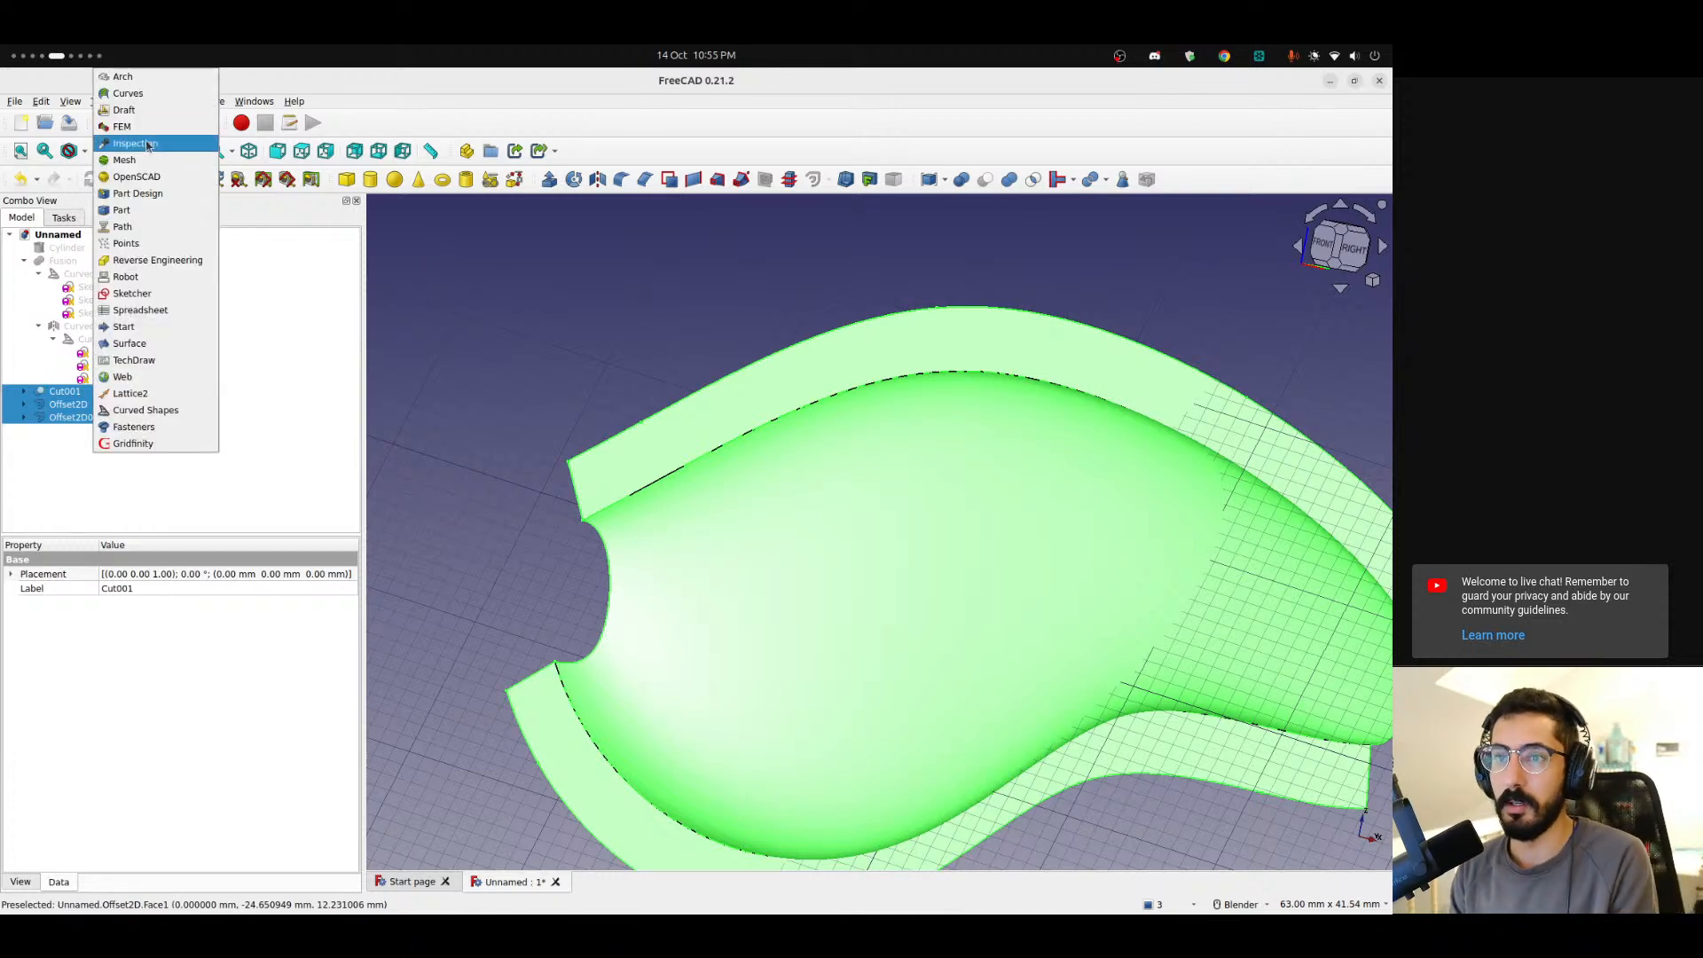
{"action": "left_click", "coordinate": [147, 344]}
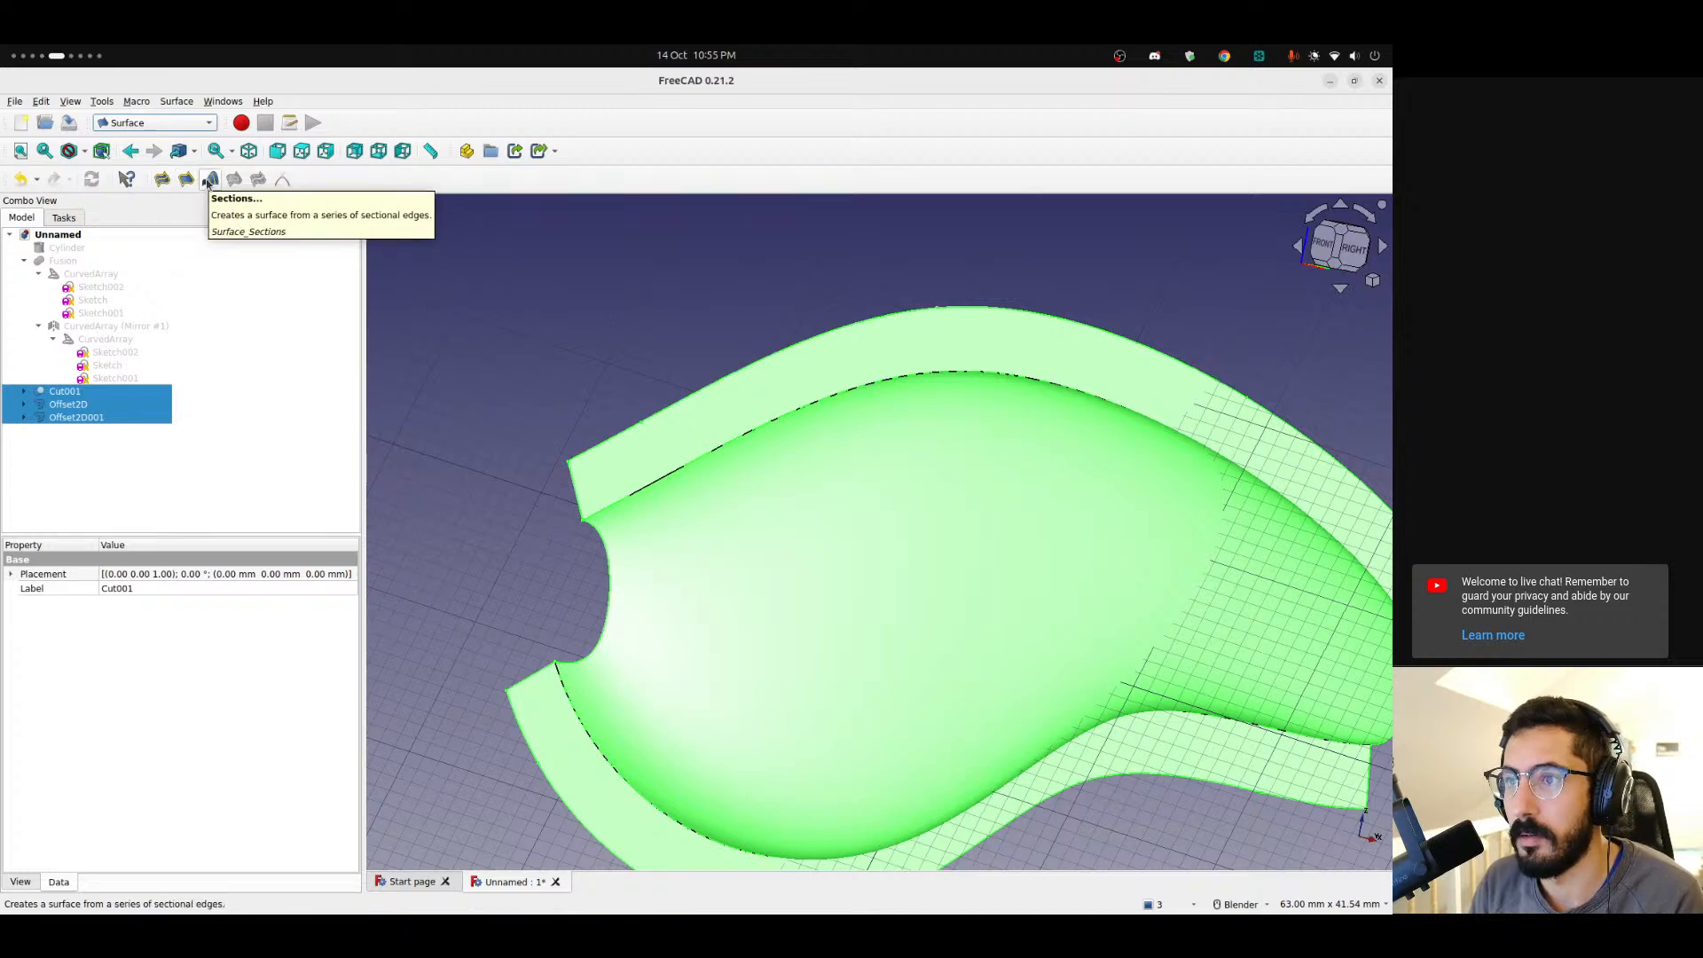
{"action": "left_click", "coordinate": [153, 122]}
{"action": "left_click", "coordinate": [149, 210]}
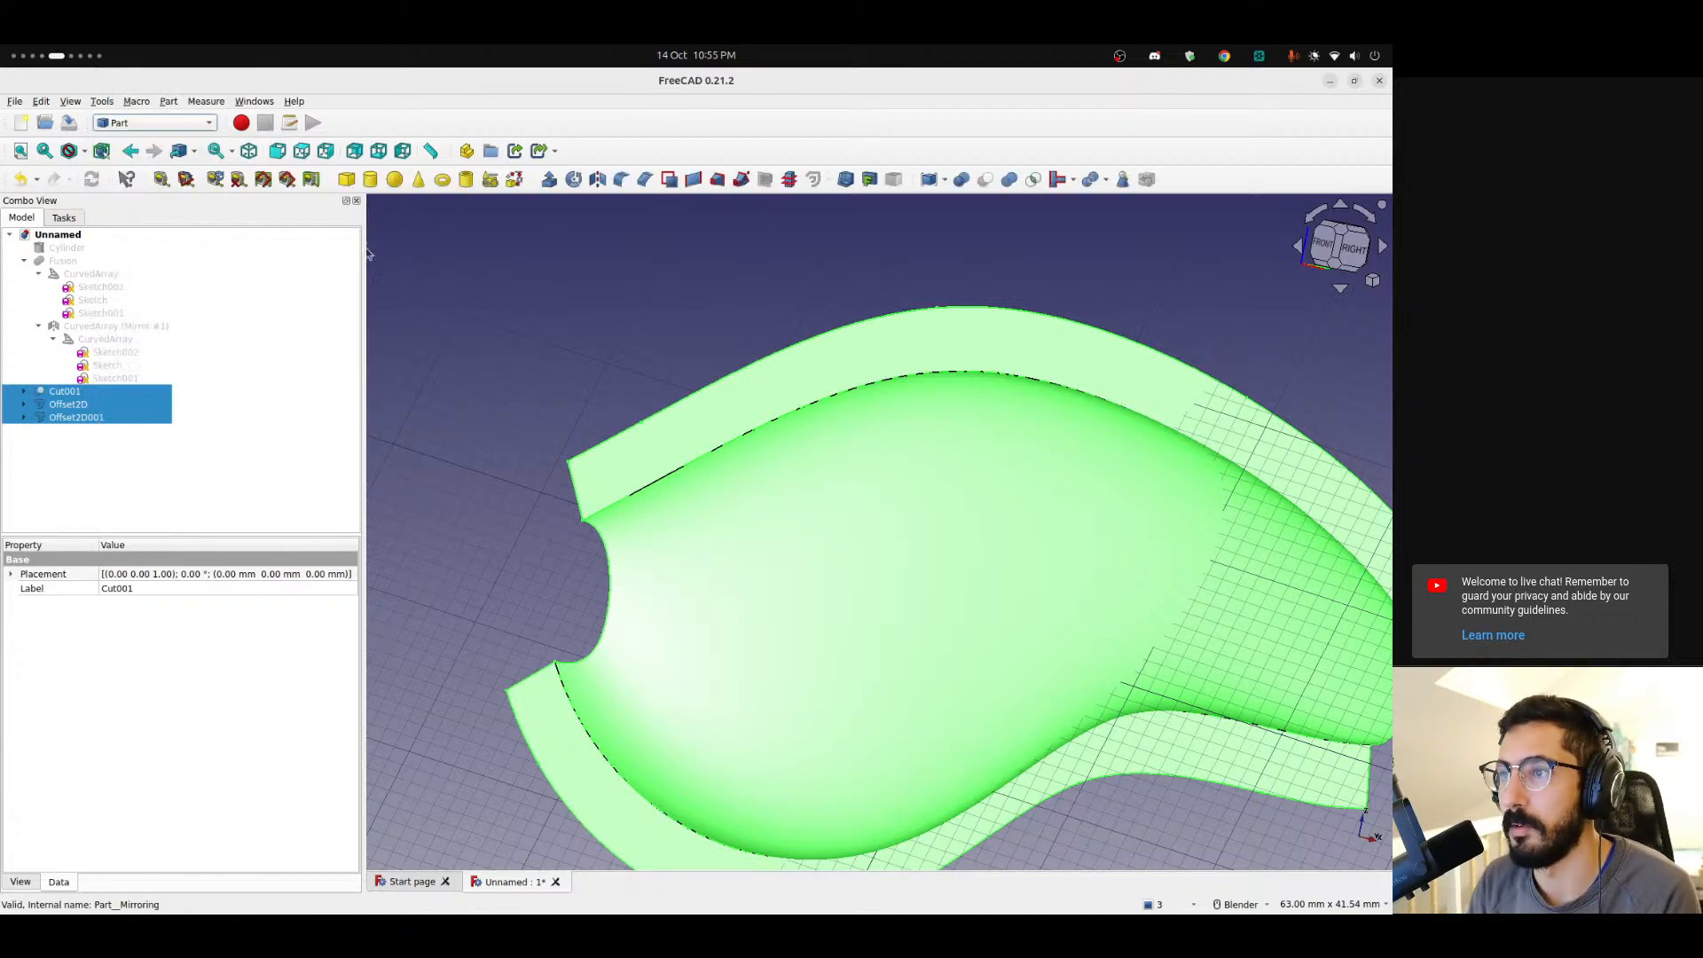
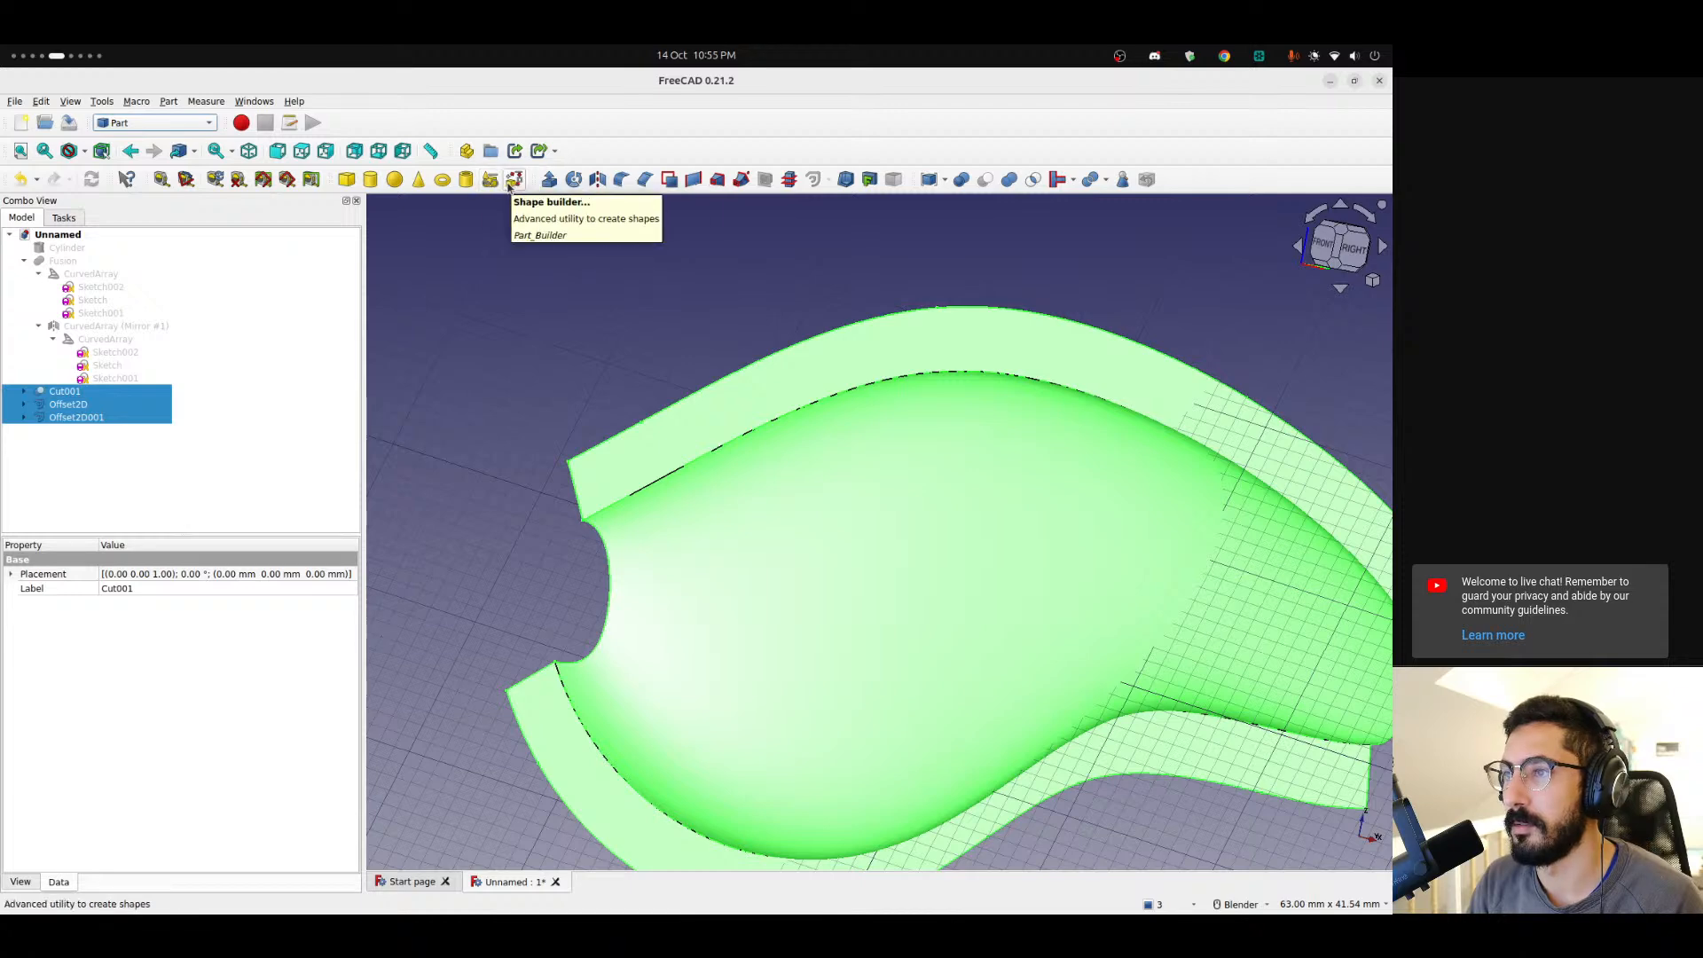
Use Part Builder's Shell from faces to build a shell from the cut body and both filled 2D offsets, selected by box selection.
{"action": "left_click", "coordinate": [512, 181]}
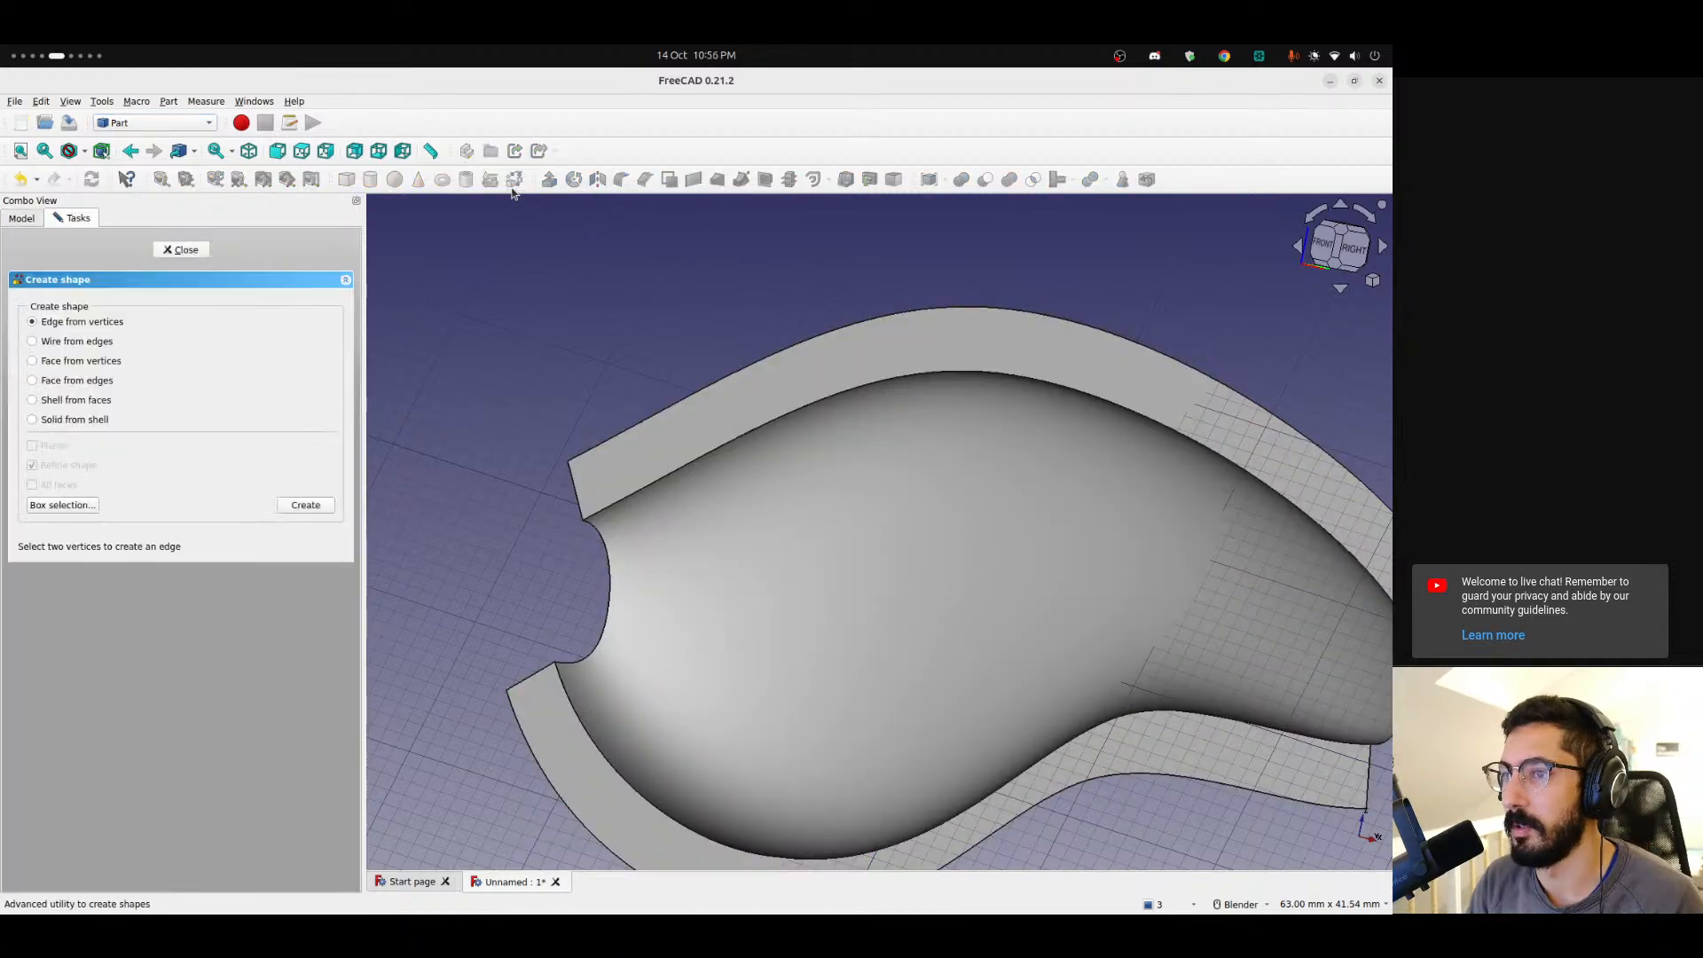
{"action": "left_click", "coordinate": [74, 402]}
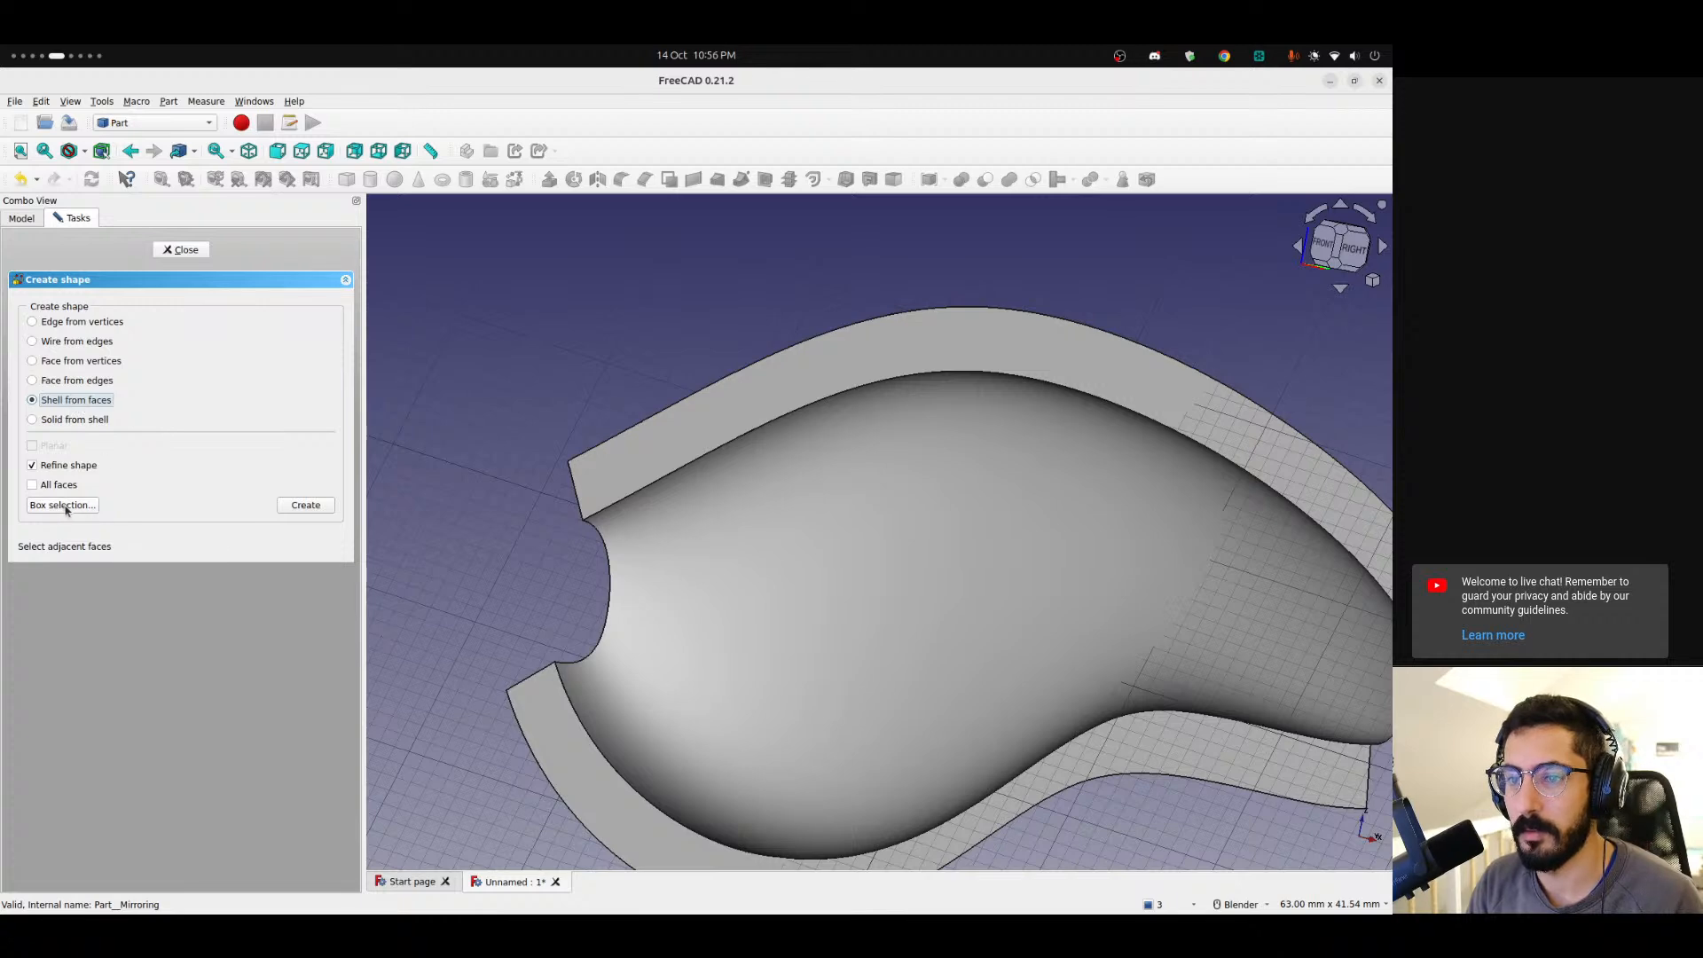
{"action": "key", "text": "Escape"}
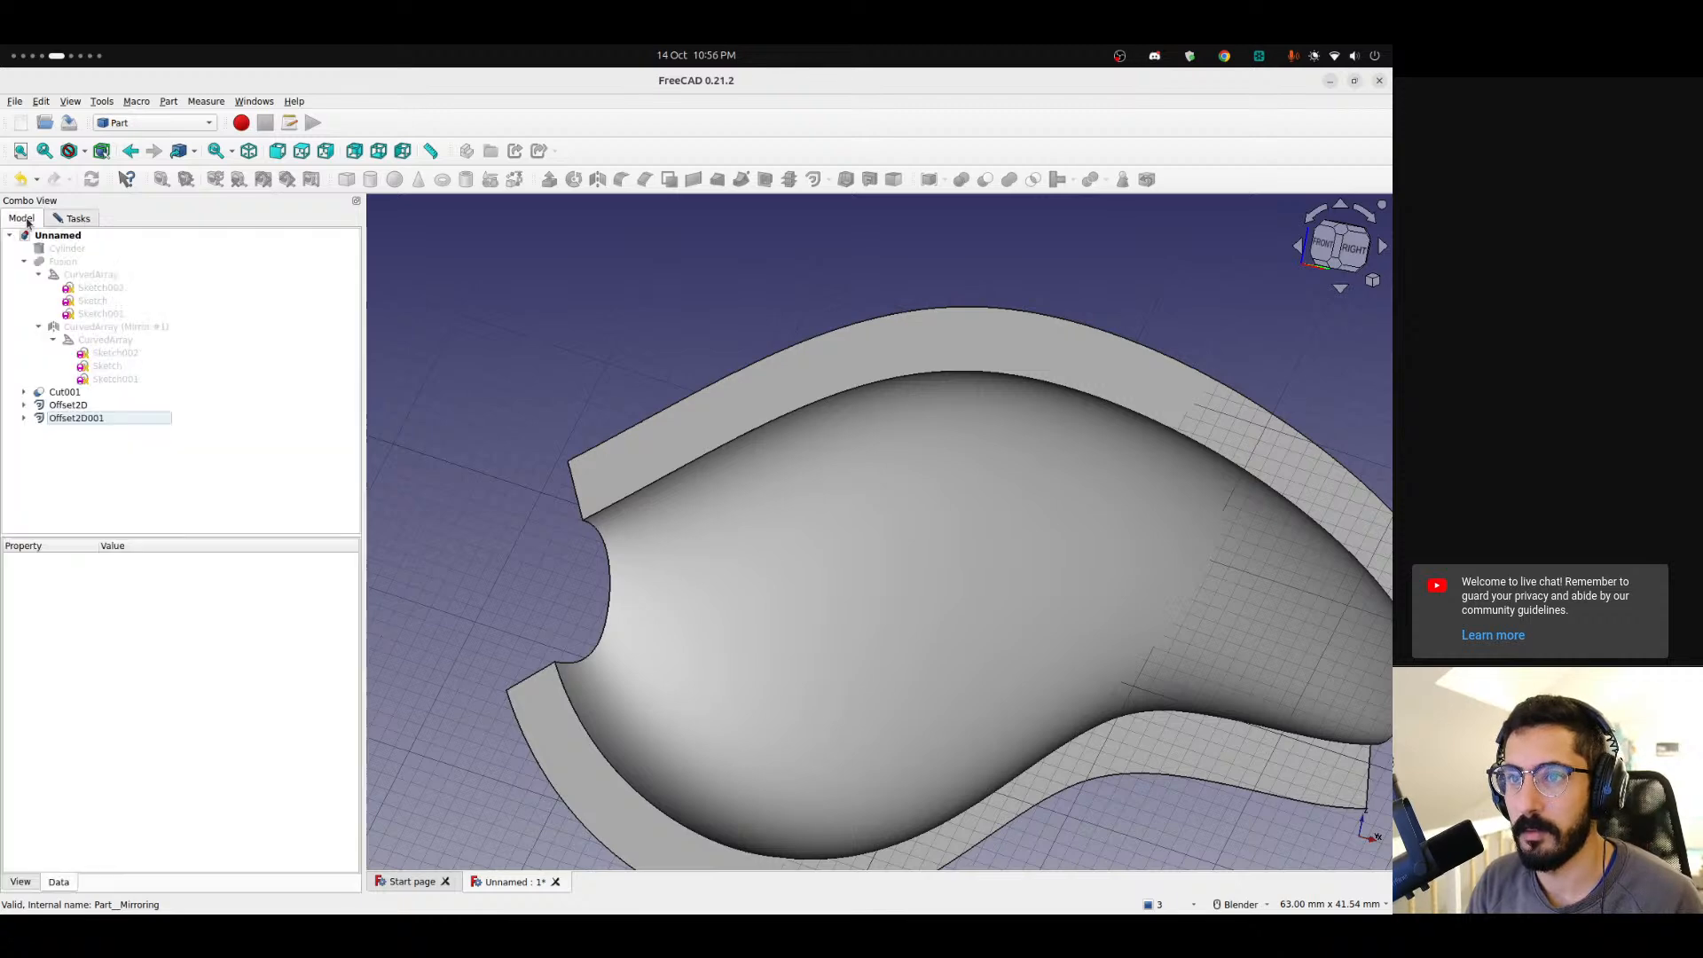
{"action": "left_click", "coordinate": [75, 392]}
{"action": "left_click", "coordinate": [74, 391]}
{"action": "left_click", "coordinate": [69, 218]}
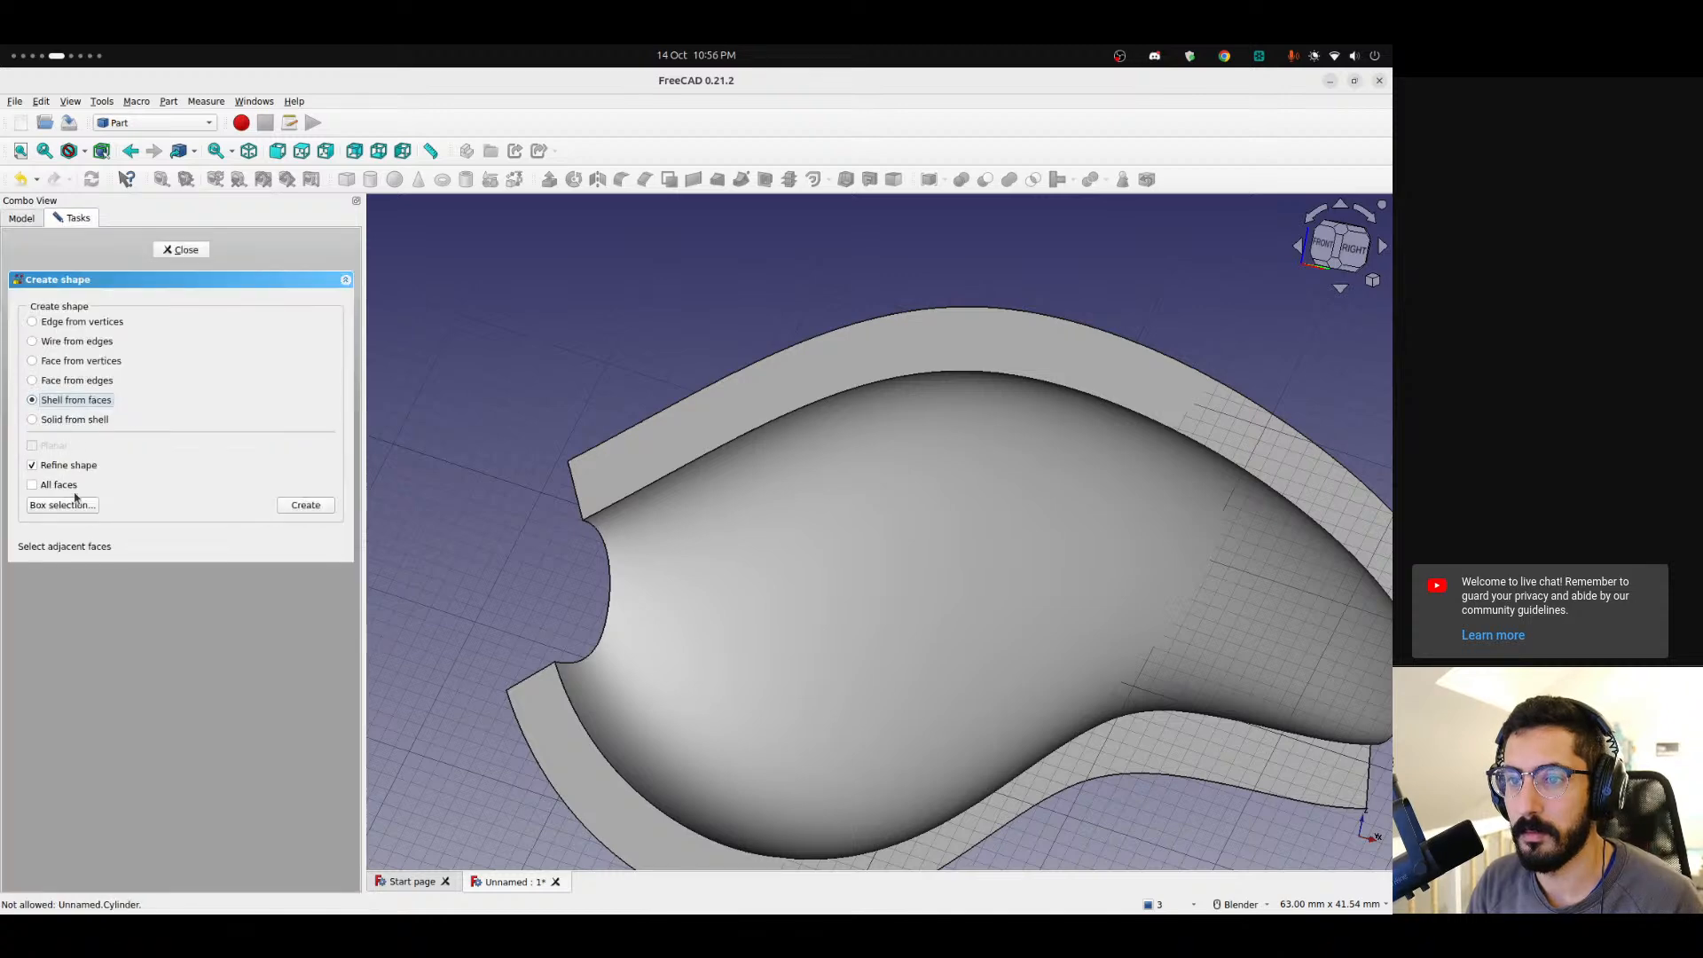
{"action": "scroll", "coordinate": [633, 508], "scroll_direction": "down", "scroll_amount": 6}
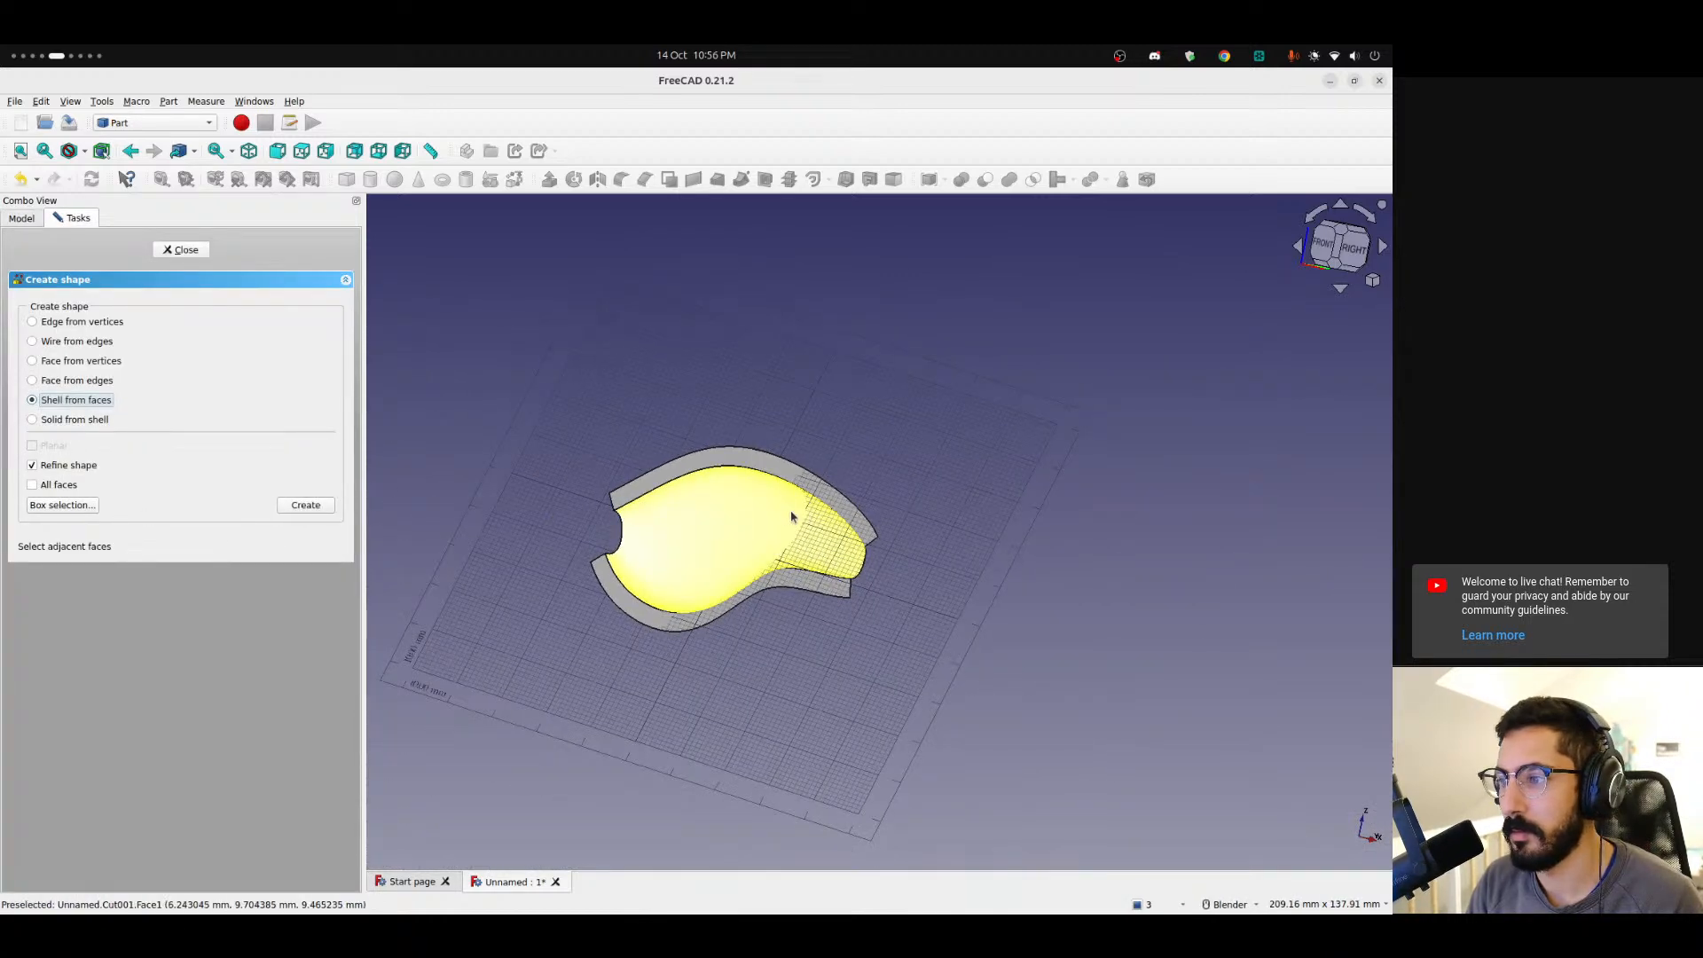
{"action": "middle_click_drag", "start_coordinate": [790, 514], "coordinate": [518, 480]}
{"action": "left_click", "coordinate": [52, 505]}
{"action": "left_click_drag", "start_coordinate": [506, 378], "coordinate": [994, 679]}
{"action": "middle_click_drag", "start_coordinate": [688, 663], "coordinate": [645, 680]}
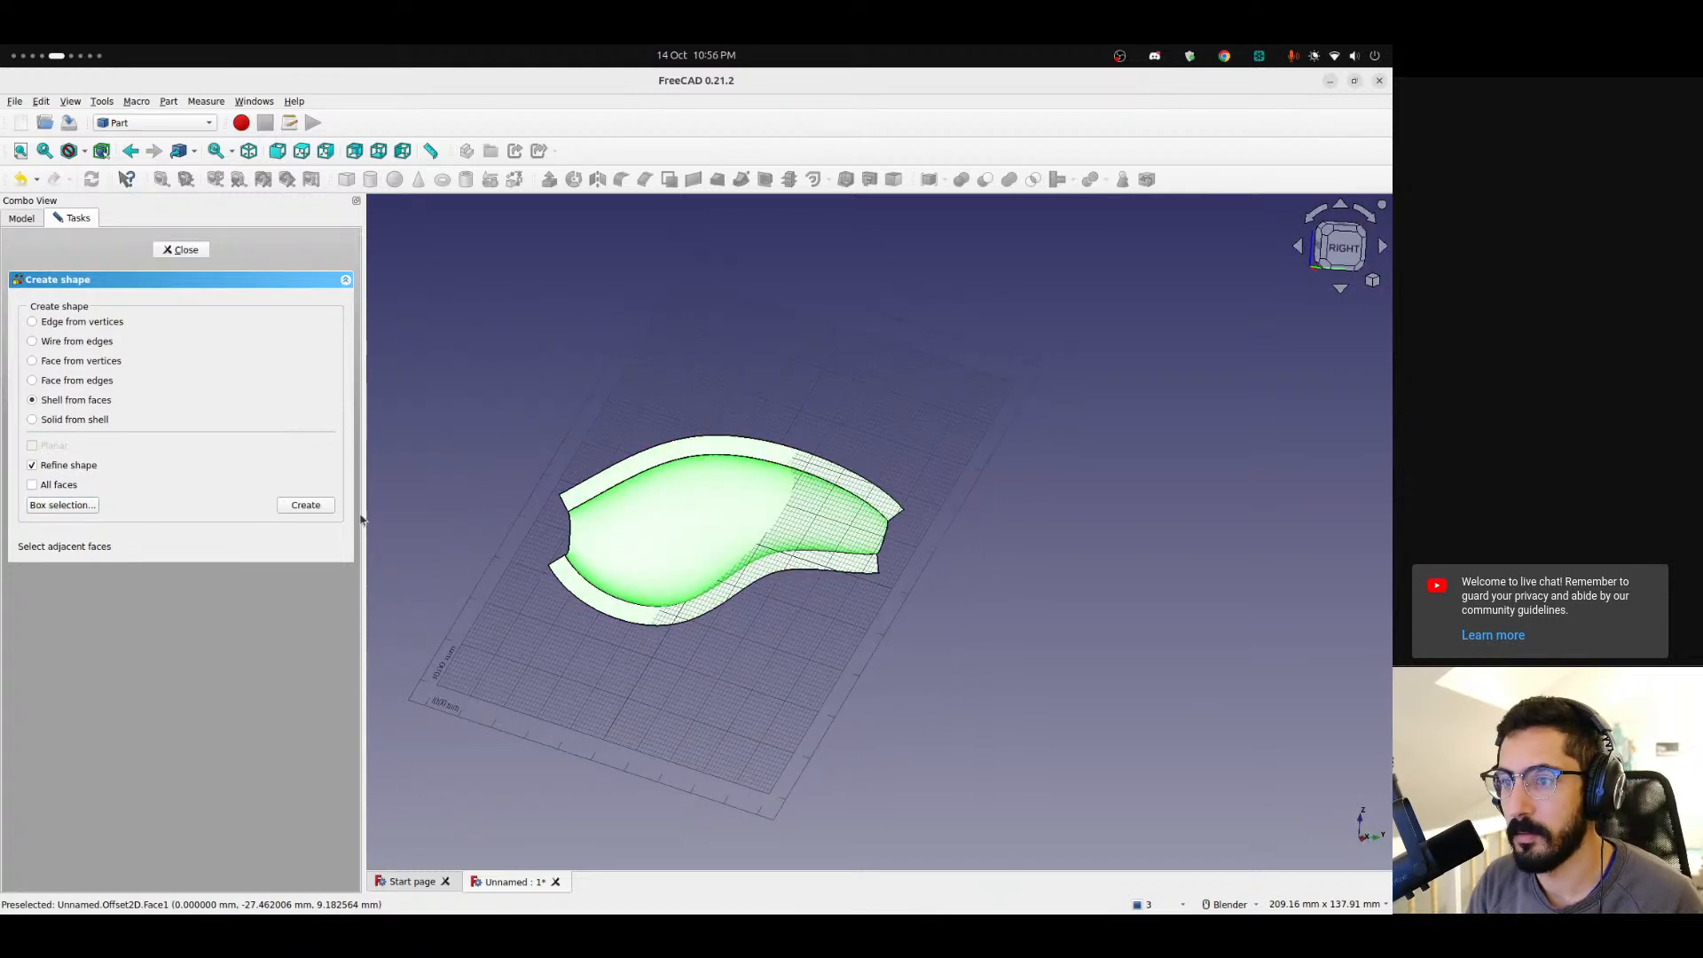
{"action": "left_click", "coordinate": [305, 506]}
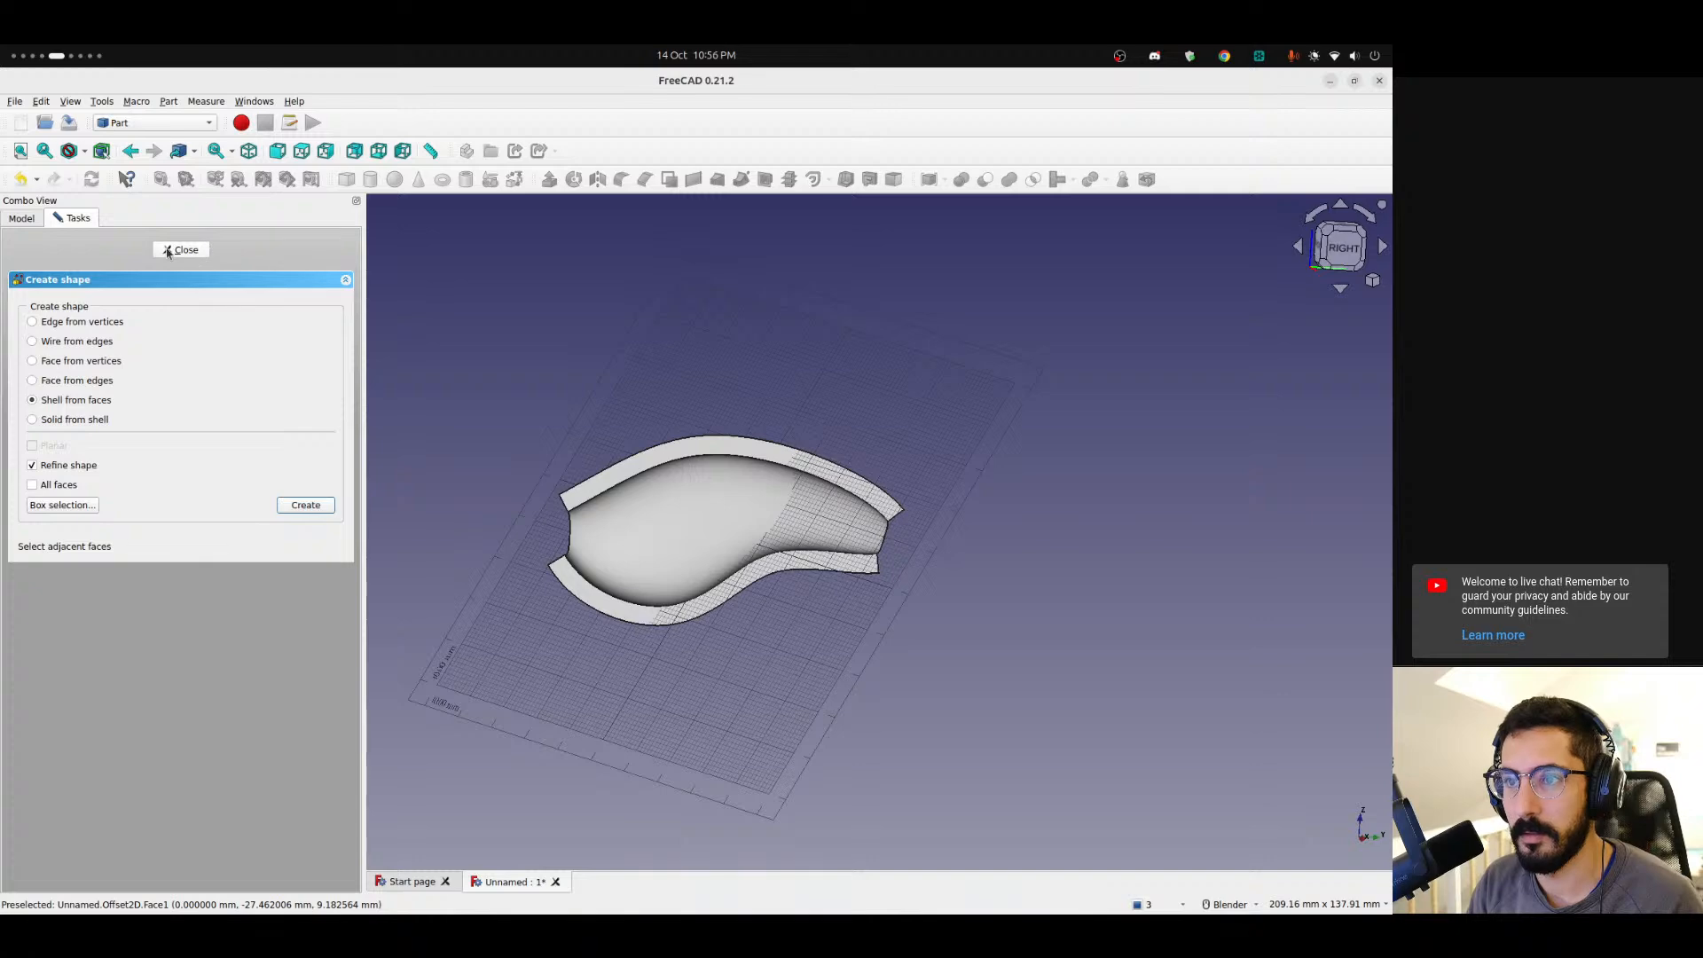
{"action": "left_click", "coordinate": [181, 250]}
Hide the cut body and both 2D offsets, leaving only the new shell visible.
{"action": "left_click", "coordinate": [77, 393]}
{"action": "key", "text": "space"}
{"action": "left_click", "coordinate": [72, 406]}
{"action": "key", "text": "space"}
{"action": "left_click", "coordinate": [71, 417]}
{"action": "key", "text": "space"}
{"action": "left_click", "coordinate": [68, 433]}
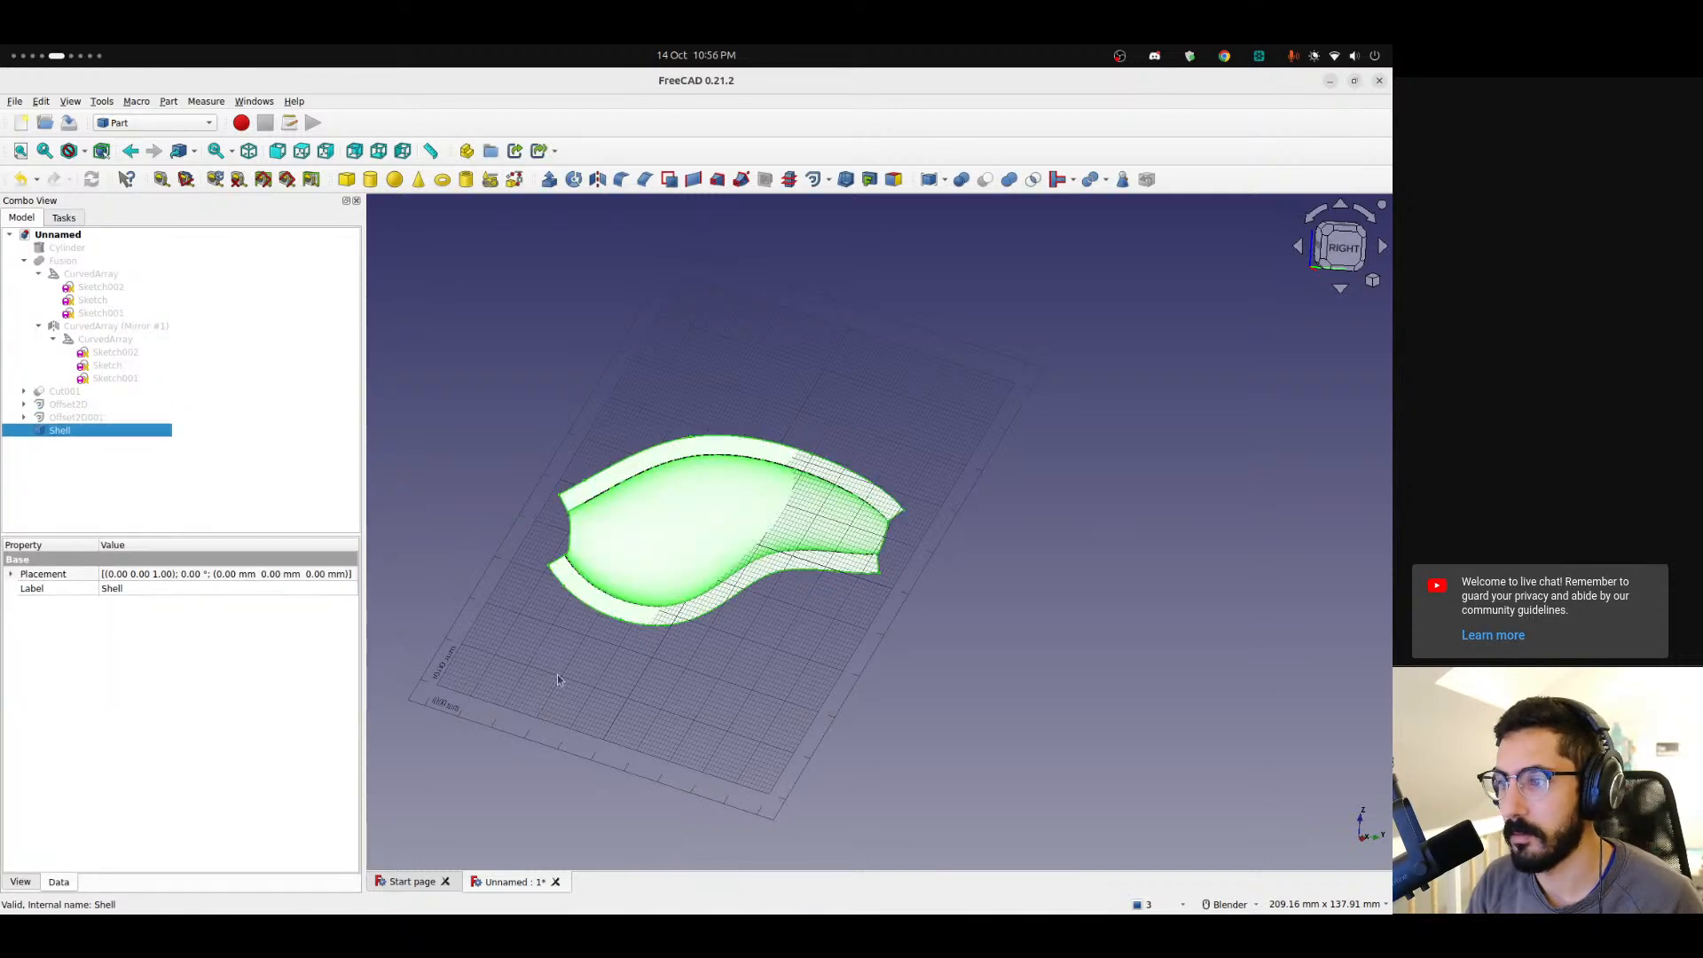
Start a 3D Offset of the shell with an offset of 1.2 mm and Fill offset enabled.
{"action": "scroll", "coordinate": [694, 627], "scroll_direction": "up", "scroll_amount": 3}
{"action": "mouse_move", "coordinate": [661, 559]}
{"action": "middle_mouse_down"}
{"action": "mouse_move", "coordinate": [855, 570]}
{"action": "mouse_move", "coordinate": [1019, 528]}
{"action": "mouse_move", "coordinate": [640, 555]}
{"action": "middle_mouse_up"}
{"action": "scroll", "coordinate": [627, 555], "scroll_direction": "up", "scroll_amount": 2}
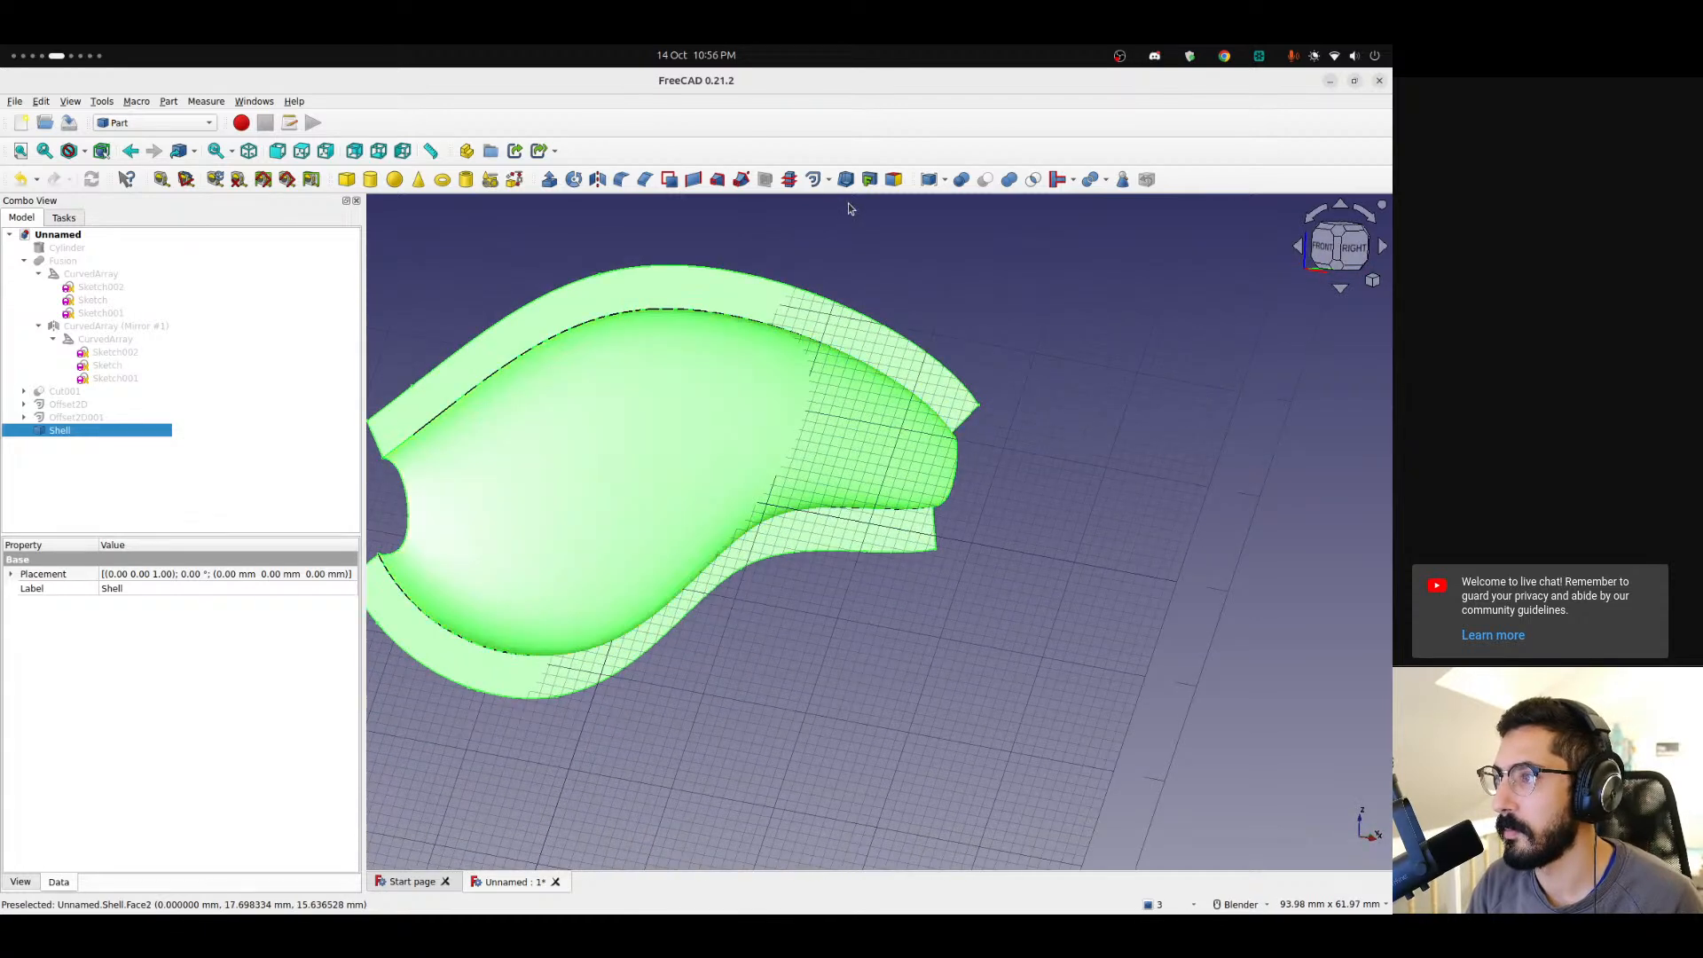
{"action": "left_click", "coordinate": [829, 180]}
{"action": "left_click", "coordinate": [865, 221]}
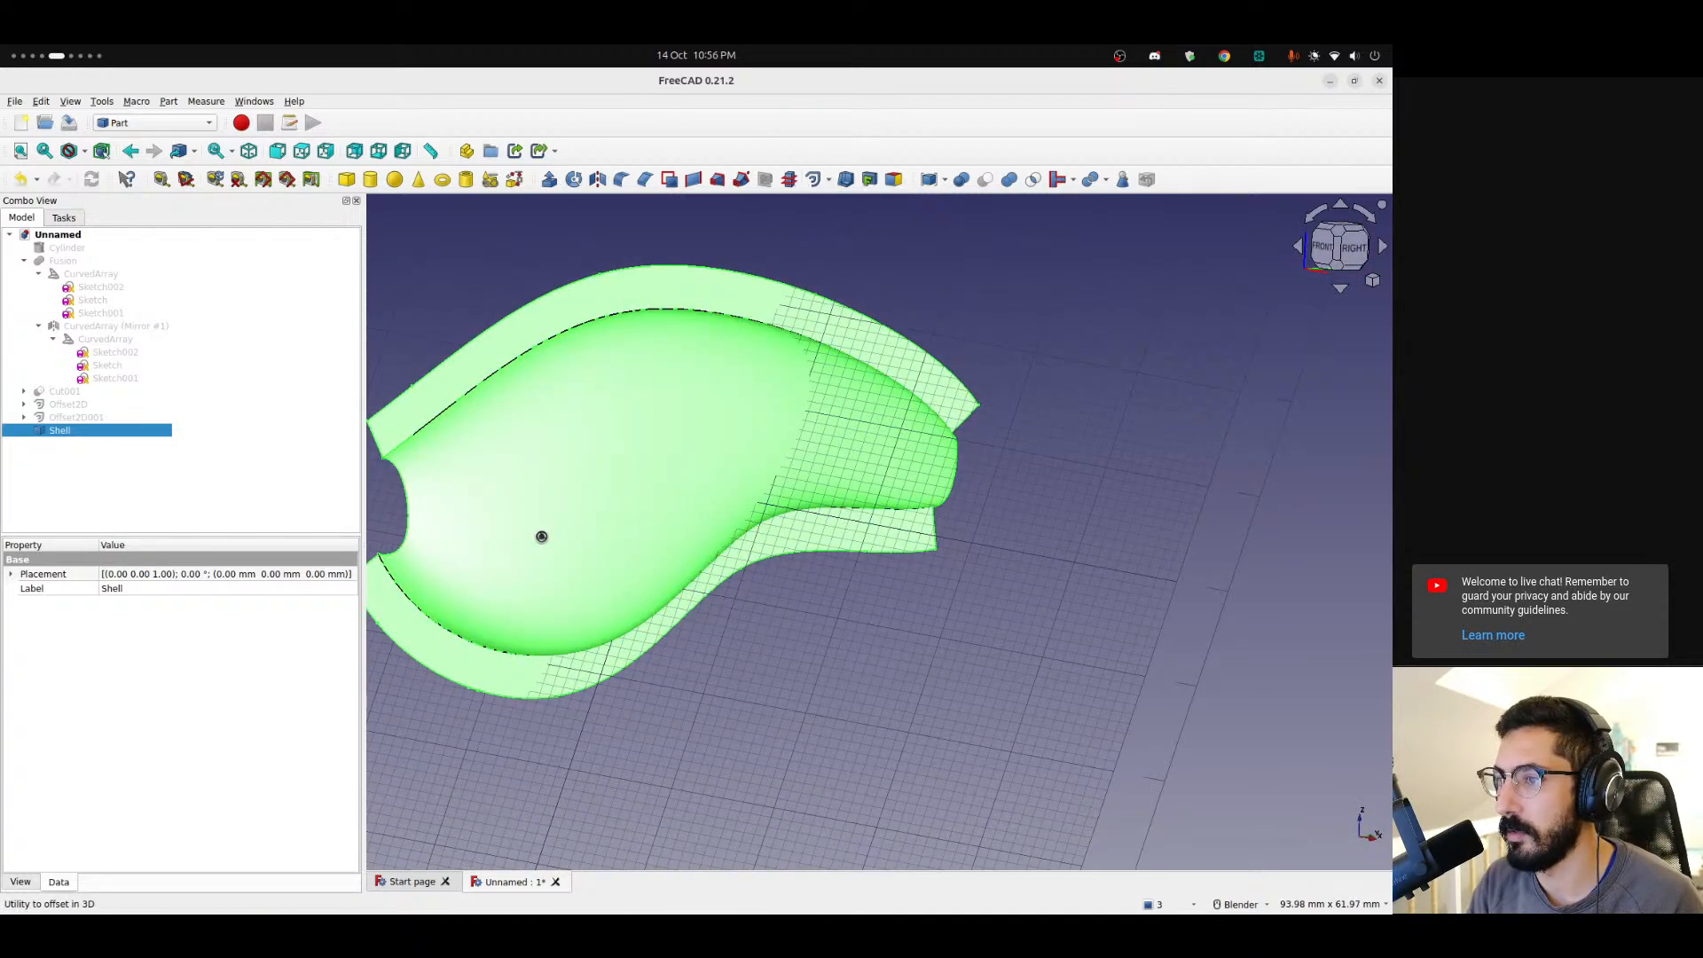
{"action": "middle_click_drag", "start_coordinate": [441, 468], "coordinate": [886, 449]}
{"action": "left_click", "coordinate": [254, 307]}
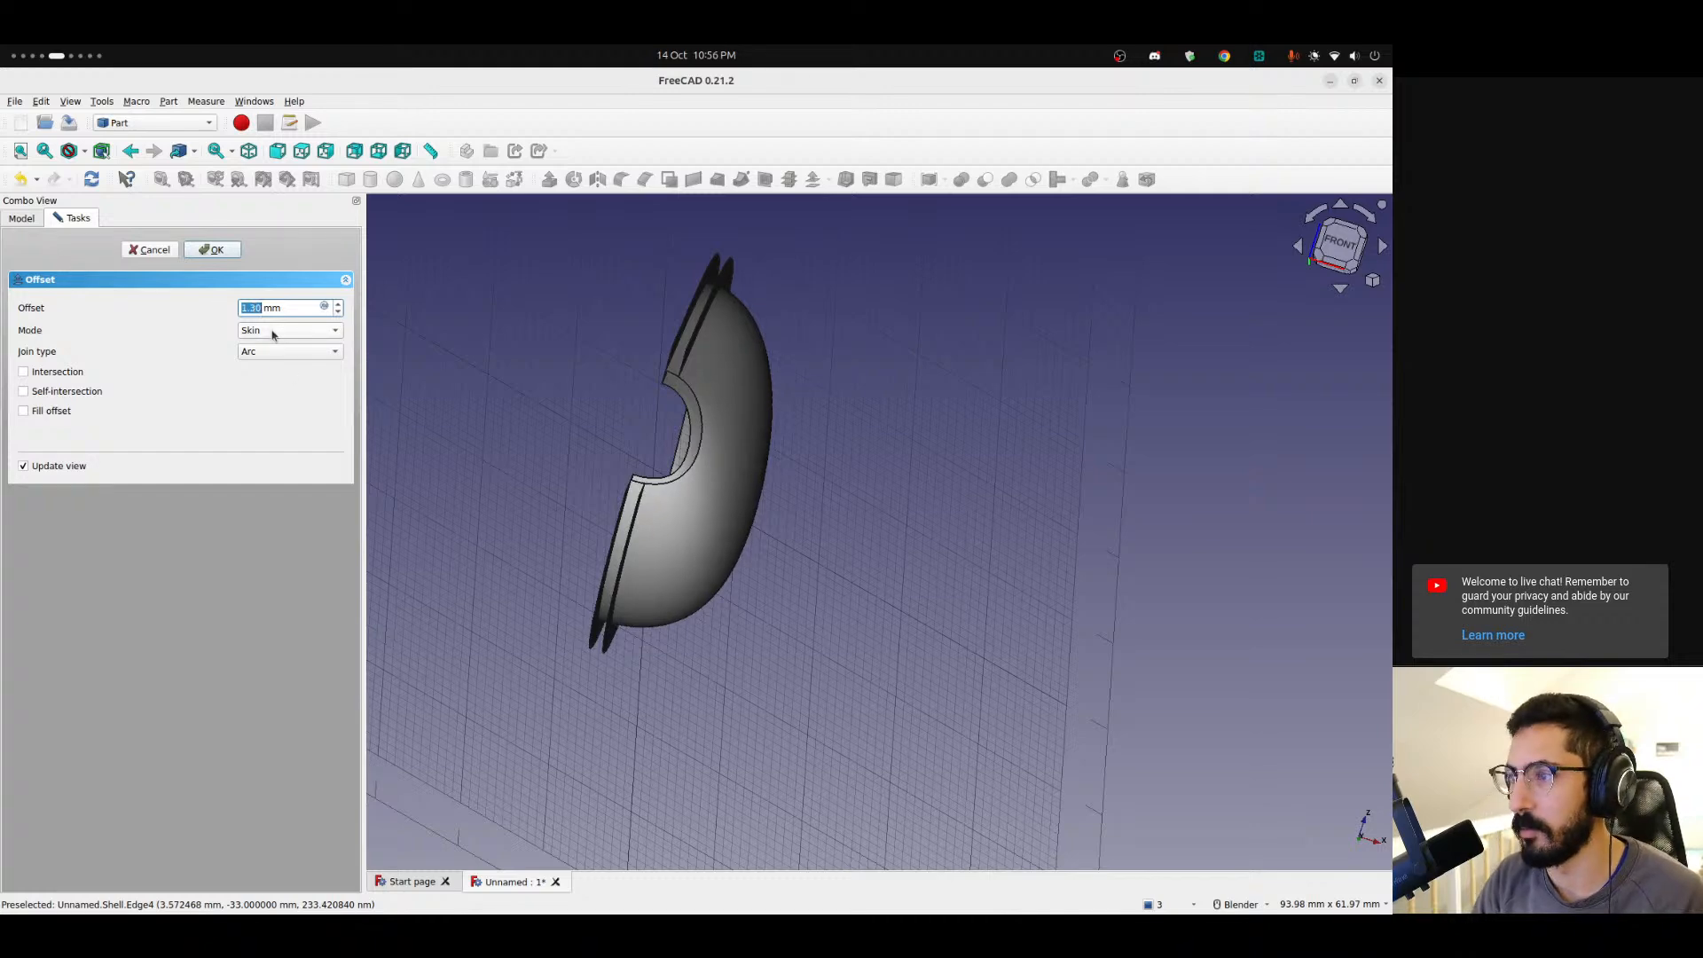
{"action": "type", "text": "1"}
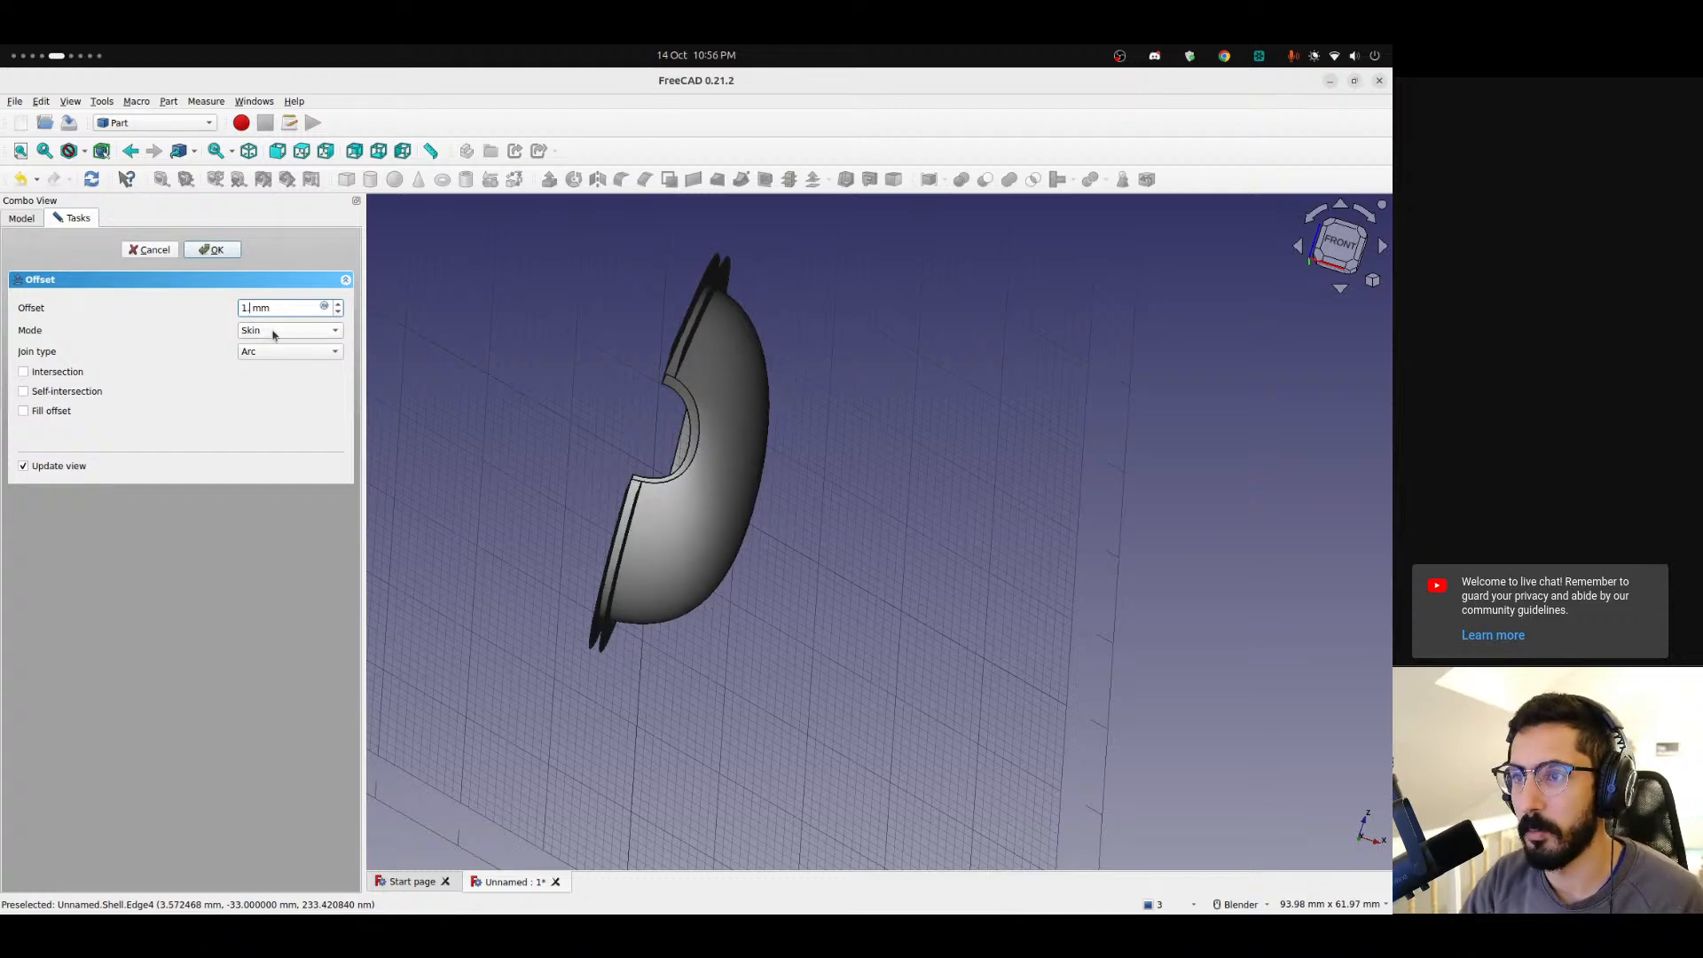
{"action": "type", "text": ".2"}
{"action": "left_click", "coordinate": [34, 414]}
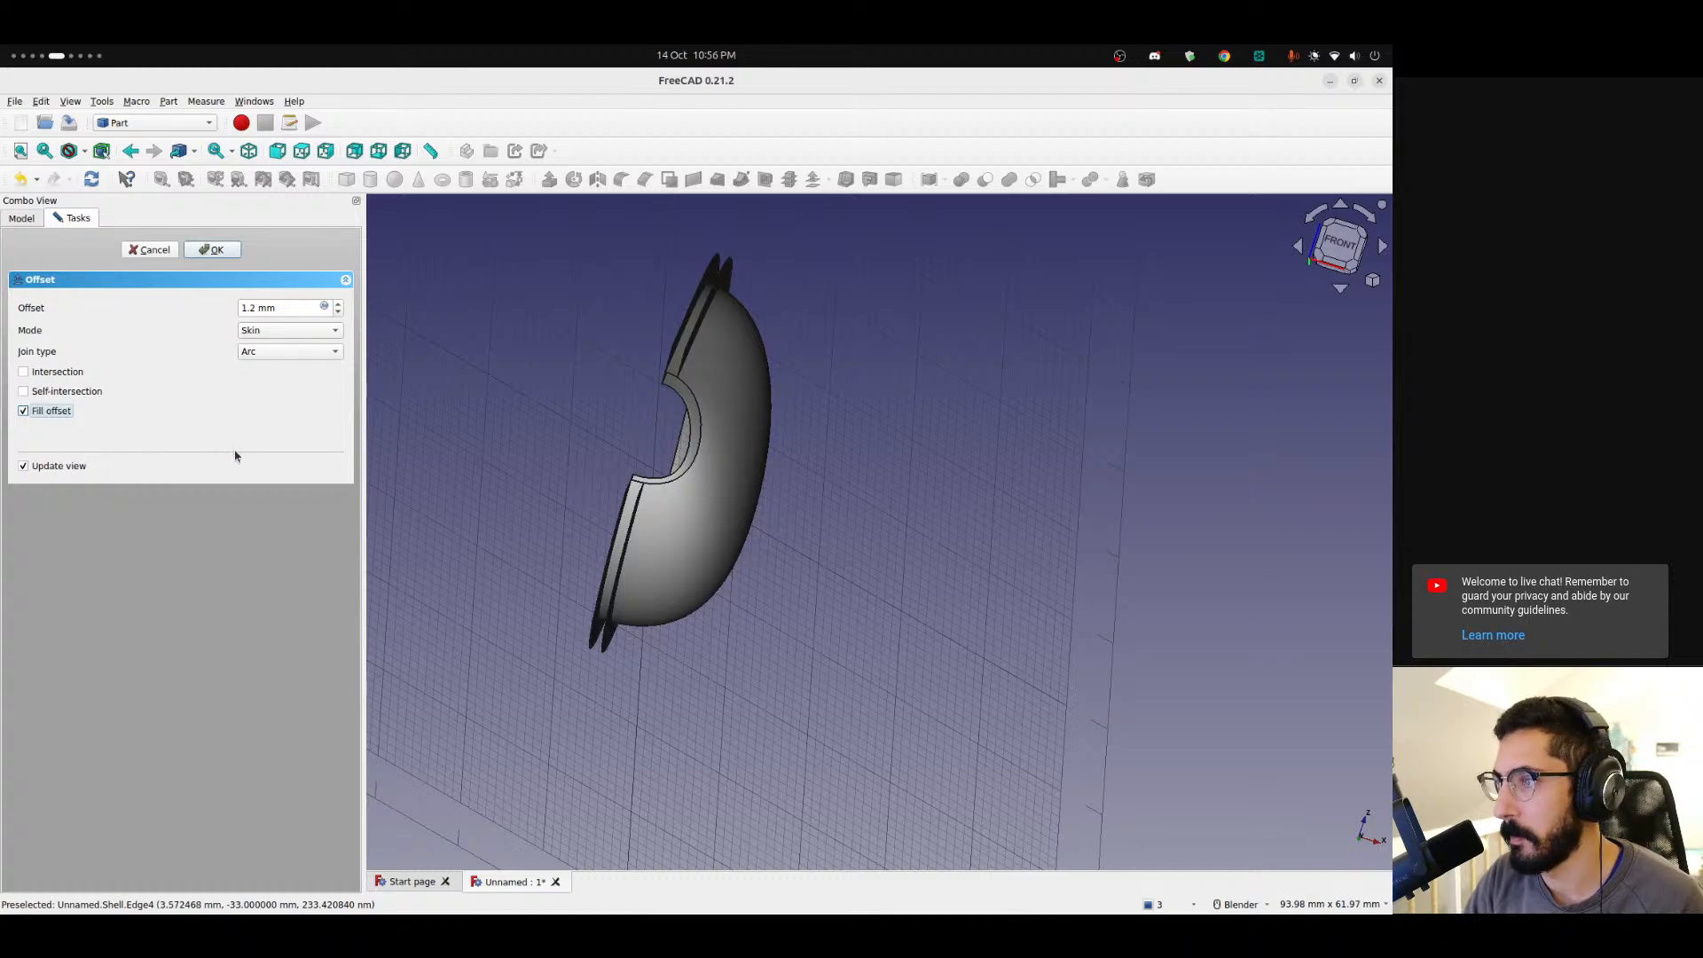
Try to apply the filled 1.2 mm 3D offset after toggling Self-intersection on and off.
{"action": "middle_click_drag", "start_coordinate": [619, 382], "coordinate": [711, 468]}
{"action": "scroll", "coordinate": [717, 458], "scroll_direction": "up", "scroll_amount": 6}
{"action": "middle_click_drag", "start_coordinate": [745, 323], "coordinate": [627, 482], "text": "shift"}
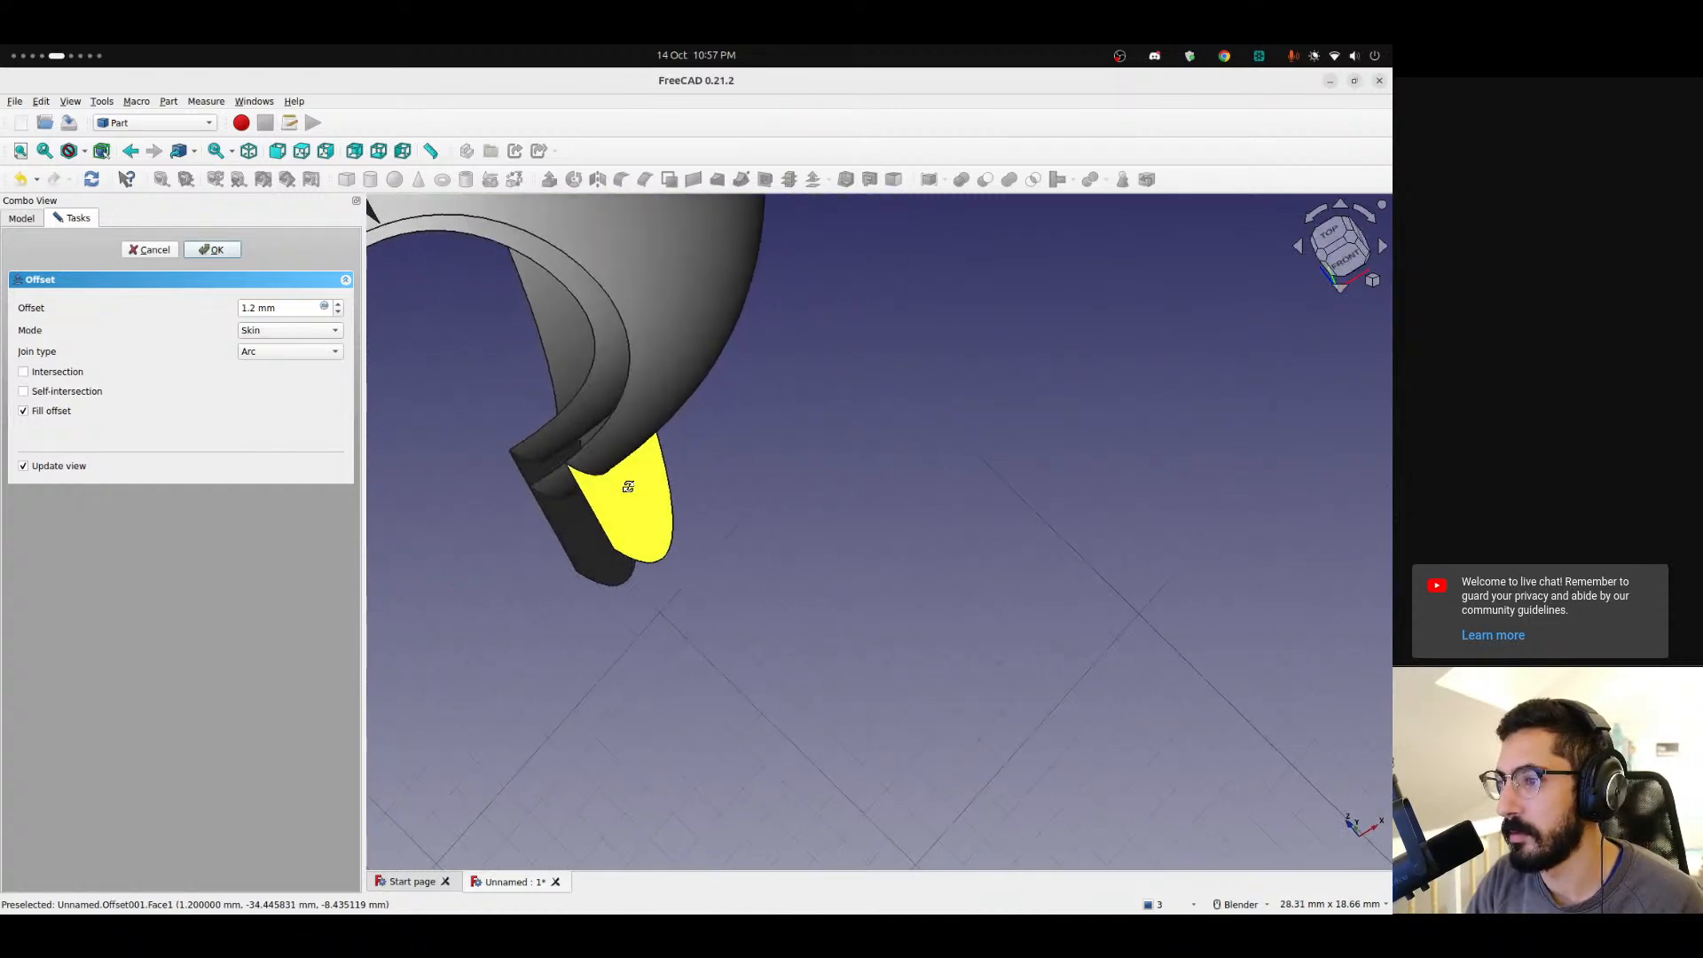
{"action": "left_click", "coordinate": [25, 384]}
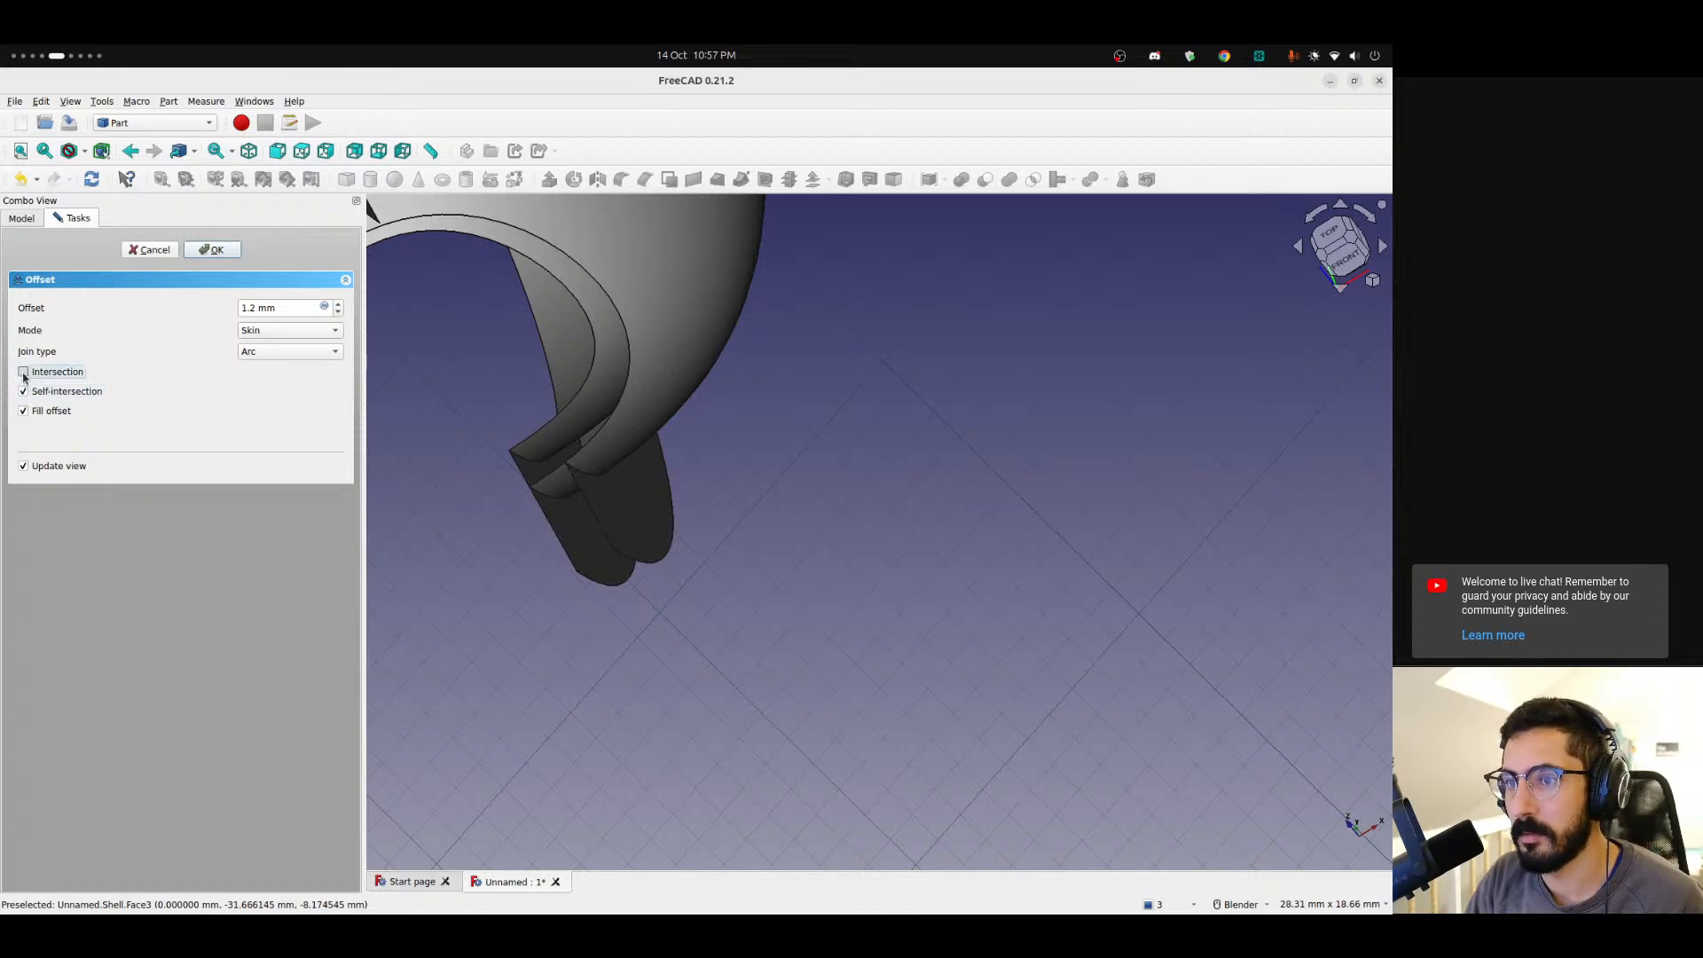
{"action": "left_click", "coordinate": [24, 388]}
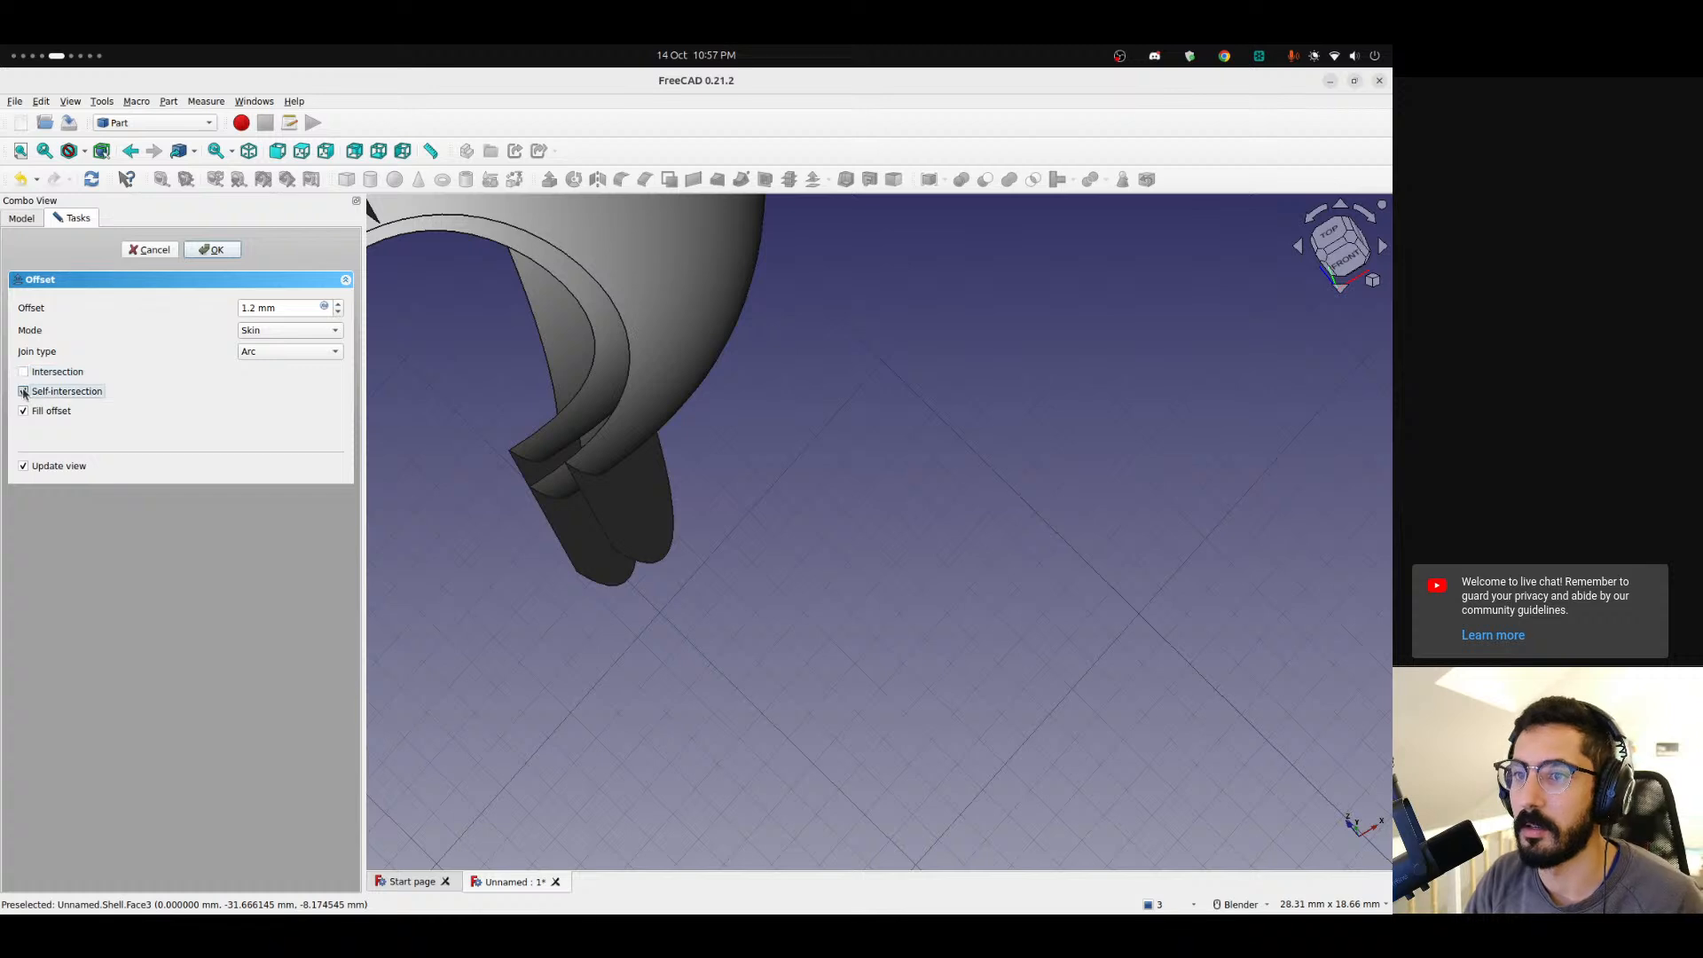
{"action": "left_click", "coordinate": [204, 253]}
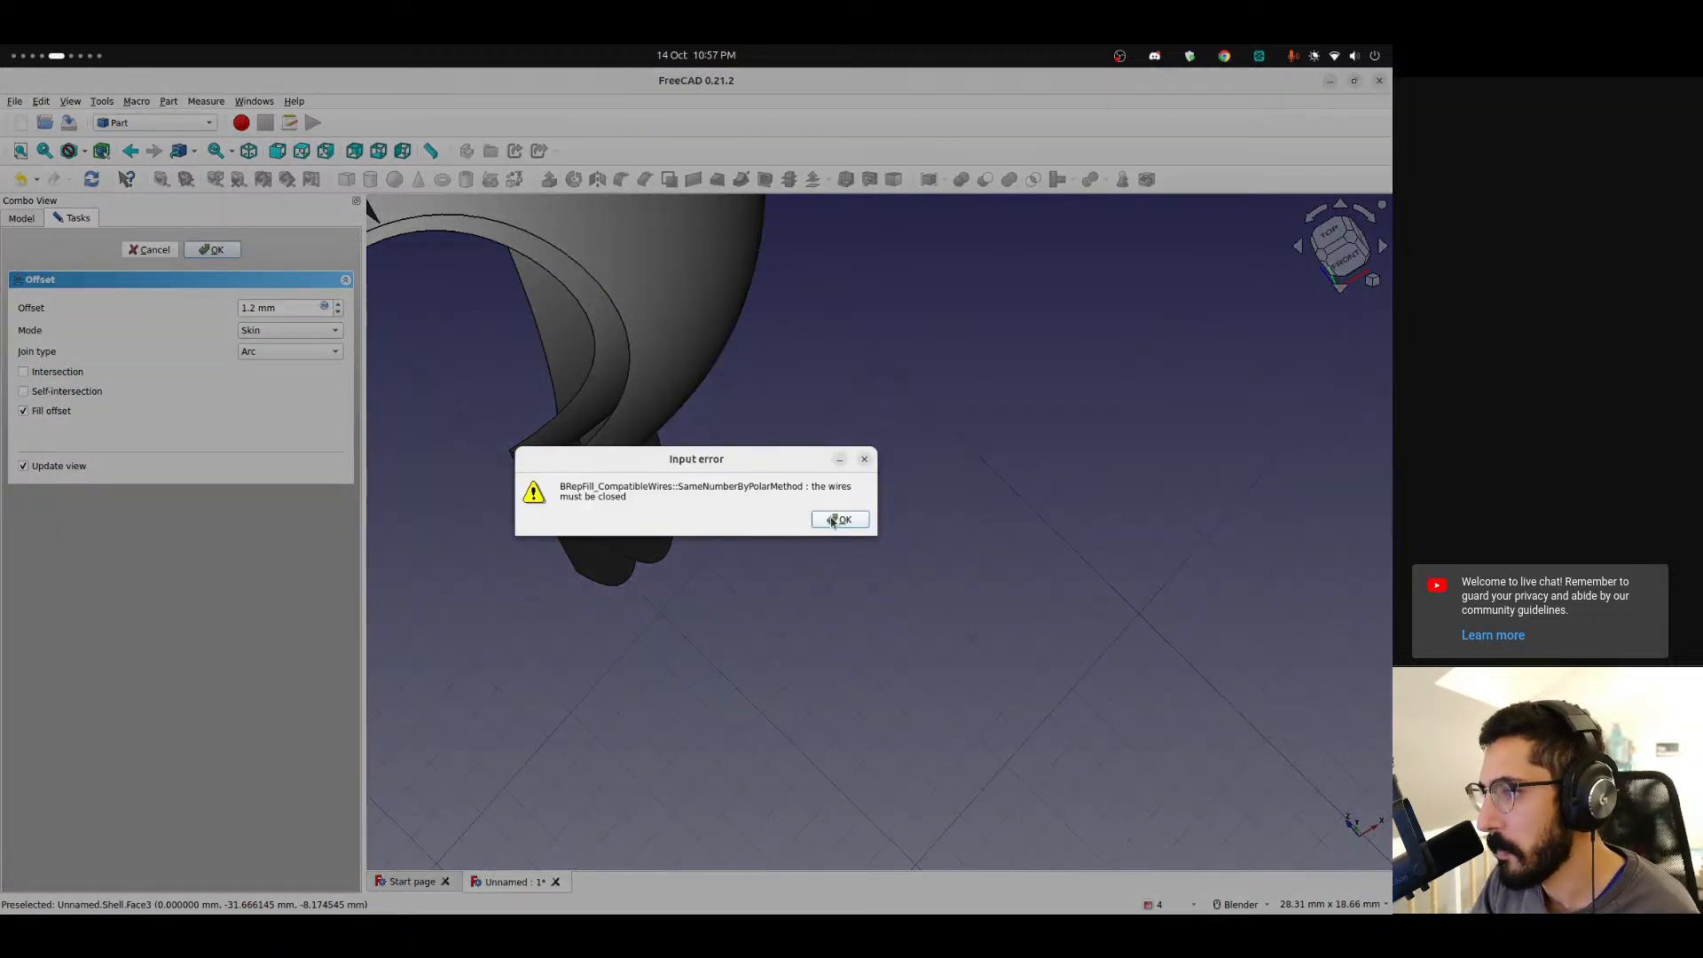
{"action": "left_click", "coordinate": [865, 461]}
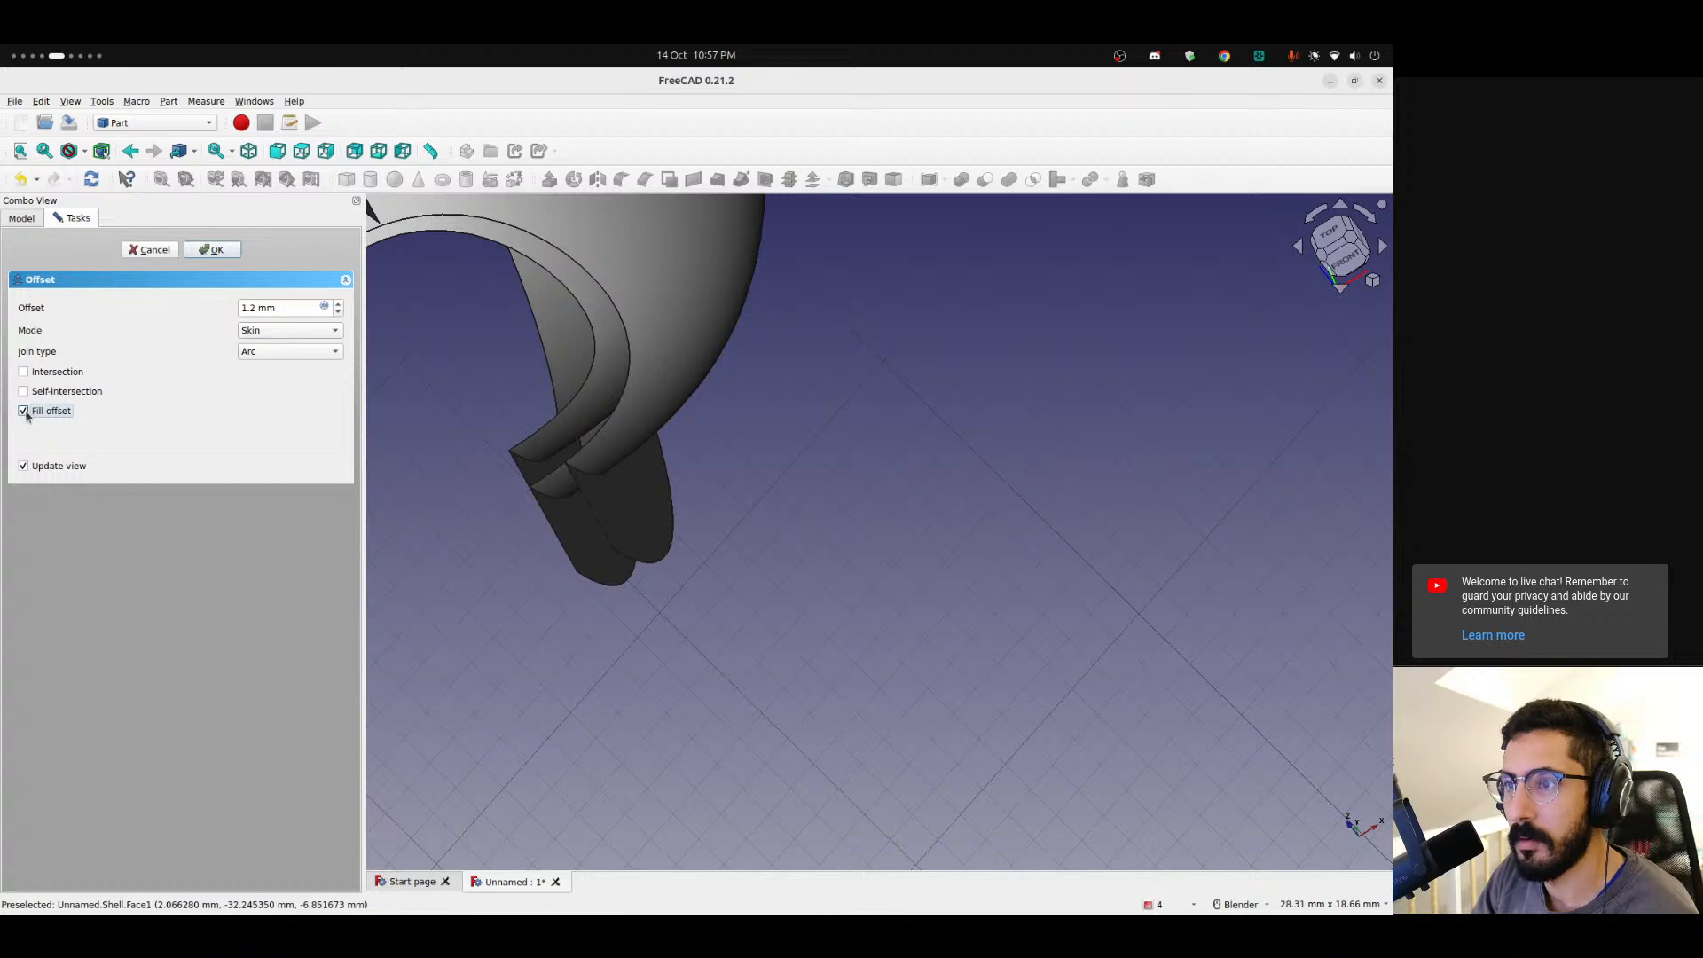
Set the 3D offset's join type to Intersection with Fill offset enabled and apply it.
{"action": "left_click", "coordinate": [306, 331]}
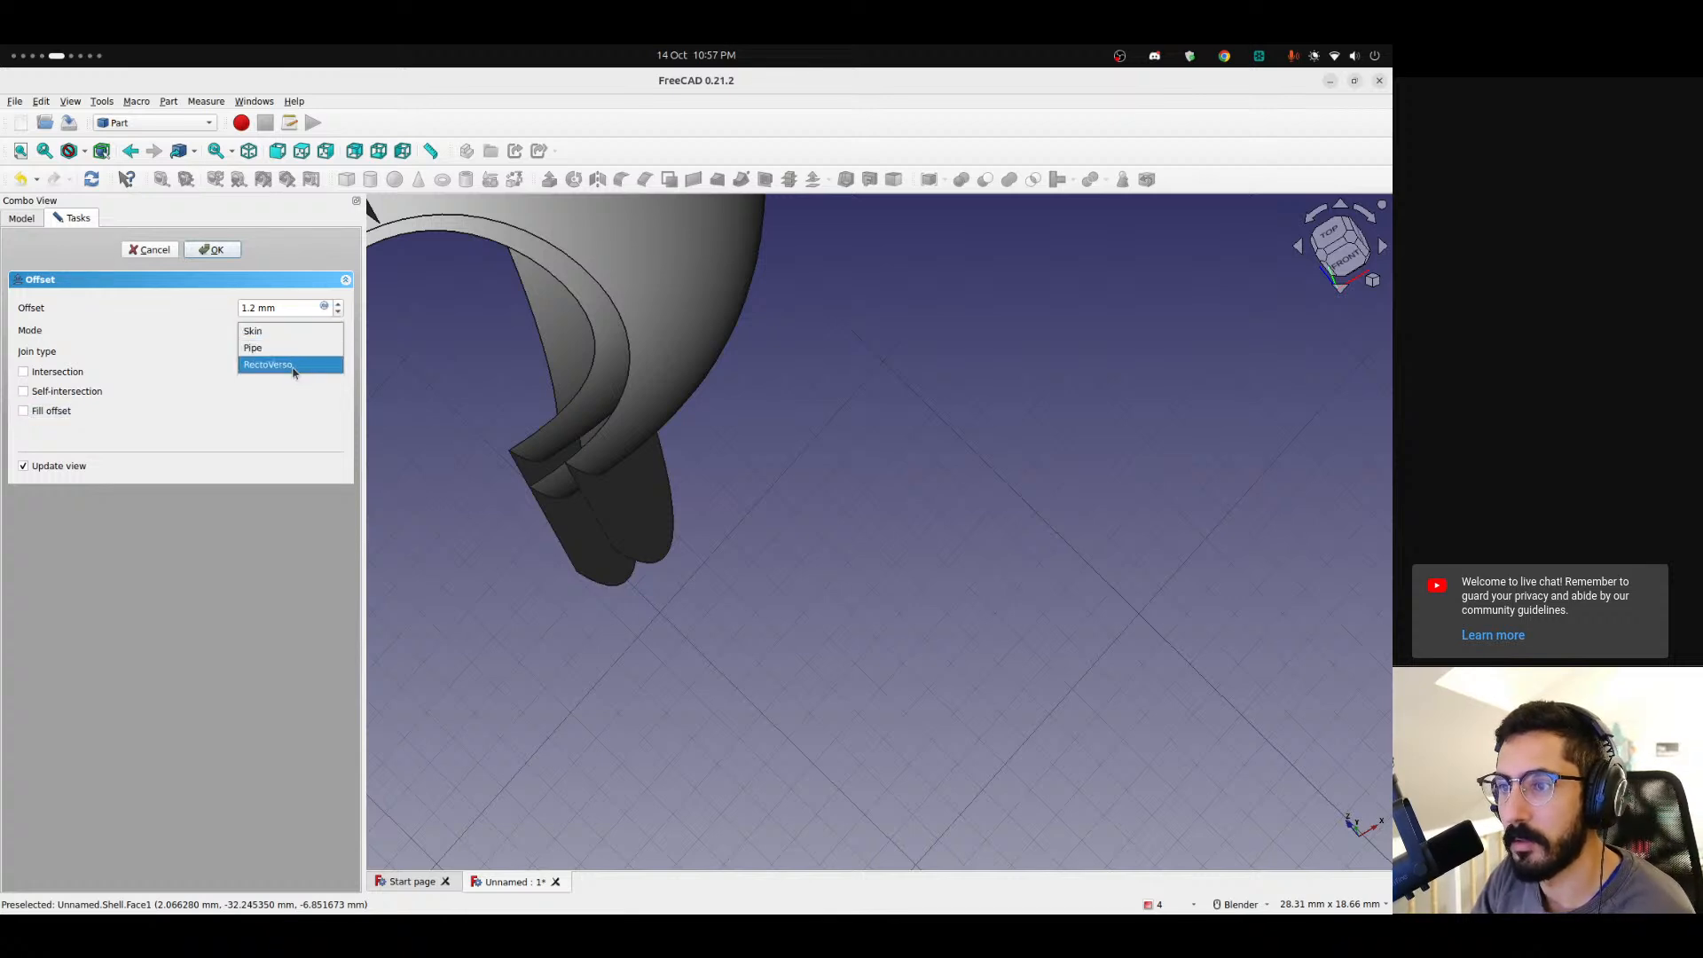
{"action": "left_click", "coordinate": [247, 539]}
{"action": "left_click", "coordinate": [276, 350]}
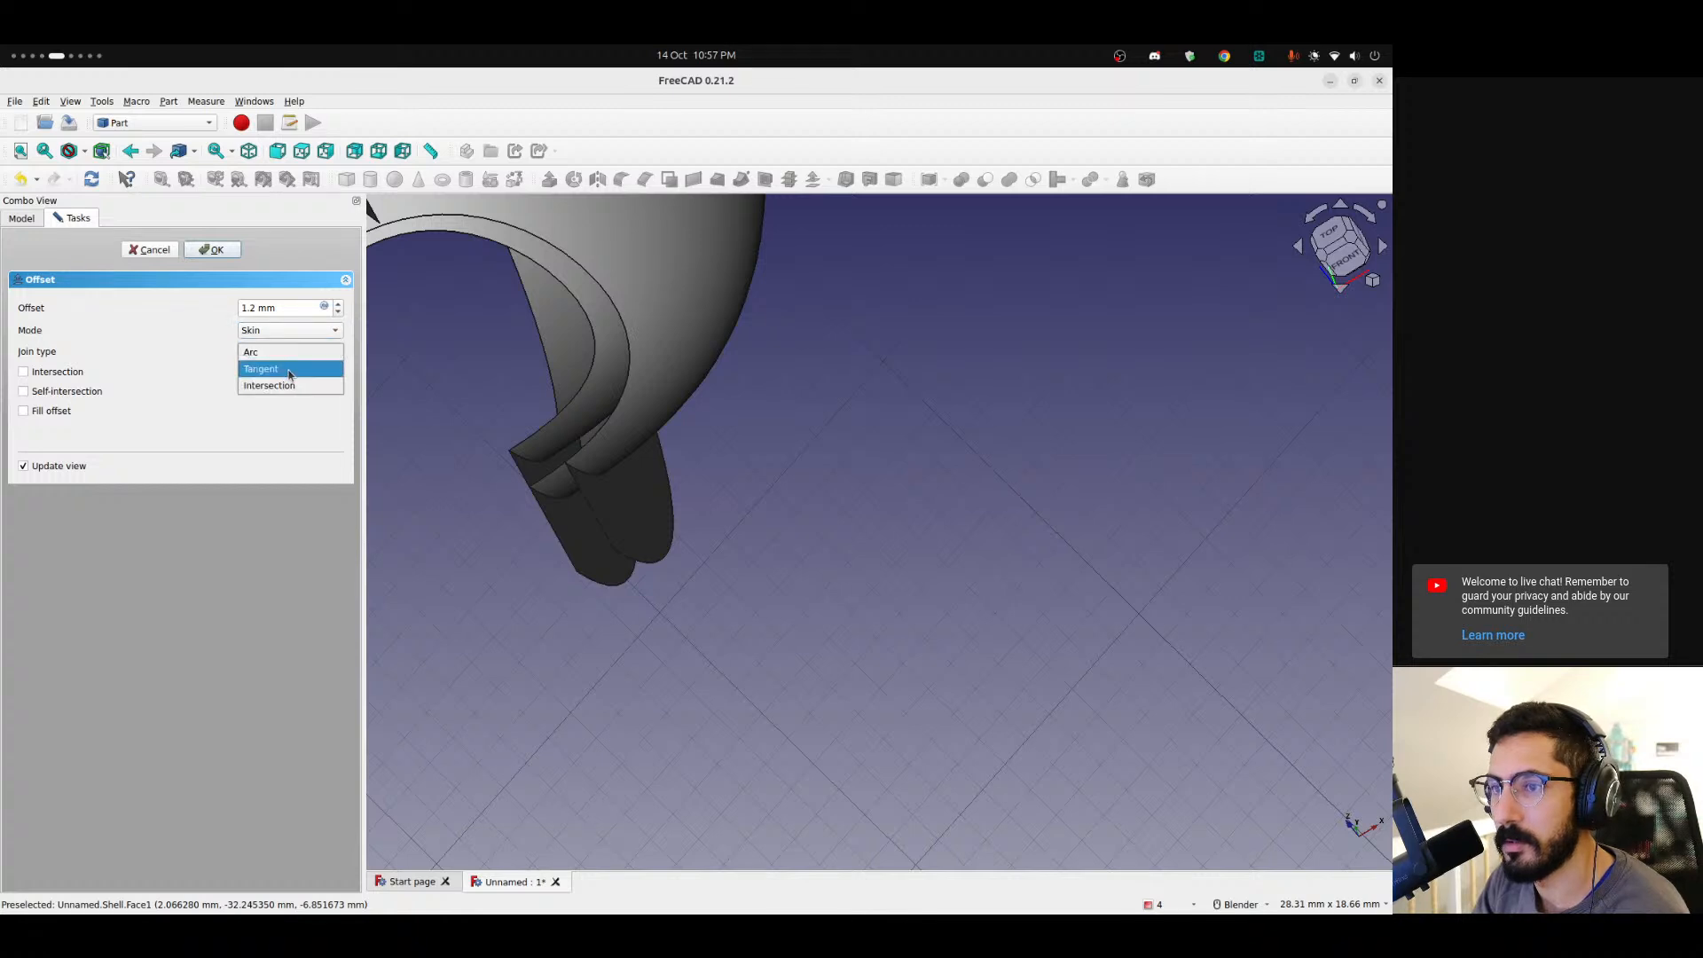
{"action": "left_click", "coordinate": [289, 369]}
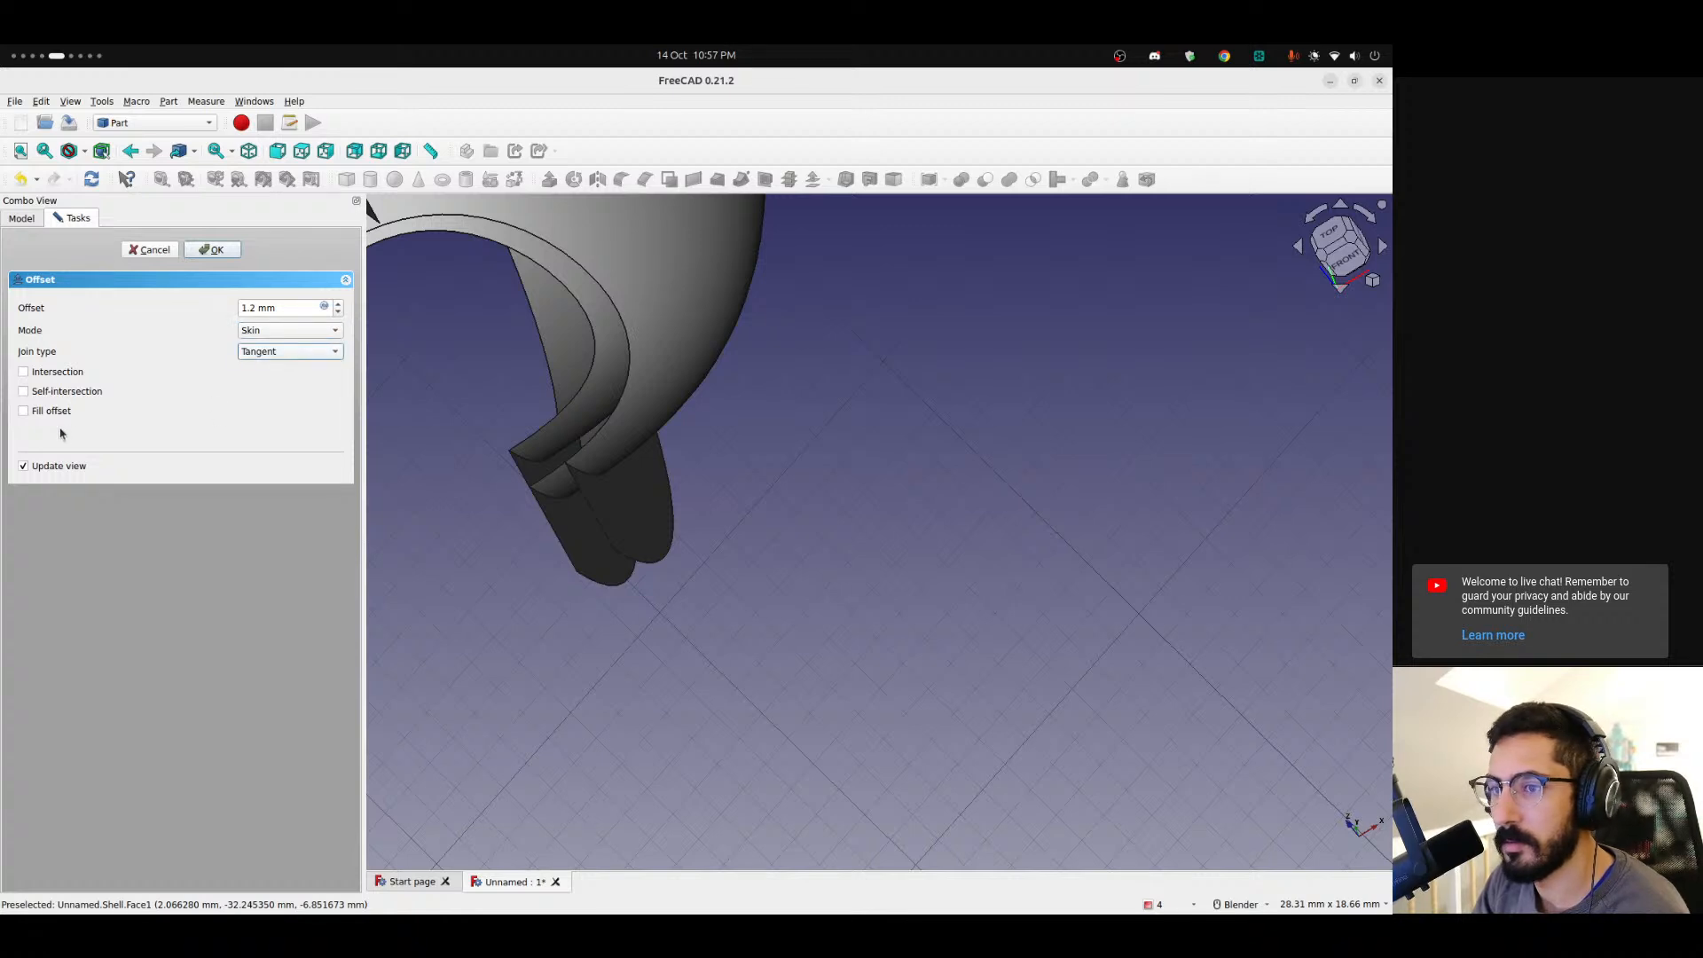
{"action": "left_click", "coordinate": [273, 353]}
{"action": "left_click", "coordinate": [279, 371]}
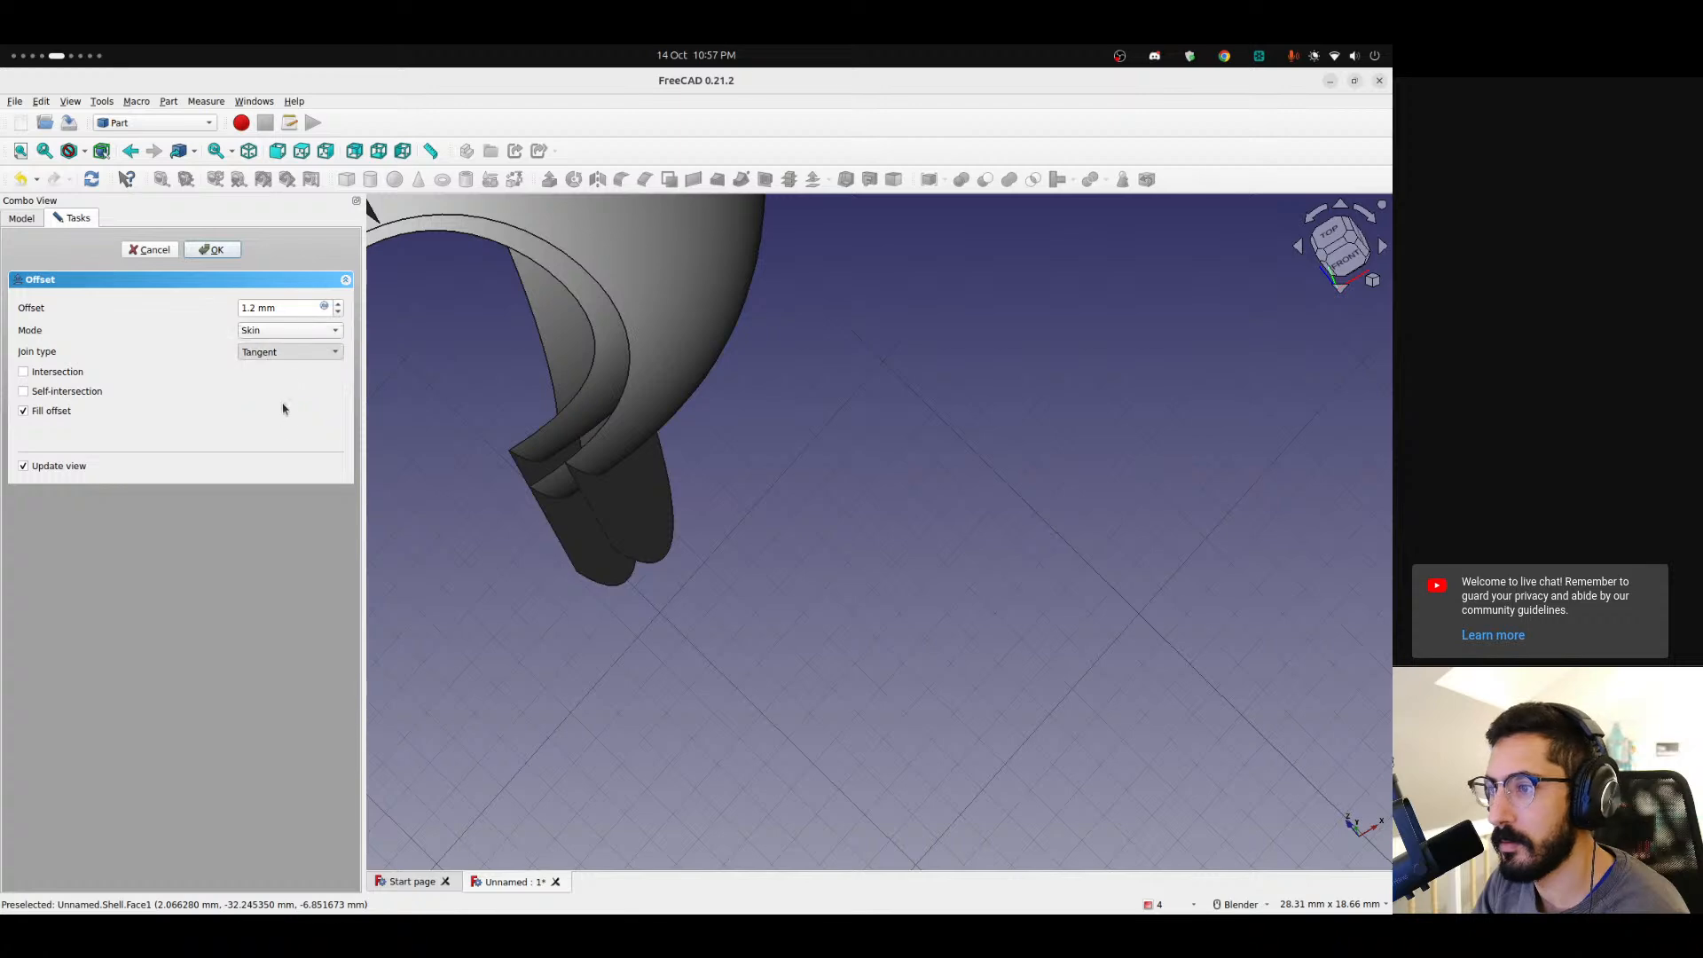
{"action": "scroll", "coordinate": [667, 429], "scroll_direction": "down", "scroll_amount": 6}
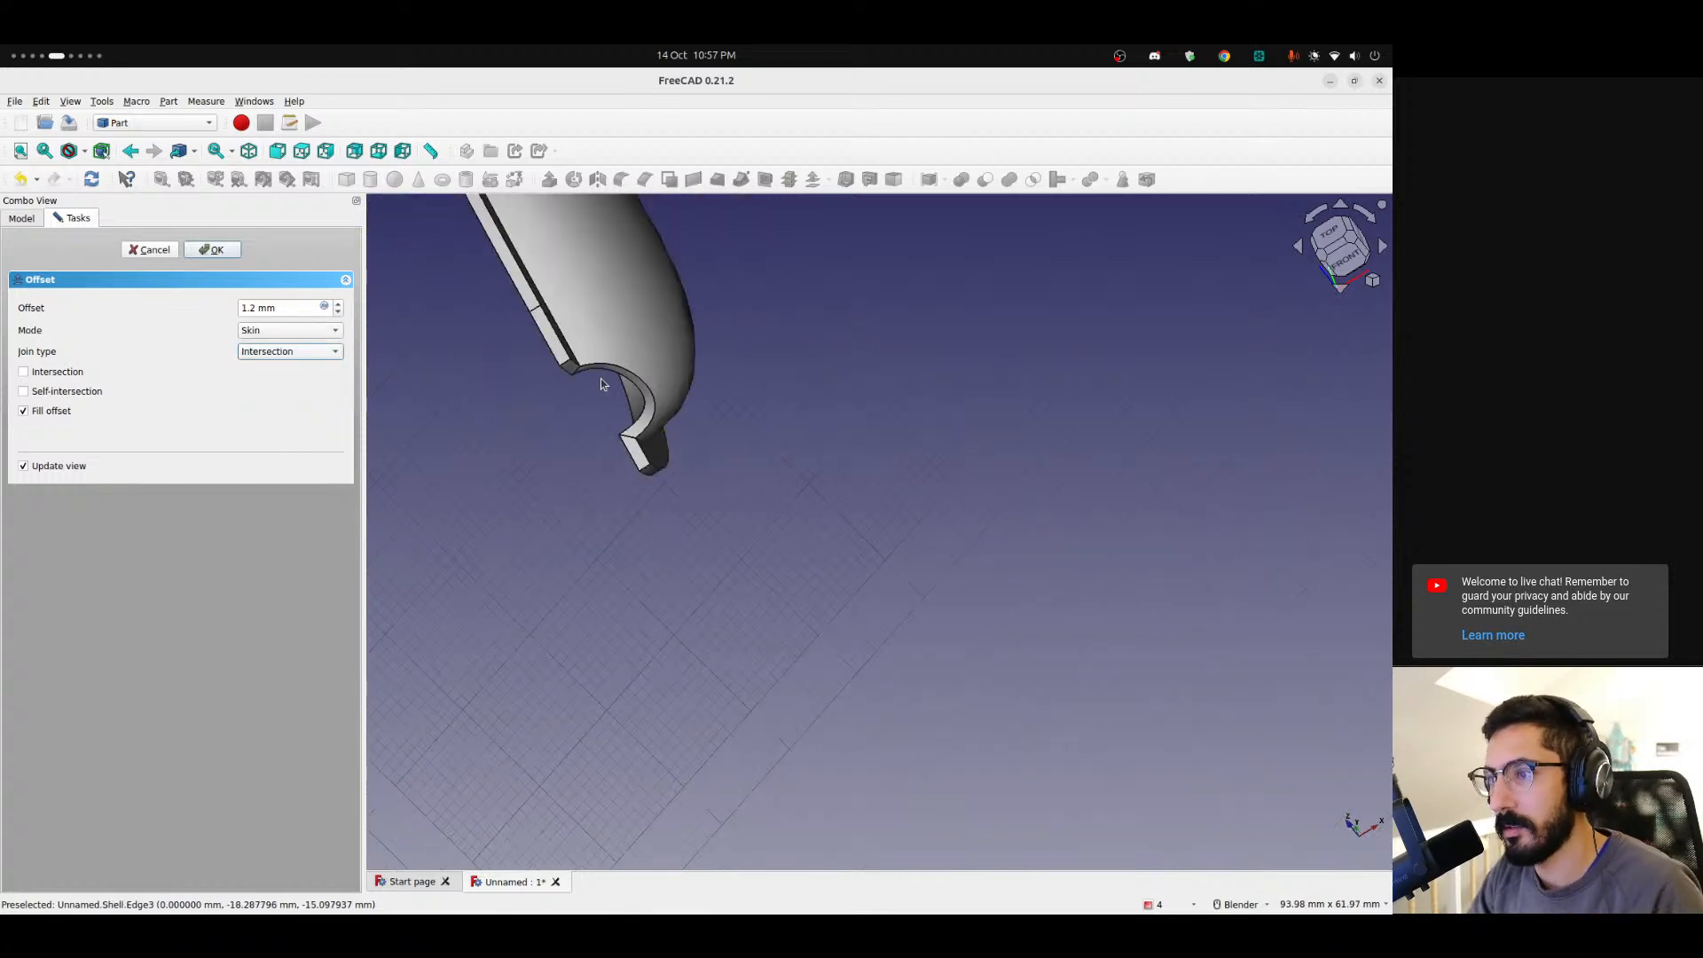
{"action": "middle_click_drag", "start_coordinate": [644, 397], "coordinate": [821, 538]}
{"action": "scroll", "coordinate": [532, 444], "scroll_direction": "down", "scroll_amount": 1}
{"action": "scroll", "coordinate": [627, 498], "scroll_direction": "up", "scroll_amount": 7}
{"action": "scroll", "coordinate": [698, 487], "scroll_direction": "up", "scroll_amount": 3}
{"action": "middle_click_drag", "start_coordinate": [699, 487], "coordinate": [608, 285]}
{"action": "scroll", "coordinate": [785, 415], "scroll_direction": "down", "scroll_amount": 4}
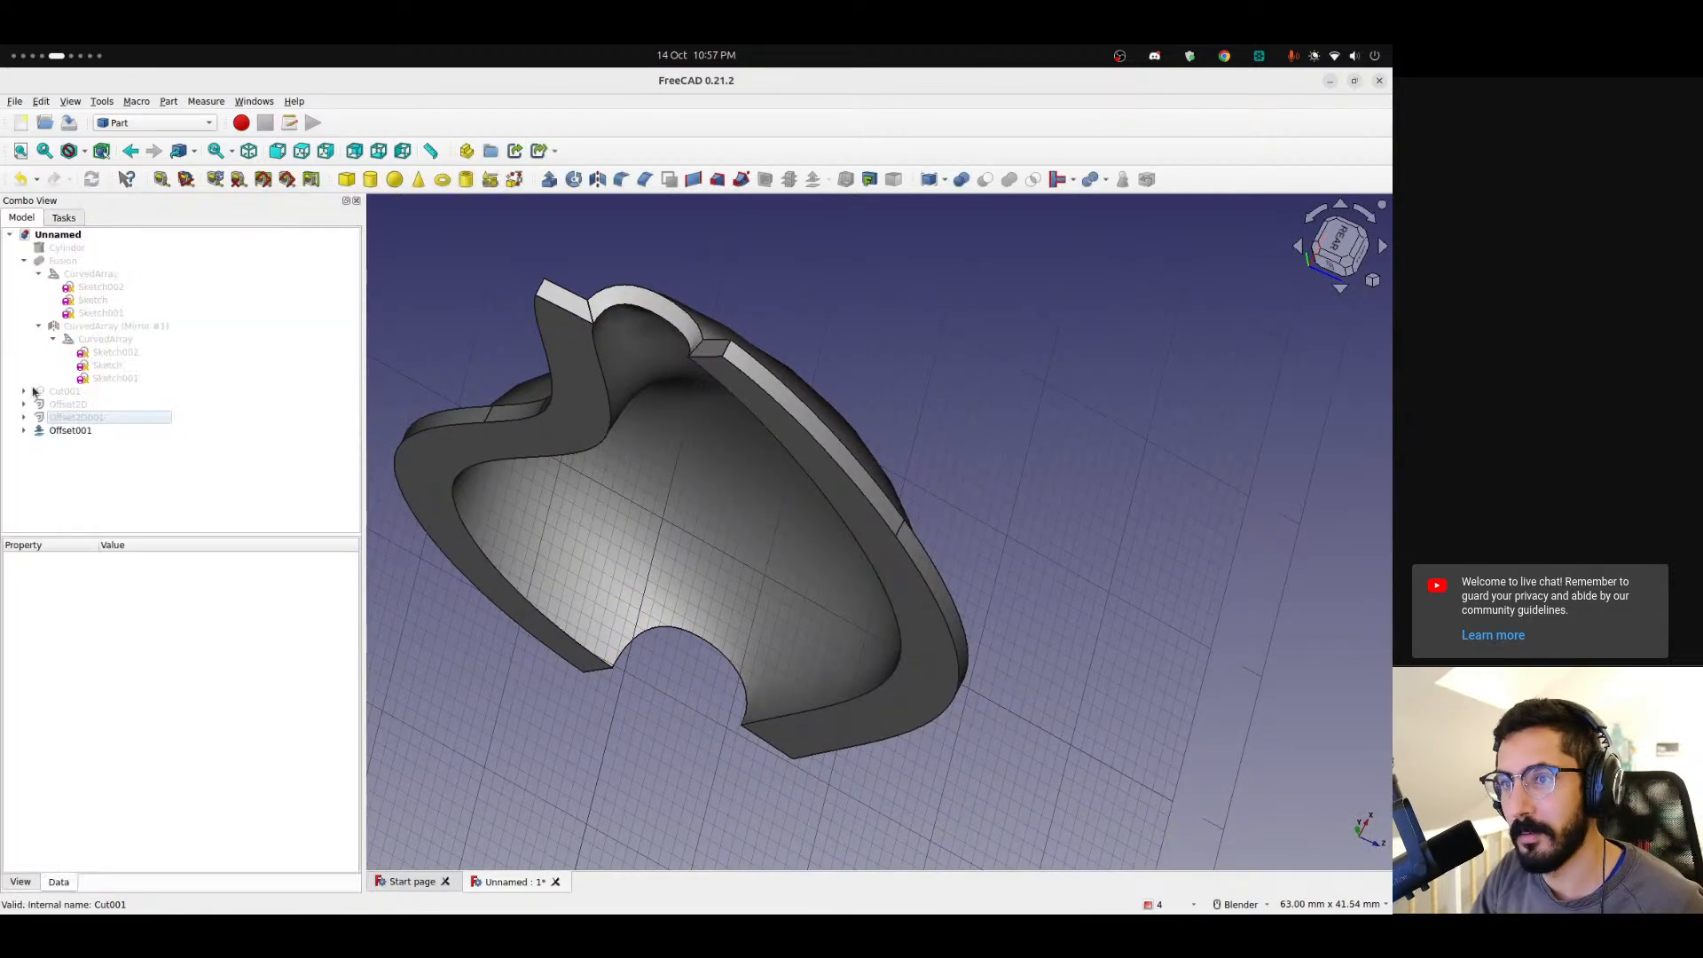
Expand the new offset and the Fusion body in the model tree to inspect their contents.
{"action": "left_click", "coordinate": [24, 431]}
{"action": "left_click", "coordinate": [71, 445]}
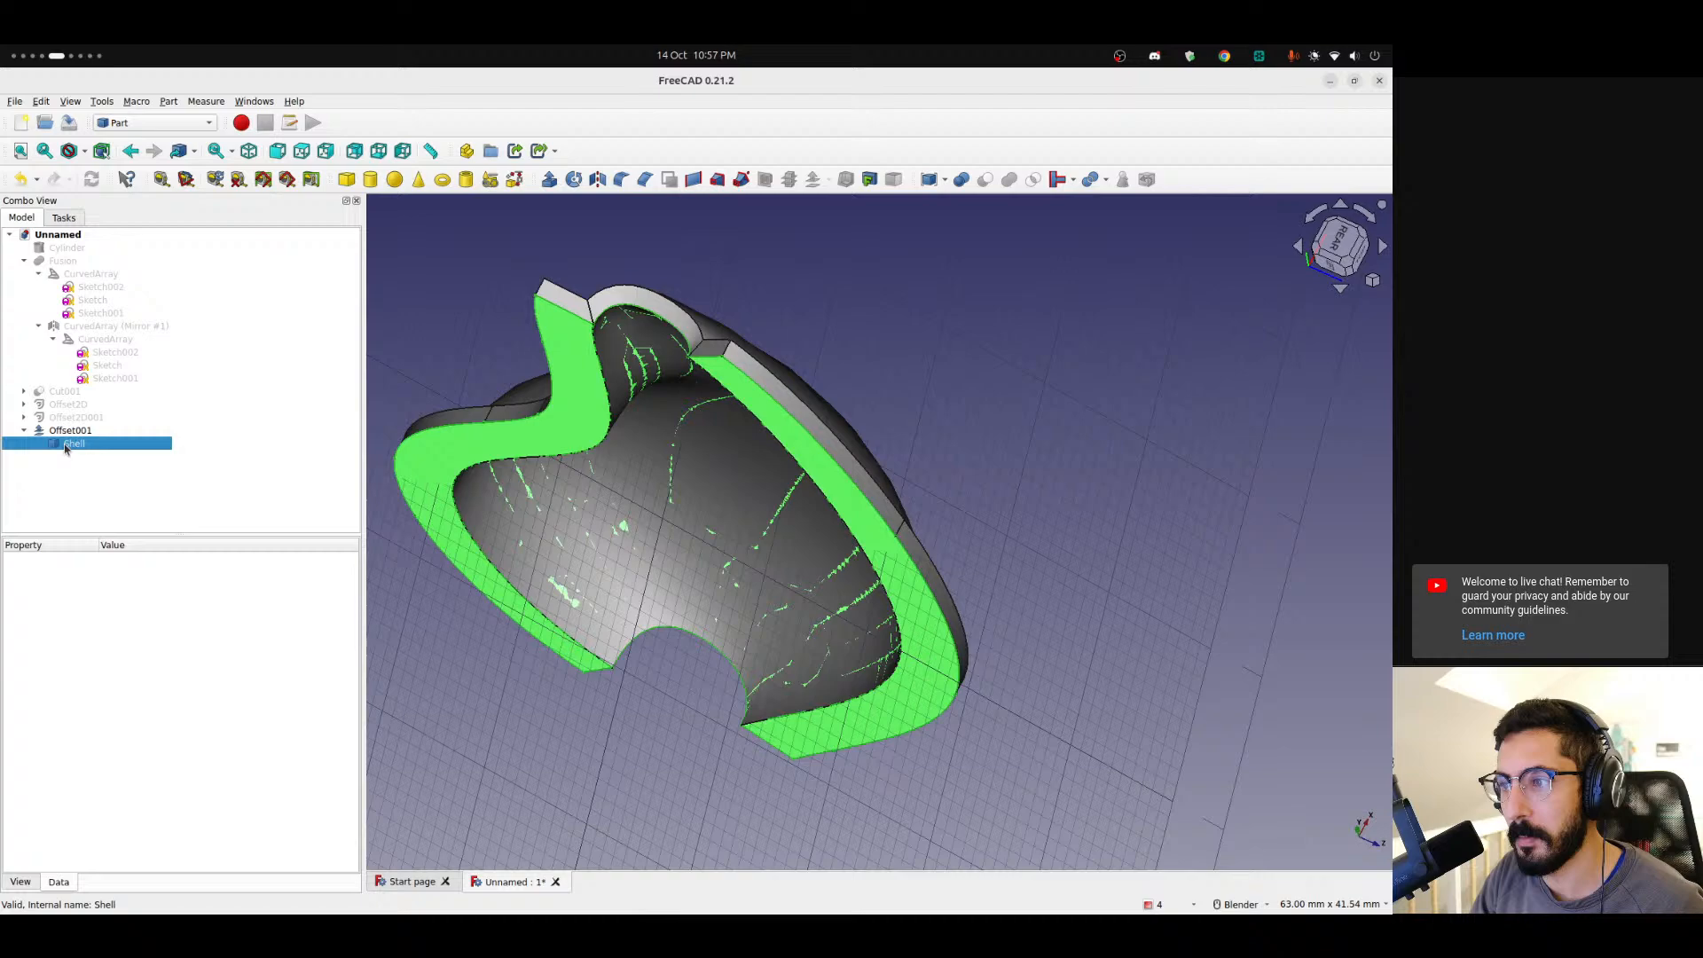
{"action": "left_click", "coordinate": [88, 486]}
{"action": "scroll", "coordinate": [653, 496], "scroll_direction": "down", "scroll_amount": 5}
{"action": "middle_click_drag", "start_coordinate": [654, 498], "coordinate": [847, 810], "text": "shift"}
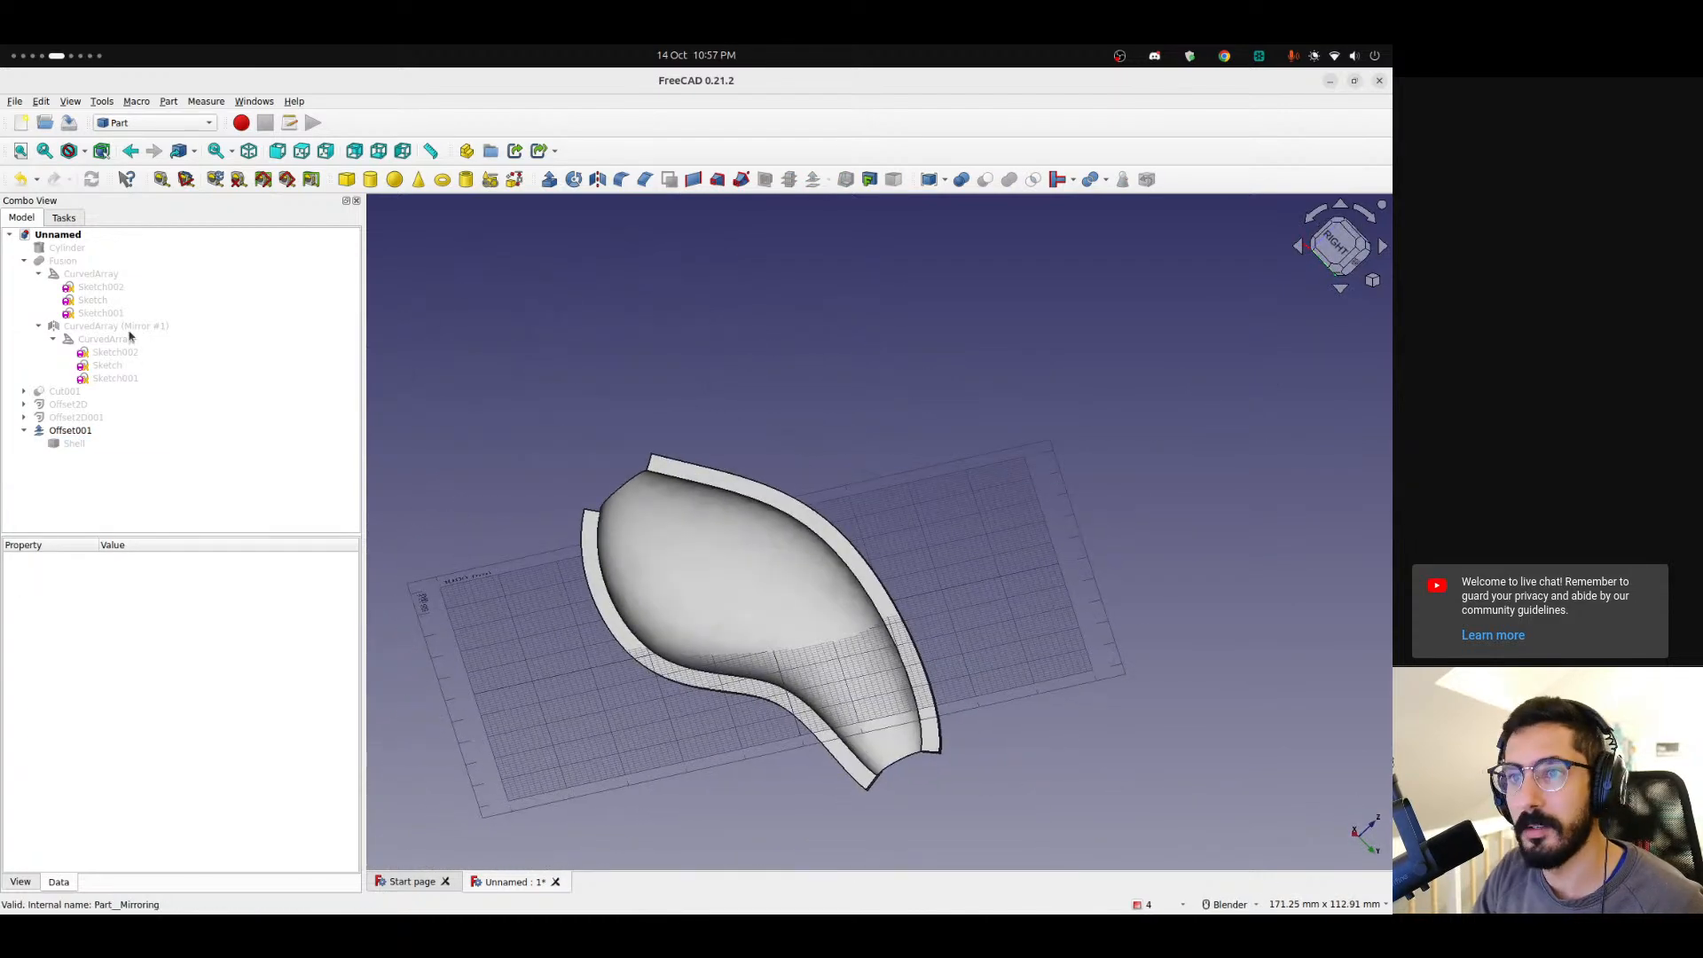
{"action": "left_click", "coordinate": [39, 274]}
{"action": "left_click", "coordinate": [38, 286]}
{"action": "left_click", "coordinate": [25, 262]}
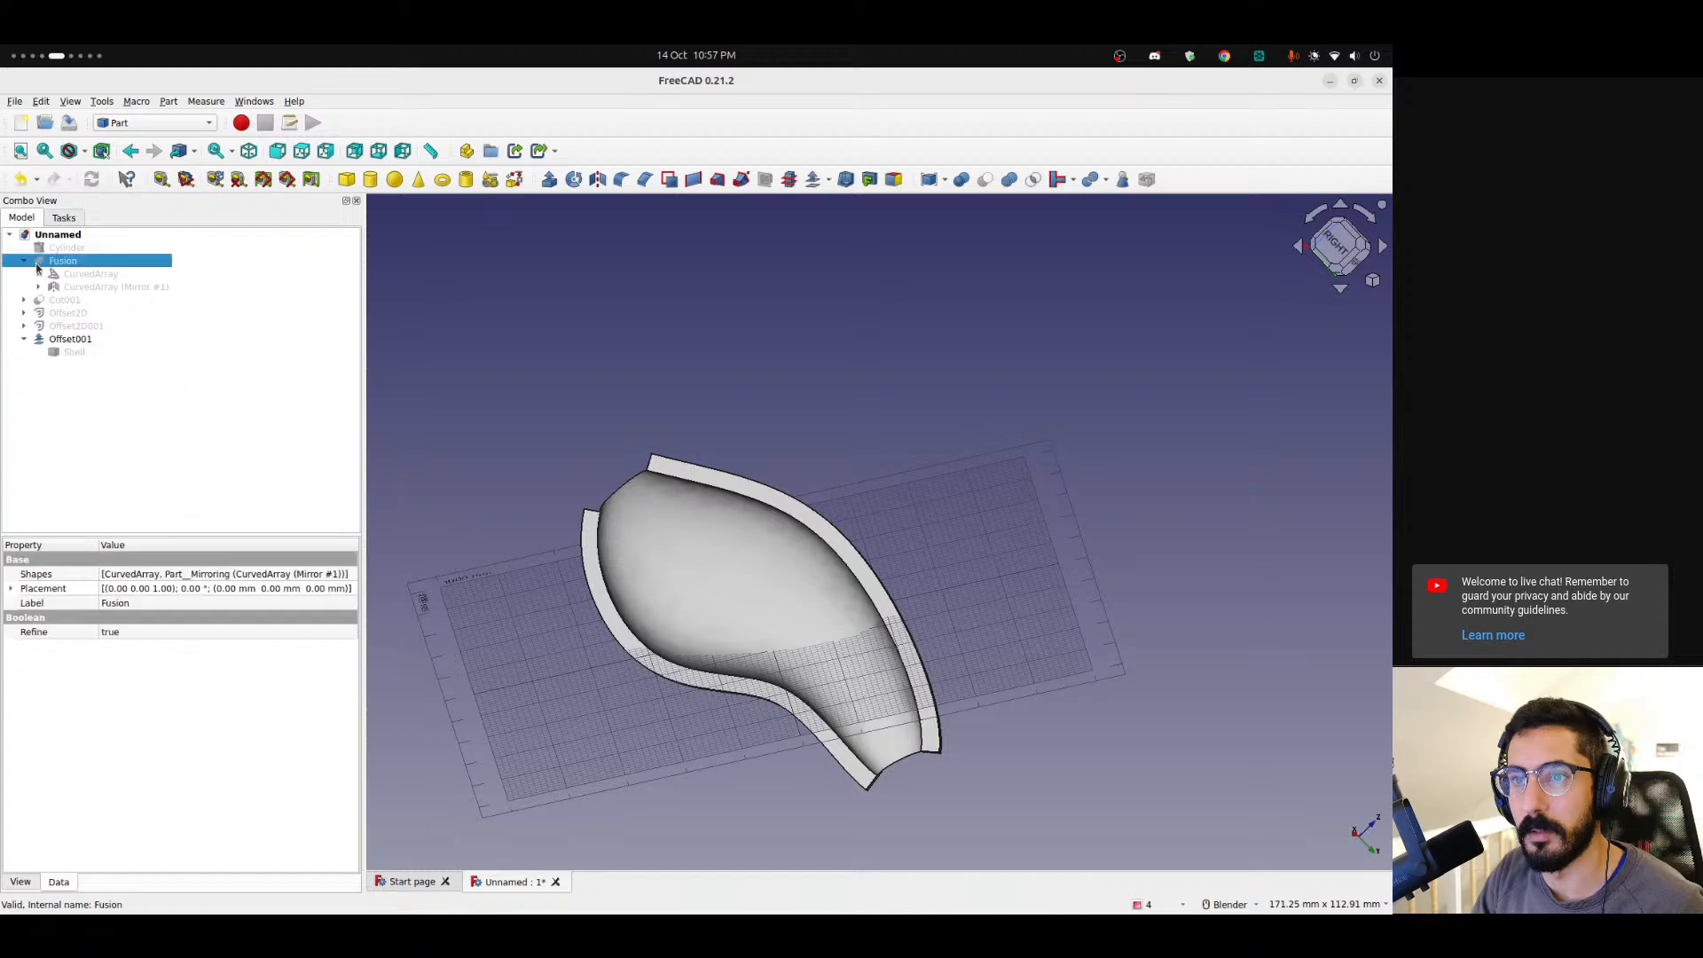
{"action": "left_click", "coordinate": [23, 262]}
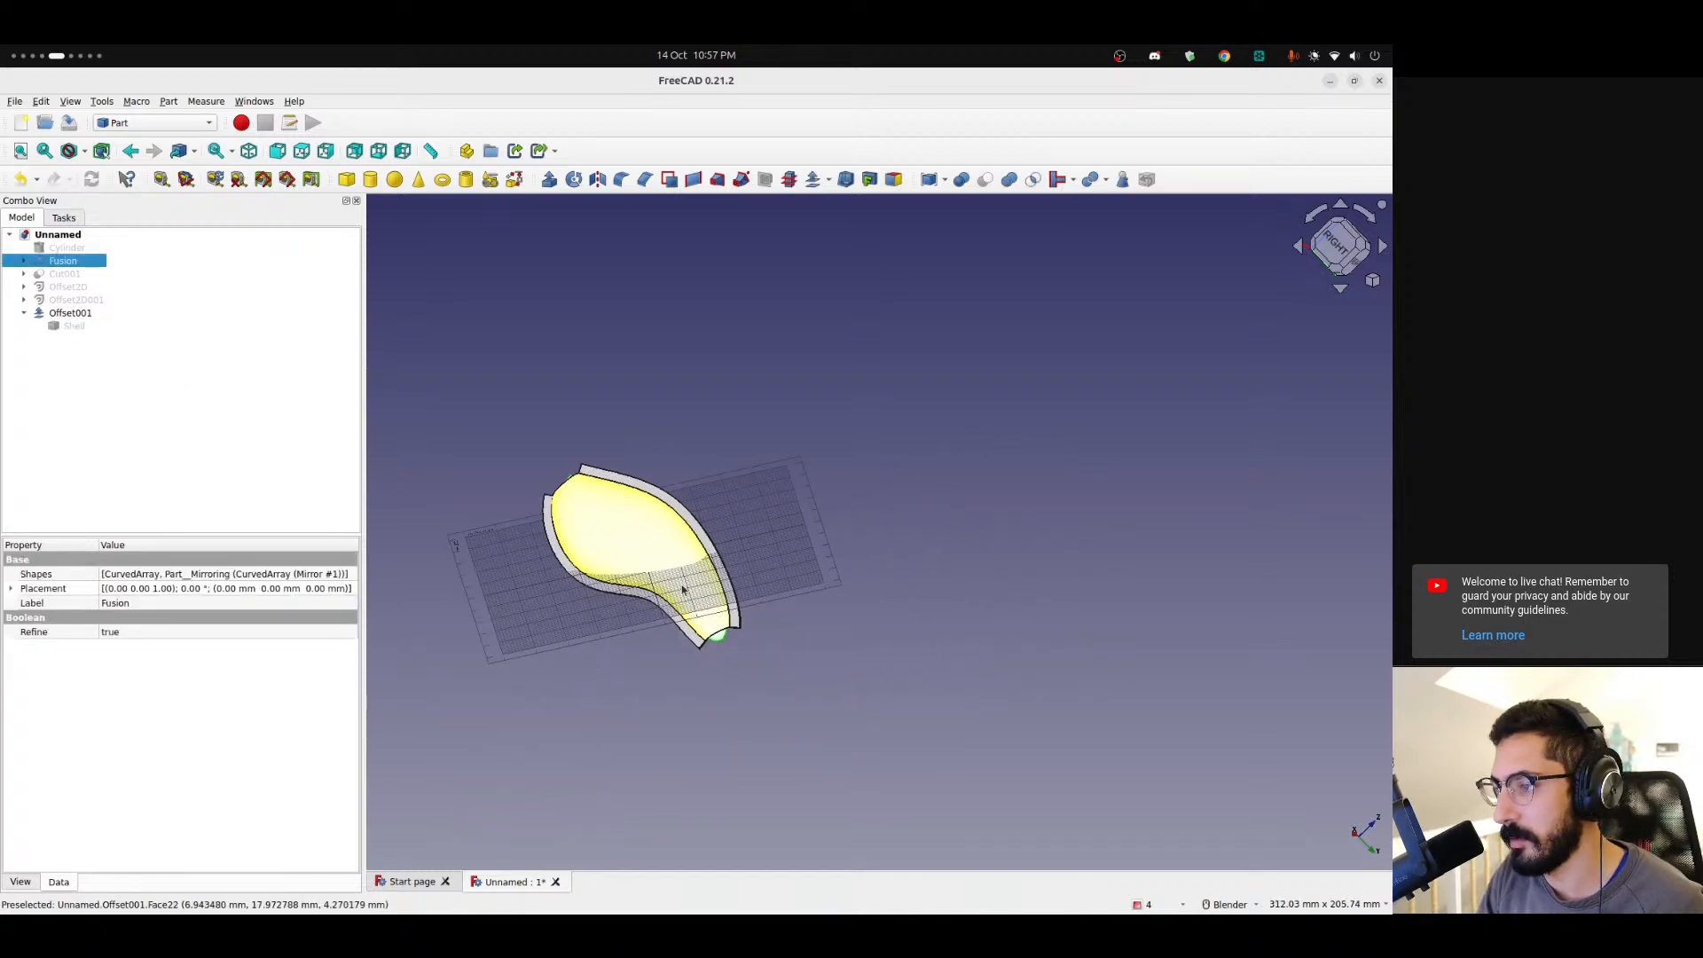
Orbit and zoom around the thickened shell to inspect its walls and edges.
{"action": "scroll", "coordinate": [867, 482], "scroll_direction": "up", "scroll_amount": 5}
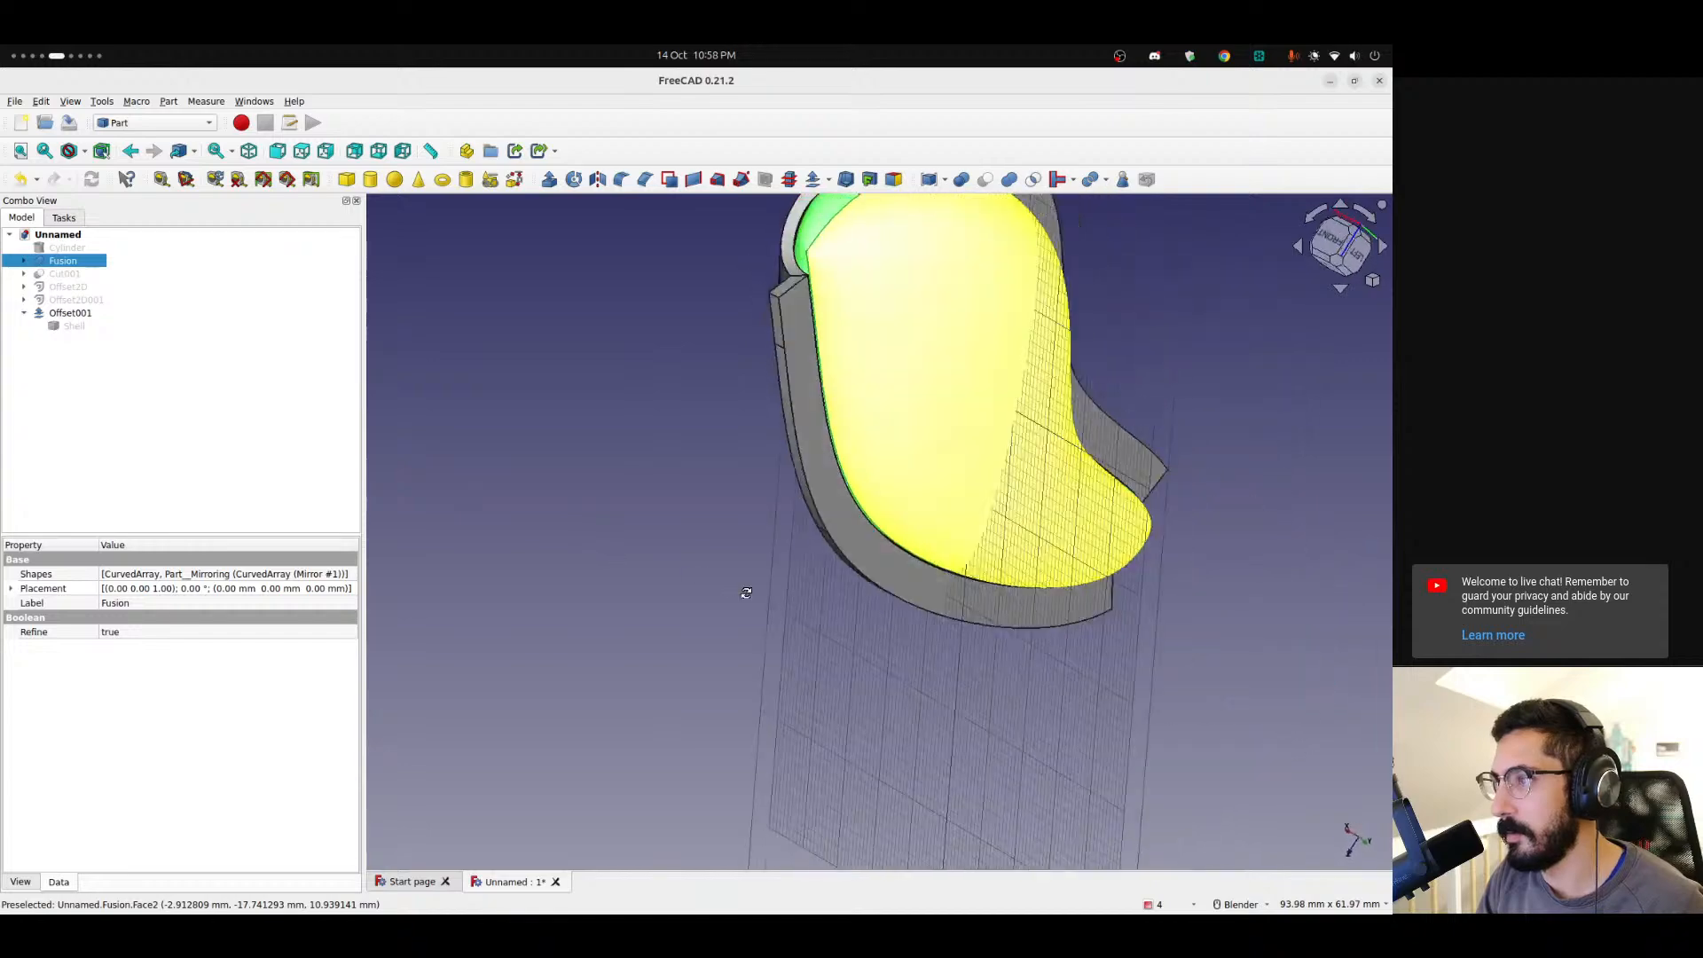
{"action": "scroll", "coordinate": [885, 299], "scroll_direction": "up", "scroll_amount": 4}
{"action": "middle_click_drag", "start_coordinate": [904, 289], "coordinate": [698, 418], "text": "shift"}
{"action": "scroll", "coordinate": [799, 453], "scroll_direction": "down", "scroll_amount": 2}
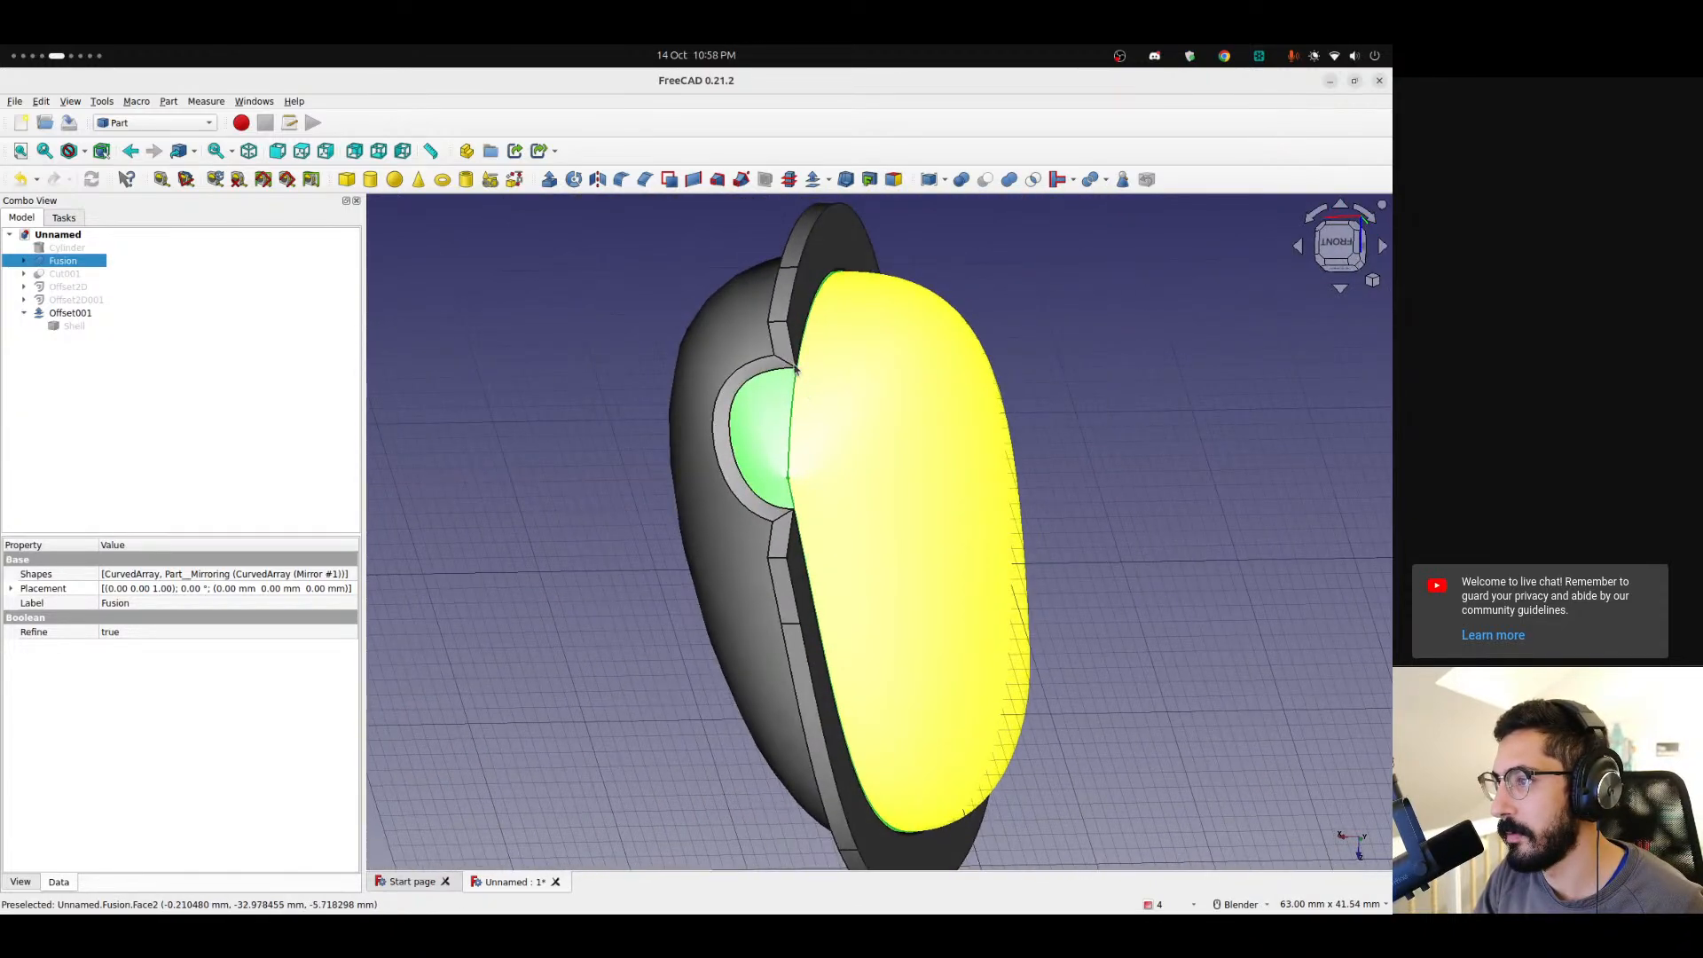
{"action": "scroll", "coordinate": [798, 370], "scroll_direction": "up", "scroll_amount": 8}
{"action": "scroll", "coordinate": [797, 370], "scroll_direction": "up", "scroll_amount": 6}
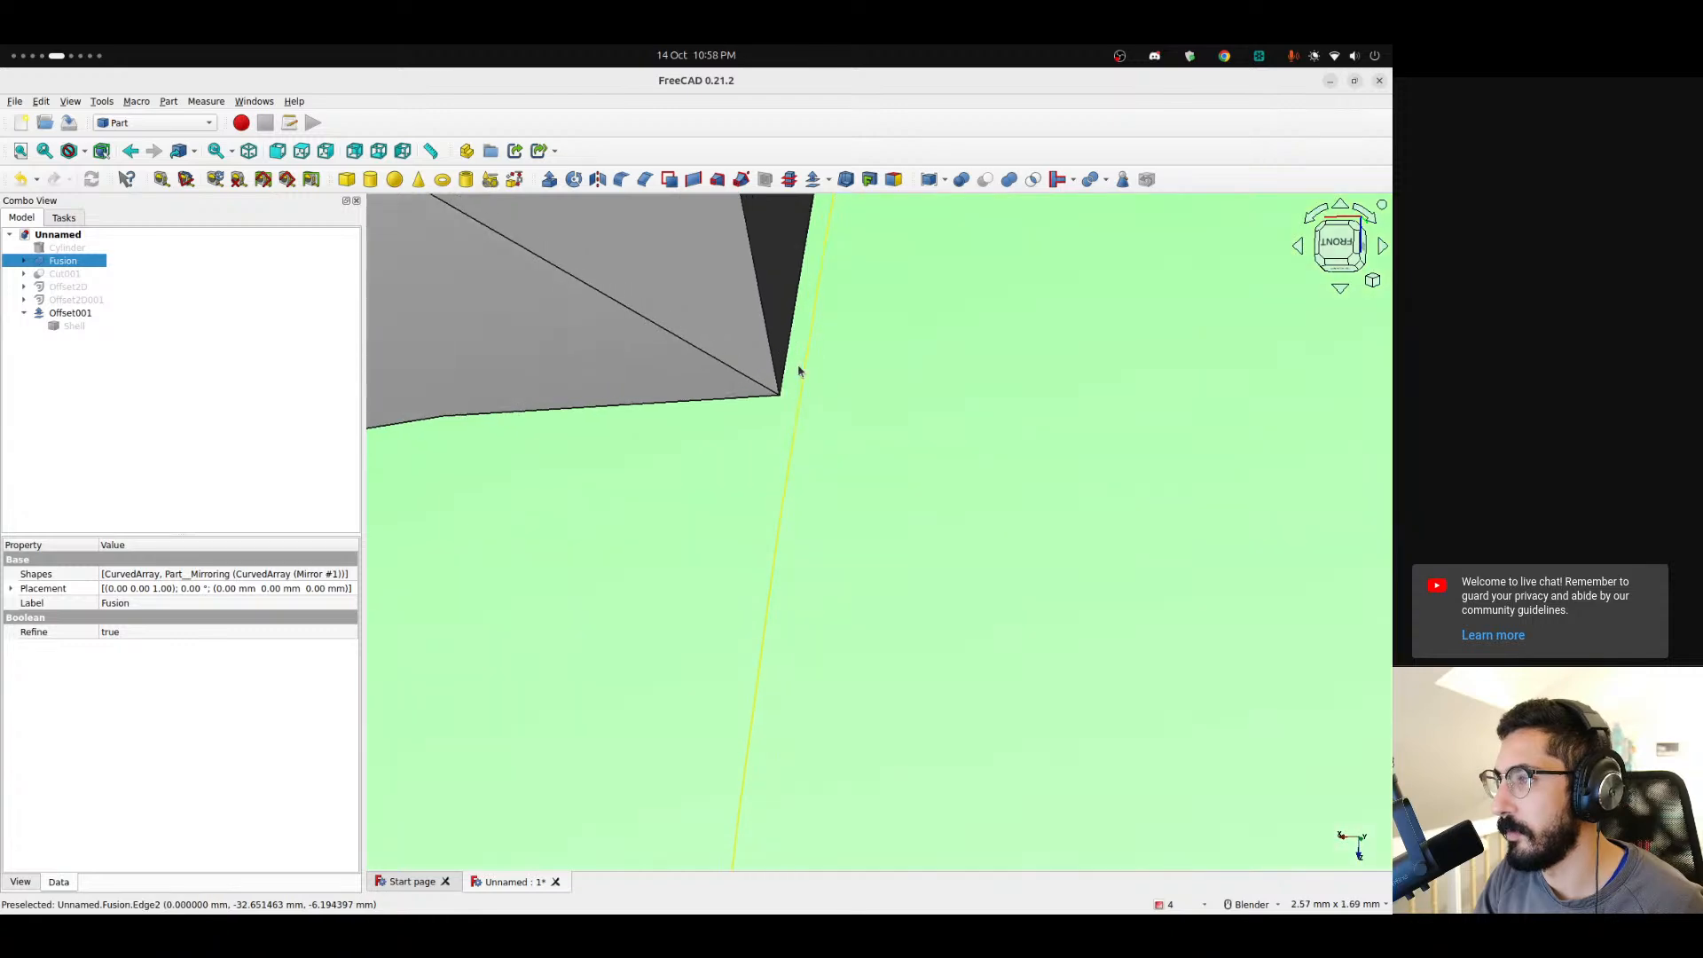
{"action": "scroll", "coordinate": [770, 426], "scroll_direction": "down", "scroll_amount": 6}
{"action": "scroll", "coordinate": [771, 438], "scroll_direction": "down", "scroll_amount": 6}
{"action": "middle_click_drag", "start_coordinate": [775, 475], "coordinate": [1005, 382]}
{"action": "scroll", "coordinate": [772, 483], "scroll_direction": "down", "scroll_amount": 4}
{"action": "middle_click_drag", "start_coordinate": [596, 575], "coordinate": [940, 399], "text": "shift"}
{"action": "scroll", "coordinate": [1003, 411], "scroll_direction": "up", "scroll_amount": 6}
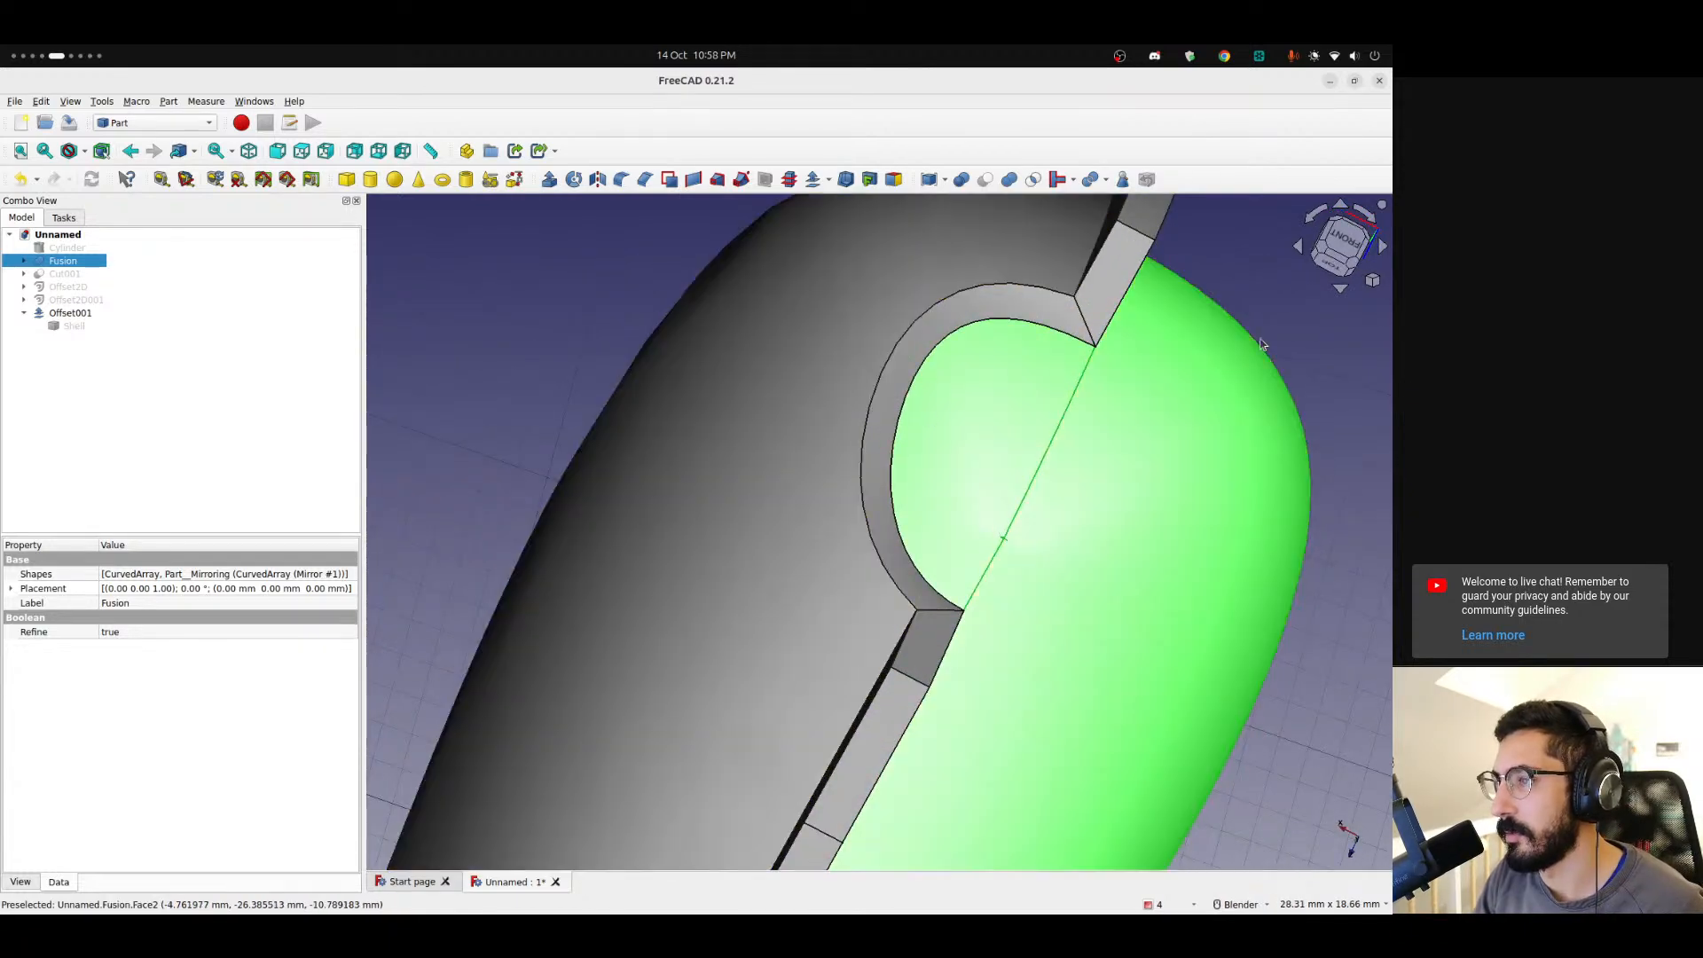
{"action": "scroll", "coordinate": [1004, 312], "scroll_direction": "up", "scroll_amount": 4}
{"action": "scroll", "coordinate": [887, 310], "scroll_direction": "down", "scroll_amount": 2}
{"action": "middle_click_drag", "start_coordinate": [897, 320], "coordinate": [829, 361]}
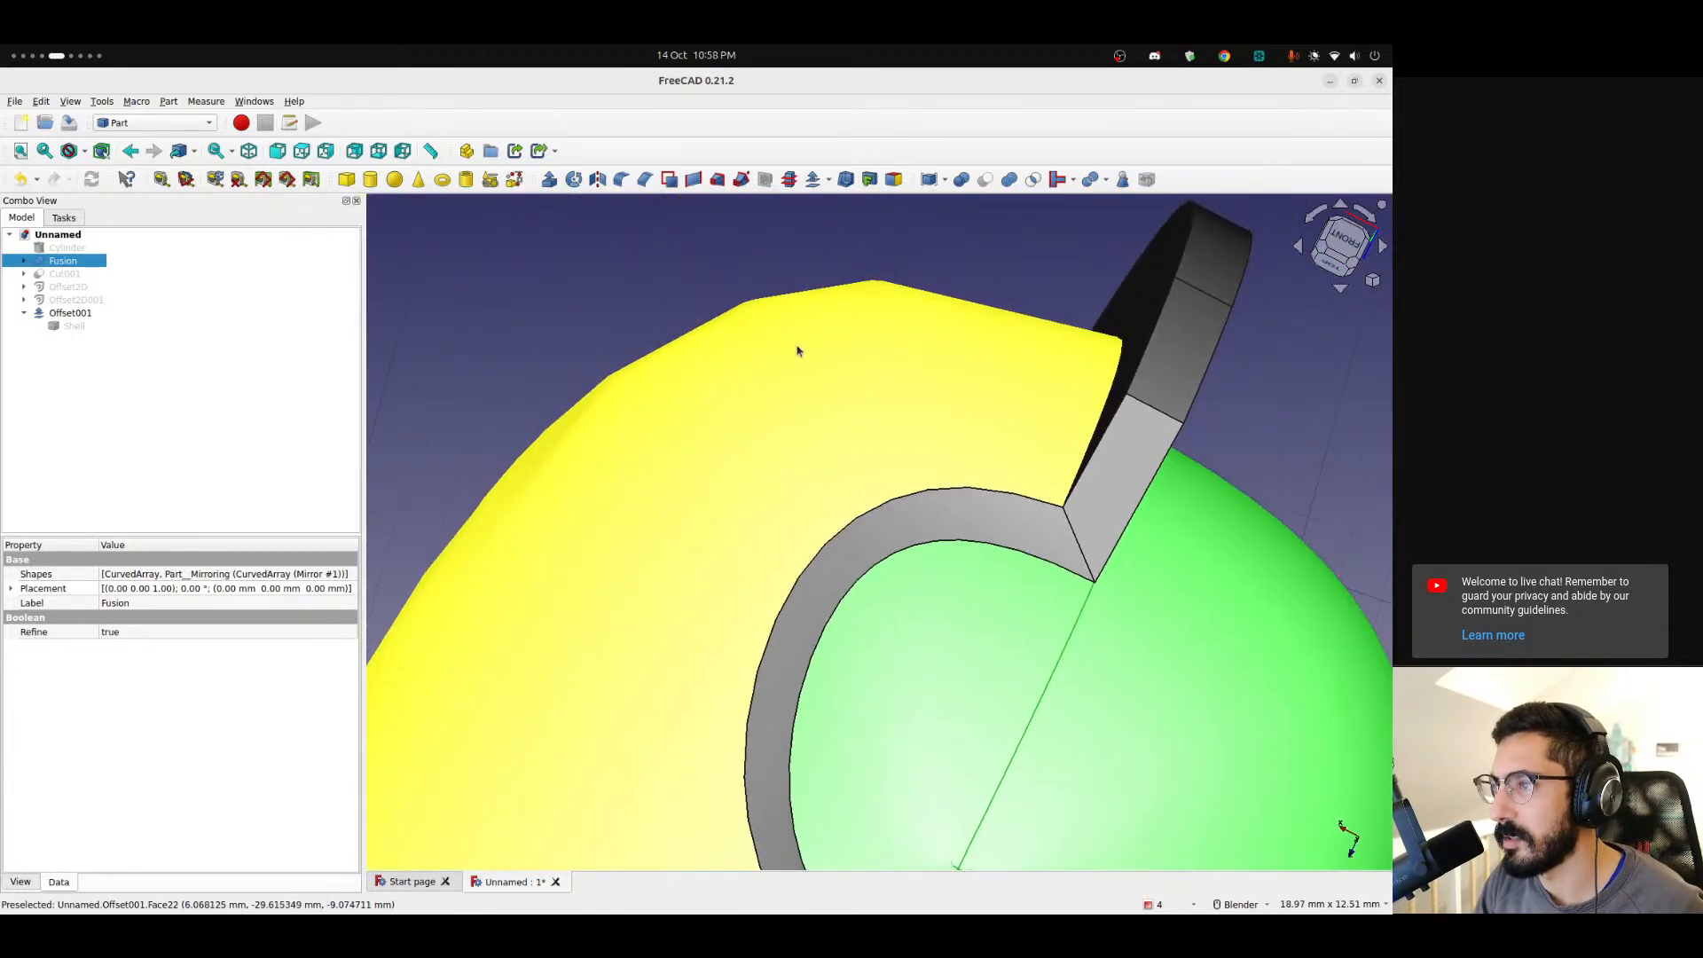
Select the Offset001 object and set its display Deviation to 0.02.
{"action": "left_click", "coordinate": [70, 314]}
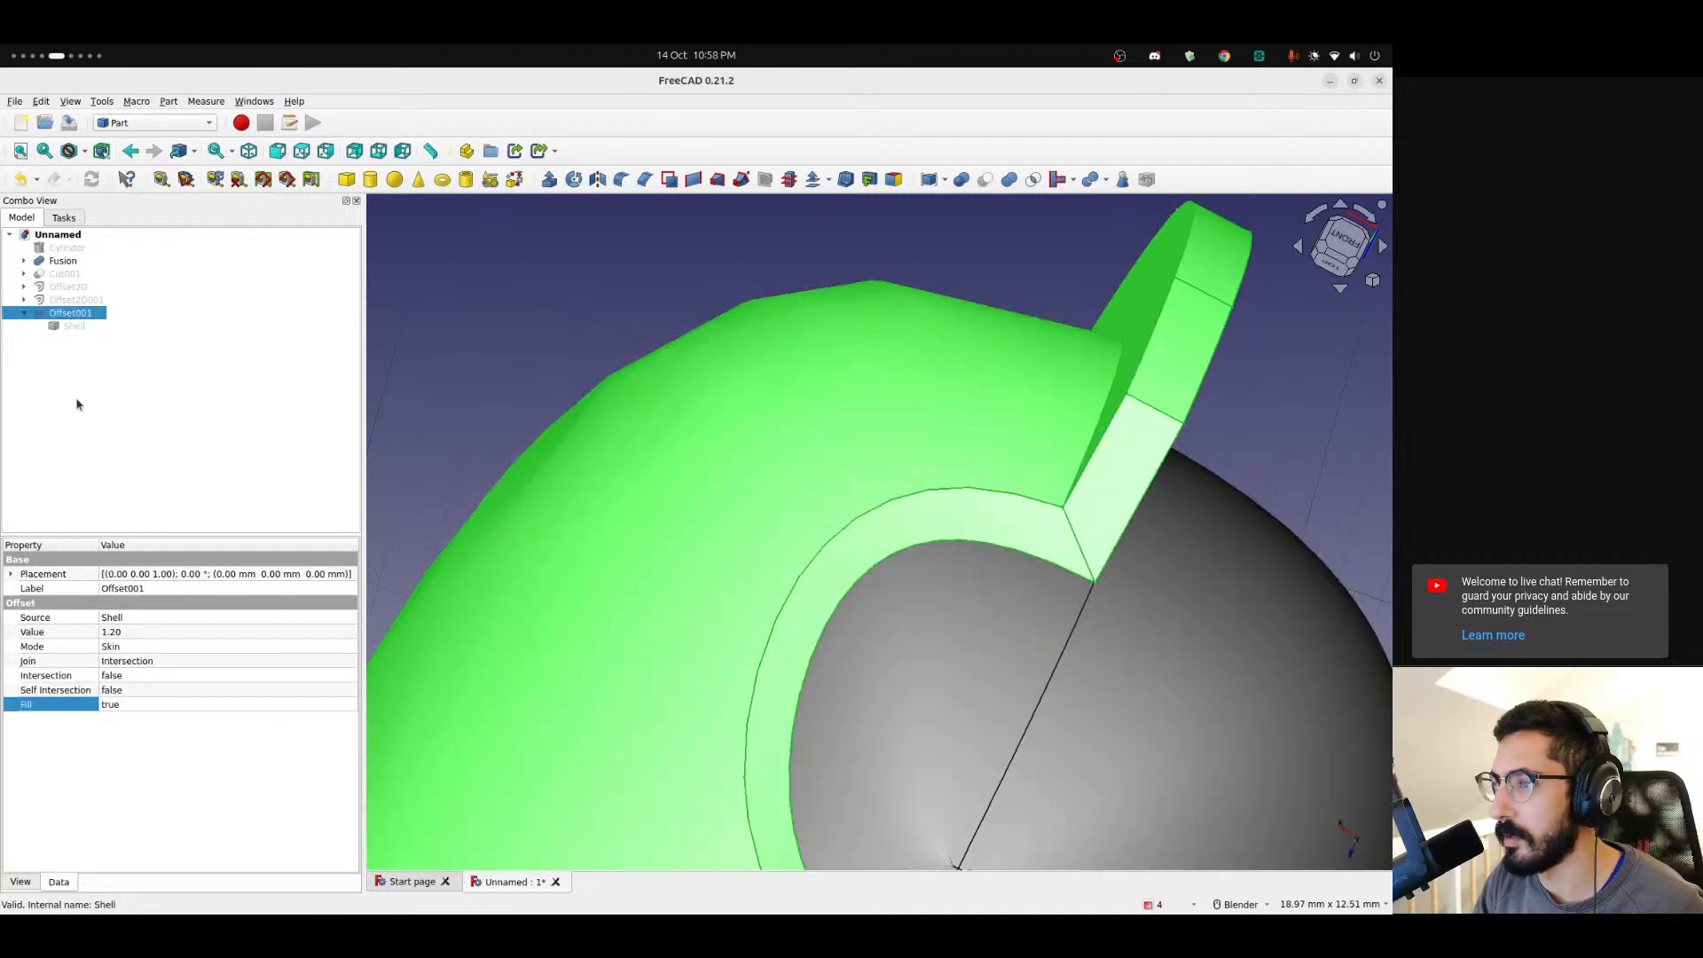
{"action": "left_click", "coordinate": [19, 883]}
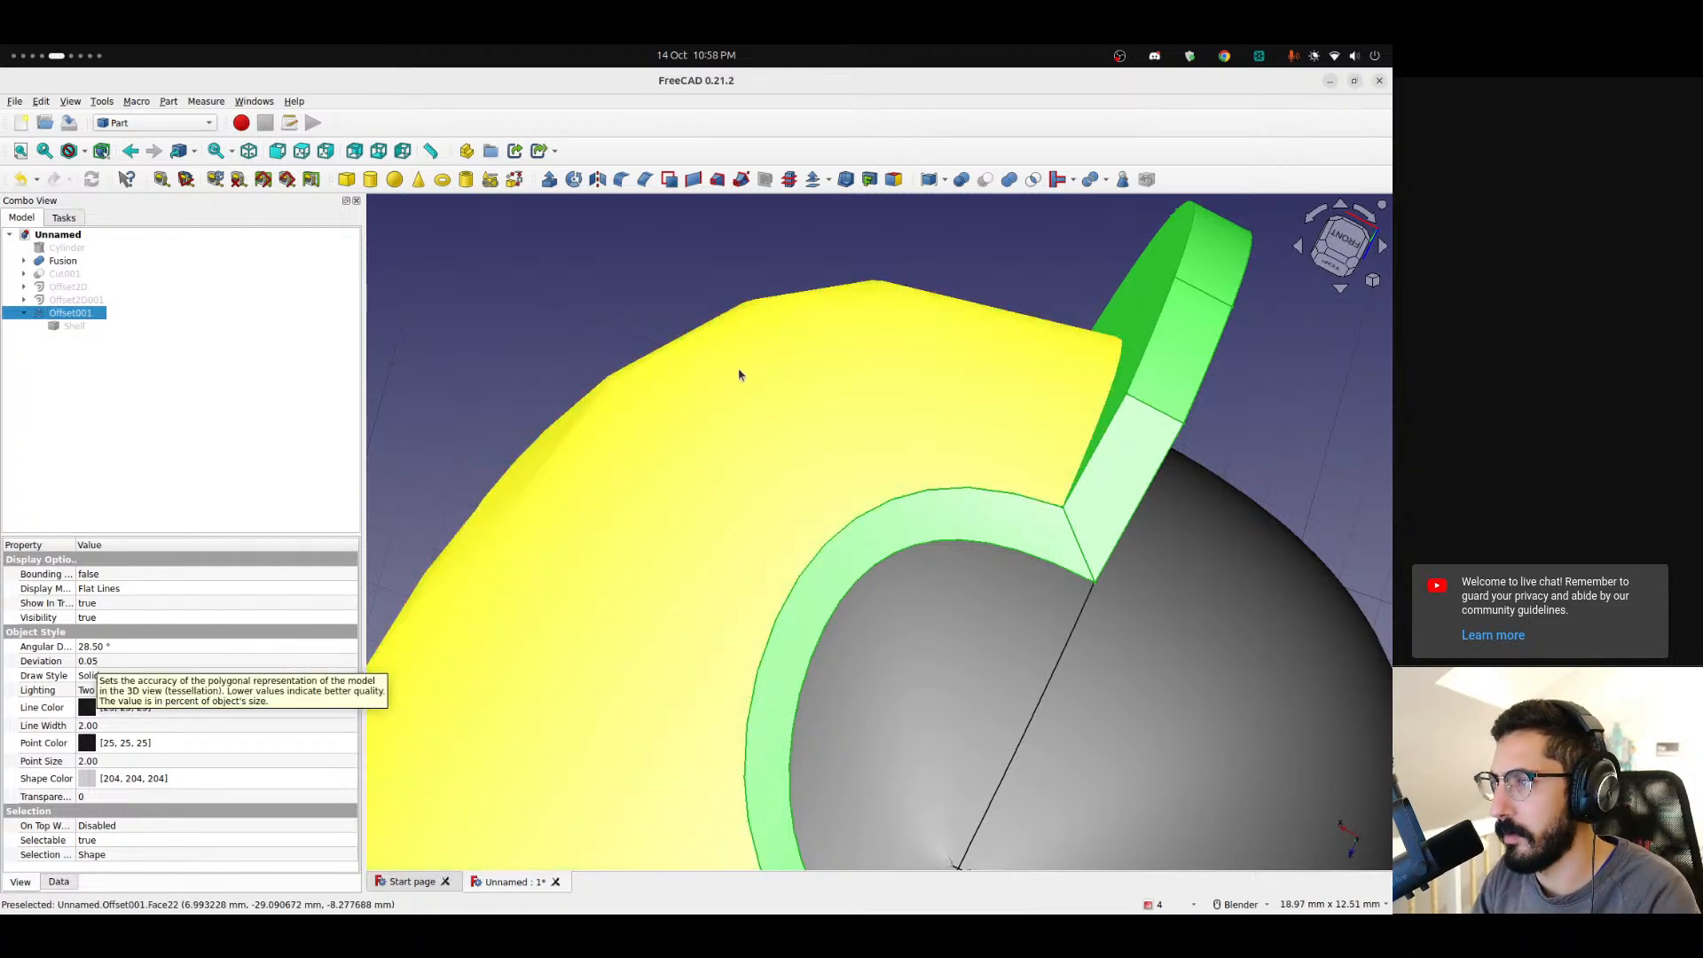
{"action": "left_click", "coordinate": [935, 295]}
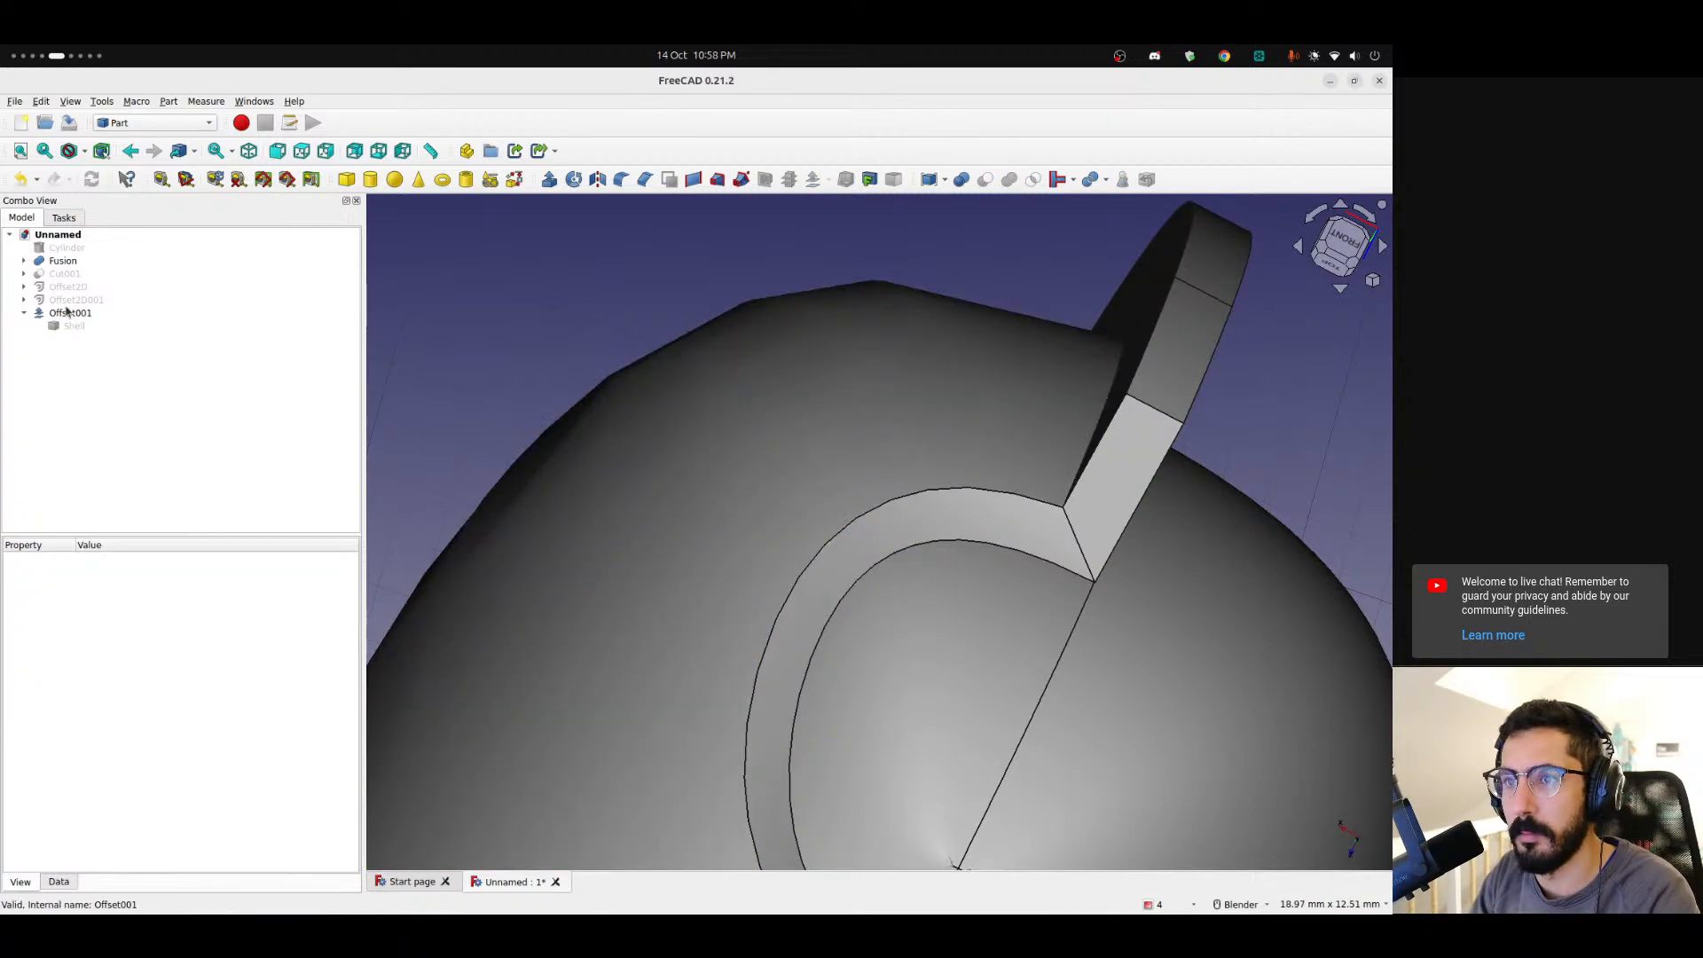
{"action": "left_click", "coordinate": [69, 313]}
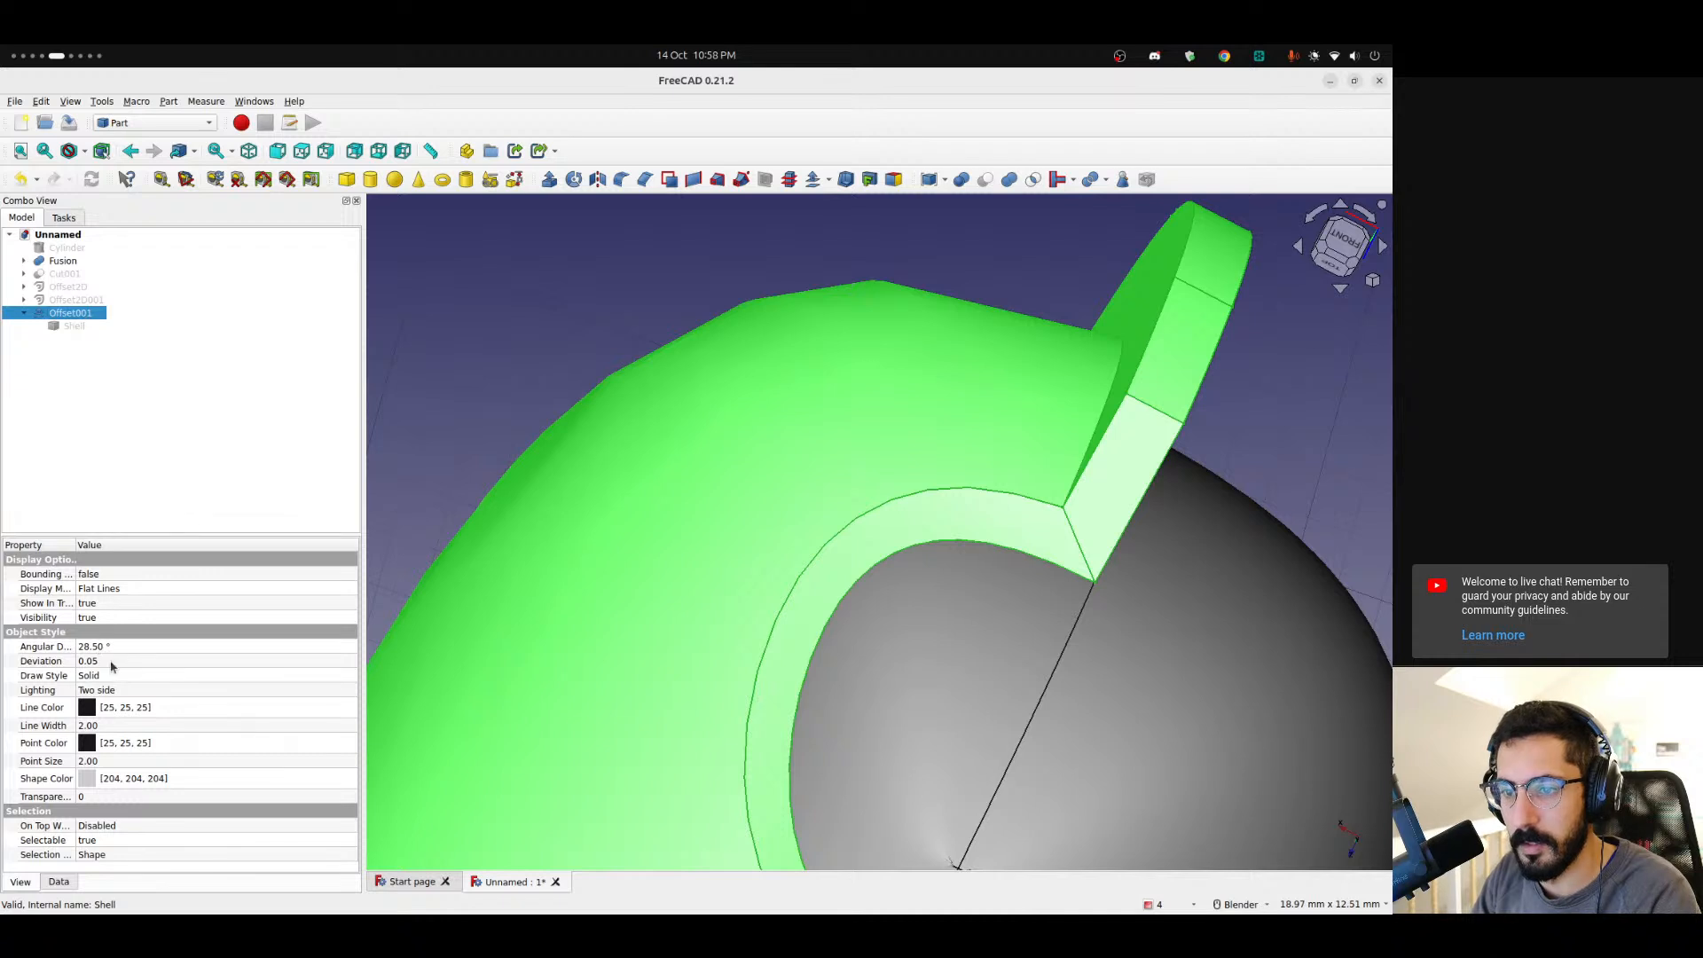
{"action": "left_click", "coordinate": [110, 662]}
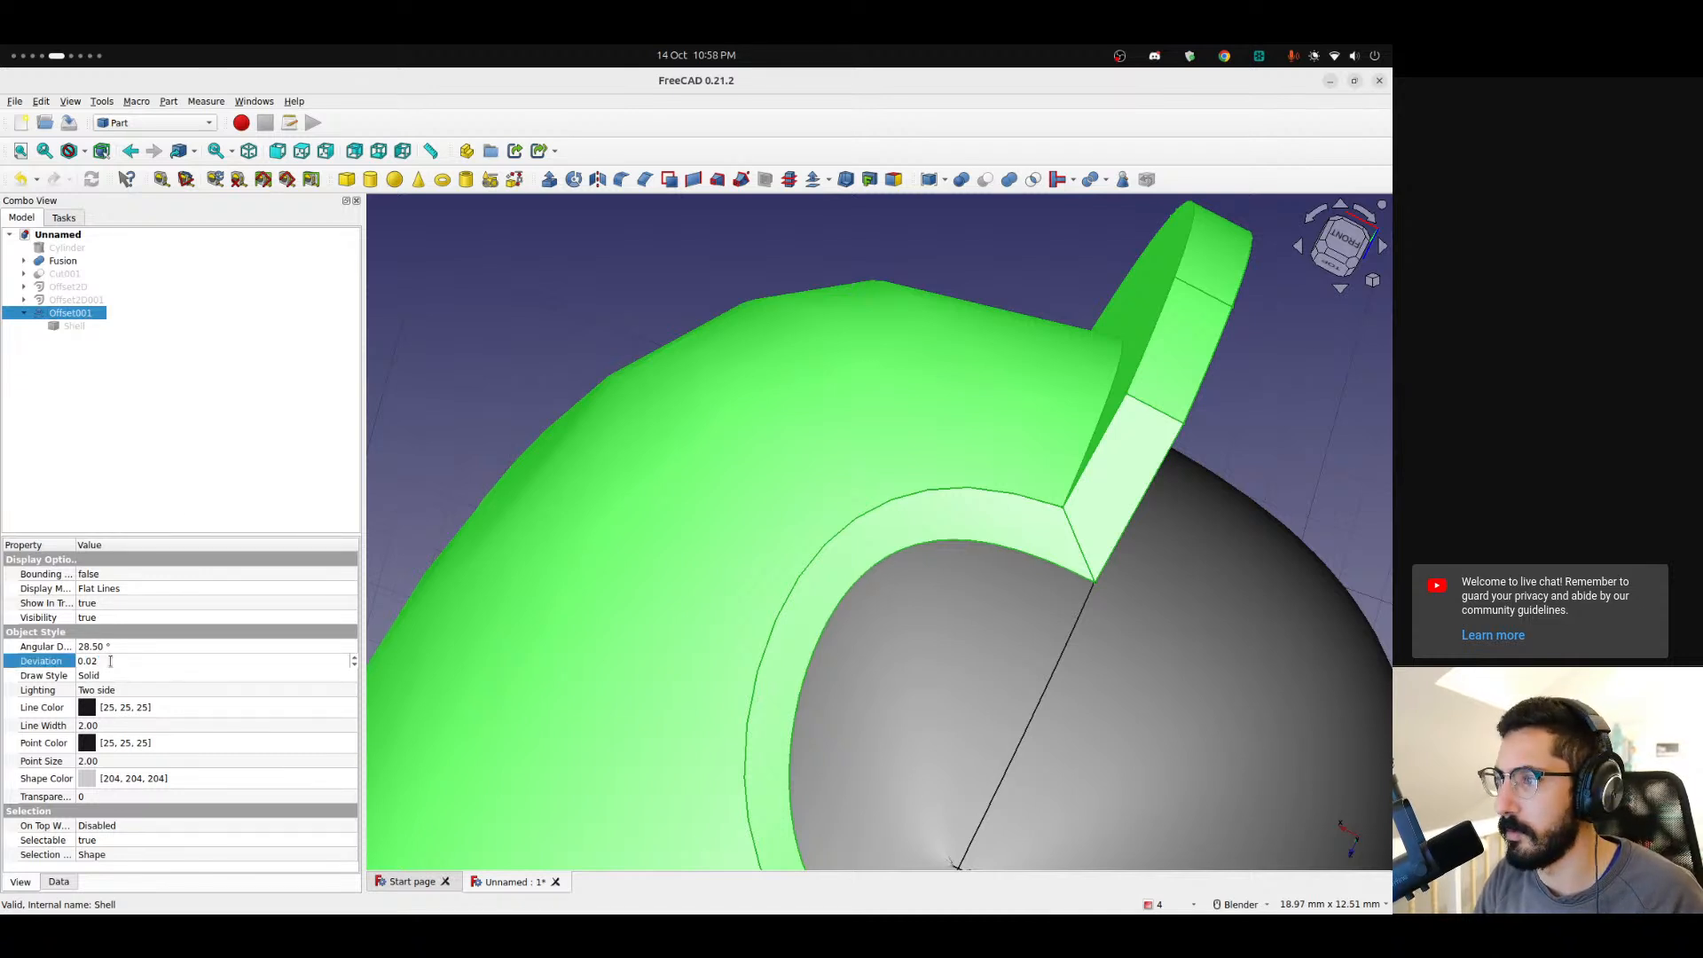
{"action": "key", "text": "Return"}
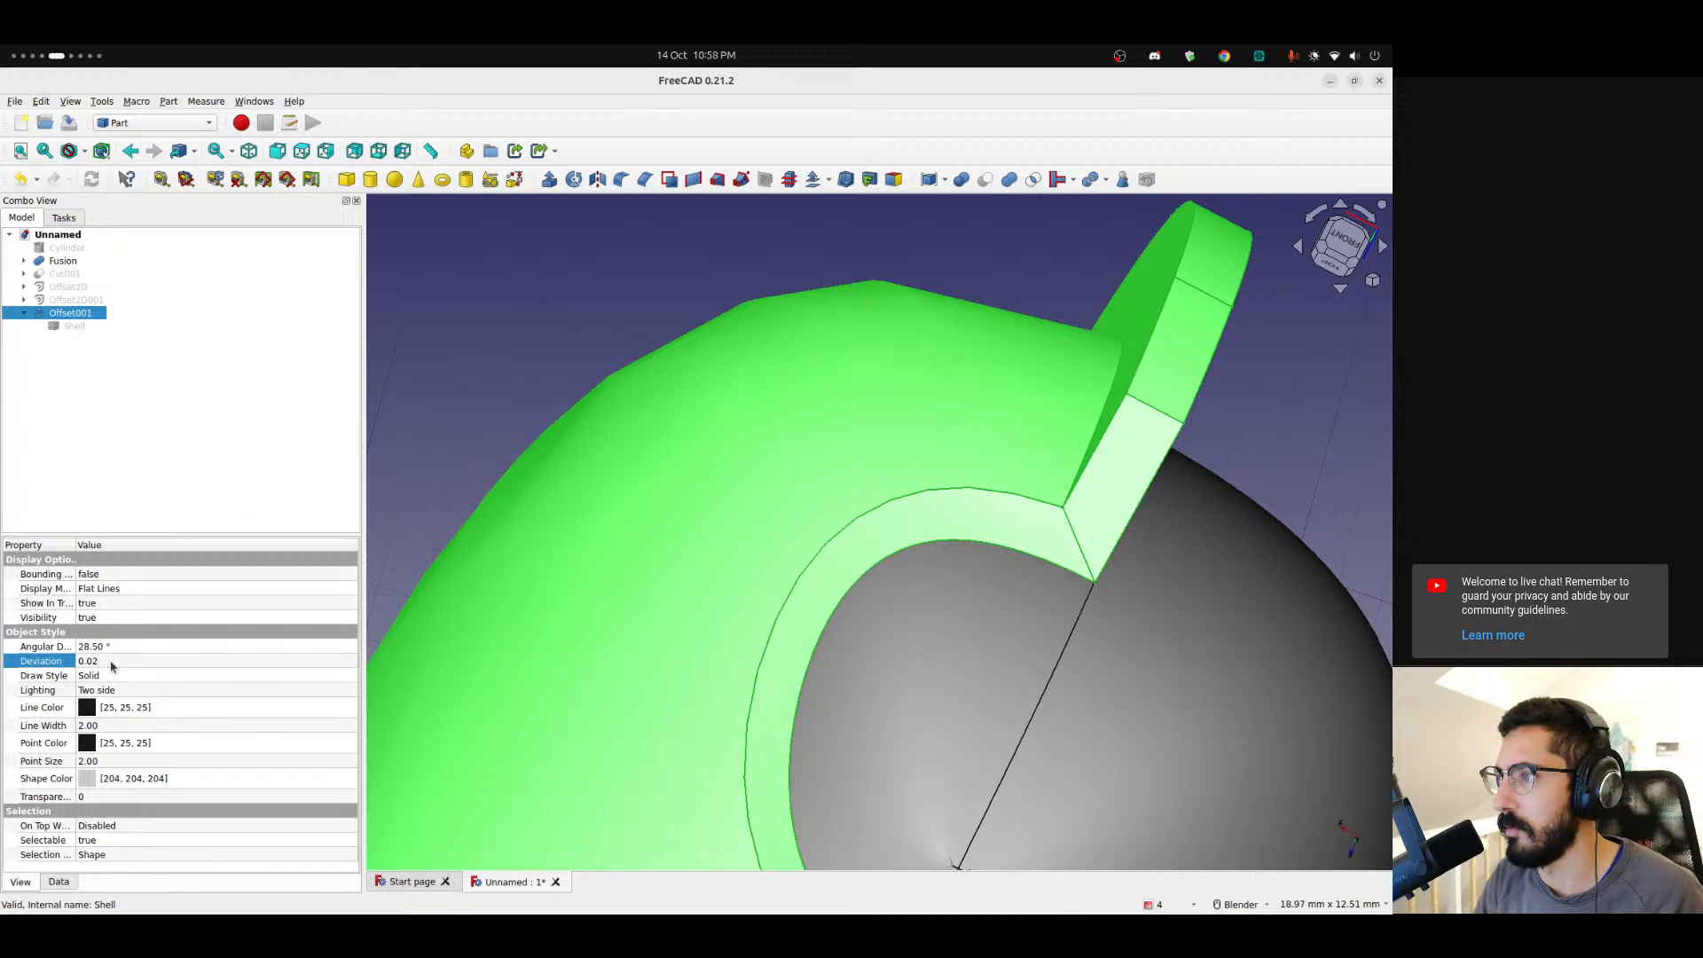
Set the Offset001 display Deviation back to 0.05.
{"action": "left_click", "coordinate": [764, 286]}
{"action": "left_click", "coordinate": [511, 312]}
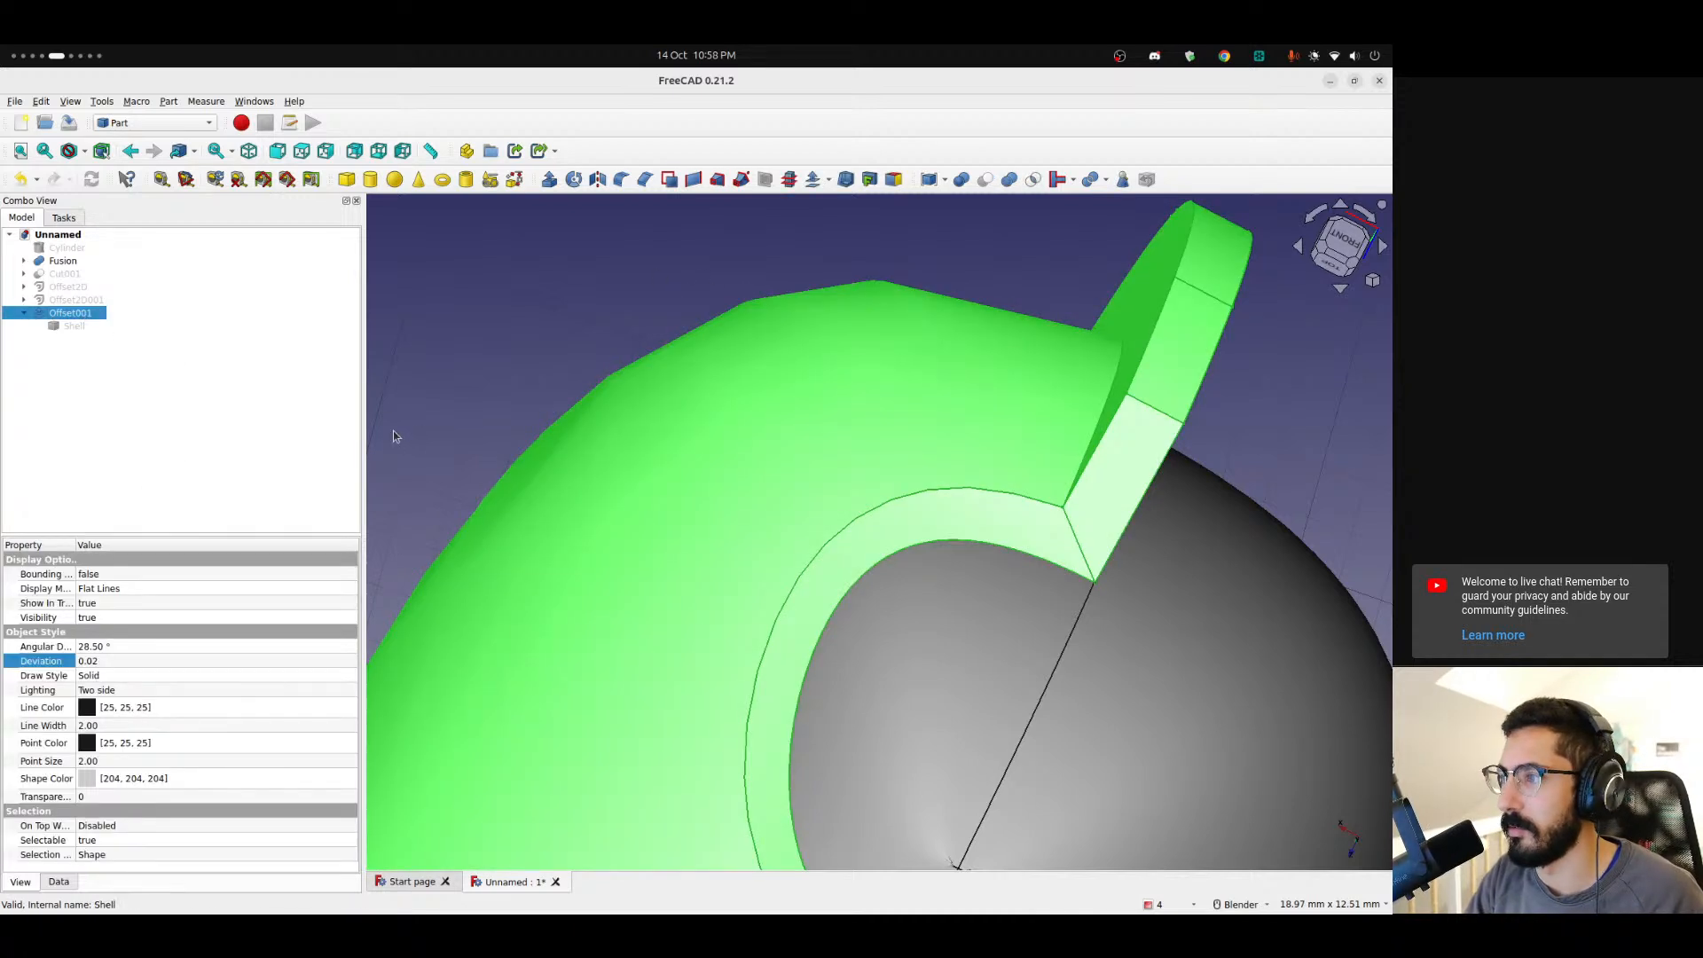
{"action": "left_click", "coordinate": [118, 661]}
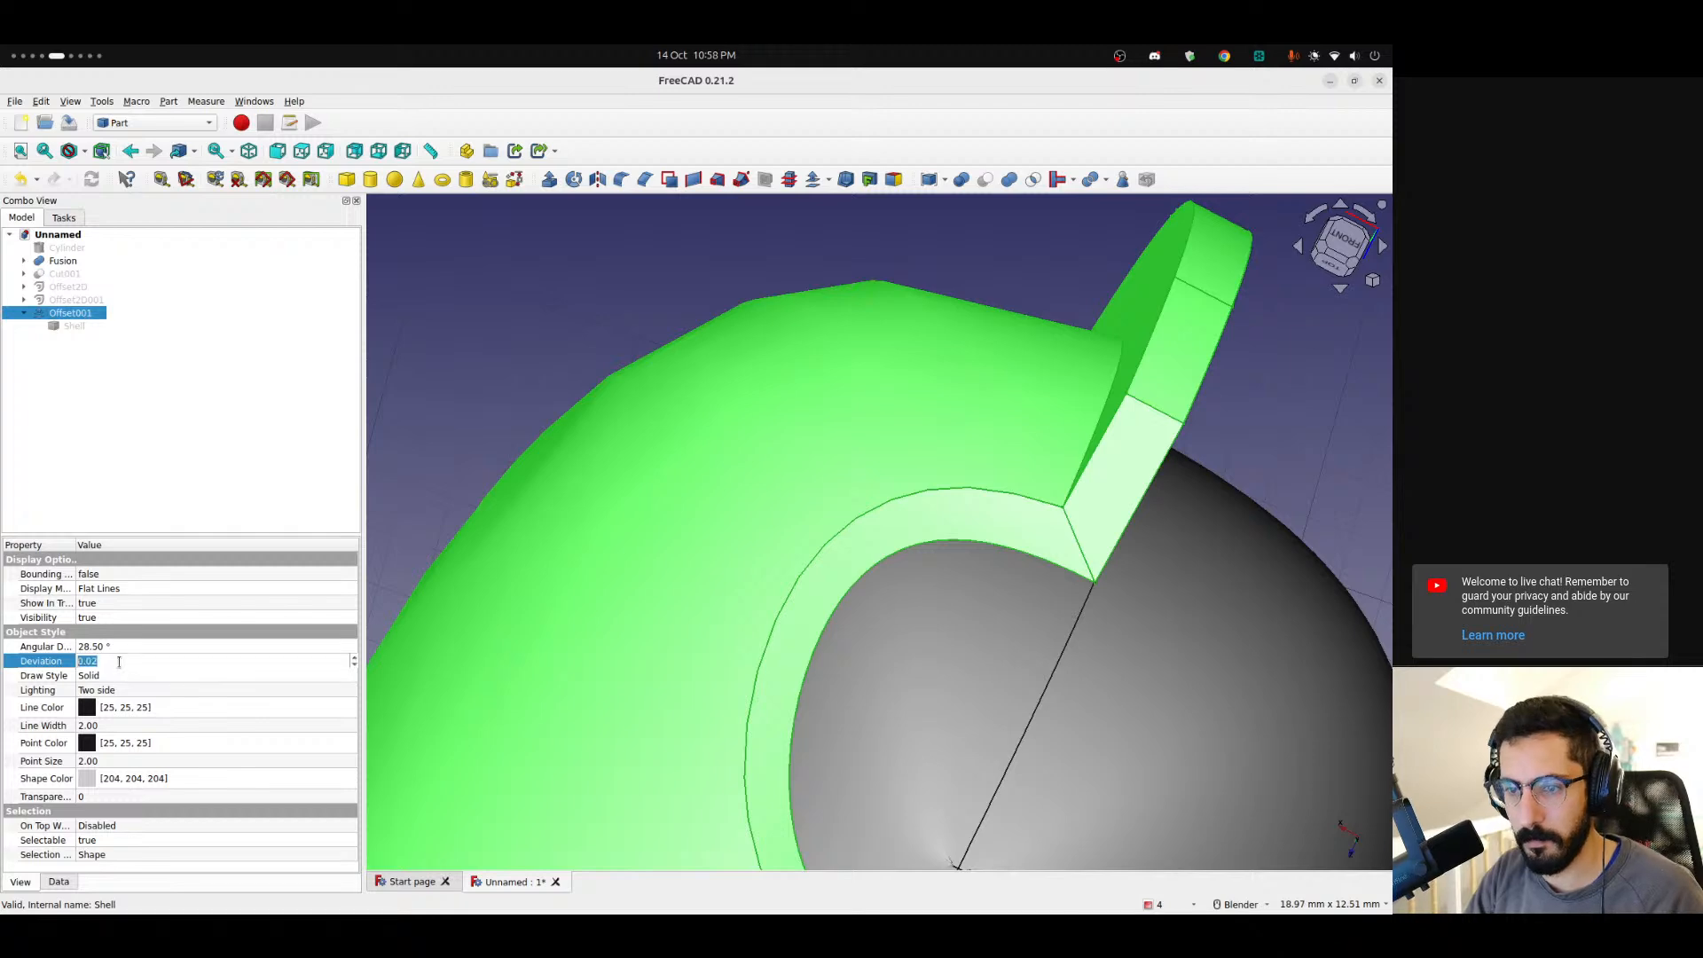
{"action": "type", "text": "0.05"}
{"action": "key", "text": "Return"}
Orbit and zoom around the offset shell to examine it from several angles.
{"action": "scroll", "coordinate": [783, 395], "scroll_direction": "down", "scroll_amount": 5}
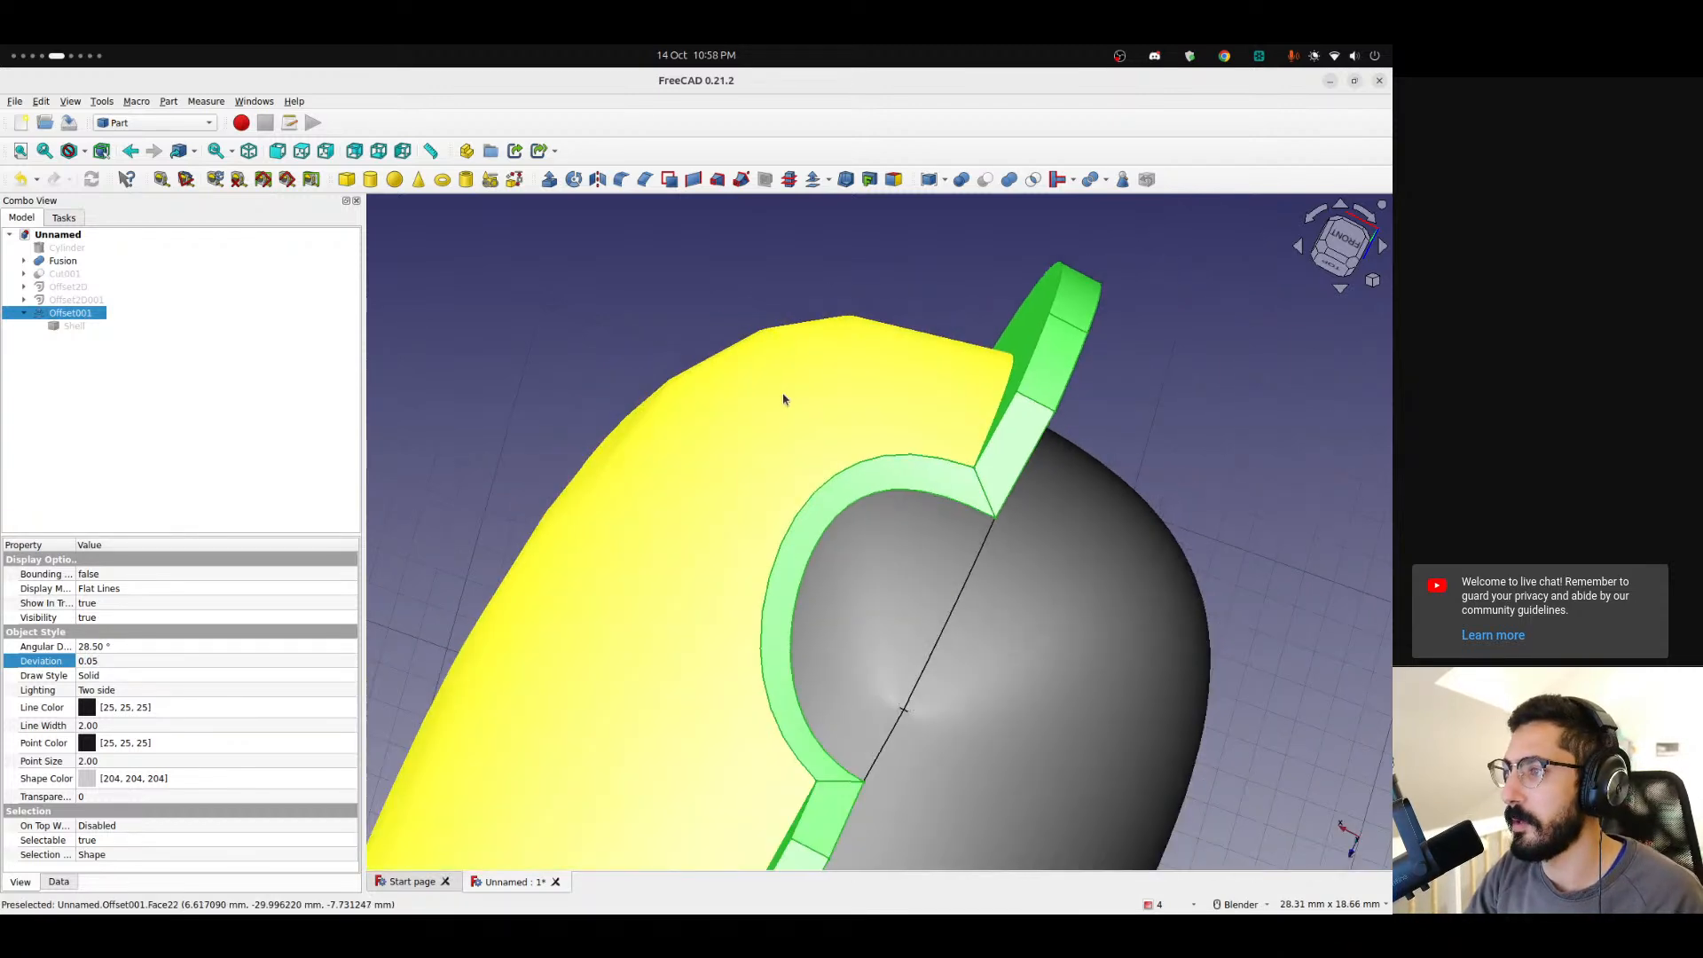
{"action": "left_click", "coordinate": [707, 316]}
{"action": "middle_click_drag", "start_coordinate": [723, 417], "coordinate": [897, 551]}
{"action": "scroll", "coordinate": [773, 418], "scroll_direction": "down", "scroll_amount": 3}
{"action": "scroll", "coordinate": [774, 419], "scroll_direction": "down", "scroll_amount": 3}
{"action": "scroll", "coordinate": [674, 385], "scroll_direction": "up", "scroll_amount": 10}
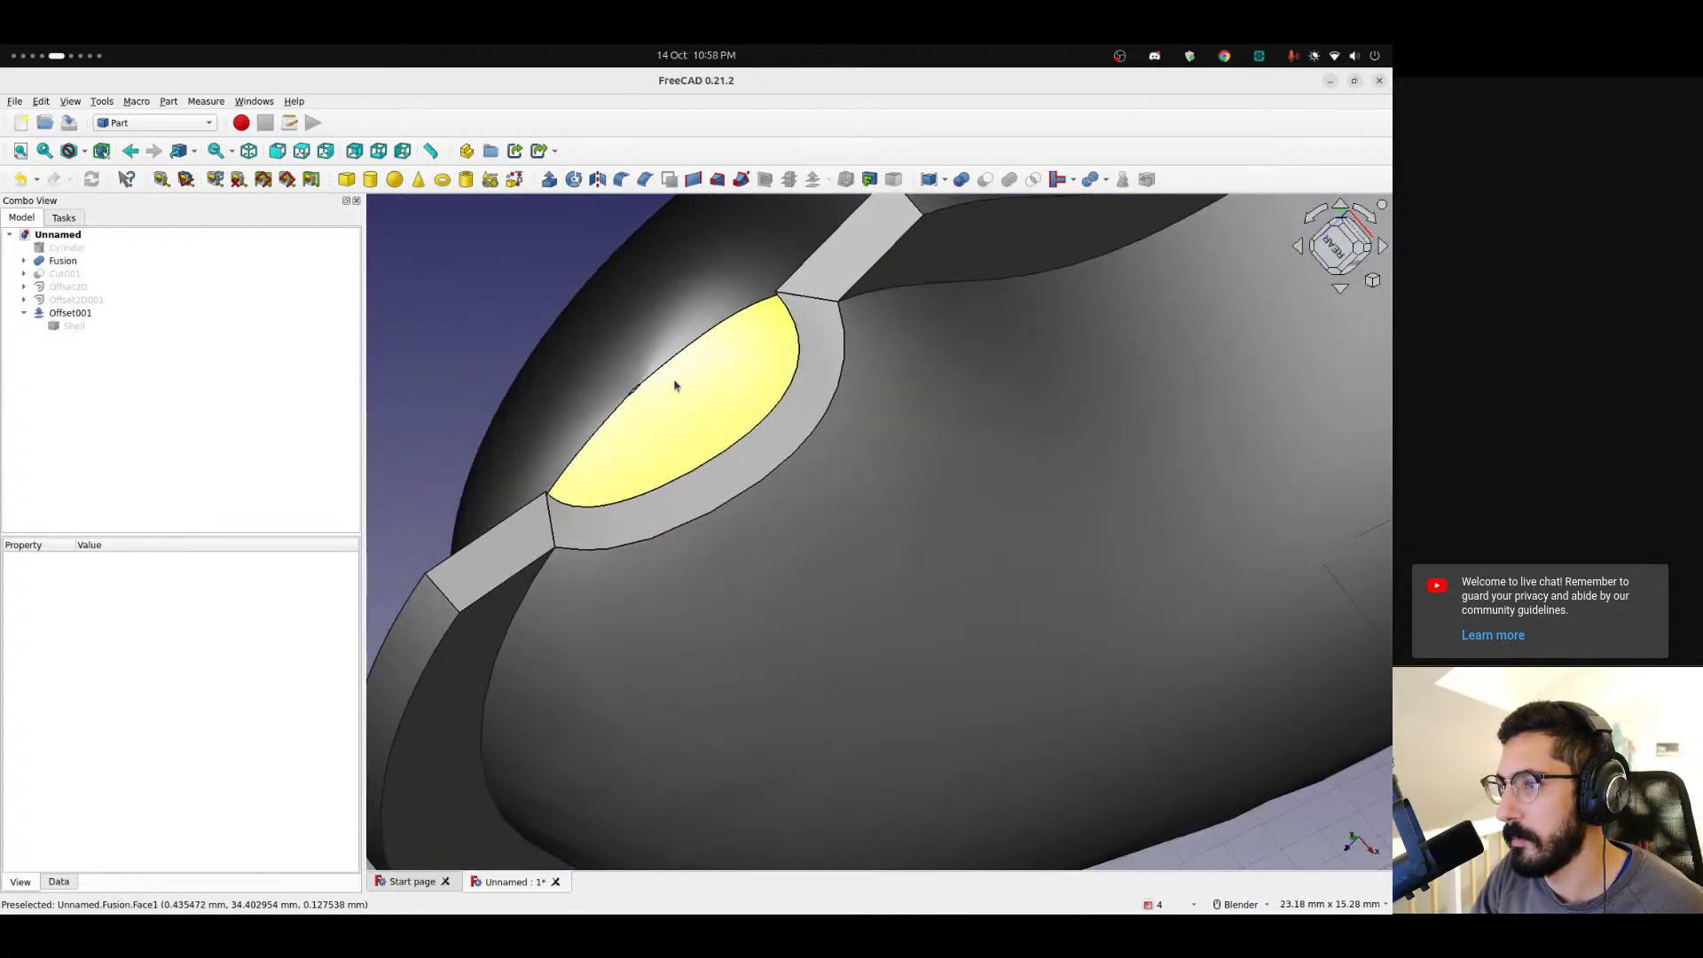
{"action": "scroll", "coordinate": [674, 385], "scroll_direction": "down", "scroll_amount": 8}
{"action": "middle_click_drag", "start_coordinate": [684, 399], "coordinate": [802, 605]}
{"action": "scroll", "coordinate": [773, 564], "scroll_direction": "down", "scroll_amount": 6}
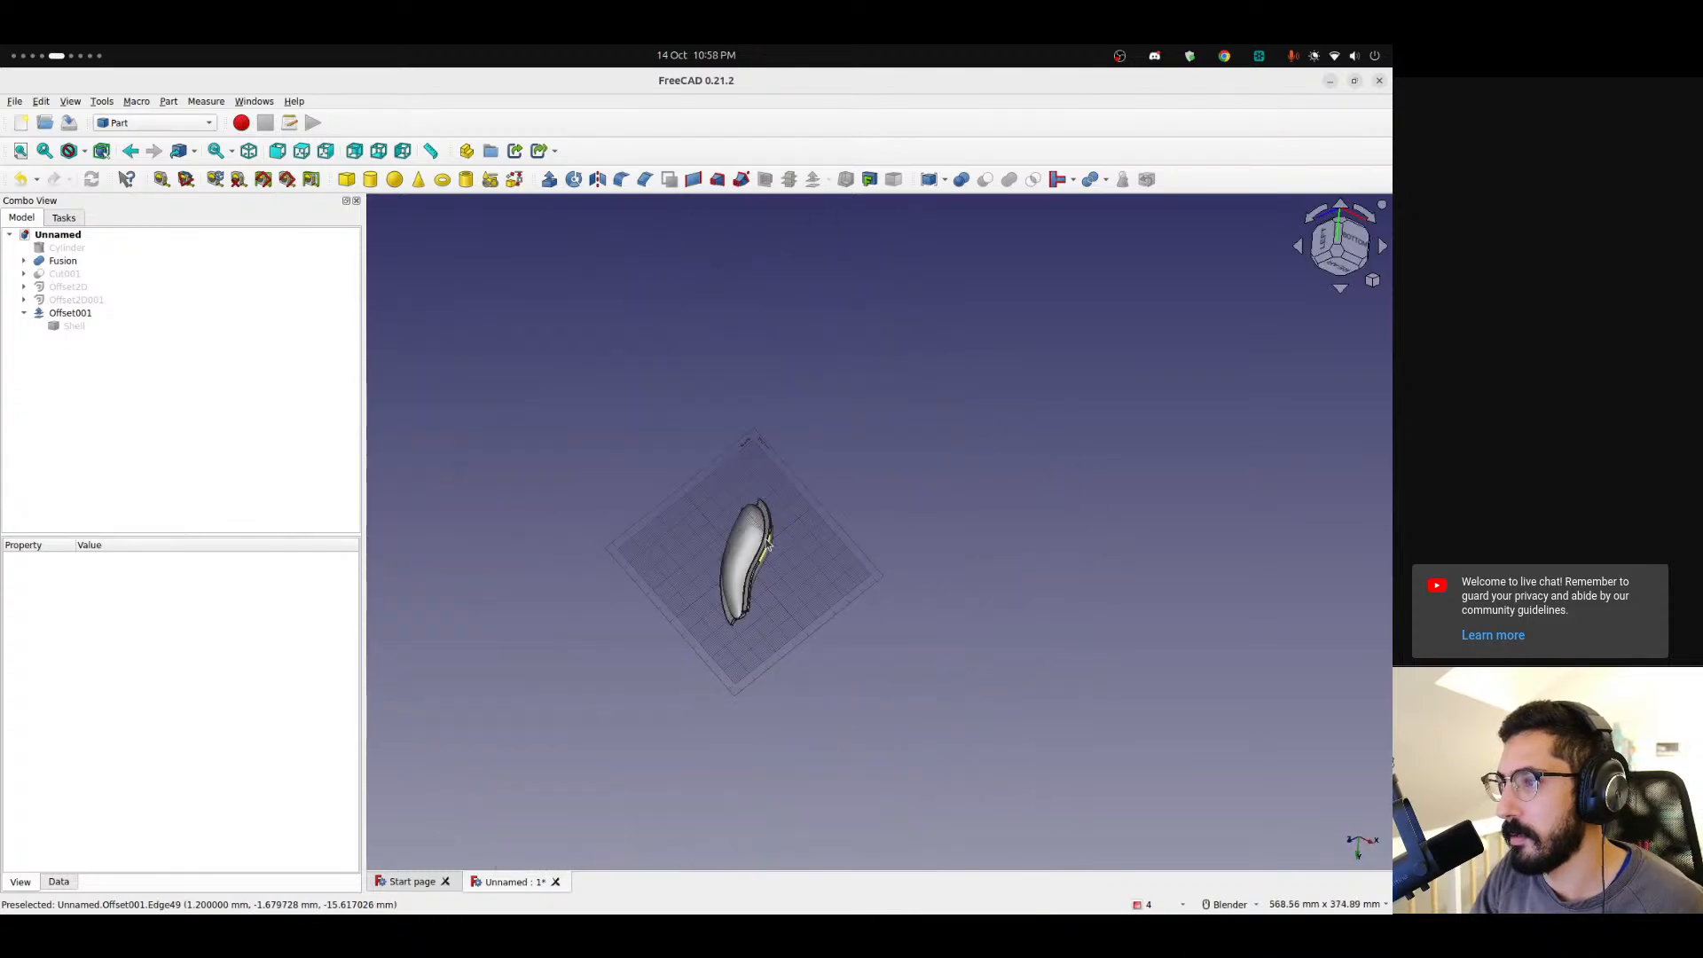
{"action": "scroll", "coordinate": [768, 544], "scroll_direction": "up", "scroll_amount": 4}
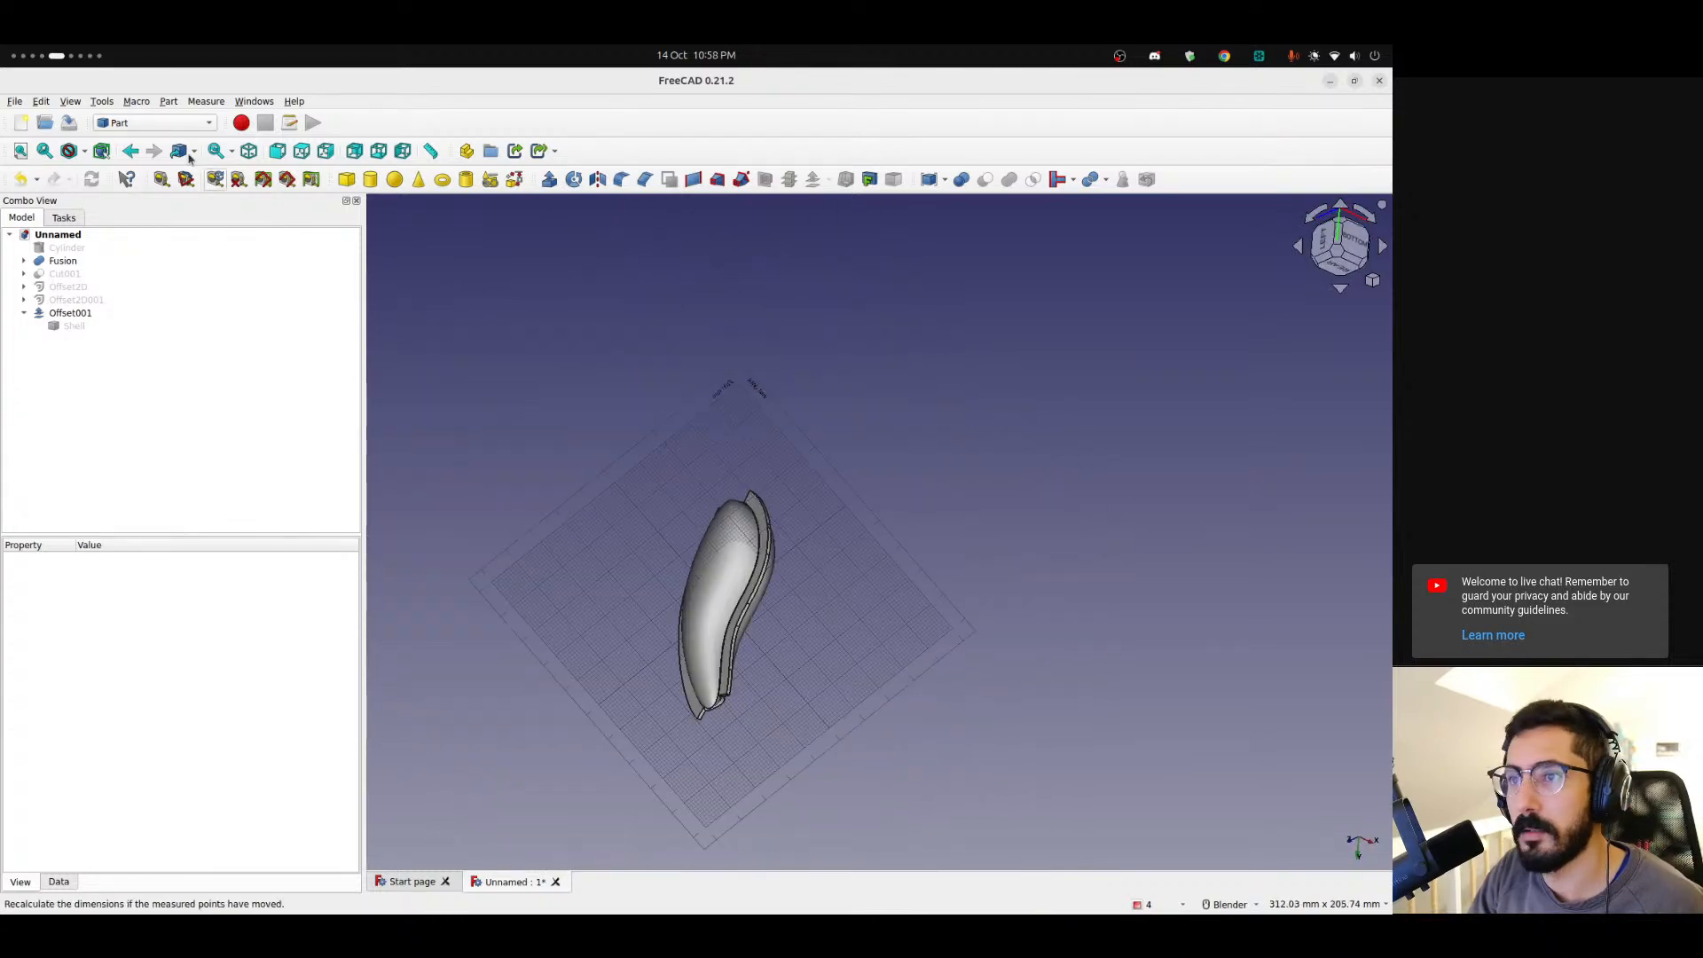
Switch to the Draft workbench, open and close the working plane setup, and turn off the Draft grid.
{"action": "left_click", "coordinate": [142, 123]}
{"action": "left_click", "coordinate": [142, 110]}
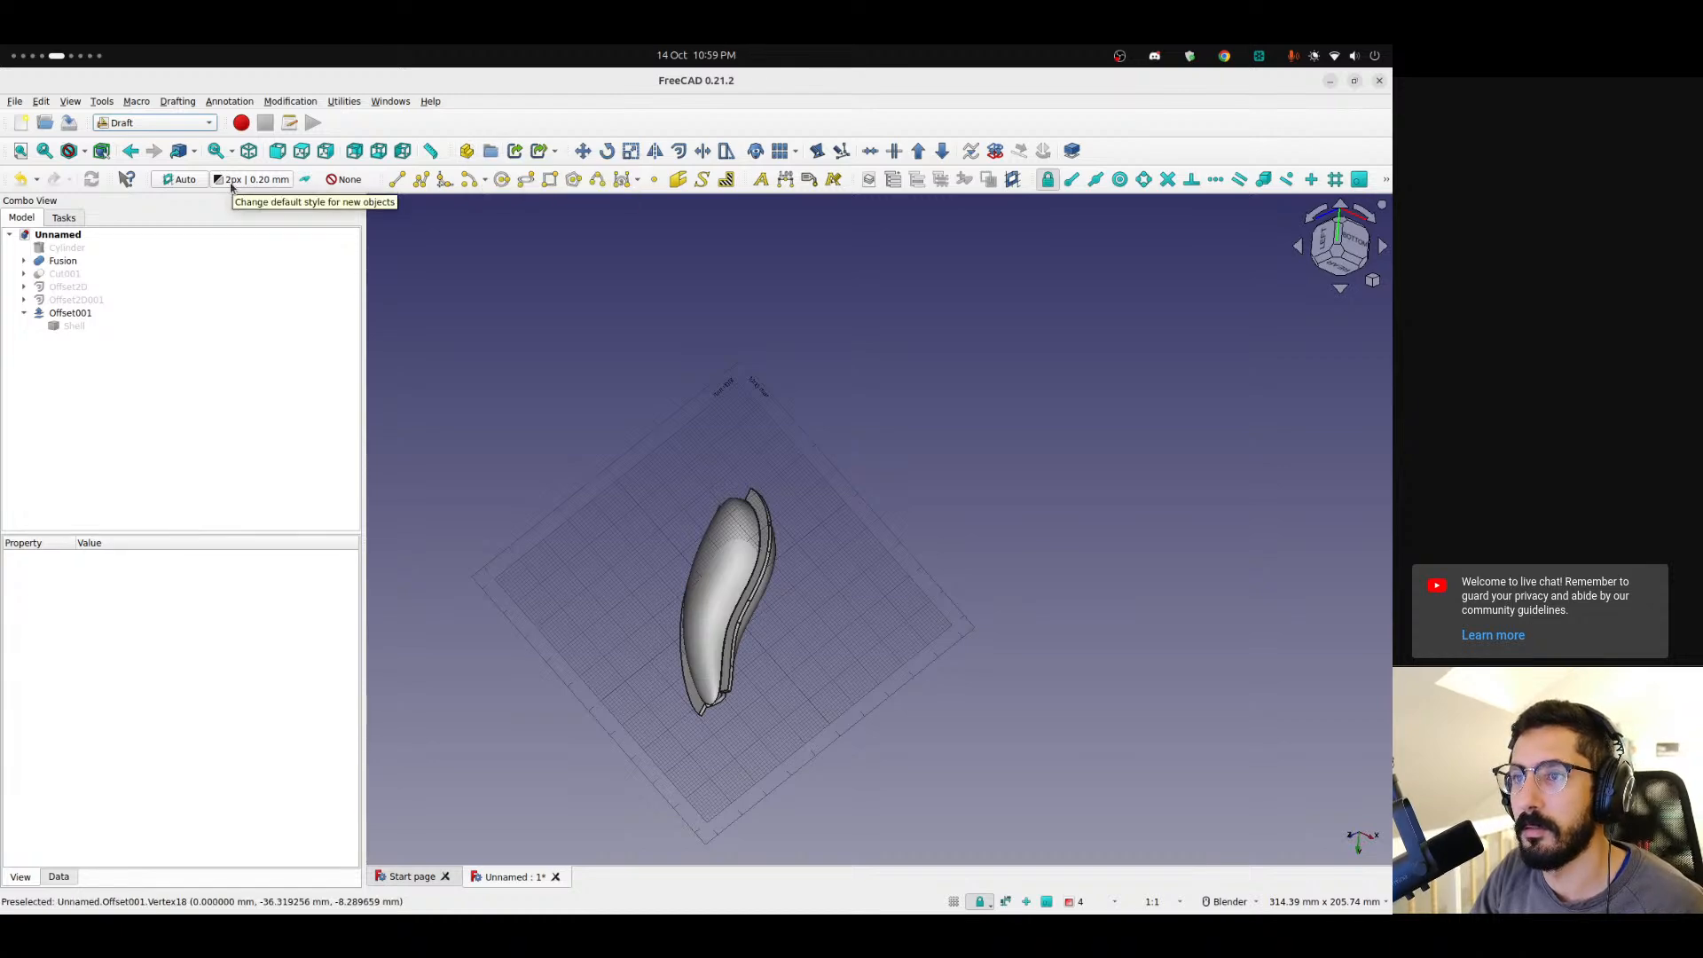
{"action": "left_click", "coordinate": [181, 181]}
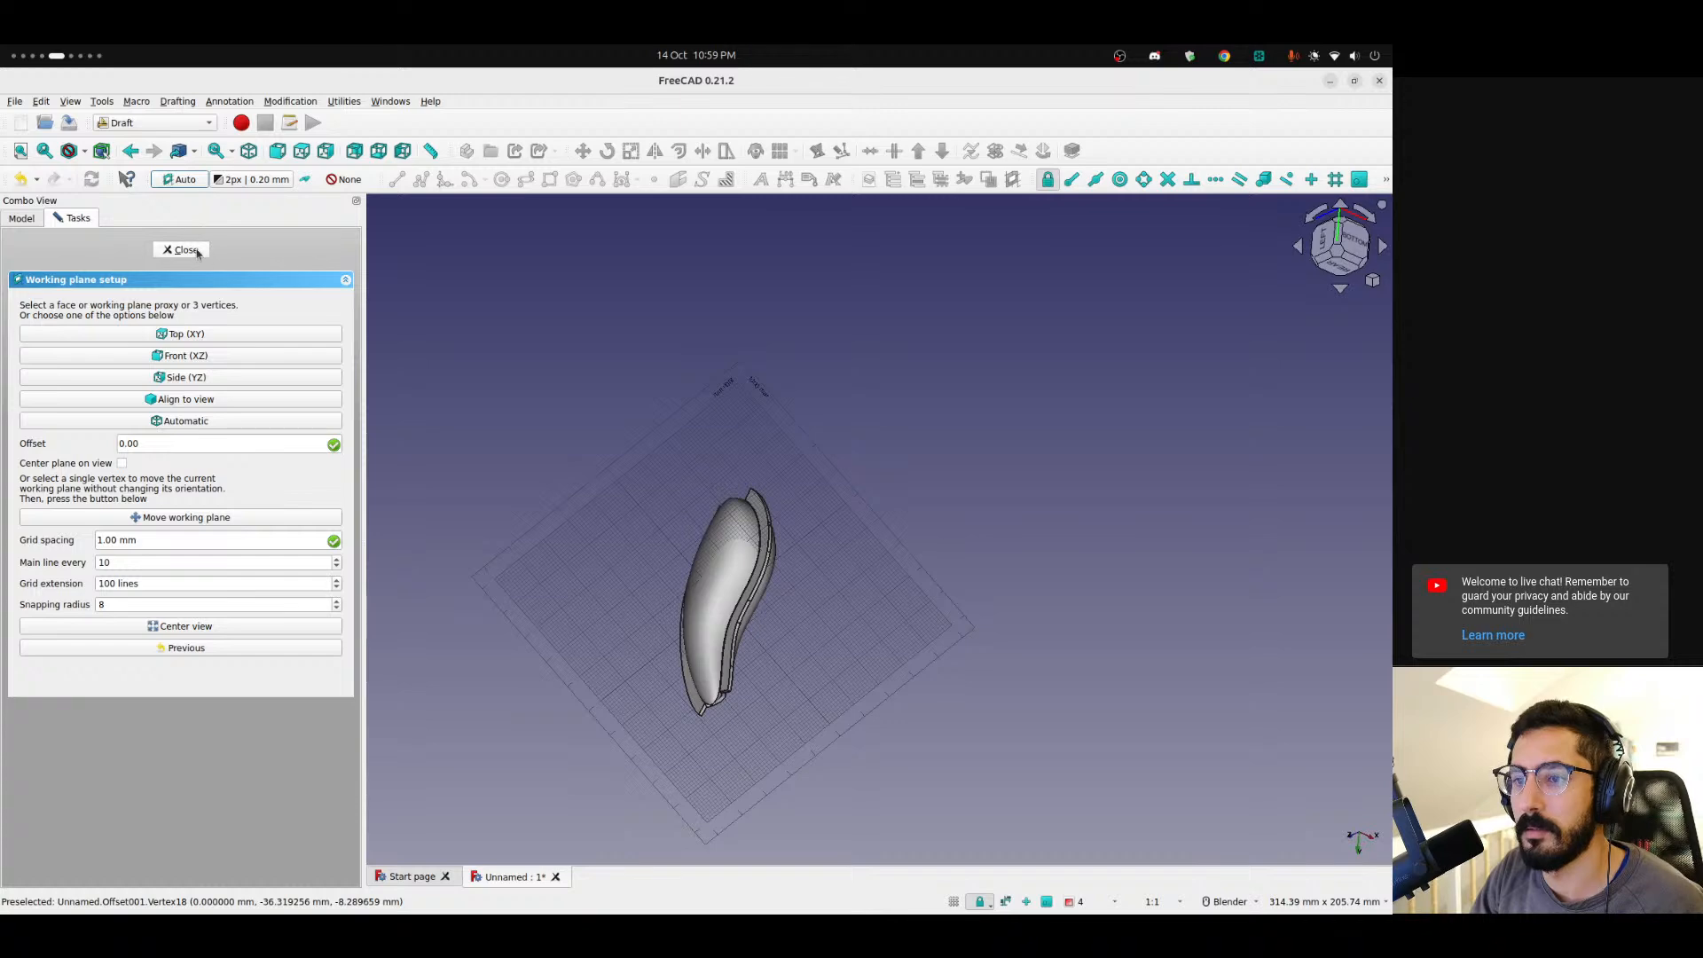
{"action": "left_click", "coordinate": [183, 250]}
{"action": "left_click", "coordinate": [1387, 176]}
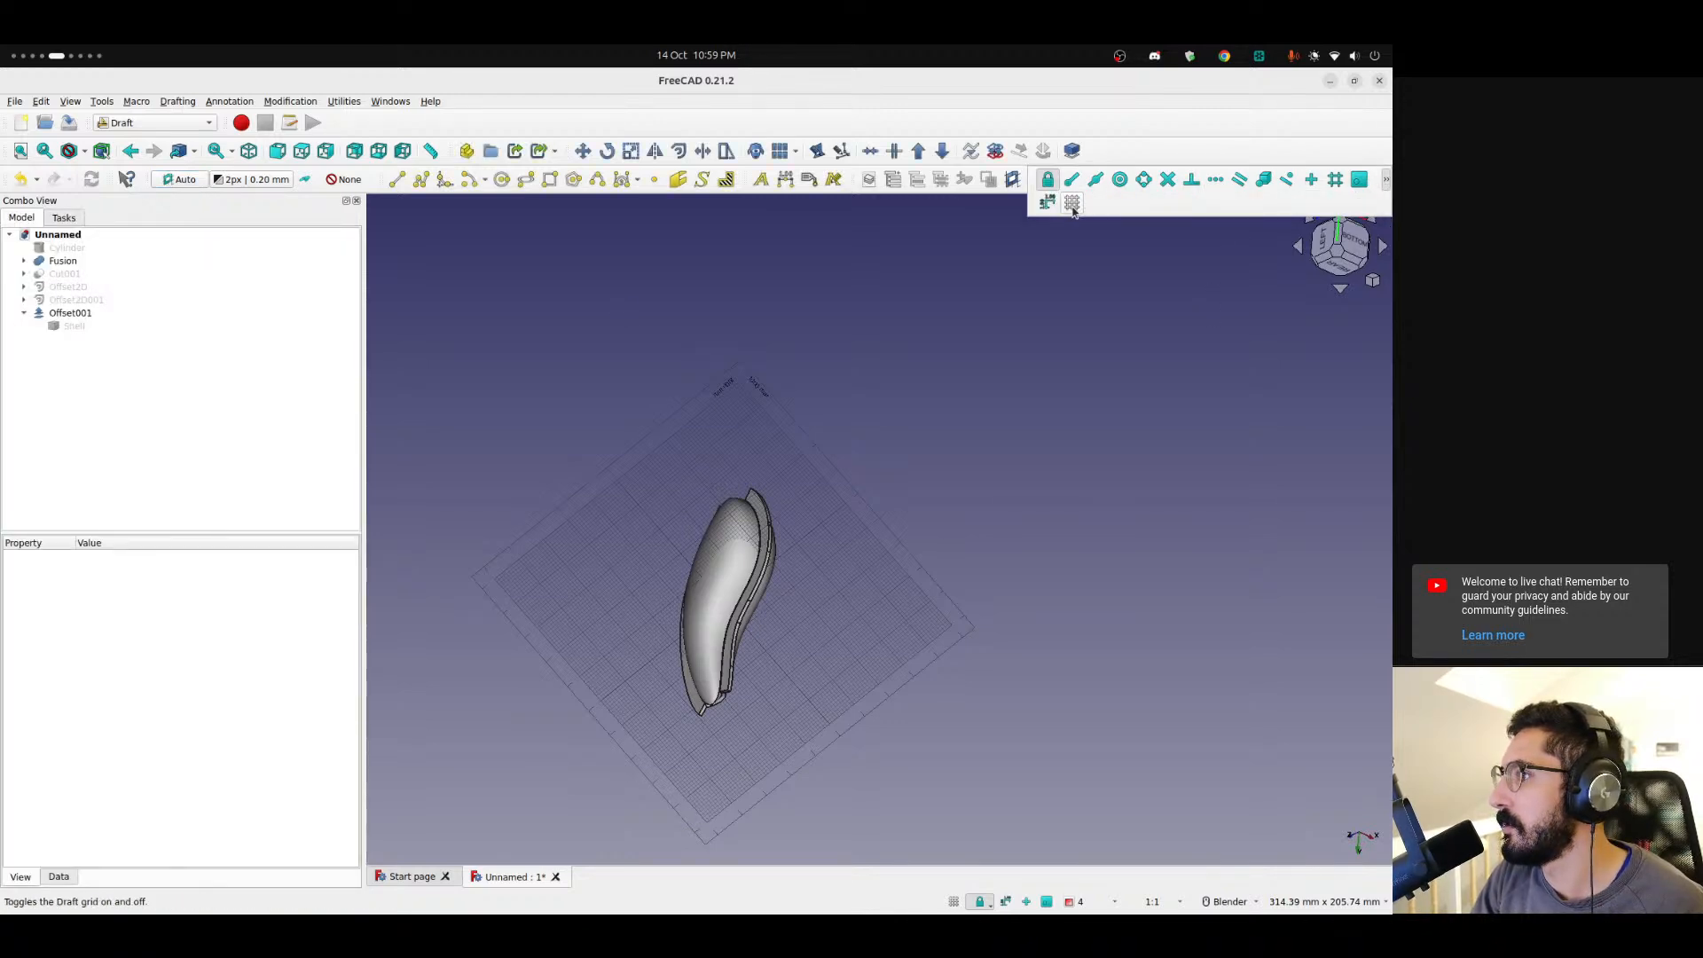
{"action": "left_click", "coordinate": [1073, 204]}
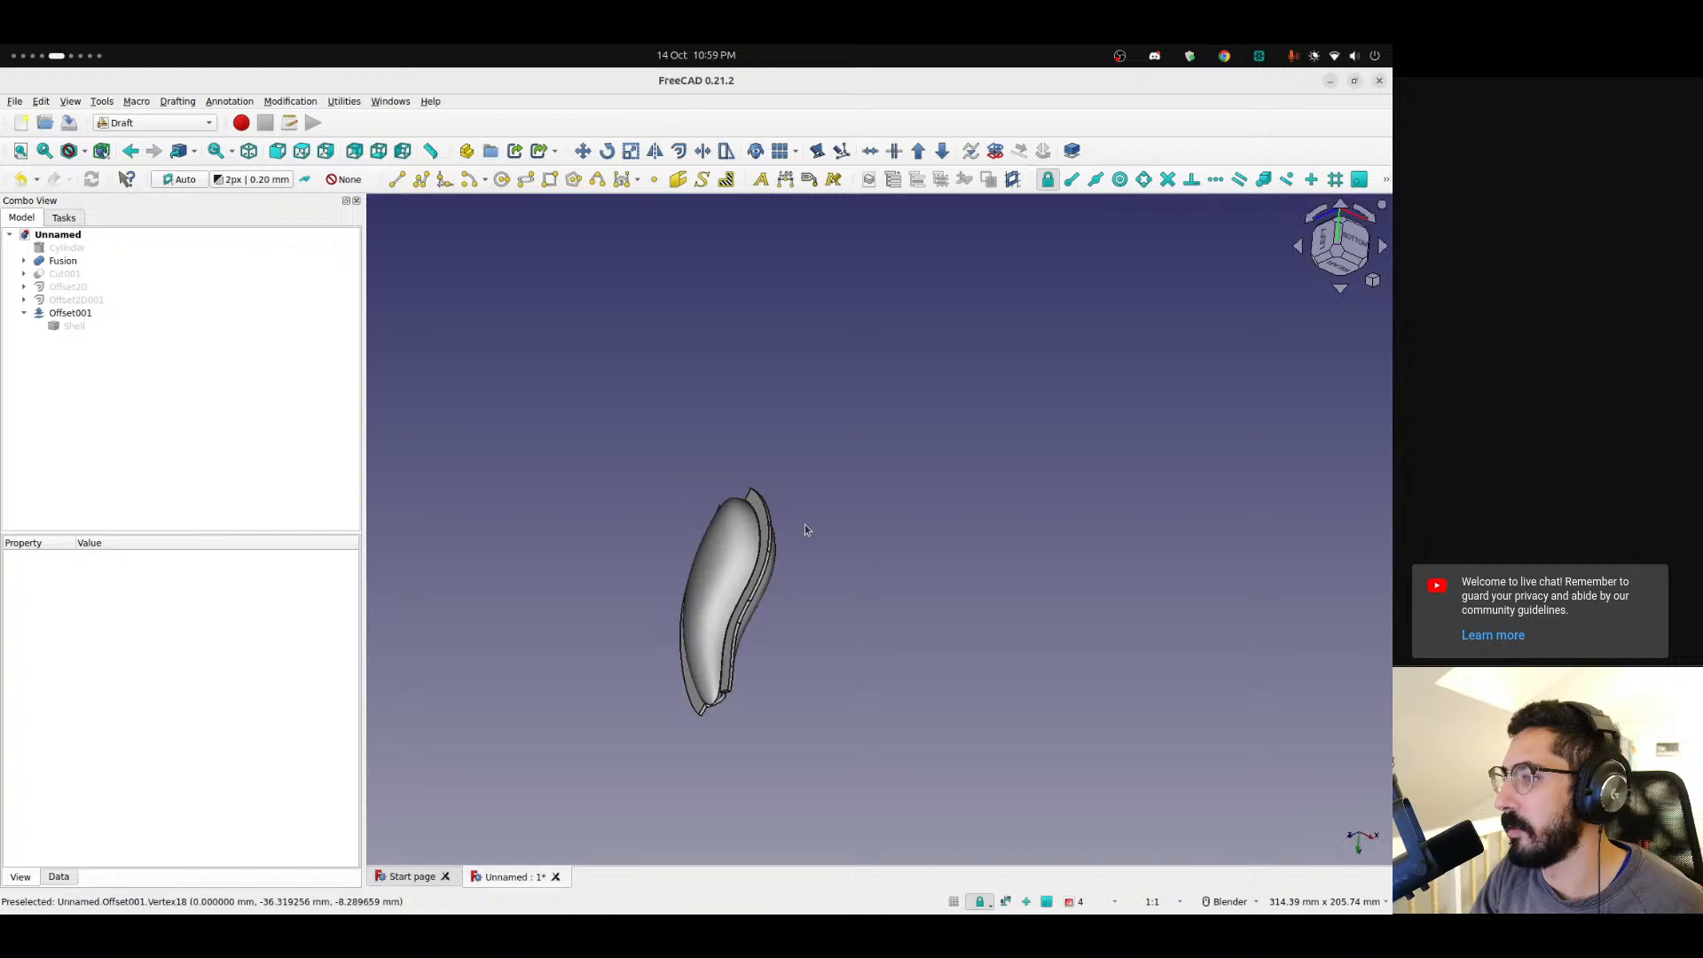
Orbit the model and switch to the right view of the shell.
{"action": "scroll", "coordinate": [779, 547], "scroll_direction": "up", "scroll_amount": 5}
{"action": "middle_click_drag", "start_coordinate": [779, 546], "coordinate": [525, 717]}
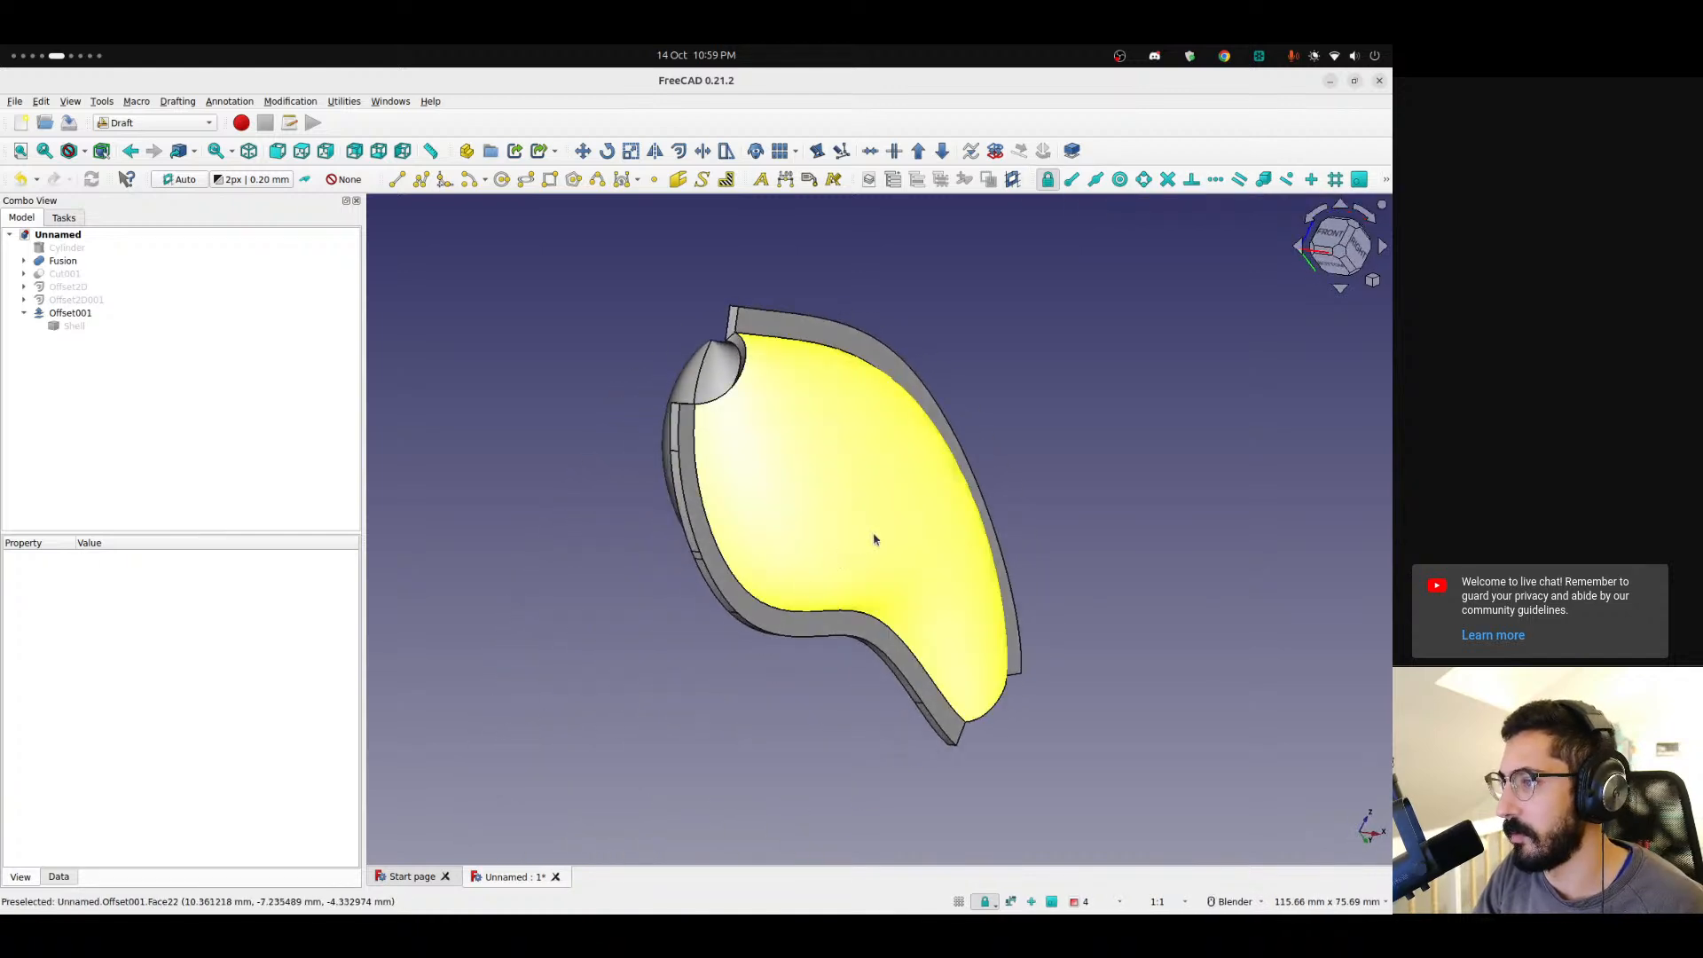
{"action": "scroll", "coordinate": [875, 536], "scroll_direction": "down", "scroll_amount": 3}
{"action": "middle_click_drag", "start_coordinate": [1077, 438], "coordinate": [932, 461]}
{"action": "left_click", "coordinate": [1334, 253]}
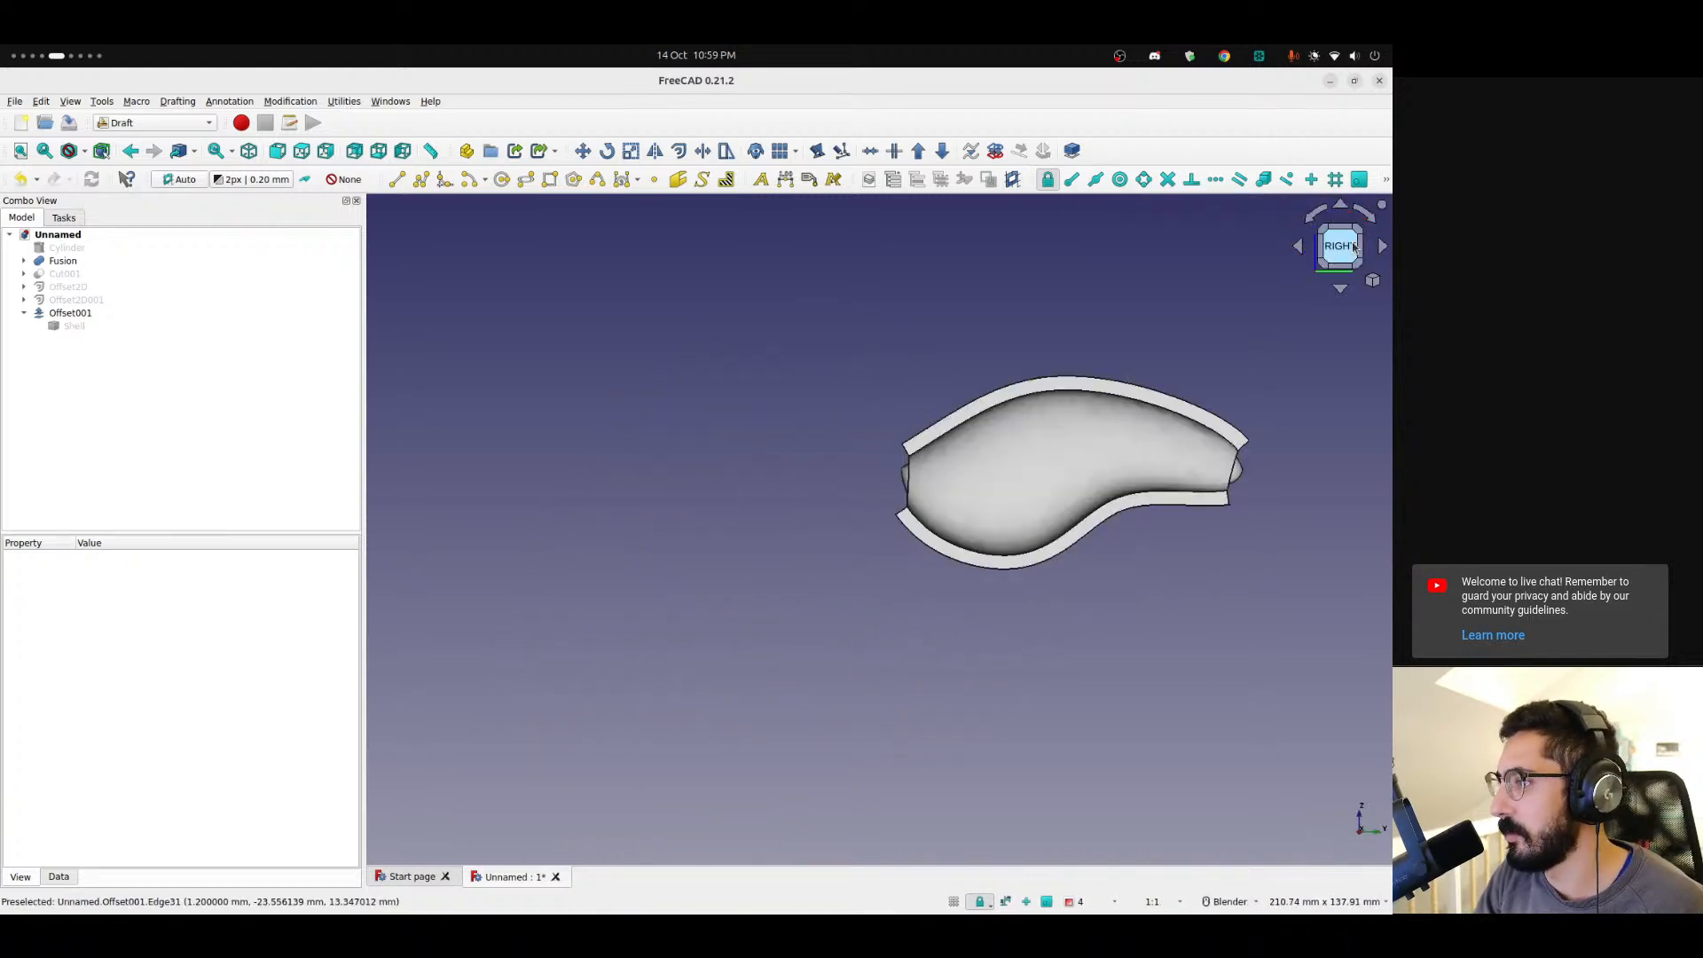
{"action": "scroll", "coordinate": [1152, 320], "scroll_direction": "up", "scroll_amount": 3}
{"action": "scroll", "coordinate": [1127, 332], "scroll_direction": "up", "scroll_amount": 3}
{"action": "scroll", "coordinate": [1054, 281], "scroll_direction": "down", "scroll_amount": 6}
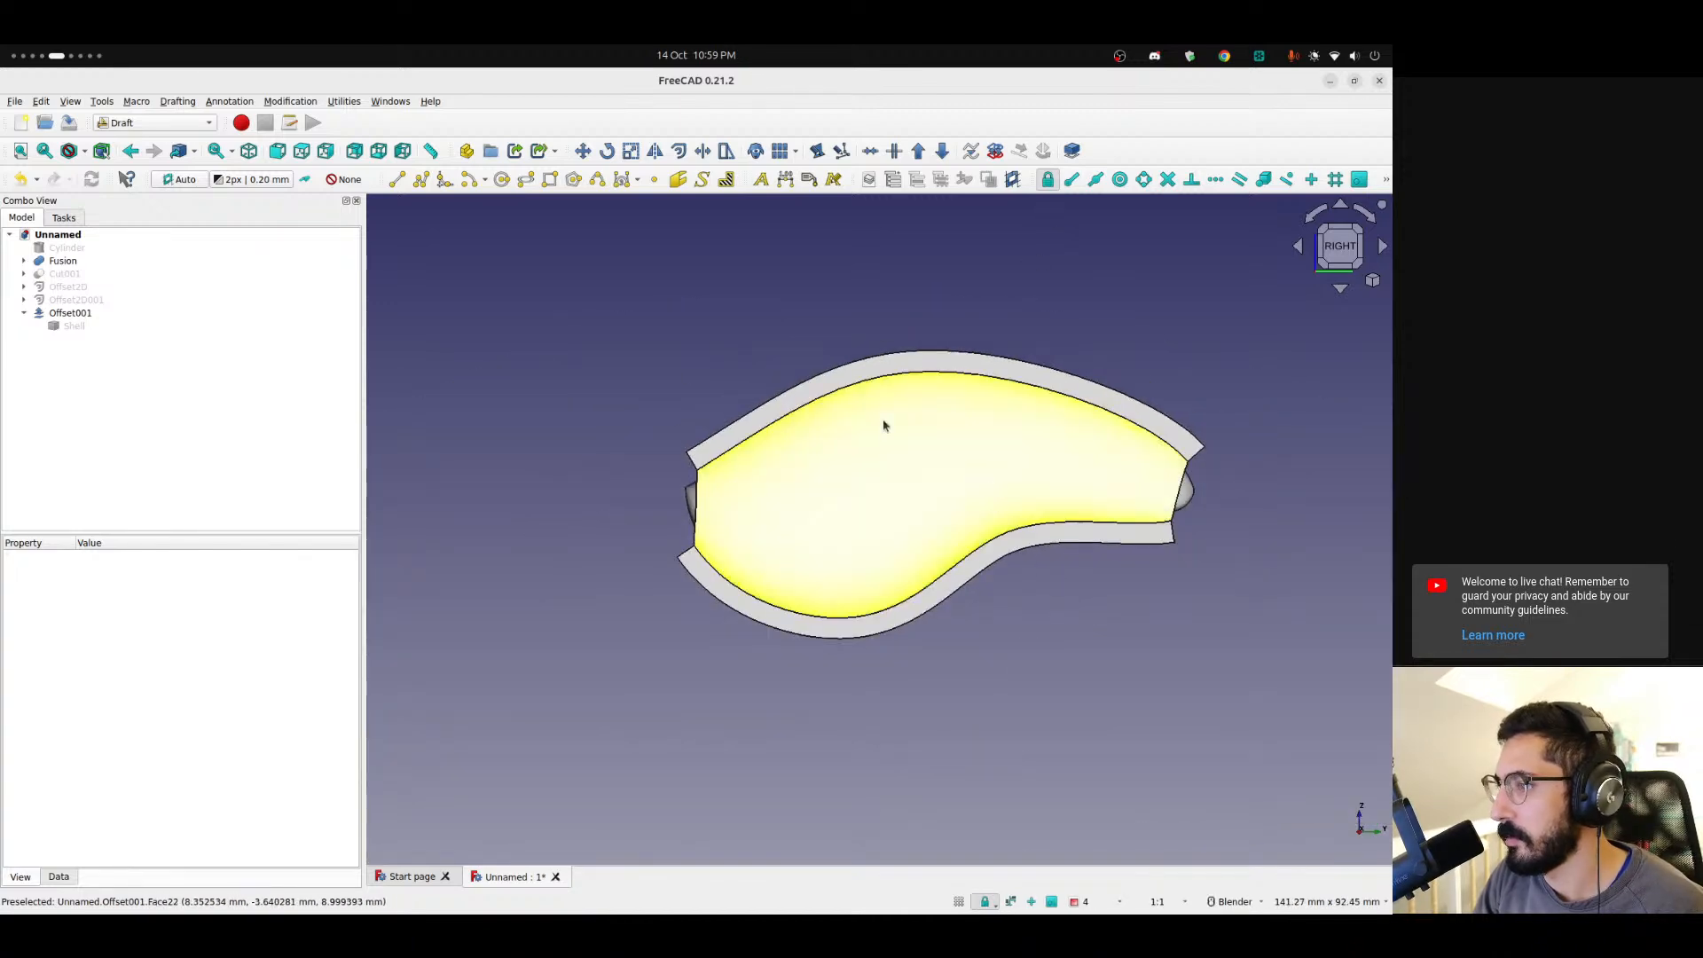
Export the Offset001 shell as Unnamed-Offset001.stl to the Desktop.
{"action": "left_click", "coordinate": [63, 313]}
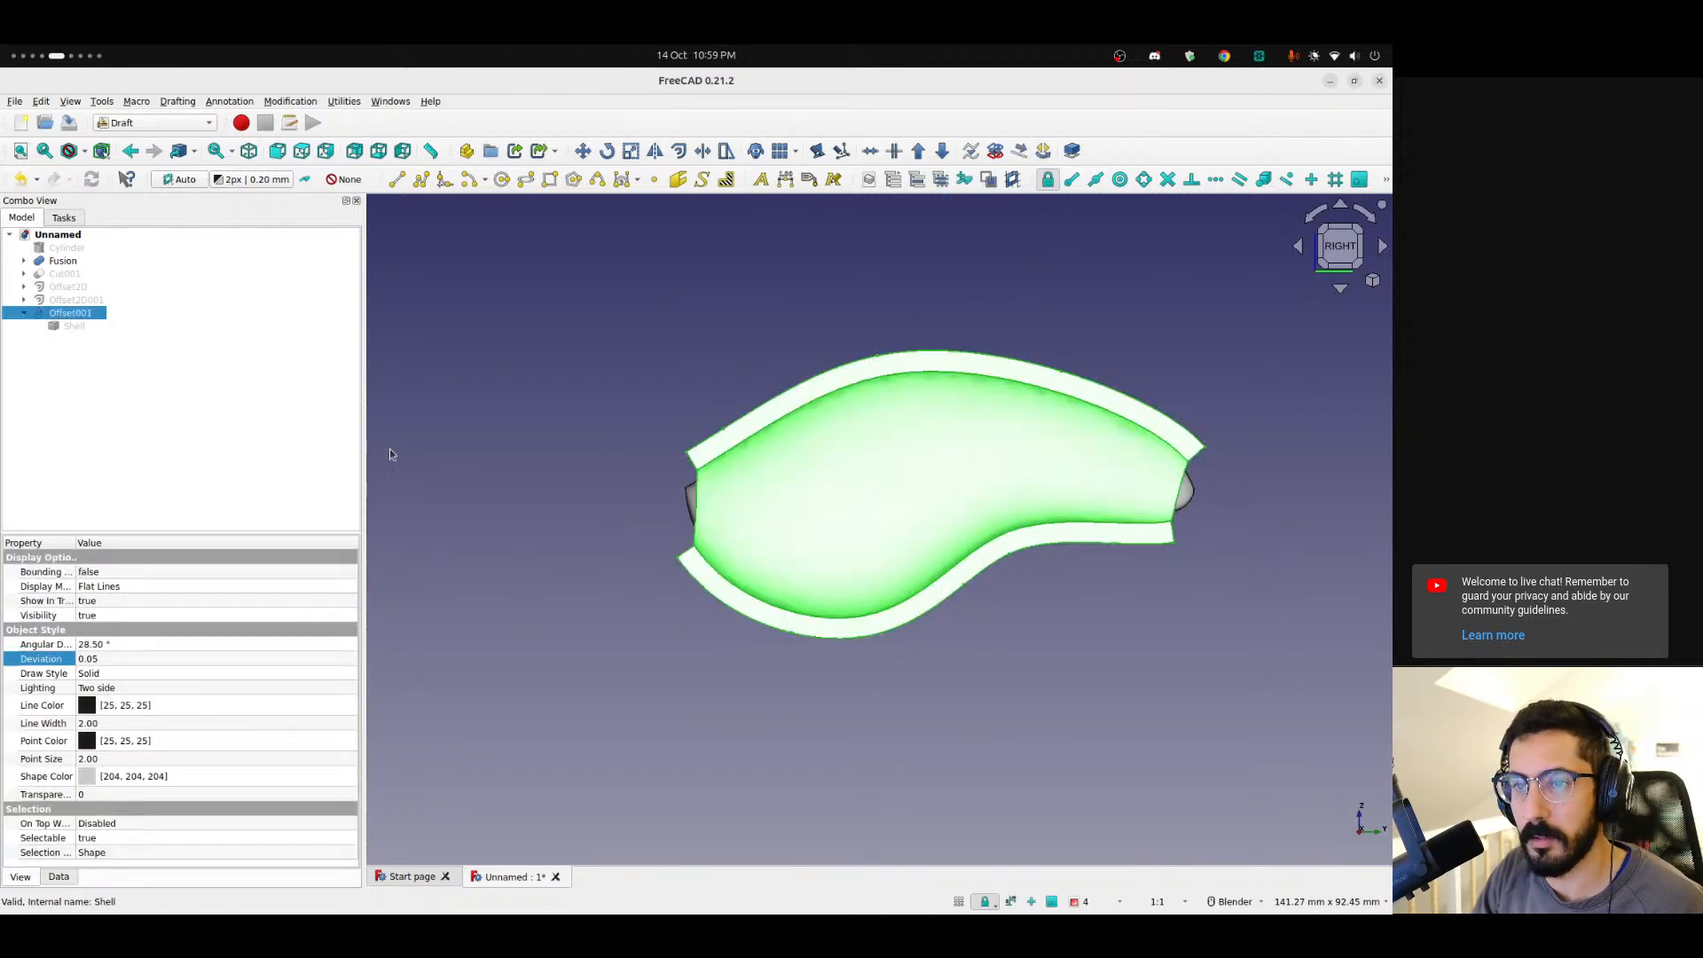
{"action": "key", "text": "ctrl+e"}
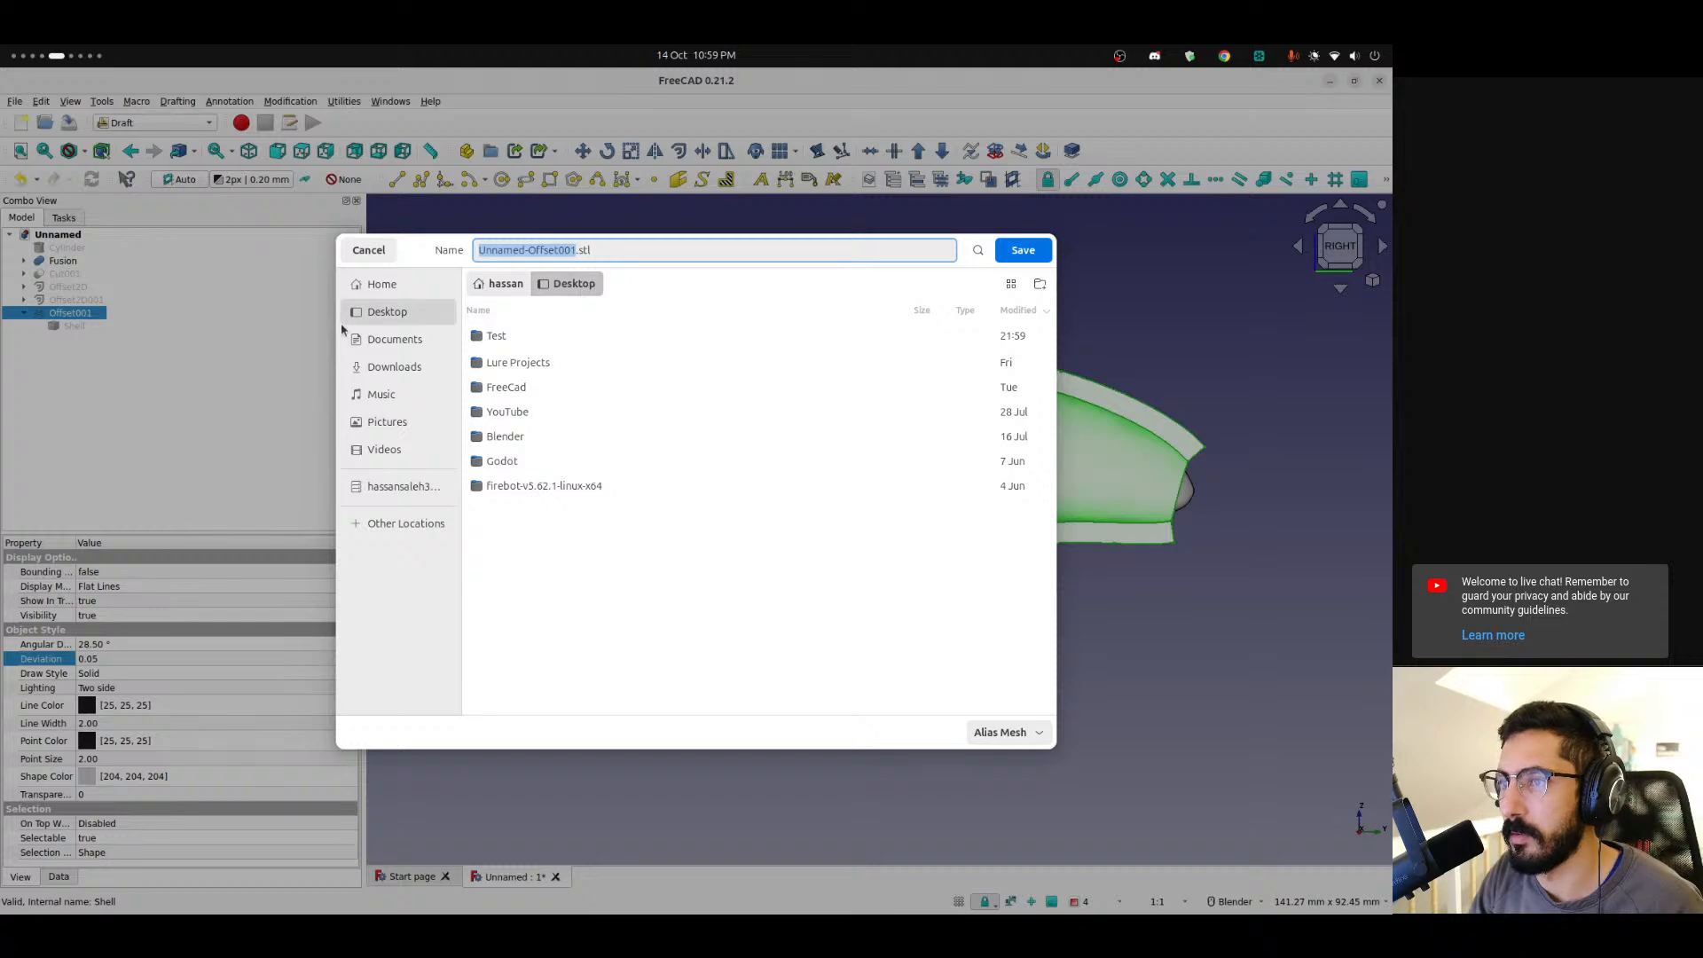
{"action": "left_click", "coordinate": [1022, 249]}
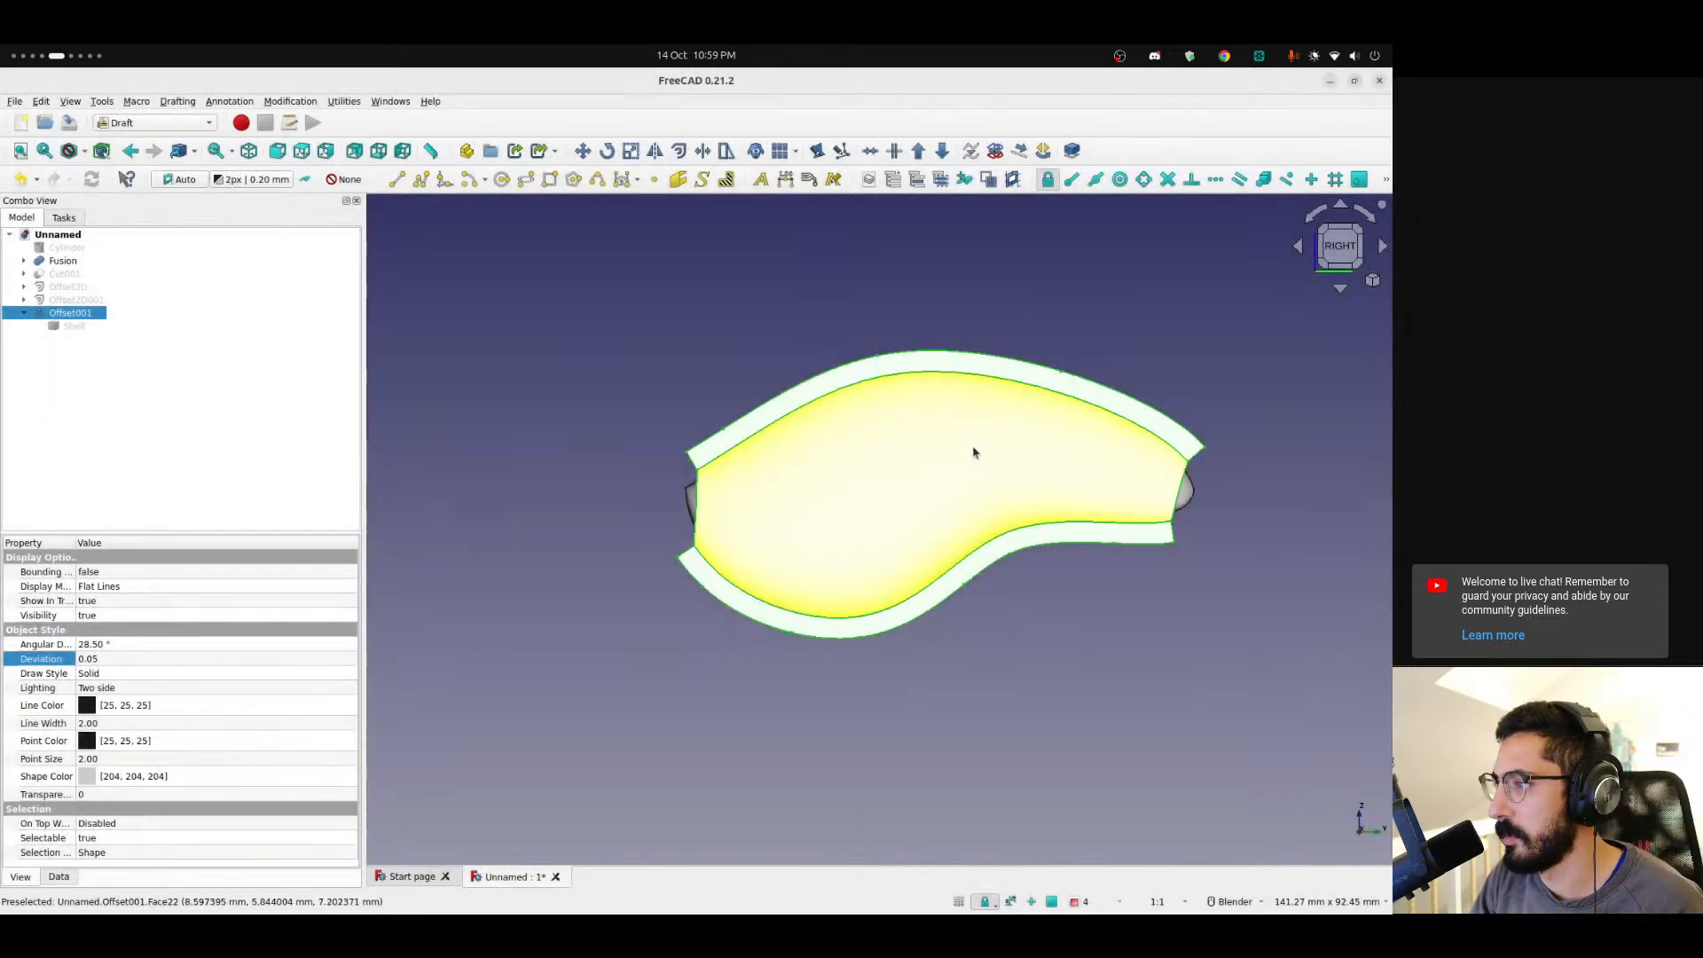
Switch to Bambu Studio and import Unnamed-Offset001.stl from the Desktop onto the plate.
{"action": "mouse_move", "coordinate": [18, 607]}
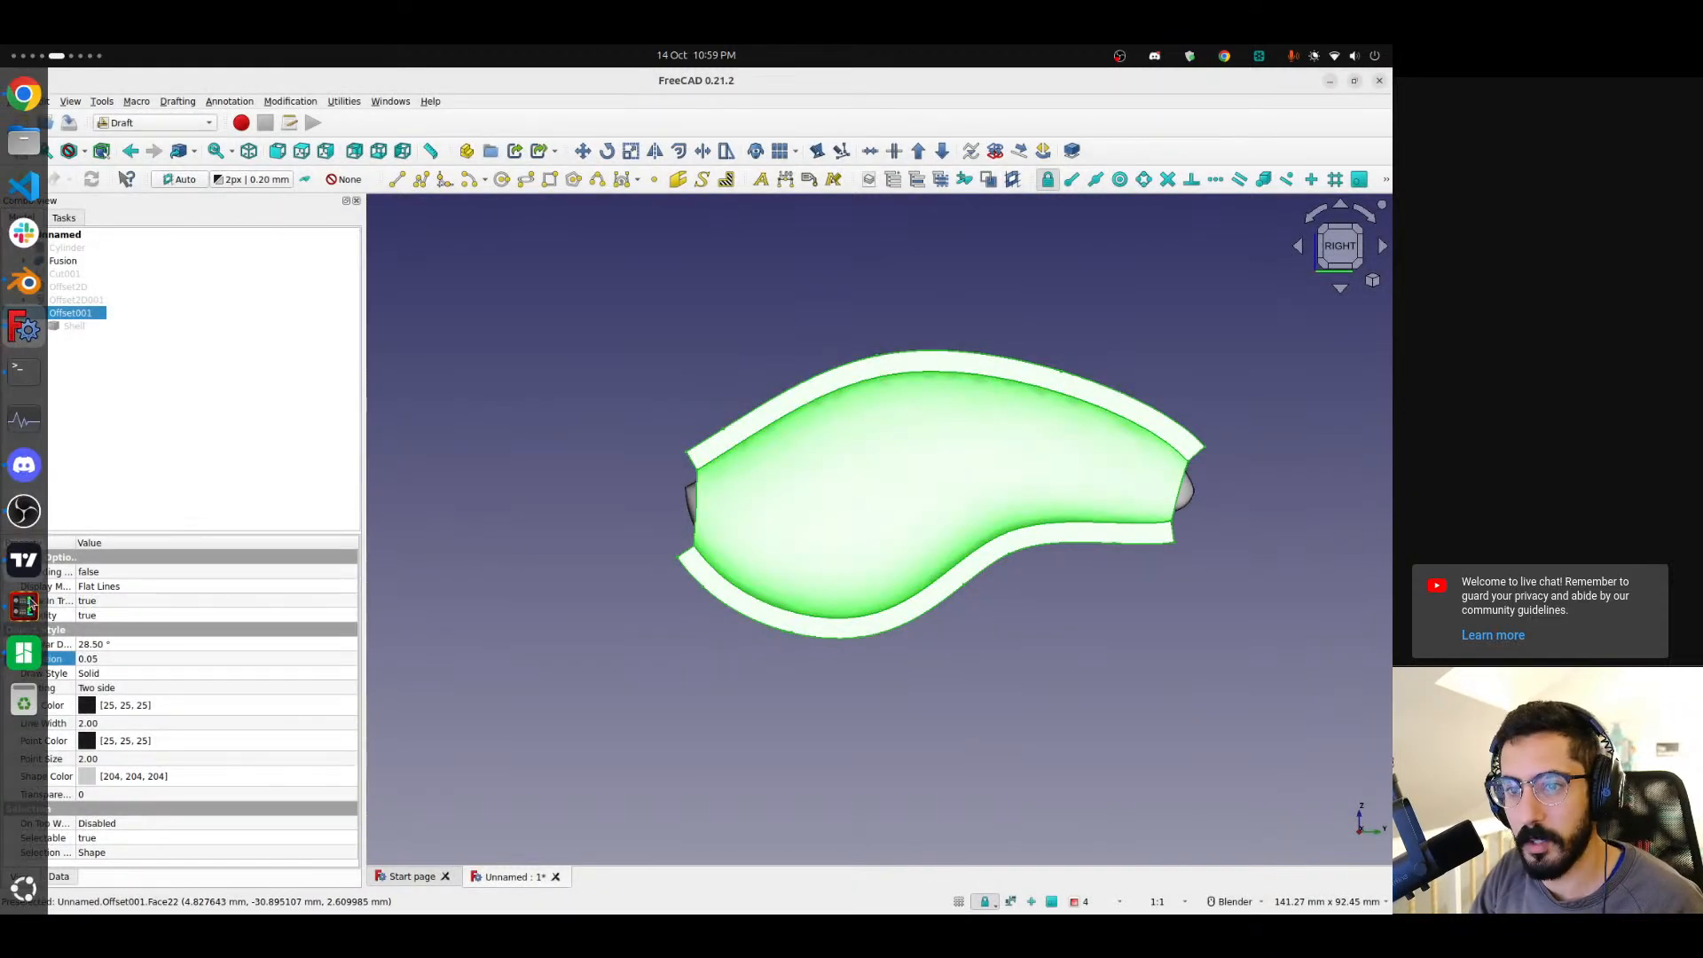
{"action": "left_click", "coordinate": [23, 653]}
{"action": "left_click", "coordinate": [479, 167]}
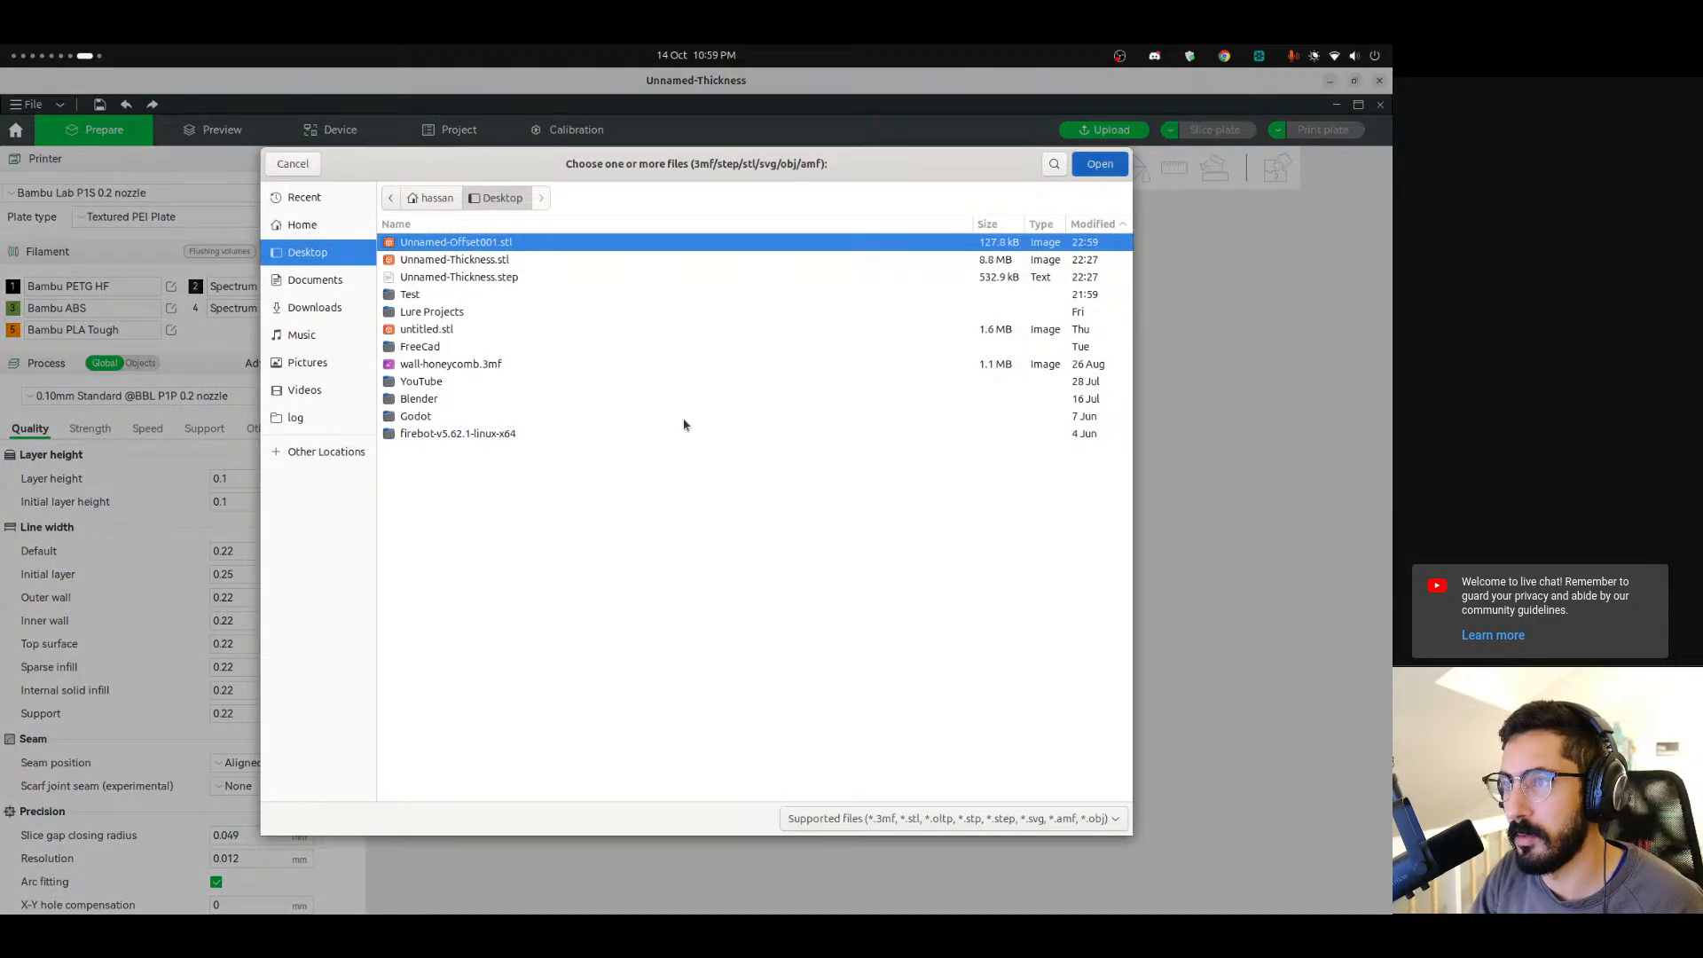
{"action": "key", "text": "Return"}
Orbit and zoom around the imported shell on the build plate to inspect it.
{"action": "scroll", "coordinate": [875, 550], "scroll_direction": "up", "scroll_amount": 10}
{"action": "left_click_drag", "start_coordinate": [735, 659], "coordinate": [701, 634]}
{"action": "right_click_drag", "start_coordinate": [805, 585], "coordinate": [1006, 544]}
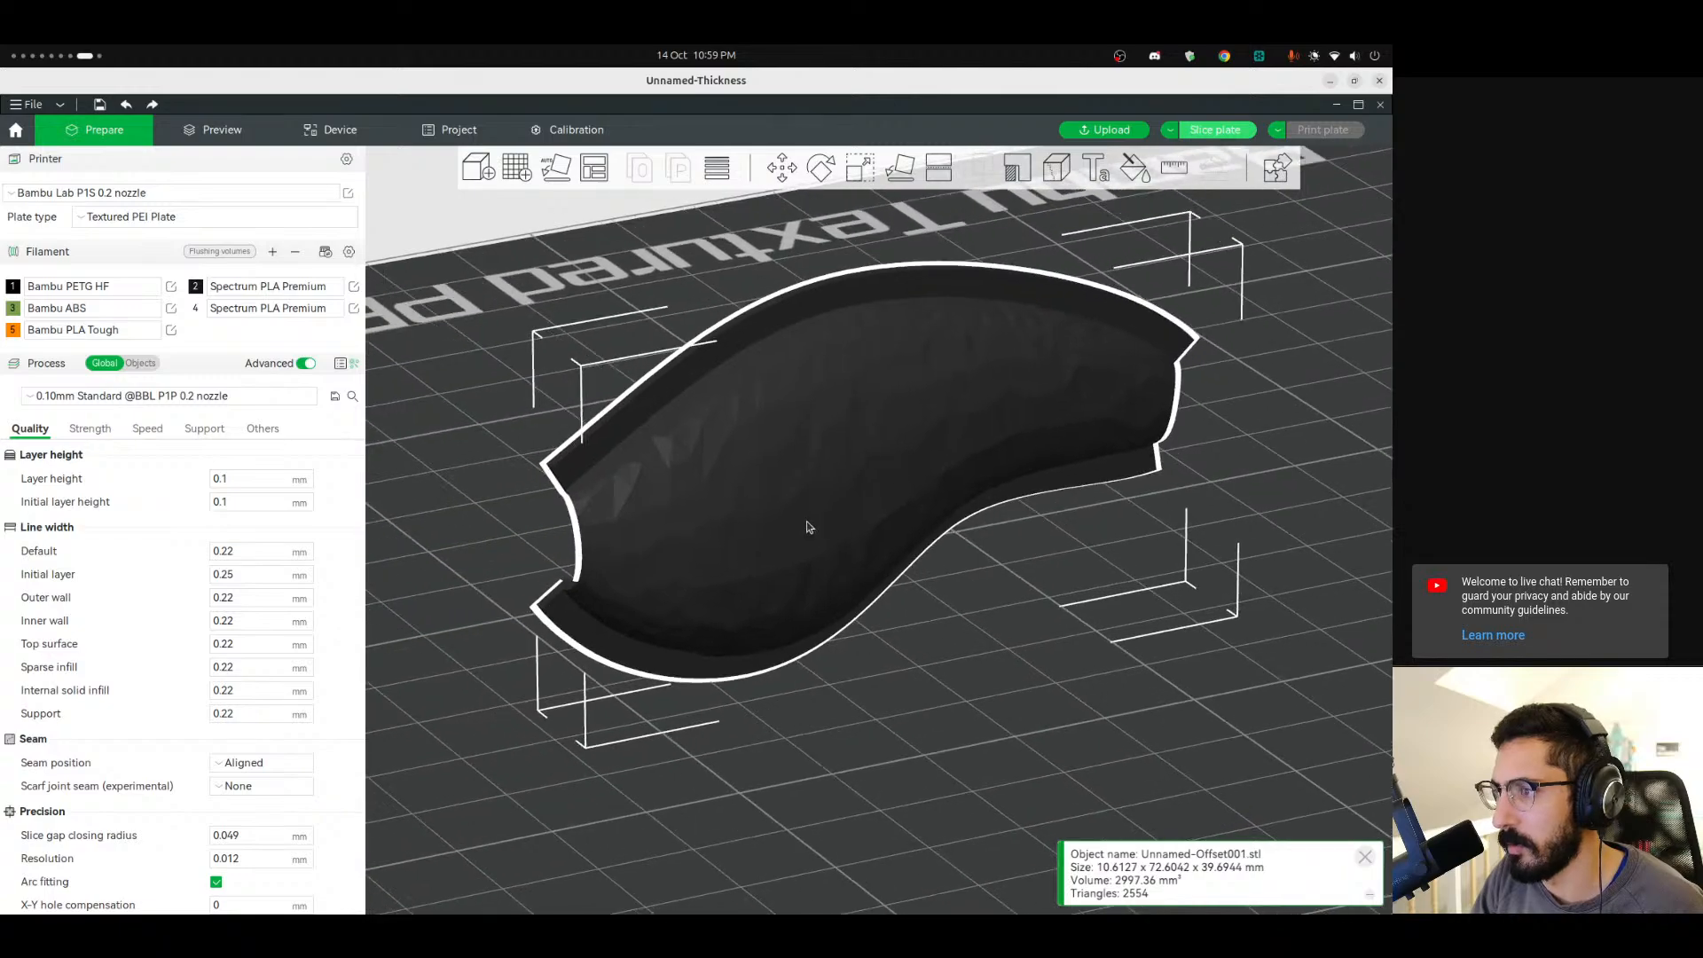
{"action": "scroll", "coordinate": [806, 524], "scroll_direction": "up", "scroll_amount": 4}
{"action": "scroll", "coordinate": [1047, 656], "scroll_direction": "down", "scroll_amount": 3}
{"action": "left_click_drag", "start_coordinate": [1047, 656], "coordinate": [1020, 686]}
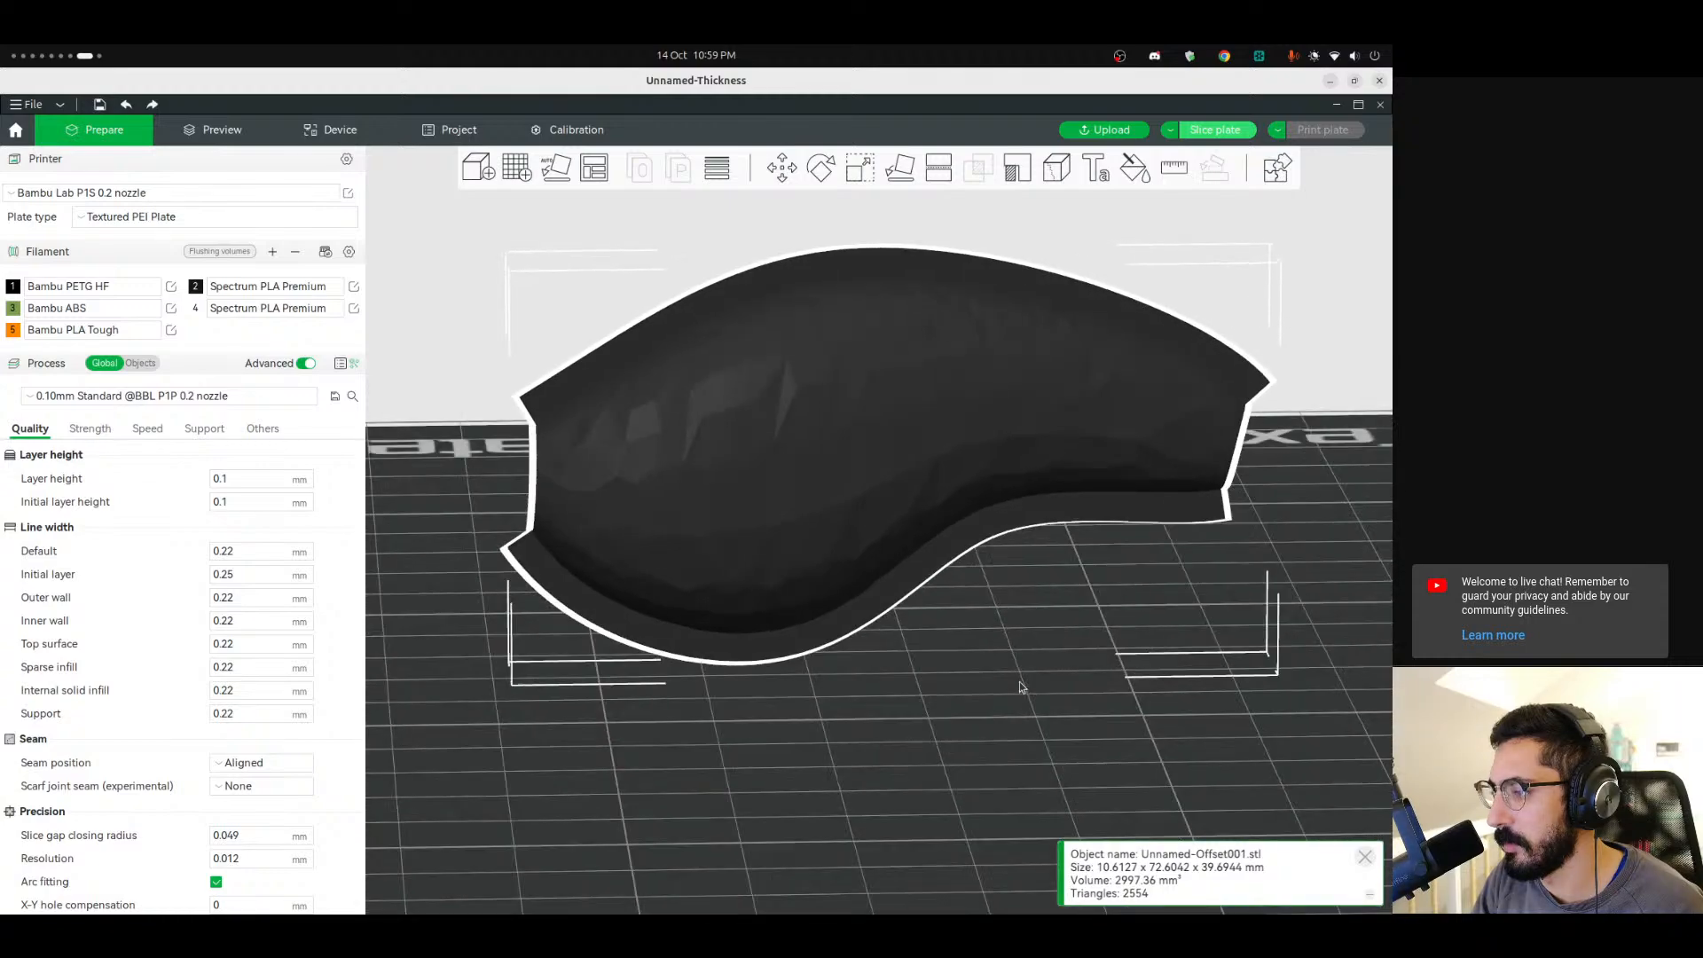
Switch back to the FreeCAD window.
{"action": "key", "text": "super+Page_Up"}
{"action": "key", "text": "super+Page_Up"}
{"action": "key", "text": "super+Page_Up"}
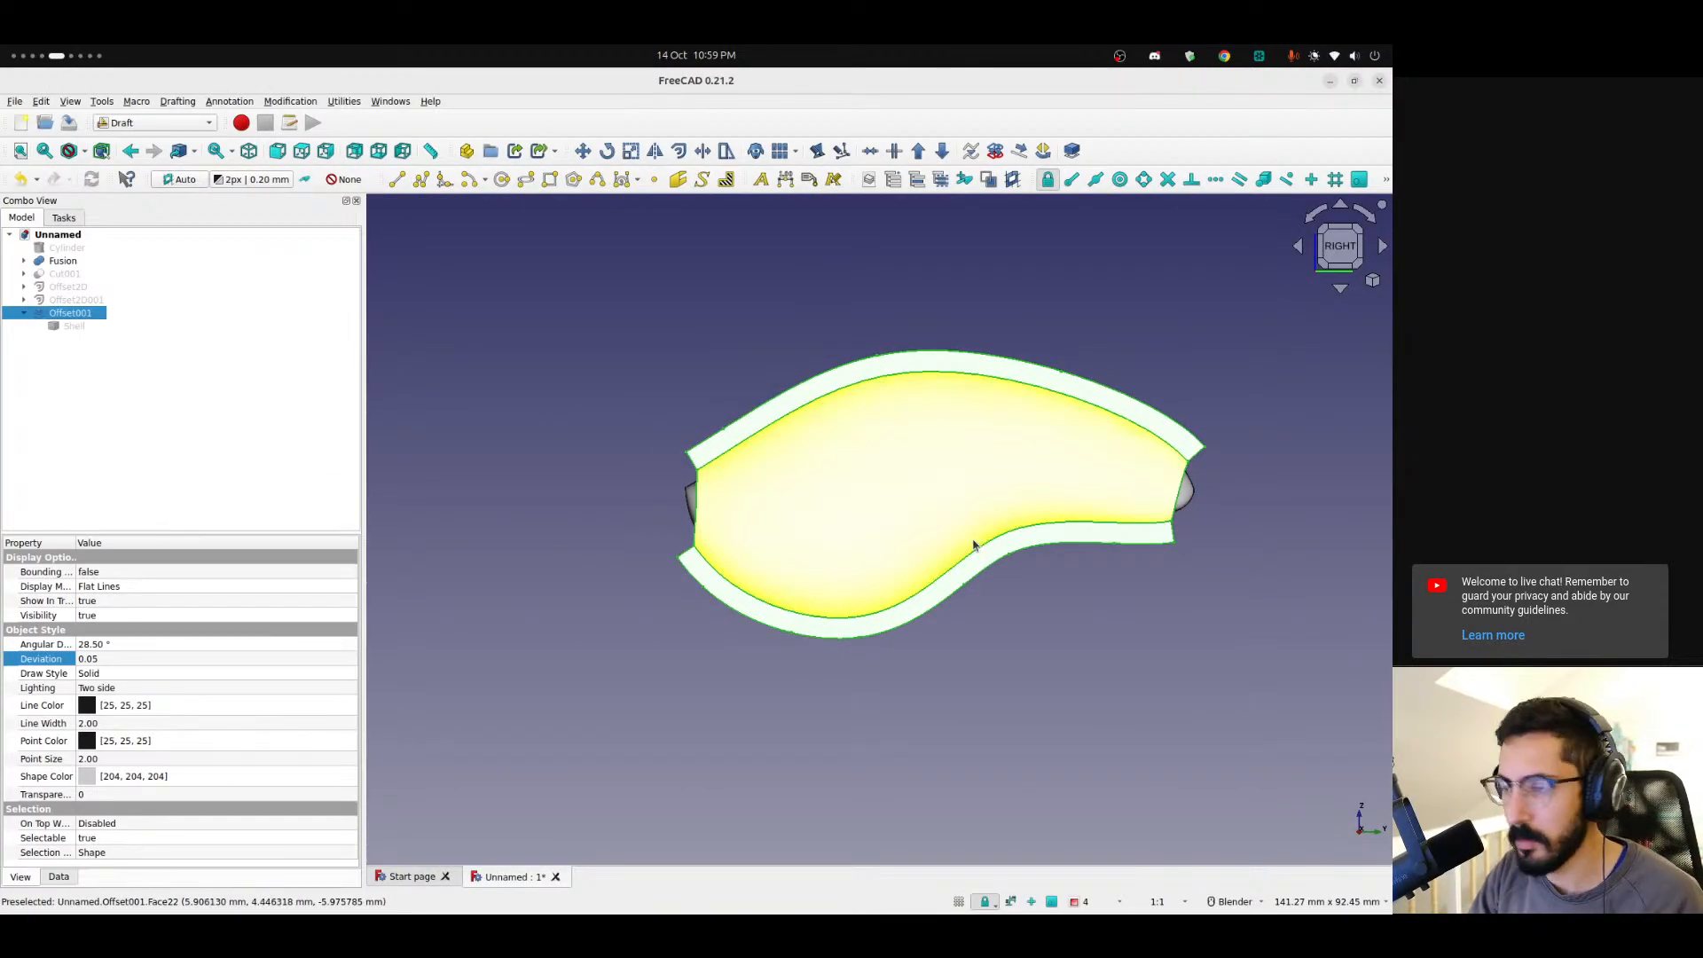
{"action": "key", "text": "ctrl+e"}
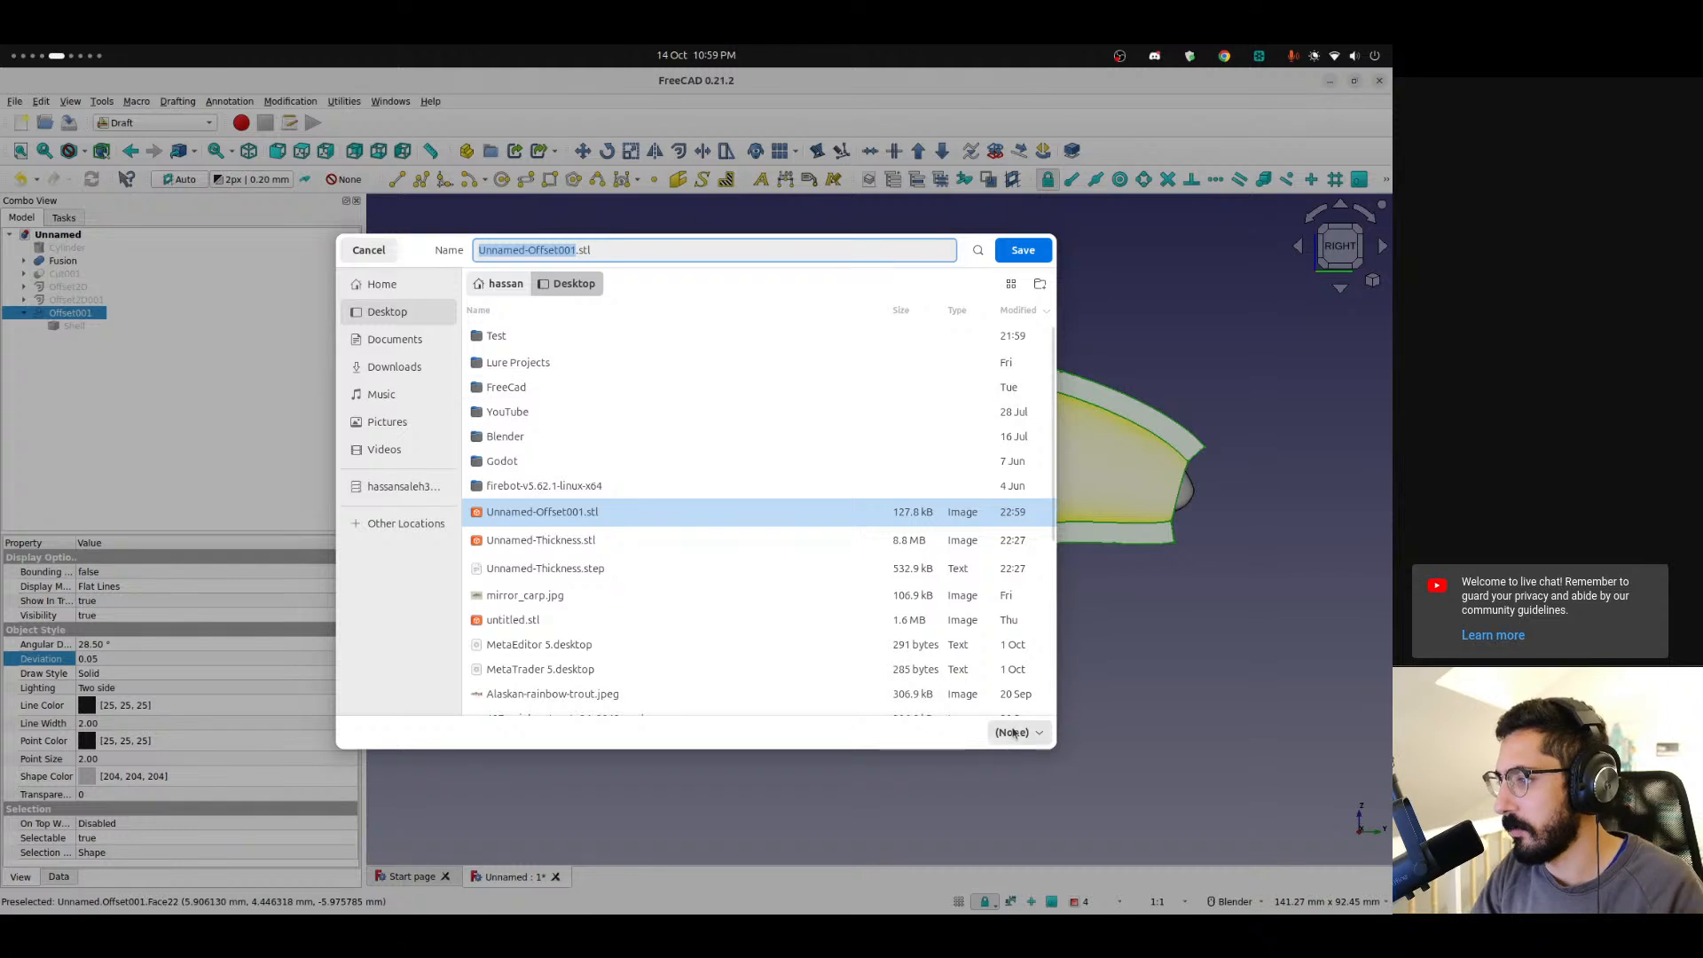
{"action": "left_click", "coordinate": [1013, 733]}
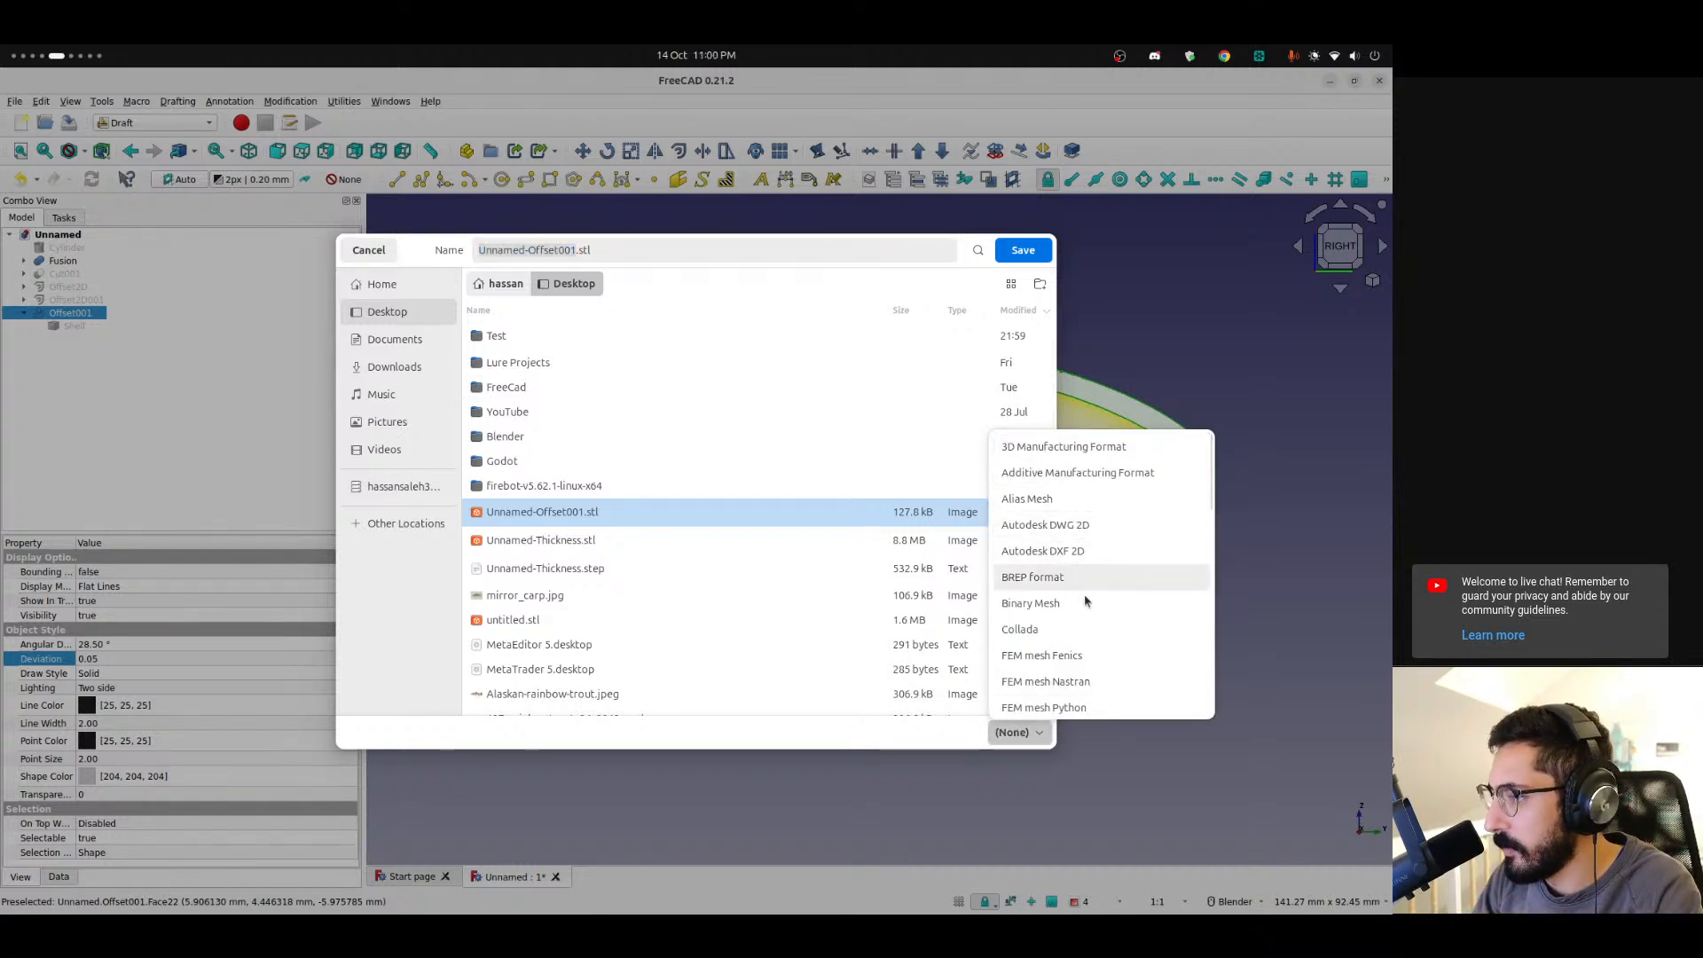
{"action": "left_click", "coordinate": [369, 250]}
{"action": "left_click", "coordinate": [369, 250]}
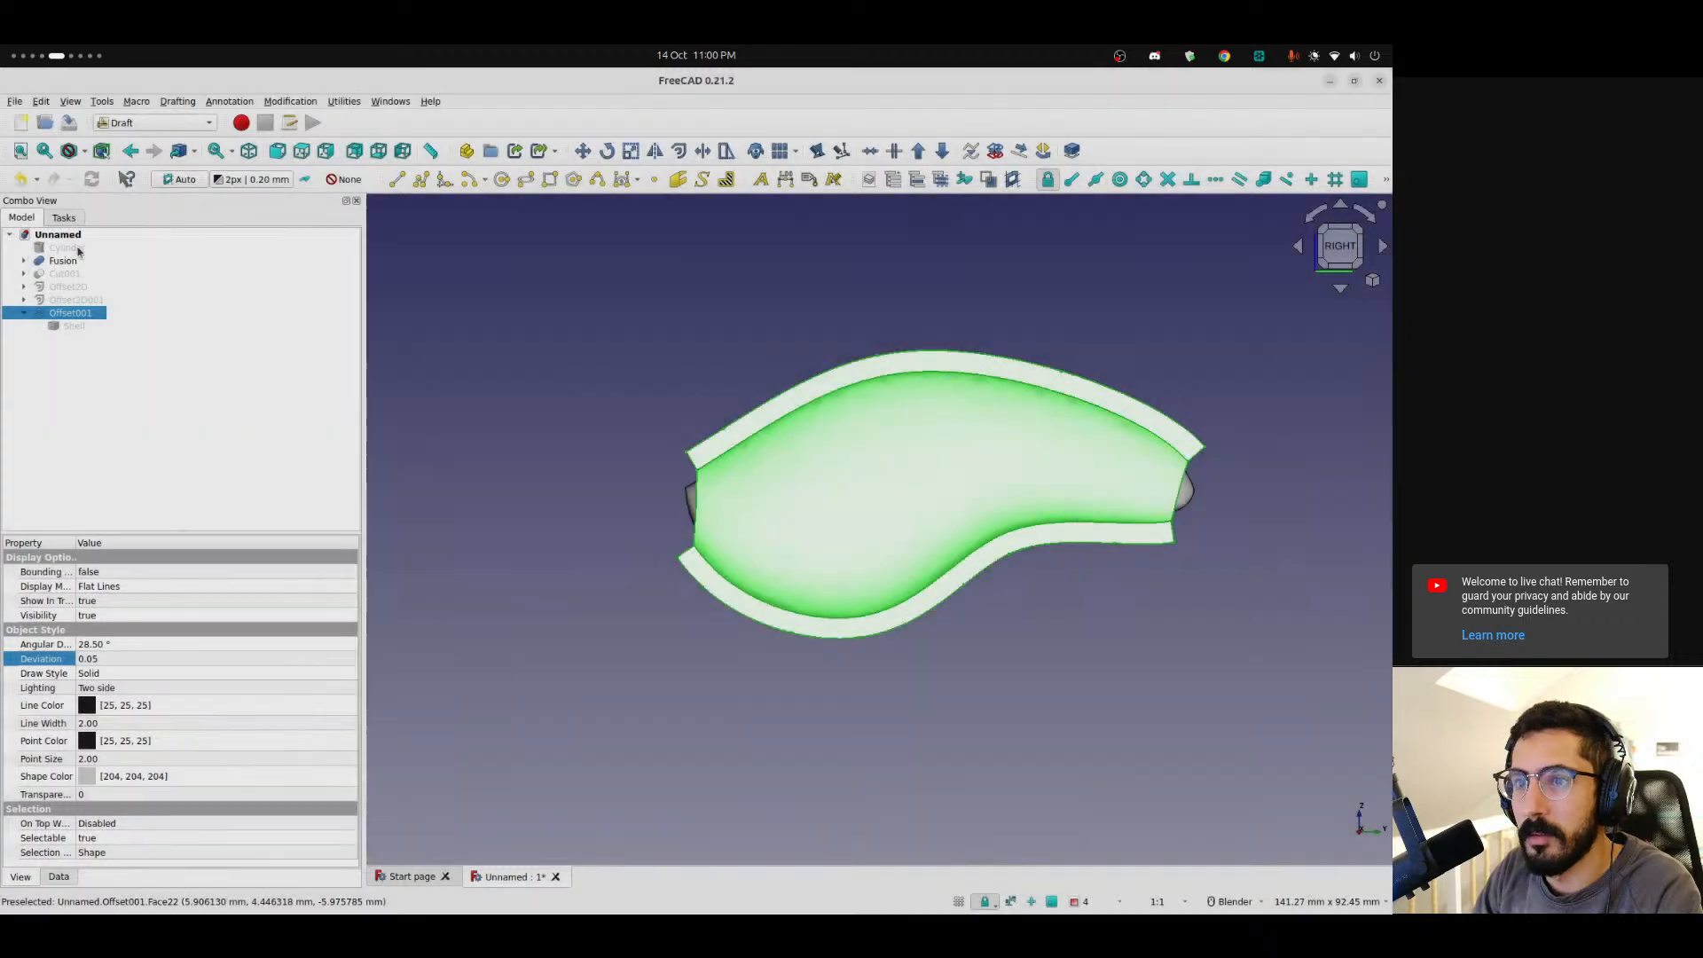
Export the Offset001 shell as Unnamed-Offset001.step to the Desktop in the STEP with colors format.
{"action": "left_click", "coordinate": [14, 101]}
{"action": "left_click", "coordinate": [44, 309]}
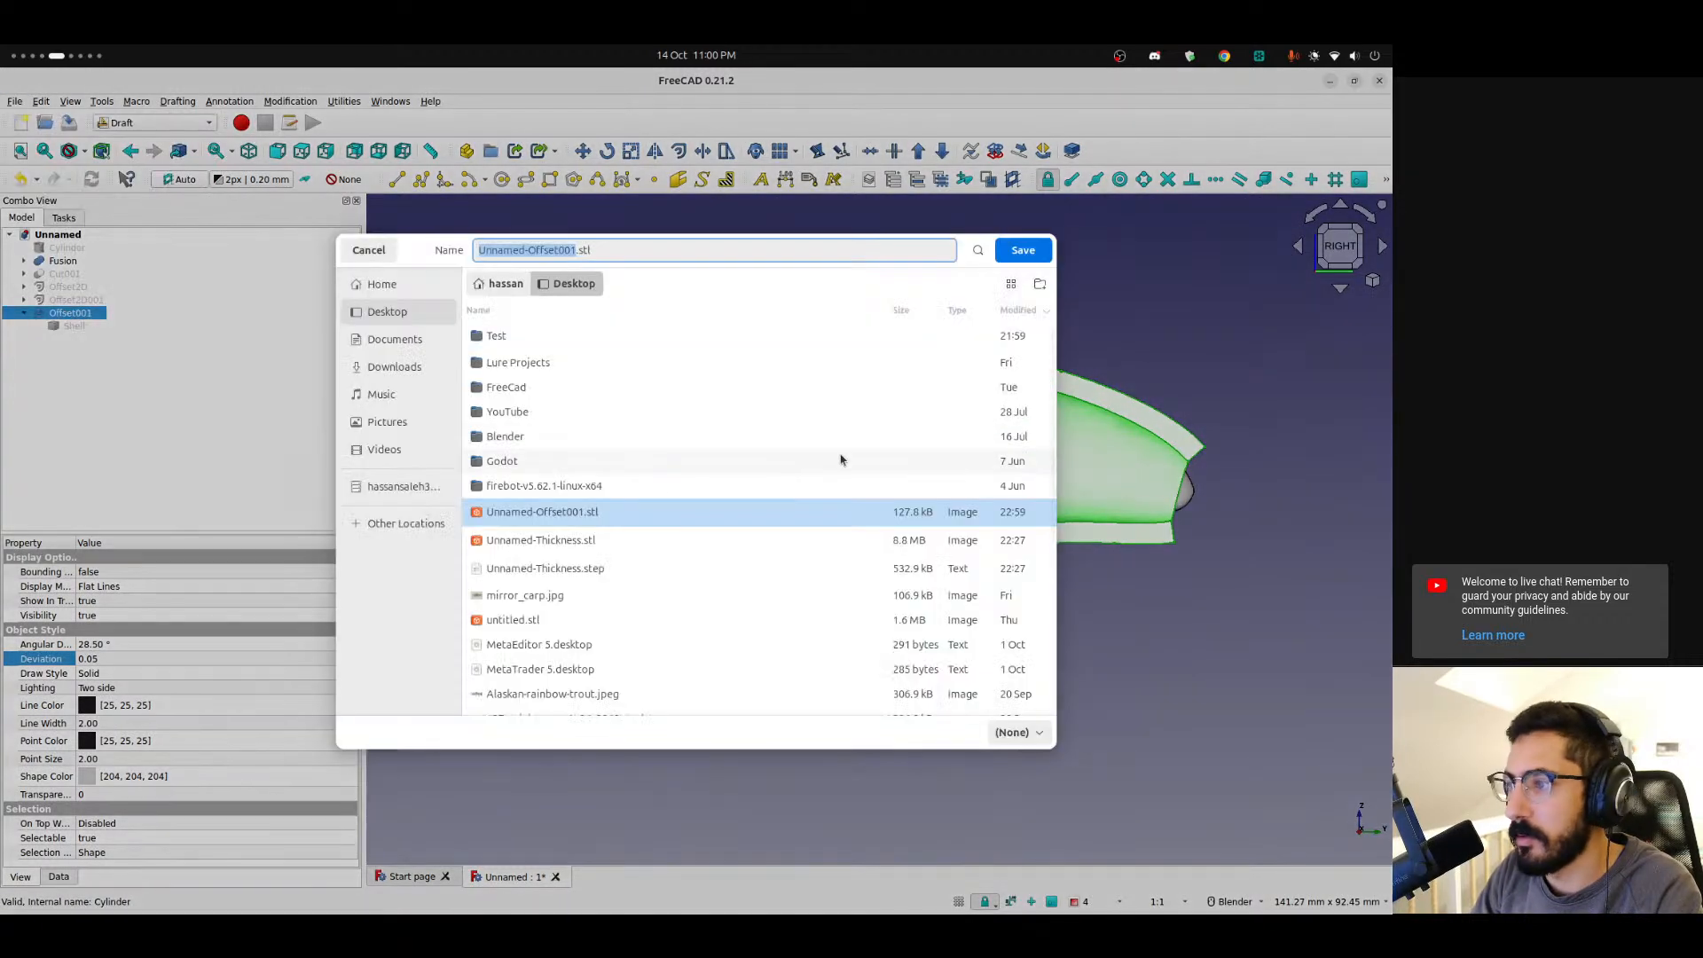
{"action": "type", "text": "step"}
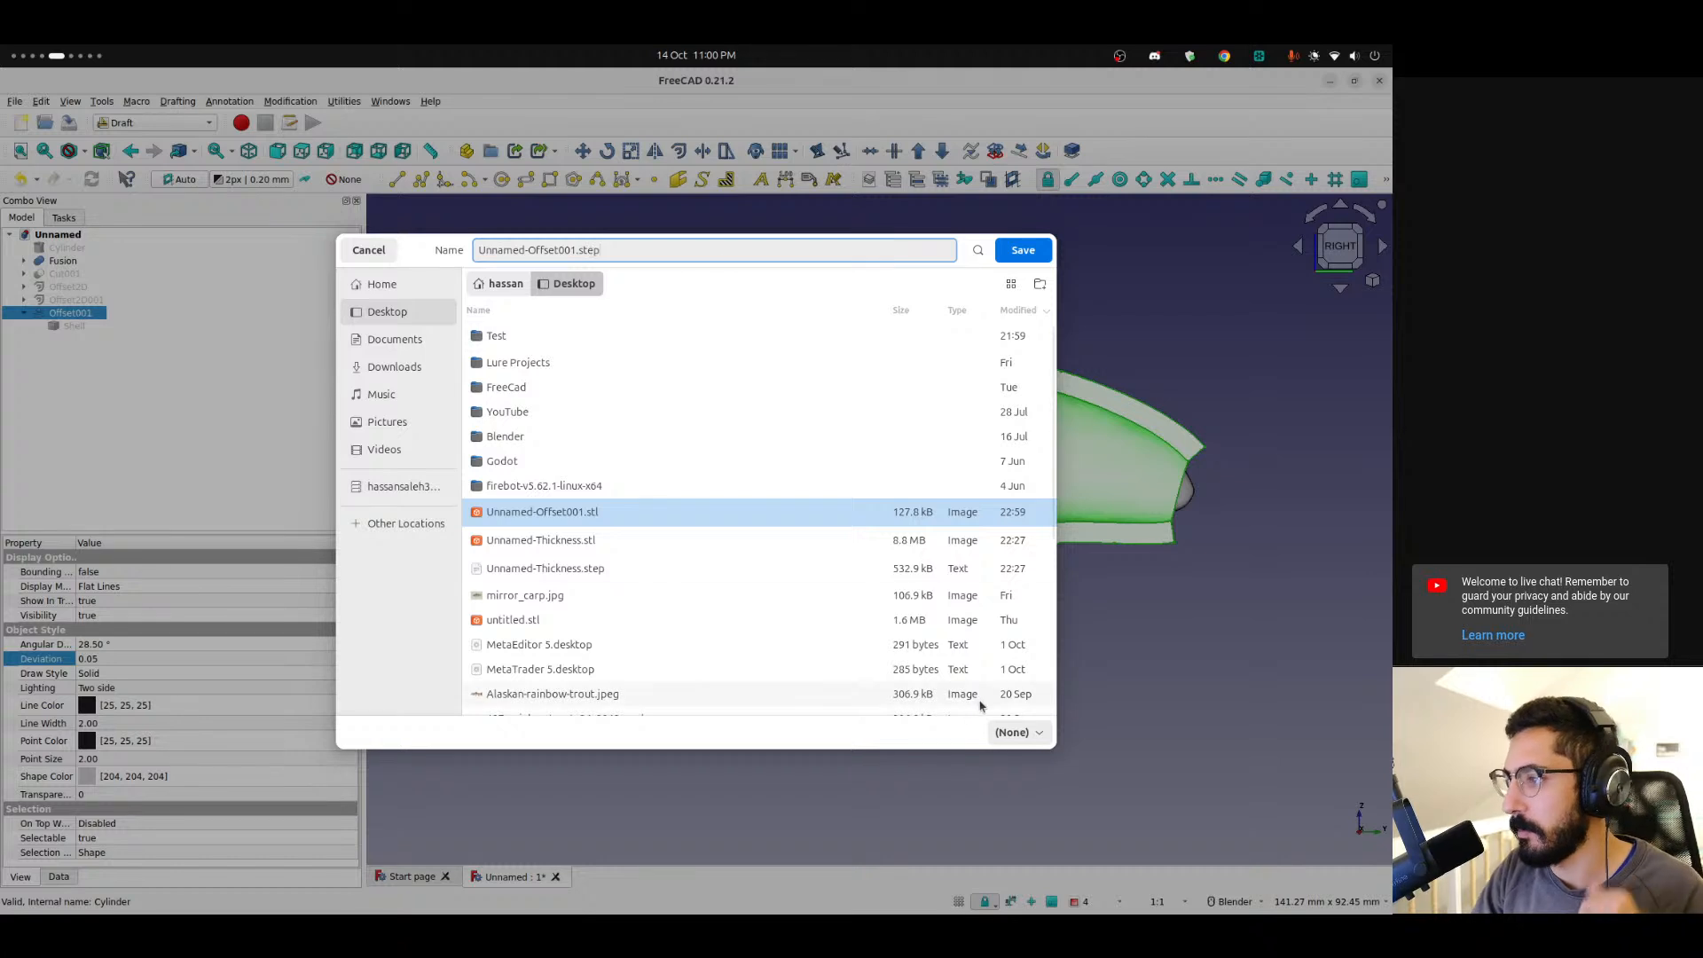
{"action": "left_click", "coordinate": [405, 316]}
{"action": "left_click", "coordinate": [1011, 735]}
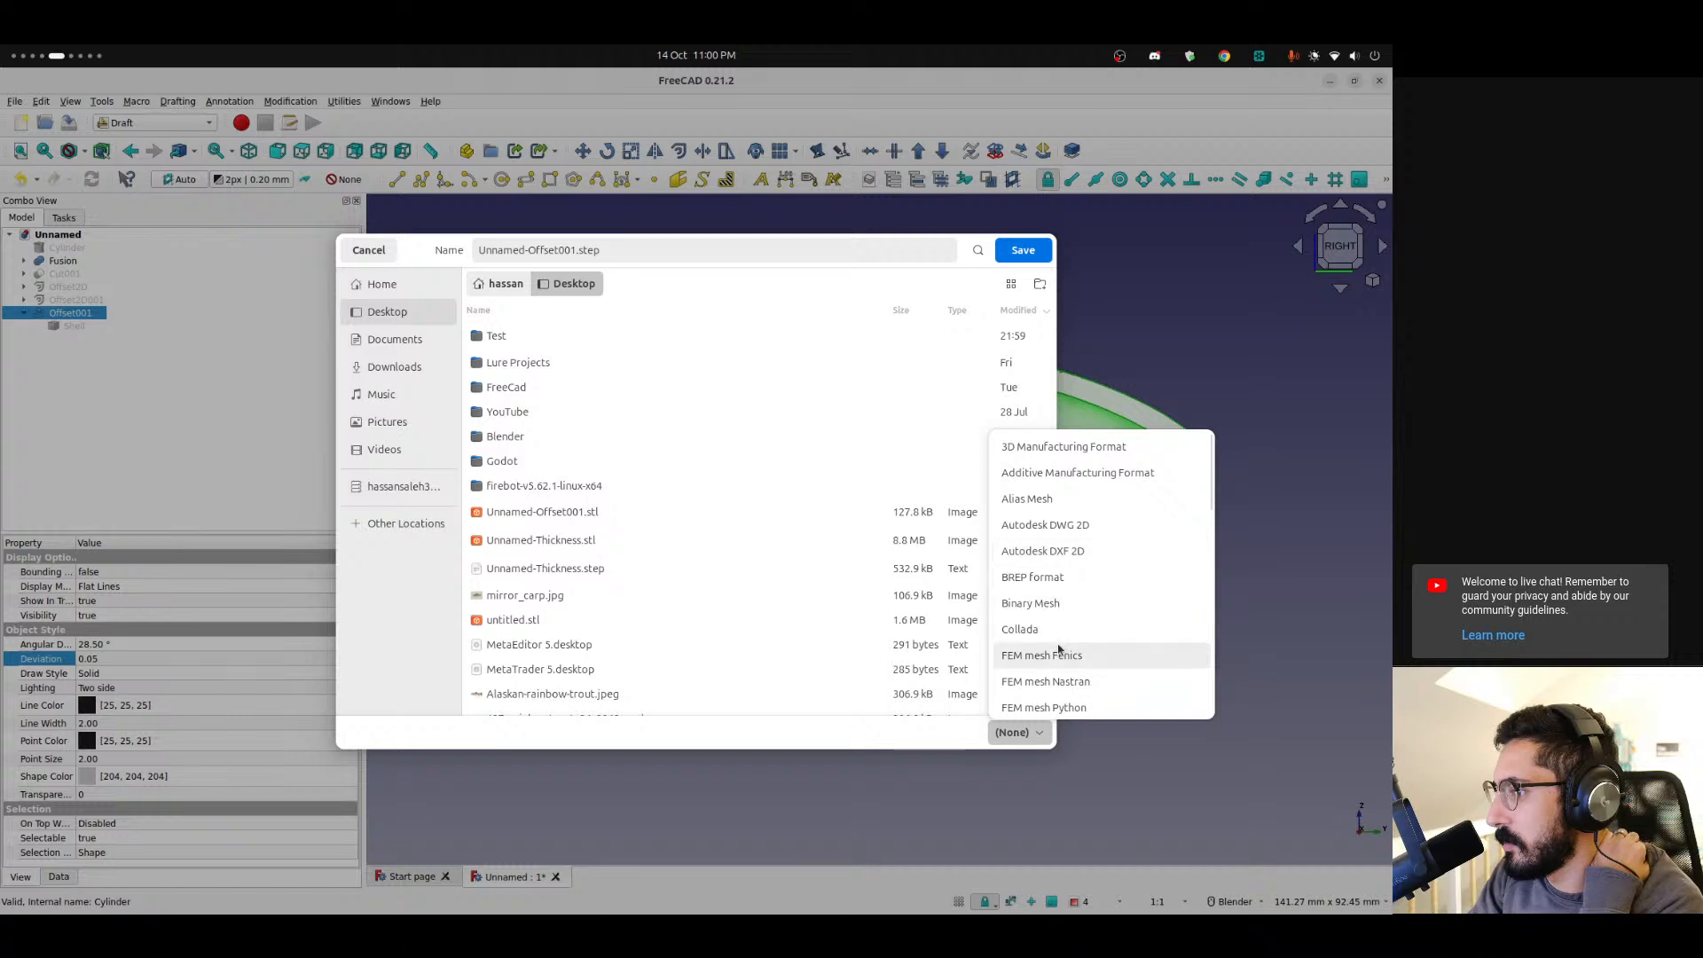
{"action": "scroll", "coordinate": [1056, 661], "scroll_direction": "down", "scroll_amount": 5}
{"action": "scroll", "coordinate": [1052, 674], "scroll_direction": "down", "scroll_amount": 3}
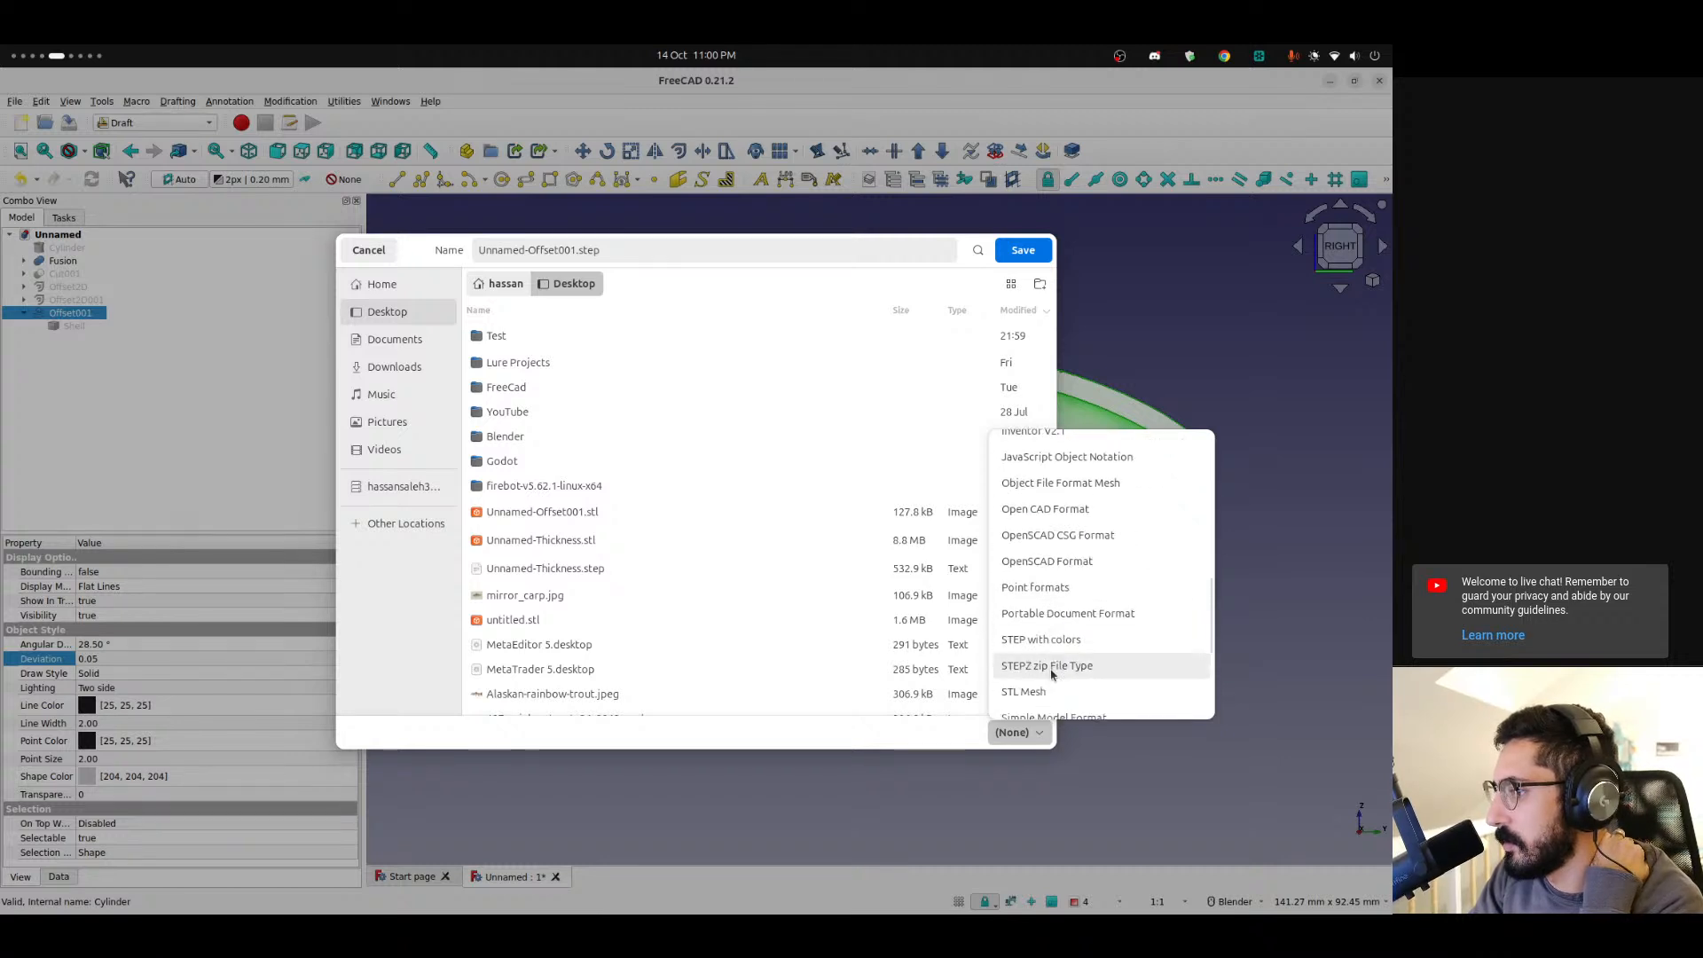
{"action": "left_click", "coordinate": [1093, 641]}
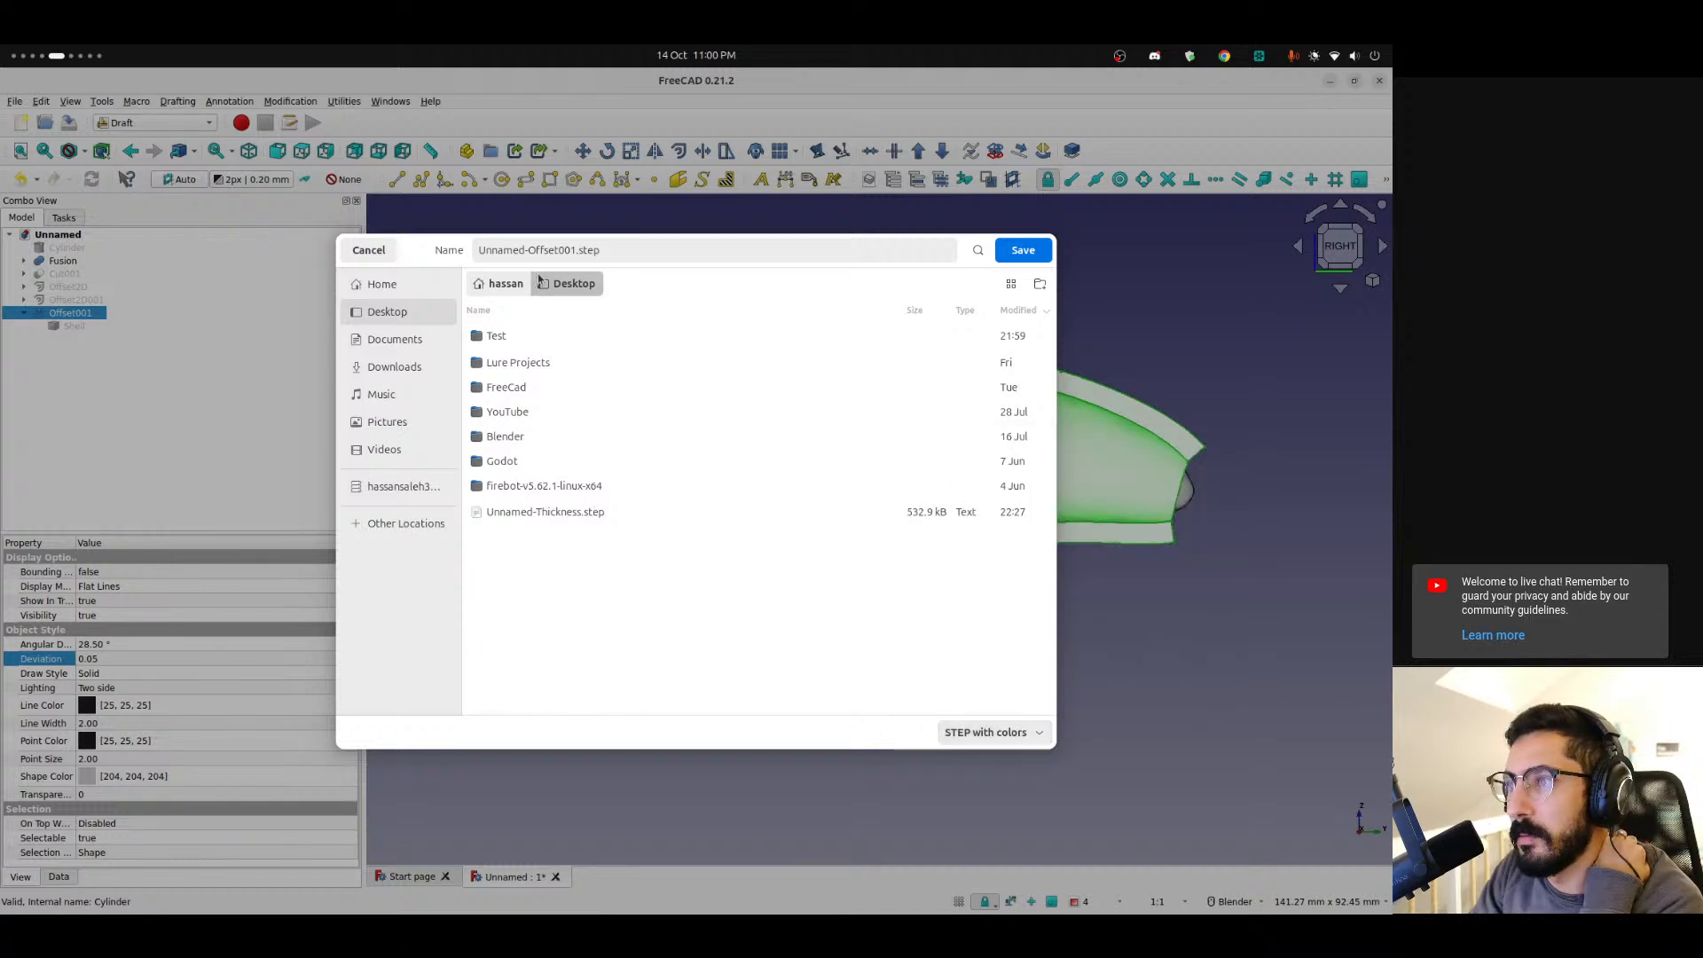
{"action": "left_click", "coordinate": [1020, 251]}
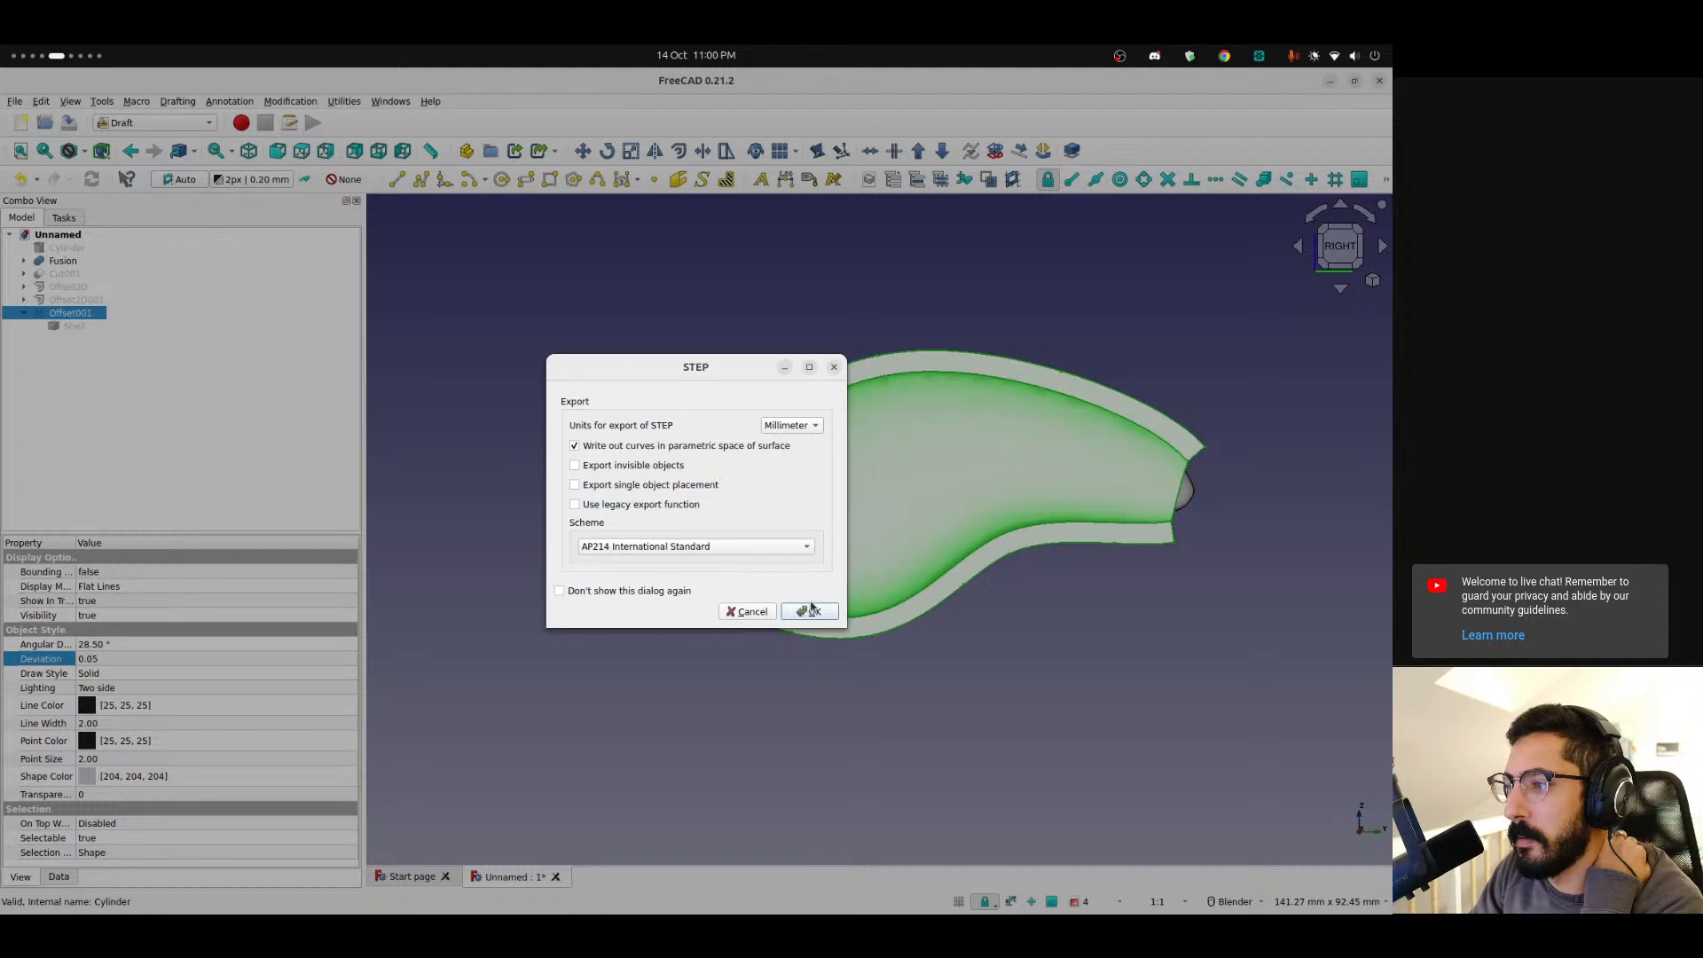
{"action": "left_click", "coordinate": [809, 608]}
Switch to Bambu Studio and replace the STL shell on the plate with Unnamed-Offset001.step from the Desktop.
{"action": "mouse_move", "coordinate": [3, 686]}
{"action": "left_click", "coordinate": [23, 658]}
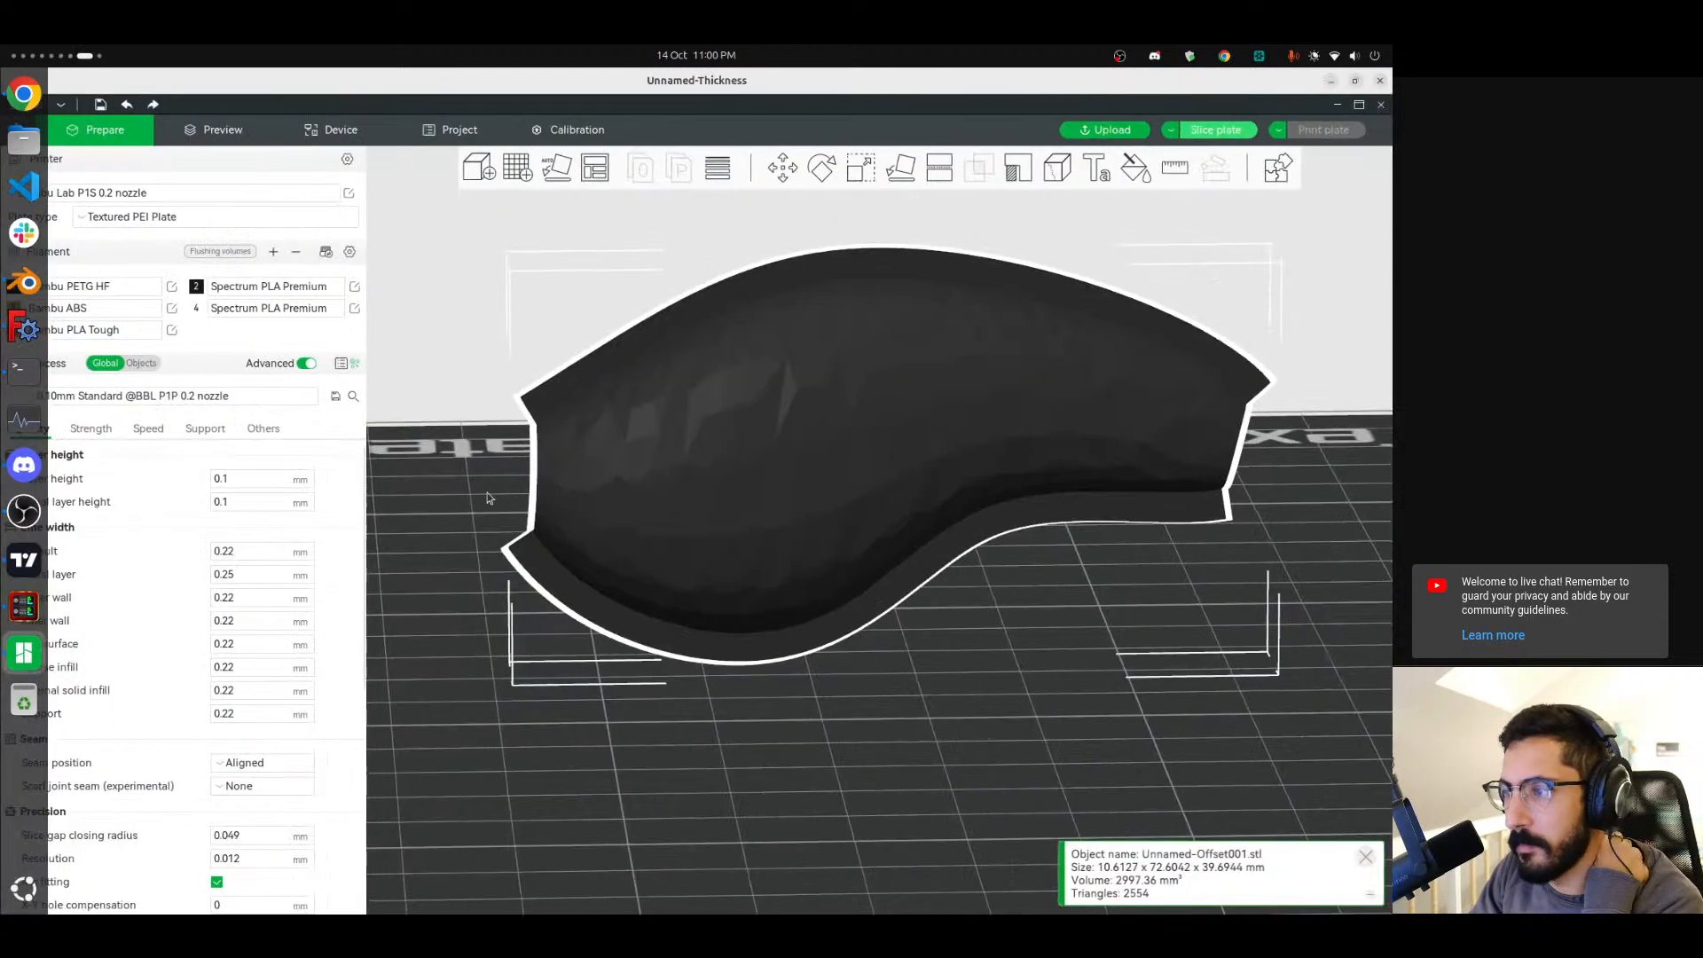
{"action": "key", "text": "Delete"}
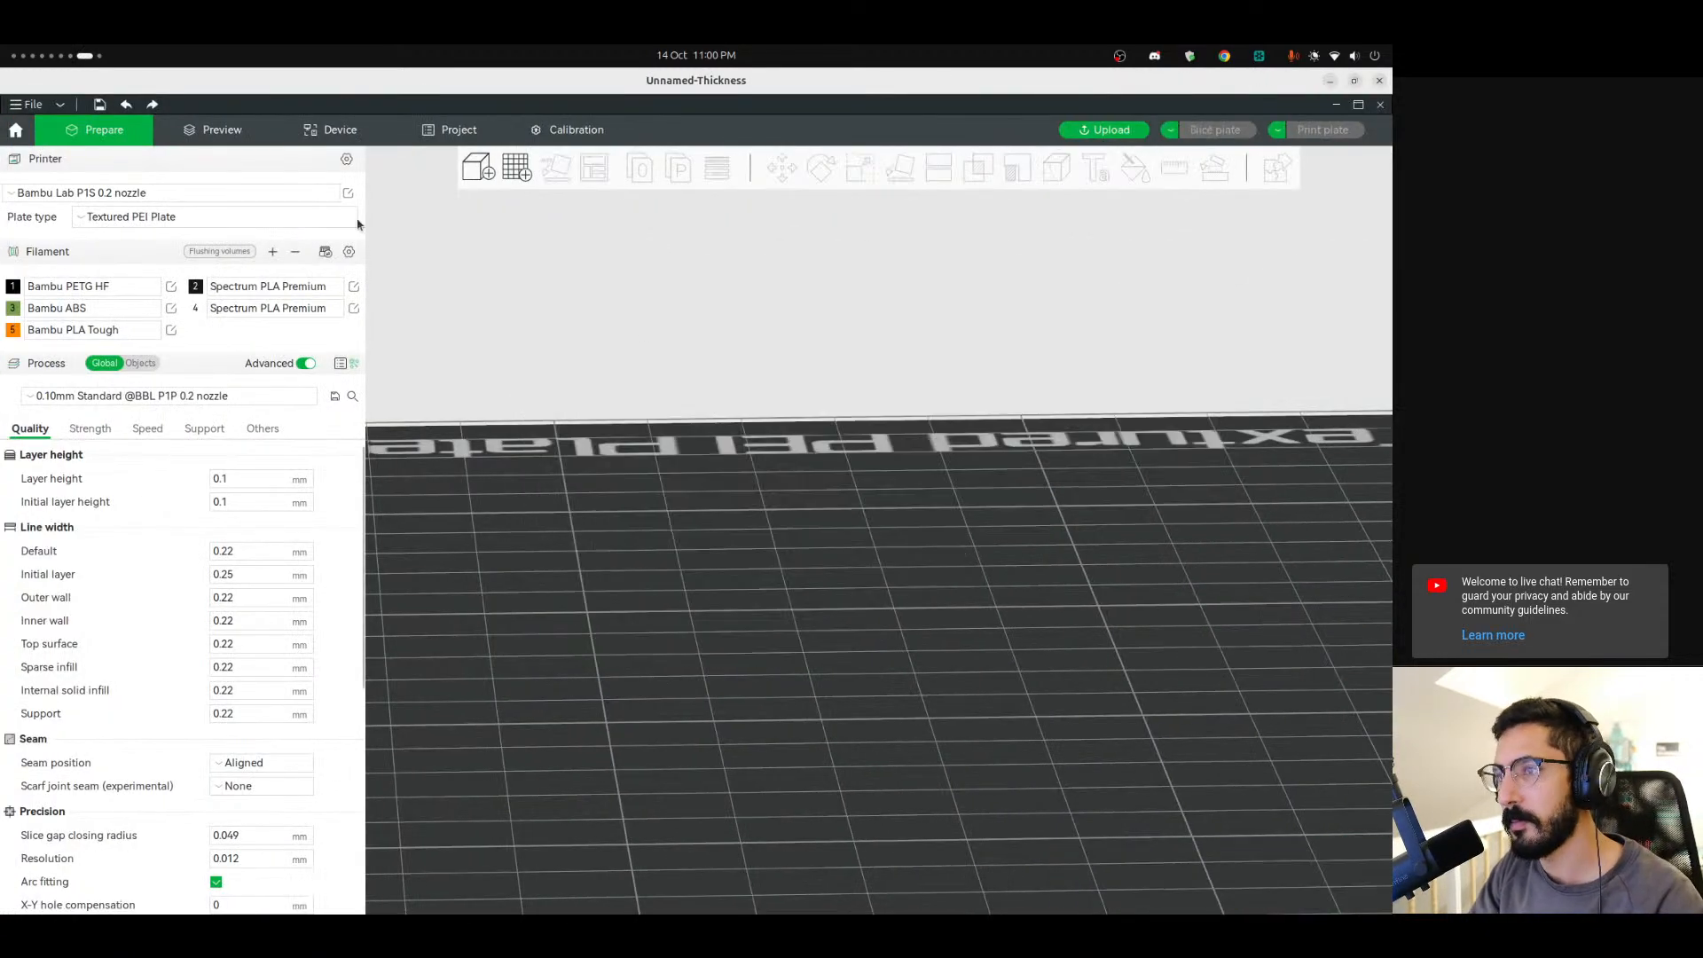
{"action": "left_click", "coordinate": [480, 167]}
{"action": "double_click", "coordinate": [524, 278]}
{"action": "scroll", "coordinate": [896, 556], "scroll_direction": "up", "scroll_amount": 5}
{"action": "mouse_move", "coordinate": [793, 770]}
{"action": "left_mouse_down"}
{"action": "mouse_move", "coordinate": [996, 746]}
{"action": "mouse_move", "coordinate": [914, 786]}
{"action": "mouse_move", "coordinate": [760, 757]}
{"action": "mouse_move", "coordinate": [808, 760]}
{"action": "left_mouse_up"}
{"action": "mouse_move", "coordinate": [7, 798]}
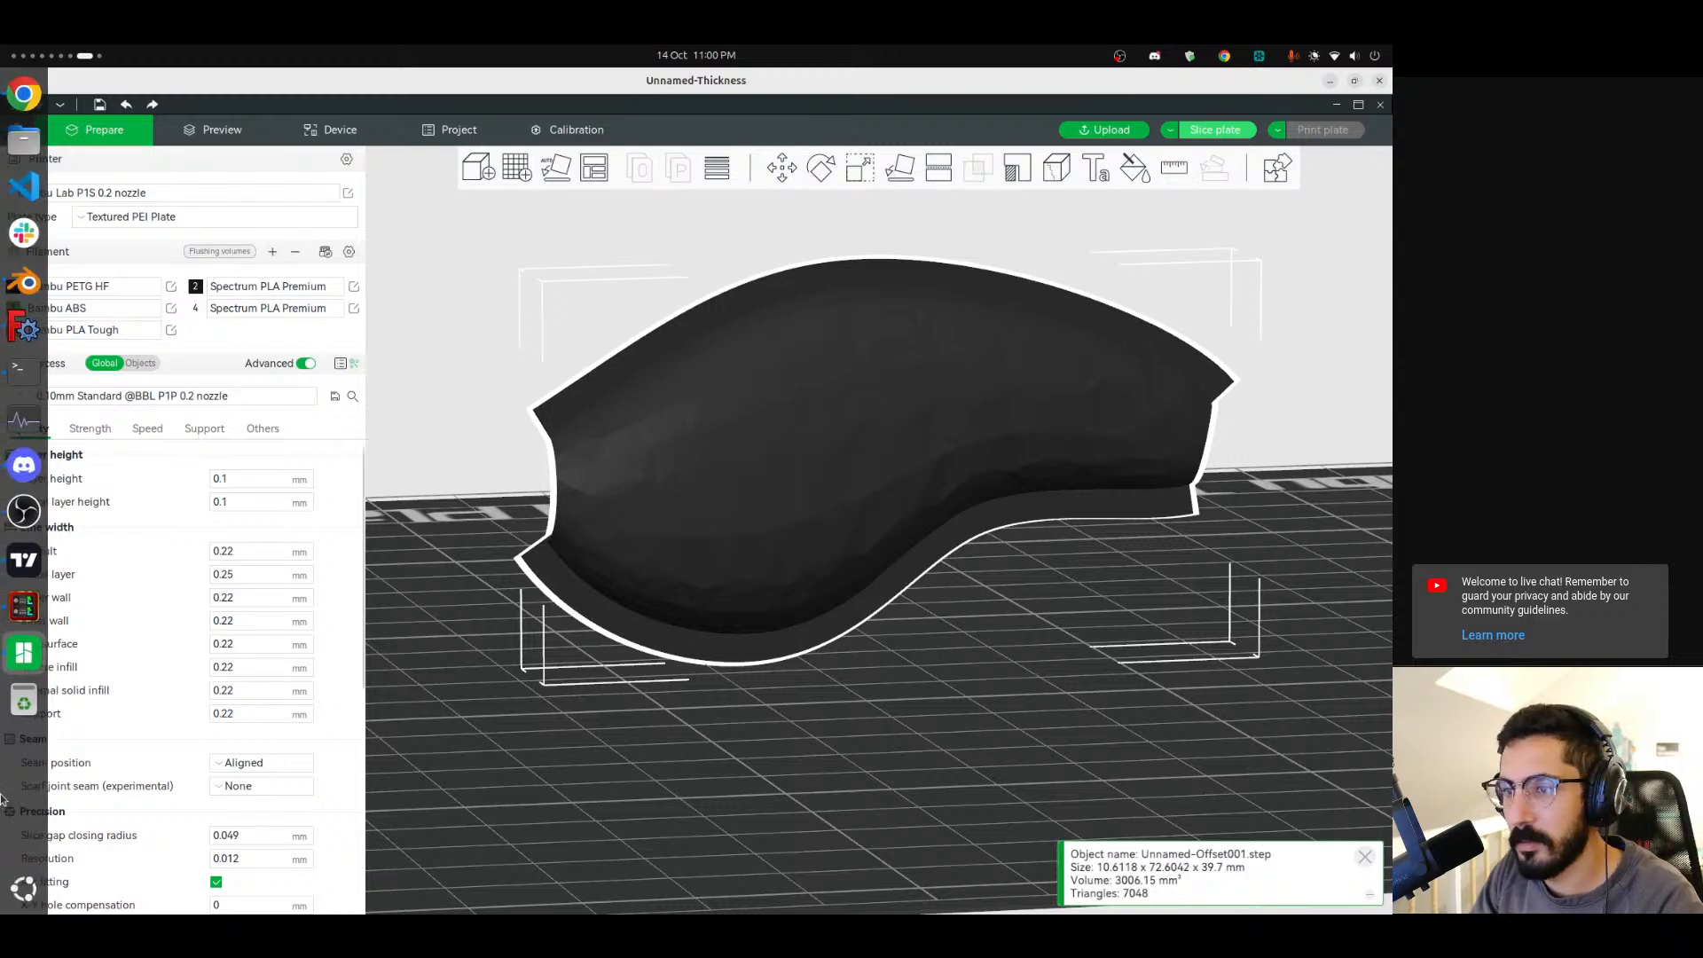
Switch back to the FreeCAD window.
{"action": "scroll", "coordinate": [7, 798], "scroll_direction": "up", "scroll_amount": 2}
{"action": "scroll", "coordinate": [7, 798], "scroll_direction": "down", "scroll_amount": 3}
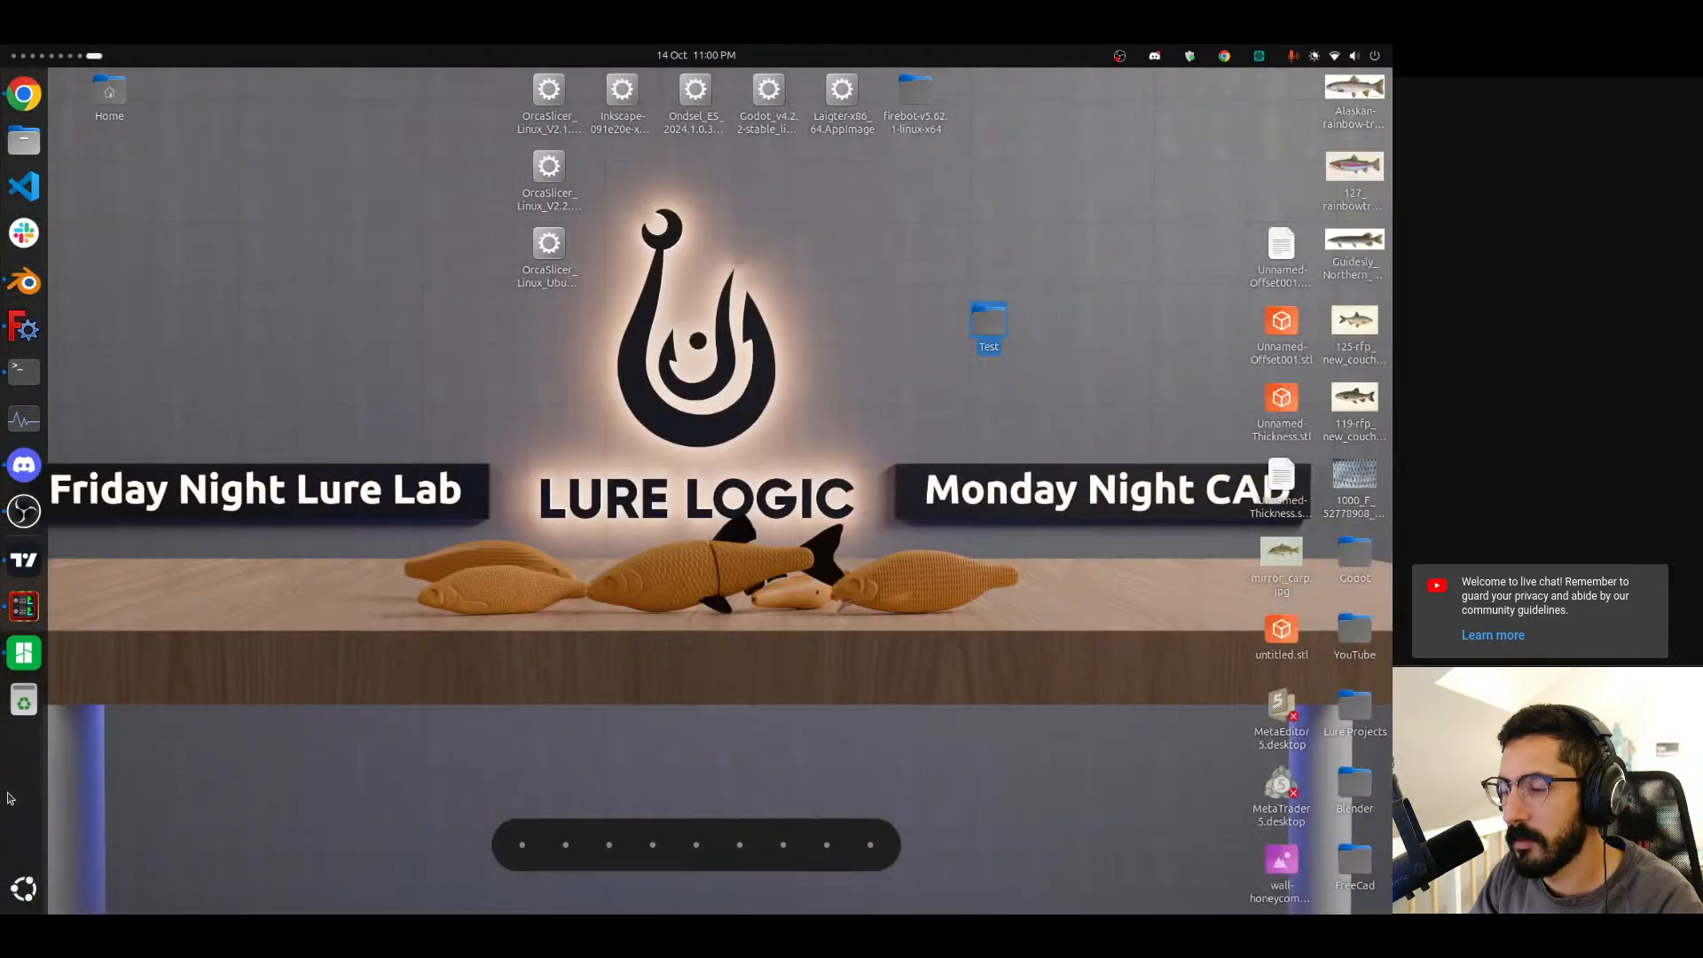
{"action": "scroll", "coordinate": [7, 799], "scroll_direction": "up", "scroll_amount": 3}
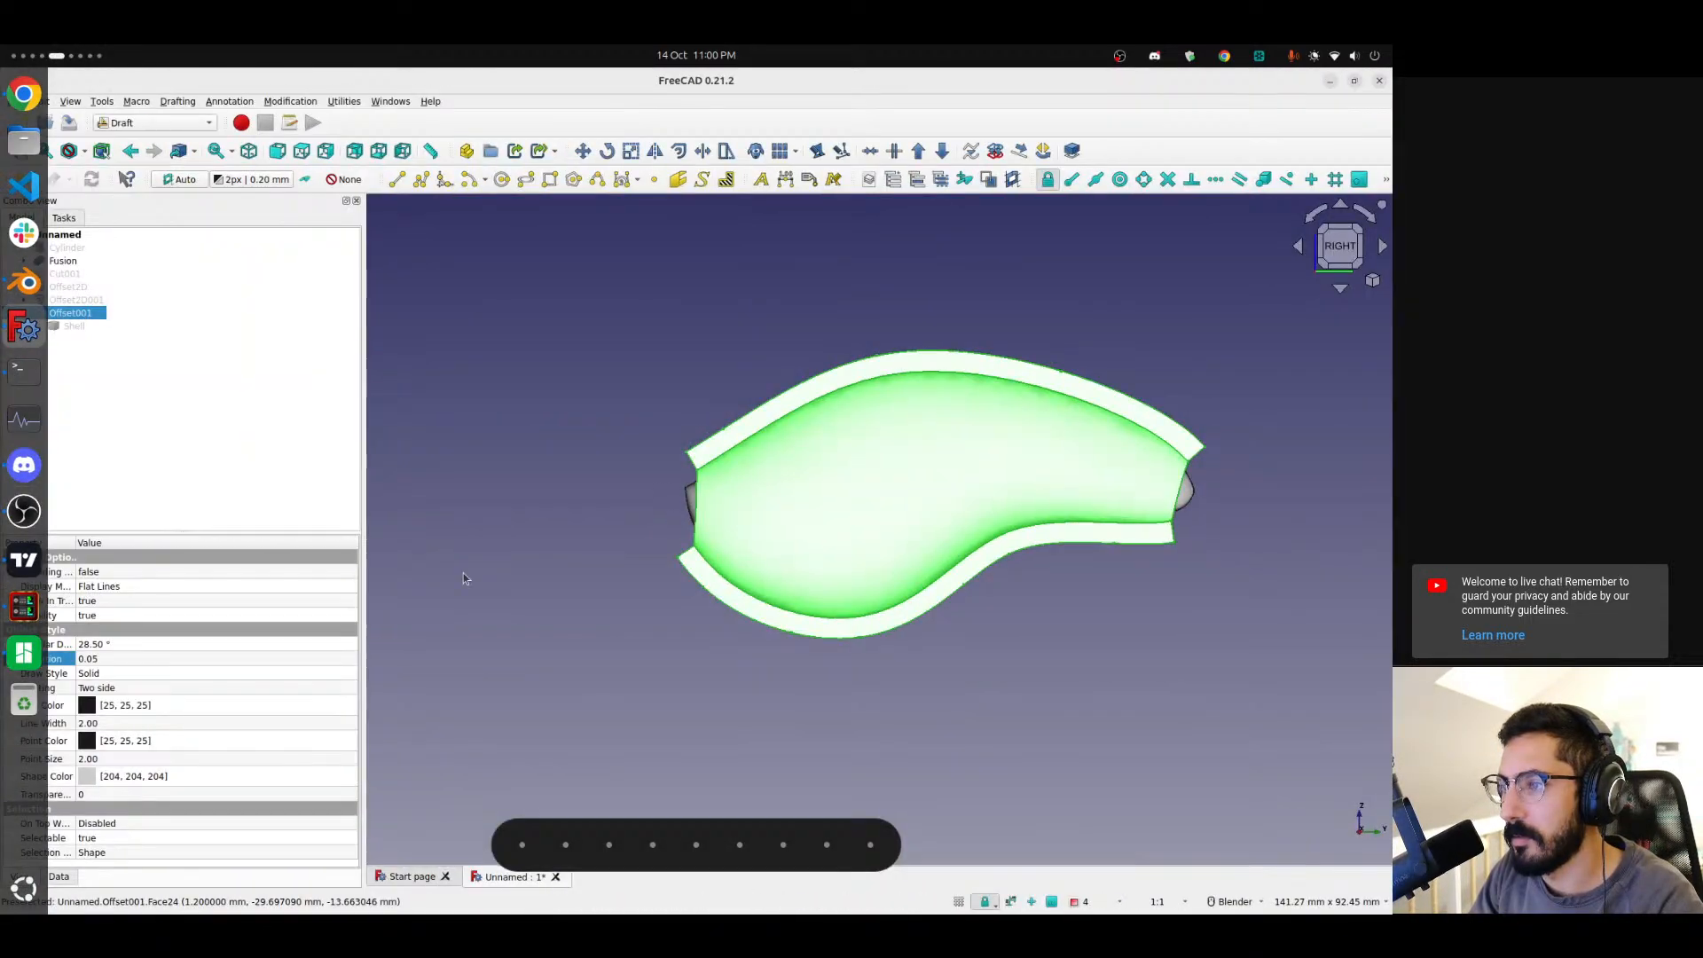
{"action": "left_click", "coordinate": [621, 594]}
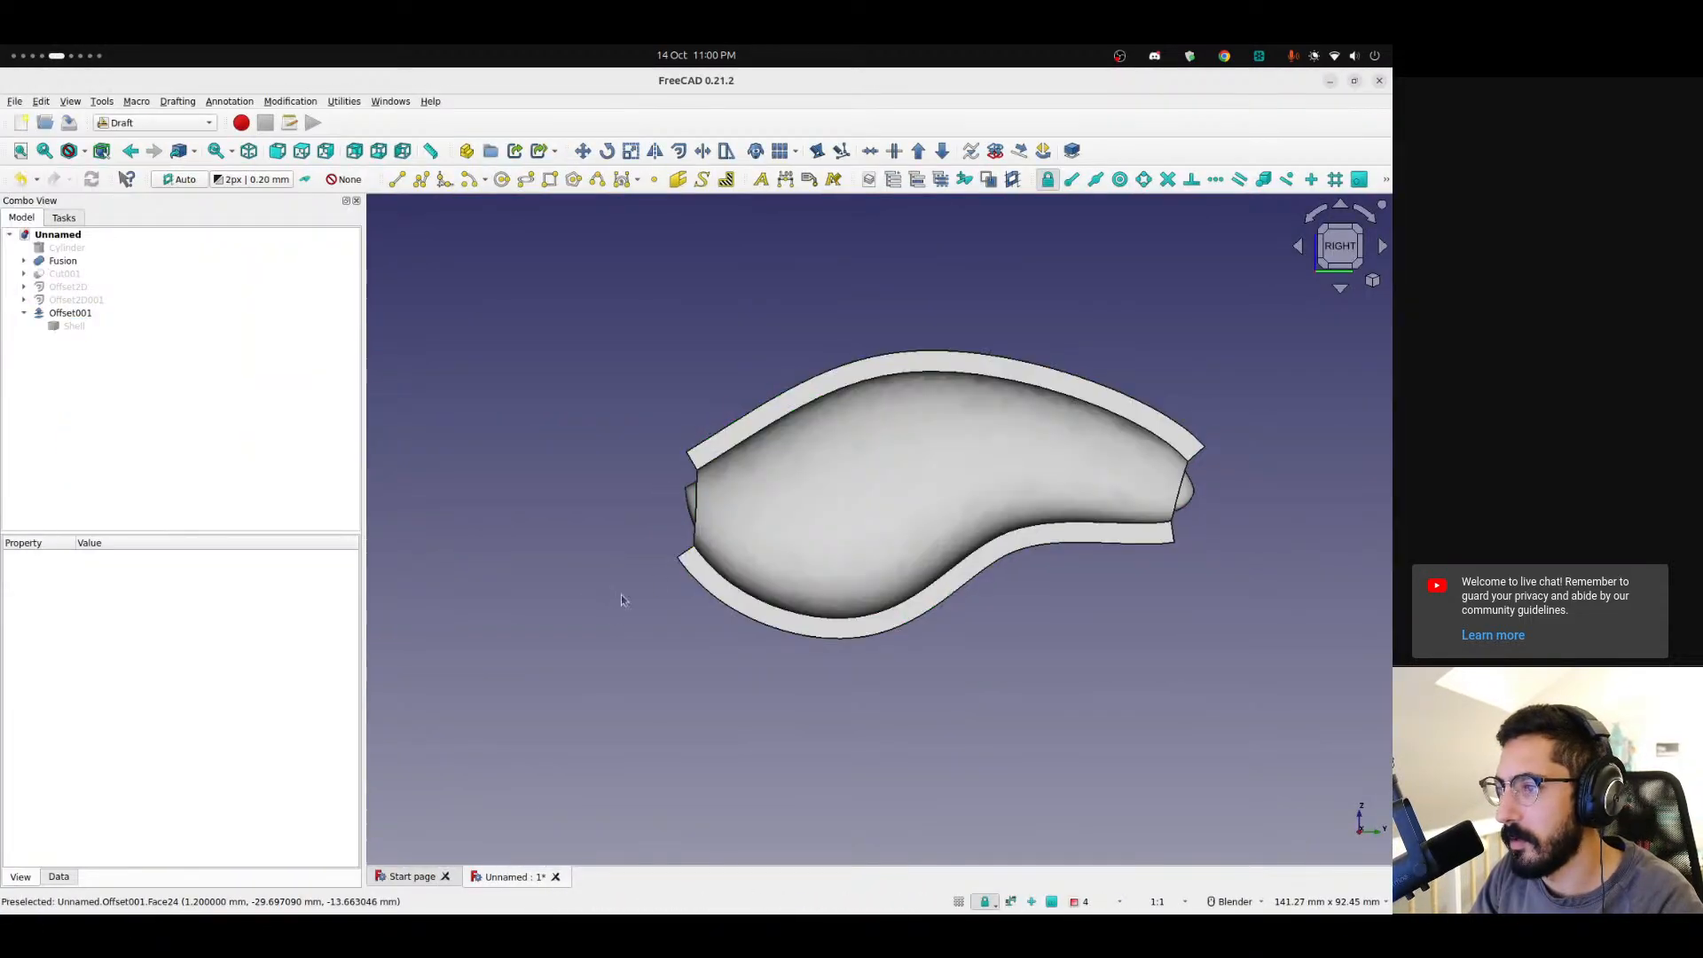
{"action": "middle_click_drag", "start_coordinate": [621, 594], "coordinate": [829, 597]}
Export the Fusion body as Unnamed-Fusion.step to the Desktop.
{"action": "left_click", "coordinate": [56, 263]}
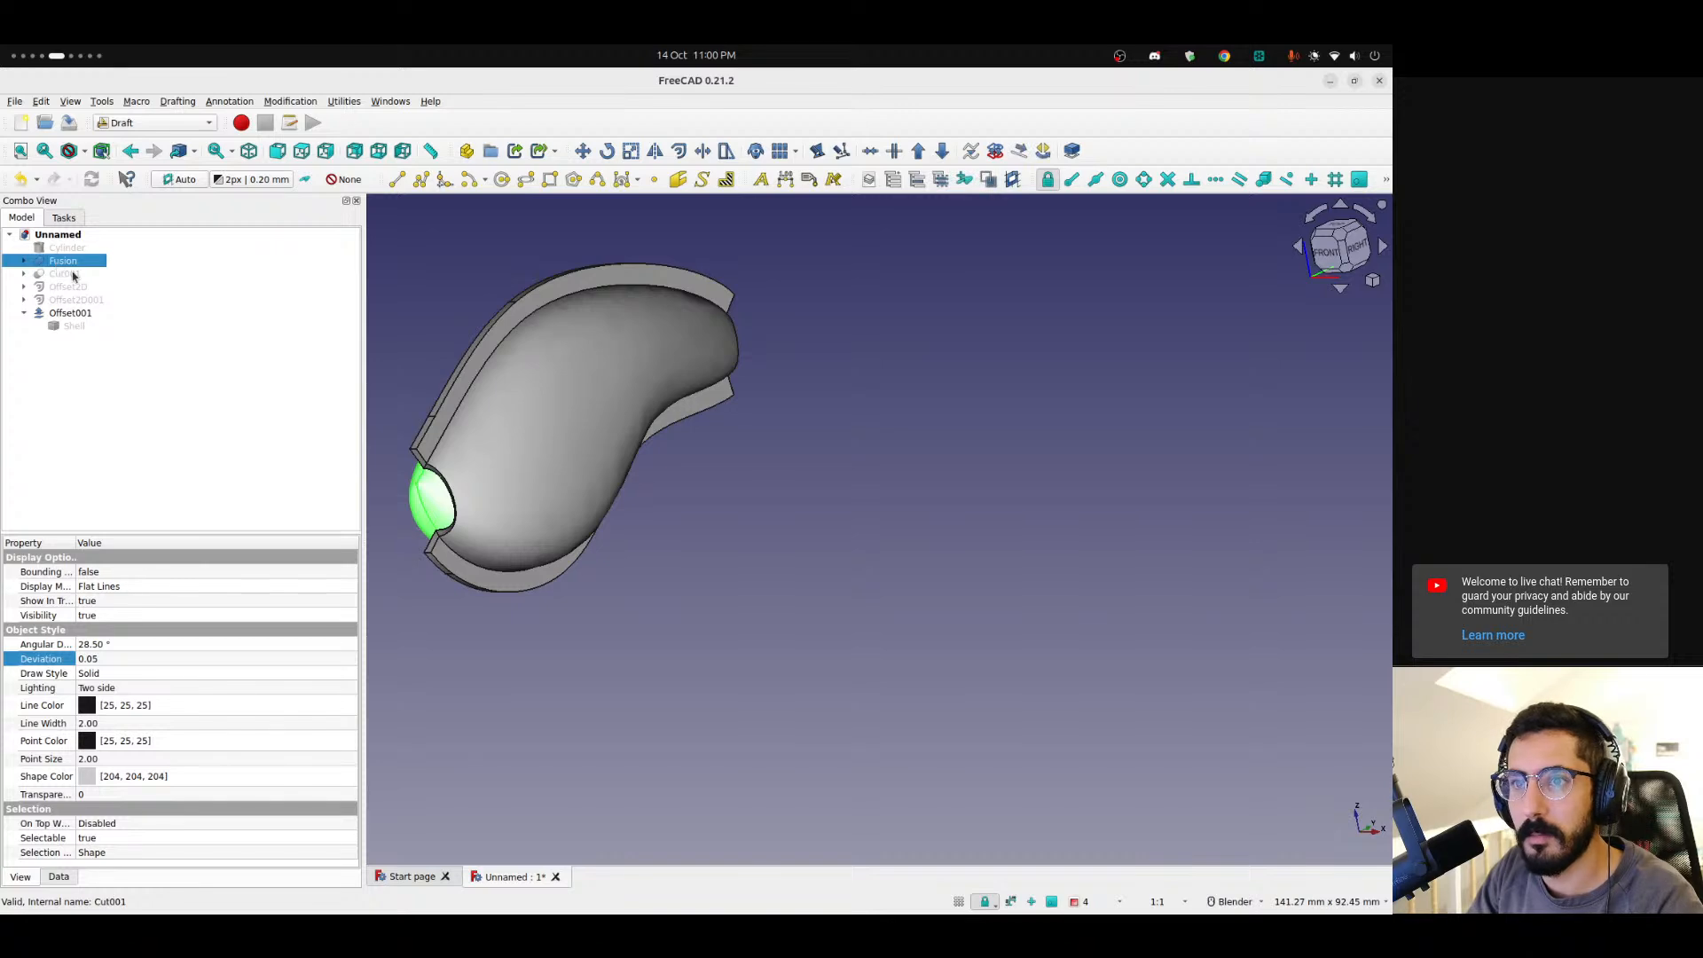
{"action": "left_click", "coordinate": [15, 100]}
{"action": "left_click", "coordinate": [40, 305]}
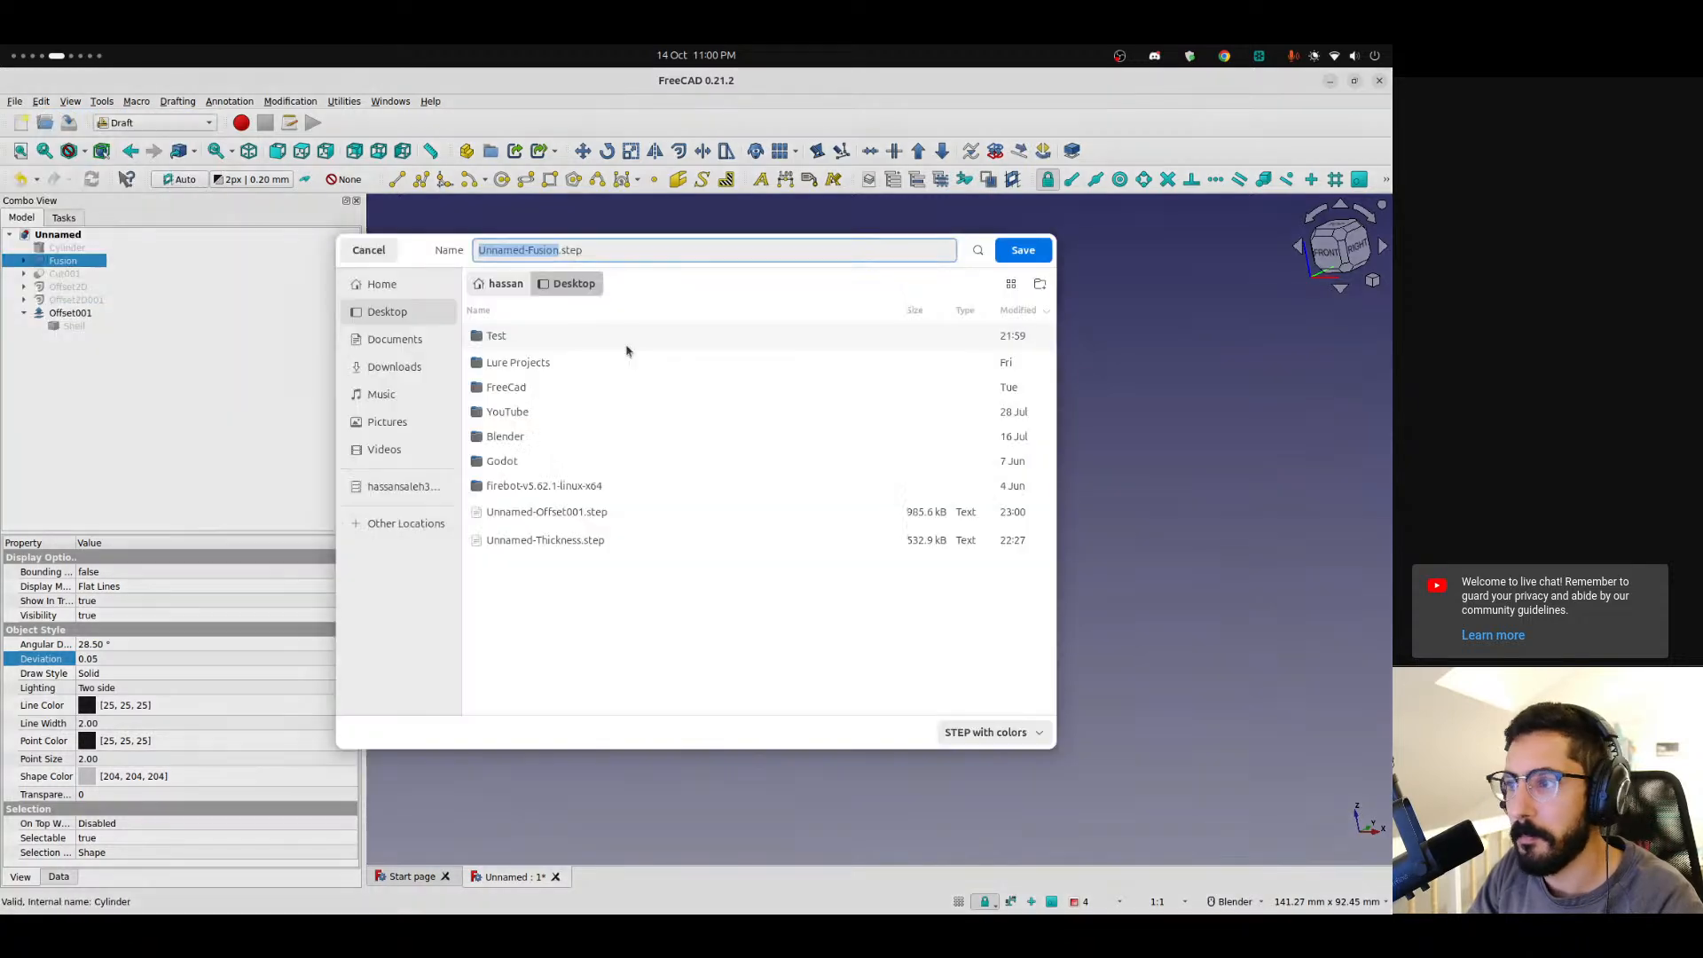
{"action": "left_click", "coordinate": [1007, 260]}
{"action": "left_click", "coordinate": [810, 608]}
Switch to Bambu Studio and replace the shell on the plate with Unnamed-Fusion.step from the Desktop.
{"action": "scroll", "coordinate": [2, 740], "scroll_direction": "down", "scroll_amount": 2}
{"action": "key", "text": "ctrl+alt+Right"}
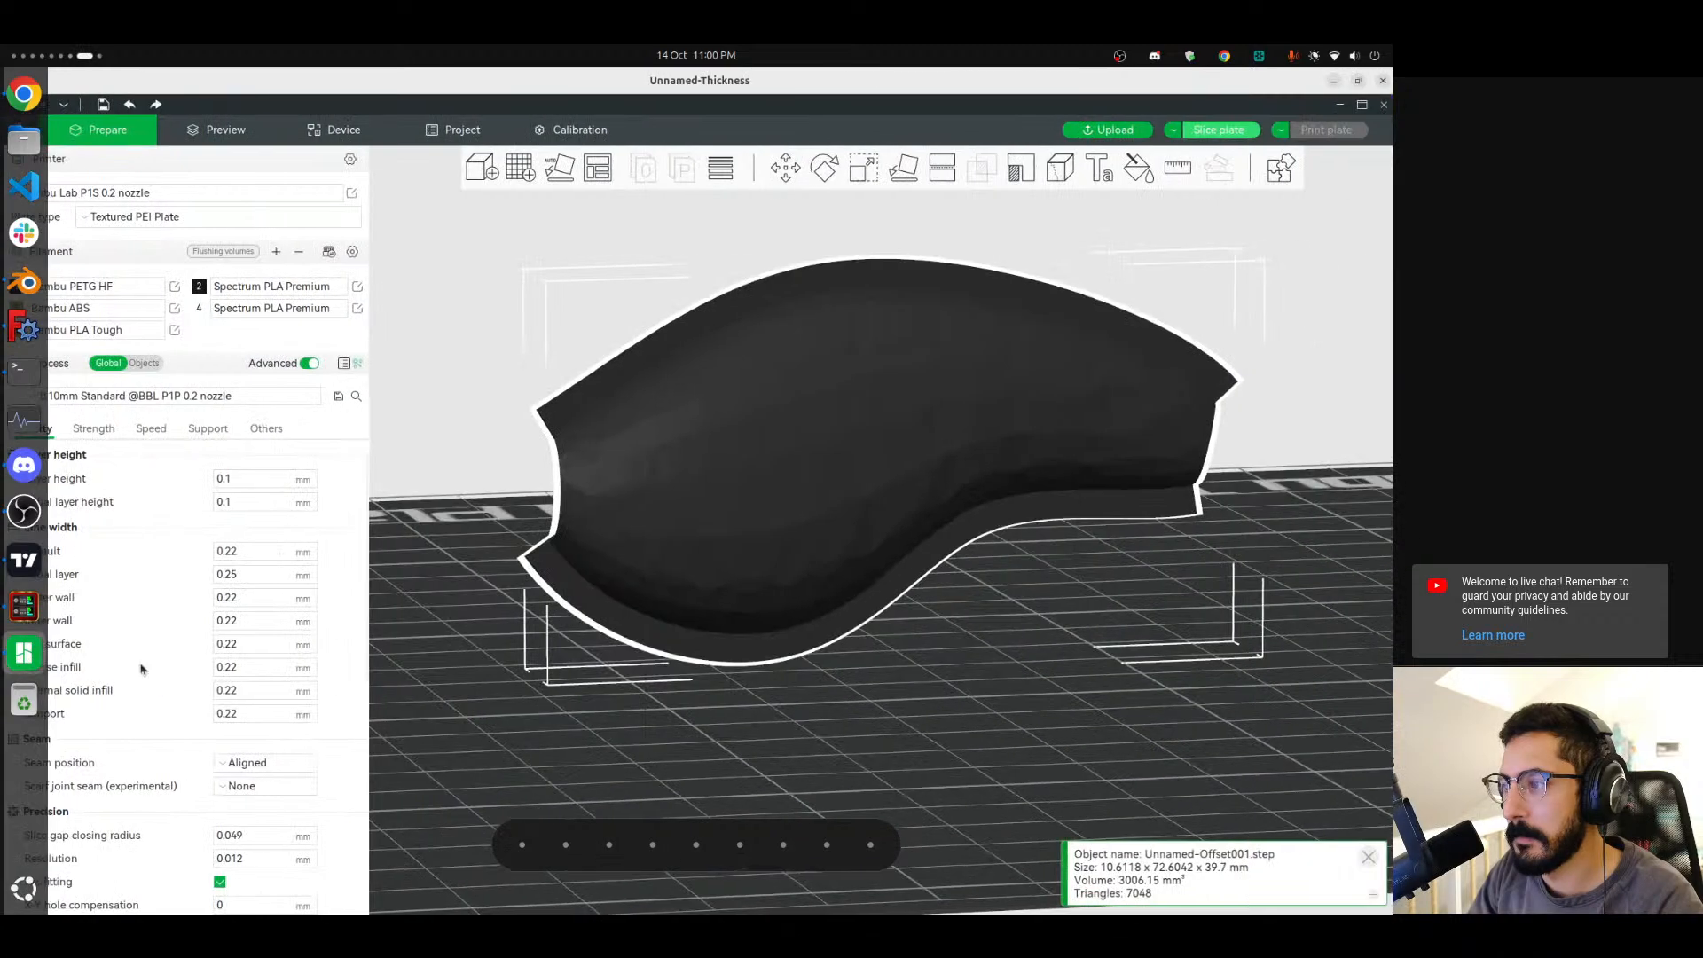
{"action": "key", "text": "Delete"}
{"action": "left_click", "coordinate": [476, 169]}
{"action": "double_click", "coordinate": [512, 243]}
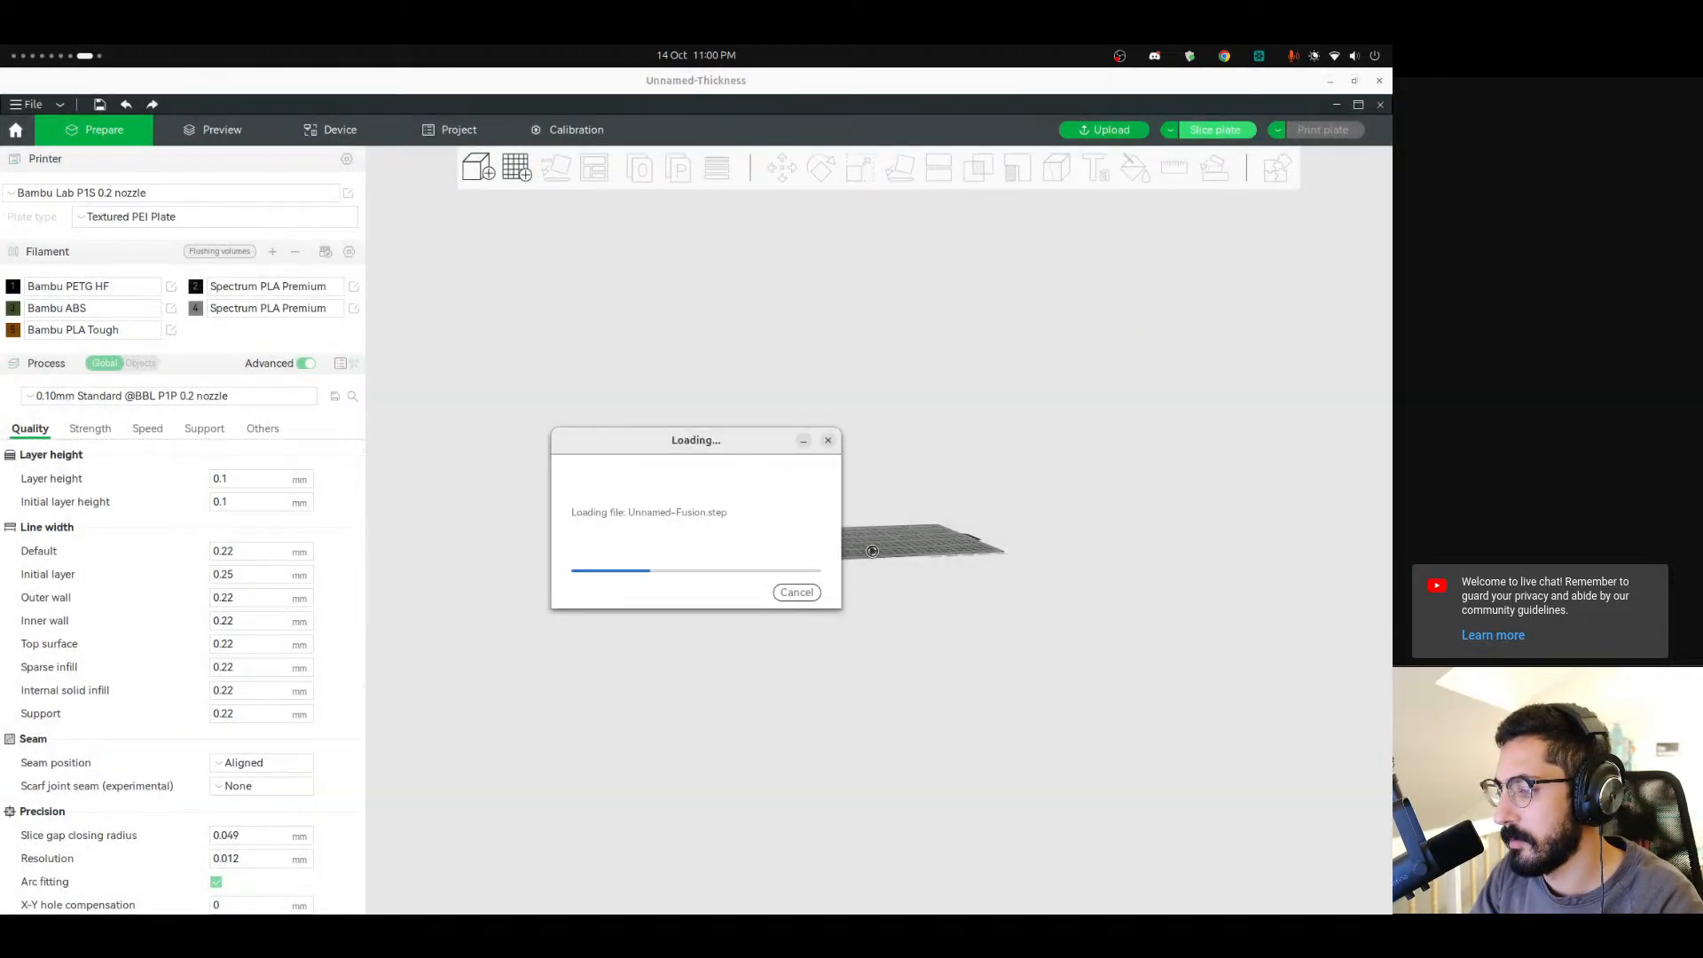
{"action": "scroll", "coordinate": [869, 547], "scroll_direction": "up", "scroll_amount": 10}
{"action": "scroll", "coordinate": [902, 643], "scroll_direction": "down", "scroll_amount": 2}
{"action": "left_click_drag", "start_coordinate": [902, 642], "coordinate": [801, 601]}
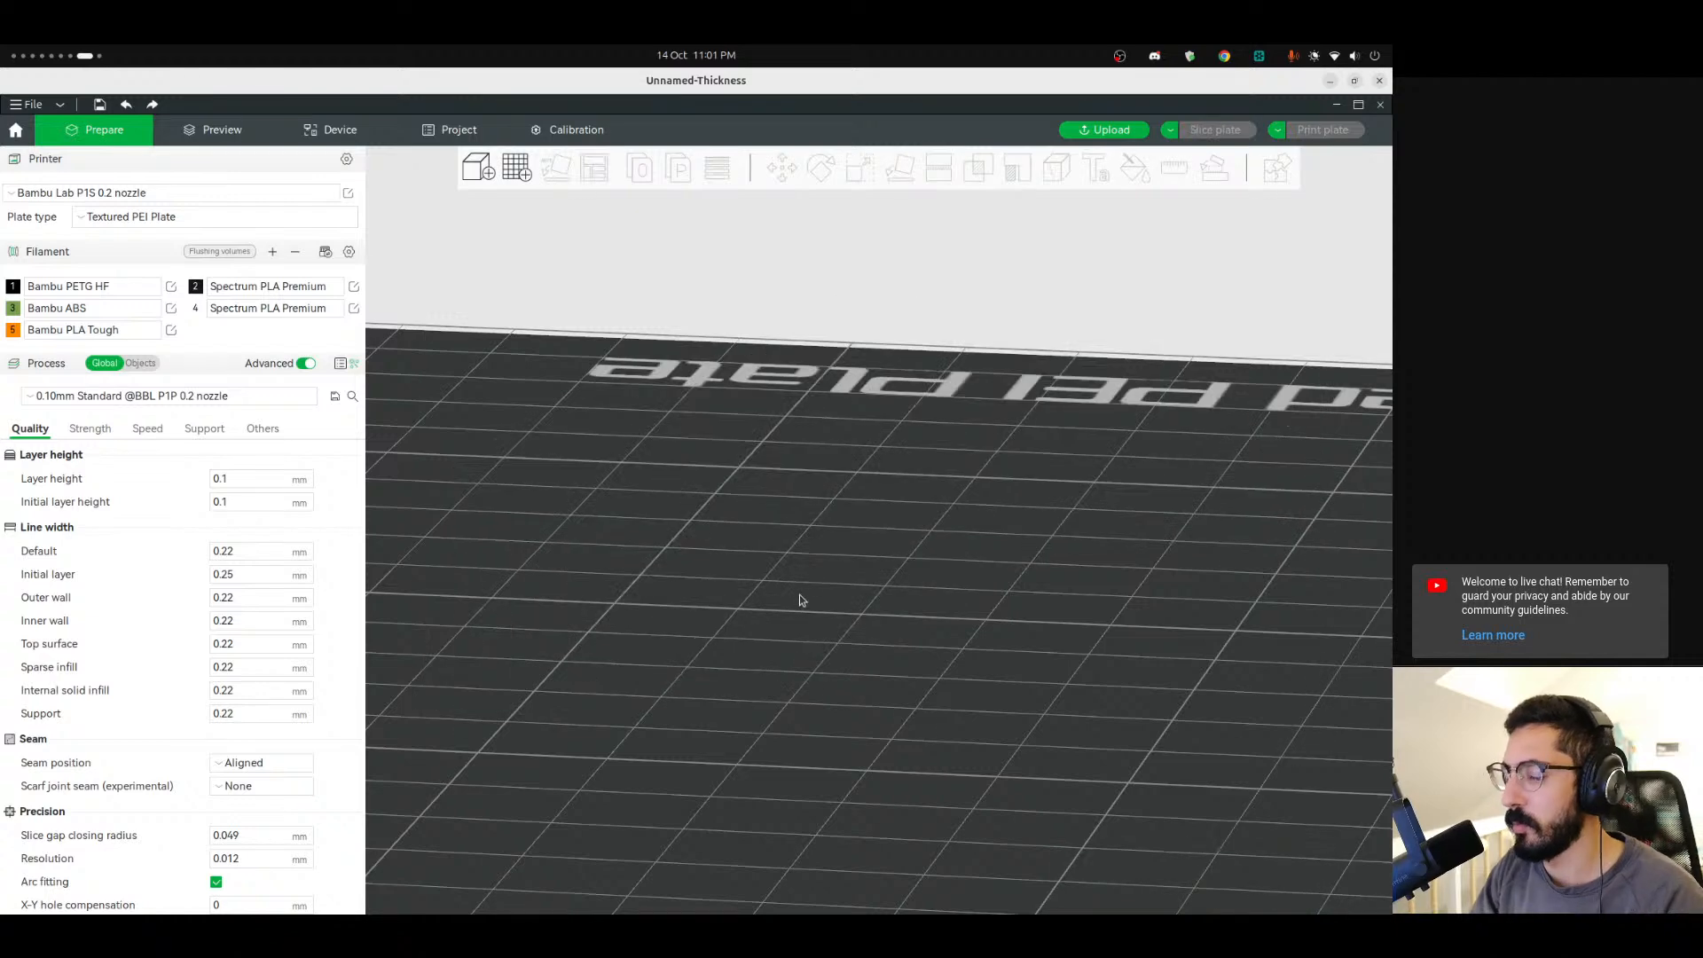
Return to the FreeCAD window and clear the selection.
{"action": "key", "text": "ctrl+alt+Left"}
{"action": "key", "text": "ctrl+alt+Left"}
{"action": "key", "text": "ctrl+alt+Left"}
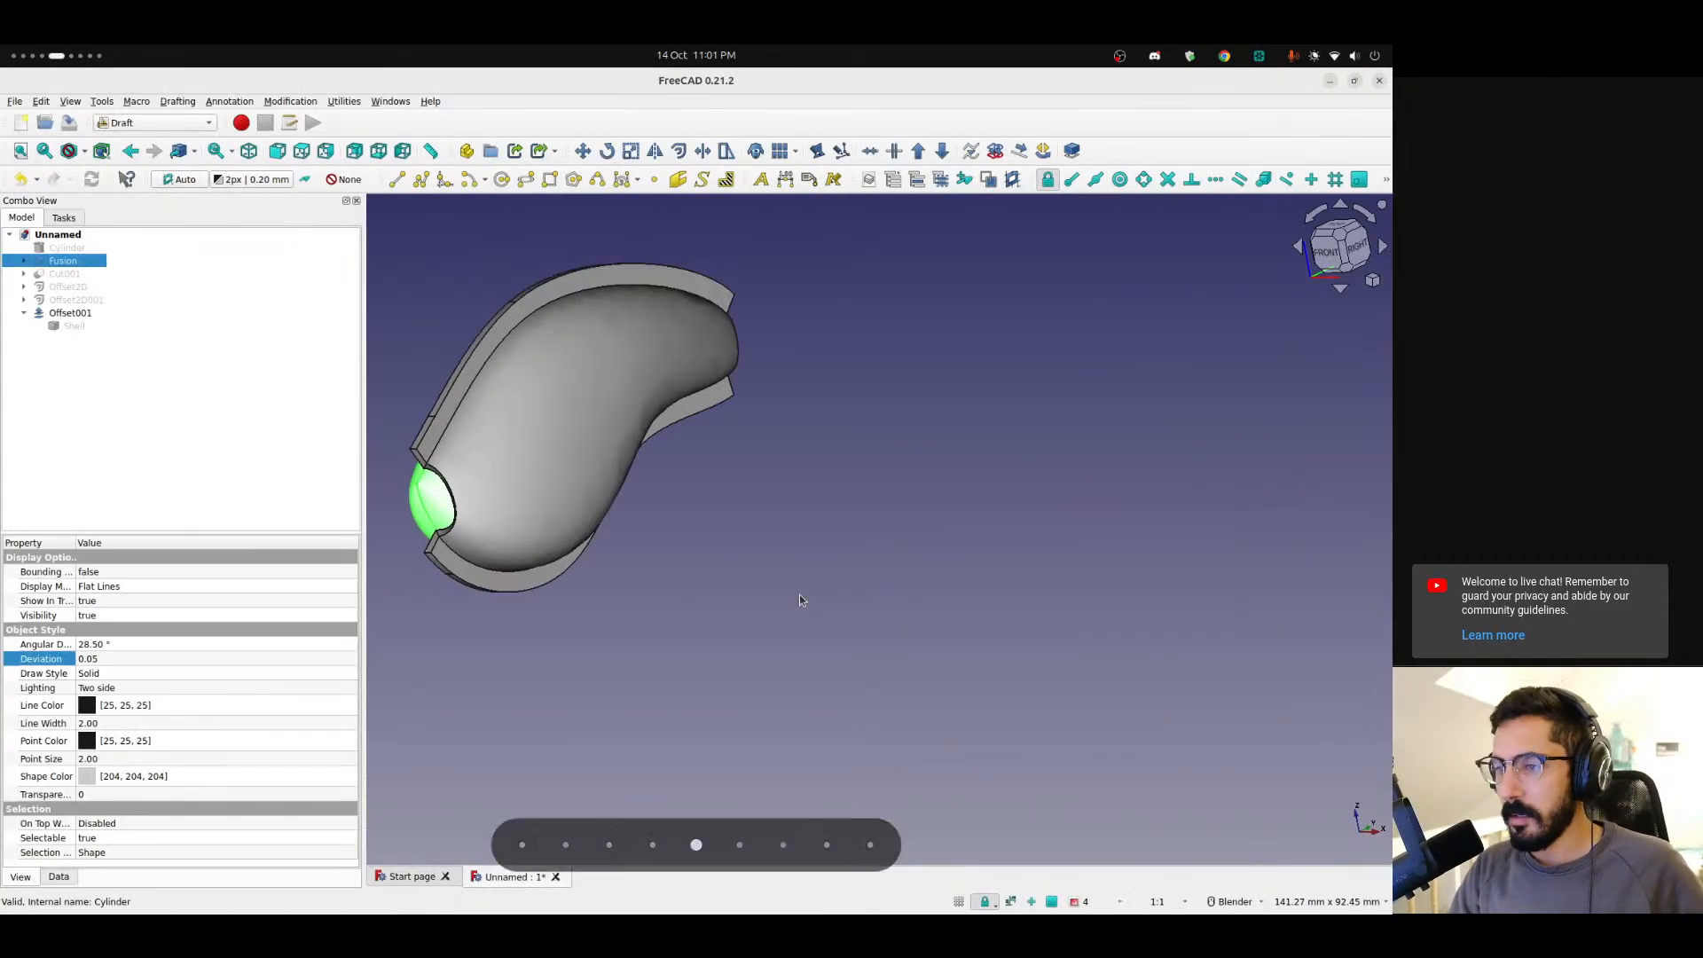
{"action": "scroll", "coordinate": [573, 475], "scroll_direction": "up", "scroll_amount": 3}
{"action": "scroll", "coordinate": [572, 473], "scroll_direction": "down", "scroll_amount": 4}
{"action": "left_click", "coordinate": [834, 546]}
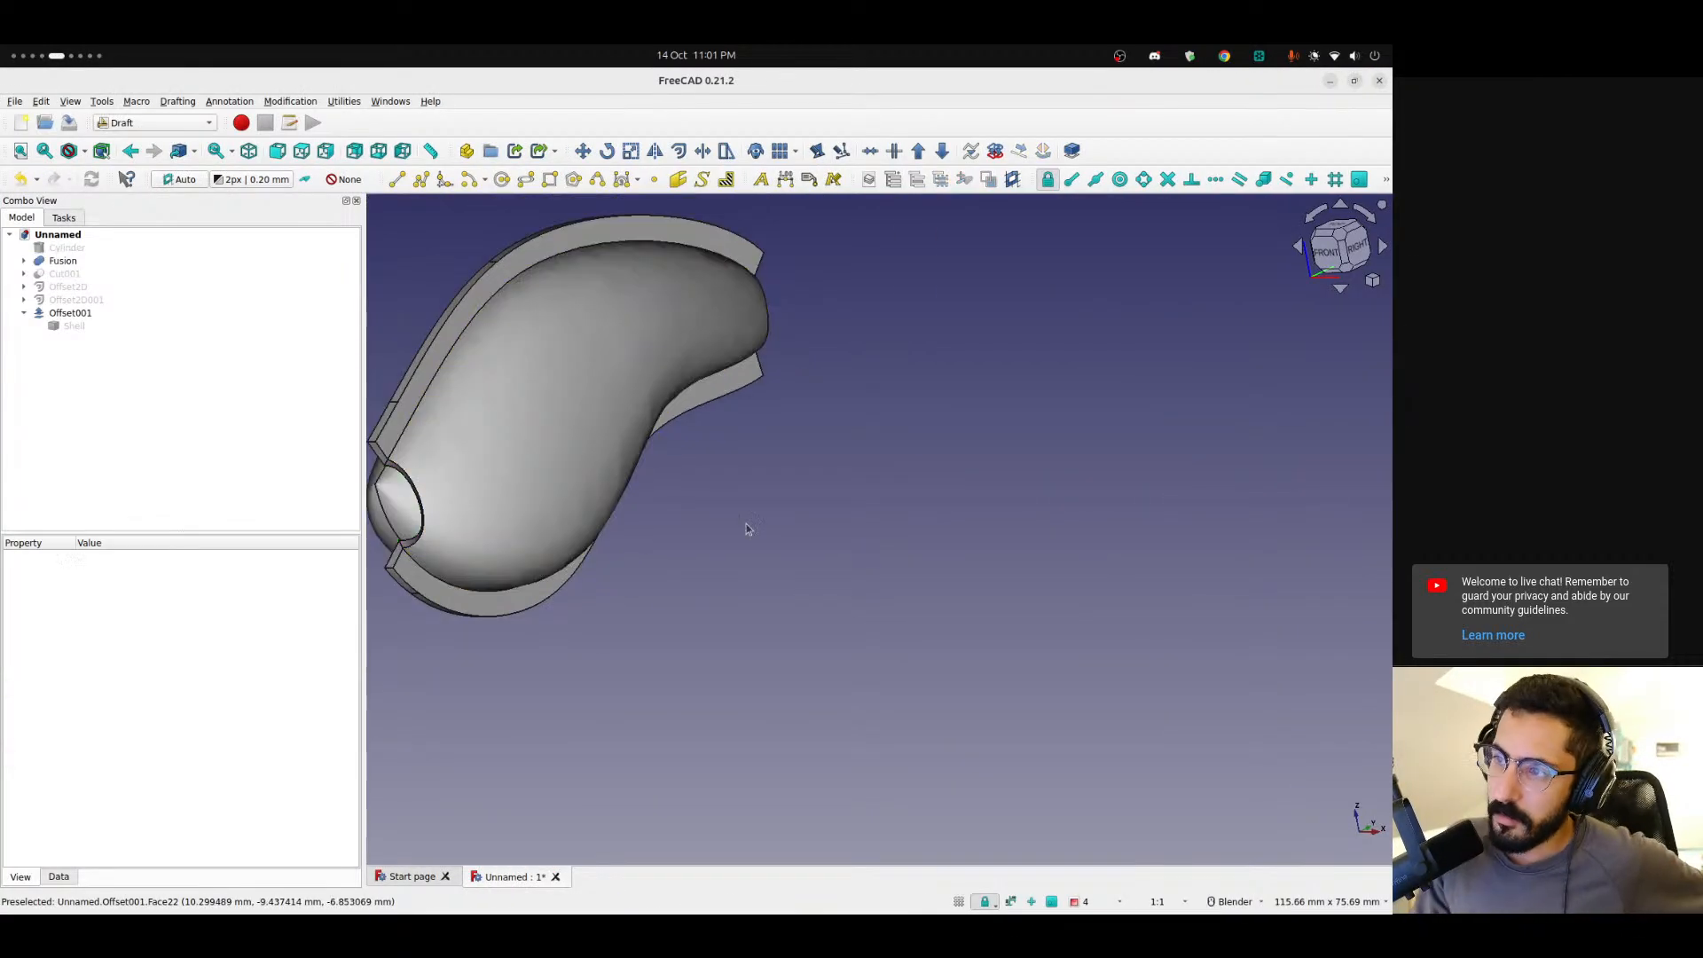
Delete the Offset001 object from the model tree.
{"action": "left_click", "coordinate": [64, 314]}
{"action": "left_click", "coordinate": [66, 354]}
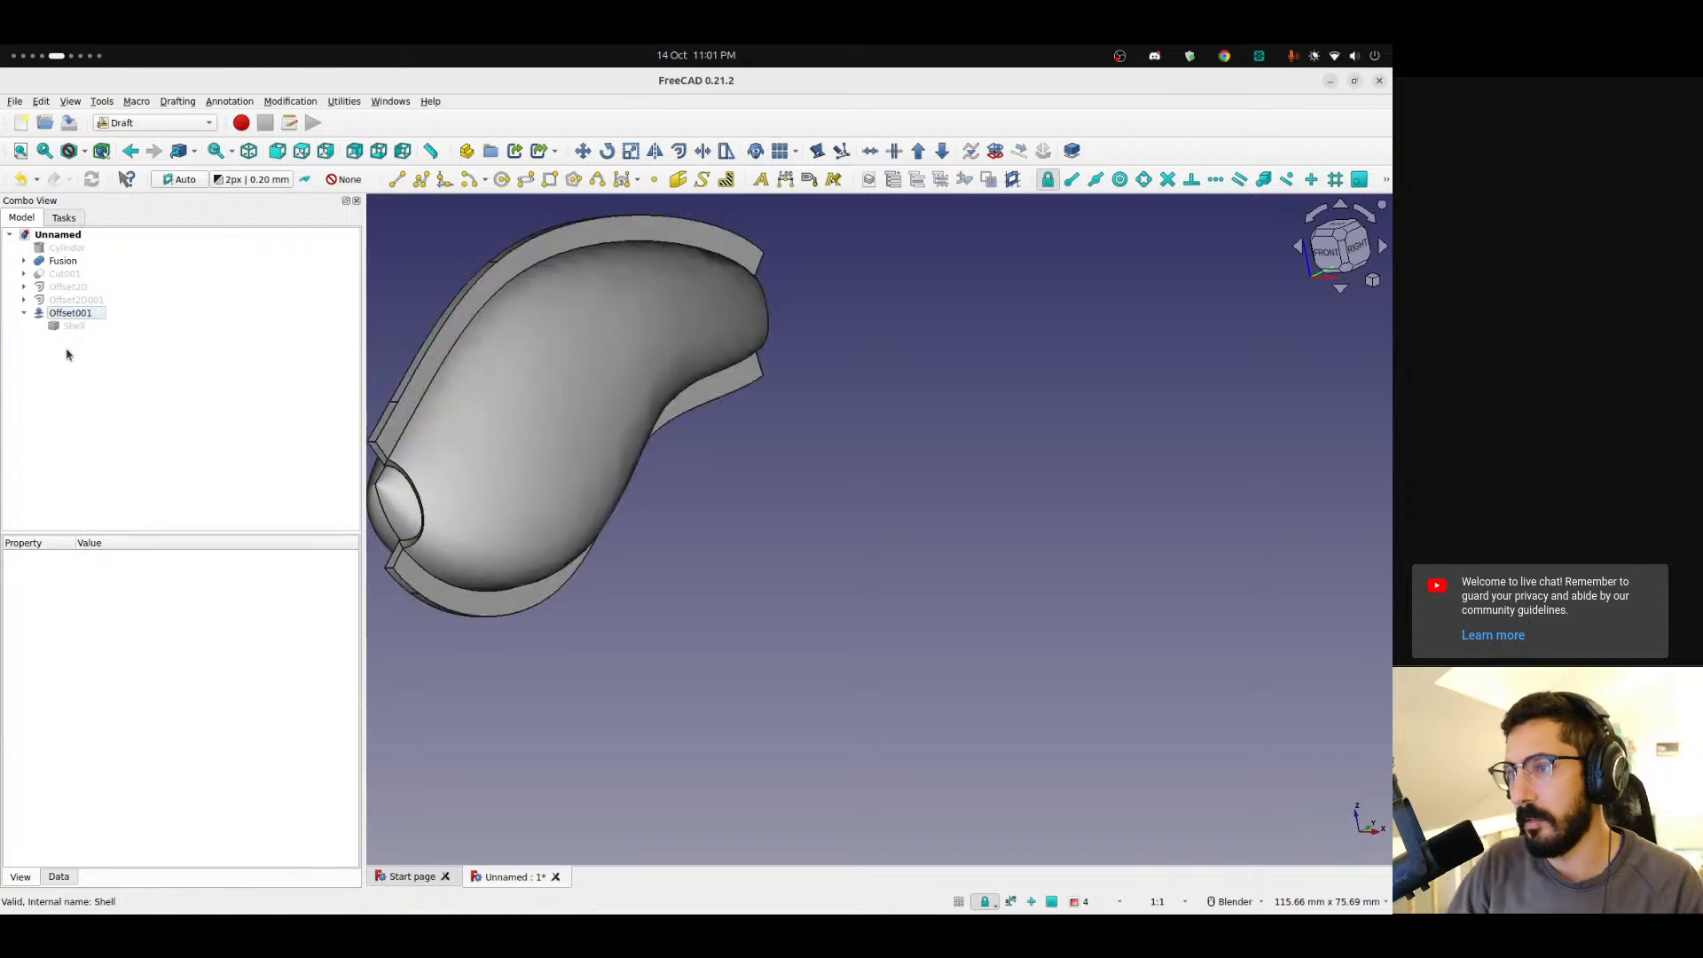
{"action": "left_click", "coordinate": [72, 315]}
{"action": "key", "text": "Delete"}
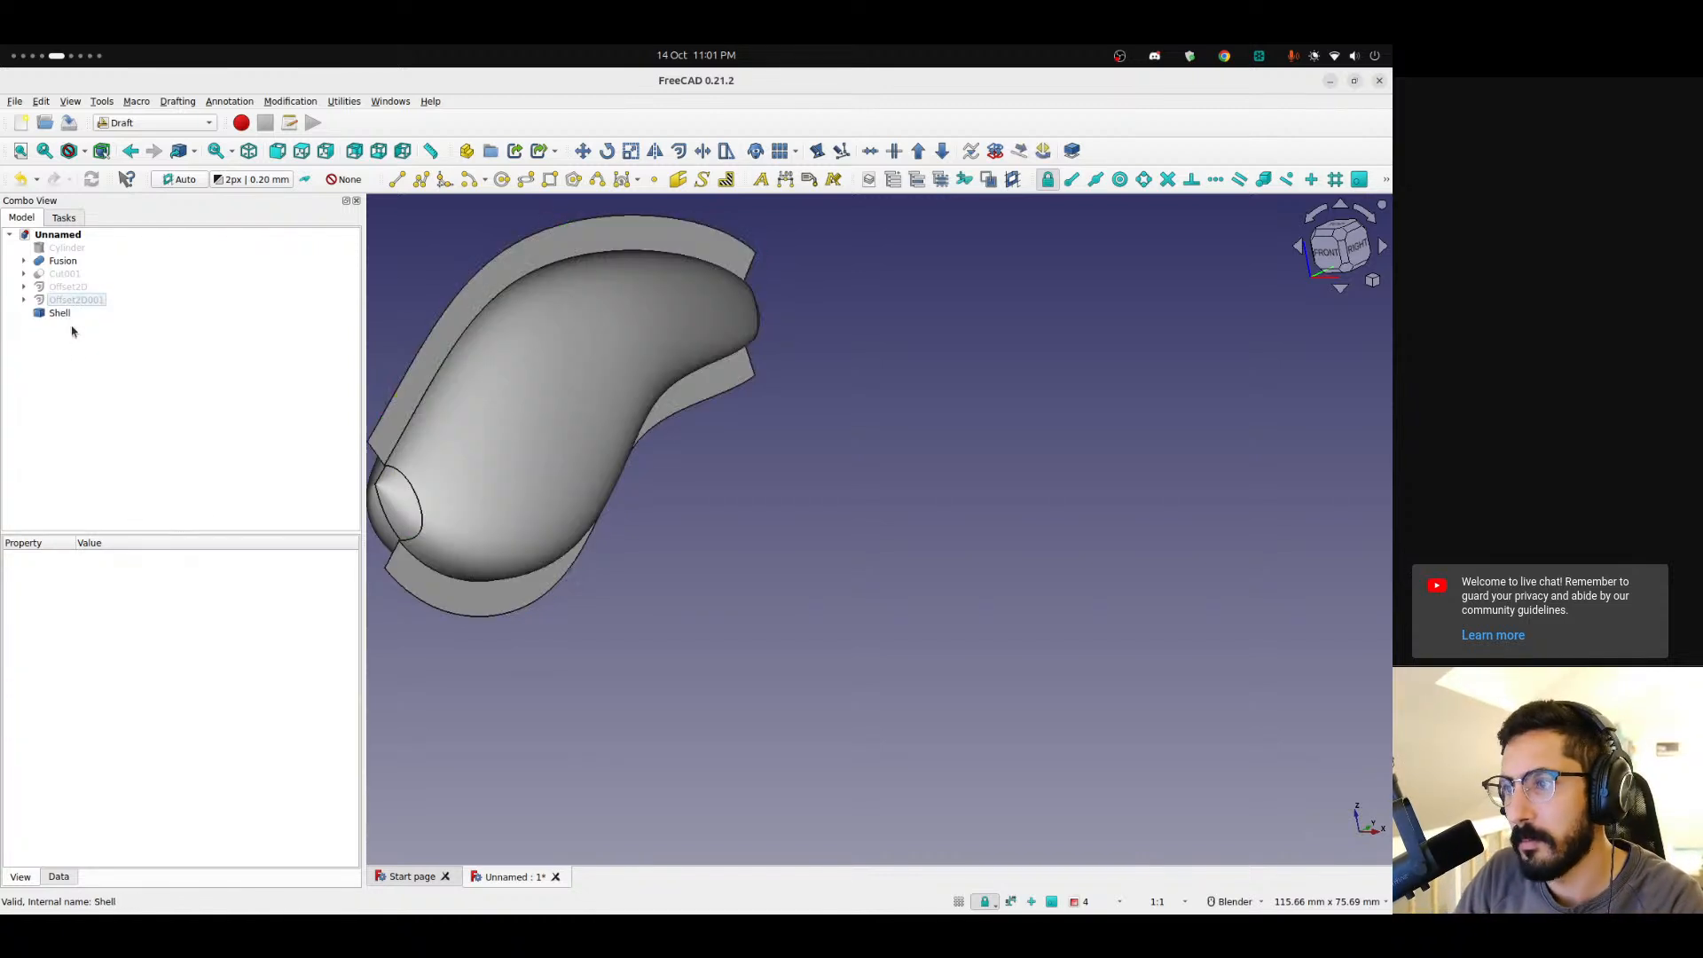
Undo the Offset001 deletion.
{"action": "scroll", "coordinate": [560, 371], "scroll_direction": "up", "scroll_amount": 5}
{"action": "scroll", "coordinate": [624, 466], "scroll_direction": "down", "scroll_amount": 1}
{"action": "mouse_move", "coordinate": [844, 612]}
{"action": "middle_mouse_down"}
{"action": "mouse_move", "coordinate": [740, 558]}
{"action": "mouse_move", "coordinate": [836, 589]}
{"action": "middle_mouse_up"}
{"action": "scroll", "coordinate": [789, 578], "scroll_direction": "down", "scroll_amount": 8}
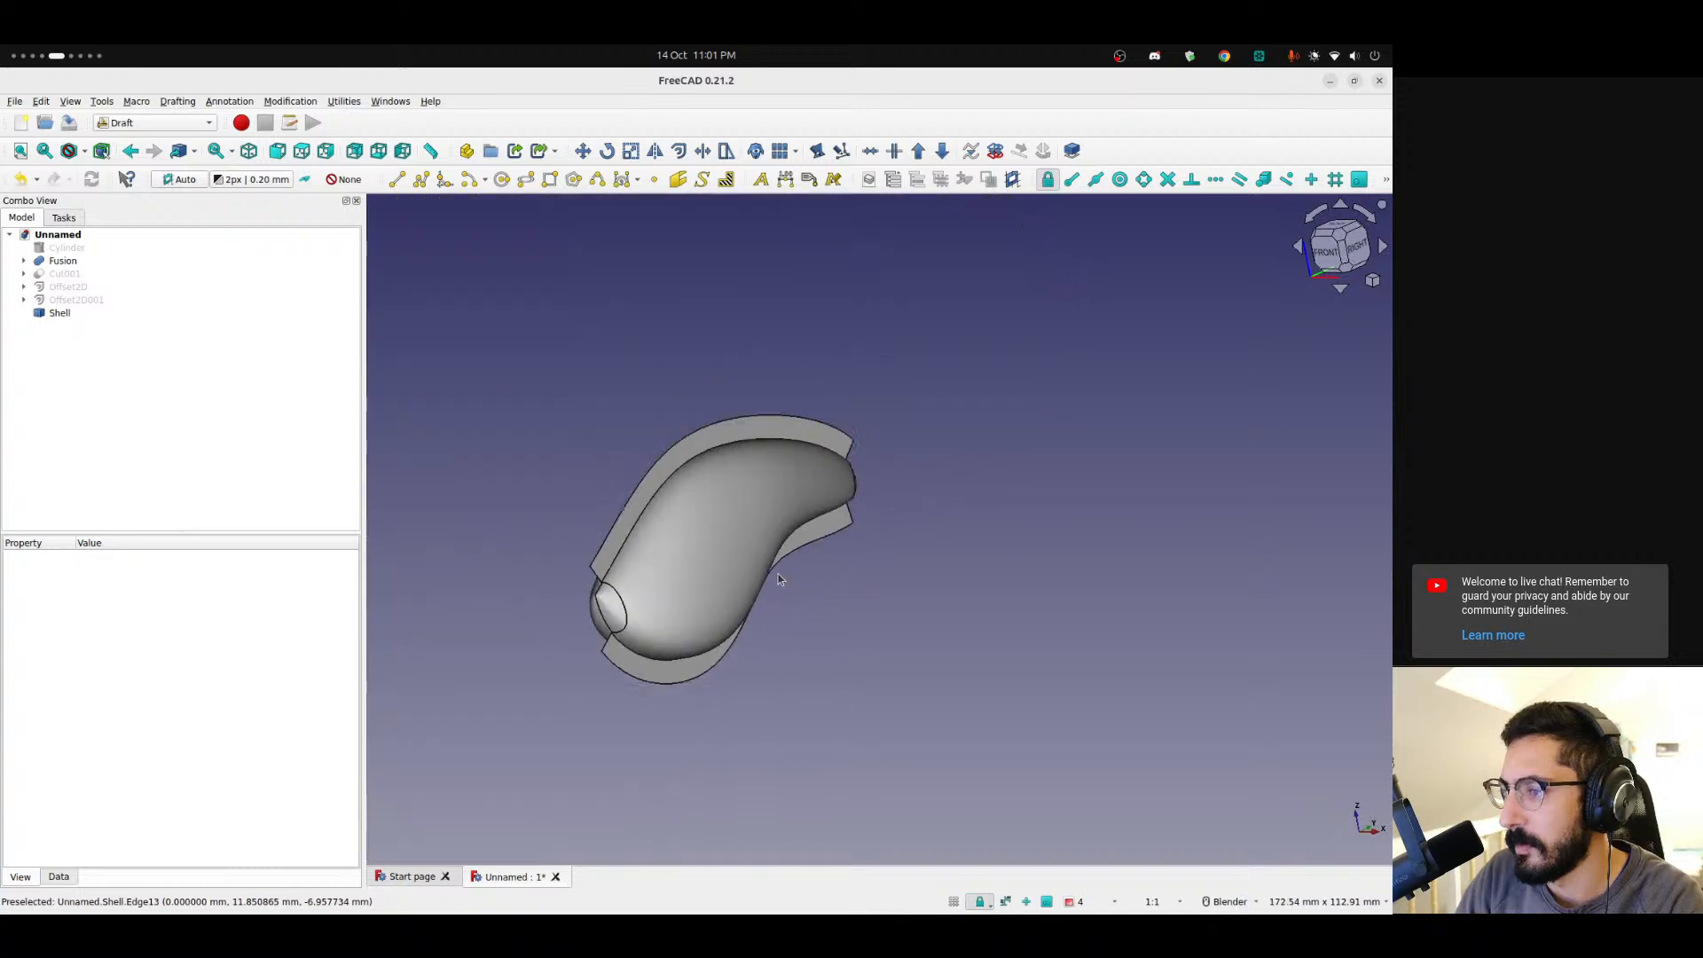
{"action": "scroll", "coordinate": [771, 569], "scroll_direction": "up", "scroll_amount": 5}
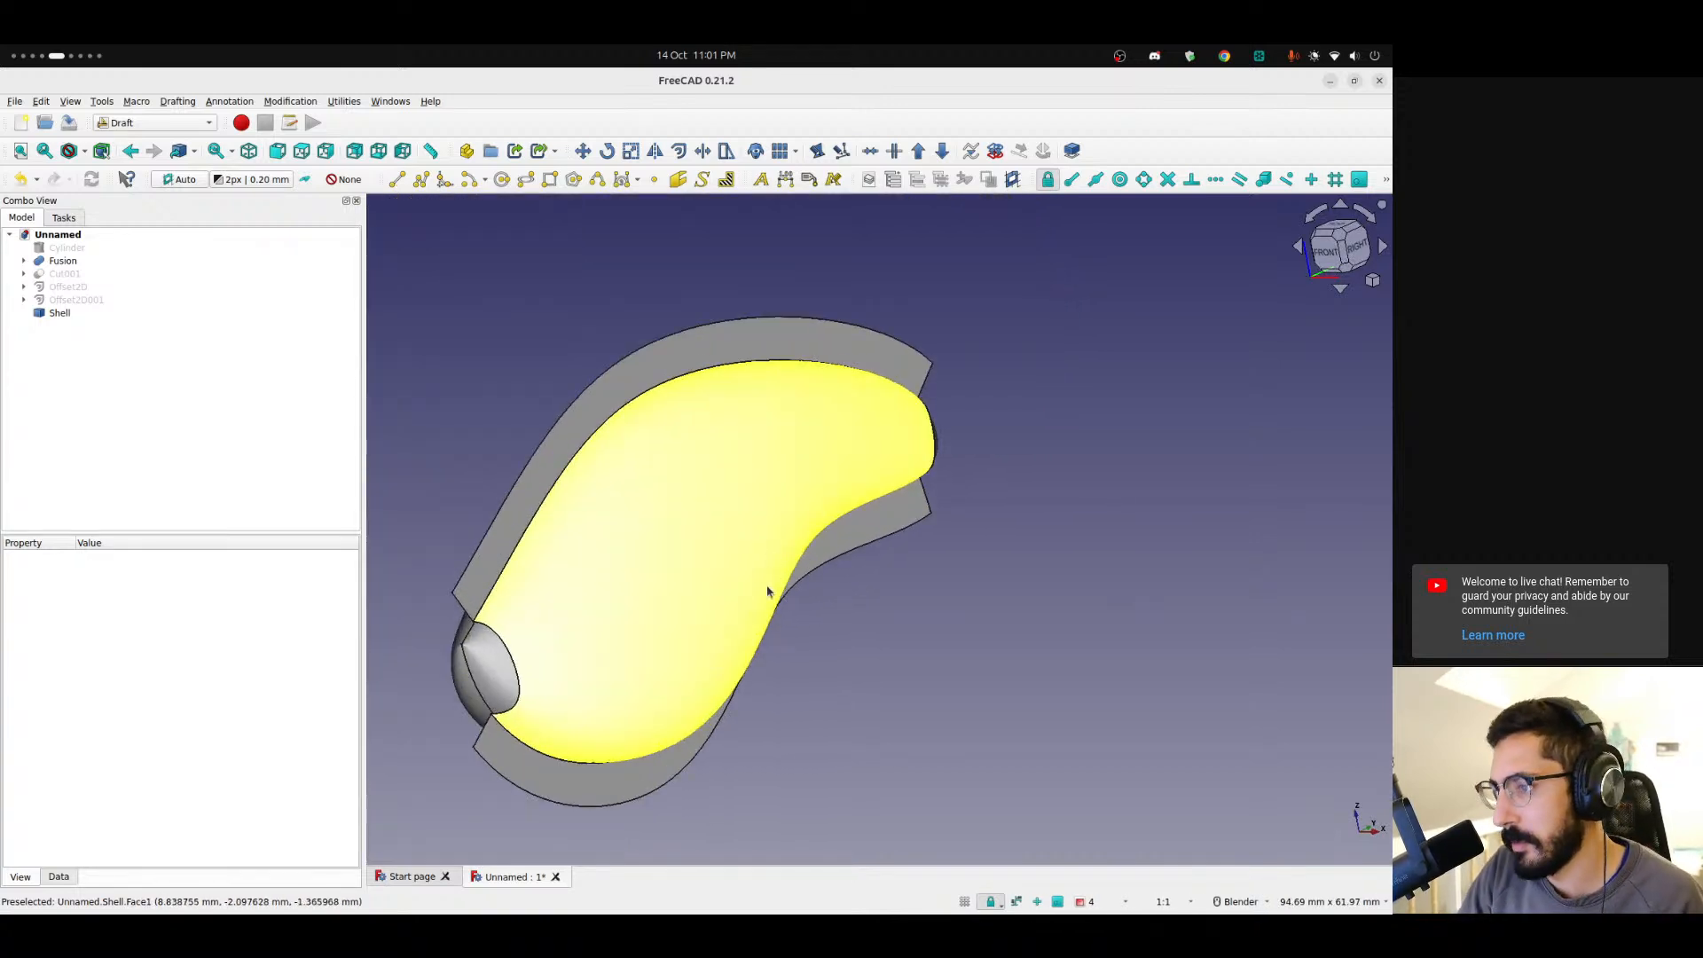
{"action": "middle_click_drag", "start_coordinate": [676, 620], "coordinate": [631, 569]}
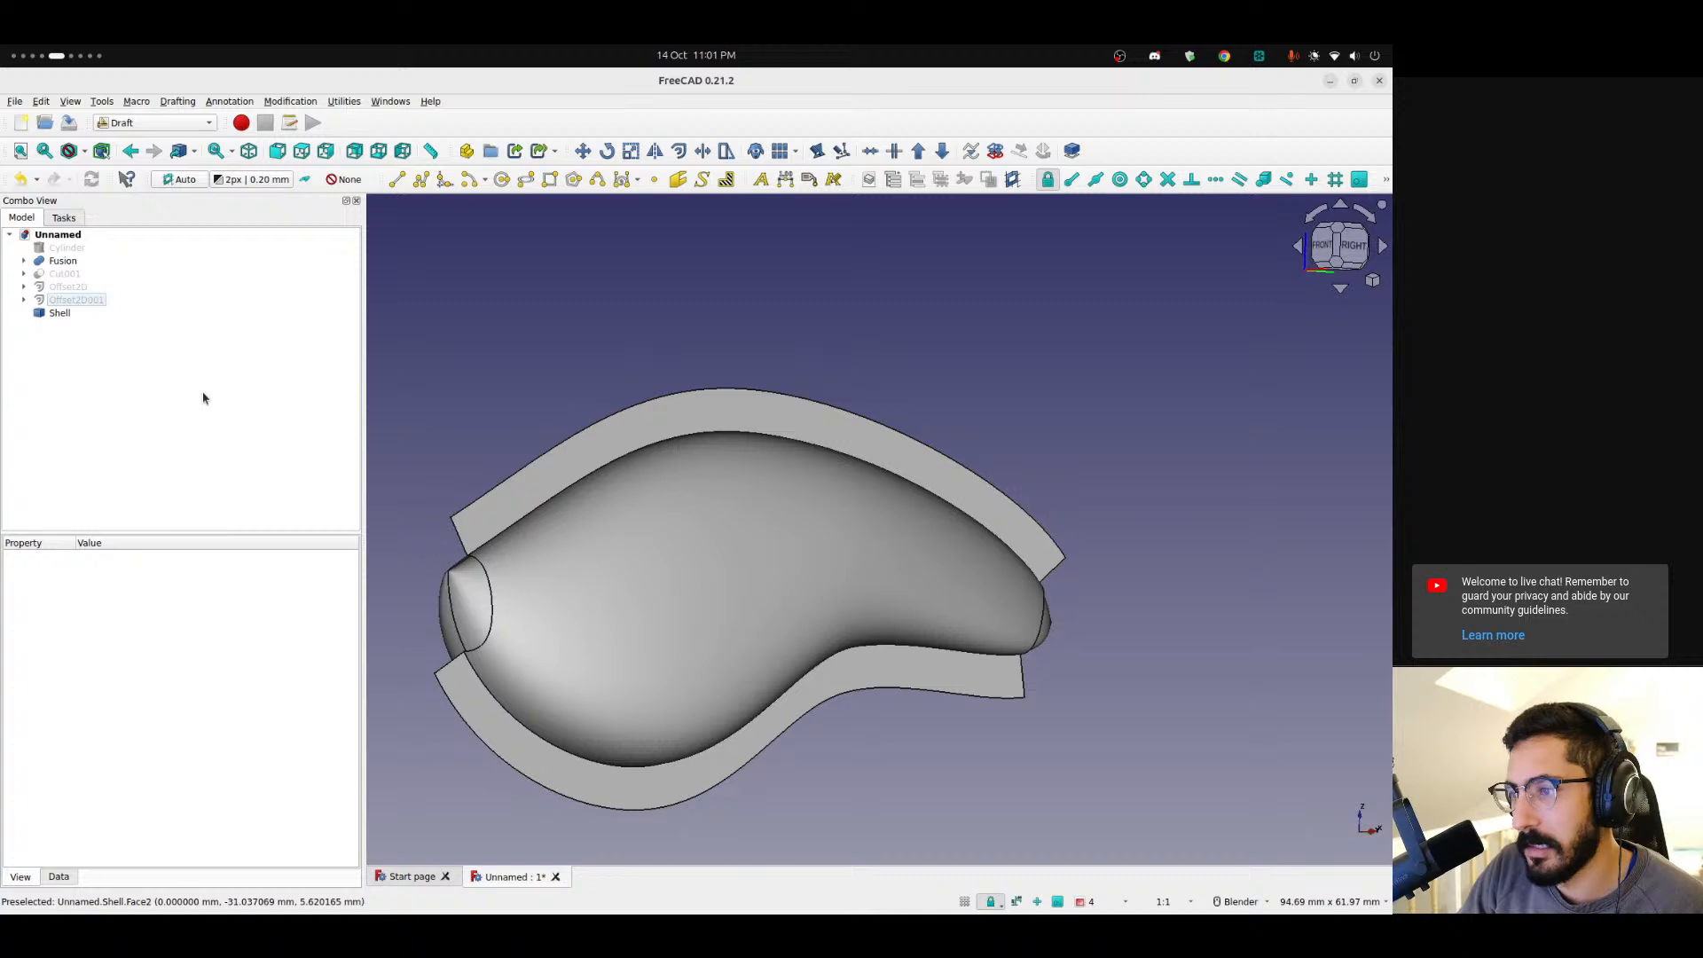
{"action": "key", "text": "ctrl+z"}
Set the Self Intersection property of Offset001 to true.
{"action": "left_click", "coordinate": [67, 313]}
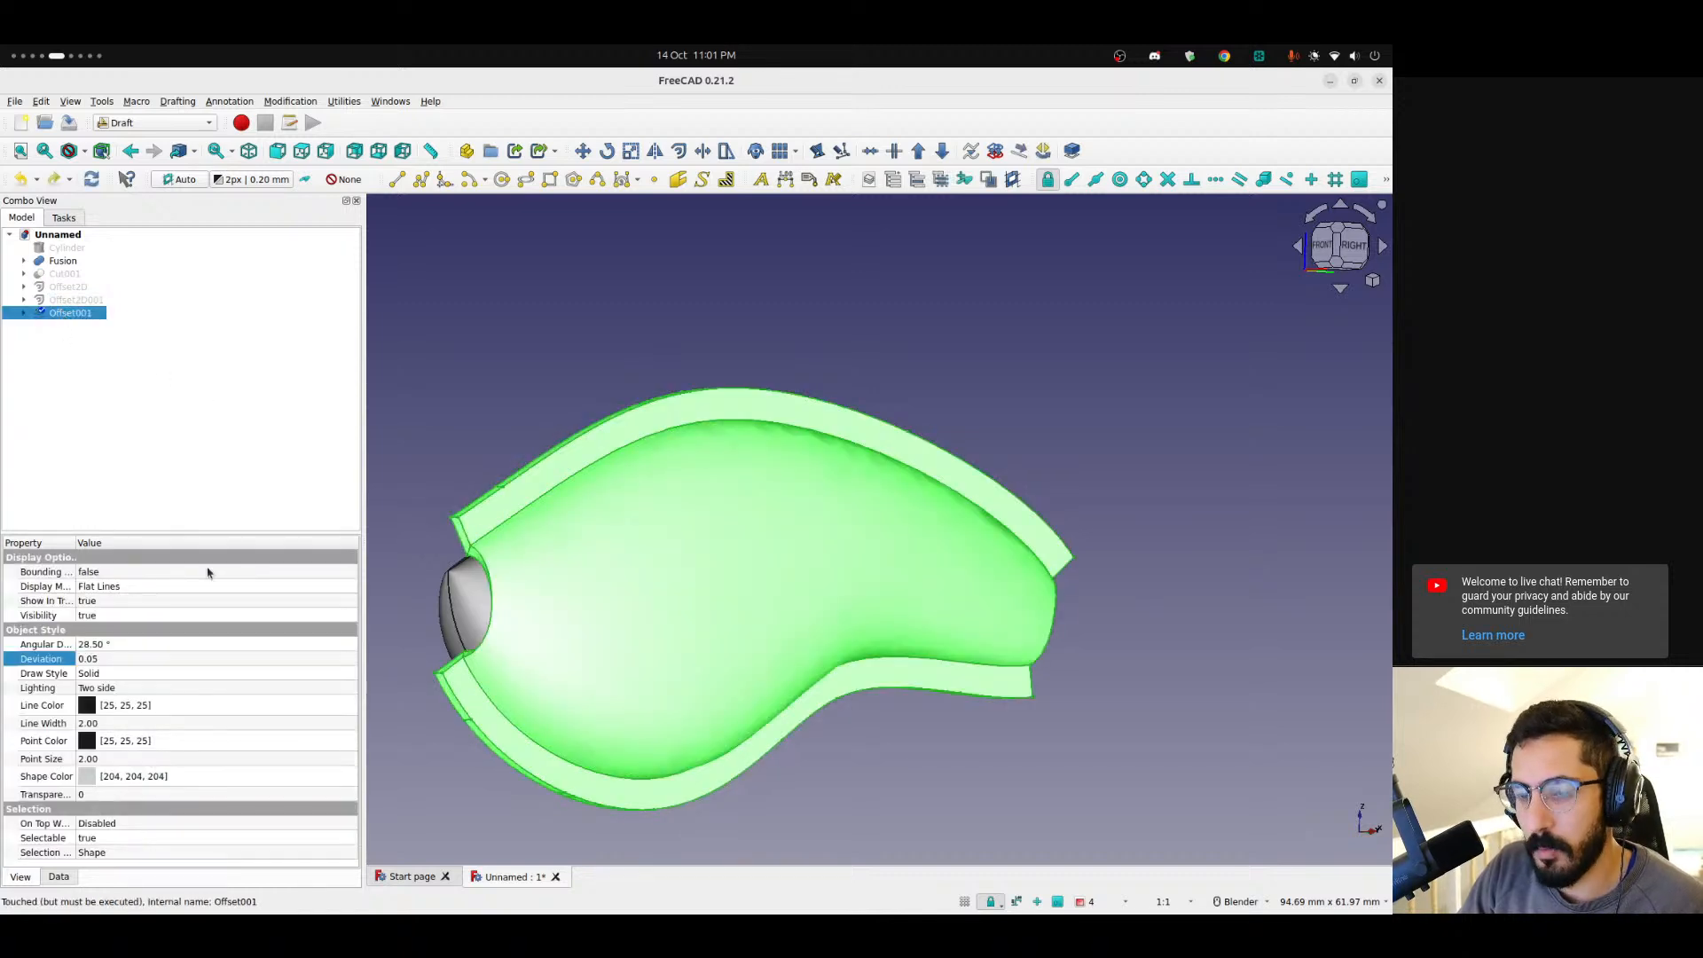
{"action": "left_click", "coordinate": [58, 877]}
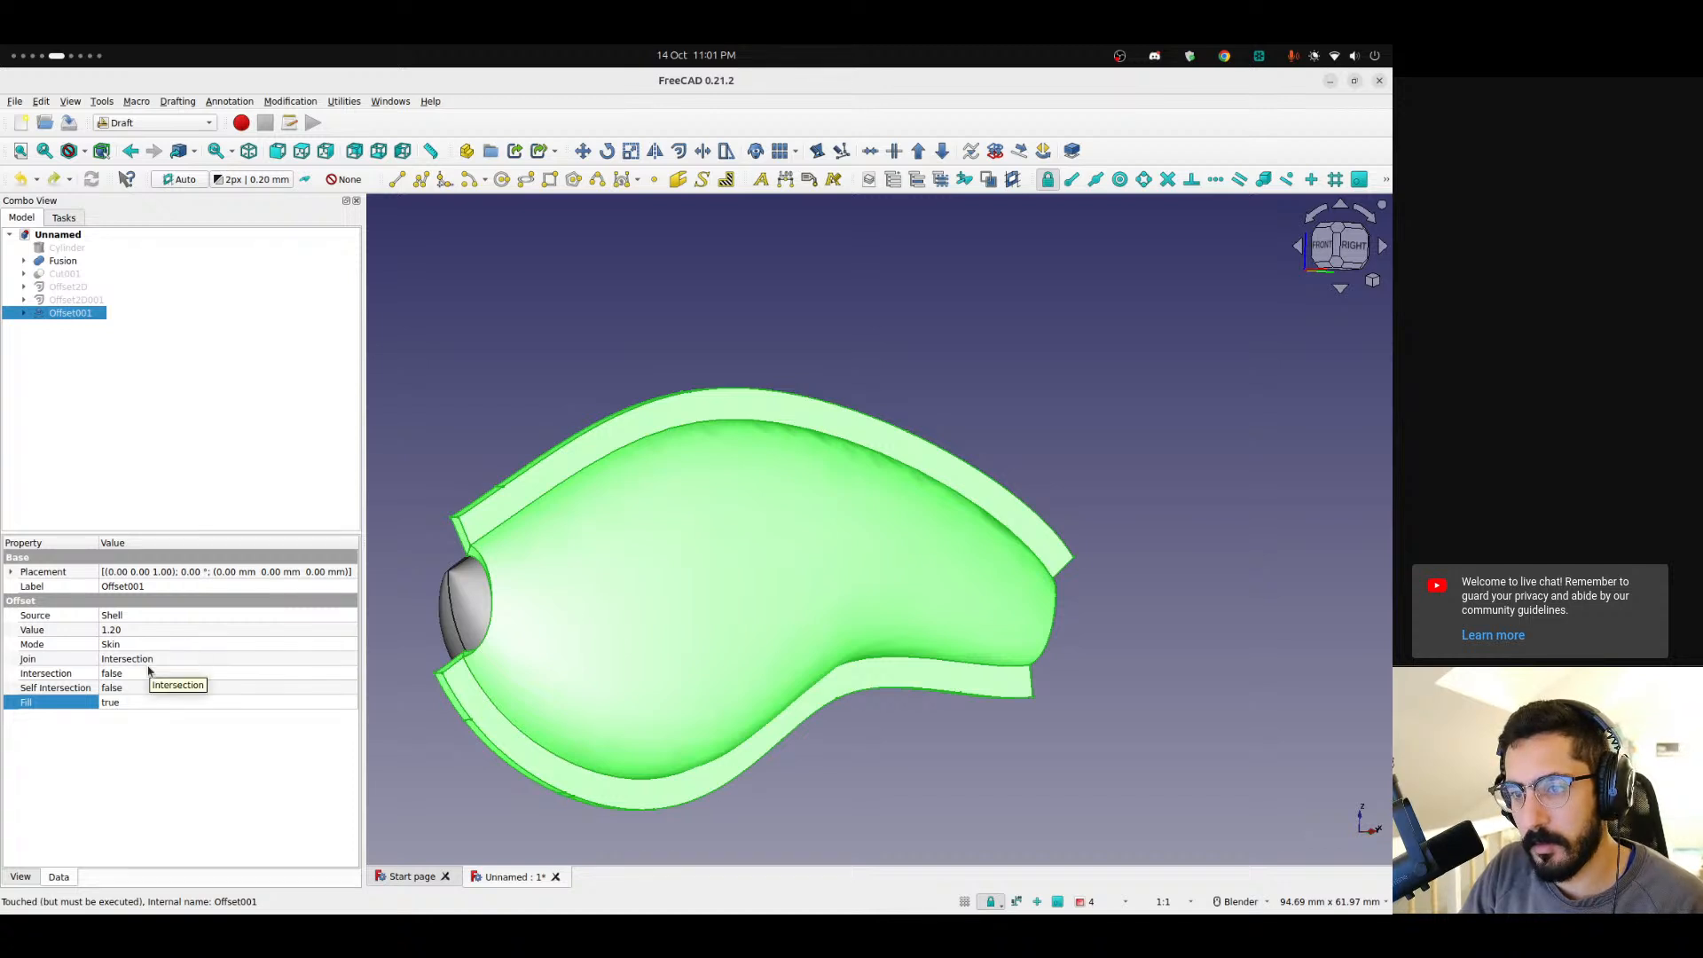
{"action": "left_click", "coordinate": [135, 692]}
{"action": "left_click", "coordinate": [142, 703]}
{"action": "middle_click_drag", "start_coordinate": [801, 585], "coordinate": [708, 626]}
{"action": "left_click", "coordinate": [1242, 610]}
Set the Intersection property of Offset001 to true.
{"action": "left_click", "coordinate": [73, 314]}
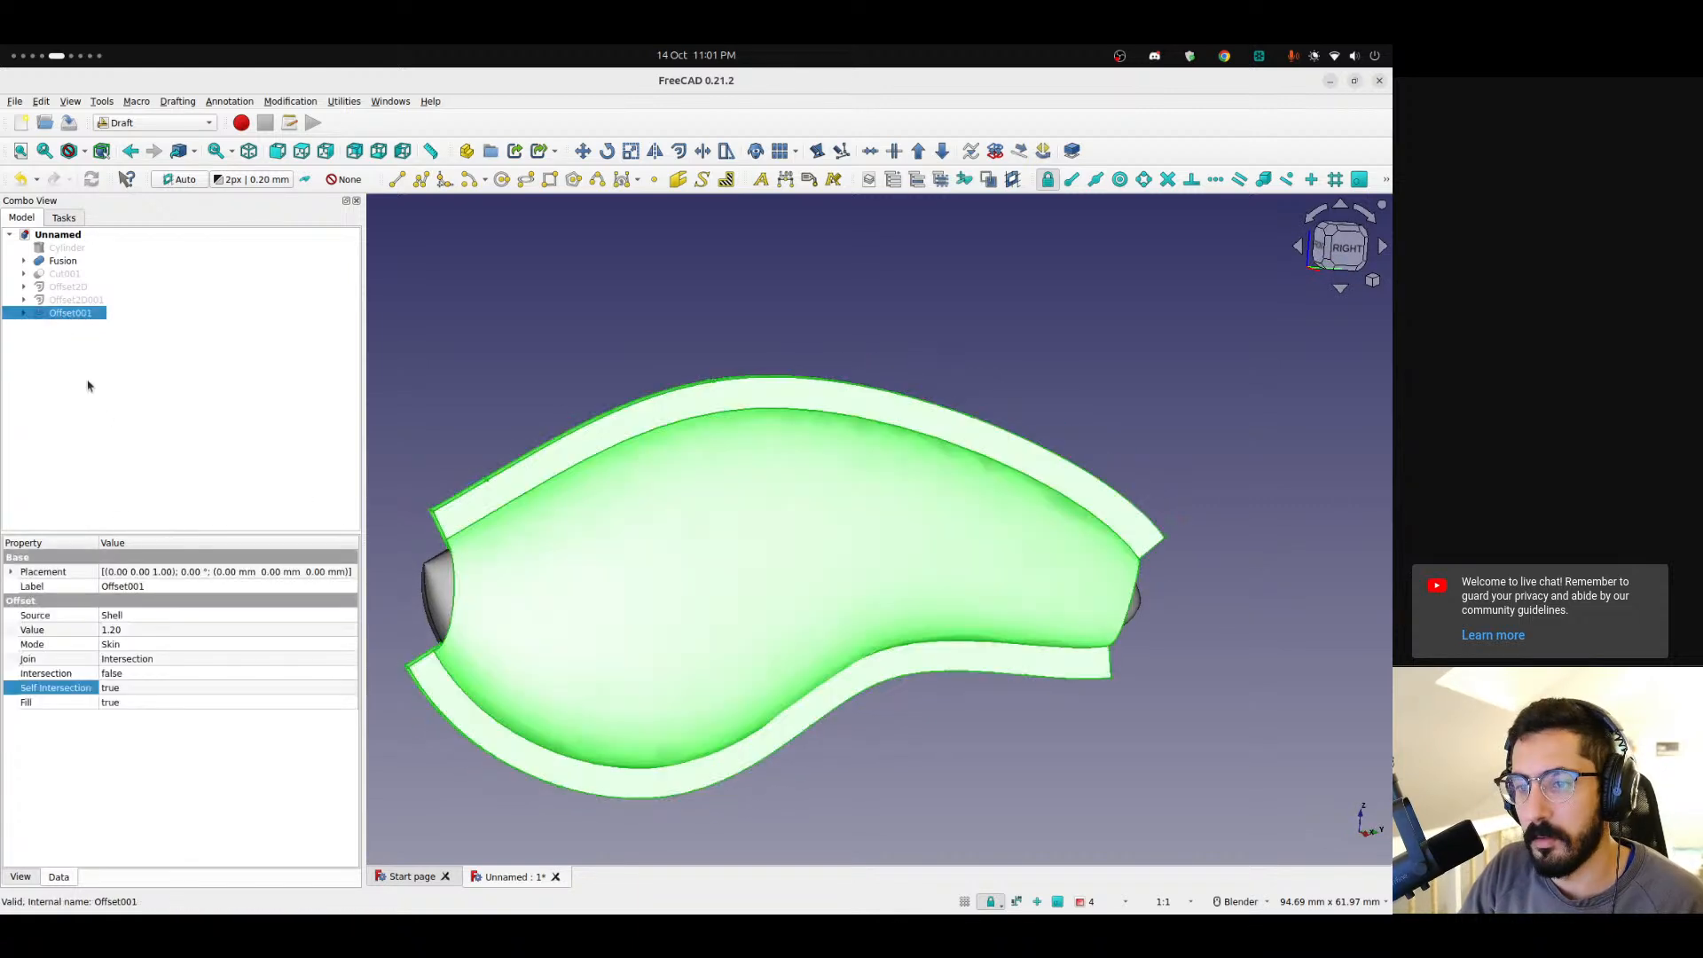
{"action": "left_click", "coordinate": [128, 675]}
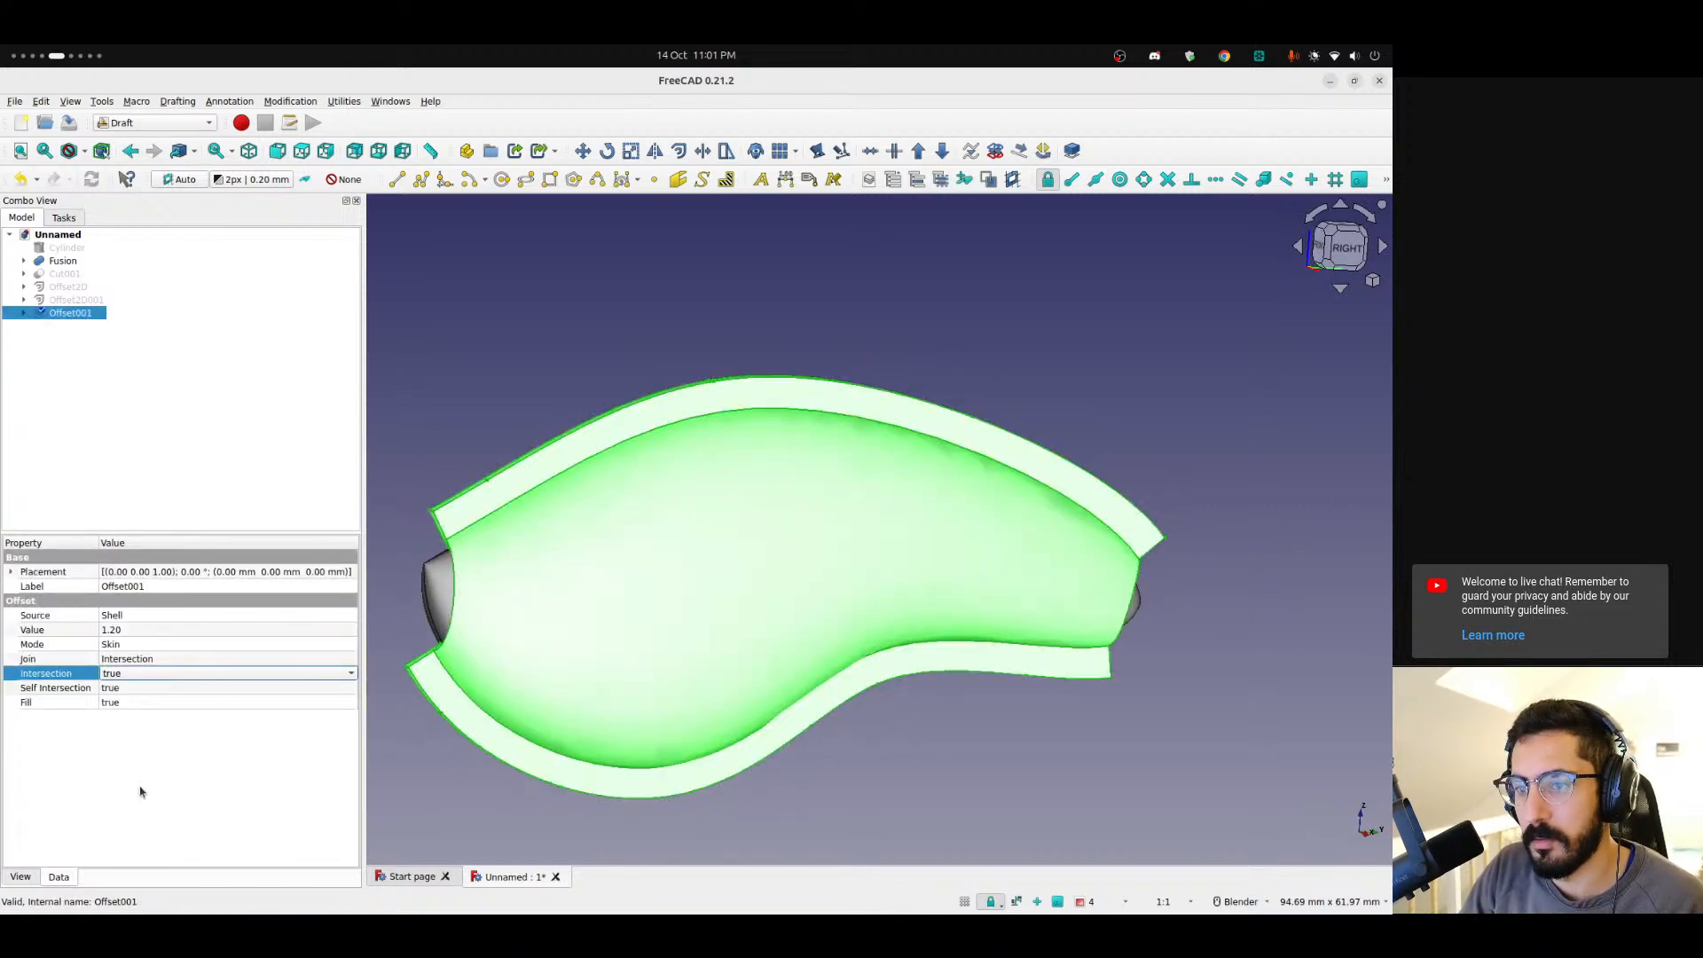
{"action": "middle_click_drag", "start_coordinate": [1029, 672], "coordinate": [946, 772]}
{"action": "left_click", "coordinate": [1199, 501]}
Delete the Offset001 offset object.
{"action": "left_click", "coordinate": [71, 313]}
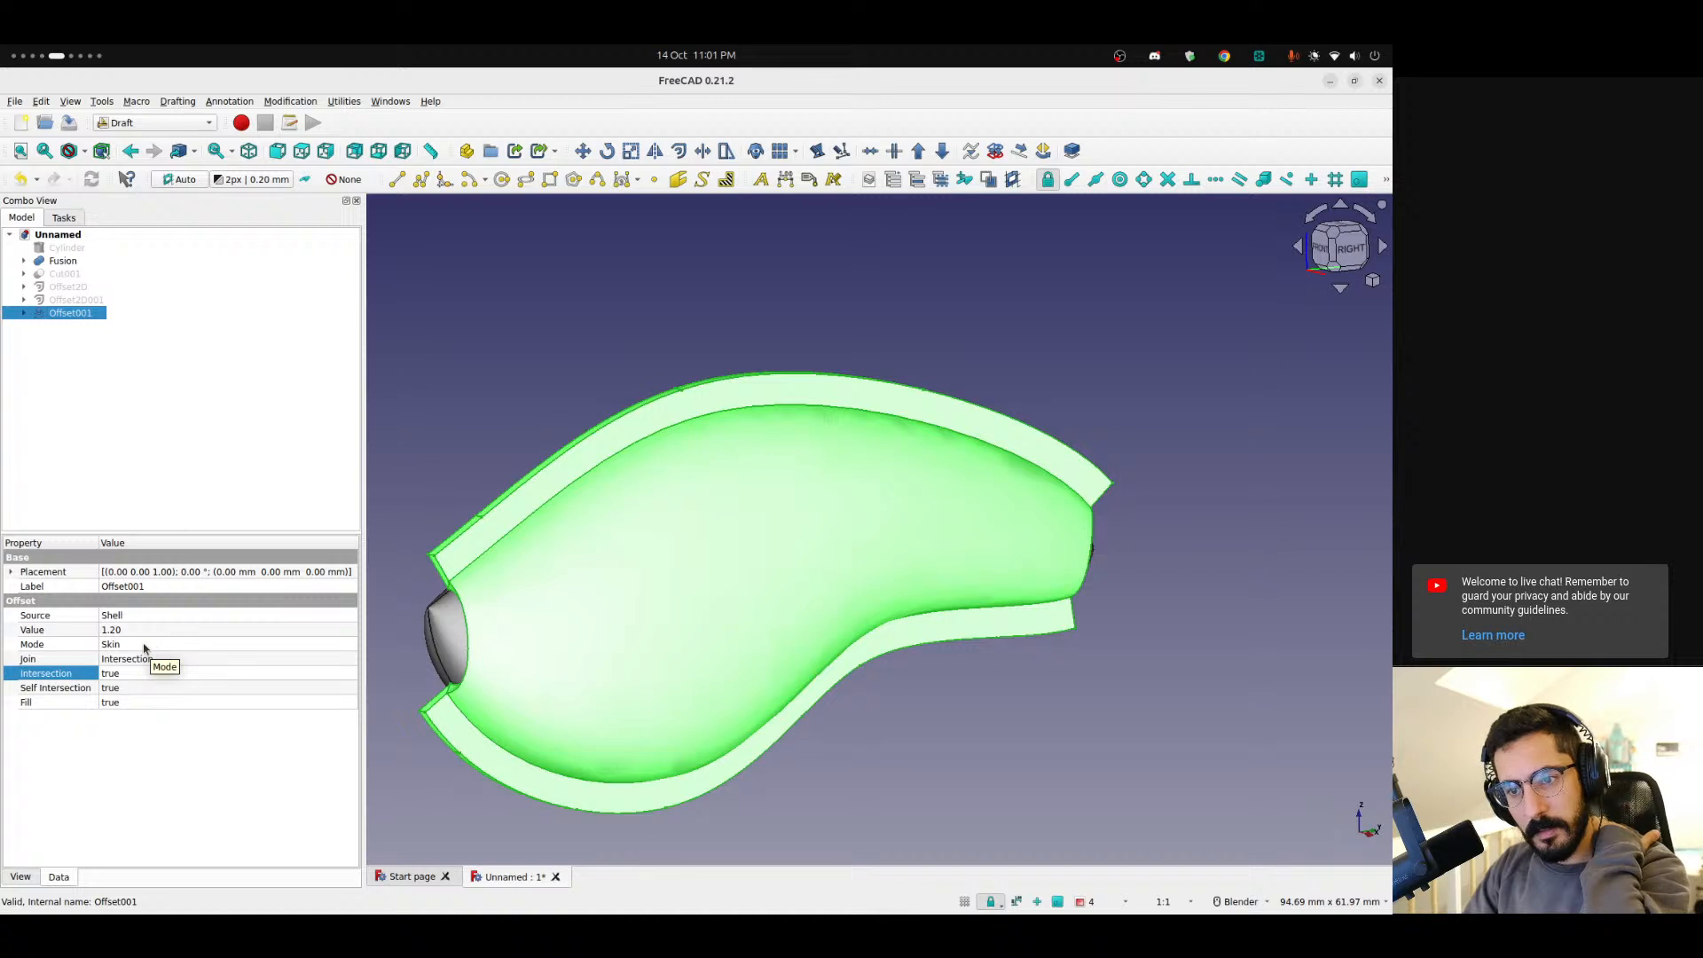
{"action": "left_click", "coordinate": [20, 877]}
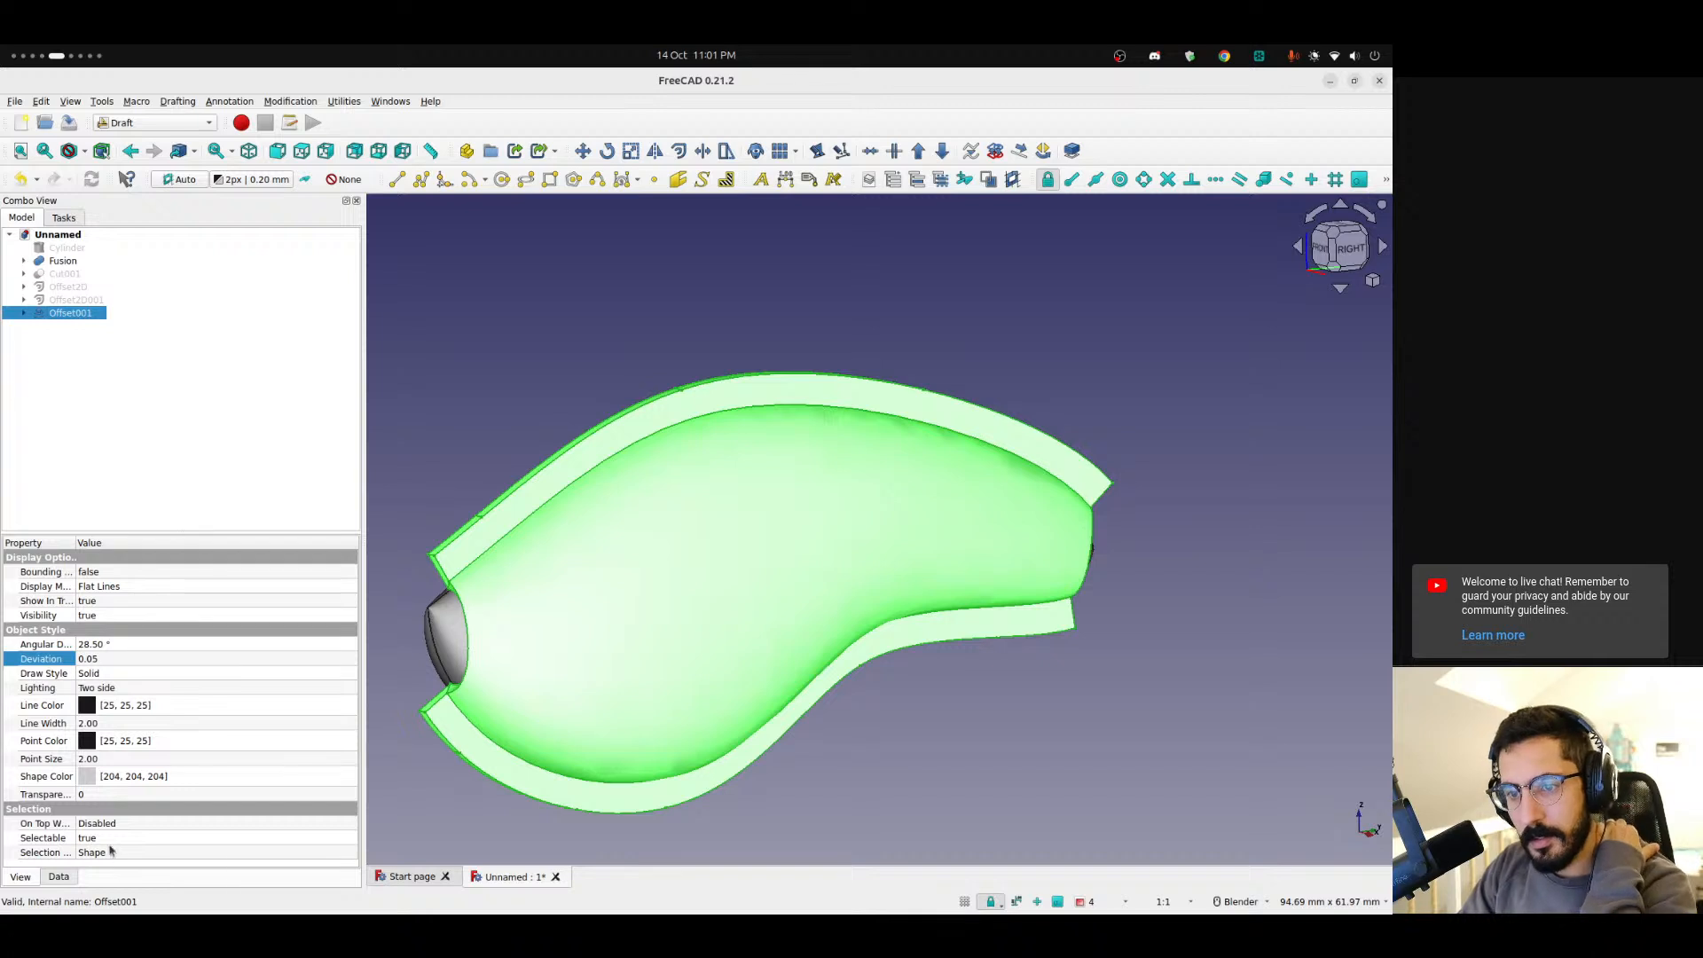
{"action": "left_click", "coordinate": [58, 878]}
{"action": "left_click", "coordinate": [188, 446]}
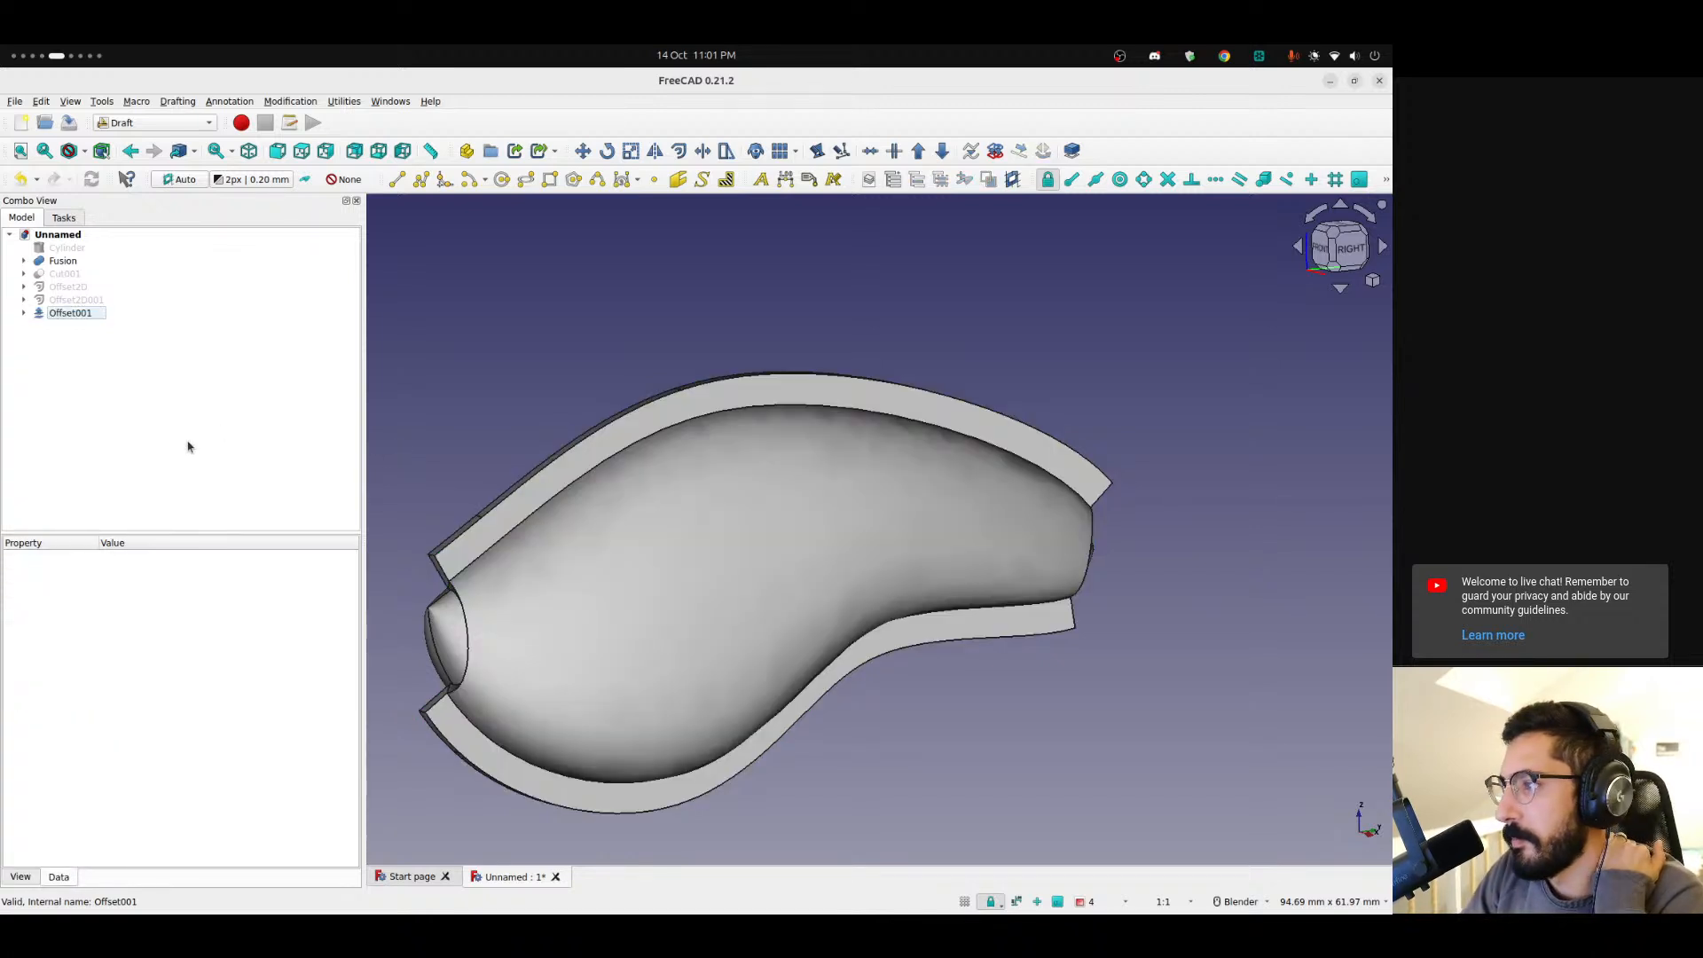
{"action": "middle_click_drag", "start_coordinate": [425, 405], "coordinate": [373, 368]}
{"action": "left_click", "coordinate": [64, 314]}
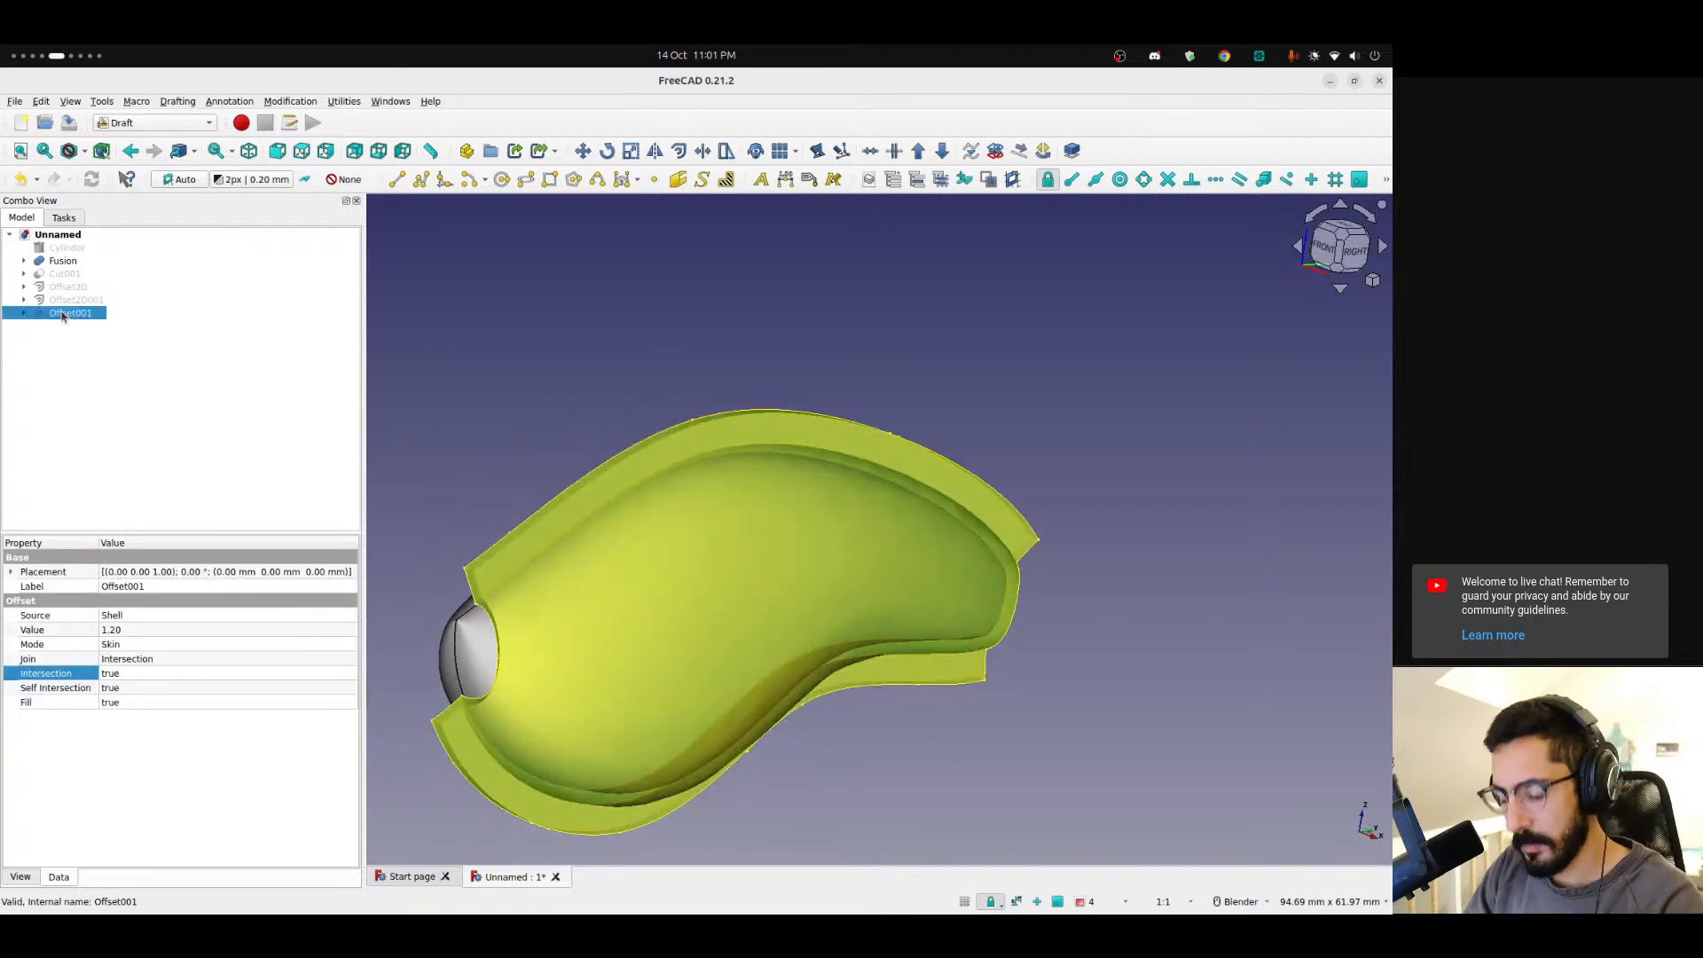
{"action": "key", "text": "Delete"}
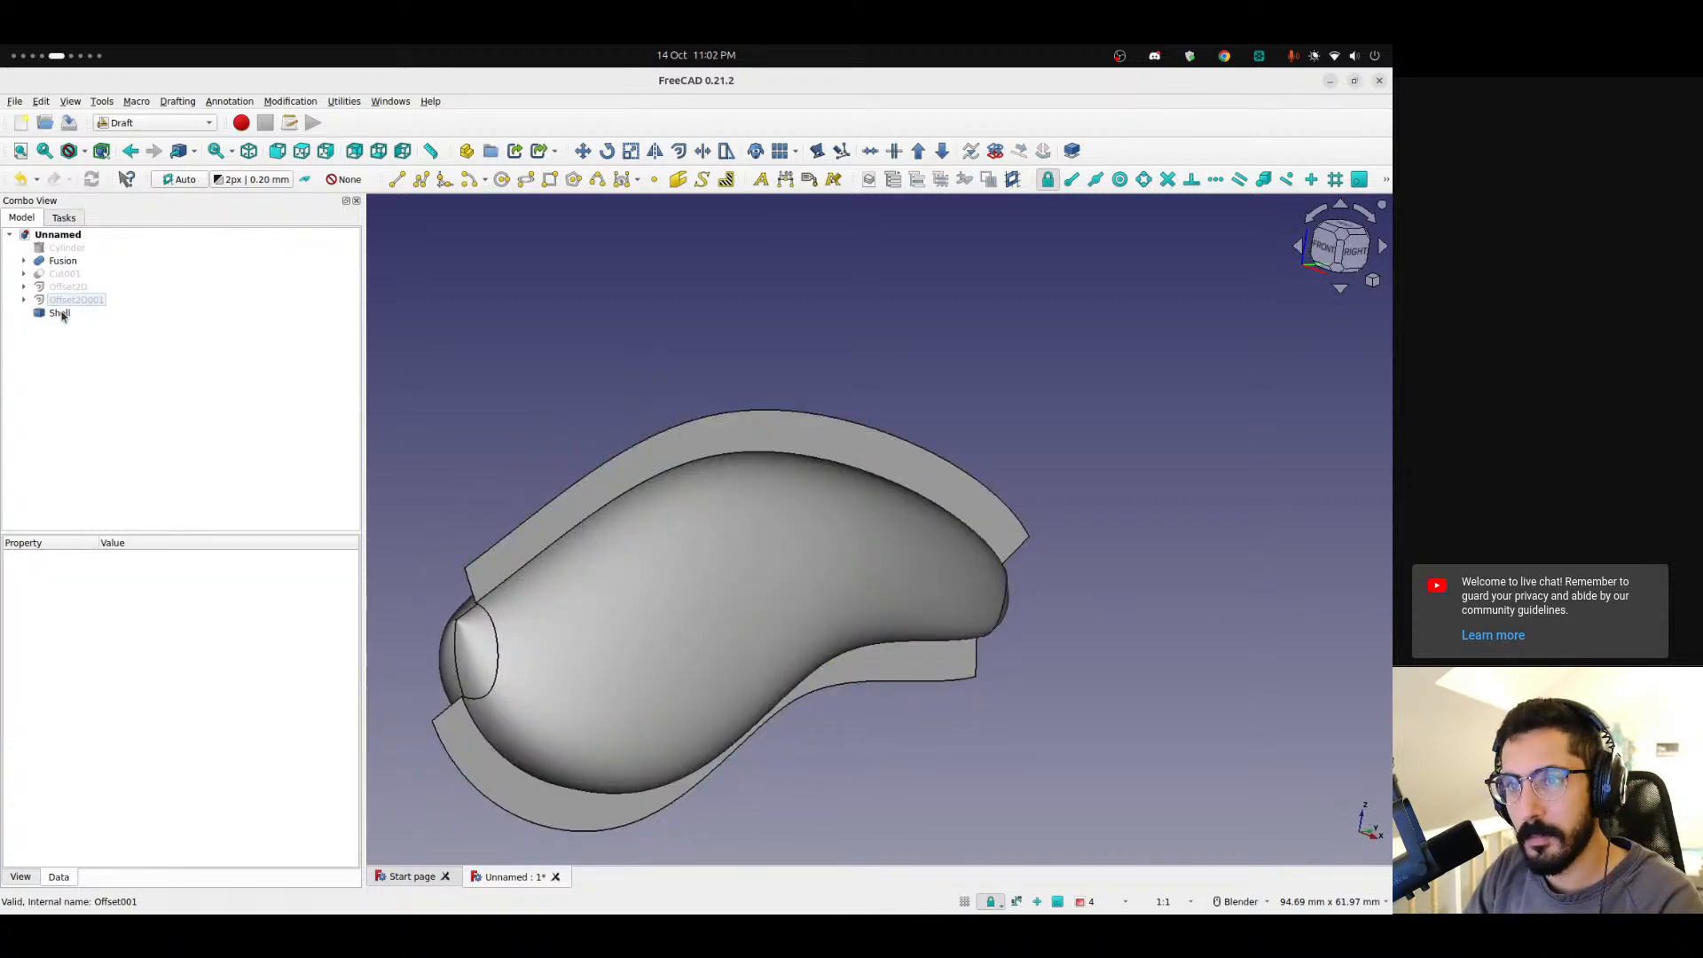
Delete the Shell object and unhide Offset2D001, Offset2D and Cut001.
{"action": "left_click", "coordinate": [67, 317]}
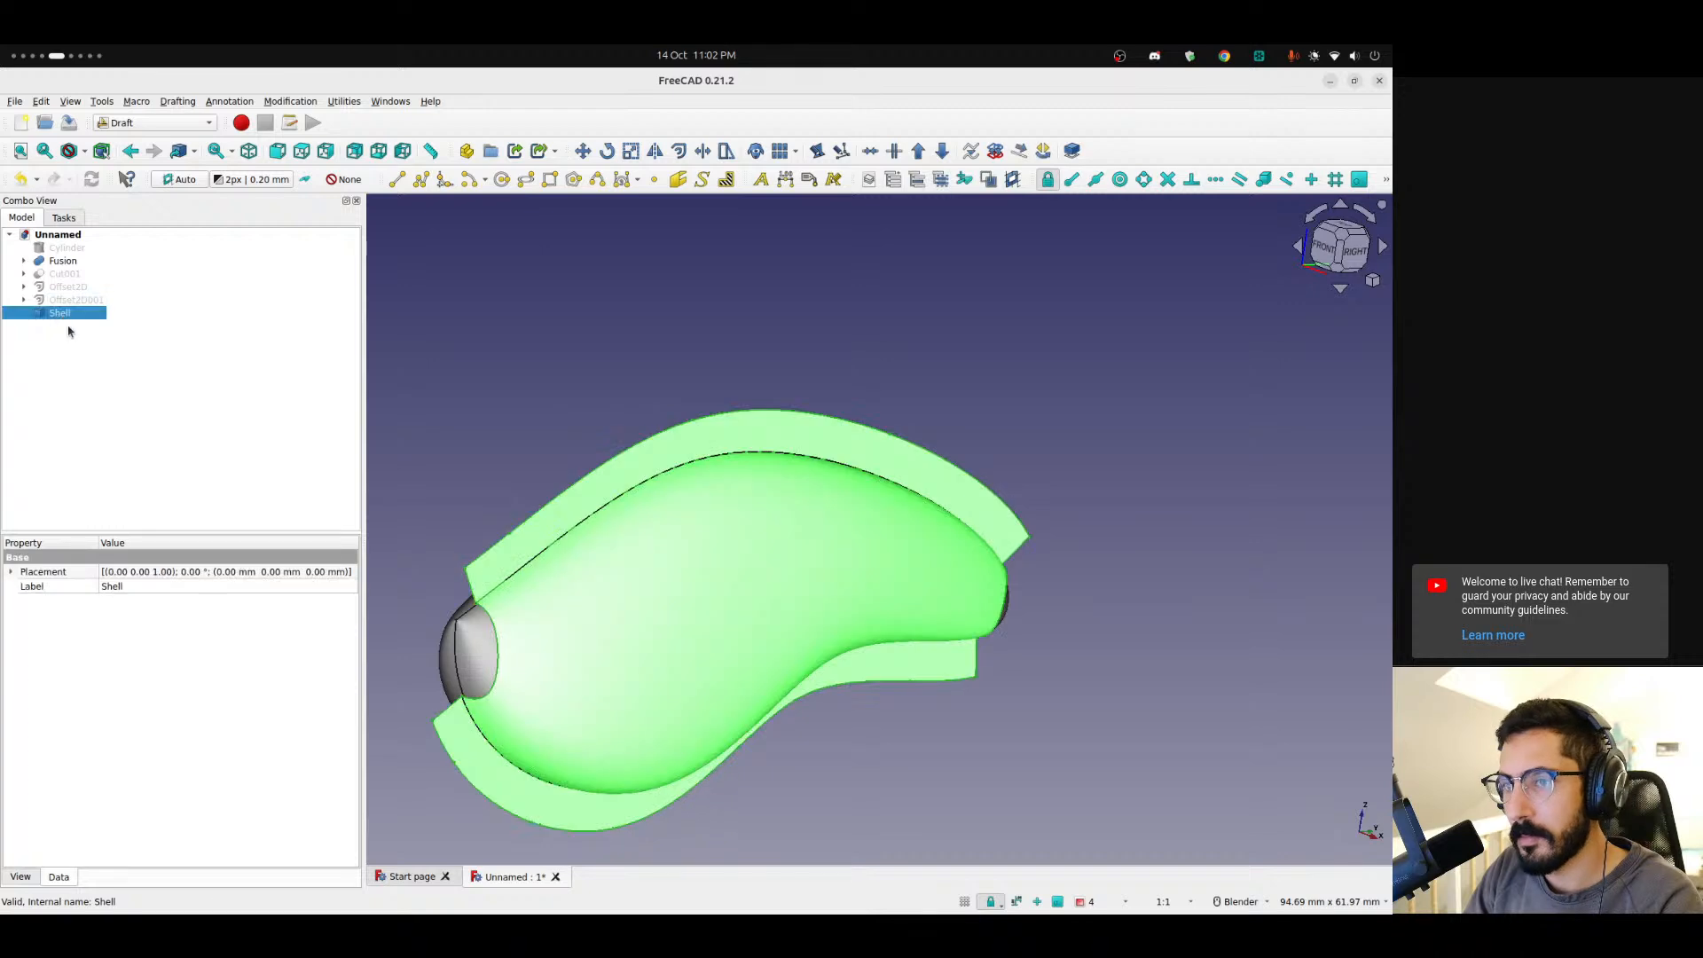
{"action": "key", "text": "Delete"}
{"action": "left_click", "coordinate": [71, 301]}
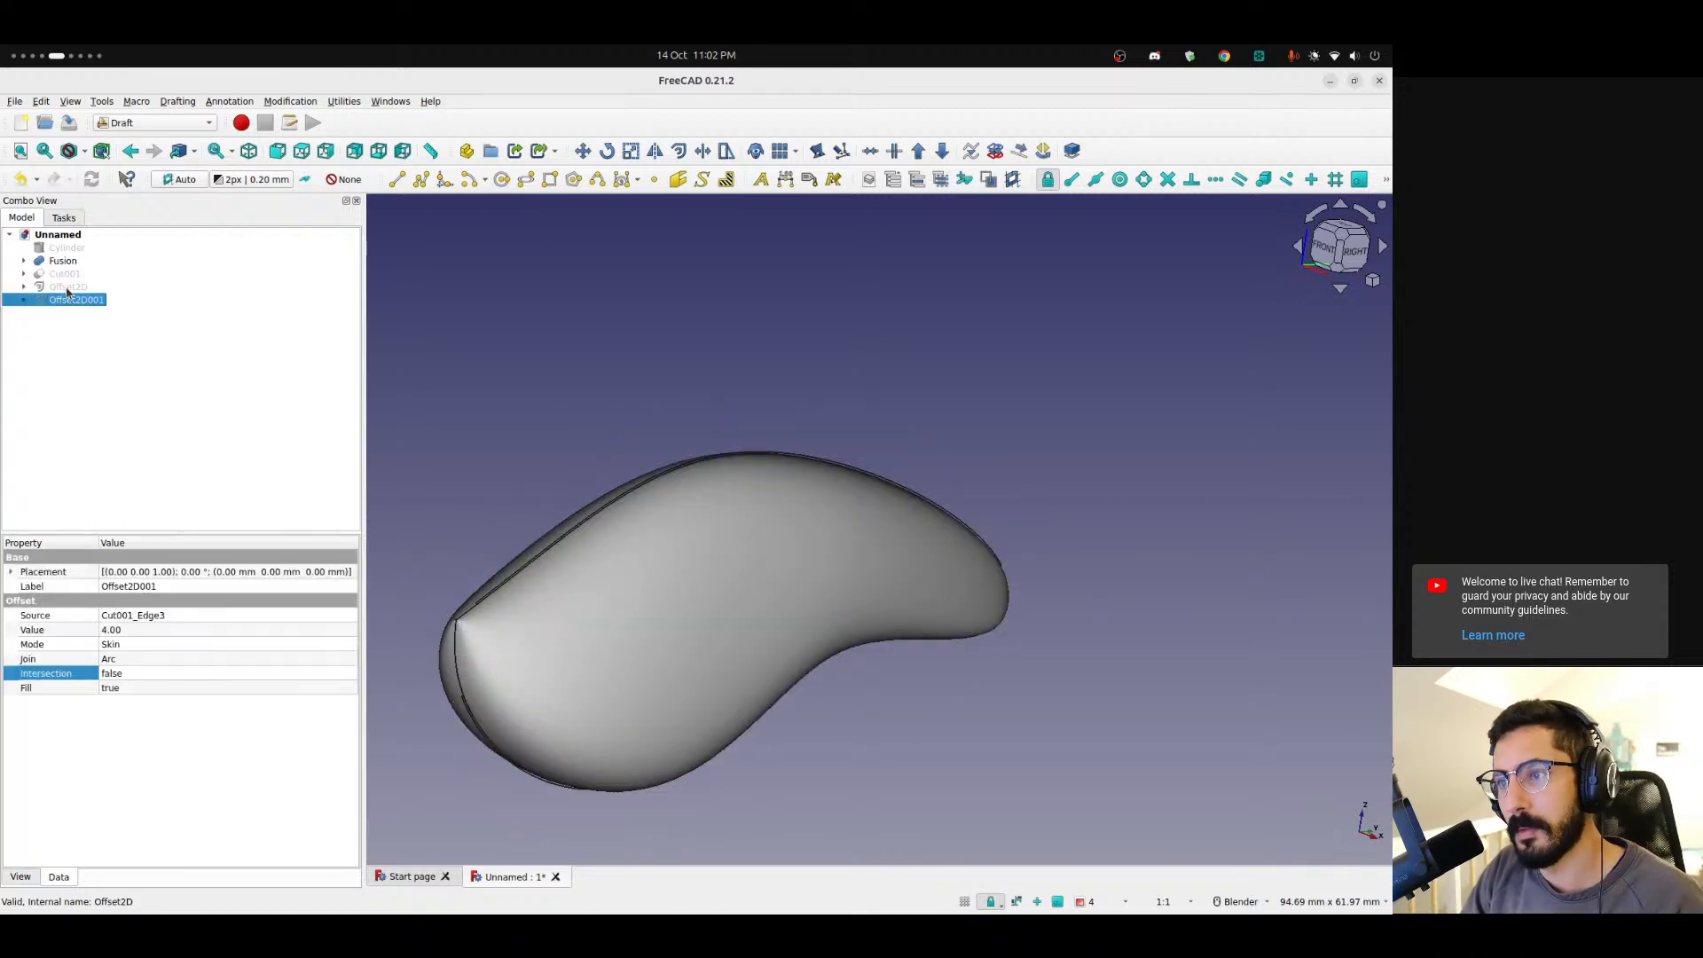
{"action": "key", "text": "space"}
{"action": "left_click", "coordinate": [72, 288]}
{"action": "key", "text": "space"}
{"action": "left_click", "coordinate": [69, 274]}
{"action": "key", "text": "space"}
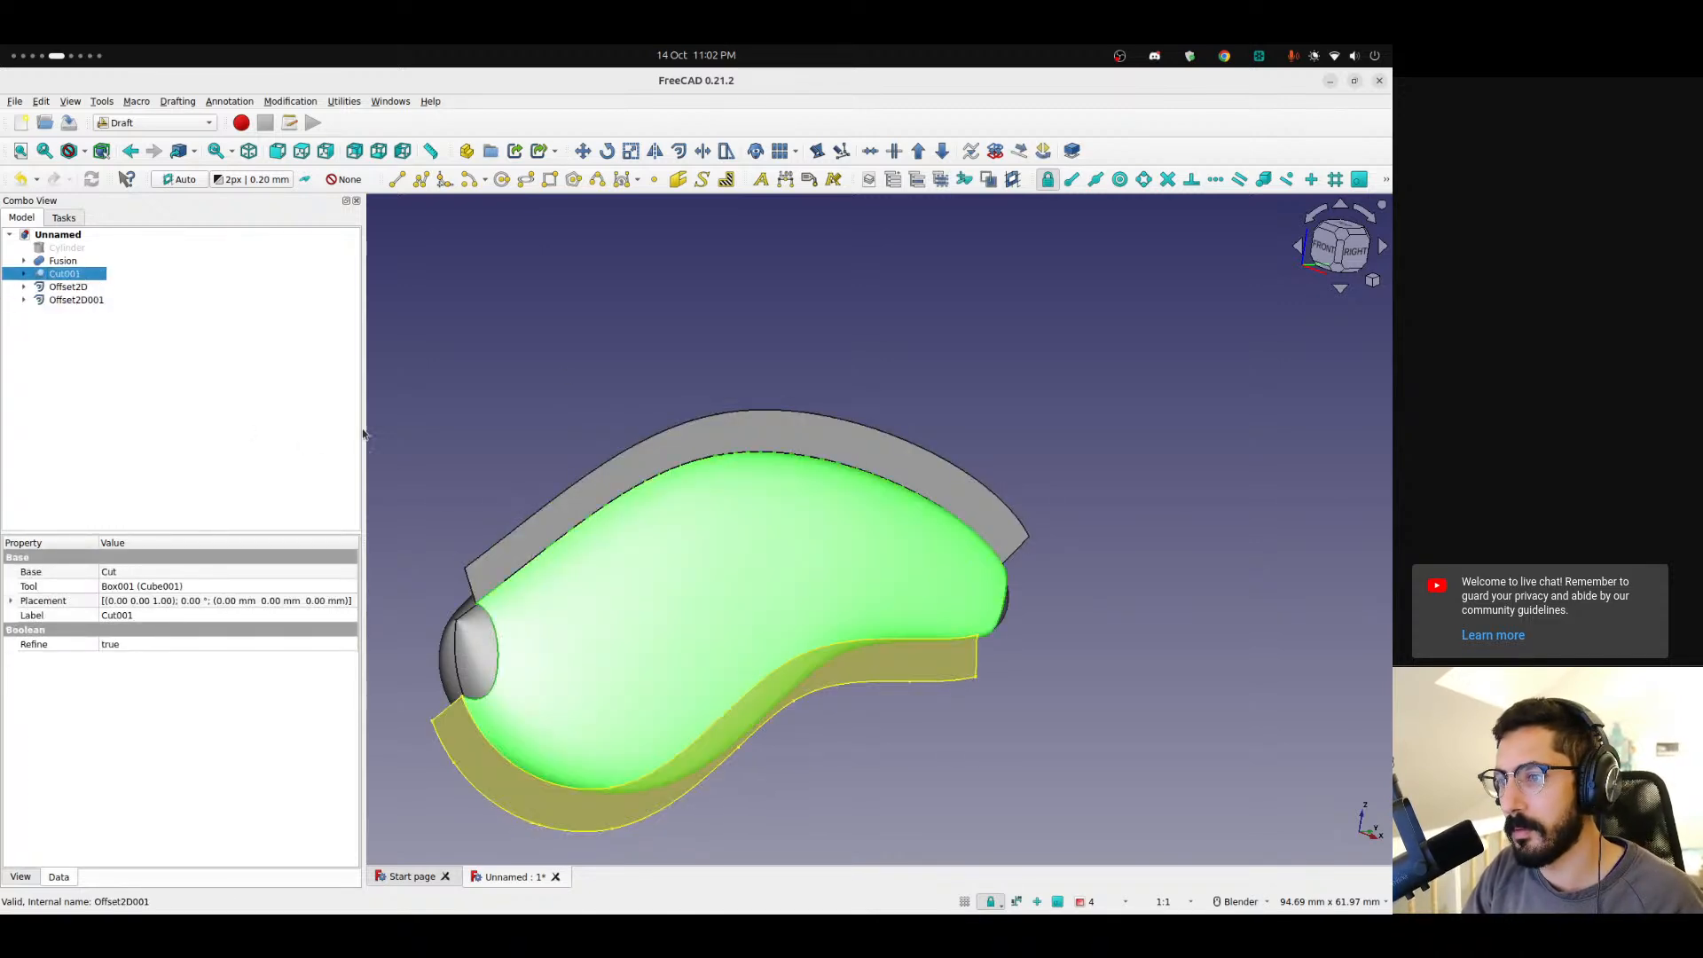
Switch to the Part workbench and create a 1 mm Skin 3D Offset of Cut001 with Arc joins and Fill offset.
{"action": "left_click", "coordinate": [301, 445]}
{"action": "middle_click_drag", "start_coordinate": [647, 536], "coordinate": [361, 397]}
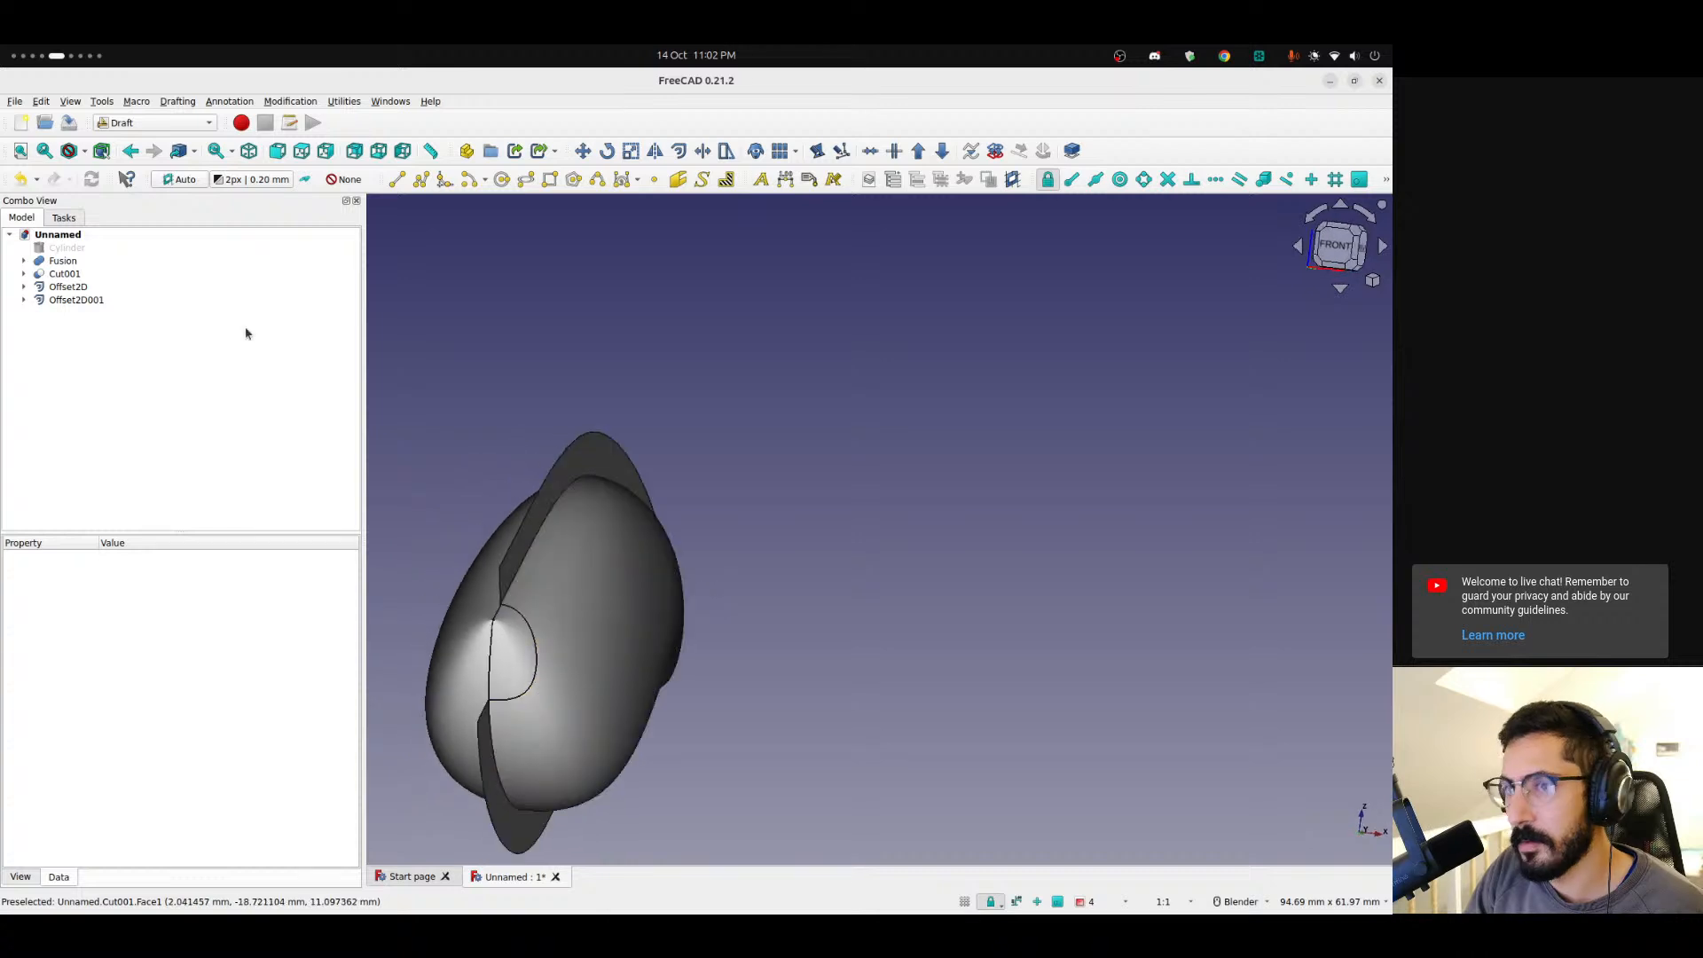
{"action": "left_click", "coordinate": [64, 274]}
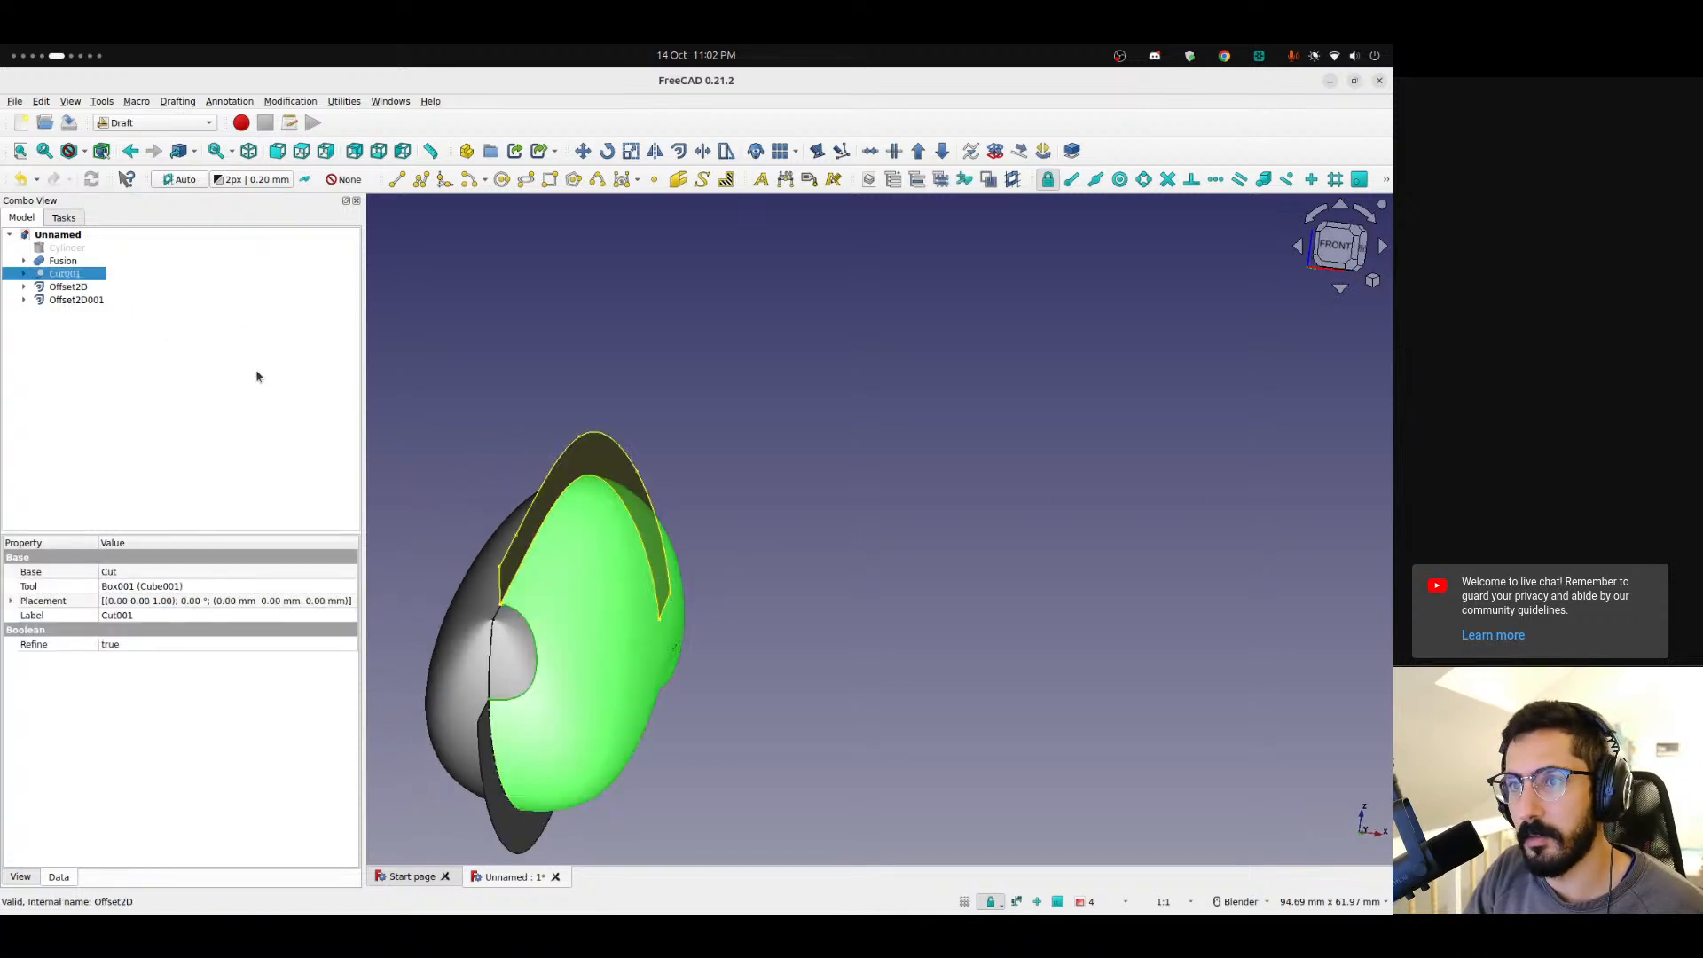
{"action": "left_click", "coordinate": [140, 124]}
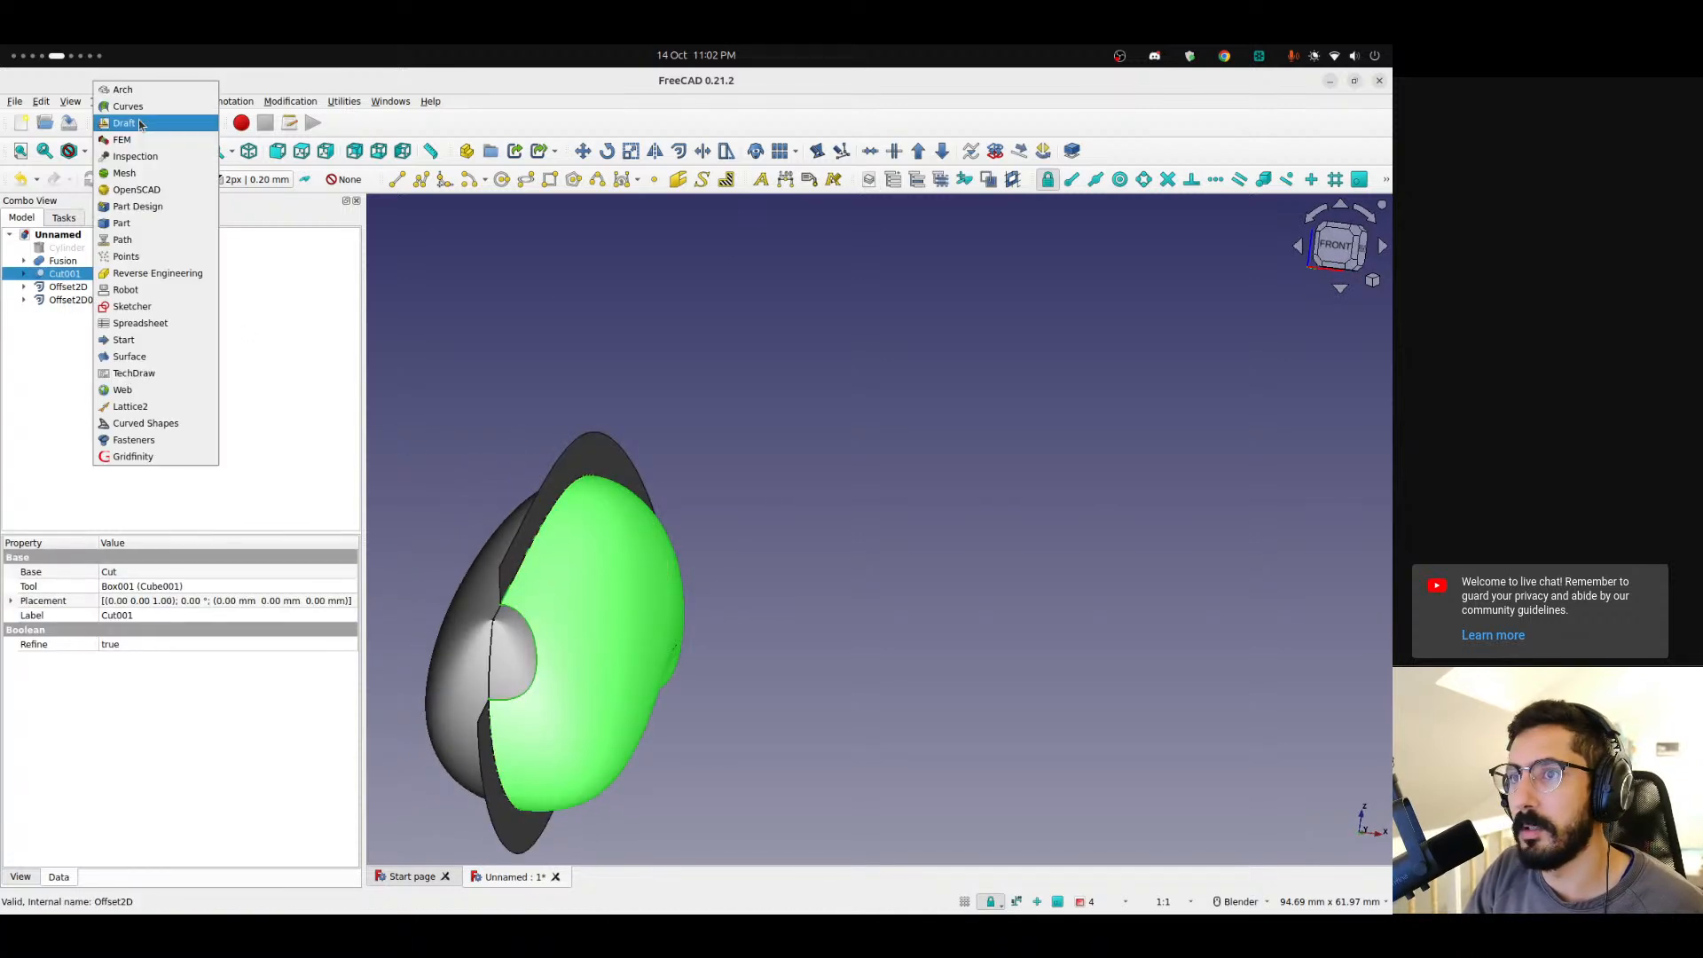
{"action": "left_click", "coordinate": [150, 225]}
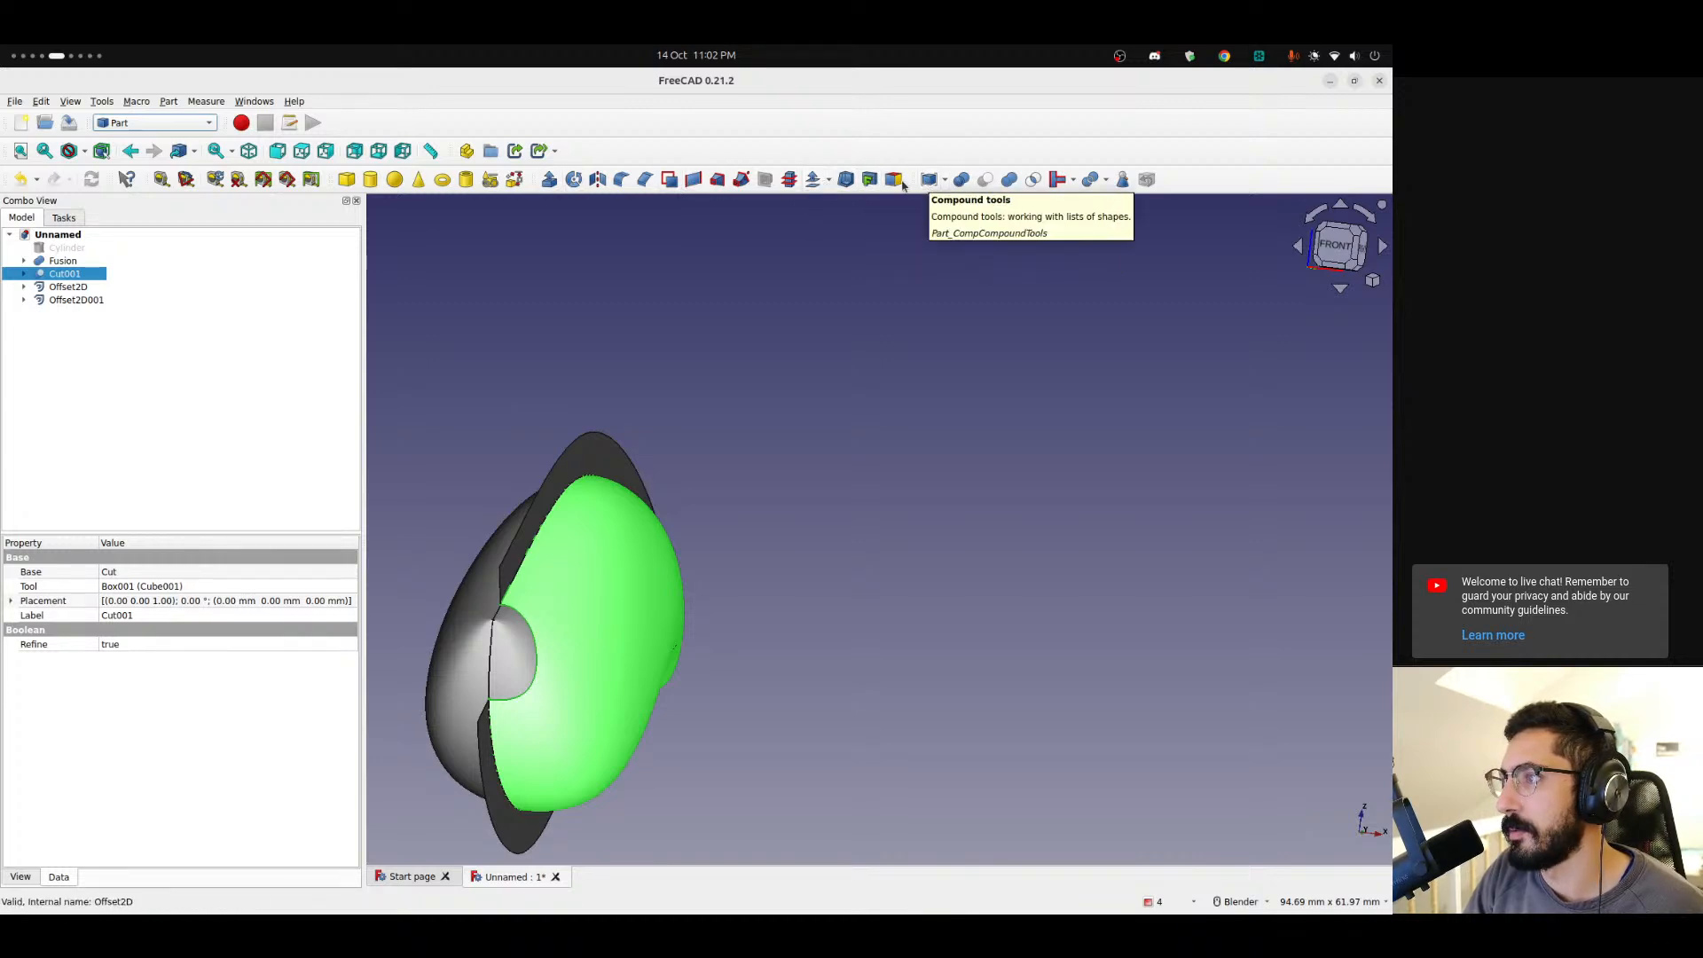
{"action": "left_click", "coordinate": [813, 180]}
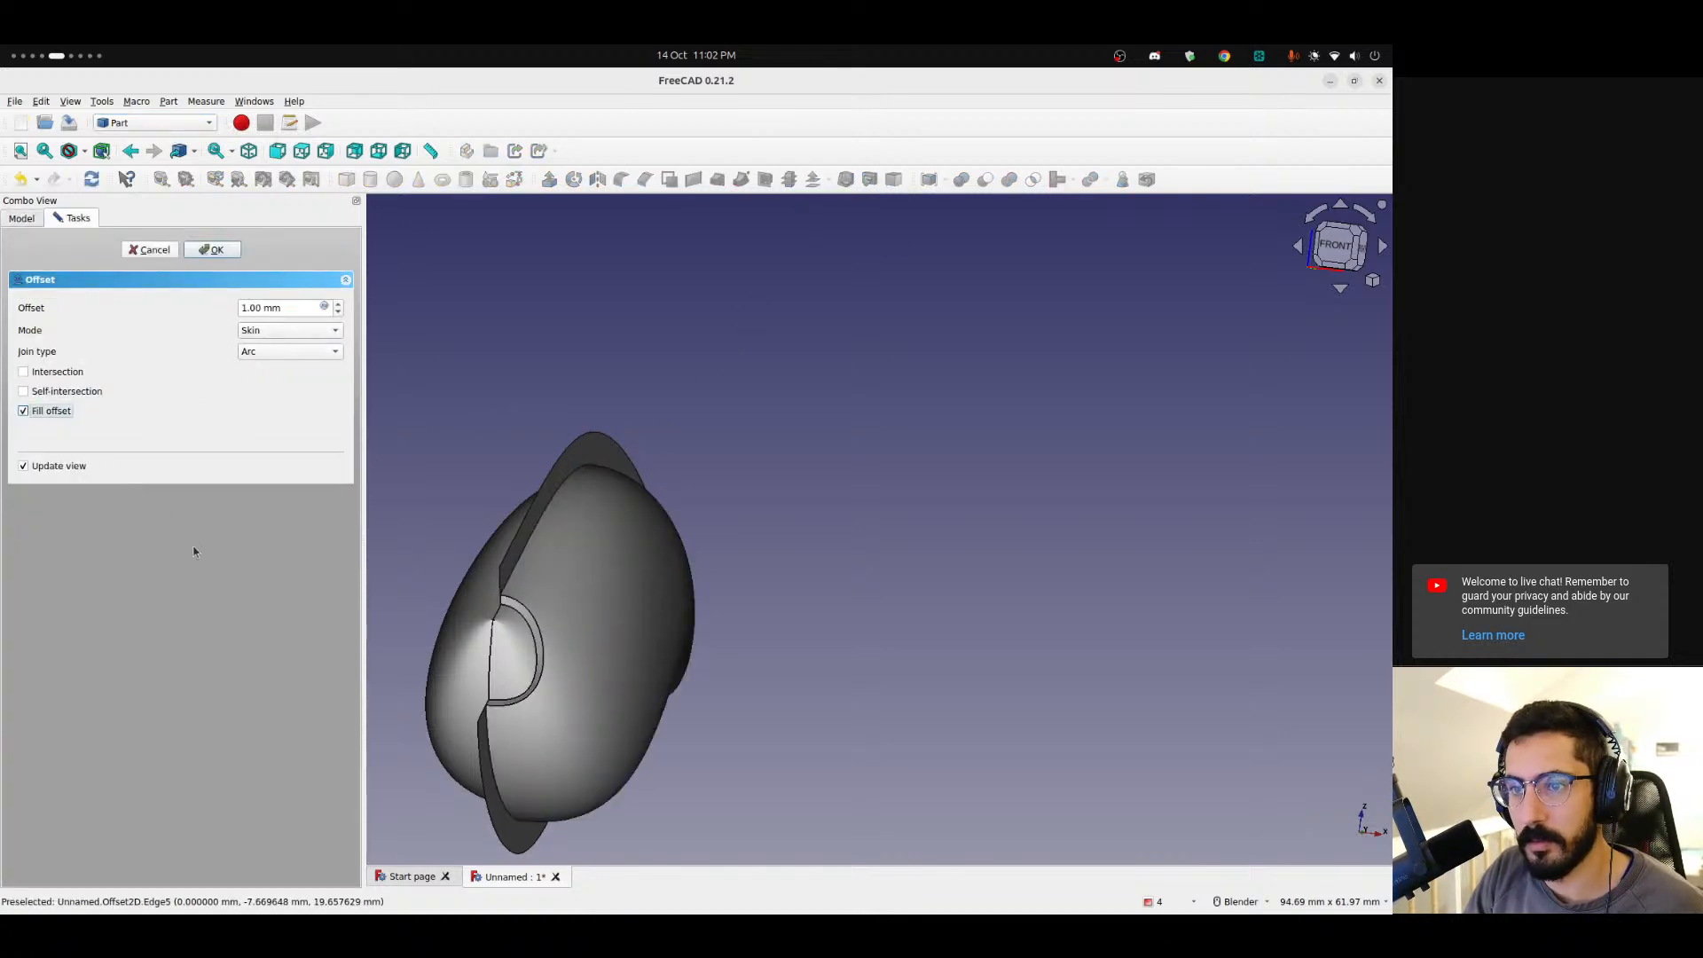
{"action": "left_click", "coordinate": [211, 250]}
Apply a 1 mm 3D Offset to the Offset2D001 object.
{"action": "middle_click_drag", "start_coordinate": [614, 536], "coordinate": [497, 496]}
{"action": "left_click", "coordinate": [77, 286]}
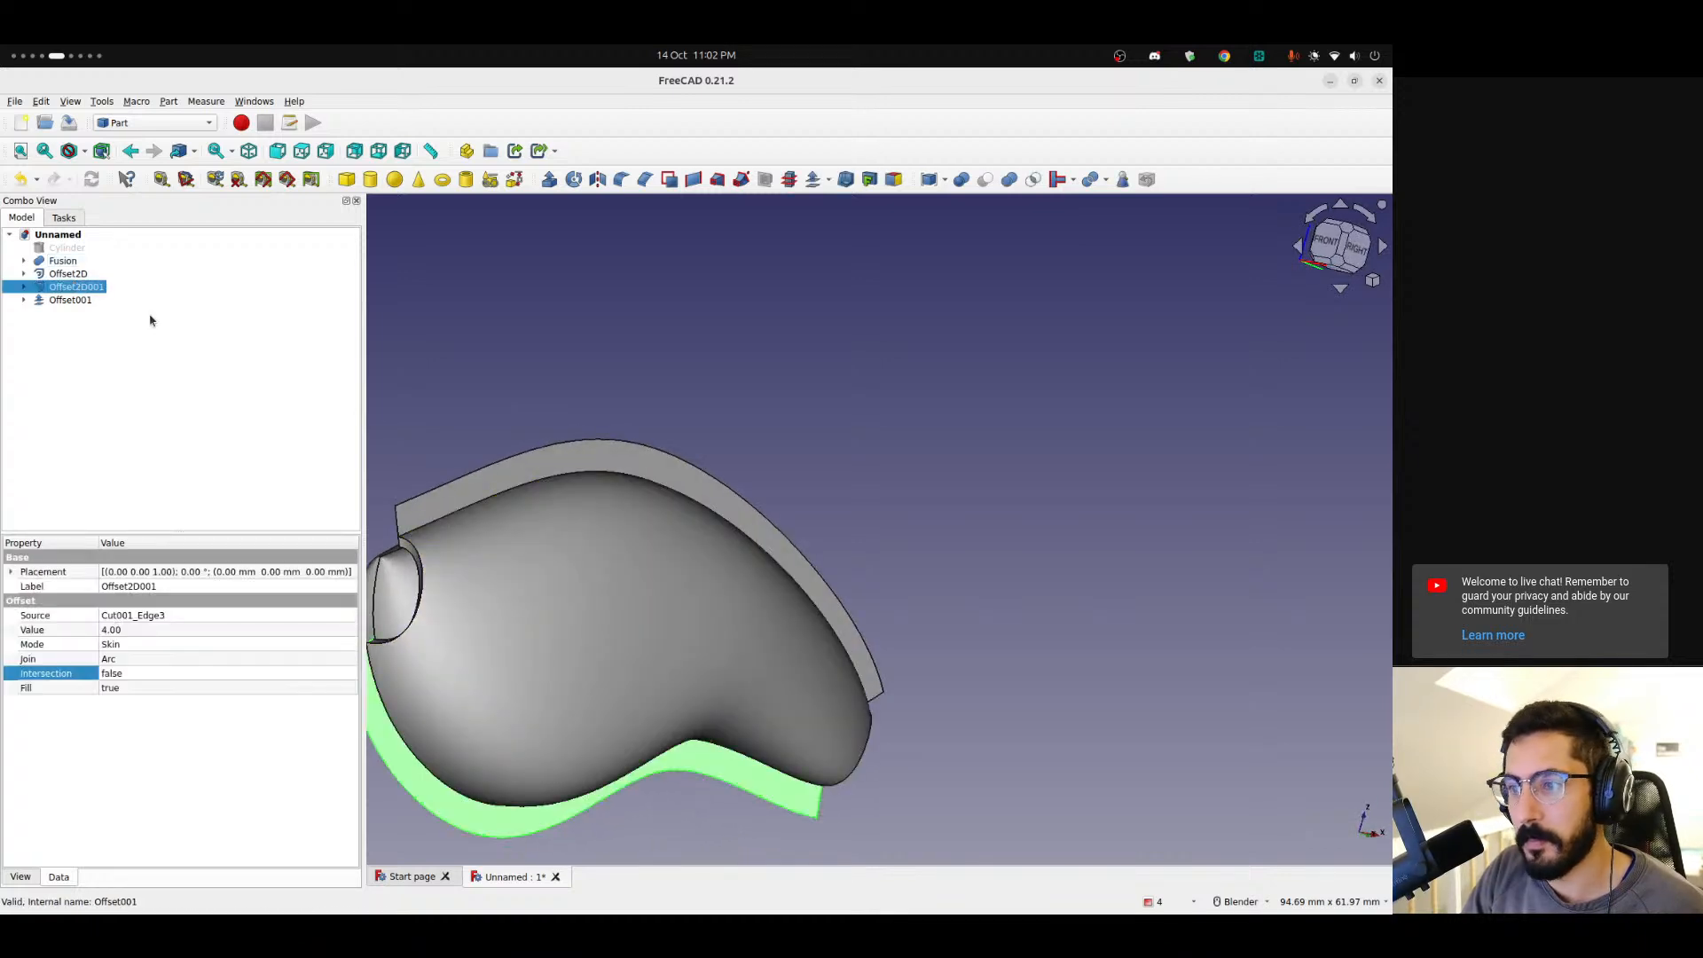
{"action": "middle_click_drag", "start_coordinate": [689, 304], "coordinate": [858, 265], "text": "shift"}
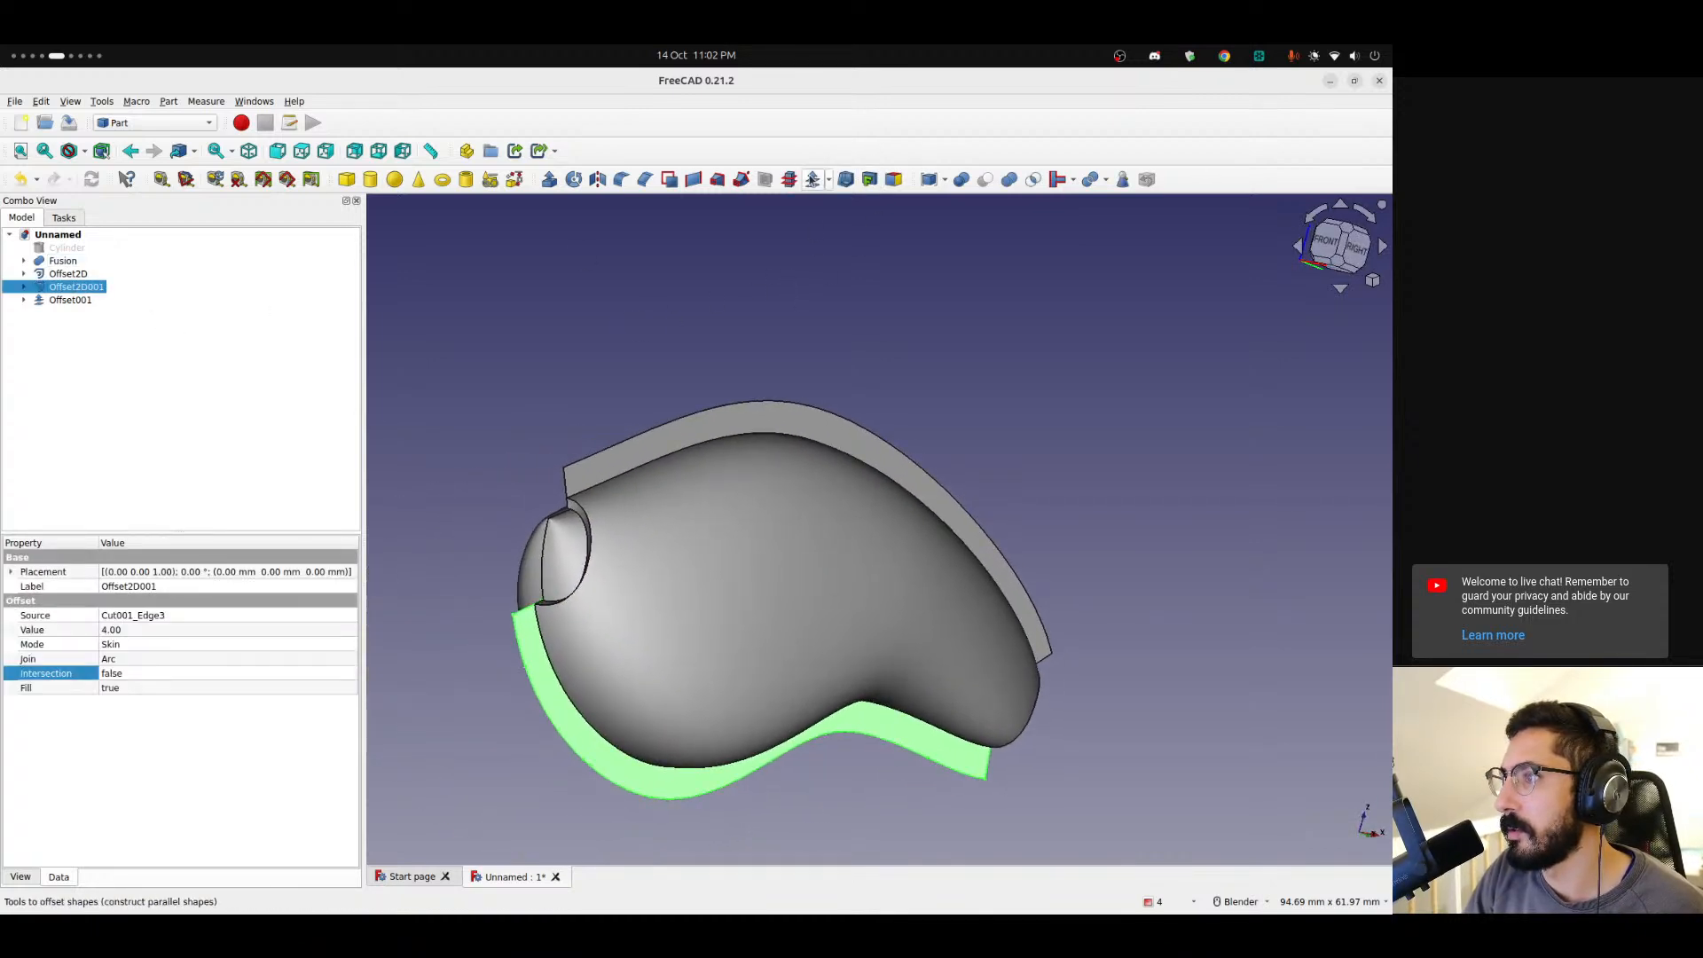
{"action": "left_click", "coordinate": [813, 180]}
{"action": "key", "text": "1"}
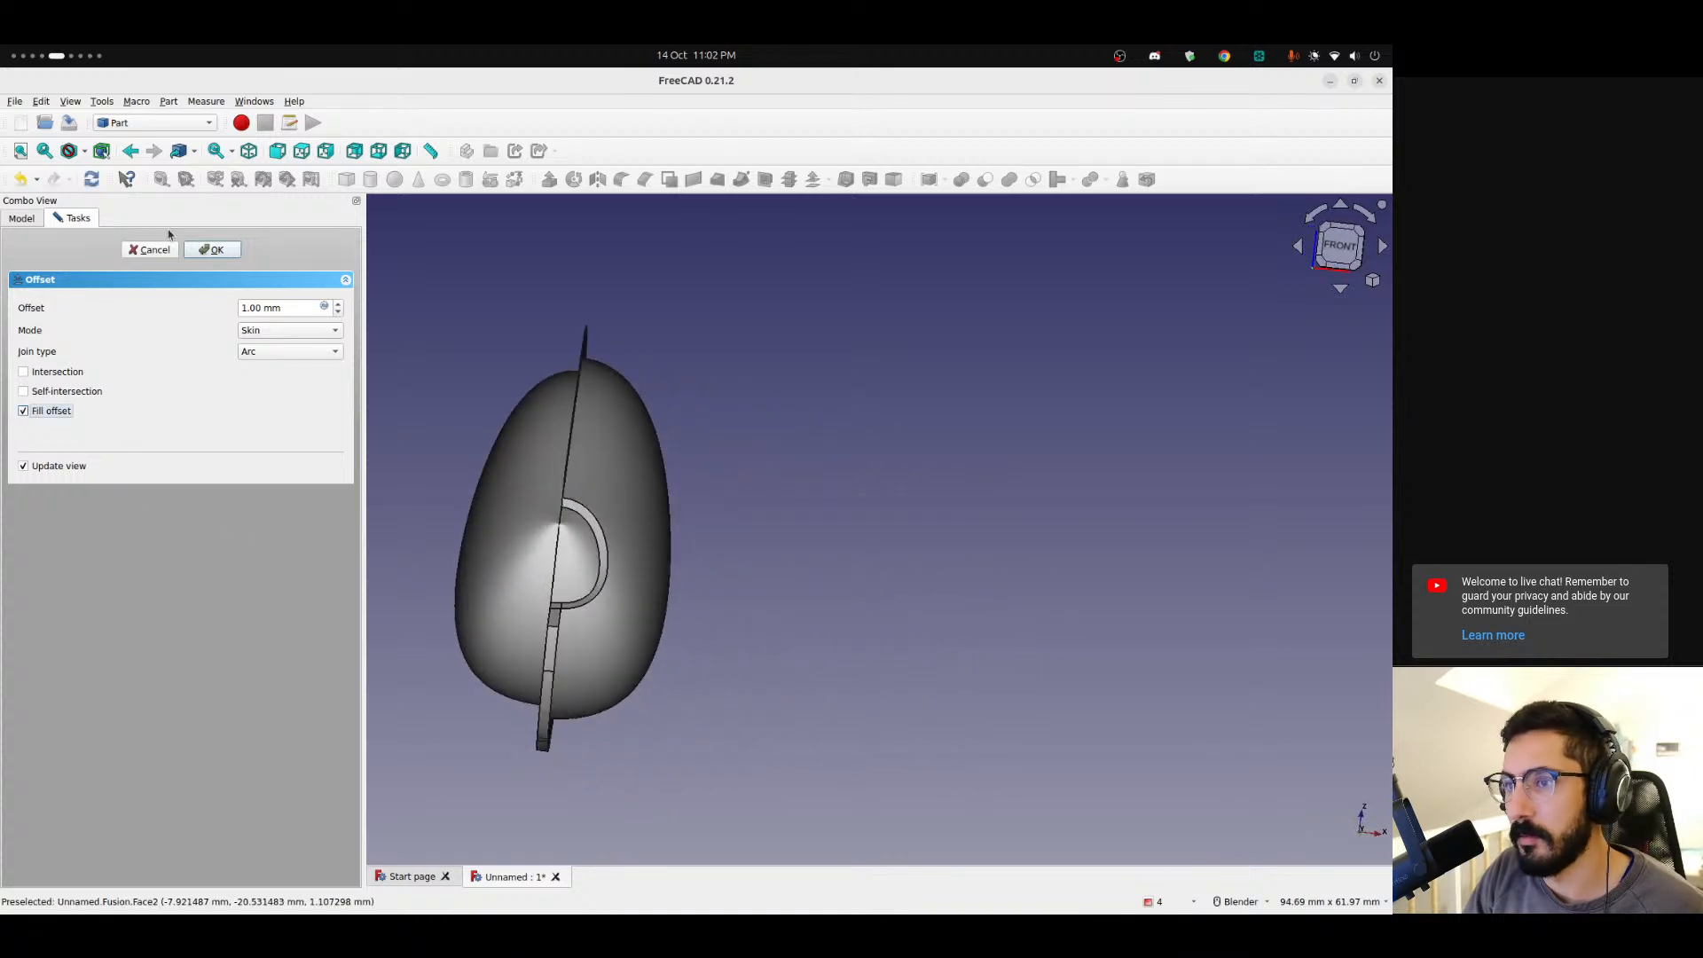
{"action": "left_click", "coordinate": [212, 249]}
Zoom in closely to examine the thickness and edges of the new offset shells.
{"action": "scroll", "coordinate": [570, 673], "scroll_direction": "up", "scroll_amount": 8}
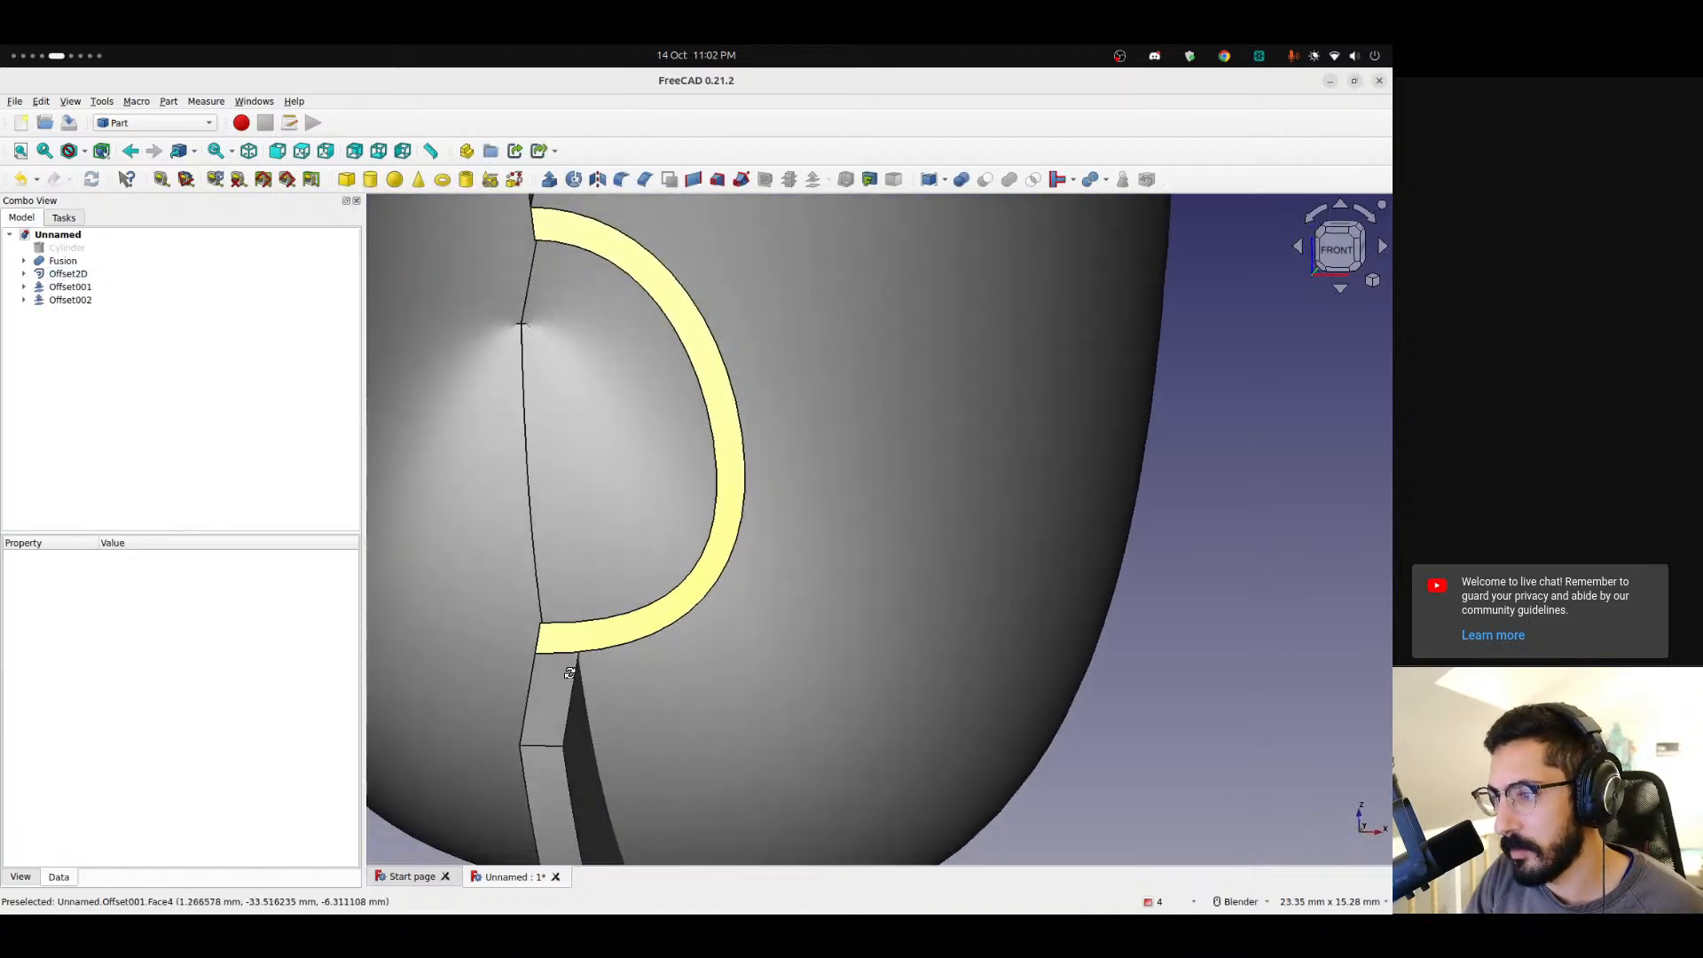
{"action": "scroll", "coordinate": [571, 670], "scroll_direction": "up", "scroll_amount": 8}
{"action": "mouse_move", "coordinate": [584, 630]}
{"action": "middle_mouse_down"}
{"action": "mouse_move", "coordinate": [751, 700]}
{"action": "mouse_move", "coordinate": [581, 646]}
{"action": "middle_mouse_up"}
{"action": "scroll", "coordinate": [570, 642], "scroll_direction": "up", "scroll_amount": 9}
{"action": "middle_click_drag", "start_coordinate": [665, 589], "coordinate": [548, 626]}
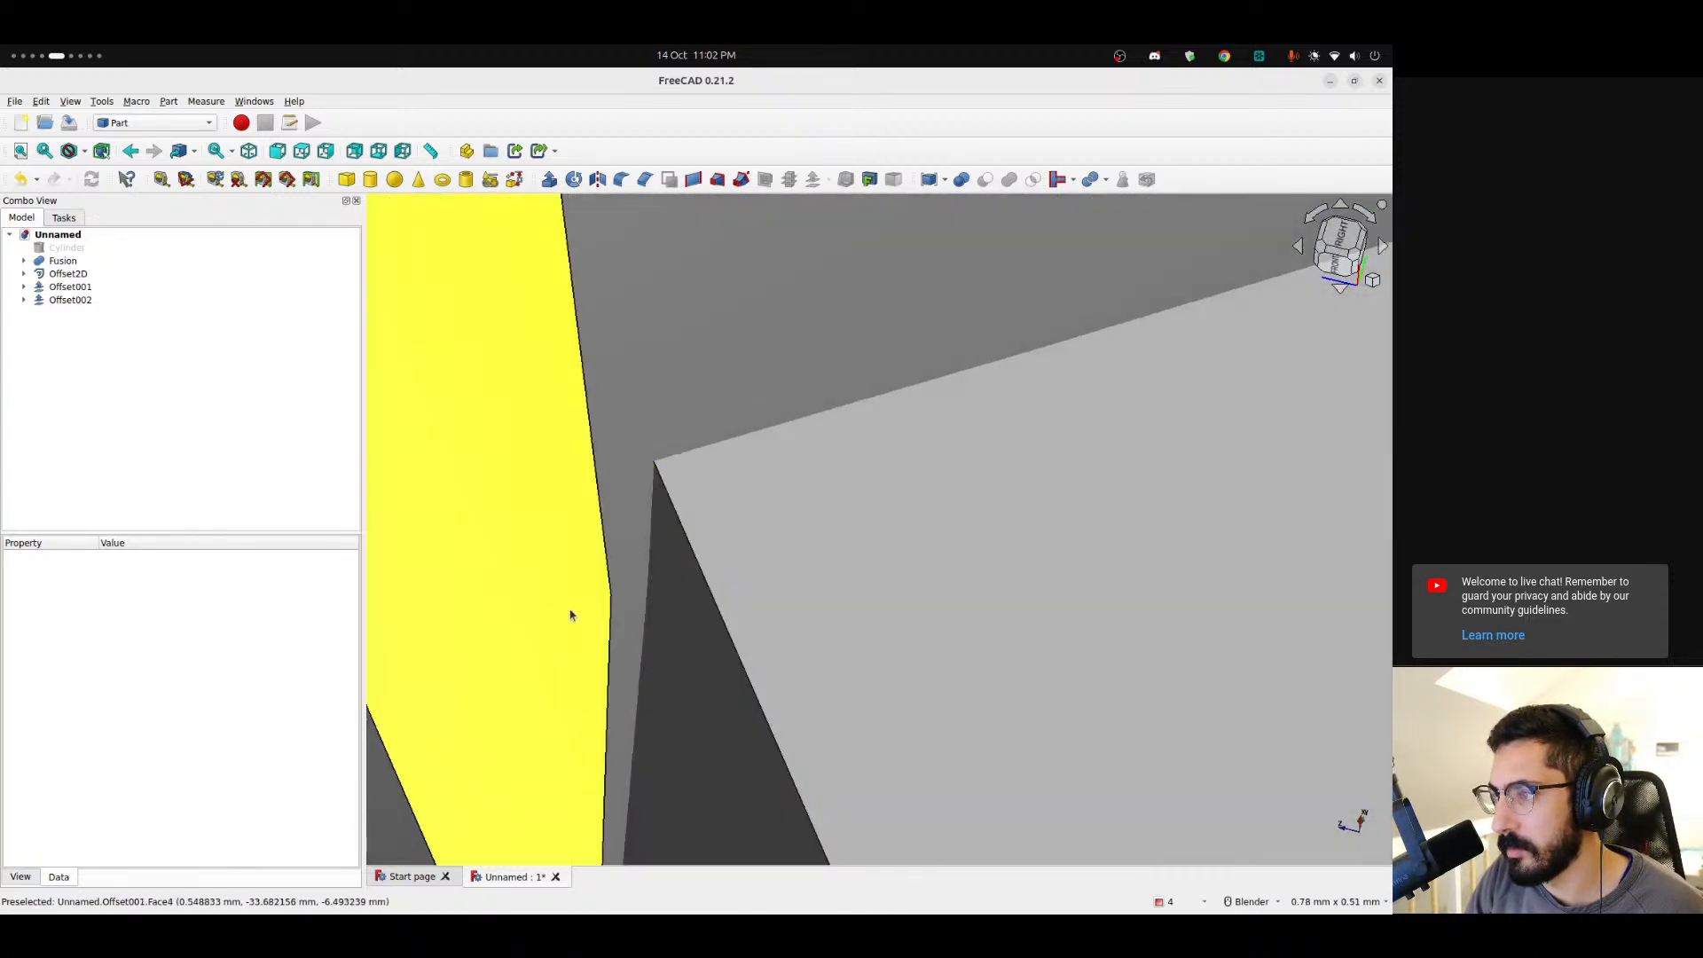
{"action": "scroll", "coordinate": [609, 593], "scroll_direction": "down", "scroll_amount": 16}
{"action": "middle_click_drag", "start_coordinate": [863, 485], "coordinate": [617, 413]}
{"action": "middle_click_drag", "start_coordinate": [678, 298], "coordinate": [740, 888], "text": "shift"}
{"action": "middle_click_drag", "start_coordinate": [597, 460], "coordinate": [947, 887], "text": "shift"}
{"action": "scroll", "coordinate": [742, 424], "scroll_direction": "down", "scroll_amount": 6}
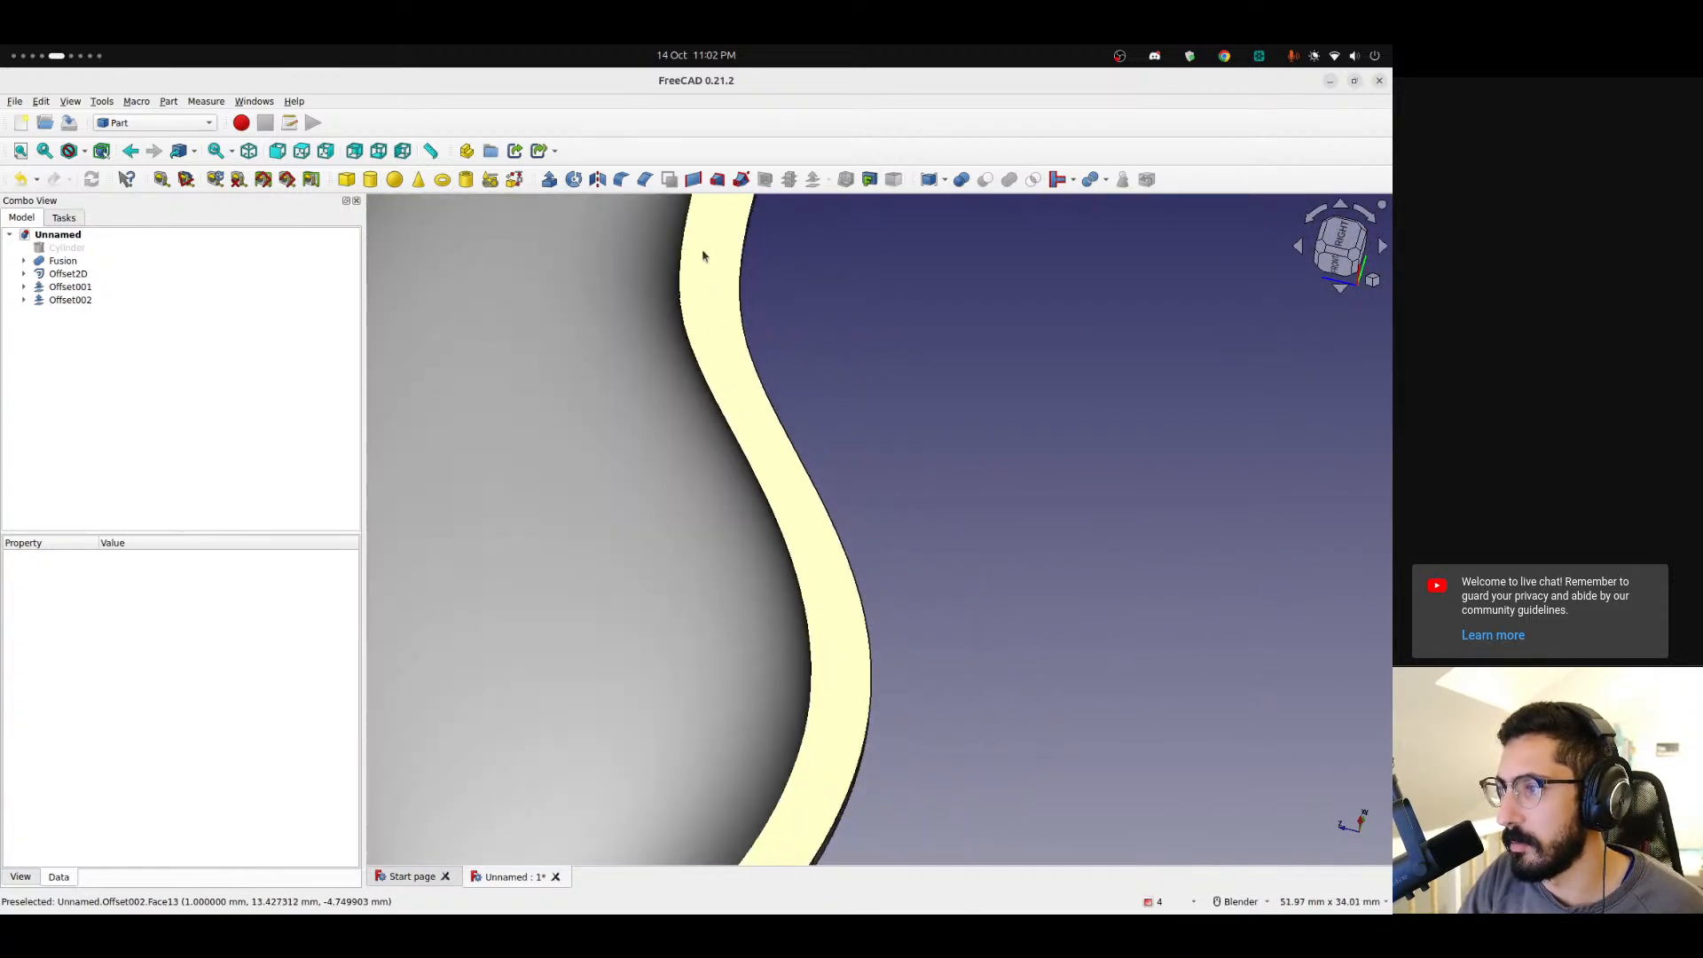
{"action": "middle_click_drag", "start_coordinate": [704, 256], "coordinate": [662, 742], "text": "shift"}
{"action": "scroll", "coordinate": [699, 574], "scroll_direction": "up", "scroll_amount": 13}
{"action": "middle_click_drag", "start_coordinate": [752, 538], "coordinate": [643, 582]}
{"action": "scroll", "coordinate": [726, 449], "scroll_direction": "up", "scroll_amount": 10}
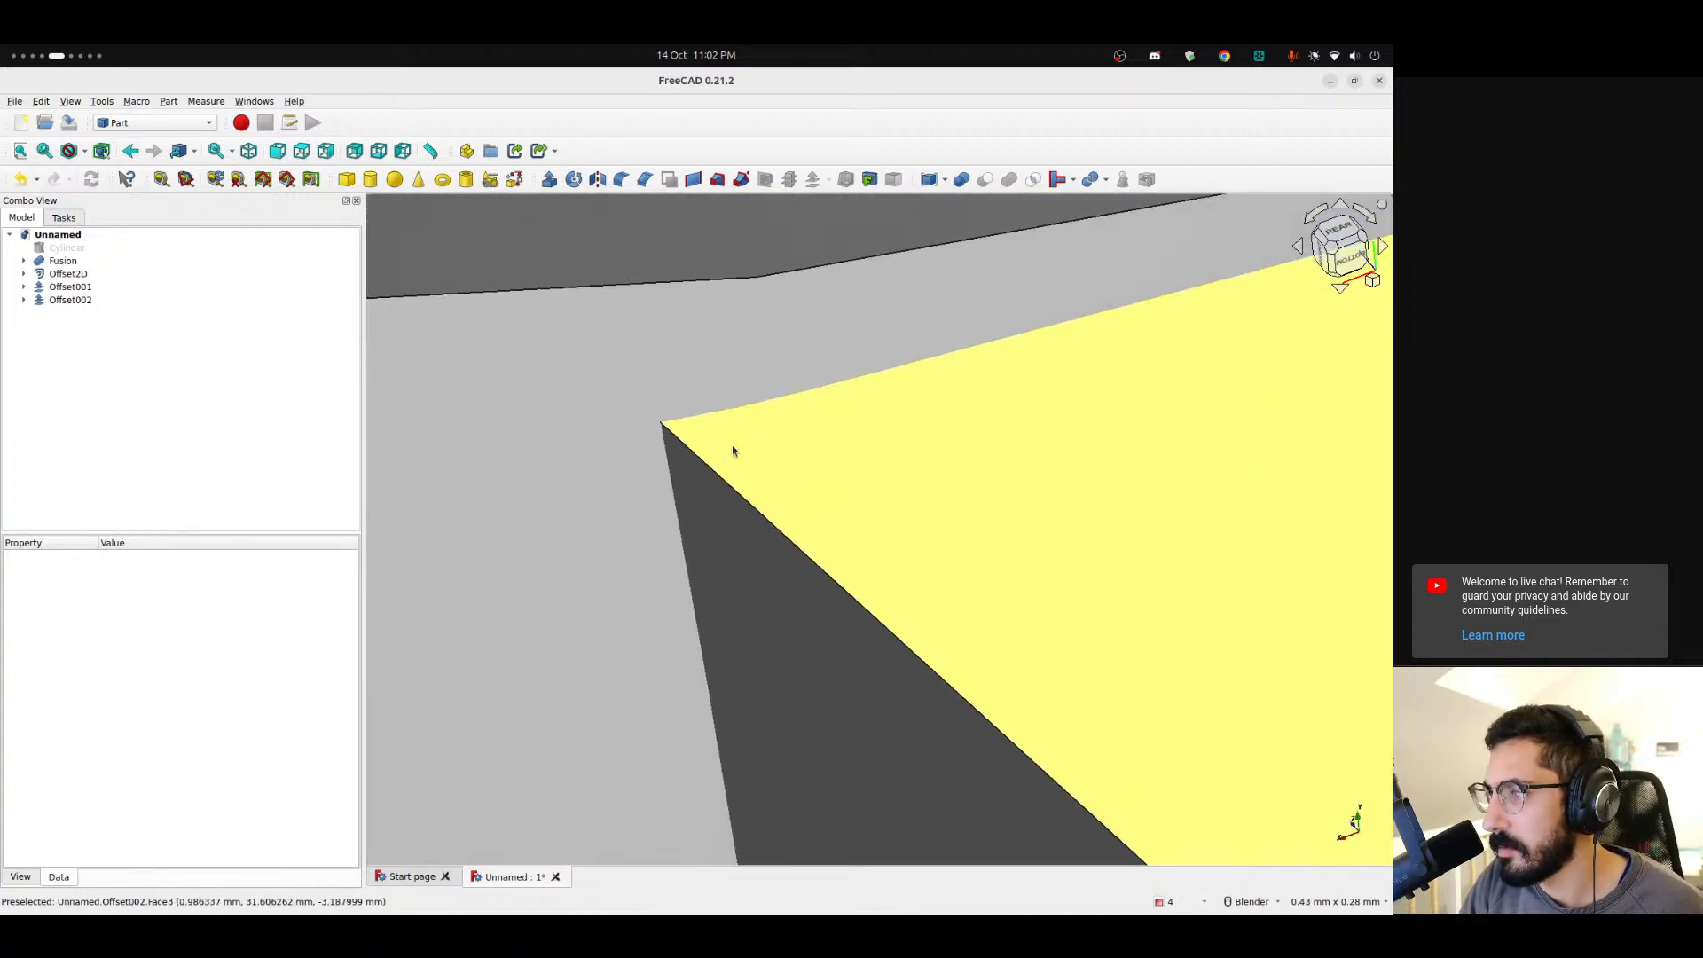
{"action": "scroll", "coordinate": [733, 451], "scroll_direction": "up", "scroll_amount": 2}
{"action": "middle_click_drag", "start_coordinate": [692, 422], "coordinate": [1395, 185]}
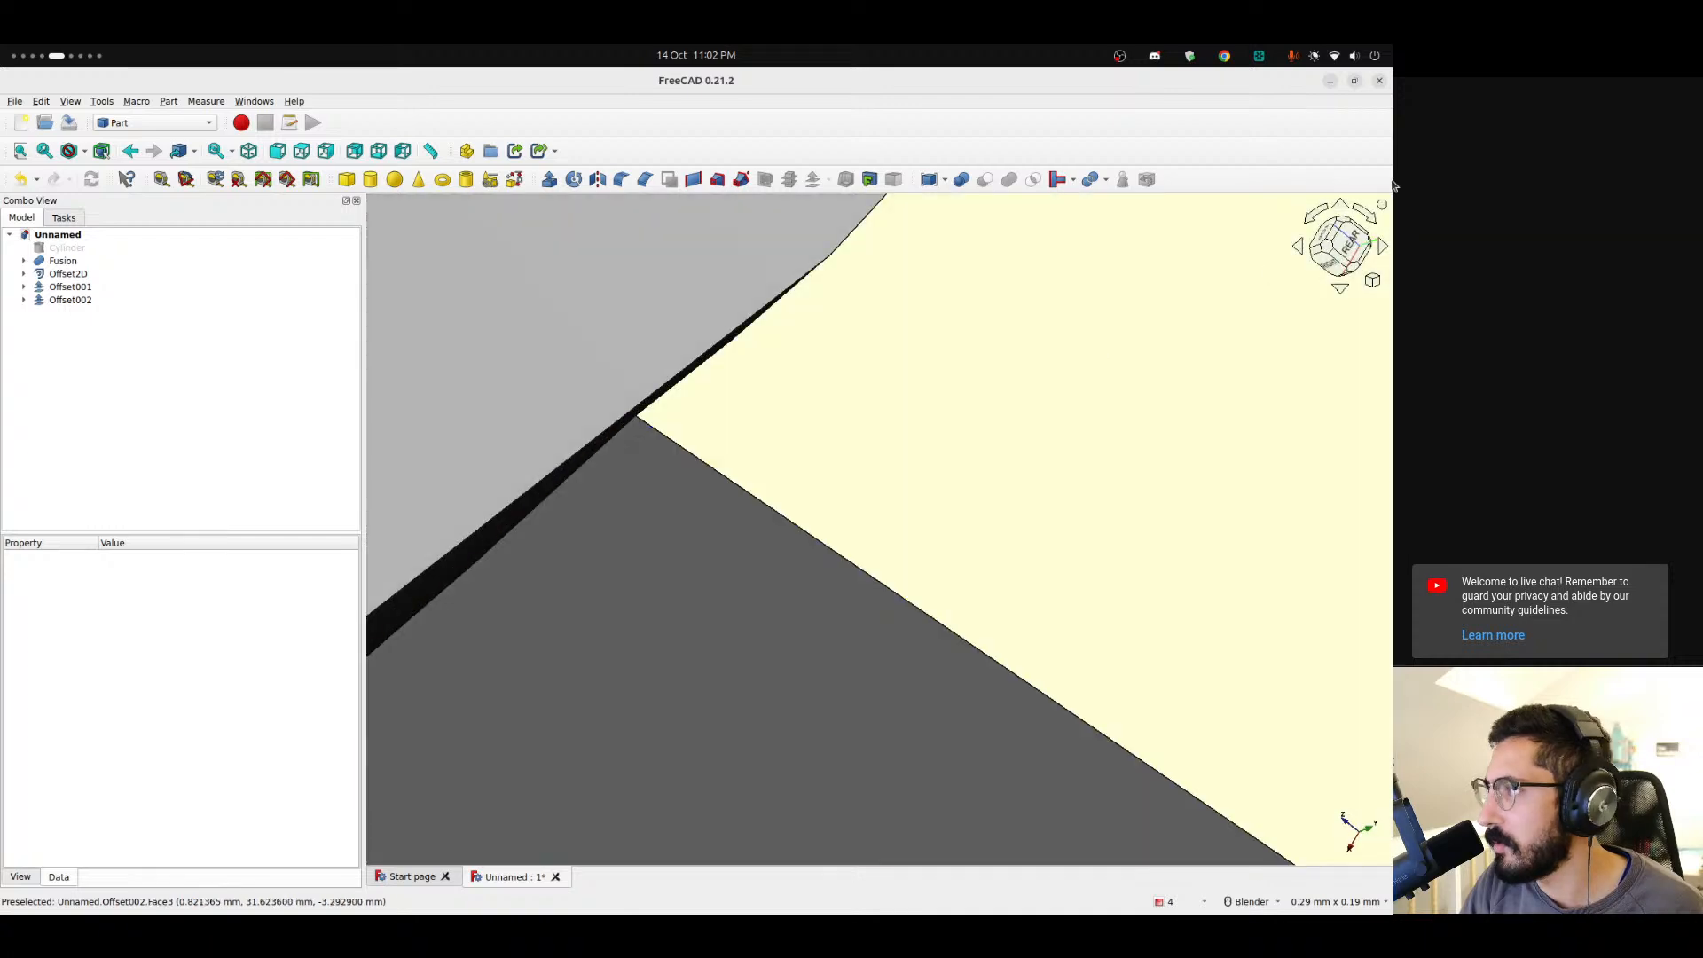
{"action": "left_click", "coordinate": [1347, 241]}
{"action": "scroll", "coordinate": [663, 404], "scroll_direction": "up", "scroll_amount": 9}
{"action": "scroll", "coordinate": [692, 460], "scroll_direction": "down", "scroll_amount": 10}
{"action": "scroll", "coordinate": [693, 463], "scroll_direction": "down", "scroll_amount": 5}
{"action": "scroll", "coordinate": [715, 466], "scroll_direction": "up", "scroll_amount": 10}
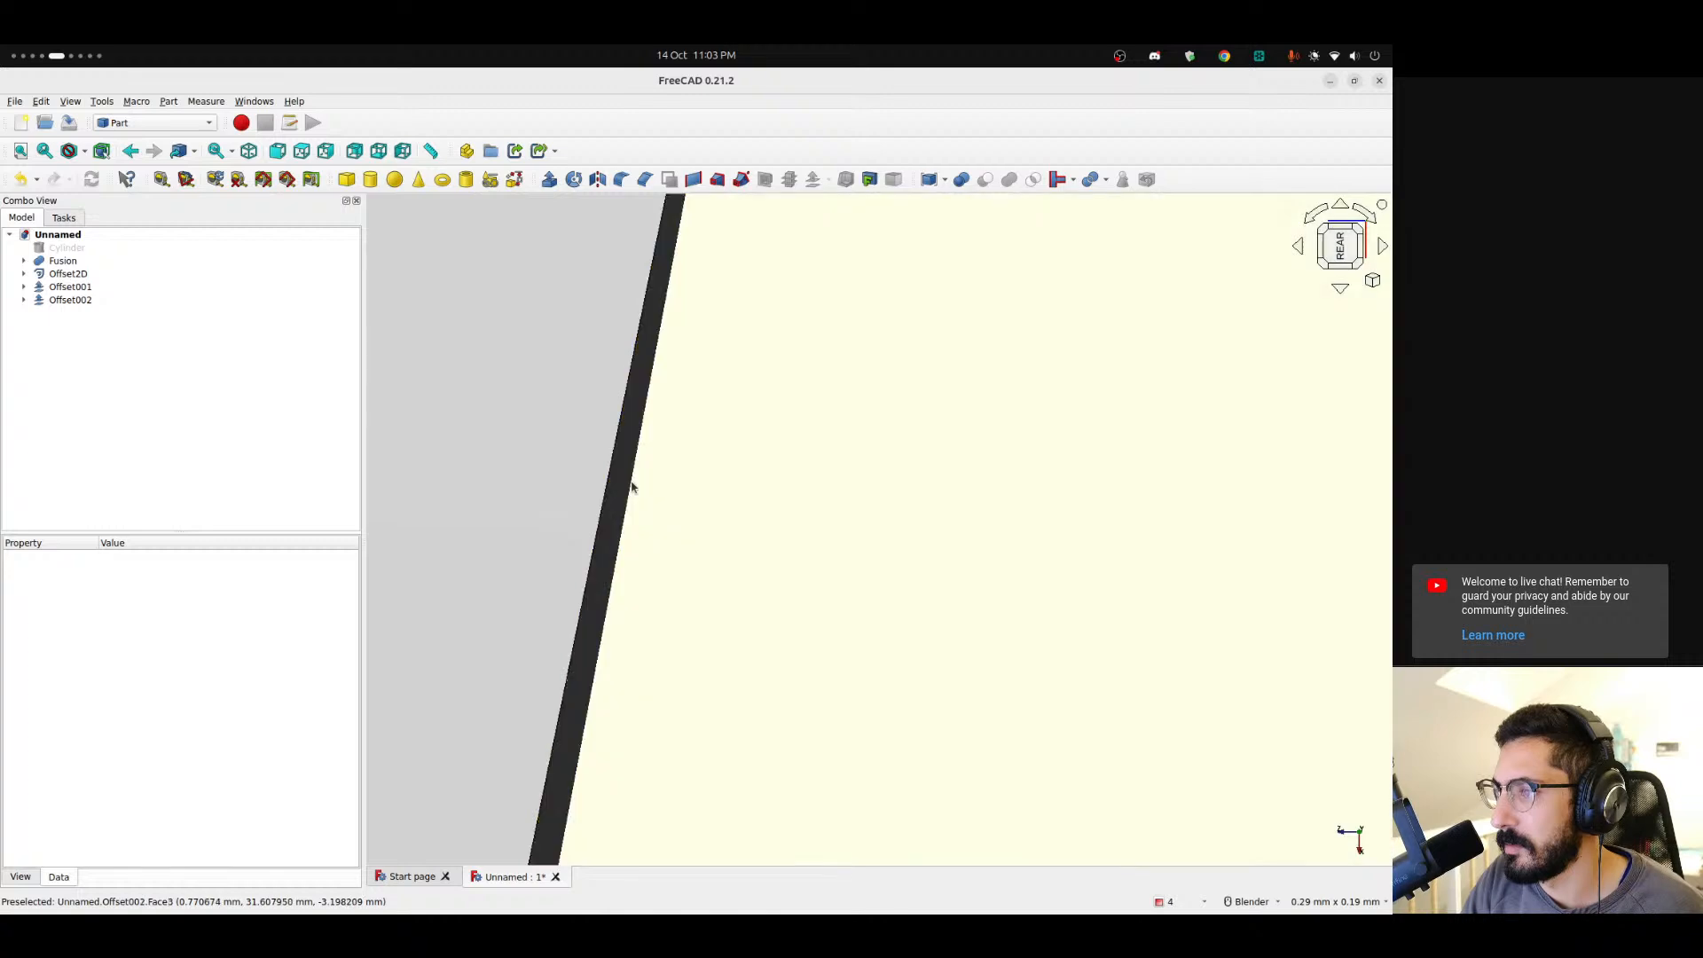
{"action": "scroll", "coordinate": [715, 524], "scroll_direction": "down", "scroll_amount": 12}
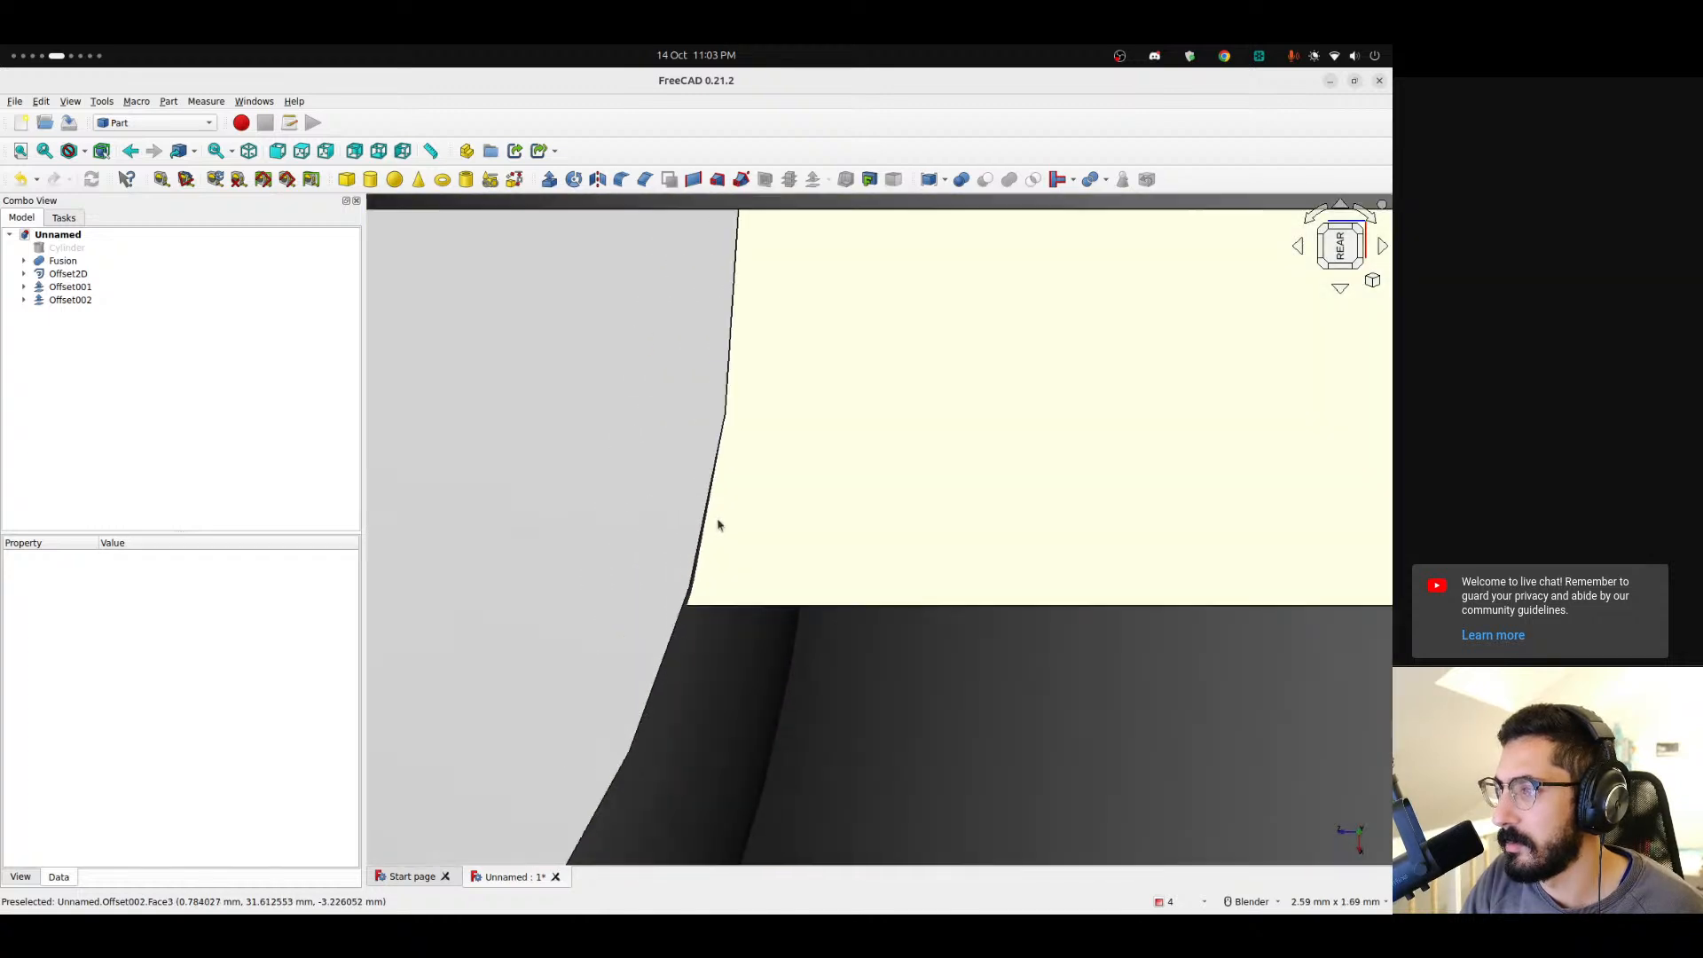
{"action": "scroll", "coordinate": [733, 532], "scroll_direction": "down", "scroll_amount": 4}
{"action": "middle_click_drag", "start_coordinate": [826, 630], "coordinate": [771, 568]}
{"action": "scroll", "coordinate": [795, 490], "scroll_direction": "down", "scroll_amount": 4}
Undo the offset of Offset2D001.
{"action": "key", "text": "ctrl+z"}
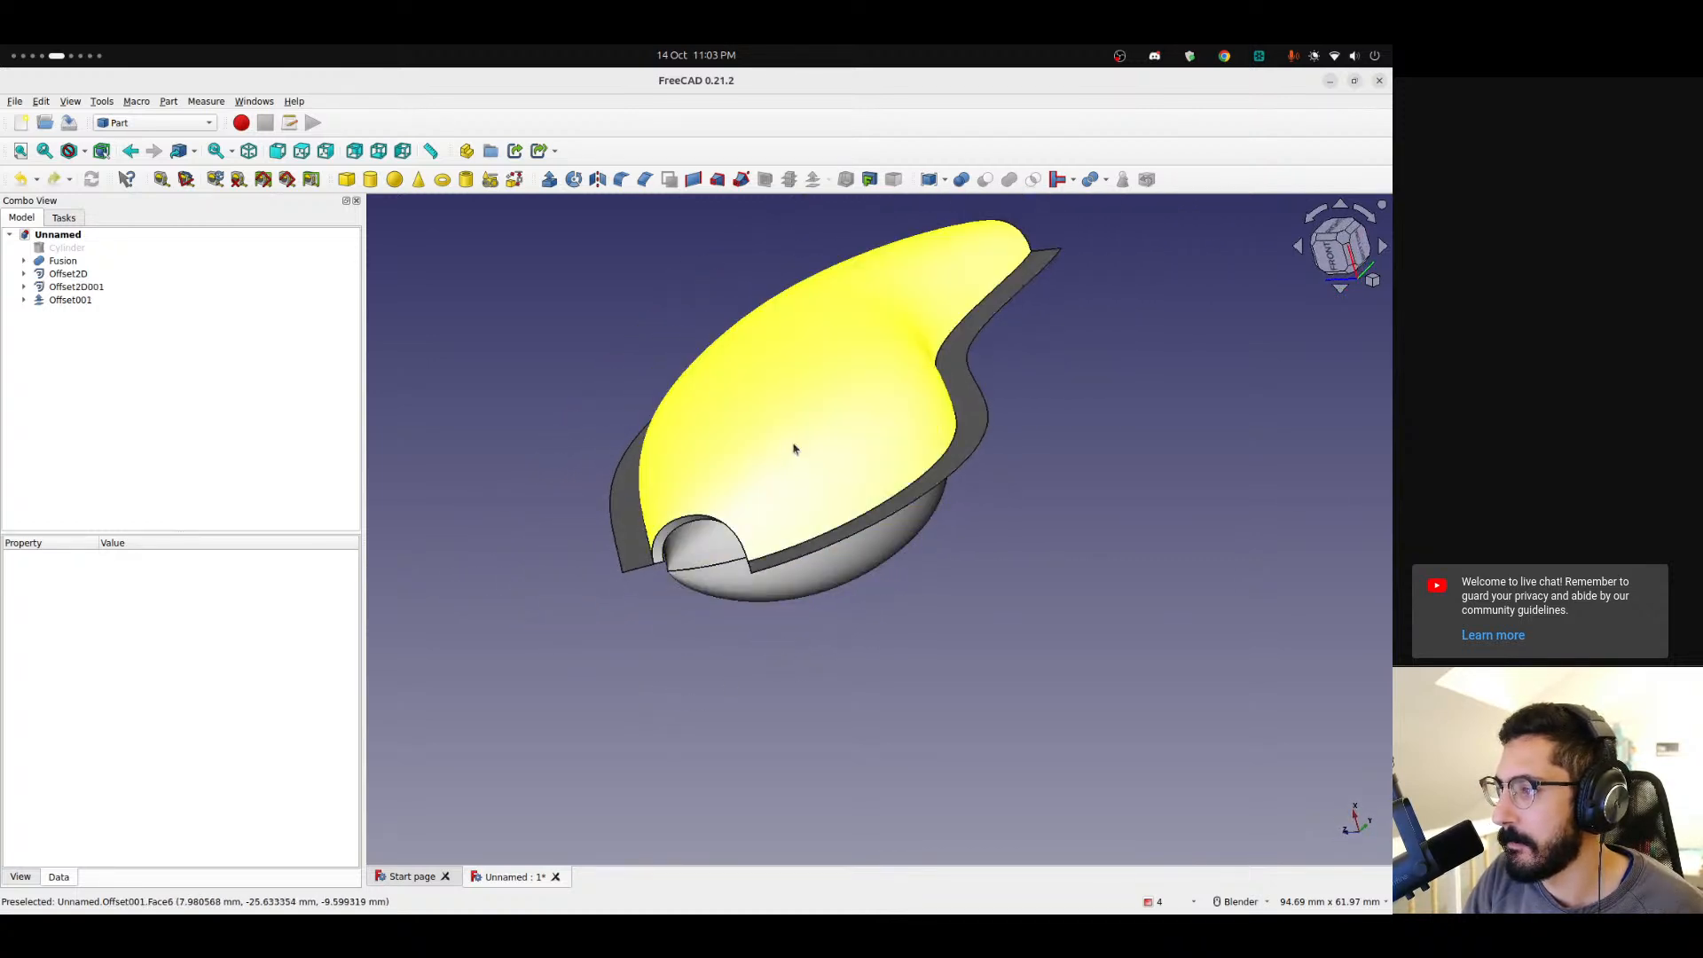
Export Offset001 as Unnamed-Offset001.step to the Desktop, replacing the existing file.
{"action": "mouse_move", "coordinate": [843, 462]}
{"action": "middle_mouse_down"}
{"action": "mouse_move", "coordinate": [958, 461]}
{"action": "mouse_move", "coordinate": [837, 461]}
{"action": "middle_mouse_up"}
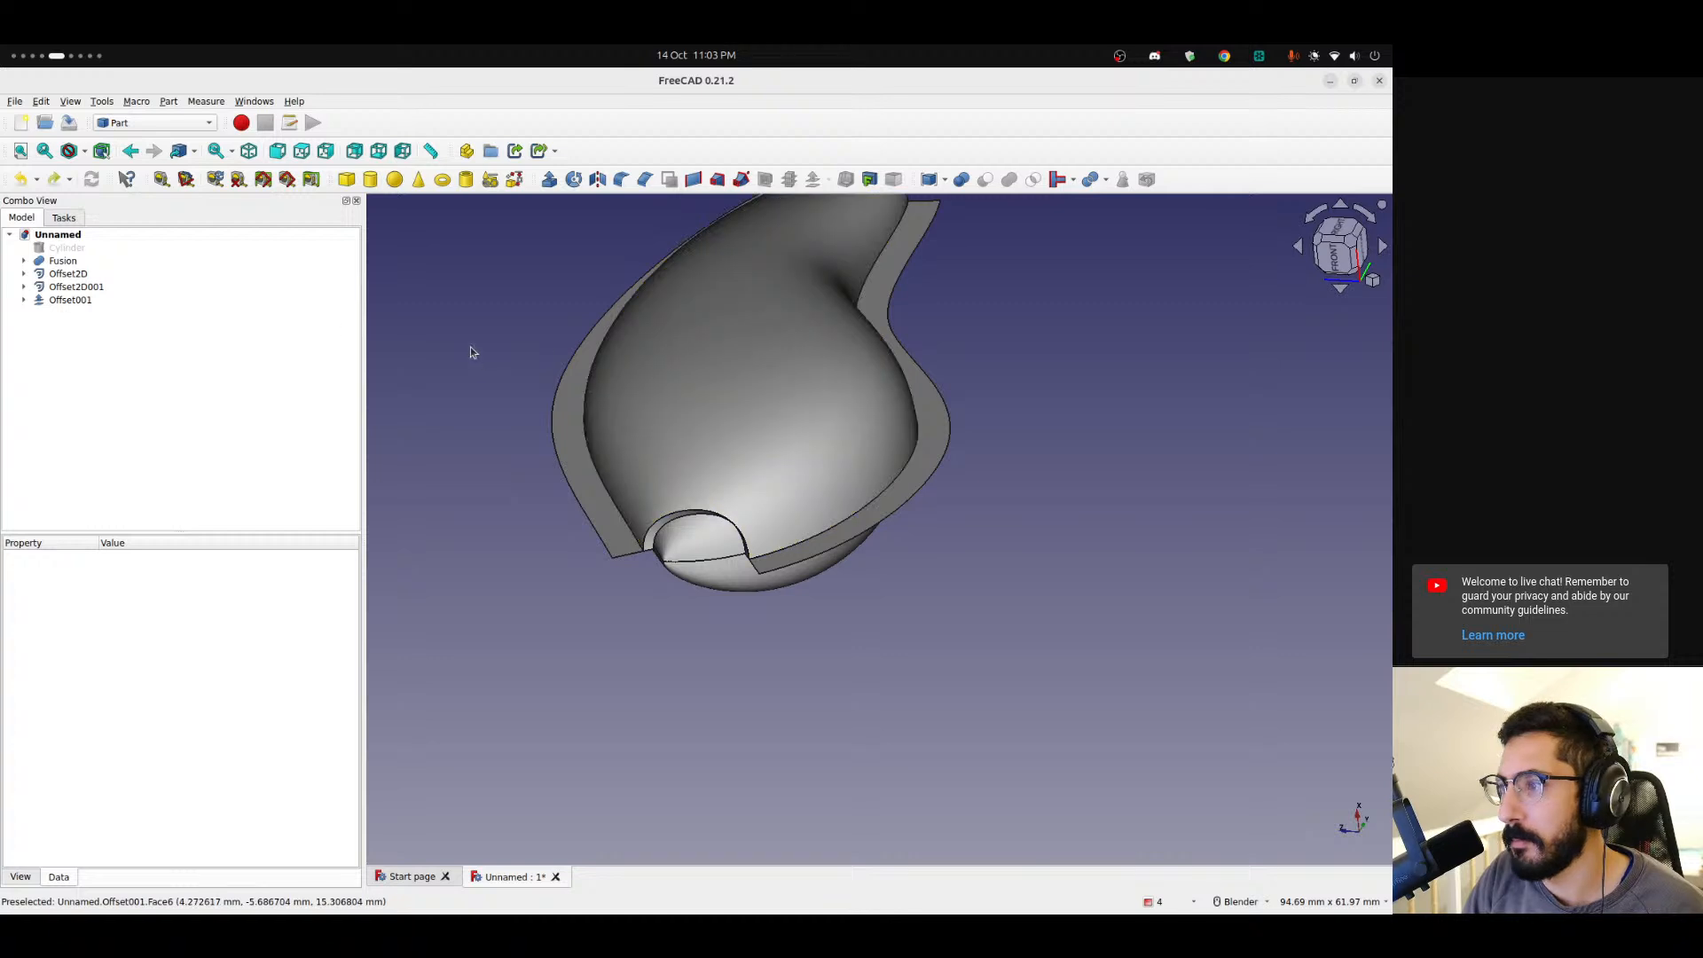
{"action": "left_click", "coordinate": [55, 303]}
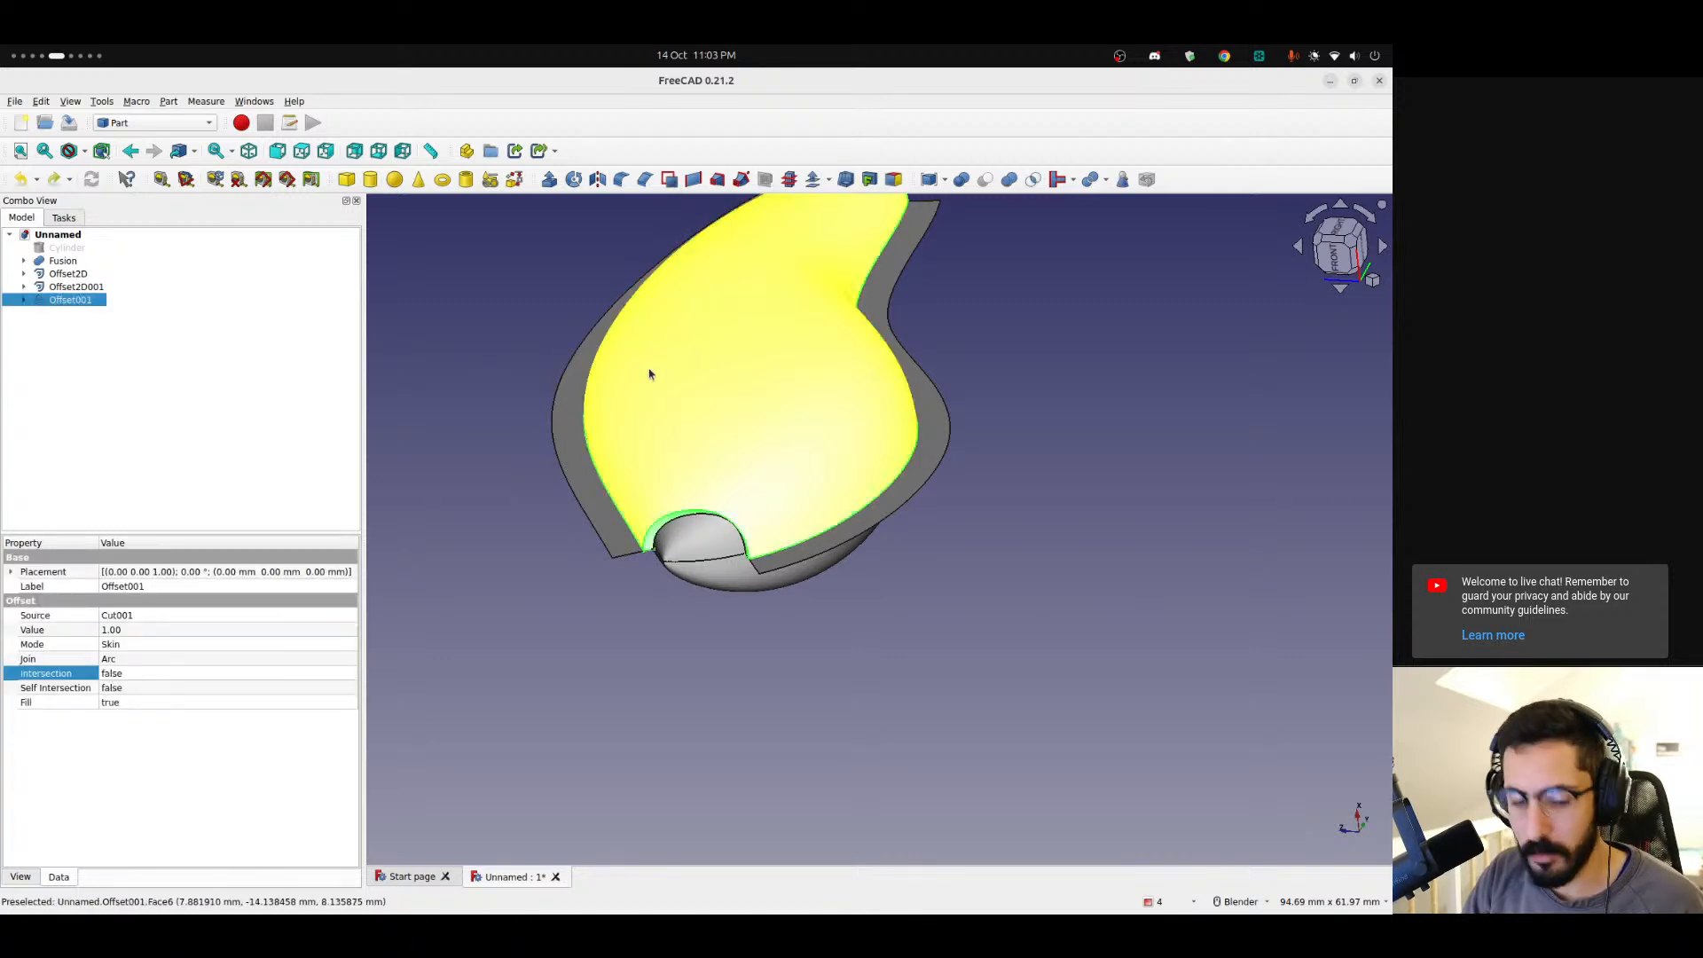
{"action": "key", "text": "ctrl+e"}
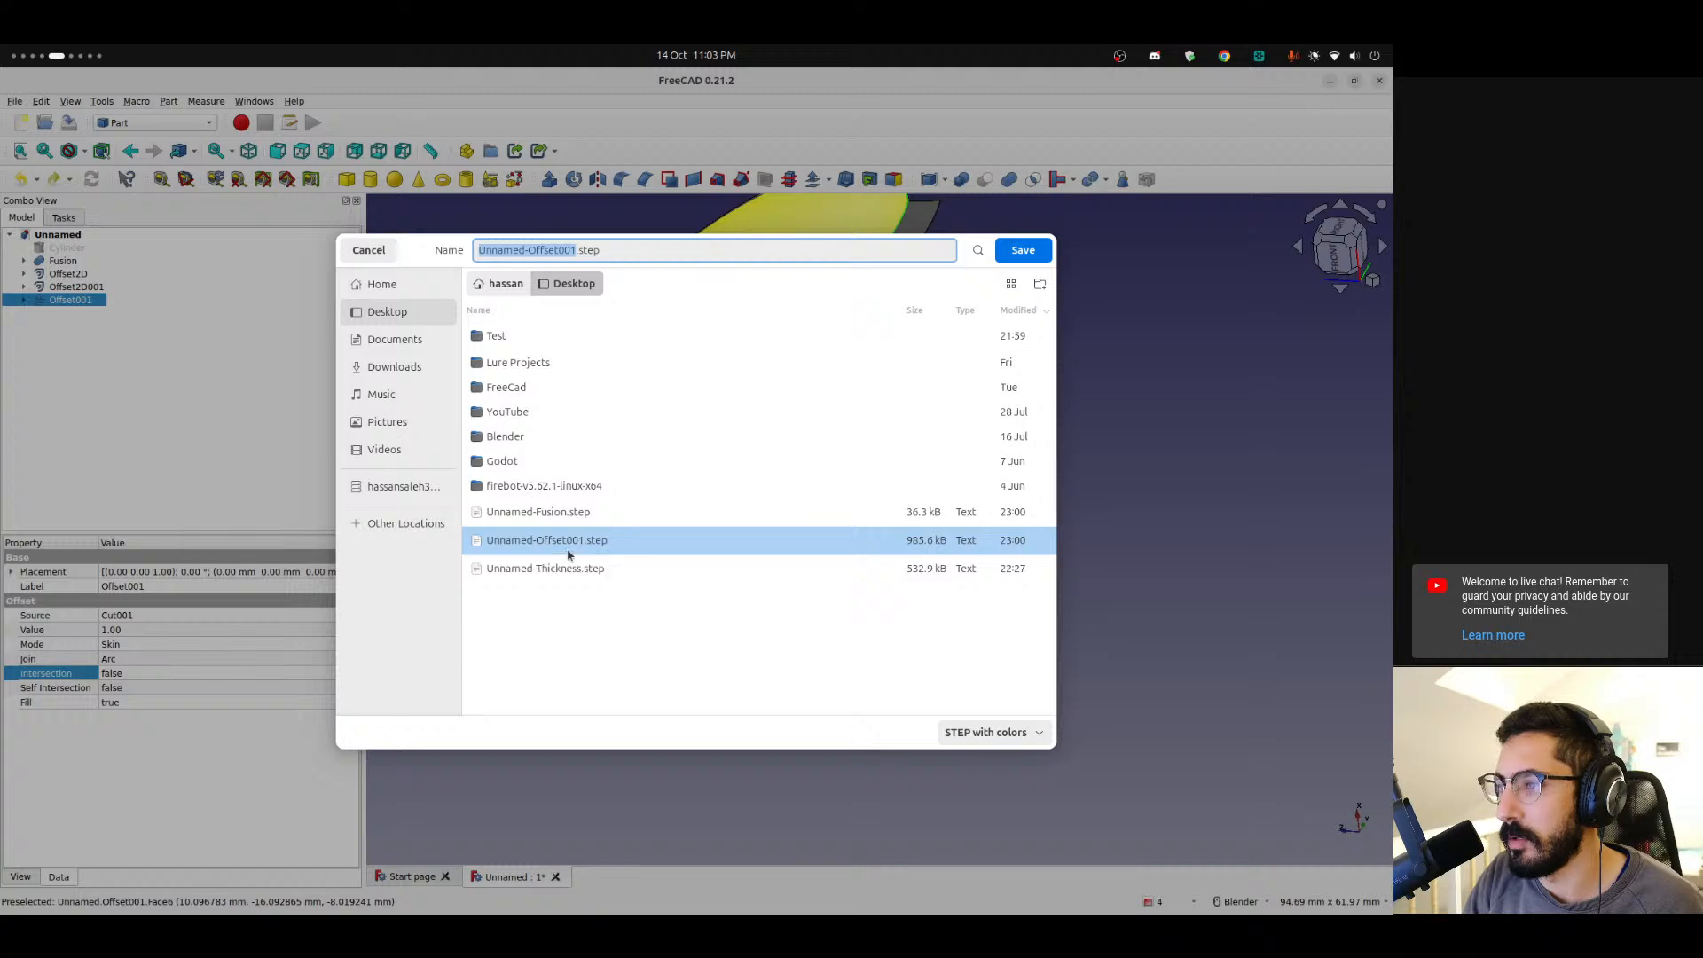
{"action": "double_click", "coordinate": [635, 549]}
{"action": "left_click", "coordinate": [825, 537]}
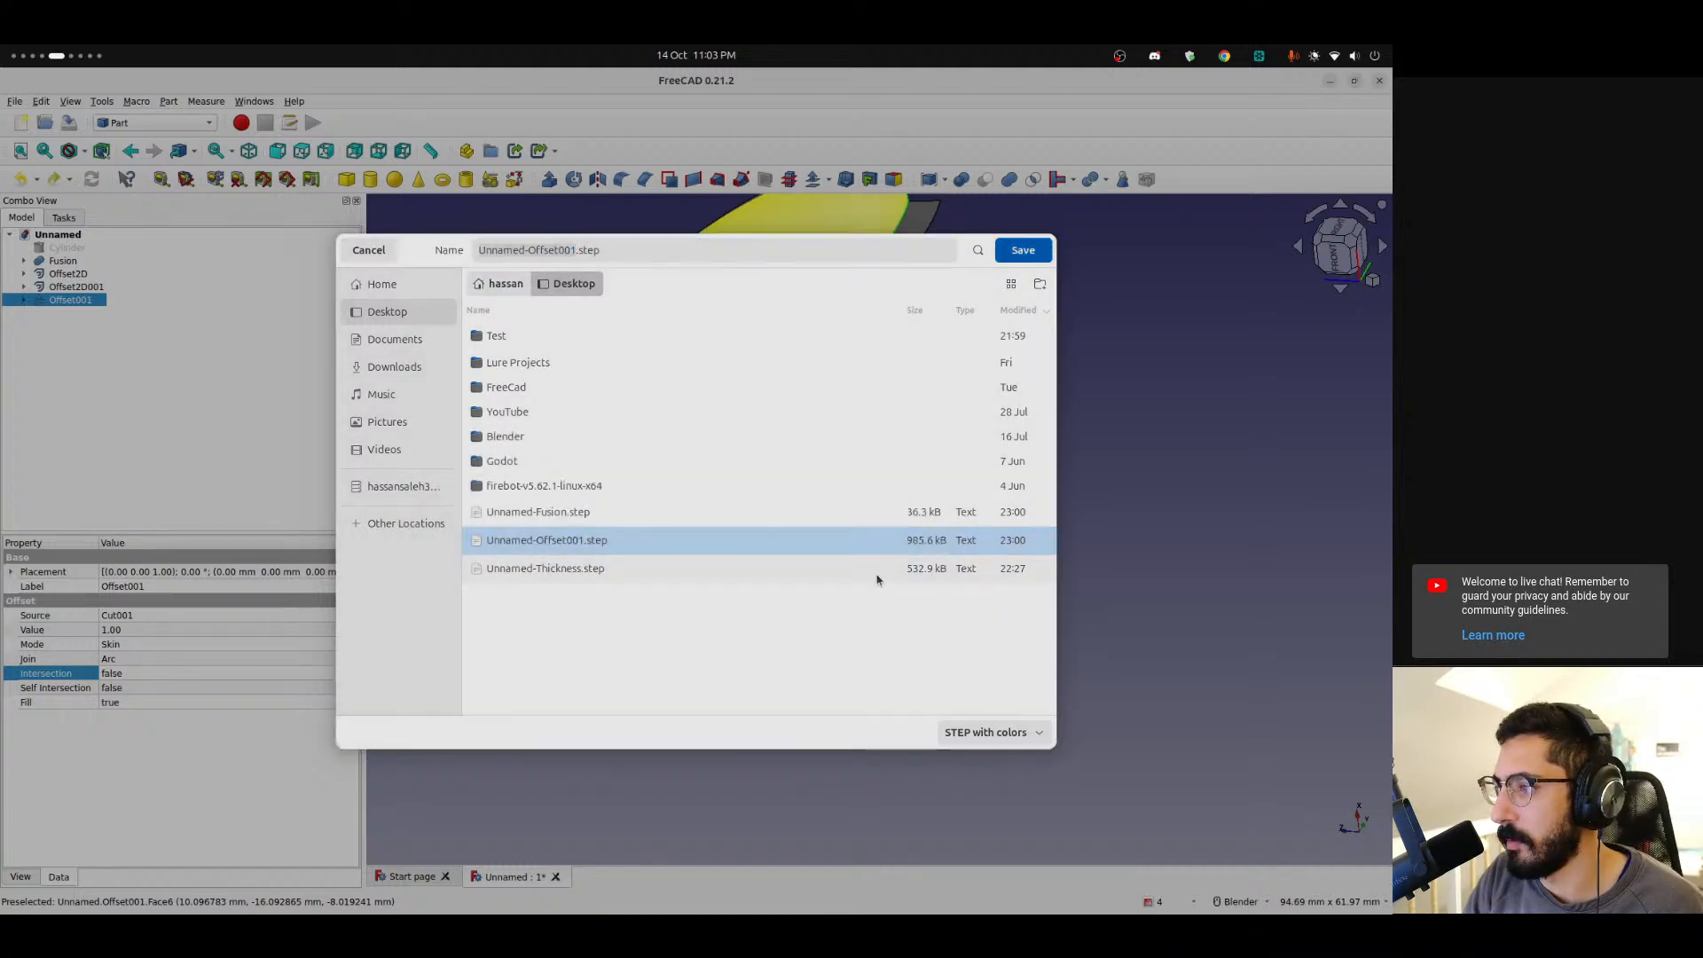
{"action": "left_click", "coordinate": [810, 612]}
Switch to Bambu Studio, import Unnamed-Offset001.step onto the plate and zoom in to inspect it.
{"action": "key", "text": "ctrl+alt+Right"}
{"action": "key", "text": "ctrl+alt+Right"}
{"action": "key", "text": "ctrl+alt+Right"}
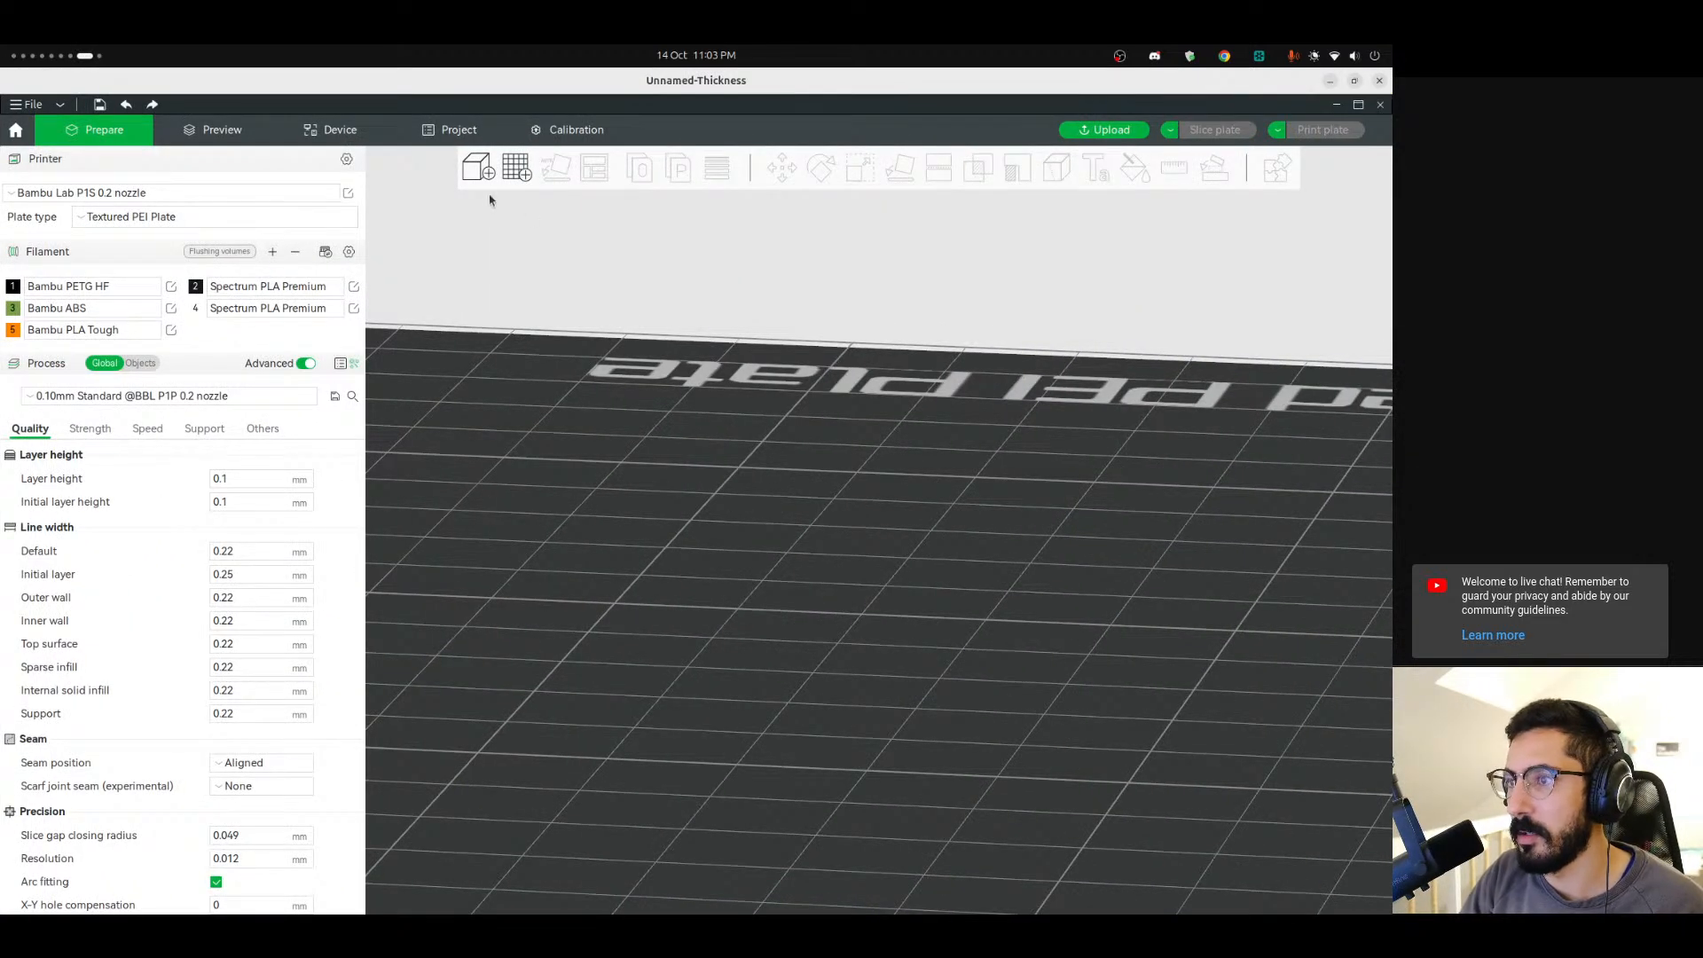
{"action": "left_click", "coordinate": [487, 171]}
{"action": "key", "text": "Return"}
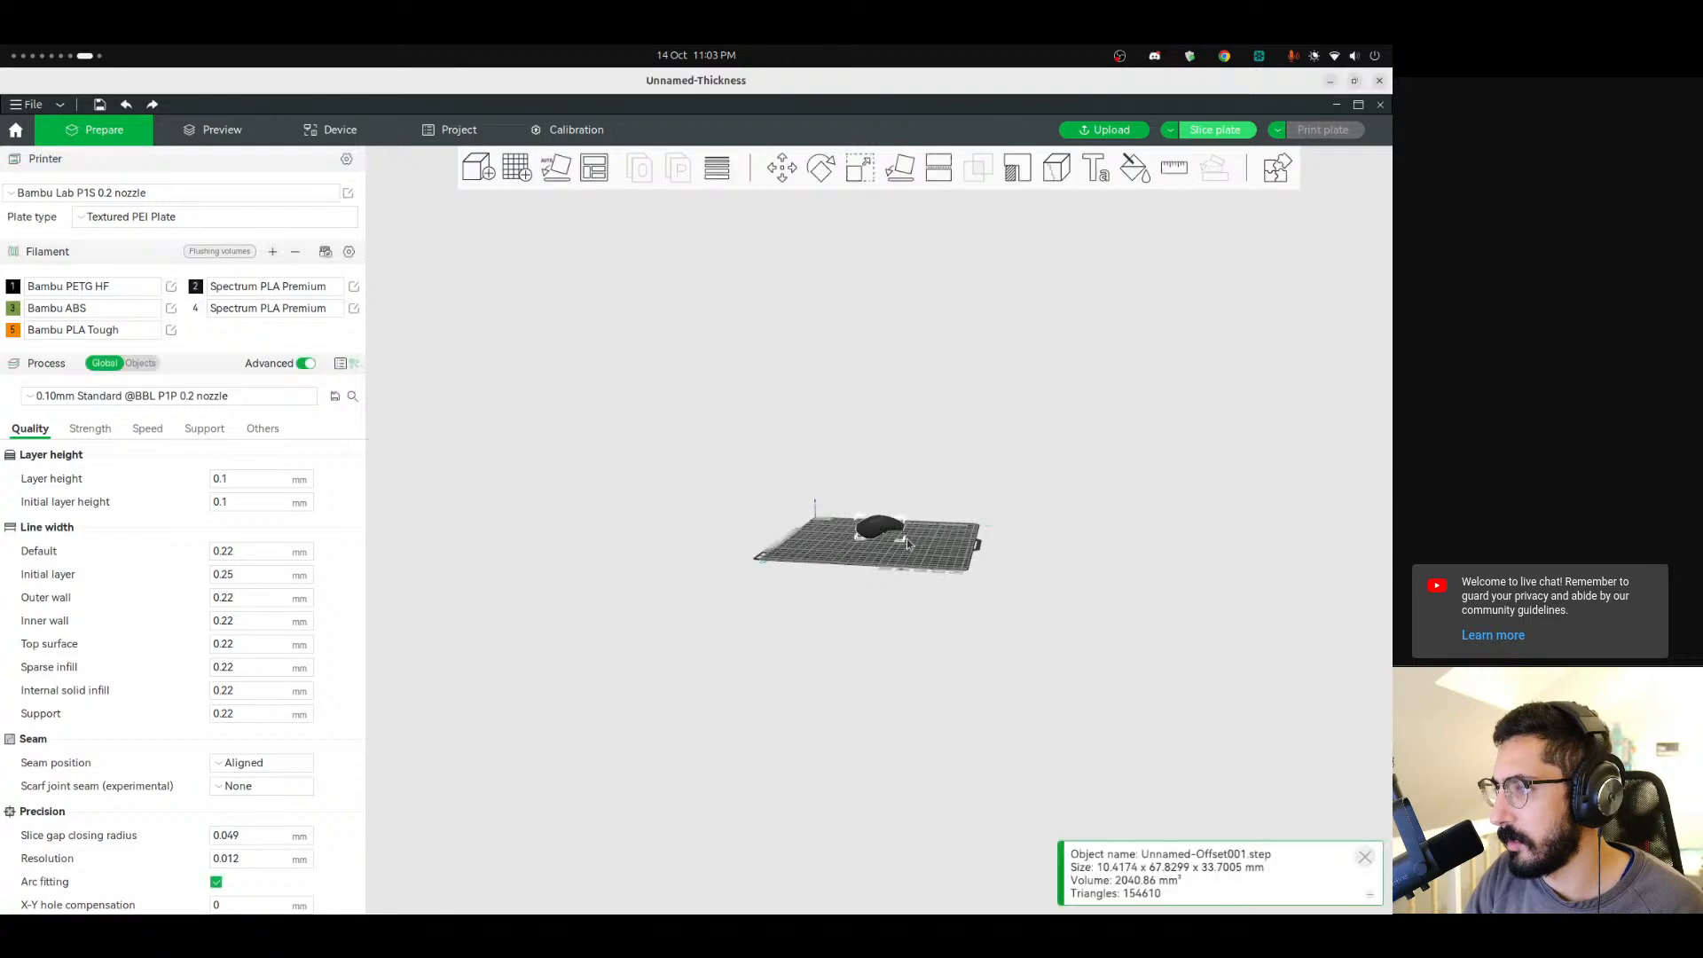
{"action": "scroll", "coordinate": [904, 541], "scroll_direction": "up", "scroll_amount": 10}
{"action": "scroll", "coordinate": [884, 596], "scroll_direction": "down", "scroll_amount": 2}
{"action": "mouse_move", "coordinate": [758, 807]}
{"action": "left_mouse_down"}
{"action": "mouse_move", "coordinate": [942, 784]}
{"action": "mouse_move", "coordinate": [777, 792]}
{"action": "left_mouse_up"}
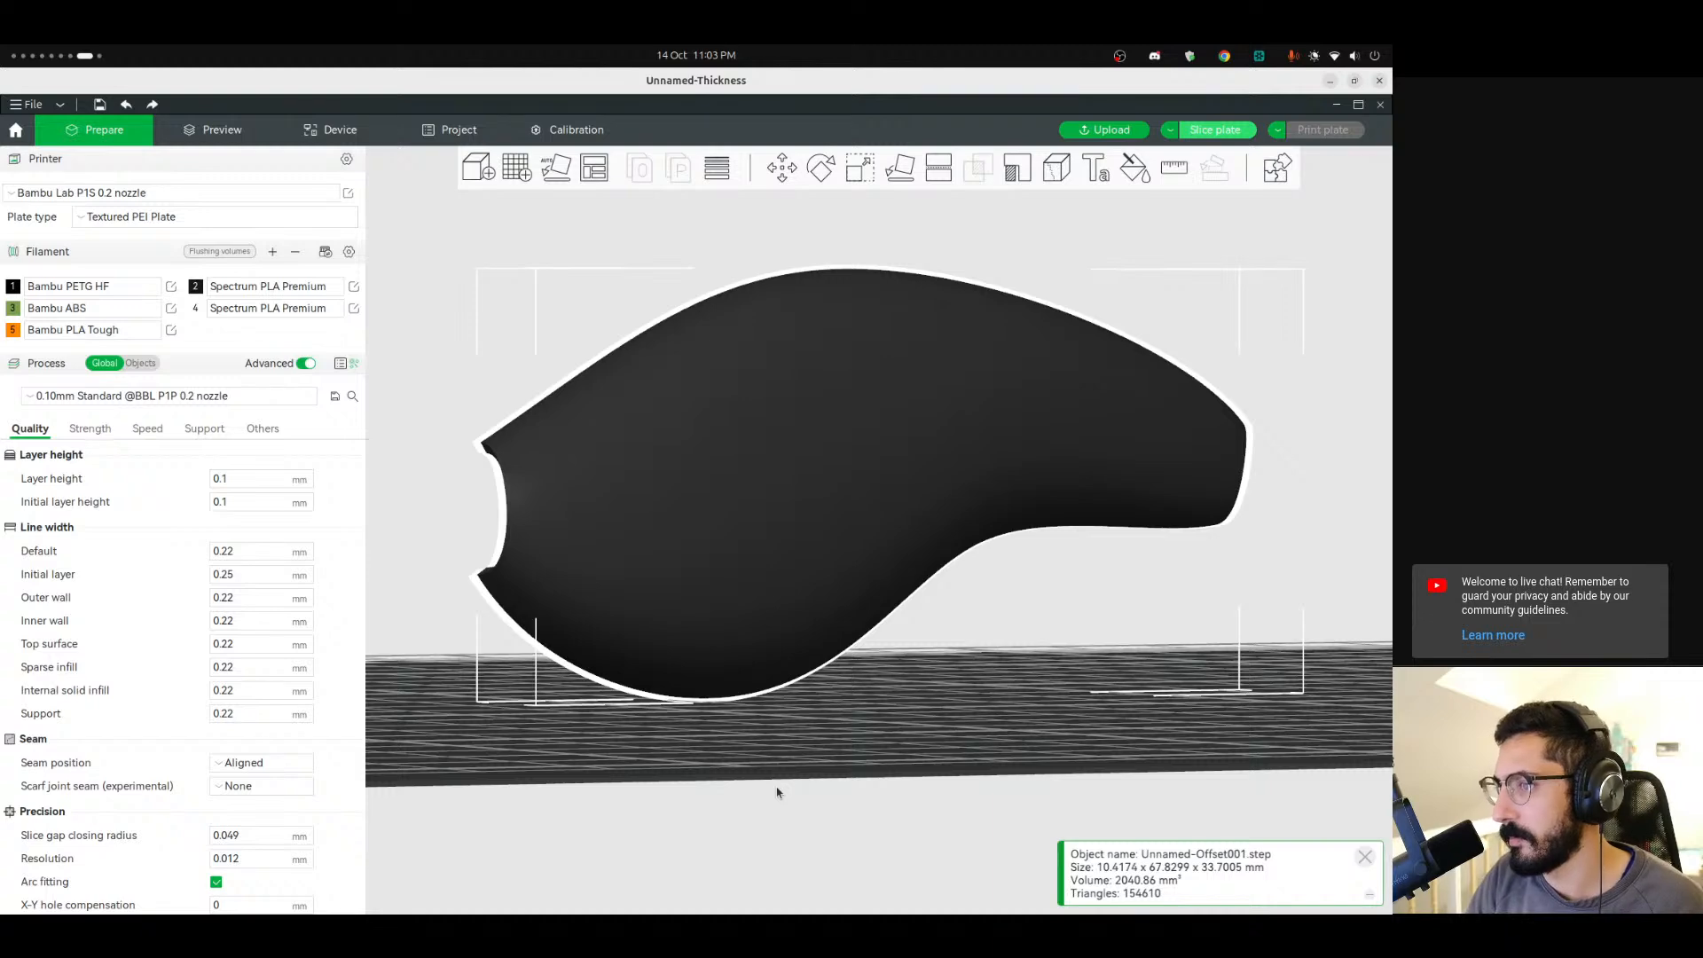
Switch back to FreeCAD and delete the Offset2D001 object.
{"action": "key", "text": "ctrl+alt+Left"}
{"action": "key", "text": "ctrl+alt+Left"}
{"action": "key", "text": "ctrl+alt+Left"}
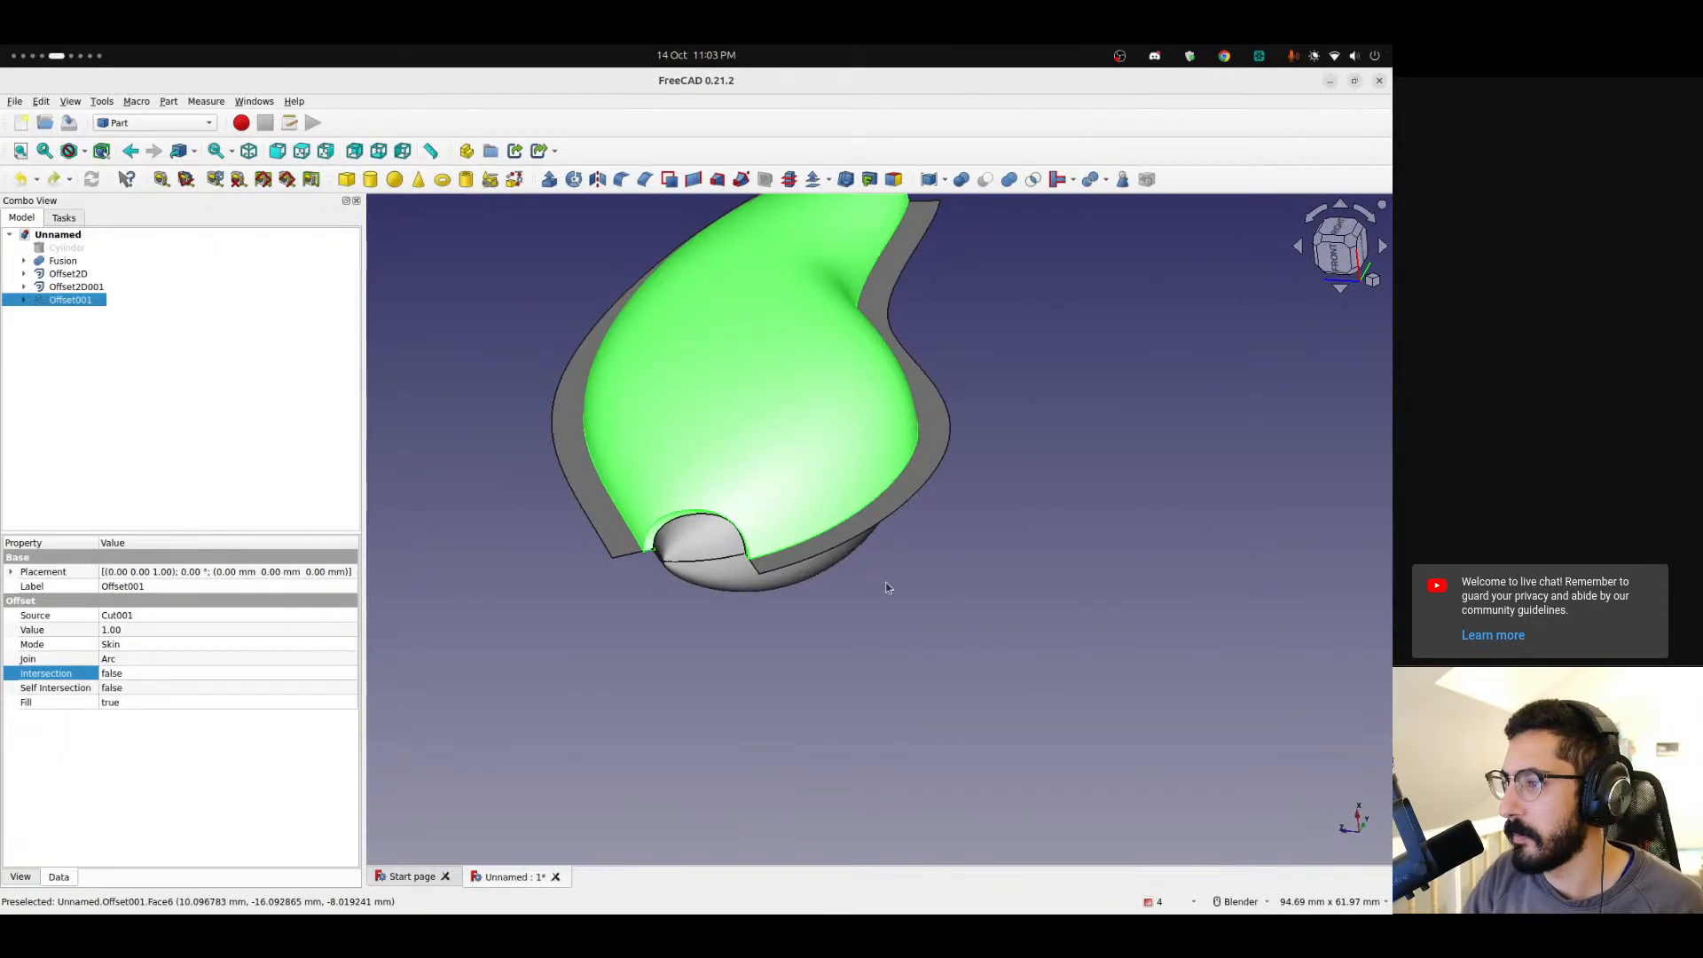
{"action": "left_click", "coordinate": [888, 589]}
{"action": "middle_click_drag", "start_coordinate": [719, 504], "coordinate": [710, 465]}
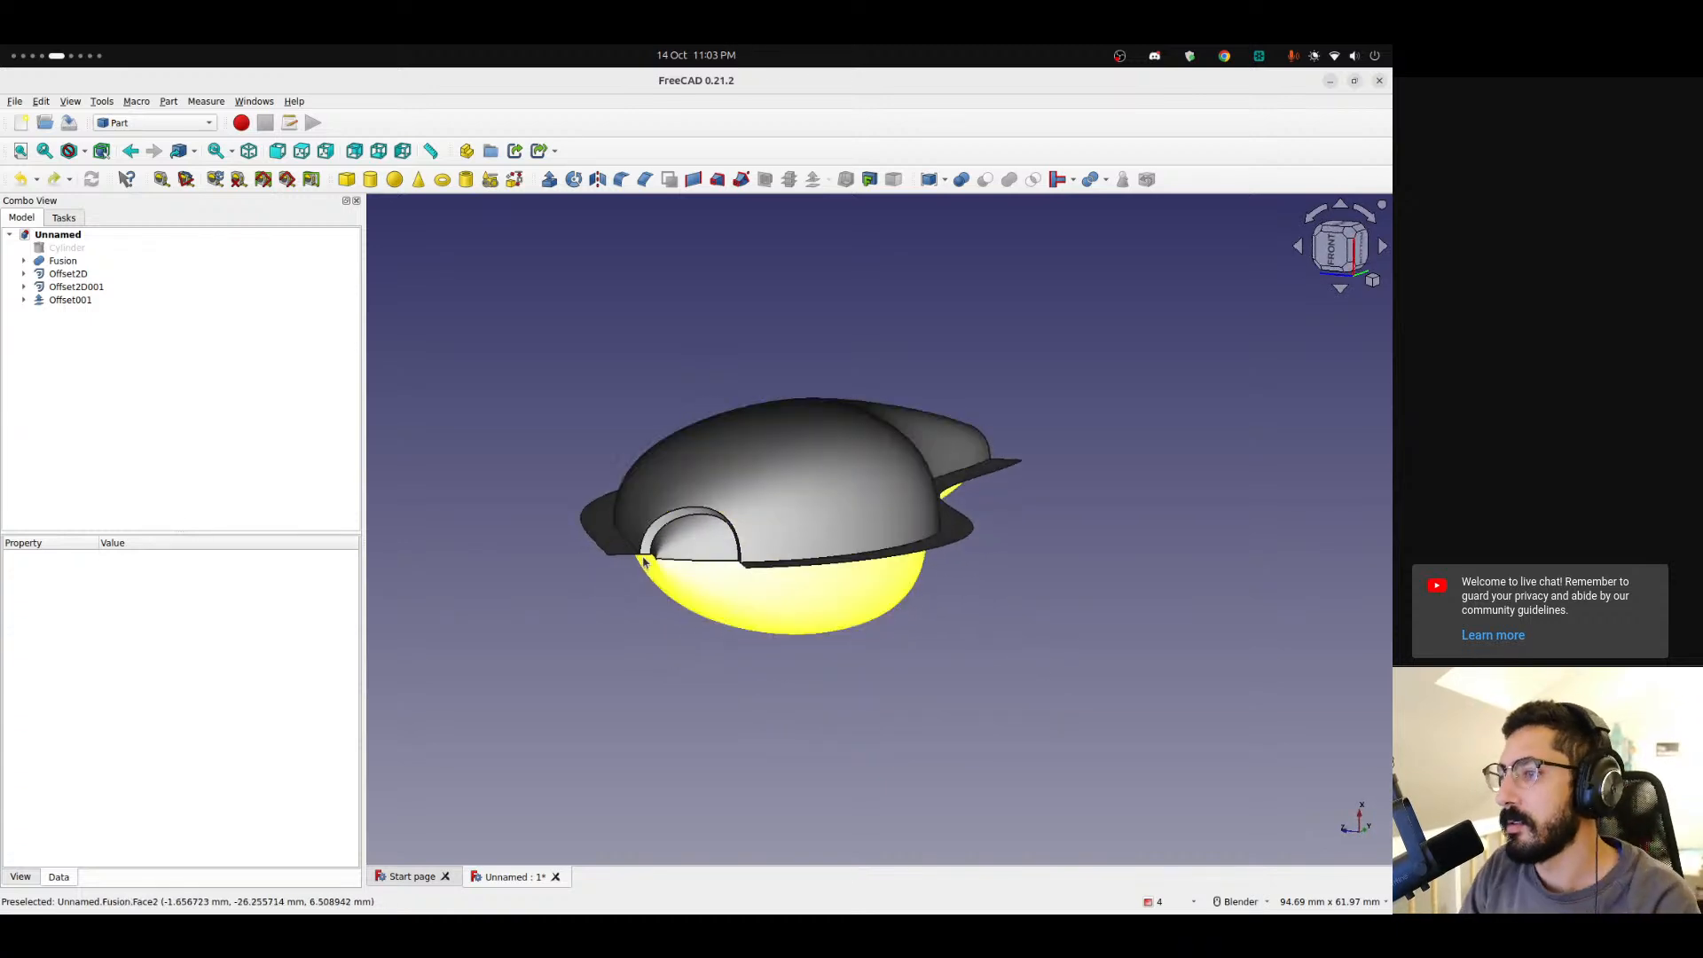
{"action": "scroll", "coordinate": [678, 561], "scroll_direction": "up", "scroll_amount": 4}
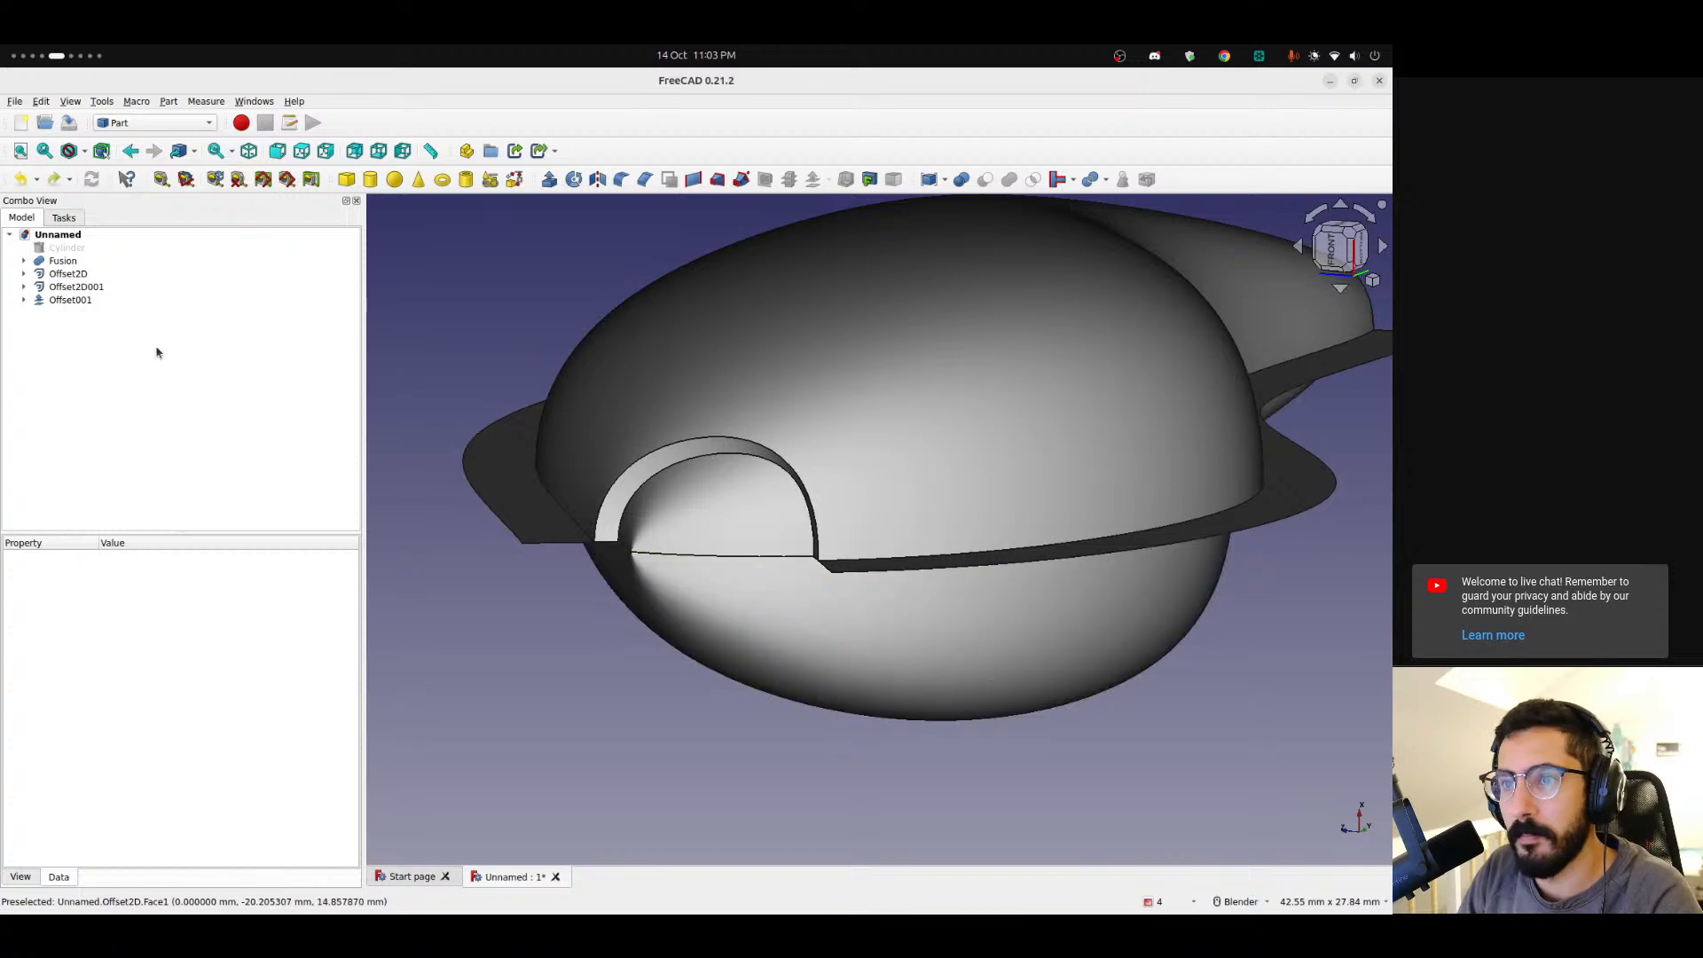
{"action": "left_click", "coordinate": [63, 288]}
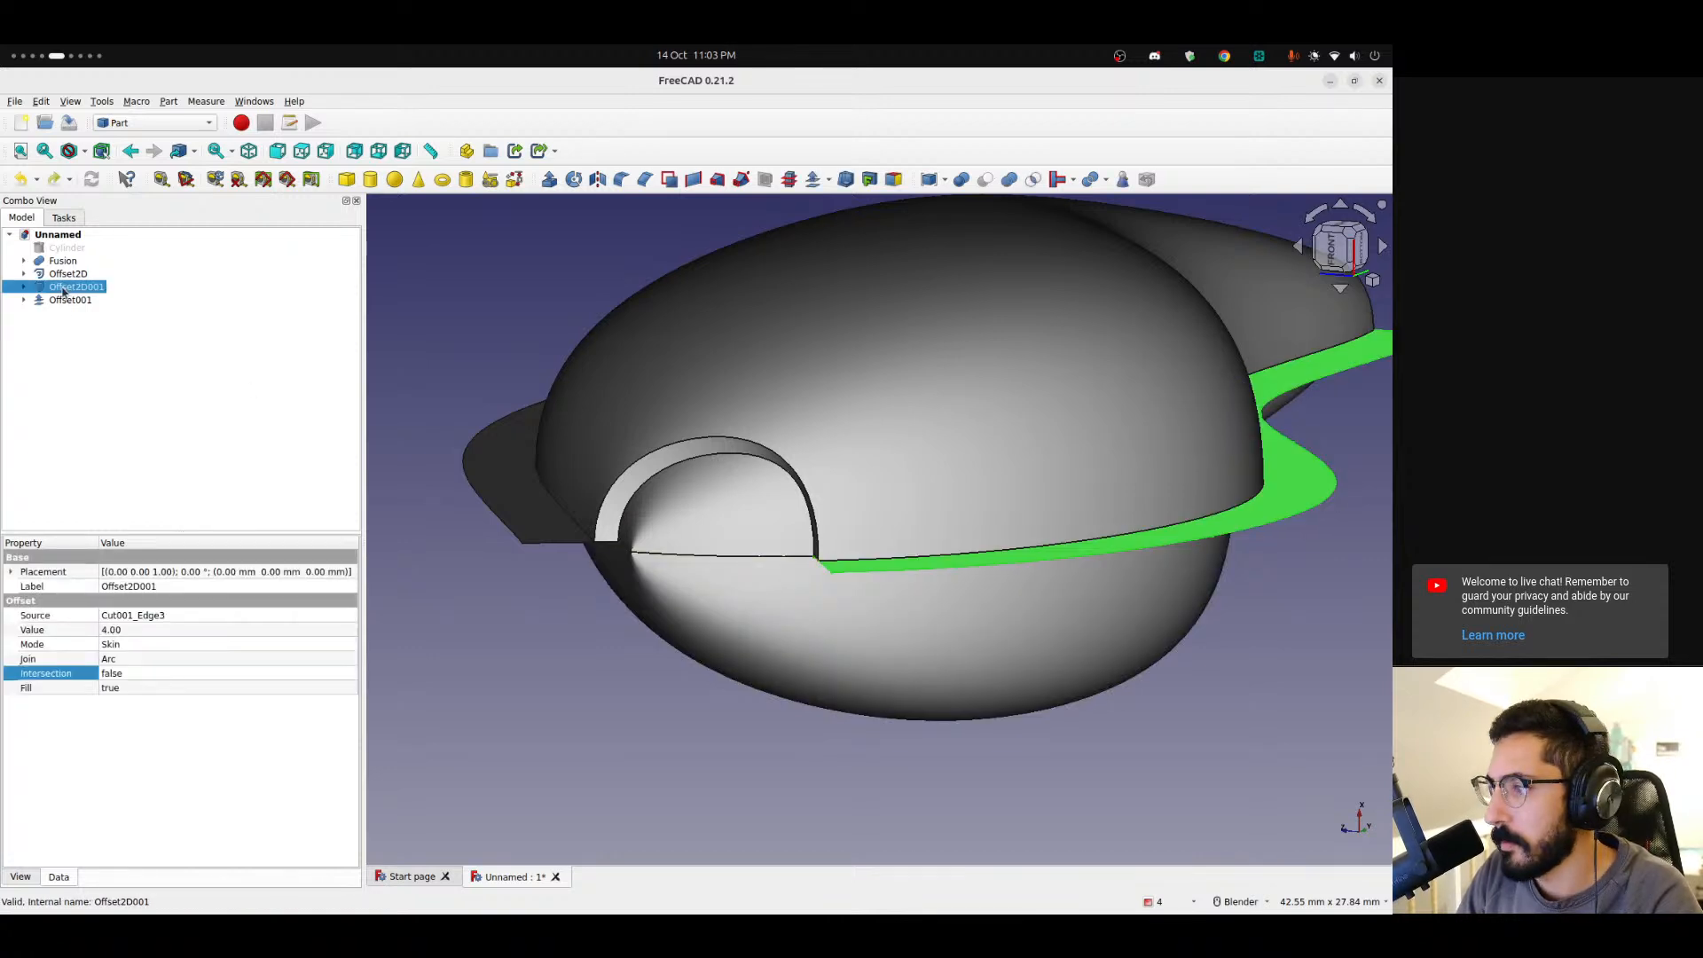
{"action": "key", "text": "Delete"}
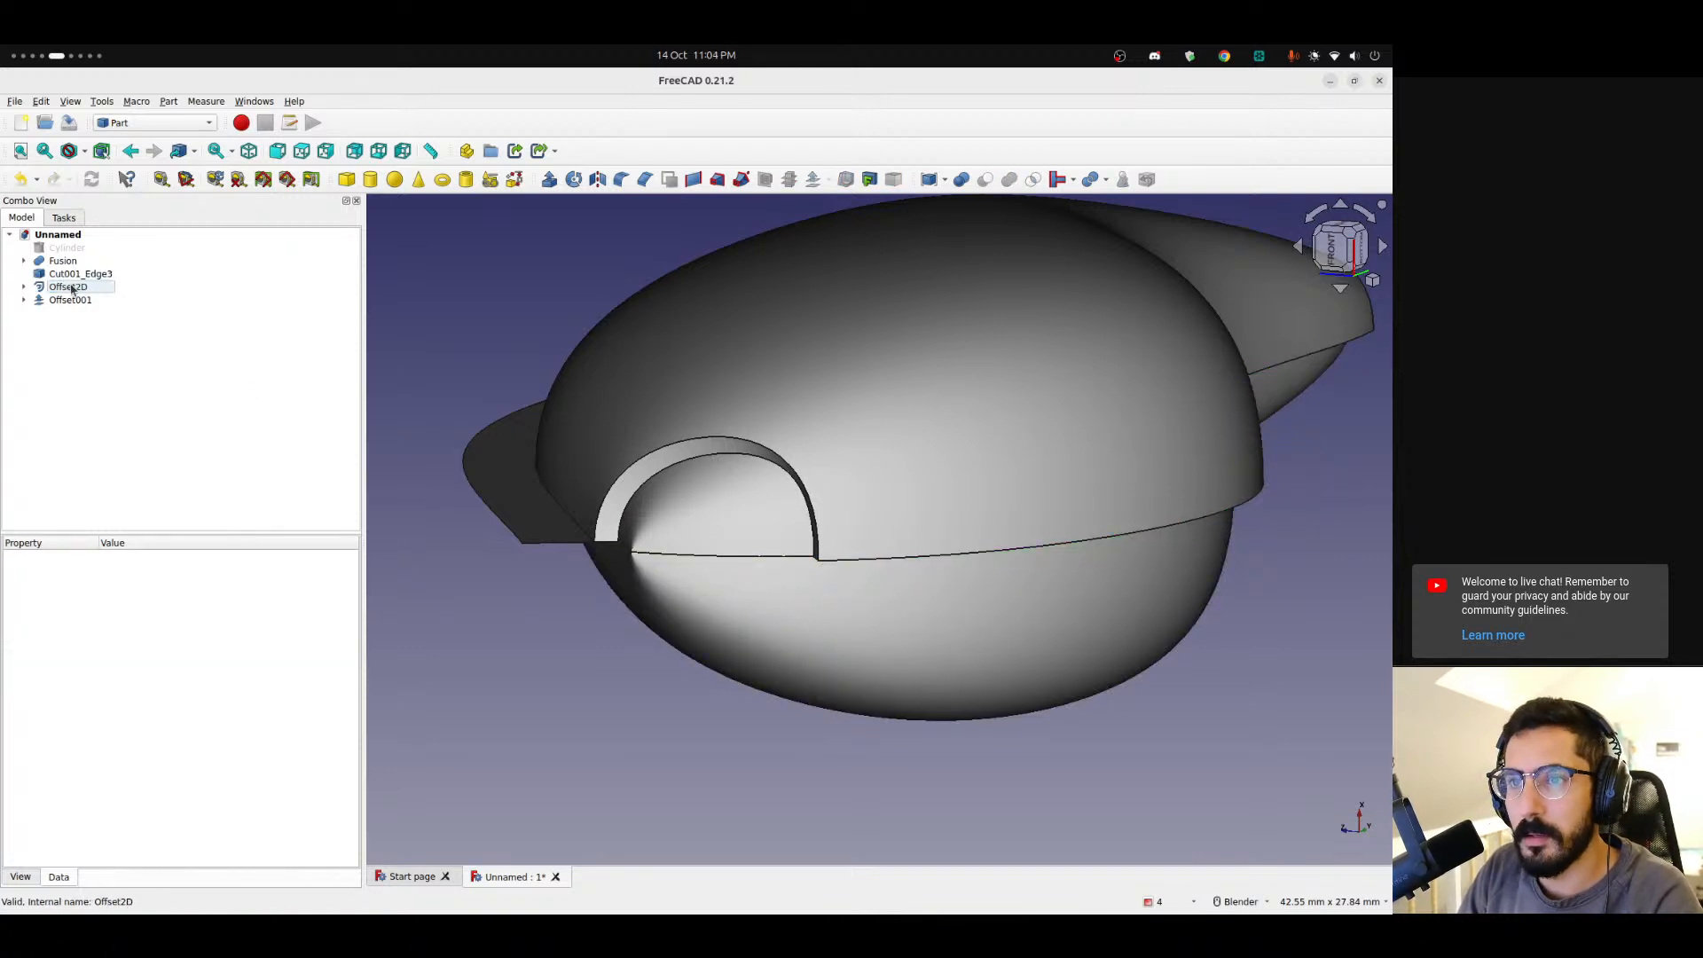
Delete Offset2D and the leftover Cut001_Edge3 and Cut001_Edge1 edge objects.
{"action": "left_click", "coordinate": [73, 289]}
{"action": "key", "text": "Delete"}
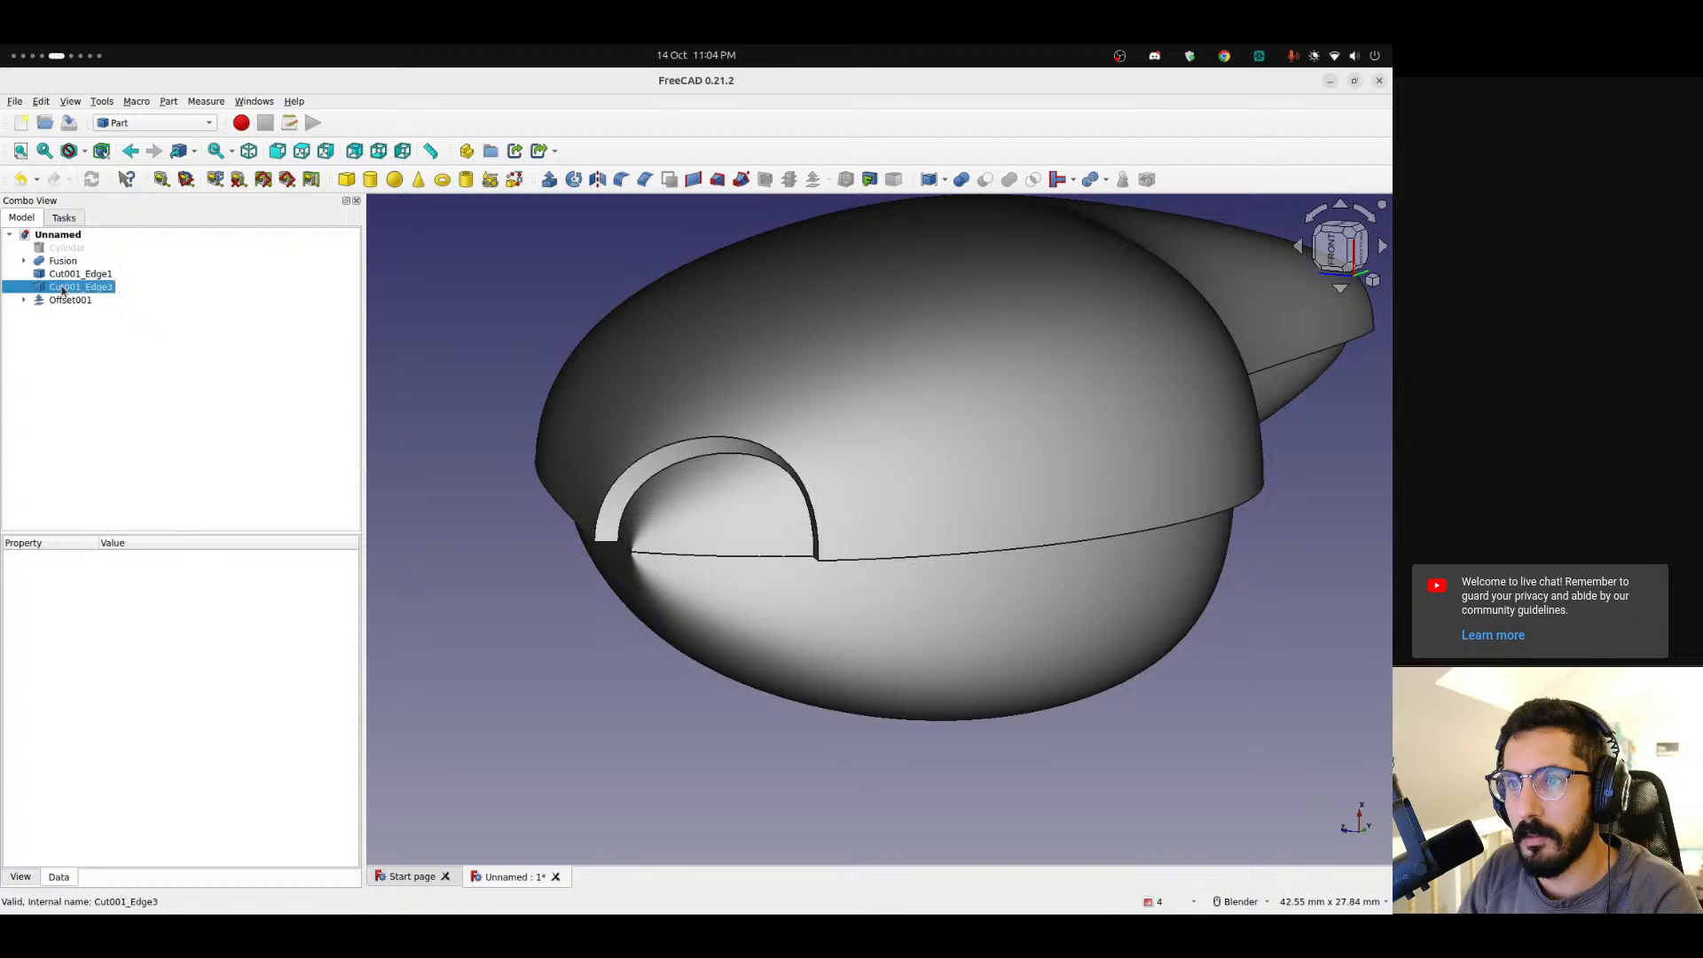
{"action": "left_click", "coordinate": [62, 290]}
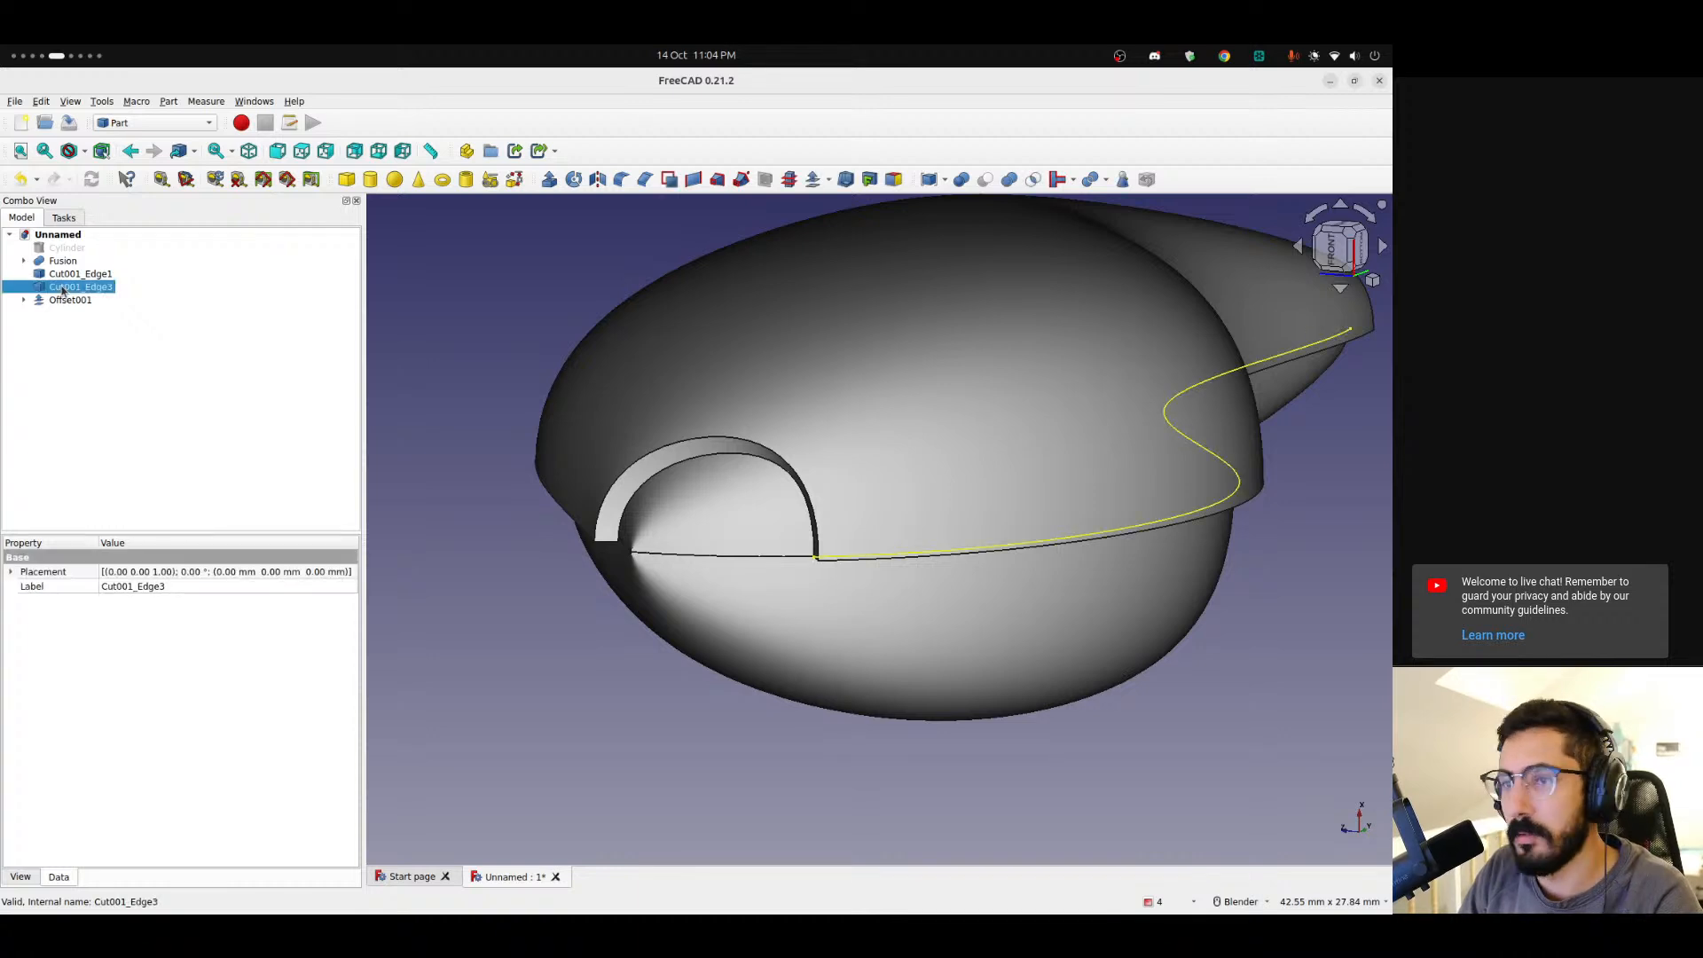
{"action": "key", "text": "Delete"}
{"action": "left_click", "coordinate": [64, 275]}
{"action": "key", "text": "Delete"}
Hide the Fusion body.
{"action": "left_click", "coordinate": [57, 259]}
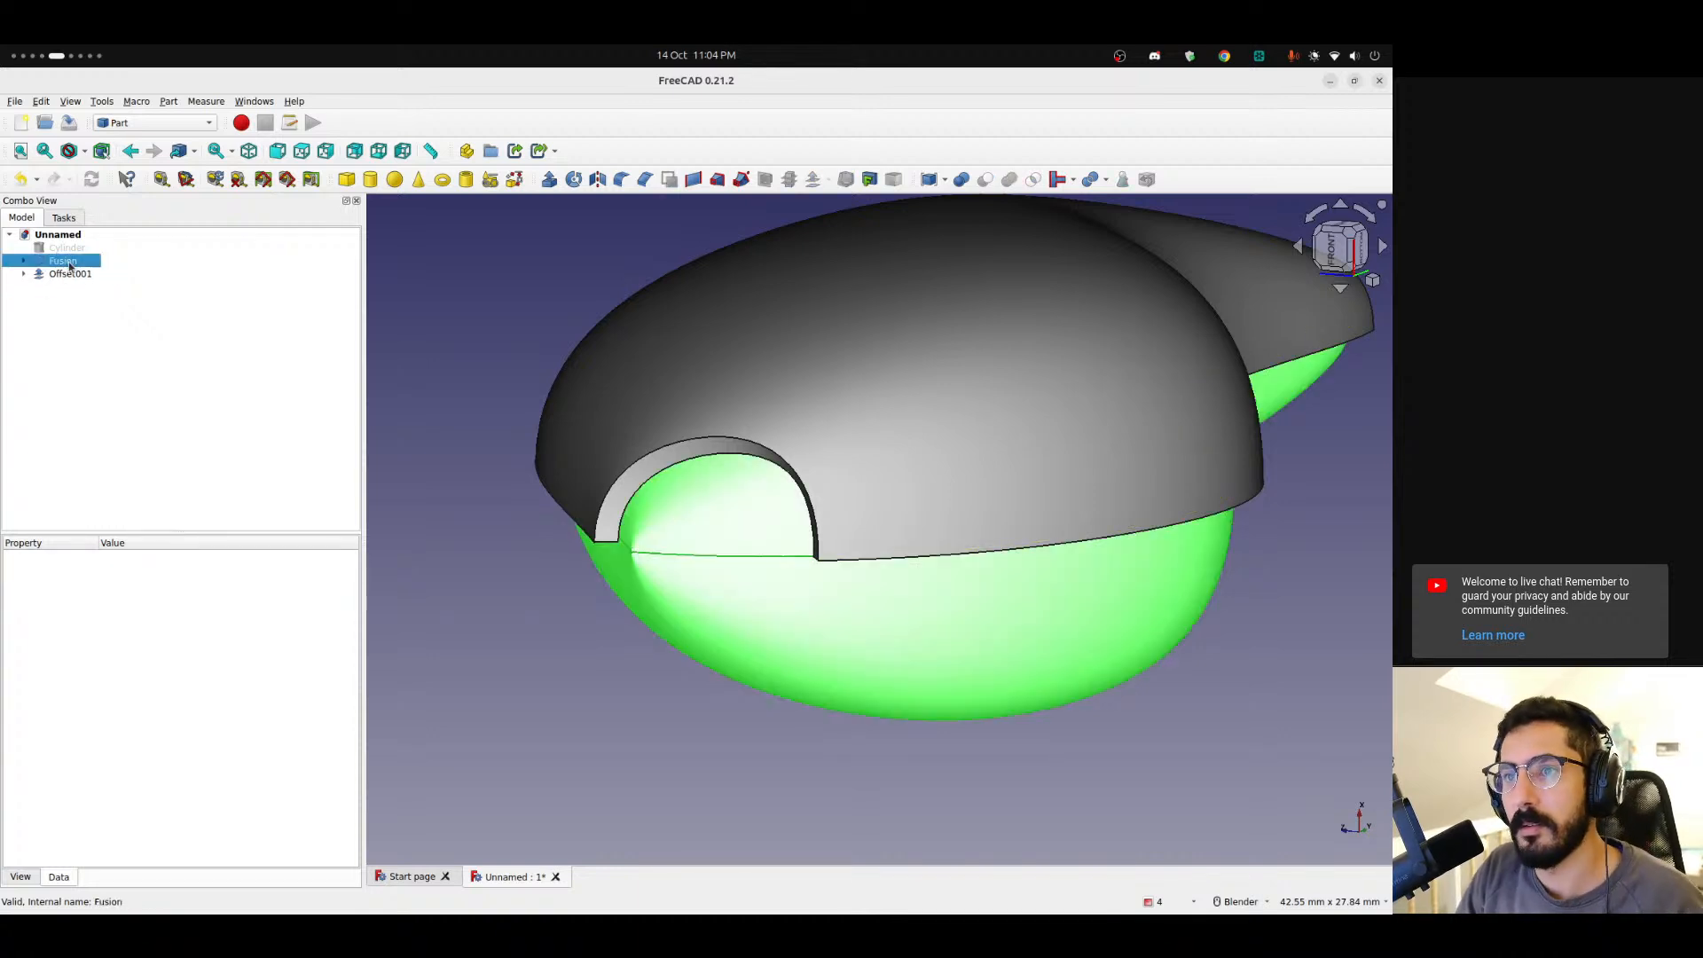
{"action": "key", "text": "space"}
{"action": "middle_click_drag", "start_coordinate": [688, 417], "coordinate": [795, 260]}
Switch to the Curves workbench and extract the open edge of Cut001 and the matching edge of Offset001 as separate objects.
{"action": "left_click", "coordinate": [572, 483]}
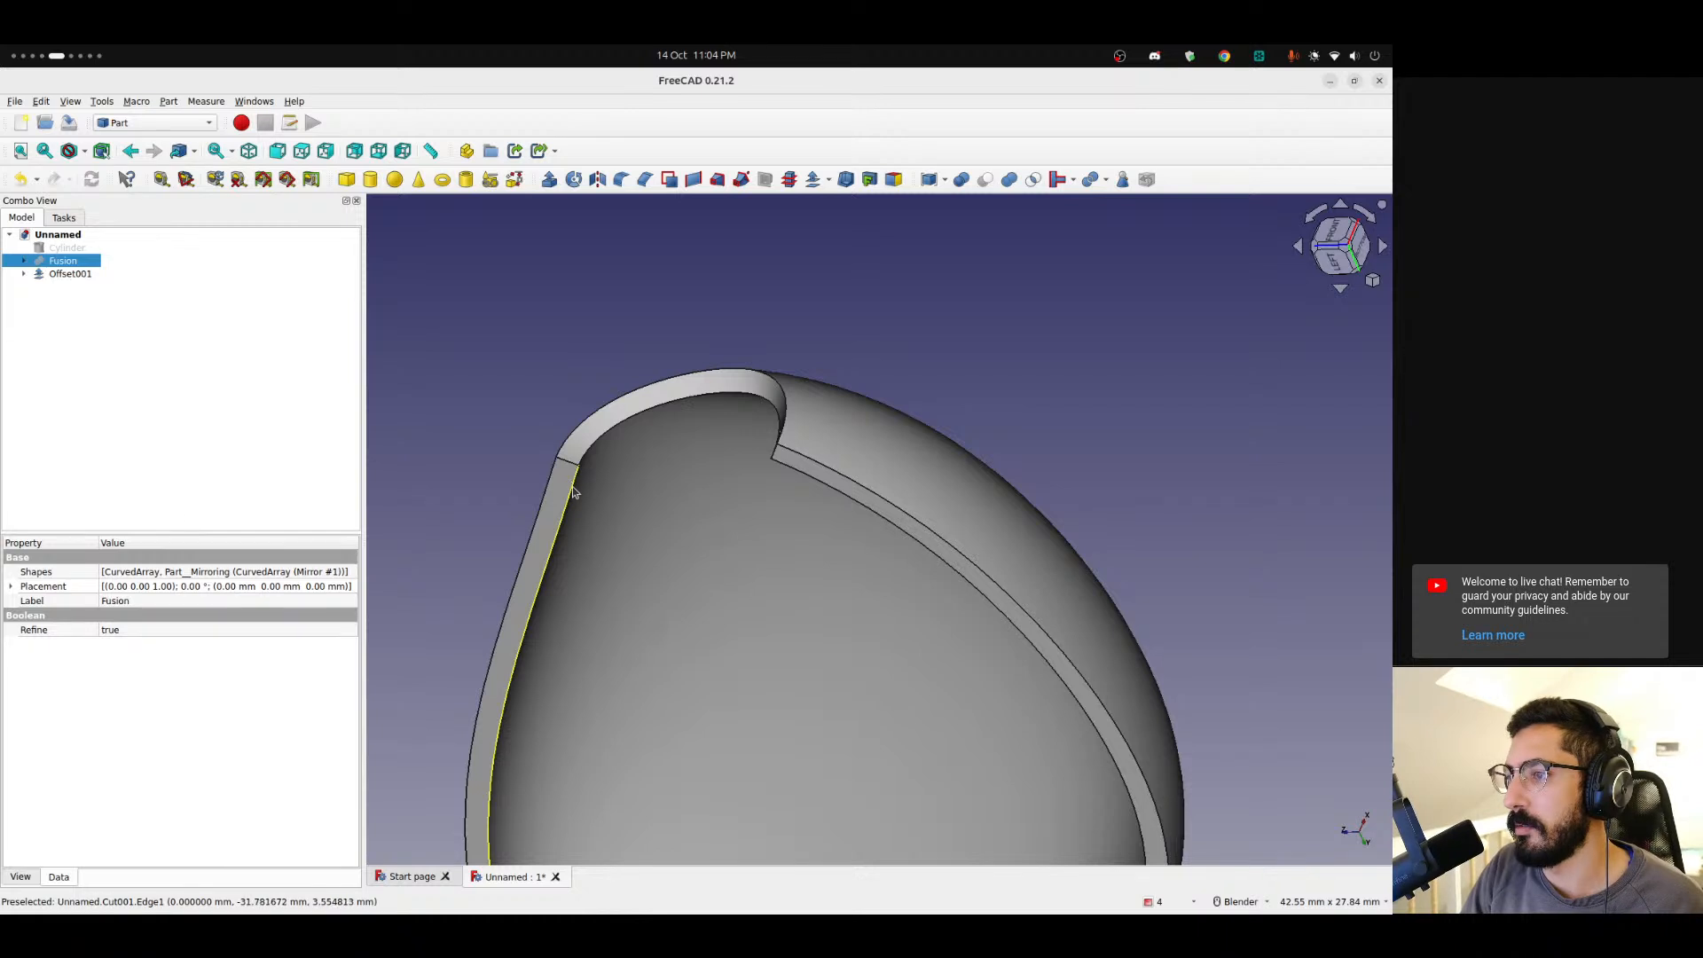
{"action": "left_click", "coordinate": [153, 123]}
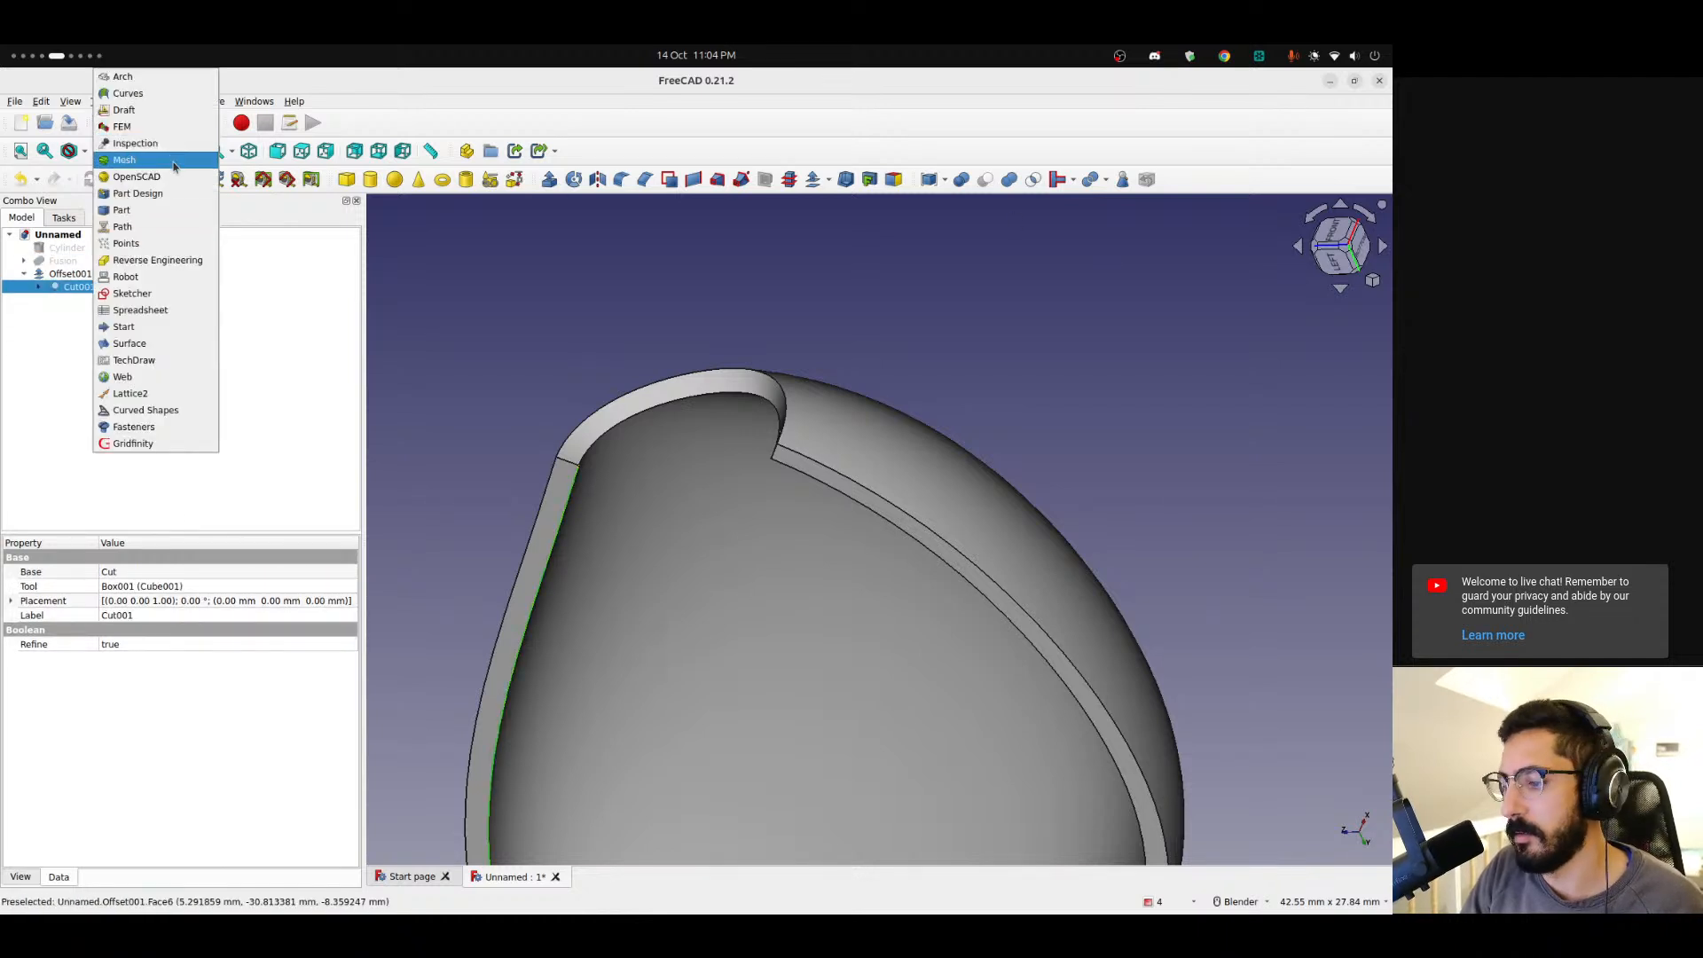
{"action": "left_click", "coordinate": [146, 93]}
{"action": "left_click", "coordinate": [606, 151]}
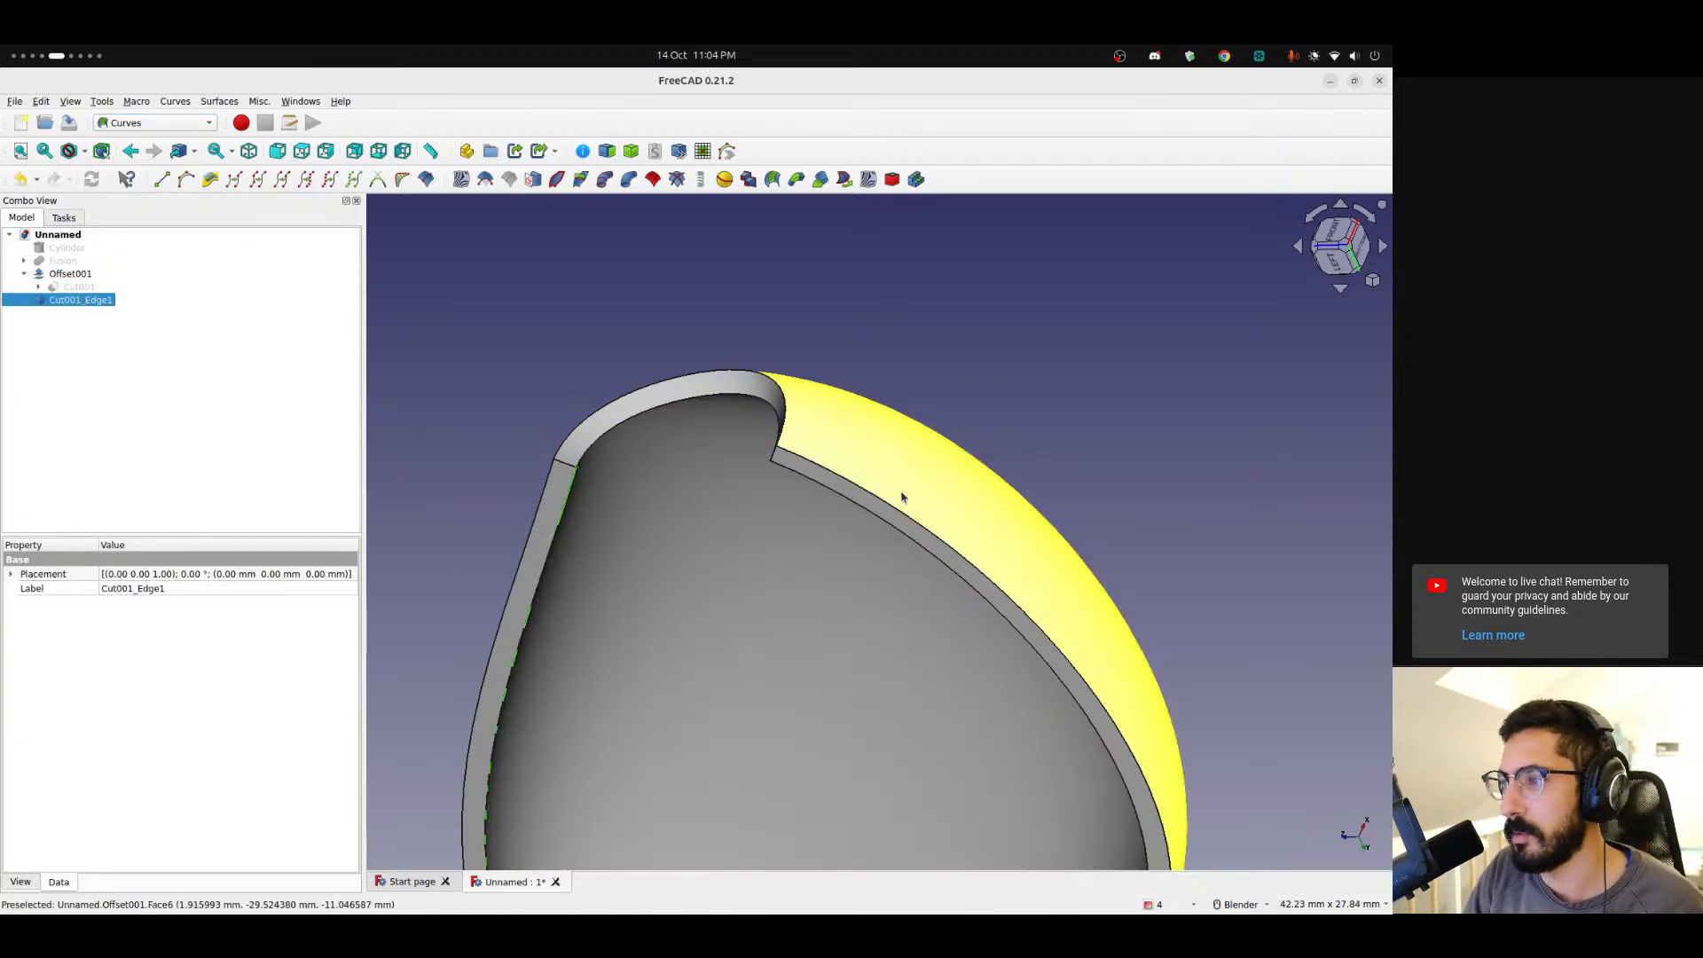
{"action": "left_click", "coordinate": [850, 502]}
{"action": "left_click", "coordinate": [606, 150]}
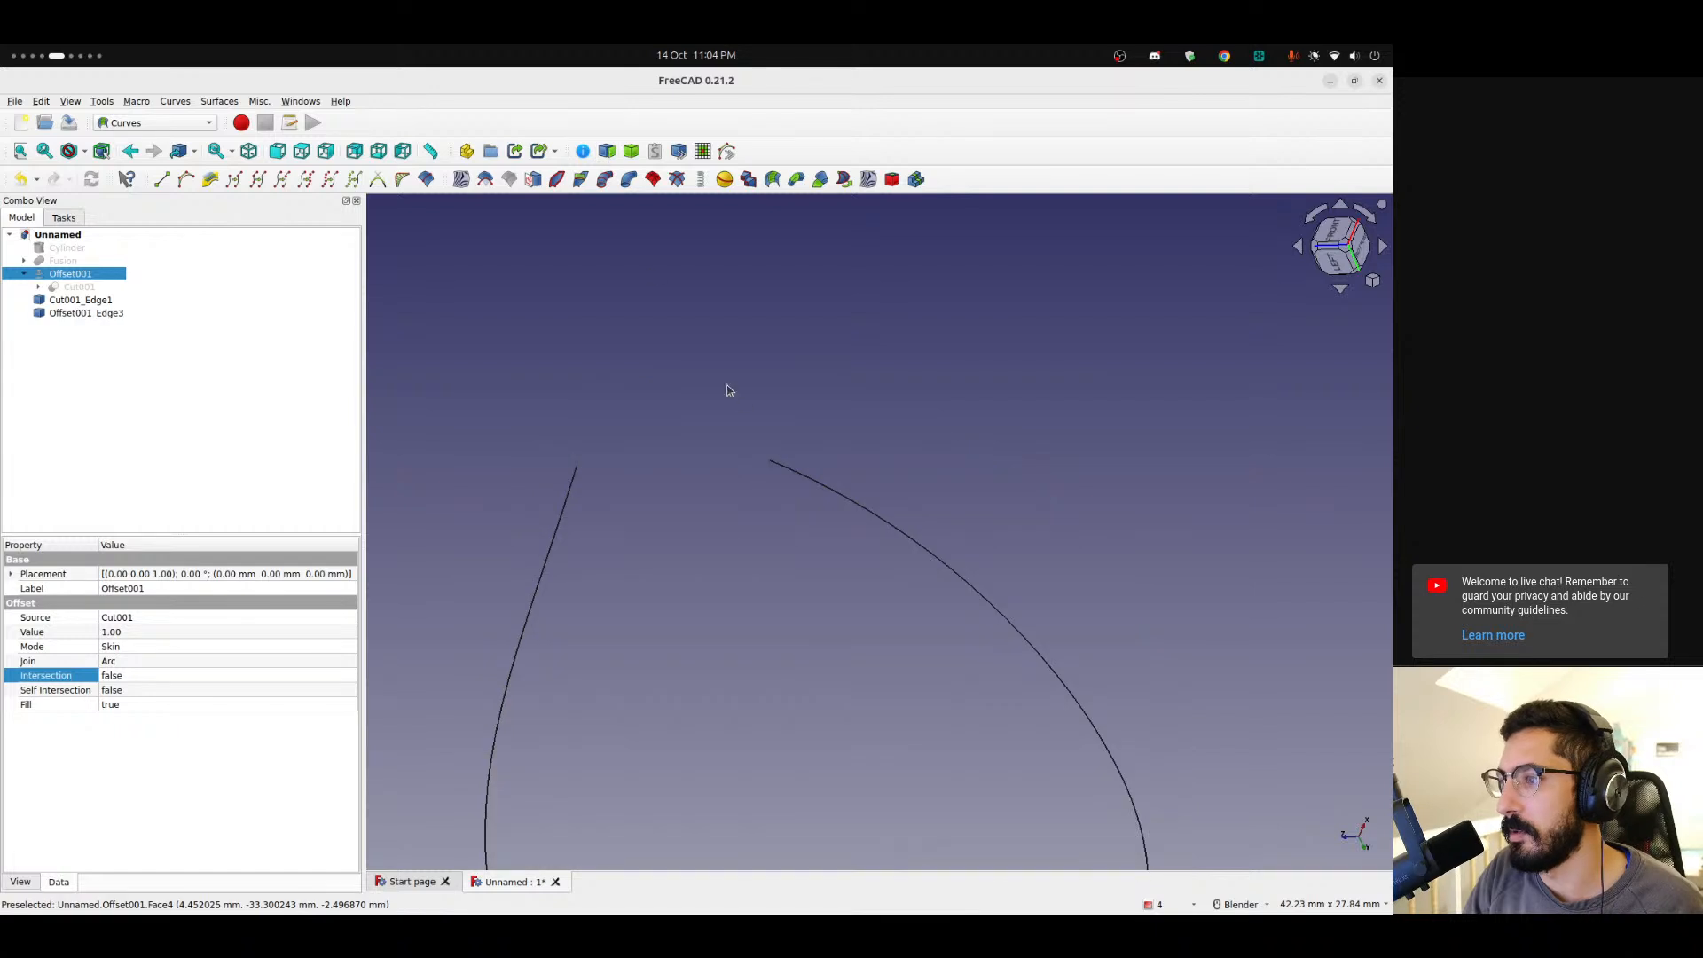
Hide the Offset001 shell so only the two extracted edges remain visible.
{"action": "scroll", "coordinate": [725, 387], "scroll_direction": "down", "scroll_amount": 5}
{"action": "middle_click_drag", "start_coordinate": [796, 413], "coordinate": [1101, 399]}
{"action": "middle_click_drag", "start_coordinate": [928, 230], "coordinate": [796, 654], "text": "shift"}
{"action": "scroll", "coordinate": [707, 505], "scroll_direction": "up", "scroll_amount": 5}
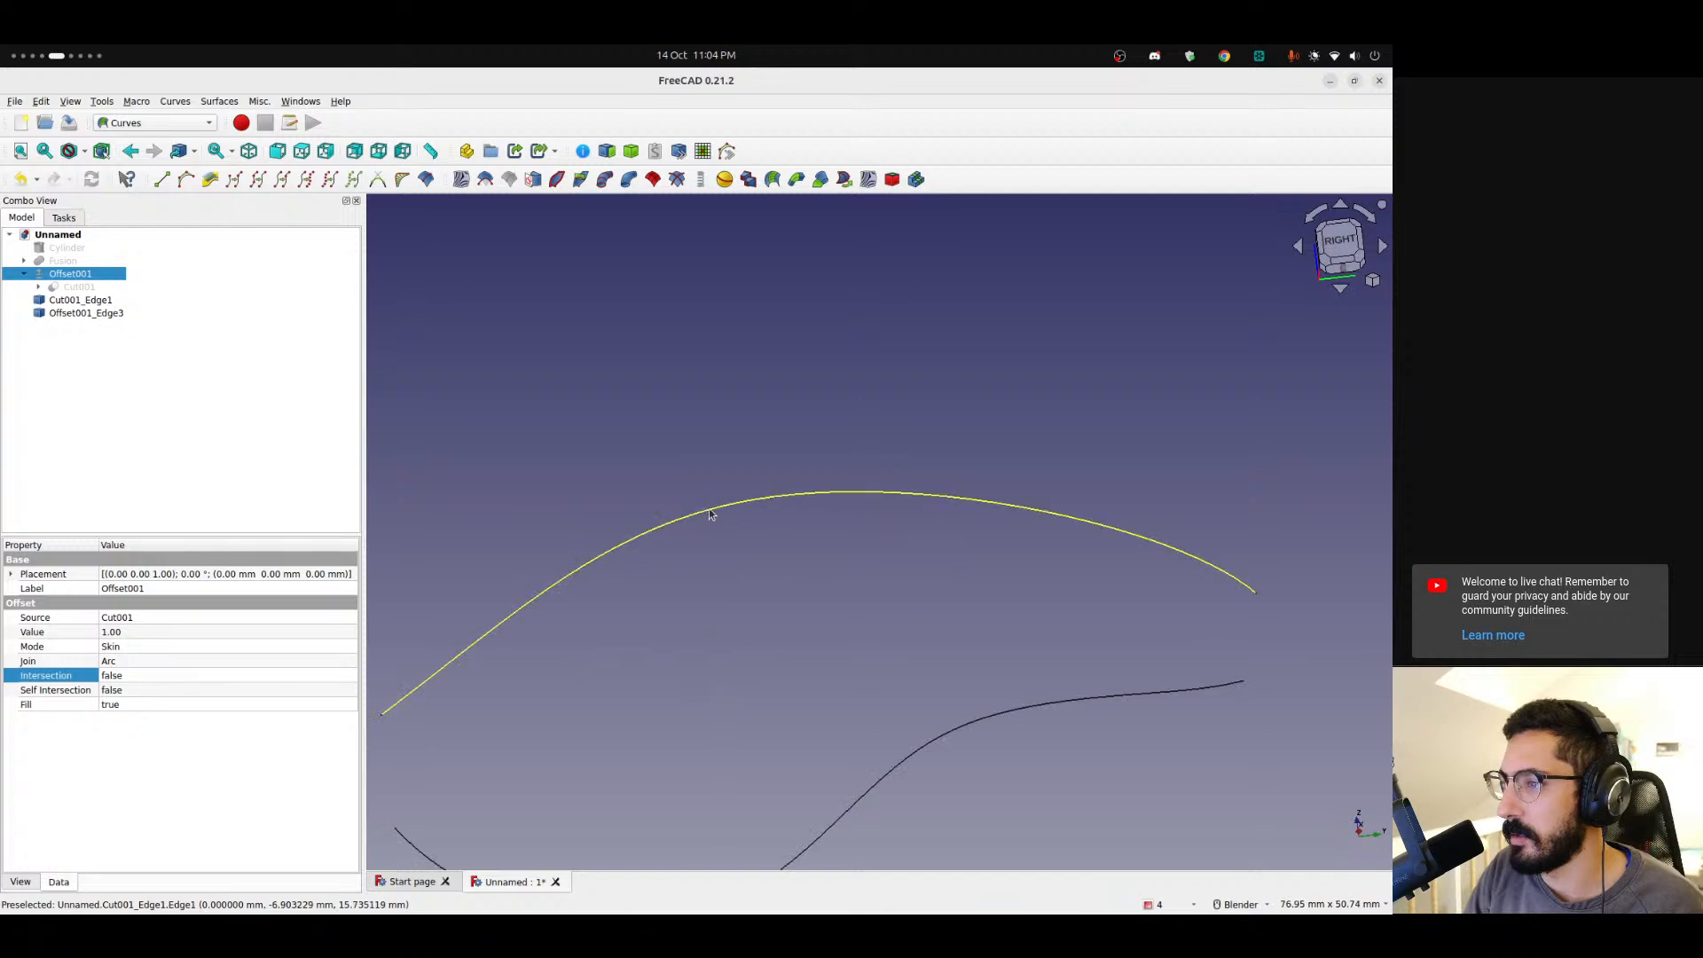
{"action": "left_click", "coordinate": [707, 509]}
{"action": "scroll", "coordinate": [707, 509], "scroll_direction": "down", "scroll_amount": 4}
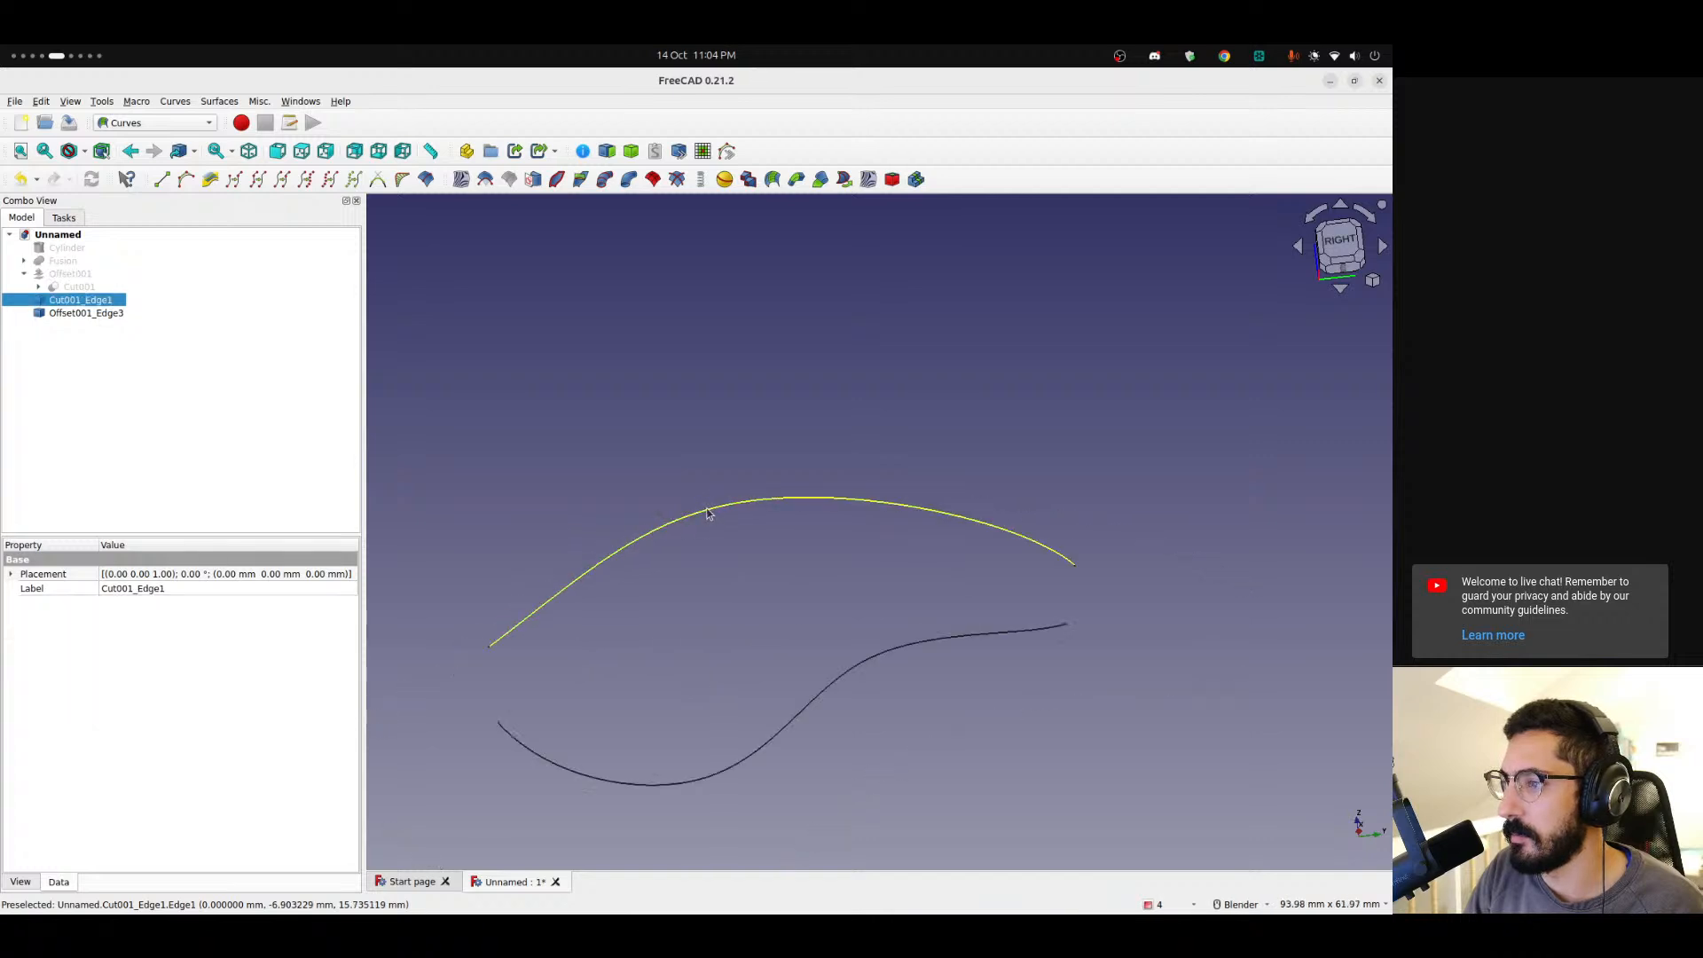
{"action": "left_click", "coordinate": [63, 275]}
{"action": "key", "text": "space"}
{"action": "middle_click_drag", "start_coordinate": [799, 417], "coordinate": [754, 452]}
{"action": "key", "text": "space"}
Switch to the Part workbench and make a 5 mm Skin 2D Offset of the Cut001 edge with Fill offset enabled.
{"action": "left_click", "coordinate": [164, 123]}
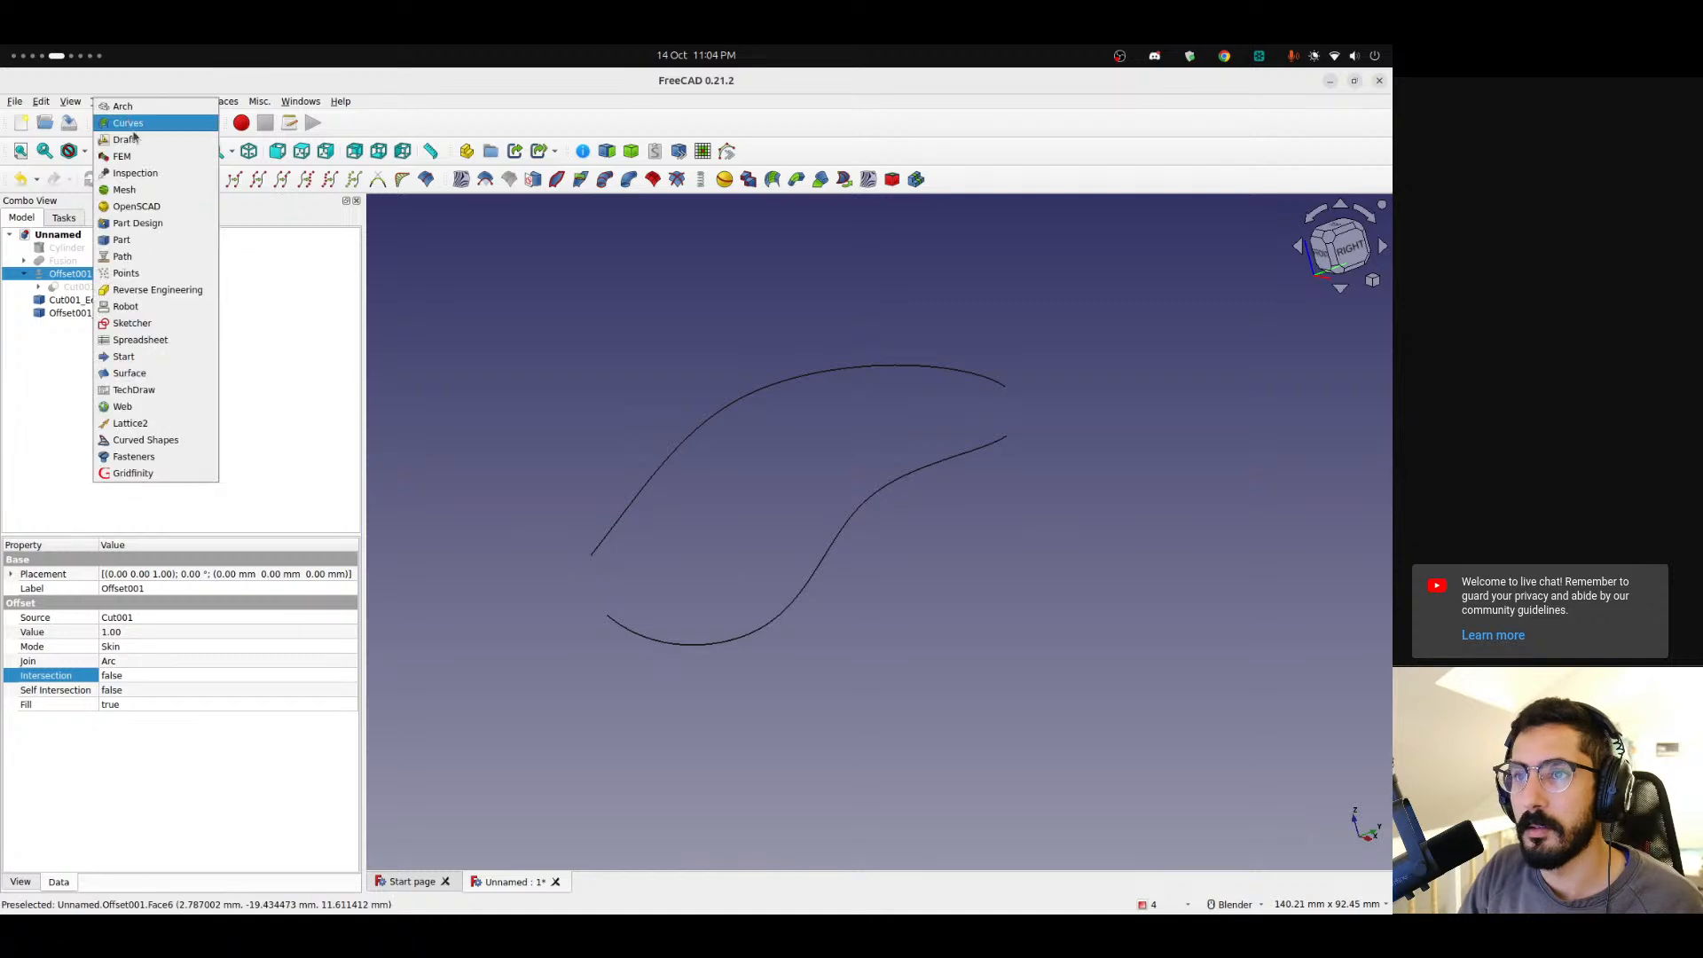
{"action": "left_click", "coordinate": [121, 242]}
{"action": "left_click", "coordinate": [688, 437]}
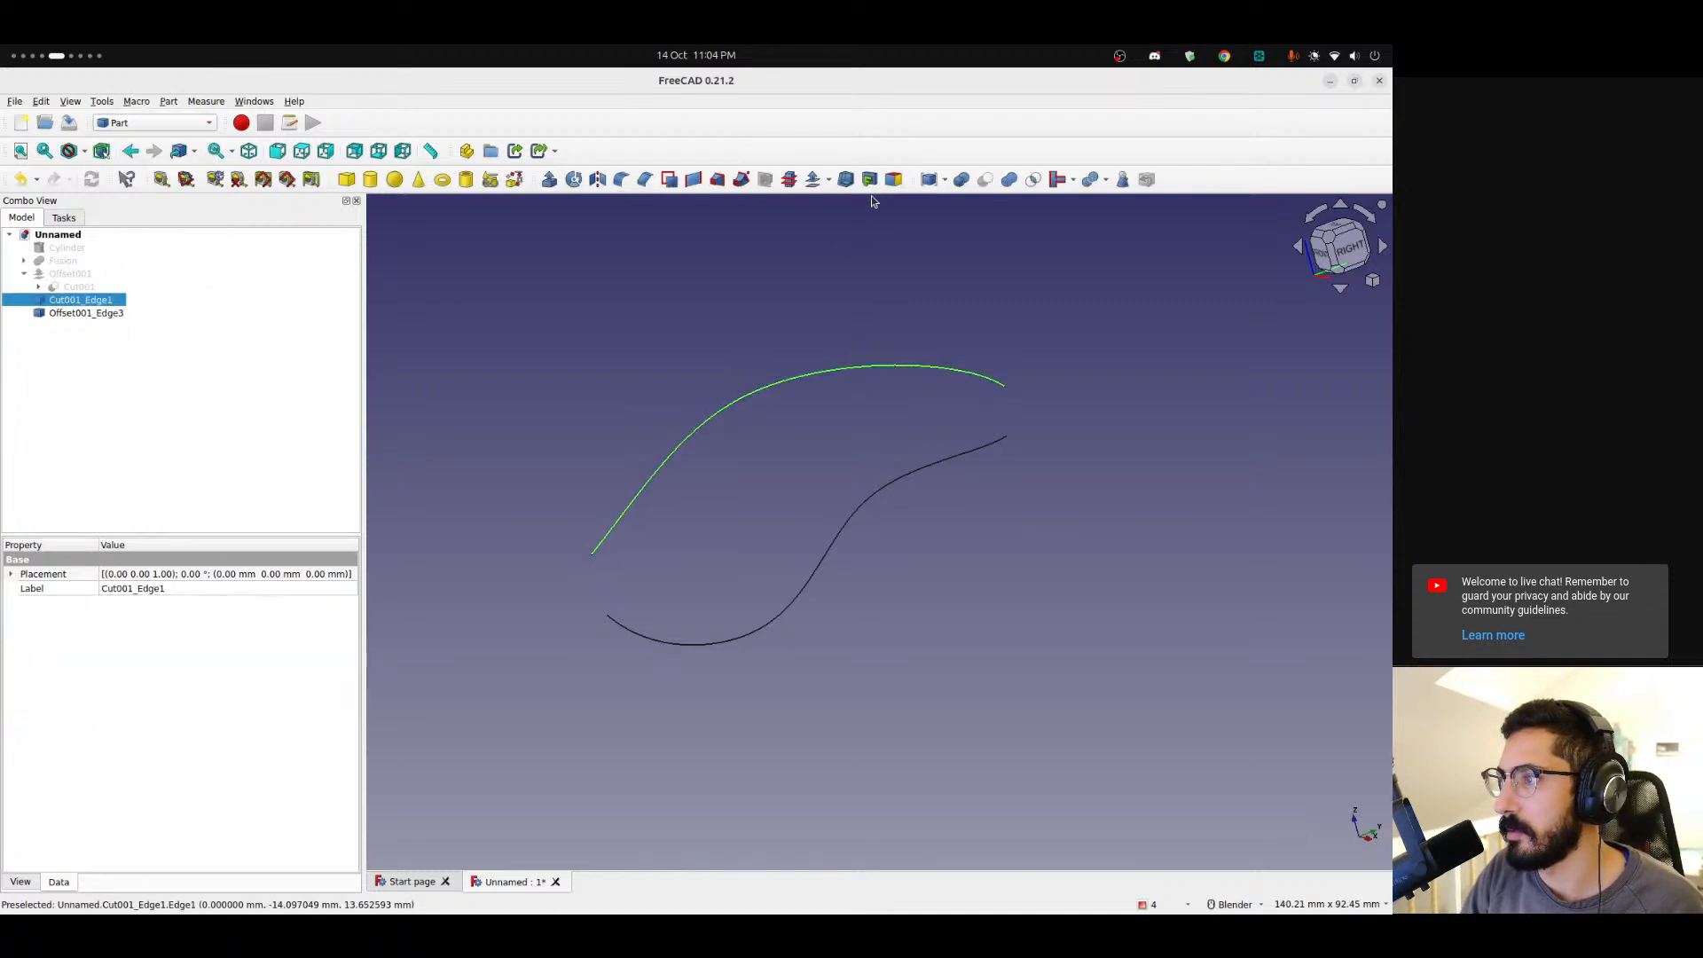
{"action": "left_click", "coordinate": [828, 180]}
{"action": "left_click", "coordinate": [834, 222]}
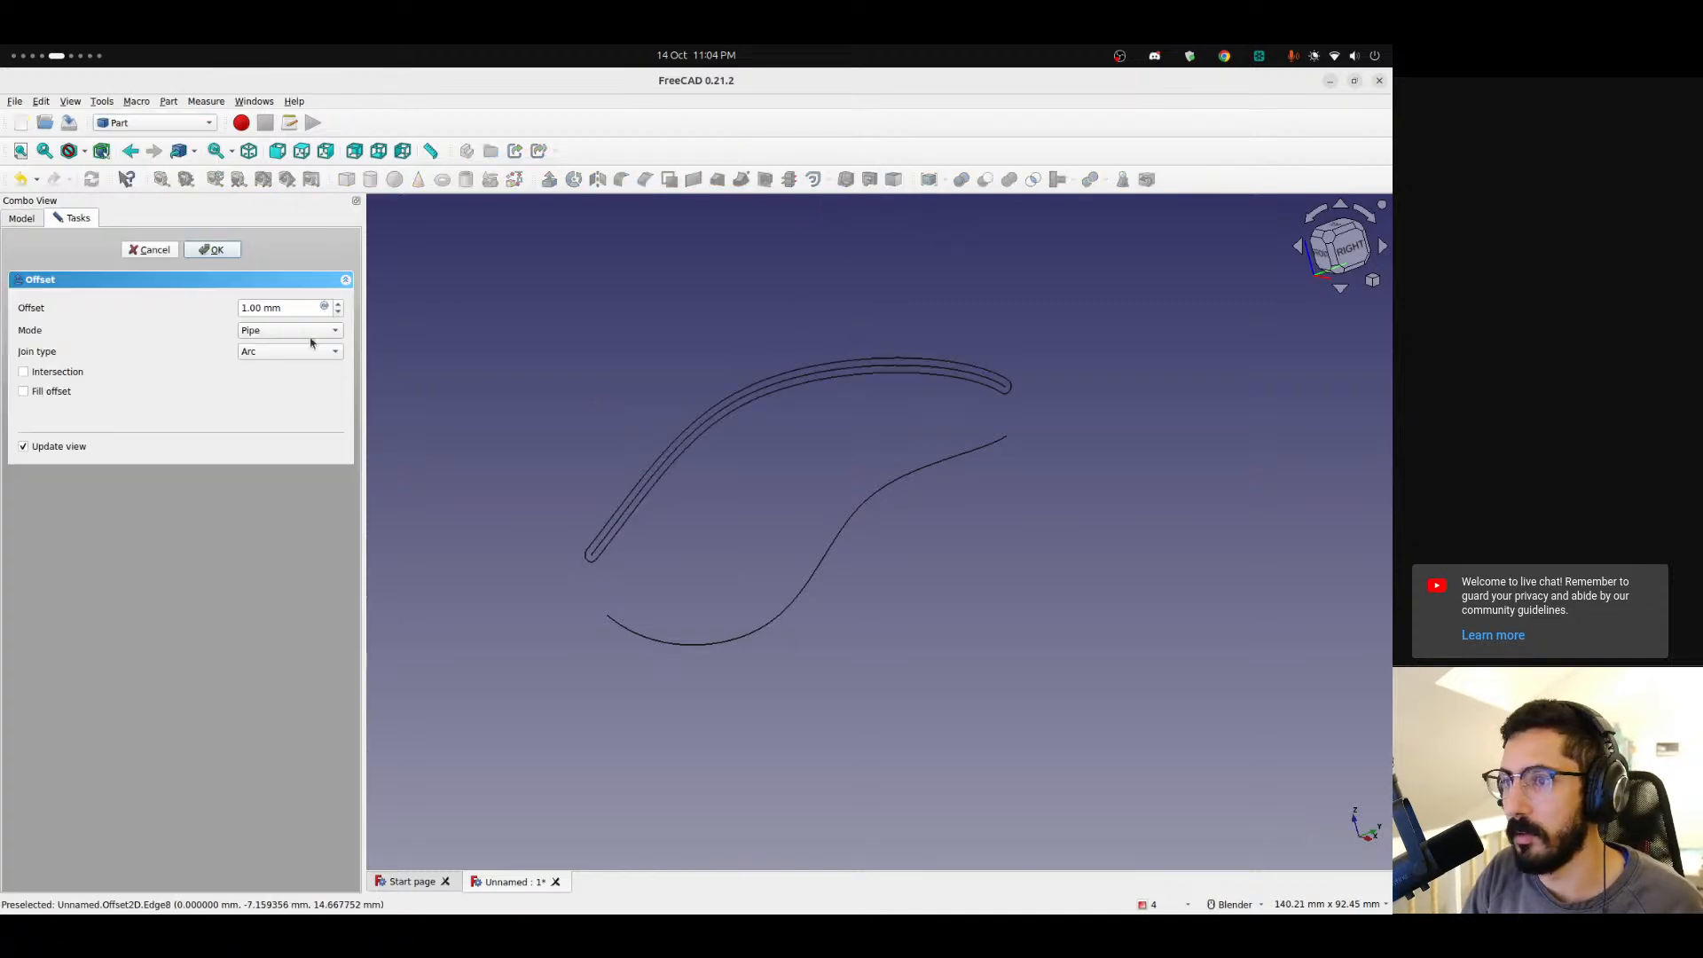
{"action": "left_click", "coordinate": [266, 315]}
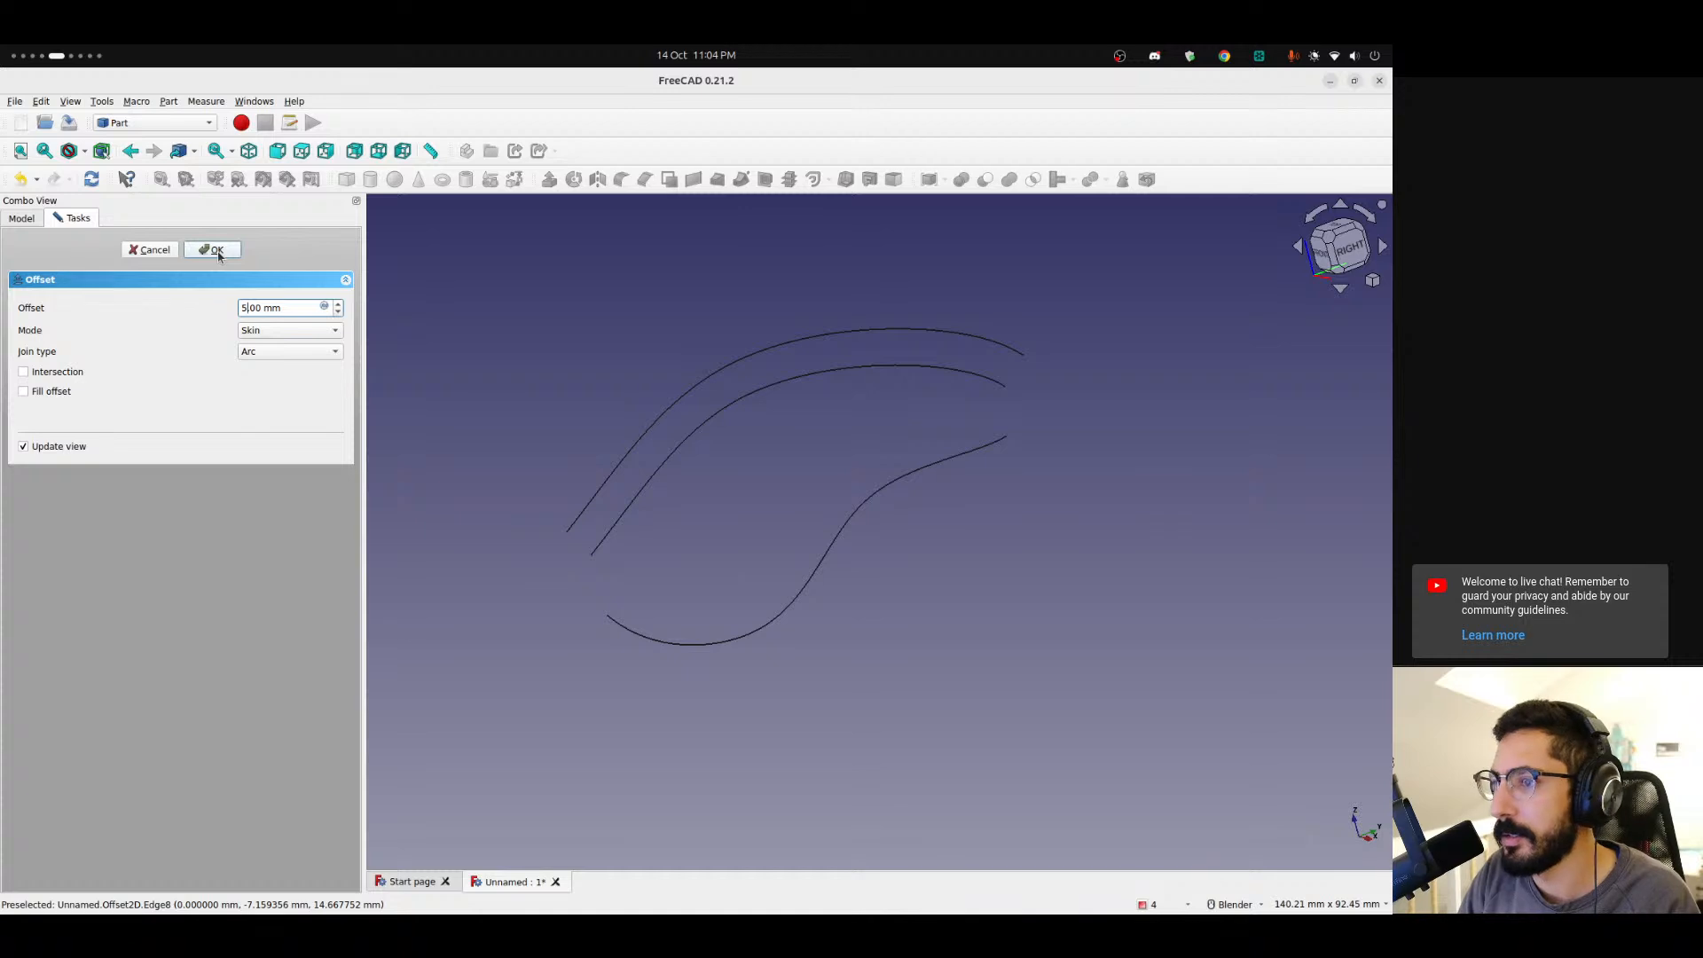
{"action": "left_click", "coordinate": [41, 392]}
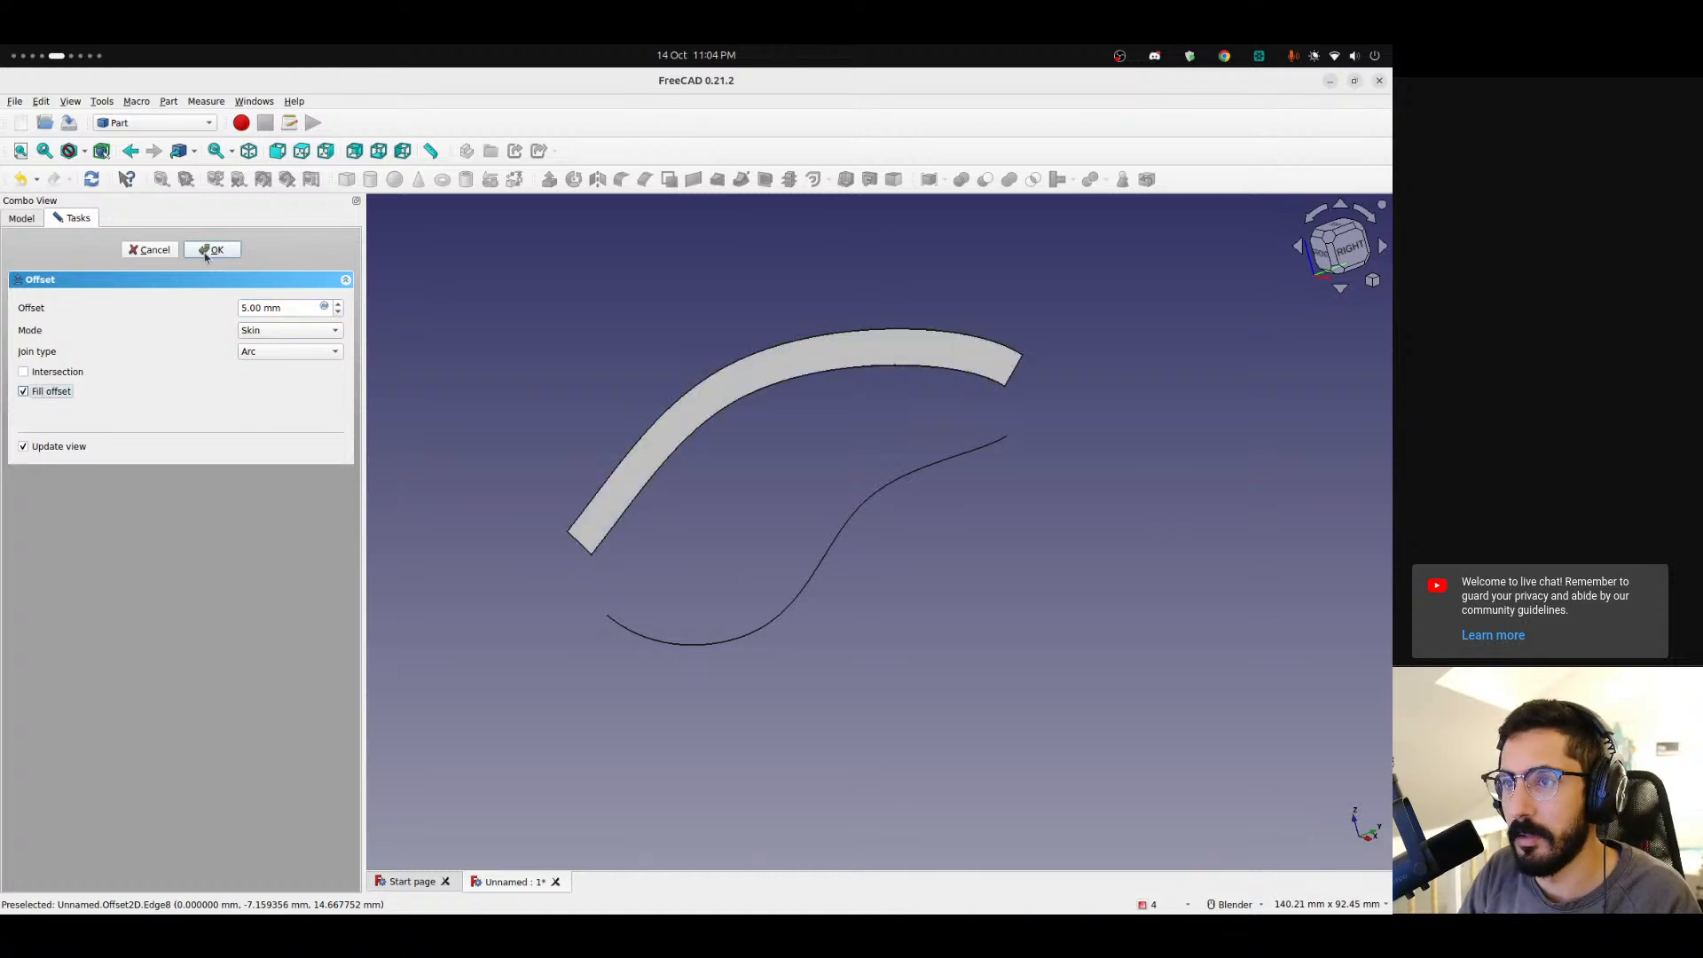
{"action": "left_click", "coordinate": [214, 250]}
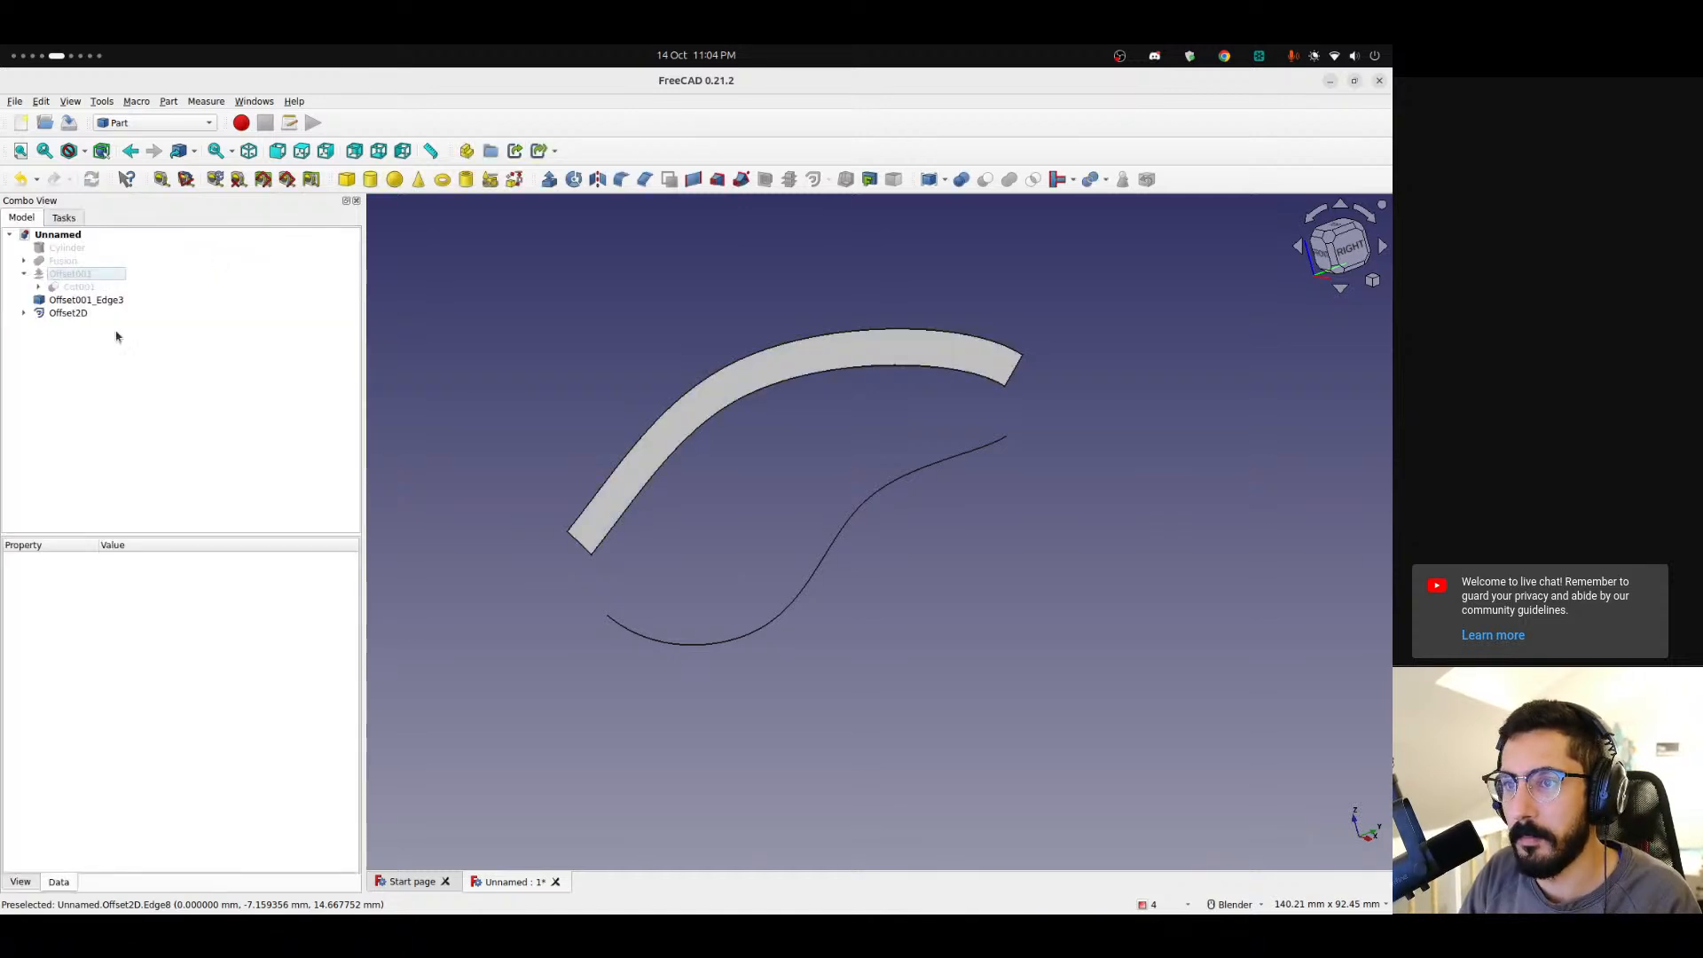
Make a -5 mm Skin 2D Offset of the Offset001 edge with Fill offset enabled.
{"action": "left_click", "coordinate": [73, 301]}
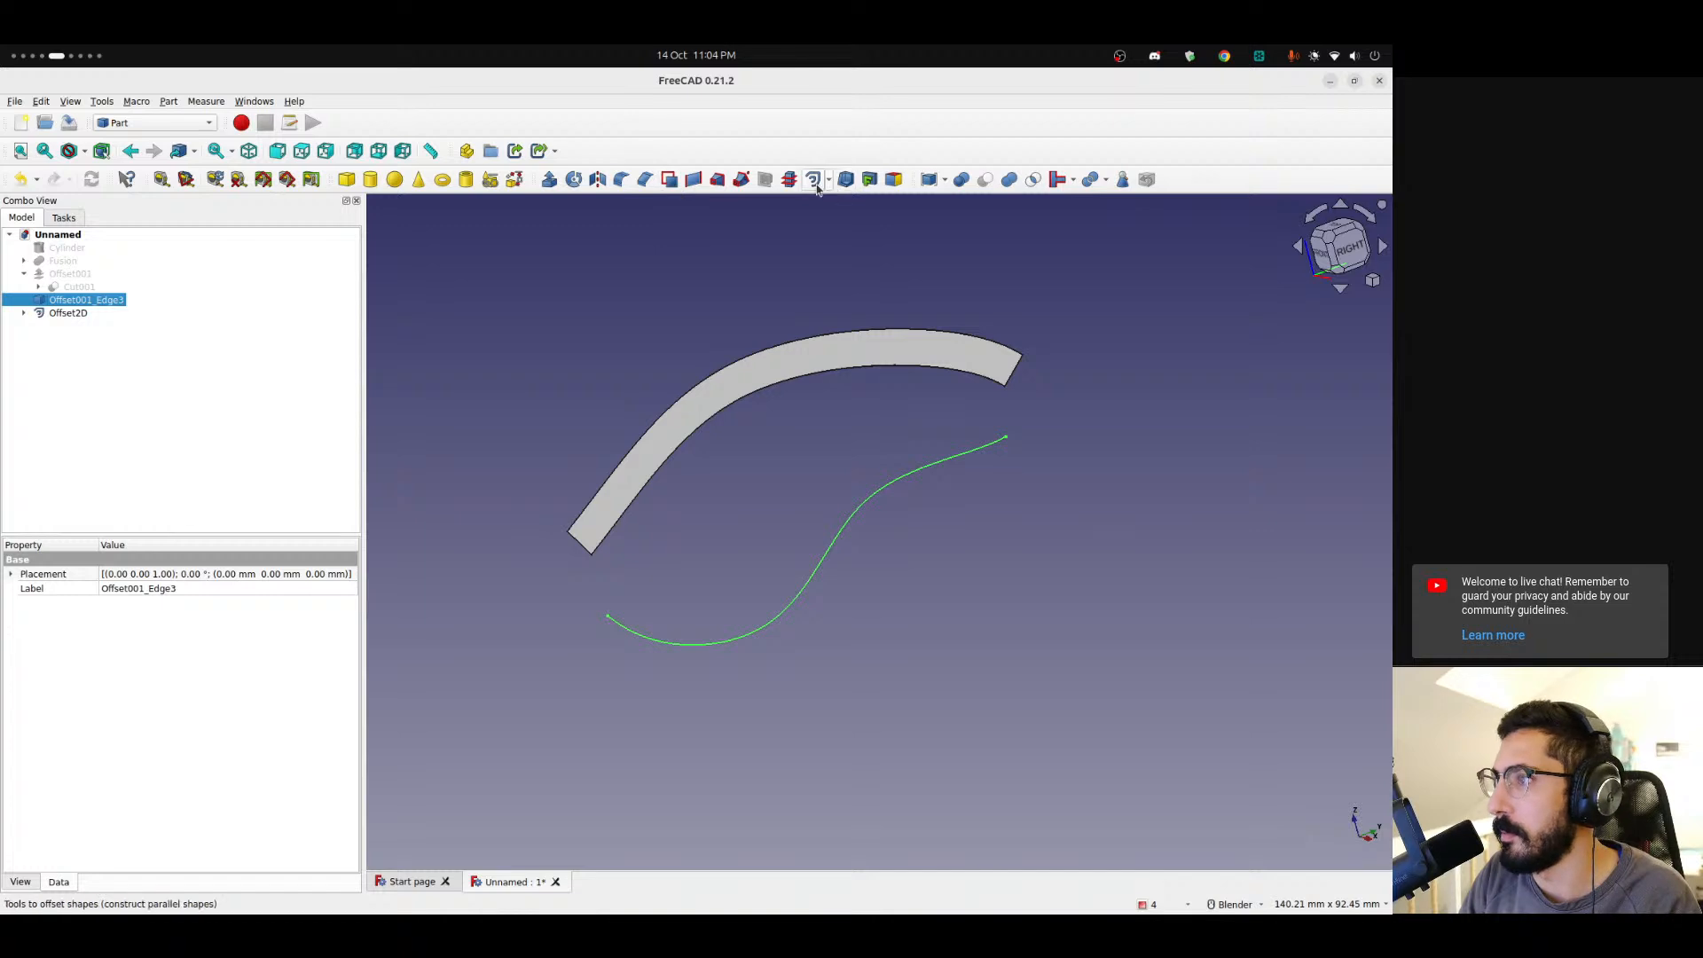
{"action": "left_click", "coordinate": [814, 181]}
{"action": "left_click", "coordinate": [257, 315]}
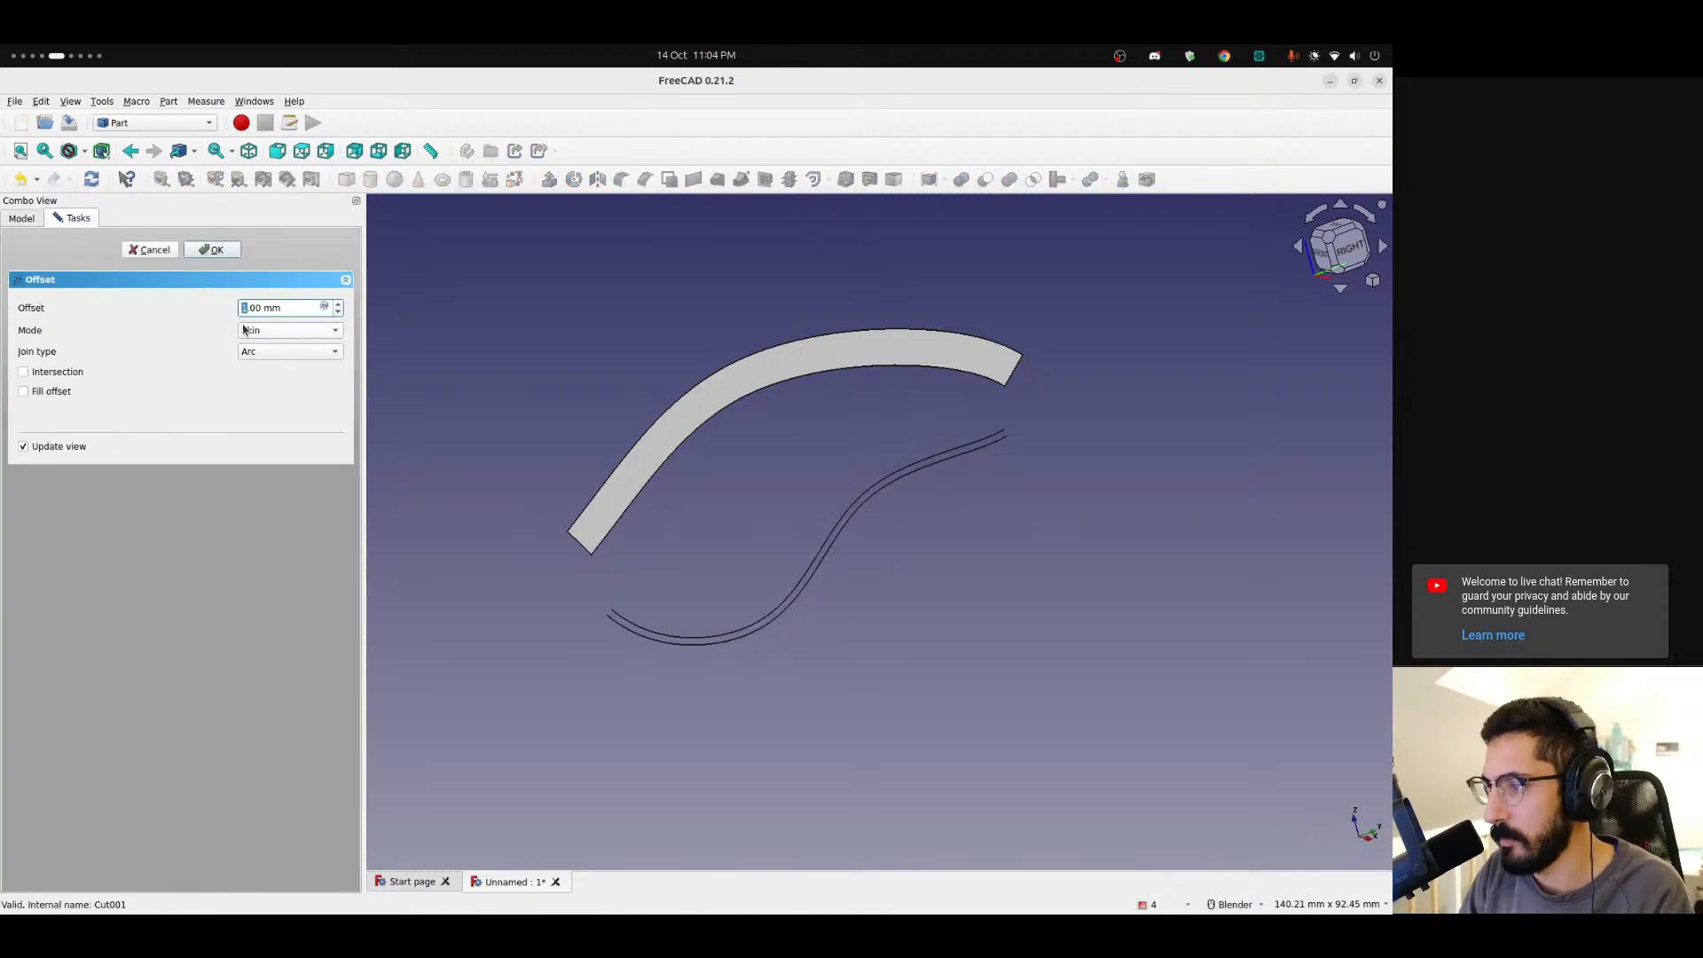
{"action": "type", "text": "-5"}
{"action": "left_click", "coordinate": [28, 394]}
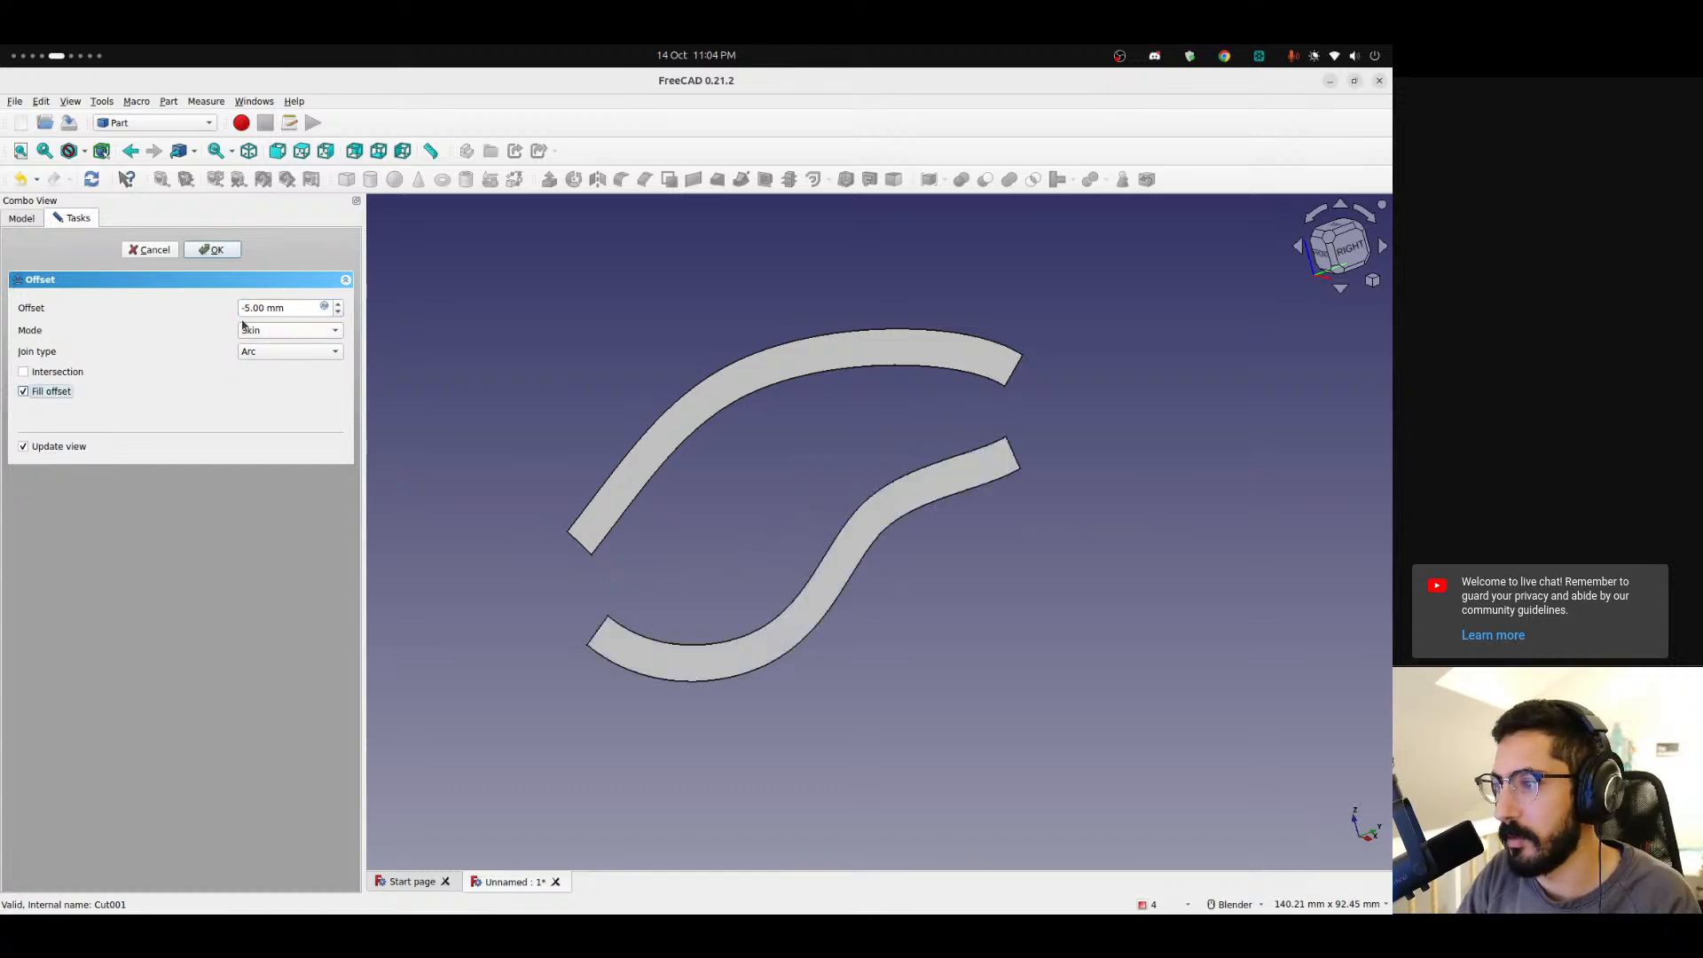
{"action": "left_click", "coordinate": [215, 251]}
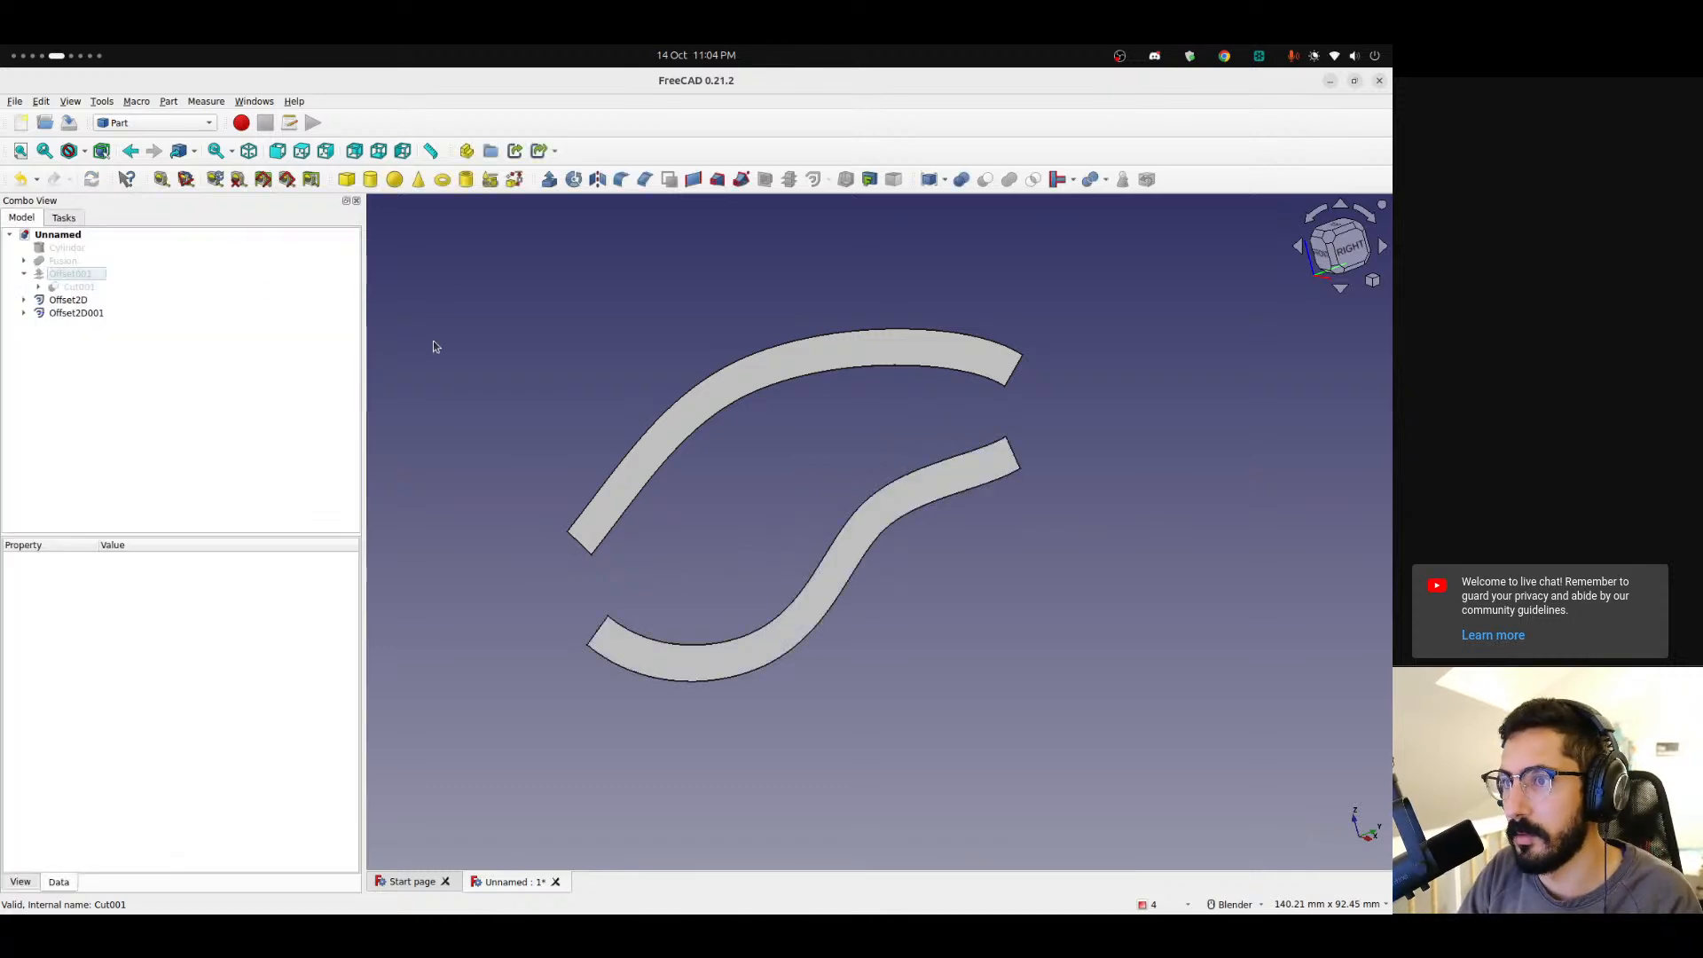
Show the Offset001 shell again and select the Offset2D strip.
{"action": "left_click", "coordinate": [62, 279]}
{"action": "key", "text": "space"}
{"action": "left_click", "coordinate": [67, 299]}
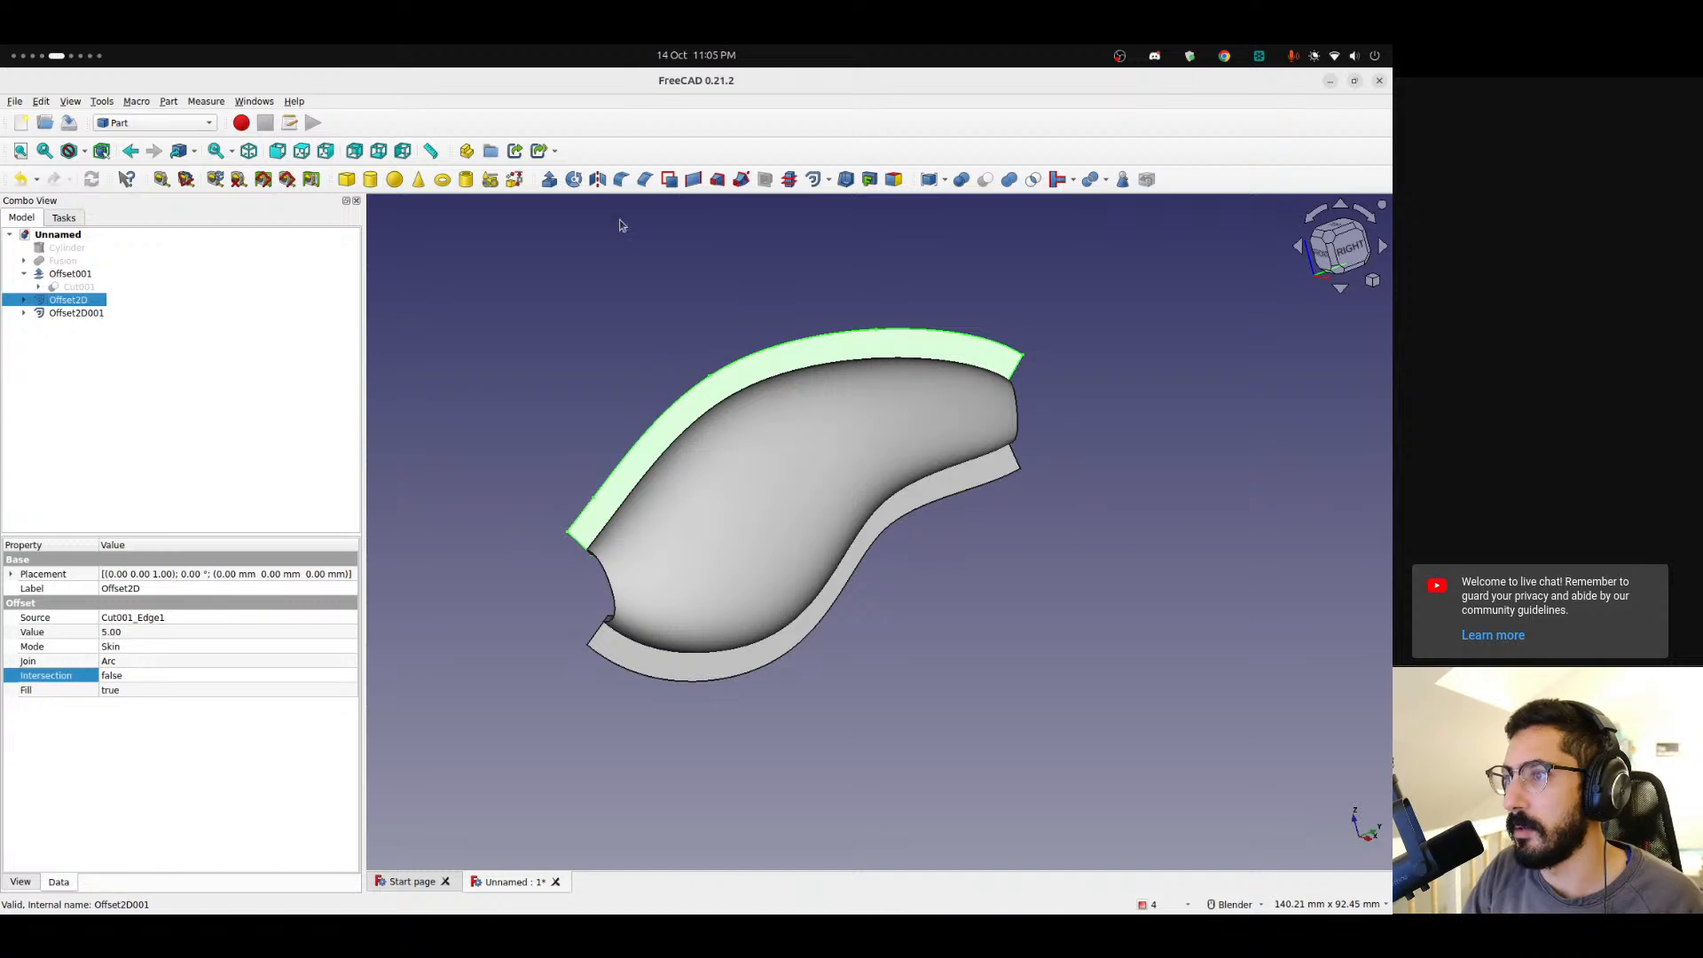
Thicken the Offset2D strip with a 1 mm Skin 3D Offset with Fill offset enabled.
{"action": "left_click", "coordinate": [829, 180]}
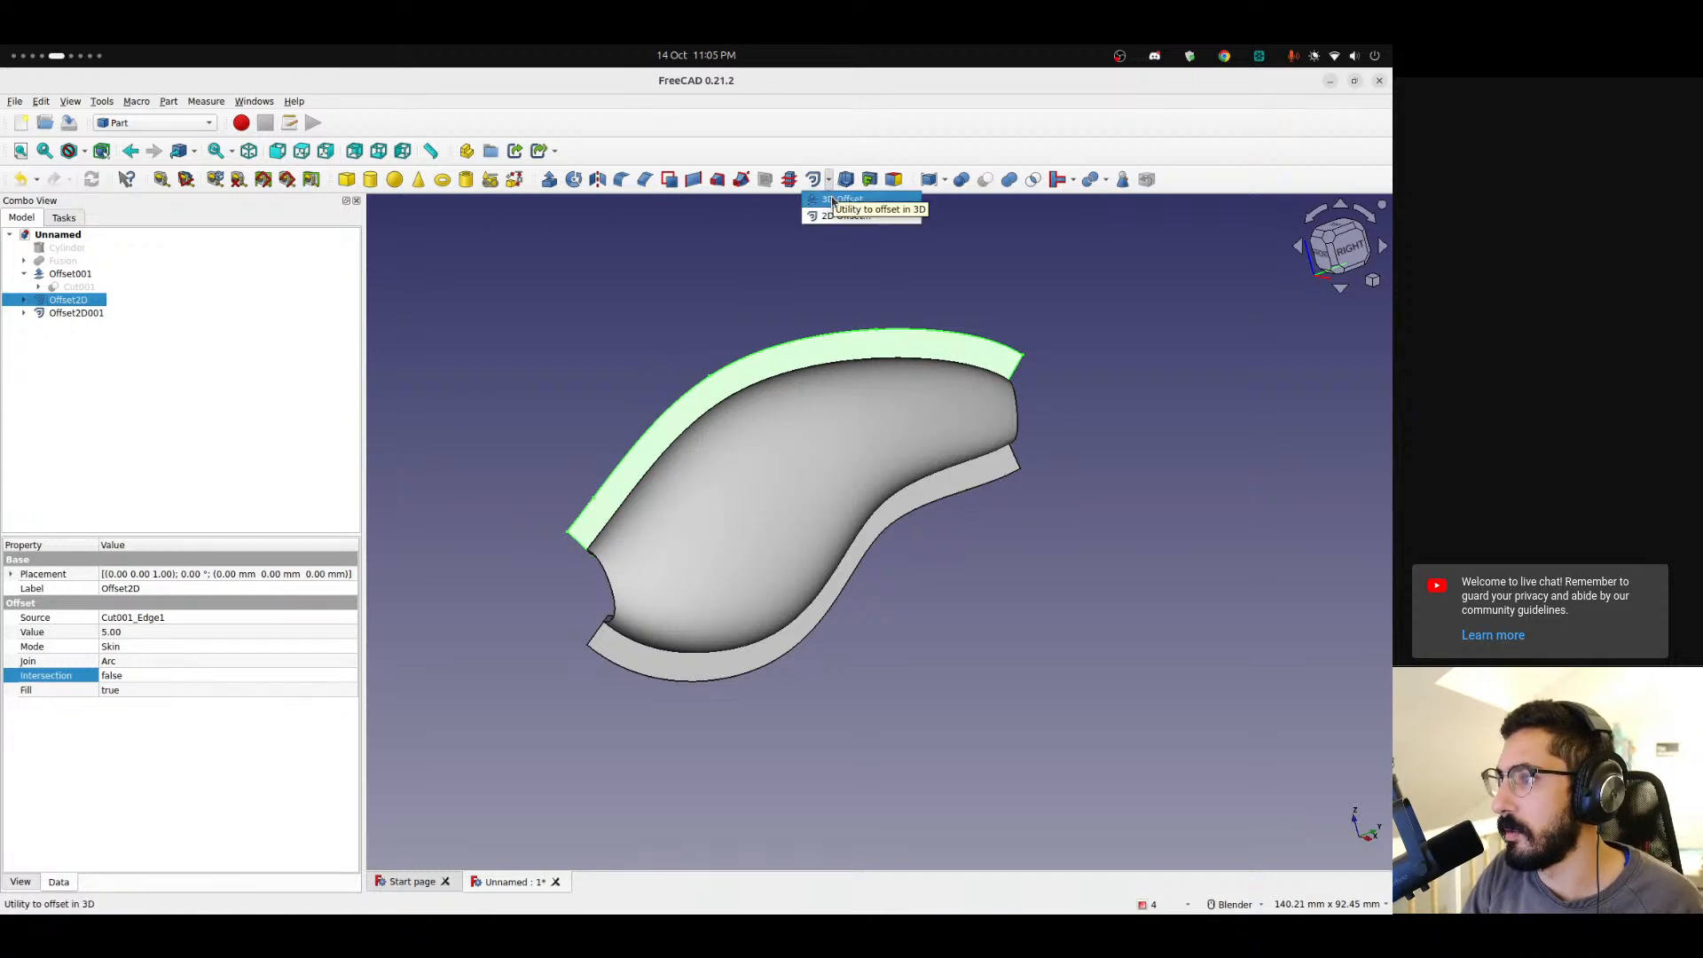
{"action": "left_click", "coordinate": [853, 213]}
{"action": "middle_click_drag", "start_coordinate": [737, 462], "coordinate": [889, 535]}
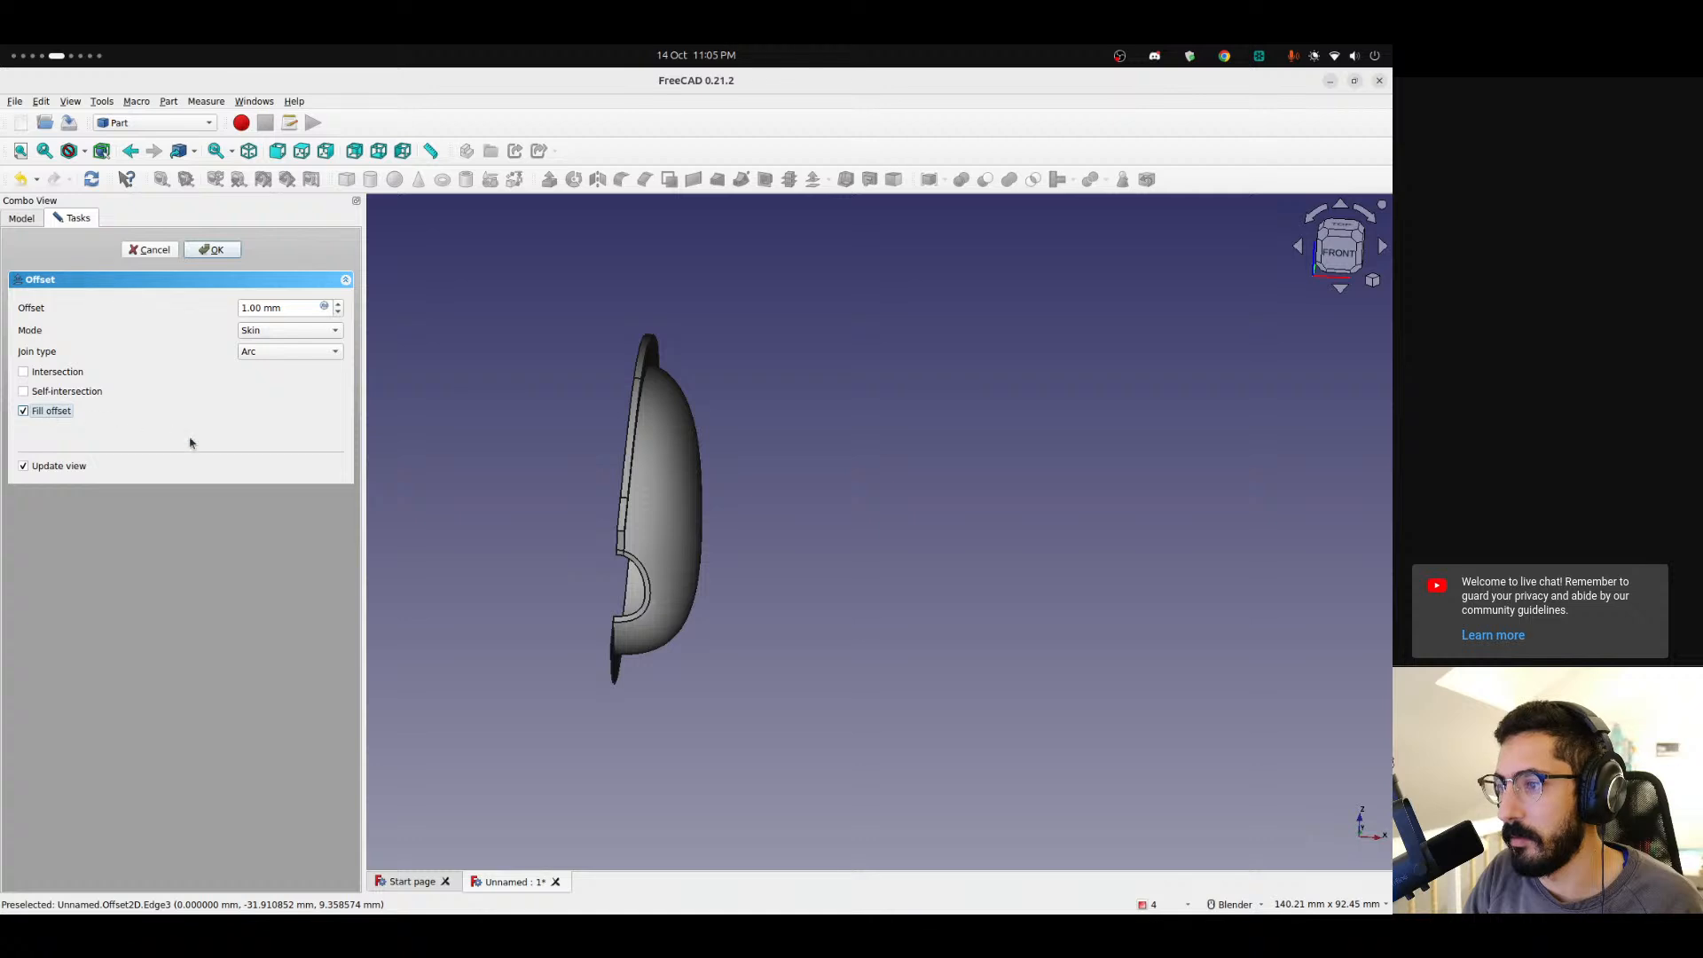
{"action": "scroll", "coordinate": [601, 557], "scroll_direction": "up", "scroll_amount": 6}
{"action": "scroll", "coordinate": [691, 535], "scroll_direction": "up", "scroll_amount": 5}
{"action": "middle_click_drag", "start_coordinate": [732, 541], "coordinate": [768, 479]}
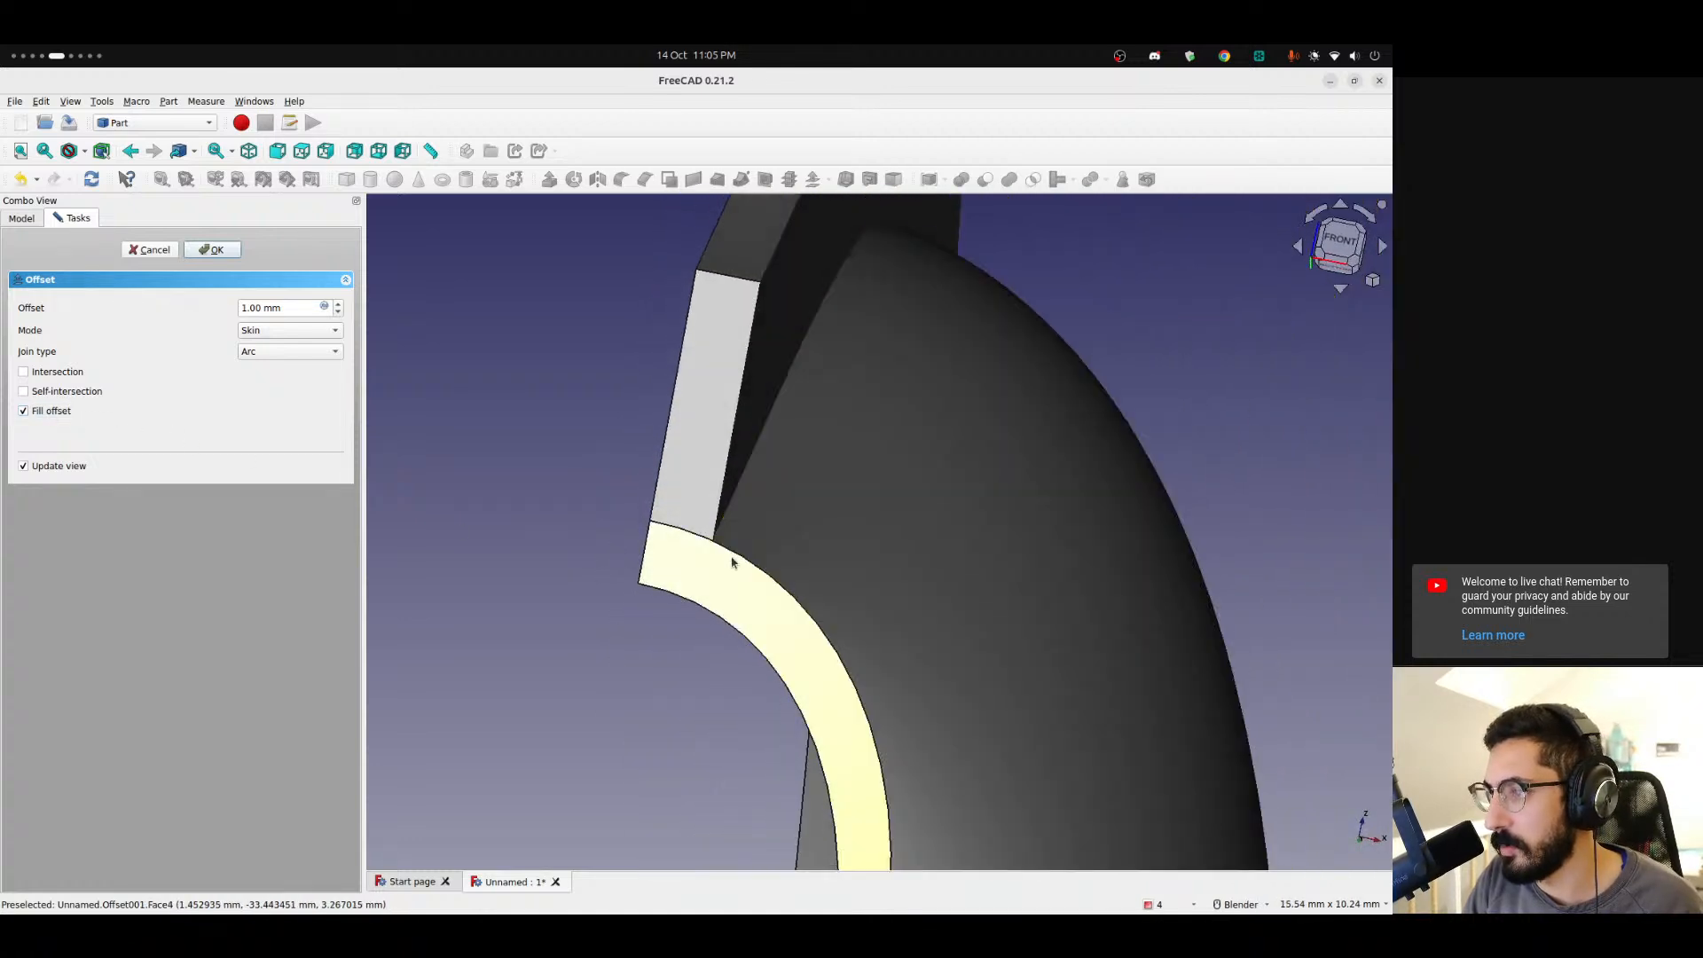
{"action": "scroll", "coordinate": [732, 559], "scroll_direction": "up", "scroll_amount": 4}
{"action": "left_click", "coordinate": [1328, 256]}
{"action": "scroll", "coordinate": [673, 574], "scroll_direction": "up", "scroll_amount": 5}
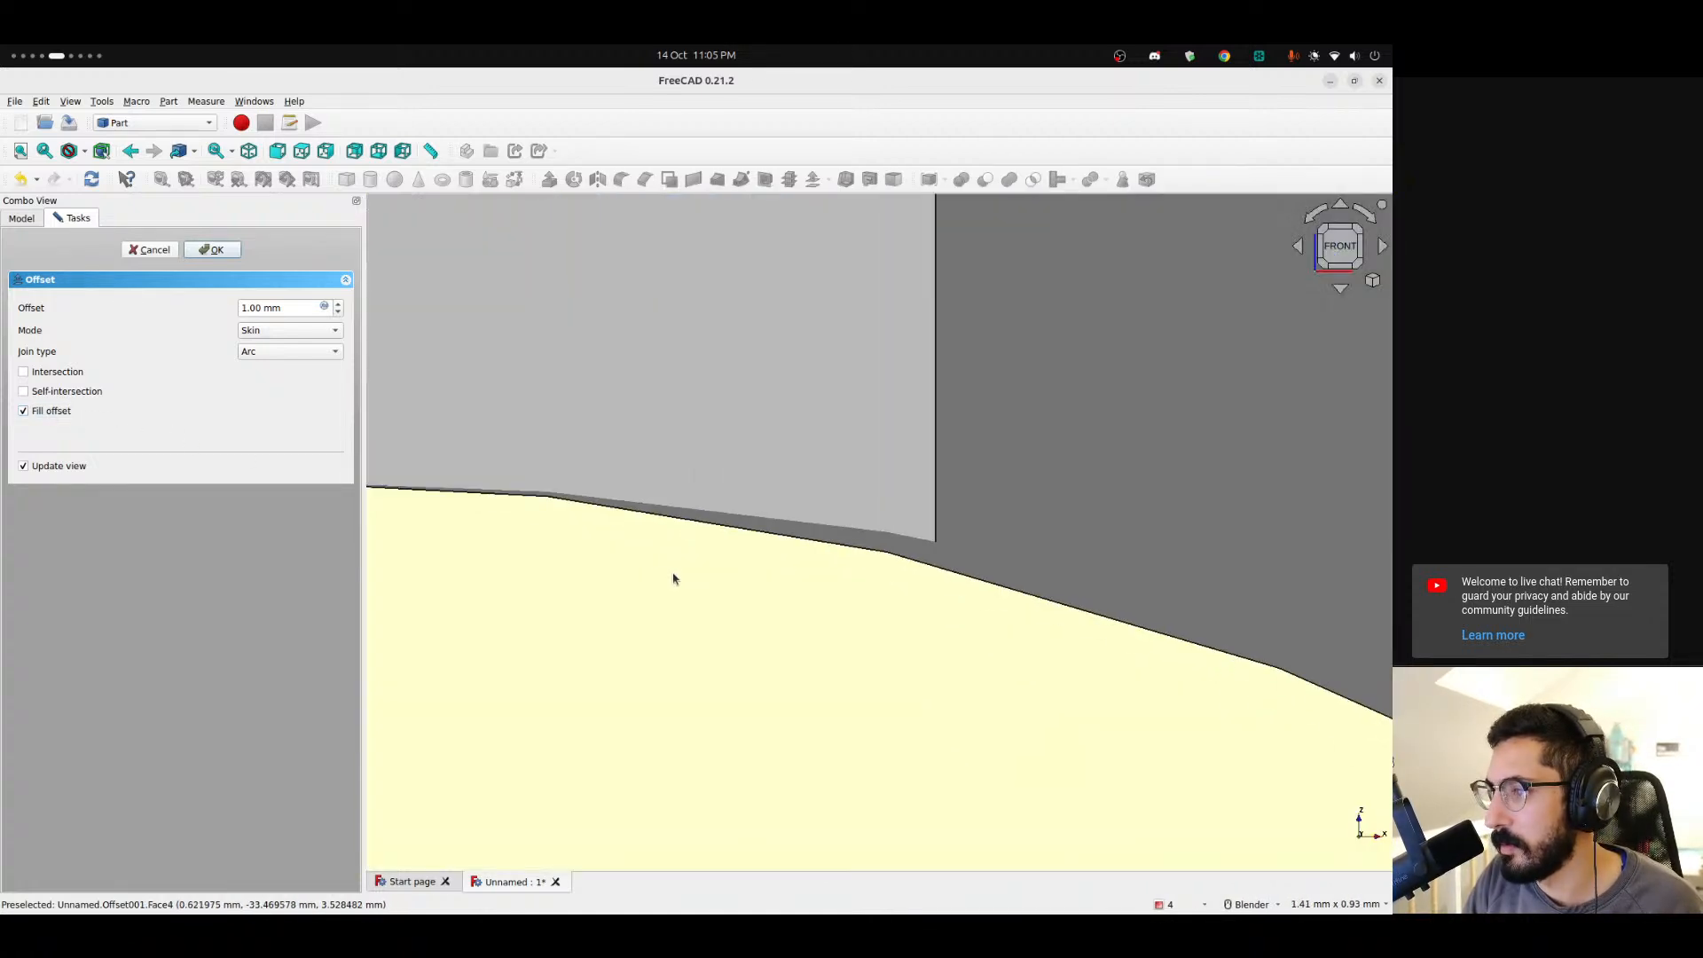
{"action": "scroll", "coordinate": [894, 541], "scroll_direction": "up", "scroll_amount": 4}
{"action": "scroll", "coordinate": [879, 544], "scroll_direction": "down", "scroll_amount": 8}
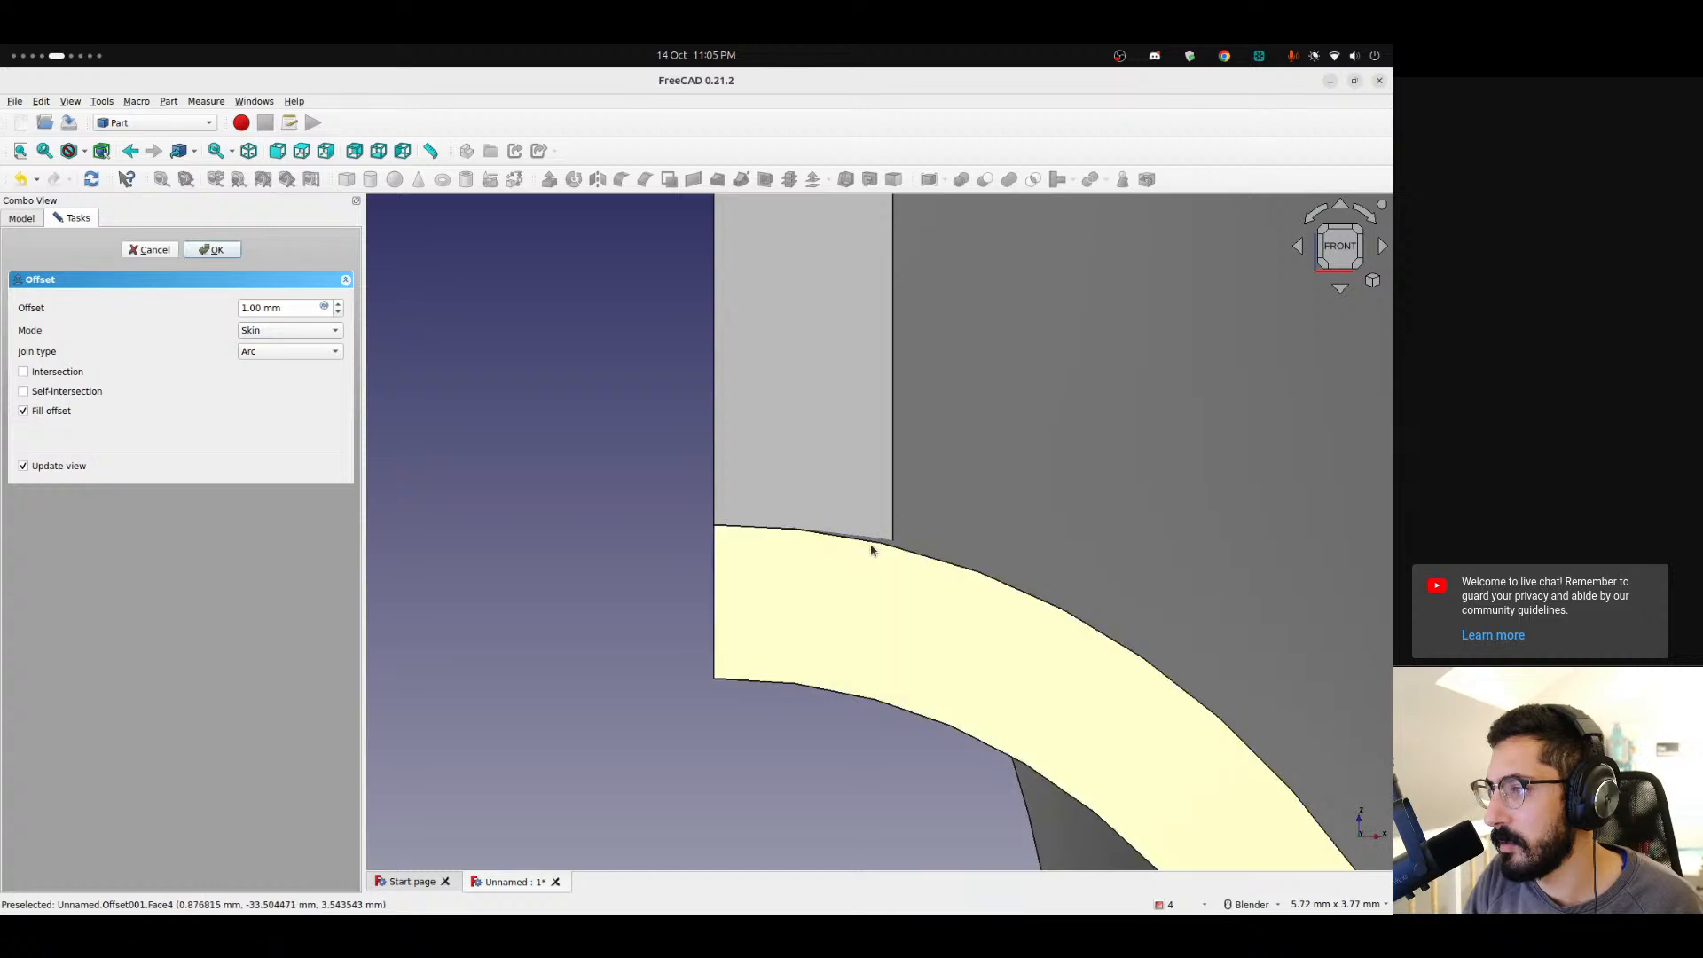
{"action": "left_click", "coordinate": [213, 251]}
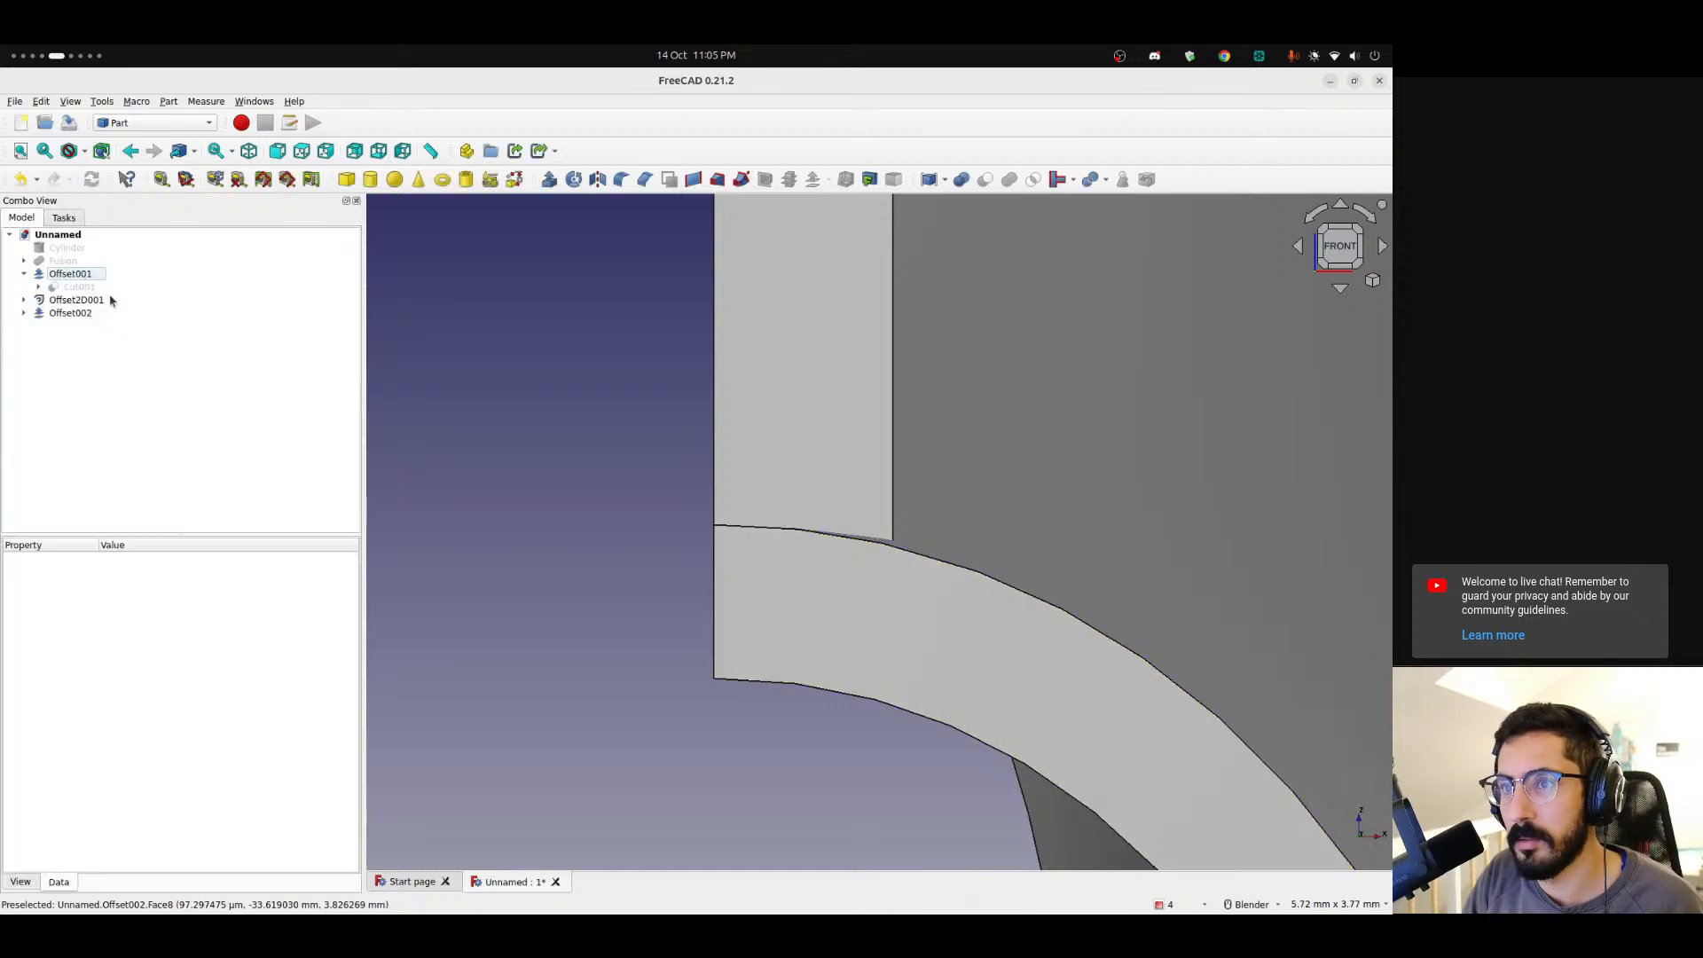
Orbit and zoom around Offset002 to inspect how it meets the shell.
{"action": "left_click", "coordinate": [65, 314]}
{"action": "middle_click_drag", "start_coordinate": [887, 524], "coordinate": [736, 655]}
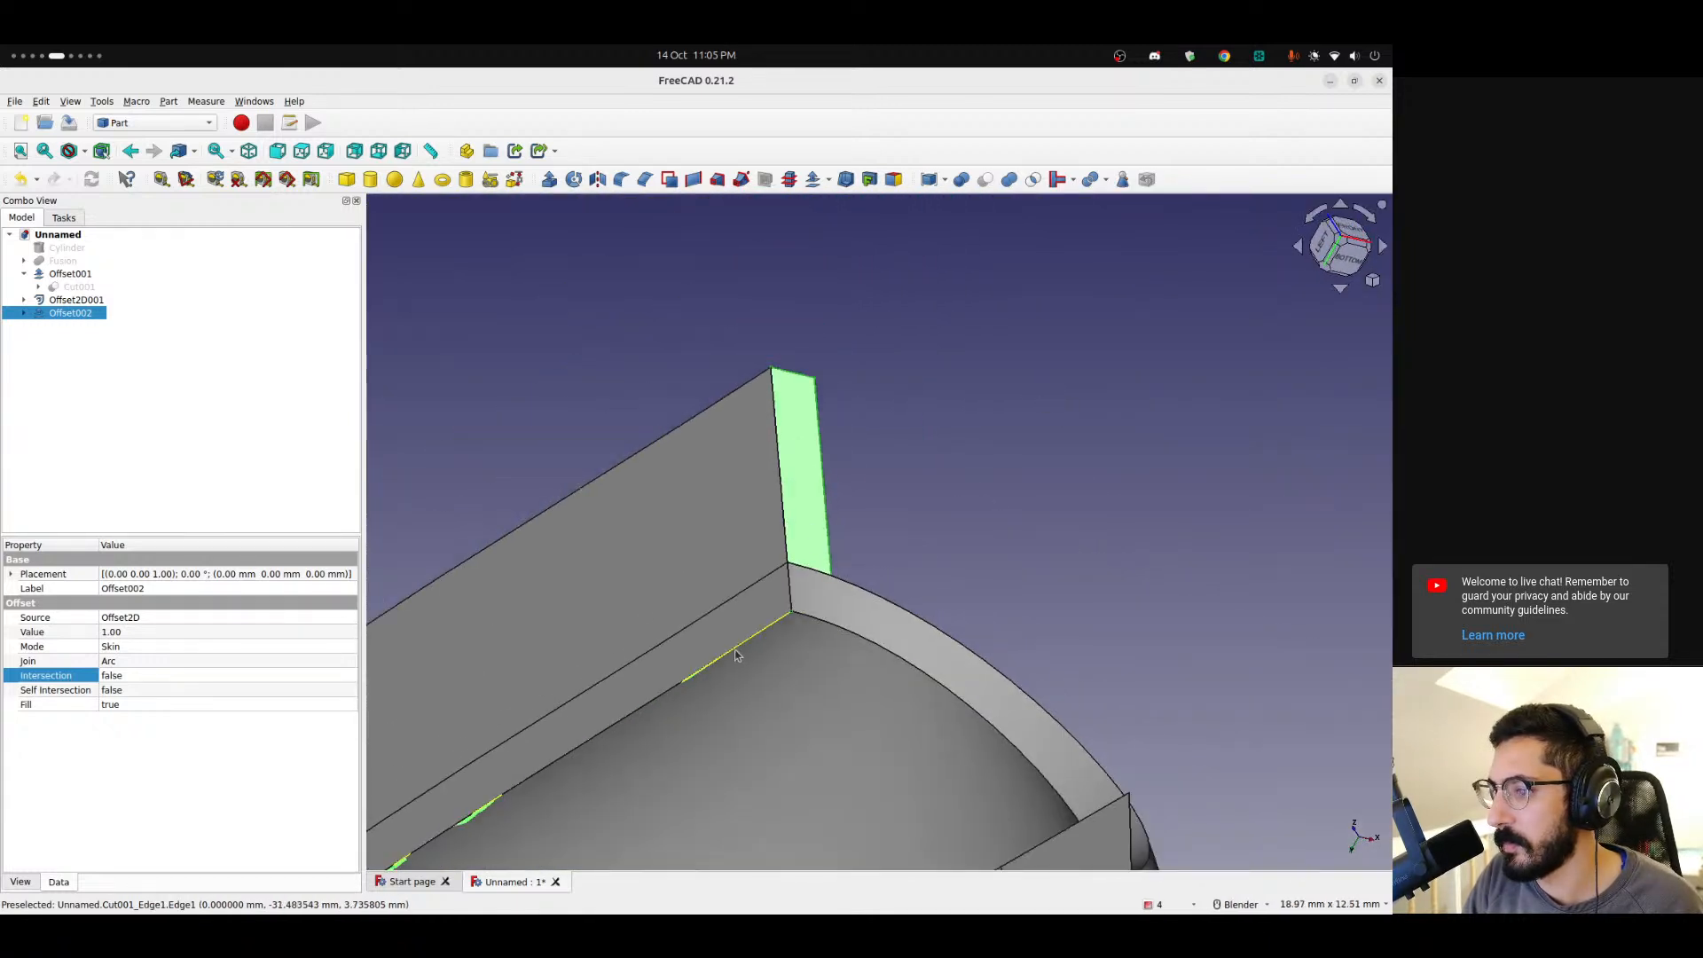
{"action": "scroll", "coordinate": [736, 657], "scroll_direction": "down", "scroll_amount": 4}
{"action": "middle_click_drag", "start_coordinate": [608, 842], "coordinate": [1080, 494], "text": "shift"}
{"action": "scroll", "coordinate": [831, 604], "scroll_direction": "down", "scroll_amount": 7}
{"action": "scroll", "coordinate": [969, 650], "scroll_direction": "up", "scroll_amount": 8}
{"action": "middle_click_drag", "start_coordinate": [935, 631], "coordinate": [742, 475]}
{"action": "scroll", "coordinate": [1019, 608], "scroll_direction": "down", "scroll_amount": 6}
{"action": "scroll", "coordinate": [635, 491], "scroll_direction": "up", "scroll_amount": 3}
Hide Cut001 and thicken the Offset2D001 strip with a 3D Offset with Fill offset enabled.
{"action": "left_click", "coordinate": [59, 289]}
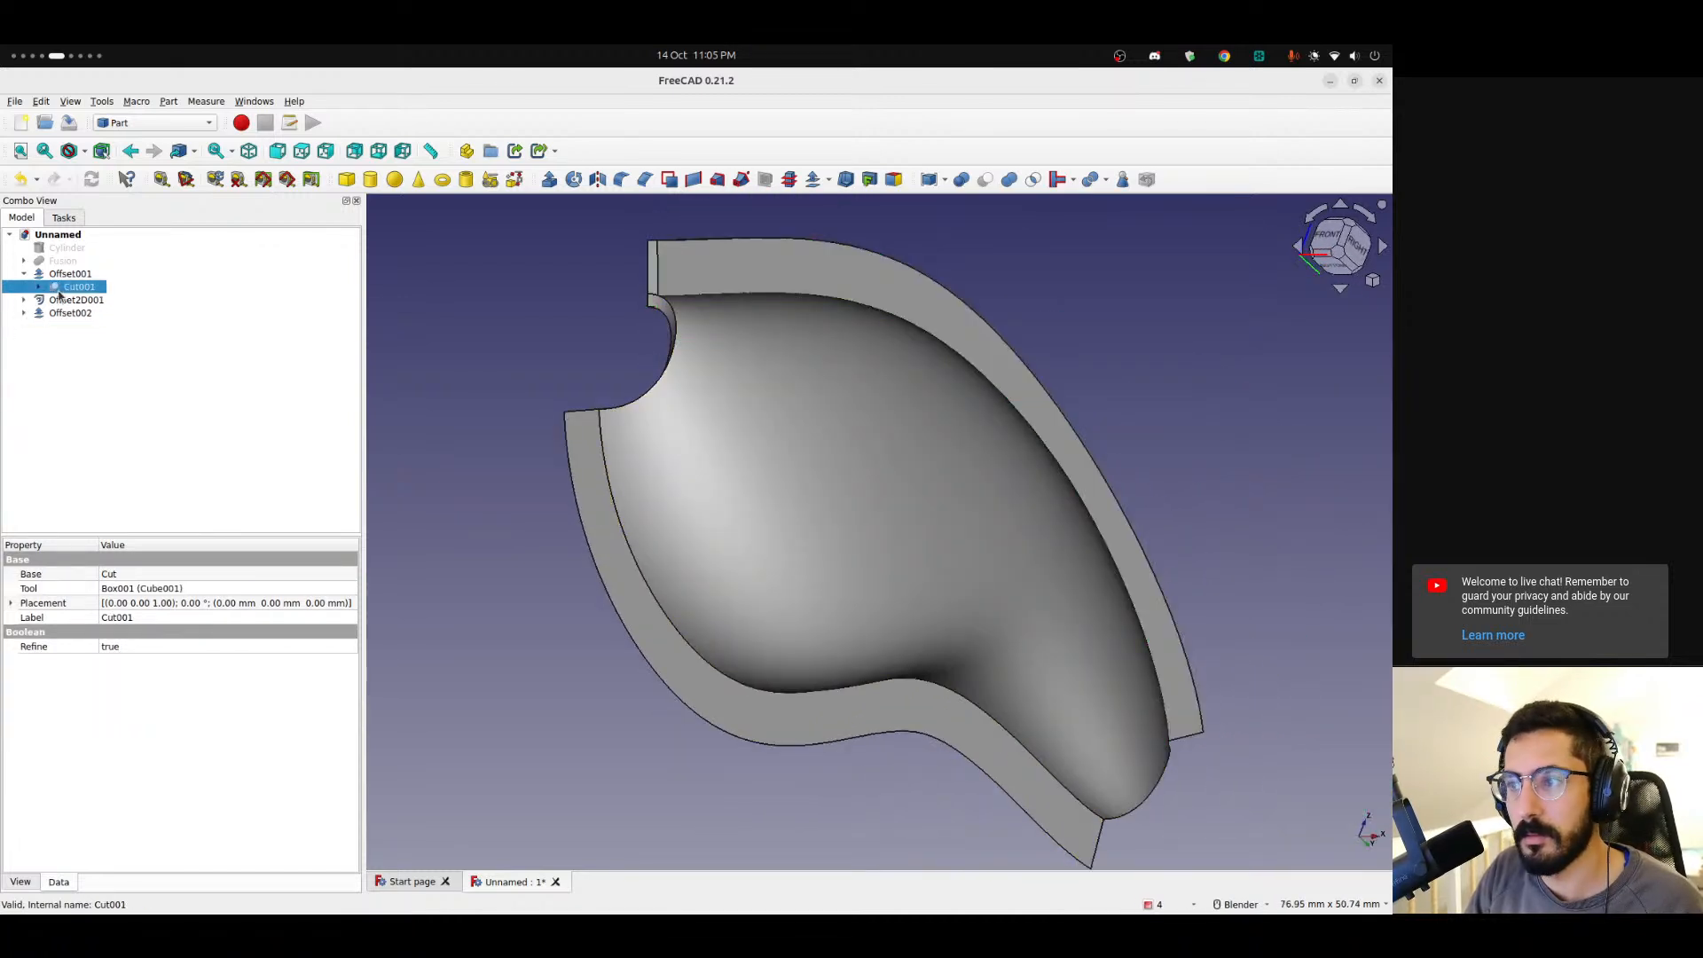
{"action": "key", "text": "space"}
{"action": "left_click", "coordinate": [62, 300]}
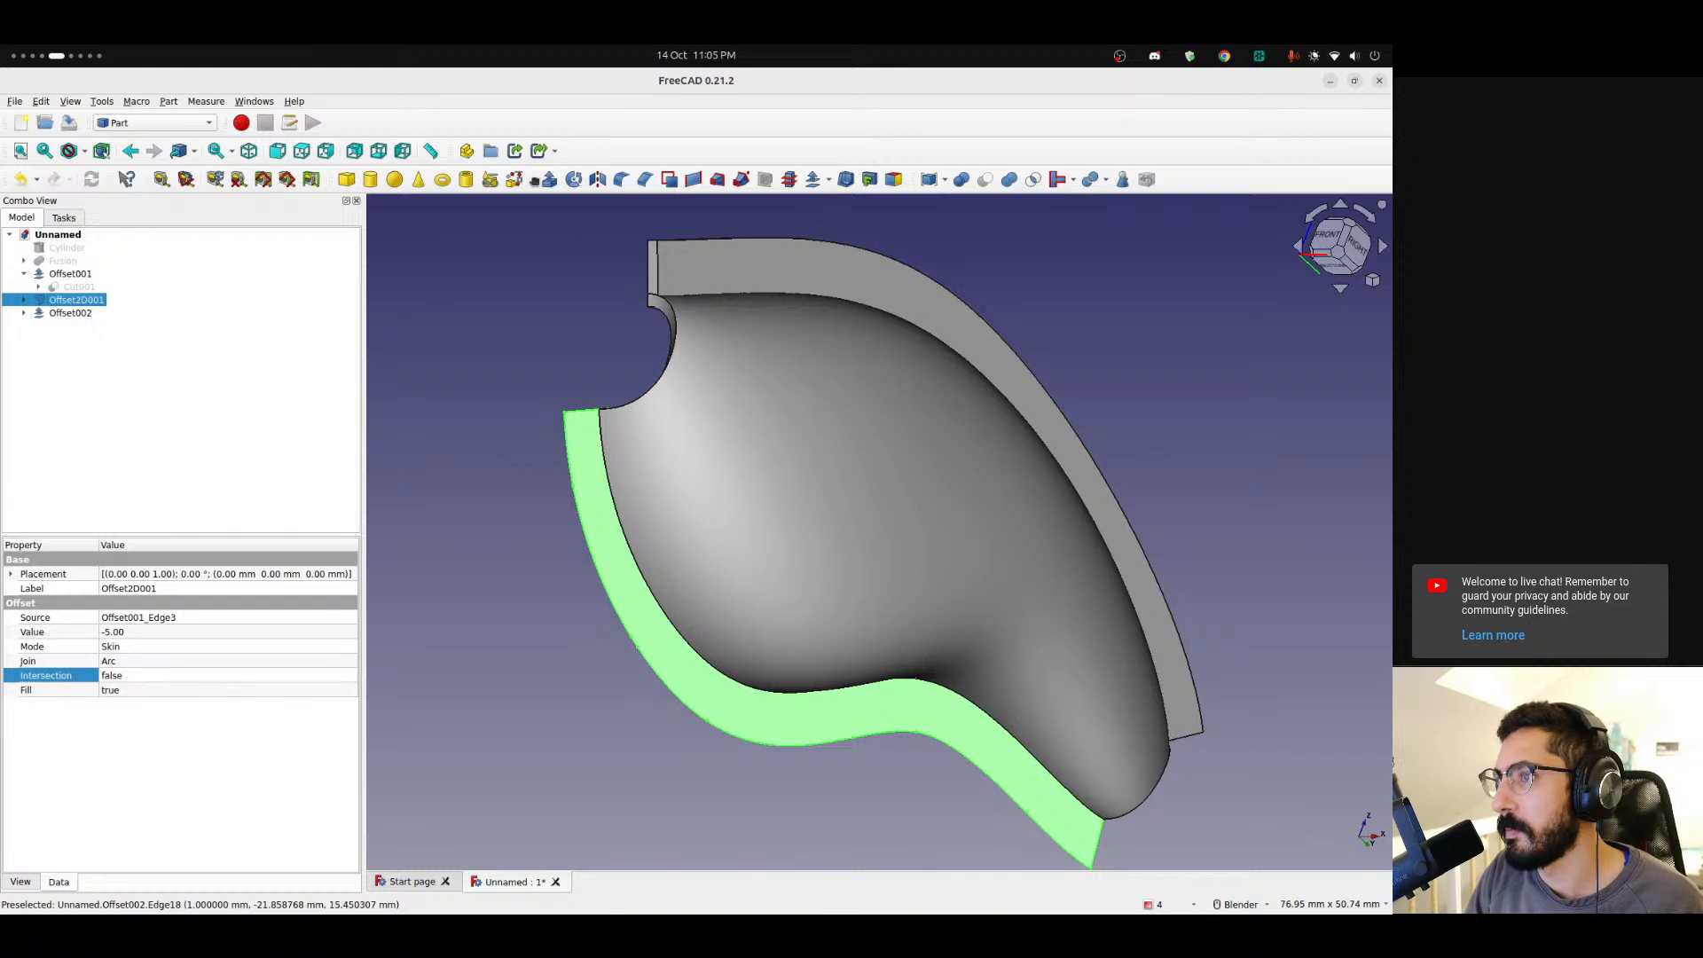
{"action": "left_click", "coordinate": [813, 180]}
{"action": "left_click", "coordinate": [24, 411]}
{"action": "left_click", "coordinate": [212, 250]}
Orbit and zoom around the model to inspect the joins between the new strips and the shell.
{"action": "middle_click_drag", "start_coordinate": [710, 411], "coordinate": [722, 471]}
{"action": "scroll", "coordinate": [722, 470], "scroll_direction": "up", "scroll_amount": 5}
{"action": "mouse_move", "coordinate": [829, 471]}
{"action": "middle_mouse_down"}
{"action": "mouse_move", "coordinate": [806, 487]}
{"action": "mouse_move", "coordinate": [822, 451]}
{"action": "middle_mouse_up"}
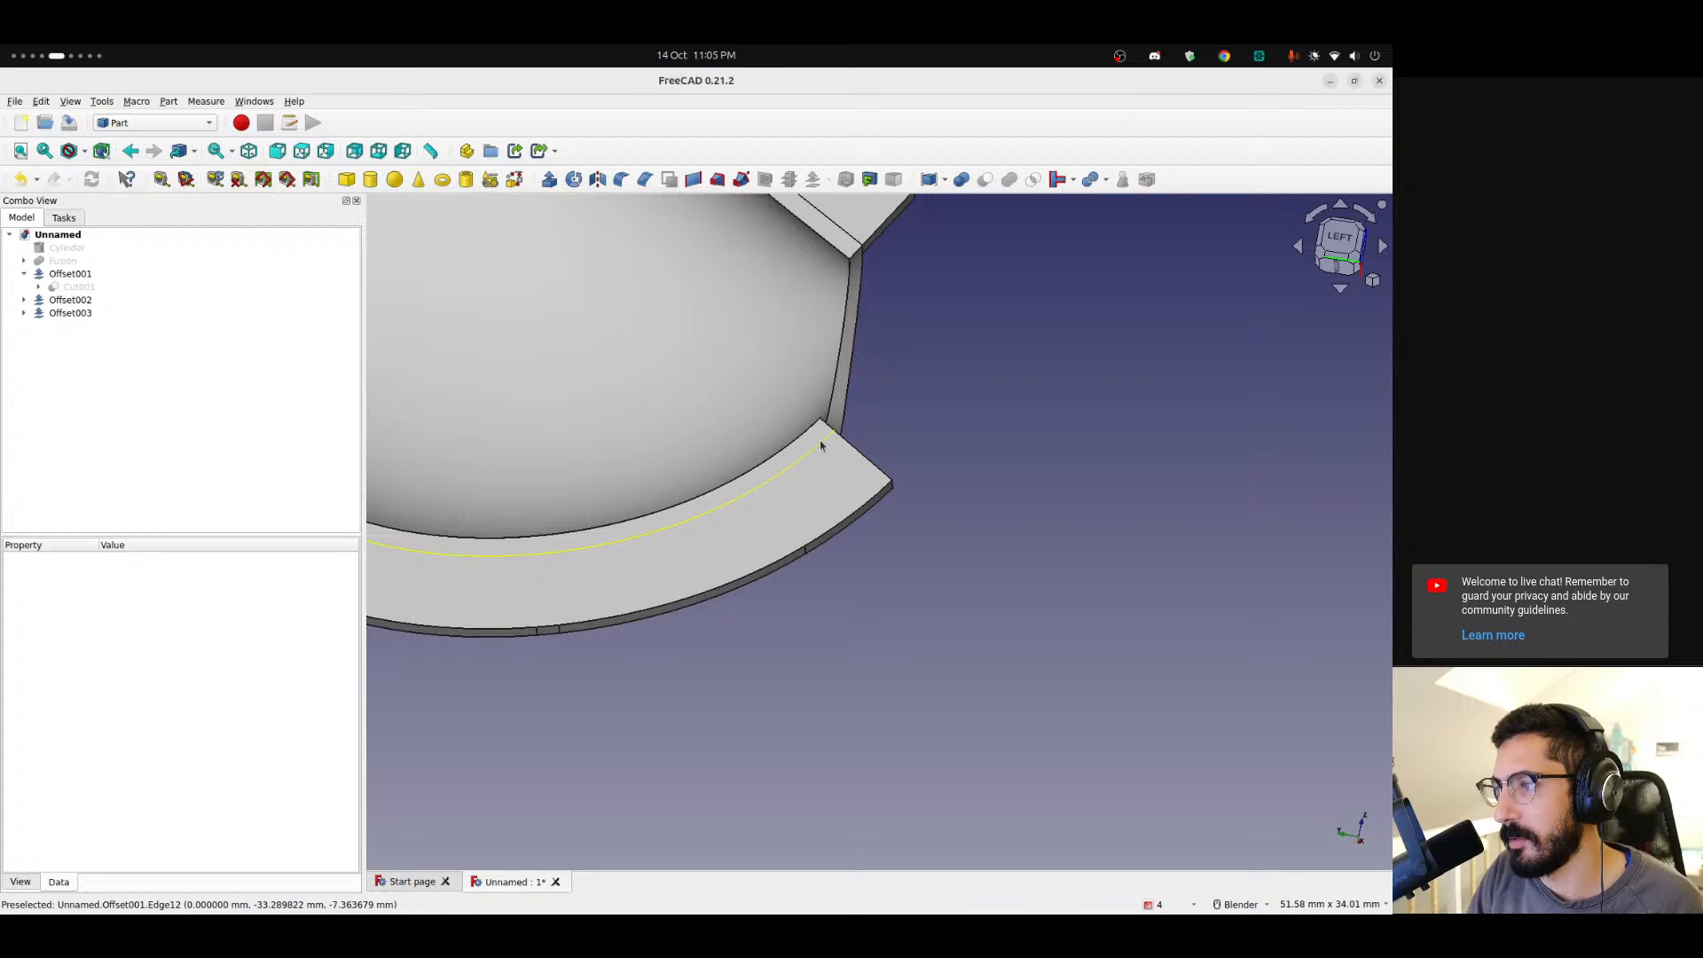
{"action": "scroll", "coordinate": [821, 446], "scroll_direction": "down", "scroll_amount": 5}
{"action": "middle_click_drag", "start_coordinate": [820, 445], "coordinate": [508, 488]}
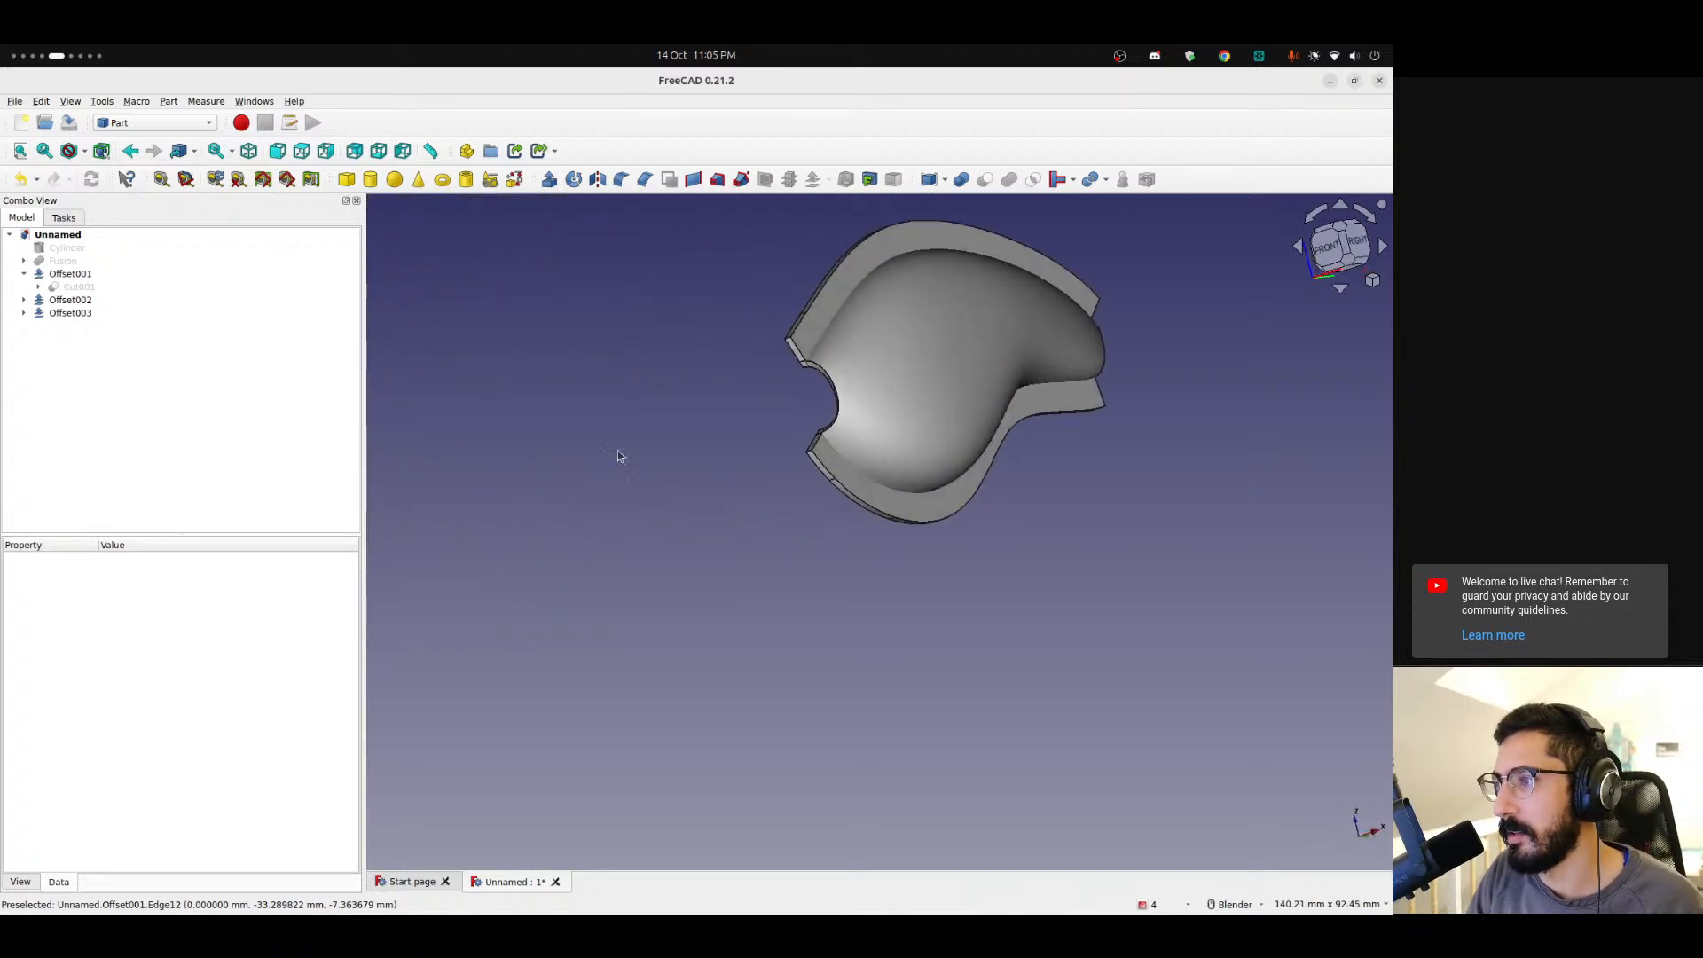
{"action": "scroll", "coordinate": [809, 400], "scroll_direction": "up", "scroll_amount": 4}
{"action": "scroll", "coordinate": [864, 370], "scroll_direction": "up", "scroll_amount": 2}
{"action": "middle_click_drag", "start_coordinate": [864, 370], "coordinate": [525, 441], "text": "shift"}
{"action": "scroll", "coordinate": [528, 441], "scroll_direction": "down", "scroll_amount": 4}
{"action": "scroll", "coordinate": [530, 441], "scroll_direction": "down", "scroll_amount": 1}
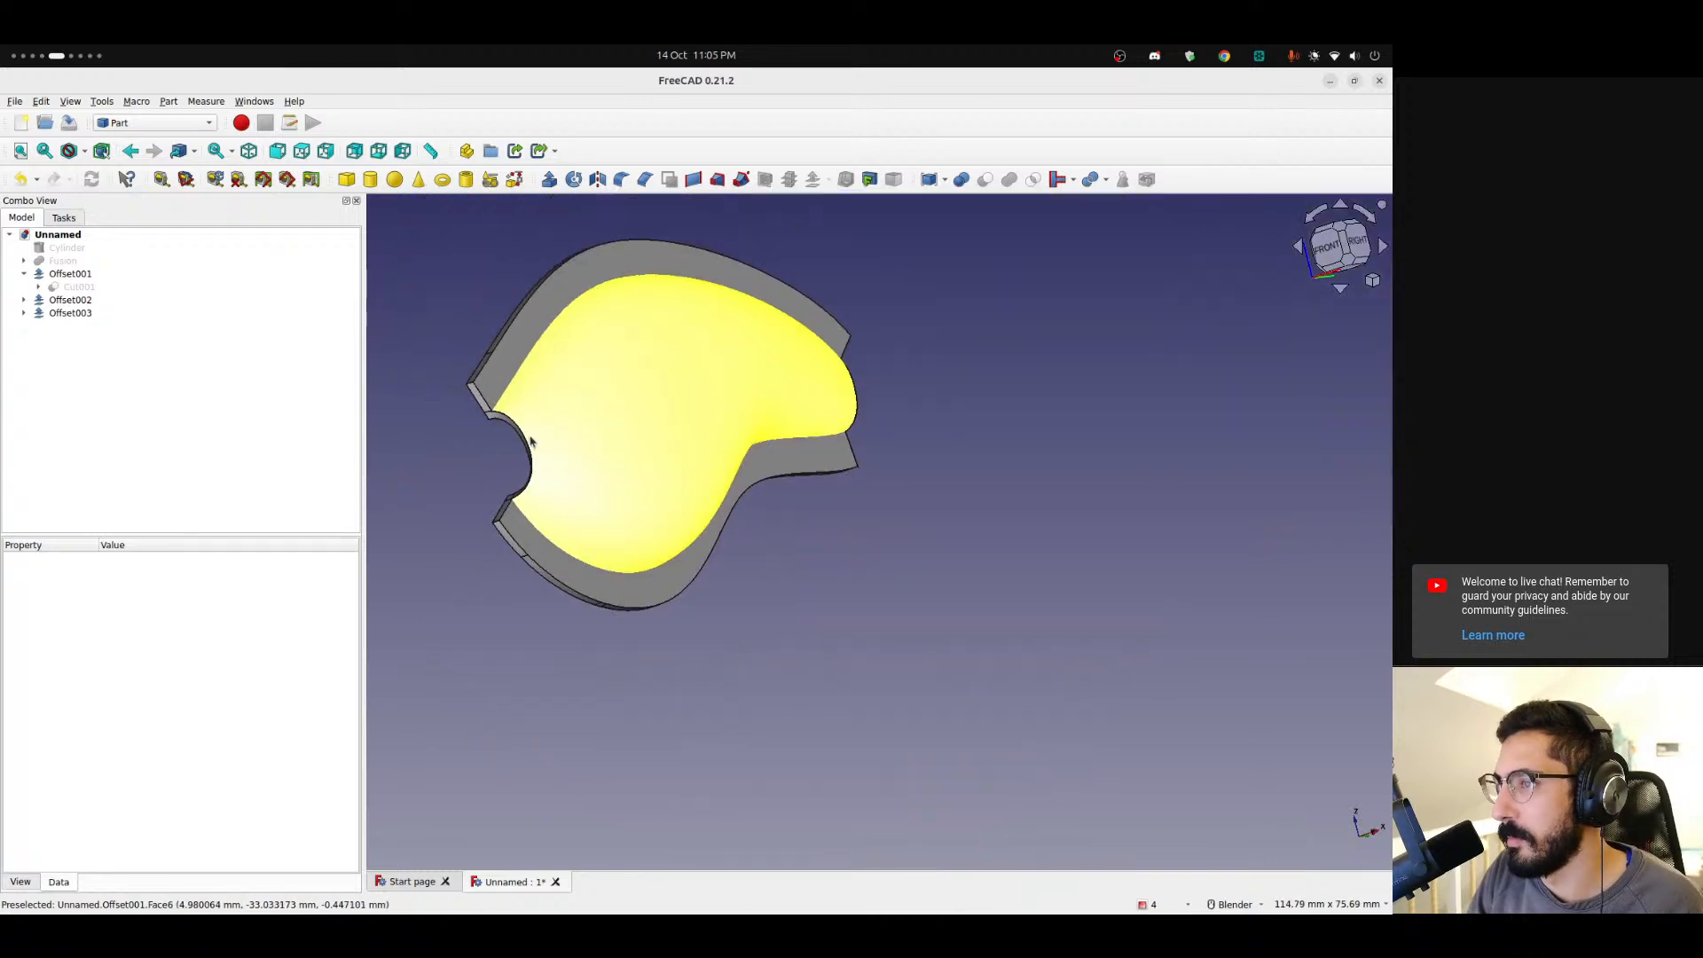
Select Offset001, Offset002 and Offset003 and fuse them into one body.
{"action": "left_click", "coordinate": [23, 274]}
{"action": "left_click", "coordinate": [75, 275]}
{"action": "left_click", "coordinate": [76, 287], "text": "ctrl"}
{"action": "left_click", "coordinate": [71, 300], "text": "ctrl"}
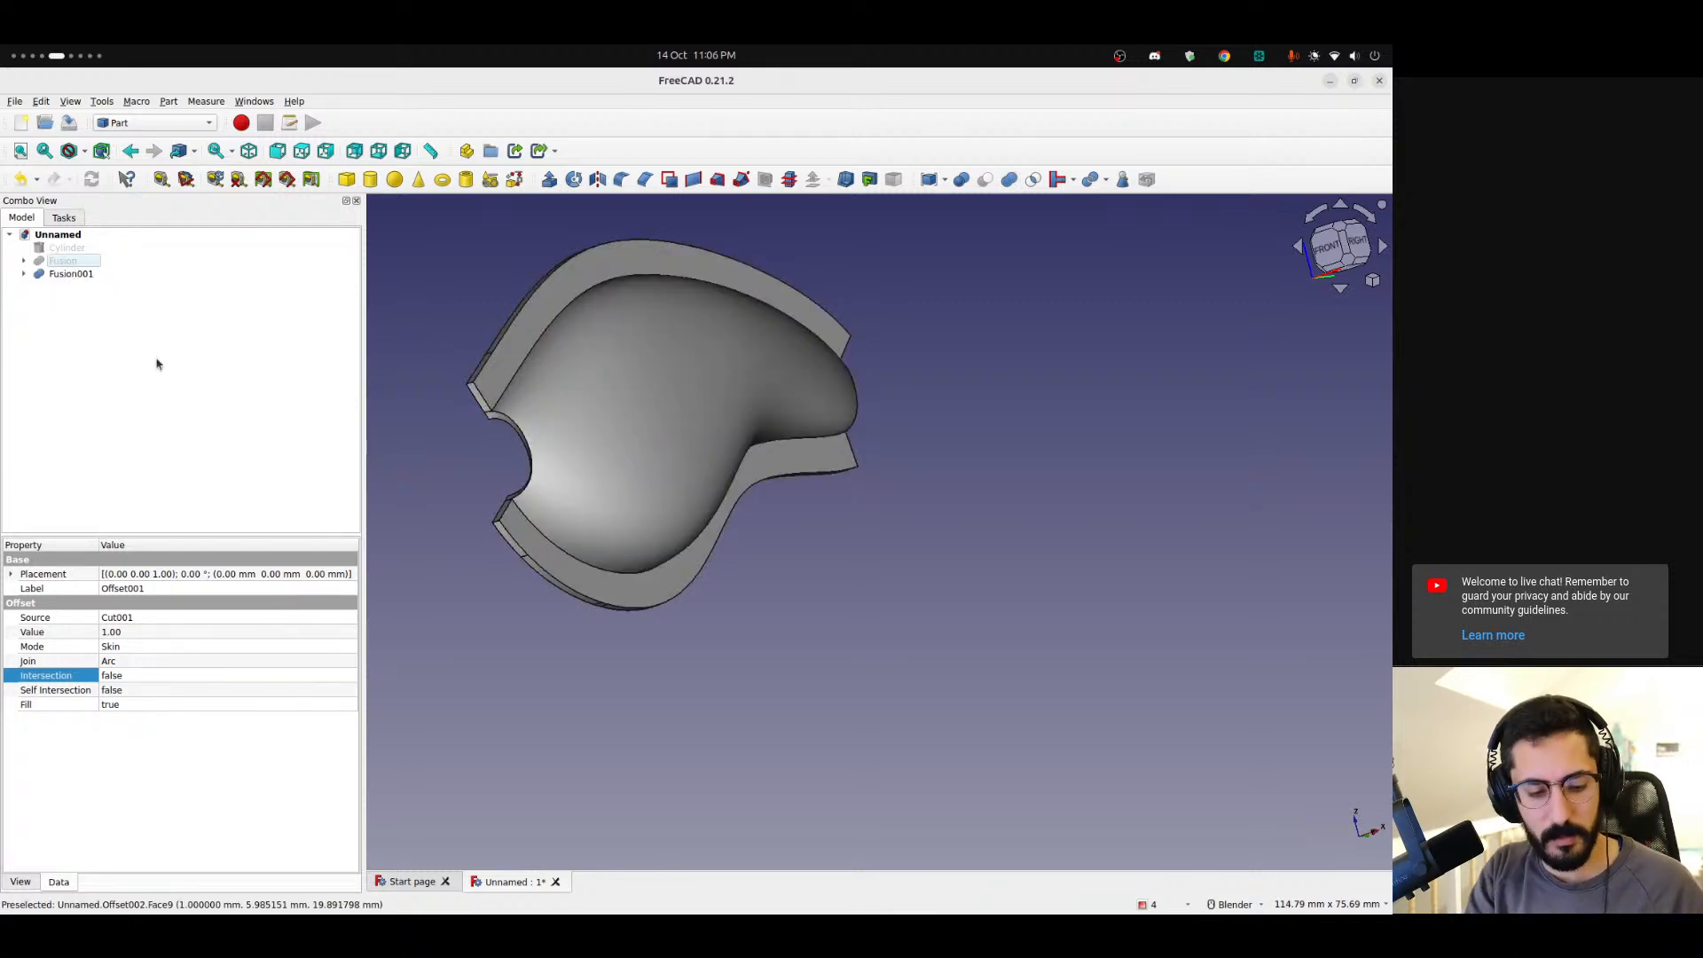
Expand the Fusion001 tree to examine its offset children and their source edges.
{"action": "left_click", "coordinate": [23, 273]}
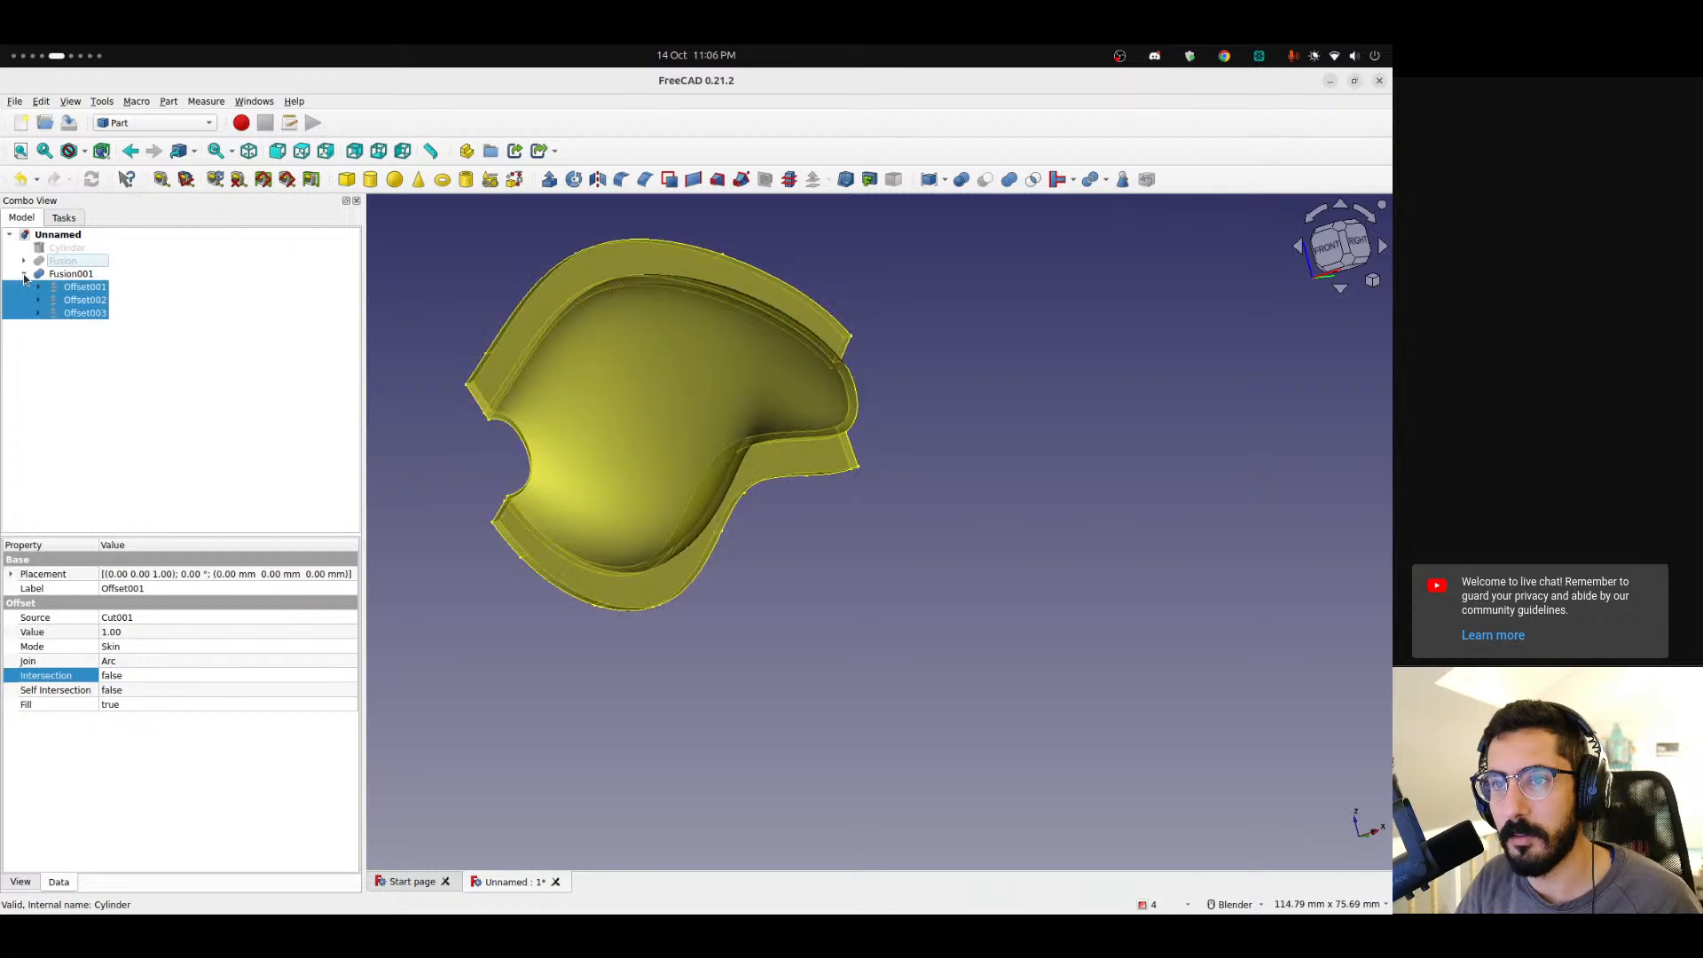
{"action": "left_click", "coordinate": [38, 299]}
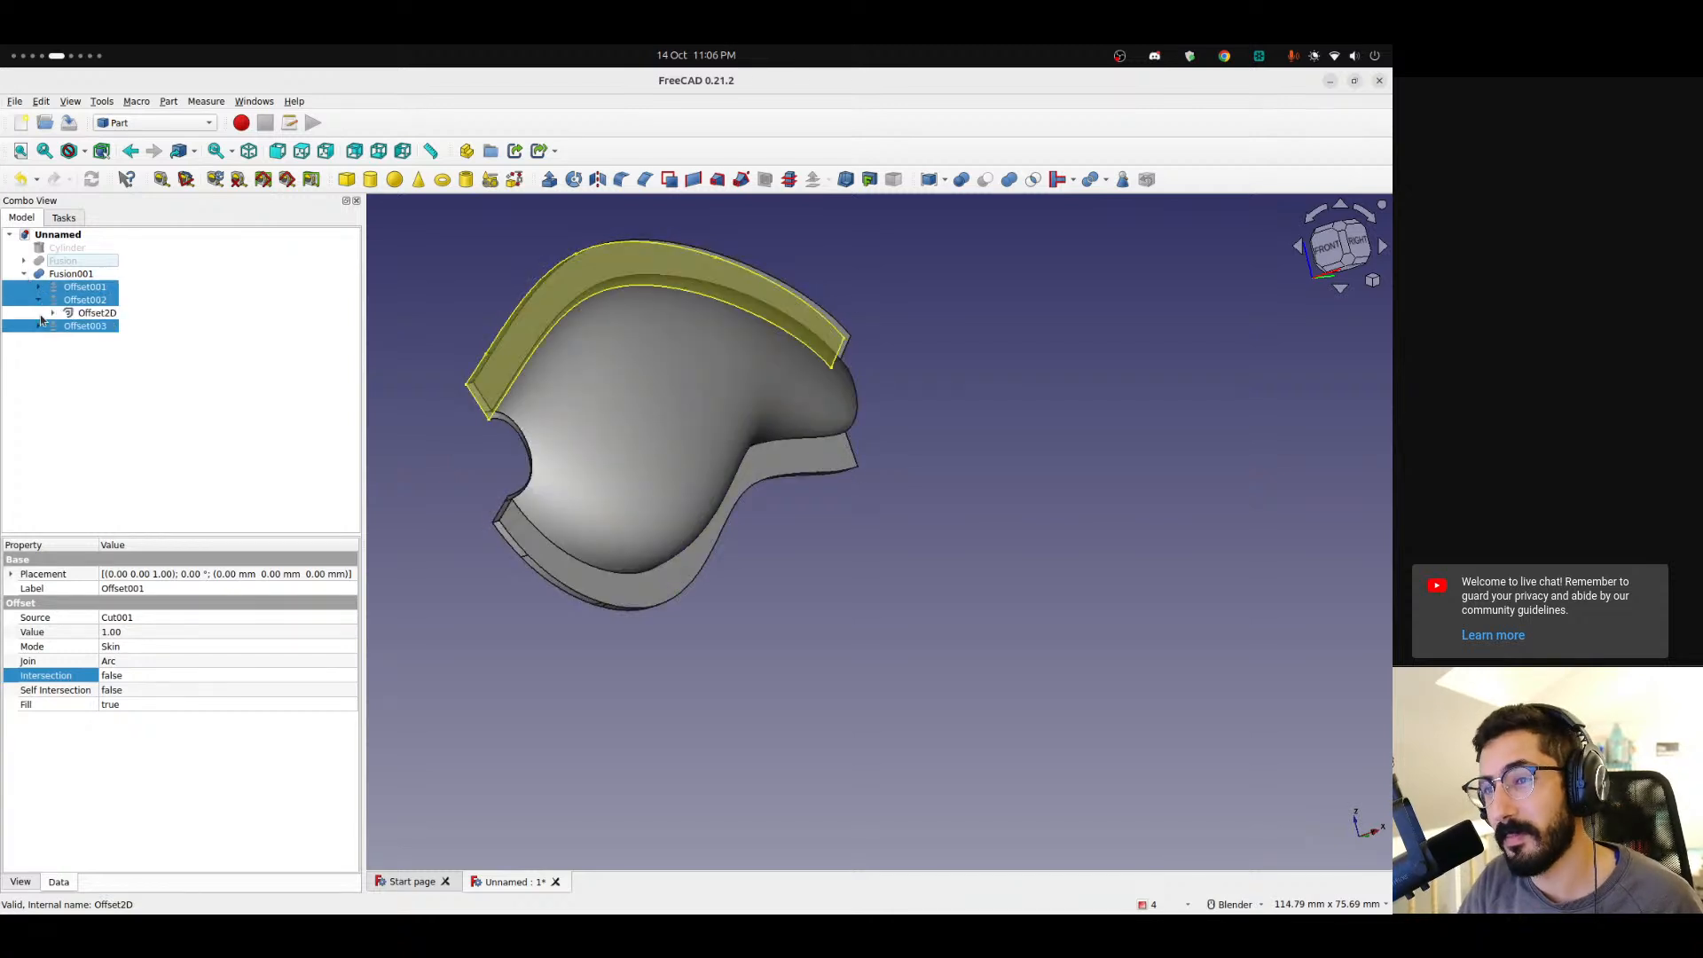
{"action": "left_click", "coordinate": [70, 313]}
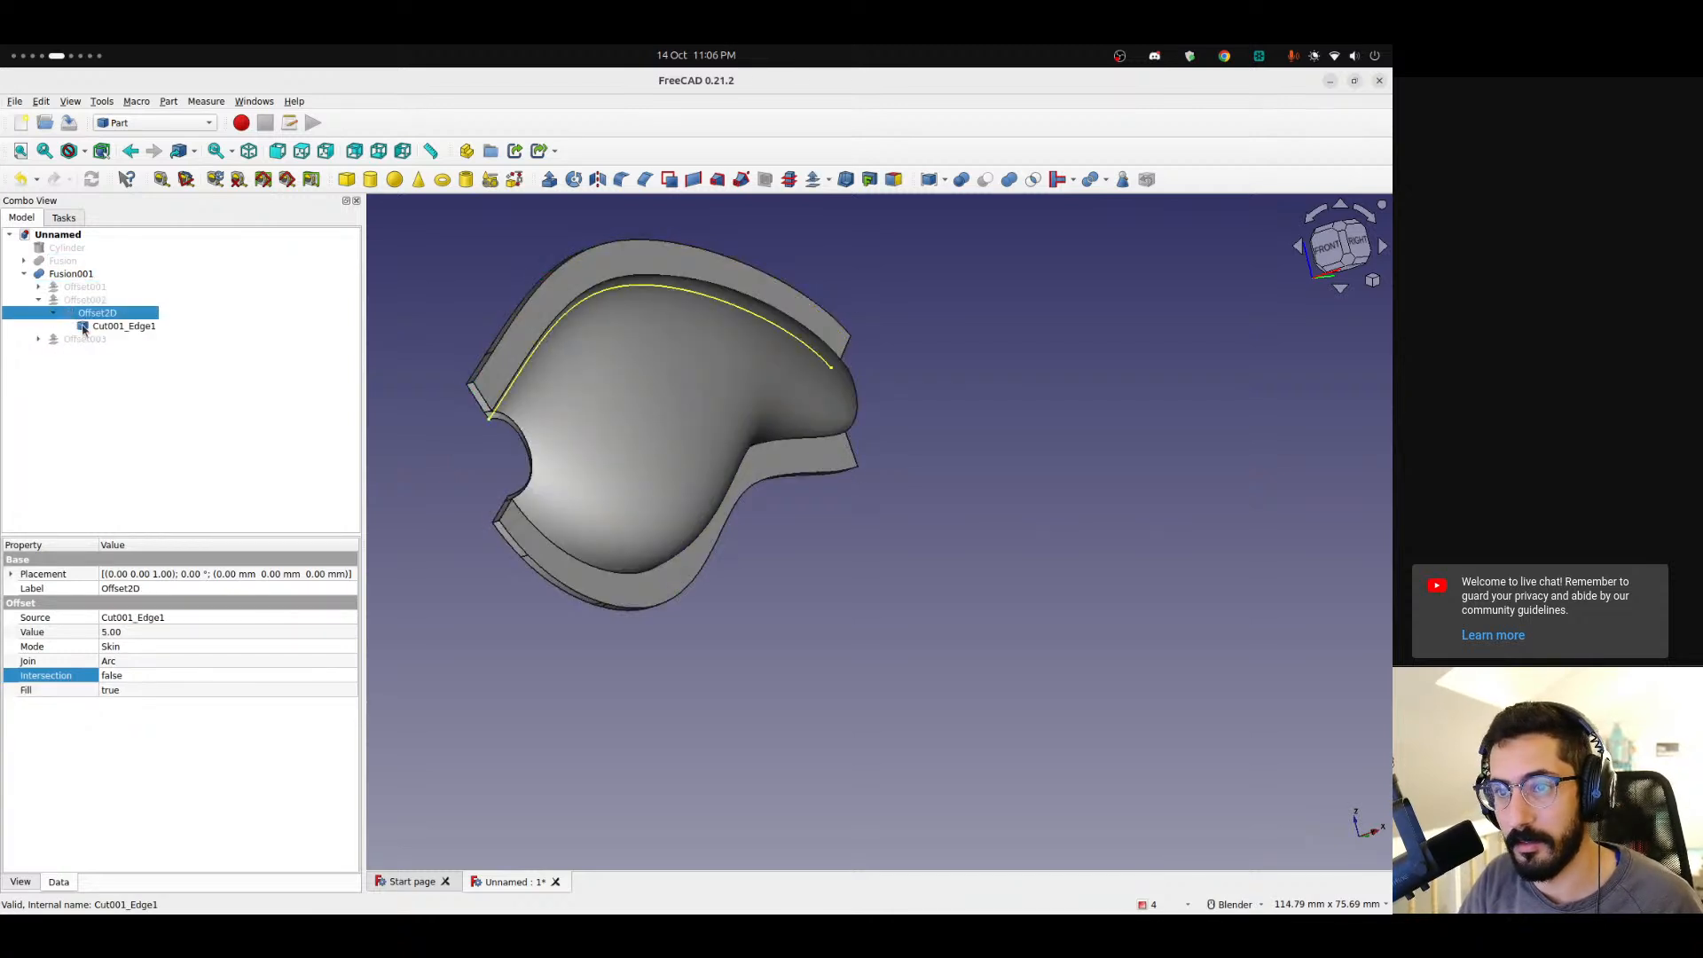
{"action": "left_click", "coordinate": [84, 327]}
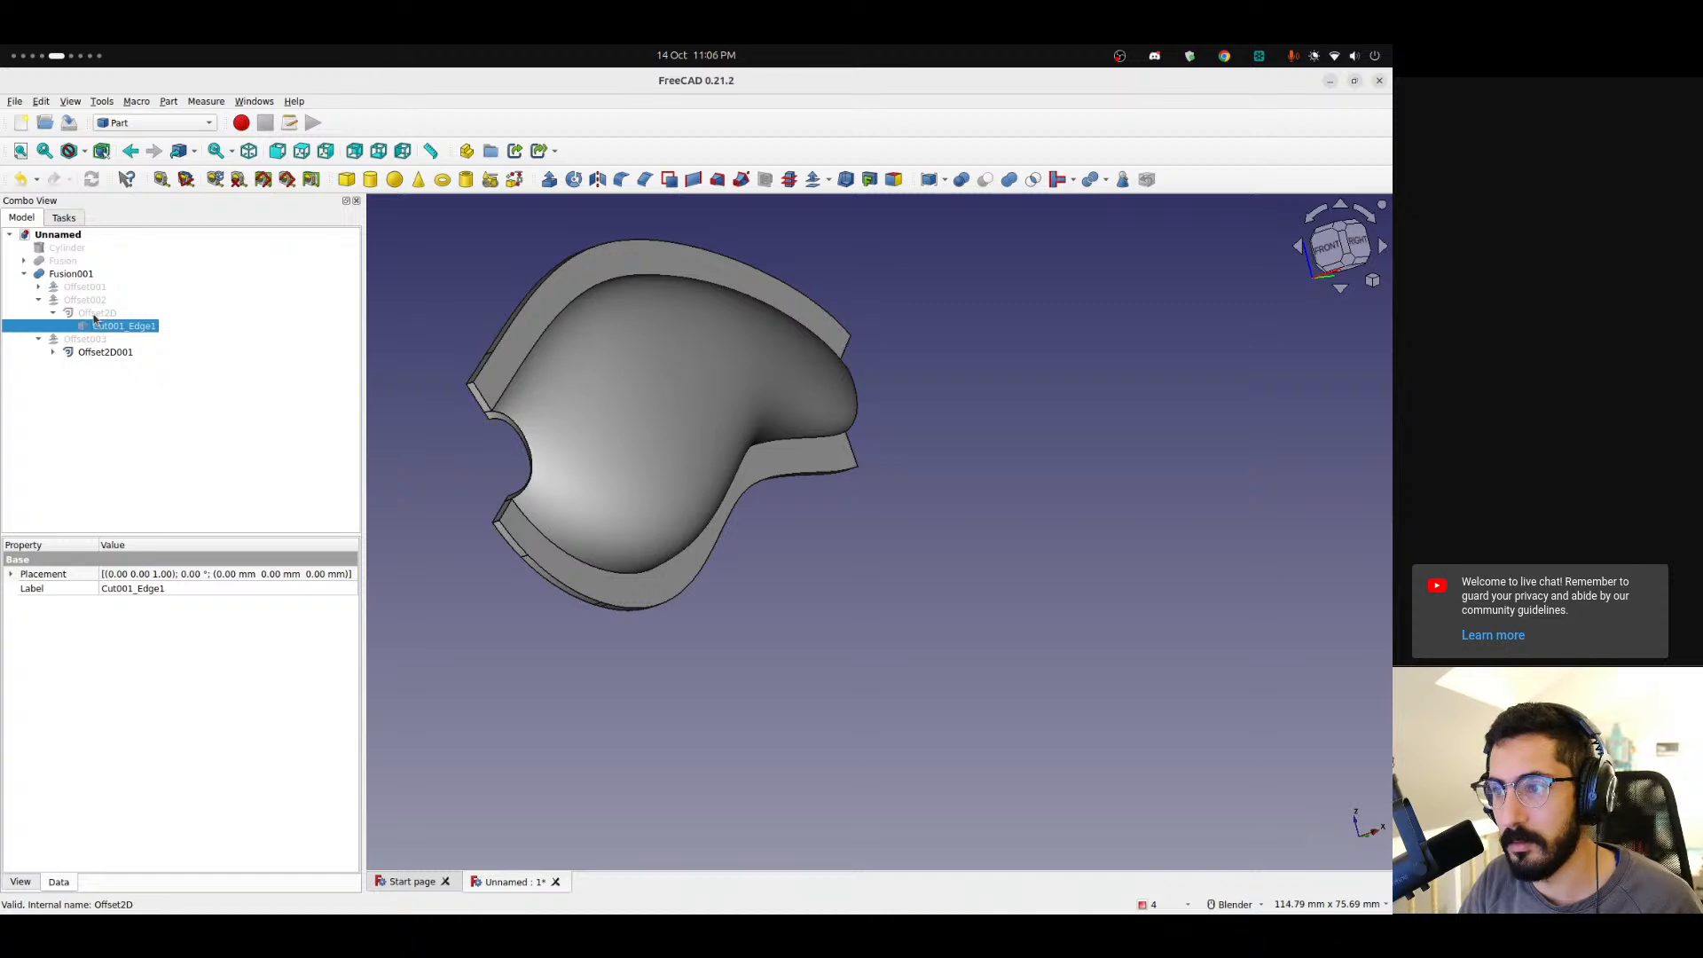
{"action": "middle_click_drag", "start_coordinate": [364, 336], "coordinate": [818, 342]}
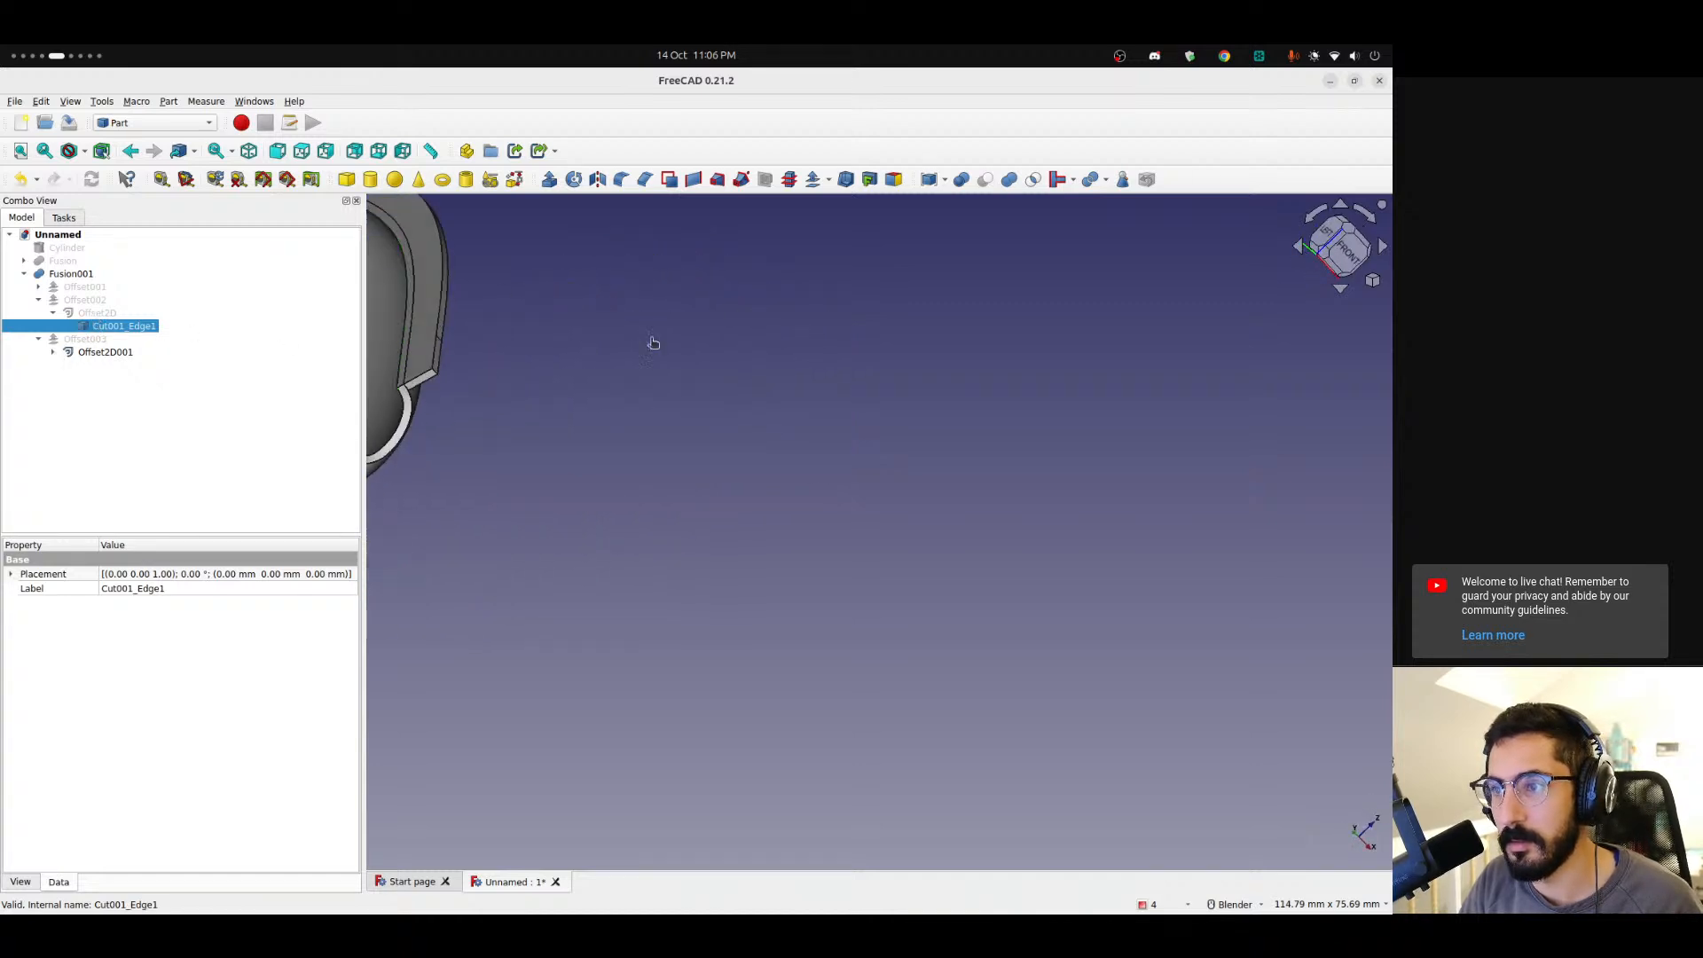
{"action": "left_click", "coordinate": [652, 343]}
{"action": "left_click", "coordinate": [124, 325]}
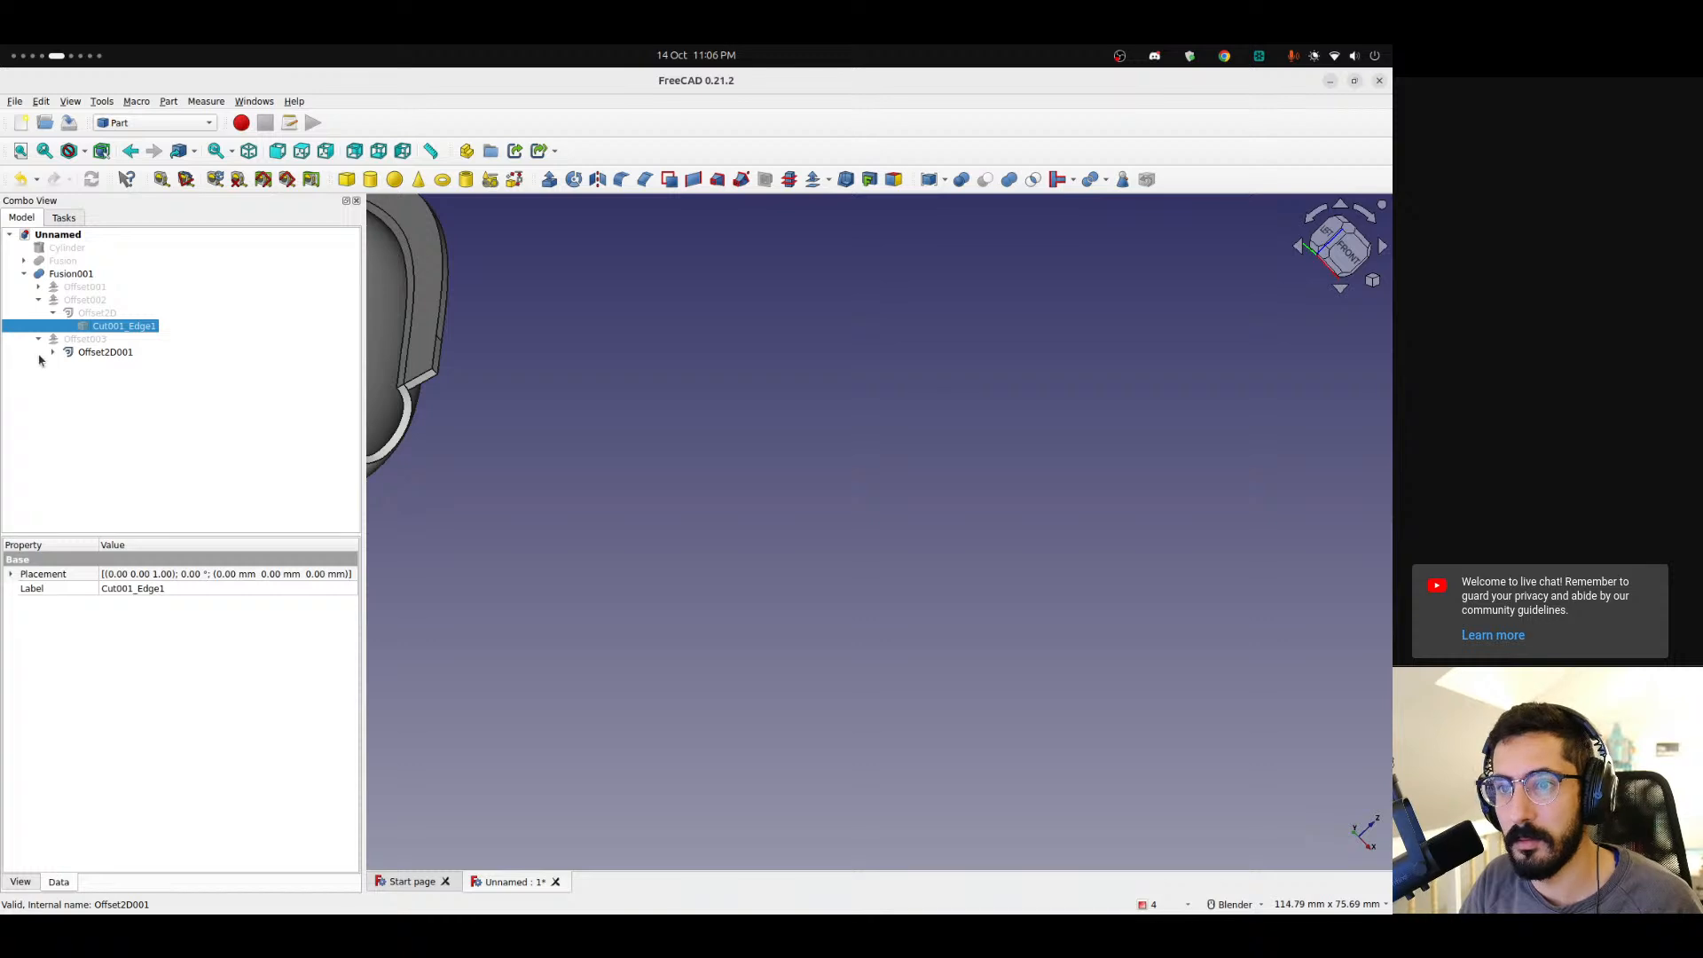
{"action": "left_click", "coordinate": [106, 354]}
{"action": "left_click", "coordinate": [113, 368]}
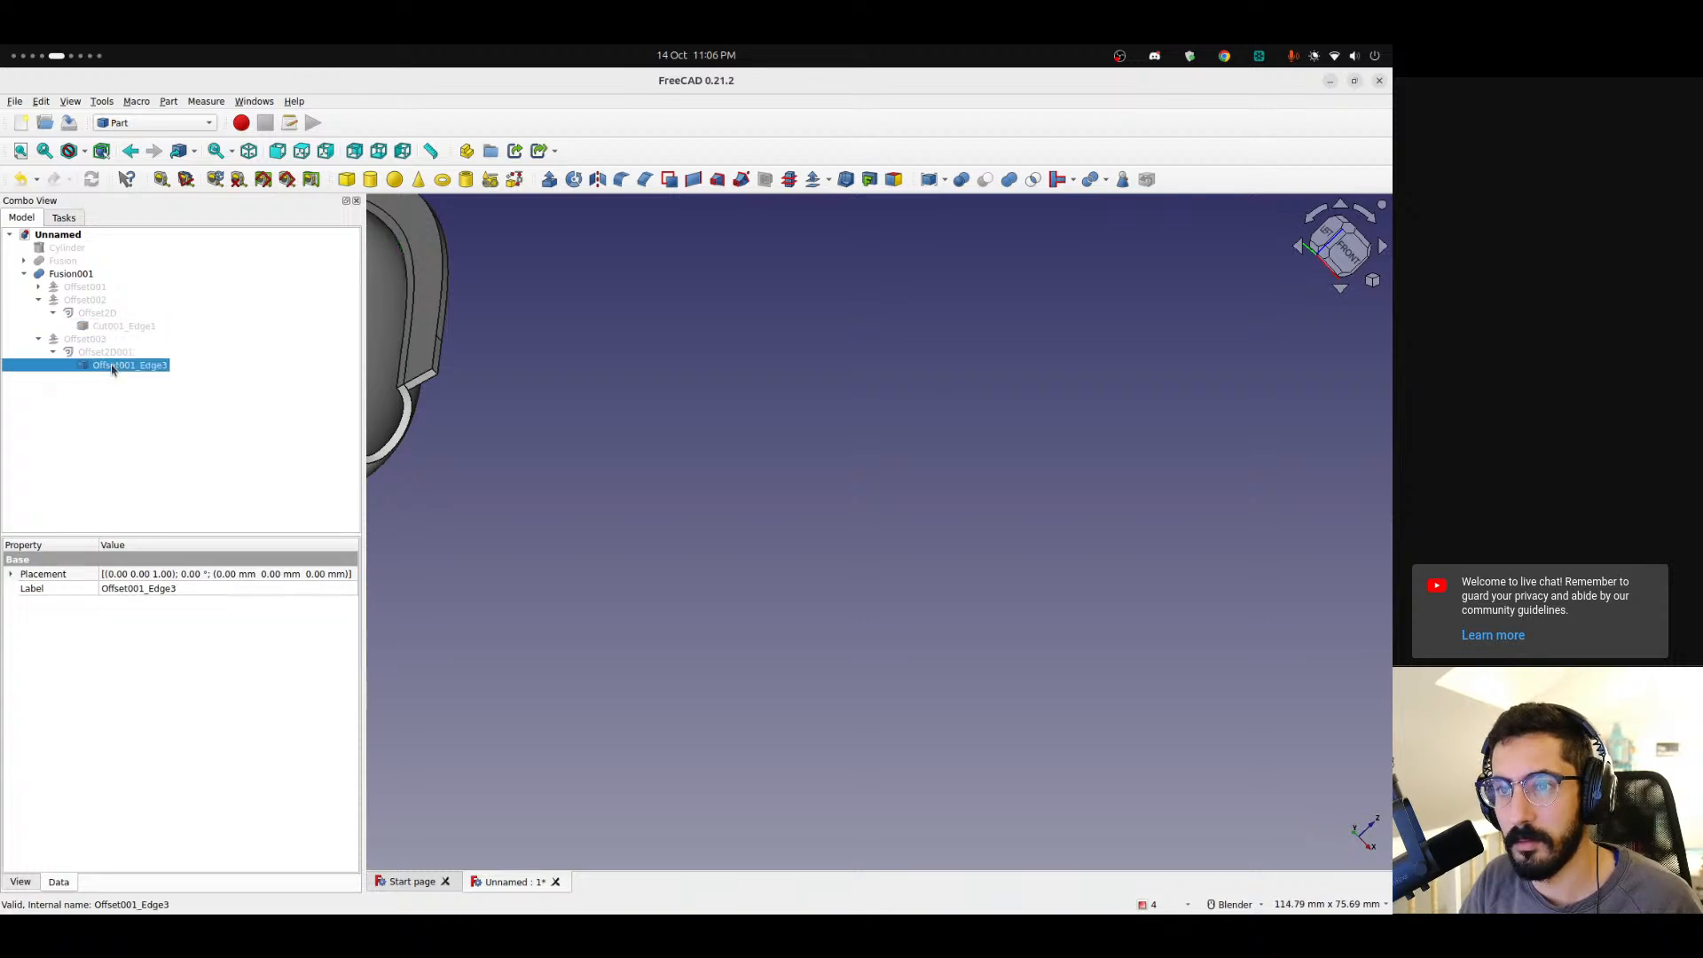
{"action": "left_click", "coordinate": [38, 339]}
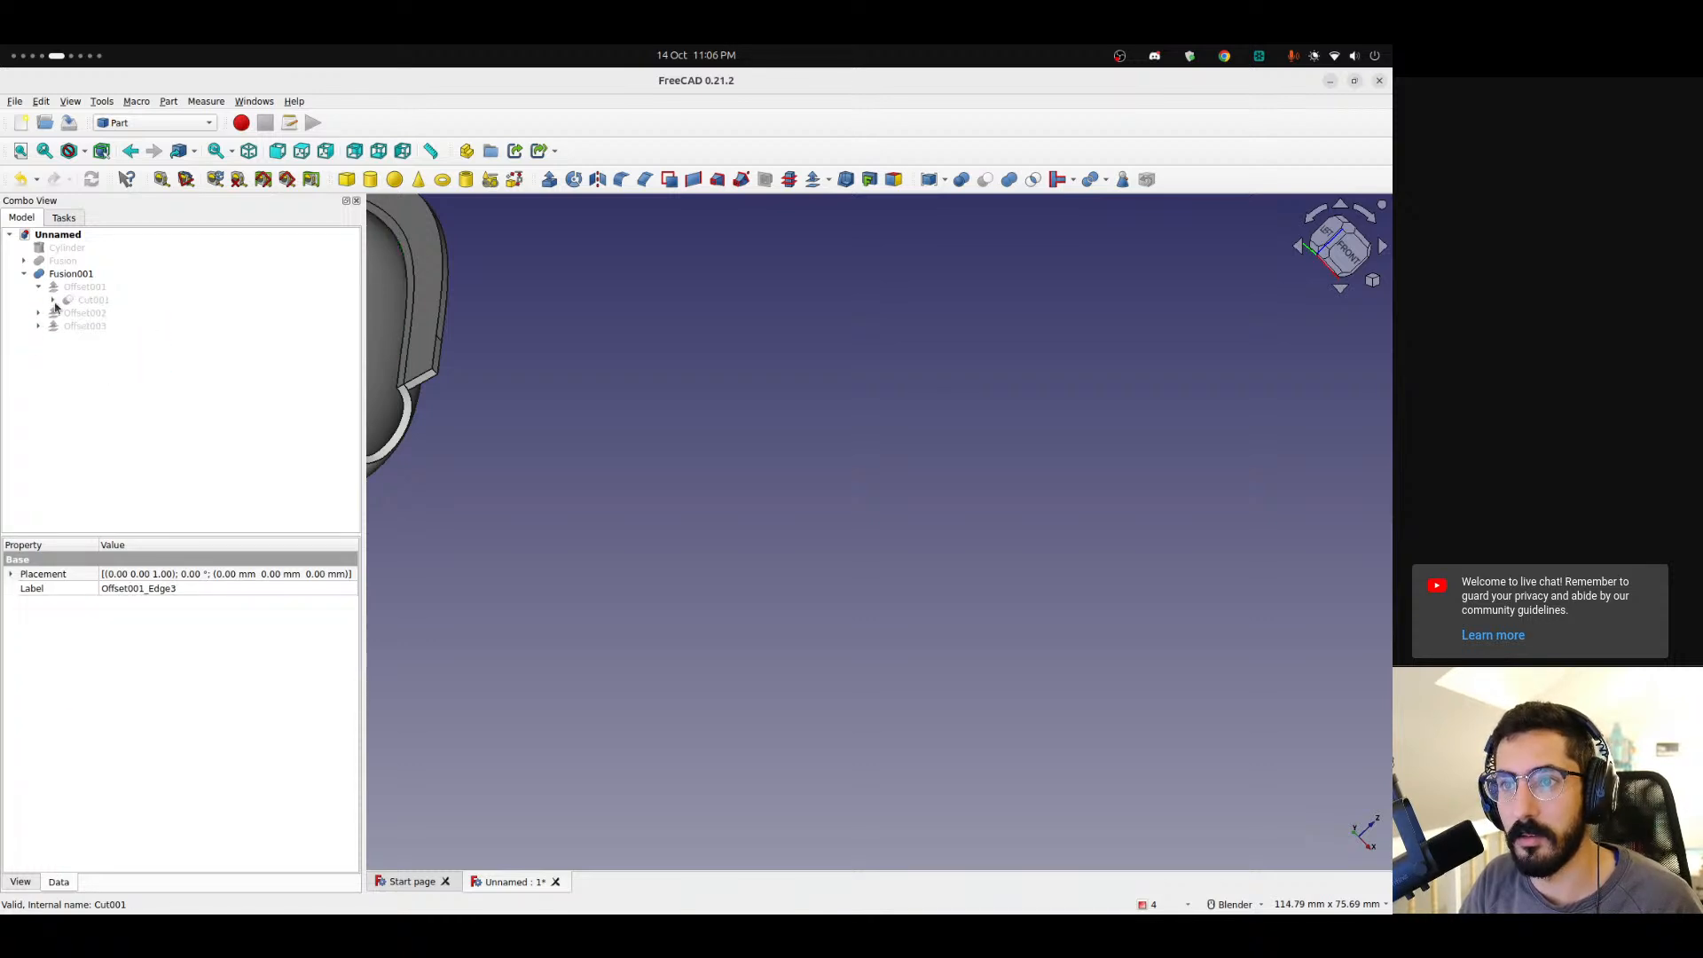
{"action": "left_click", "coordinate": [67, 314]}
{"action": "left_click", "coordinate": [67, 314]}
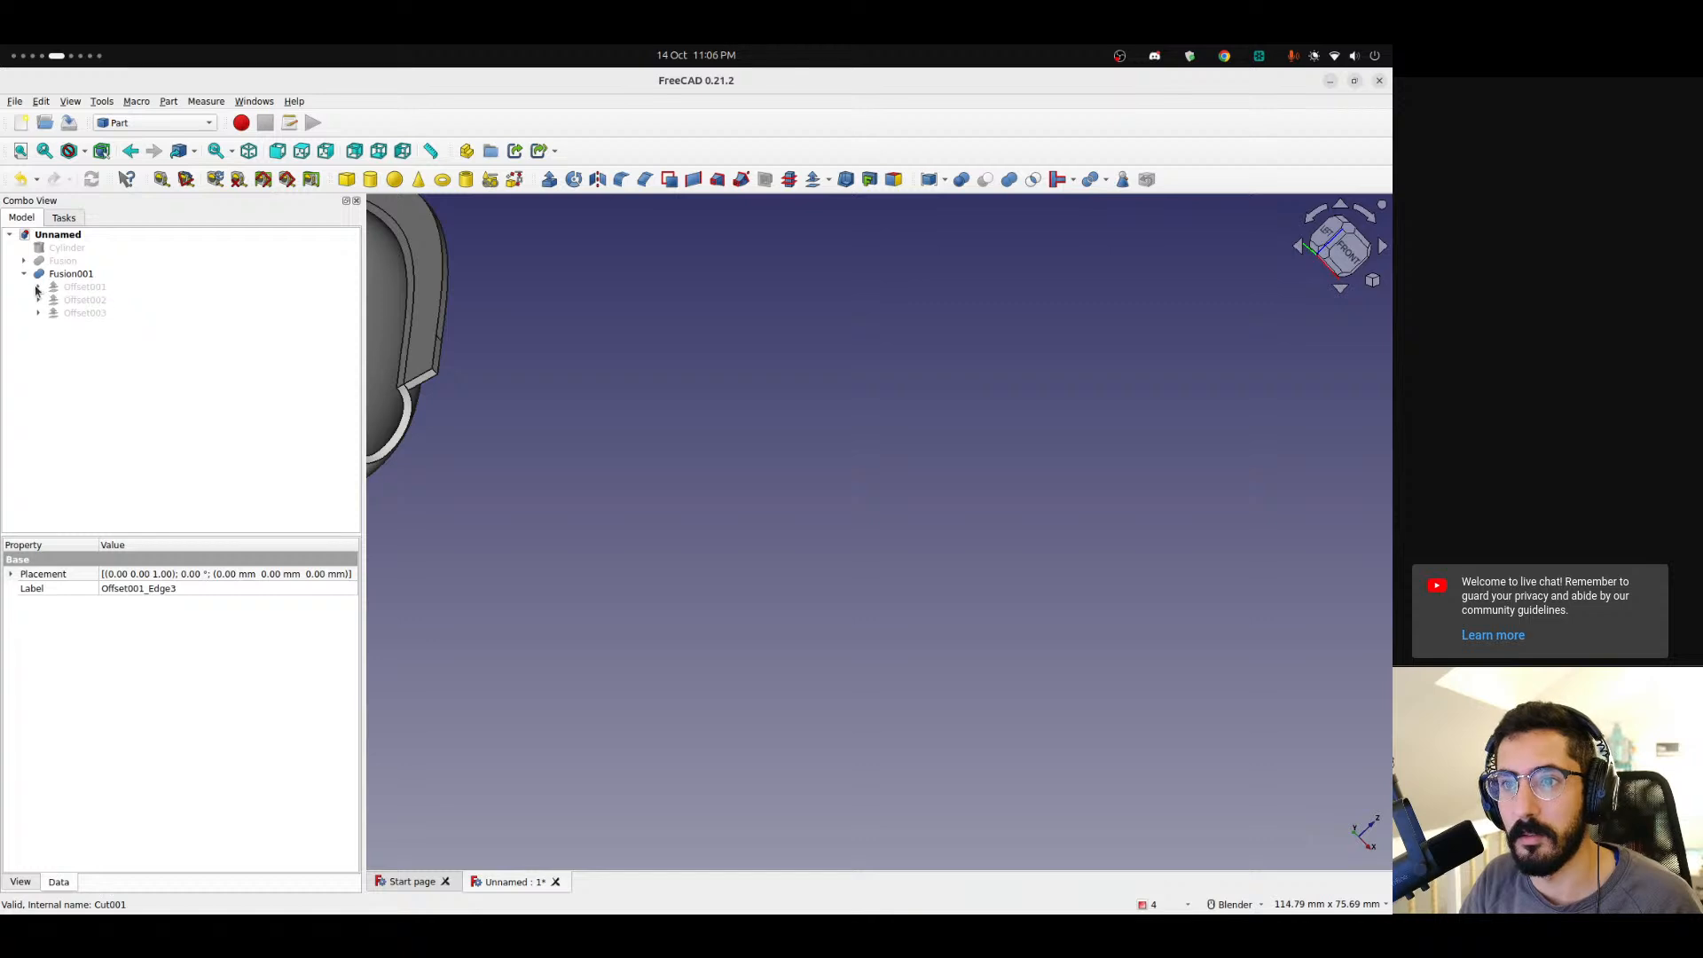
Export Fusion001 as a STEP file.
{"action": "left_click", "coordinate": [50, 277]}
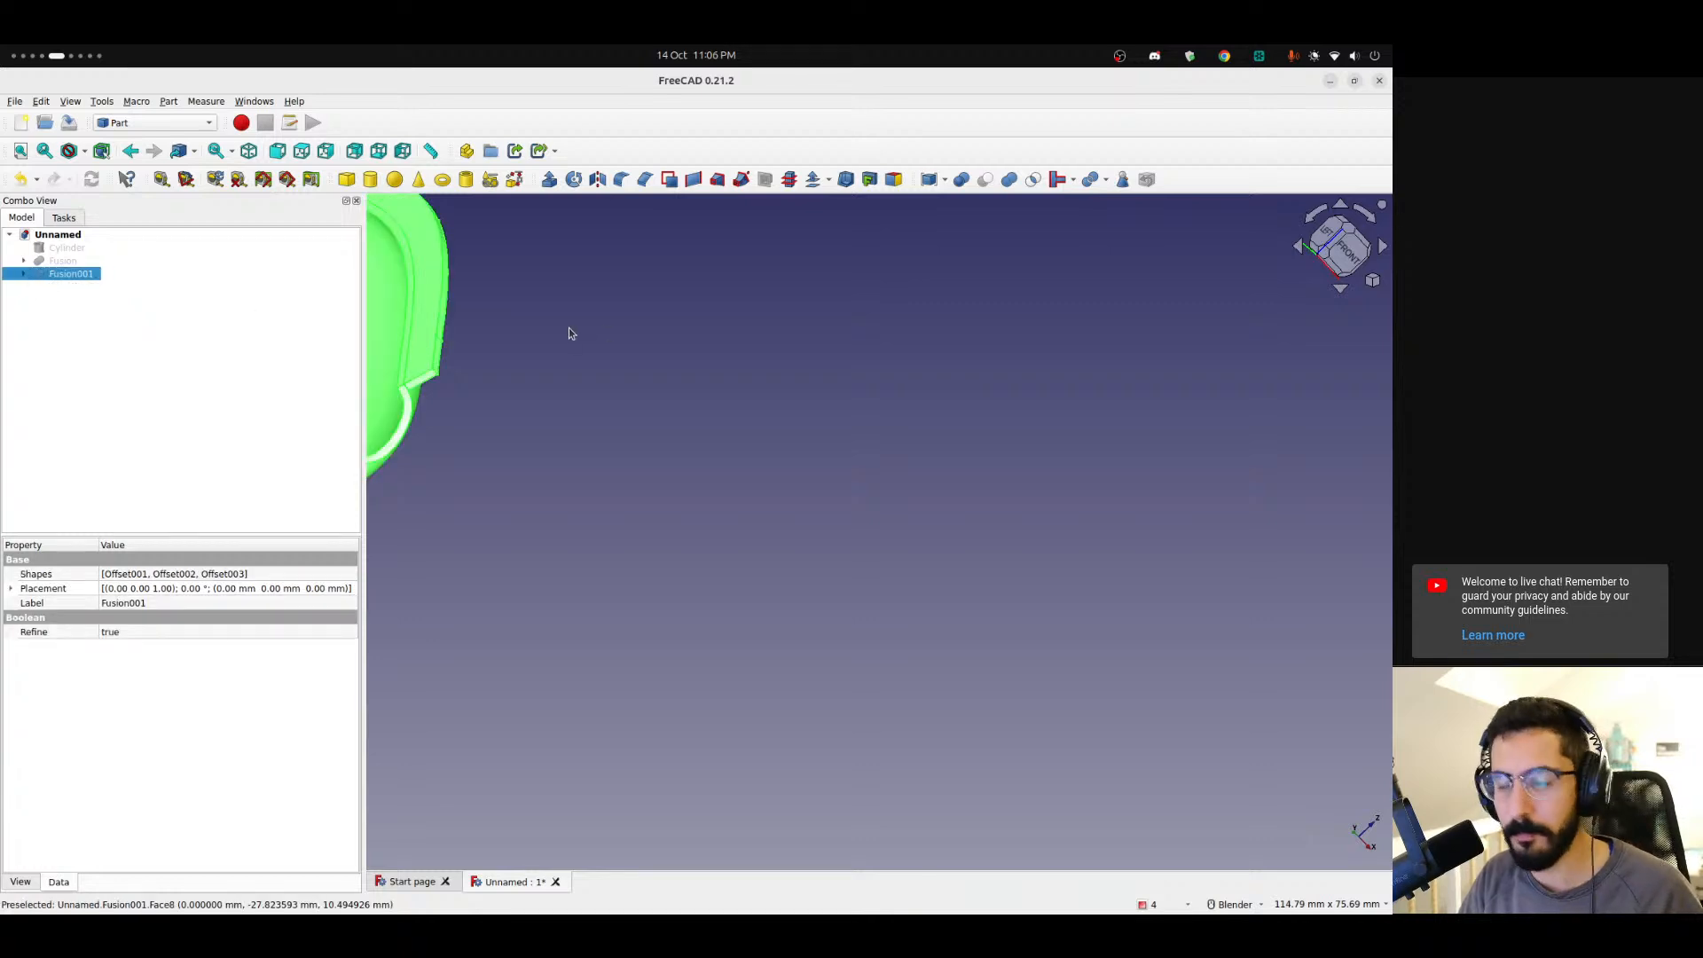
{"action": "key", "text": "ctrl+e"}
{"action": "left_click", "coordinate": [1045, 250]}
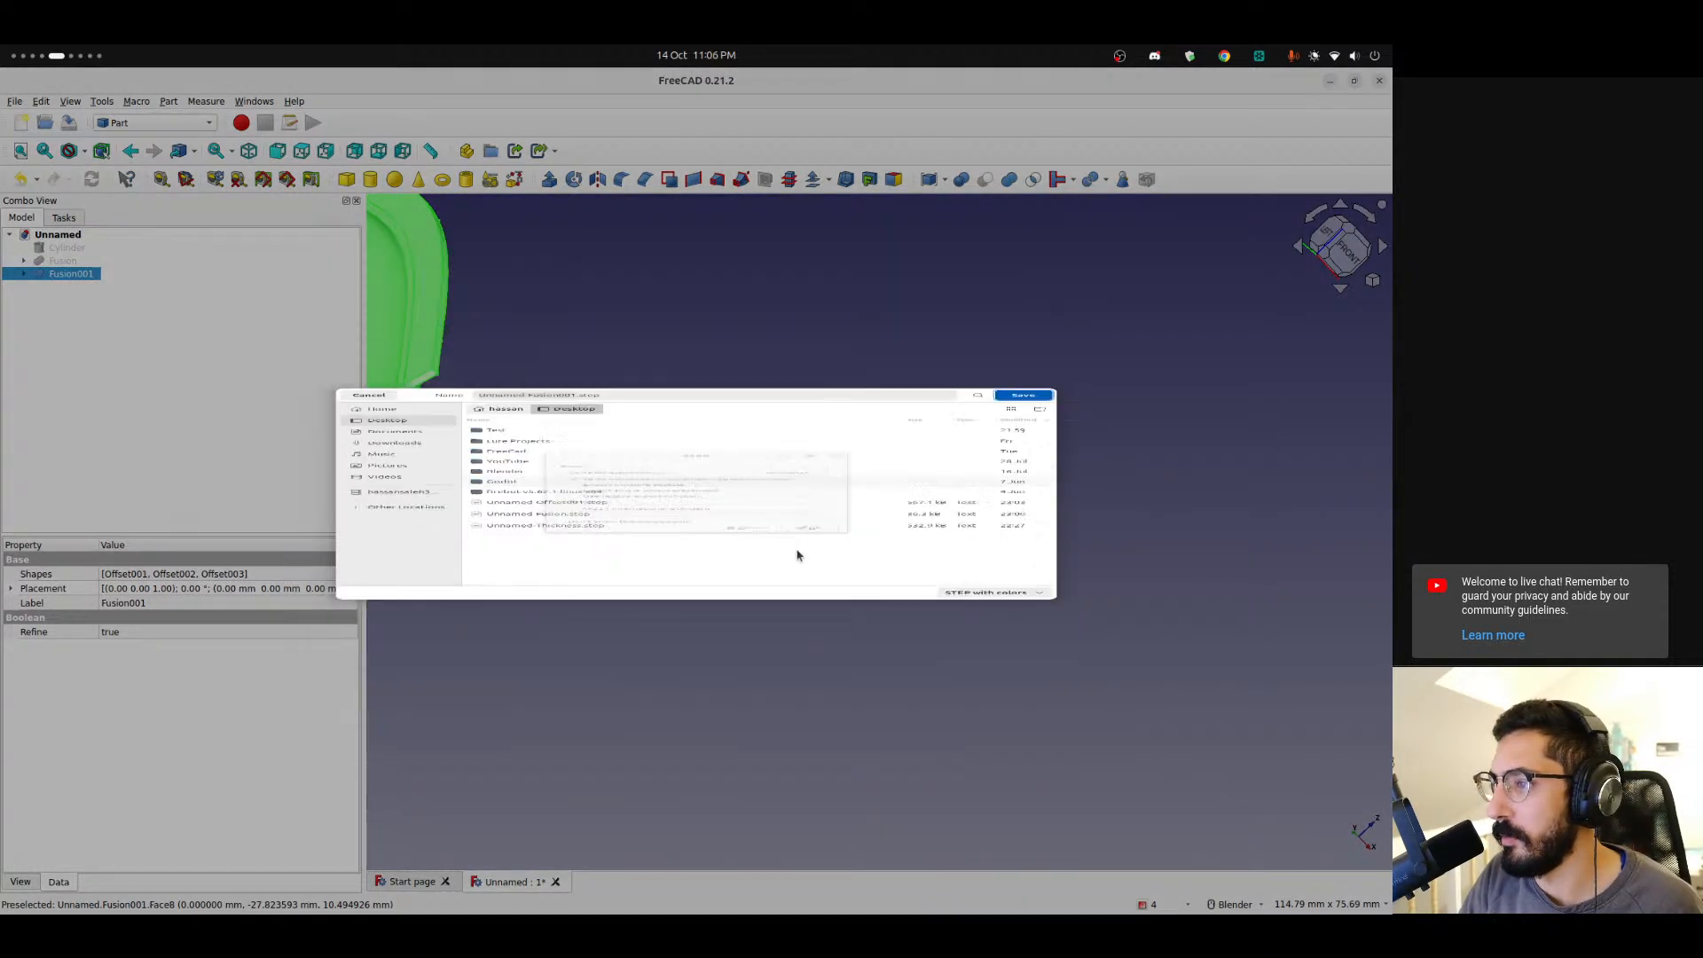
{"action": "left_click", "coordinate": [807, 612]}
Switch to Bambu Studio, remove the current model from the plate and import Unnamed-Fusion001.step.
{"action": "left_click", "coordinate": [24, 654]}
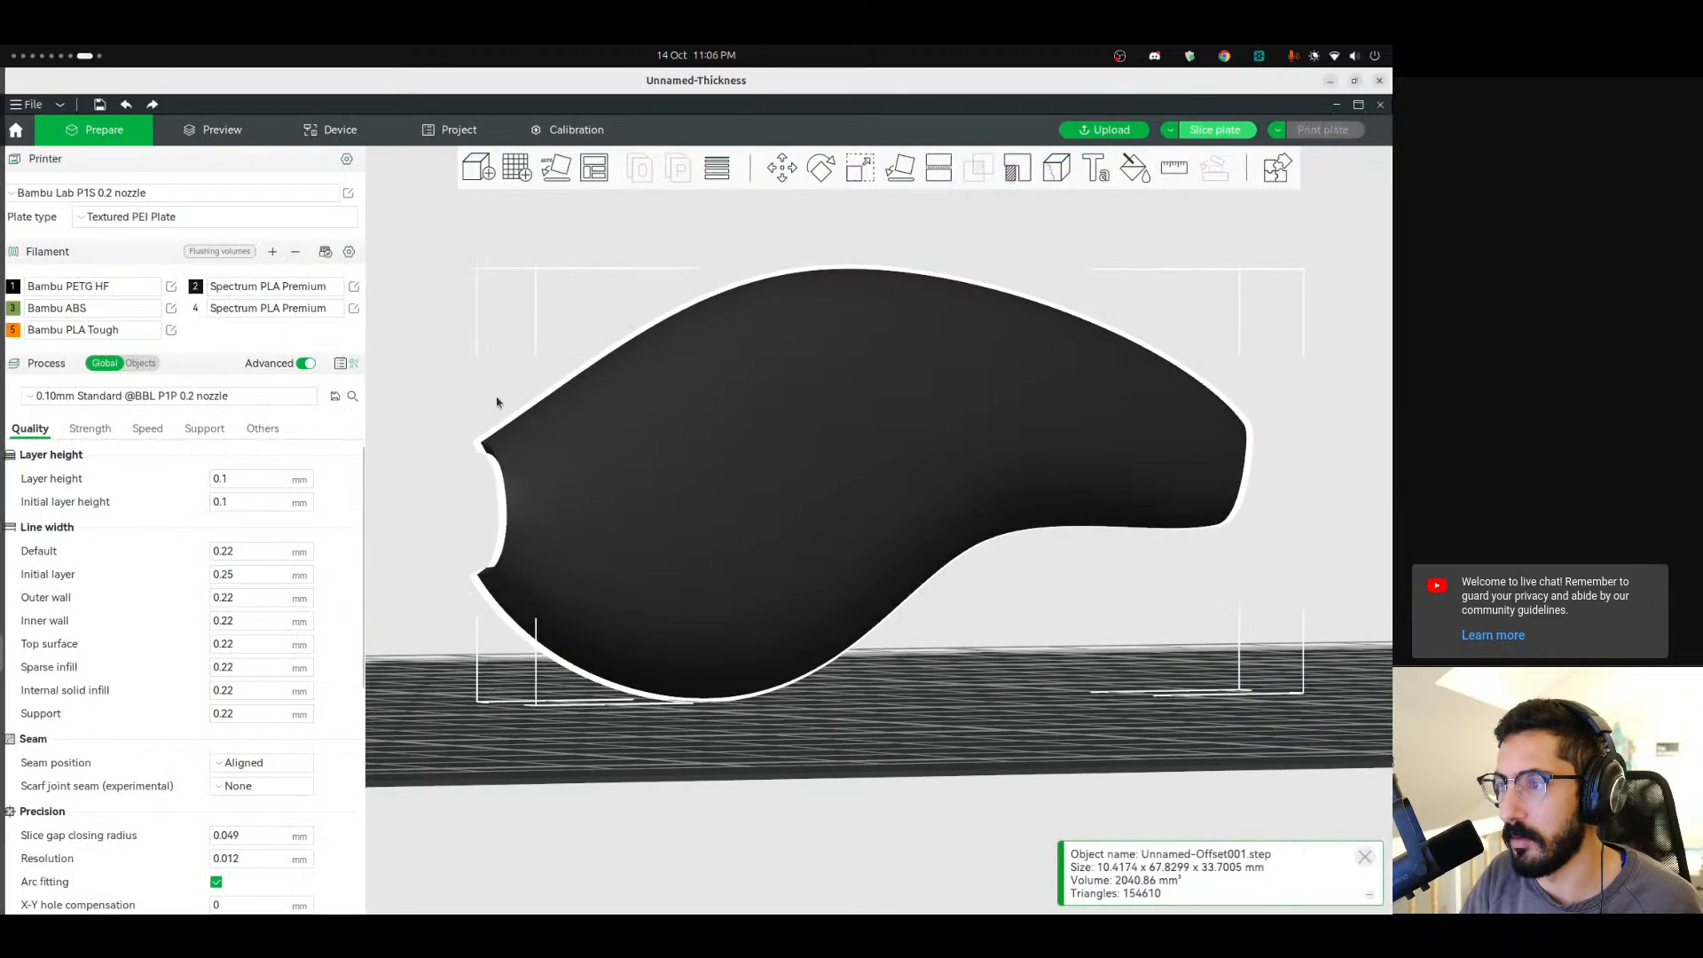
{"action": "key", "text": "Delete"}
{"action": "left_click", "coordinate": [480, 173]}
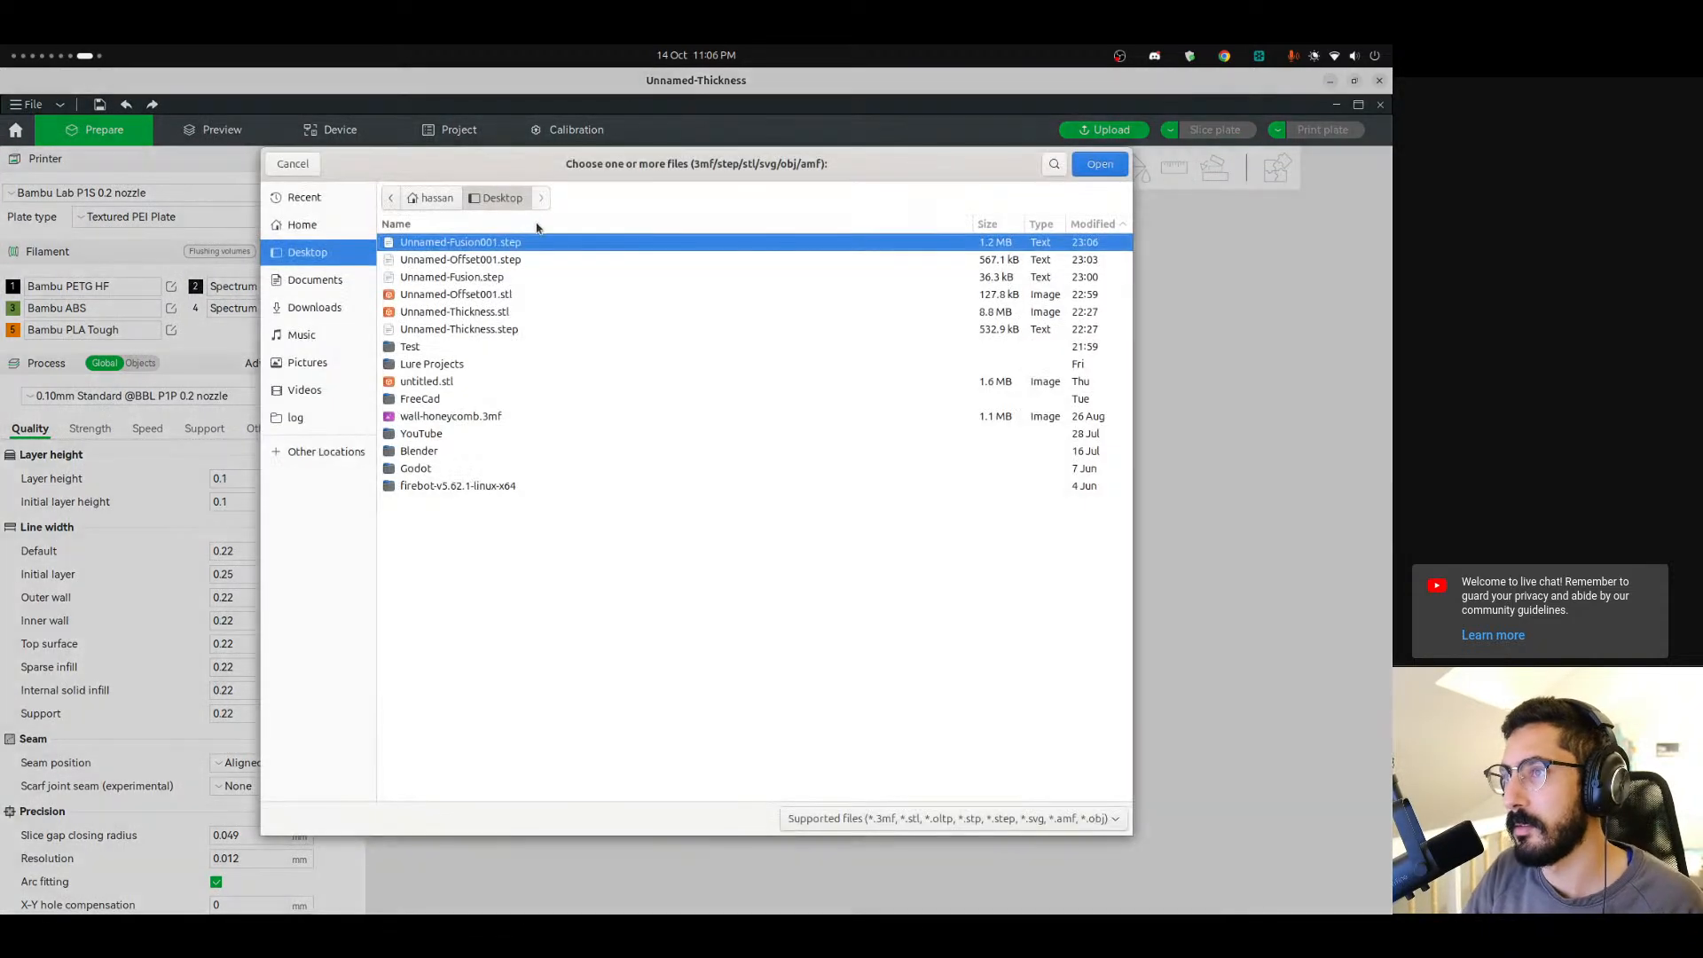
{"action": "double_click", "coordinate": [469, 243]}
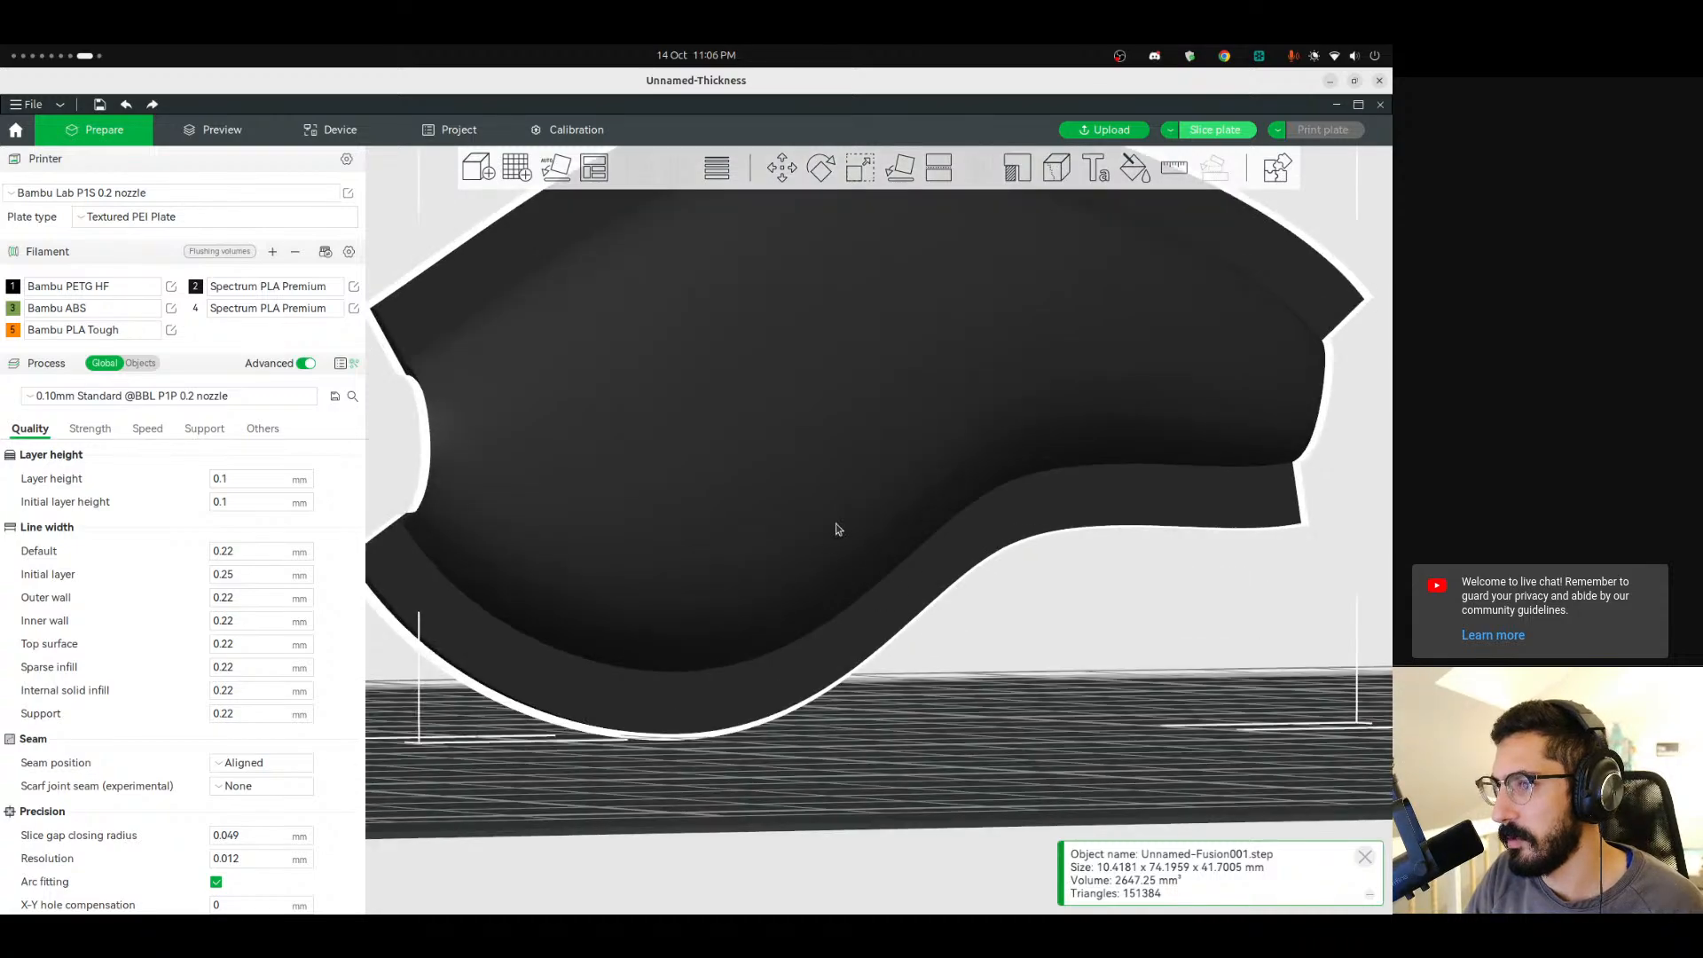
Inspect the imported shell on the plate from several angles, then delete it from the plate.
{"action": "middle_click_drag", "start_coordinate": [836, 524], "coordinate": [844, 671]}
{"action": "scroll", "coordinate": [835, 645], "scroll_direction": "down", "scroll_amount": 7}
{"action": "left_click_drag", "start_coordinate": [534, 619], "coordinate": [792, 653]}
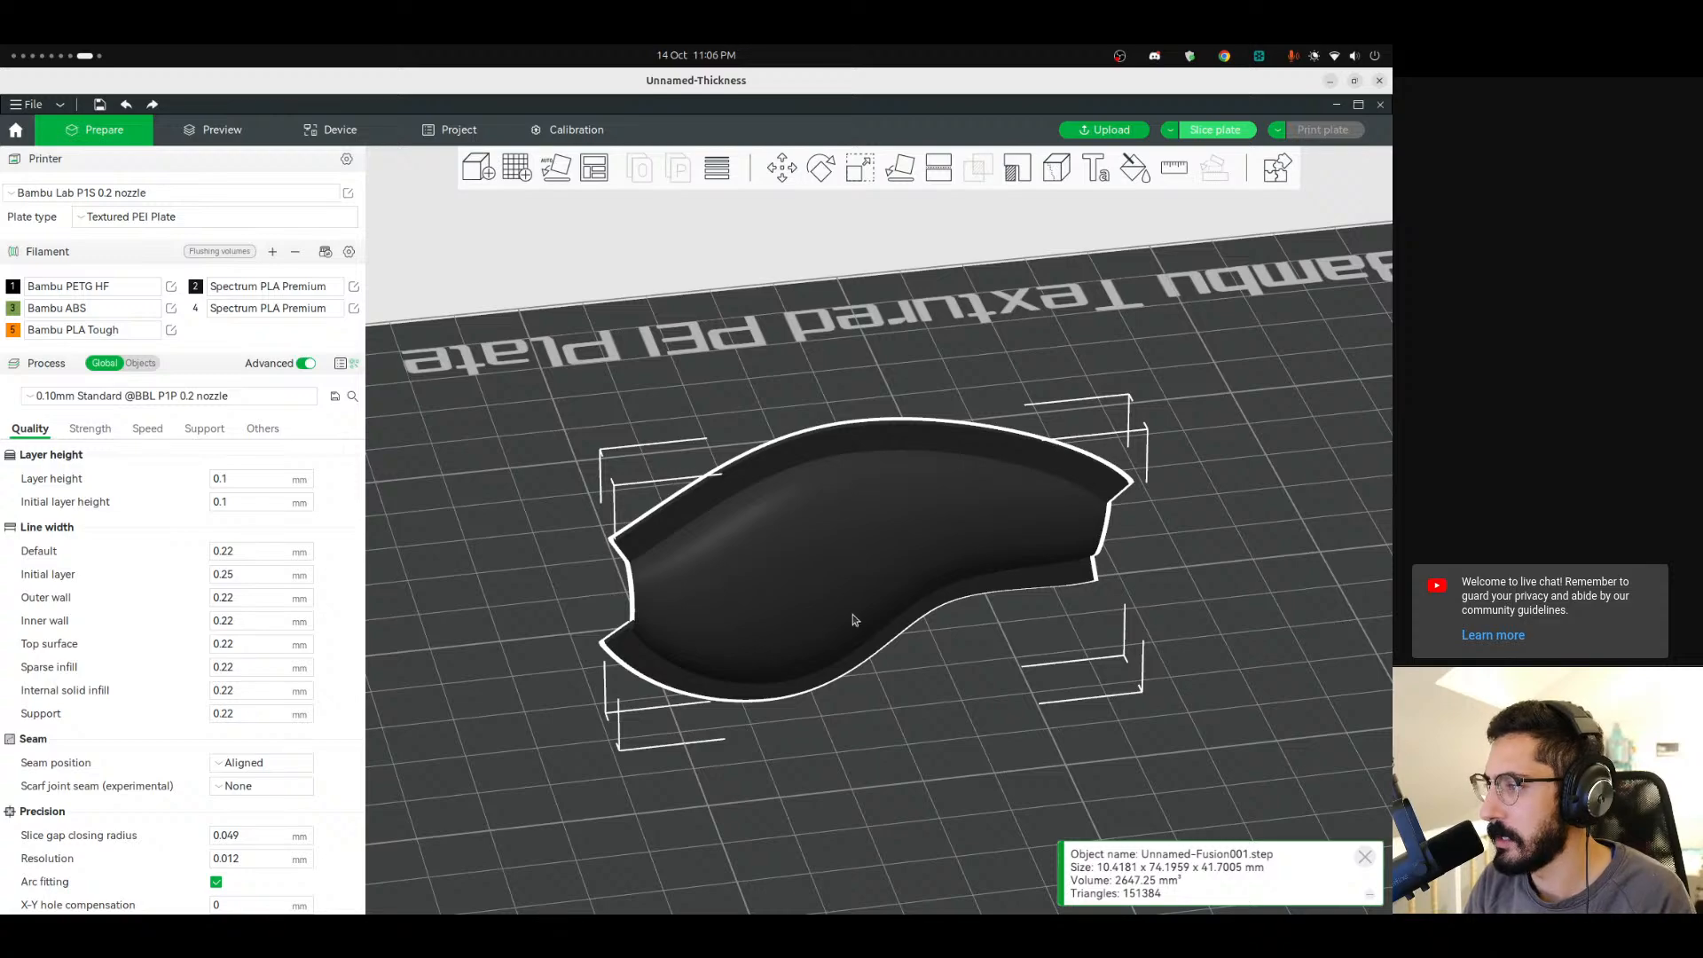
{"action": "scroll", "coordinate": [855, 619], "scroll_direction": "up", "scroll_amount": 5}
{"action": "key", "text": "Delete"}
Switch back to FreeCAD.
{"action": "mouse_move", "coordinate": [3, 725]}
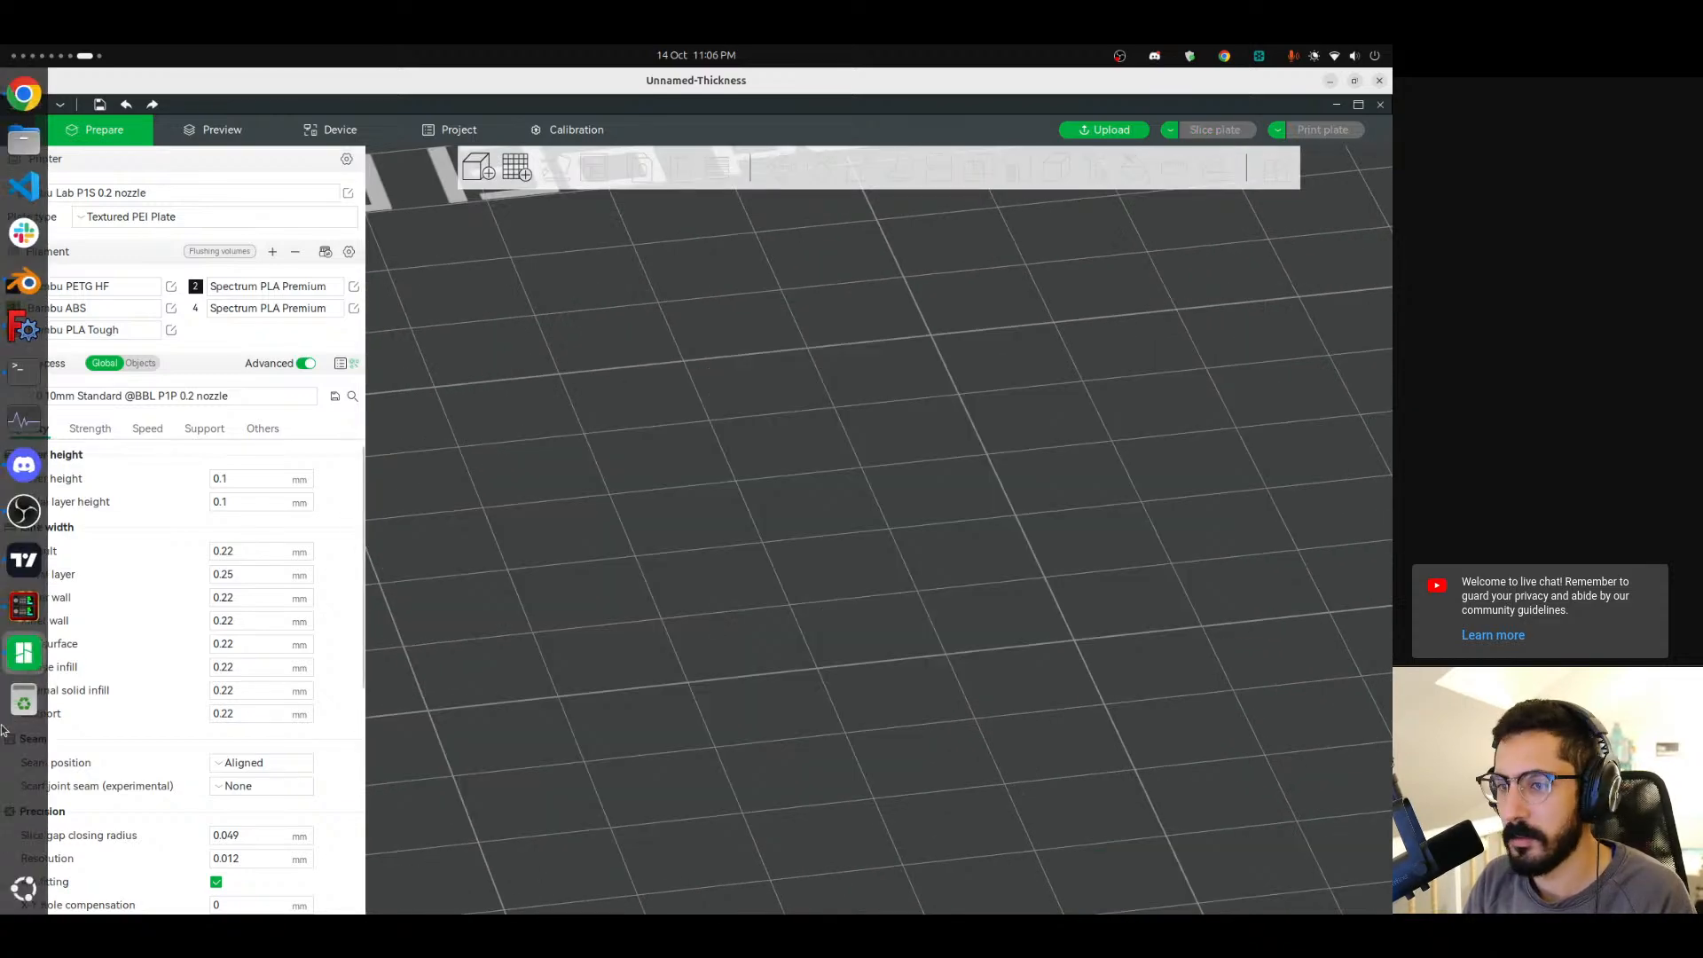
{"action": "scroll", "coordinate": [3, 724], "scroll_direction": "down", "scroll_amount": 1}
{"action": "scroll", "coordinate": [2, 725], "scroll_direction": "up", "scroll_amount": 2}
{"action": "scroll", "coordinate": [4, 729], "scroll_direction": "up", "scroll_amount": 1}
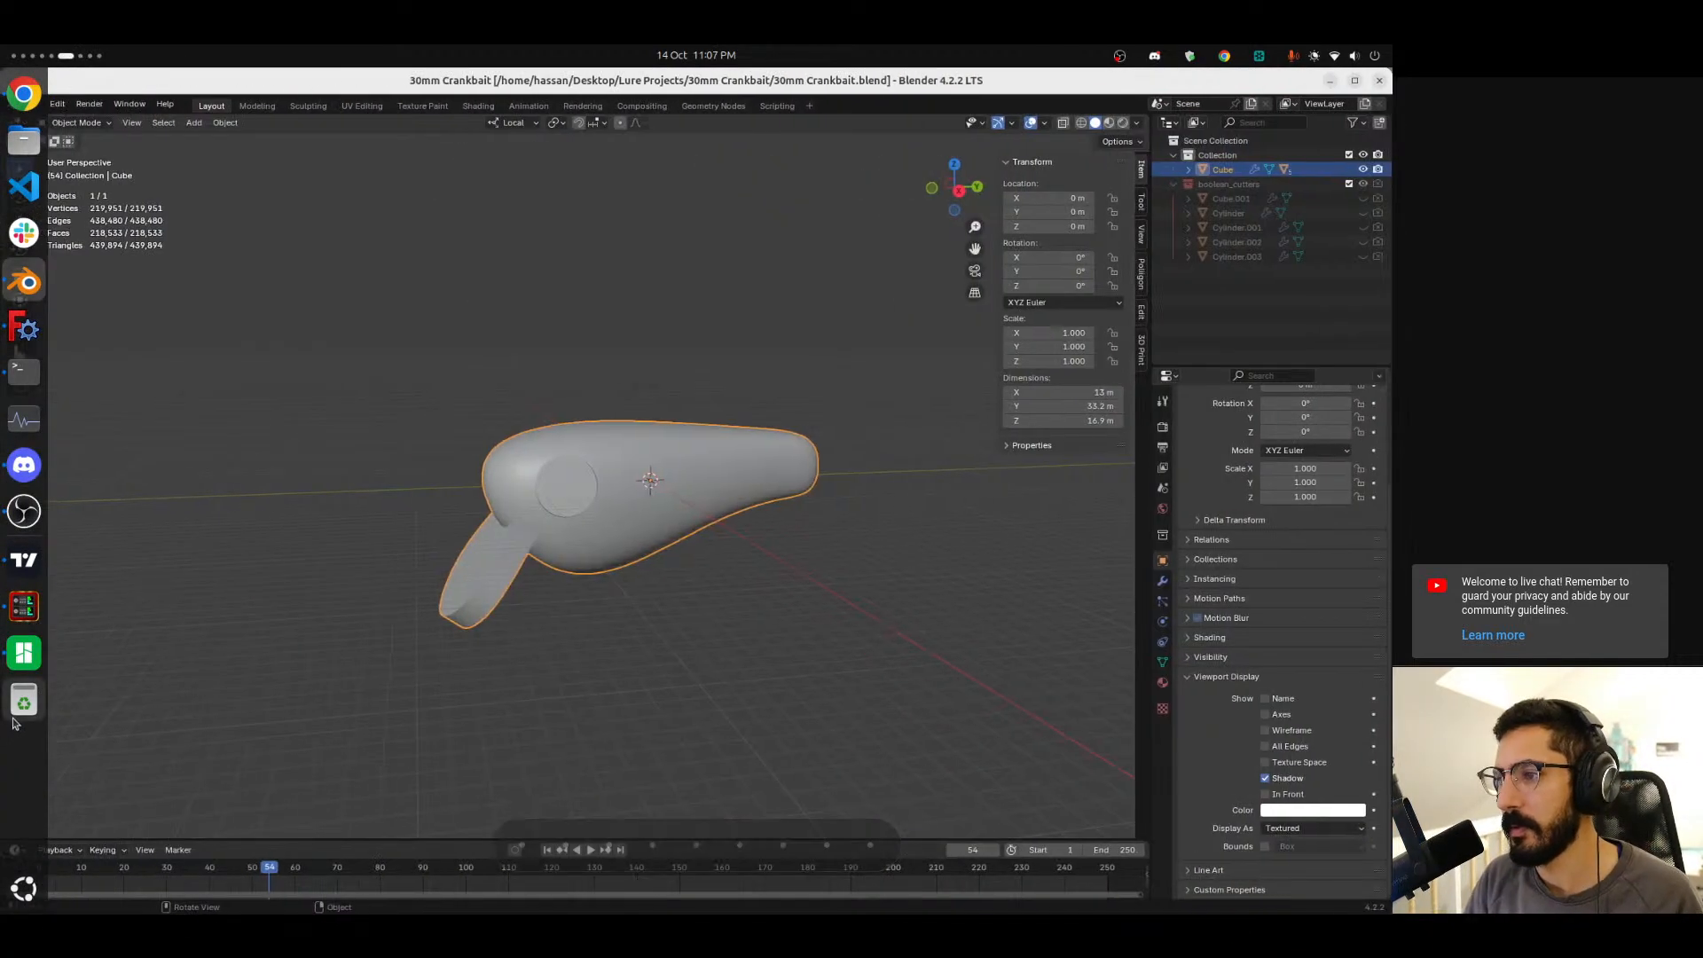
{"action": "scroll", "coordinate": [5, 767], "scroll_direction": "up", "scroll_amount": 1}
{"action": "scroll", "coordinate": [2, 811], "scroll_direction": "down", "scroll_amount": 1}
{"action": "scroll", "coordinate": [3, 811], "scroll_direction": "up", "scroll_amount": 1}
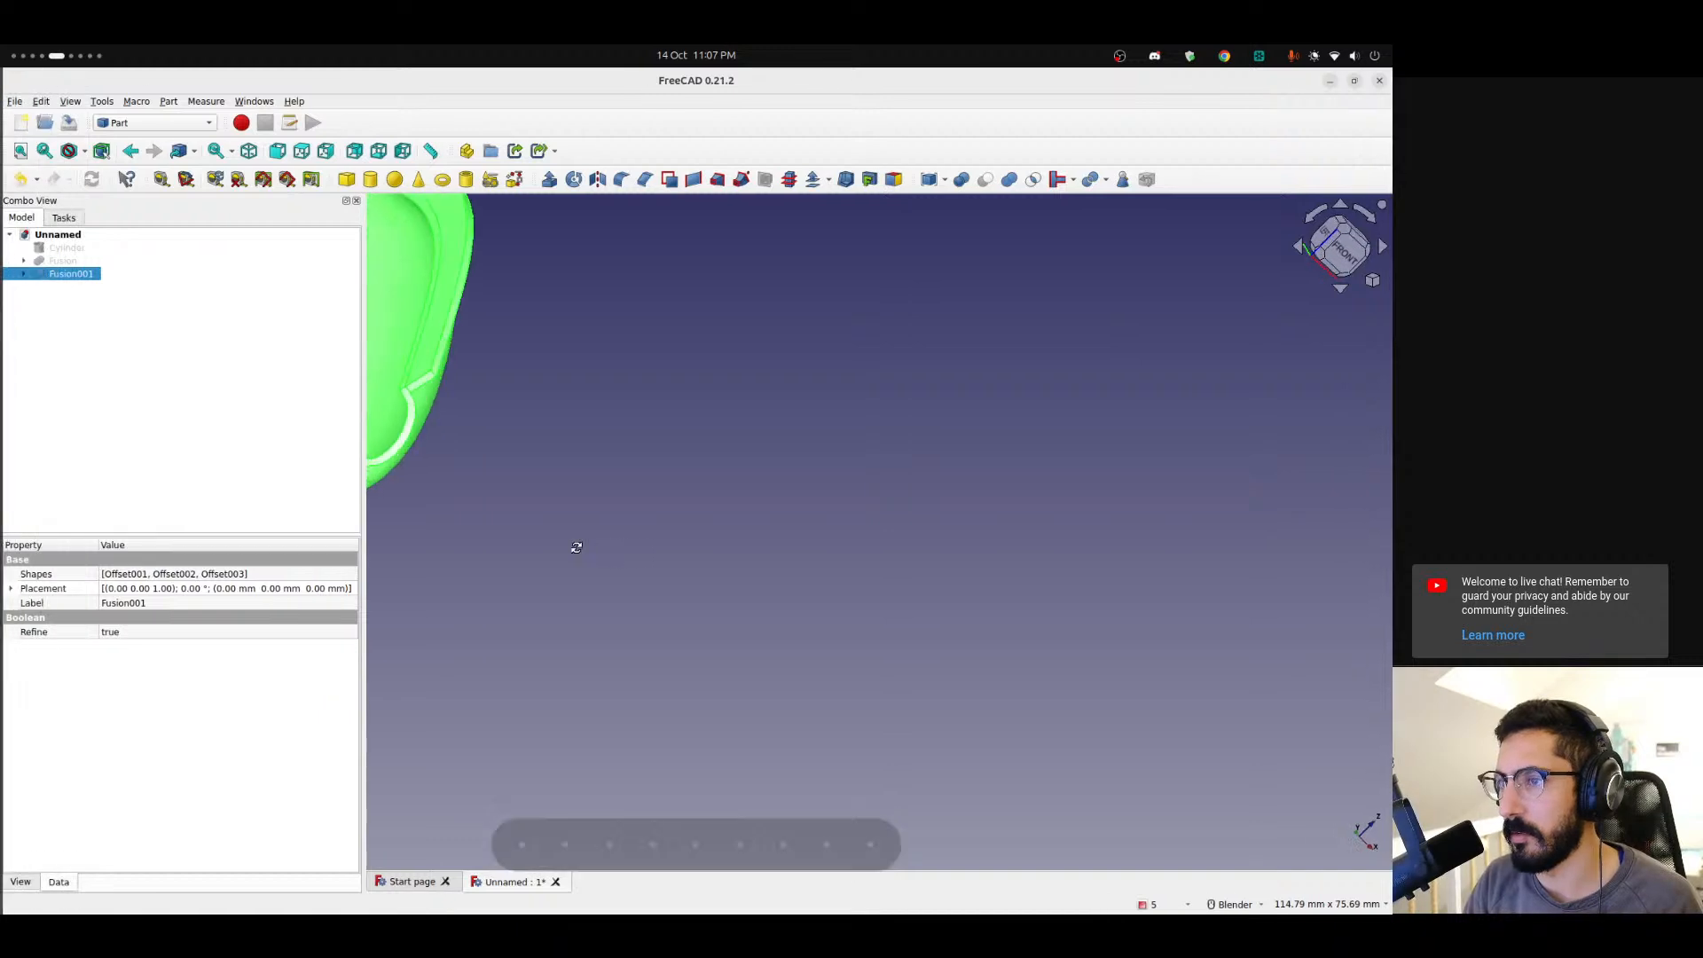
Orbit to the right view and examine the profile of the fused shell and its flanges.
{"action": "middle_click_drag", "start_coordinate": [589, 556], "coordinate": [386, 517]}
{"action": "middle_click_drag", "start_coordinate": [910, 472], "coordinate": [895, 554], "text": "shift"}
{"action": "middle_click_drag", "start_coordinate": [895, 553], "coordinate": [754, 426]}
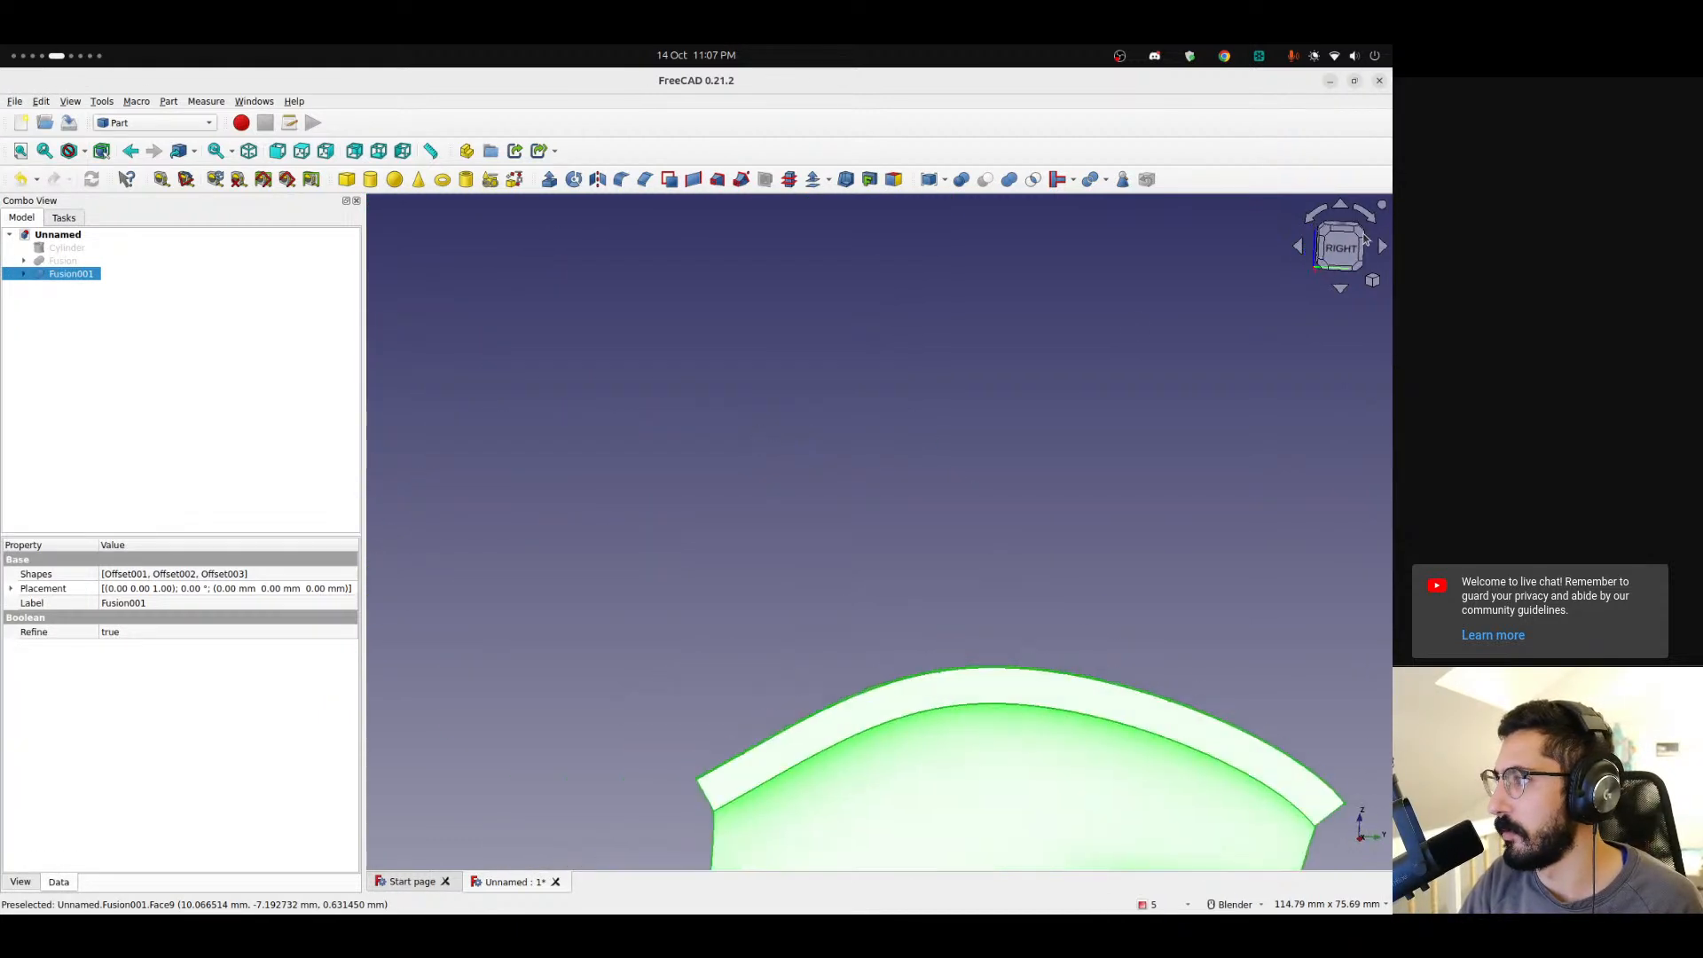
{"action": "left_click", "coordinate": [1341, 247]}
{"action": "middle_click_drag", "start_coordinate": [975, 661], "coordinate": [722, 305], "text": "shift"}
{"action": "left_click", "coordinate": [722, 304]}
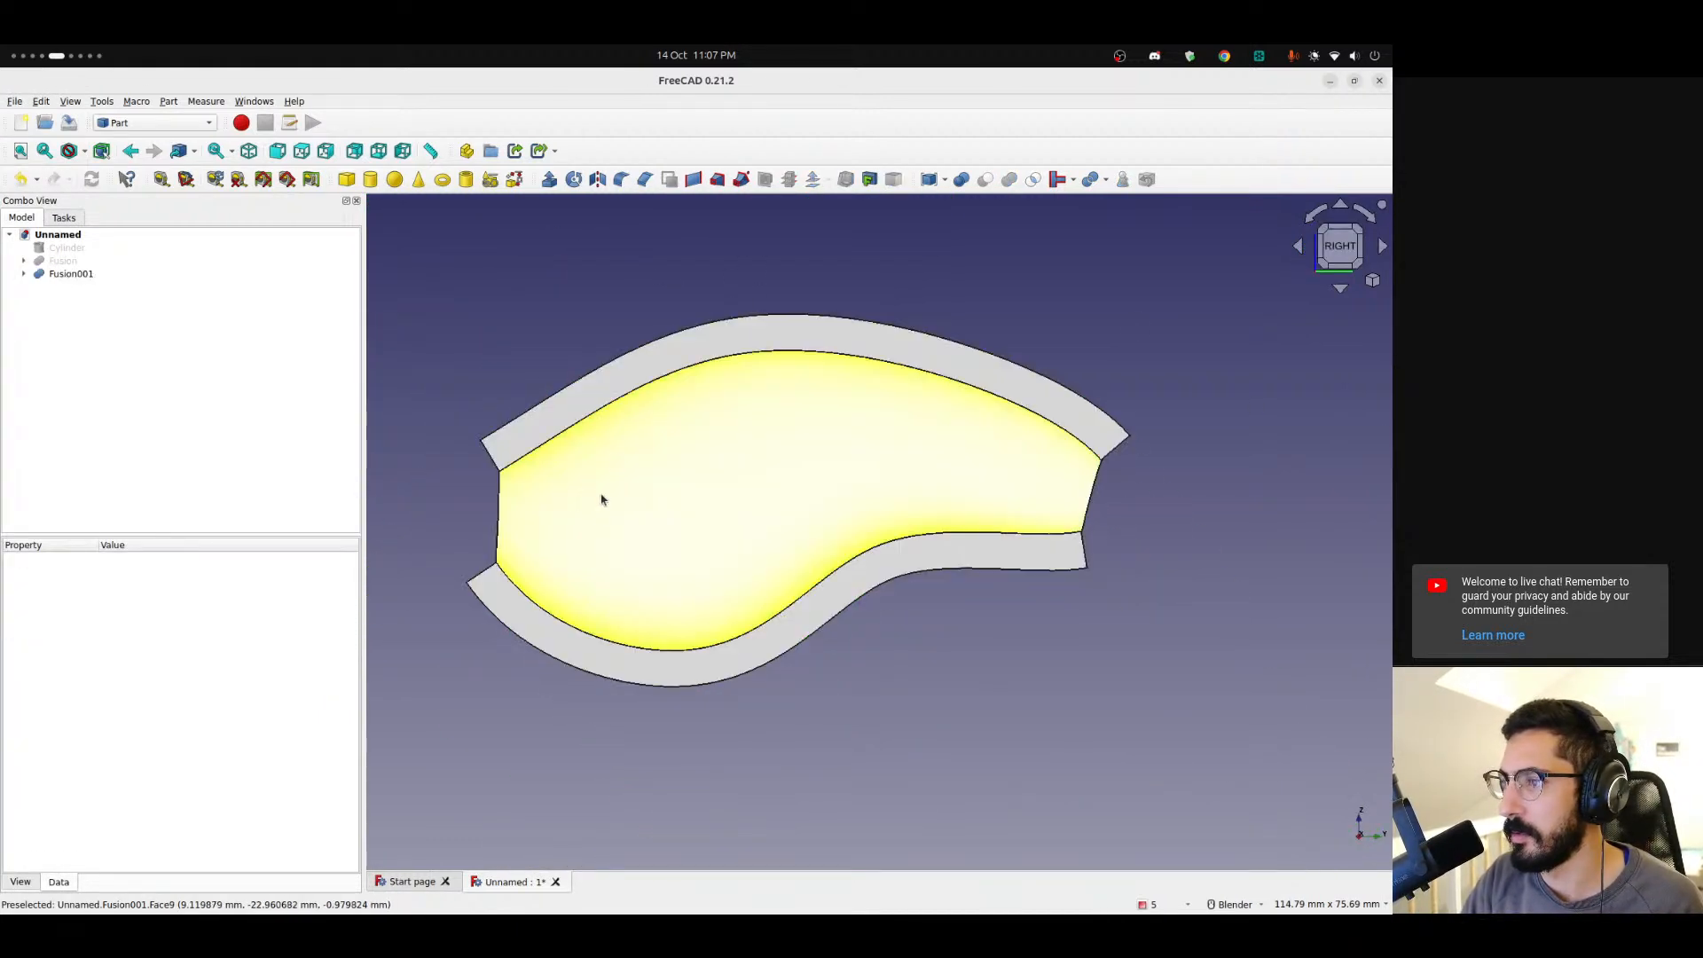
{"action": "scroll", "coordinate": [594, 514], "scroll_direction": "up", "scroll_amount": 4}
{"action": "scroll", "coordinate": [545, 426], "scroll_direction": "down", "scroll_amount": 4}
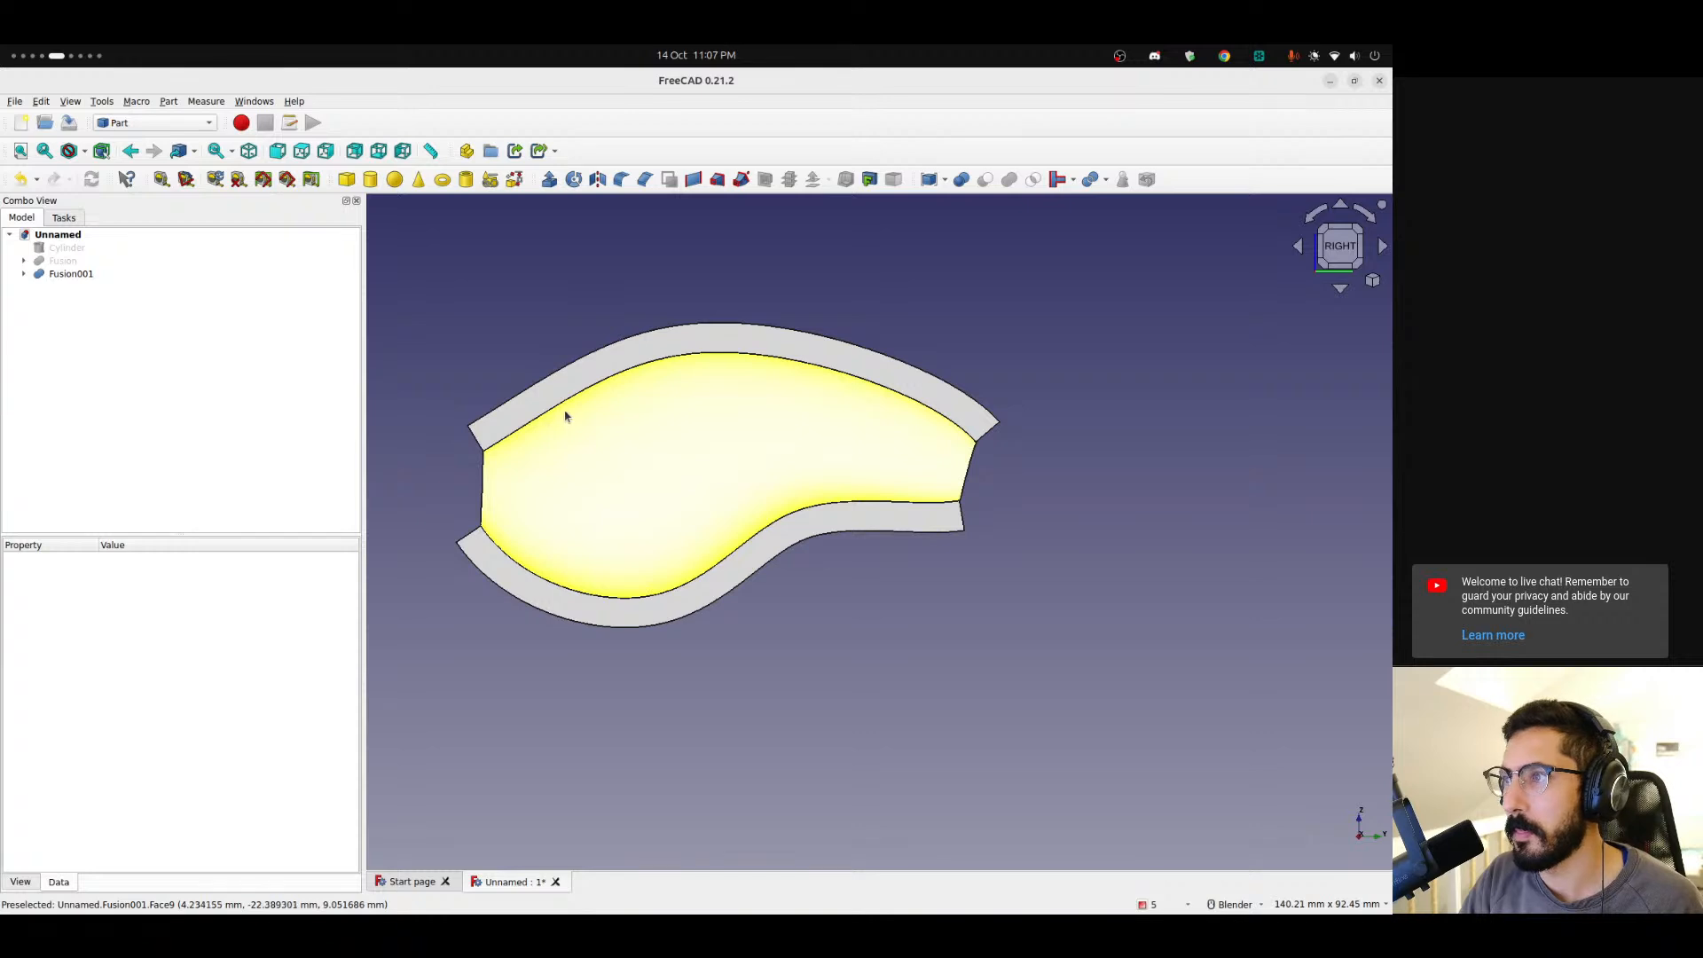
{"action": "middle_click_drag", "start_coordinate": [564, 417], "coordinate": [544, 445], "text": "shift"}
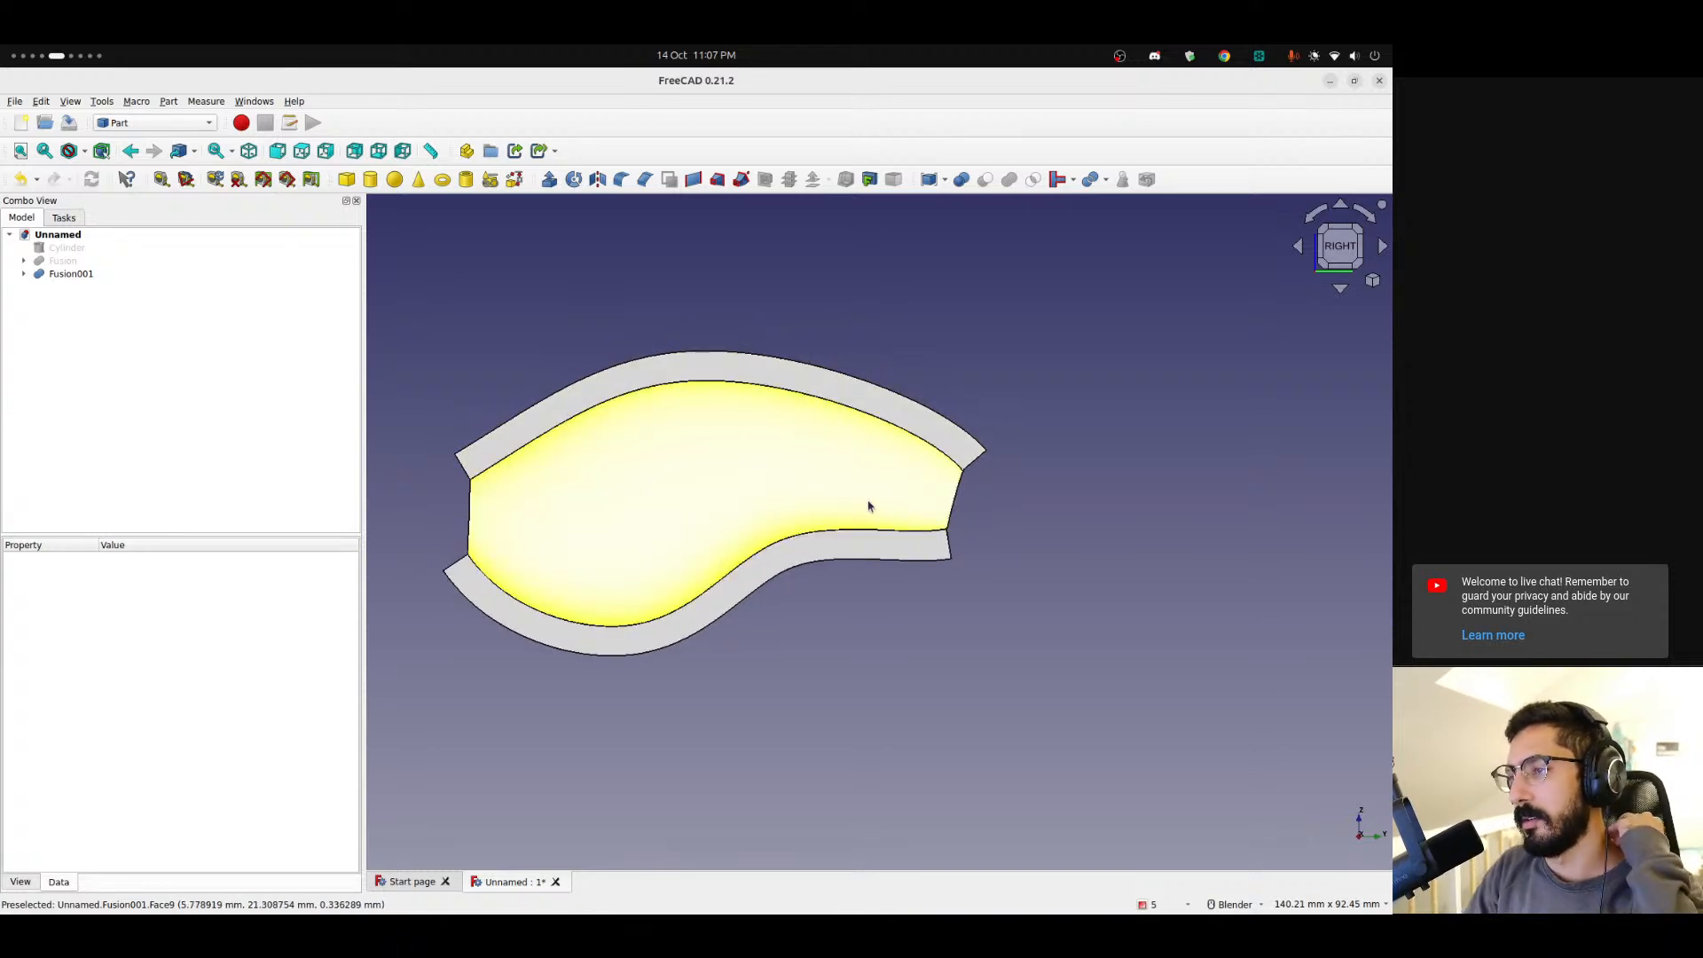
Delete Fusion001 to separate its three offset bodies.
{"action": "left_click", "coordinate": [23, 274]}
{"action": "left_click", "coordinate": [89, 274]}
{"action": "key", "text": "Delete"}
Toggle the visibility of Offset002 and Offset003 to examine each strip separately.
{"action": "left_click", "coordinate": [65, 275]}
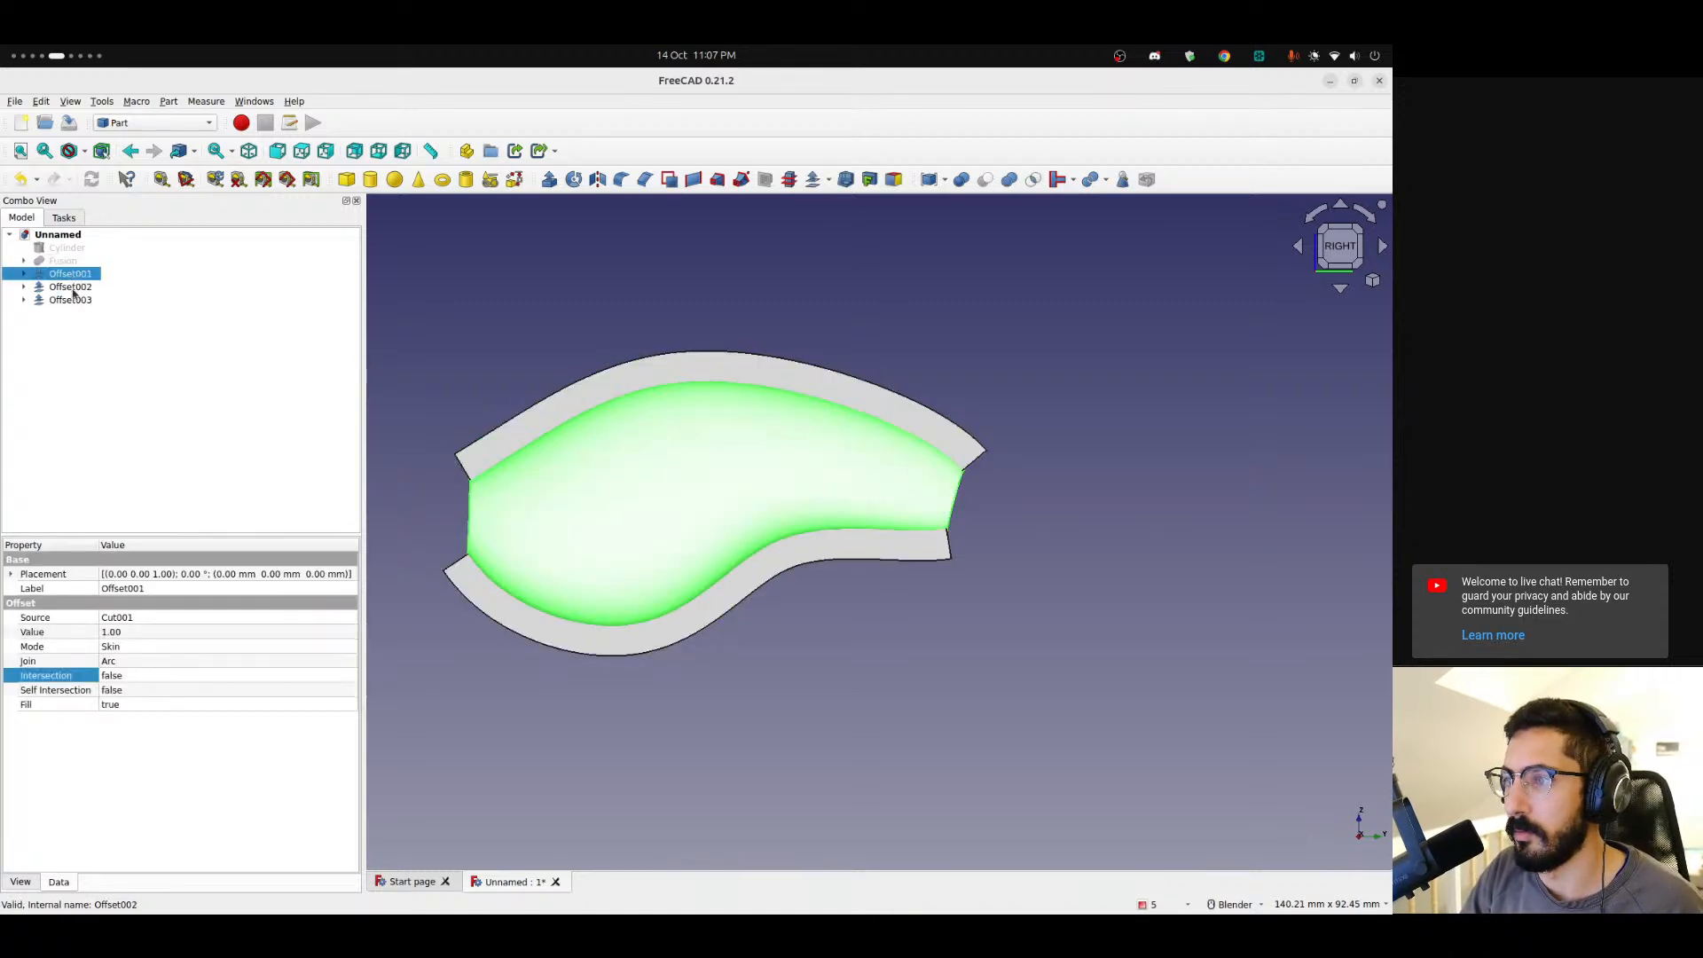
{"action": "left_click", "coordinate": [73, 288]}
{"action": "key", "text": "space"}
{"action": "left_click", "coordinate": [71, 300]}
{"action": "key", "text": "space"}
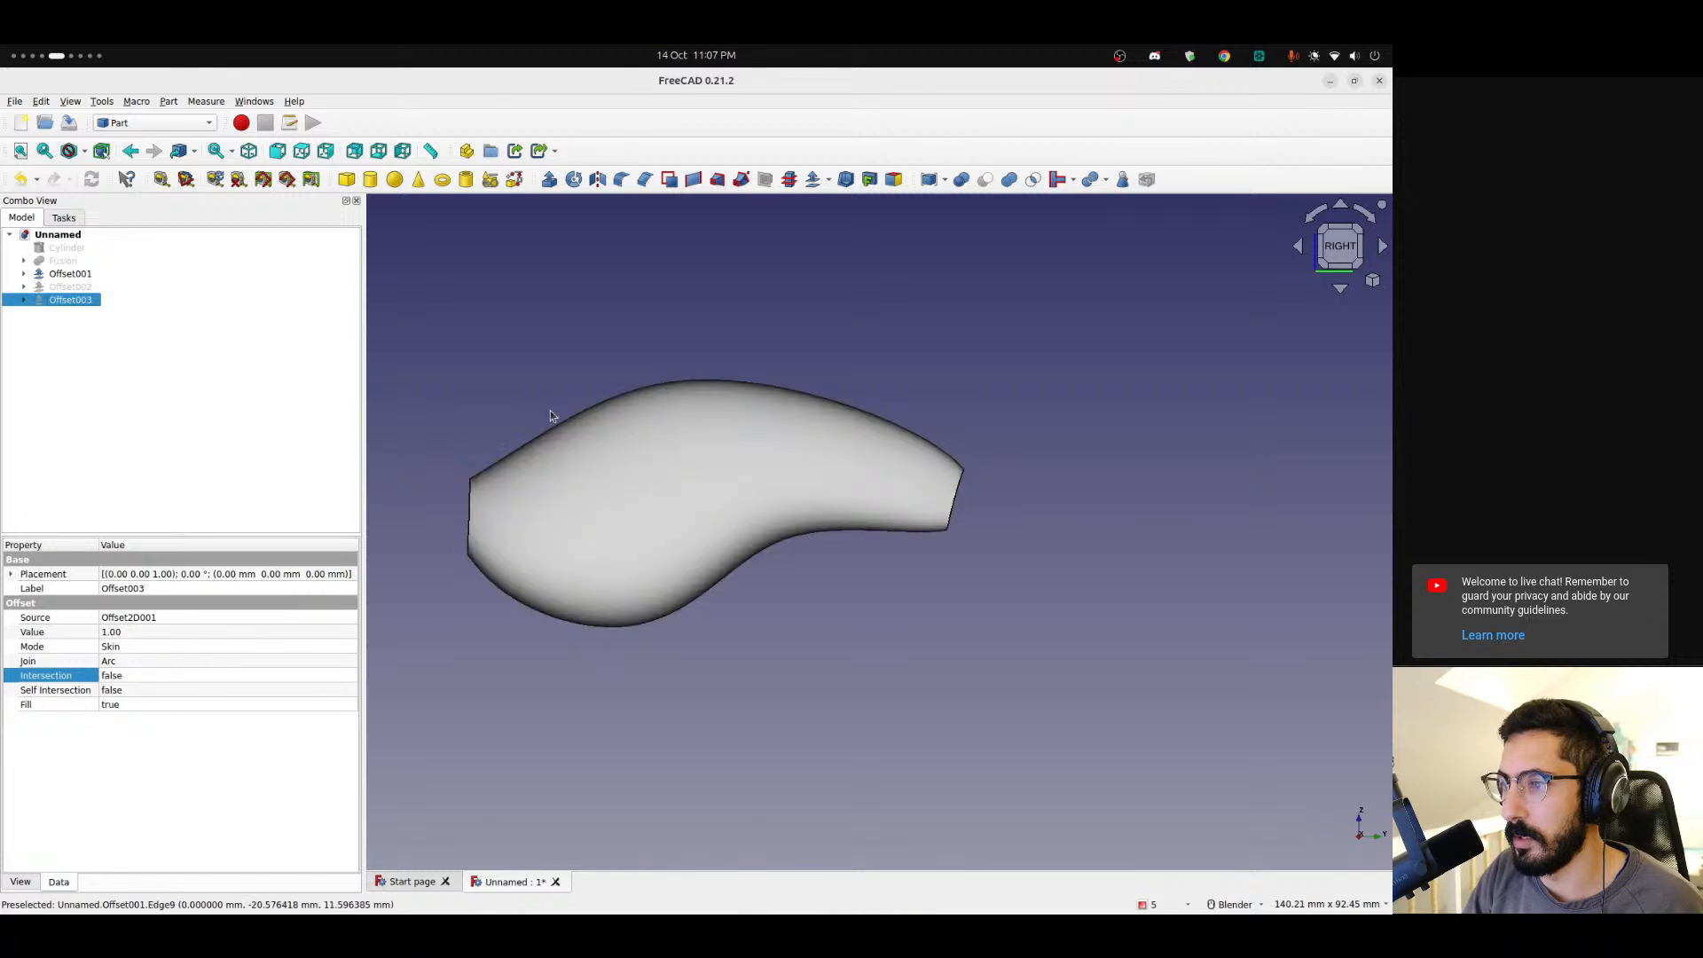
{"action": "key", "text": "space"}
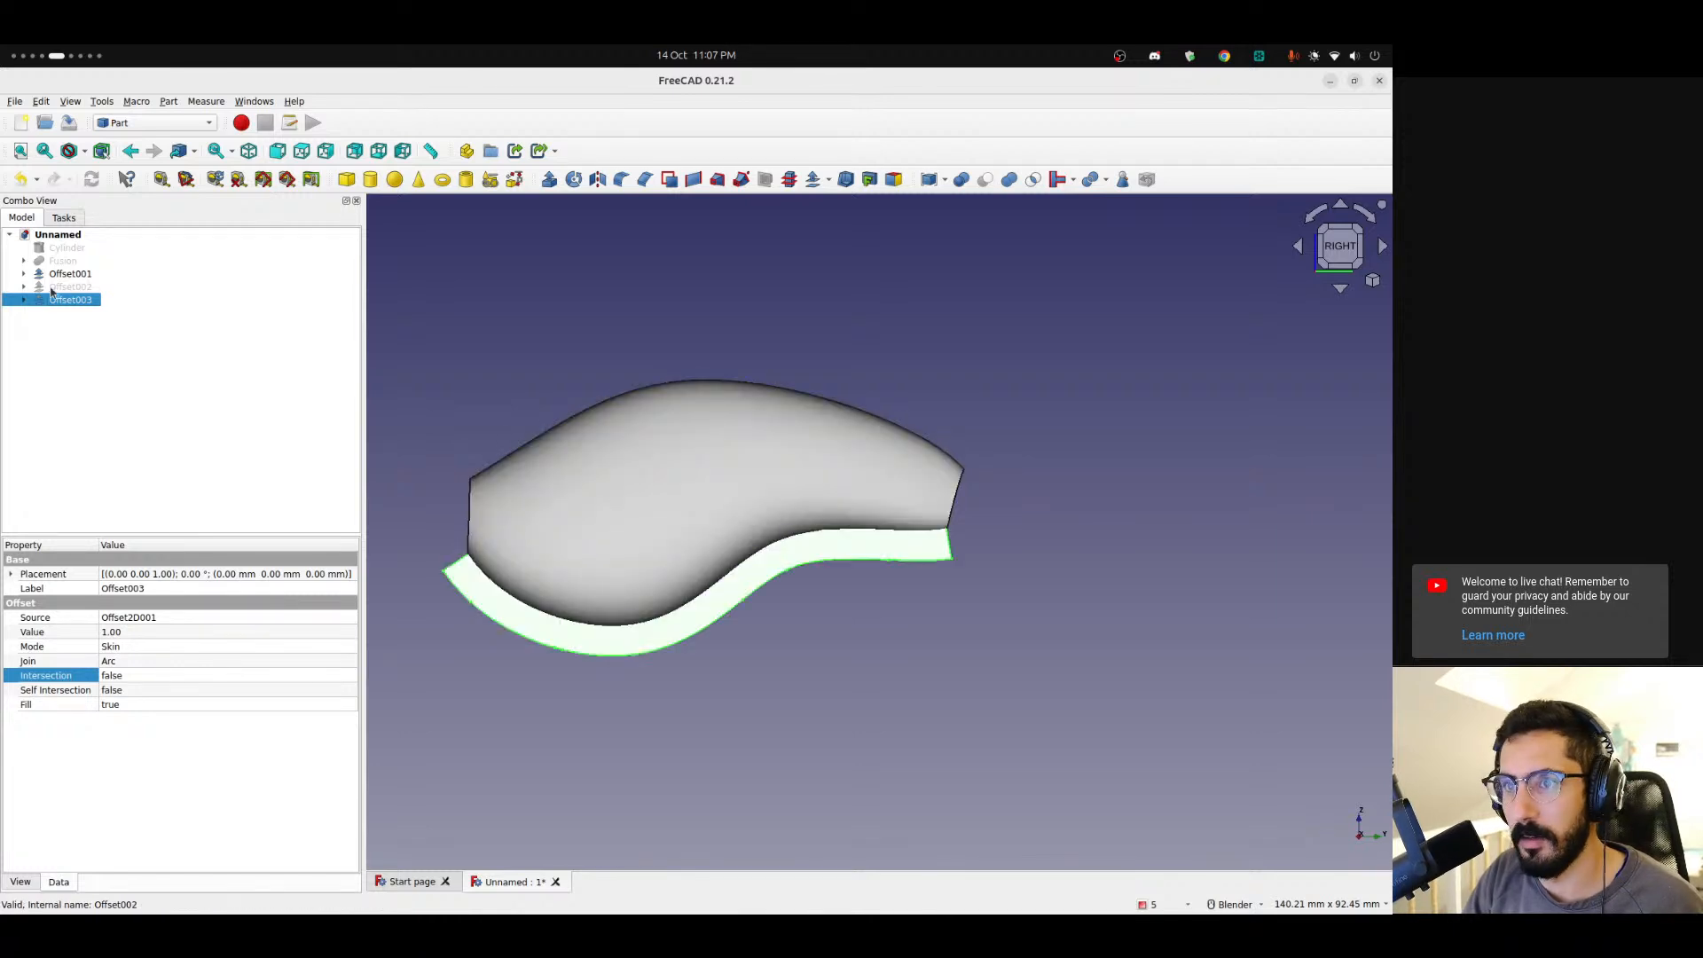
{"action": "left_click", "coordinate": [71, 287]}
{"action": "key", "text": "space"}
{"action": "left_click", "coordinate": [761, 697]}
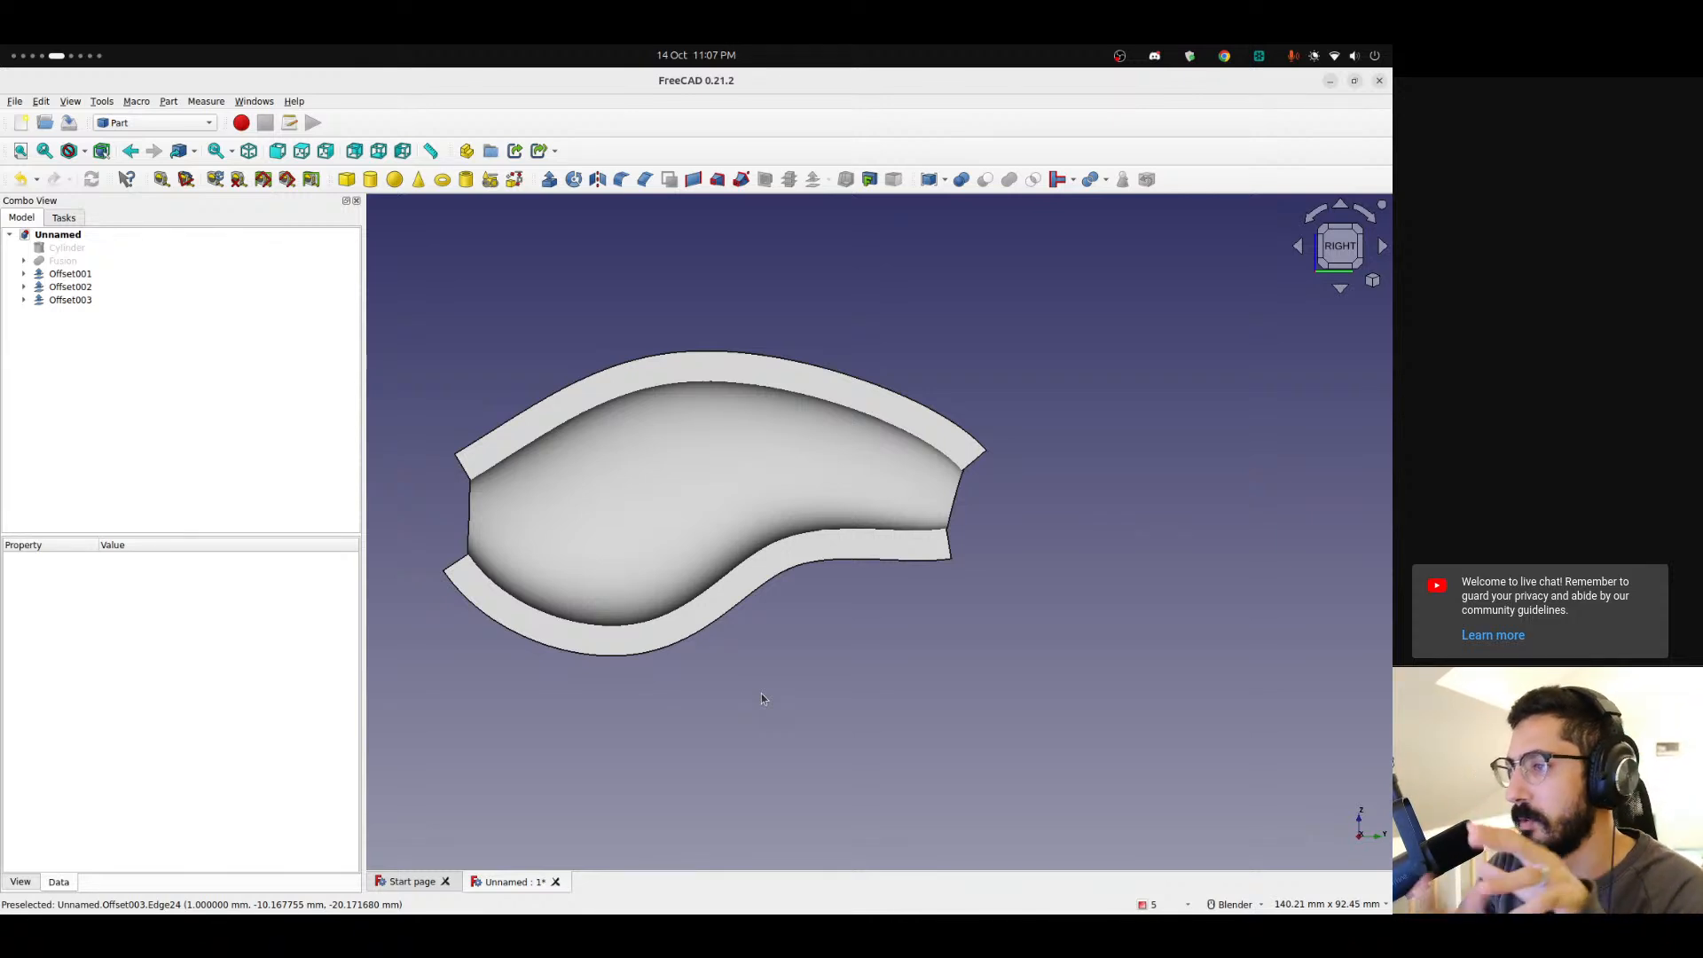
Switch to the top view and show the original Fusion body.
{"action": "middle_click_drag", "start_coordinate": [903, 561], "coordinate": [577, 440]}
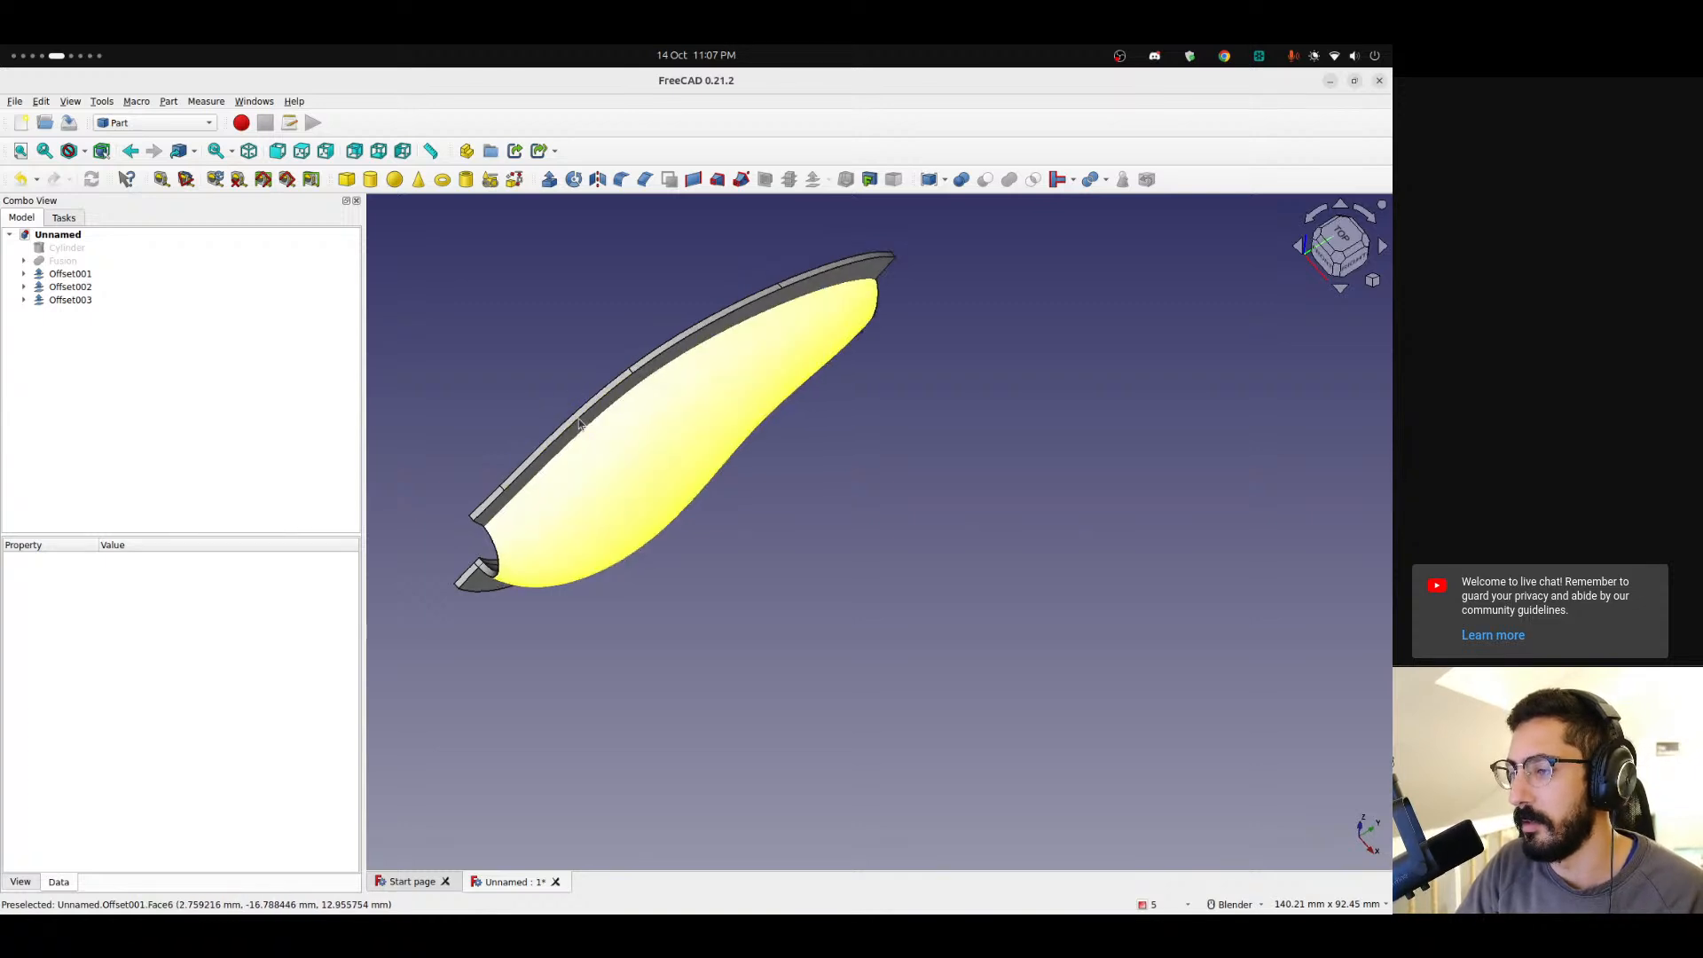
{"action": "key", "text": "3"}
{"action": "left_click", "coordinate": [51, 265]}
{"action": "key", "text": "space"}
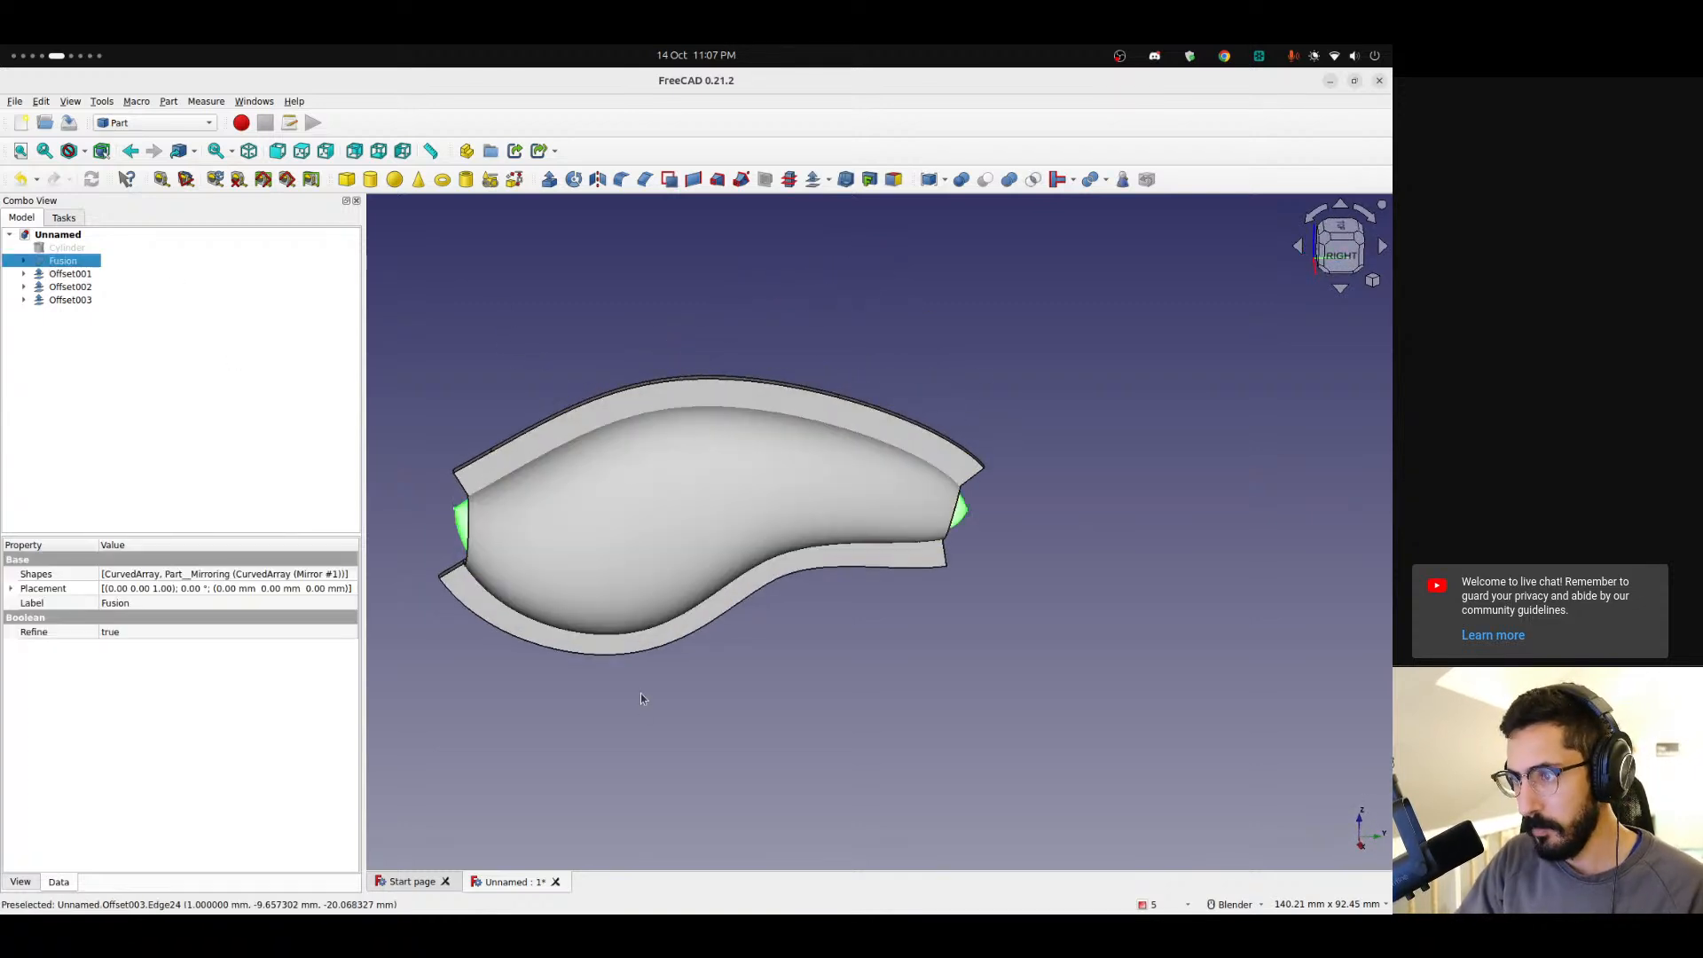
Orbit and zoom around the body's ends to examine where the flange strips meet it.
{"action": "left_click", "coordinate": [612, 681]}
{"action": "middle_click_drag", "start_coordinate": [491, 579], "coordinate": [670, 583]}
{"action": "scroll", "coordinate": [479, 543], "scroll_direction": "up", "scroll_amount": 10}
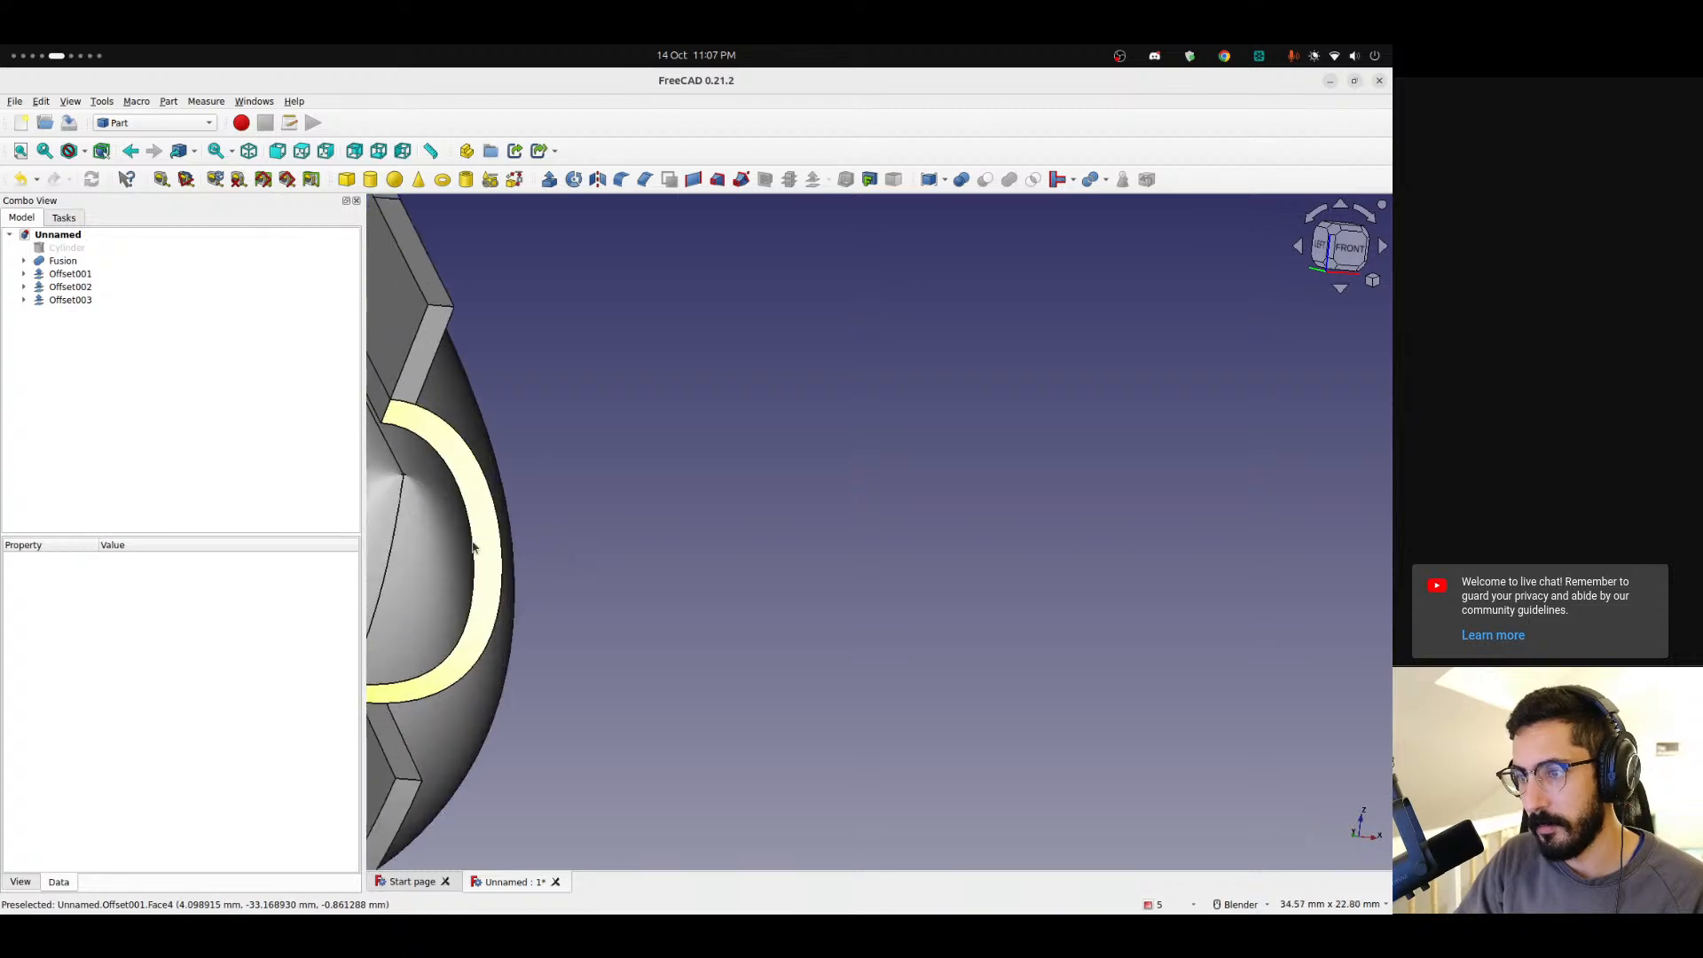
{"action": "middle_click_drag", "start_coordinate": [671, 440], "coordinate": [1179, 475]}
{"action": "scroll", "coordinate": [586, 553], "scroll_direction": "down", "scroll_amount": 7}
{"action": "scroll", "coordinate": [775, 544], "scroll_direction": "down", "scroll_amount": 3}
{"action": "middle_click_drag", "start_coordinate": [775, 544], "coordinate": [910, 527]}
{"action": "scroll", "coordinate": [798, 475], "scroll_direction": "up", "scroll_amount": 11}
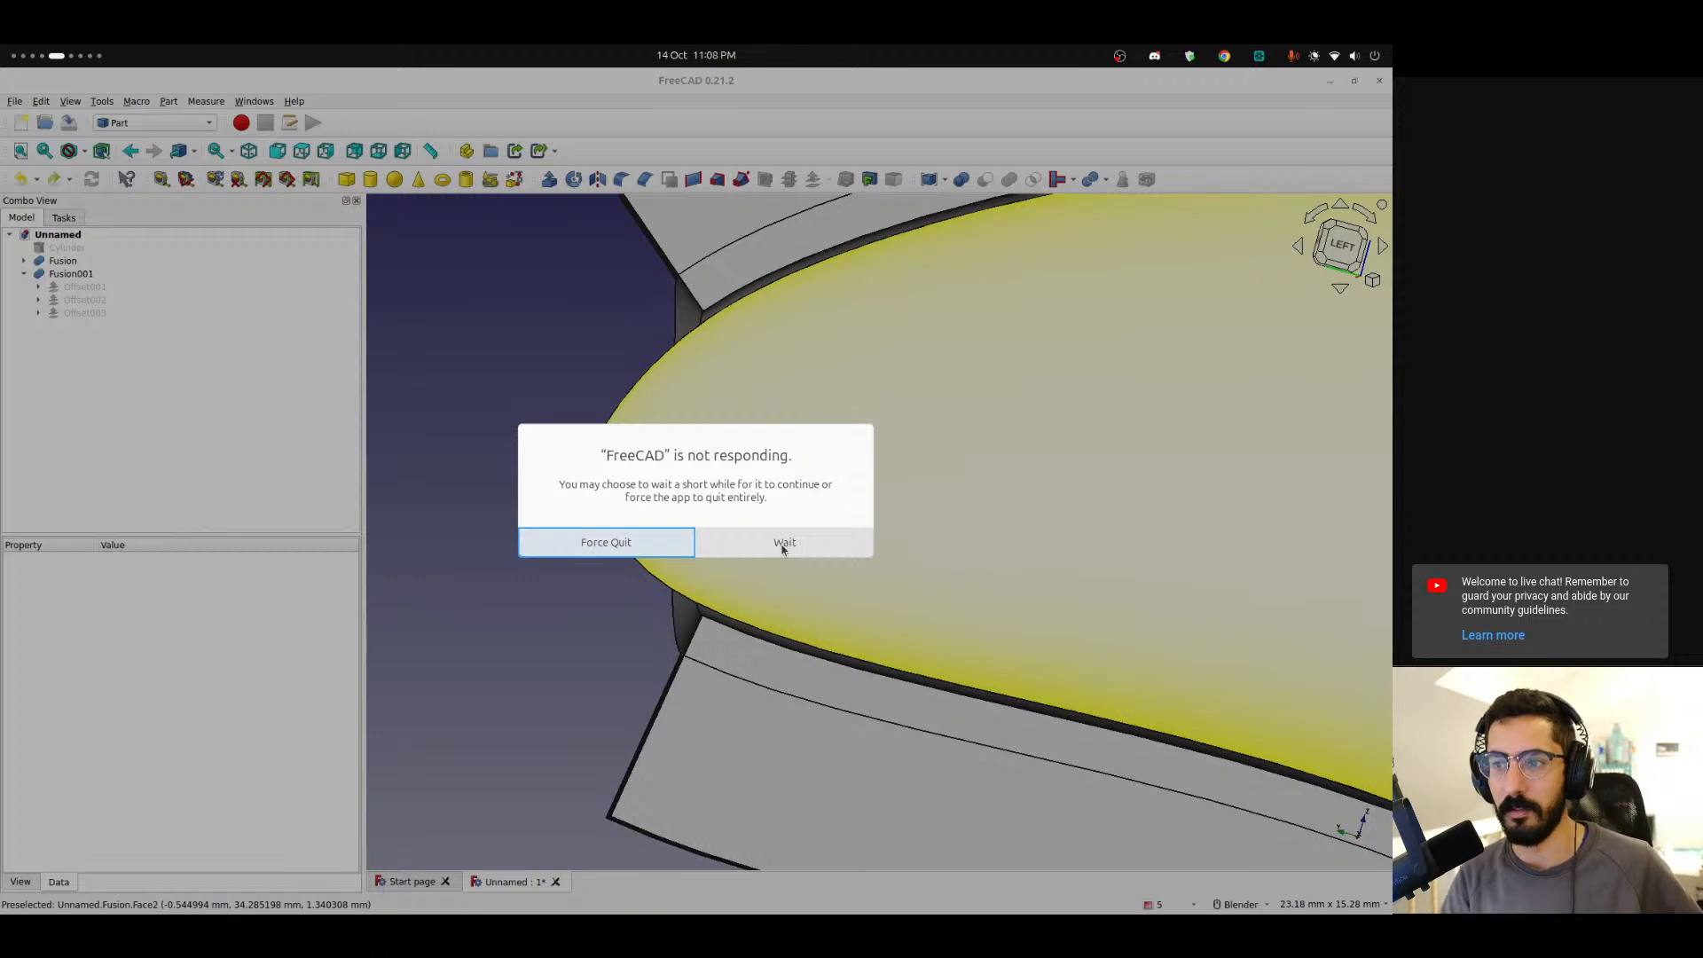
{"action": "left_click", "coordinate": [782, 543]}
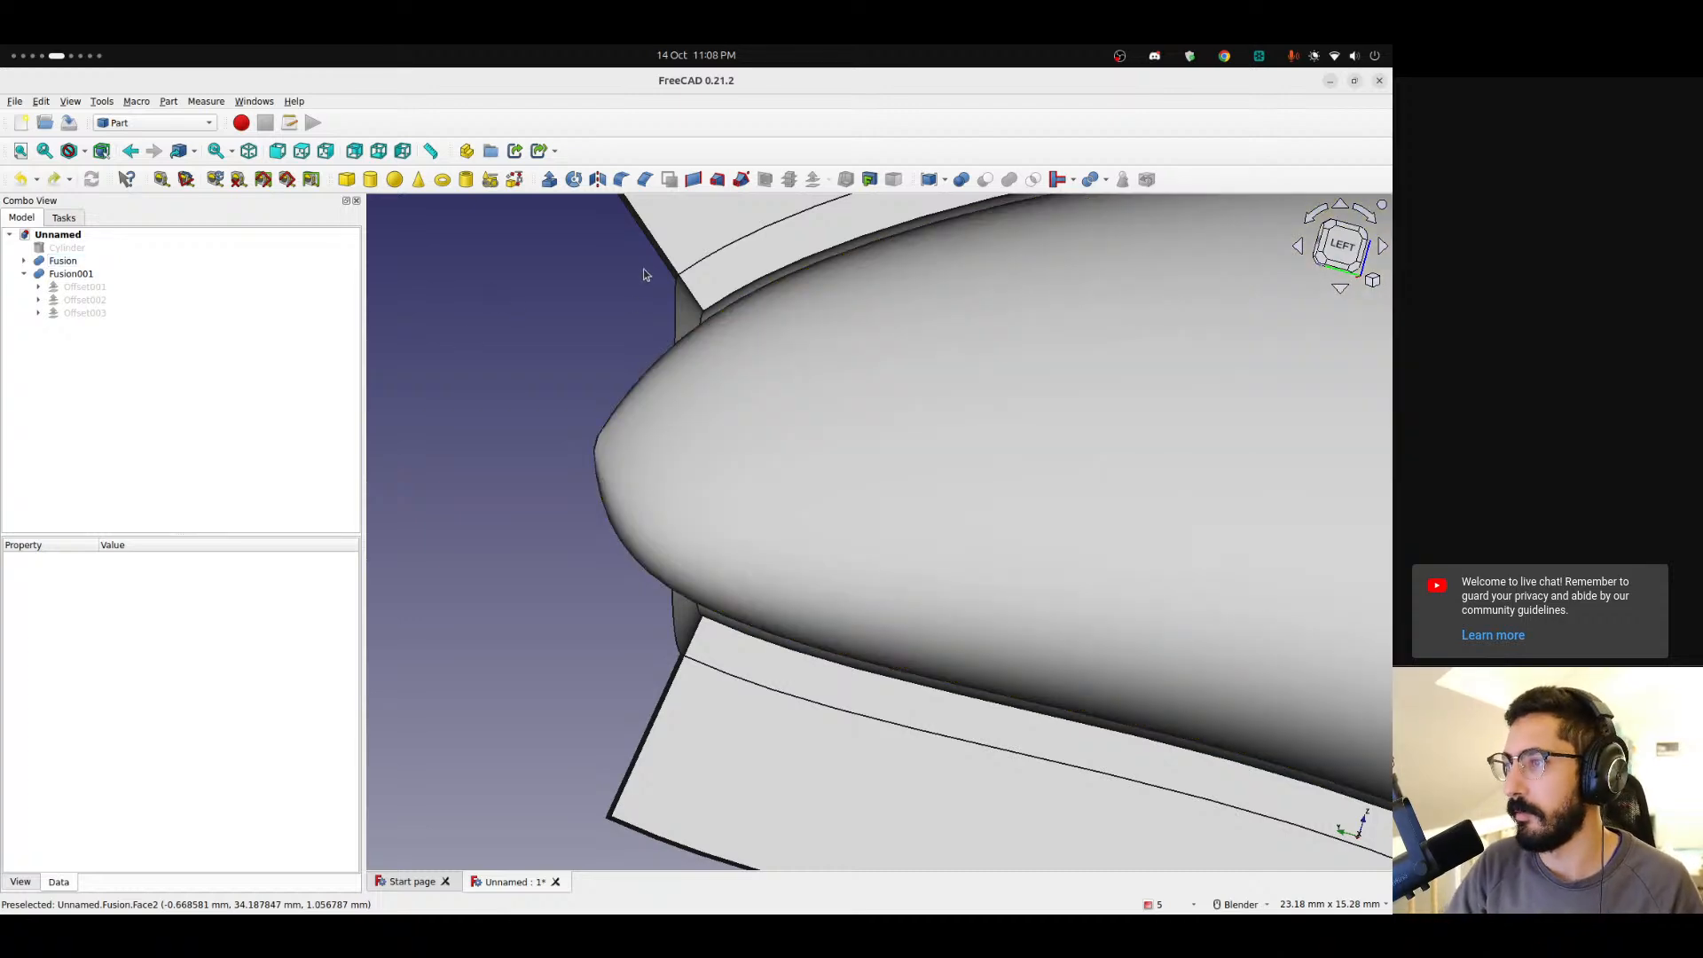
Zoom closely into the seam between shell and body, then orbit around the whole fused model.
{"action": "scroll", "coordinate": [646, 324], "scroll_direction": "down", "scroll_amount": 5}
{"action": "middle_click_drag", "start_coordinate": [625, 292], "coordinate": [984, 513]}
{"action": "scroll", "coordinate": [772, 394], "scroll_direction": "up", "scroll_amount": 9}
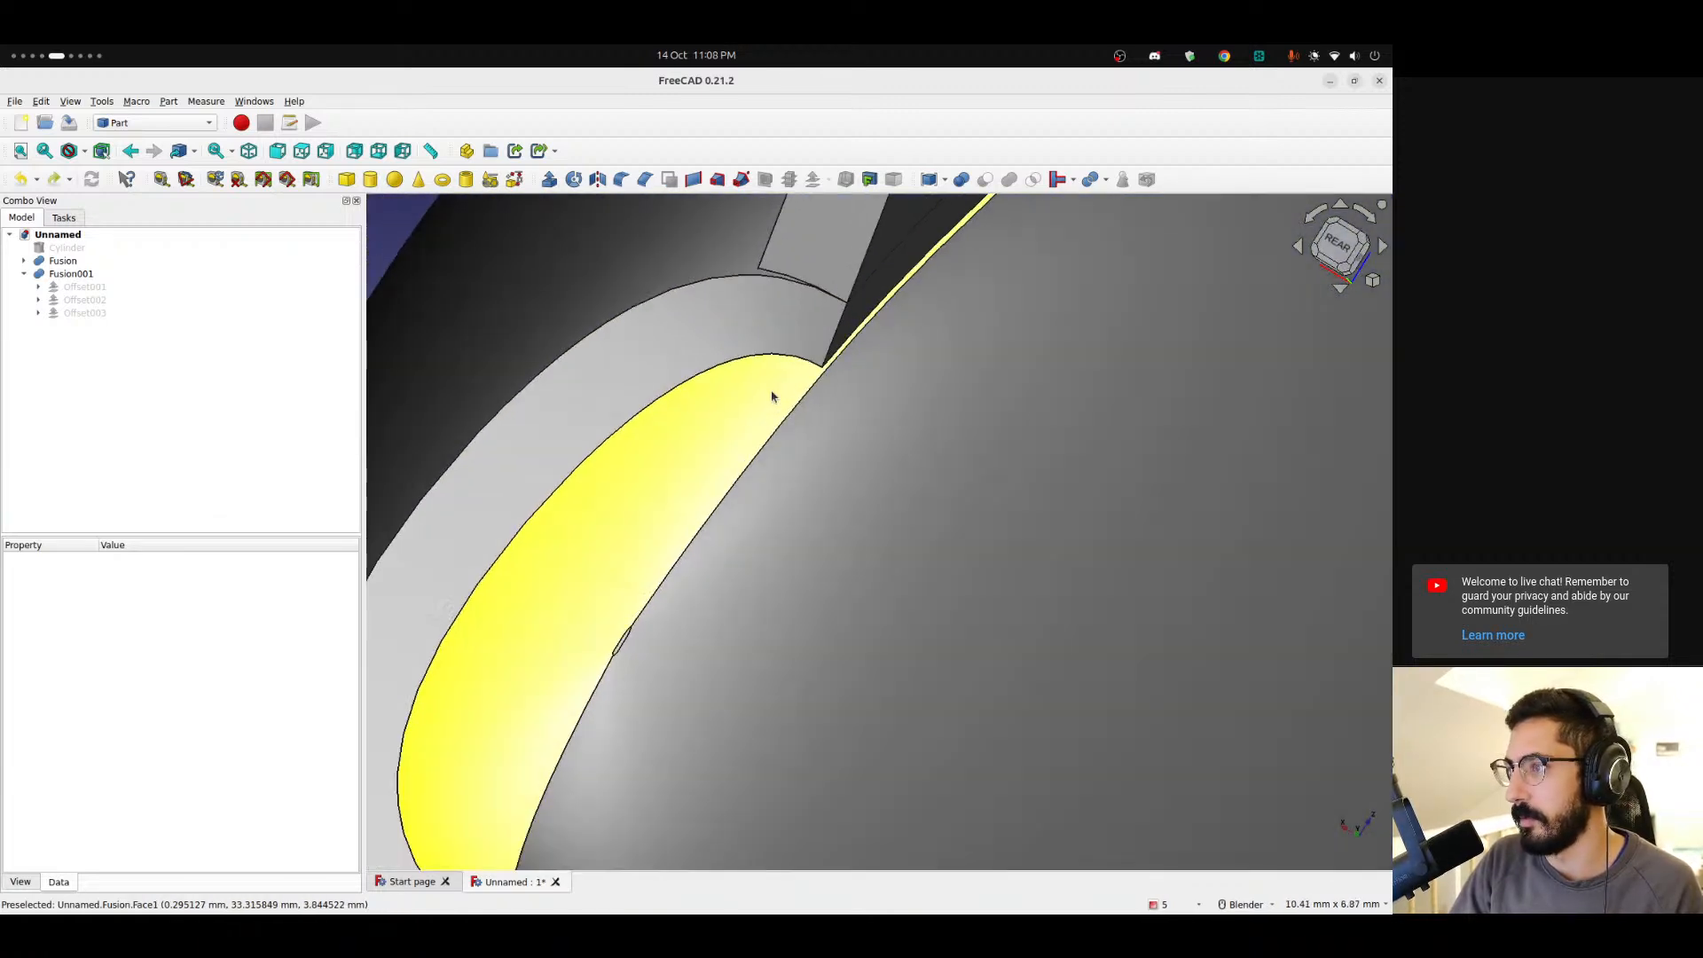
{"action": "scroll", "coordinate": [772, 396], "scroll_direction": "down", "scroll_amount": 10}
{"action": "middle_click_drag", "start_coordinate": [772, 396], "coordinate": [906, 449]}
{"action": "scroll", "coordinate": [980, 416], "scroll_direction": "down", "scroll_amount": 4}
{"action": "middle_click_drag", "start_coordinate": [1047, 412], "coordinate": [1206, 430], "text": "shift"}
{"action": "scroll", "coordinate": [848, 355], "scroll_direction": "up", "scroll_amount": 5}
{"action": "scroll", "coordinate": [848, 368], "scroll_direction": "down", "scroll_amount": 3}
{"action": "scroll", "coordinate": [772, 461], "scroll_direction": "down", "scroll_amount": 4}
{"action": "middle_click_drag", "start_coordinate": [747, 366], "coordinate": [632, 455]}
{"action": "middle_click_drag", "start_coordinate": [757, 417], "coordinate": [1008, 343]}
{"action": "scroll", "coordinate": [904, 277], "scroll_direction": "up", "scroll_amount": 4}
{"action": "middle_click_drag", "start_coordinate": [894, 333], "coordinate": [1222, 481]}
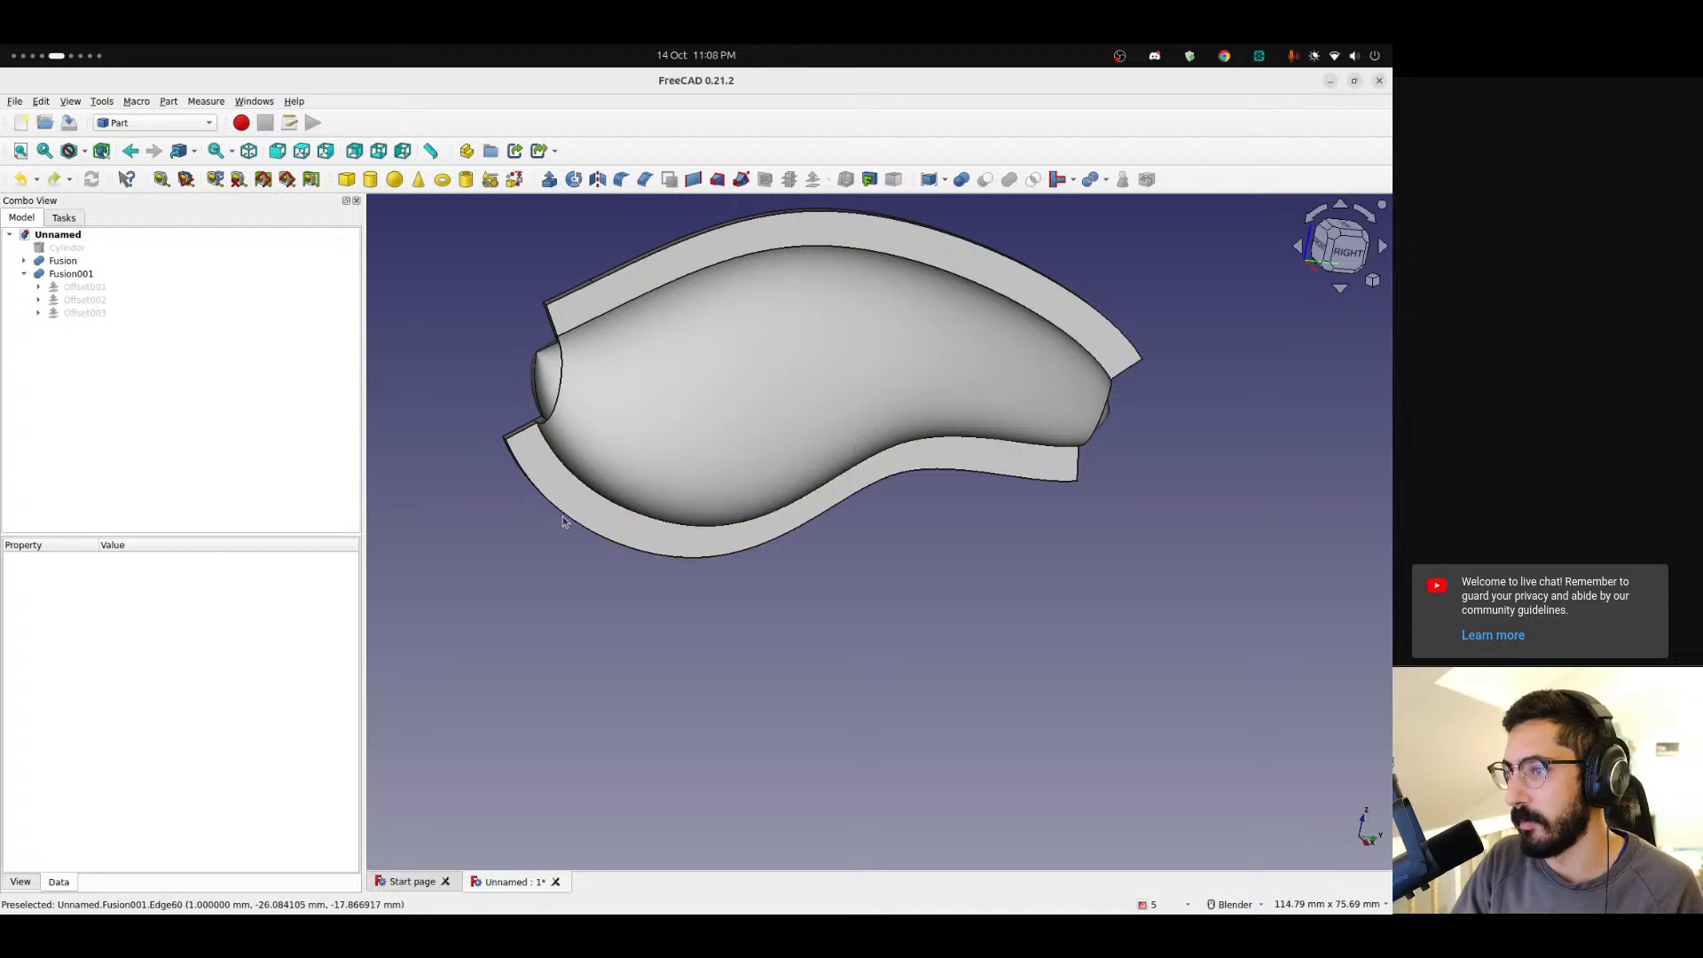
{"action": "middle_click_drag", "start_coordinate": [562, 516], "coordinate": [657, 573]}
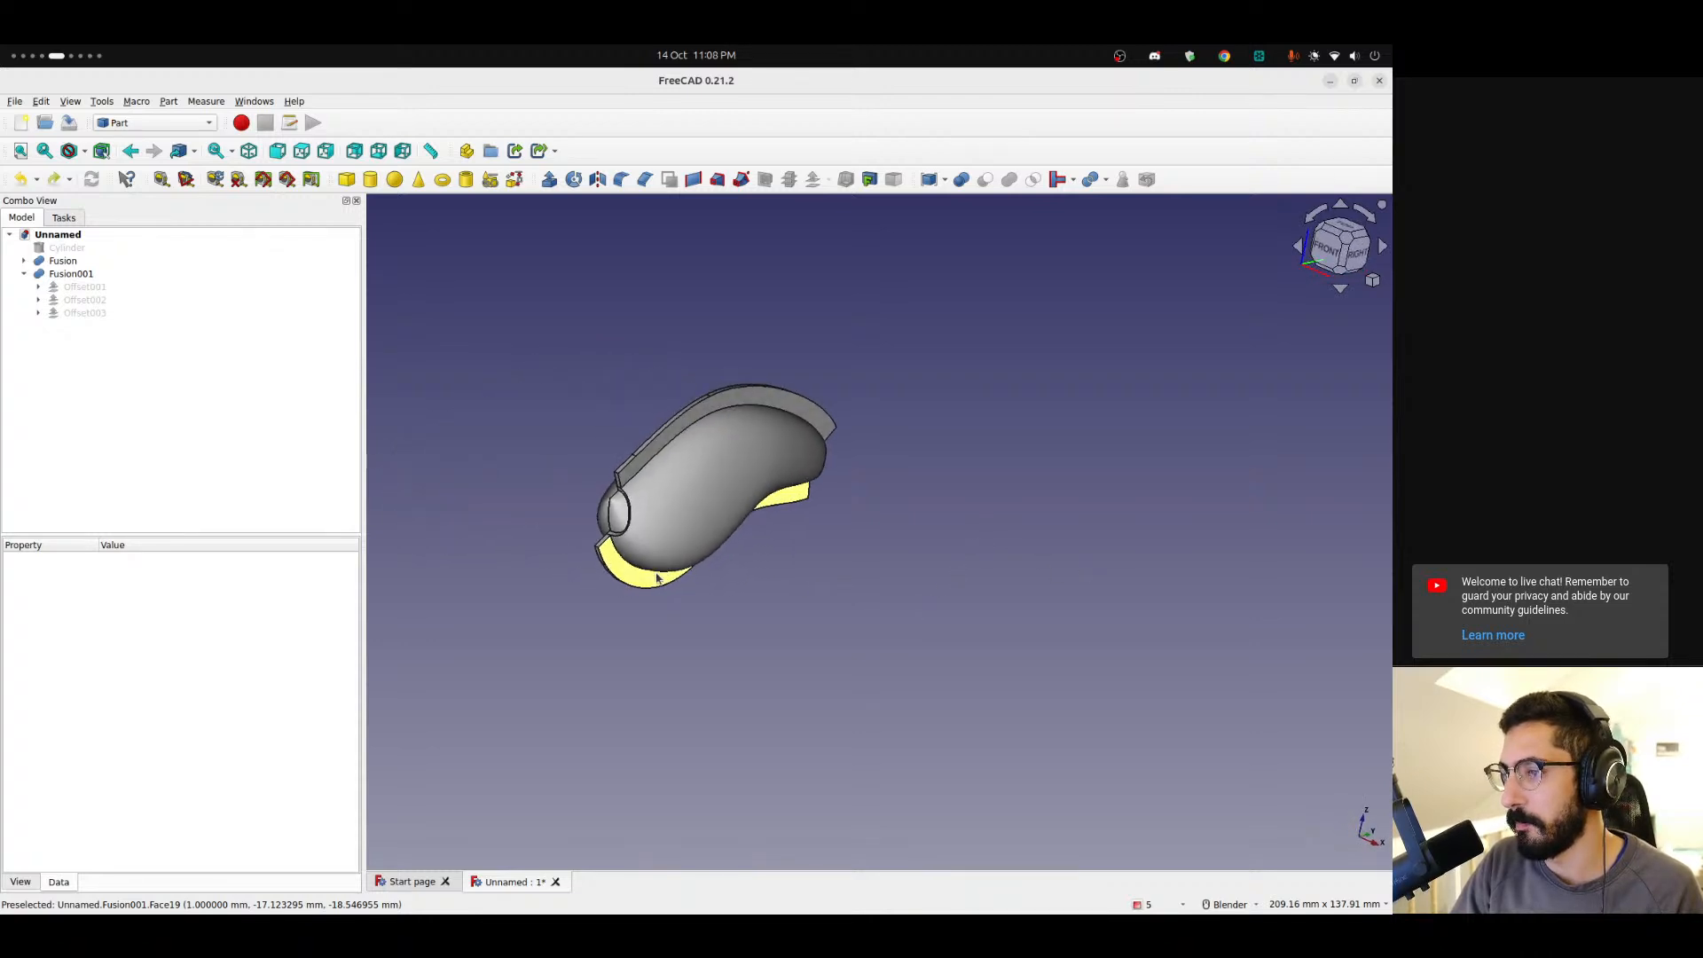
{"action": "scroll", "coordinate": [657, 579], "scroll_direction": "up", "scroll_amount": 3}
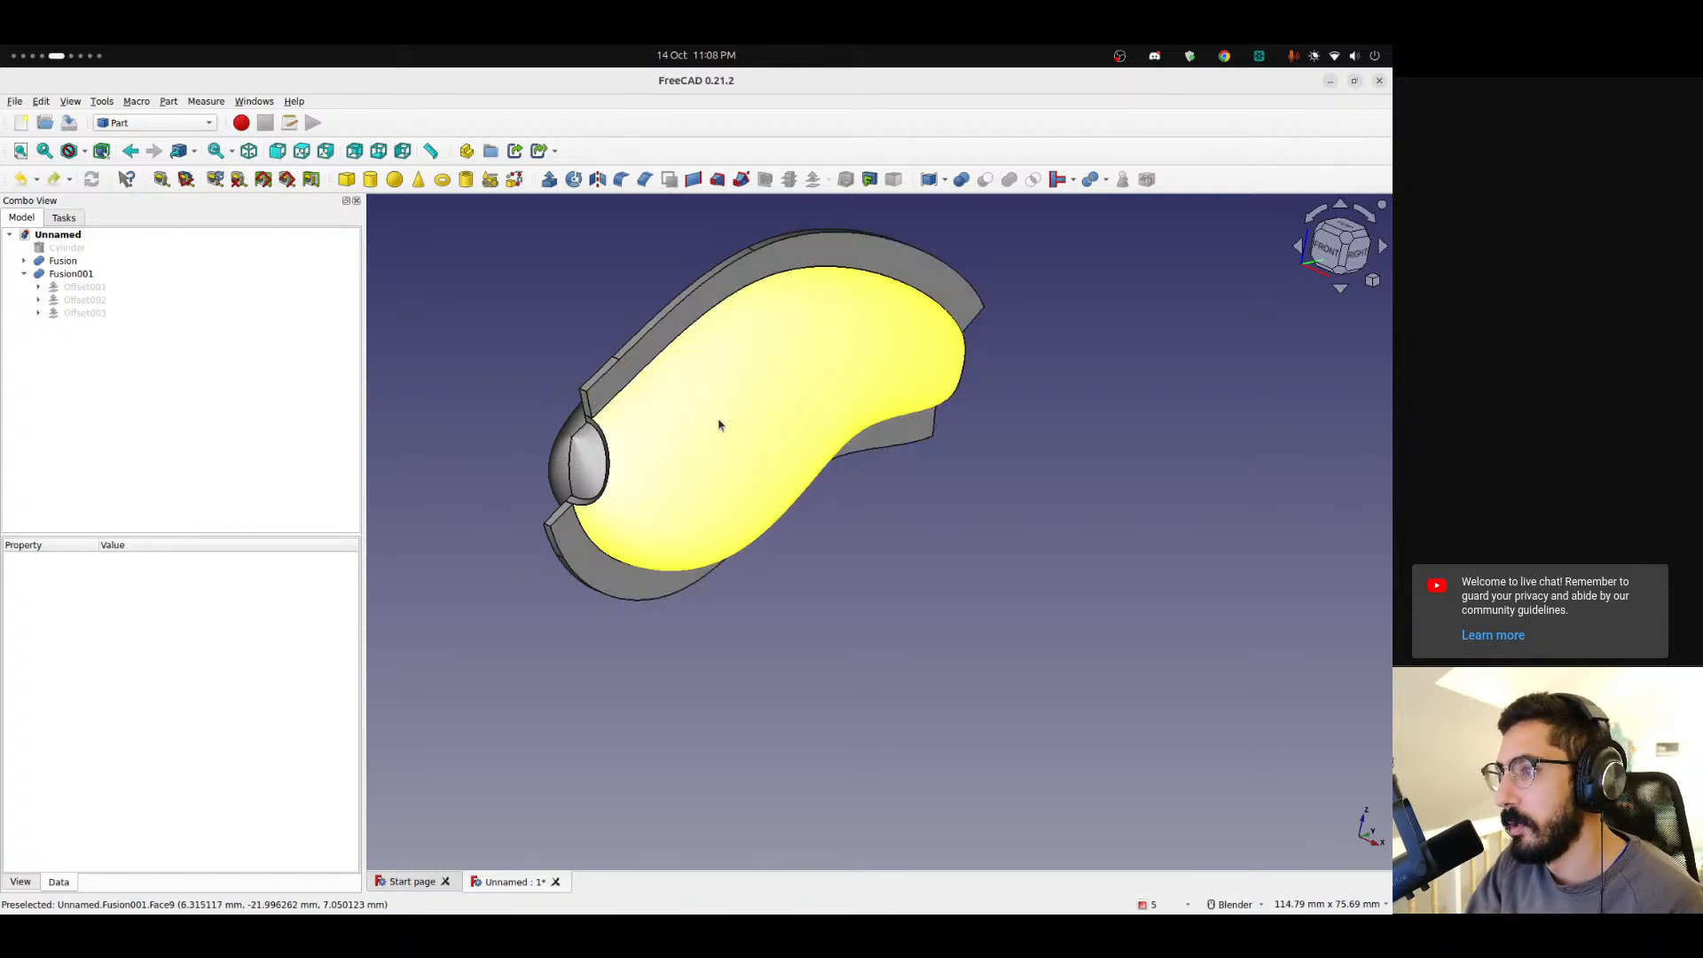
{"action": "middle_click_drag", "start_coordinate": [795, 409], "coordinate": [947, 434]}
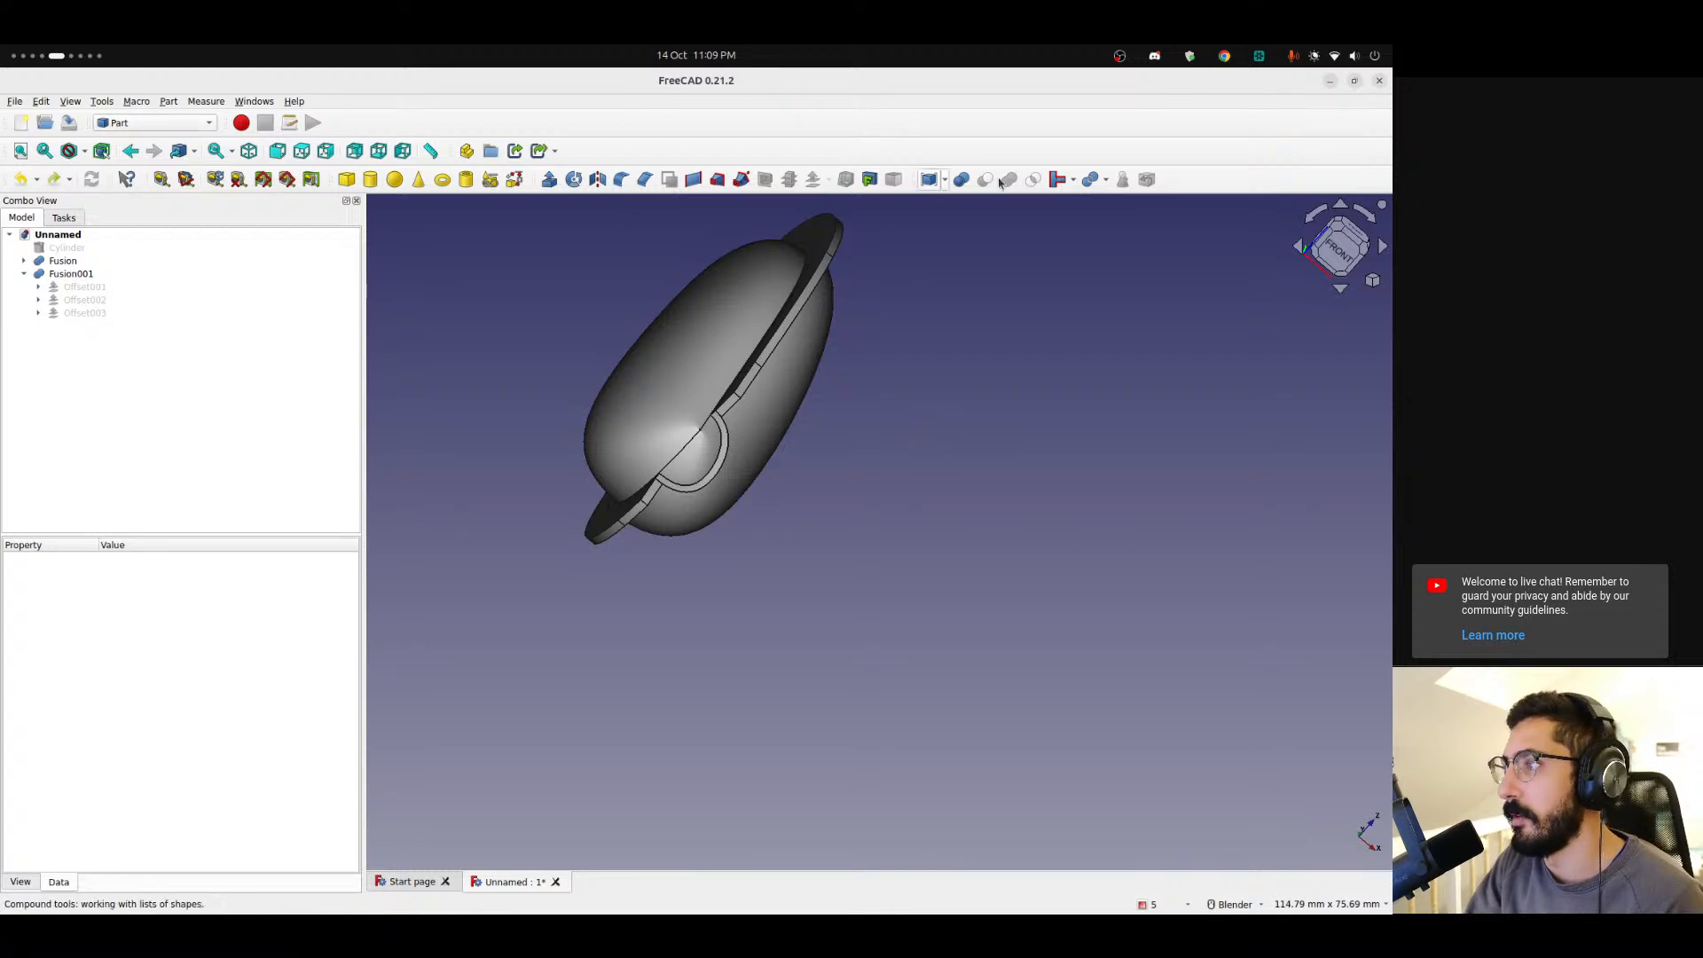
{"action": "left_click", "coordinate": [713, 57]}
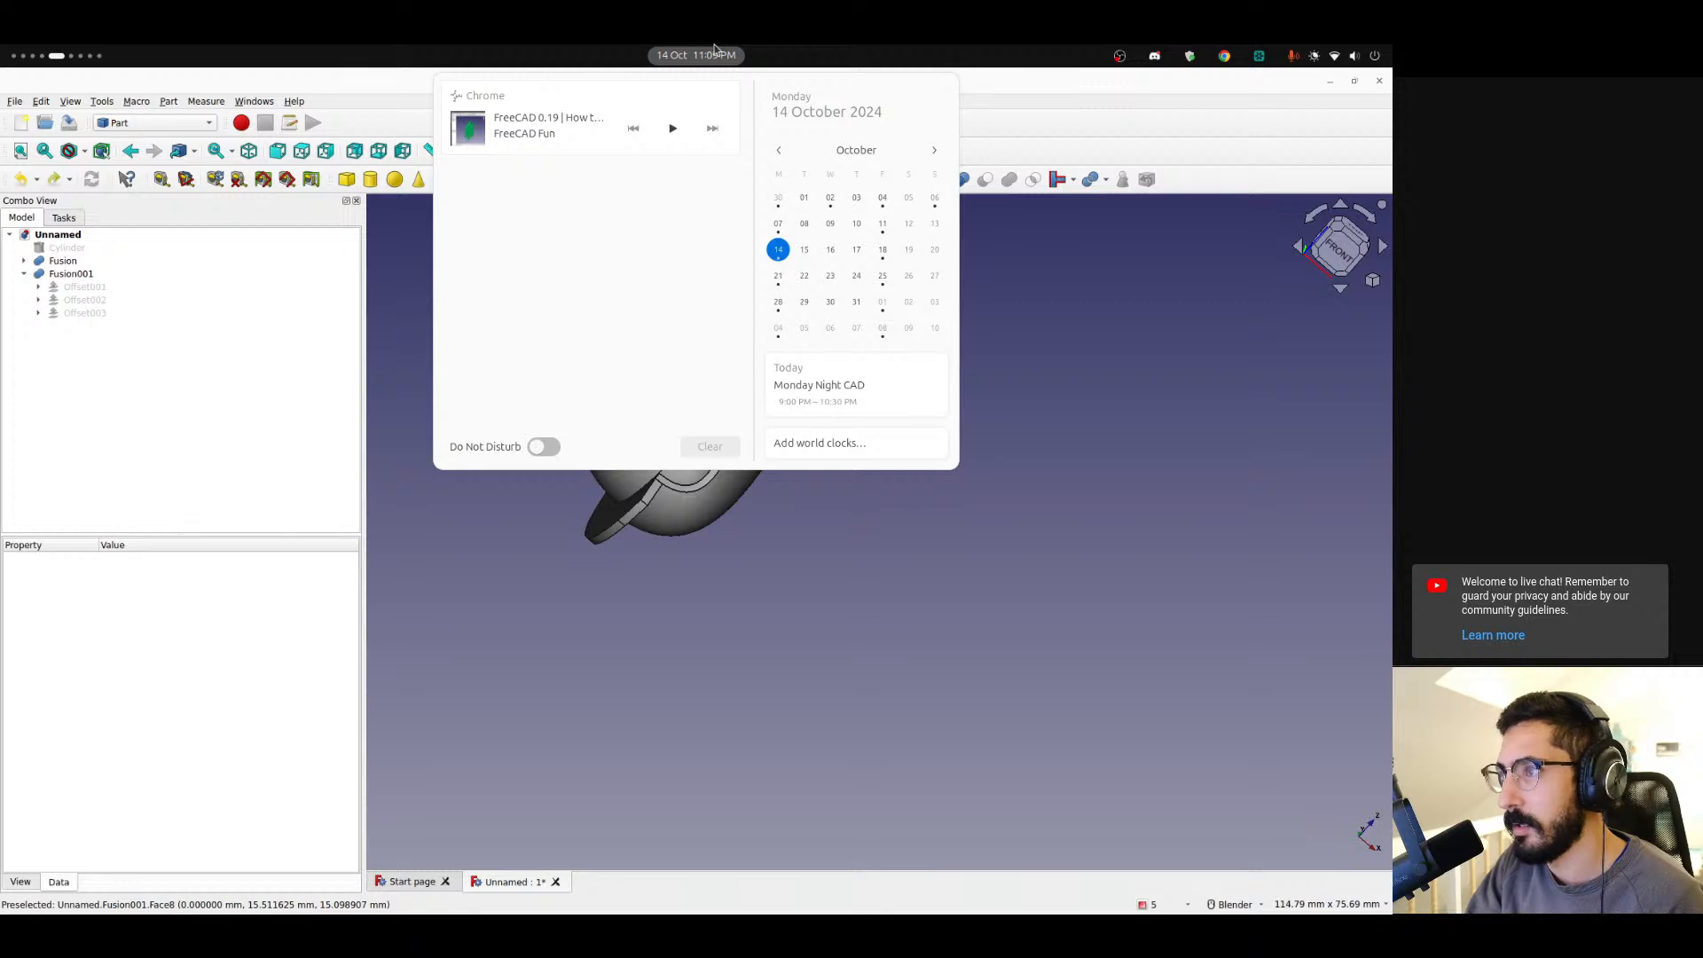
{"action": "left_click", "coordinate": [715, 52]}
Start saving the document and create a new folder named Lipless Crankbait 70mm inside Desktop/FreeCad.
{"action": "middle_click_drag", "start_coordinate": [696, 331], "coordinate": [387, 362]}
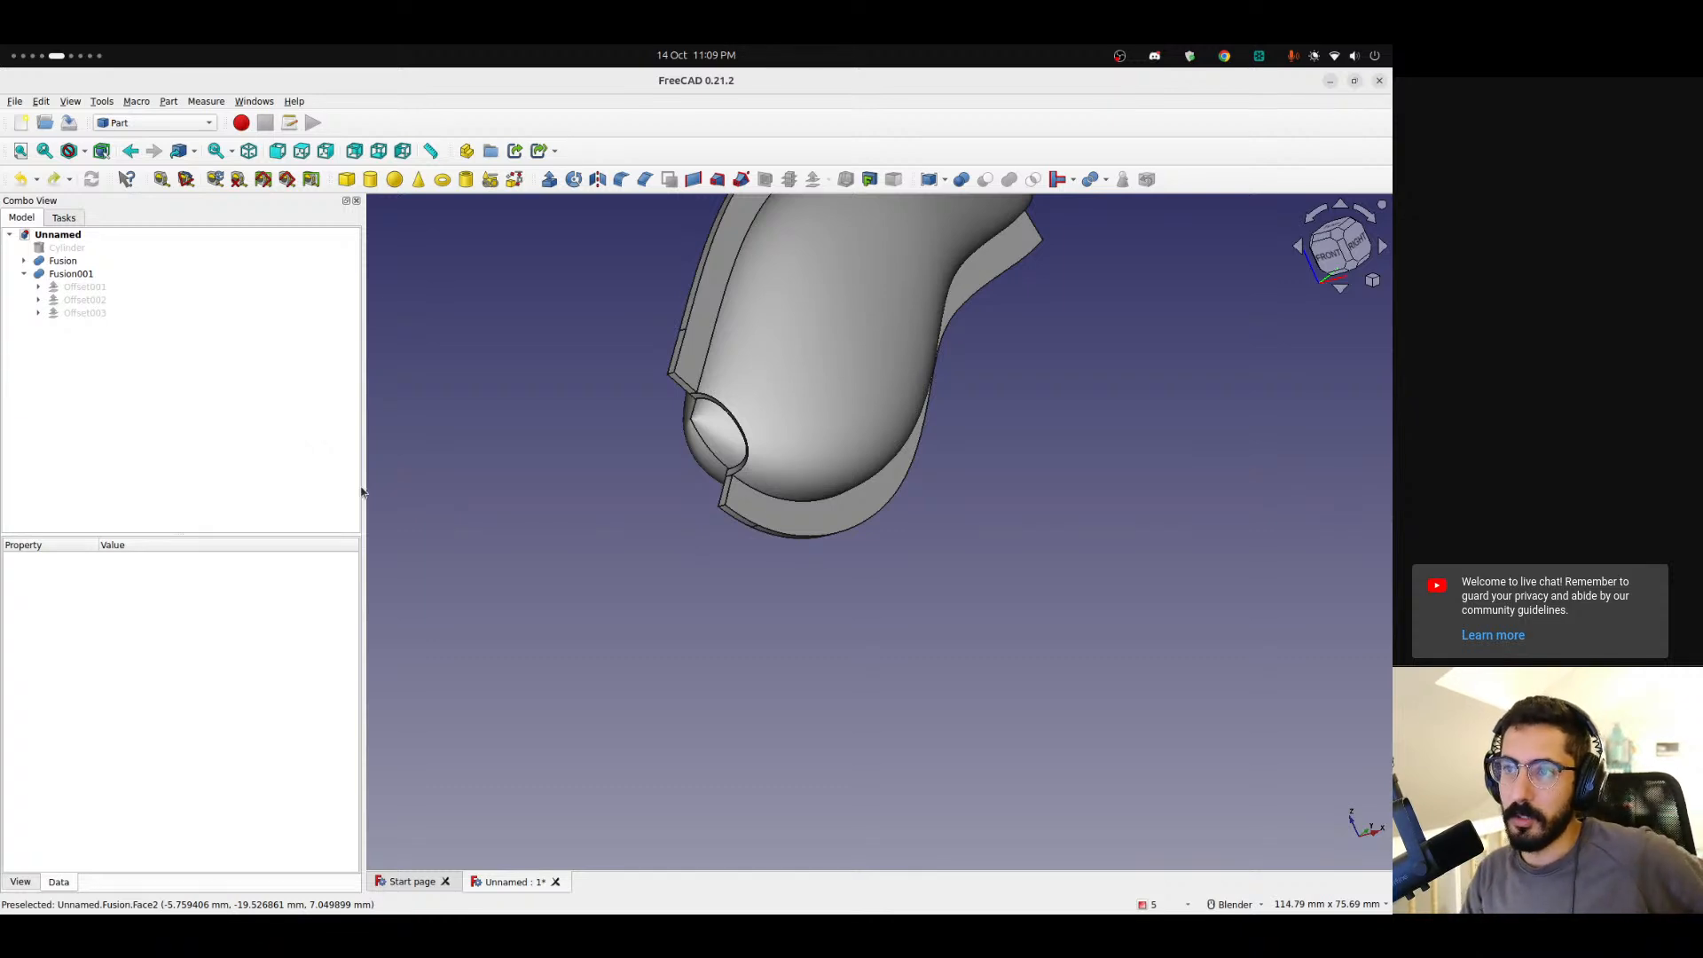
{"action": "scroll", "coordinate": [641, 461], "scroll_direction": "down", "scroll_amount": 5}
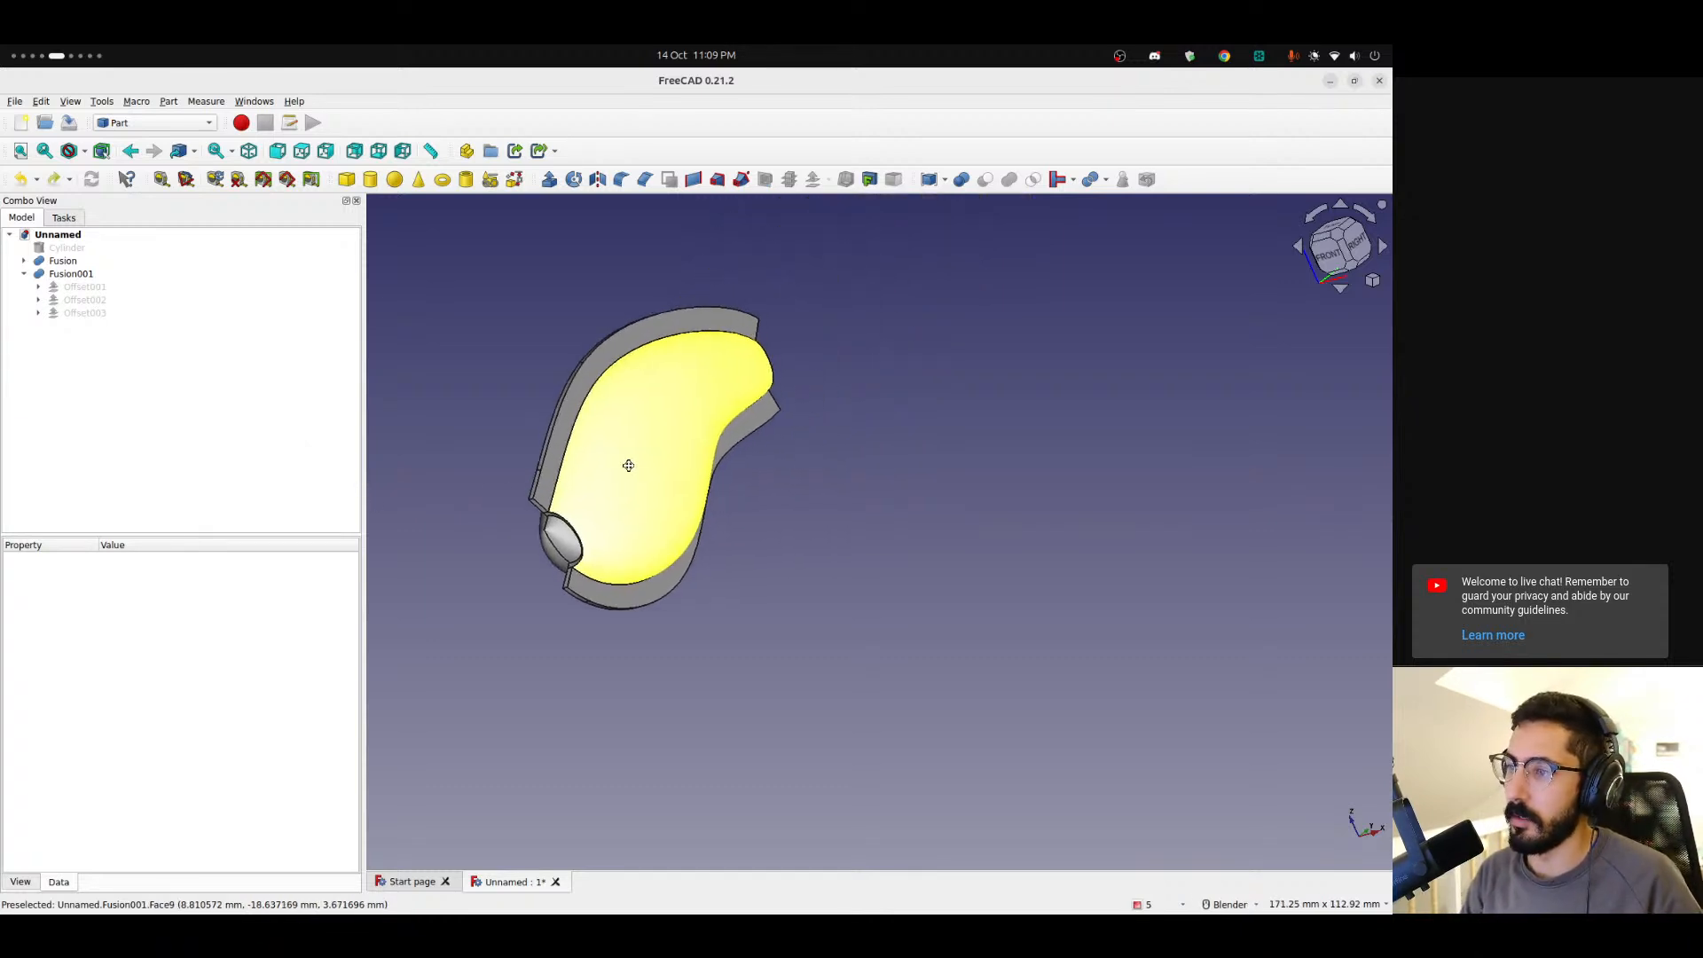
{"action": "middle_click_drag", "start_coordinate": [606, 509], "coordinate": [767, 441]}
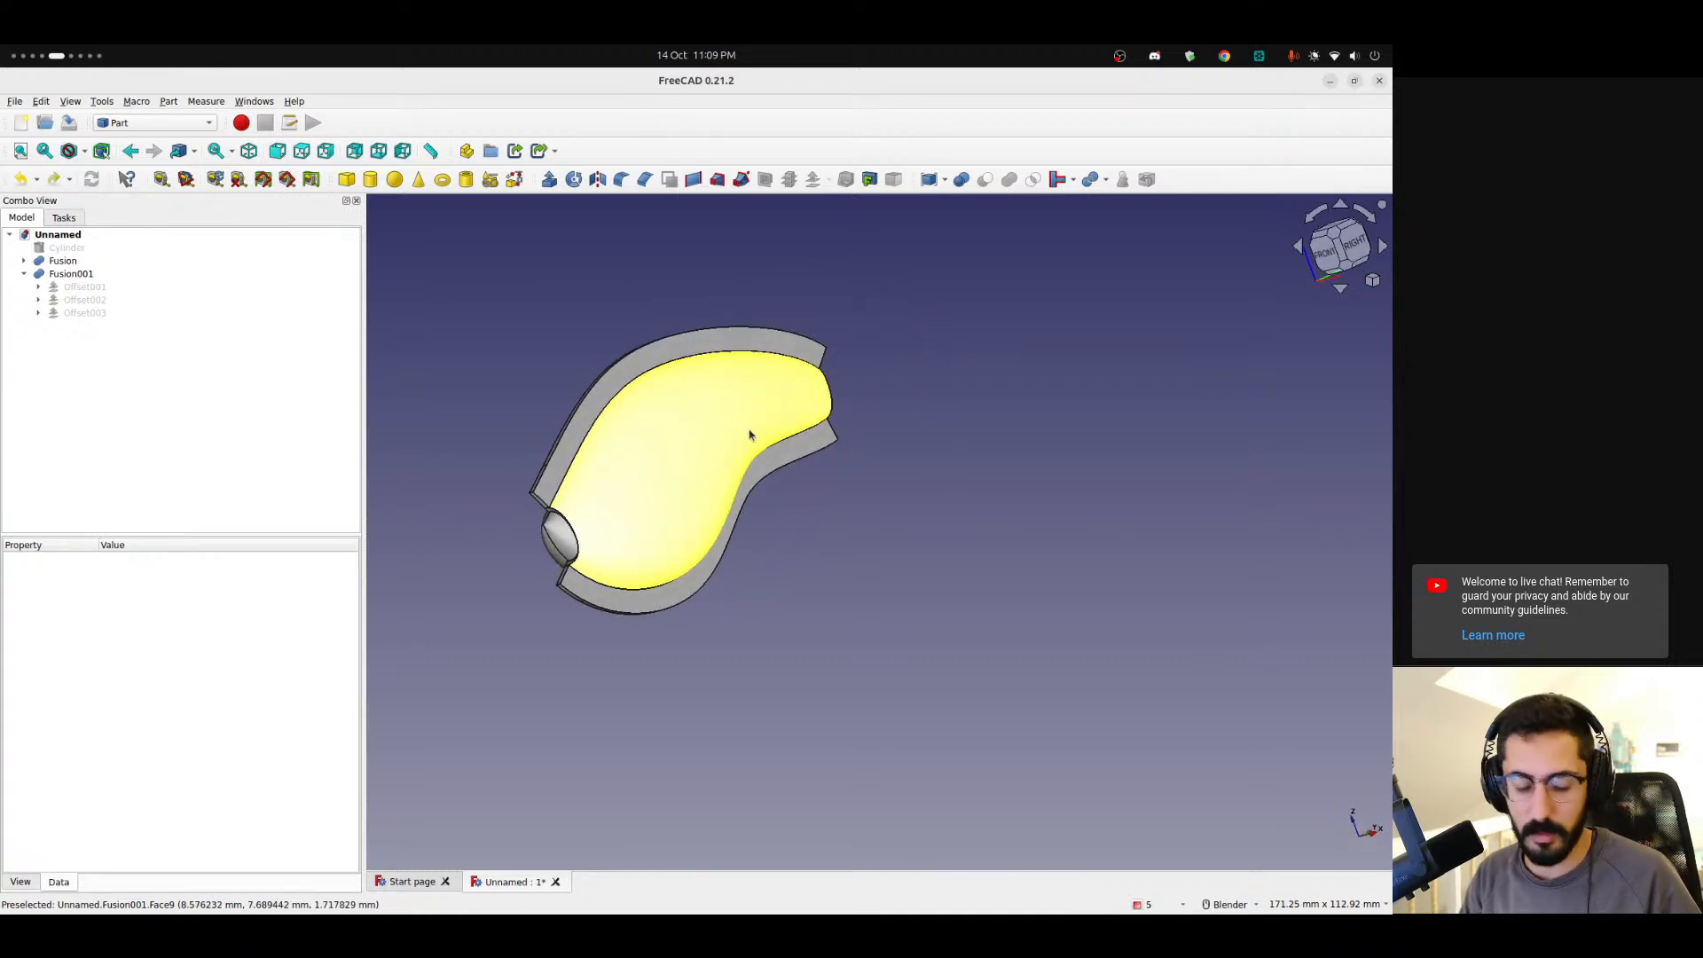
{"action": "key", "text": "ctrl+shift+s"}
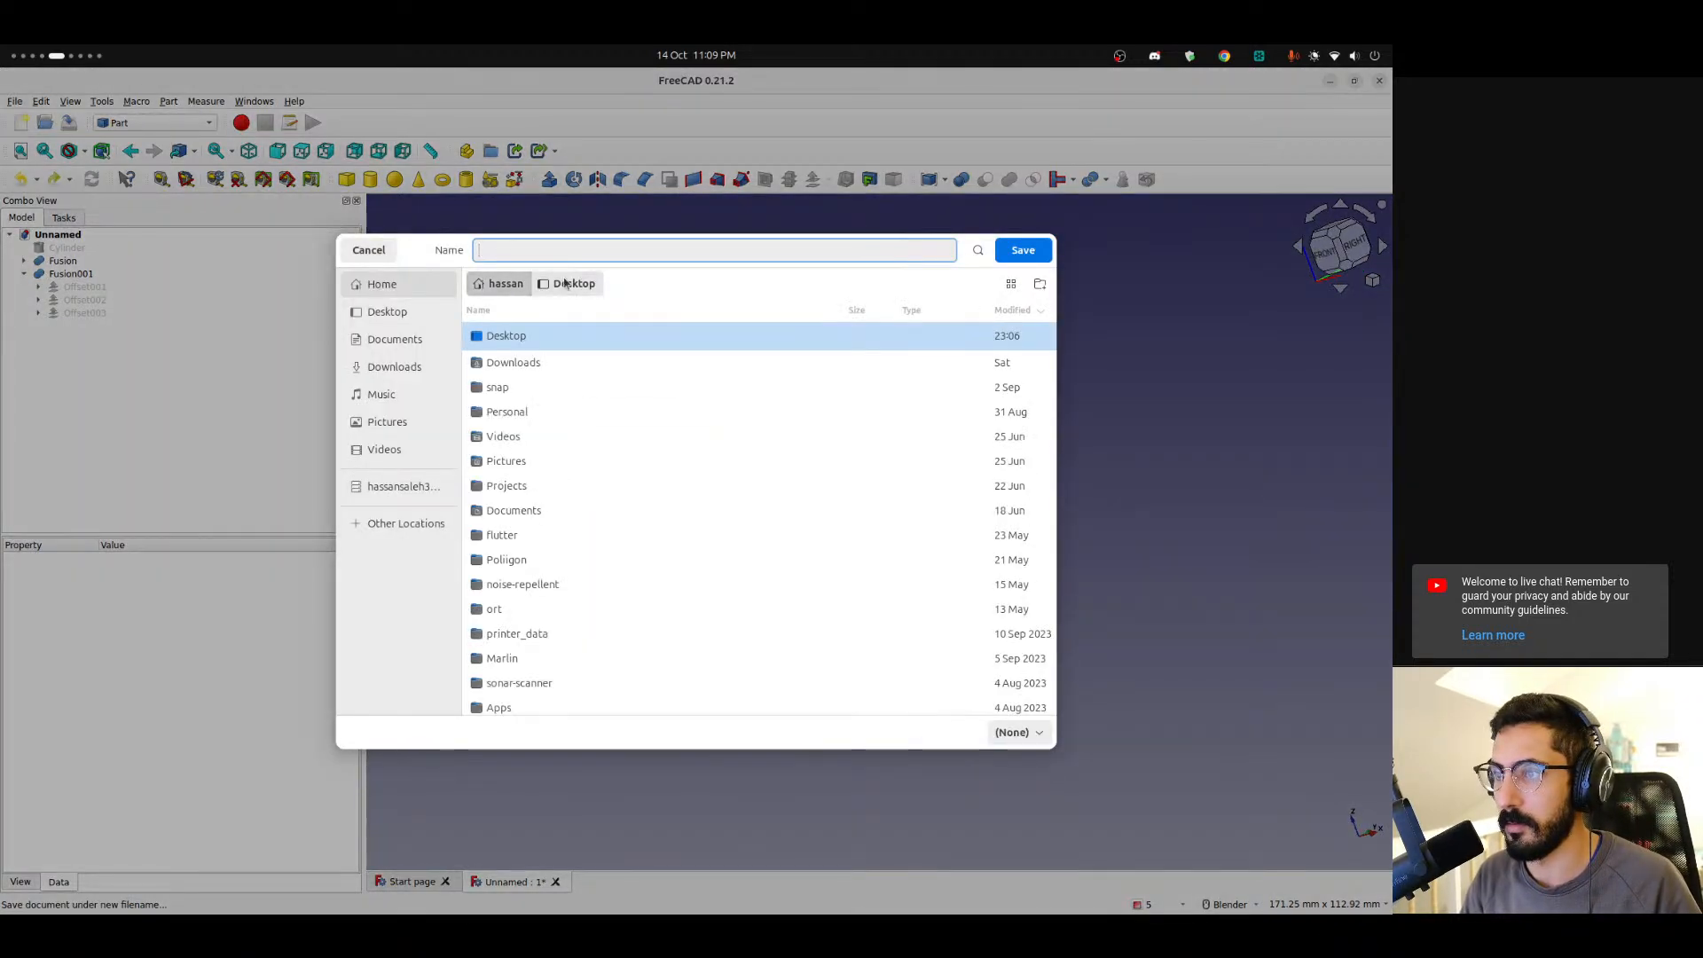
{"action": "double_click", "coordinate": [519, 335]}
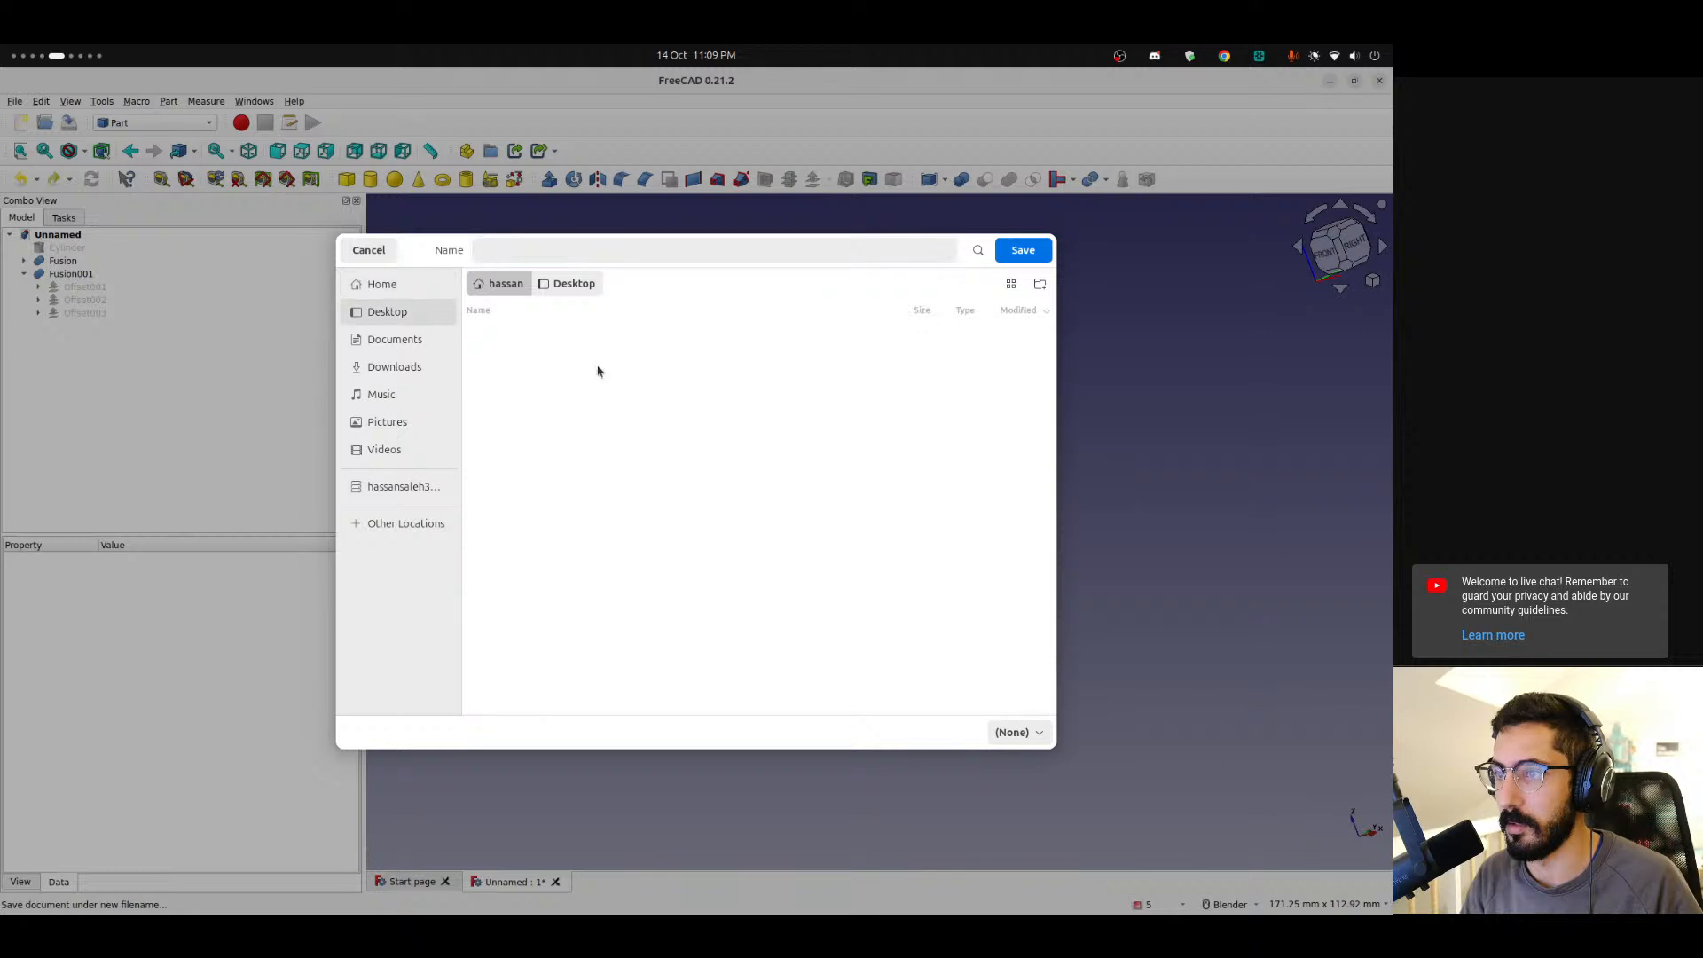
{"action": "double_click", "coordinate": [523, 390]}
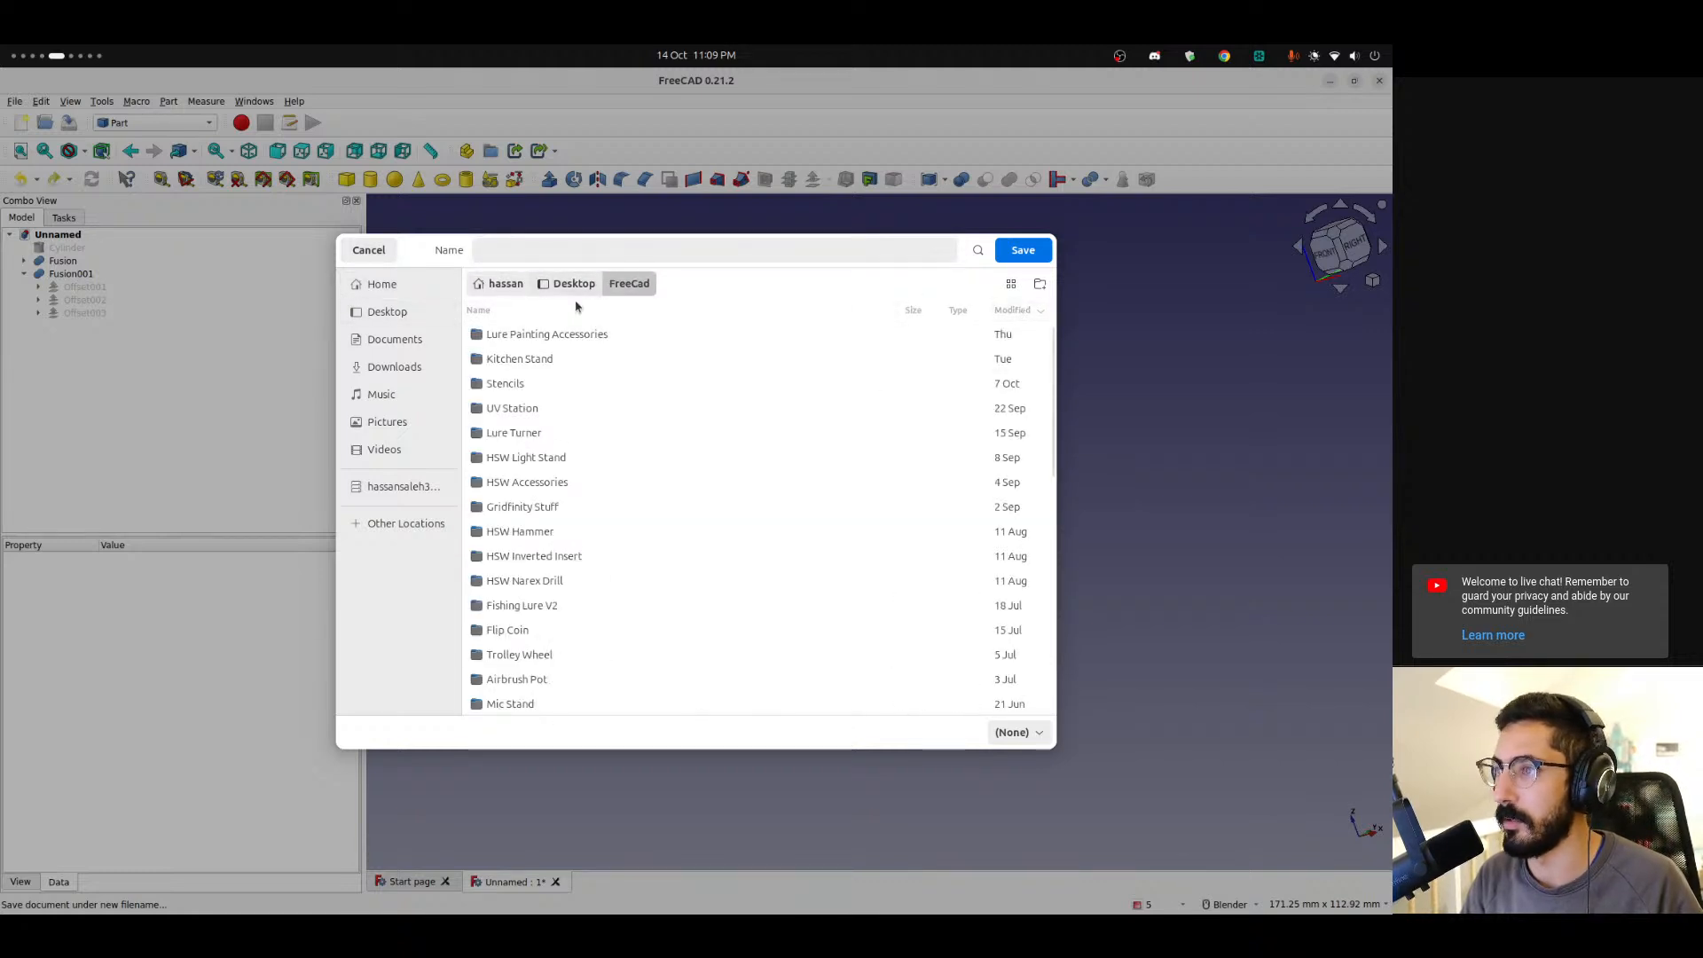
{"action": "left_click", "coordinate": [1040, 285]}
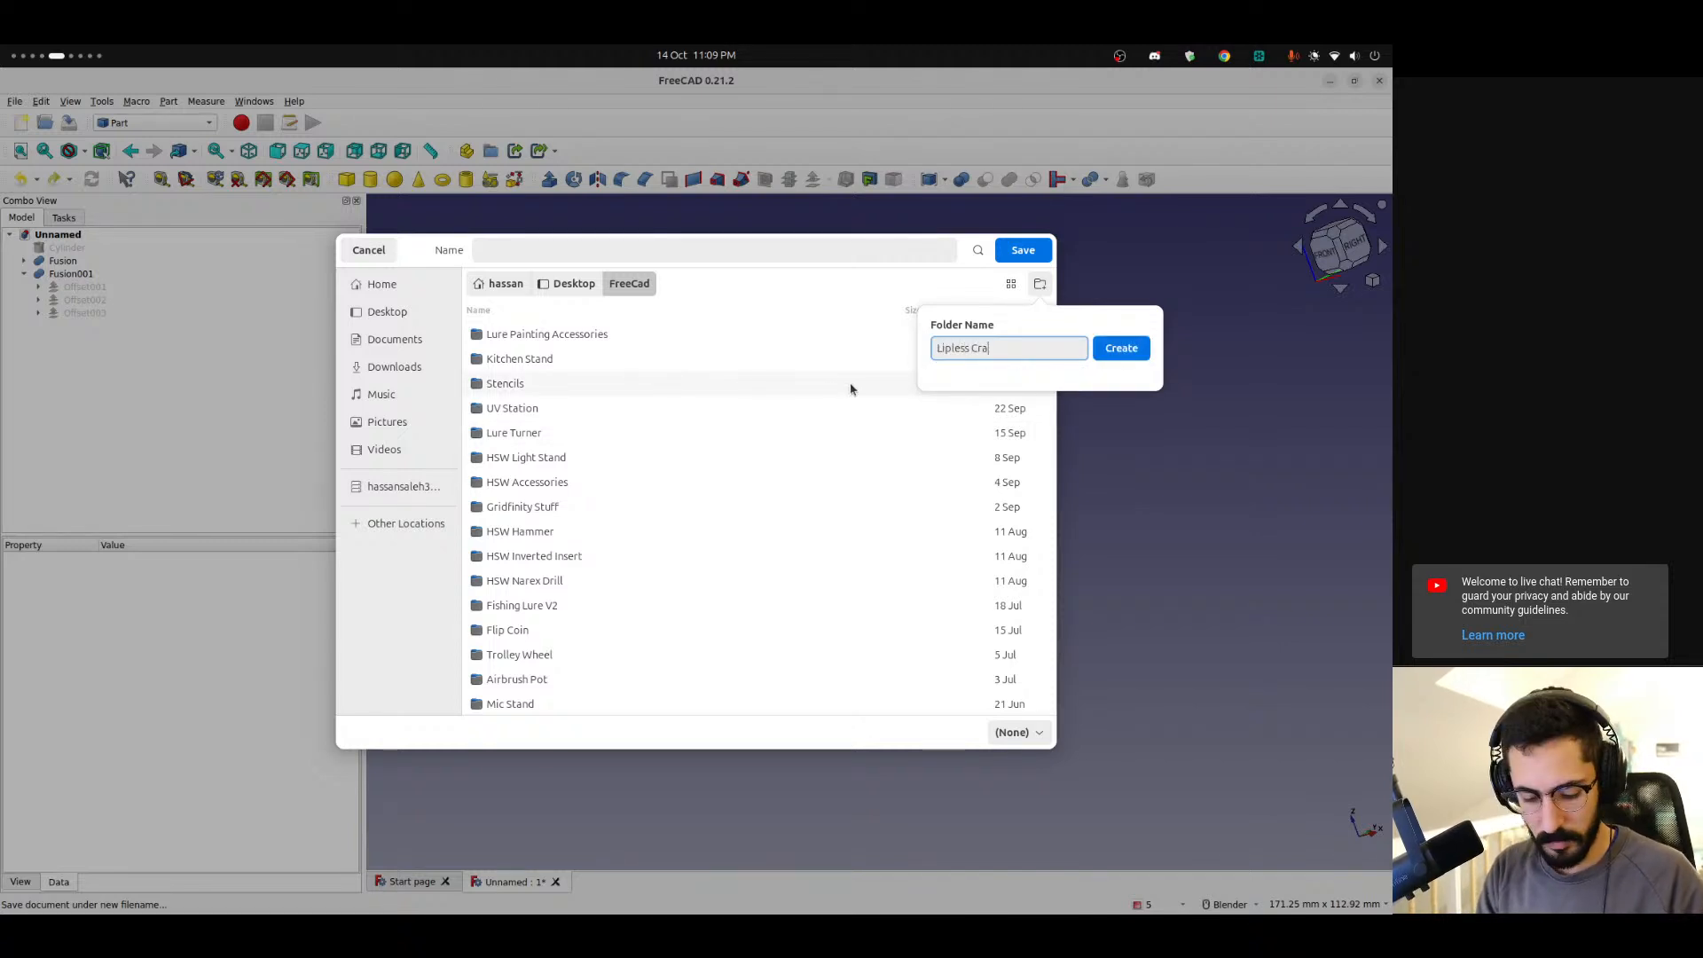
{"action": "type", "text": "Lipless Crankbait 70mm"}
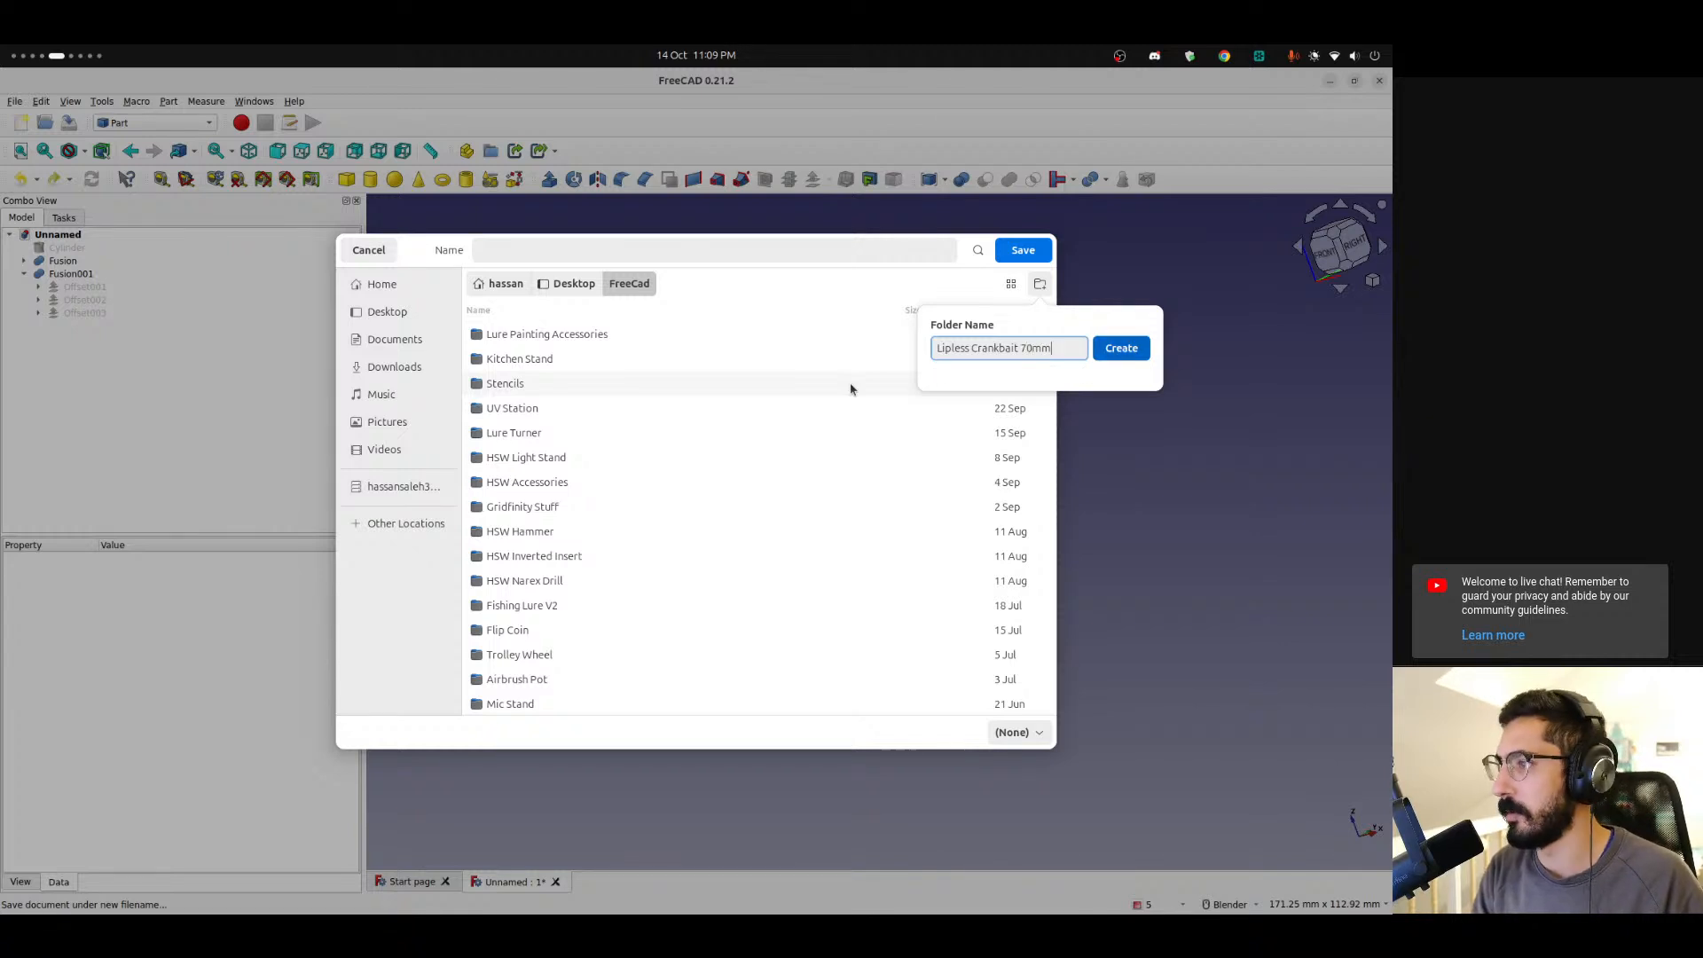
{"action": "key", "text": "Return"}
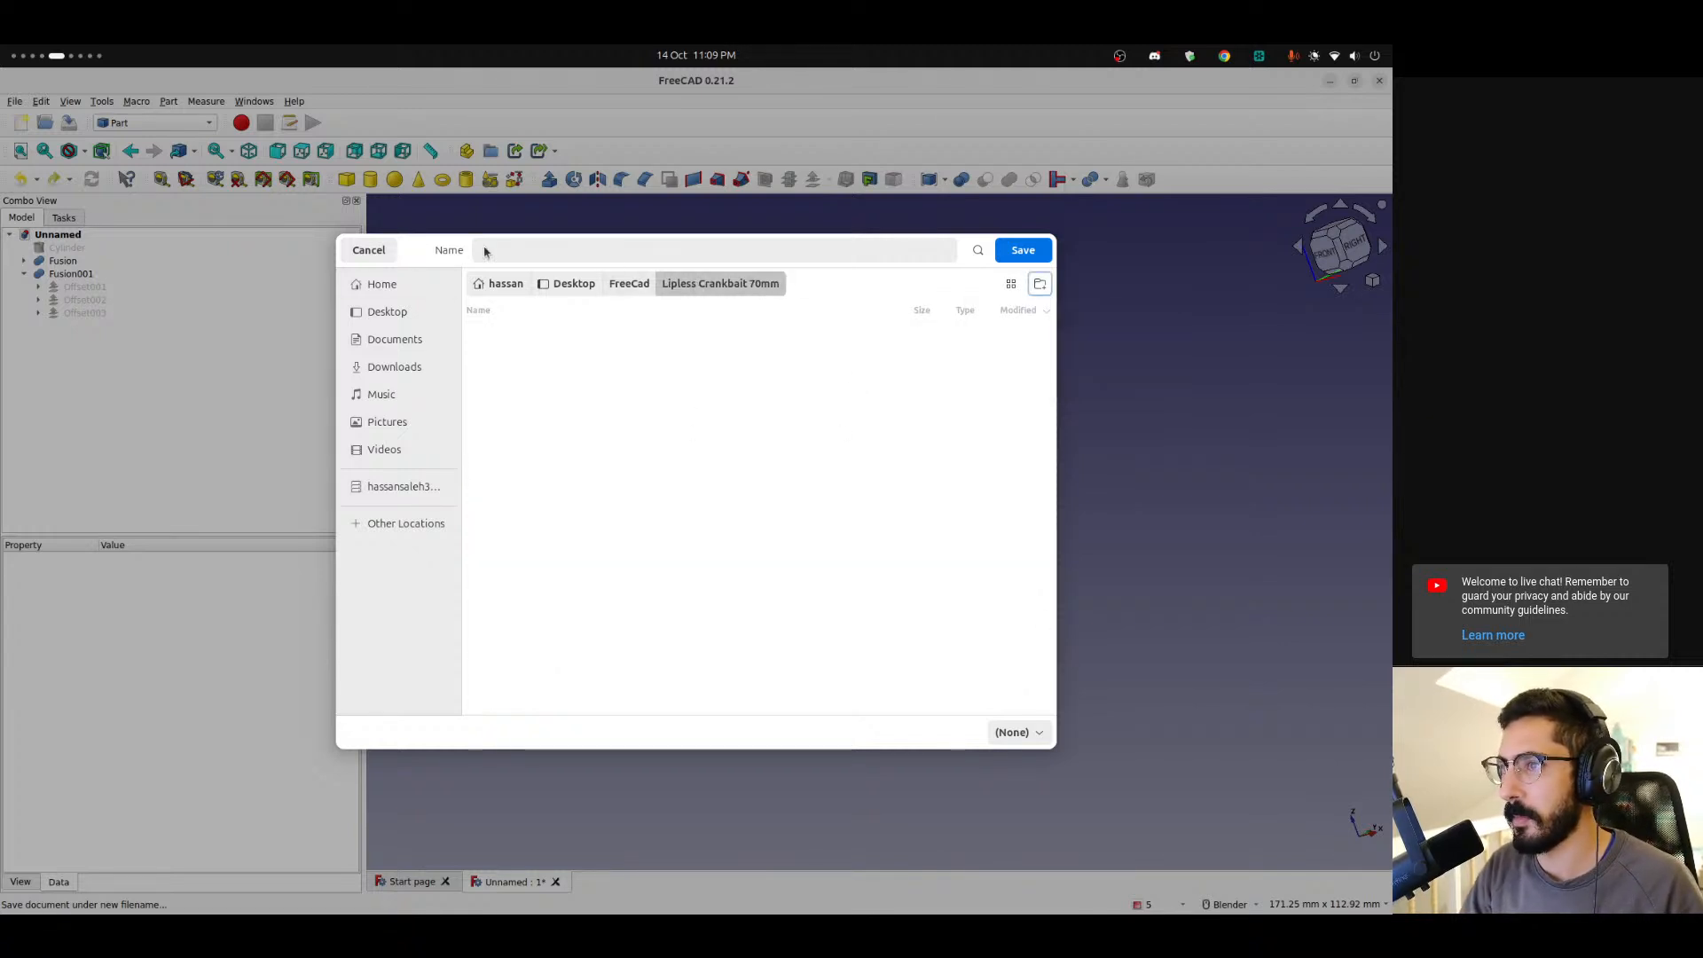
Save the document in the new folder under the name Lipless Crankbait 70mm.
{"action": "left_click", "coordinate": [610, 249]}
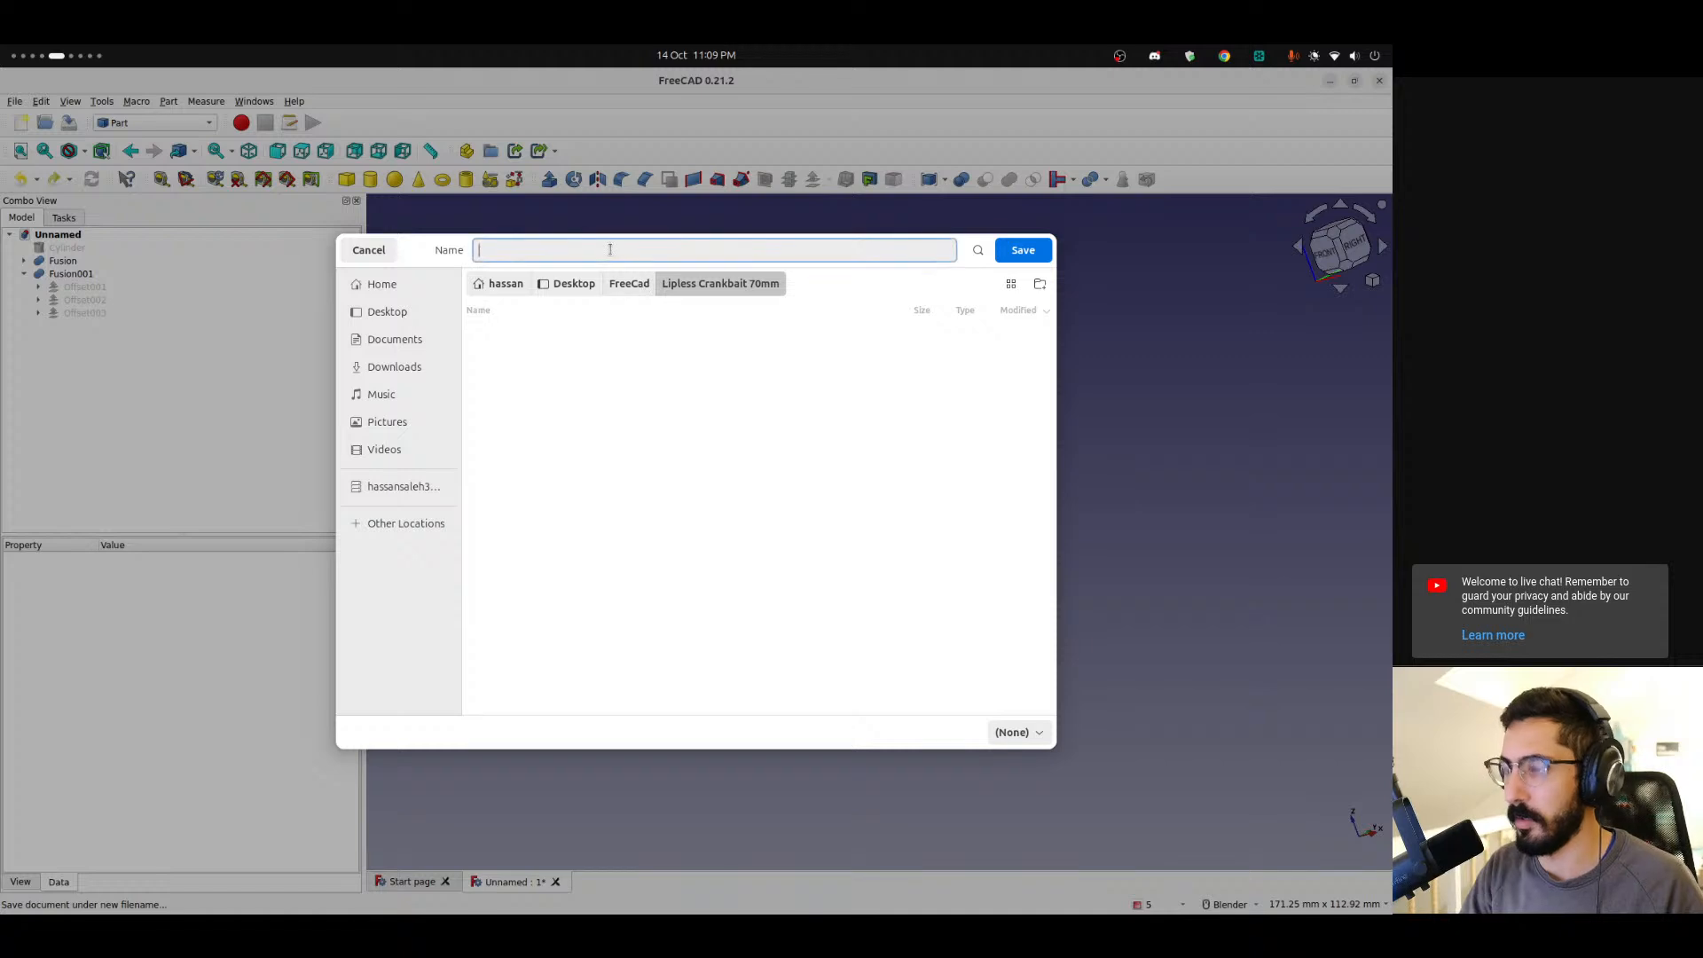
{"action": "type", "text": "Liplk"}
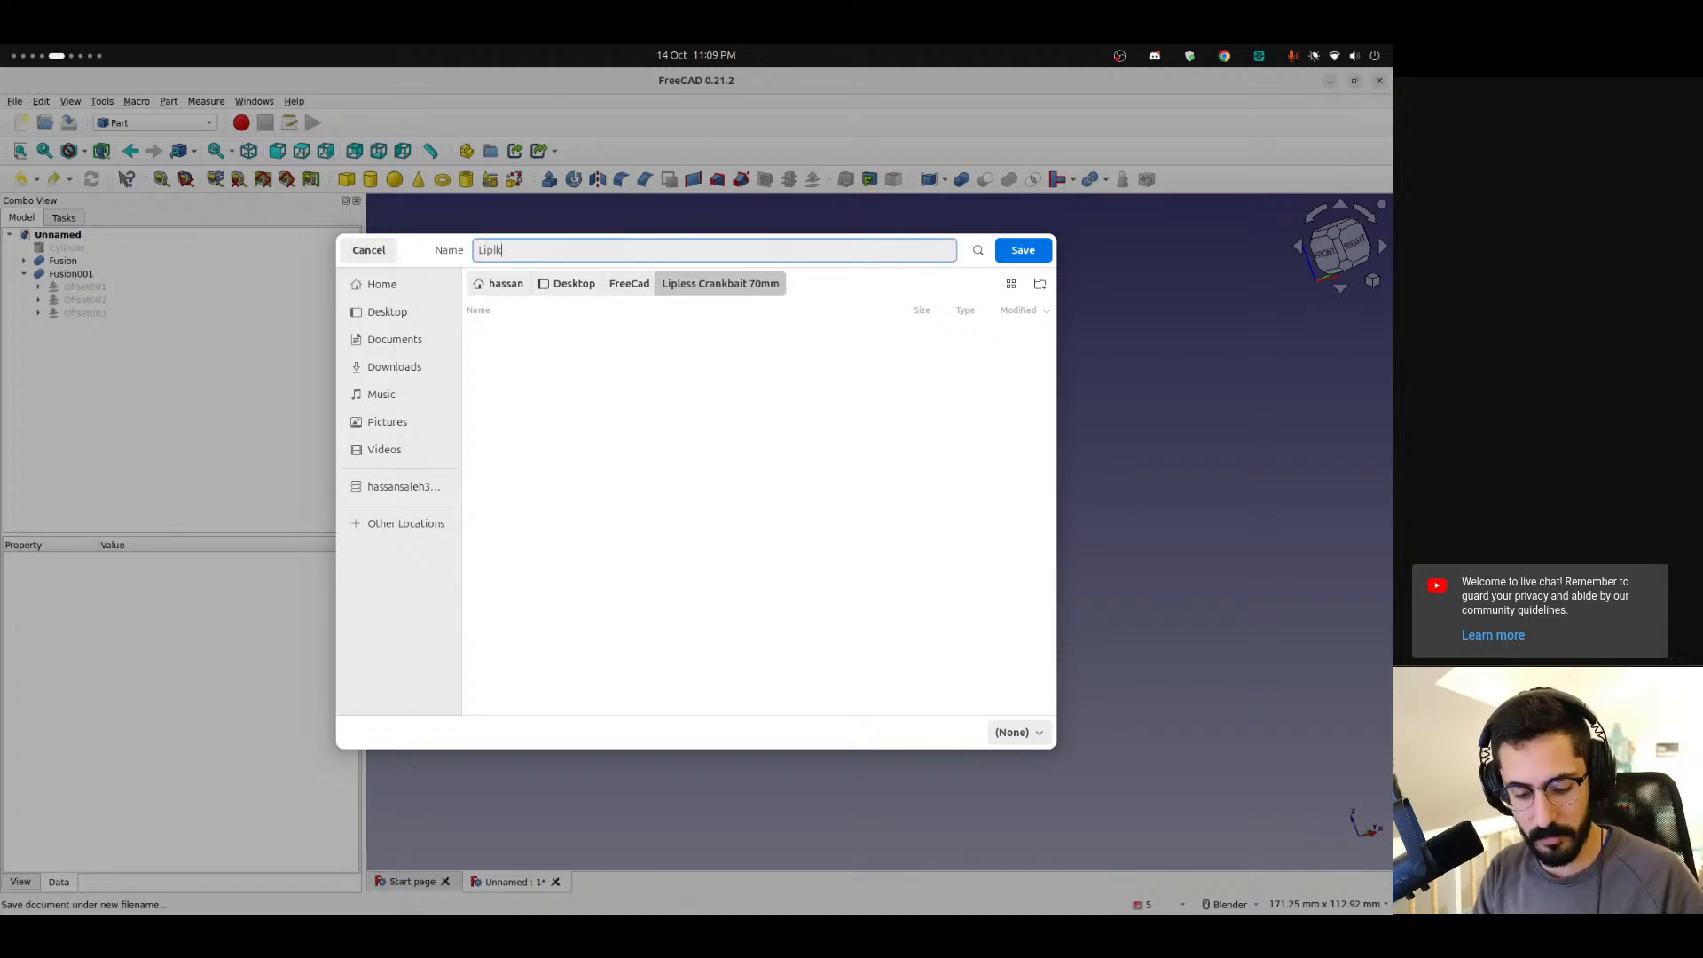
{"action": "key", "text": "BackSpace"}
{"action": "type", "text": "ess C"}
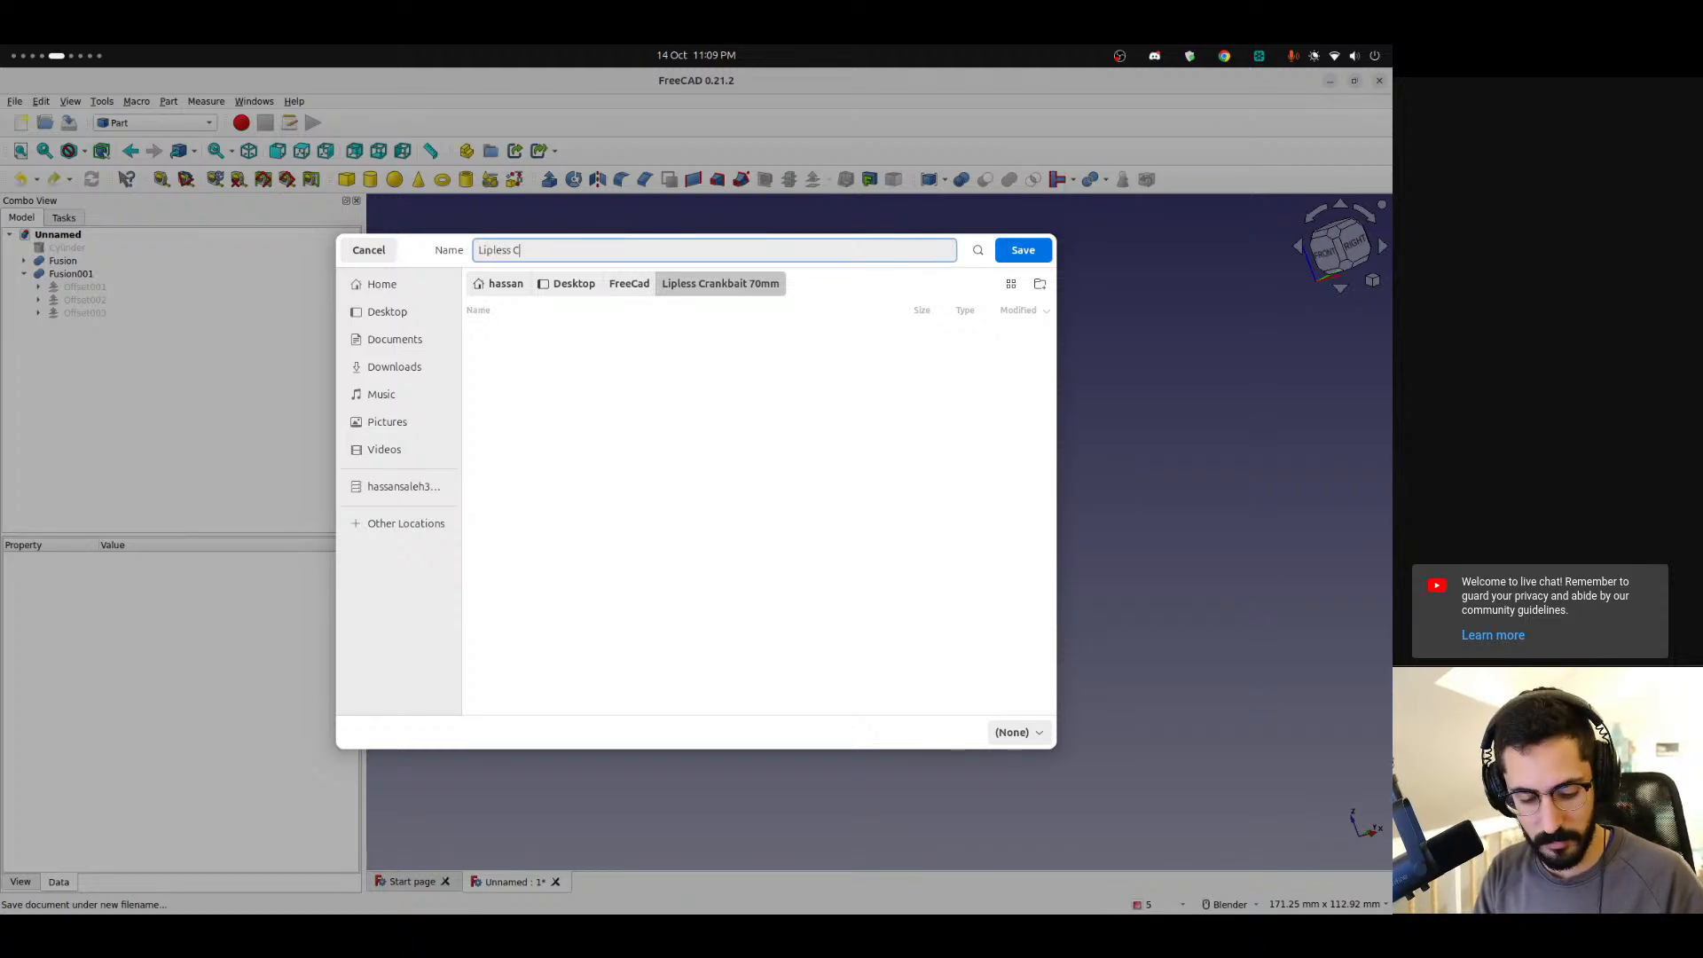
{"action": "type", "text": "rankbait 8"}
{"action": "key", "text": "BackSpace"}
{"action": "type", "text": "70mm"}
{"action": "key", "text": "Return"}
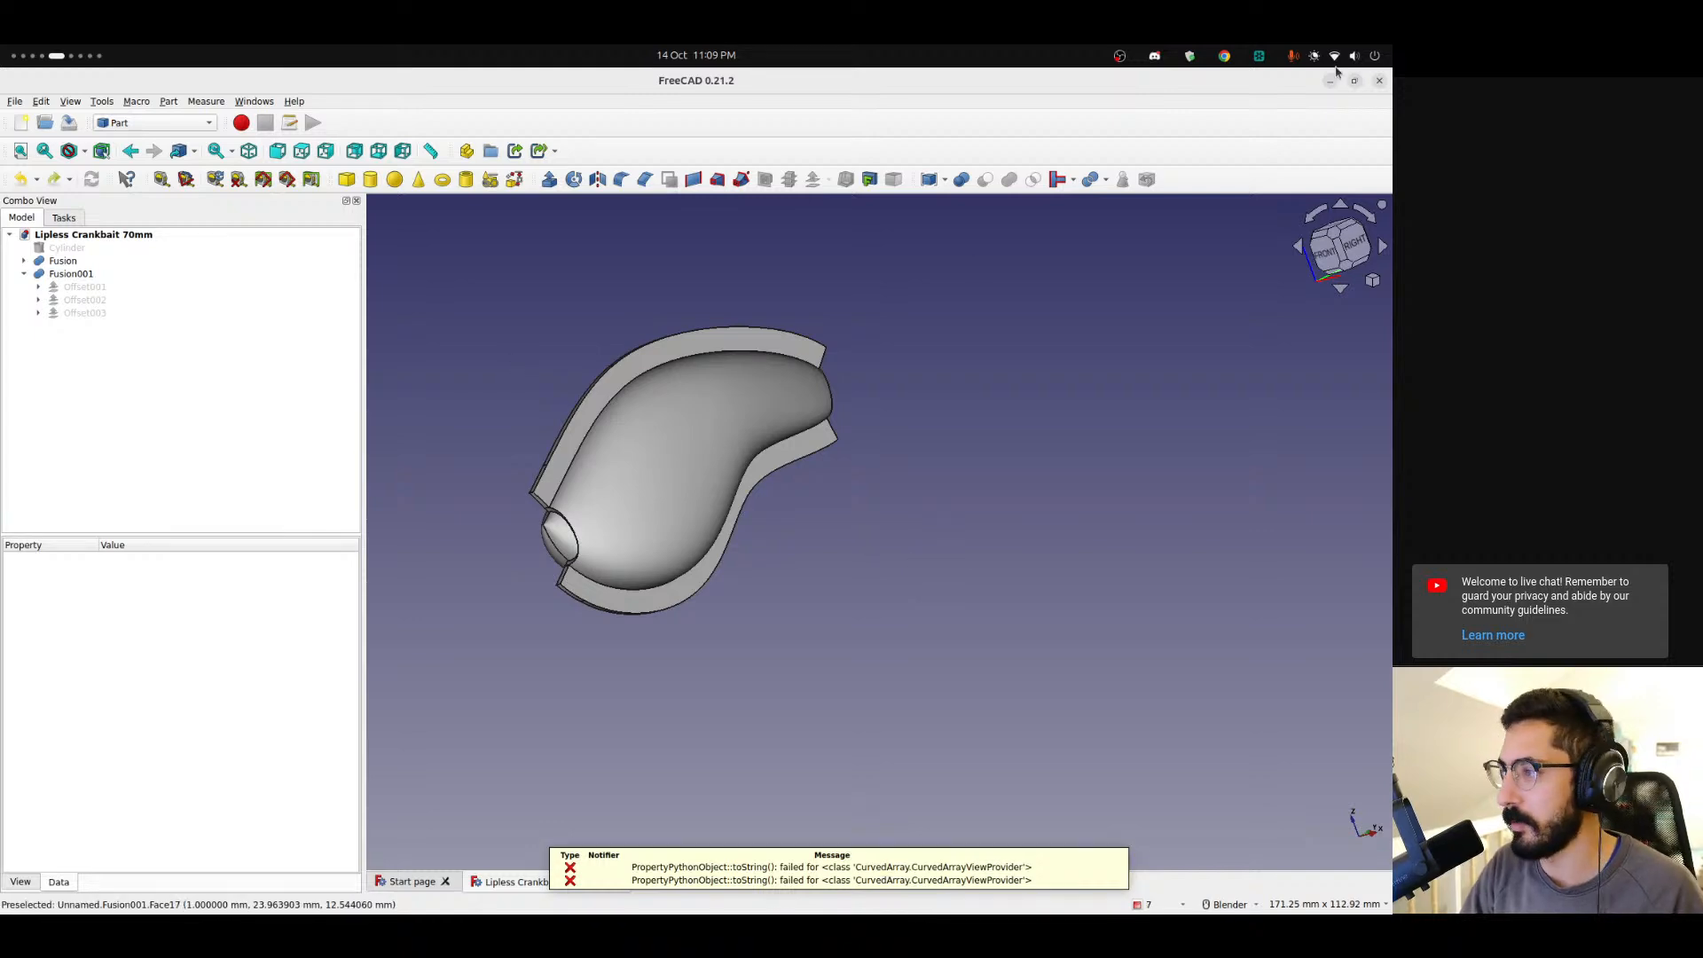
Switch to Chrome and open the FreeCAD releases page on GitHub.
{"action": "left_click", "coordinate": [1379, 82]}
{"action": "right_click", "coordinate": [912, 315]}
{"action": "left_click", "coordinate": [488, 485]}
{"action": "scroll", "coordinate": [5, 816], "scroll_direction": "up", "scroll_amount": 1}
{"action": "scroll", "coordinate": [4, 730], "scroll_direction": "up", "scroll_amount": 1}
{"action": "scroll", "coordinate": [4, 727], "scroll_direction": "down", "scroll_amount": 1}
{"action": "scroll", "coordinate": [4, 727], "scroll_direction": "down", "scroll_amount": 1}
{"action": "scroll", "coordinate": [3, 727], "scroll_direction": "up", "scroll_amount": 1}
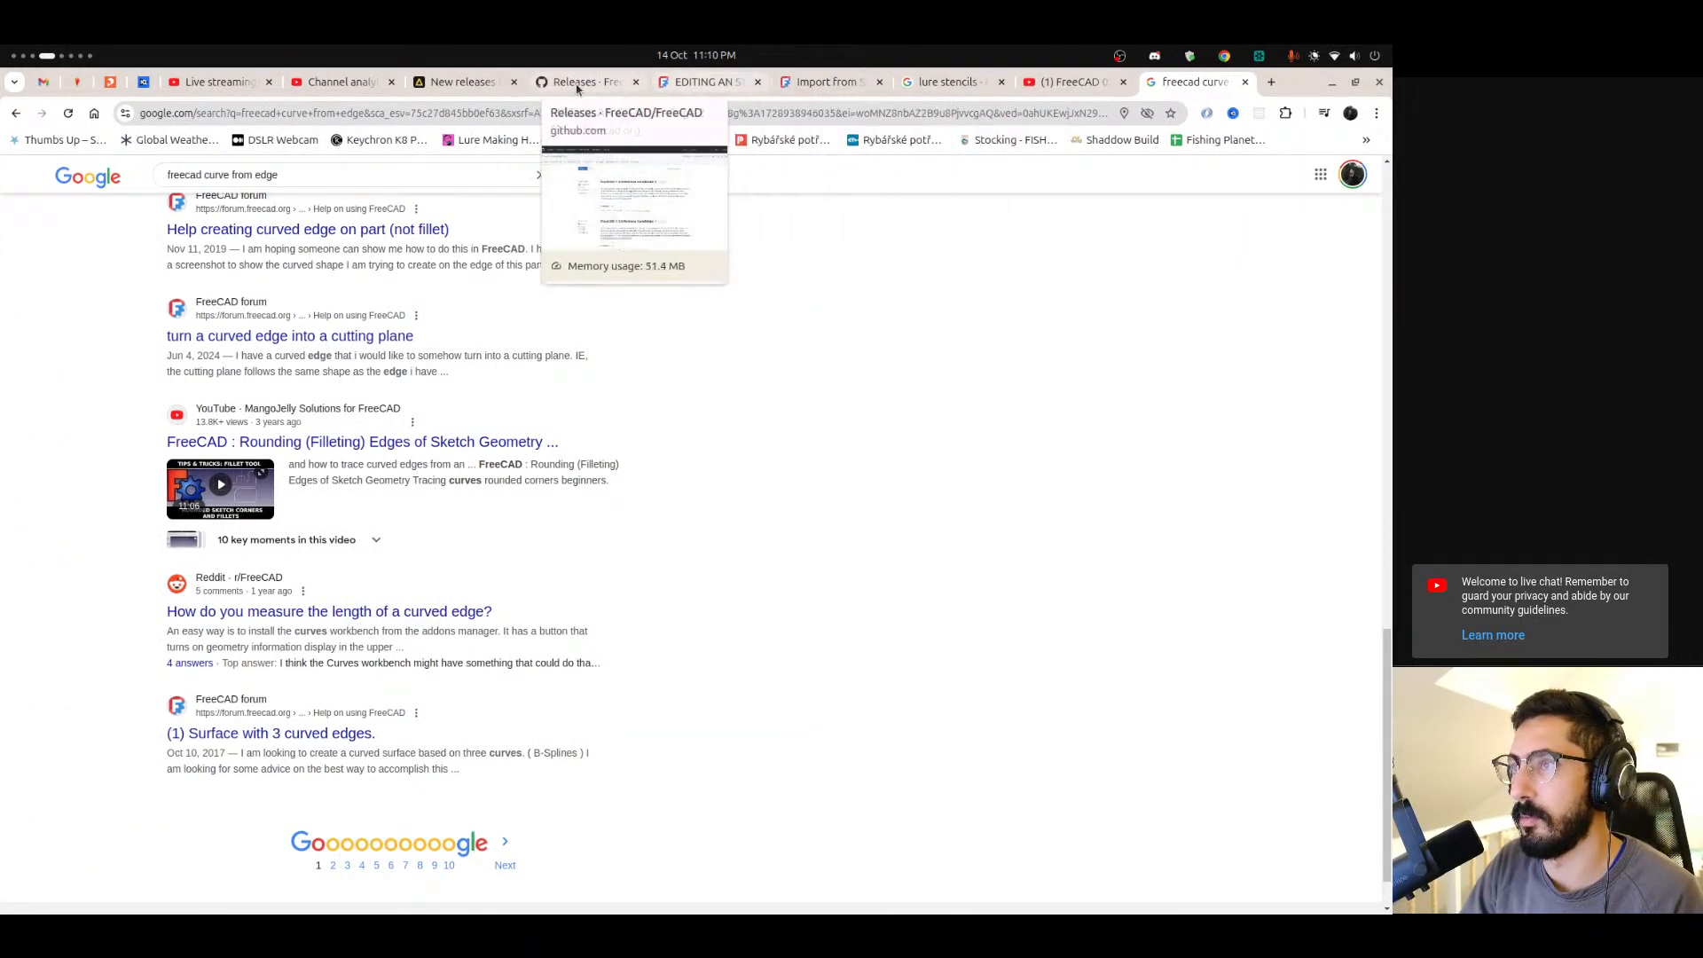
{"action": "left_click", "coordinate": [580, 82]}
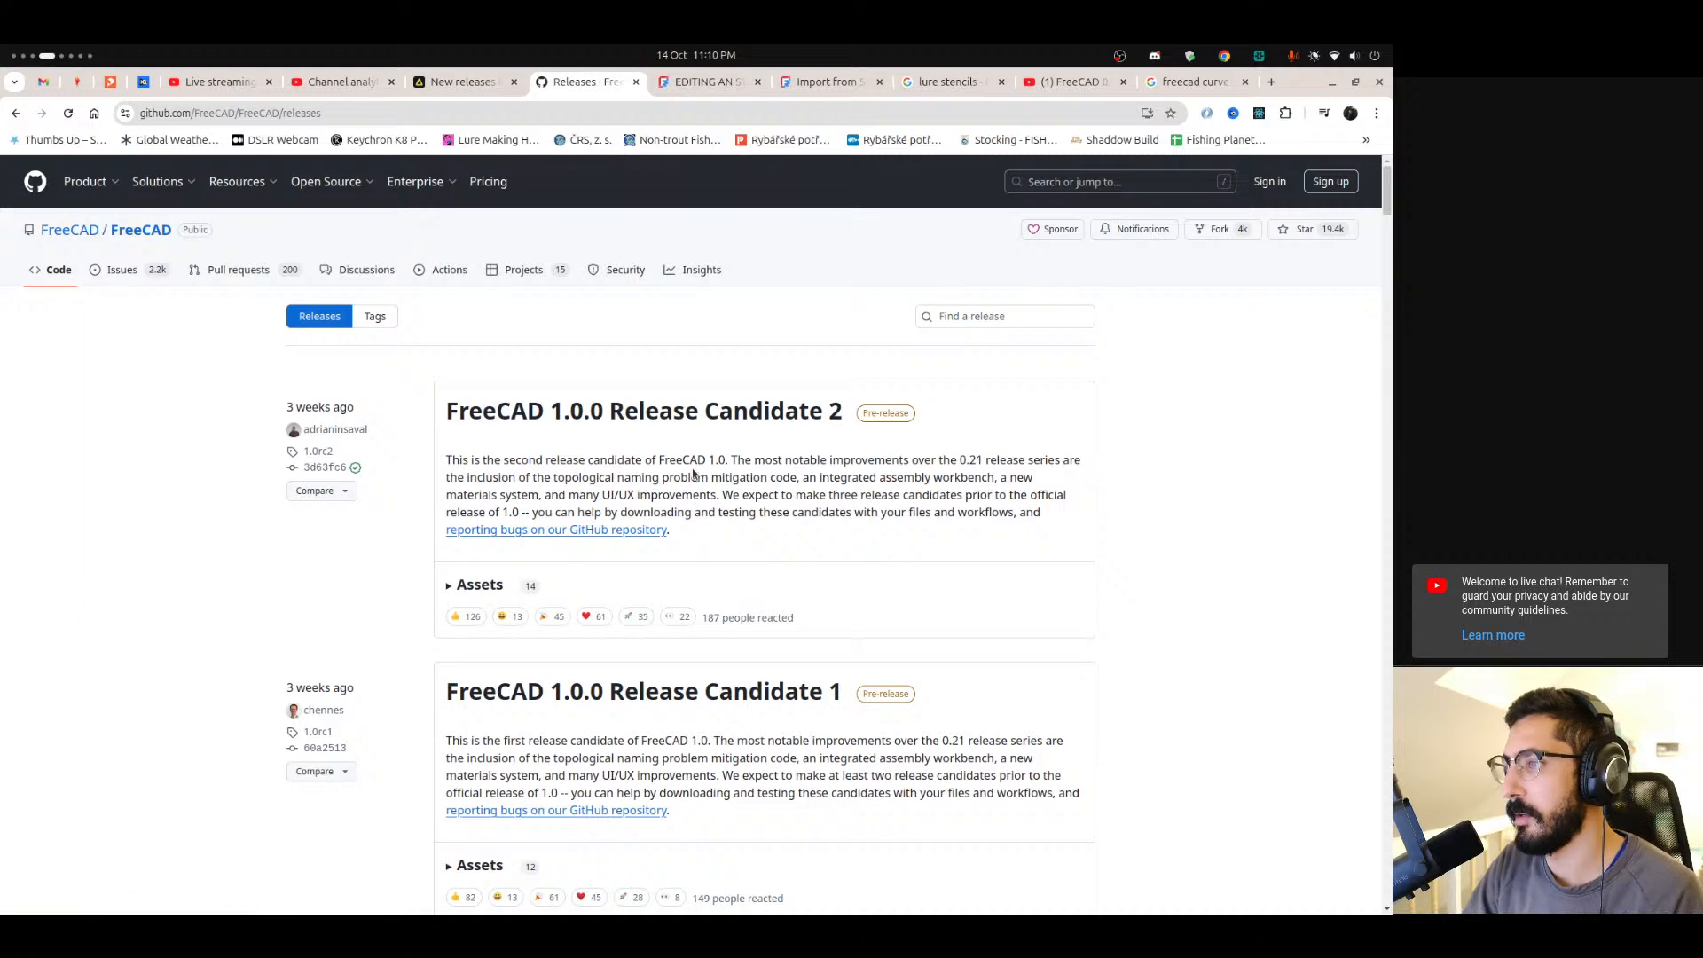